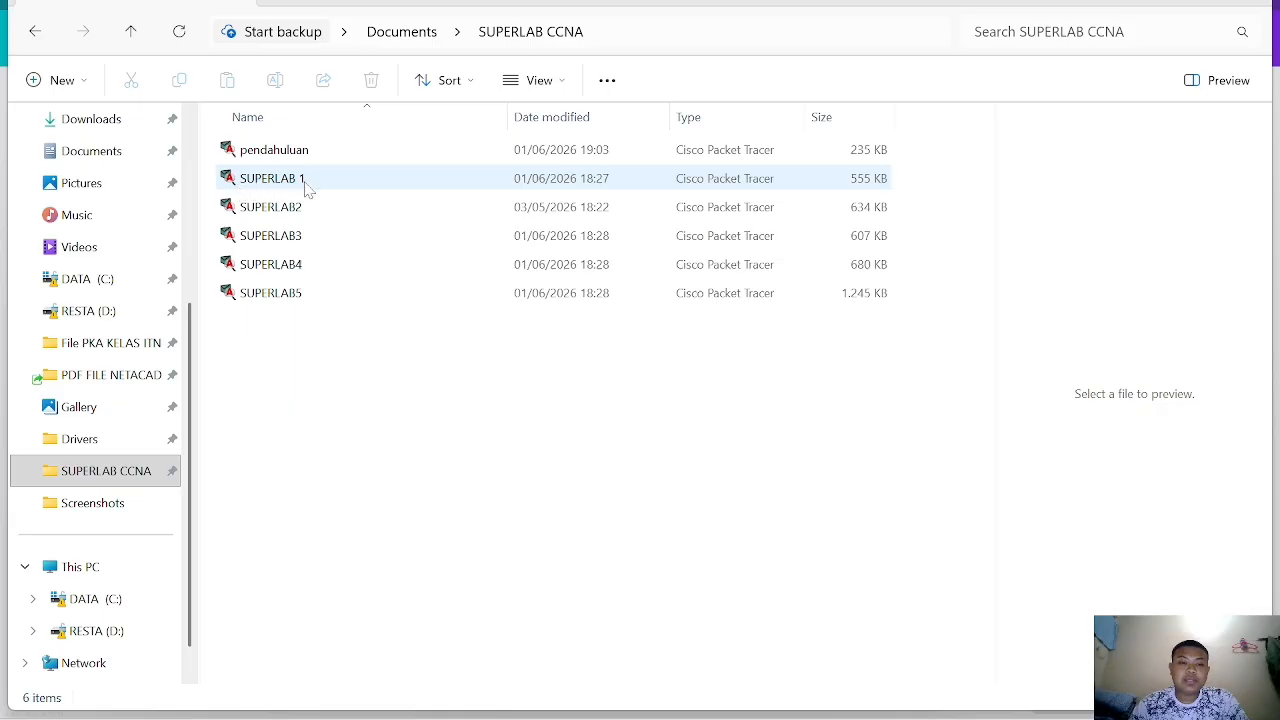
- Open the SUPERLAB 1 Packet Tracer activity and dock its instructions window beside the topology
double_click(337, 180)
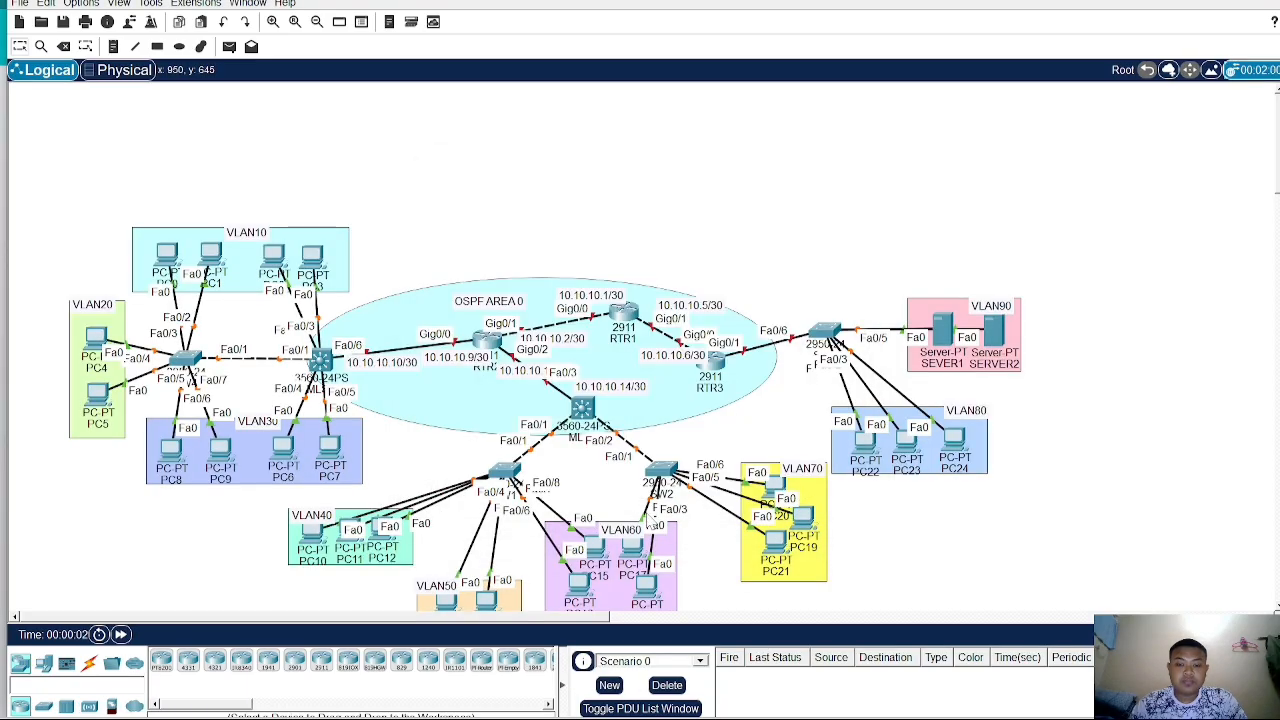
mouse_move(932, 719)
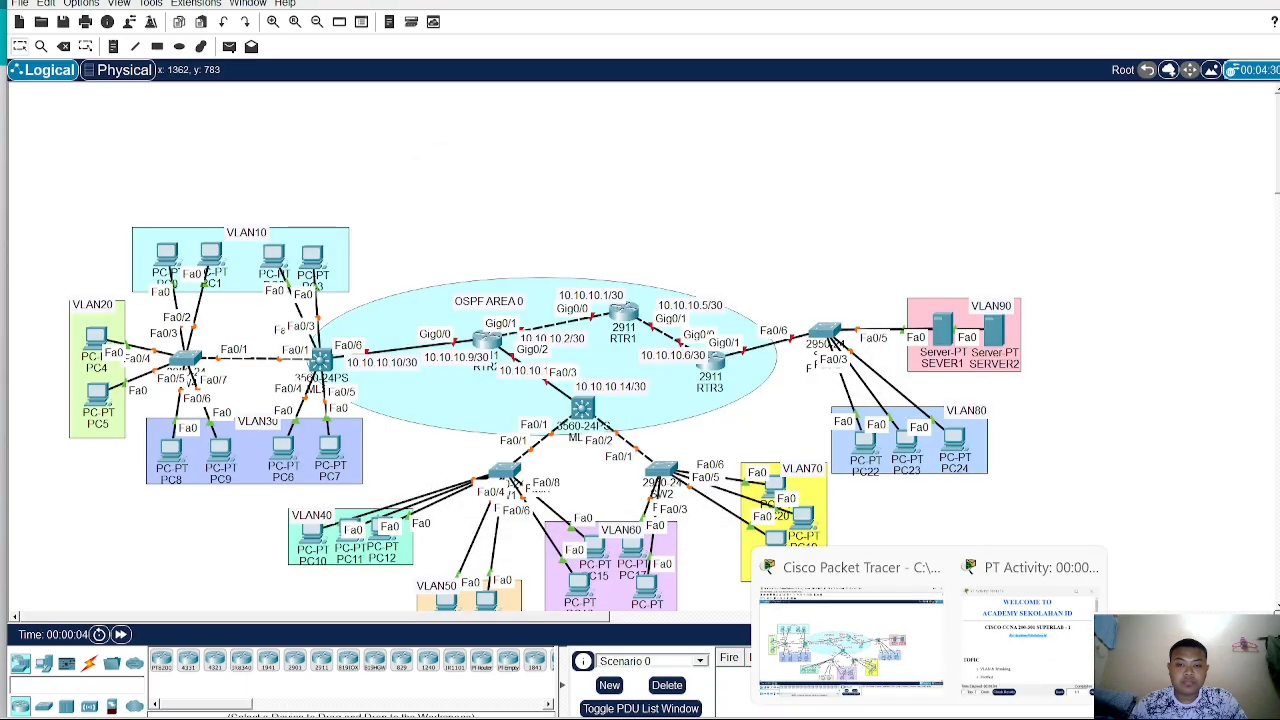
click(1028, 640)
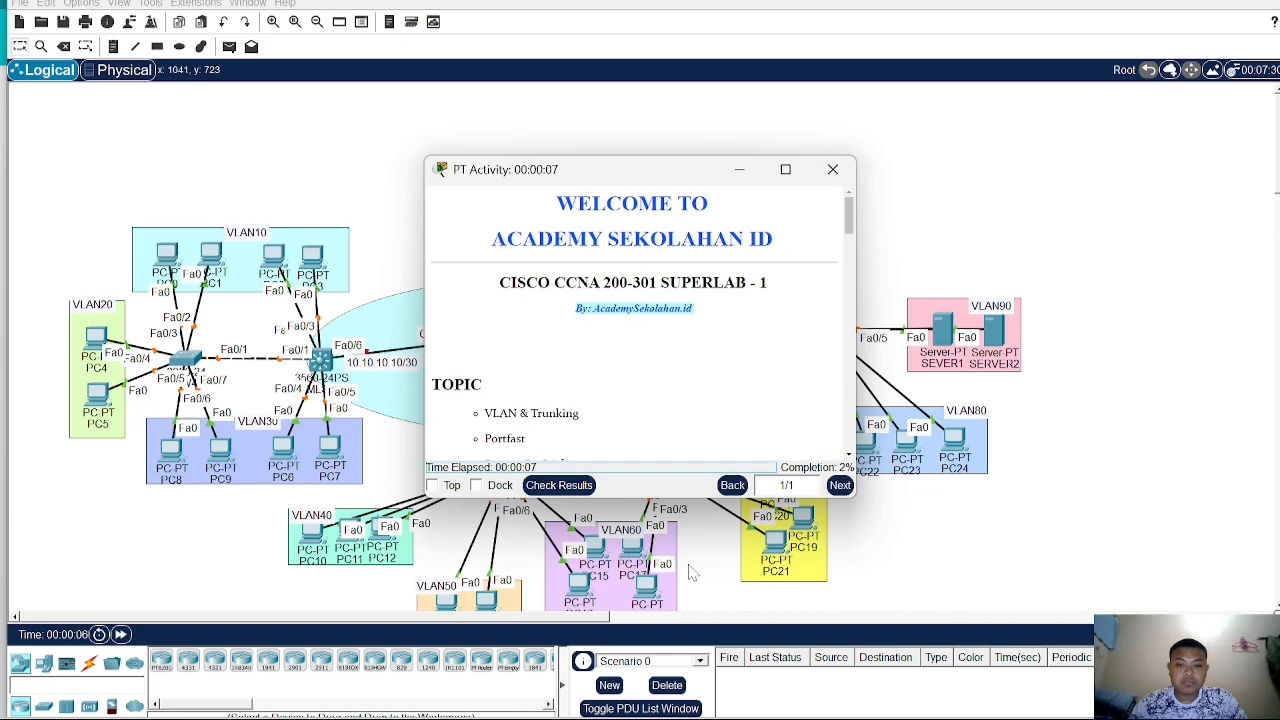
click(497, 486)
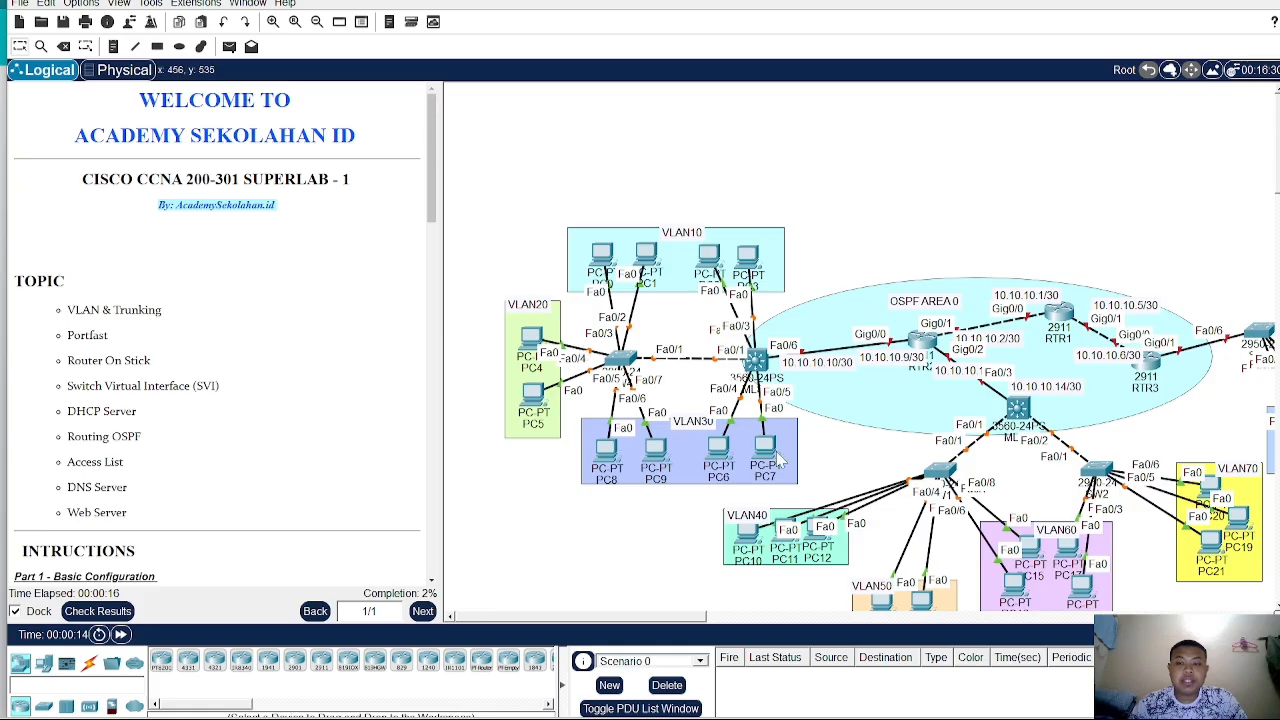
- Read through the lab instructions' topics and configuration parts
drag(666, 622, 709, 616)
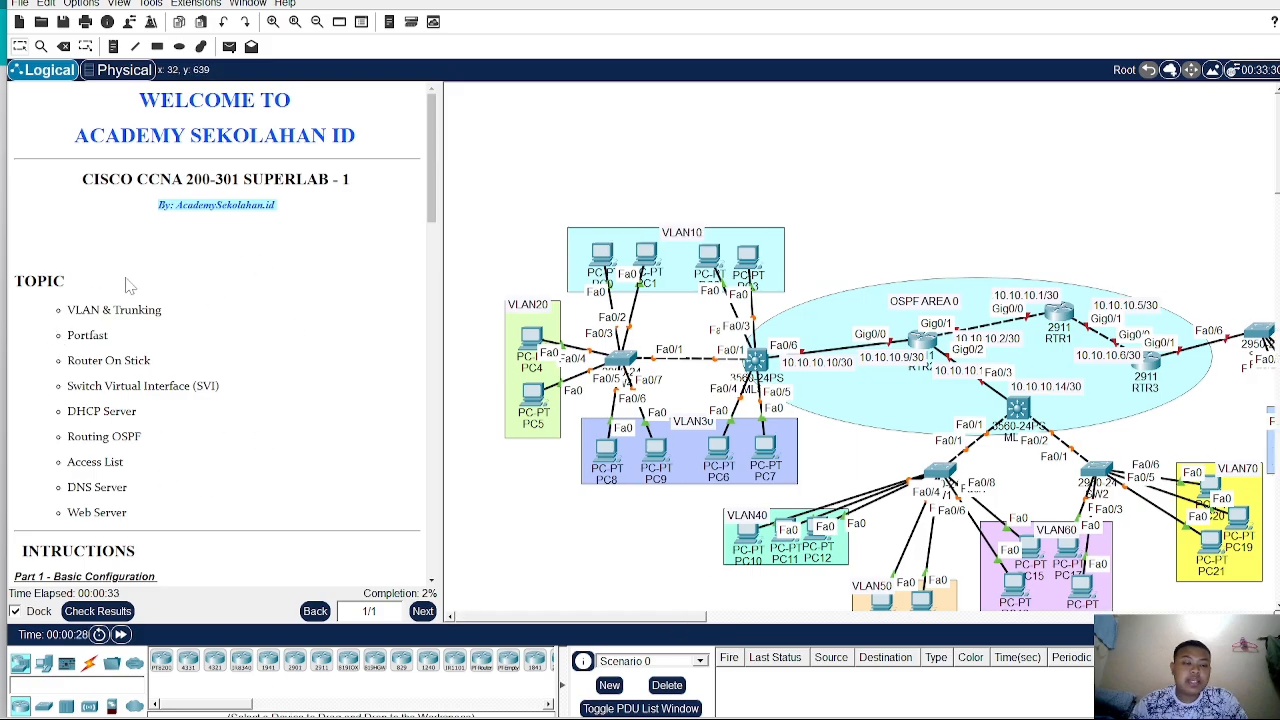
scroll(54, 355, down, 2)
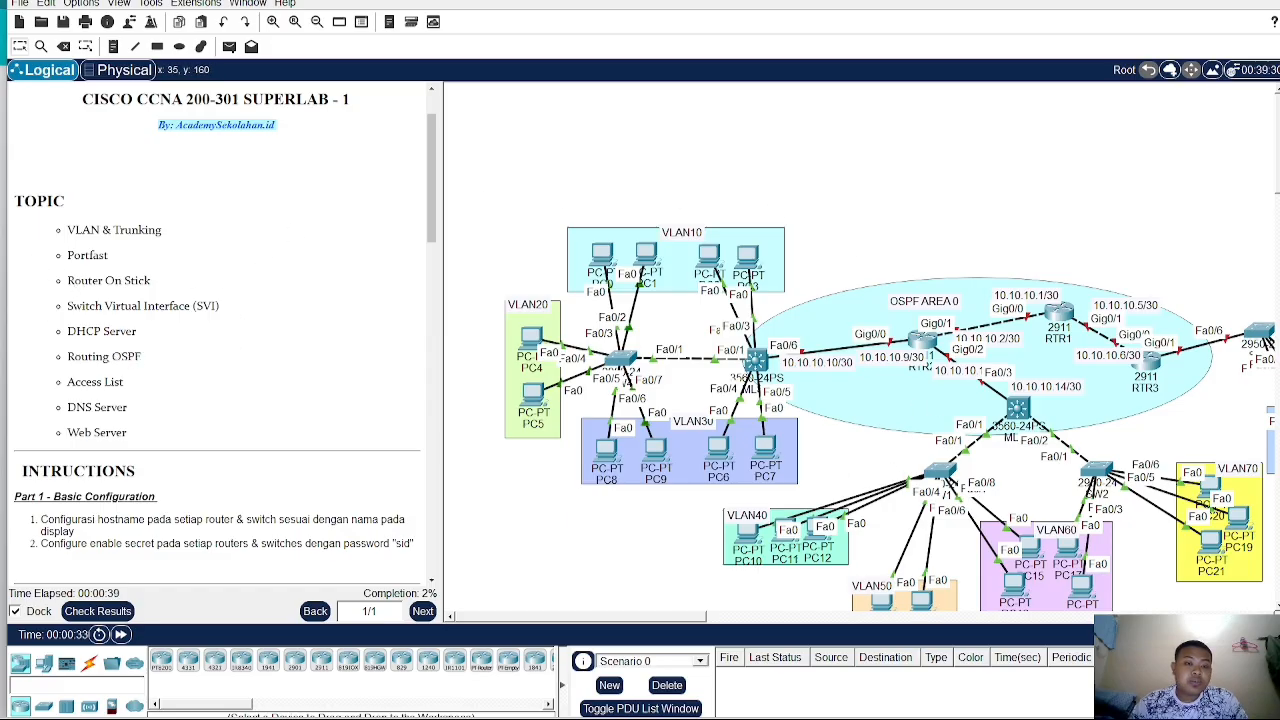
scroll(76, 292, down, 11)
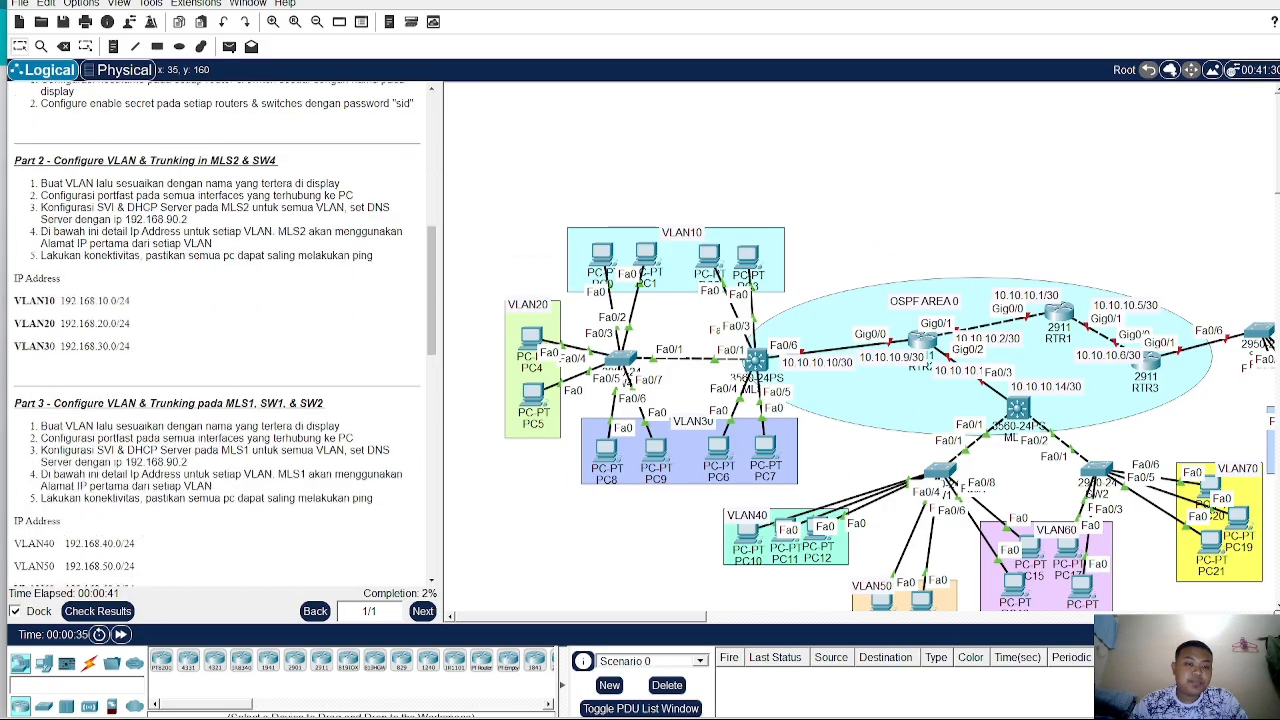
scroll(225, 339, down, 10)
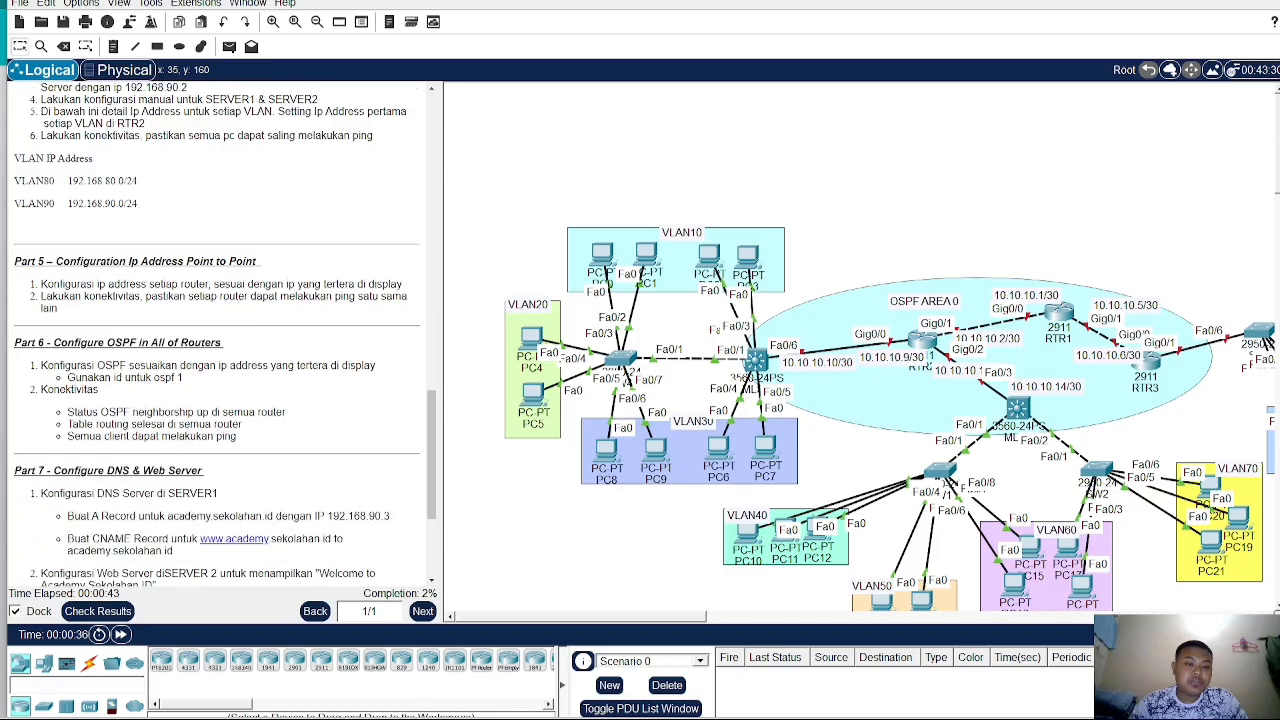
scroll(93, 289, down, 5)
scroll(93, 289, up, 7)
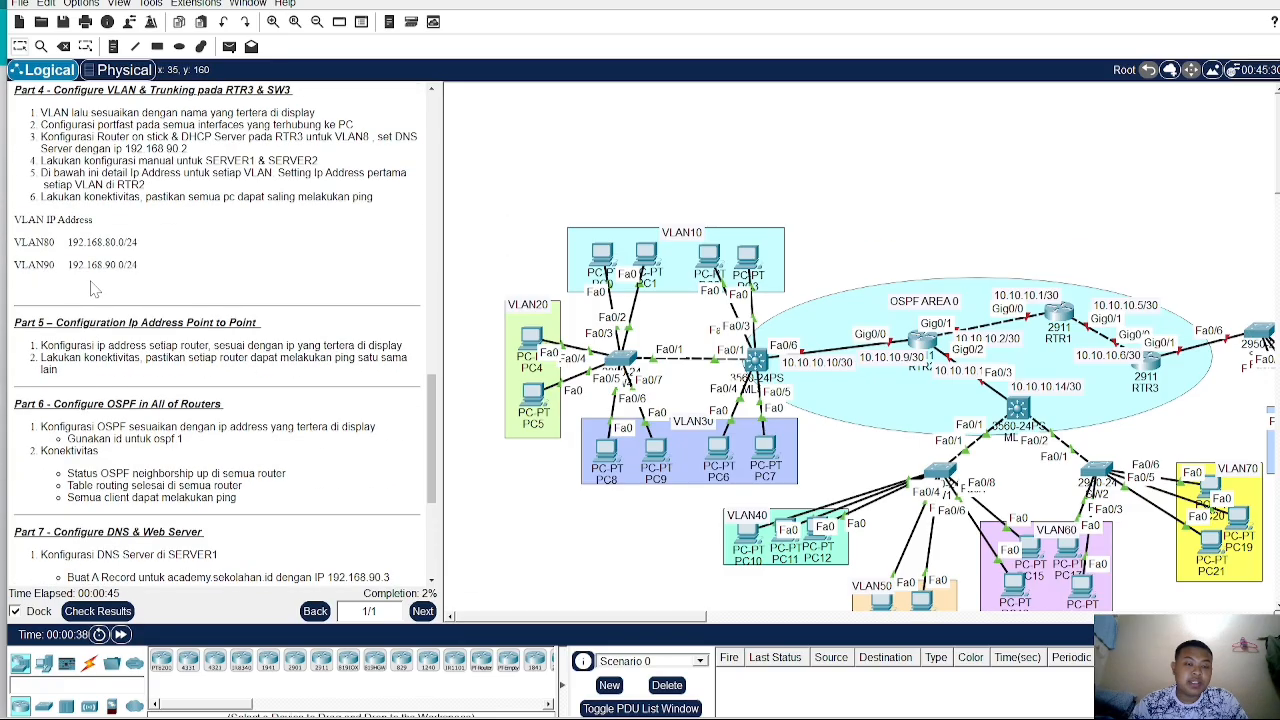
scroll(93, 289, up, 18)
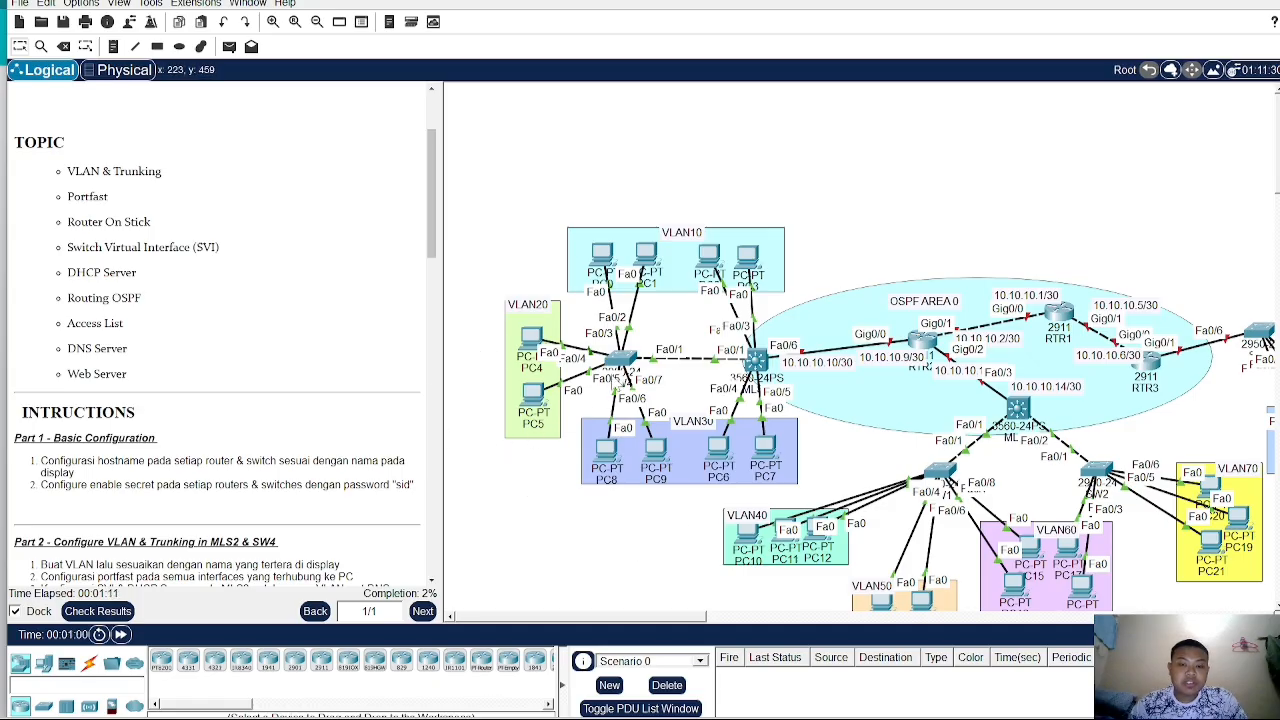
- Open SW4's command line, enter global configuration mode, and set the hostname to SW4
click(620, 359)
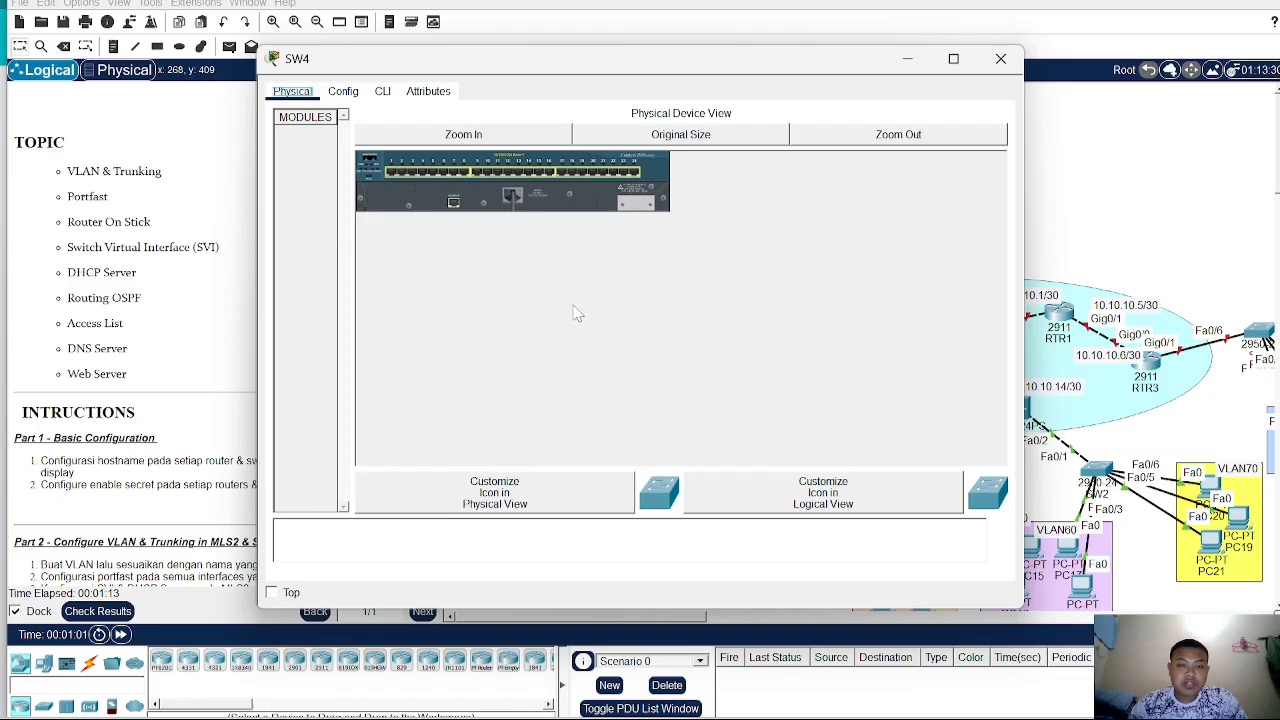
click(382, 91)
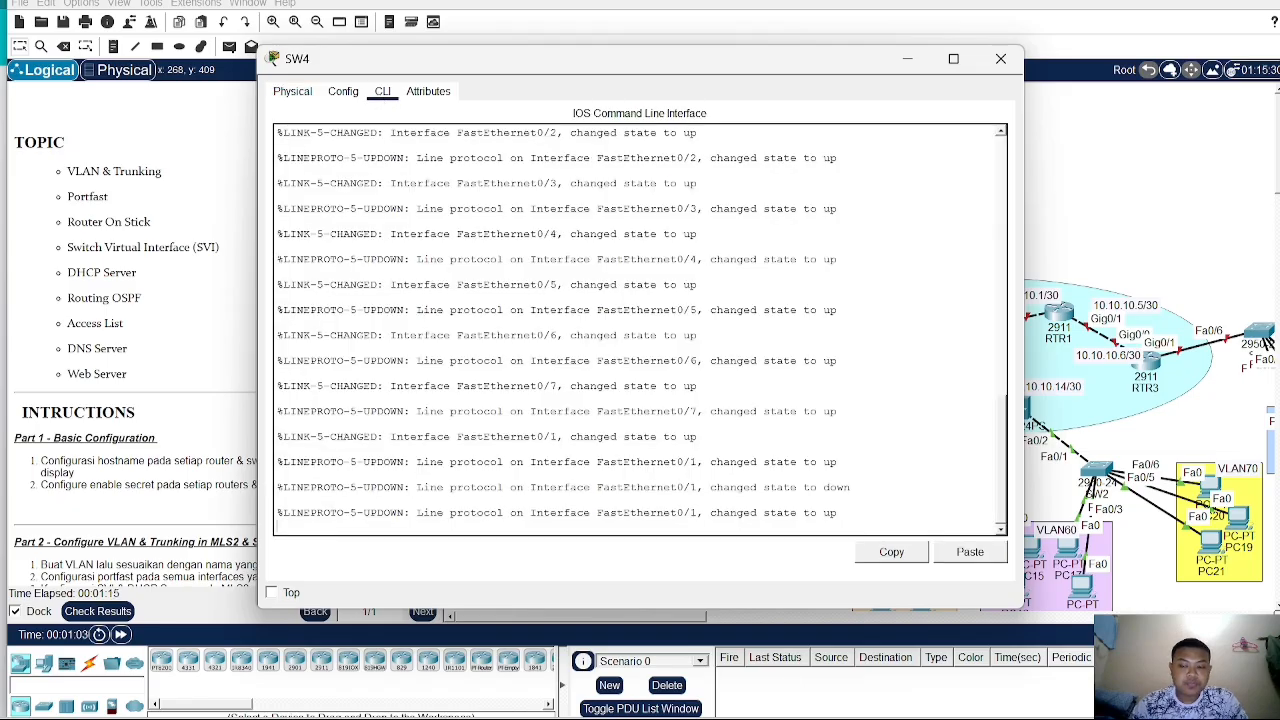
key(Return)
text(en)
key(Return)
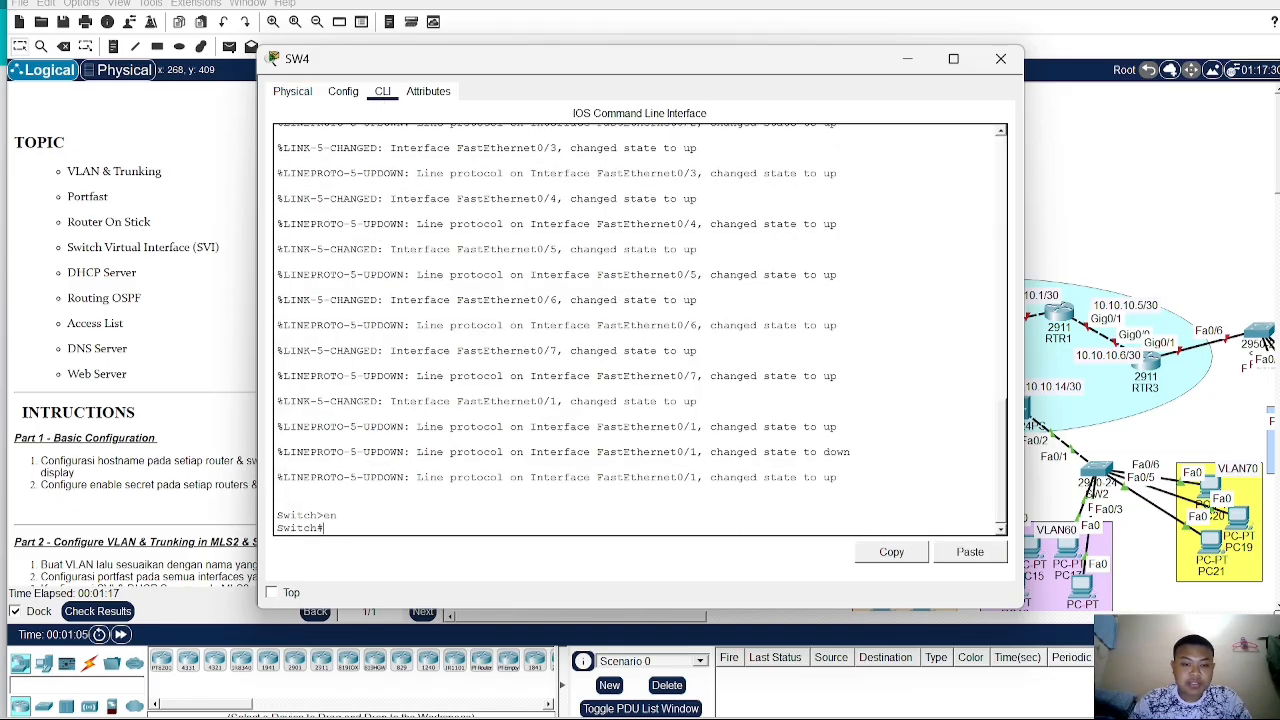
text(conf)
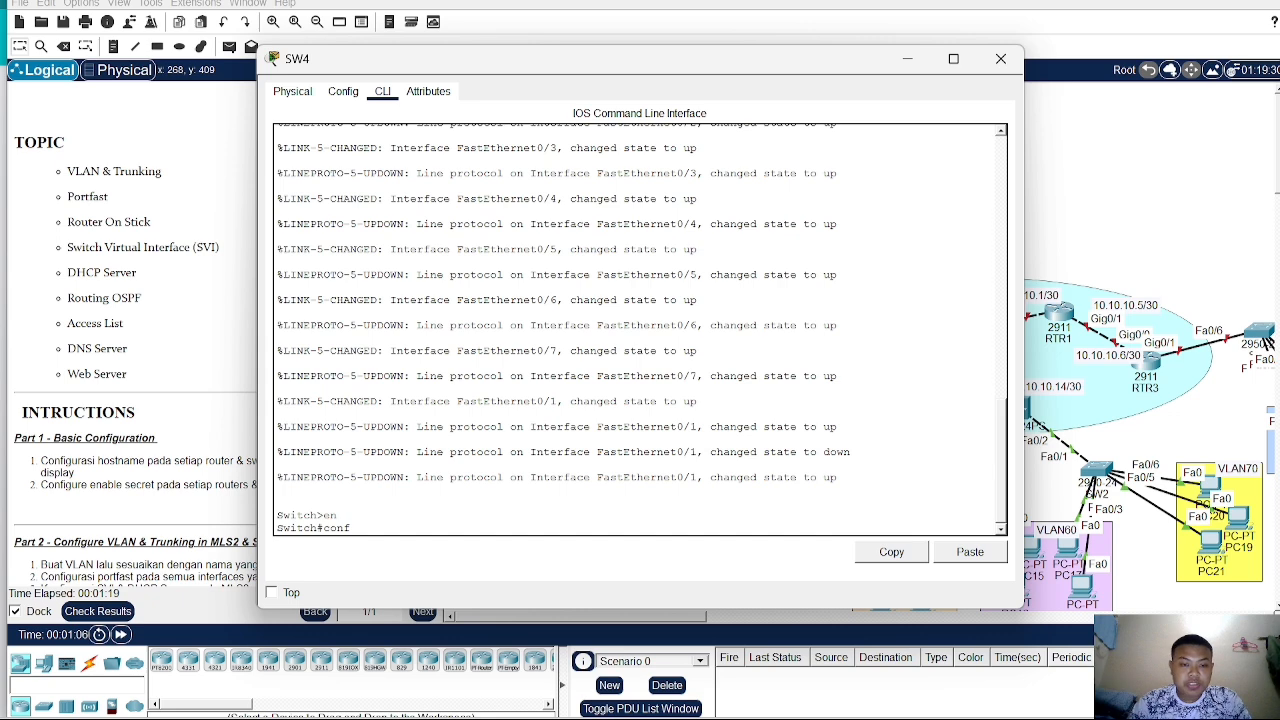
text( t)
key(Return)
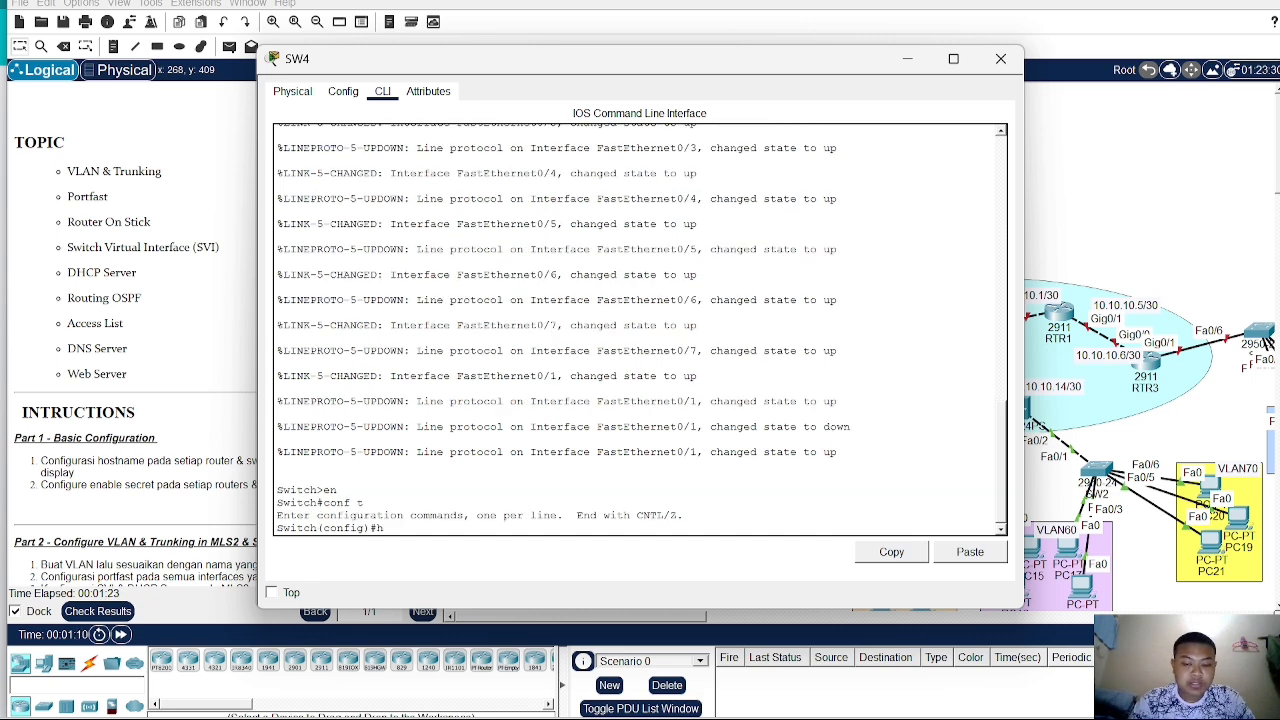
text(host)
key(Tab)
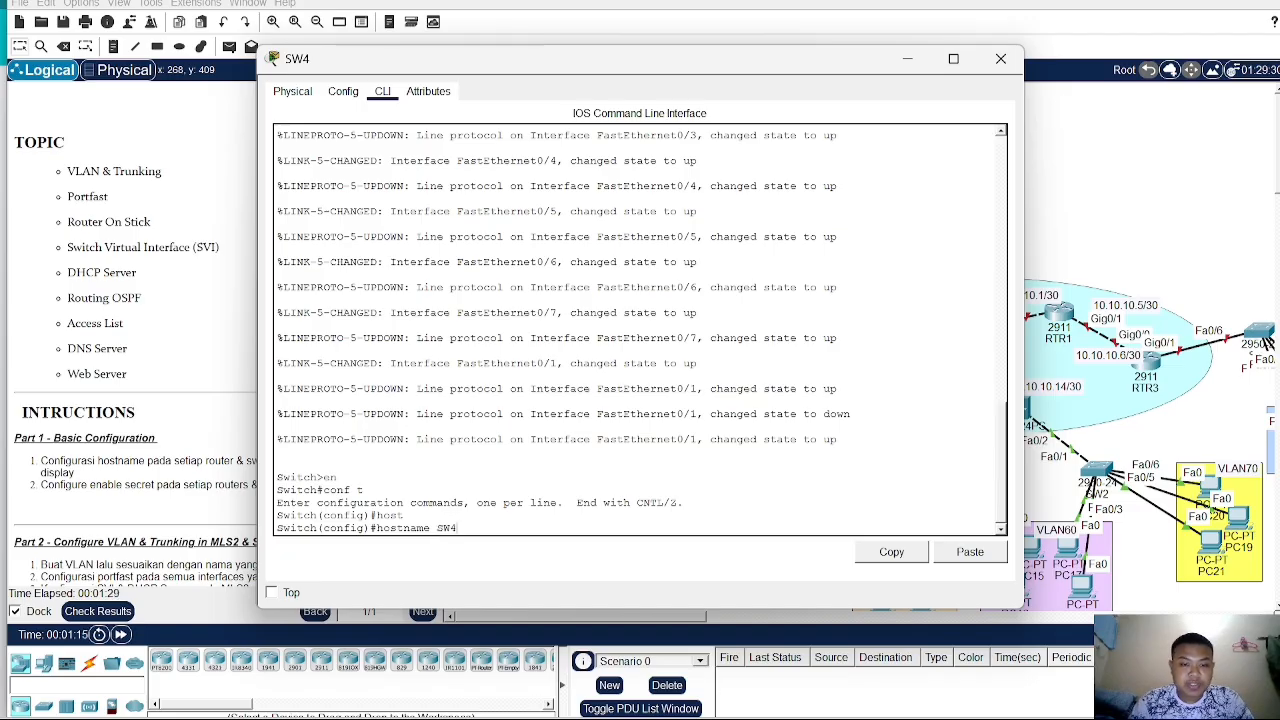
text(SW4)
key(Return)
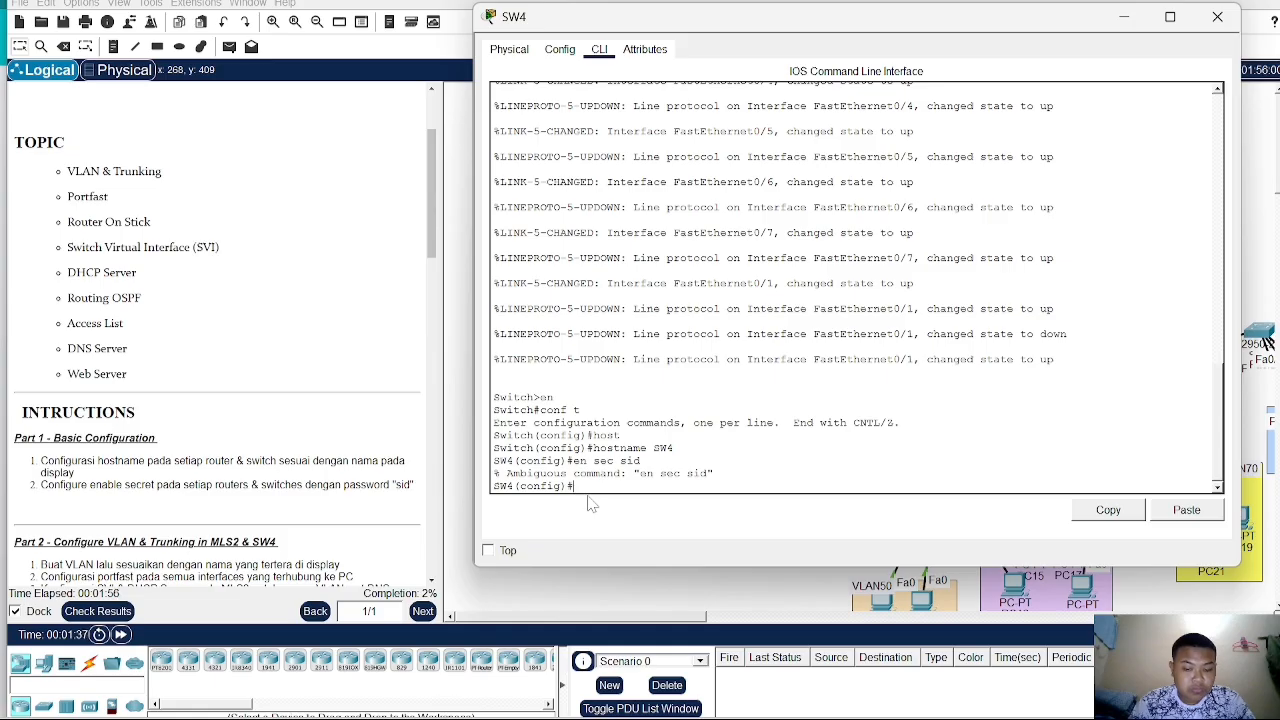
- Set the enable secret password on SW4 and close its device window
key(Tab)
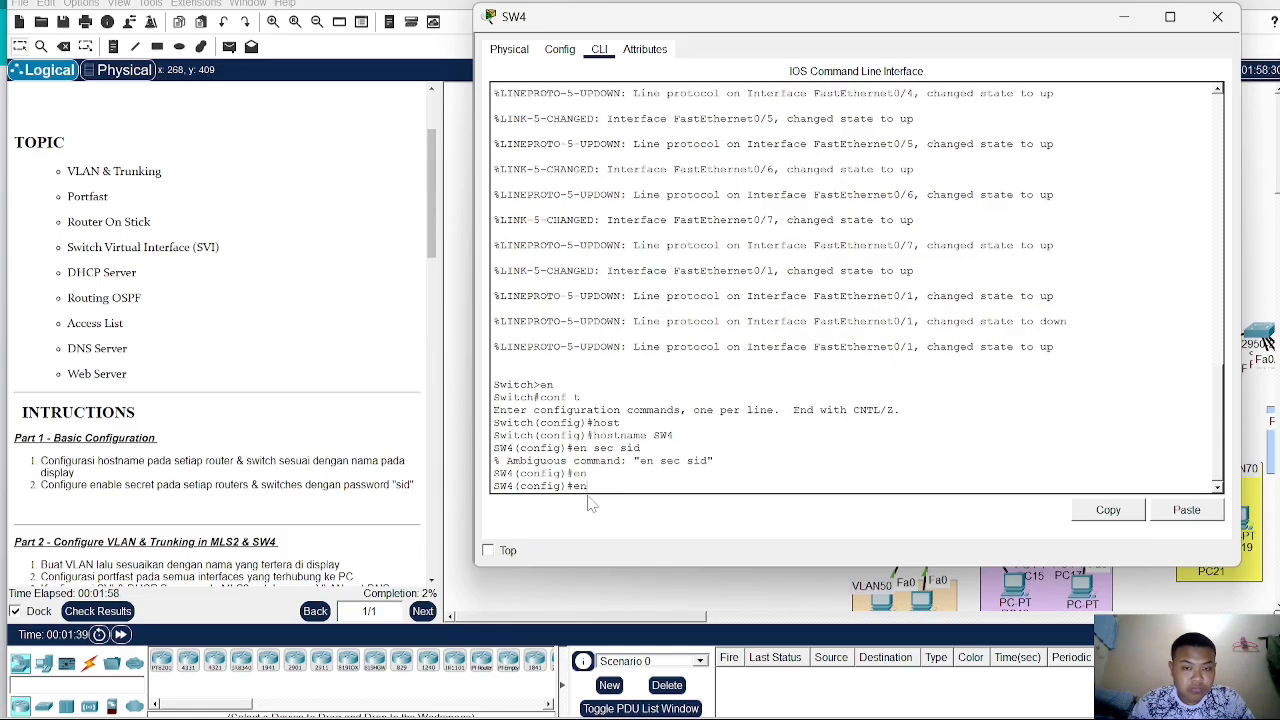
key(Tab)
text(ab)
key(Tab)
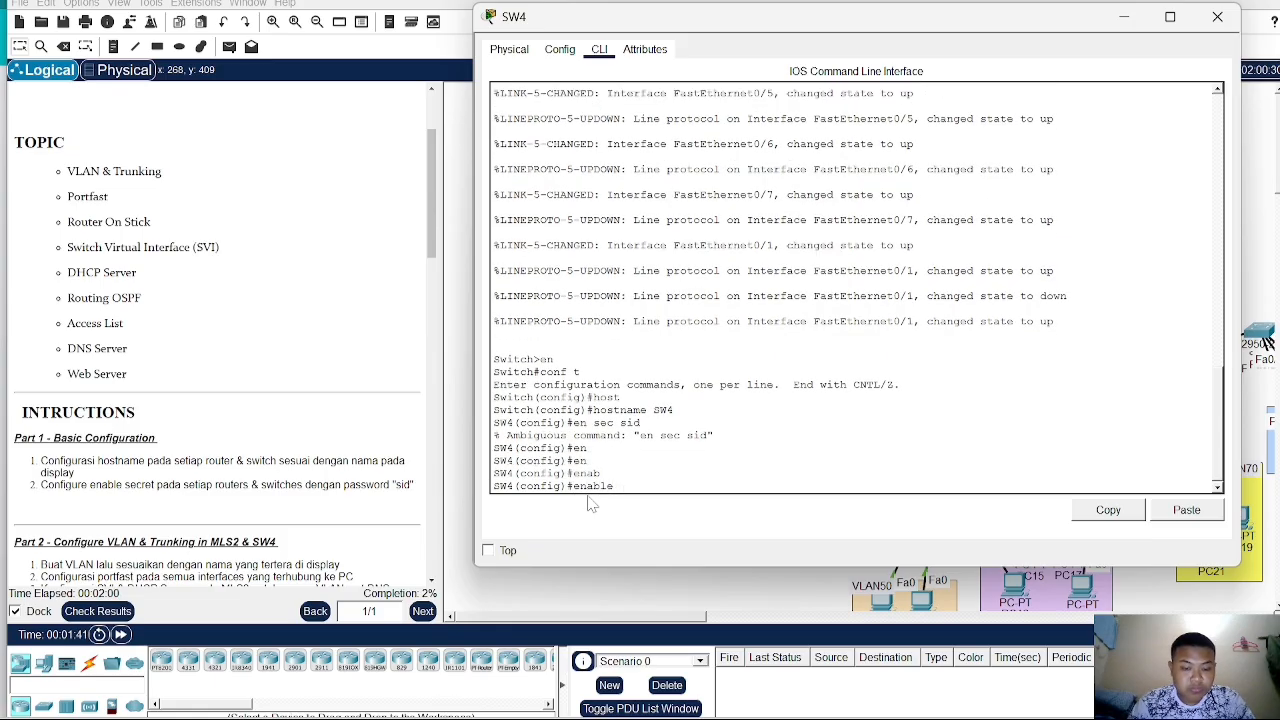
text(se)
key(Tab)
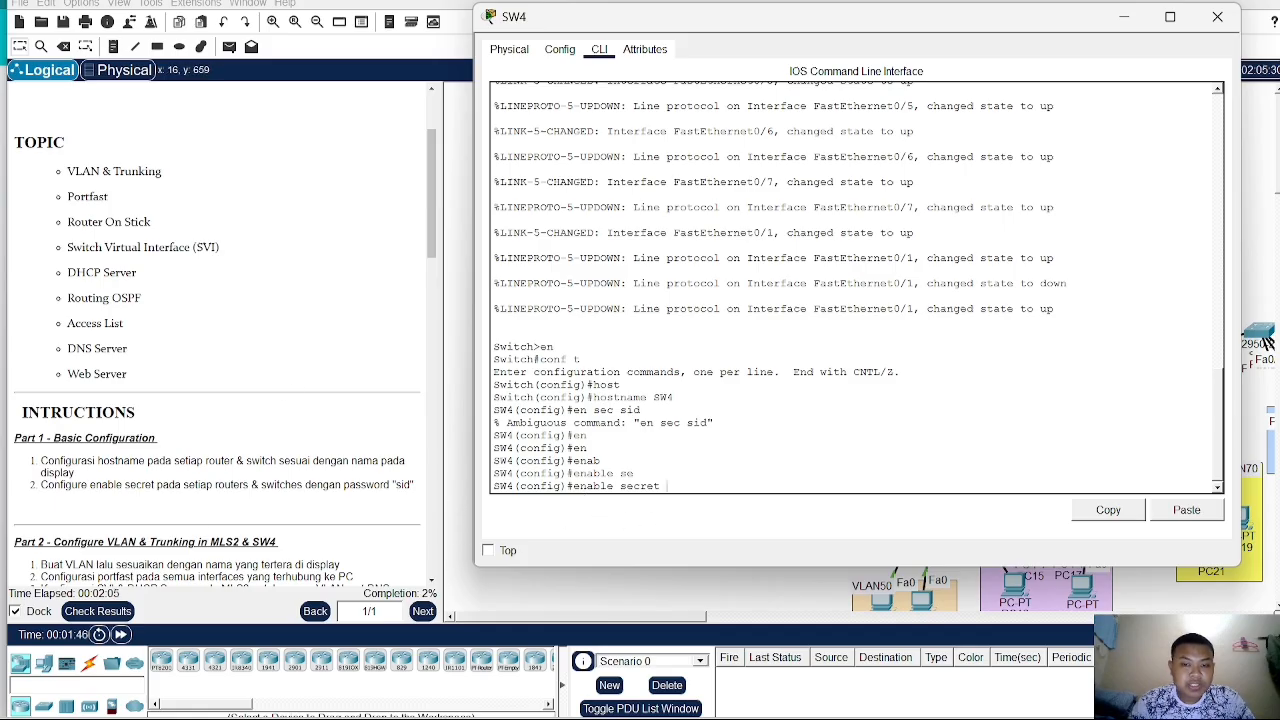
text(sid)
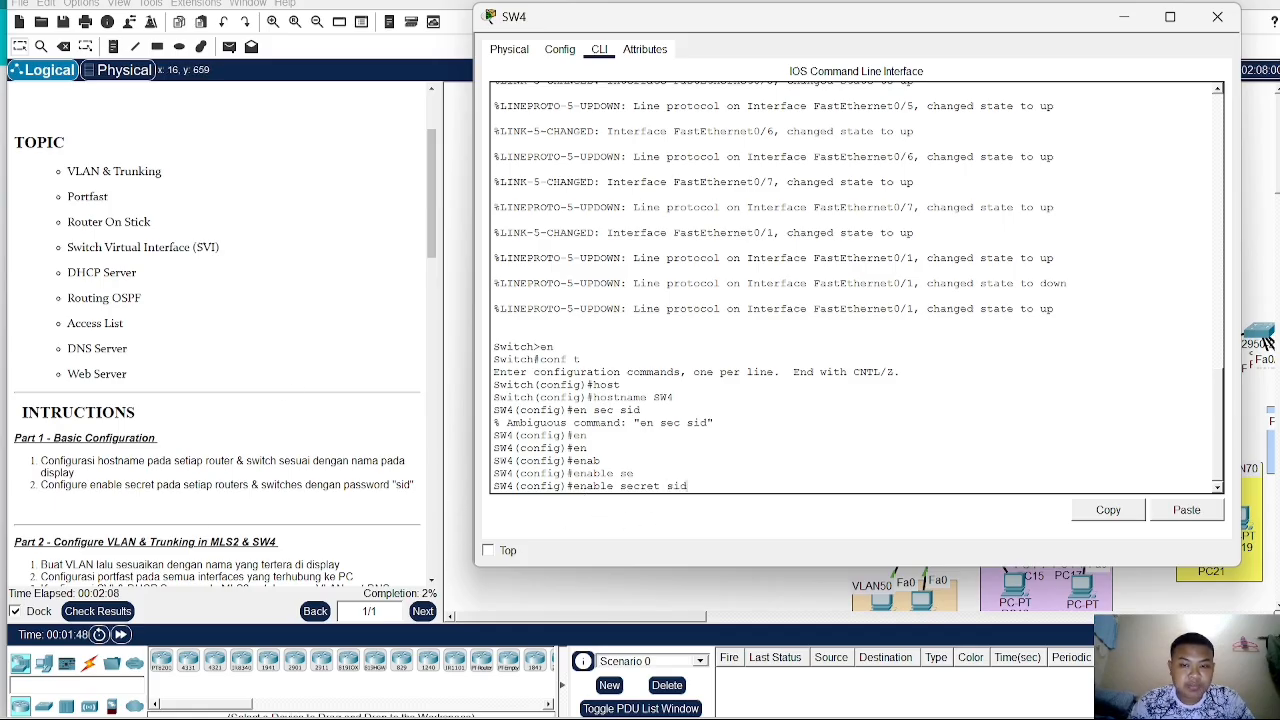
key(Return)
click(708, 584)
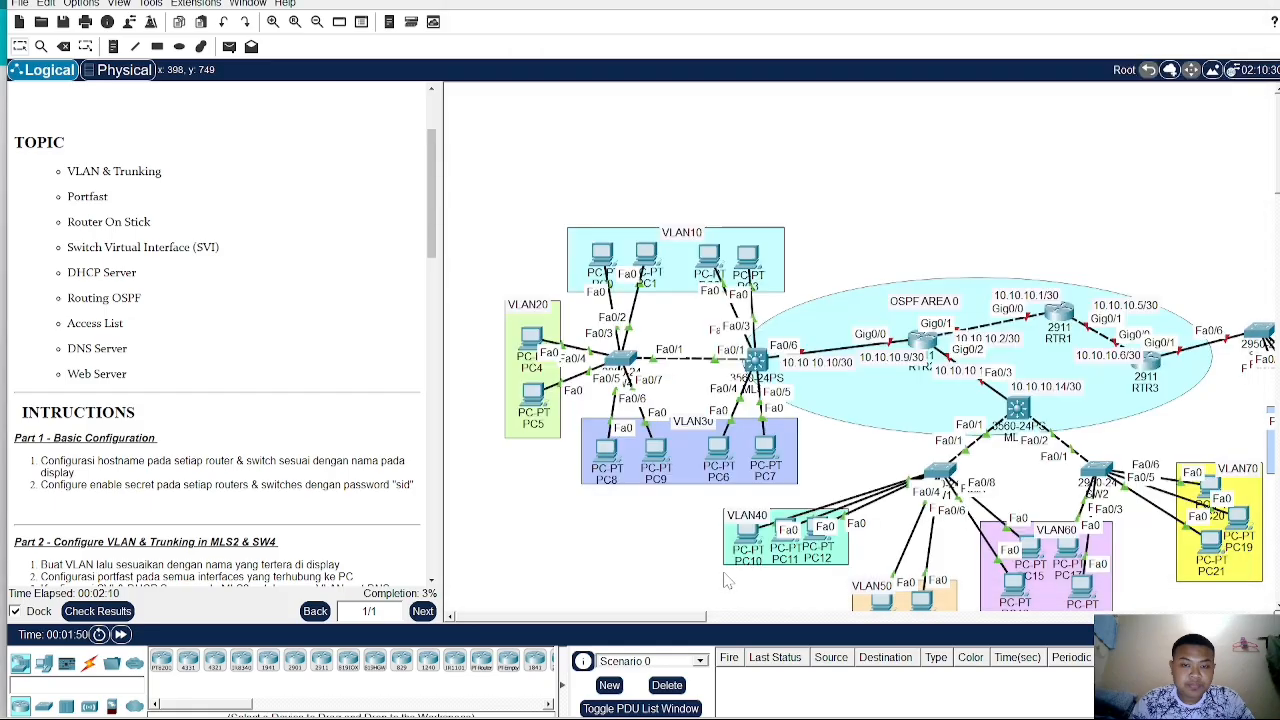
- Open MLS2's command line, enter global configuration mode, and set the hostname to MLS2
click(758, 366)
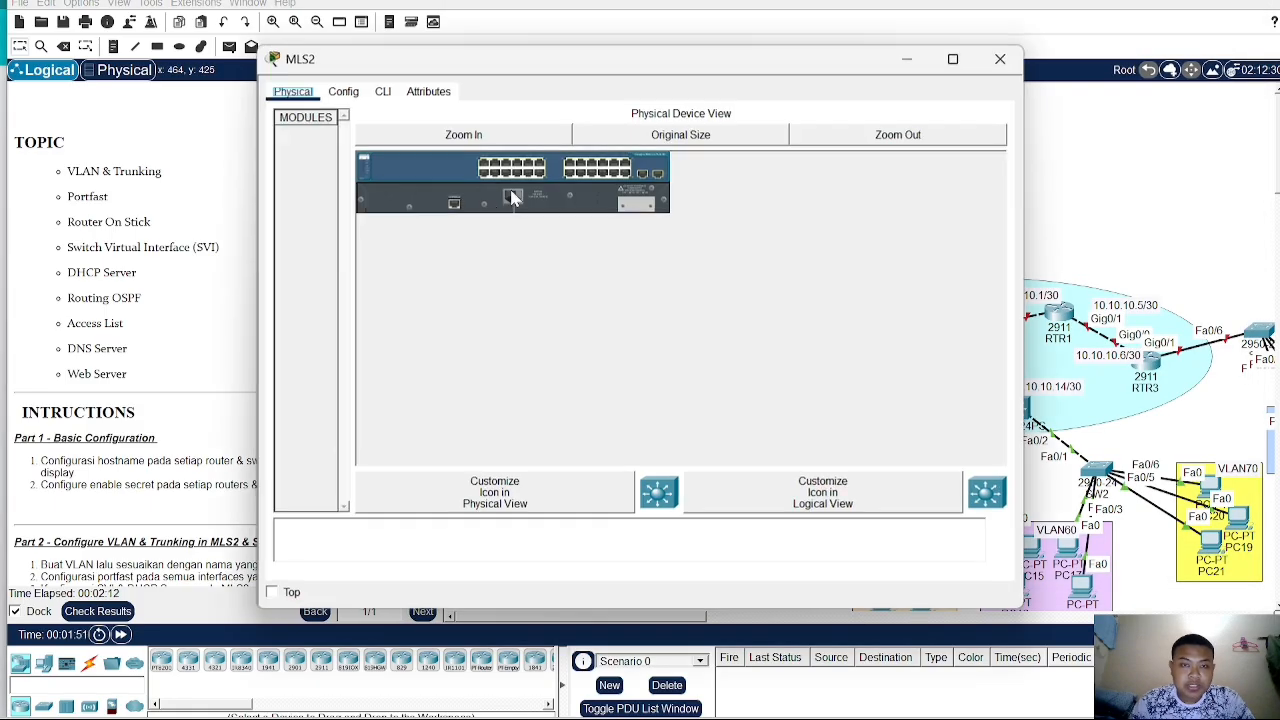
click(383, 91)
key(Return)
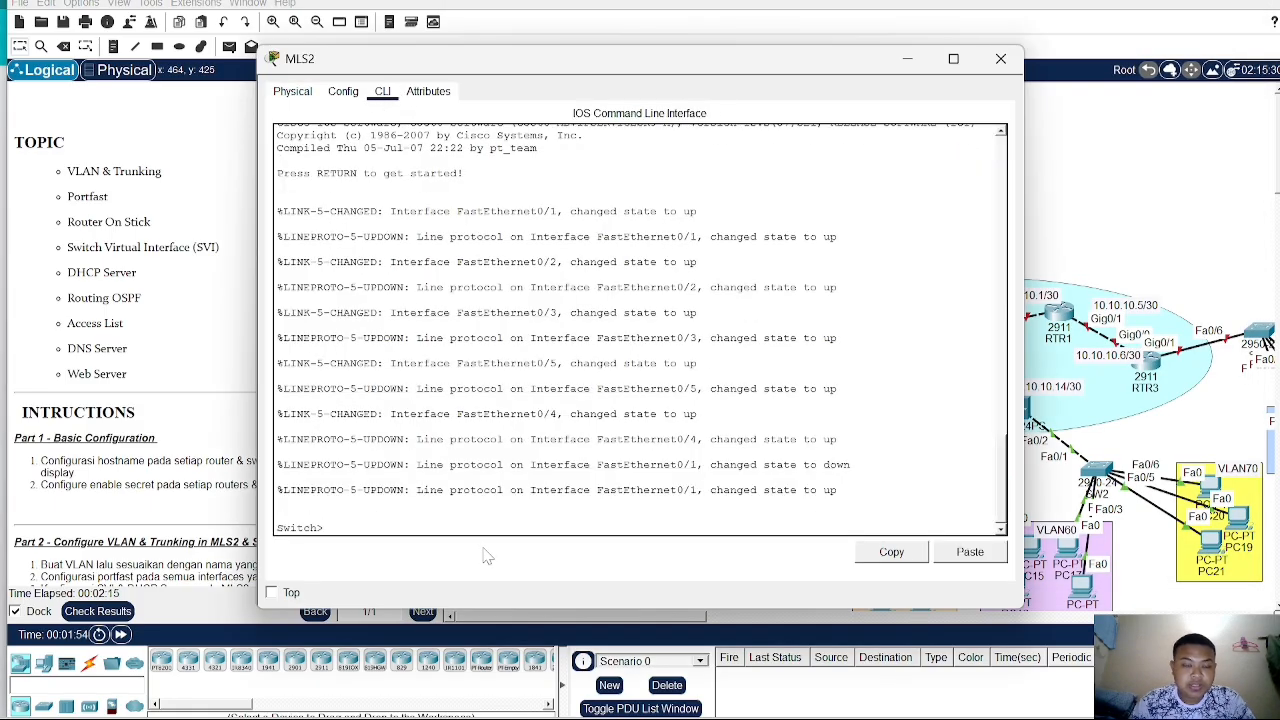
text(en)
key(Return)
text(conf)
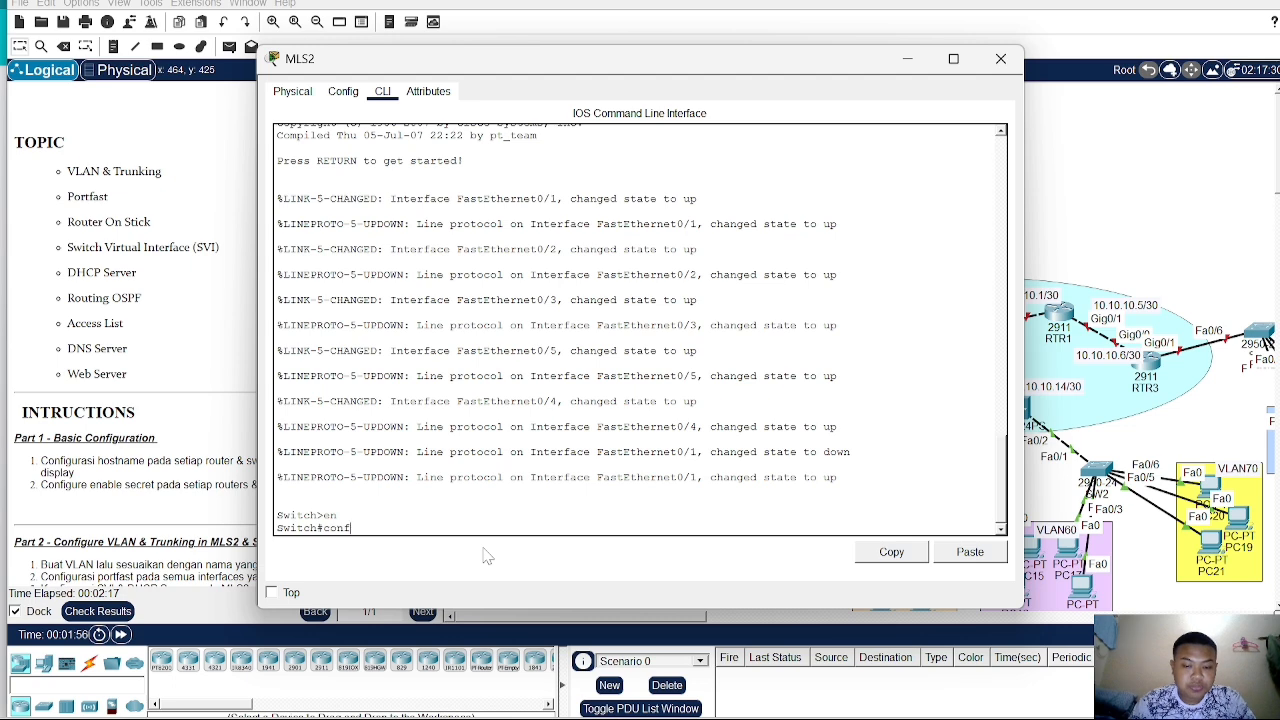
text( t)
key(Return)
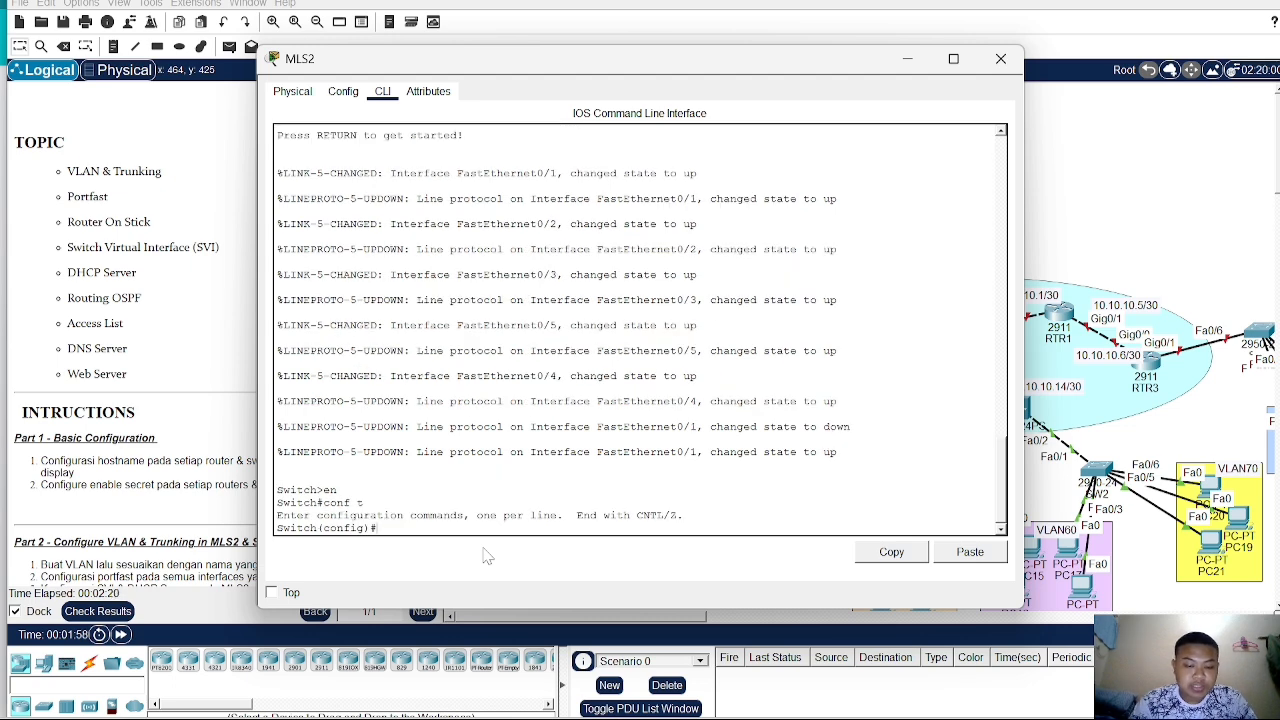
text(host)
key(Tab)
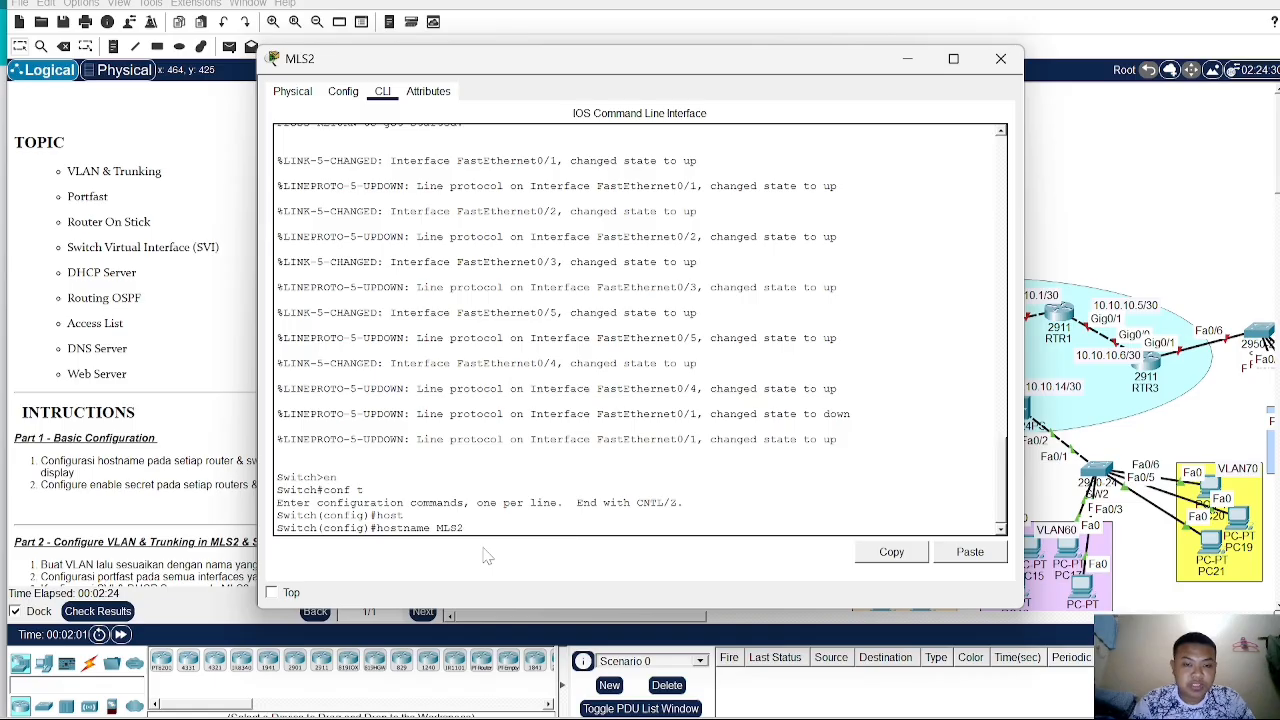
text(MLS2)
key(Return)
- Set the enable secret password on MLS2 and close its device window
text(en)
key(Tab)
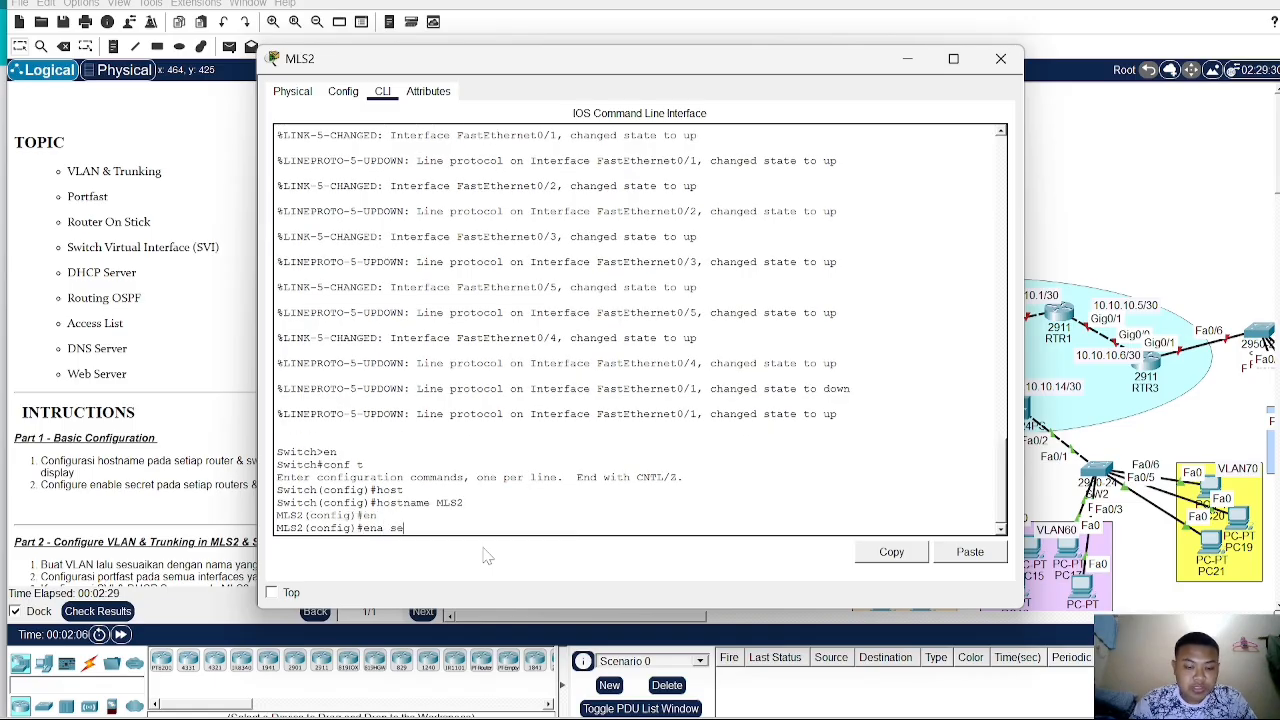
text(a secr sid)
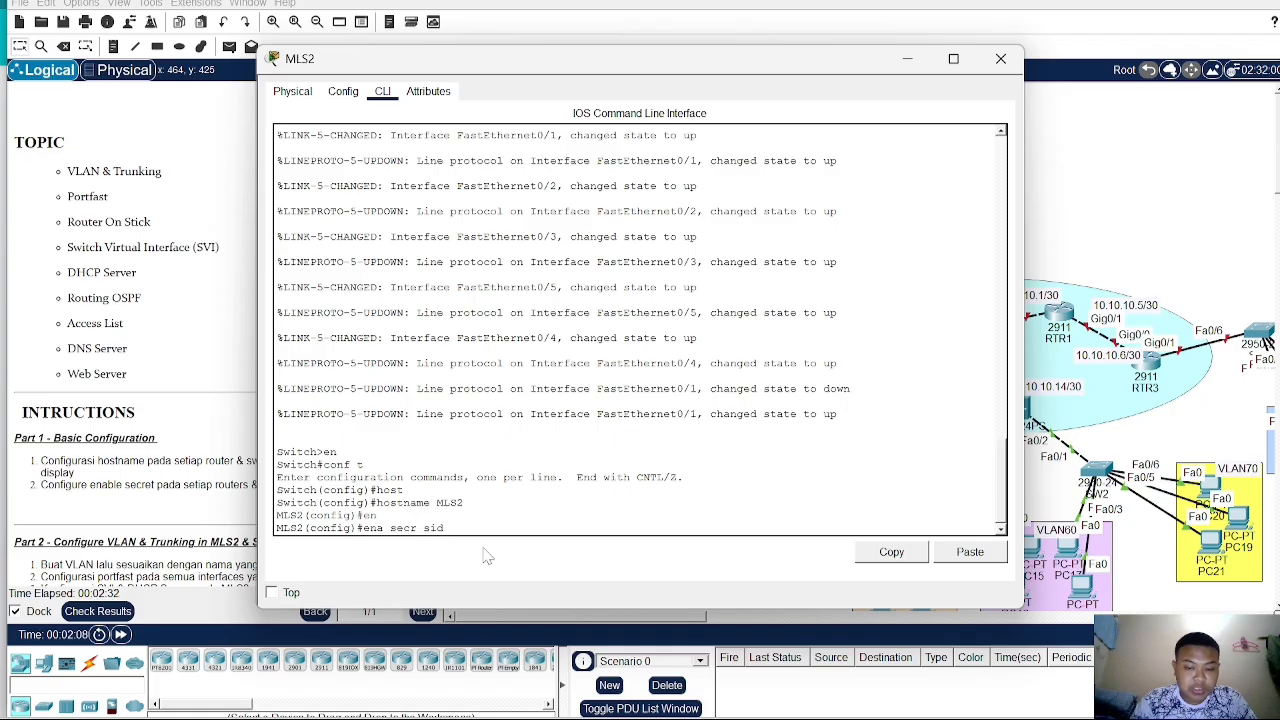
key(Return)
click(1129, 210)
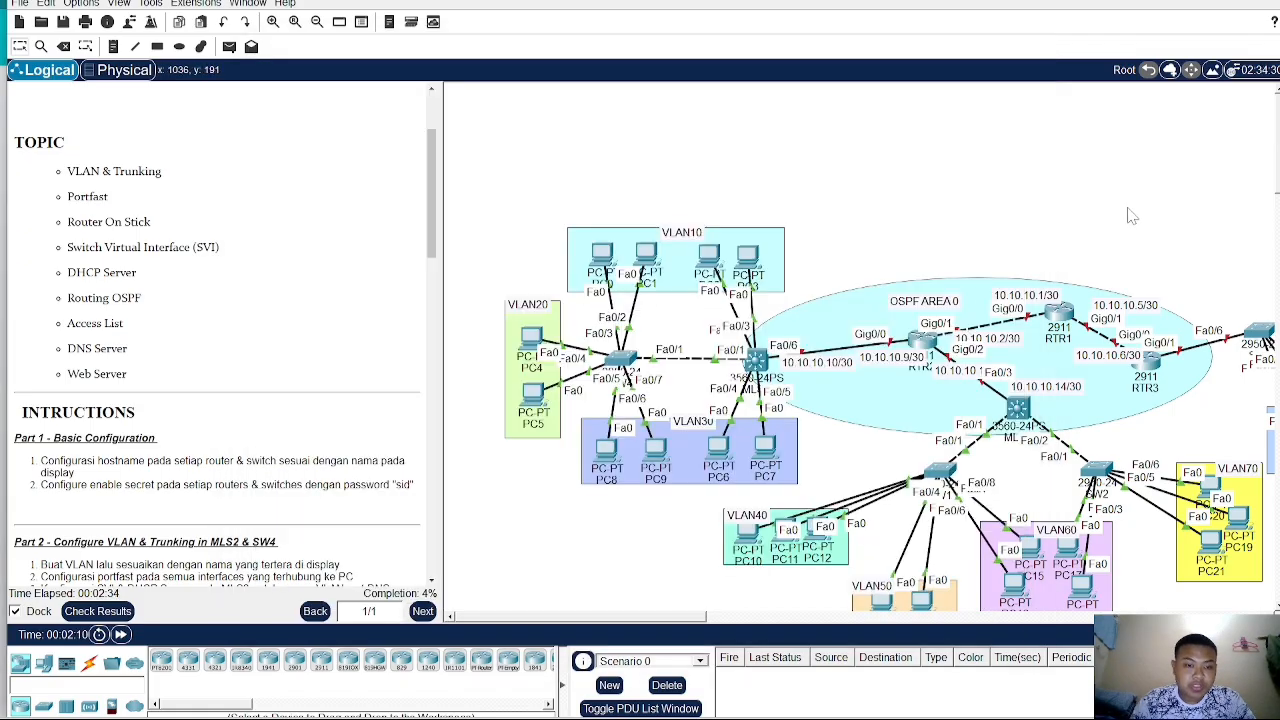
- Open RTR2's command line, enter global configuration mode, and set the hostname to RTR2
click(925, 345)
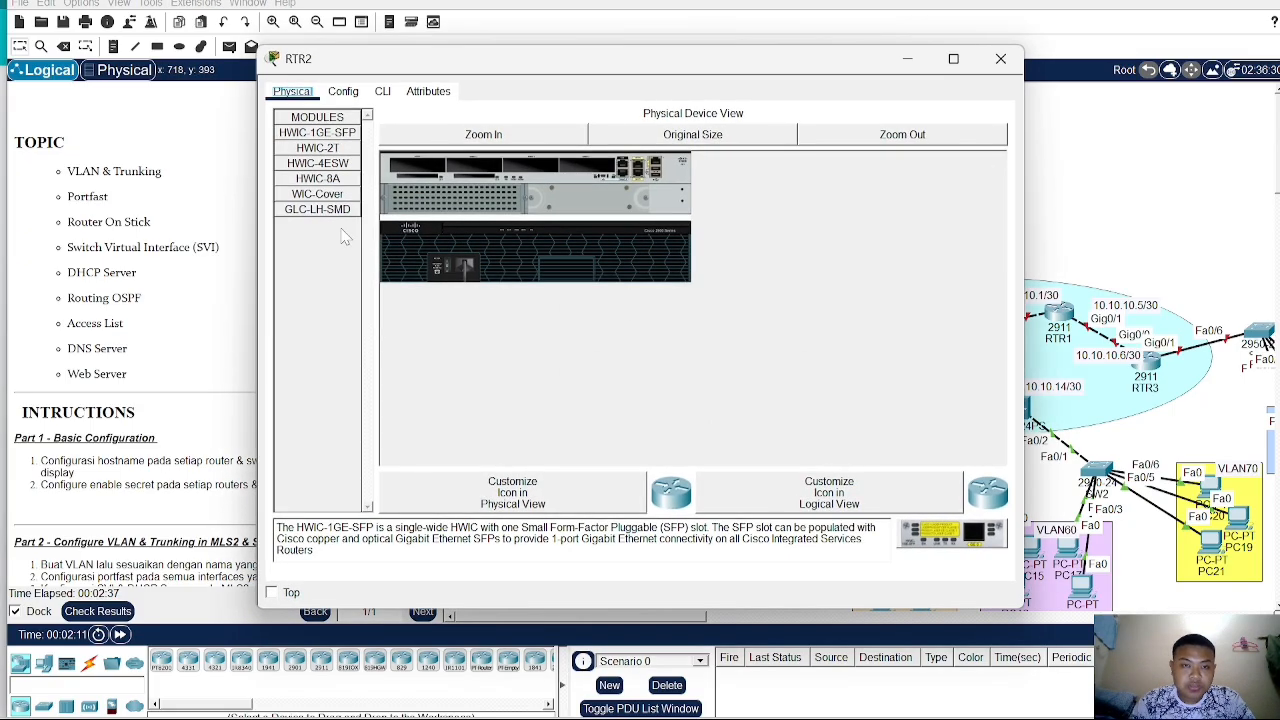
click(383, 91)
key(Return)
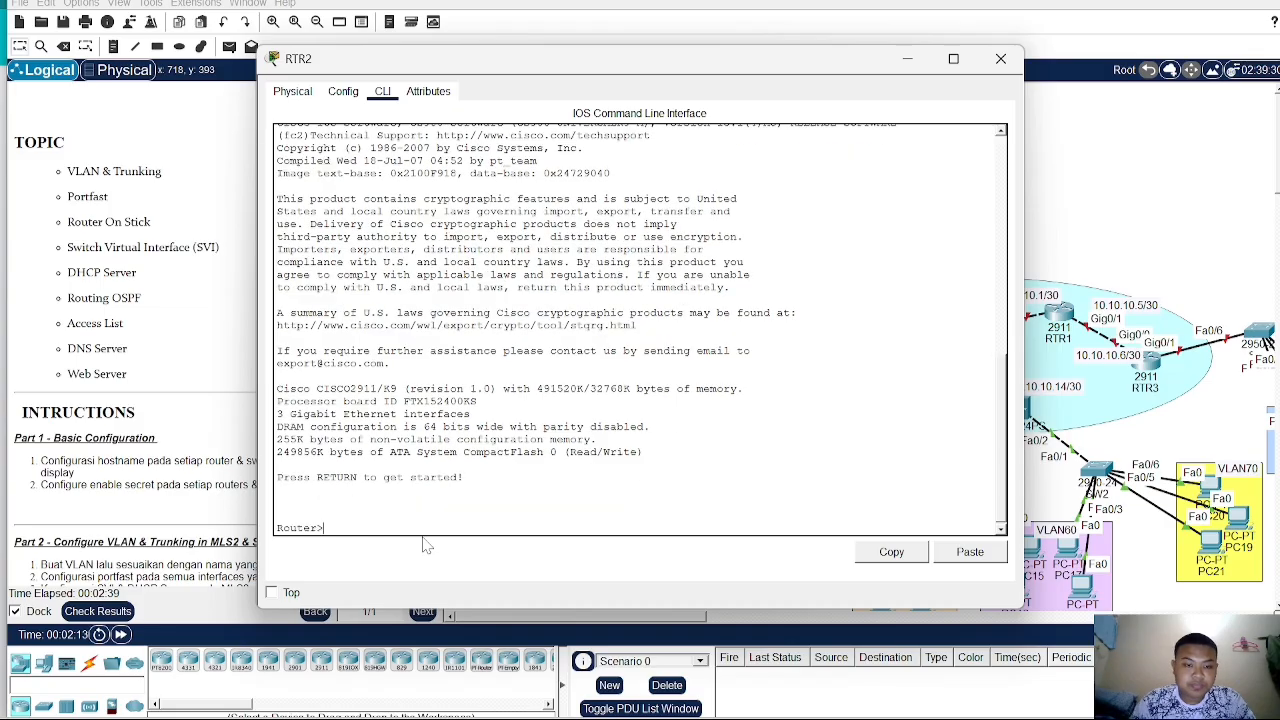
text(en)
key(Return)
text(conf)
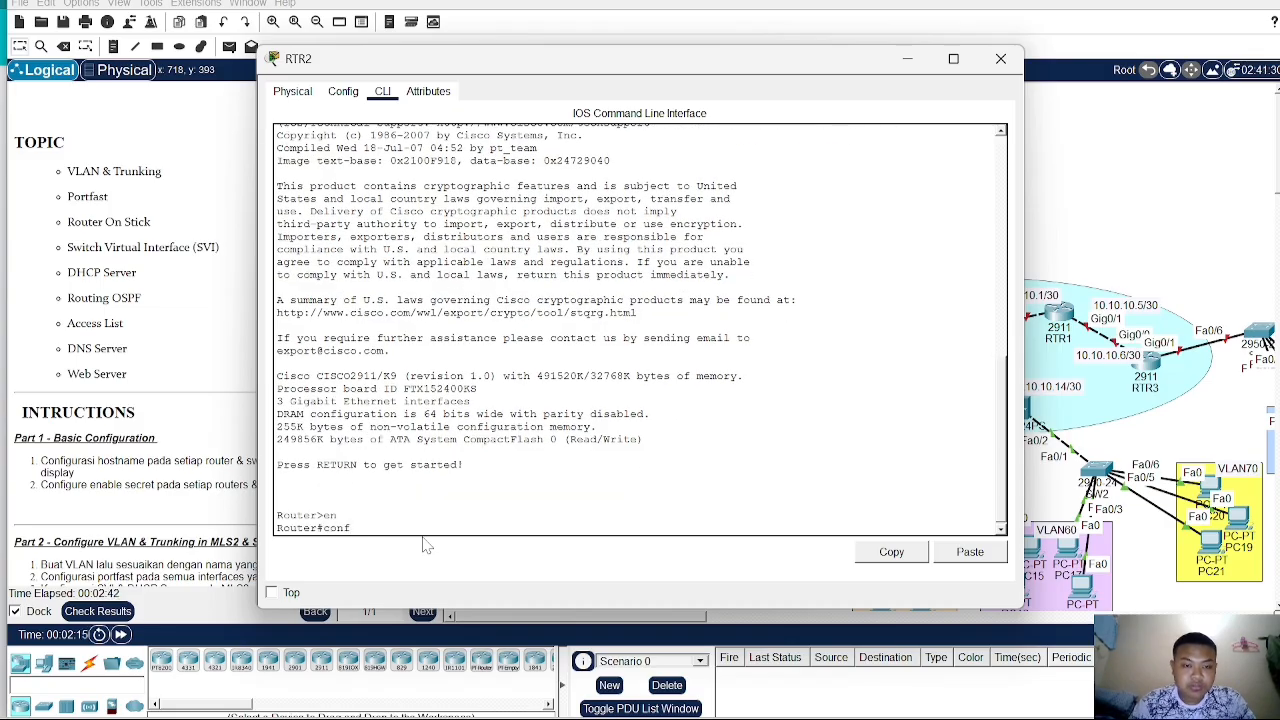
text( t)
key(Return)
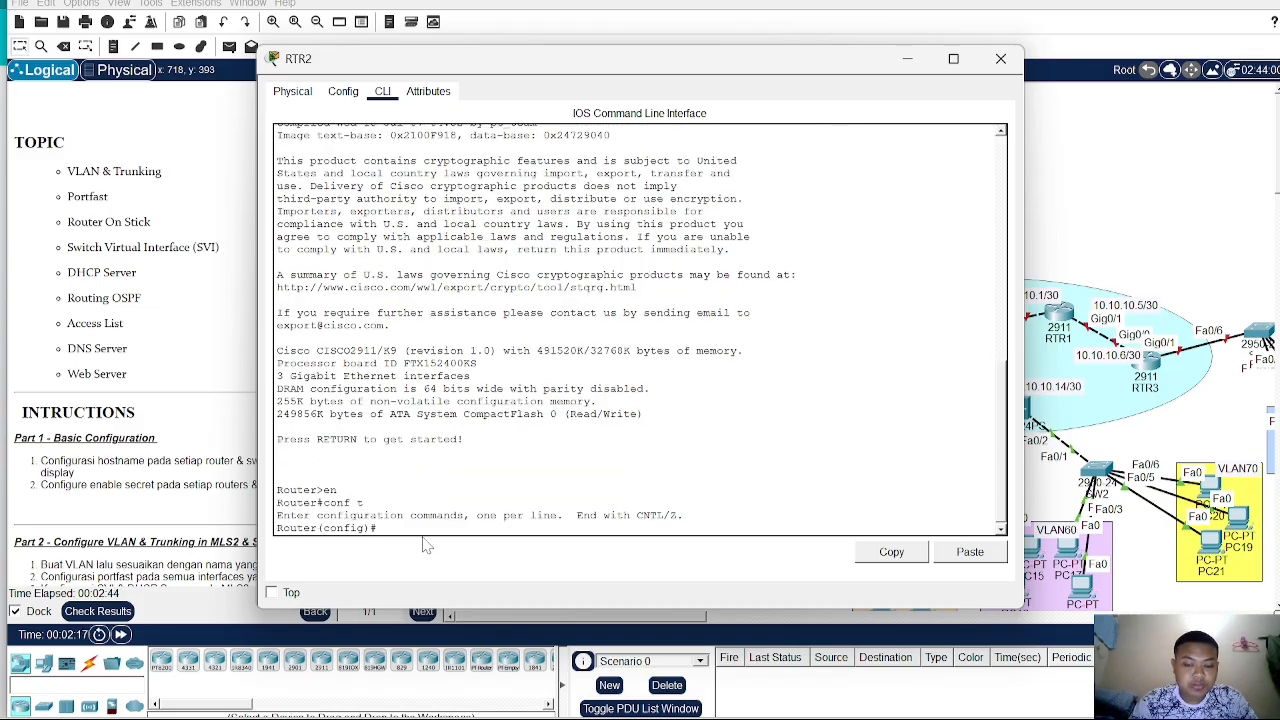
text(ho)
key(Tab)
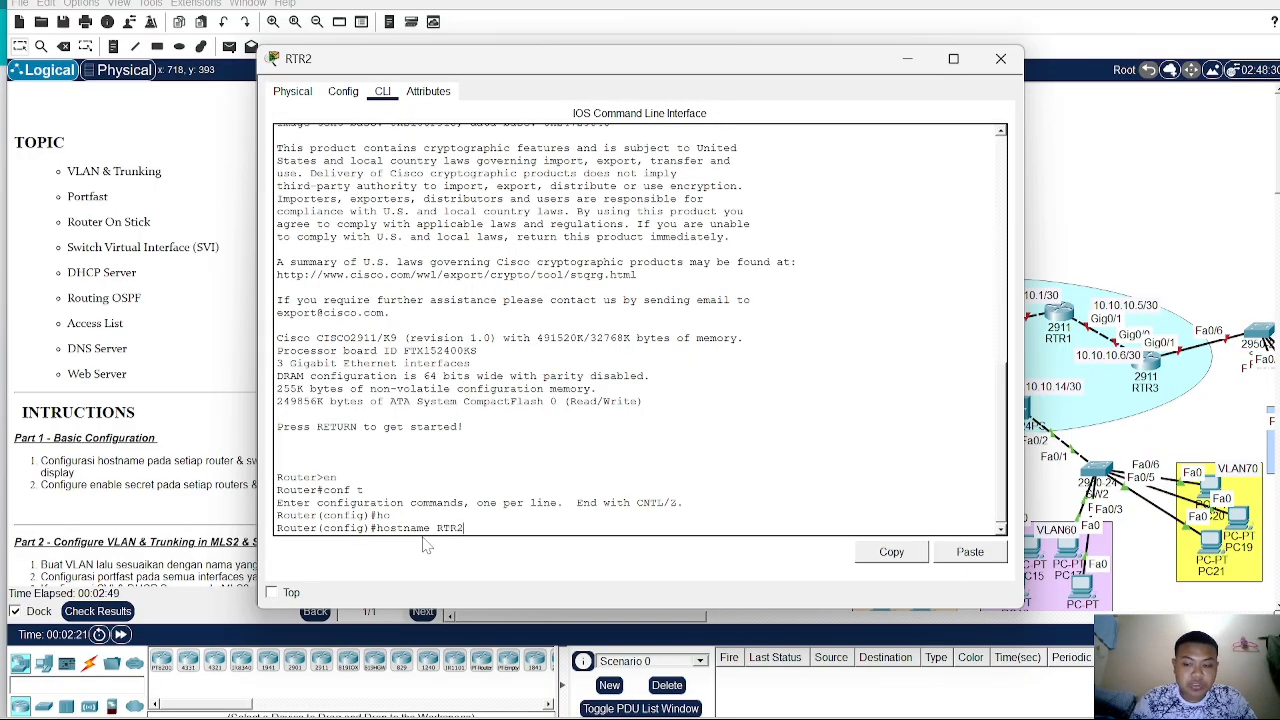
text(RTR2)
key(Return)
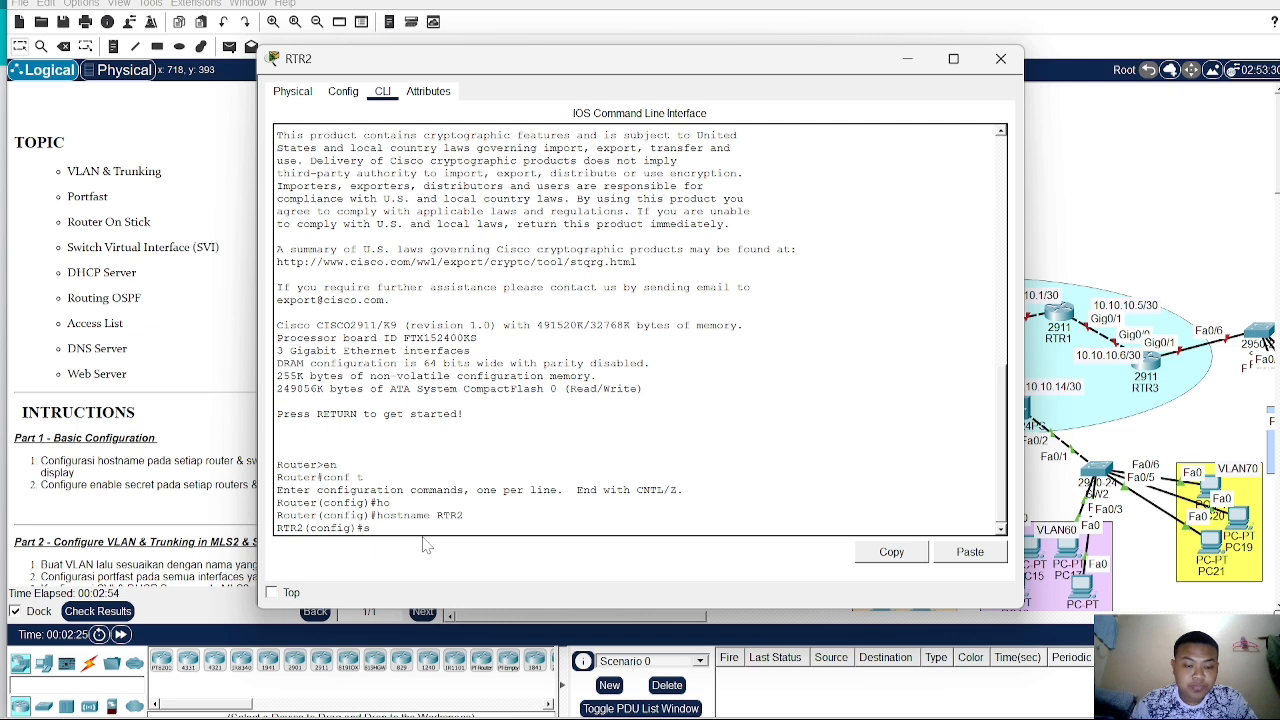
- Set the enable secret password on RTR2 and close its device window
text(enab)
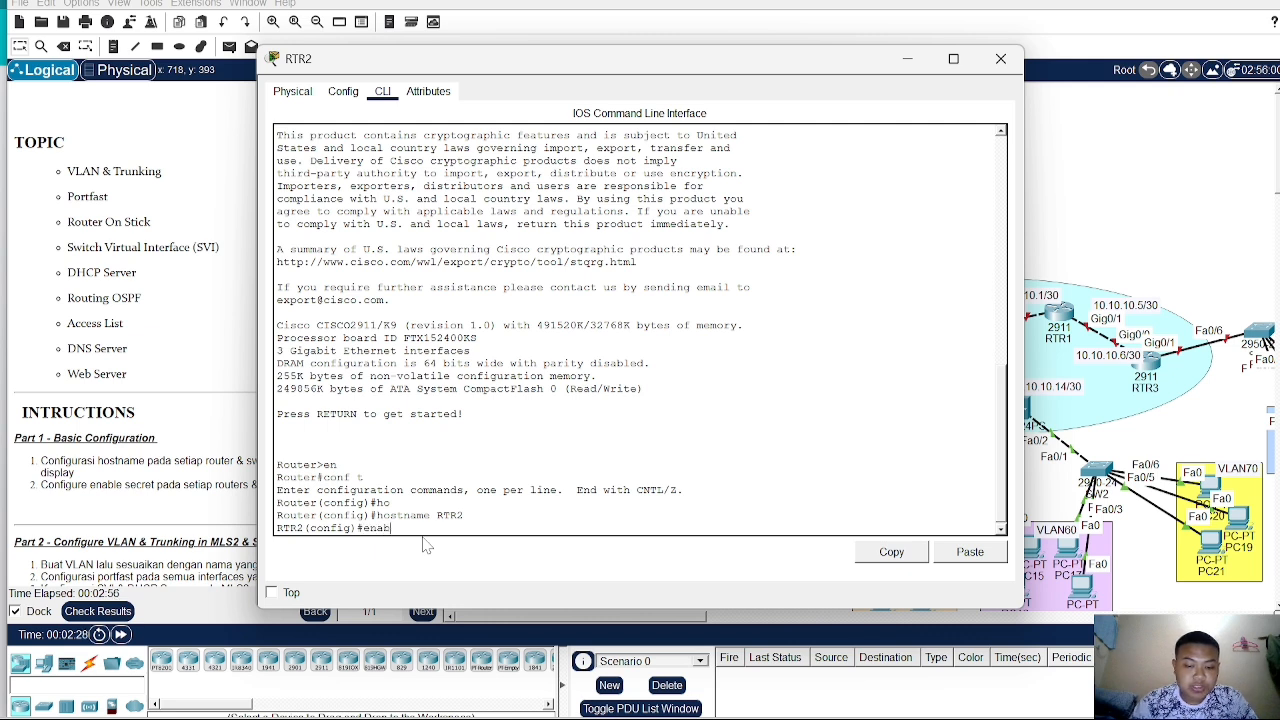
text( secr si)
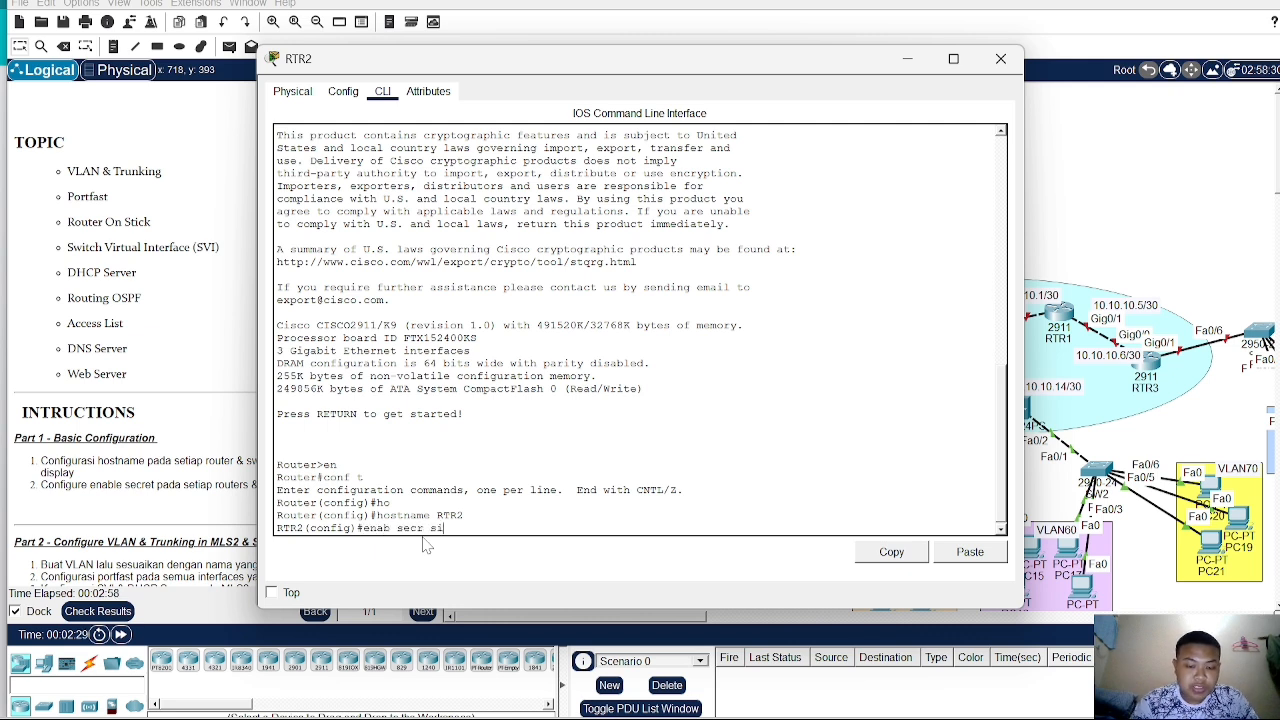
text(d)
key(Return)
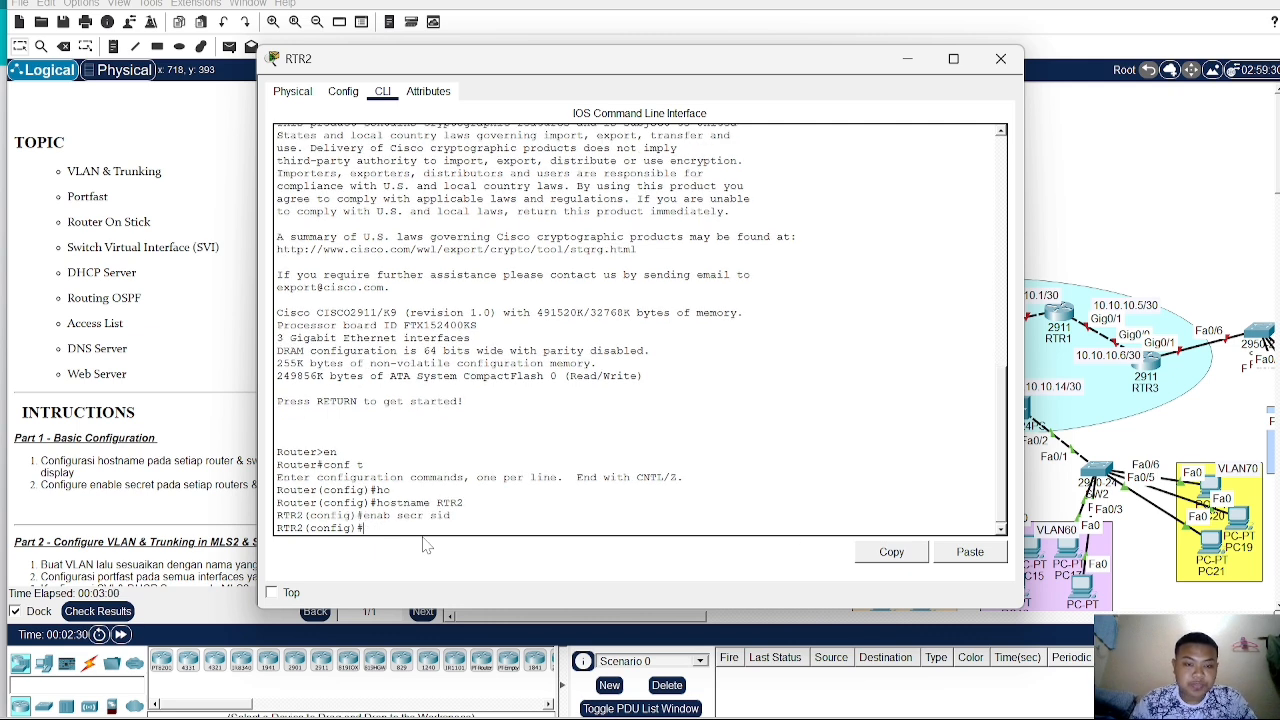
click(1118, 205)
- Open RTR1's command line, enter global configuration mode, and set the hostname to RTR1
click(1060, 318)
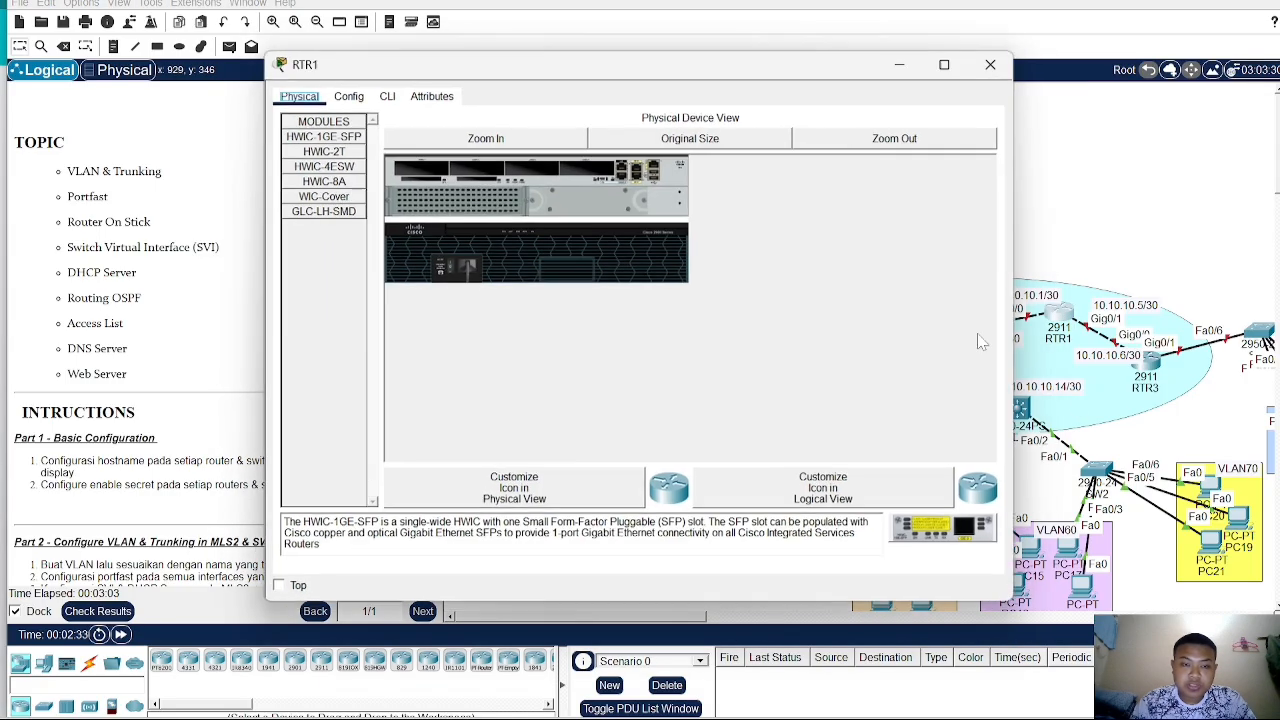
click(382, 91)
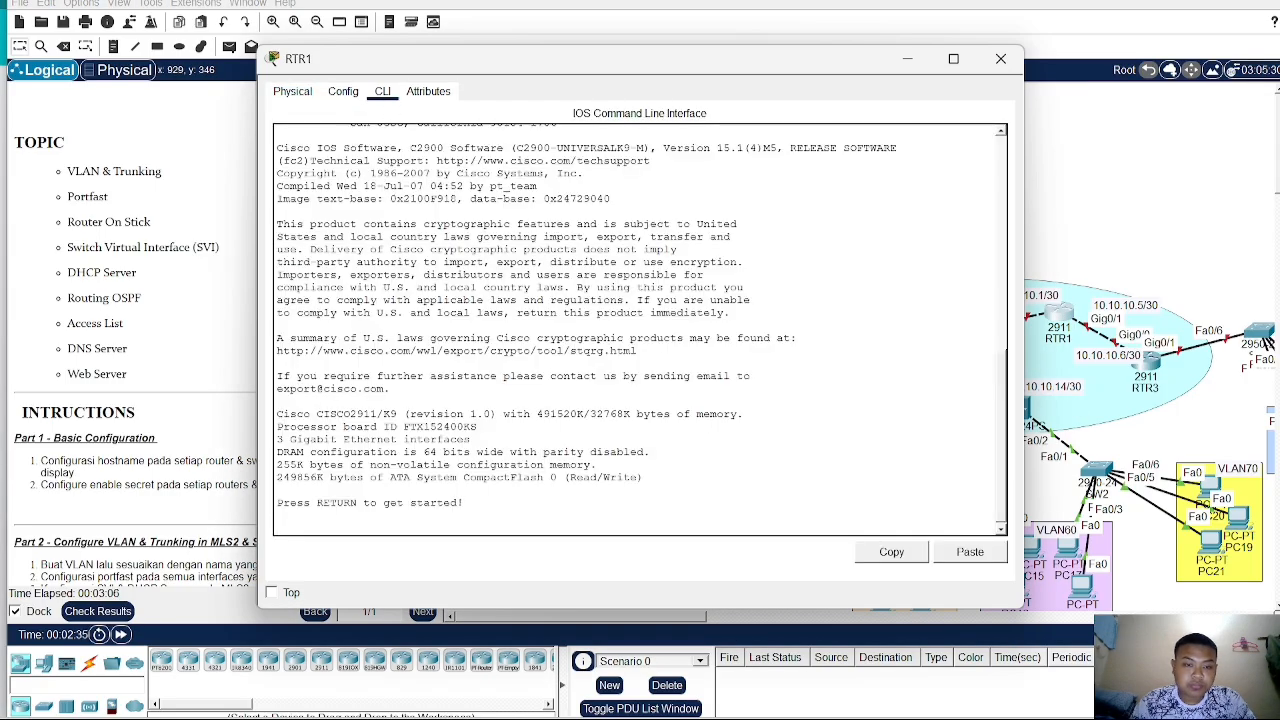
key(Return)
text(en)
key(Return)
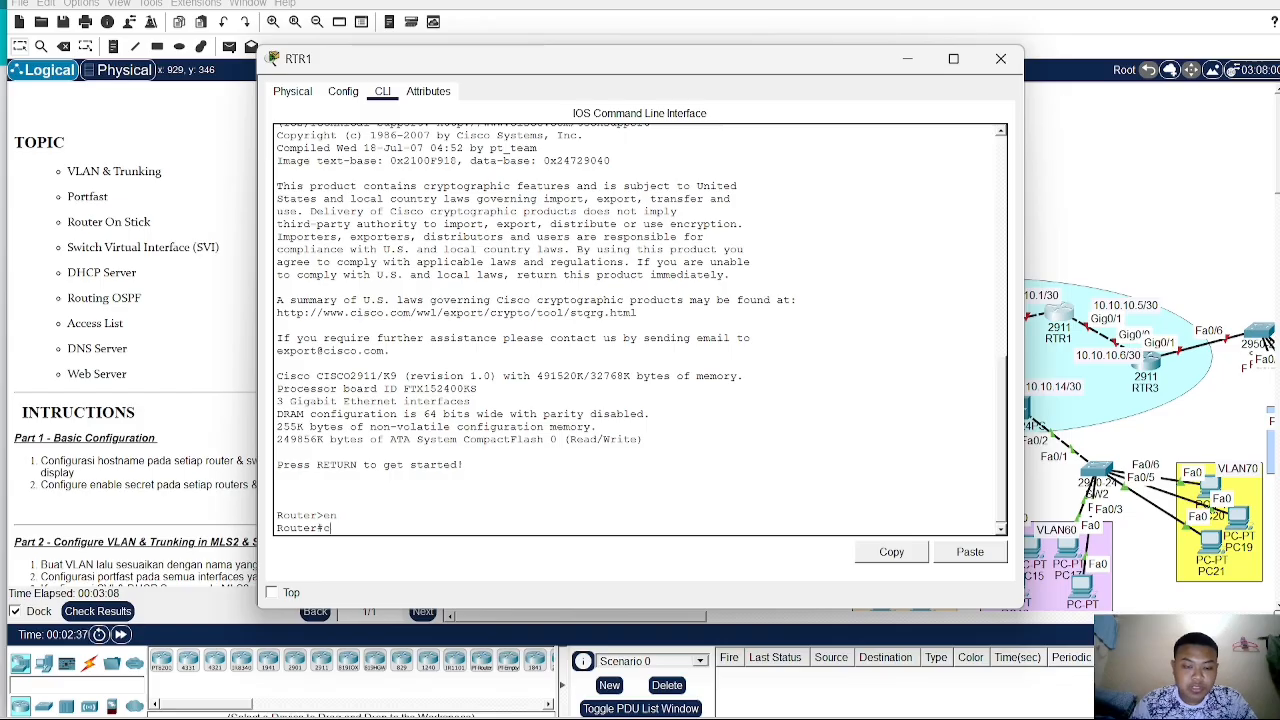
key(Return)
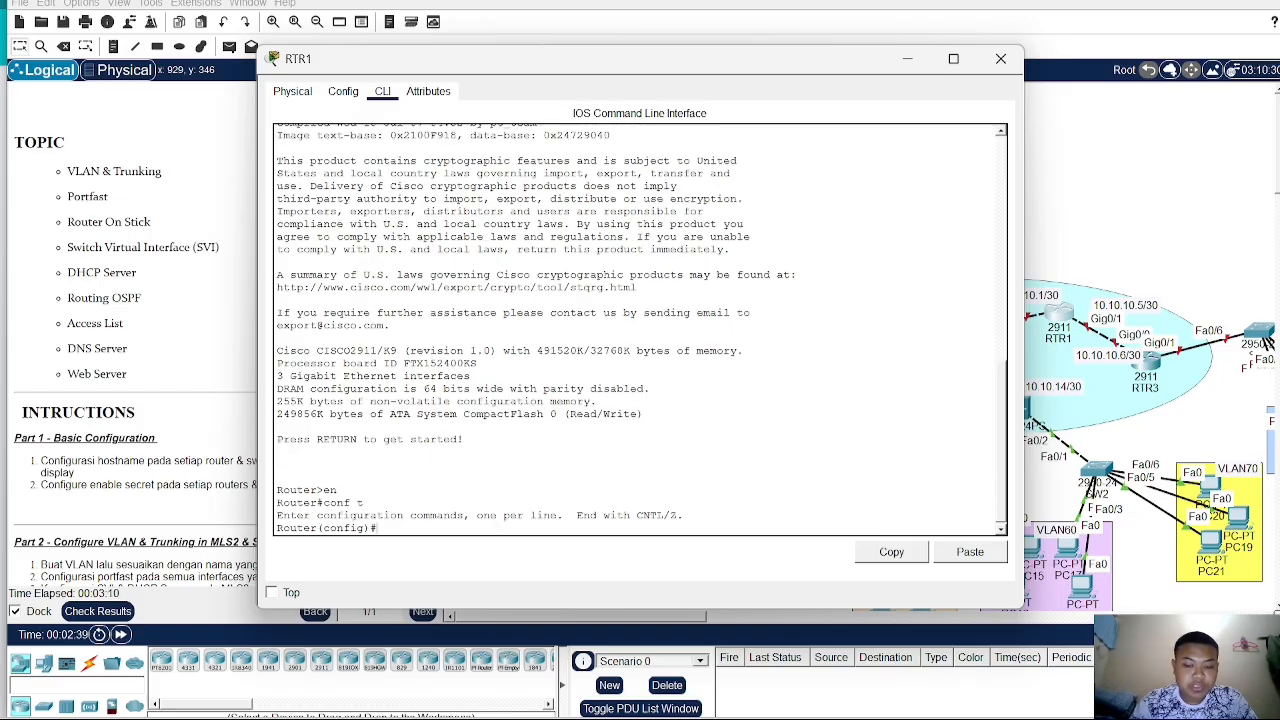
text(hostn)
key(Tab)
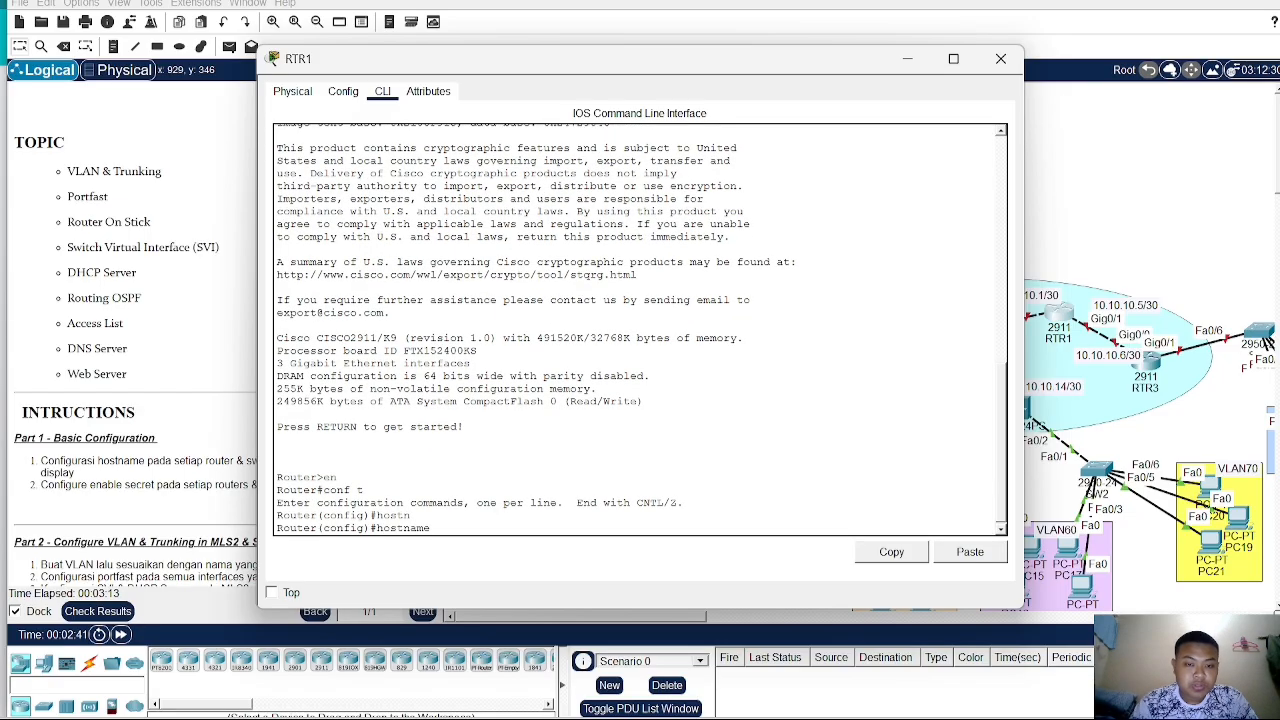
text(RT)
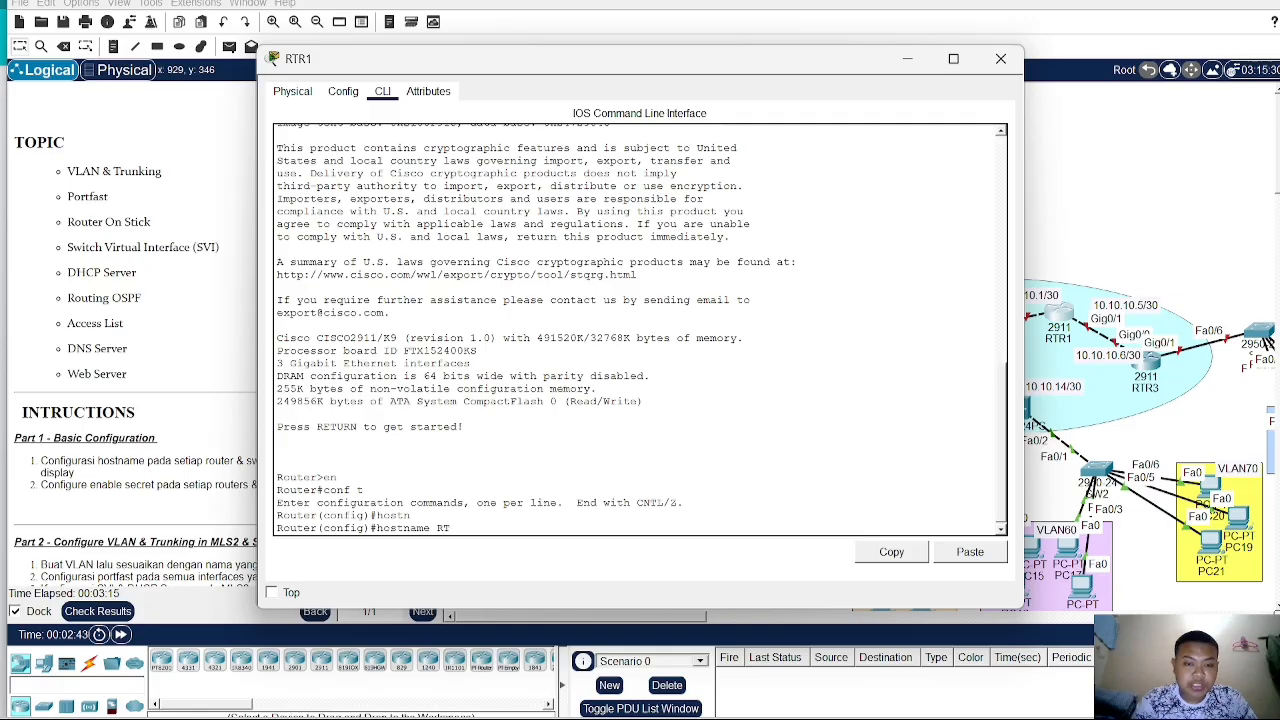
text(R)
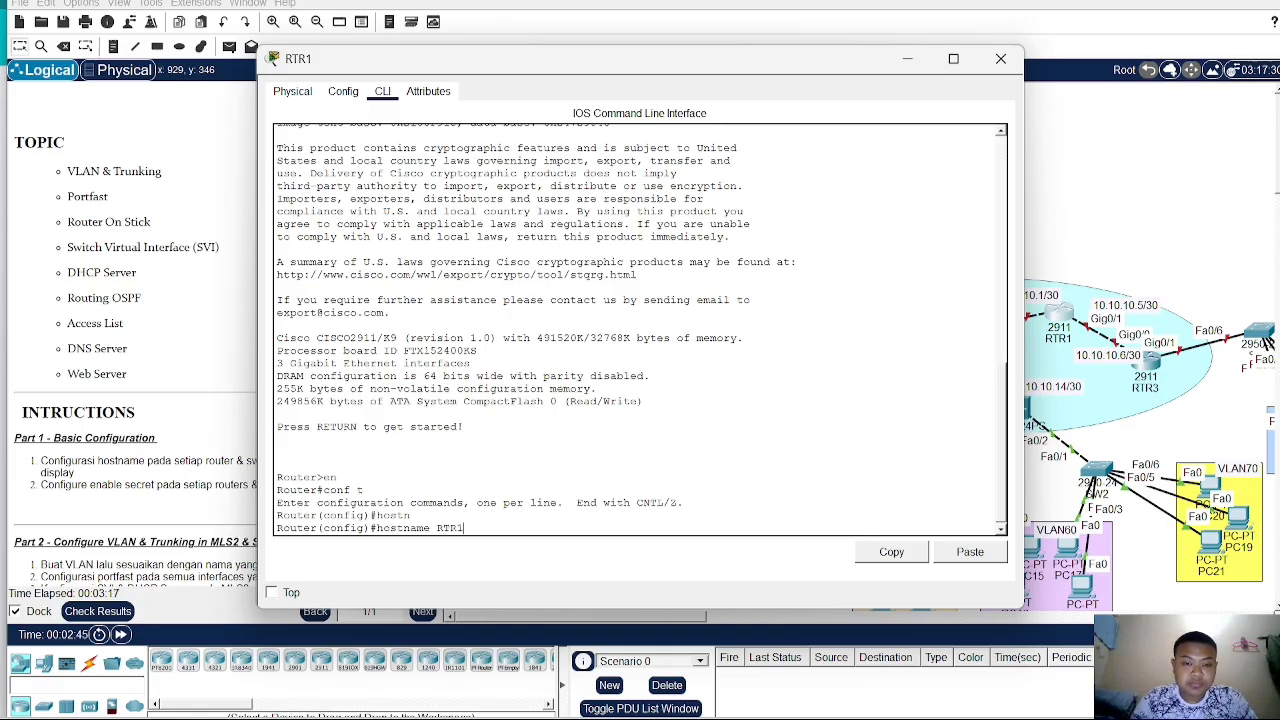
text(1)
key(Return)
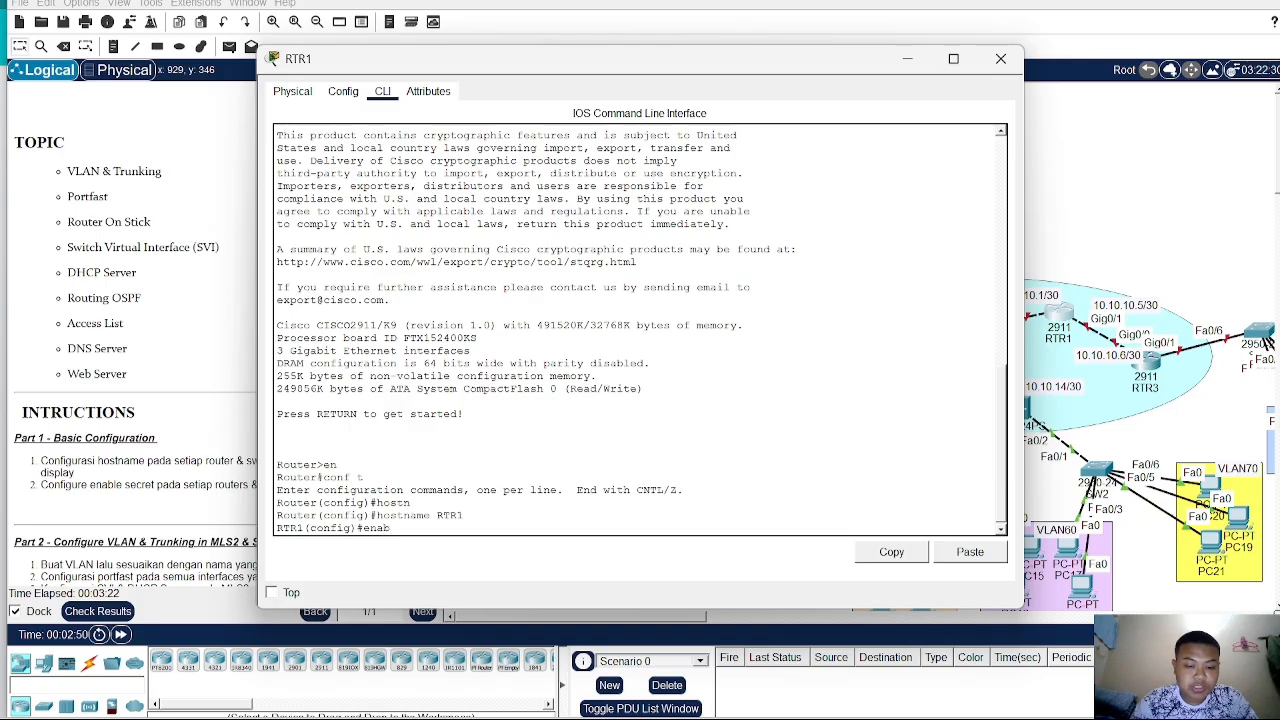
- Set the enable secret password on RTR1 and close its device window
text(enab secr s)
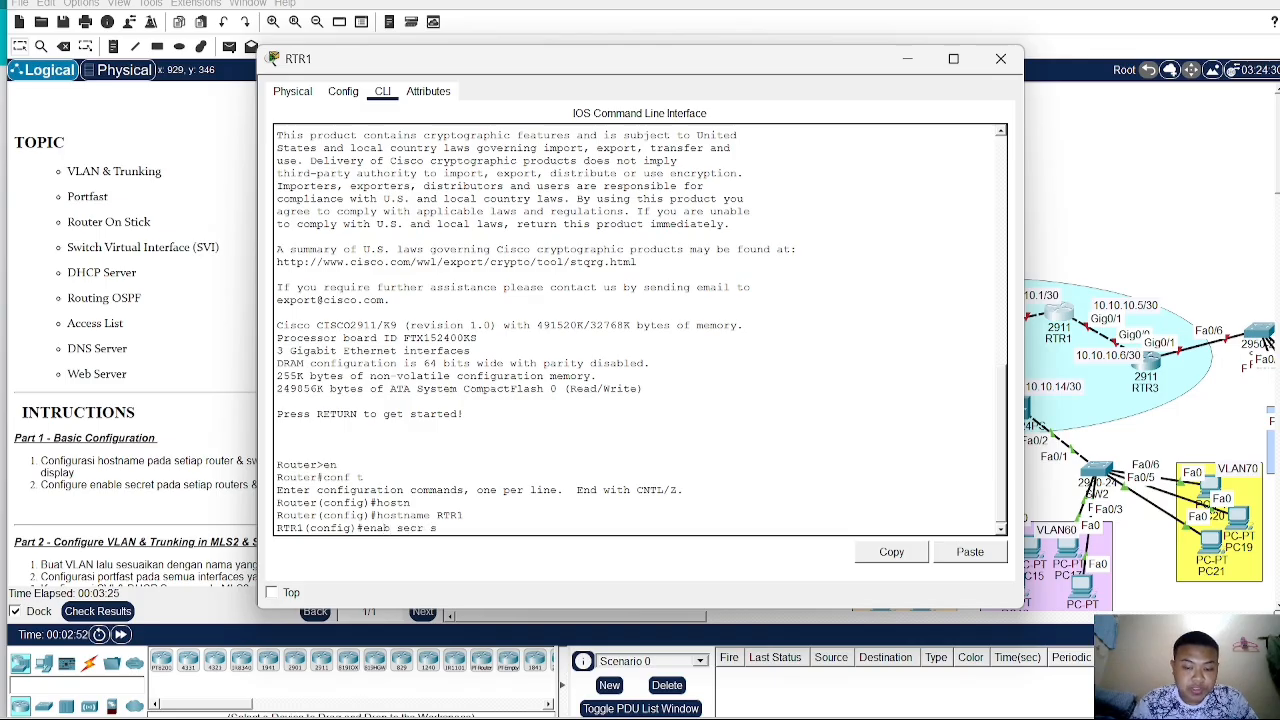
text(id)
key(Return)
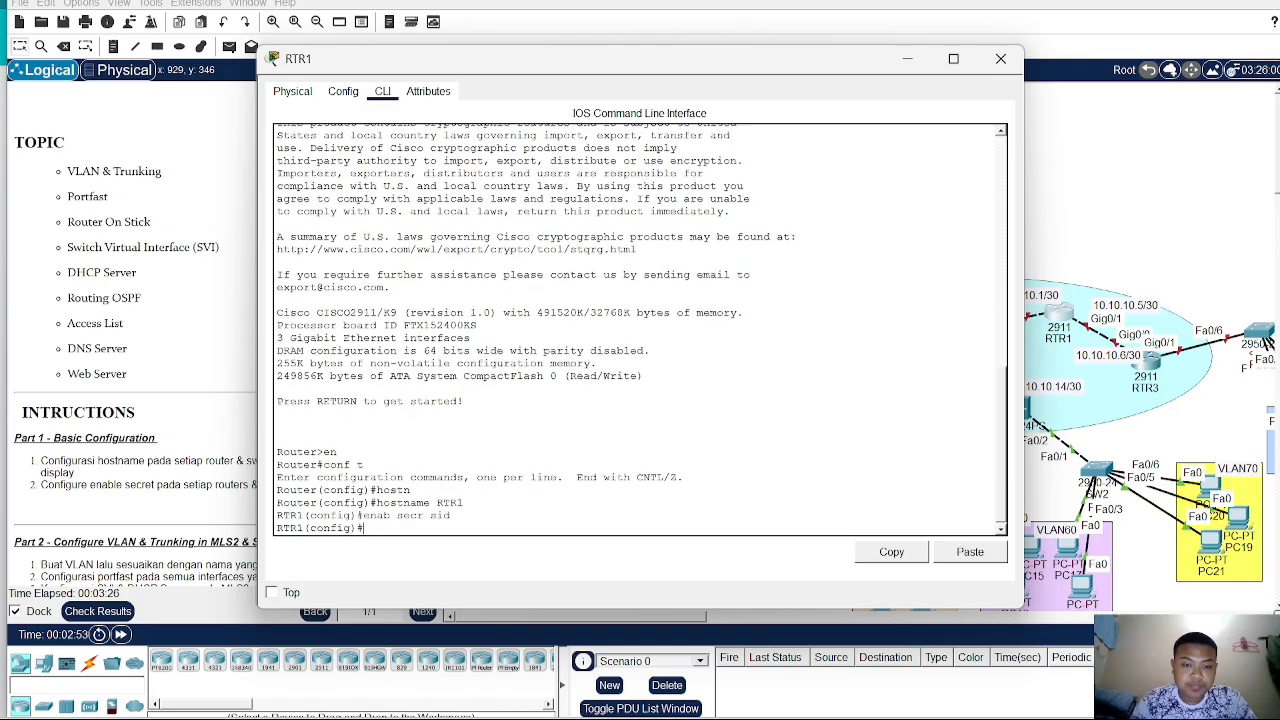
click(1148, 214)
- Open RTR3's command line, enter global configuration mode, and set the hostname to RTR3
click(1147, 368)
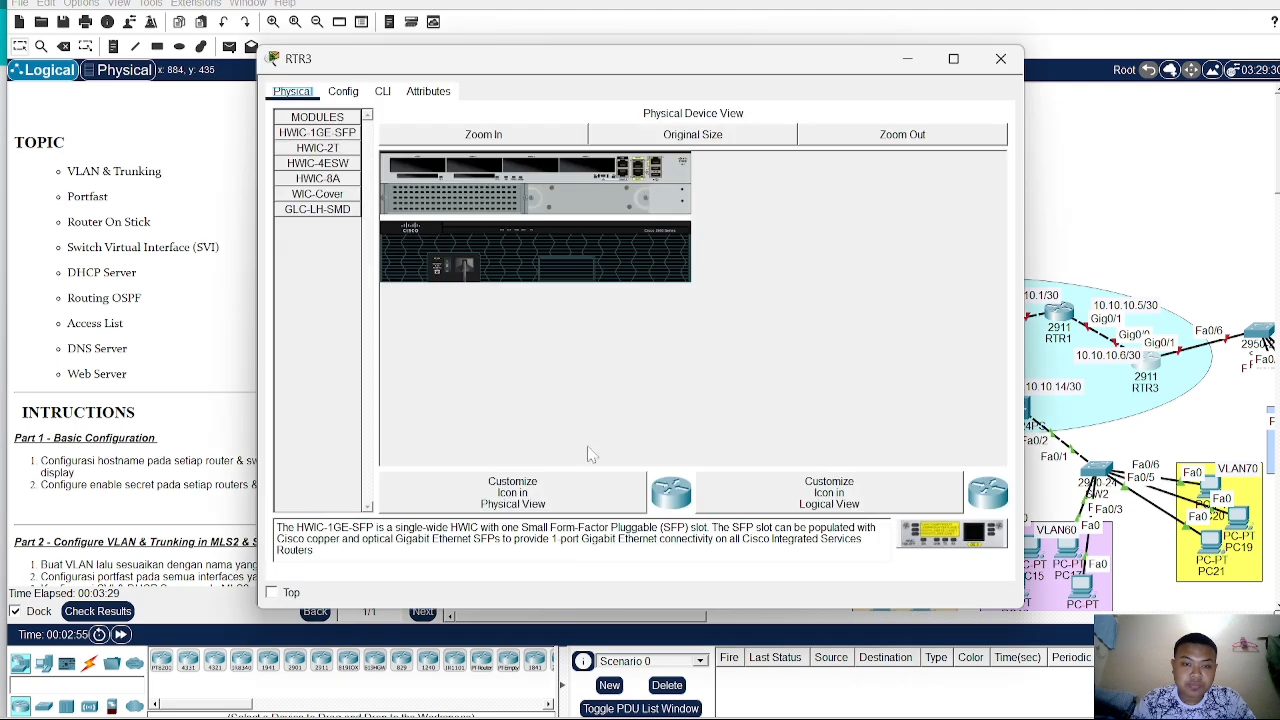
click(385, 91)
key(Return)
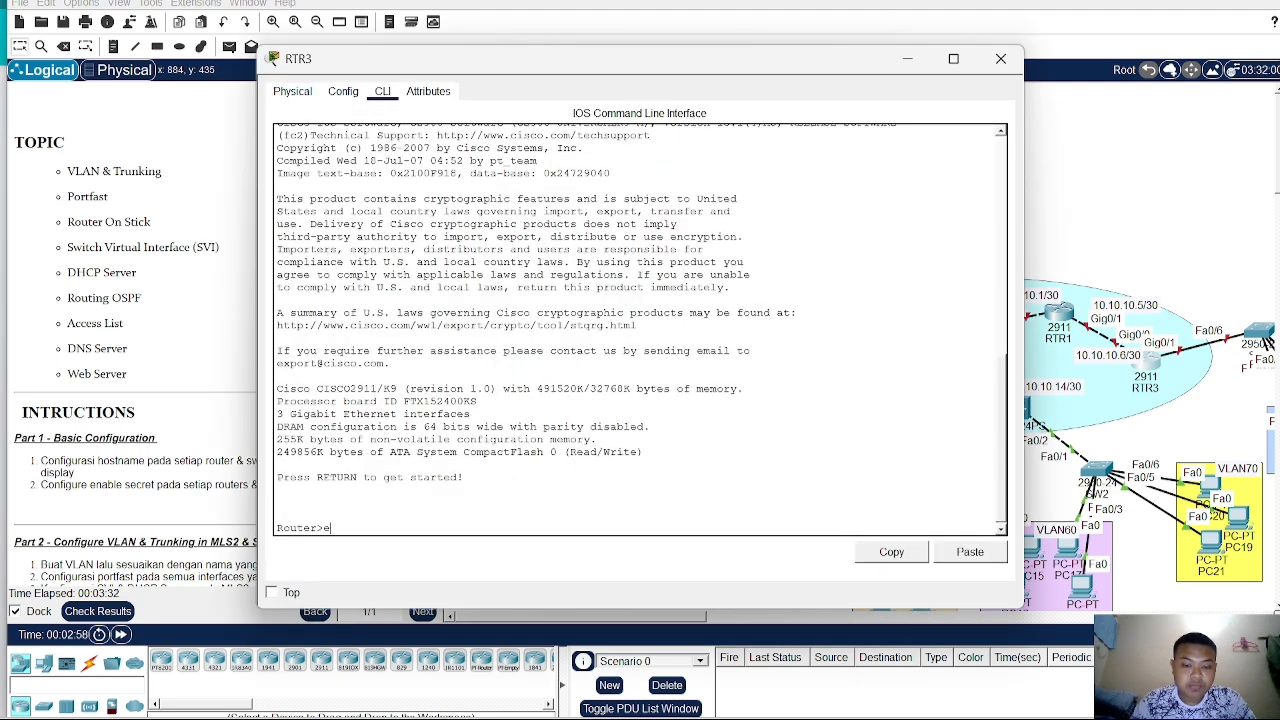
text(en)
key(Return)
text(conf t)
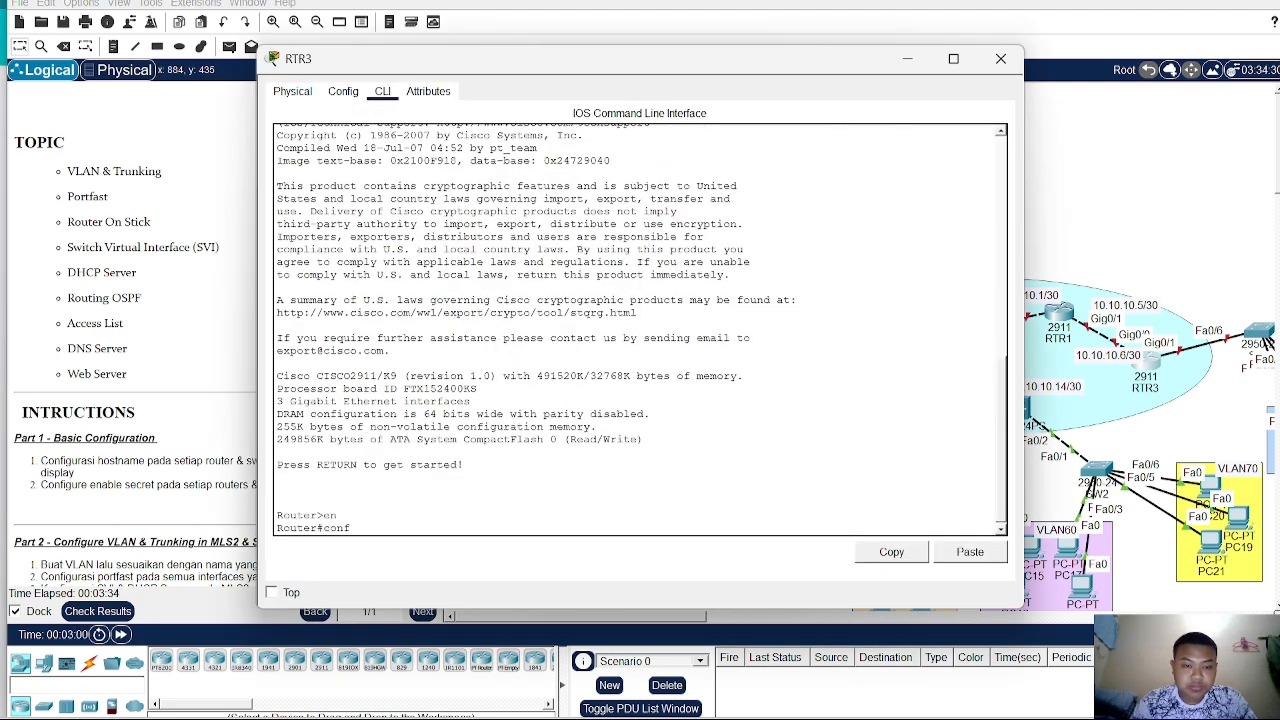
key(Return)
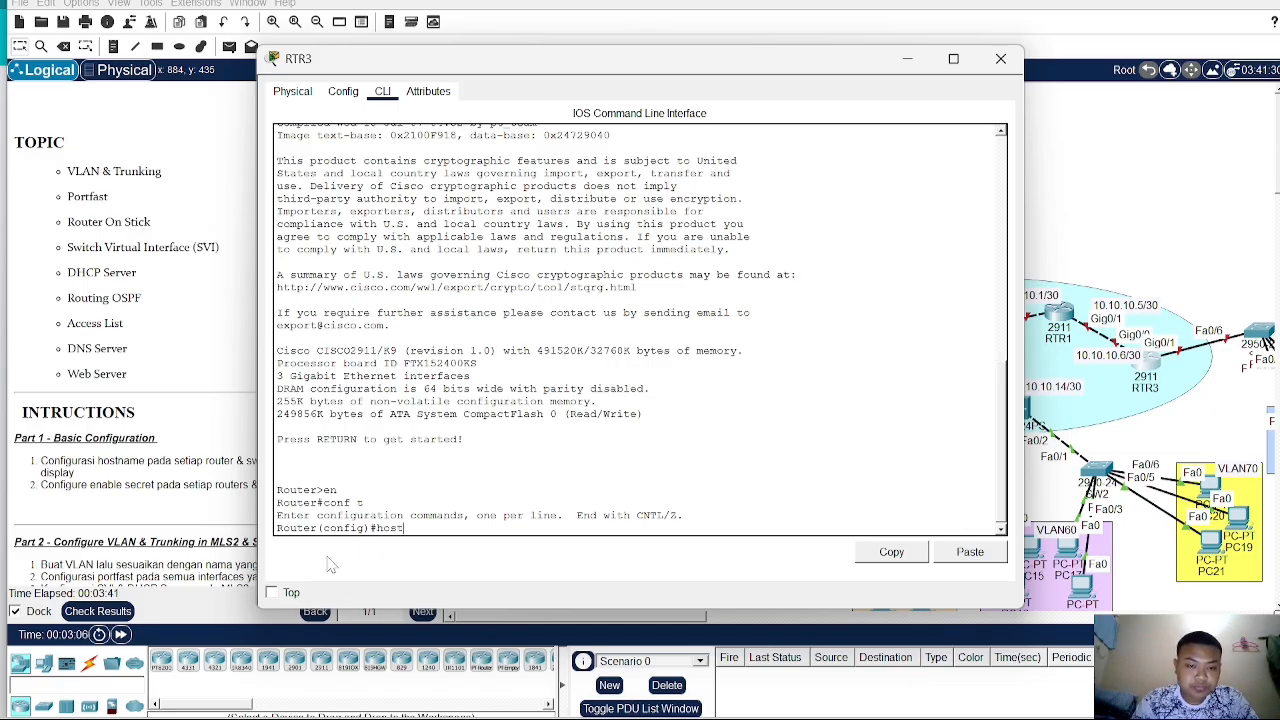
text(hostn)
key(Tab)
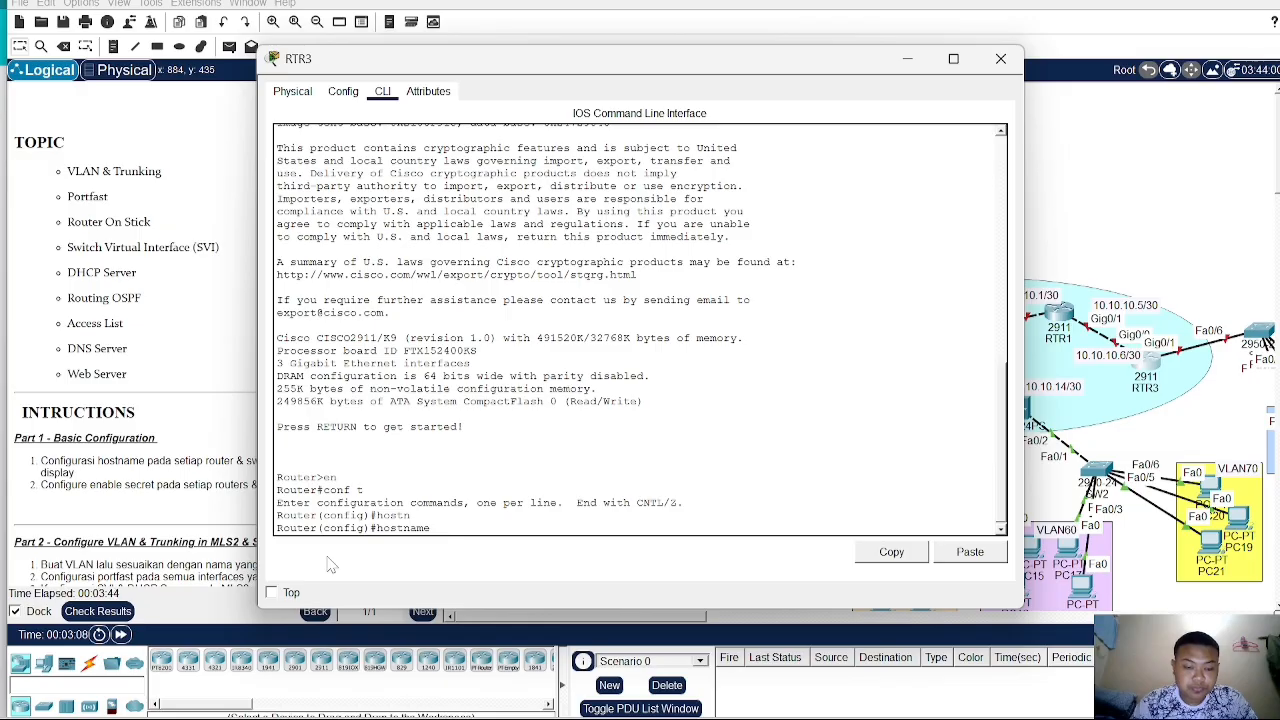
text(RTR)
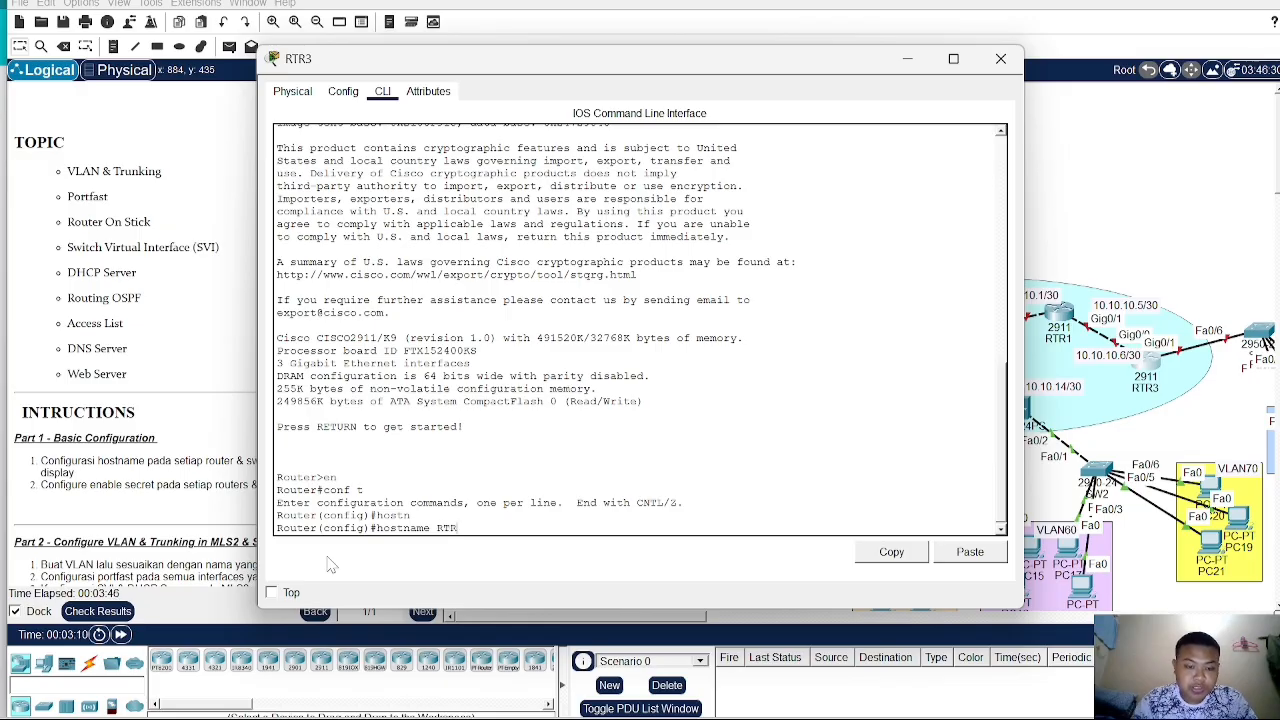
text(3)
key(Return)
- Set the enable secret password on RTR3 and close its device window
text(en)
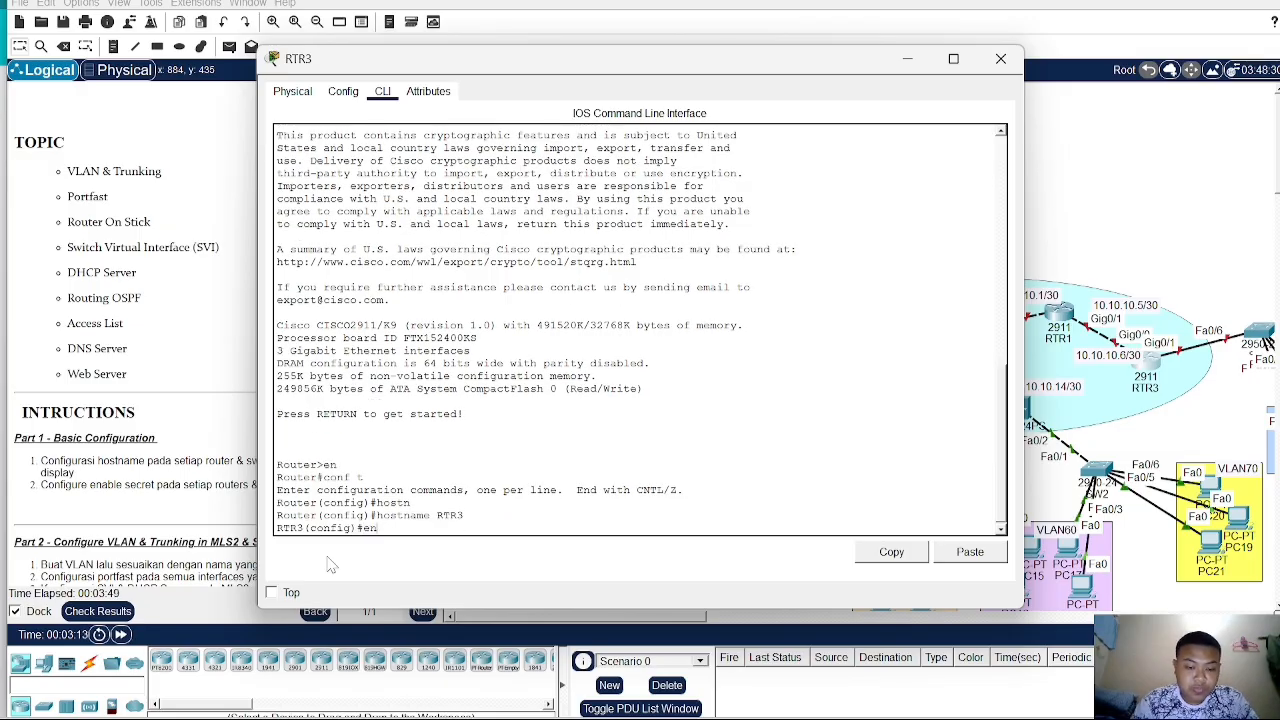
text(ab)
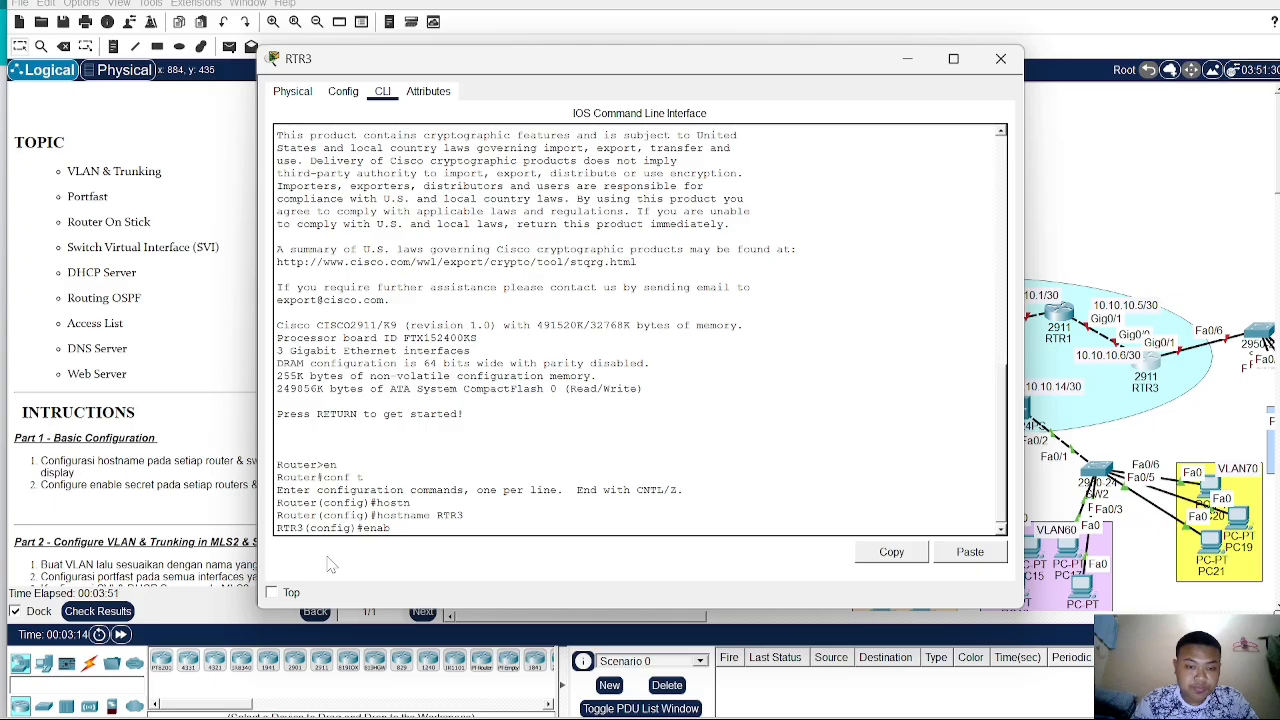
text( sec sid)
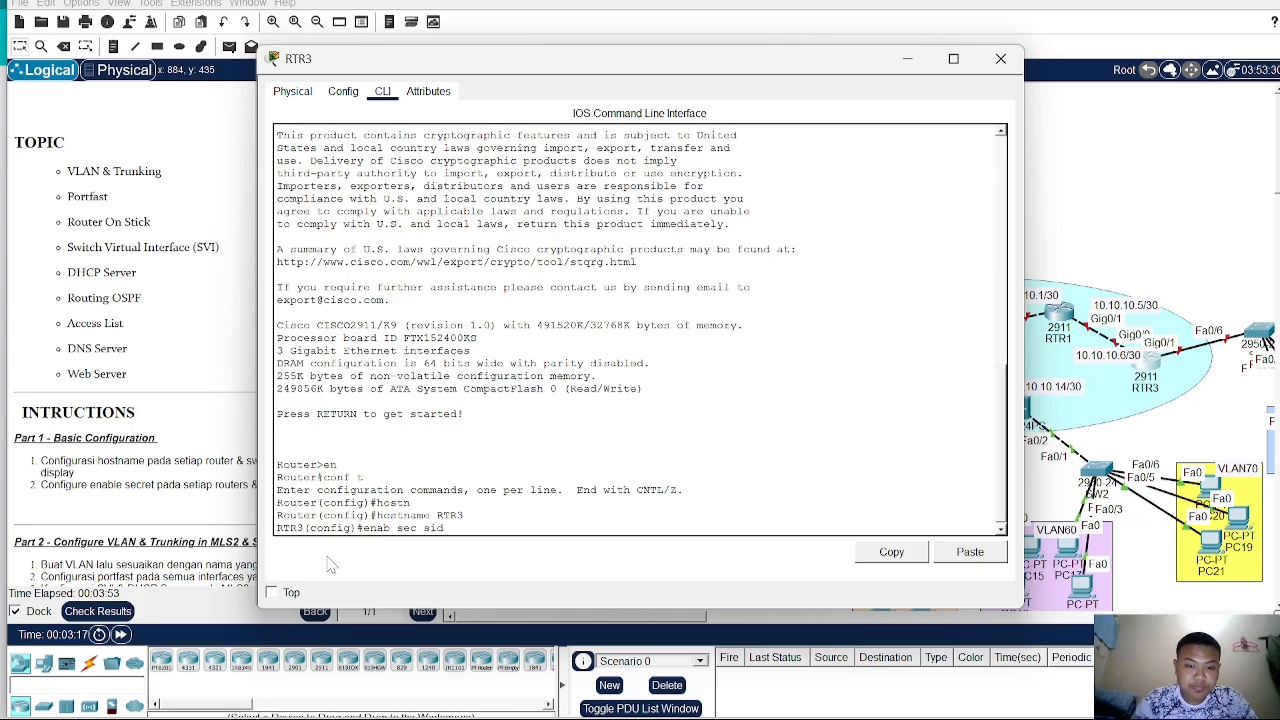
key(Return)
click(1180, 218)
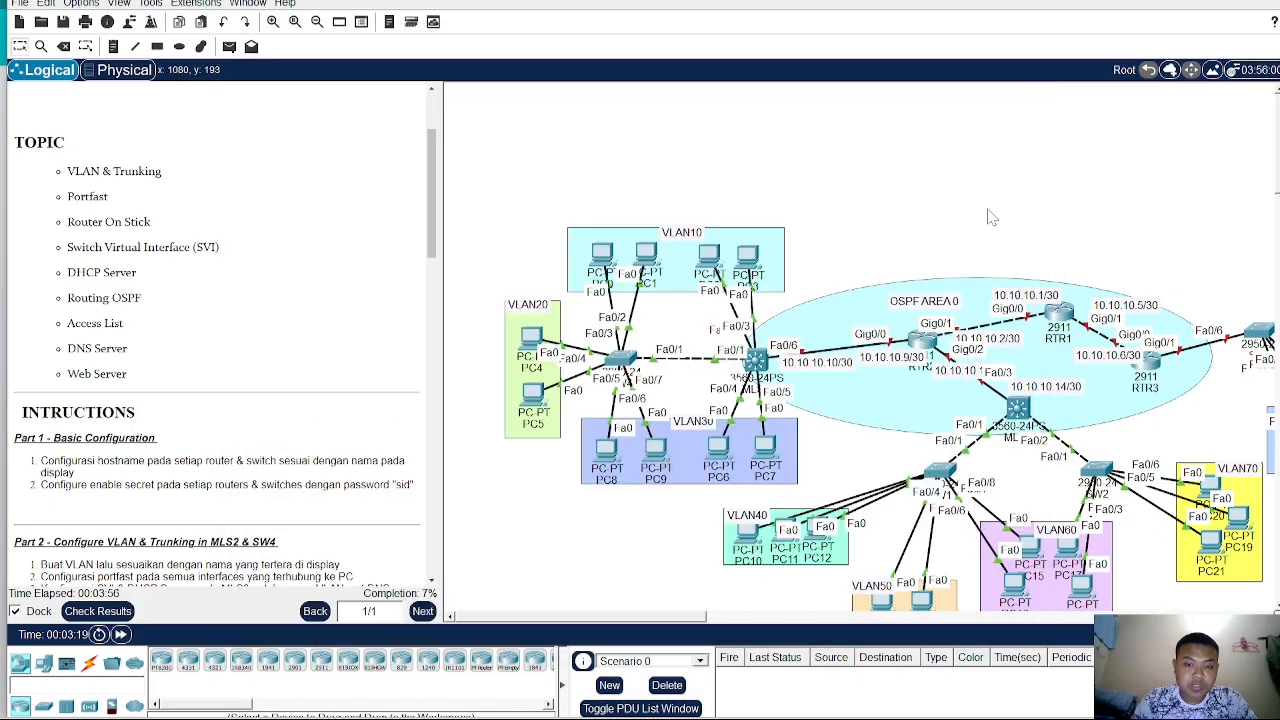
- Reopen RTR2, MLS2, SW4 and RTR3 in turn to review their command line configuration
click(913, 352)
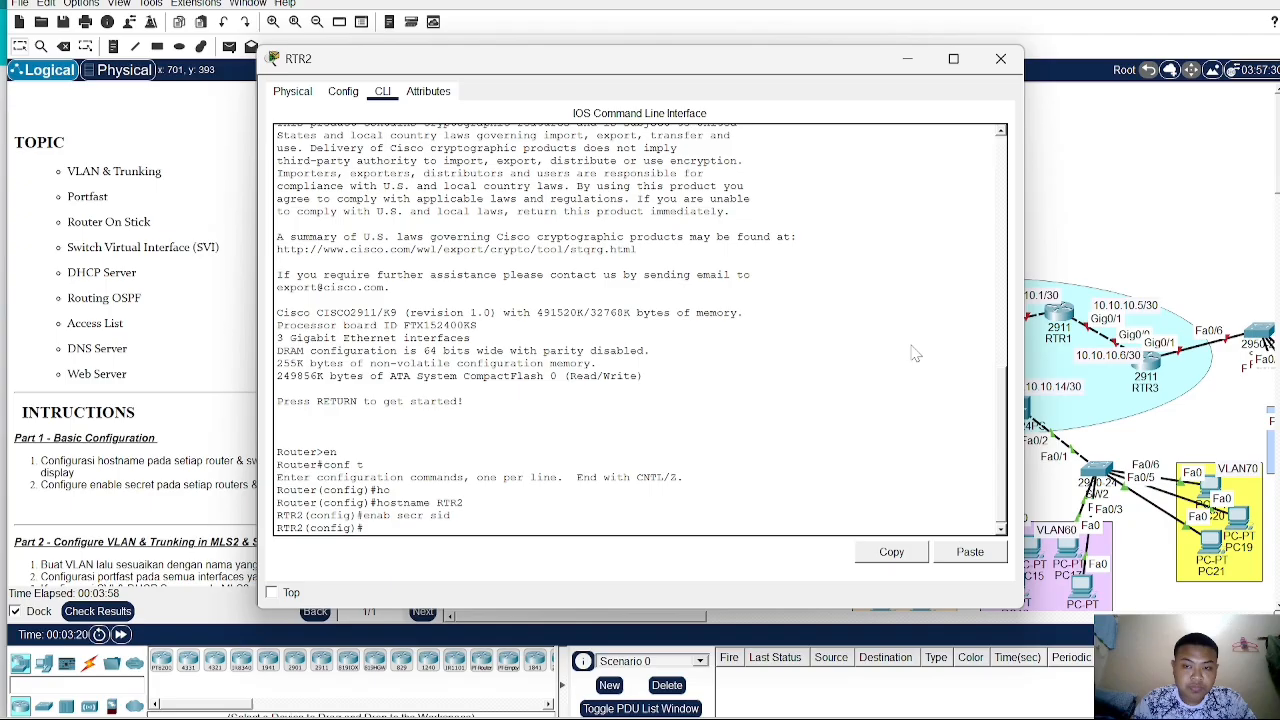
click(1090, 205)
click(757, 358)
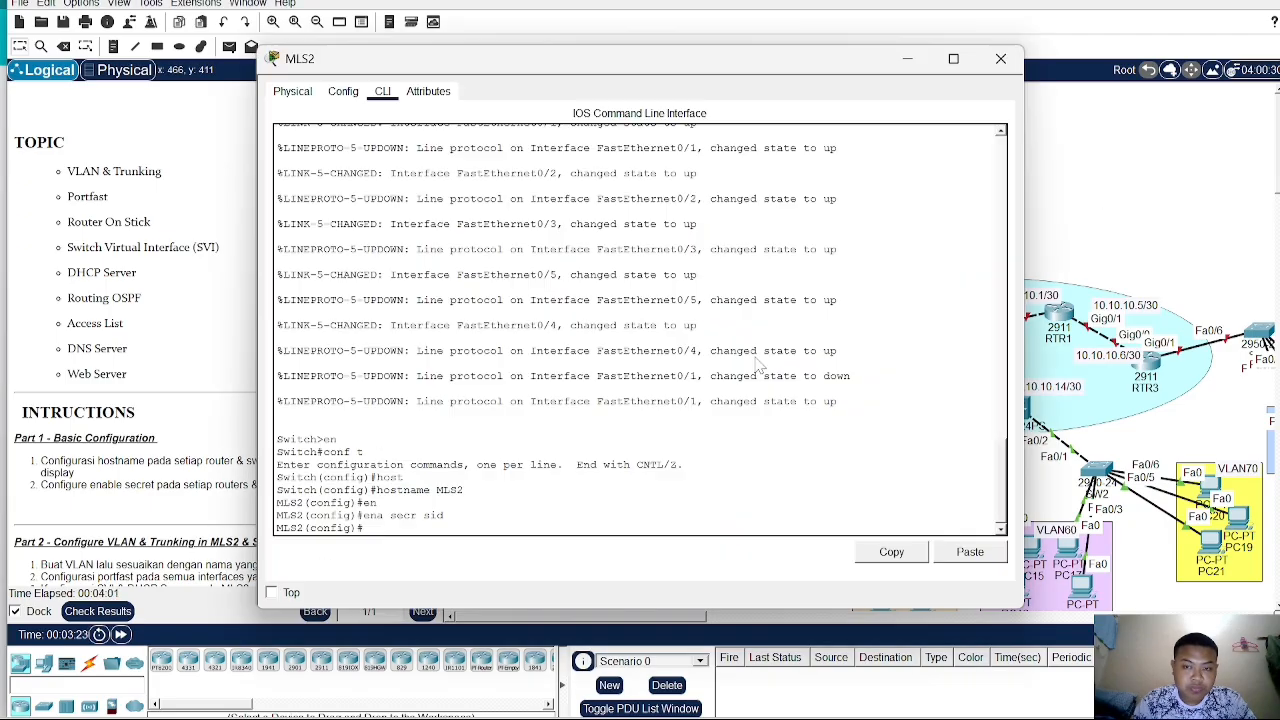
click(1124, 198)
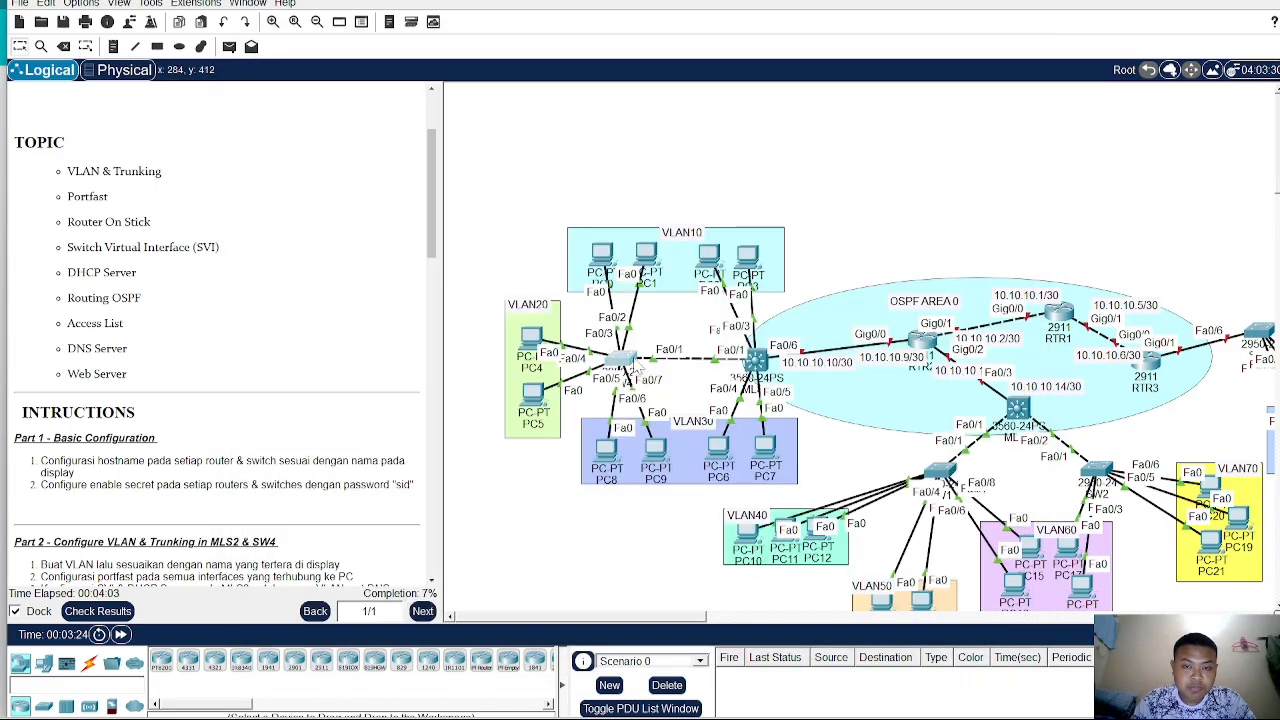
click(622, 358)
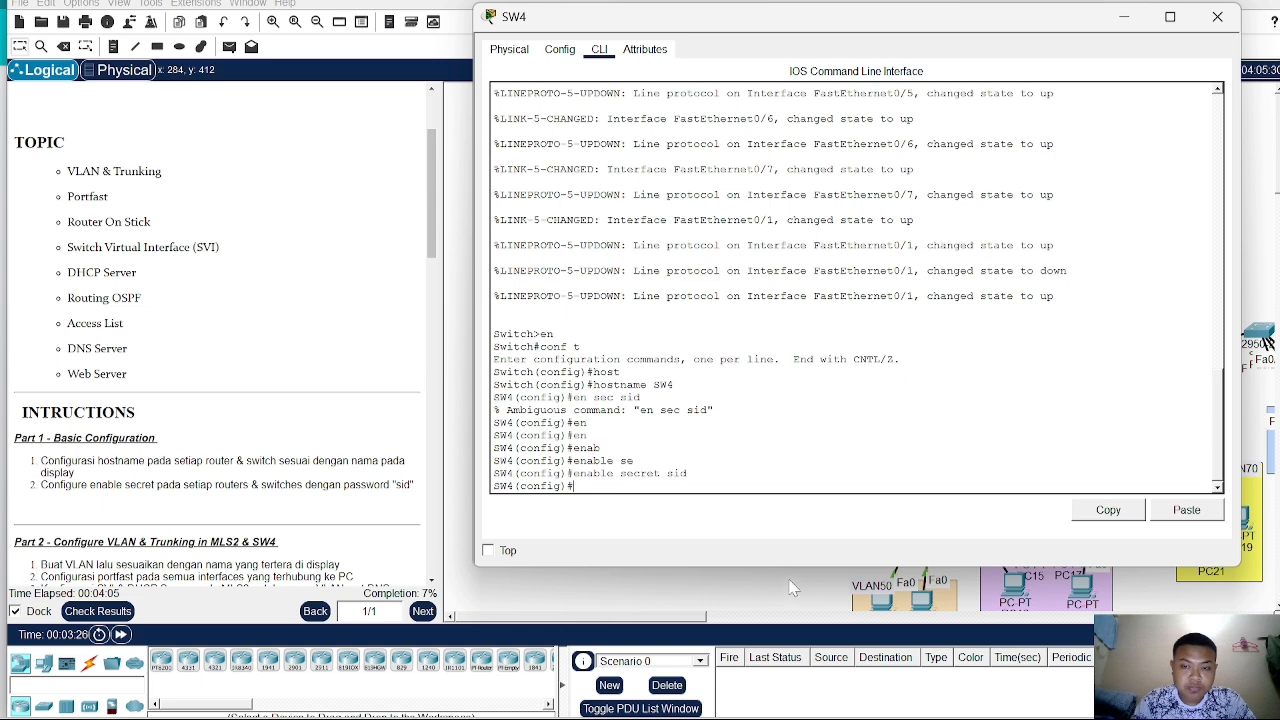
click(792, 586)
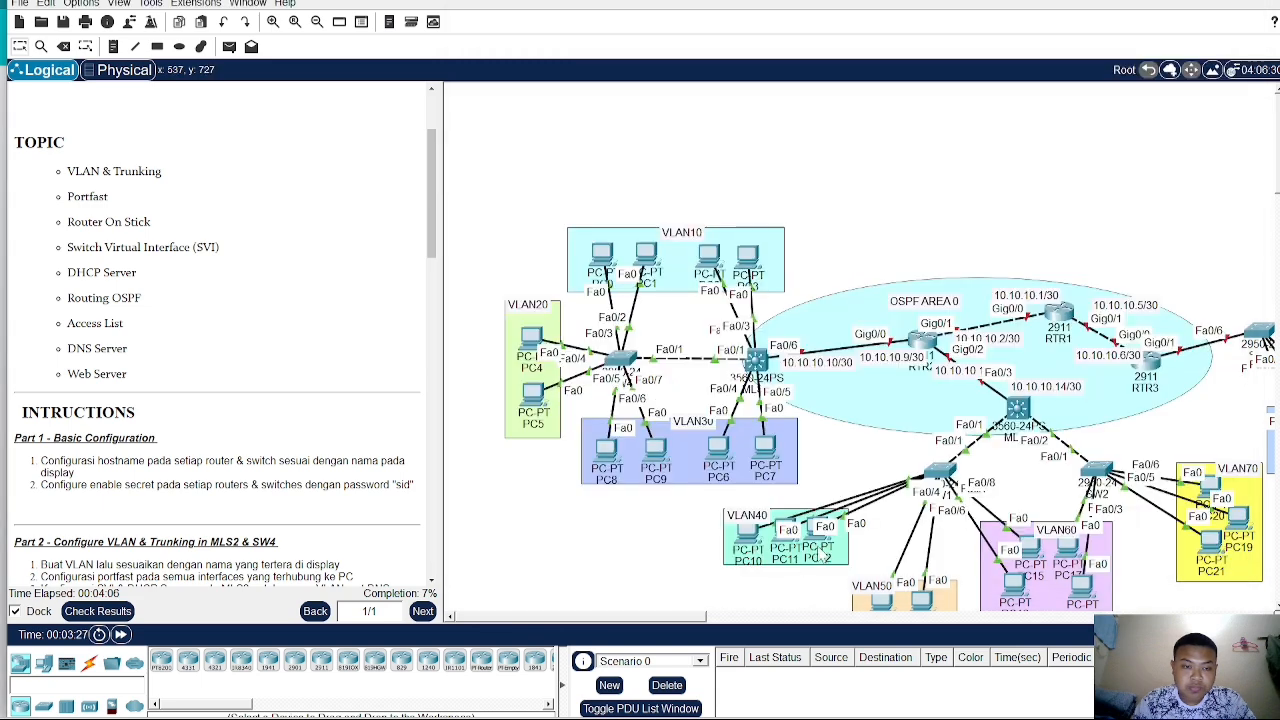
click(1155, 376)
click(1131, 238)
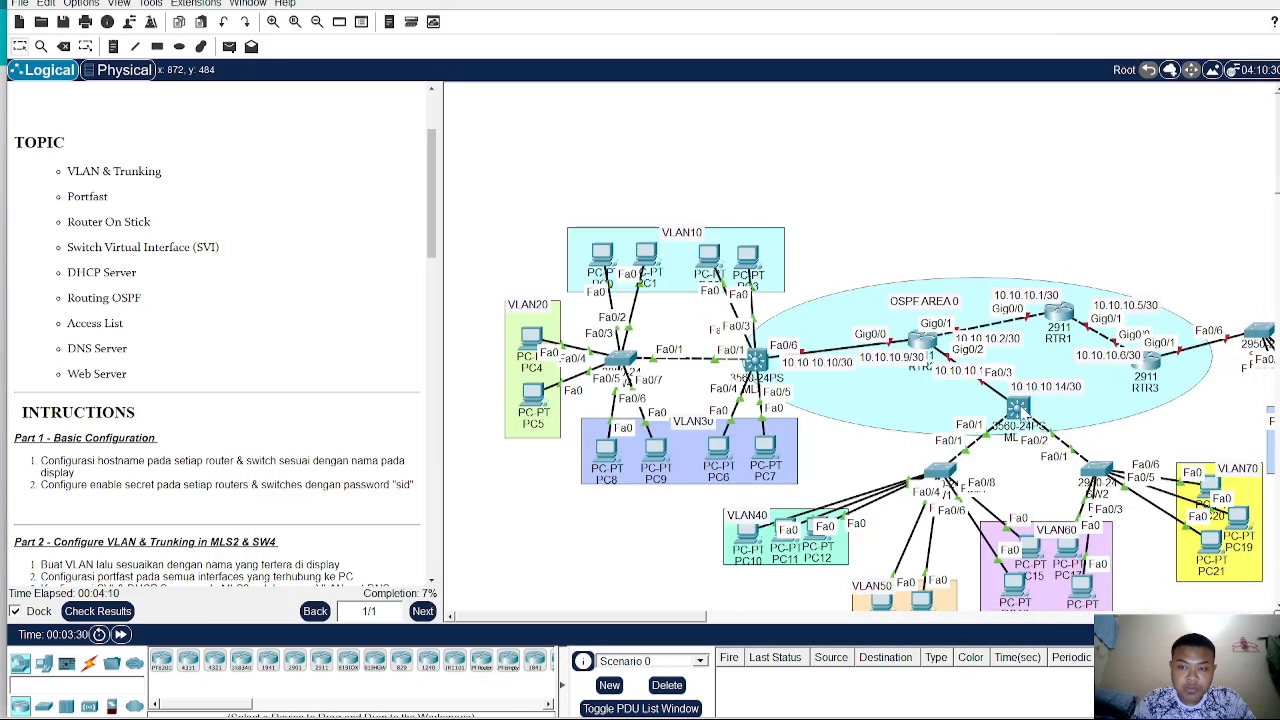
- Open MLS1's command line, enter global configuration mode, and set the hostname to MLS1
click(757, 360)
click(382, 91)
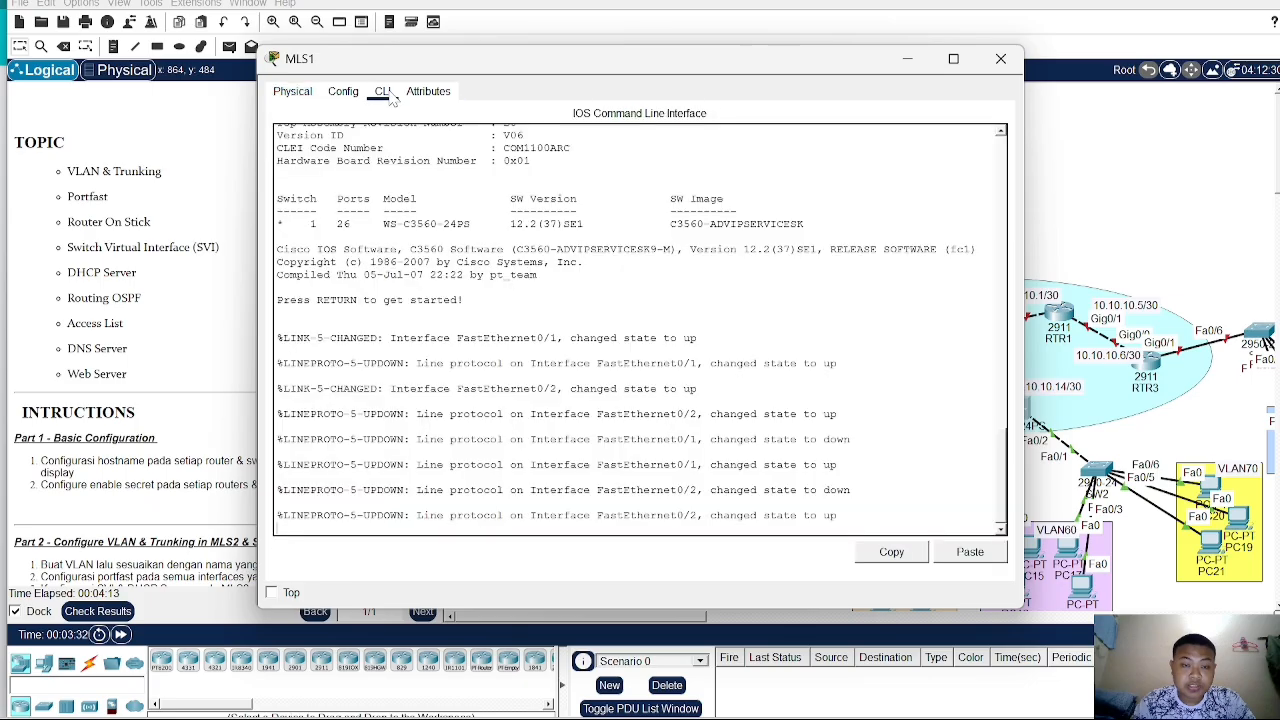
text(en)
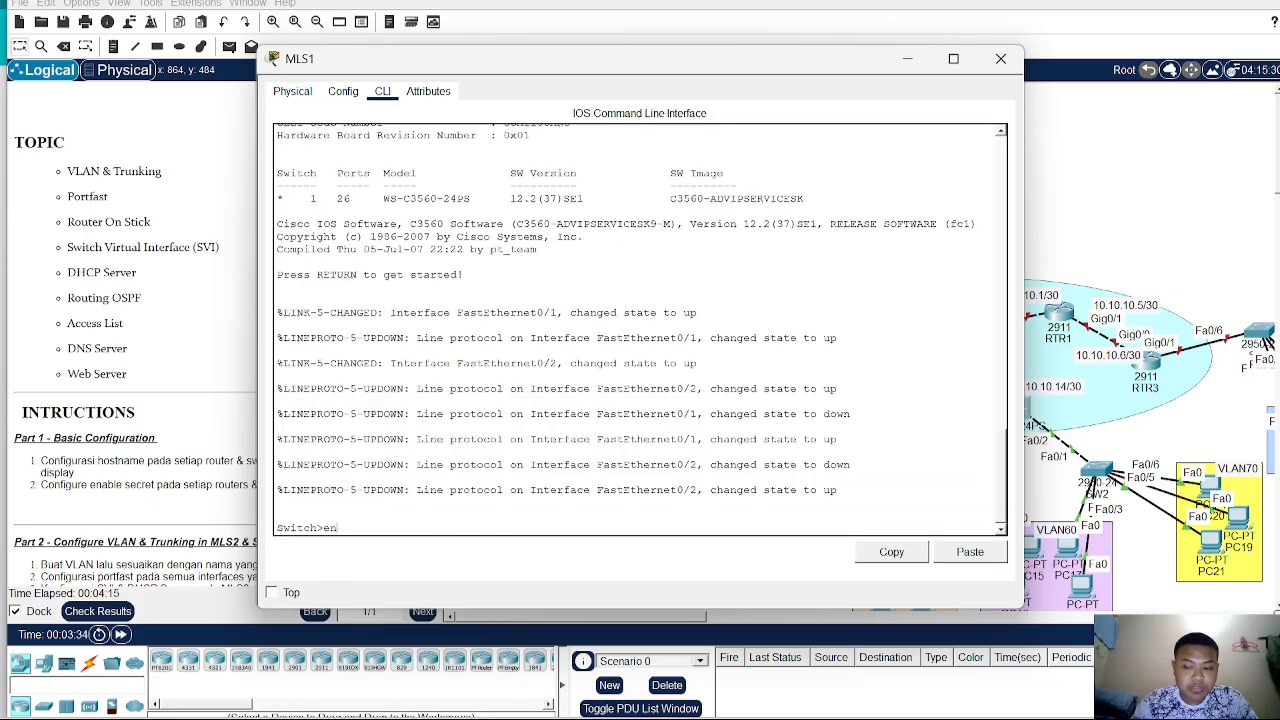
key(Return)
text(ch#conf t)
key(Return)
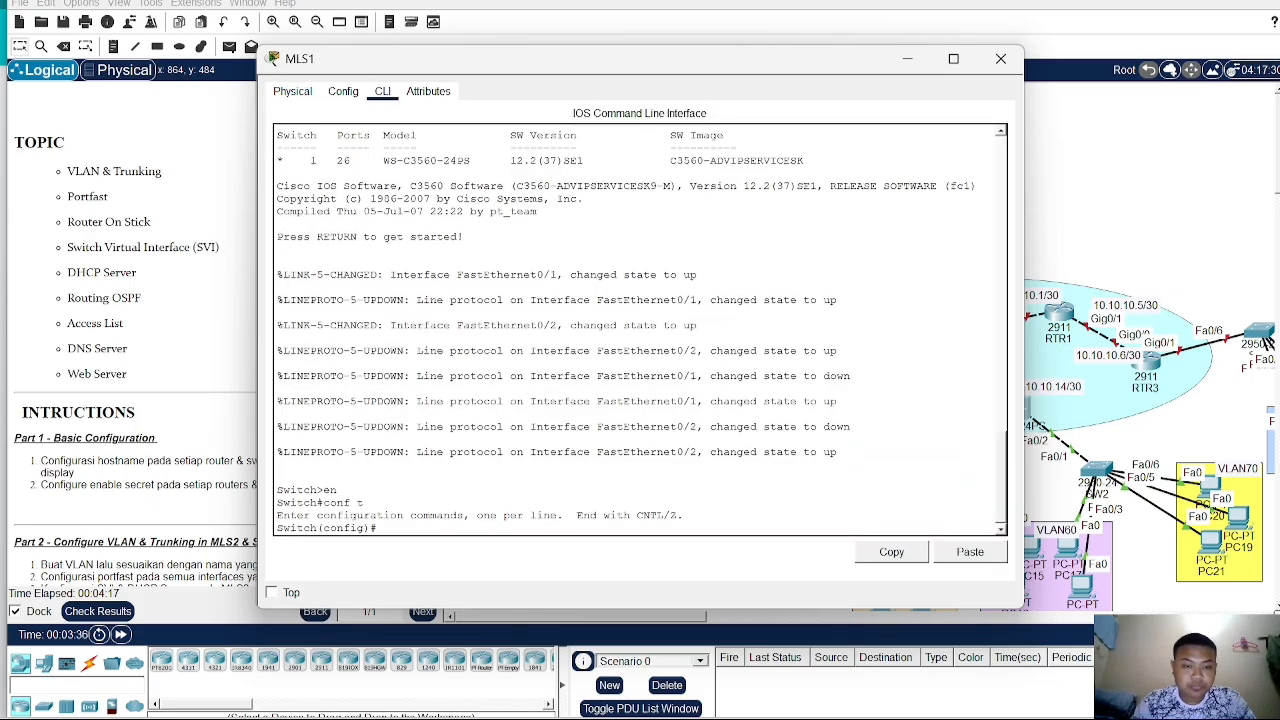
text(ho)
key(Tab)
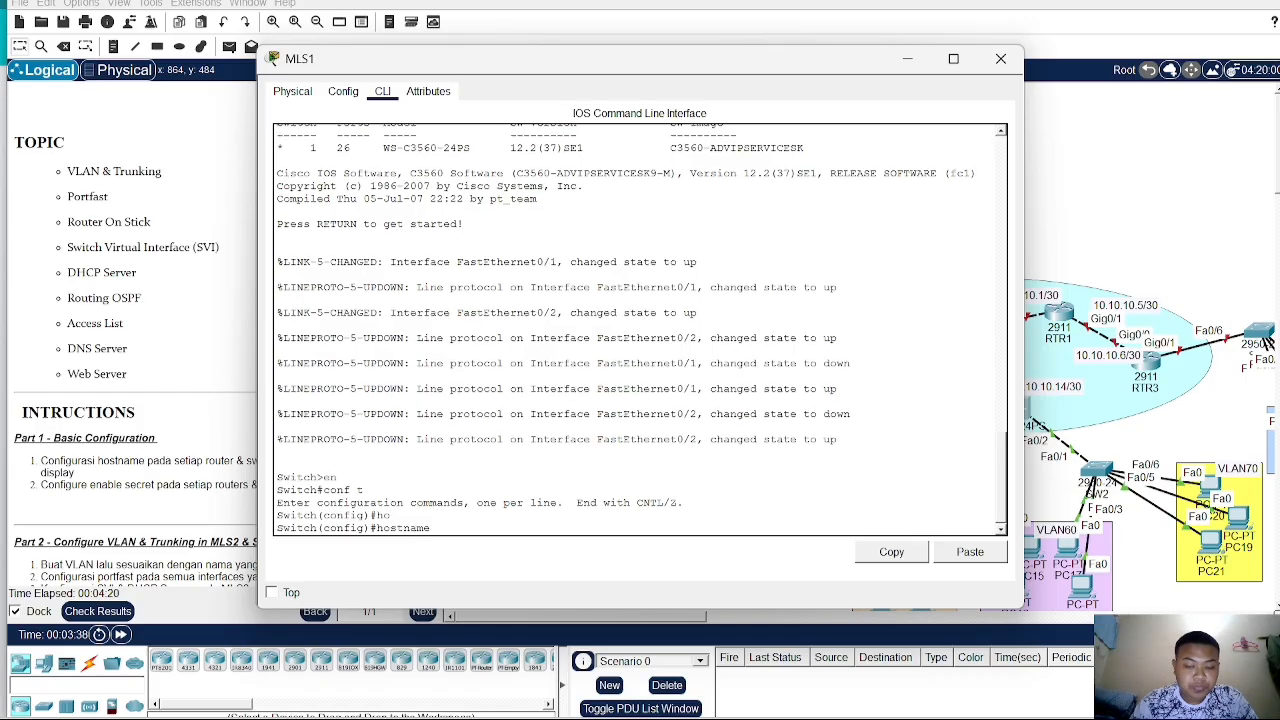
text(MLS1)
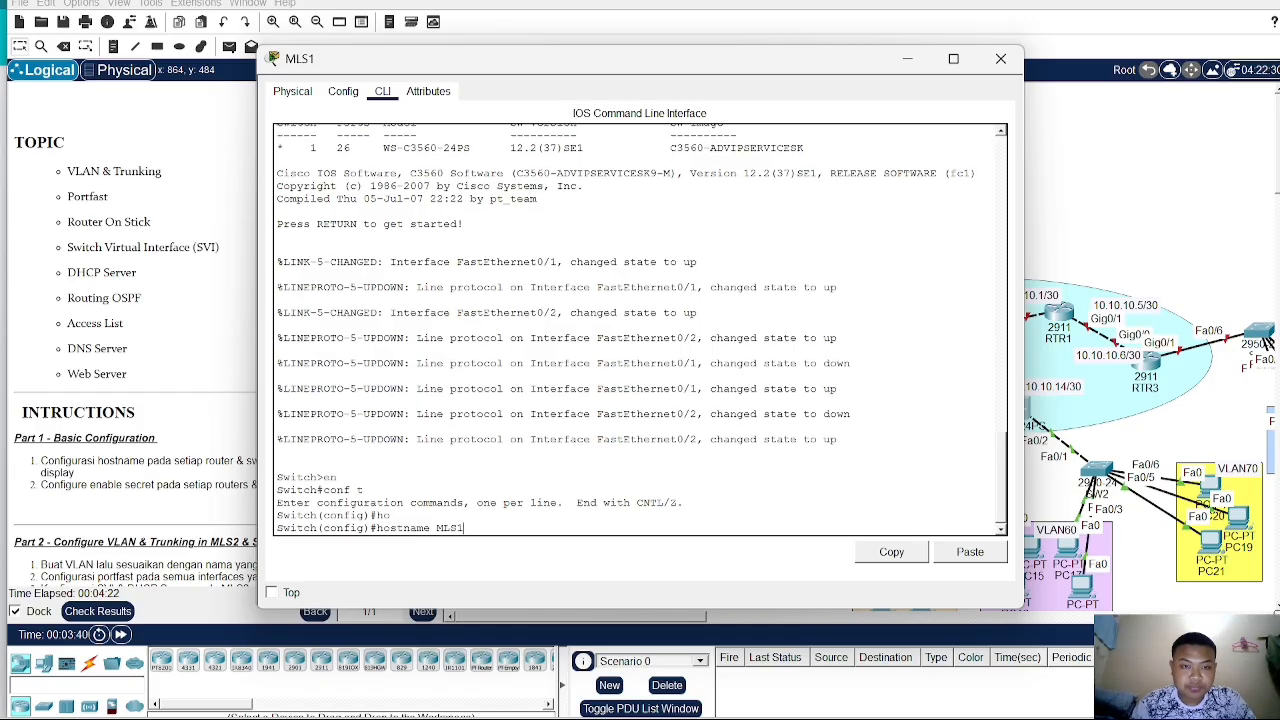
key(Return)
- Set the enable secret password on MLS1 and close its device window
text(ena)
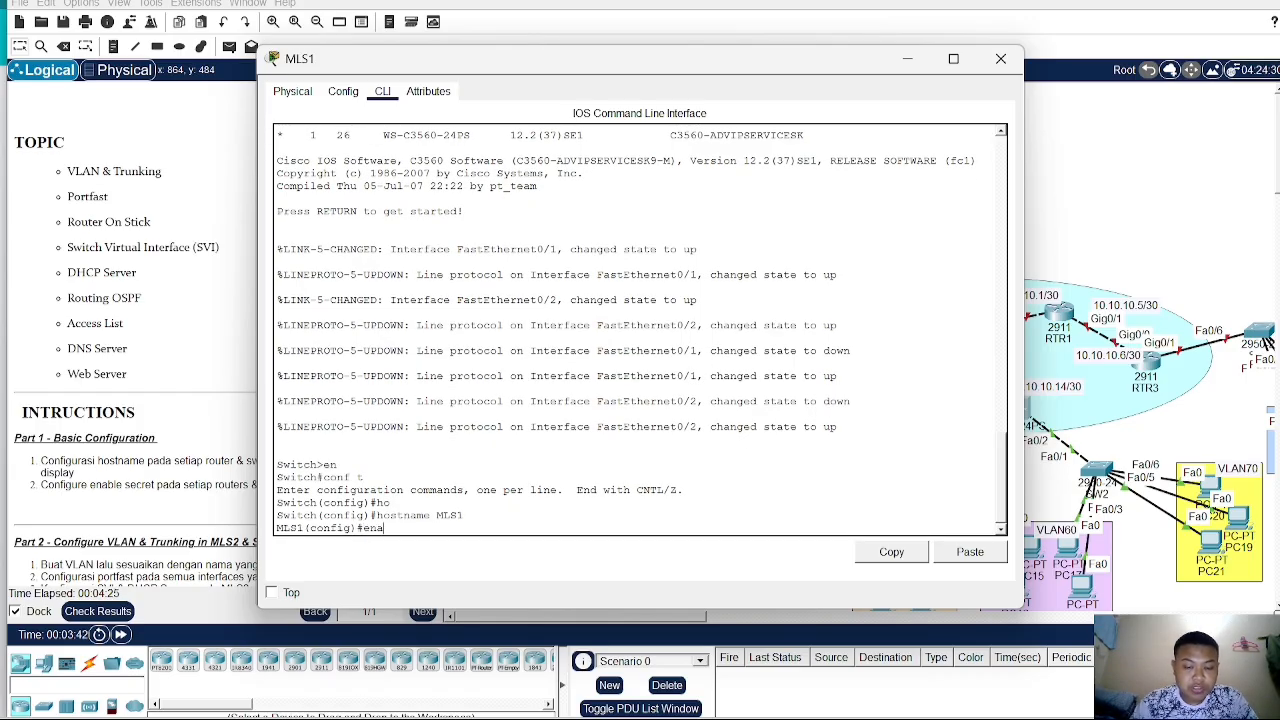
text(b sec)
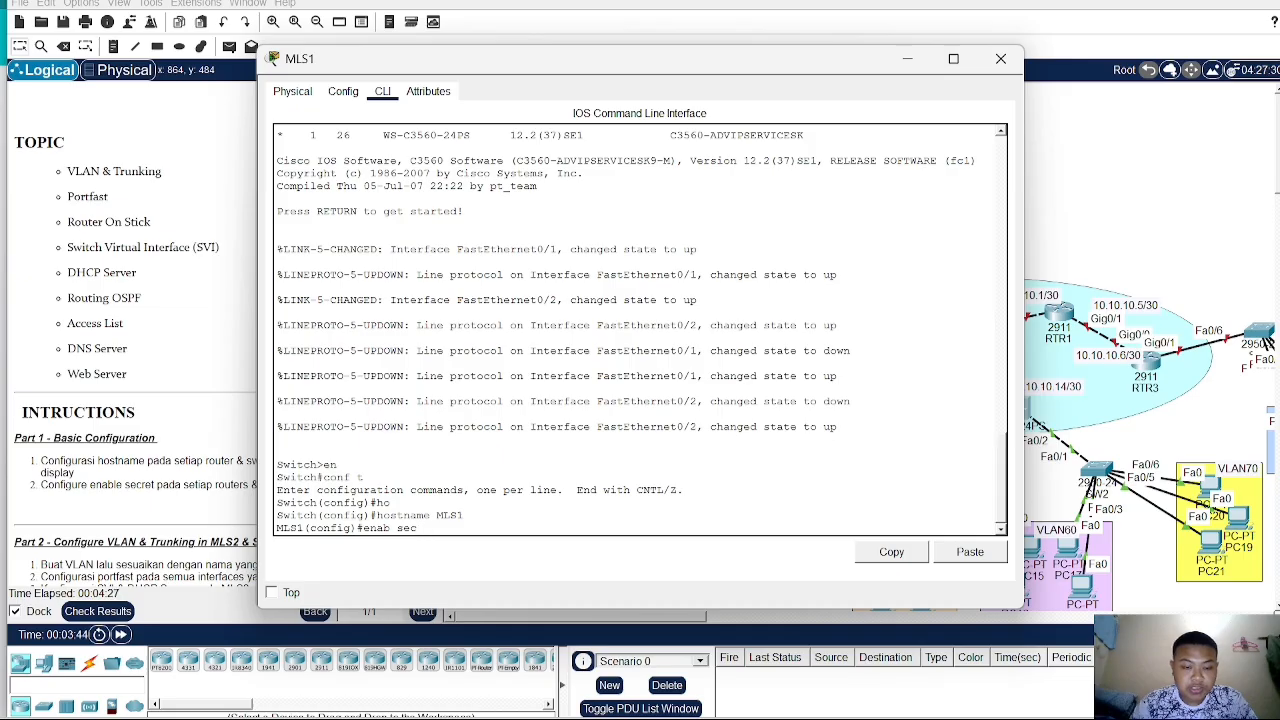
text( sid)
key(Return)
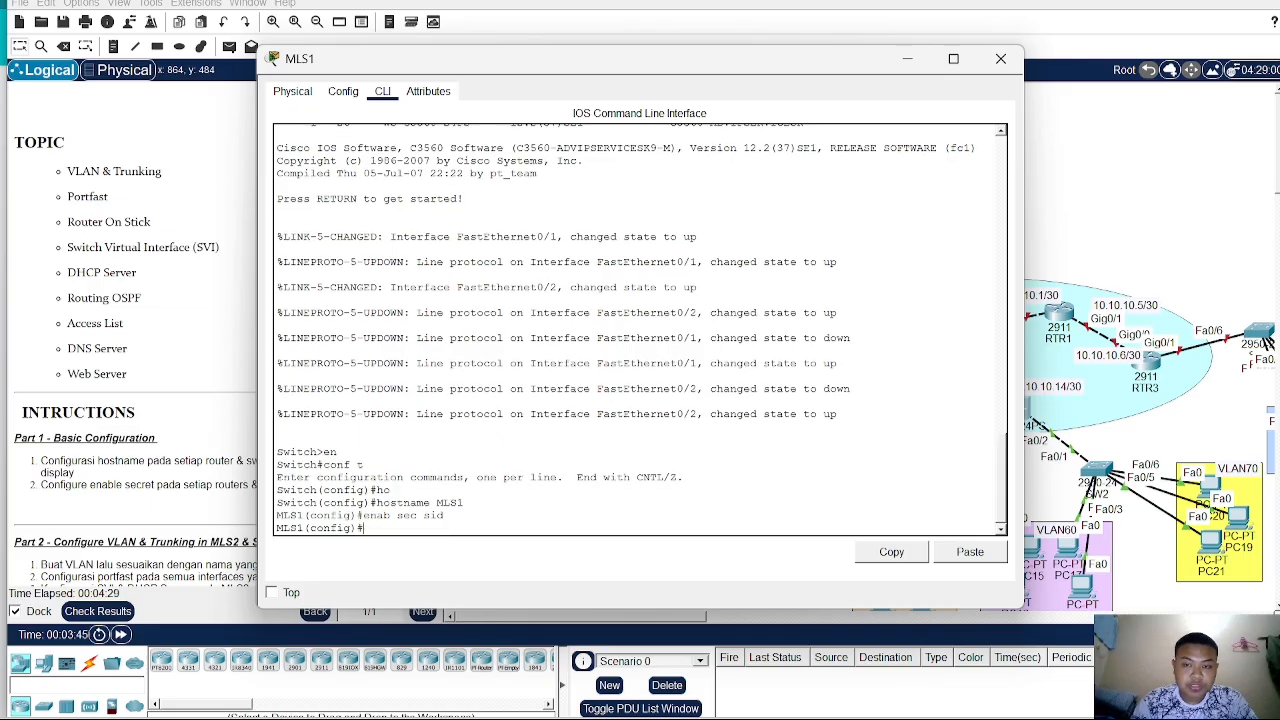
click(1131, 160)
- Open SW1's command line, enter global configuration mode, and set the hostname to SW1
click(620, 358)
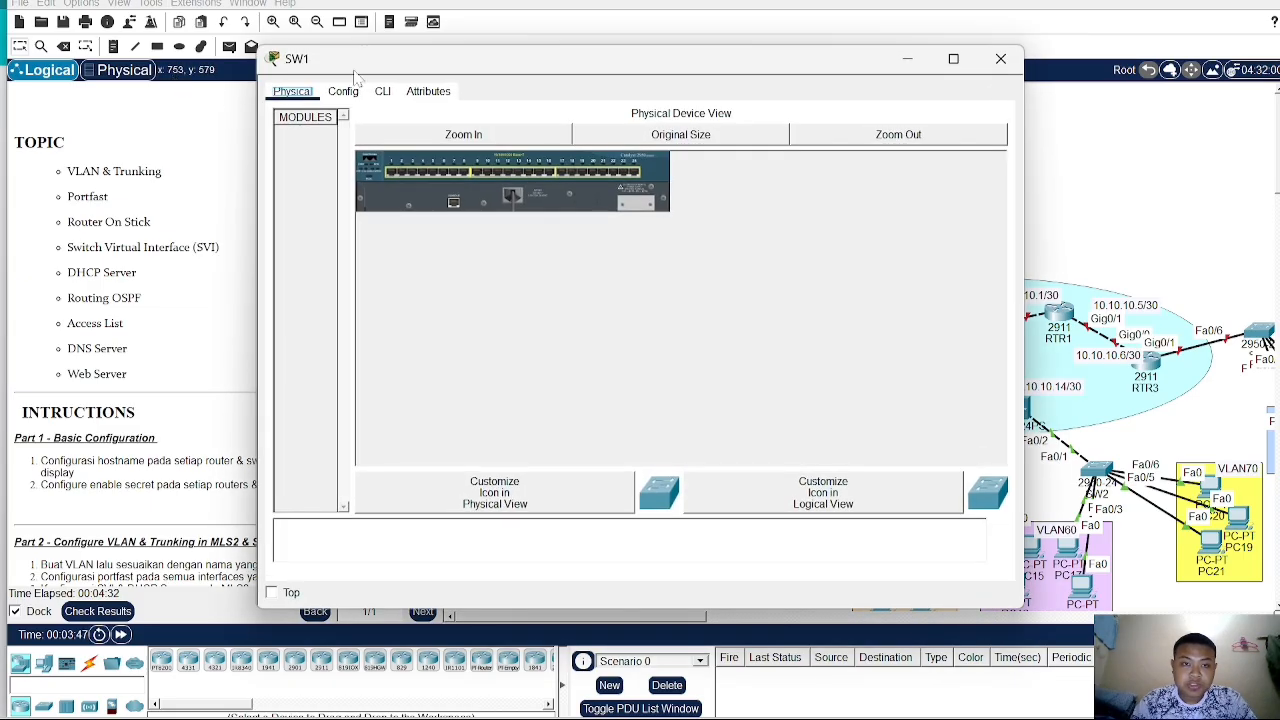
click(383, 91)
text(e)
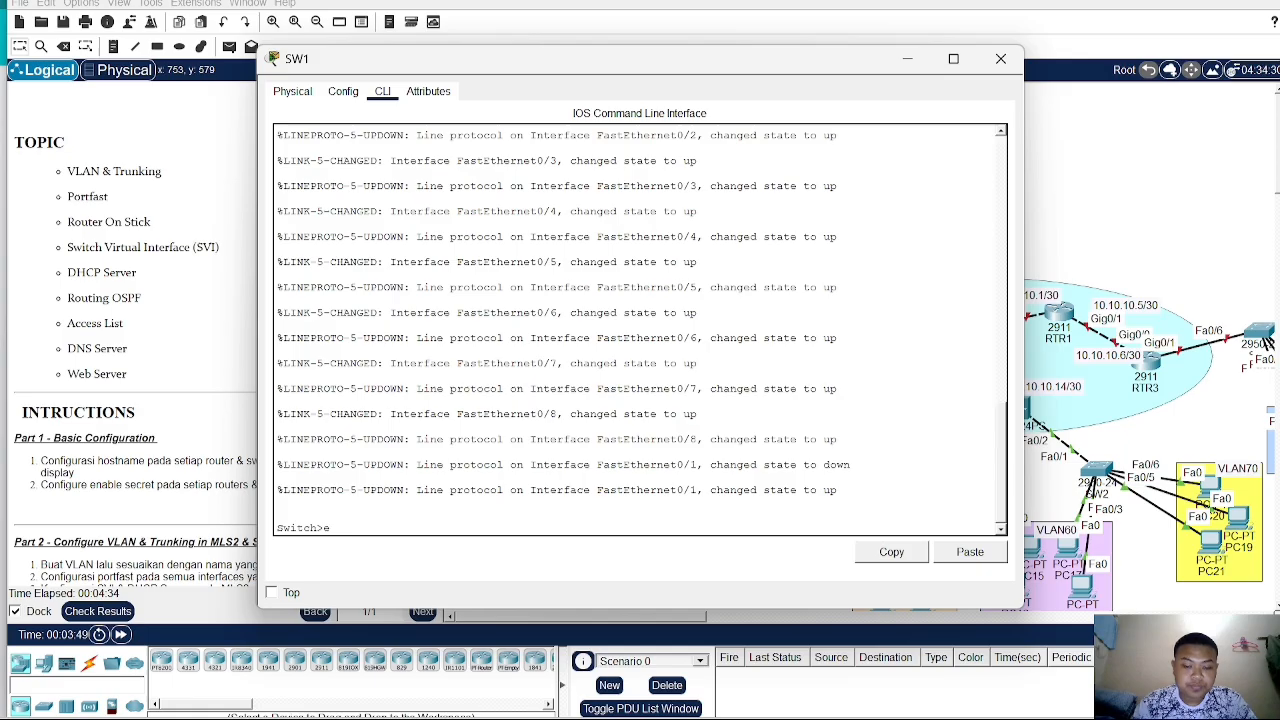
text(n)
key(Return)
text(conf)
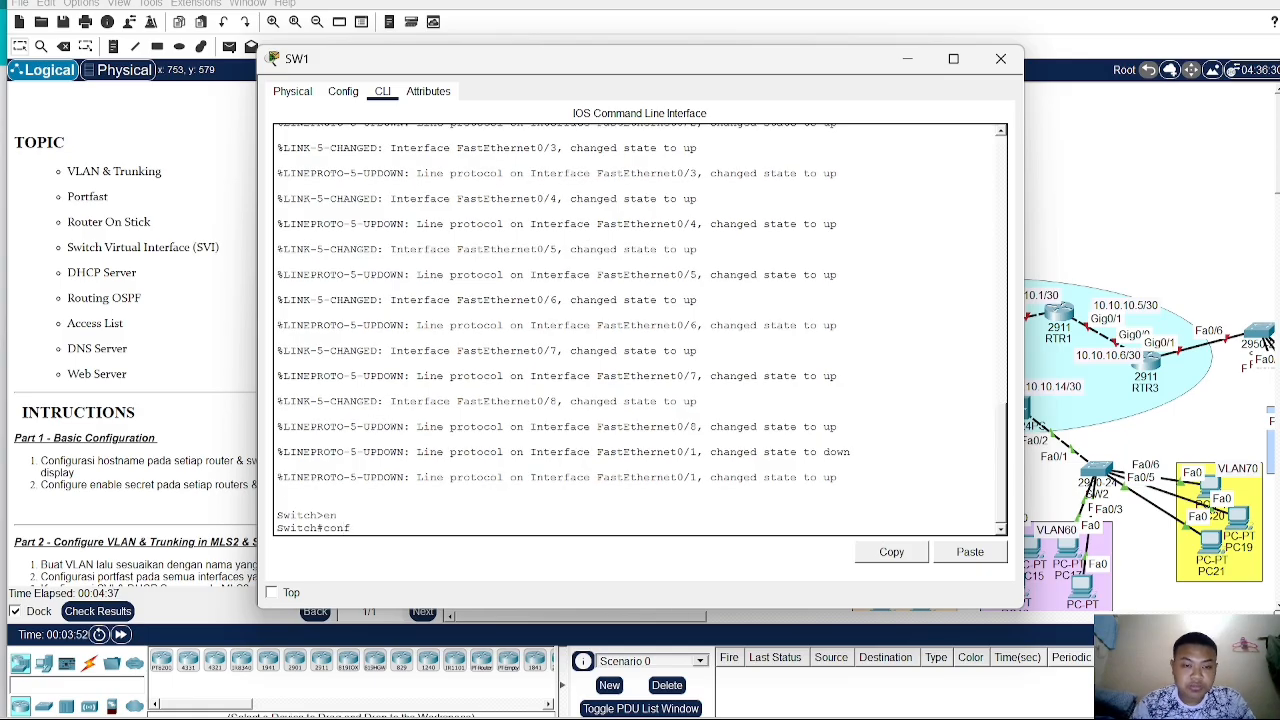
text( t)
key(Return)
text(ho)
key(Tab)
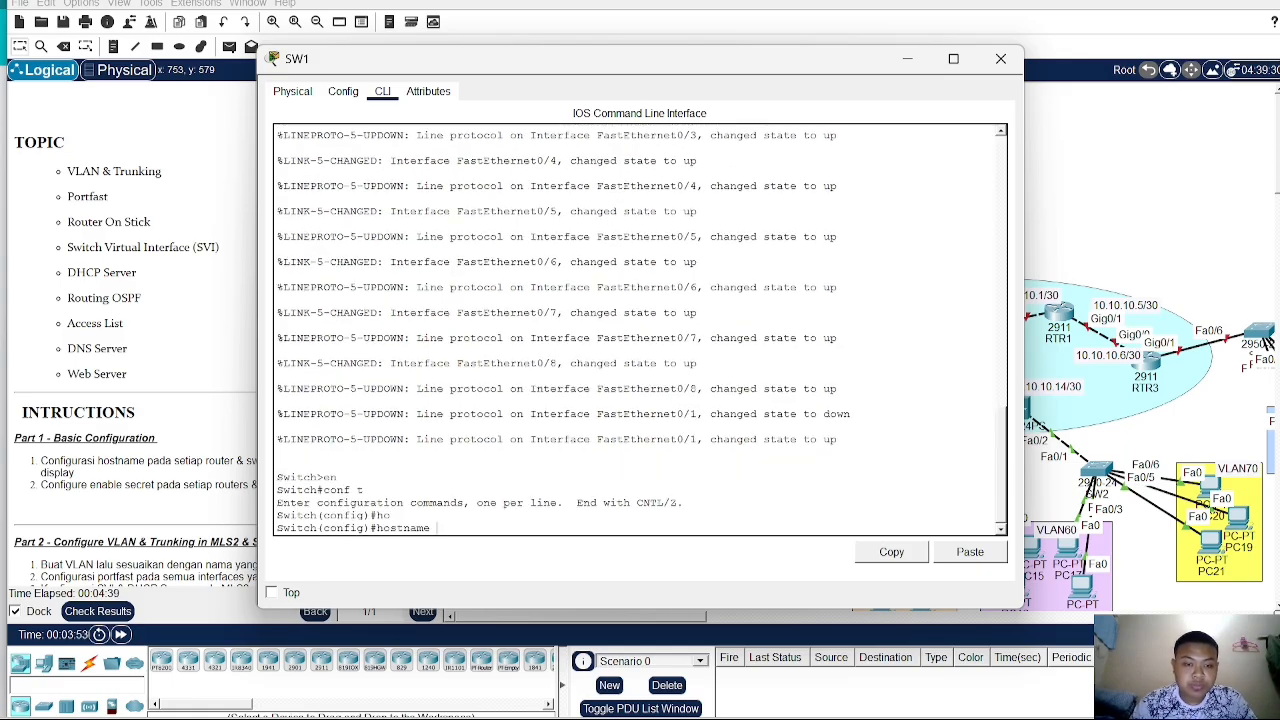
text(SW)
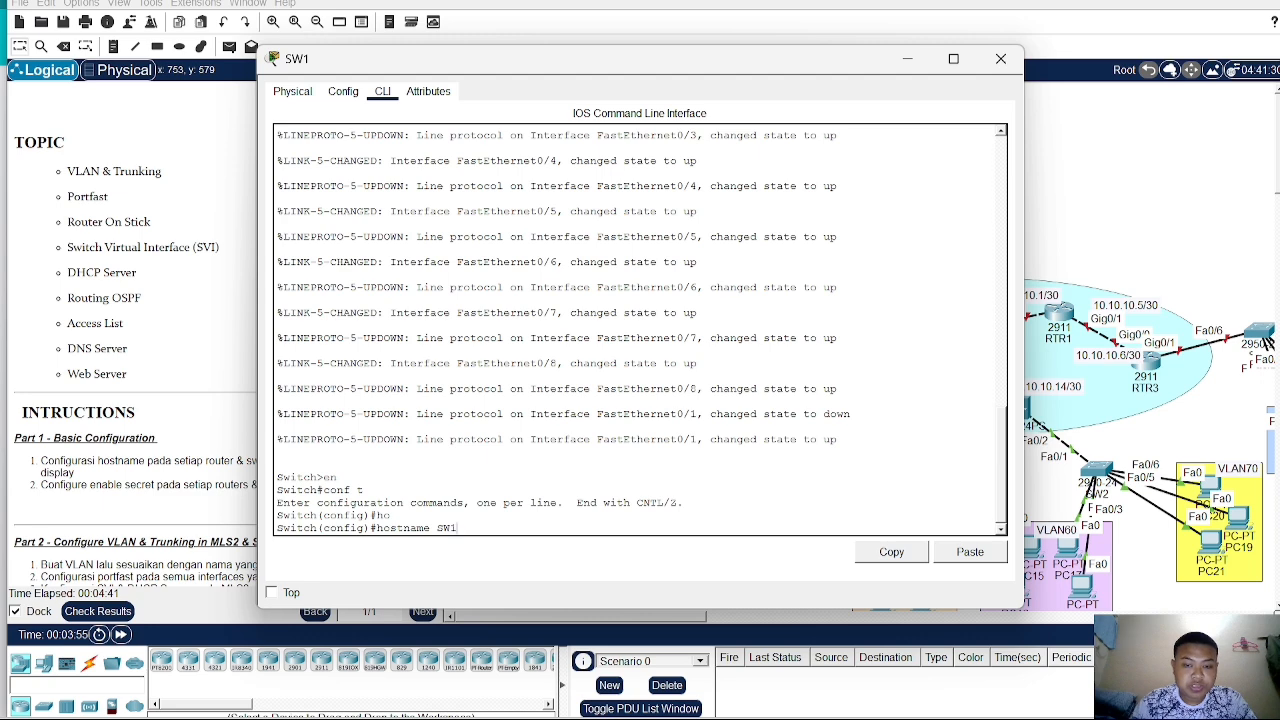
text(1)
key(Return)
- Set the enable secret password on SW1 and close its device window
text(ena)
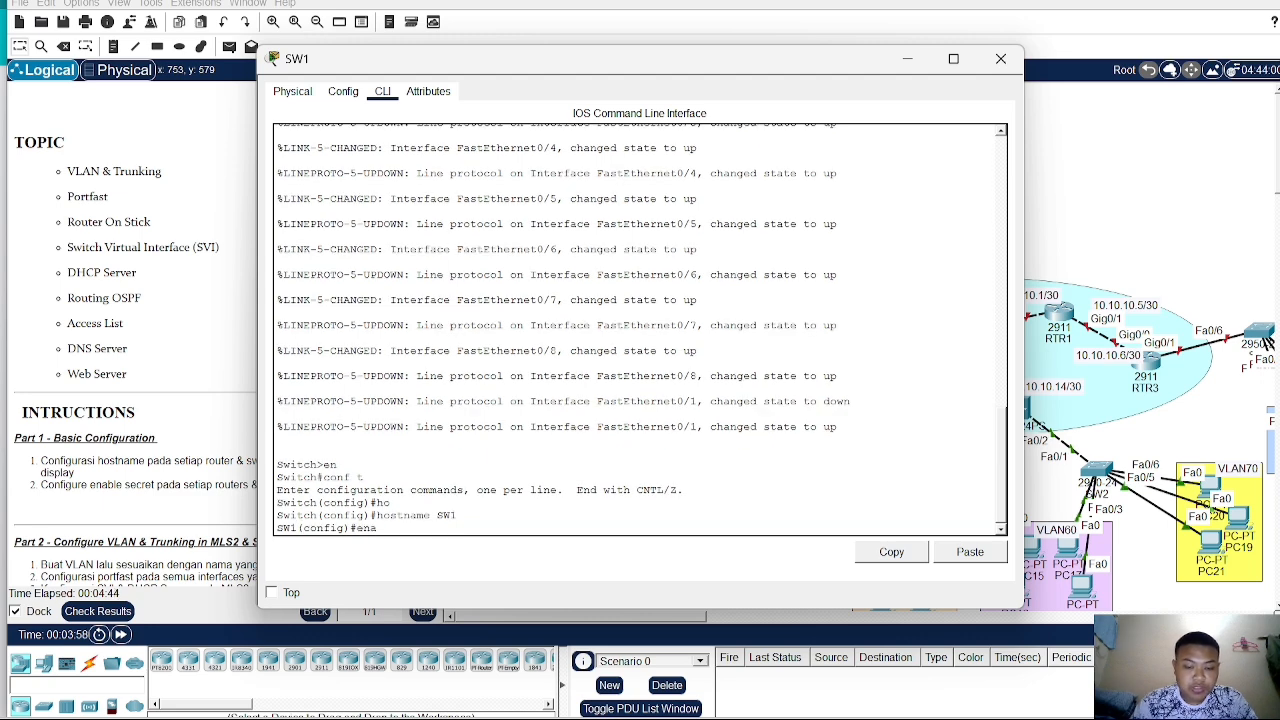
text(b sec)
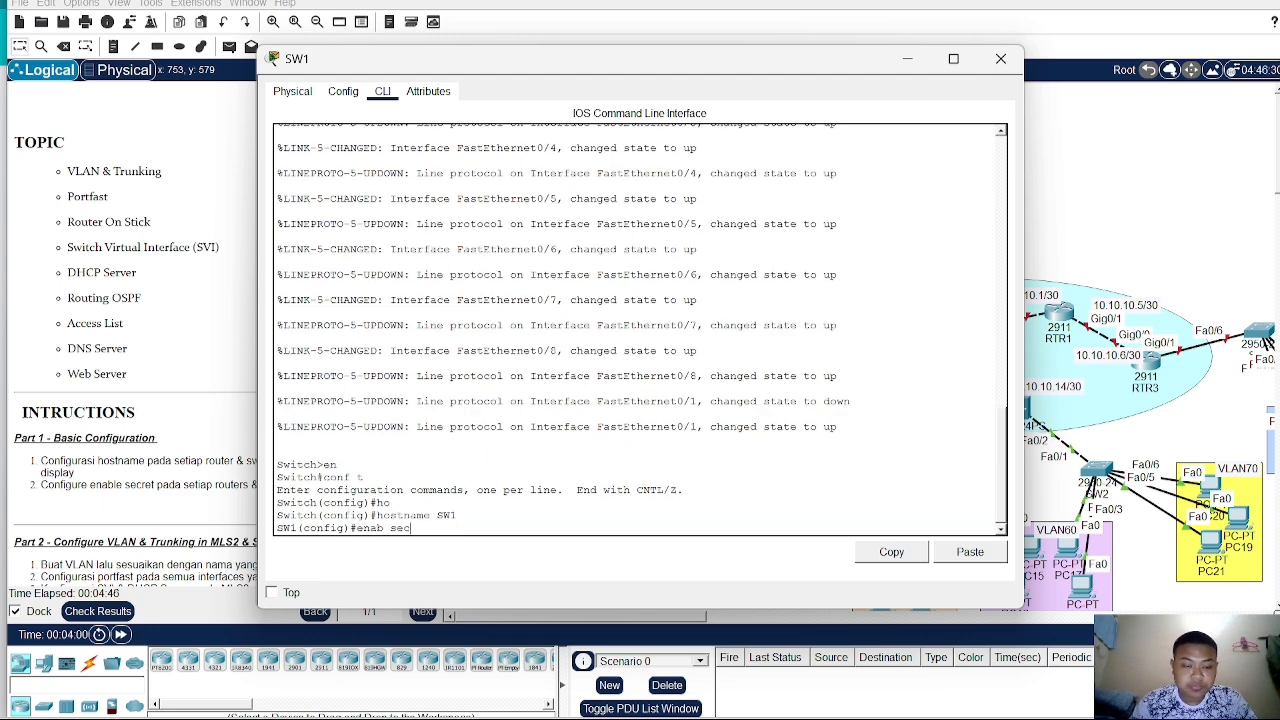
text( sid)
key(Return)
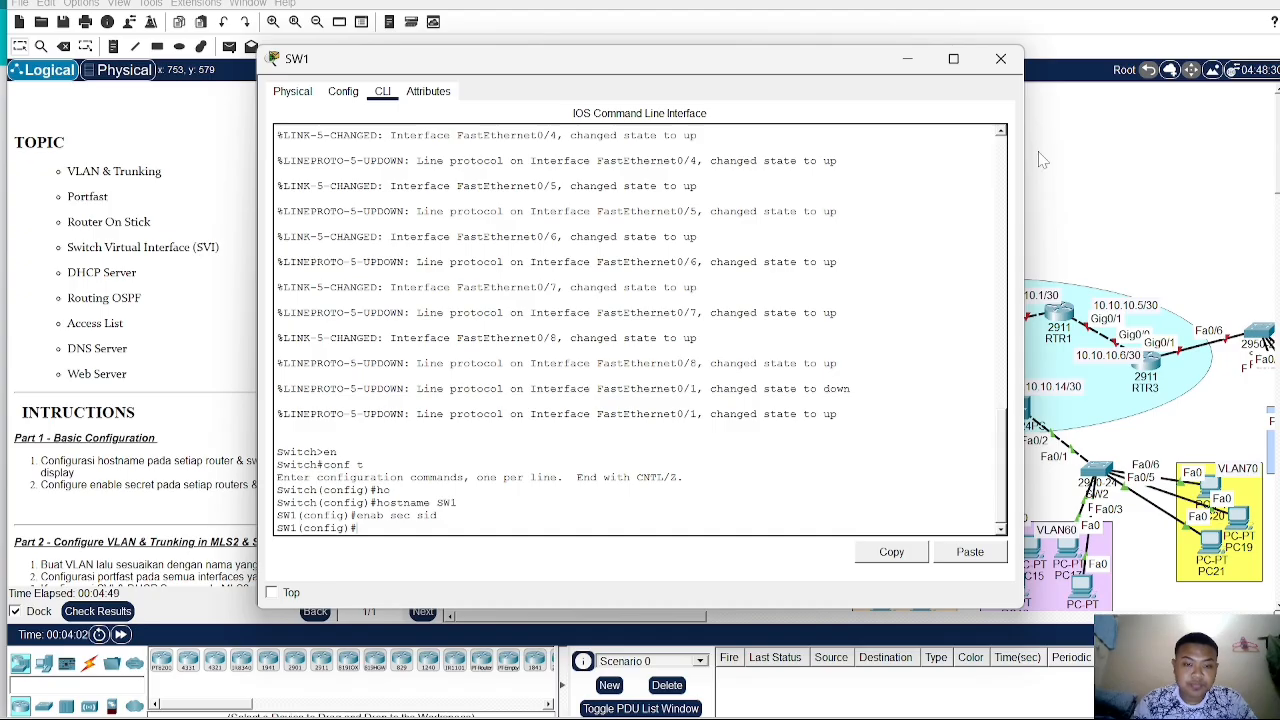
click(1128, 158)
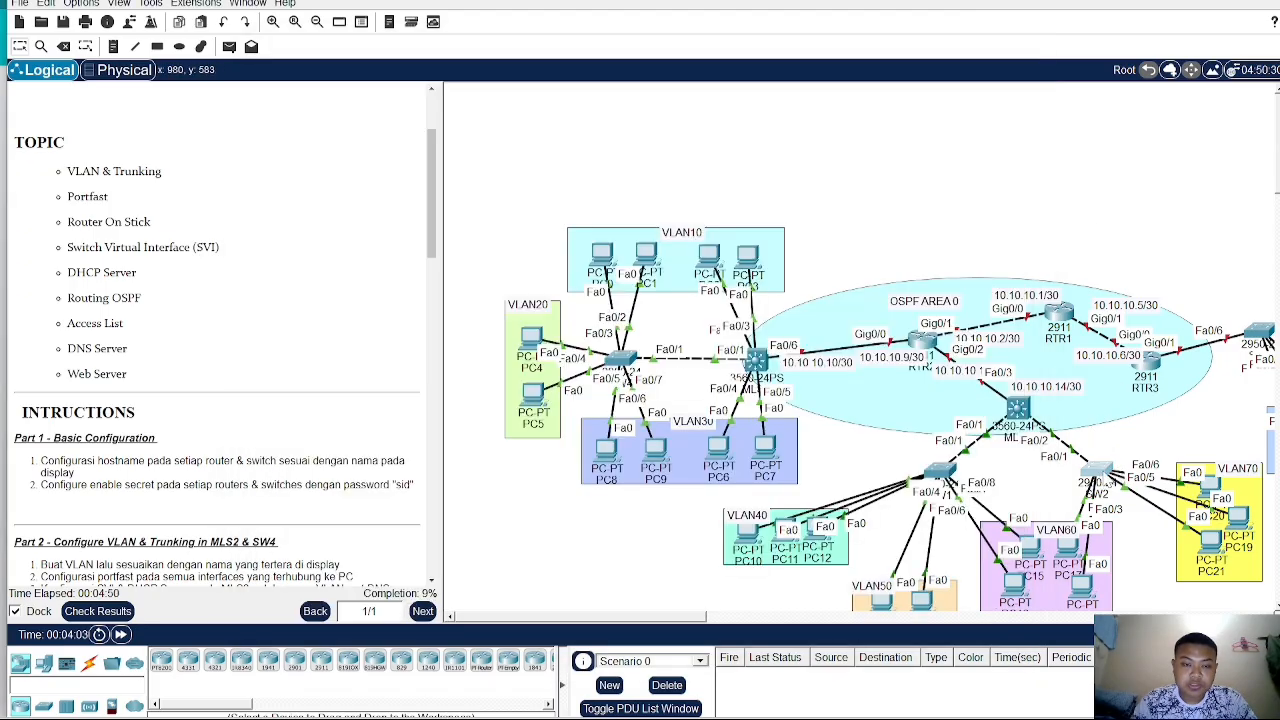
- Open SW2's command line, enter global configuration mode, and set the hostname to SW2
click(1100, 472)
click(383, 92)
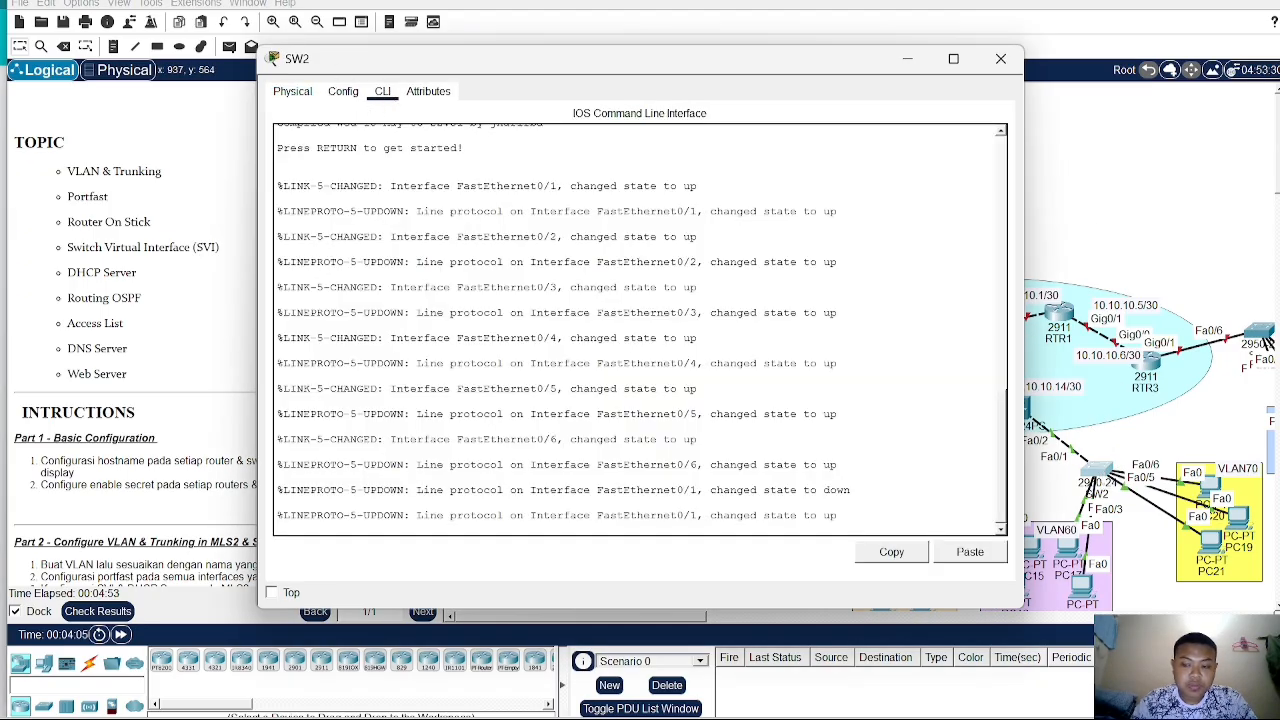
key(Return)
text(en)
key(Return)
text(conf)
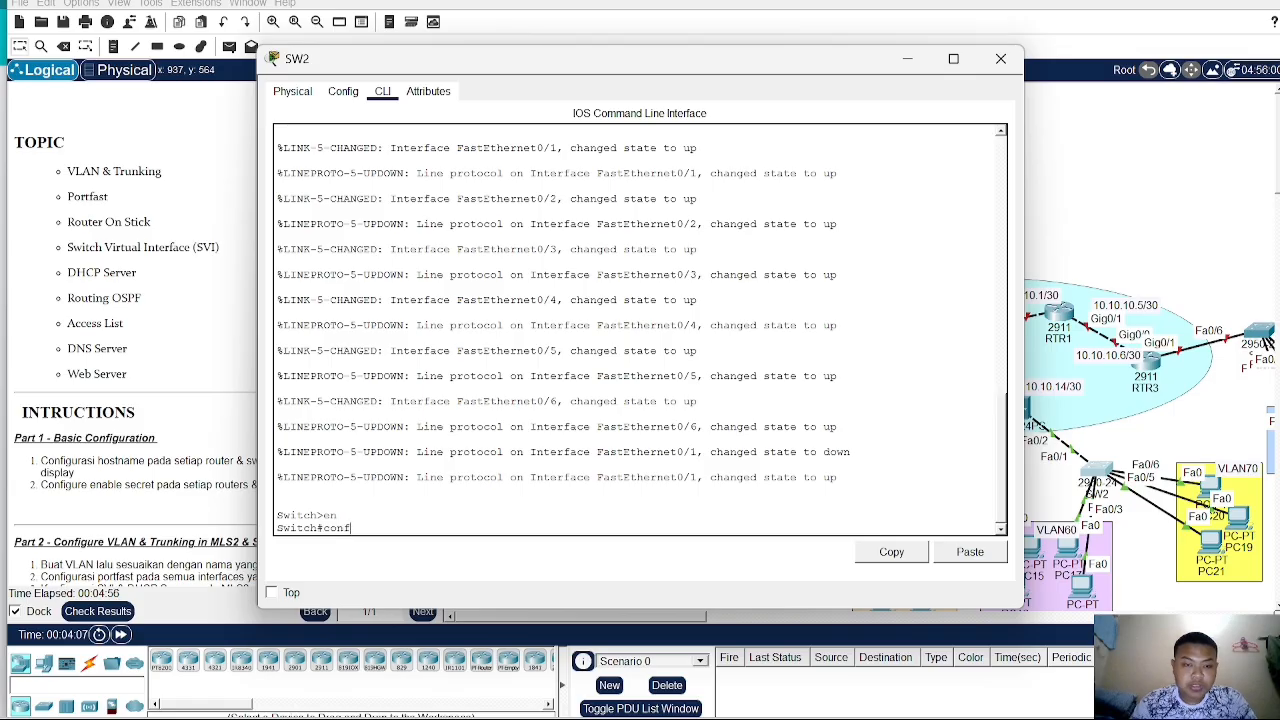
text( t)
key(Return)
text(hos)
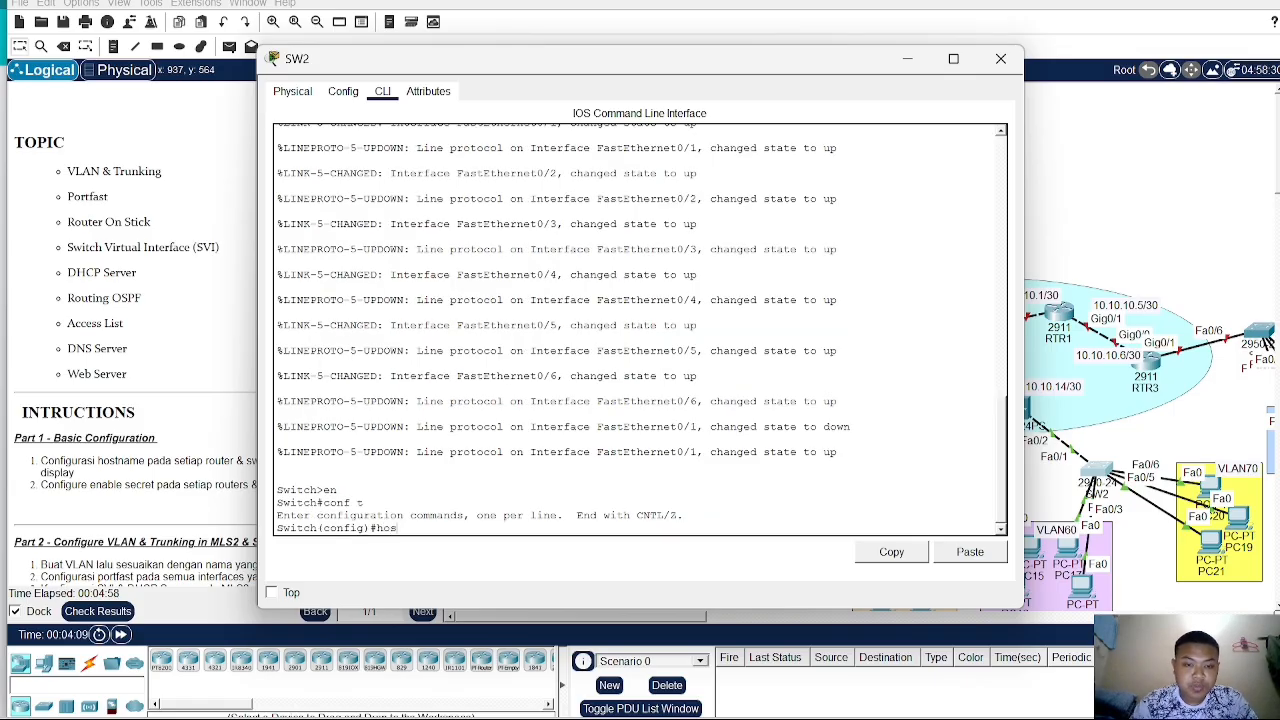
text(t)
key(Tab)
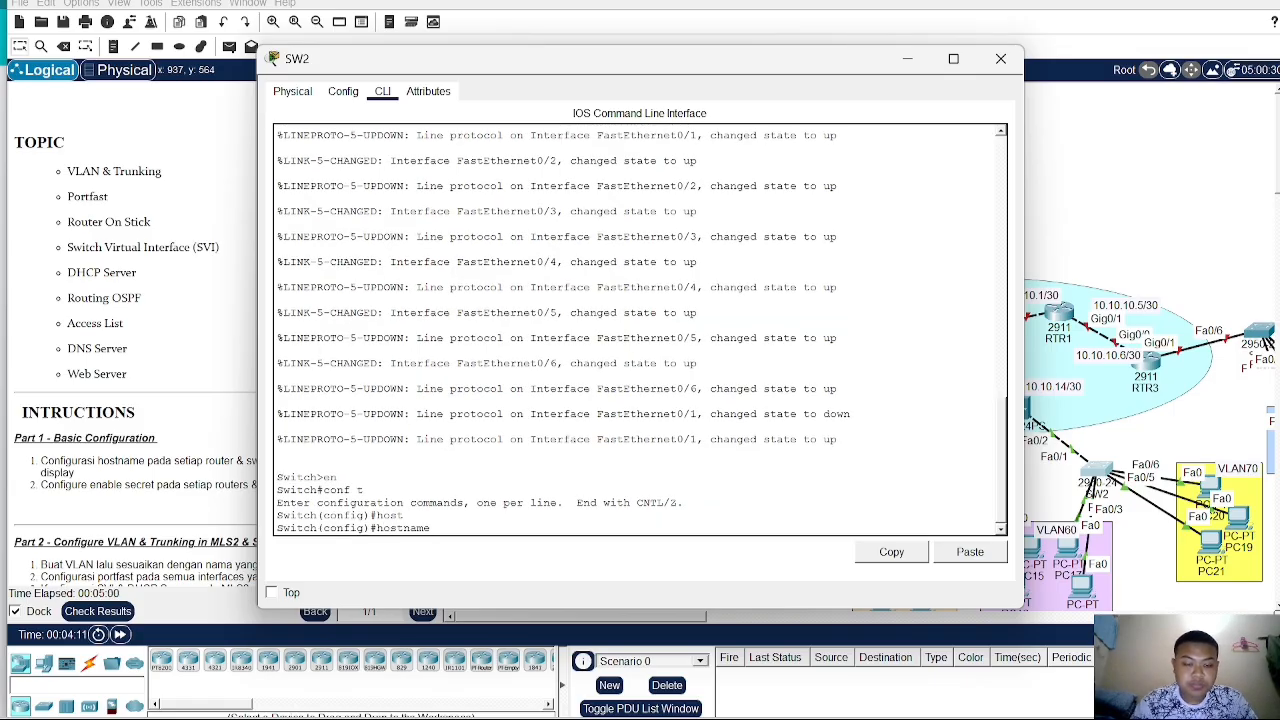
text(SW2)
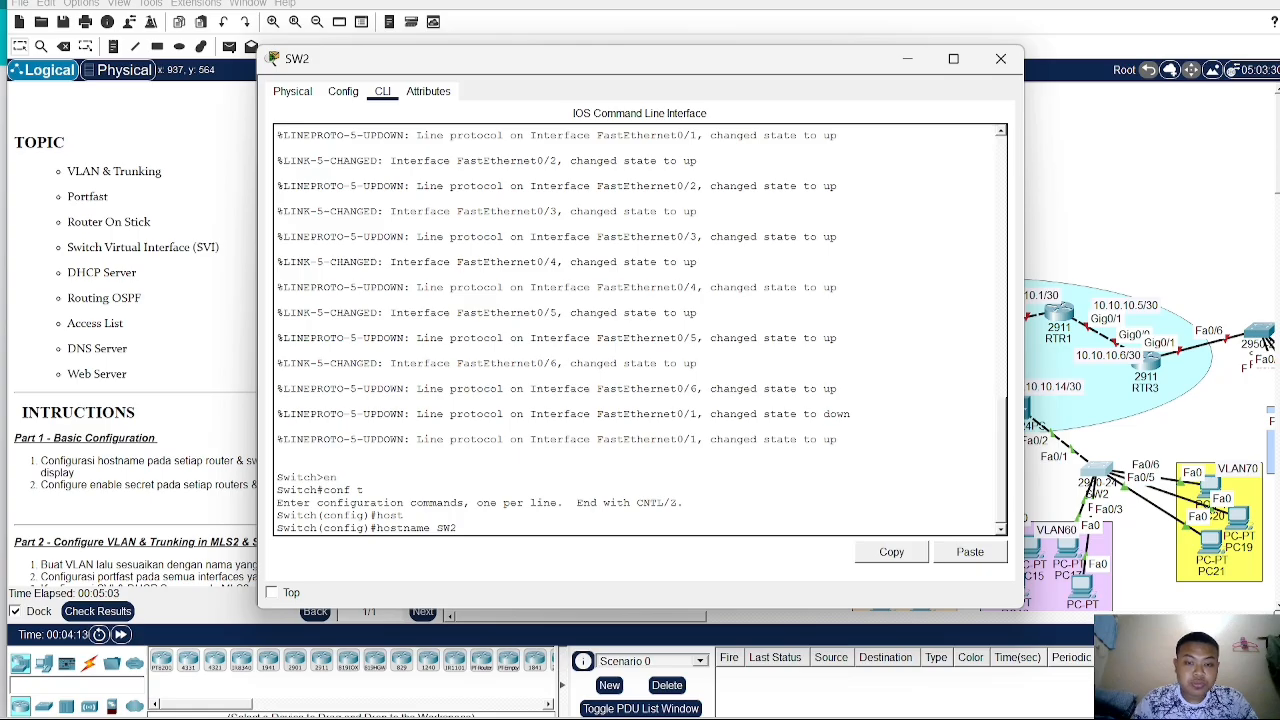
key(Return)
- Set the enable secret password on SW2 and close its device window
text(e)
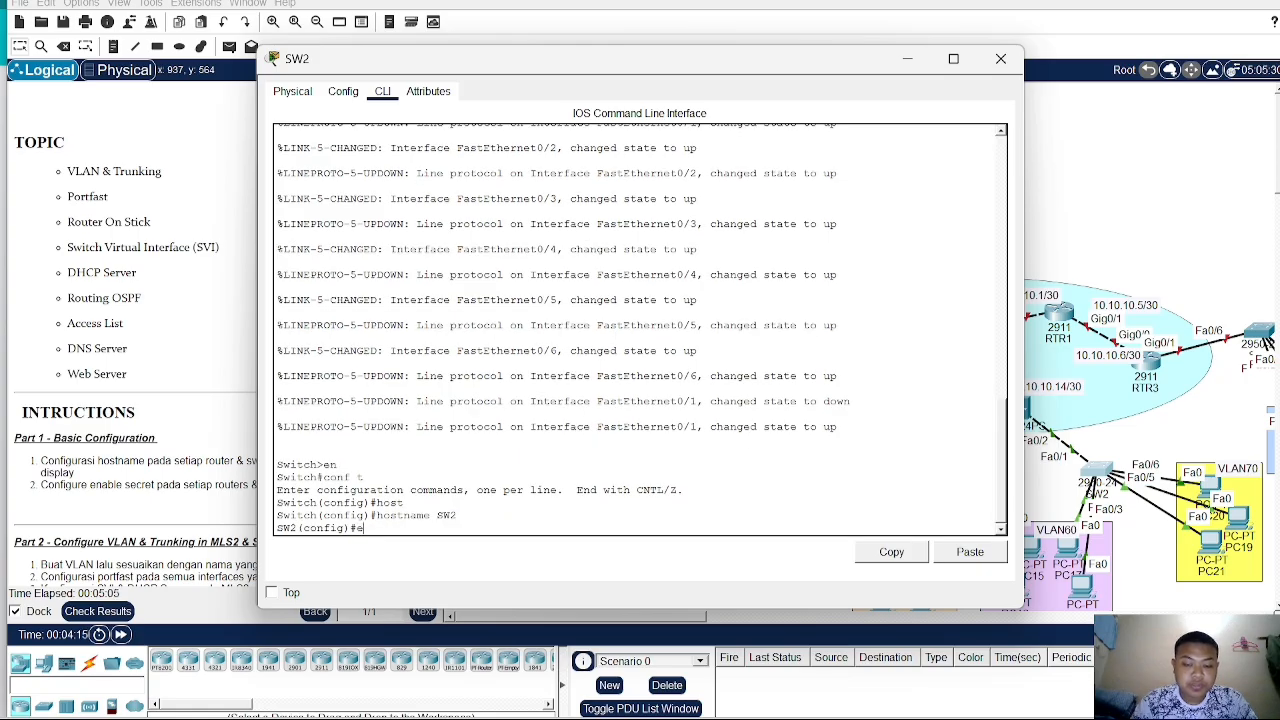
text(nab sec)
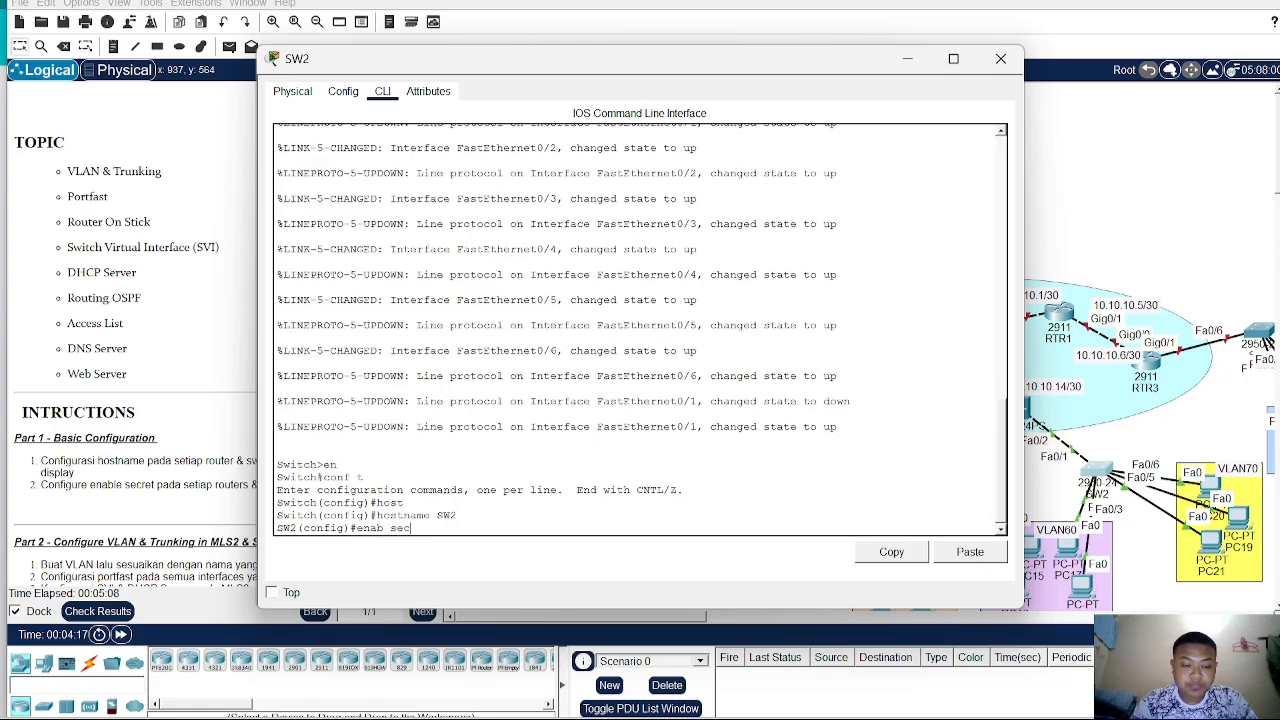
text( sid)
key(Return)
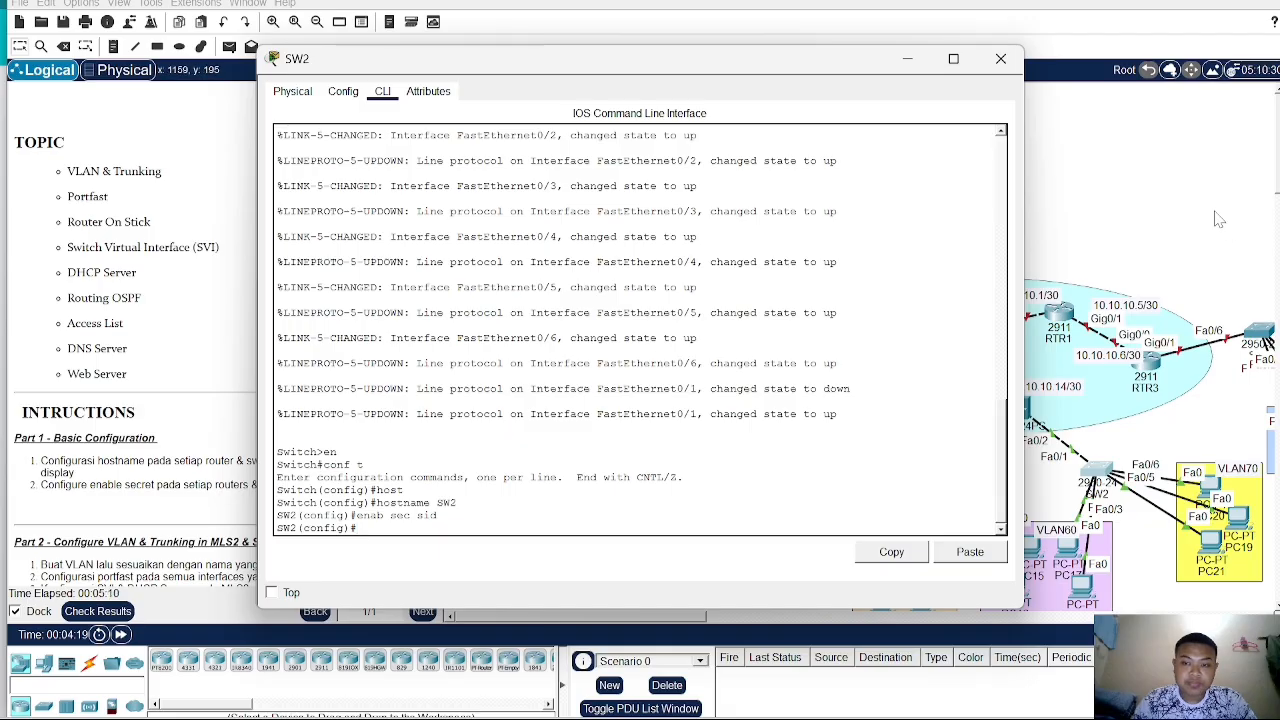
click(1218, 216)
- Open SW3's command line, enter global configuration mode, and set the hostname to SW3
drag(704, 616, 798, 617)
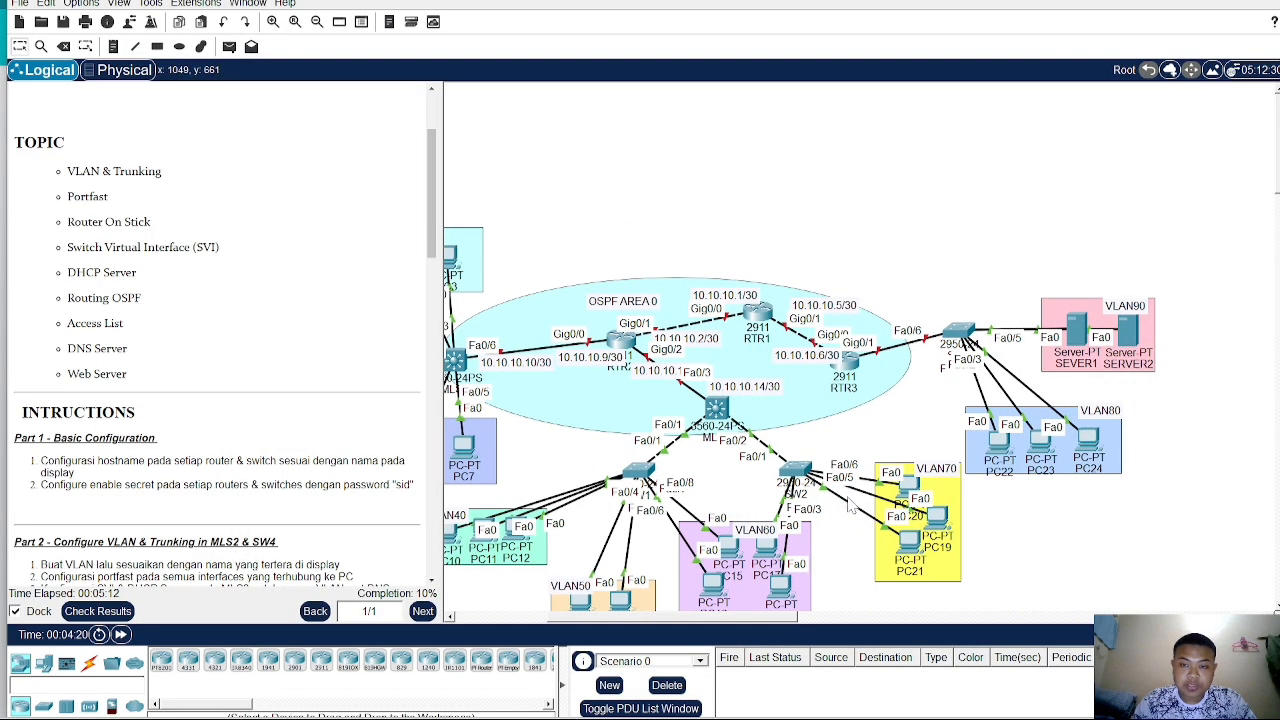
click(957, 333)
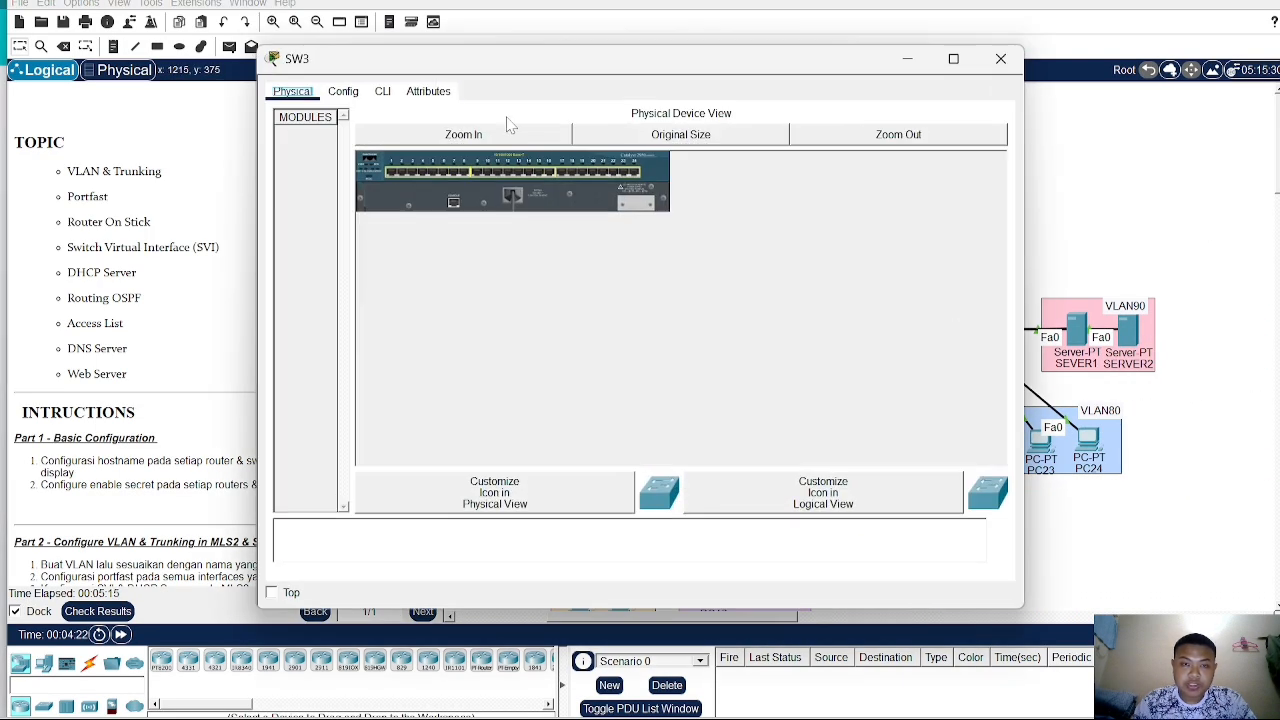
click(382, 92)
key(Return)
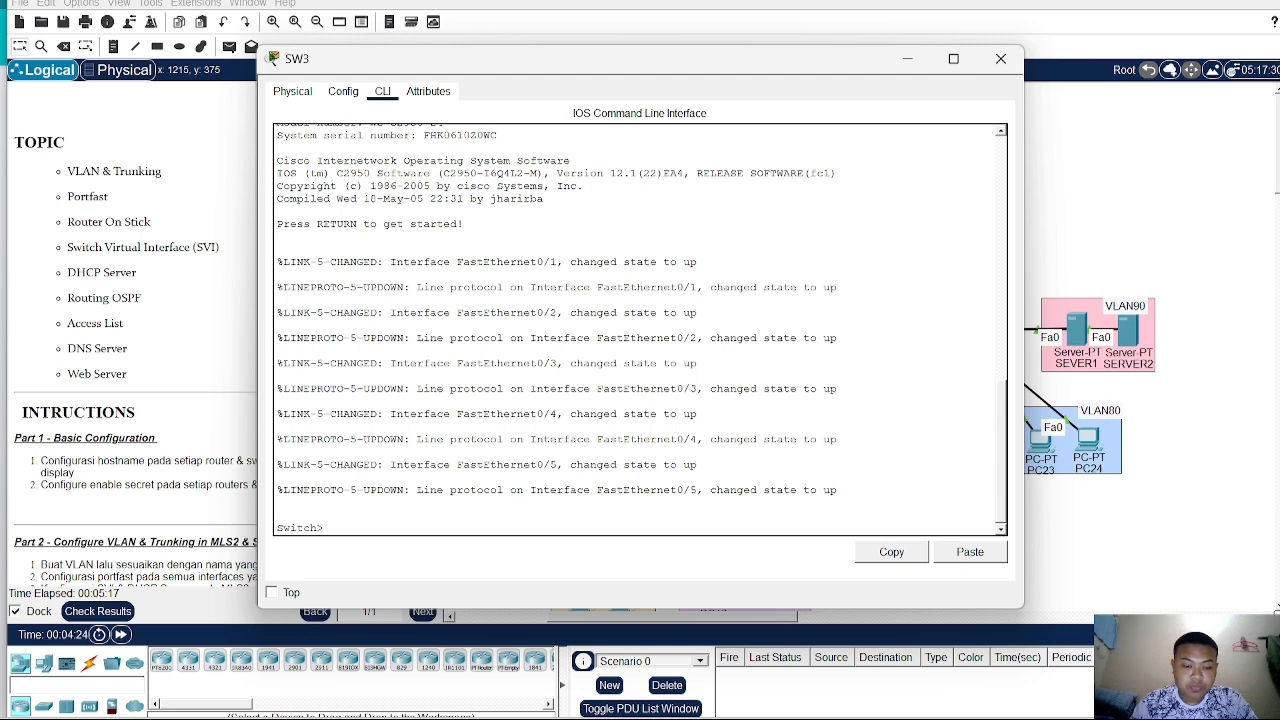
text(en)
key(Return)
text(conf t)
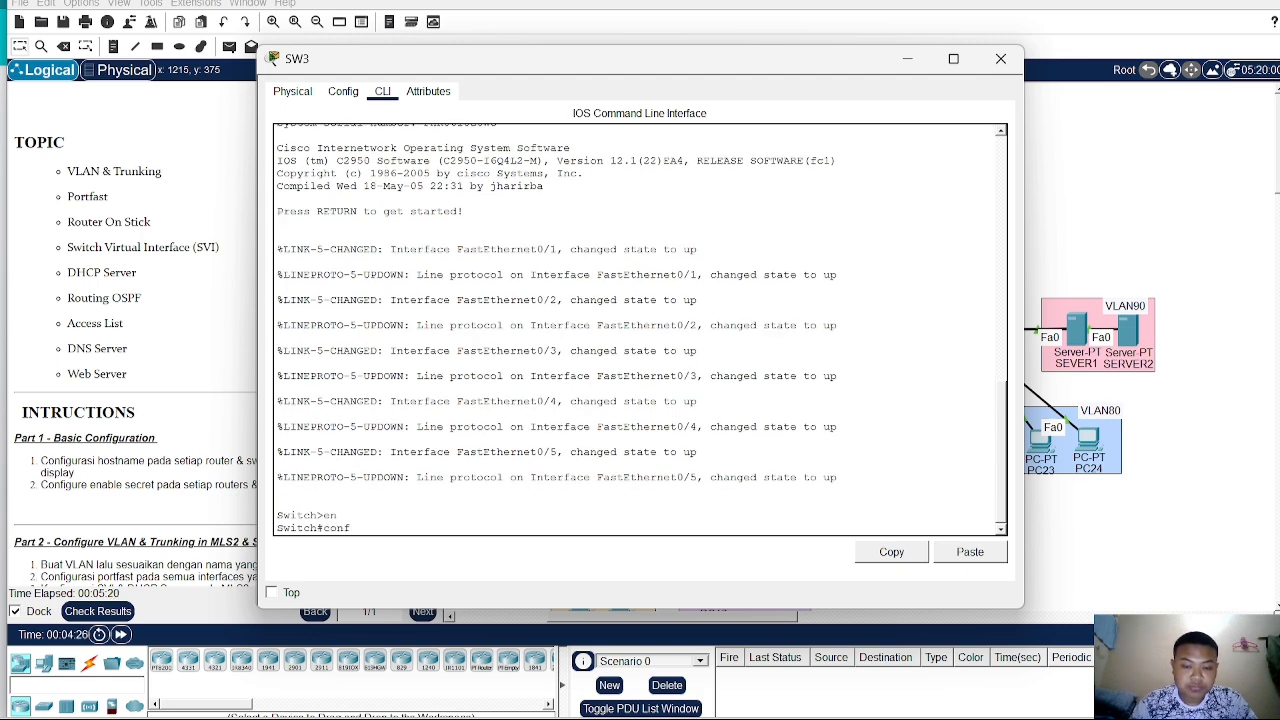
key(Return)
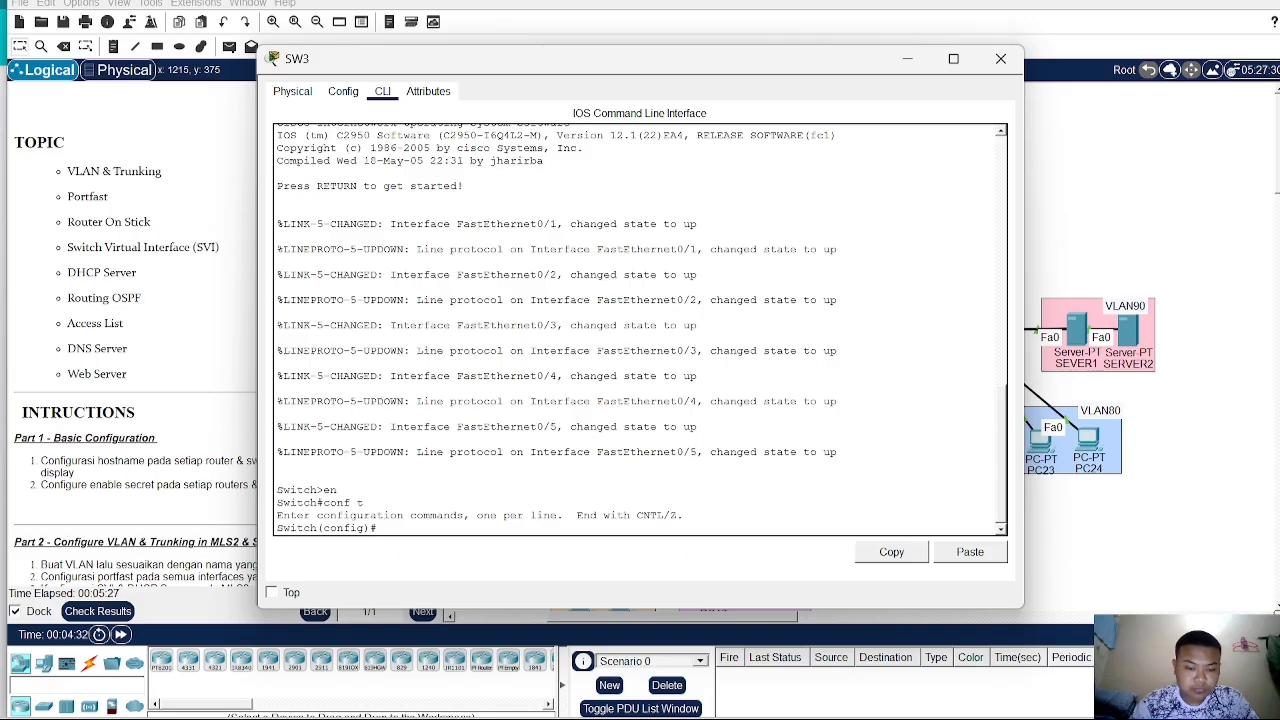
key(Tab)
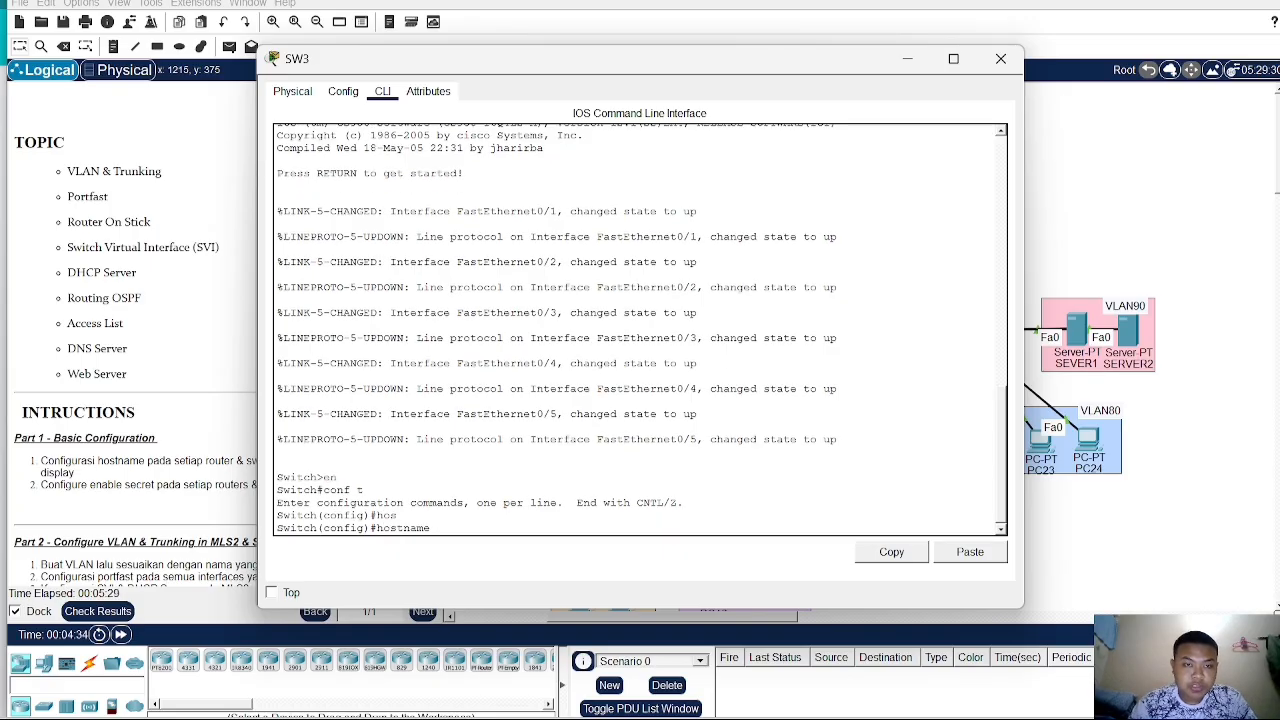
text(SW3)
key(Return)
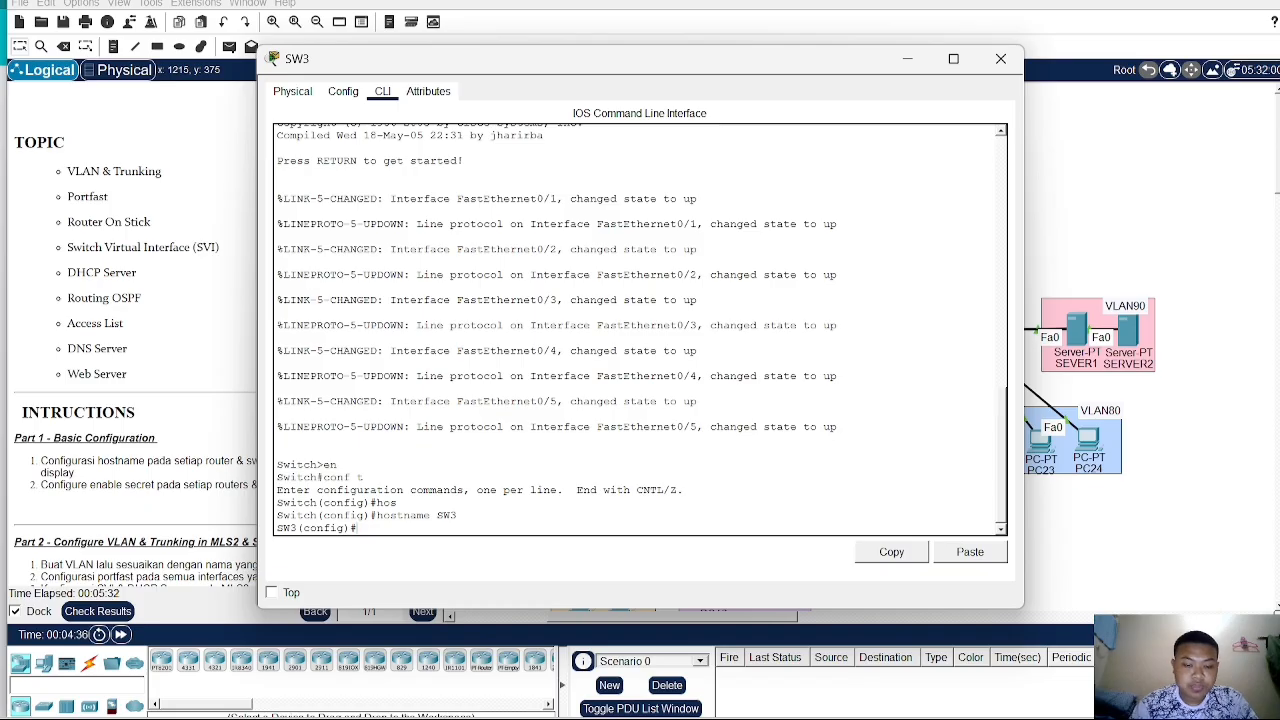
- Set the enable secret password on SW3 and close its device window
text(enab sec)
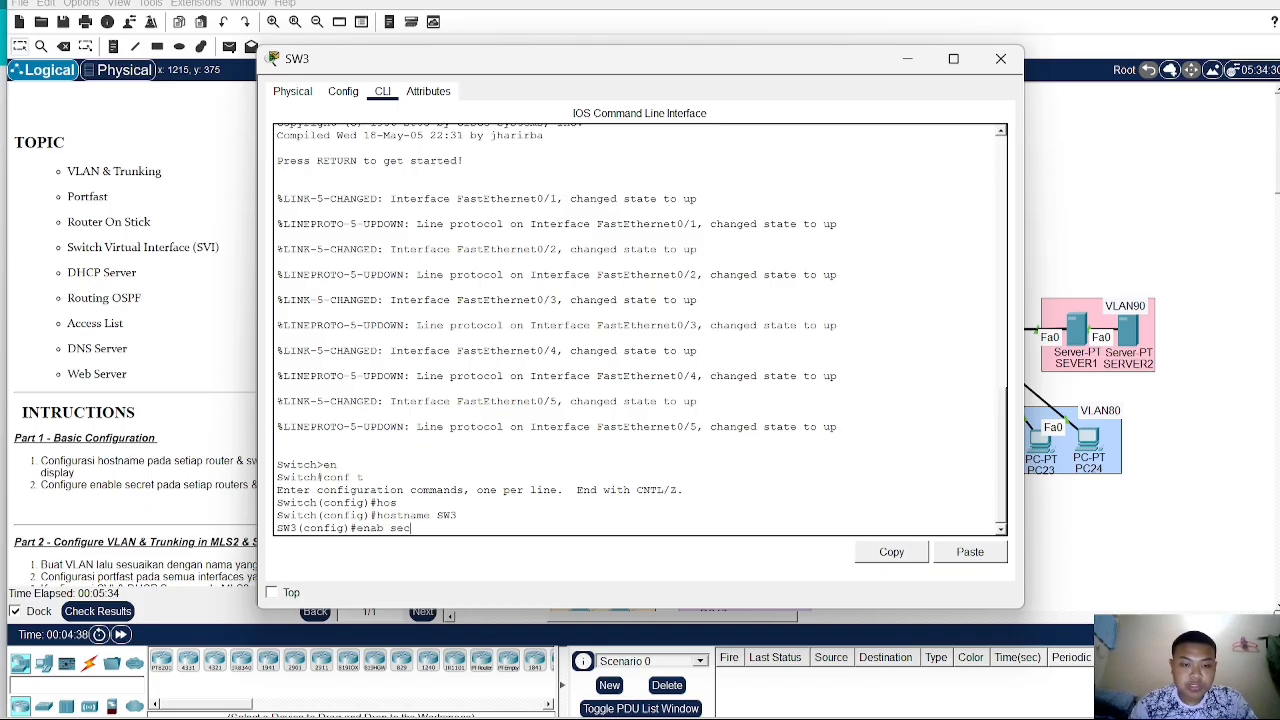
text( sid)
key(Return)
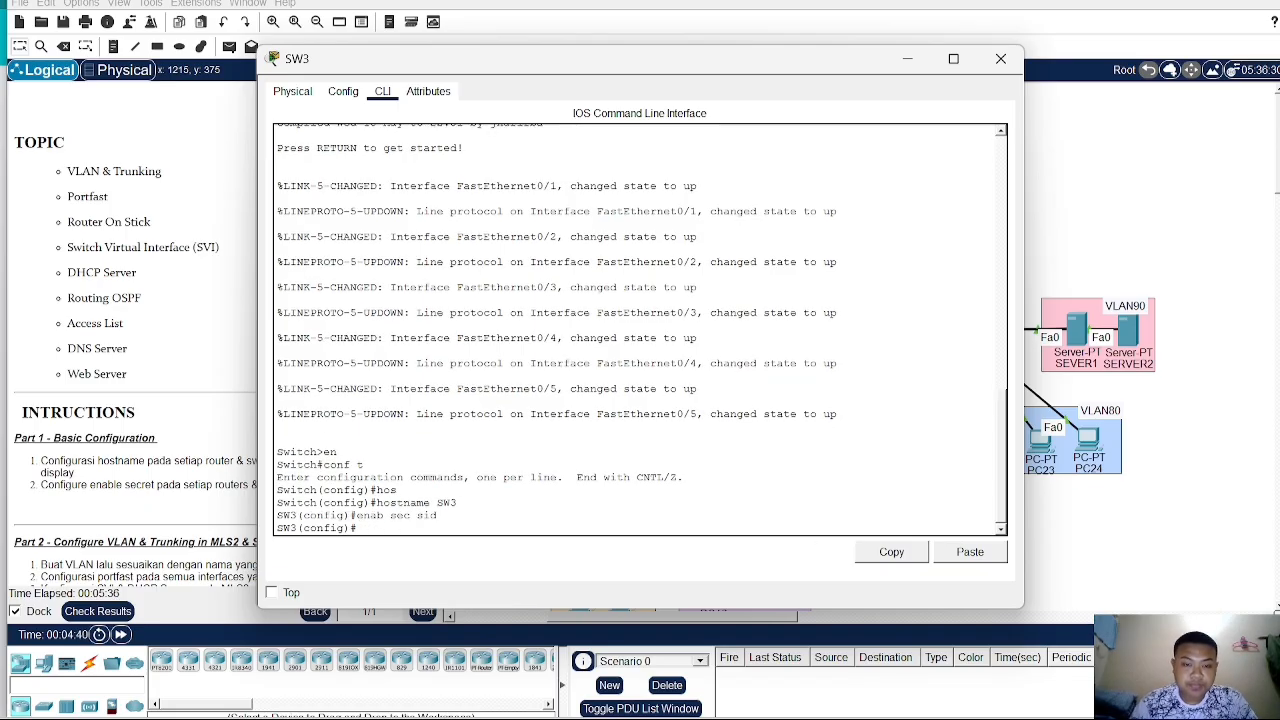
click(1160, 228)
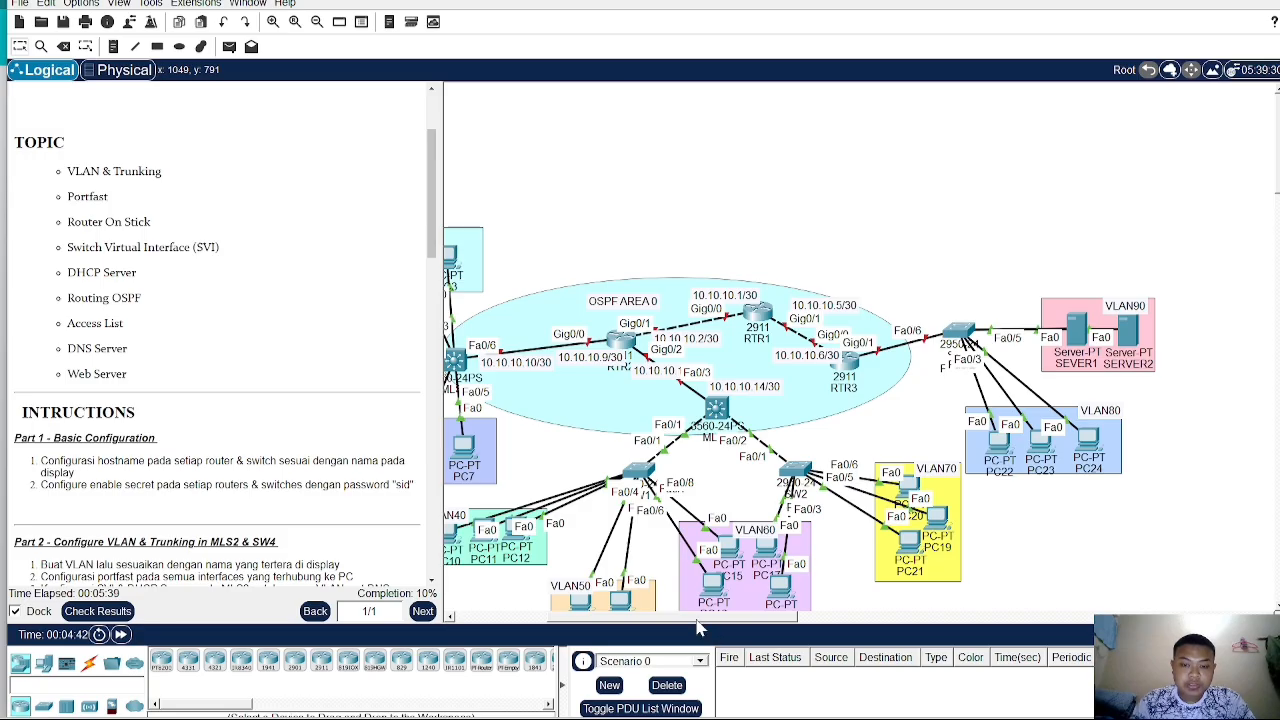
- Pan the topology and scroll the instructions to read the Part 2 VLAN and trunking tasks
drag(698, 617, 527, 606)
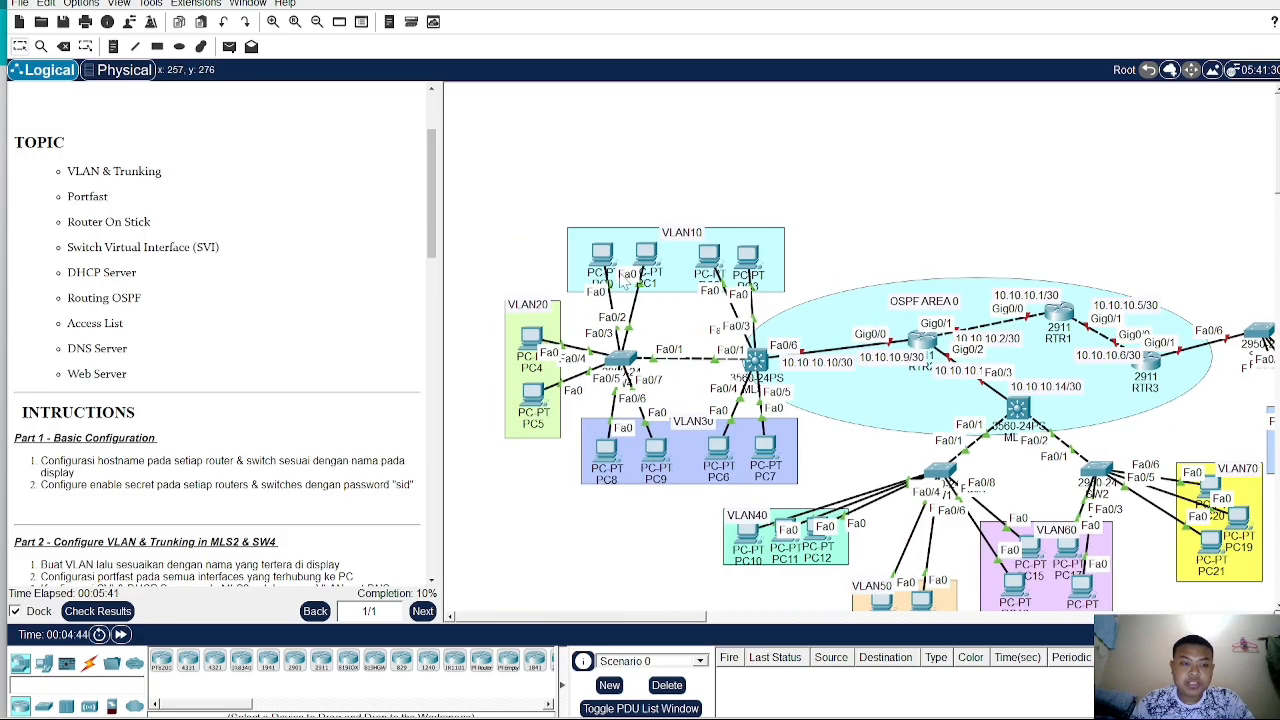
scroll(700, 387, down, 2)
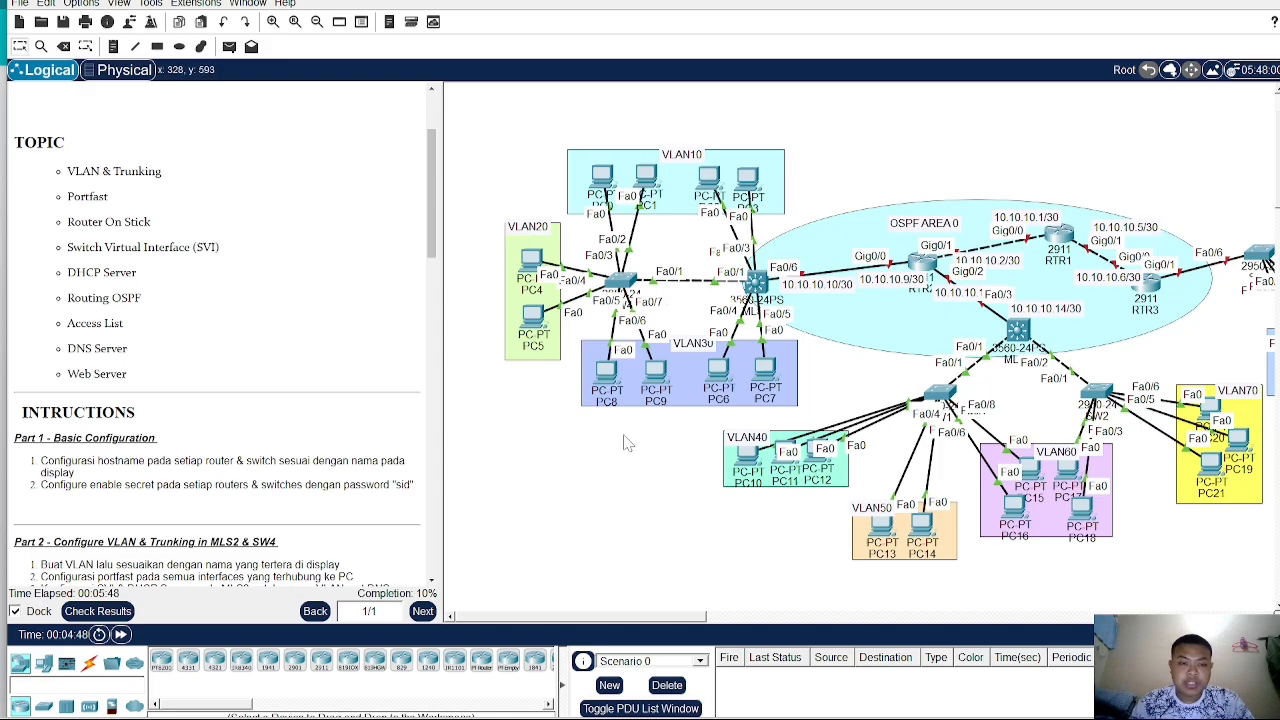
scroll(226, 459, down, 1)
scroll(226, 459, down, 2)
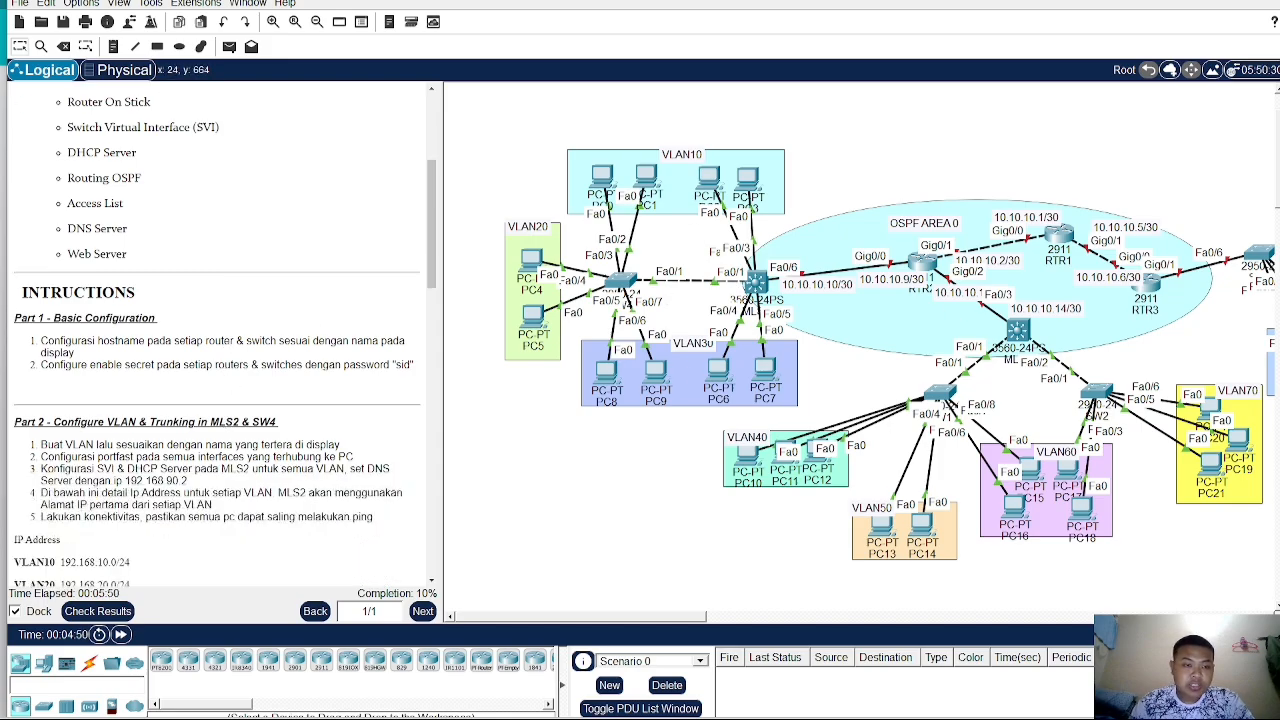
scroll(30, 470, down, 1)
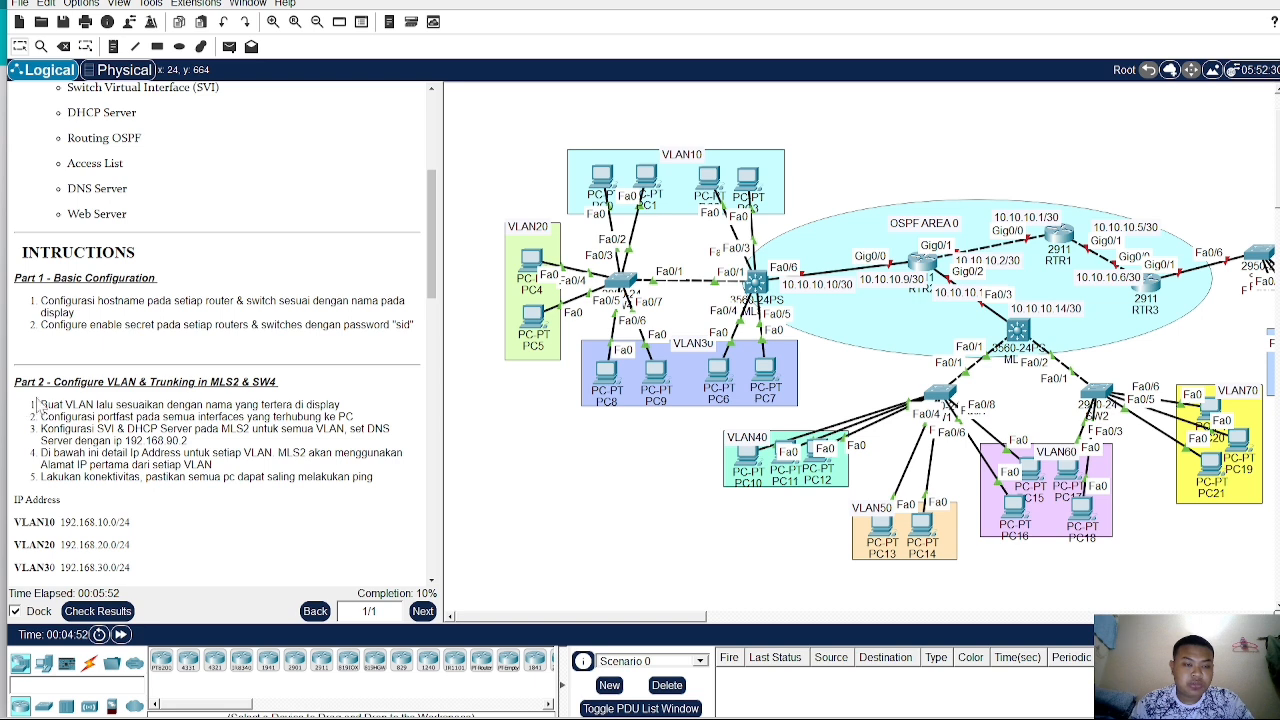
scroll(32, 408, down, 1)
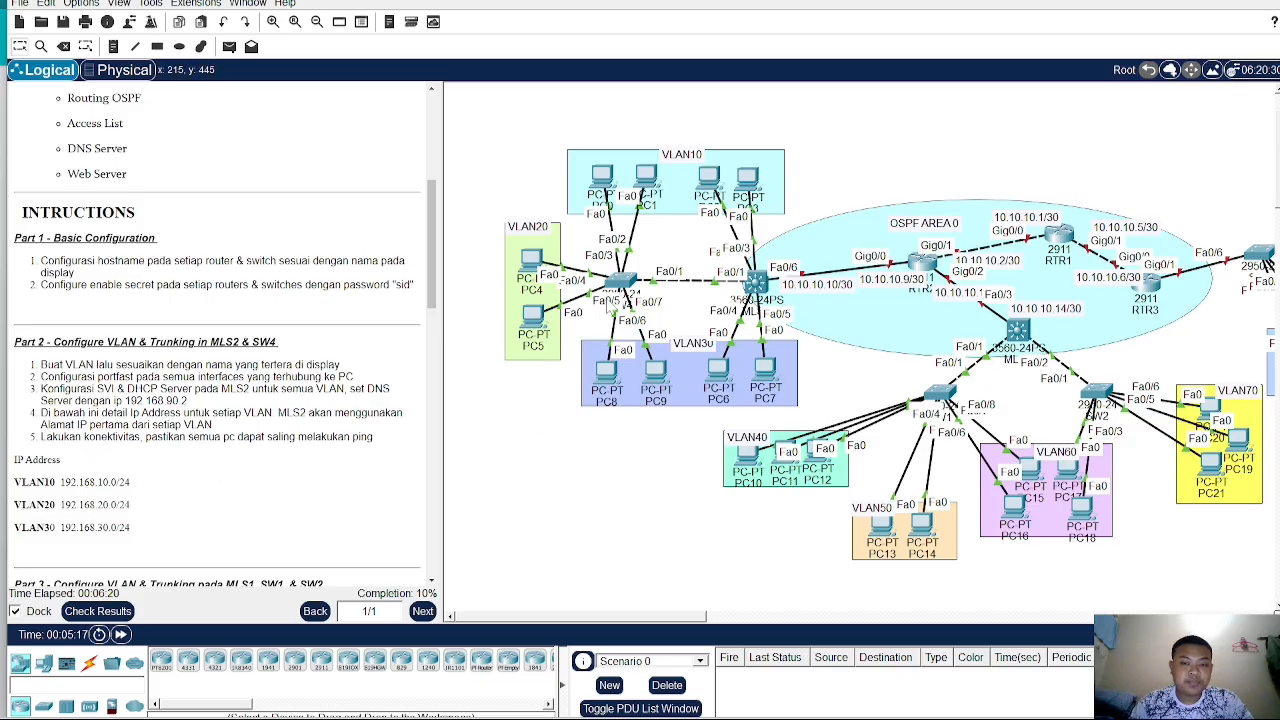
- Open SW4's command line and create VLAN 10 named VLAN10
click(620, 282)
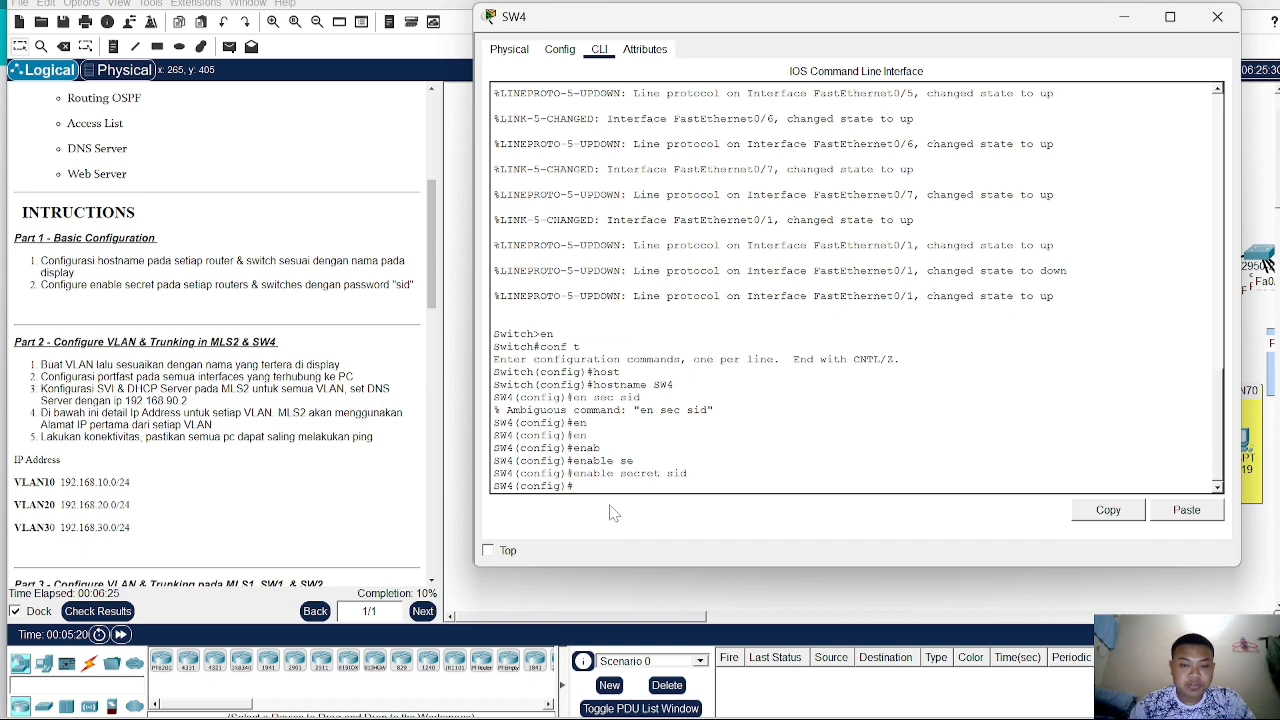
key(Return)
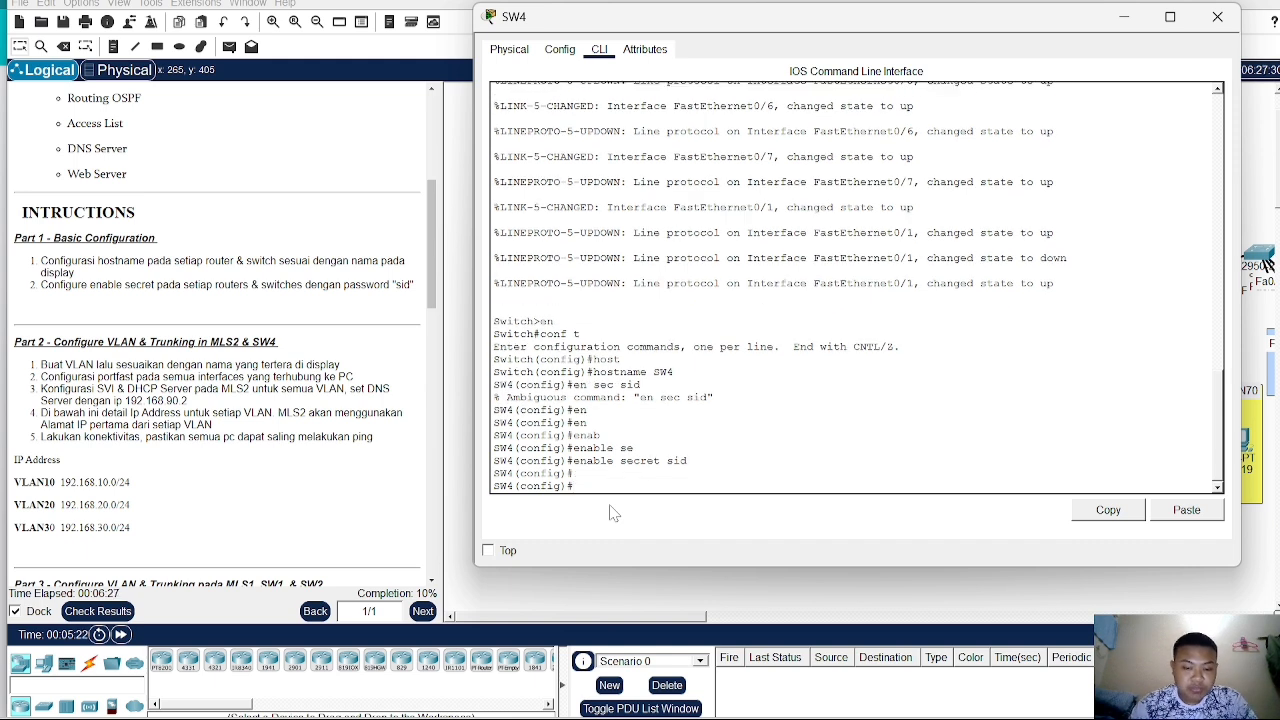
text(vlan)
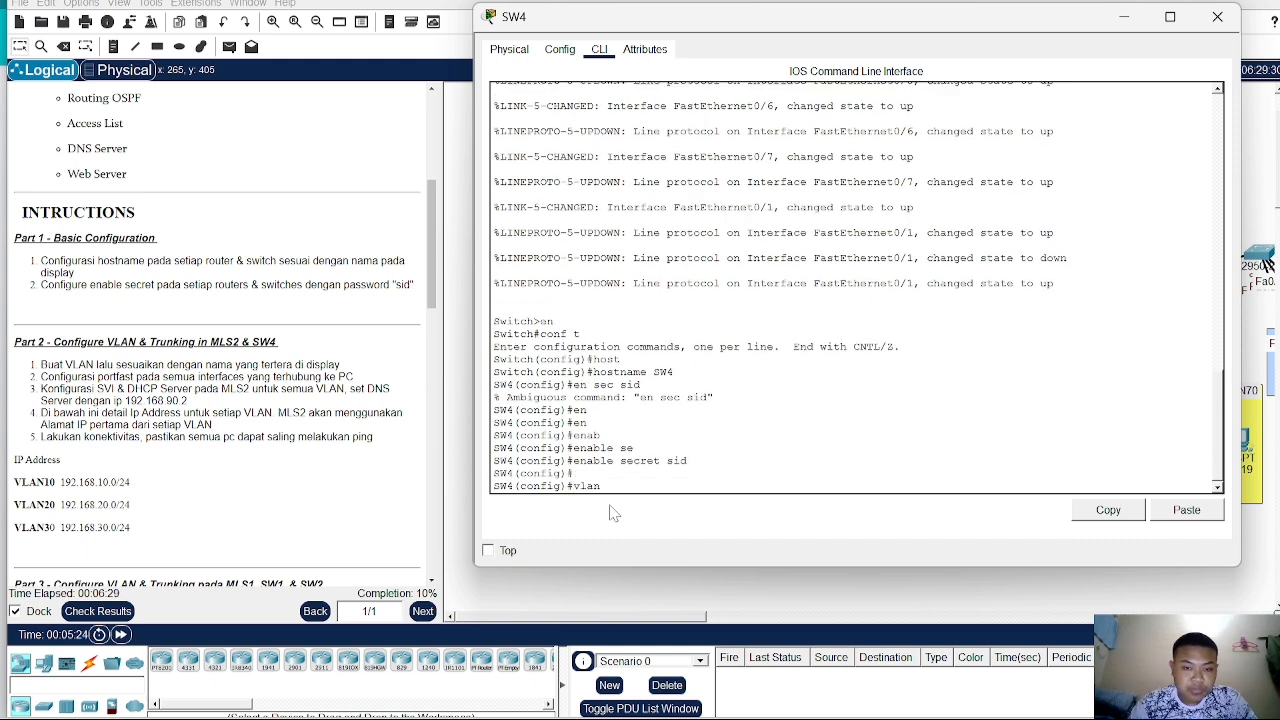
text( 10)
key(Return)
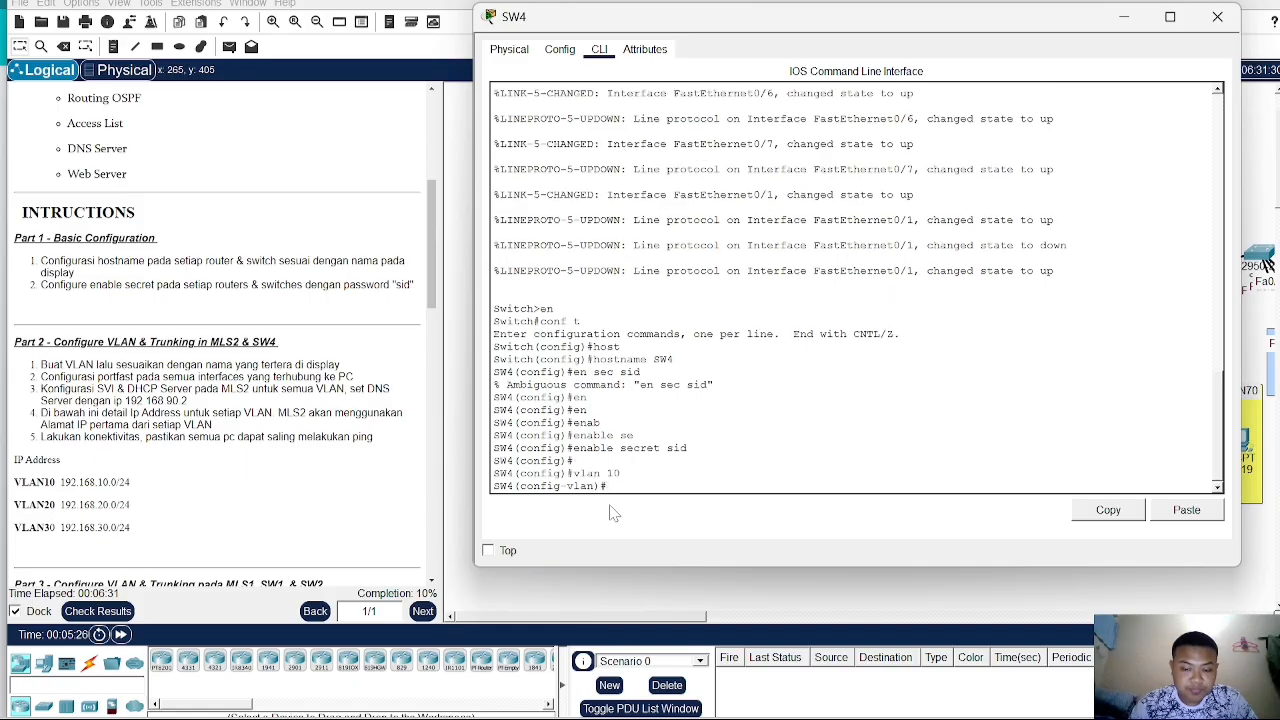
text(name)
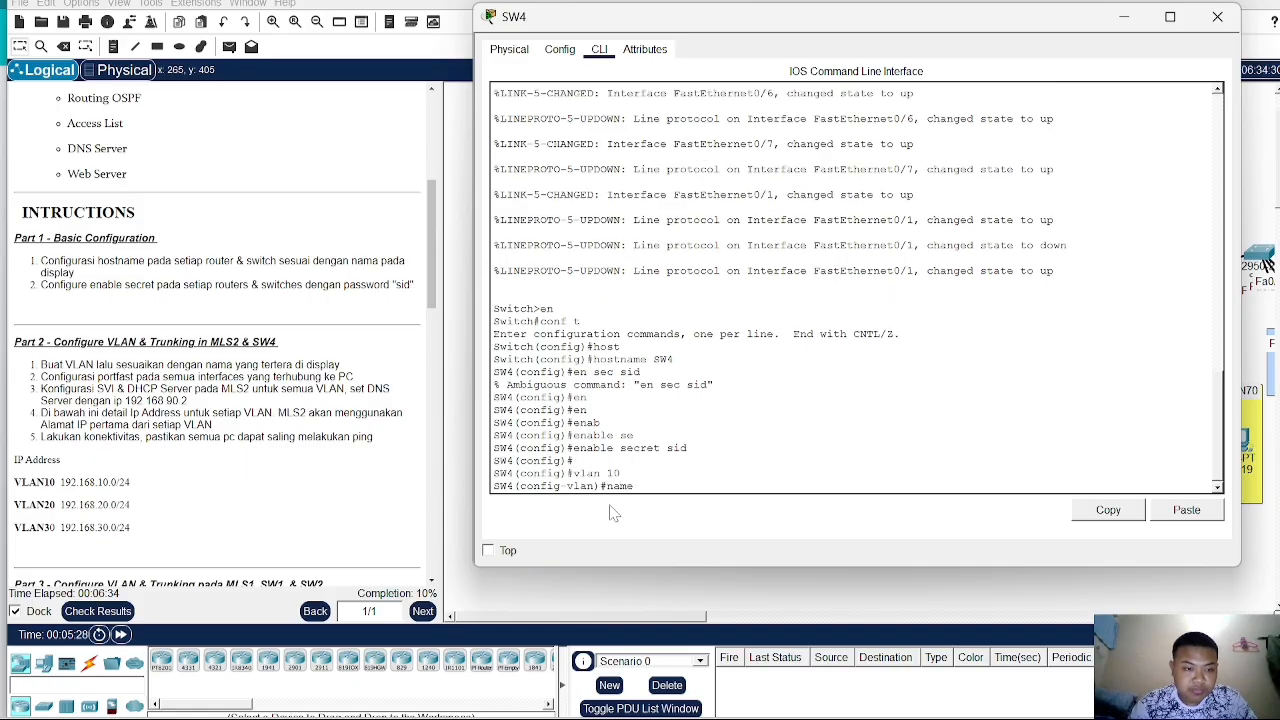
text( VLAN)
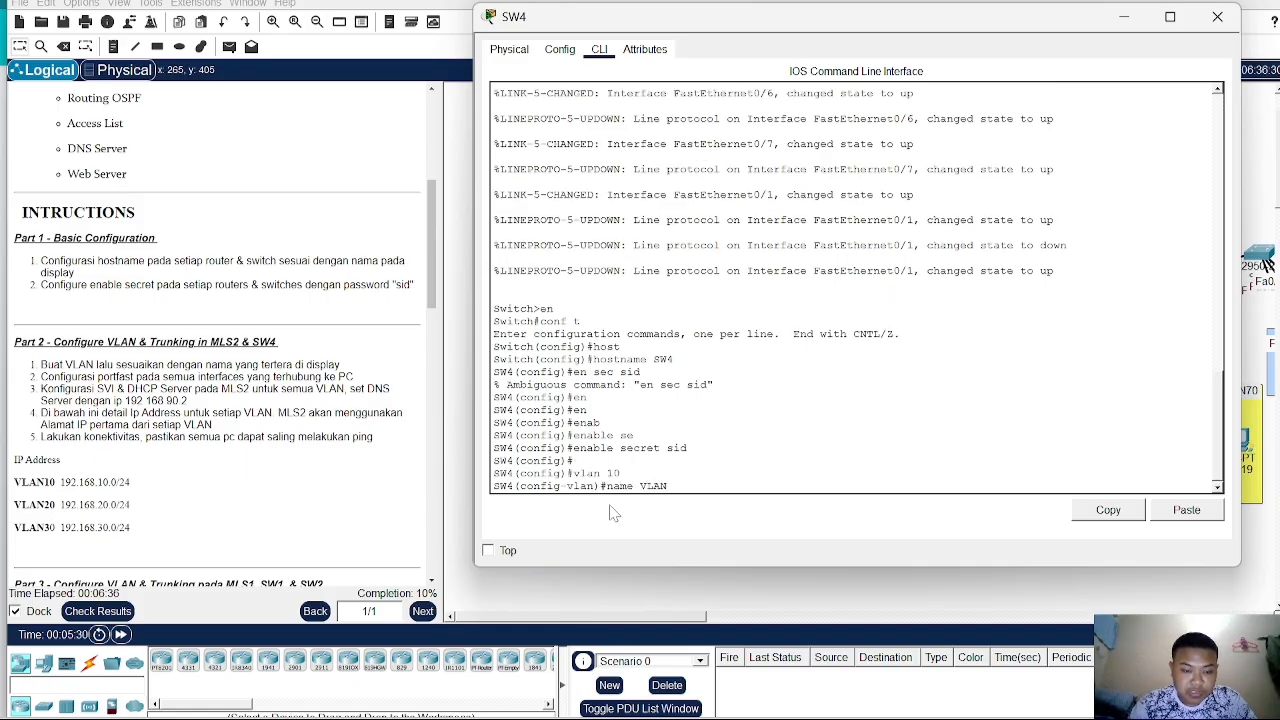
text(10)
key(Return)
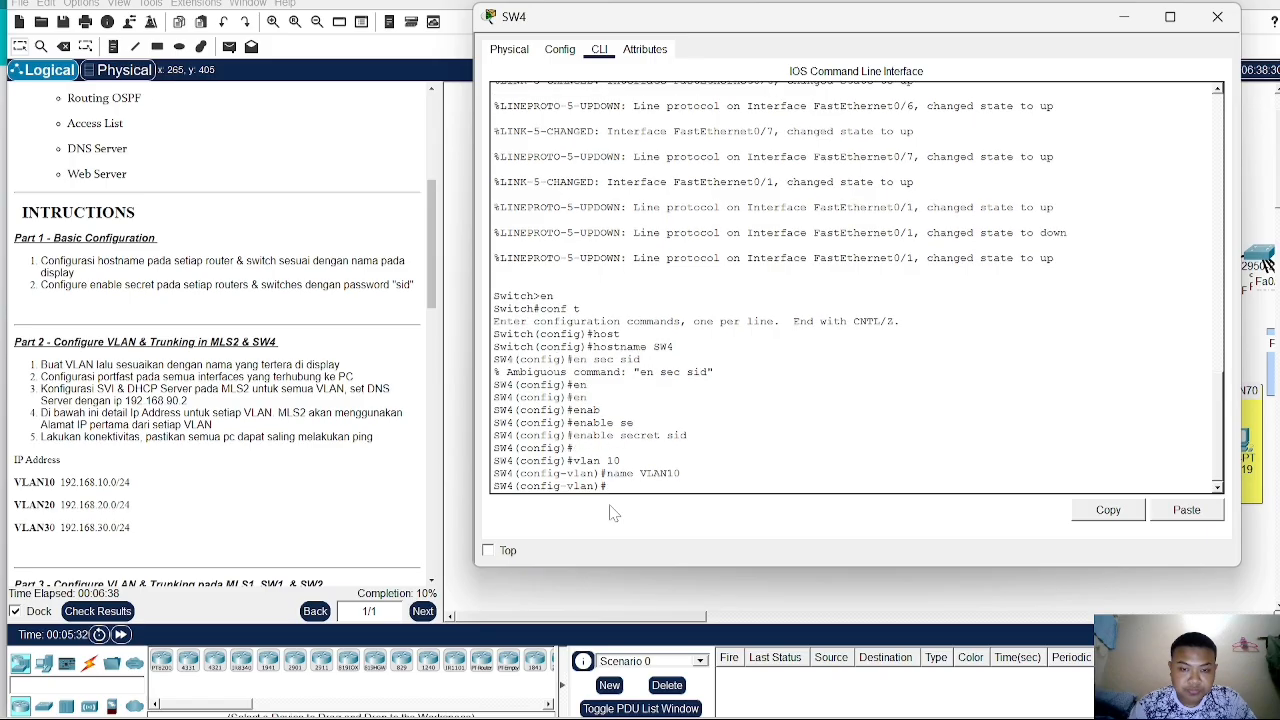
- Create VLAN 20 on SW4 and name it VLAN20
text(vla)
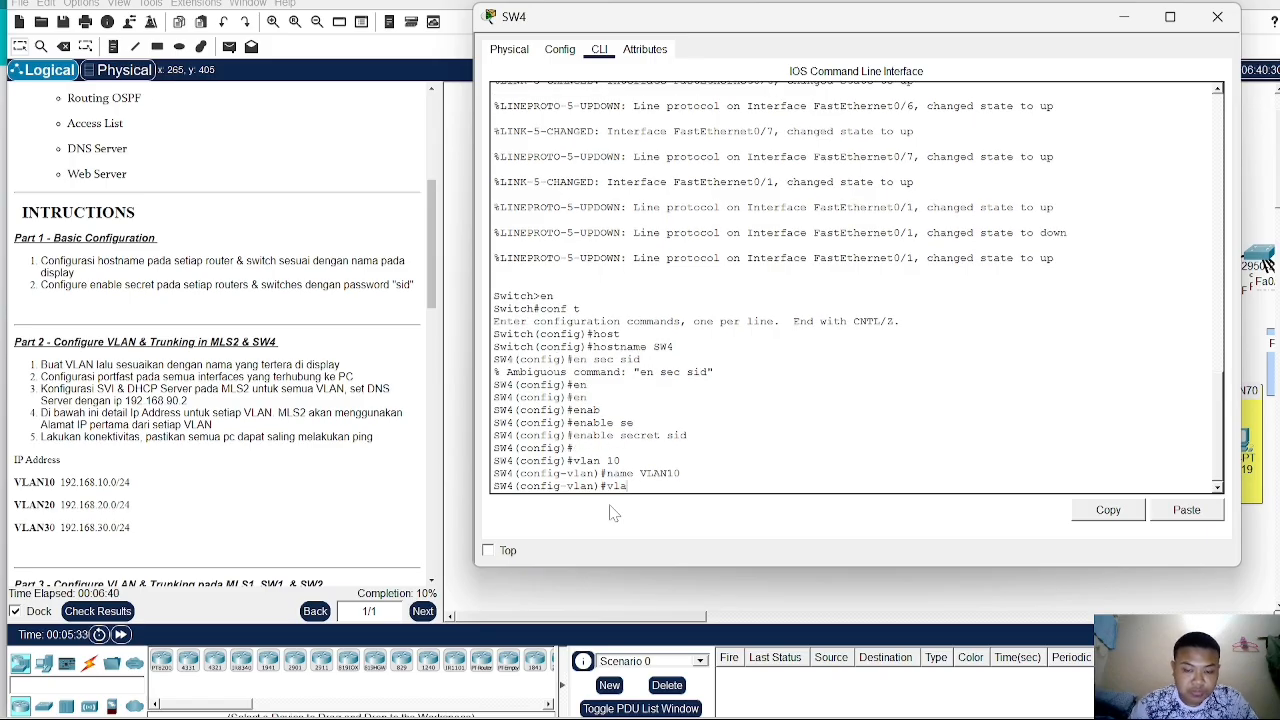
text(n 20)
key(Return)
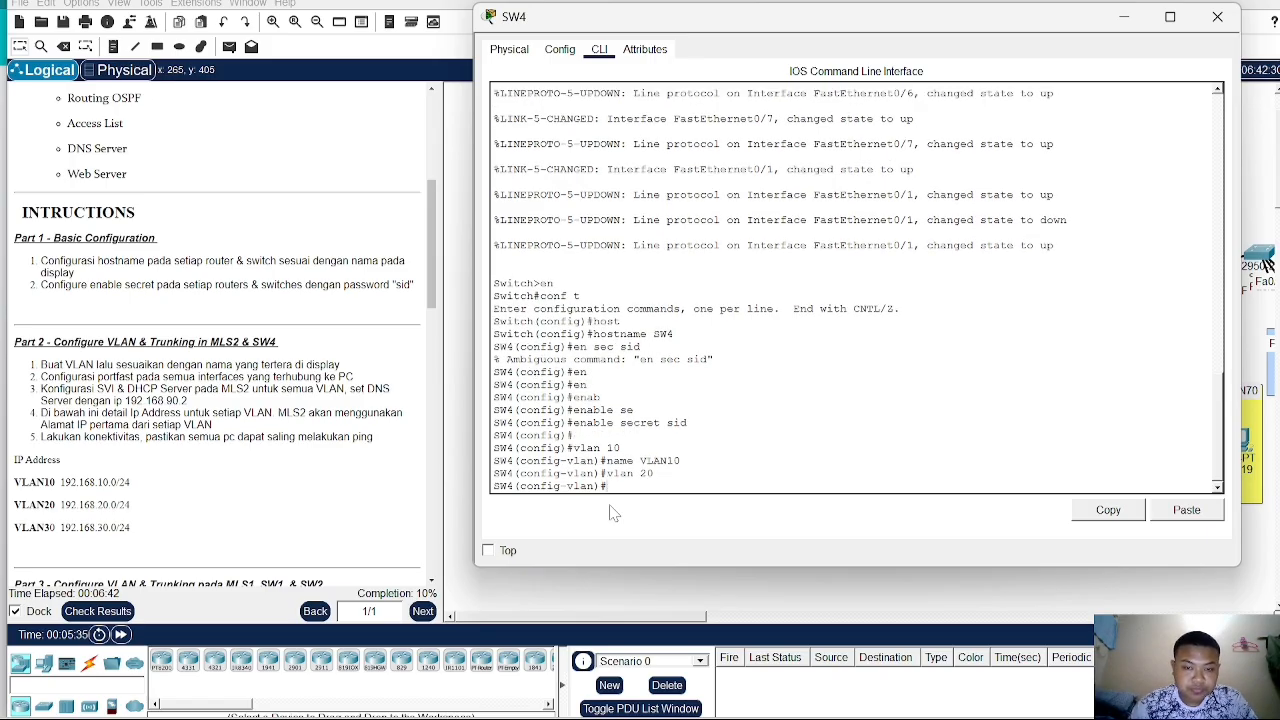
text(name VLAN)
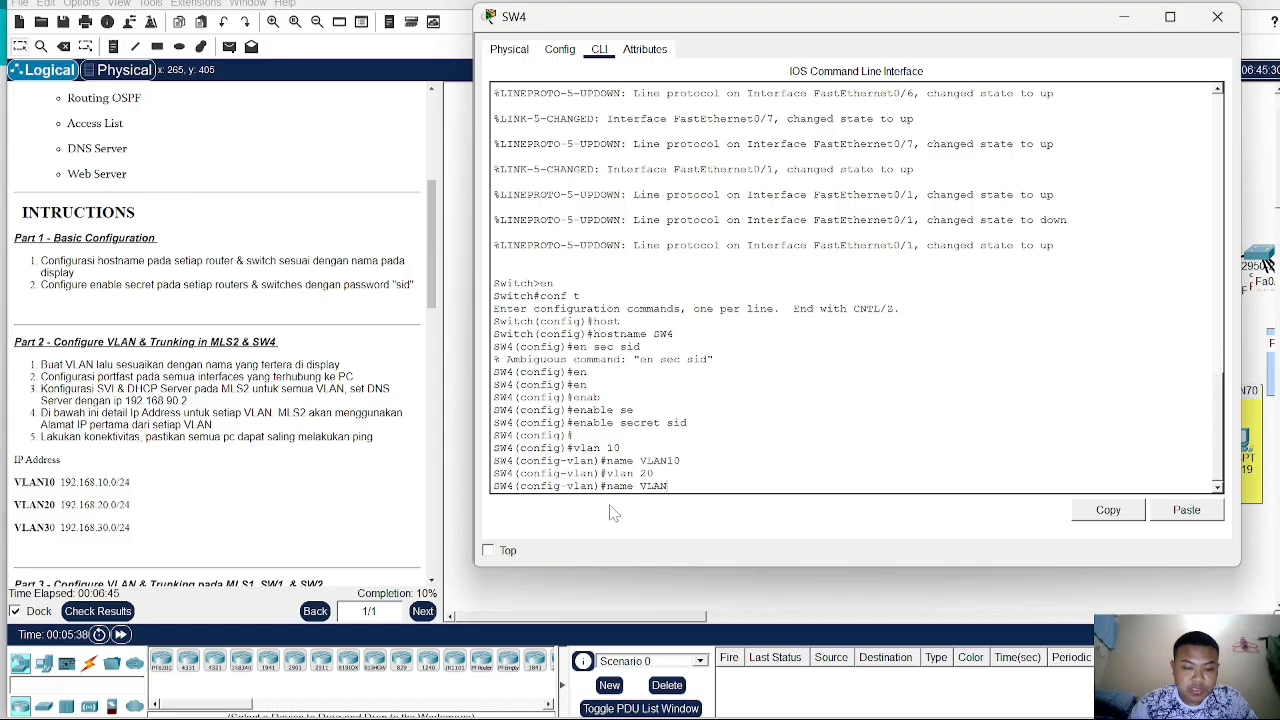
text(20)
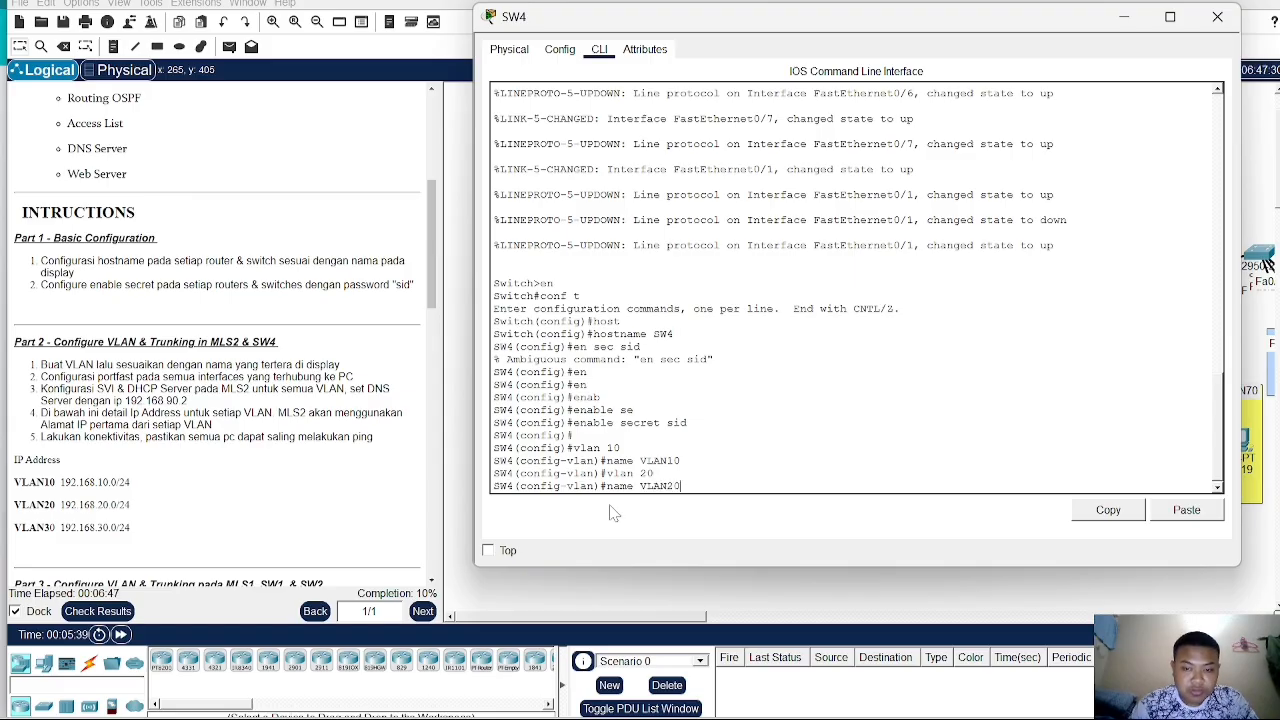
key(Return)
- Create VLAN 30 on SW4 and name it VLAN30
text(vlan)#v)
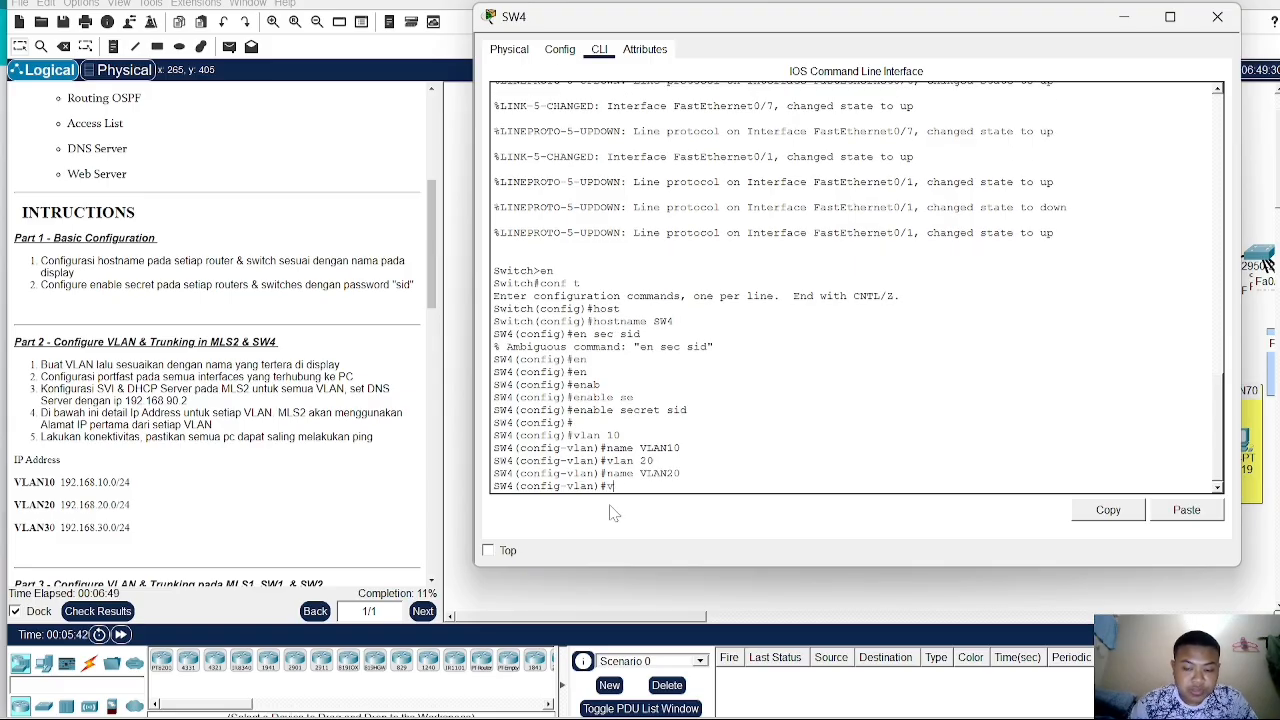
text(lan 30)
key(Return)
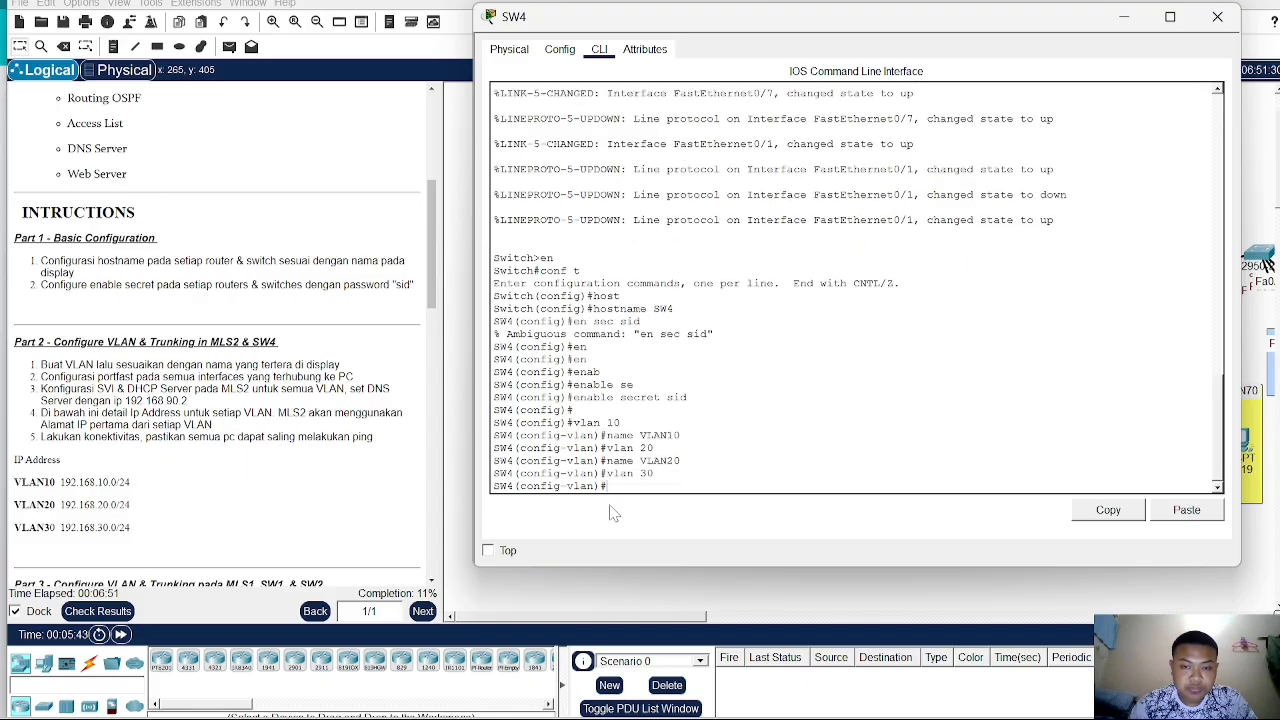
text(N)
key(BackSpace)
text(n)
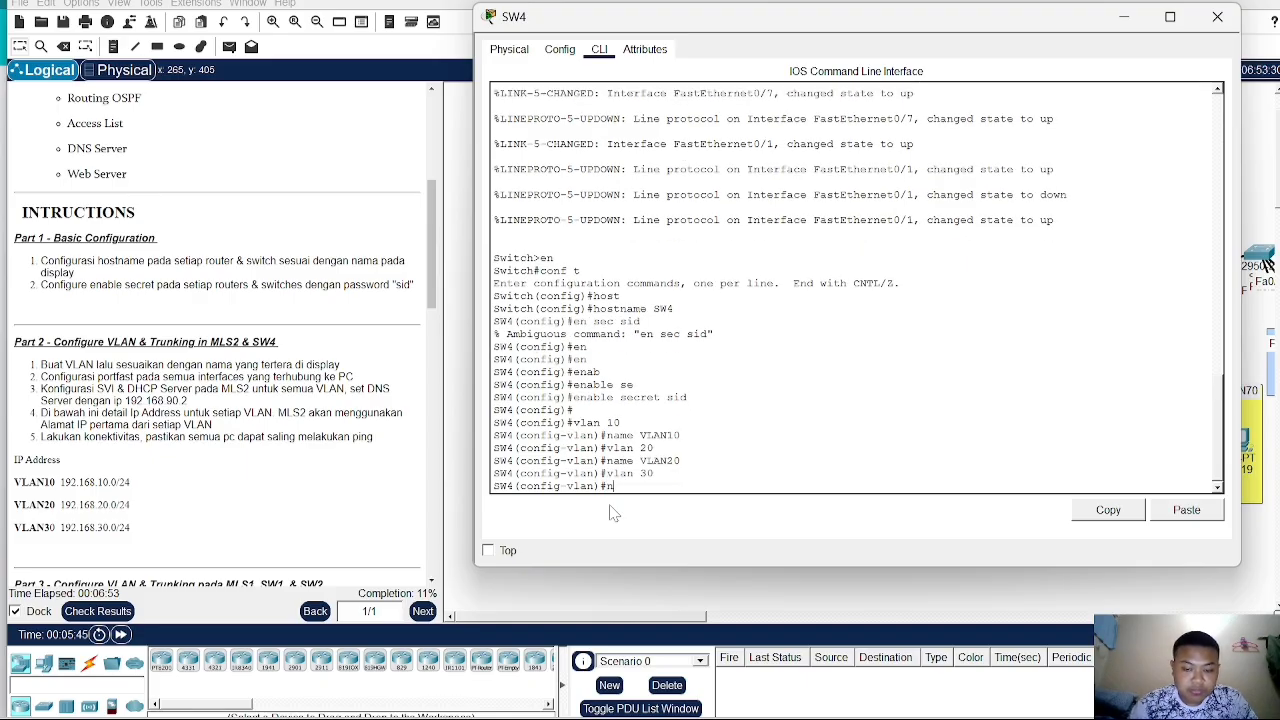
text(ame VLAN)
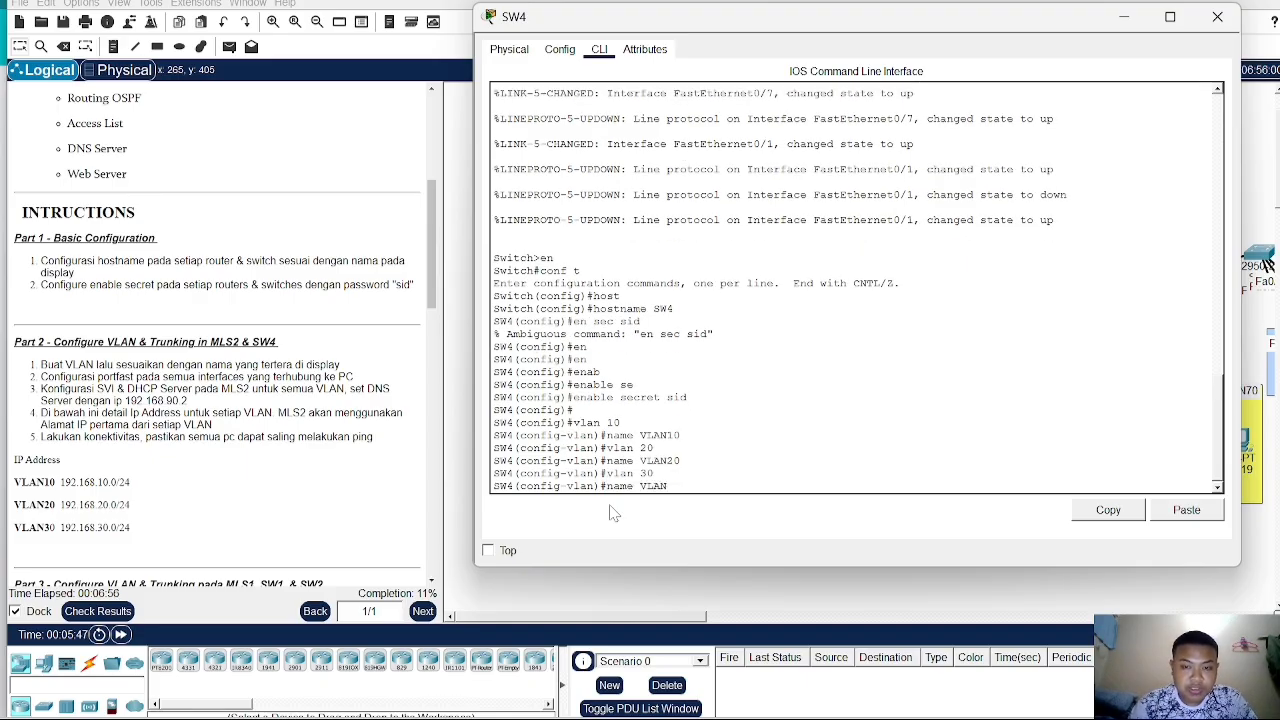
text(30)
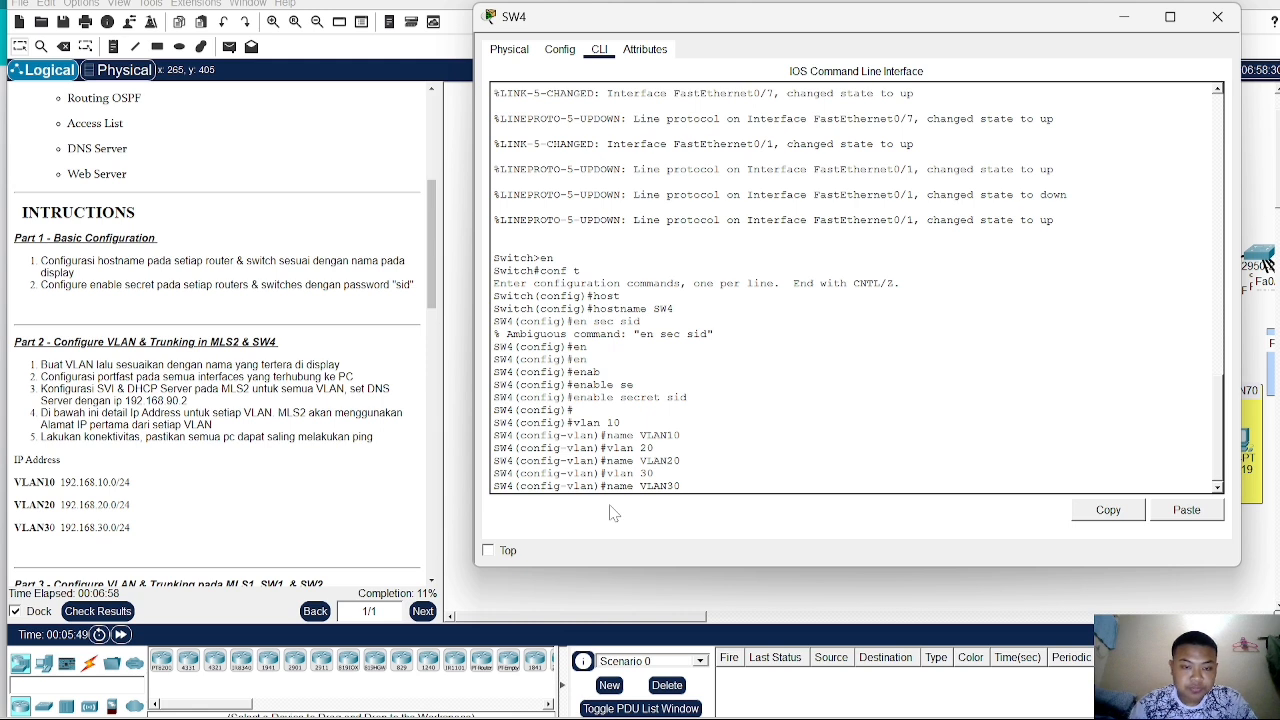
key(Return)
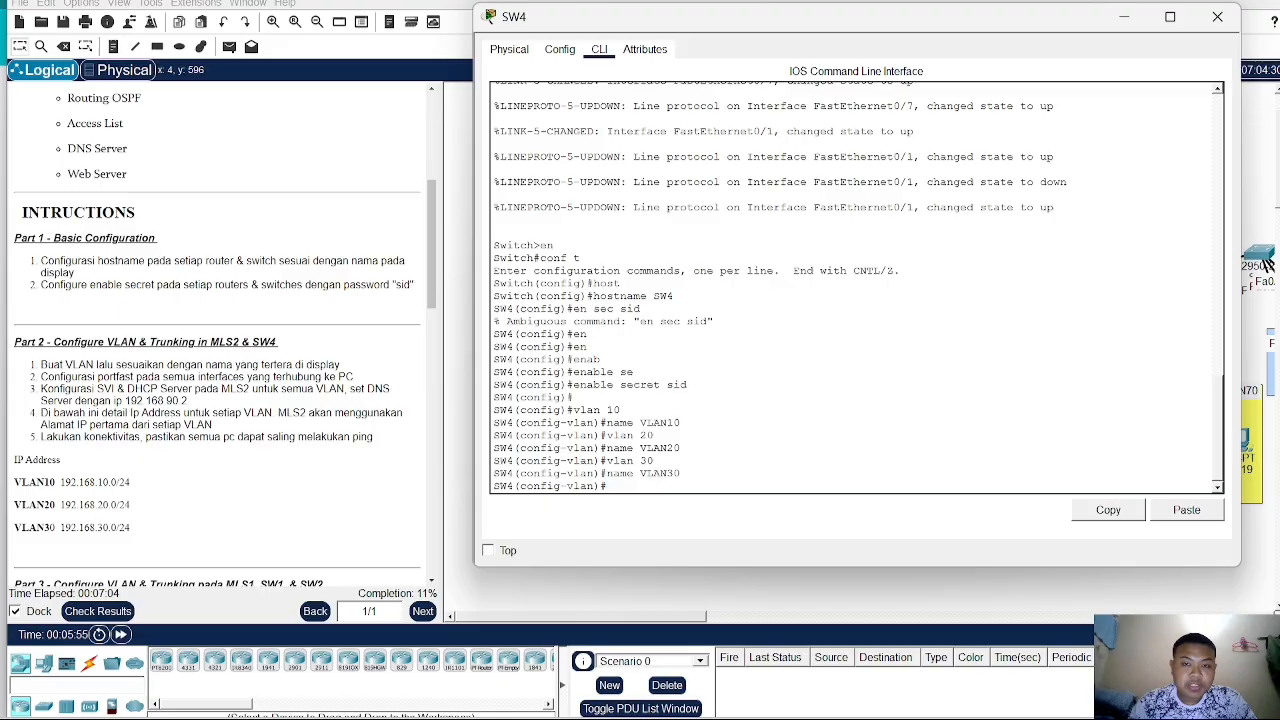
- Move the SW4 window aside and nudge the PC icons to check which SW4 ports connect to each VLAN
drag(830, 24, 1060, 71)
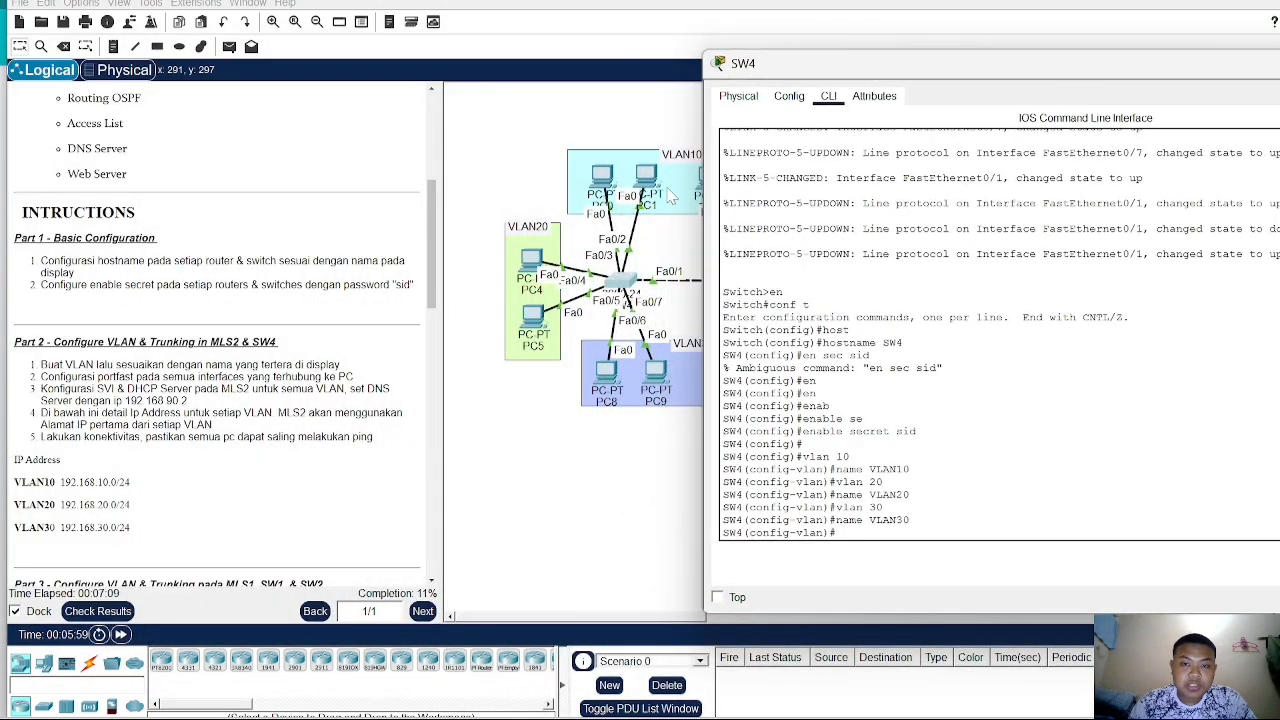
drag(897, 72, 949, 76)
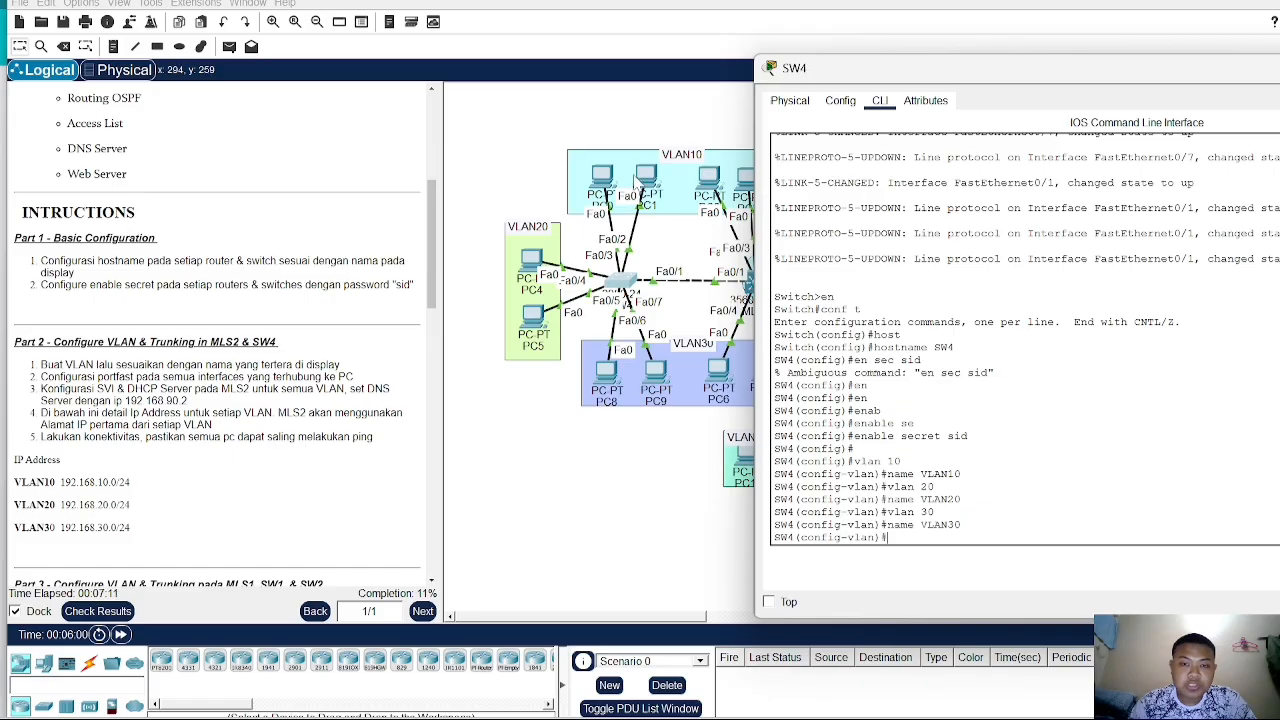
drag(603, 180, 655, 165)
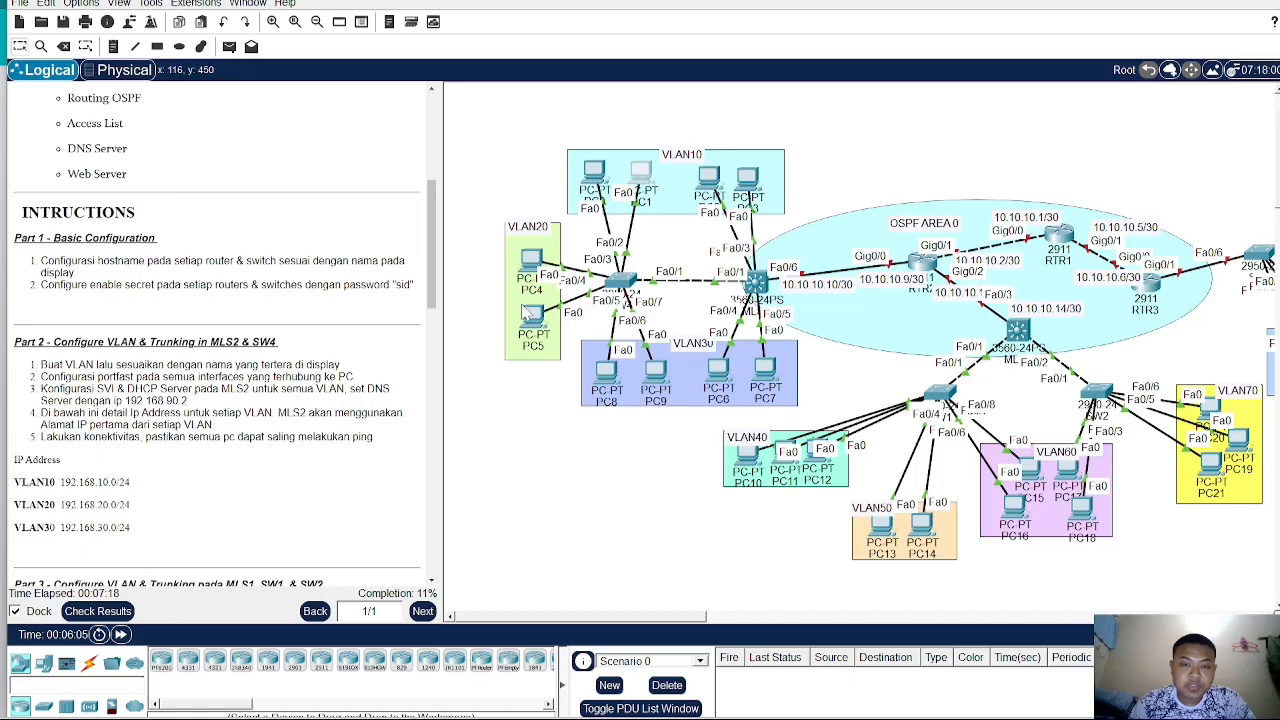
drag(532, 271, 520, 271)
mouse_move(530, 327)
mouse_down()
mouse_move(451, 332)
mouse_move(528, 325)
mouse_up()
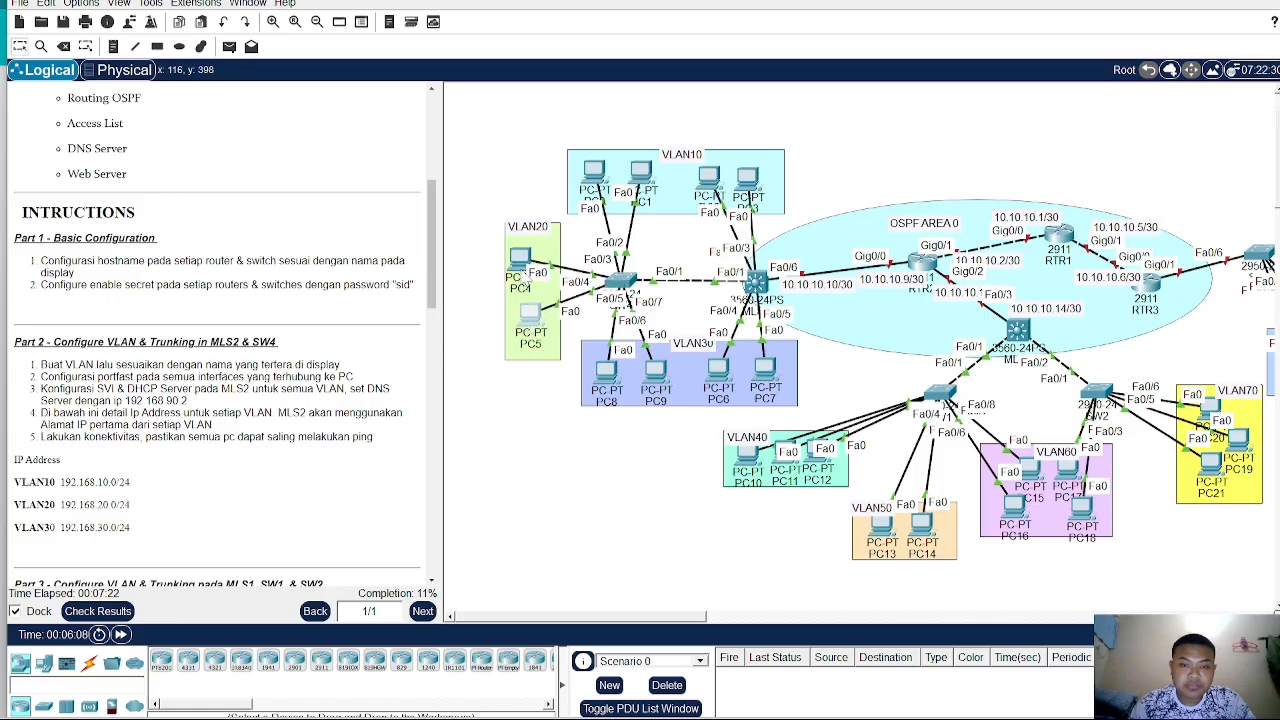
drag(520, 265, 526, 266)
drag(613, 380, 656, 378)
click(620, 283)
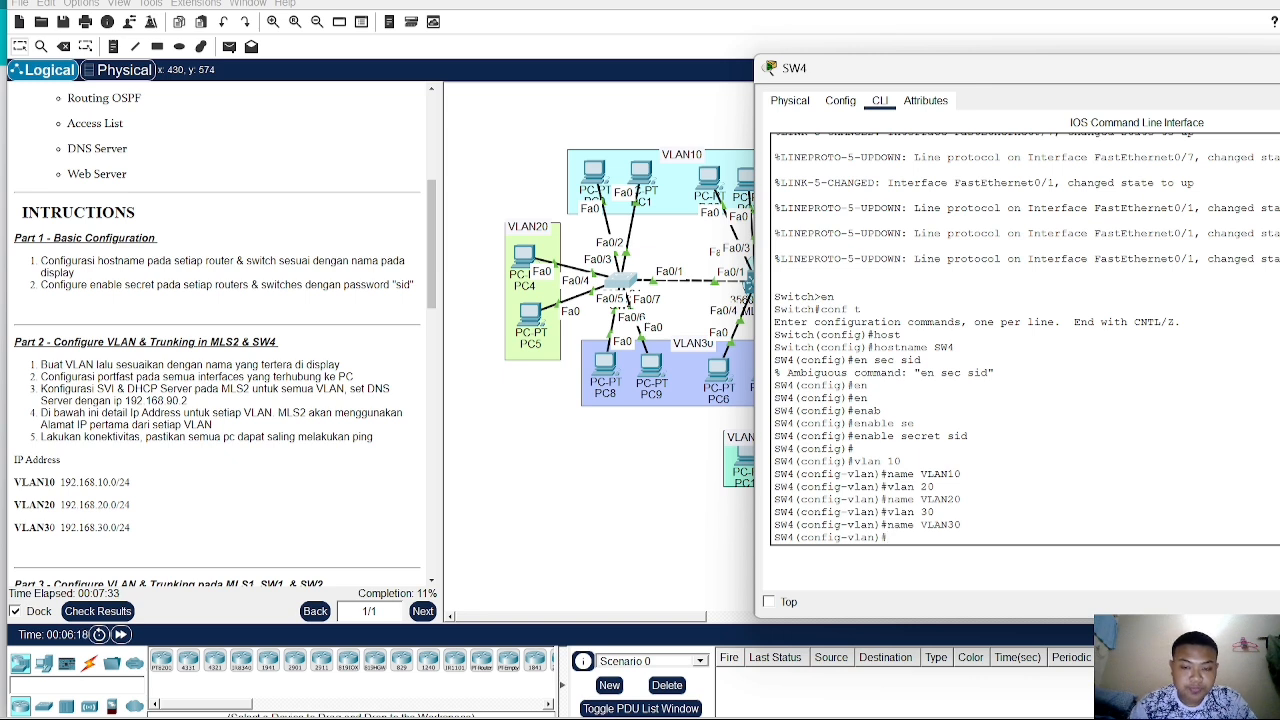
- Select SW4 ports Fa0/2–Fa0/3 as a range and assign them as access ports to VLAN 10
text(int)
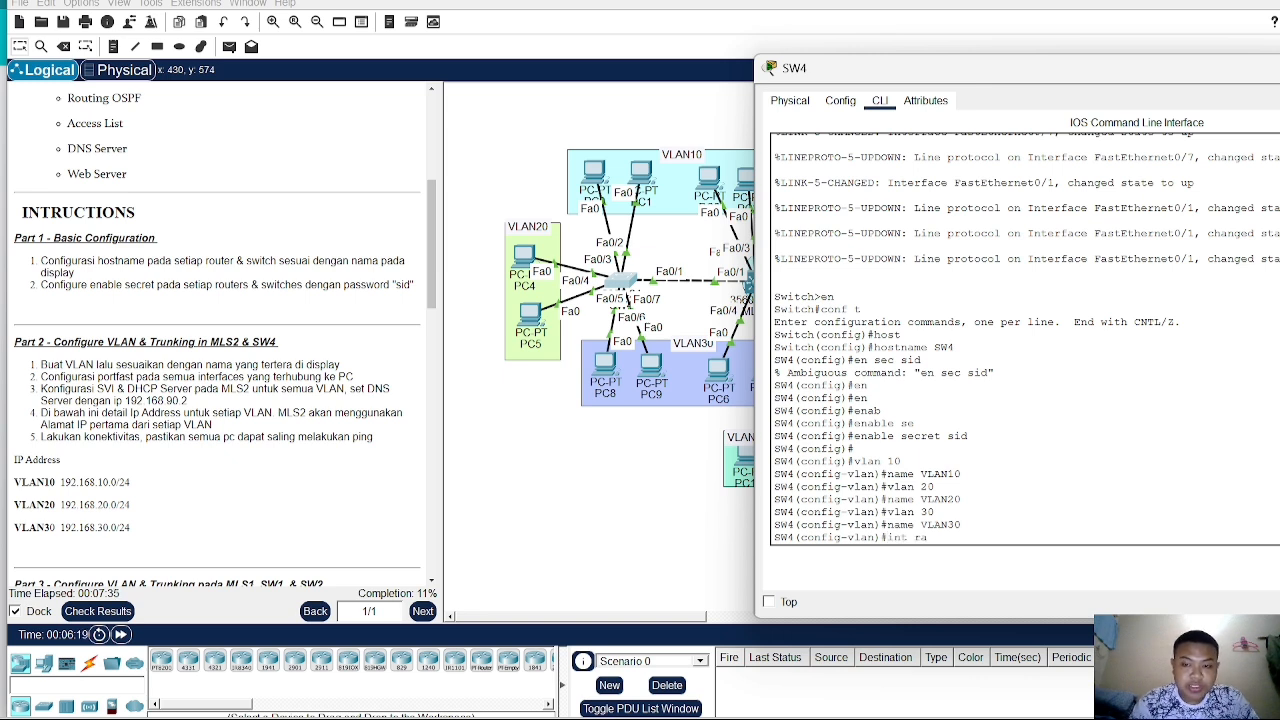
text( ra fa0)
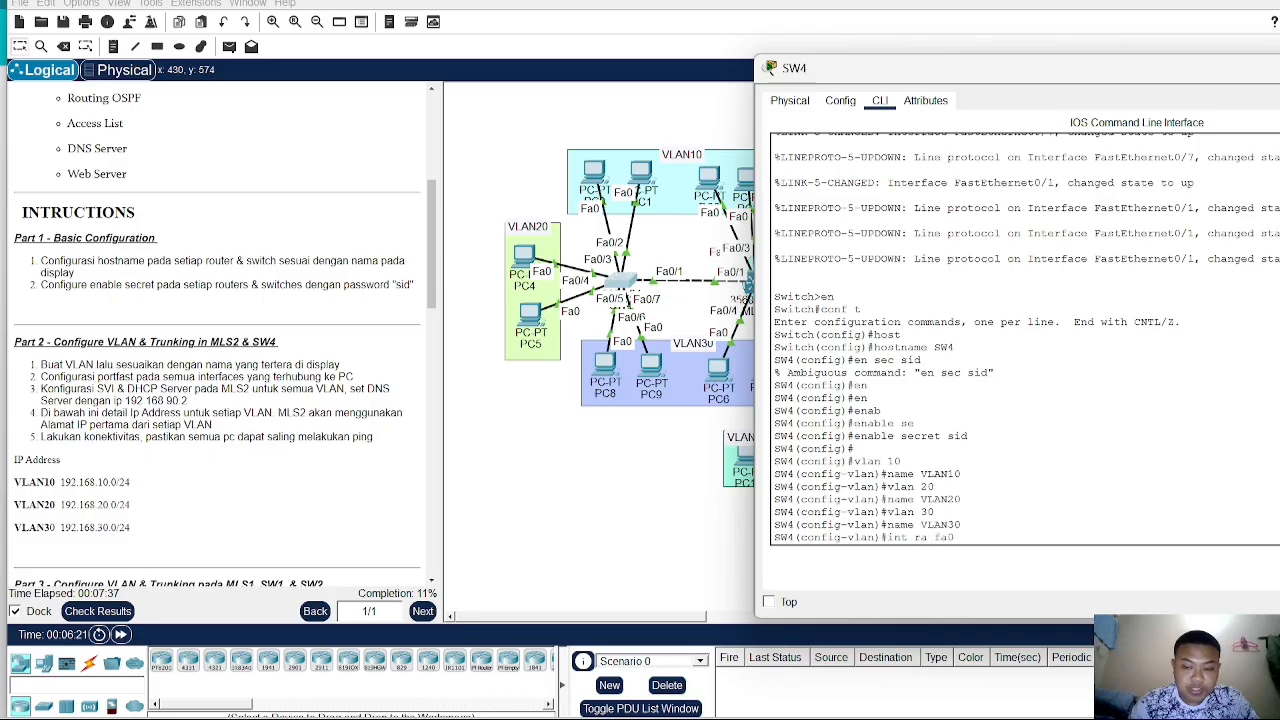
text(/2-3)
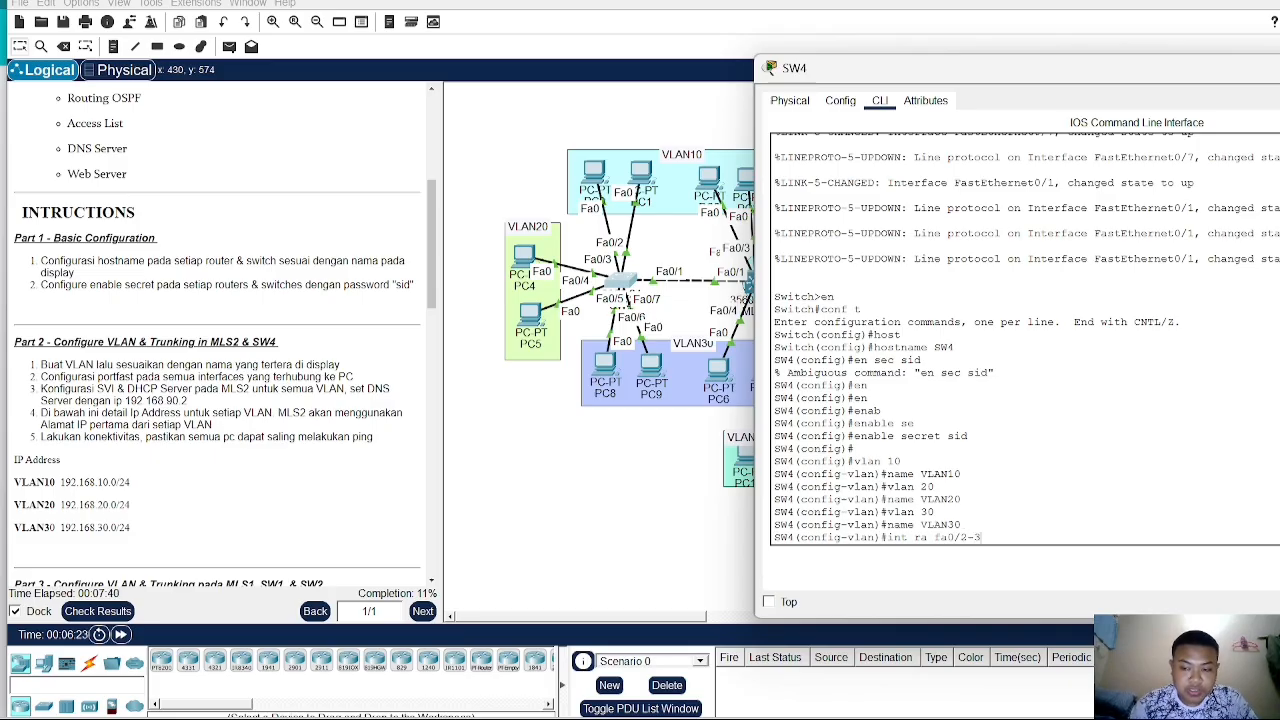
key(Return)
text(swi)
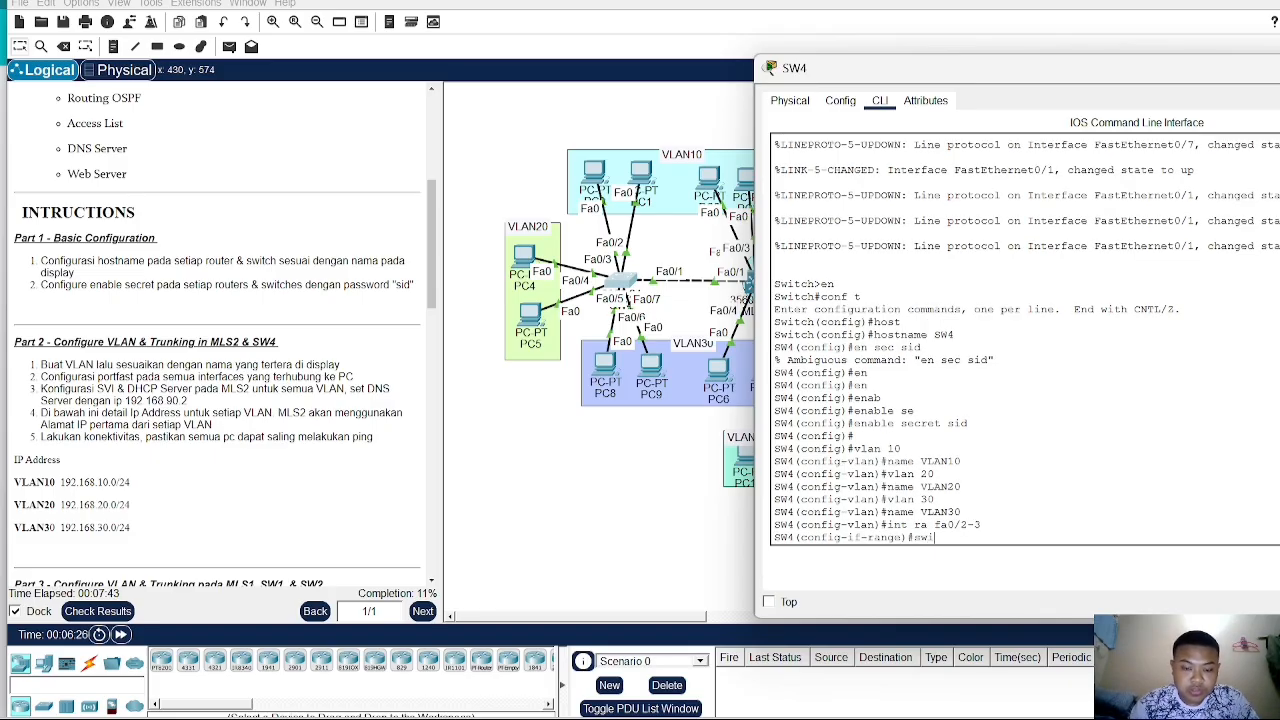
key(BackSpace)
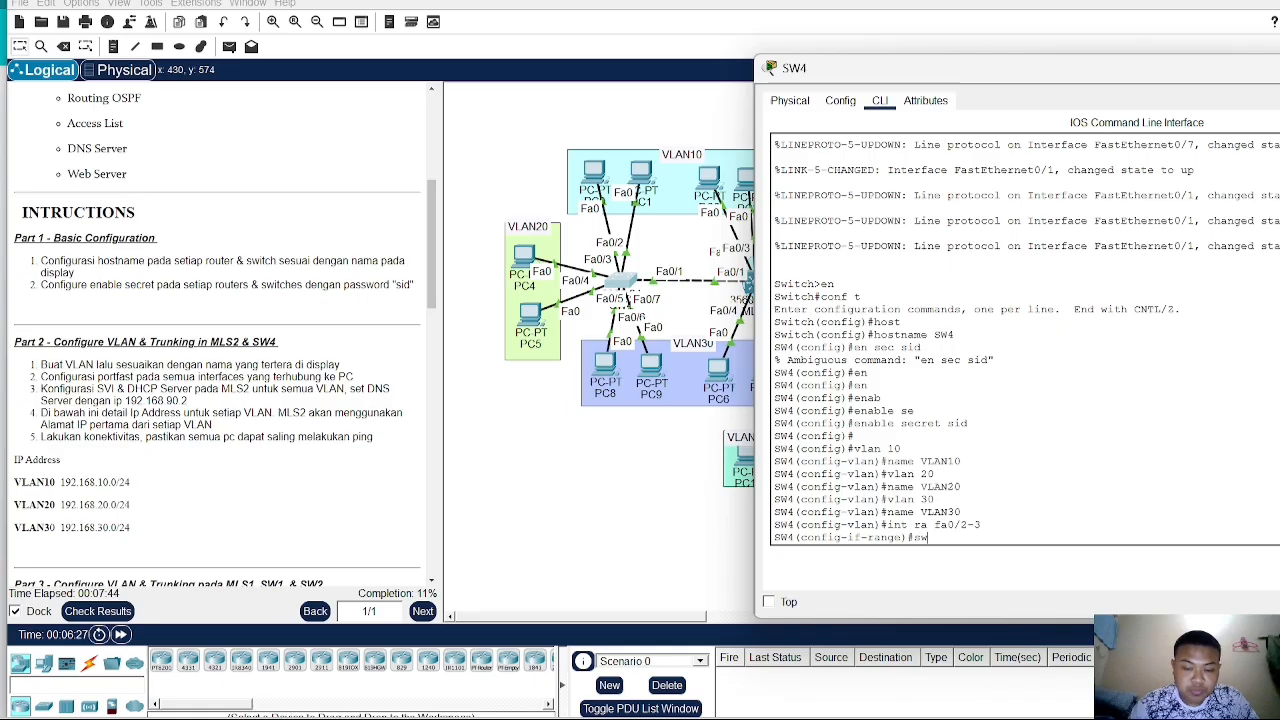
text(a)
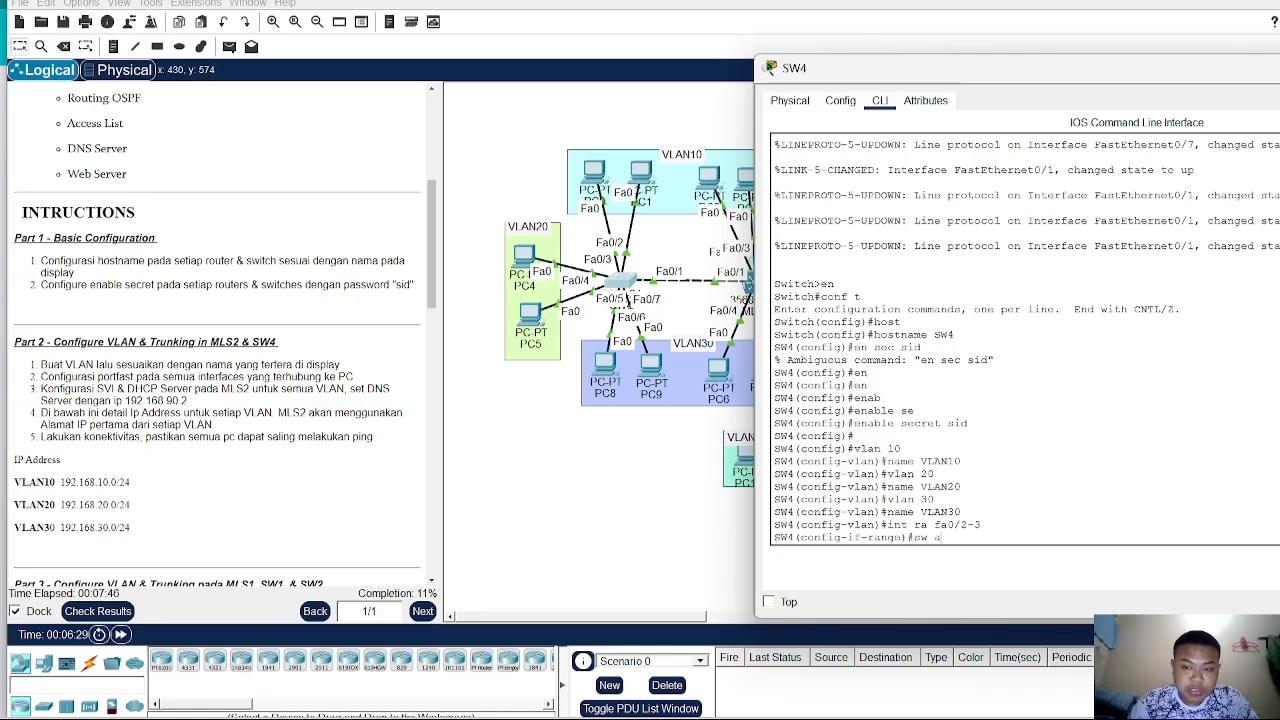
text(c vlam)
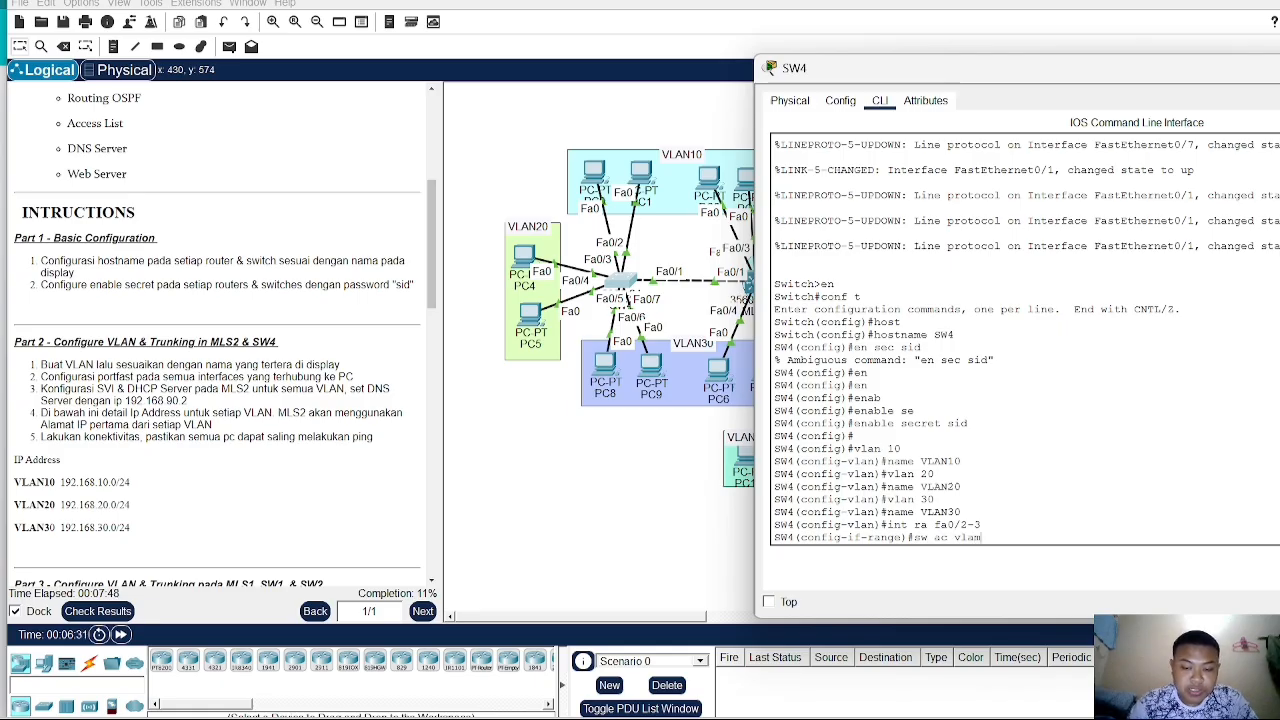
text(n)
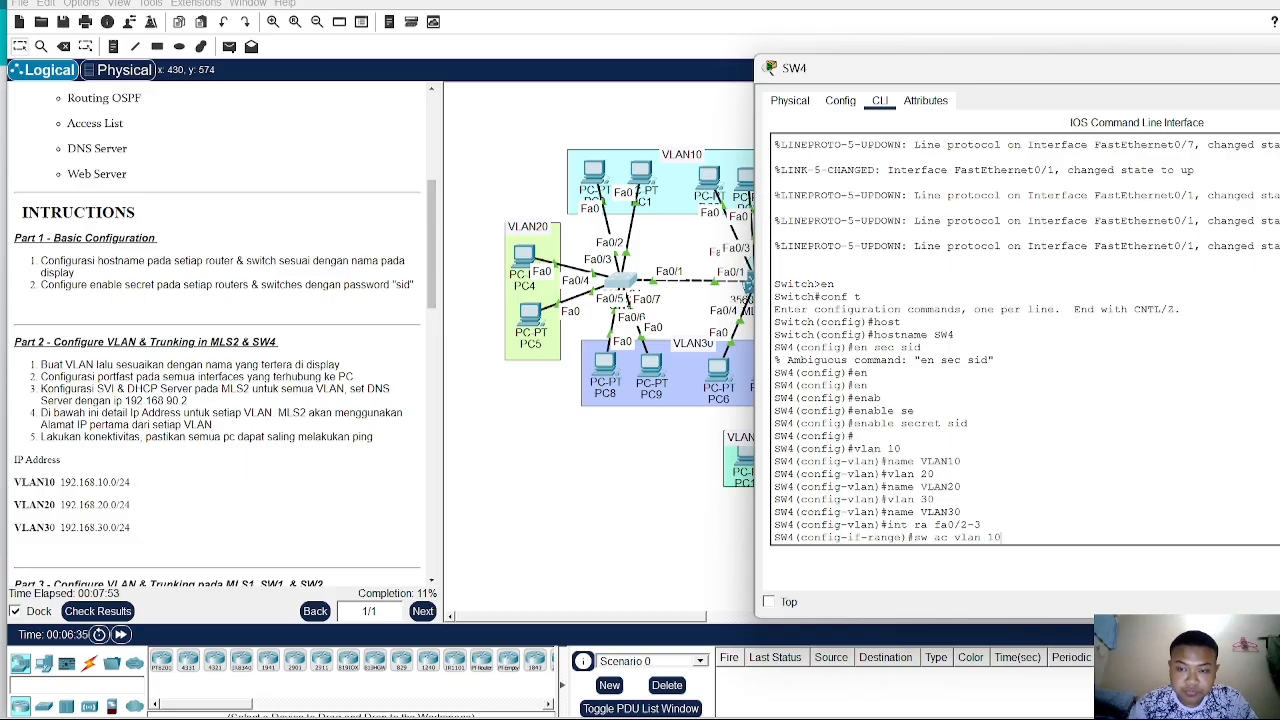
text( 10)
key(Return)
- Enable spanning-tree PortFast on the Fa0/2–Fa0/3 port range
text(sp)
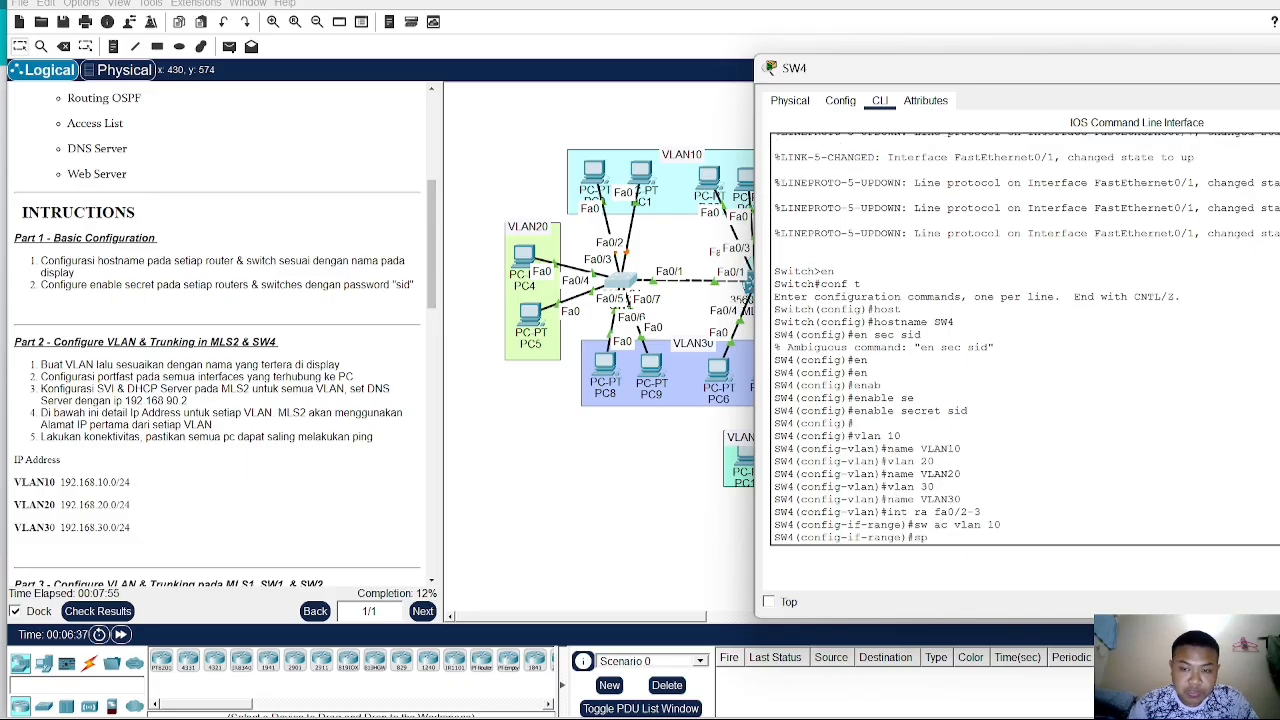
text(a)
key(Tab)
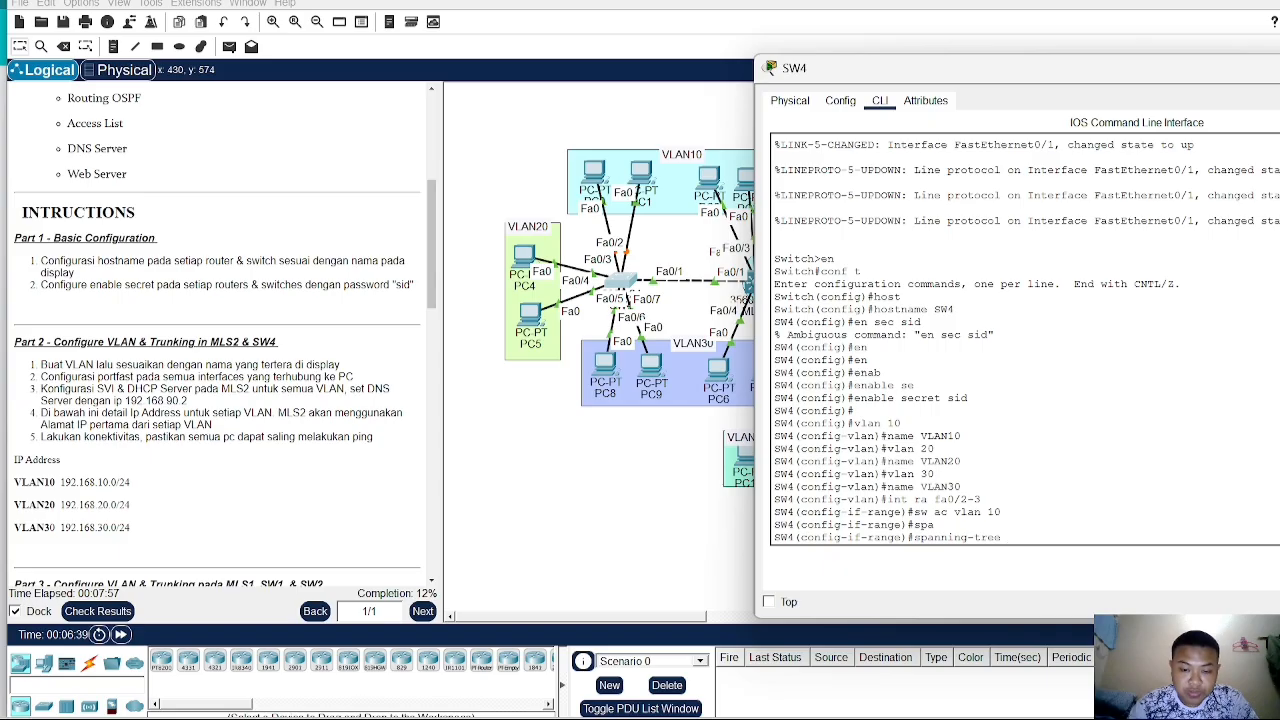
text(p)
key(Tab)
key(Return)
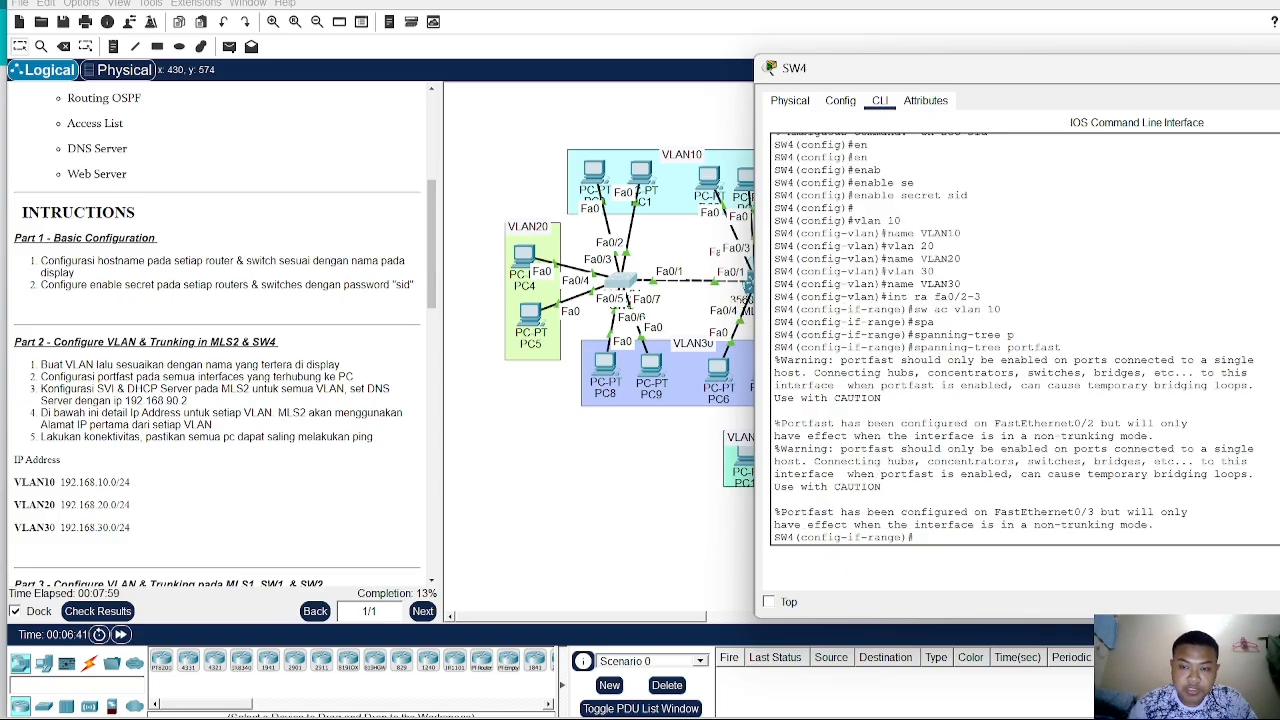
- Try to select ports Fa0/4–5 with a plain interface command instead of a range
text(in)
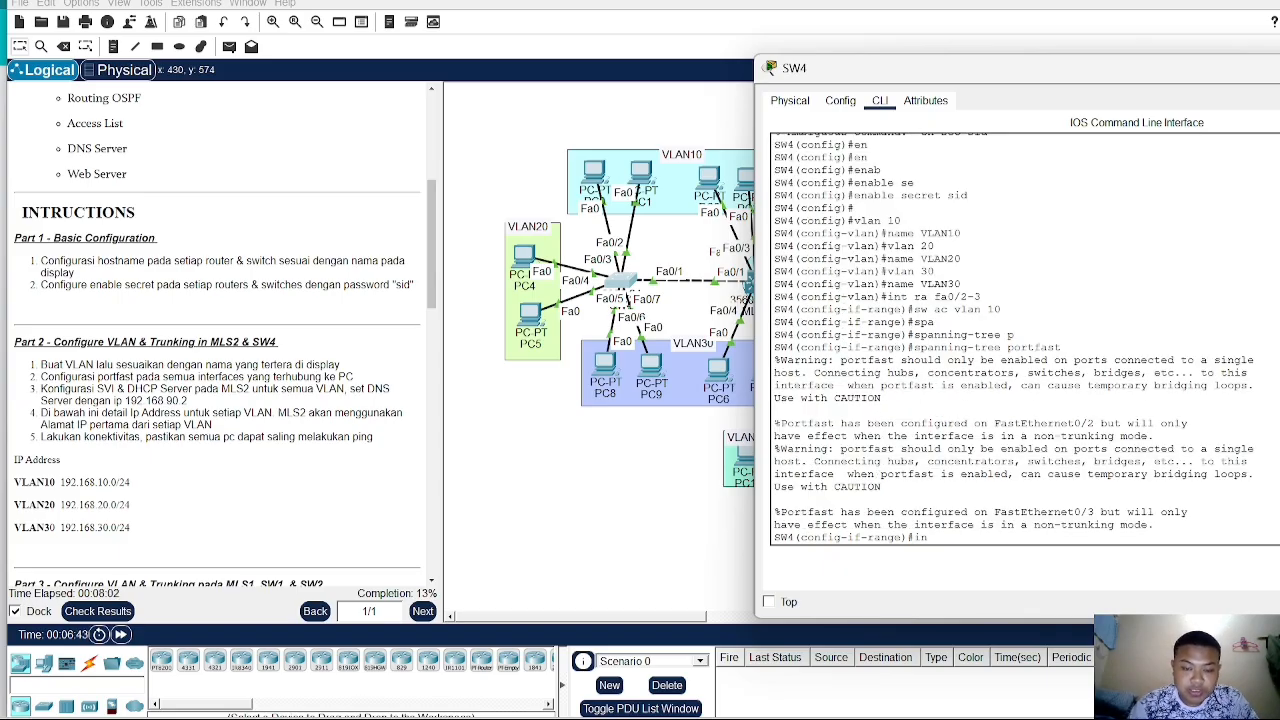
text(t fa0/)
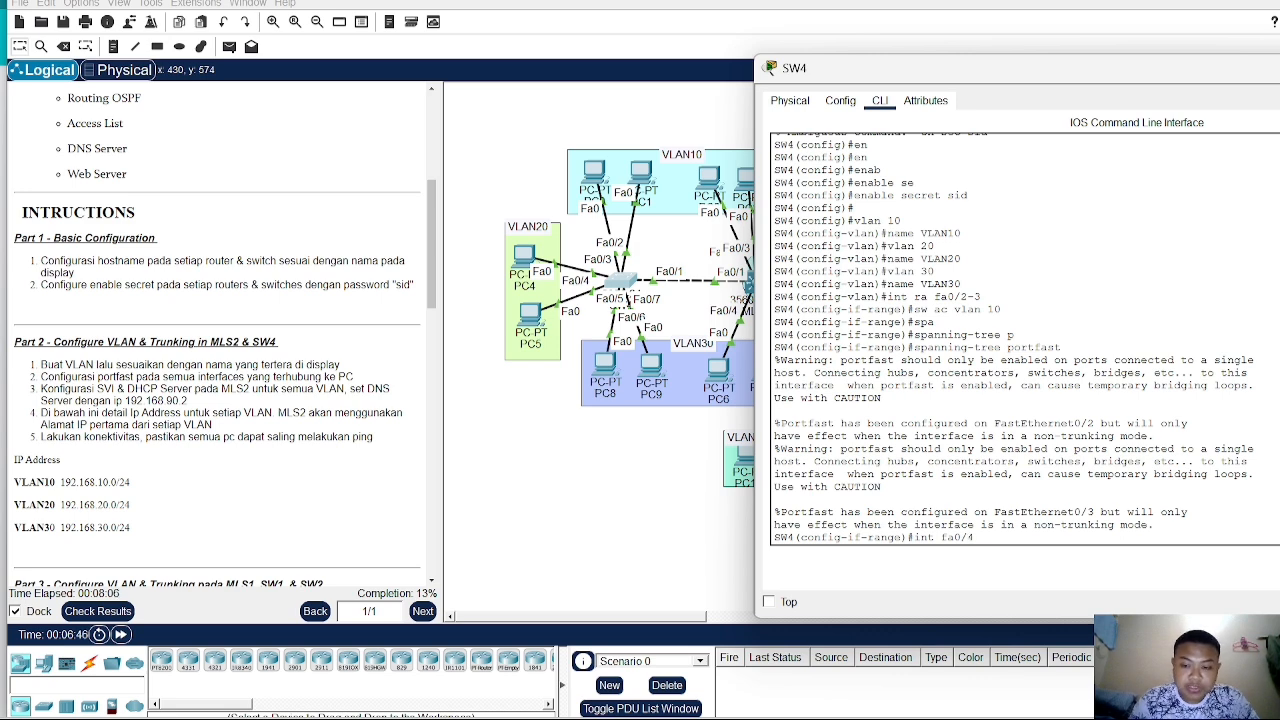
text(4-5)
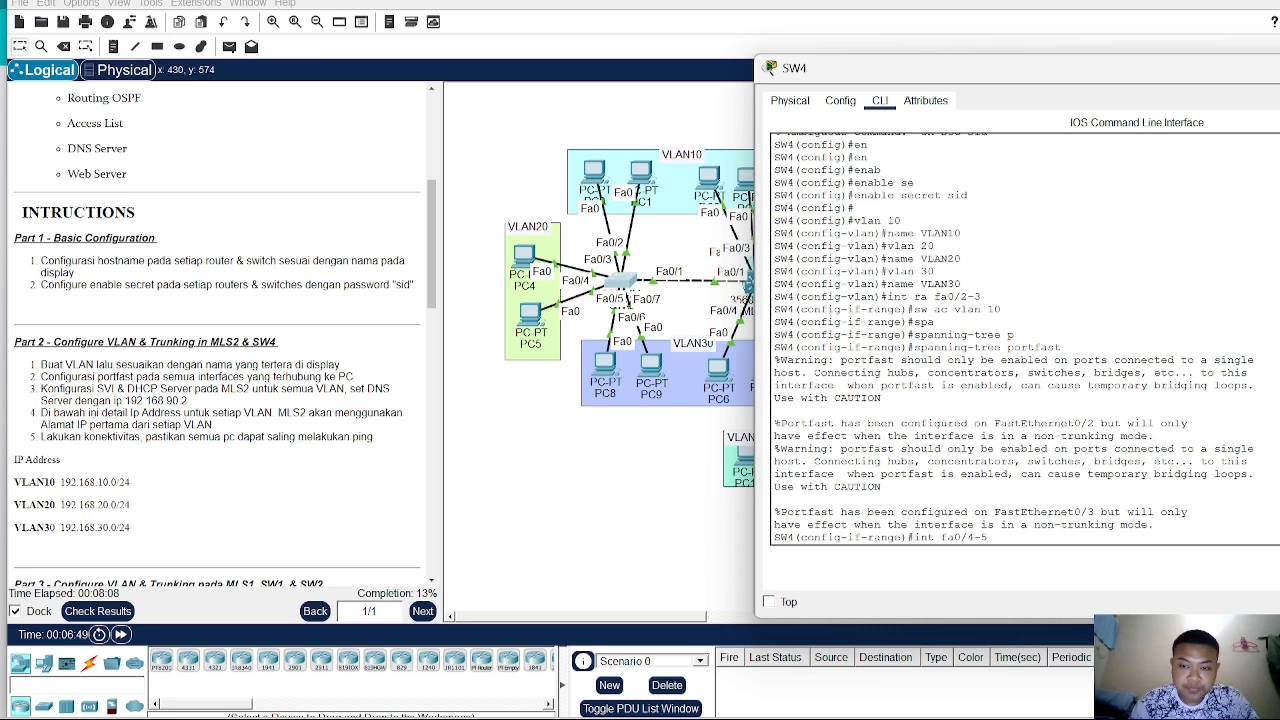
key(Return)
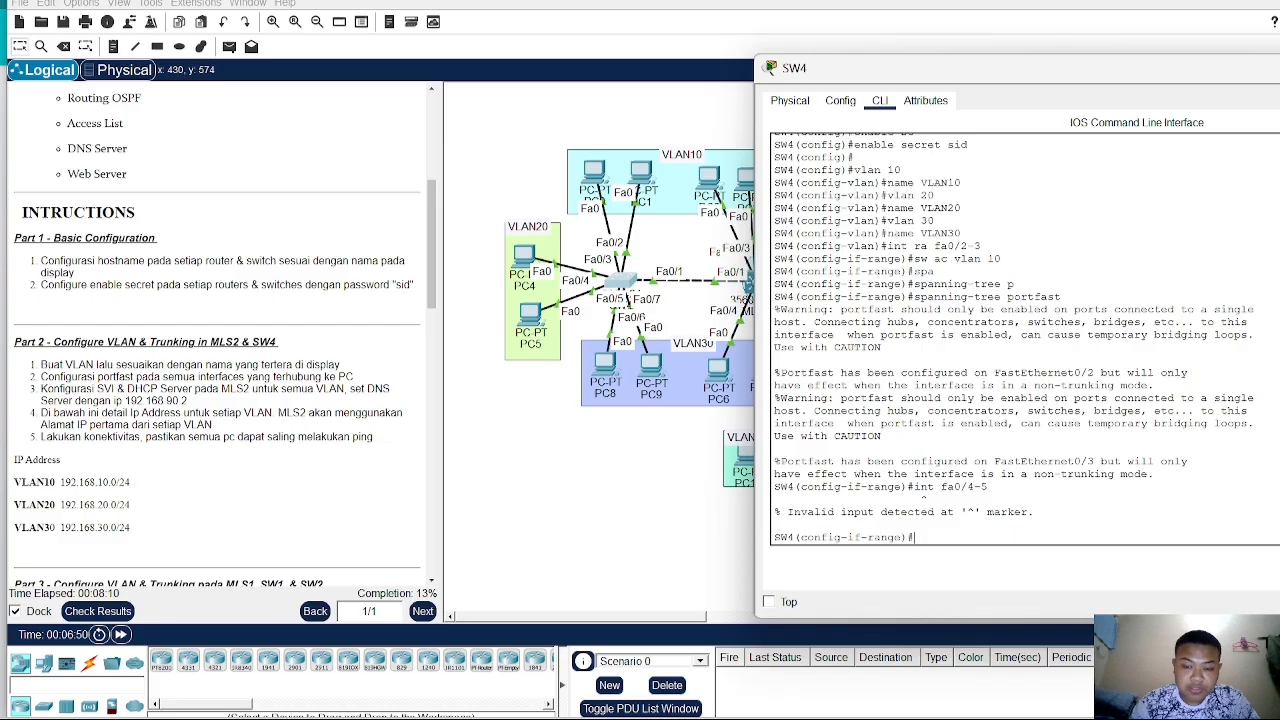
- Select ports Fa0/4–Fa0/5 as a range and assign them as access ports to VLAN 20
text(int ra fa0)
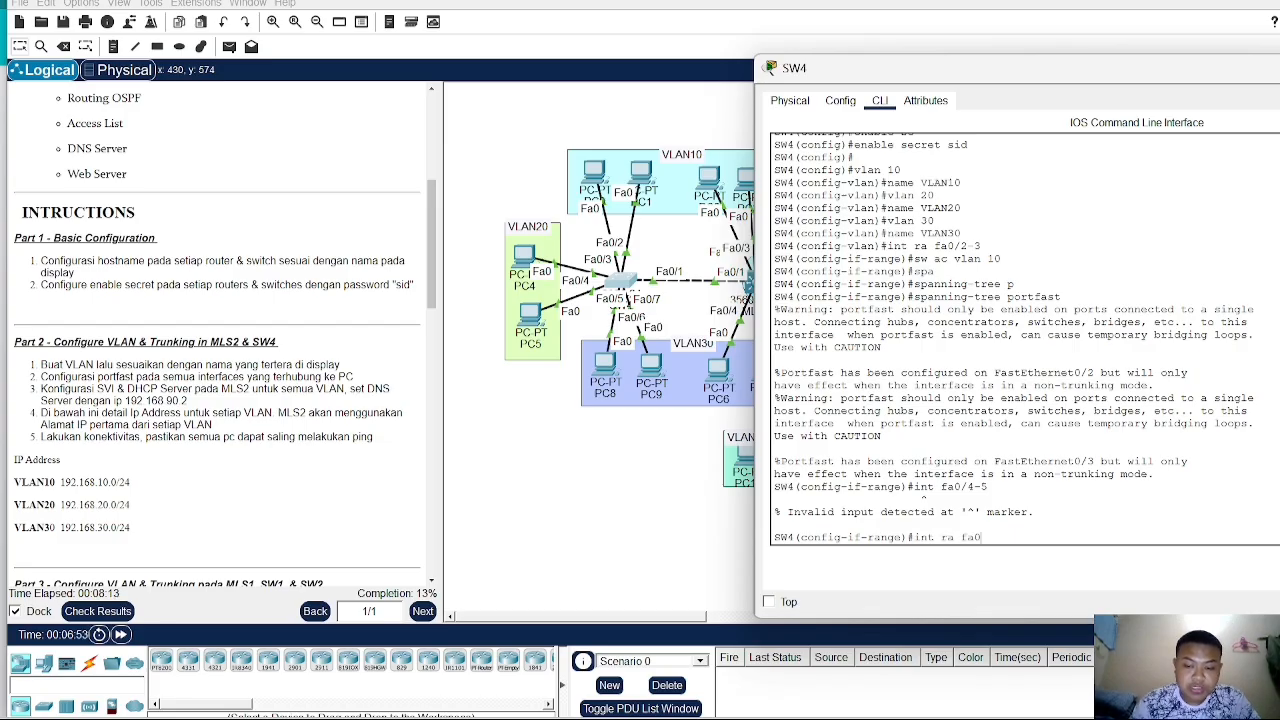
text(/5)
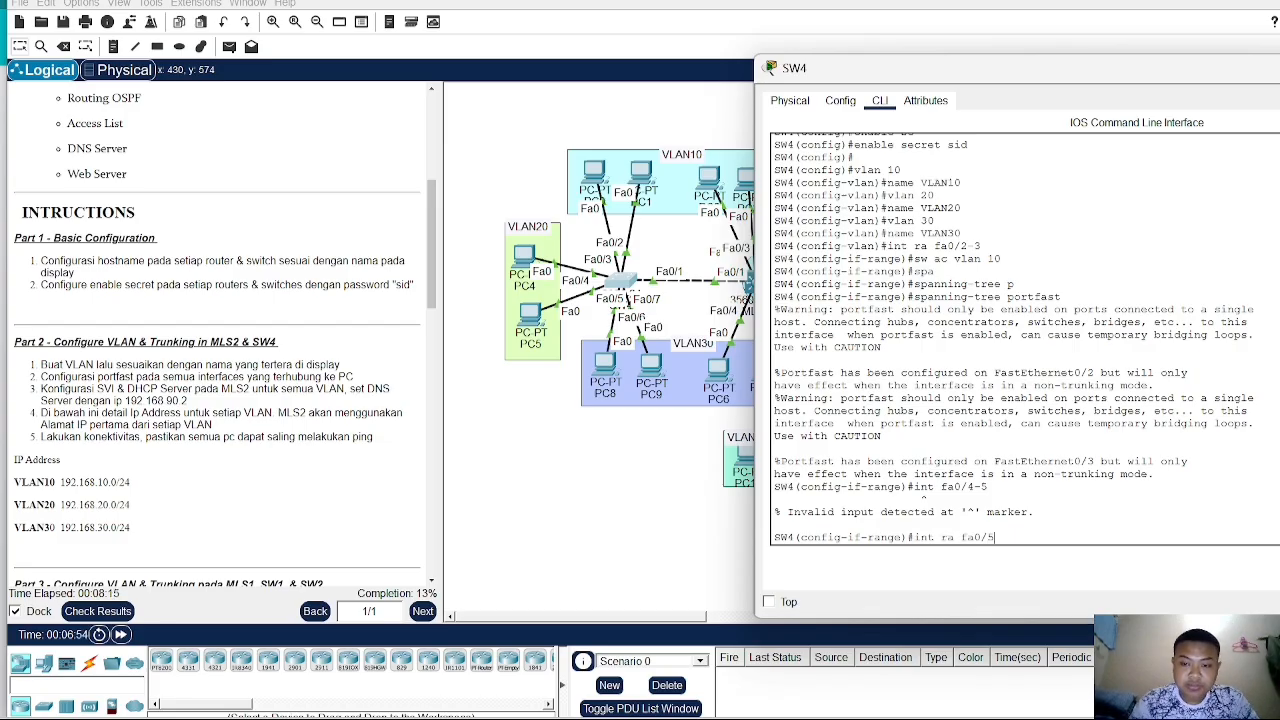
key(BackSpace)
text(4-5)
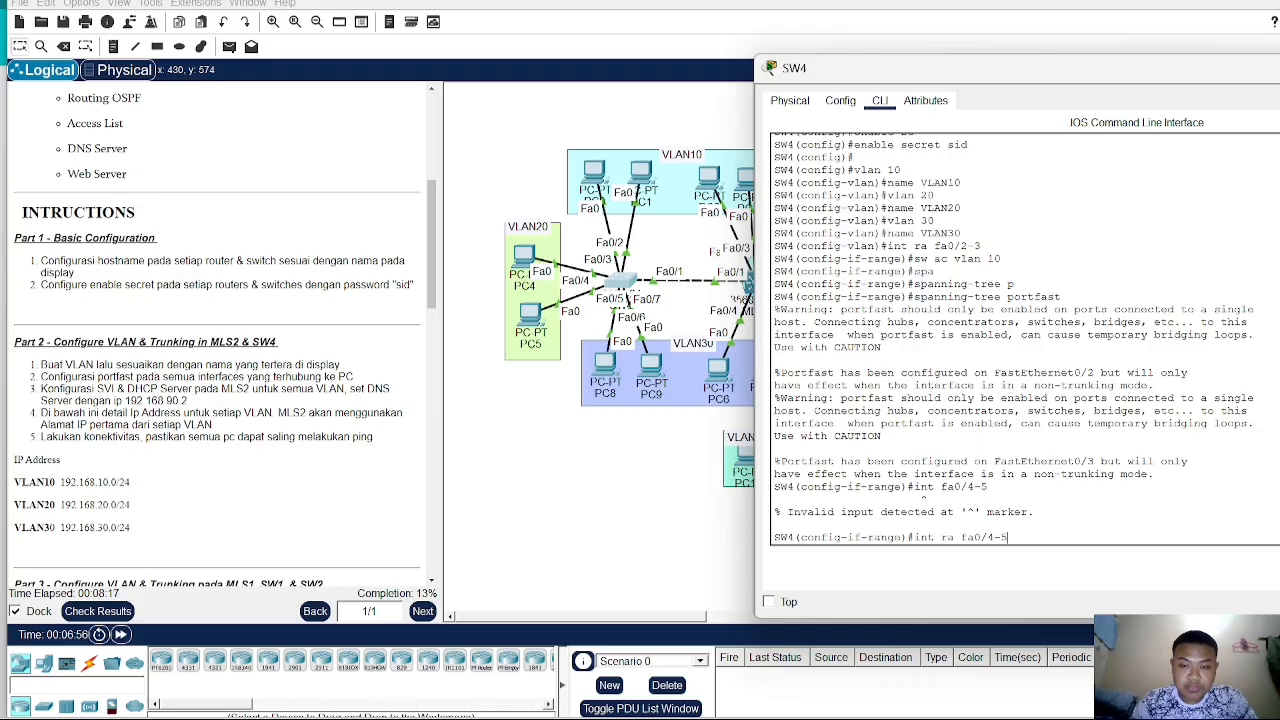
key(Return)
text(s)
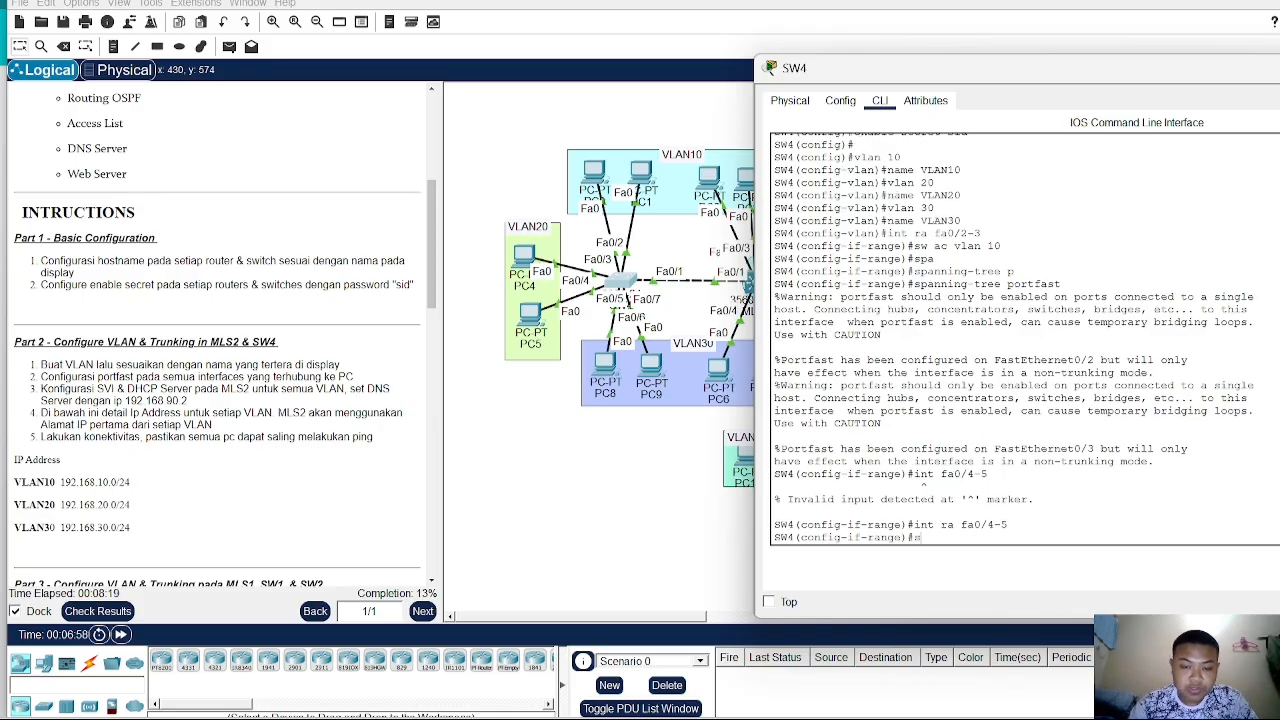
text(w ac)
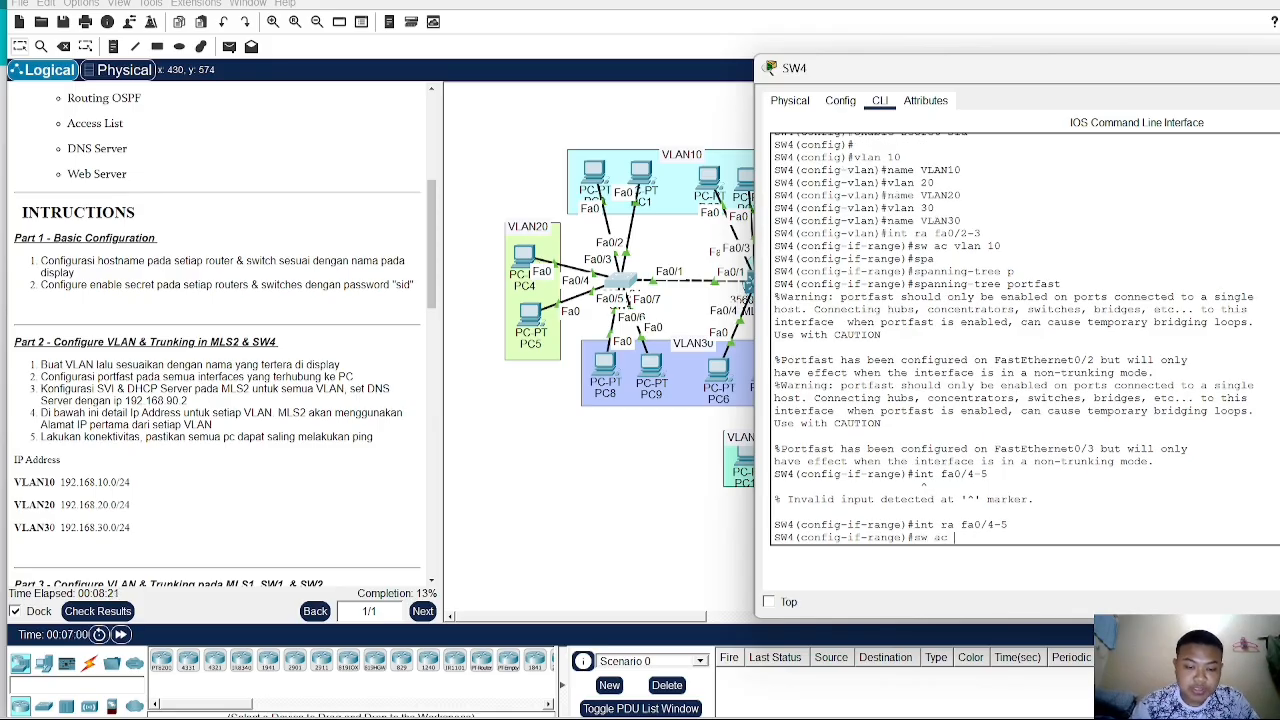
text( vlan 2)
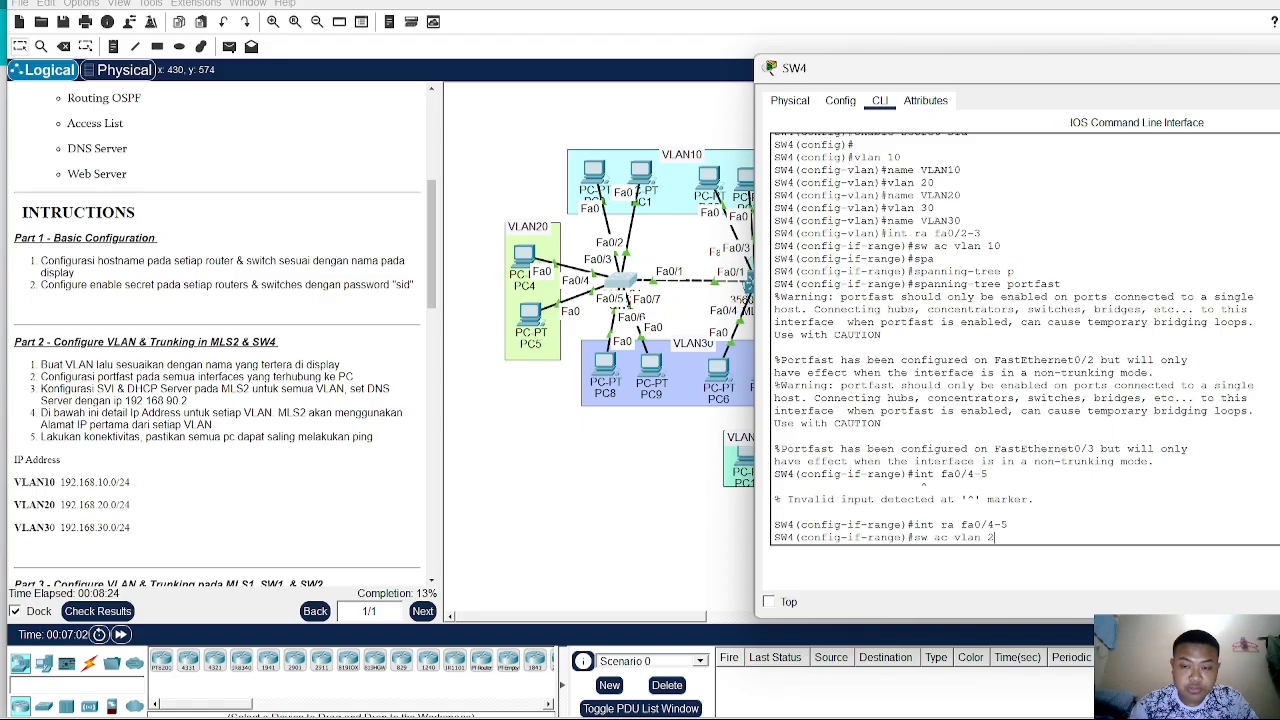
text(0)
key(Return)
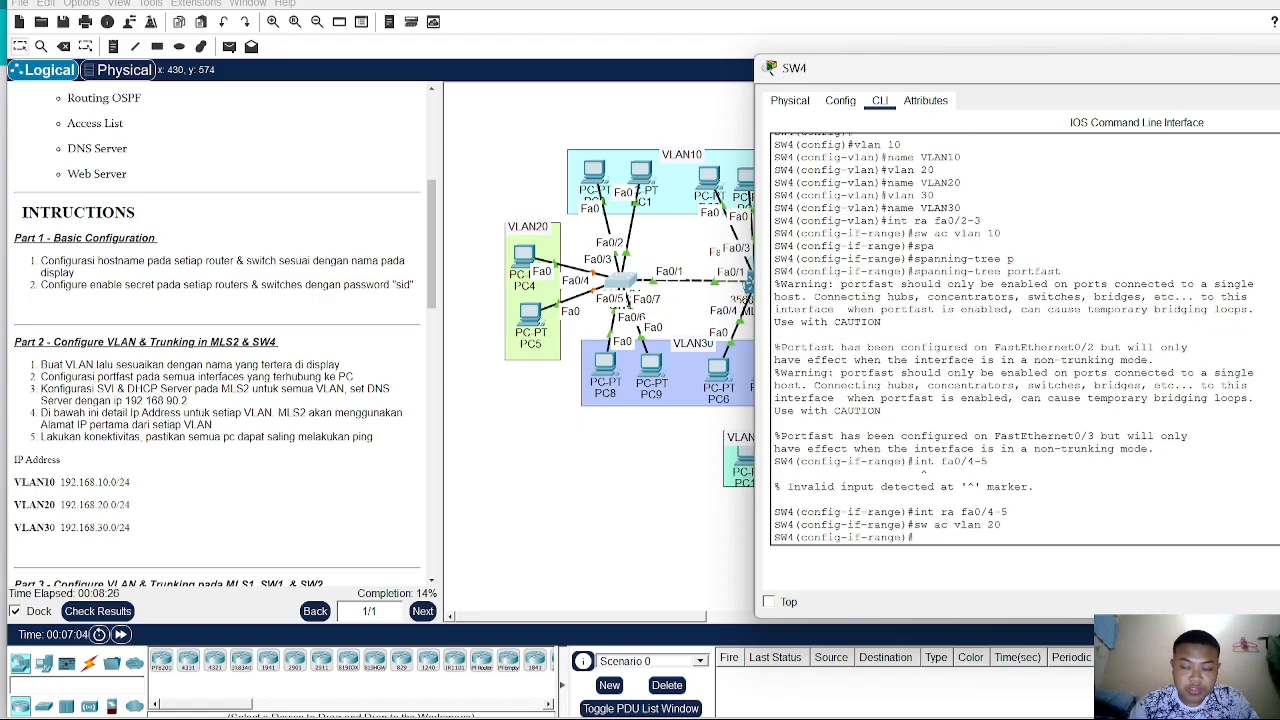
- Enable spanning-tree PortFast on the Fa0/4–Fa0/5 port range
text(sp)
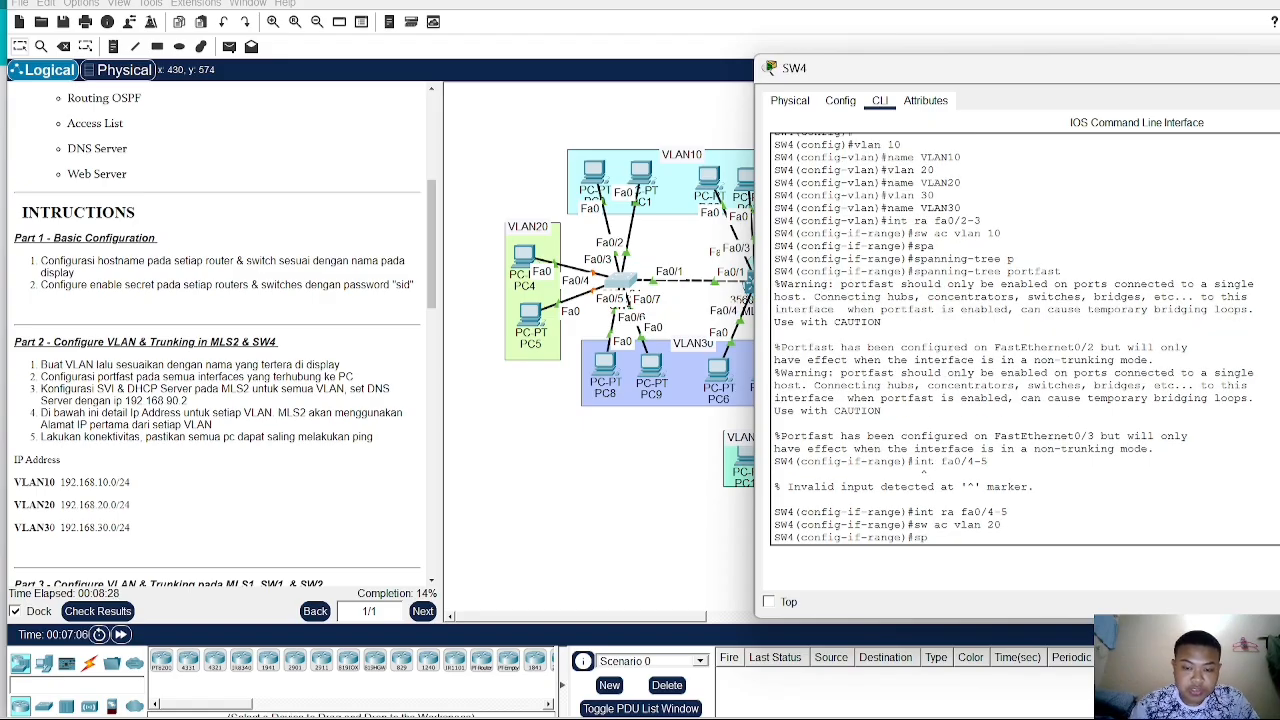
text(a)
text( por)
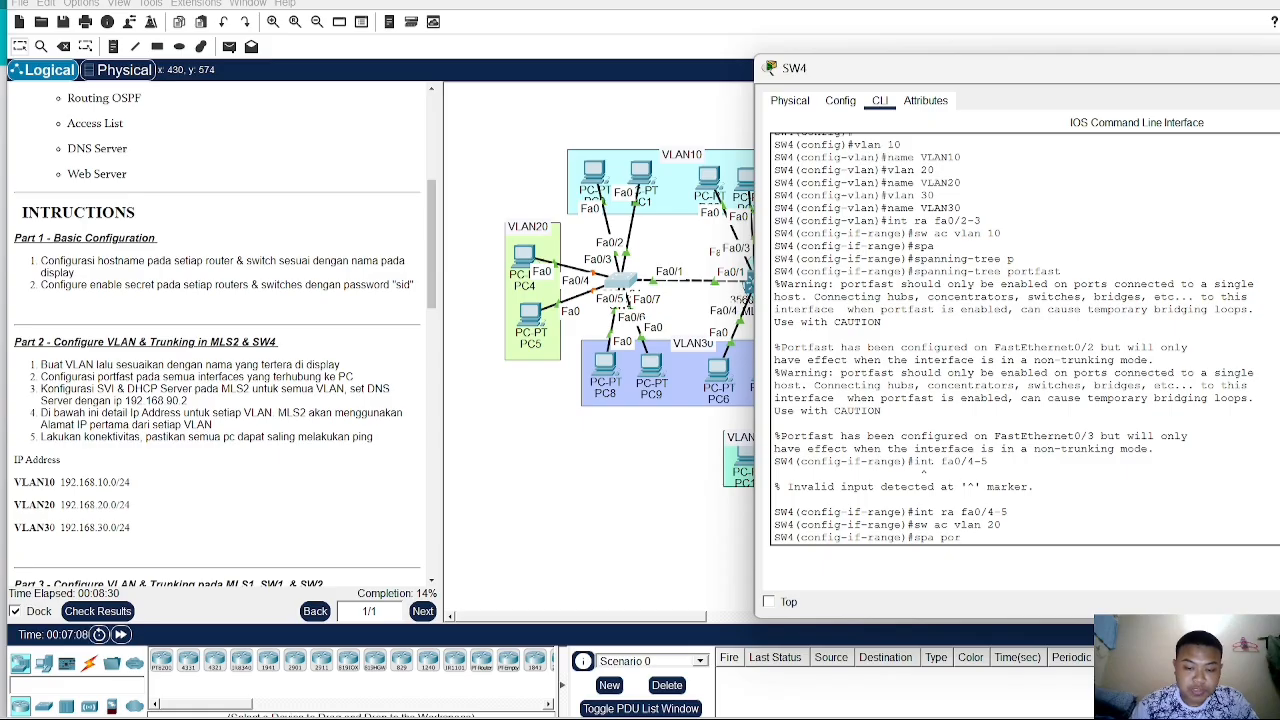
text(tfast)
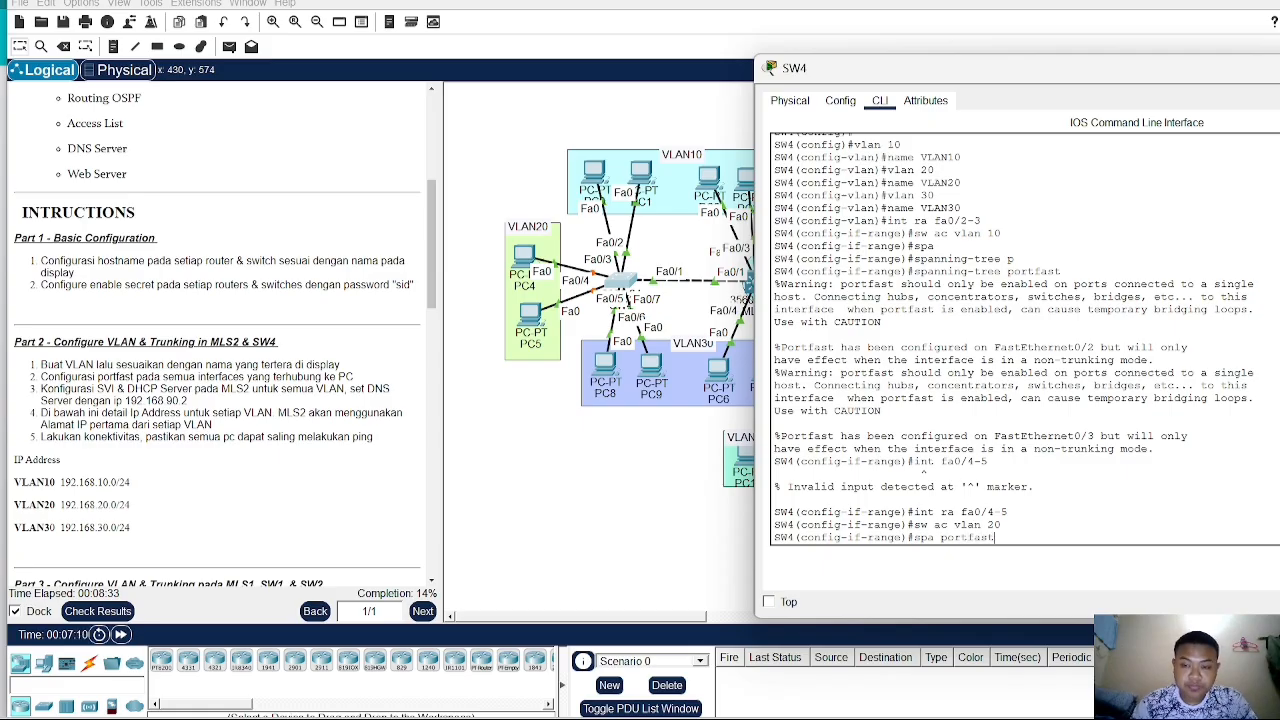
key(Return)
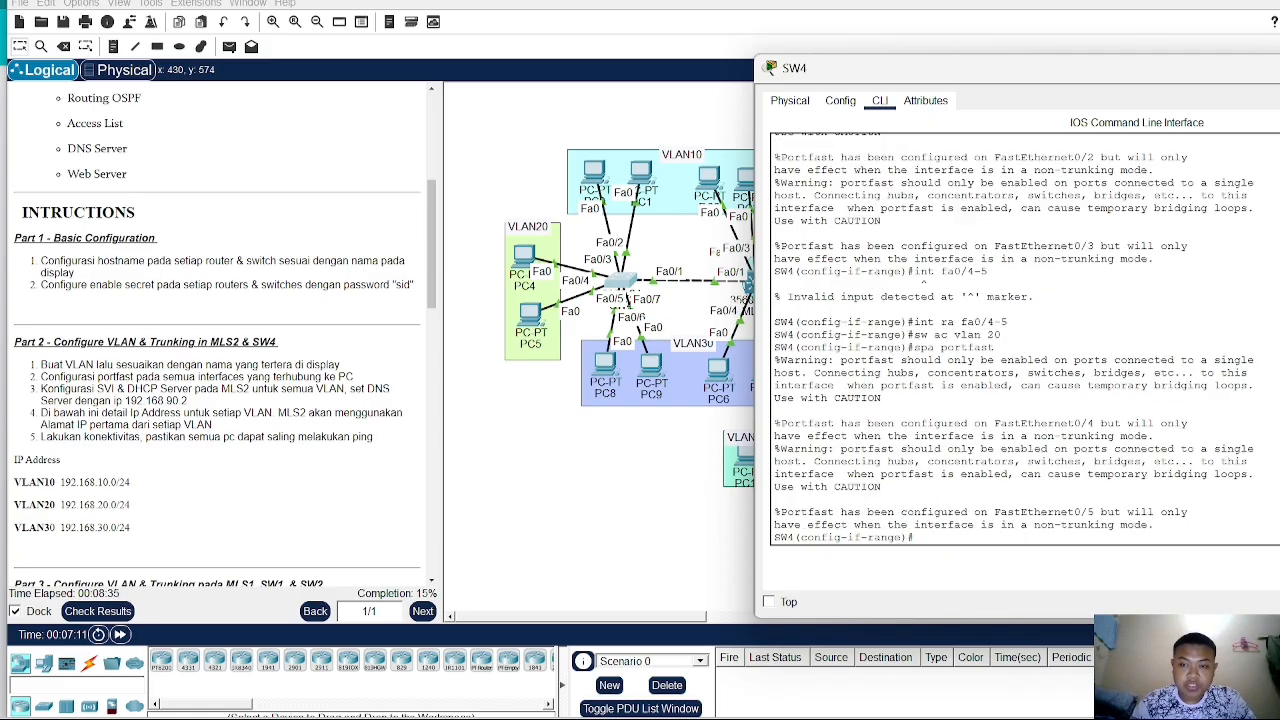
- Try to select ports Fa0/6–7 with a plain interface command instead of a range
text(int fa)
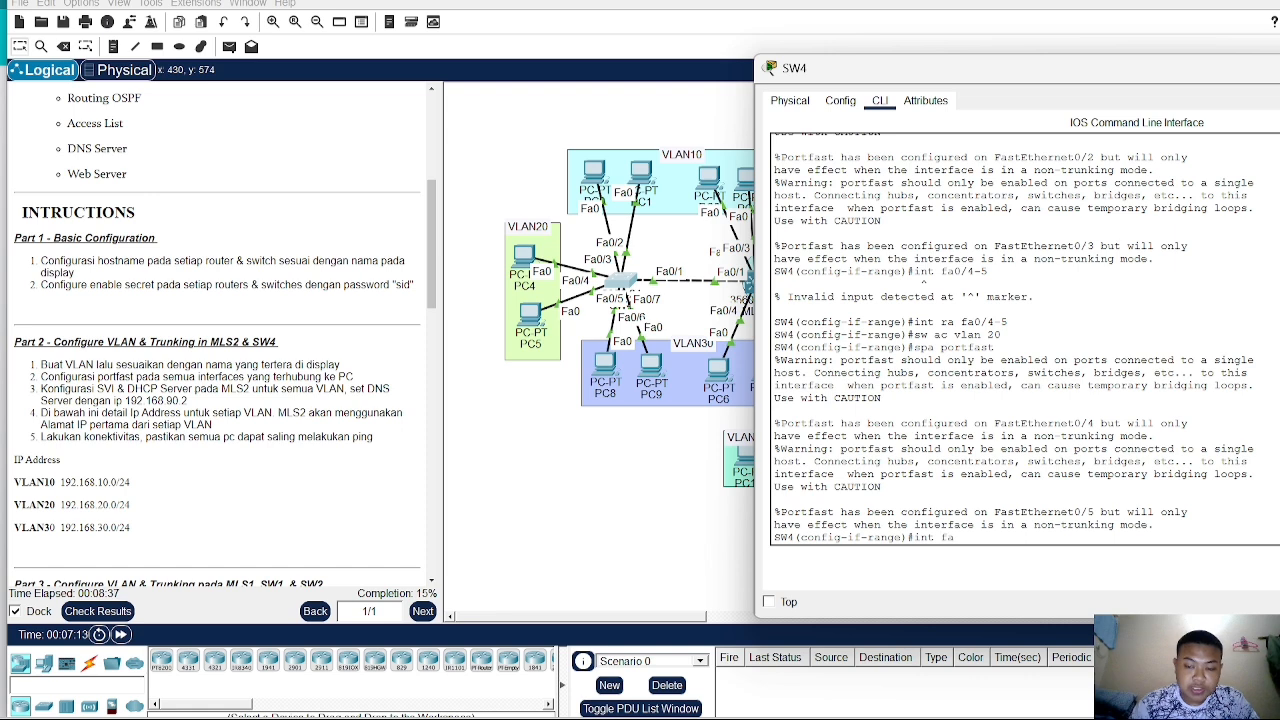
text(0/)
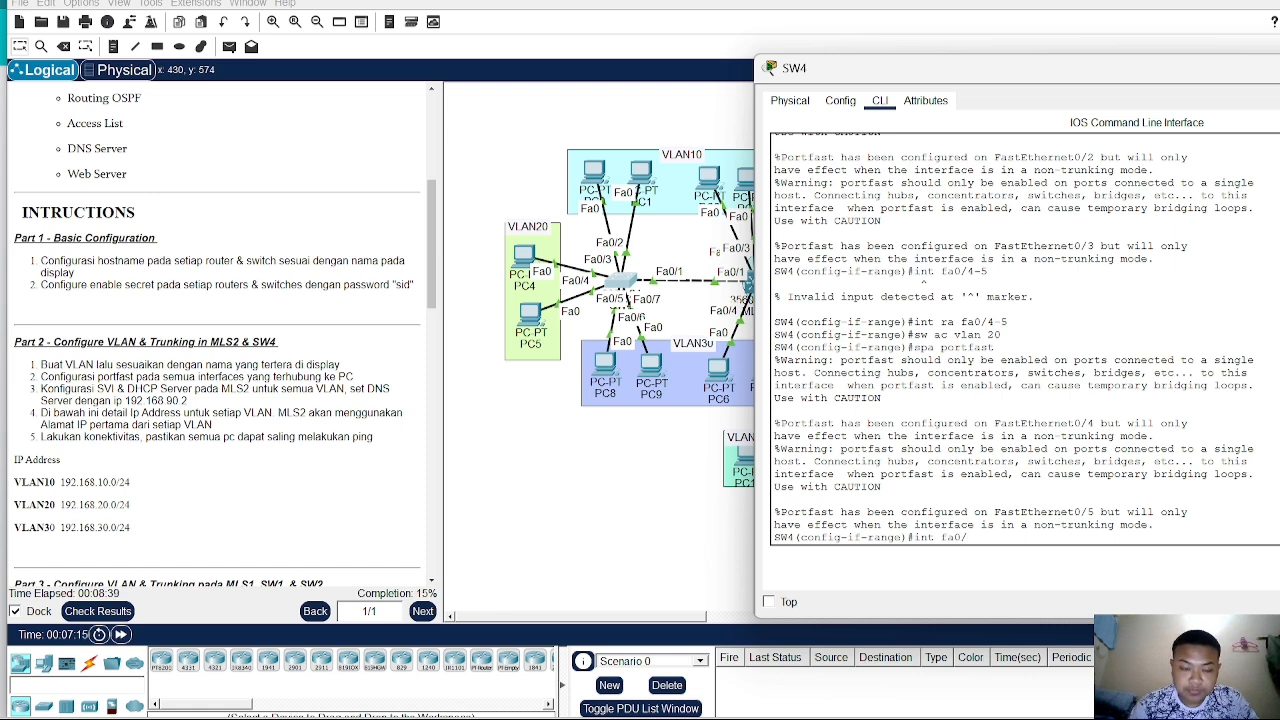
text(1)
text(6)
key(BackSpace)
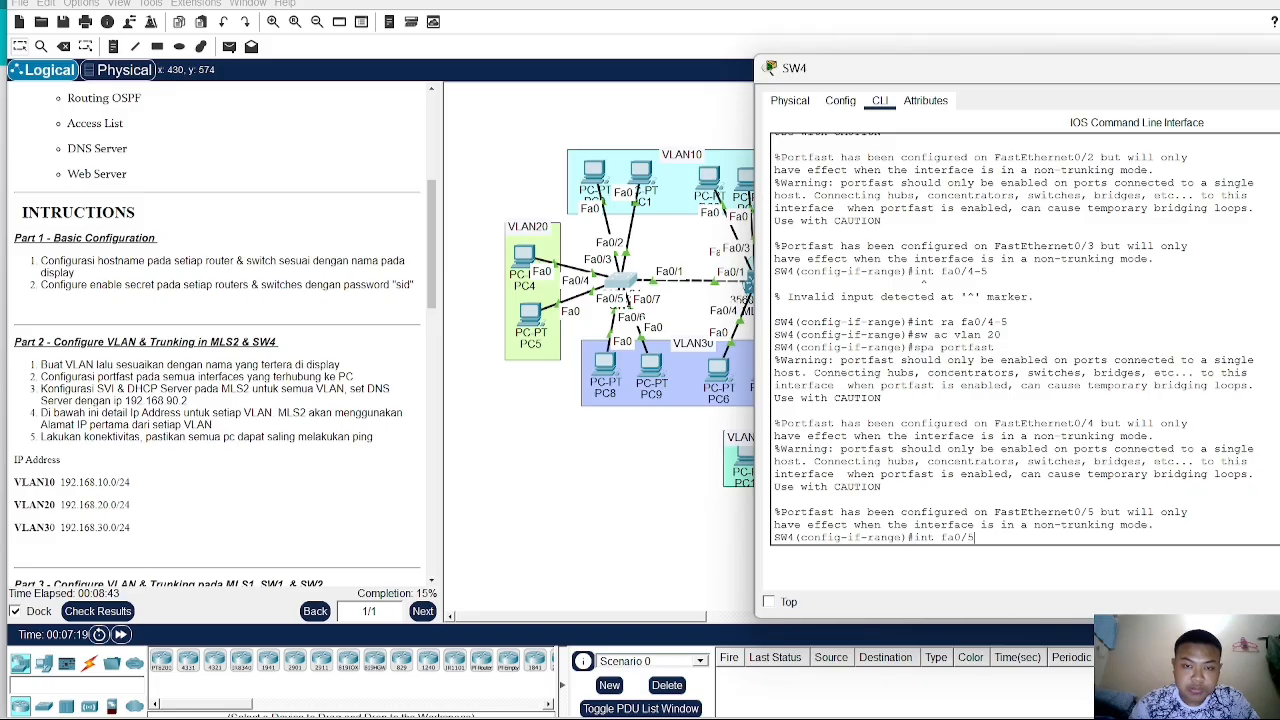
text(6-)
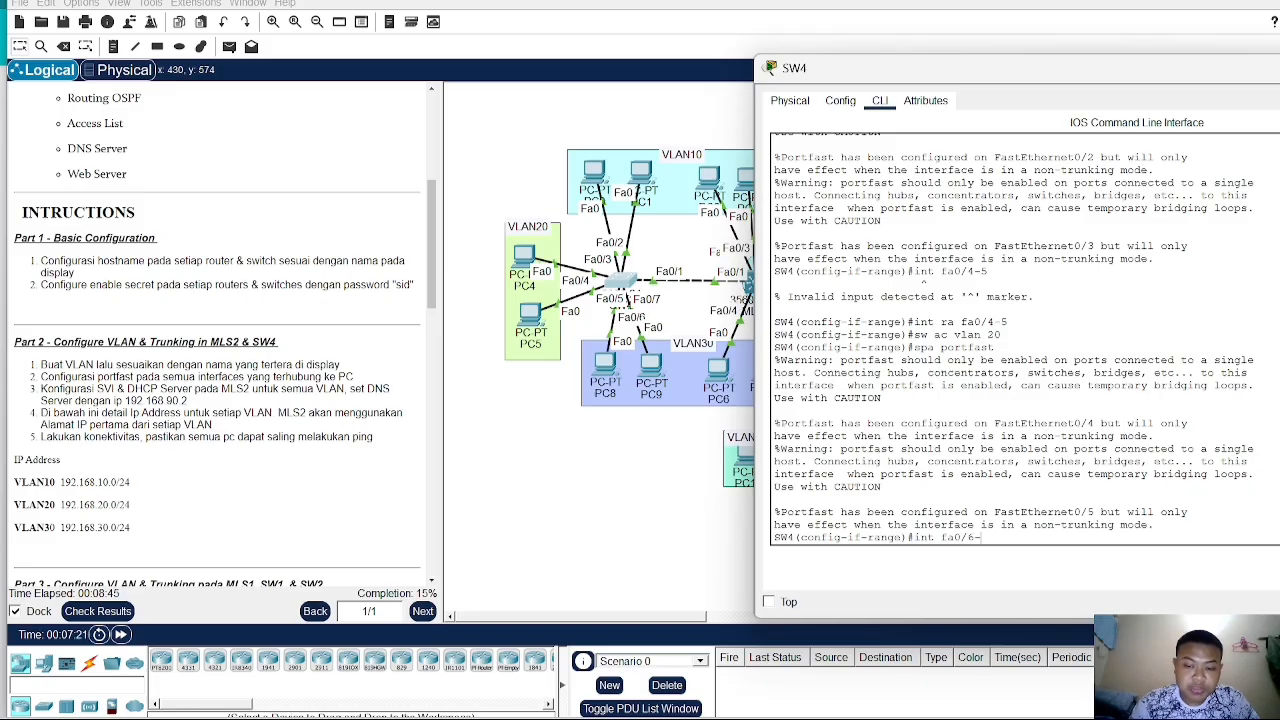
text(7)
key(Return)
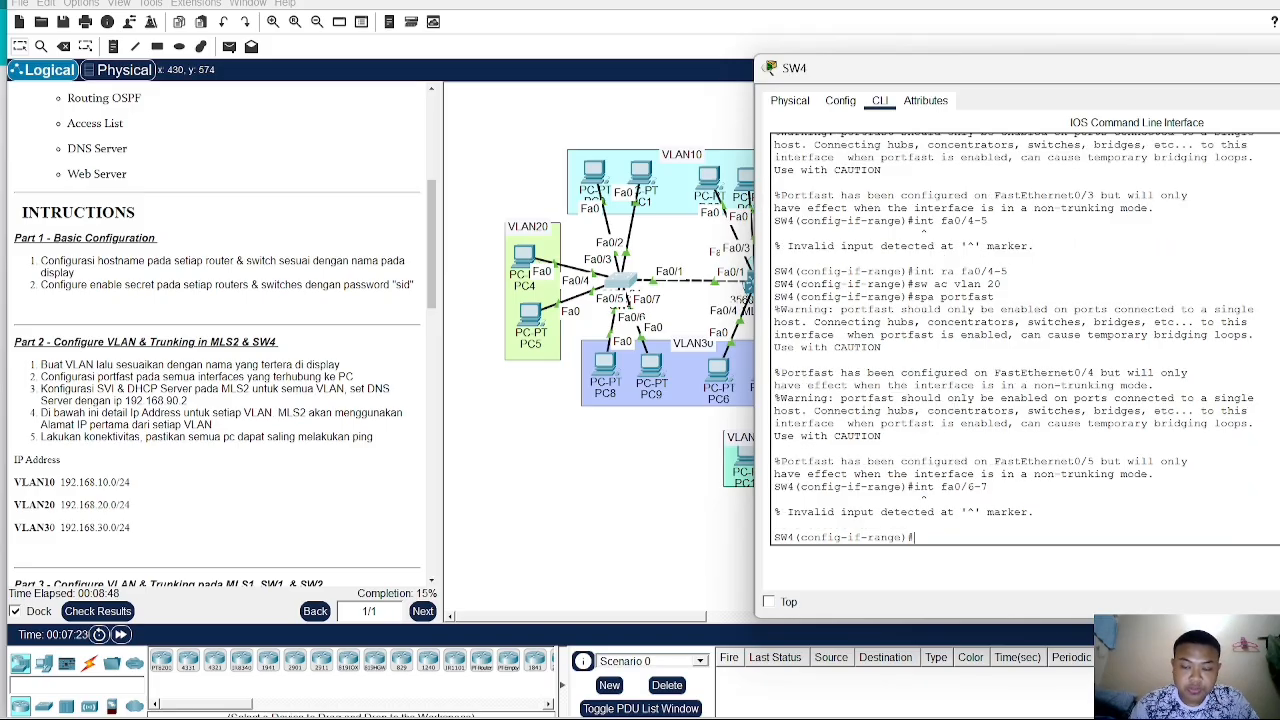
- Select ports Fa0/6–Fa0/7 as a range and assign them as access ports to VLAN 30
text(int ra f)
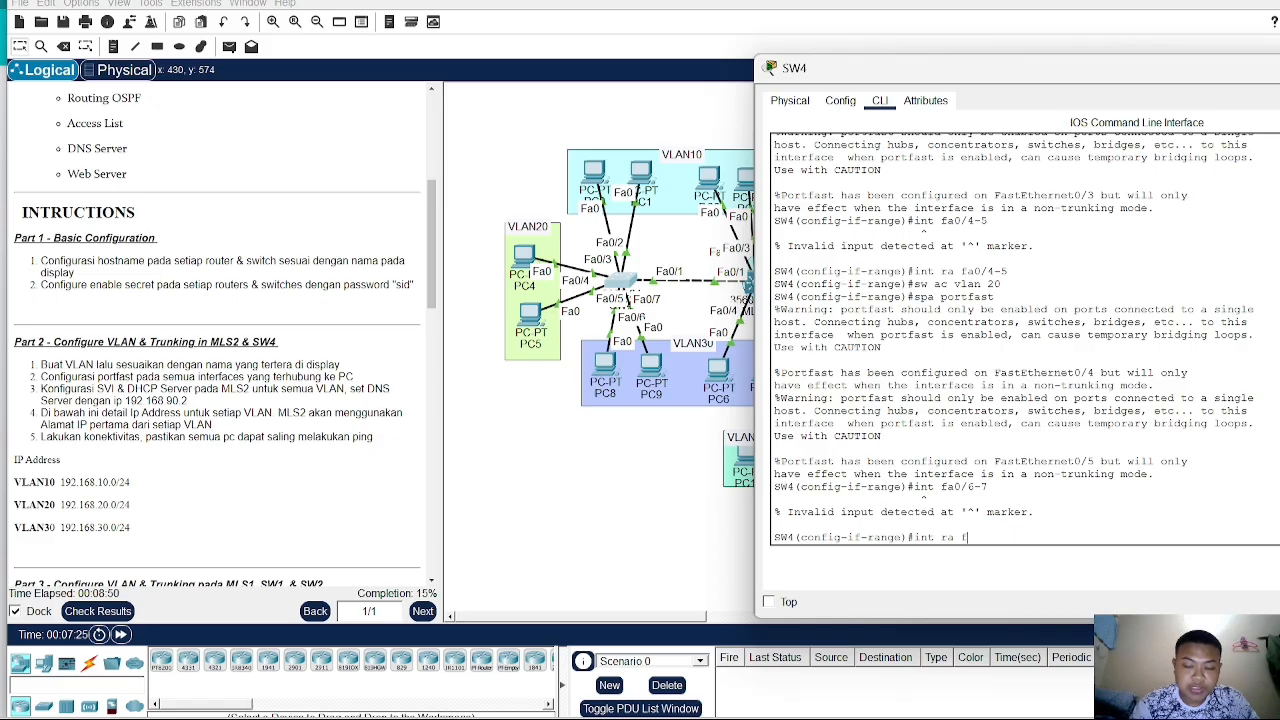
text(a0/6)
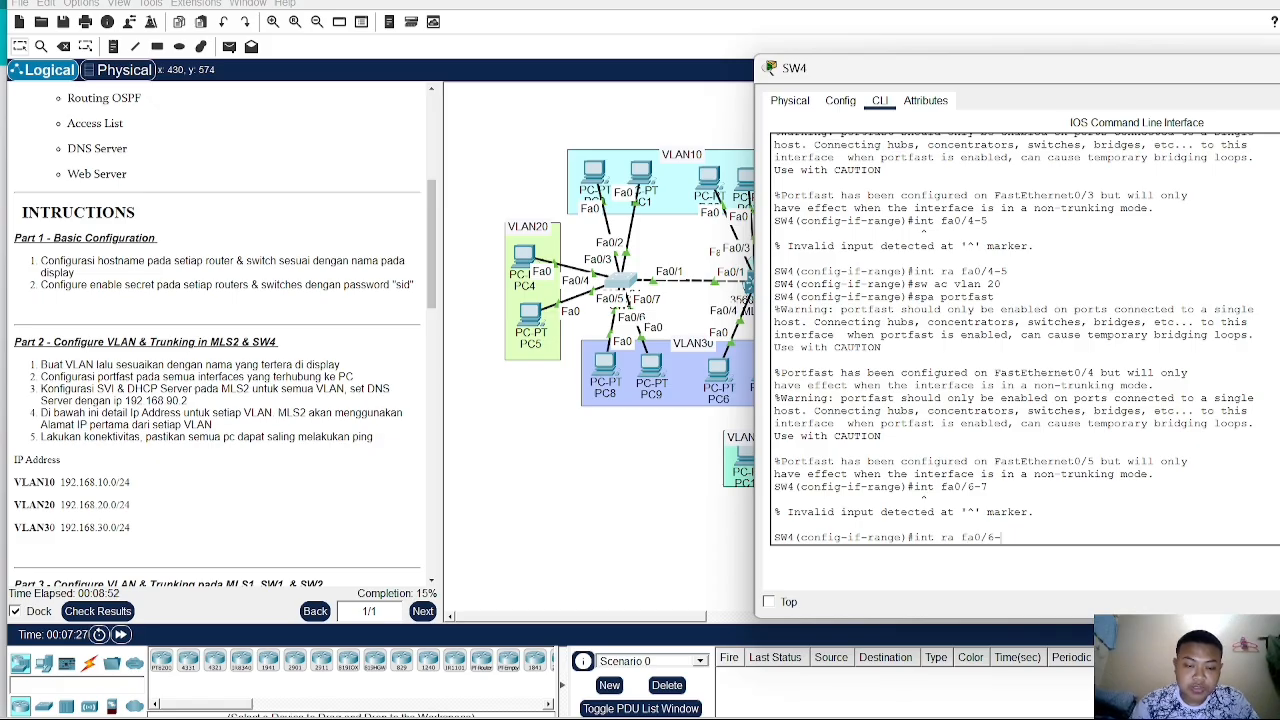
text(-7)
key(Return)
text(s)
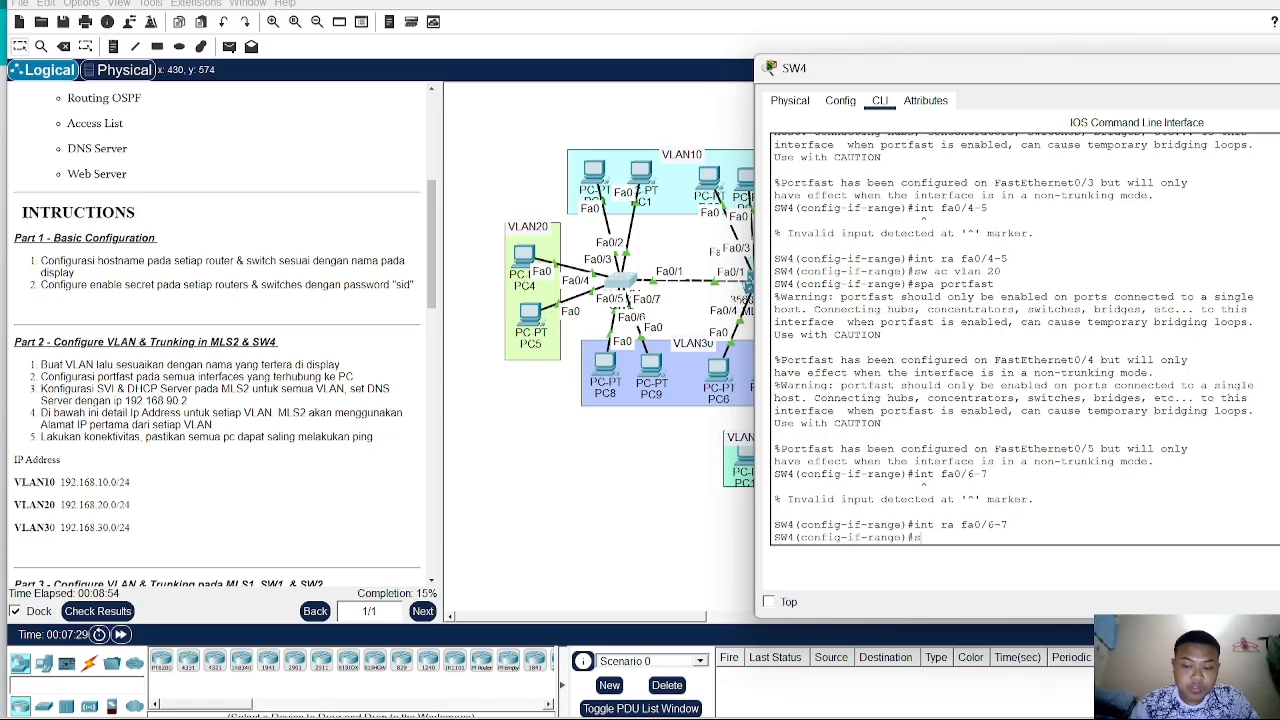
text(w ac vlan)
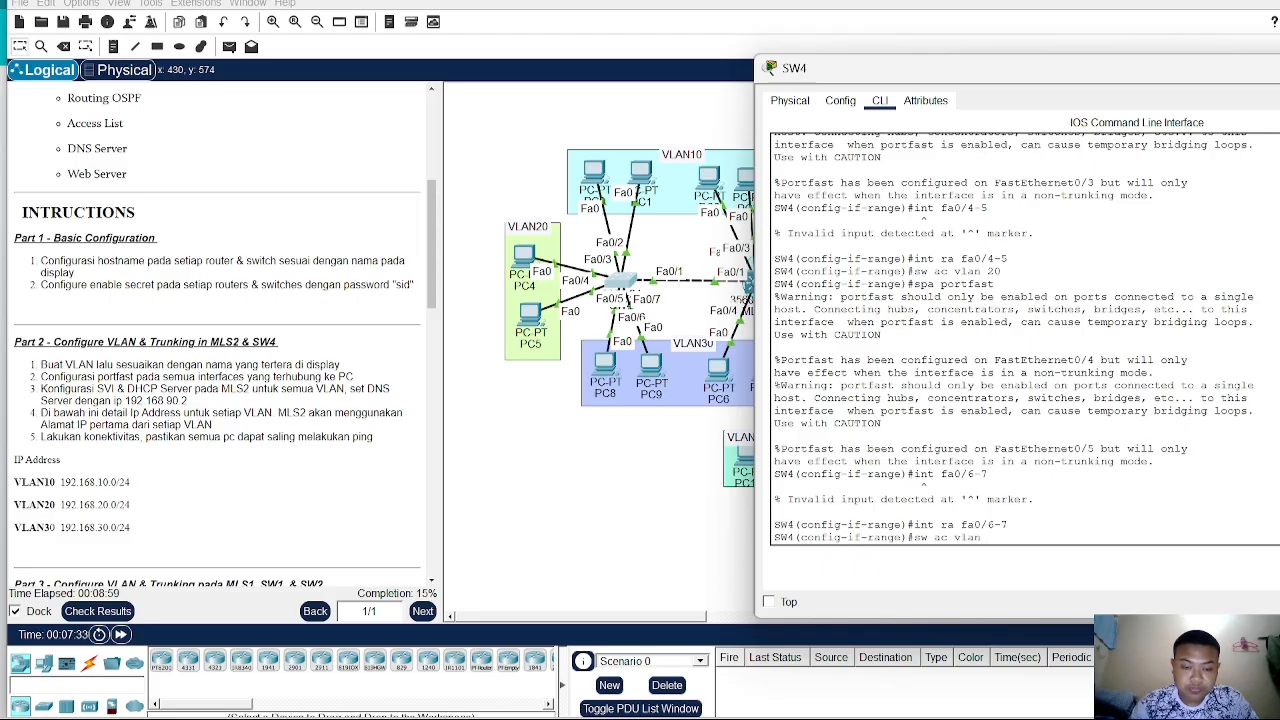
text( 3)
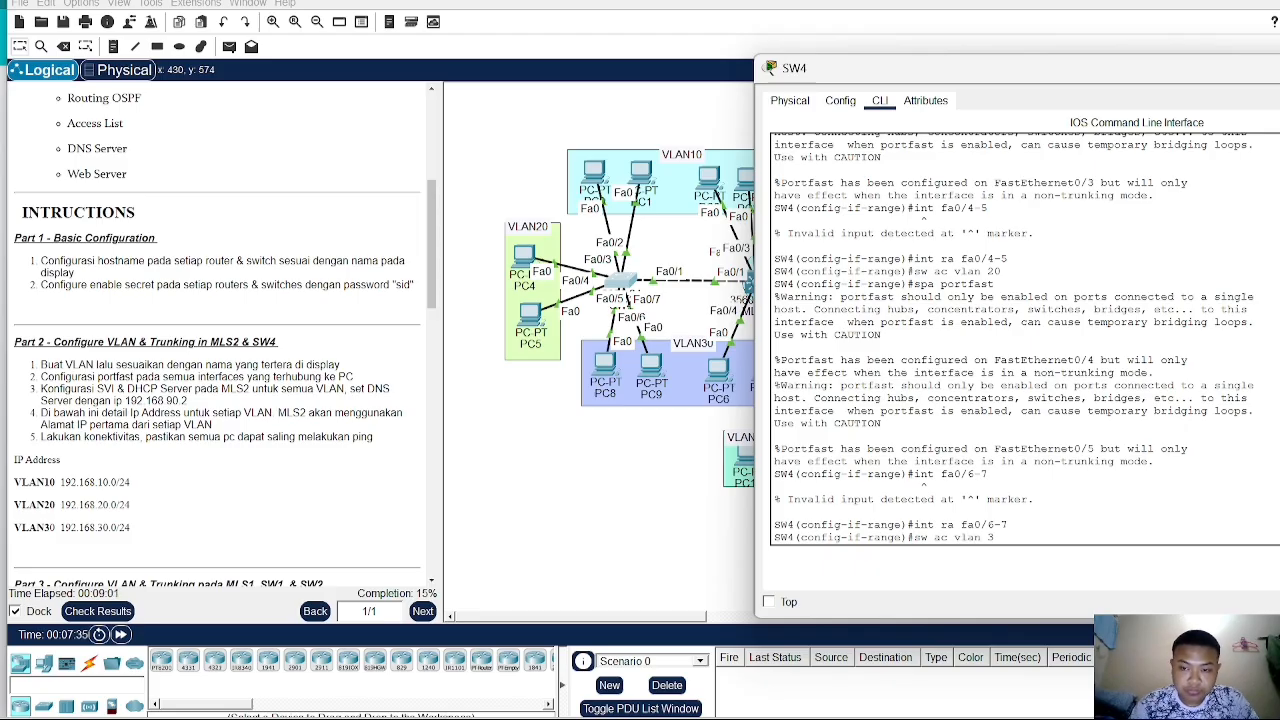
text(0)
key(Return)
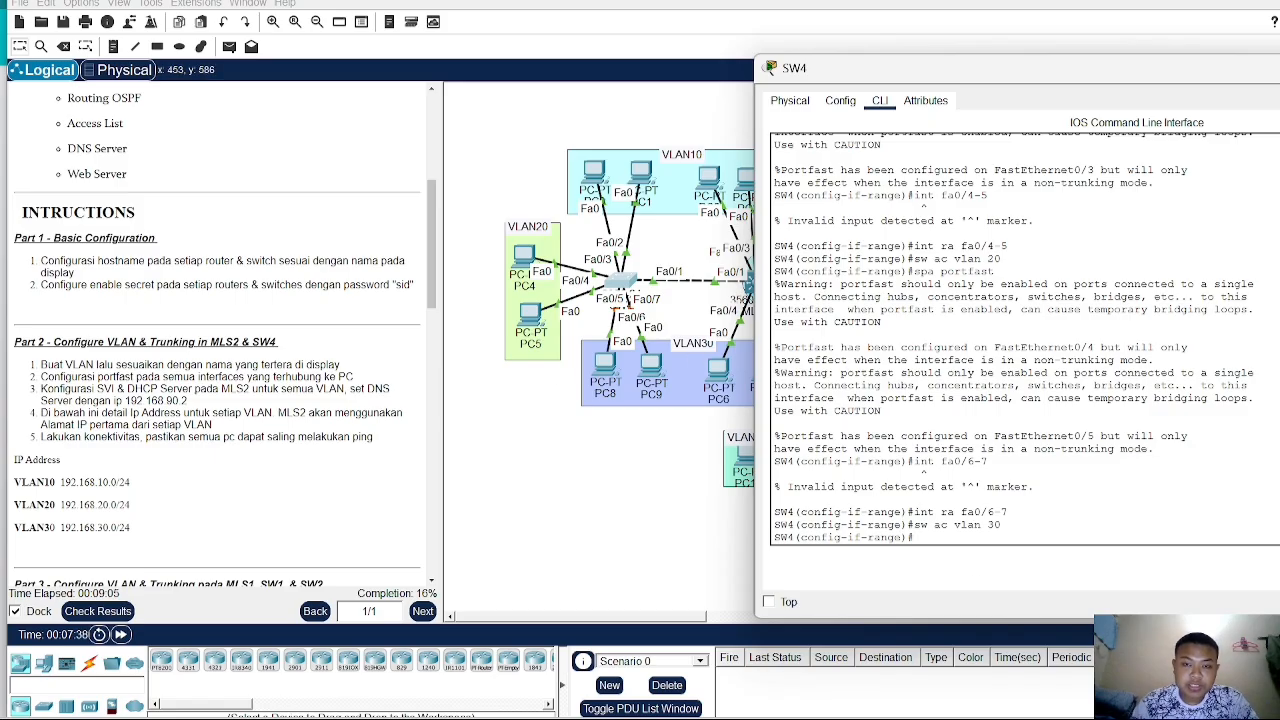
- Leave the port range and set interface Fa0/1 to trunk mode
text(ex)
key(Return)
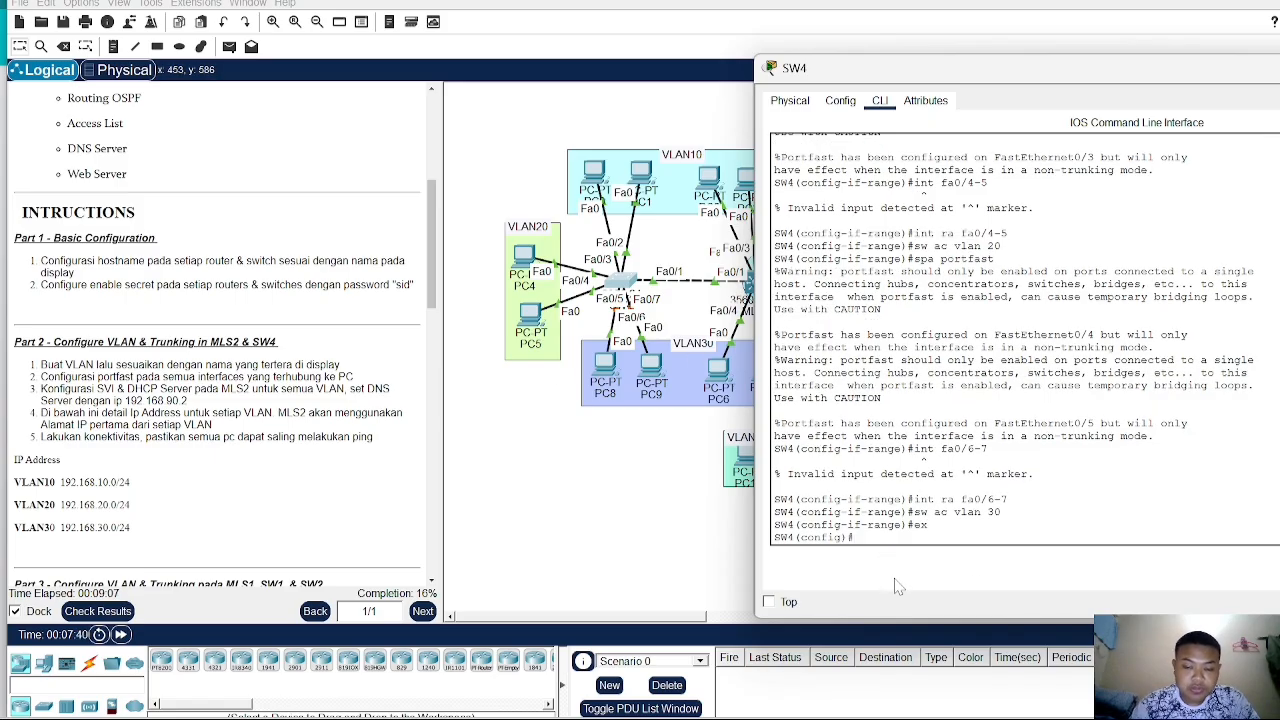
text(int fa 0/1)
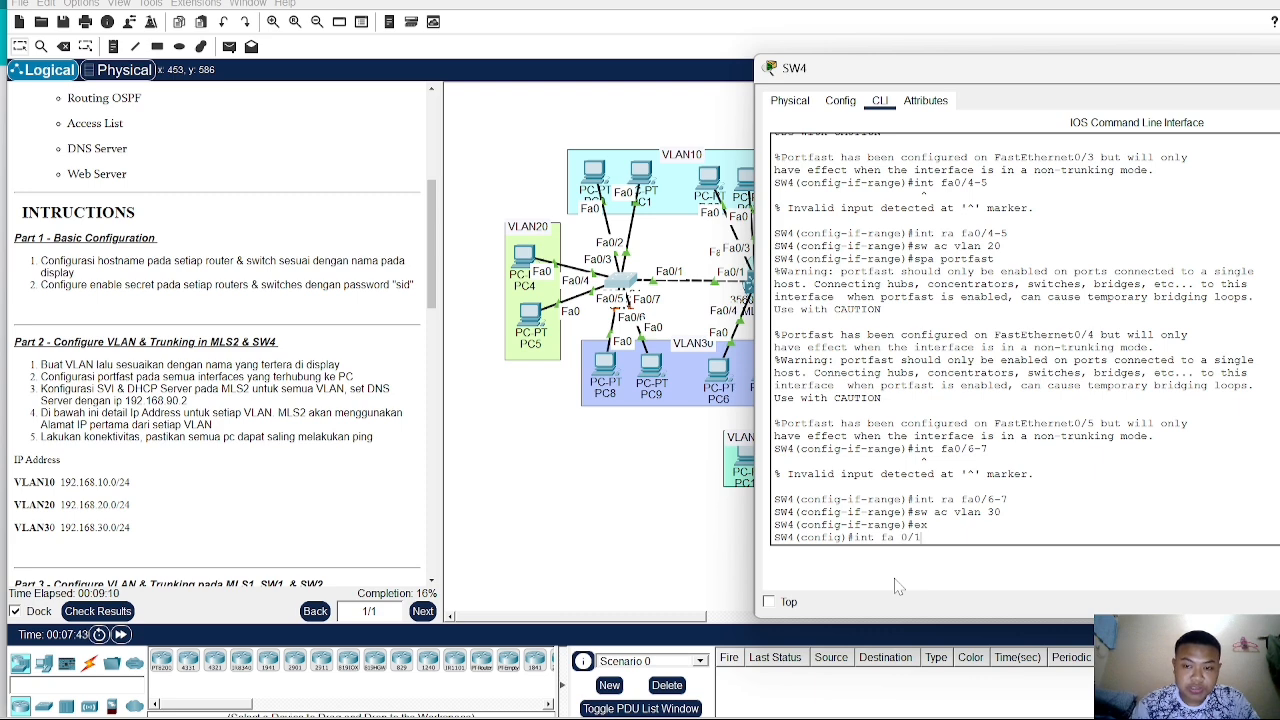
key(Return)
text(swi)
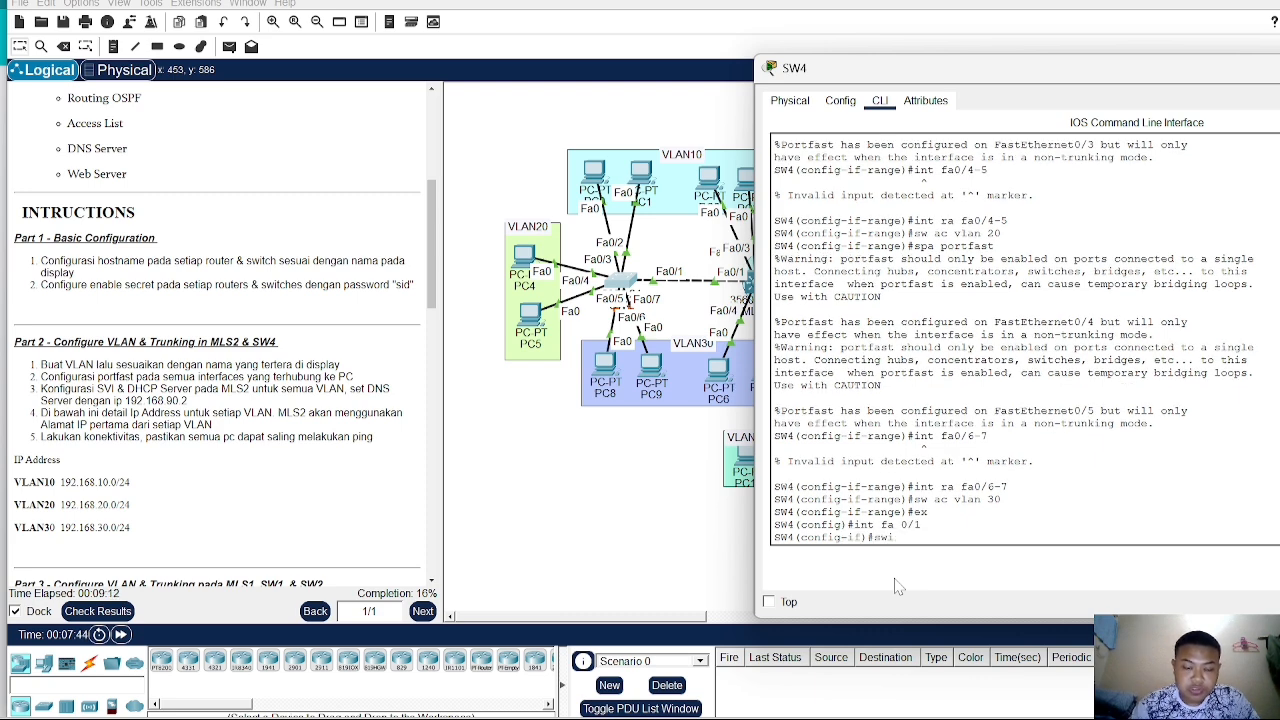
text( m)
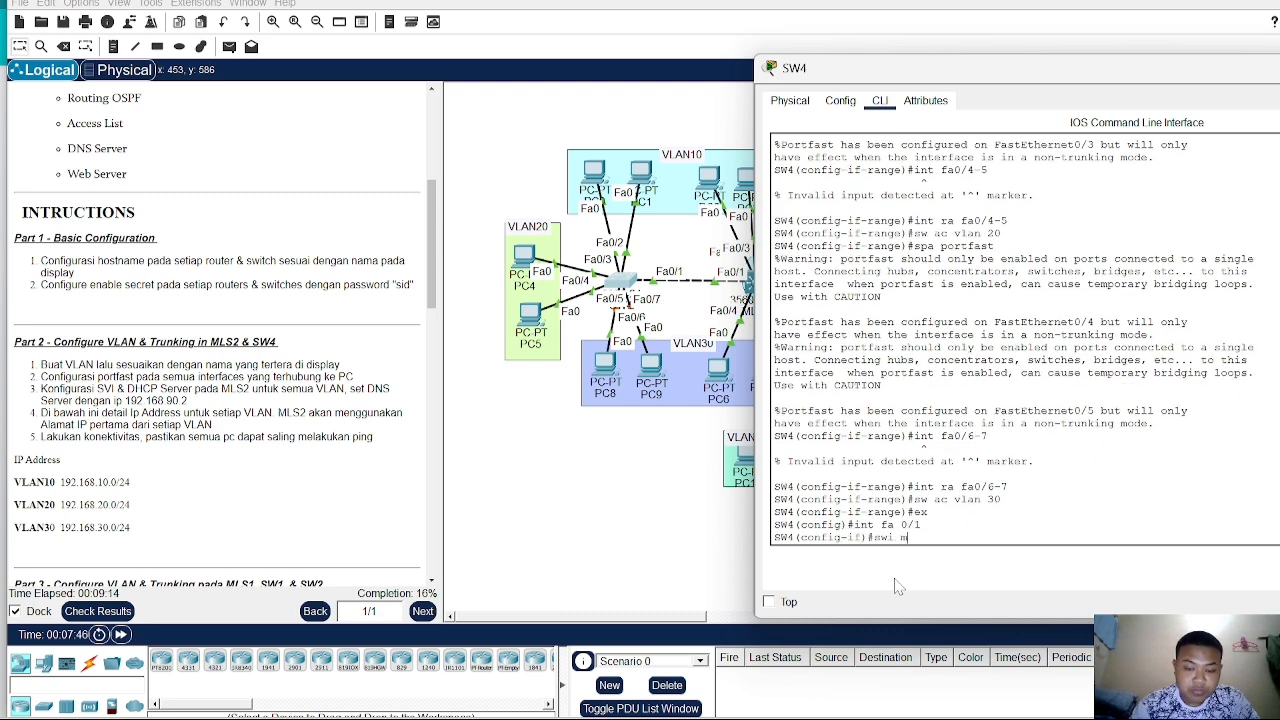
text(ode tr)
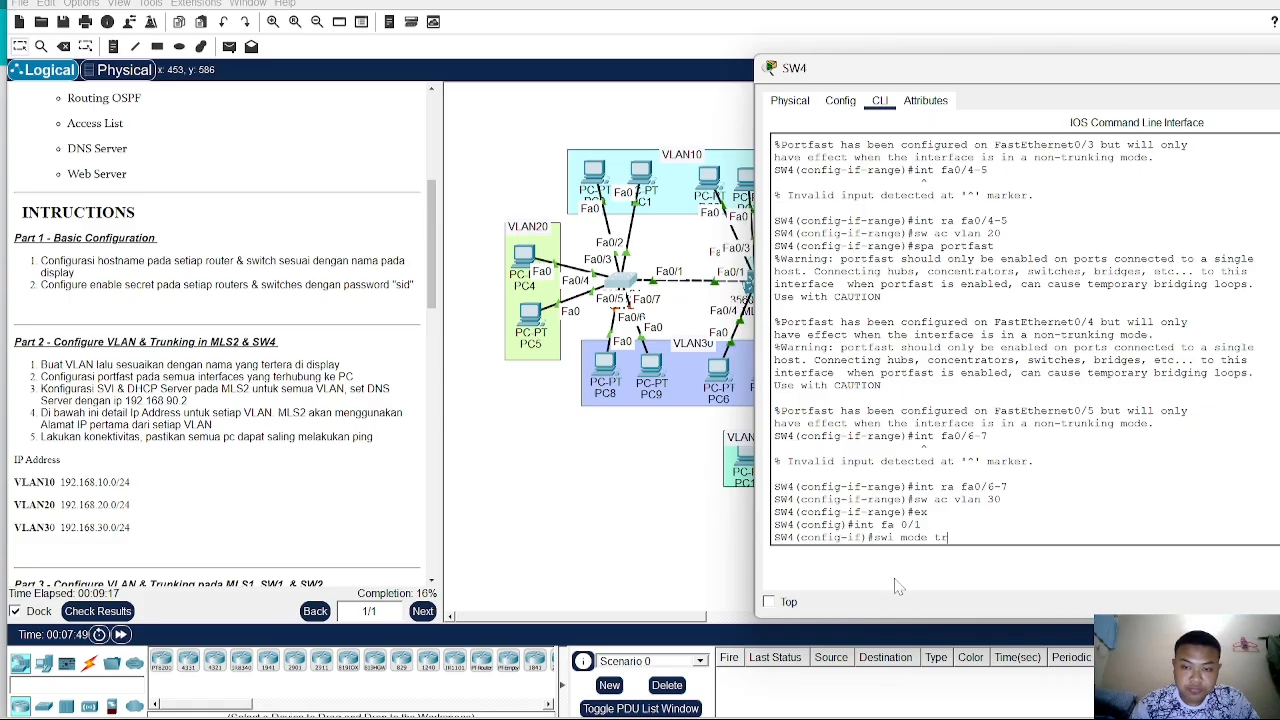
key(Return)
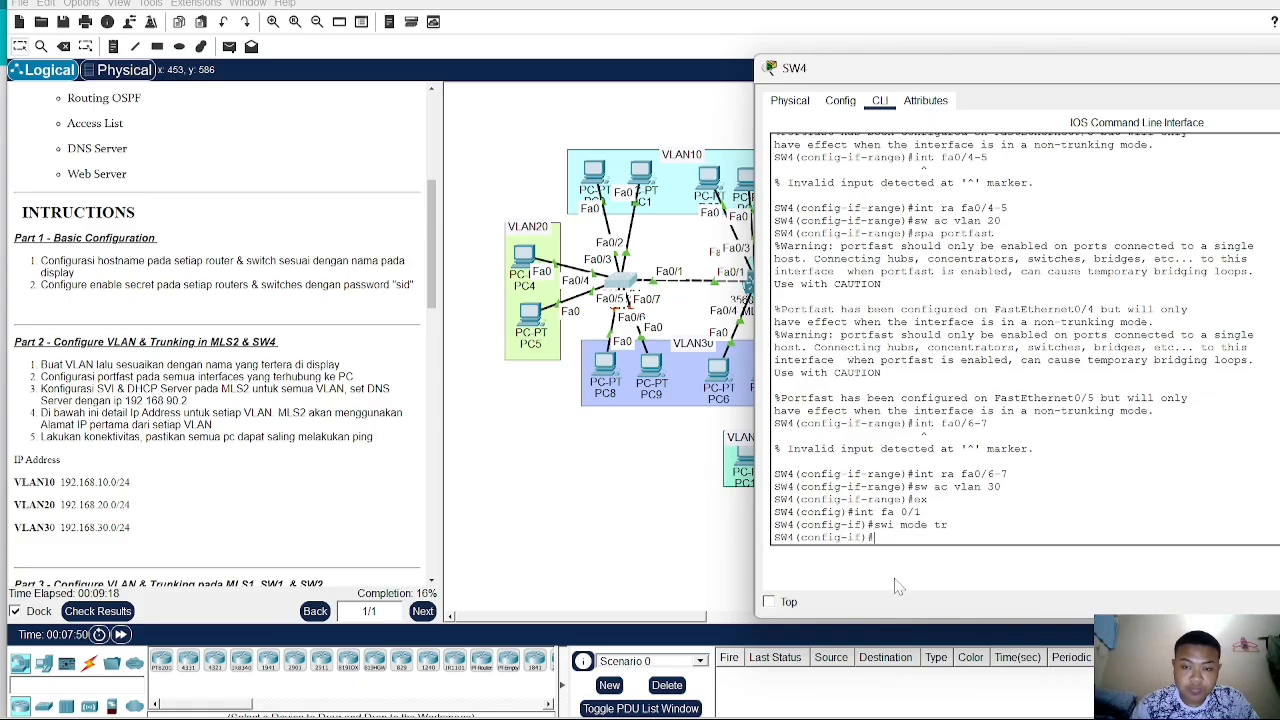
- Allow VLANs 10-30 on the Fa0/1 trunk
text(s)
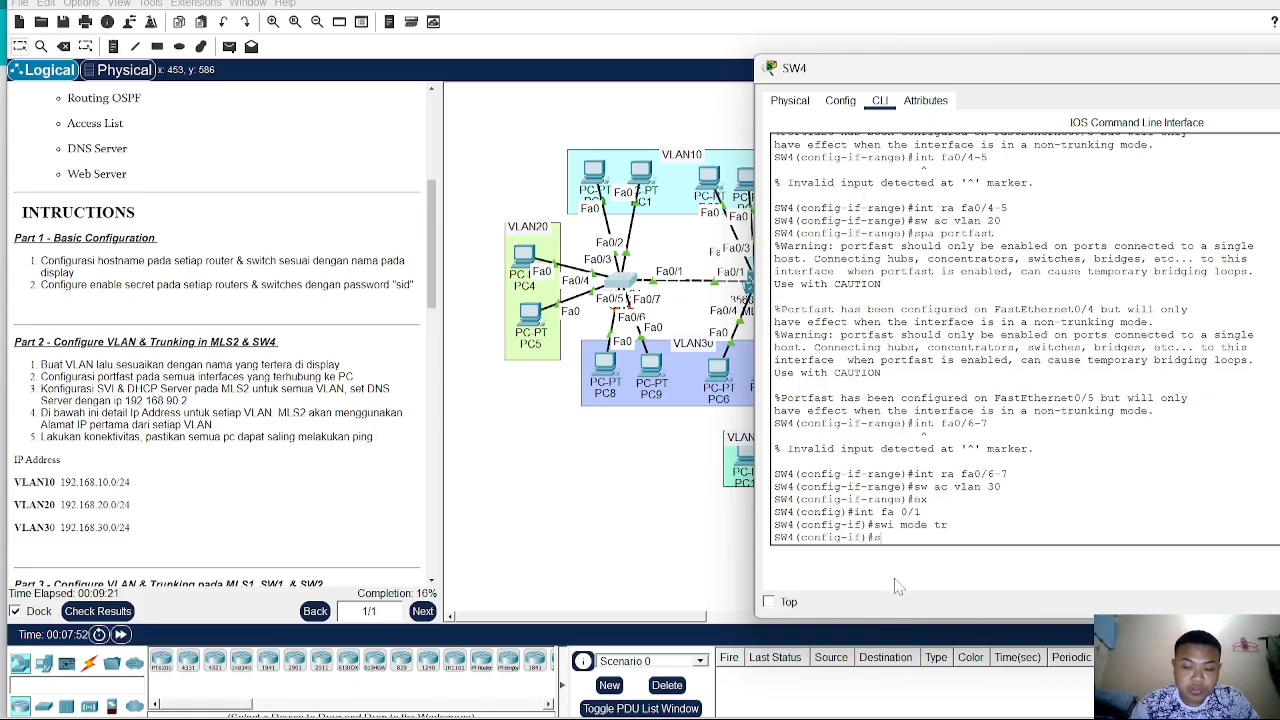
text(wi tr)
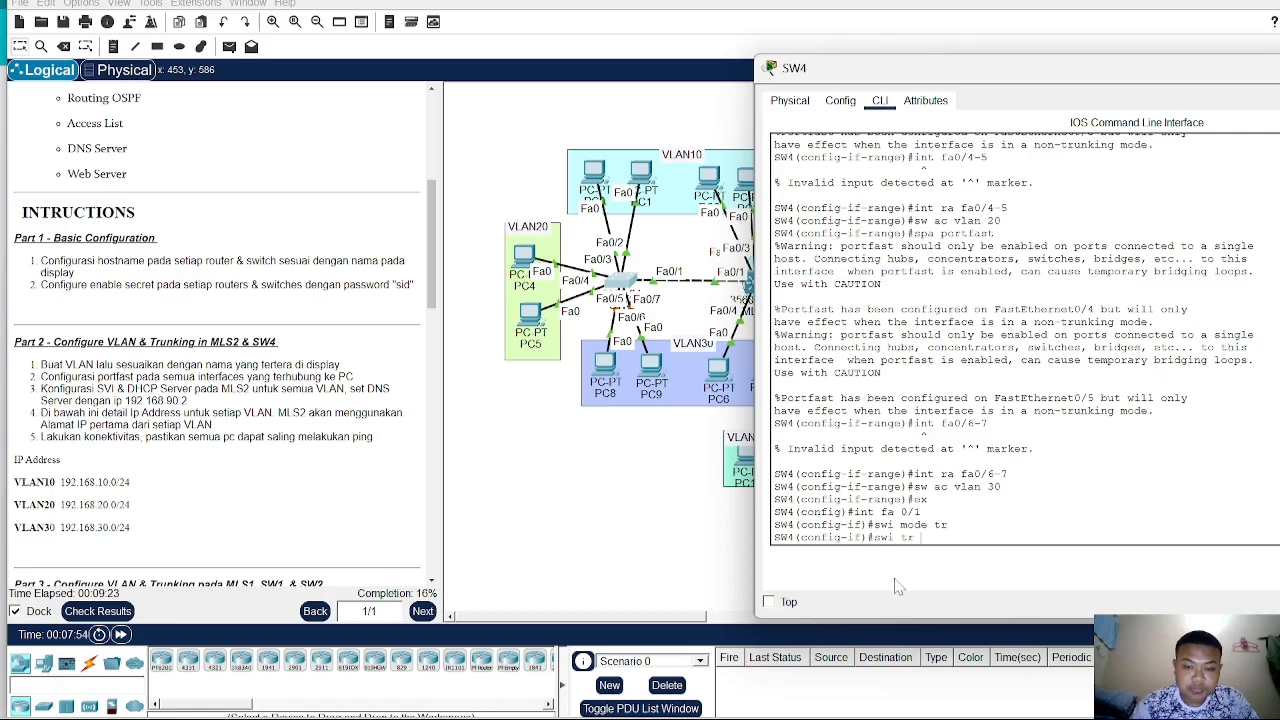
text( all vlan)
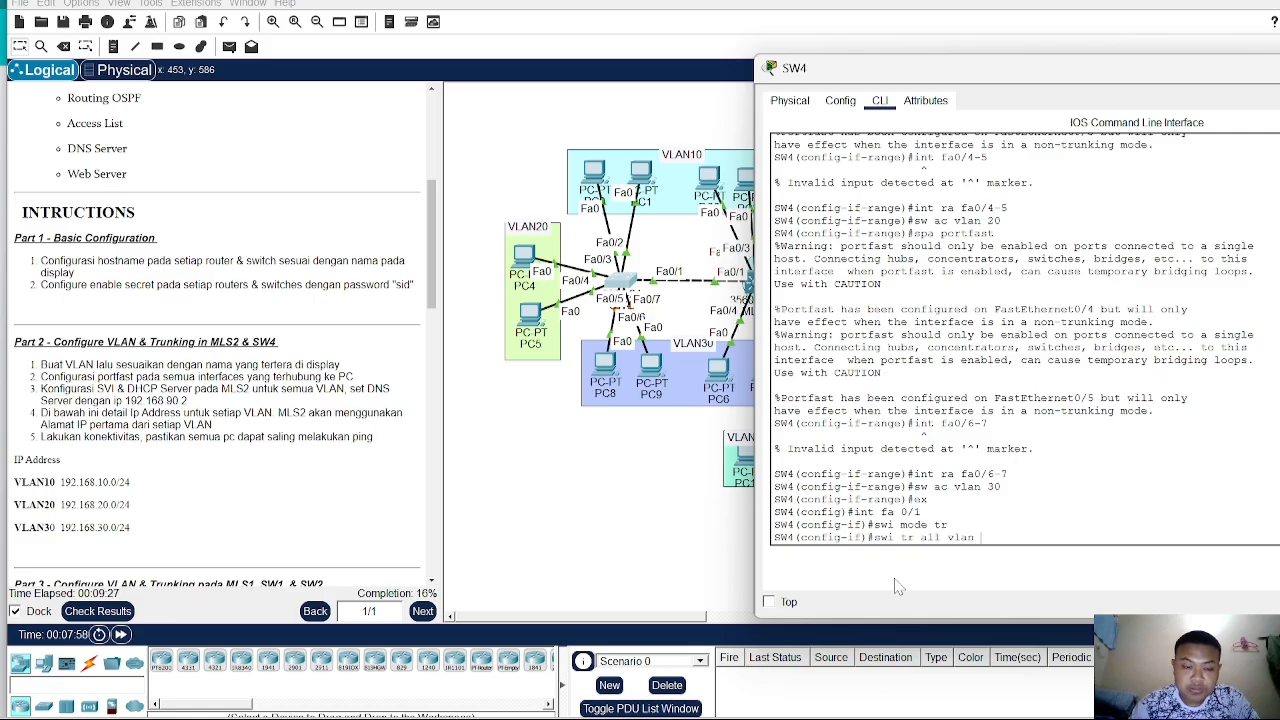
key(BackSpace)
key(BackSpace)
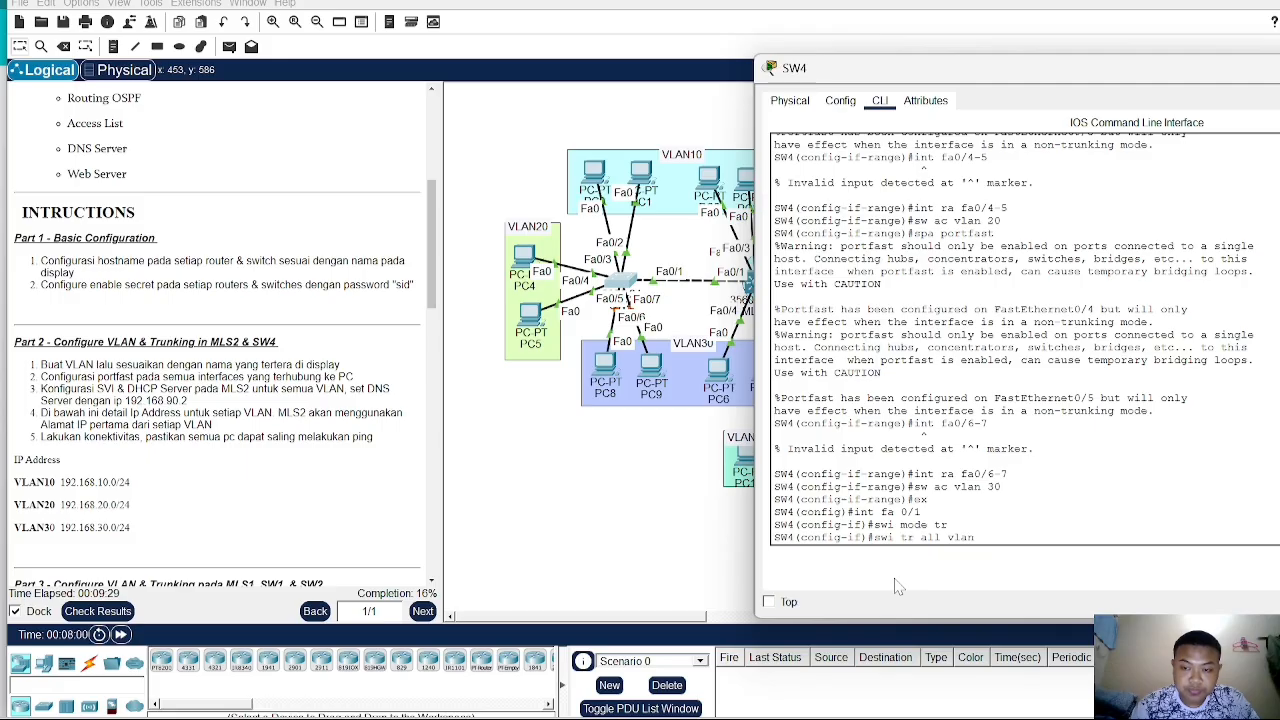
text(10-30)
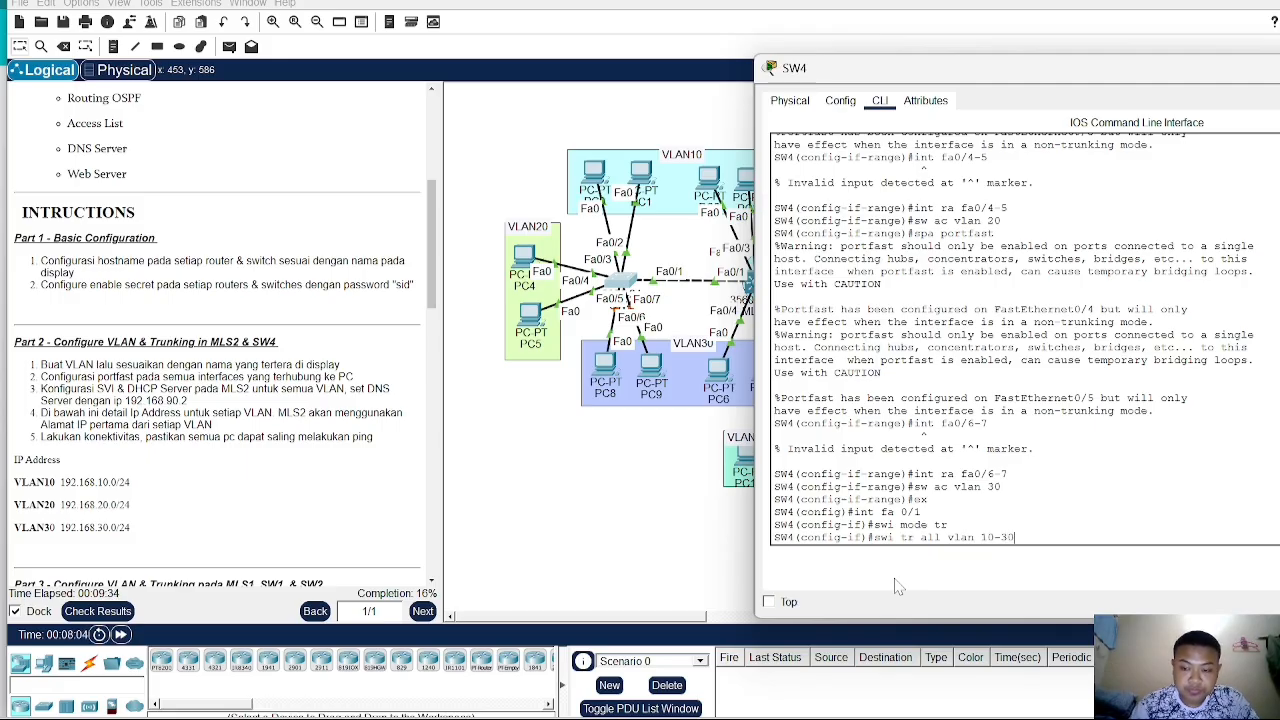
key(Return)
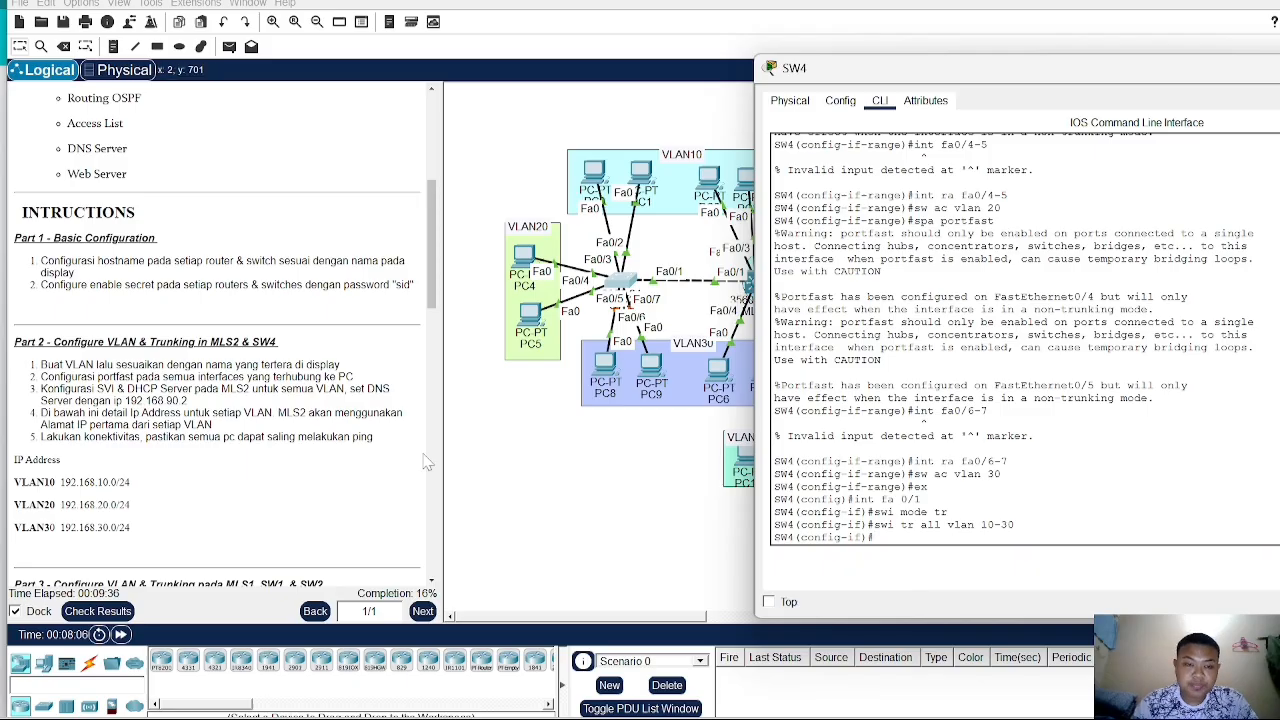
- Open the MLS2 switch's command line and create VLAN 10 named VLAN10
click(588, 533)
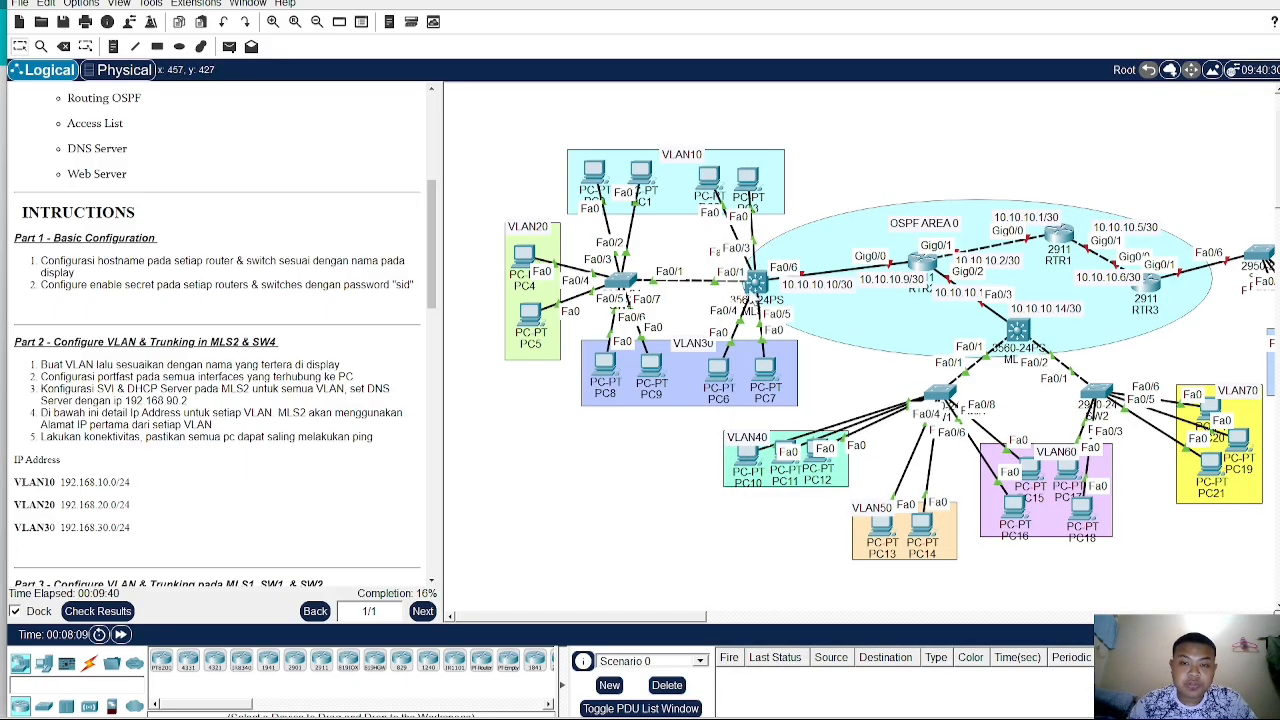
click(758, 290)
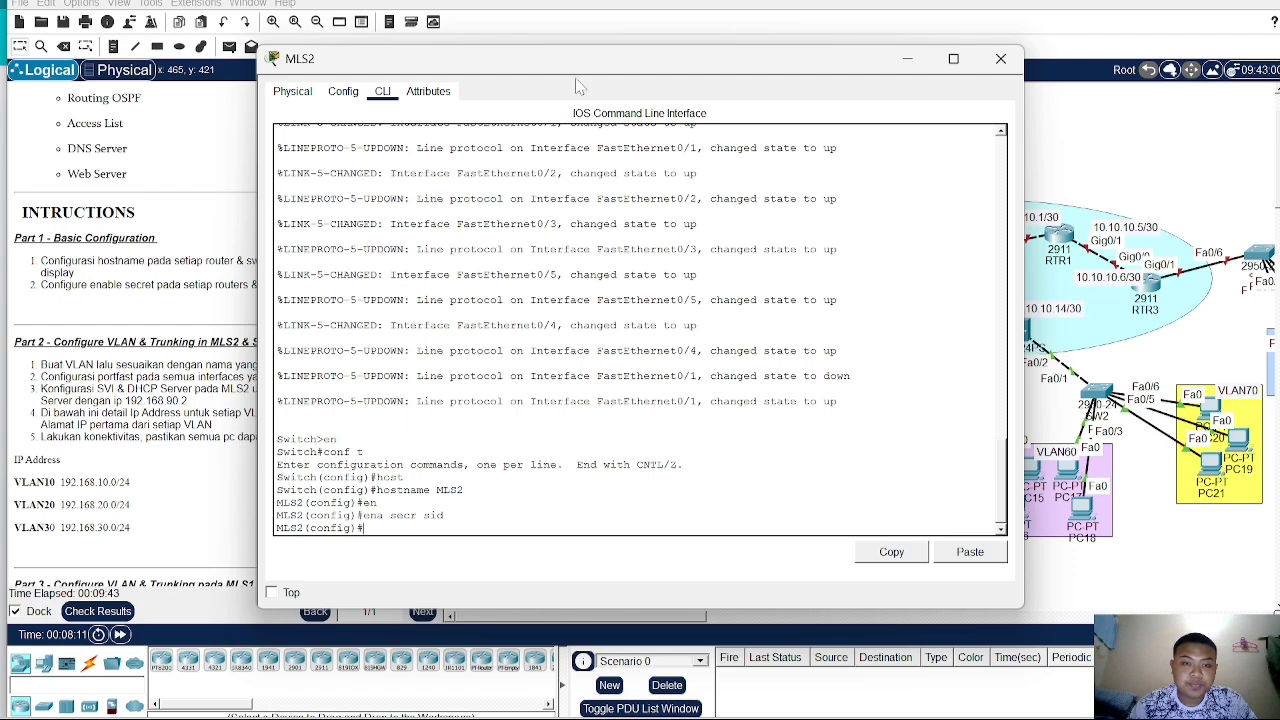
drag(570, 63, 804, 51)
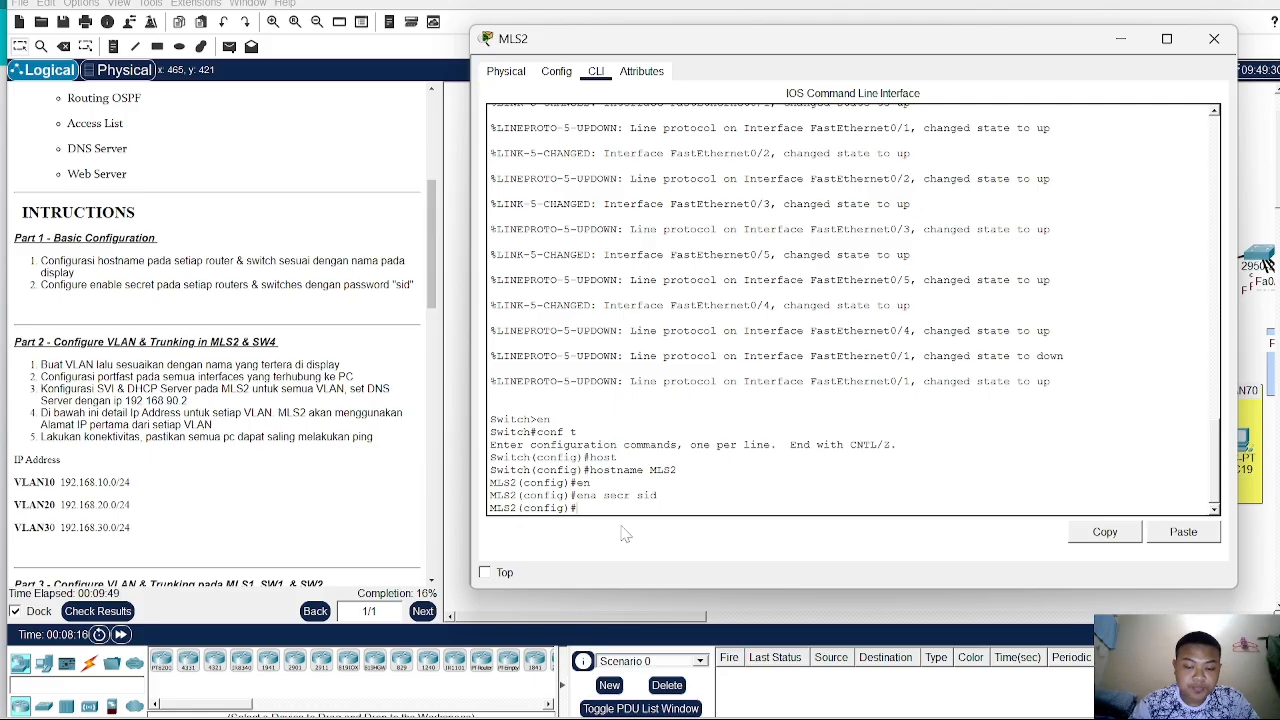
text(vlan)
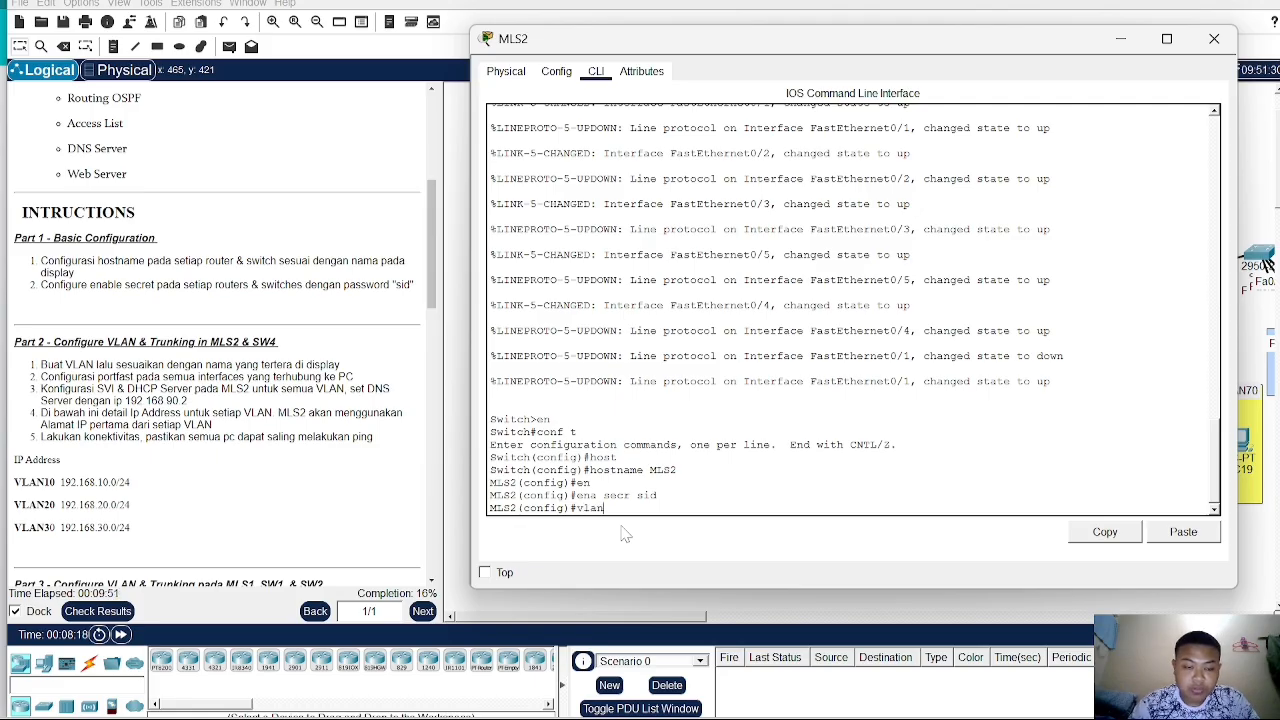
text( 10)
key(Return)
text(N)
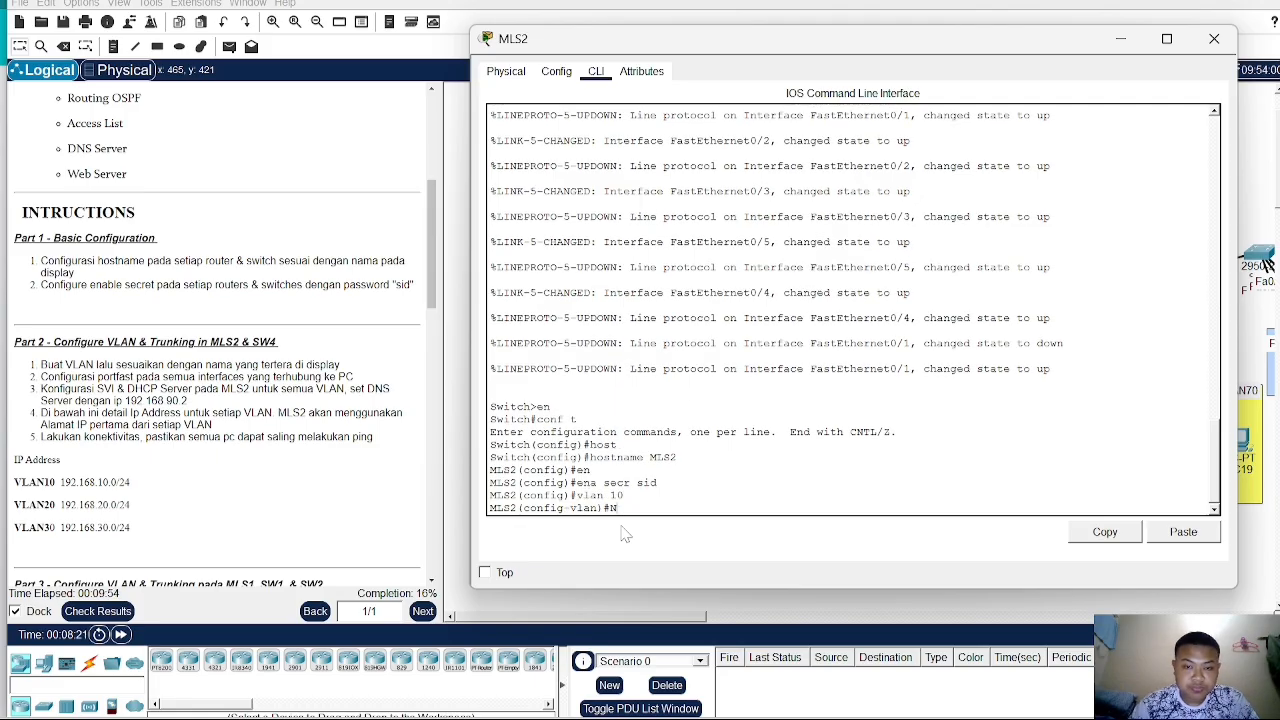
text(ame VLAN10)
key(Return)
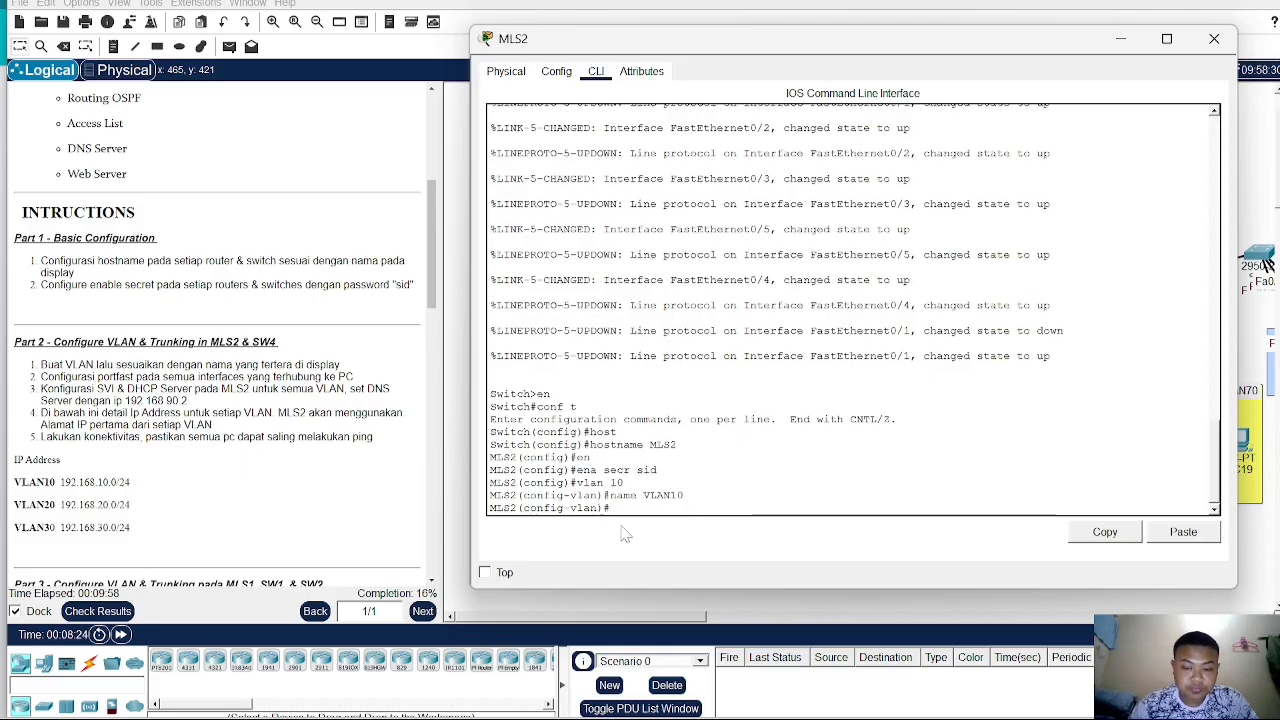
- Create VLAN 20 on MLS2 and name it VLAN20
text(vlan)
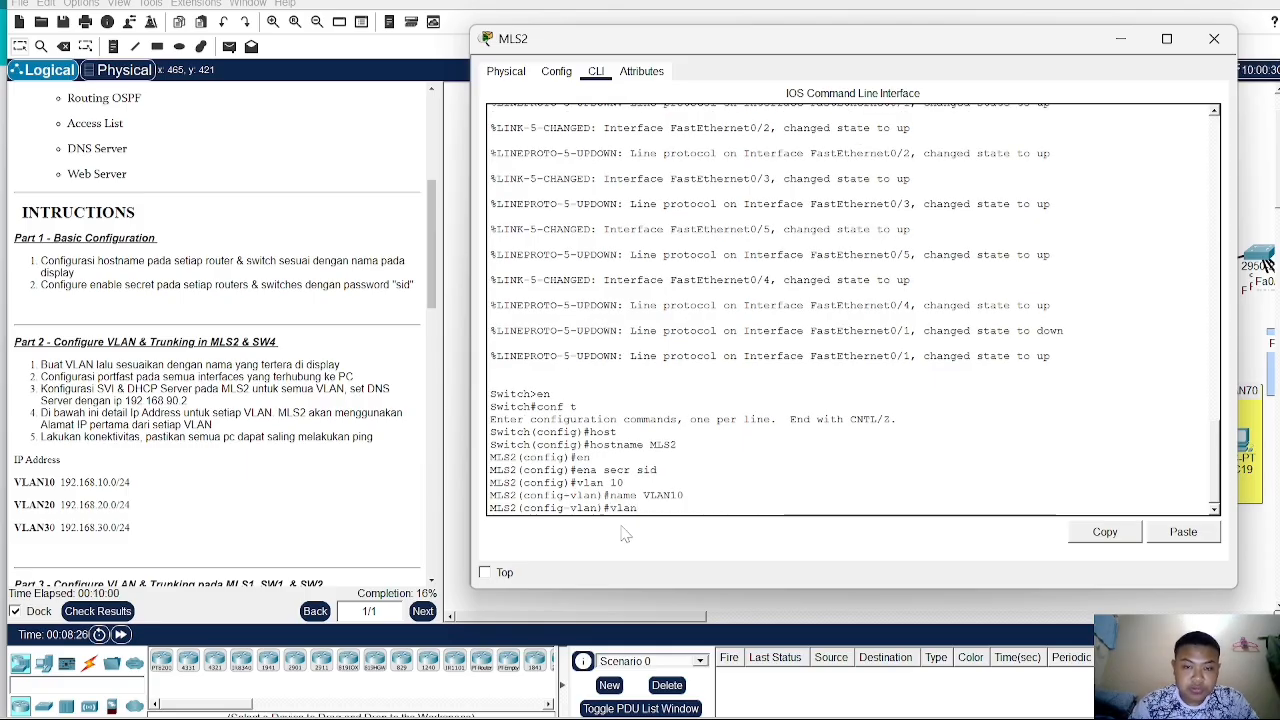
text( 20)
key(Return)
text(name)
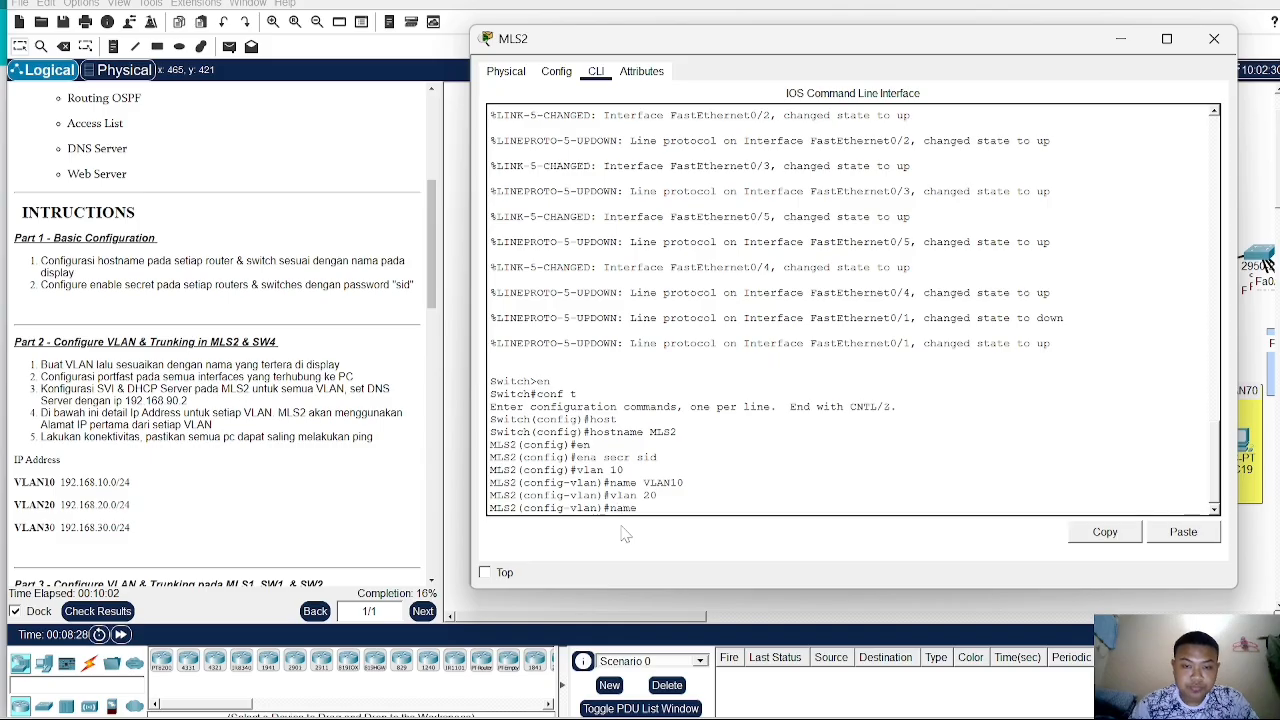
text( VLAN20)
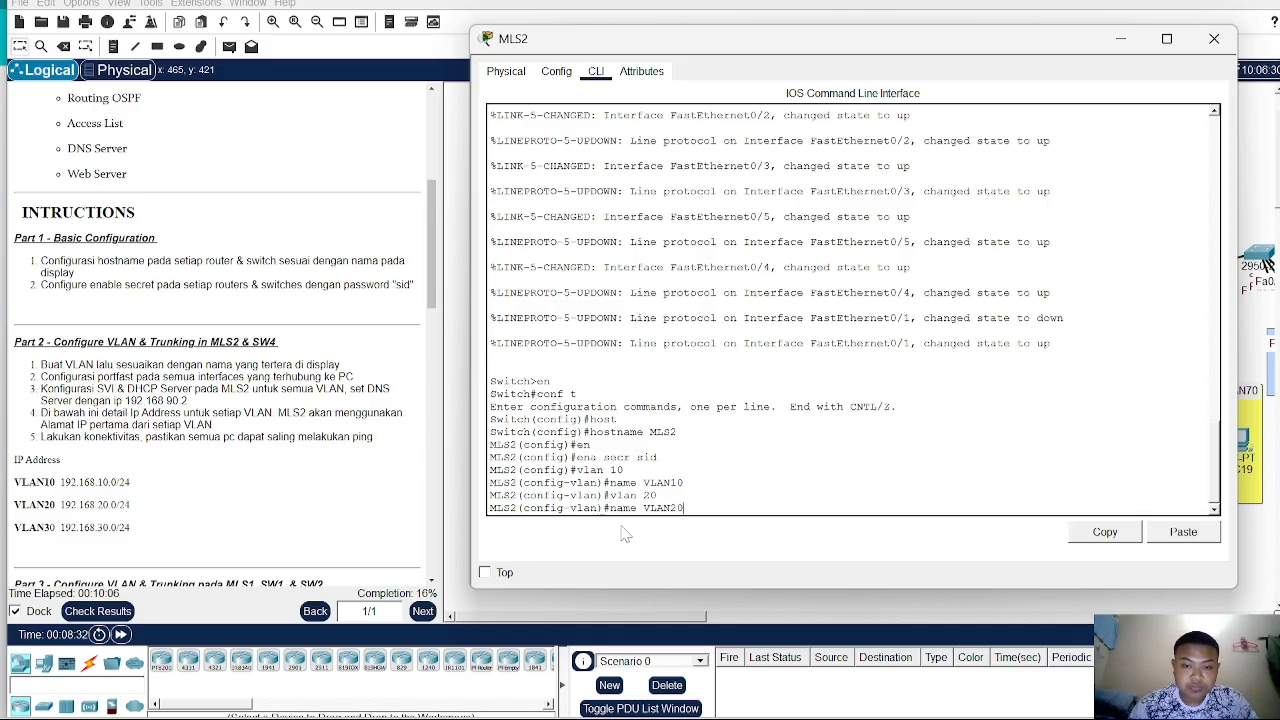
key(Return)
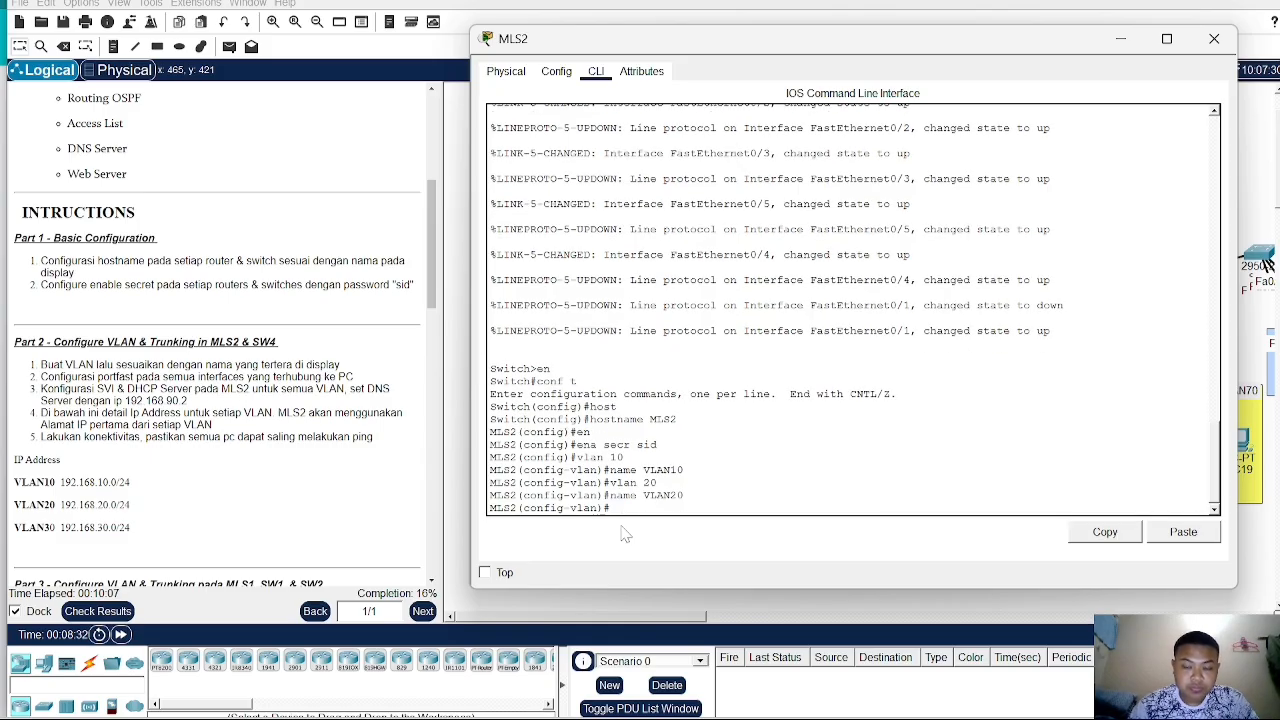
- Create VLAN 30 on MLS2, name it VLAN30, and close the MLS2 window
text(vlan30)
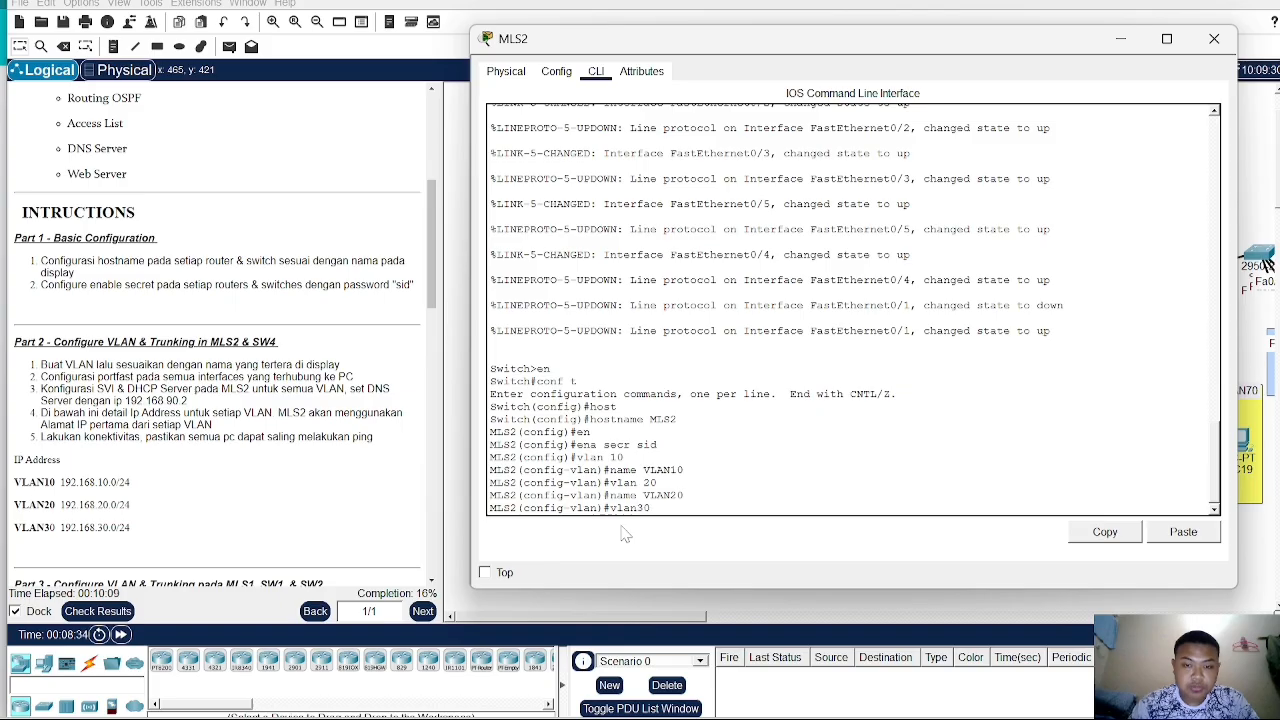
key(Return)
text(vlan 30)
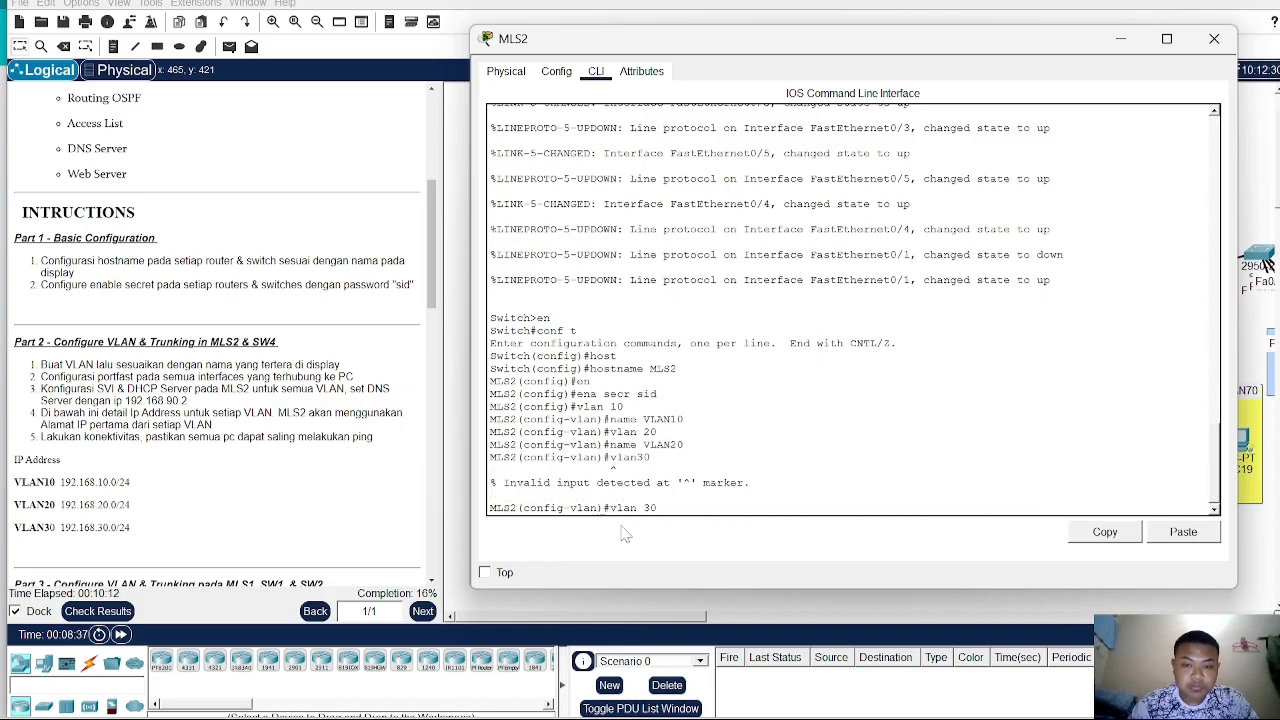
key(Return)
text(na)
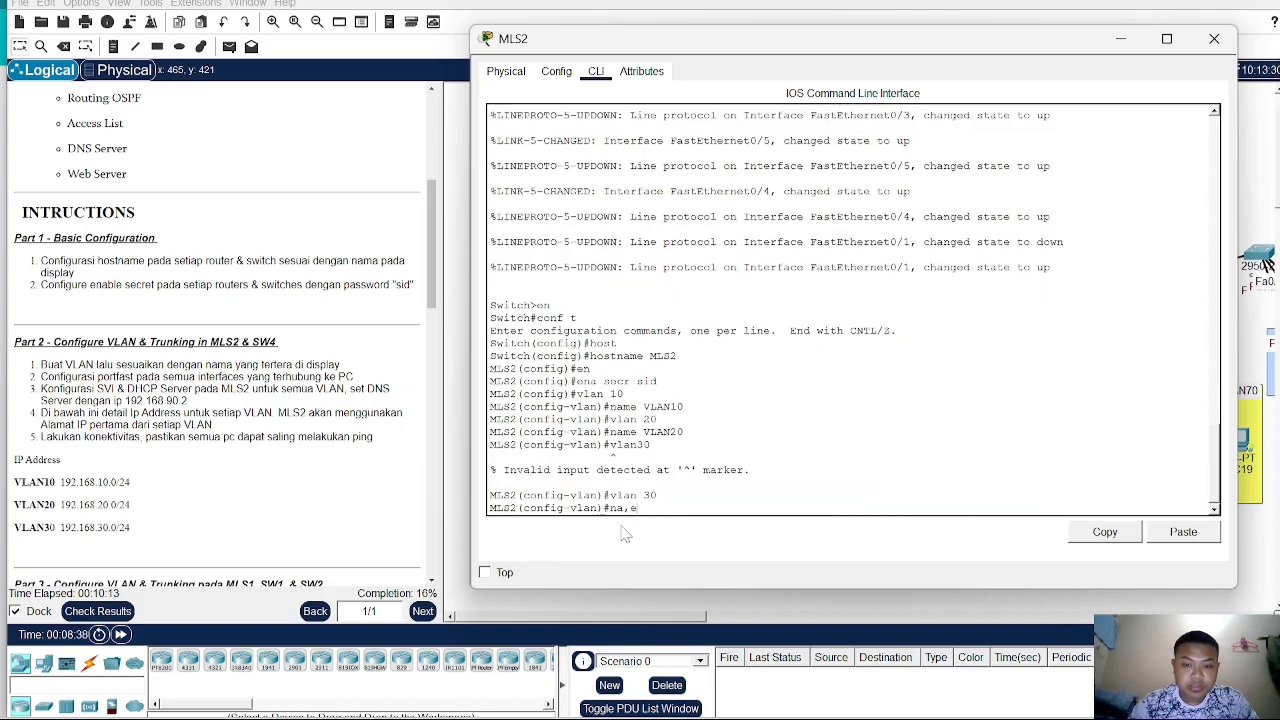
text(me V)
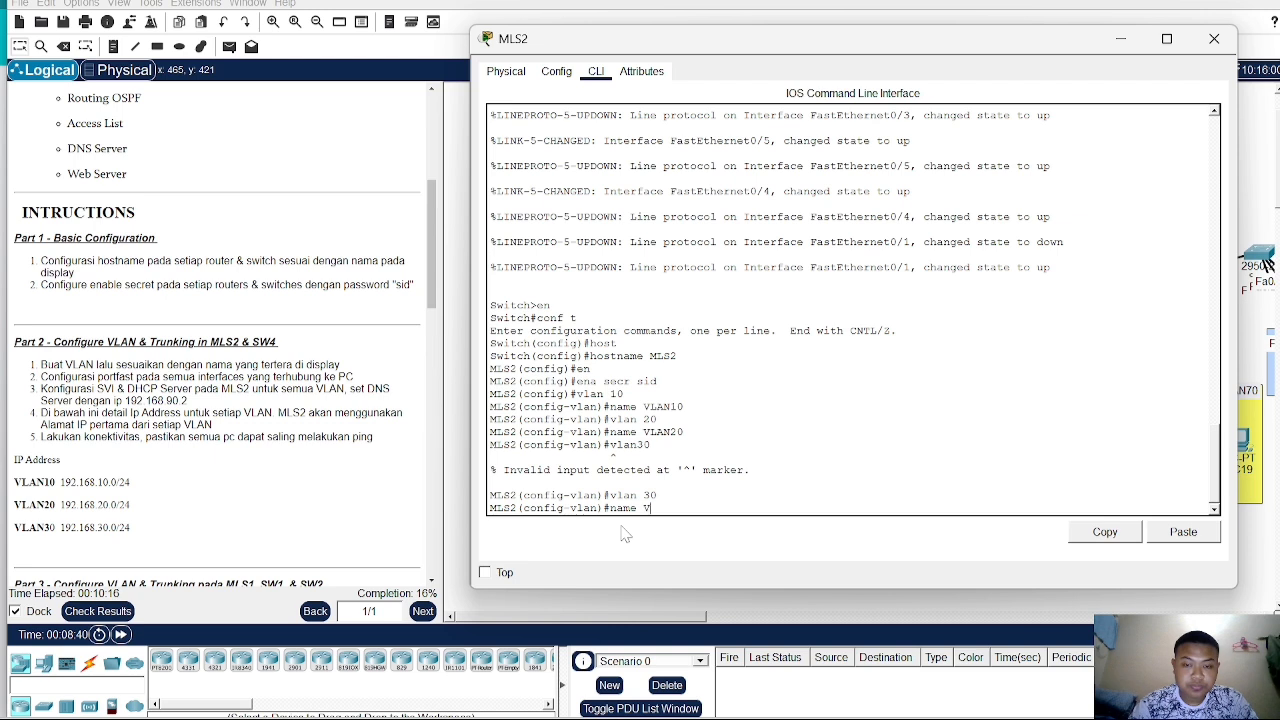
text(LAN30)
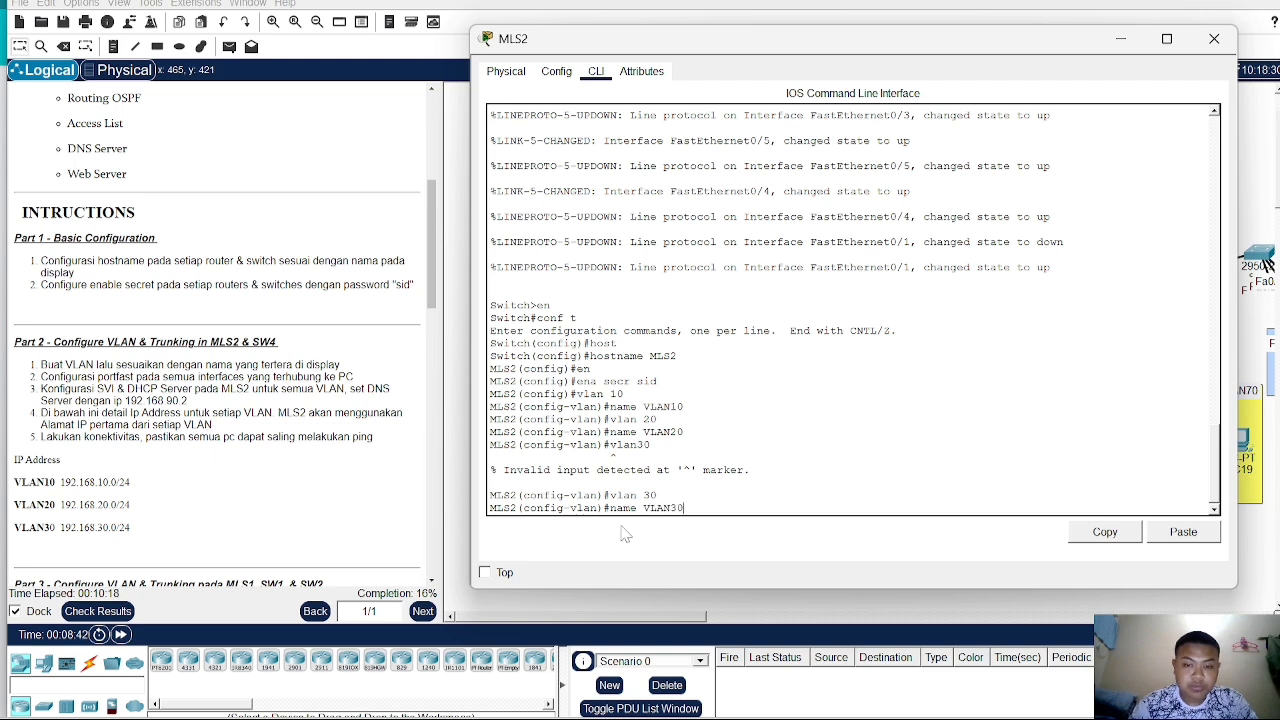
key(Return)
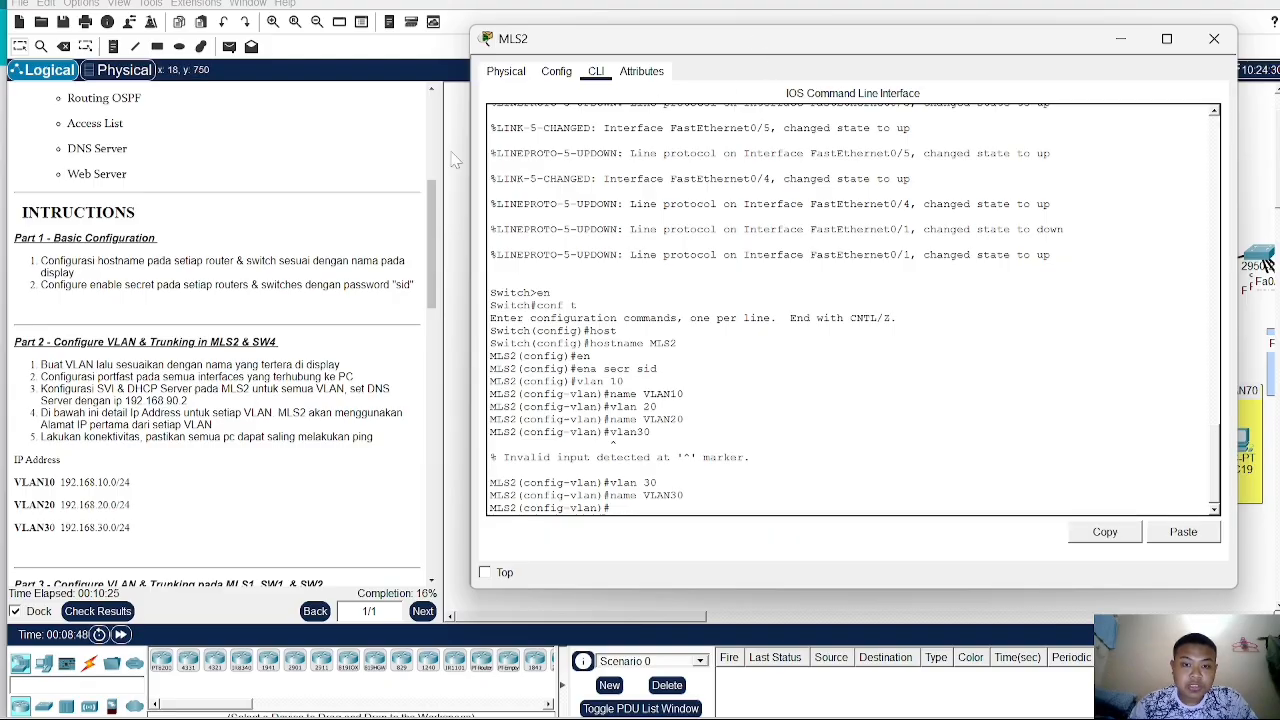
drag(743, 46, 224, 110)
drag(321, 115, 241, 134)
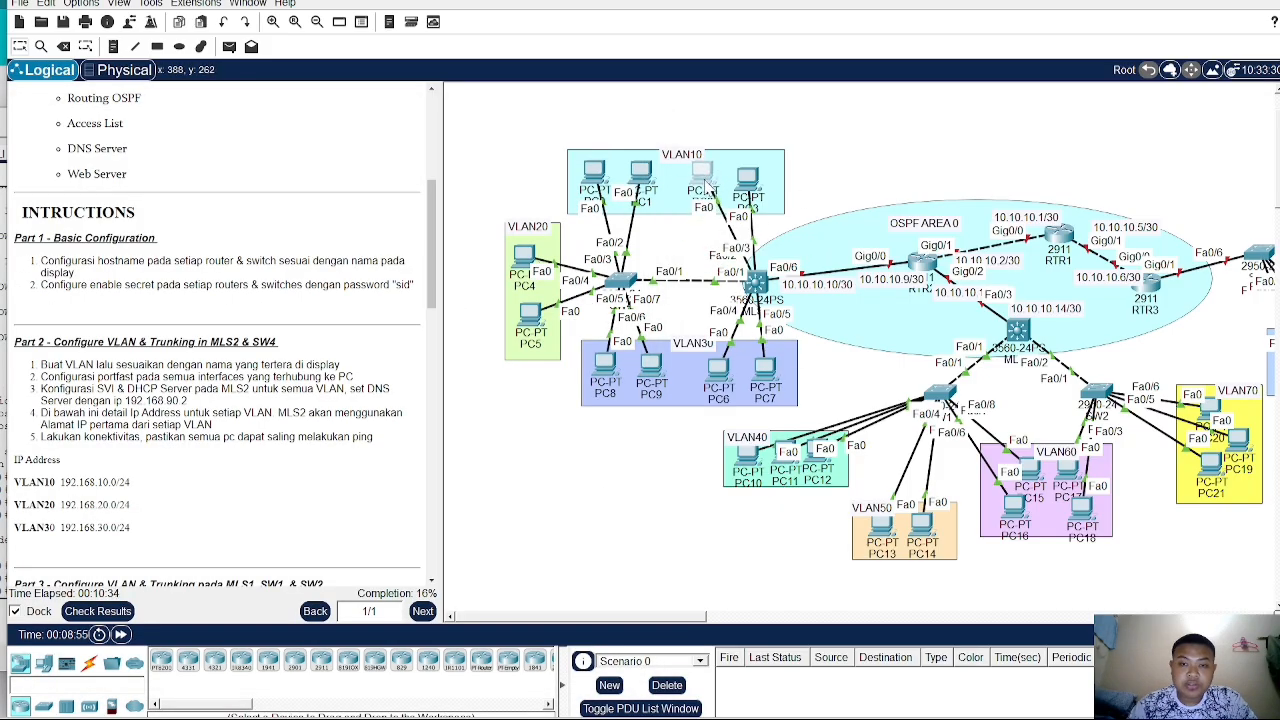
- Rearrange the PC icons inside the VLAN10 and VLAN30 areas of the topology
drag(703, 188, 764, 179)
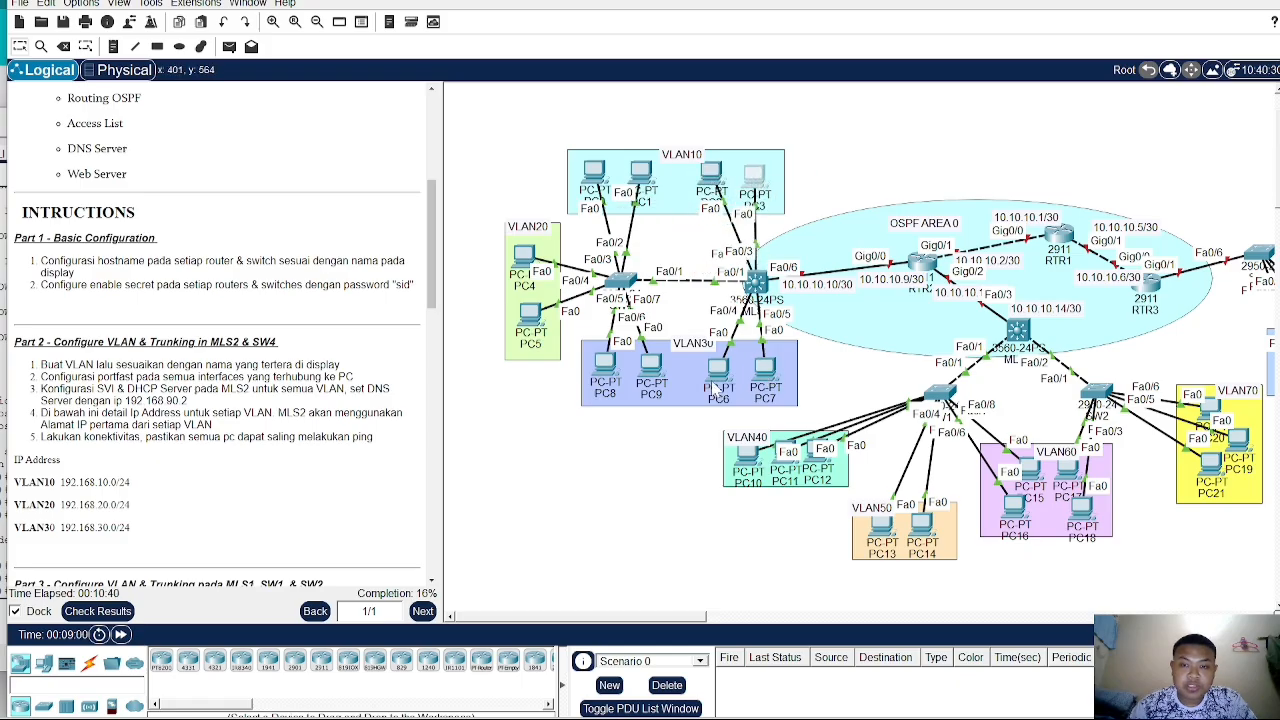
drag(718, 386, 767, 369)
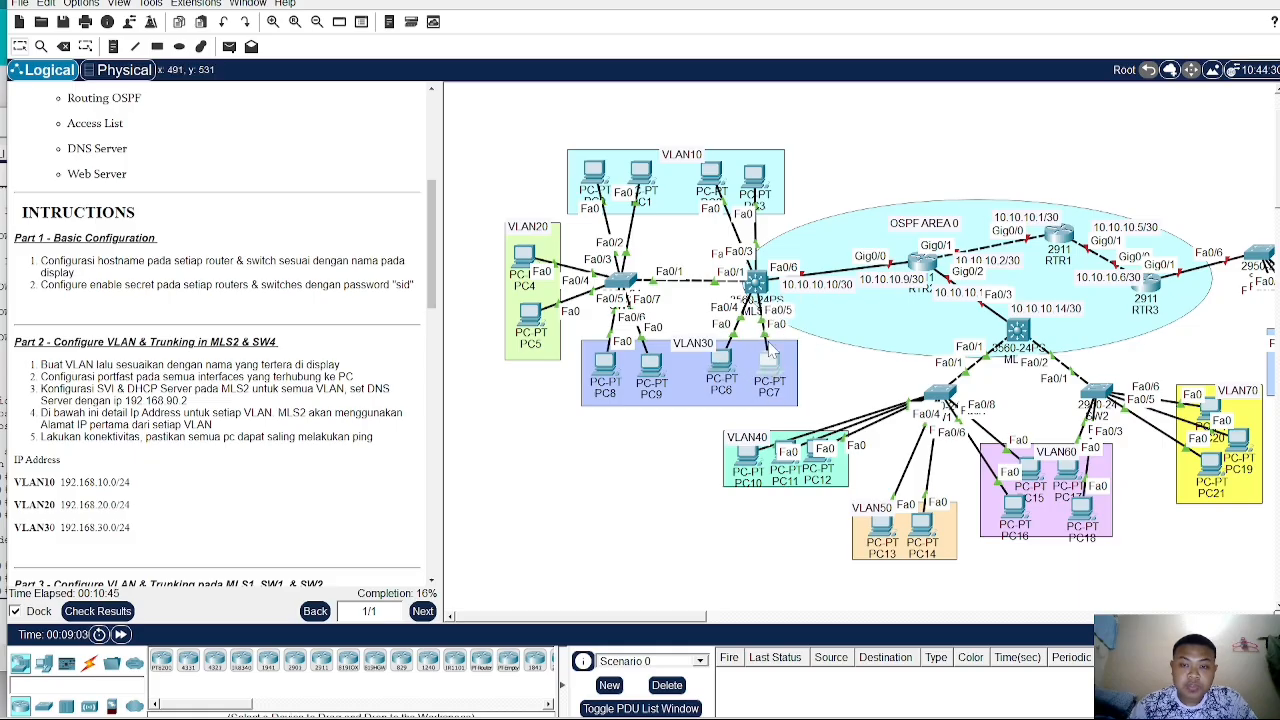
- Open the MLS2 command line and assign interfaces Fa0/2-3 as access ports in VLAN 10
click(758, 284)
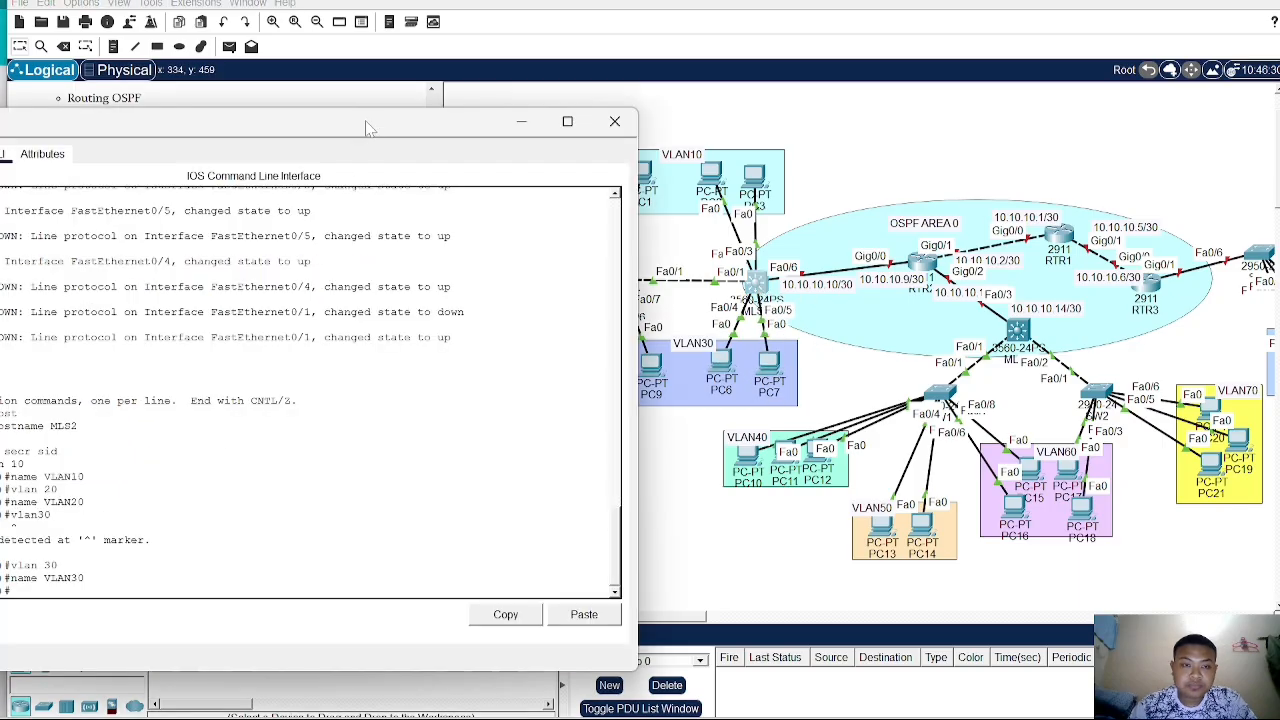
drag(366, 126, 758, 33)
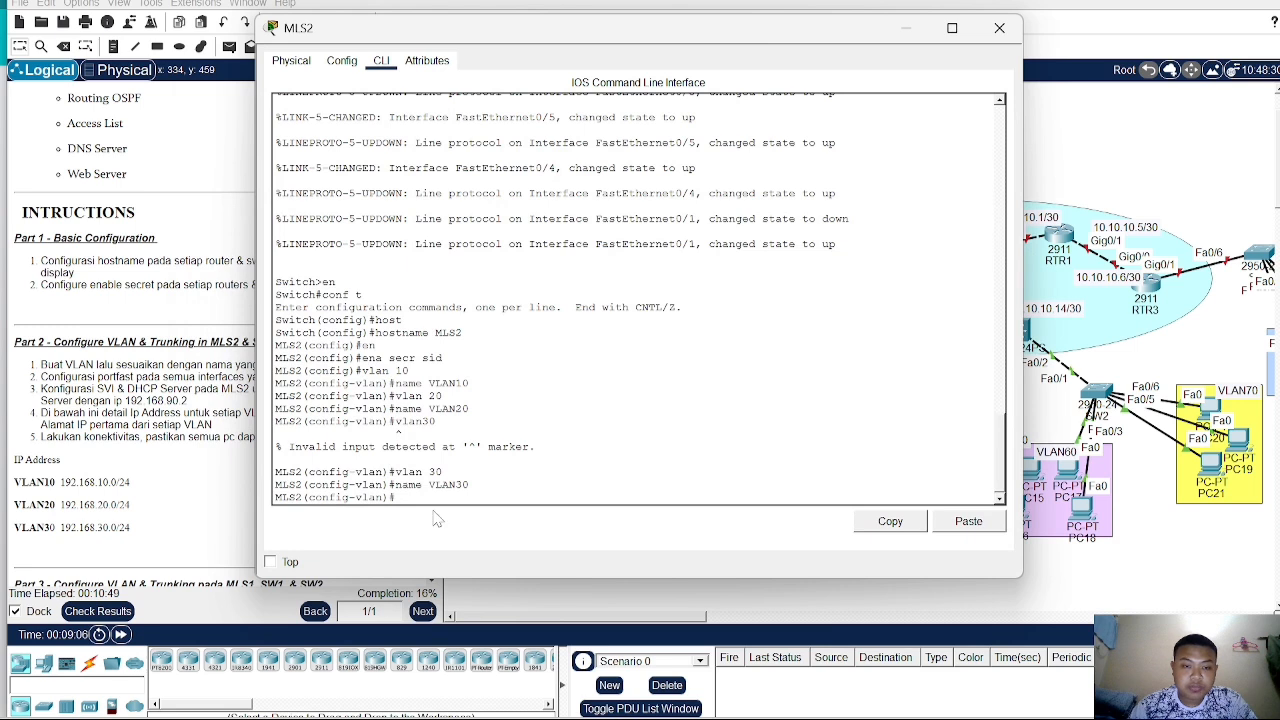
text(i)
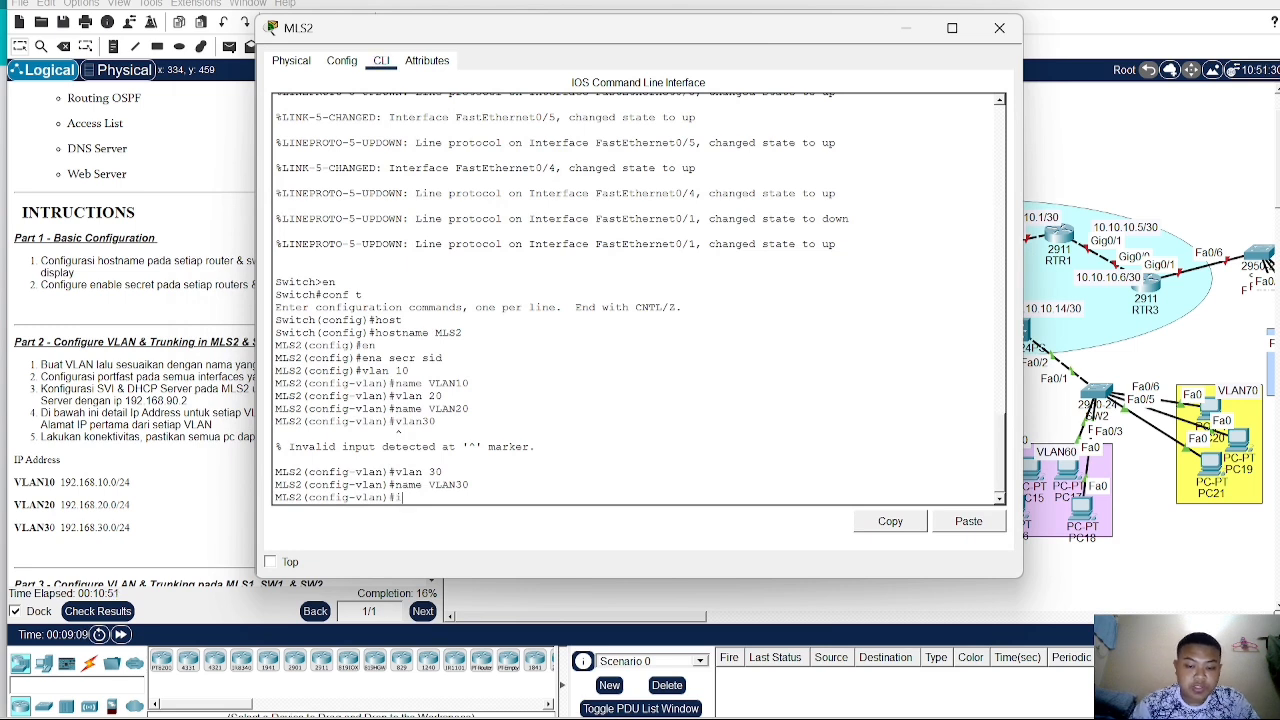
text(nt ra fa)
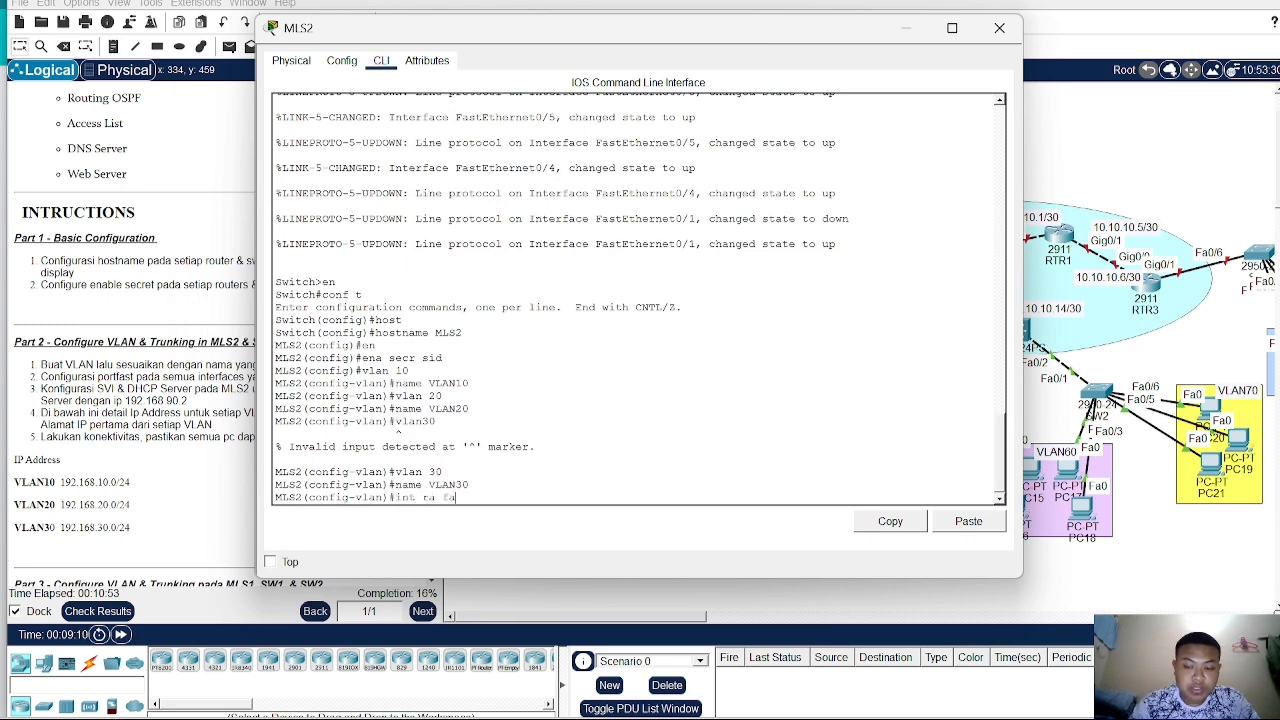
text(0/2)
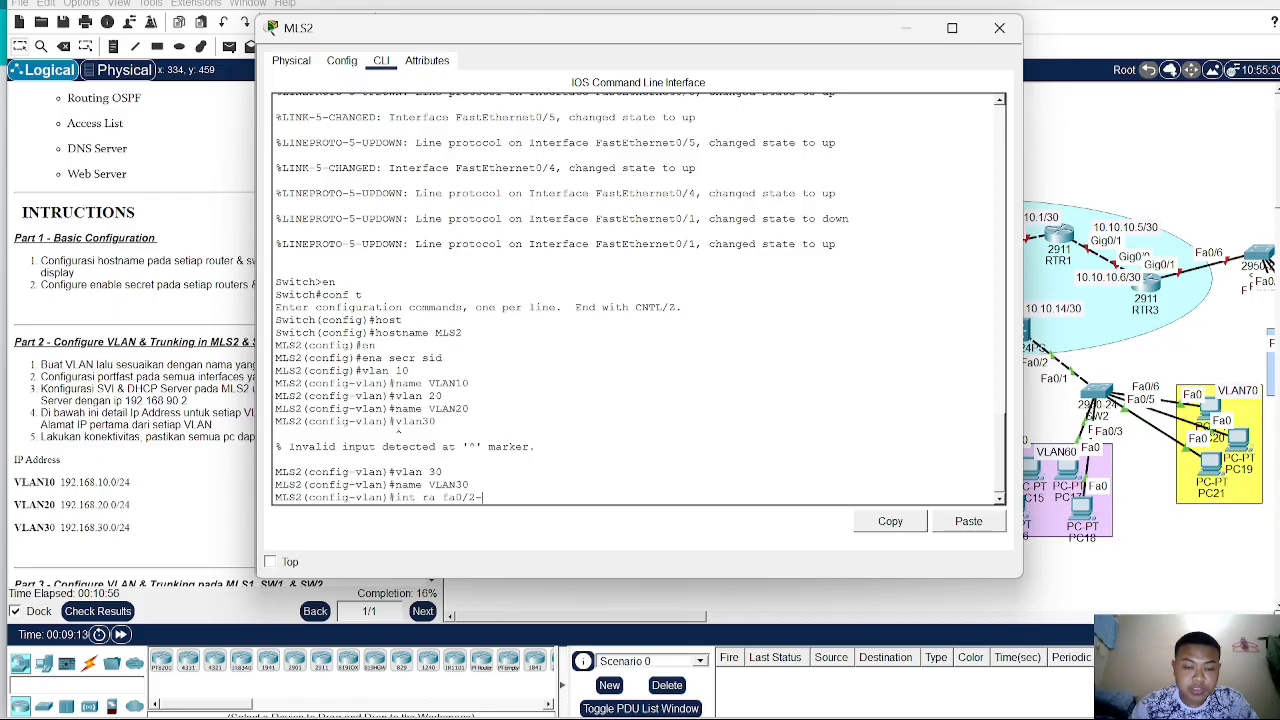
text(-3)
key(Return)
text(s)
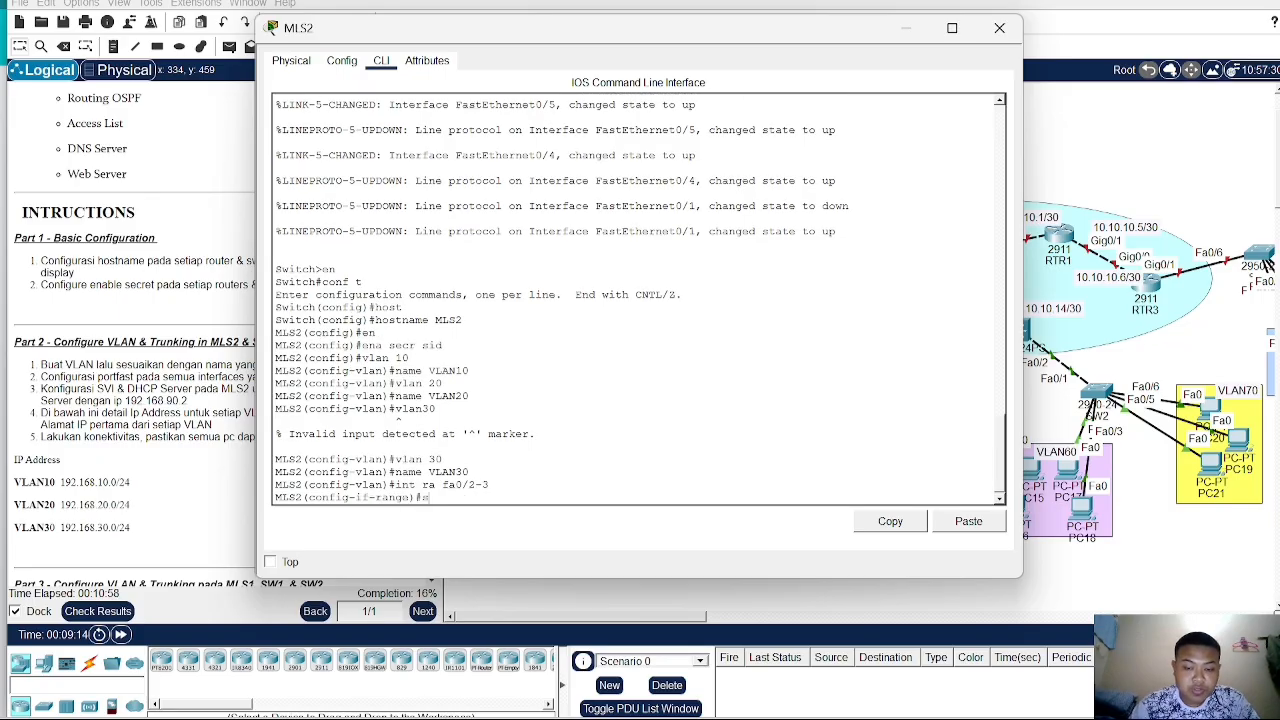
text(w ac )
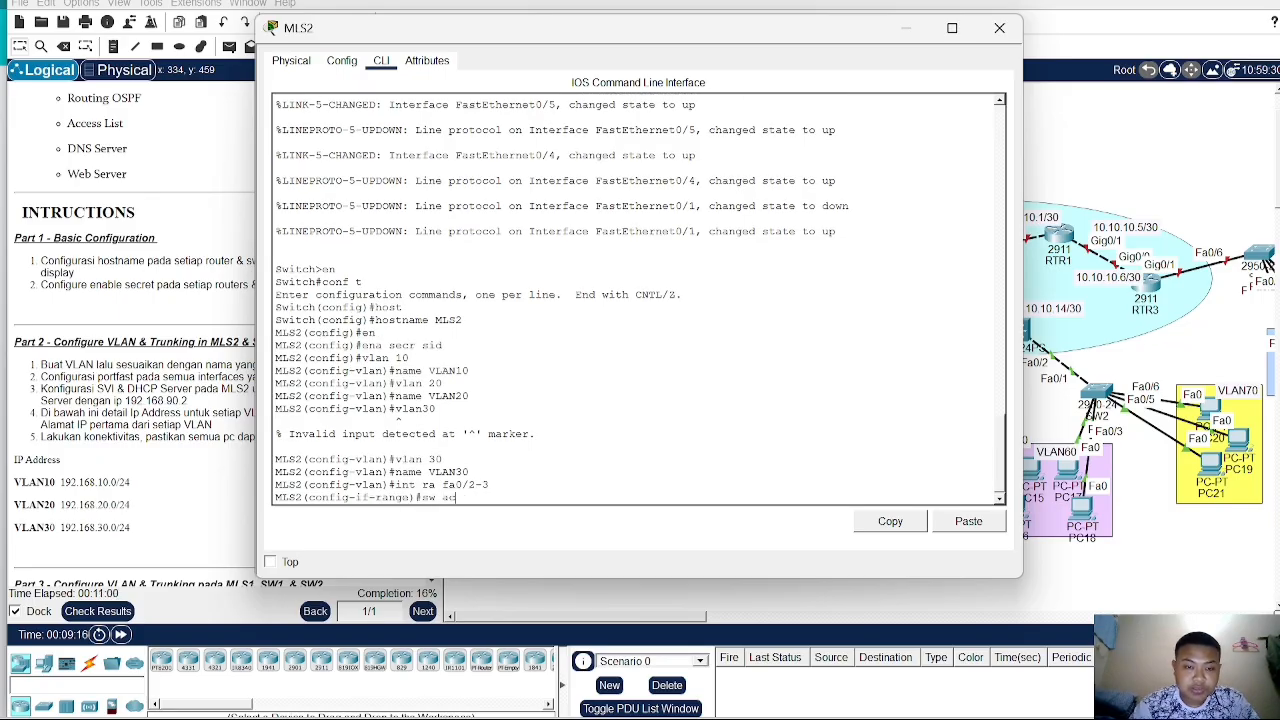
text(c vlan 10)
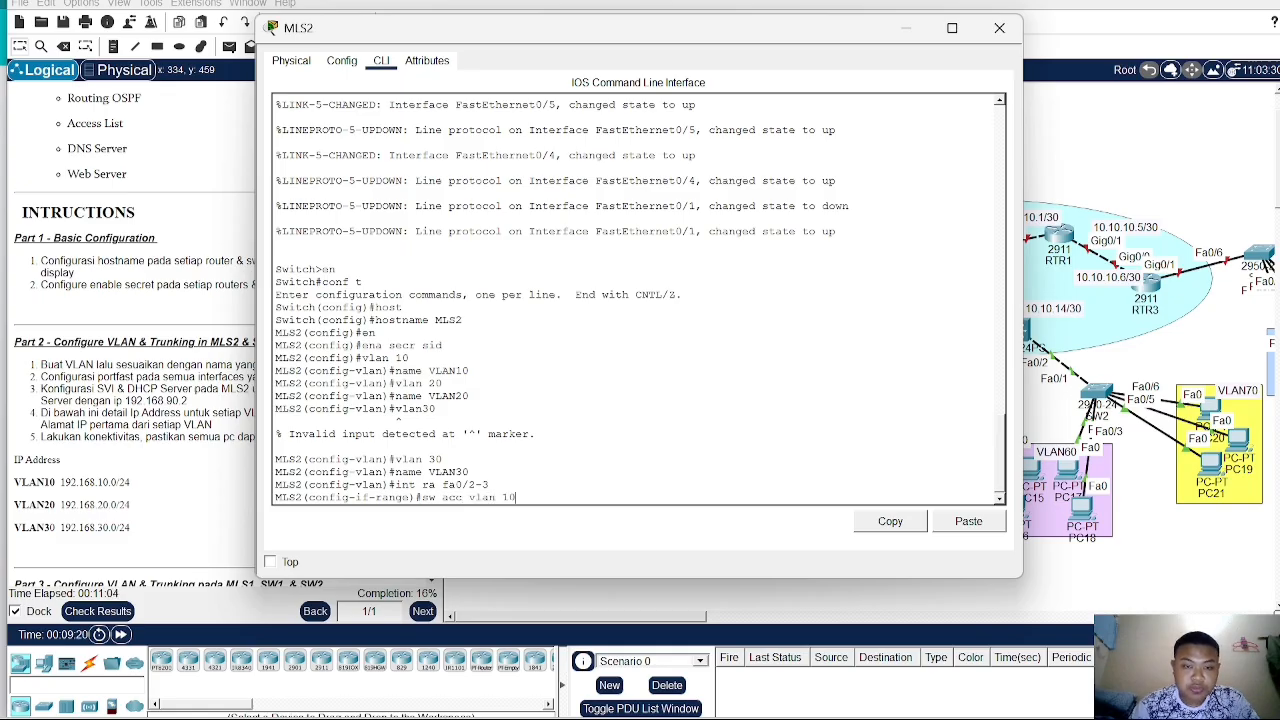
key(Return)
- Enable spanning-tree PortFast on the Fa0/2-3 interface range
text(spa)
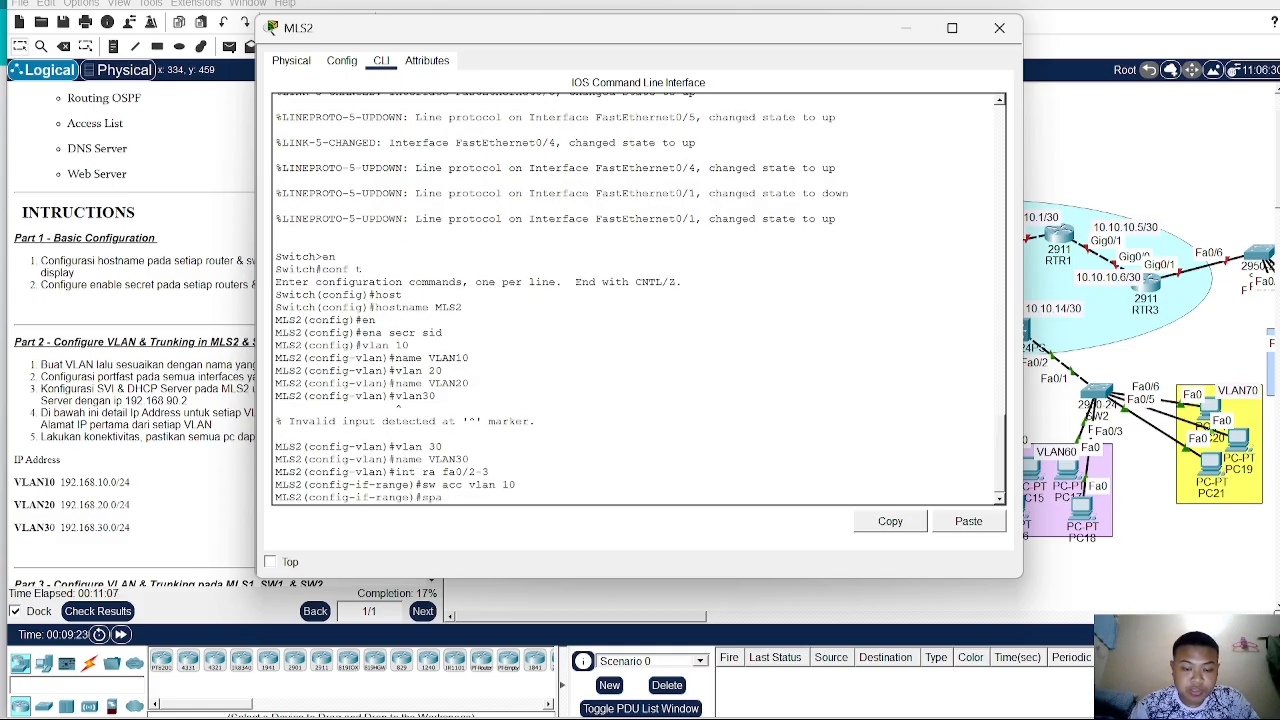
text( portfast)
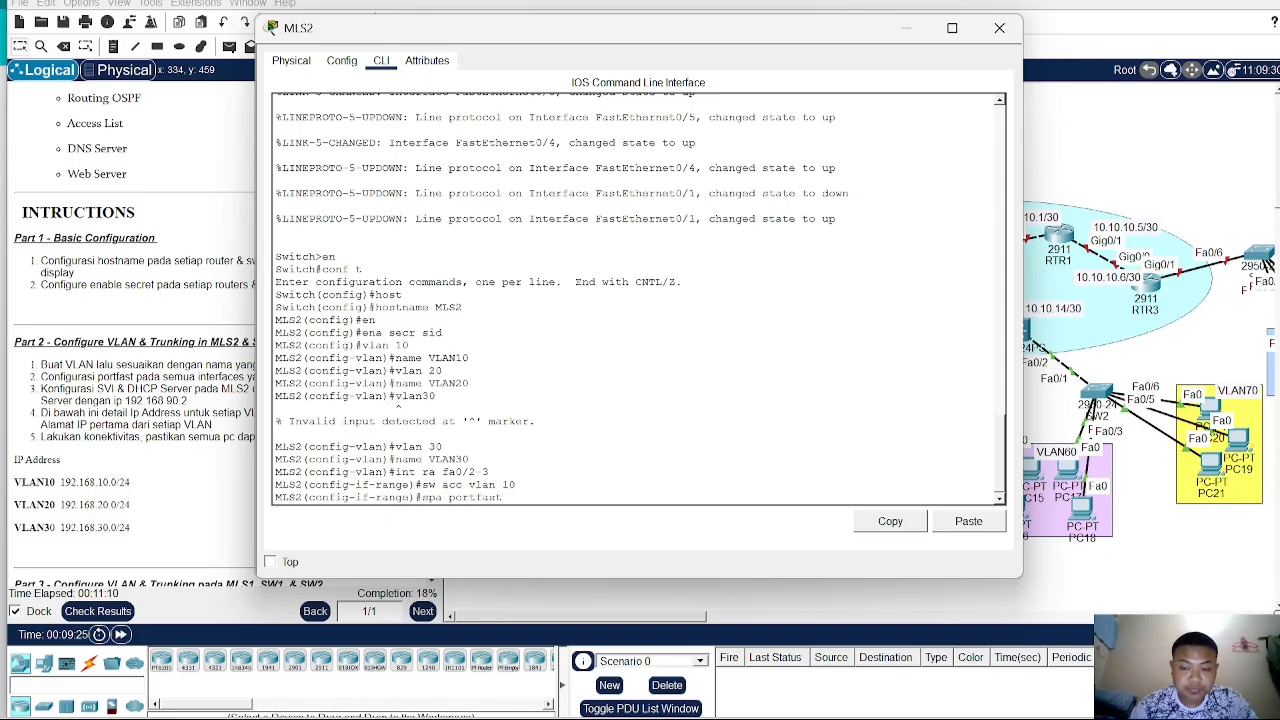
key(Return)
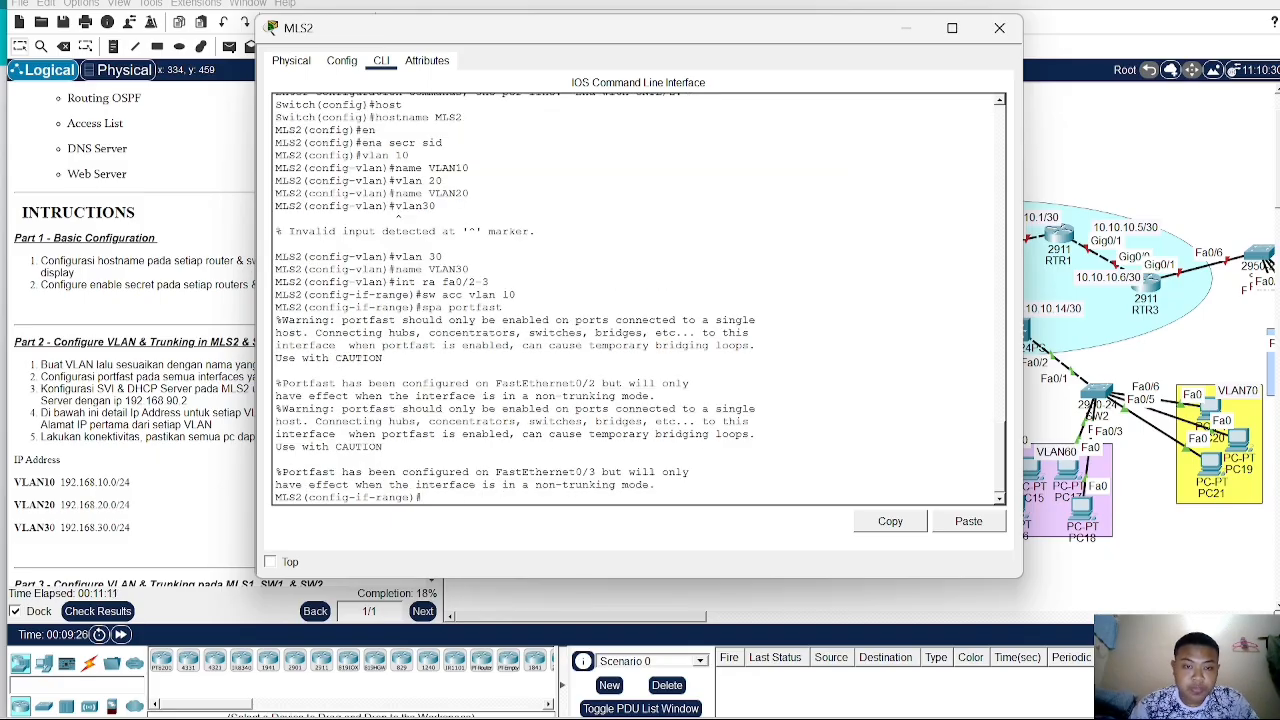
- Select interfaces Fa0/4-5 on MLS2 and assign them as access ports in VLAN 30
text(int ra)
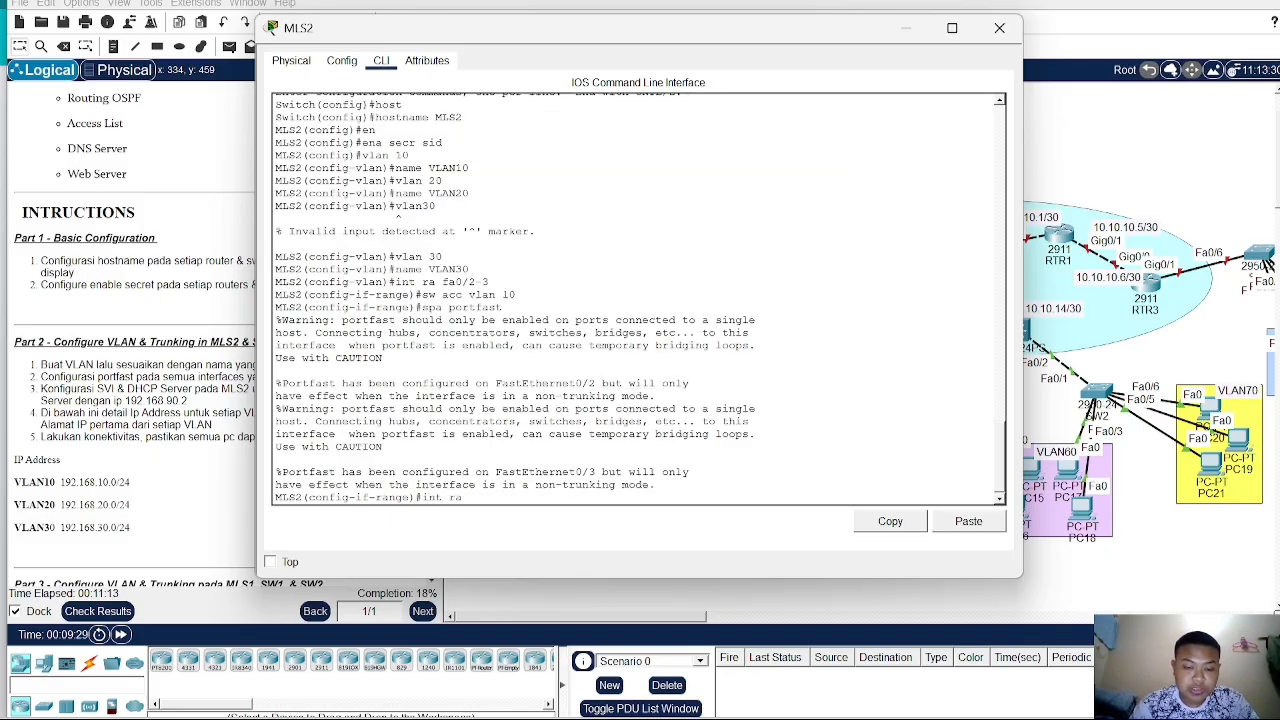
text( fa0/4-)
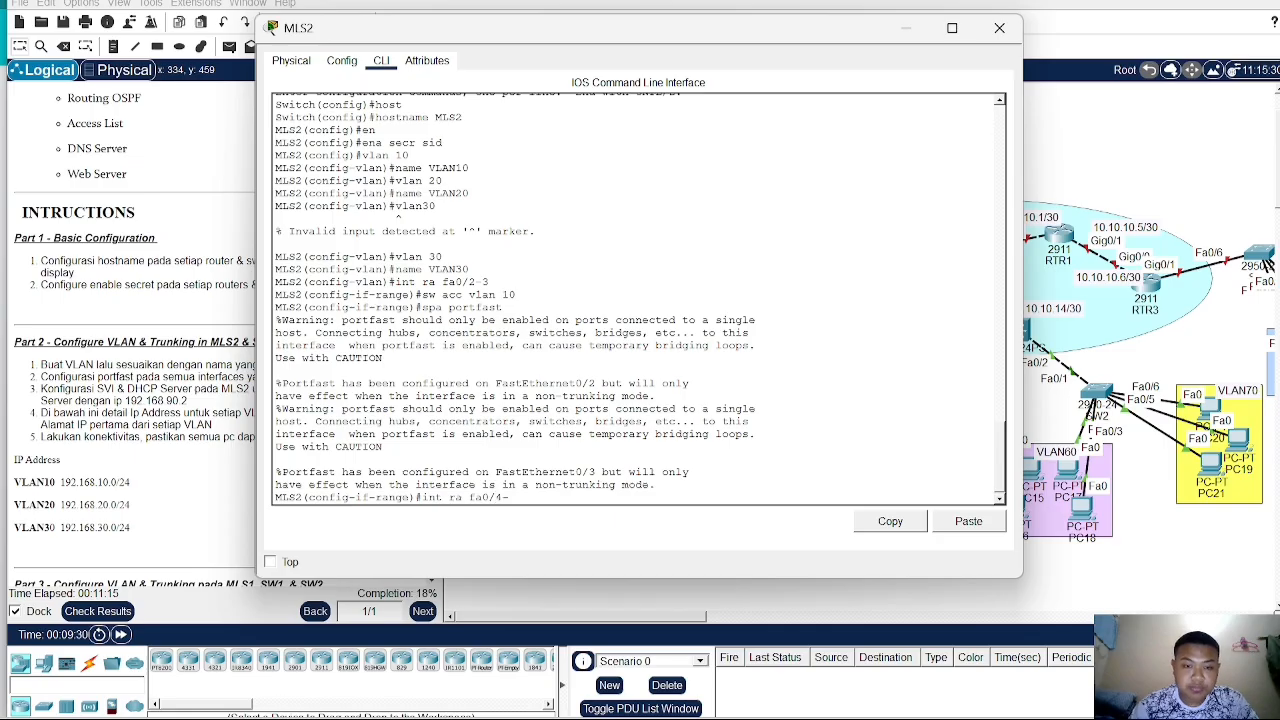
text(5)
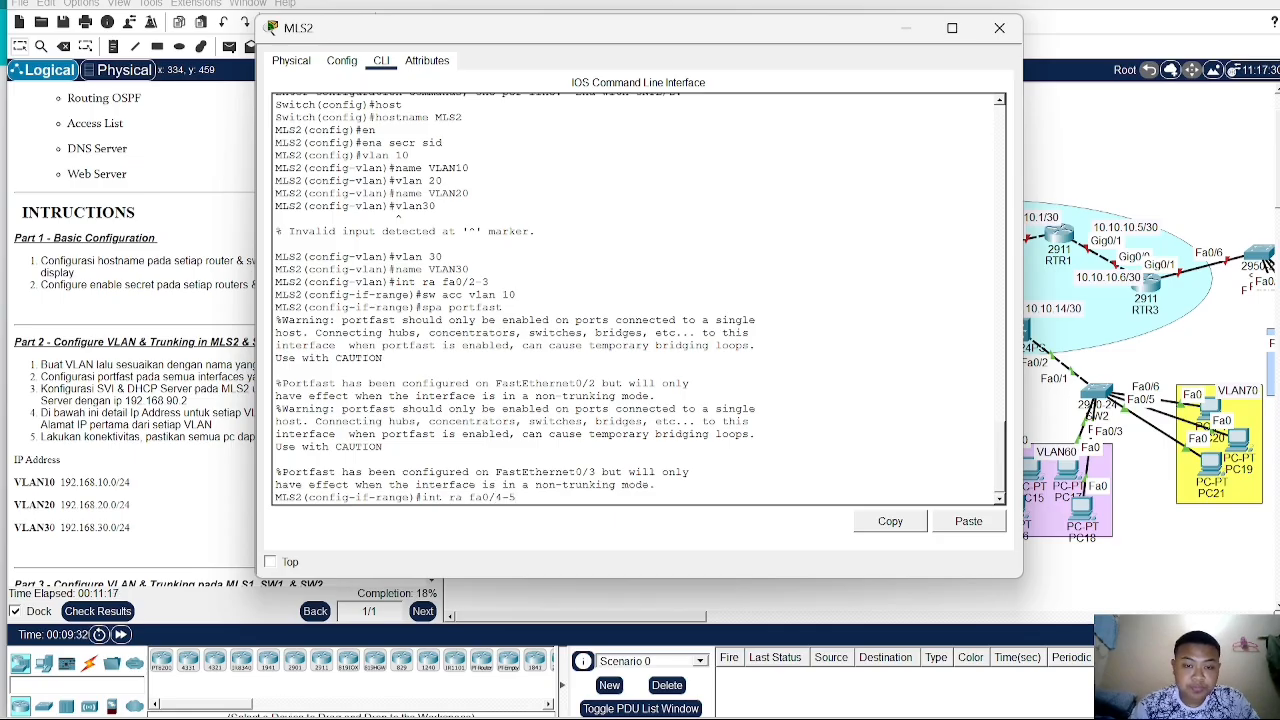
key(Return)
text(sw a)
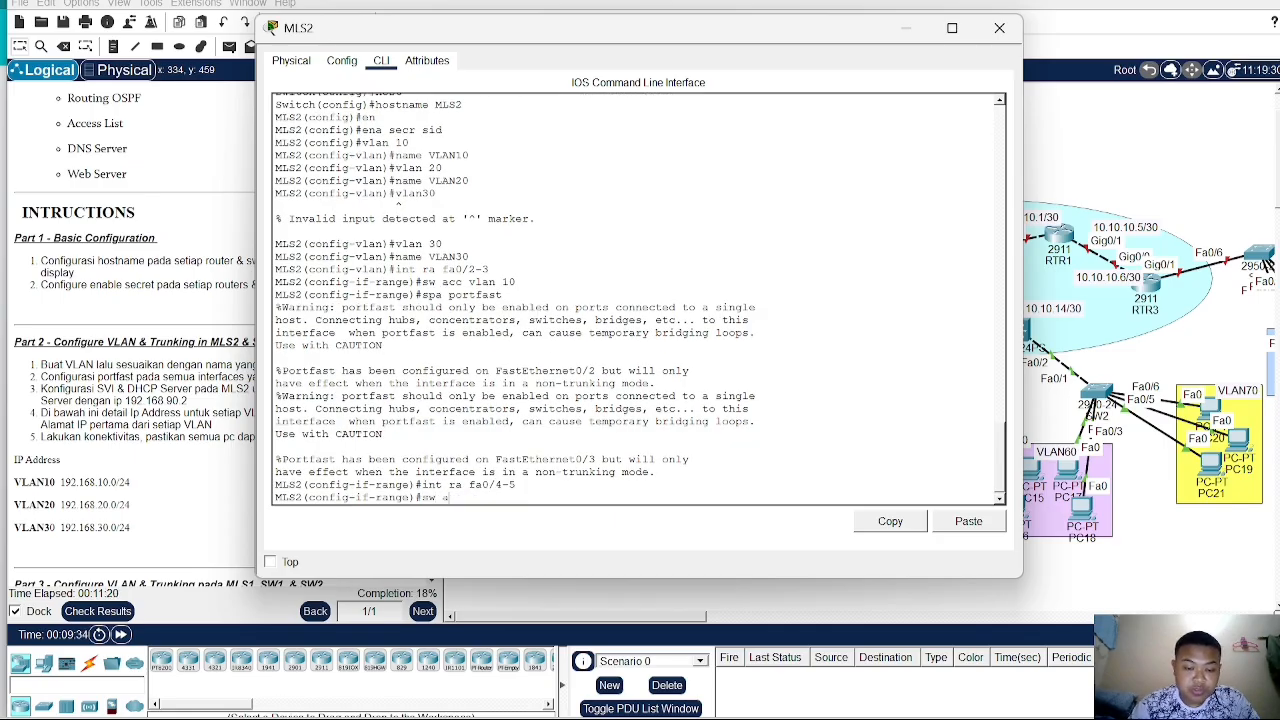
text(cc vlan 30)
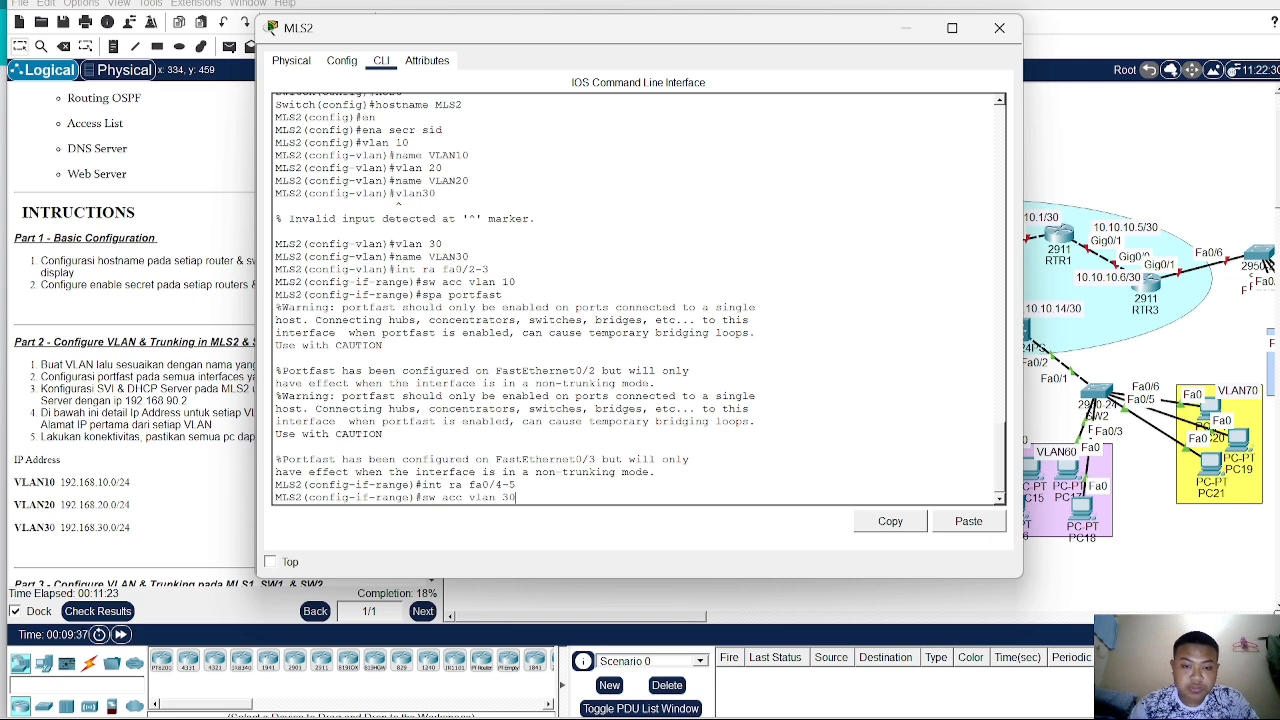
key(Return)
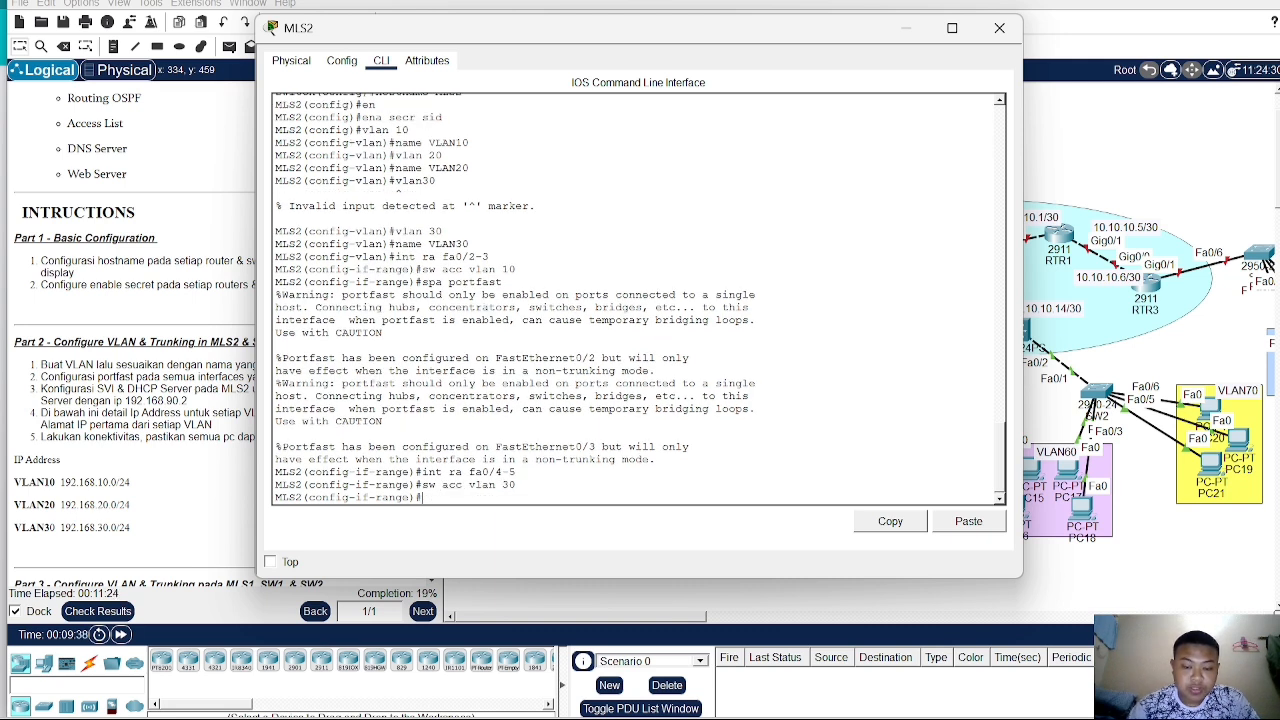
- Enable spanning-tree PortFast on the Fa0/4-5 interface range
text(sp)
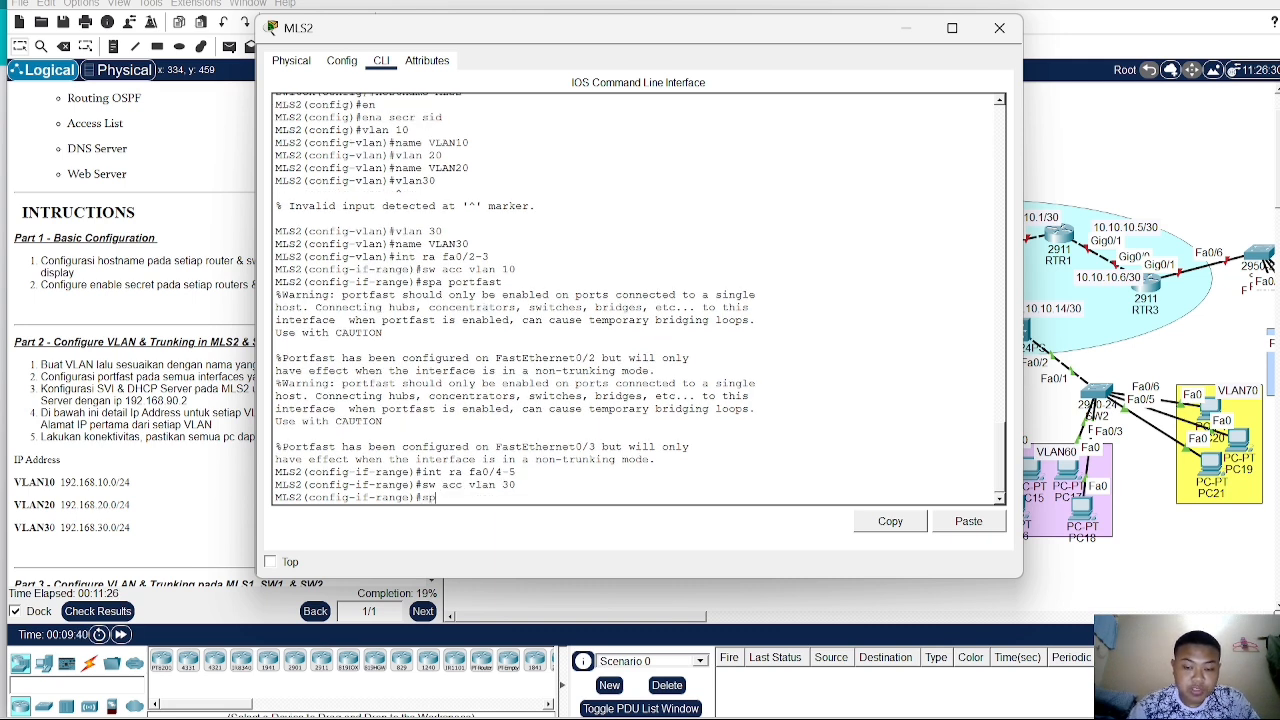
text(a prtfast)
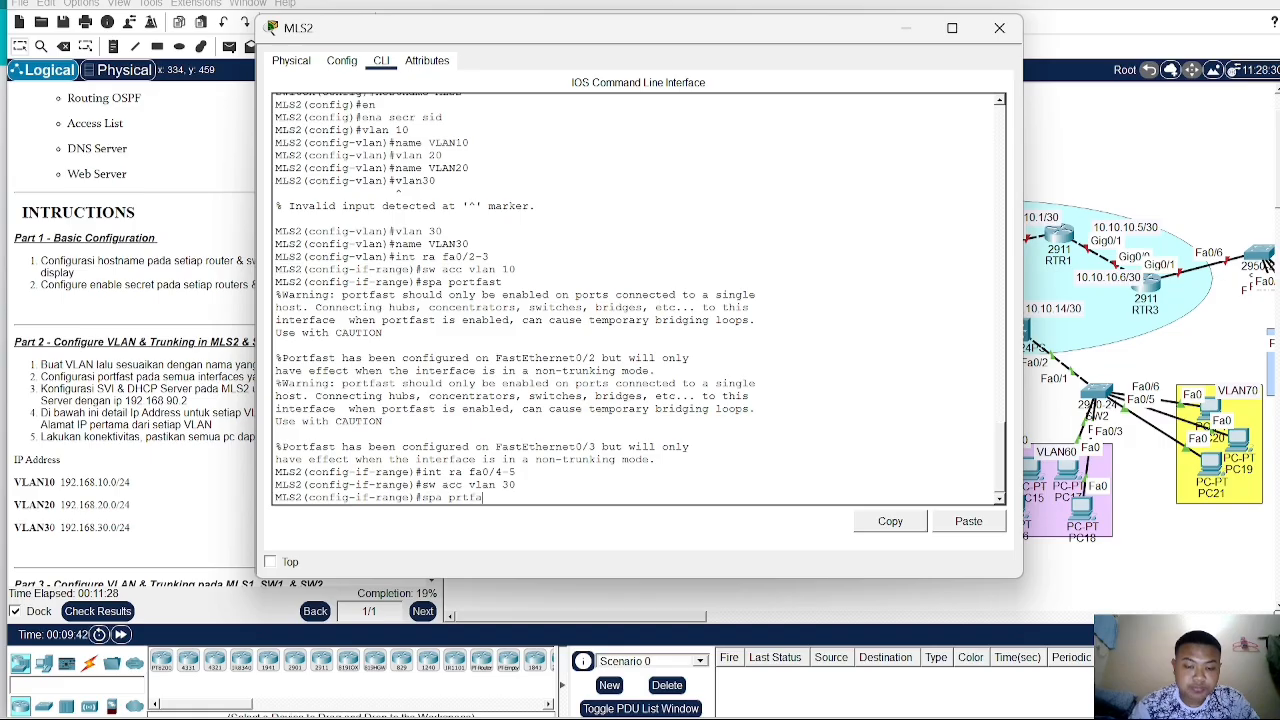
key(BackSpace)
key(BackSpace)
key(BackSpace)
key(BackSpace)
key(BackSpace)
key(BackSpace)
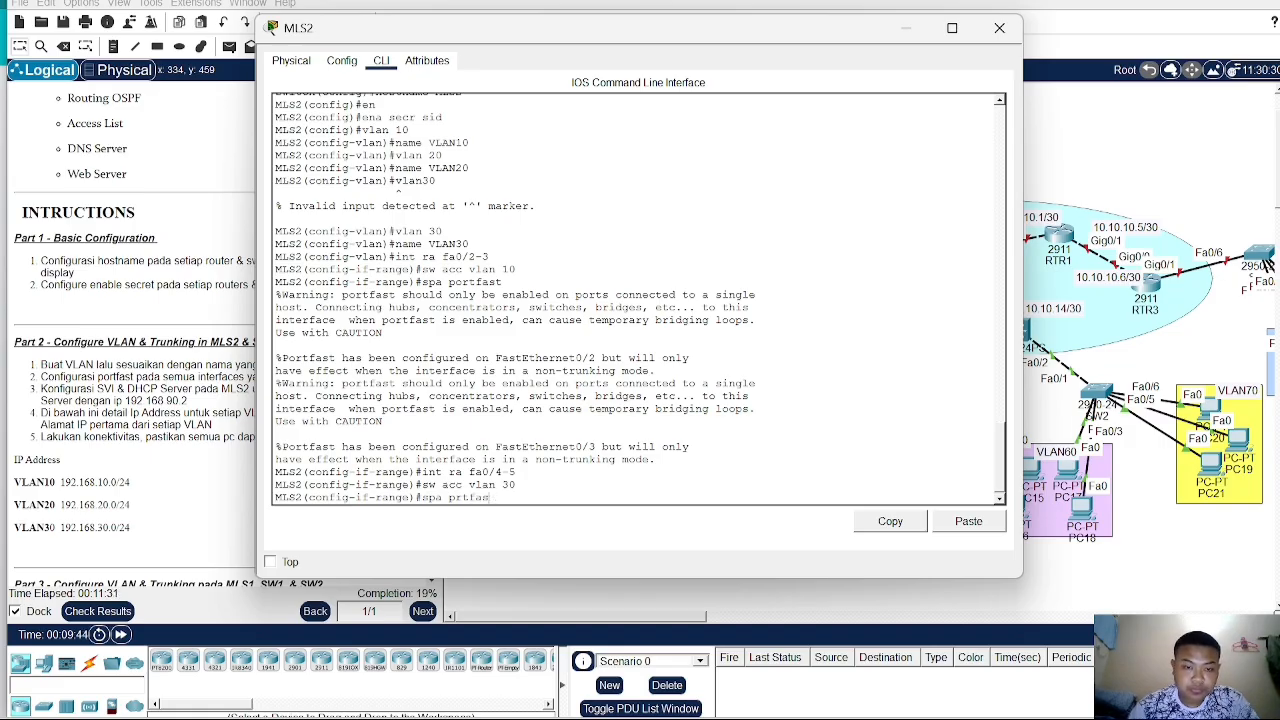
text(ortfast)
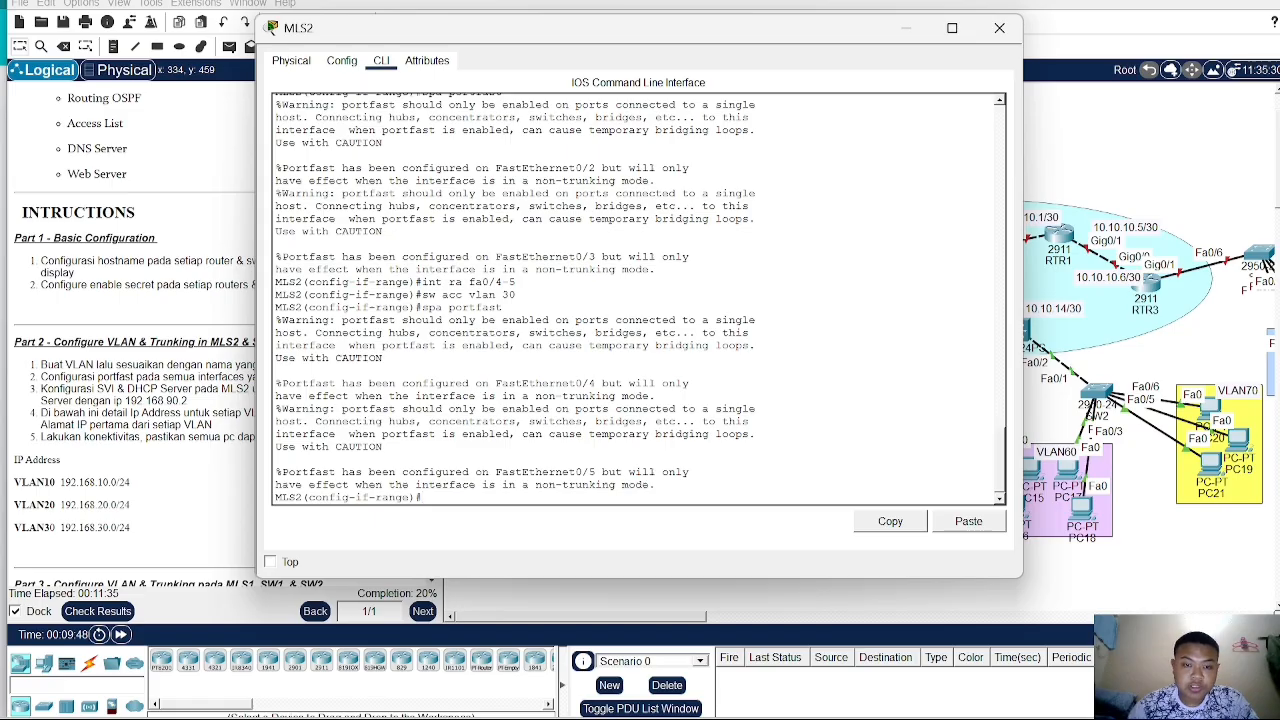
- Try to set dot1q trunk encapsulation from MLS2's global configuration mode after exiting the interface range
click(1080, 174)
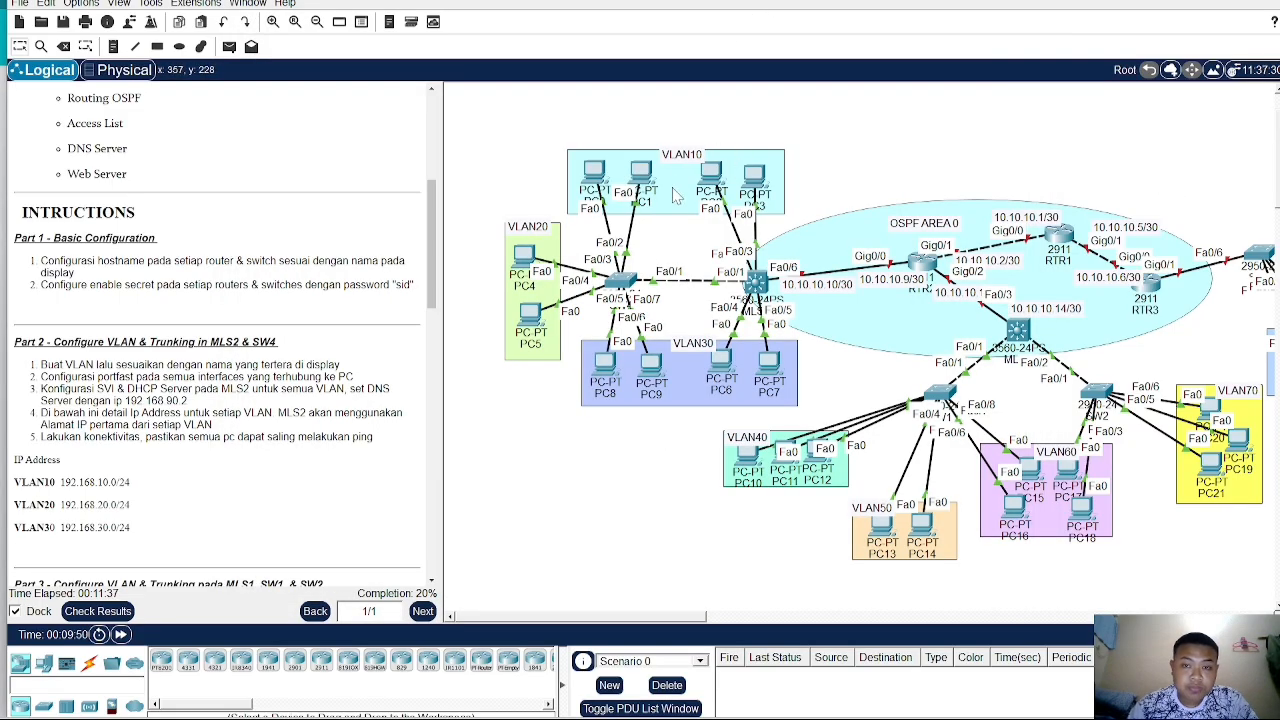
click(752, 284)
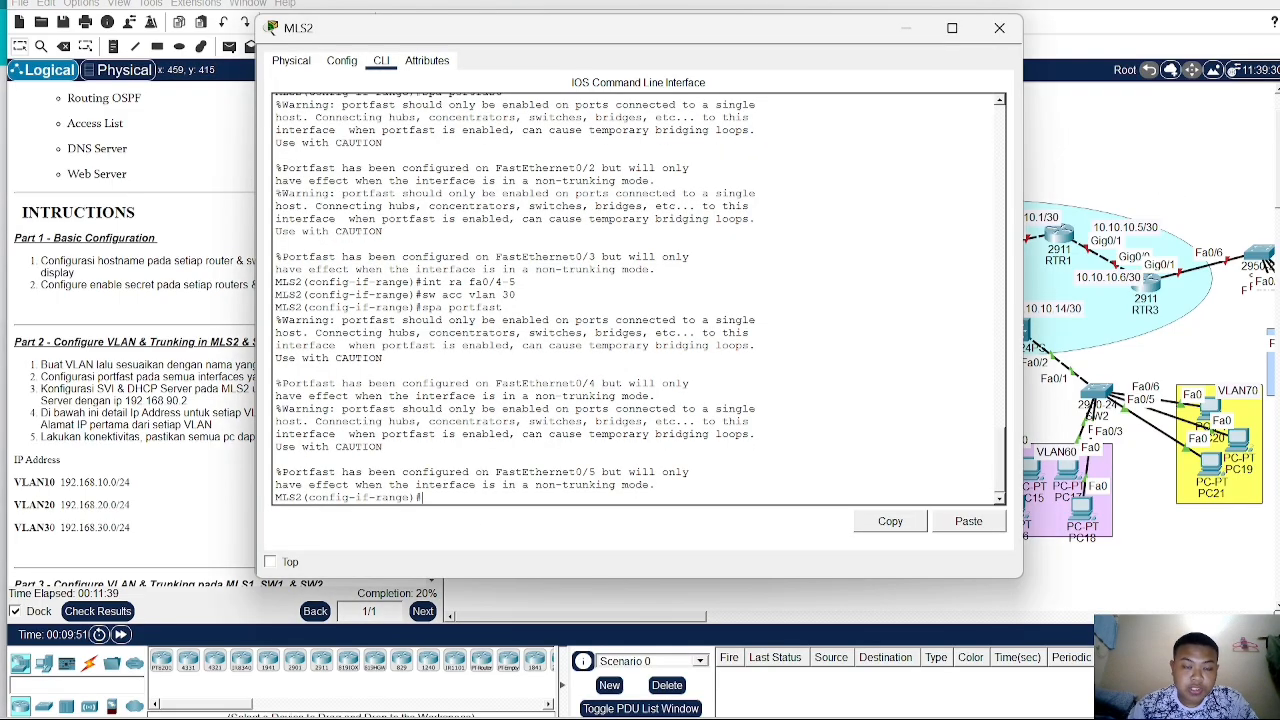
text(ex)
key(Return)
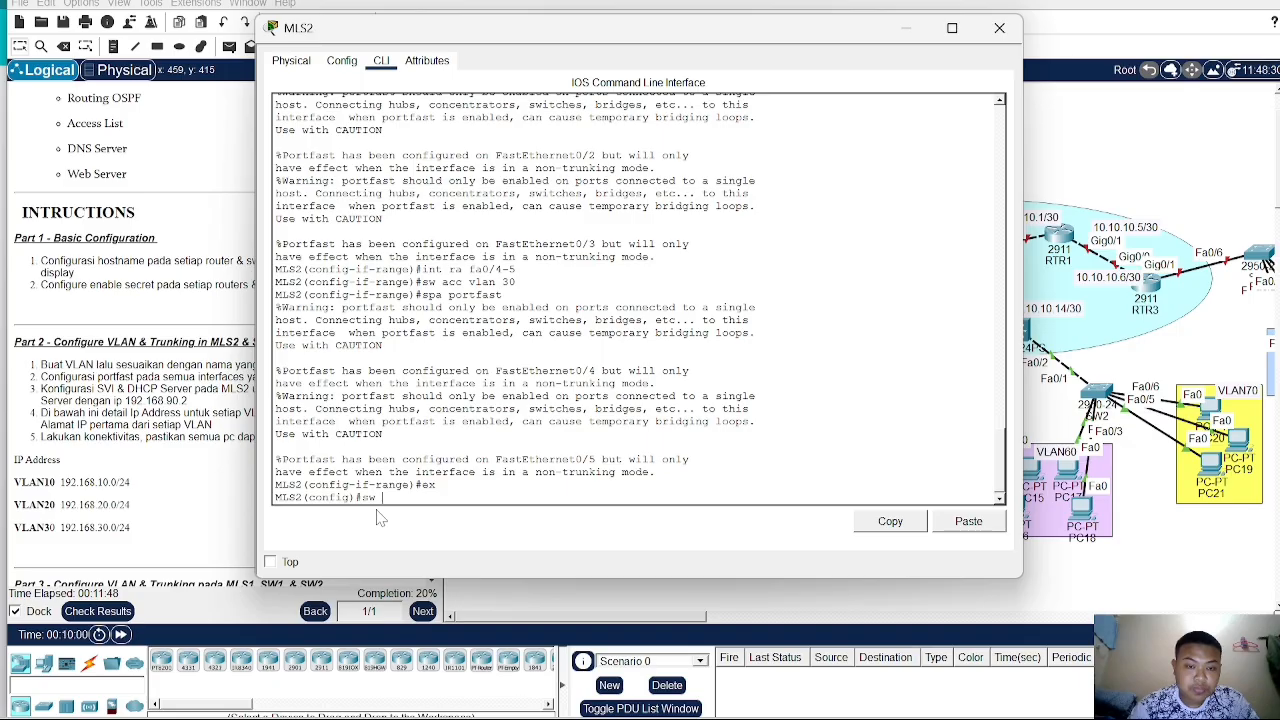
text(t encap)
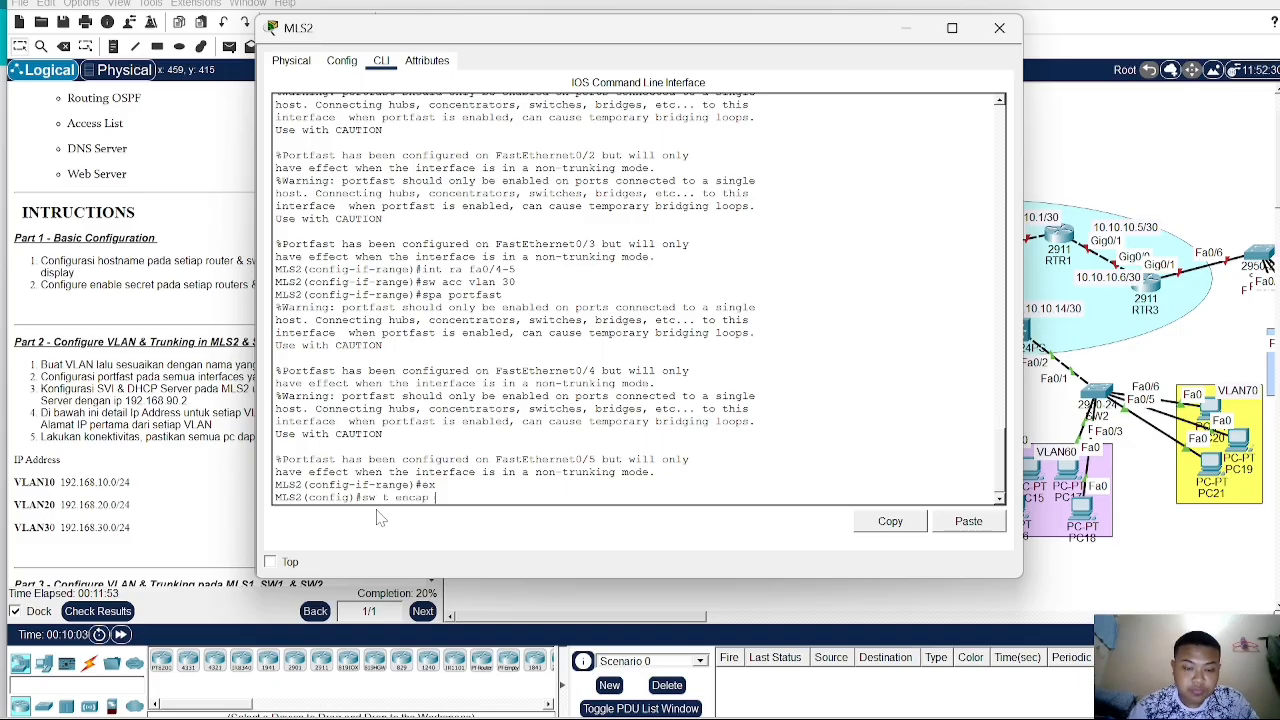
text( dot)
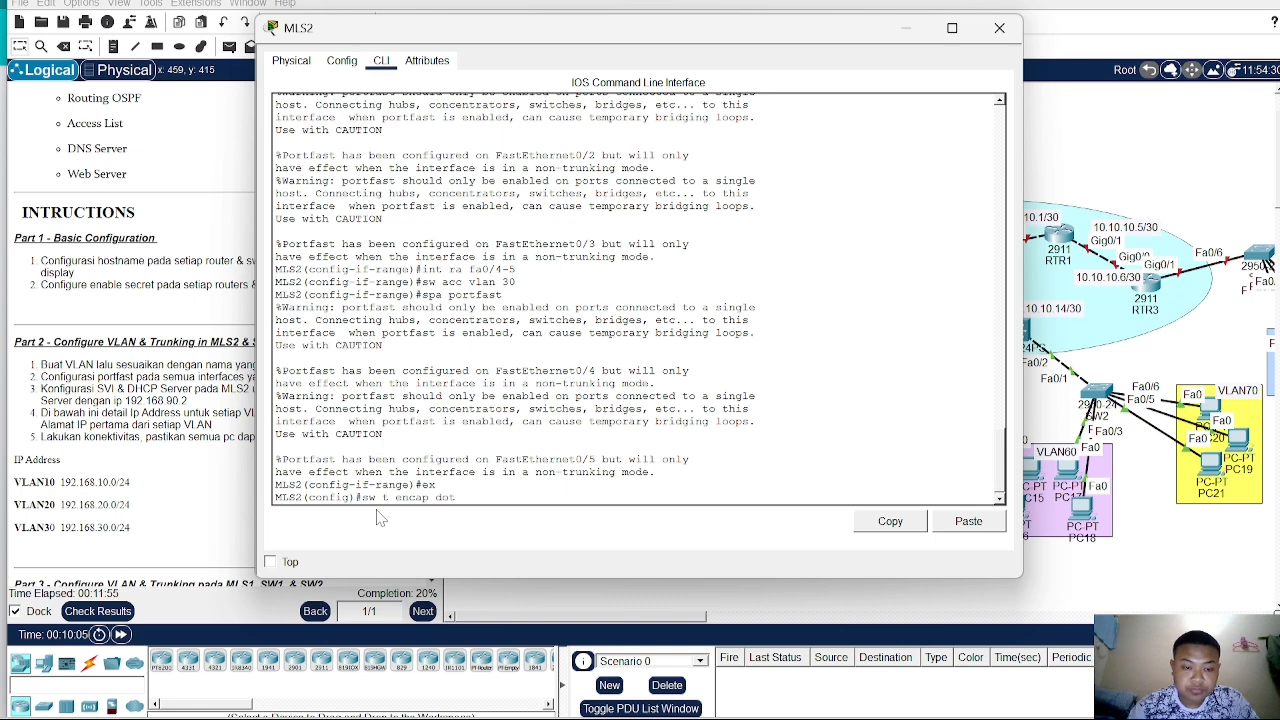
key(Tab)
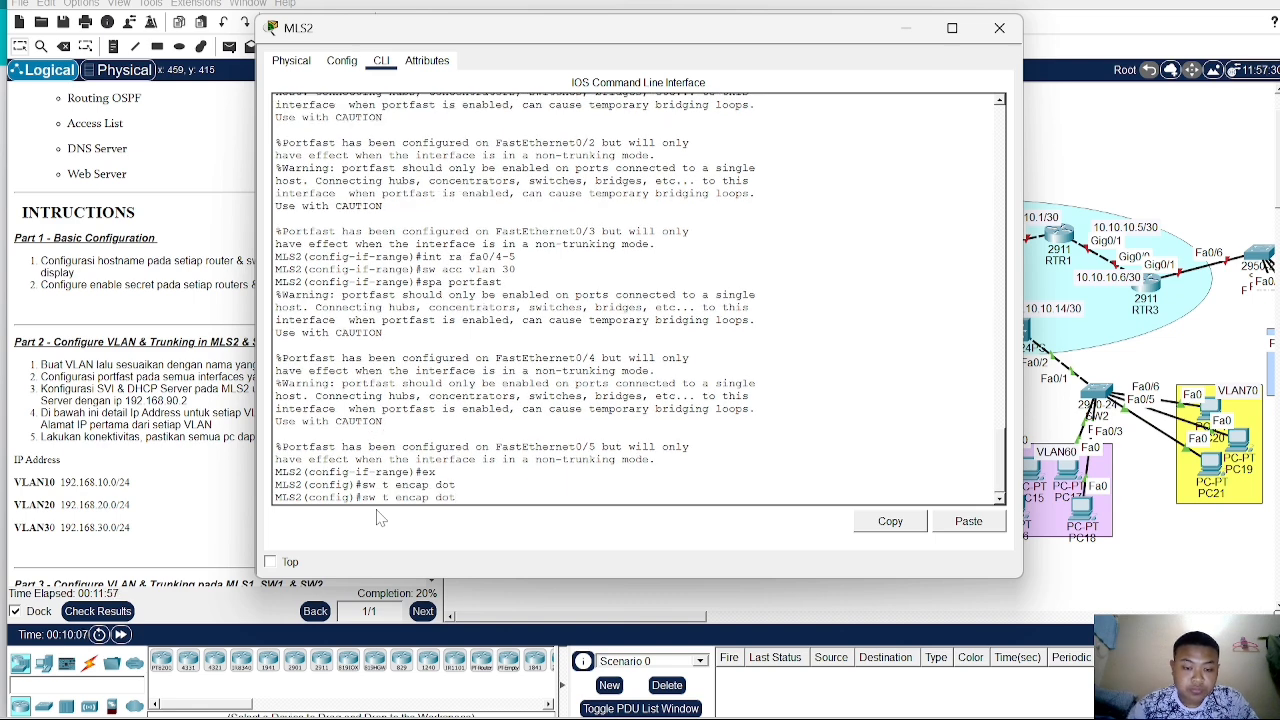
text(1)
key(Tab)
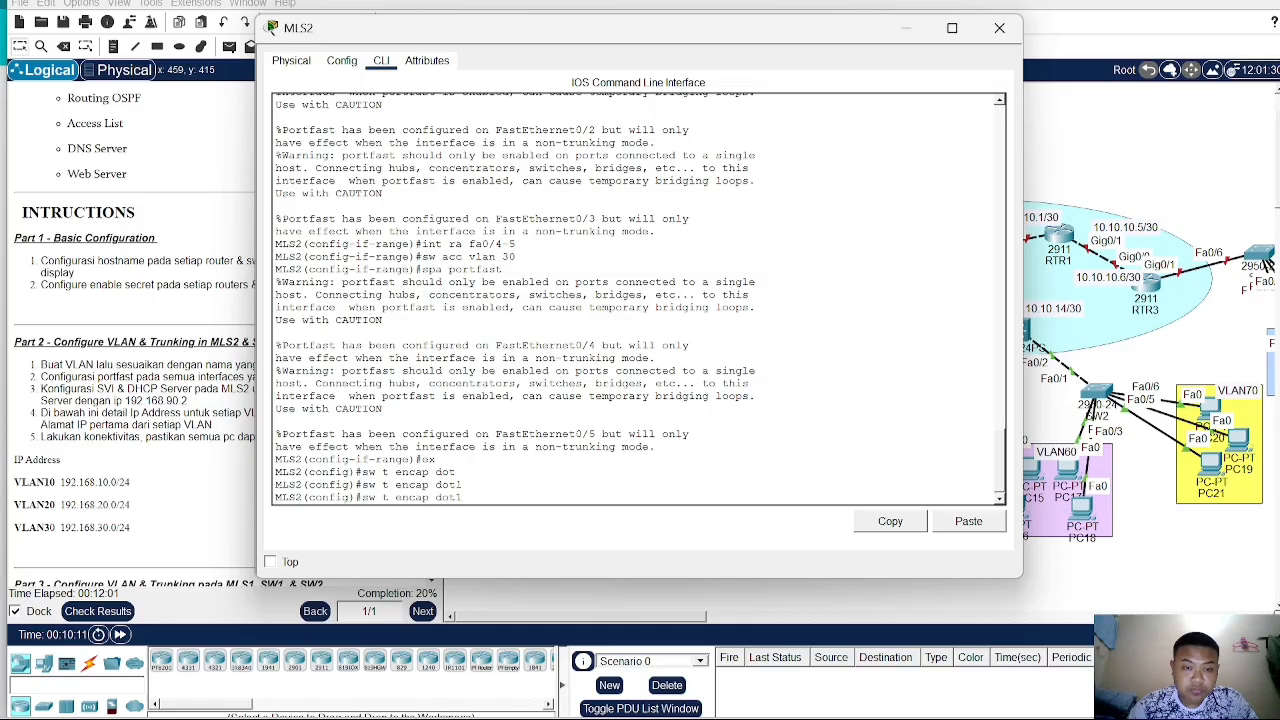
key(BackSpace)
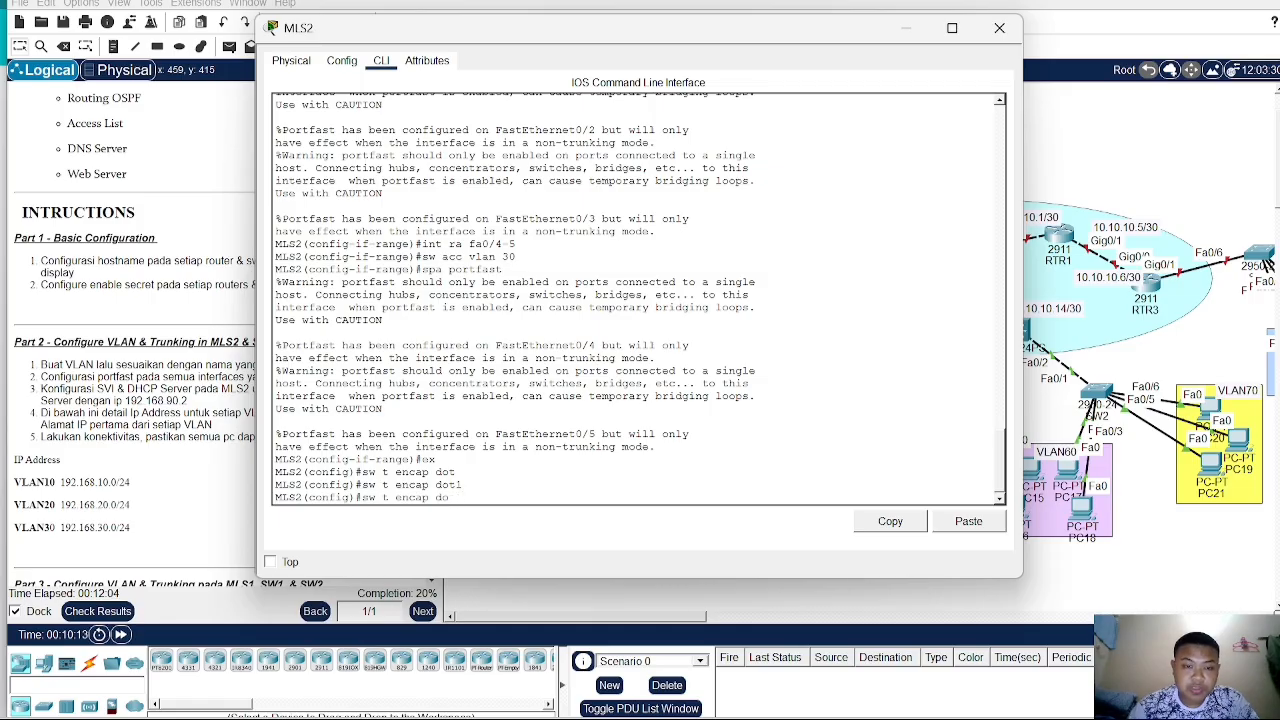
key(BackSpace)
key(BackSpace)
key(BackSpace)
key(BackSpace)
key(BackSpace)
key(BackSpace)
key(BackSpace)
key(BackSpace)
key(BackSpace)
key(BackSpace)
key(BackSpace)
key(BackSpace)
key(BackSpace)
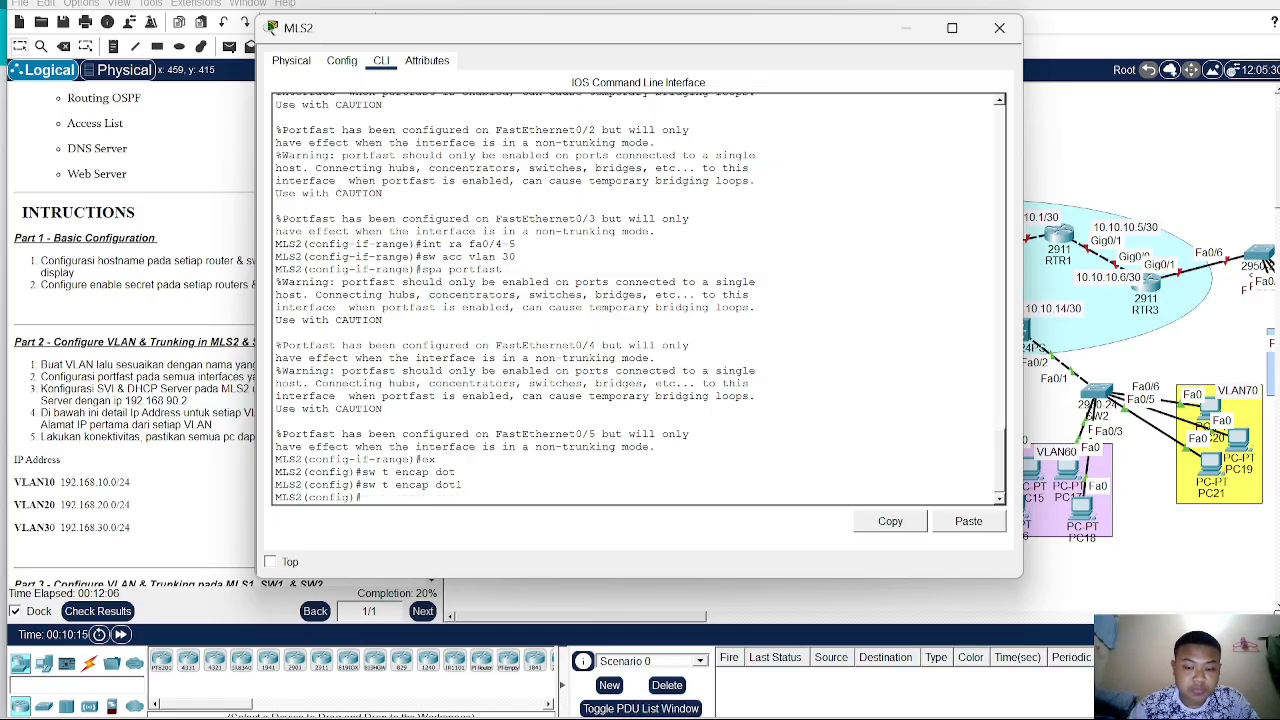
- On MLS2, configure interface Fa0/1 with dot1q trunk encapsulation and set it to trunk mode
text(int fa0/)
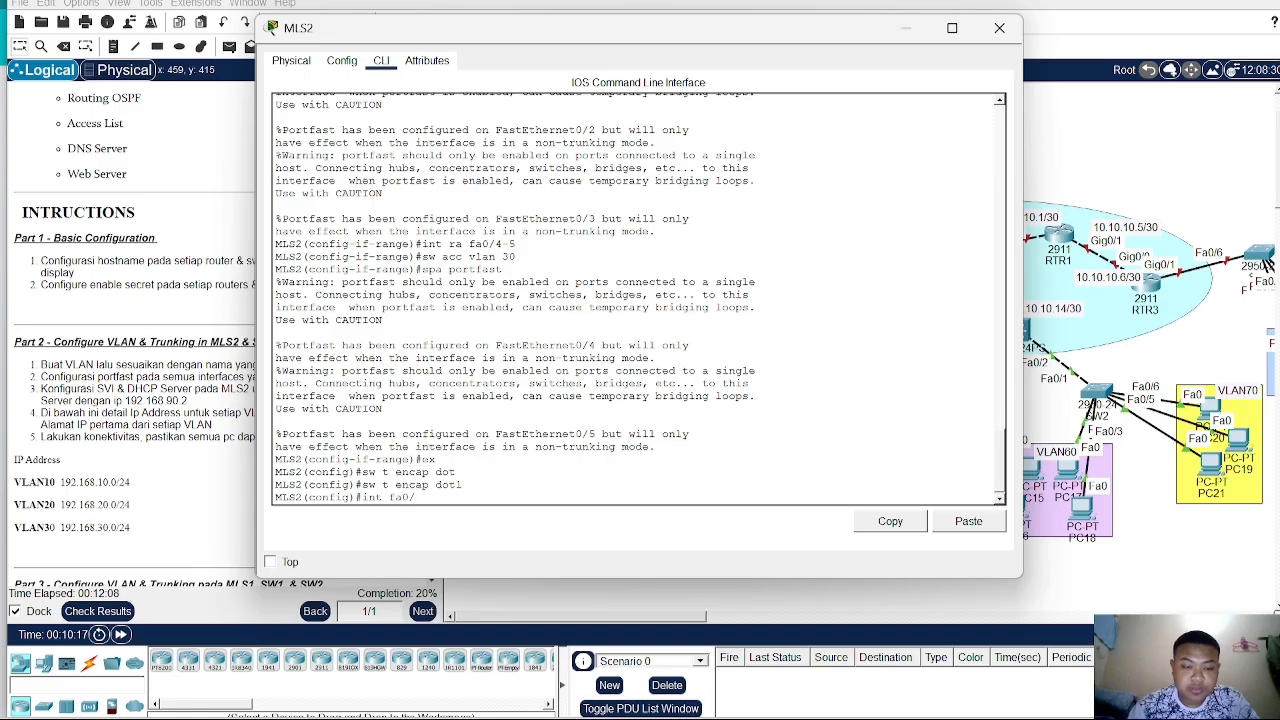
text(1)
key(Return)
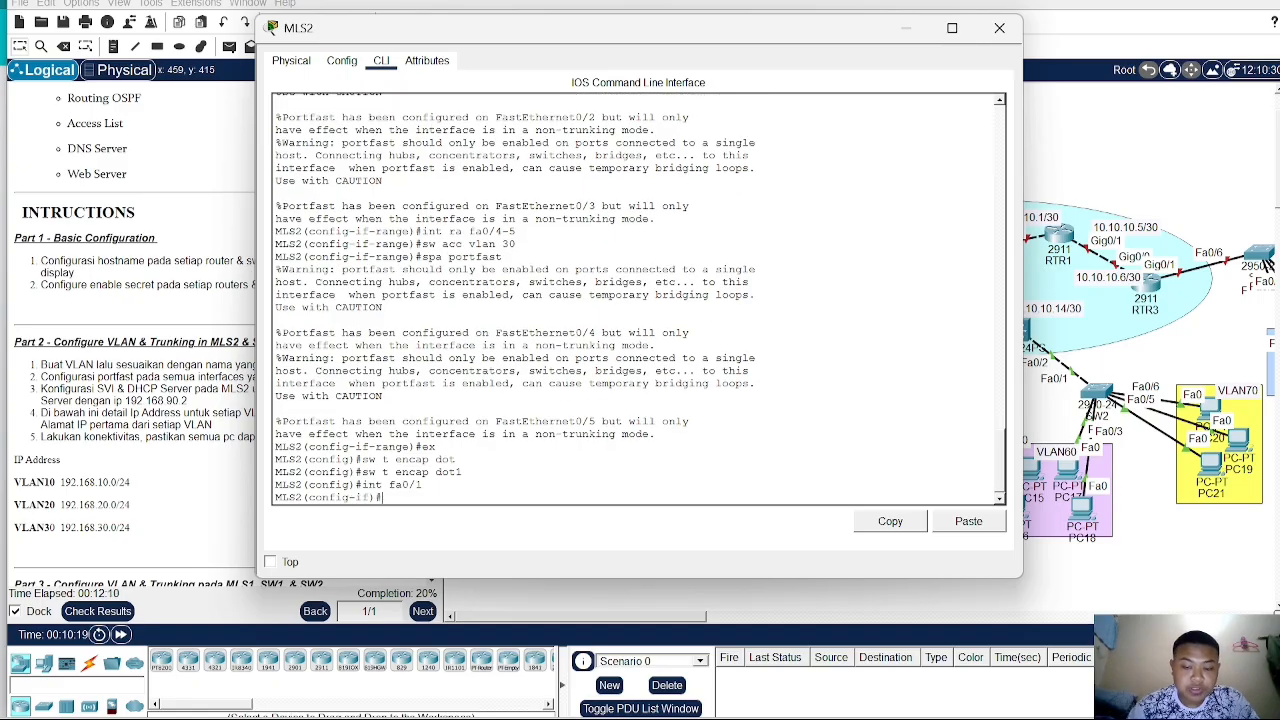
text(sw t en)
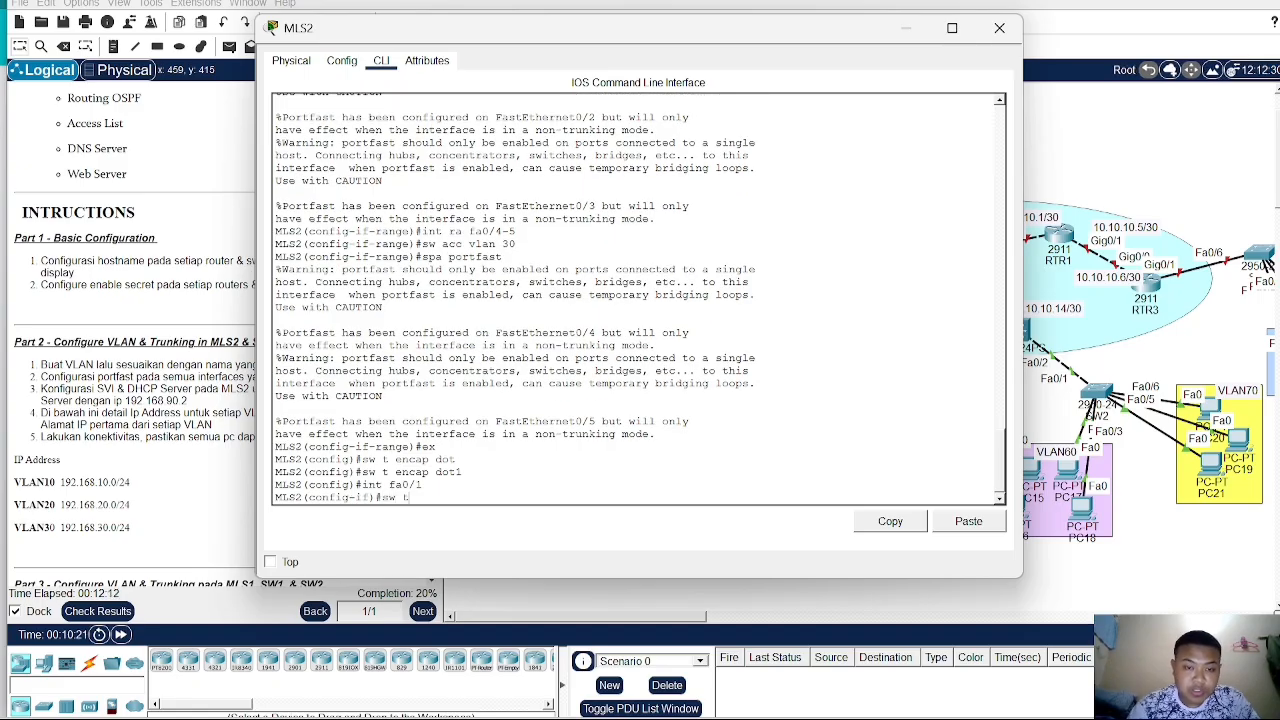
key(Tab)
text(do)
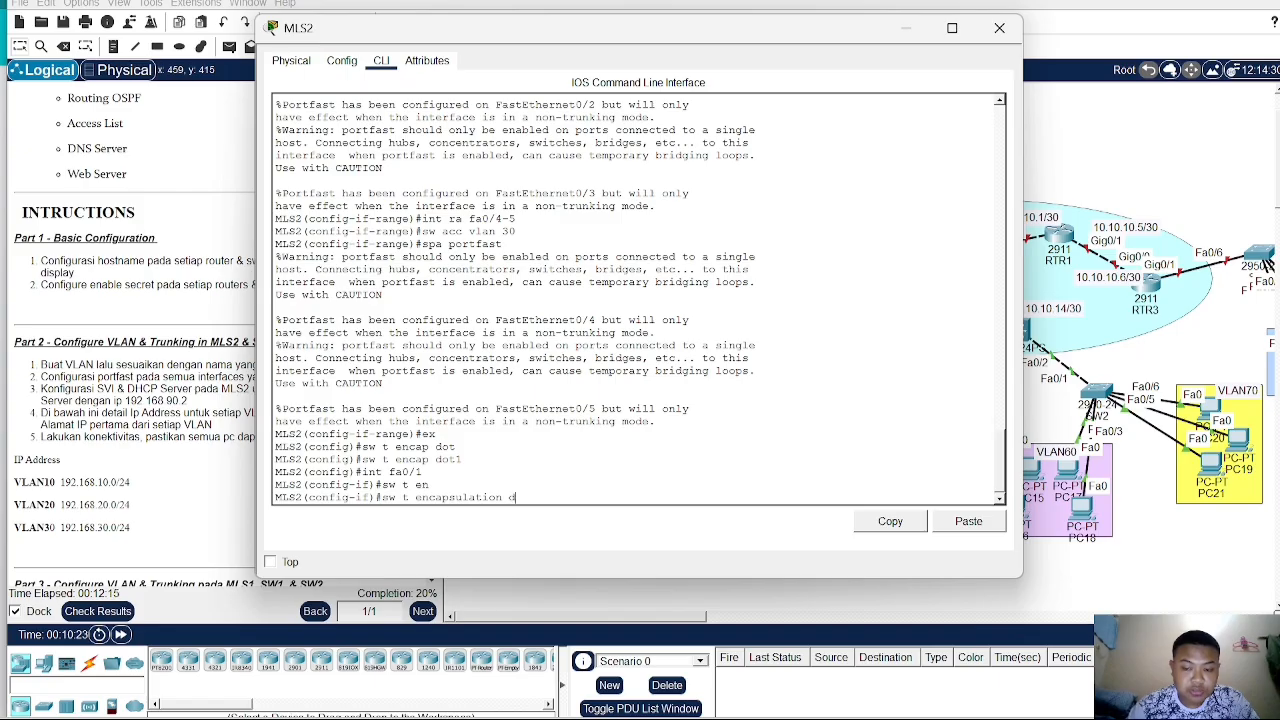
key(Tab)
key(Return)
text(sw)
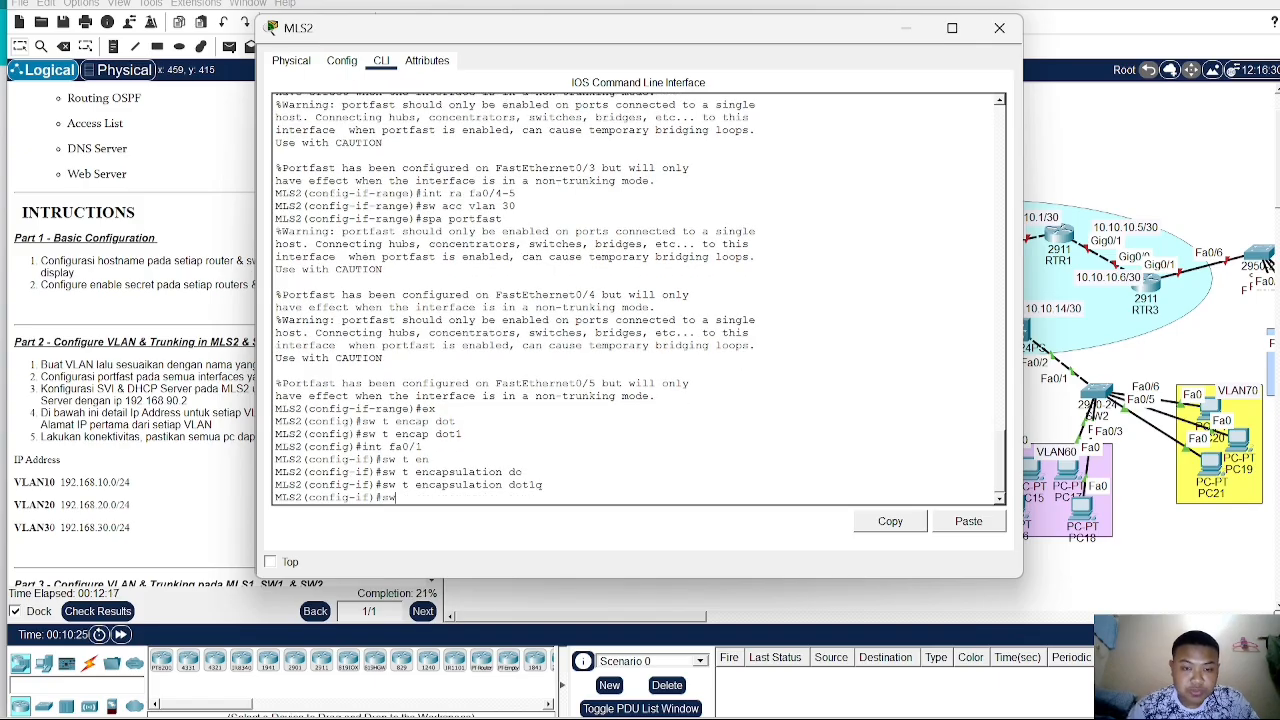
text( m)
key(Tab)
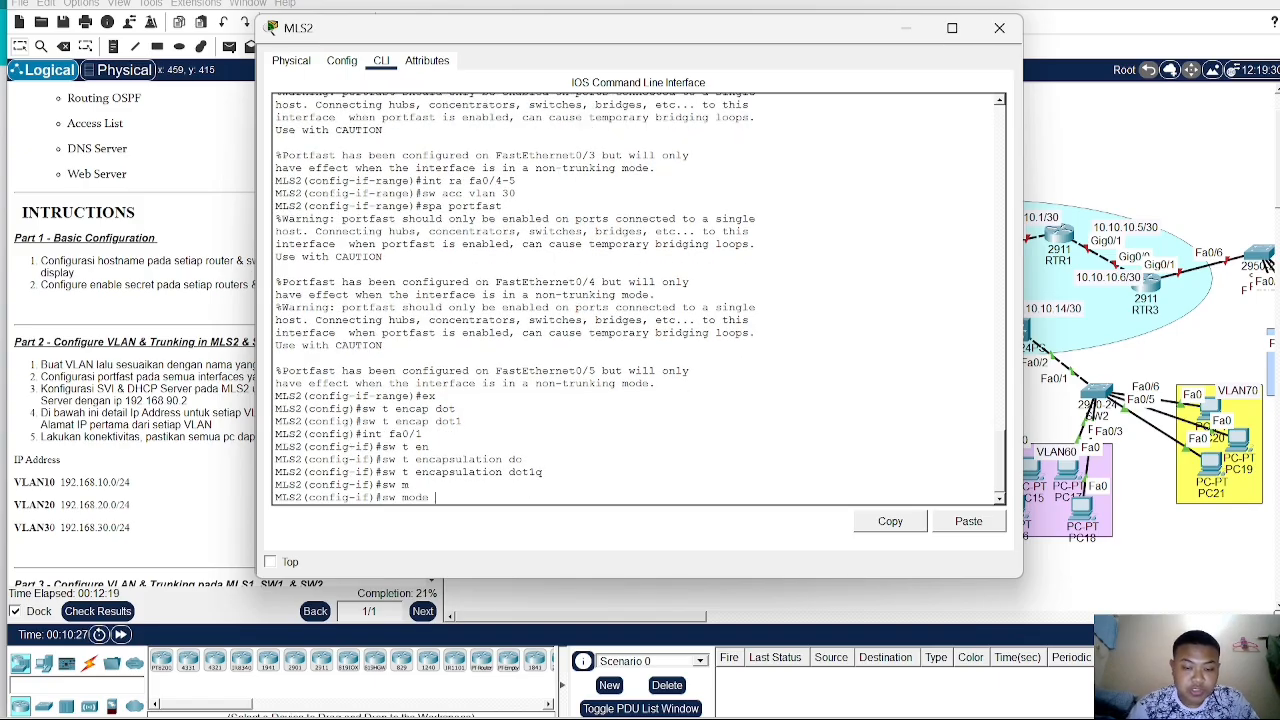
text(tr)
key(Return)
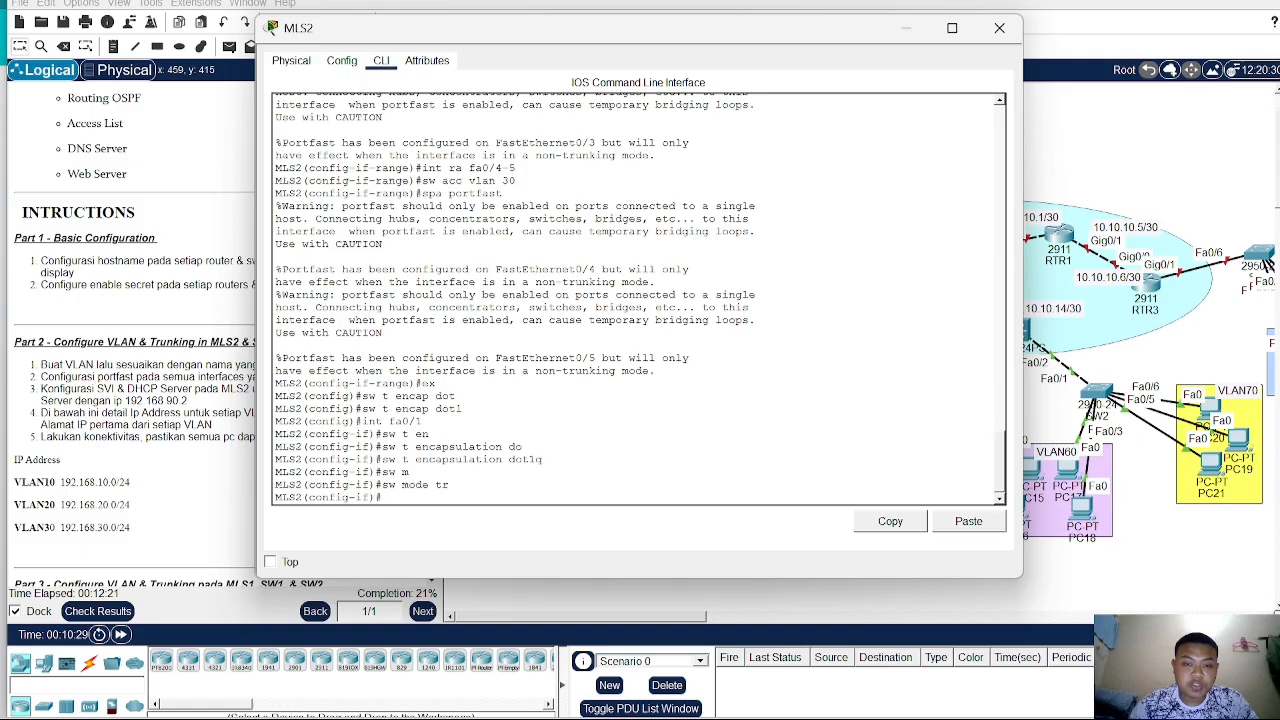
- Leave the Fa0/1 interface on MLS2 and create the switch virtual interface for VLAN 10
click(1203, 188)
scroll(548, 448, down, 3)
scroll(548, 456, up, 3)
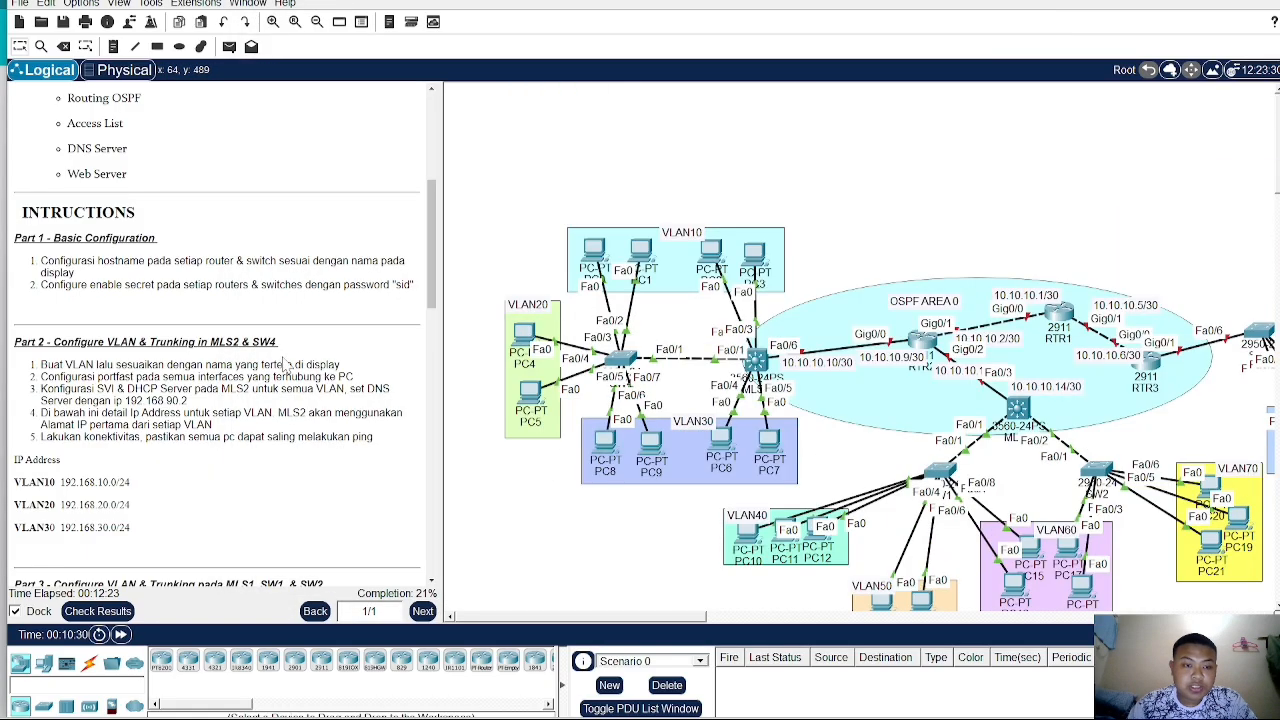
scroll(287, 452, down, 1)
scroll(523, 395, up, 1)
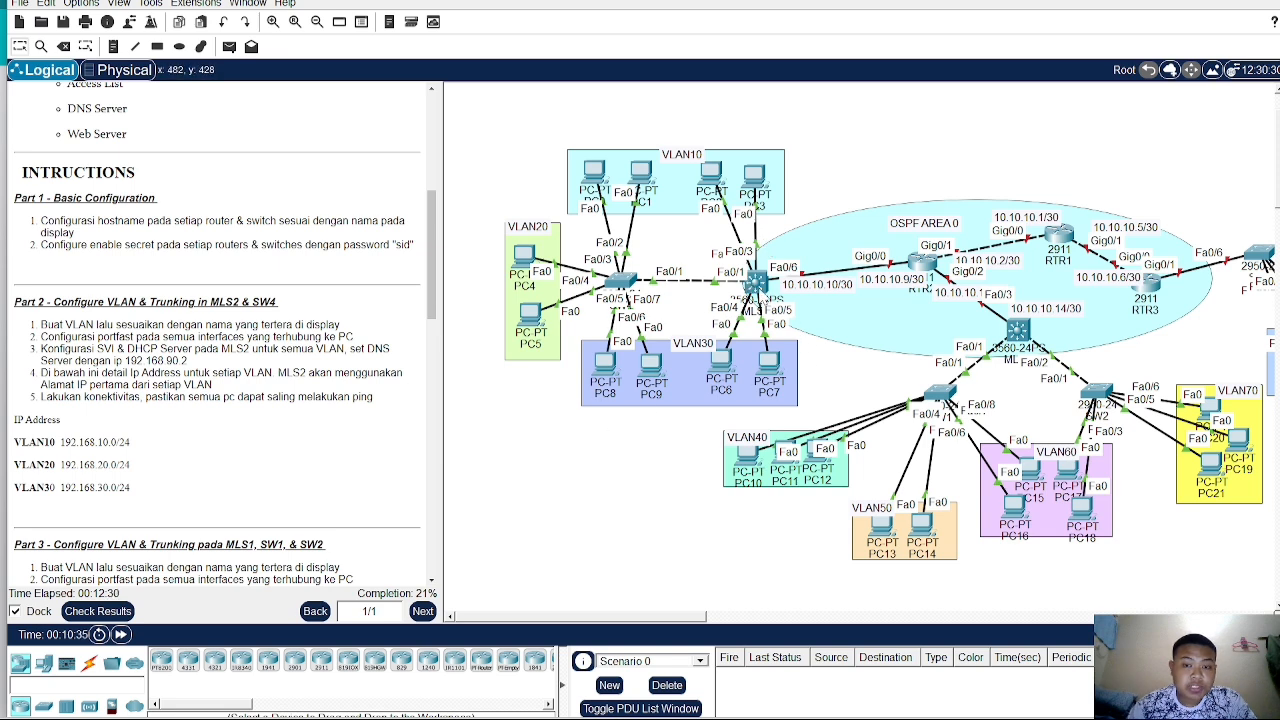
click(757, 284)
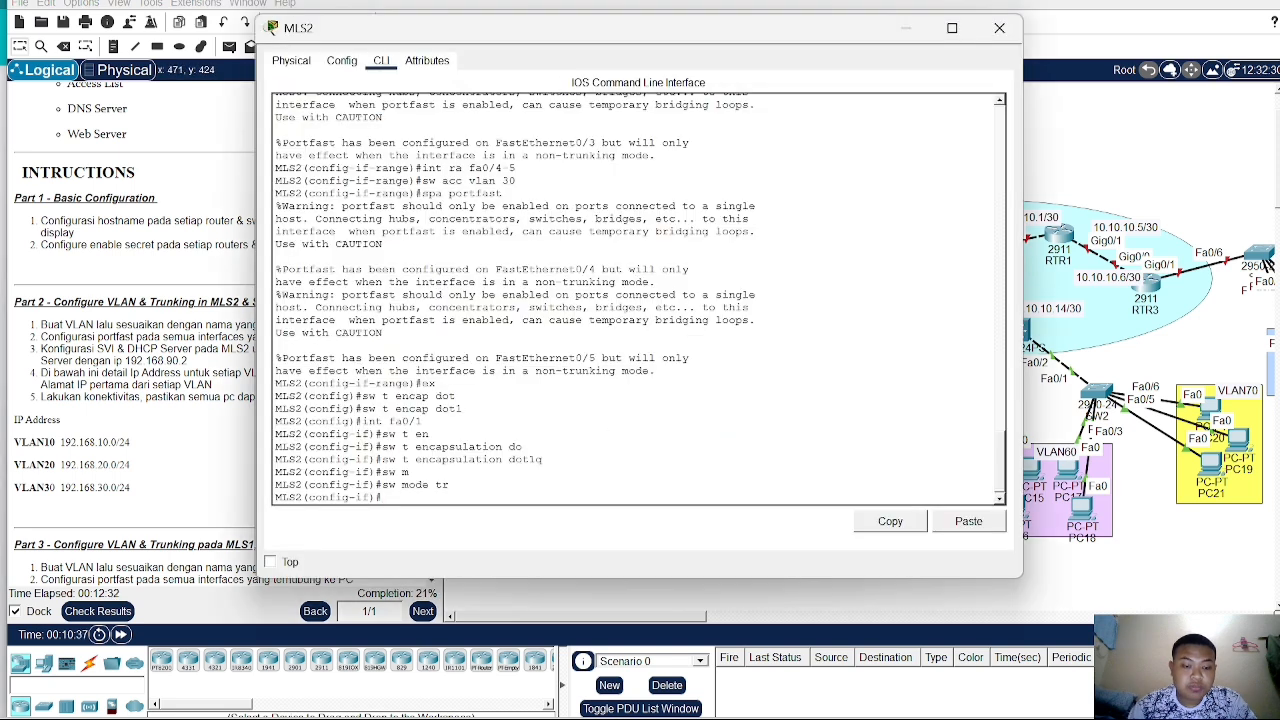
text(ex)
key(Return)
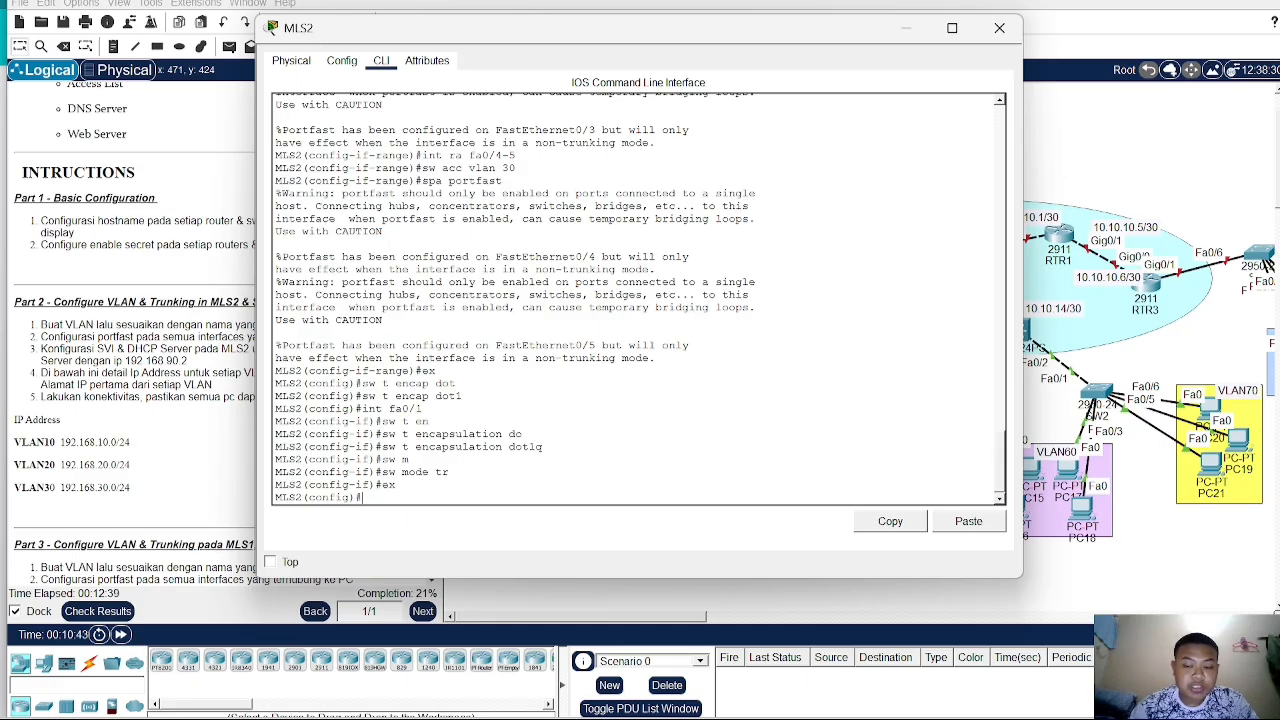
text(int vl)
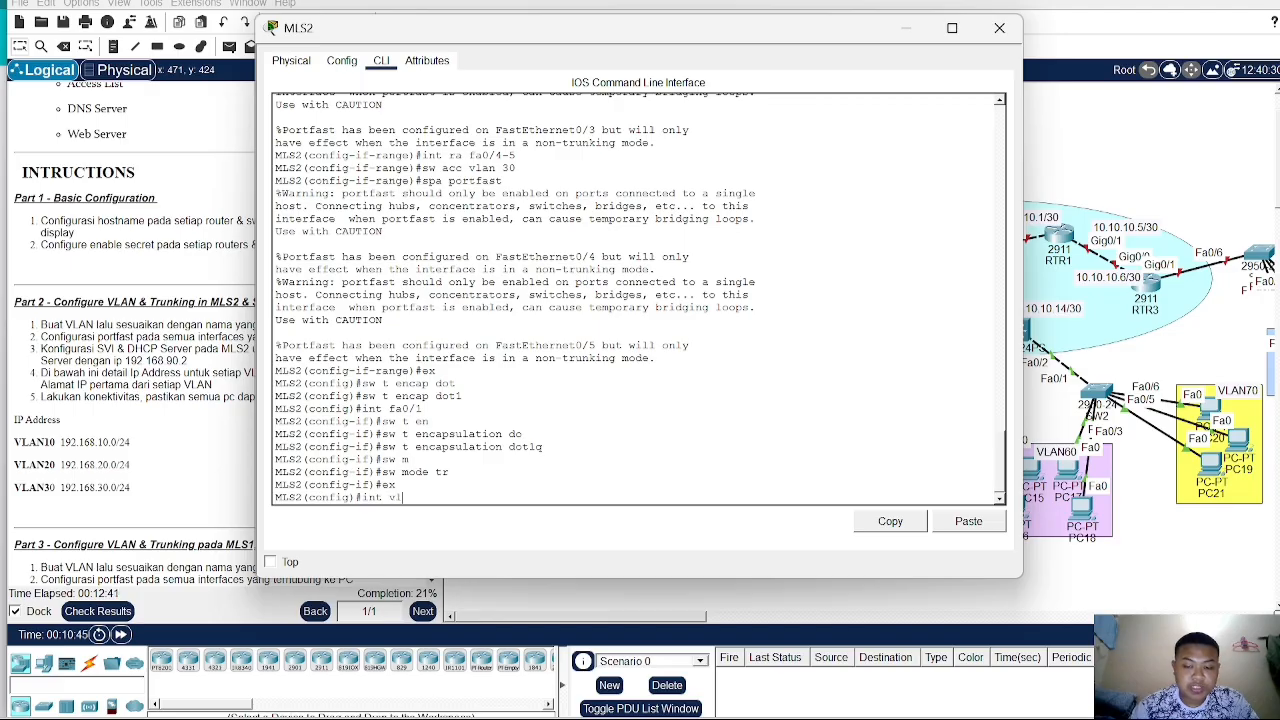
text(an 10)
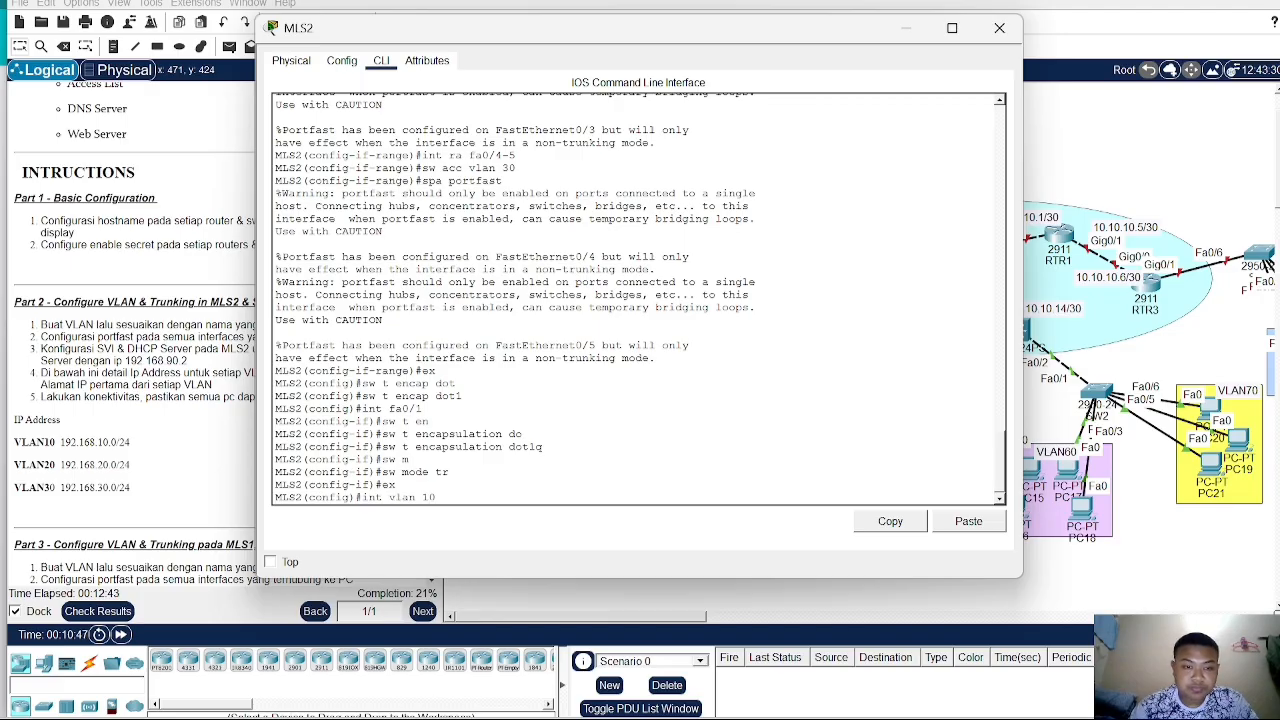
key(Return)
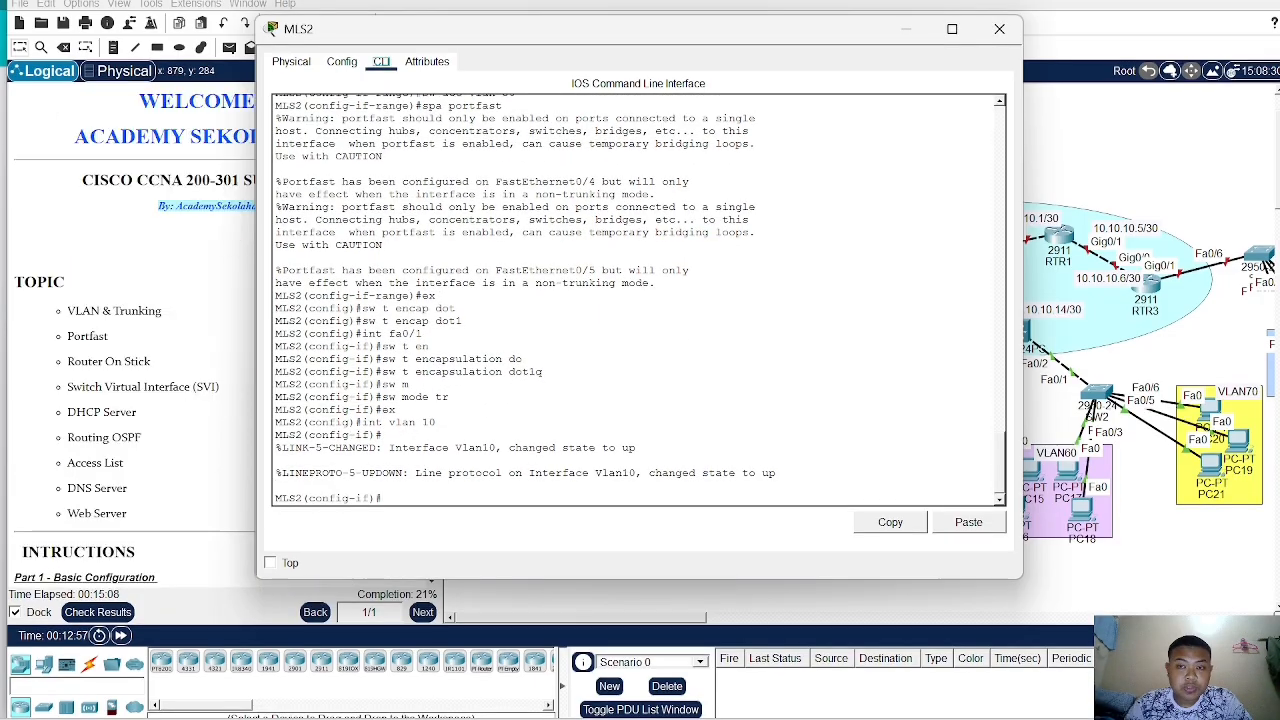
- On SW4, select interfaces Fa0/6-7 and enable spanning-tree PortFast on that range
click(1036, 181)
click(620, 282)
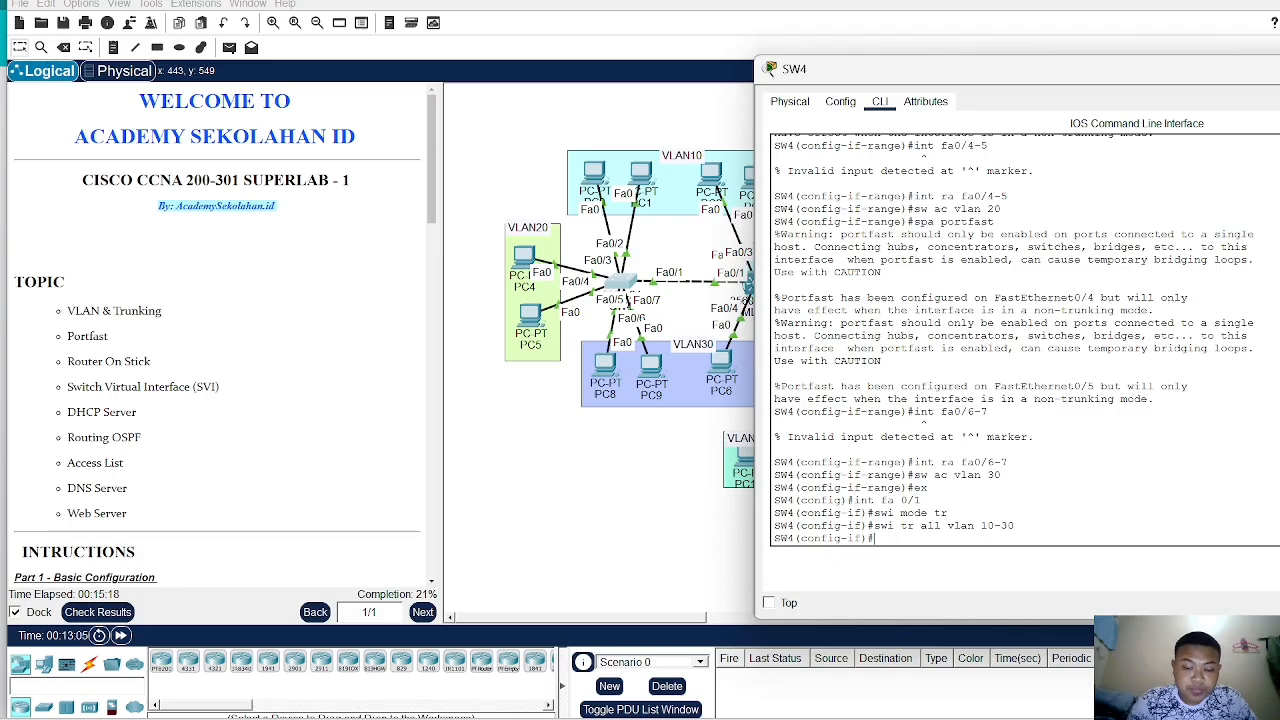
text(nt)
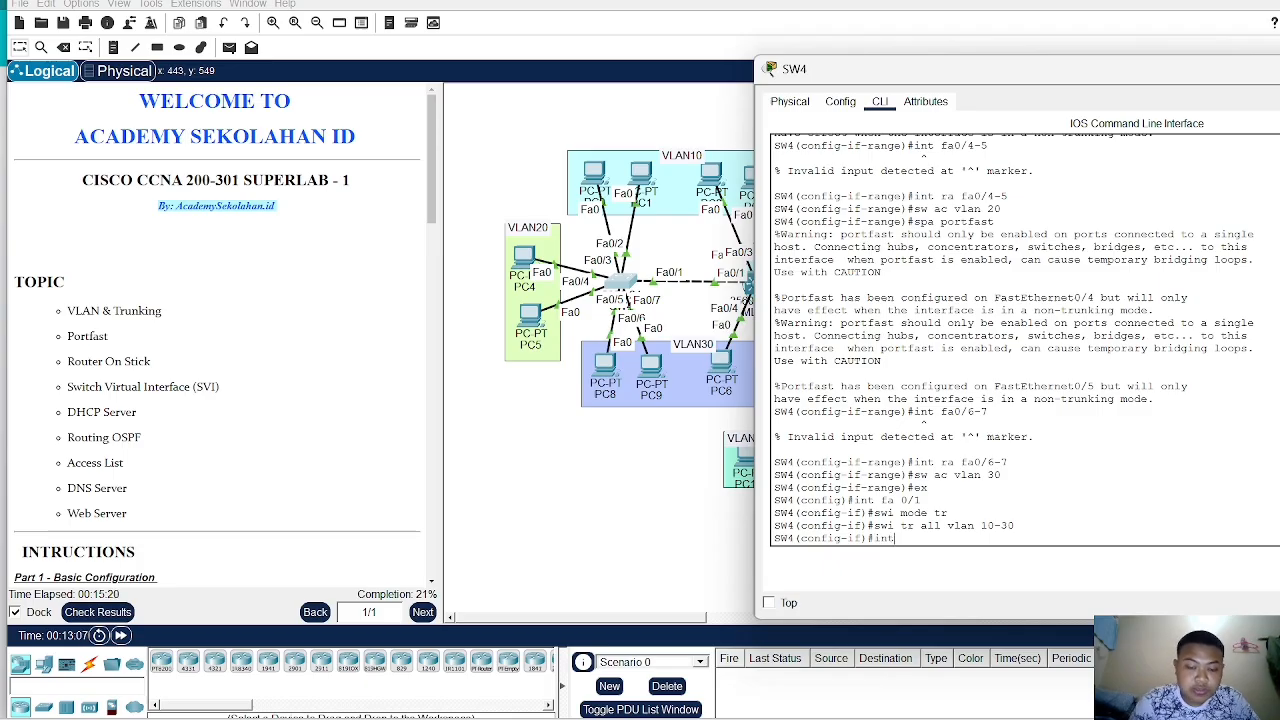
text( ra fa0/)
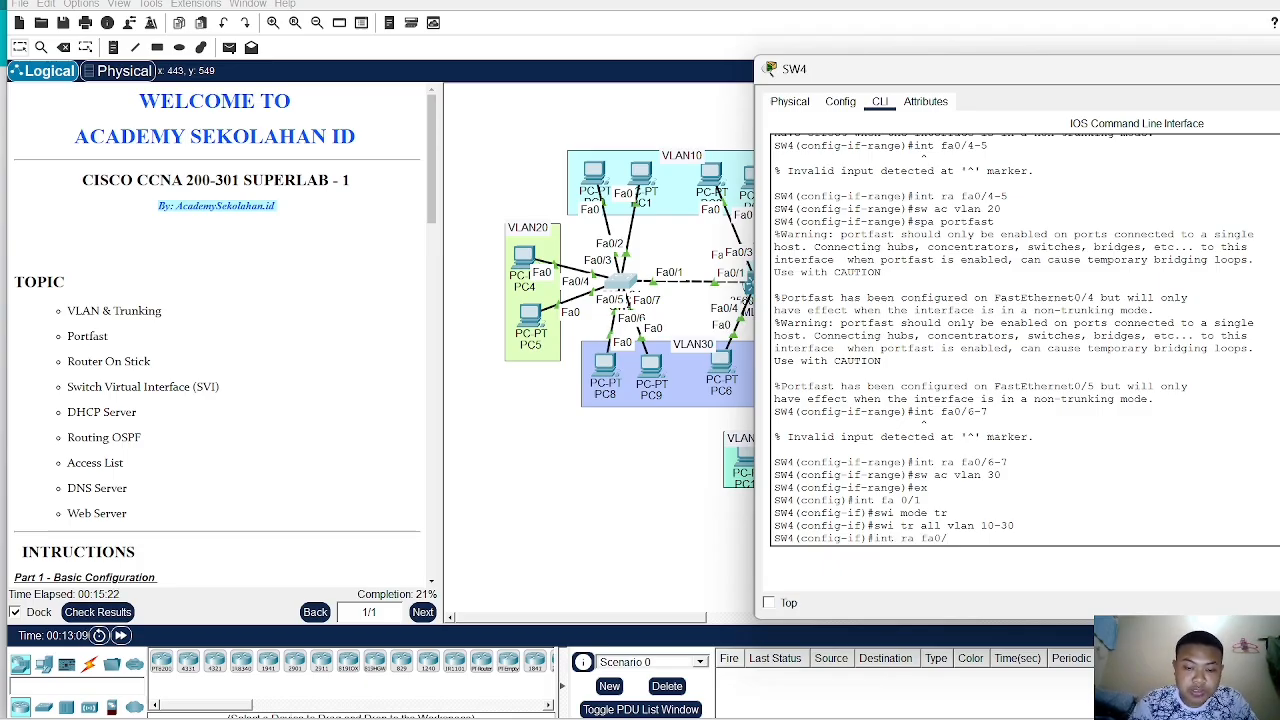
text(6-7)
key(Return)
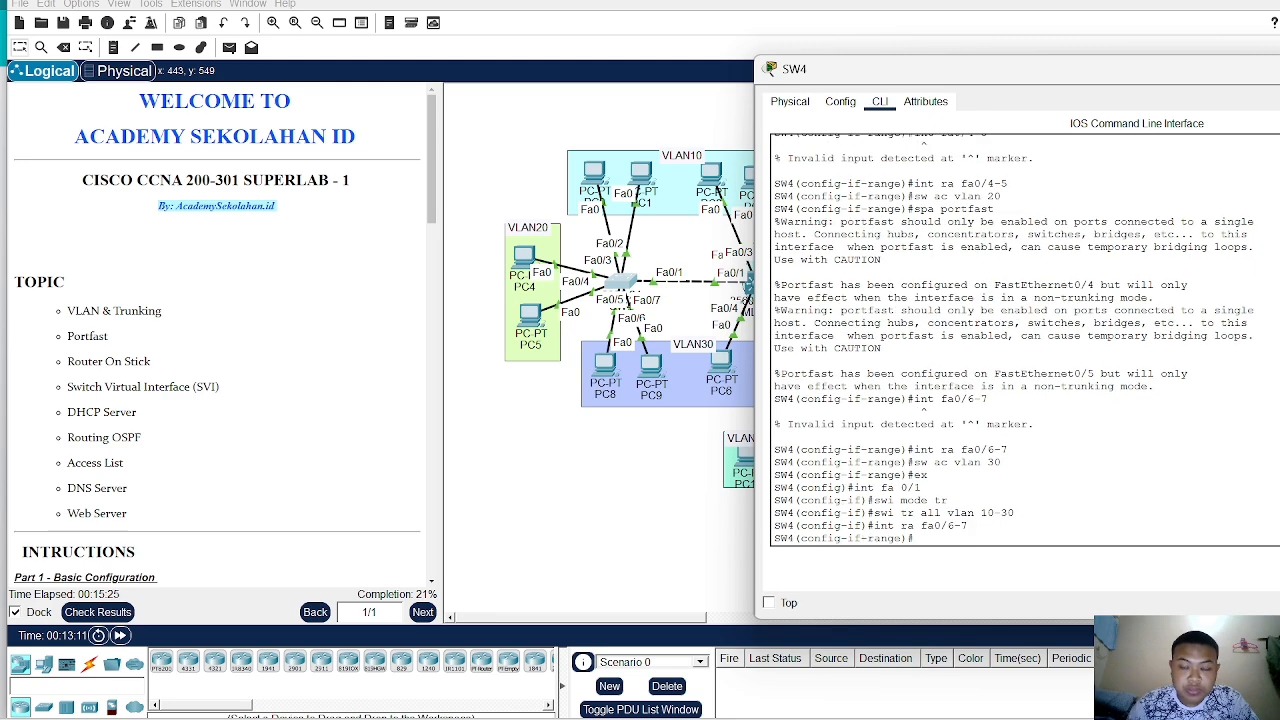
text(spa po)
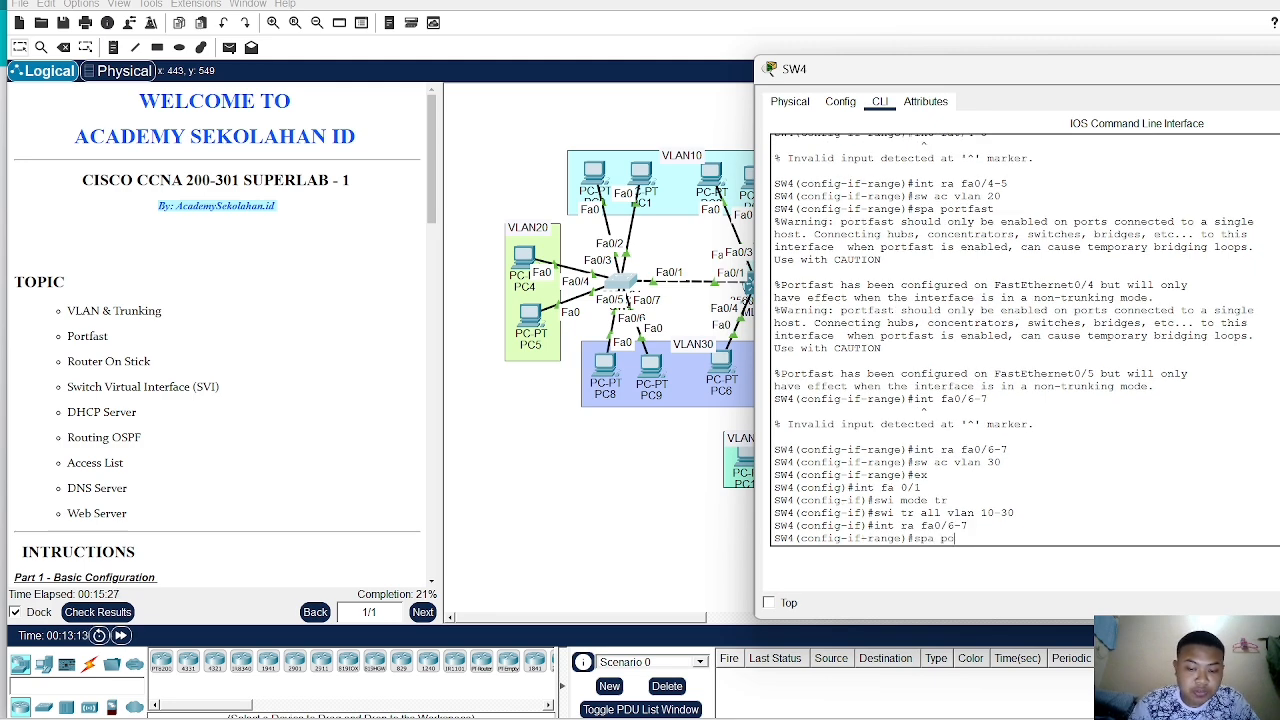
text(rtfast)
key(Return)
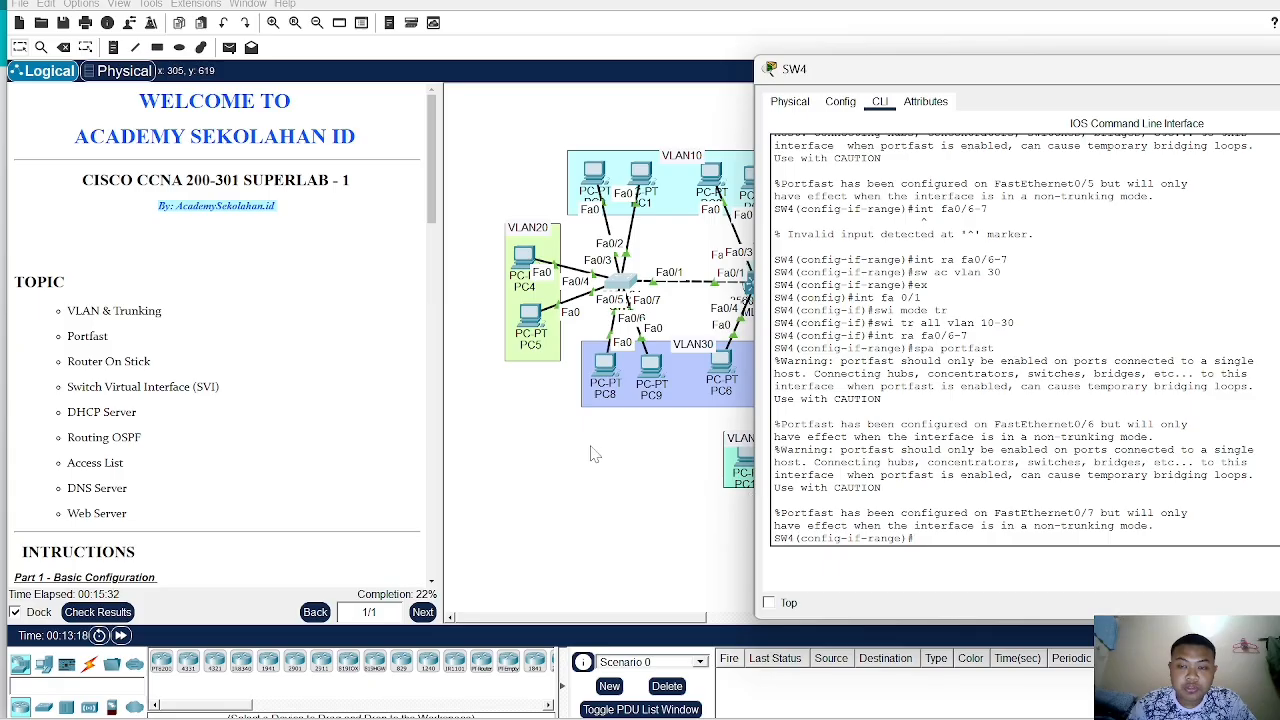
click(598, 517)
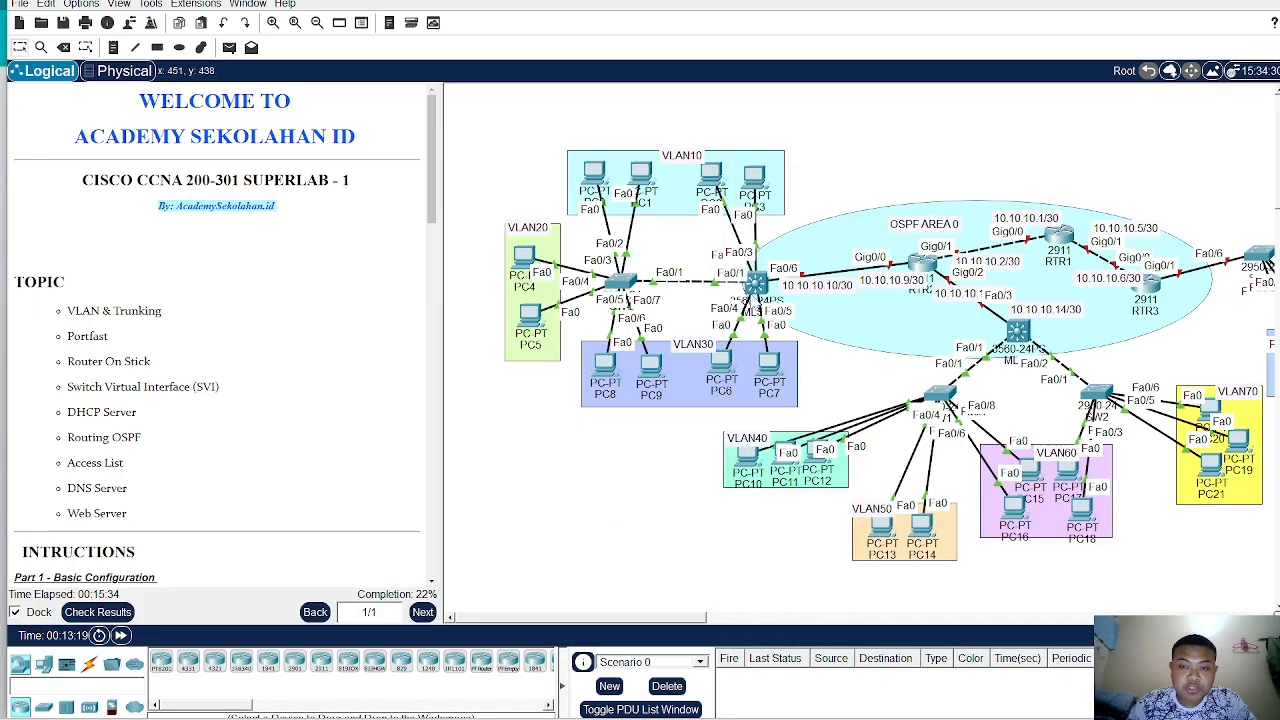
- Assign IP address 192.168.10.1 255.255.255.0 to MLS2's VLAN 10 interface and enable it with no shutdown
click(757, 283)
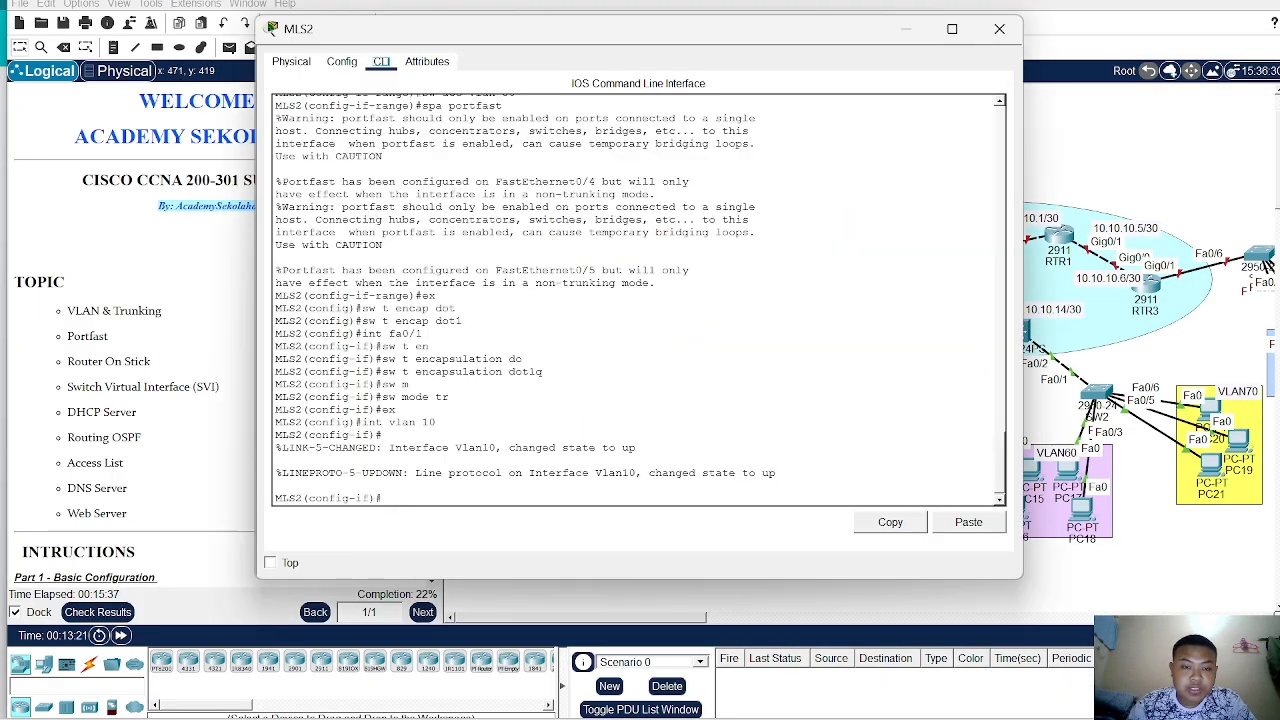
scroll(138, 425, down, 10)
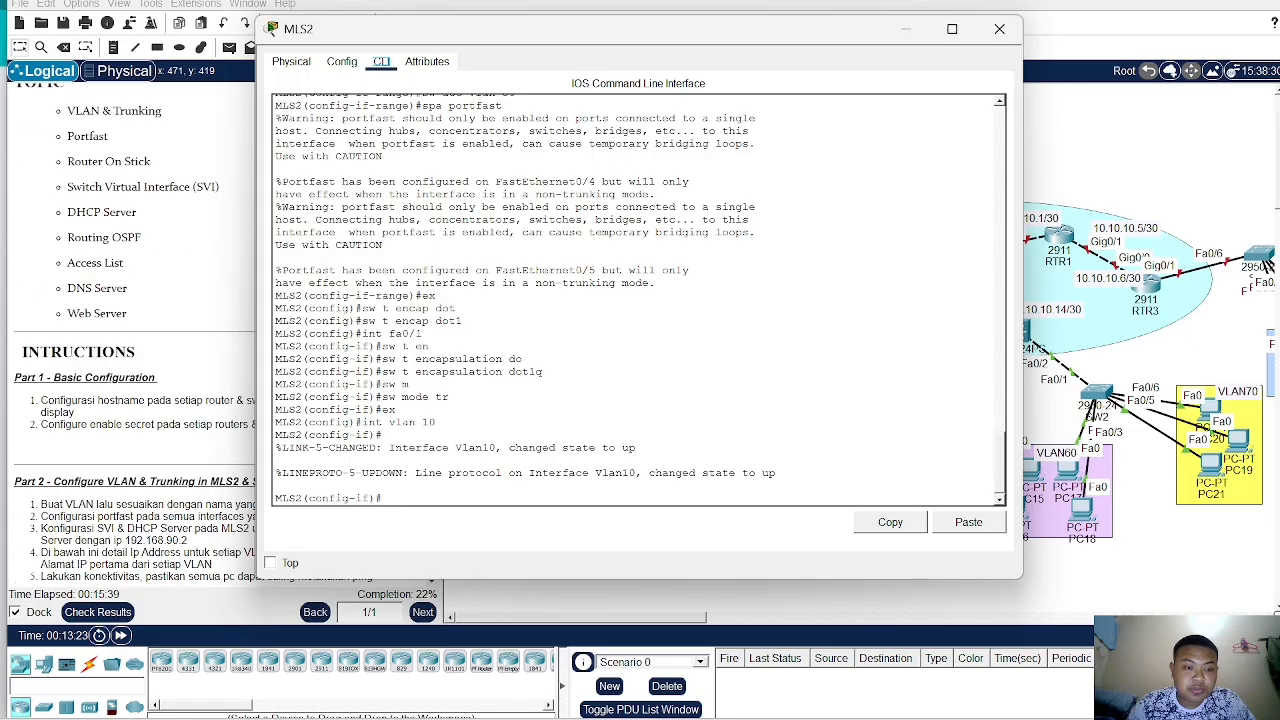
scroll(138, 425, up, 5)
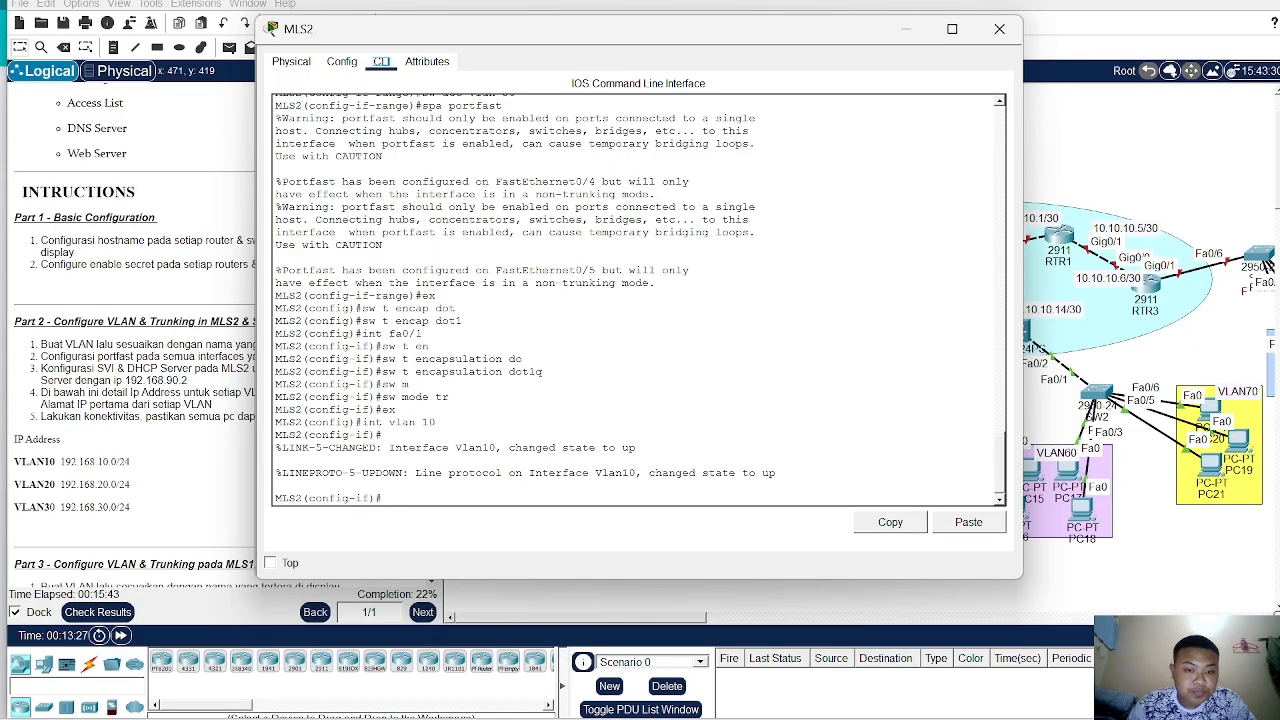
text(ip add 1)
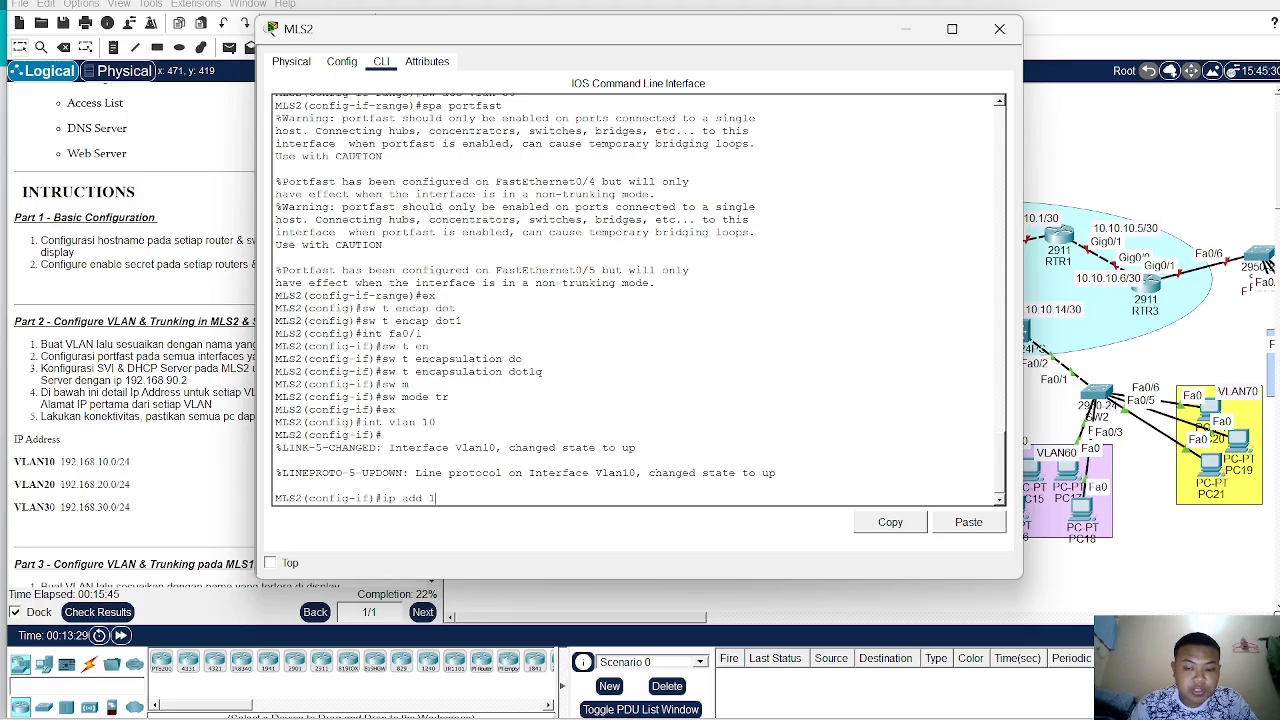
text(92.168.)
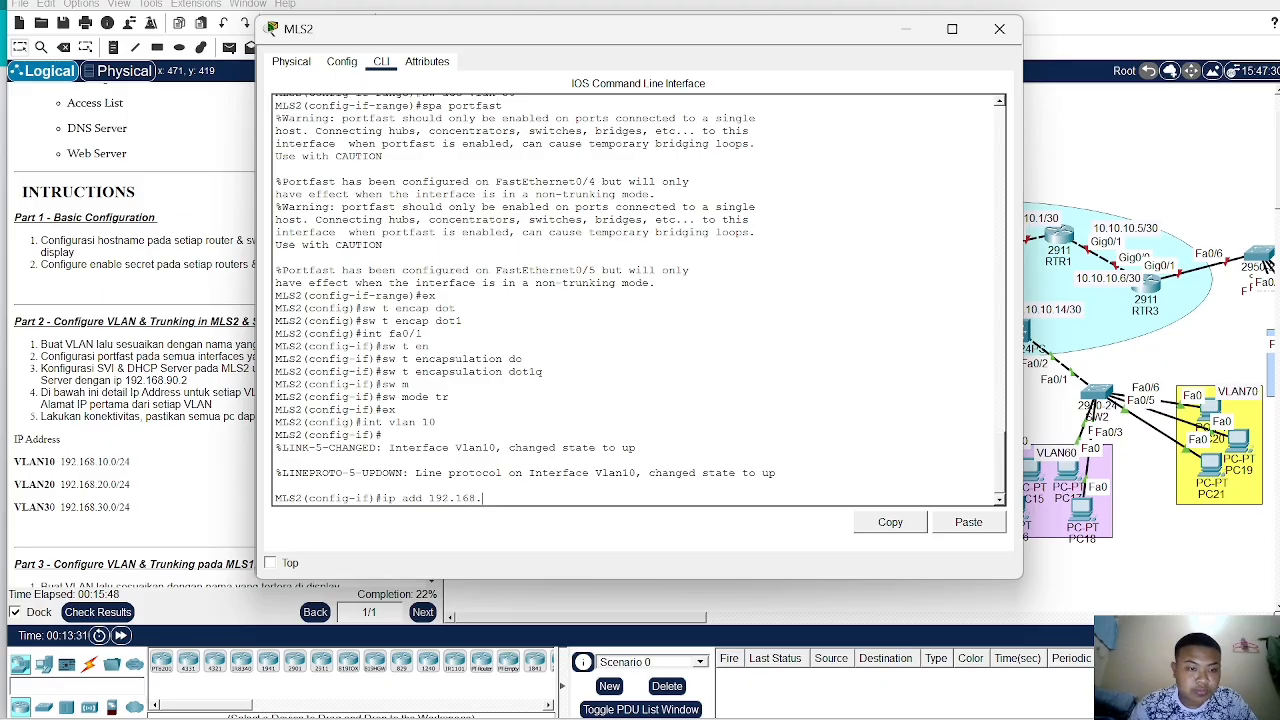
text(10.1 )
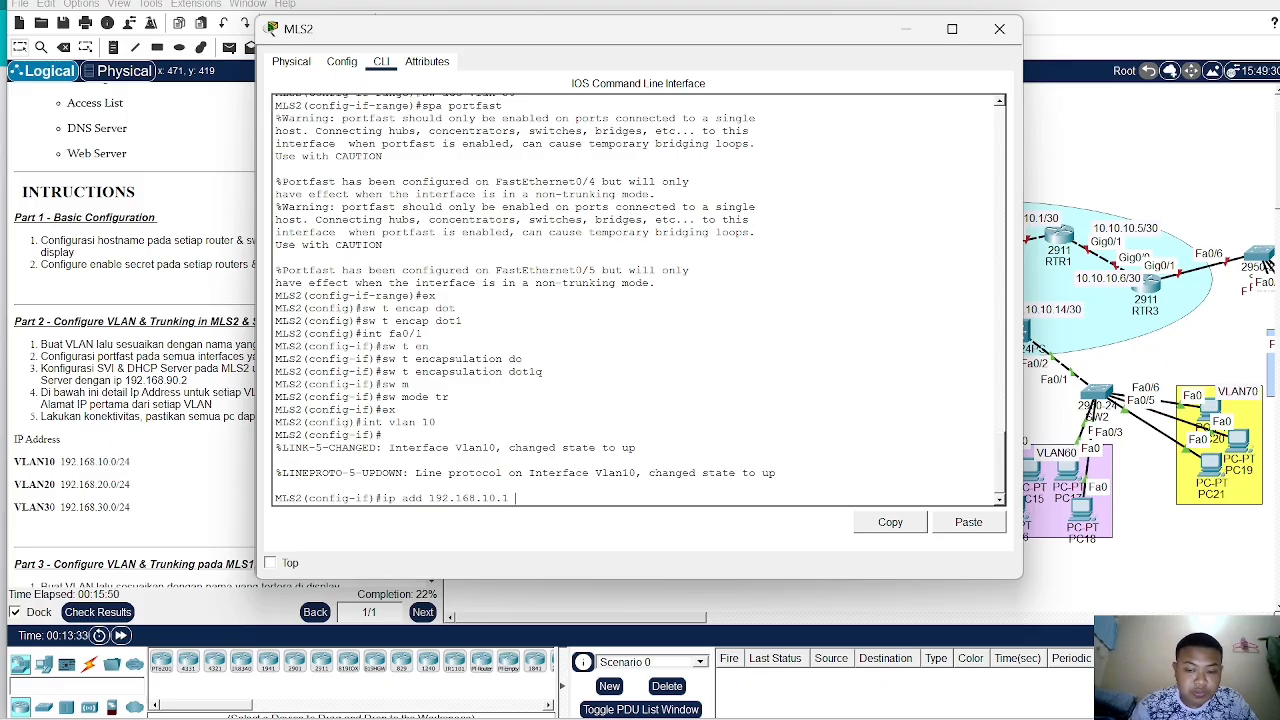
text(255.25)
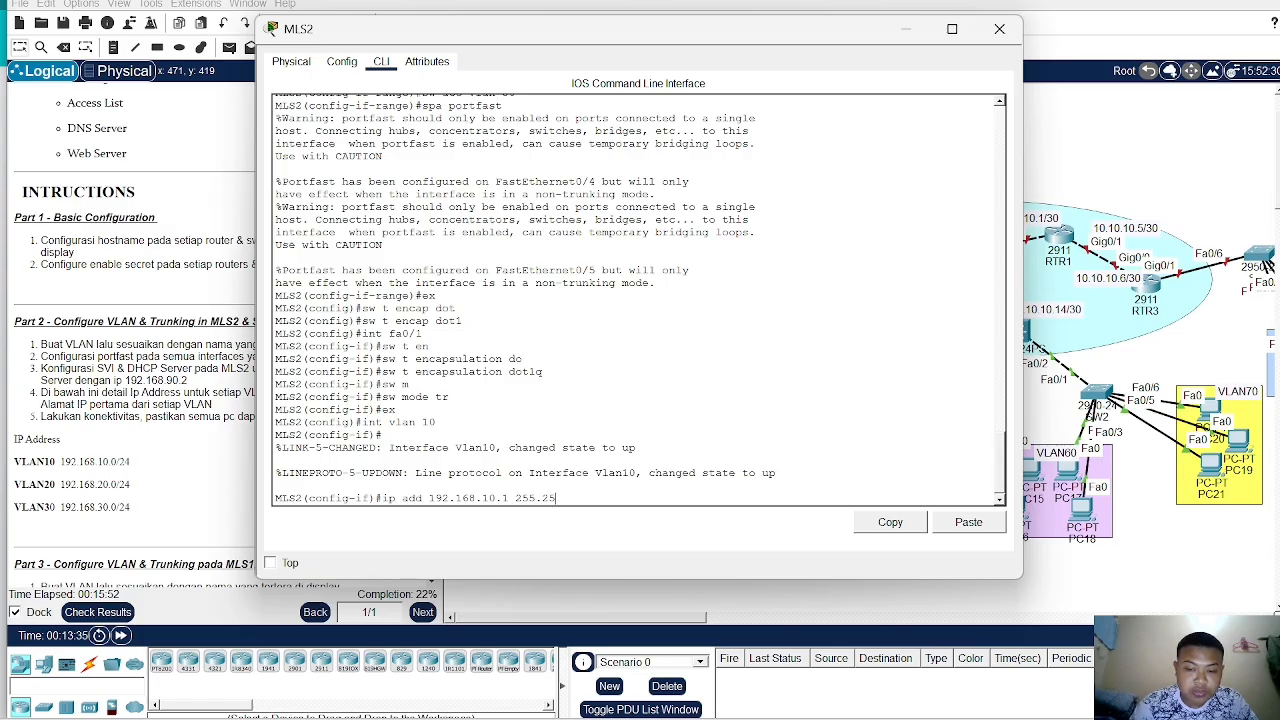
text(5.255.0)
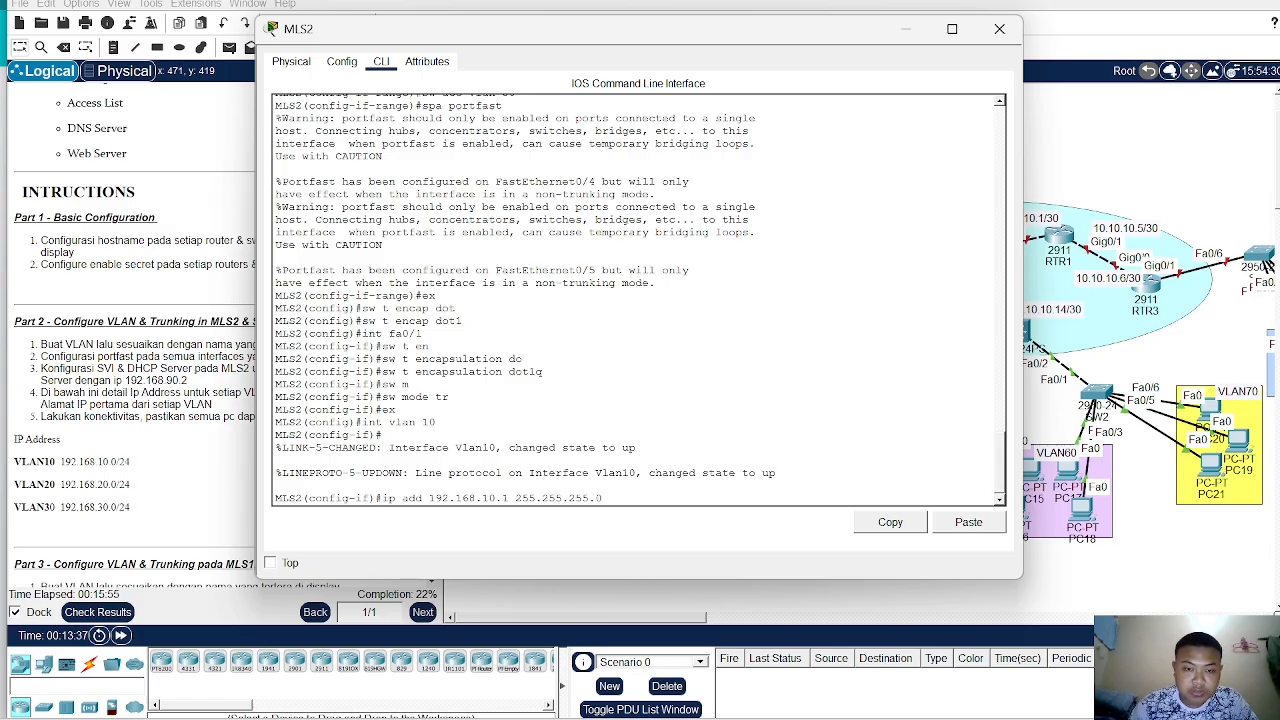
key(Return)
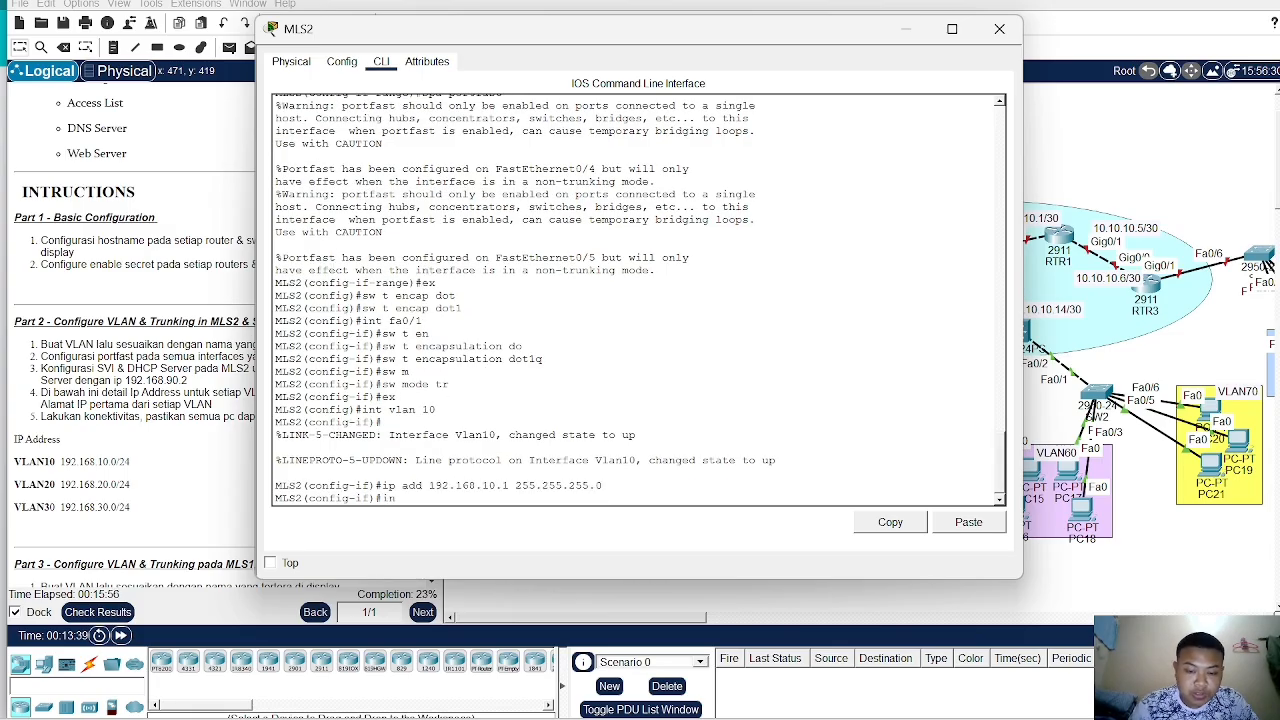
text(no sh)
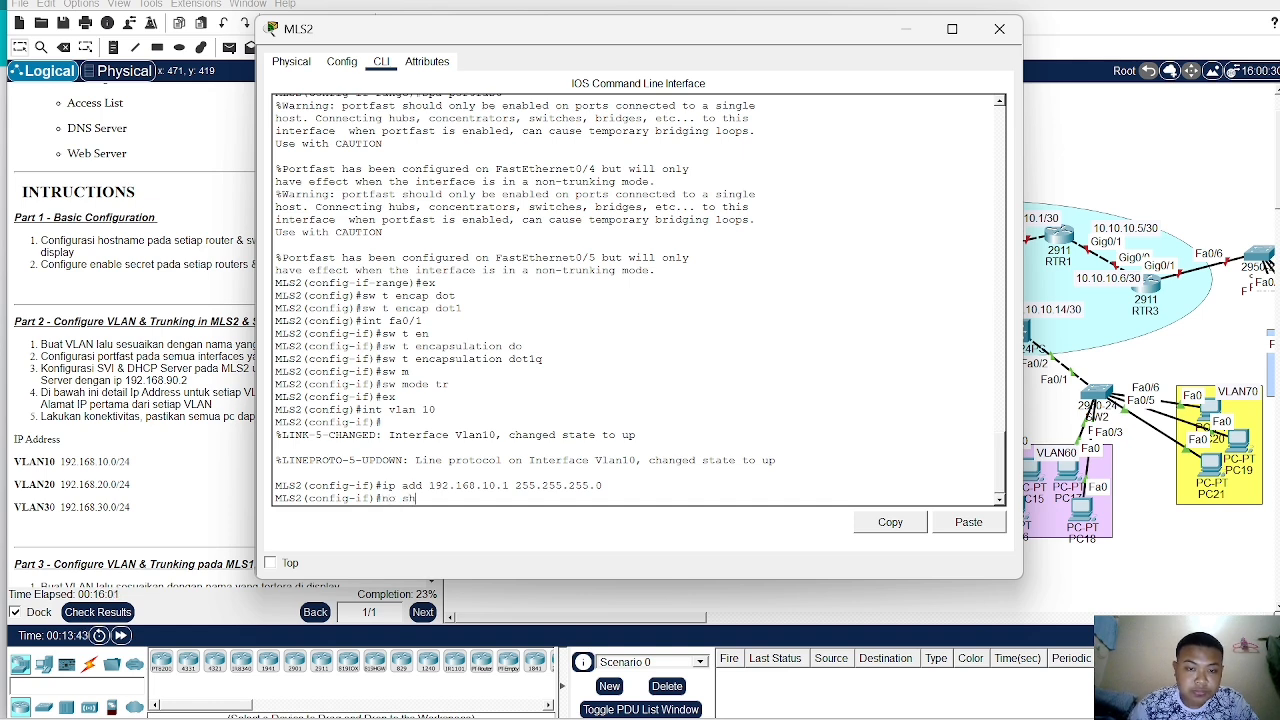
key(Return)
- On MLS2, create the VLAN 20 interface and assign it IP address 192.168.20.1 255.255.255.0
text(i)
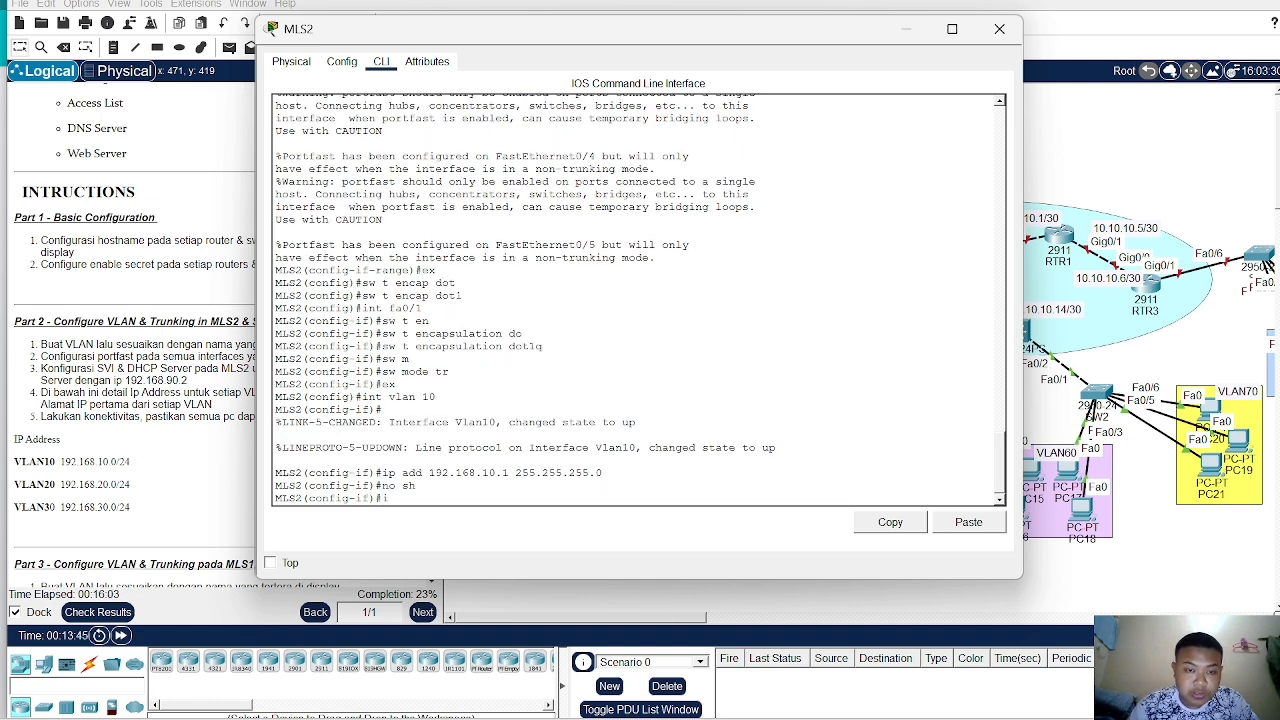
text(nt vlan 20)
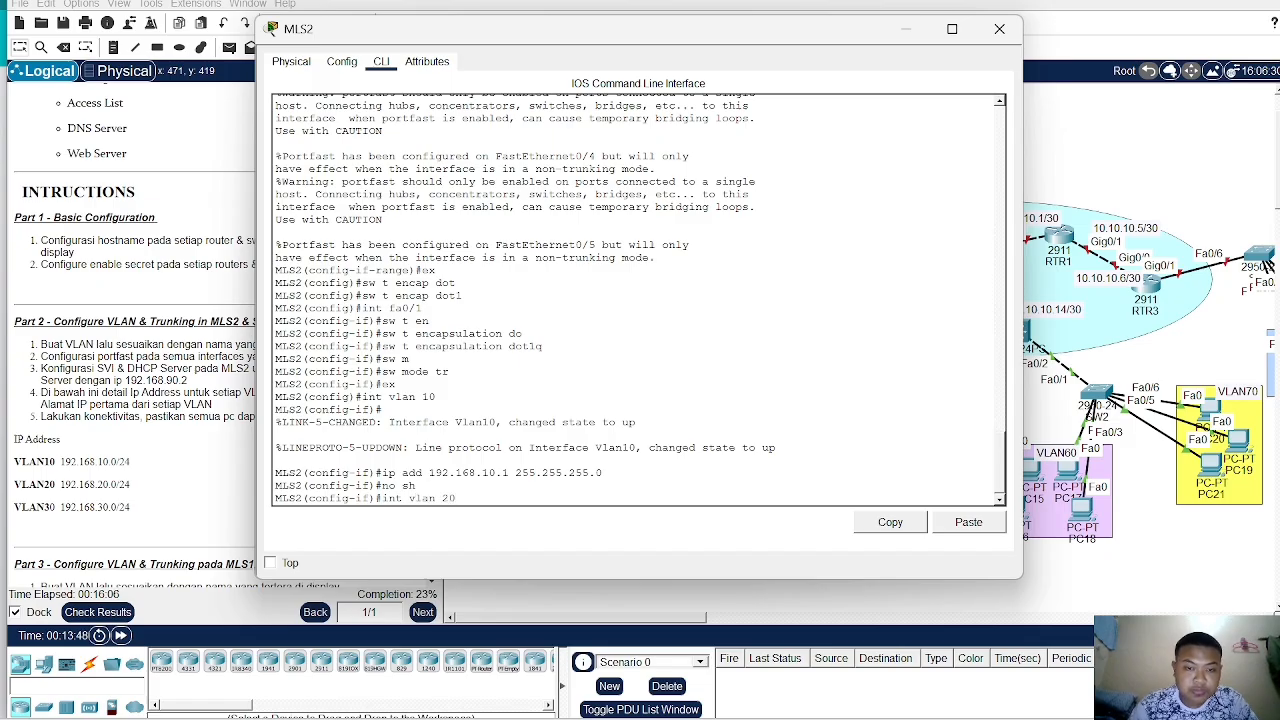
key(Return)
key(Return)
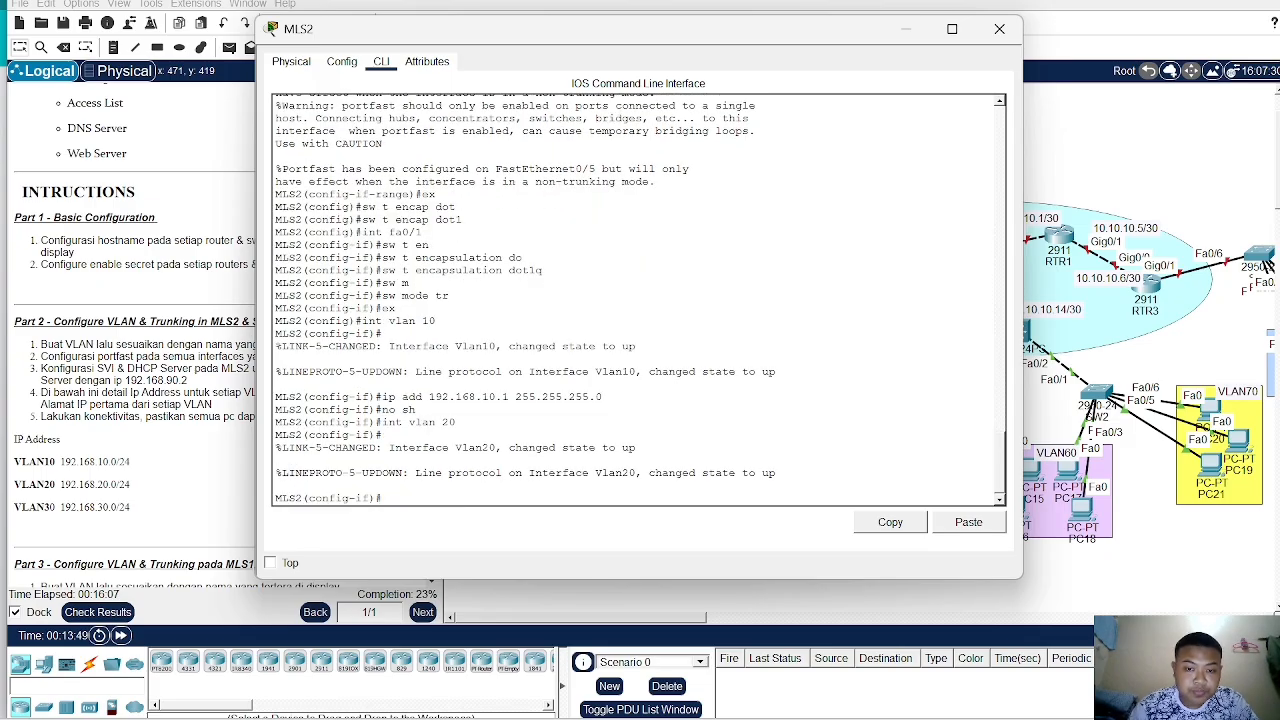
text(i)
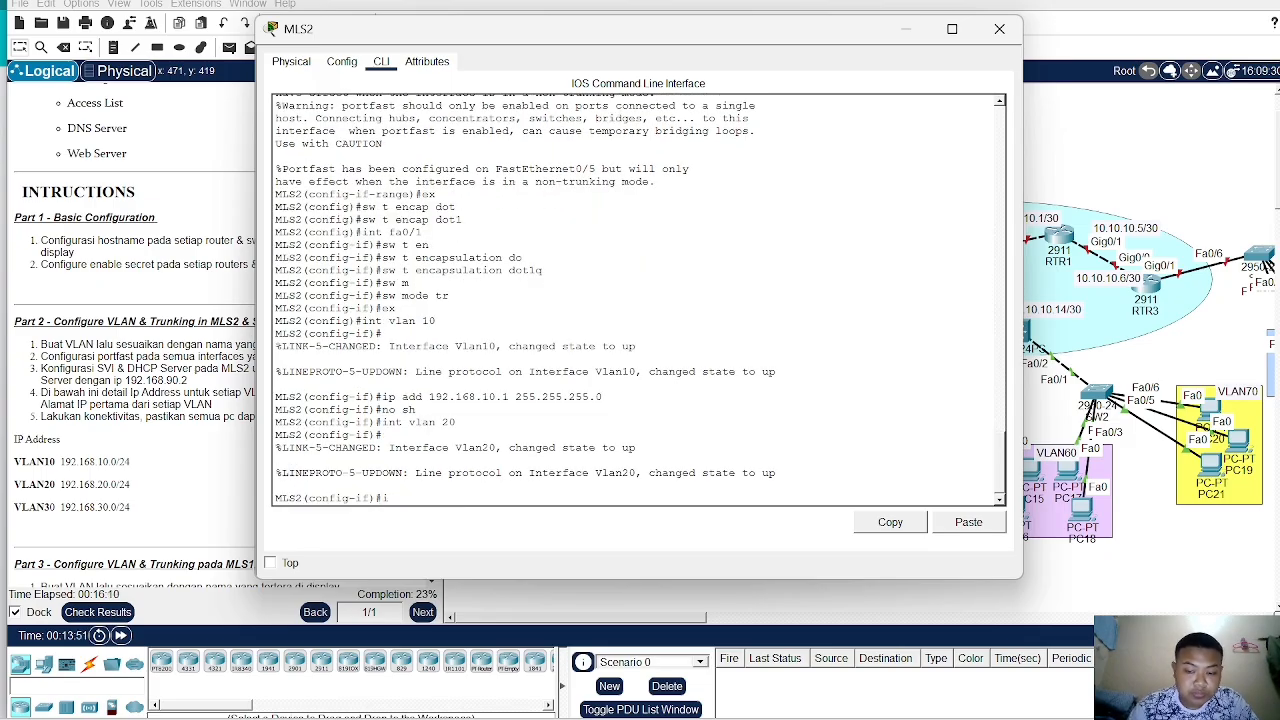
text(p add 192)
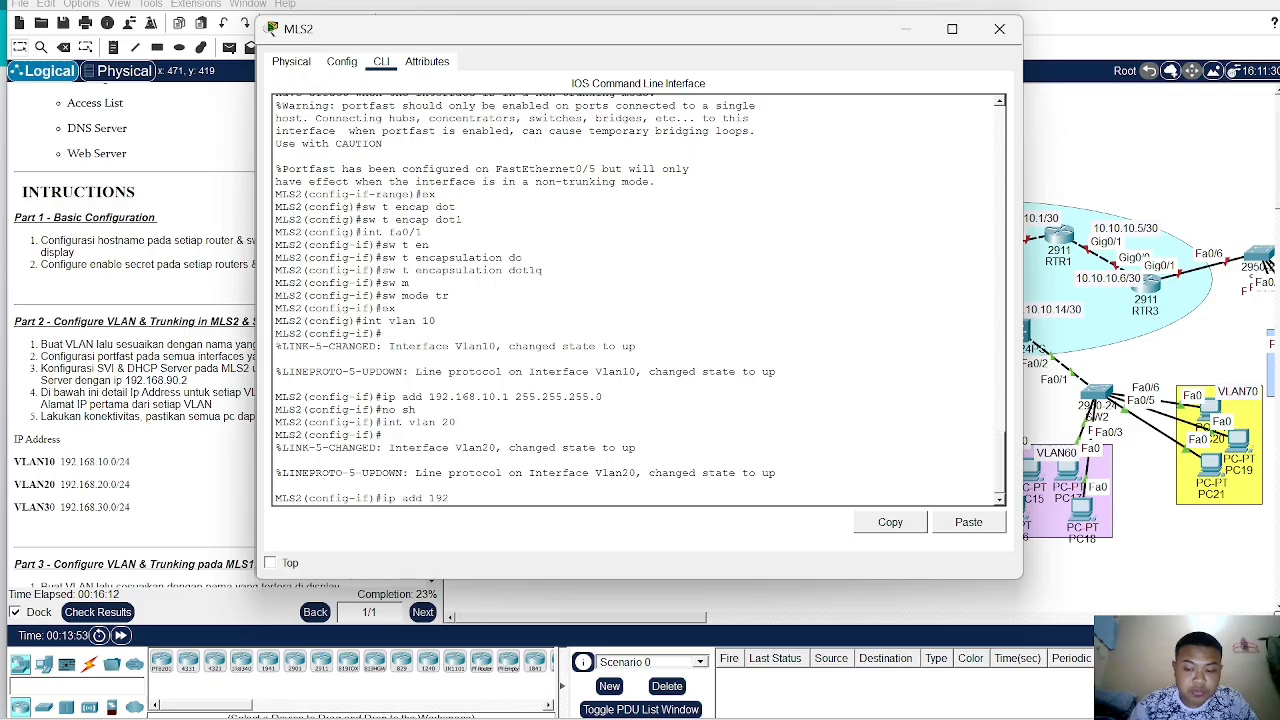
text(.168.20.)
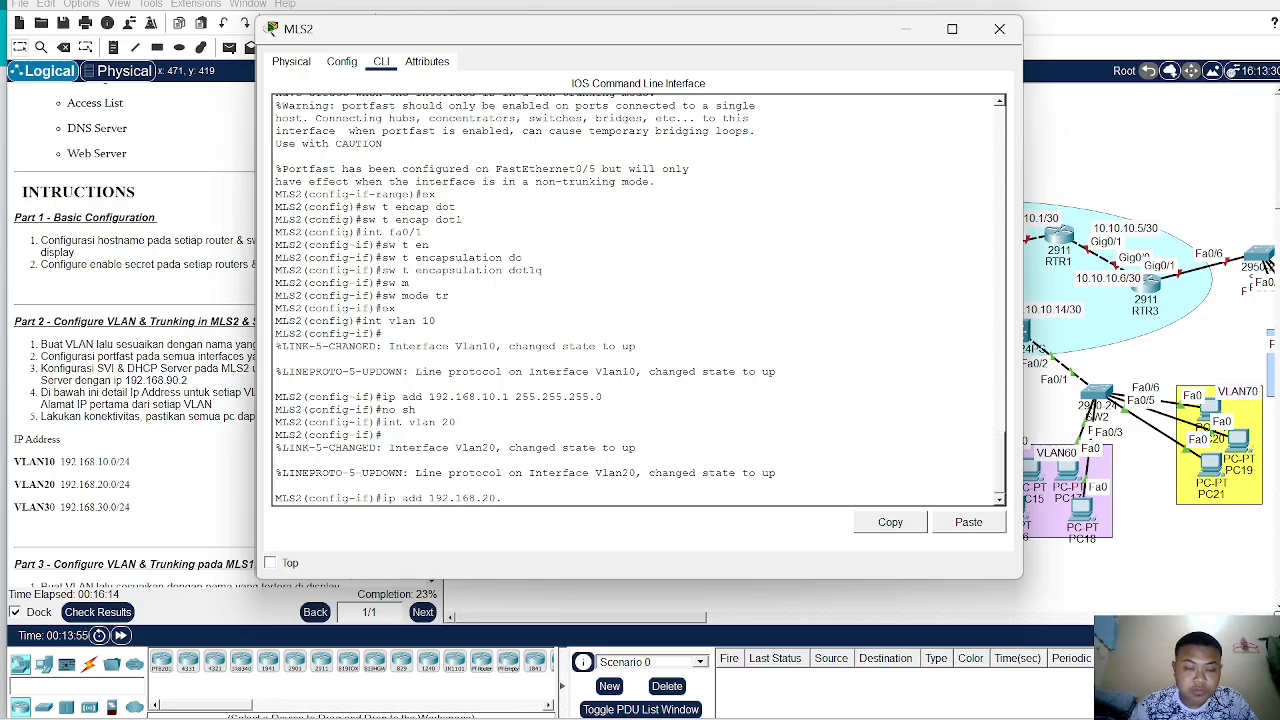
text(1 25)
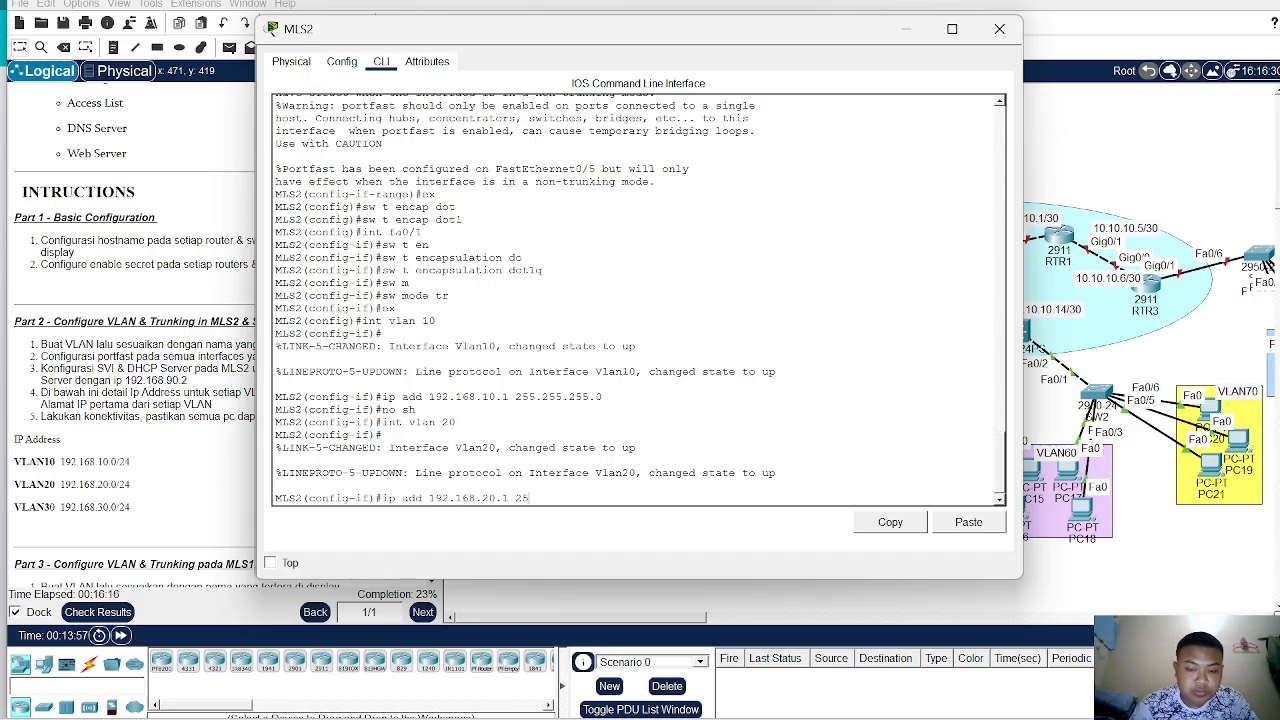
text(5.255.255)
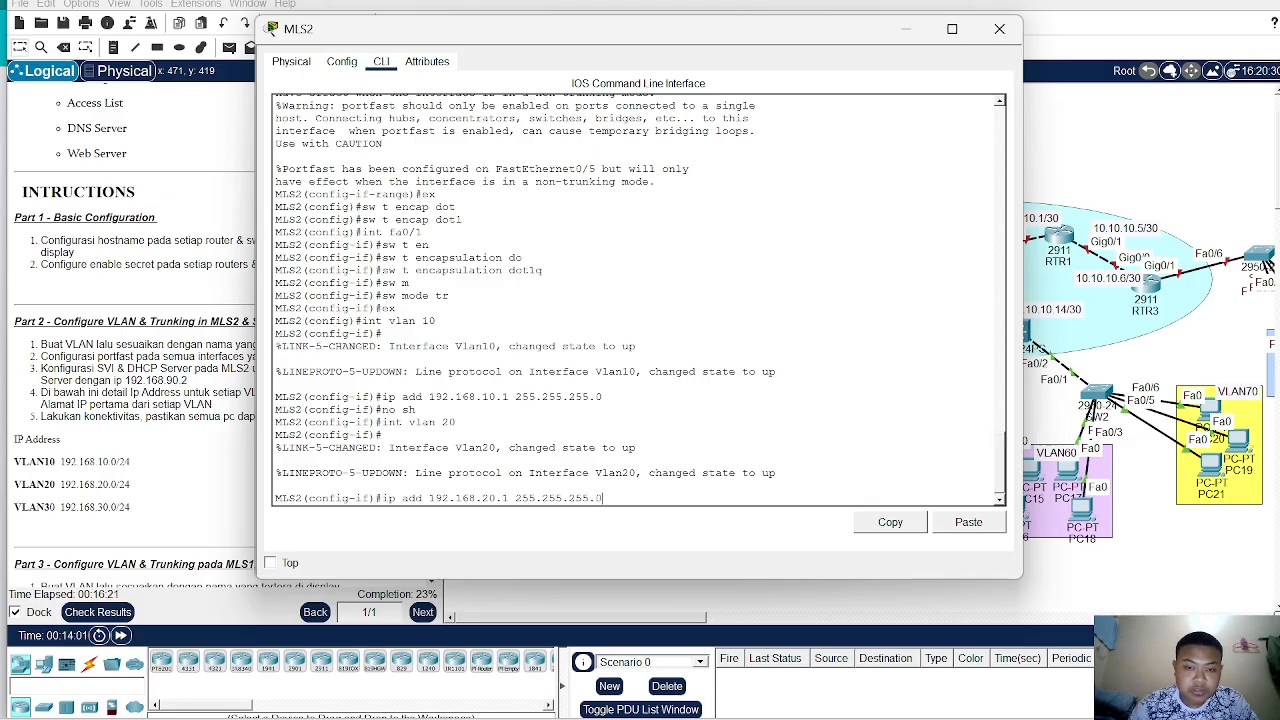
text(.0)
key(Return)
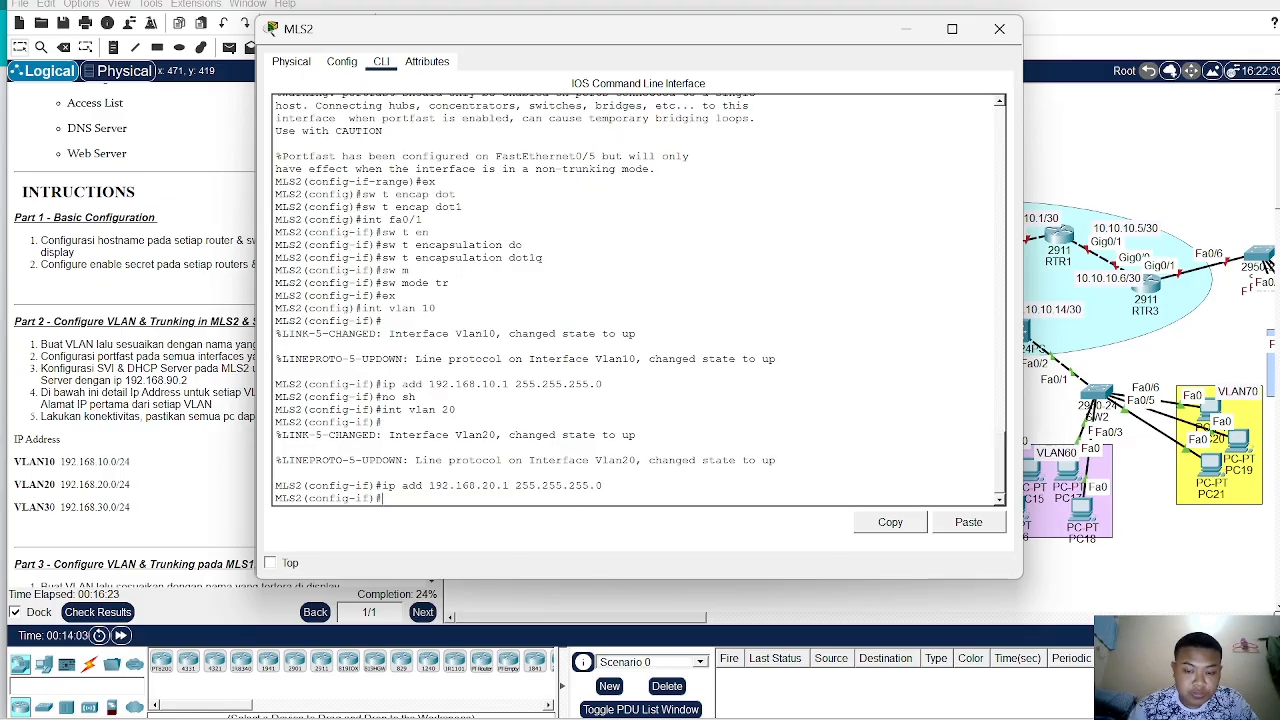
- Create the VLAN 30 interface on MLS2 and assign it IP address 192.168.30.1 255.255.255.0
text(int vlan 30)
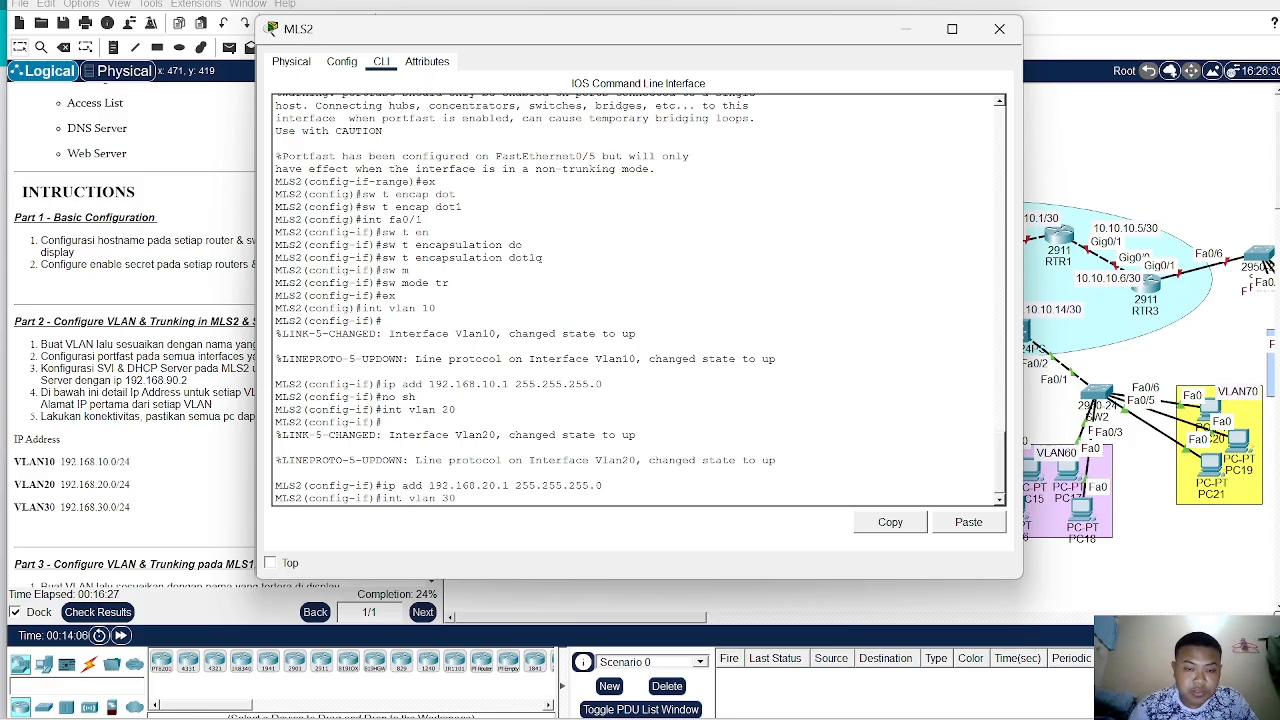
key(Return)
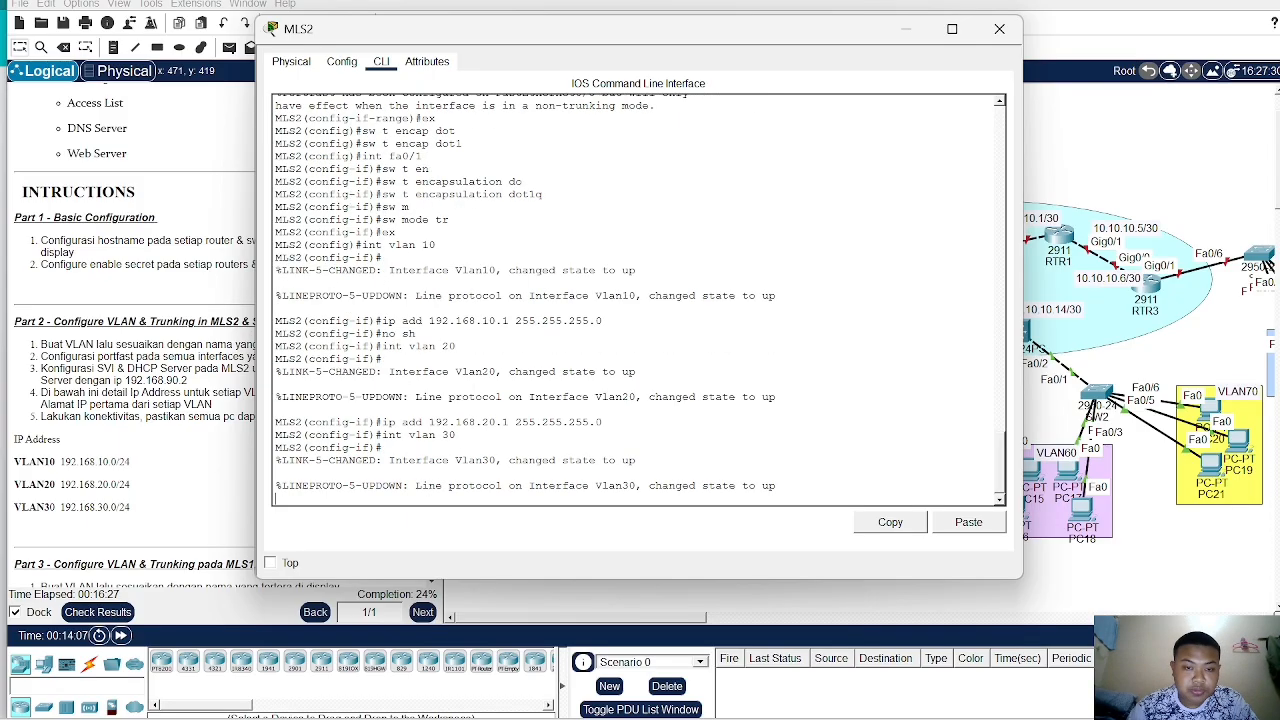
text(ip ad)
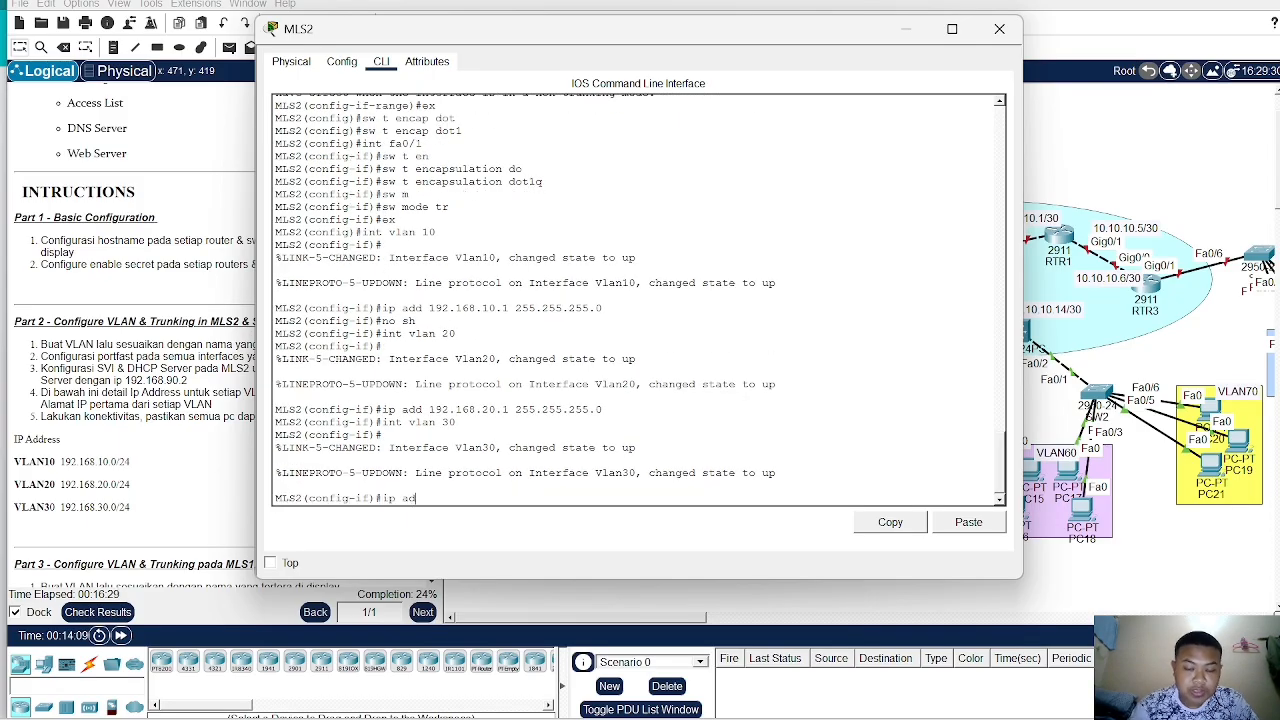
text(d 192.1)
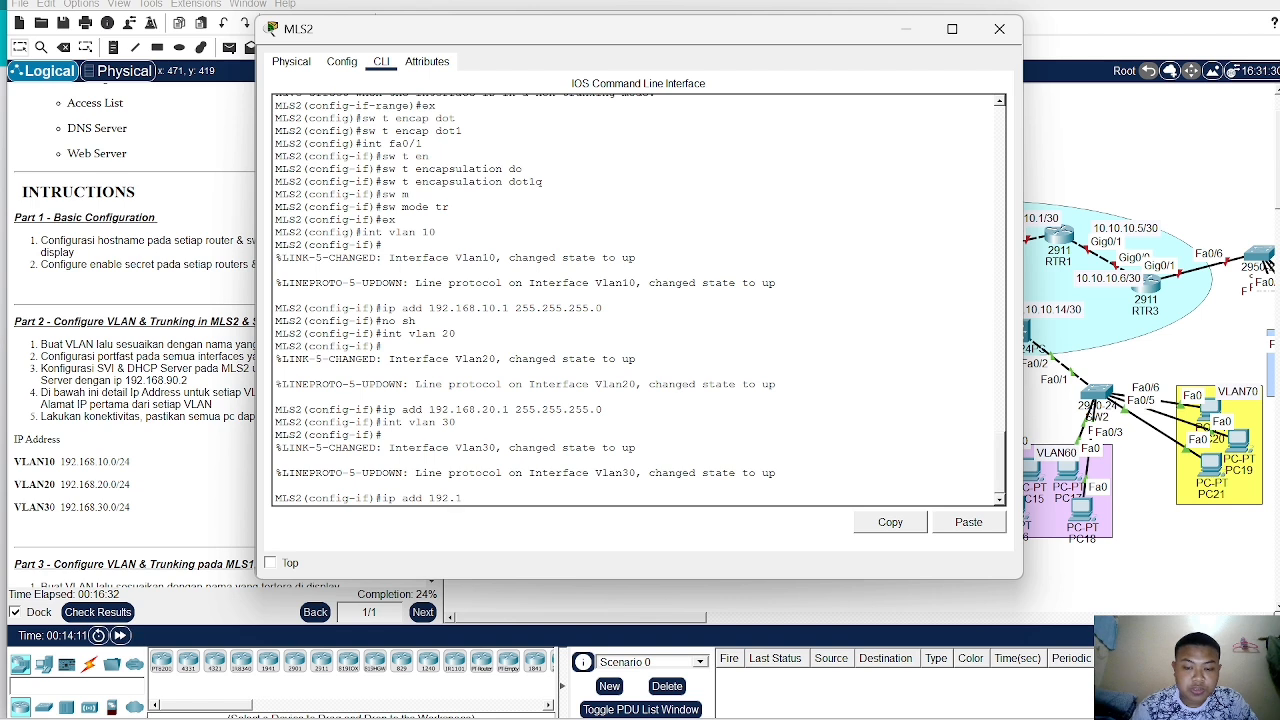
text(68.30.)
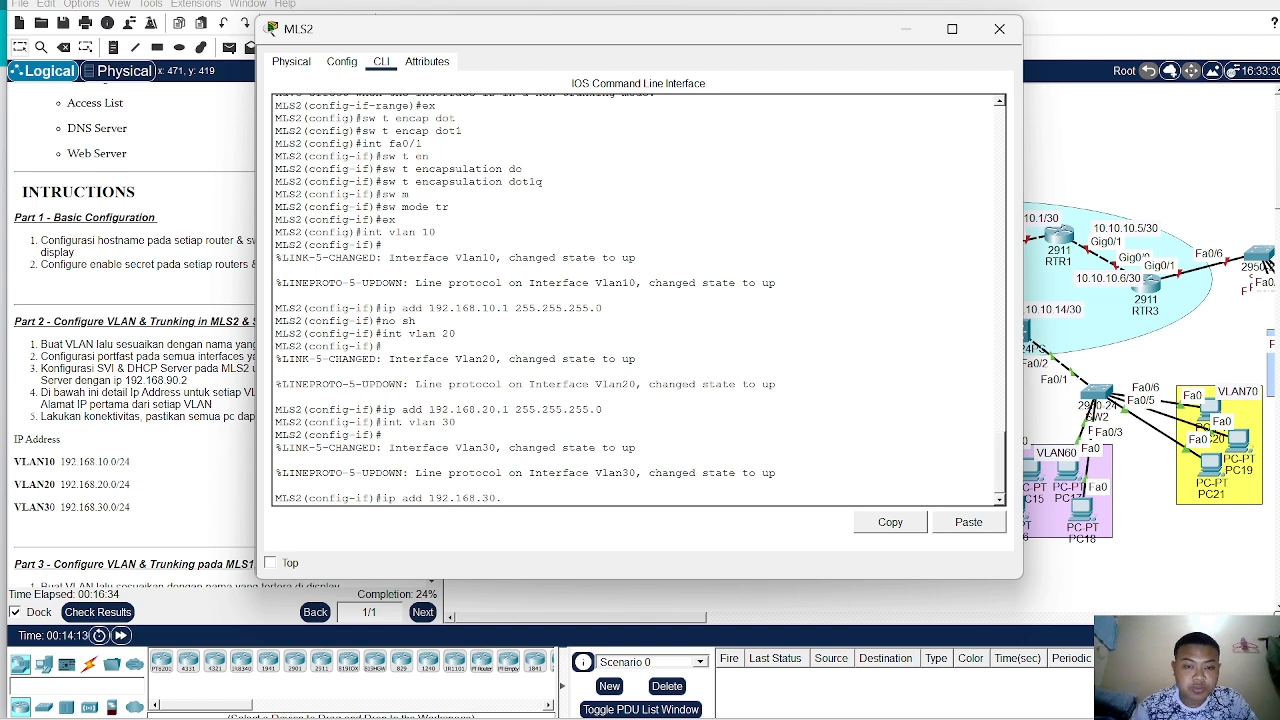
text(1 2)
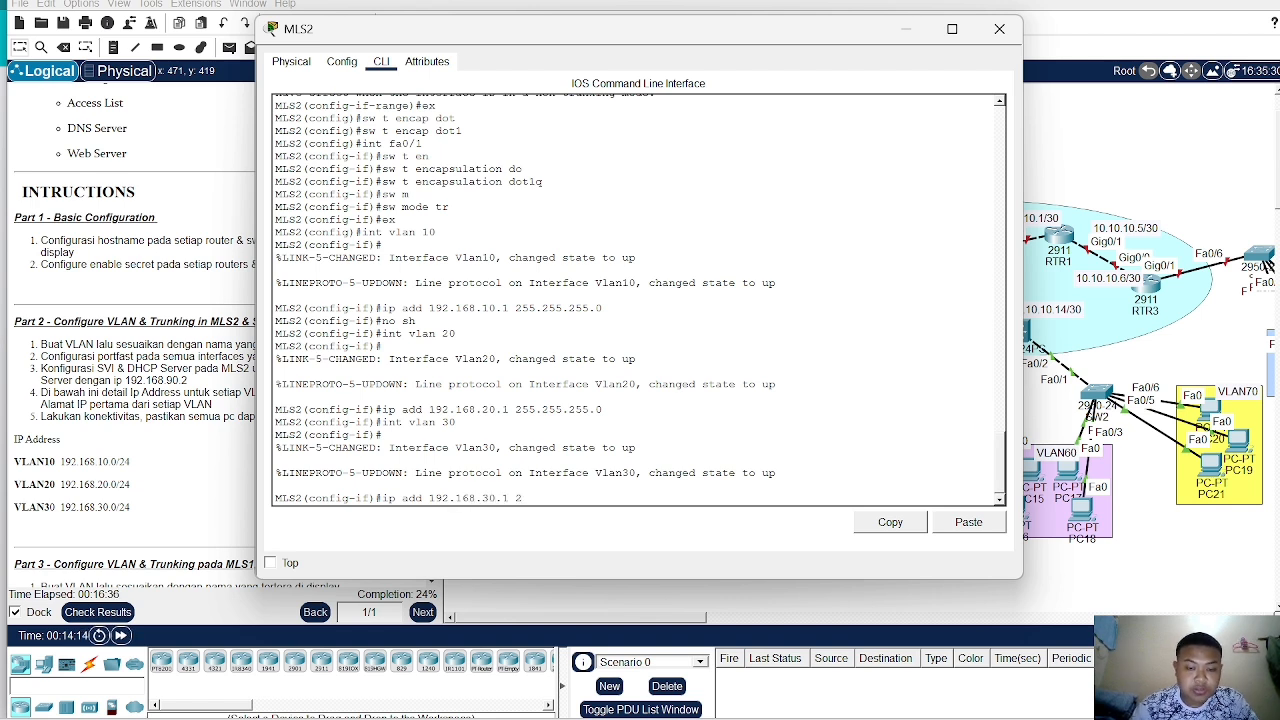
text(55.255.)
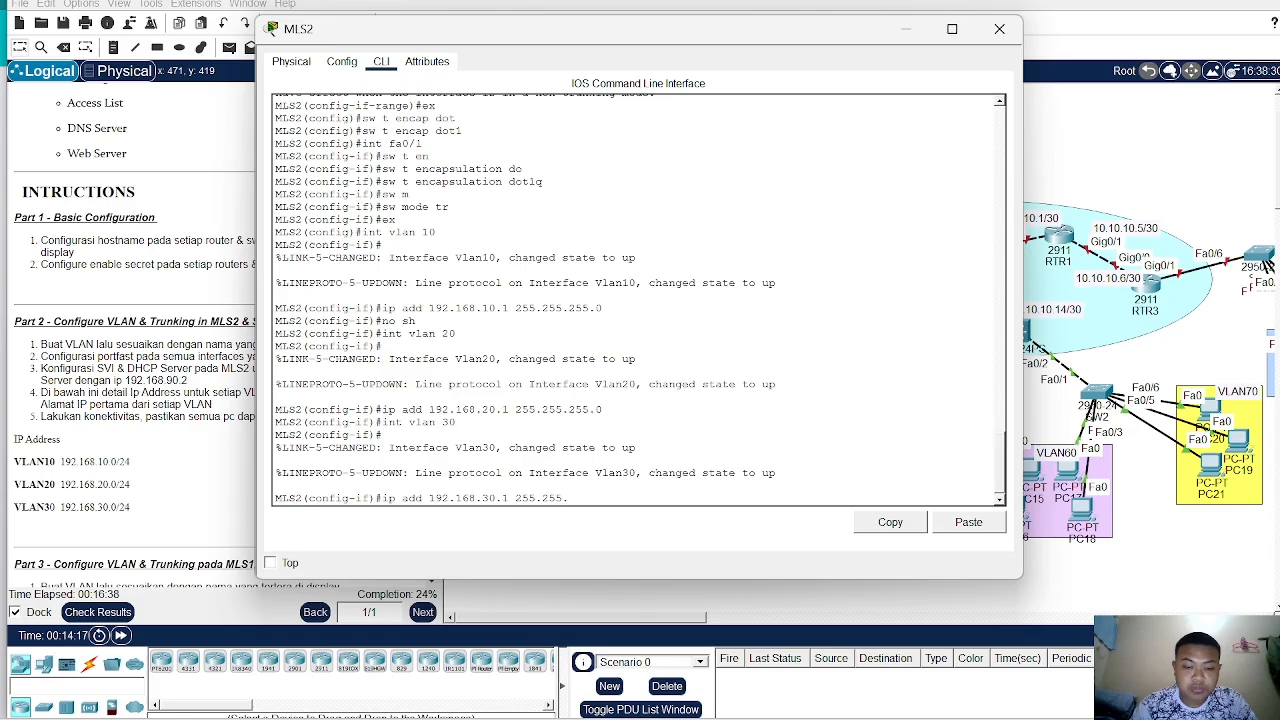
text(255.252)
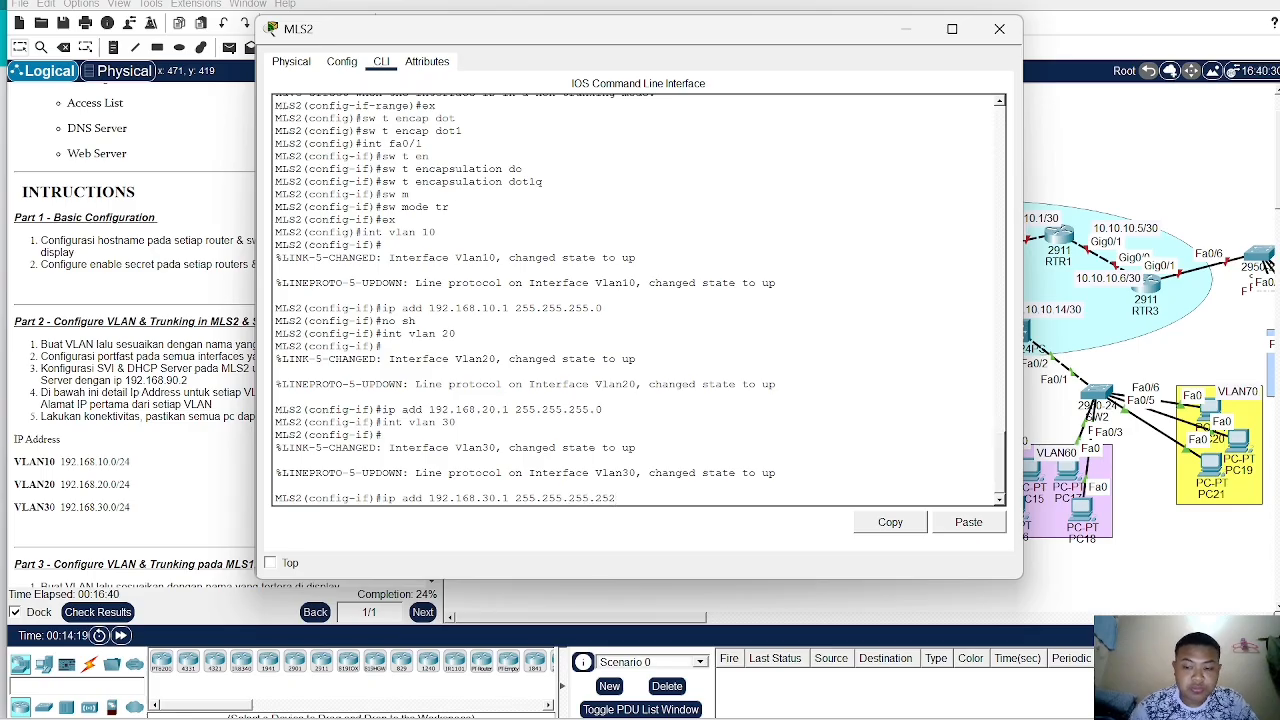
key(BackSpace)
key(BackSpace)
key(BackSpace)
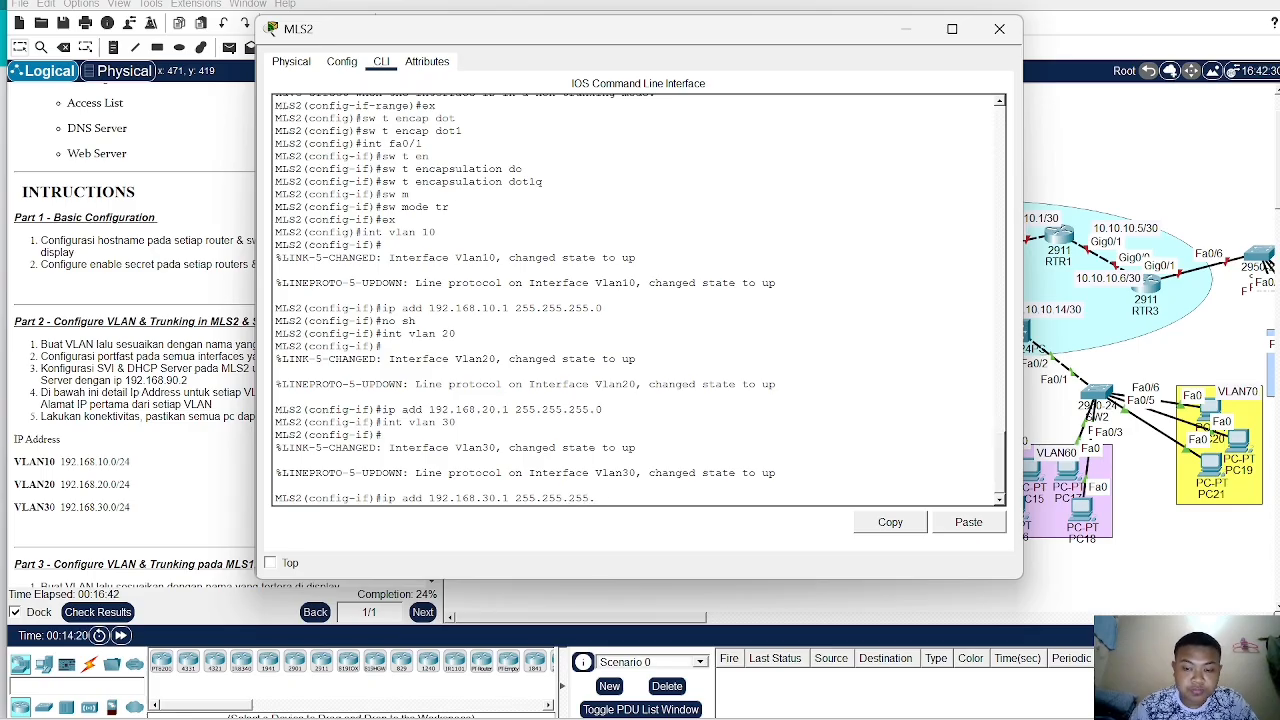
text(0)
key(Return)
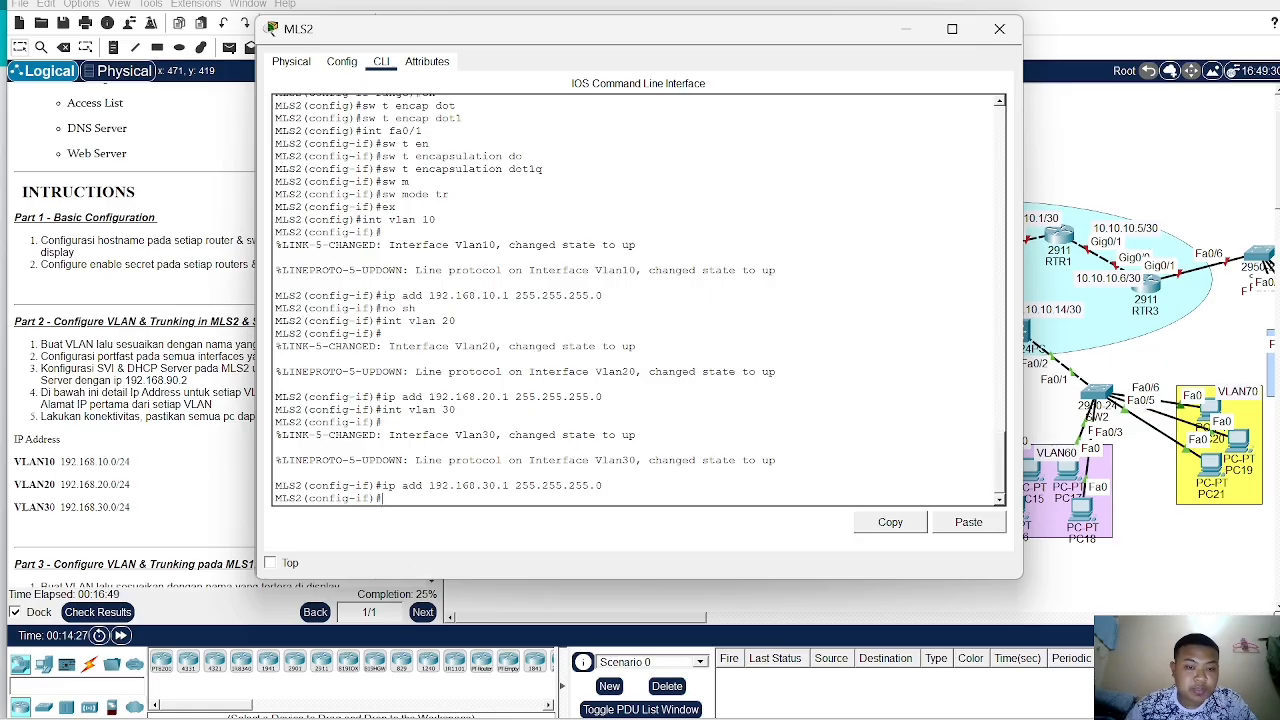
- Return to global configuration, create DHCP pool VLAN10 and set its network to 192.168.10.0 255.255.255.0
text(ex)
key(Return)
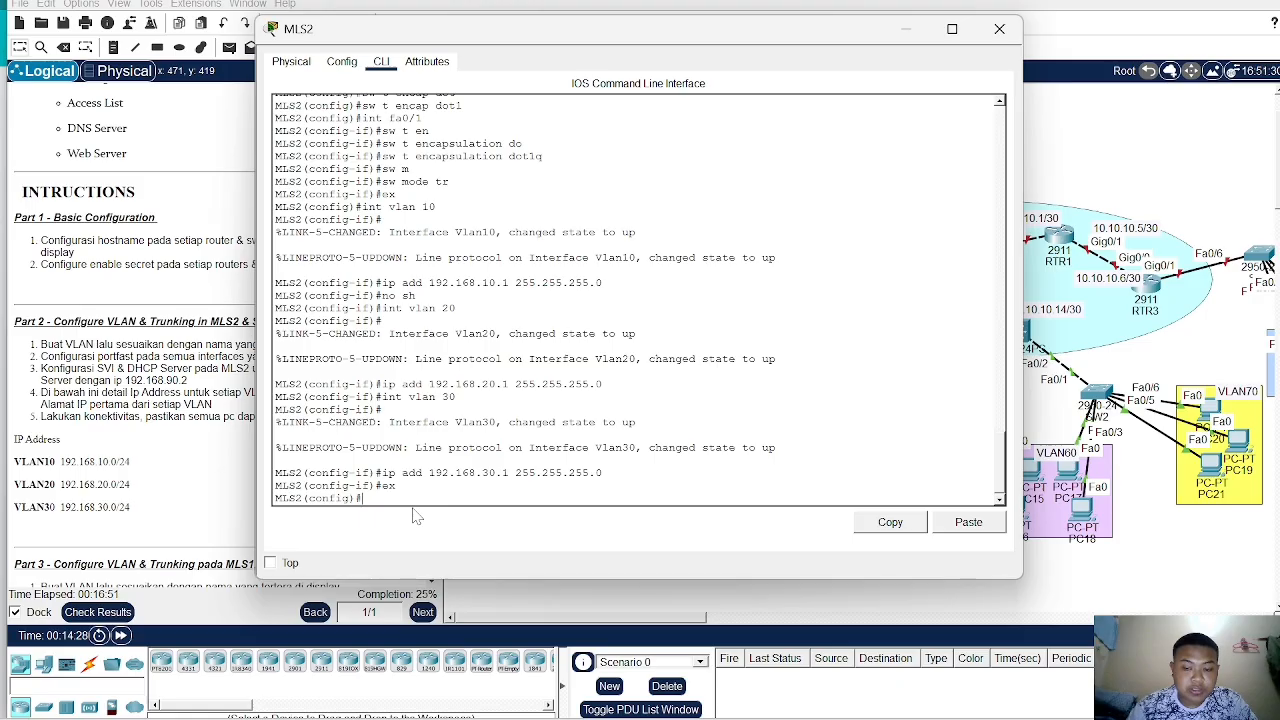
text(ip d)
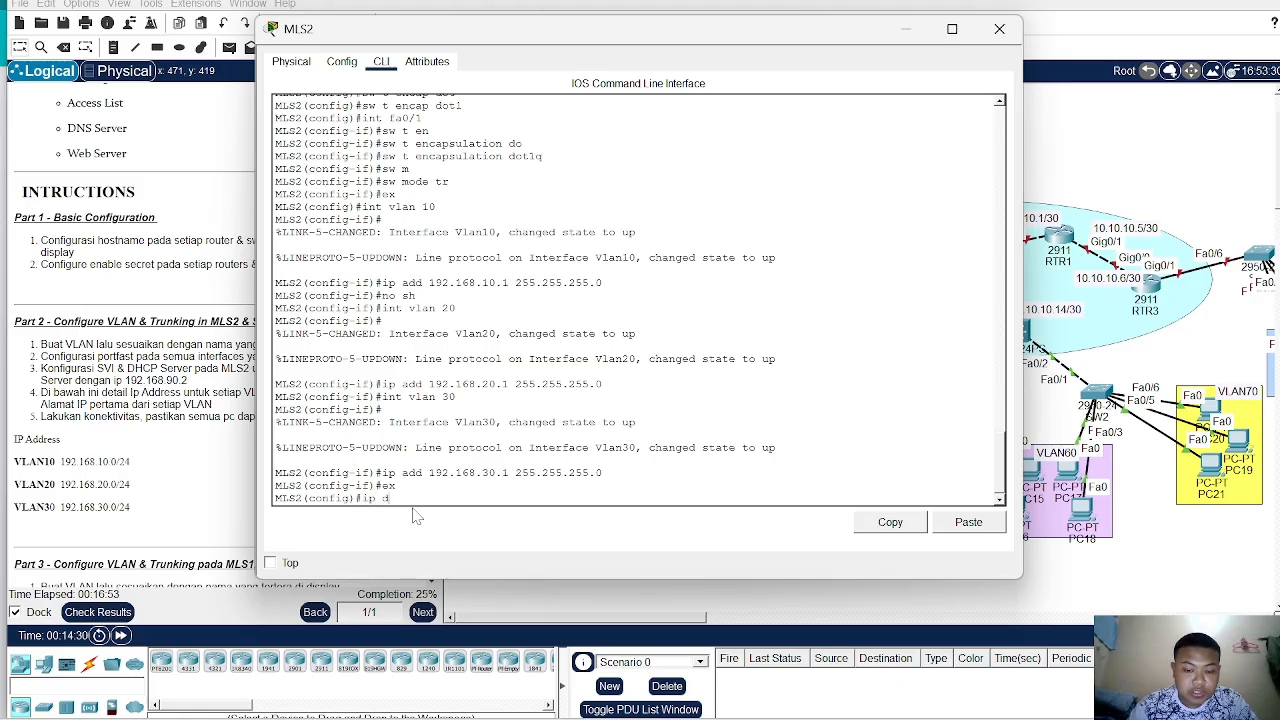
text(hcp pool)
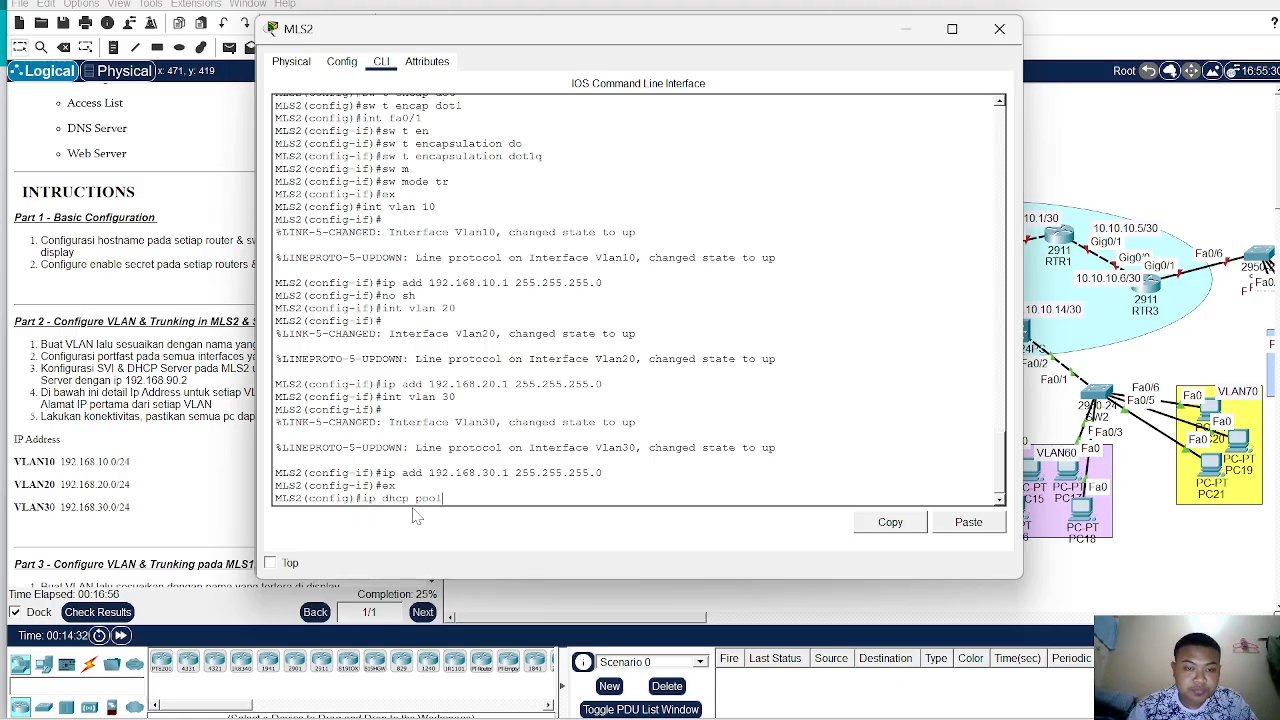
text( V)
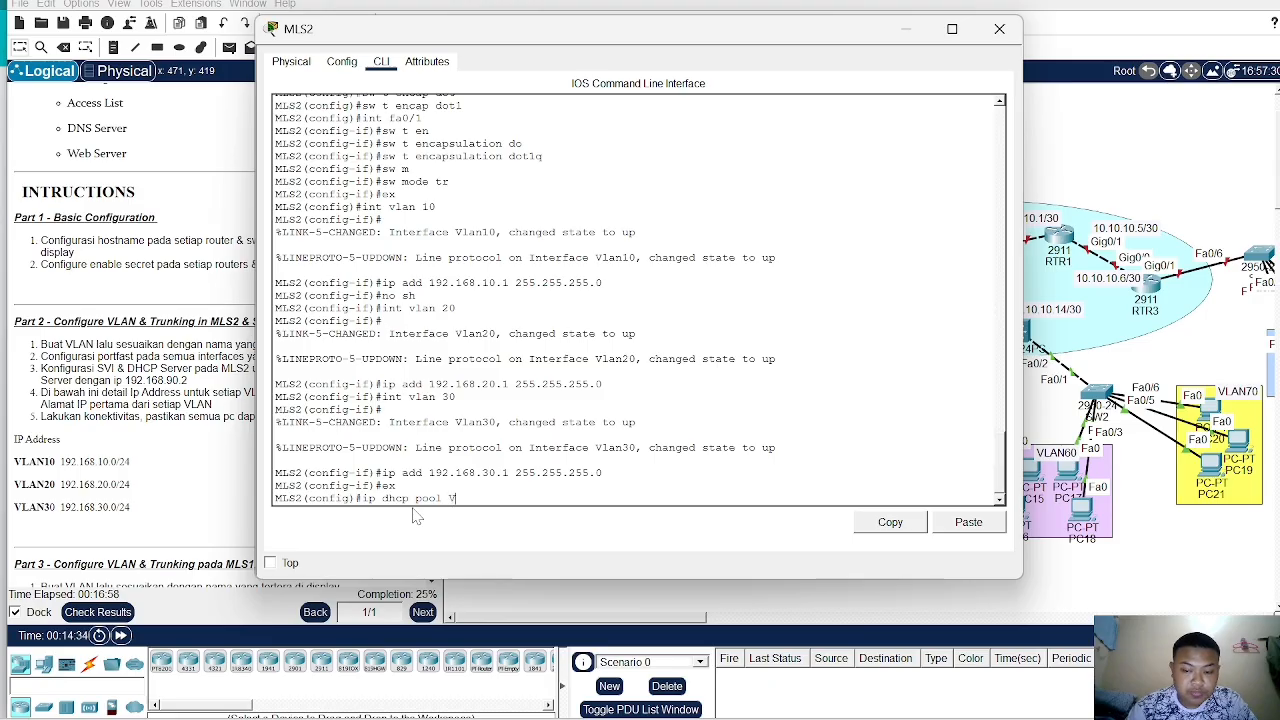
text(LAN10)
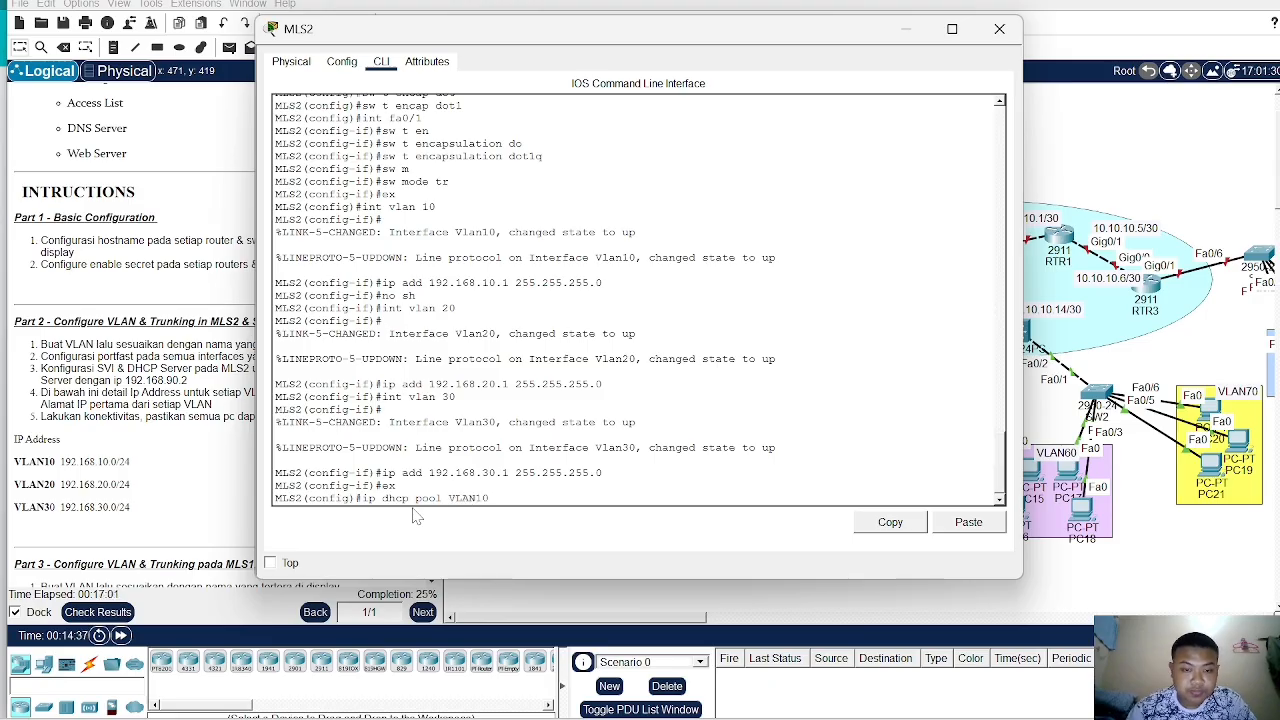
key(Return)
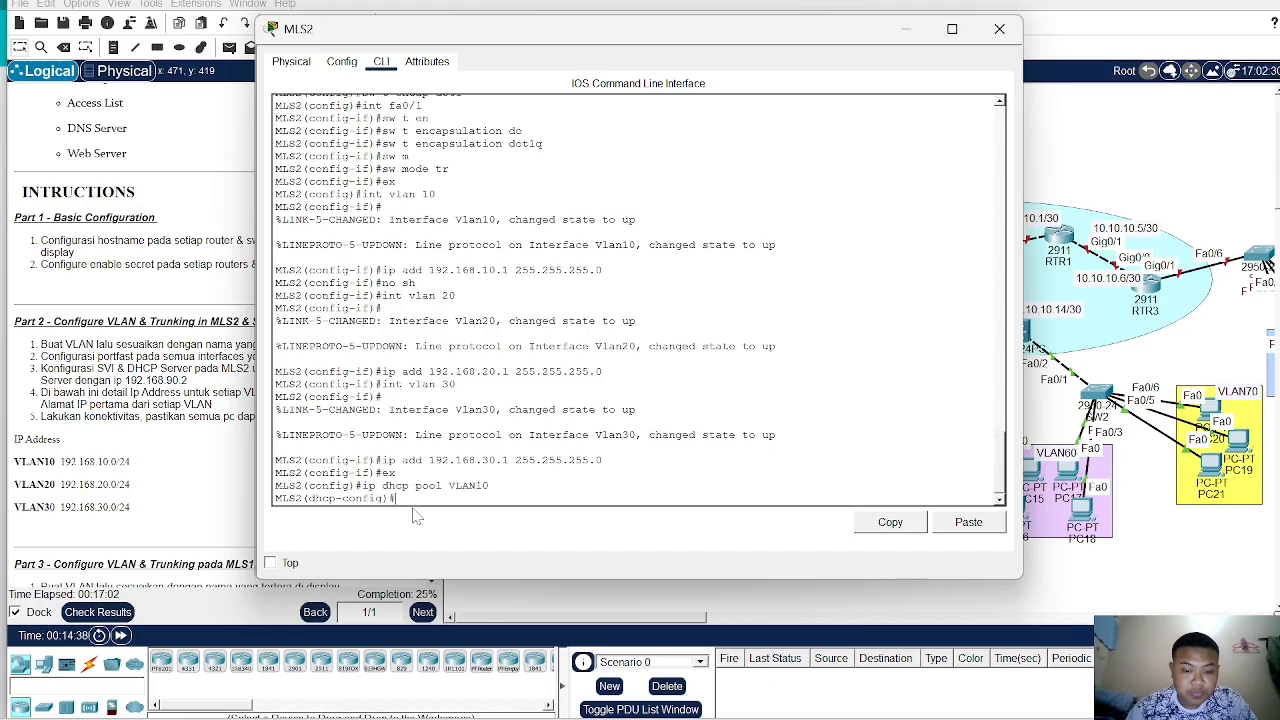
text(net)
key(Tab)
text(1)
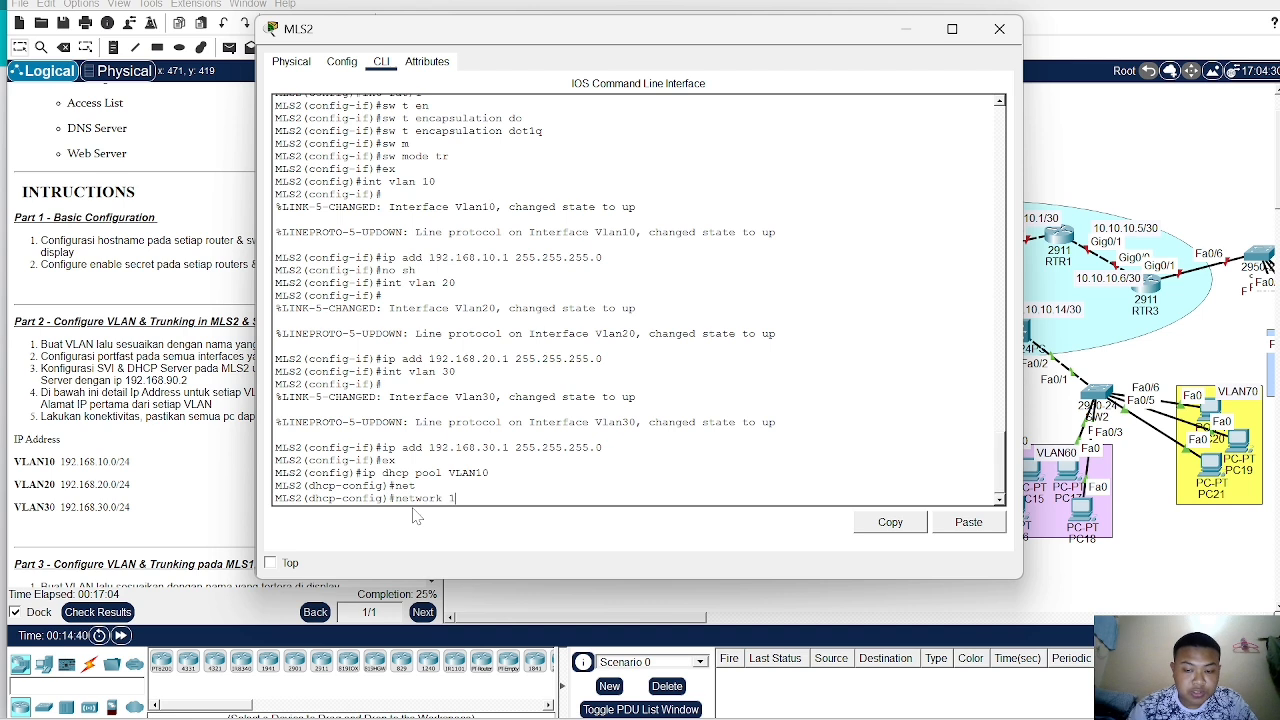
text(92.168.10.0)
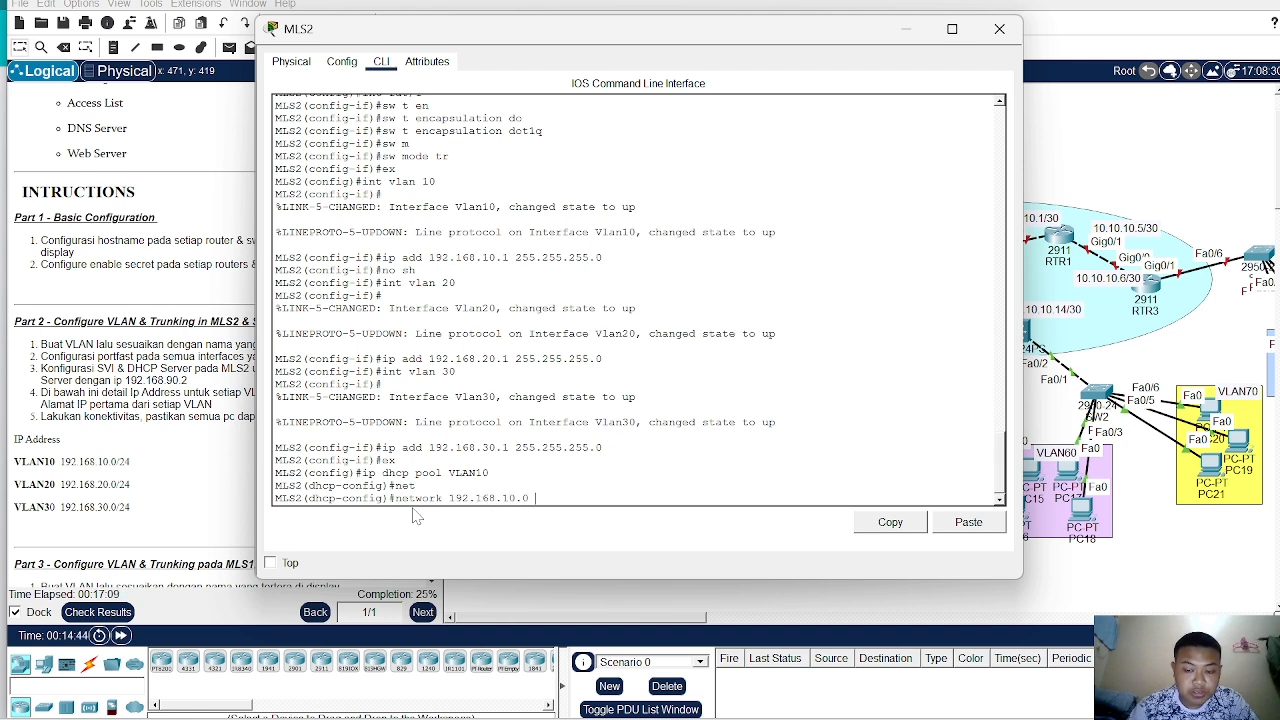
text( 255.255)
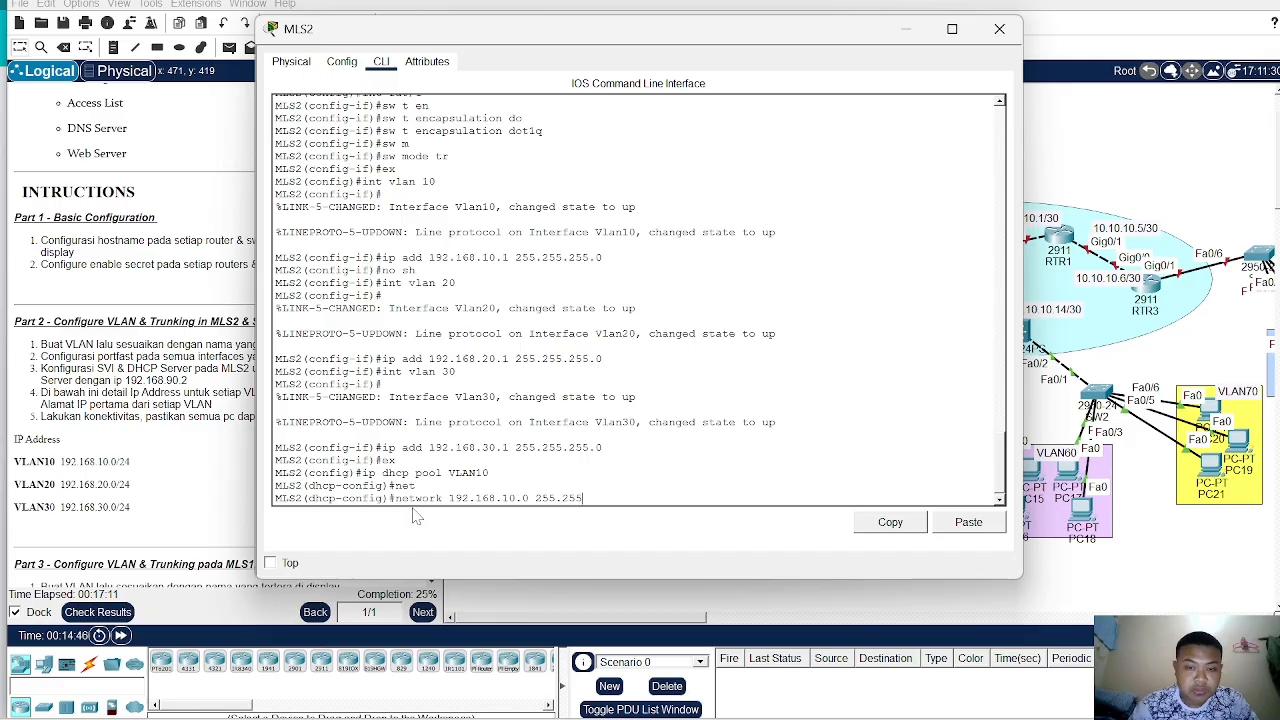
text(.255.0)
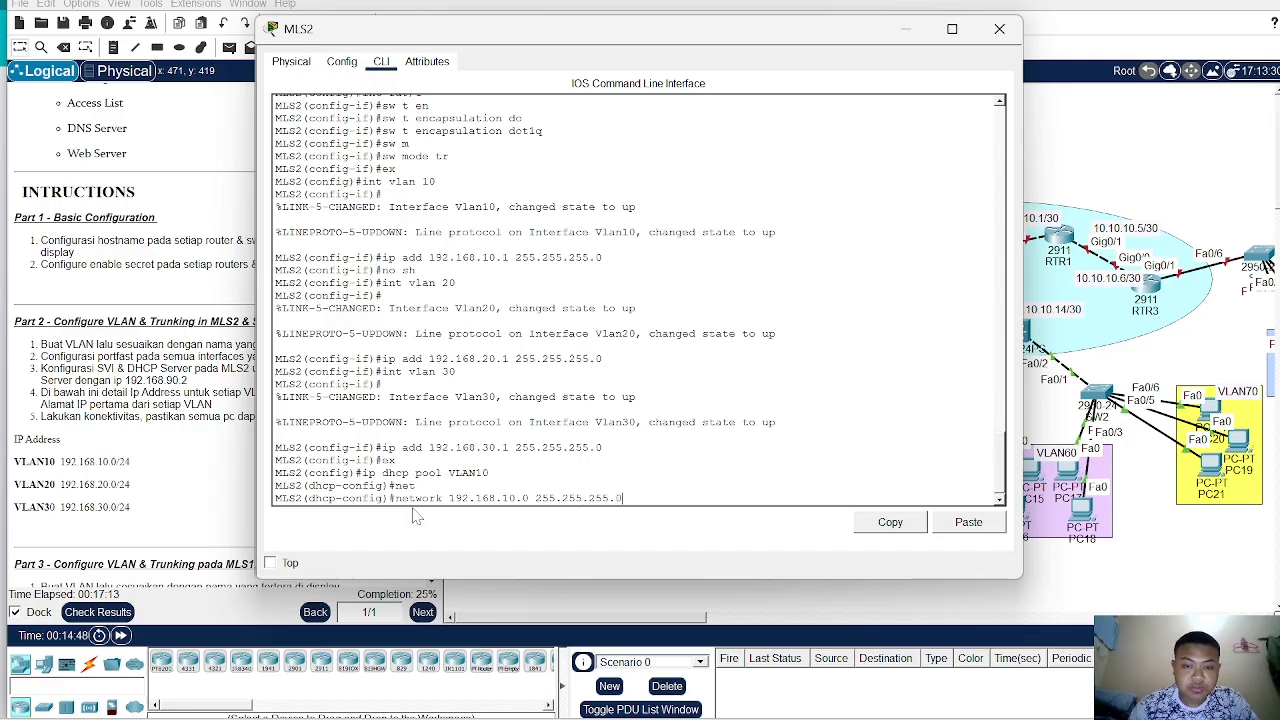
key(Return)
- Set the VLAN10 DHCP pool's default router to 192.168.10.1
text(defaul)
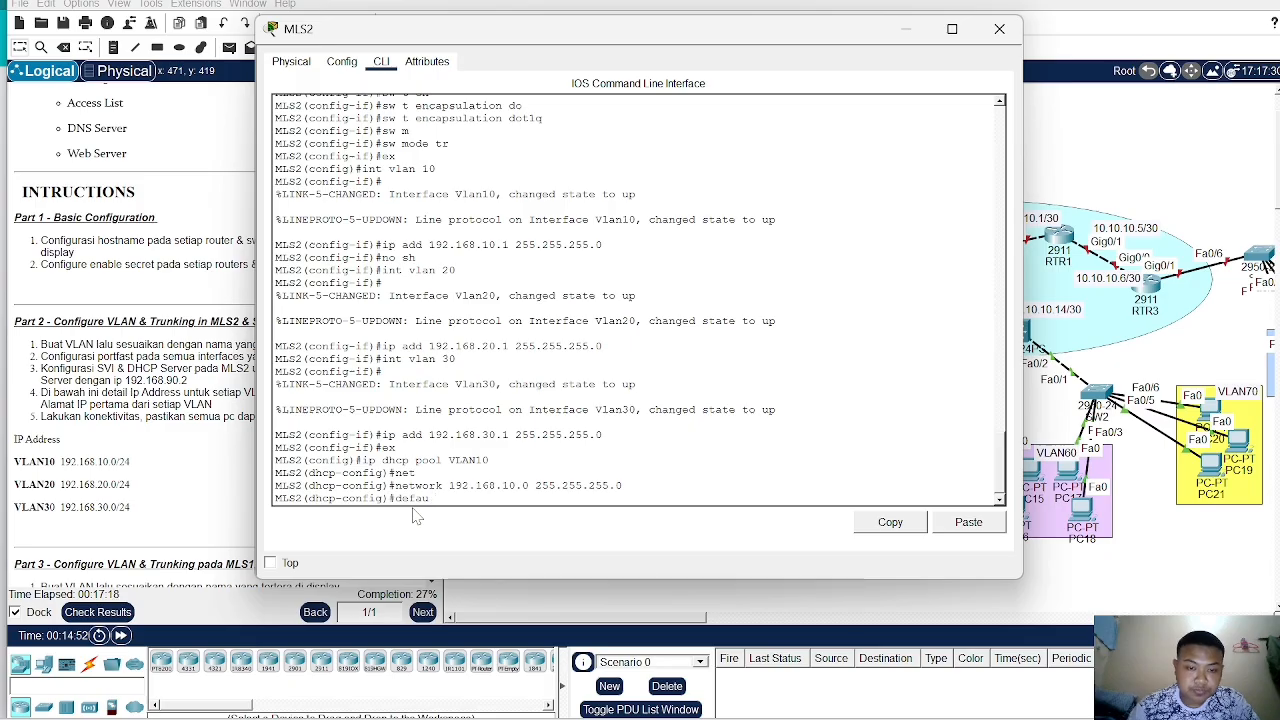
text(t)
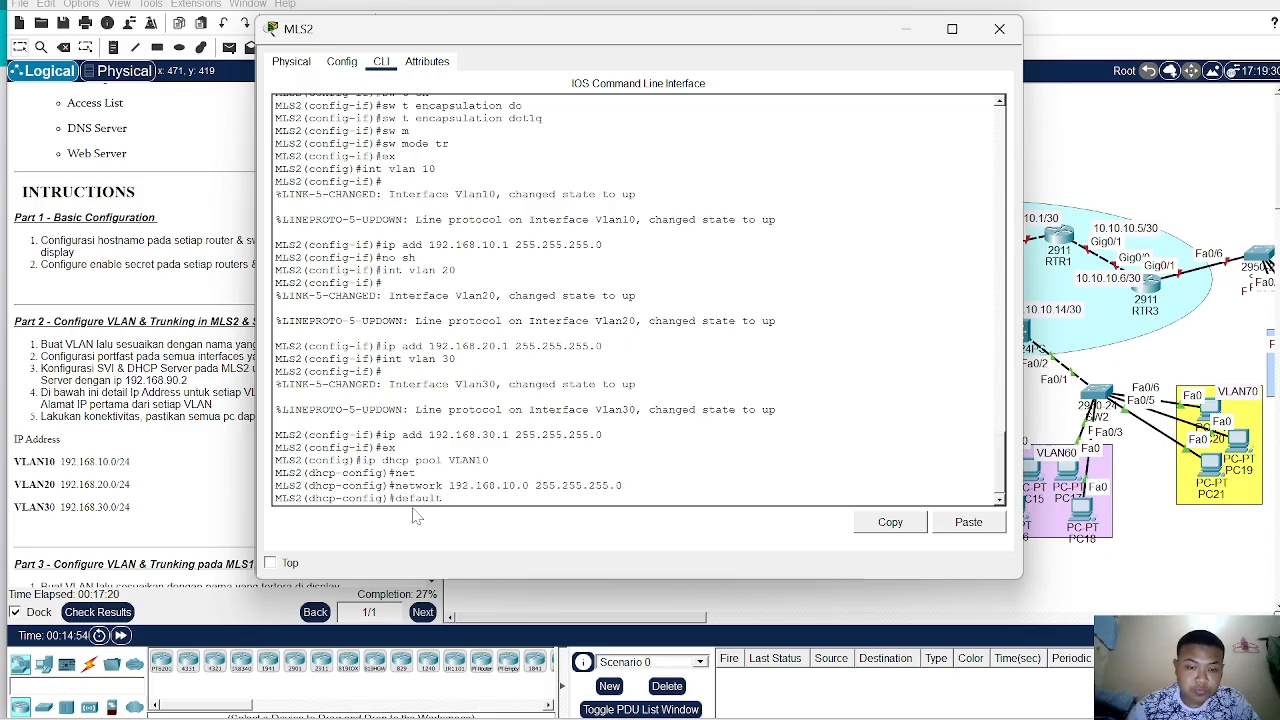
key(Return)
text(default-router 192)
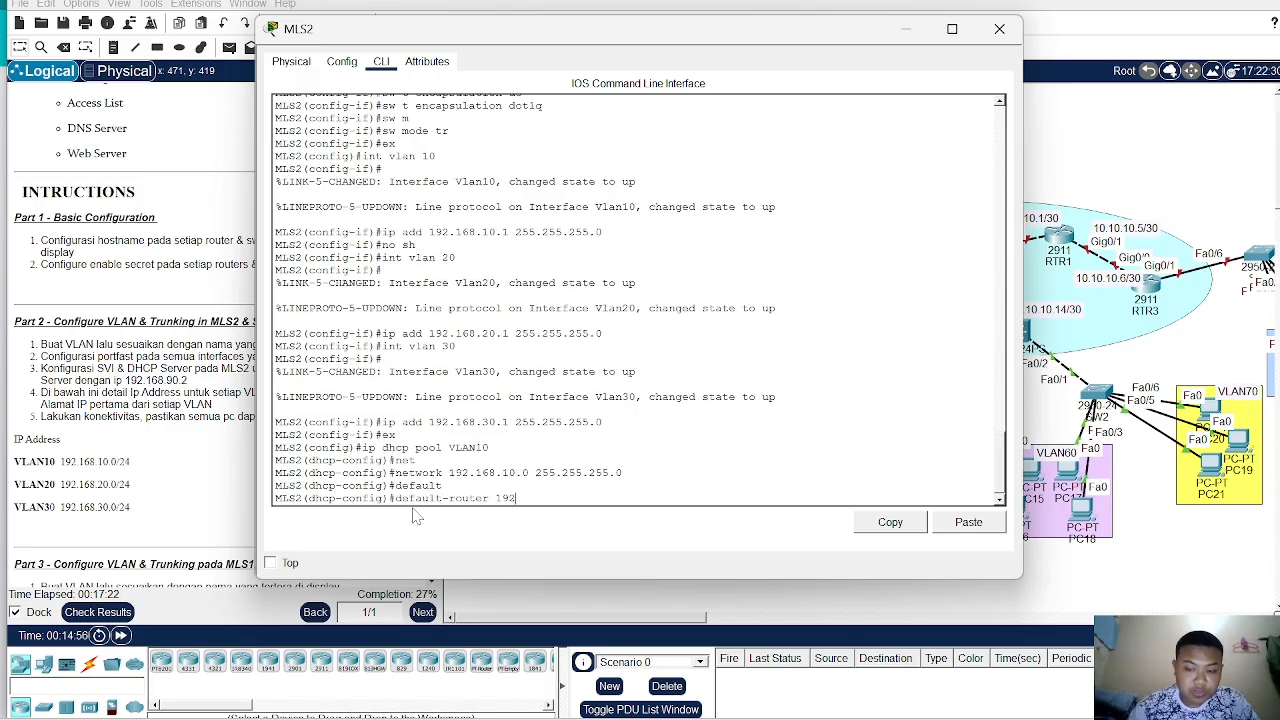
text(.168.1)
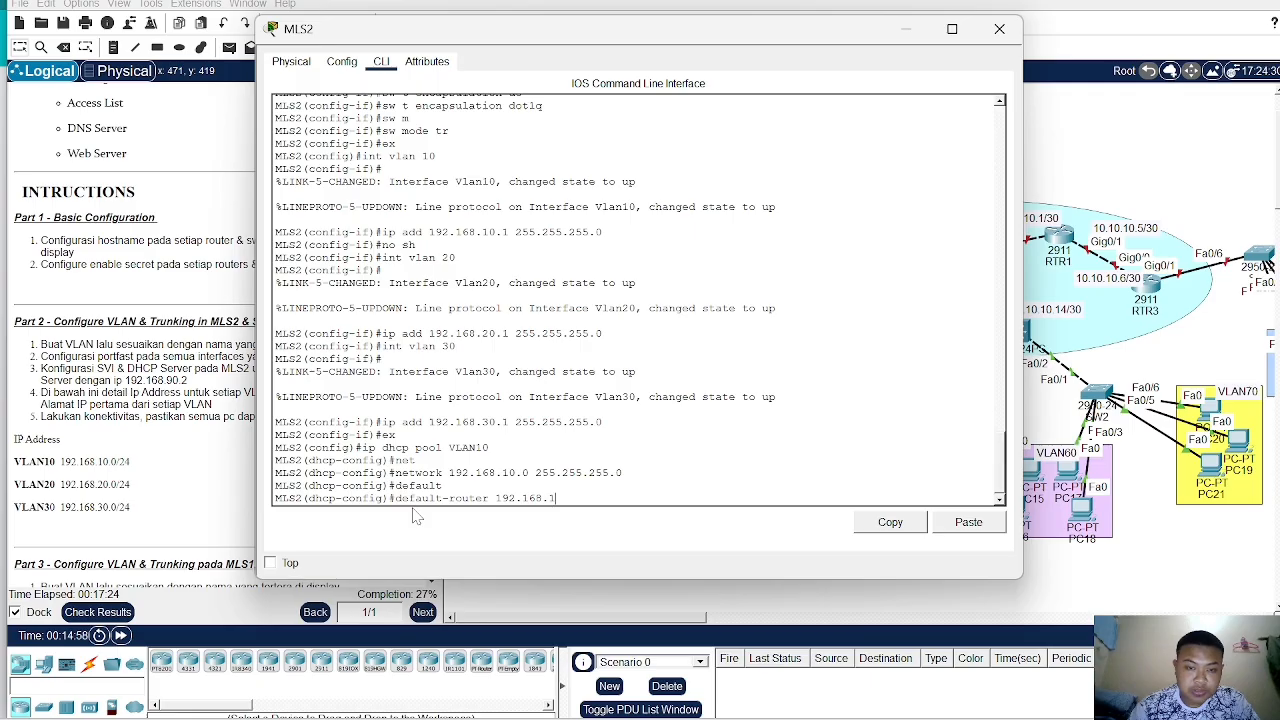
text(0.1)
key(Return)
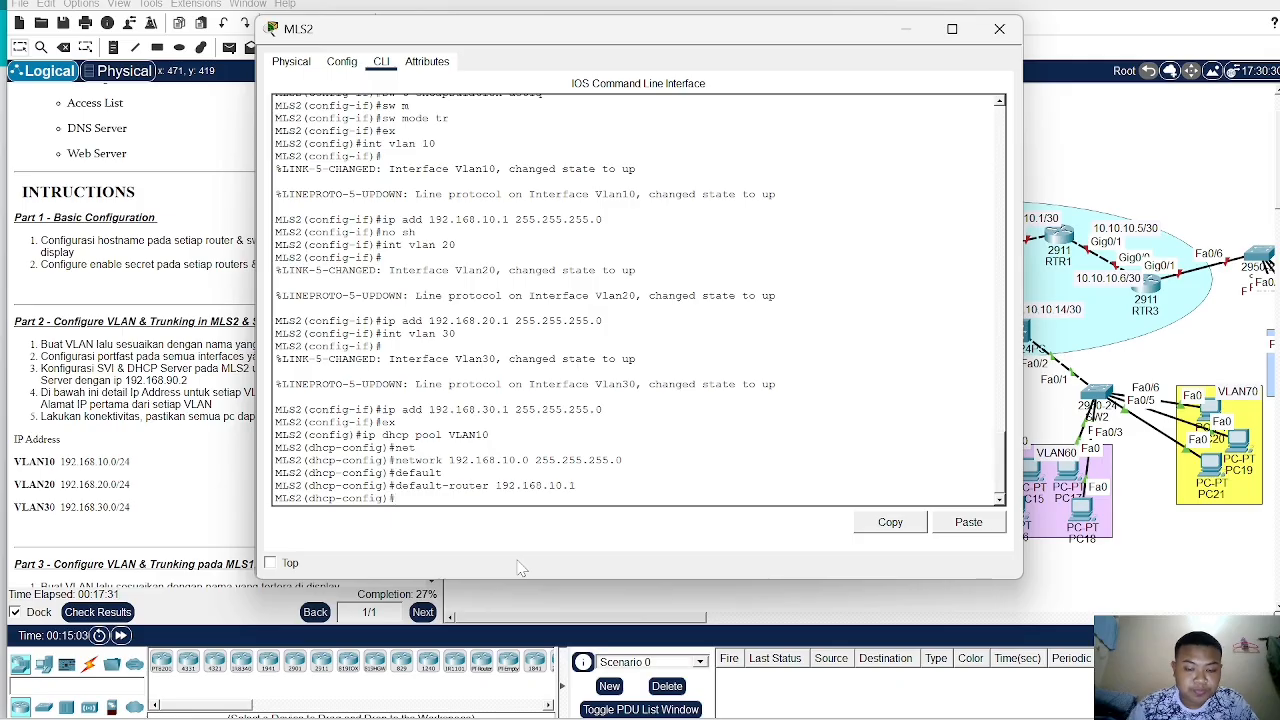
- Set the VLAN10 DHCP pool's DNS server to 192.168.90.2
text(dns s)
key(BackSpace)
key(Tab)
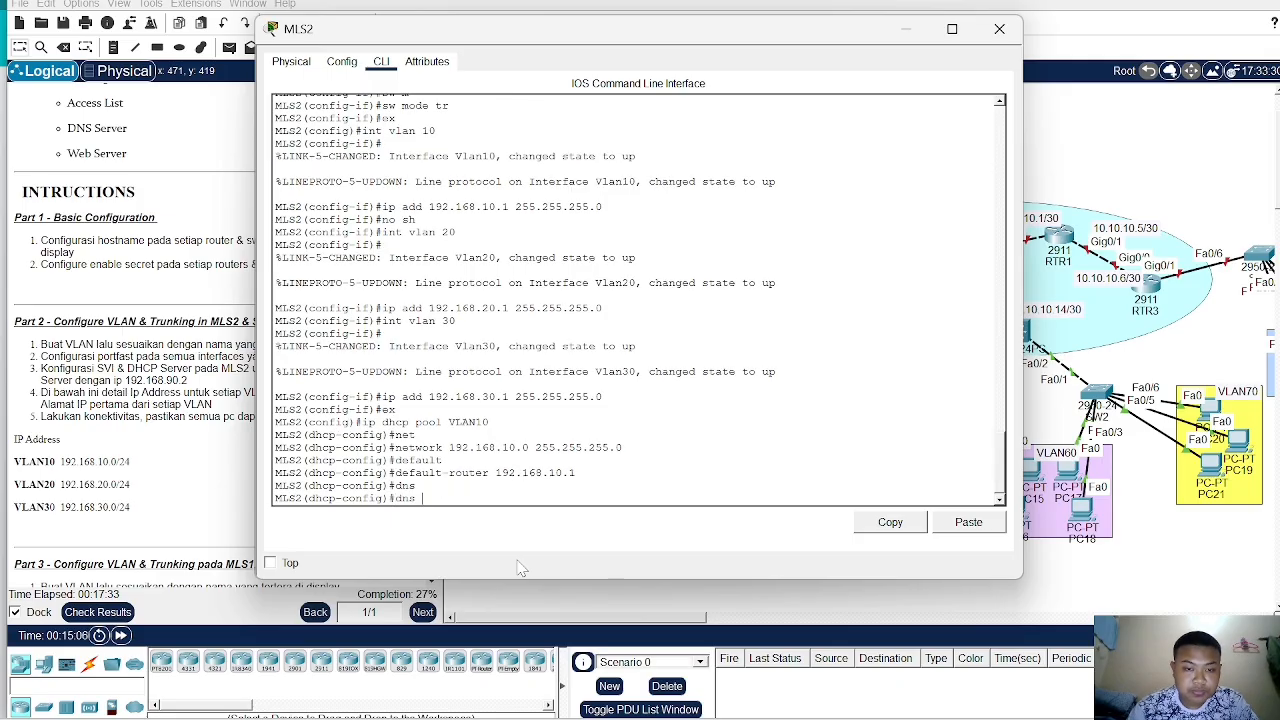
key(BackSpace)
key(Tab)
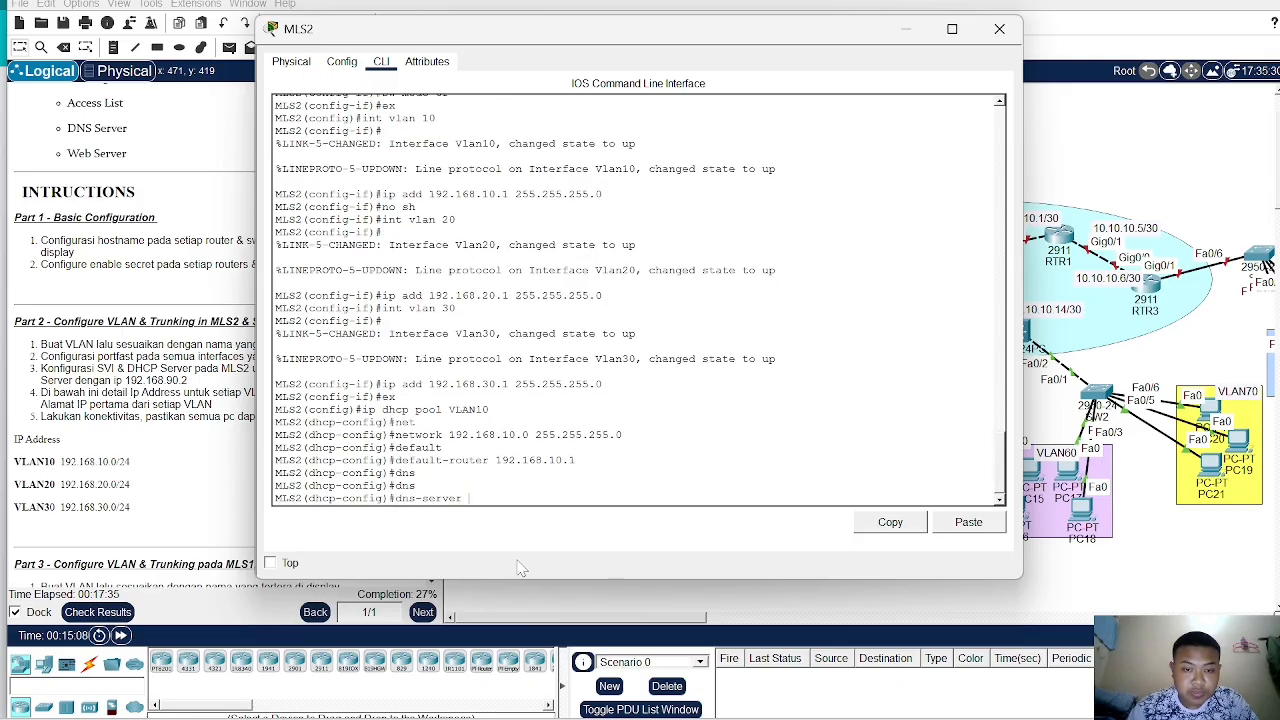
text(192)
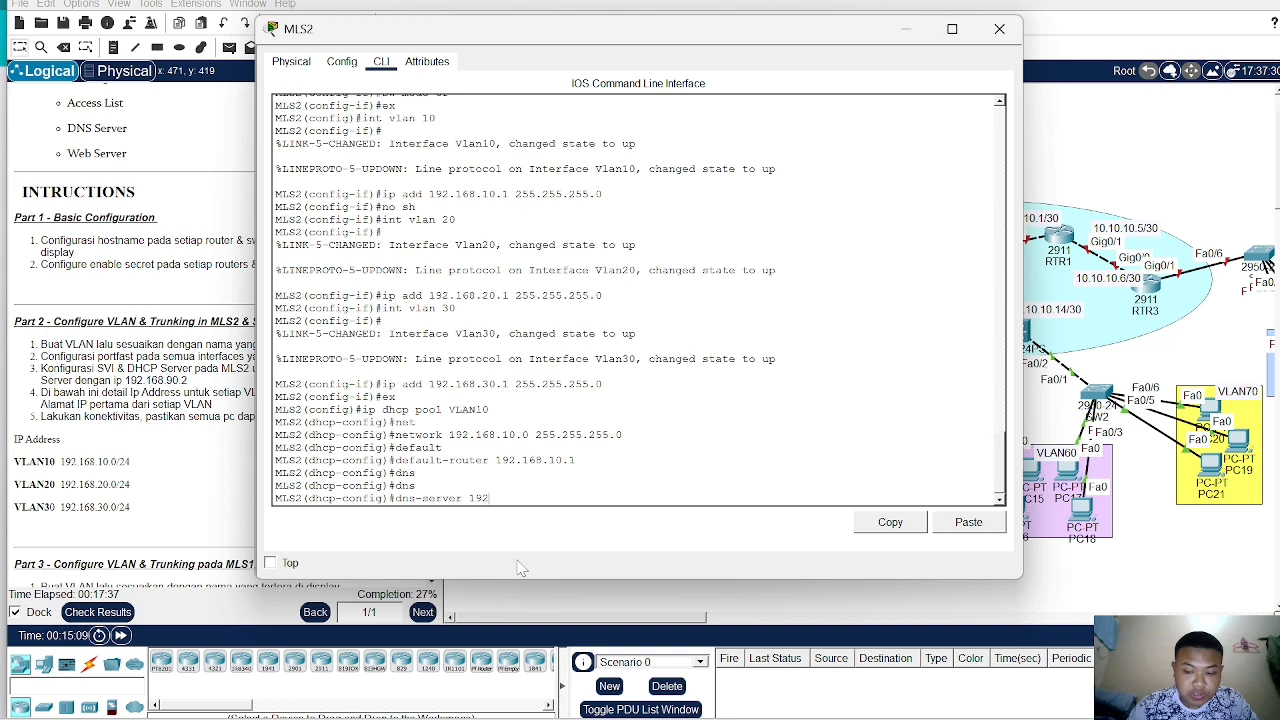
text(.169)
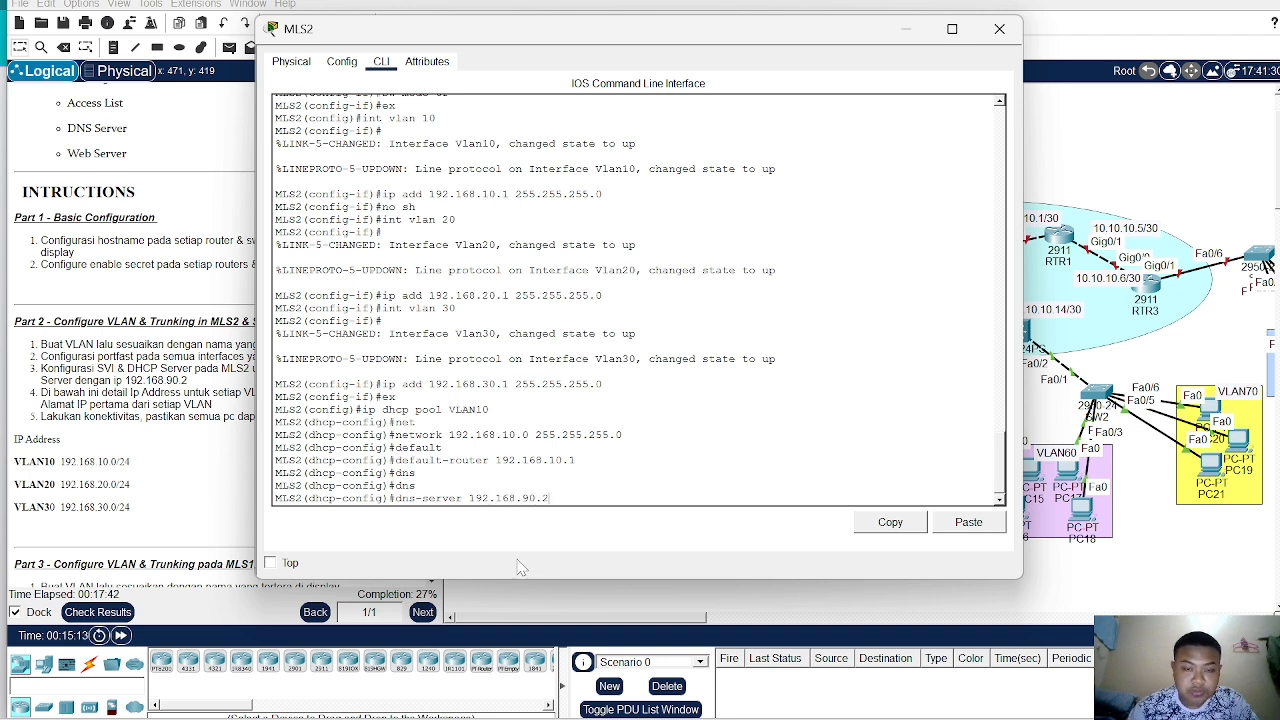
key(Return)
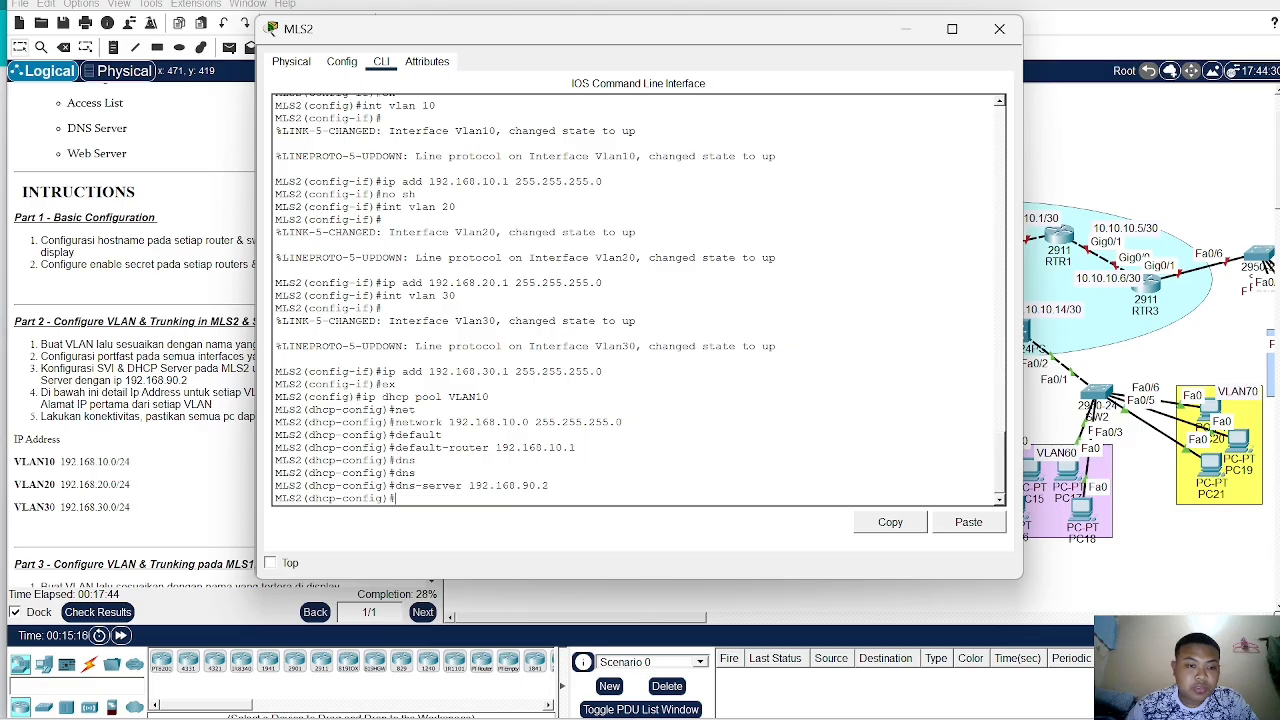
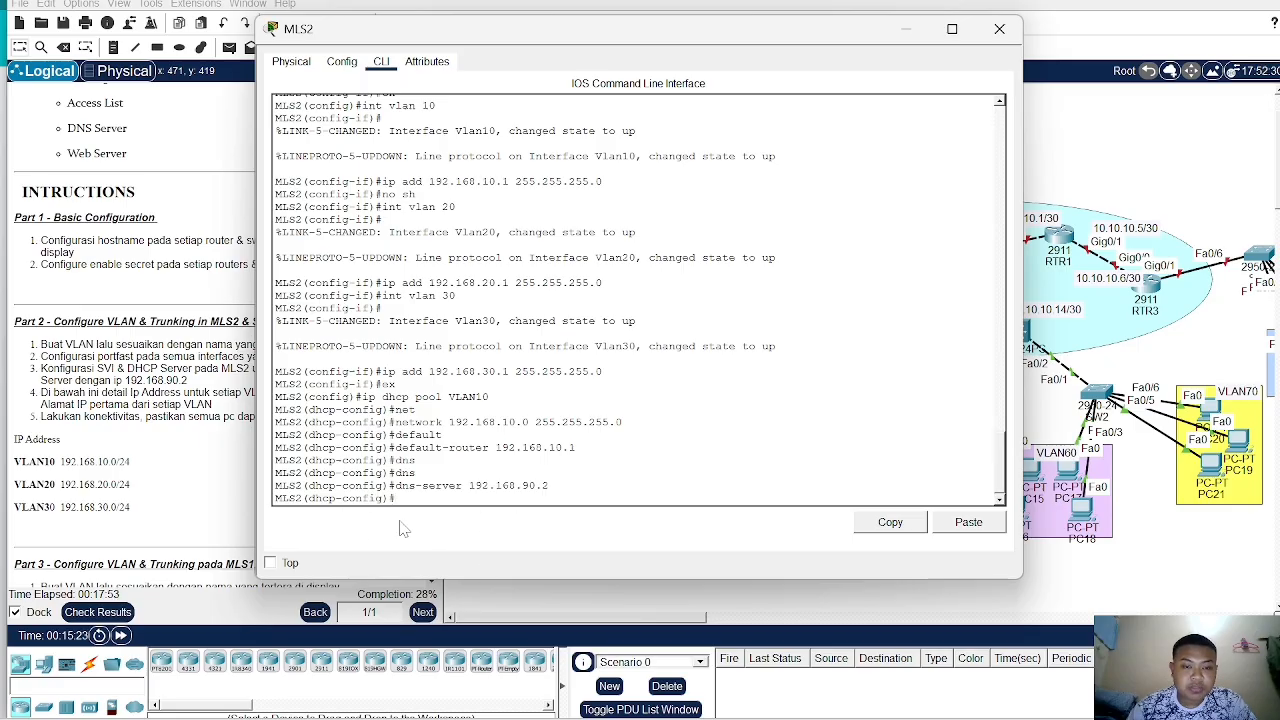
- Return to global configuration and create DHCP pool VLAN20 on MLS2
text(e)
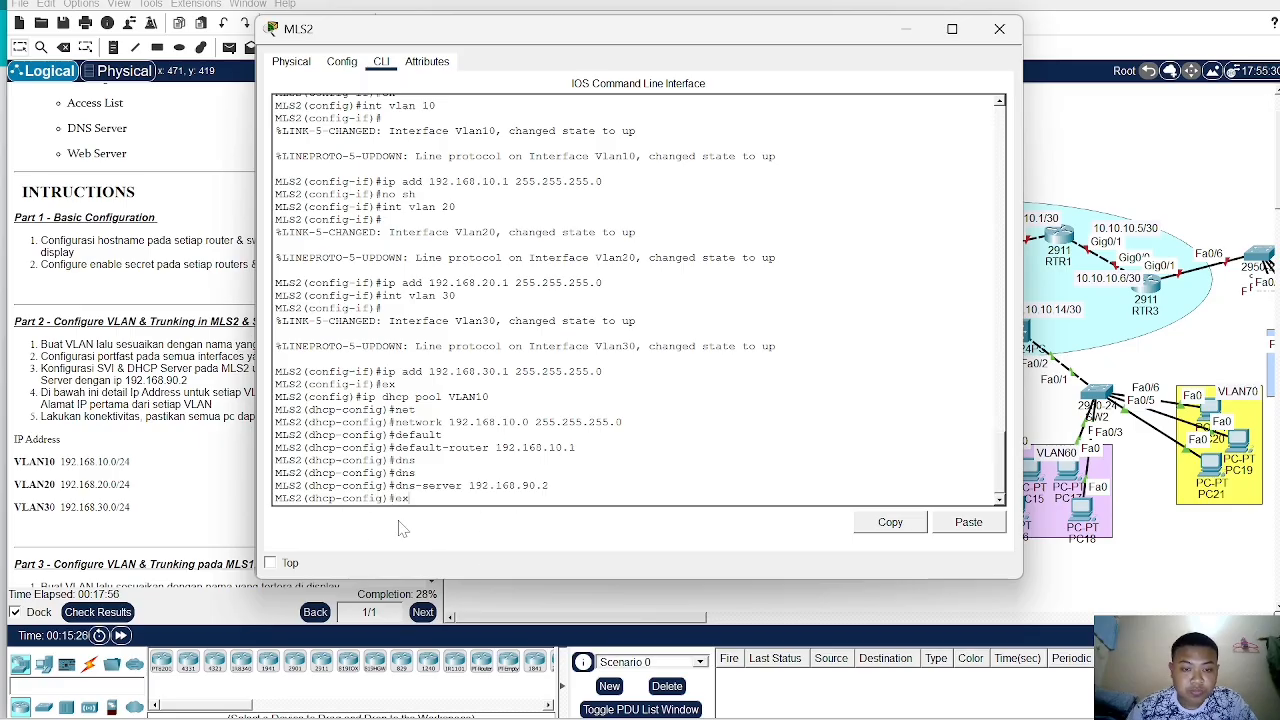
text(x)
key(Return)
text(ip dhcp )
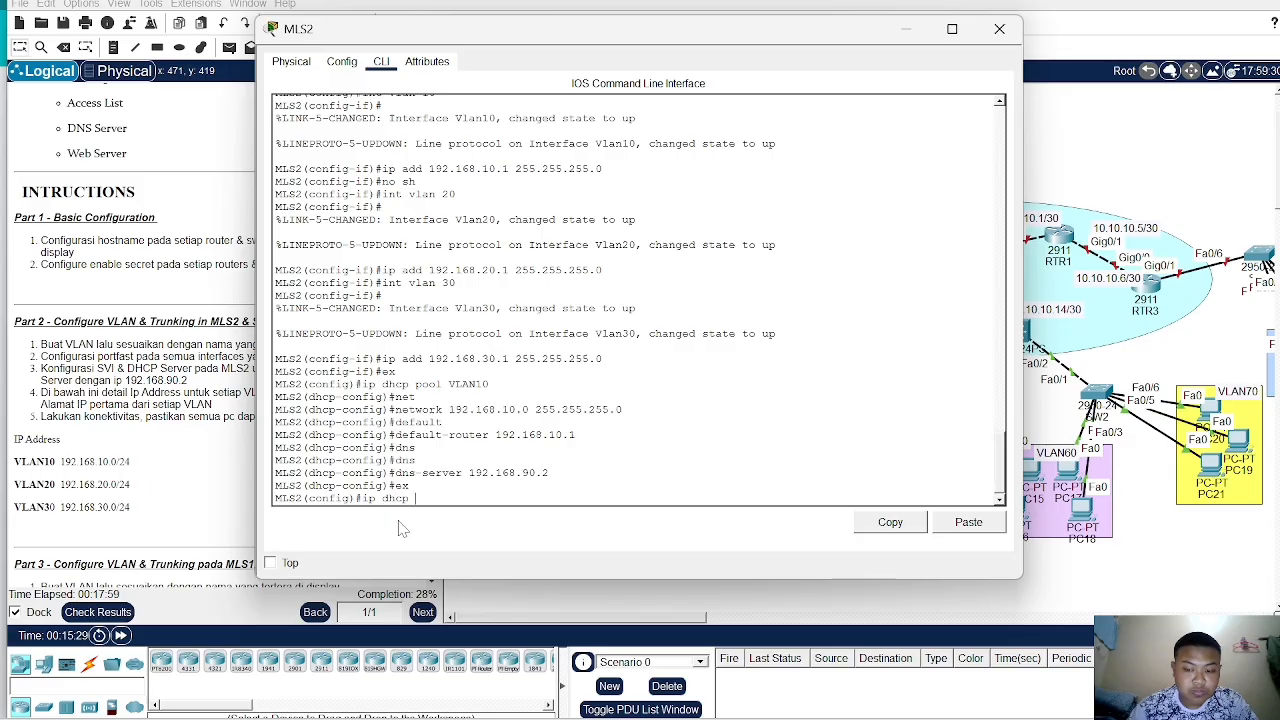
text(pool valn)
key(BackSpace)
key(BackSpace)
key(BackSpace)
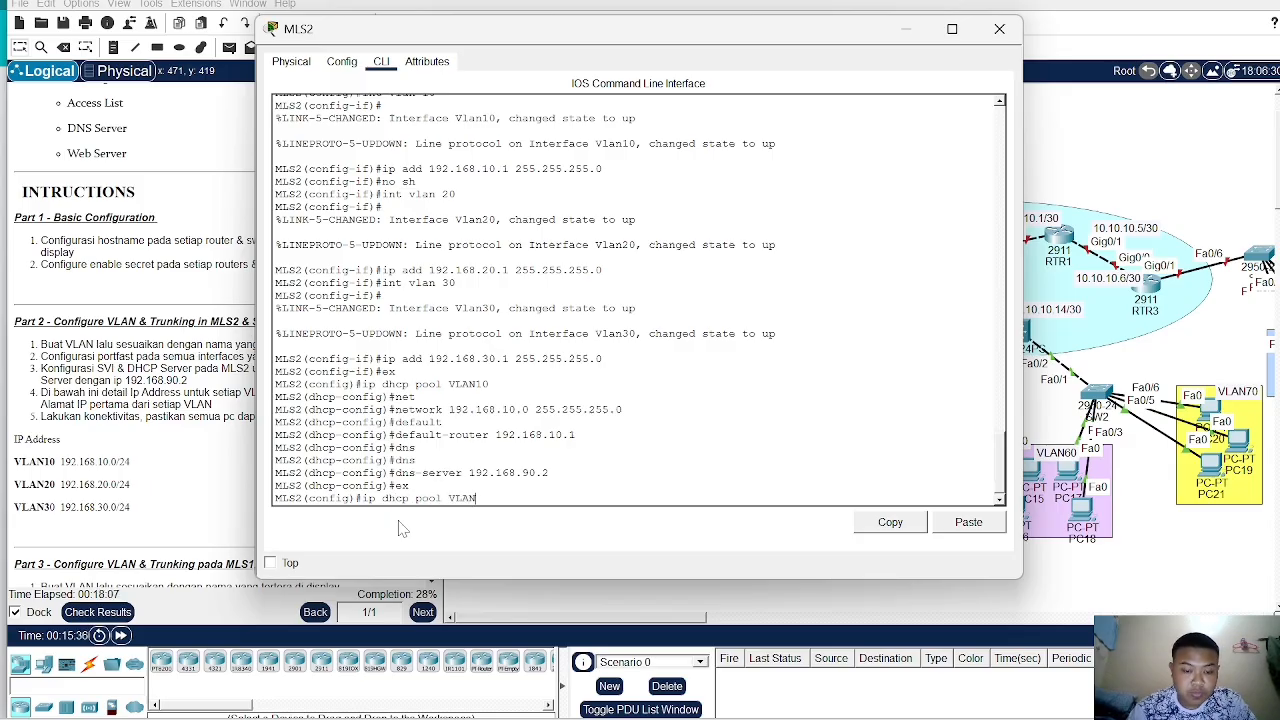
text(LAN20)
key(Return)
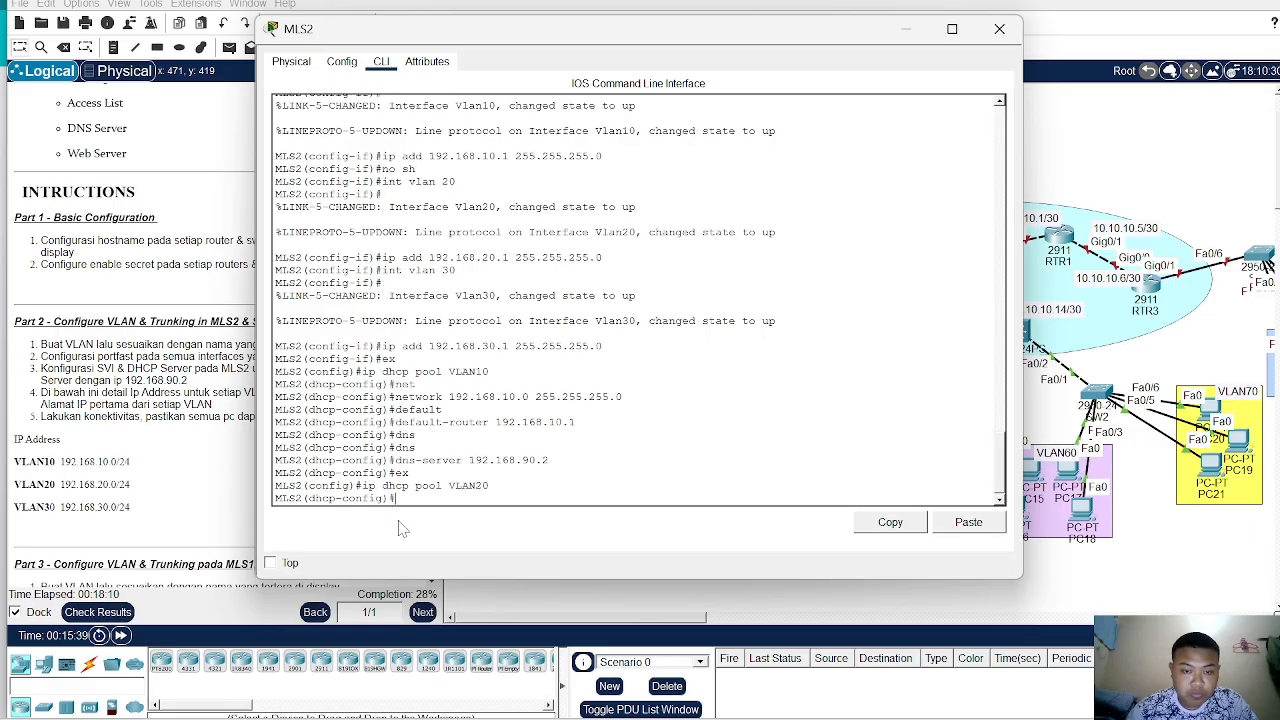
- Set the VLAN20 DHCP pool's network to 192.168.20.0 255.255.255.0
text(net)
key(Tab)
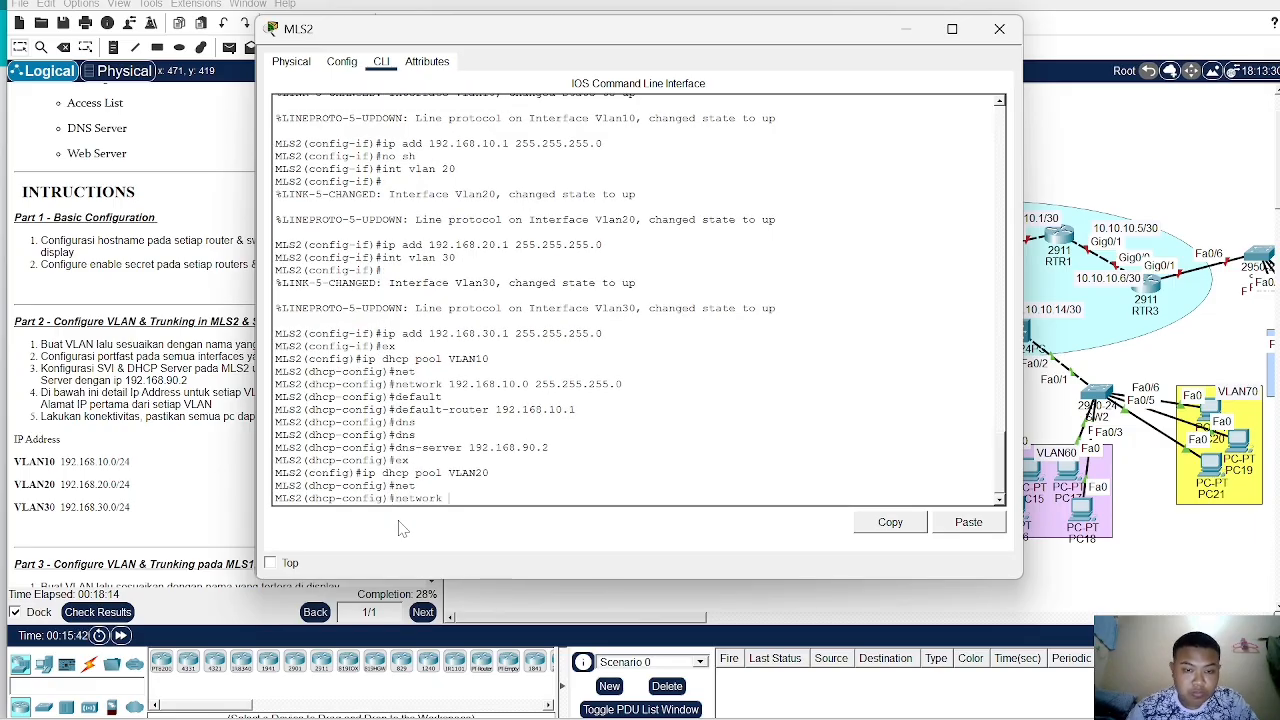
text(192.168.20.0)
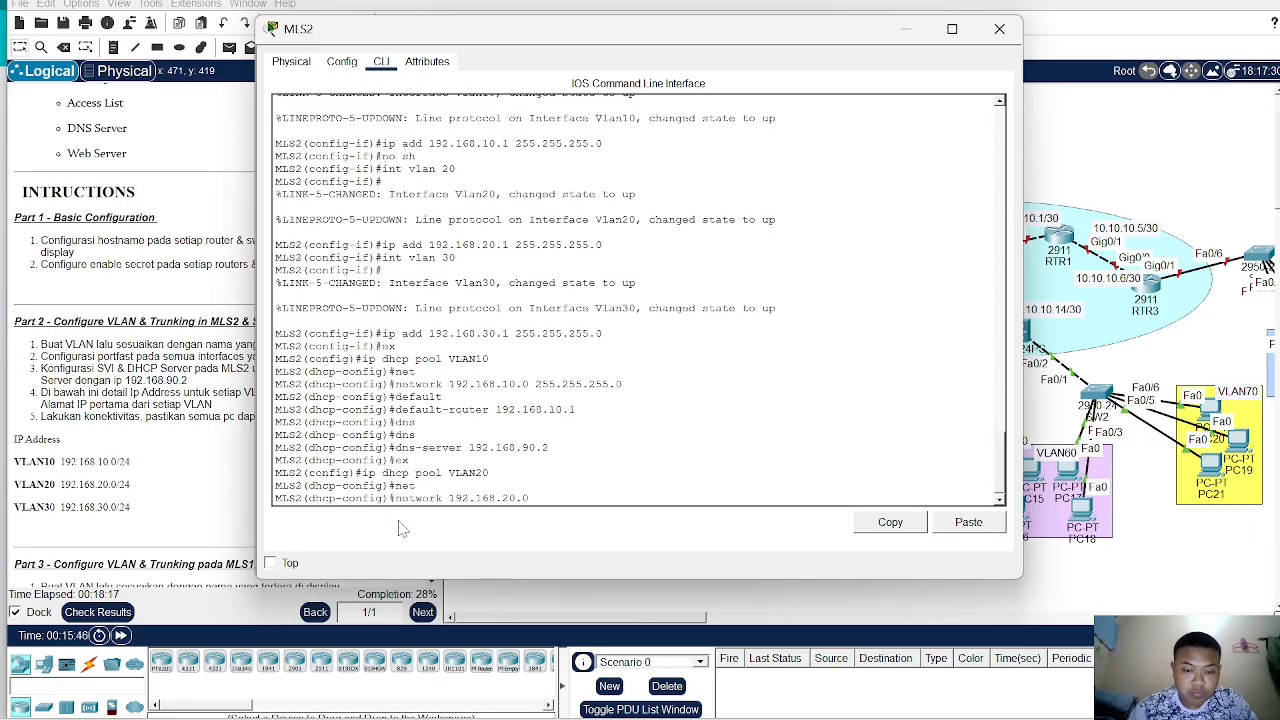
text( 255.255.255.)
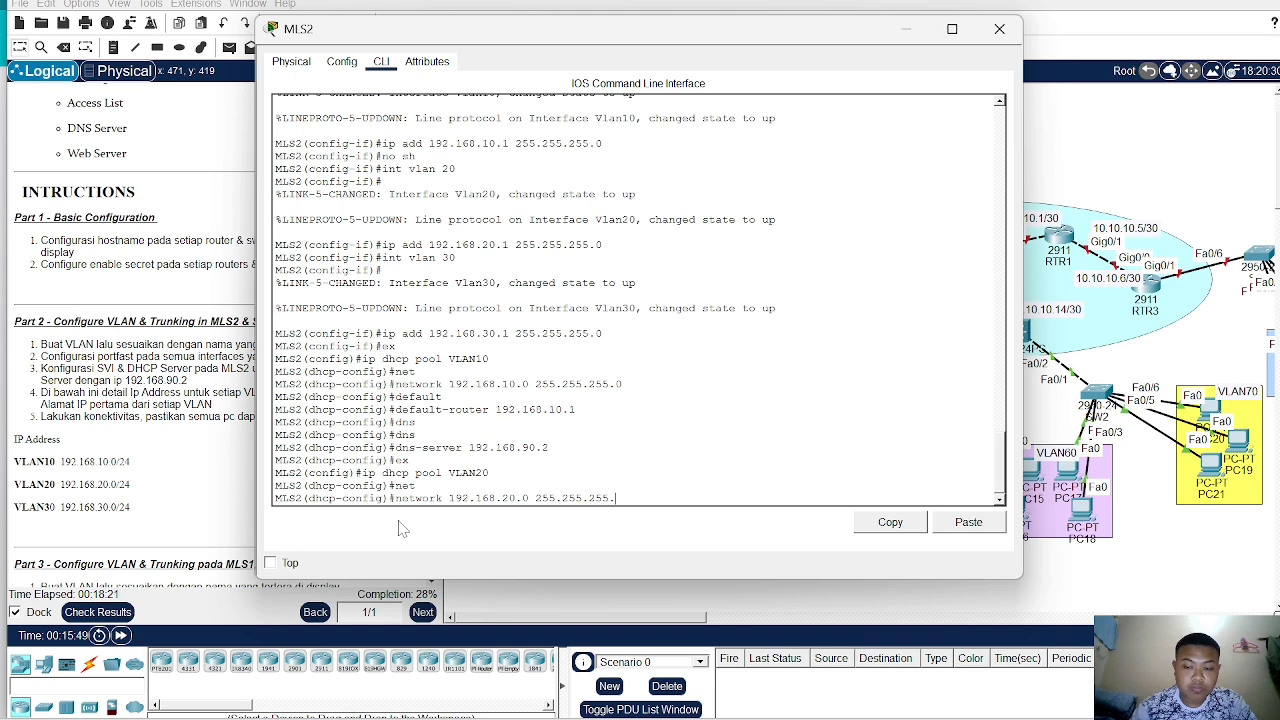
text(0)
key(Return)
- Set the VLAN20 DHCP pool's default router to 192.168.20.1 and its DNS server to 192.168.90.2
text(def)
key(Tab)
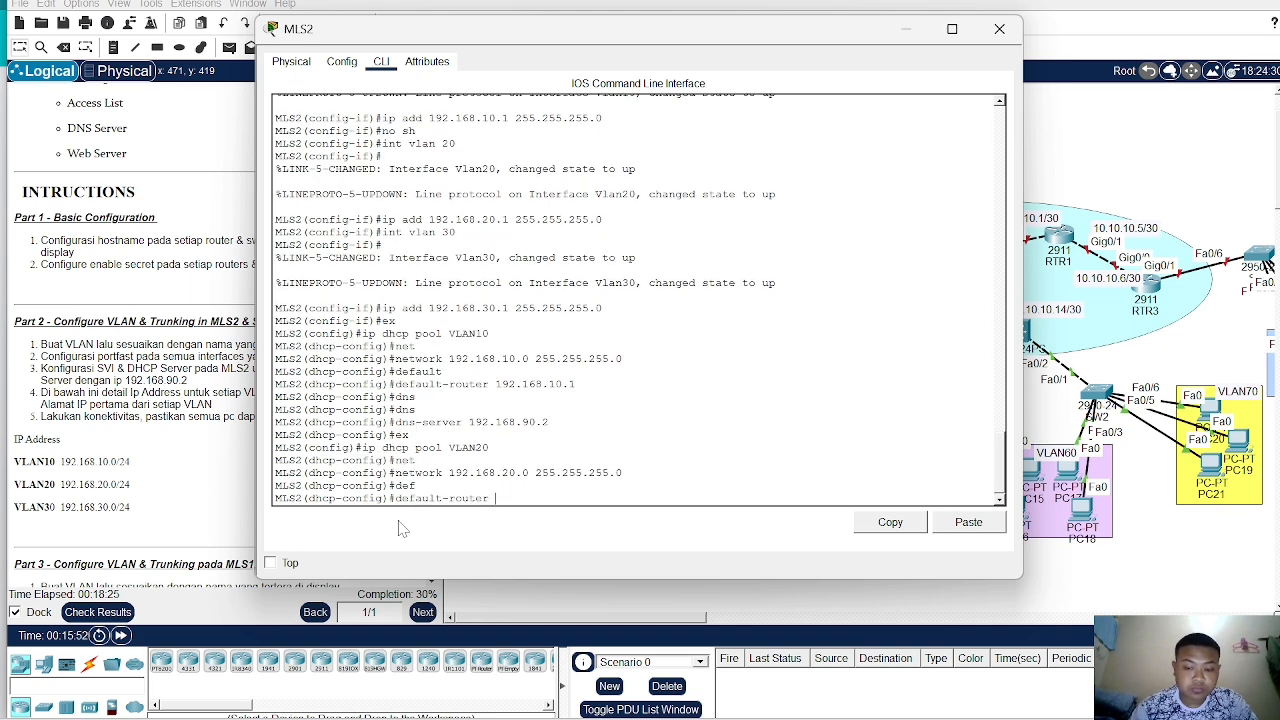
text(192.168.20)
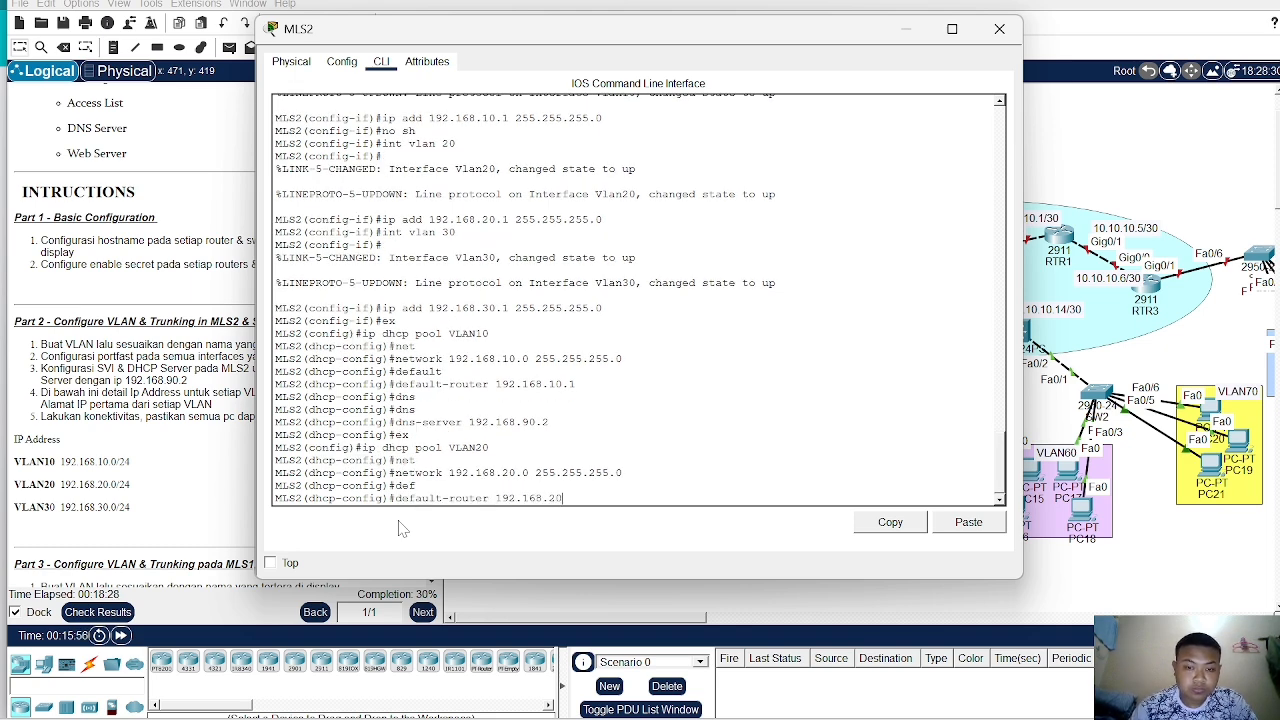
text(.1)
key(Return)
text(dns)
key(Tab)
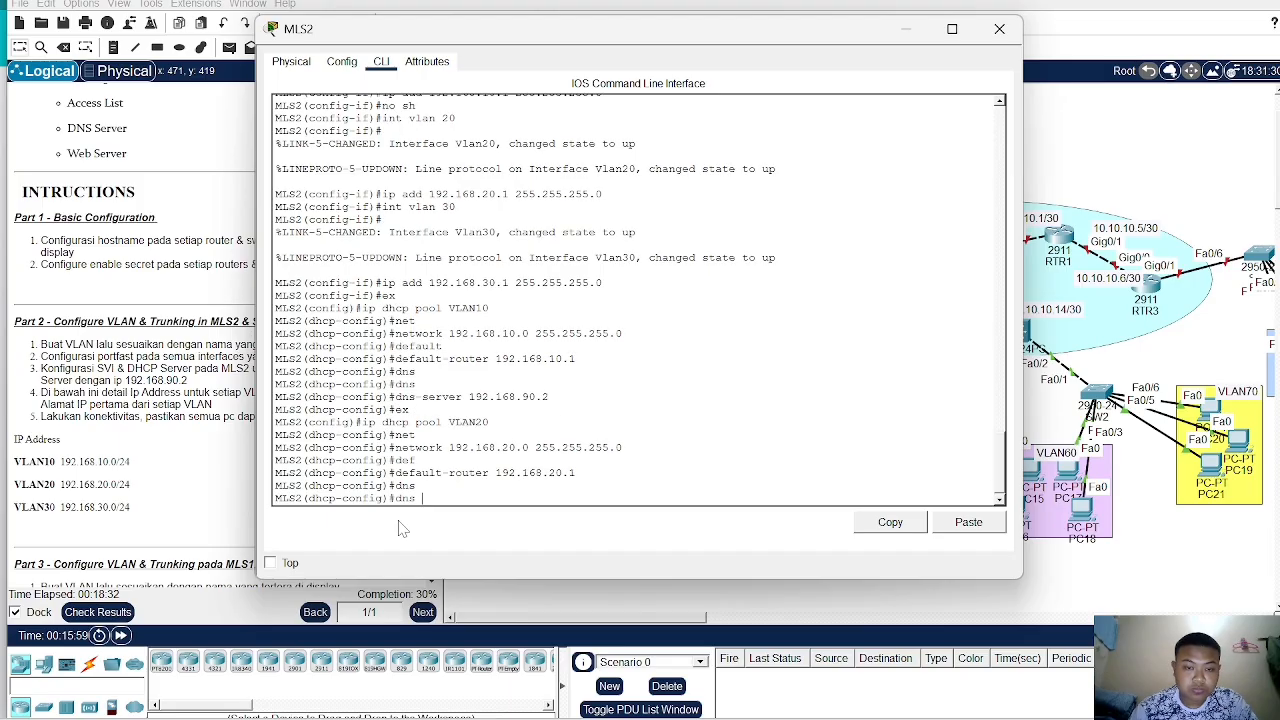
key(Tab)
text(1)
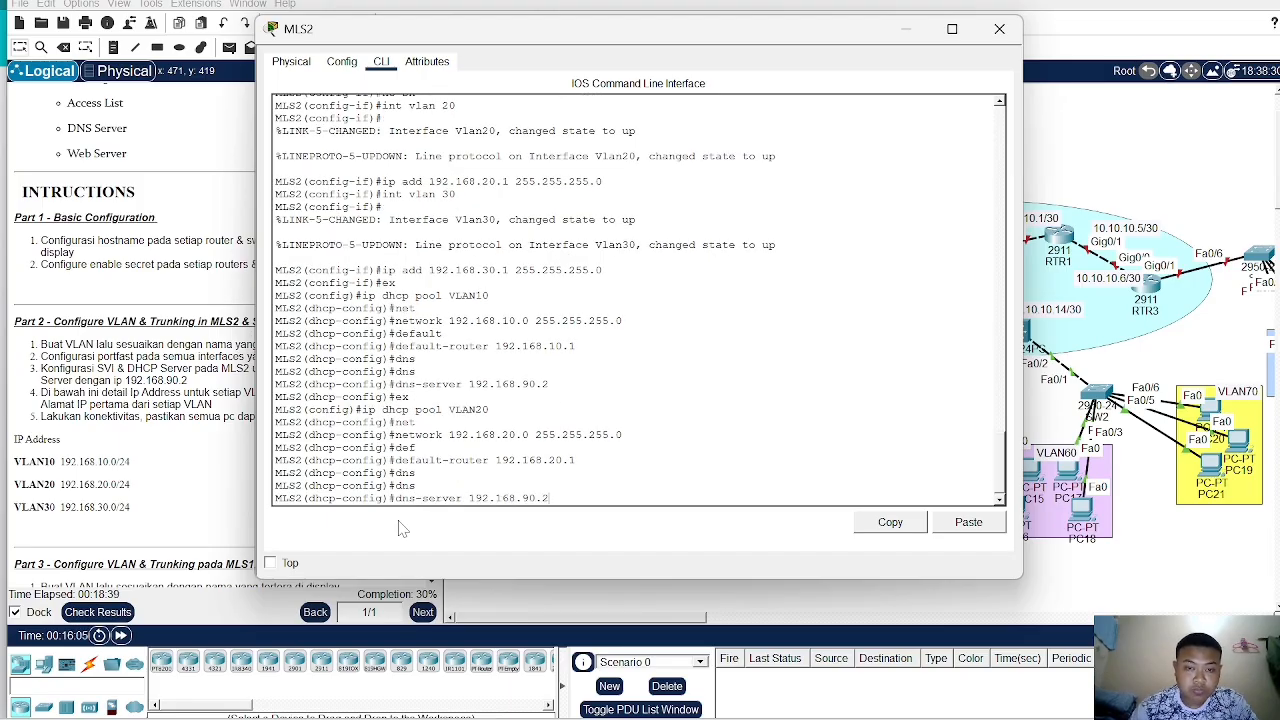
key(Return)
- Return to global configuration and create DHCP pool VLAN30
text(e)
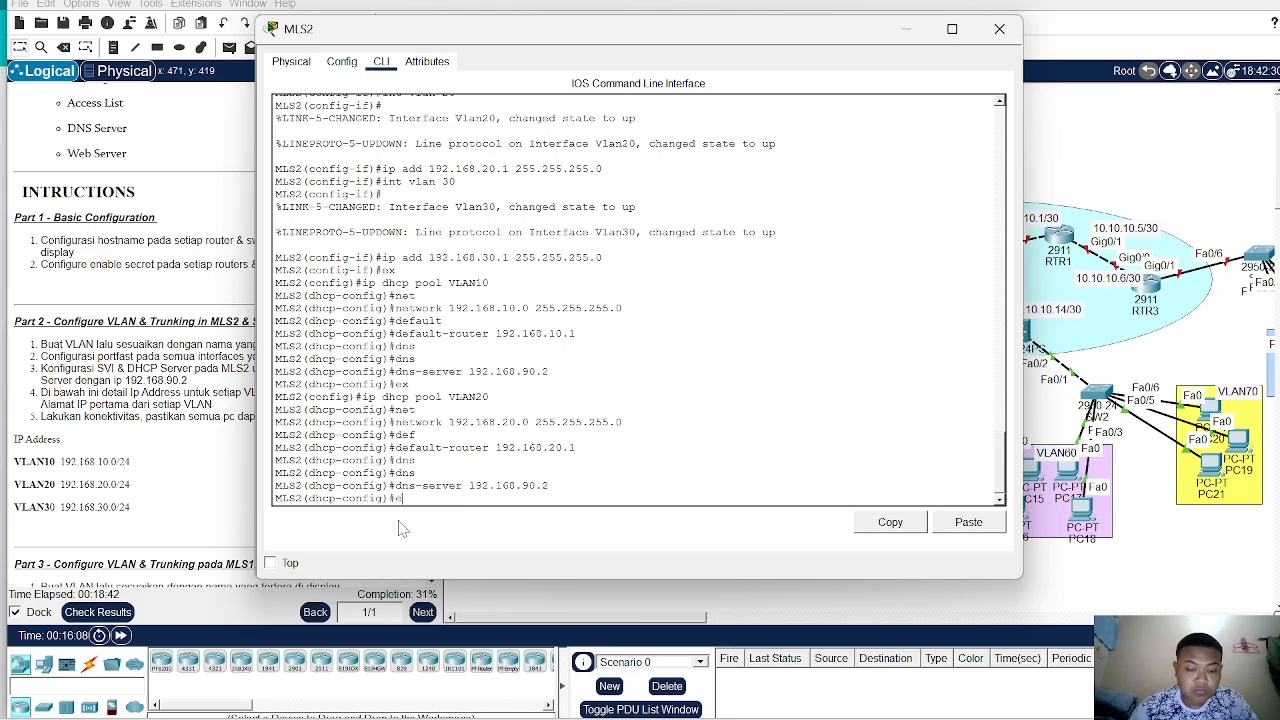
text(x)
key(Return)
text(ip dhcp po)
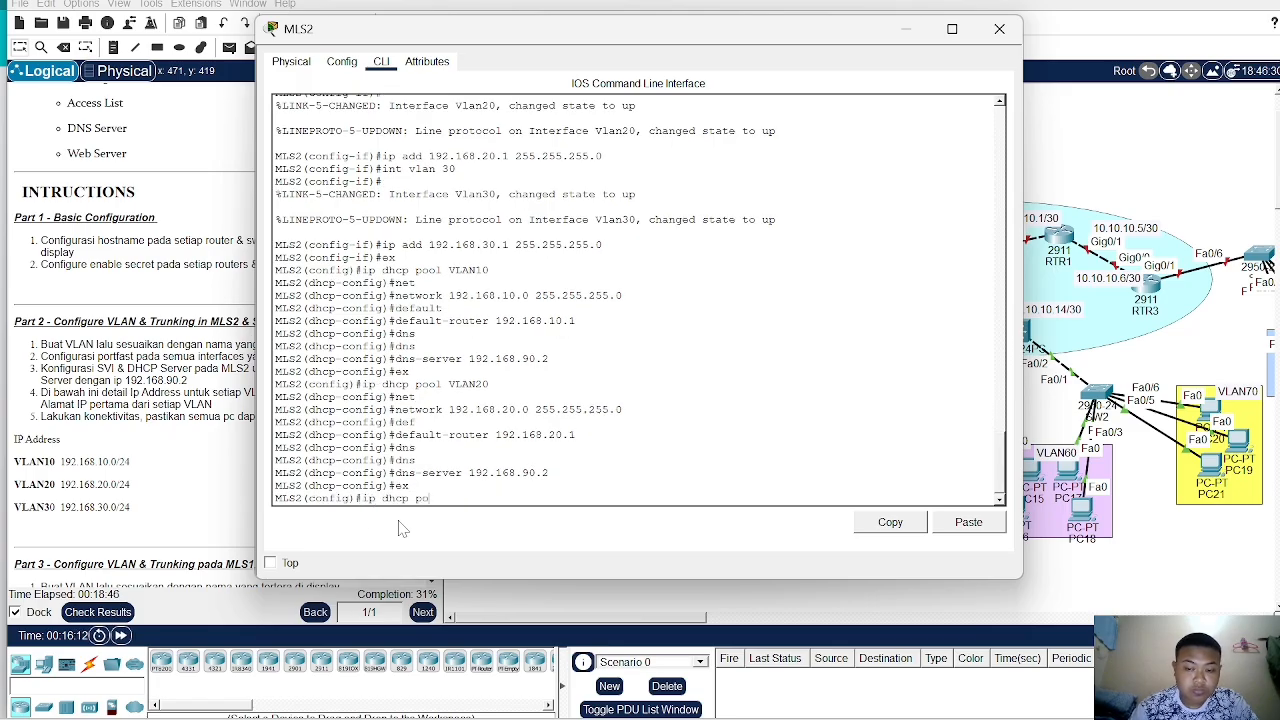
key(Tab)
text(VLAN)
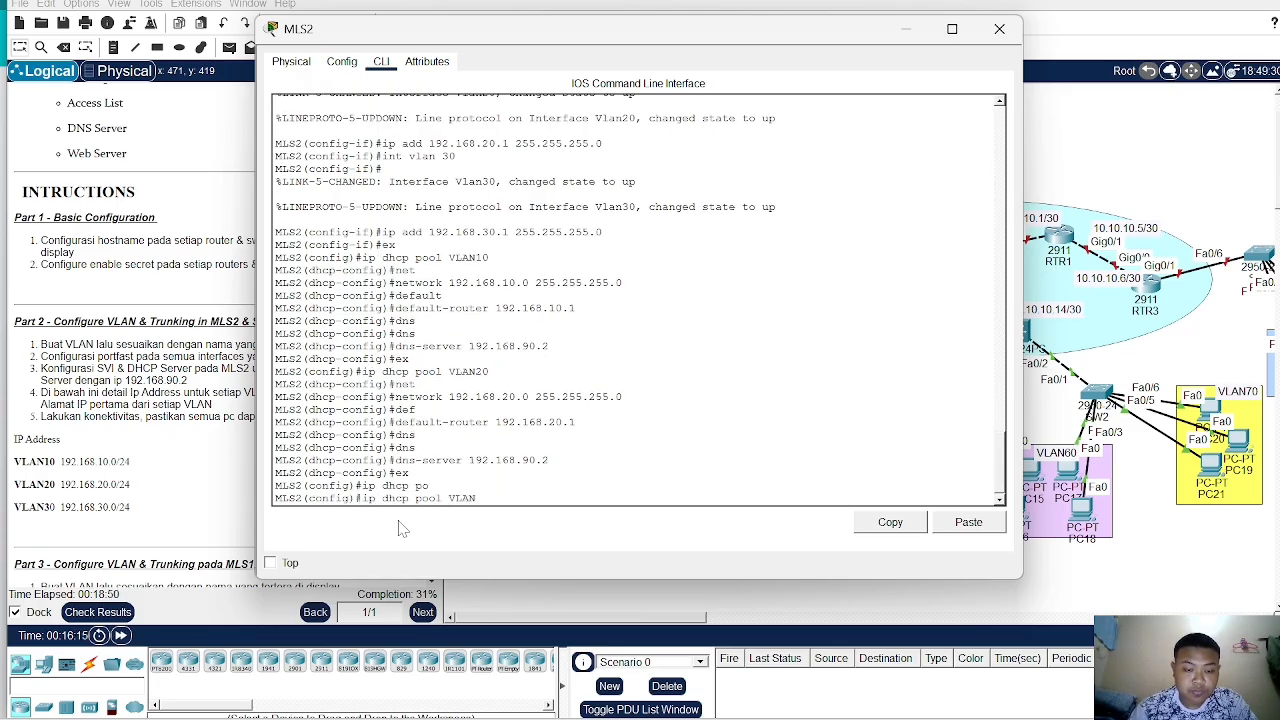
text(30)
key(Return)
- Set the VLAN30 DHCP pool's network to 192.168.30.0 255.255.255.0, re-entering the command after a mistyped mask
text(net)
key(Tab)
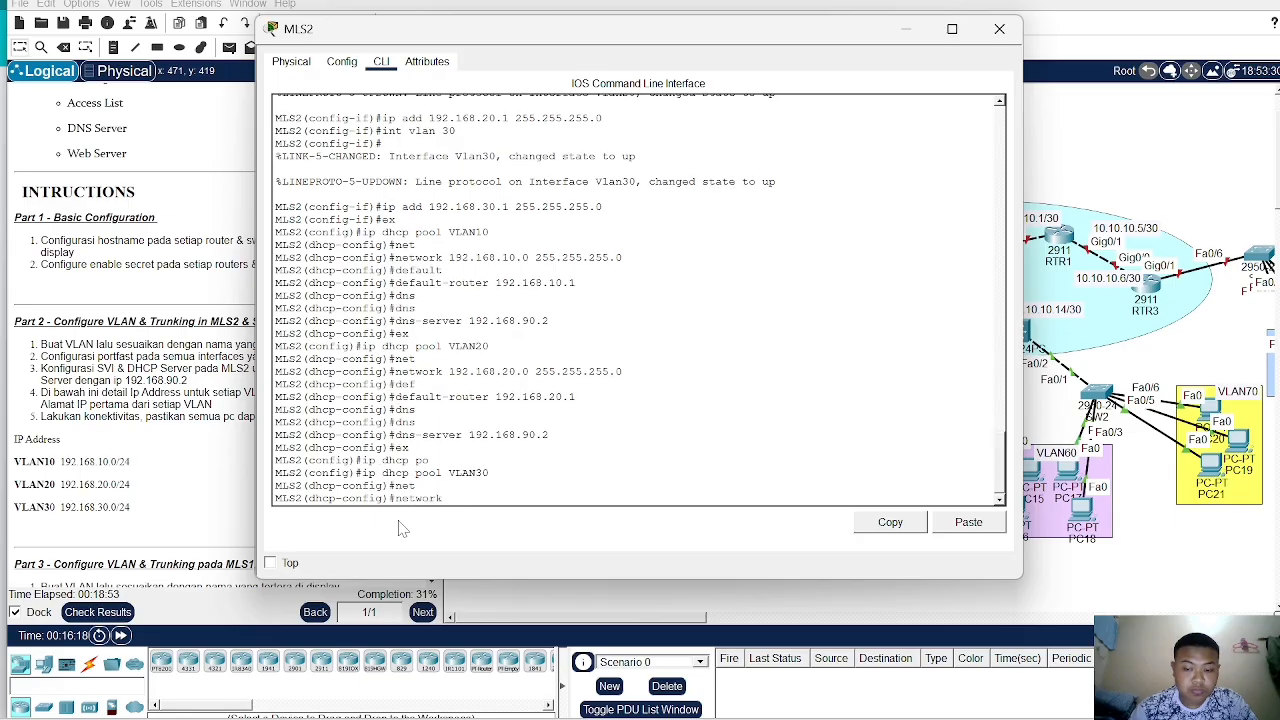
text(192.168.30.0 255.255.2550)
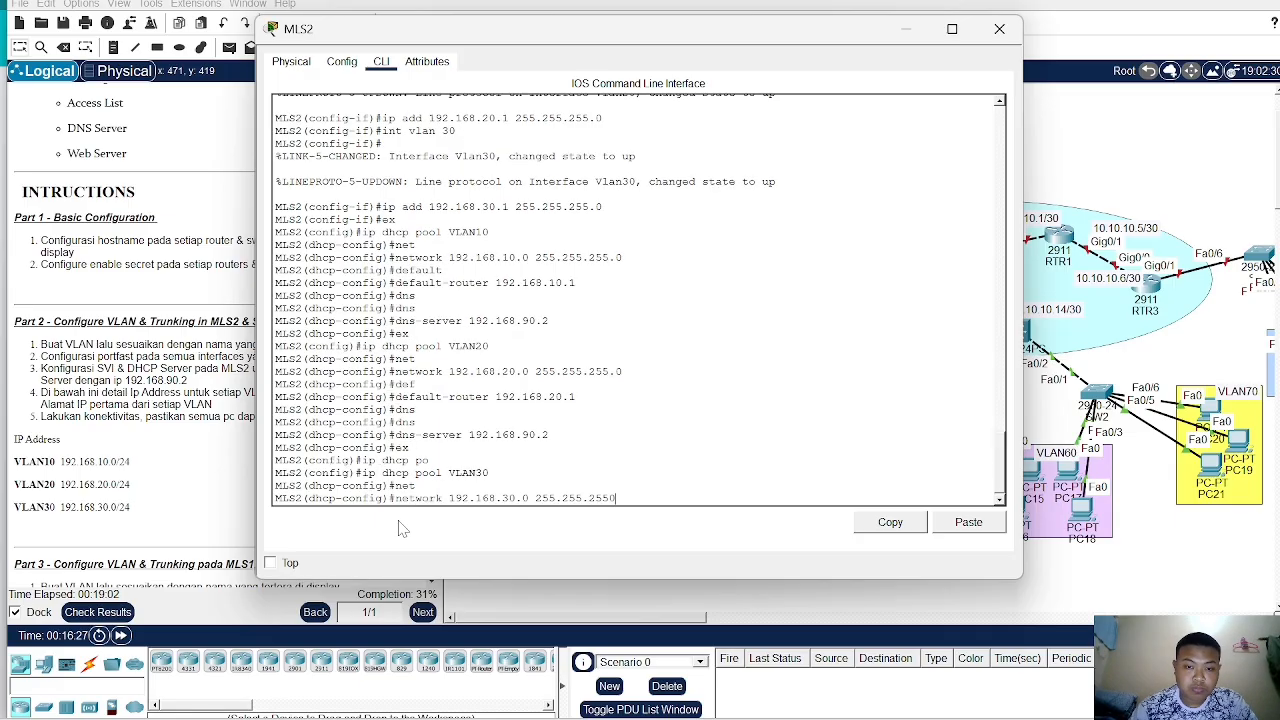
key(Return)
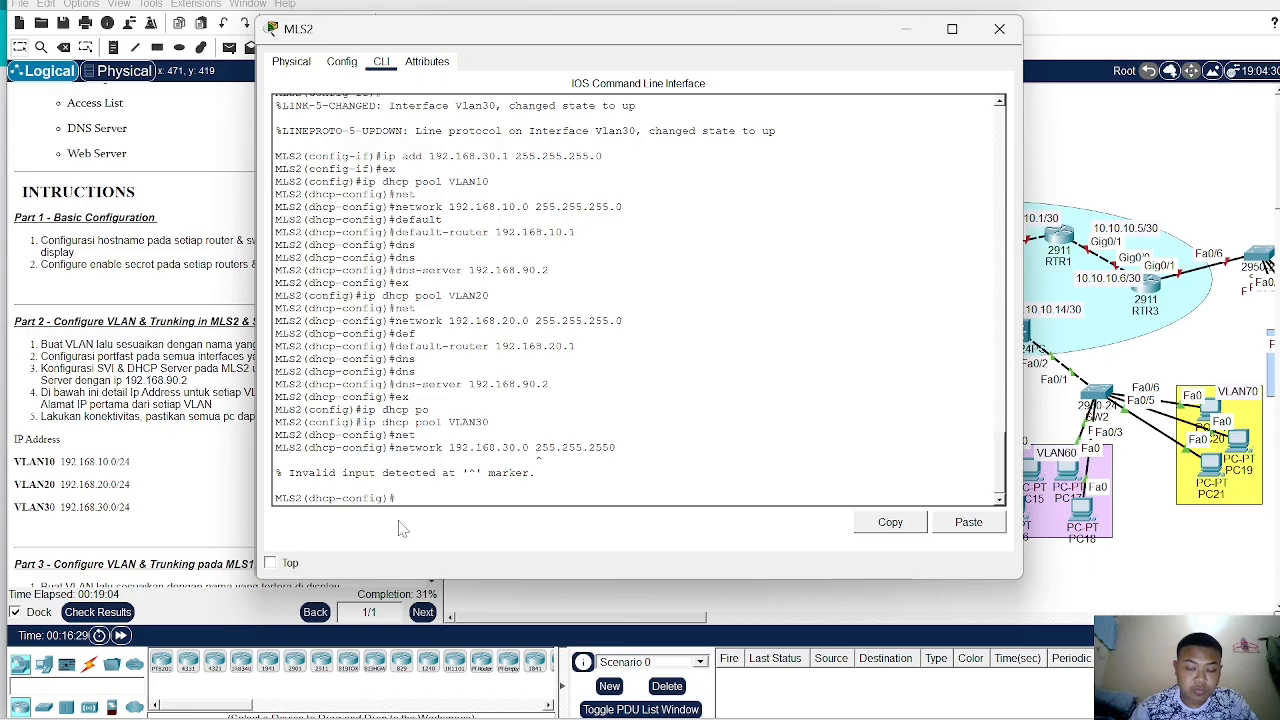
text(net)
key(Tab)
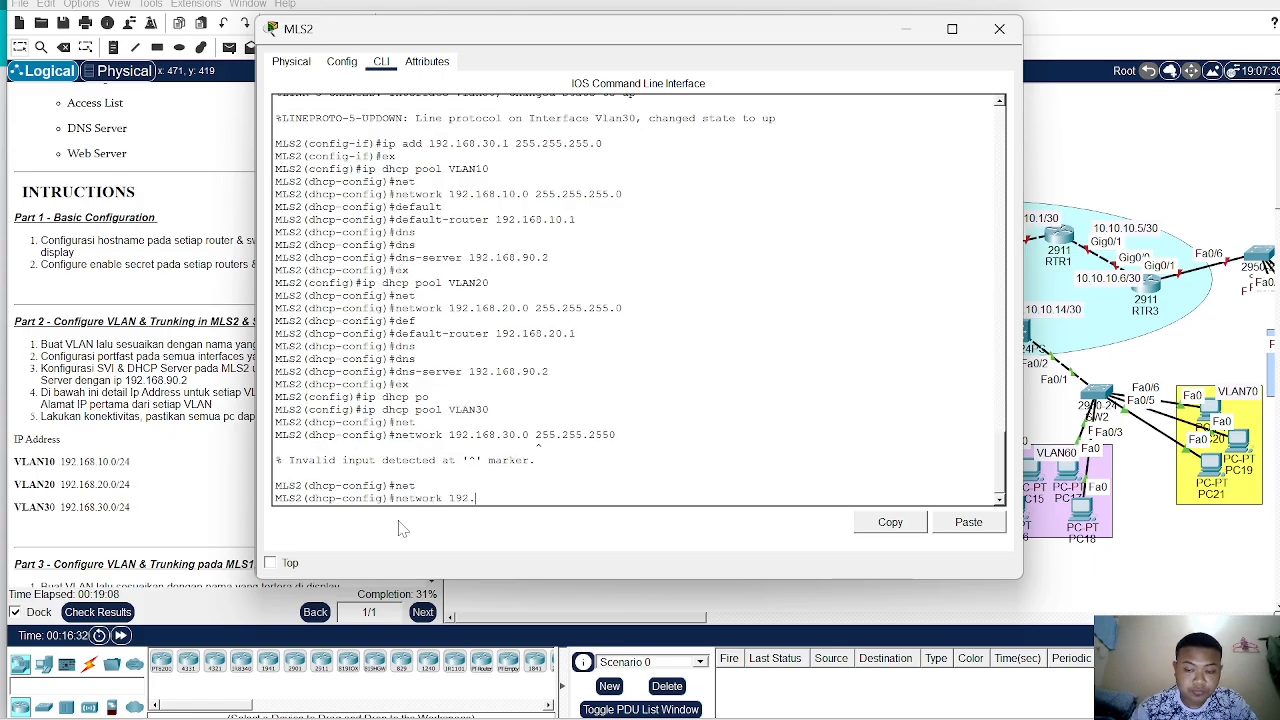
text(192.168.30)
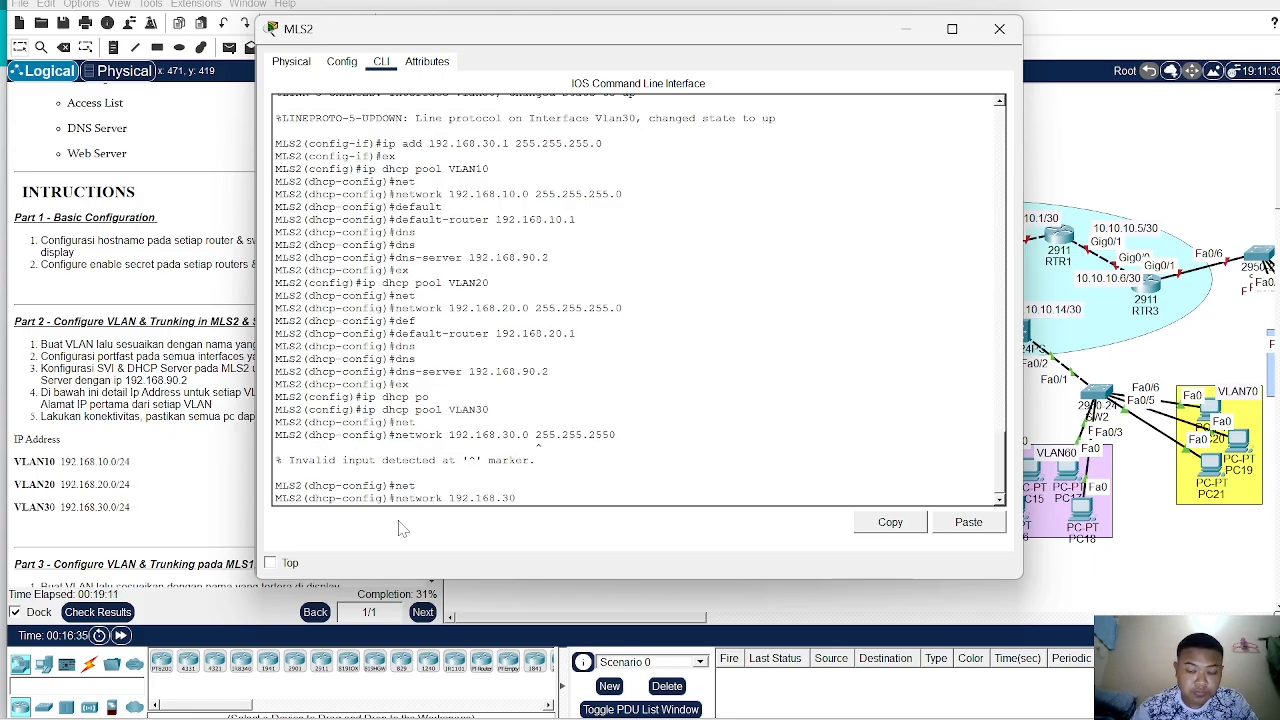
text(.0.0 255)
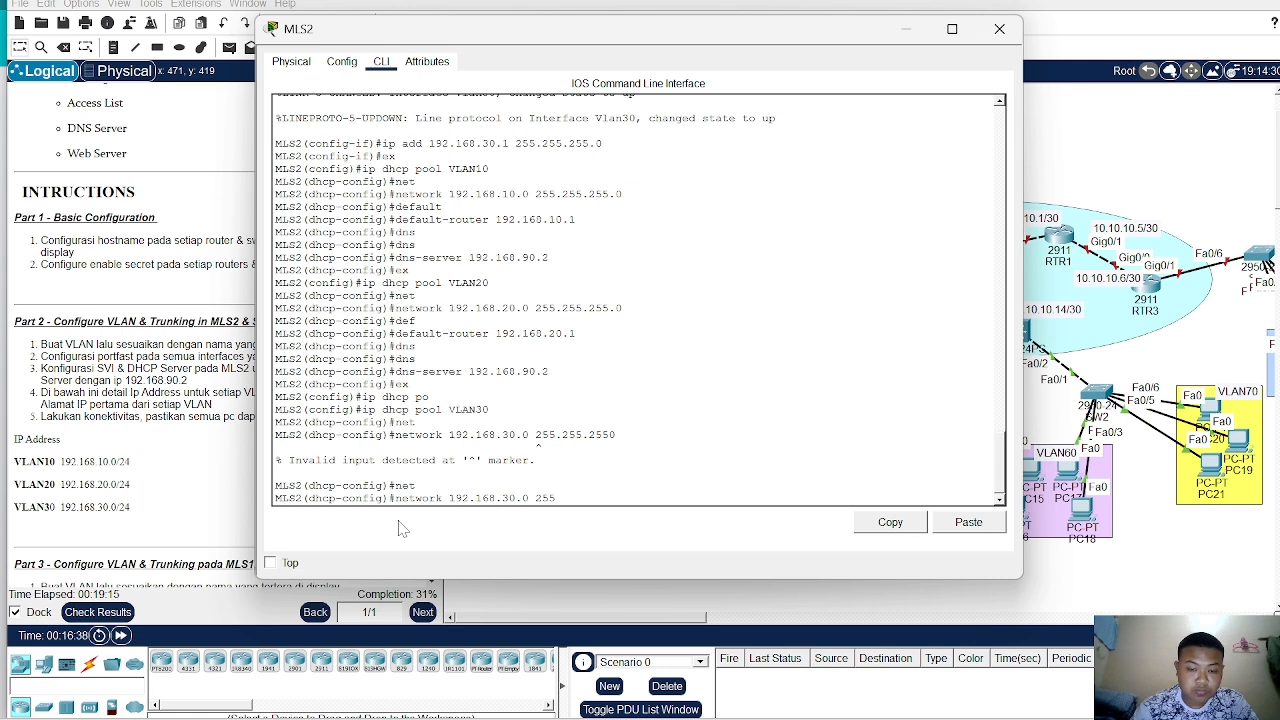
text(.255.255)
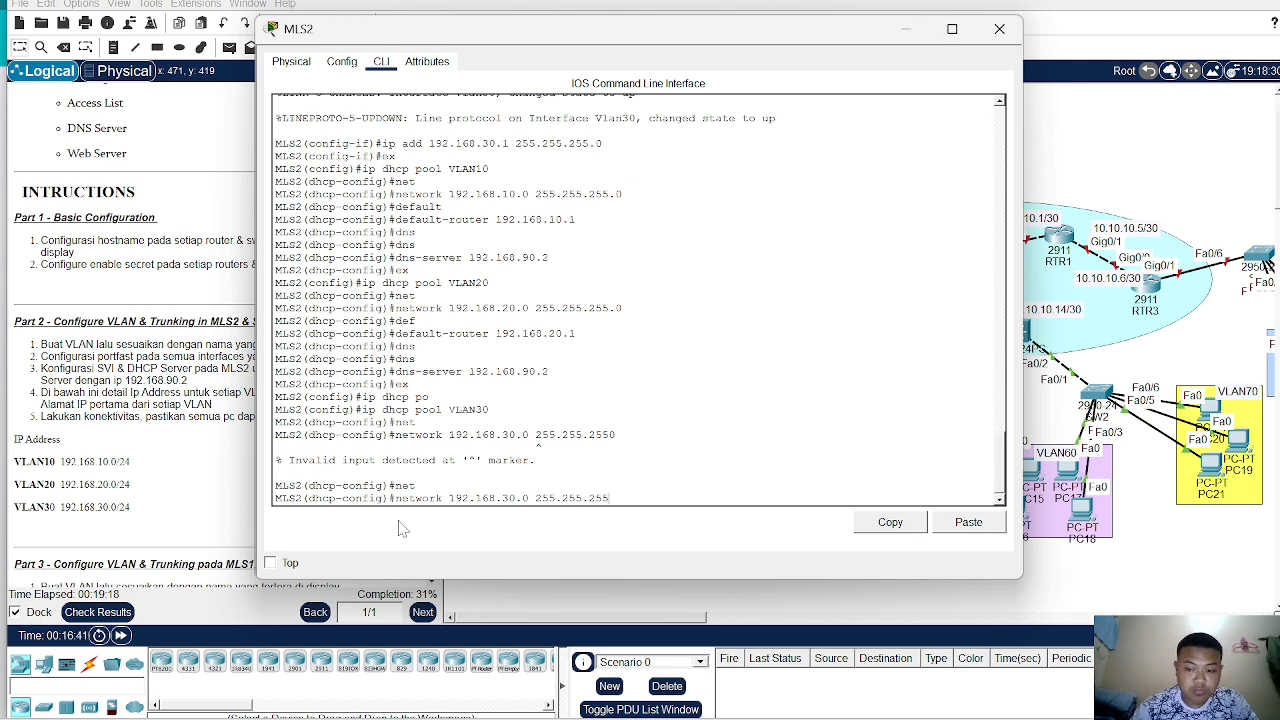
text(.0)
key(Return)
- Set the VLAN30 DHCP pool's default router to 192.168.30.1 and its DNS server to 192.168.90.2
text(def)
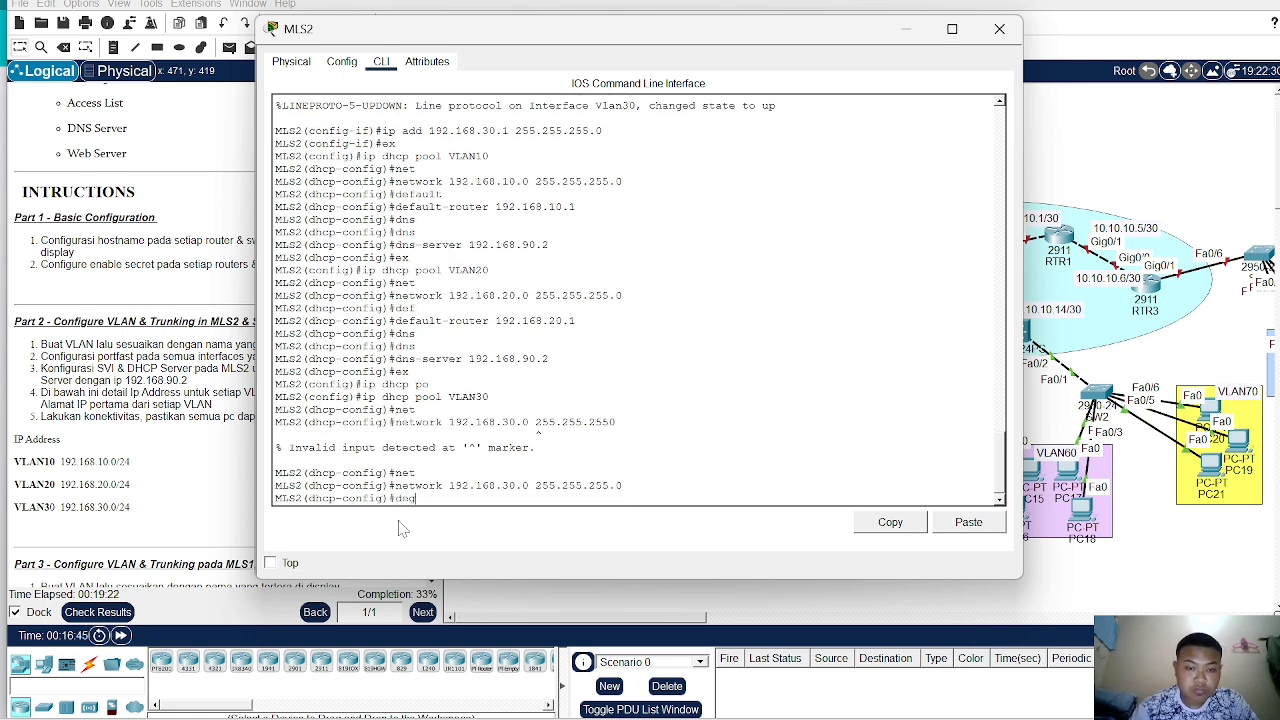
key(Tab)
text(192,)
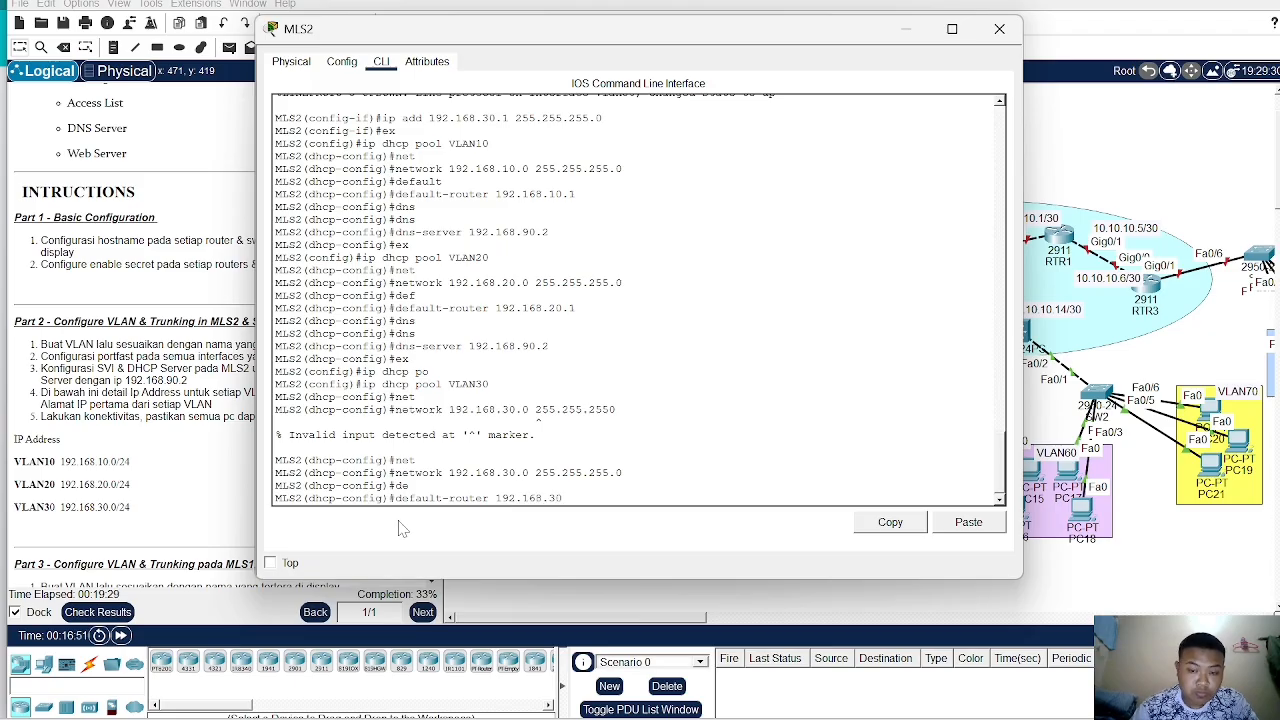
text(168.30.1)
key(Return)
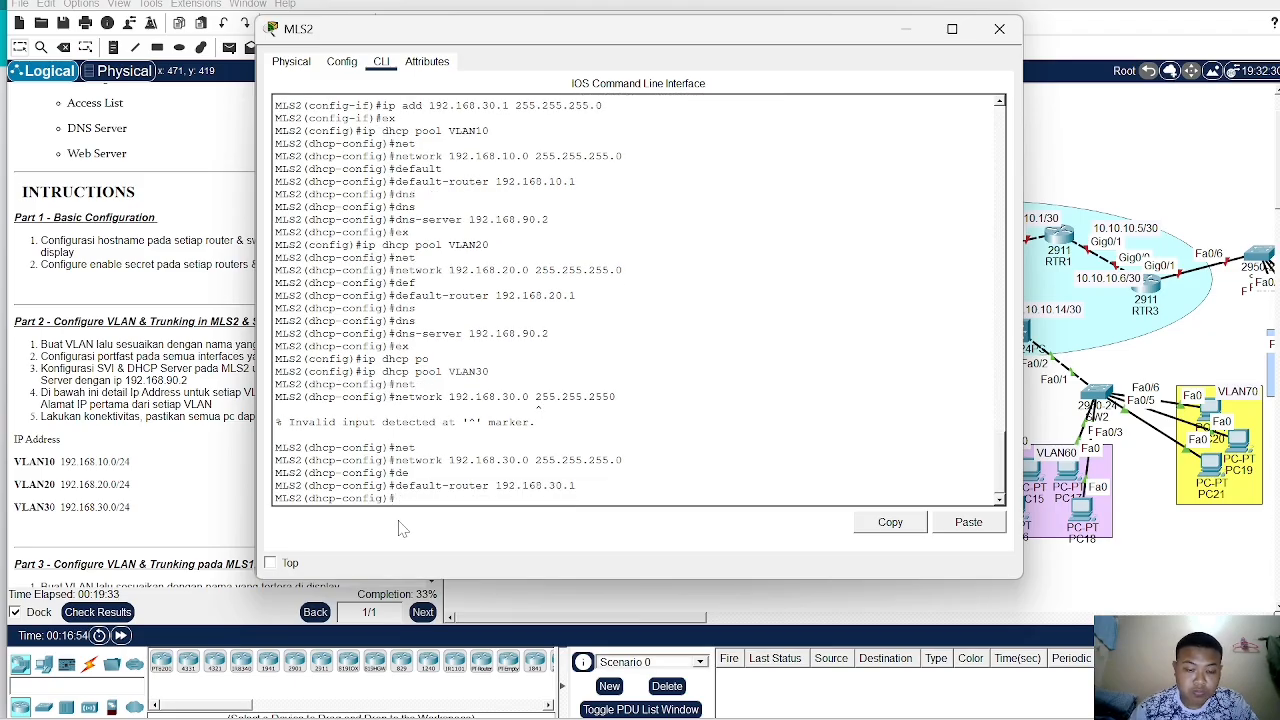
text(dn)
key(Tab)
text(192.1)
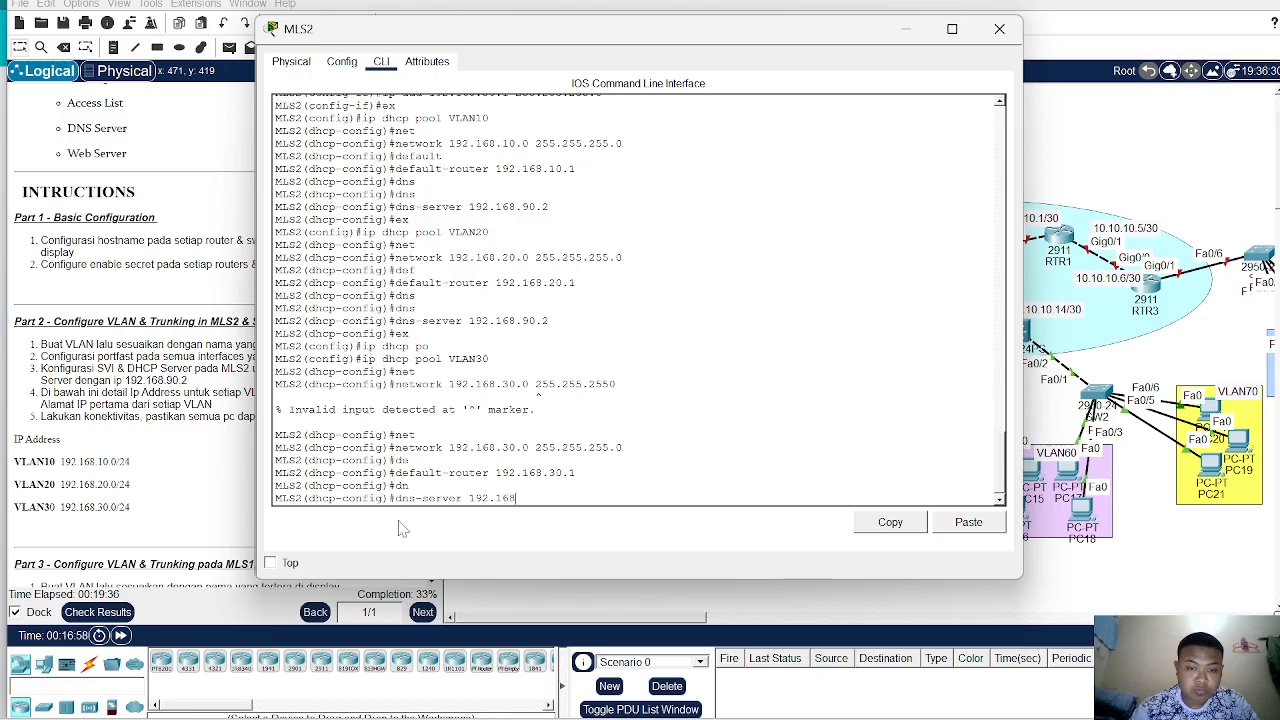
text(68.3)
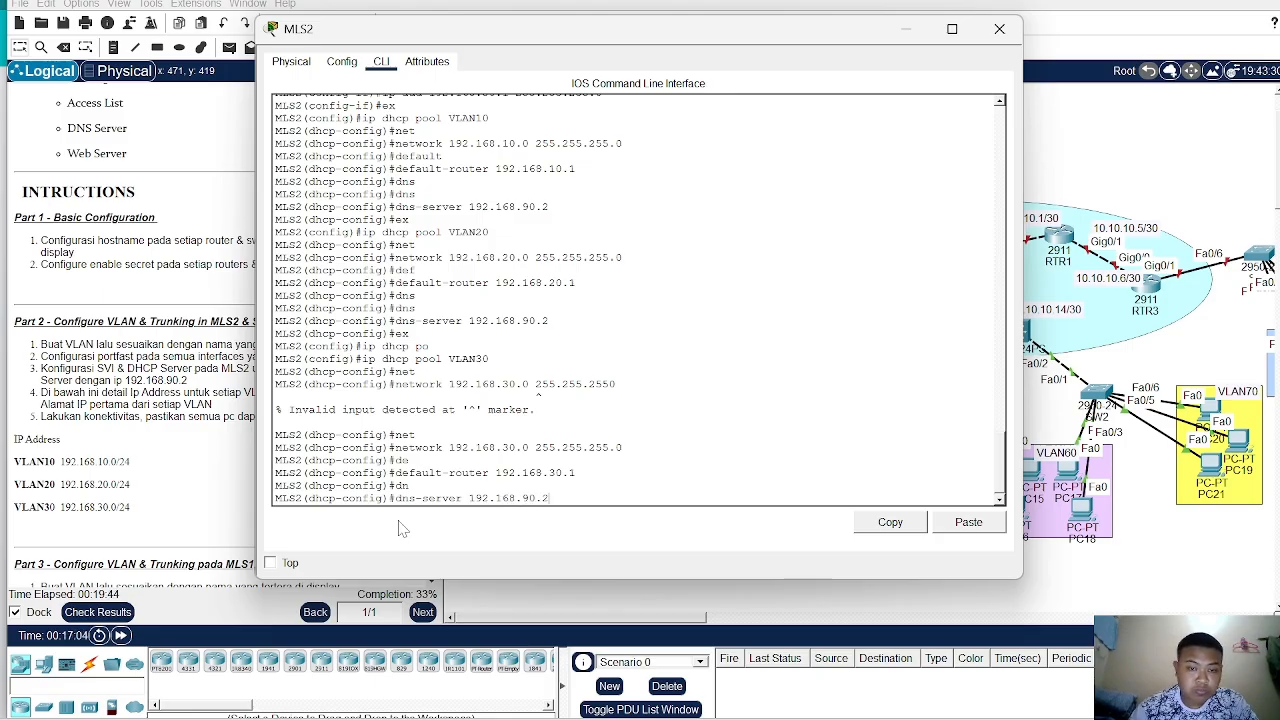
text(0.2)
key(Return)
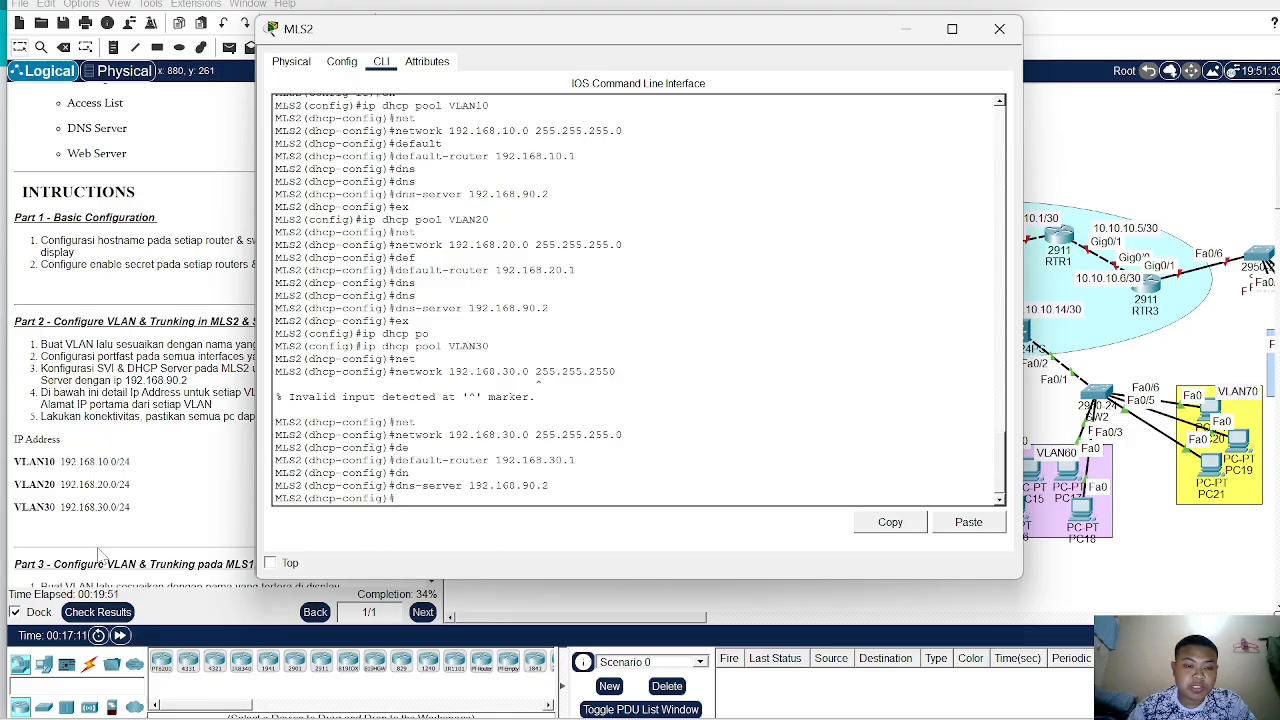
- Check the activity results and review the assessment items for the MLS2 DHCP server
click(112, 613)
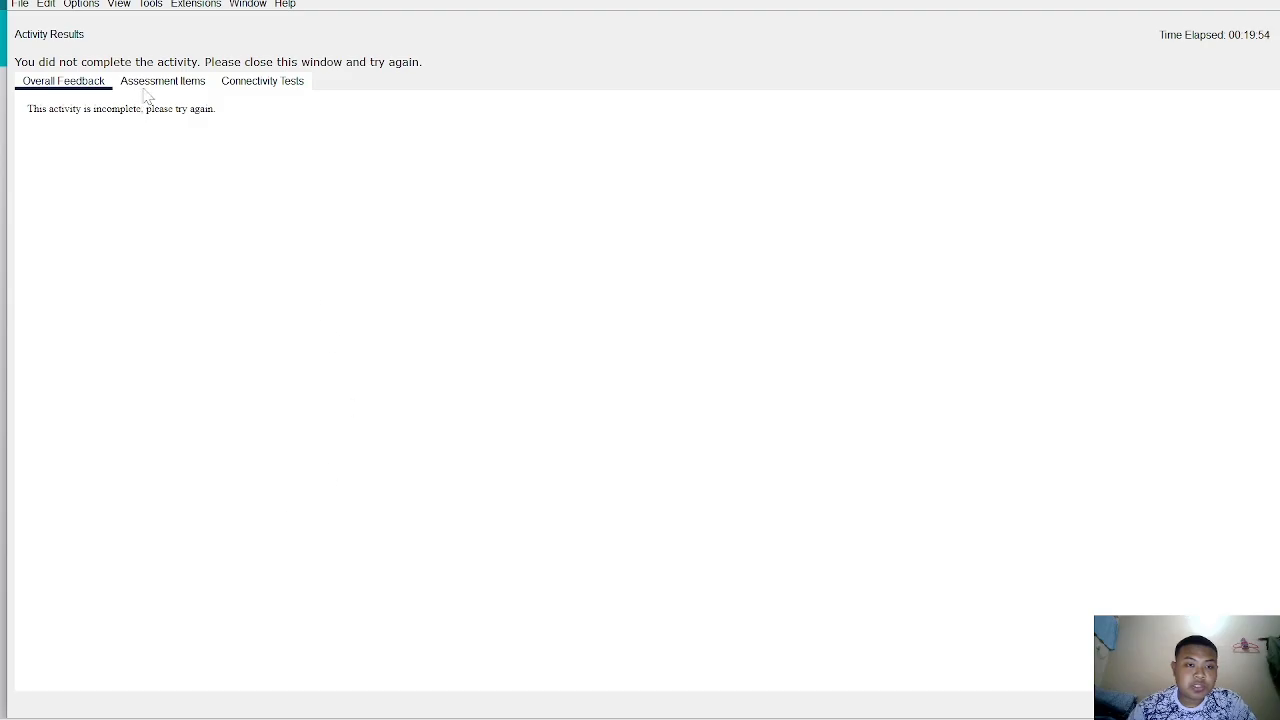
click(160, 81)
scroll(173, 205, down, 10)
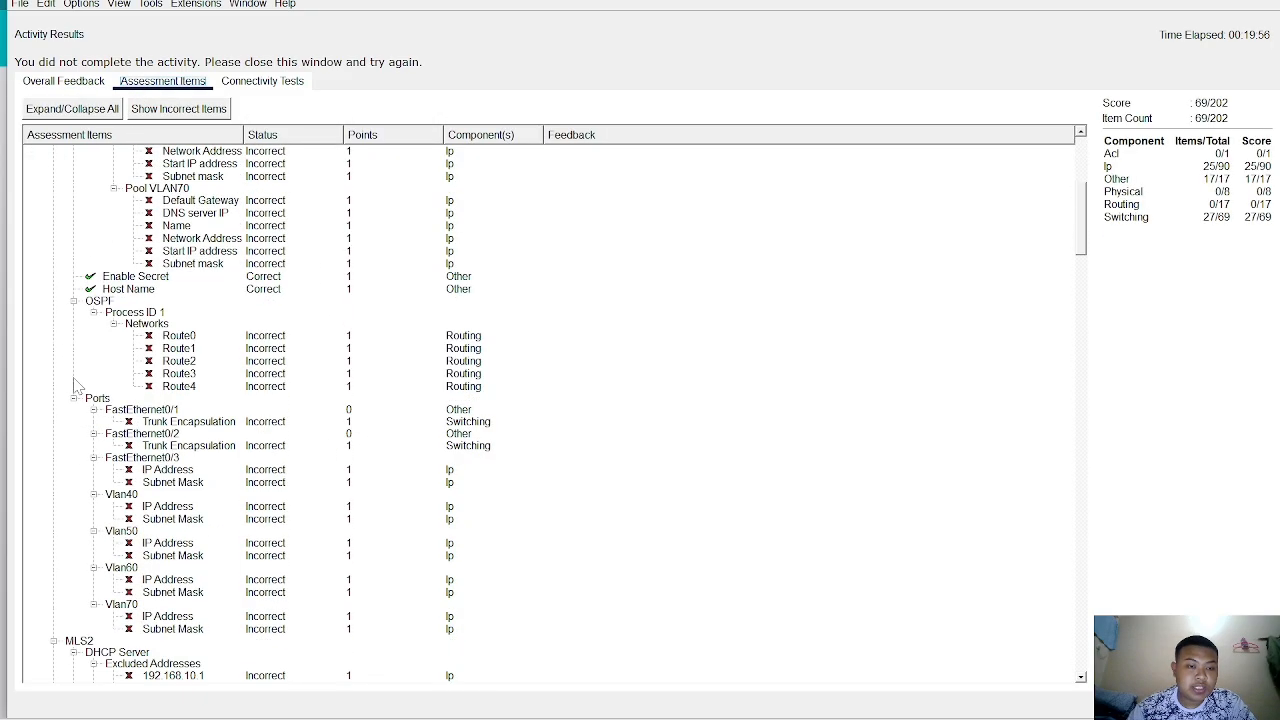
scroll(130, 300, down, 8)
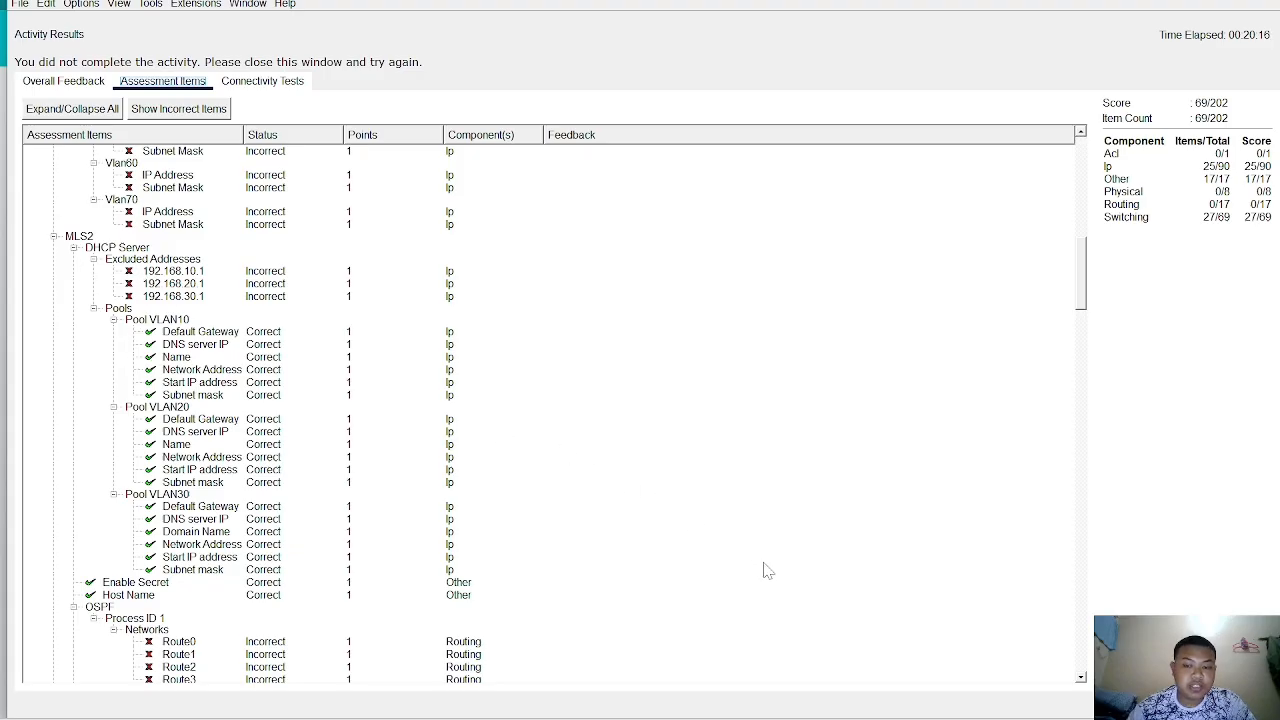
click(1240, 705)
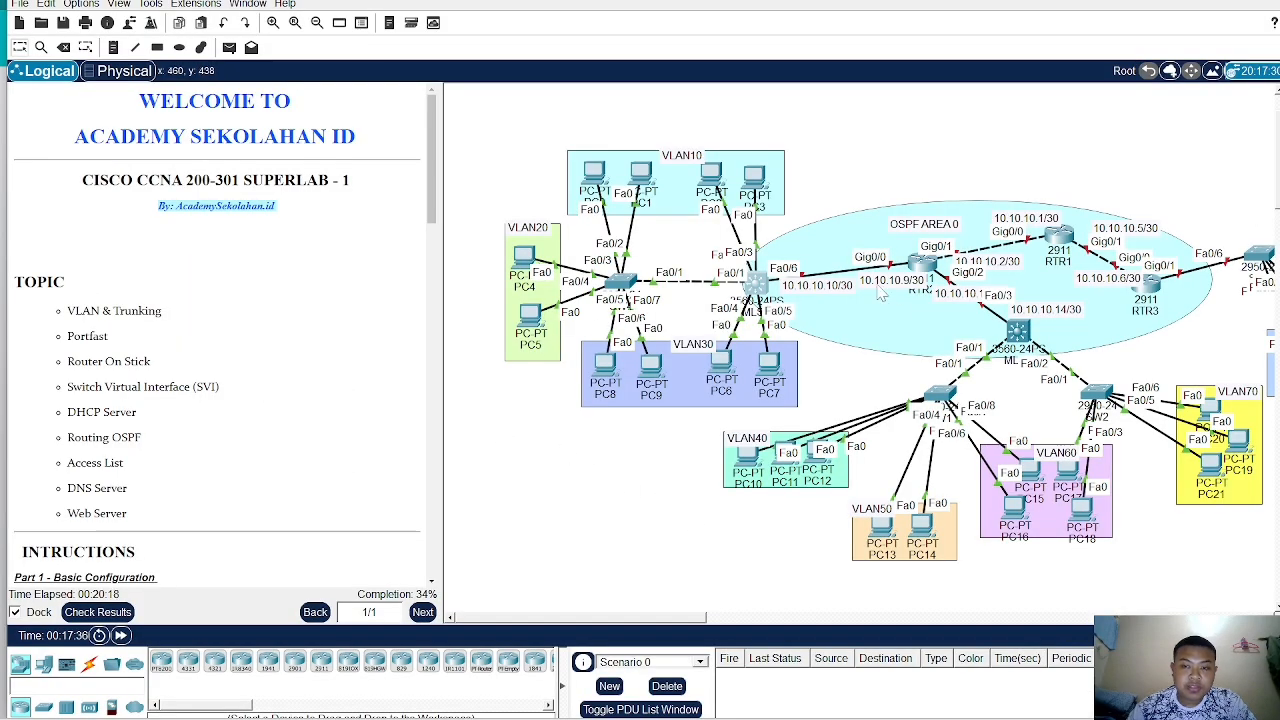
- Open MLS2's command line, leave the DHCP pool, and list the available ip dhcp subcommands
click(757, 283)
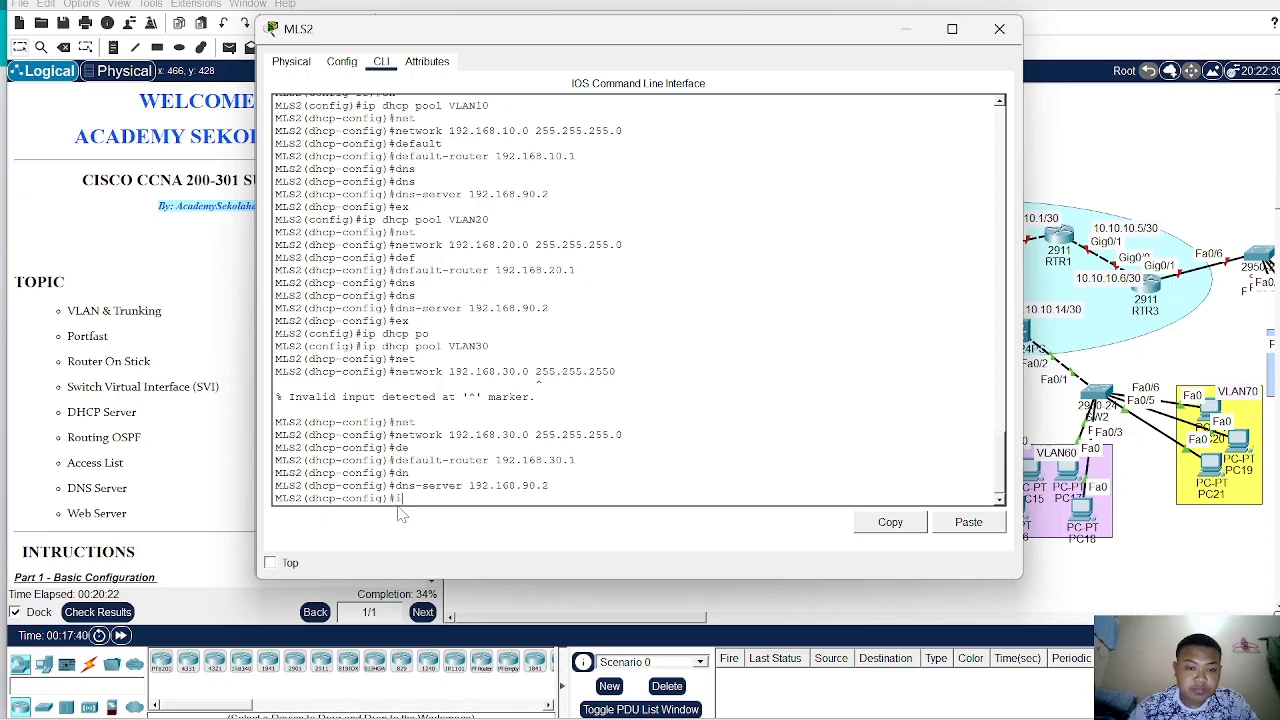
key(Return)
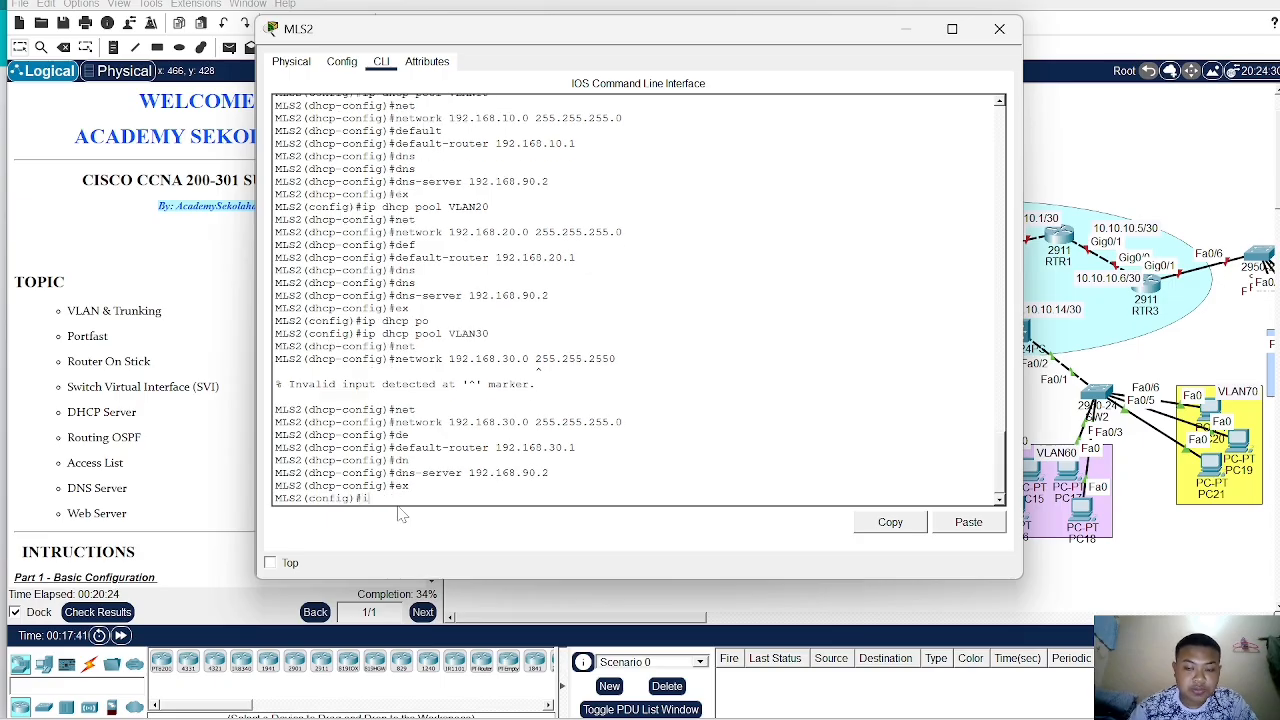
text(h)
key(Tab)
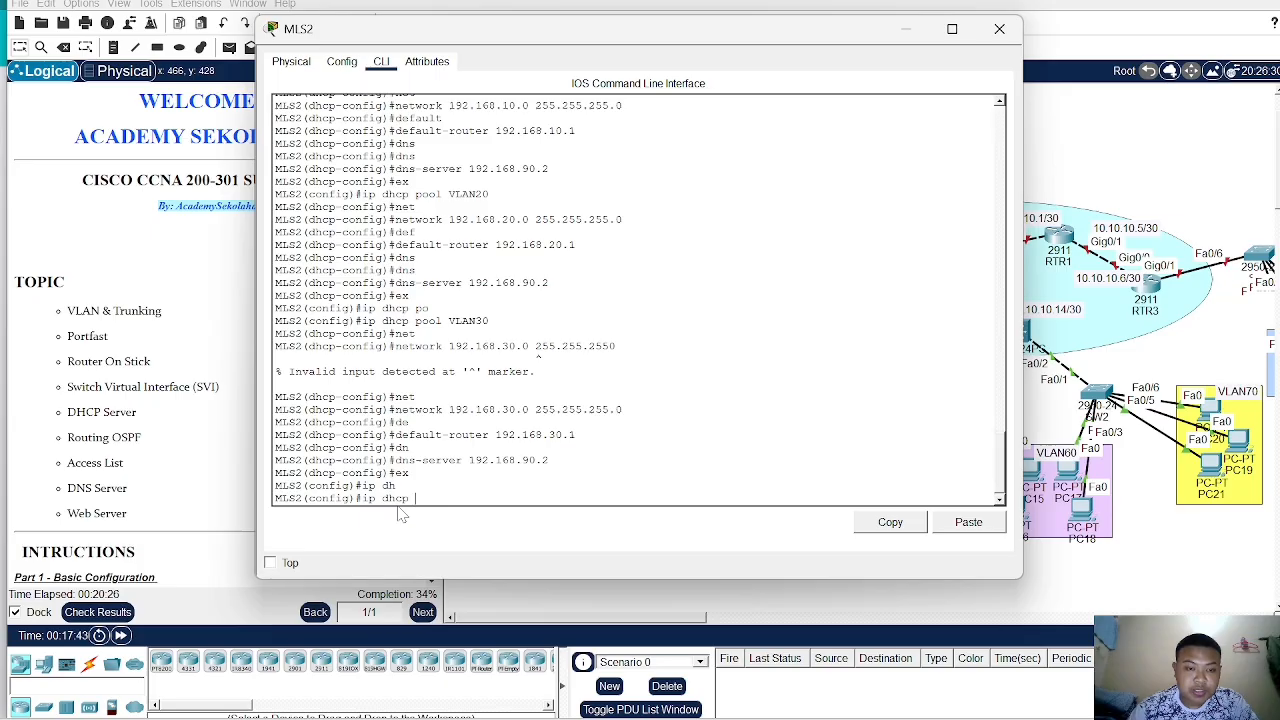
text(po)
key(Tab)
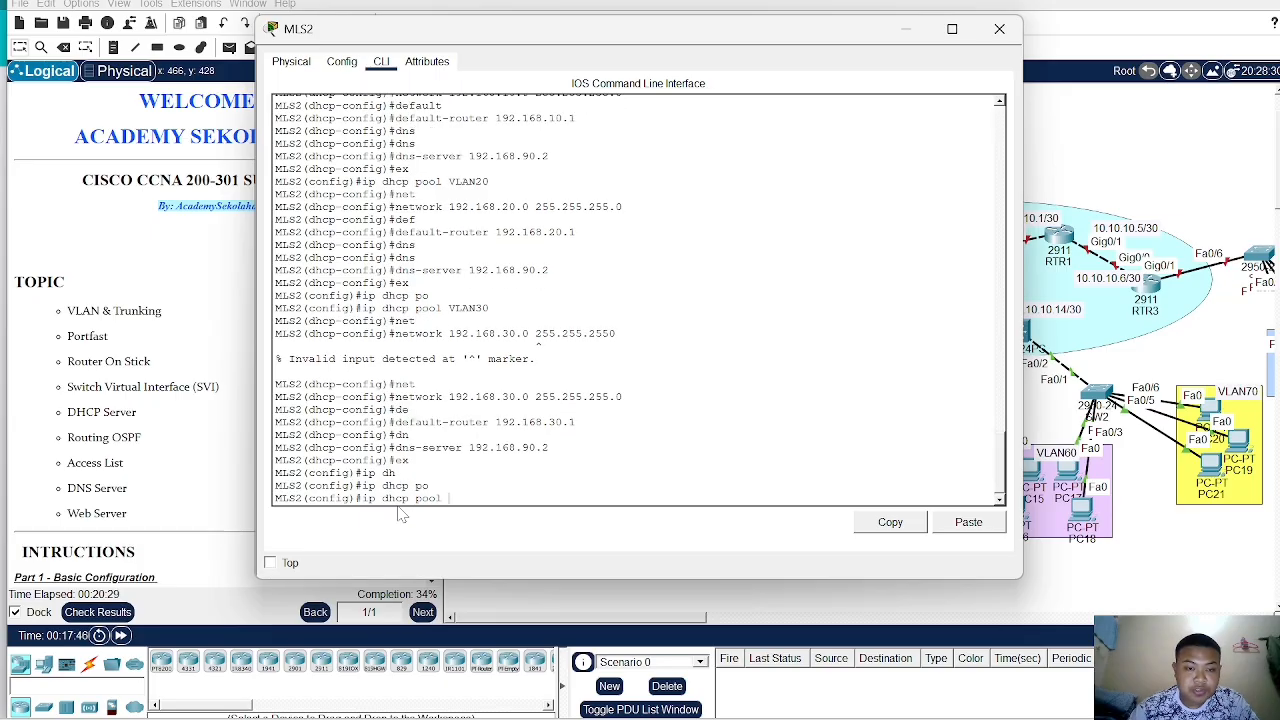
text(e)
key(Tab)
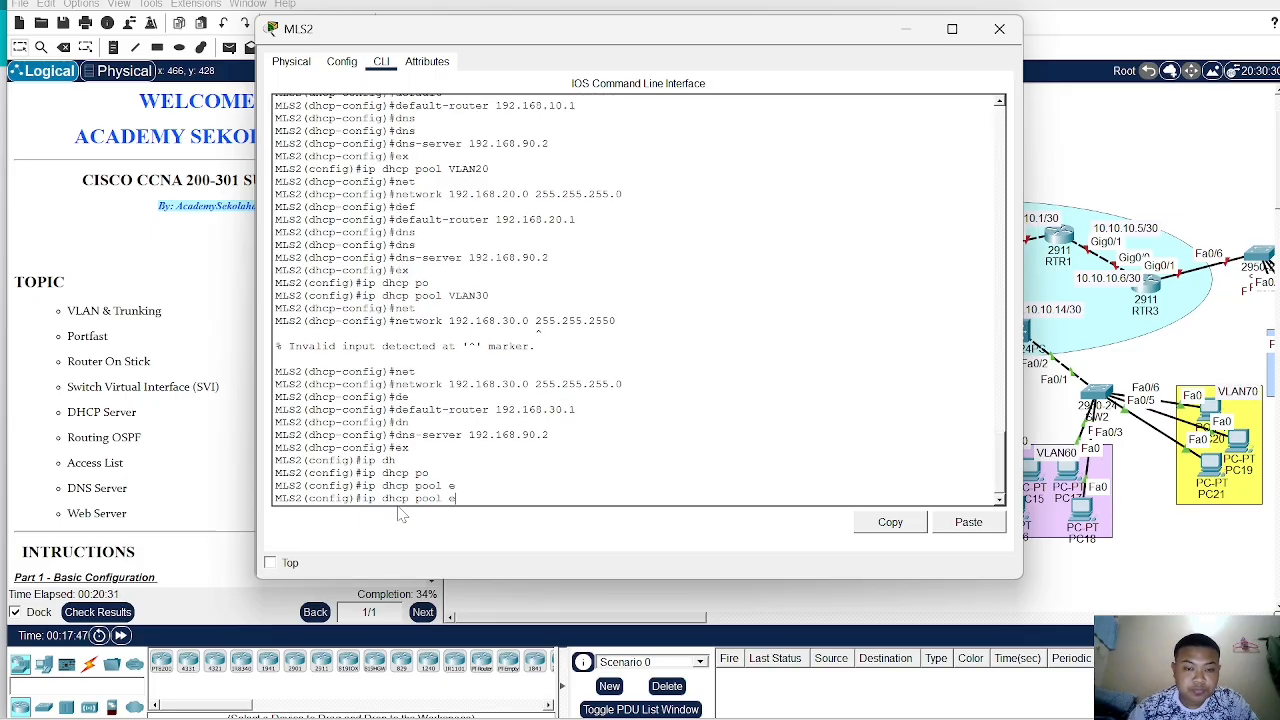
key(BackSpace)
key(BackSpace)
key(BackSpace)
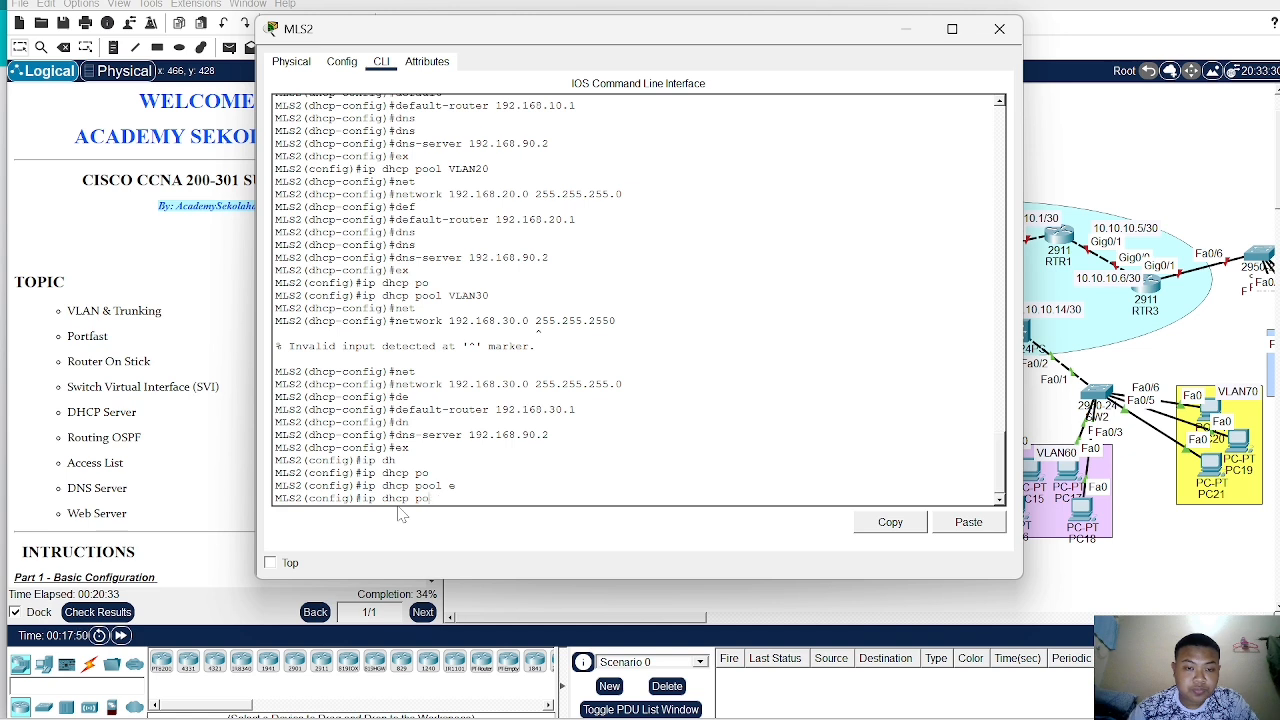
text(?)
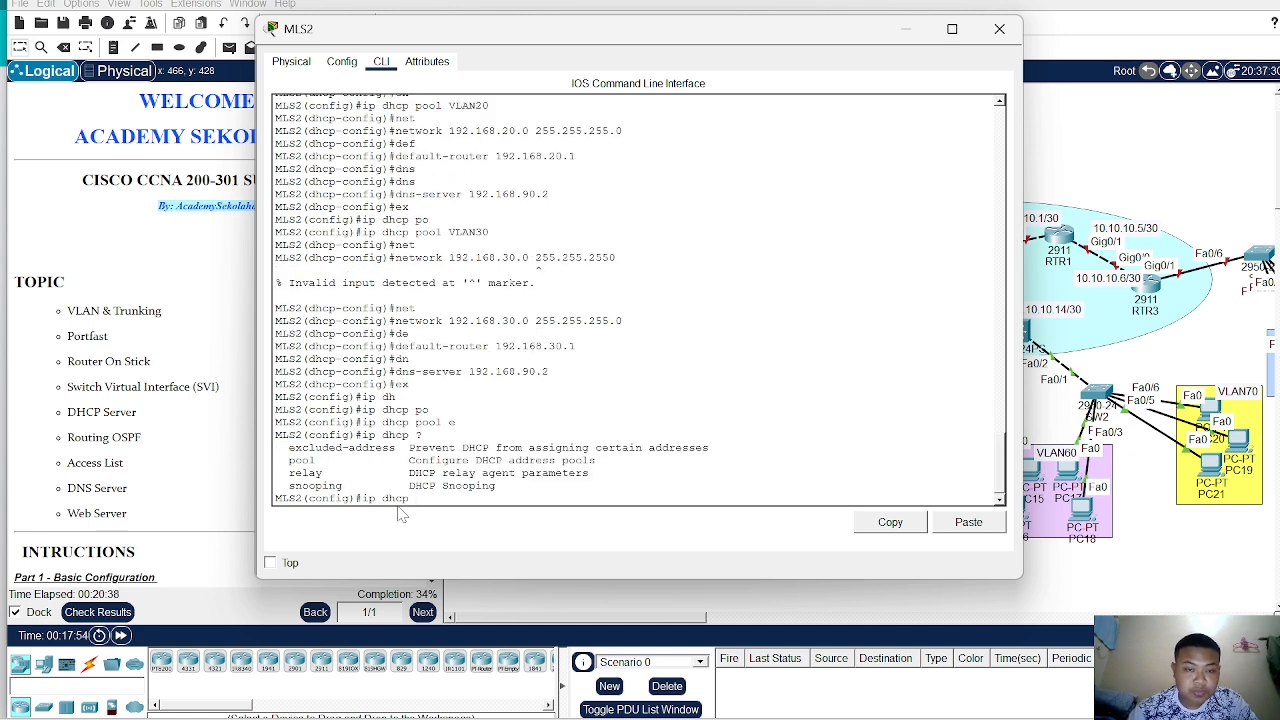
text(ex)
- Exclude the address 192.168.10.1 from DHCP assignment on MLS2
key(Tab)
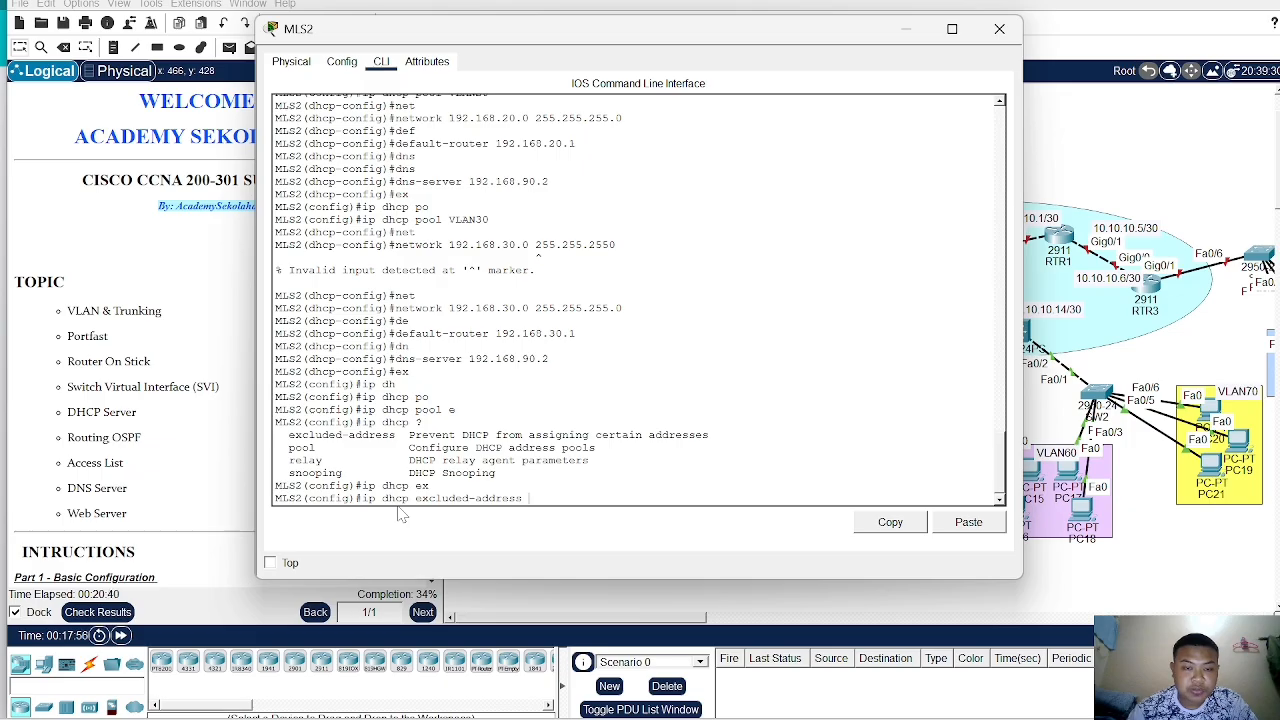
text(192.16)
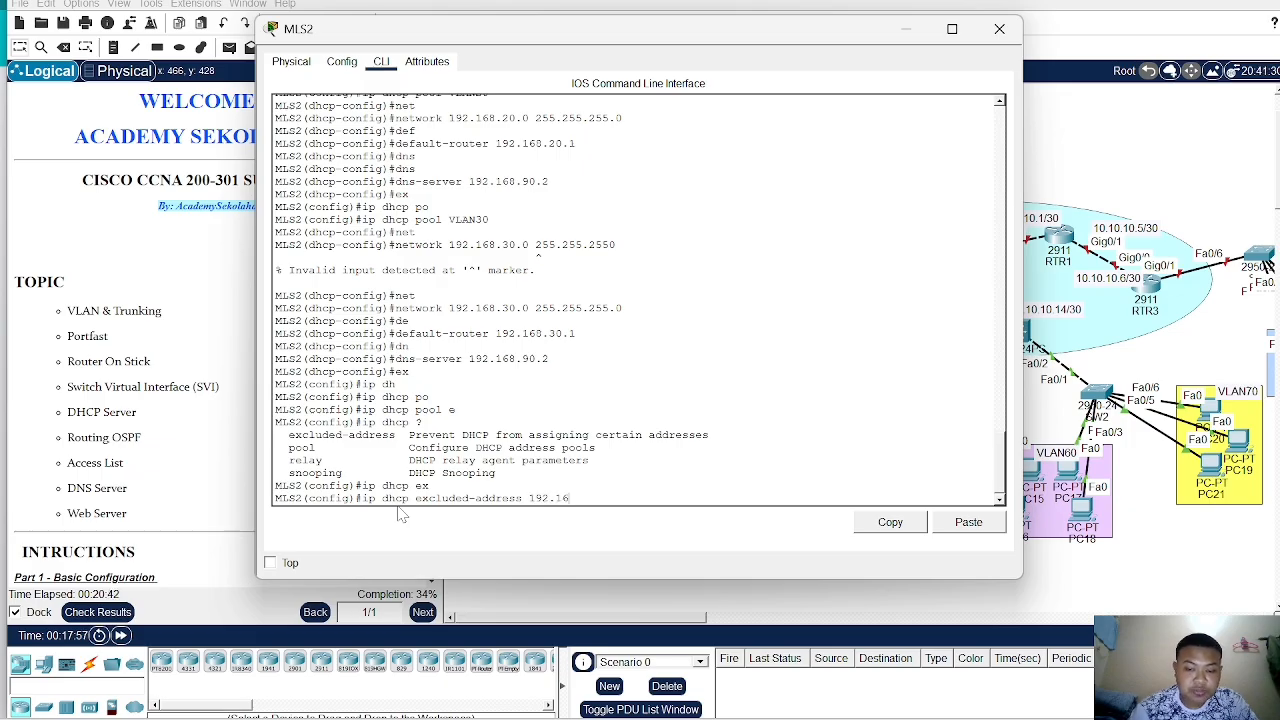
text(8.10)
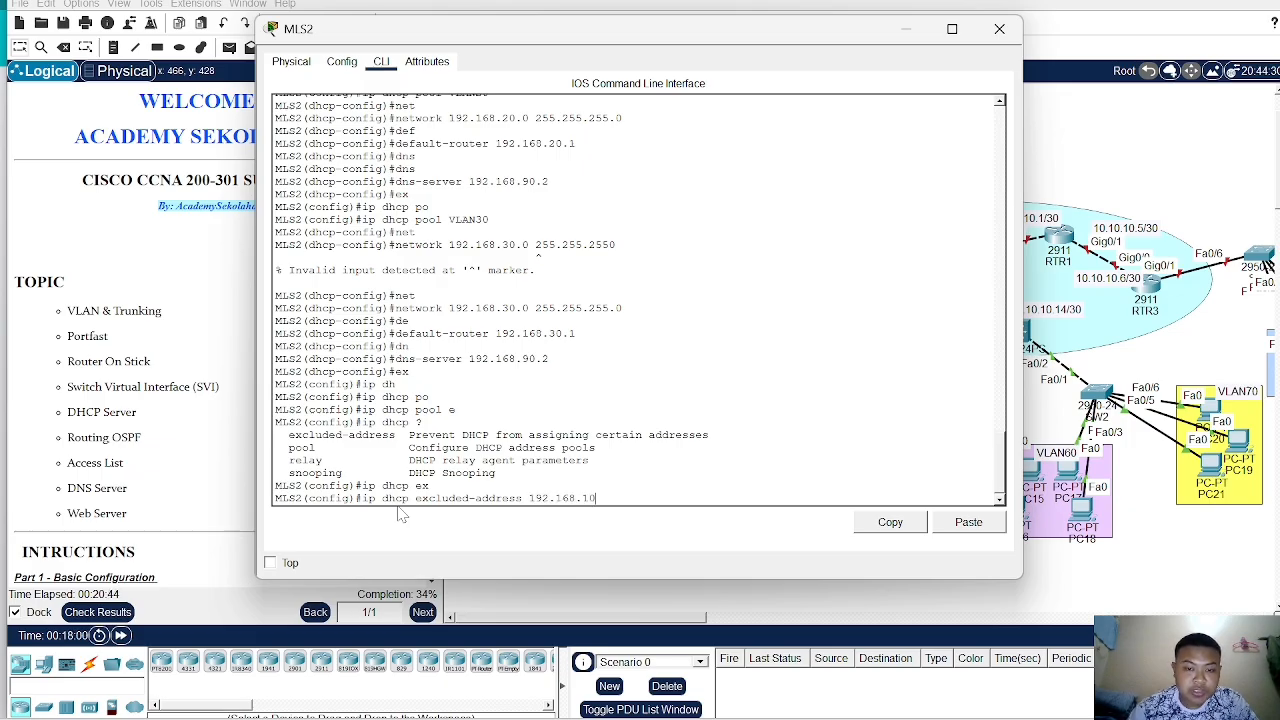
text(.1)
key(Return)
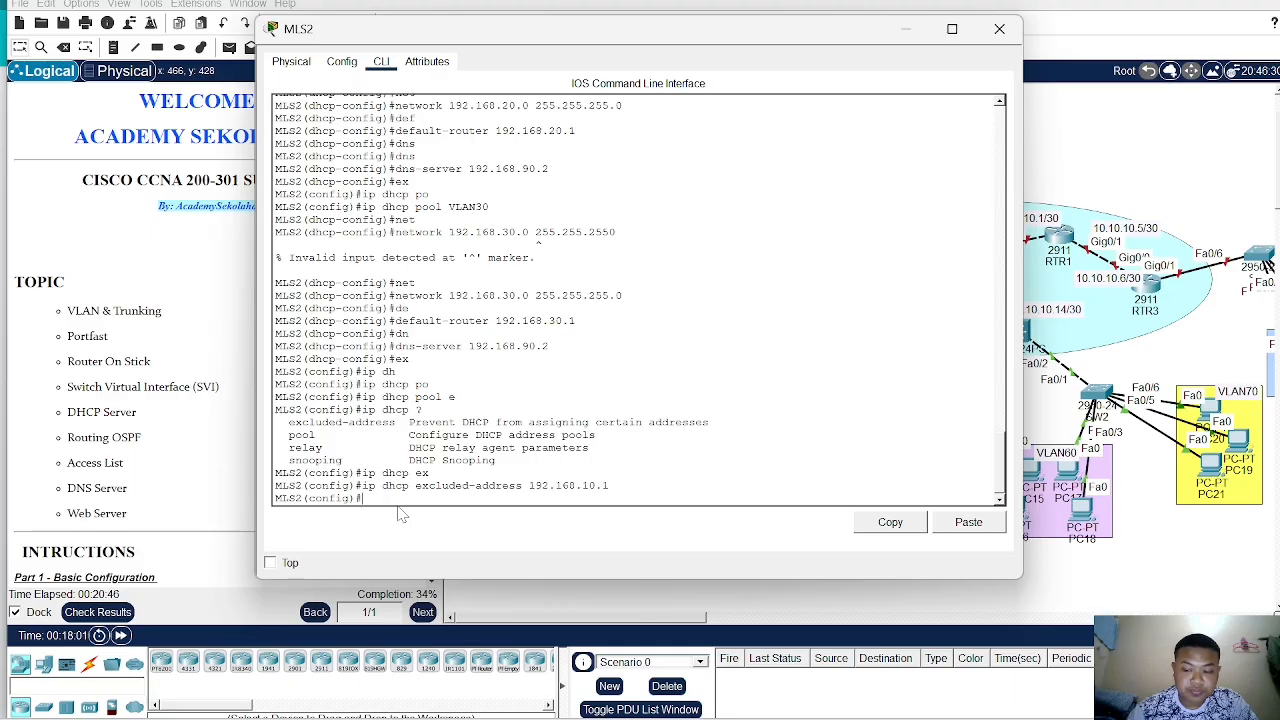
- Exclude the addresses 192.168.20.1 and 192.168.30.1 from DHCP assignment on MLS2
key(Up)
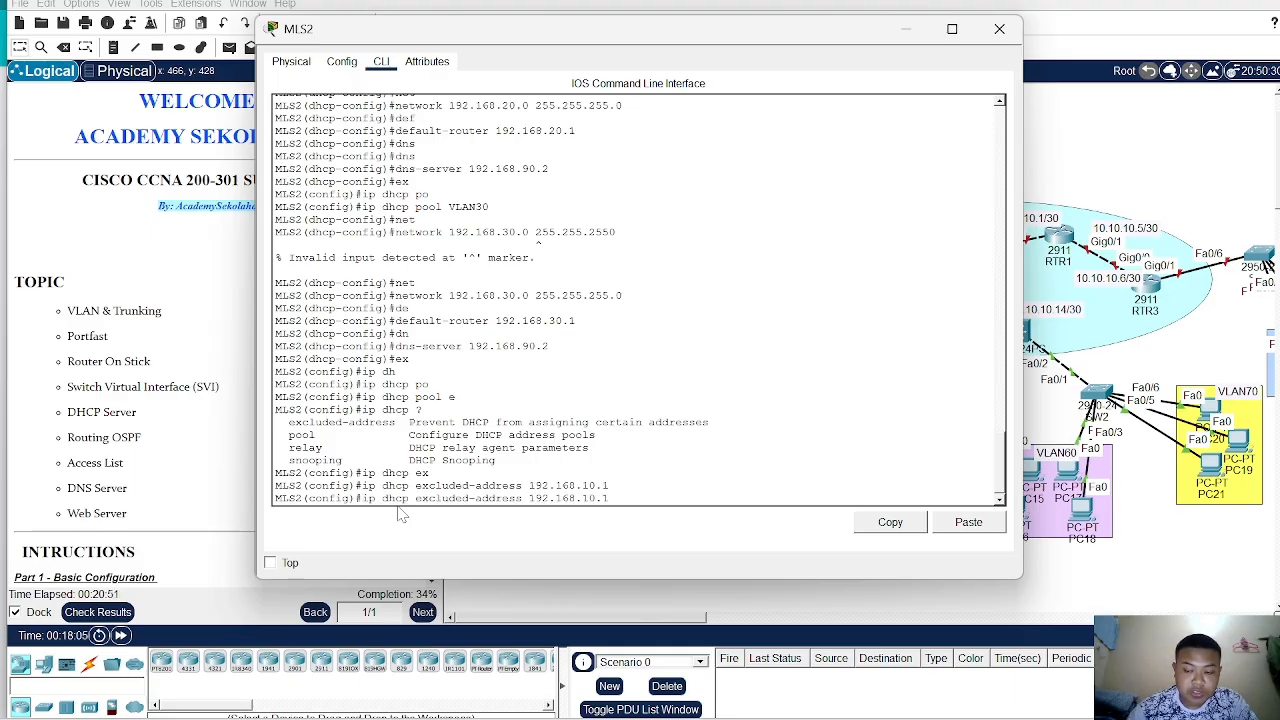
key(Left)
key(Left)
key(Left)
key(BackSpace)
text(2)
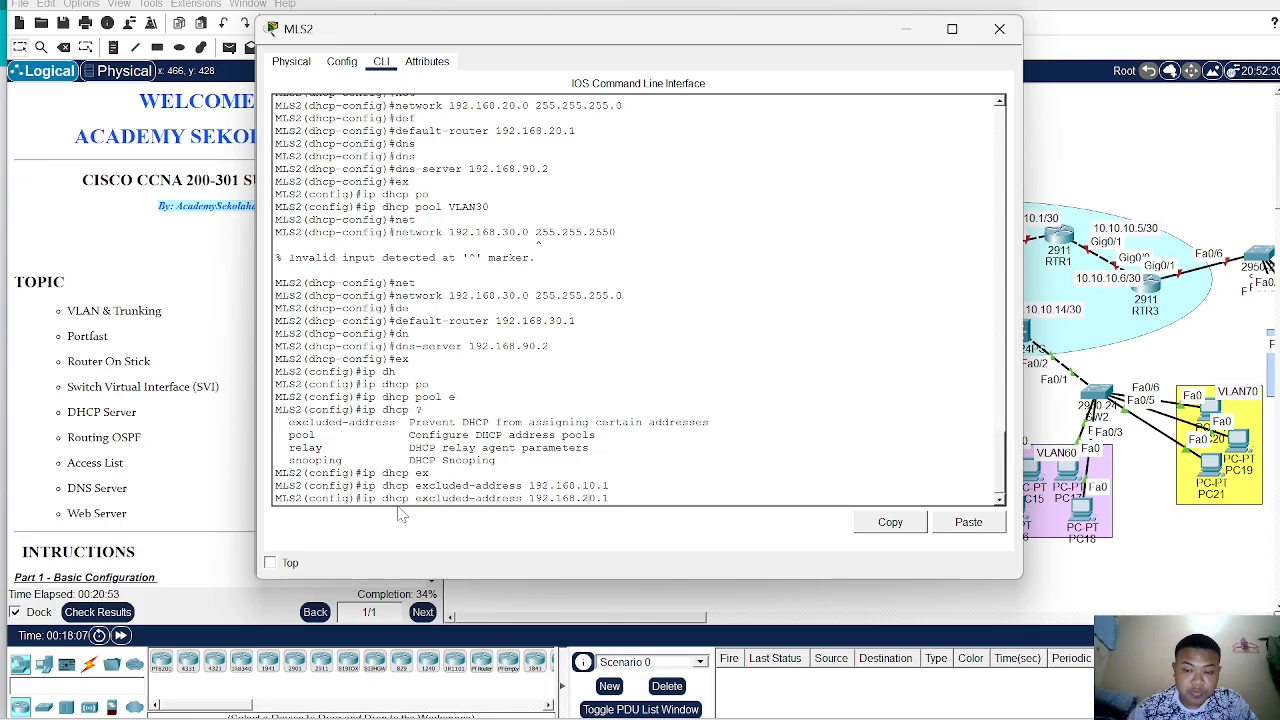
key(Return)
key(Up)
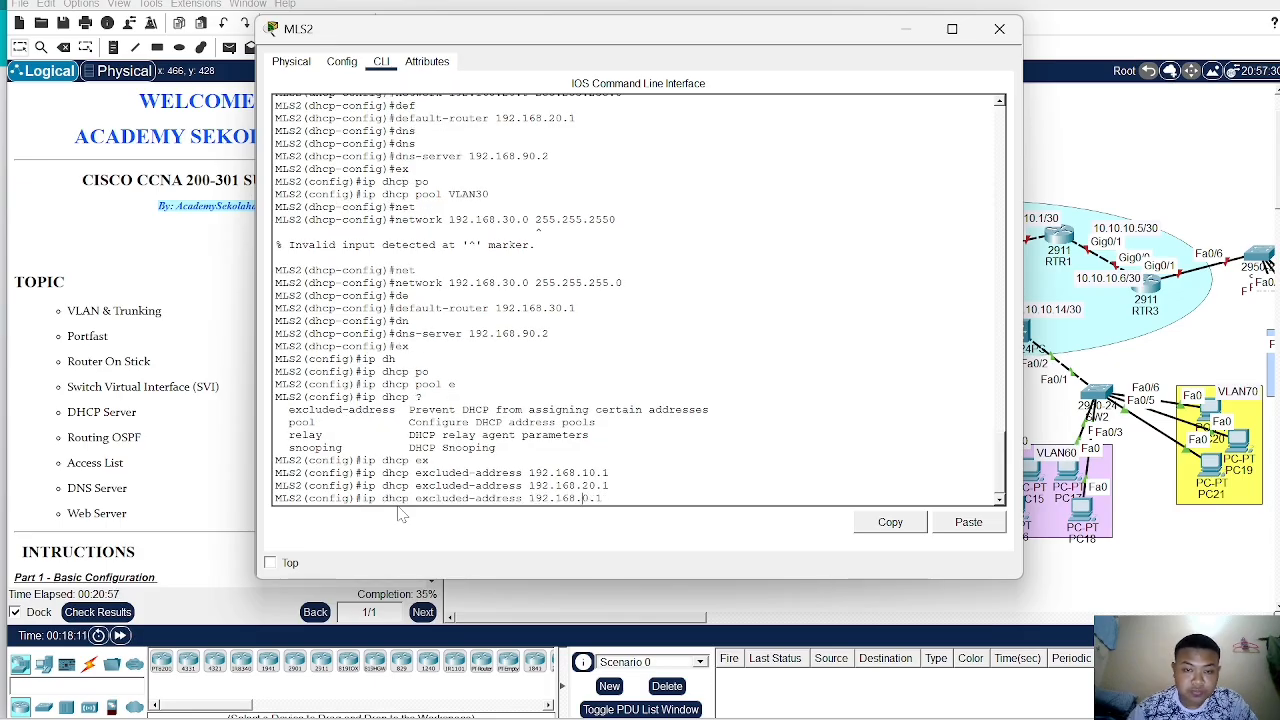
text(3)
key(Return)
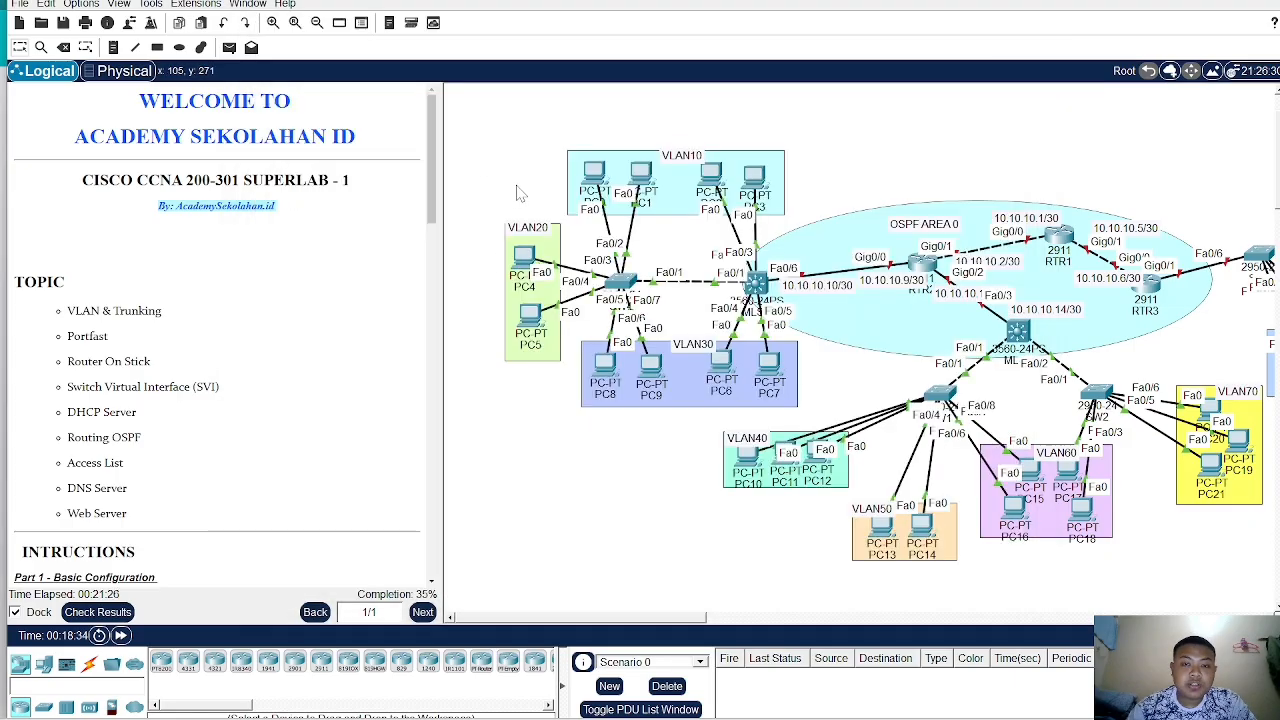
- Switch PC0's IP configuration to DHCP
double_click(601, 170)
click(394, 92)
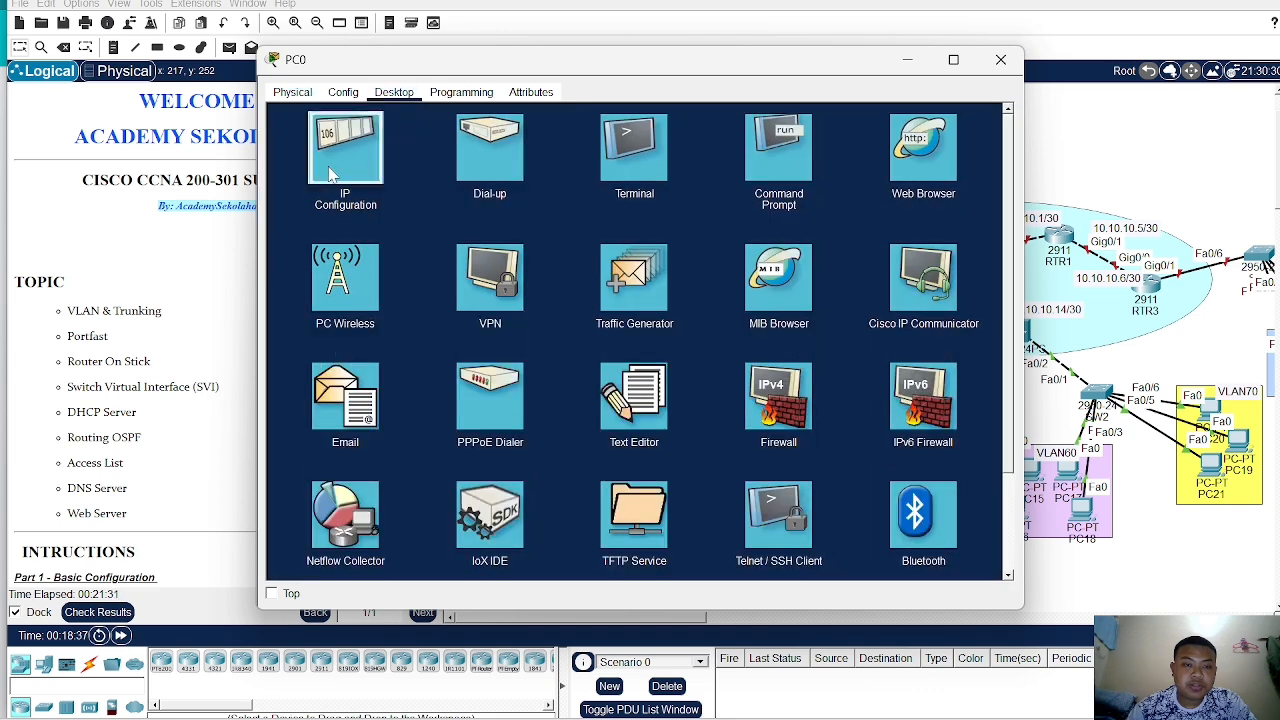
click(343, 145)
click(289, 177)
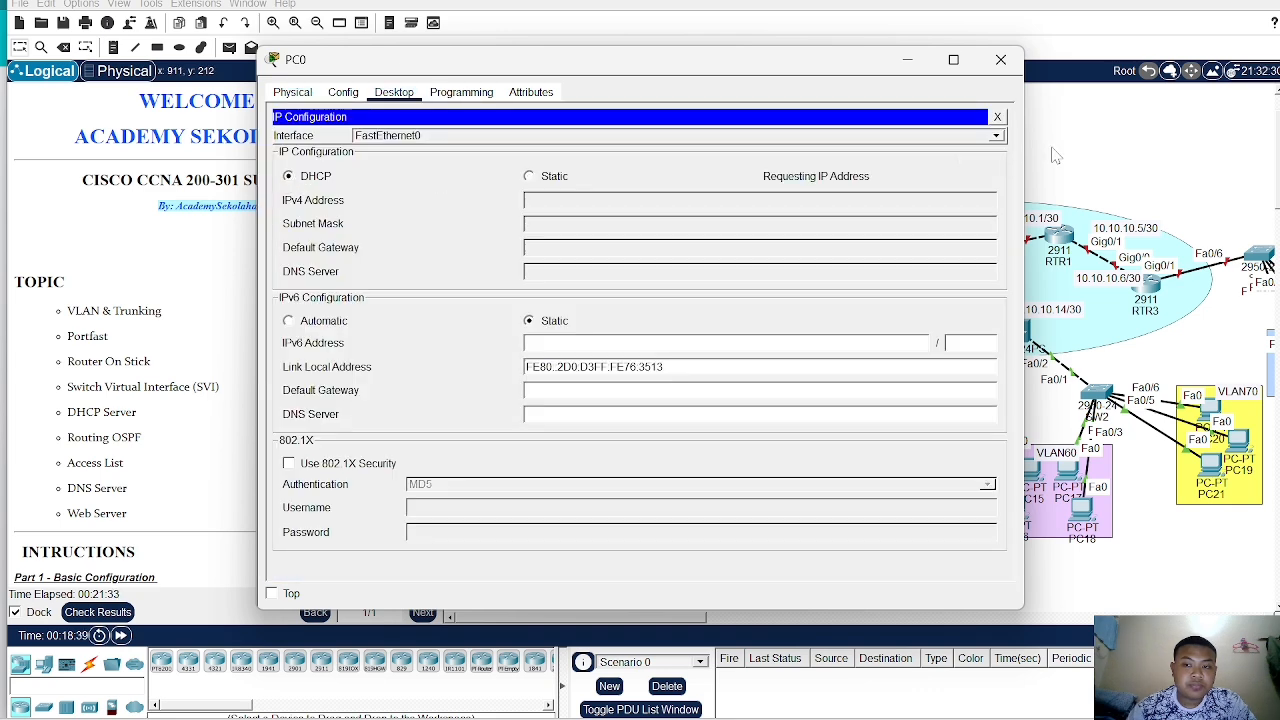
click(1000, 59)
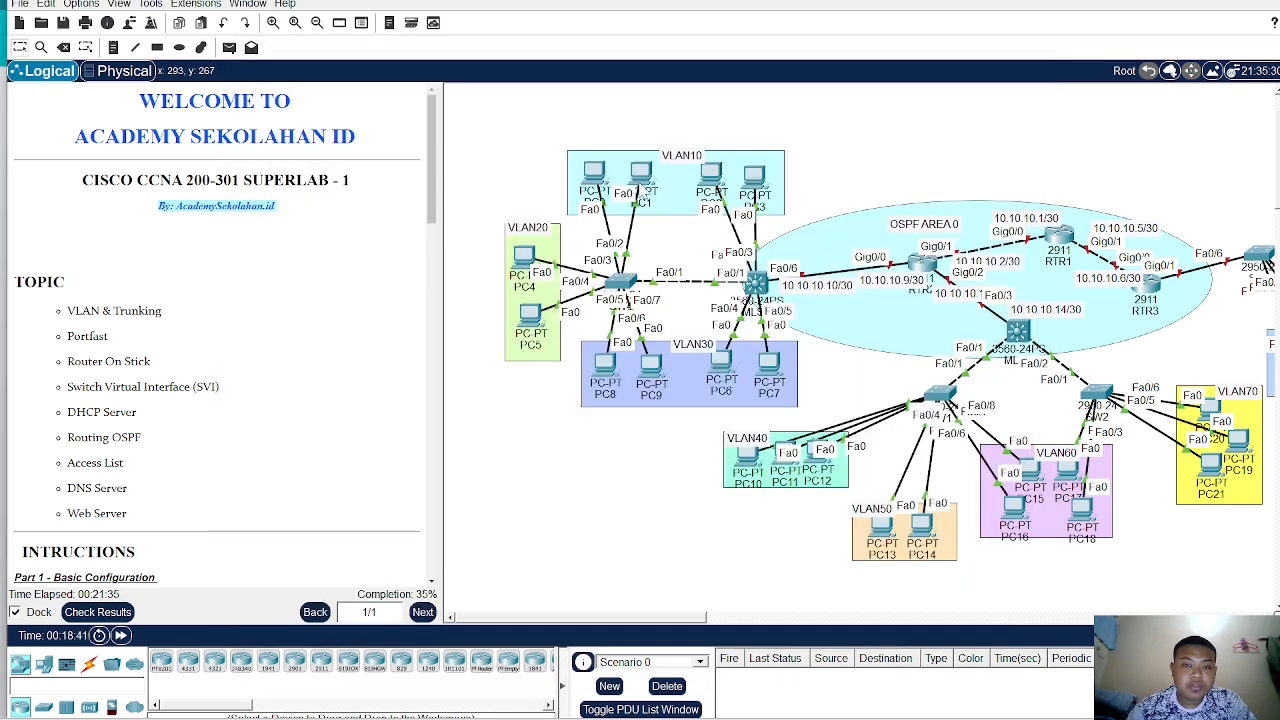
- Switch PC1's IP configuration to DHCP
click(615, 186)
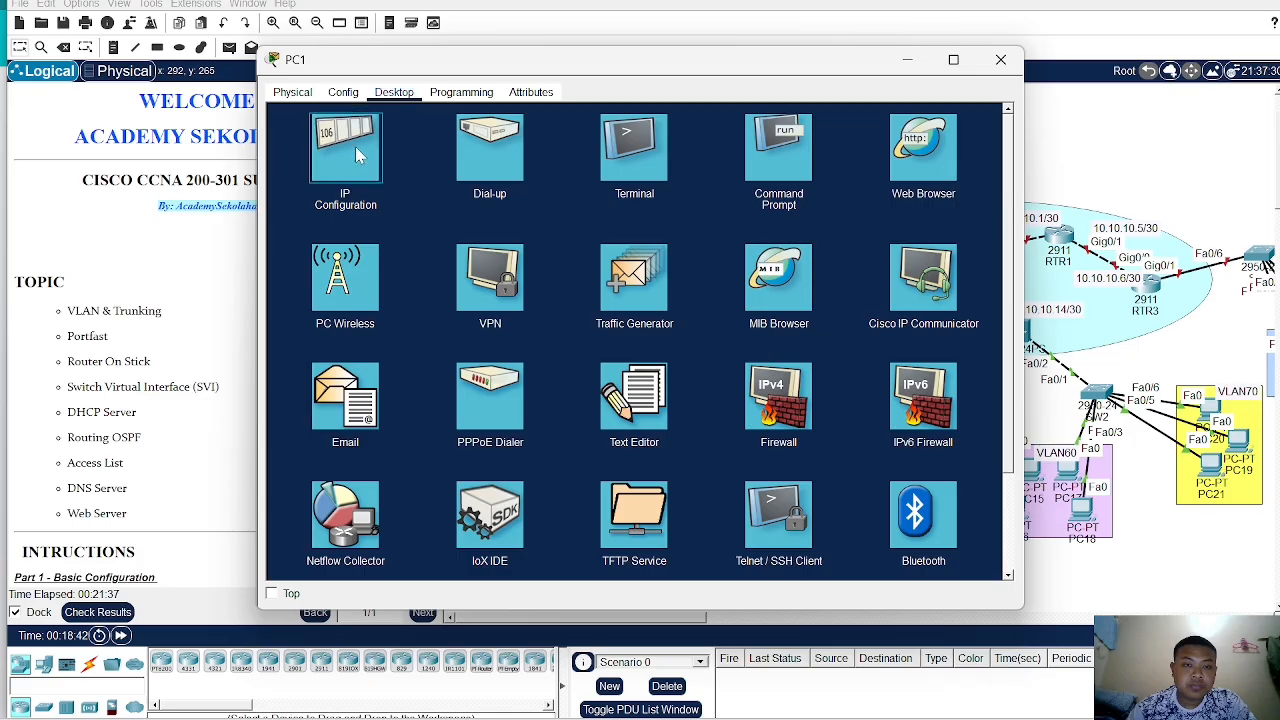
click(350, 146)
click(289, 177)
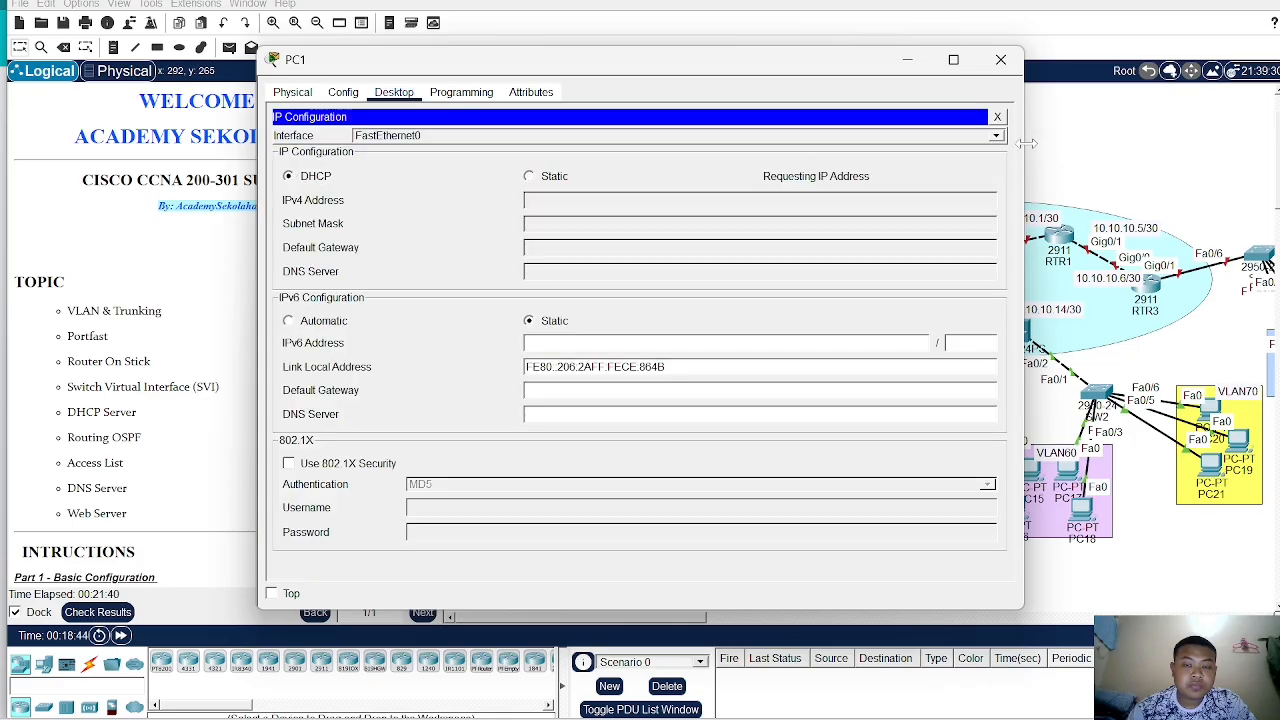
click(1000, 59)
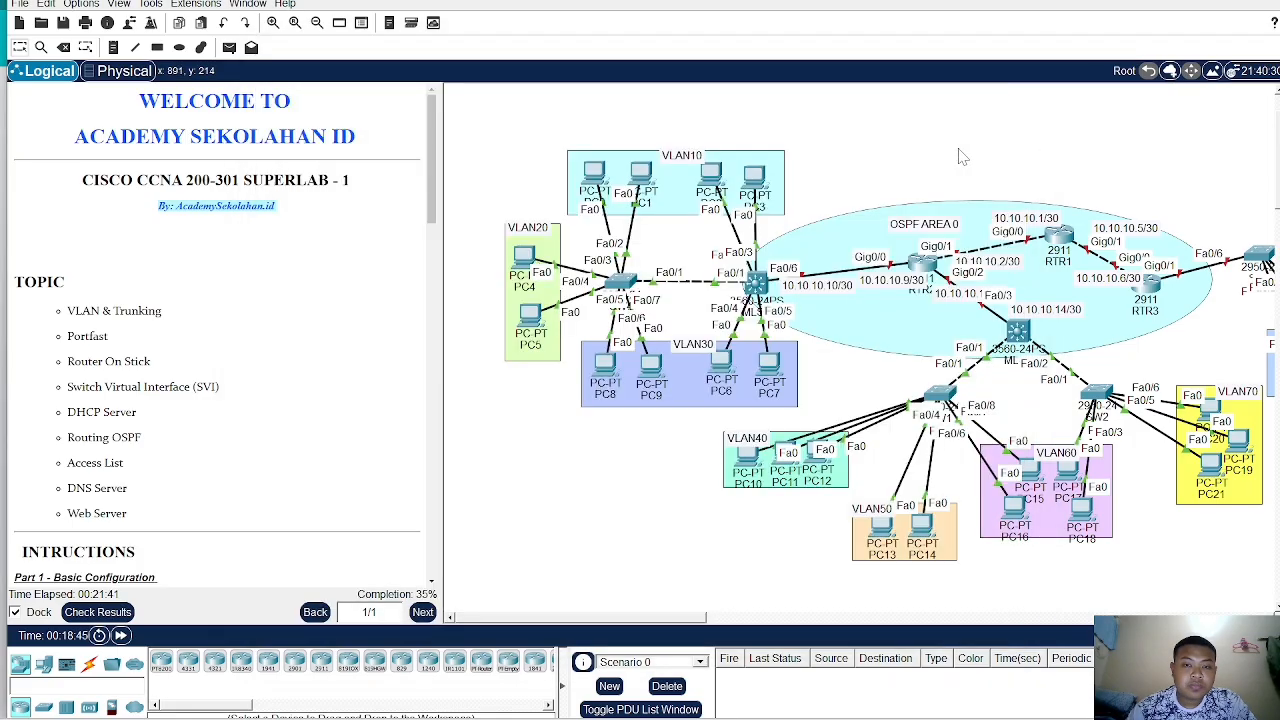
- Switch PC2's IP configuration to DHCP
click(709, 175)
click(393, 92)
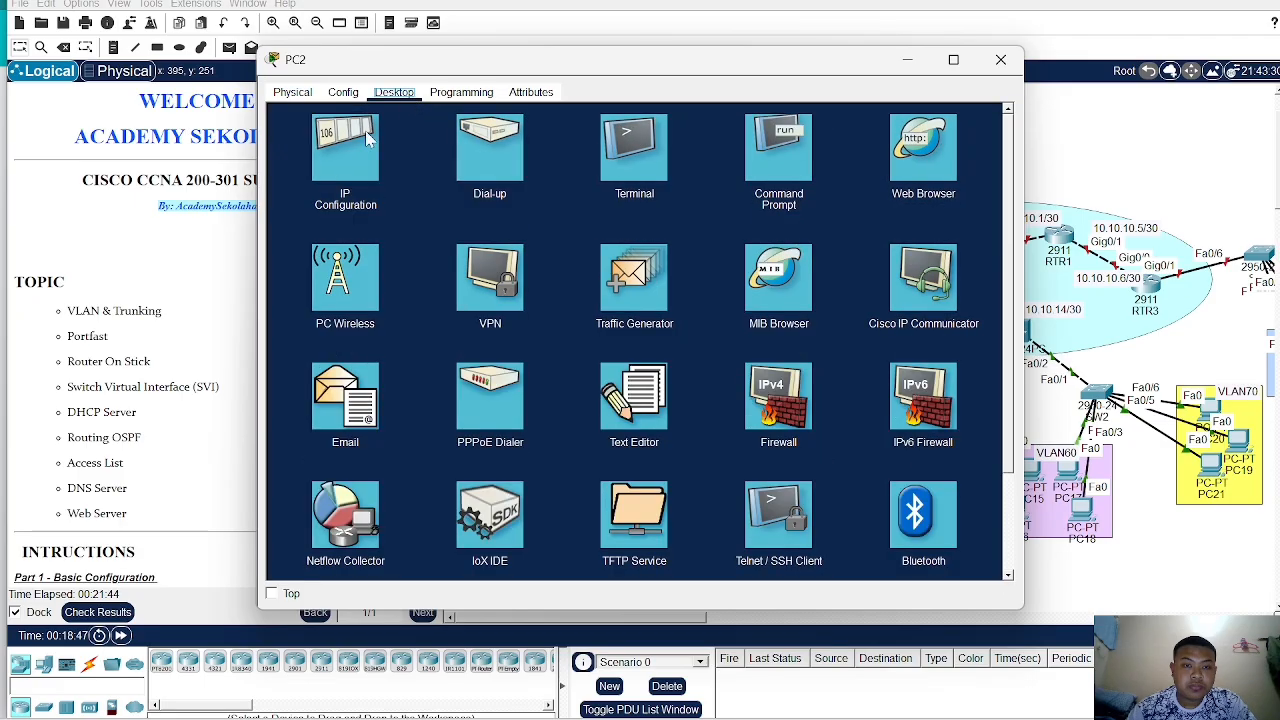
click(345, 148)
click(289, 177)
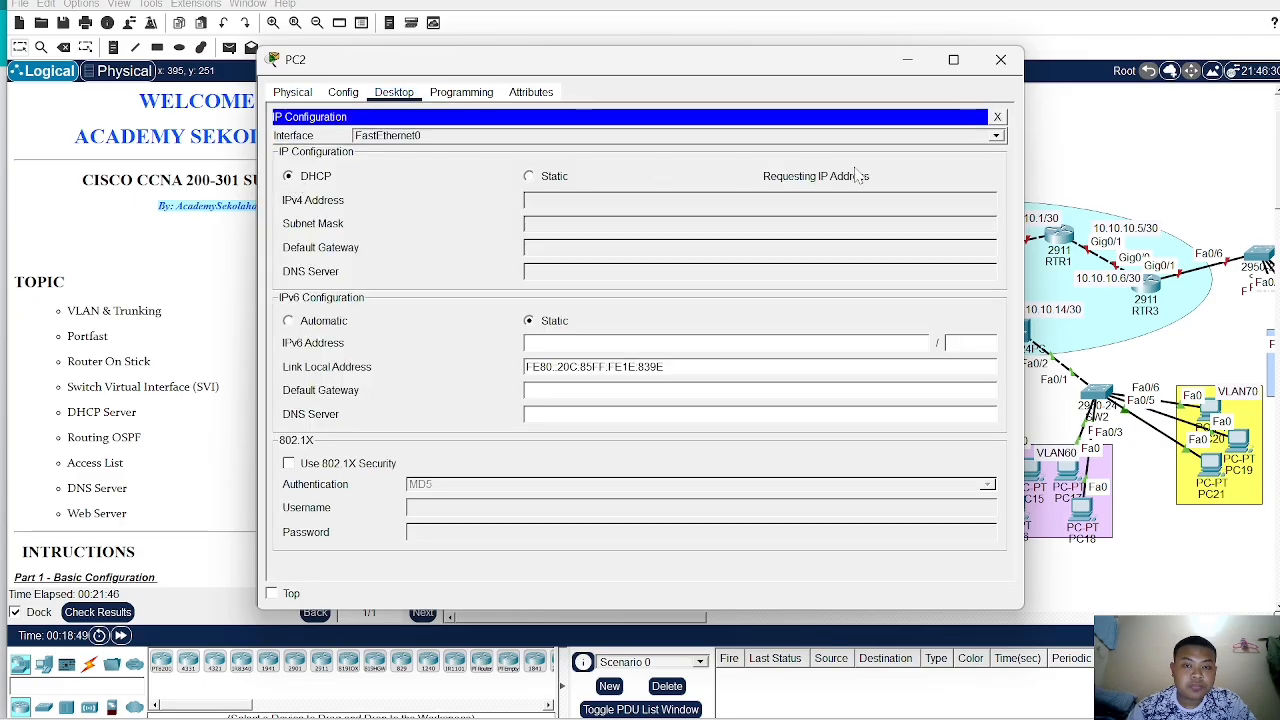
click(1000, 59)
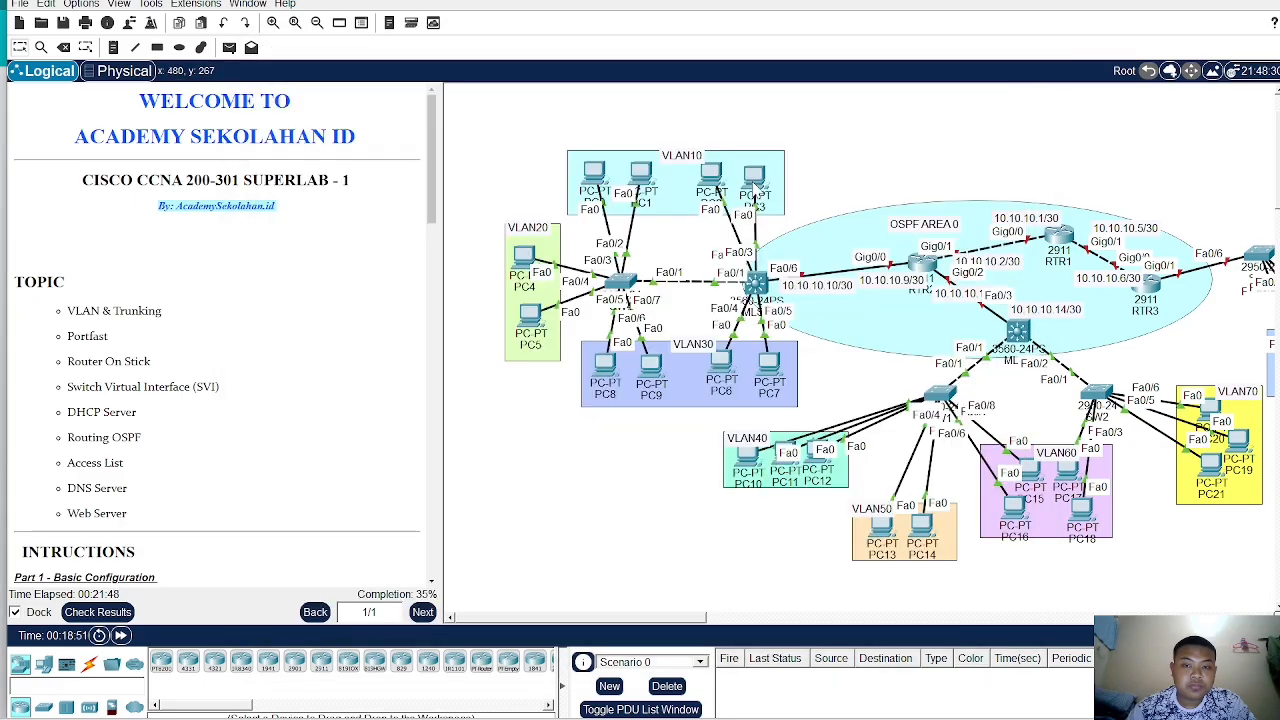
- Switch PC3's IP configuration to DHCP
click(755, 182)
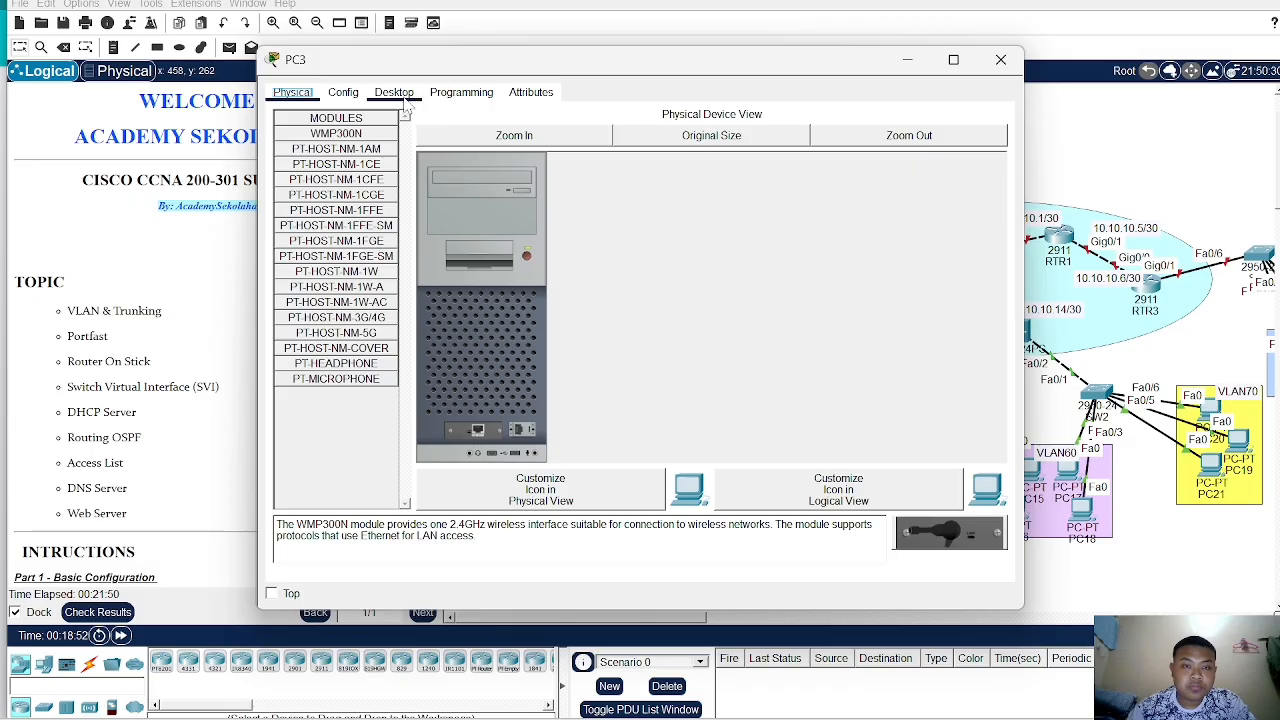
click(393, 92)
click(339, 150)
click(290, 176)
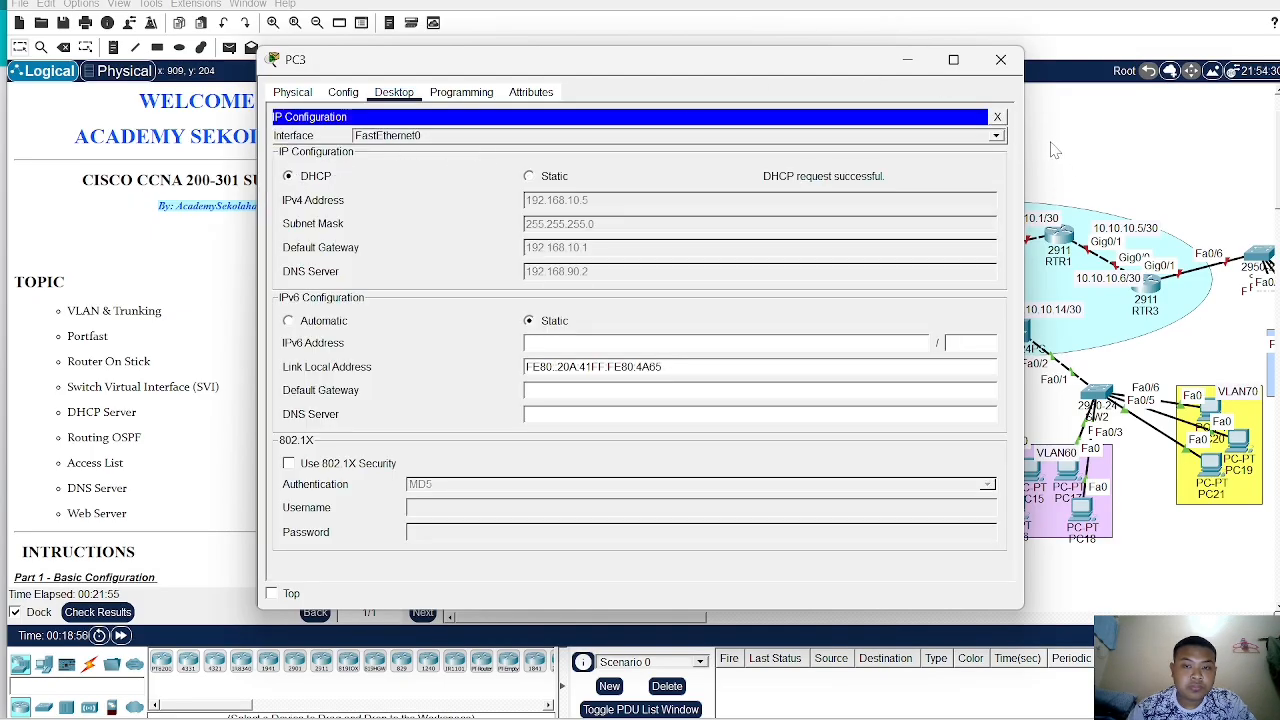
click(1051, 143)
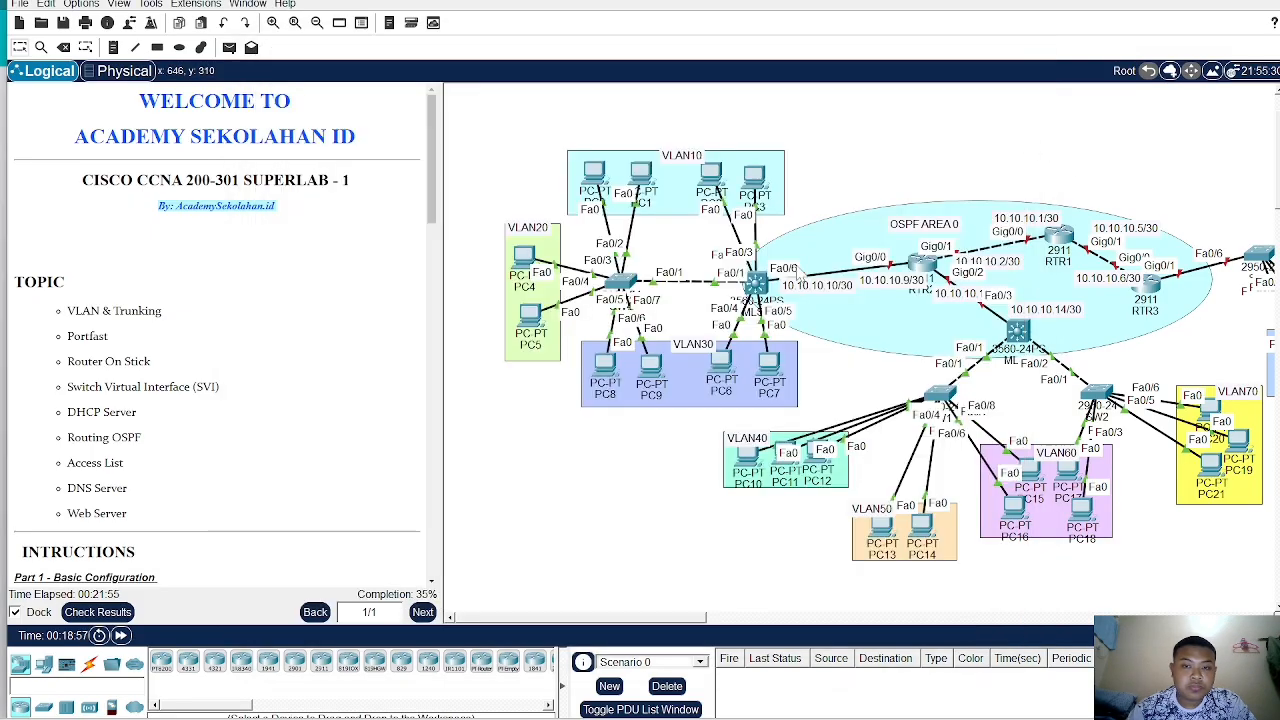
- Switch PC4's IP configuration to DHCP
click(527, 257)
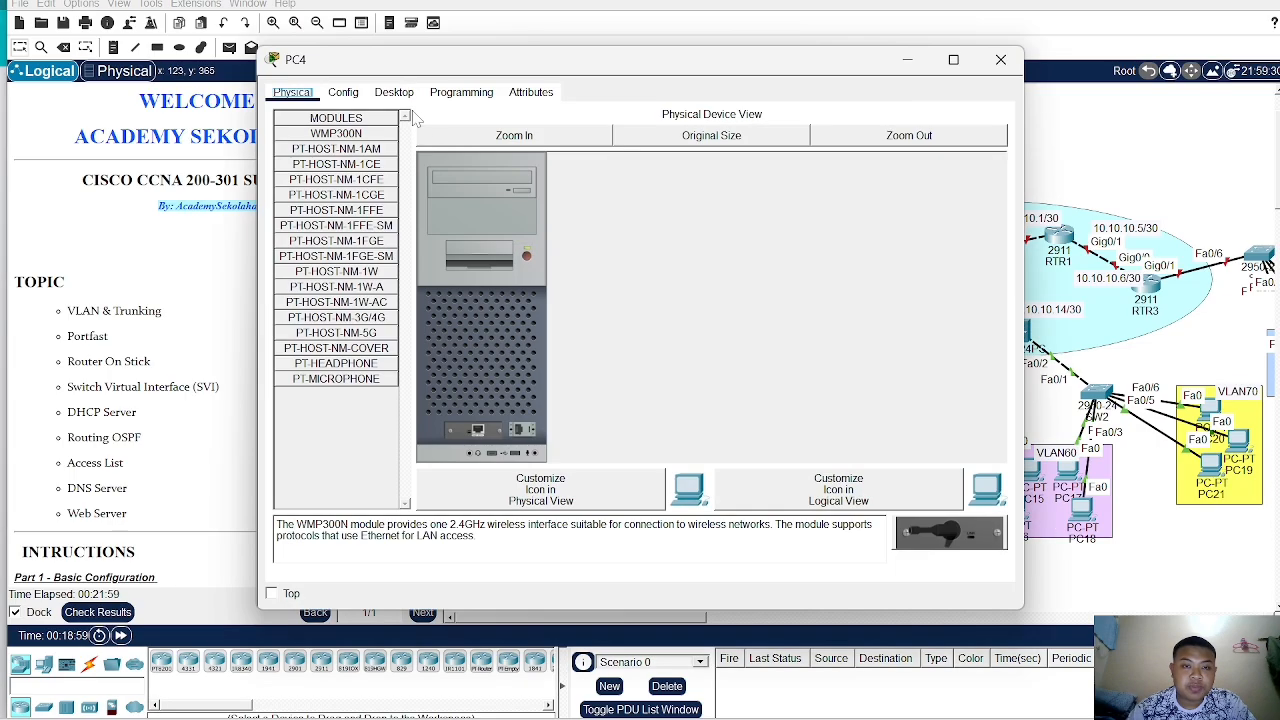
click(394, 92)
click(340, 146)
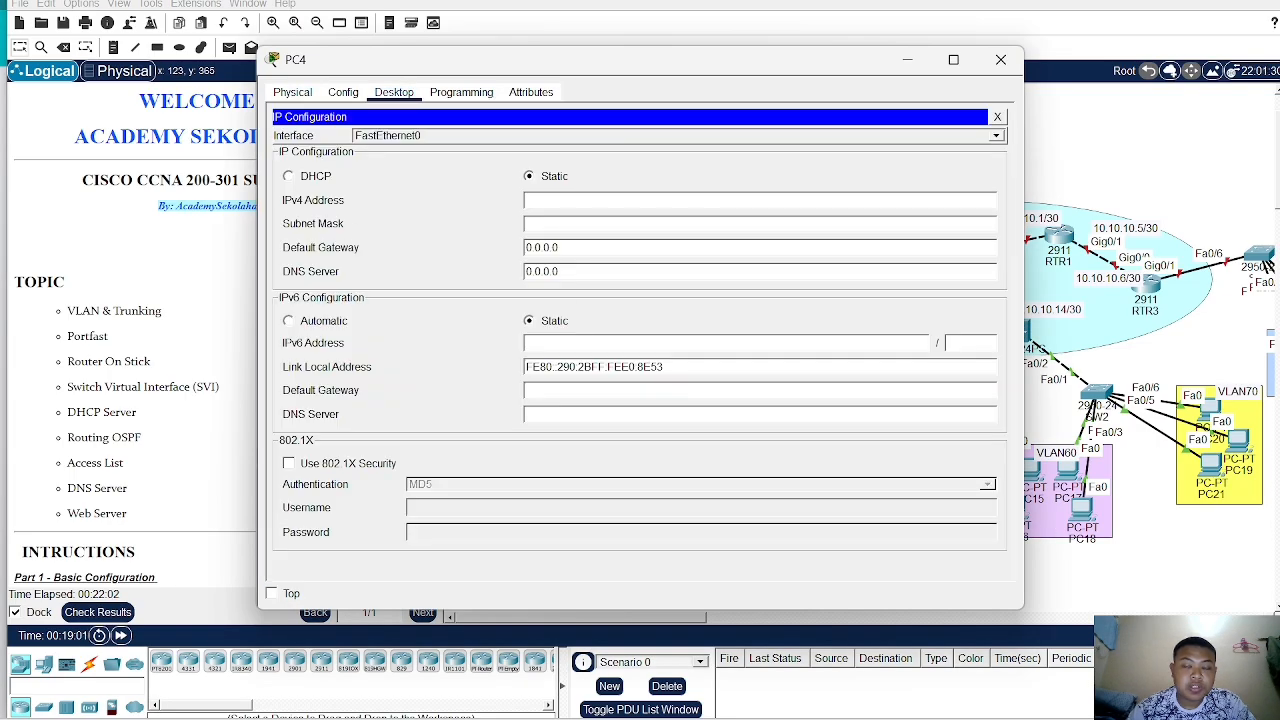
click(290, 176)
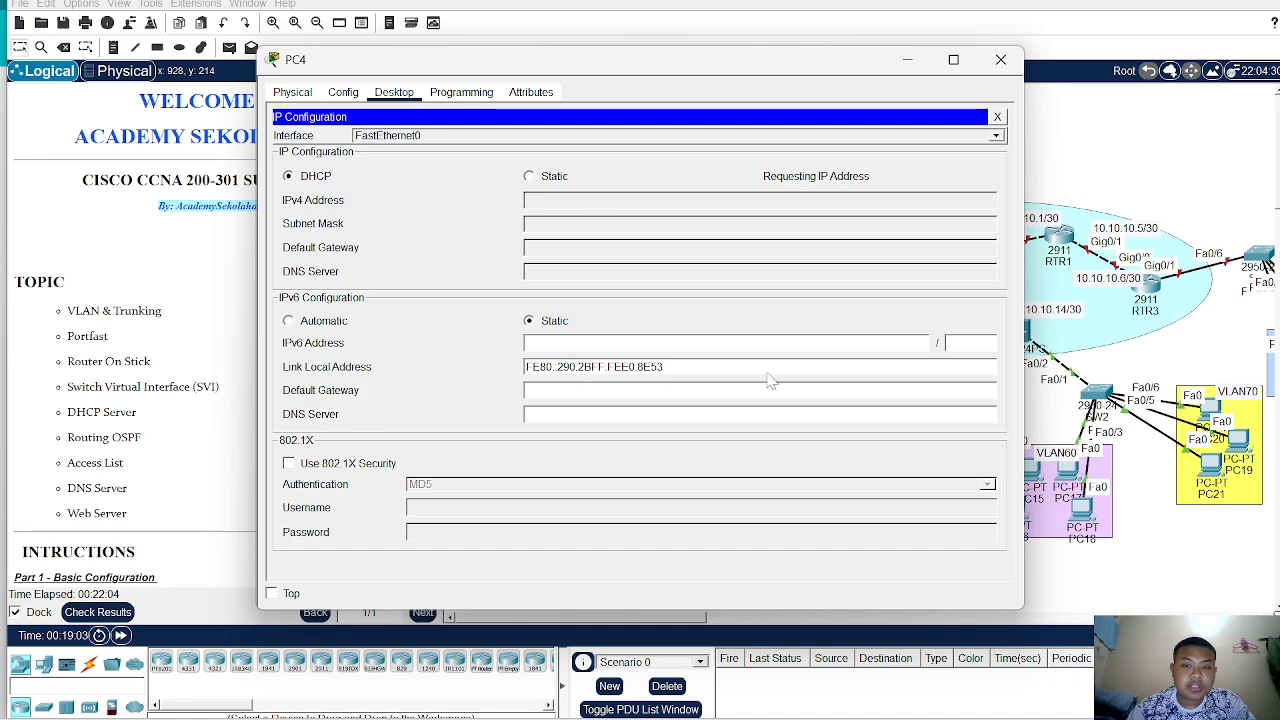
click(1050, 172)
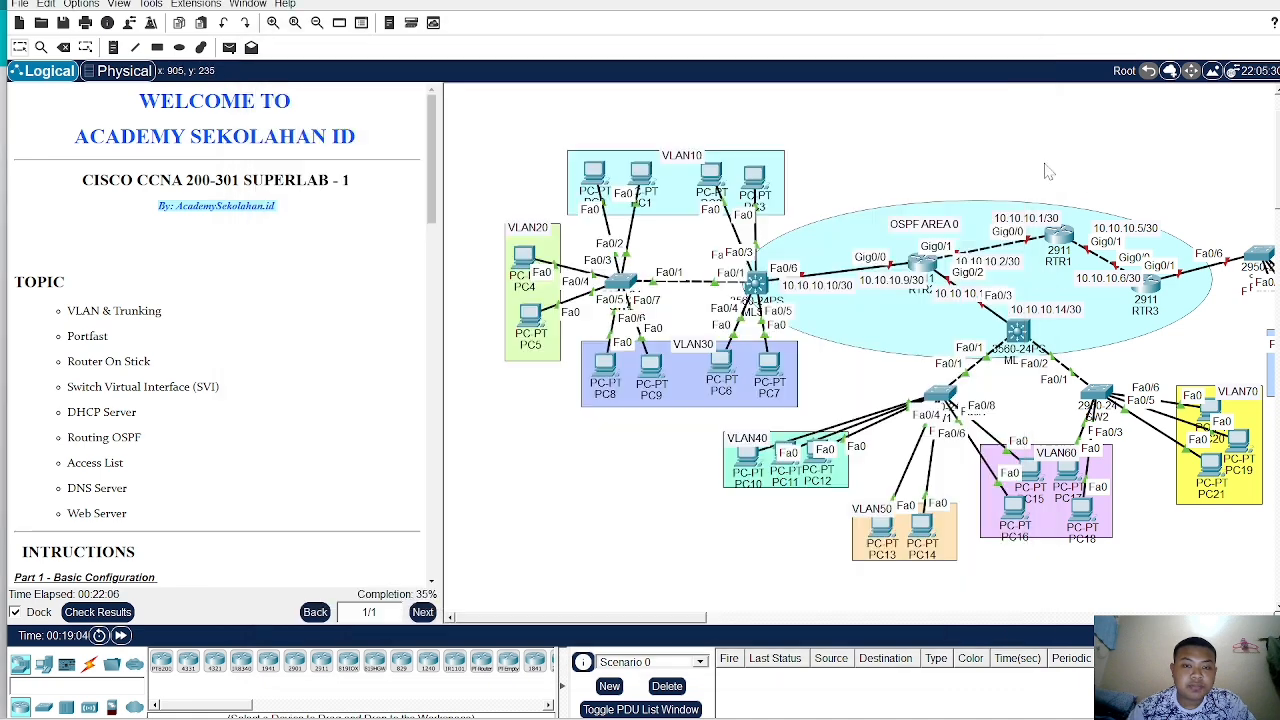
- Switch PC5's IP configuration to DHCP
click(537, 325)
click(394, 92)
click(346, 170)
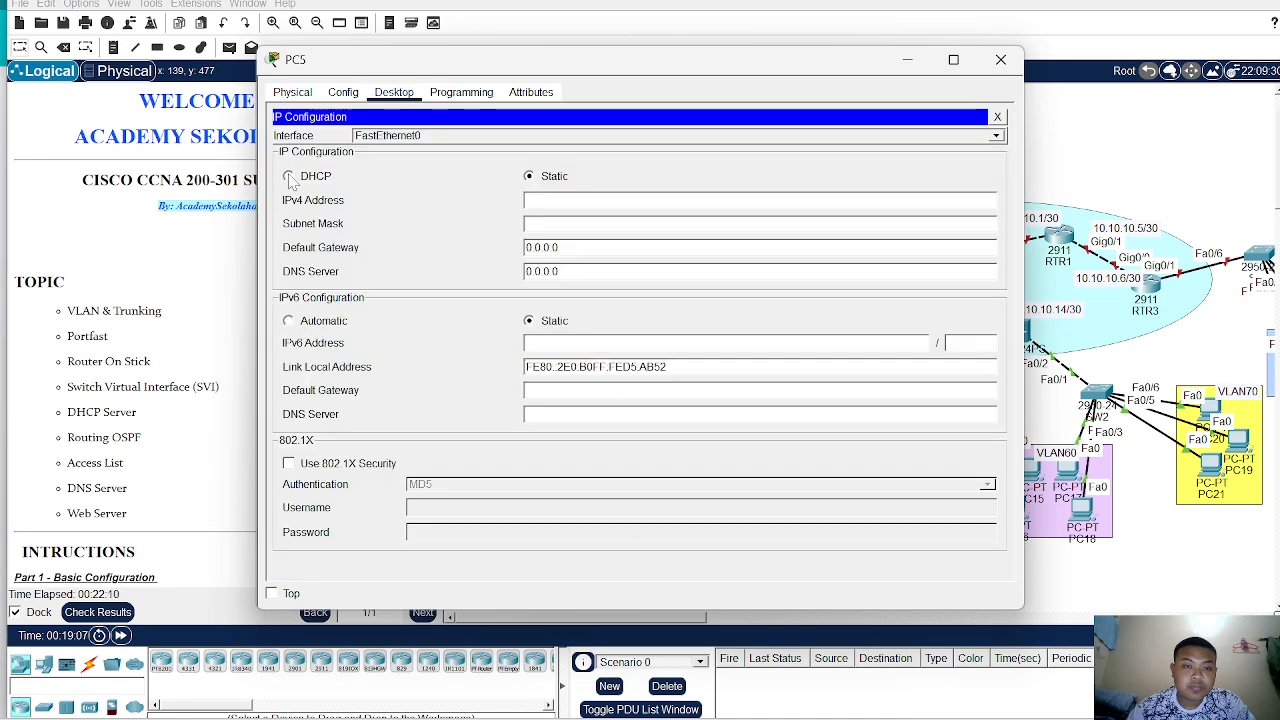
click(290, 176)
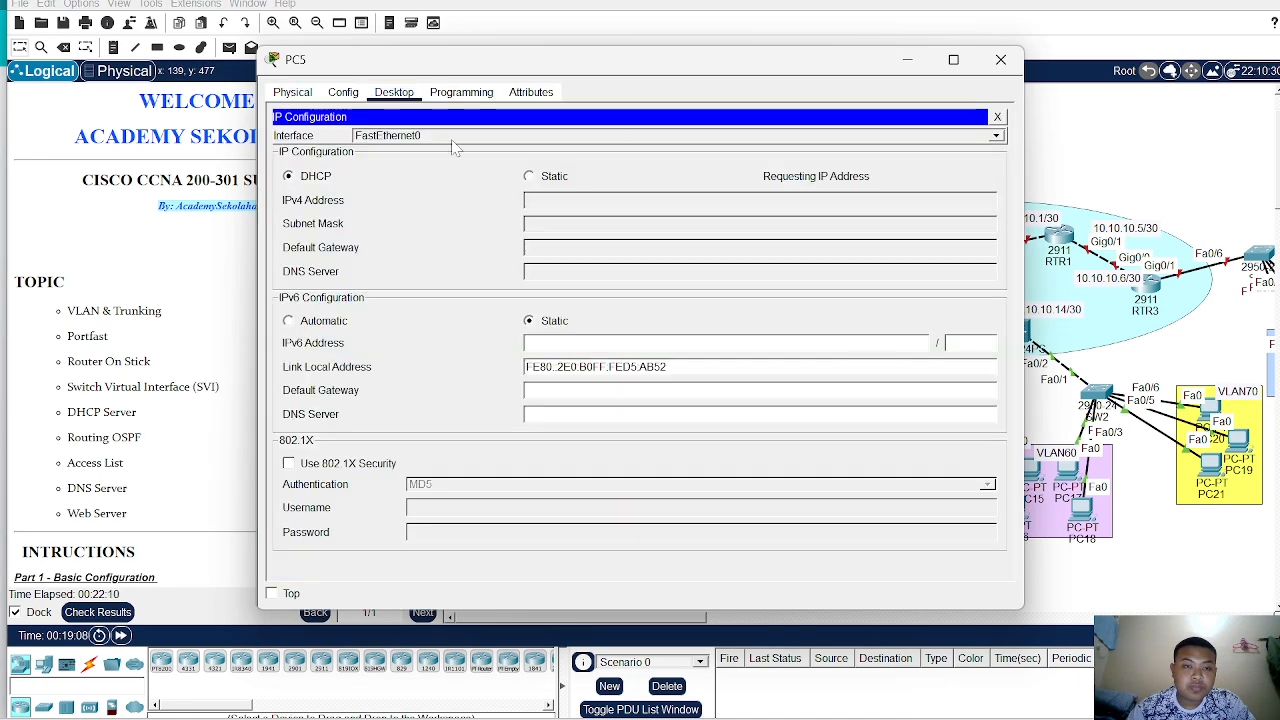
click(1079, 162)
- Switch PC6's IP configuration to DHCP
click(606, 370)
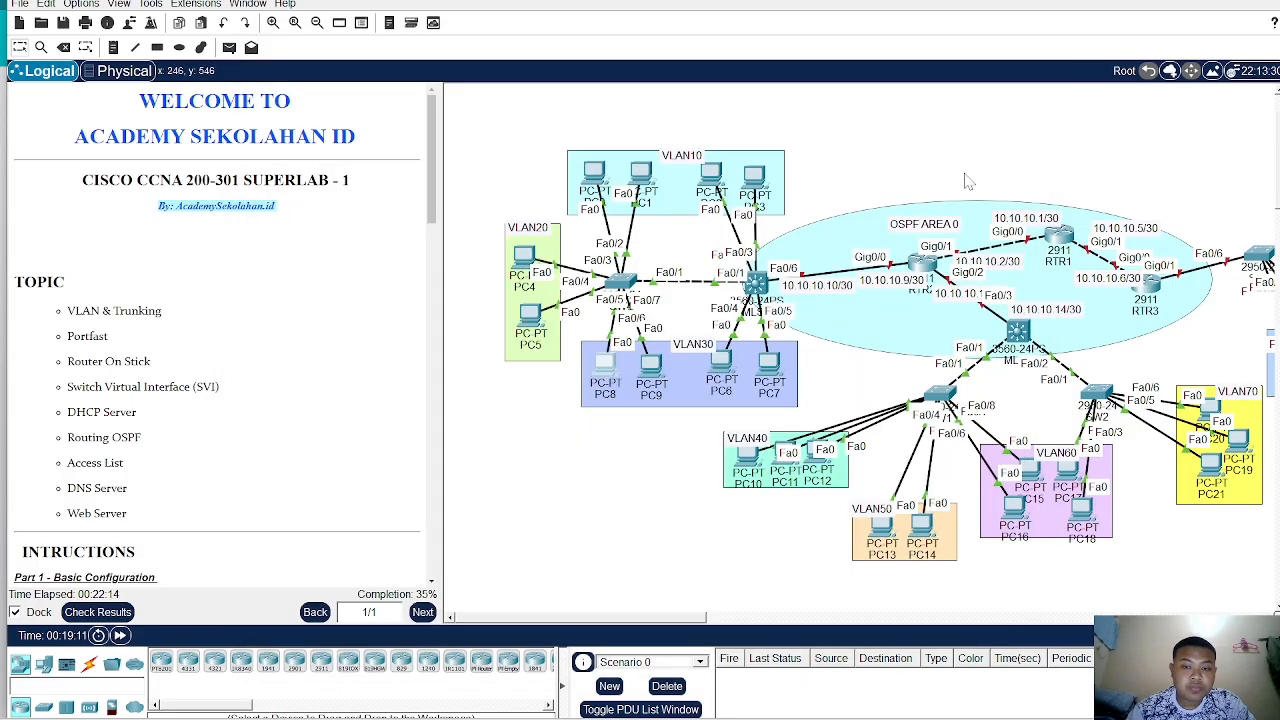
click(1045, 143)
click(735, 365)
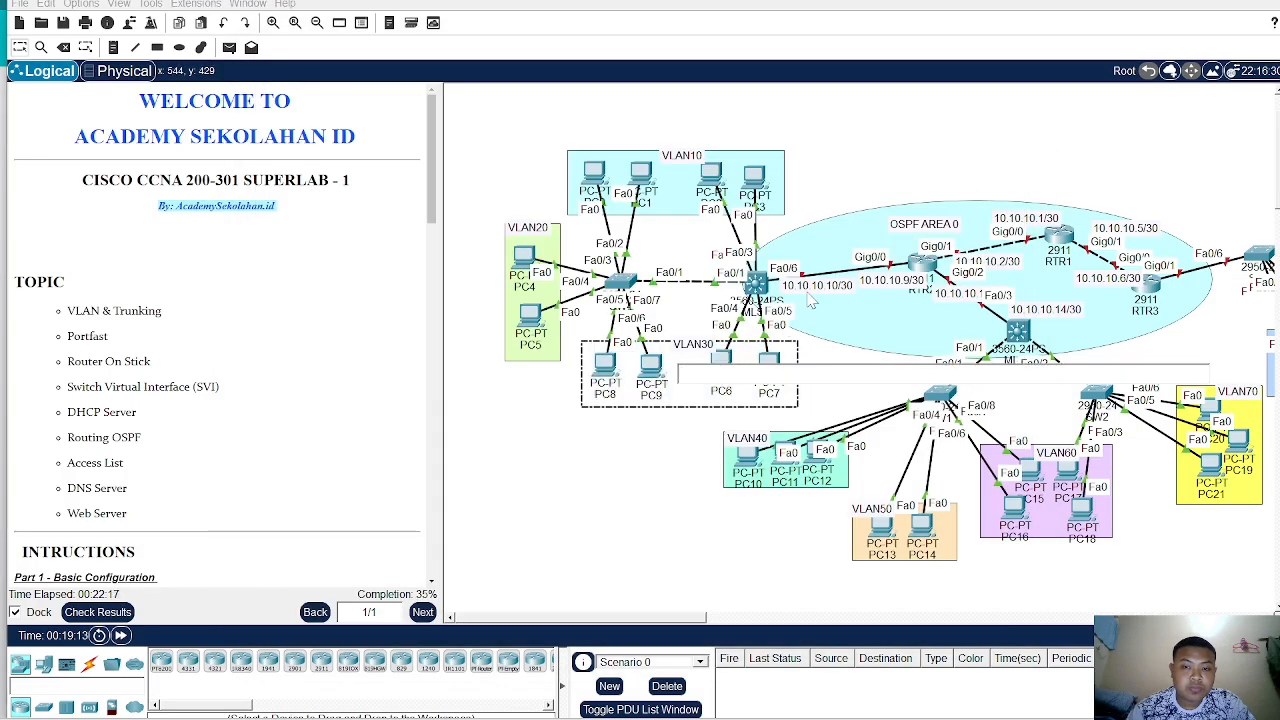
click(720, 360)
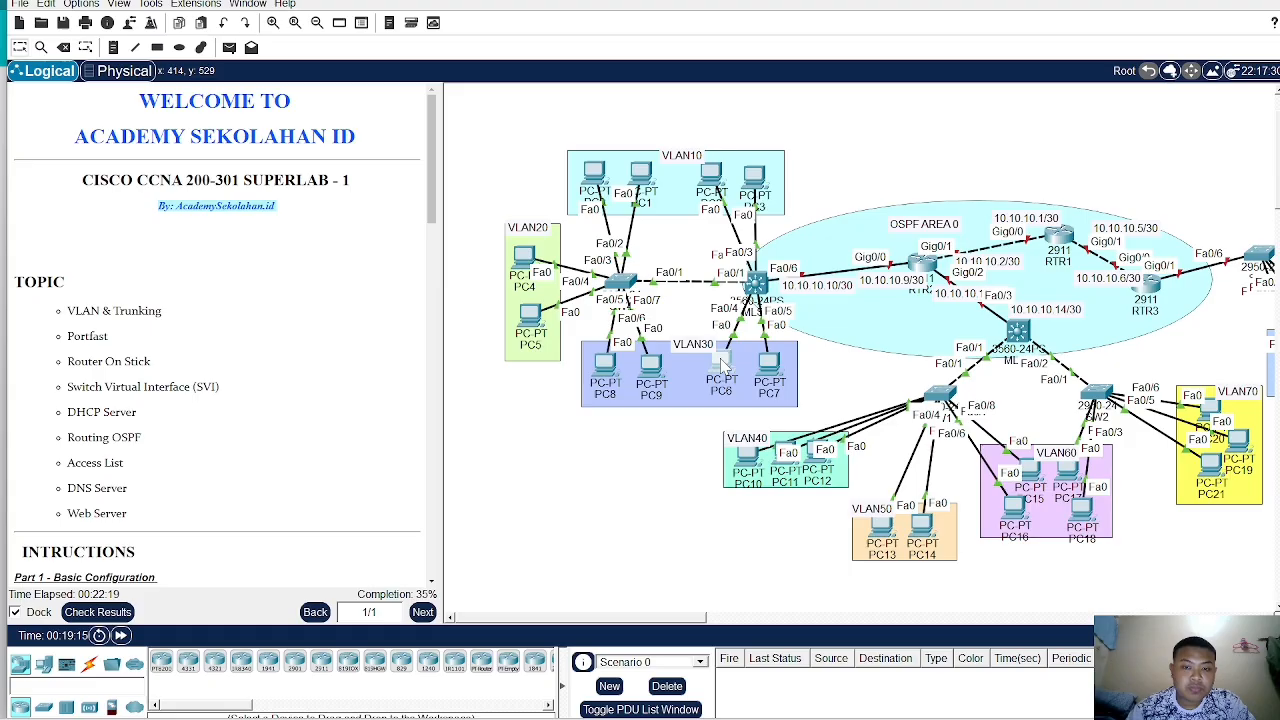
click(394, 92)
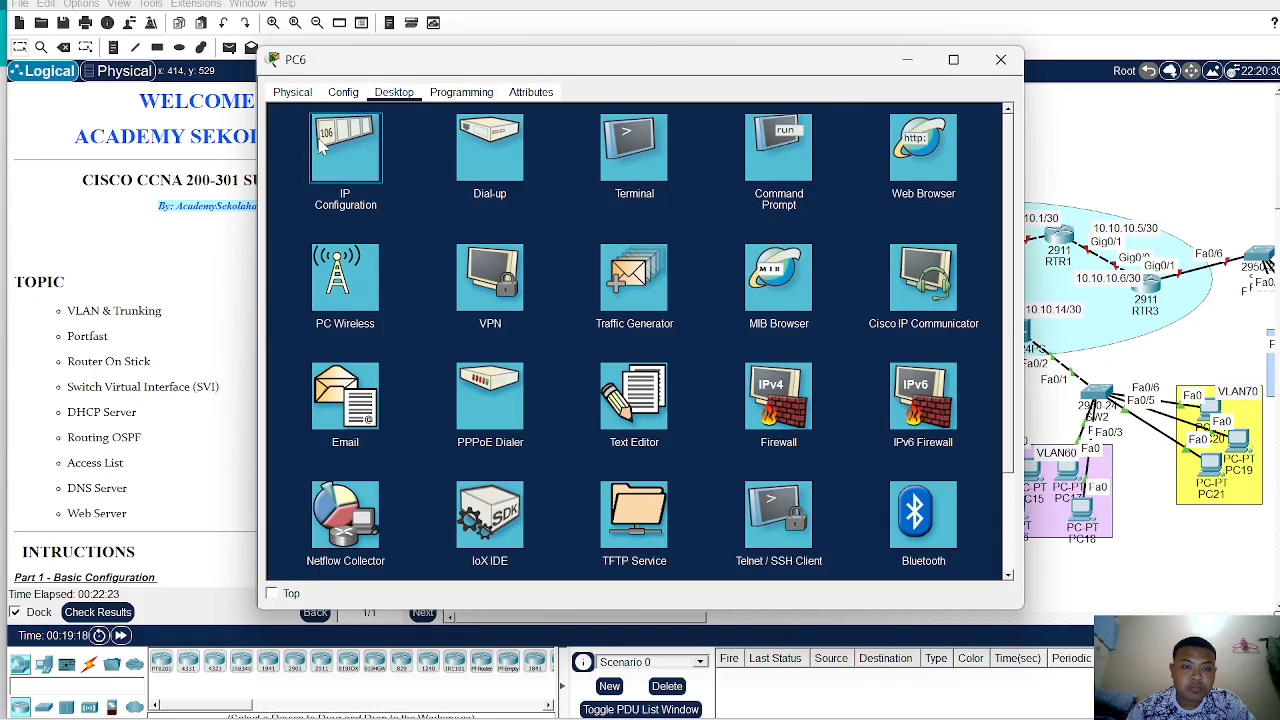
click(356, 136)
click(308, 177)
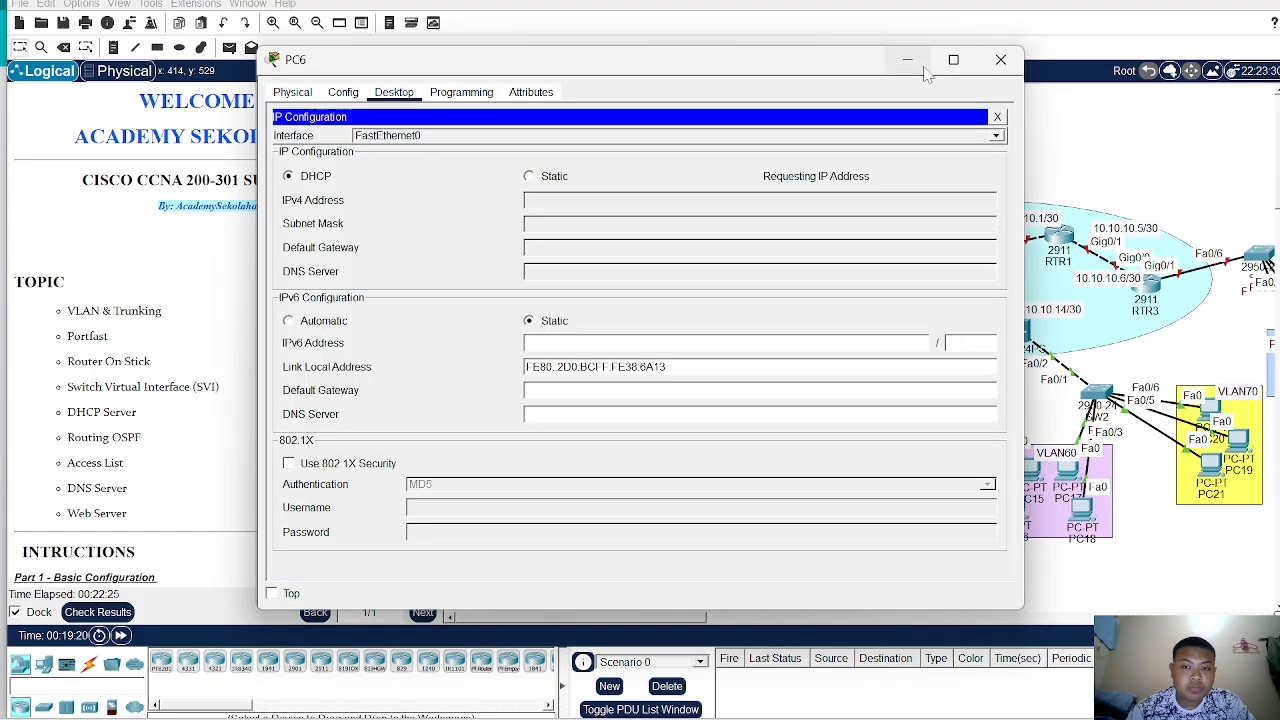
click(1000, 59)
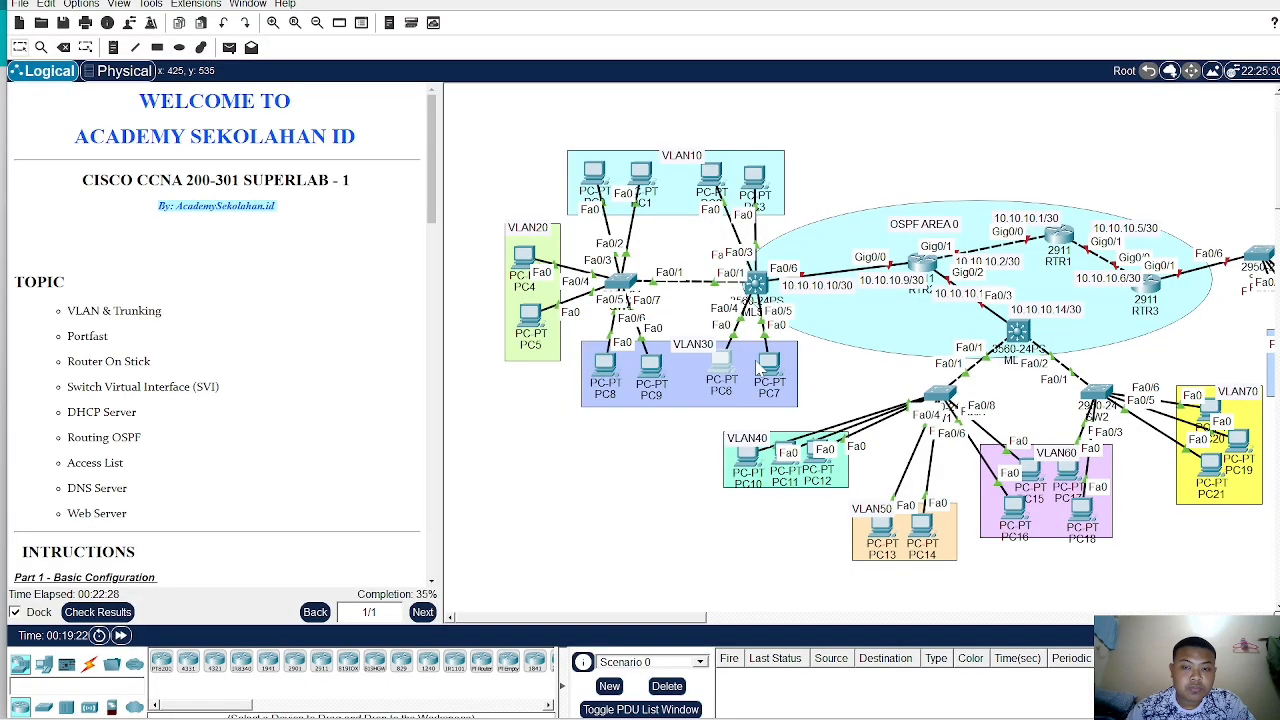
- Switch PC7's IP configuration to DHCP
click(768, 377)
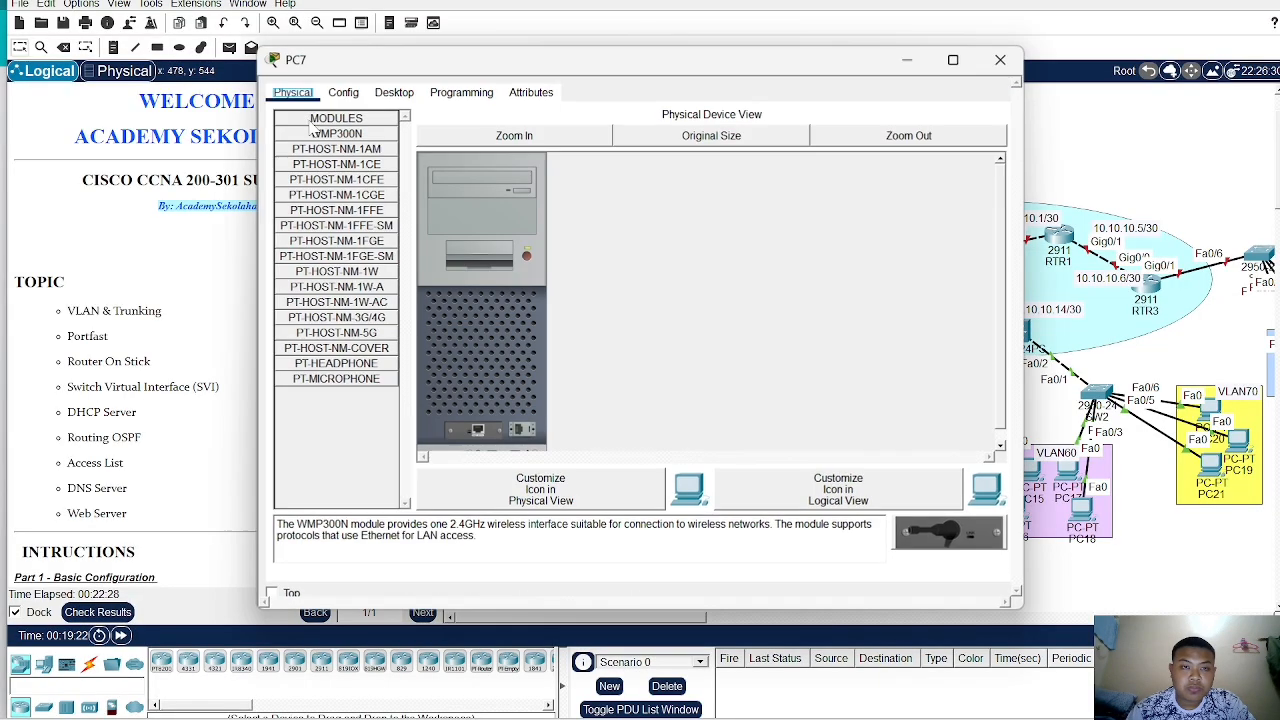
click(394, 92)
click(367, 150)
click(290, 177)
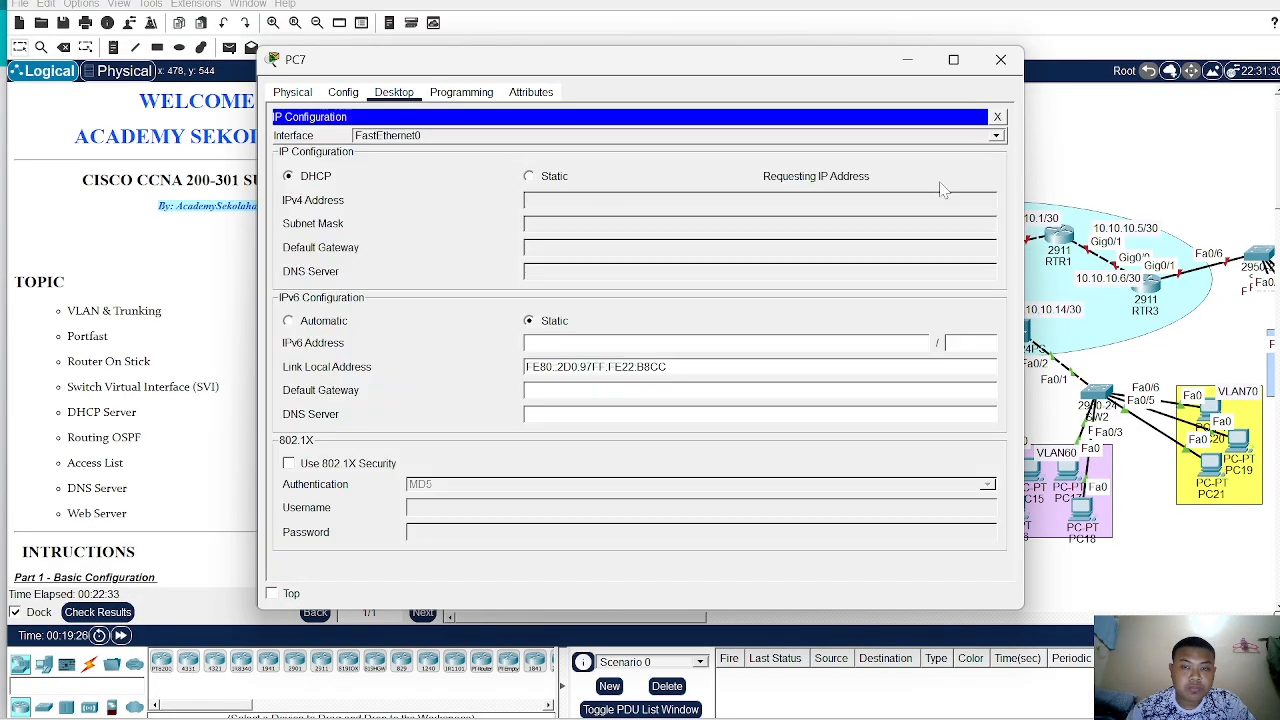
click(1000, 62)
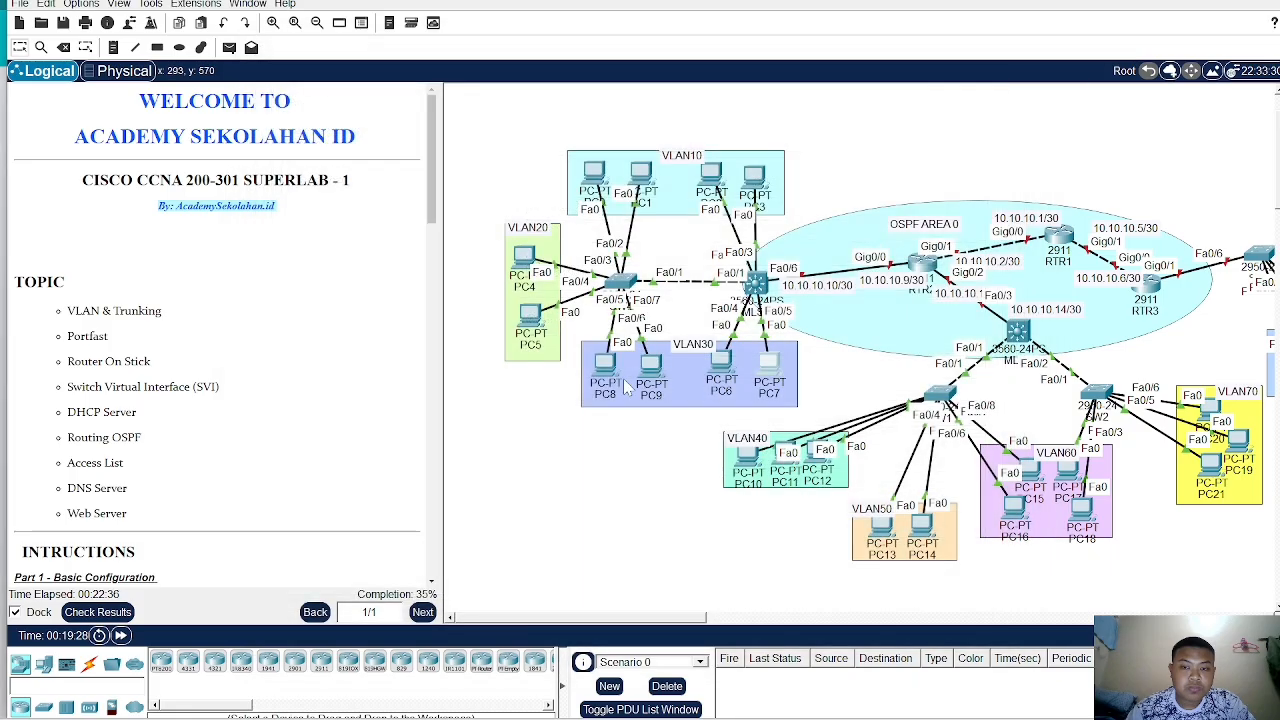
- Check PC8's IP configuration settings
click(612, 380)
click(397, 92)
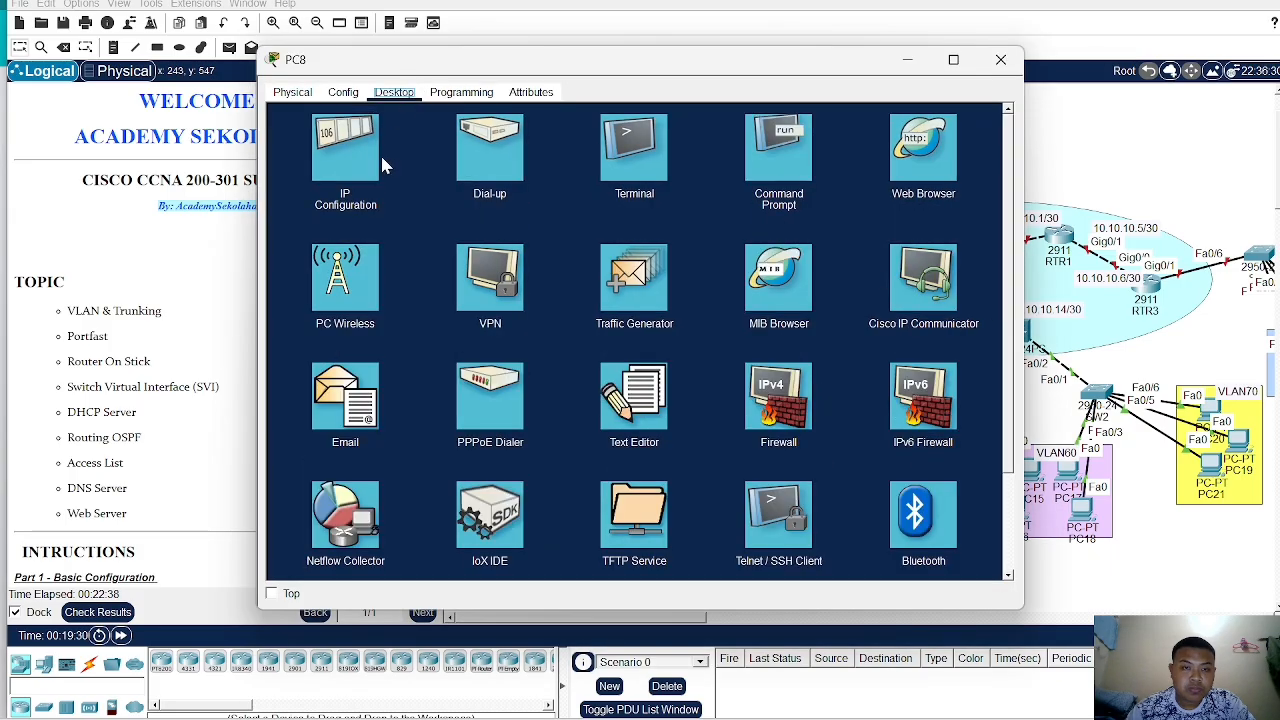
click(343, 165)
drag(484, 62, 686, 45)
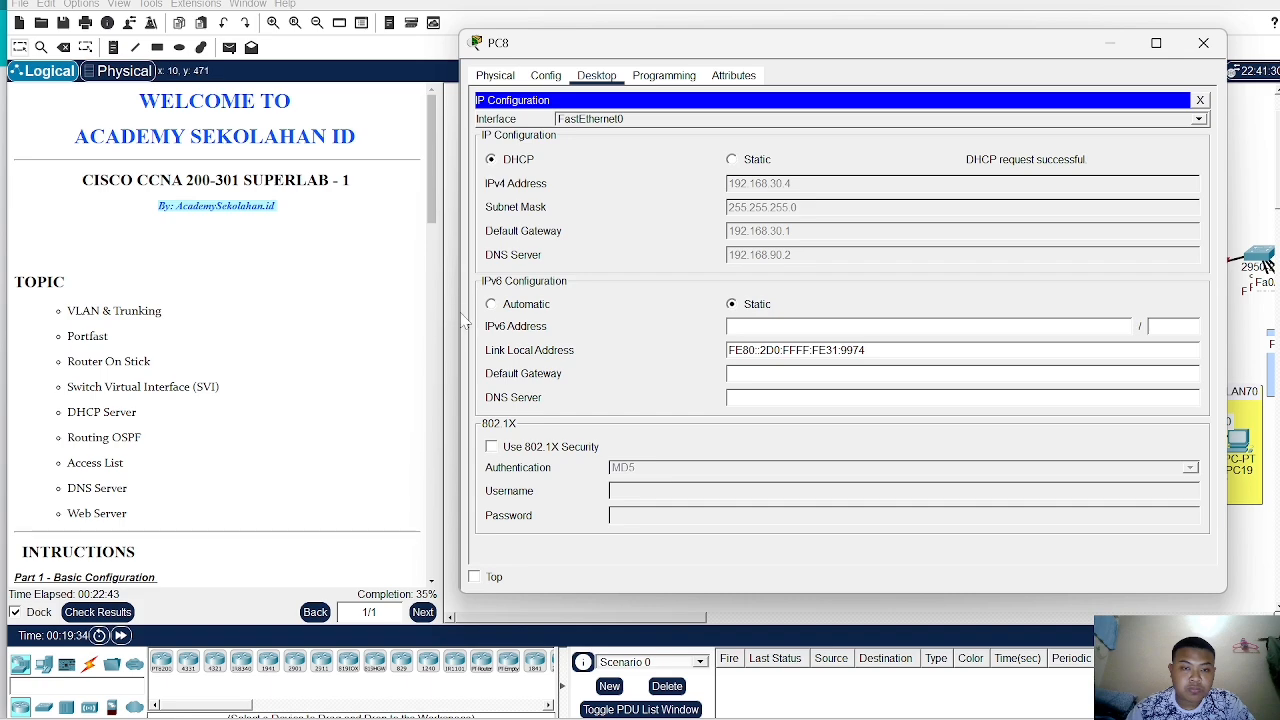
click(1203, 43)
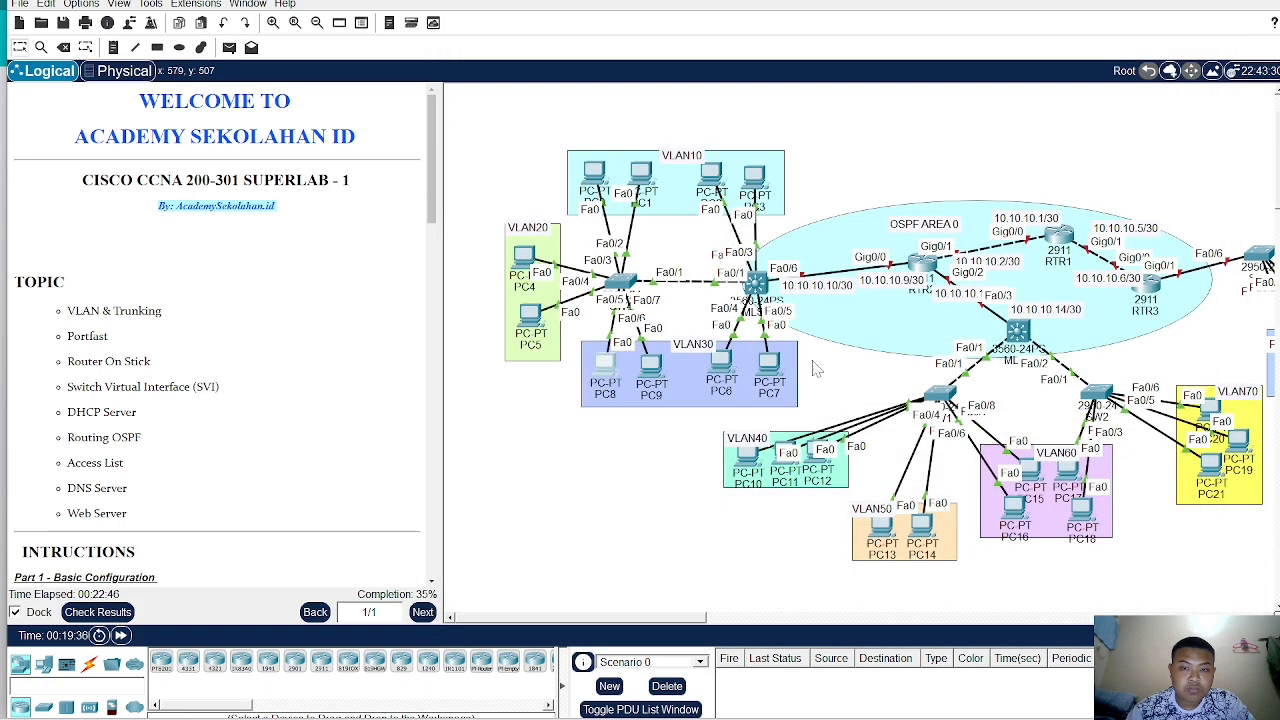
- Switch PC9's IP configuration to DHCP
click(662, 376)
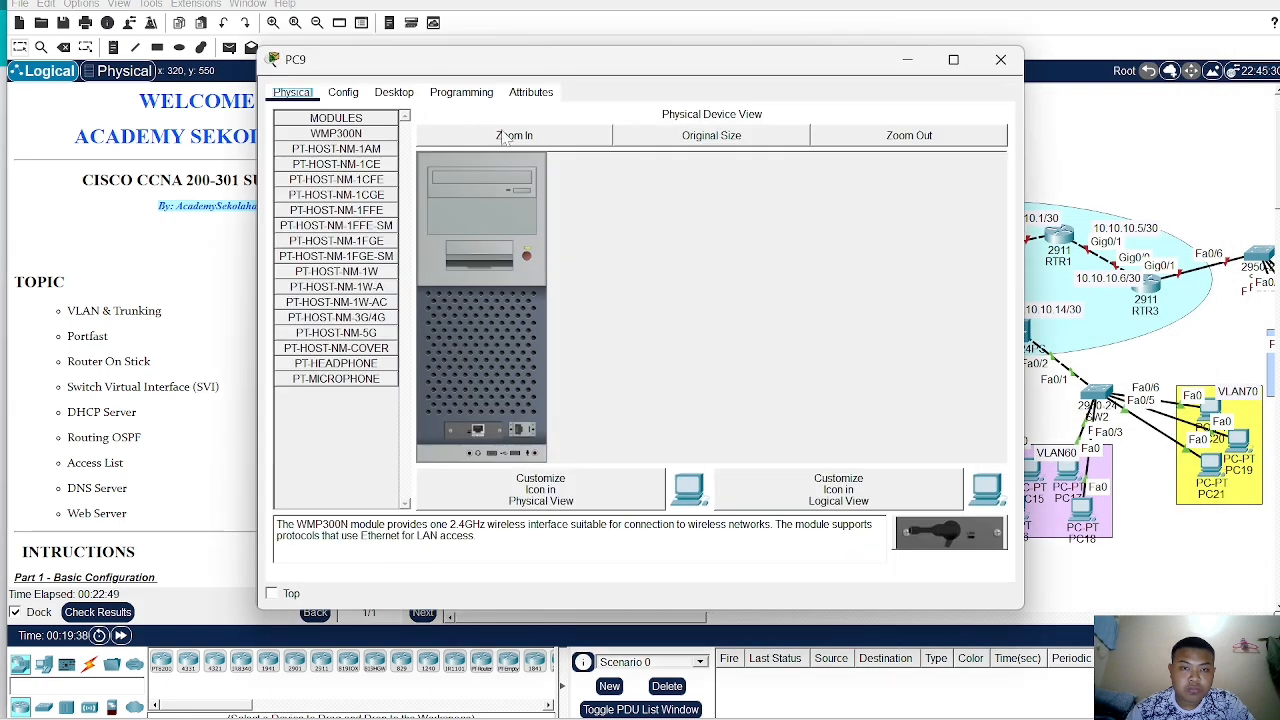
click(393, 92)
click(352, 160)
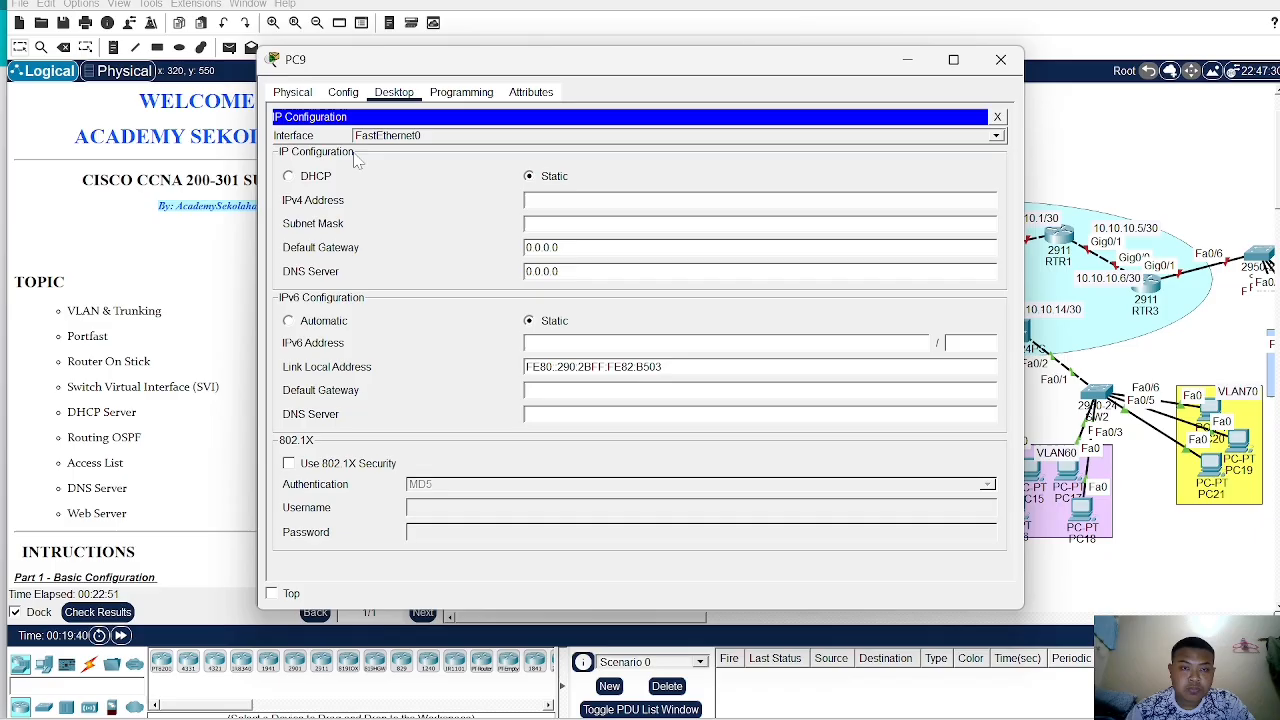
click(288, 177)
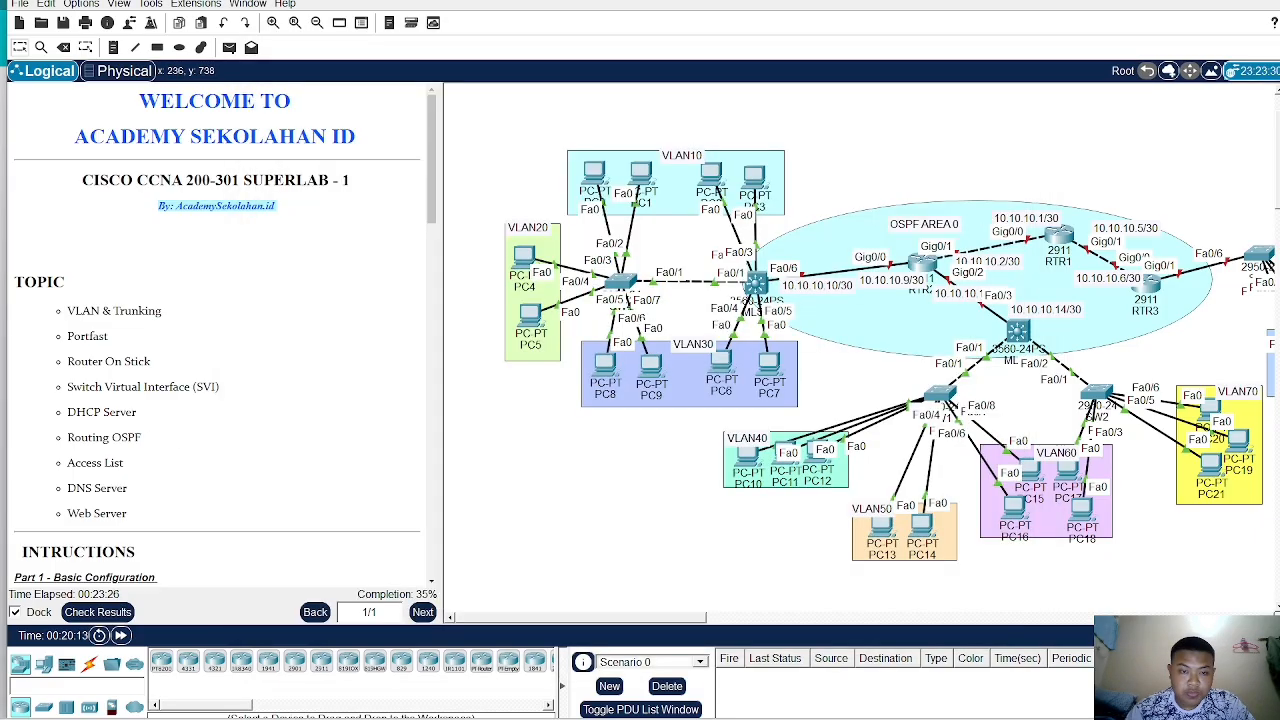
- Open SW1's command line, enter privileged mode with the enable password, and enter global configuration mode
scroll(40, 445, down, 10)
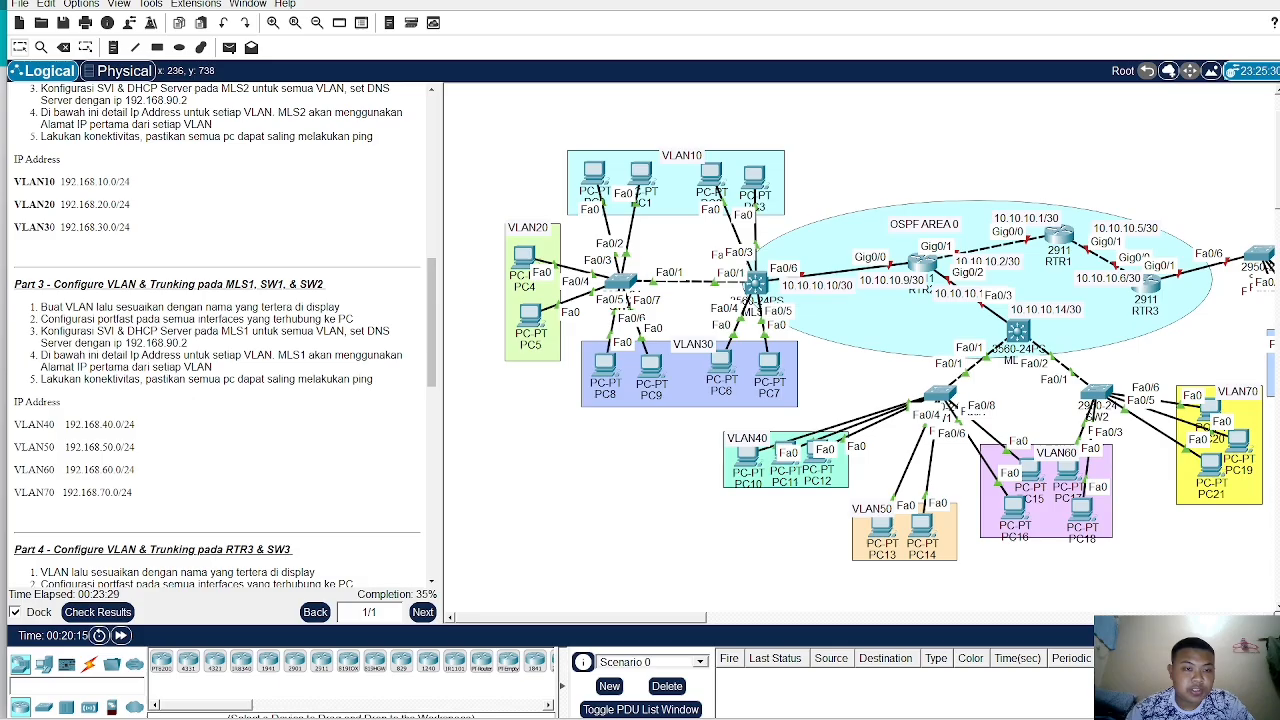
scroll(220, 340, up, 8)
scroll(220, 340, down, 10)
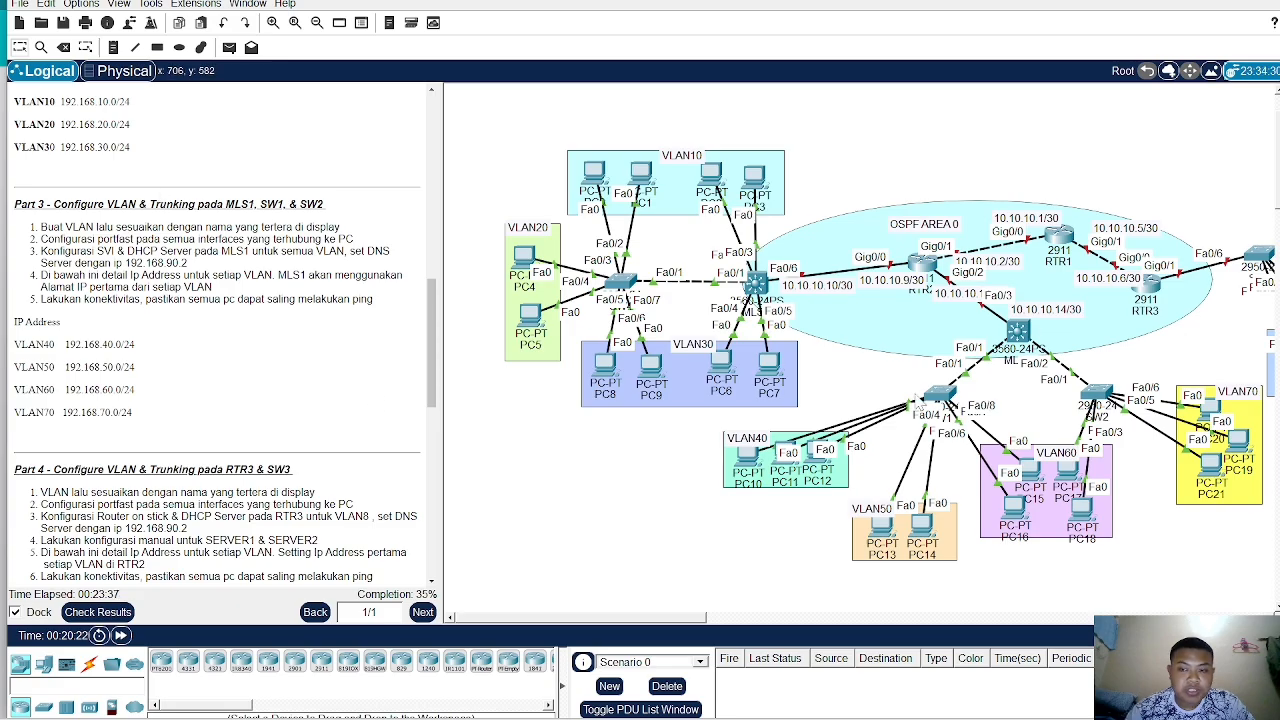
click(621, 281)
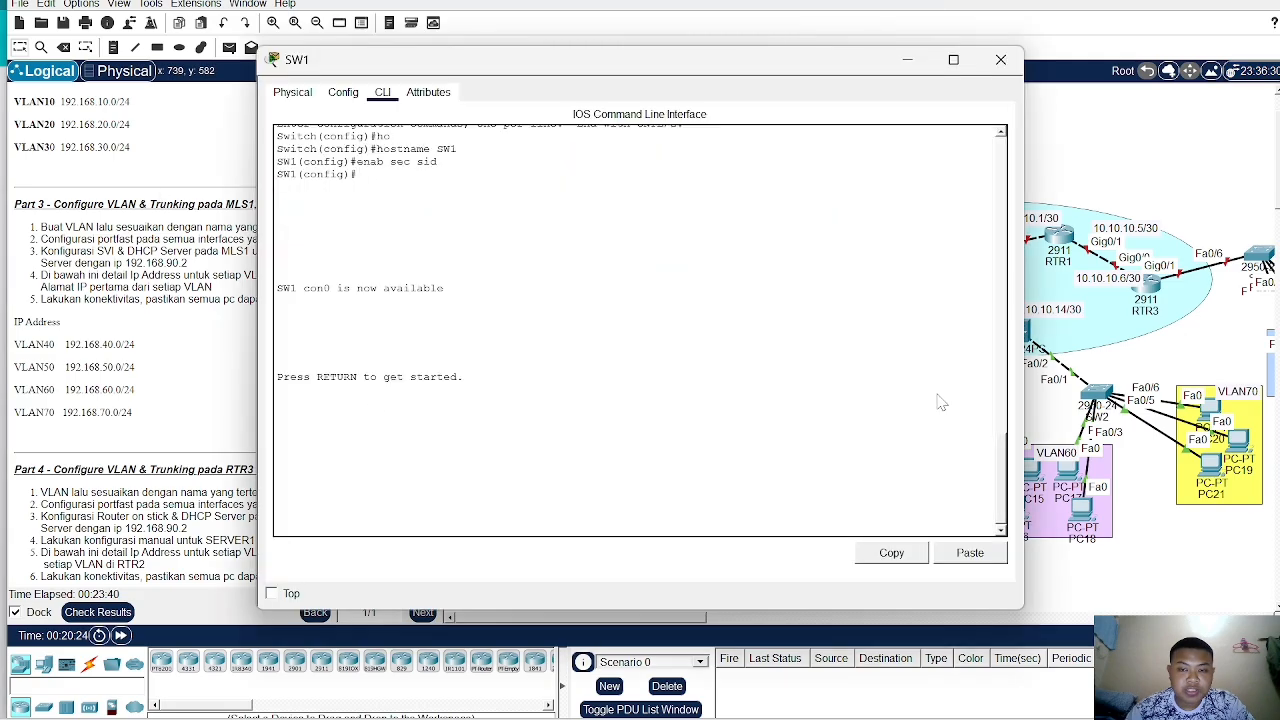
key(Return)
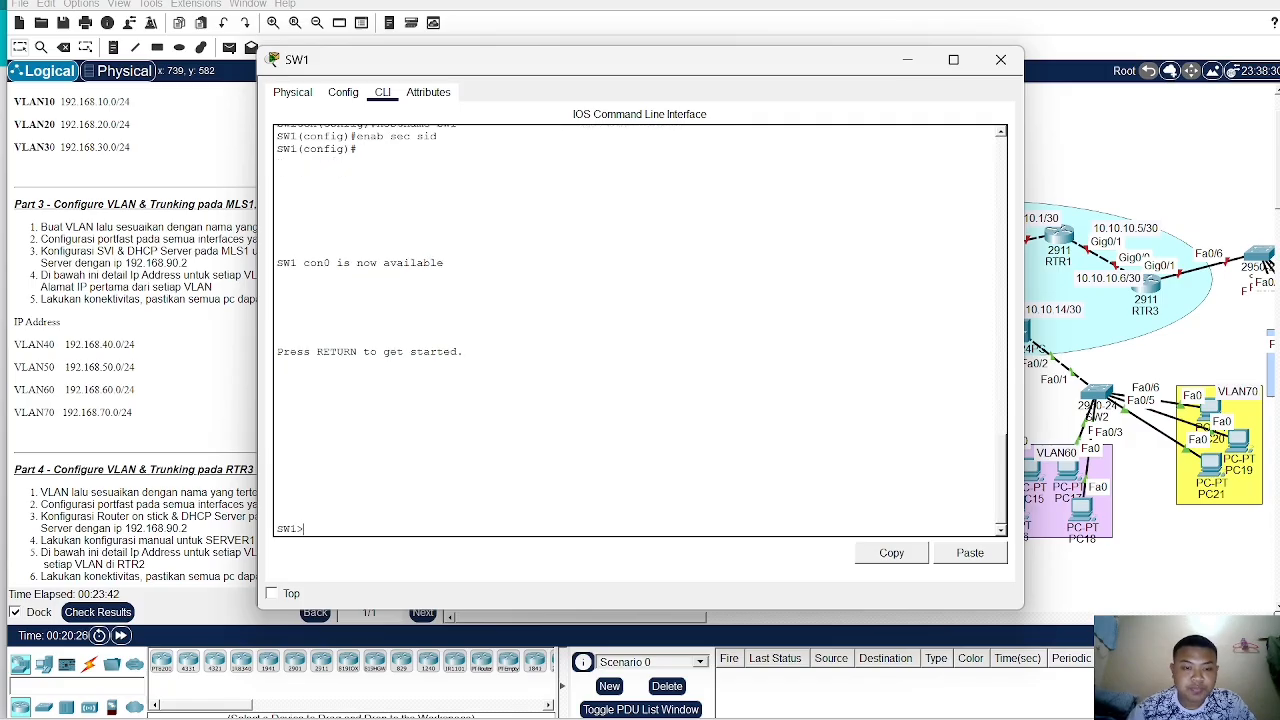
text(en)
key(Return)
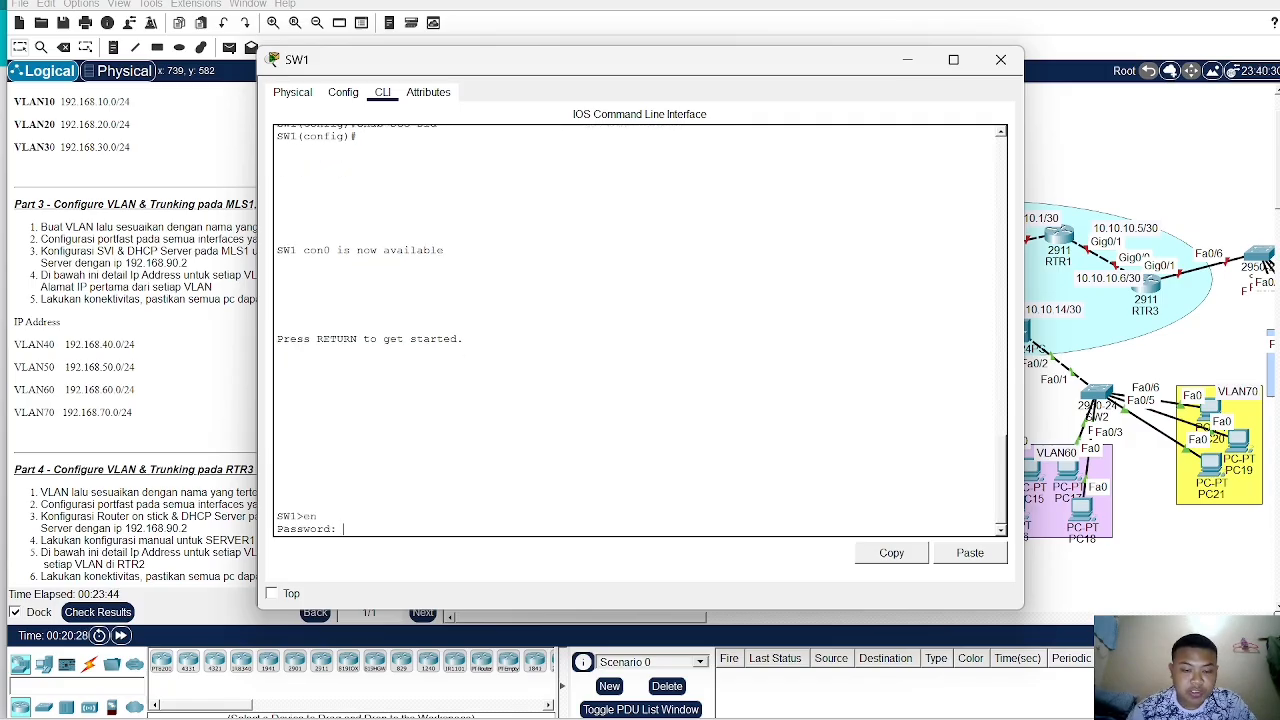
key(Return)
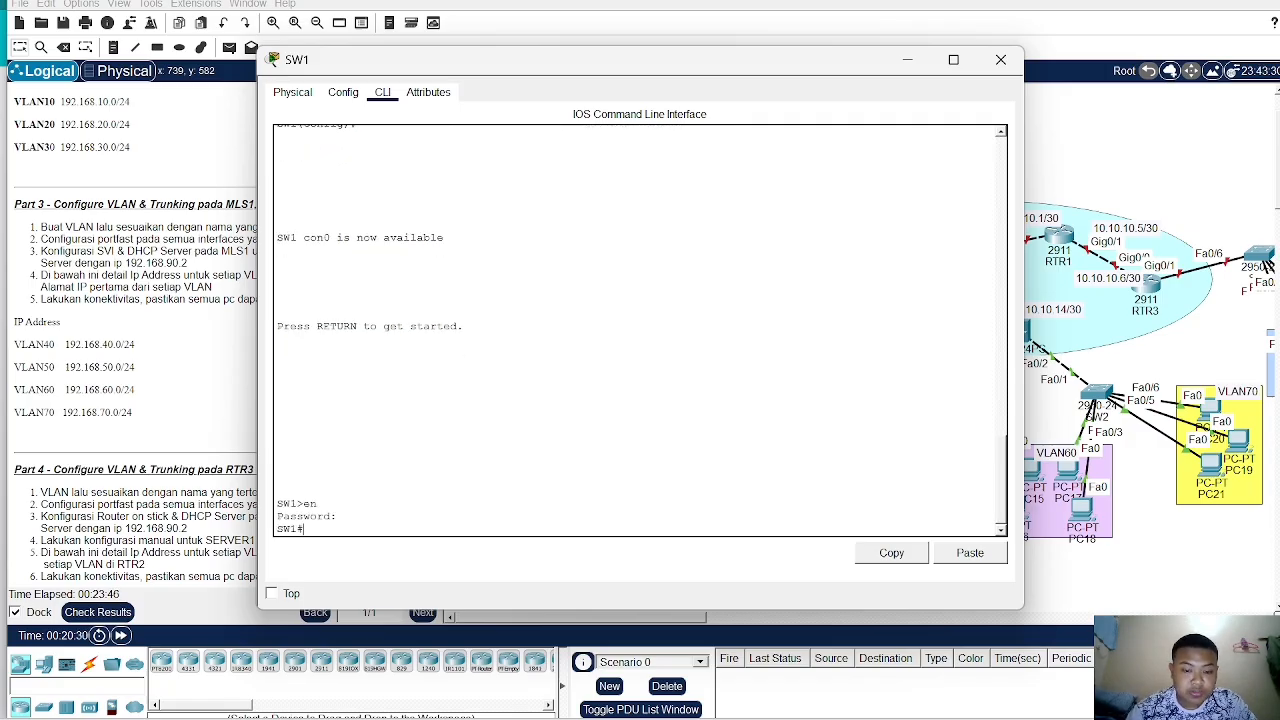
text(c)
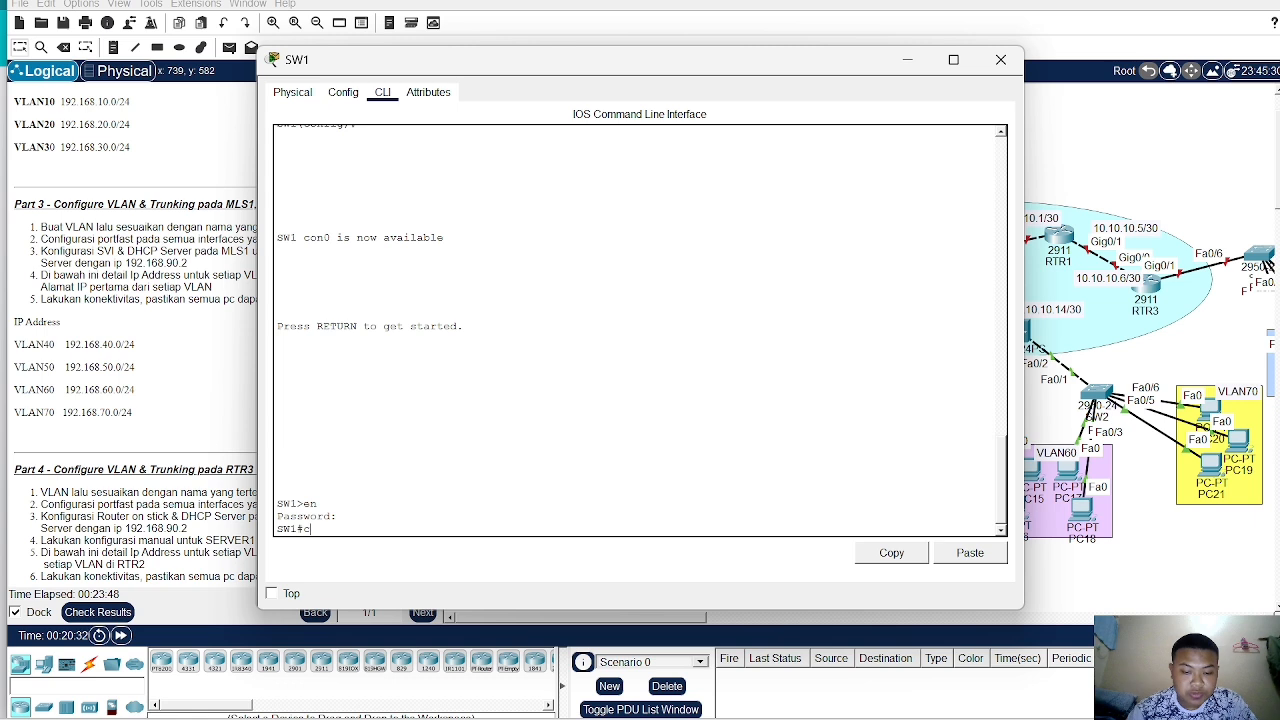
text(onf)
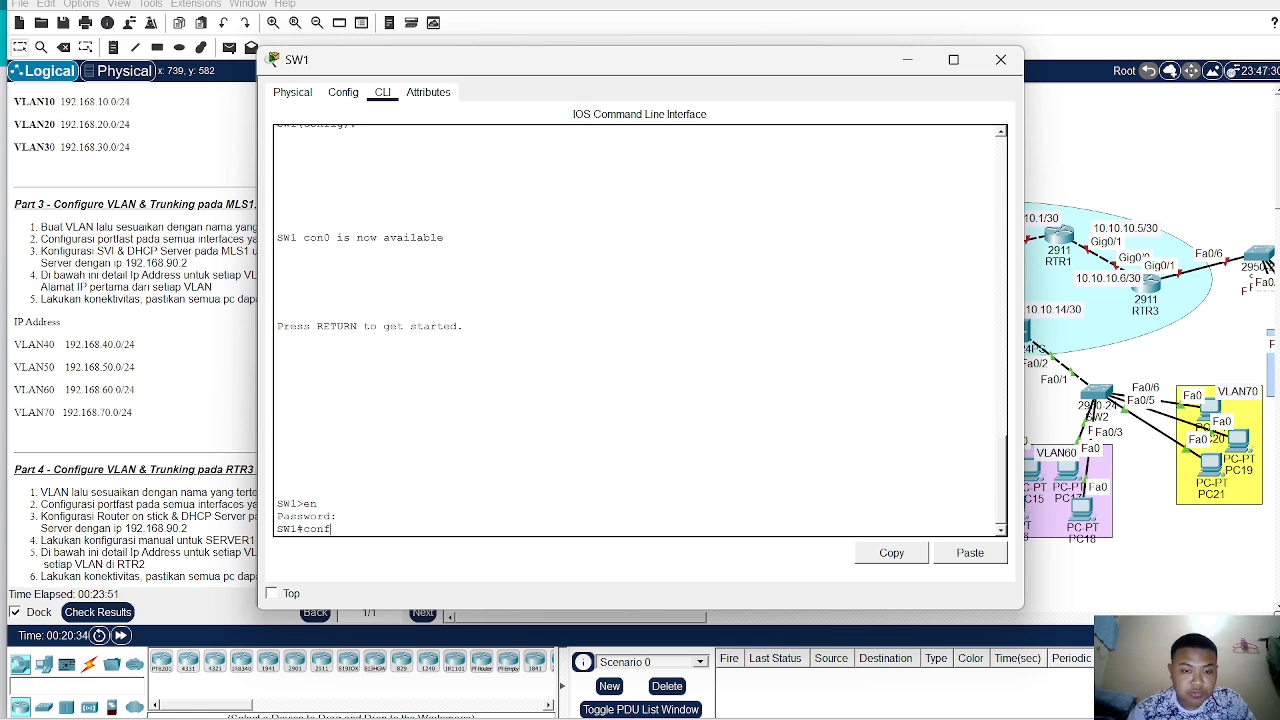
text( t)
key(Return)
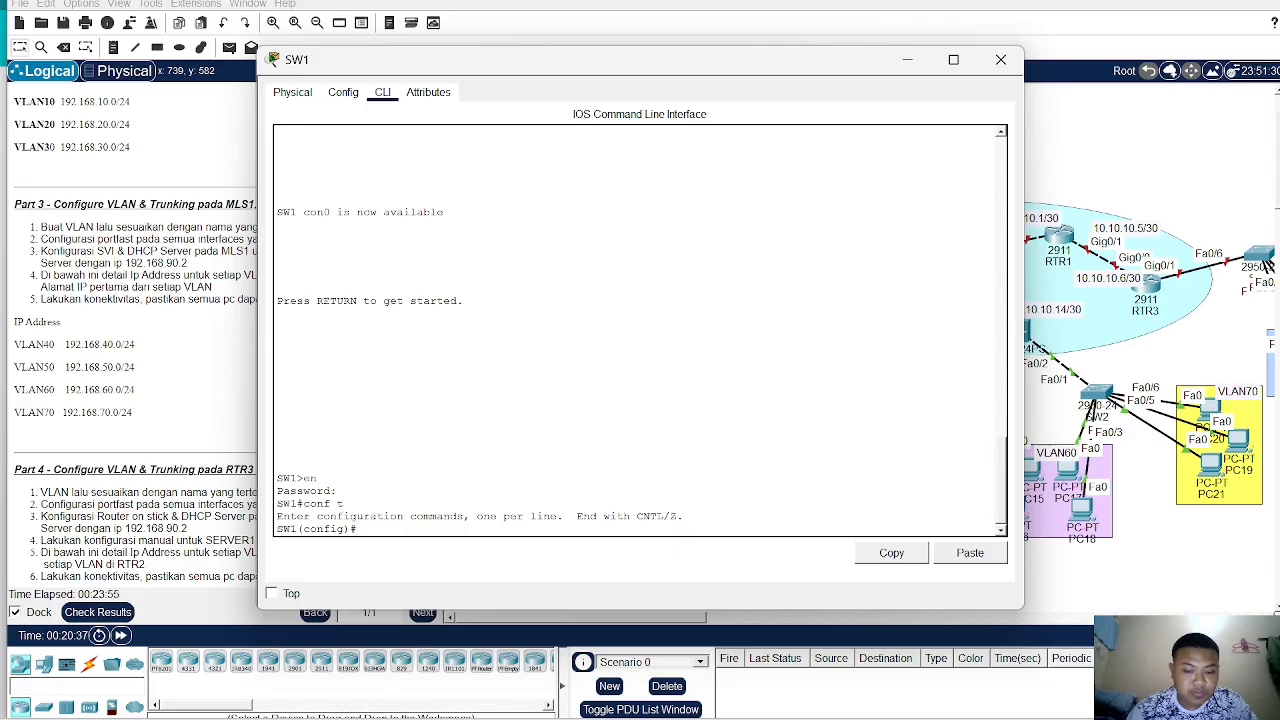
- Create VLAN 40 on SW1 and name it VLAN40
text(vlan)
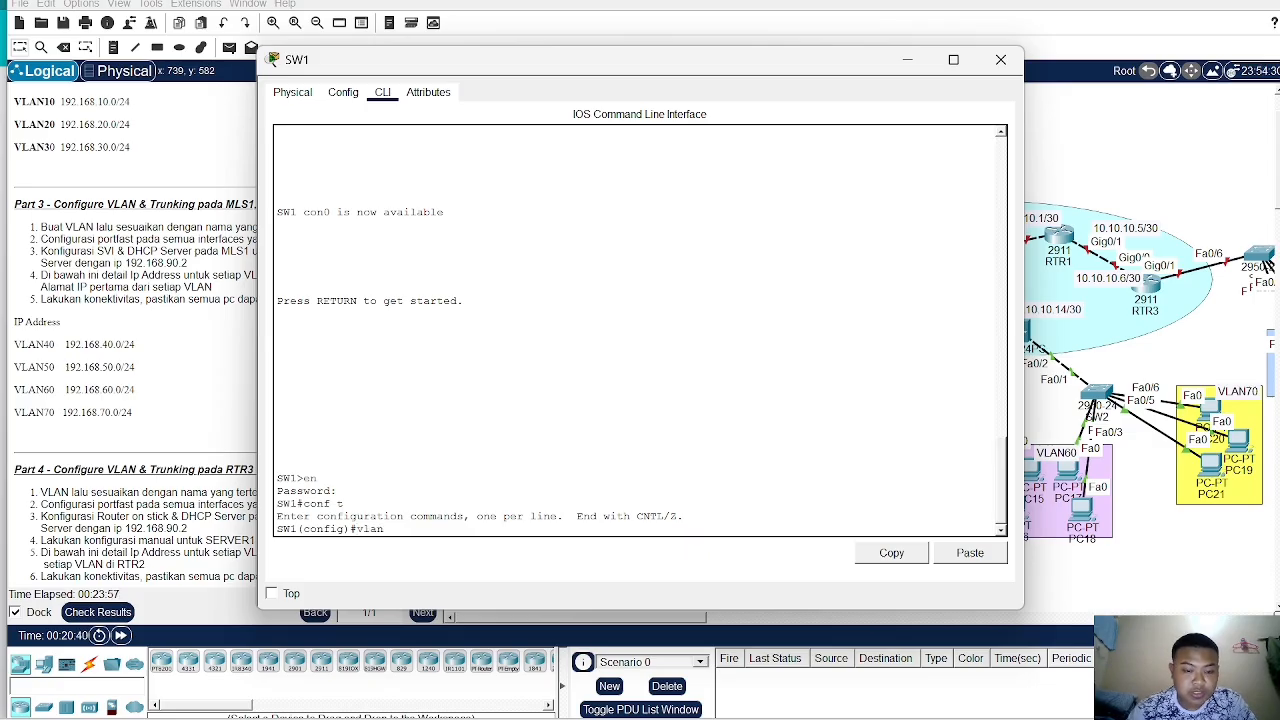
text( 40)
key(Return)
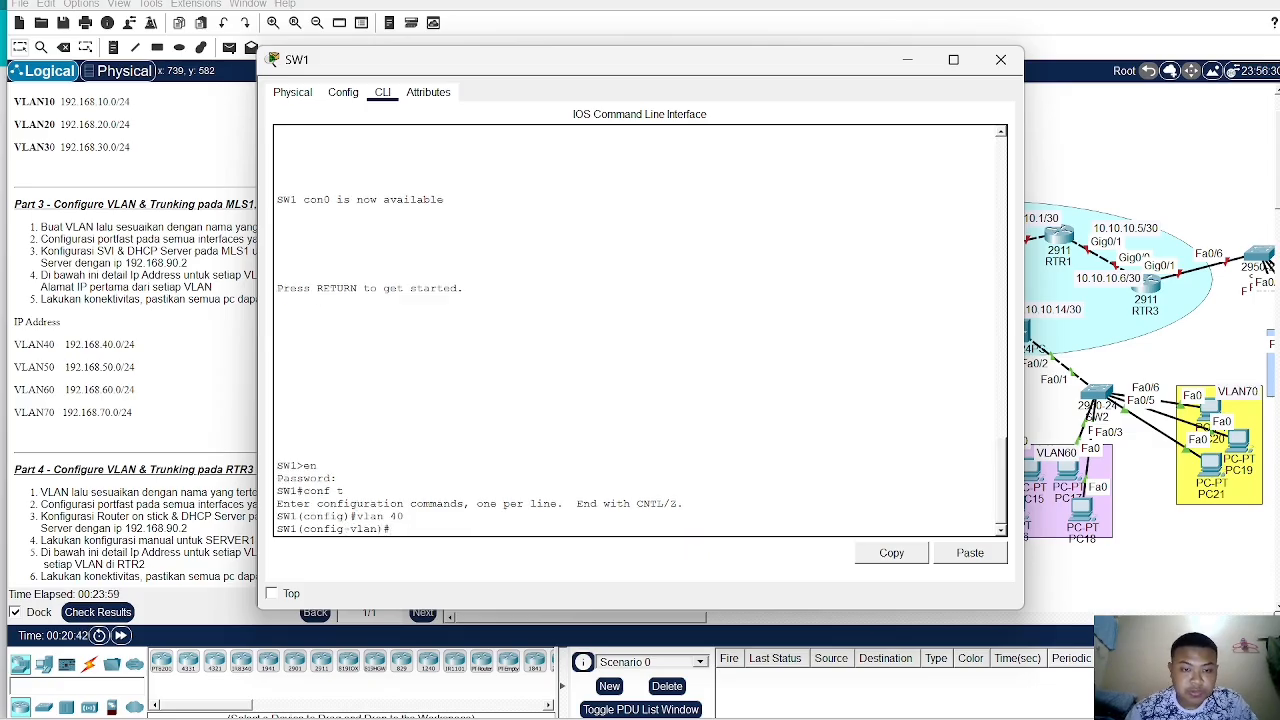
text(name VLA)
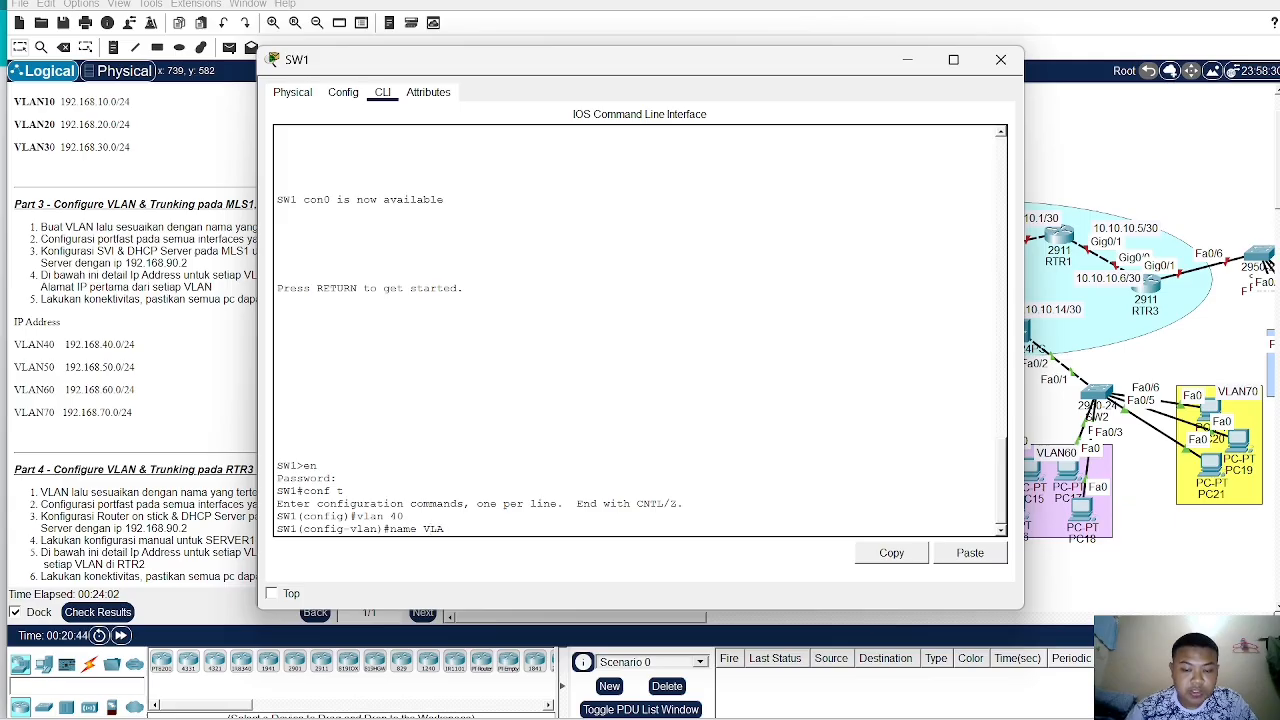
text(N40)
key(Return)
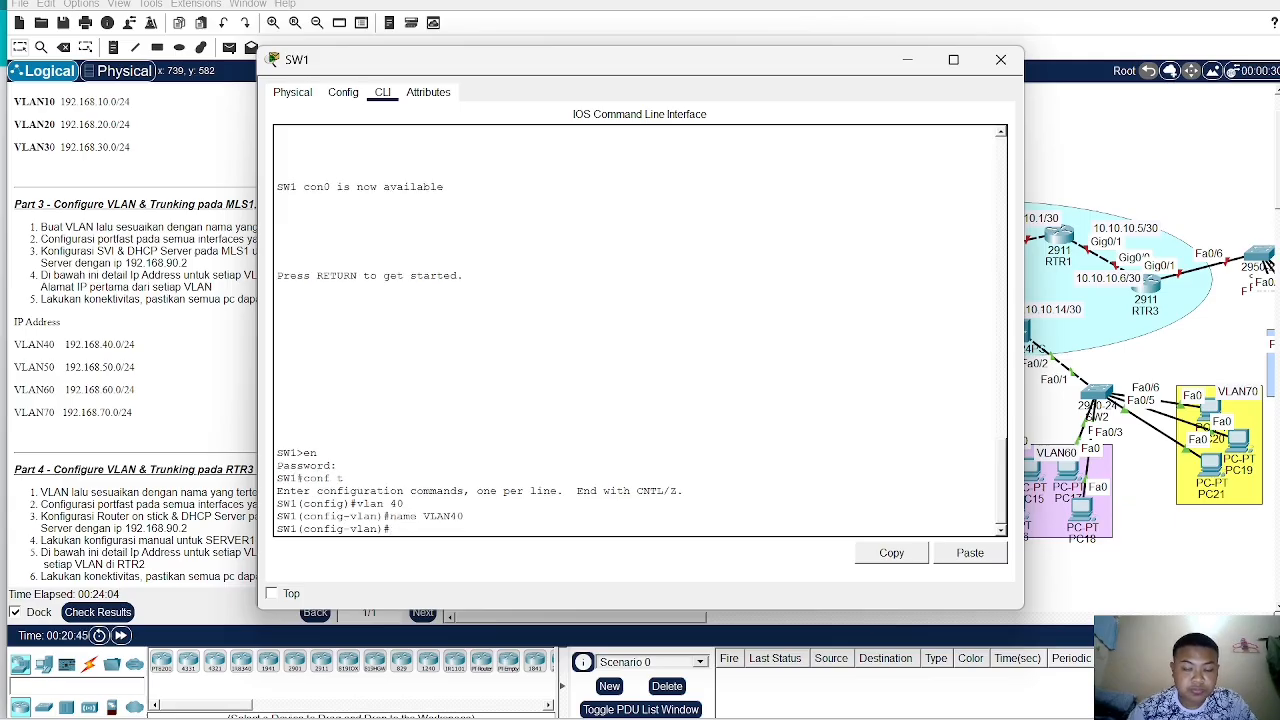
- Create VLAN 50 on SW1 and name it VLAN50
text(vlan )
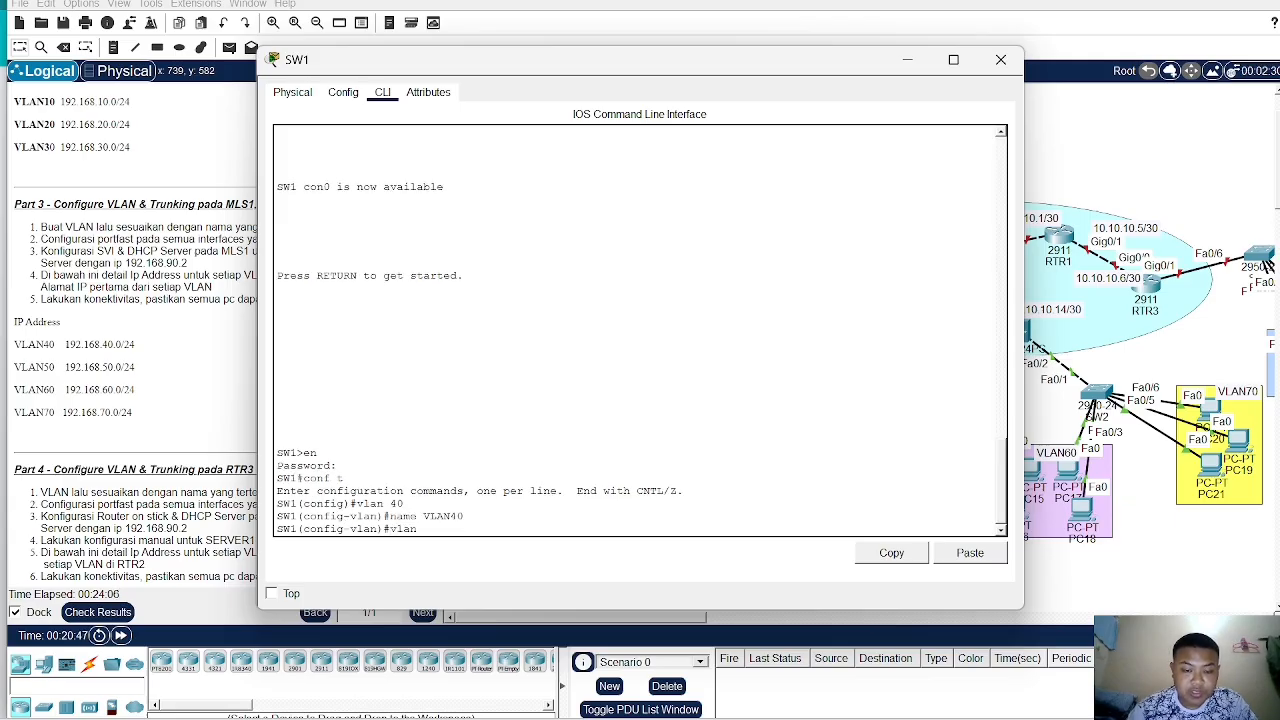
text(50)
key(Return)
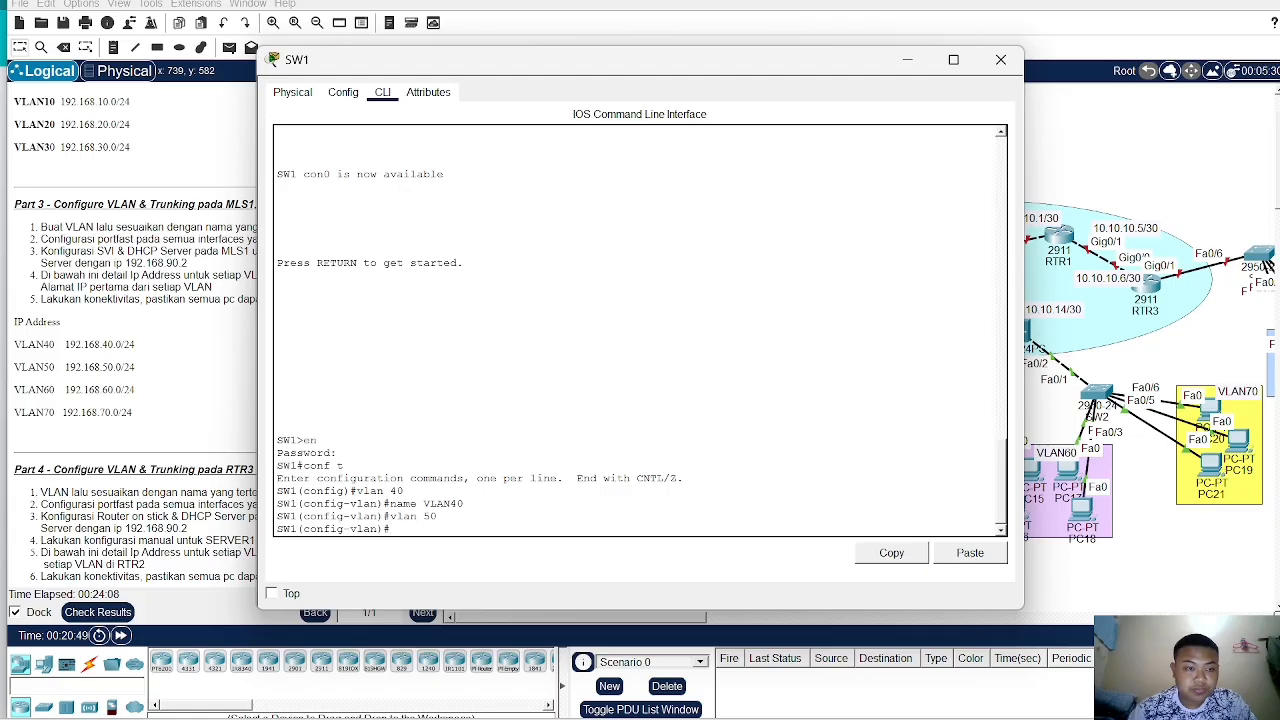
text(name)
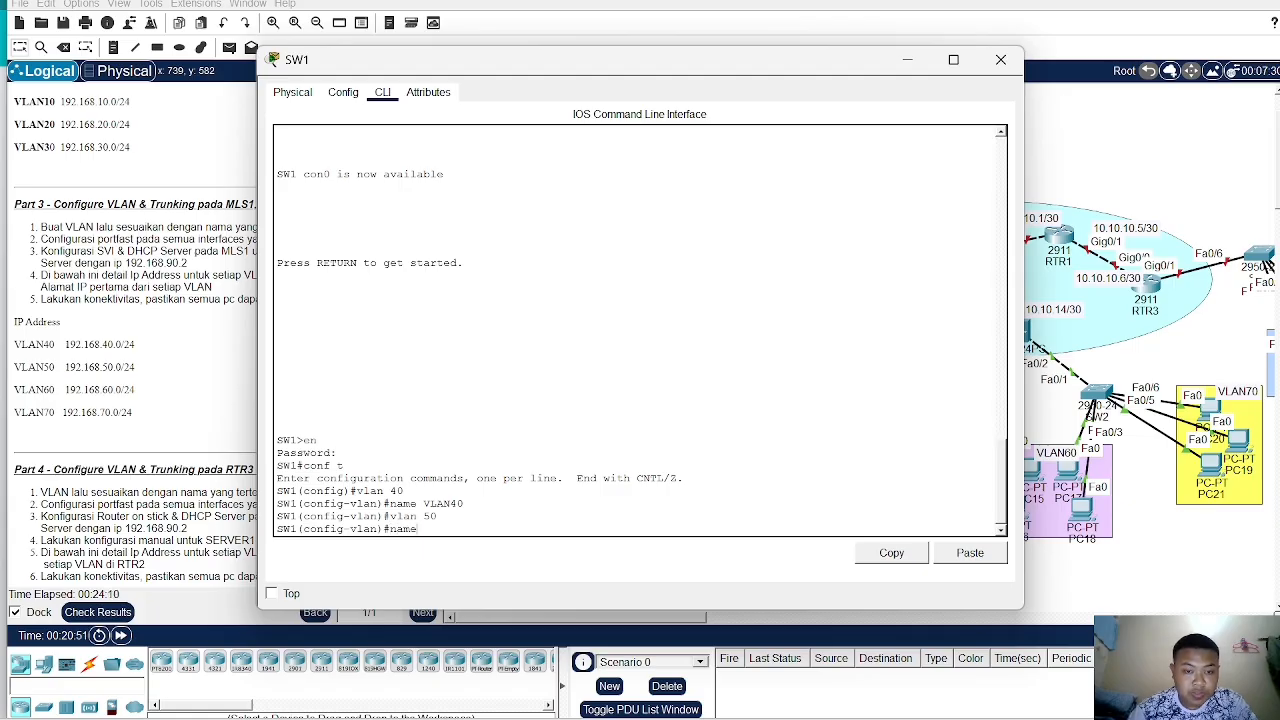
text( VLa)
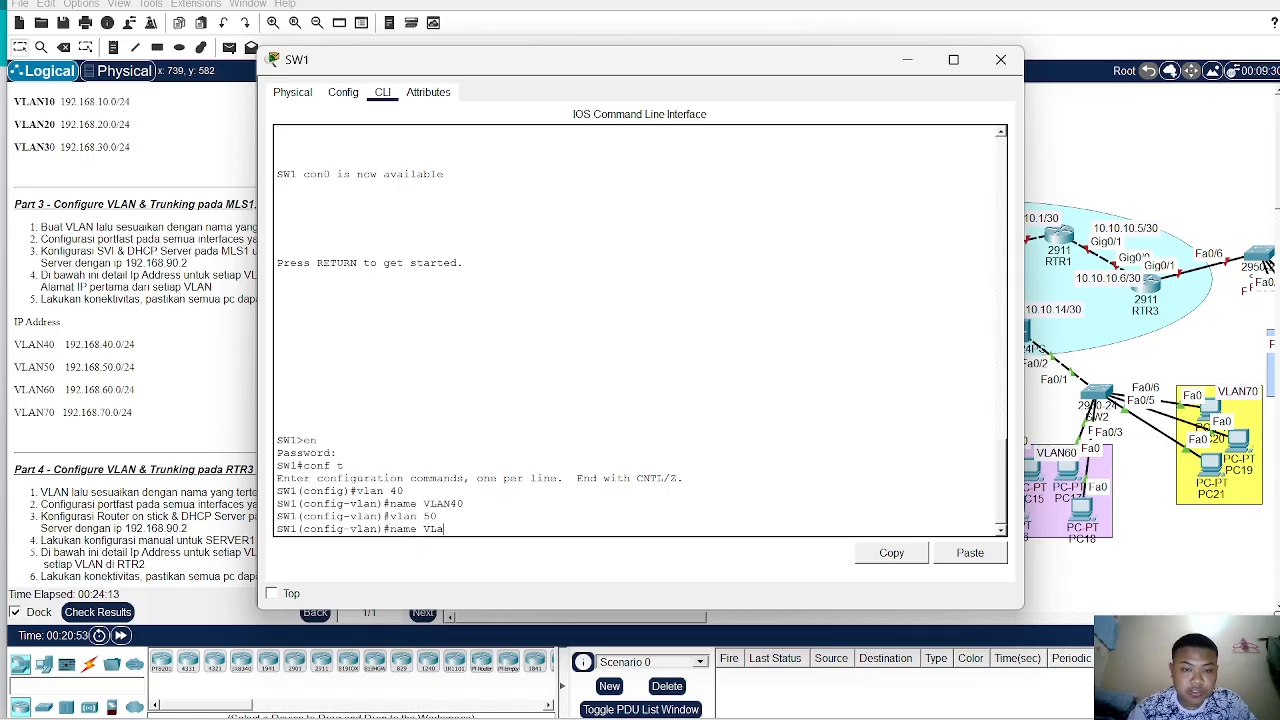
text(LAN)
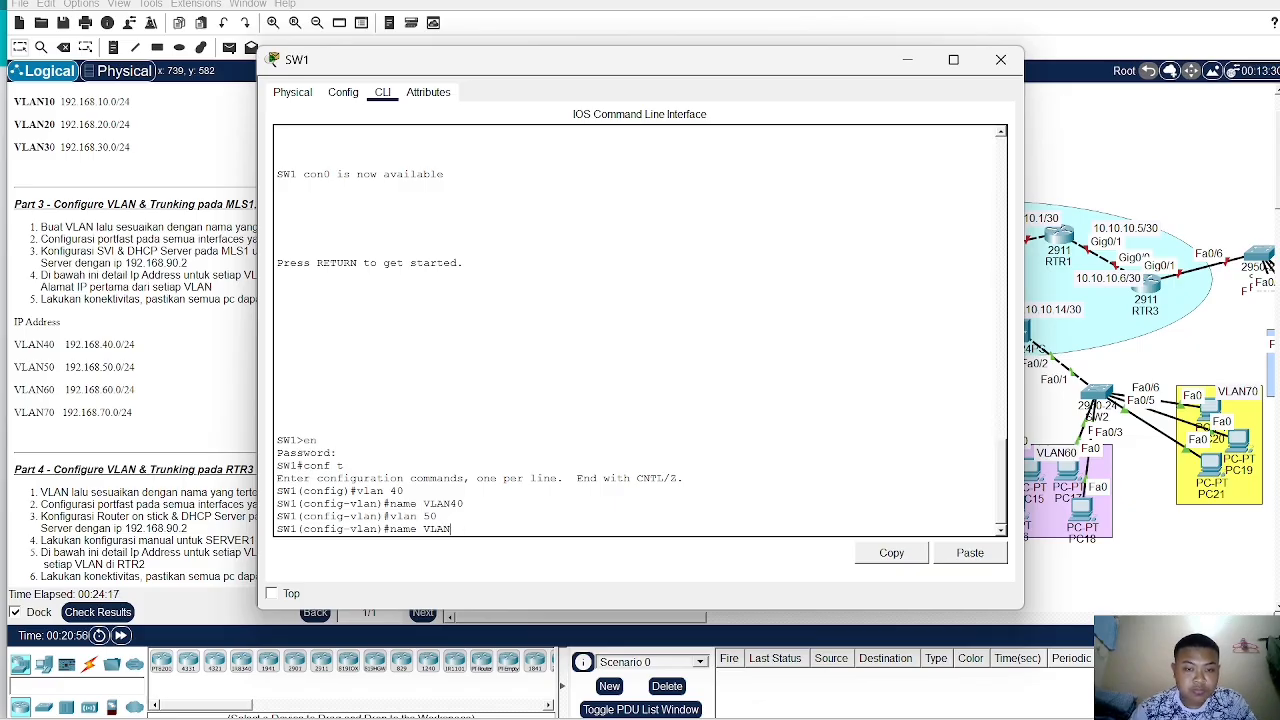
text(50)
key(Return)
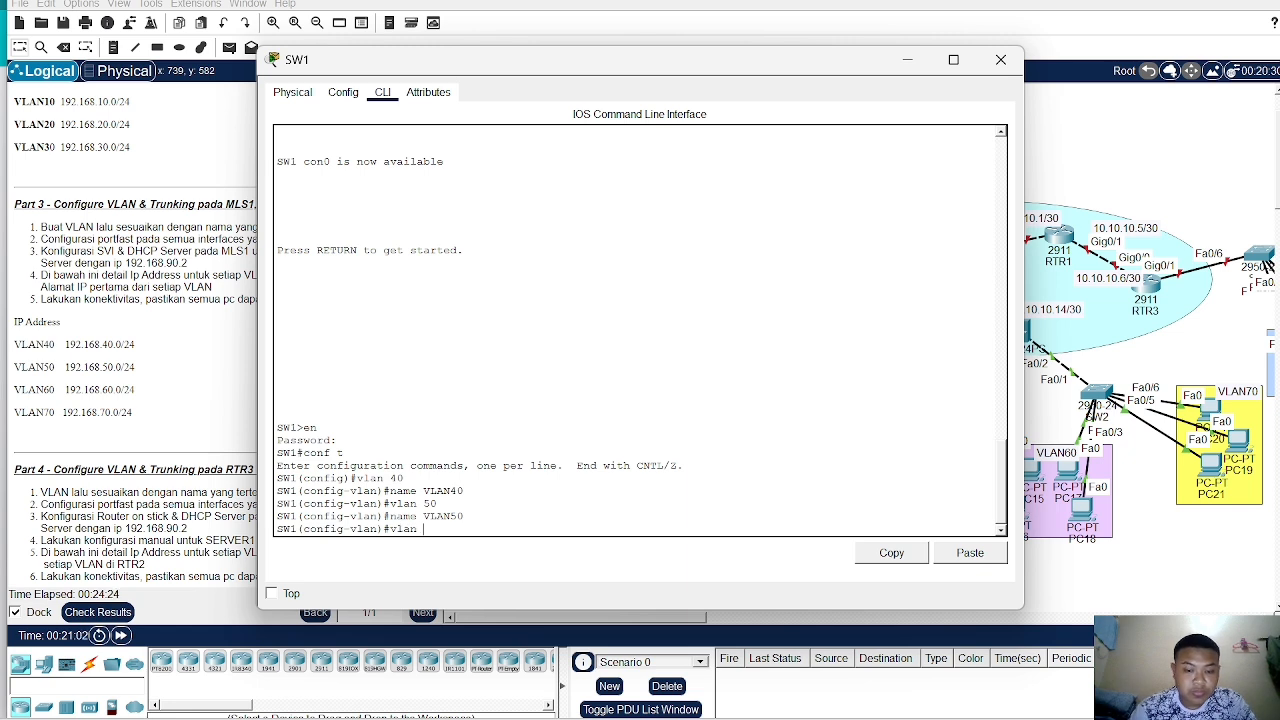
- Create VLAN 60 on SW1 and name it VLAN60
text(vlan 60)
key(Return)
text(na)
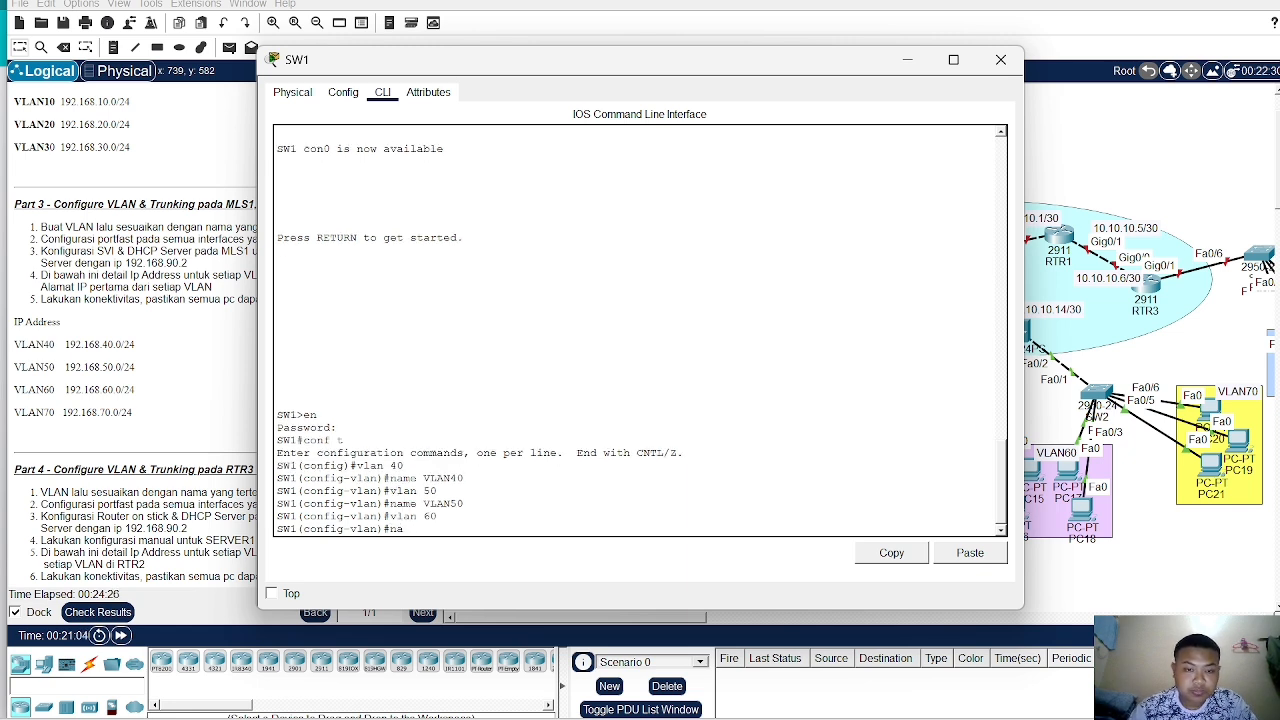
text(me VLAN)
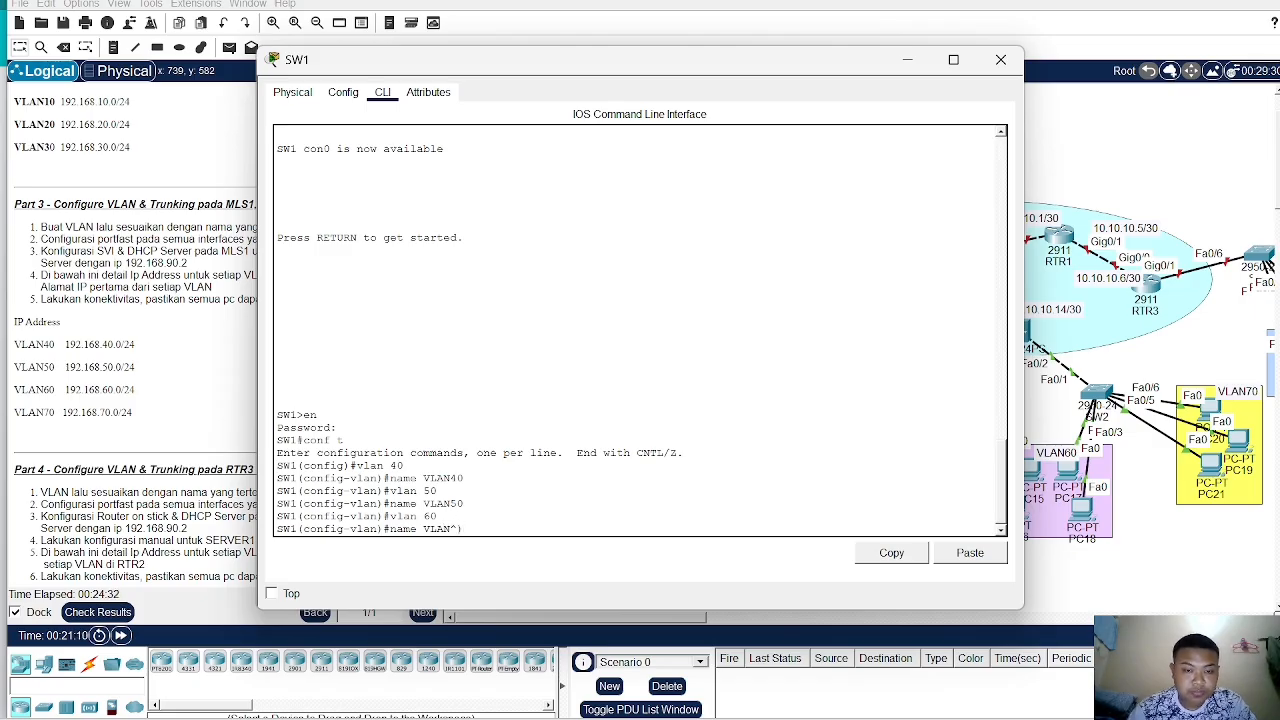
text(60)
key(Return)
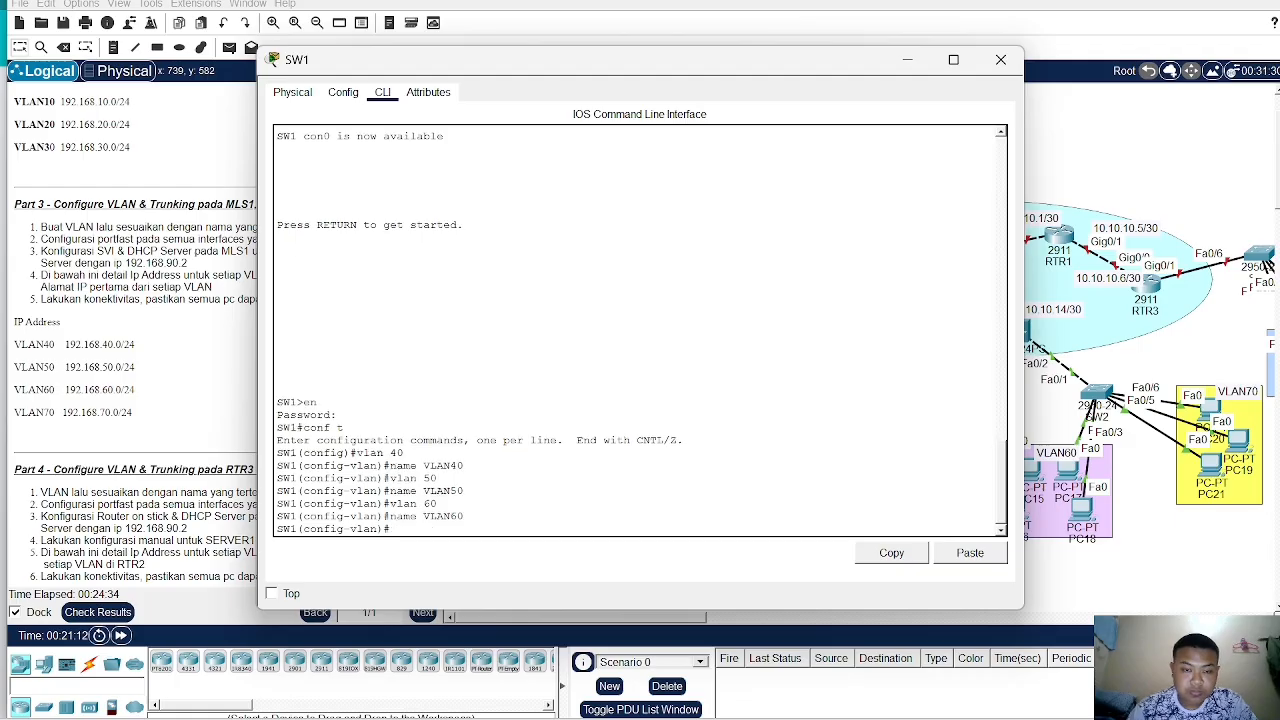
- Create VLAN 70 on SW1 and name it VLAN70
text(vlan )
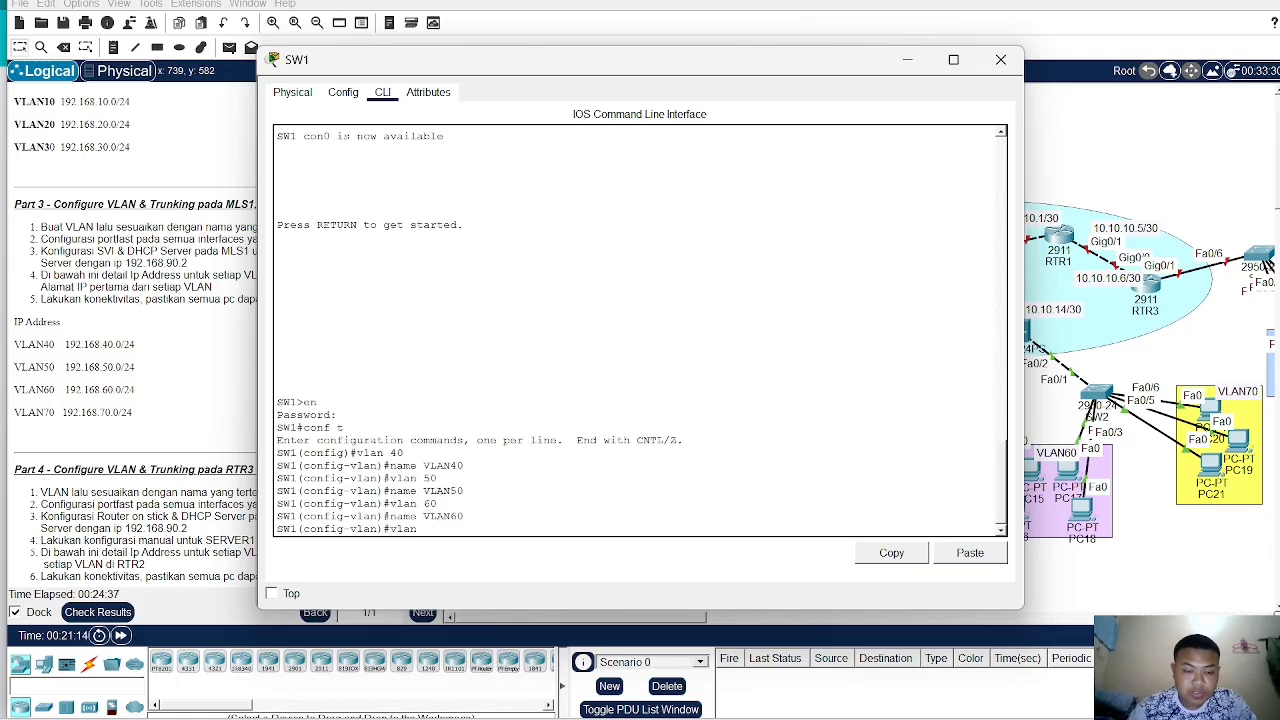
text(70)
key(Return)
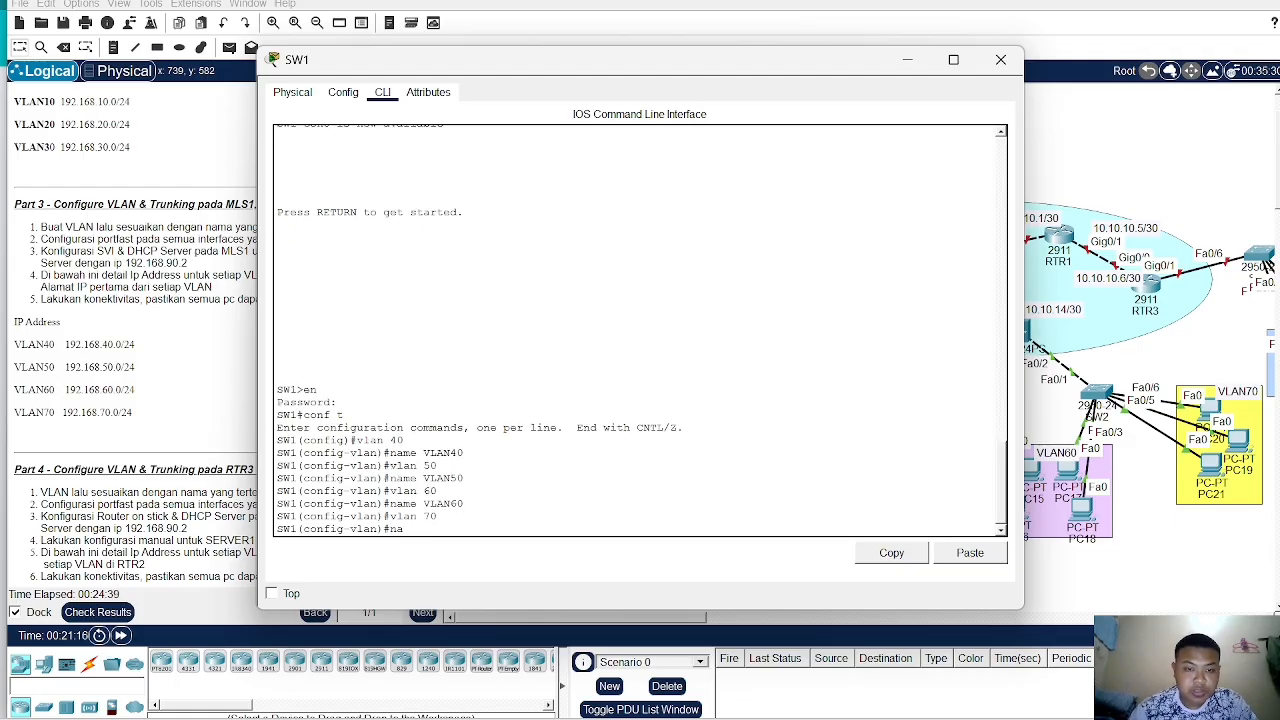
text(name VLAN)
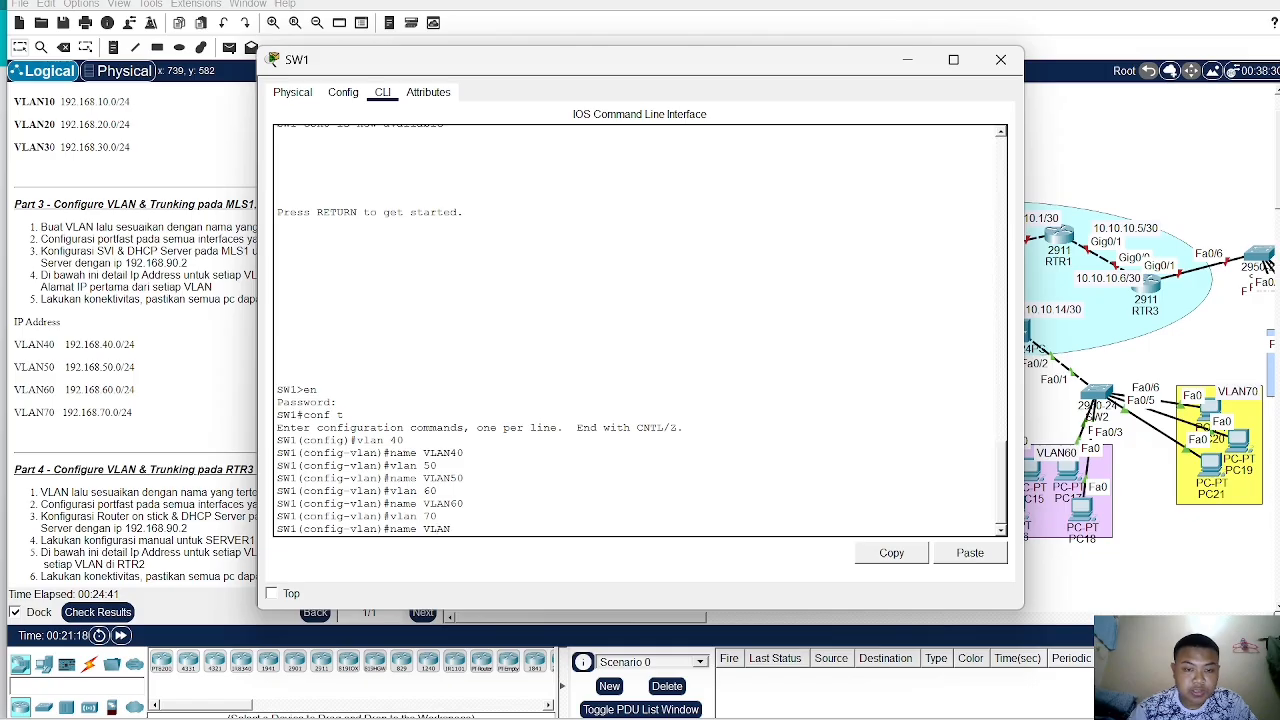
text(7)
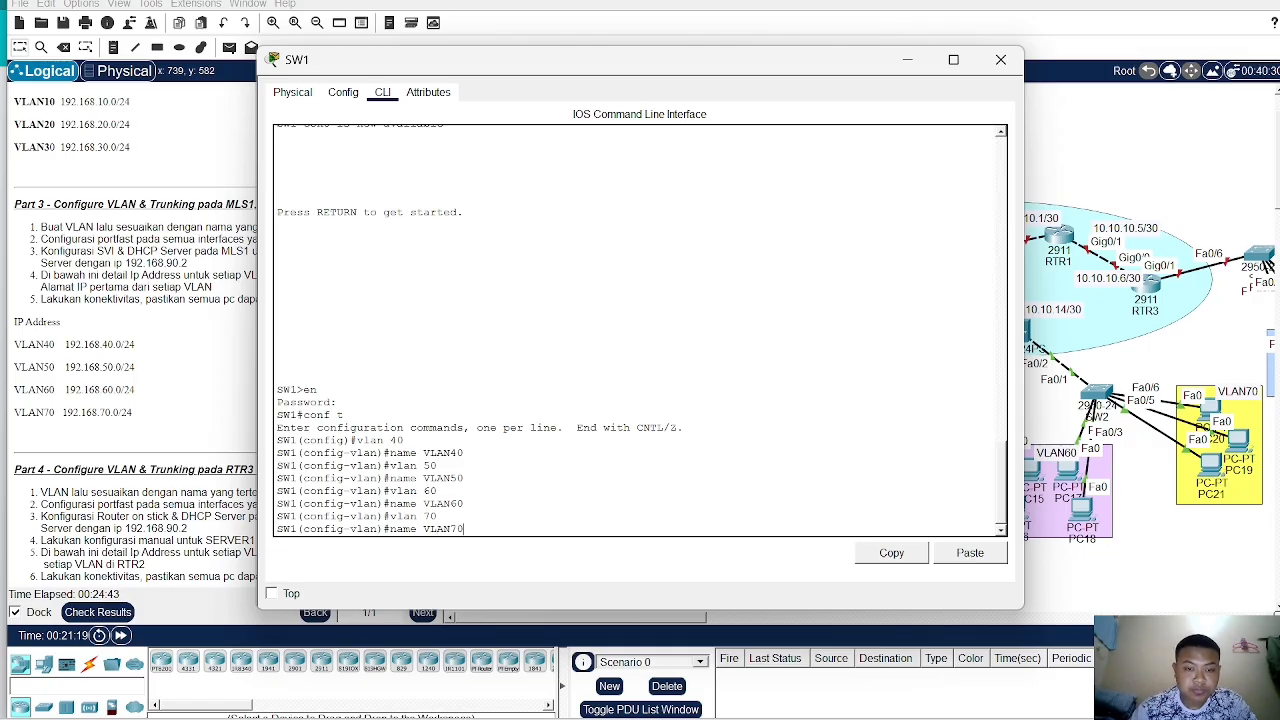
text(0)
key(Return)
- Reposition the PC15 and PC16 icons inside the VLAN60 area of the topology
drag(812, 72, 516, 70)
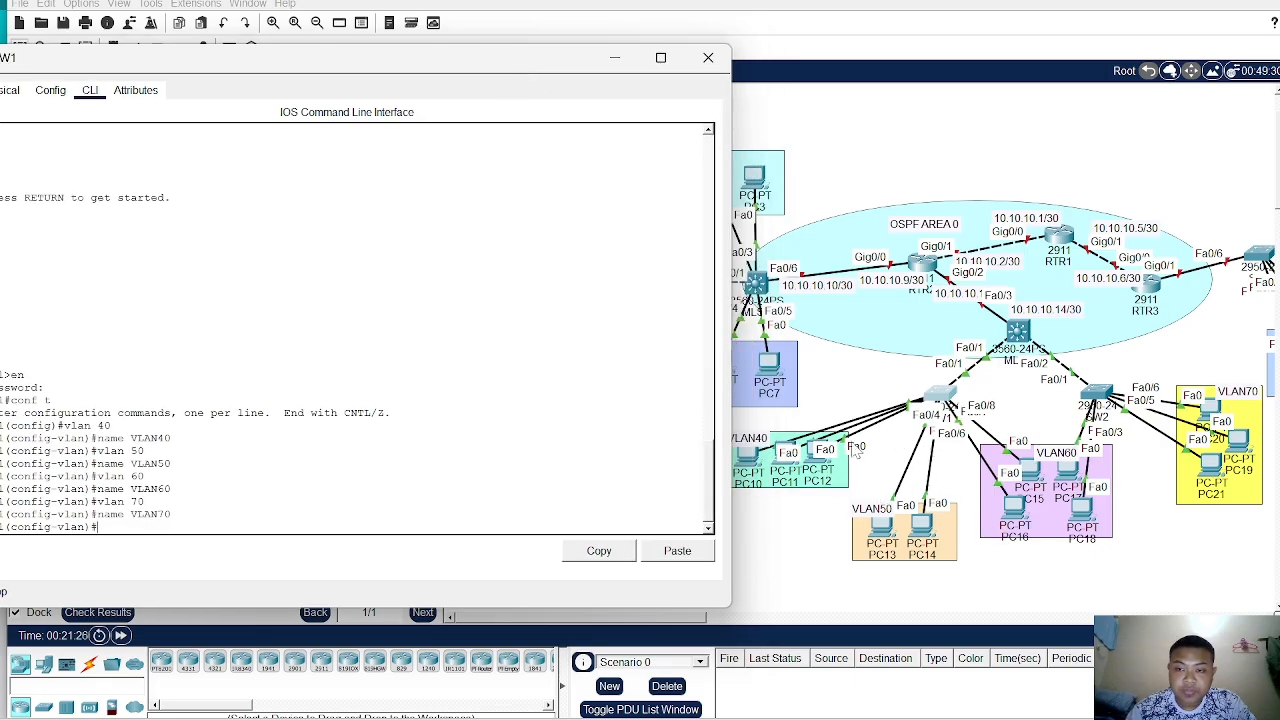
drag(754, 459, 819, 467)
drag(884, 524, 934, 530)
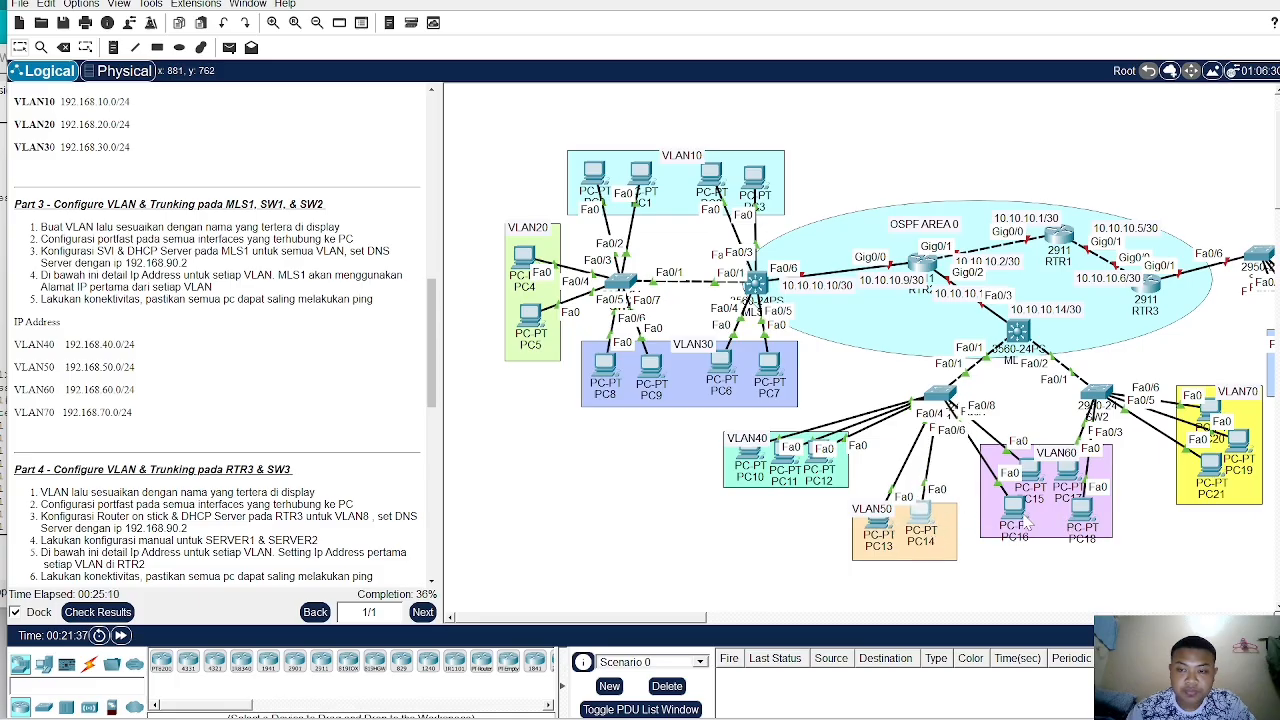
mouse_move(1015, 508)
mouse_down()
mouse_move(960, 495)
mouse_move(980, 514)
mouse_move(958, 522)
mouse_move(956, 546)
mouse_move(882, 545)
mouse_move(1018, 495)
mouse_move(990, 512)
mouse_move(1000, 516)
mouse_up()
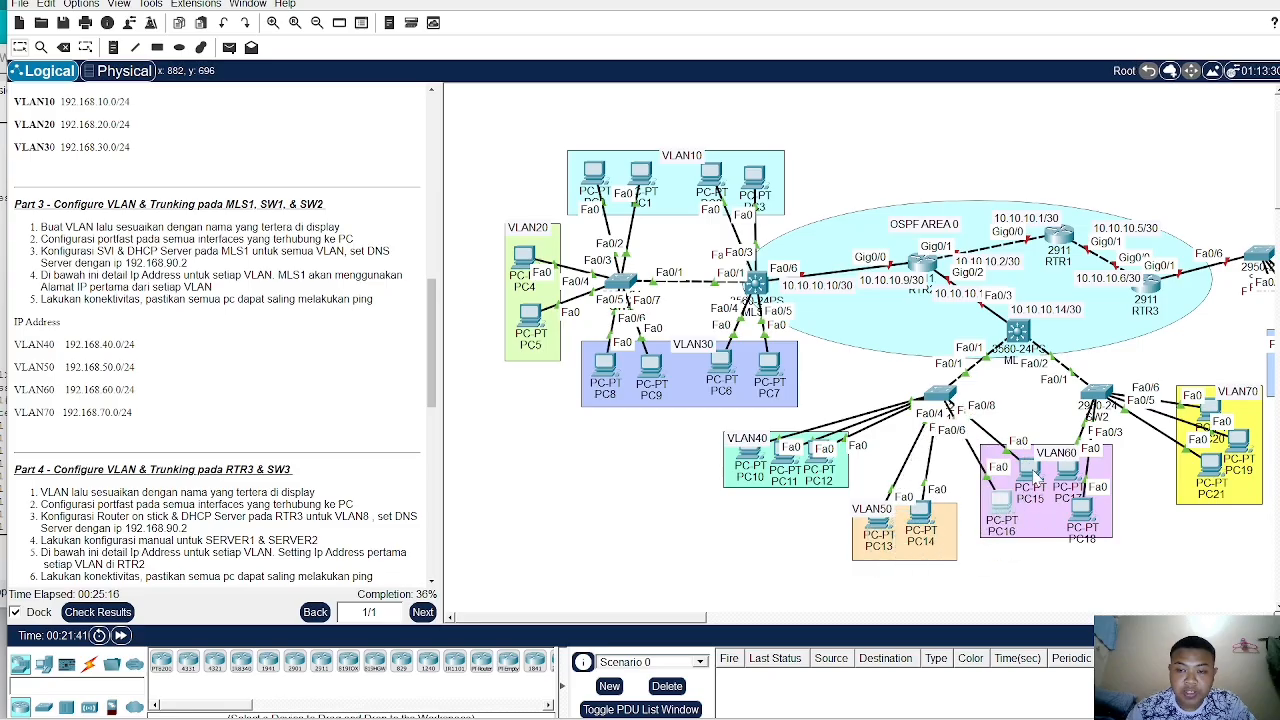
mouse_move(1036, 475)
mouse_down()
mouse_move(1042, 458)
mouse_move(1024, 465)
mouse_up()
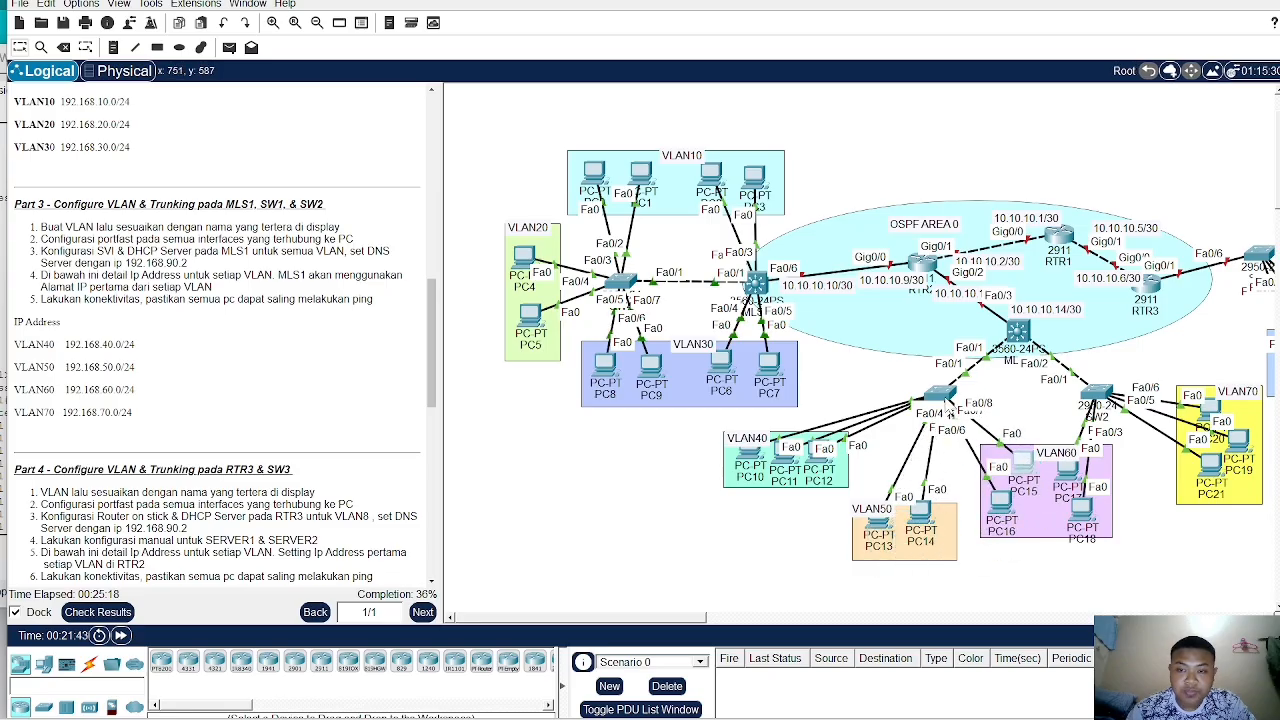
- On SW1, assign ports Fa0/2–3 to access VLAN 40 and enable spanning-tree portfast on them
click(945, 398)
drag(370, 72, 590, 59)
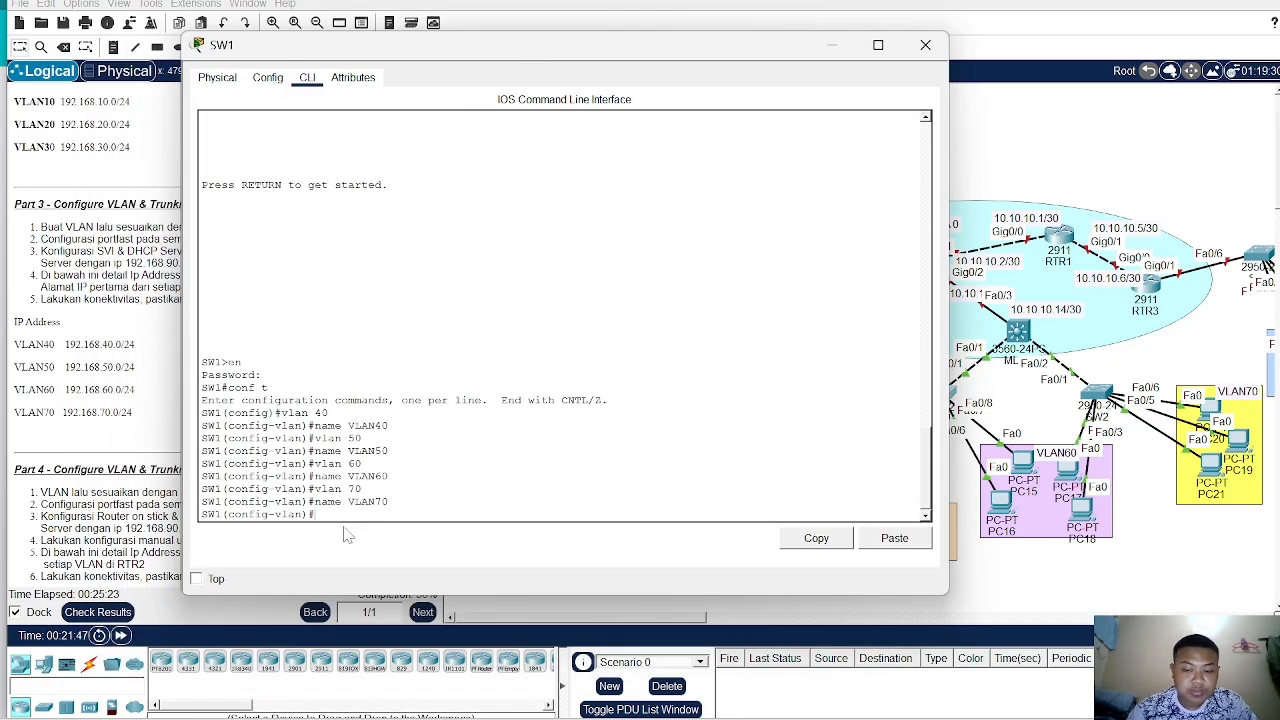
text(int ra fa)
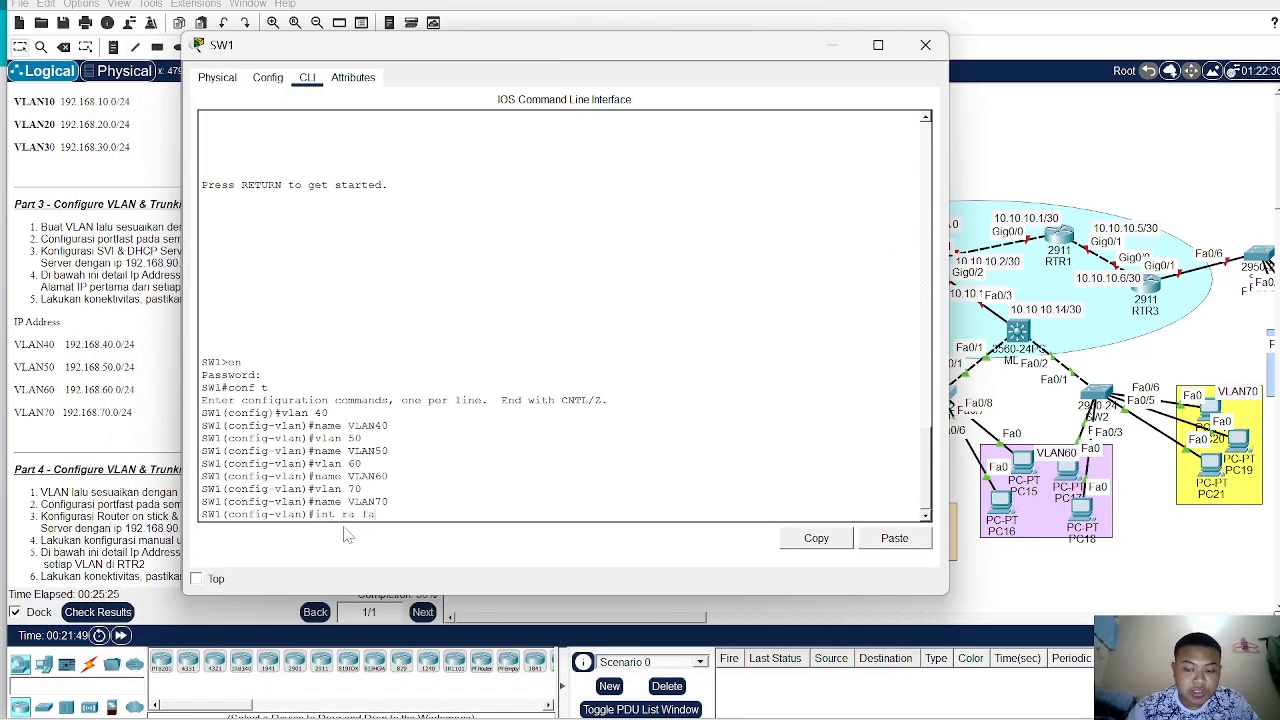
text(0/2)
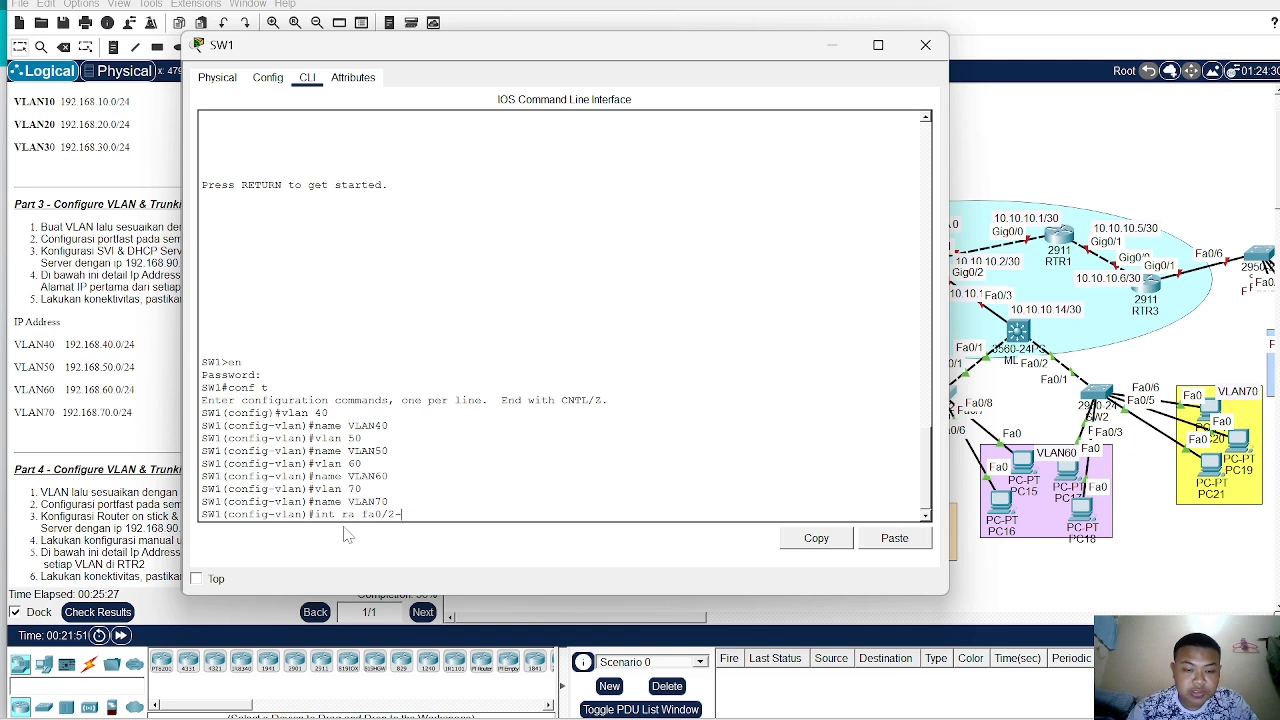
text(-)
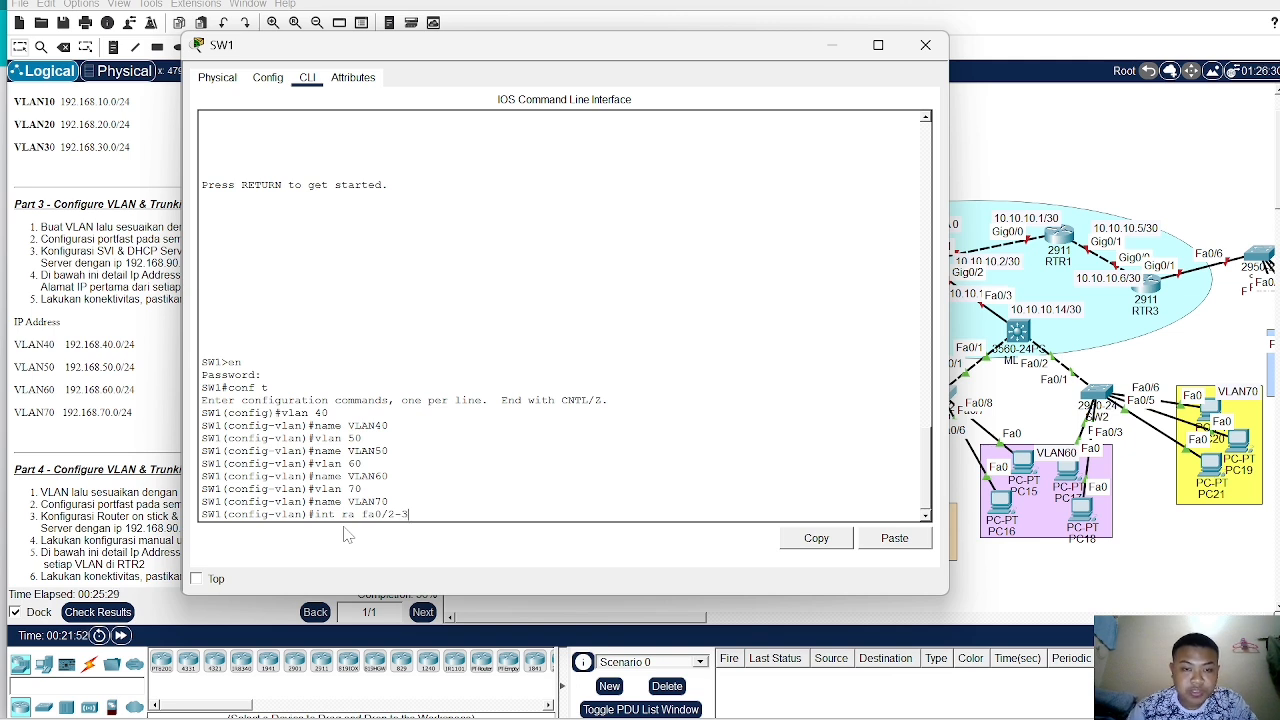
text(3)
key(Return)
text(sw a)
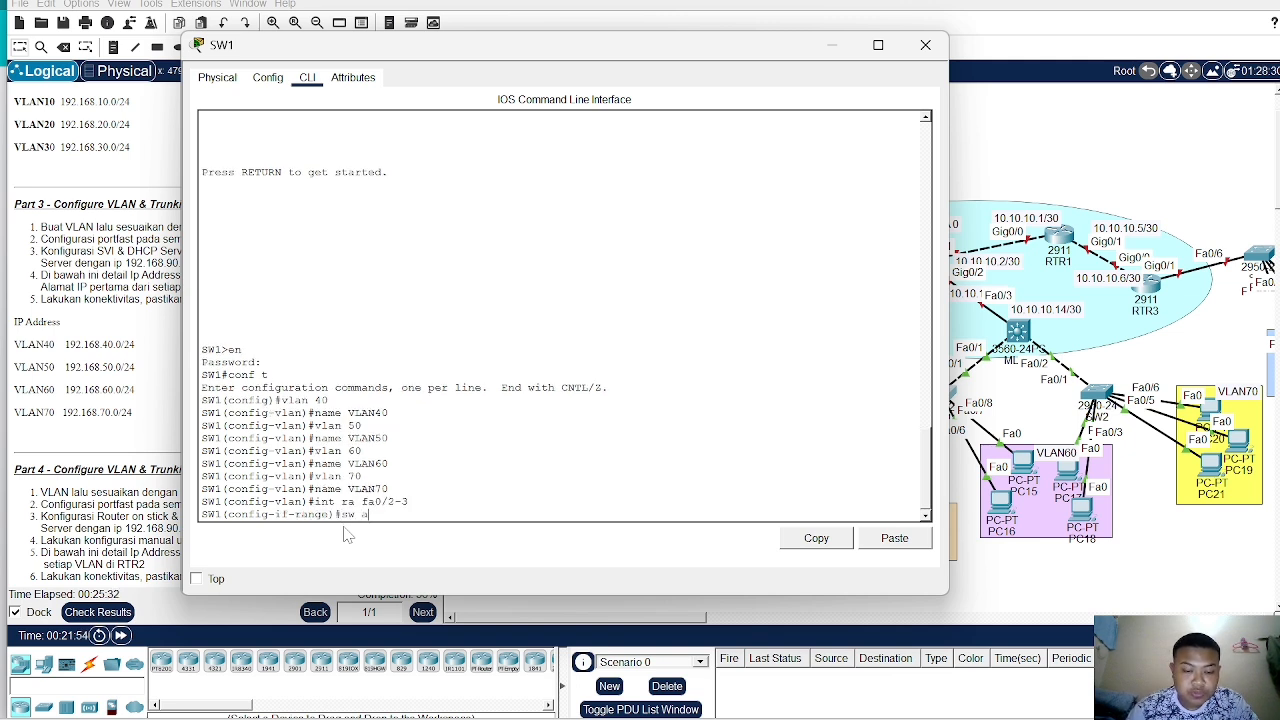
text(c vl)
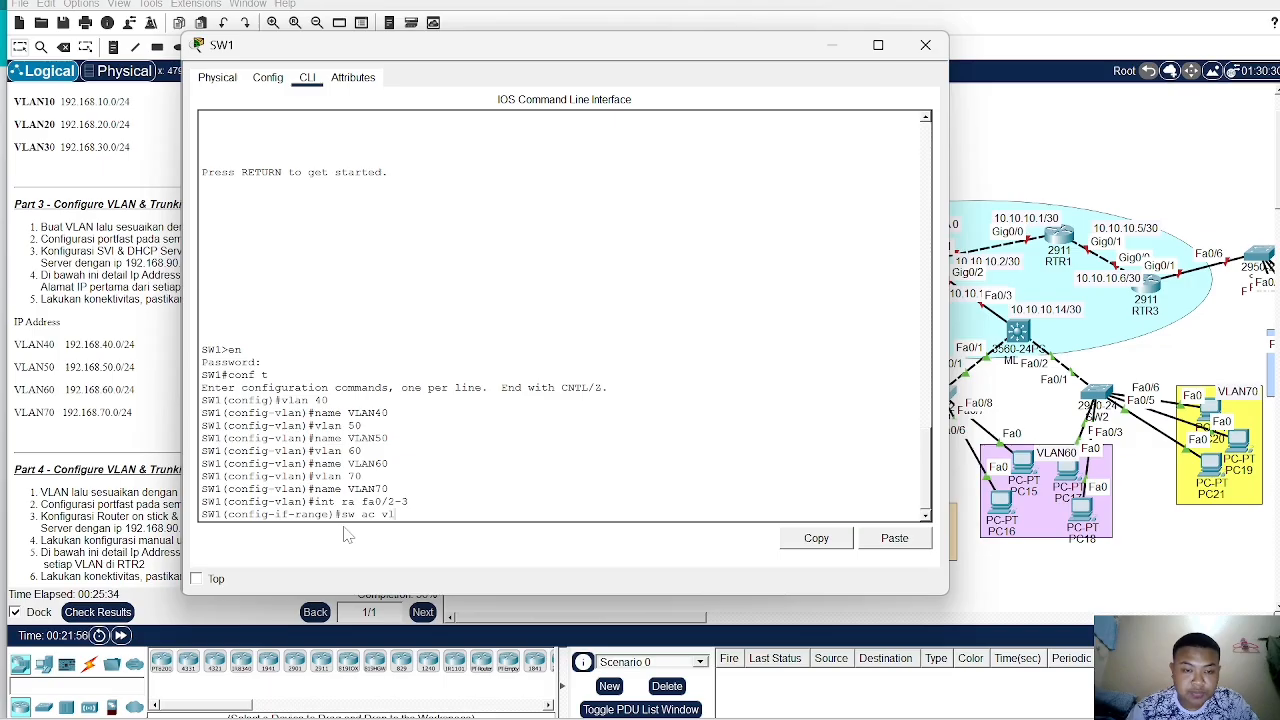
text( 1)
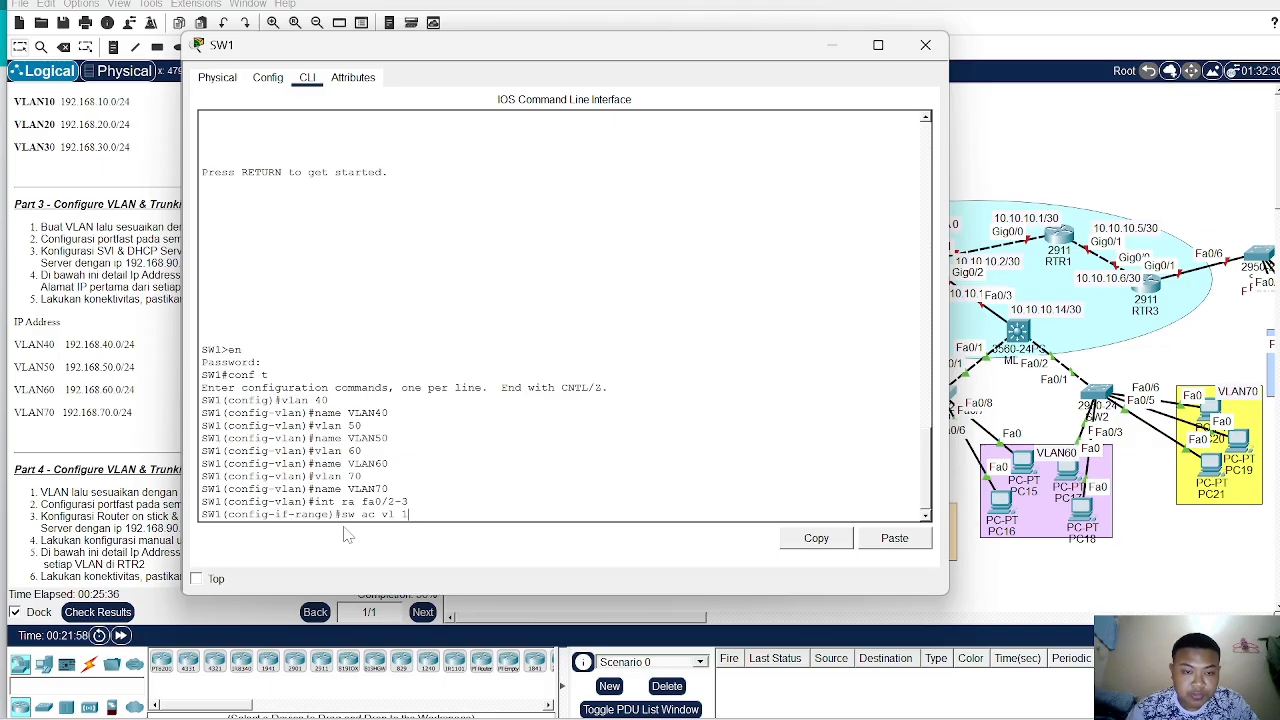
key(BackSpace)
text(40)
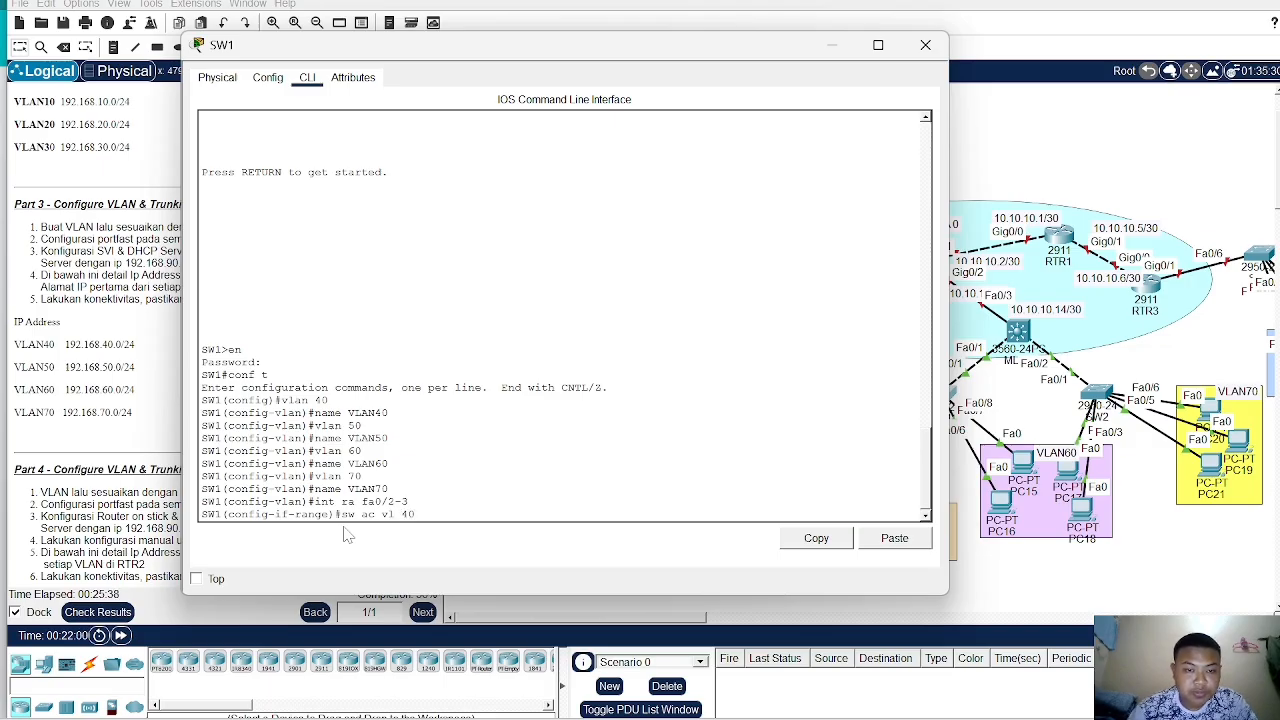
key(Return)
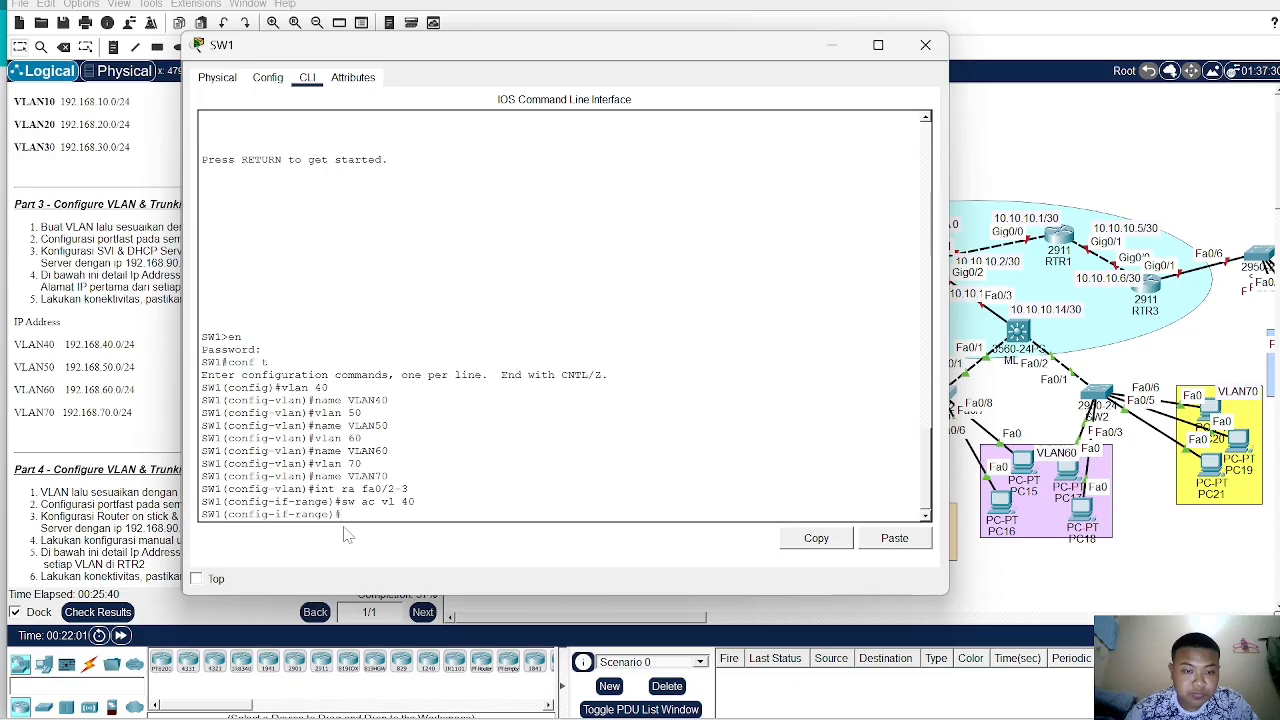
text(spa po)
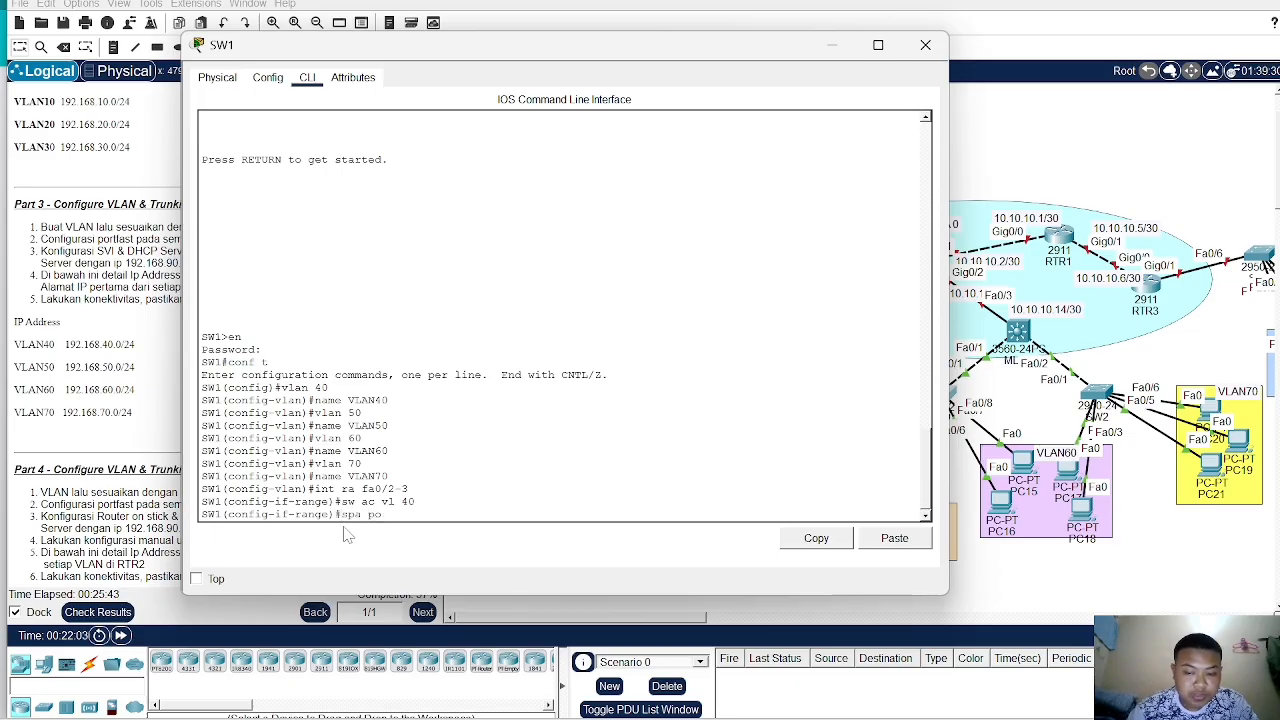
text(rt)
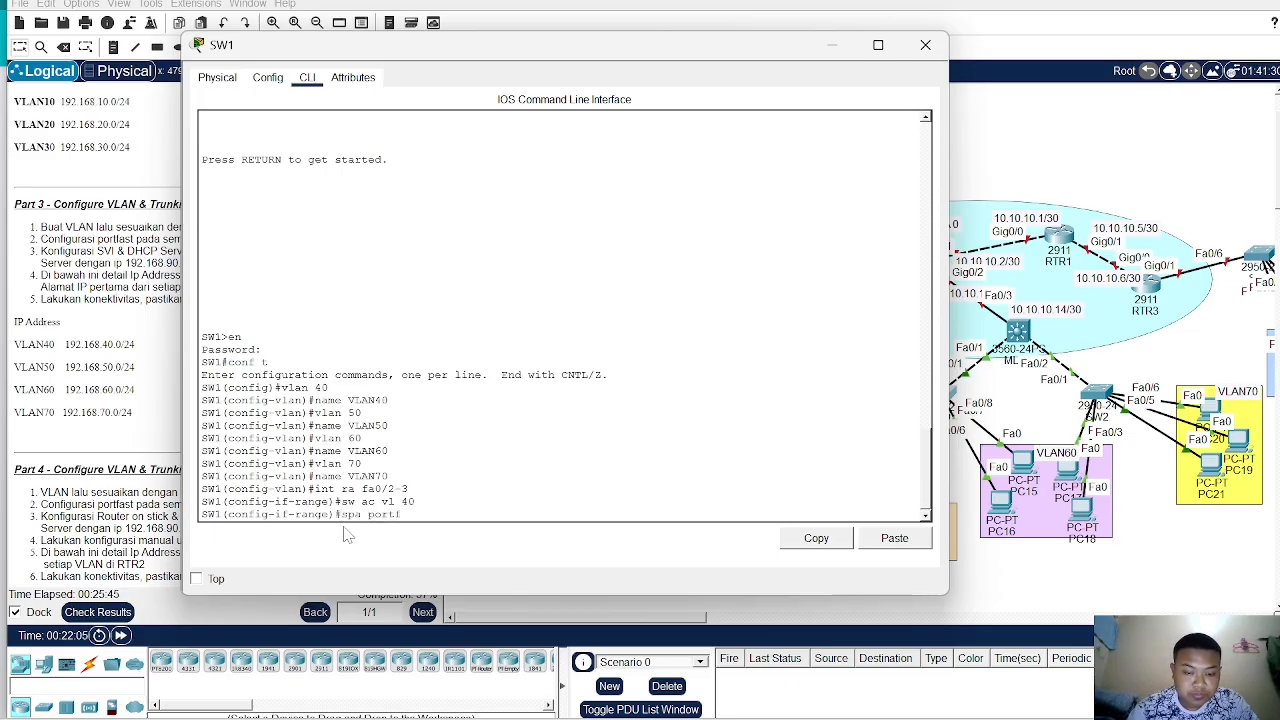
text(fast)
key(Return)
key(Return)
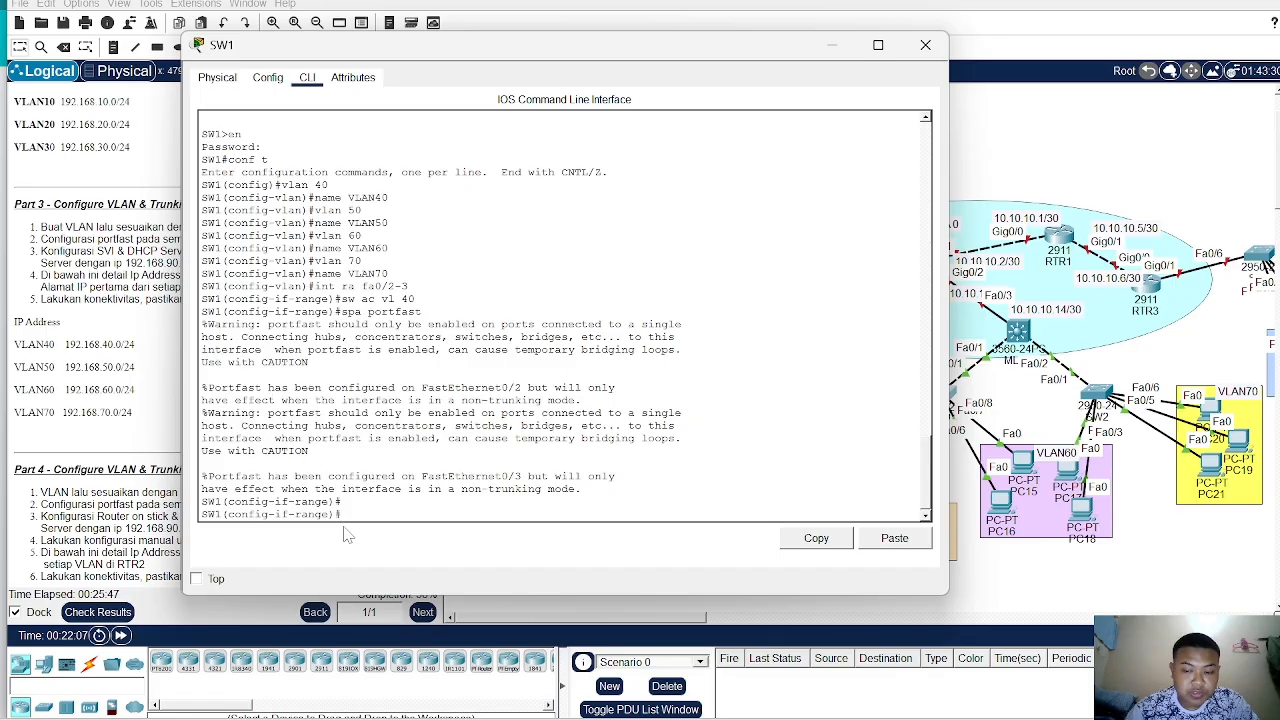
- Assign SW1 ports Fa0/4–5 to access VLAN 50 and enable spanning-tree portfast on them
text(int)
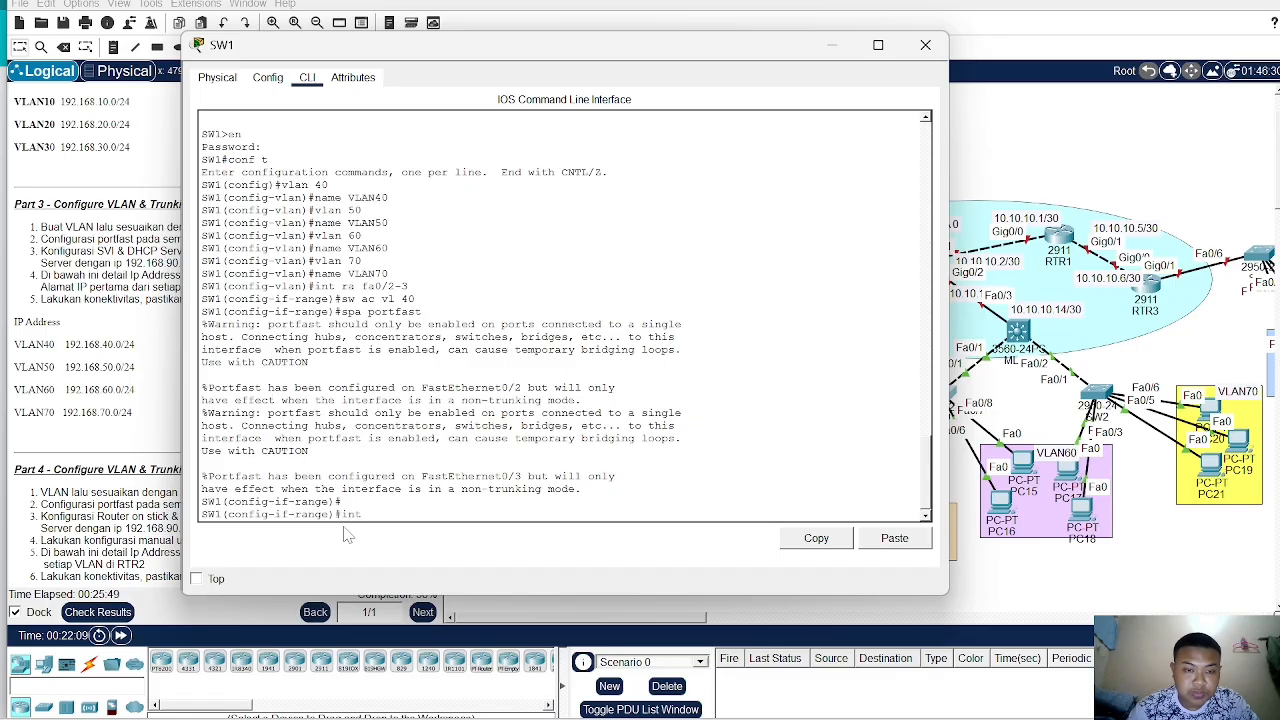
text( ra fa0/)
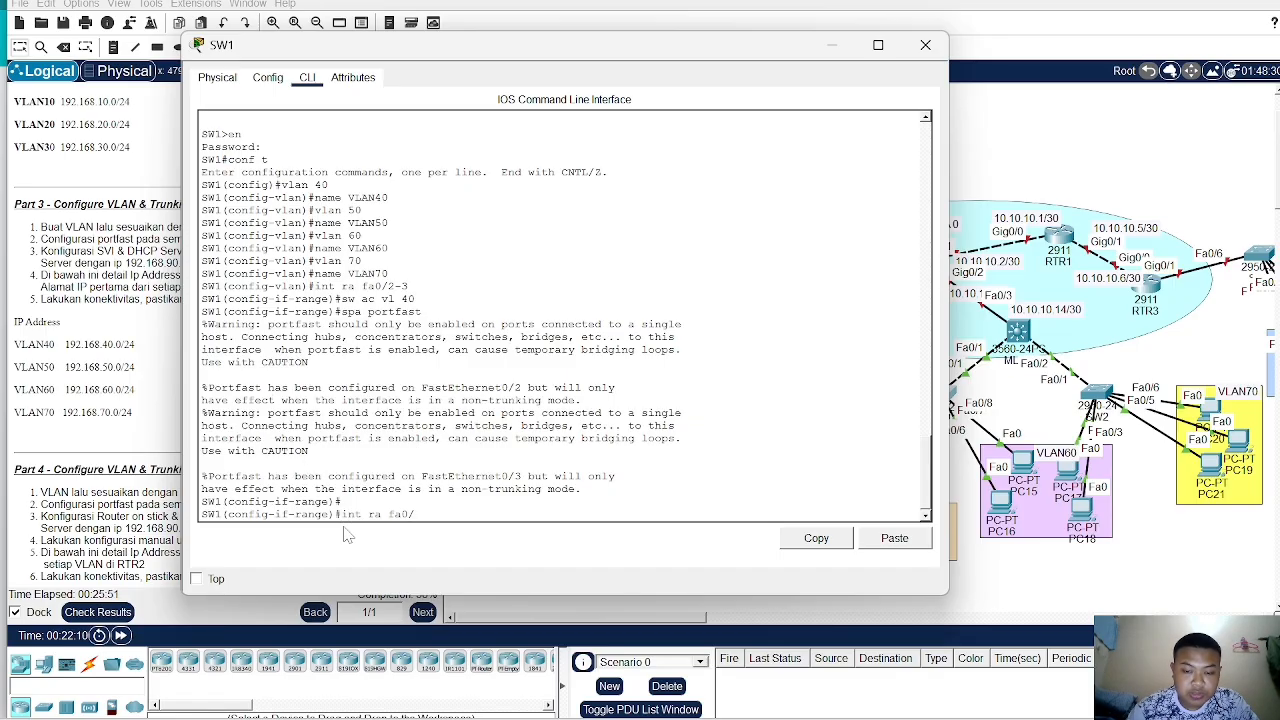
text(4-5)
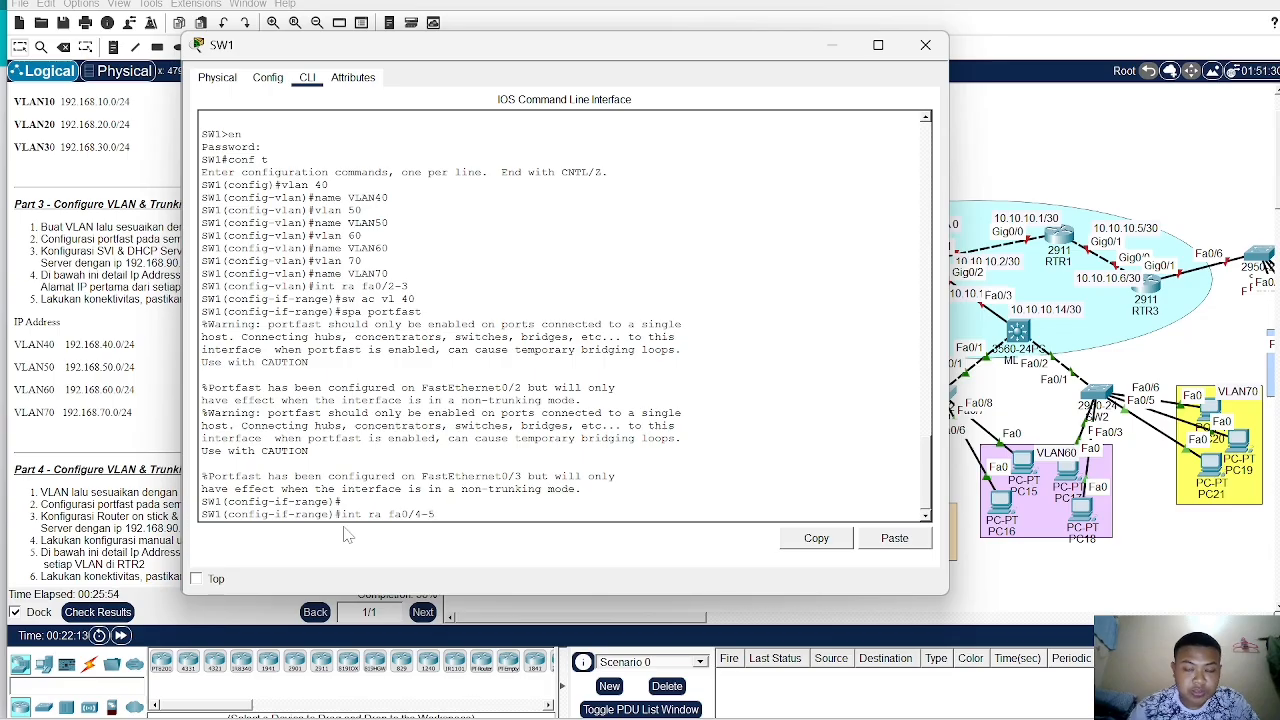
key(Return)
text(sw)
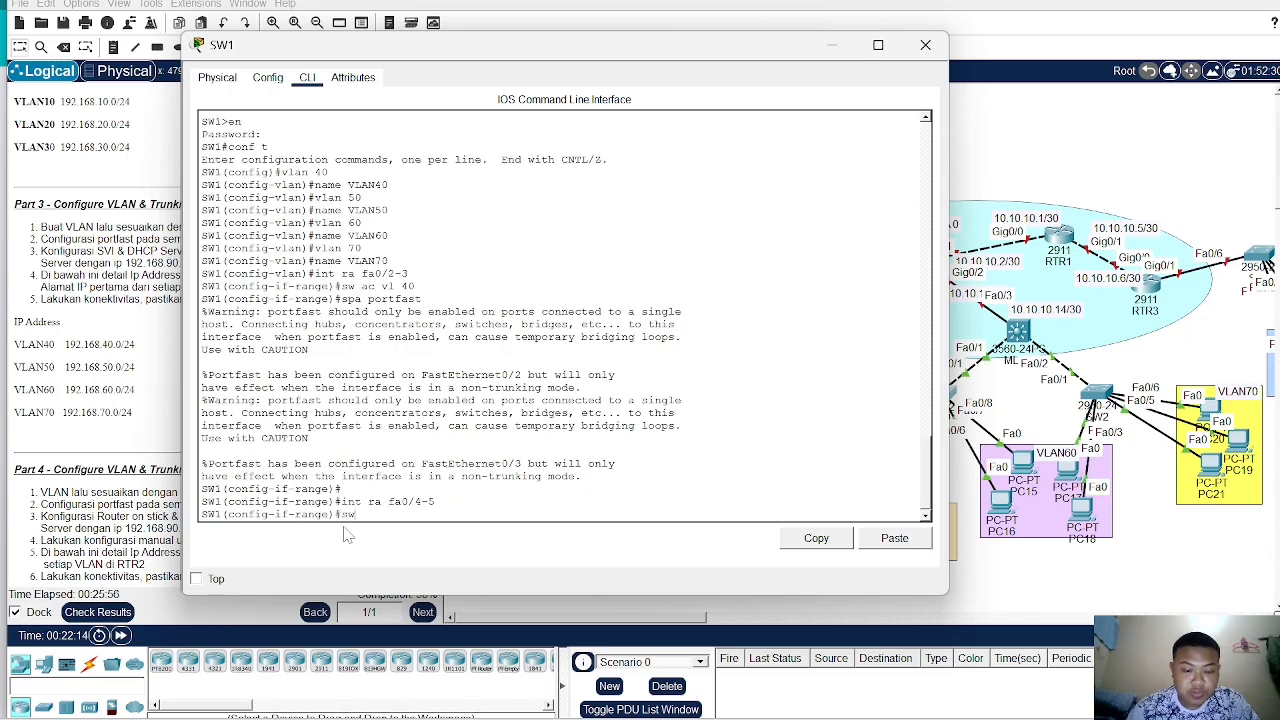
text( ac vl)
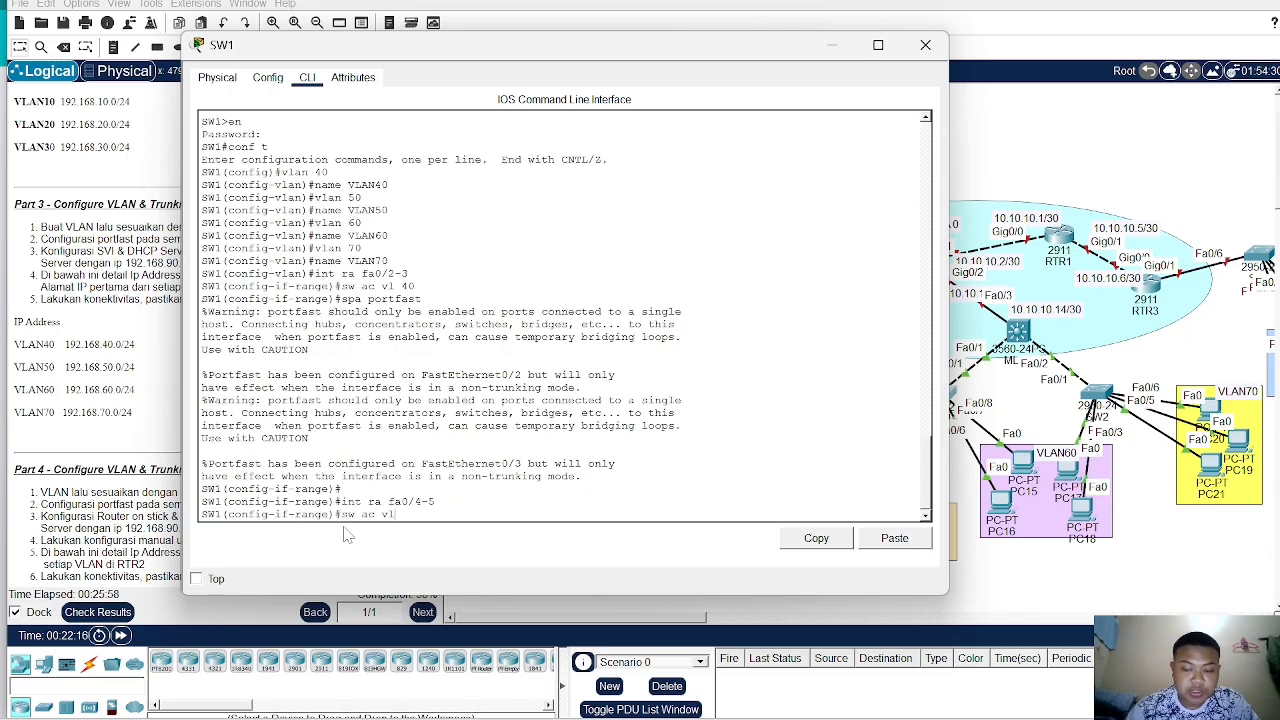
text(aa)
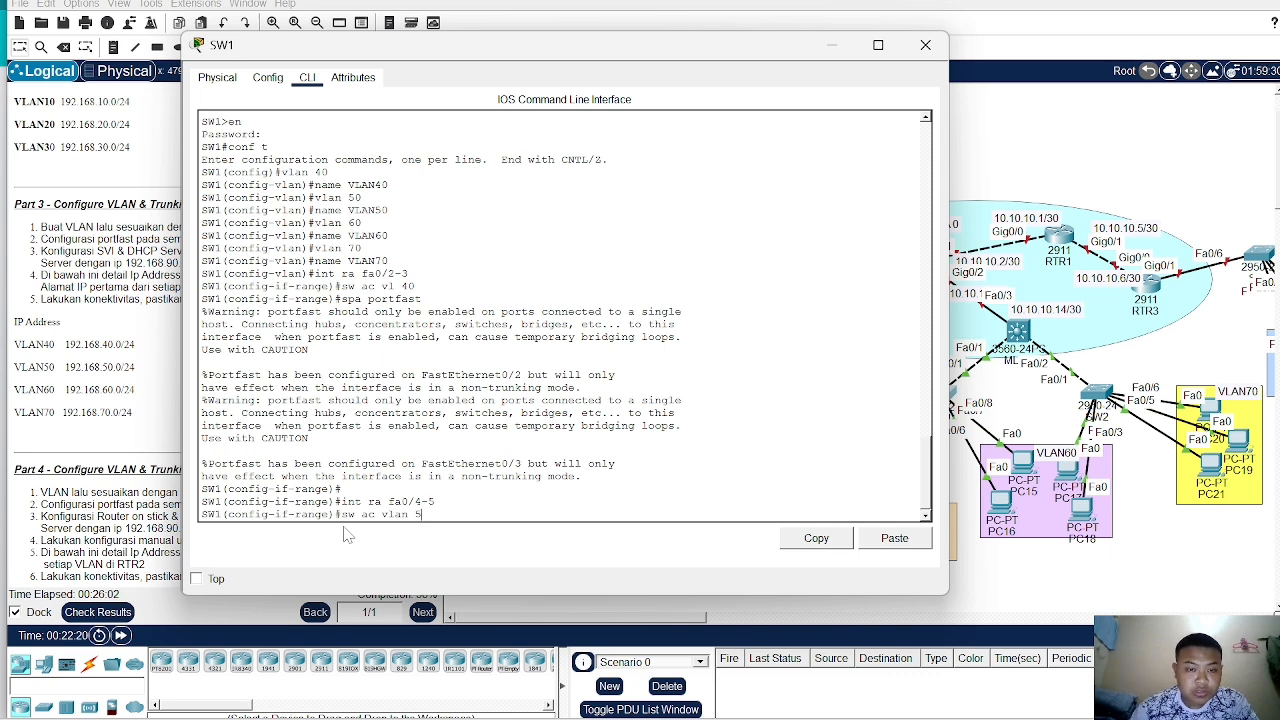
text( 50)
key(Return)
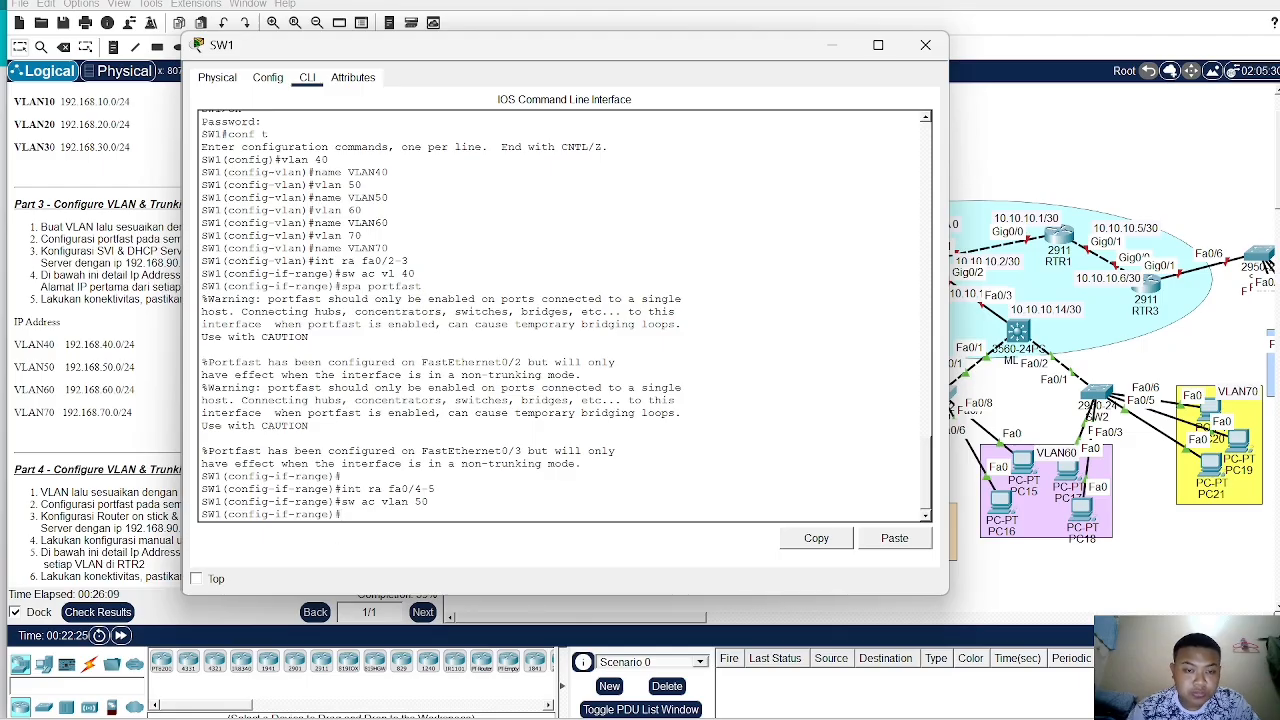
text(pa)
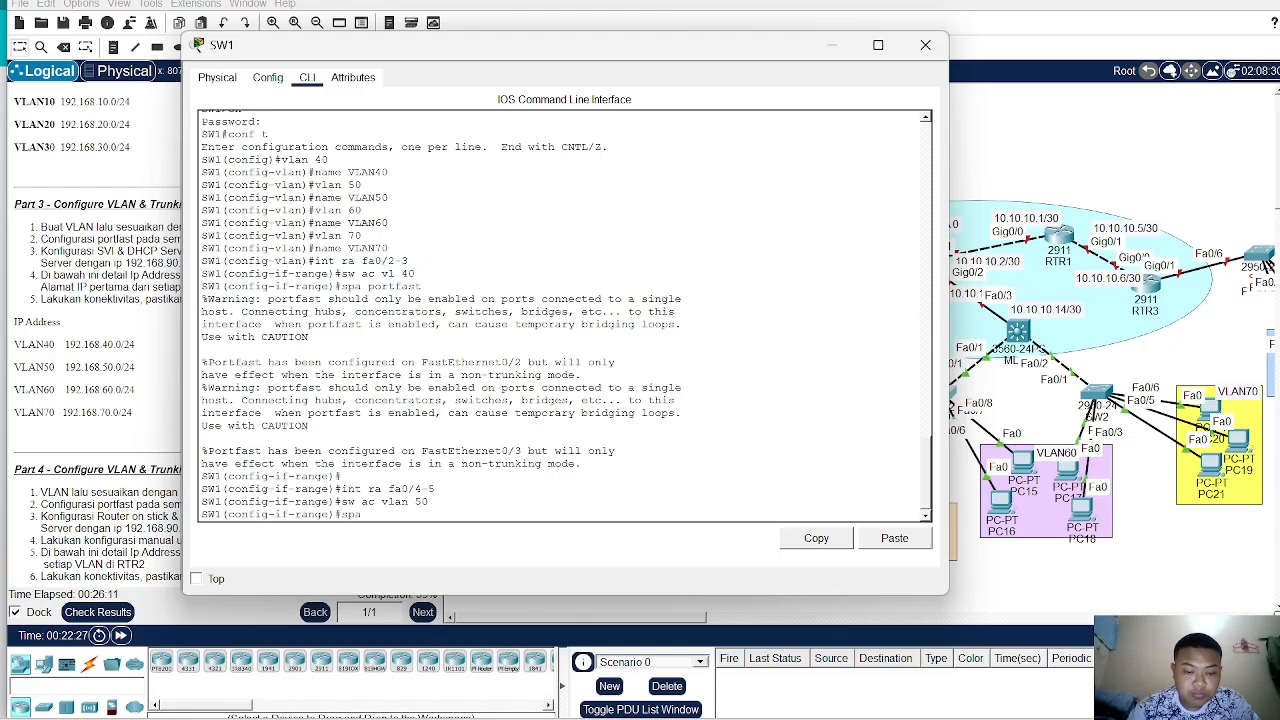
text( portfast)
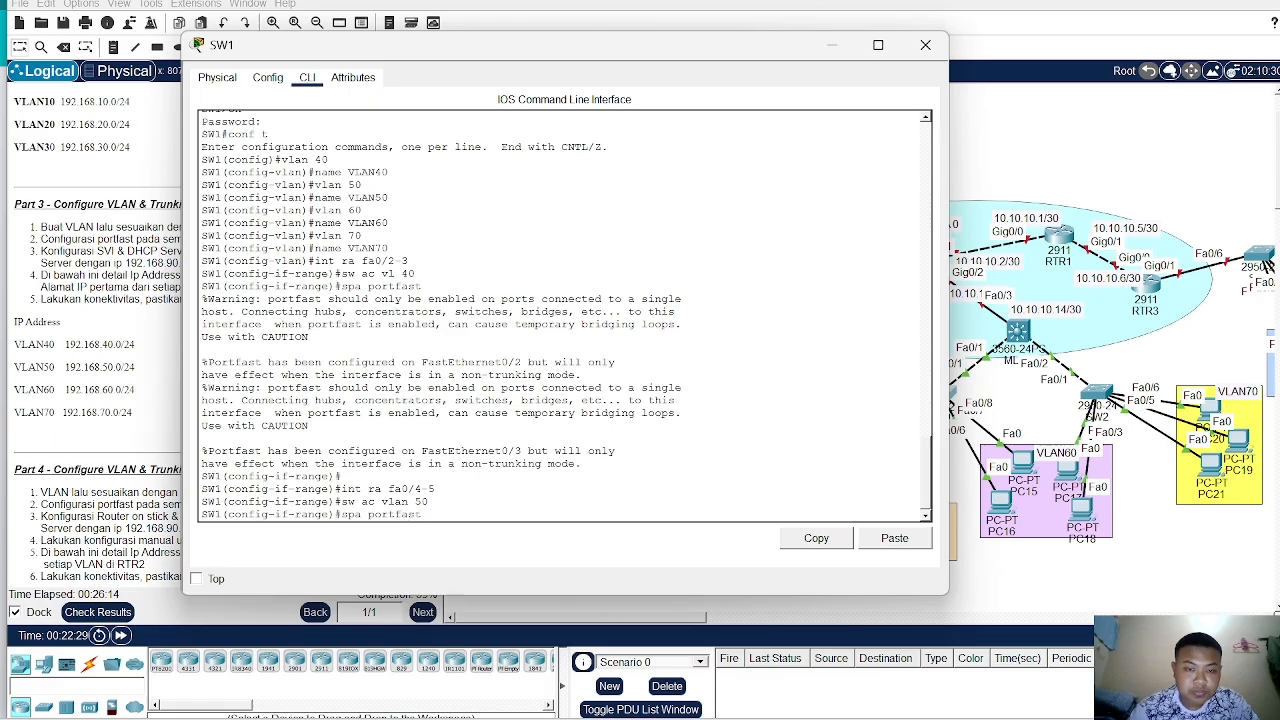
key(Return)
- On SW1, assign ports Fa0/6–7 to access VLAN 60 and enable spanning-tree portfast on them
text(in)
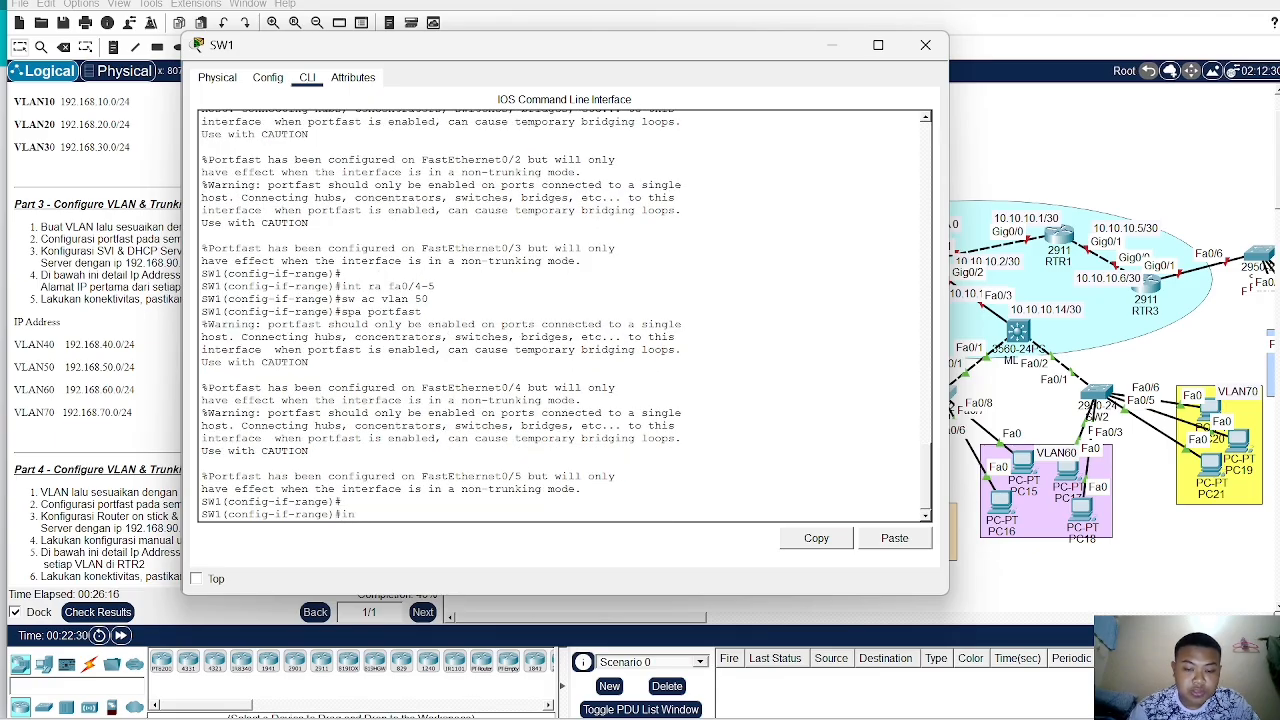
text(t ra fa0)
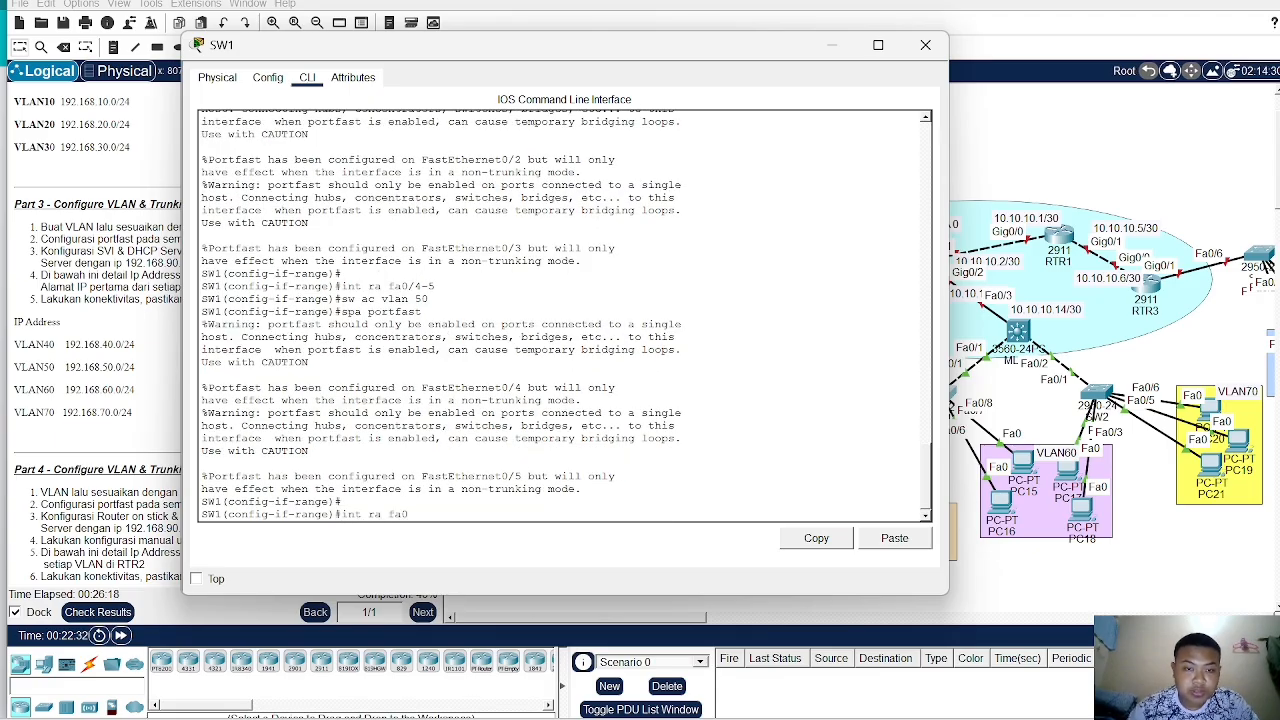
text(/)
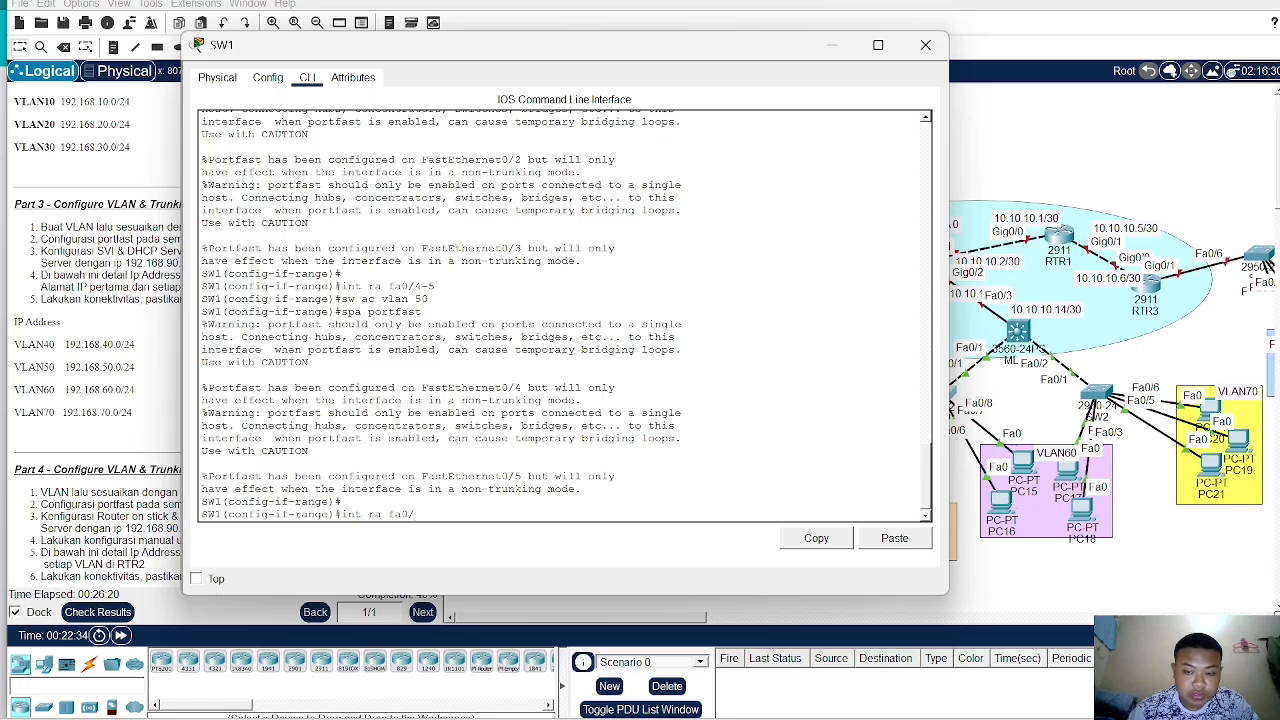
text(6-)
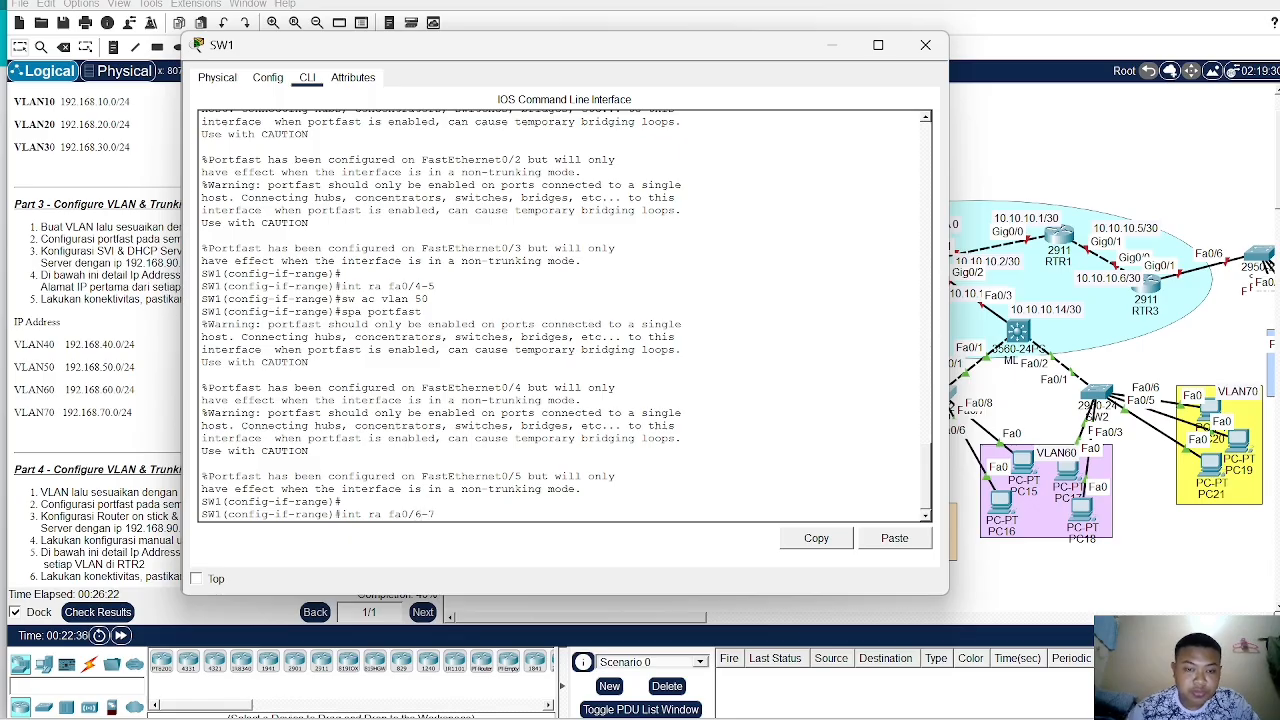
text(7)
key(Return)
text(sw)
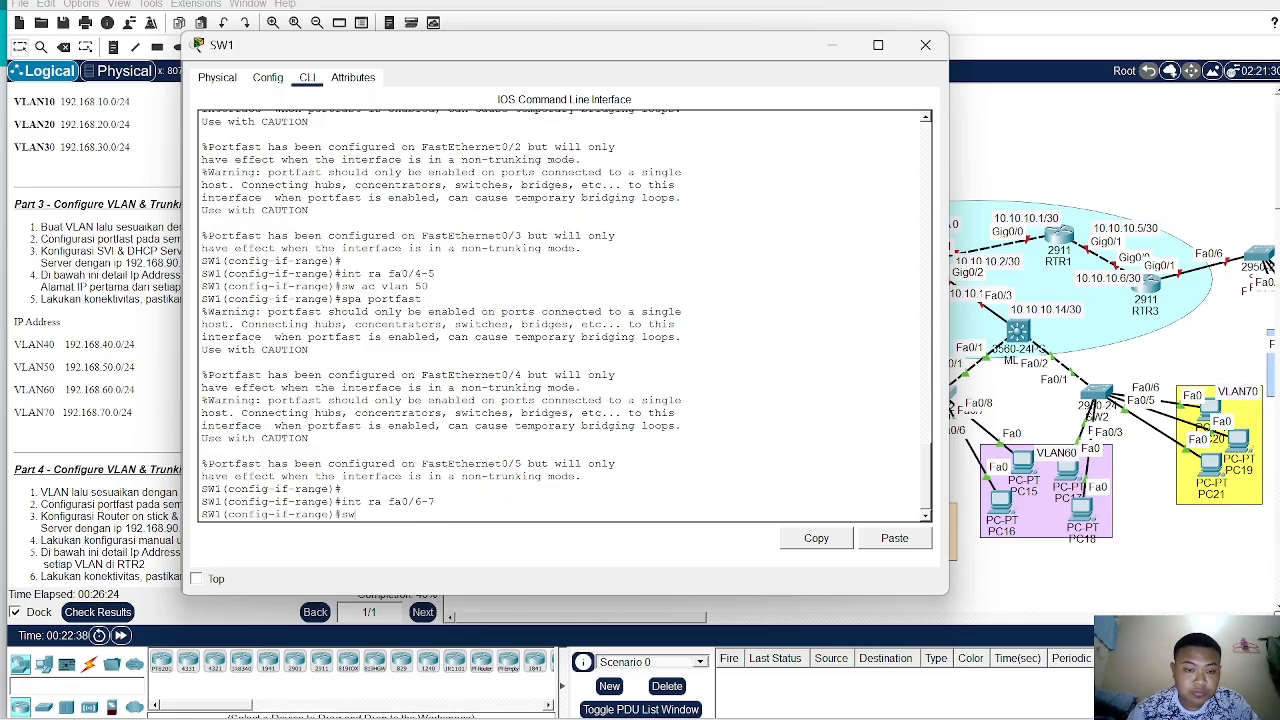
text(i acc vl)
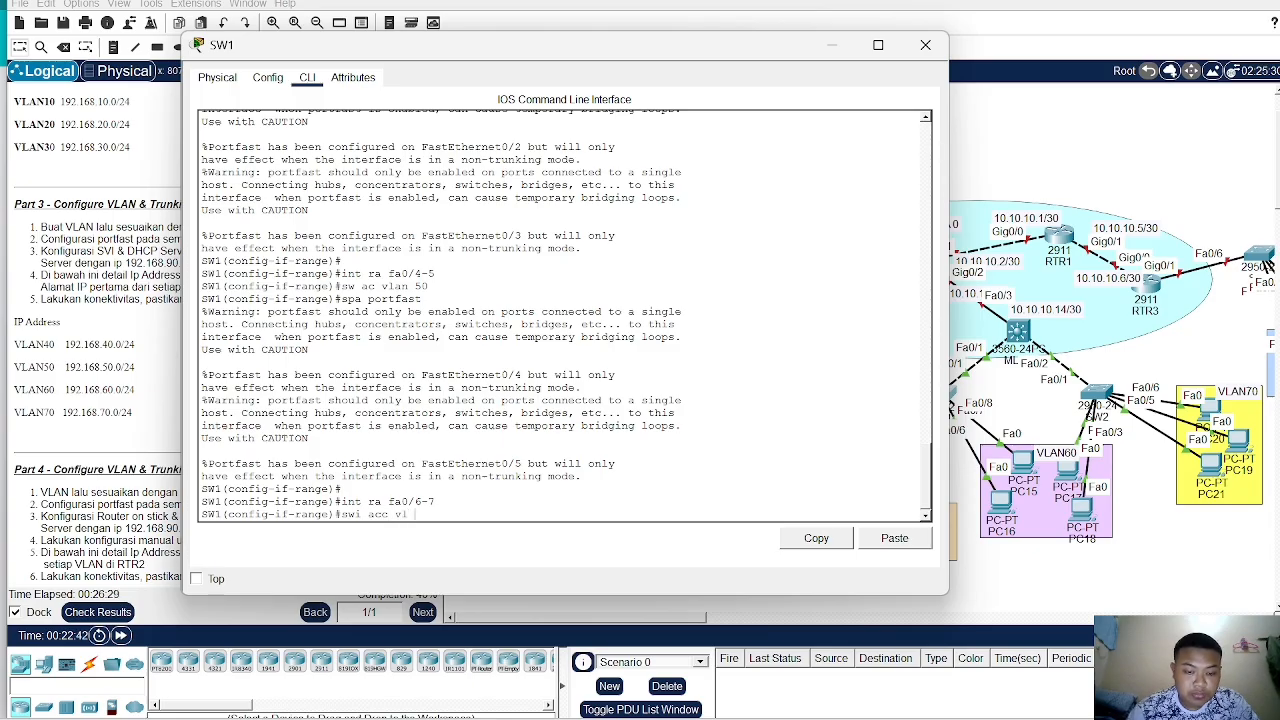
text( 60)
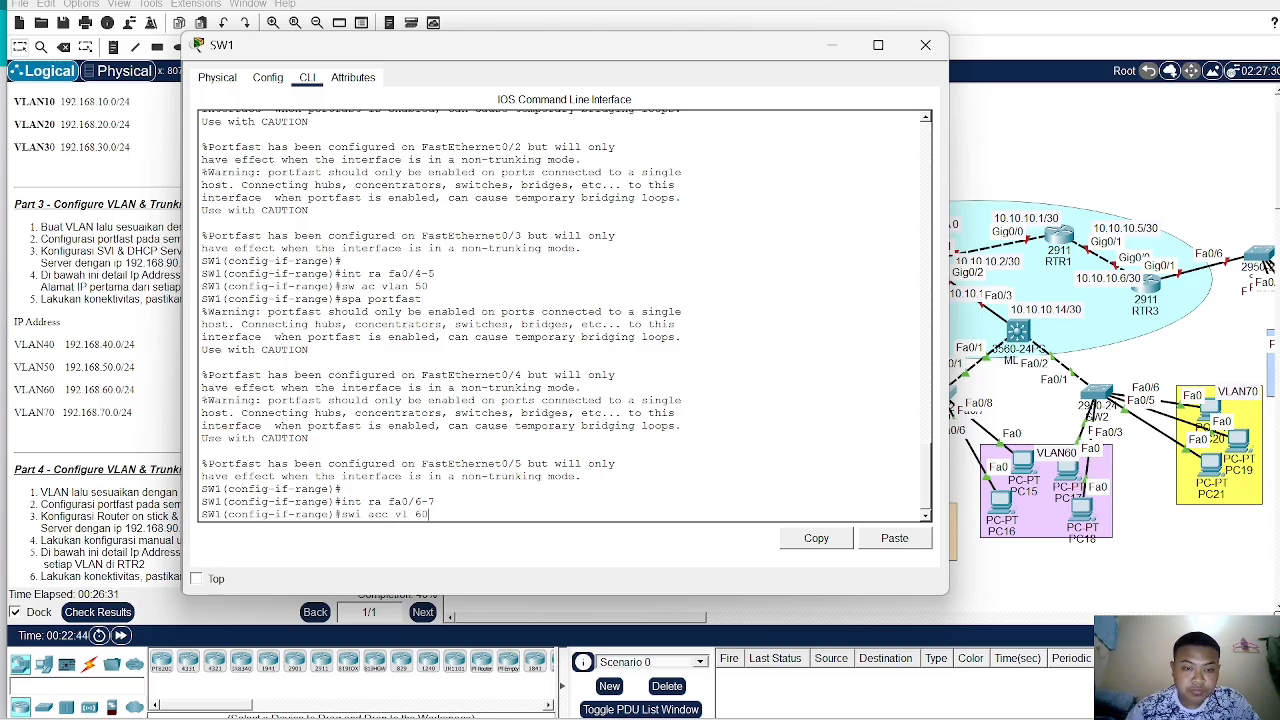
key(Return)
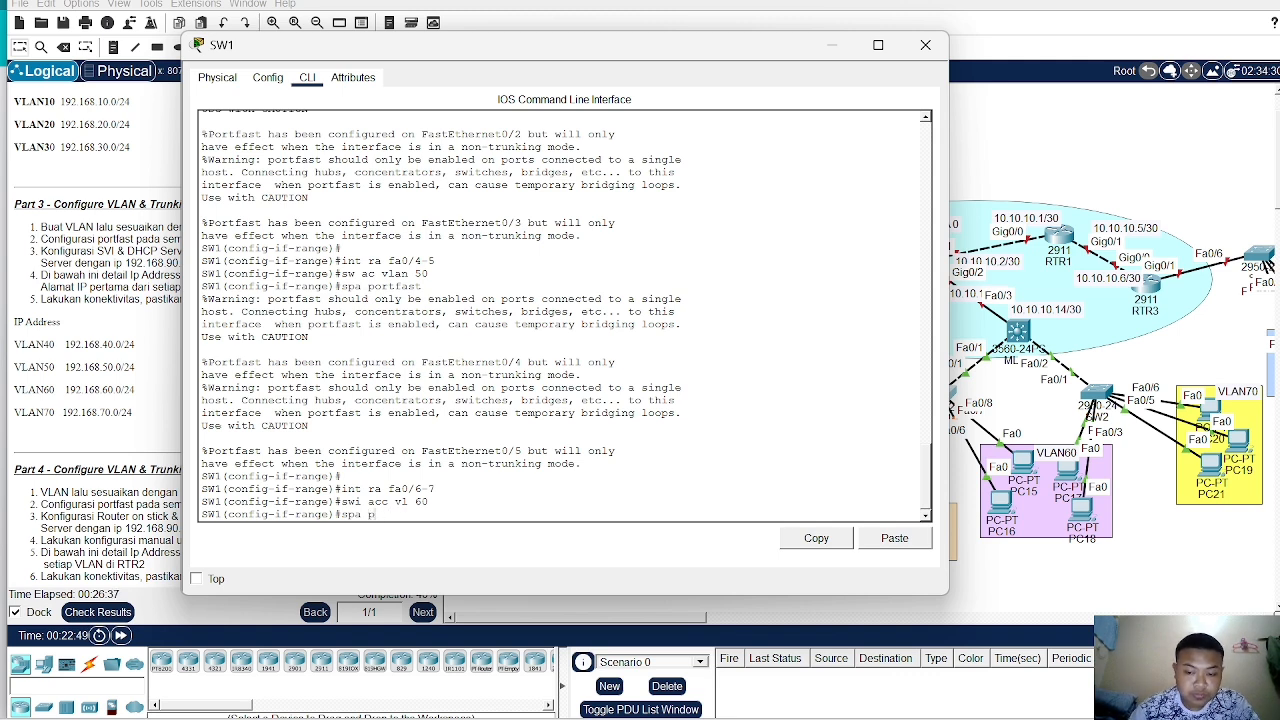
text(spa portfast)
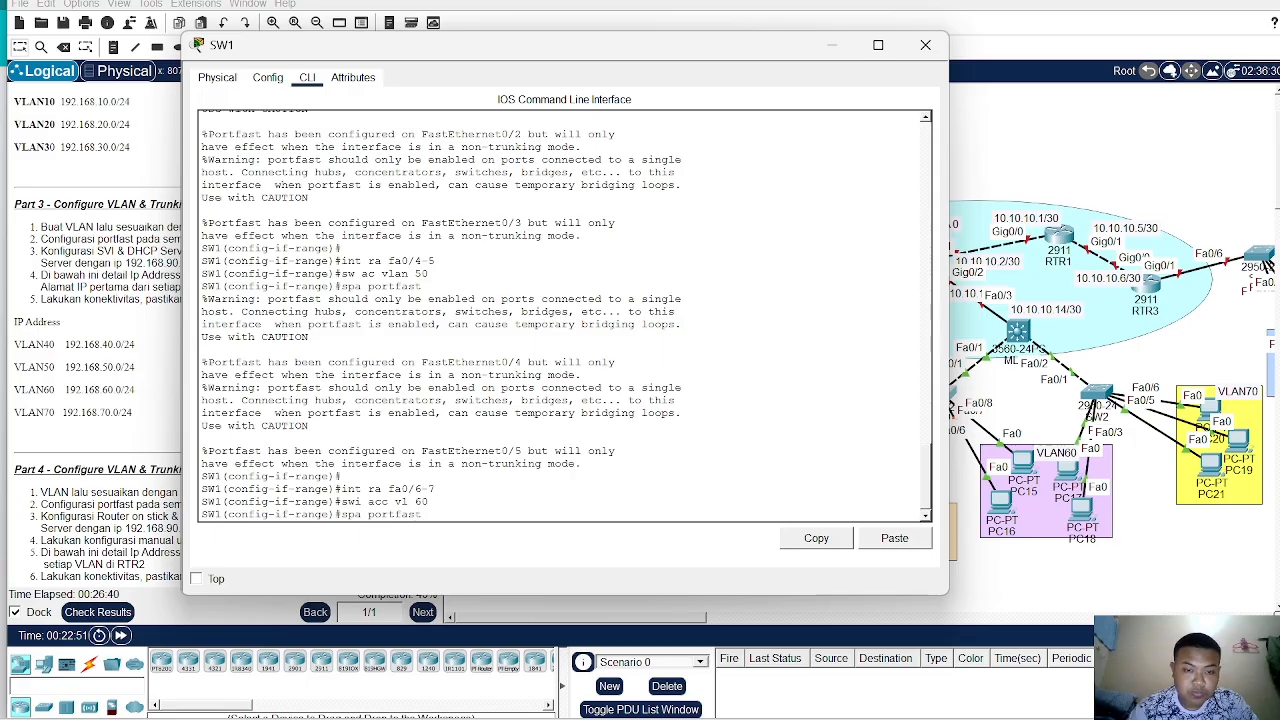
key(Return)
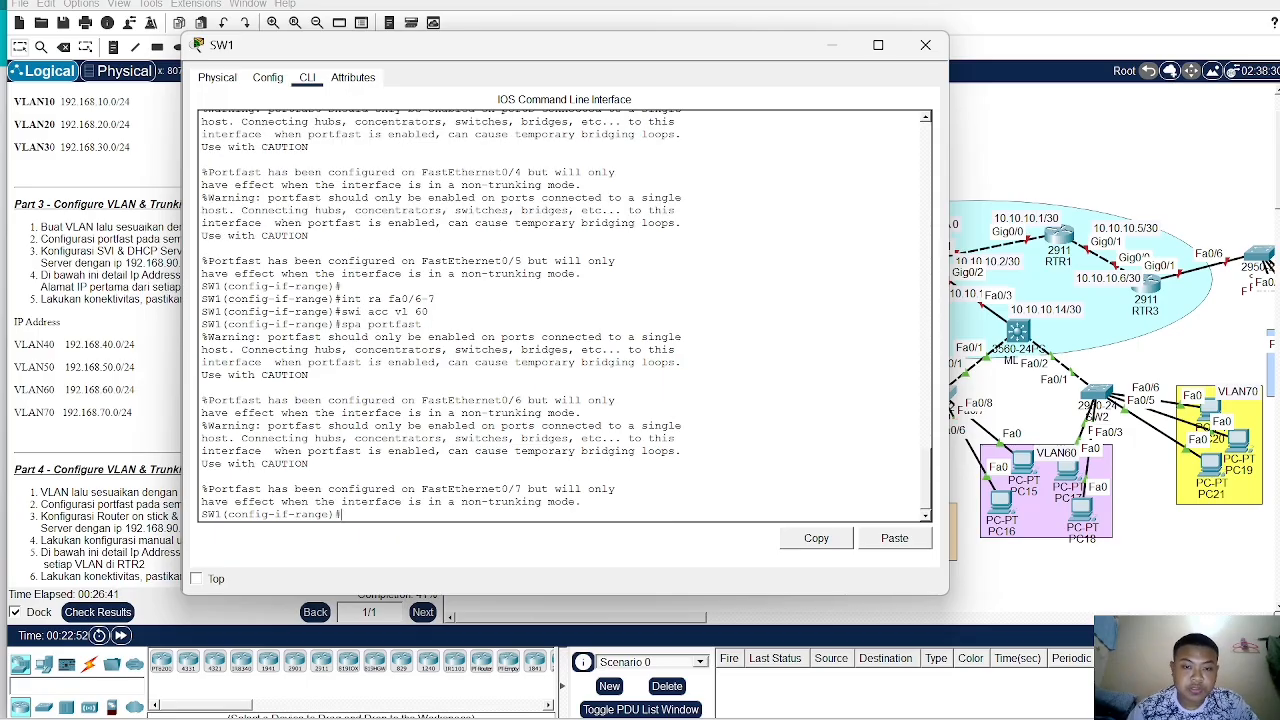
- Configure SW1 port Fa0/1 as a trunk allowing VLANs 40-70
click(1011, 181)
click(621, 278)
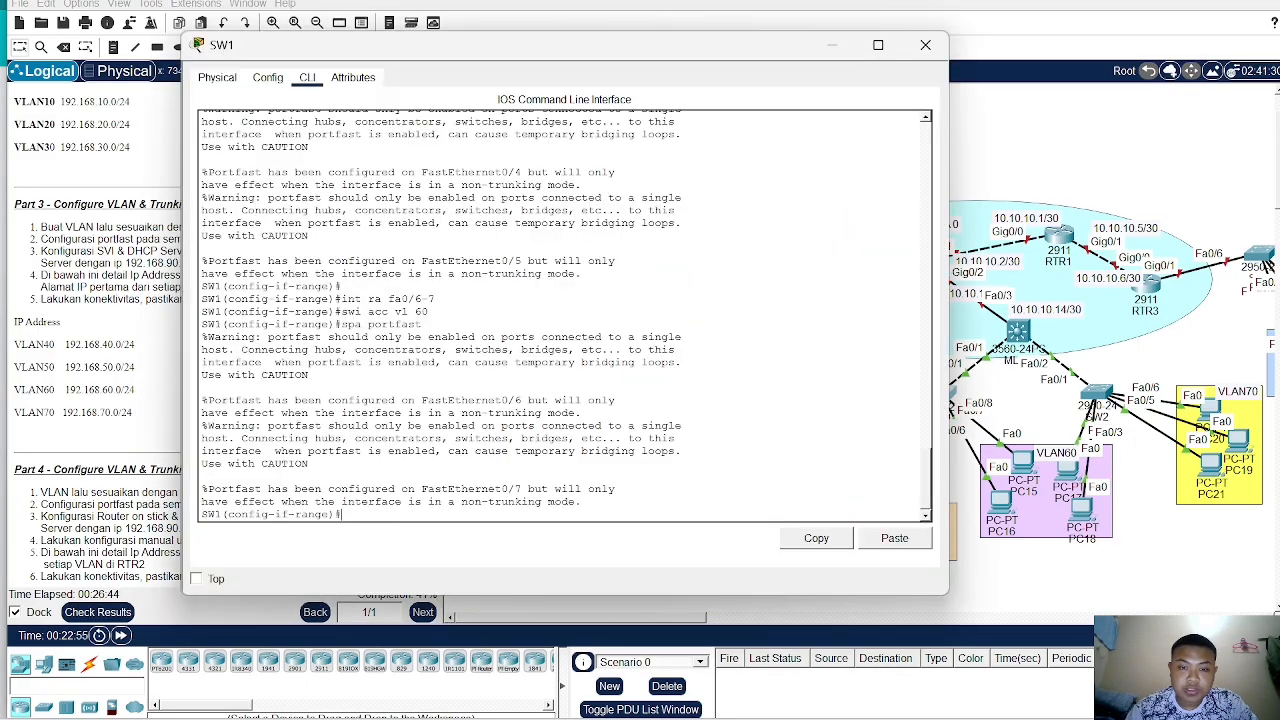
drag(679, 57, 565, 38)
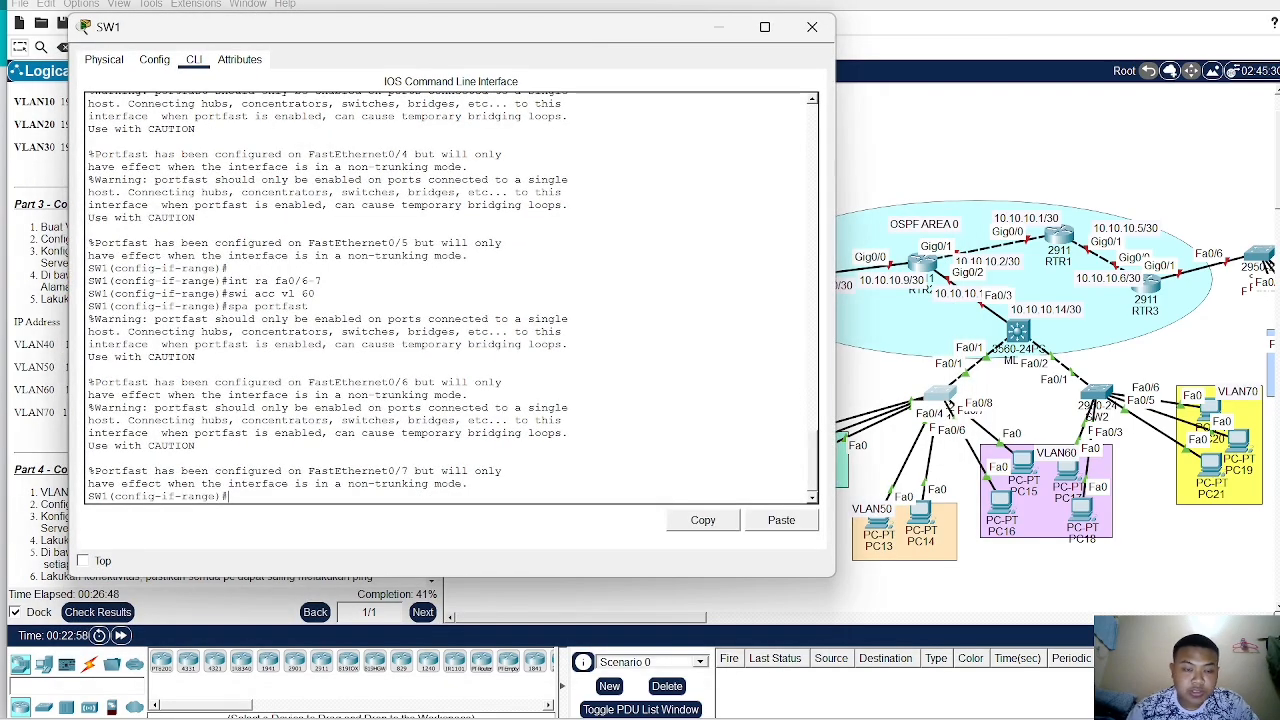
text(in)
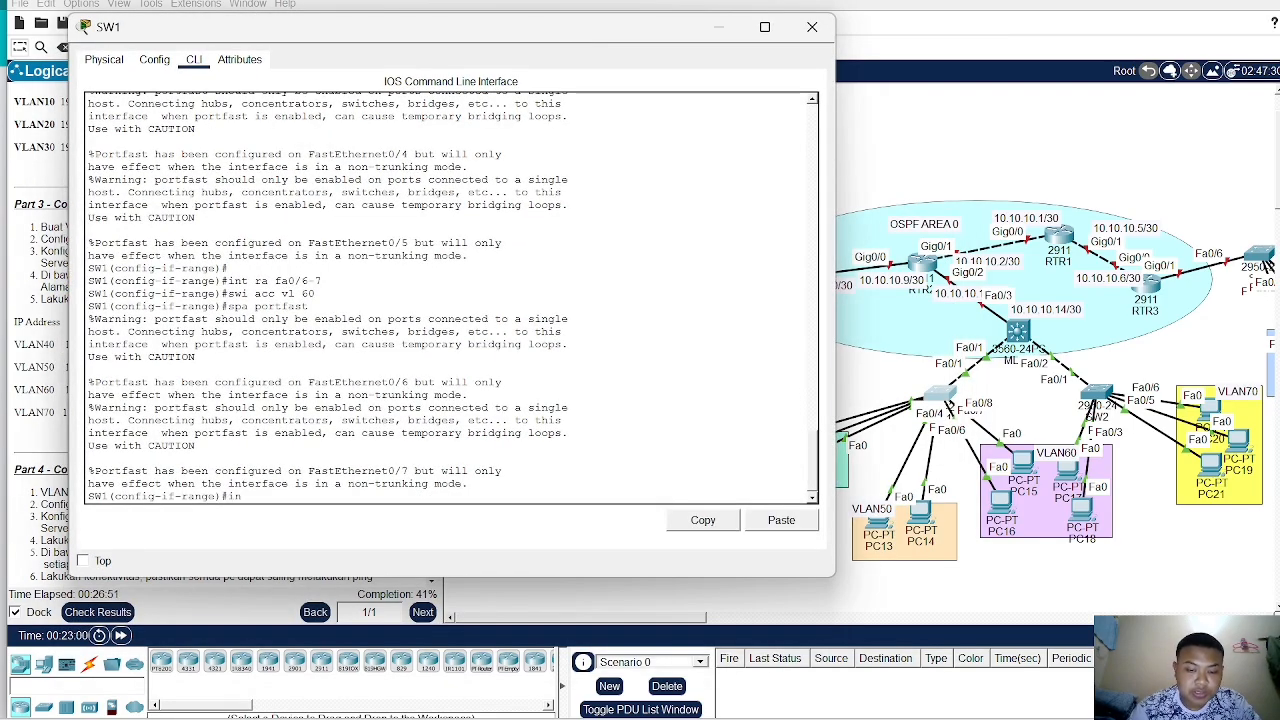
text(t fa0/1\)
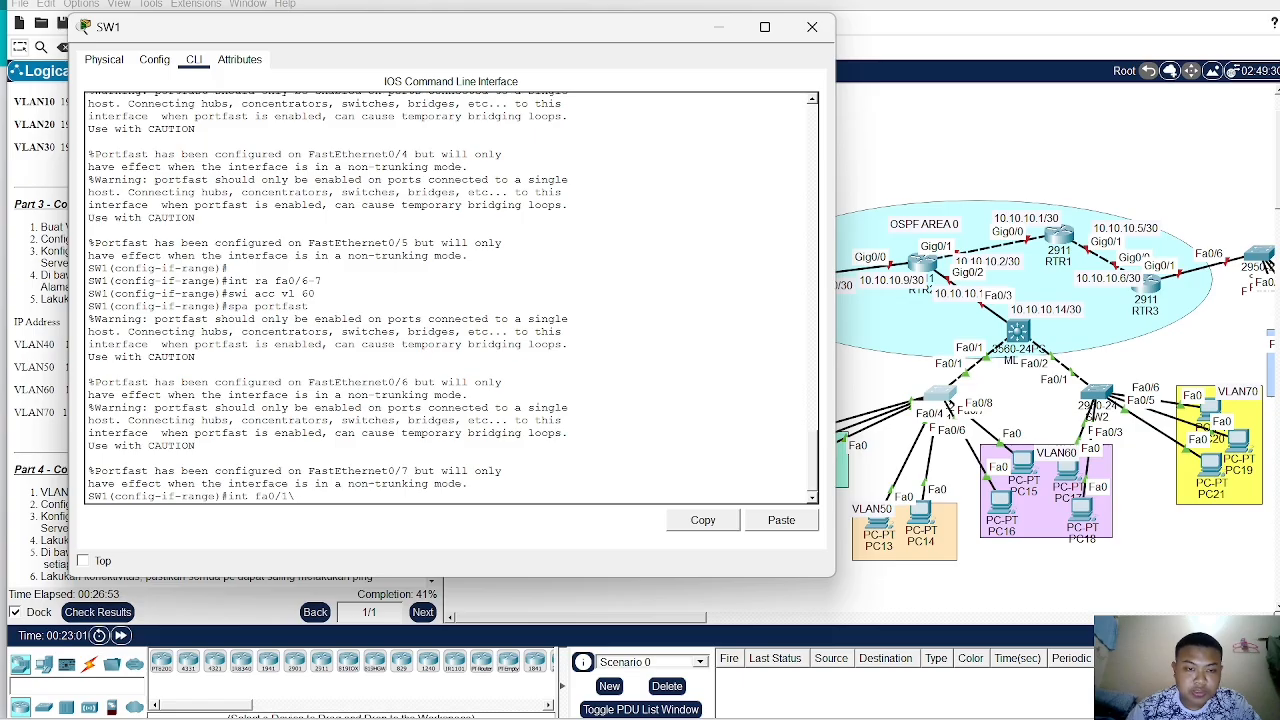
key(Return)
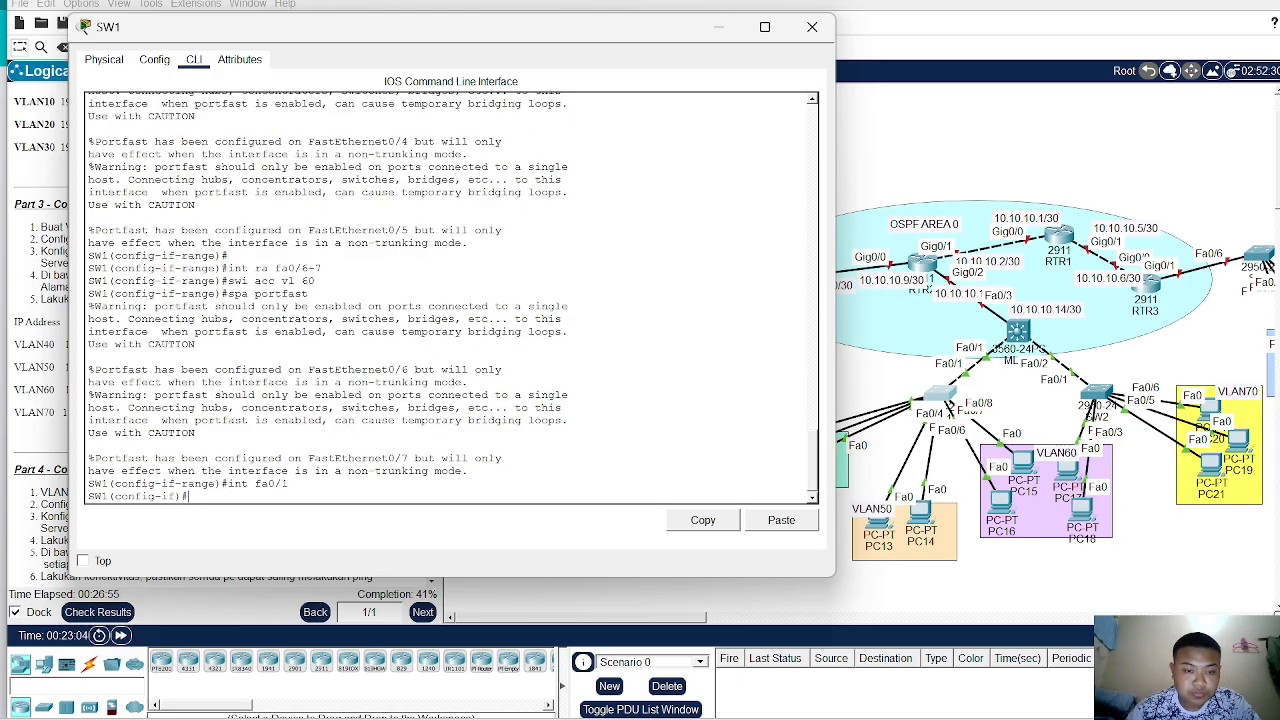
text(sw)
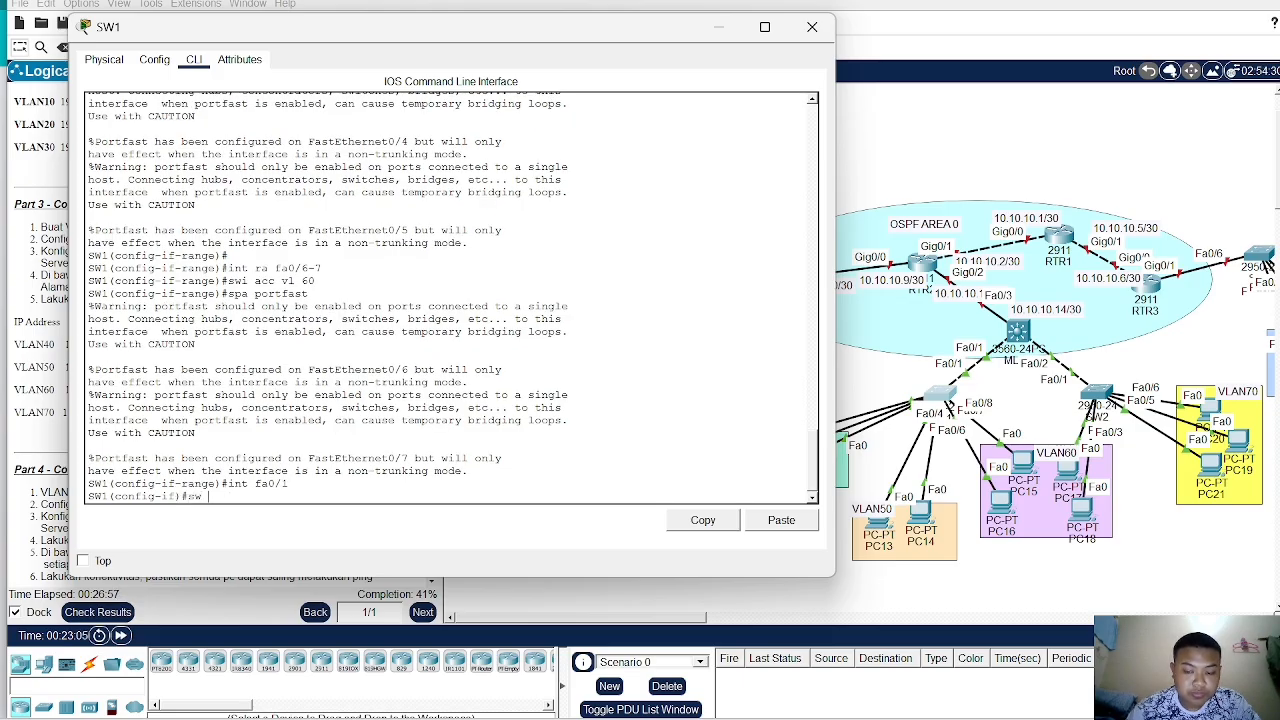
text( mo tr)
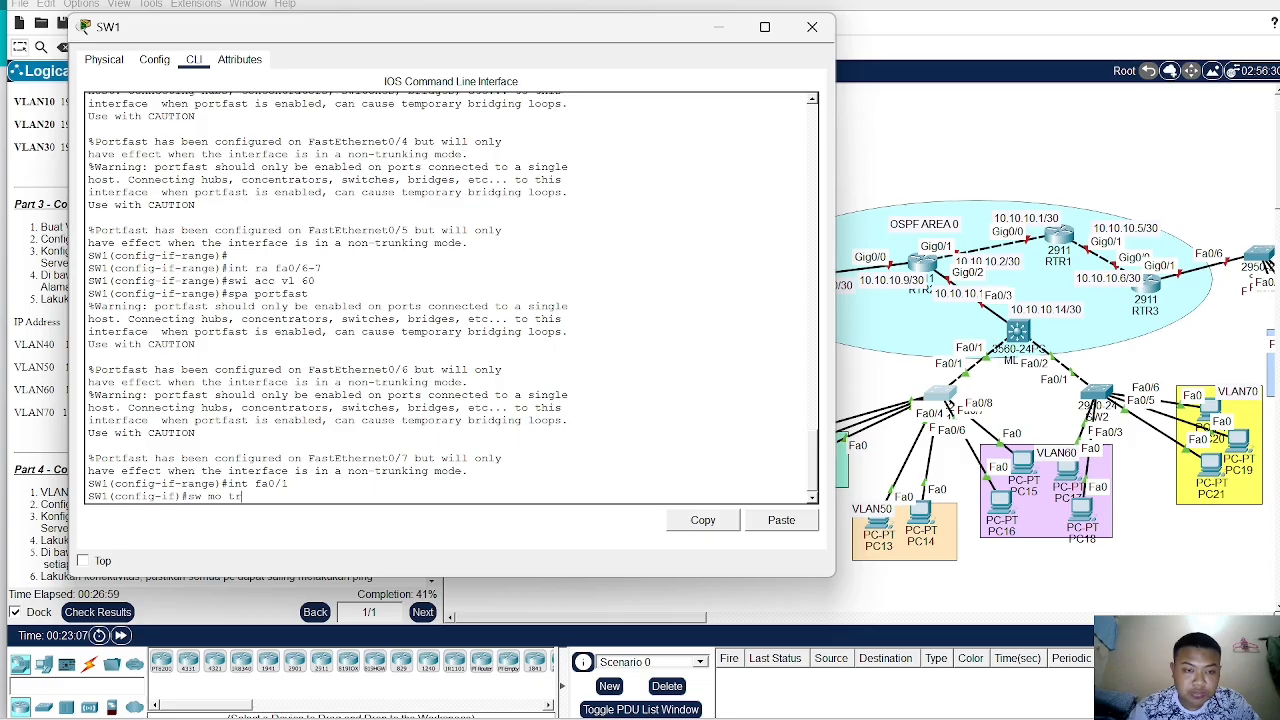
key(Return)
text(swi )
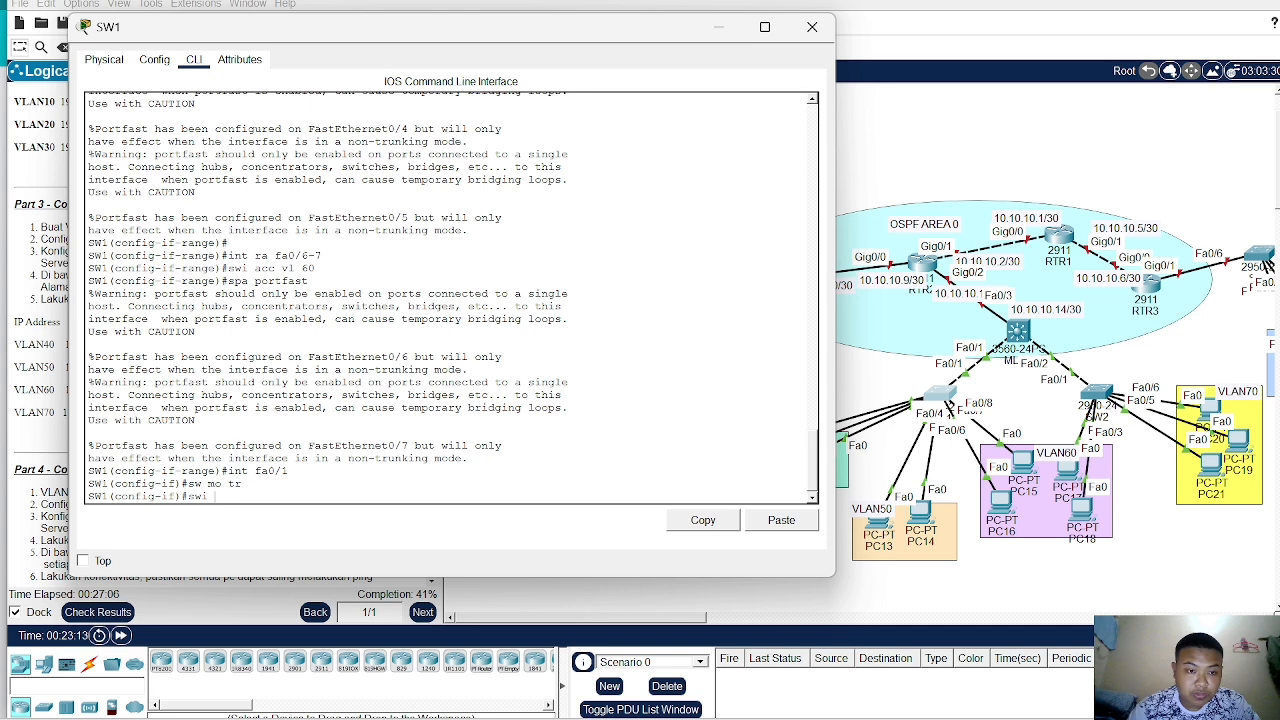
text(tr all)
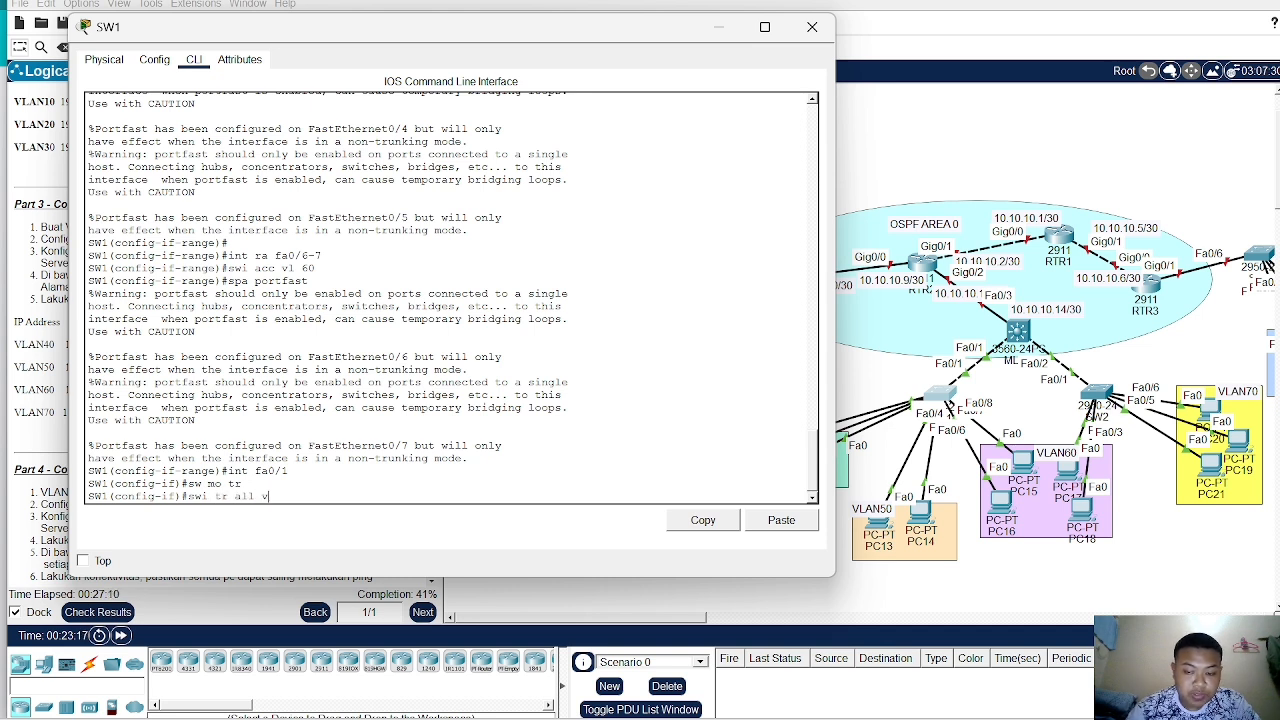
text( vlan 40)
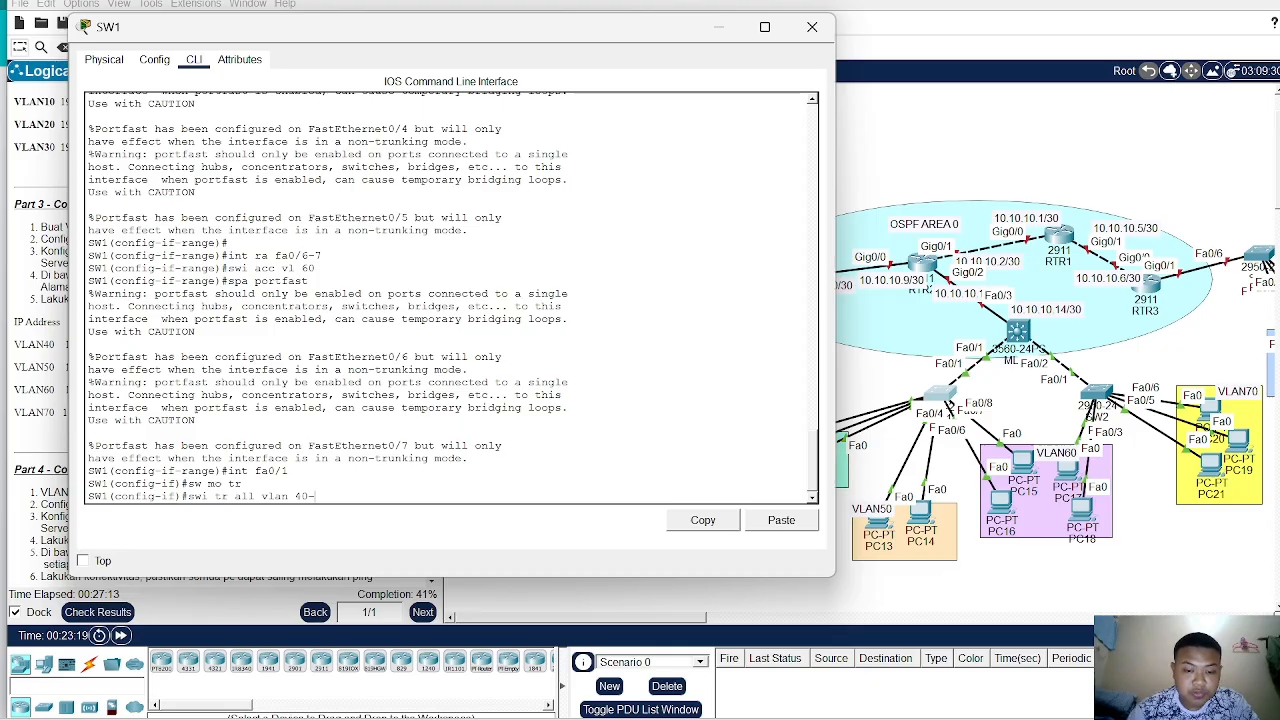
text(-70)
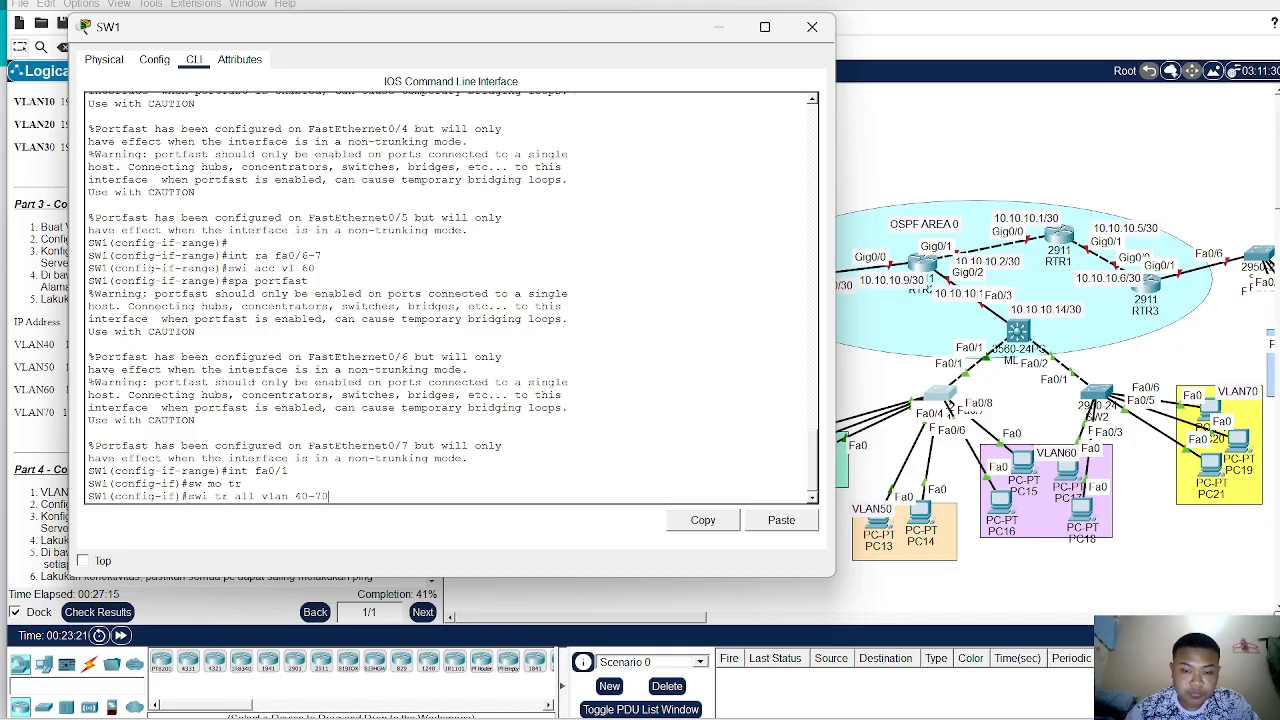
key(Return)
- Open SW2's command line, enter privileged mode with the enable password, and start global configuration mode
click(1005, 193)
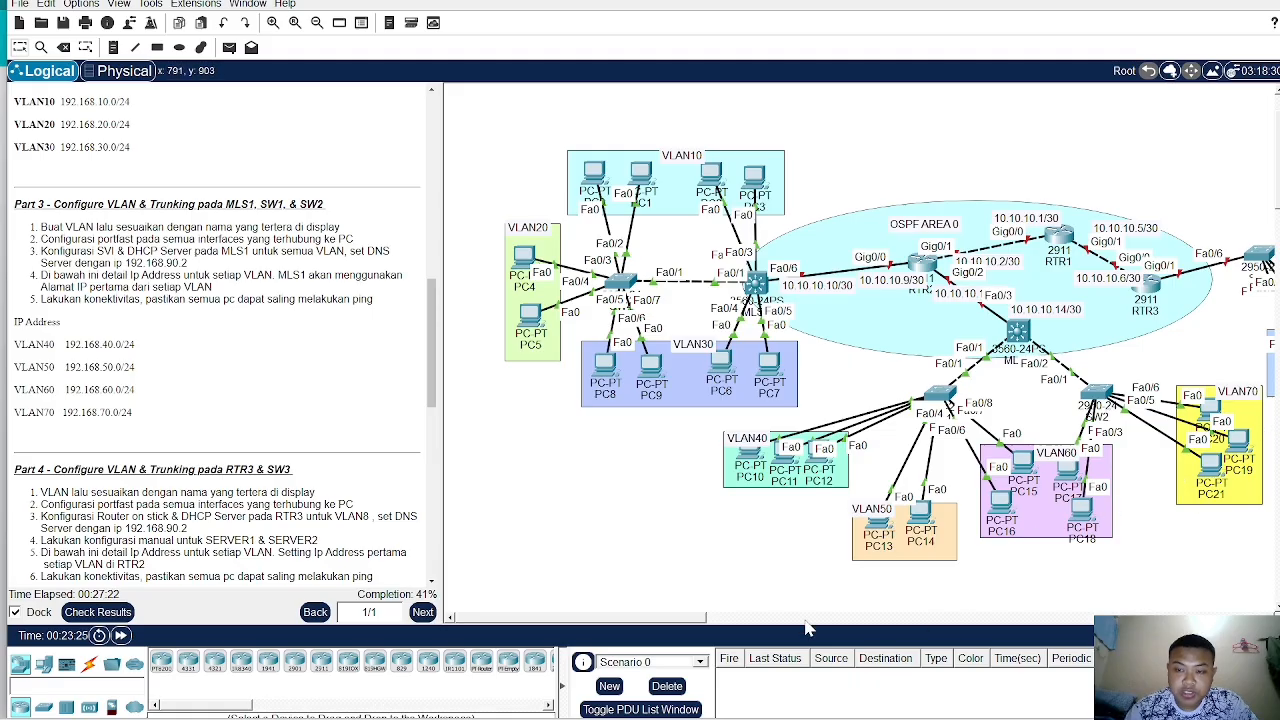
drag(622, 625, 662, 622)
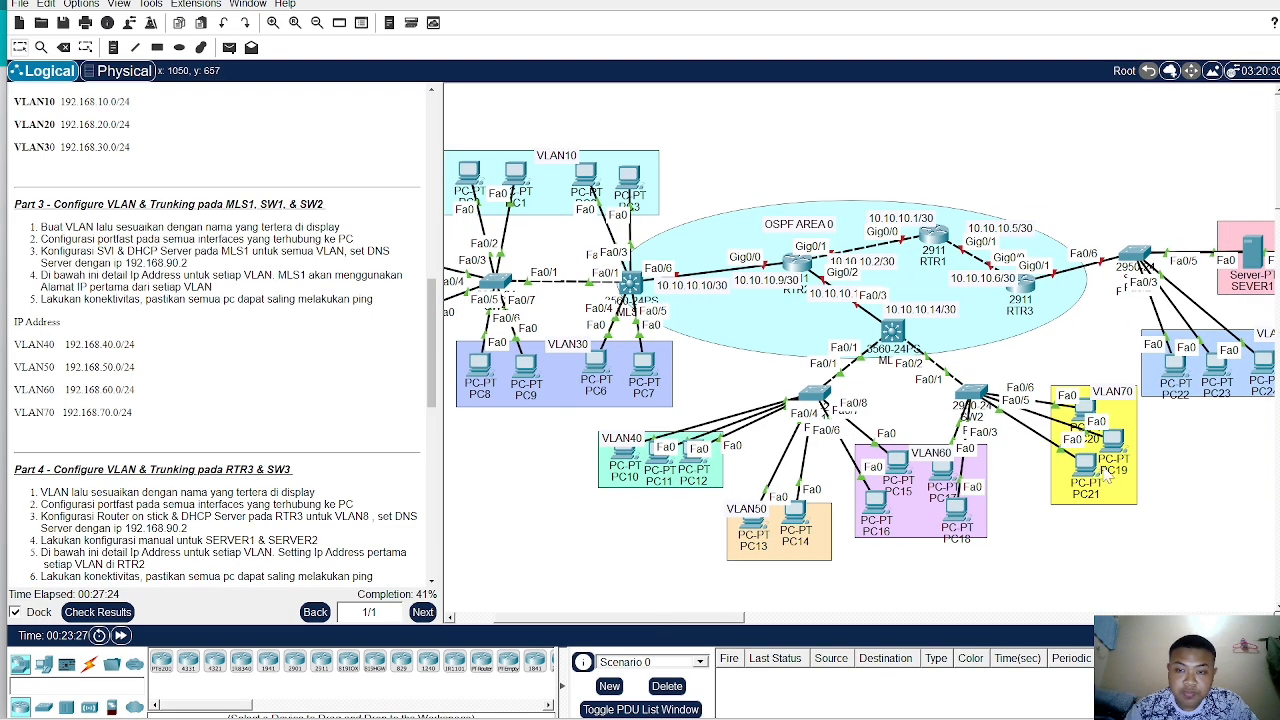
click(974, 393)
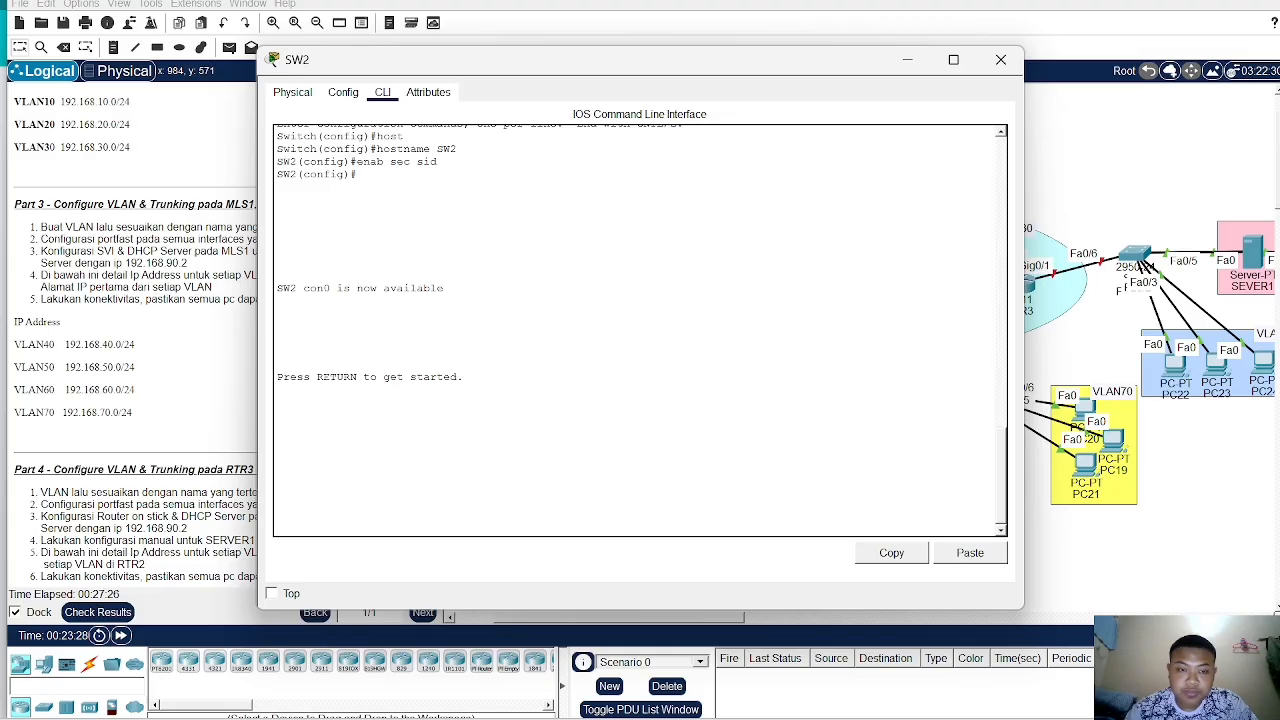
key(Return)
text(e)
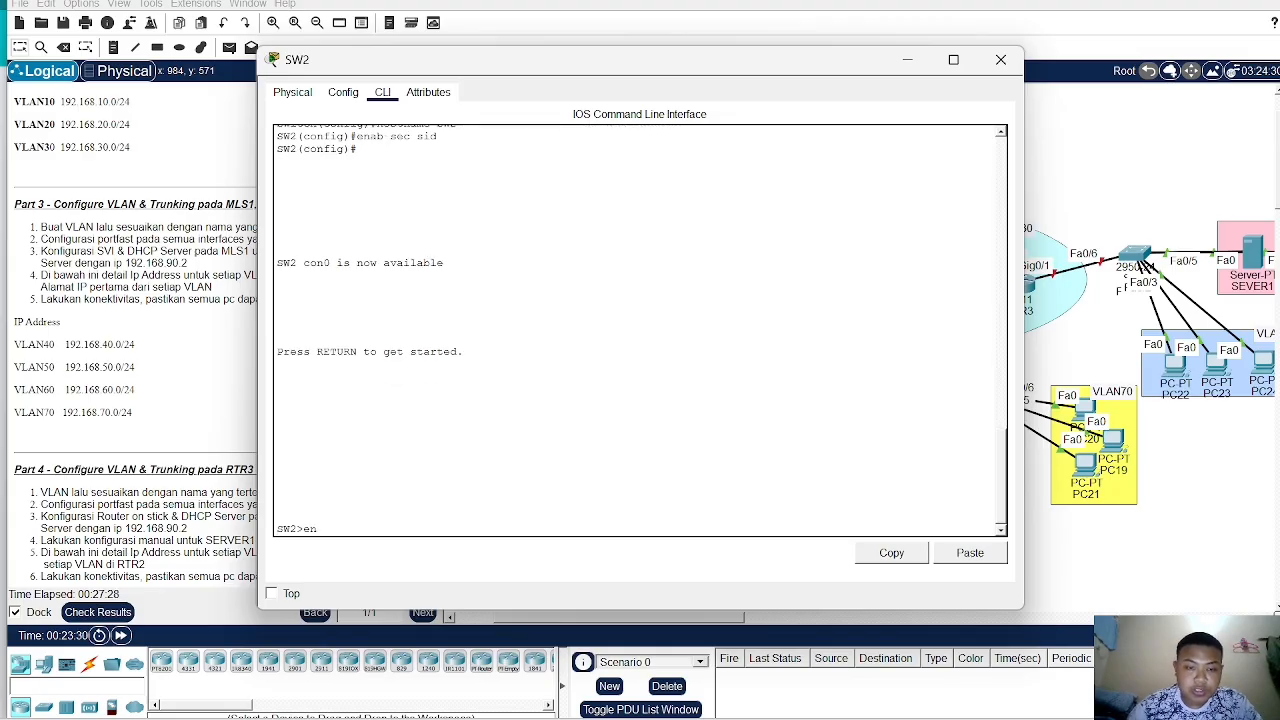
text(n)
key(Return)
key(Return)
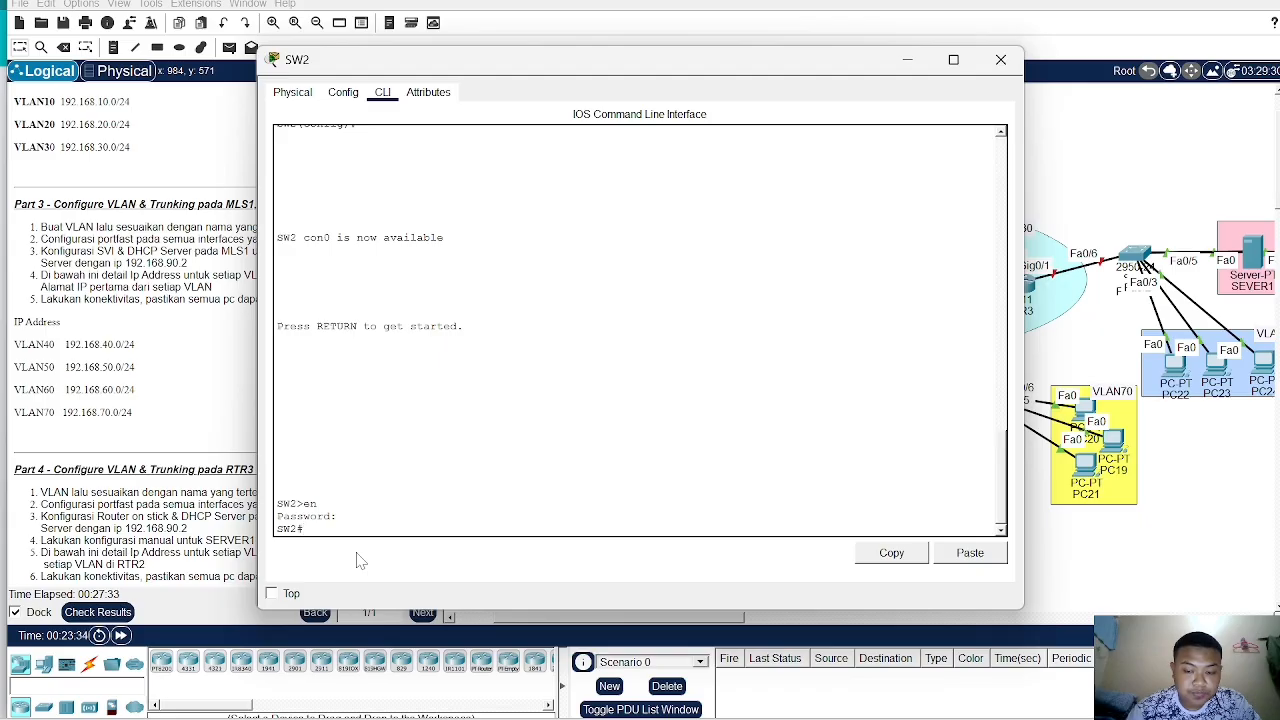
text(conf t)
key(Return)
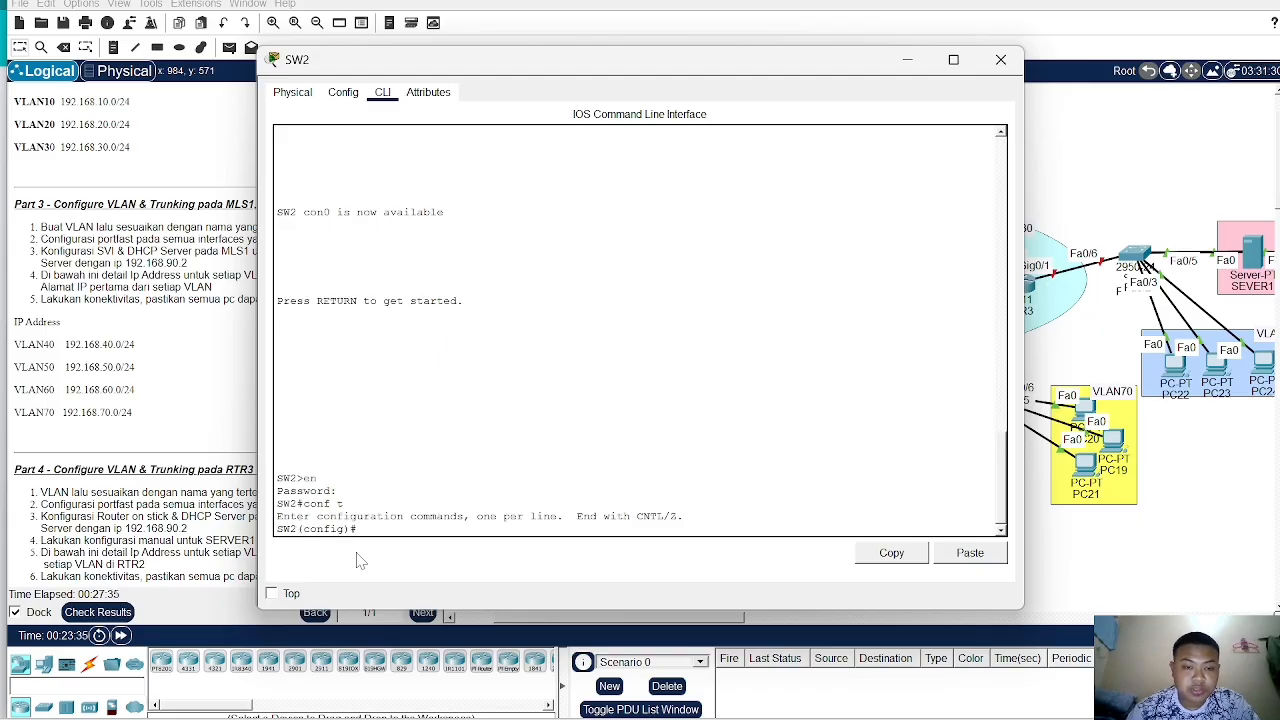
- Create VLAN 40 on SW2 and name it VLAN40
text(vlan)
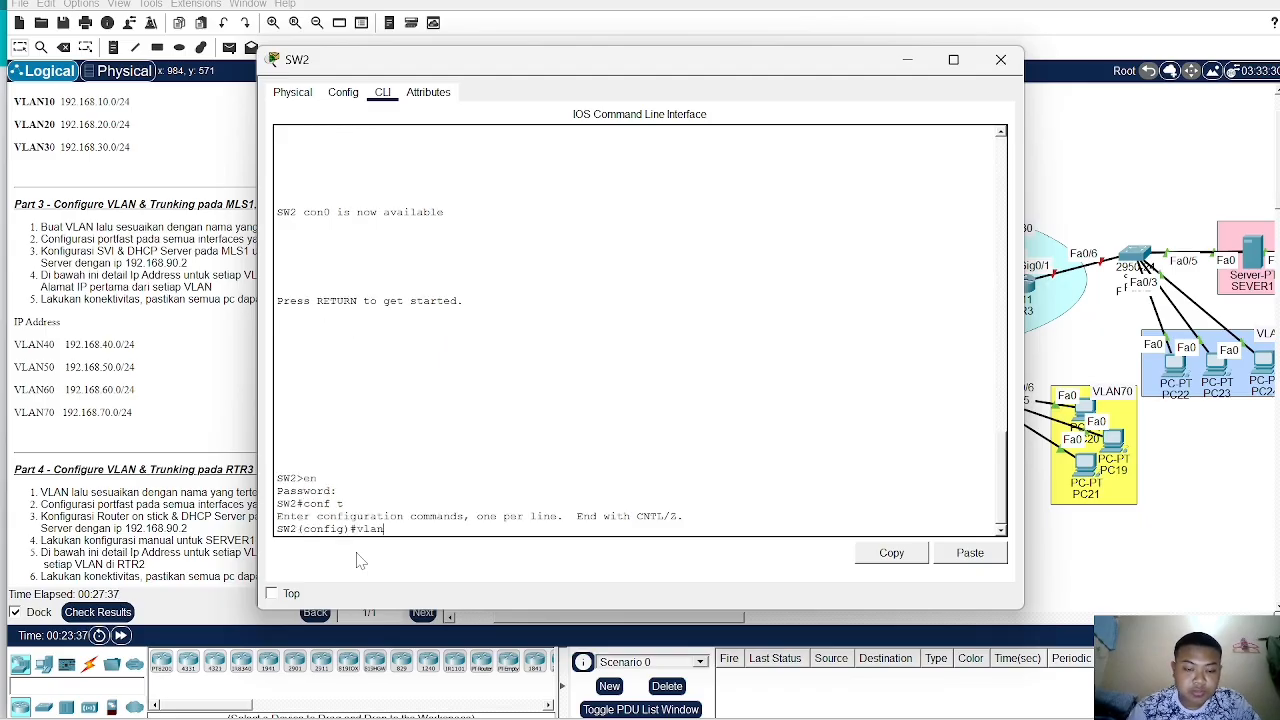
text( 40)
key(Return)
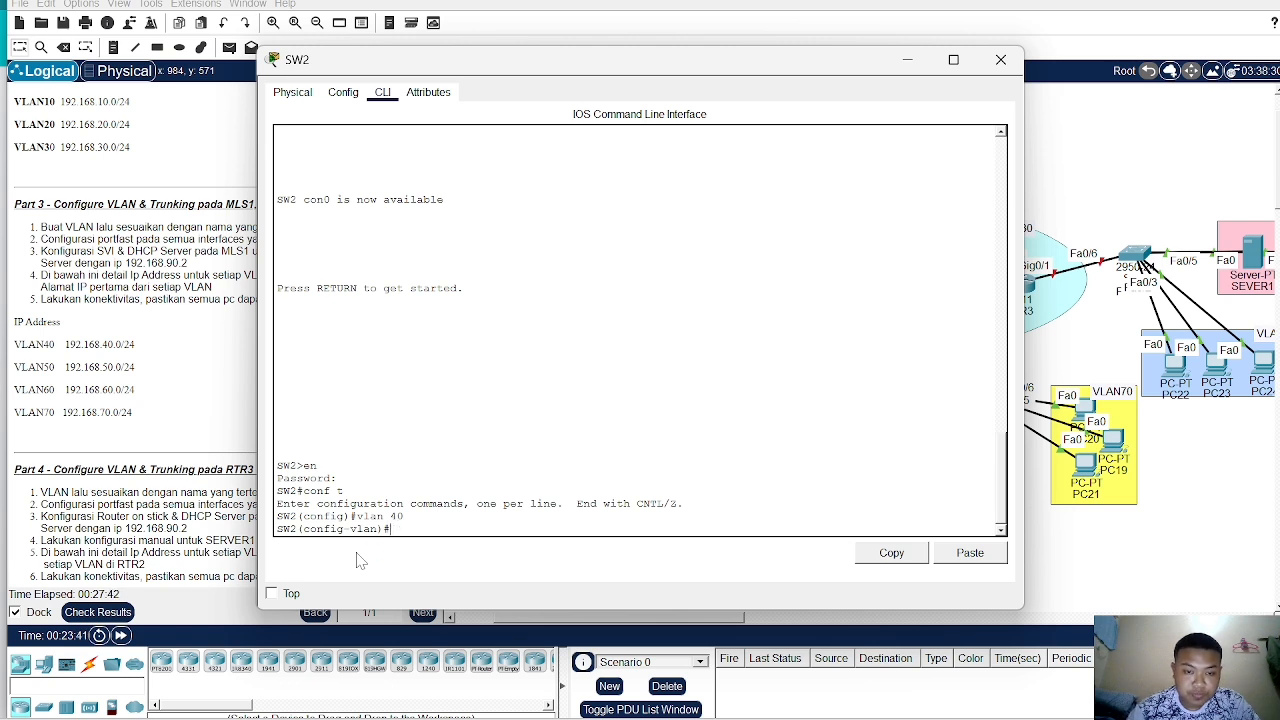
text(name V)
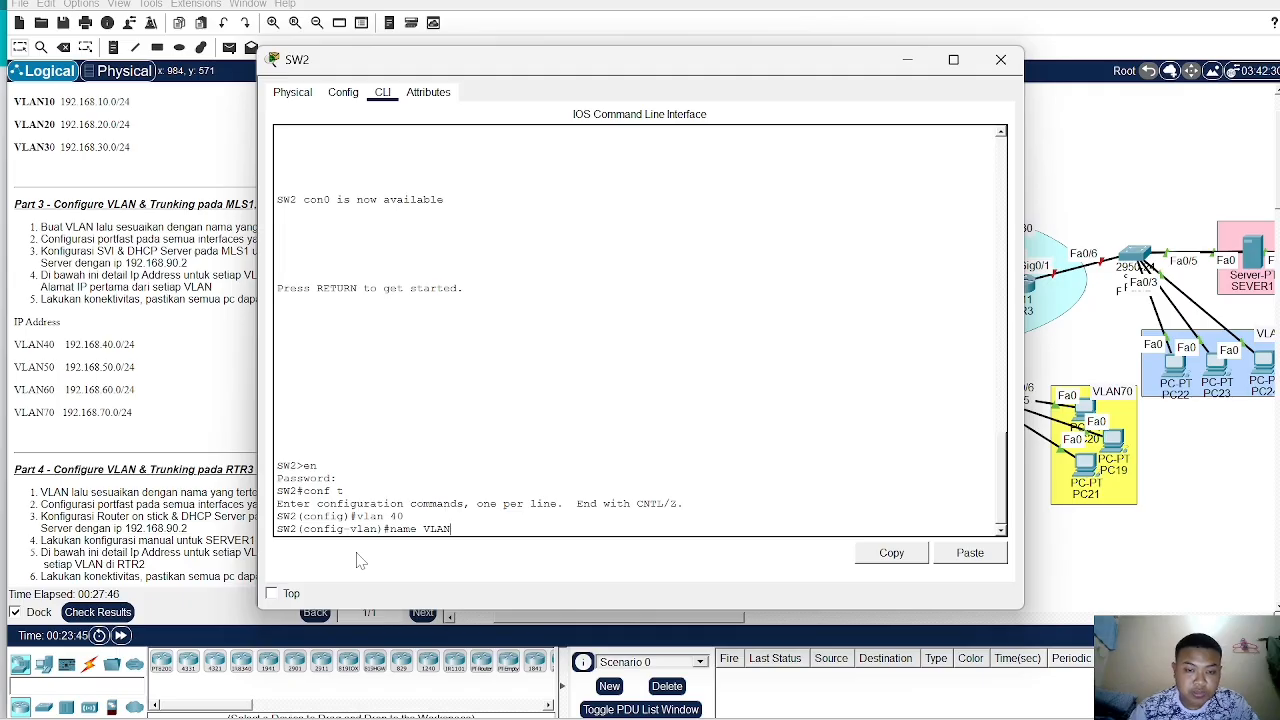
text(LAN40)
key(Return)
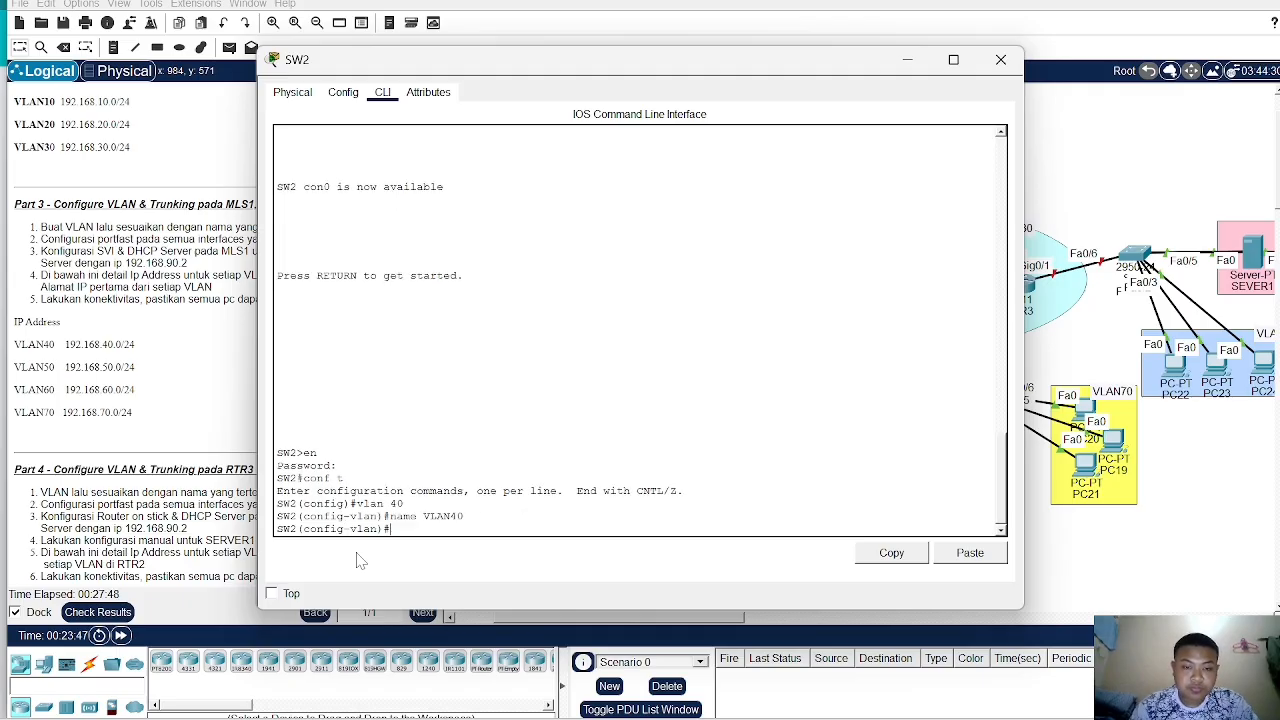
- On SW2, create VLAN 50 and name it VLAN50
text(vlan)
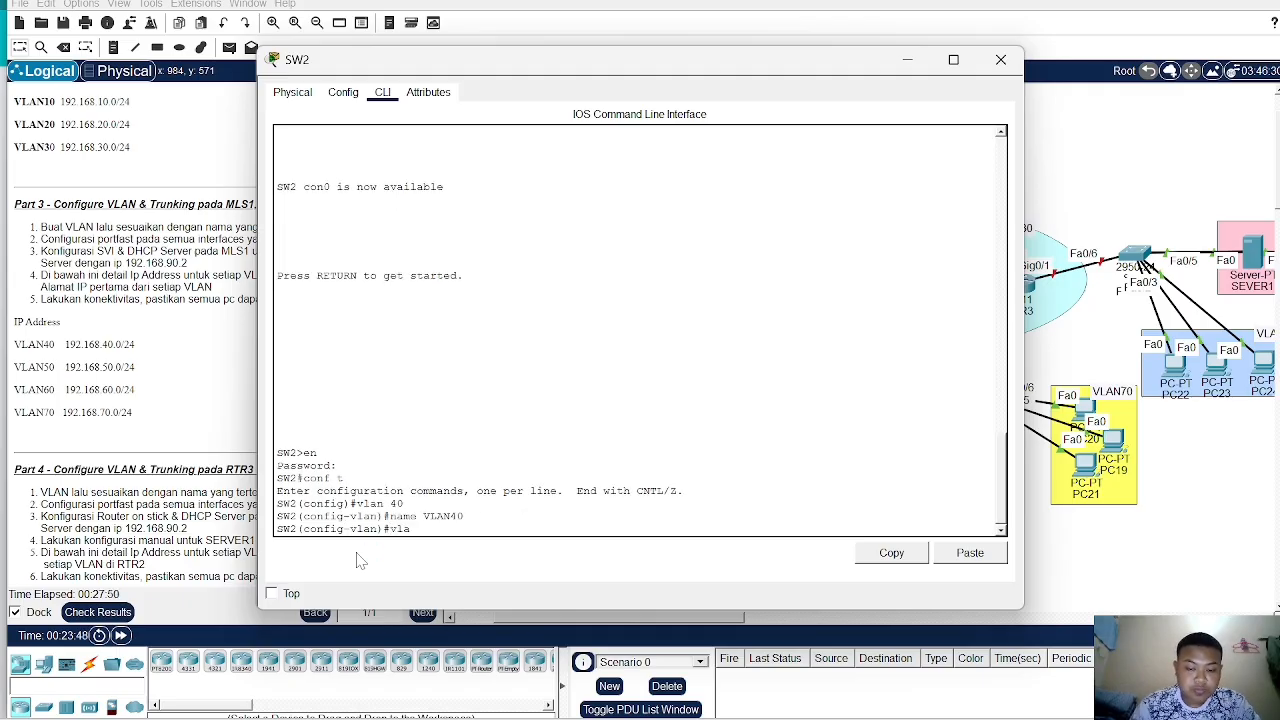
text( 50)
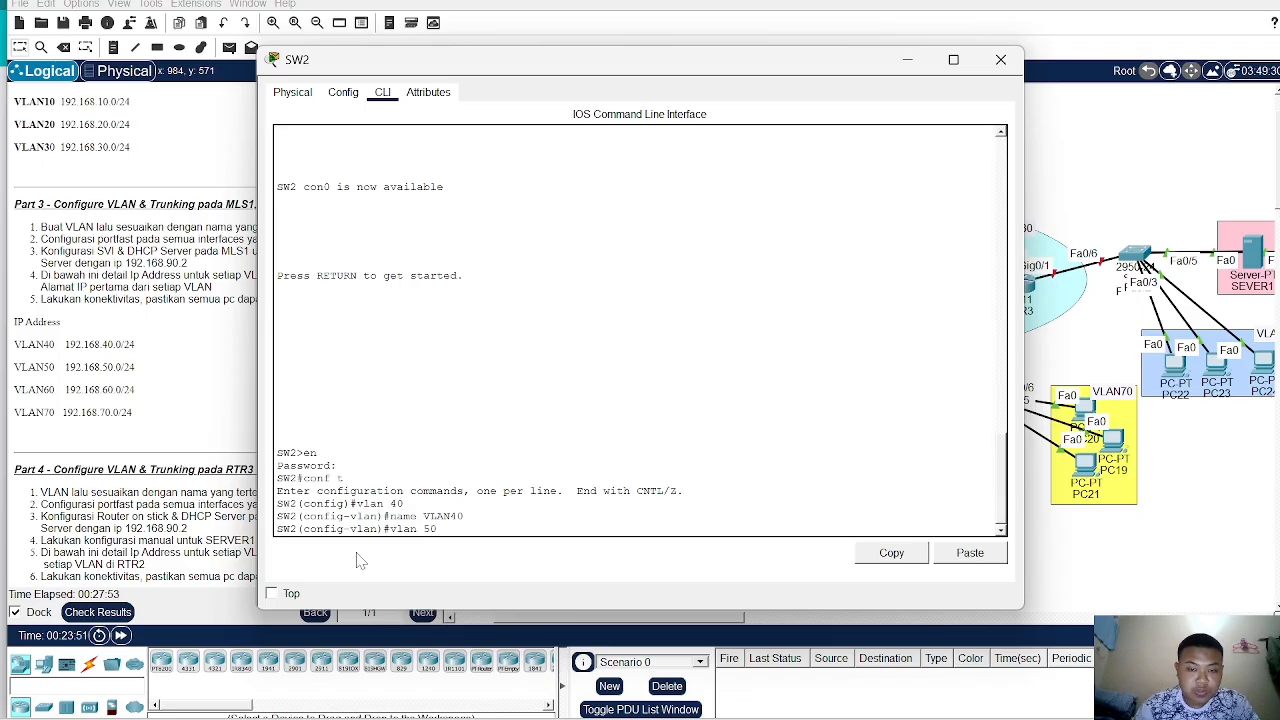
key(Return)
key(BackSpace)
key(BackSpace)
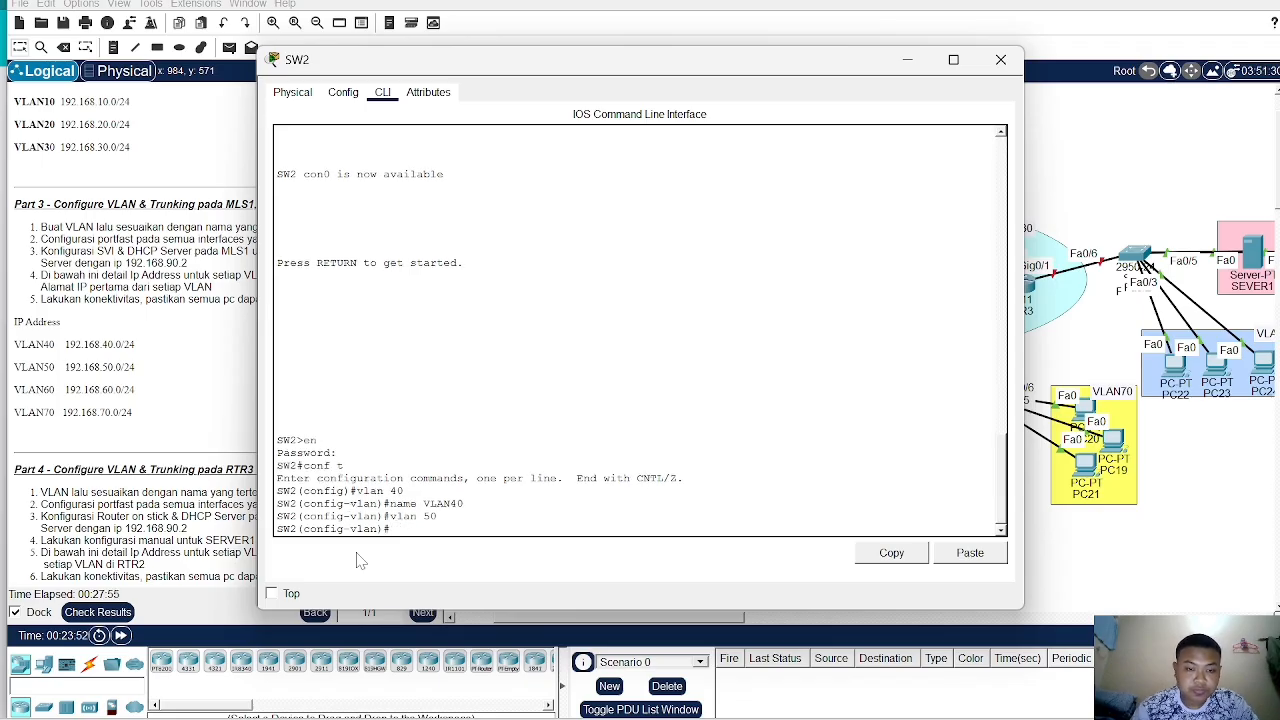
text(name VLAN50)
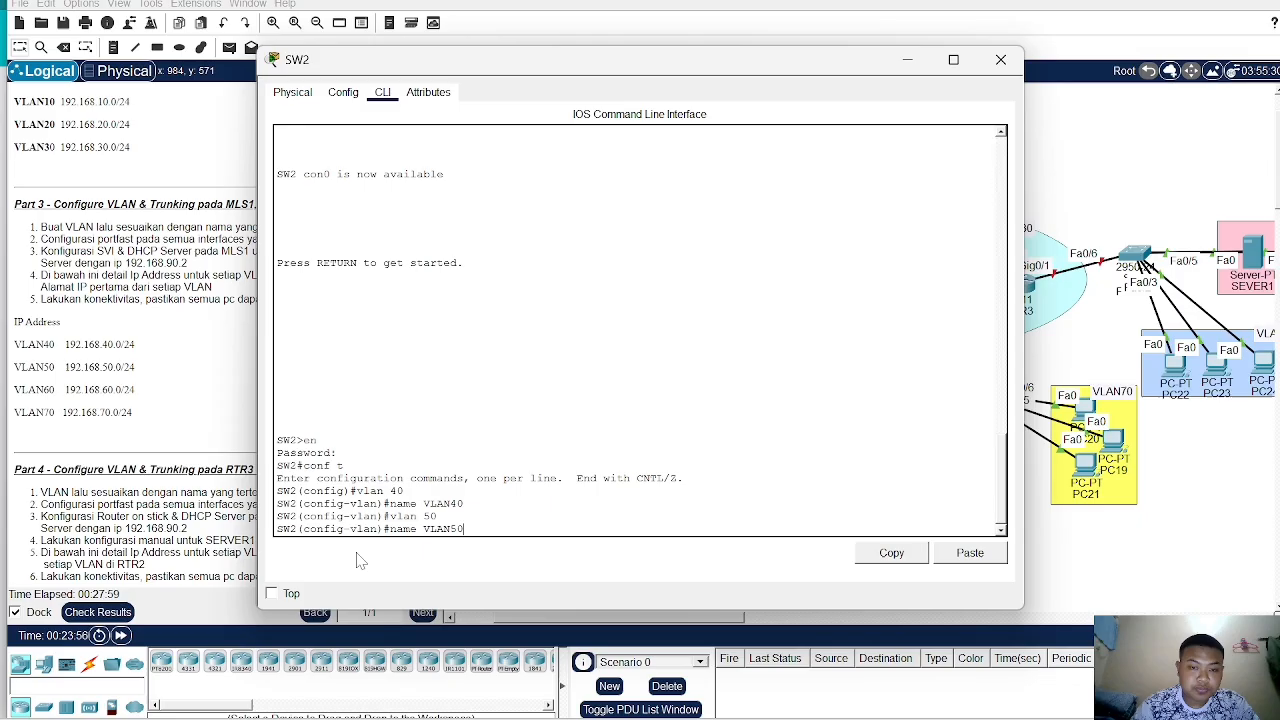
key(Return)
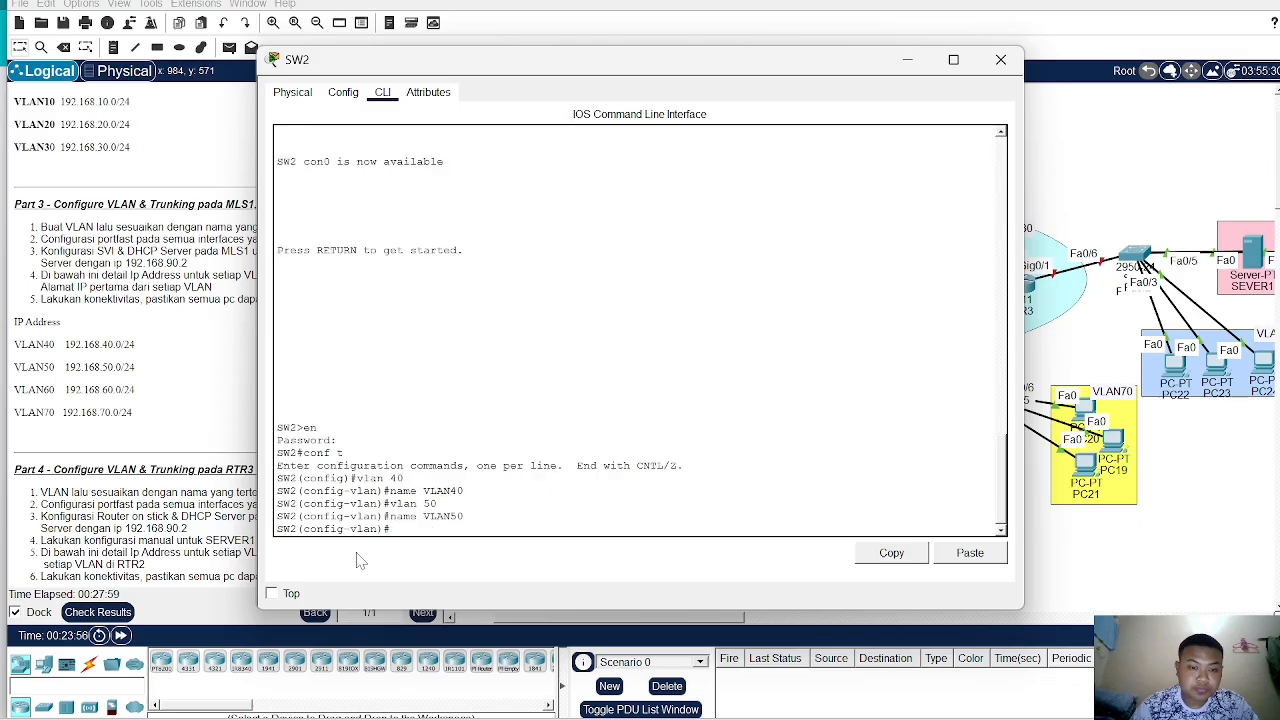
- Create VLAN 60 on SW2 and name it VLAN60
text(vl)
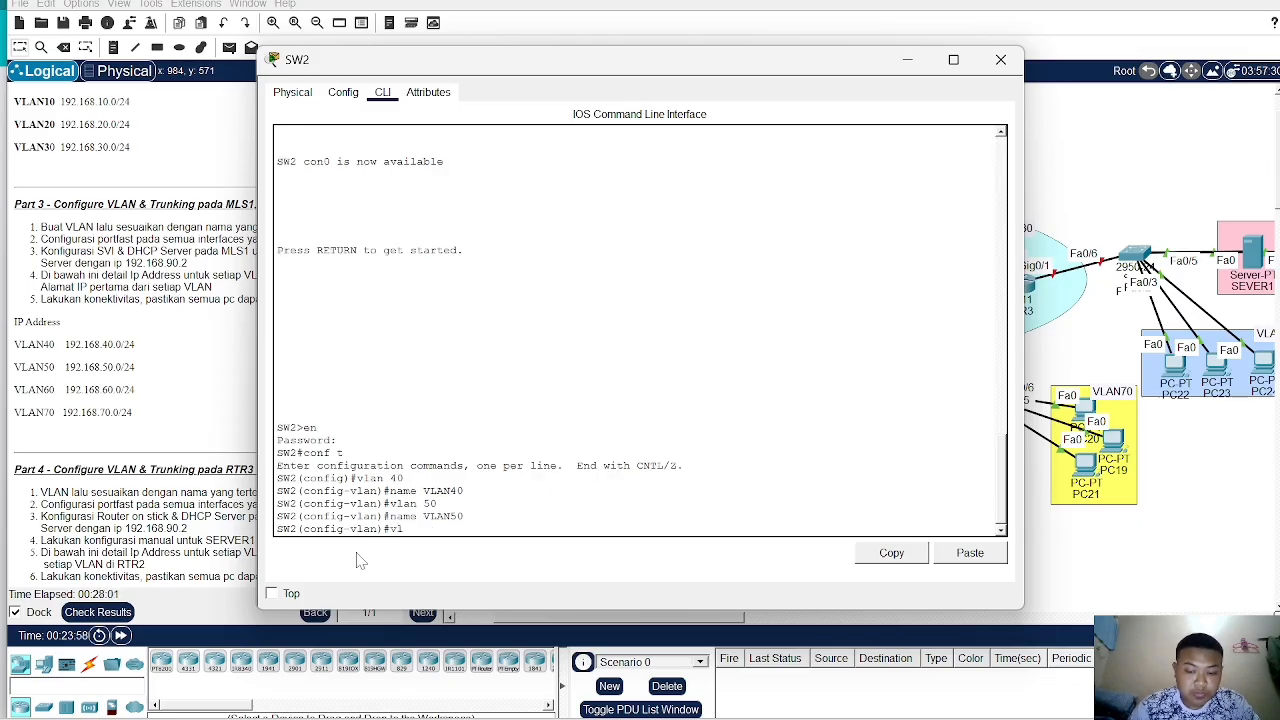
text(an 60)
key(Return)
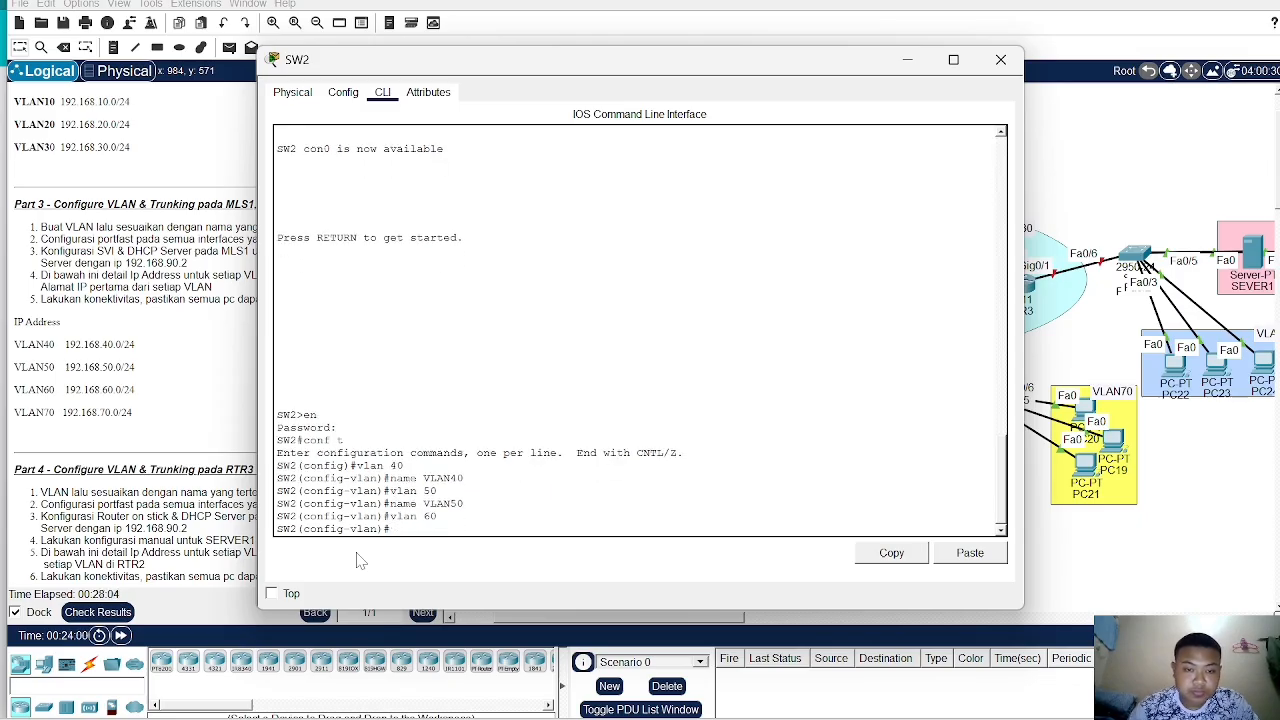
text(nam)
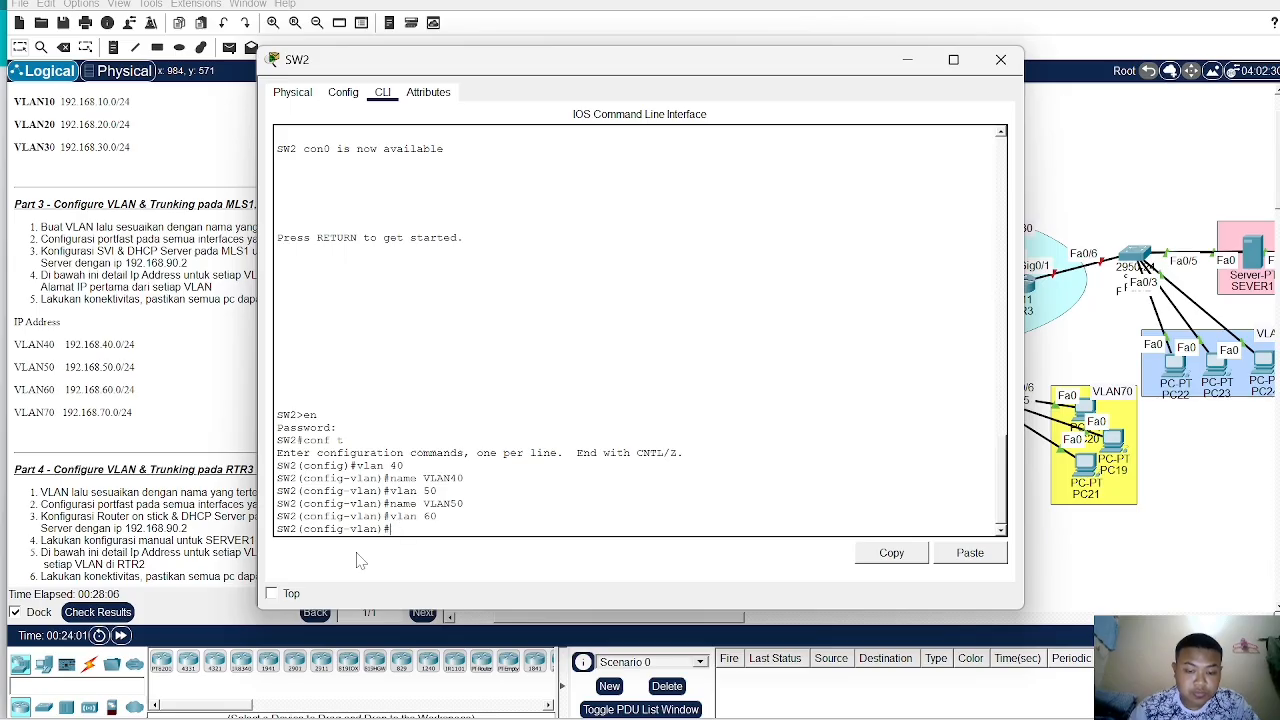
text(e VLAN)
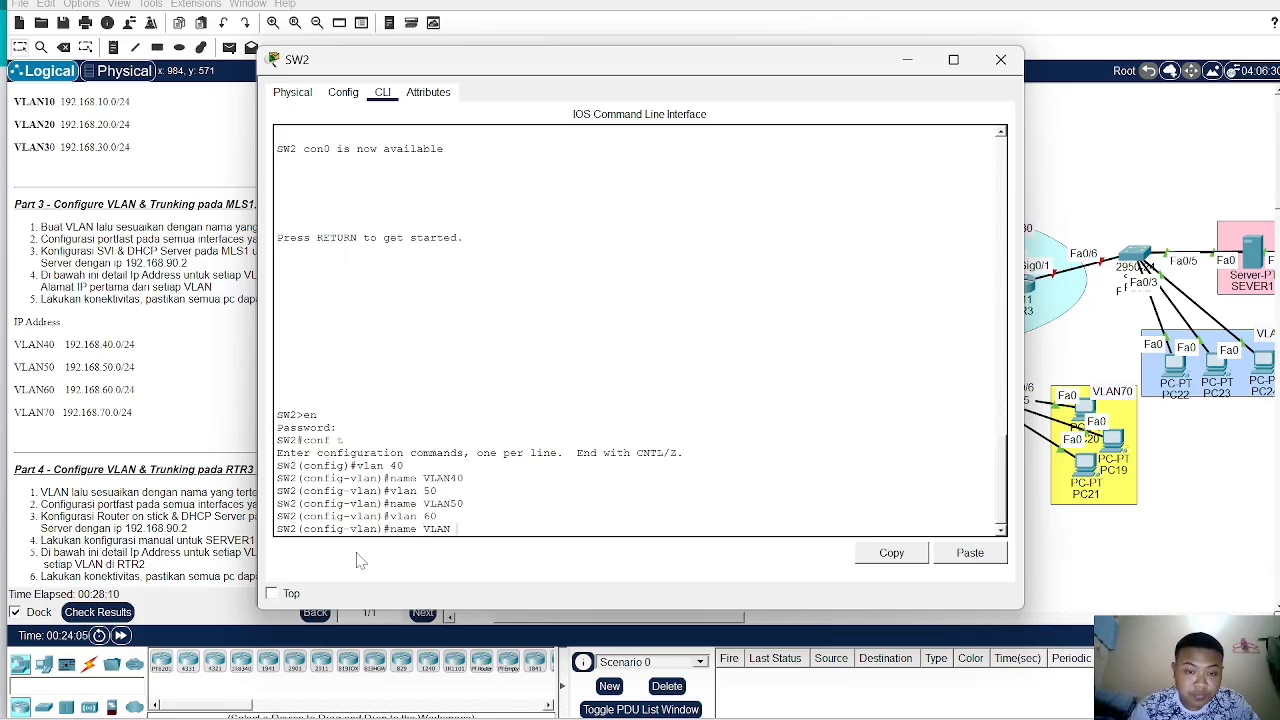
text(^))
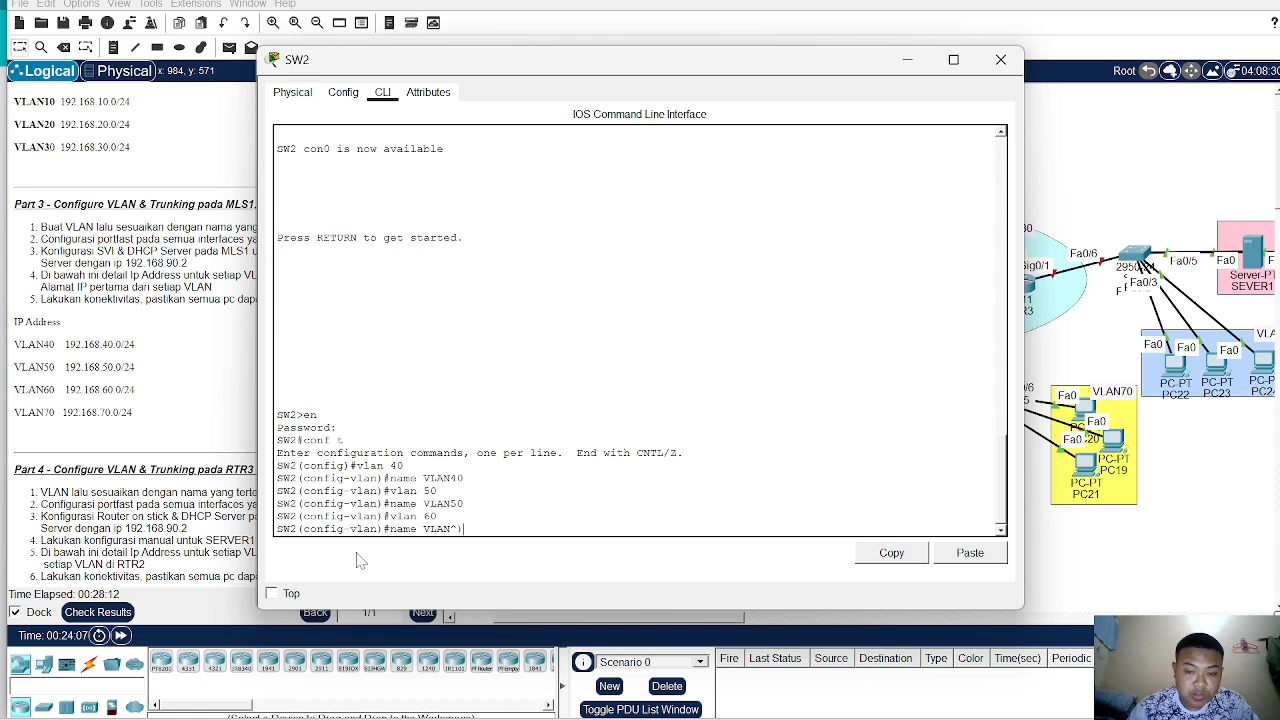
key(BackSpace)
key(BackSpace)
text(60)
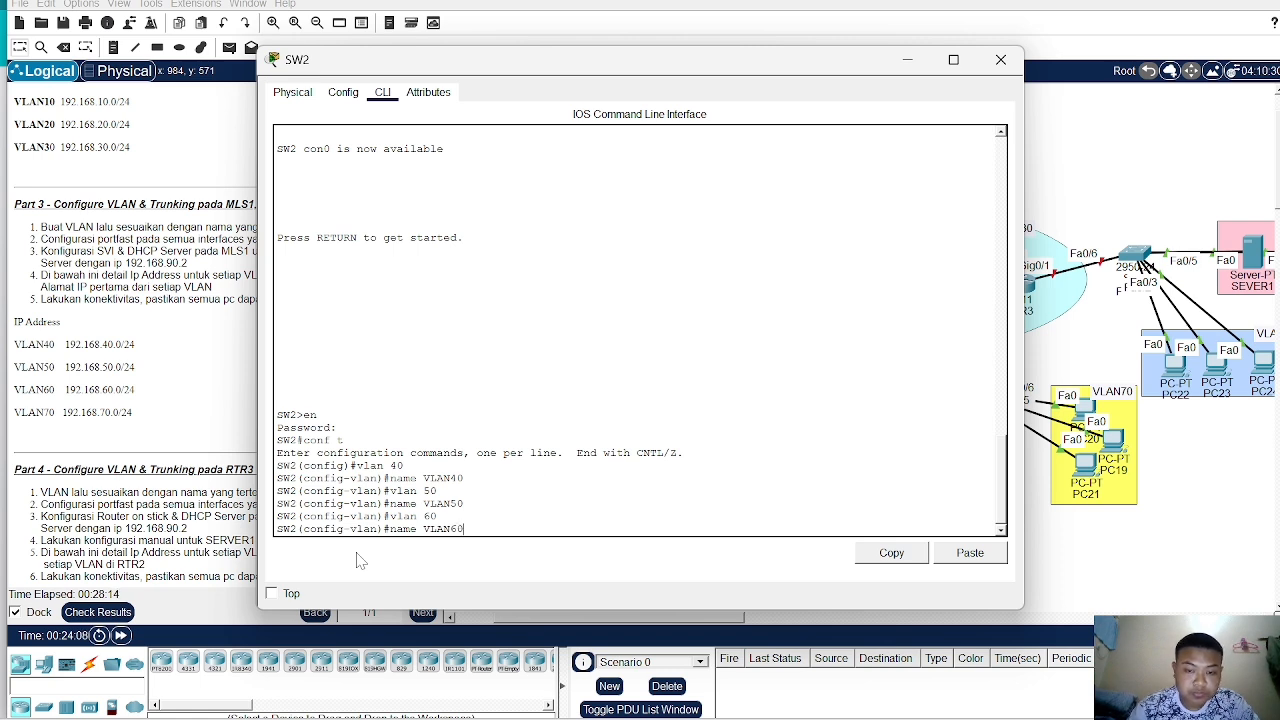
key(Return)
- Create VLAN 70 on SW2 and name it VLAN70
text(vlan )
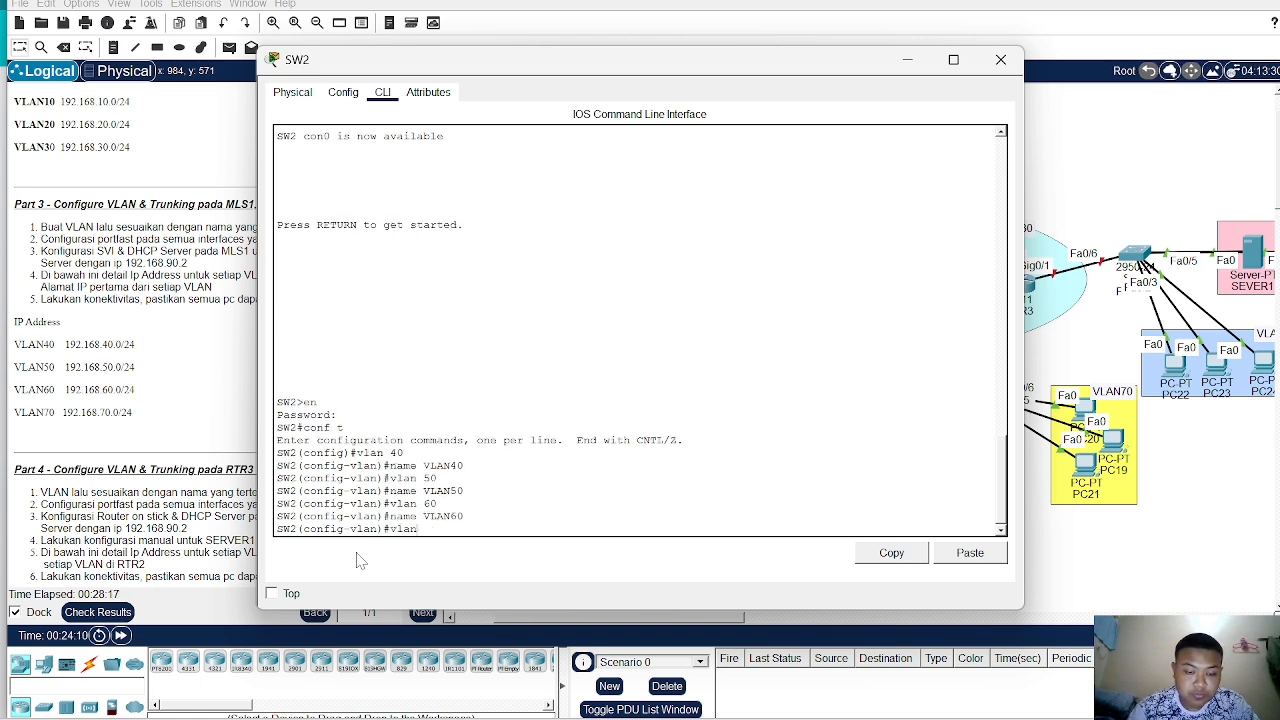
text(70)
key(Return)
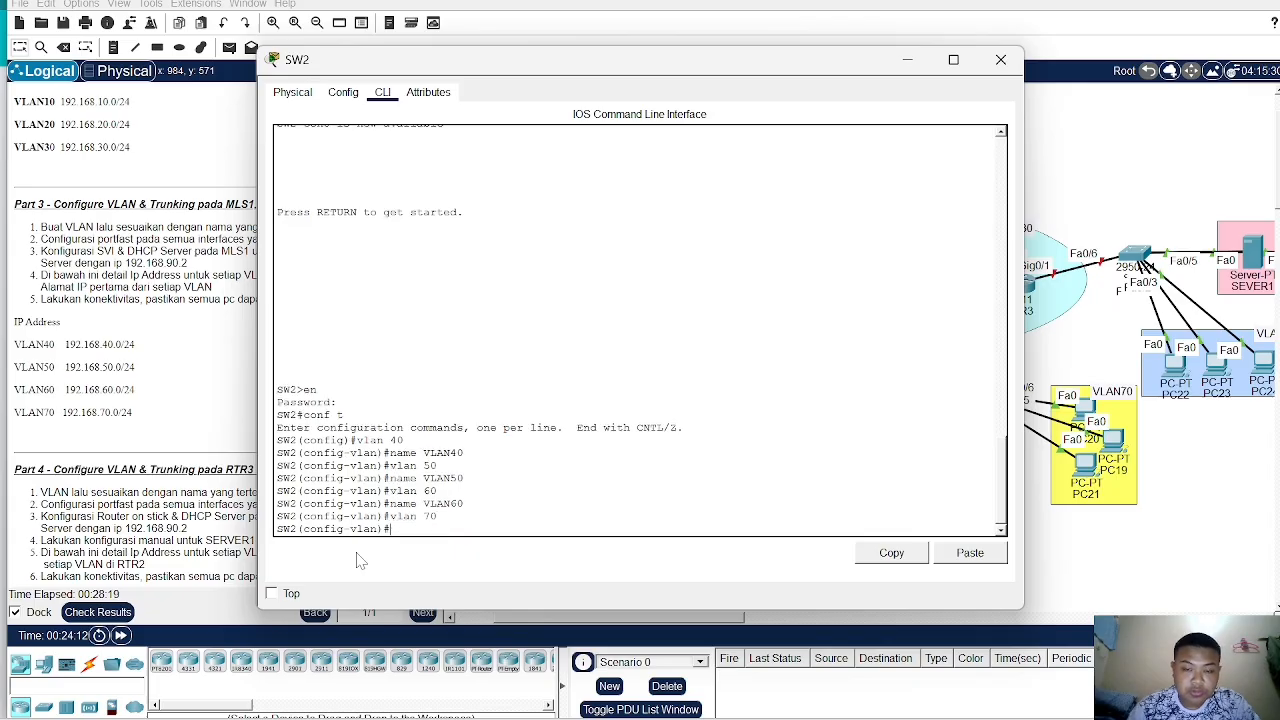
text(name )
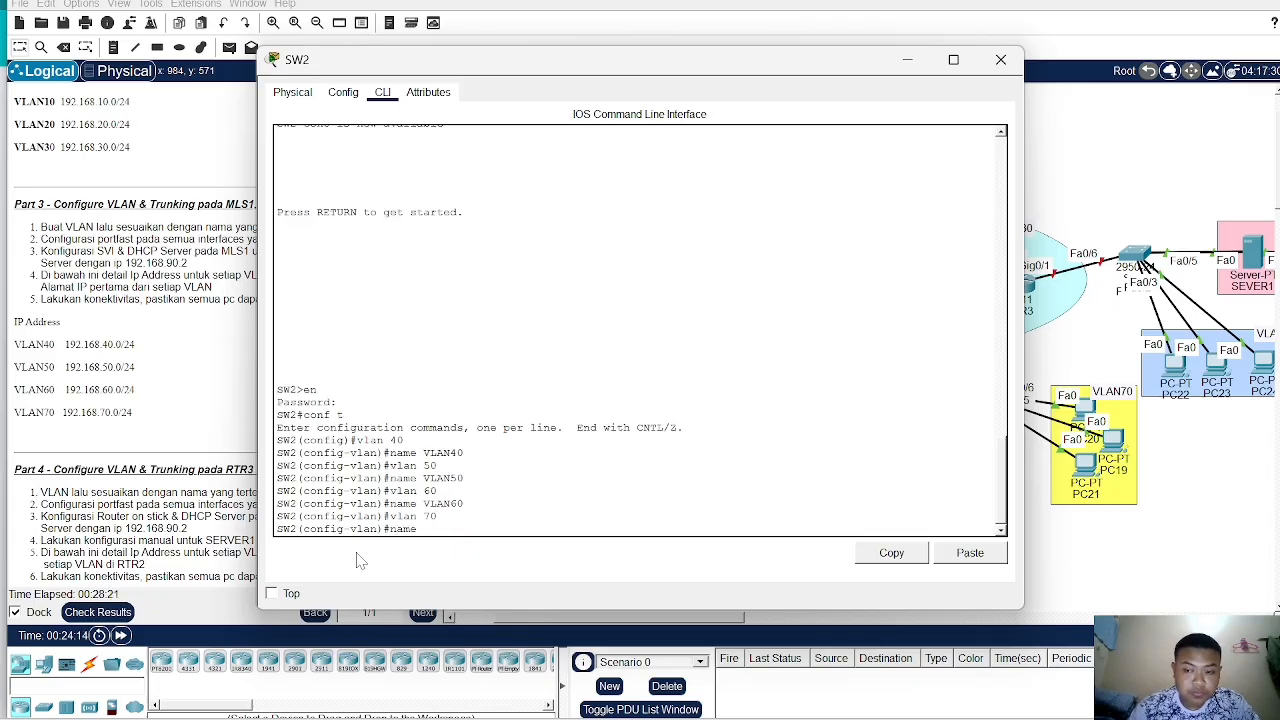
text(VLAN)
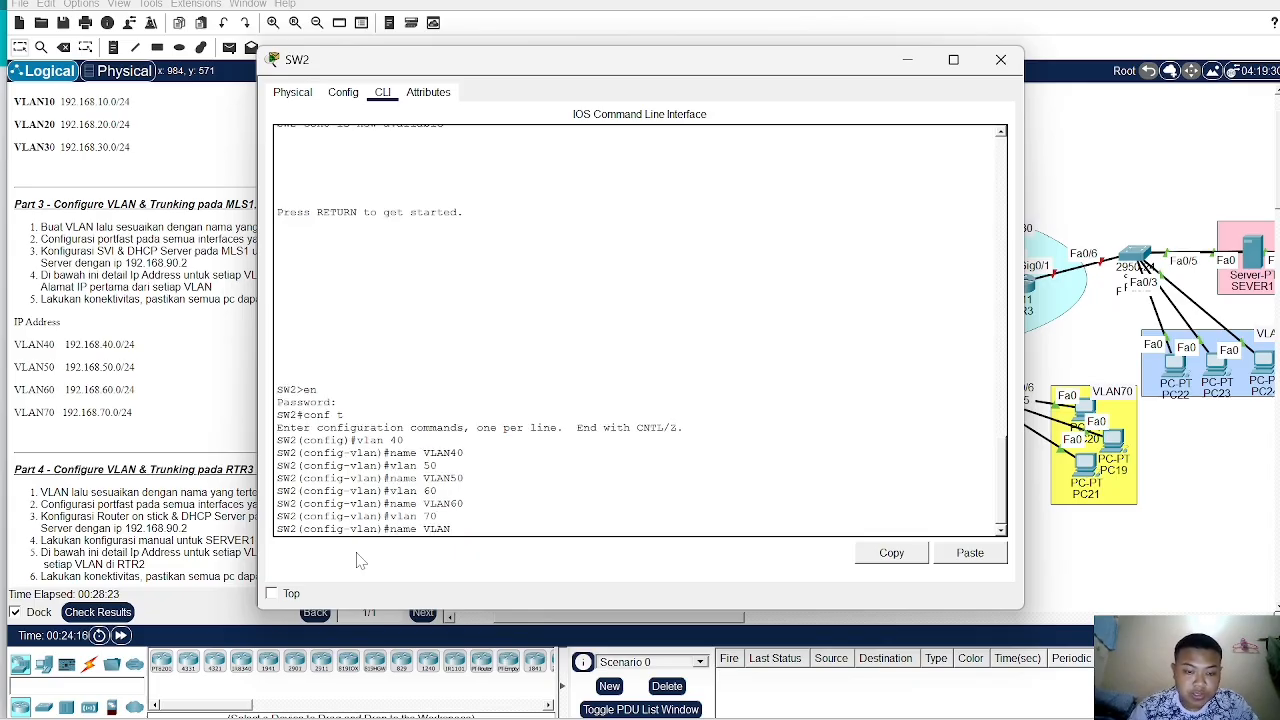
text(70)
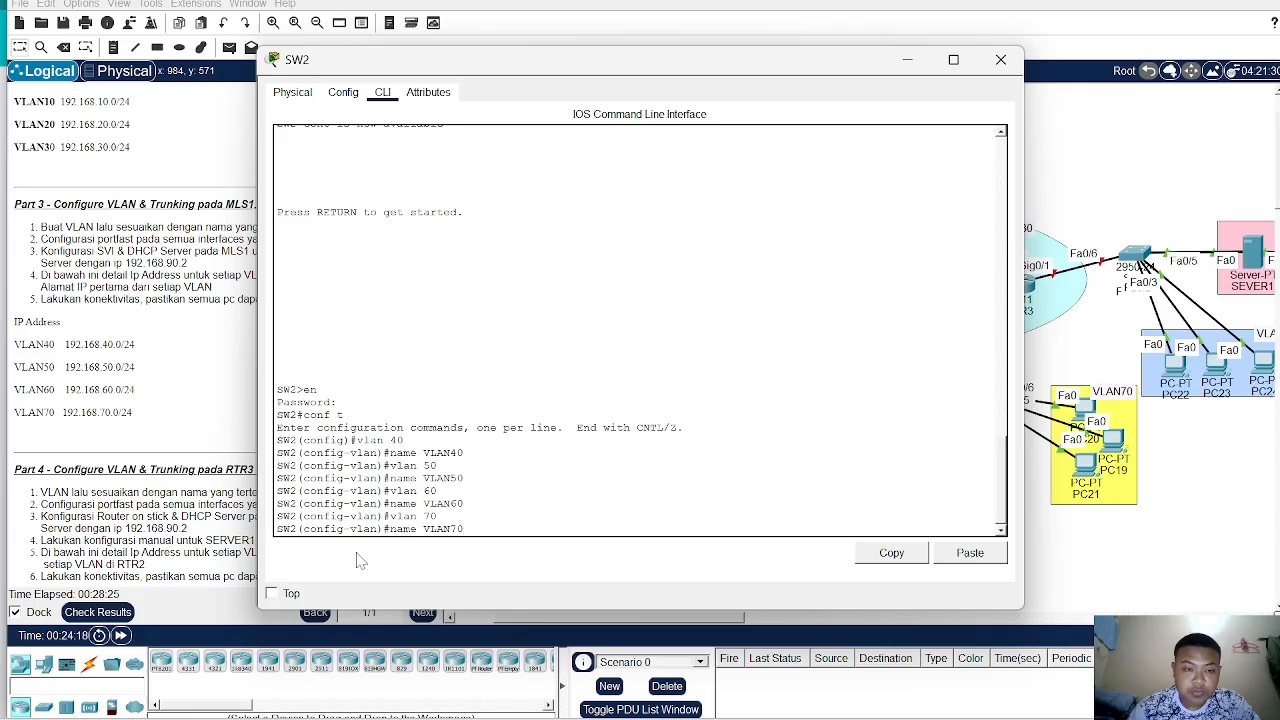
key(Return)
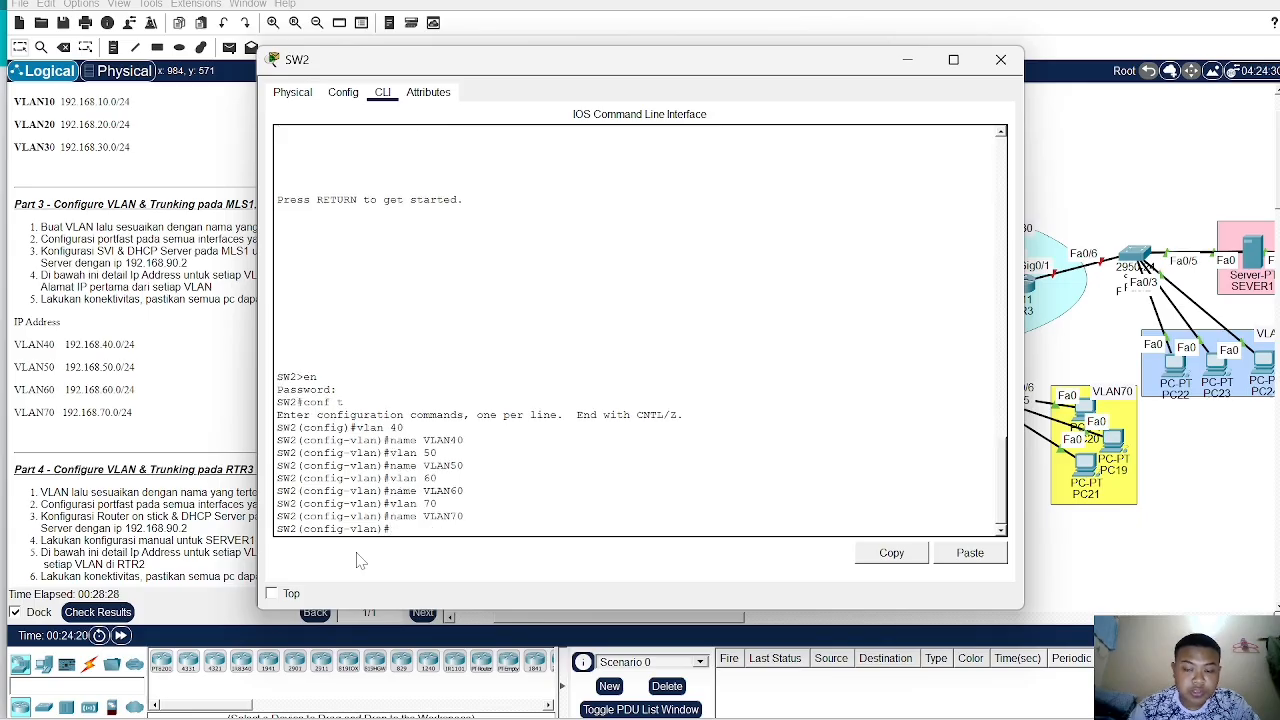
- Examine SW2's port connections to the PCs in the topology
drag(684, 62, 365, 55)
mouse_move(948, 478)
mouse_down()
mouse_move(968, 449)
mouse_move(912, 428)
mouse_move(957, 462)
mouse_up()
mouse_move(969, 513)
mouse_down()
mouse_move(966, 490)
mouse_move(973, 500)
mouse_up()
drag(1080, 417, 1079, 404)
drag(1075, 467, 1086, 442)
click(1088, 506)
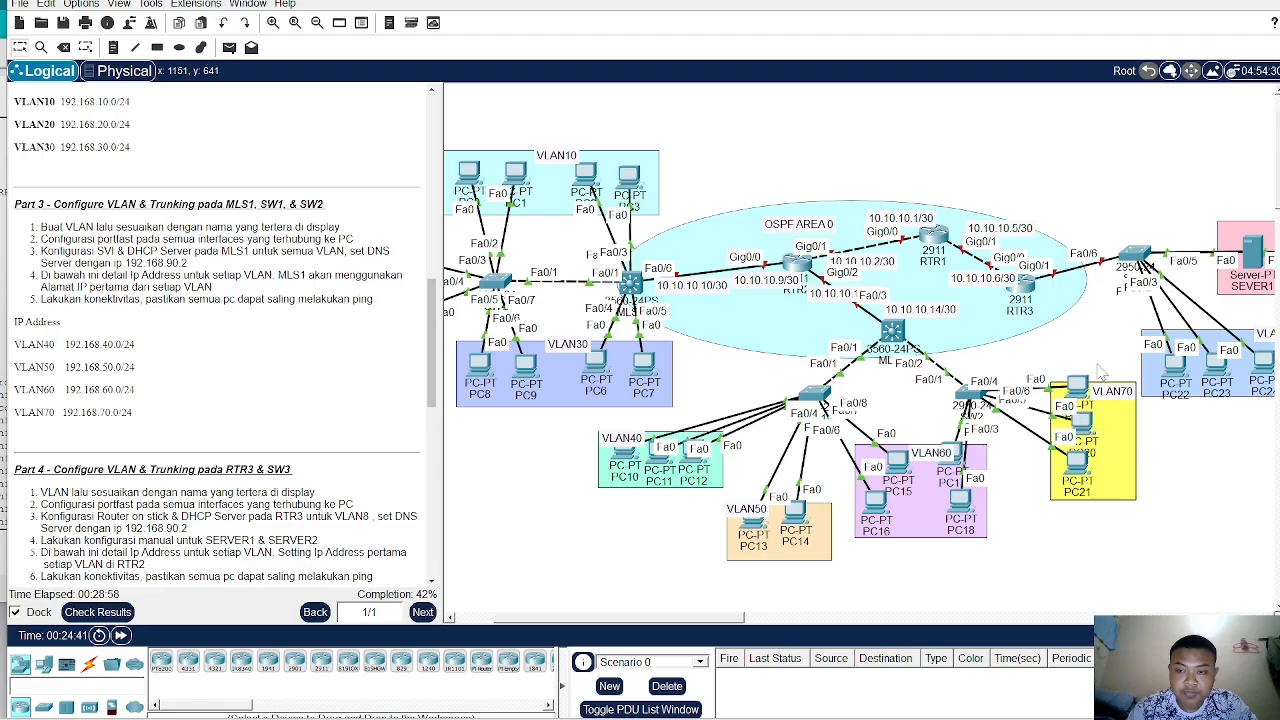
click(968, 396)
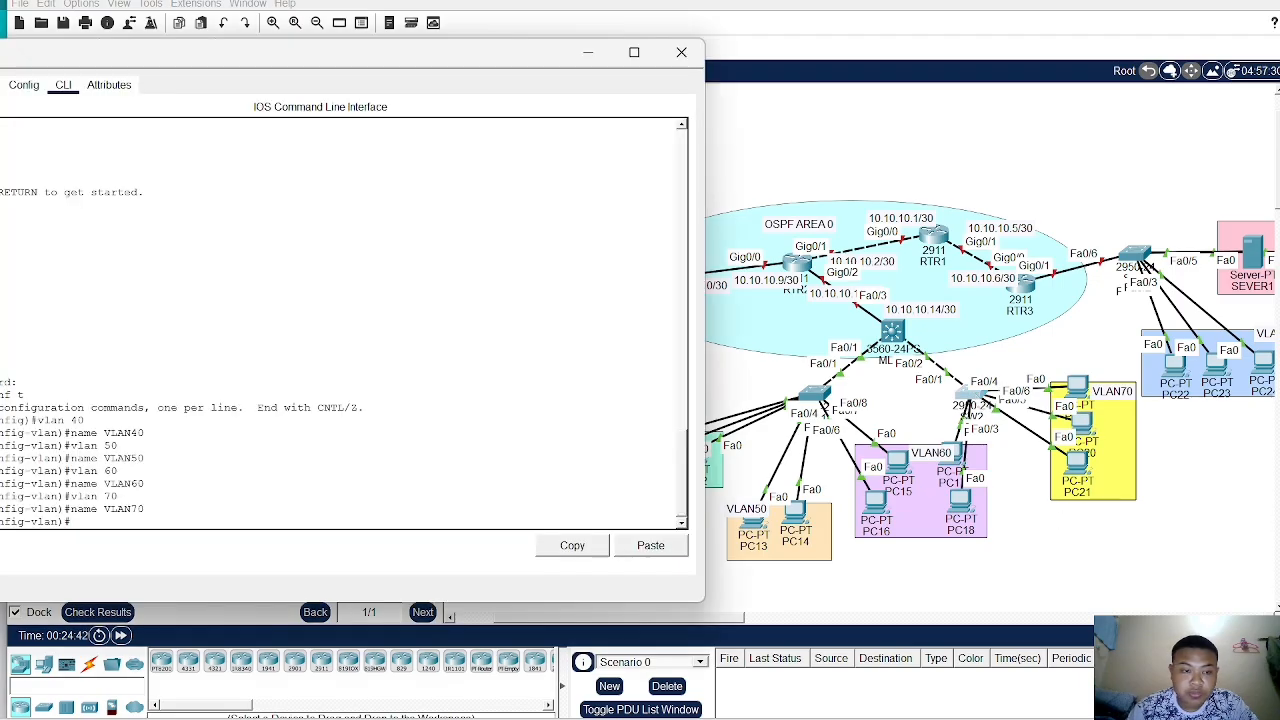
drag(205, 62, 418, 31)
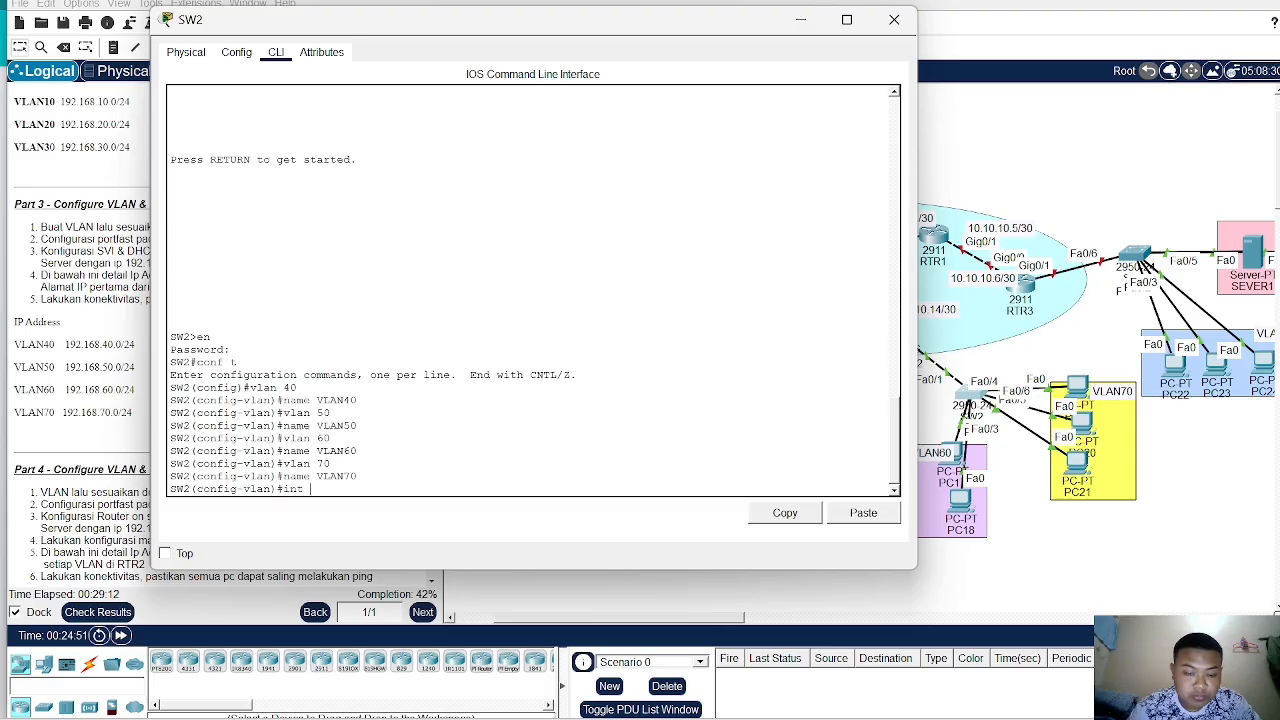
- Assign SW2 ports Fa0/2–3 to access VLAN 60 and enable spanning-tree portfast on them
text(ra fa0/2)
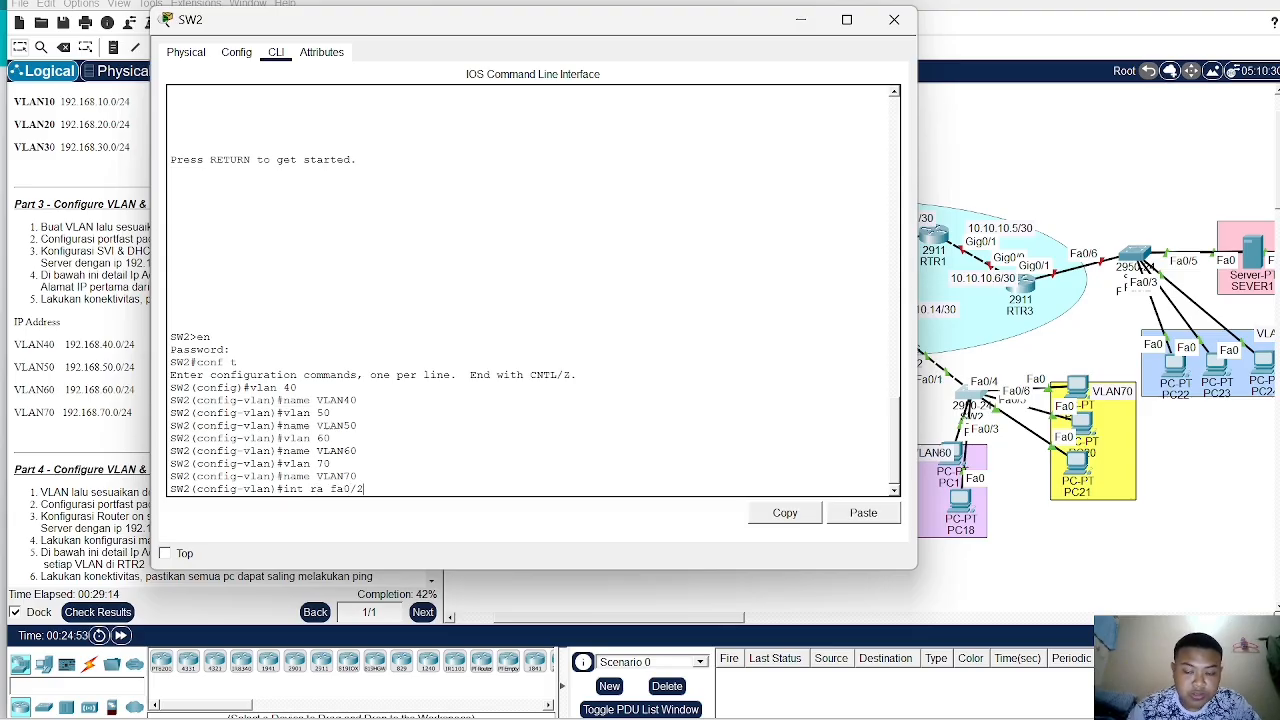
text(-3)
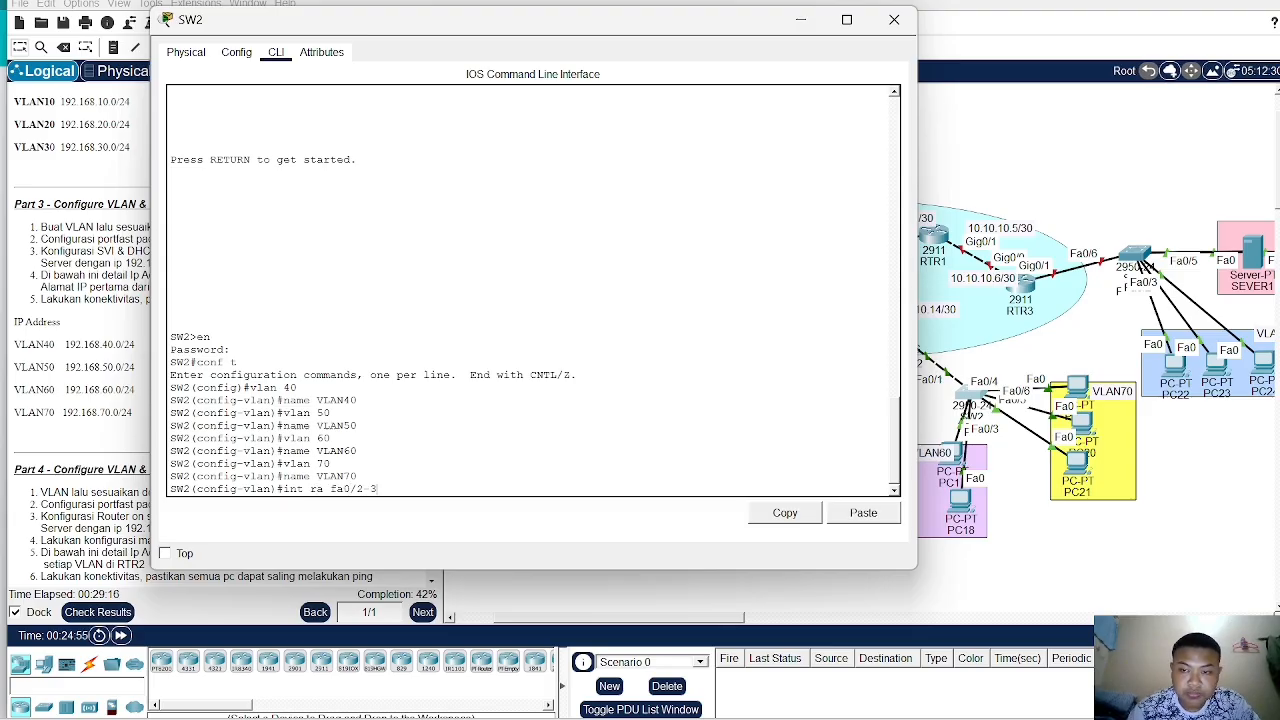
key(Return)
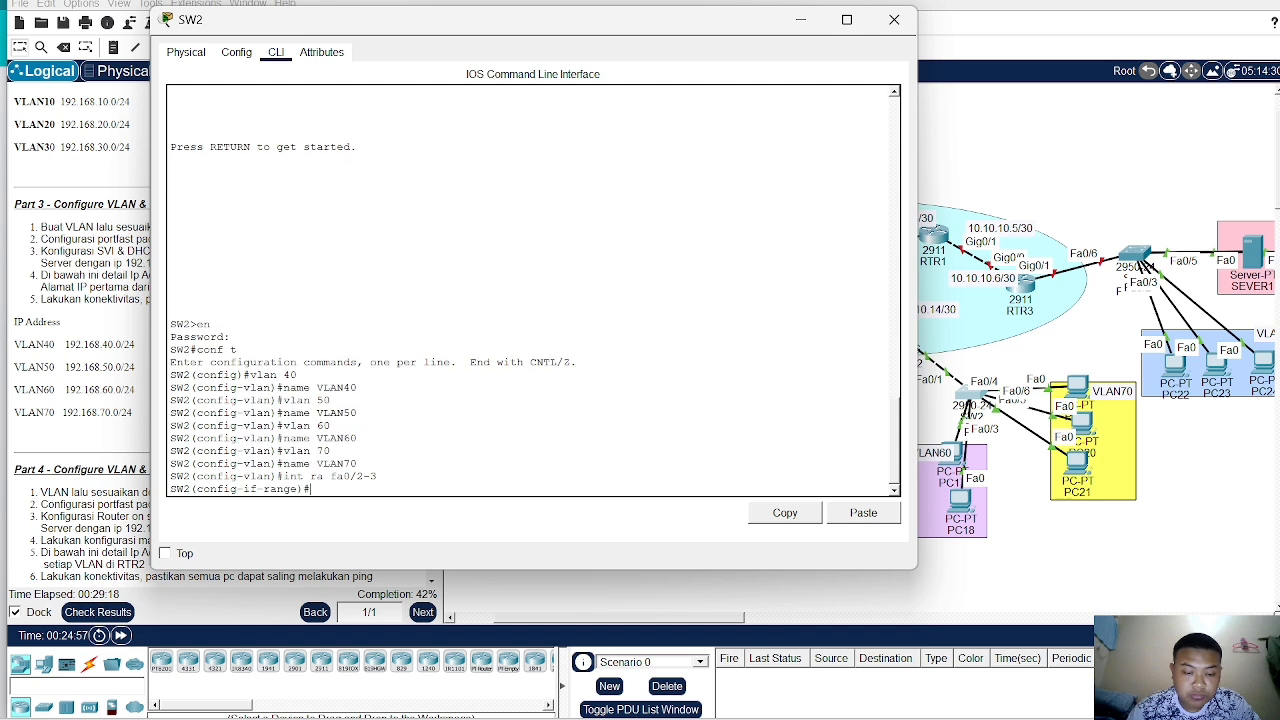
text(sw a)
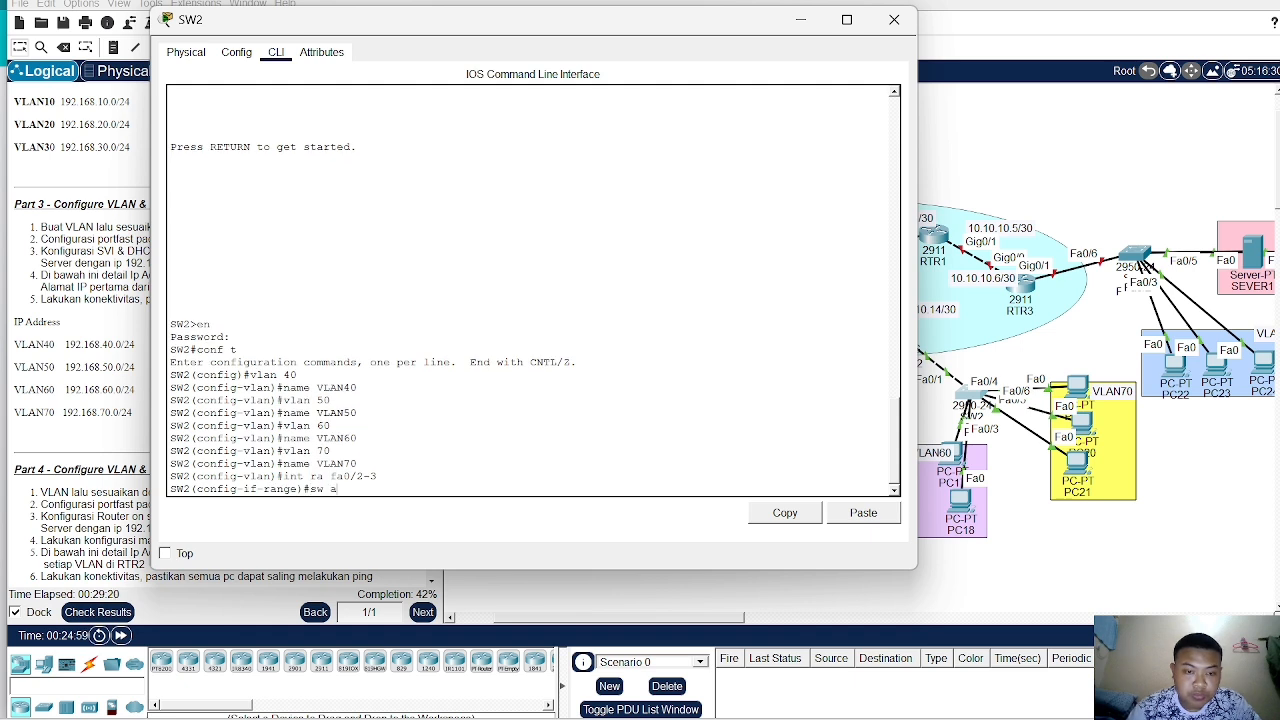
text(c vlan)
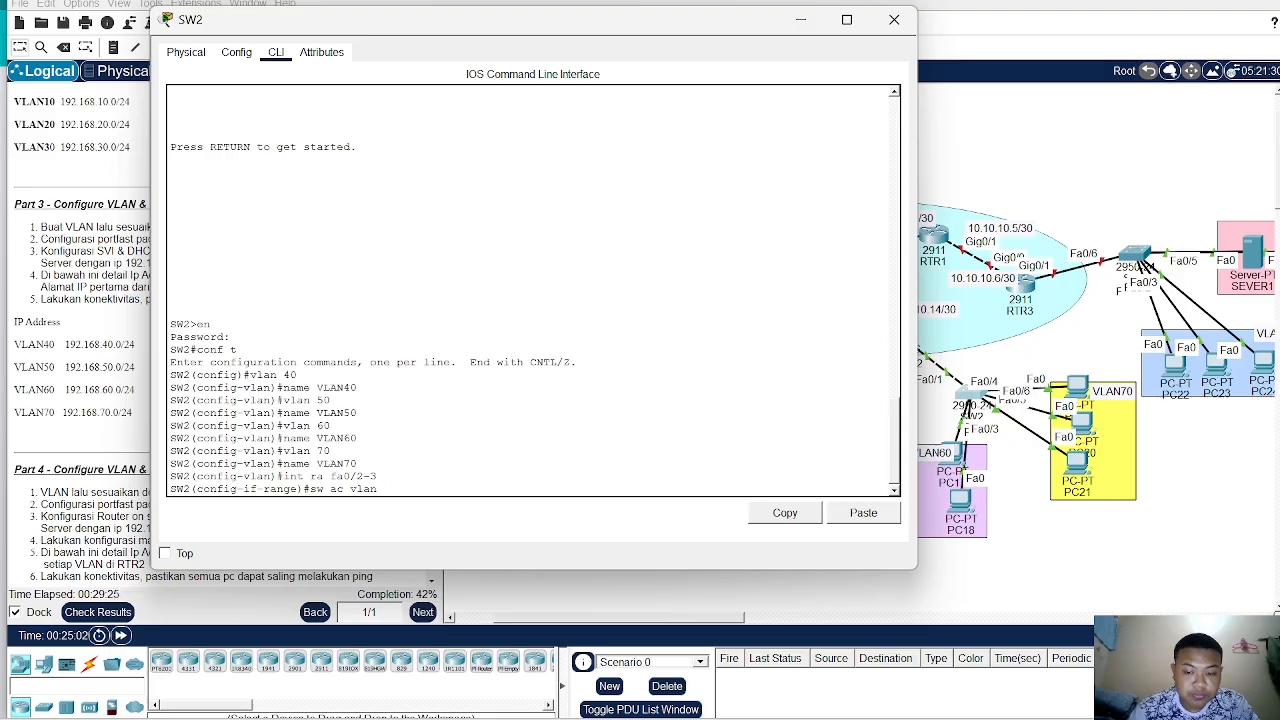
text( 60)
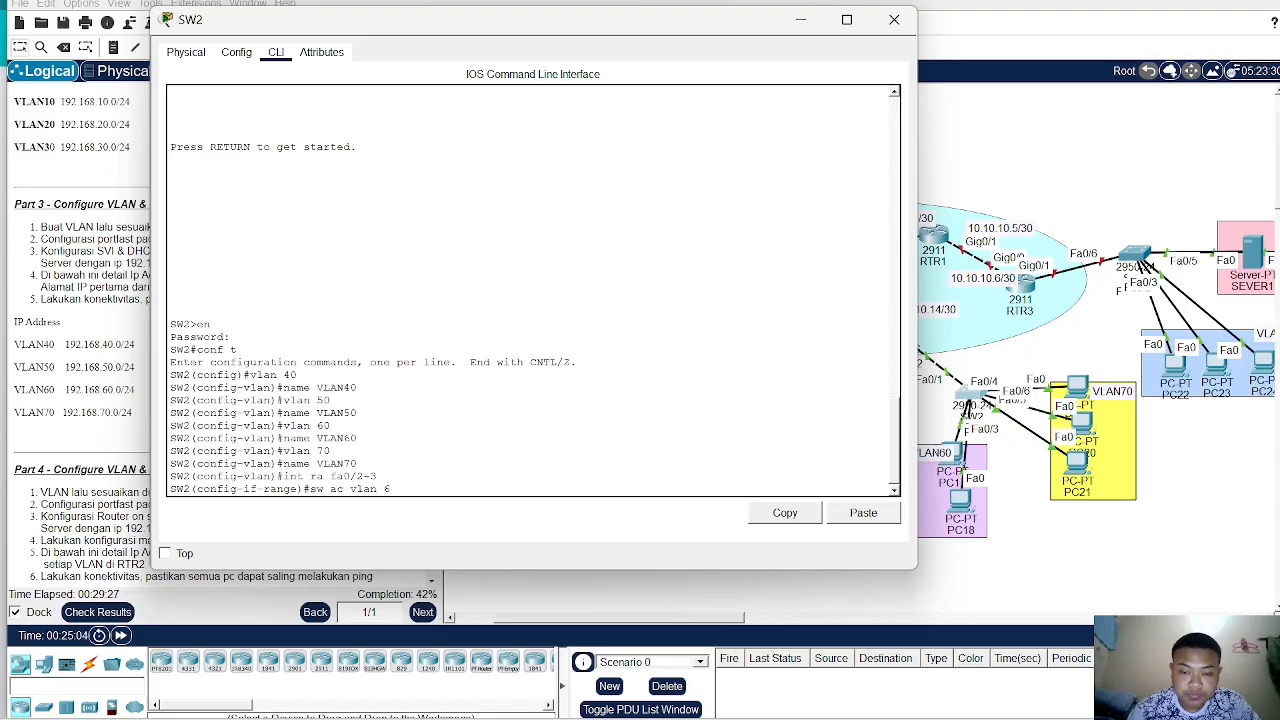
key(Return)
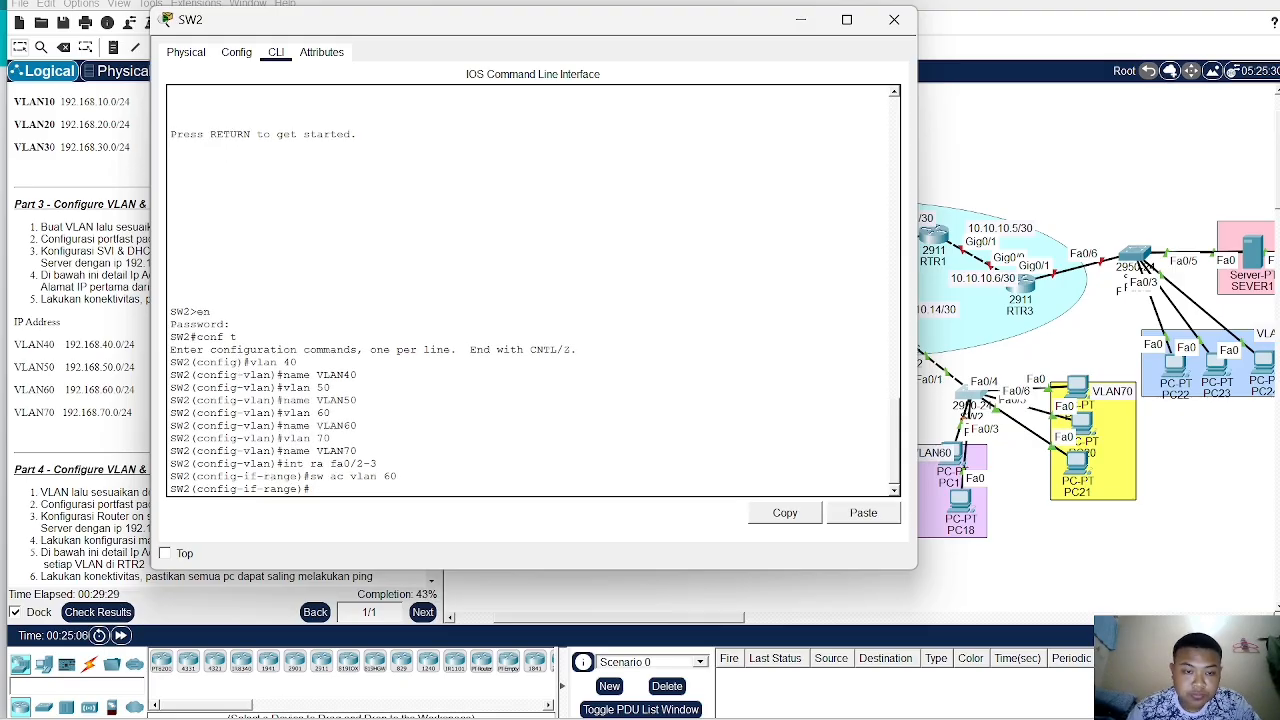
text(spa po)
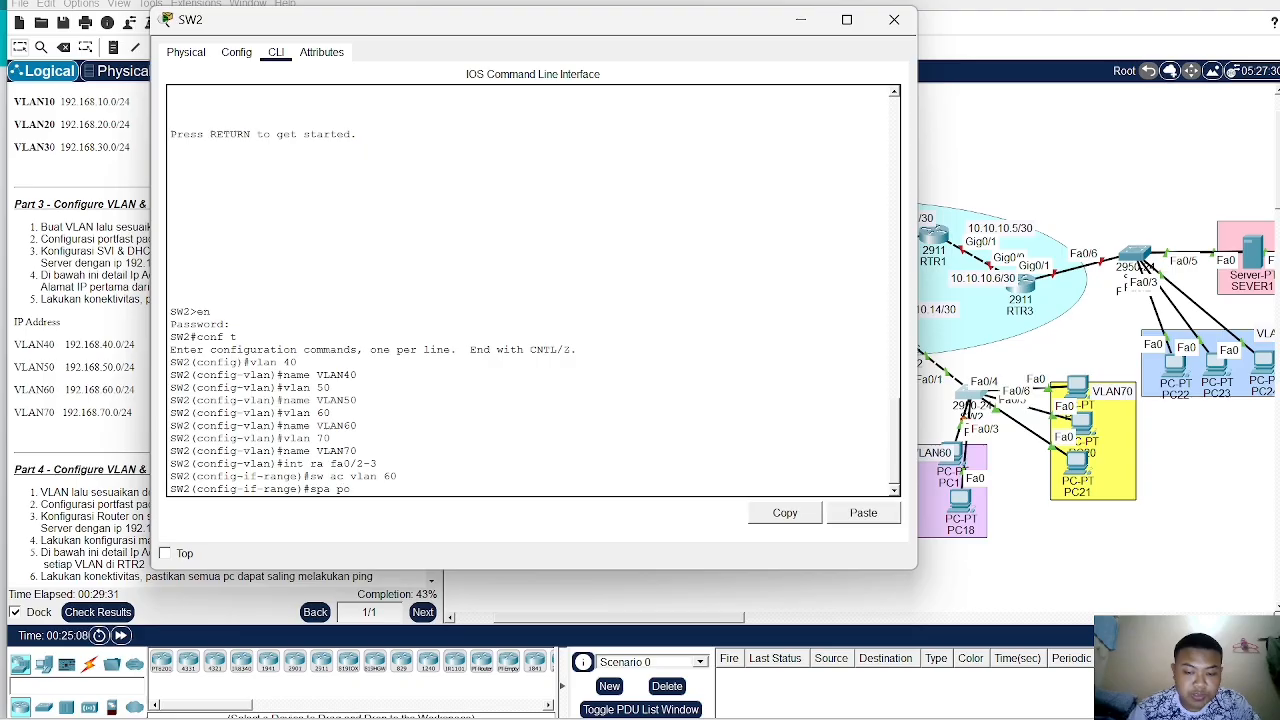
text(rtfast)
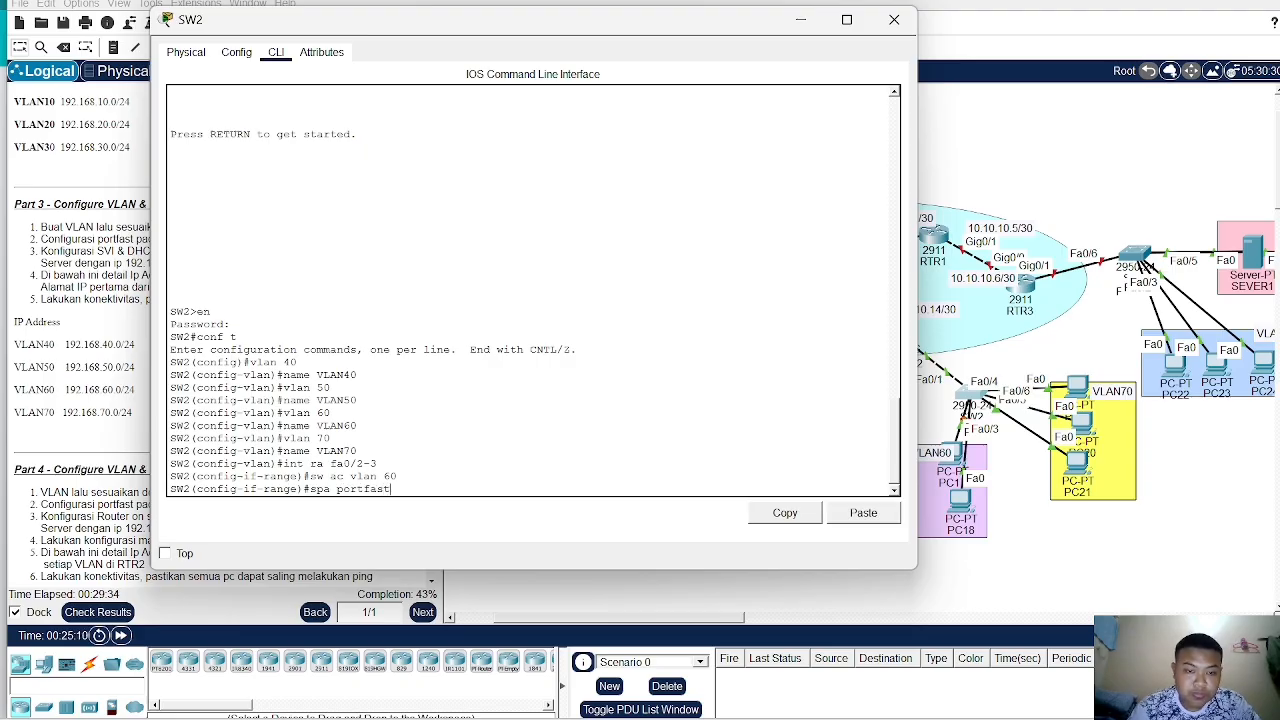
key(Return)
key(Return)
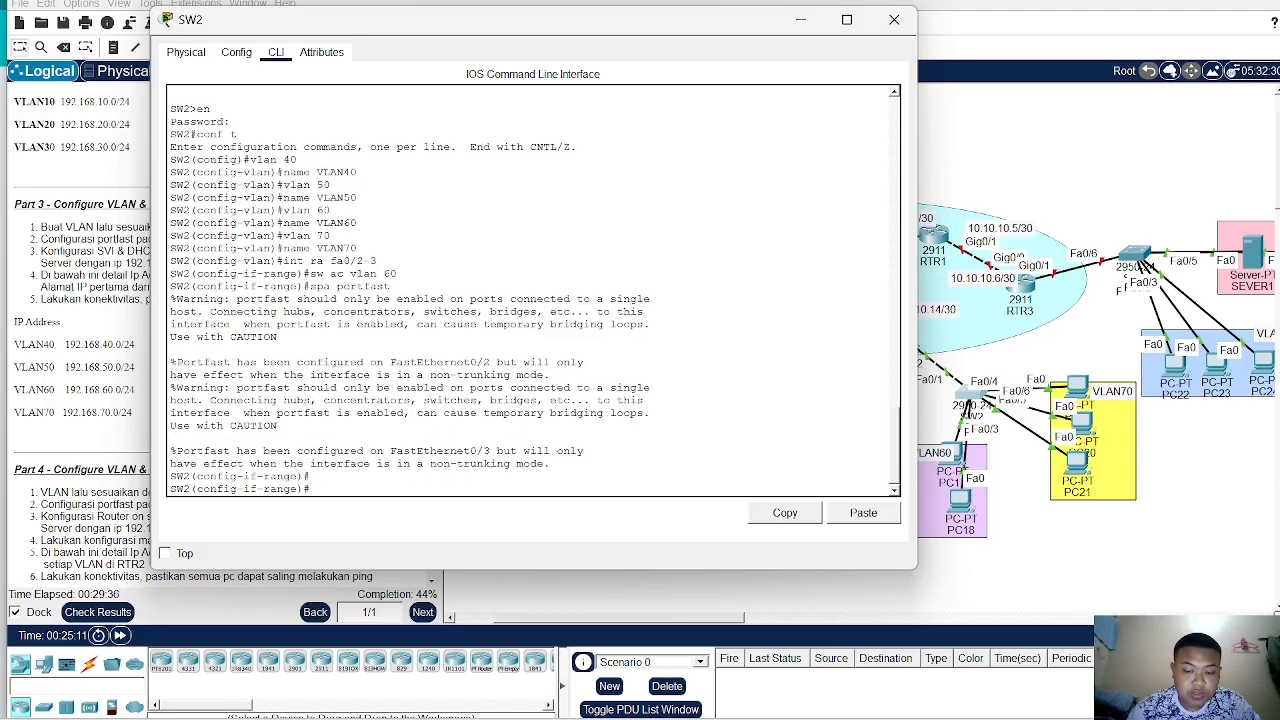
- Assign SW2 ports Fa0/4–6 to access VLAN 70
text(int ra fa)
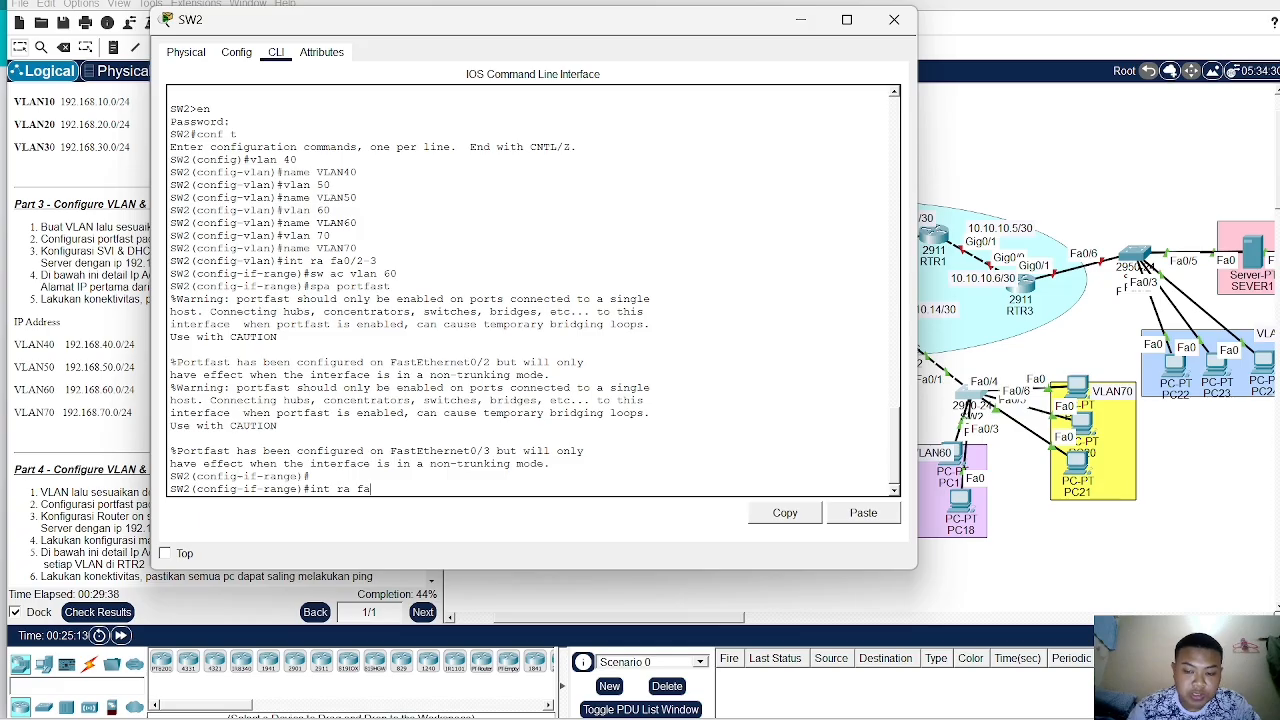
text(0/4)
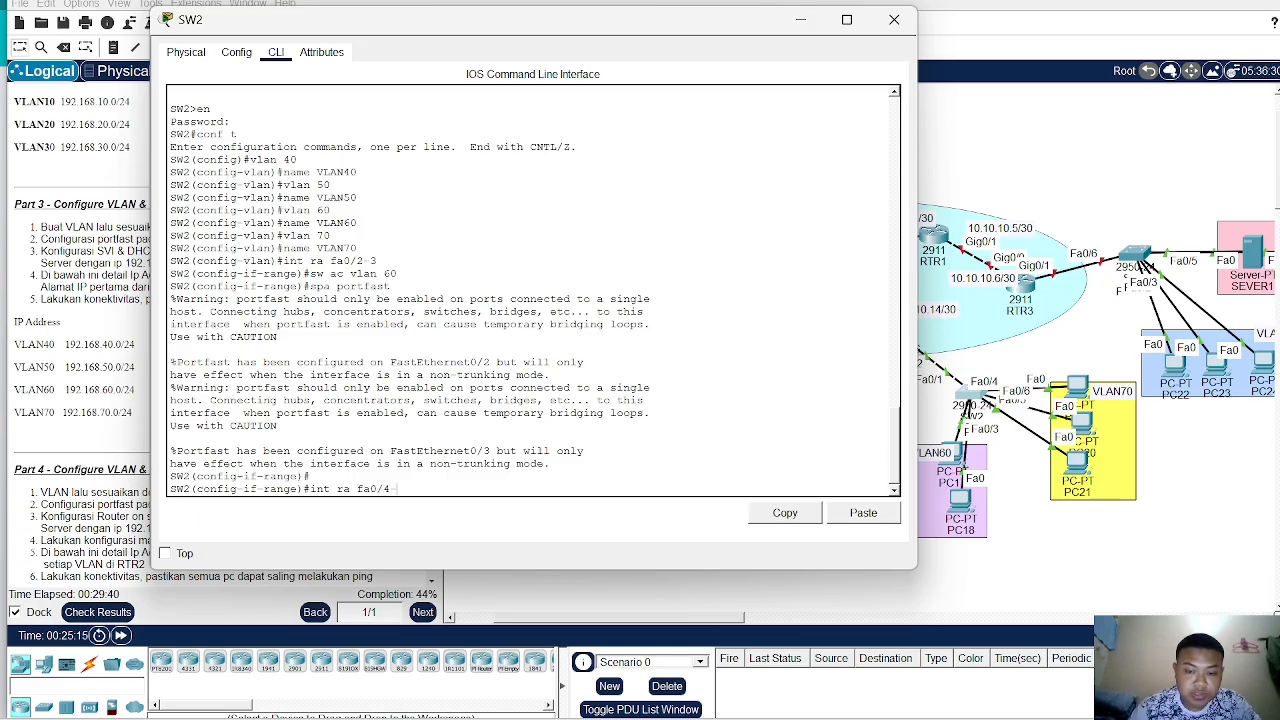
text(-6)
key(Return)
text(s)
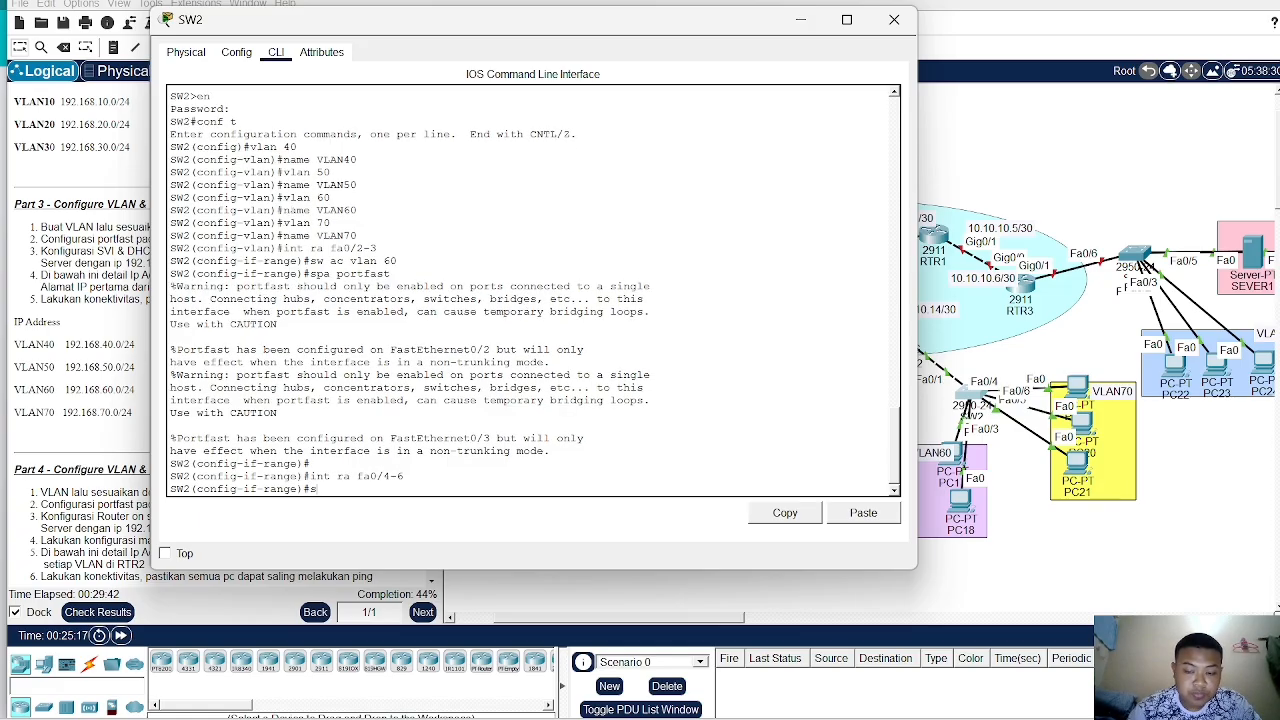
text(w acc vl)
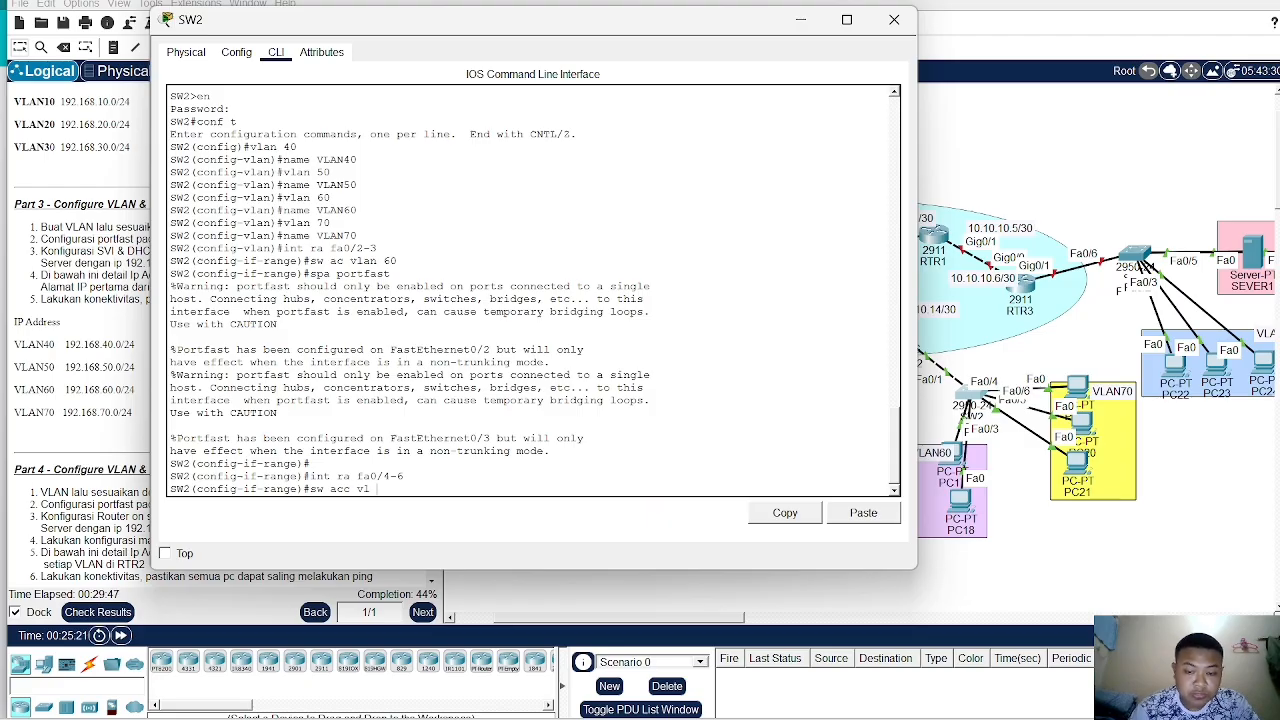
text( 70)
key(Return)
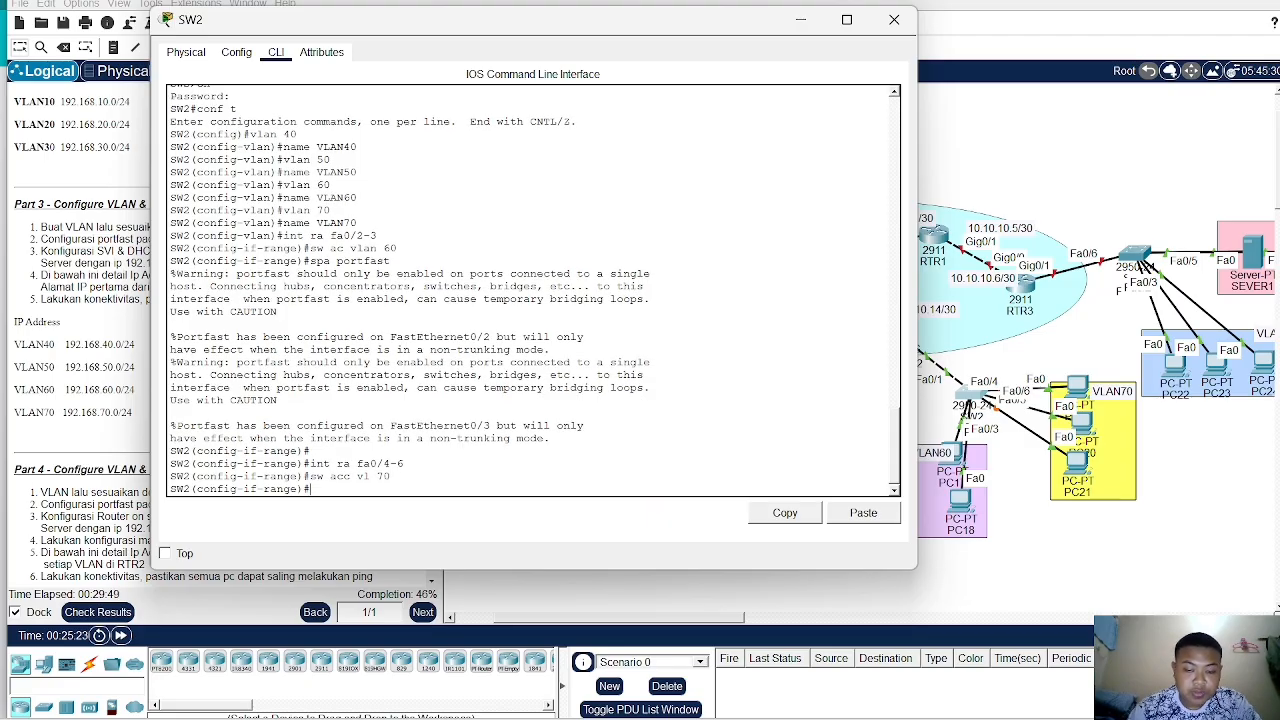
- Enable spanning-tree portfast on SW2 ports Fa0/4–6
text(spa port)
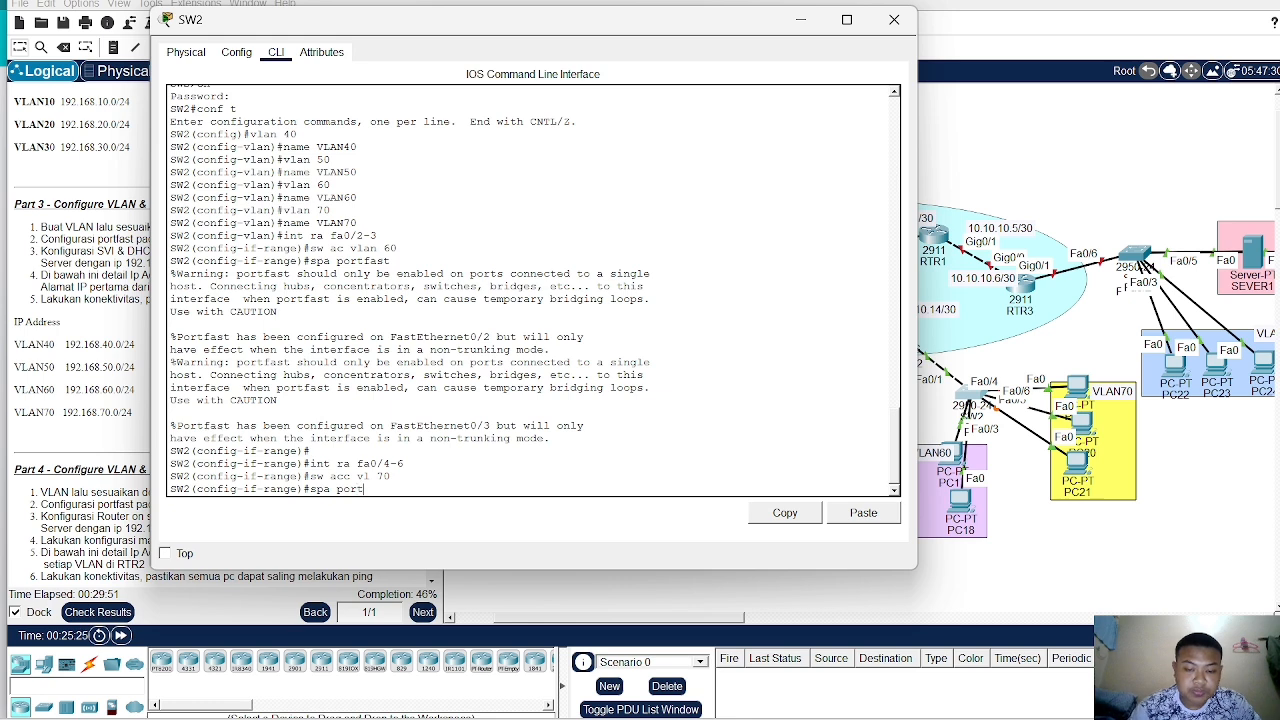
text(fast)
key(Return)
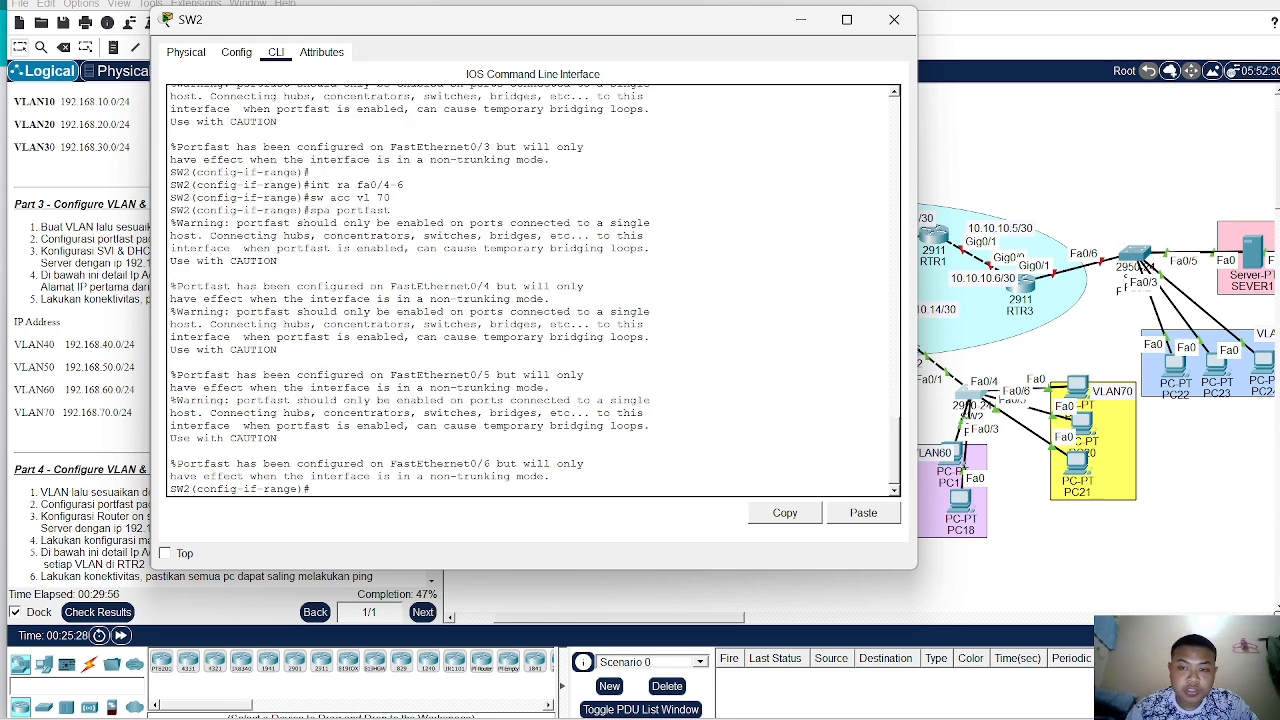
- Configure SW2 port Fa0/1 as a trunk allowing VLANs 40–70
text(i)
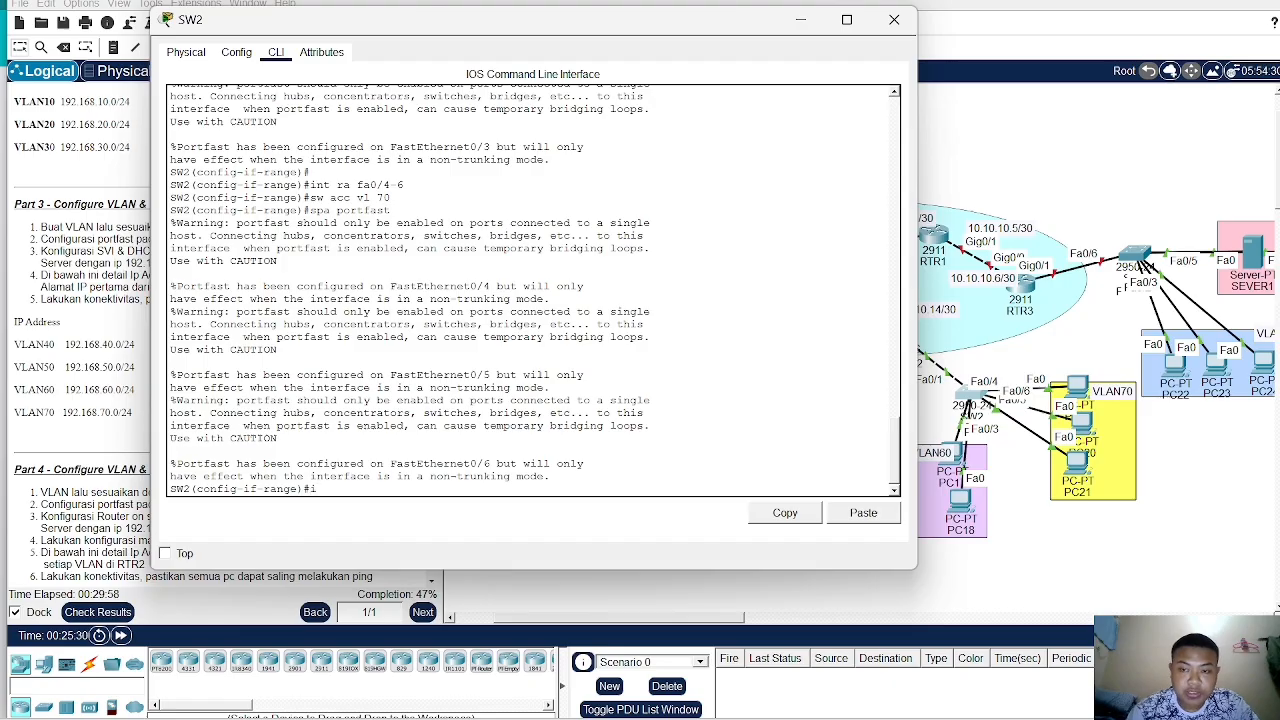
text(nt fa)
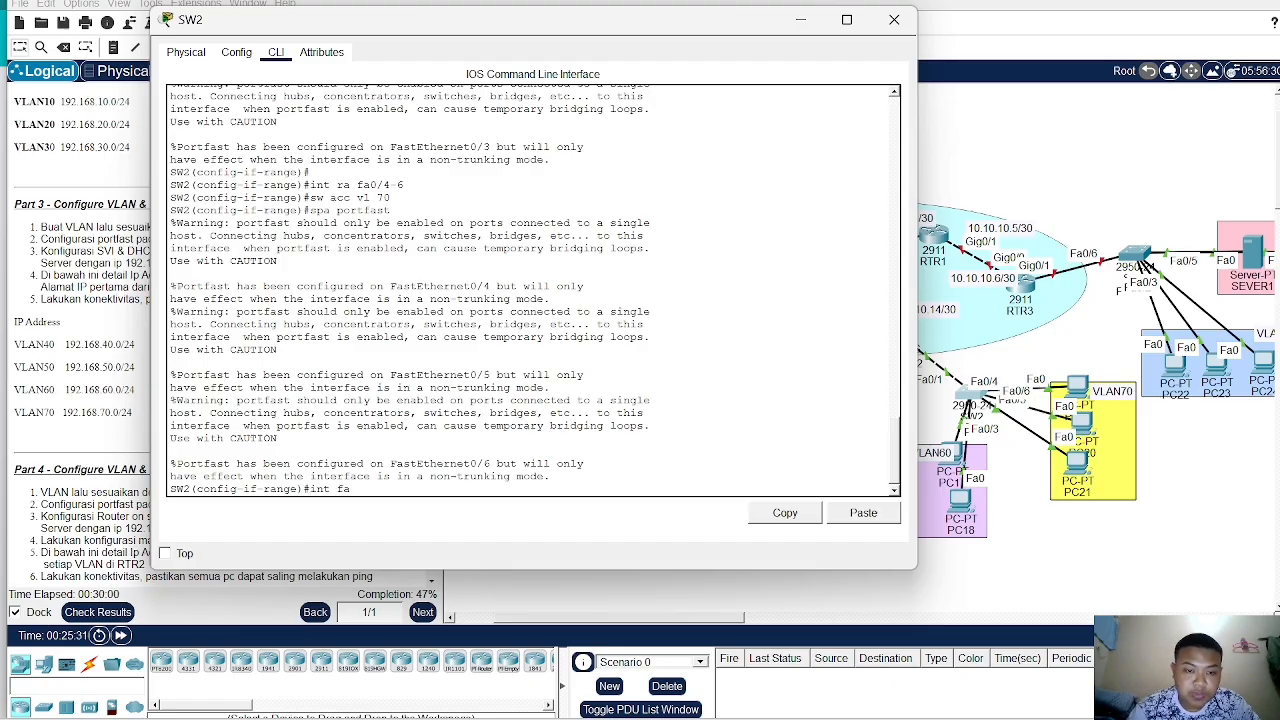
text( 0/1)
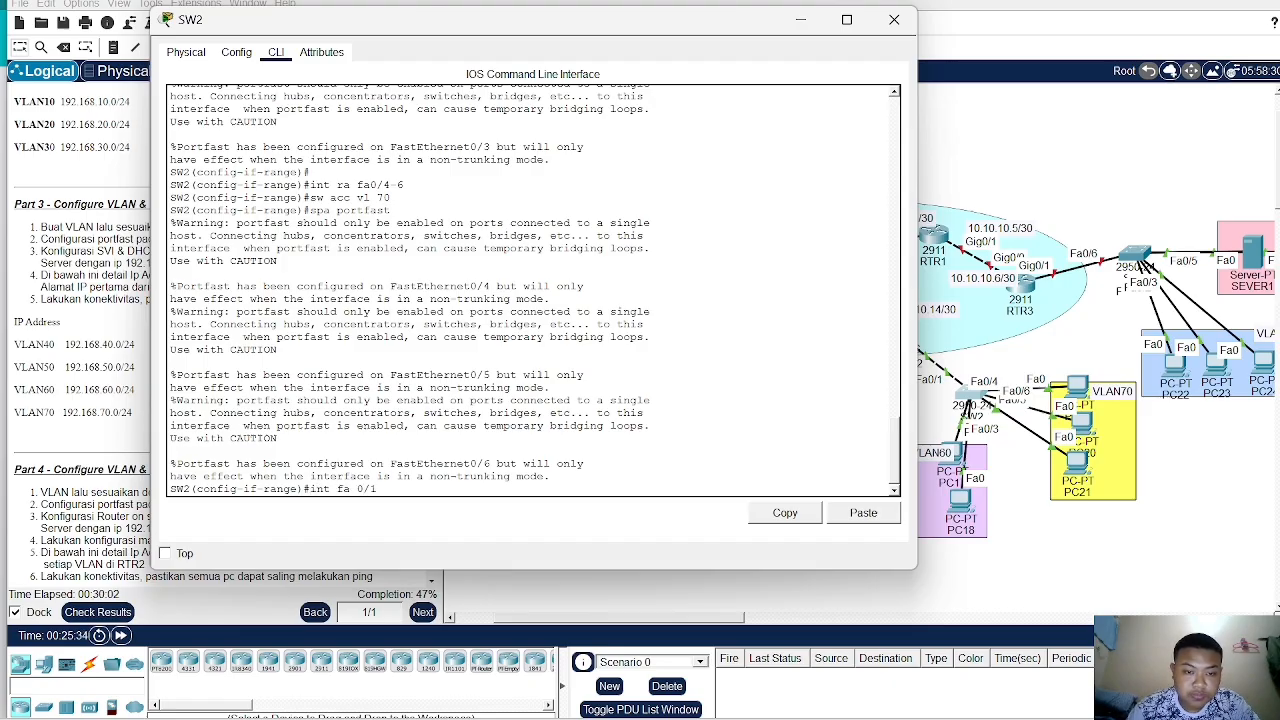
key(Return)
text(sw )
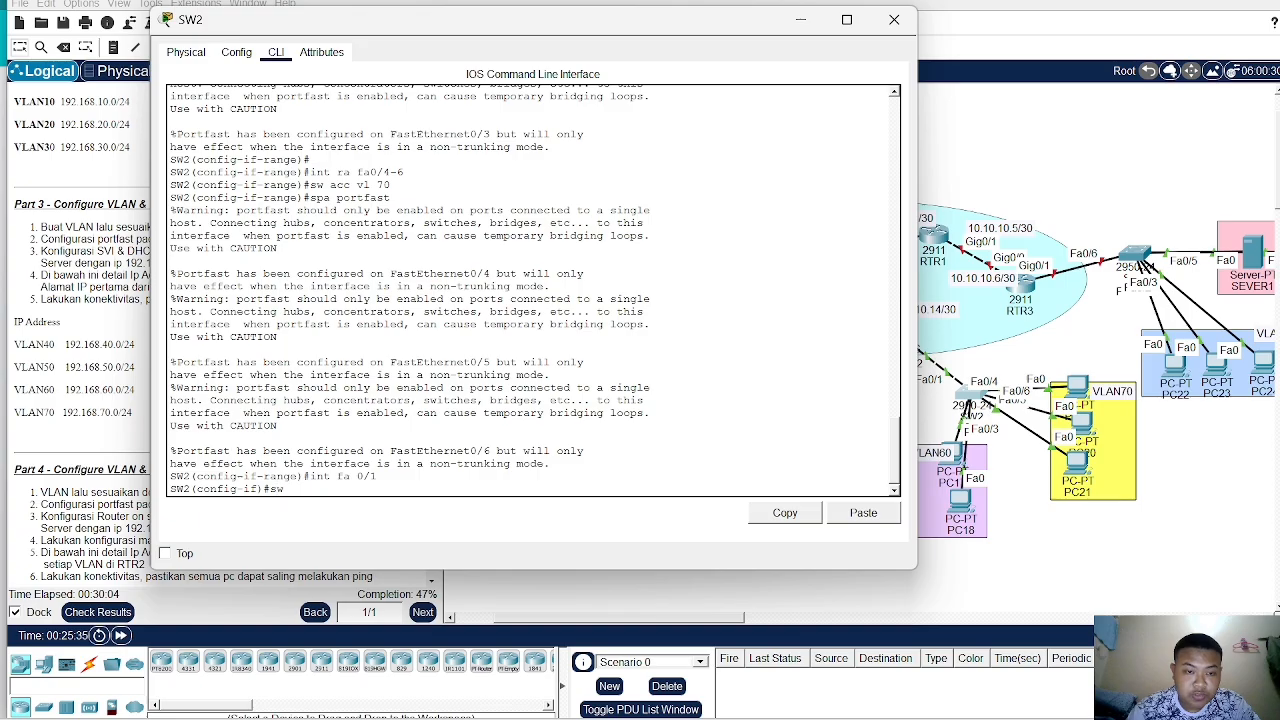
text(mod tr)
key(Return)
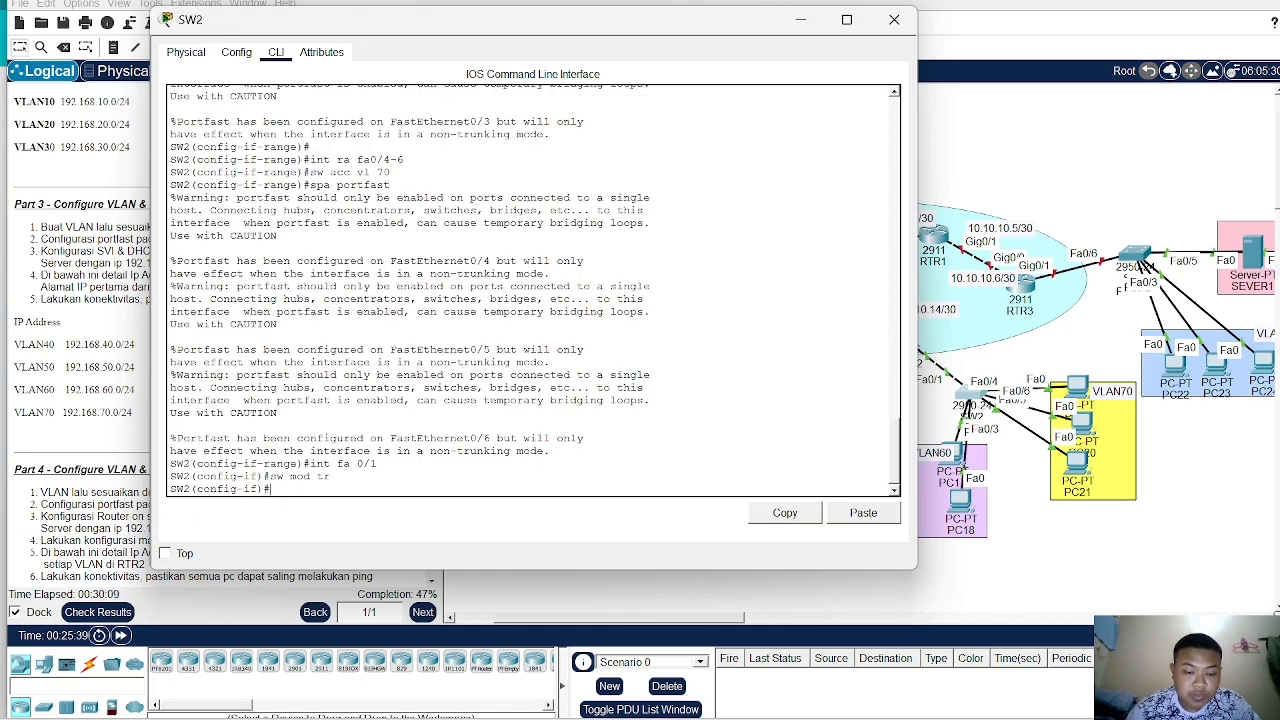
text(sw t)
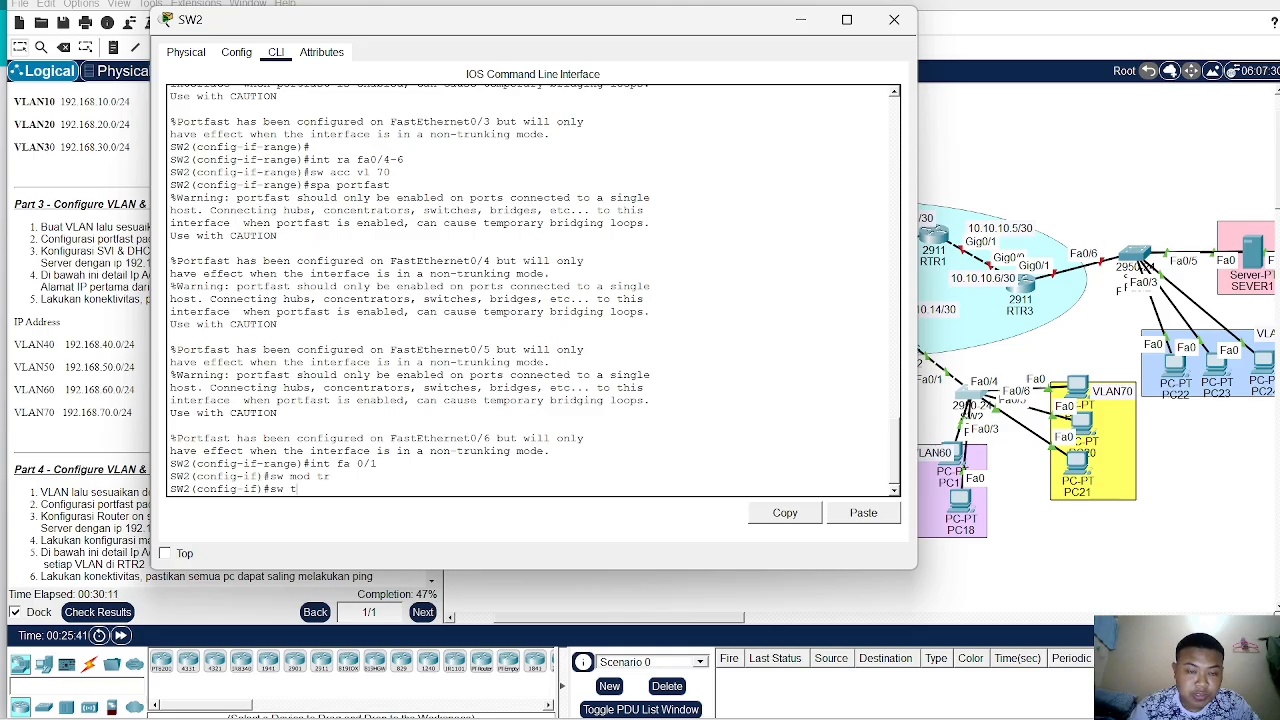
text(r all v)
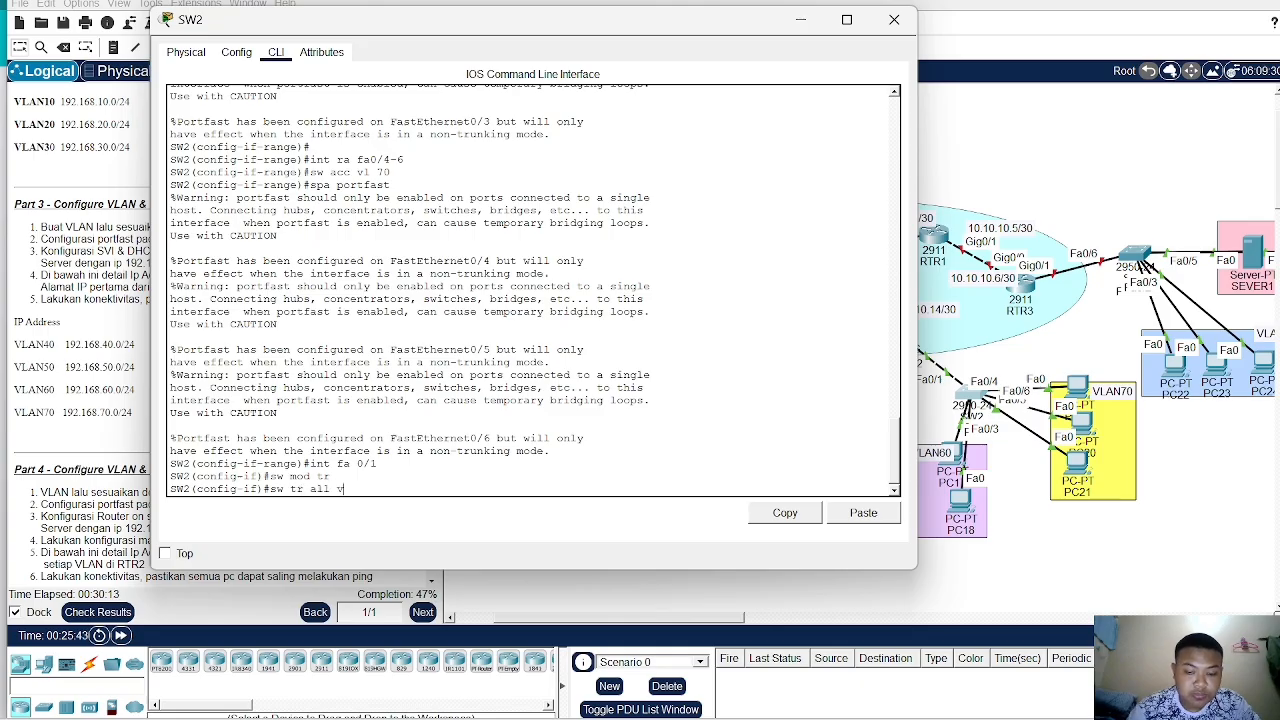
text(lan 4)
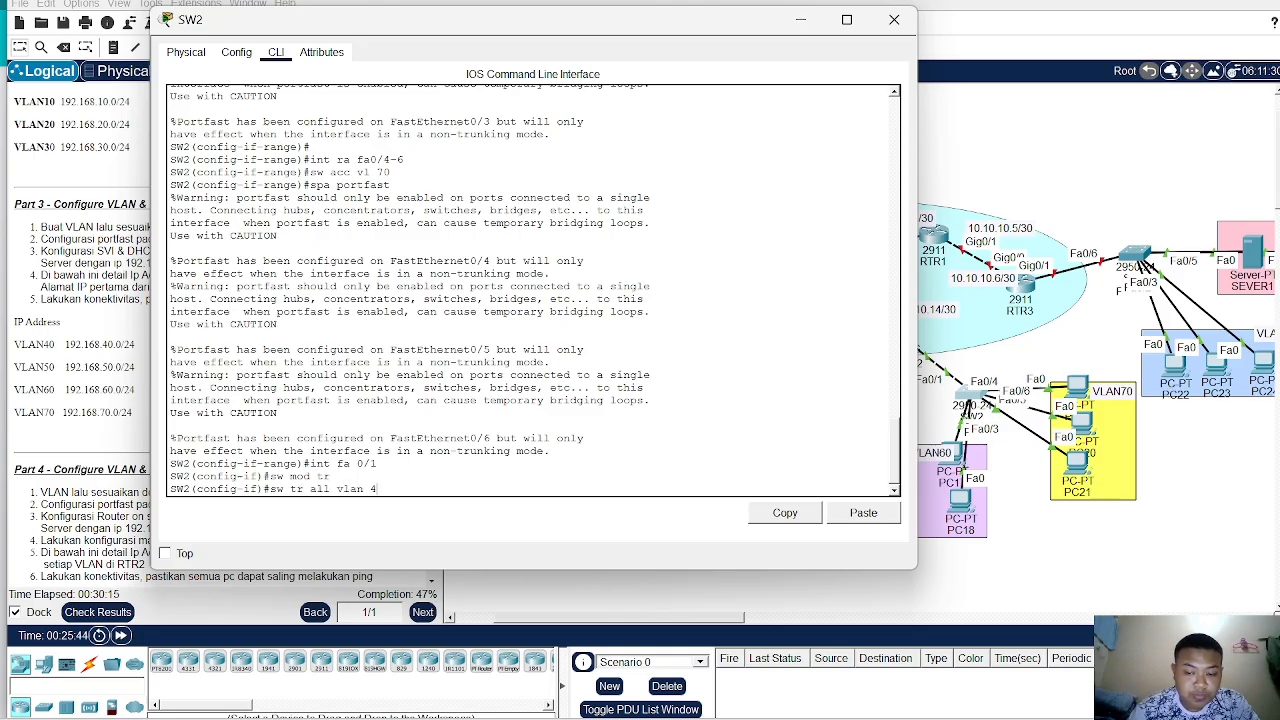
text(0-70)
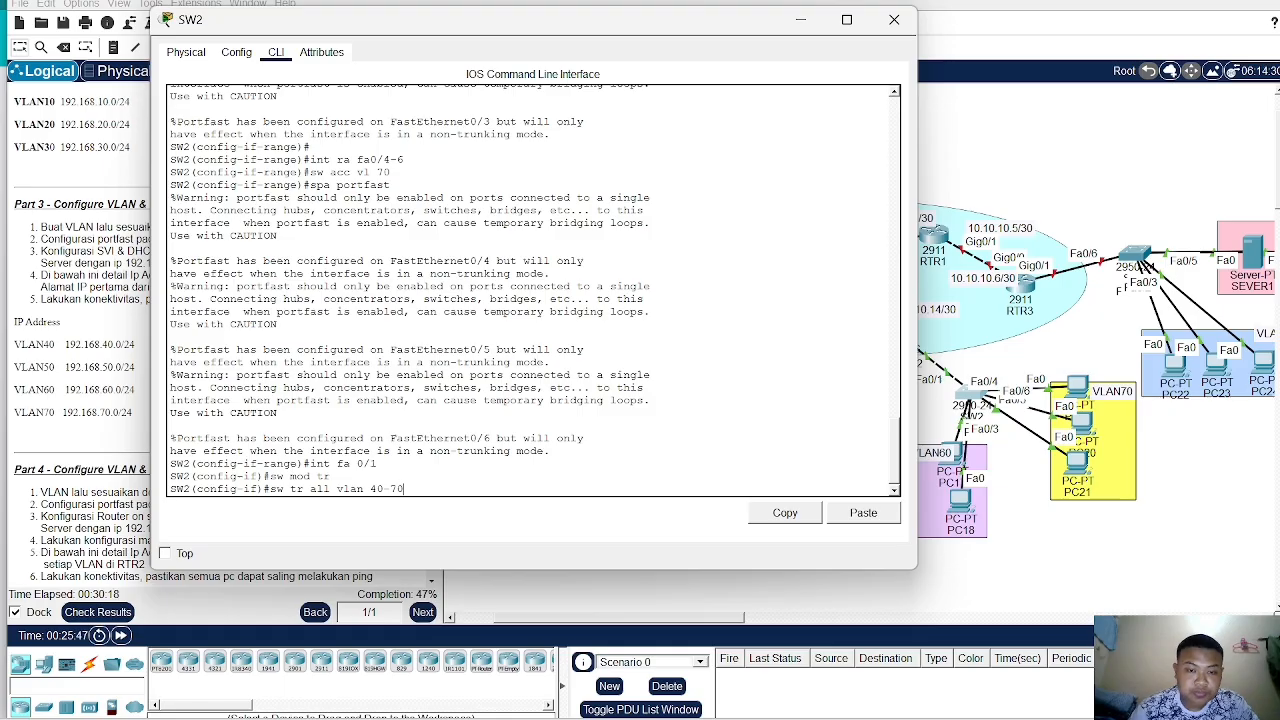
key(Return)
- Open MLS1's command line and enter privileged mode with the enable password
click(1112, 216)
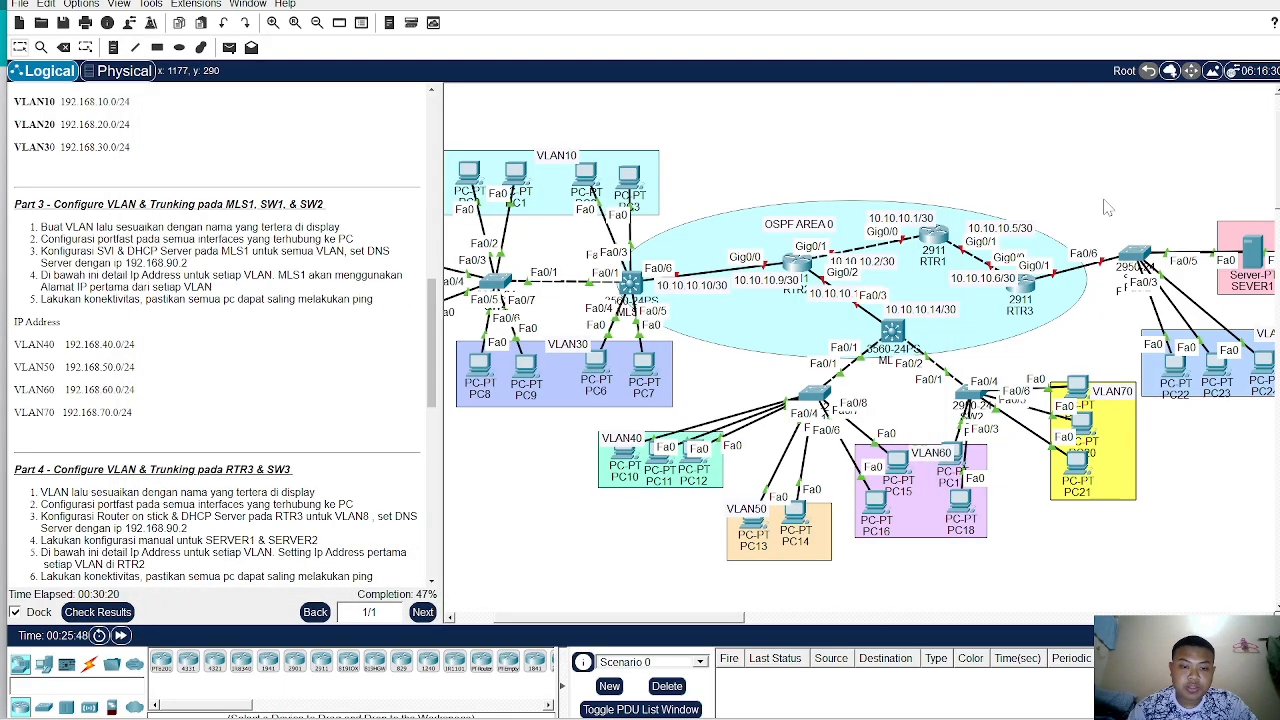
click(895, 340)
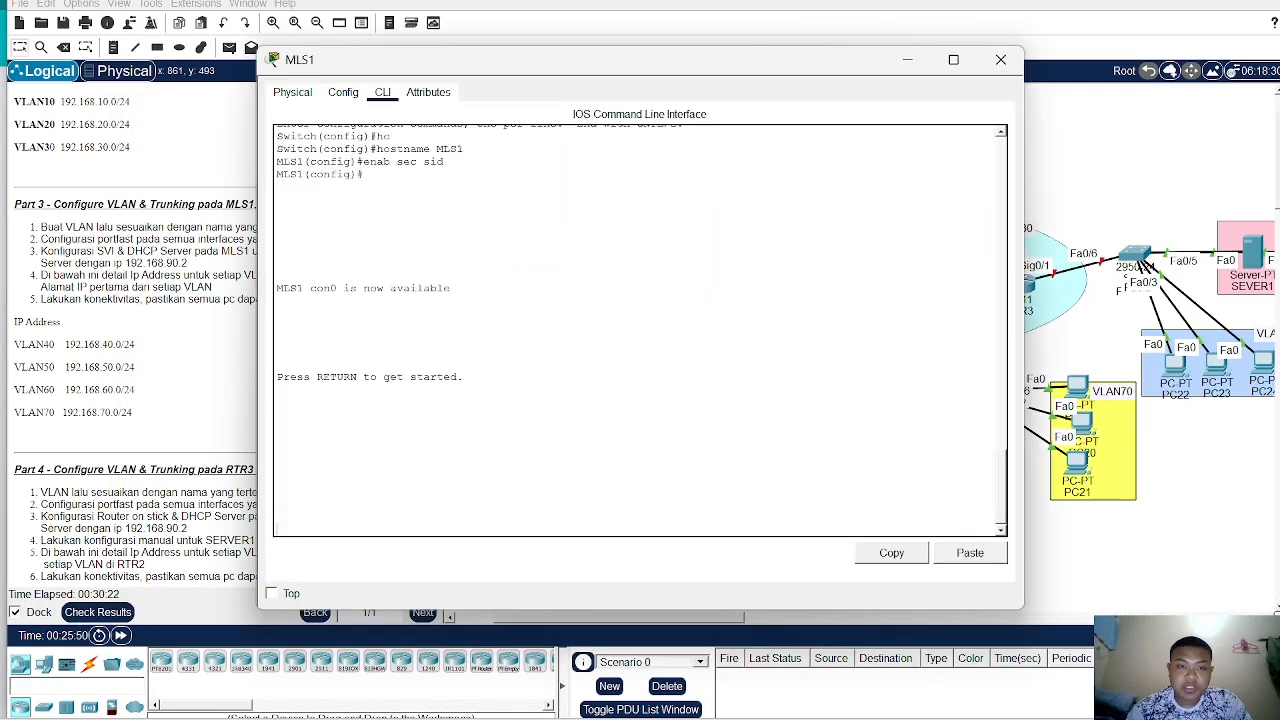
key(Return)
text(en)
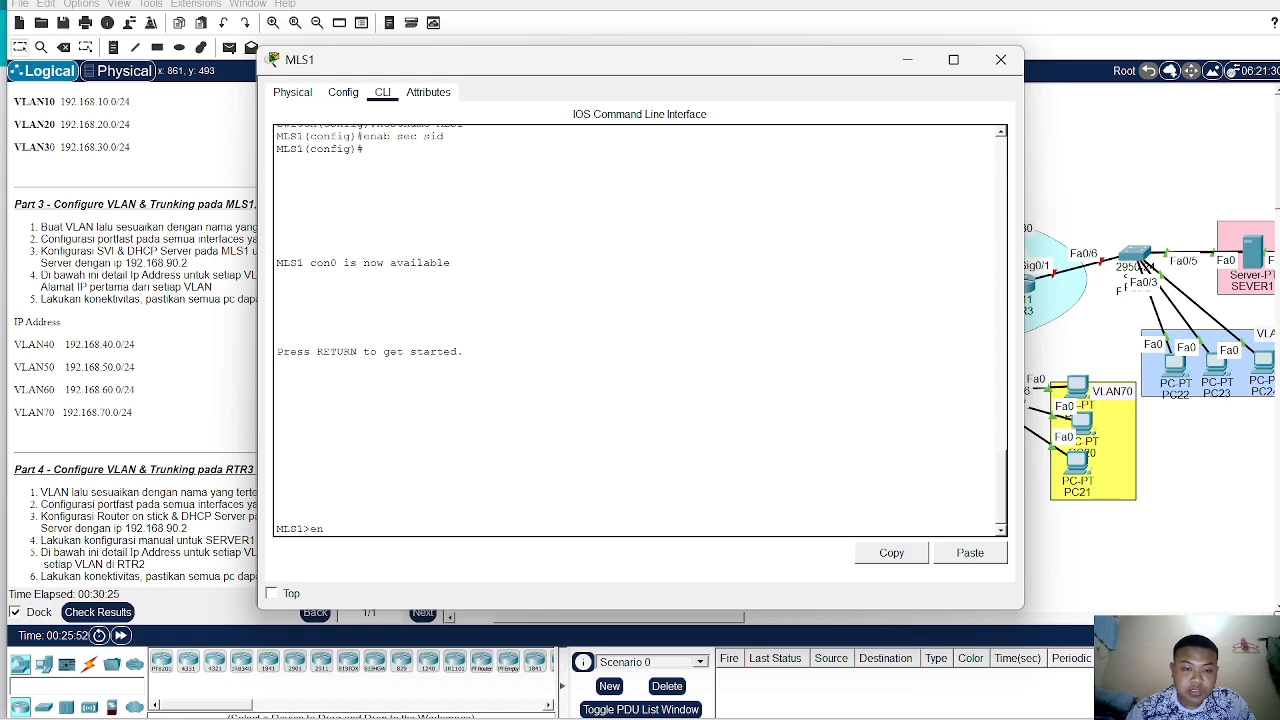
key(Return)
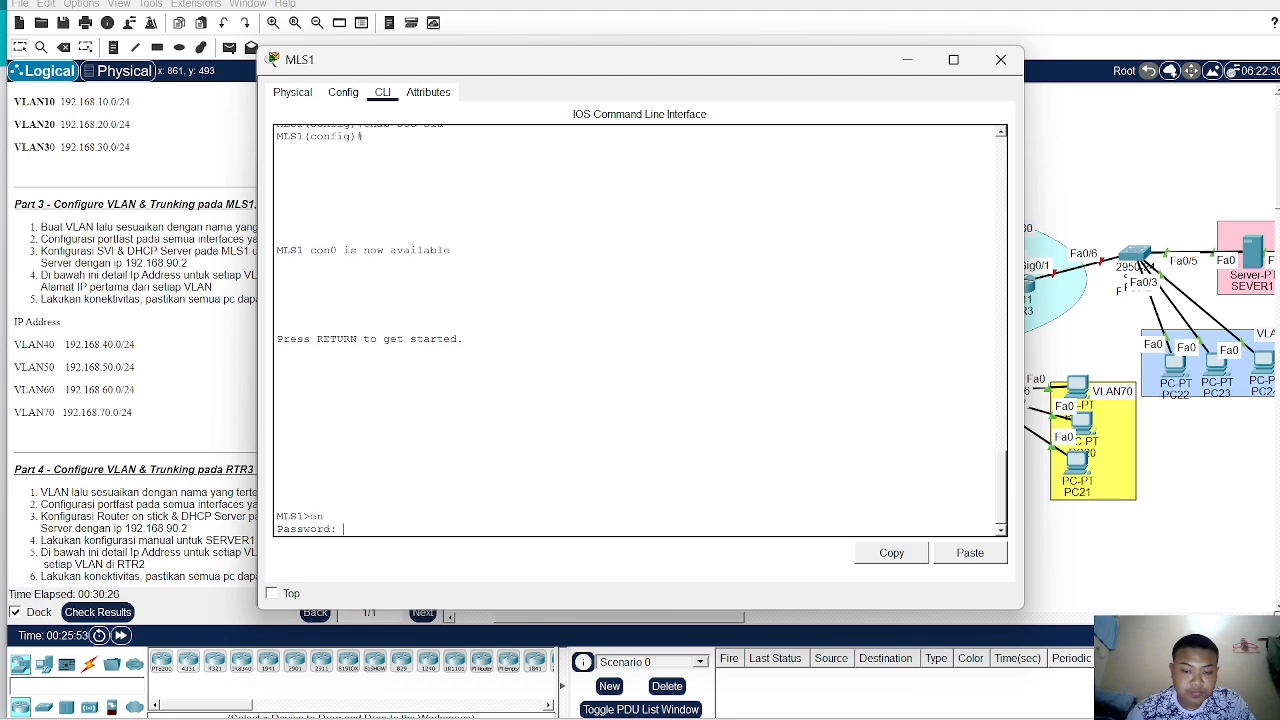
key(Return)
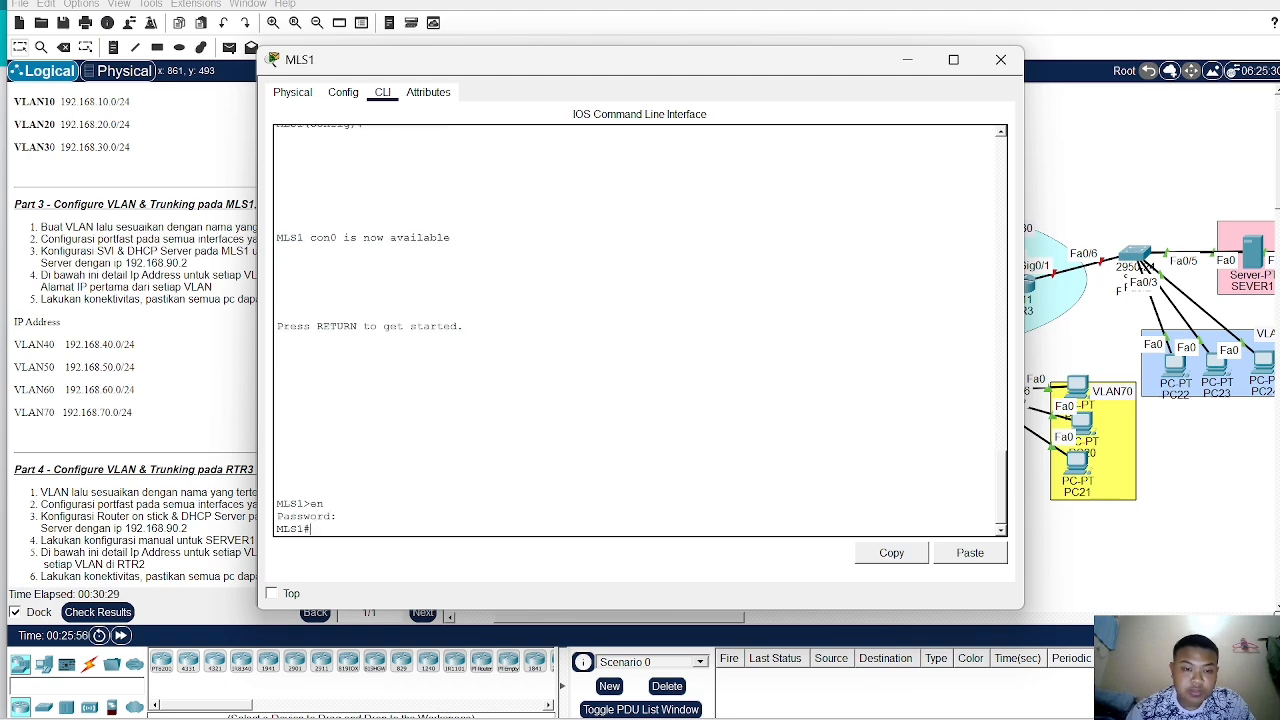
- Review MLS2's earlier CLI configuration history for reference
click(1085, 201)
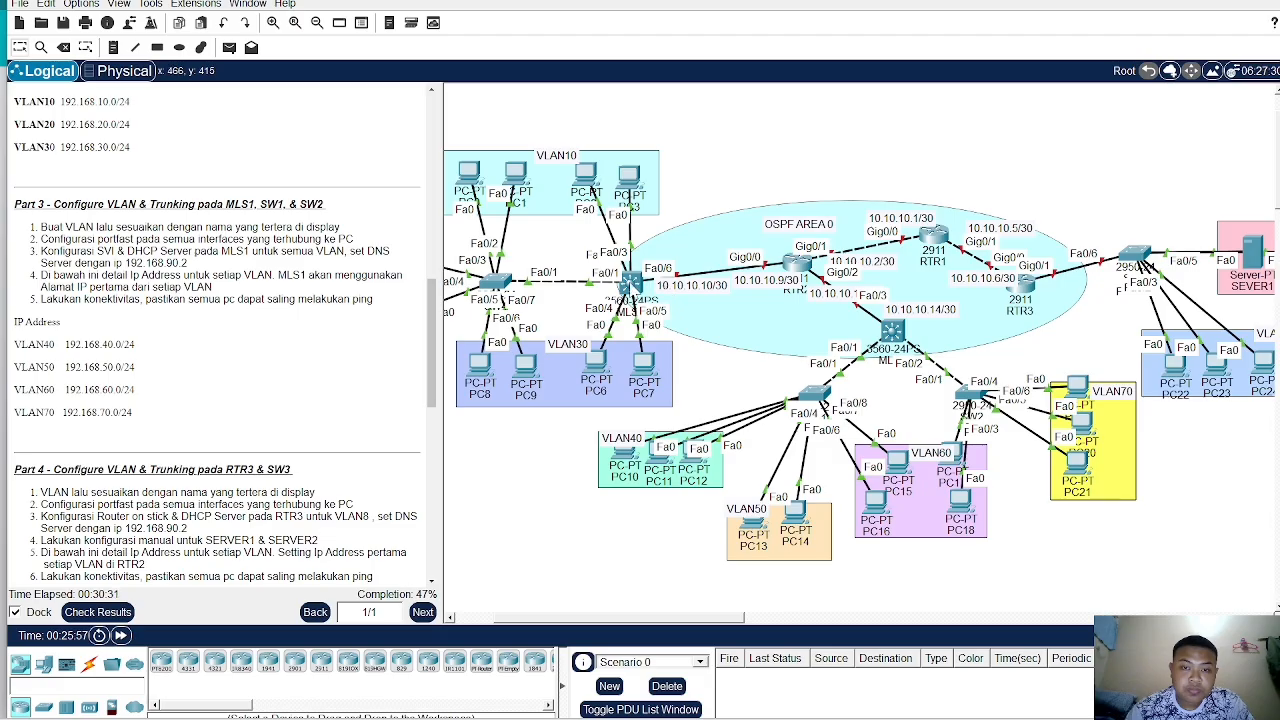
click(631, 285)
scroll(638, 300, up, 20)
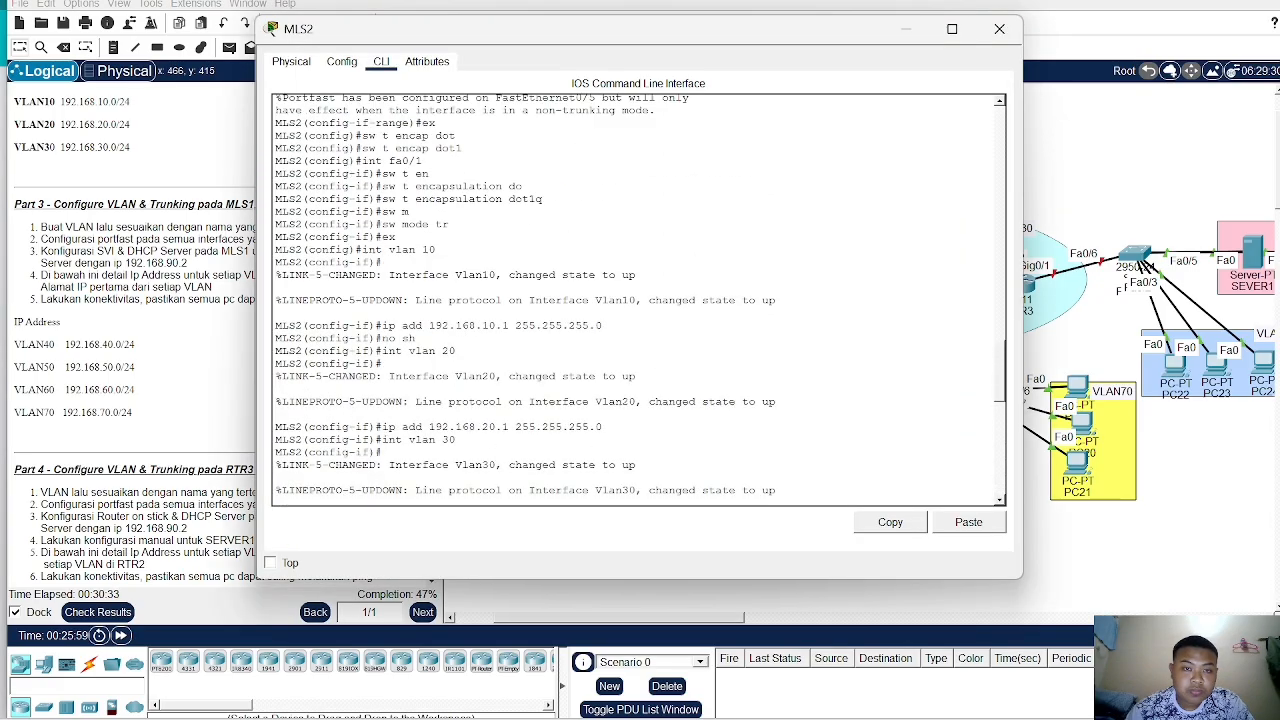
scroll(638, 300, up, 10)
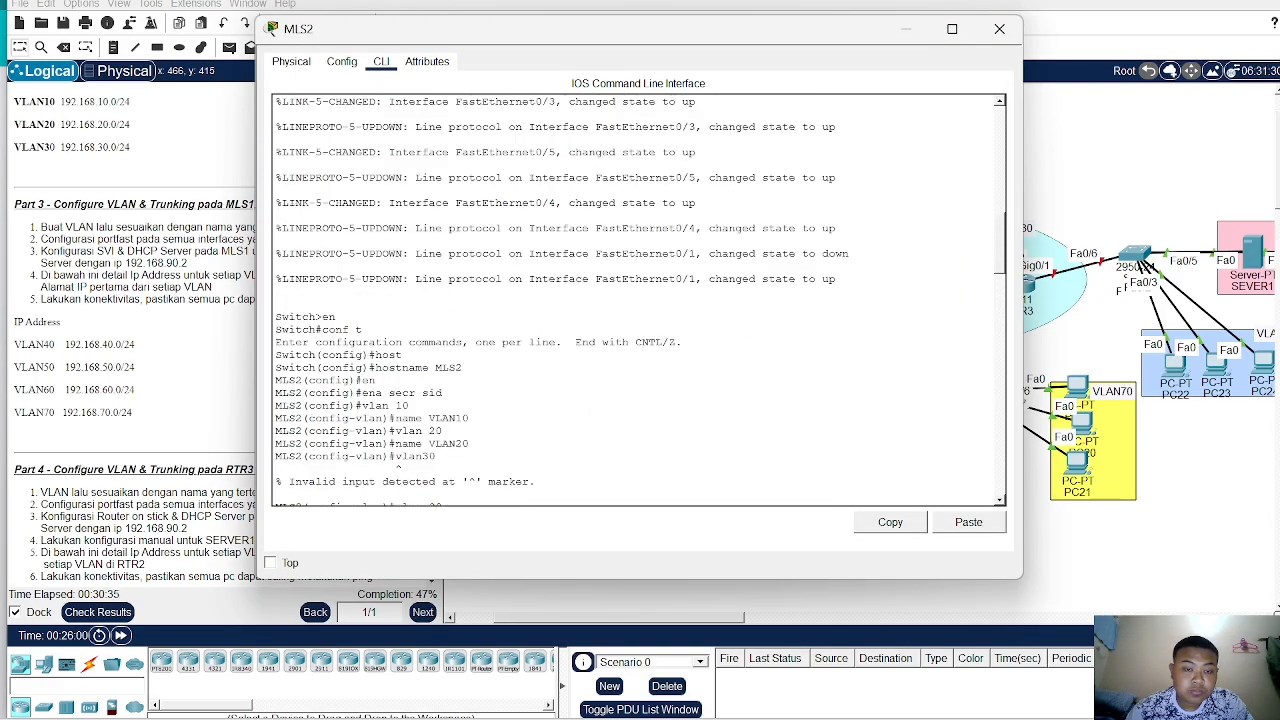
scroll(638, 300, down, 2)
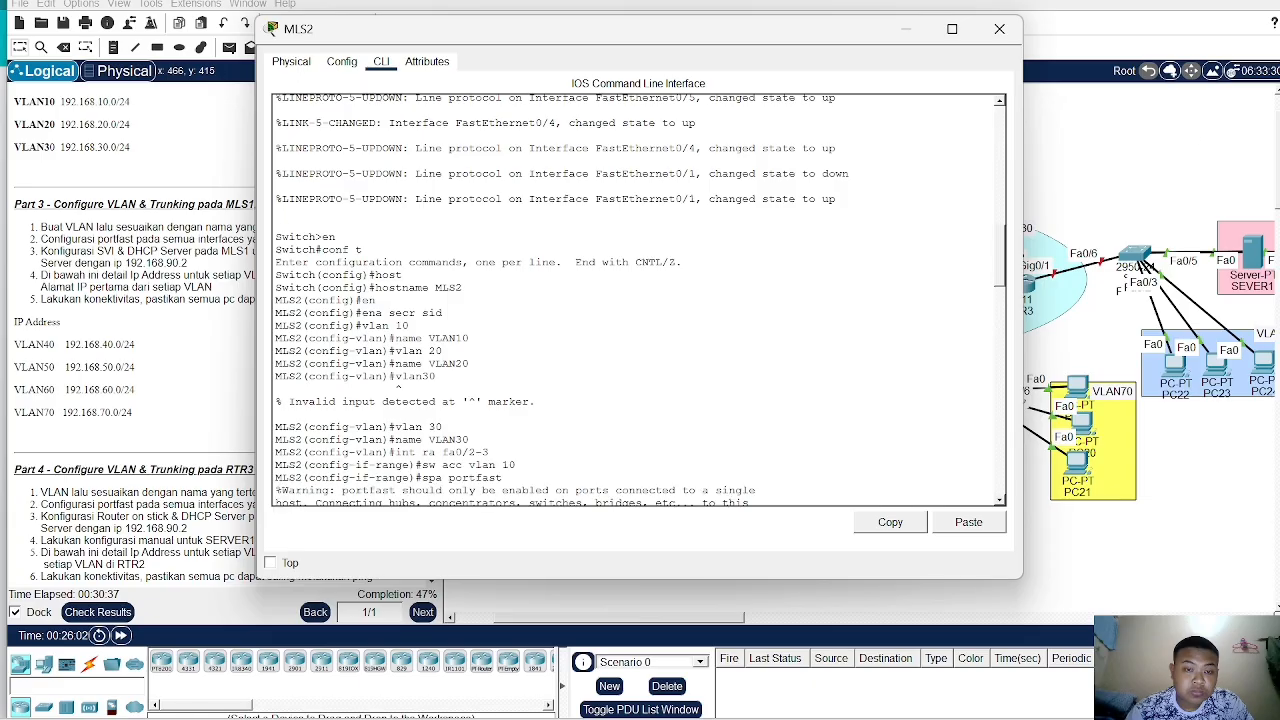
click(1189, 126)
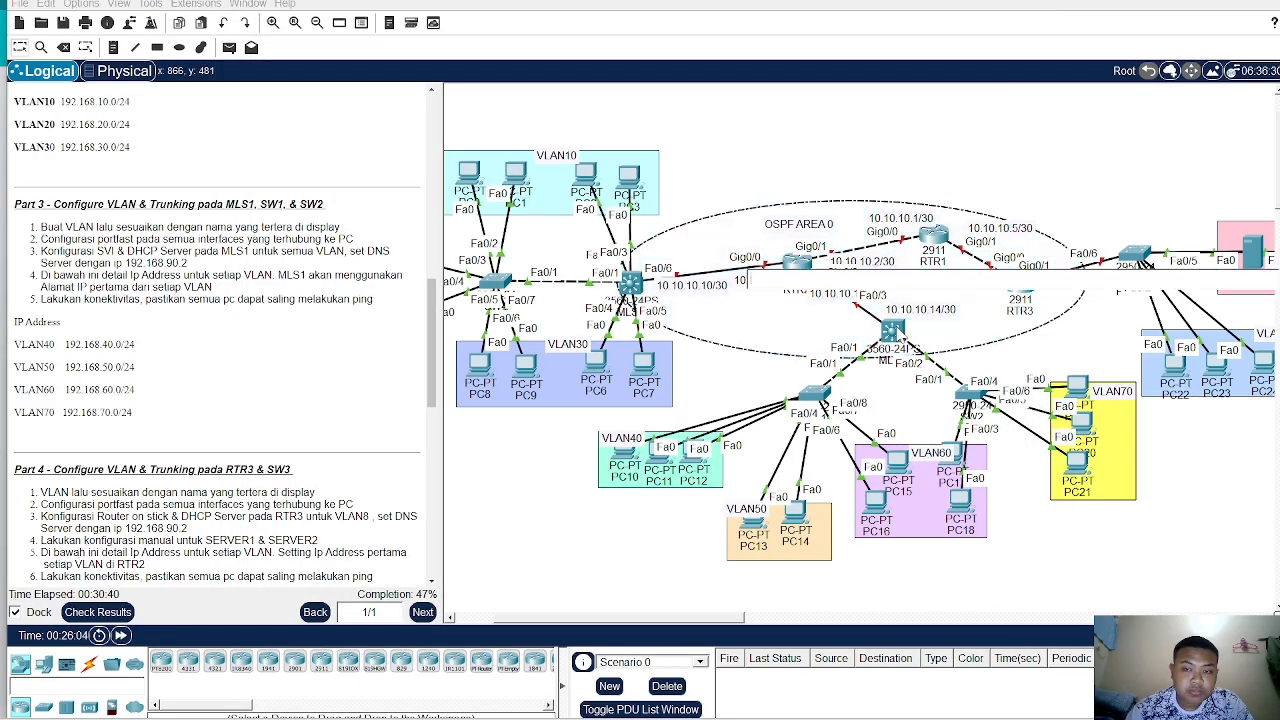
- On MLS1, enter global configuration and create VLAN 40 named VLAN40
click(900, 335)
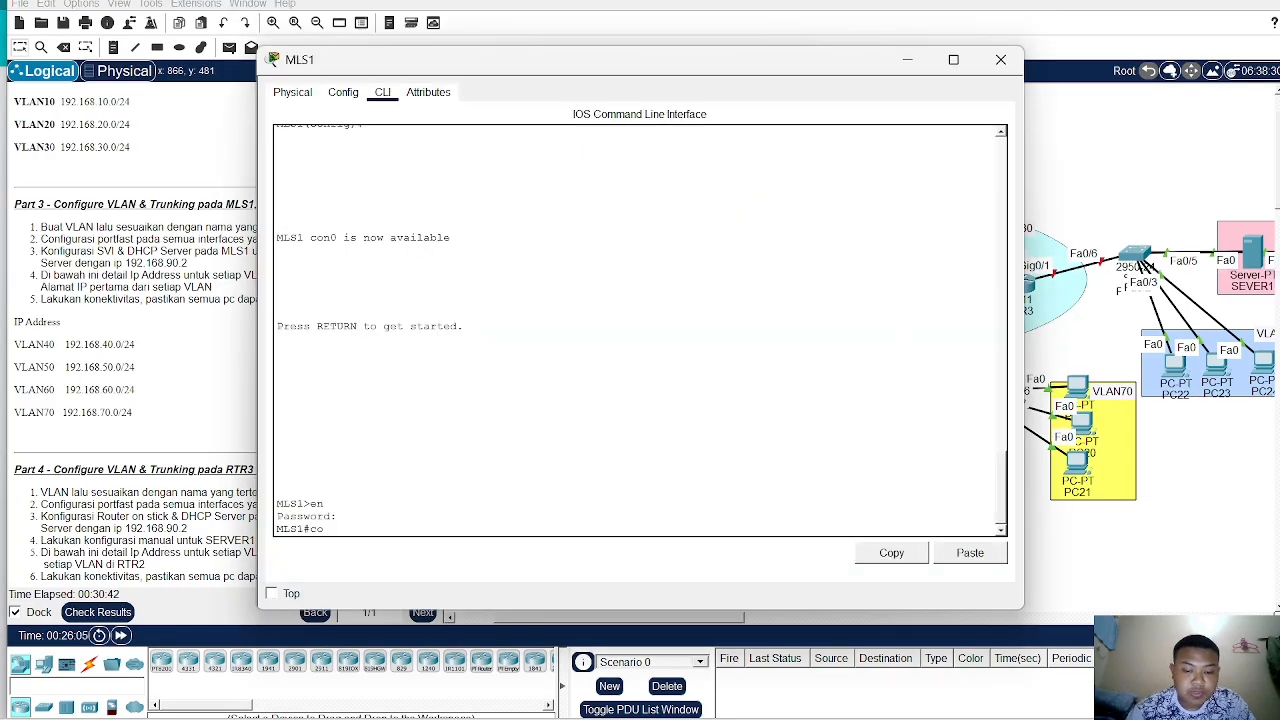
text(conf t)
key(Return)
text(v)
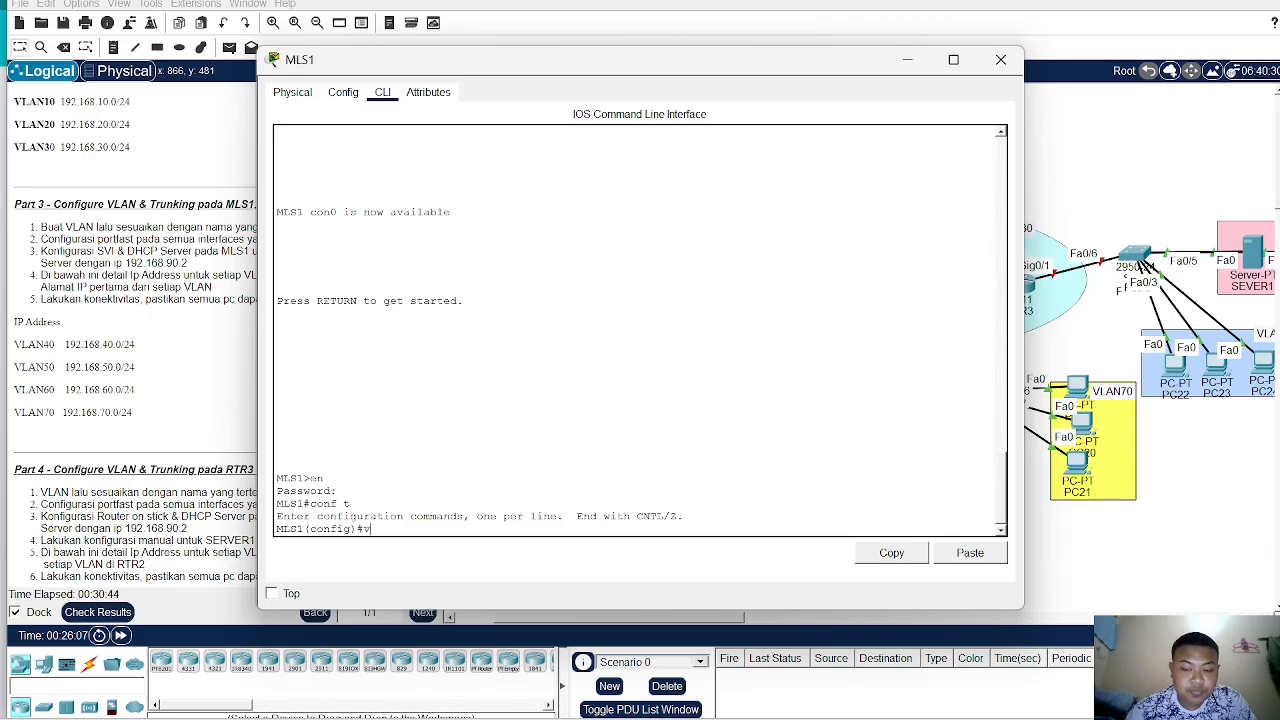
text(lan 40)
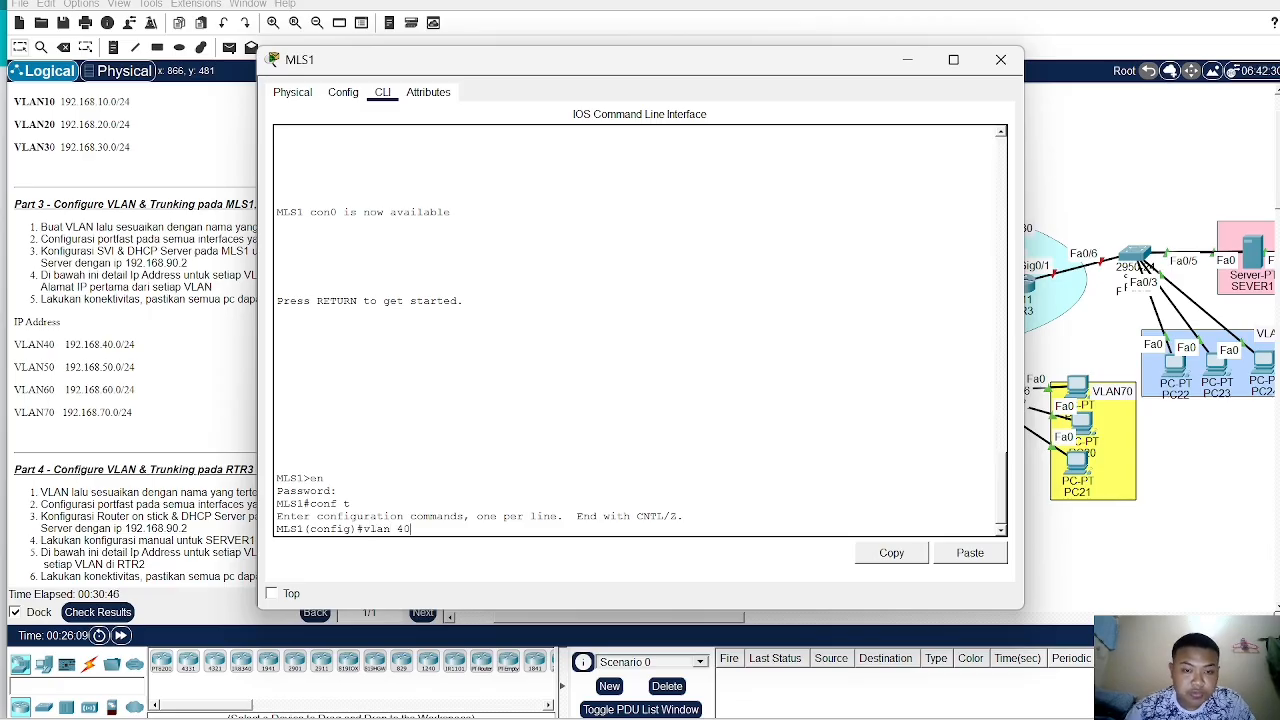
key(Return)
text(na)
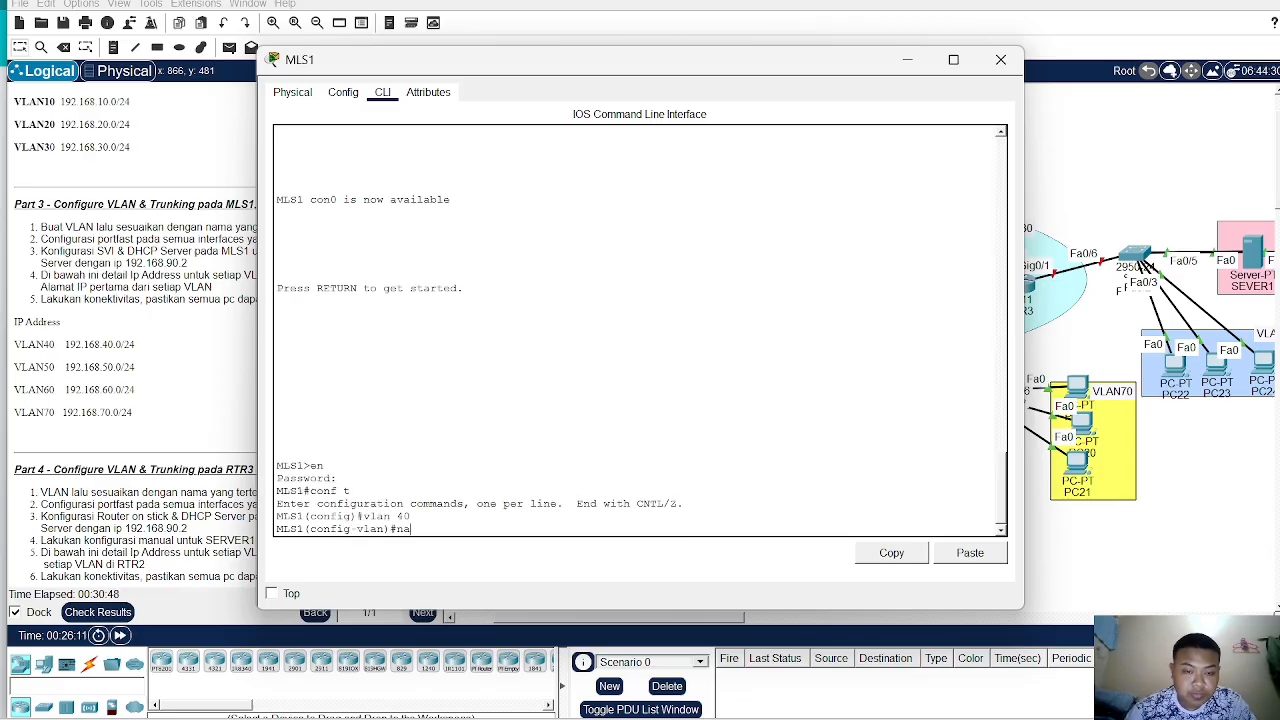
text(me VLAN40)
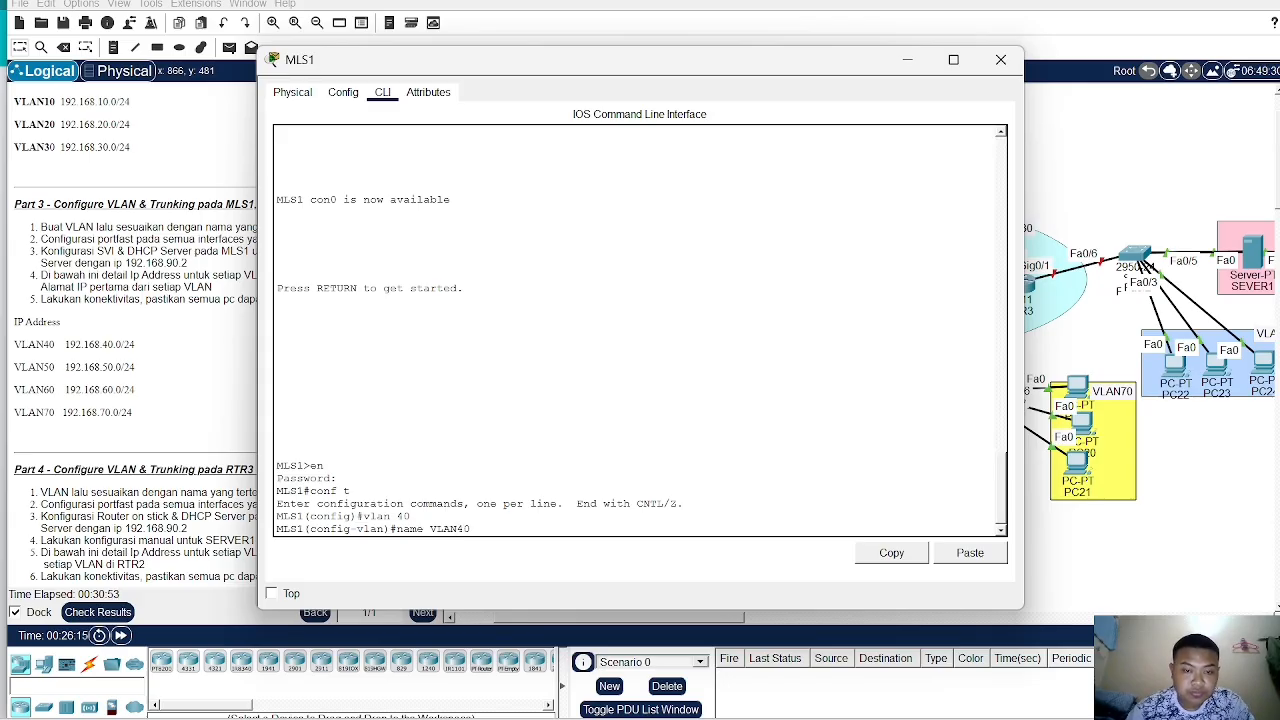
key(Return)
- Create VLAN 50 on MLS1 and name it VLAN50
text(vlan)#vl)
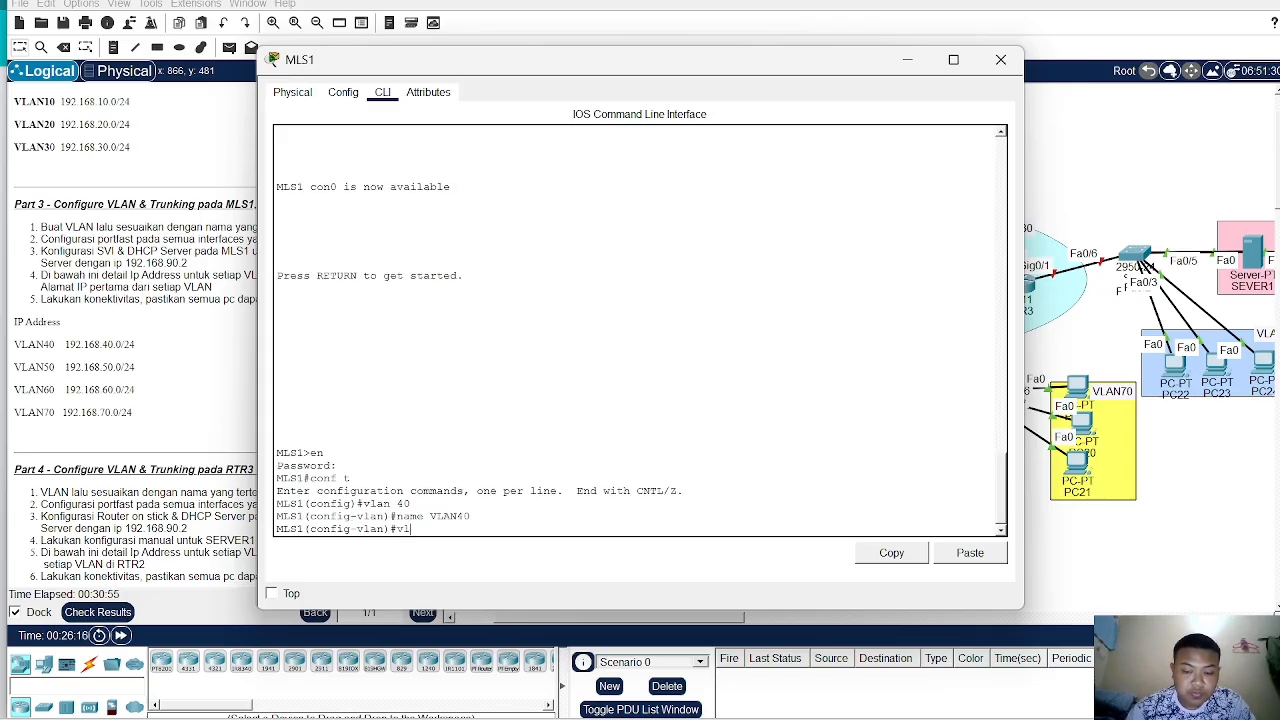
text( 50)
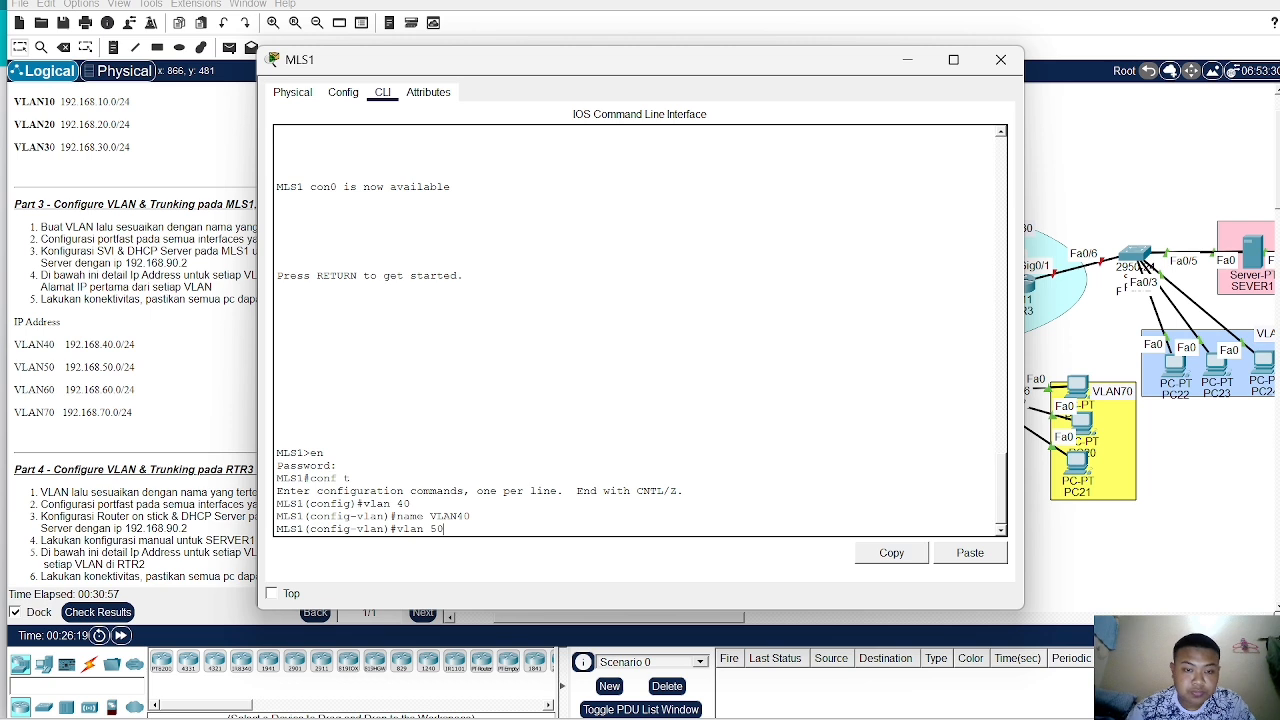
key(Return)
text(name V)
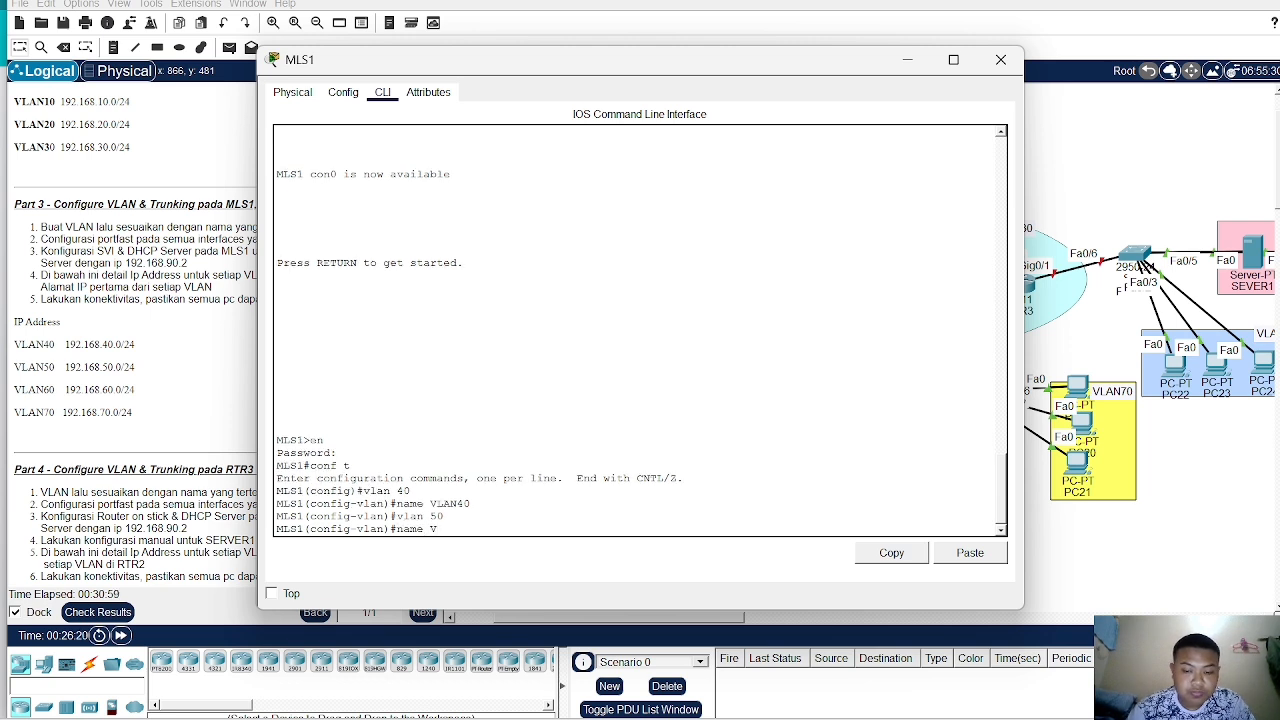
text(LAN)
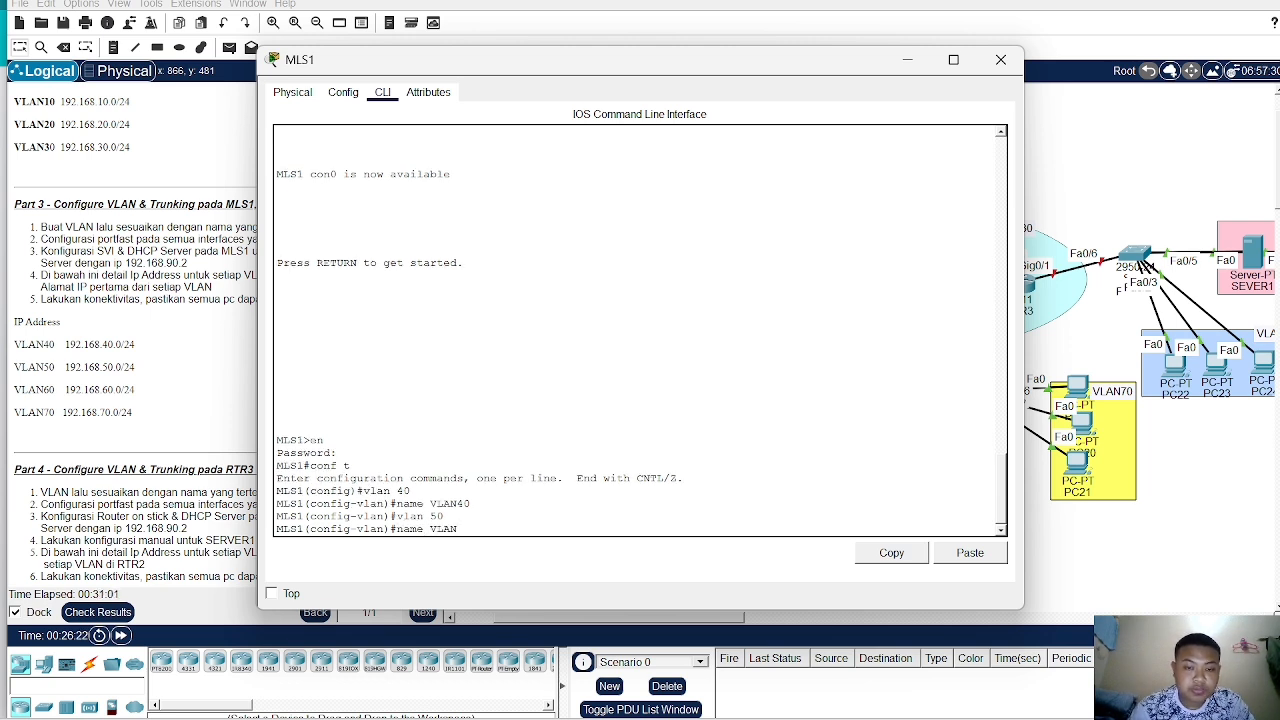
text(50)
key(Return)
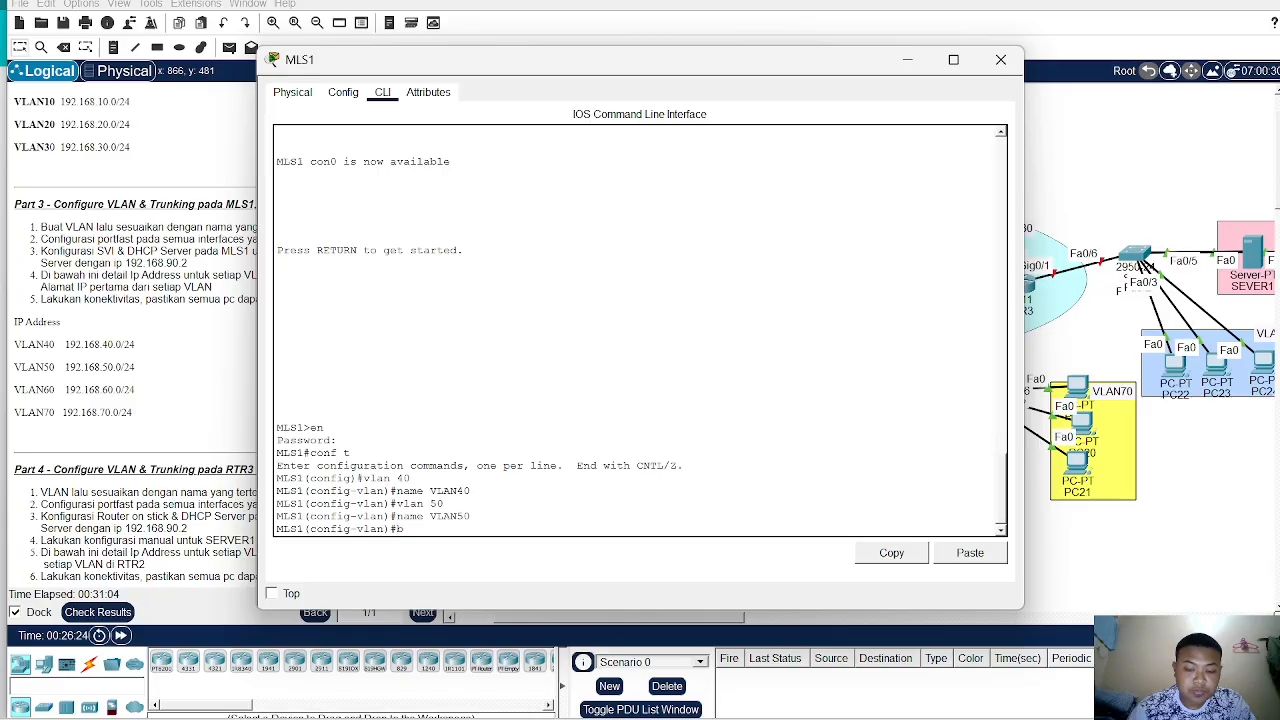
text(vla)
text(n60)
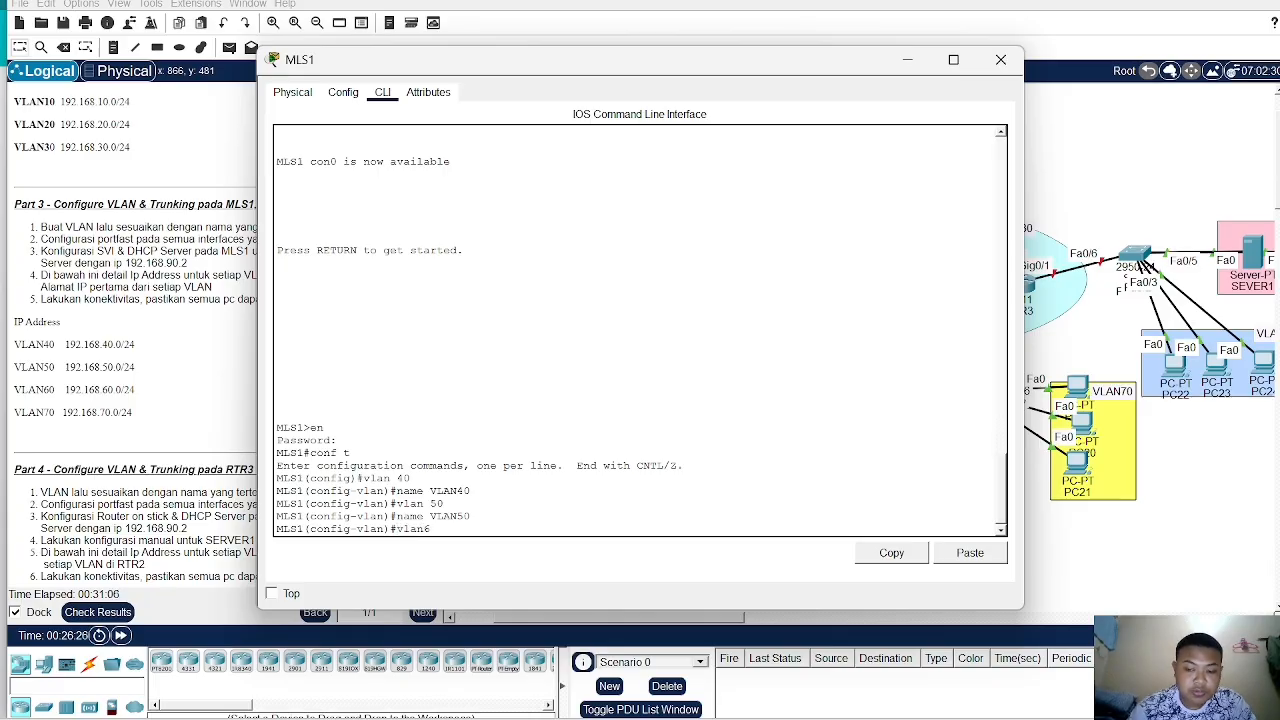
key(Return)
- On MLS1, create VLAN 60 and name it VLAN60
text(vlan )
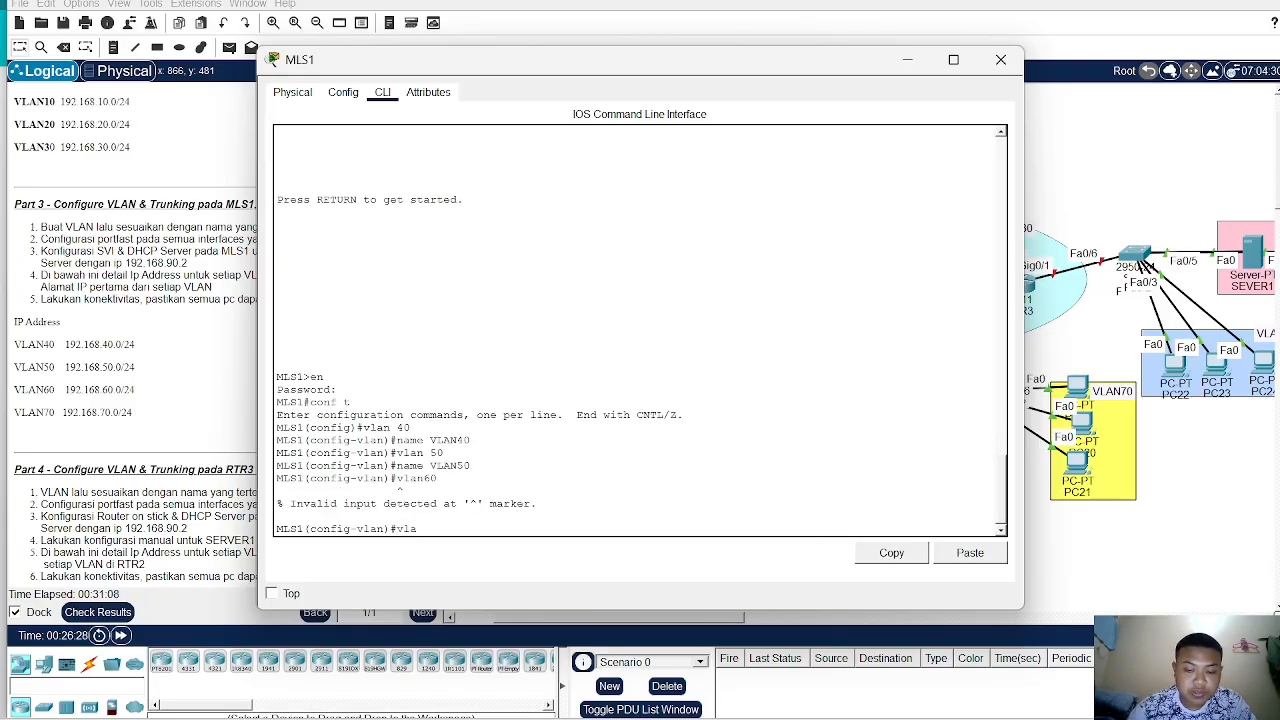
text(60)
key(Return)
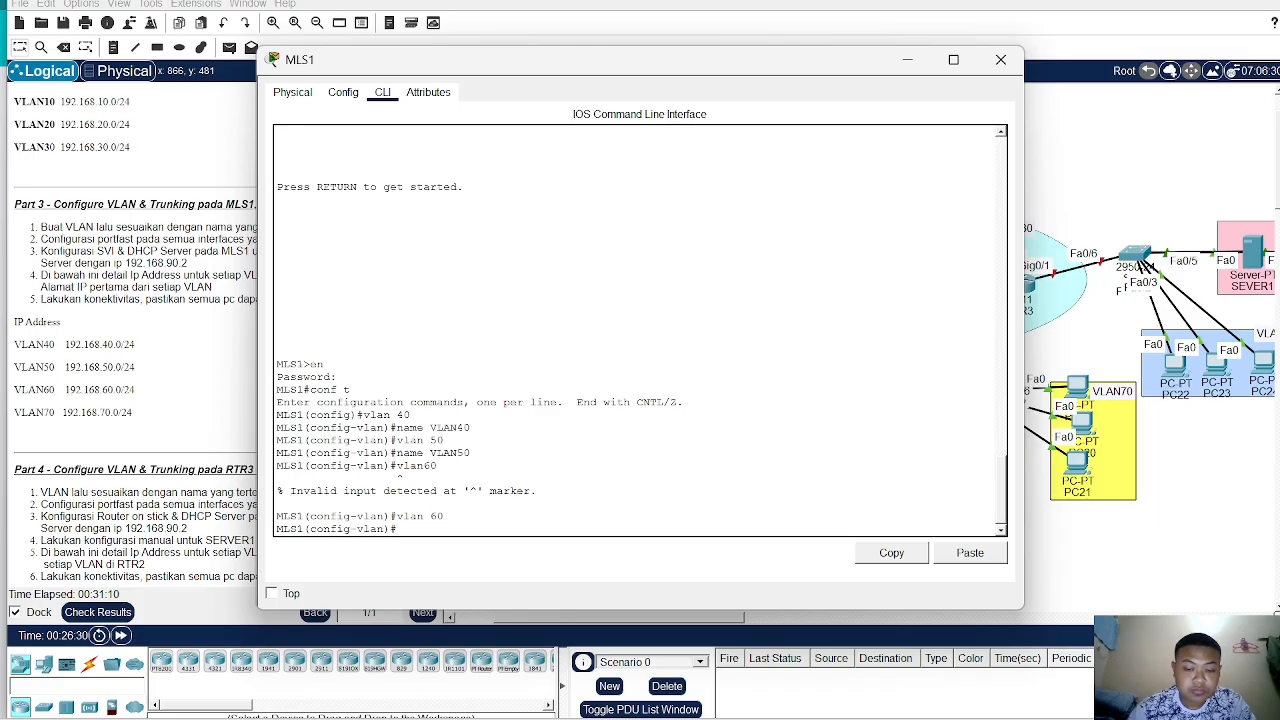
text(name VLA)
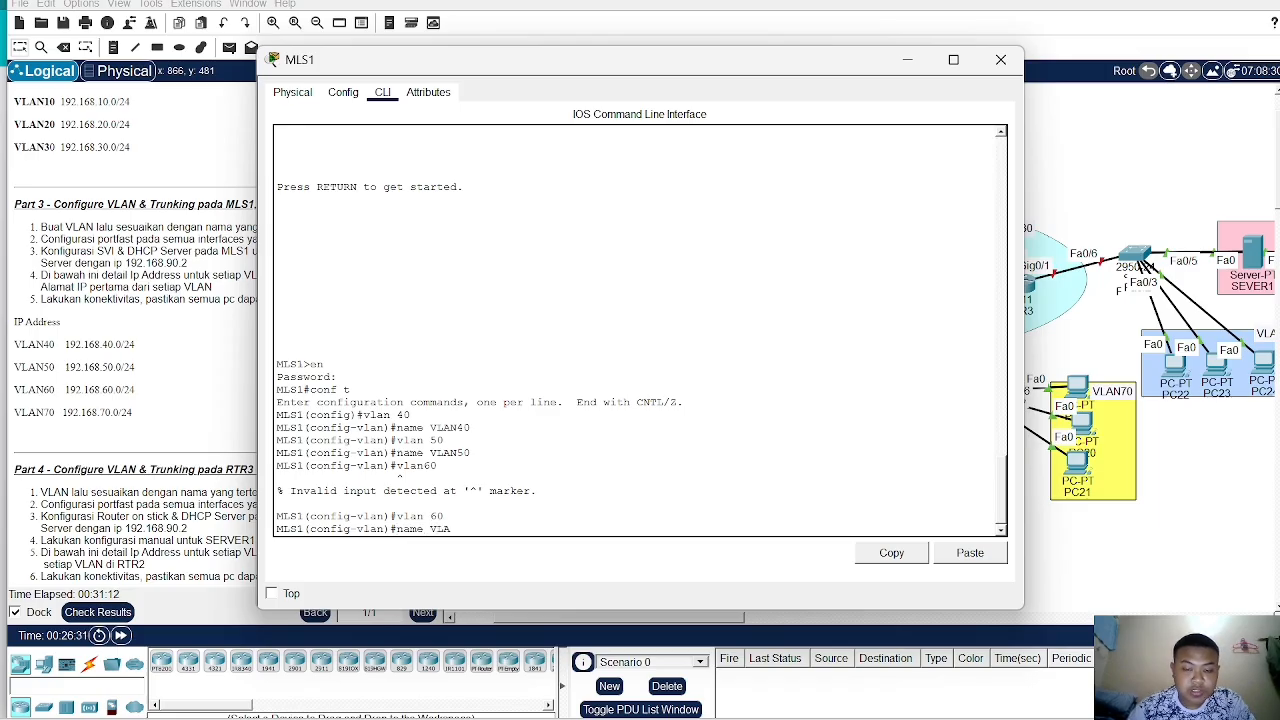
text(N60)
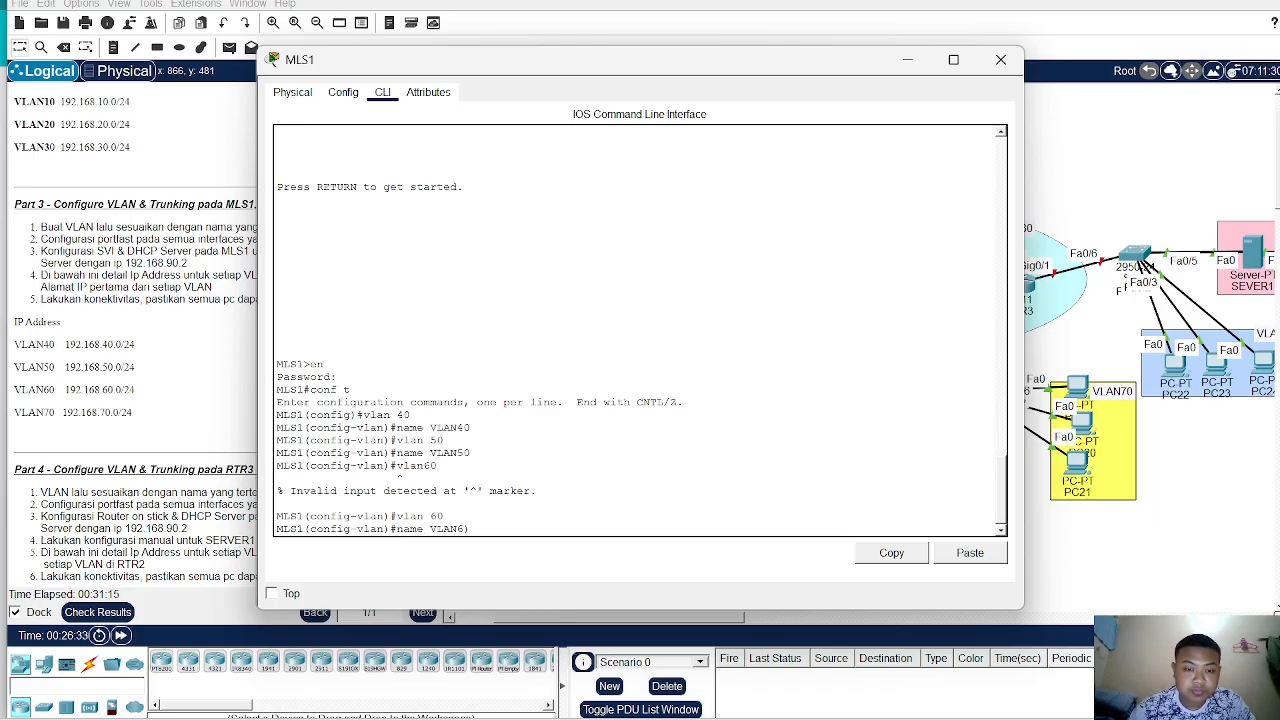
text(0)
key(Return)
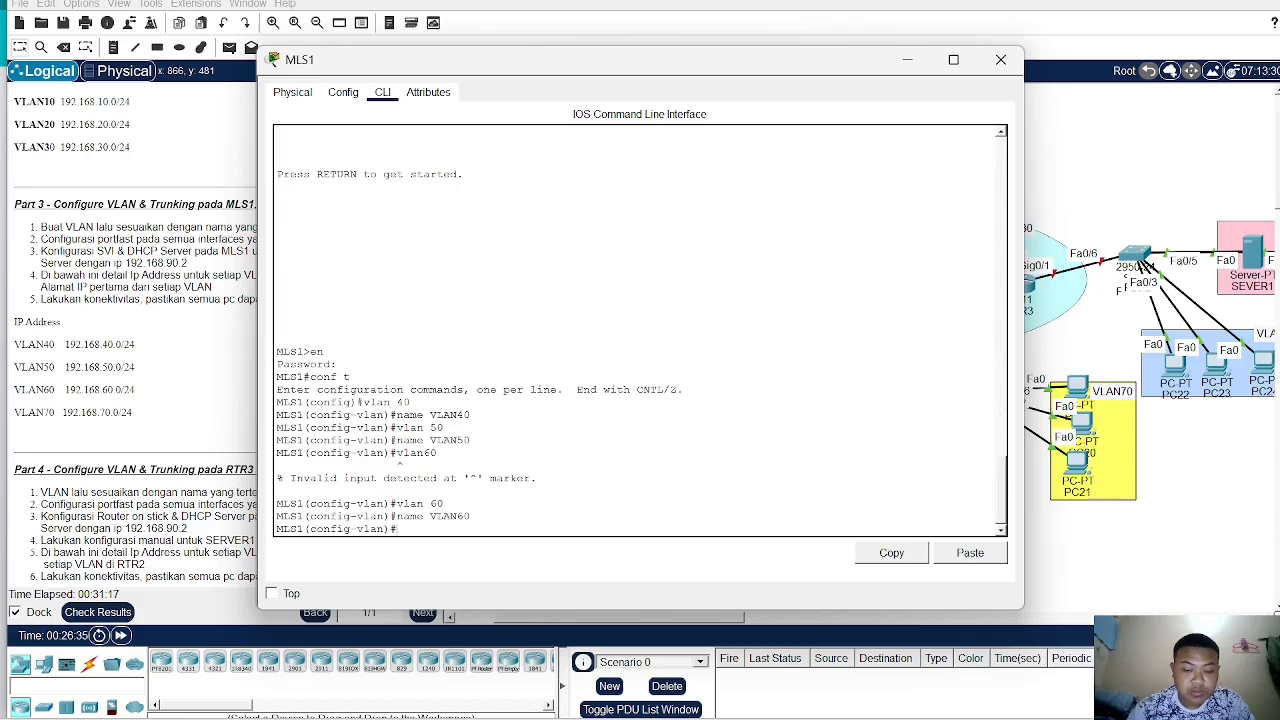
- Create VLAN 70 on MLS1 and name it VLAN70
text(vlan 7)
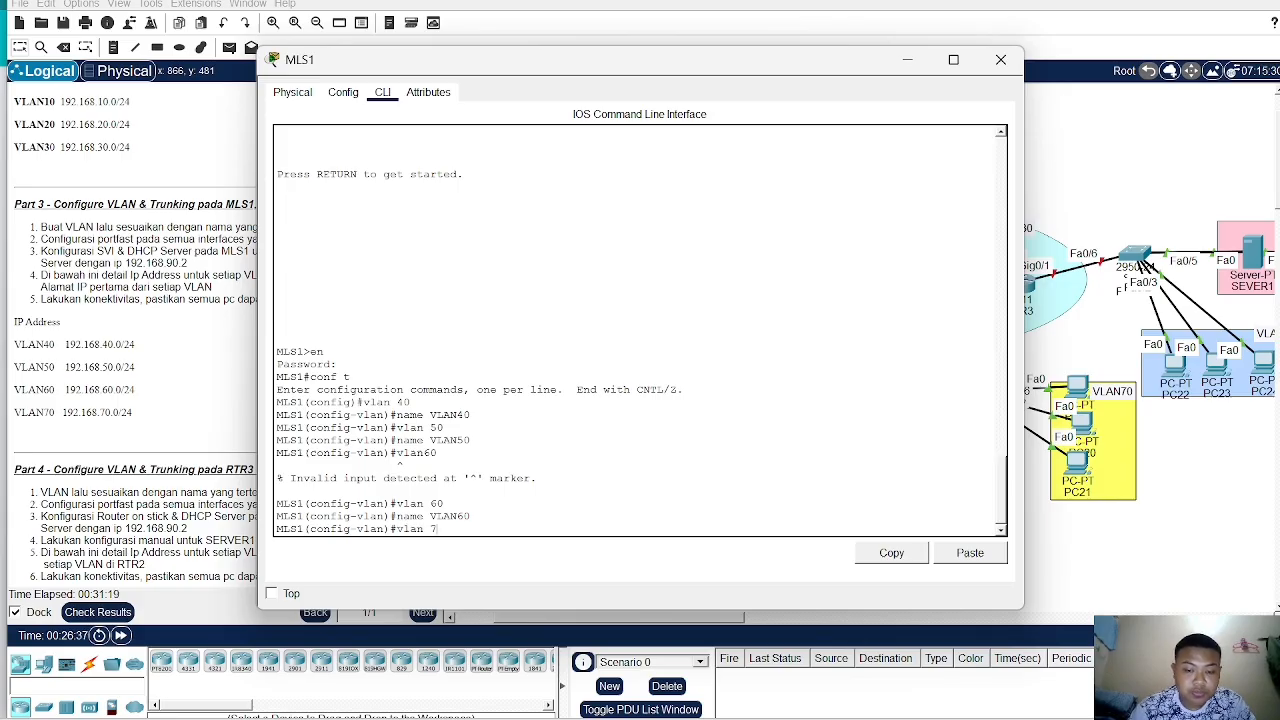
text(0)
key(Return)
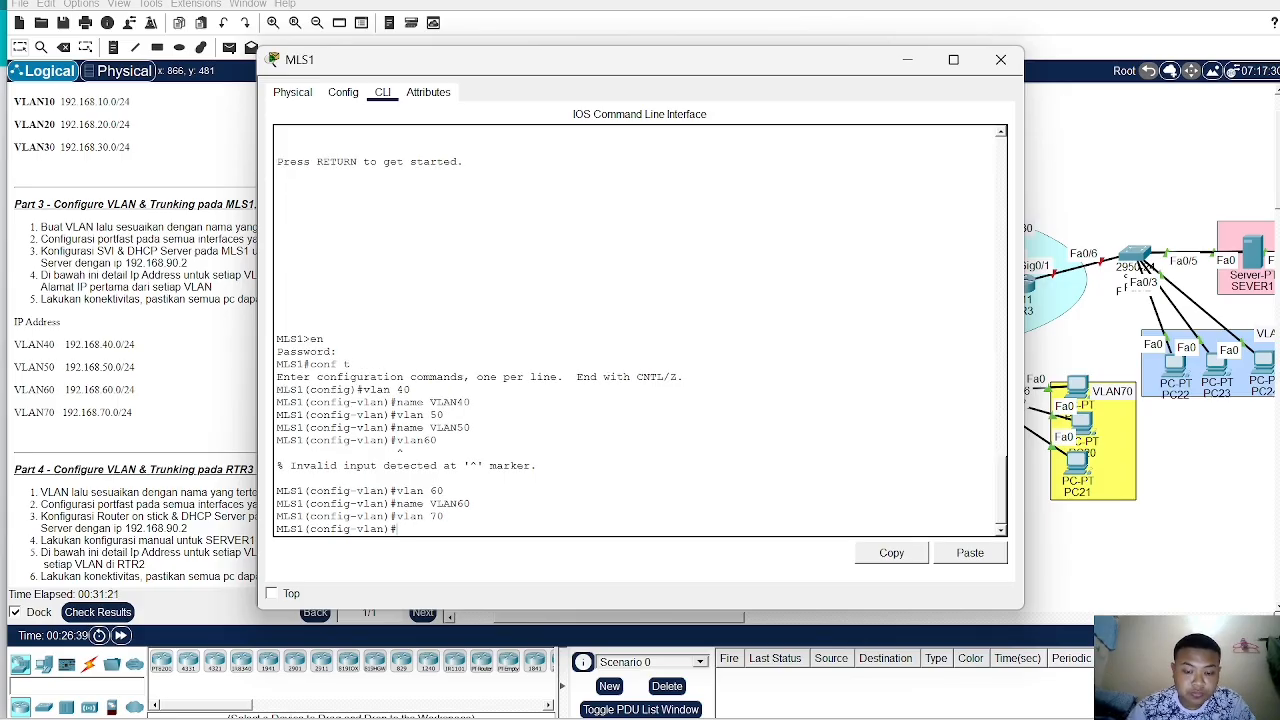
text(name VLAN)
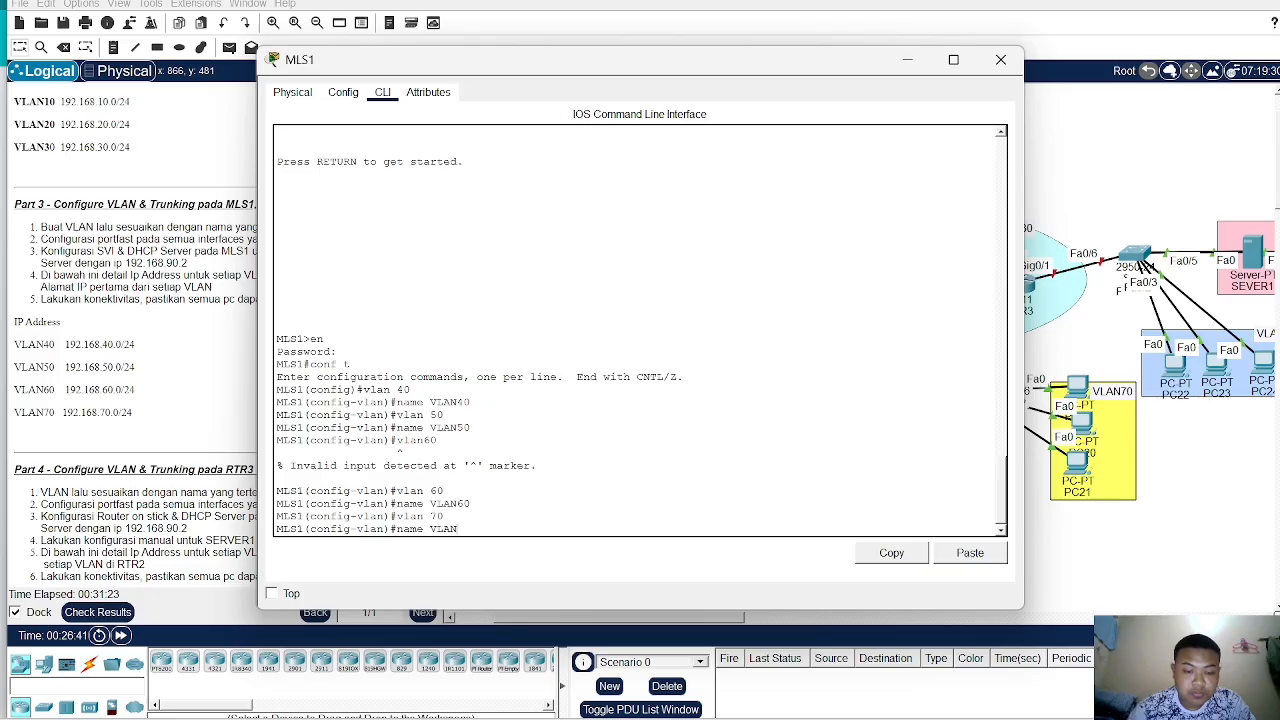
text(70)
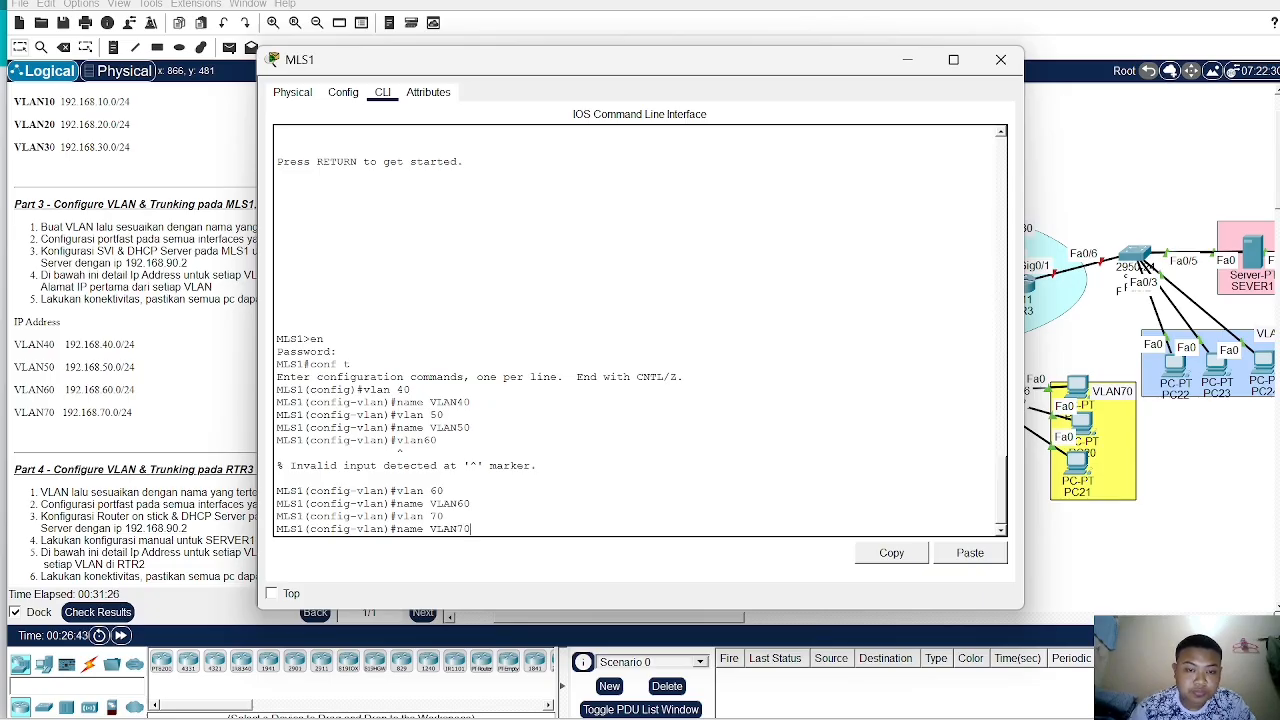
key(Return)
- Review the Part 3 task instructions and IP address list beside the CLI window
scroll(136, 333, down, 2)
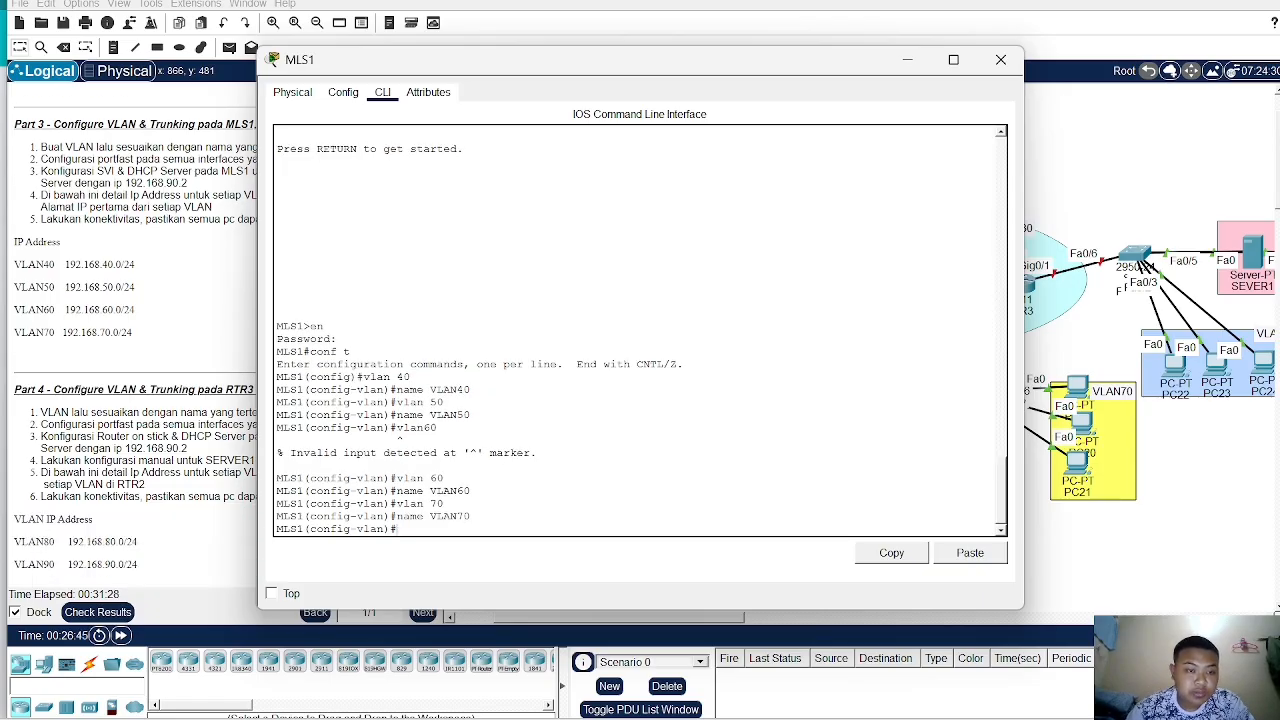
drag(466, 72, 620, 65)
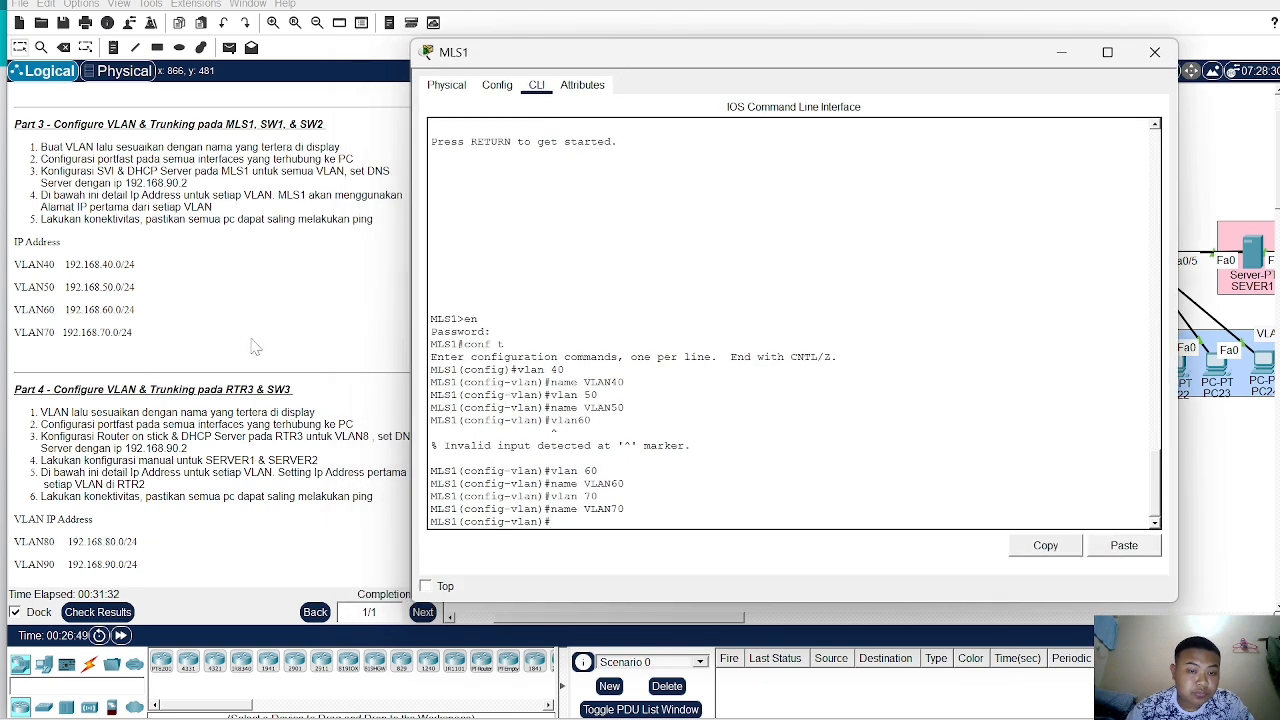
scroll(175, 380, up, 1)
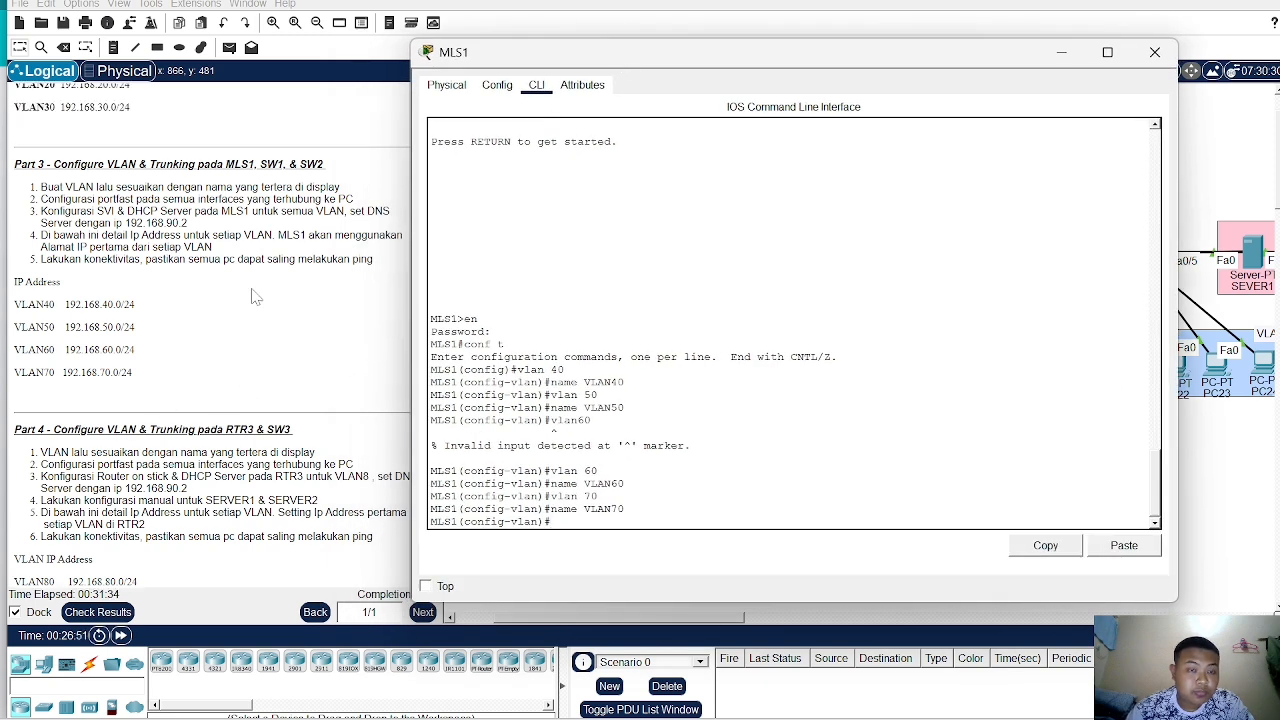
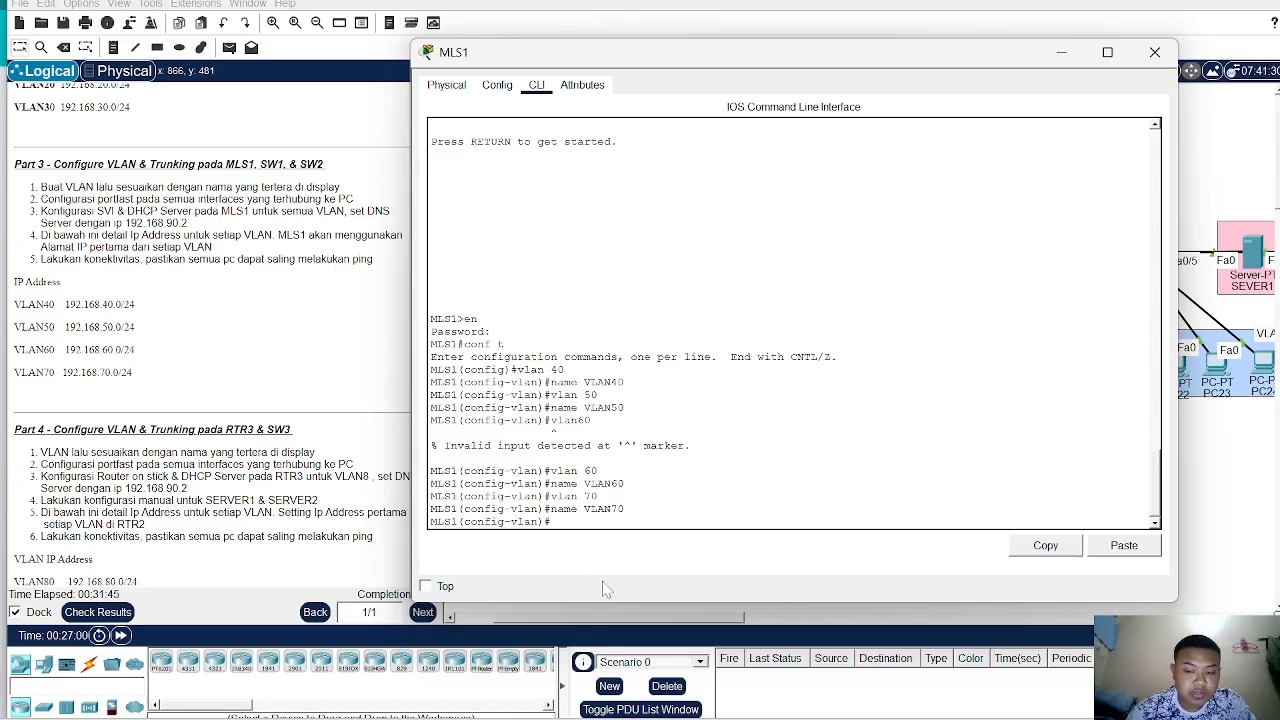
- On MLS1, create the VLAN 40 interface and assign it IP 192.168.40.1 with mask 255.255.255.0
text(int vlan 4)
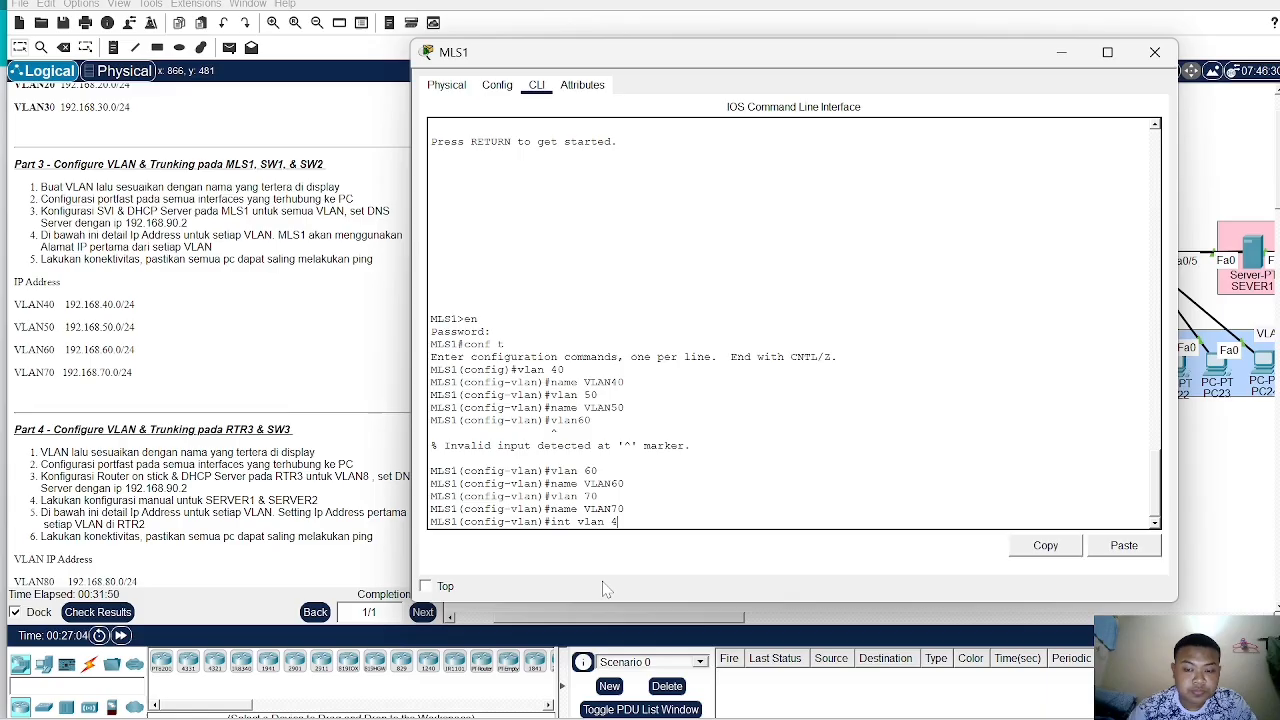
text(0)
key(Return)
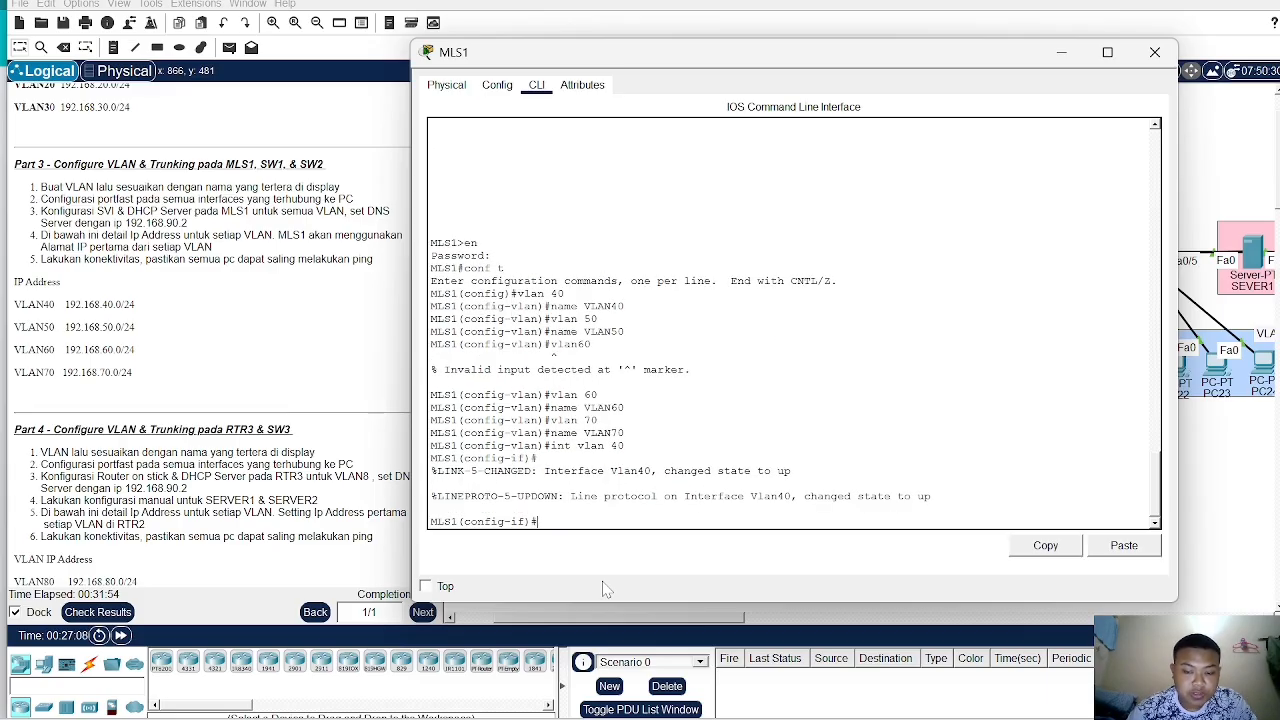
text(ip add 192)
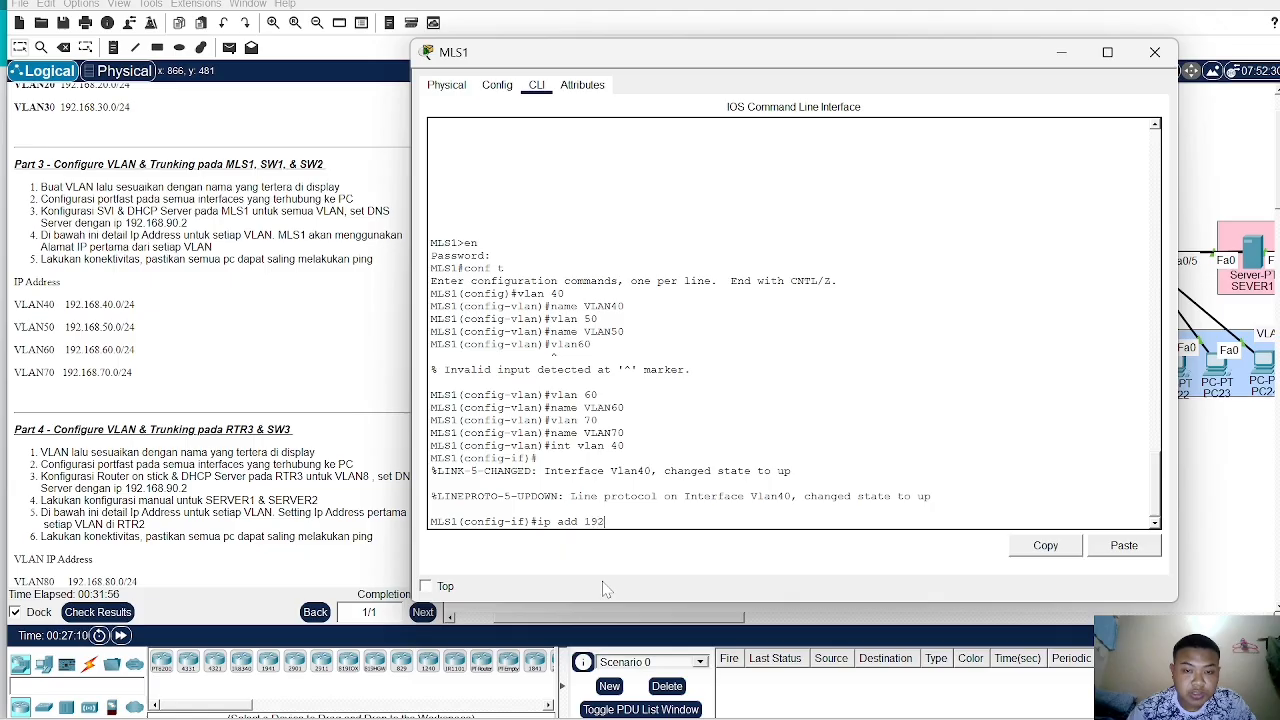
text(.168.)
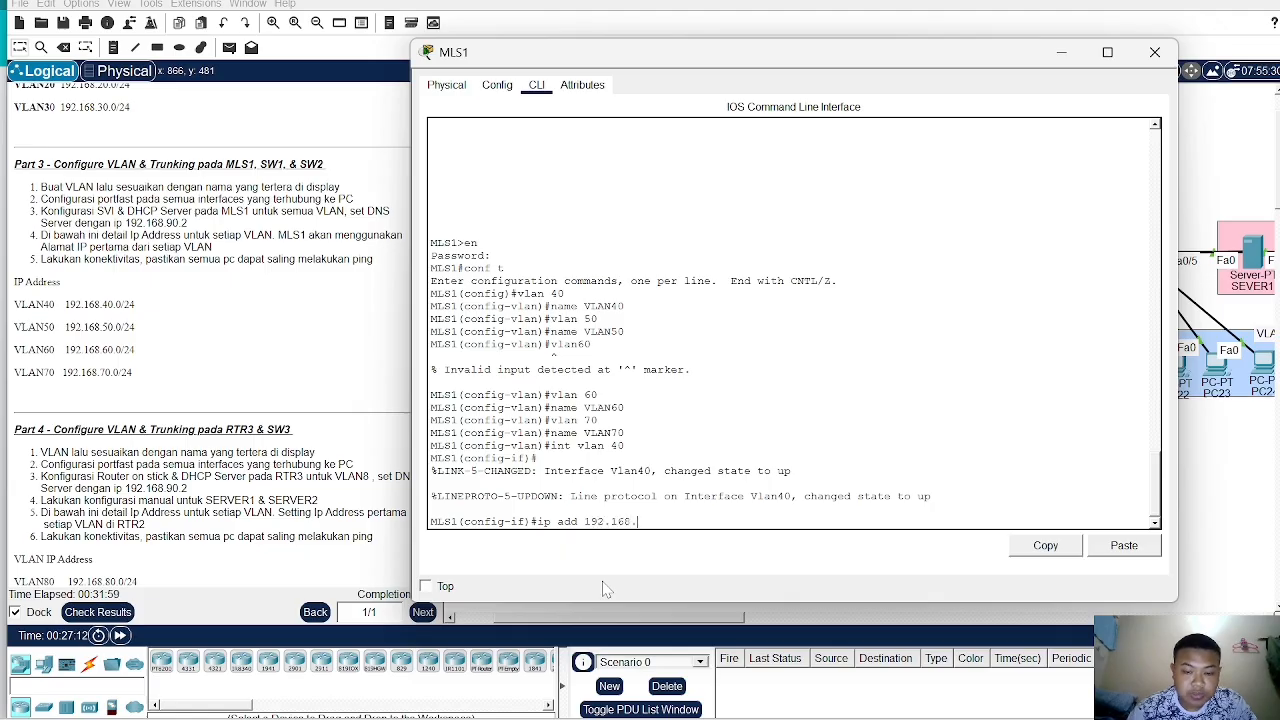
text(40.1)
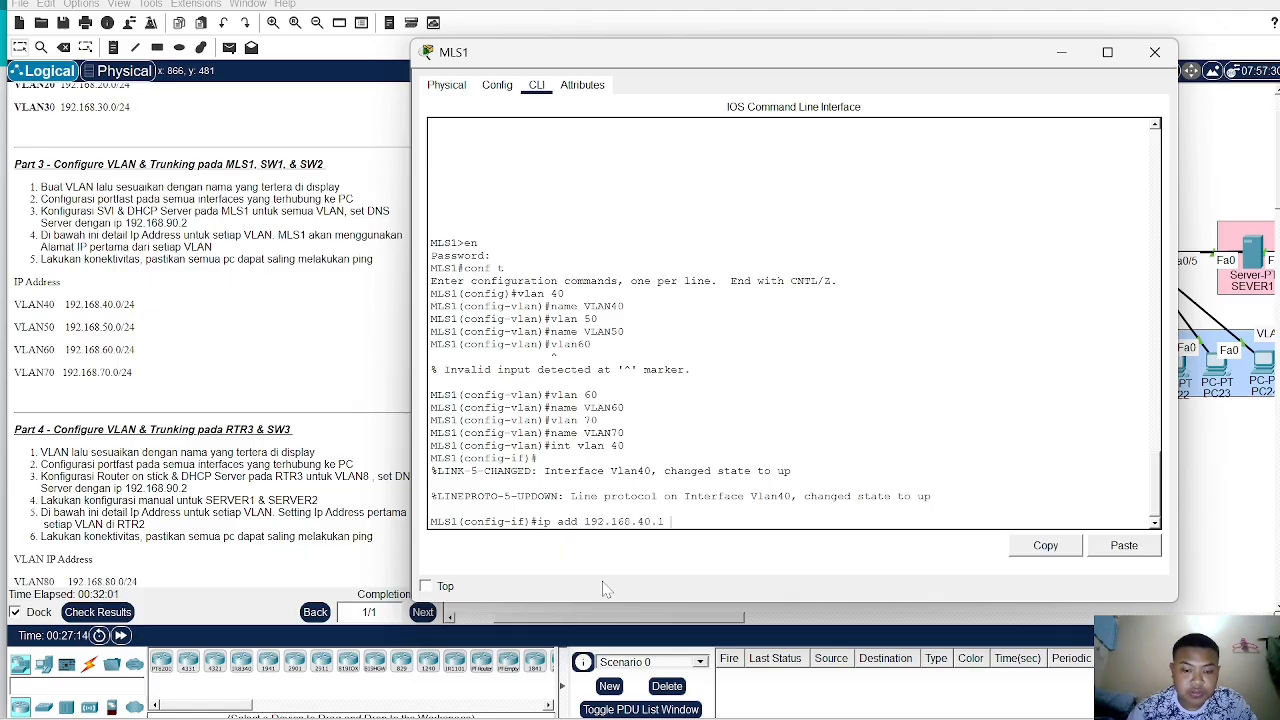
text( 255.255)
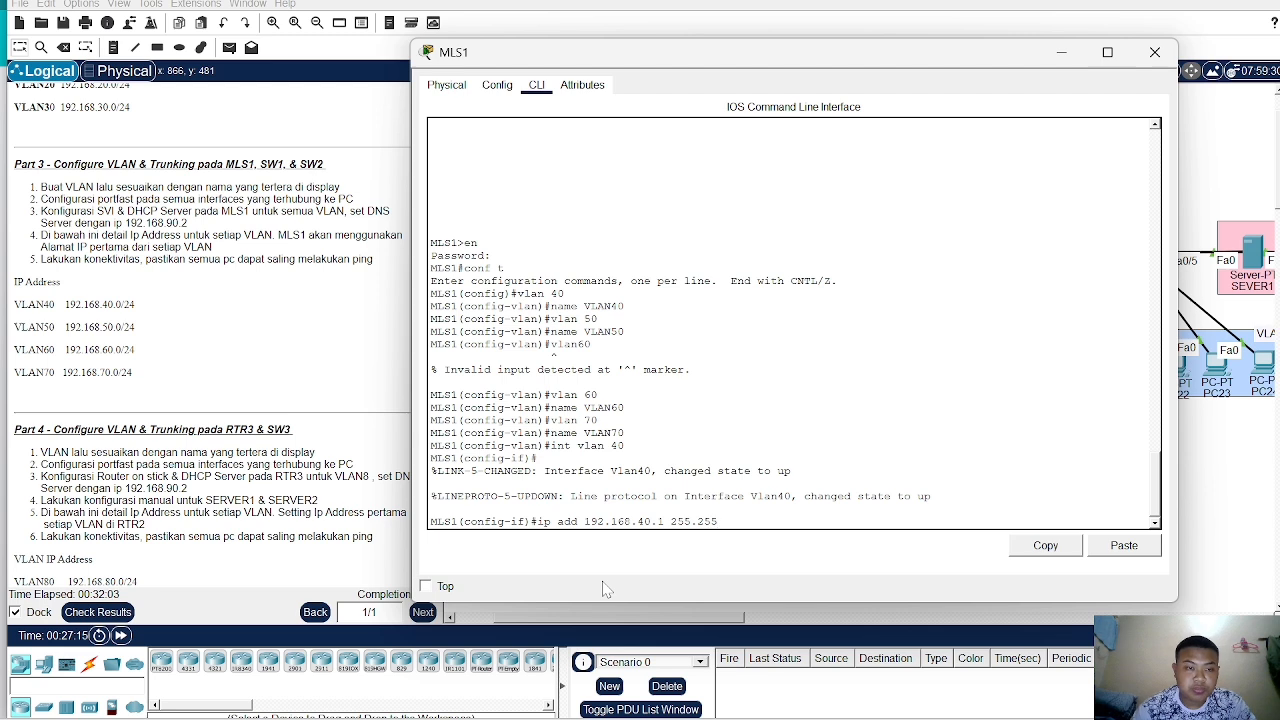
text(.255.0)
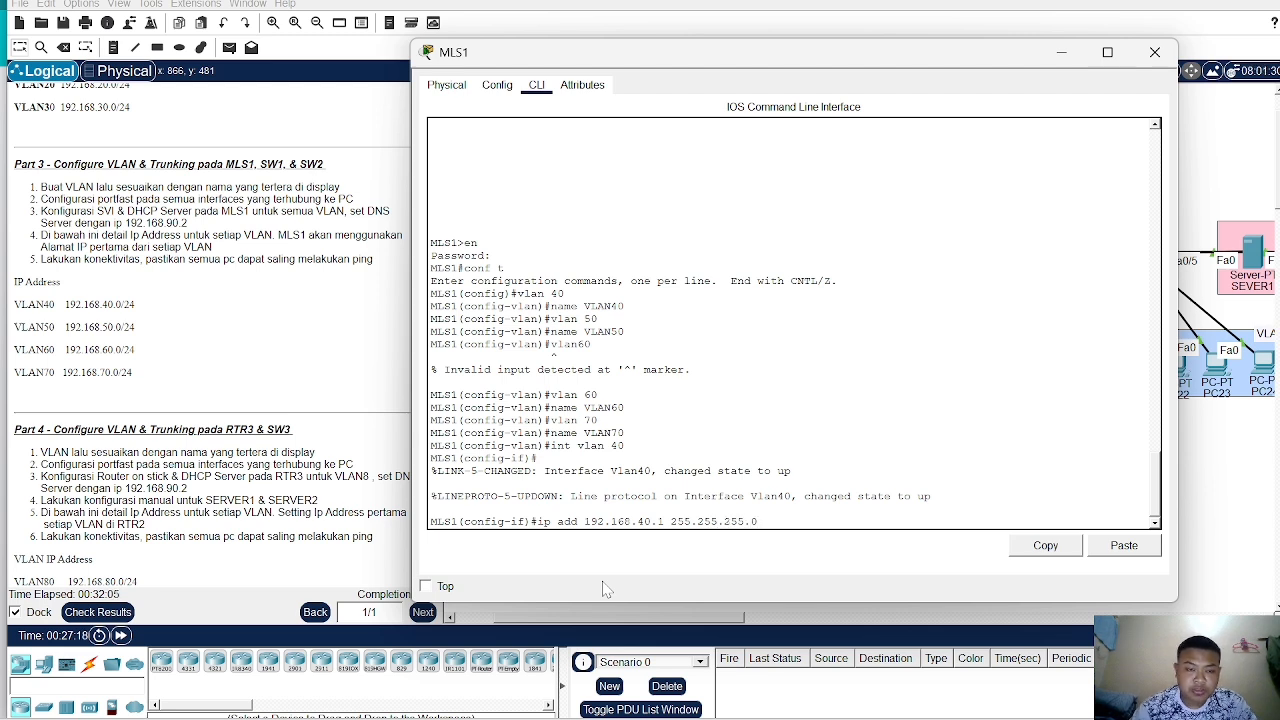
key(Return)
- Create the VLAN 50 interface and give it IP address 192.168.50.1 with mask 255.255.255.0
text(int)
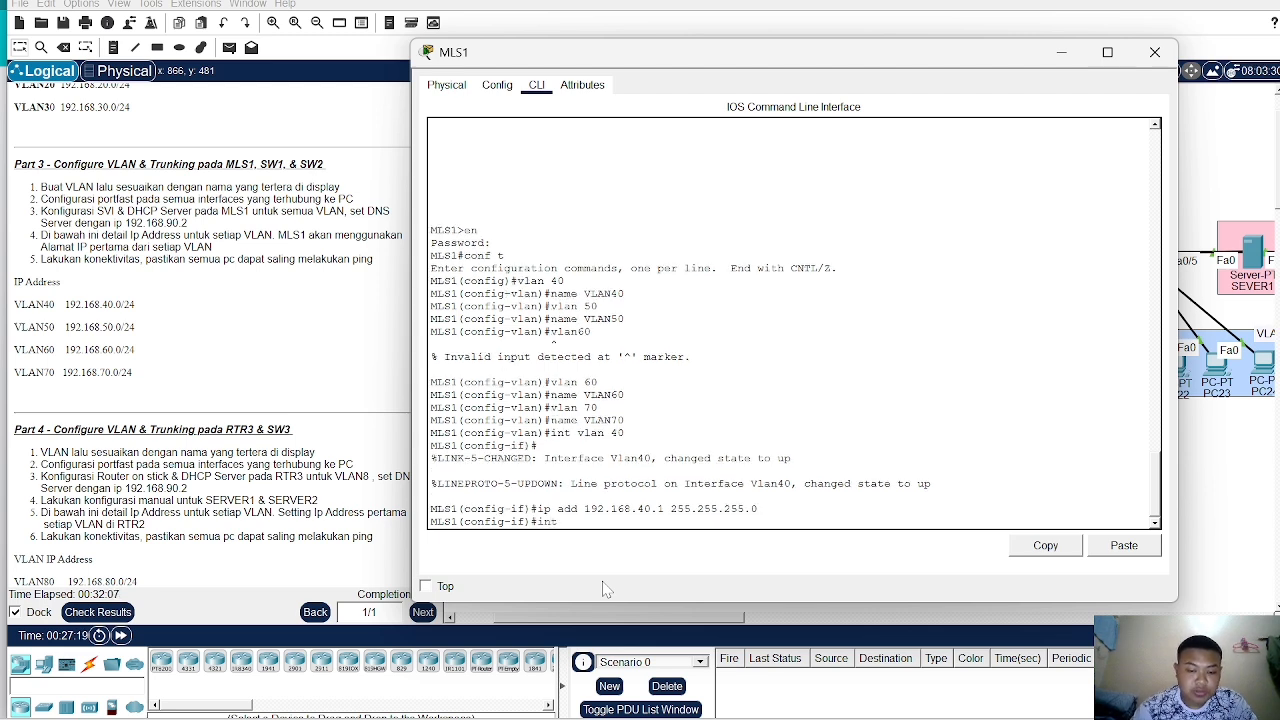
text( vlan 50)
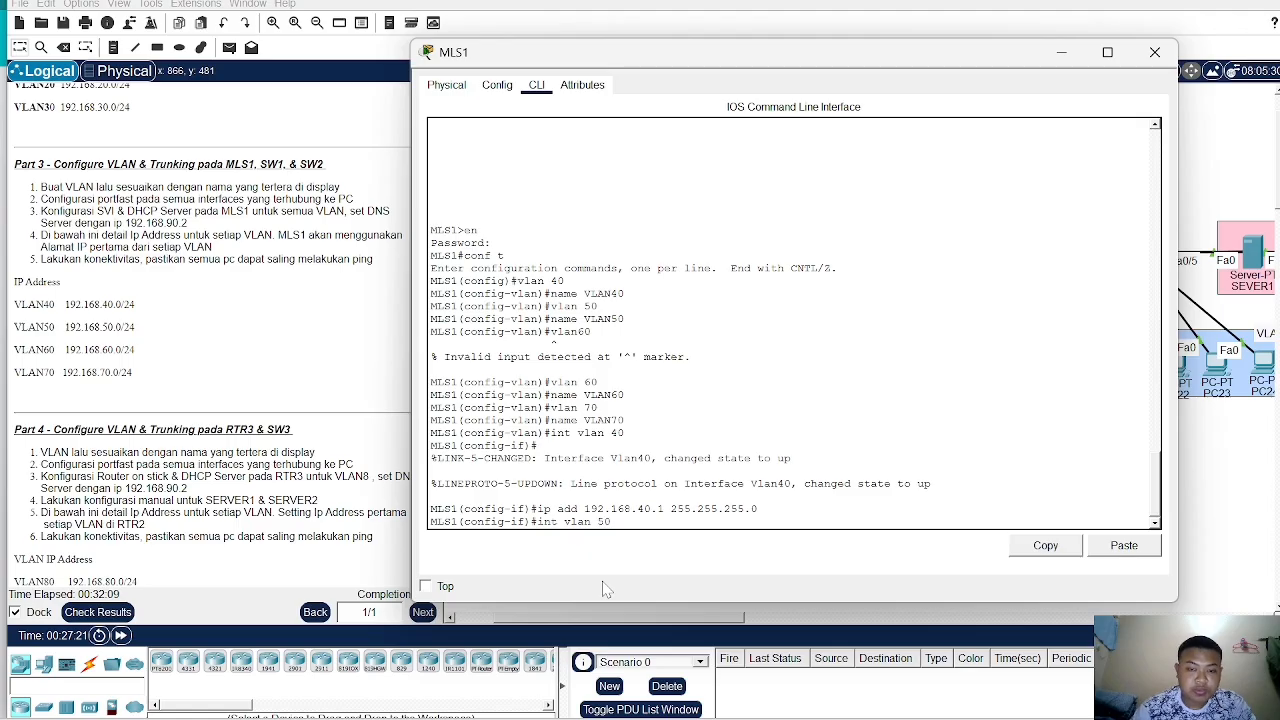
key(Return)
text(ip)
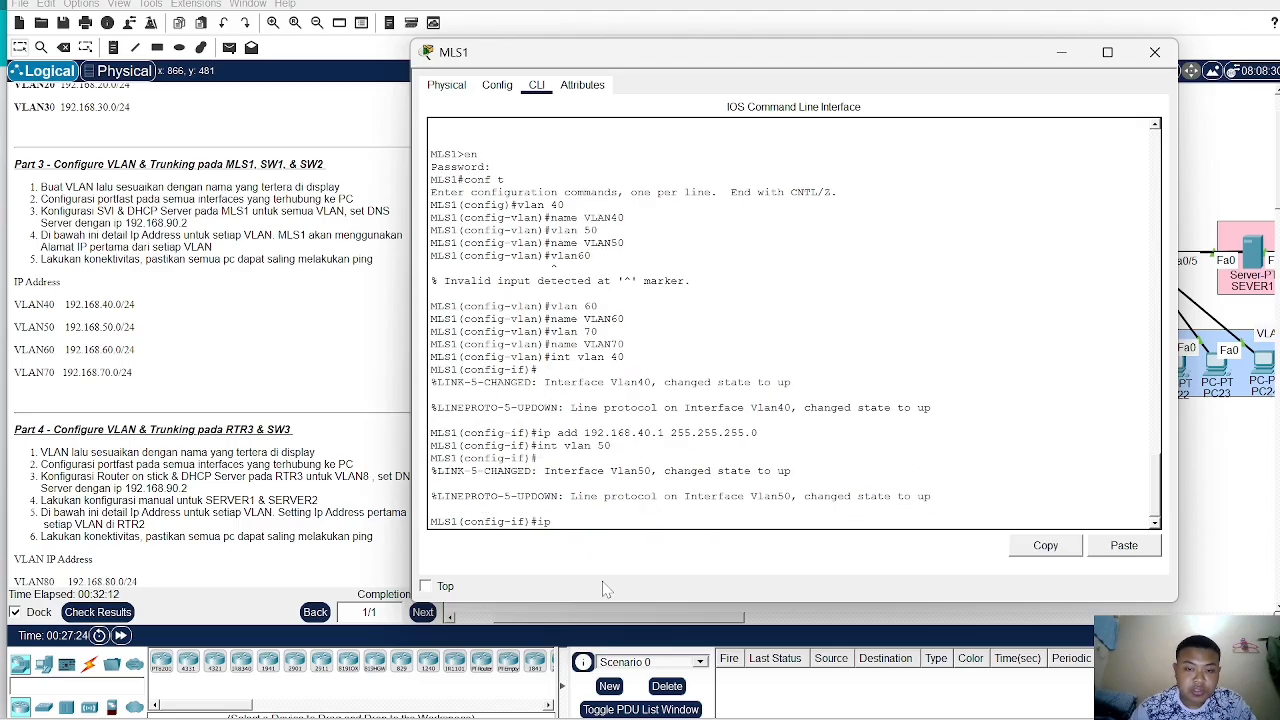
text( add 192.)
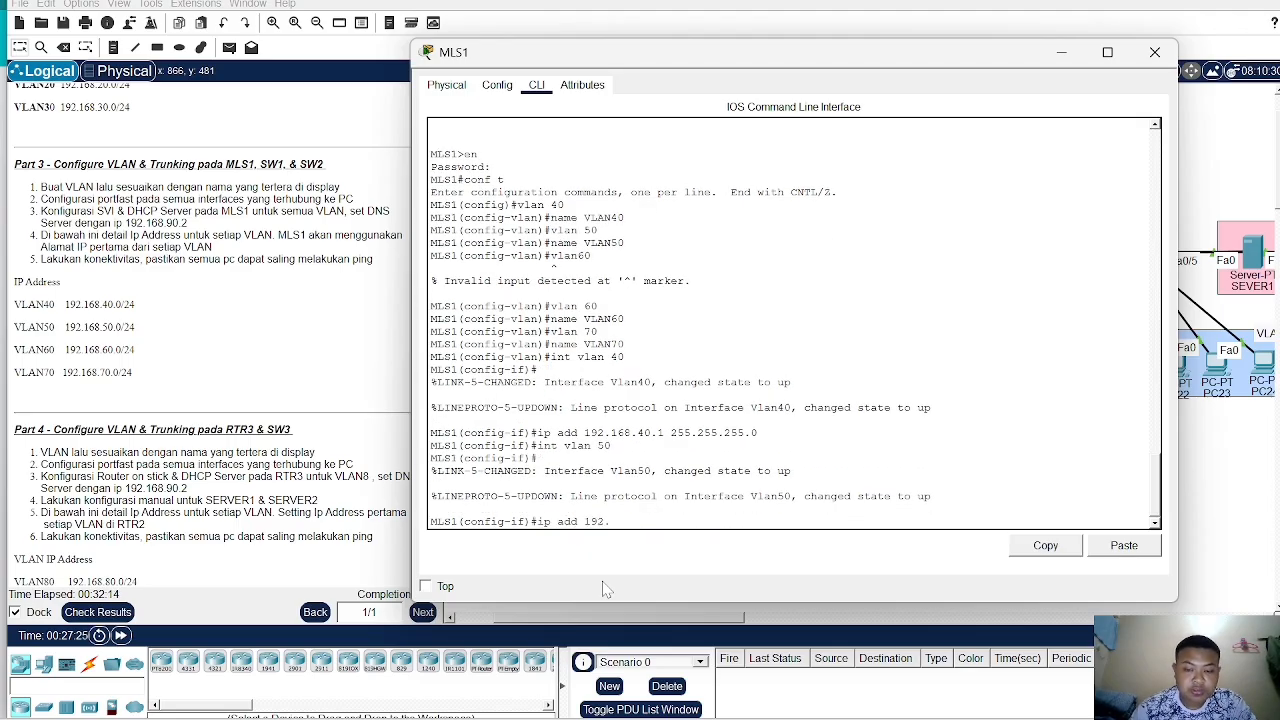
text(68.50)
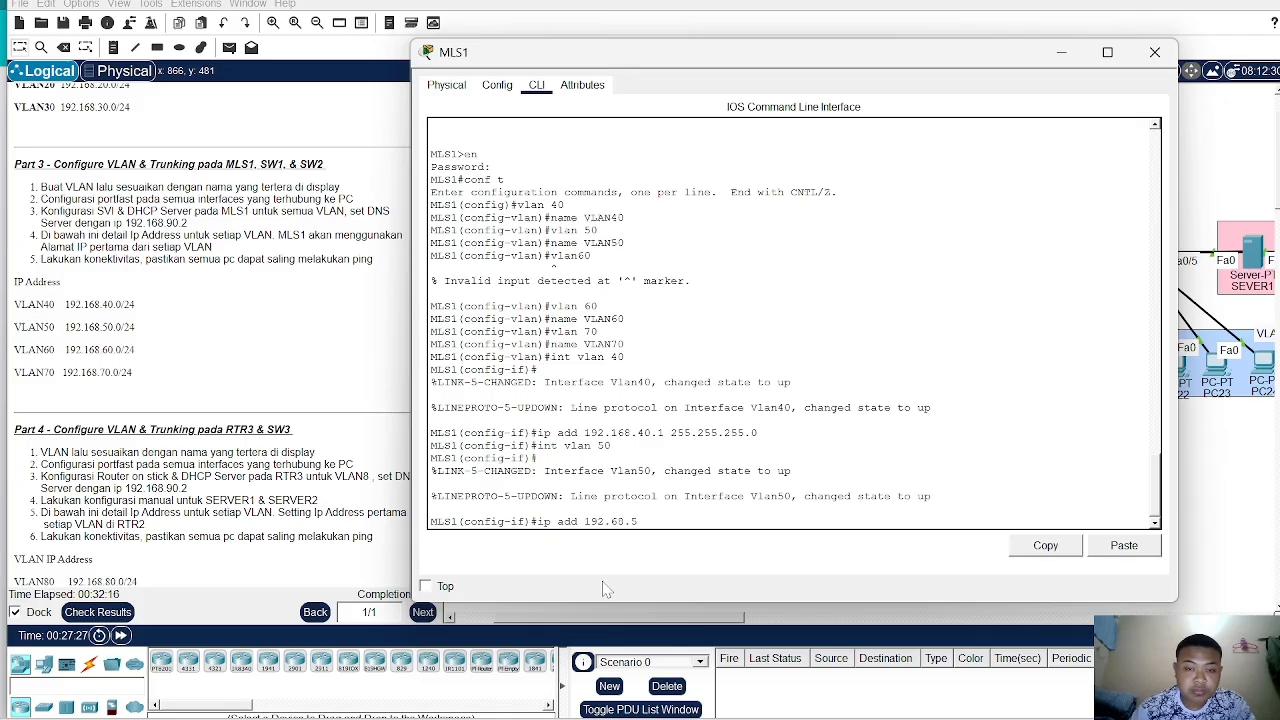
key(BackSpace)
key(BackSpace)
key(BackSpace)
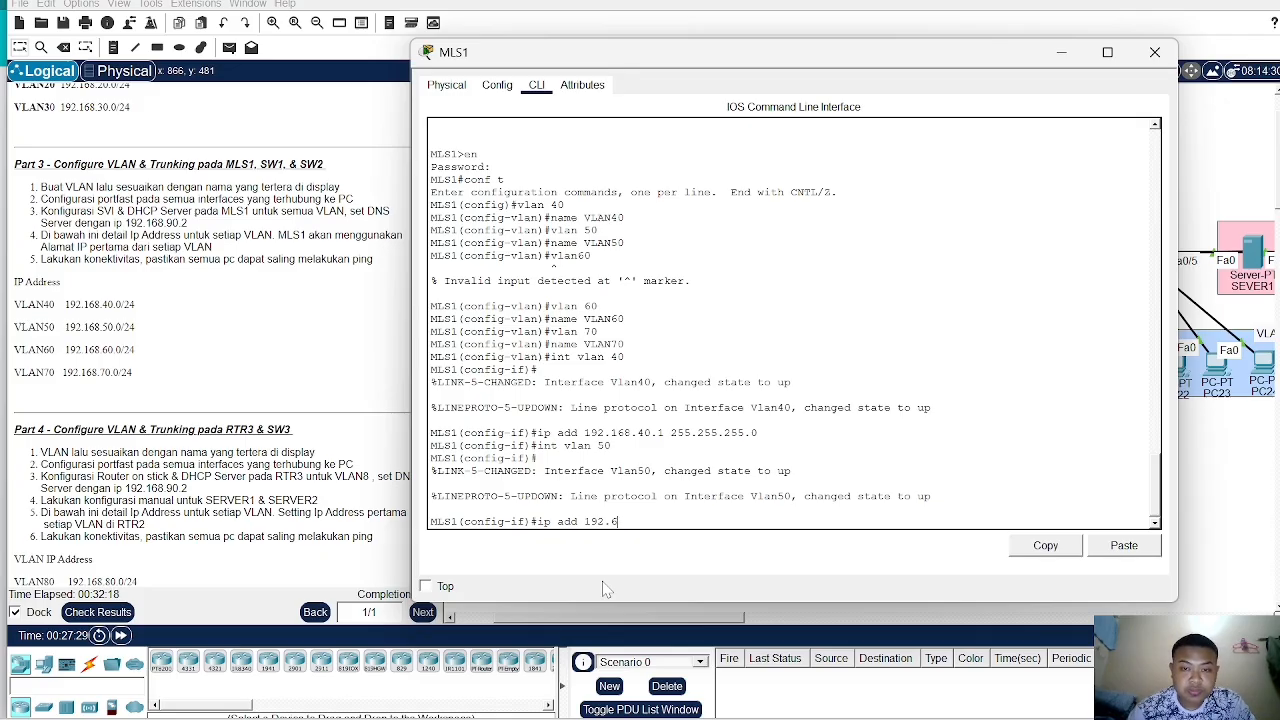
key(BackSpace)
text(1)
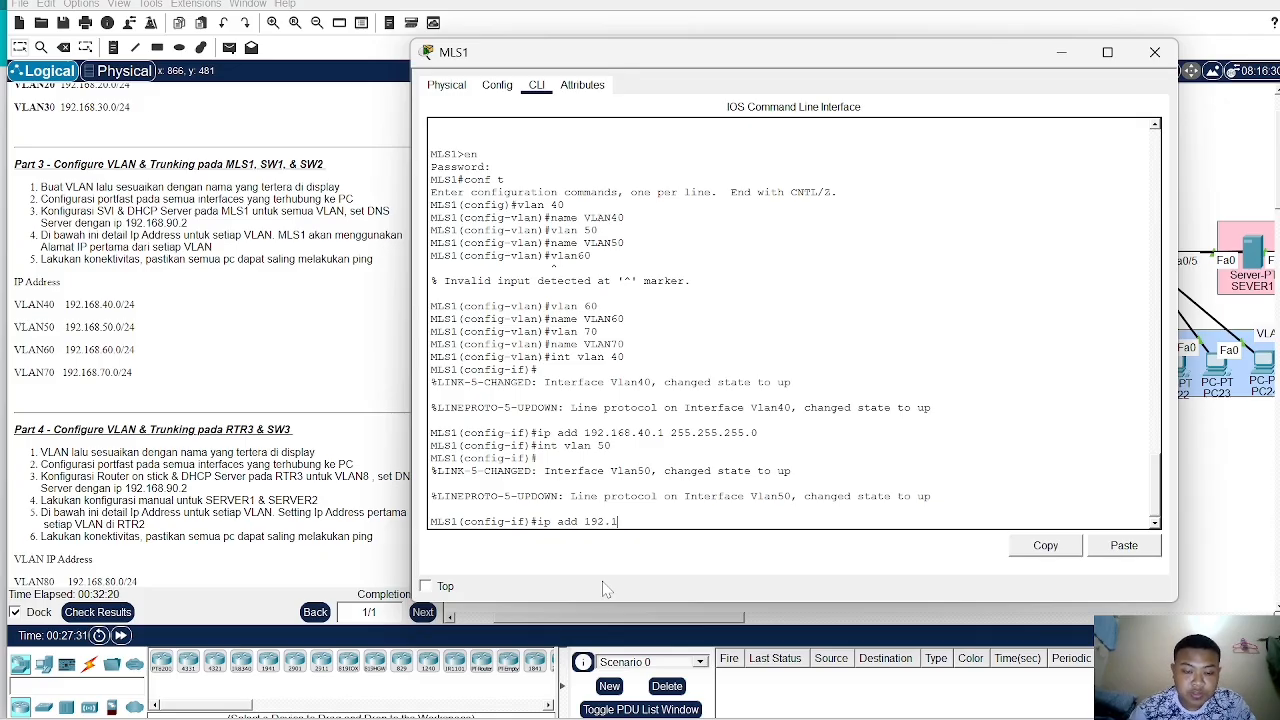
text(68.)
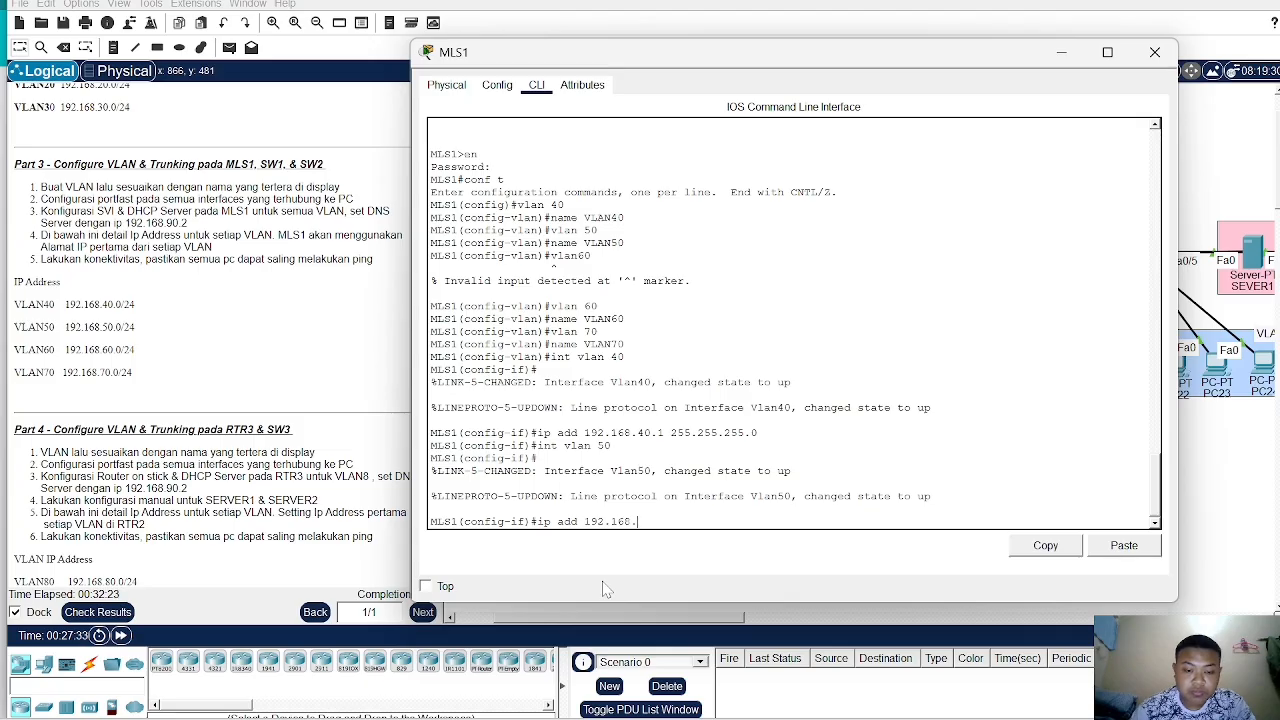
text(50.1 255)
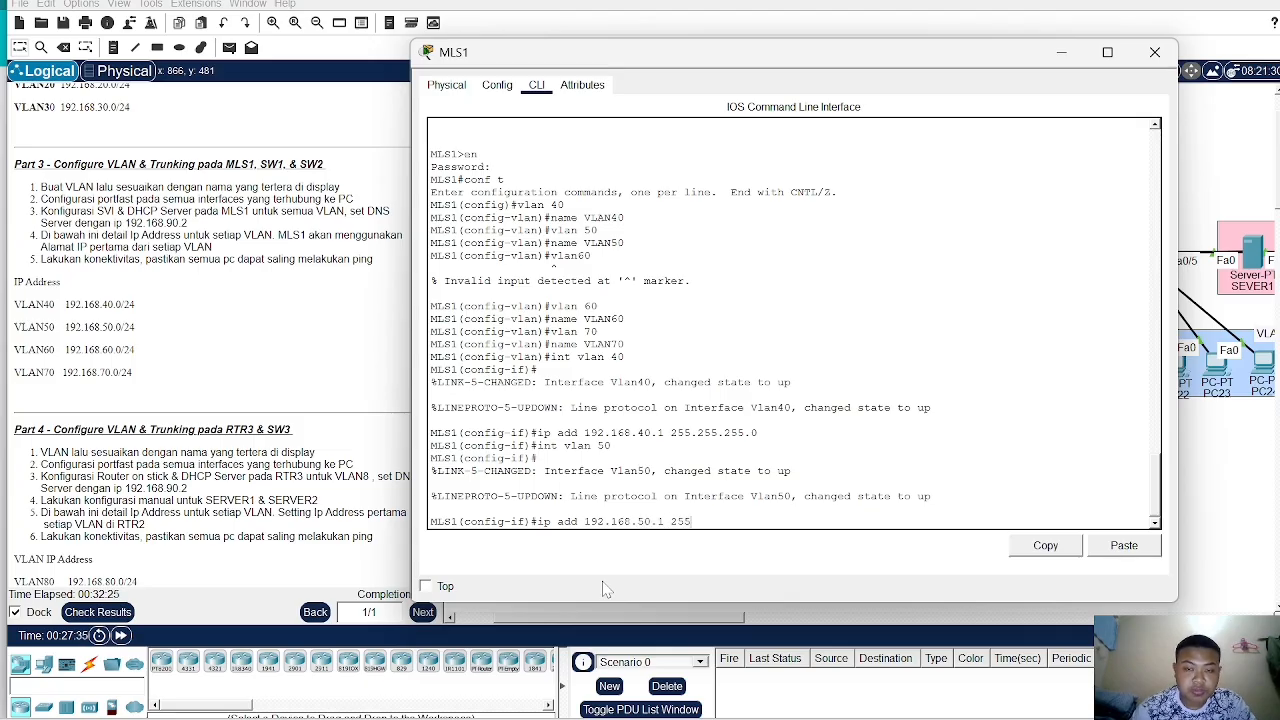
text(.255.255)
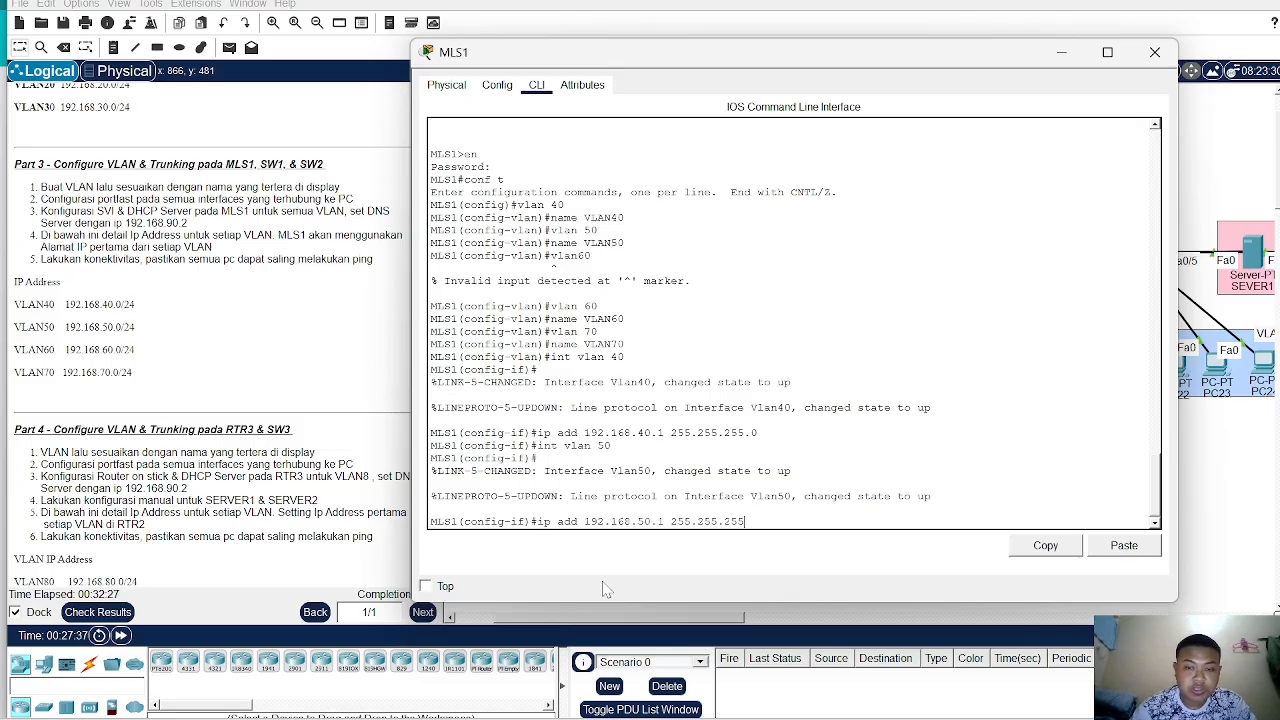
text(.0)
key(Return)
- Create the VLAN 60 interface and assign it 192.168.60.1 with subnet mask 255.255.255.0
text(in)
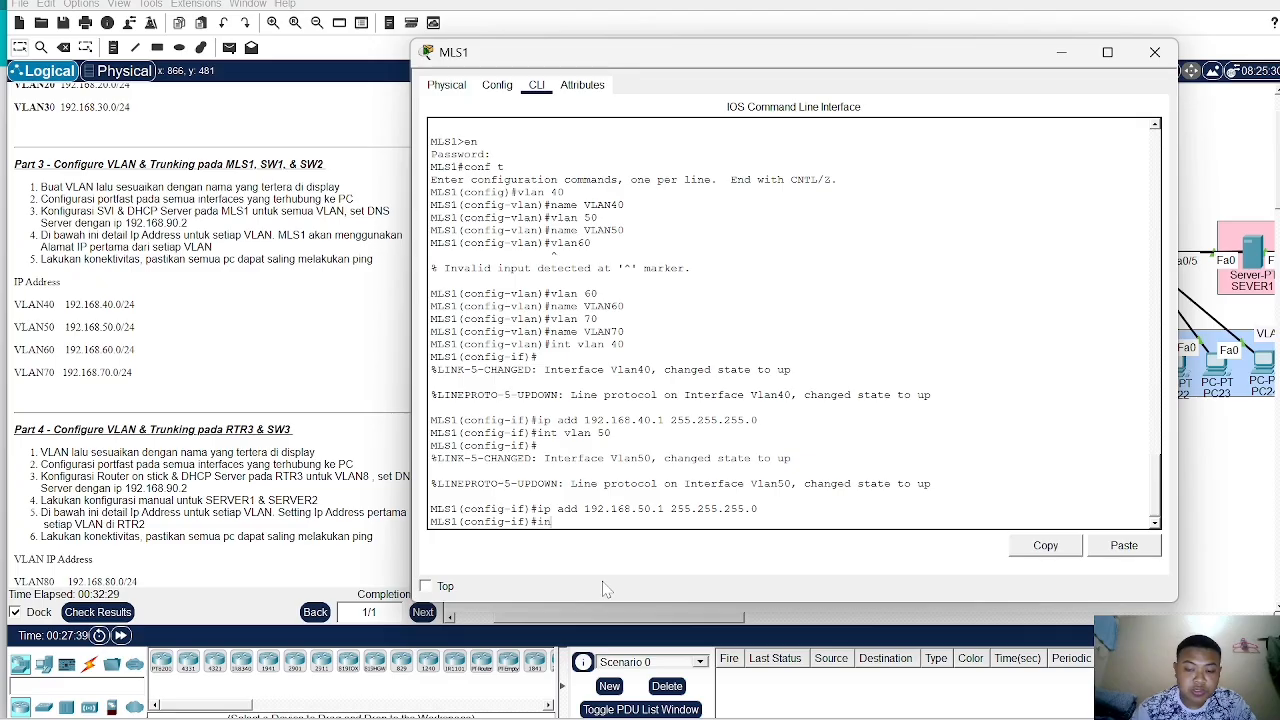
text(t vlan 60)
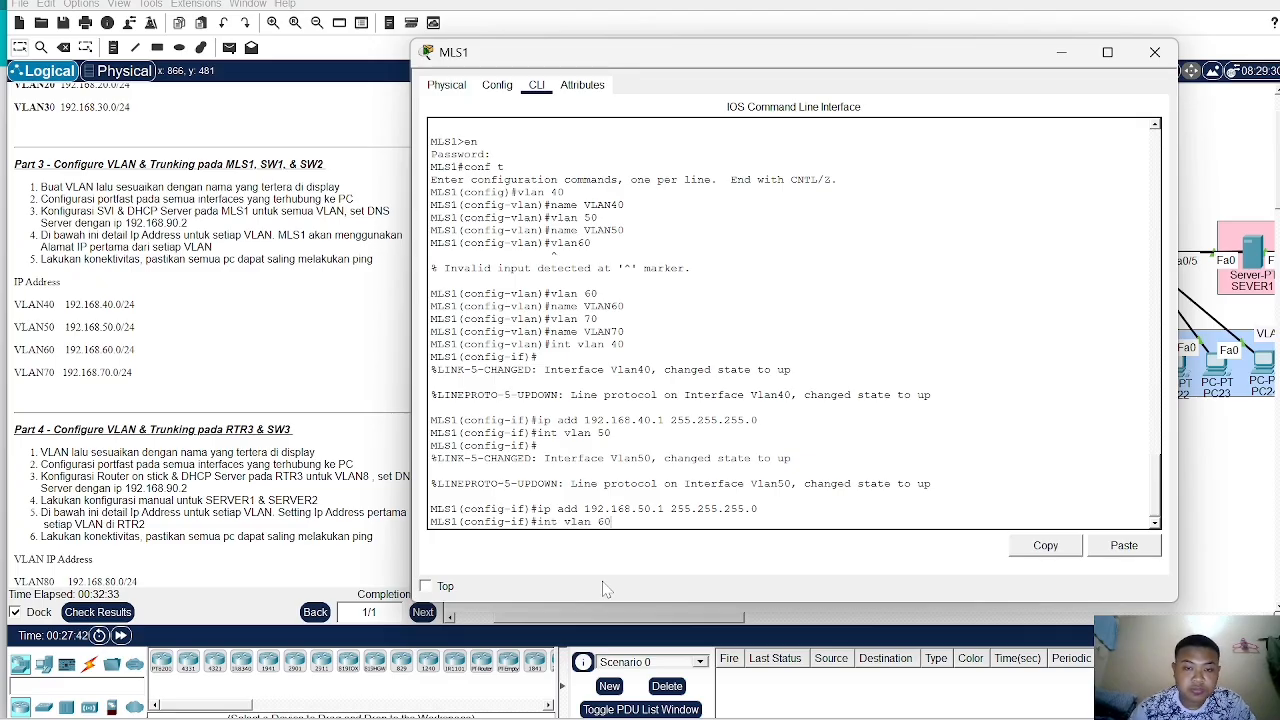
key(Return)
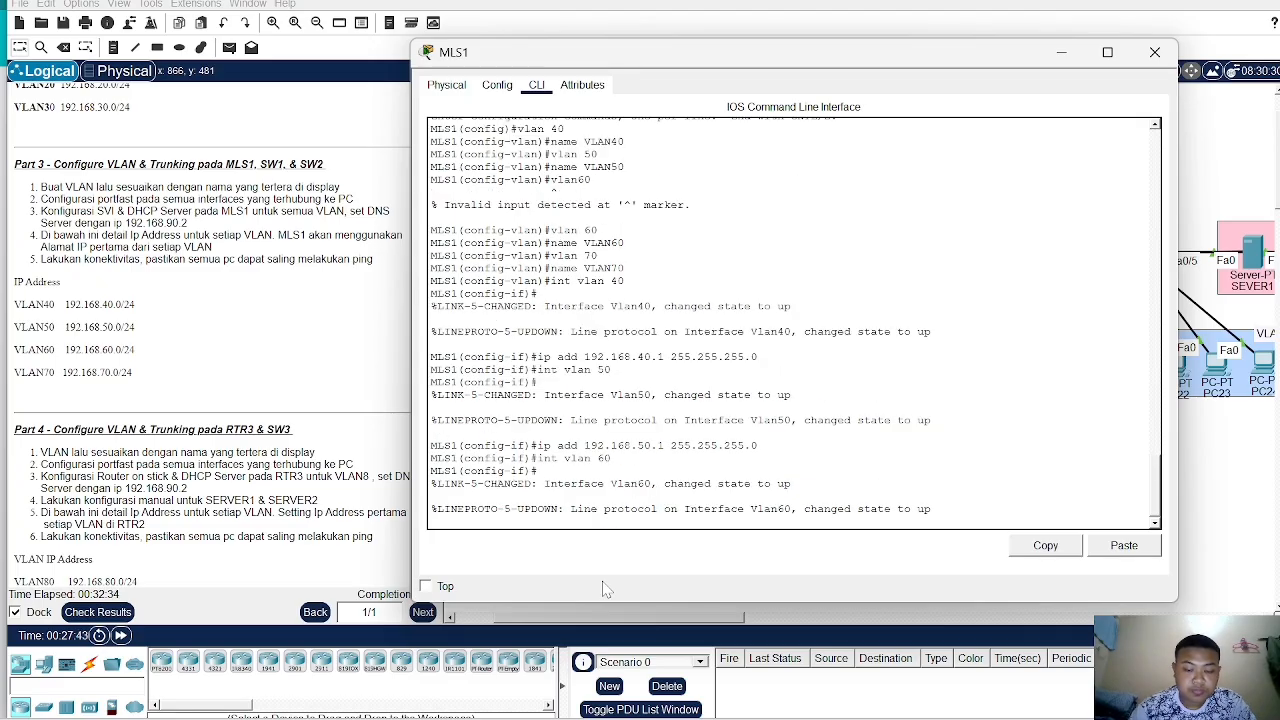
text(ip add)
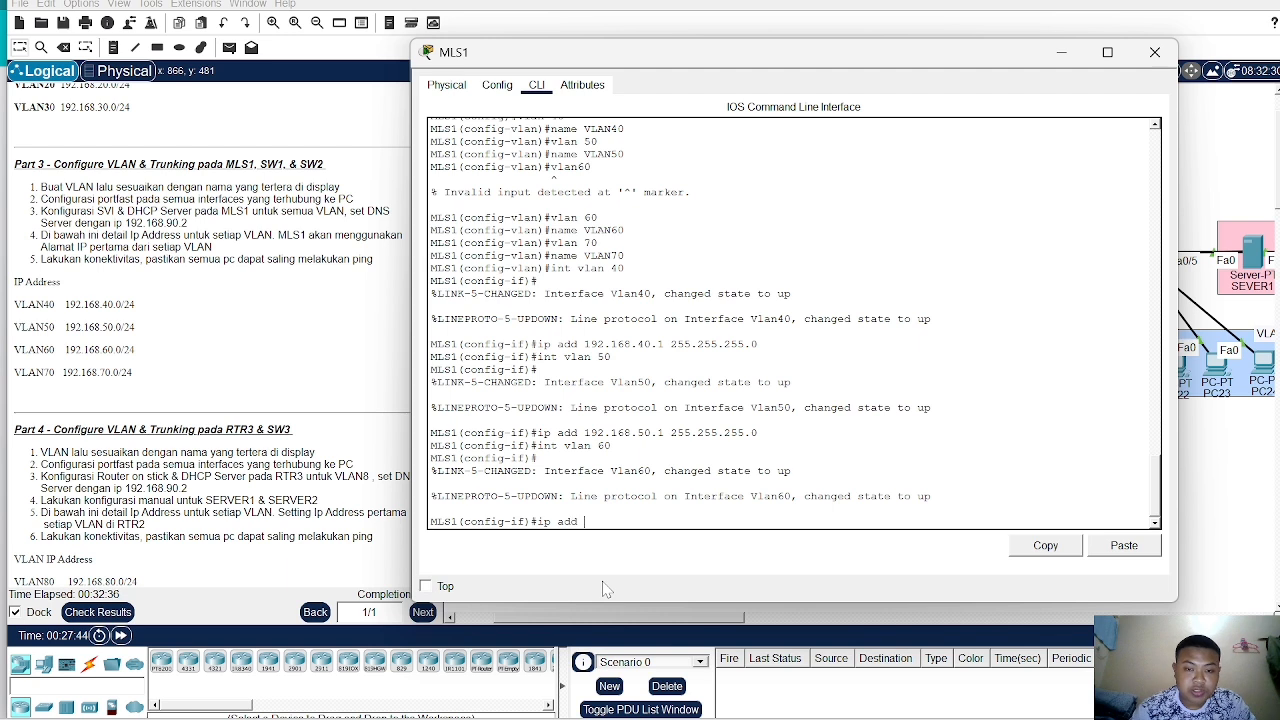
text( 192.168.)
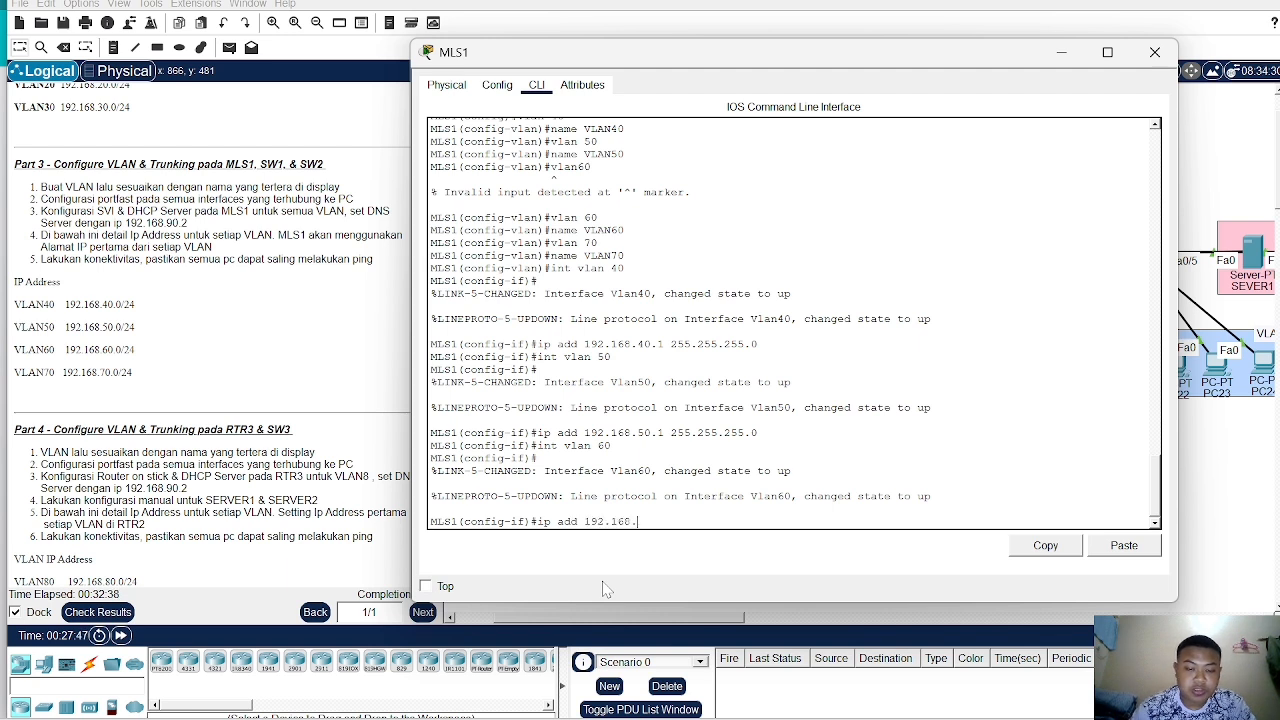
text(60.)
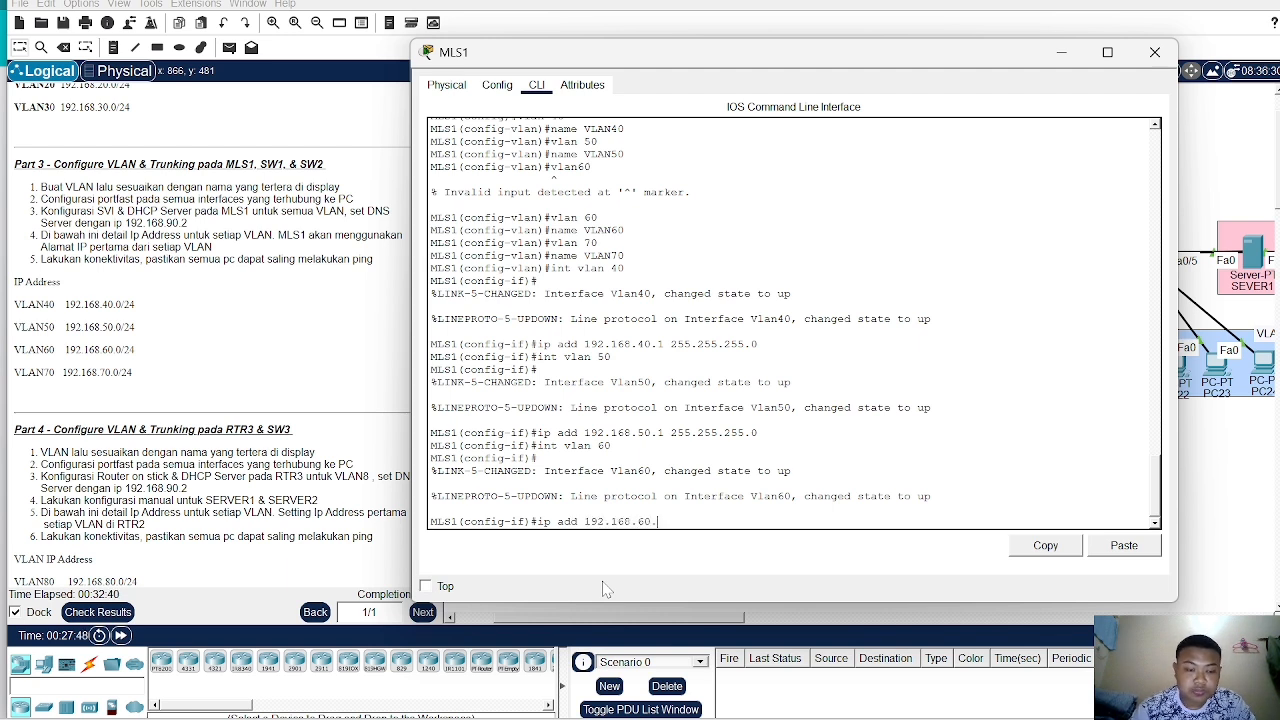
text(1 255.2)
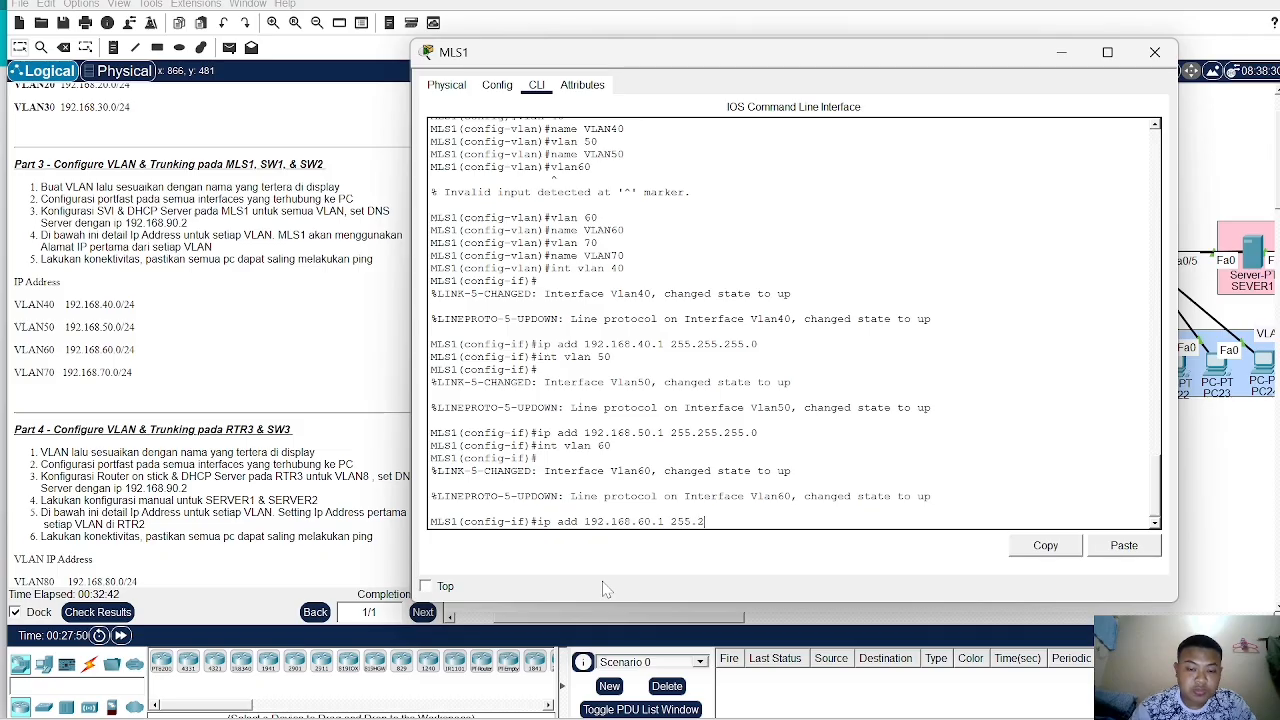
text(55.255.255.255)
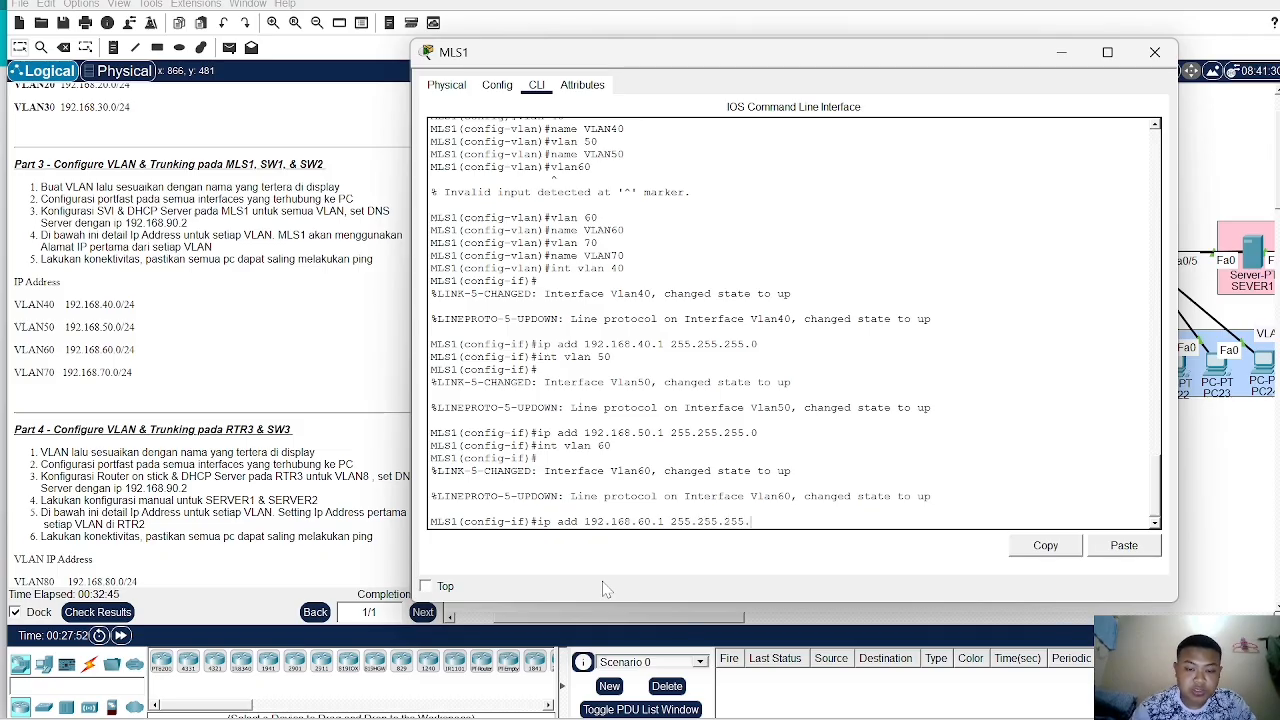
text(.)
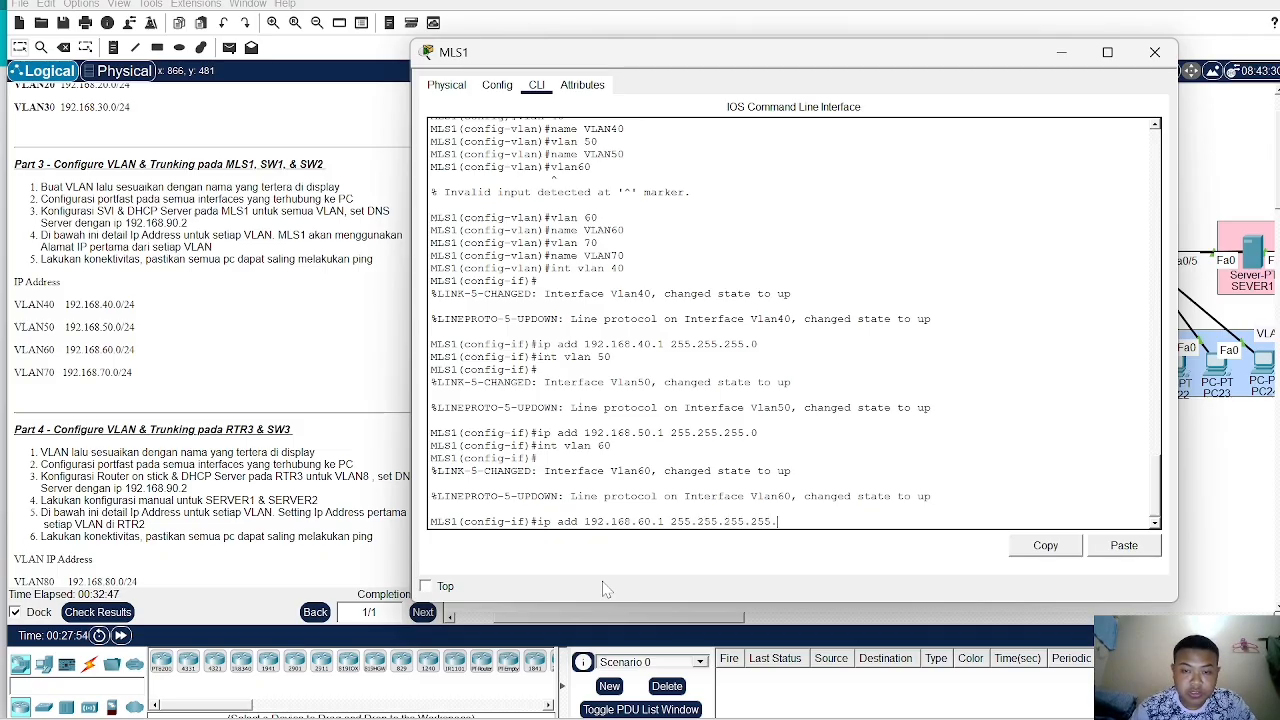
key(BackSpace)
key(BackSpace)
key(BackSpace)
key(BackSpace)
text(0)
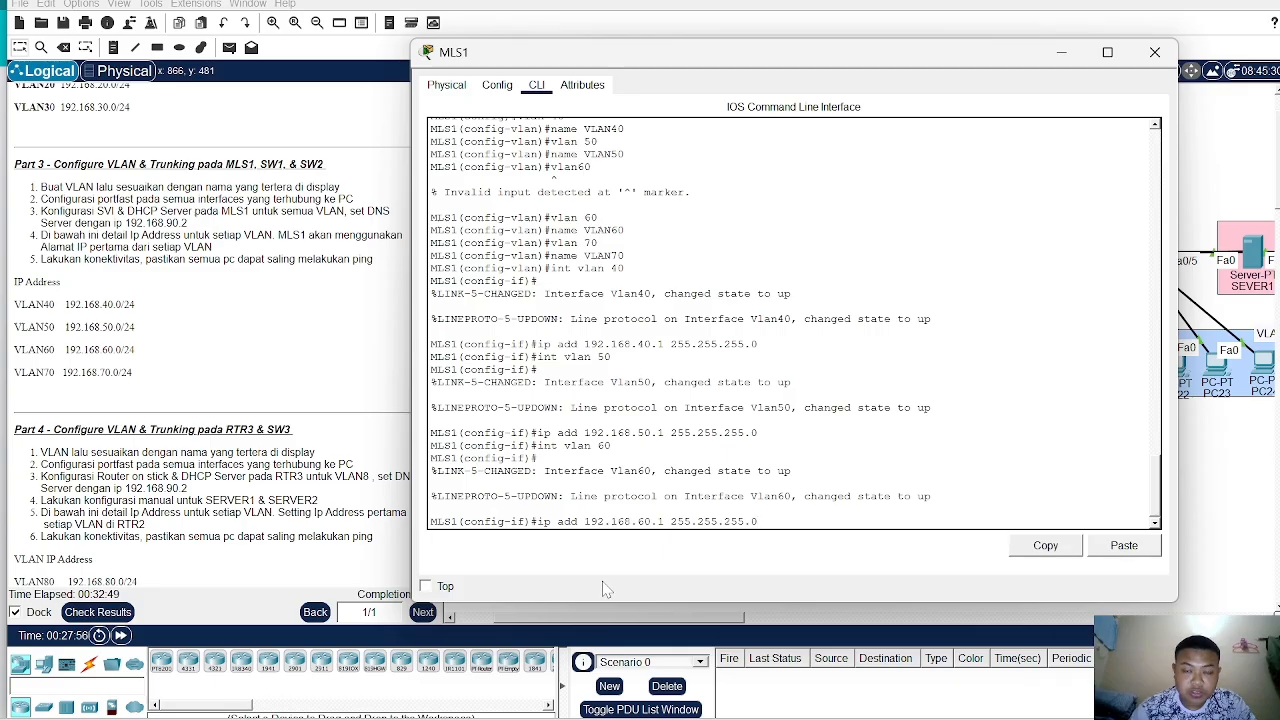
key(Return)
- Create the VLAN 70 interface and assign it IP address 192.168.70.1 with mask 255.255.255.0
text(in)
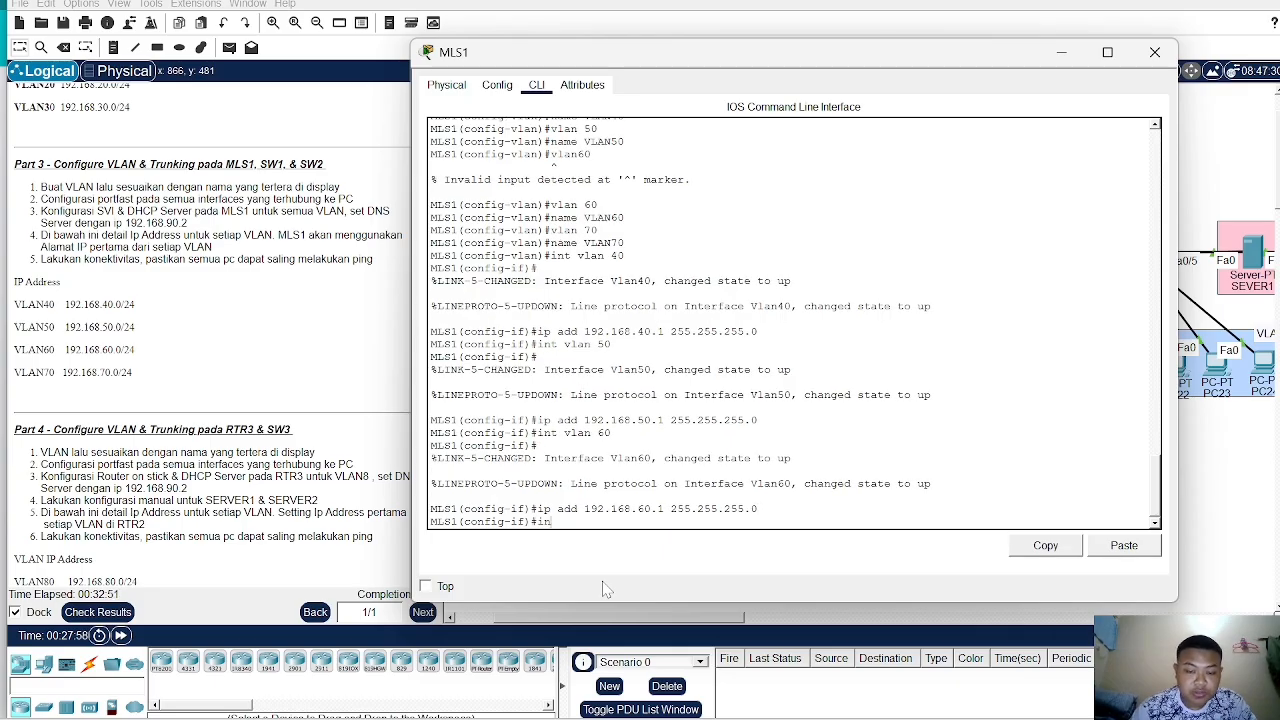
text(t vlan )
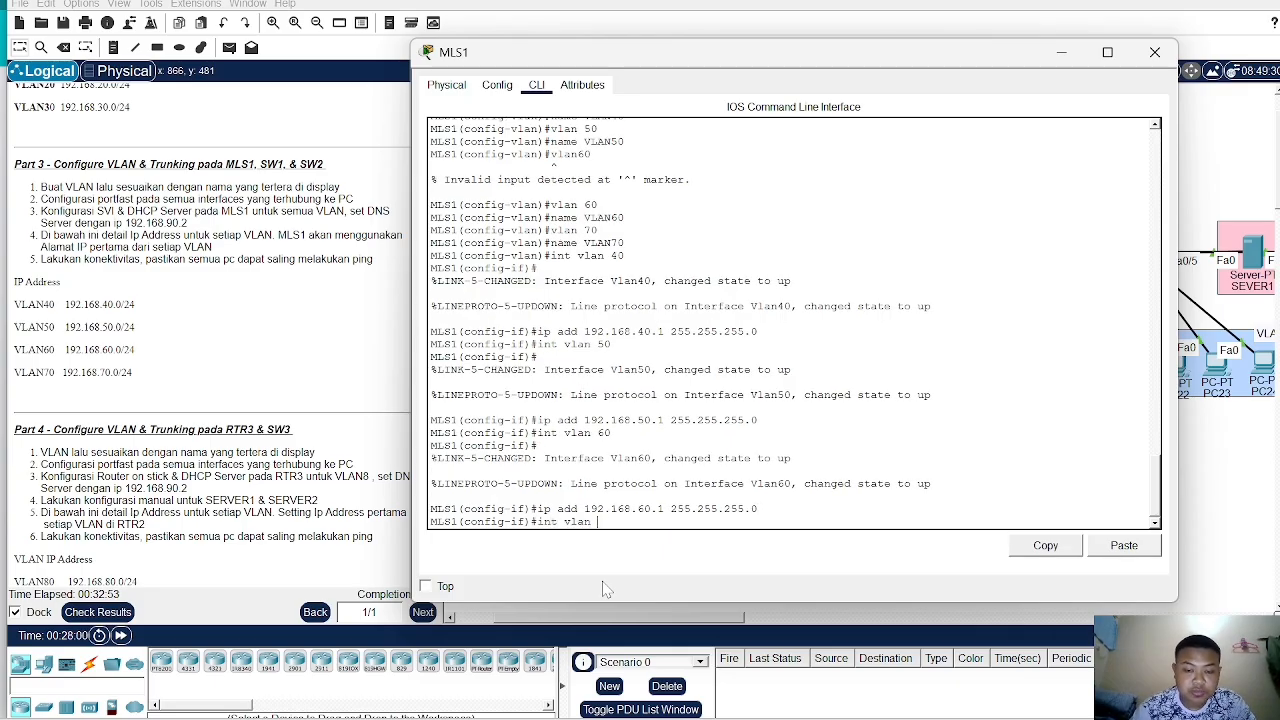
text(70)
key(Return)
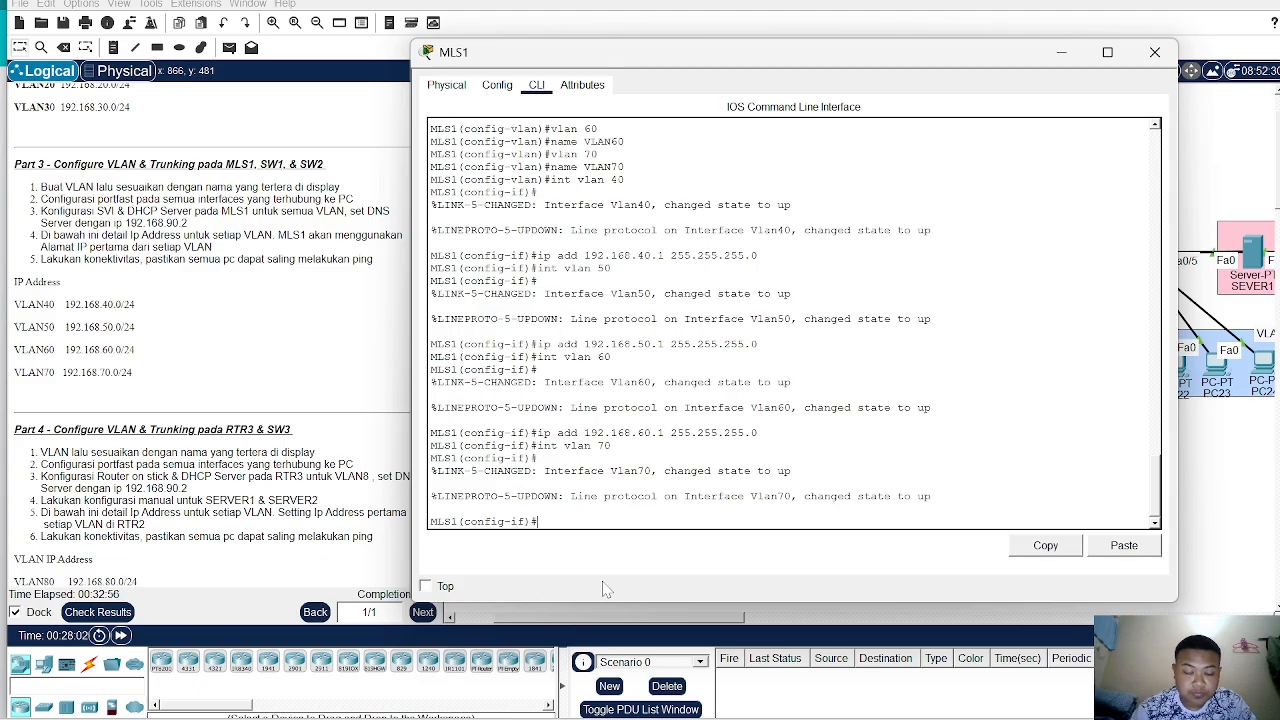
text(ip ad)
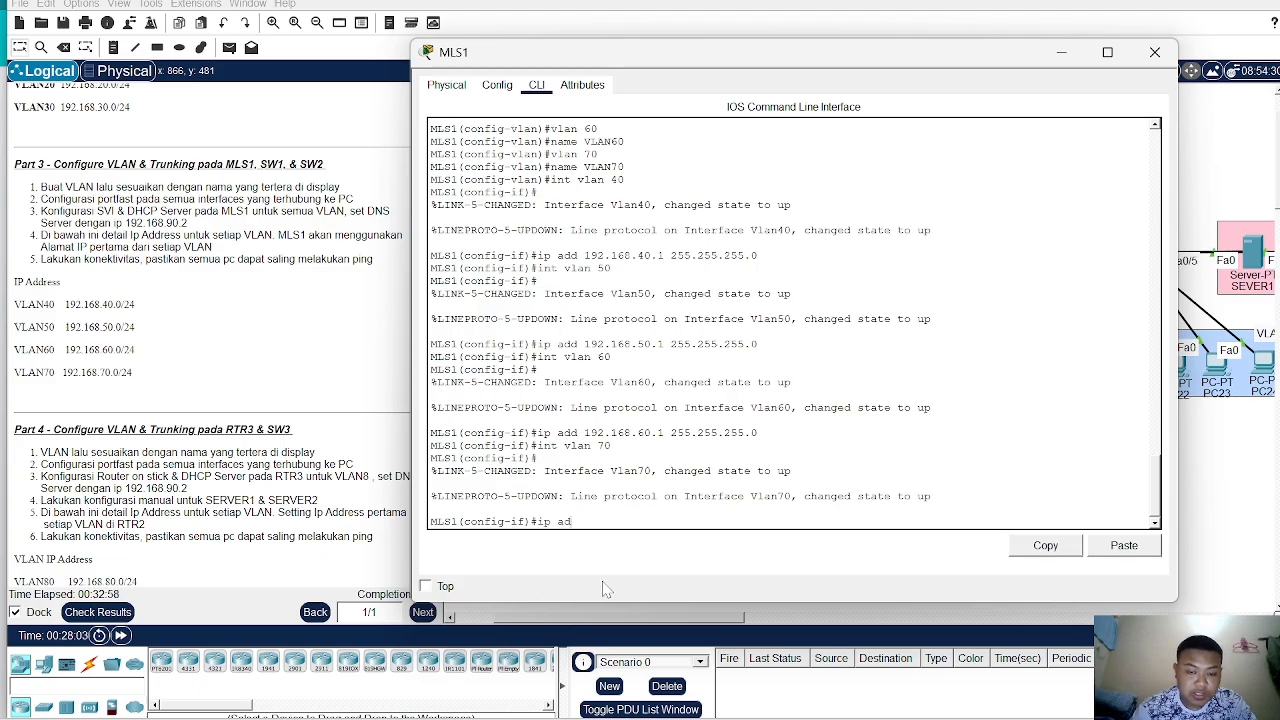
text(d 192.)
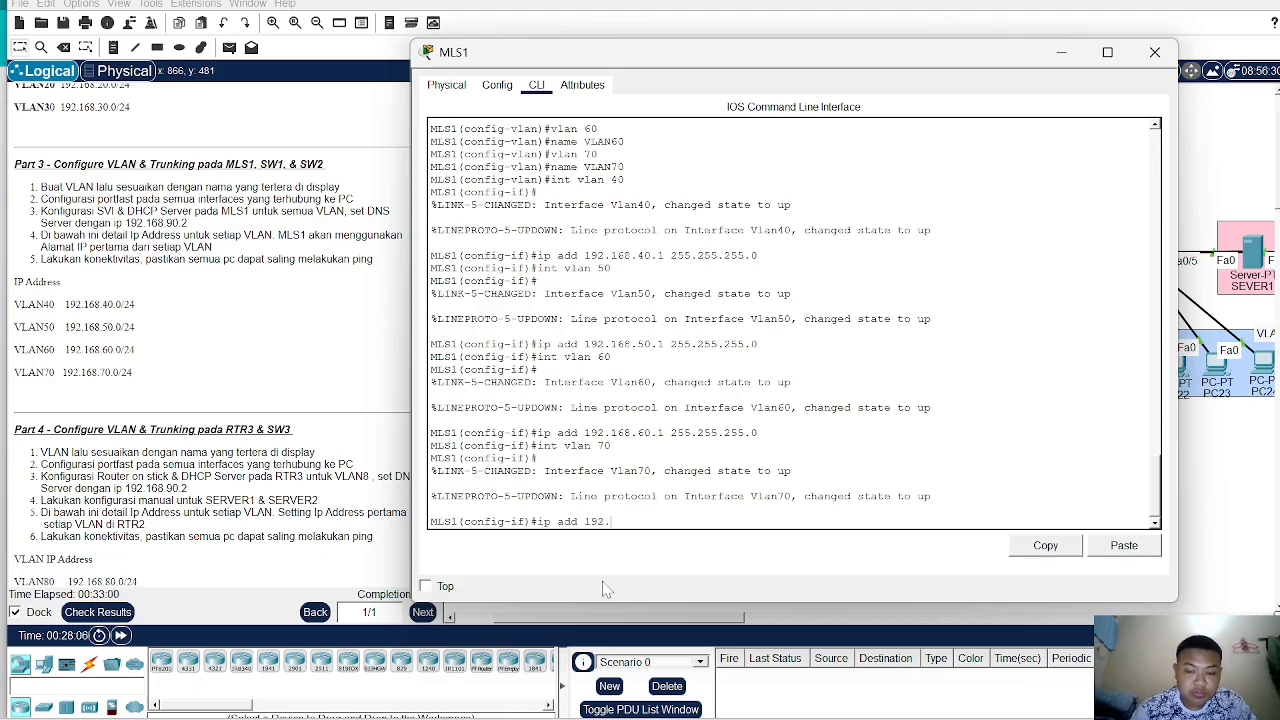
text(168.70)
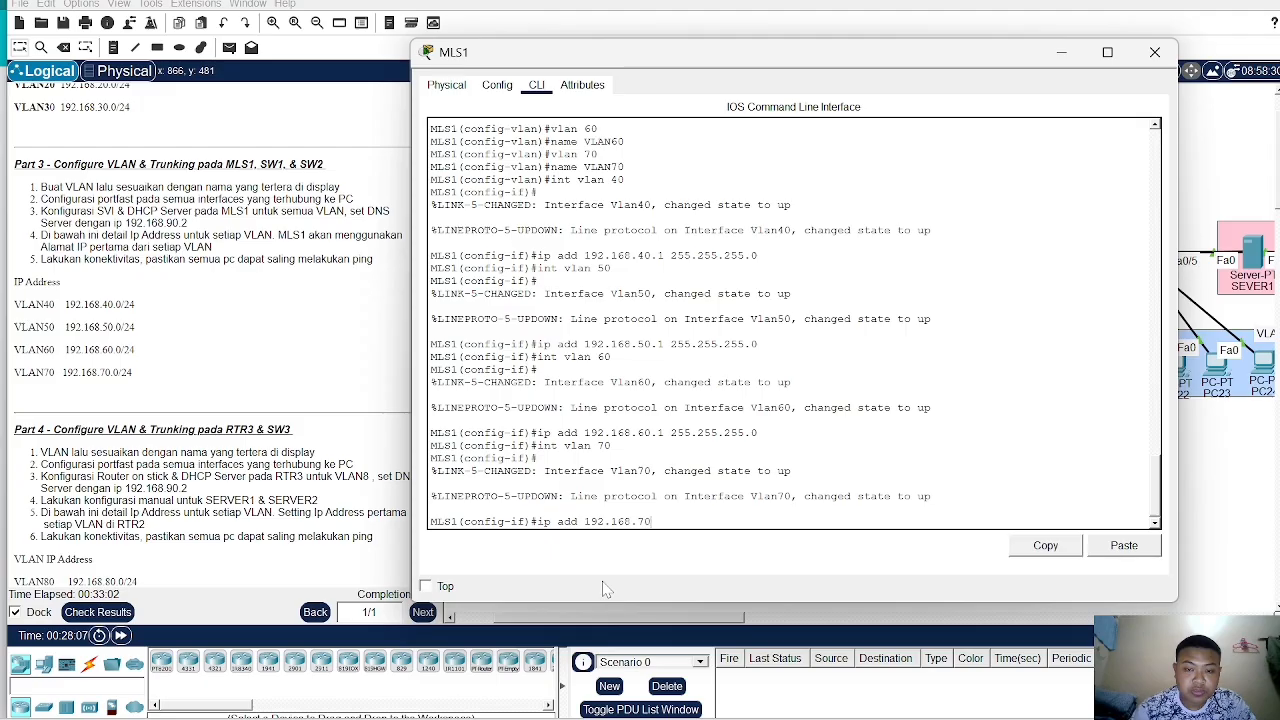
text(.1 255.)
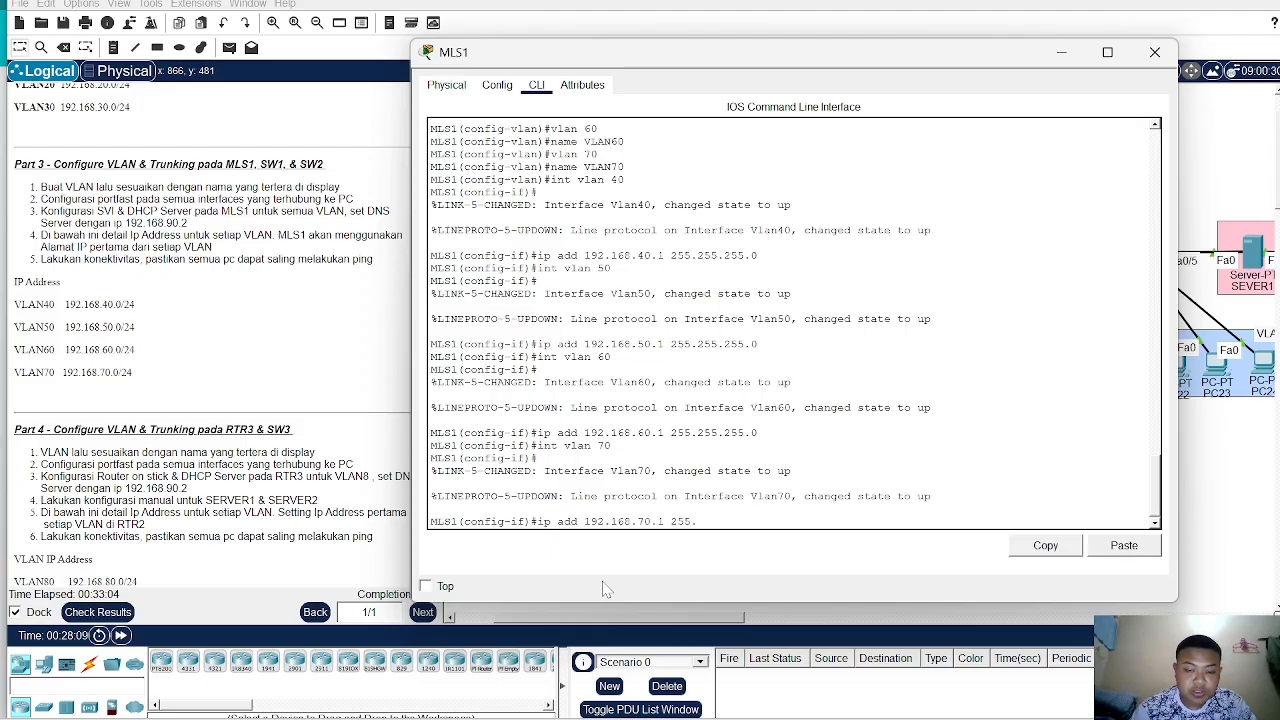
text(255.255)
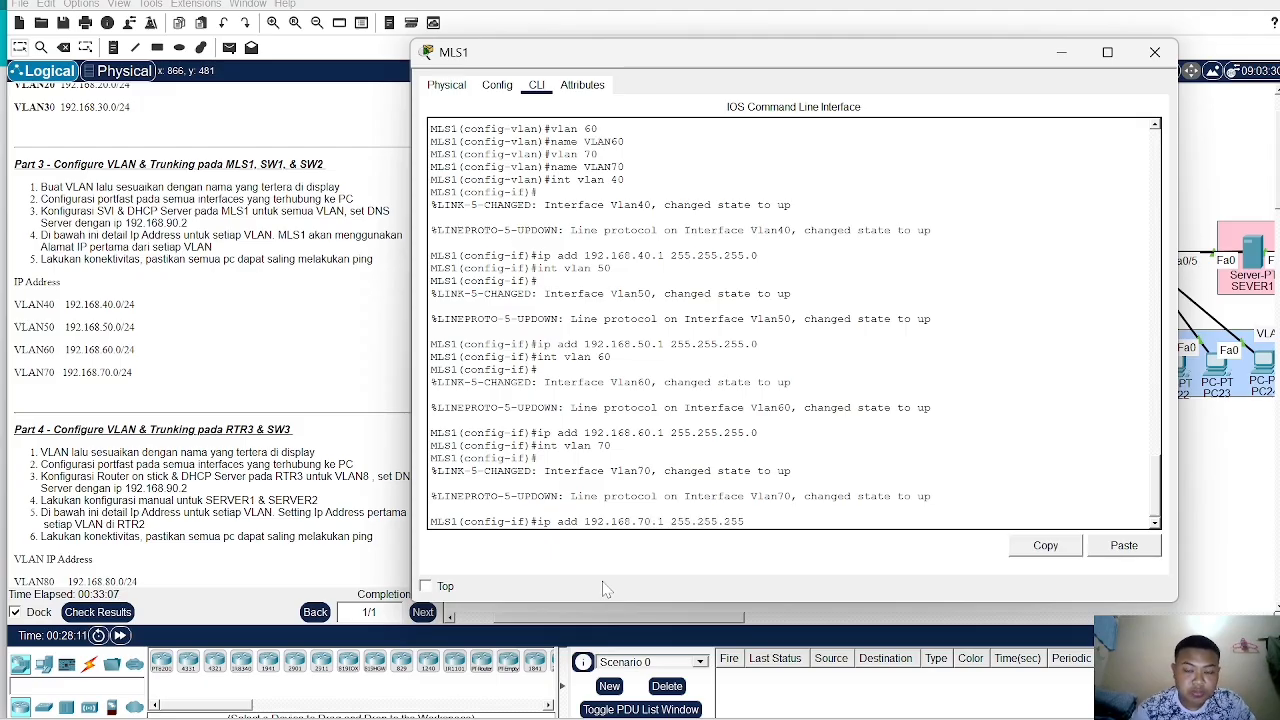
text(.0)
key(Return)
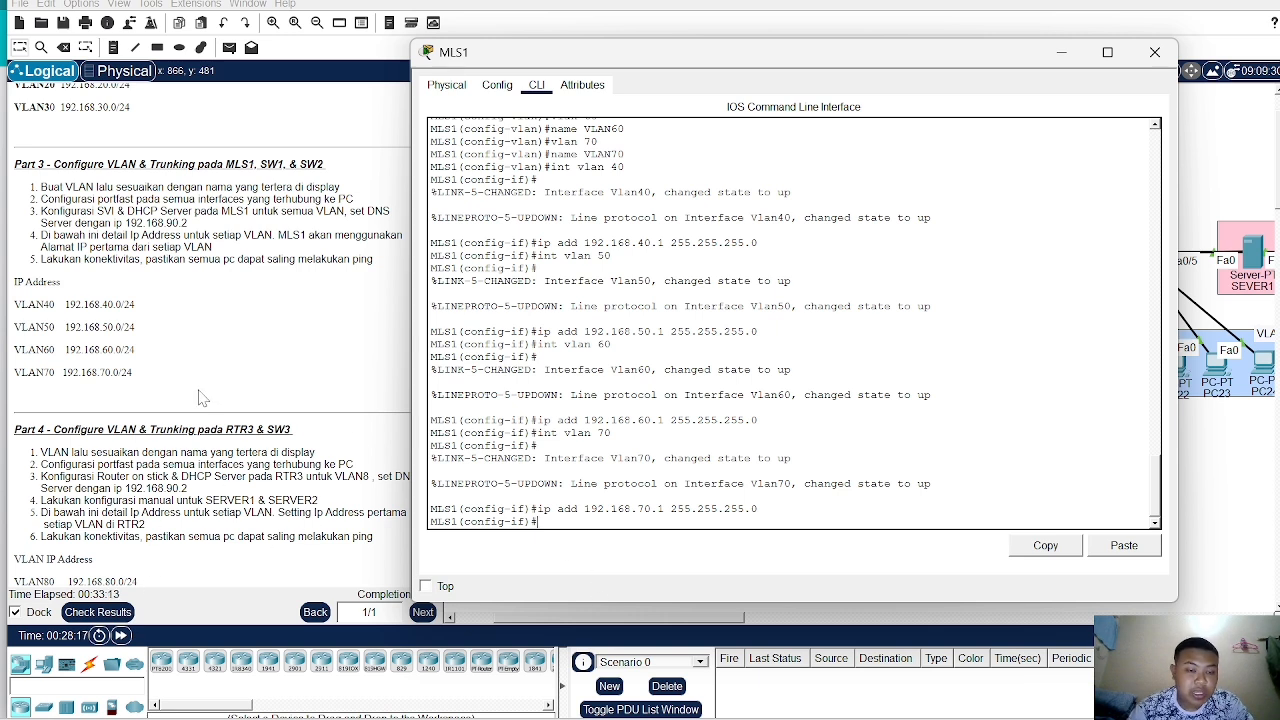
- Leave interface configuration and create a DHCP pool named VLAN40
scroll(198, 398, up, 1)
scroll(198, 398, down, 2)
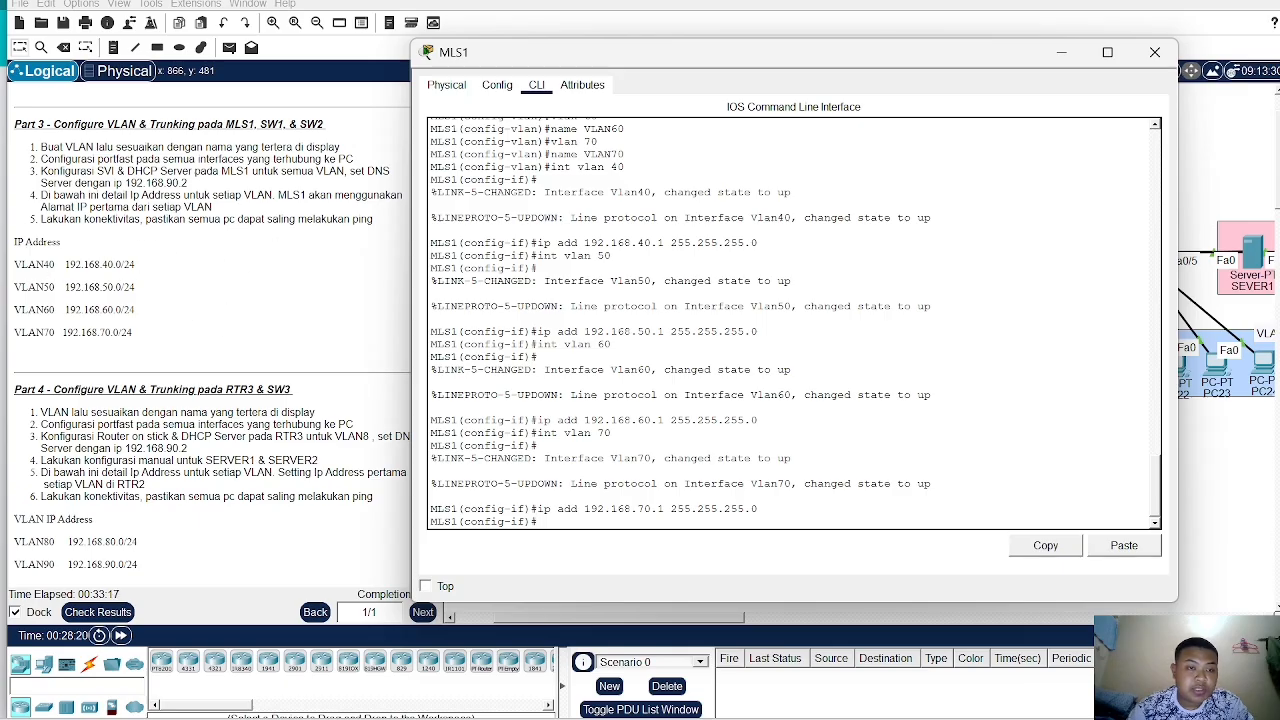
drag(646, 60, 723, 39)
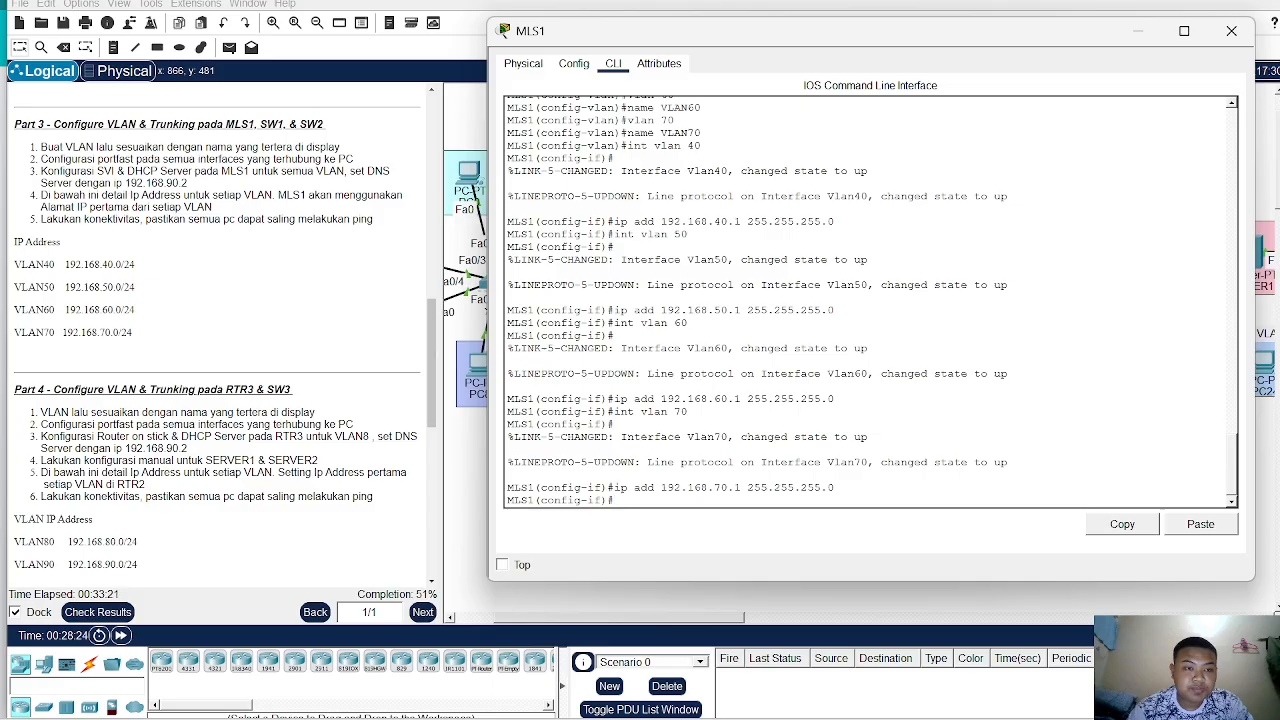
text(x)
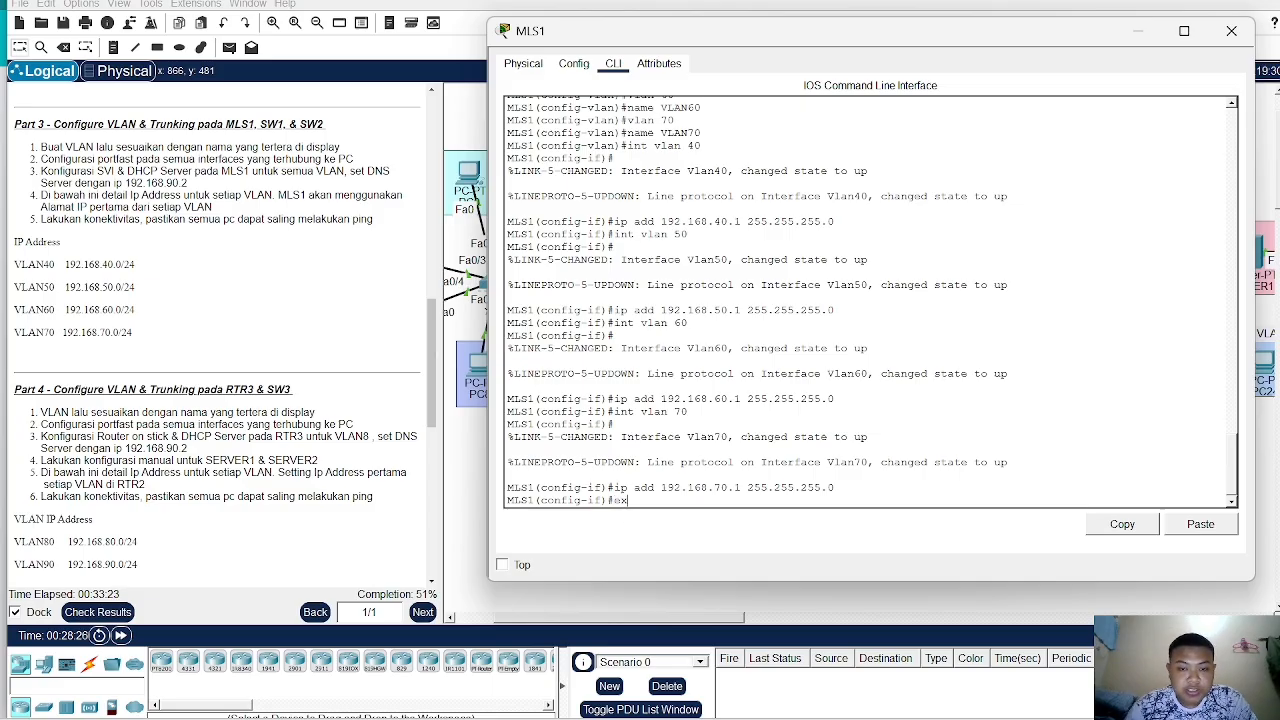
key(Return)
text(ip )
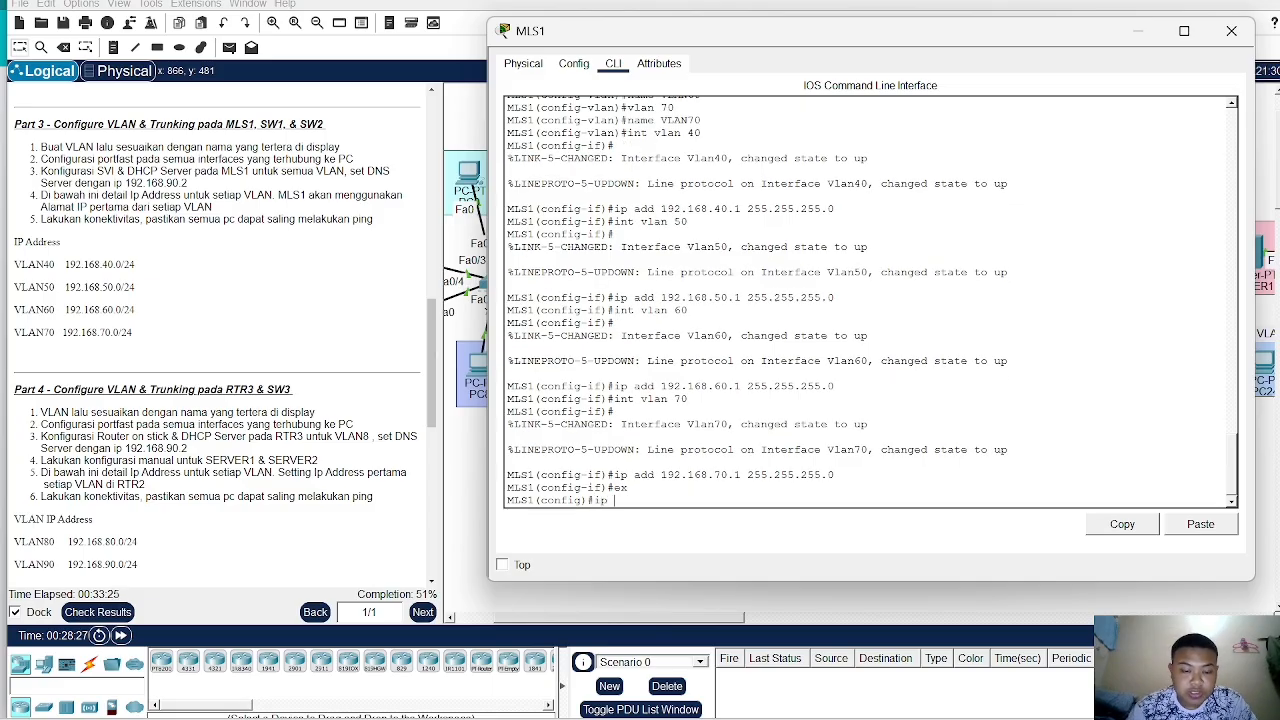
text(dhcp )
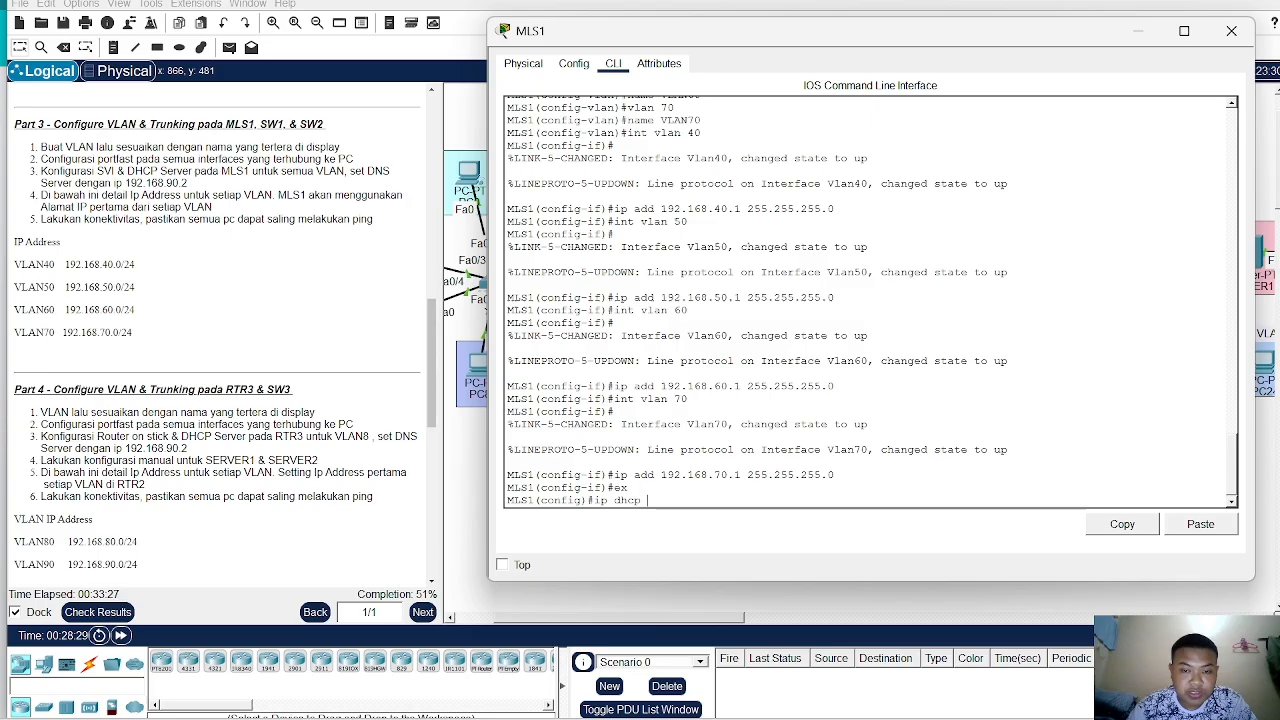
text(pool )
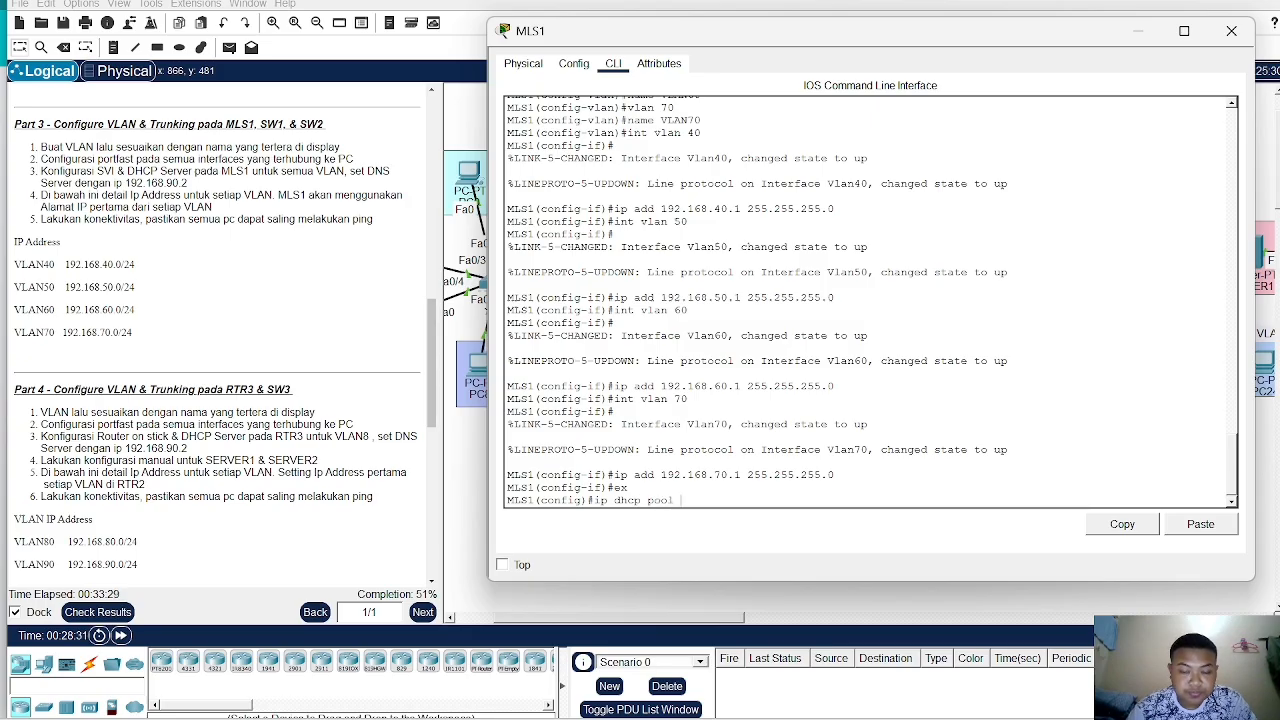
text(V)
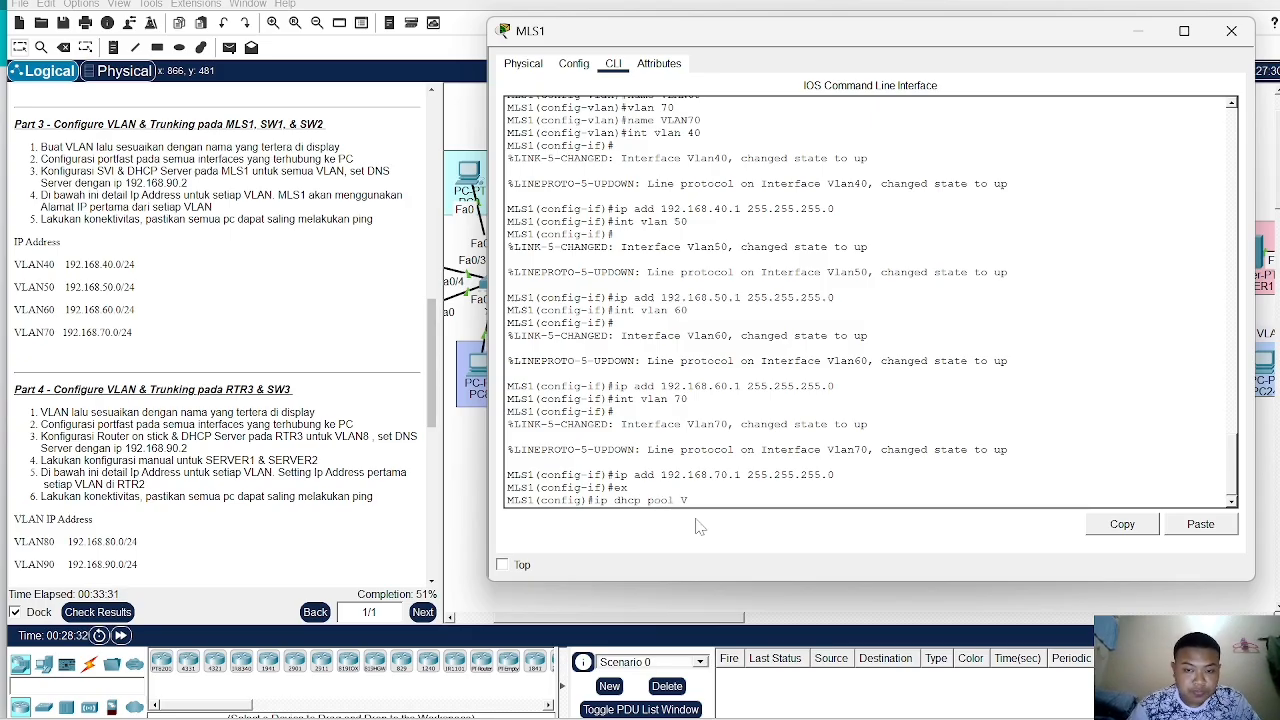
text(LAN5)
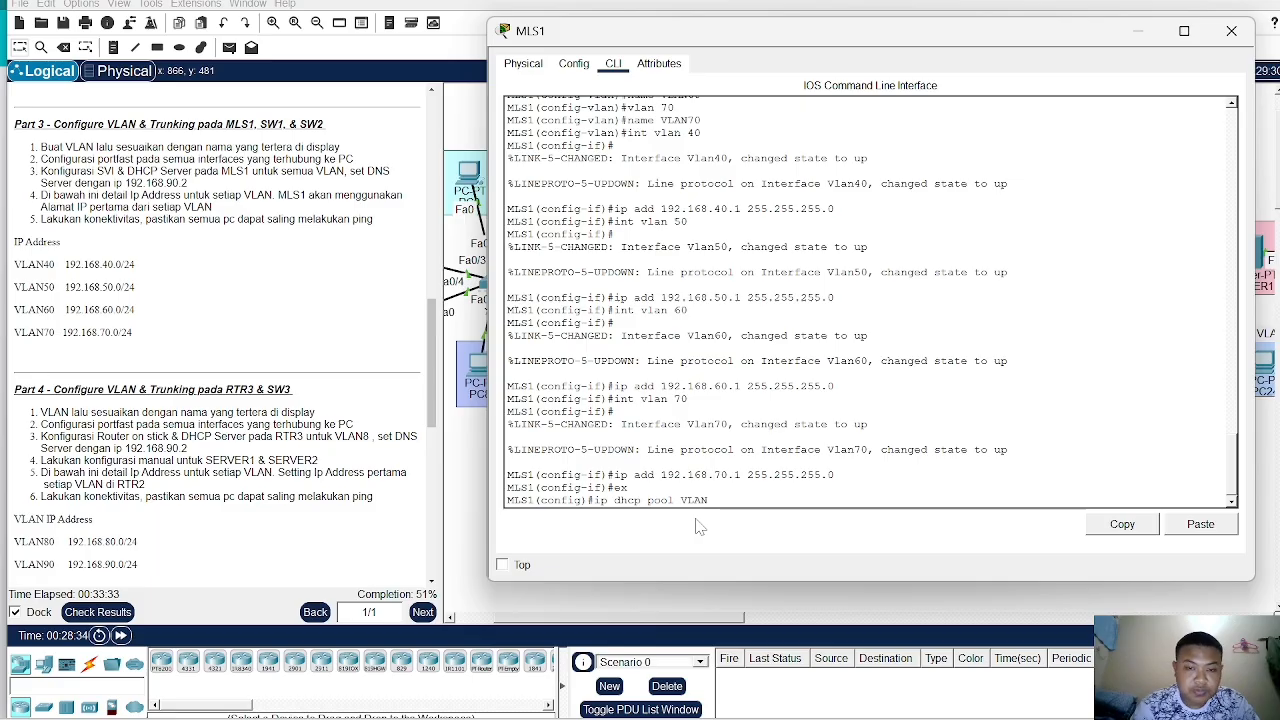
key(BackSpace)
text(40)
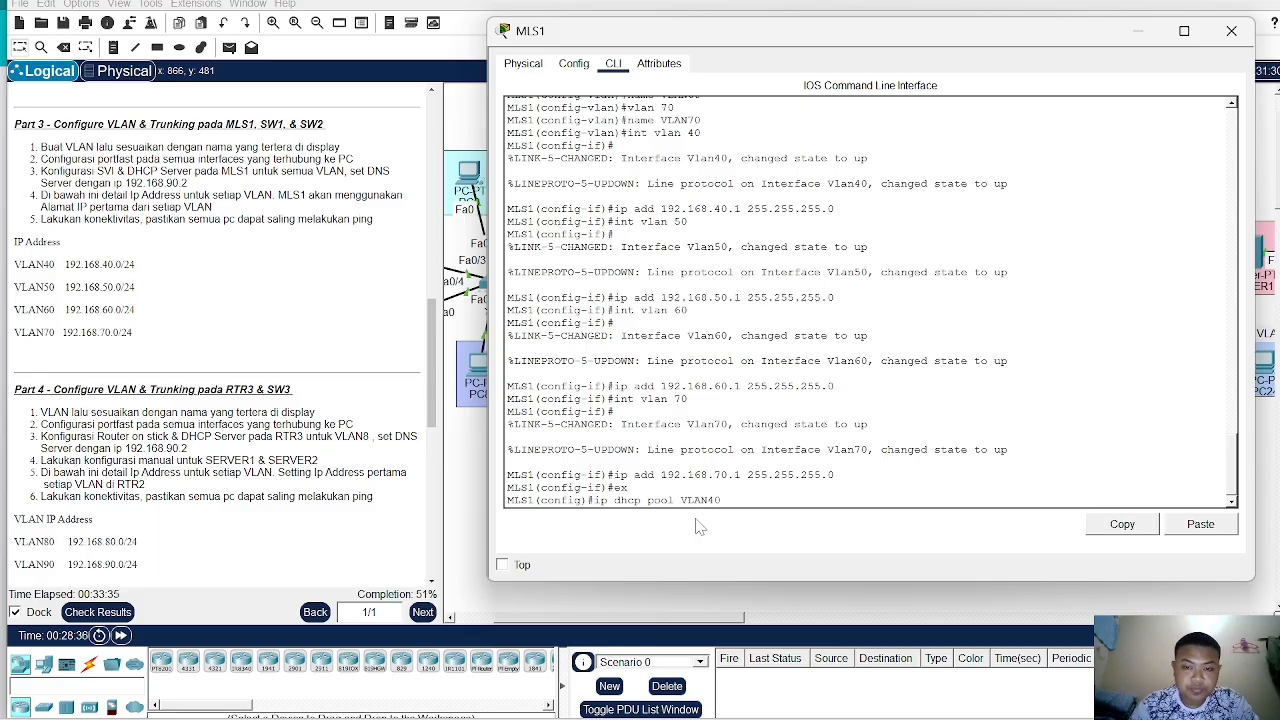
key(Return)
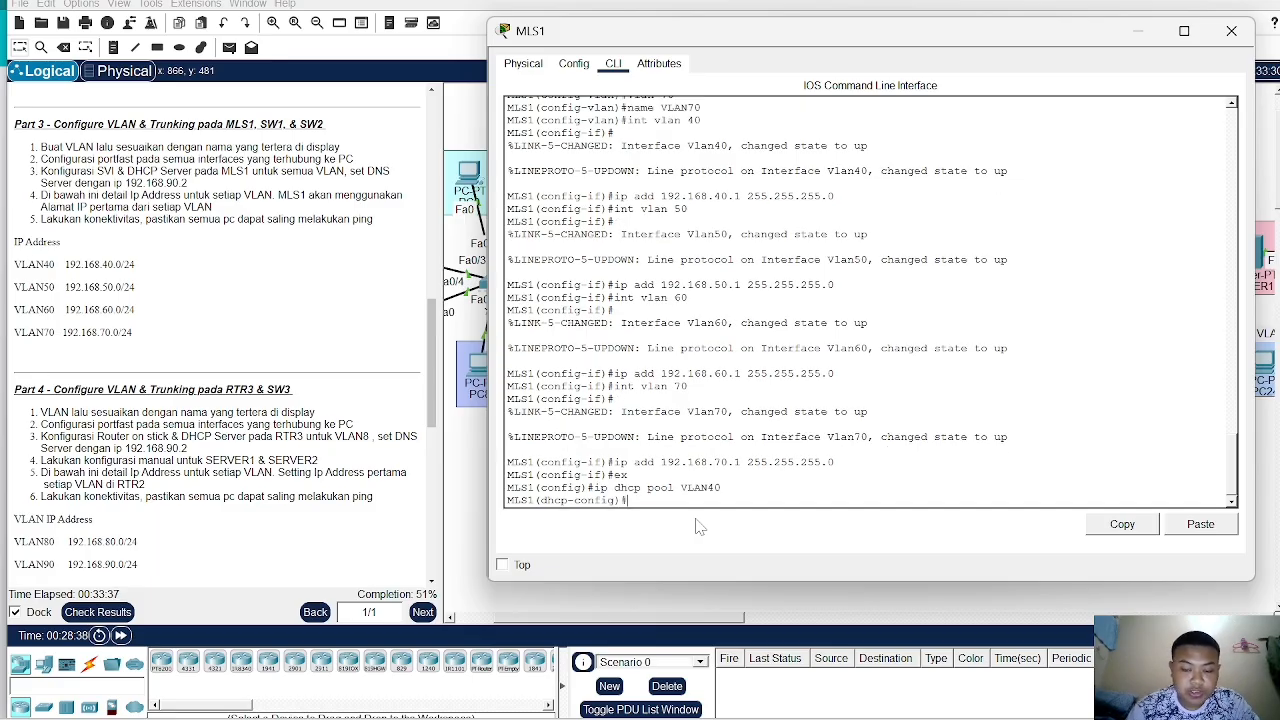
- Set the VLAN40 pool's network to 192.168.40.0 with mask 255.255.255.0
text(net)
key(Tab)
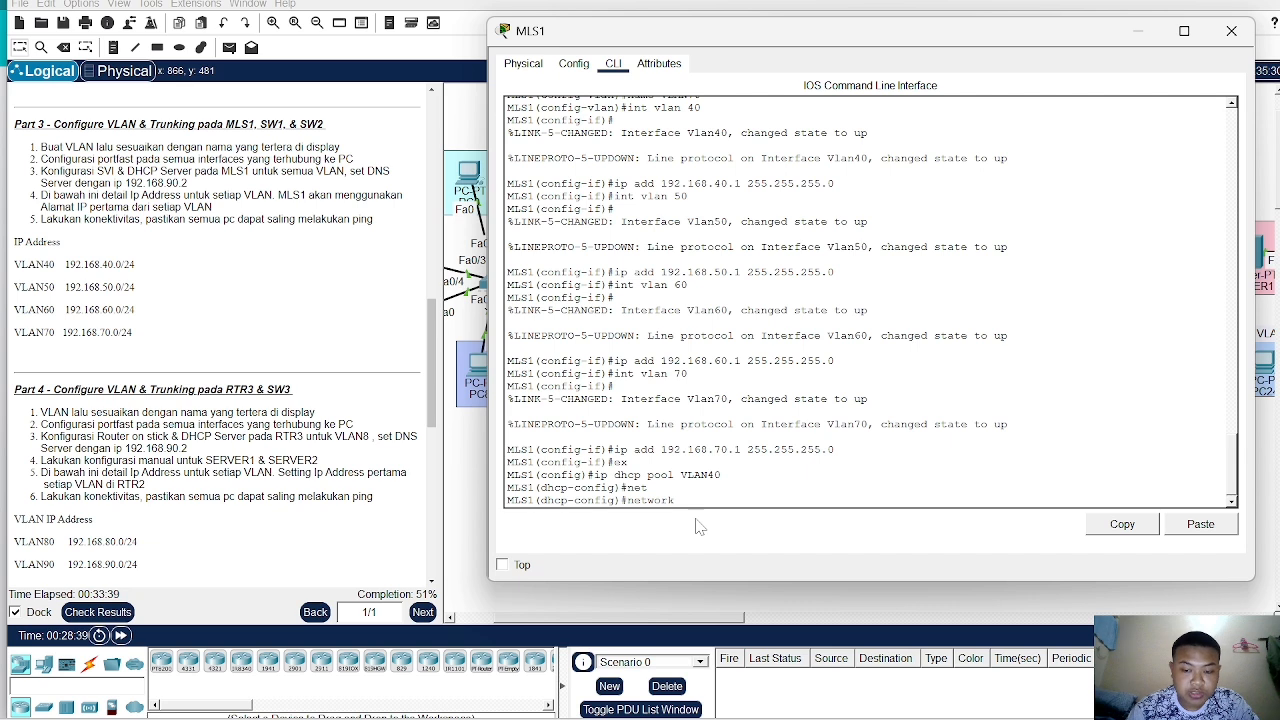
text(192.16)
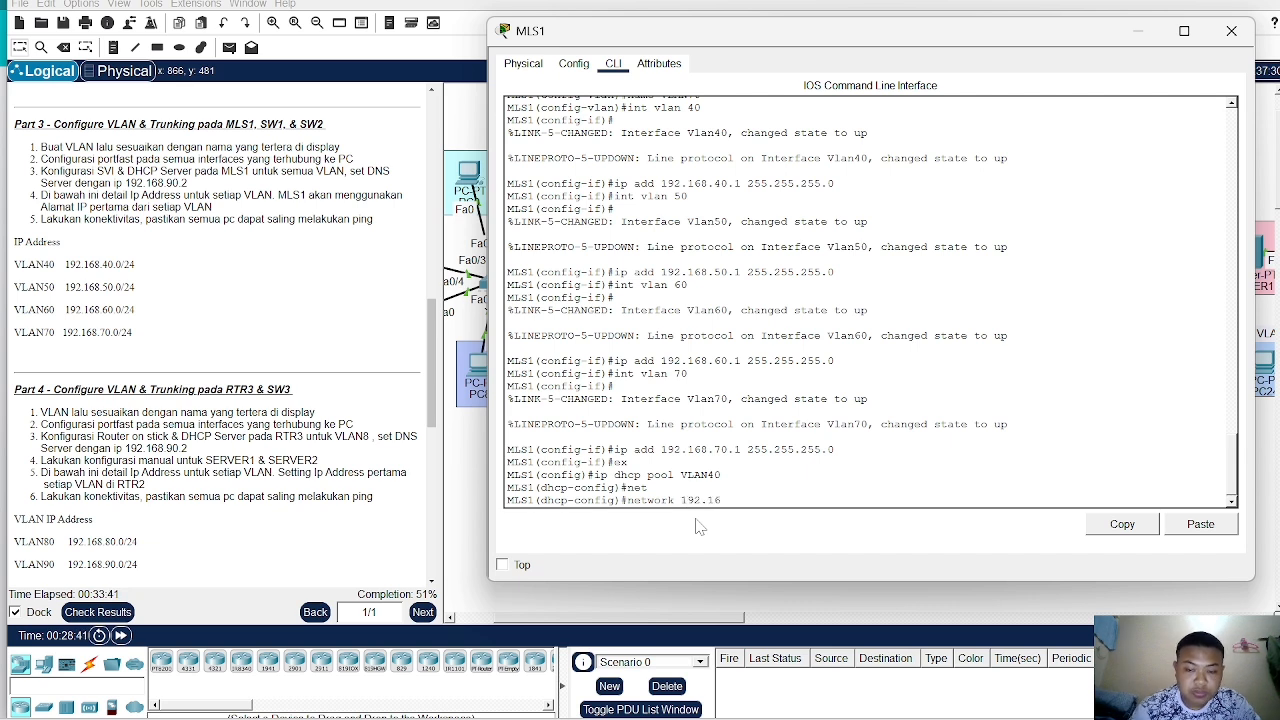
text(8.)
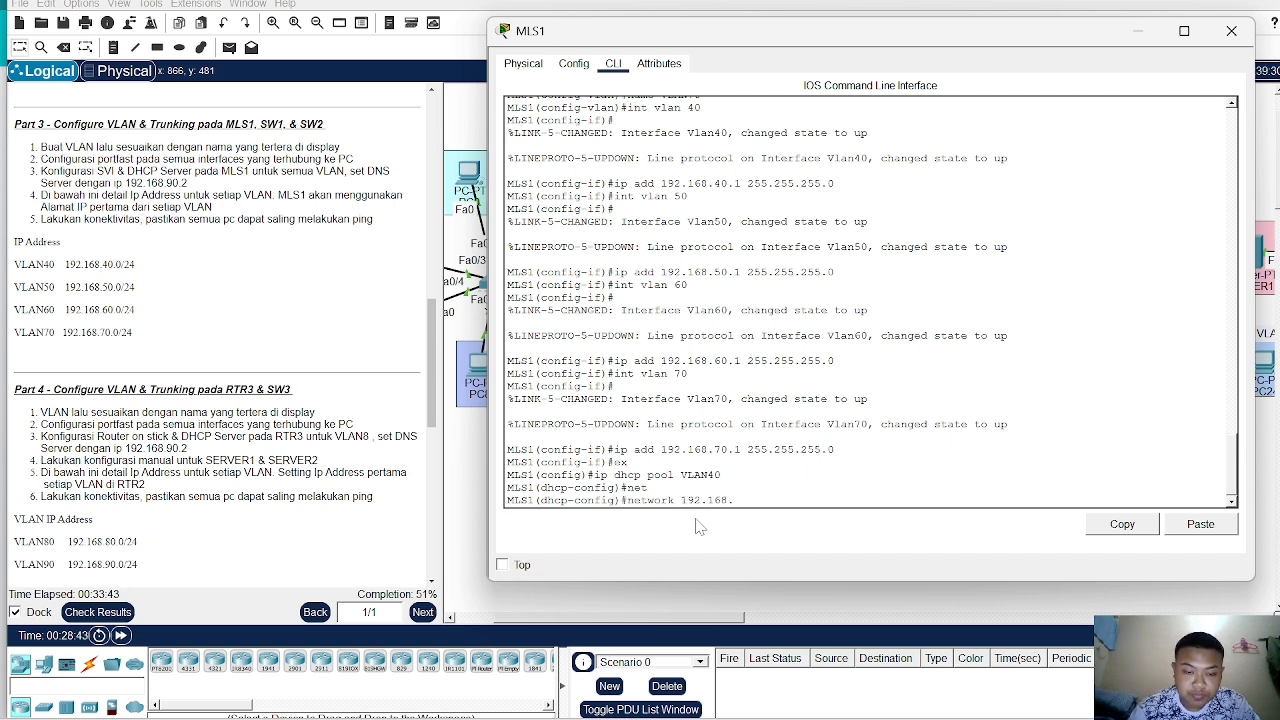
text(40.)
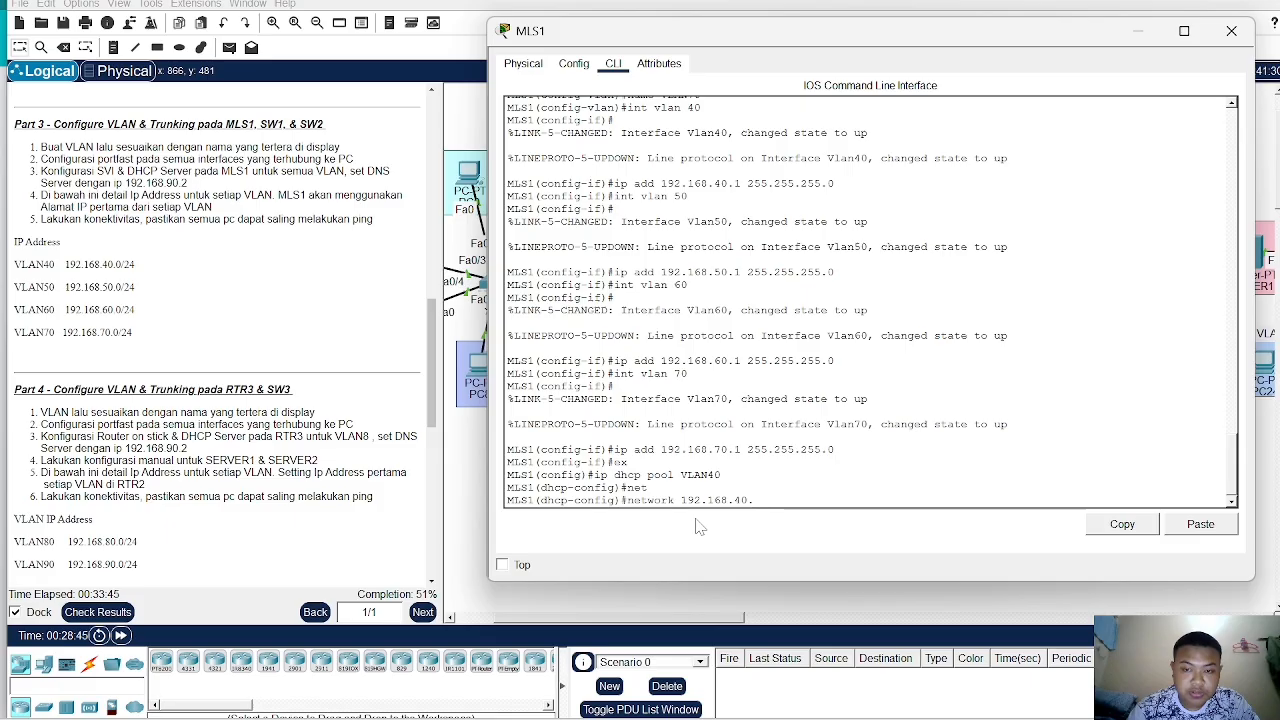
text(0 25)
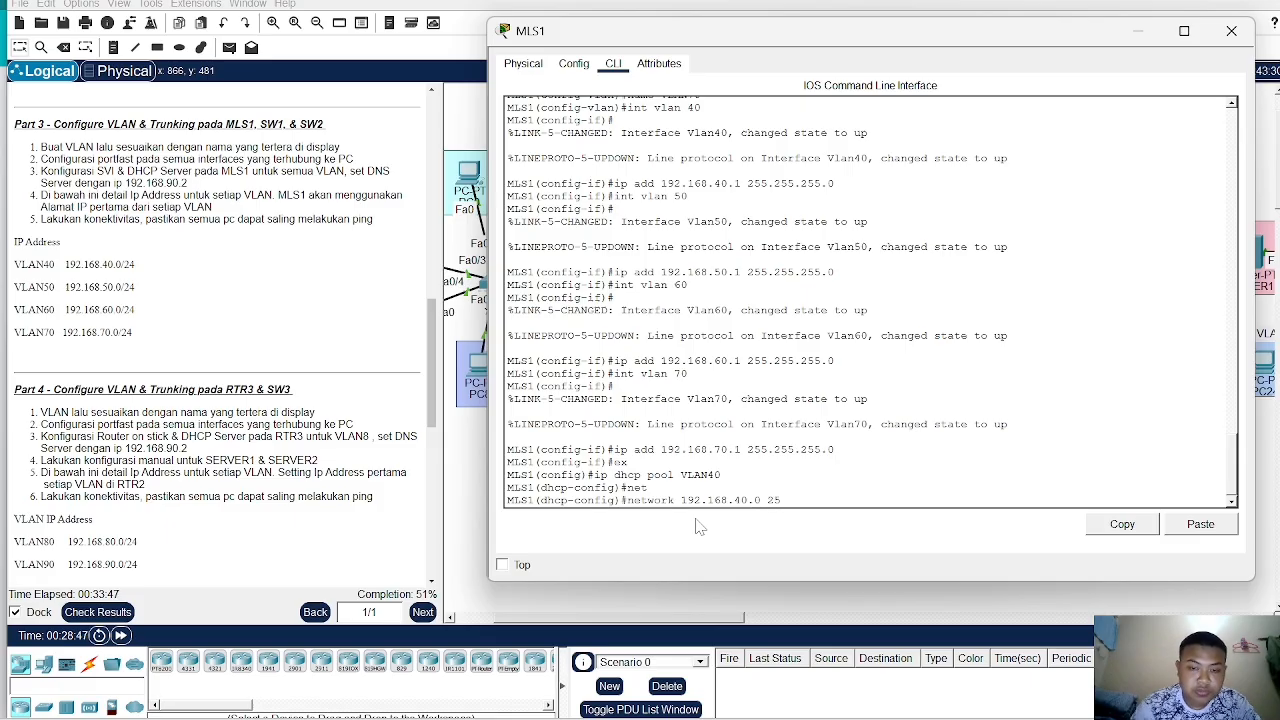
text(5.255.)
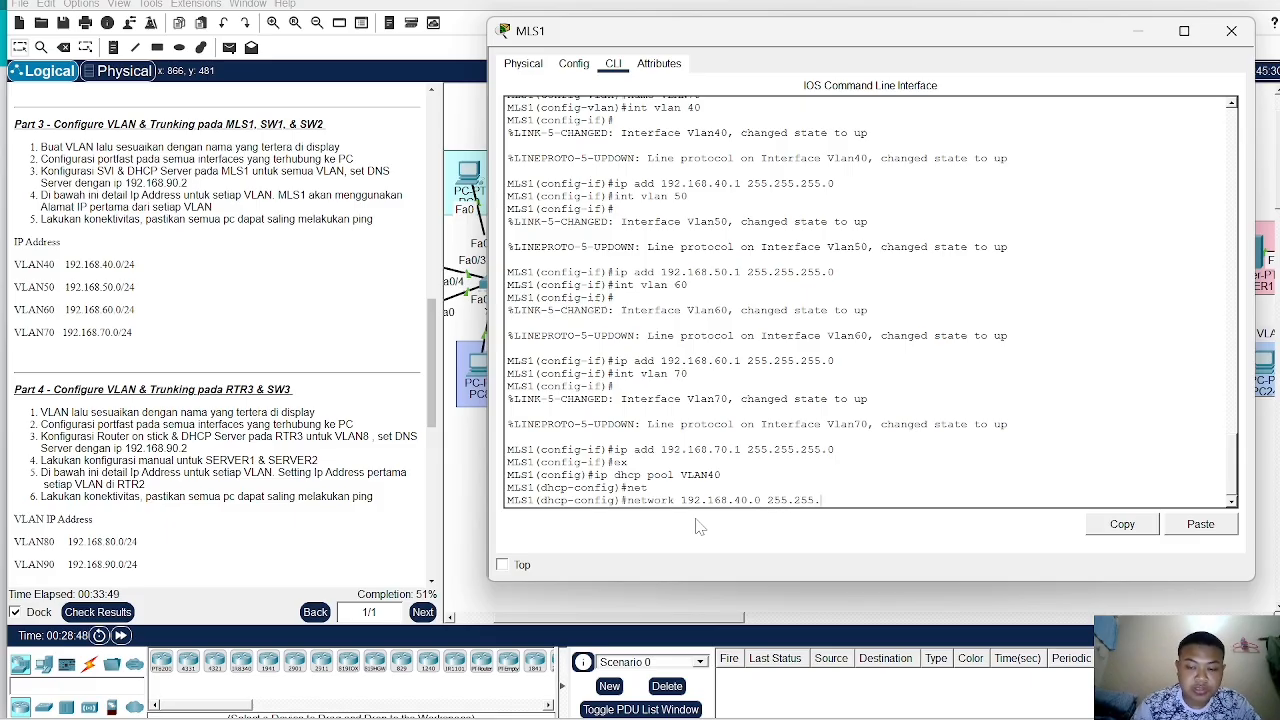
text(255.0)
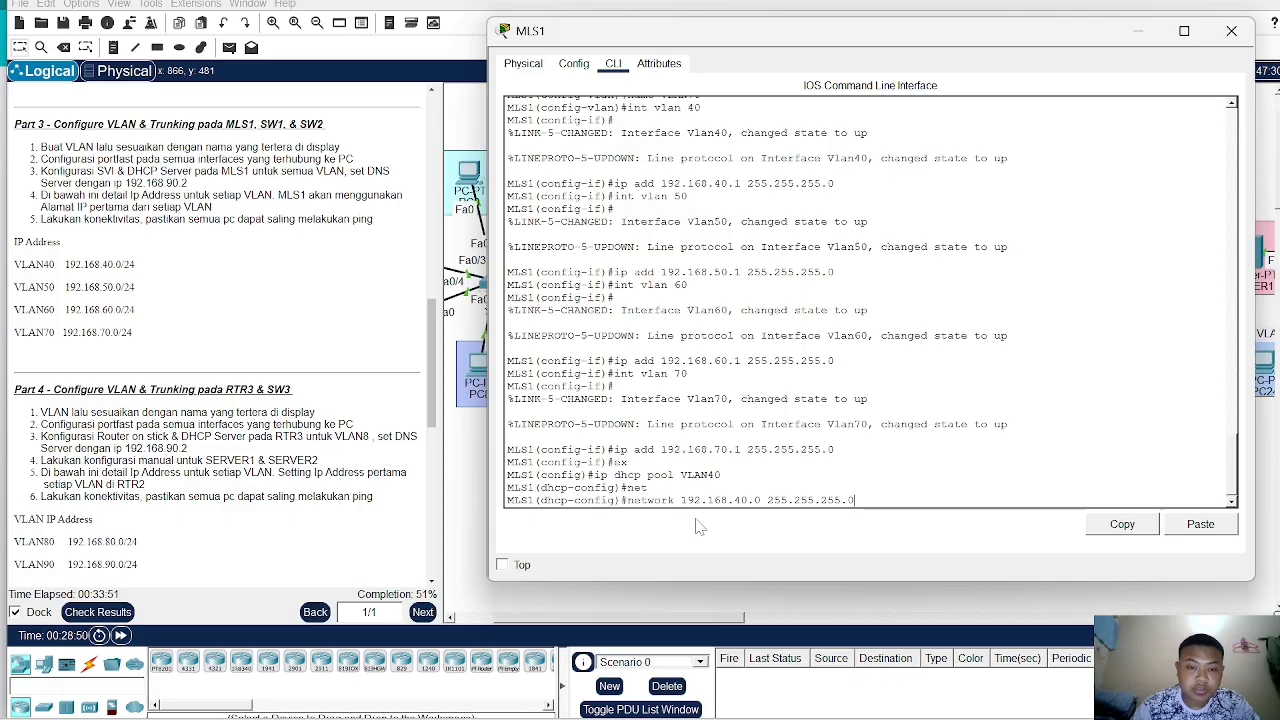
key(Return)
- Set the VLAN40 pool's default router to 192.168.40.1
text(def)
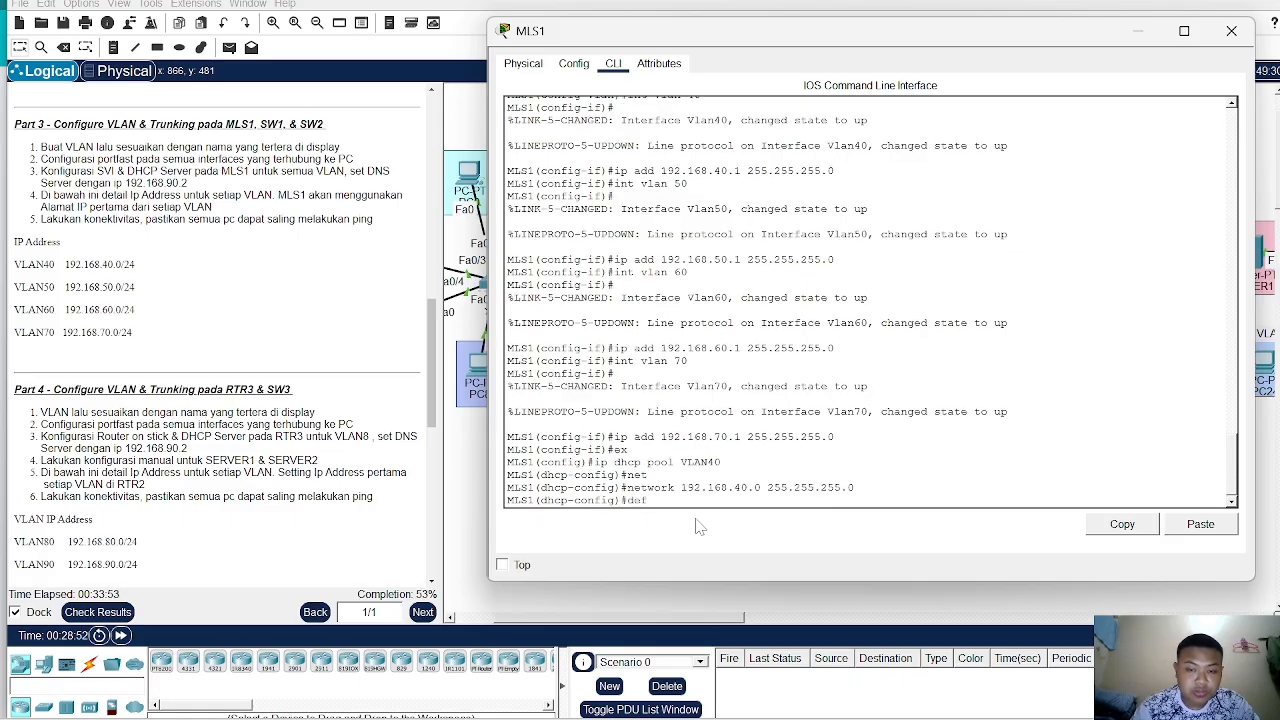
key(Tab)
text(192.)
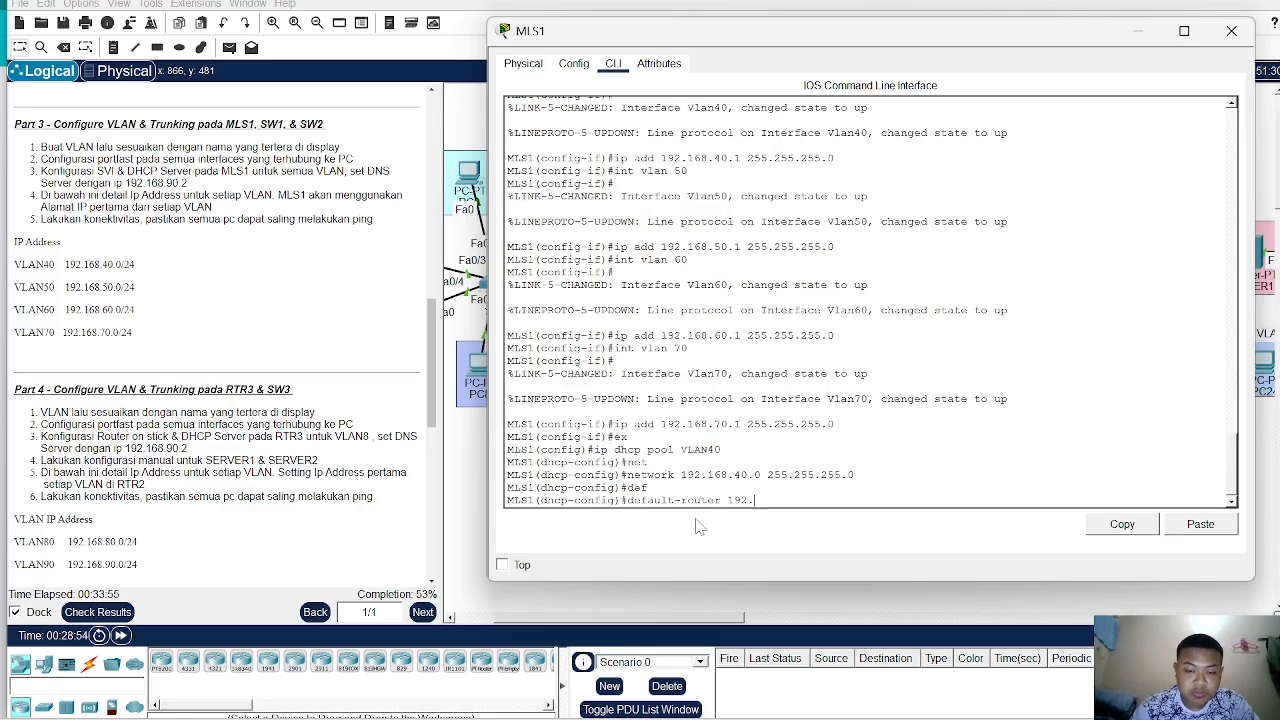
text(168.40.1)
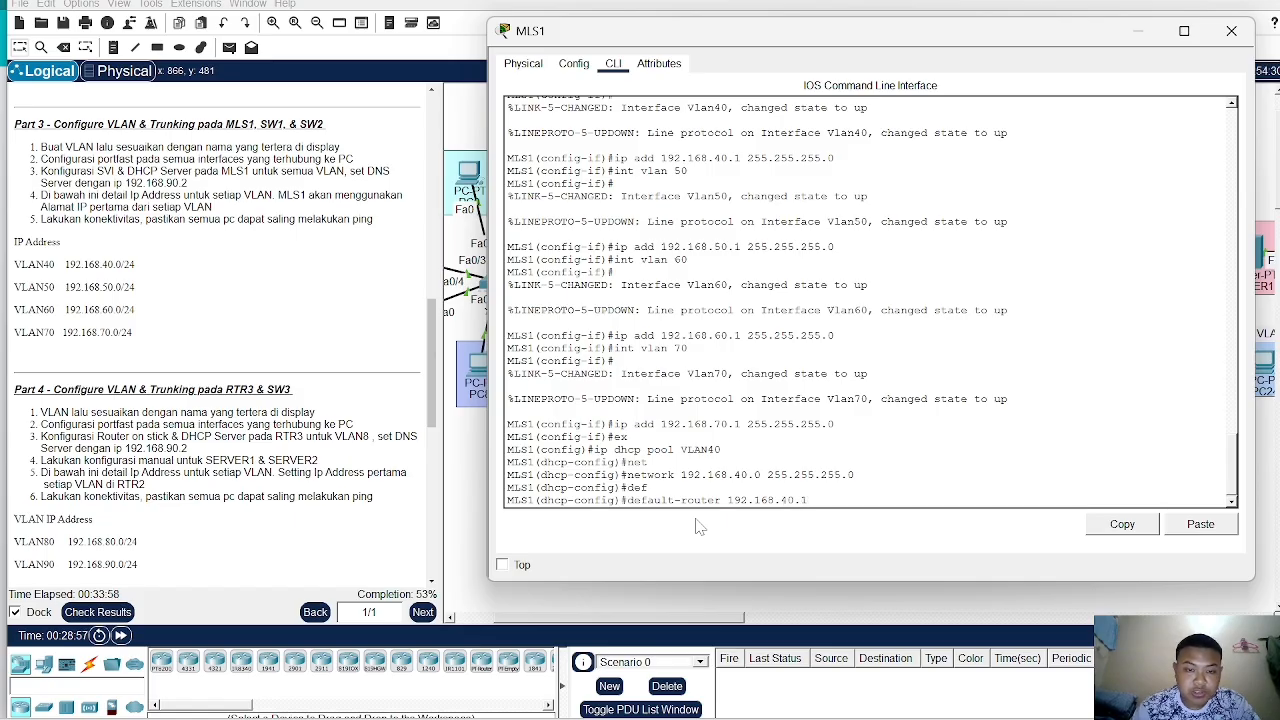
key(Return)
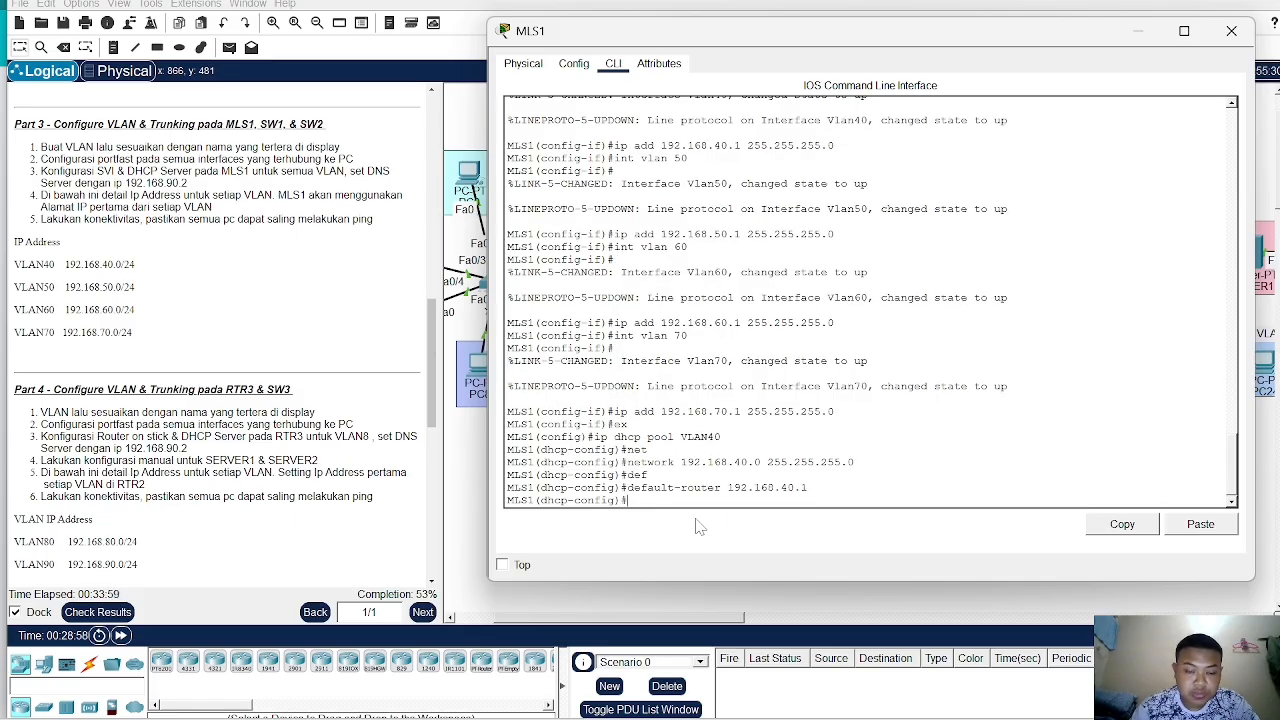
- Set the VLAN40 pool's DNS server to 192.168.90.2 and leave the DHCP pool configuration
text(dn)
key(Tab)
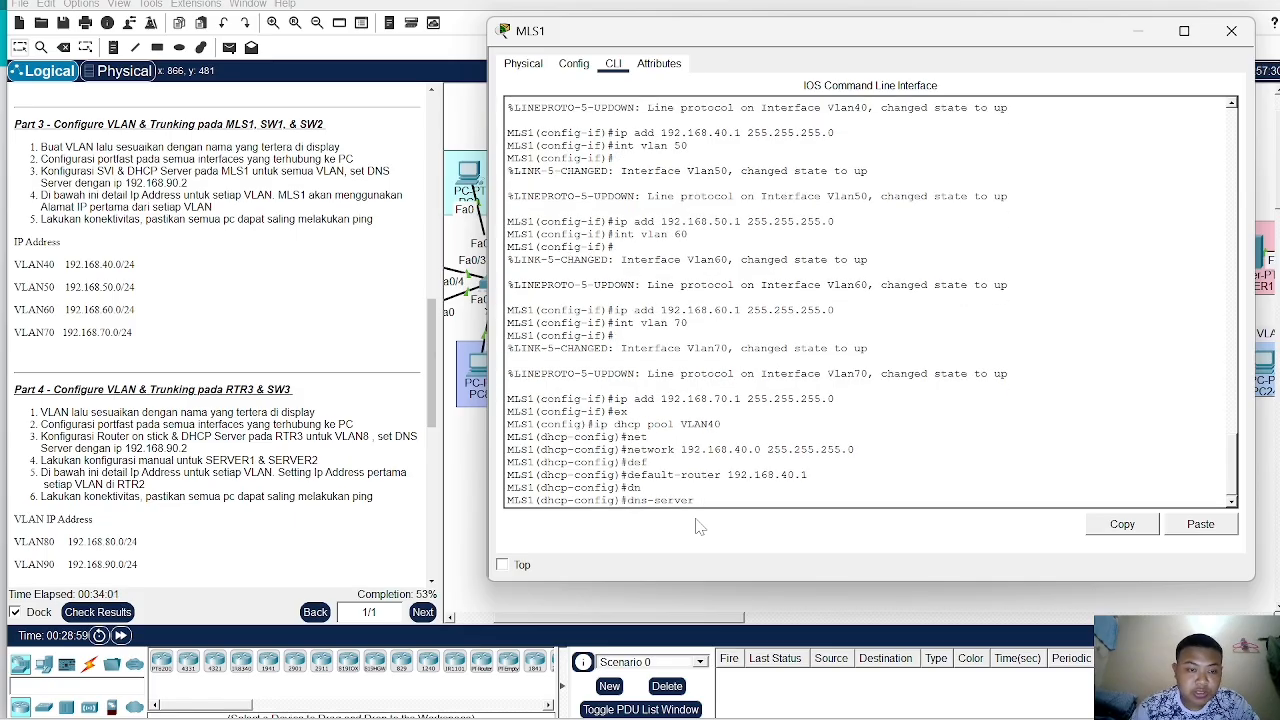
text(2.16)
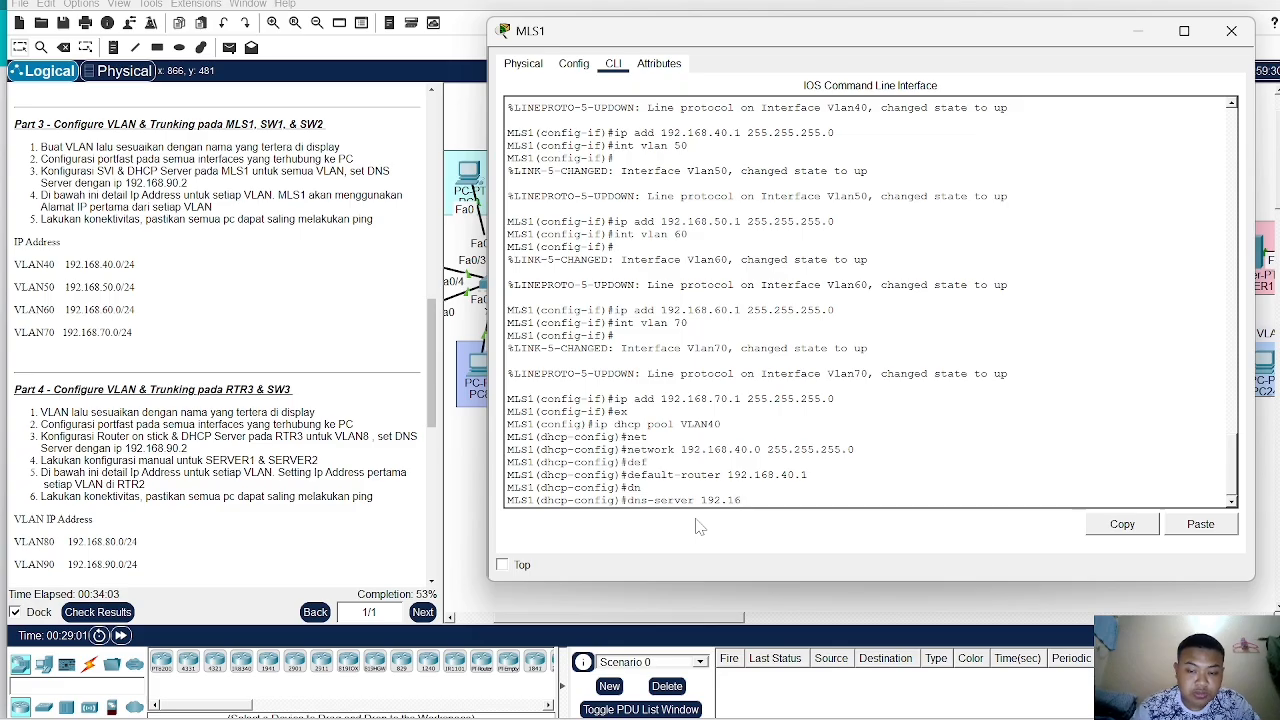
text(8.90)
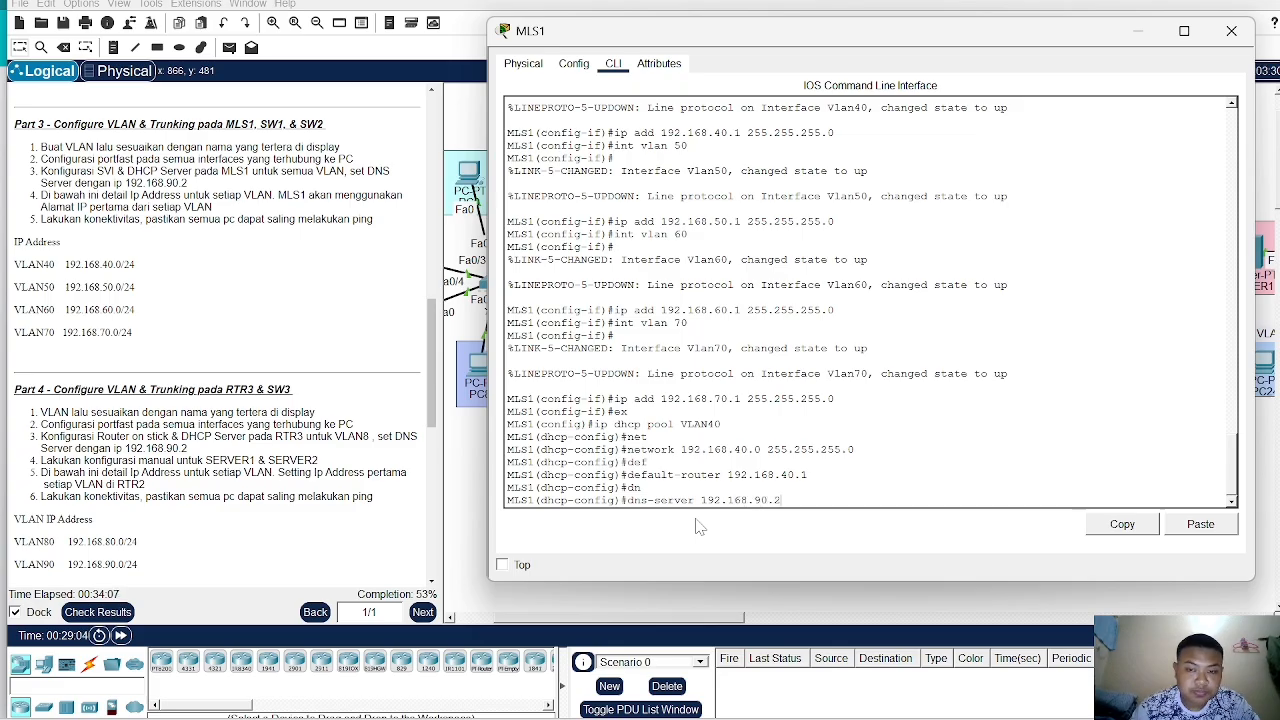
text(.2)
key(Return)
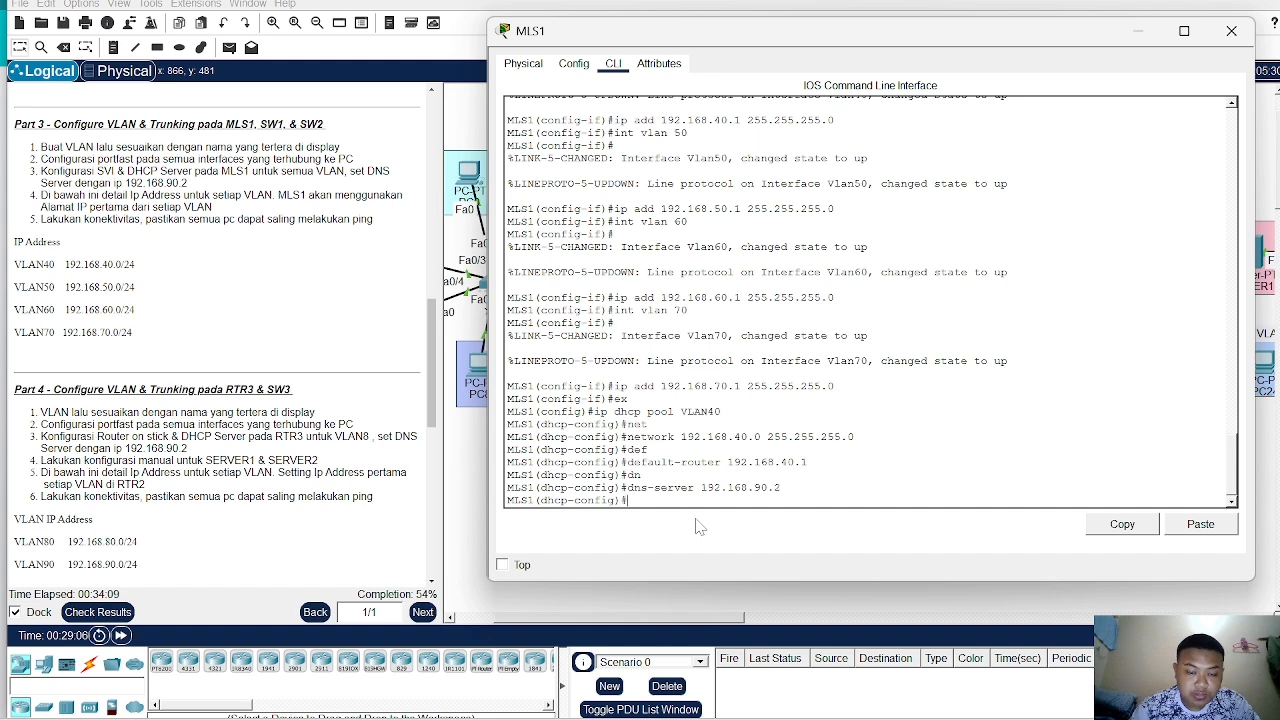
text(ex)
key(Return)
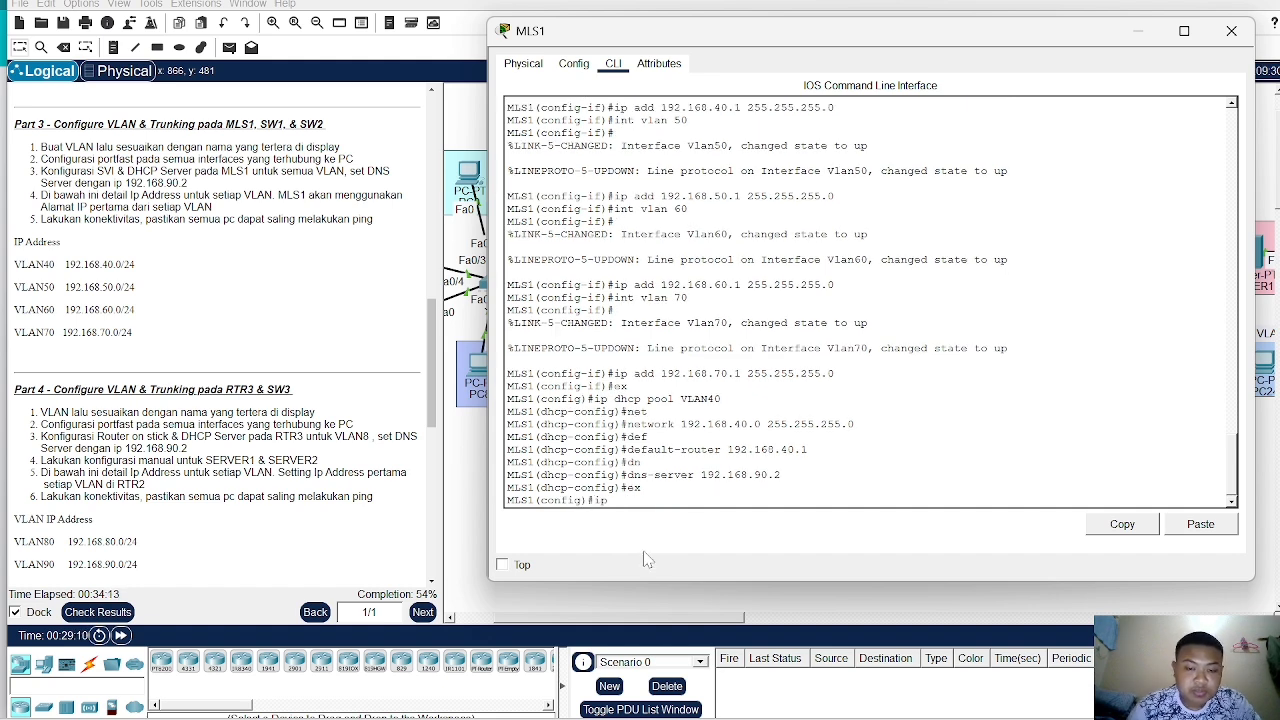
- Create a DHCP pool named VLAN50
text(ip dhcp po)
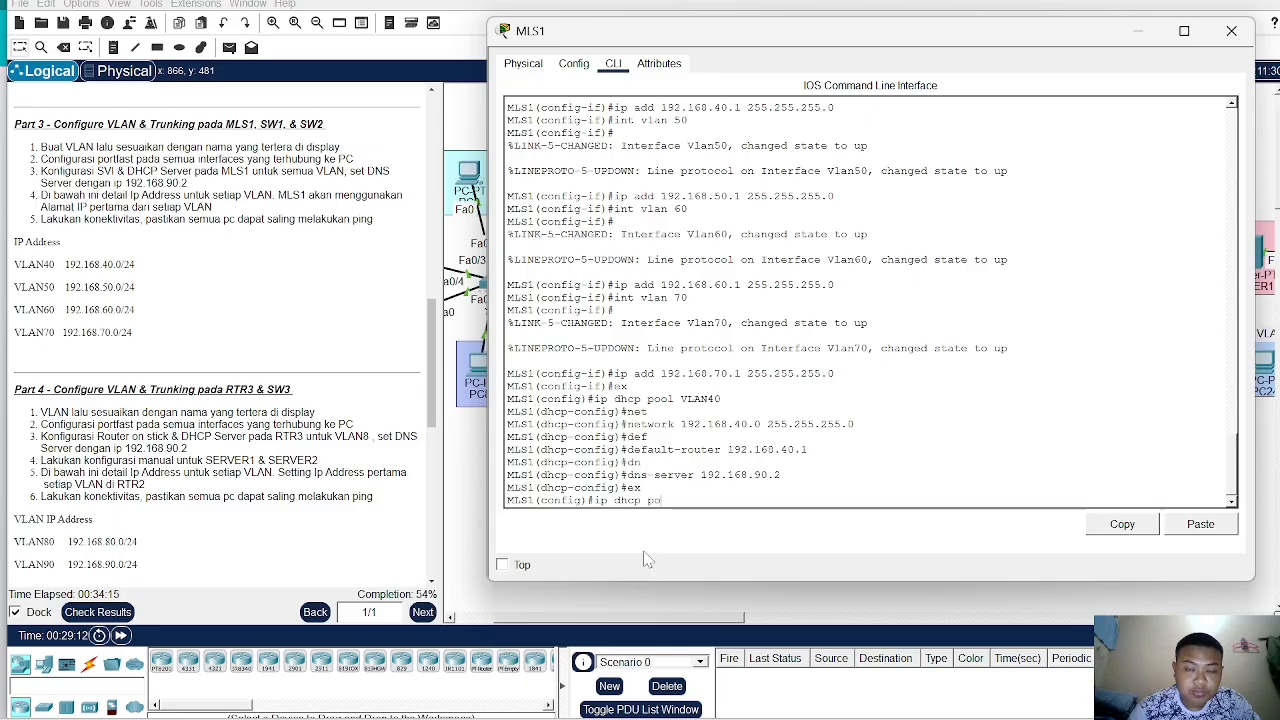
text(ol VLAN)
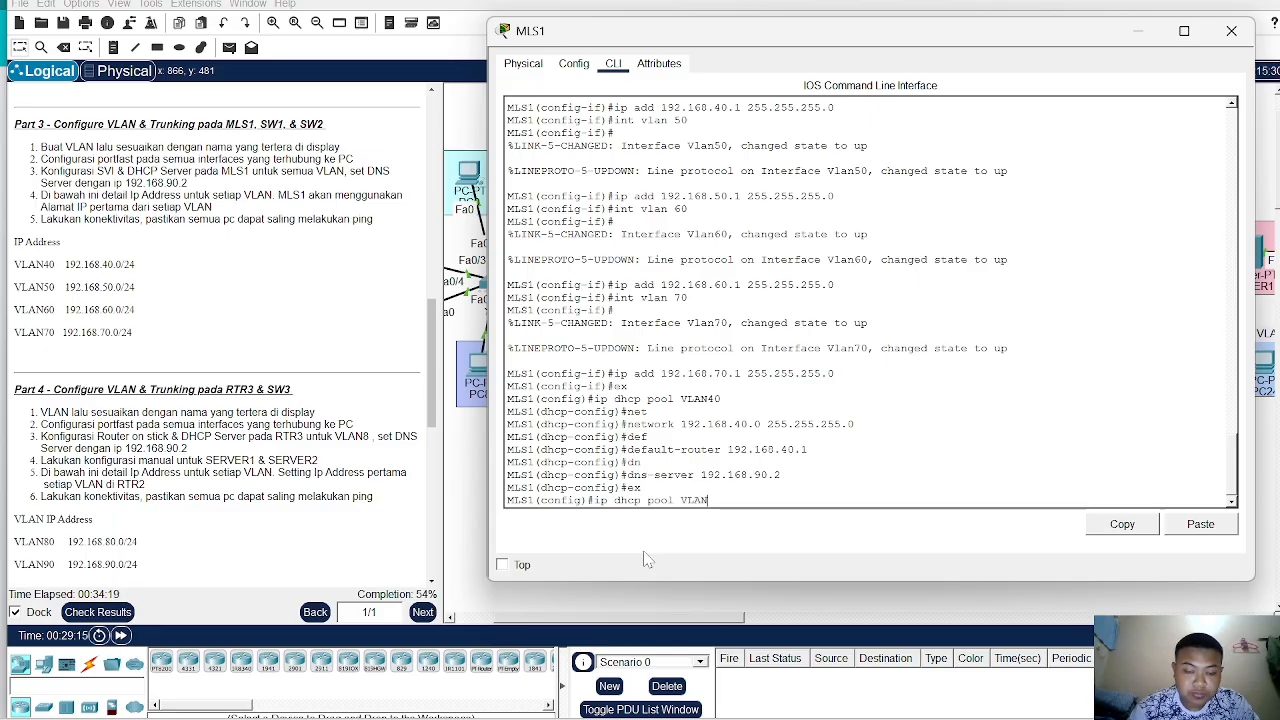
text(50)
key(Return)
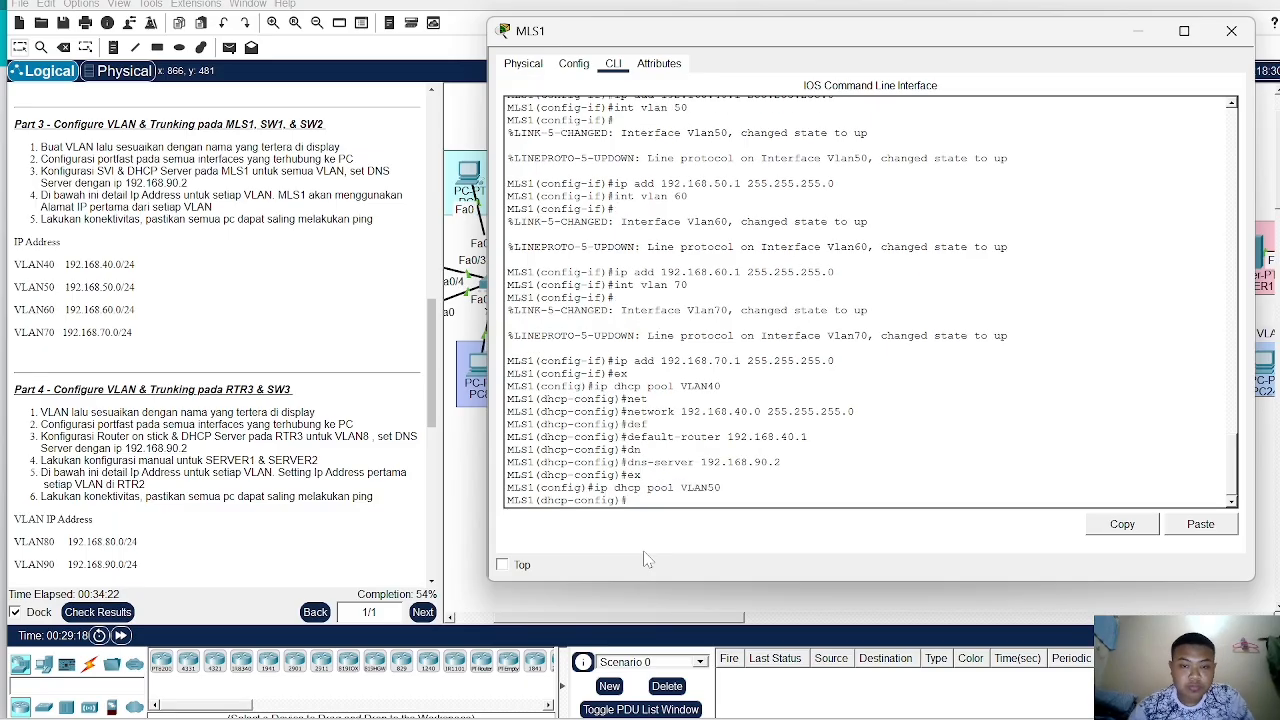
- Set the VLAN50 pool's network to 192.168.50.0 with mask 255.255.255.0
text(net)
key(Tab)
text(192.168)
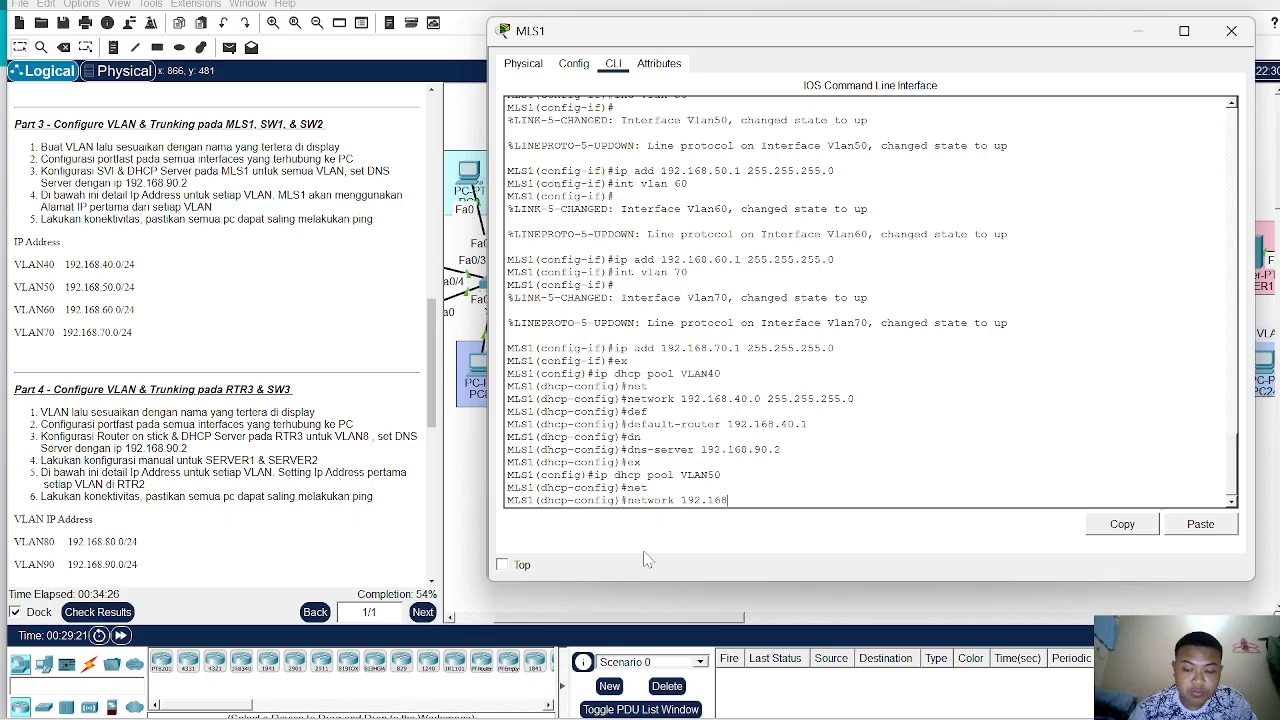
key(BackSpace)
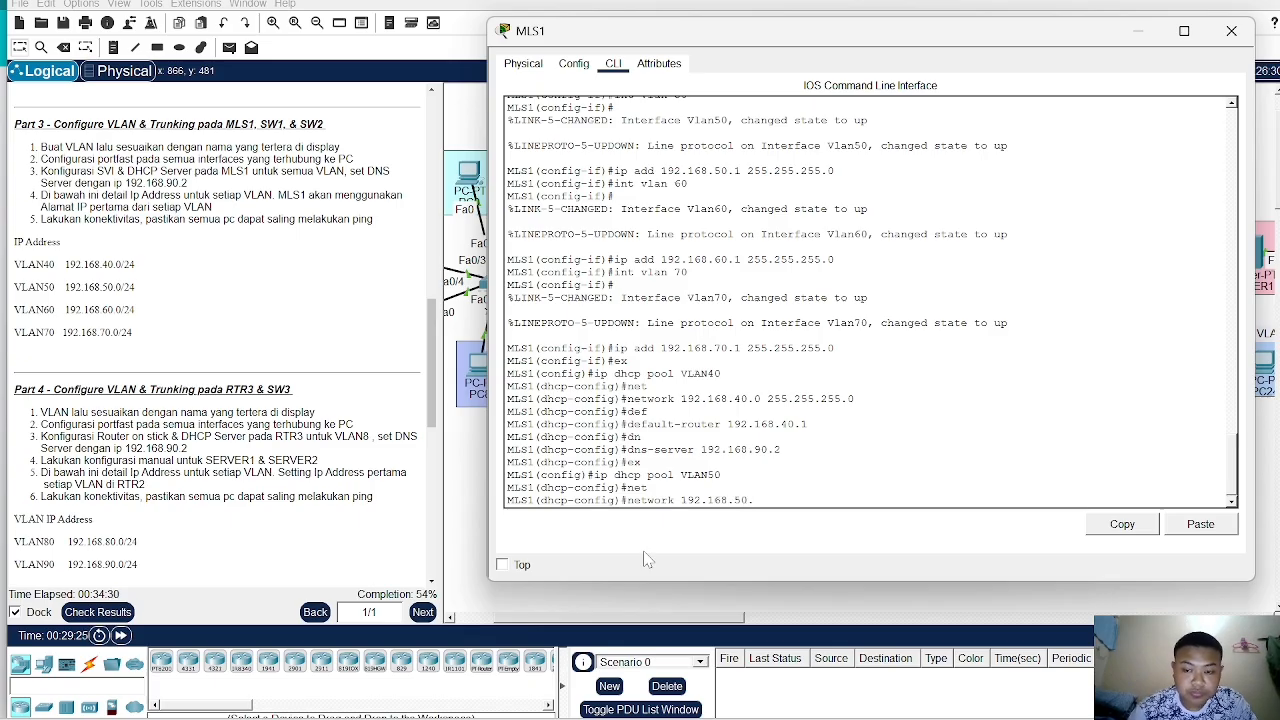
text(0 255.255)
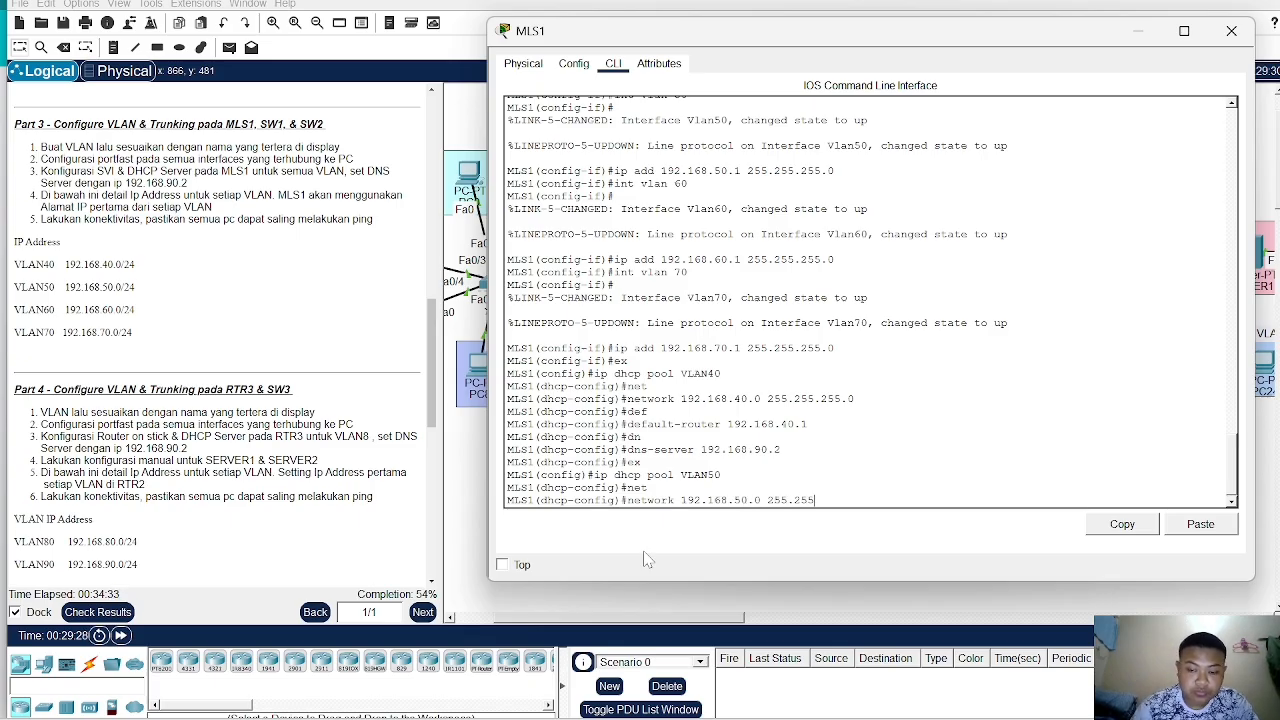
text(.255.0)
key(Return)
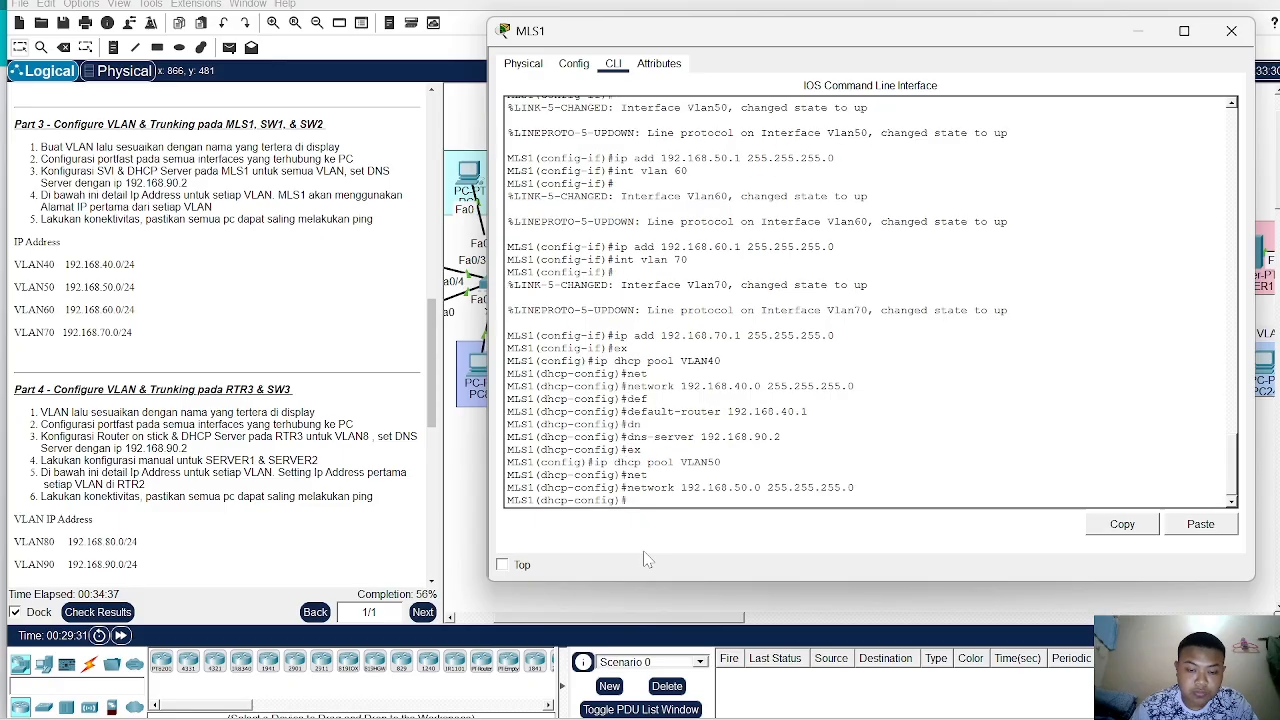
- Set the VLAN50 pool's default router to 192.168.50.1
text(de)
key(Tab)
text(192.16)
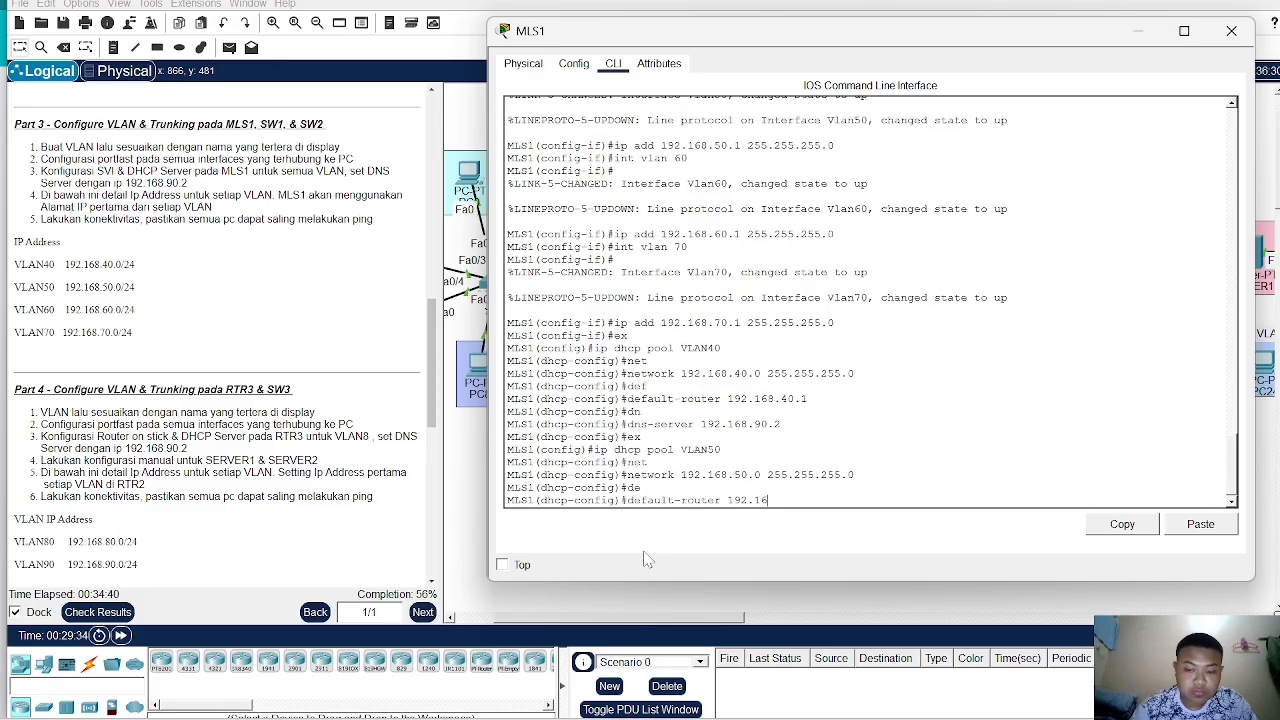
text(8.50.1)
key(Return)
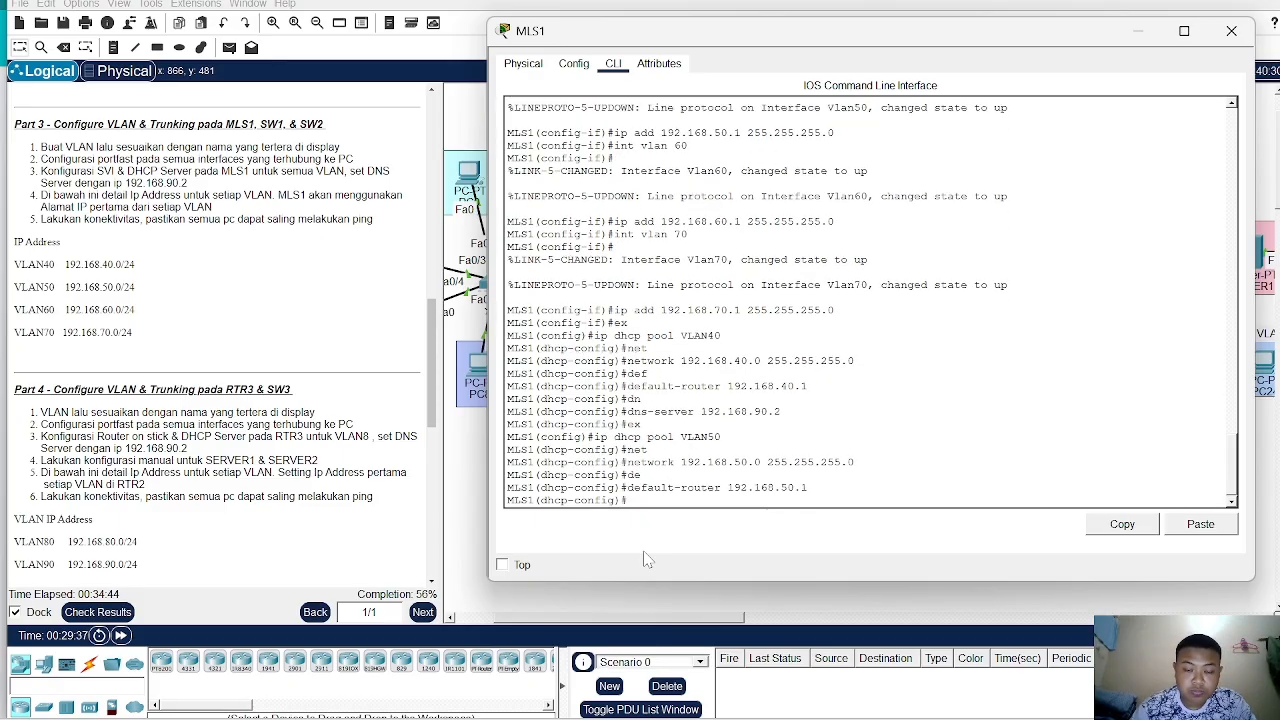
- Set the VLAN50 pool's DNS server to 192.168.90.2 and leave the DHCP pool configuration
text(dn)
key(Tab)
text(192.168.90.2)
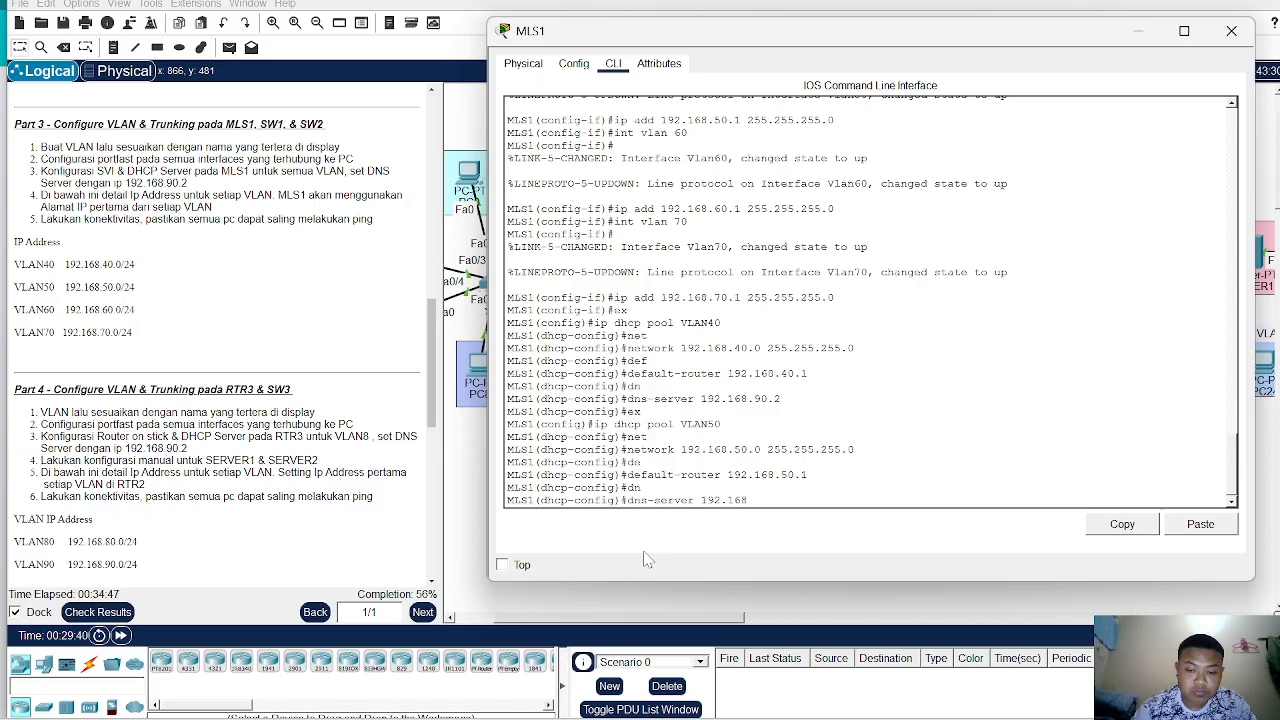
key(Return)
text(ex)
key(Return)
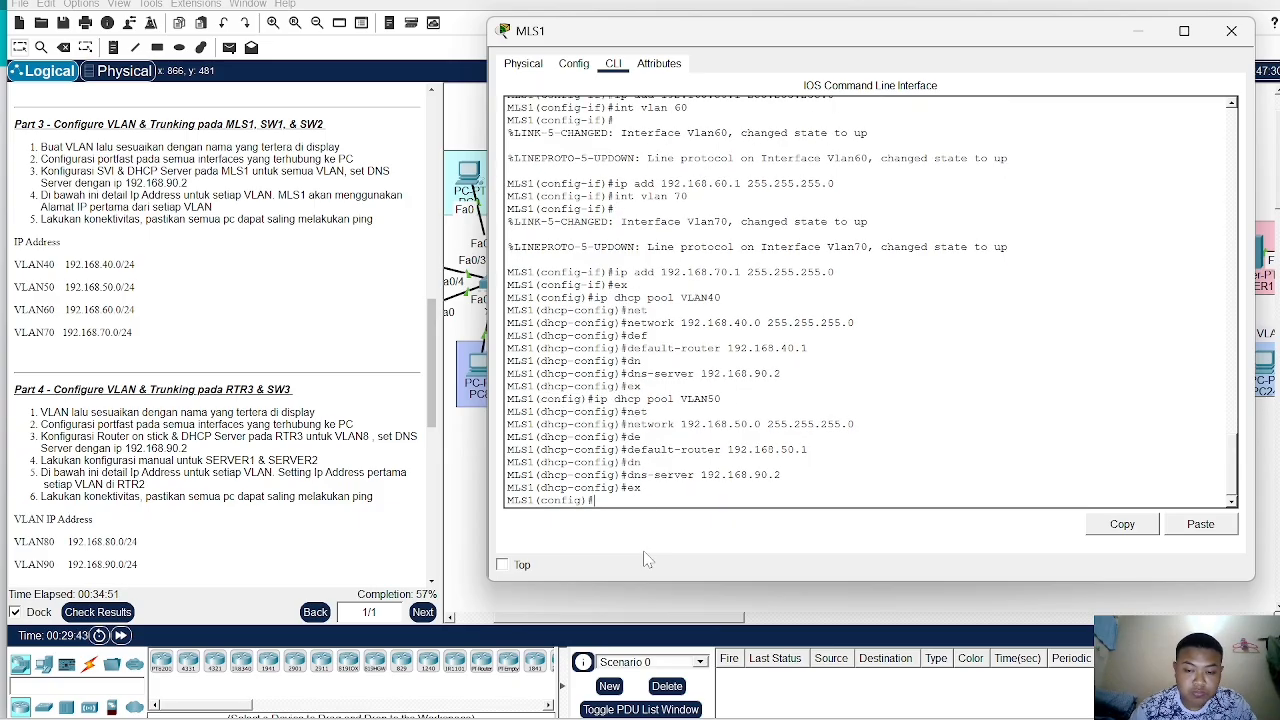
- Create a DHCP pool named VLAN60
text(ip dhcp poo)
key(Tab)
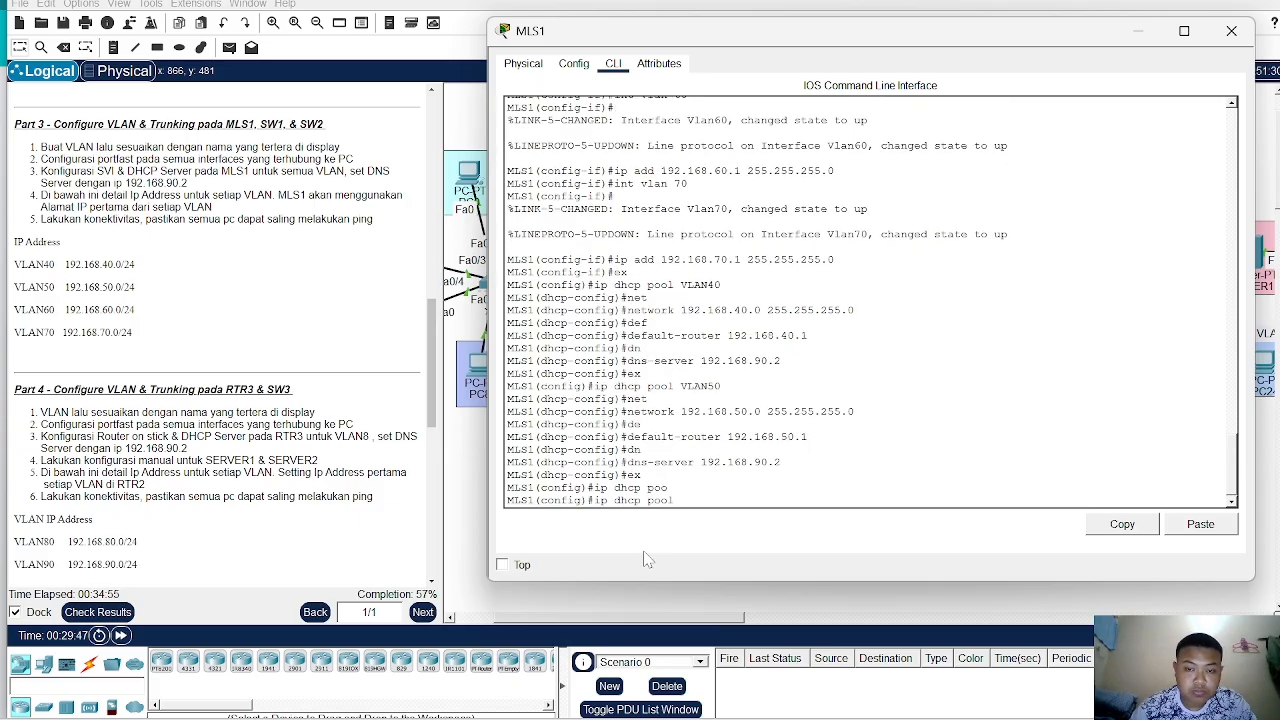
text(VLAN60)
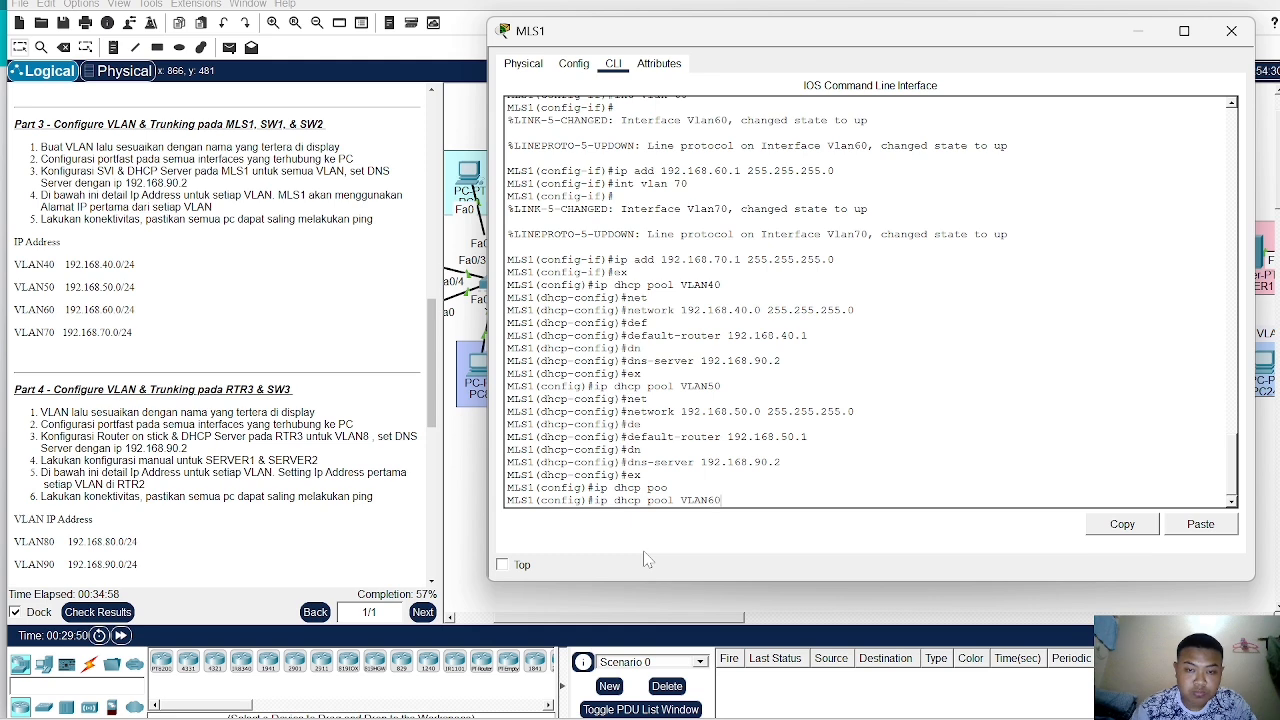
key(Return)
- Set the VLAN60 pool's network to 192.168.60.0 with mask 255.255.255.0
text(net)
key(Tab)
text(192.16)
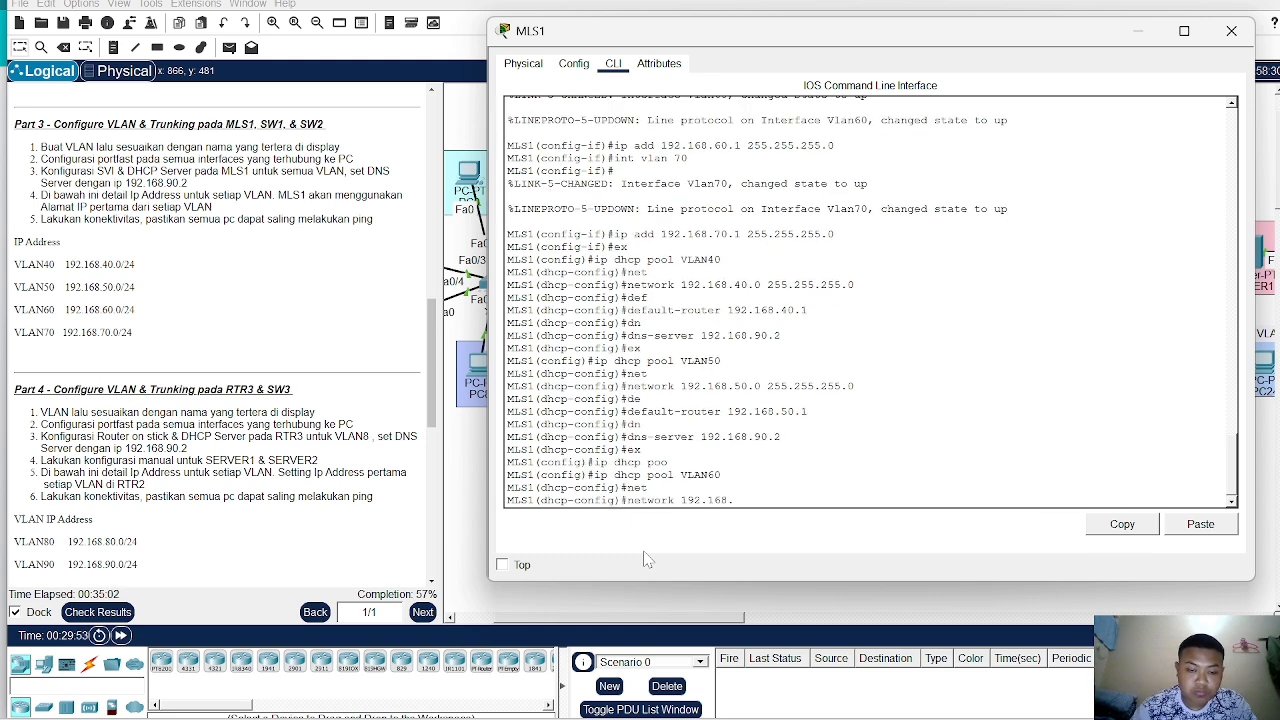
text(8.60.0 2)
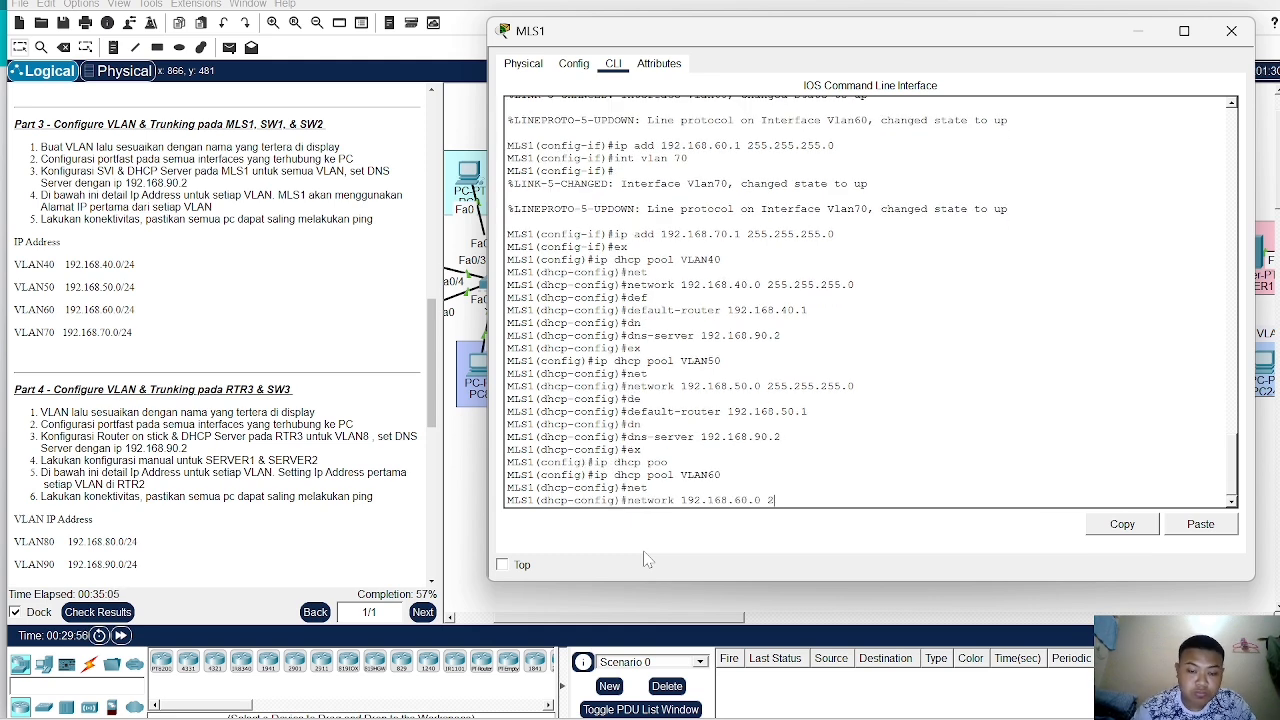
text(55.255.255.)
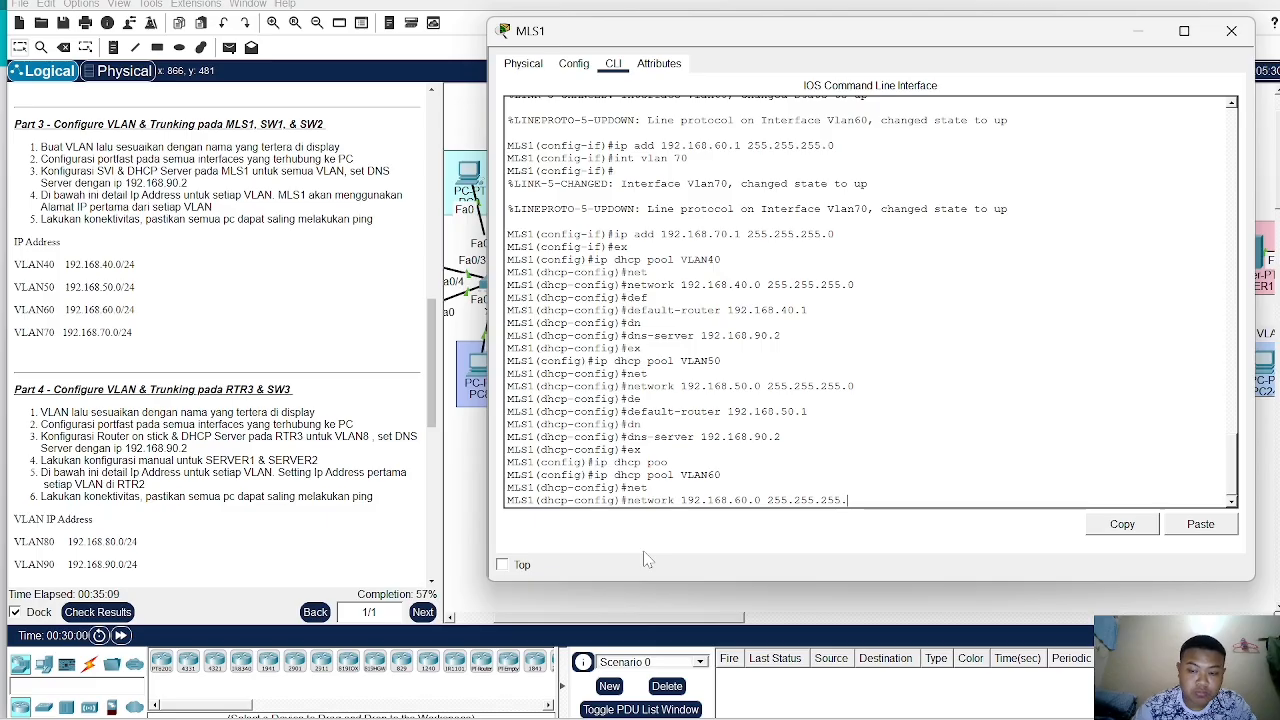
text(0)
key(Return)
- Set the VLAN60 pool's default router to 192.168.60.1
text(def)
key(Tab)
text(192)
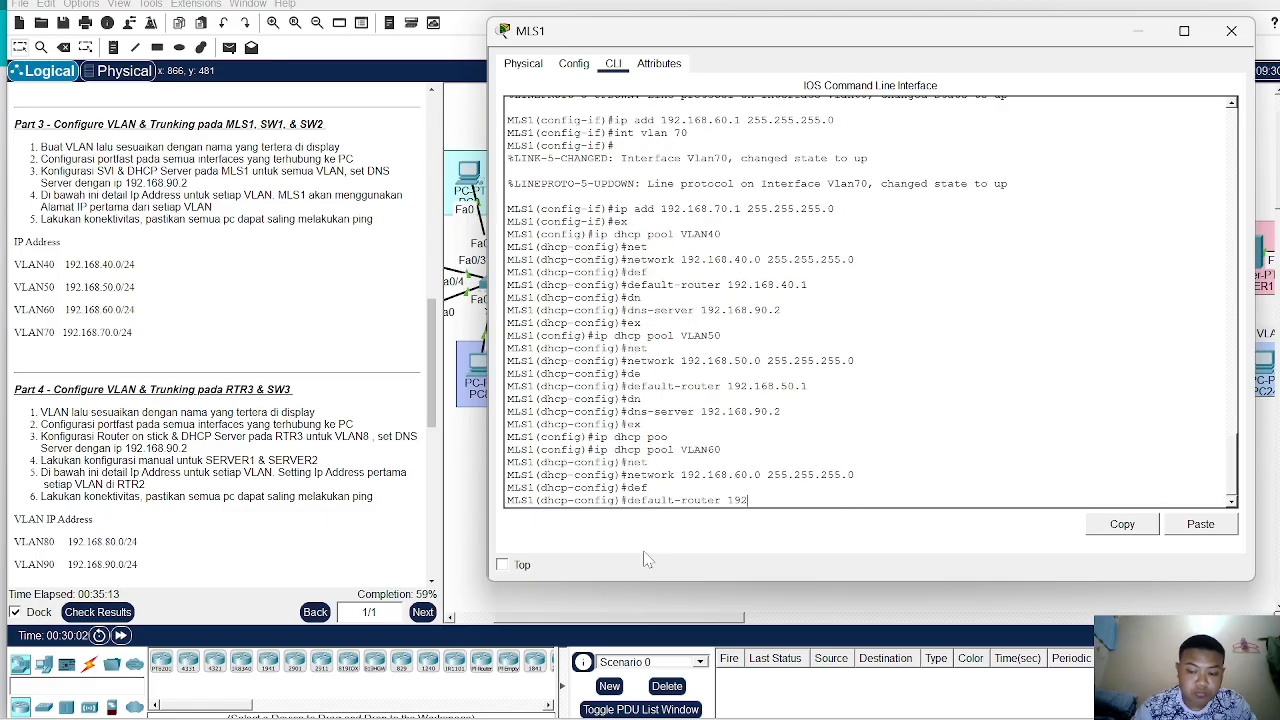
text(.16)
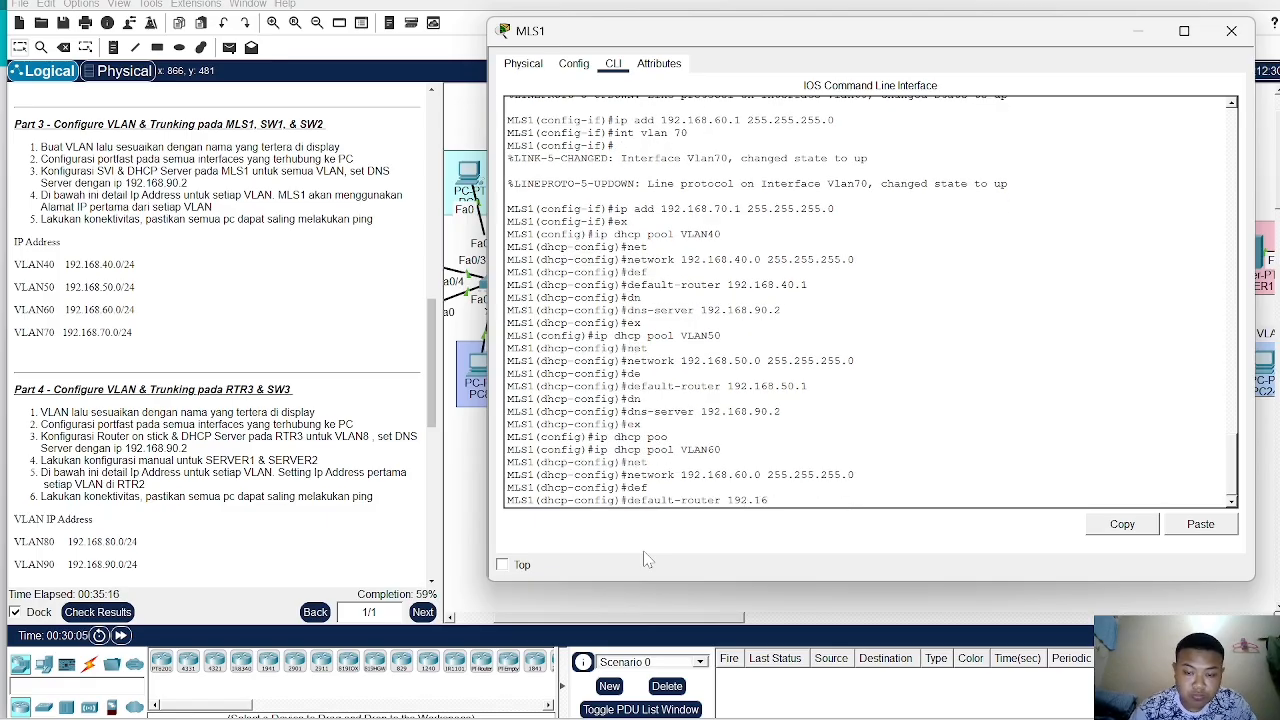
text(8.60.1)
key(Return)
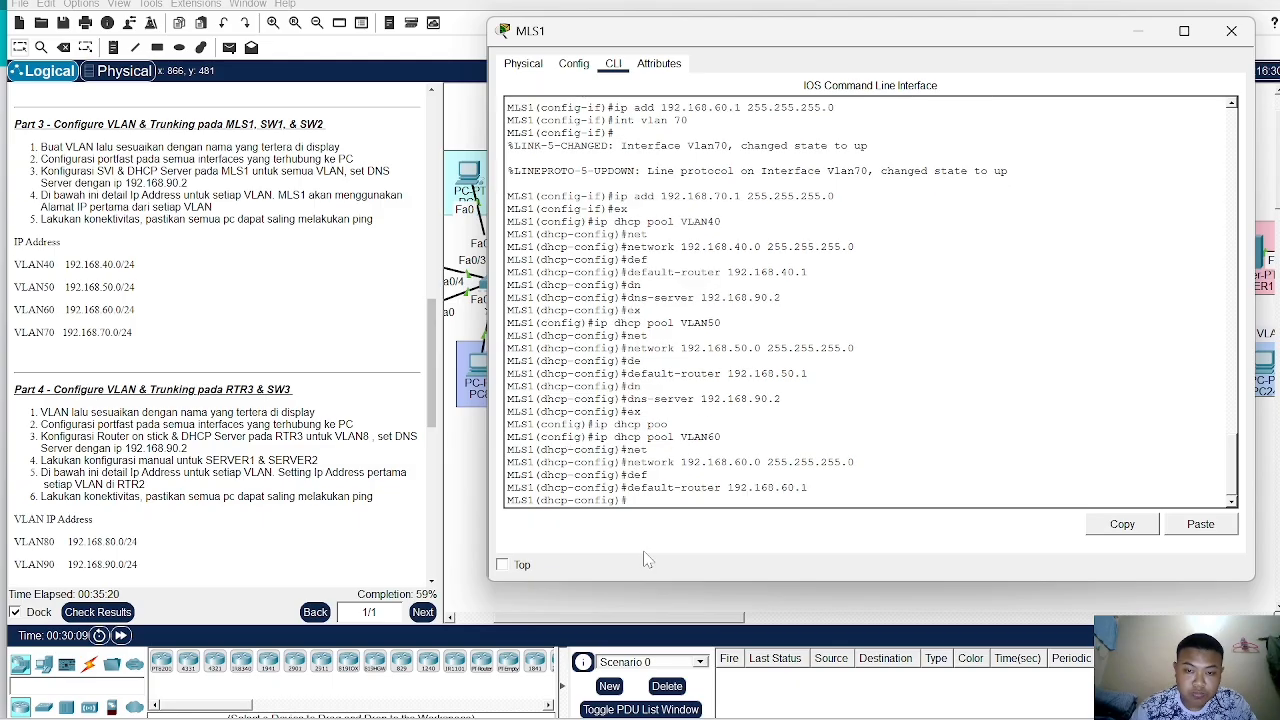
- Set the VLAN60 pool's DNS server to 192.168.90.2 and leave the DHCP pool configuration
text(dn)
key(Tab)
text(192.168)
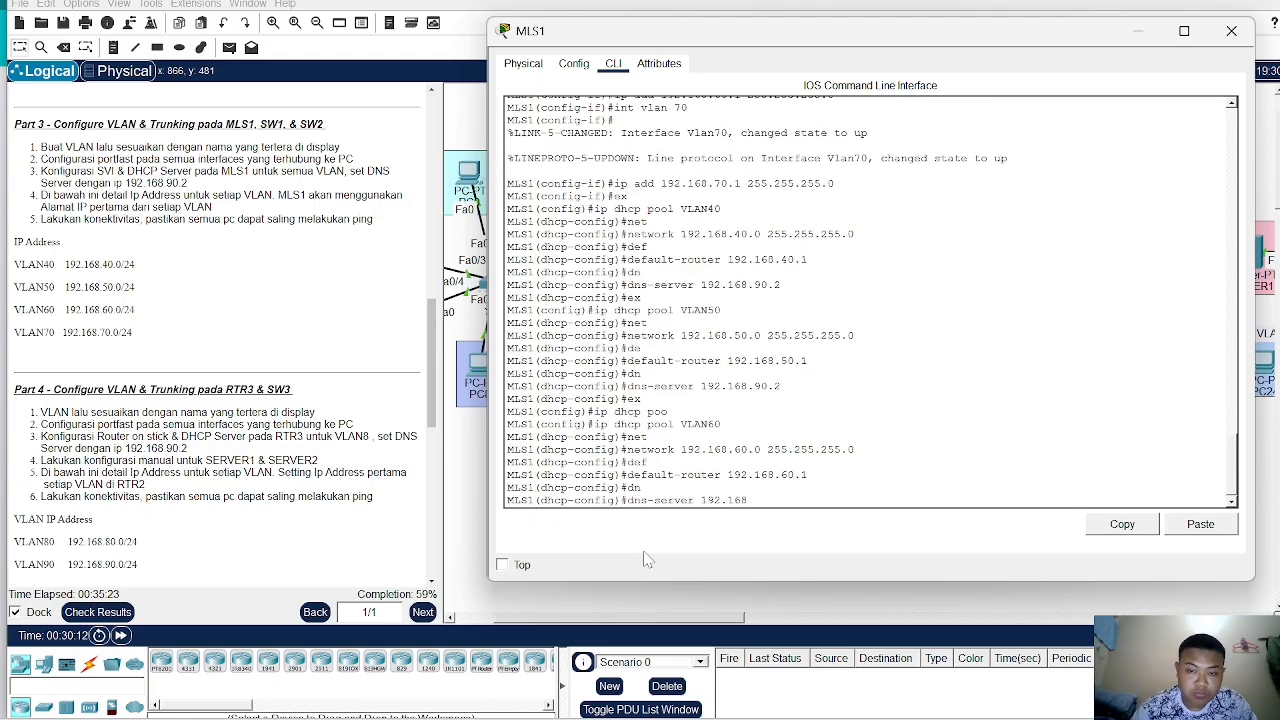
text(.90.2)
key(Return)
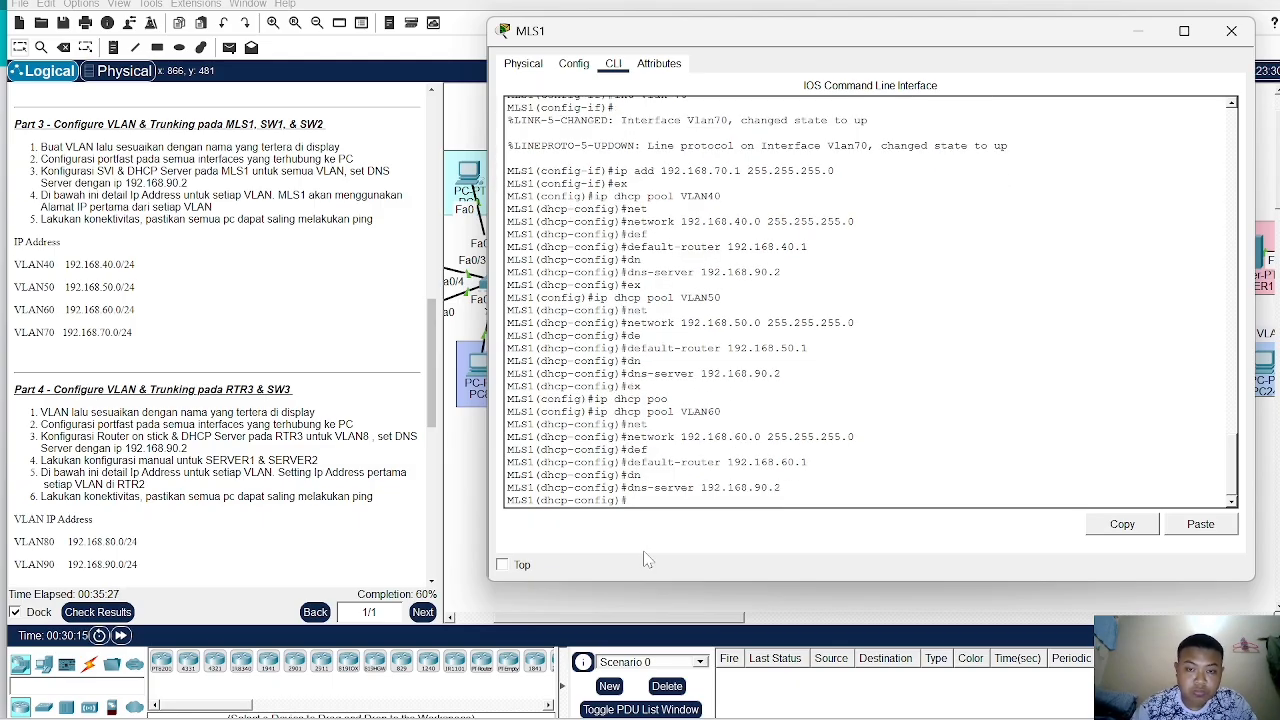
text(ex)
key(Return)
- Create a DHCP pool named VLAN70
text(ig)#i)
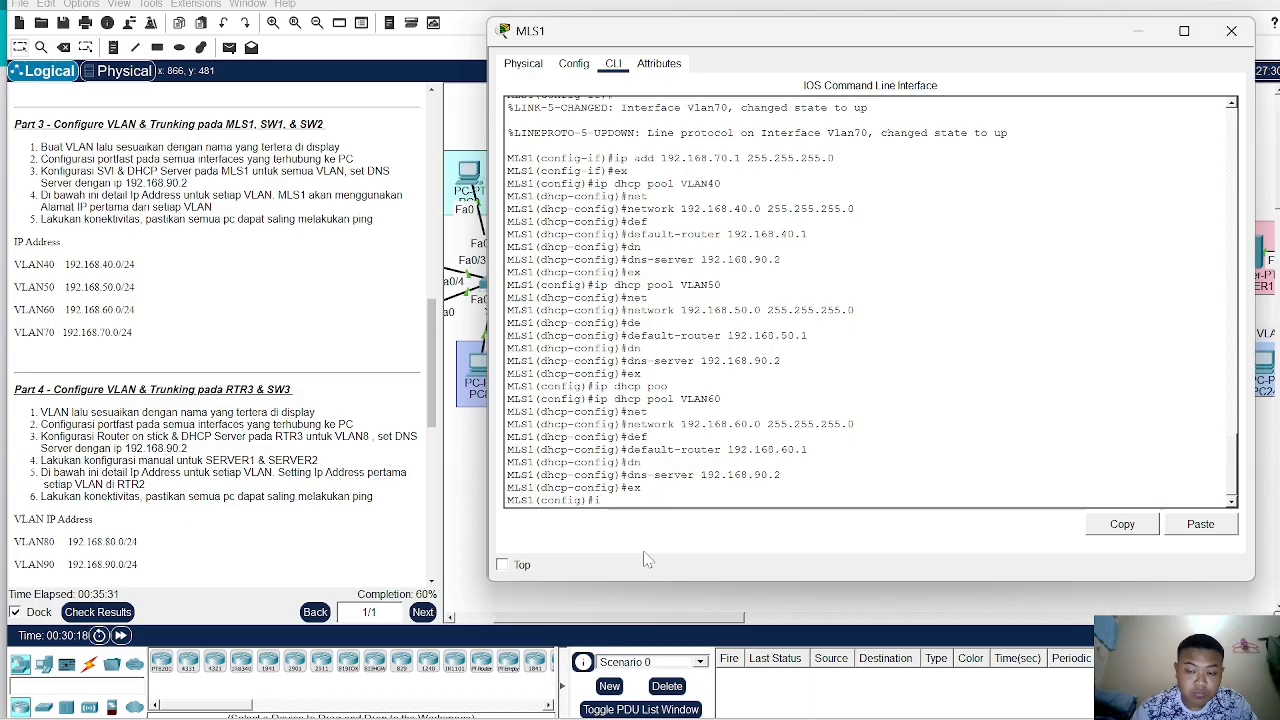
text(p dhcp pool )
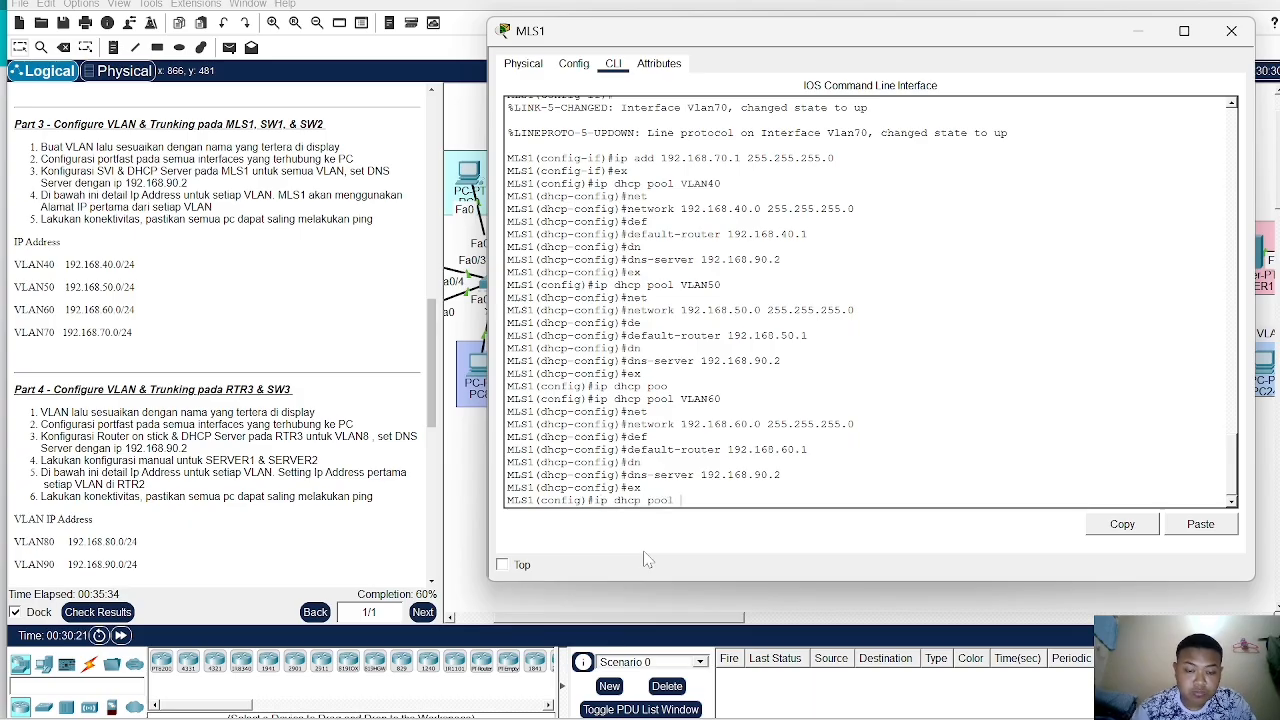
text(VLAN)
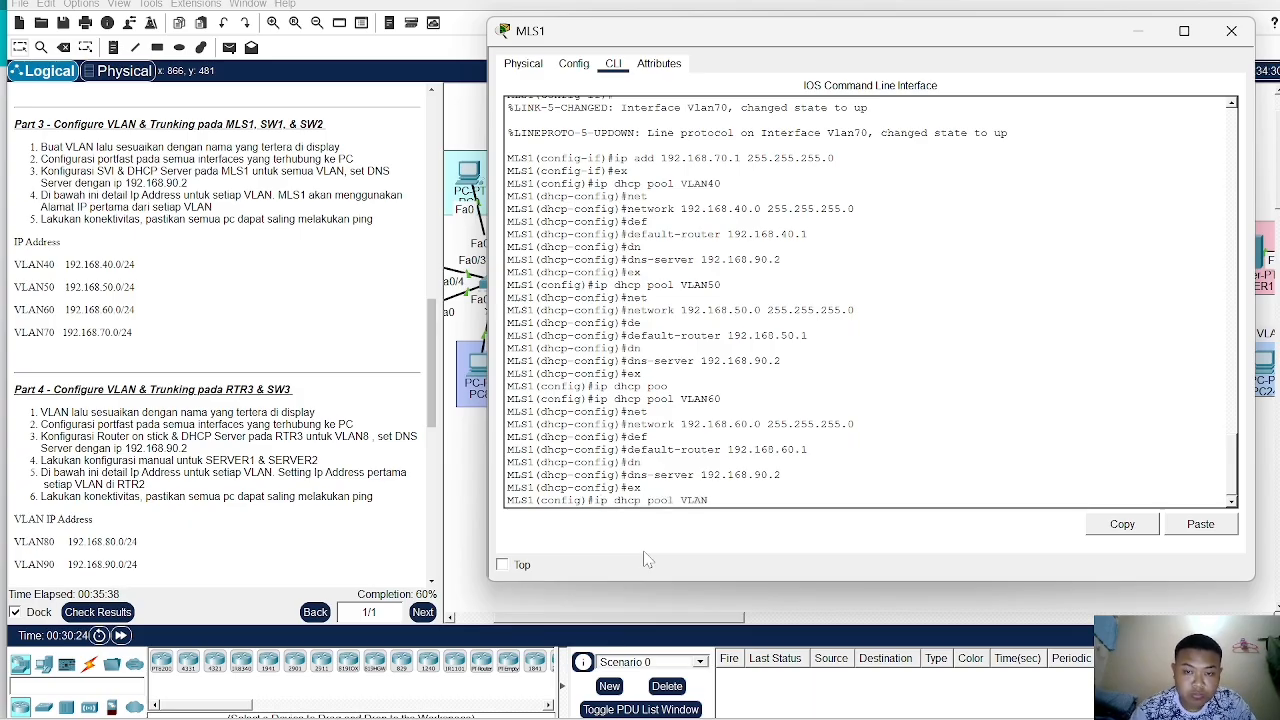
text(70)
key(Return)
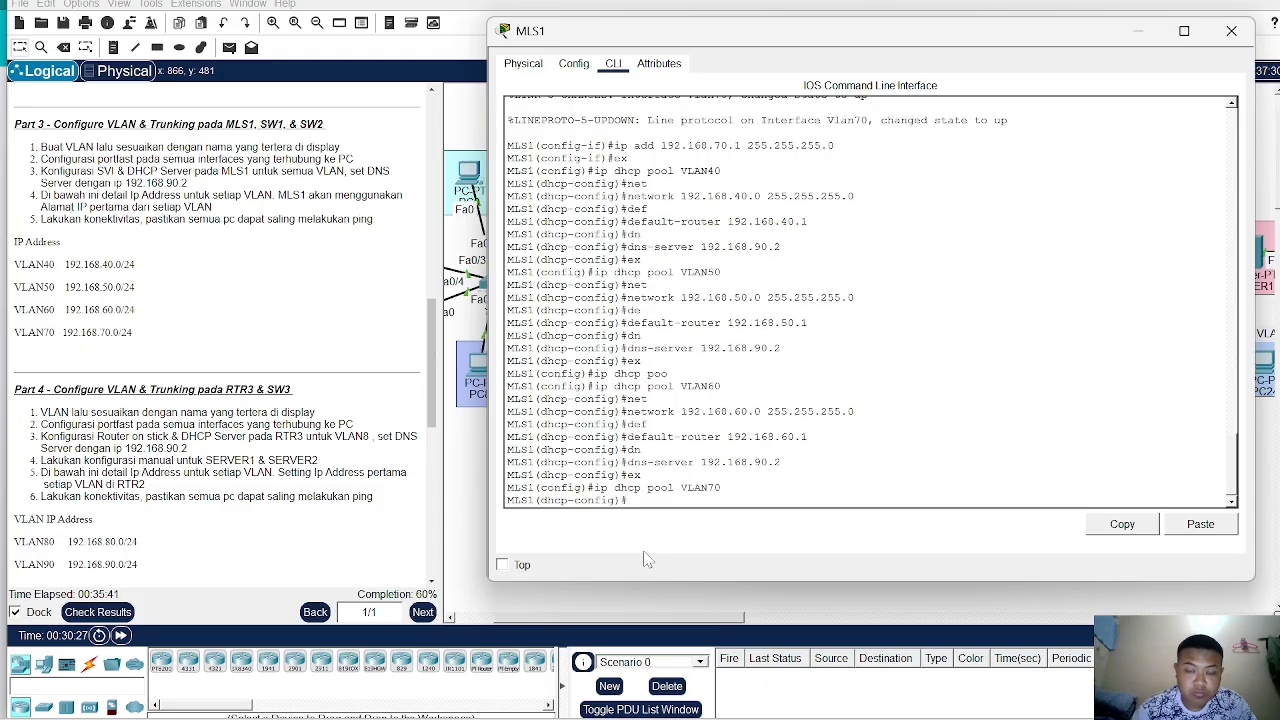
- Set the VLAN70 pool's network to 192.168.70.0 with mask 255.255.255.0
text(net)
key(Return)
text(network 192.16)
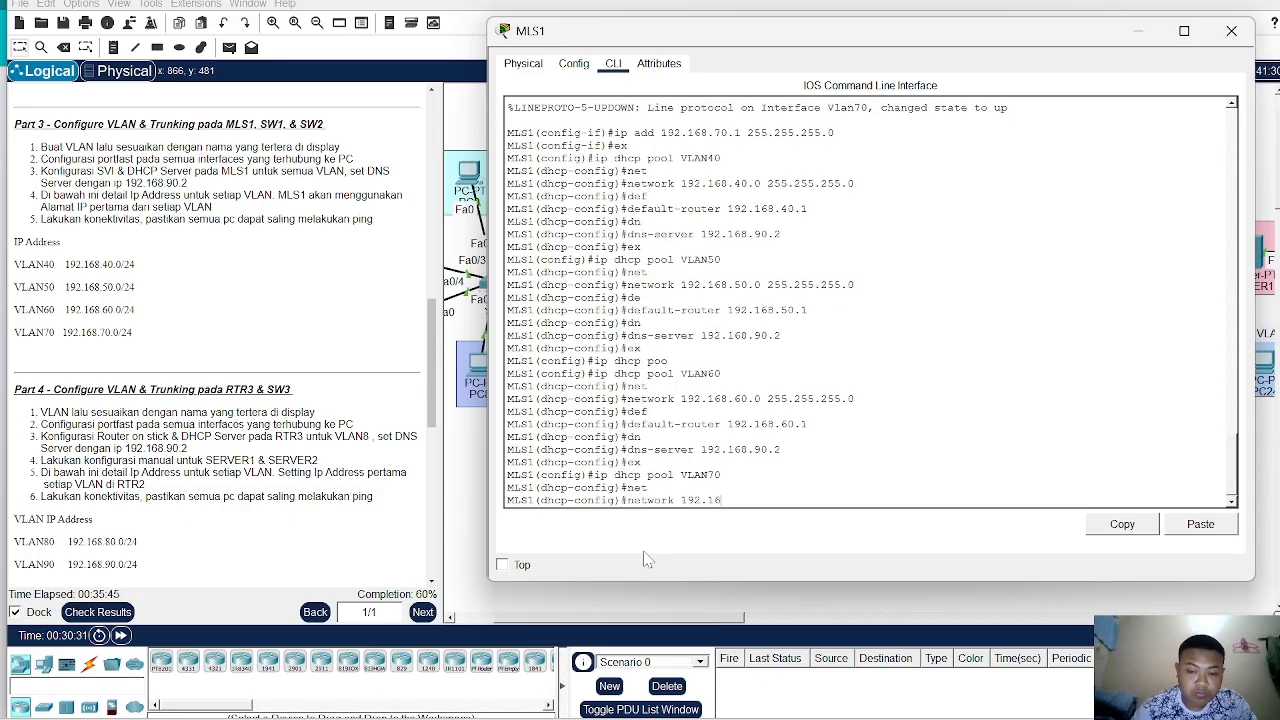
text(8.70.)
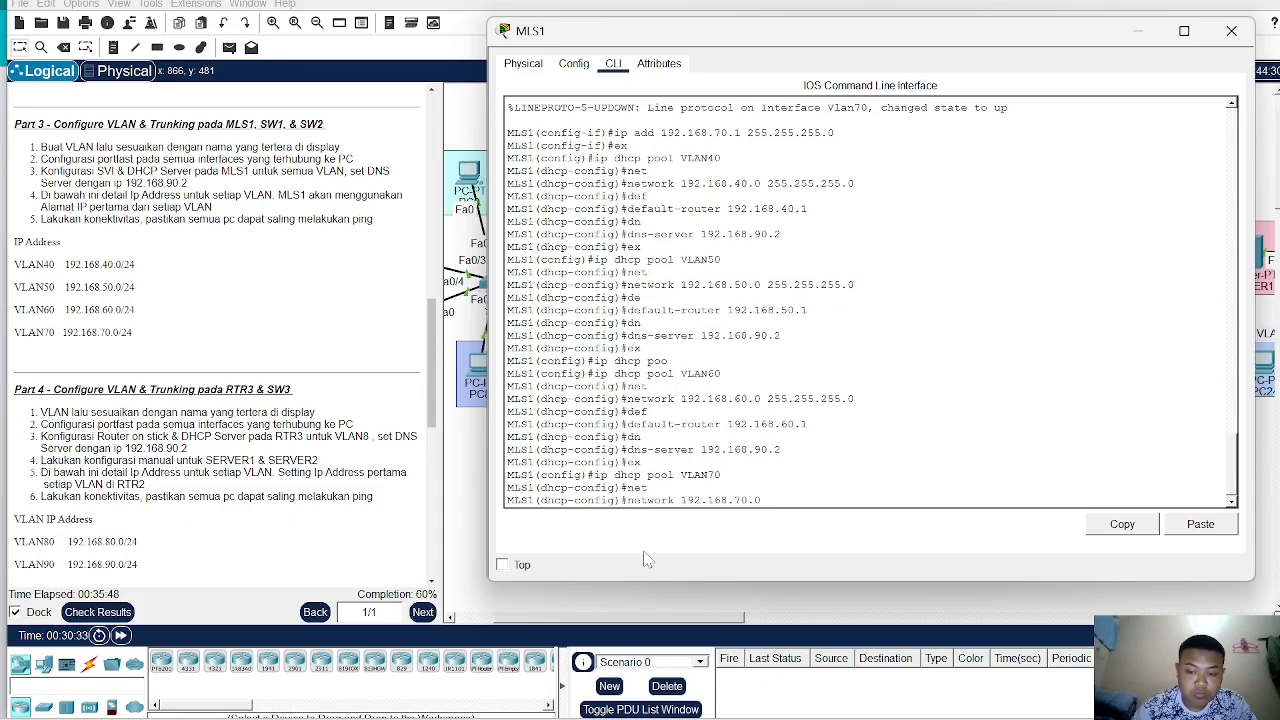
text(0 255.255.2)
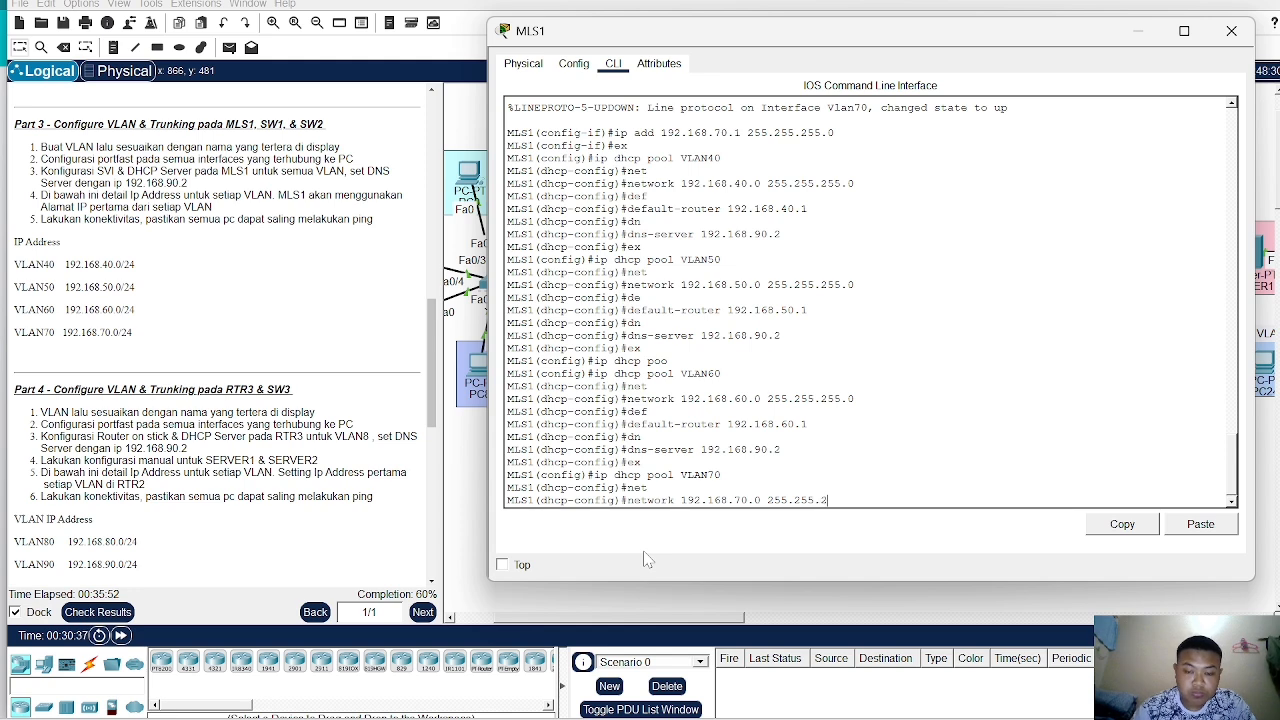
text(55)
text(.0)
key(Return)
- Set the VLAN70 pool's default router to 192.168.70.1
text(def)
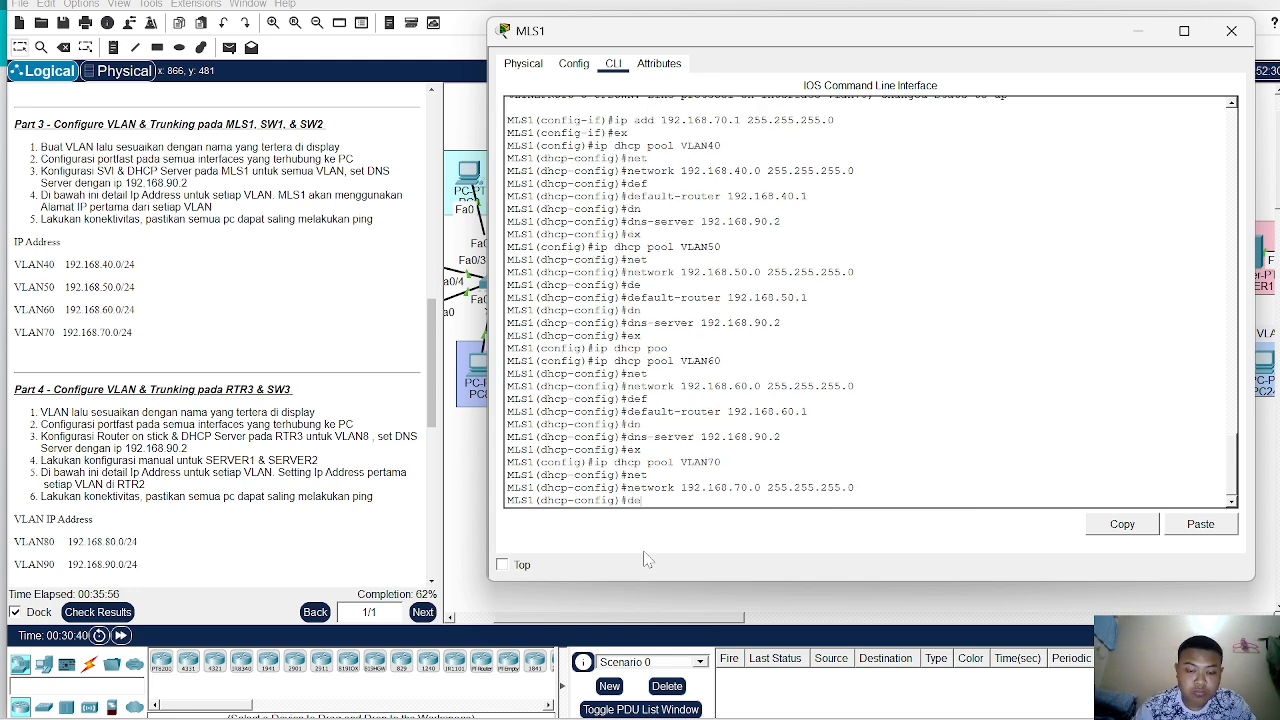
key(Tab)
text(192)
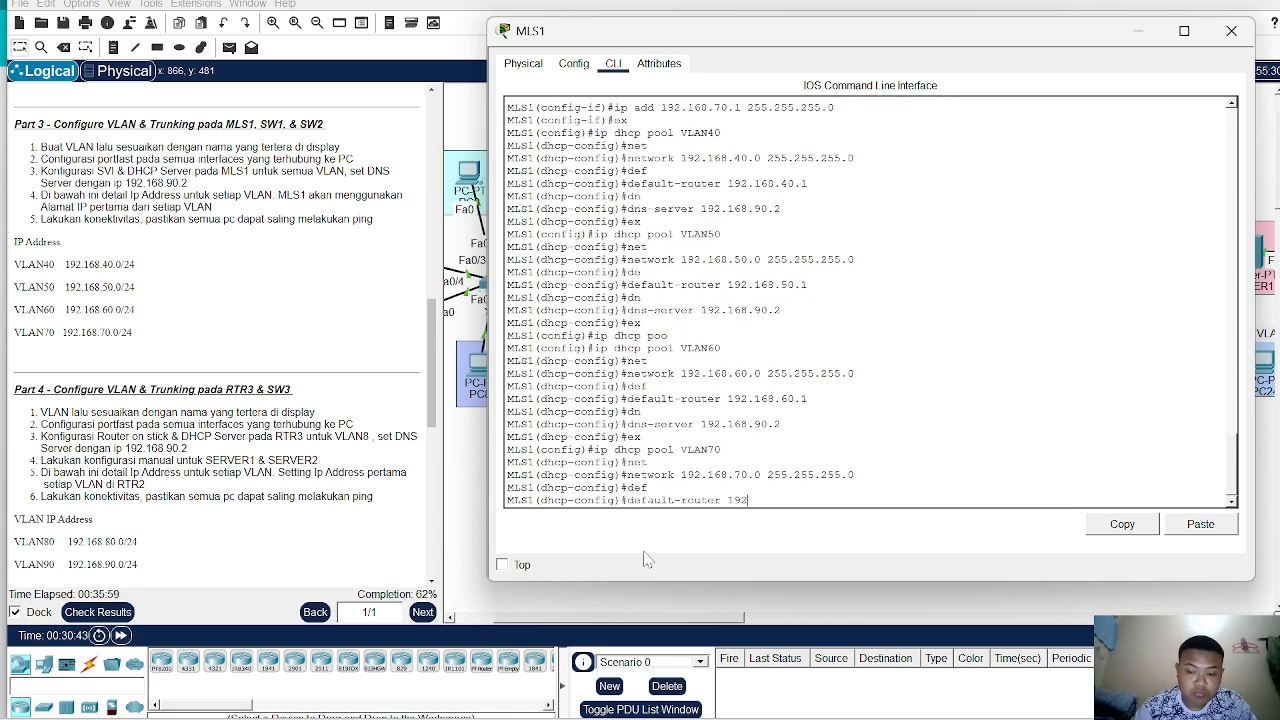
text(.168)
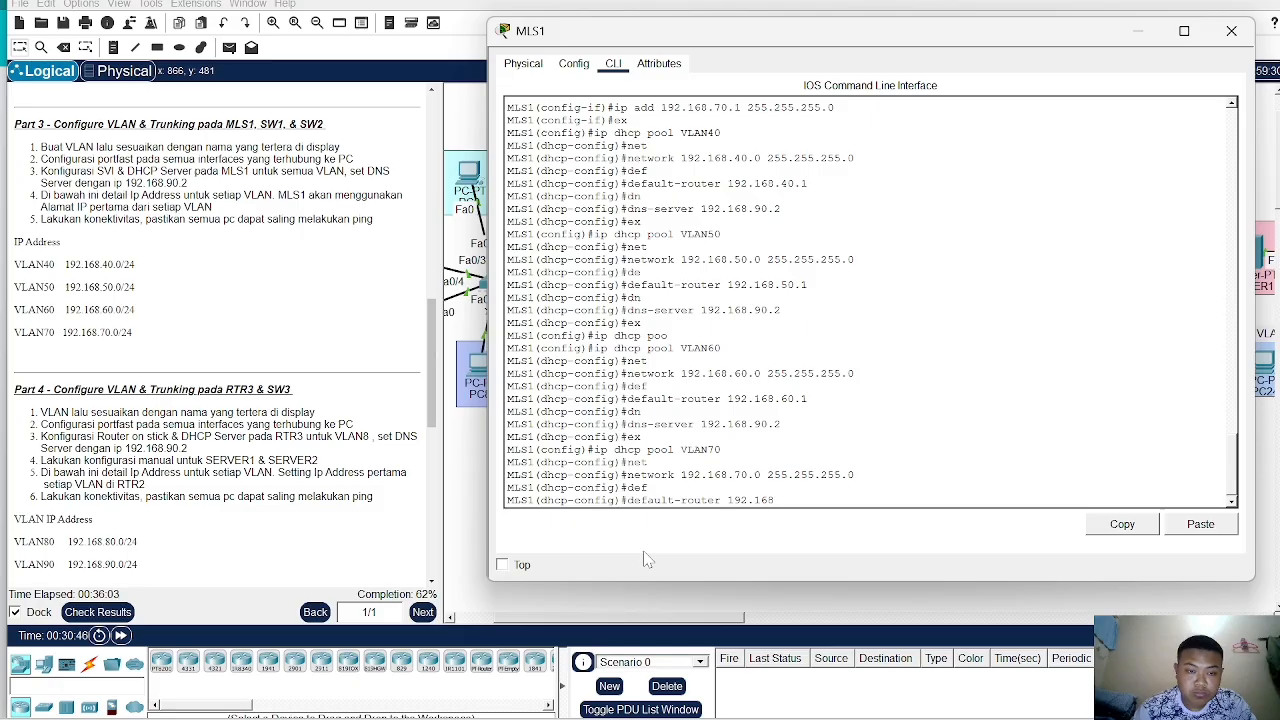
text(.7)
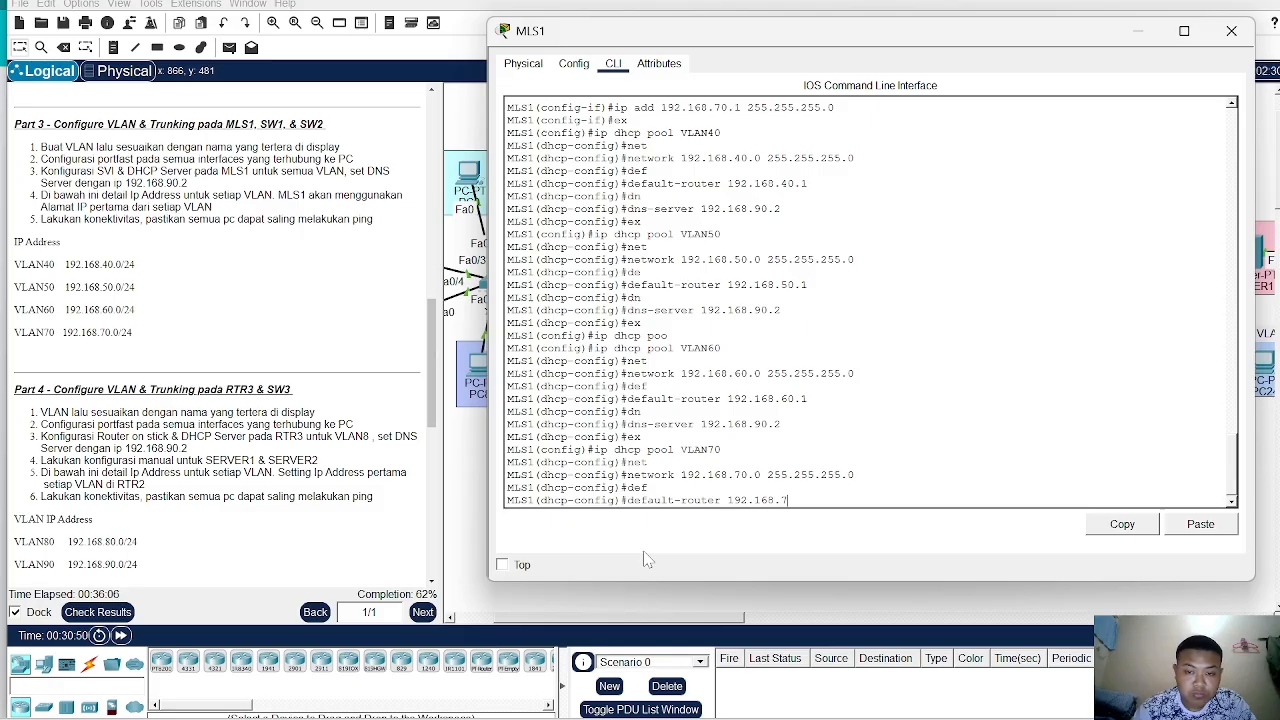
text(0.1)
key(Return)
- Set the VLAN70 pool's DNS server to 192.168.90.2
text(dns)
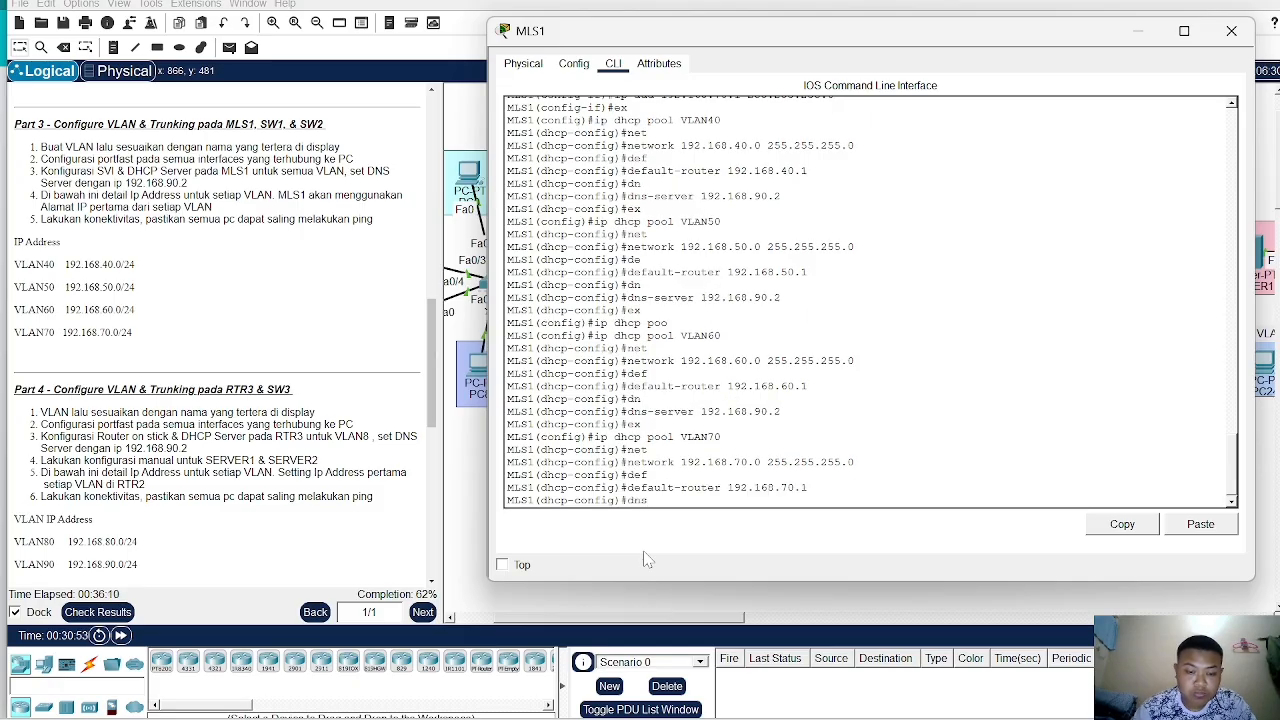
key(Tab)
text(192.168)
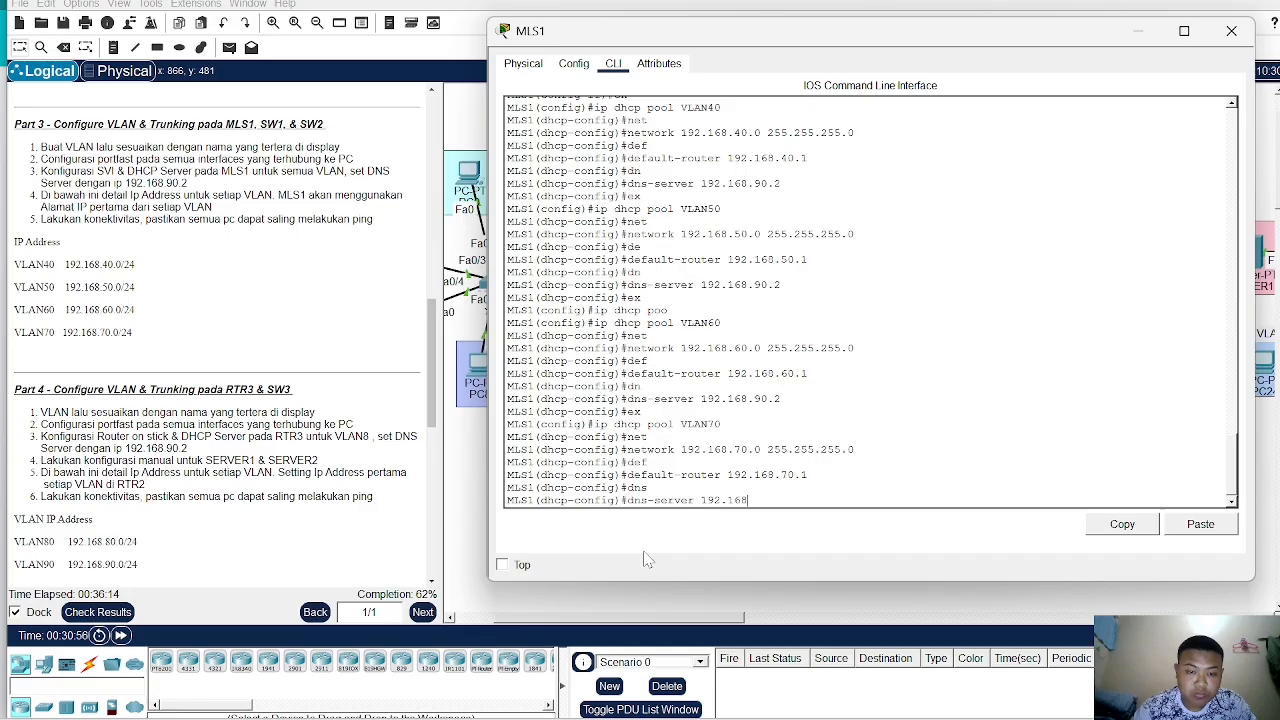
text(.90.2)
key(Return)
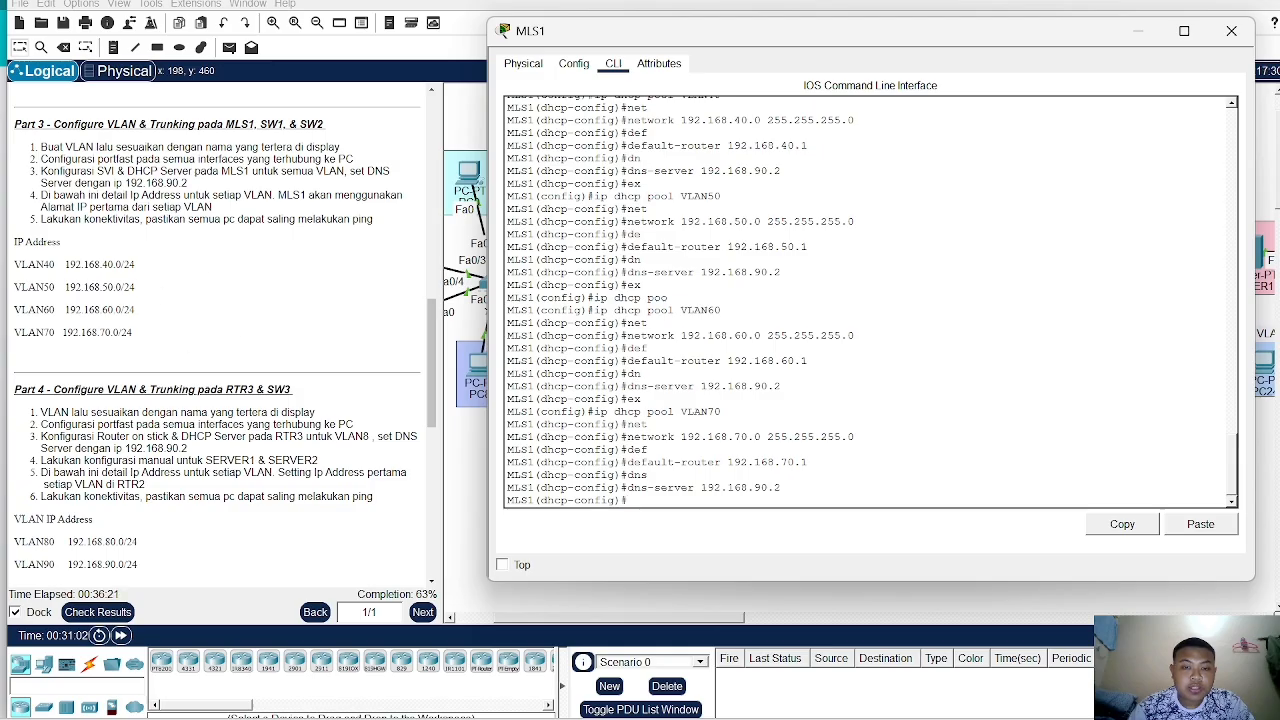
- Leave the pool configuration and exclude 192.168.40.1 from DHCP address assignment
text(ex)
key(Return)
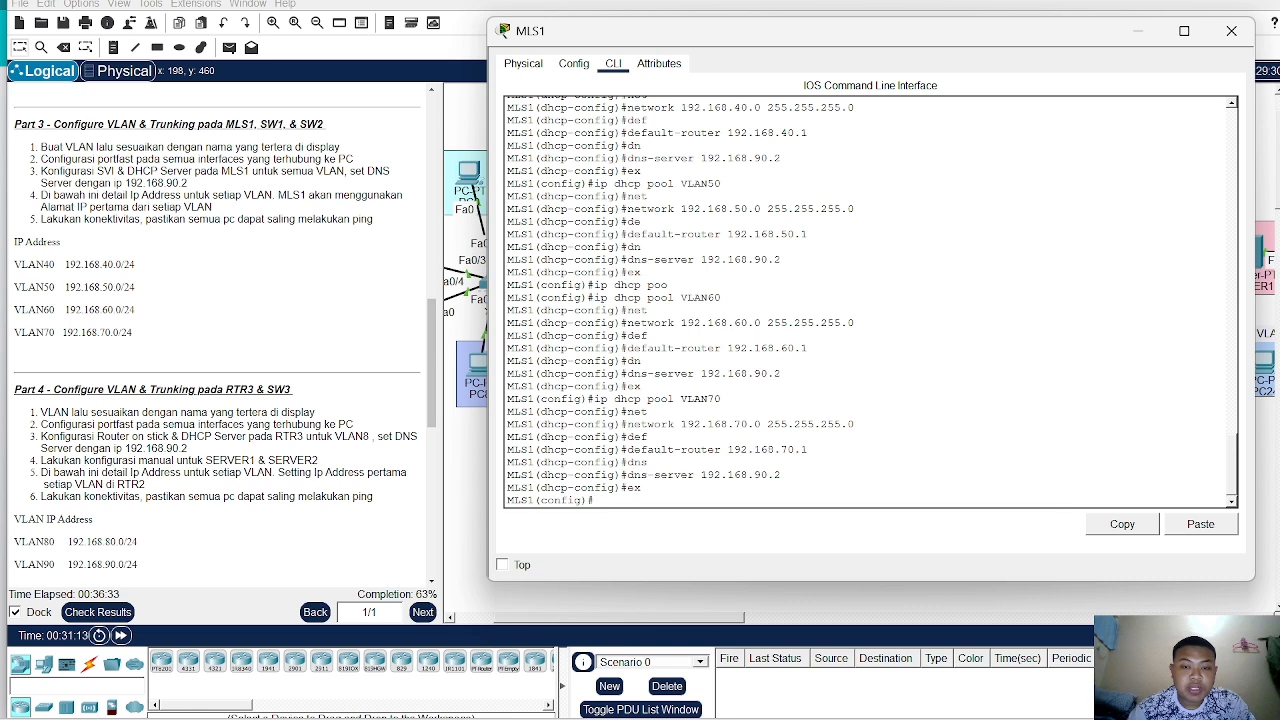
text(dh)
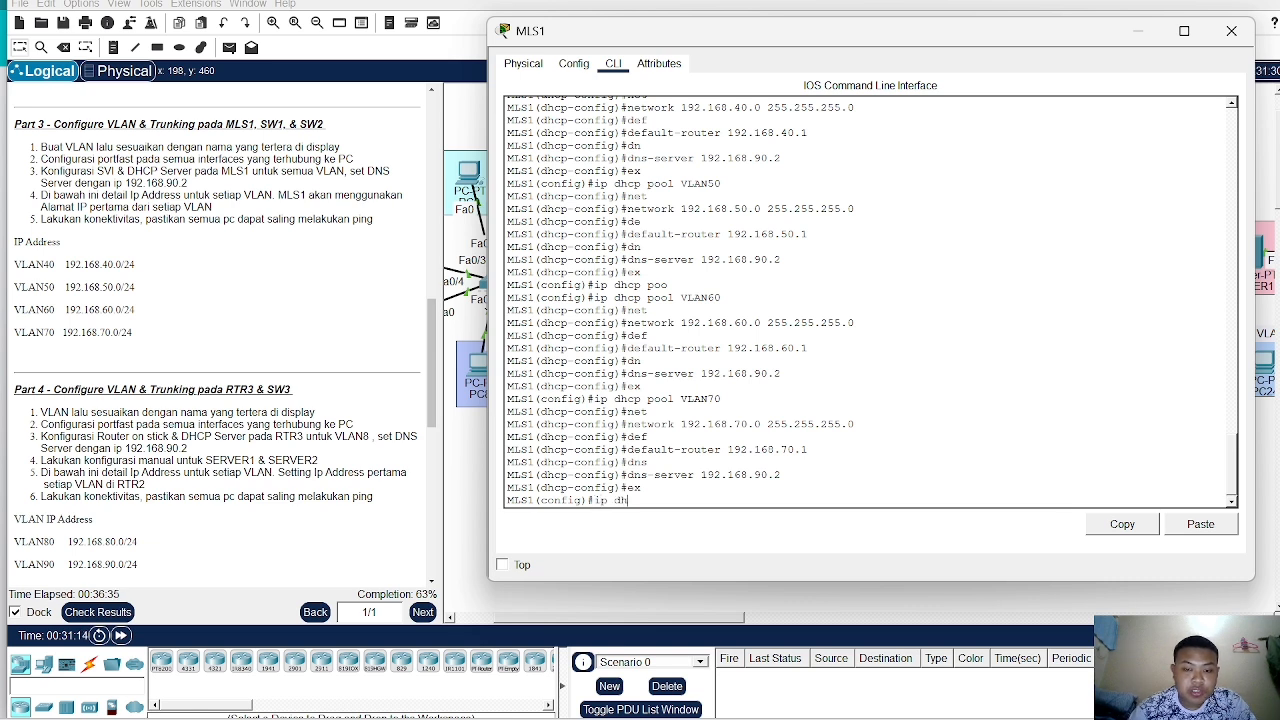
key(Tab)
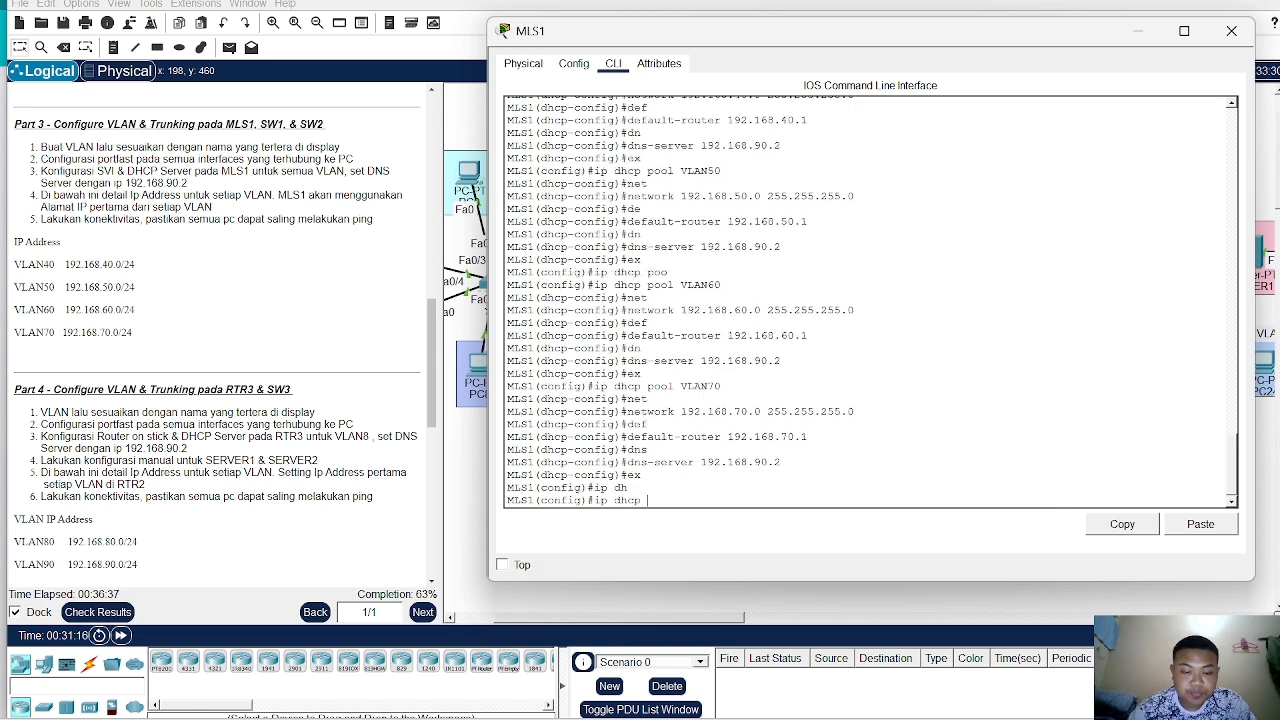
text(e)
key(Tab)
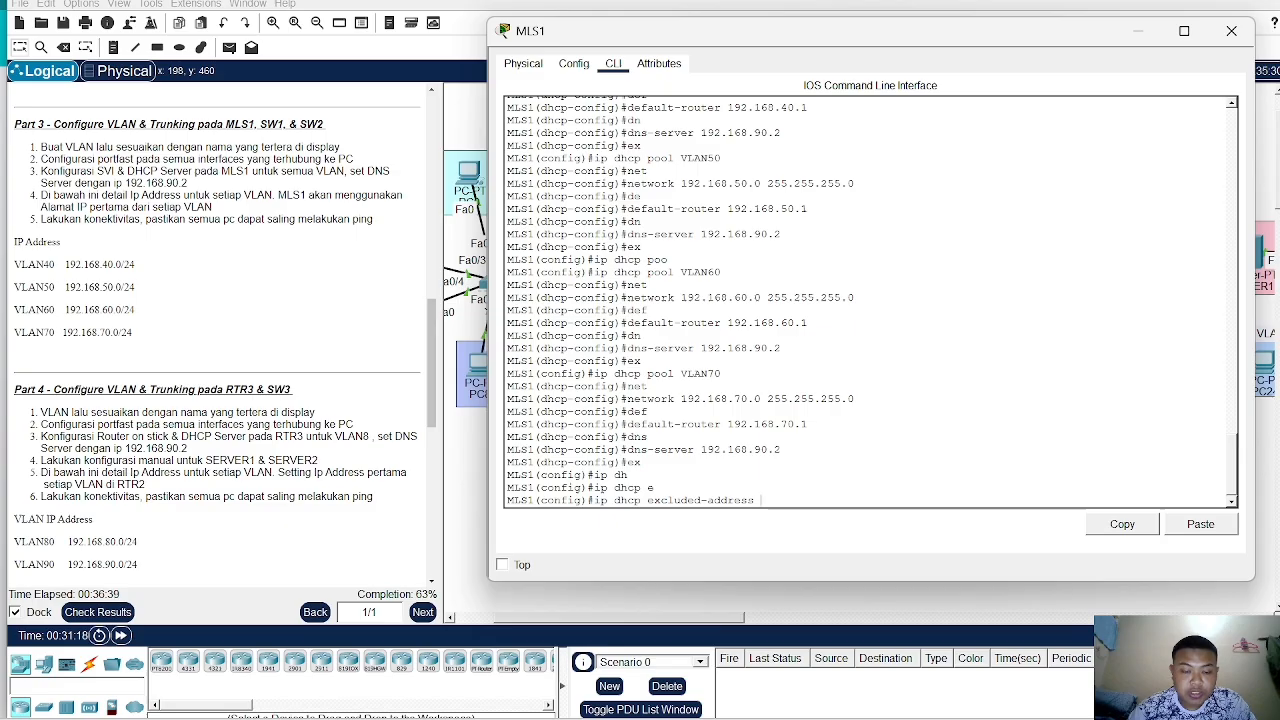
text(192.168)
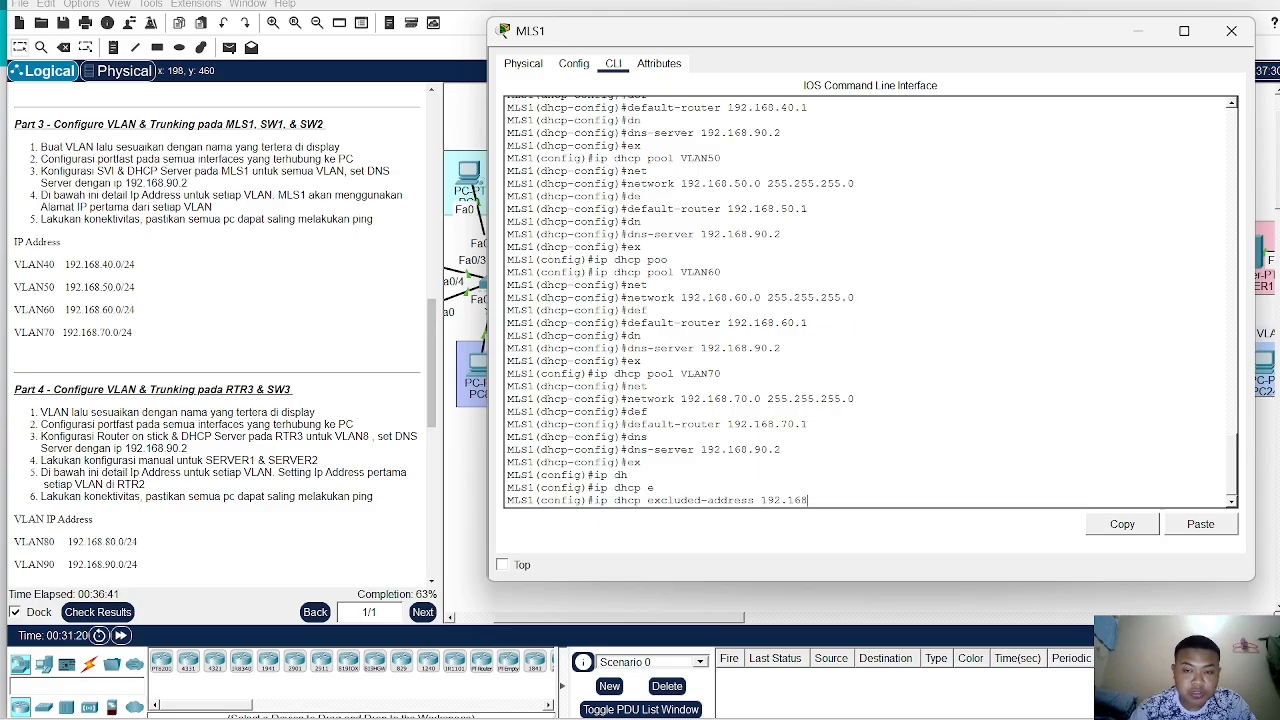
text(.4)
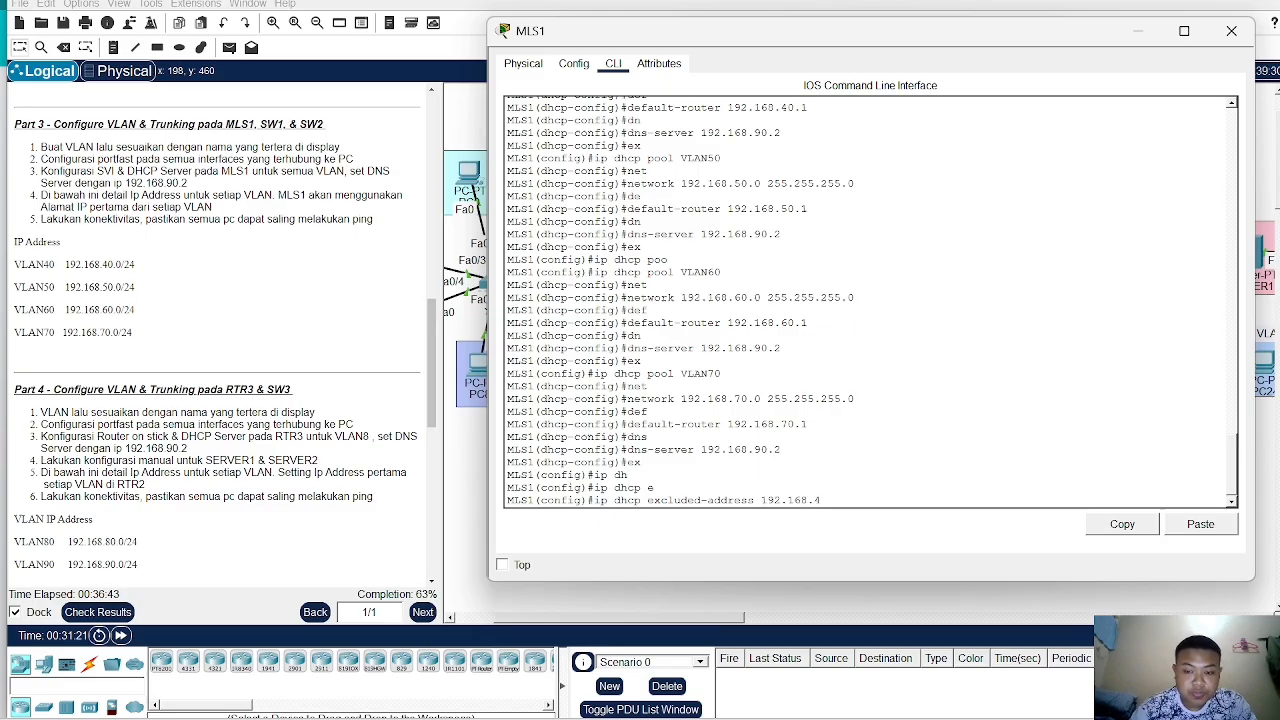
text(0.1)
key(Return)
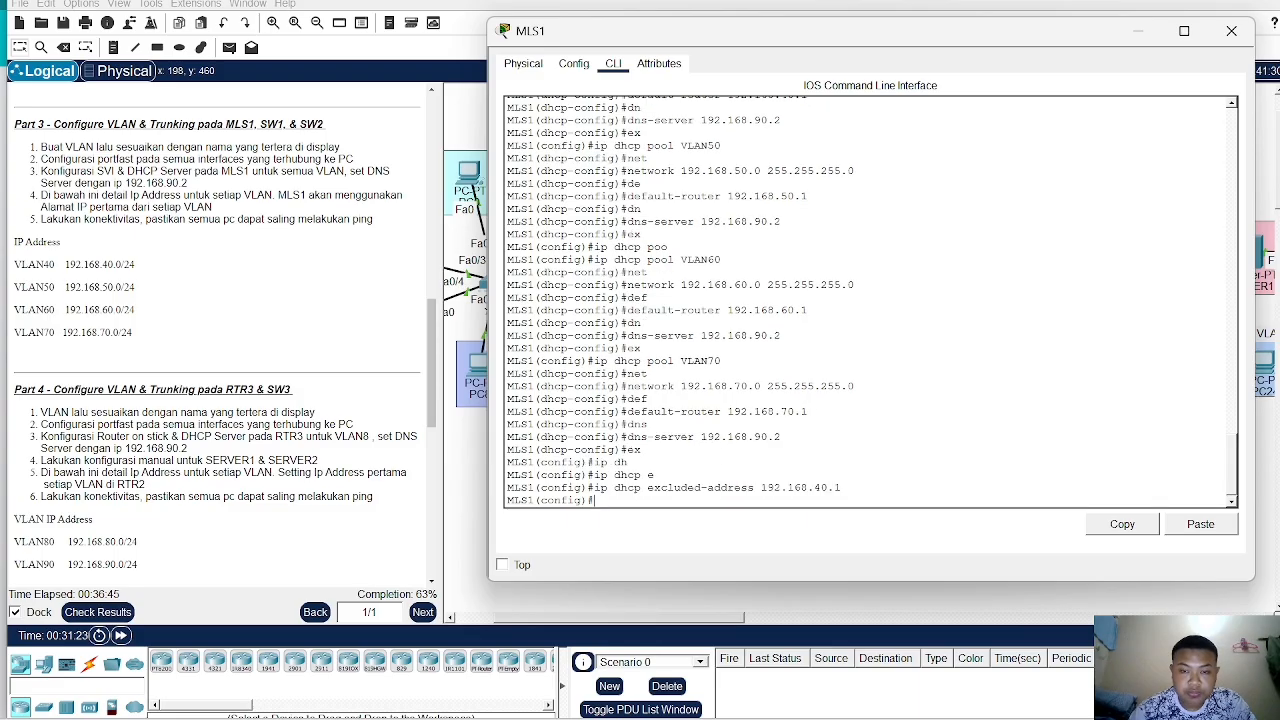
- Exclude the gateway addresses 192.168.50.1, 192.168.60.1 and 192.168.70.1 from DHCP address assignment
key(Up)
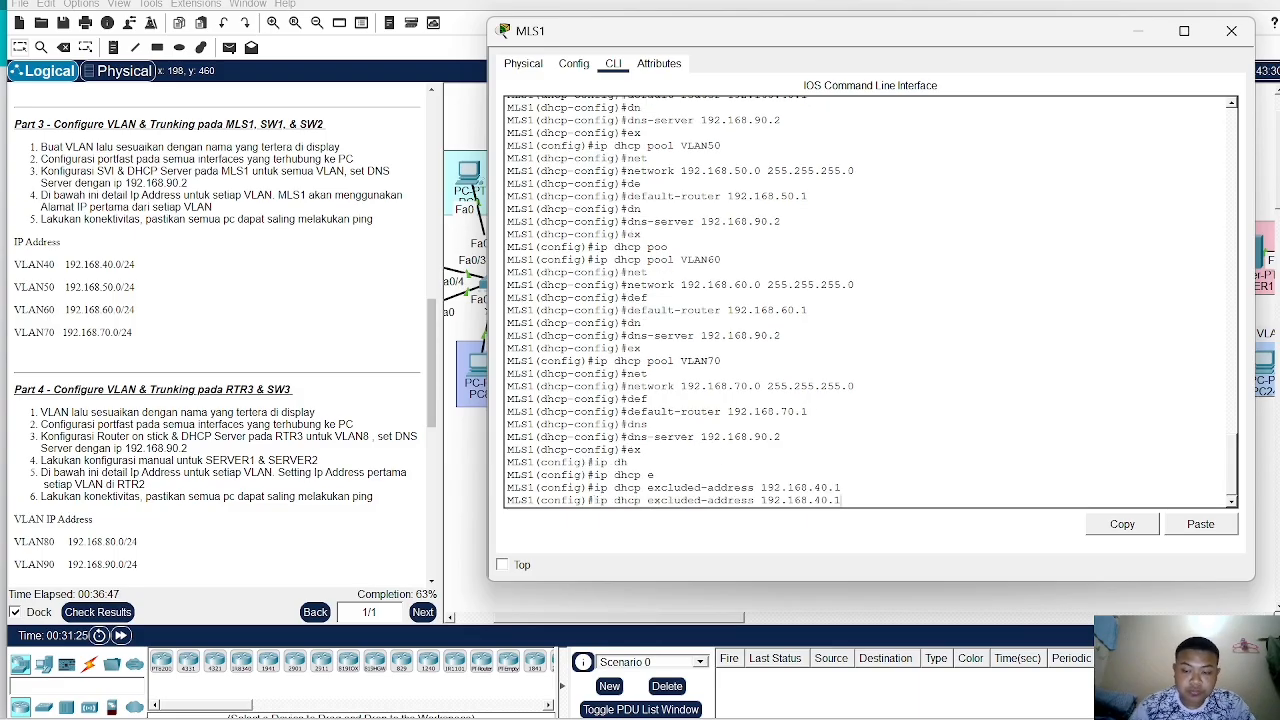
key(Left)
key(Left)
key(Left)
key(BackSpace)
text(5)
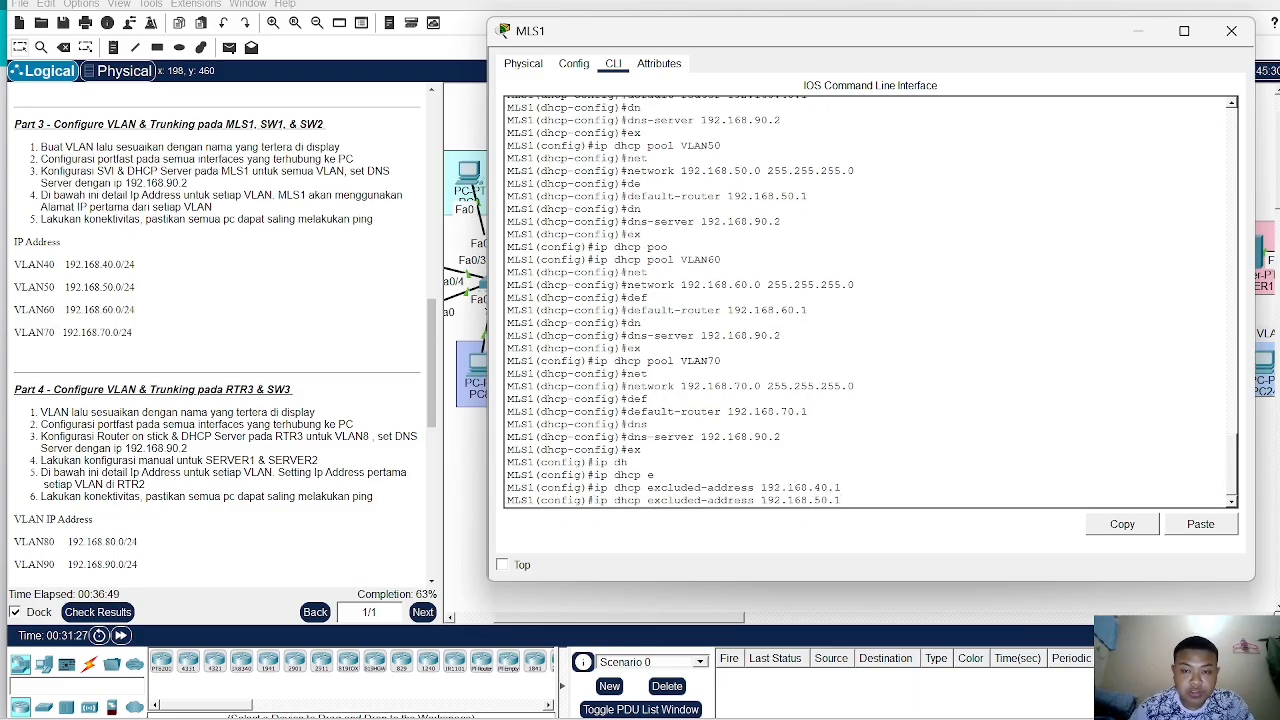
key(Return)
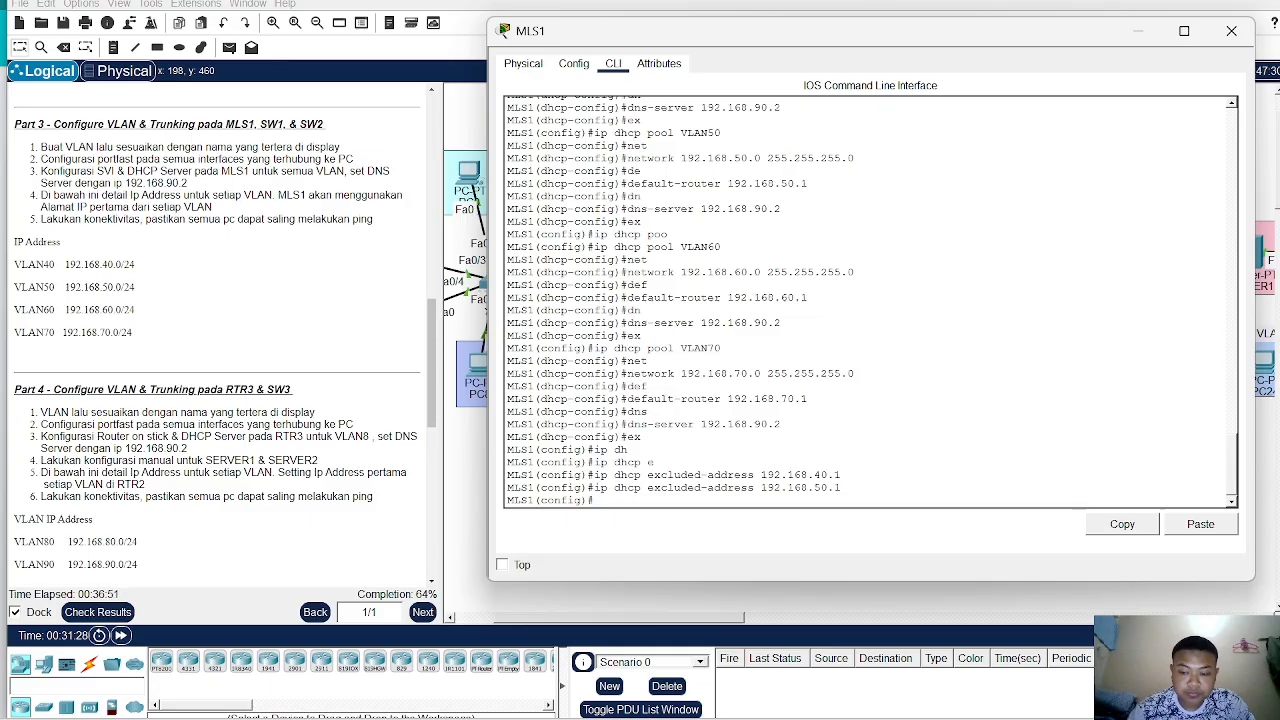
key(Up)
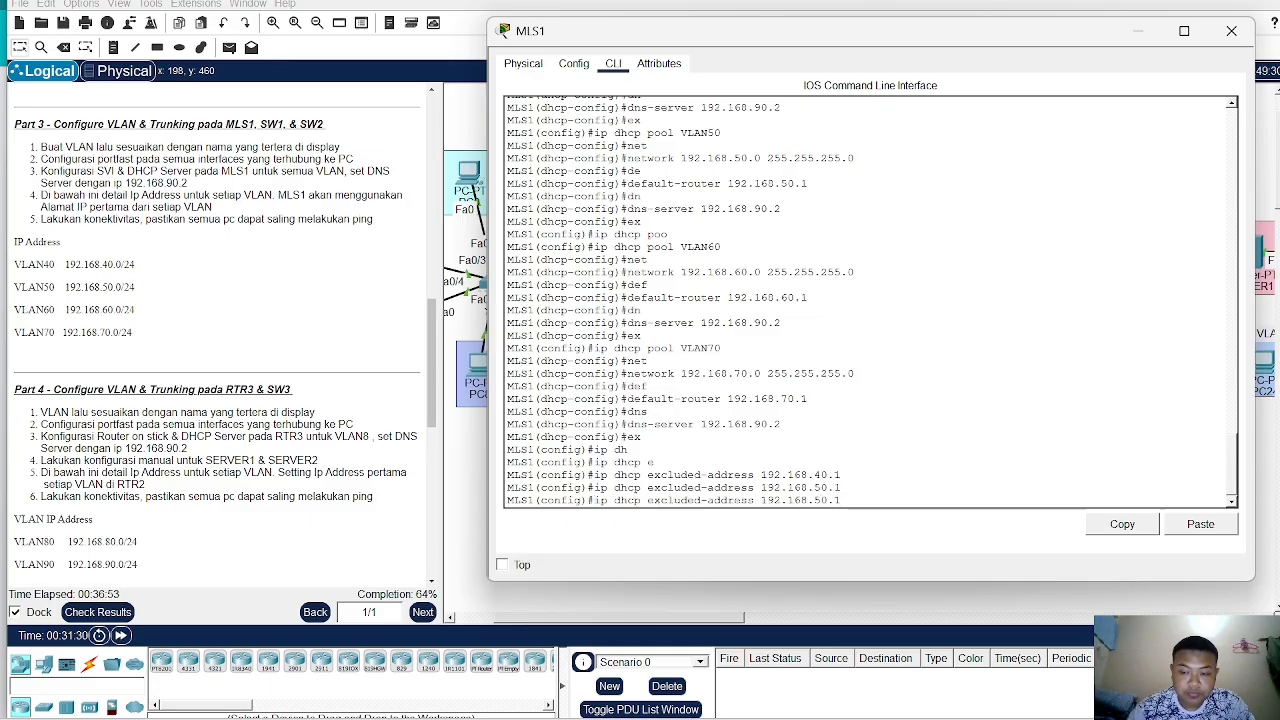
key(Left)
key(Left)
key(Left)
key(BackSpace)
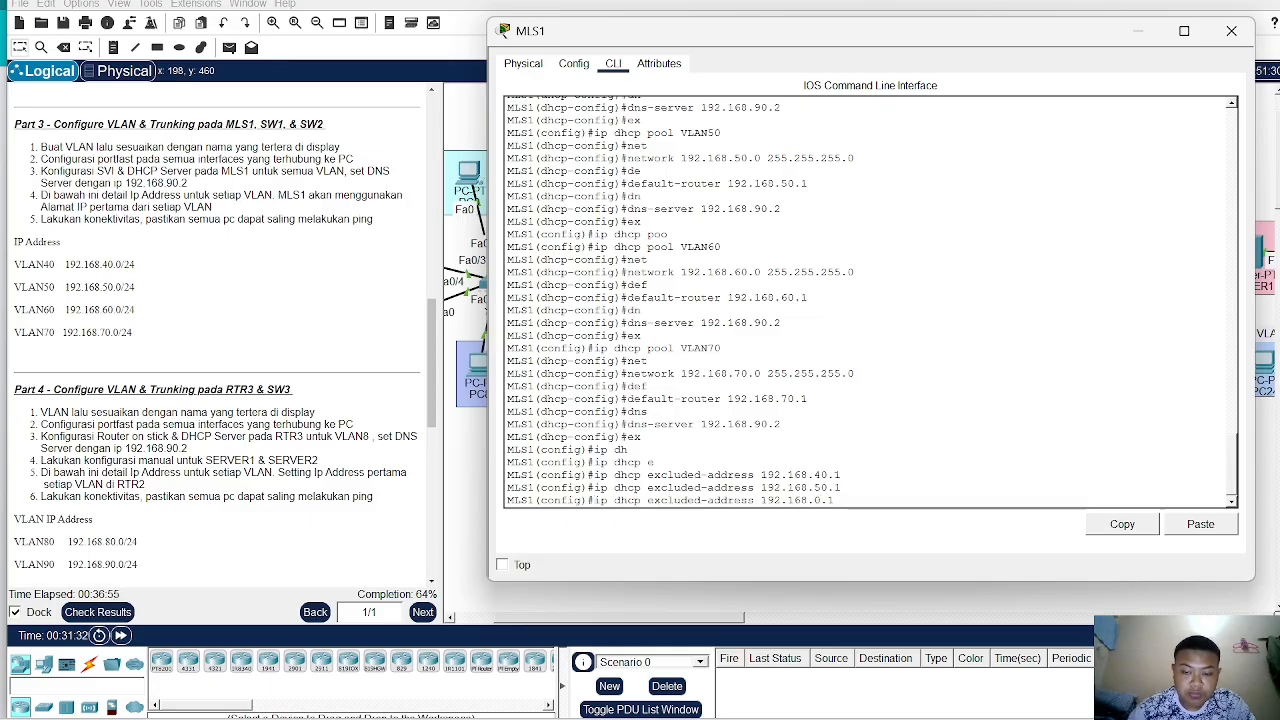
text(6)
key(Return)
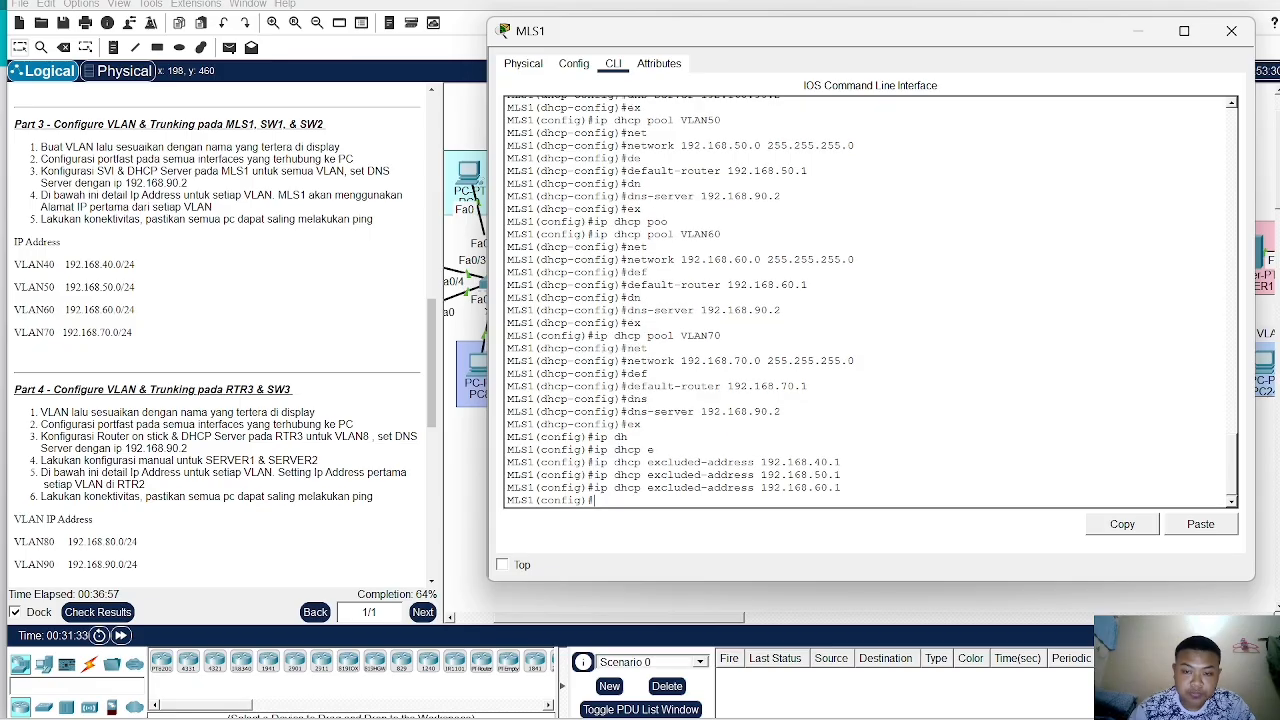
key(Up)
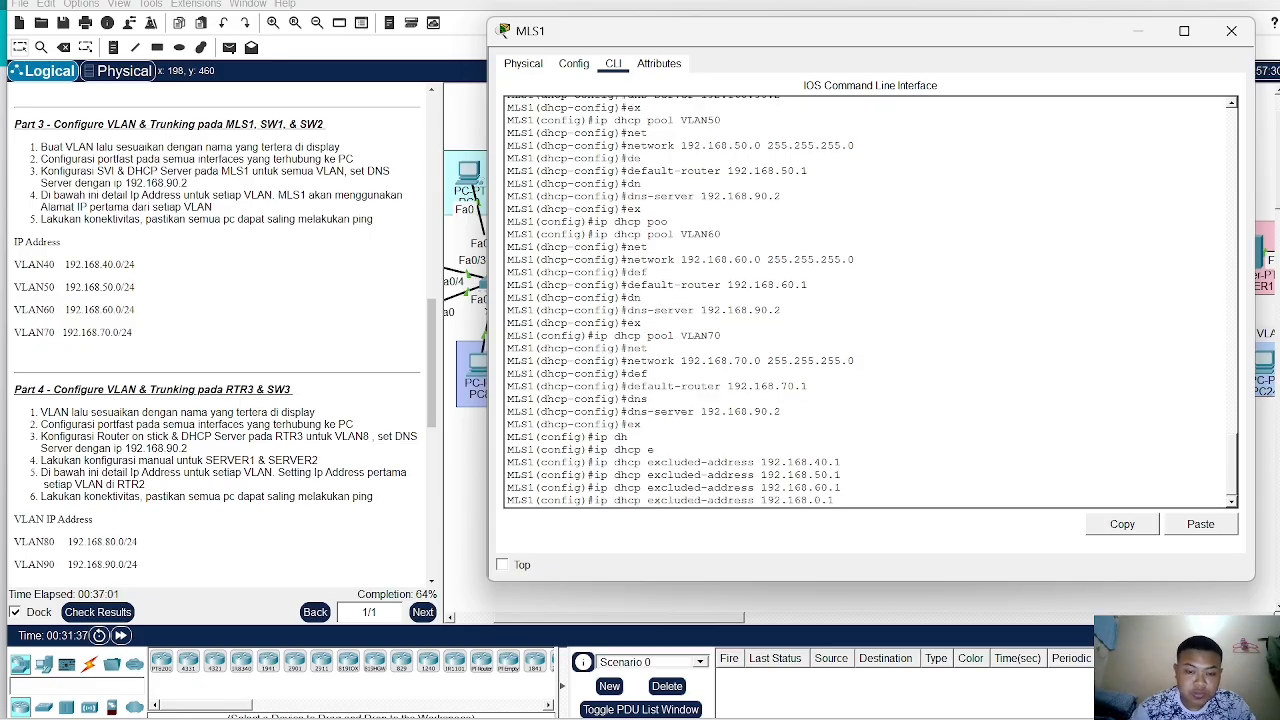
text(7)
key(Return)
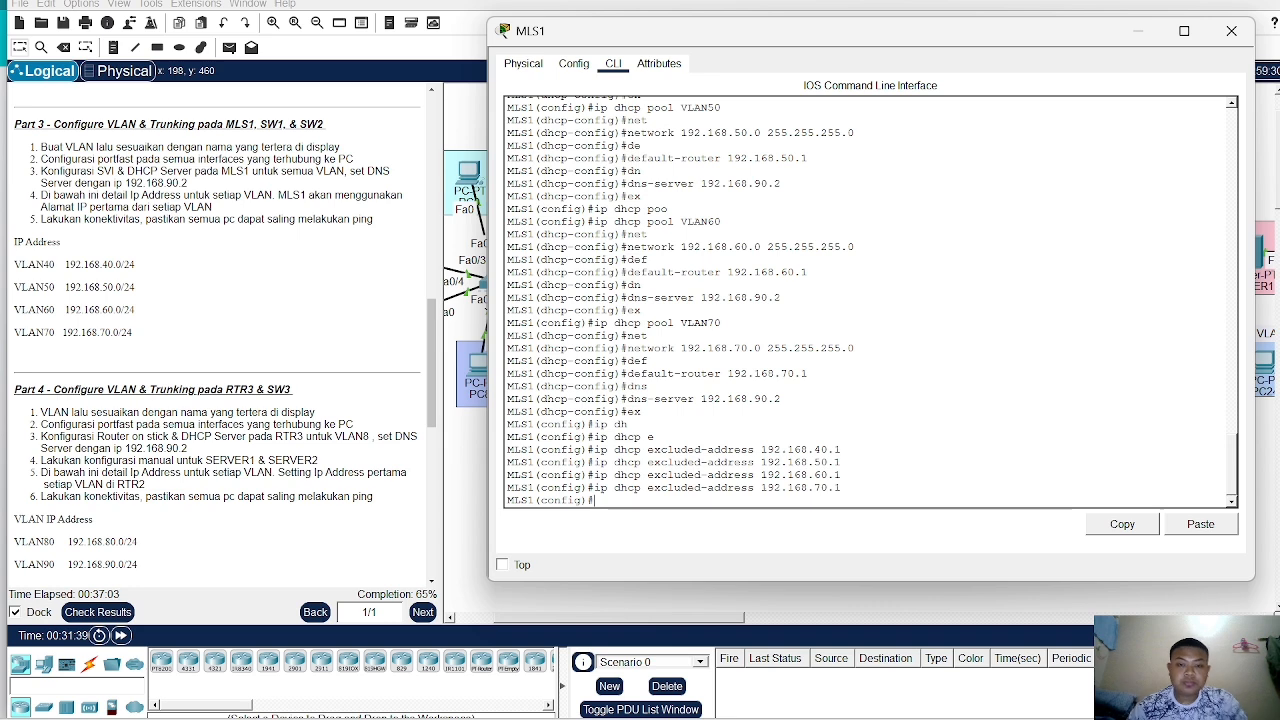
- On MLS1, configure interfaces fa0/1-3 as trunks with dot1q encapsulation and trunk mode
click(463, 485)
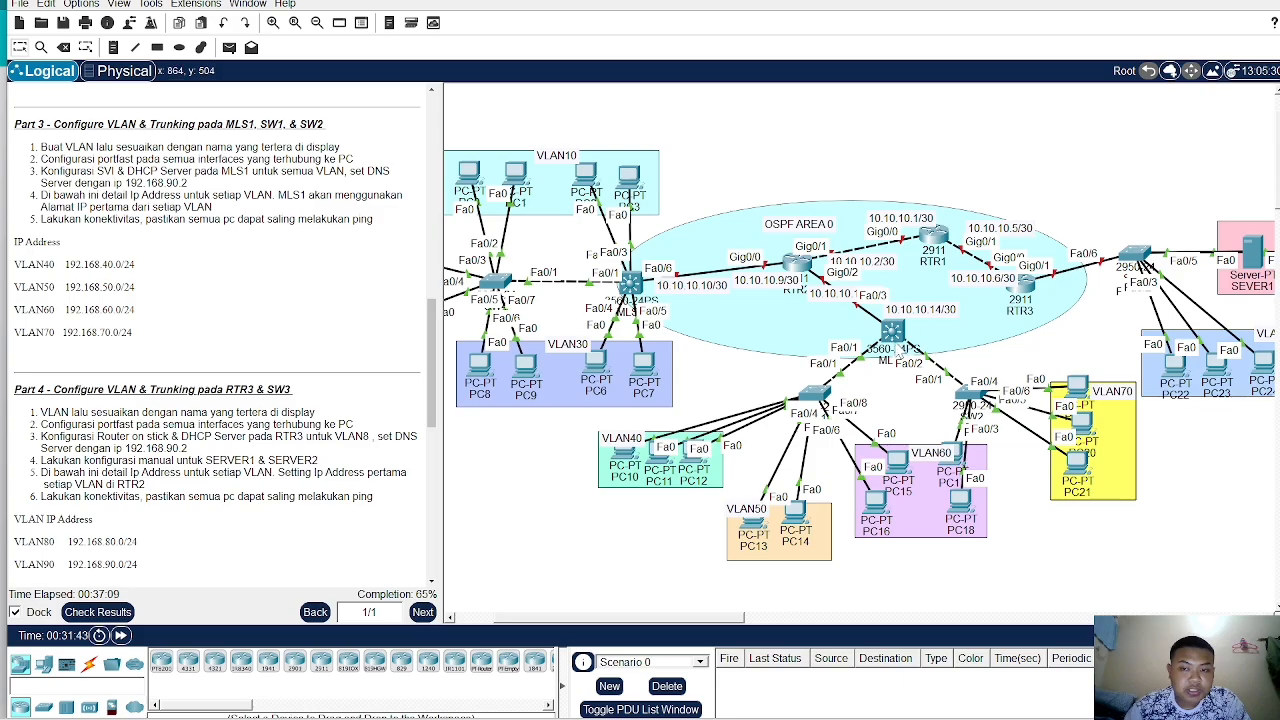
click(901, 349)
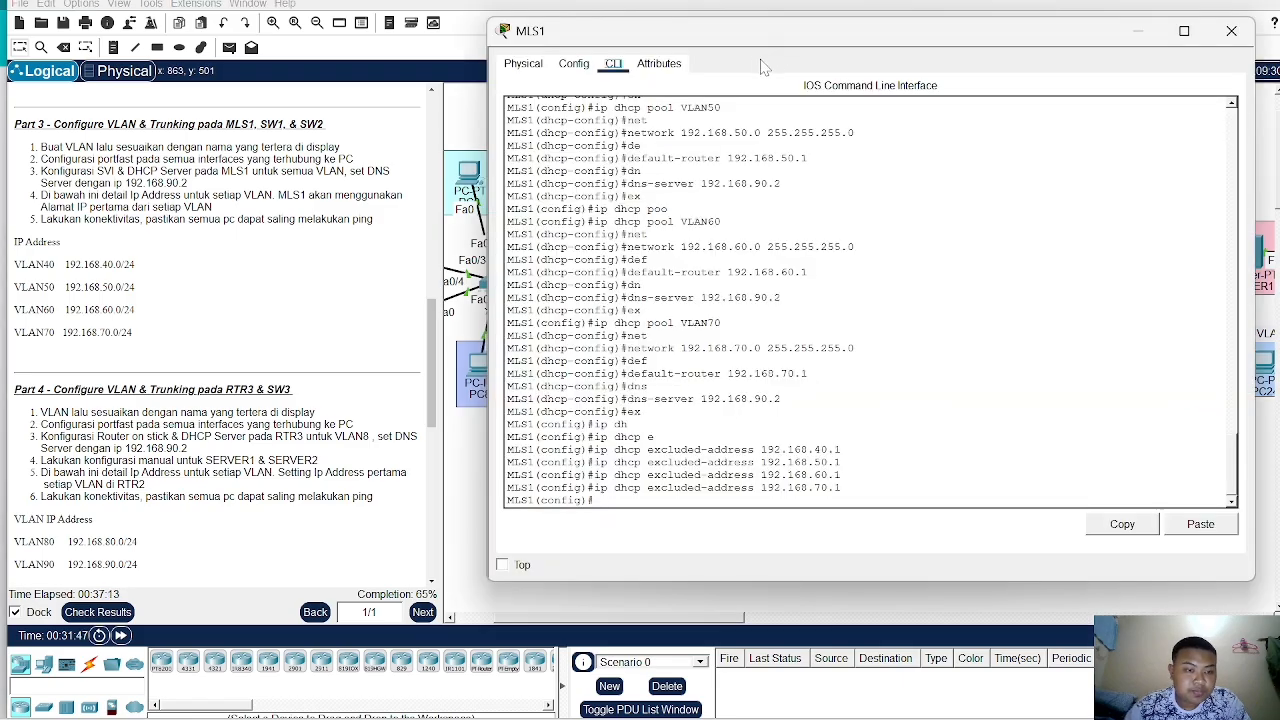
drag(730, 44, 205, 100)
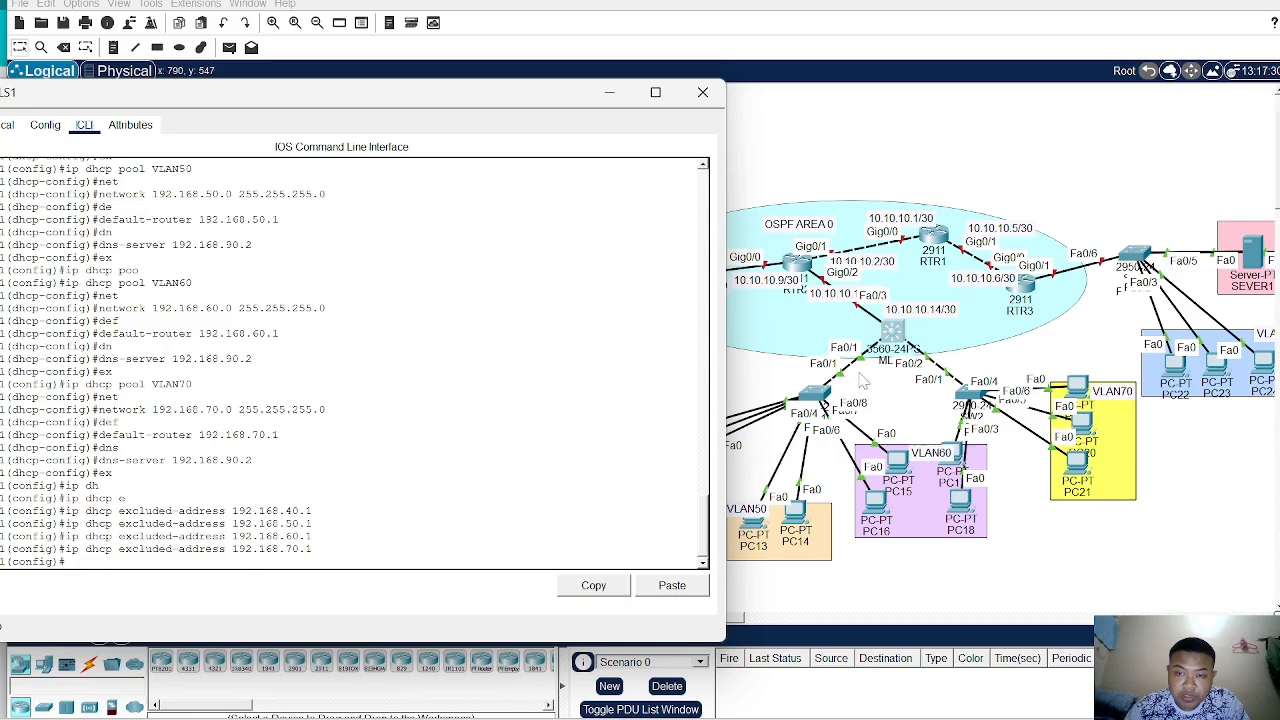
drag(497, 96, 931, 0)
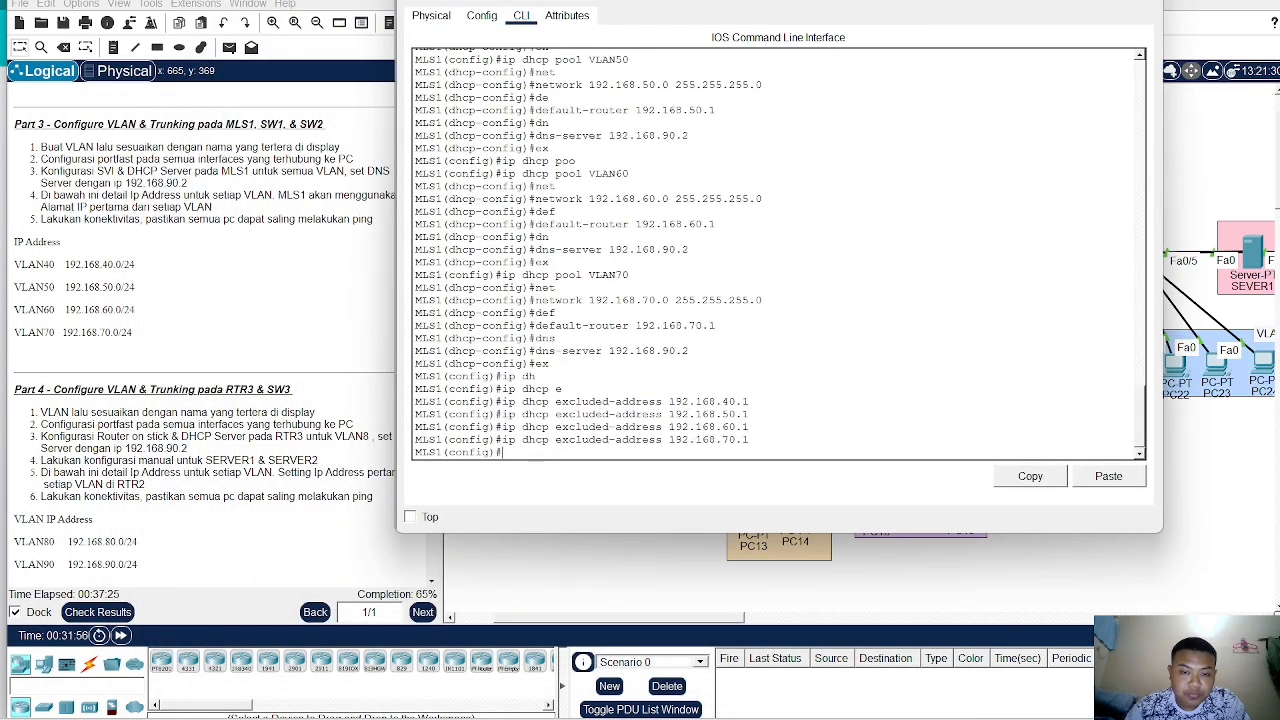
text(nt)
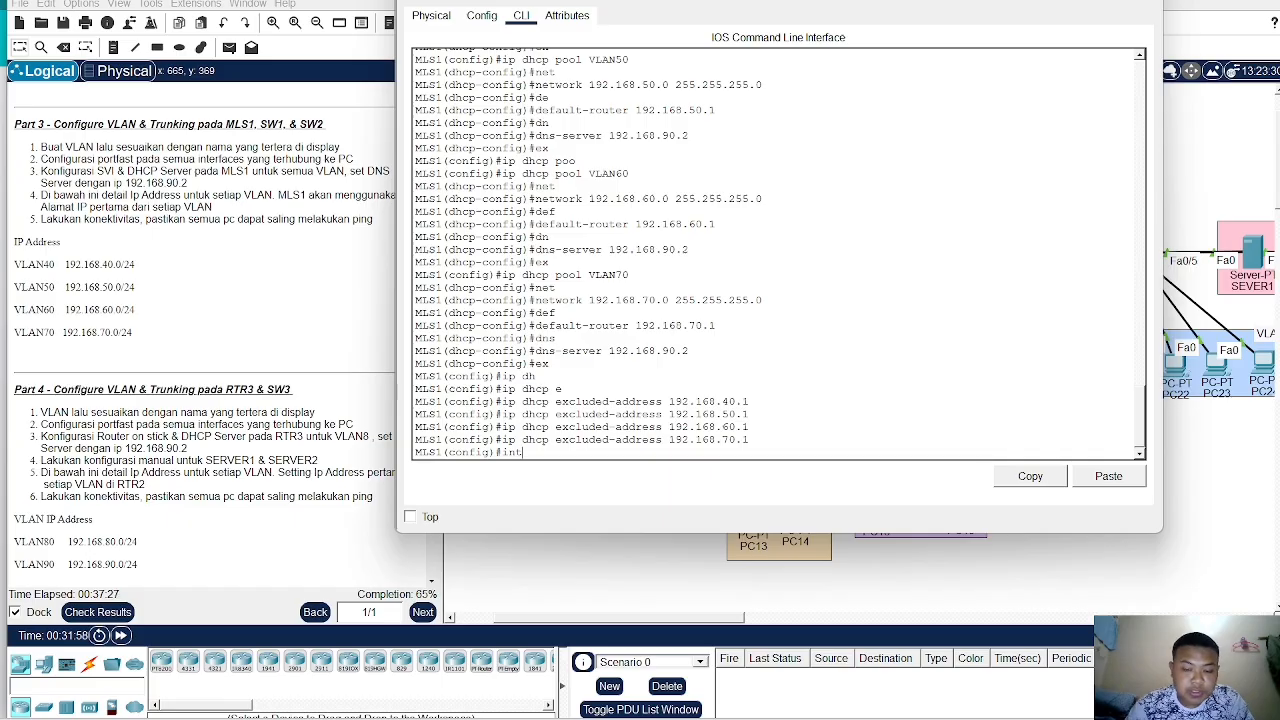
text( ra fa0/)
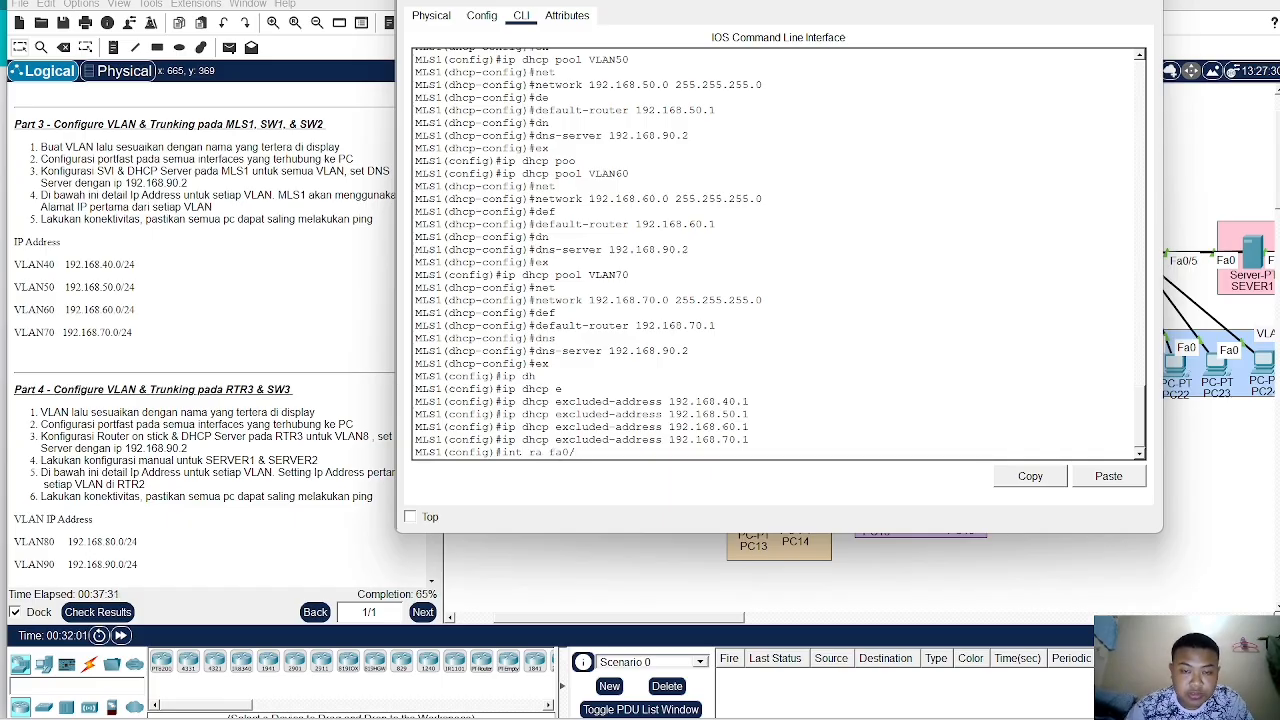
text(2-3)
key(Return)
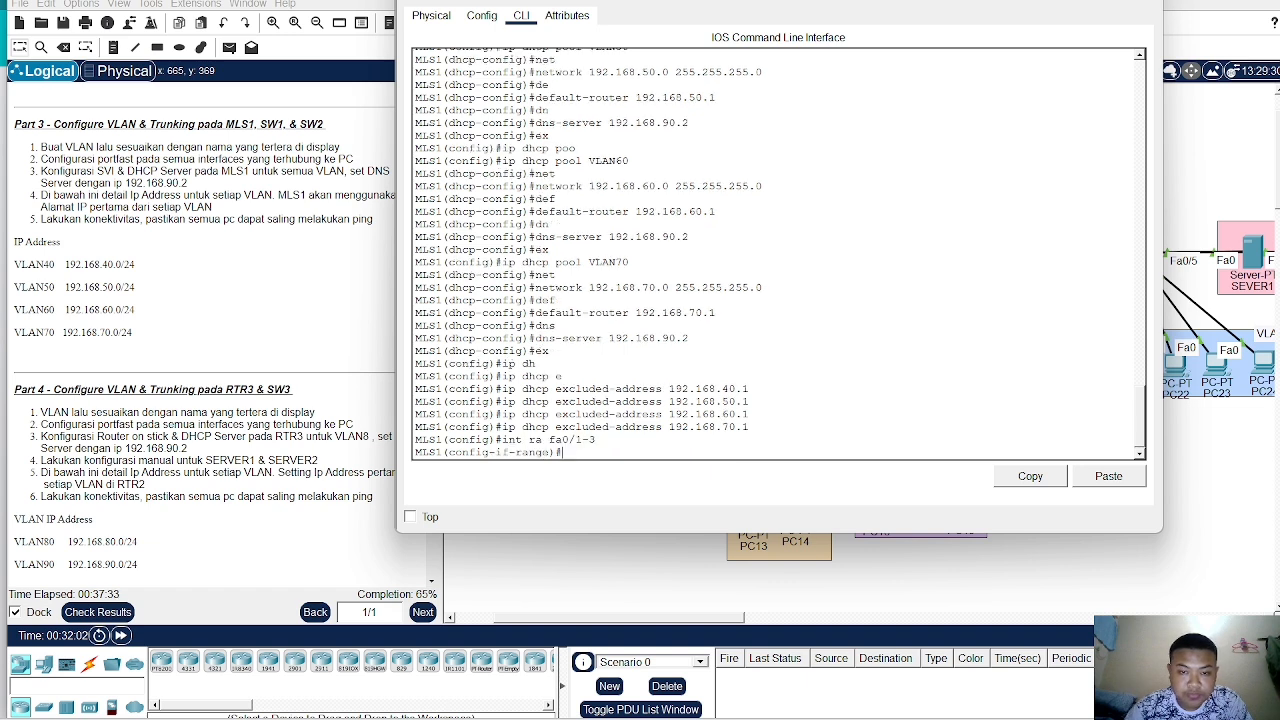
text(sw)
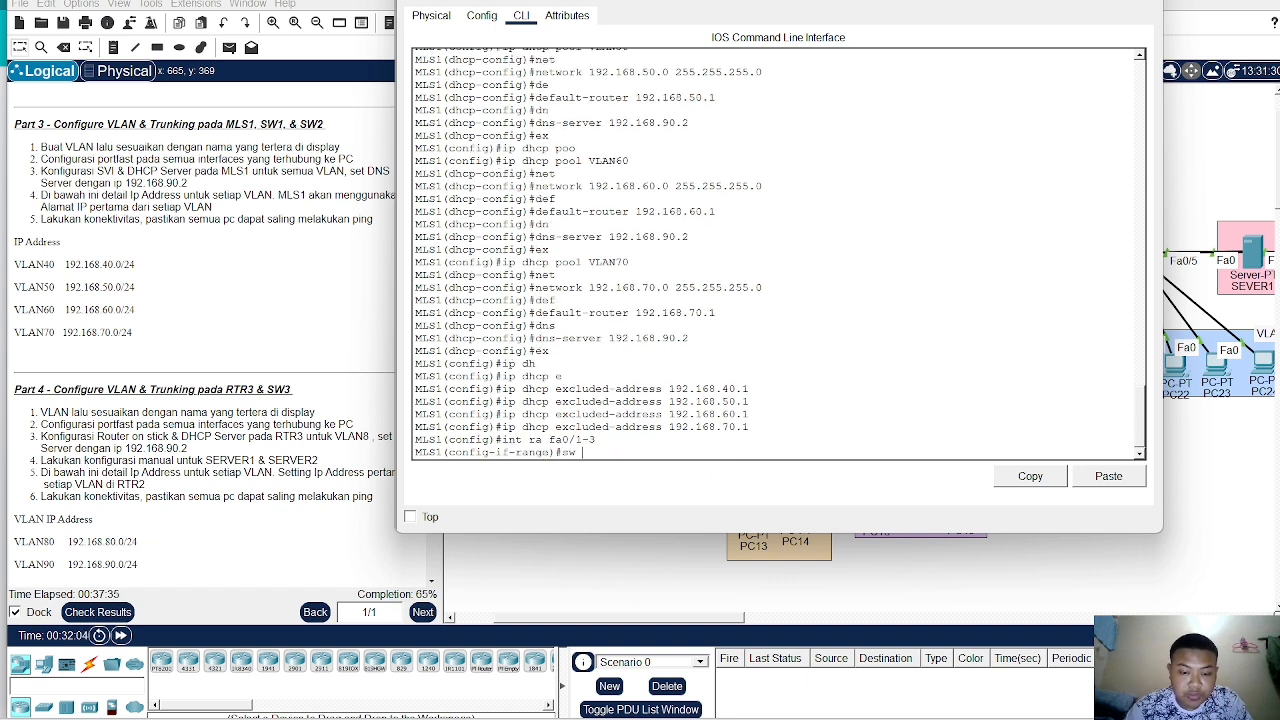
text( tr en)
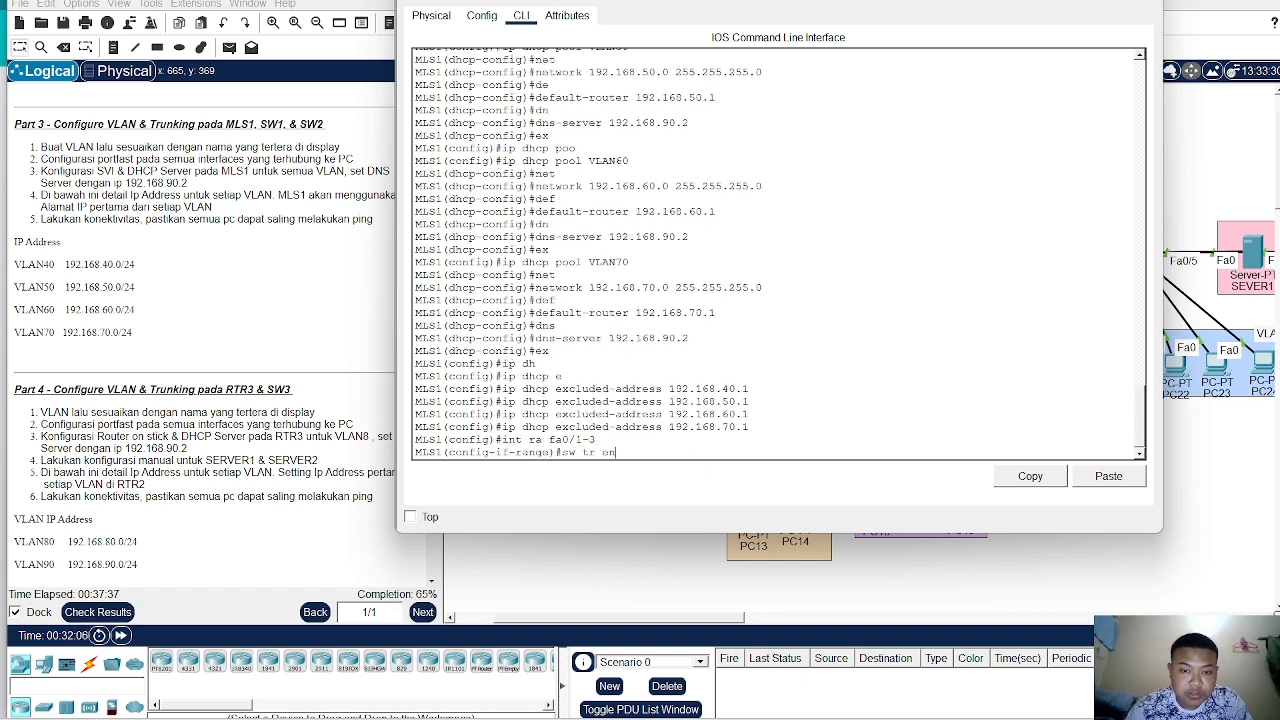
key(Tab)
text(do)
key(Tab)
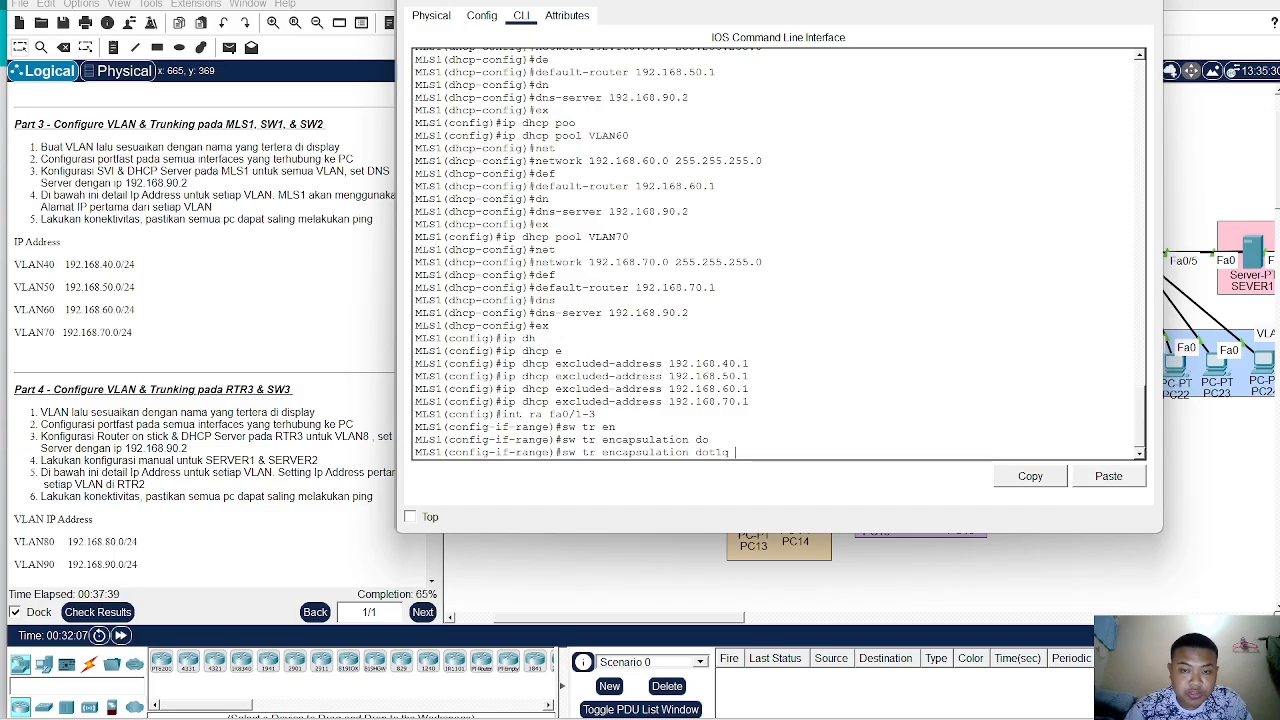
key(Return)
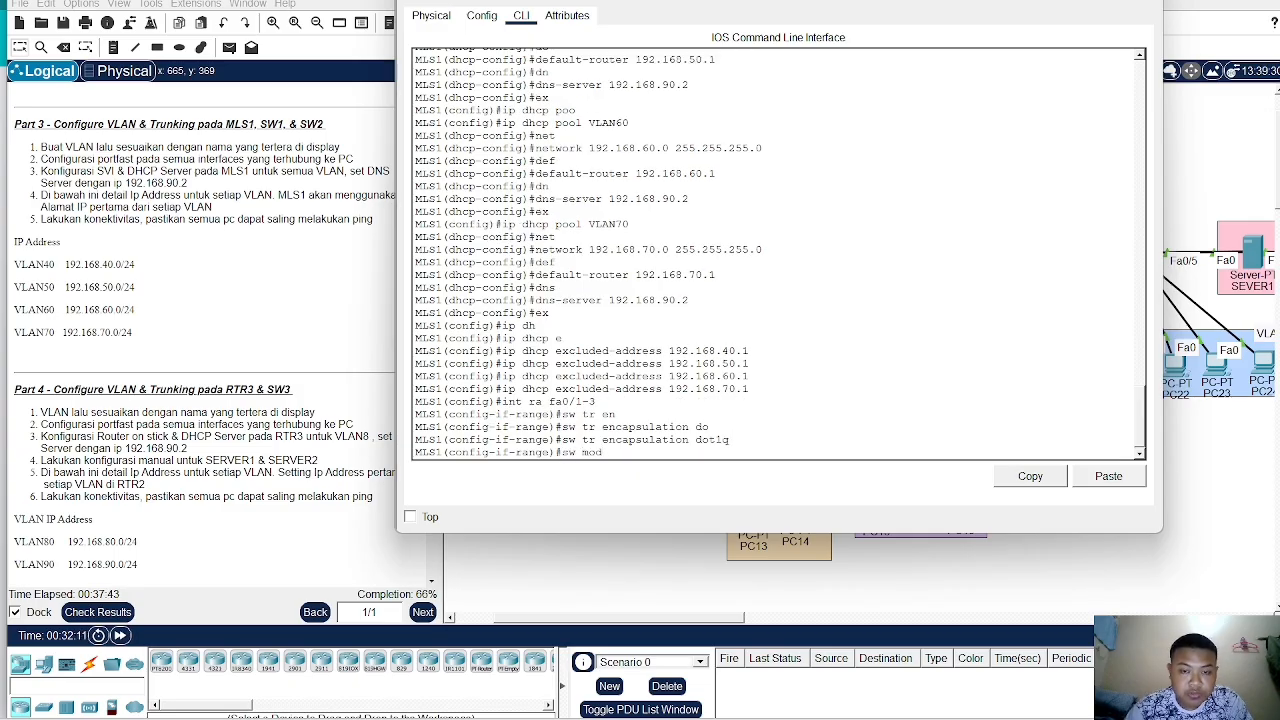
text(sw mod tr)
key(Return)
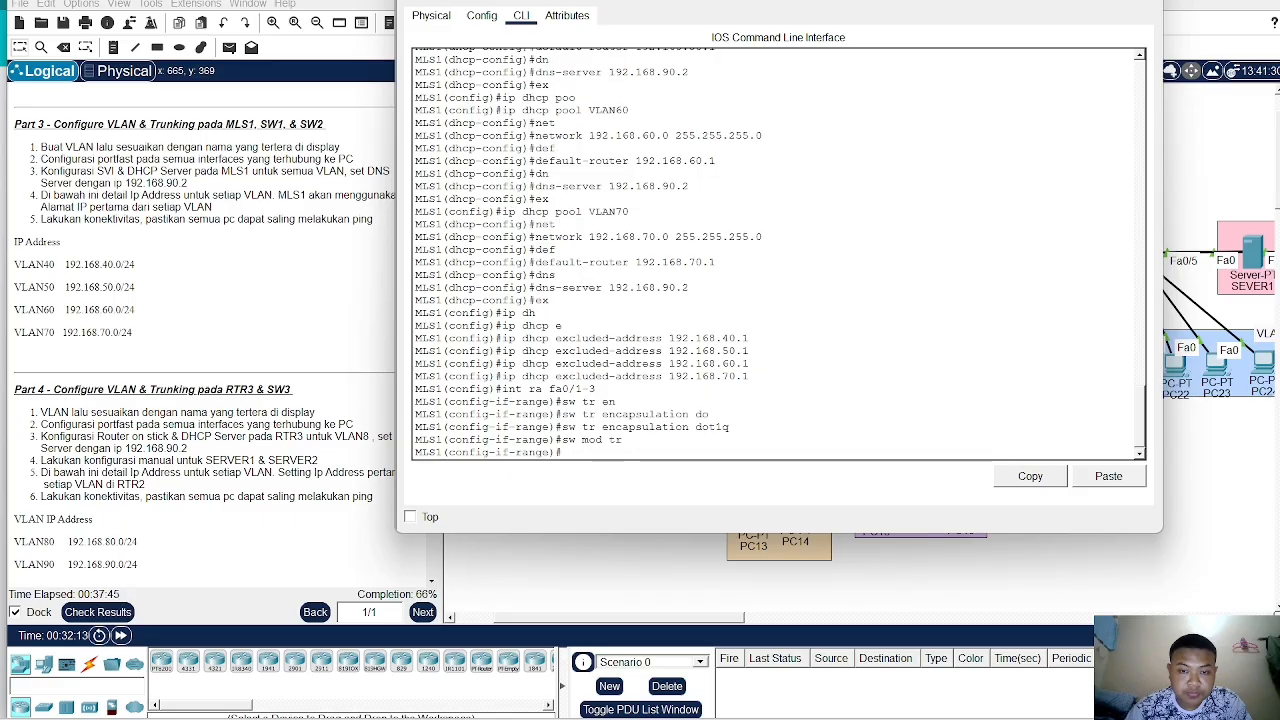
- Switch PC10's IP configuration to DHCP
click(926, 605)
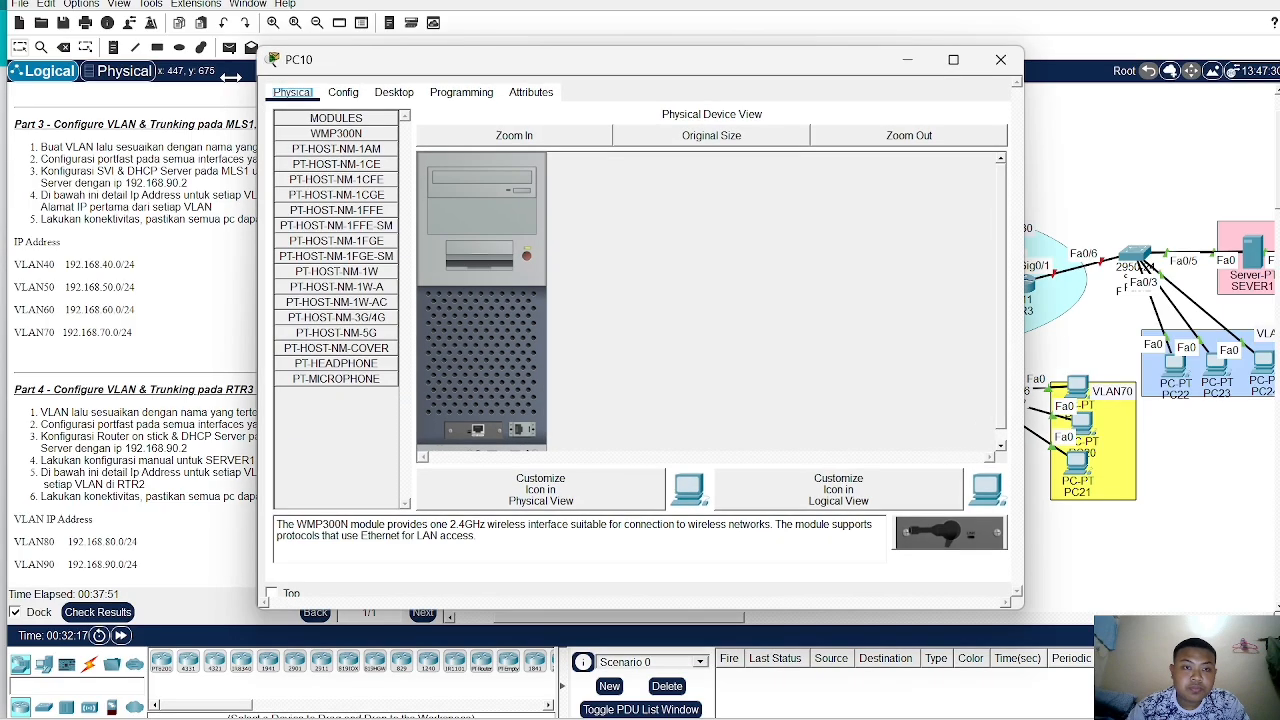
click(394, 91)
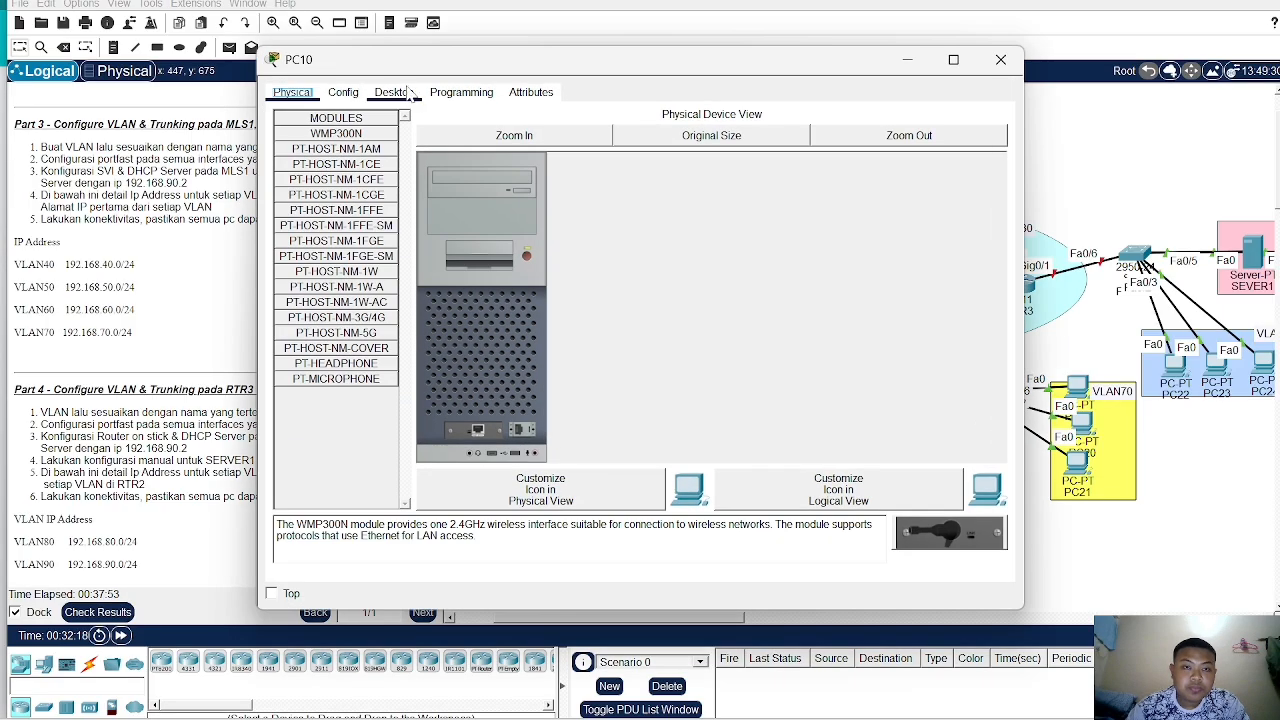
click(320, 150)
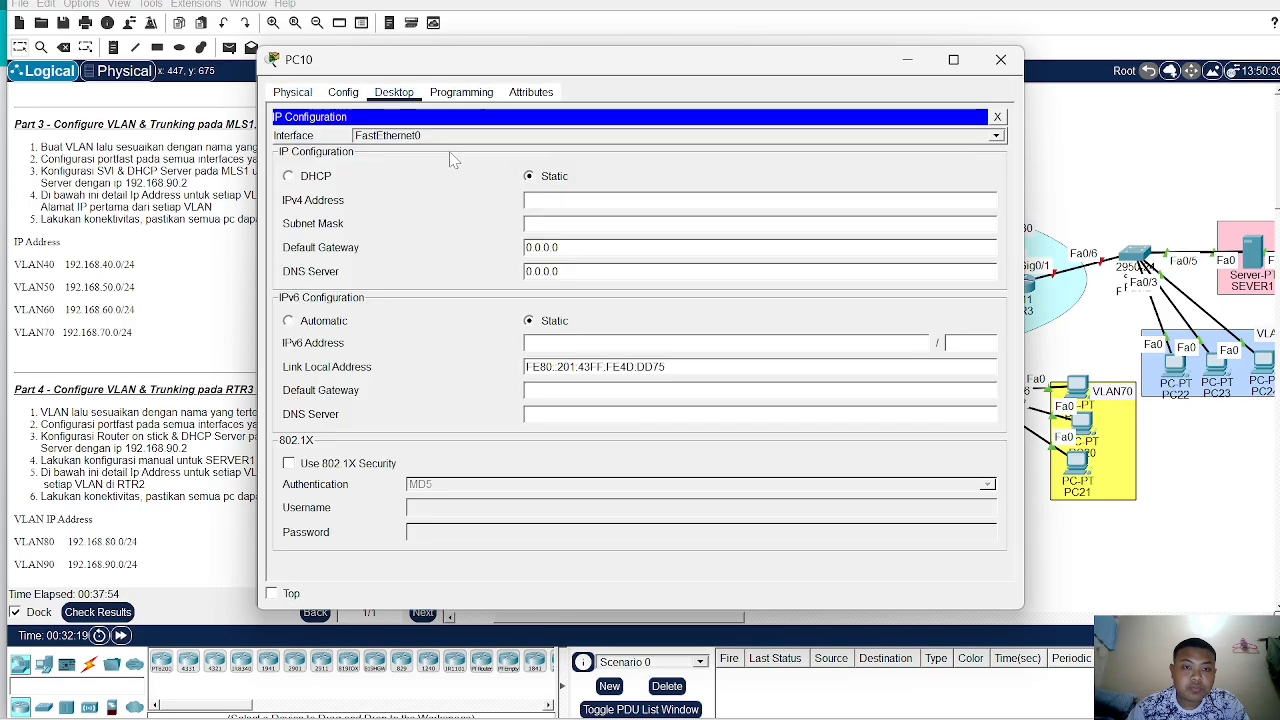
click(288, 176)
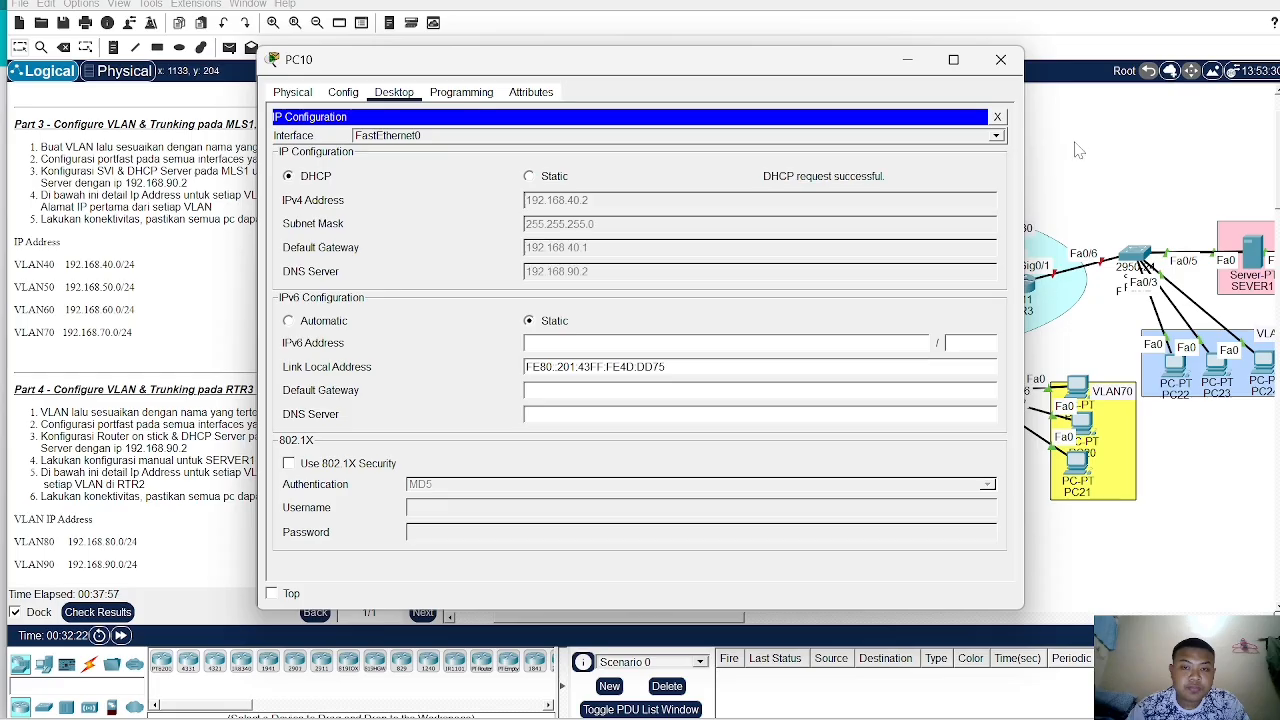
click(1000, 59)
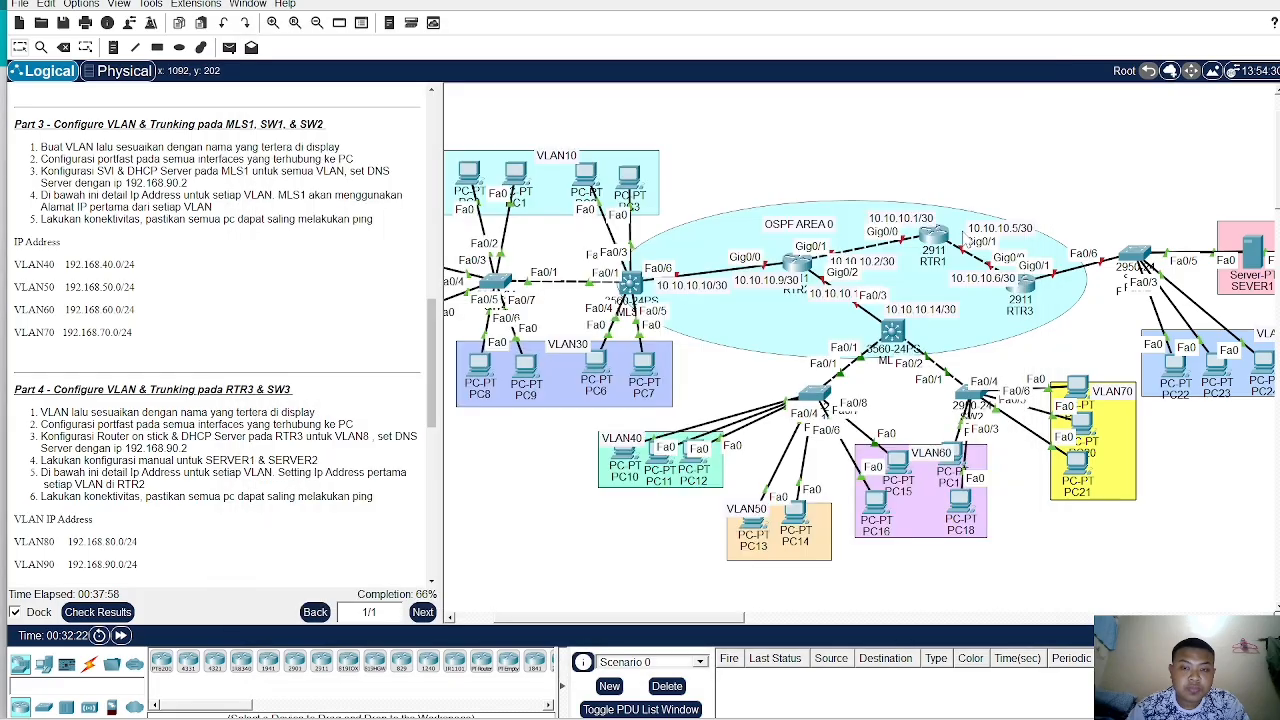
- Switch PC11's IP configuration to DHCP
click(665, 460)
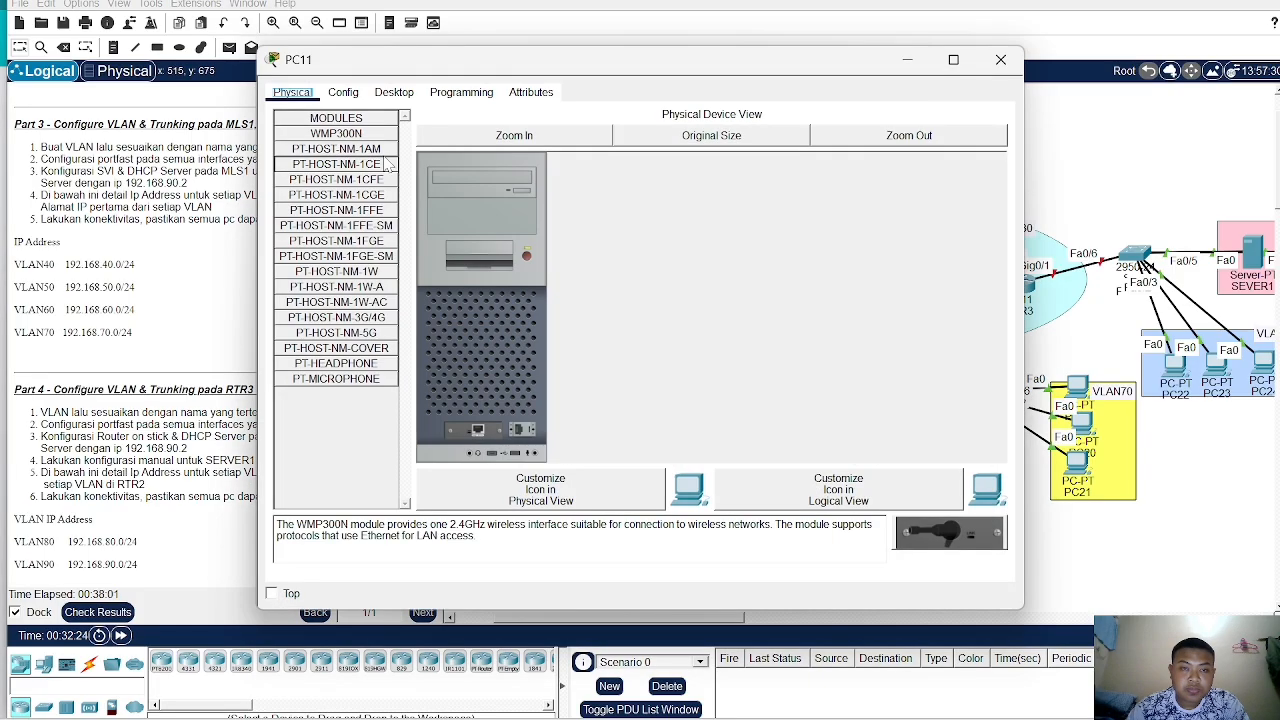
click(400, 96)
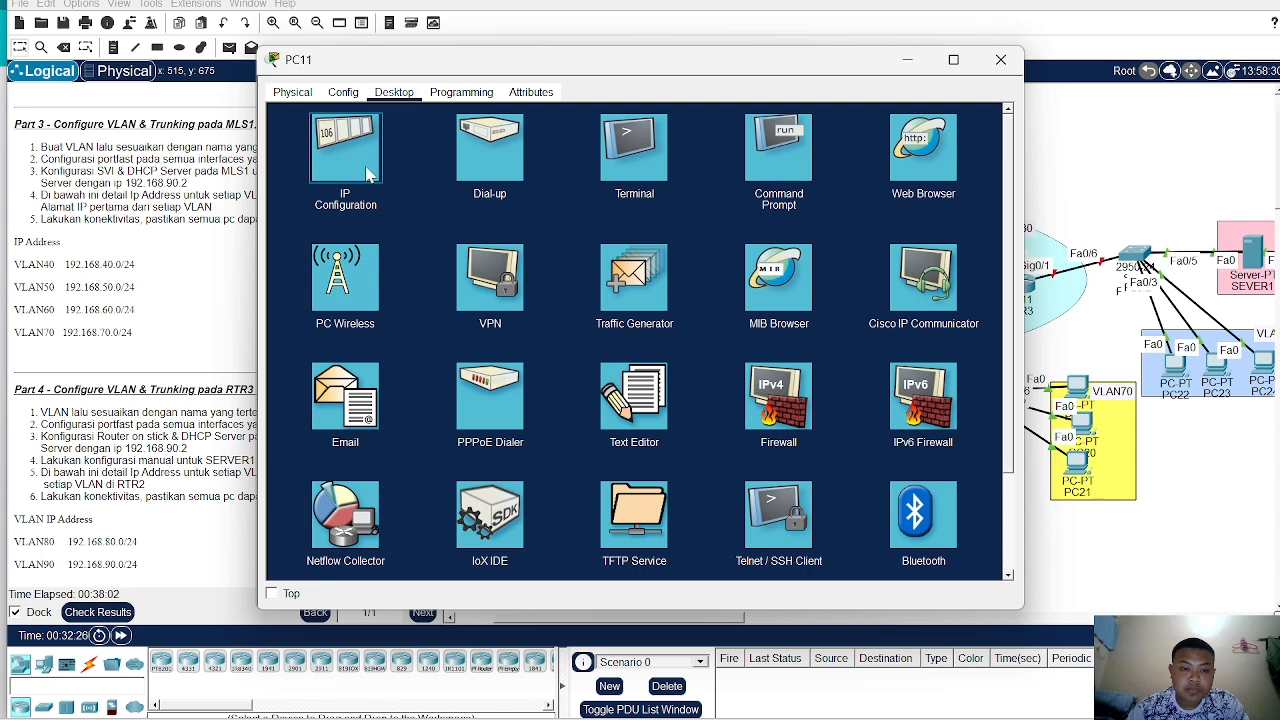
click(370, 170)
click(288, 177)
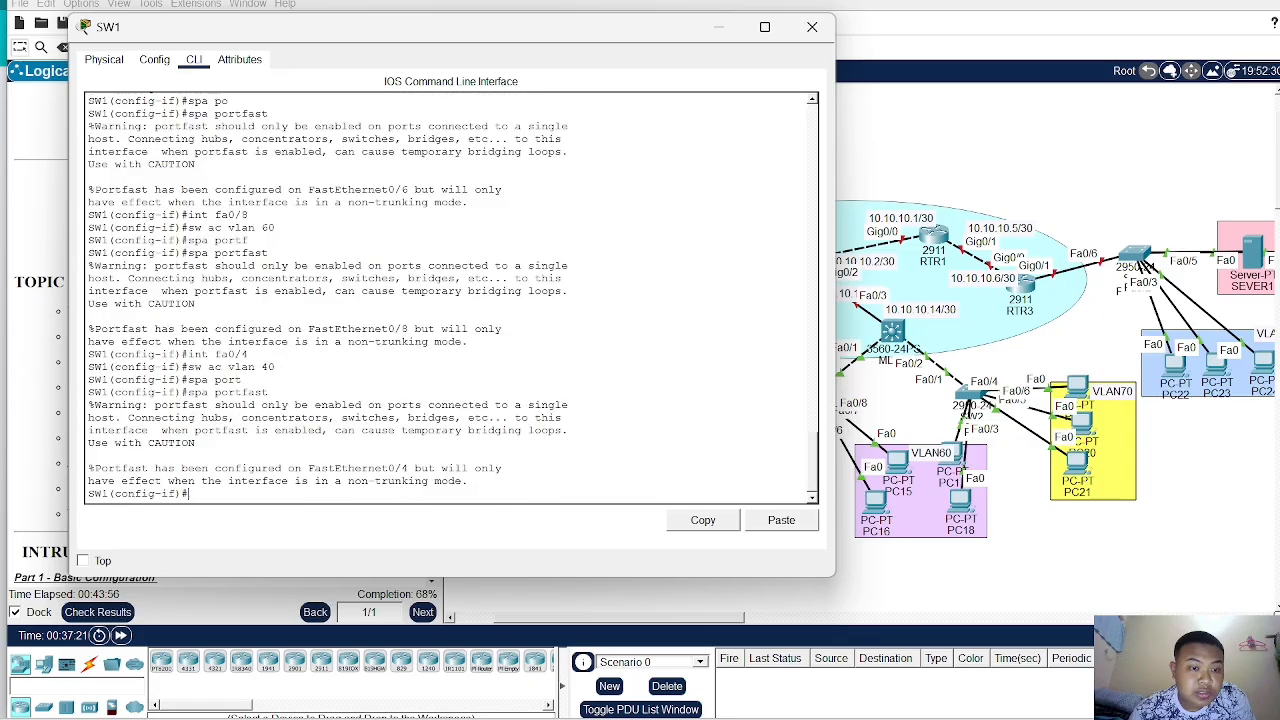
- Switch PC12's IP configuration to DHCP
click(975, 115)
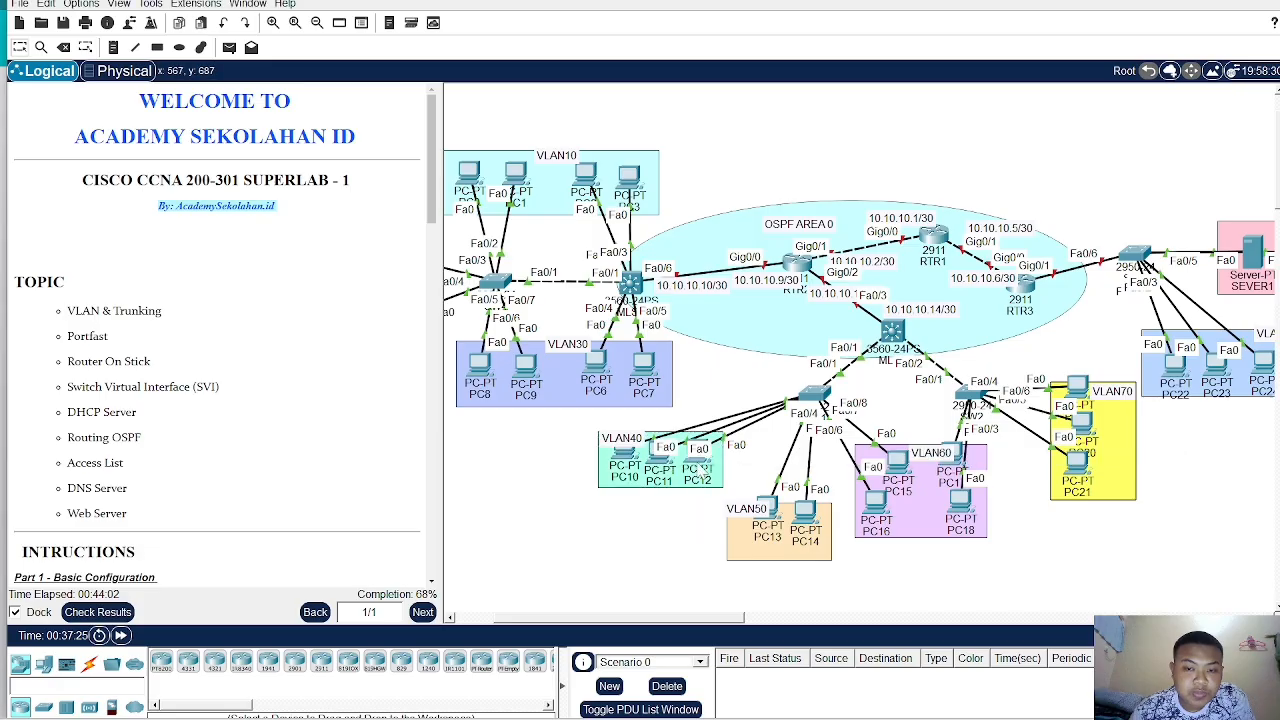
click(698, 457)
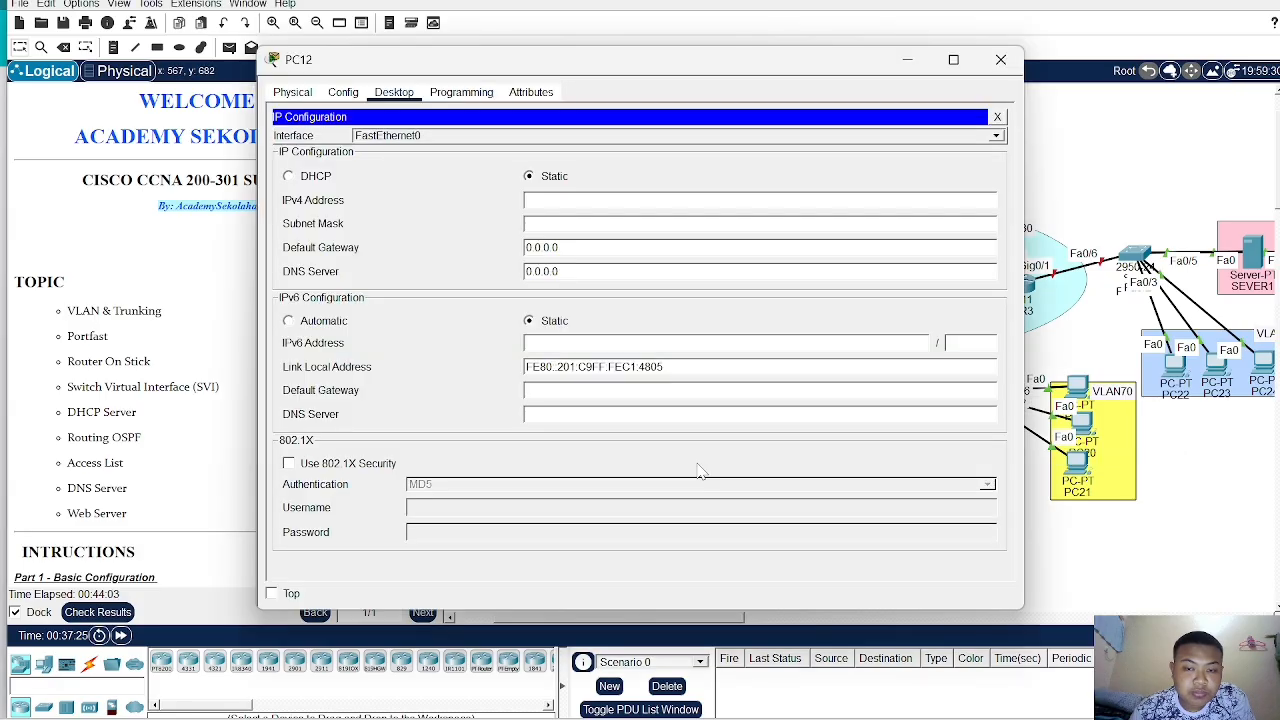
click(288, 177)
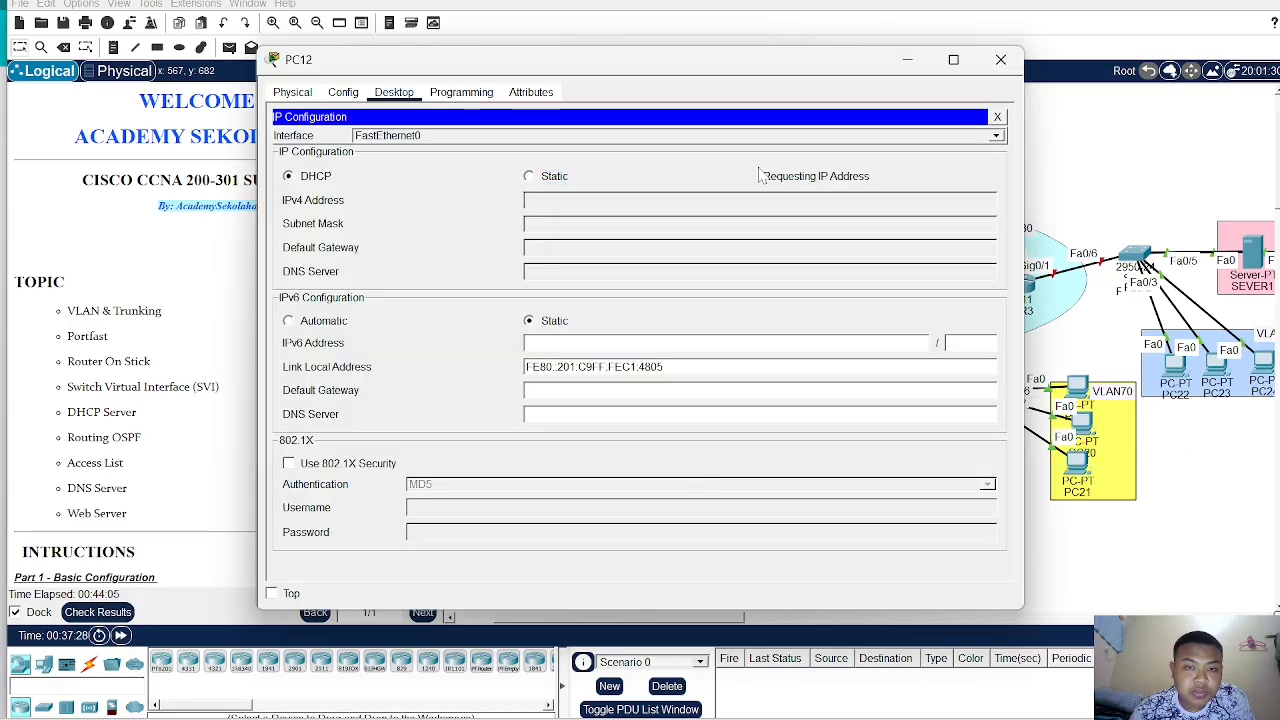
click(1072, 162)
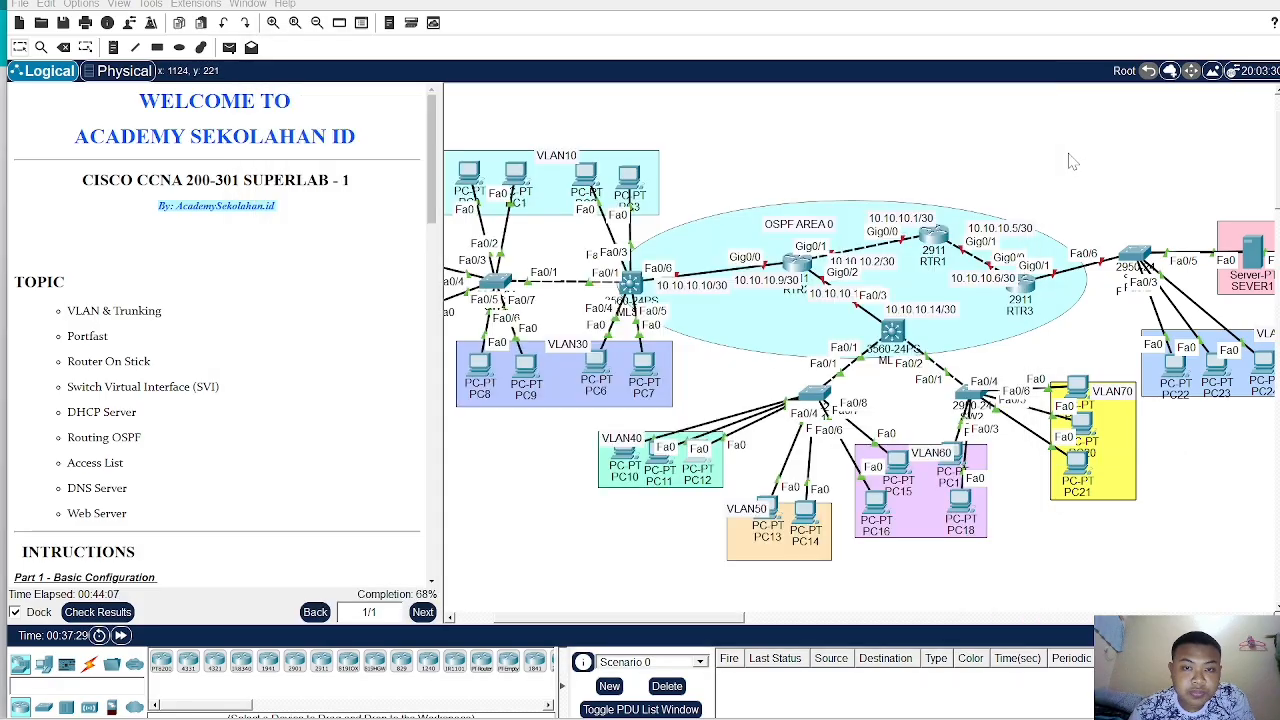
- Switch PC13's IP configuration to DHCP
click(773, 512)
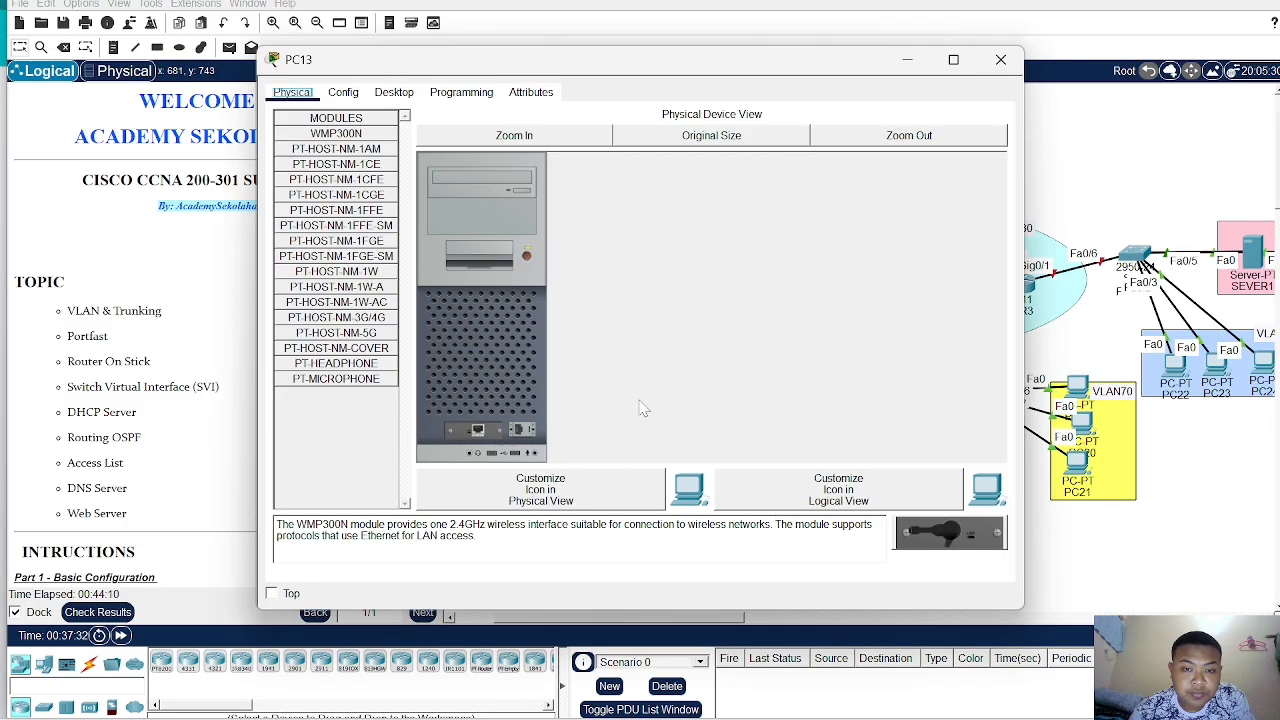
click(406, 94)
click(330, 167)
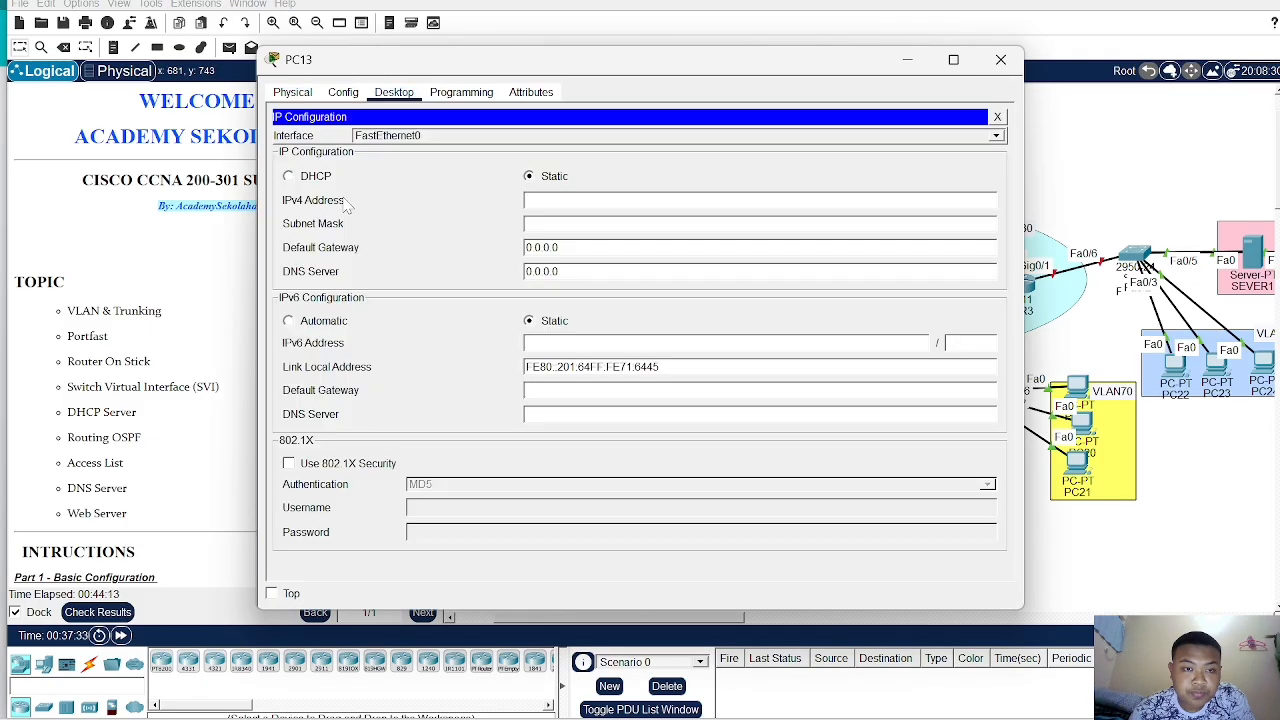
click(289, 176)
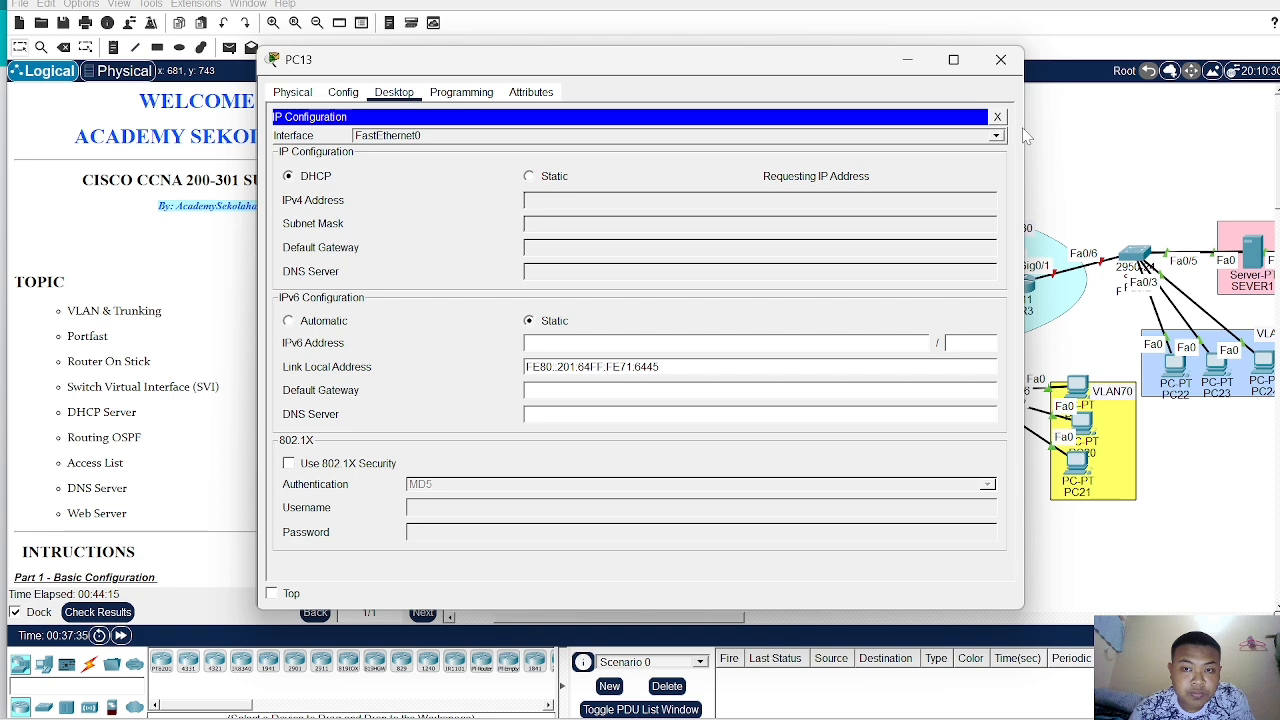
click(1055, 135)
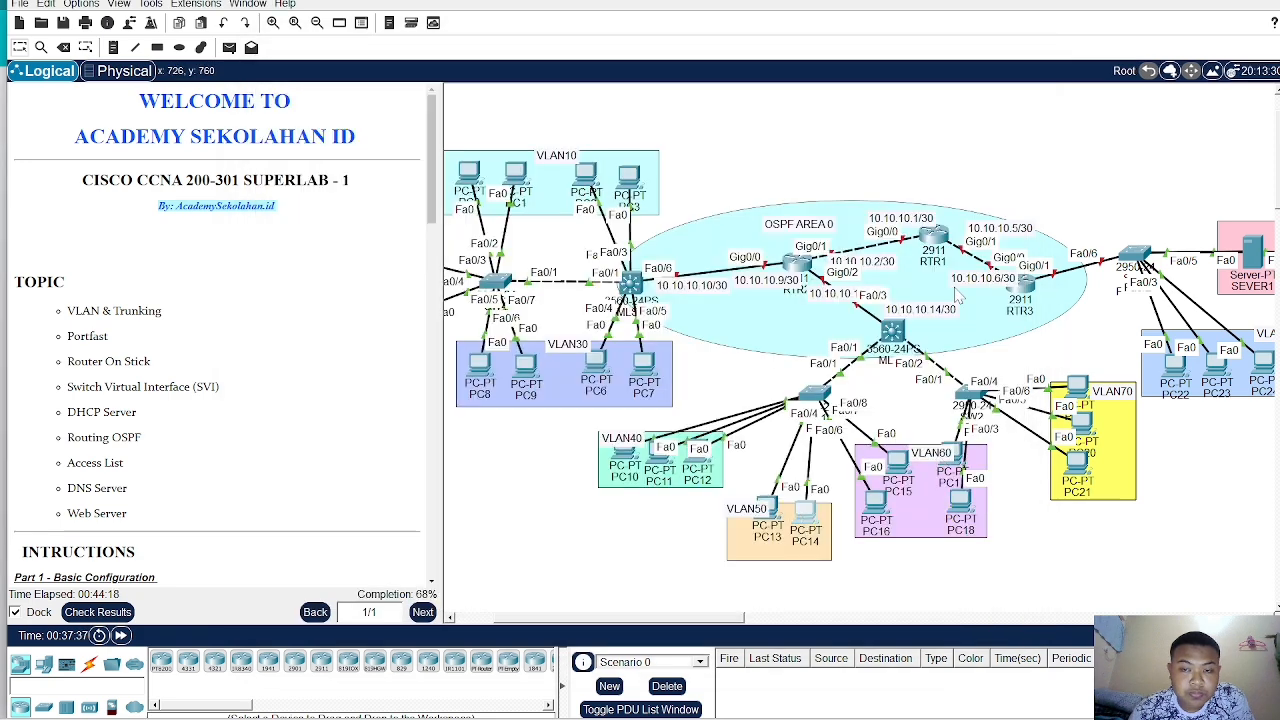
- Switch PC14's IP configuration to DHCP
click(806, 518)
click(393, 92)
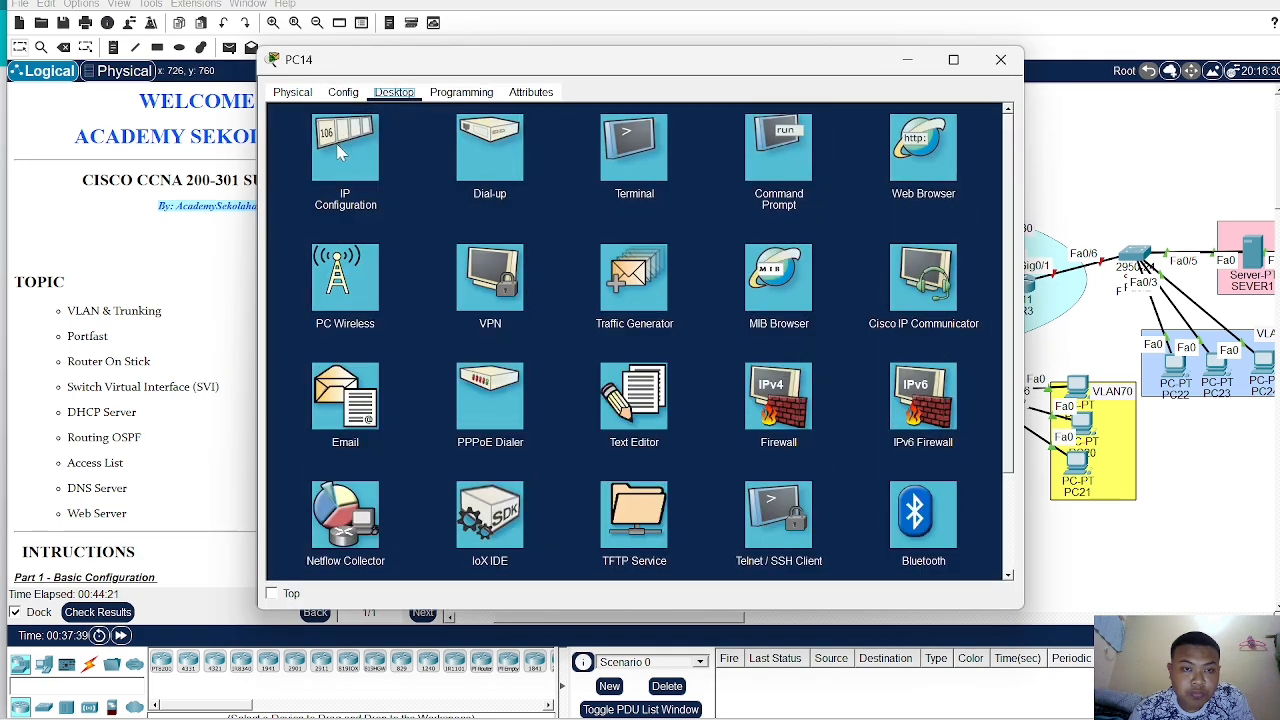
click(345, 192)
click(304, 178)
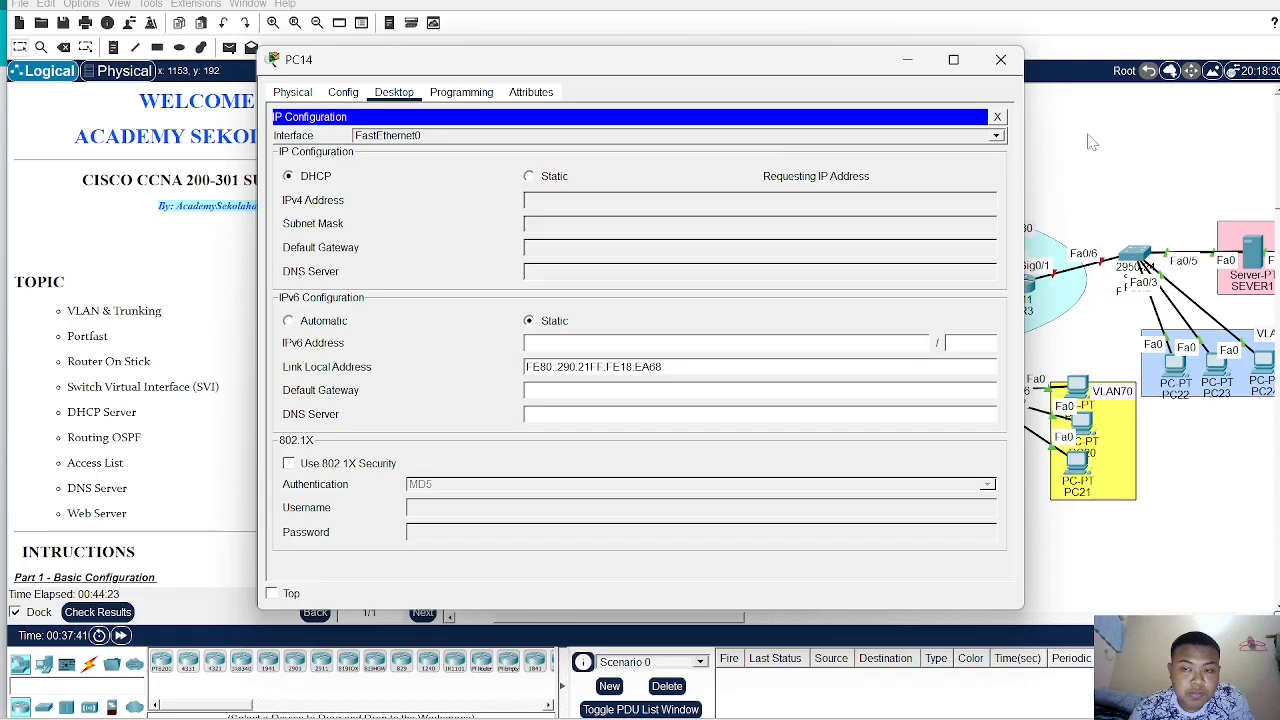
click(1070, 160)
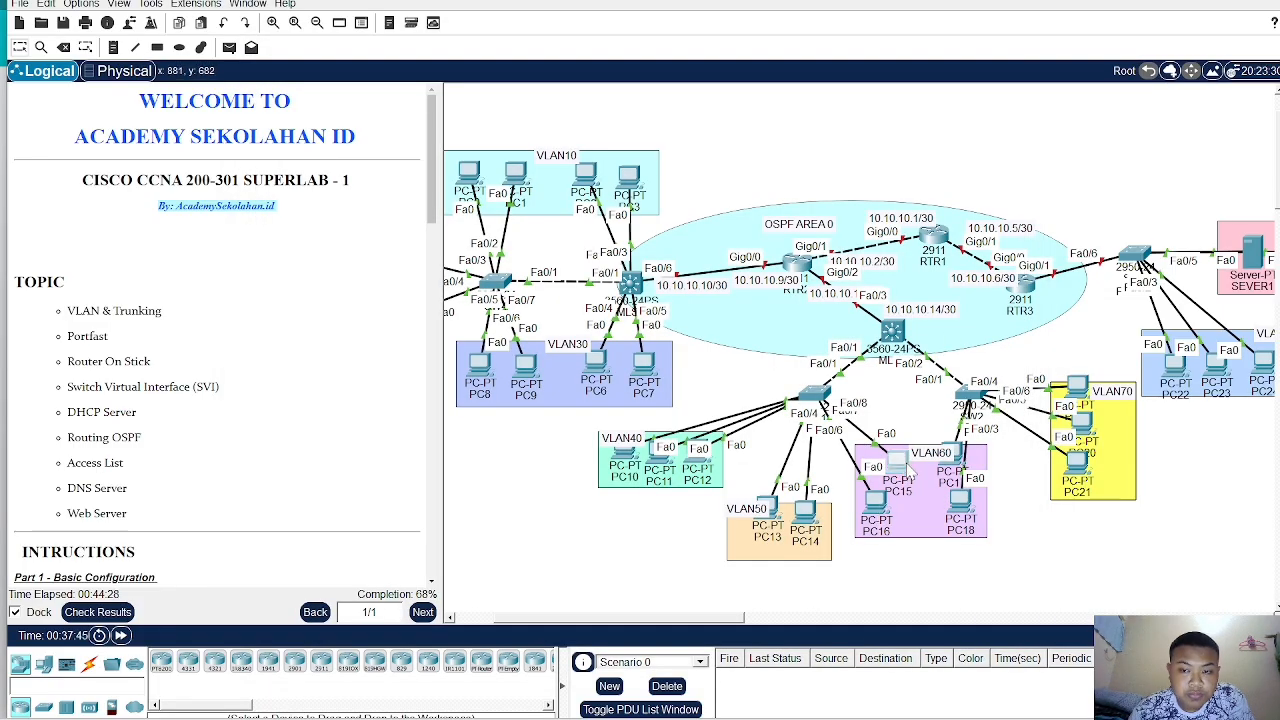
- Switch PC15's IP configuration to DHCP
click(905, 468)
click(394, 92)
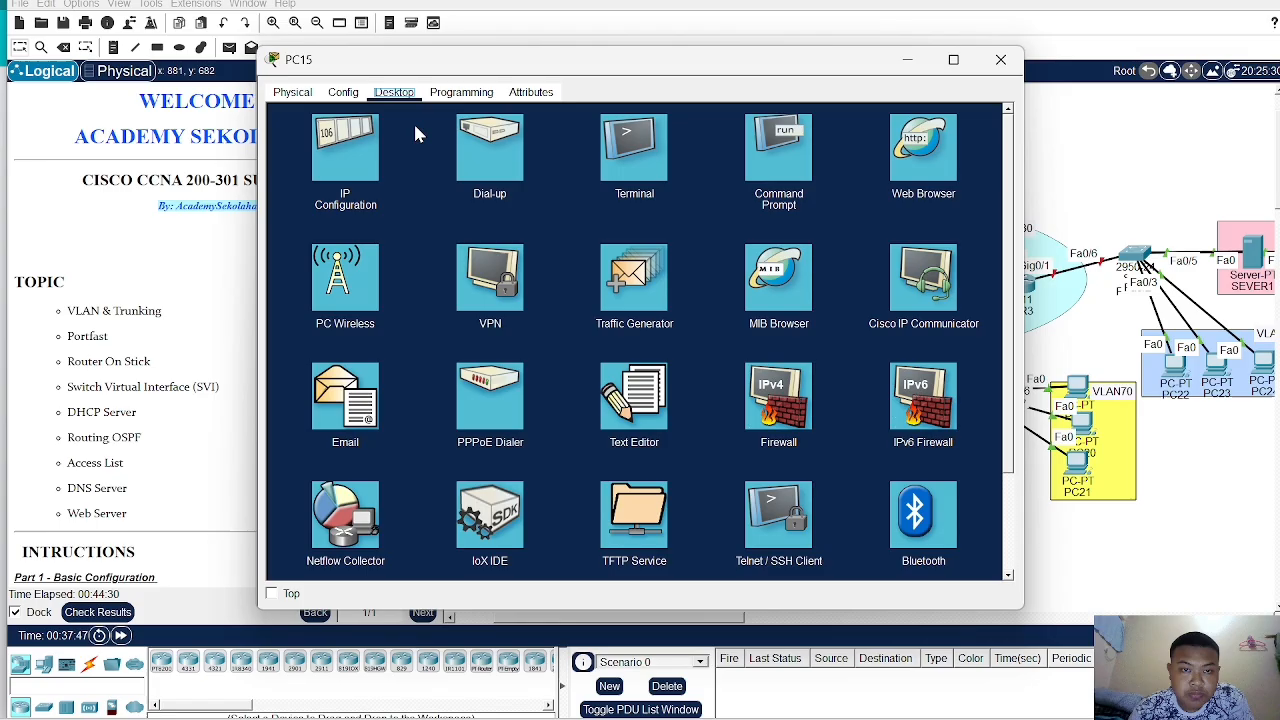
click(350, 158)
click(290, 176)
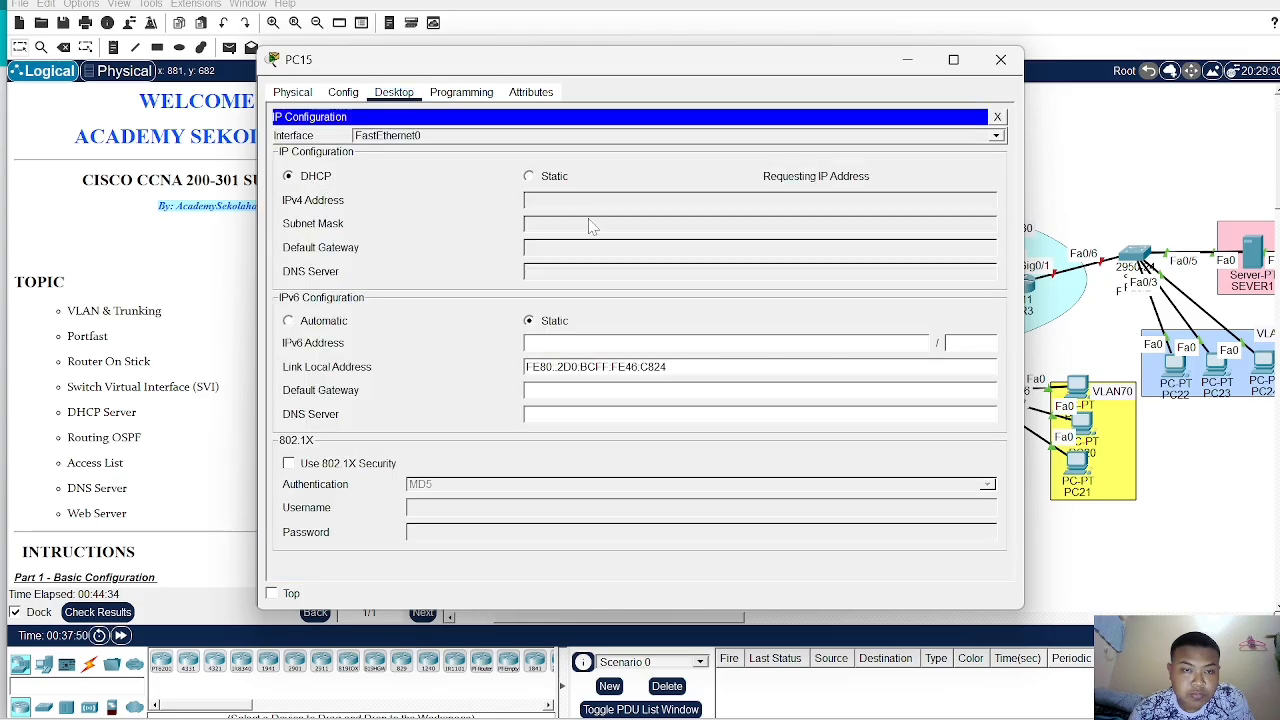
click(1000, 60)
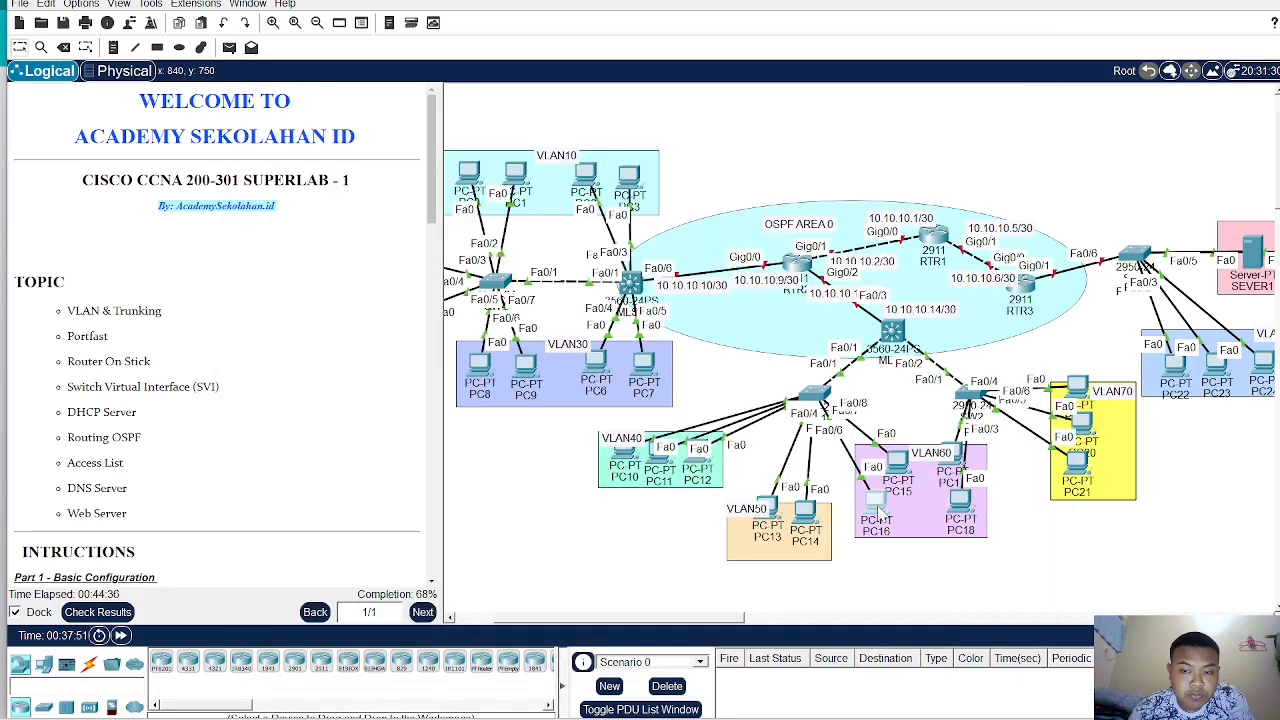
- Switch PC16's IP configuration to DHCP
click(876, 500)
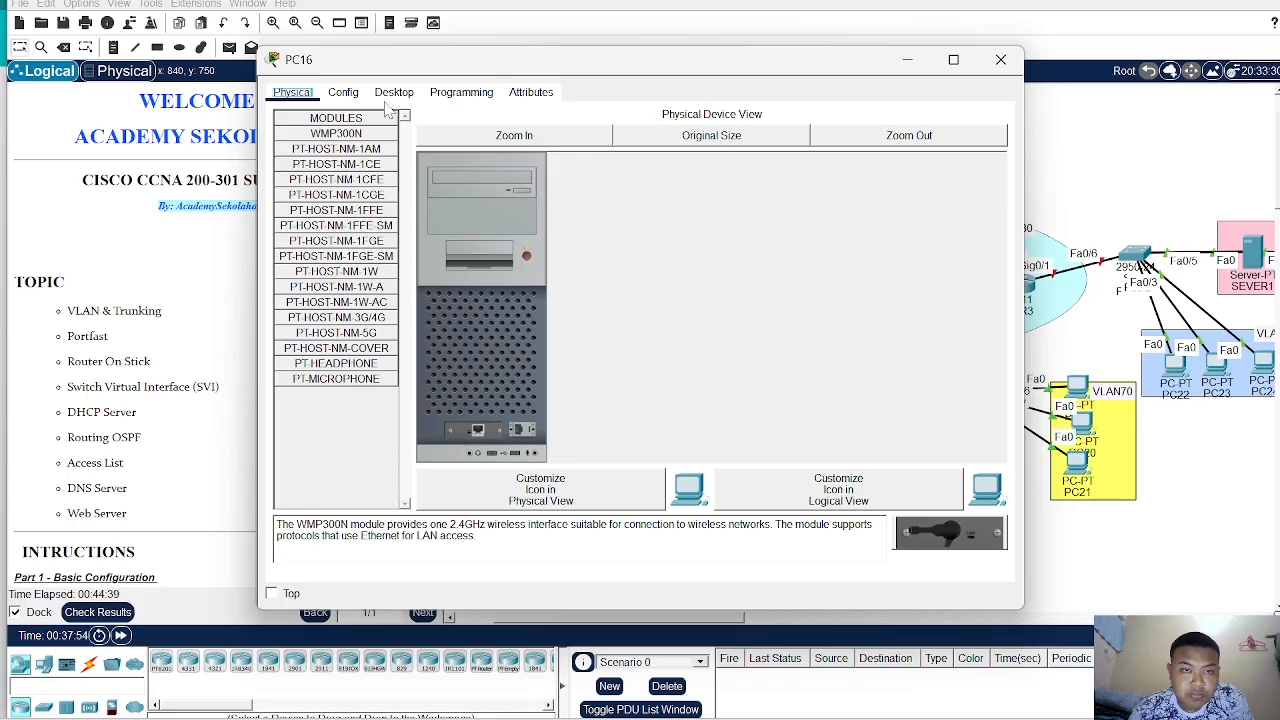
click(393, 92)
click(360, 157)
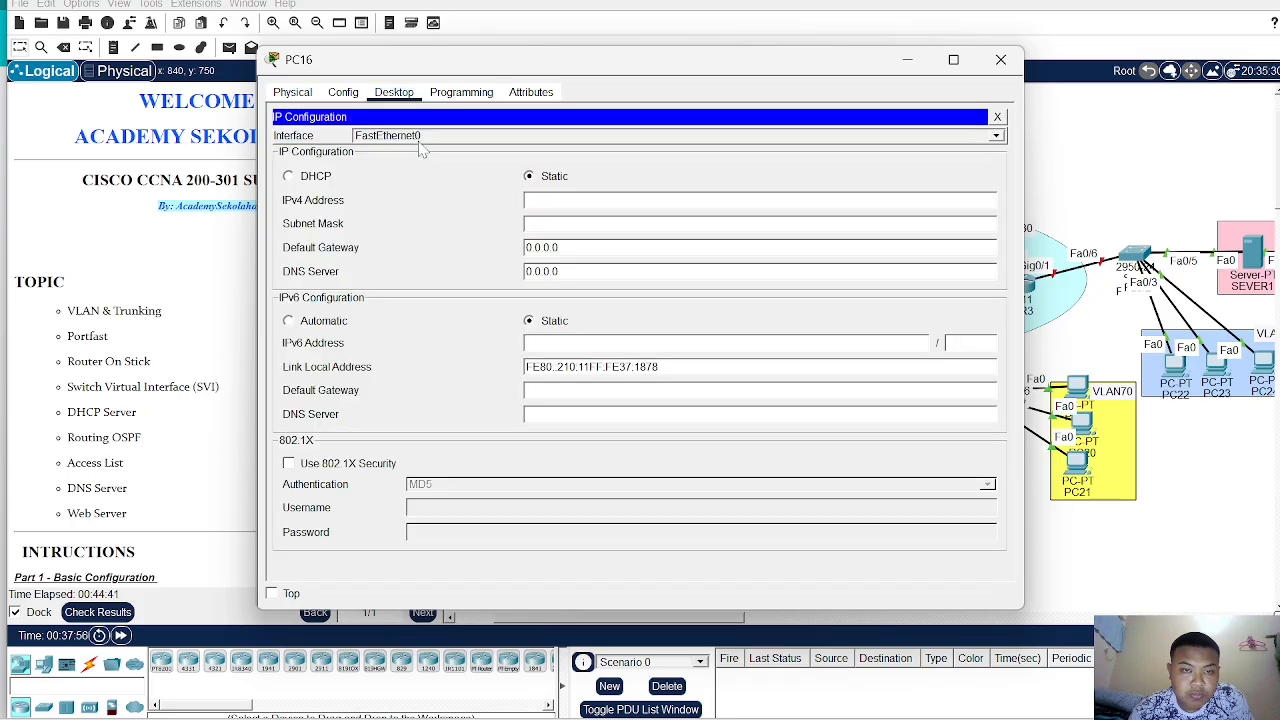
click(307, 180)
mouse_move(481, 62)
mouse_down()
mouse_move(686, 30)
mouse_move(500, 50)
mouse_up()
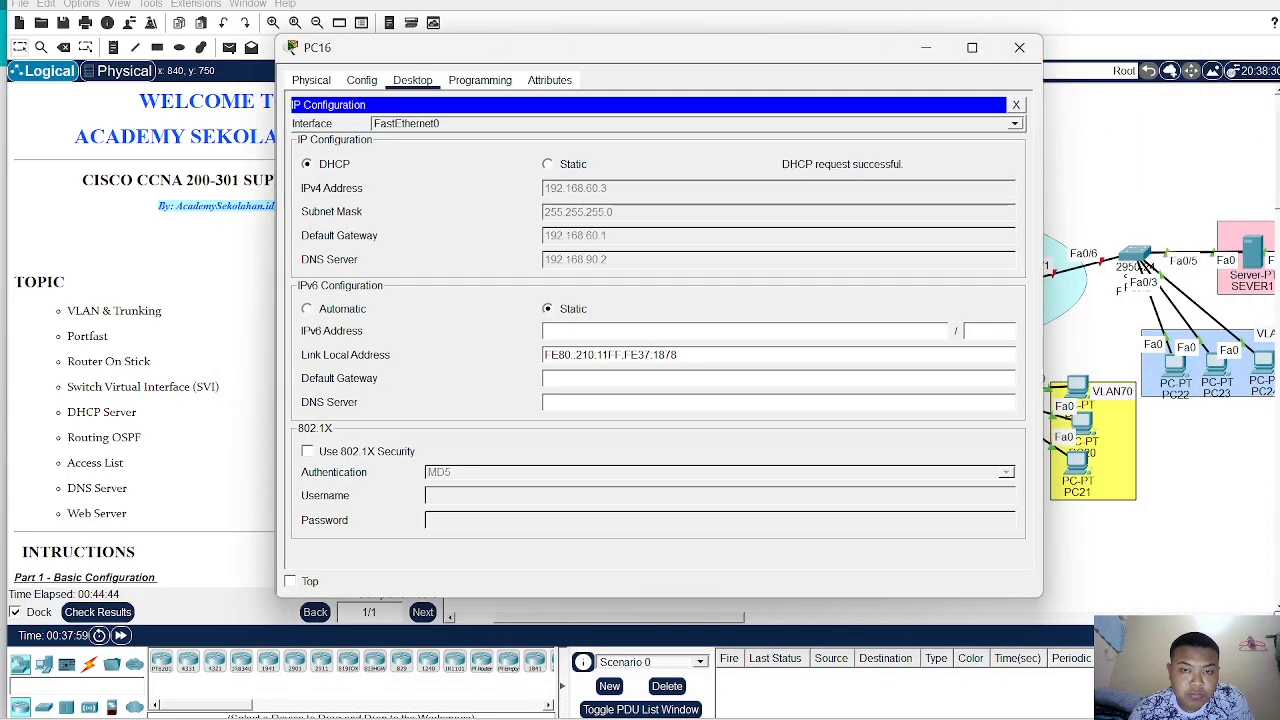
click(1019, 48)
- Switch PC17's IP configuration to DHCP
click(945, 454)
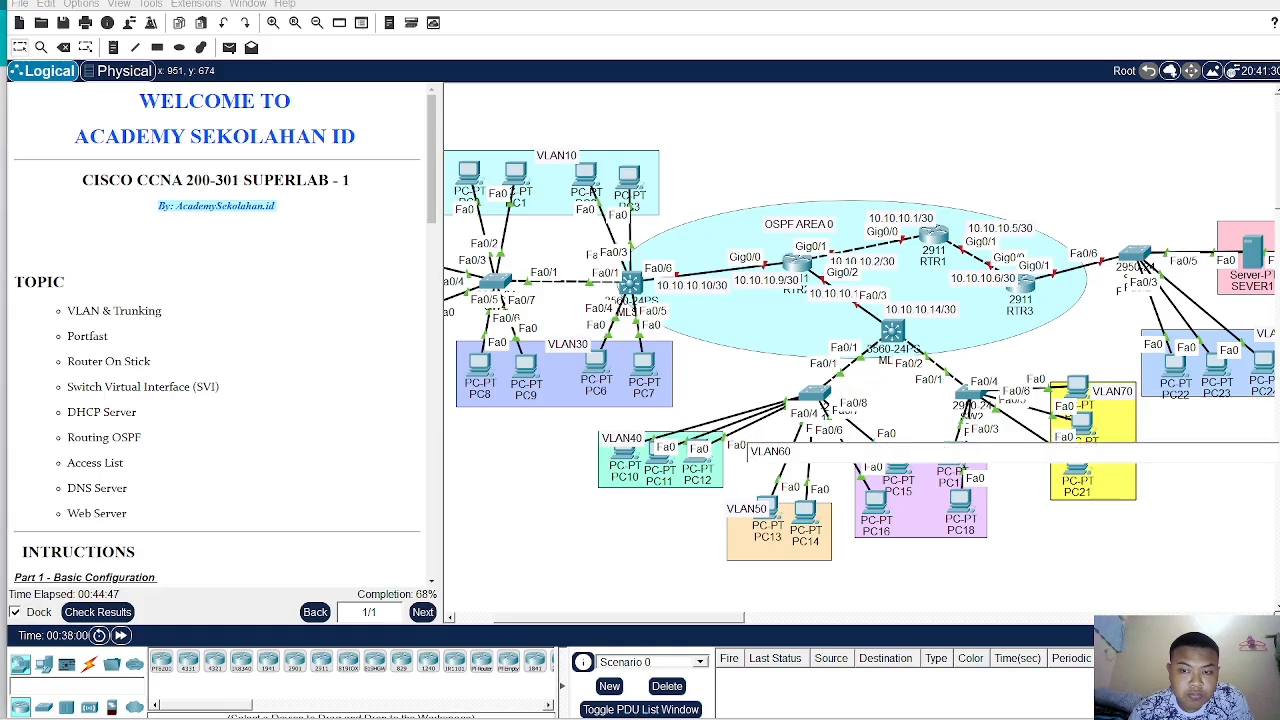
click(1000, 551)
click(944, 461)
click(1110, 518)
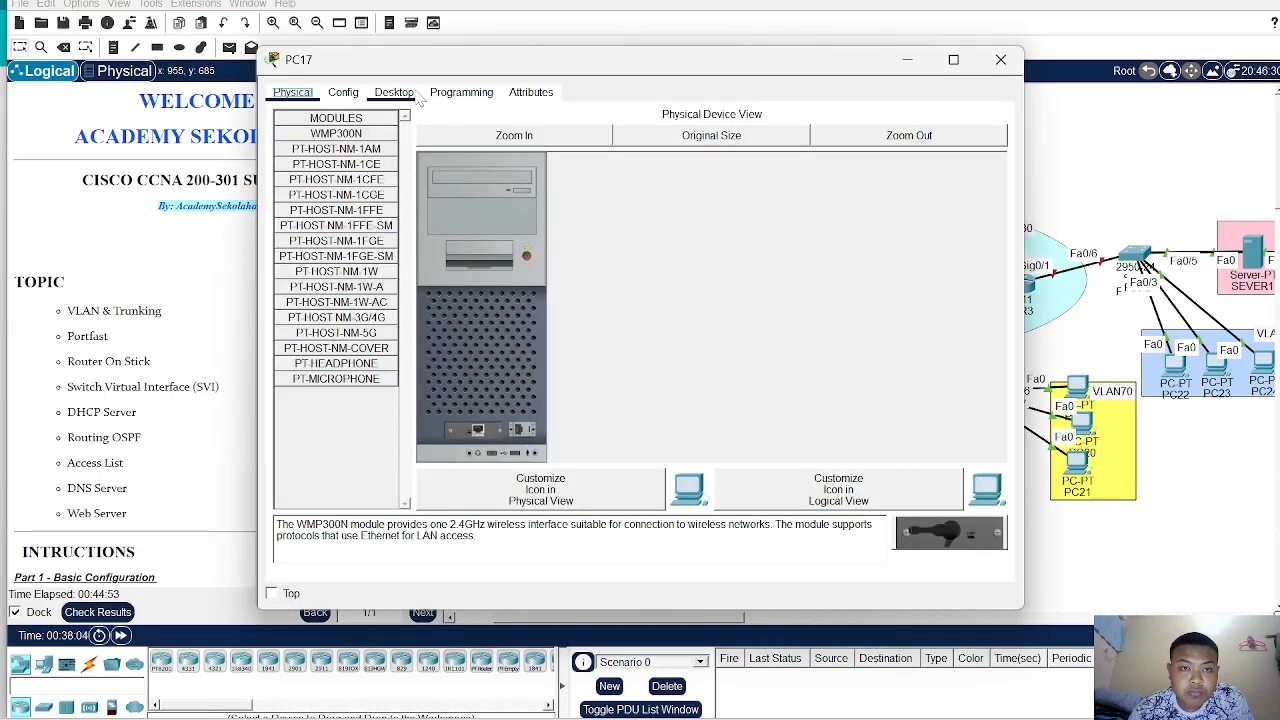
click(394, 93)
click(384, 174)
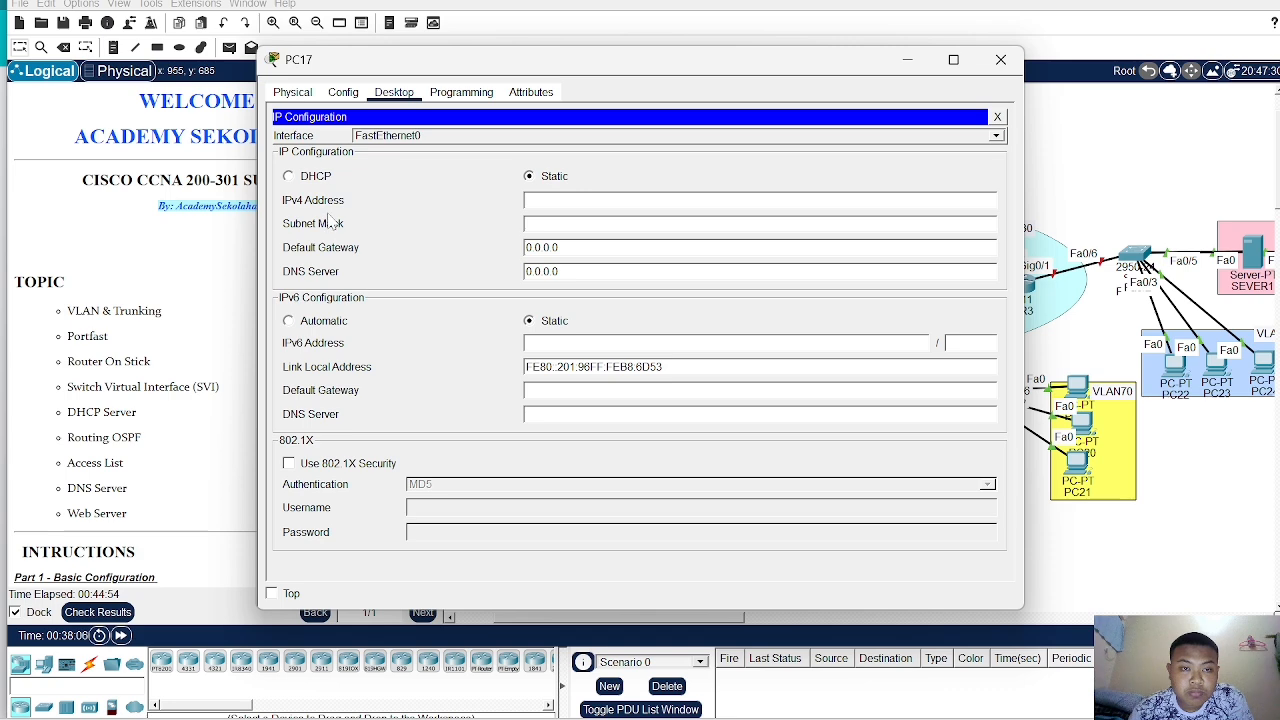
click(289, 177)
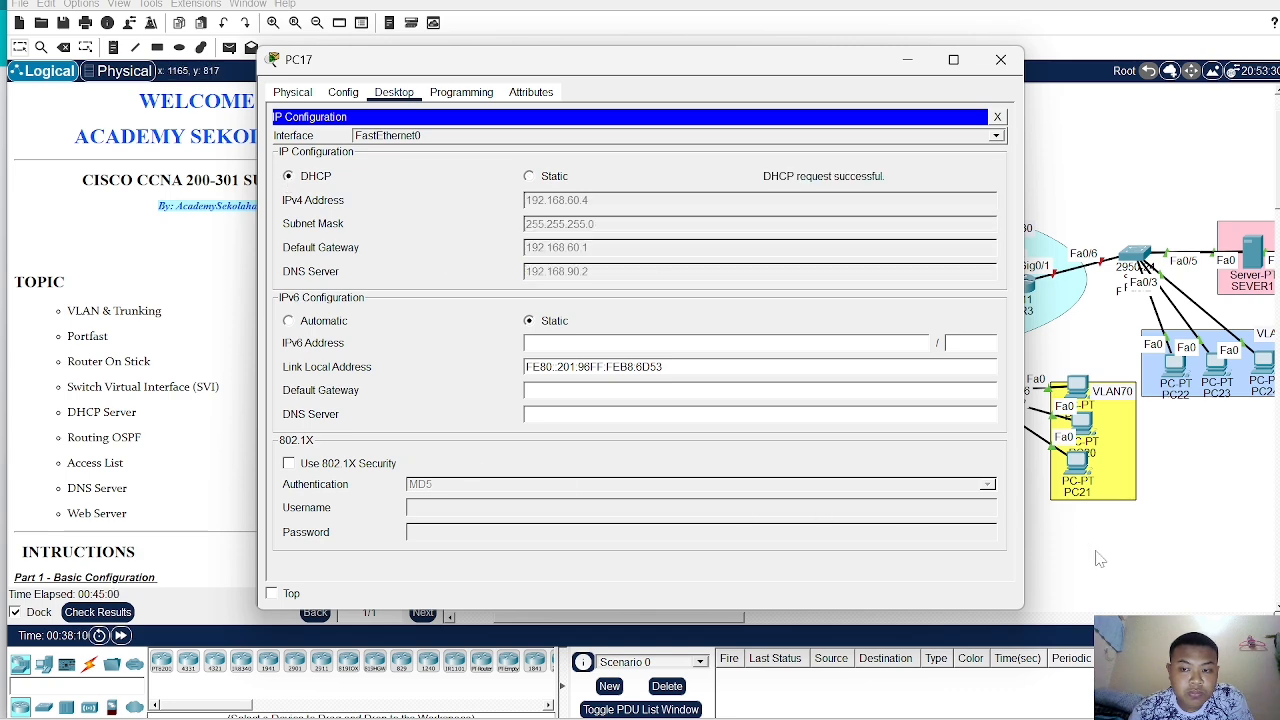
click(1096, 556)
- Switch PC18's IP configuration to DHCP
click(960, 508)
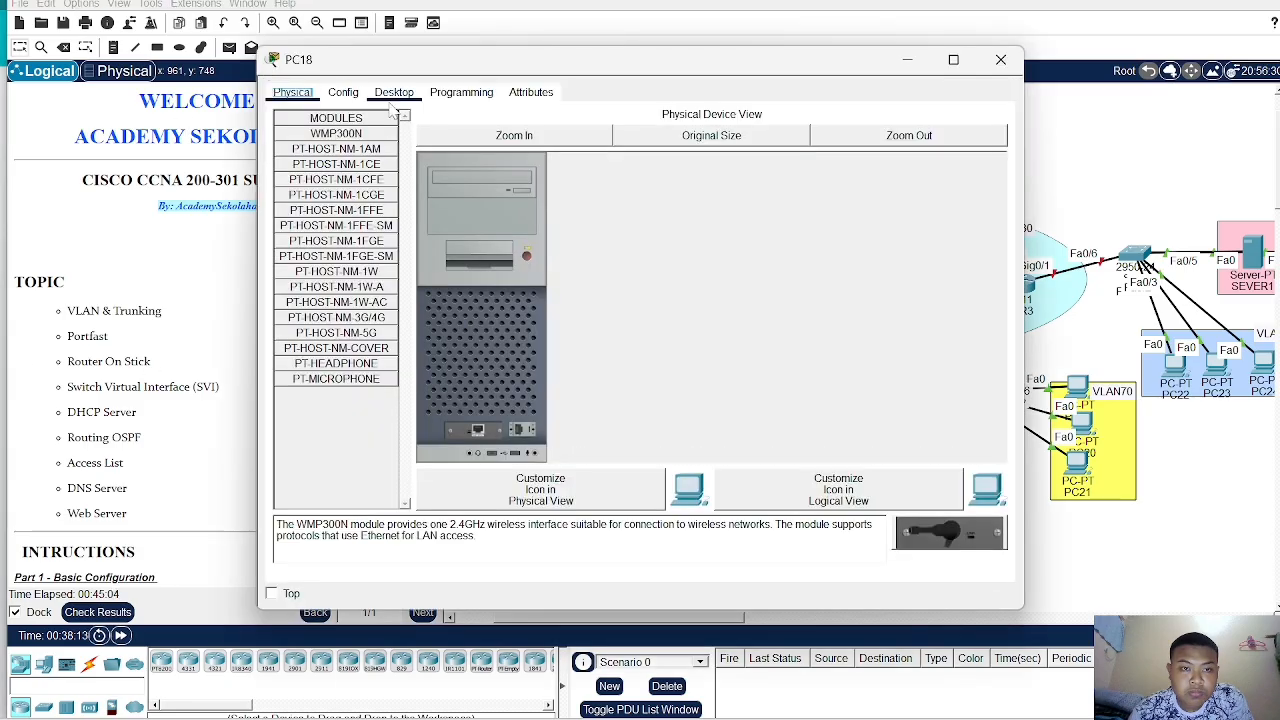
click(394, 92)
click(342, 143)
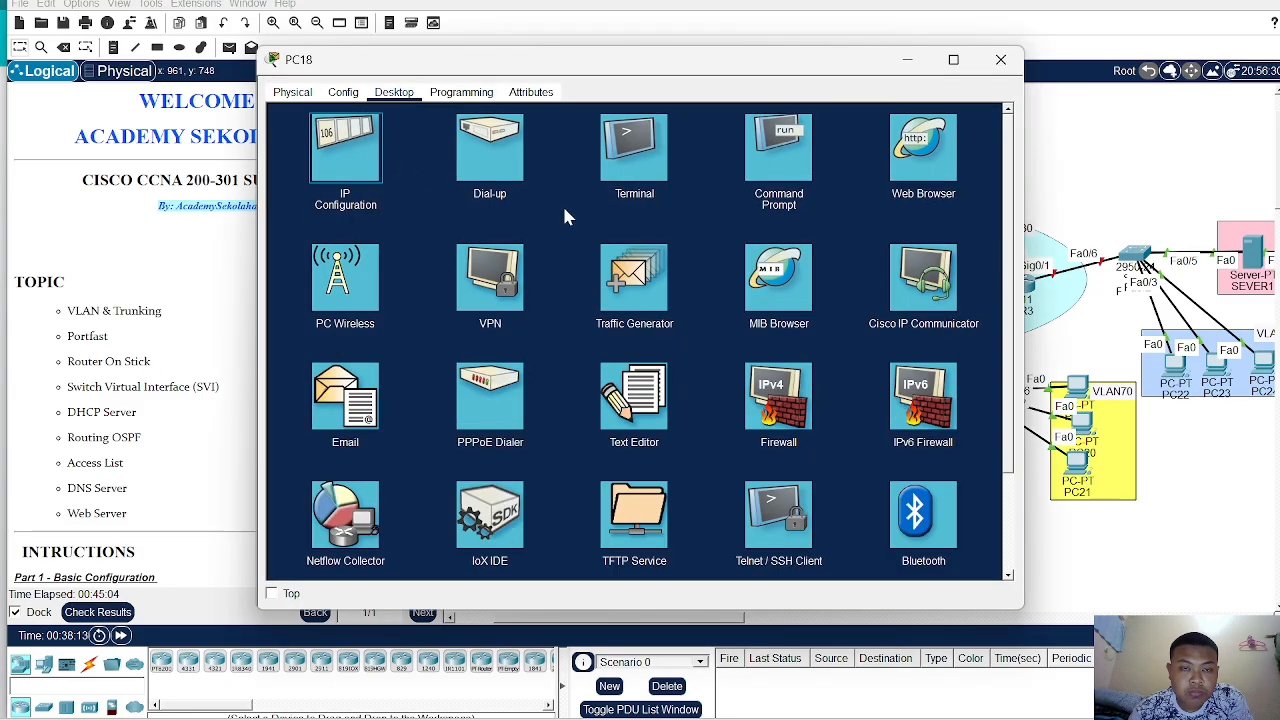
click(289, 177)
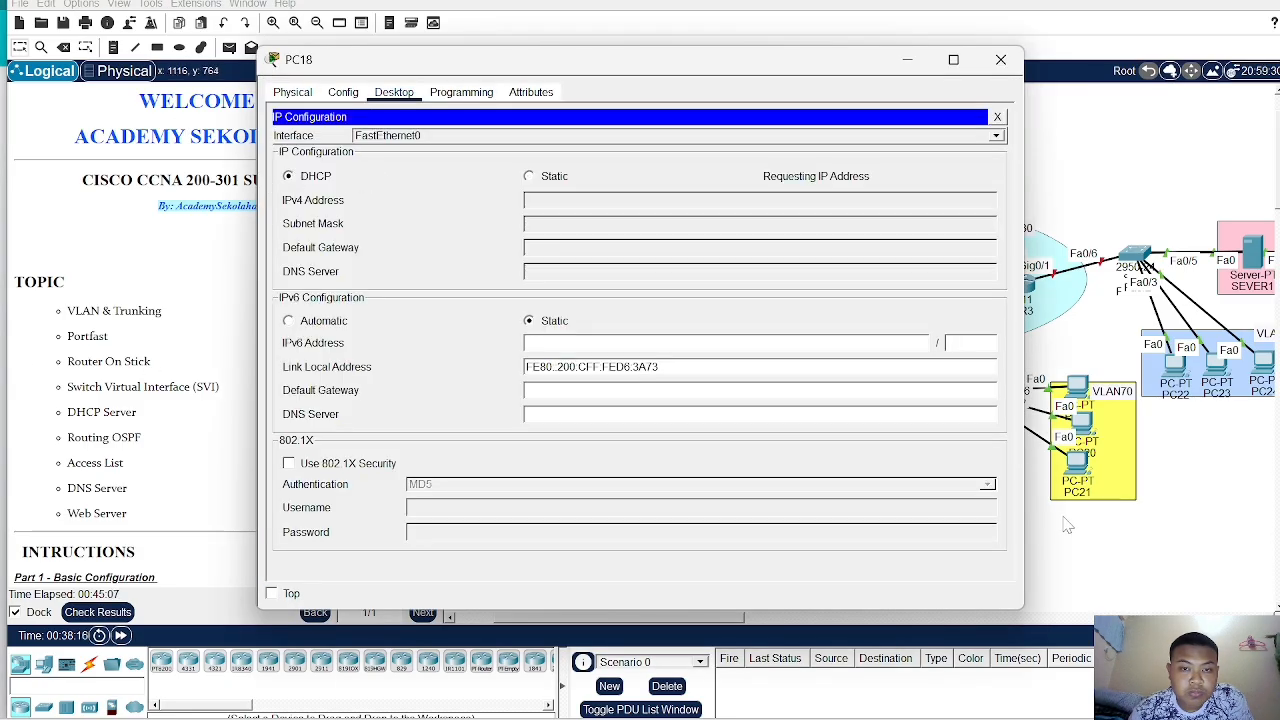
- Switch PC19's IP configuration to DHCP
click(1042, 452)
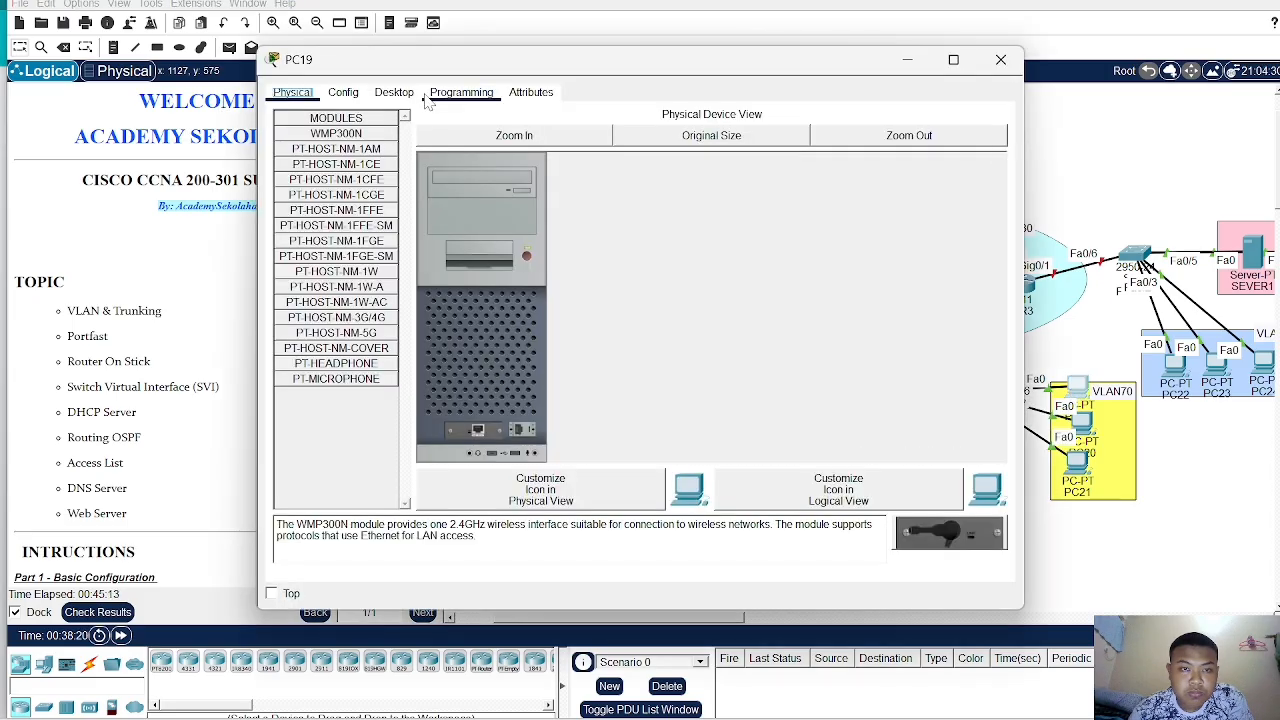
click(394, 92)
click(343, 152)
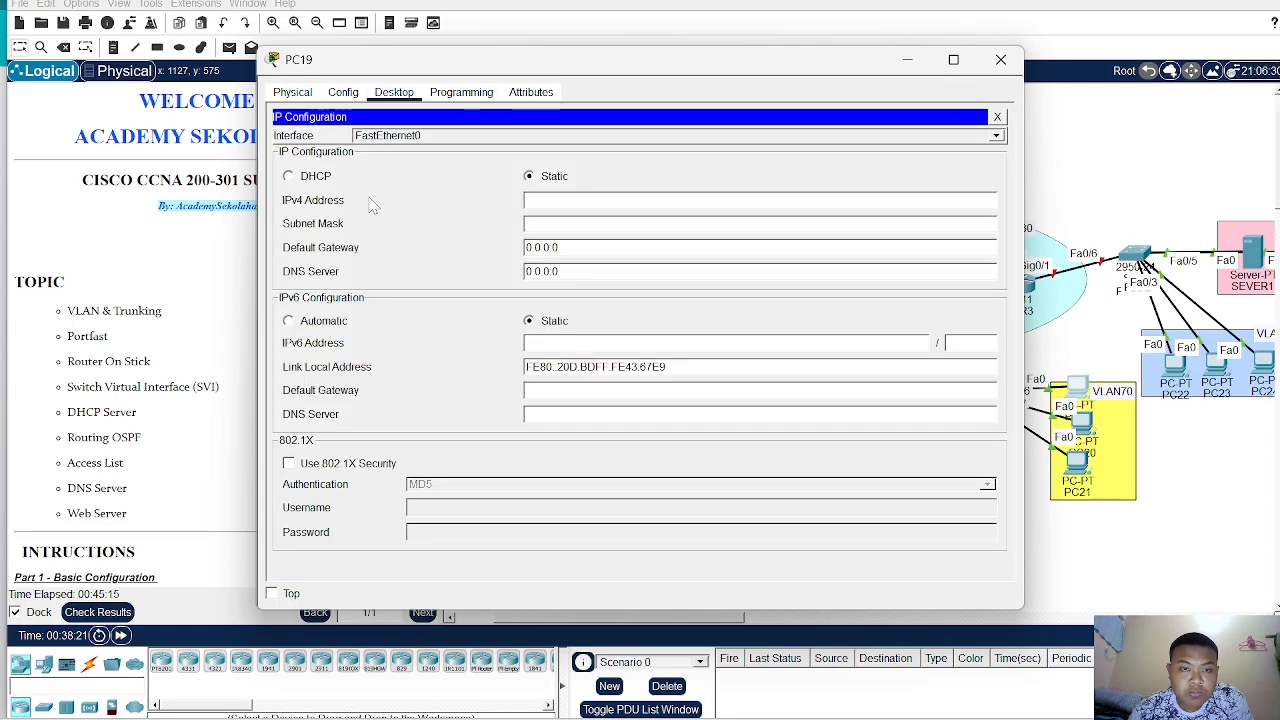
click(289, 177)
- Switch PC20's IP configuration to DHCP
click(1100, 507)
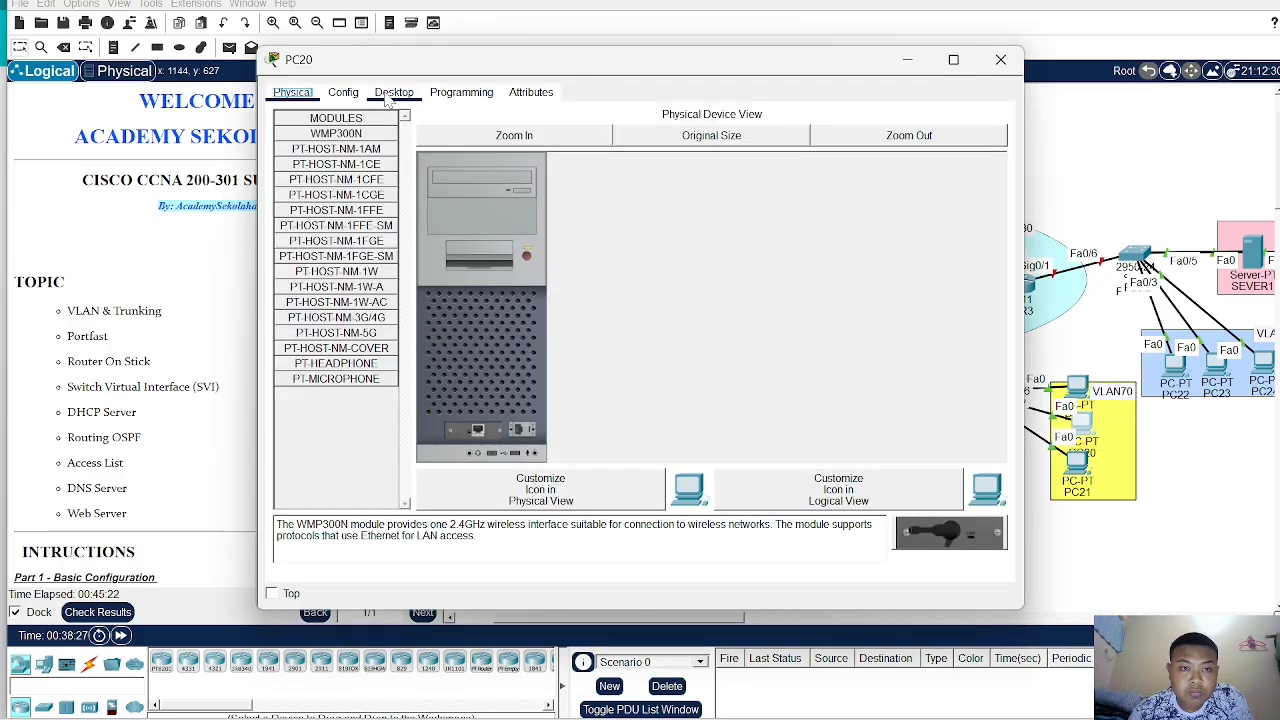
click(394, 92)
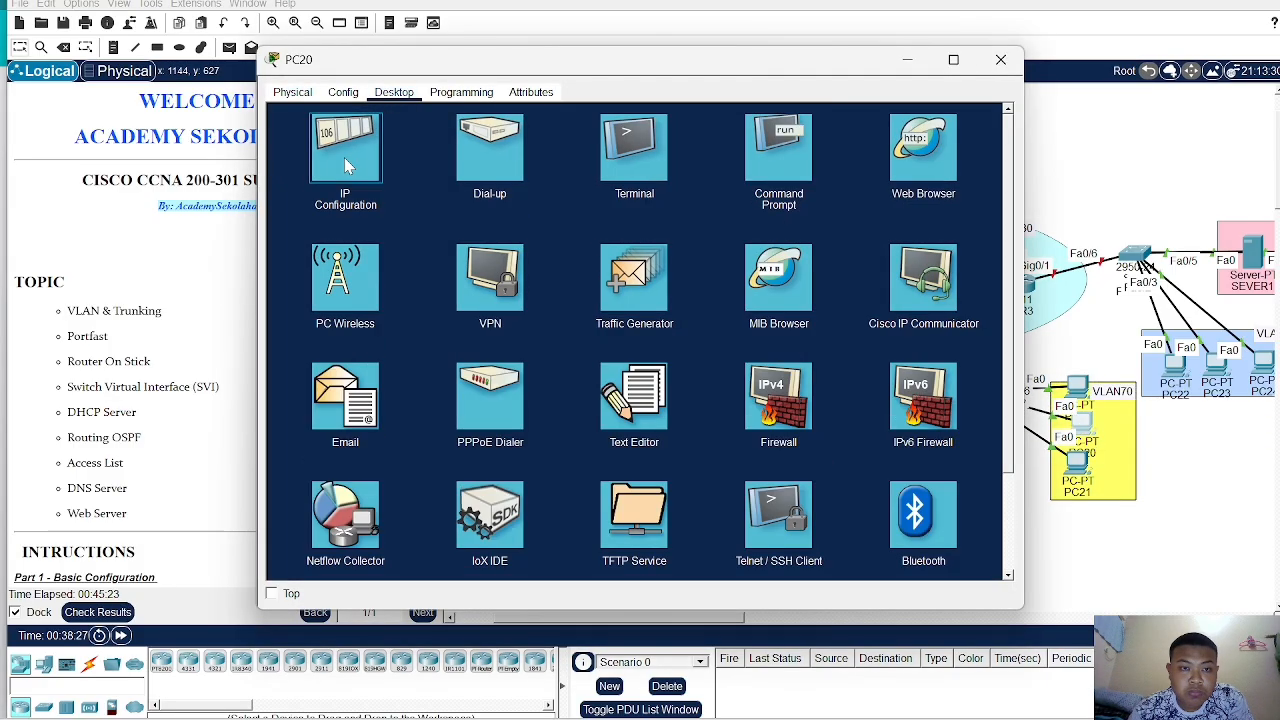
click(344, 157)
click(289, 176)
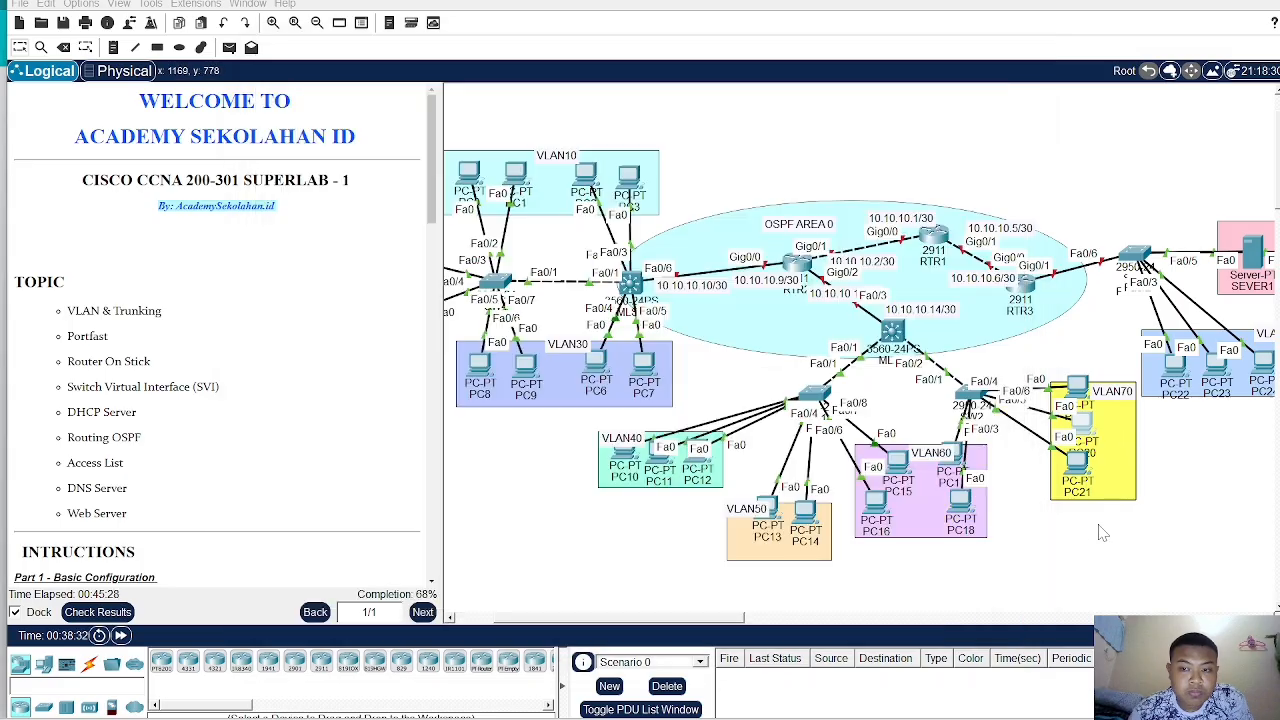
- Switch PC21's IP configuration to DHCP
click(1090, 526)
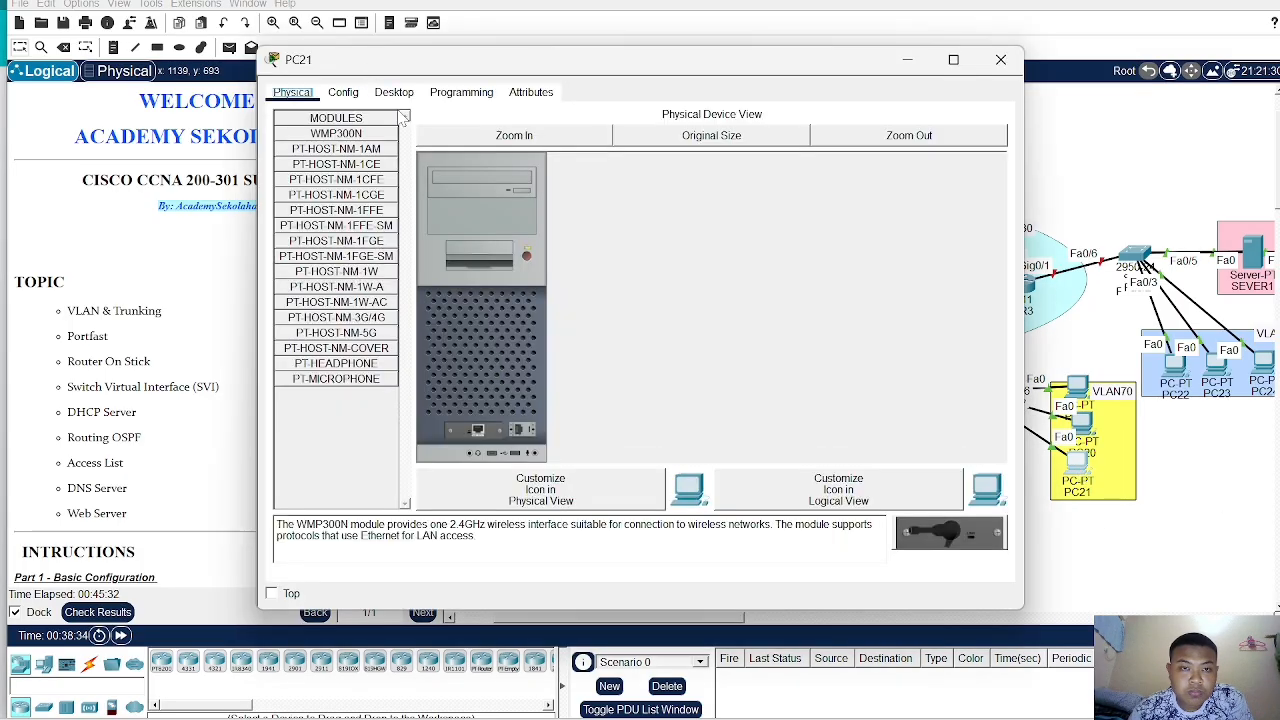
click(395, 95)
click(355, 148)
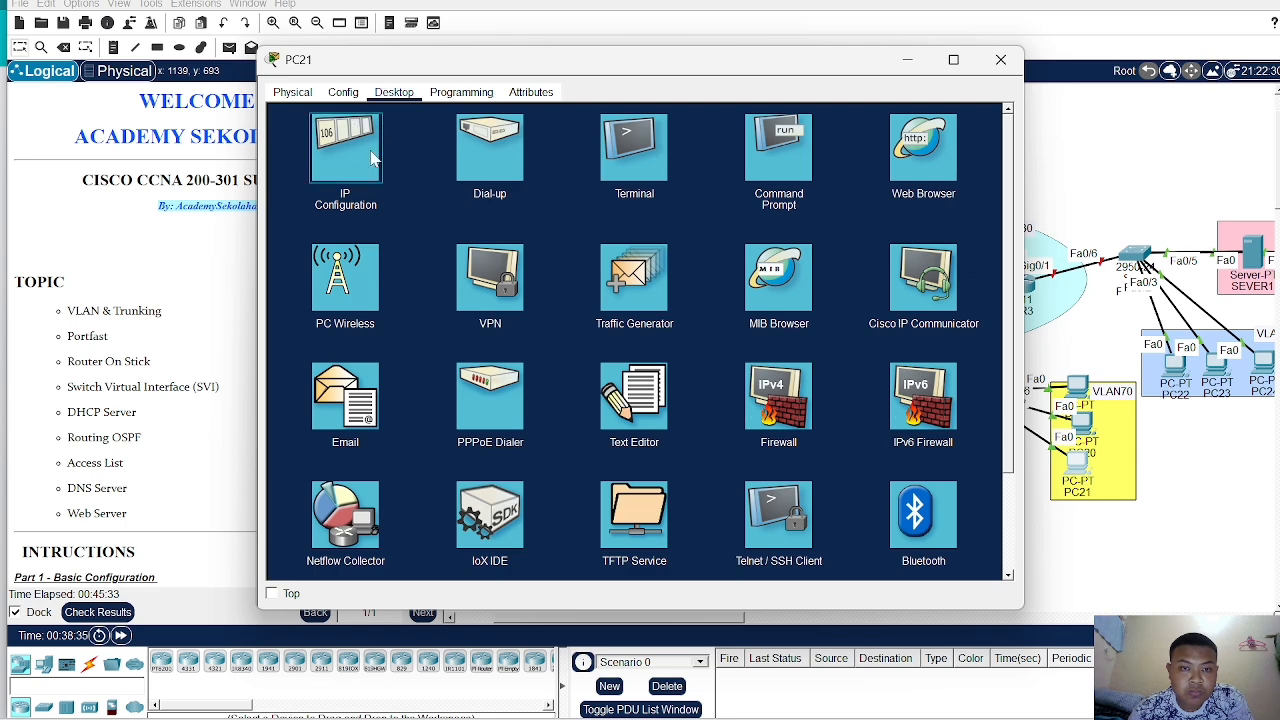
click(289, 176)
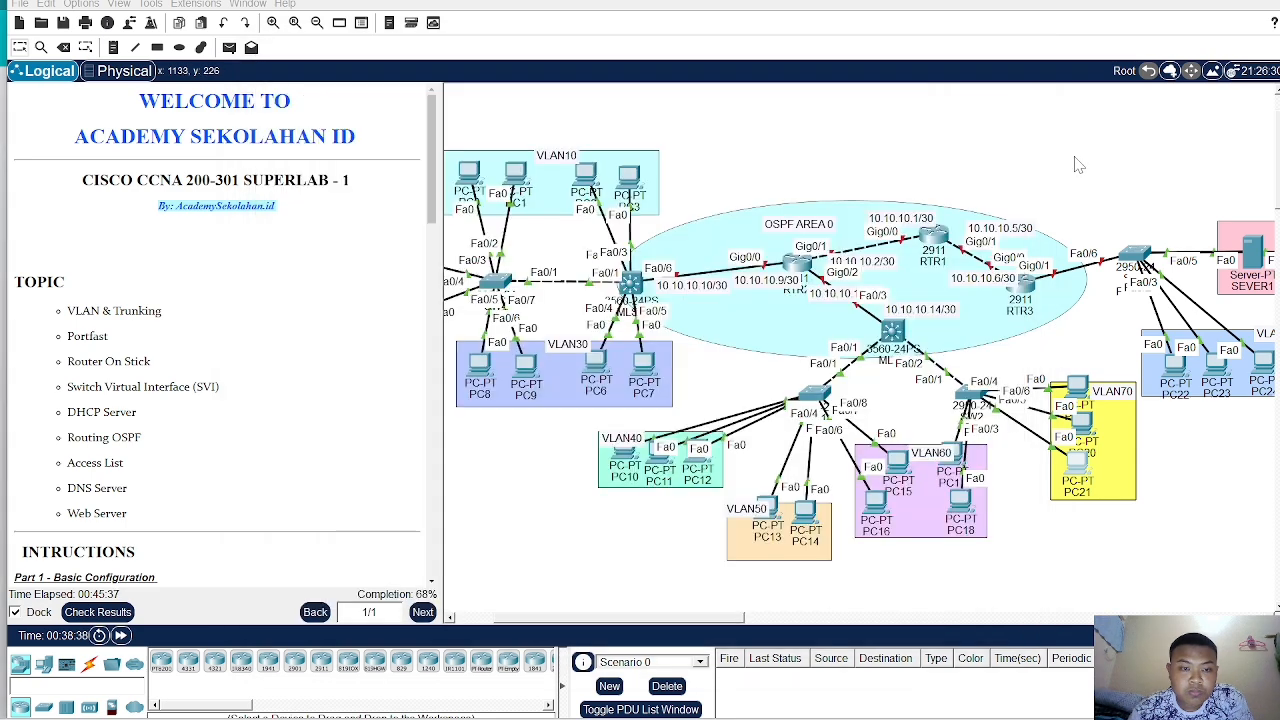
click(1078, 165)
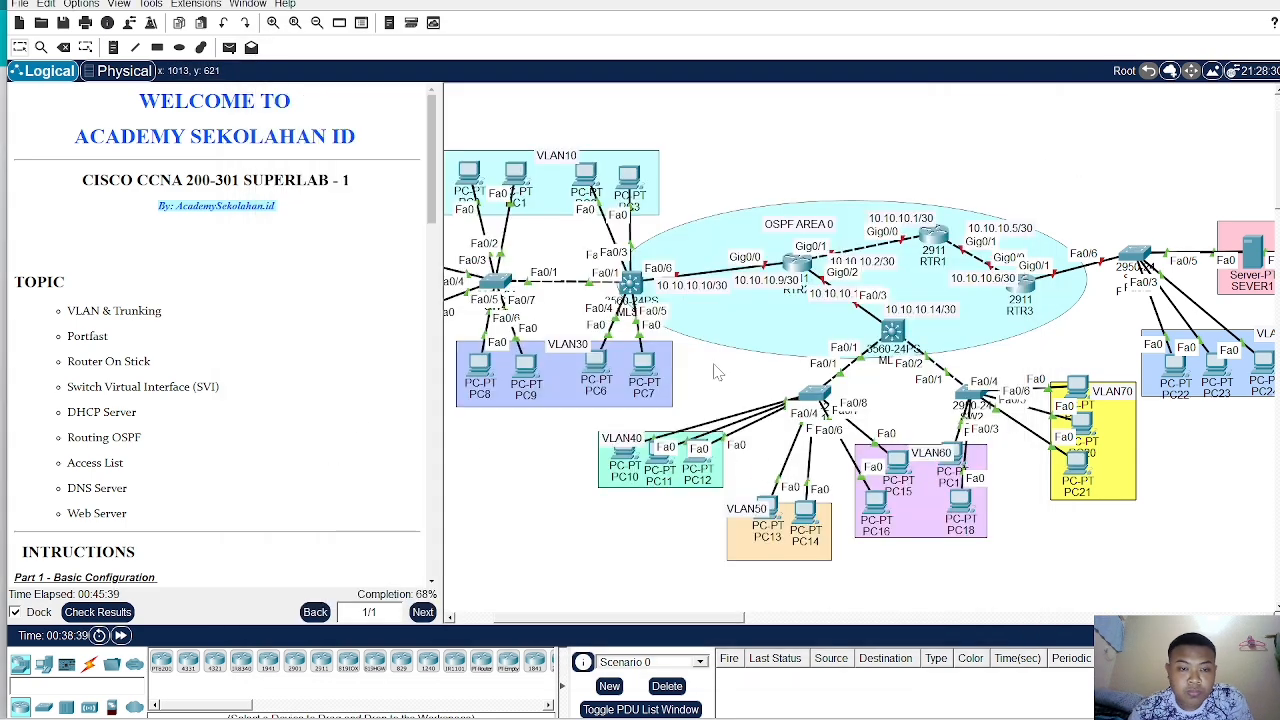
- Review the Part 3 instructions and VLAN IP address list in the instruction panel
scroll(220, 420, down, 5)
scroll(222, 418, down, 5)
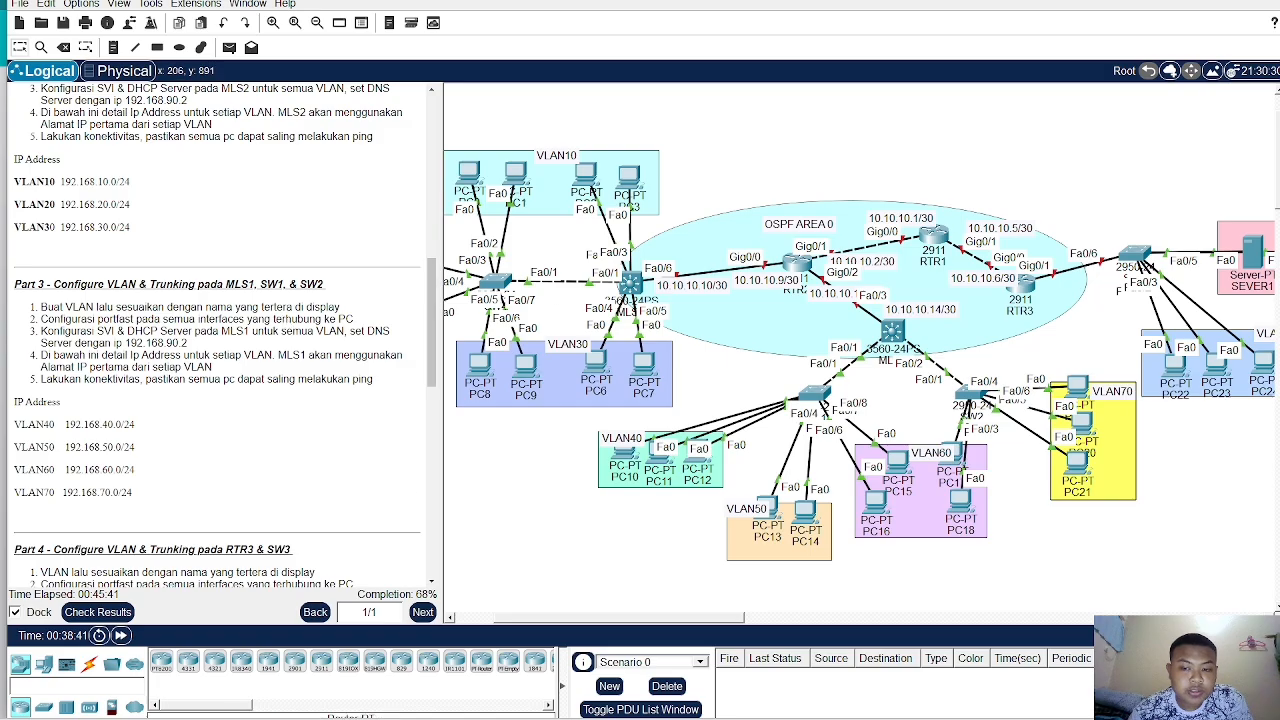
click(229, 47)
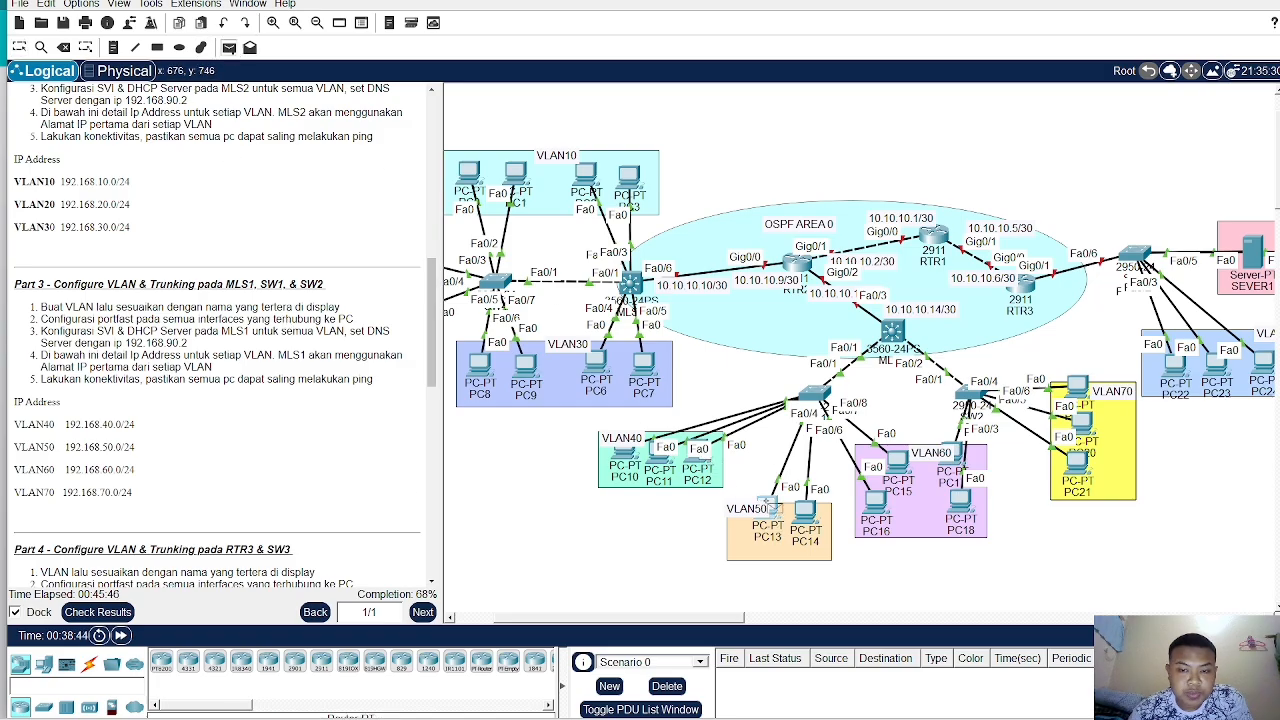
- Send simple PDU pings from PC12 to PC13 and re-fire them from the PDU list
click(768, 510)
double_click(742, 677)
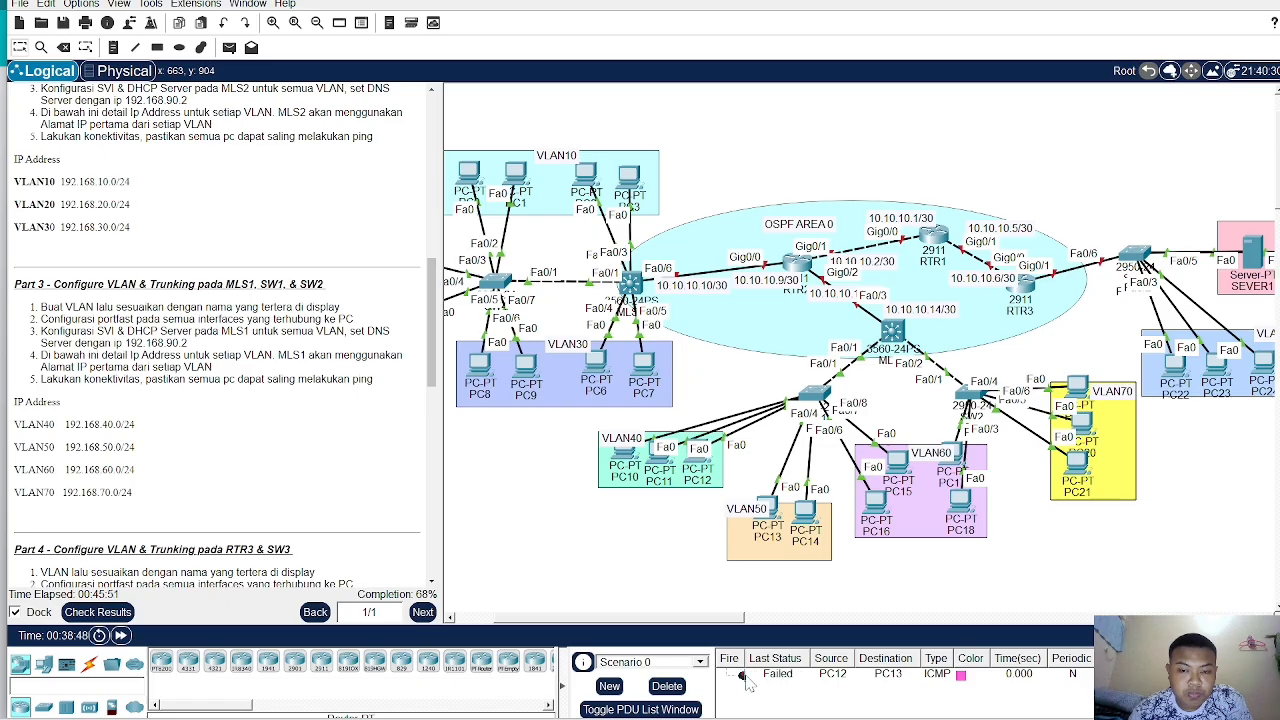
click(746, 677)
double_click(743, 678)
double_click(741, 677)
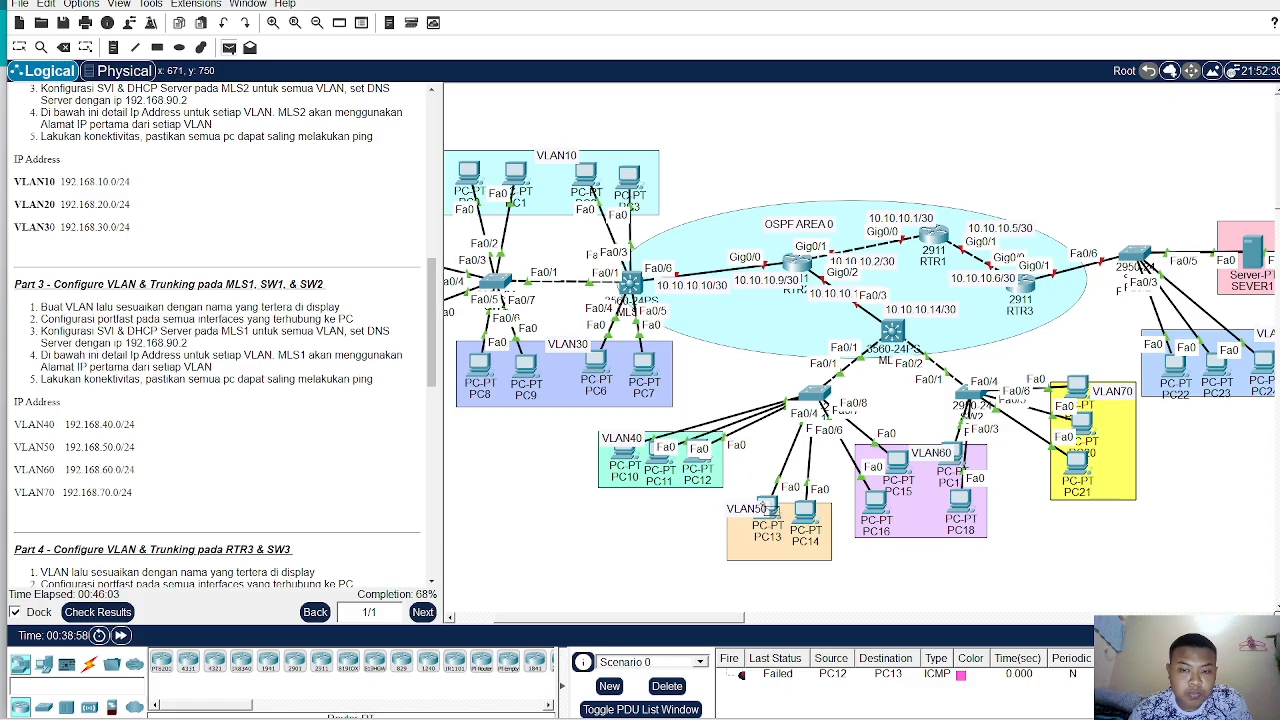
click(772, 510)
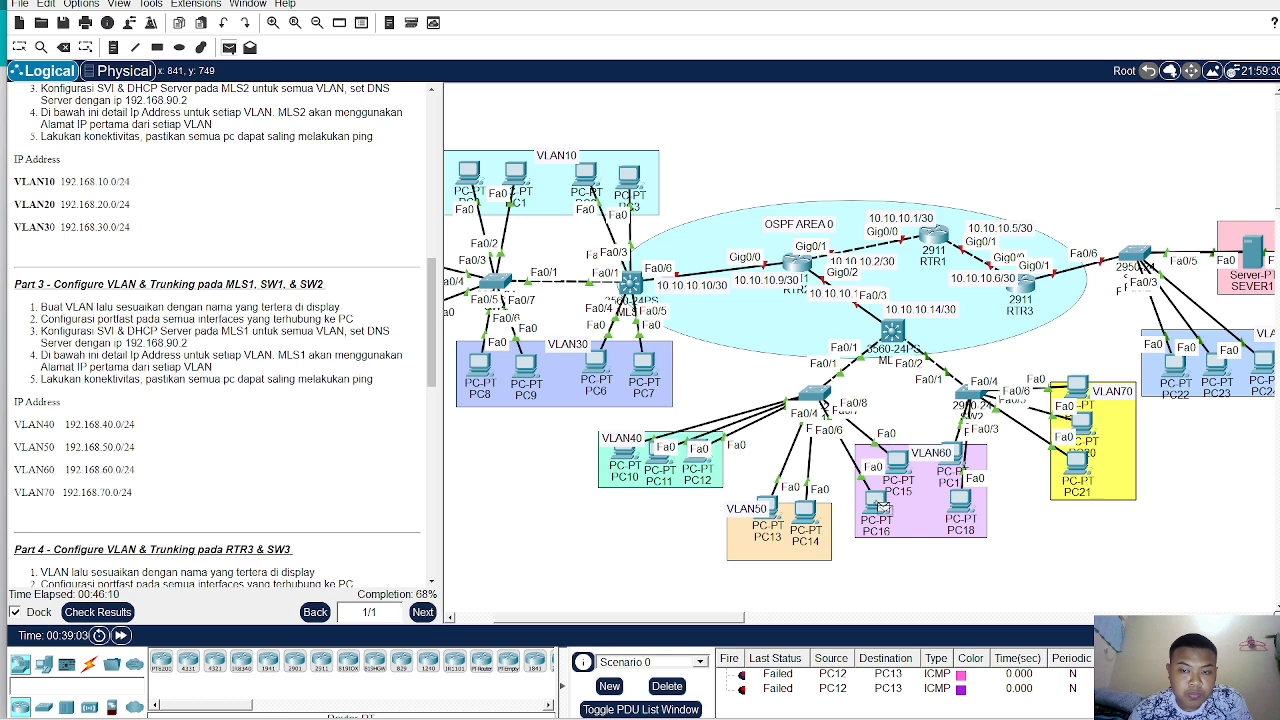
- Send a simple PDU from PC16 to PC15, then delete all PDUs from the scenario
click(877, 505)
click(899, 462)
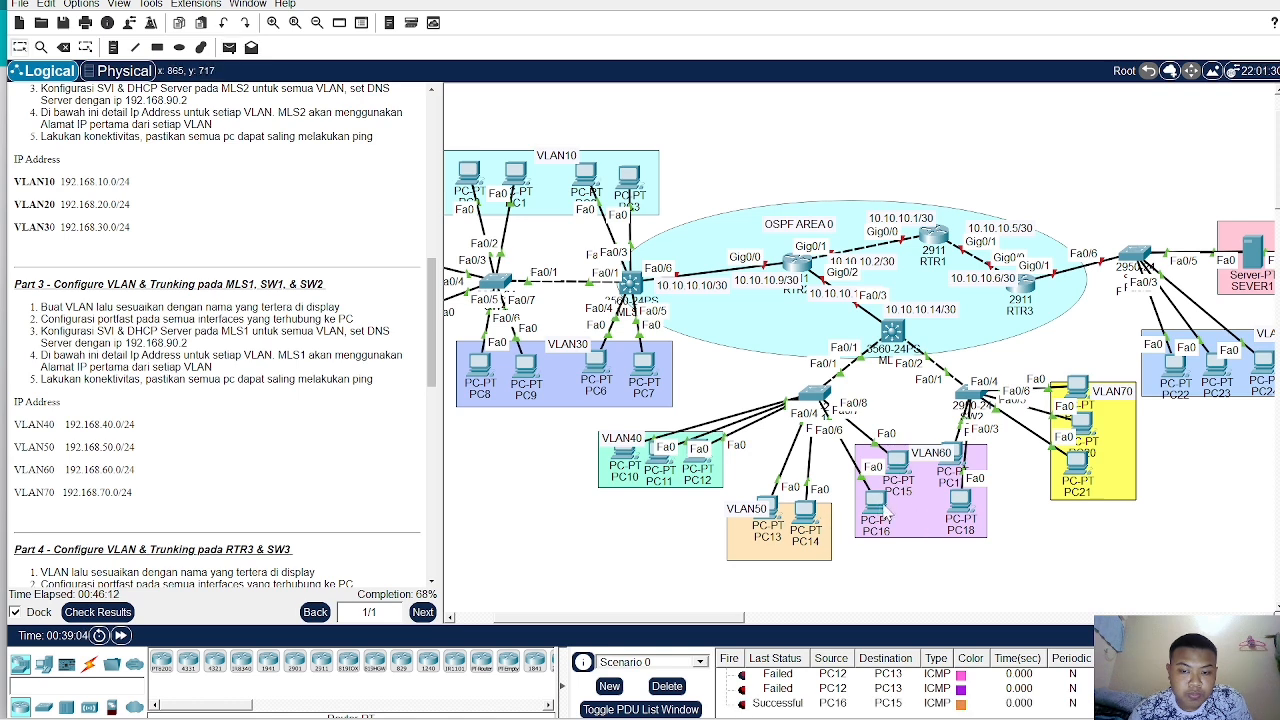
click(667, 686)
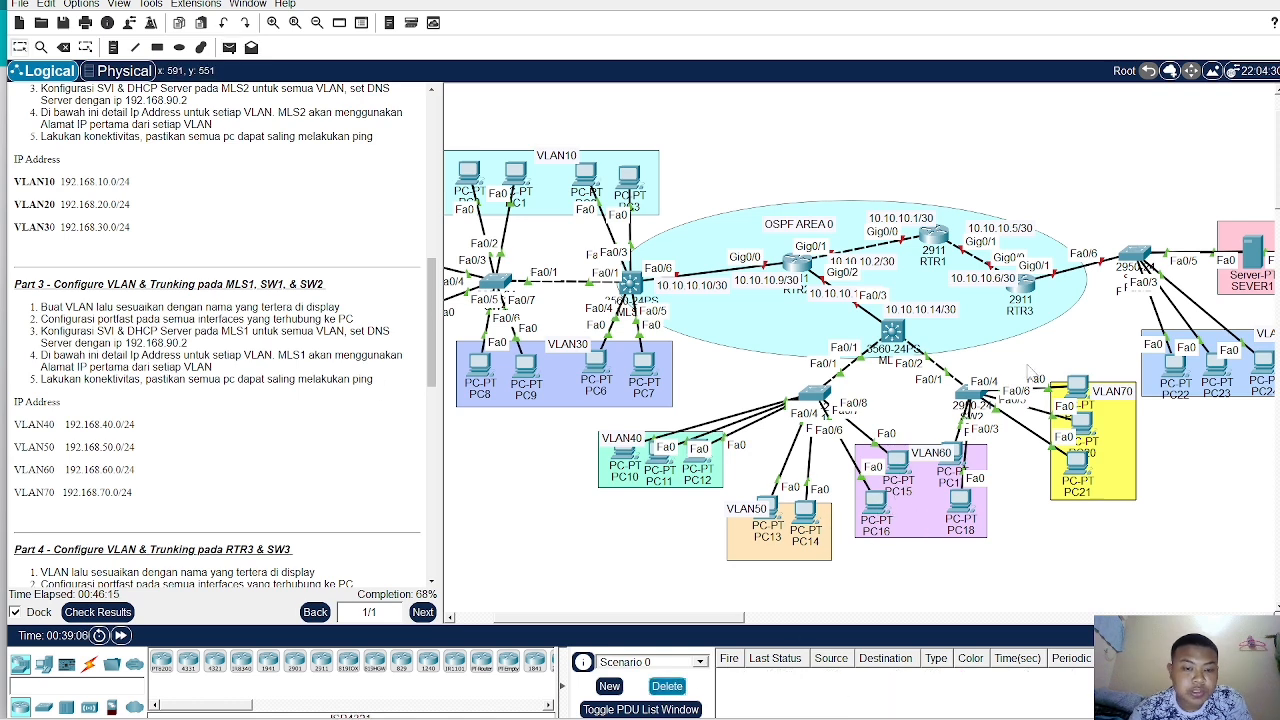
- Open SW3's command line, enter global configuration mode and create VLAN 80 named VLAN80
scroll(213, 454, down, 2)
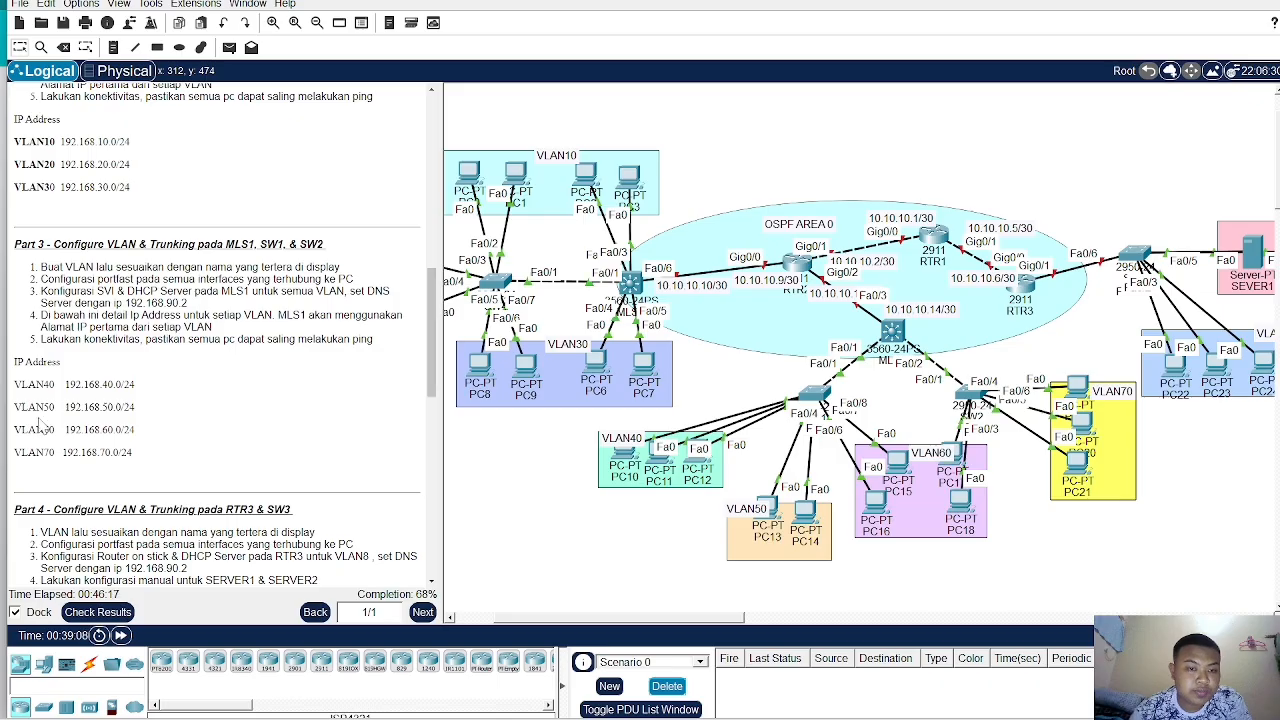
scroll(42, 452, down, 5)
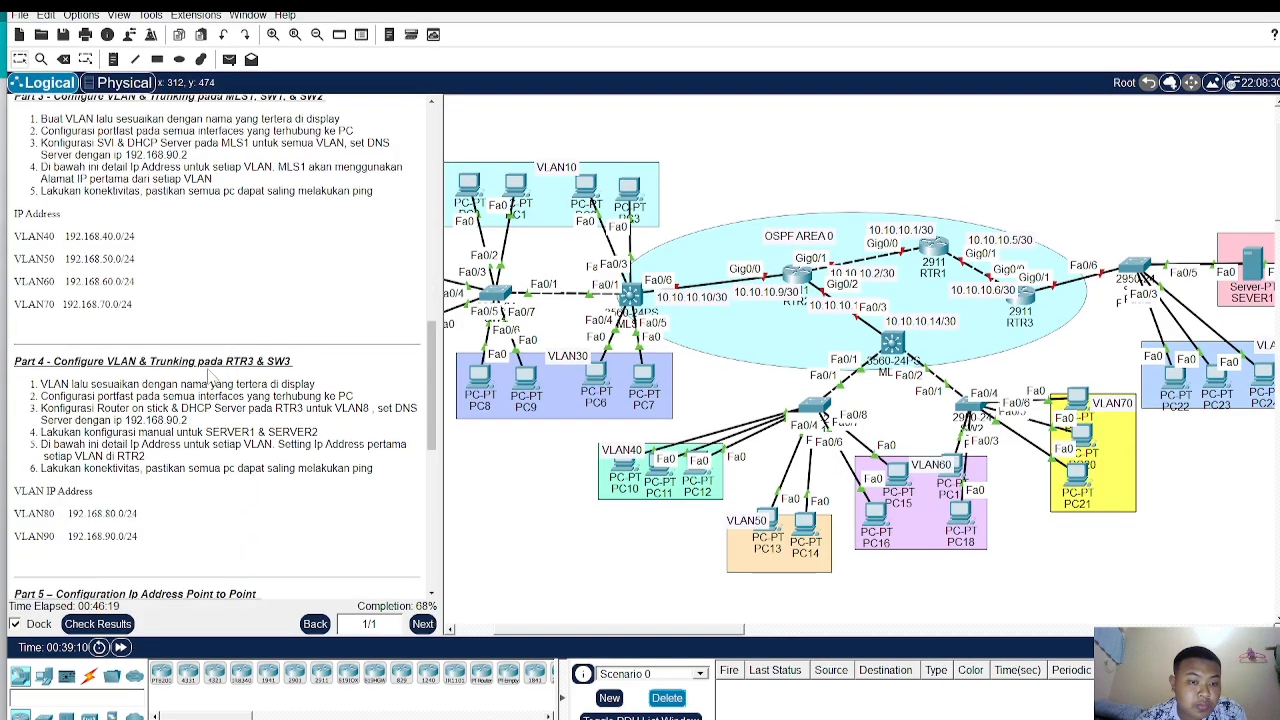
scroll(210, 372, up, 1)
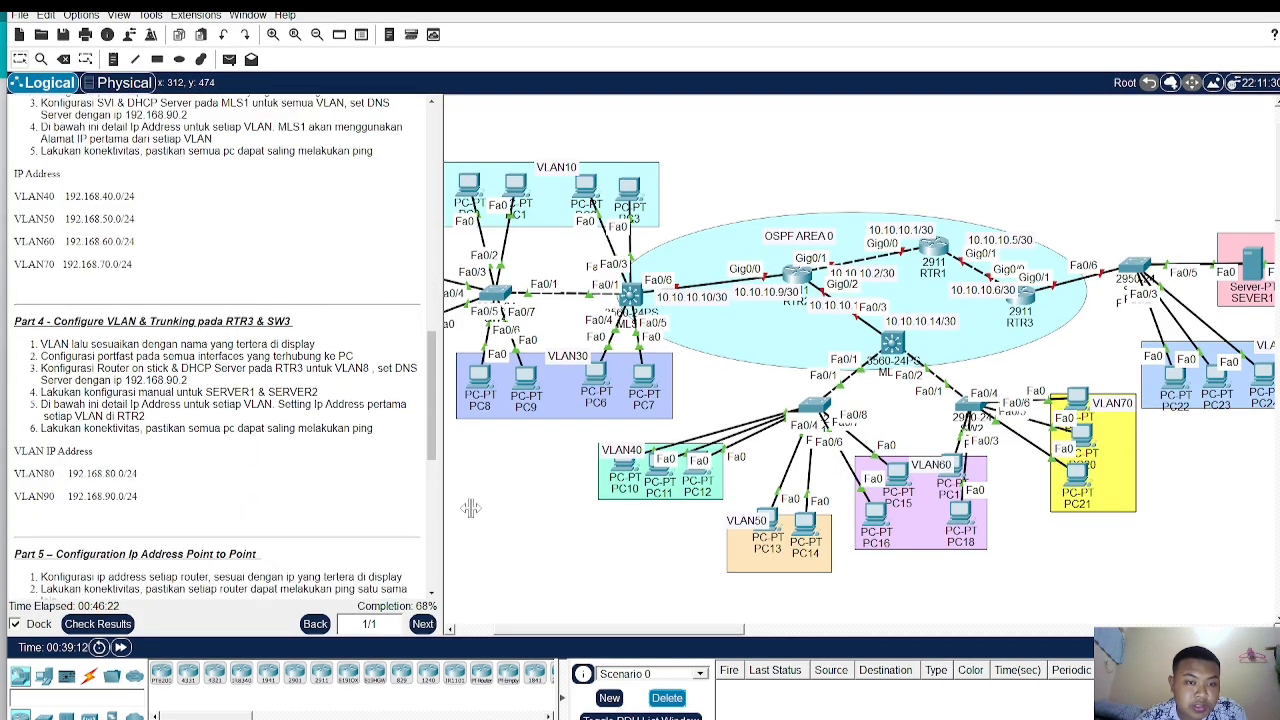
drag(705, 637, 828, 636)
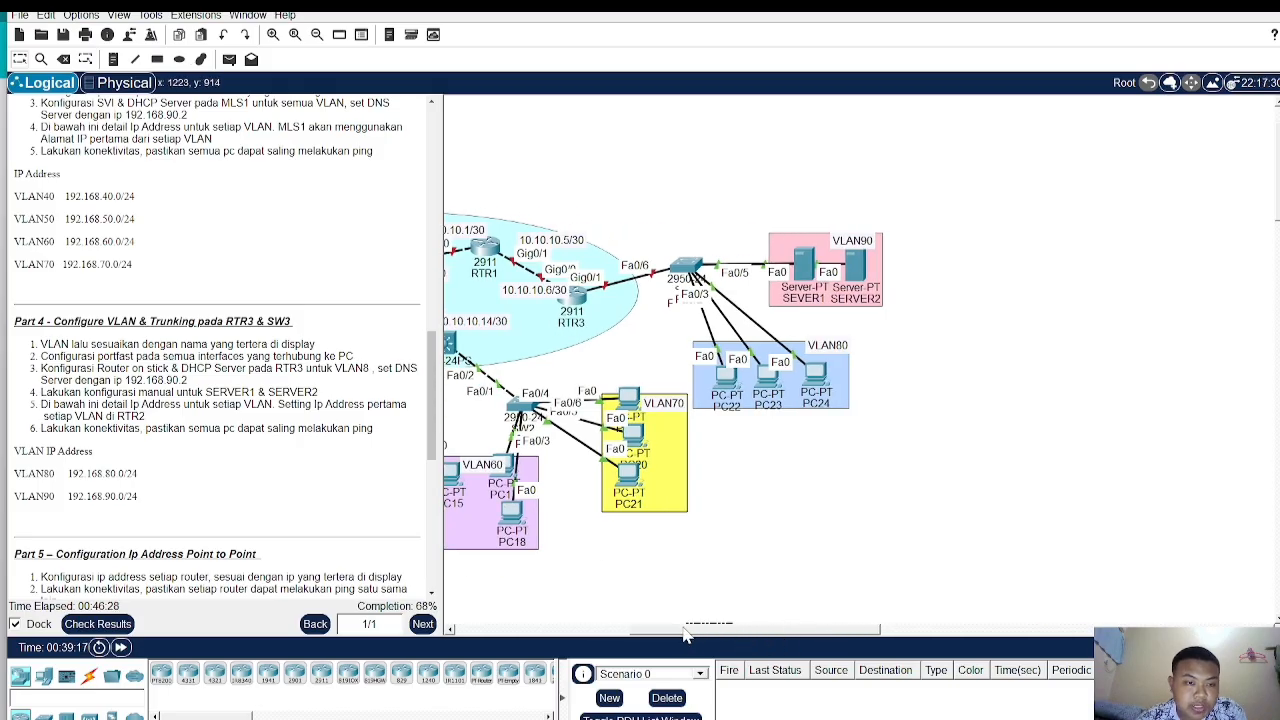
scroll(693, 636, left, 2)
scroll(693, 640, left, 2)
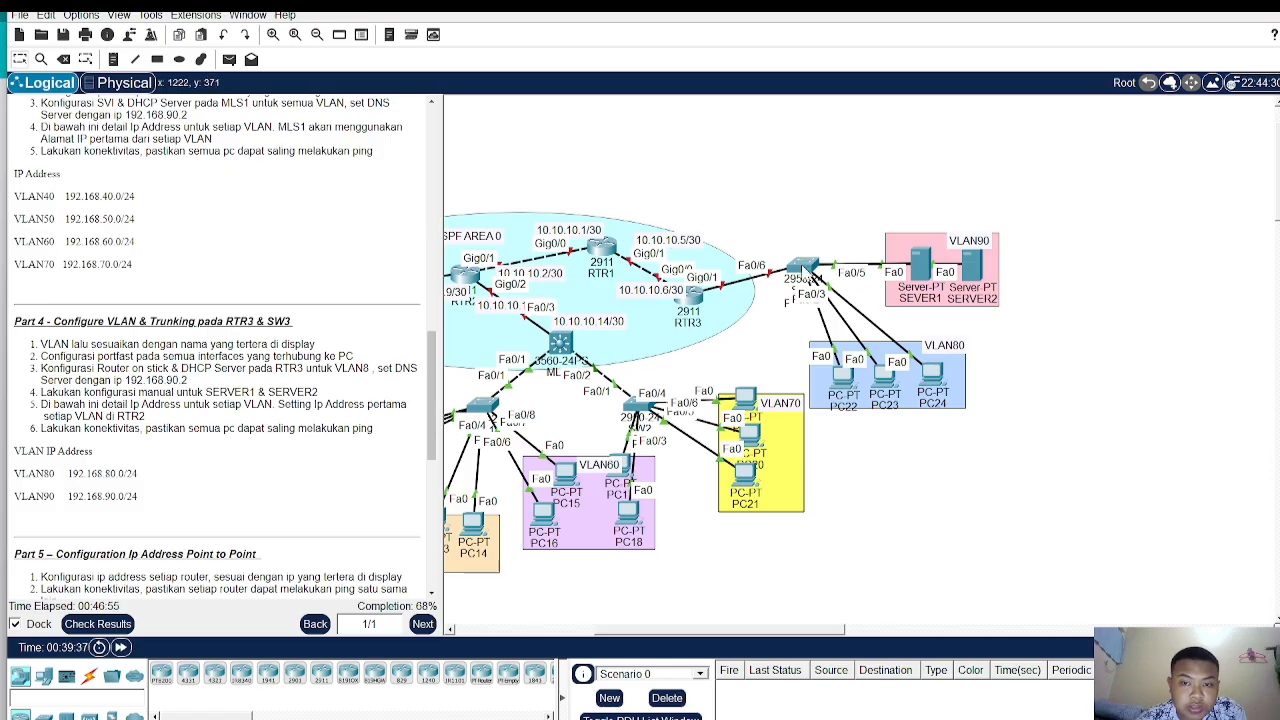
mouse_move(808, 268)
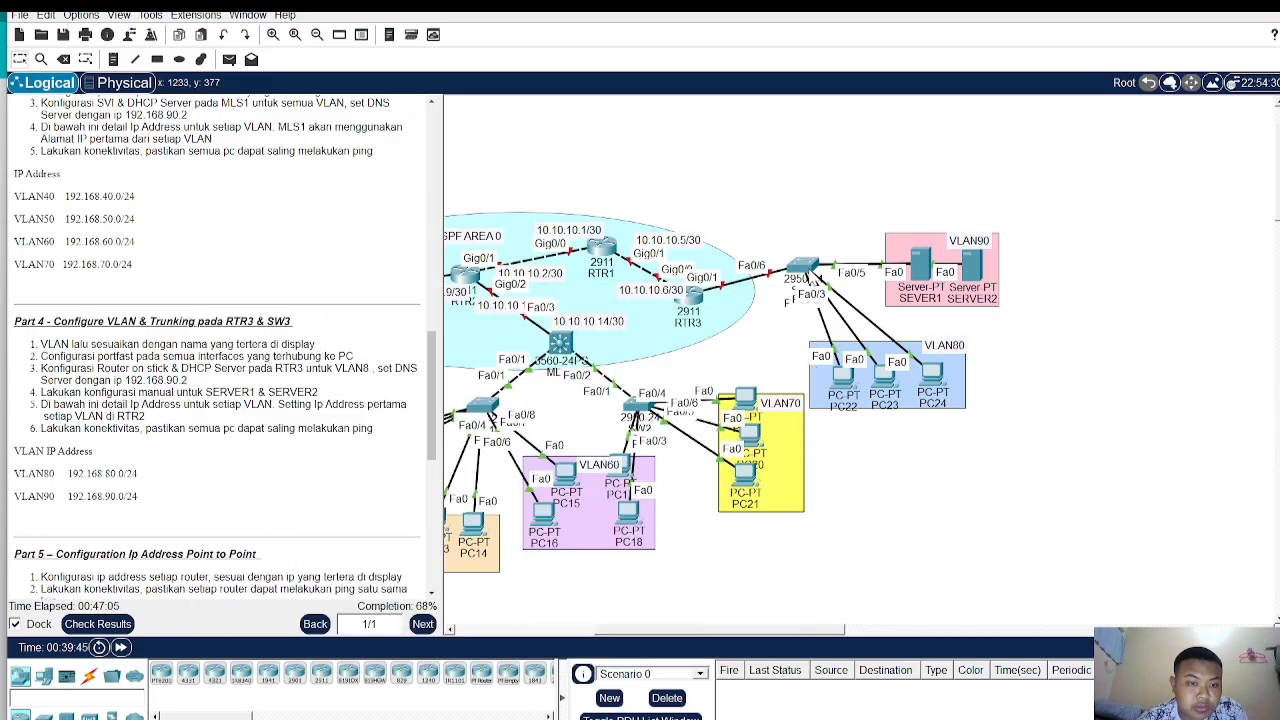
click(811, 279)
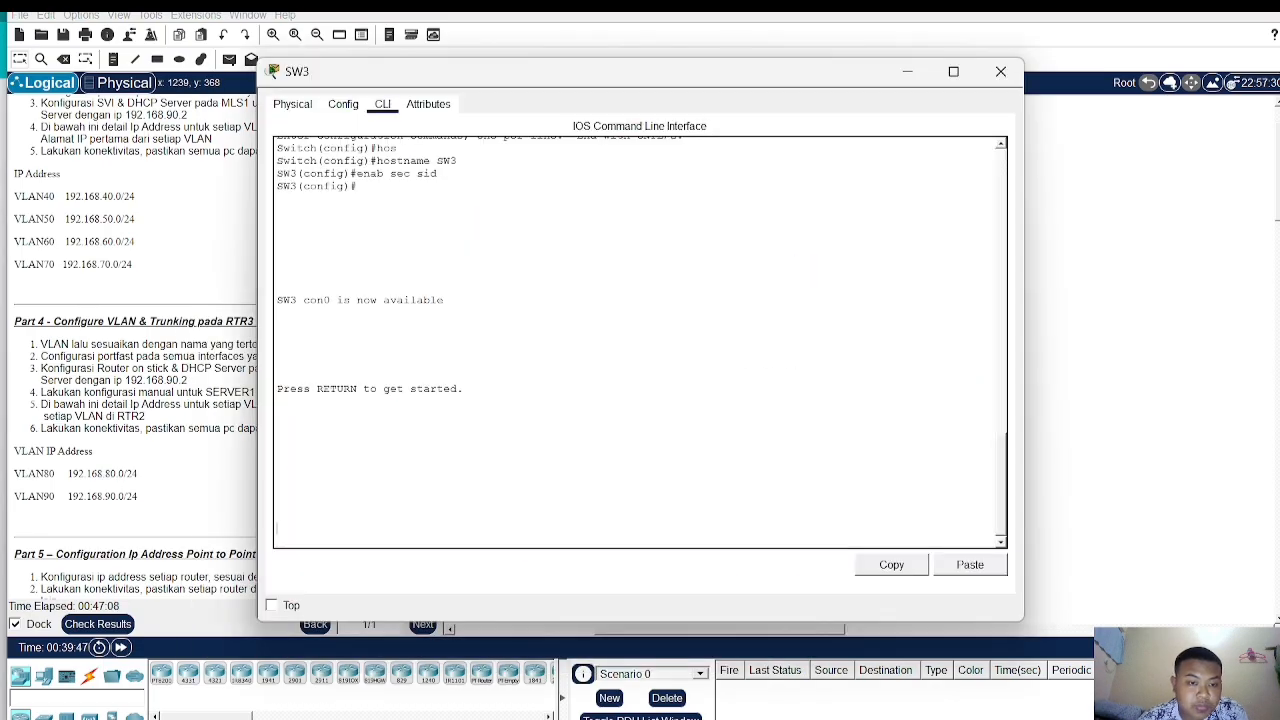
key(Return)
text(en)
key(Return)
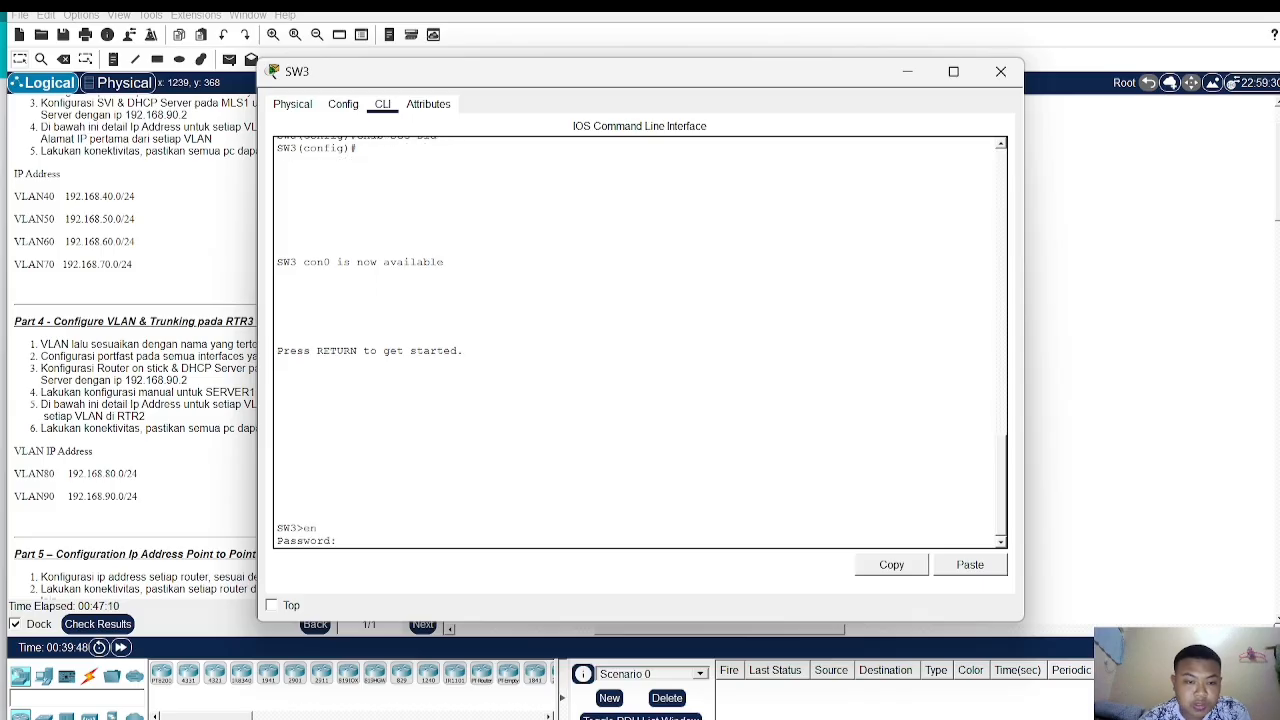
key(Return)
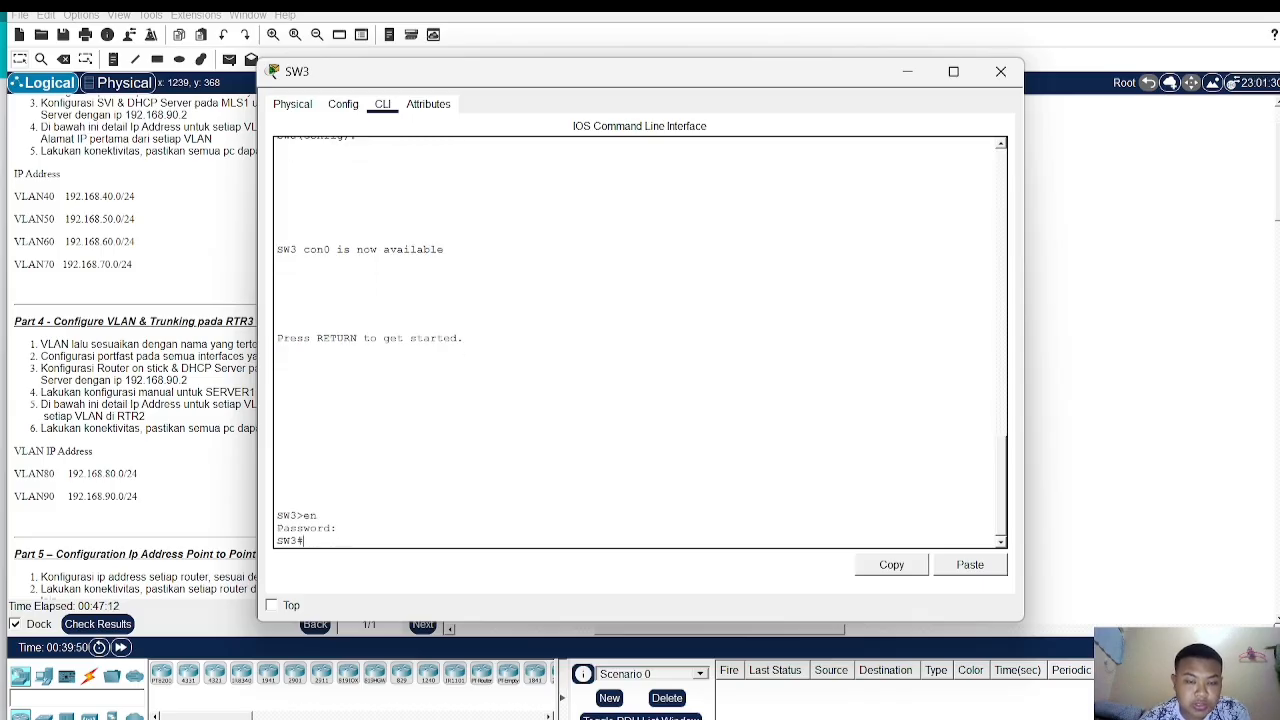
text(conf )
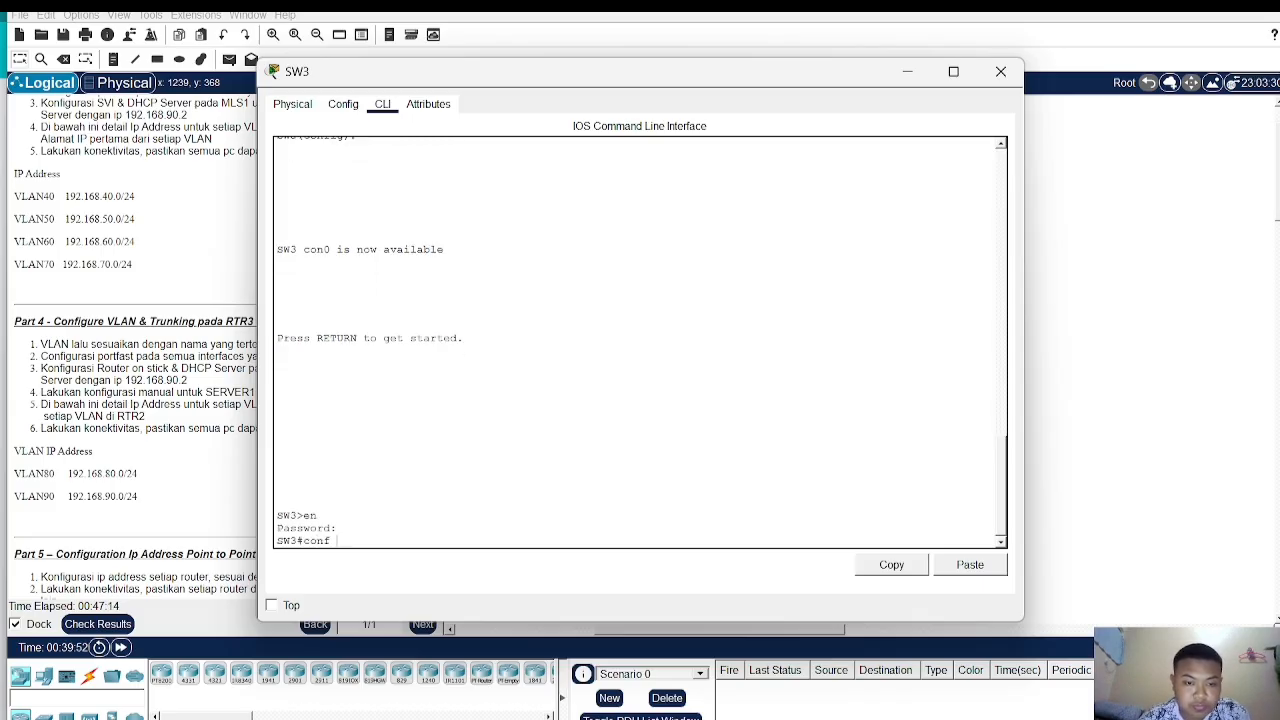
text(t)
key(Return)
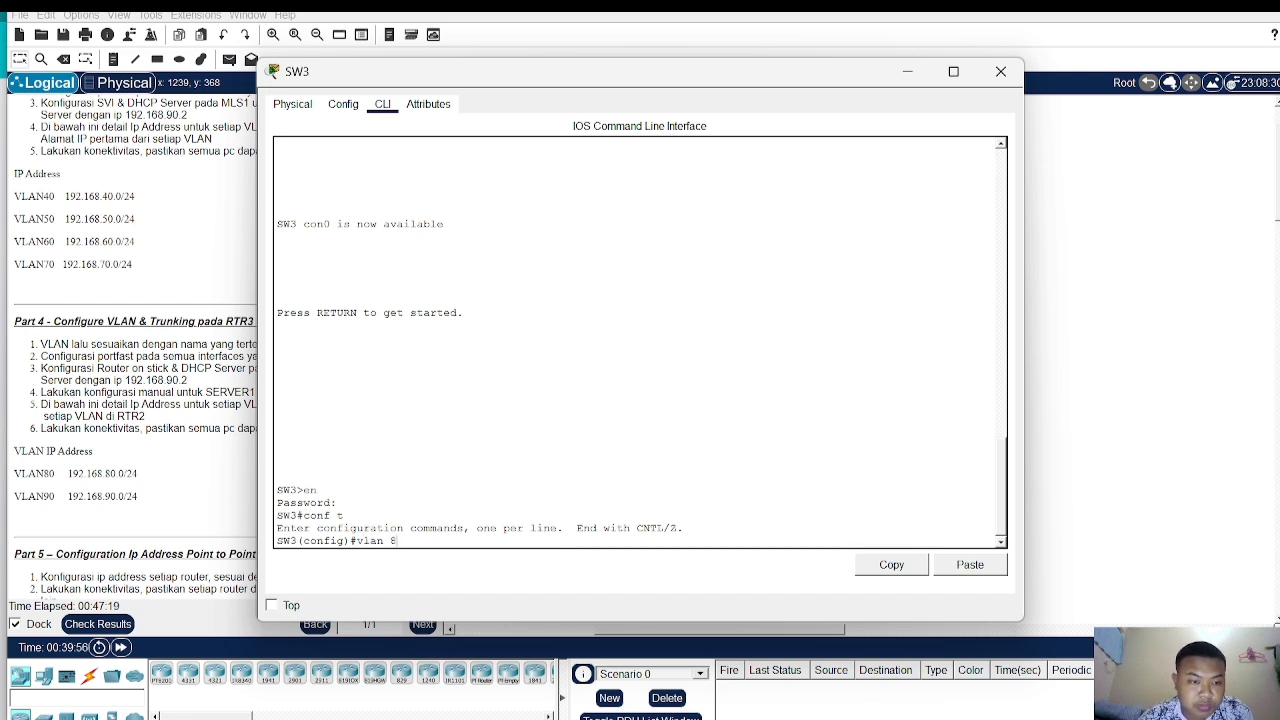
text(vlan 80)
key(Return)
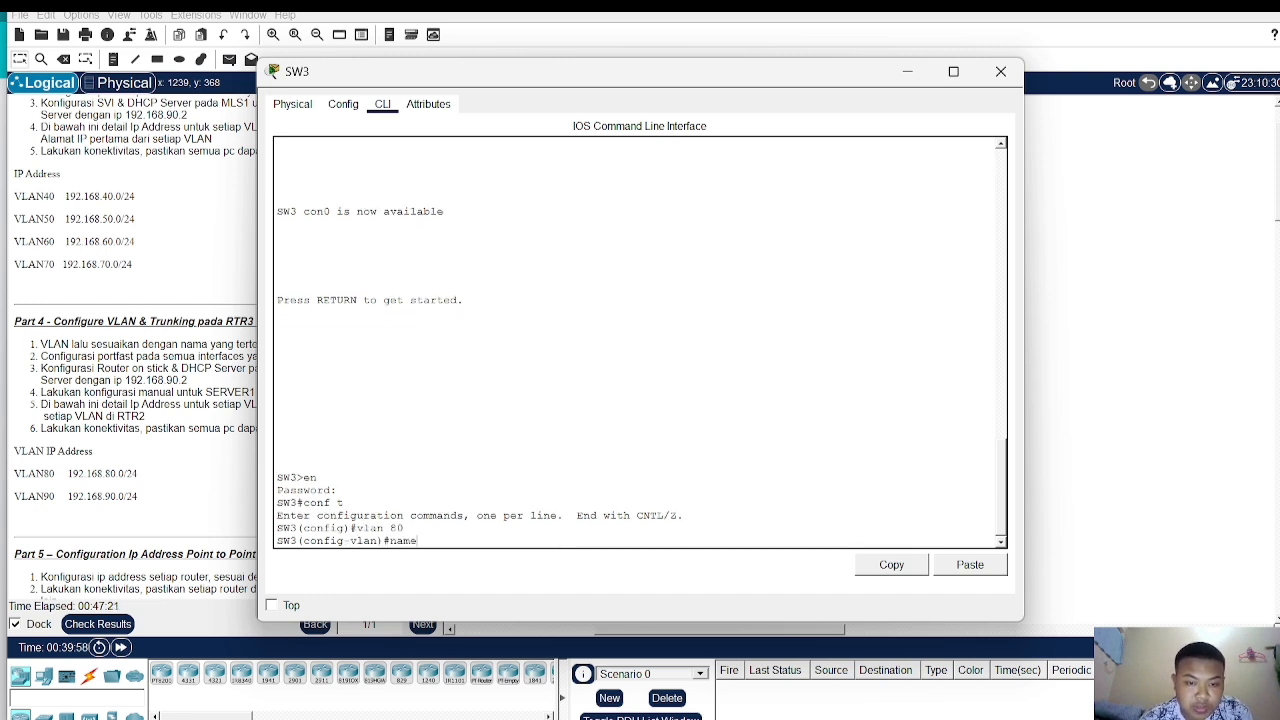
text(name VLAN8)
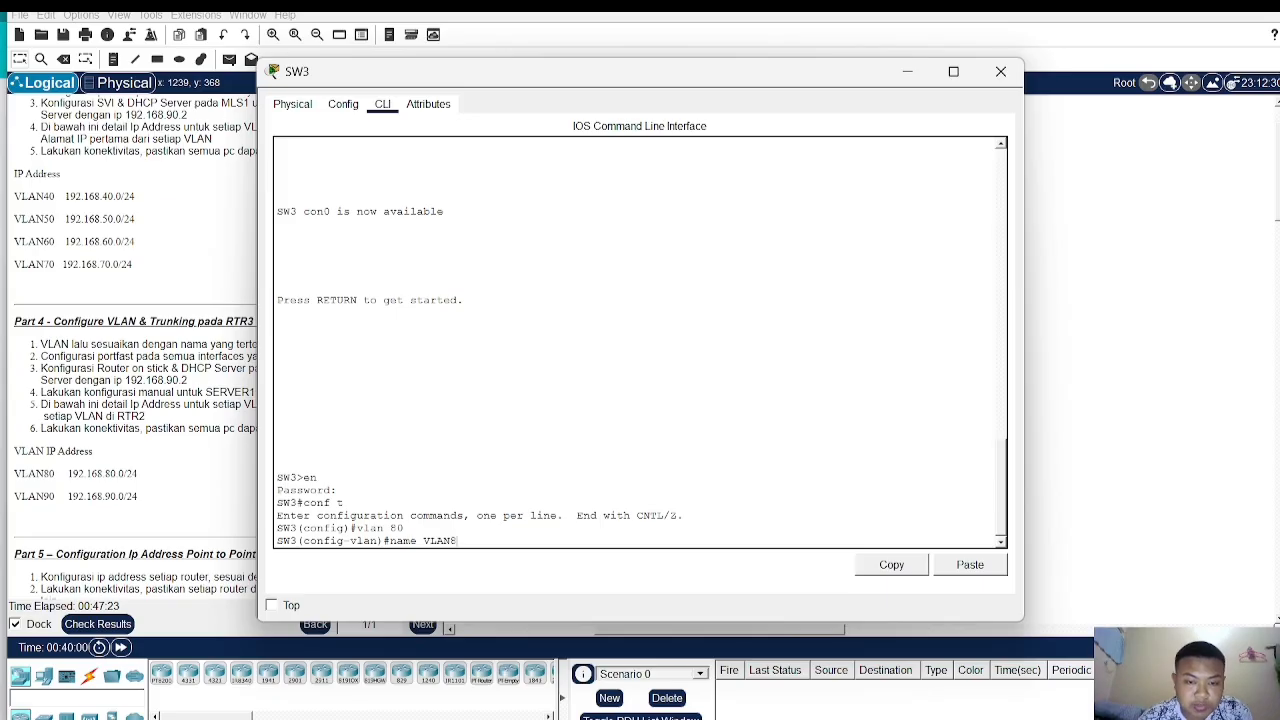
text(0)
key(Return)
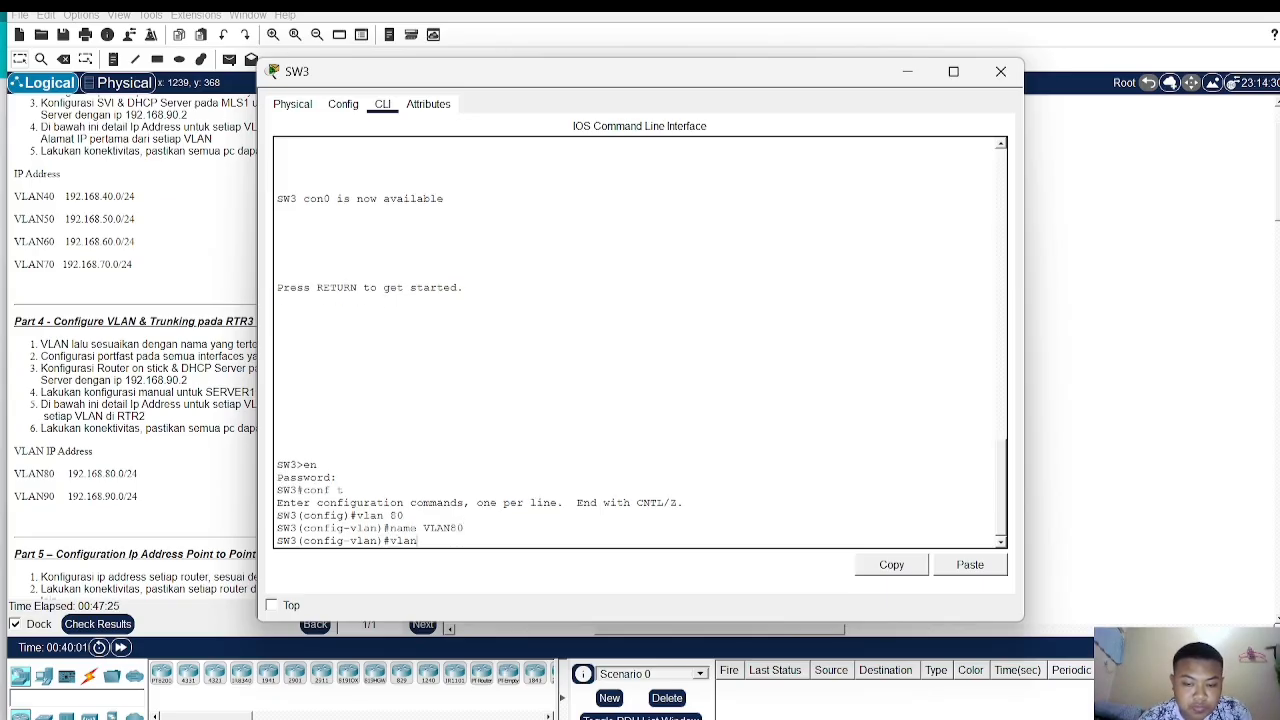
- Create VLAN 90 named VLAN90 on SW3 and close the switch window
text(vlan 90)
key(Return)
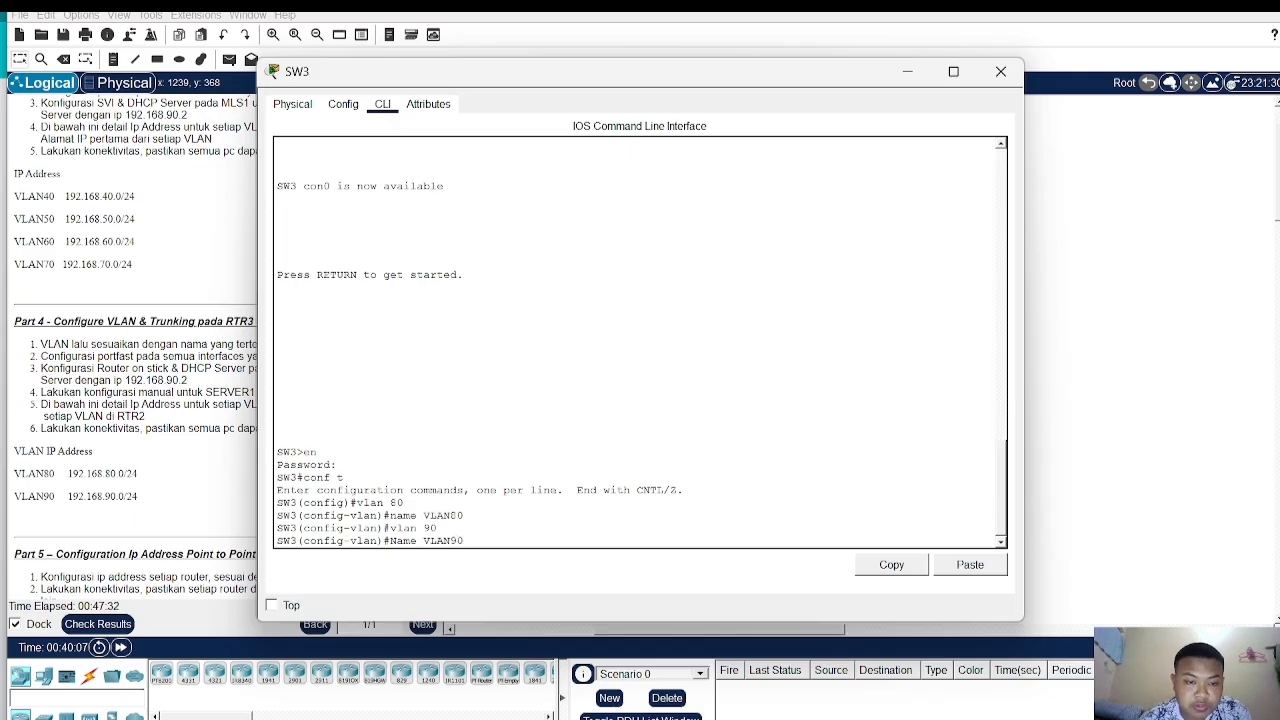
text(Name VLAN90)
key(Return)
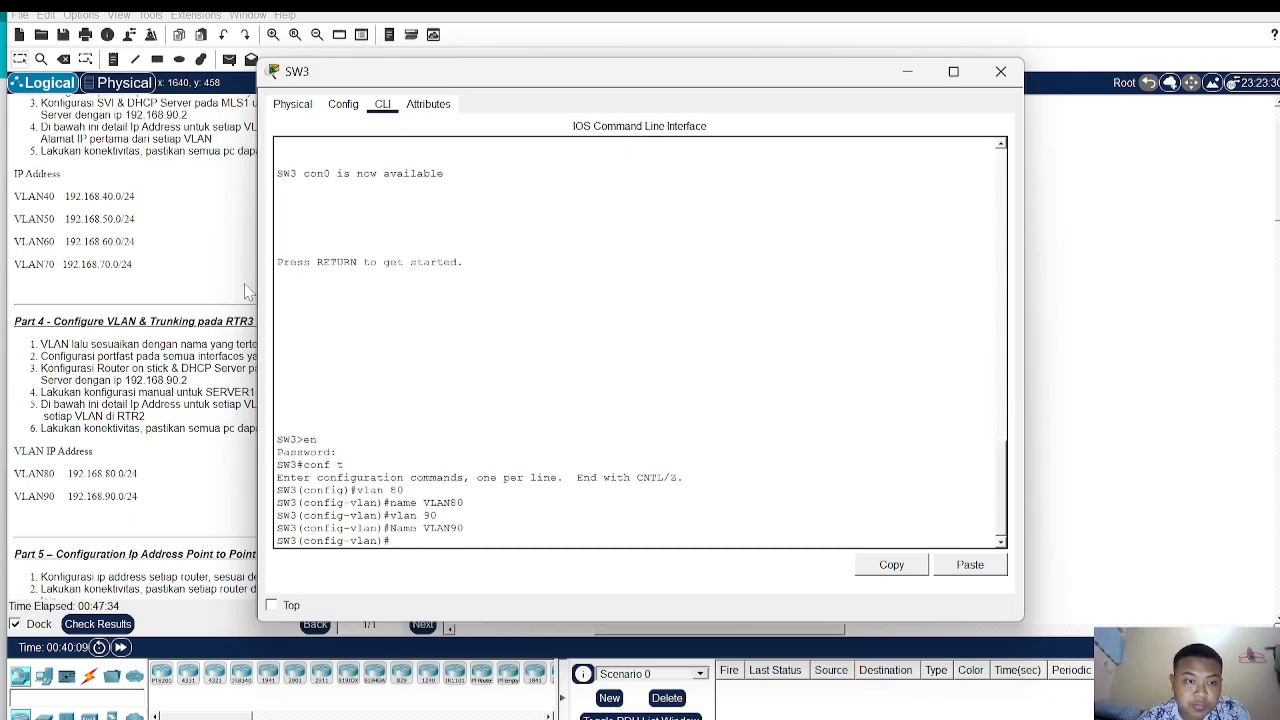
drag(503, 88, 450, 69)
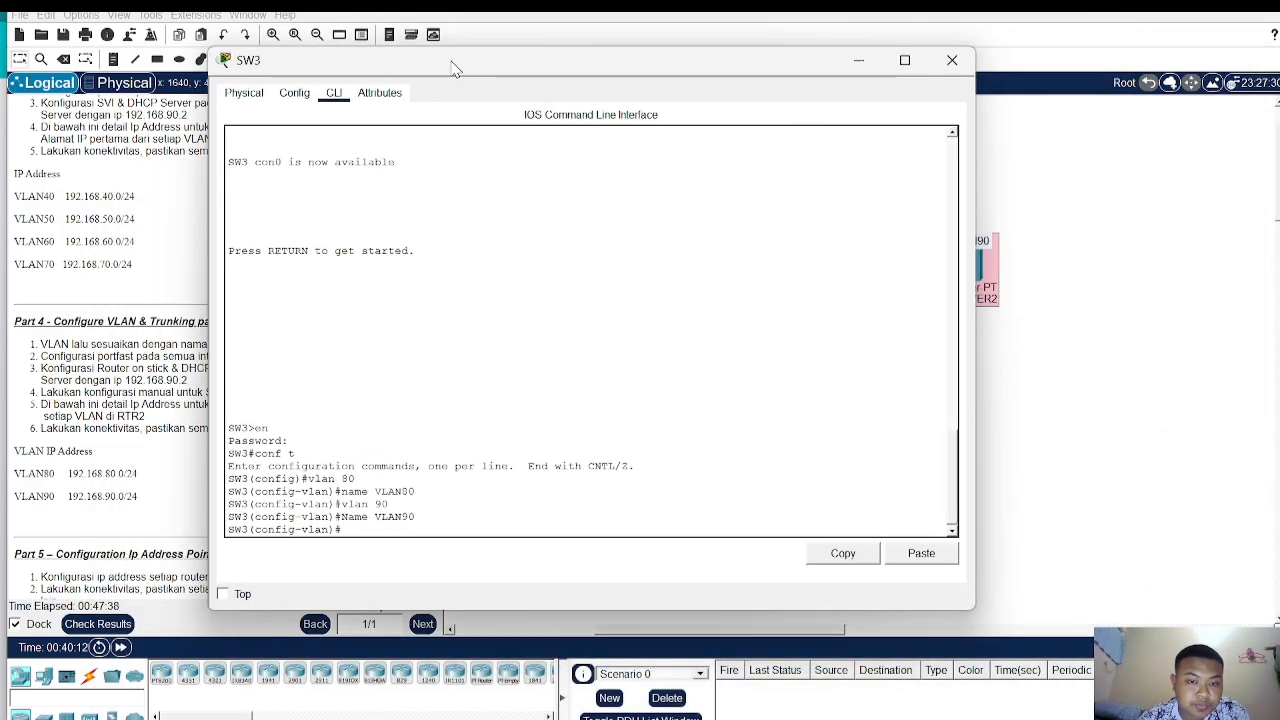
click(955, 61)
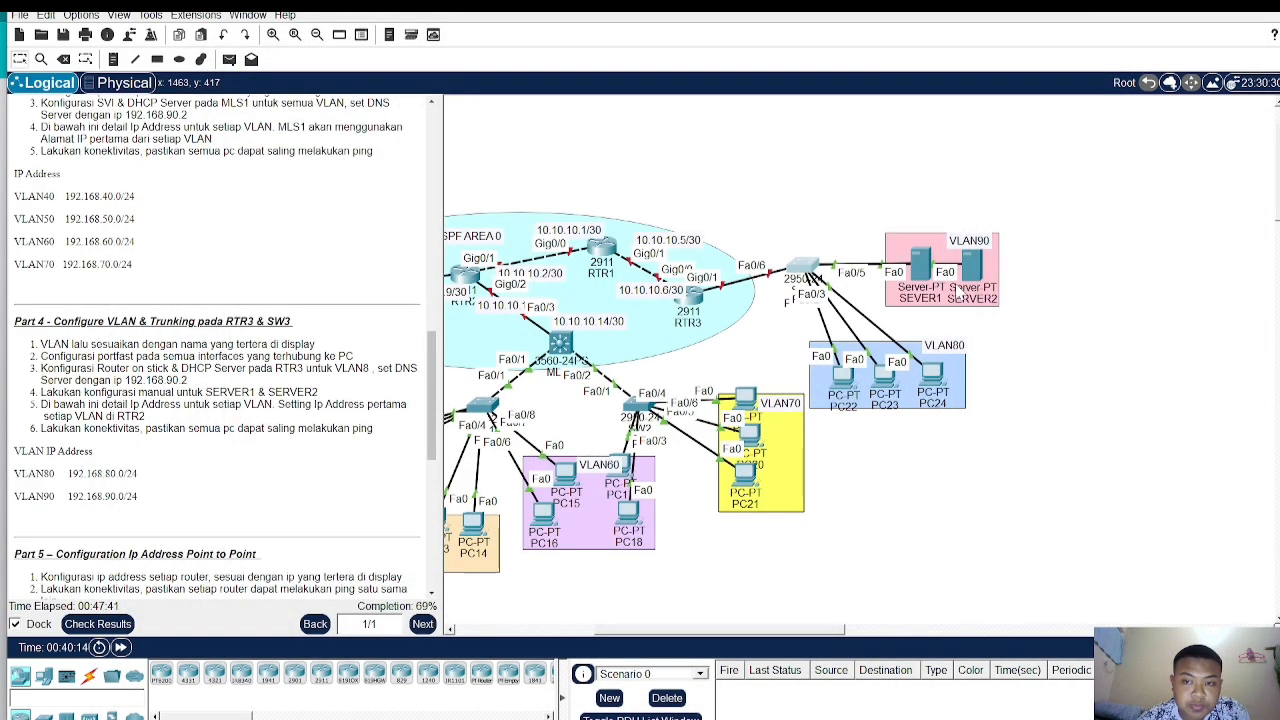
- Rearrange the server and VLAN80 PC icons in the topology so their links are clearer
drag(930, 266, 974, 264)
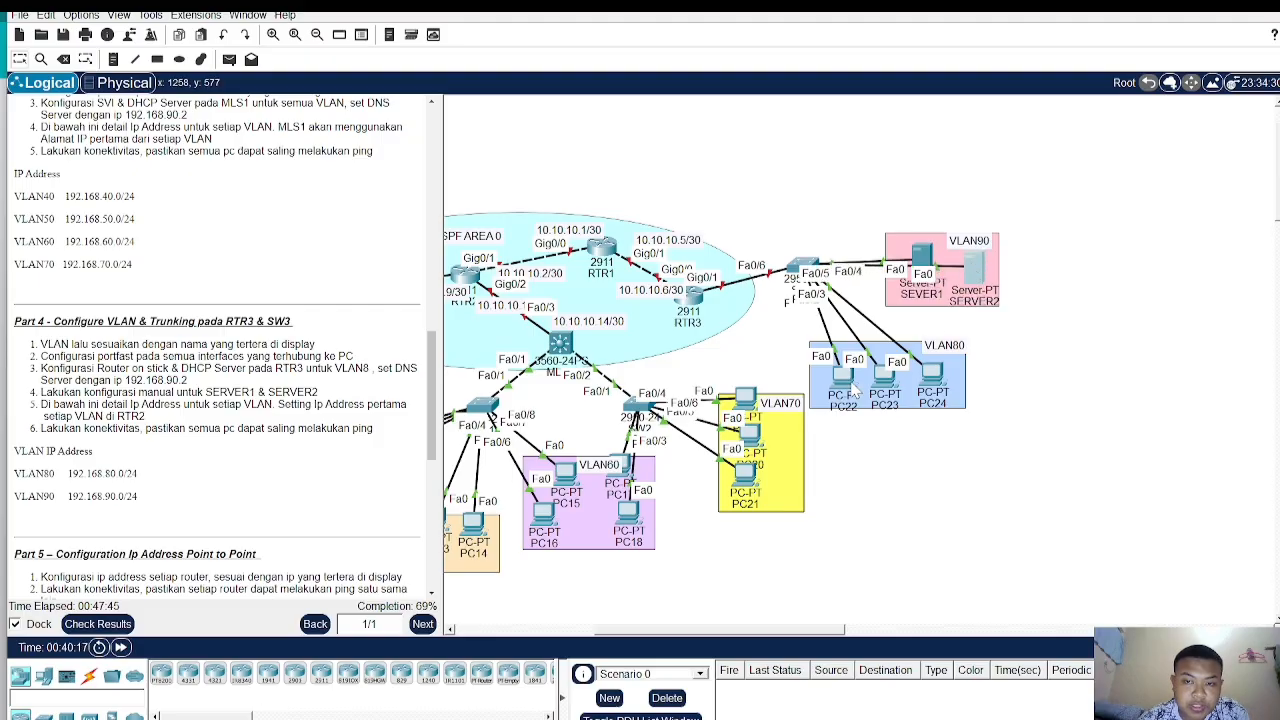
mouse_move(856, 370)
mouse_down()
mouse_move(829, 390)
mouse_move(938, 360)
mouse_move(774, 368)
mouse_move(850, 367)
mouse_up()
drag(817, 360, 882, 366)
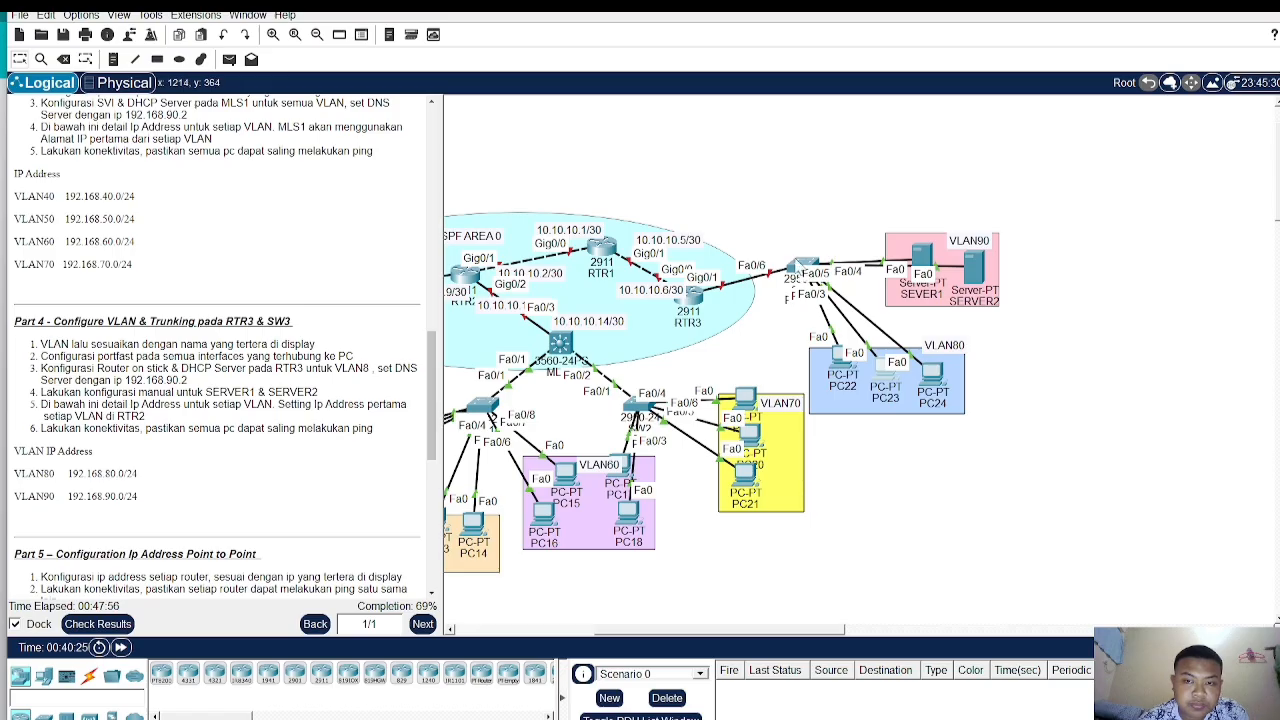
- On SW3, assign interfaces Fa0/1 through Fa0/3 as access ports in VLAN 80
click(803, 270)
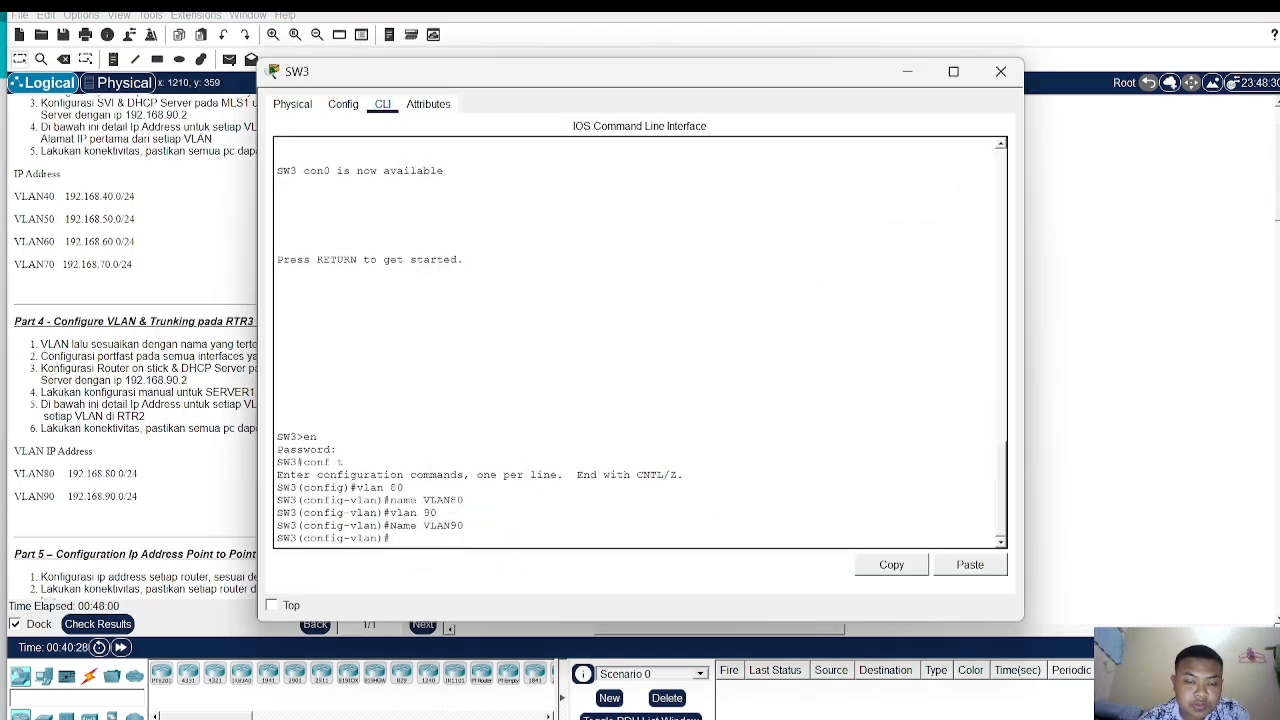
text(int)
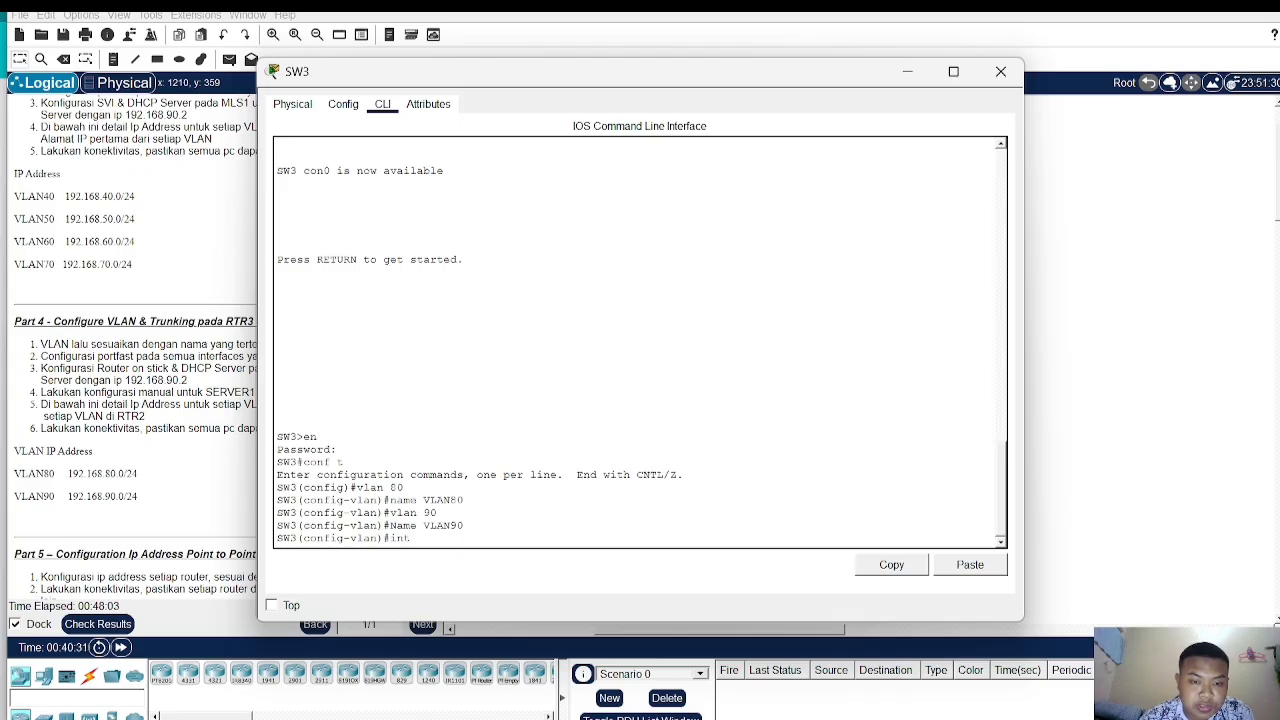
text( ra fa0/)
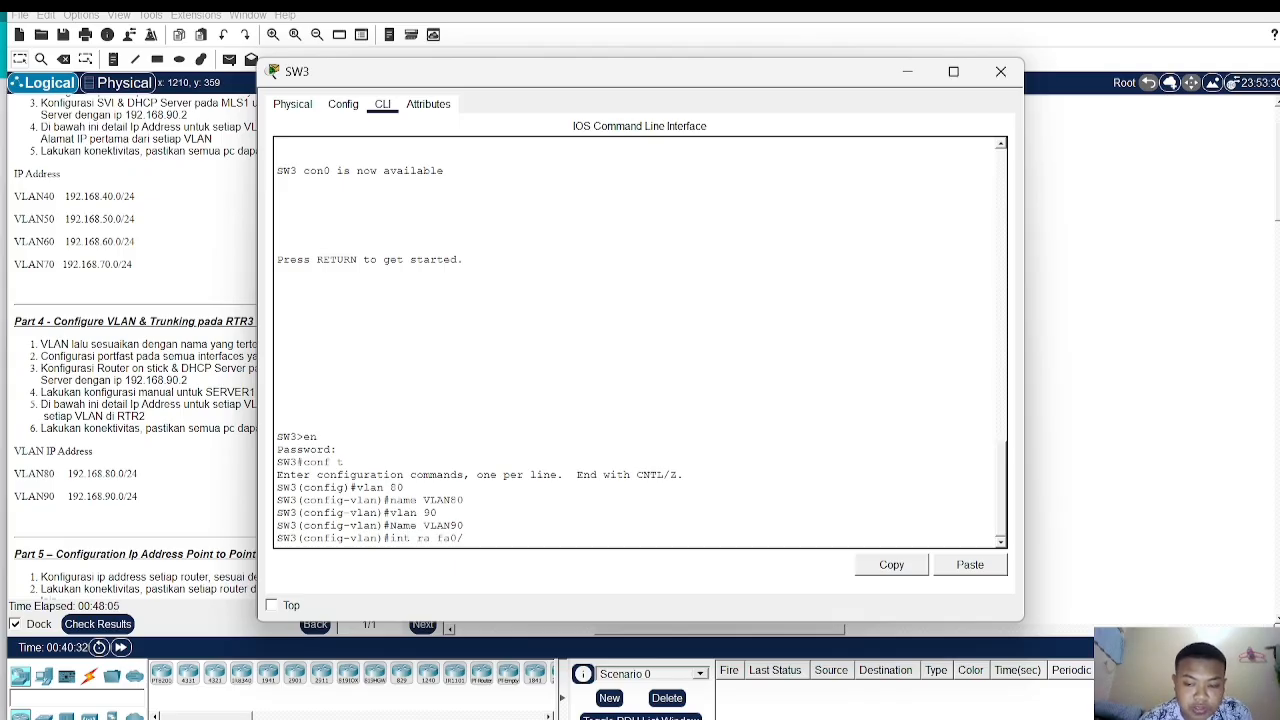
text(1-3)
key(Return)
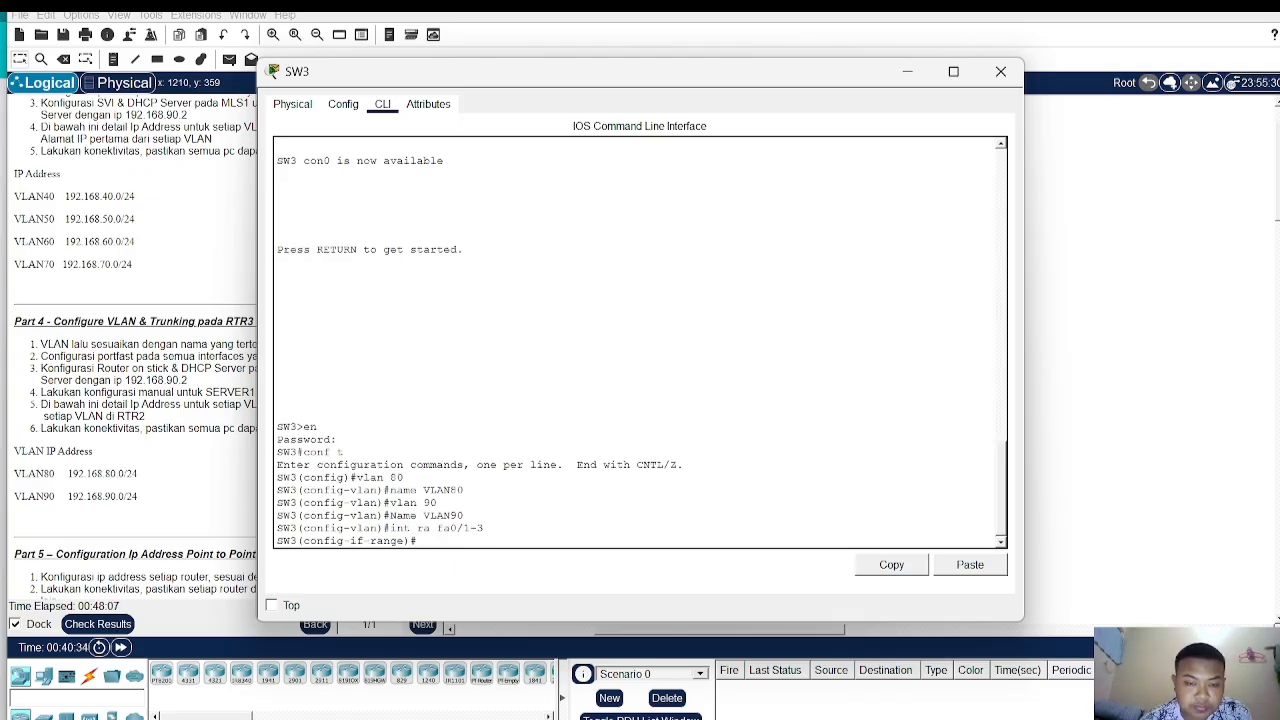
text(swi)
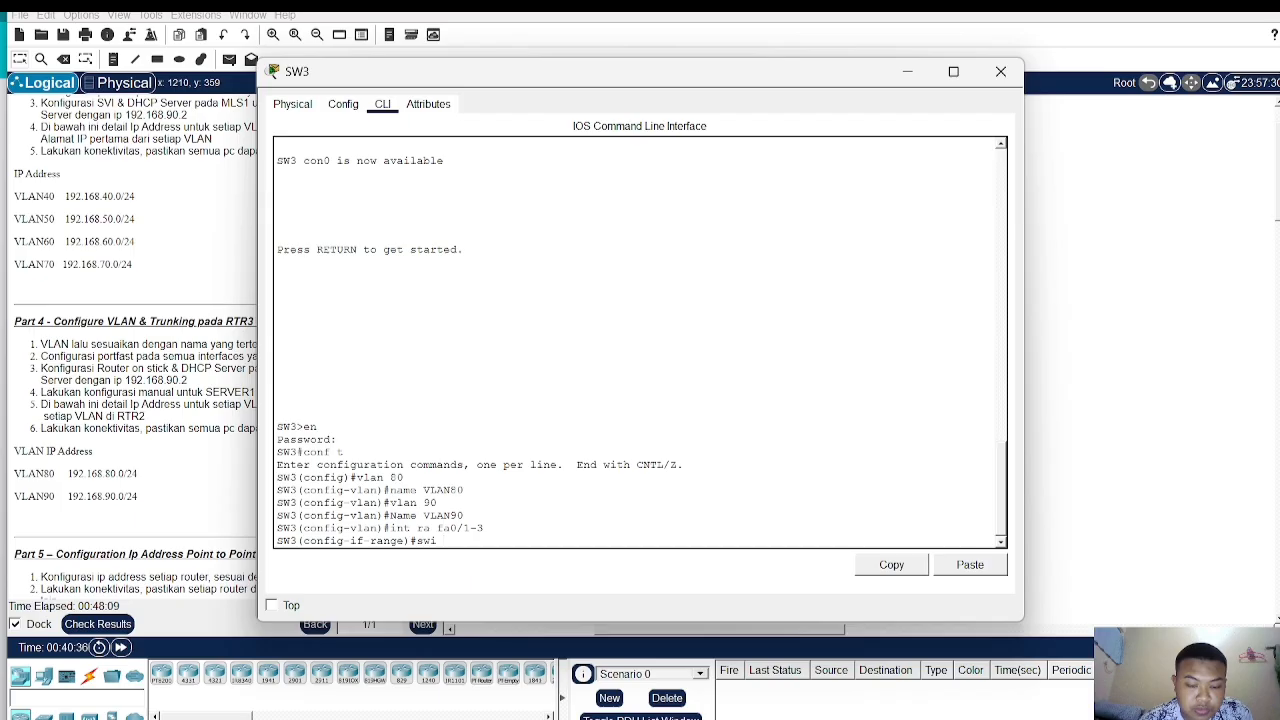
text( ac vla)
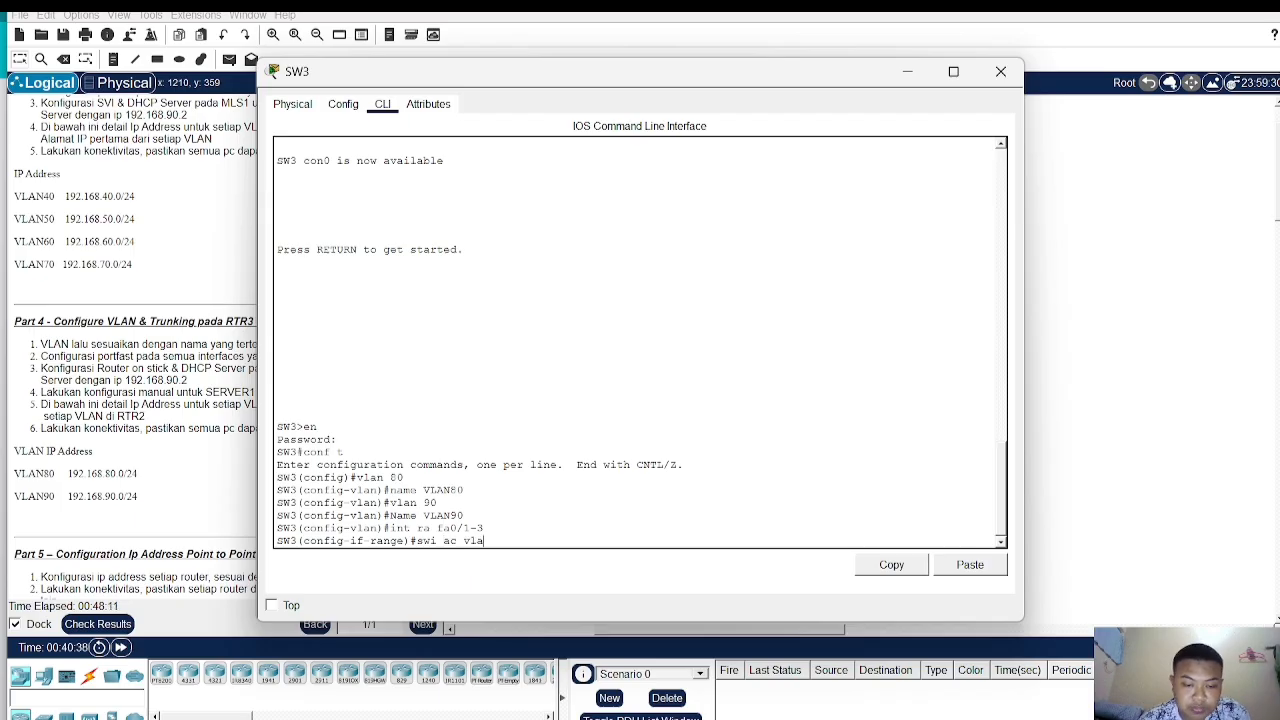
text( 80)
key(Return)
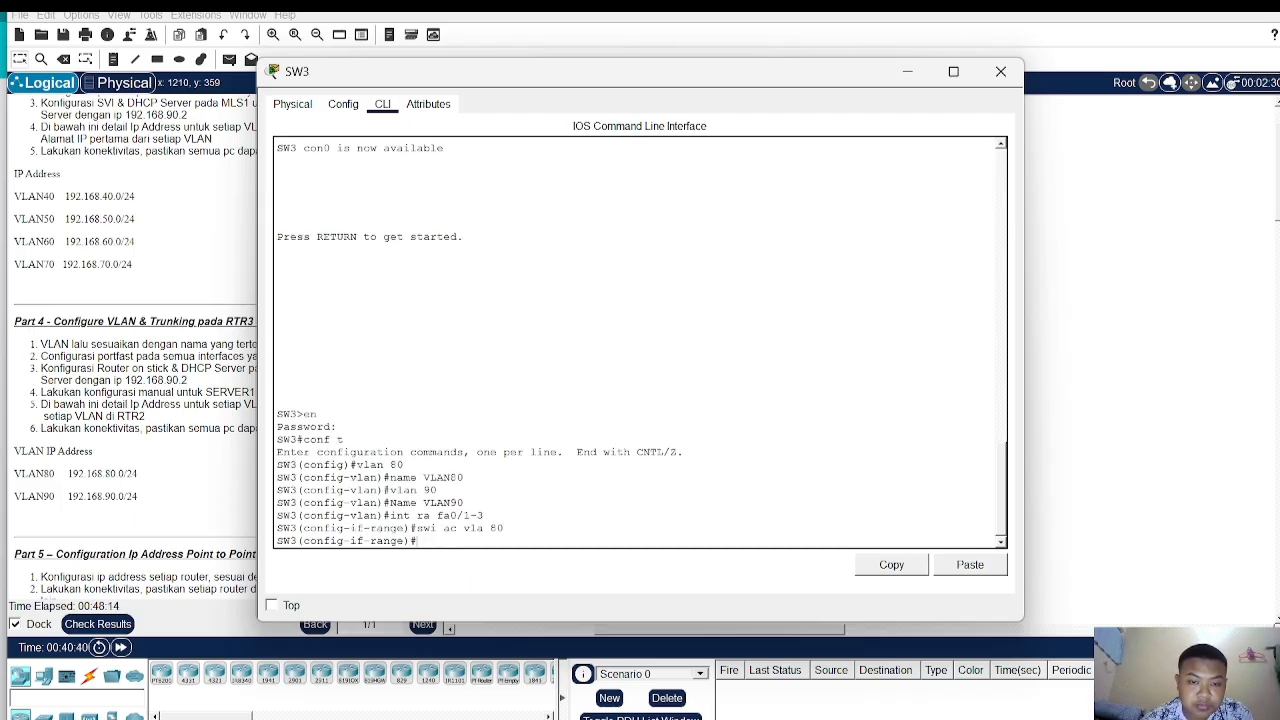
- Enable spanning-tree portfast on SW3 interfaces Fa0/1 through Fa0/3
text(spa po)
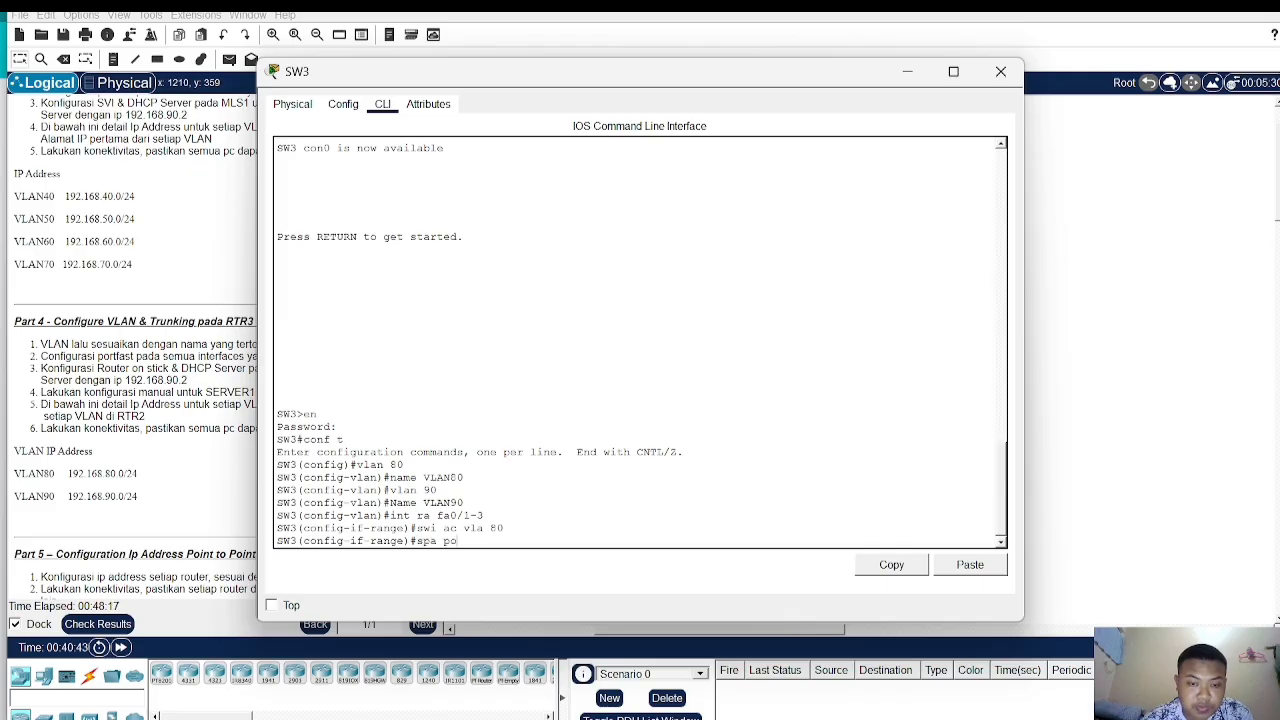
key(Tab)
key(Return)
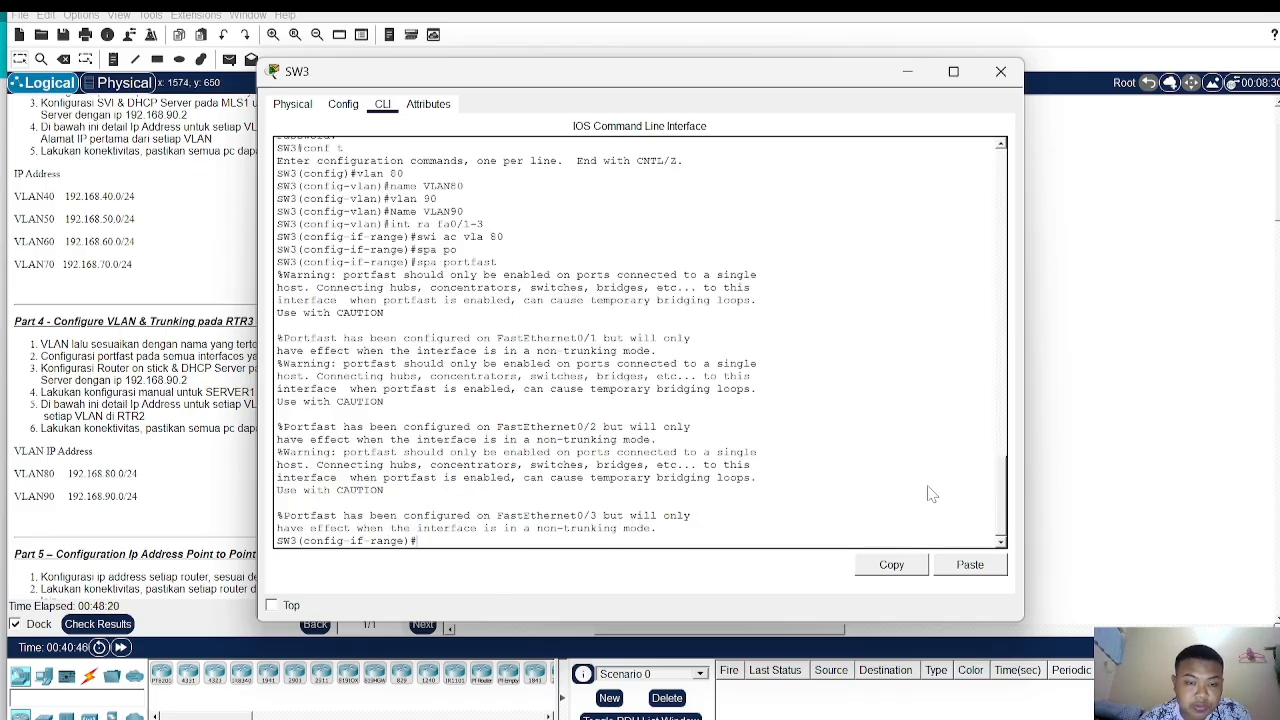
- Try to enter configuration for SW3 interfaces Fa0/4-5 without the range keyword
text(int fa)
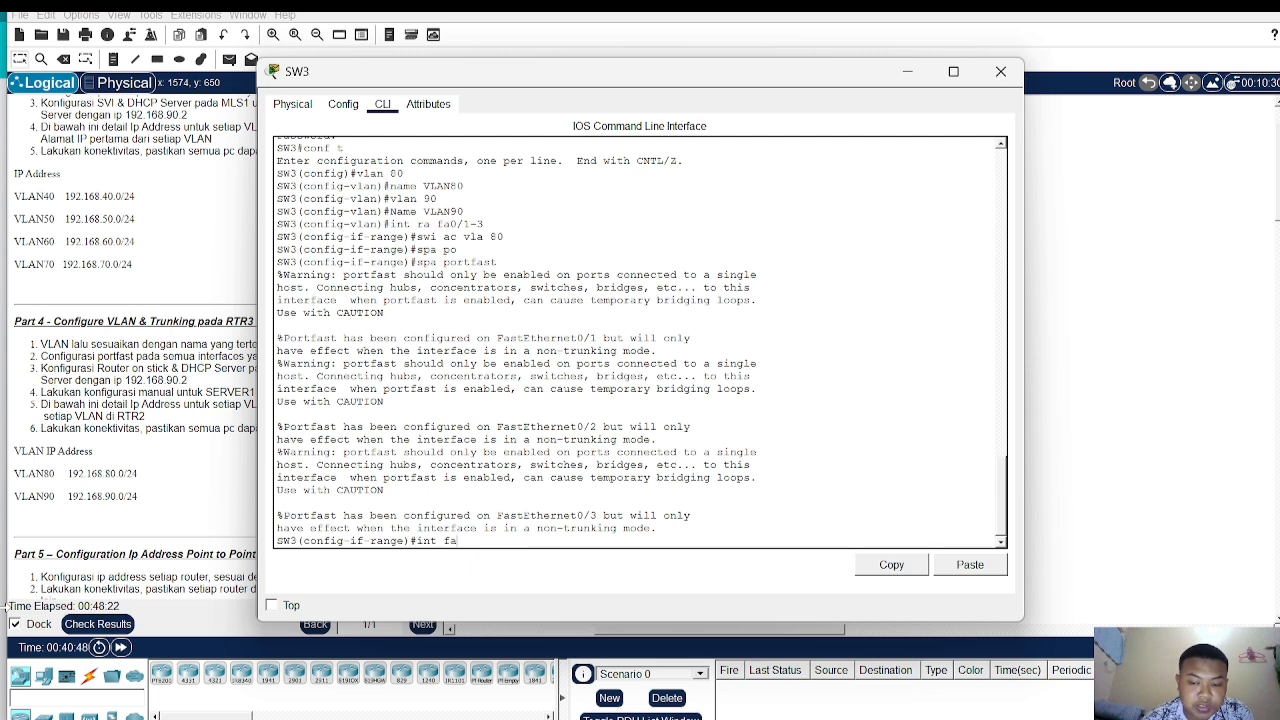
text(0/4)
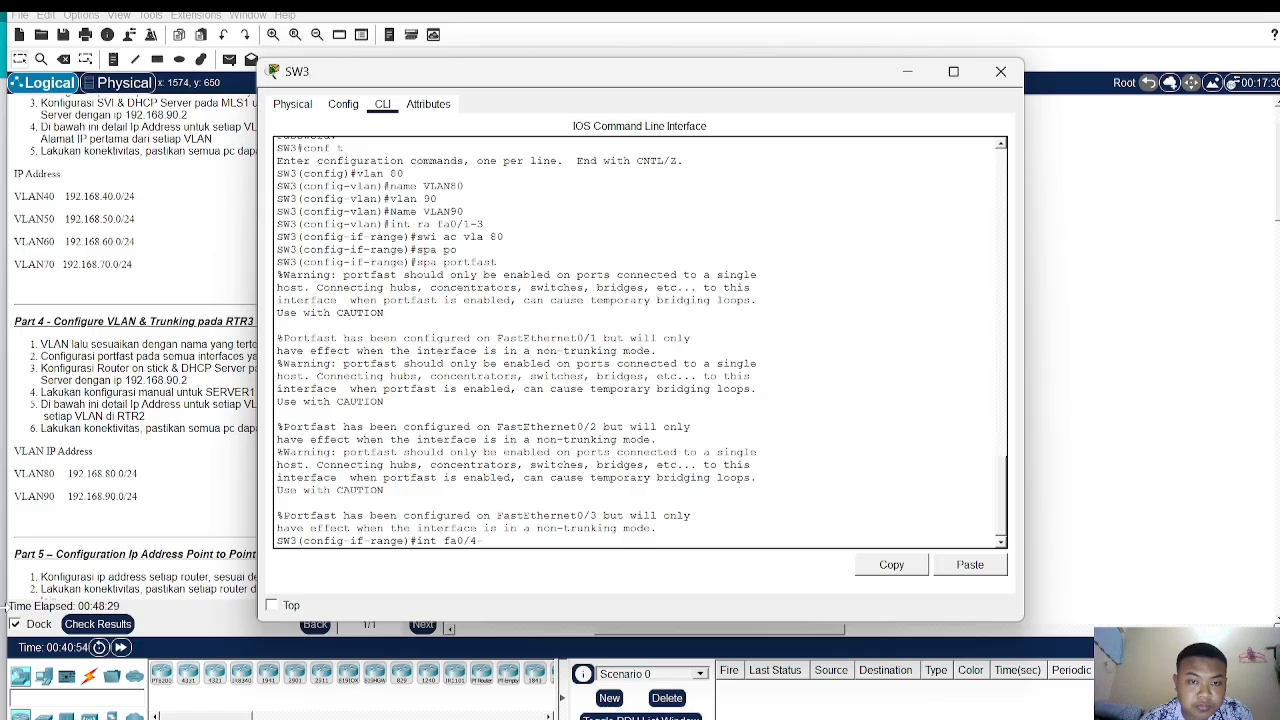
text(-5)
key(Return)
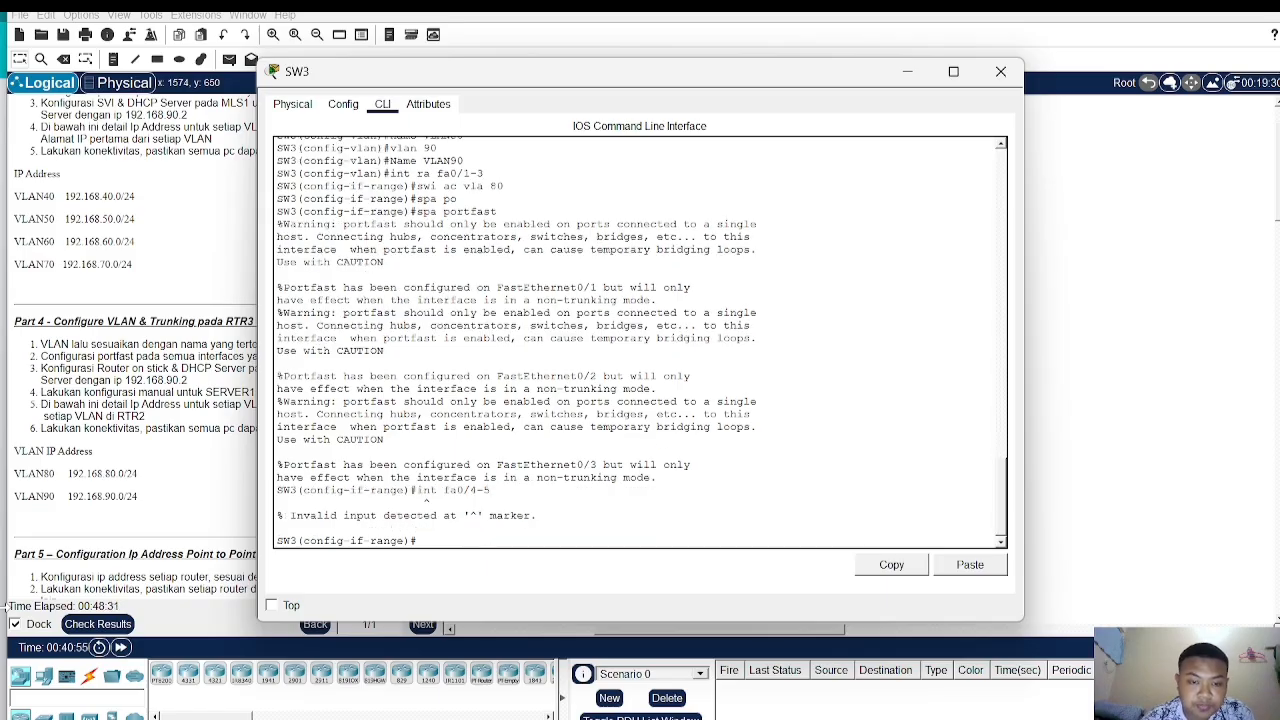
- On SW3, select the interface range Fa0/4 to Fa0/5 and assign them as access ports in VLAN 90
text(in)
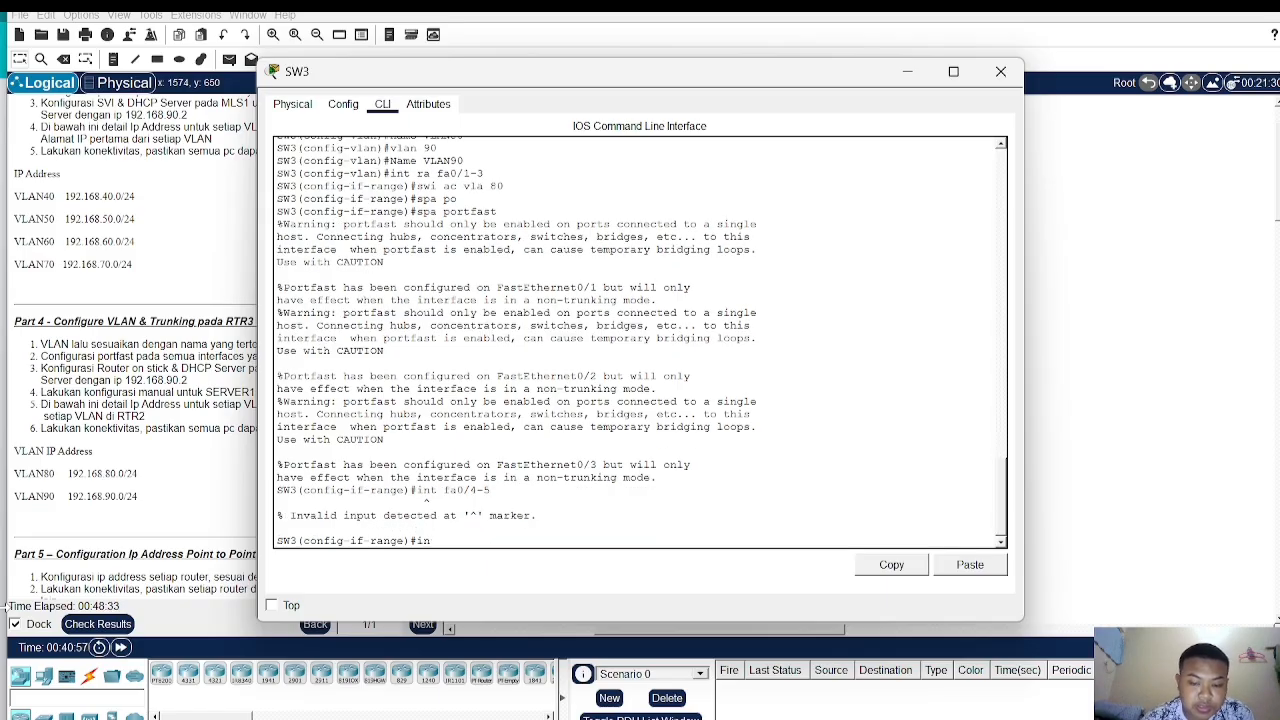
text(t ra fa0/)
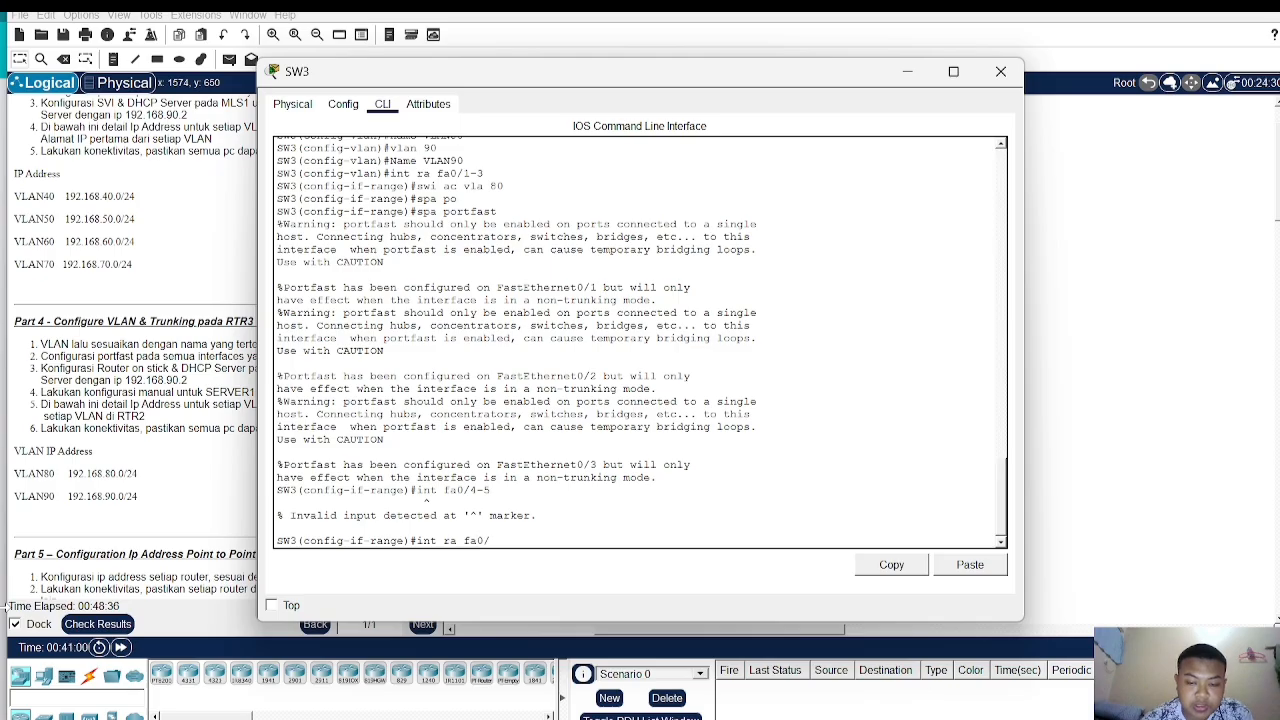
text(4-5)
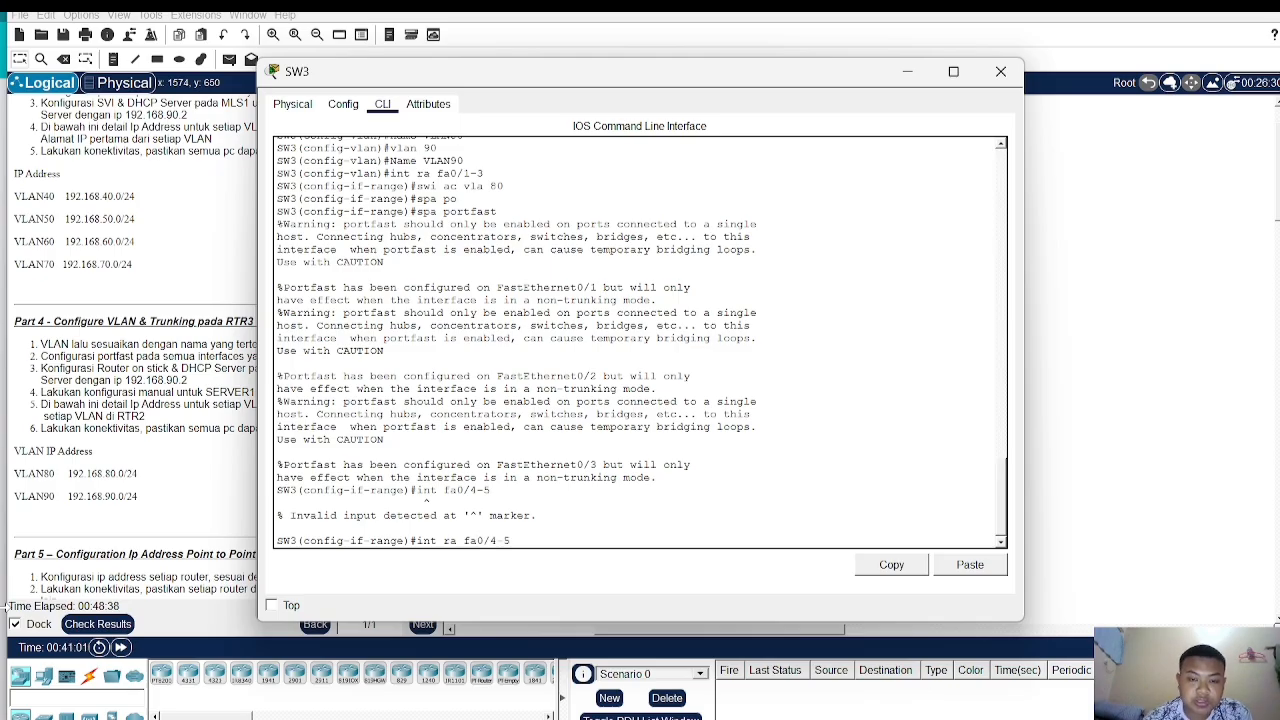
key(Return)
text(sw ac)
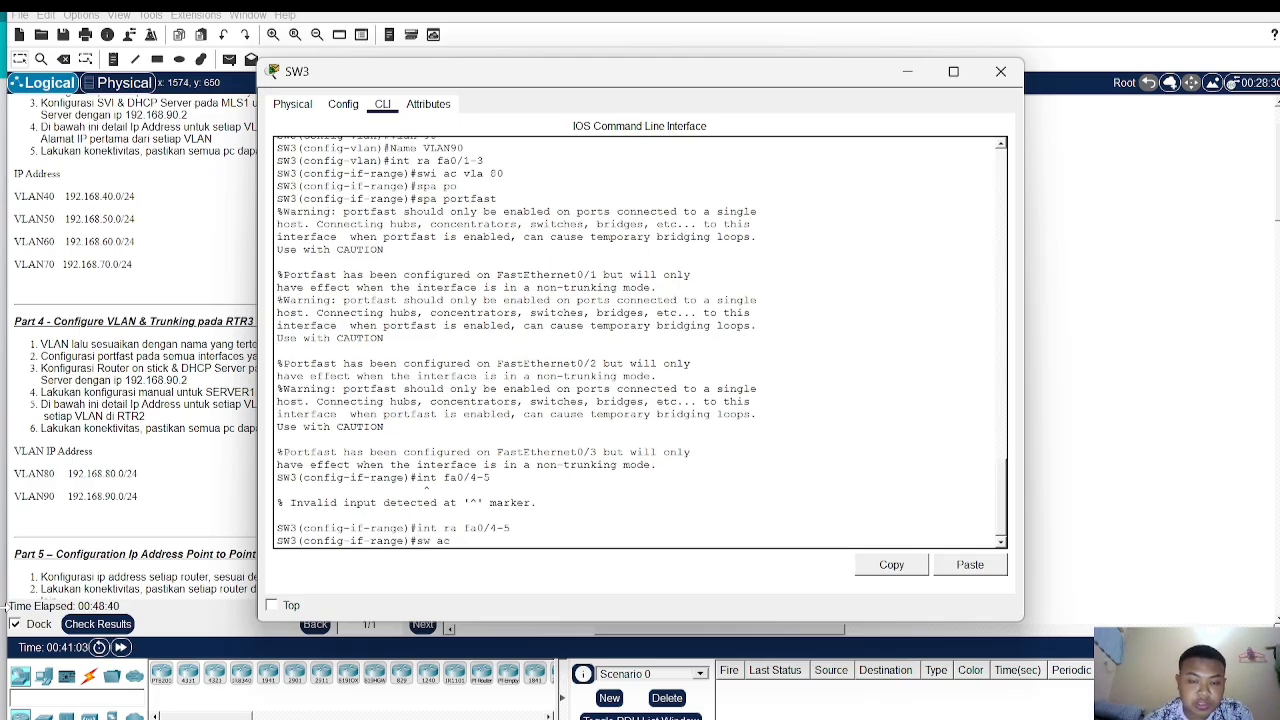
text( vla 9)
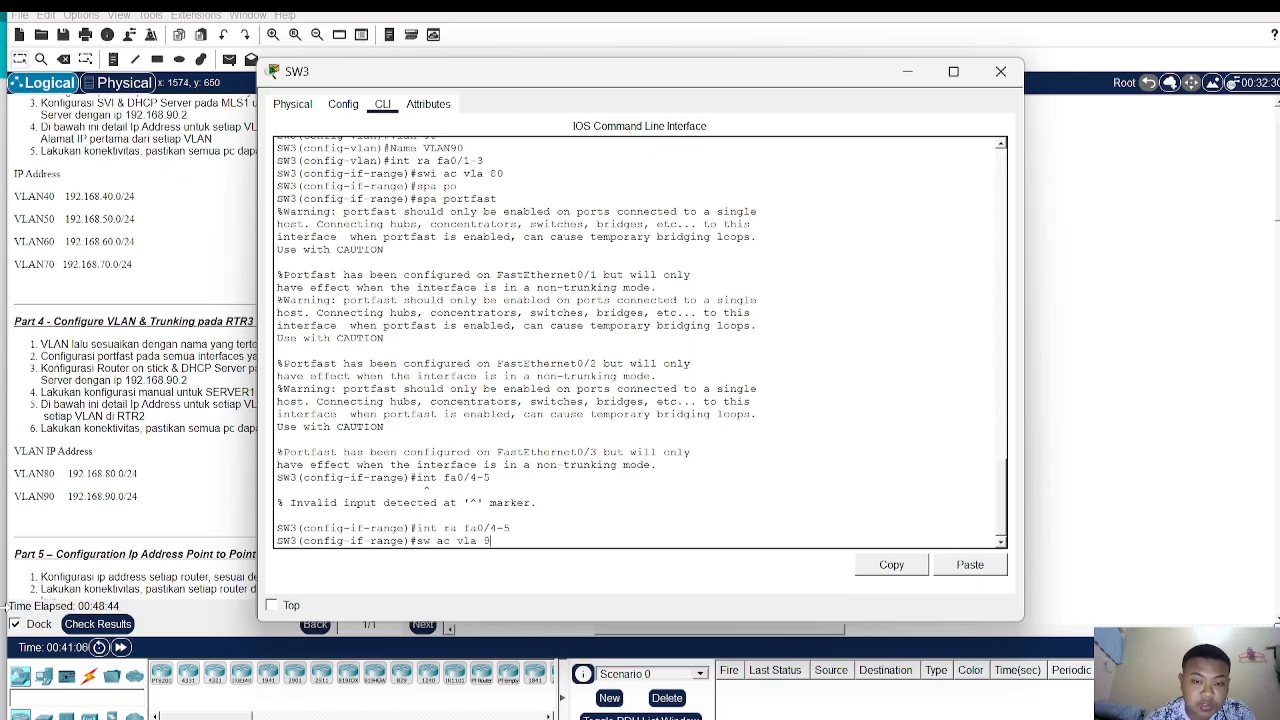
text(0)
key(Return)
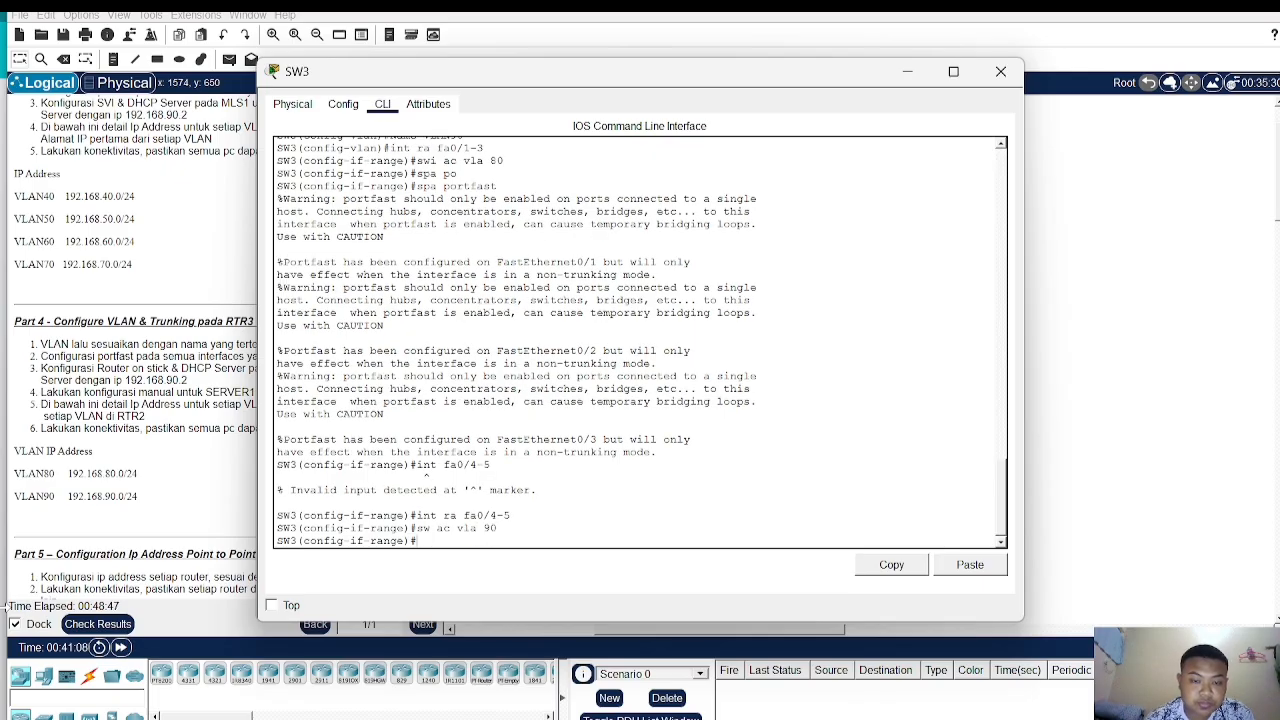
- Enable spanning-tree portfast on SW3 interfaces Fa0/4-5 and close the switch window
text(spa po)
key(Tab)
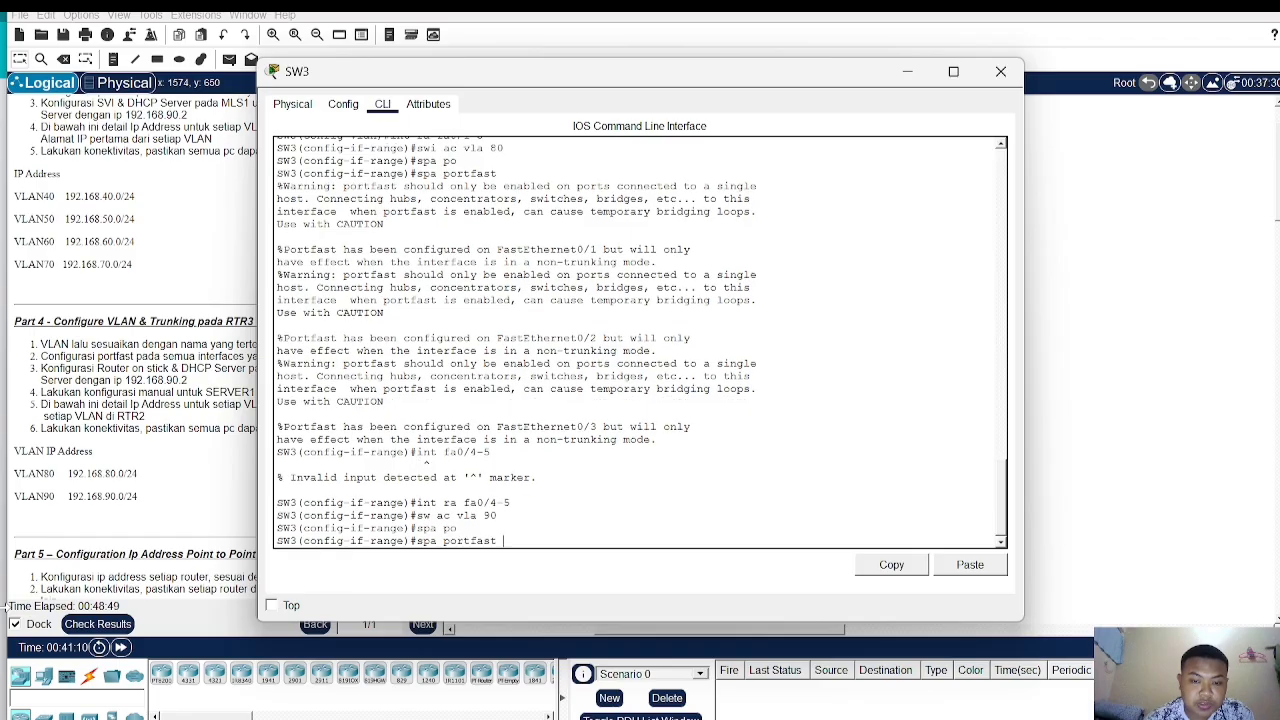
key(Return)
click(1056, 320)
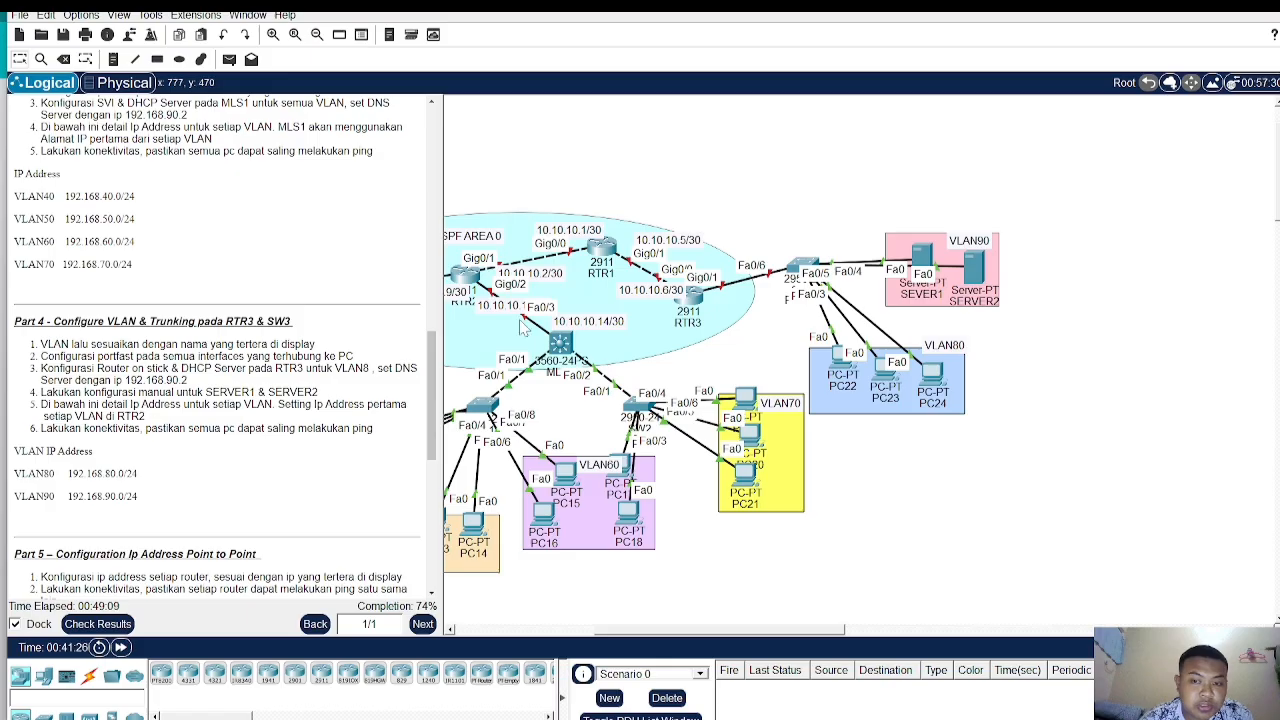
- Open RTR3's command line, enter privileged mode and switch to global configuration mode
click(692, 296)
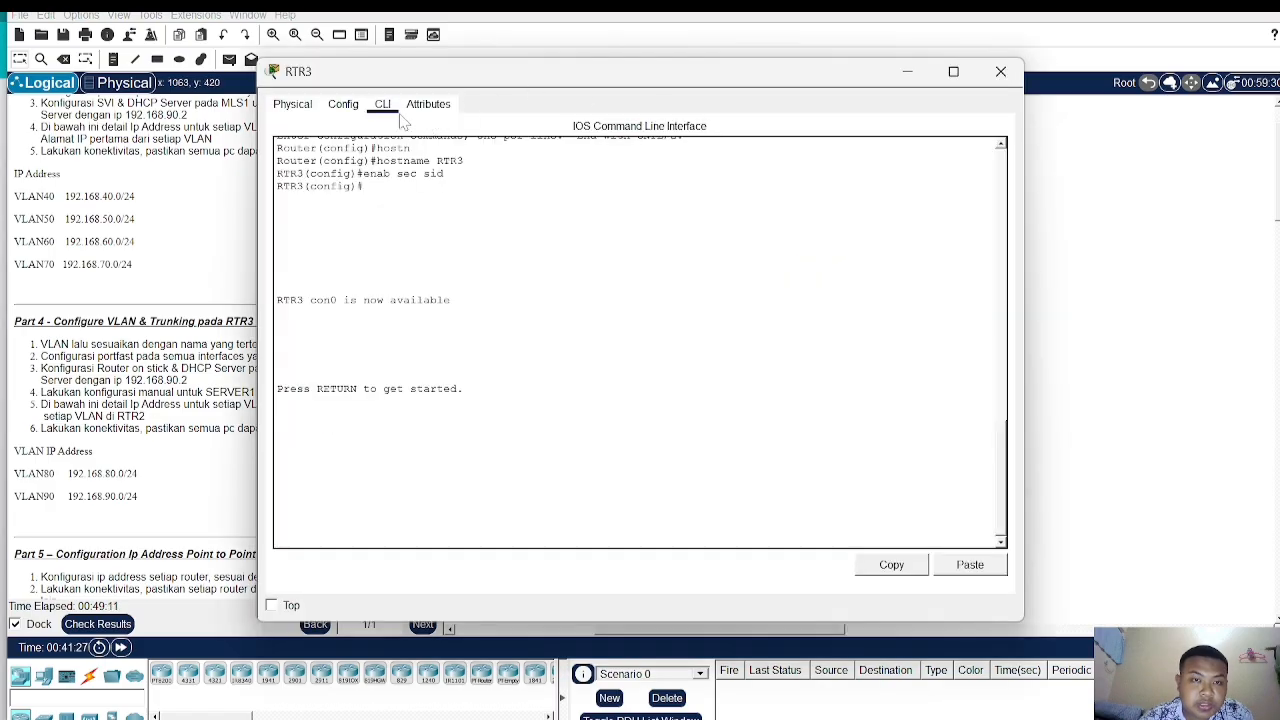
click(300, 104)
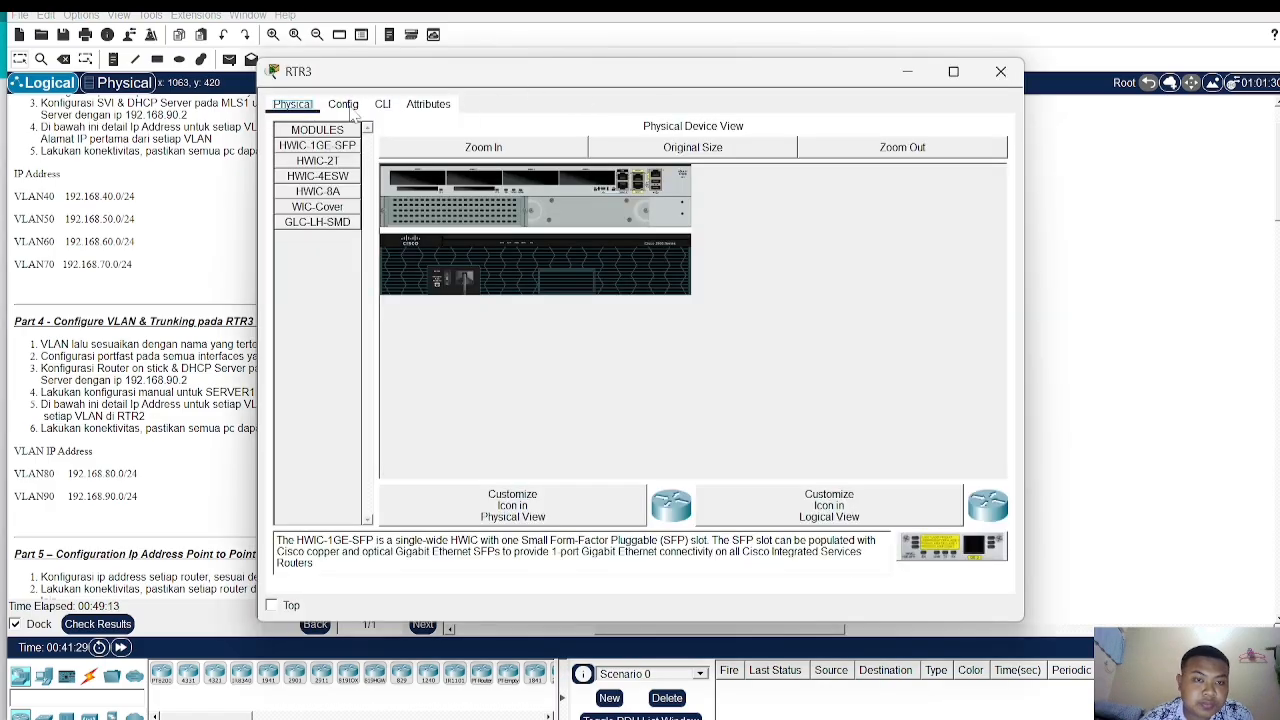
click(396, 110)
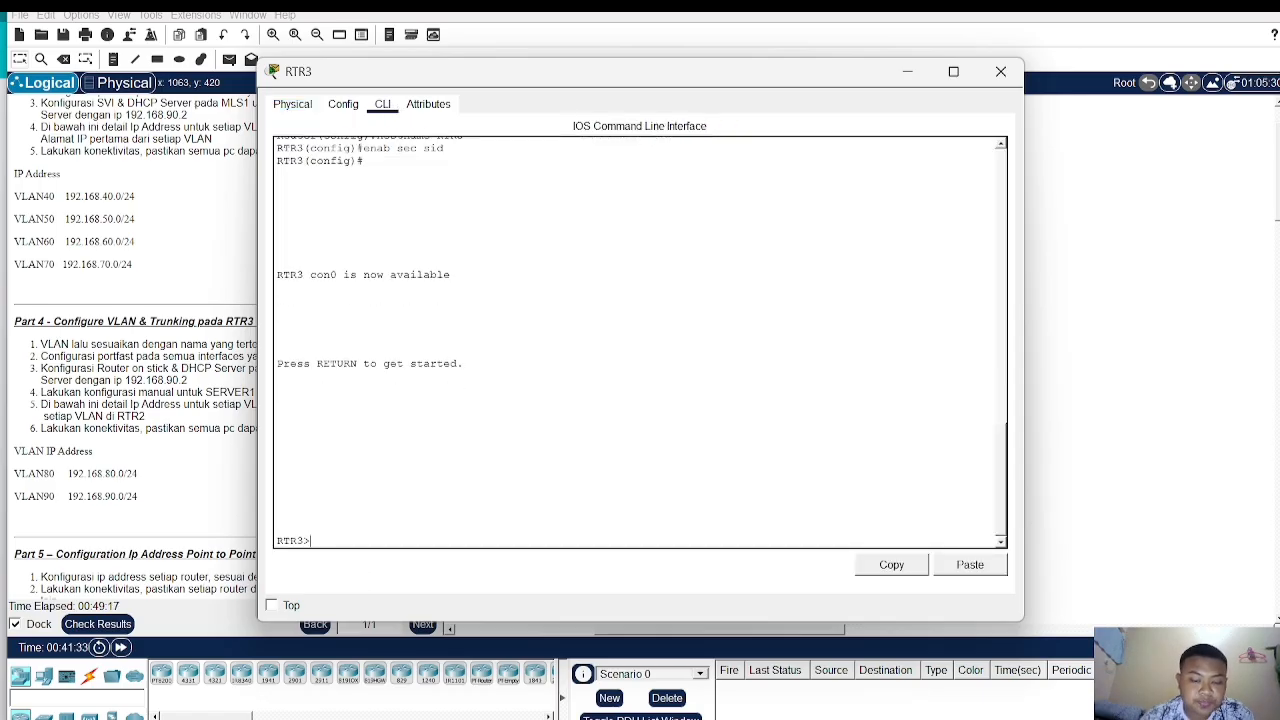
text(en)
key(Return)
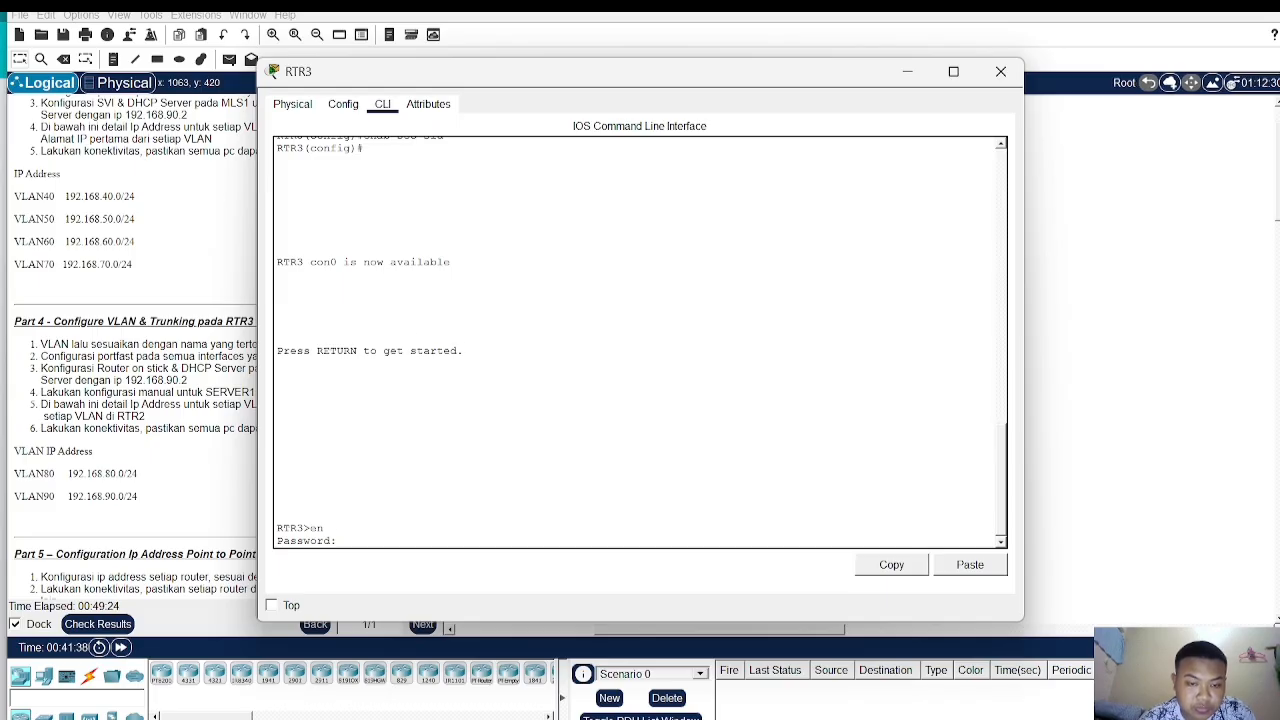
key(Return)
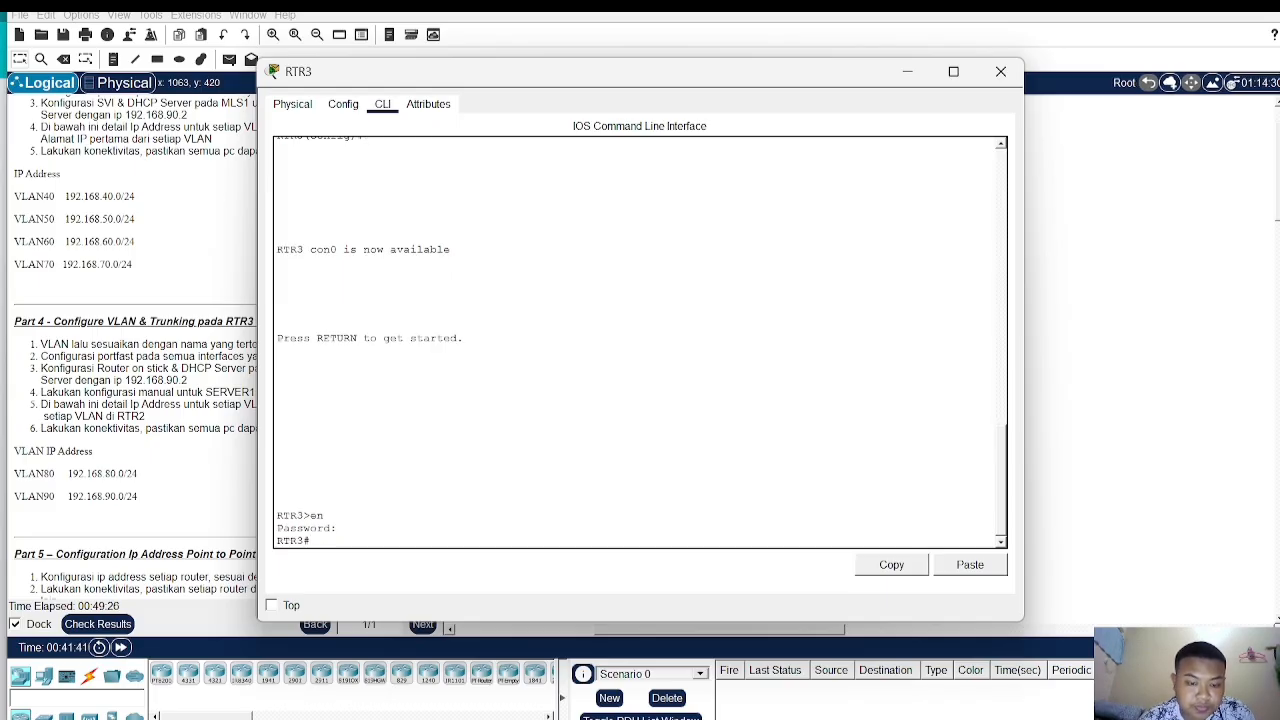
text(conf t)
key(Return)
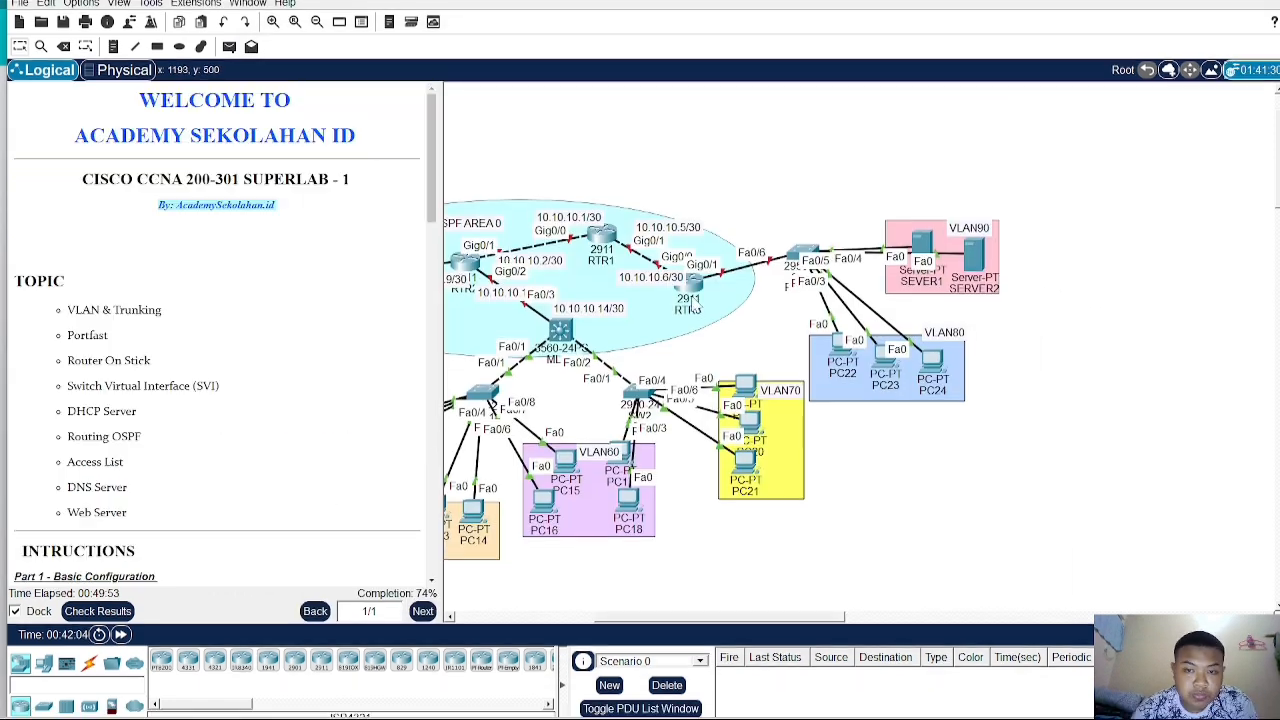
- Create subinterface G0/1.80 on RTR3 and set its encapsulation to dot1Q VLAN 80
click(688, 283)
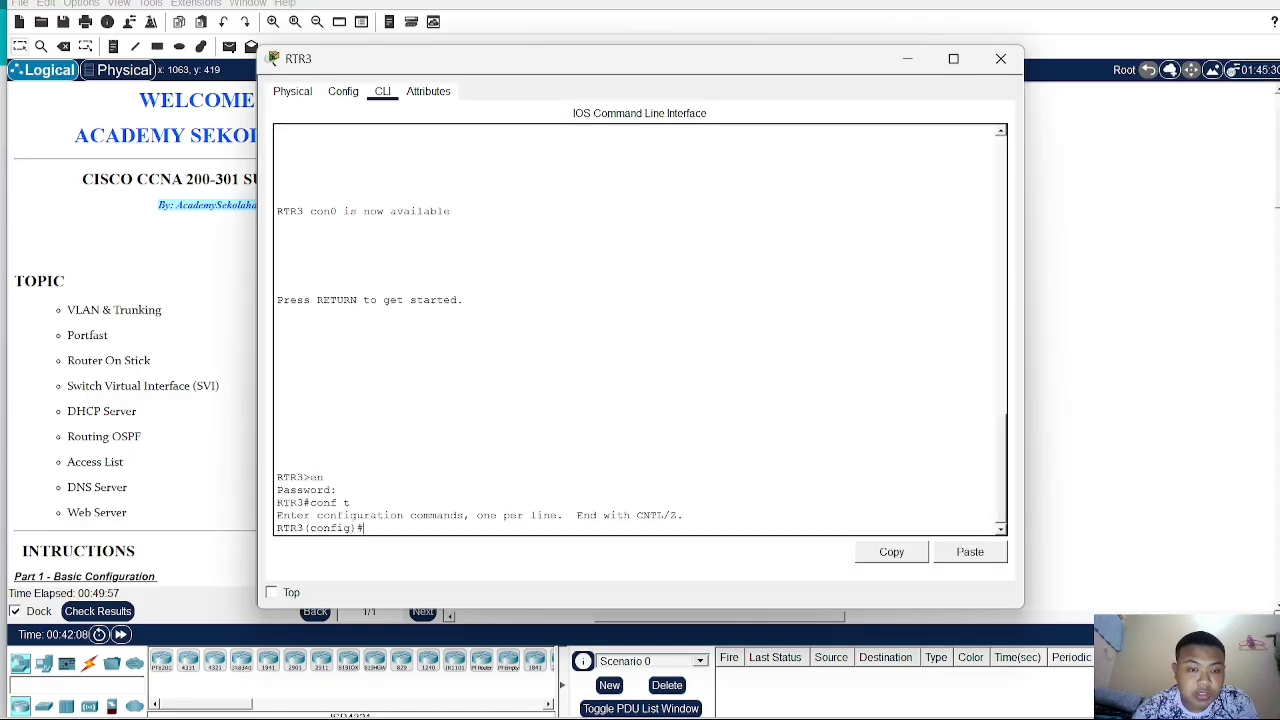
text(int )
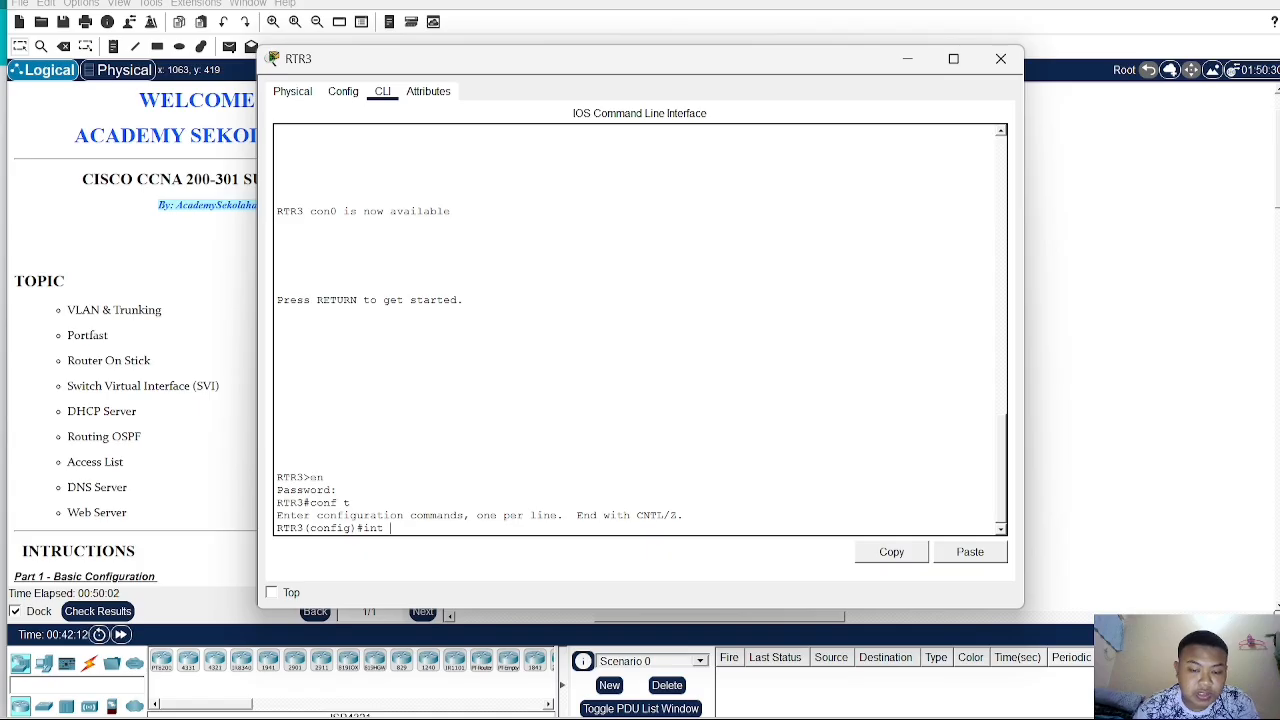
text(g0/1.)
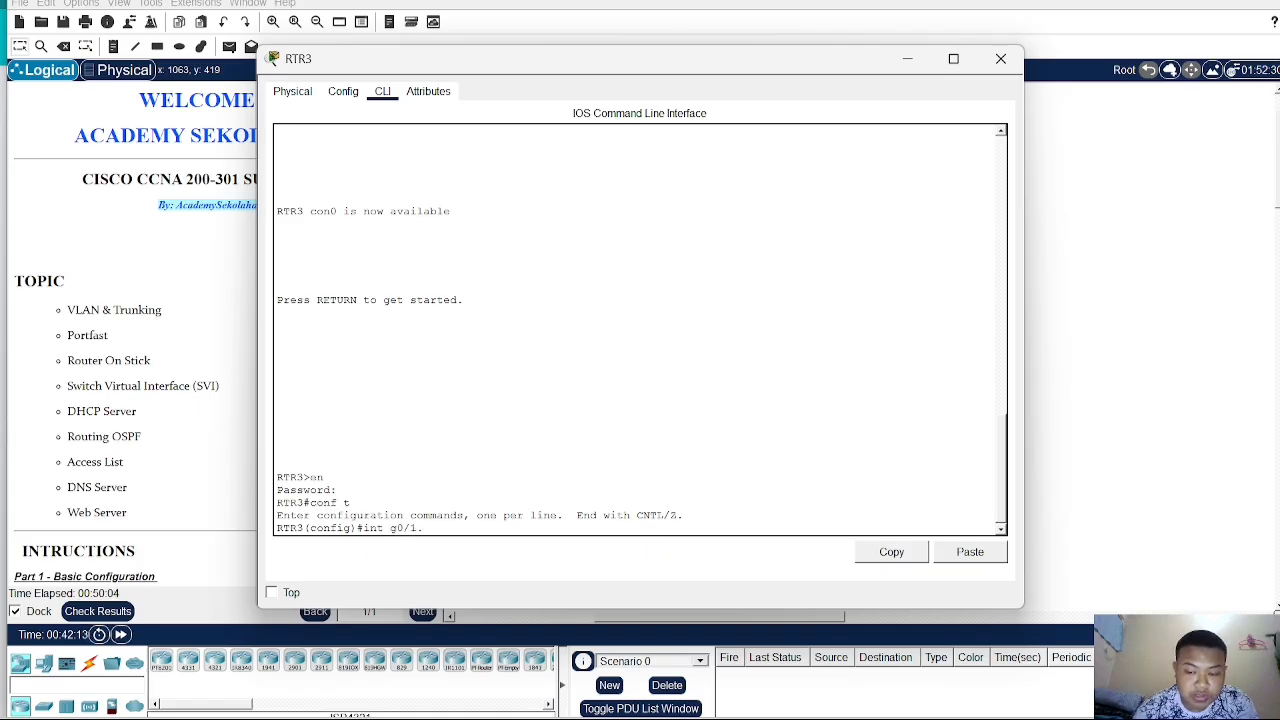
text(80)
key(Return)
text(e)
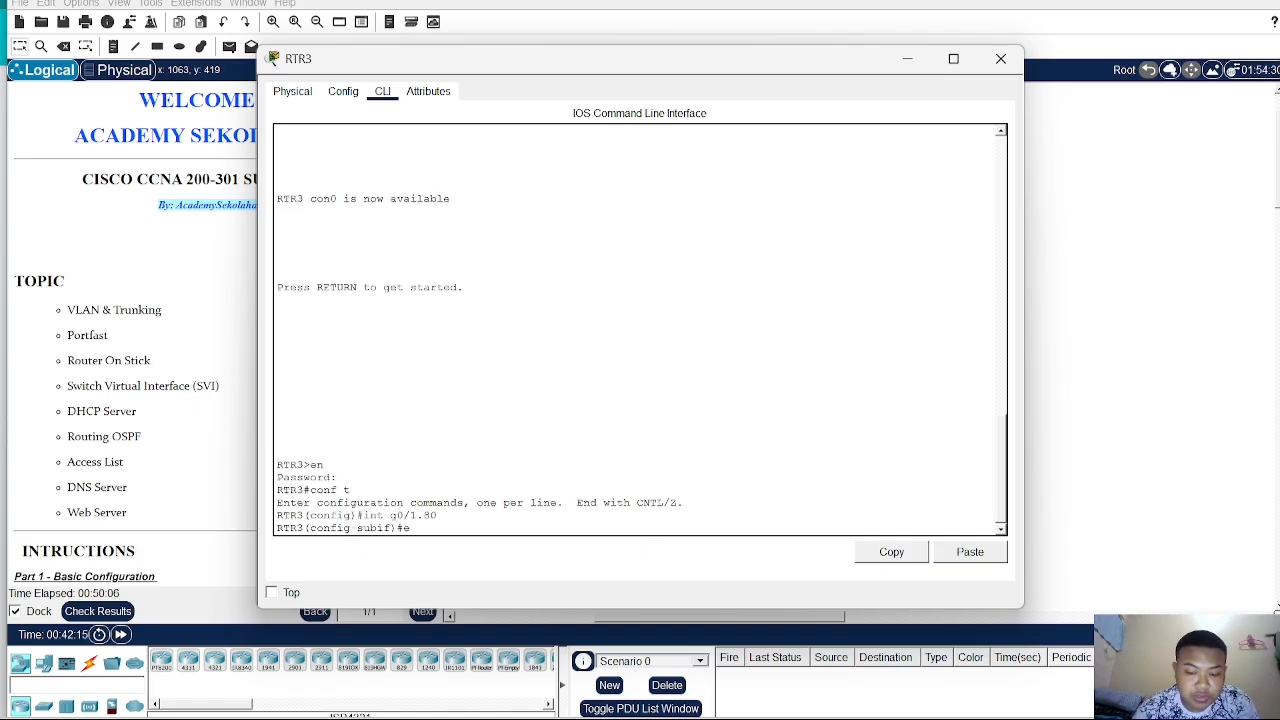
text(n do 8)
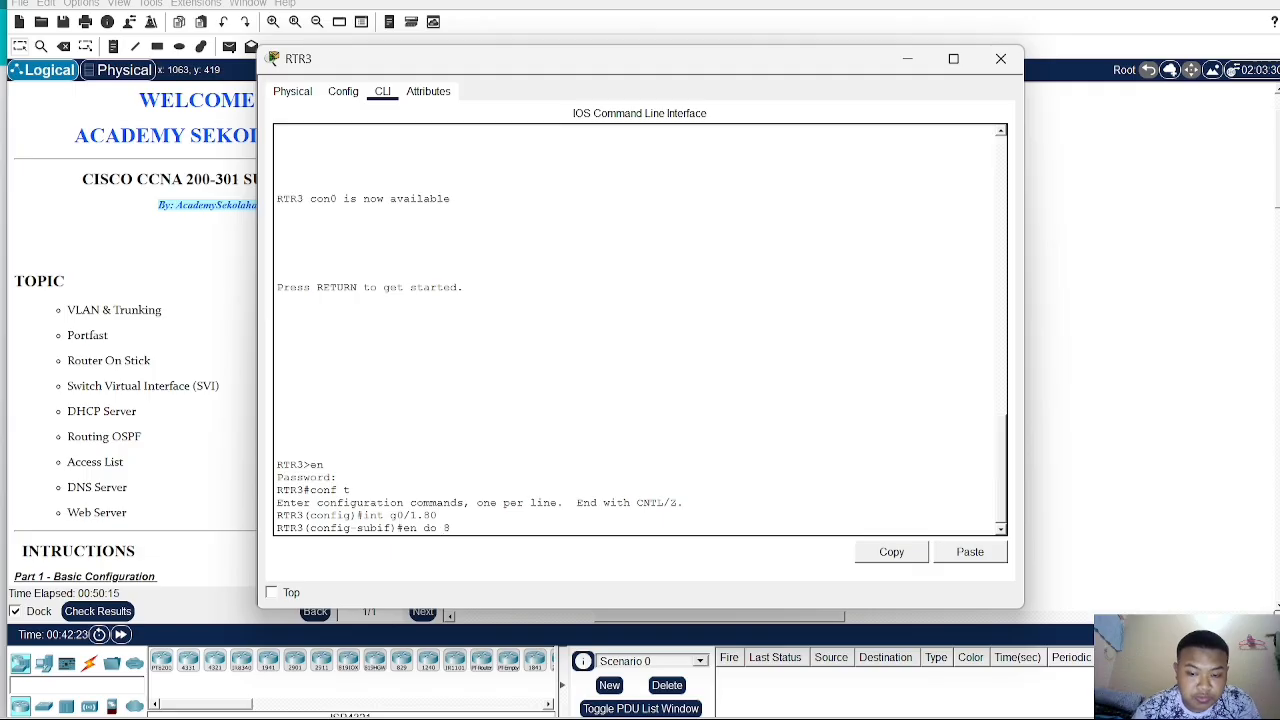
text(0)
key(Return)
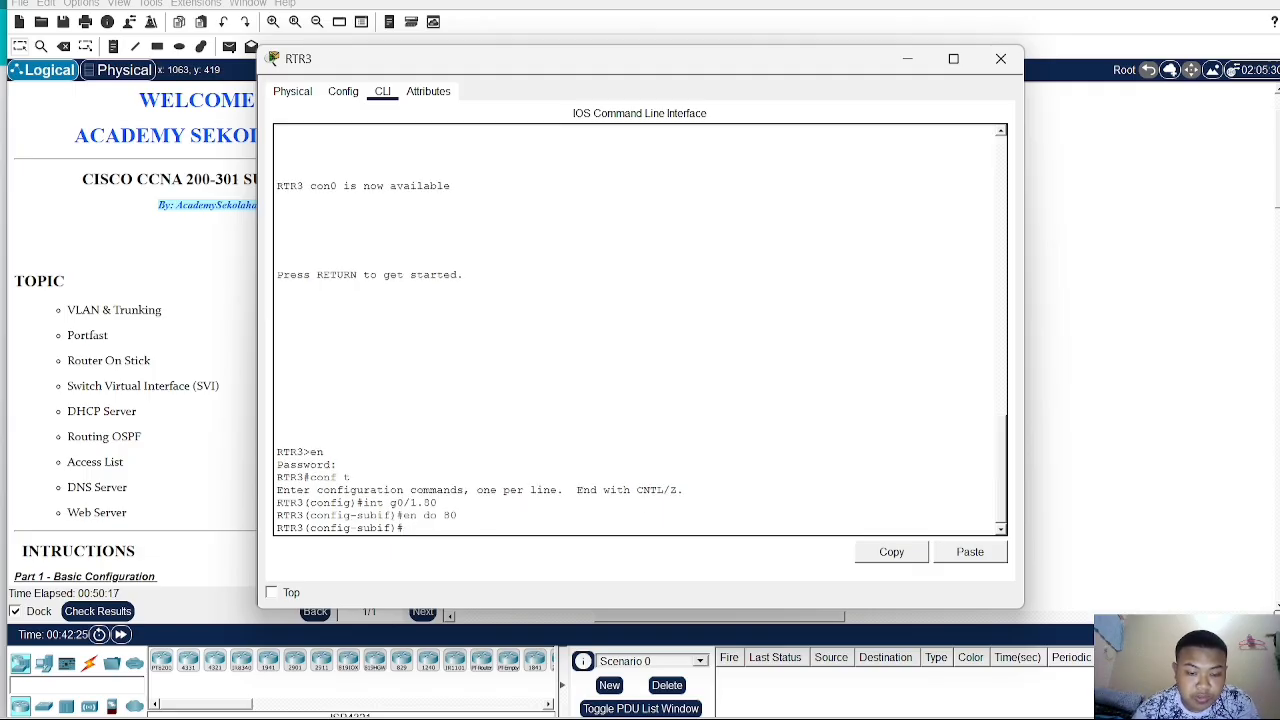
- Assign IP address 192.168.80.1 with mask 255.255.255.0 to subinterface G0/1.80 and exit it
text(ip add 192)
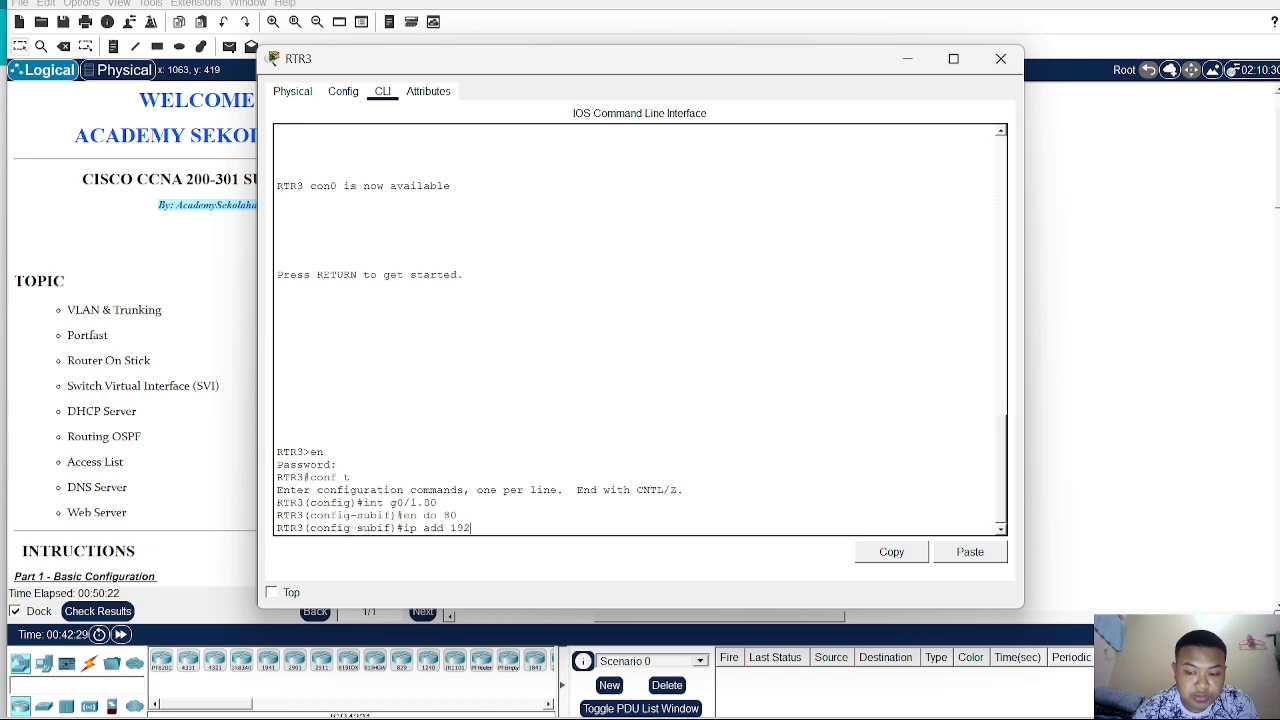
text(.168.8)
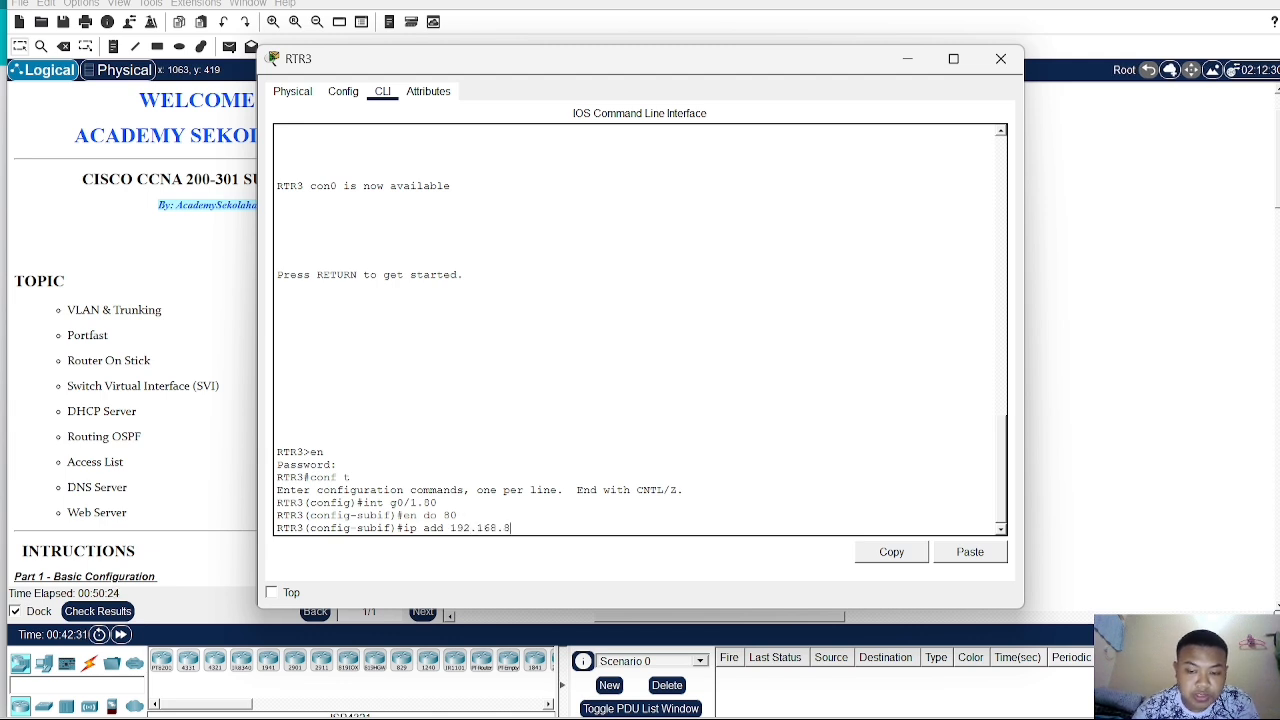
text(0.)
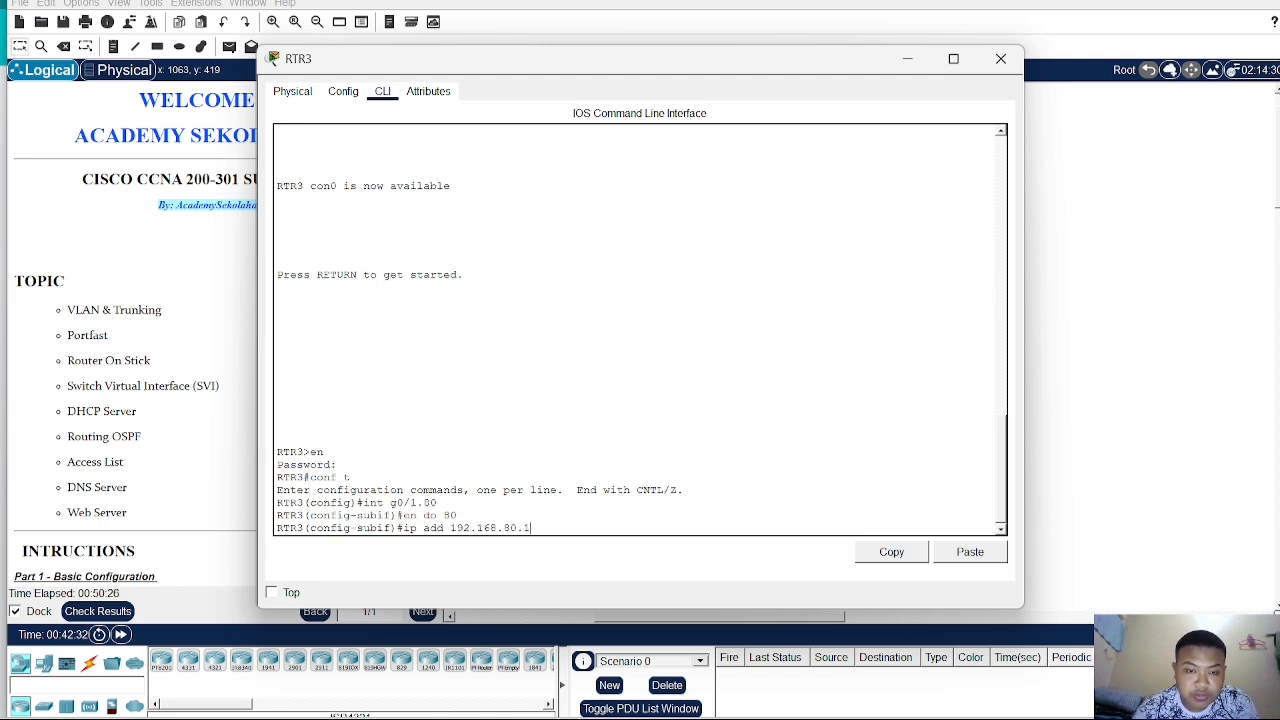
text(1)
key(Return)
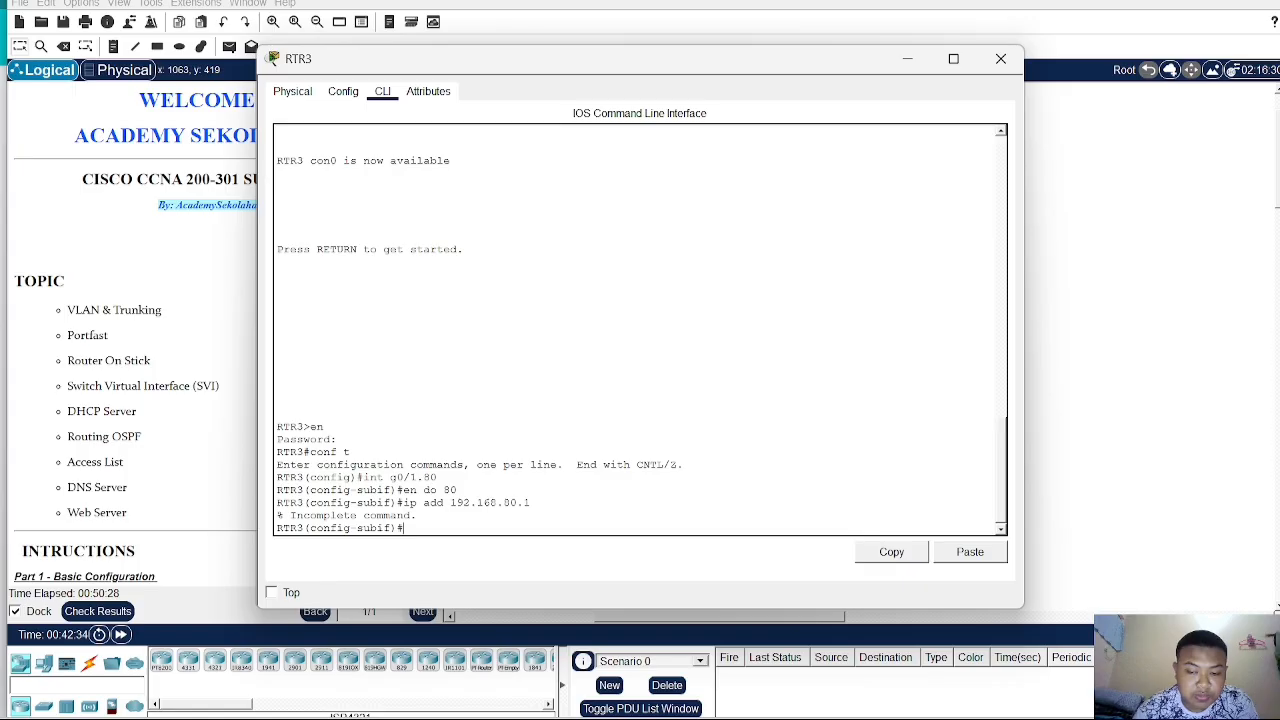
key(Up)
text(2)
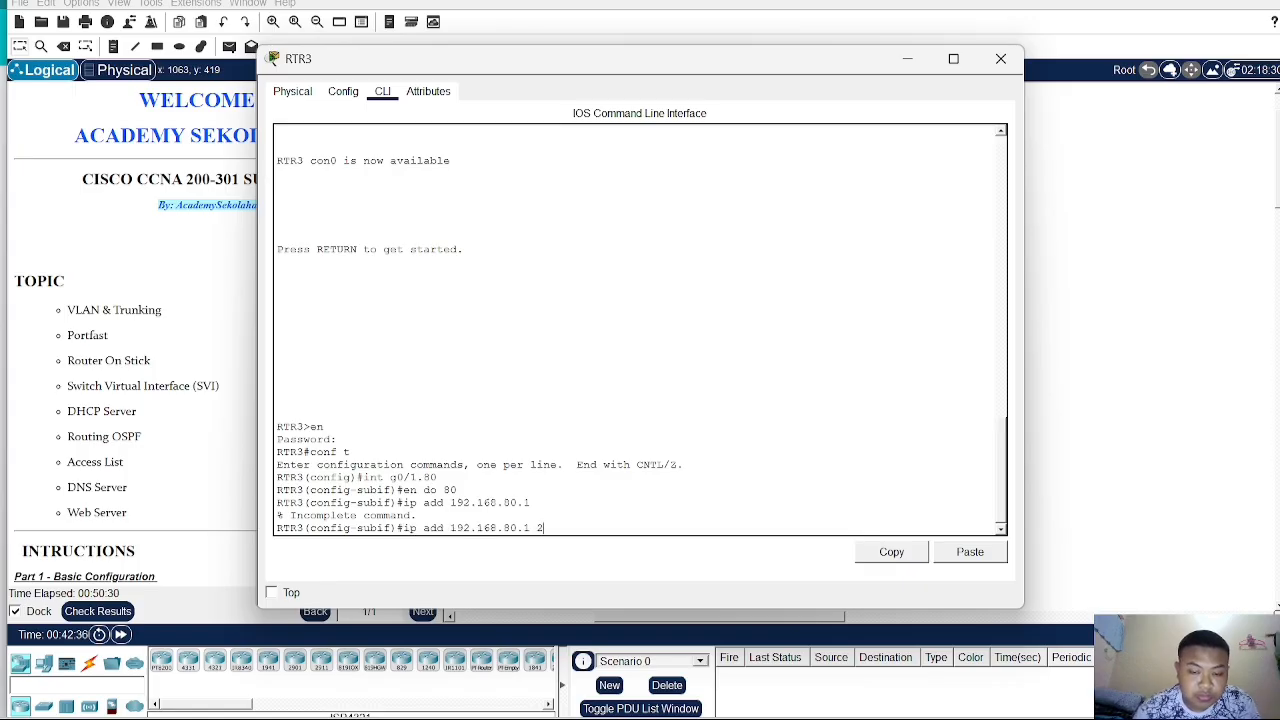
text(55.2)
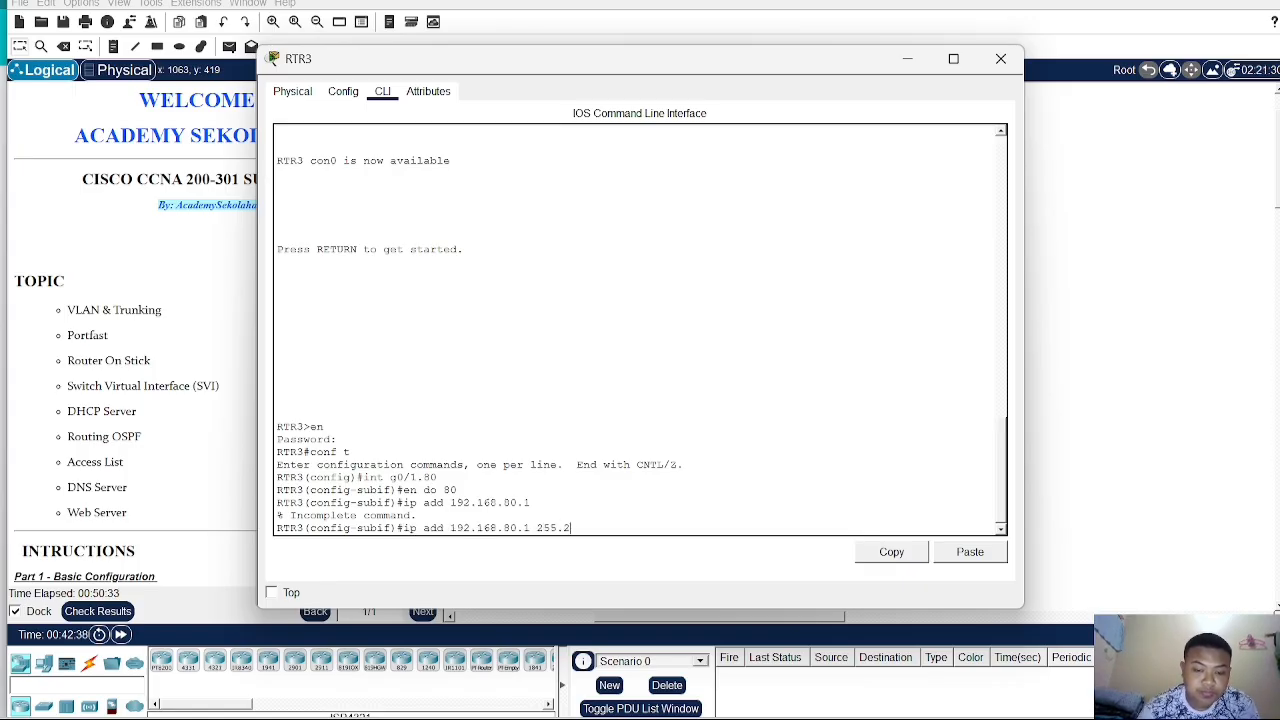
text(55.255.)
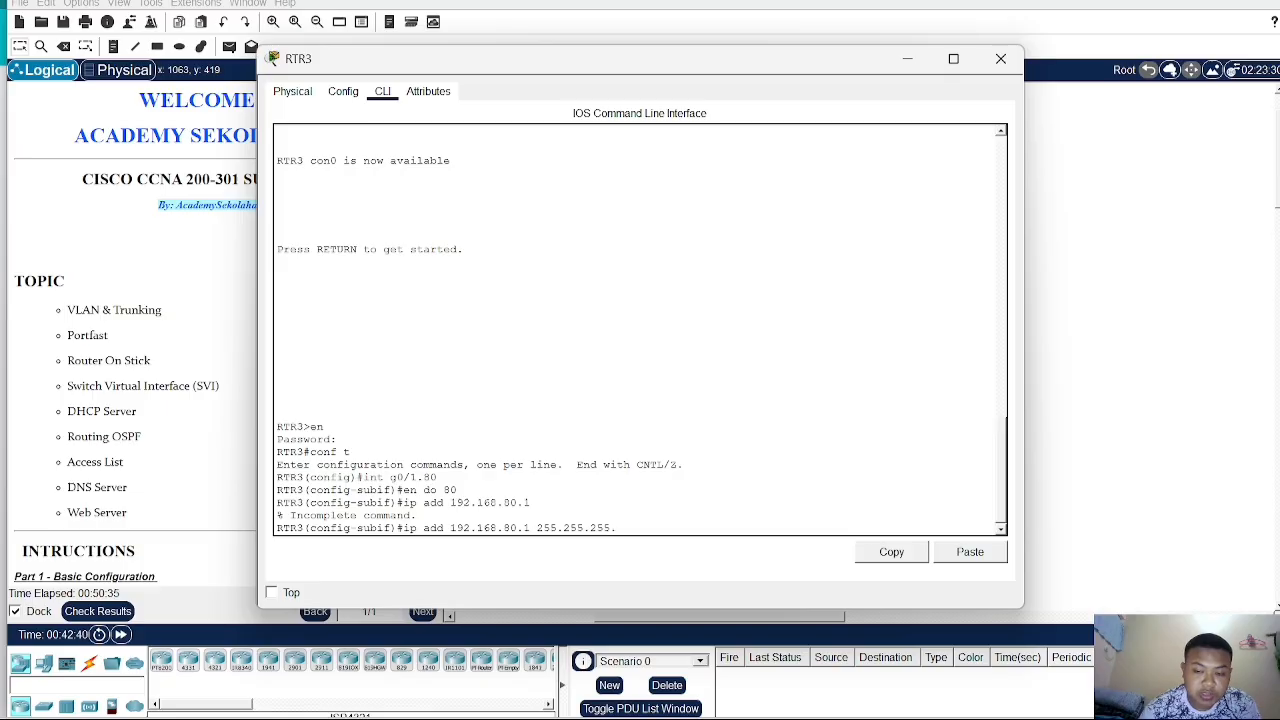
text(0)
scroll(188, 474, down, 10)
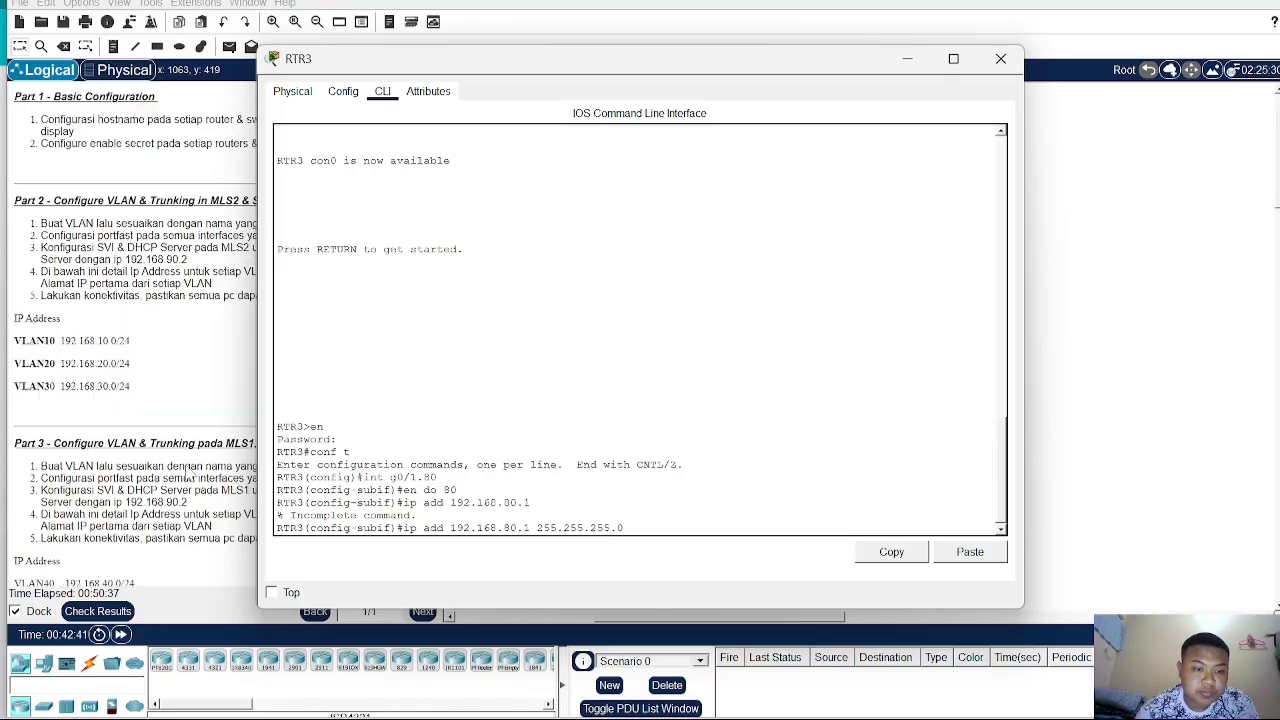
scroll(188, 474, down, 7)
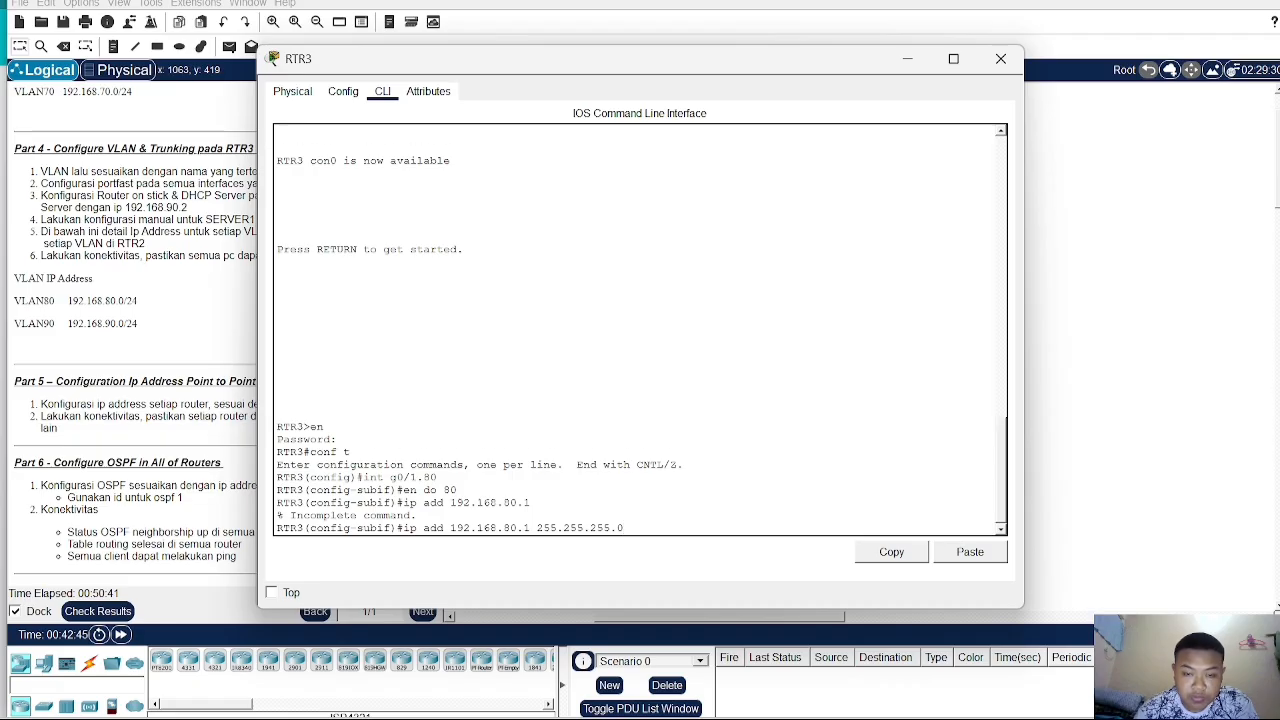
key(Return)
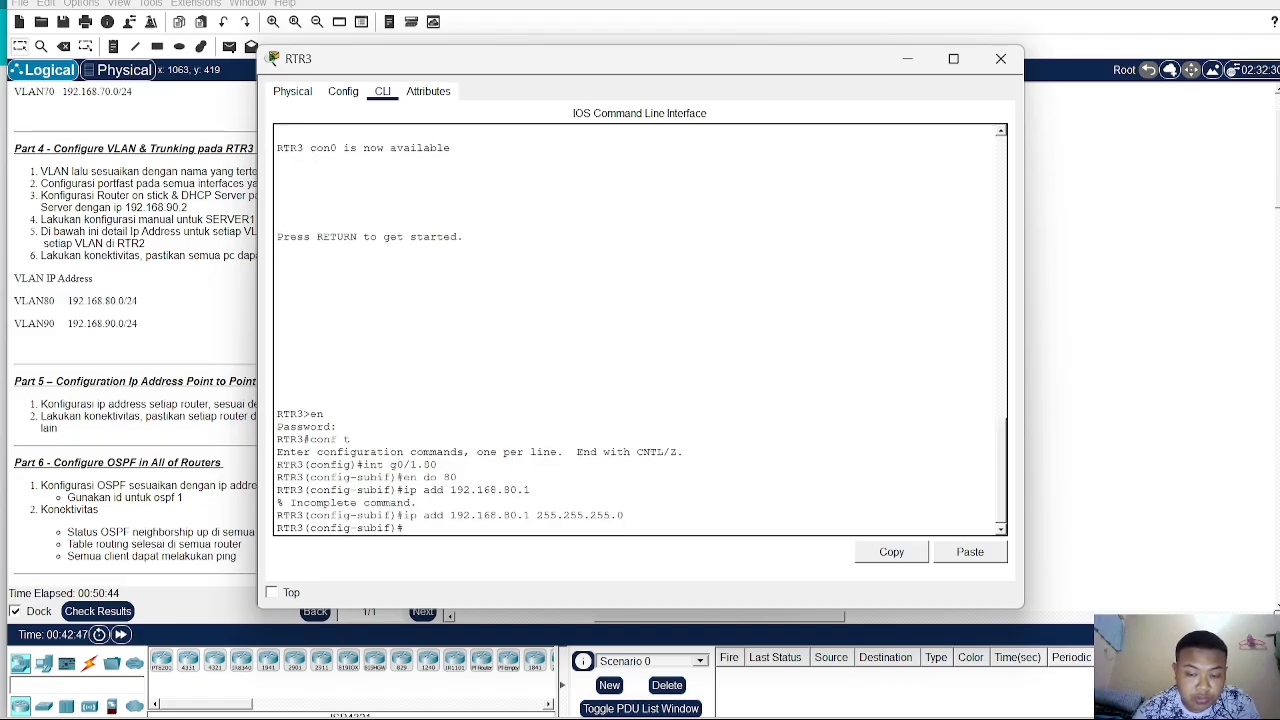
text(if)#ex)
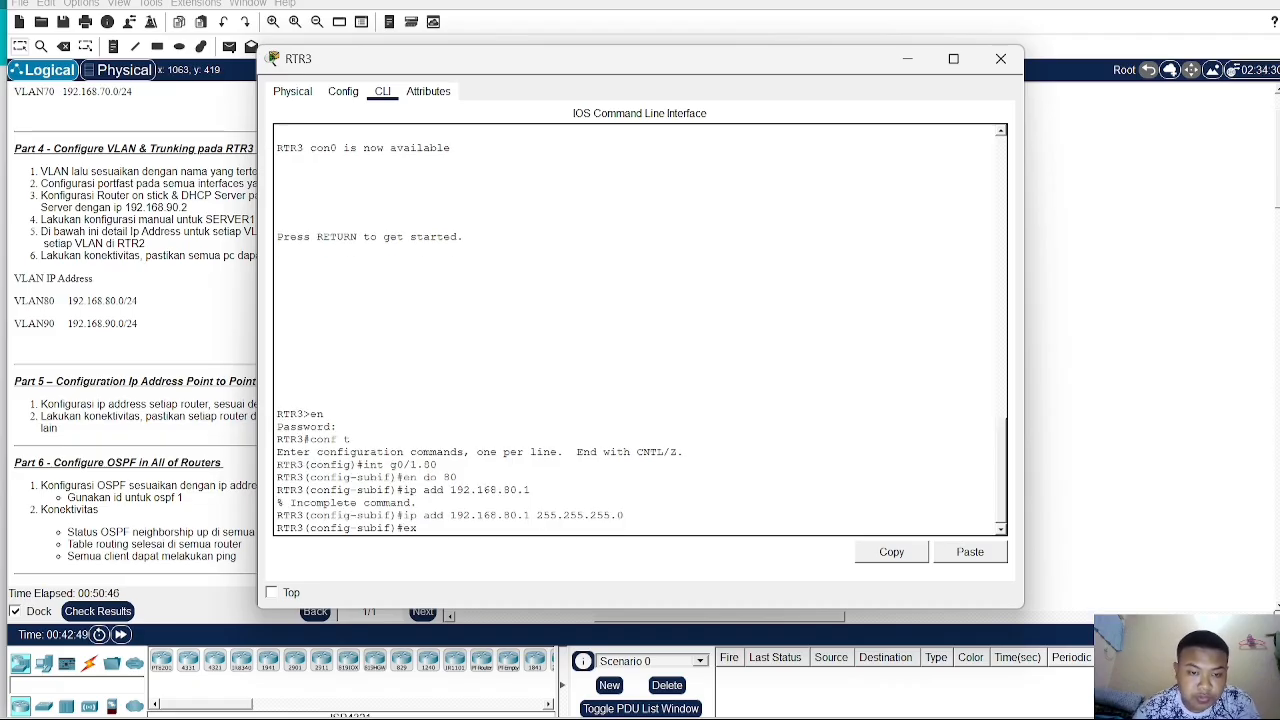
key(Return)
- Create subinterface G0/1.90 on RTR3 and set its encapsulation to dot1Q VLAN 90
text(int g)
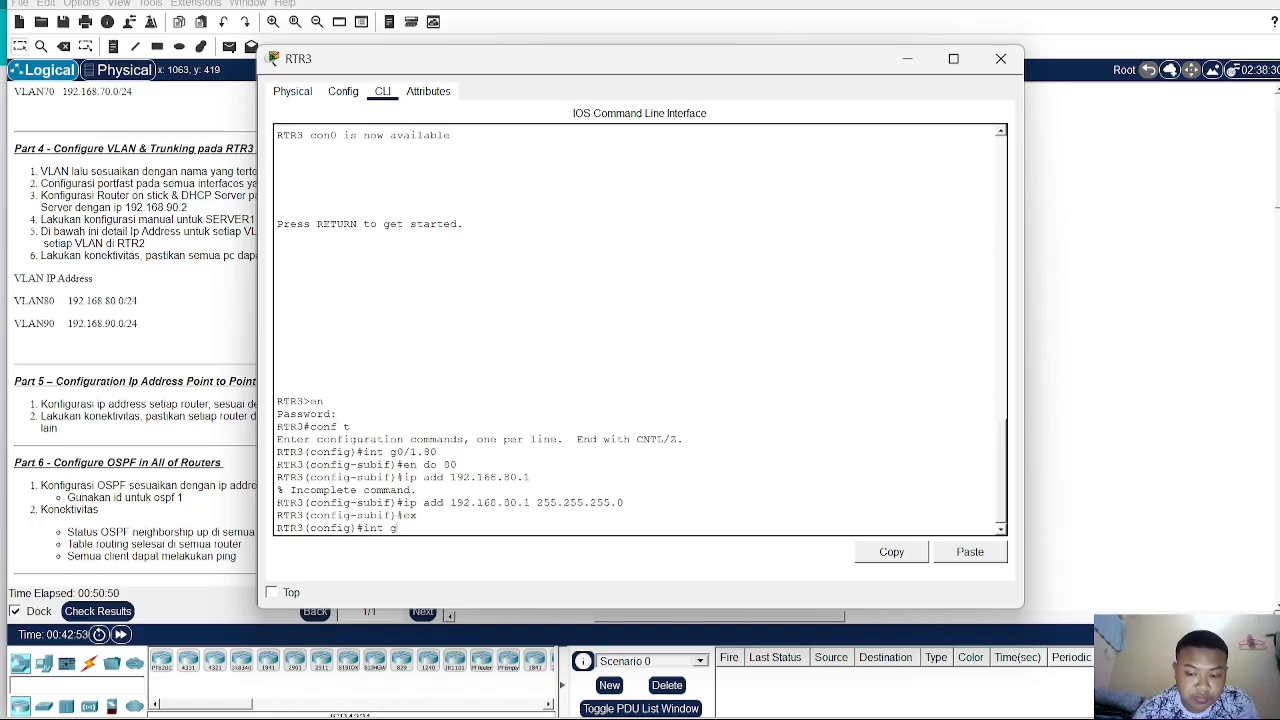
text(0/1.)
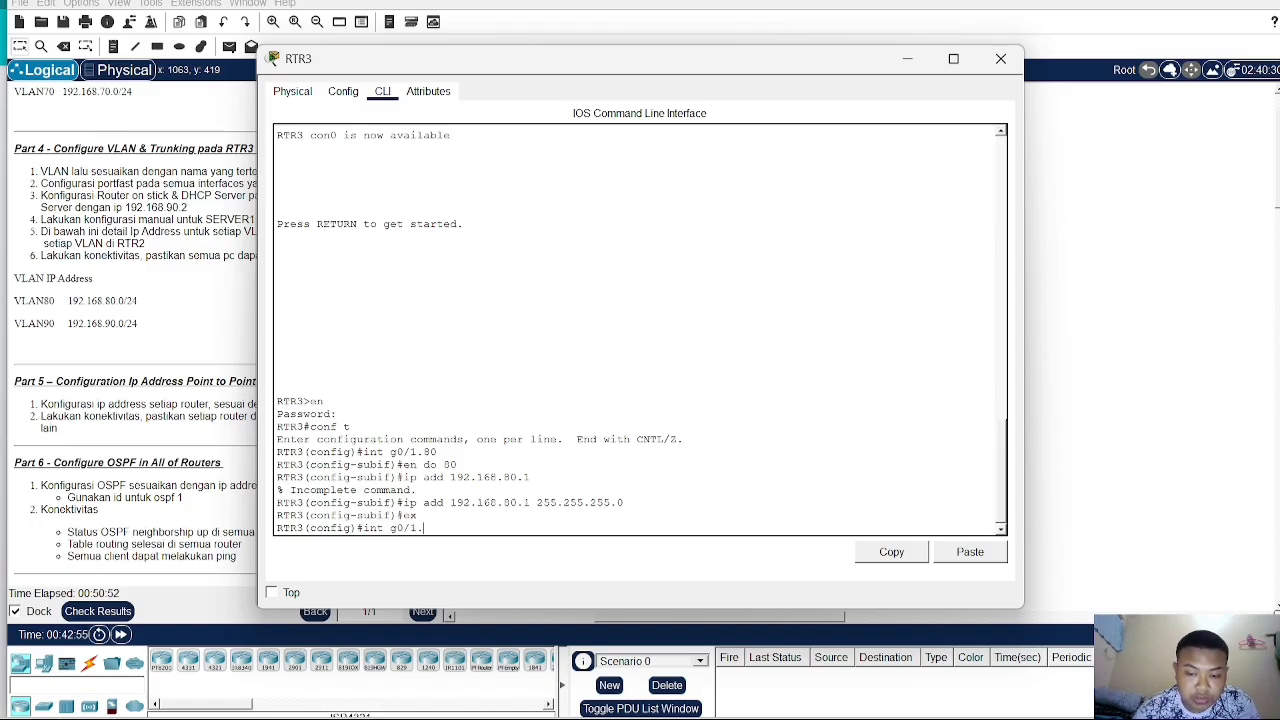
text(90)
key(Return)
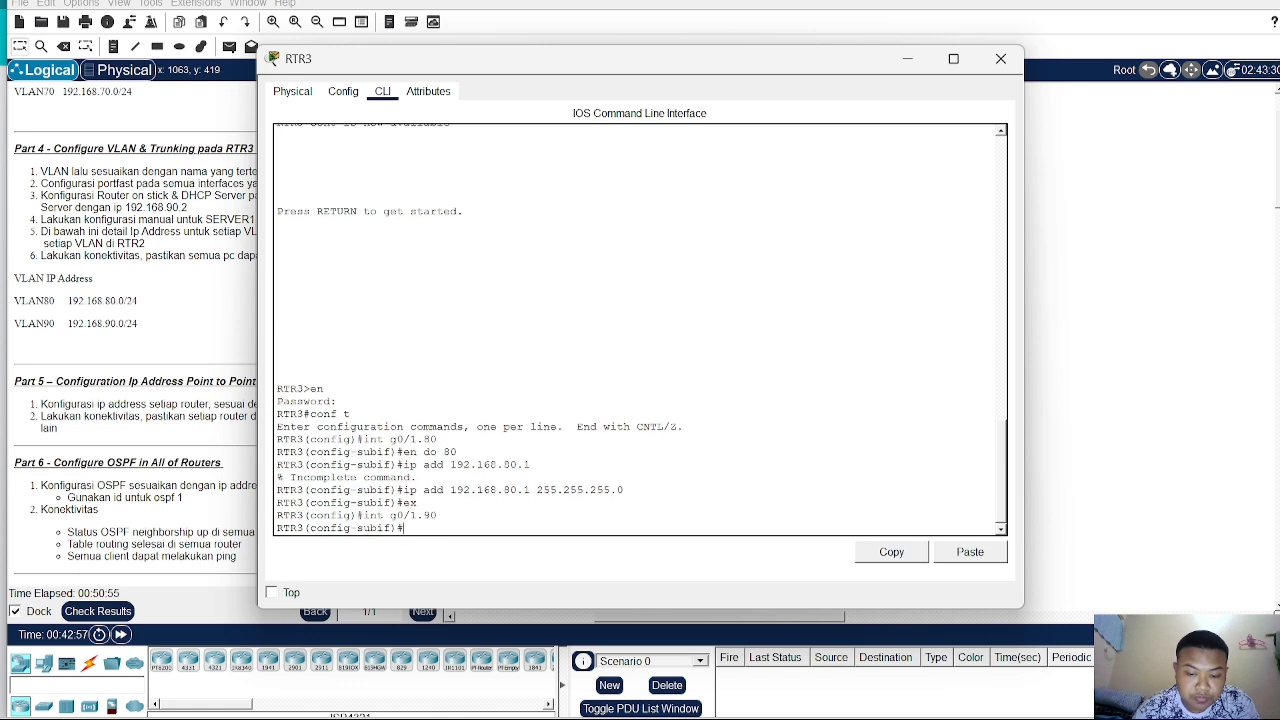
text(en do 90)
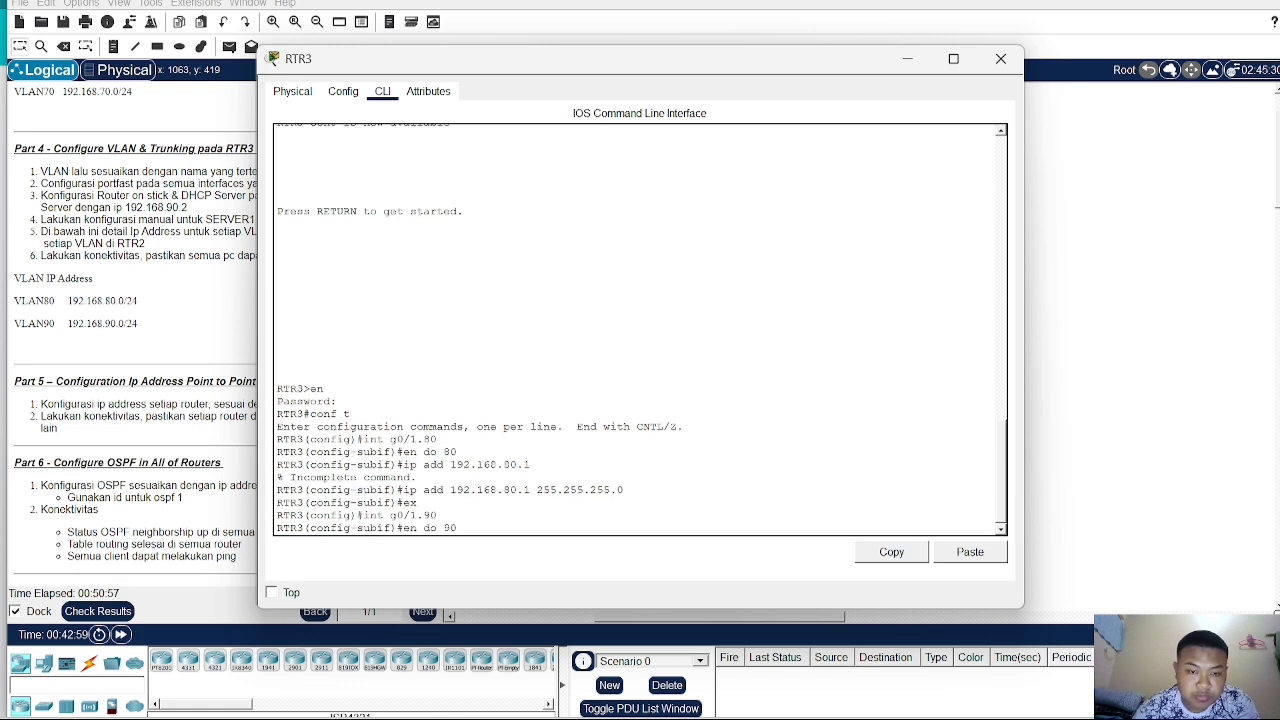
key(Return)
- Assign IP address 192.168.90.1 with mask 255.255.255.0 to subinterface G0/1.90 and exit it
text(ig-subif)#i)
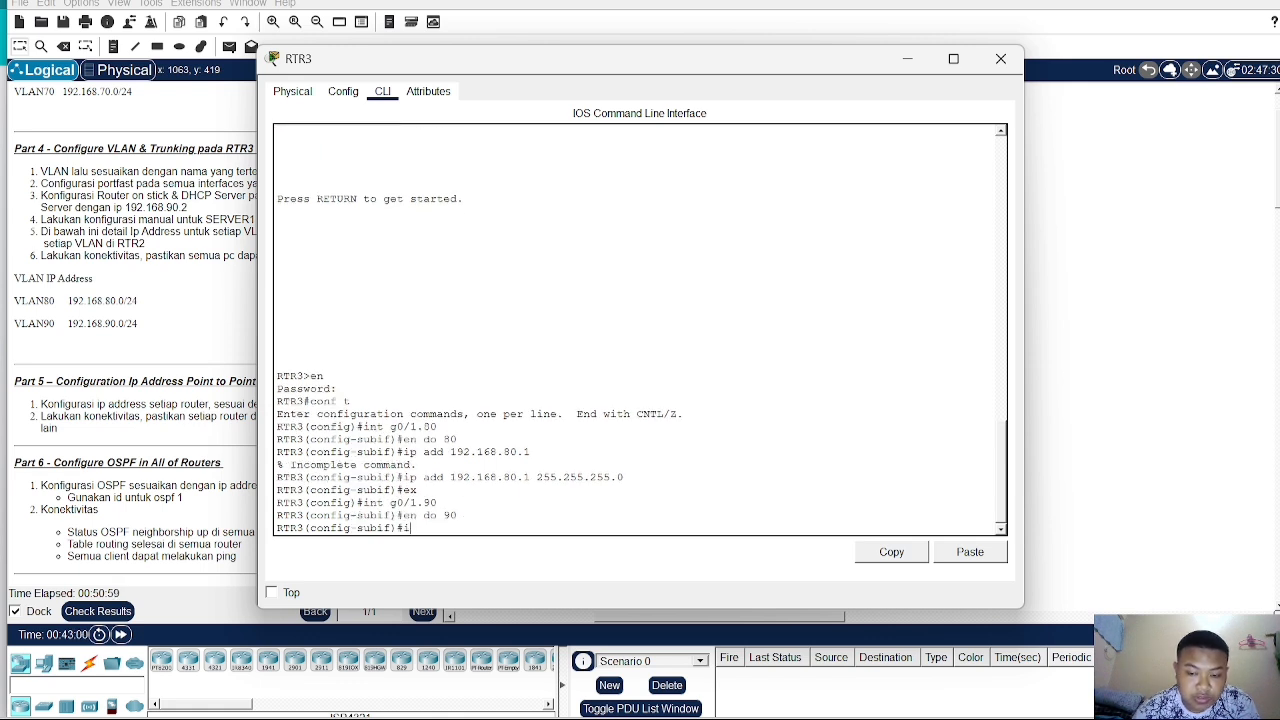
text(p add 192)
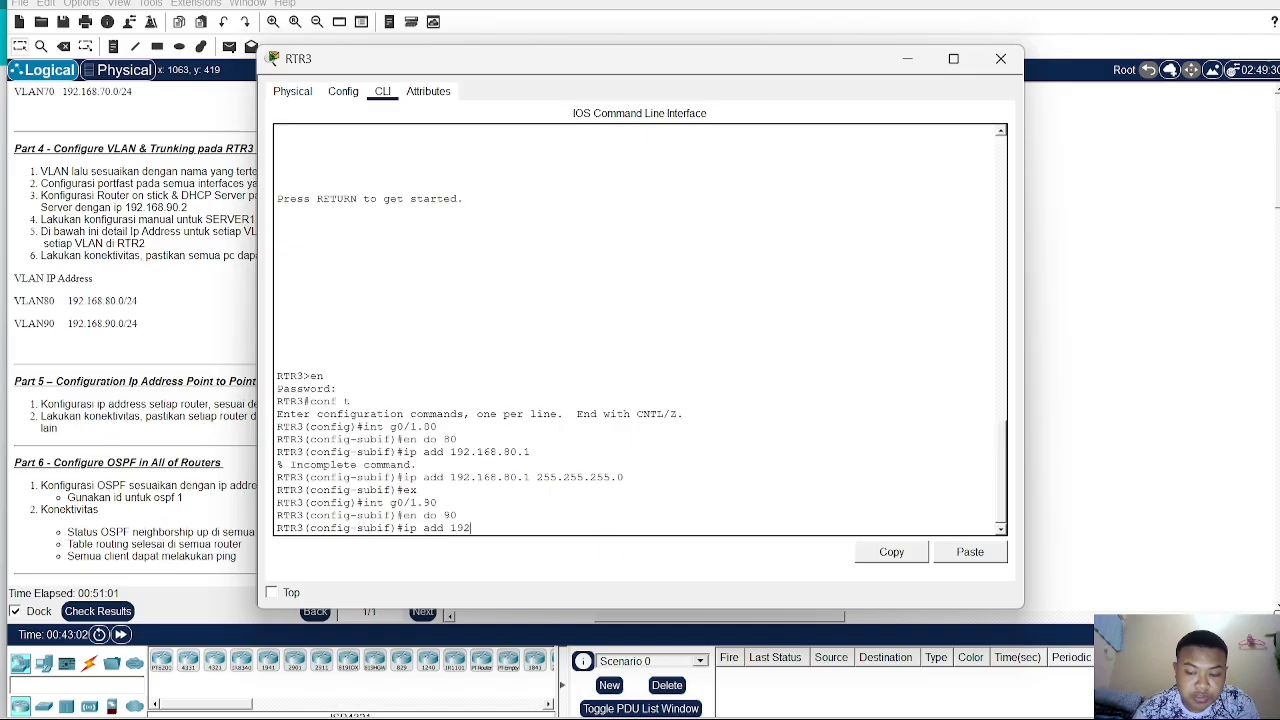
text(.168.90.1)
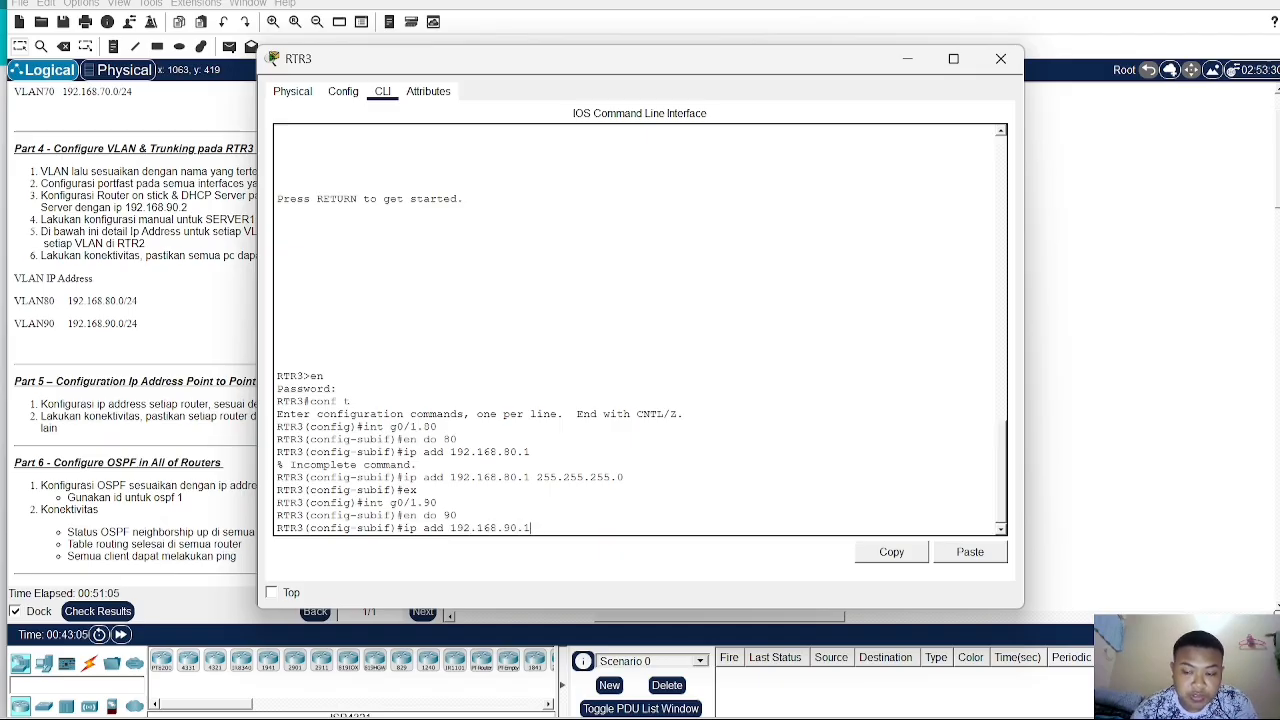
key(Return)
key(Up)
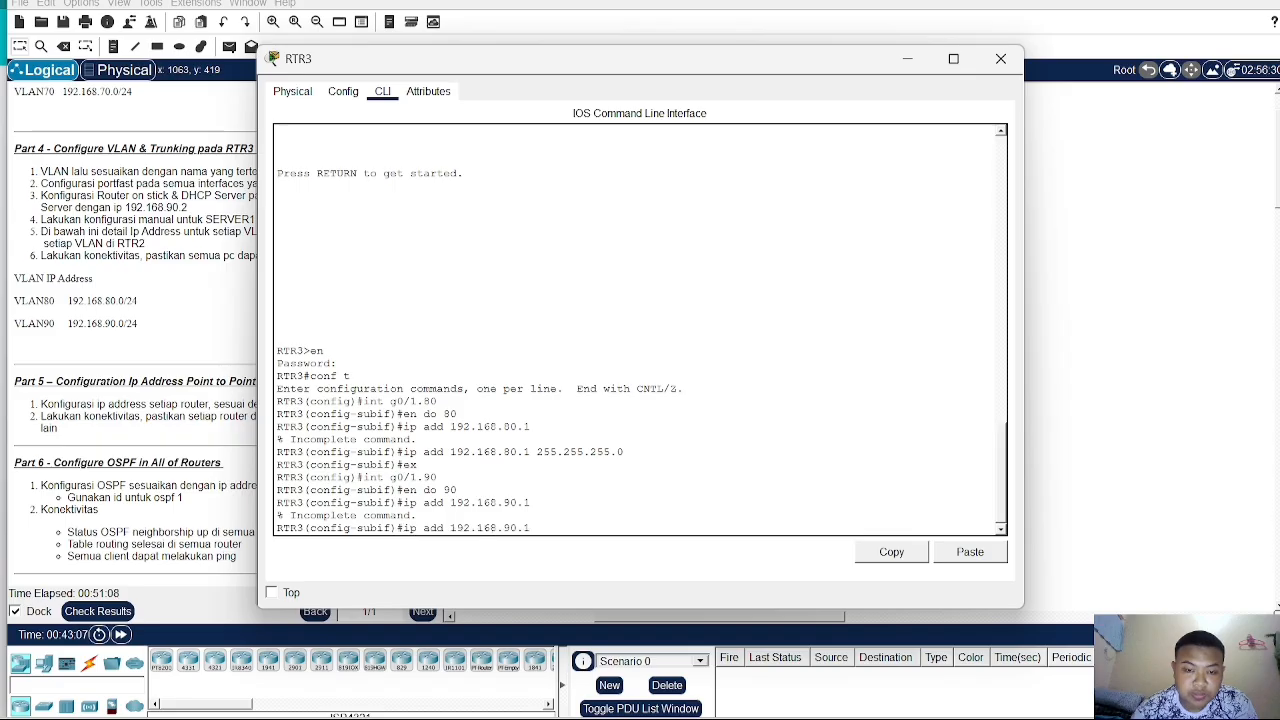
text(255.2)
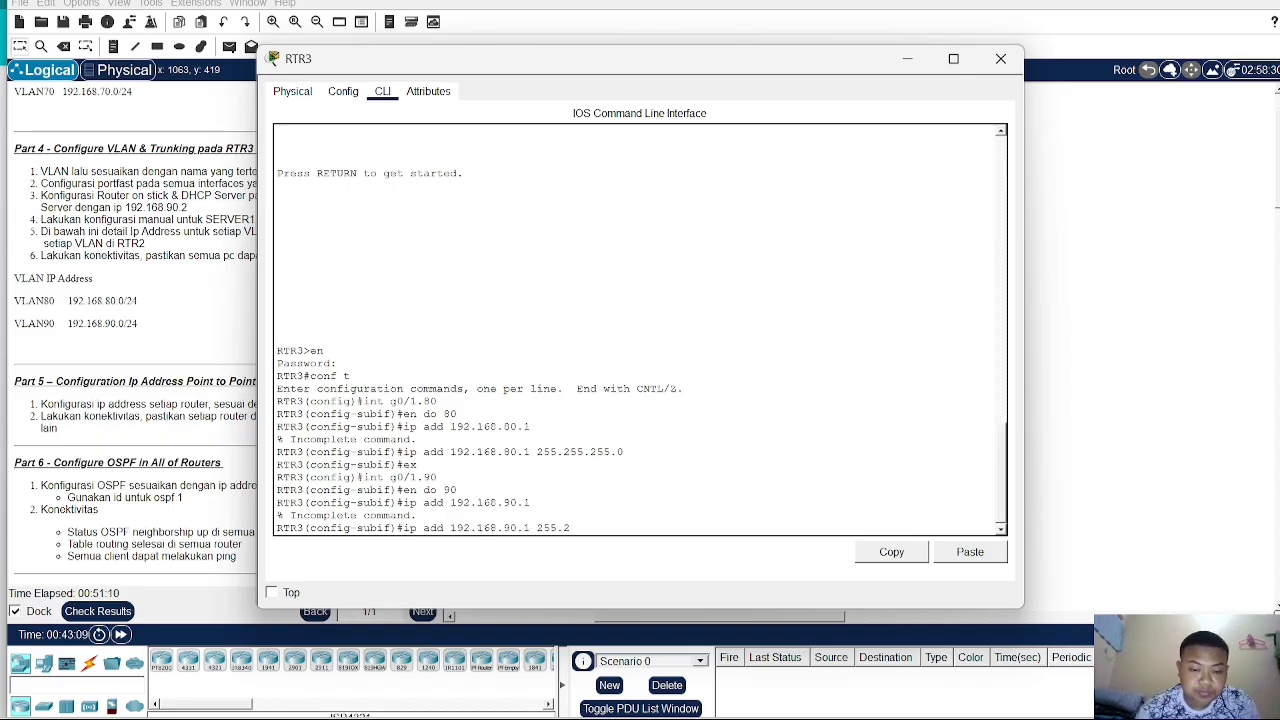
text(55.255.)
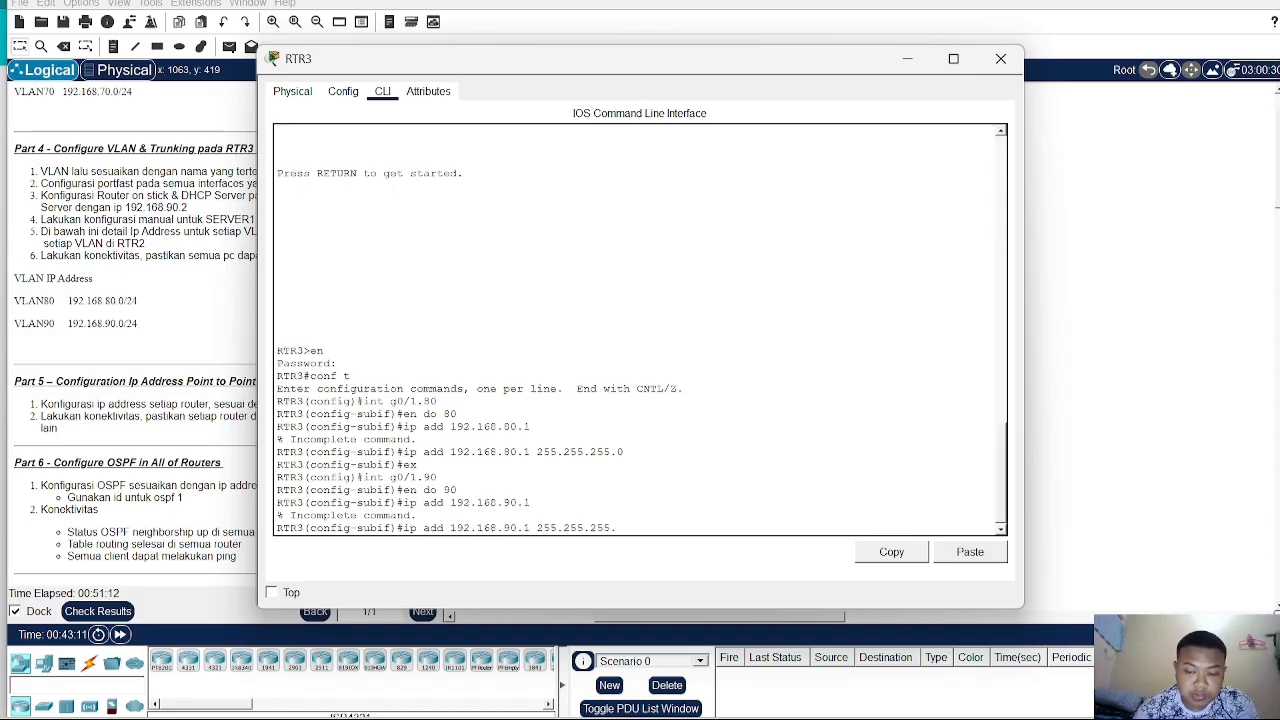
text(0)
key(Return)
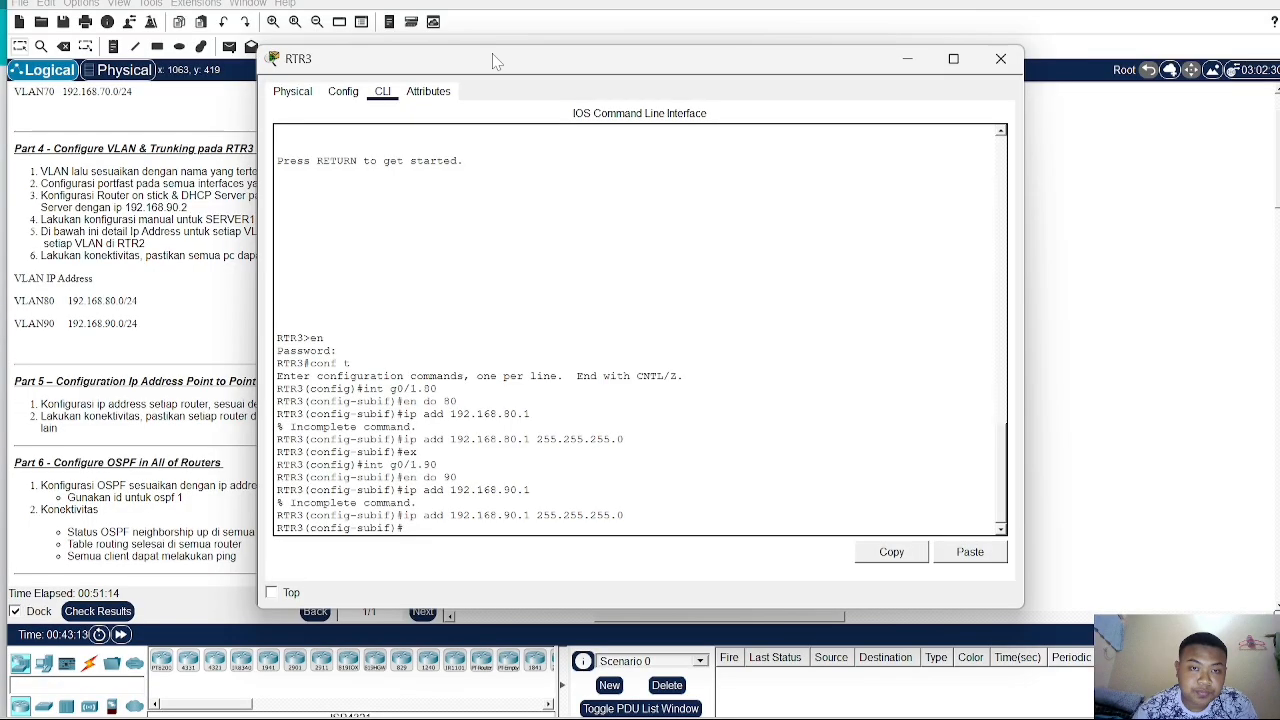
drag(492, 62, 681, 65)
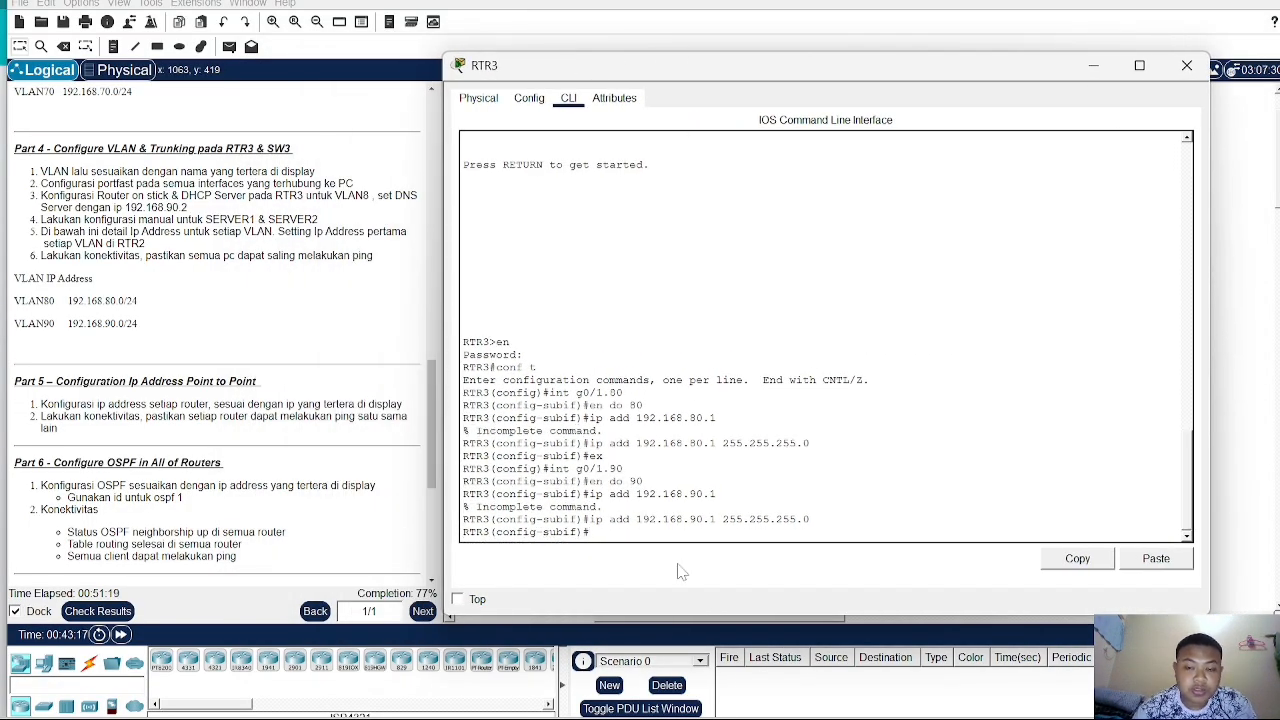
text(ex)
key(Return)
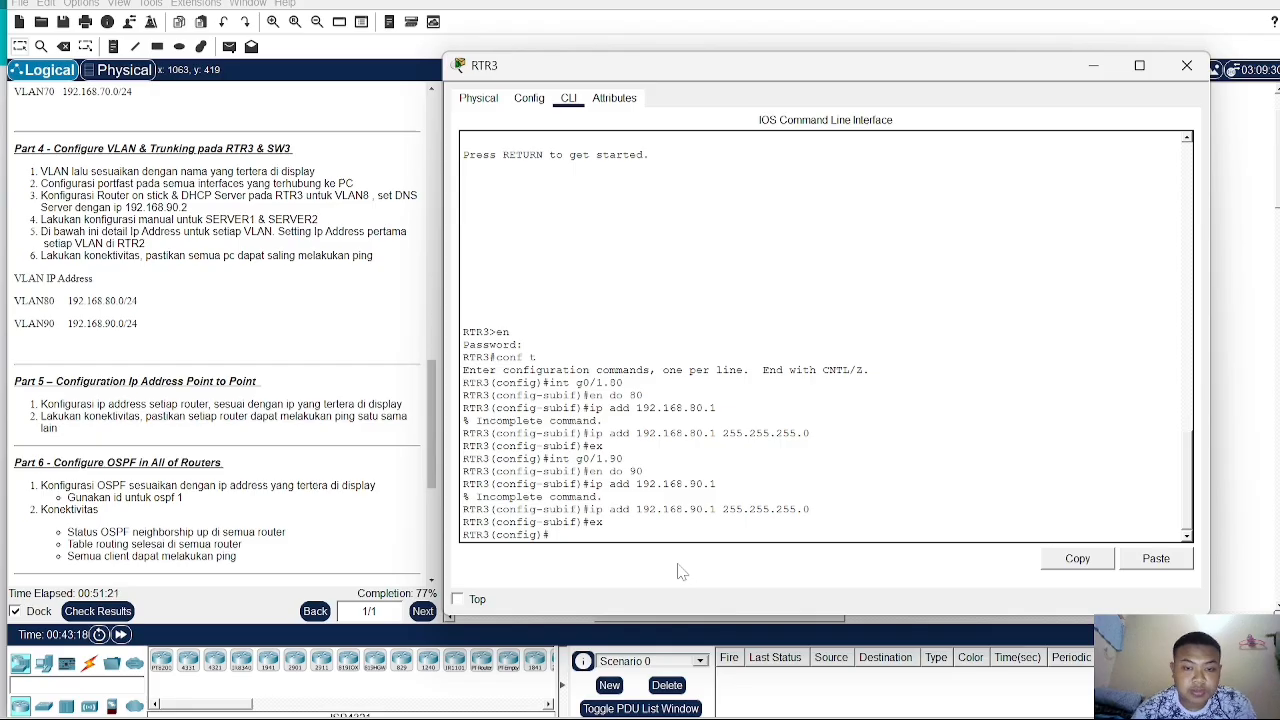
- Create a DHCP pool named VLAN80 on RTR3
text(ip d)
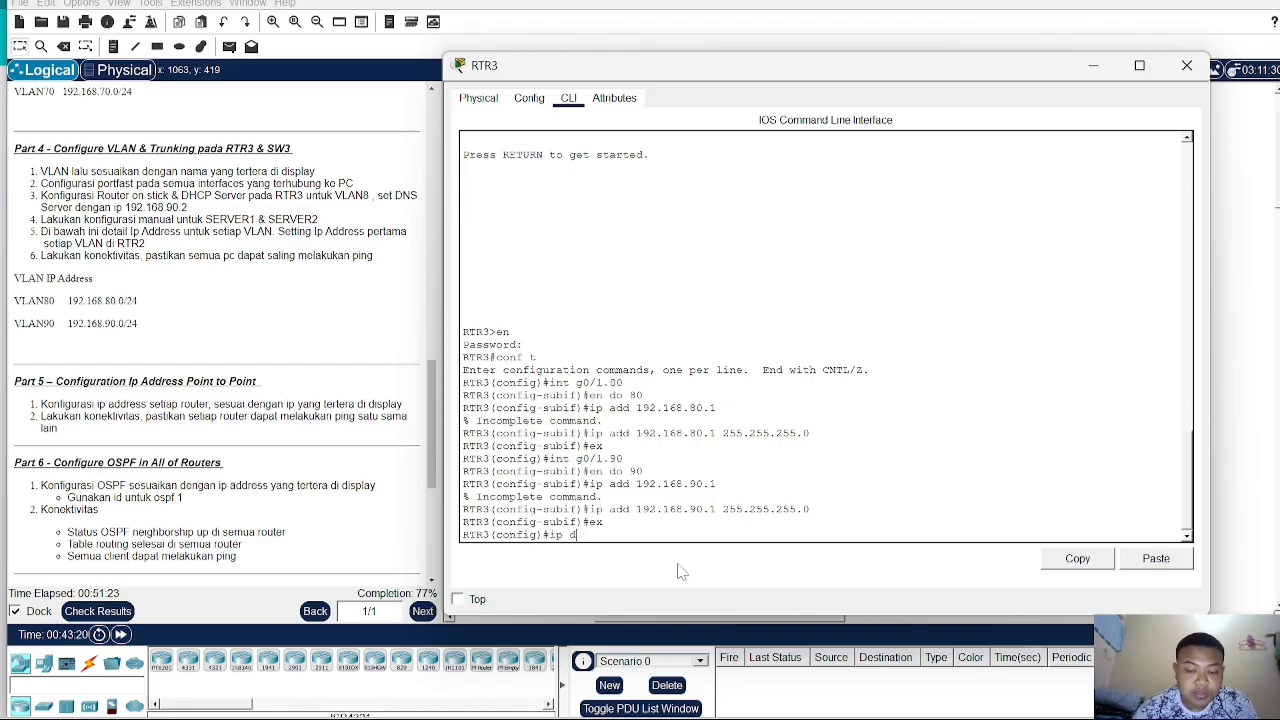
text(hcp)
text( po)
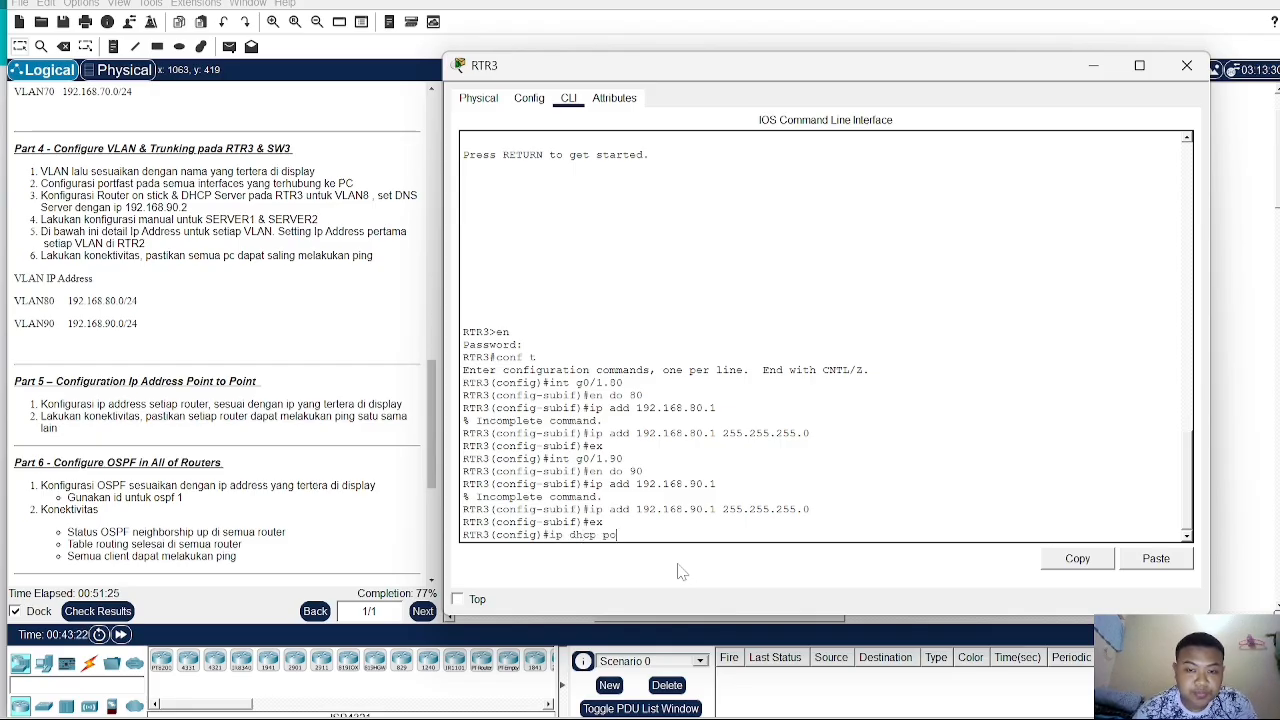
text(ol)
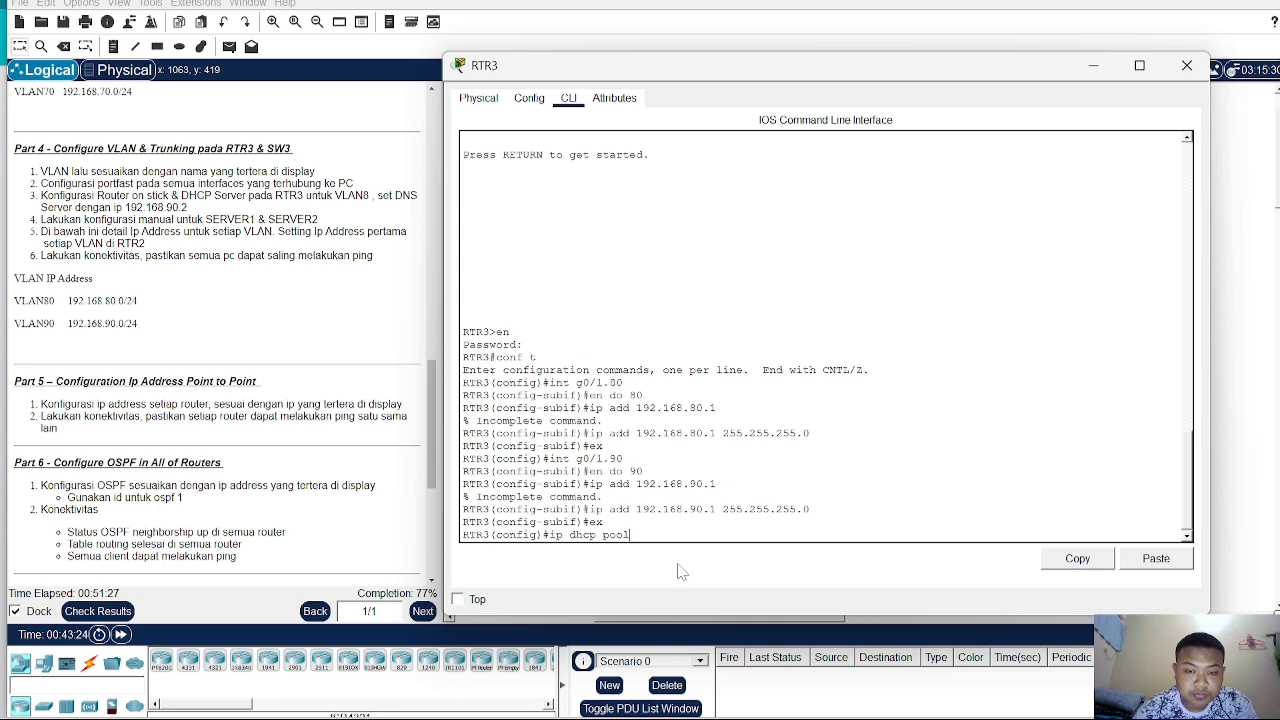
text( VLAN)
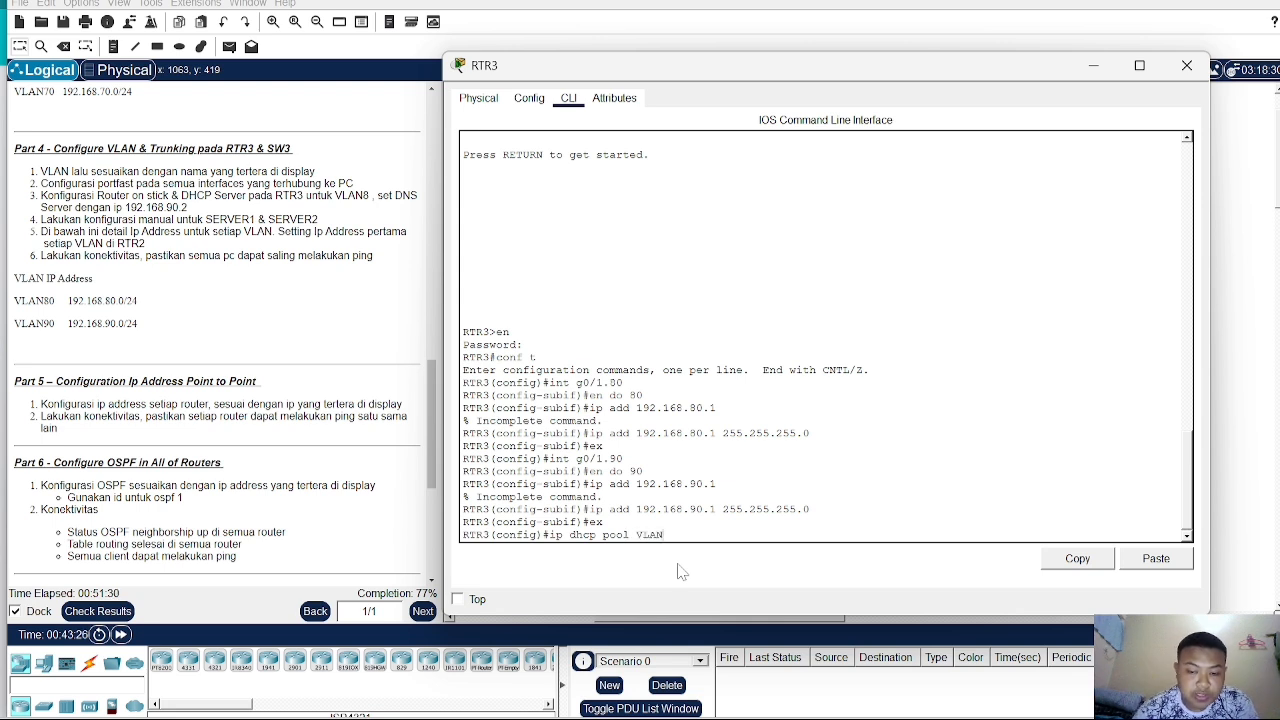
text(8)
text(80)
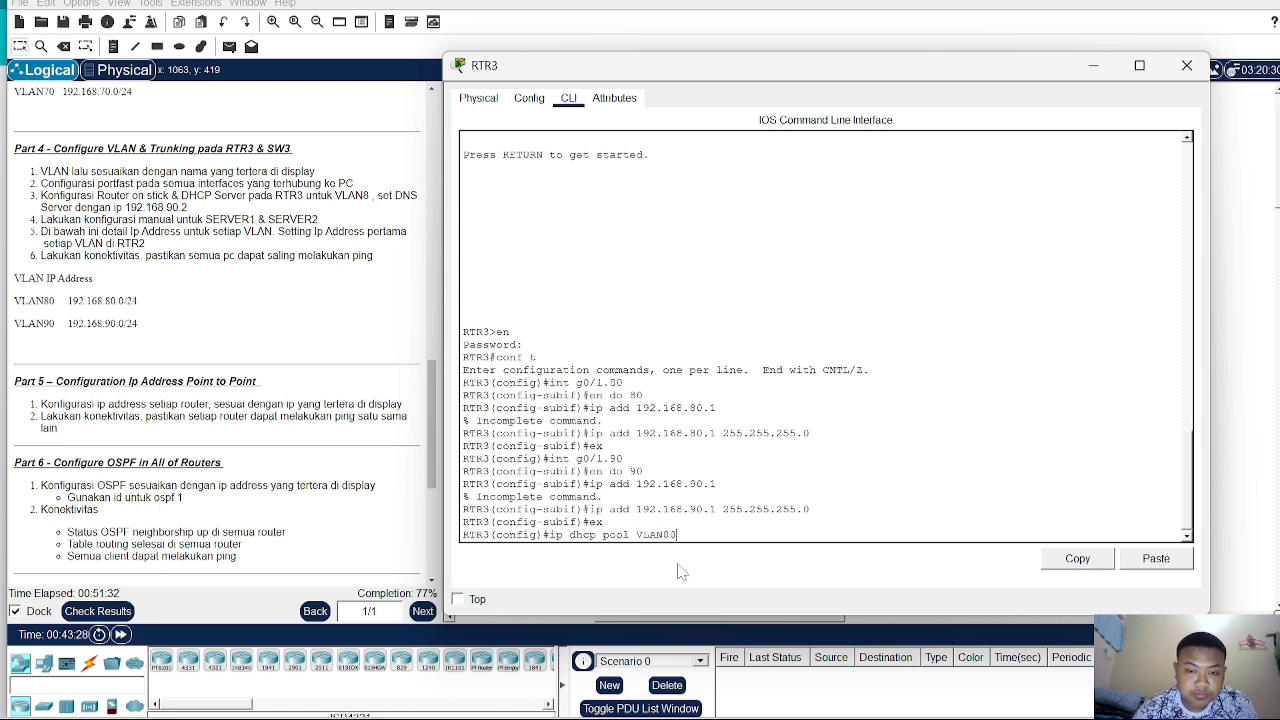
key(Return)
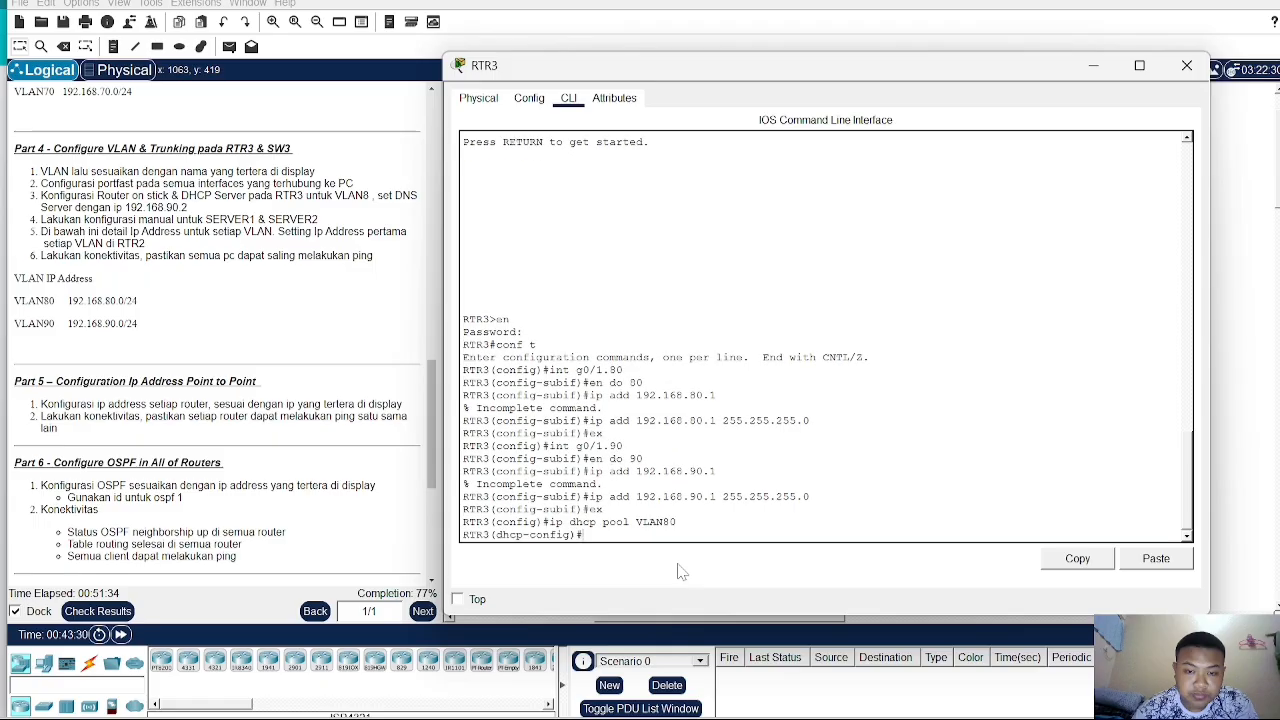
- Set the VLAN80 DHCP pool's network to 192.168.80.0 with mask 255.255.255.0
text(net)
key(Tab)
text(19)
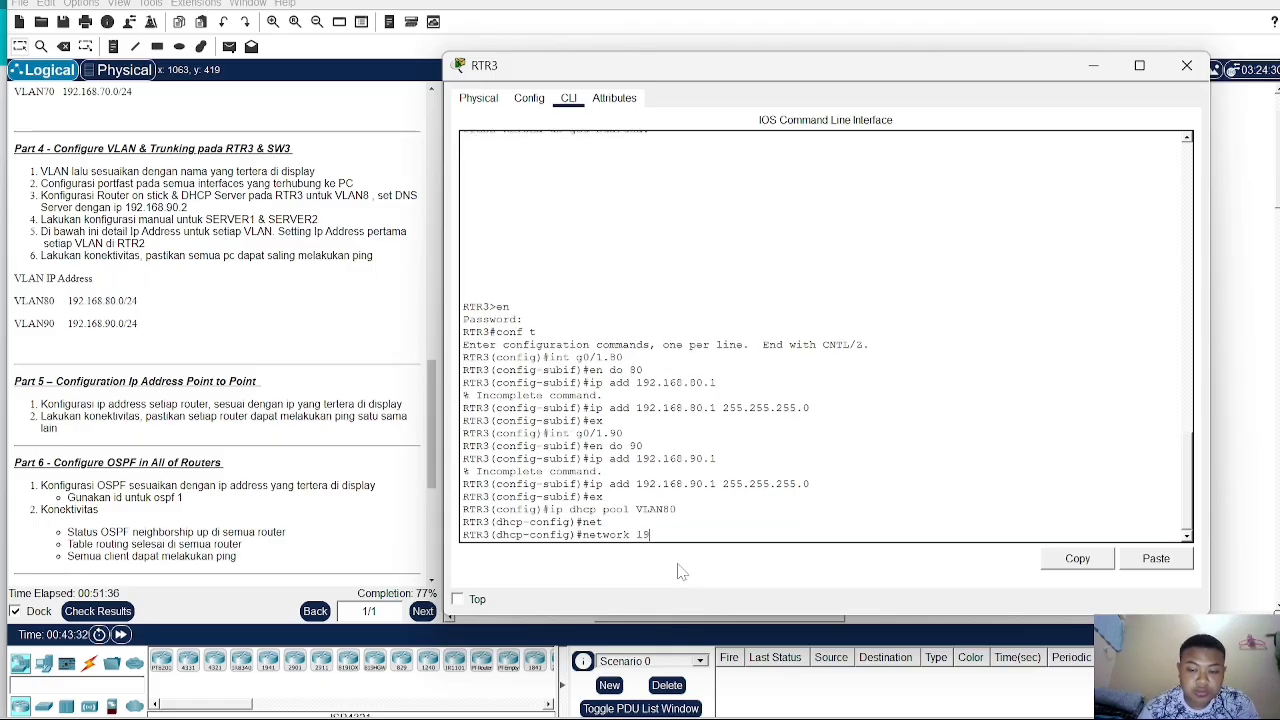
text(2.168)
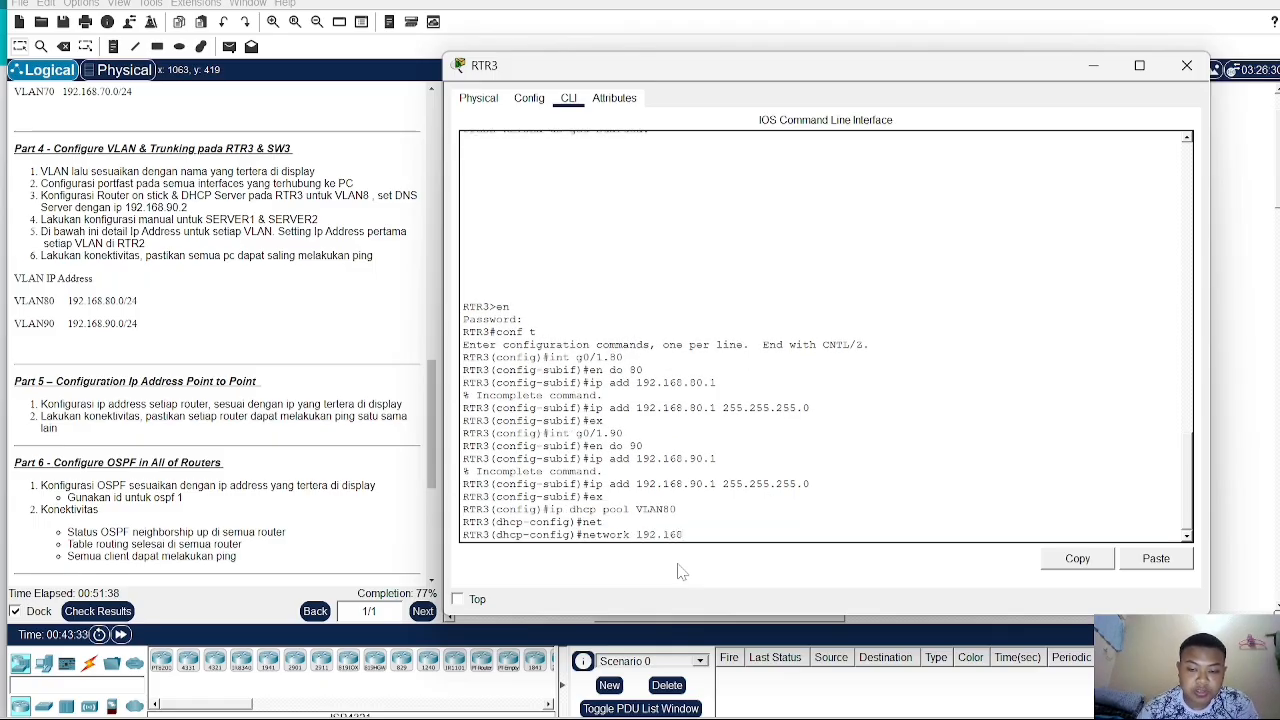
text(.80)
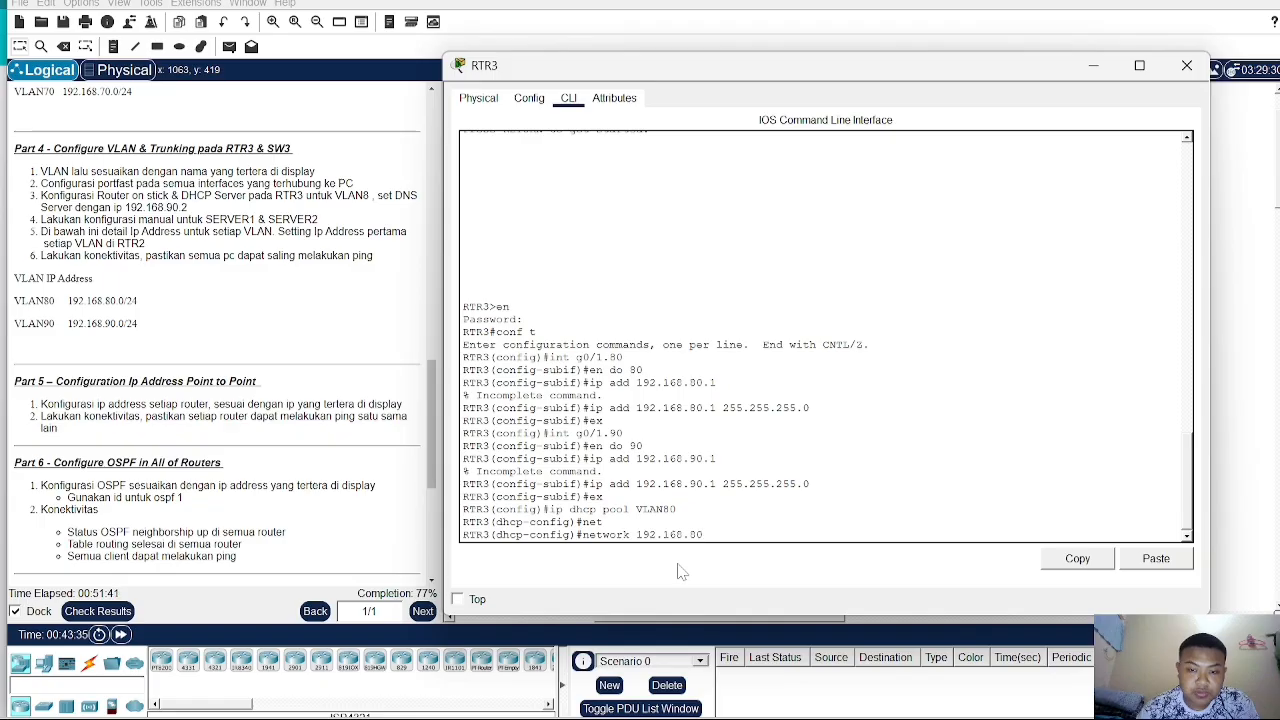
text(.0)
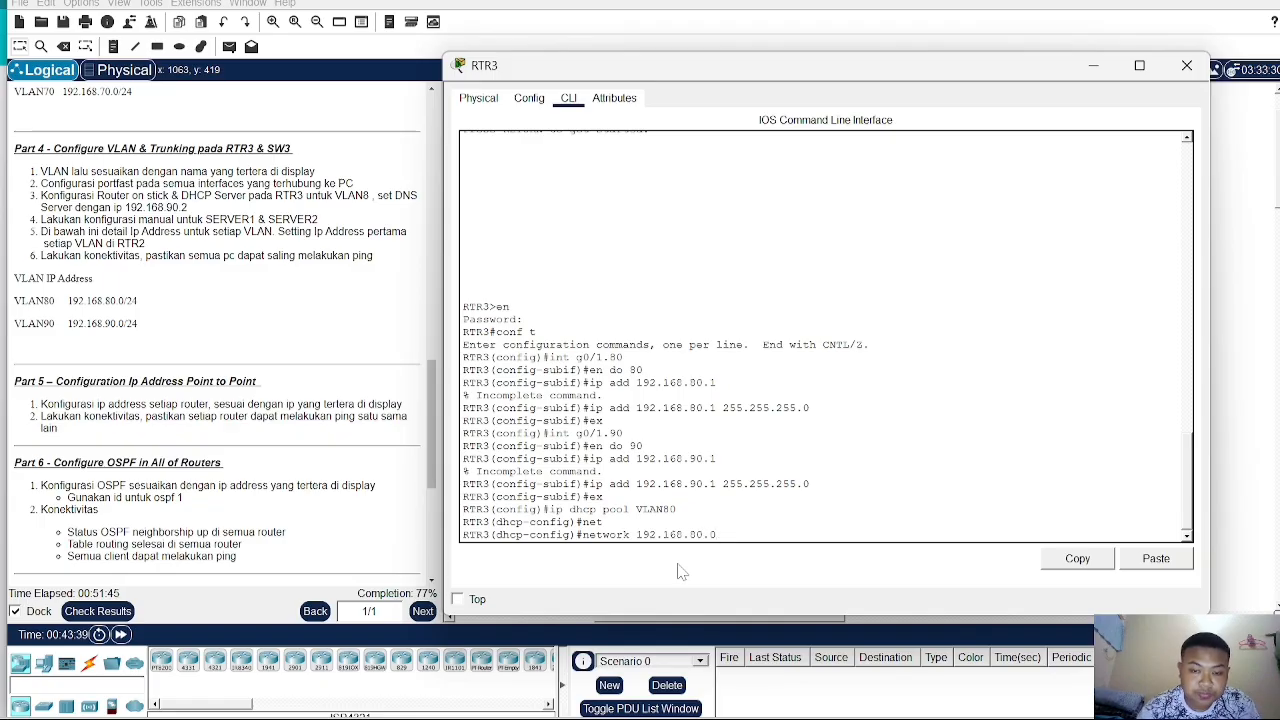
text( 255.255)
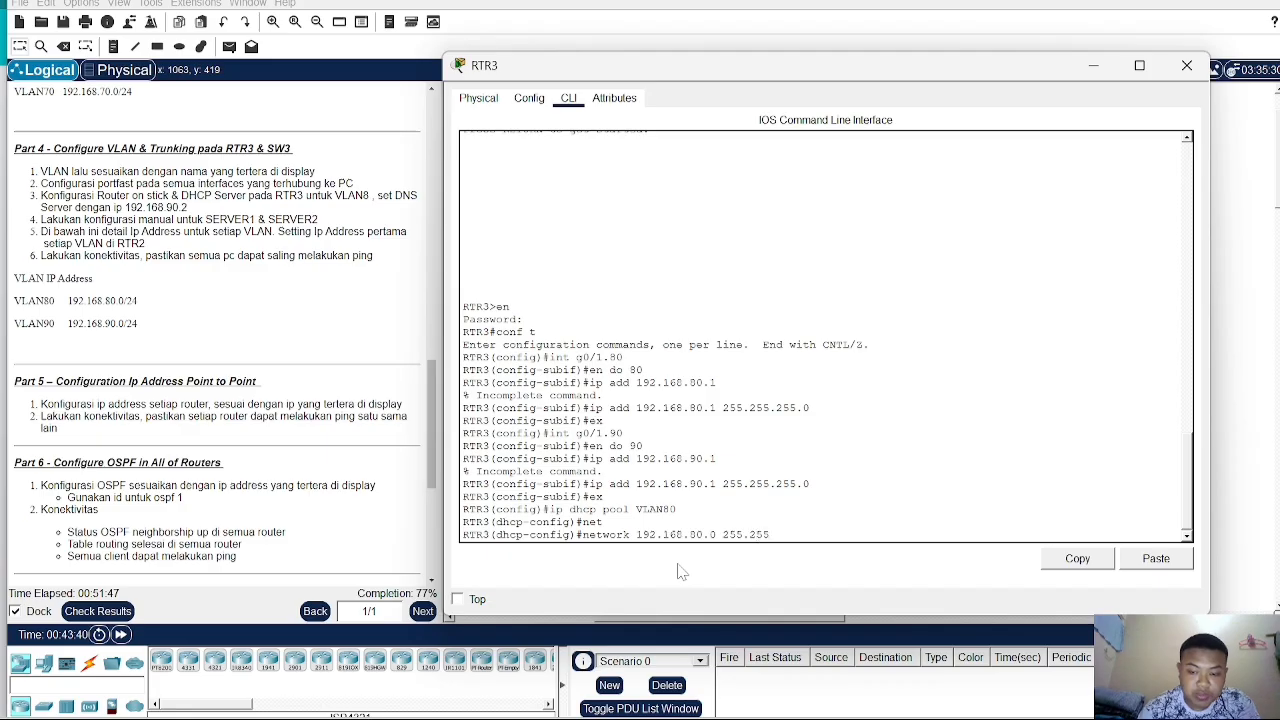
text(.255.0)
key(Return)
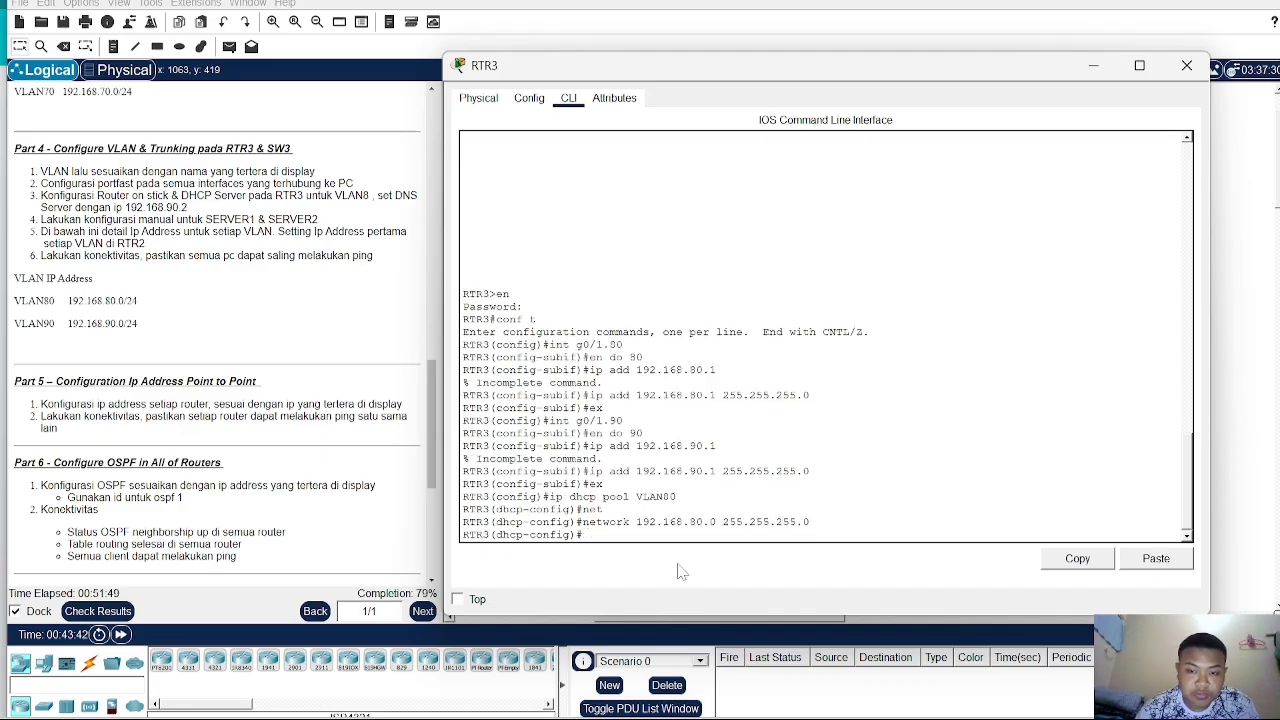
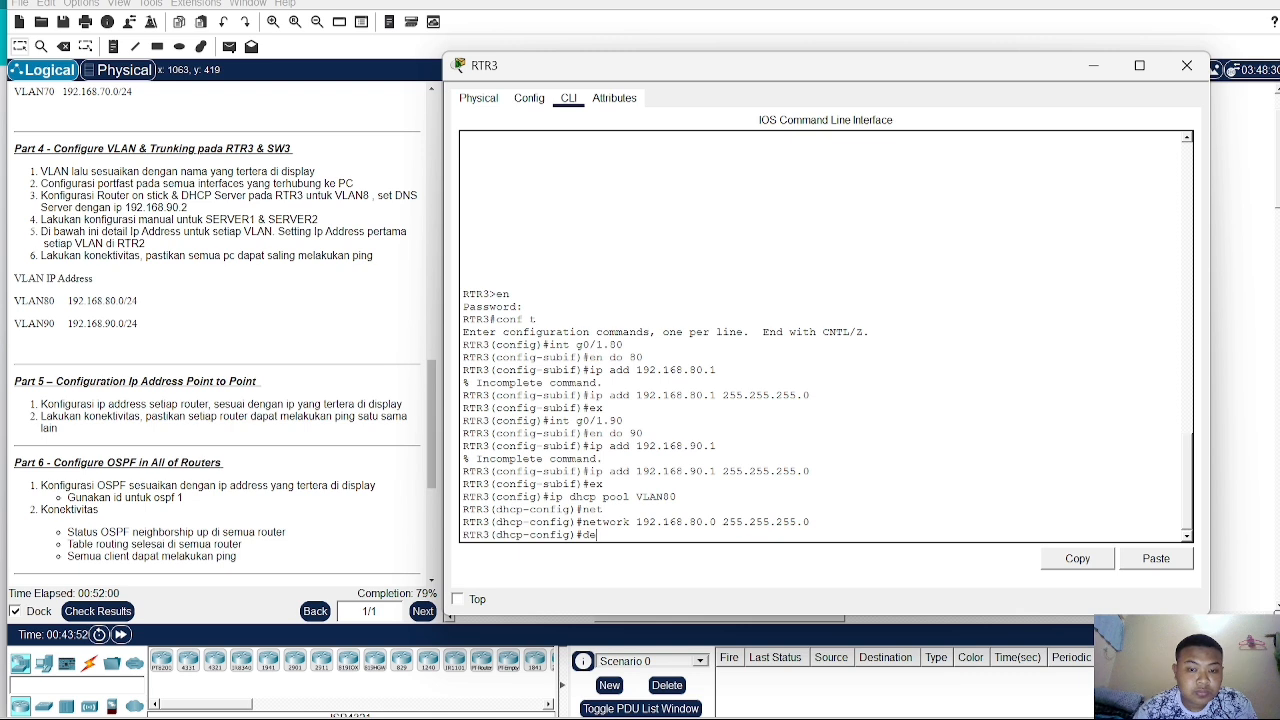
- Set the VLAN80 DHCP pool's default router to 192.168.80.1
key(Tab)
text(1)
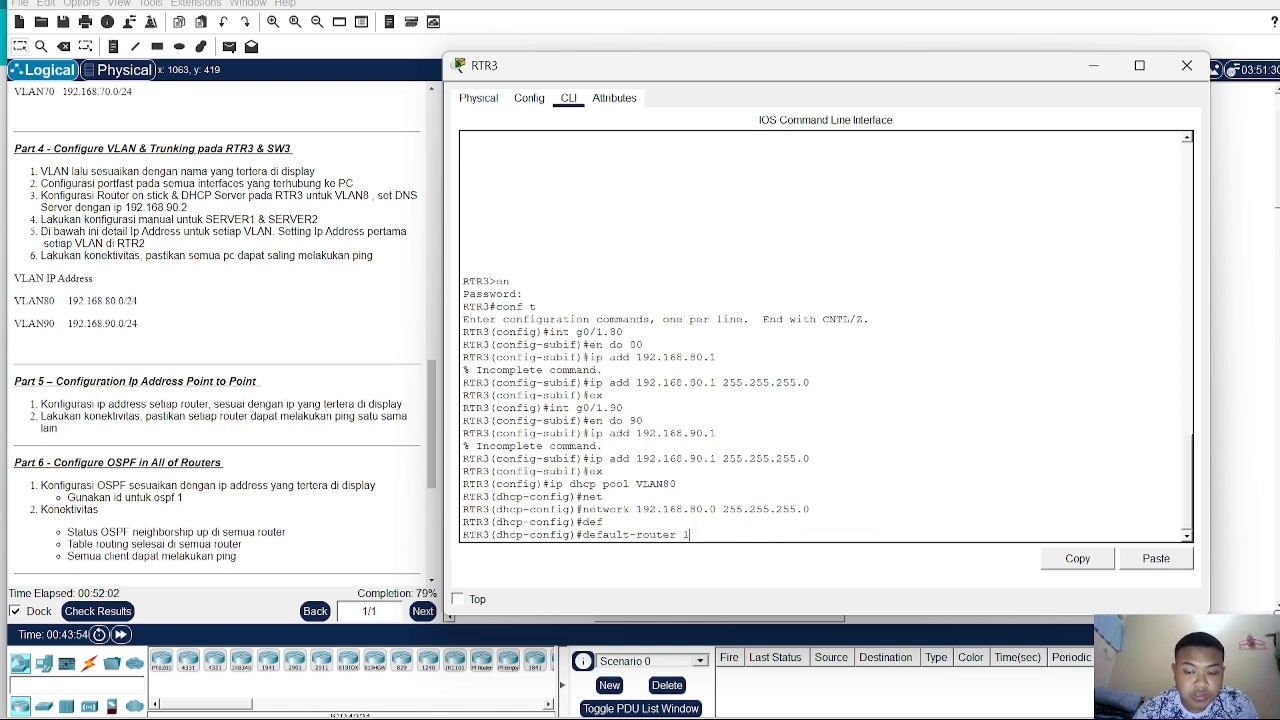
text(92.168.80.1)
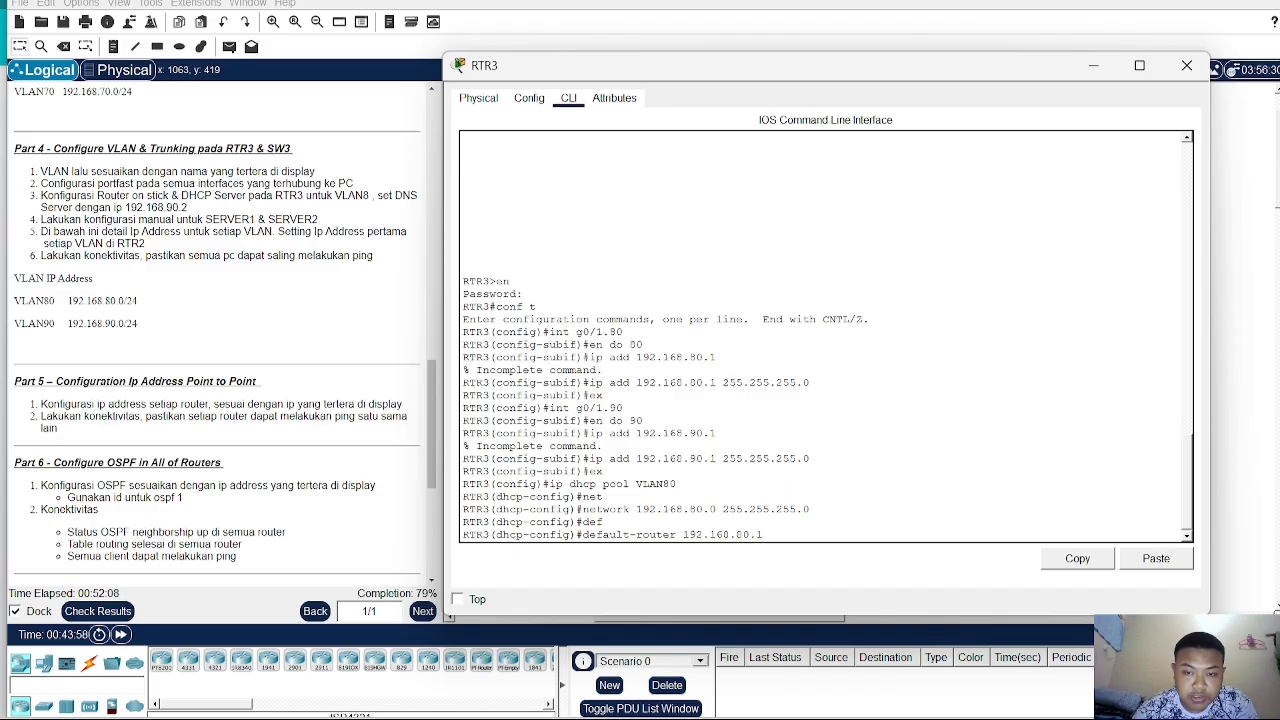
key(Return)
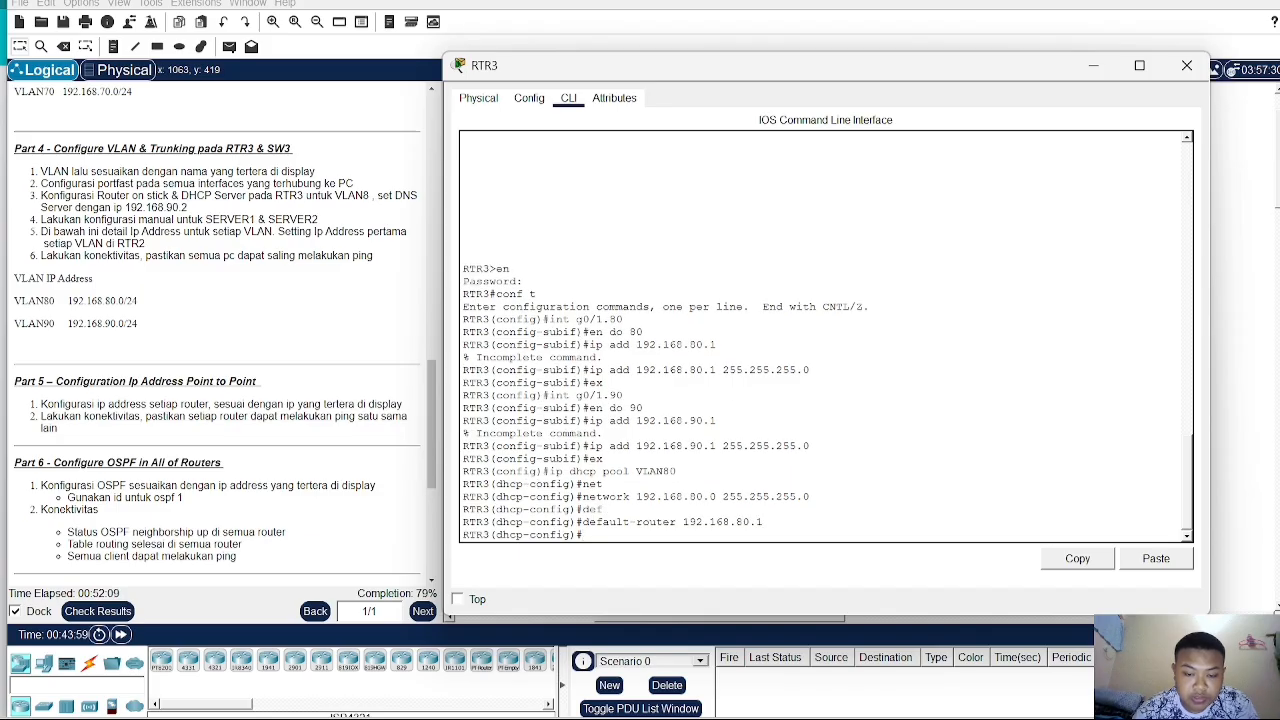
- Set the VLAN80 DHCP pool's DNS server to 192.168.90.2 and close the RTR3 console
text(dn)
key(Tab)
text(192.16)
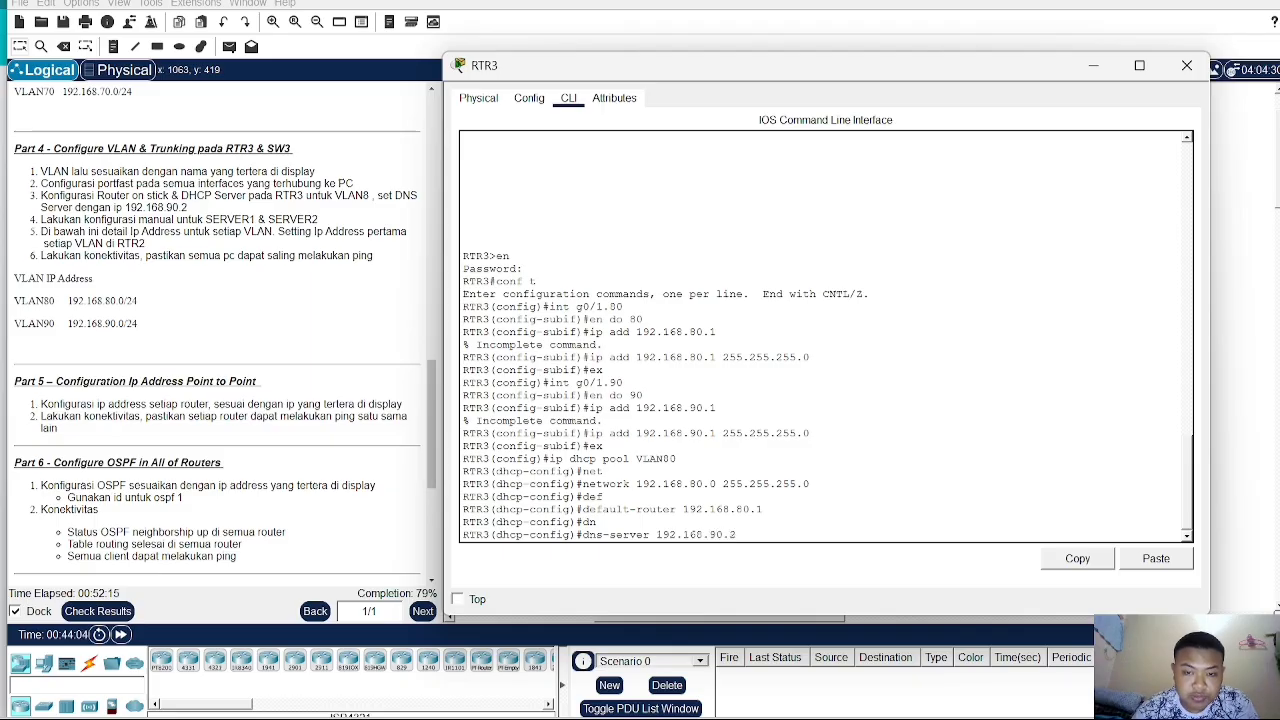
key(Return)
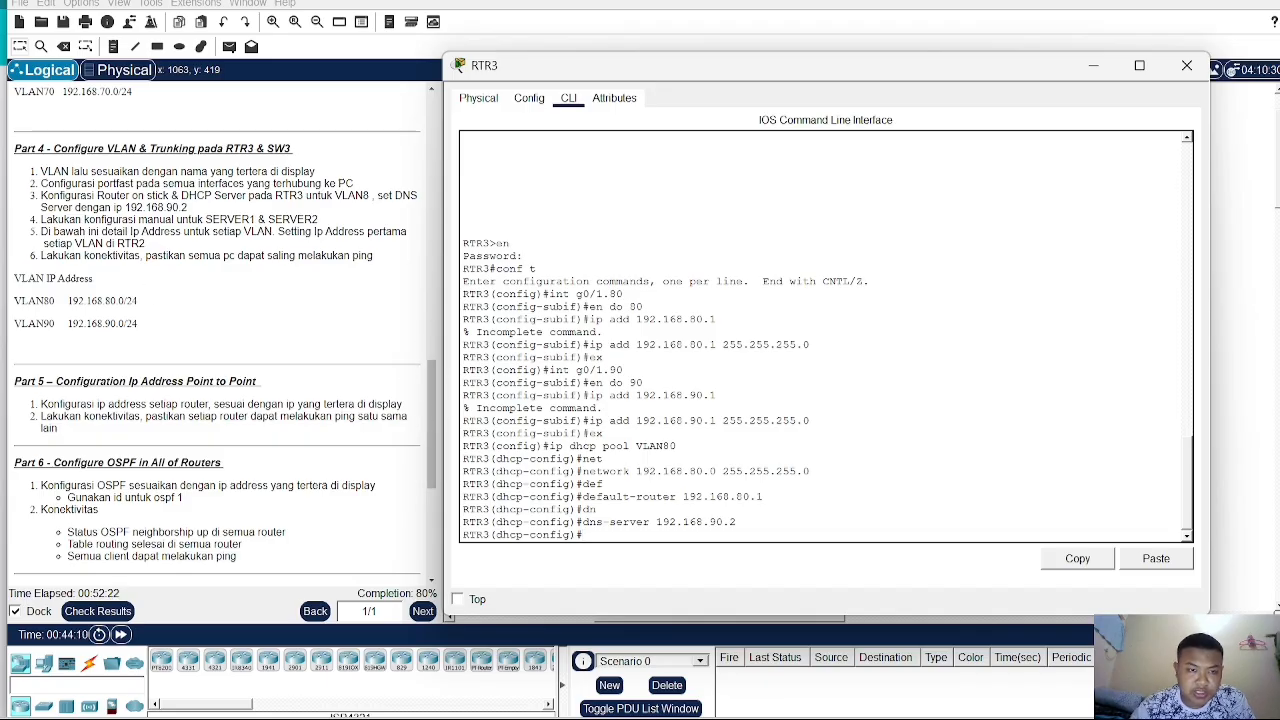
click(1187, 66)
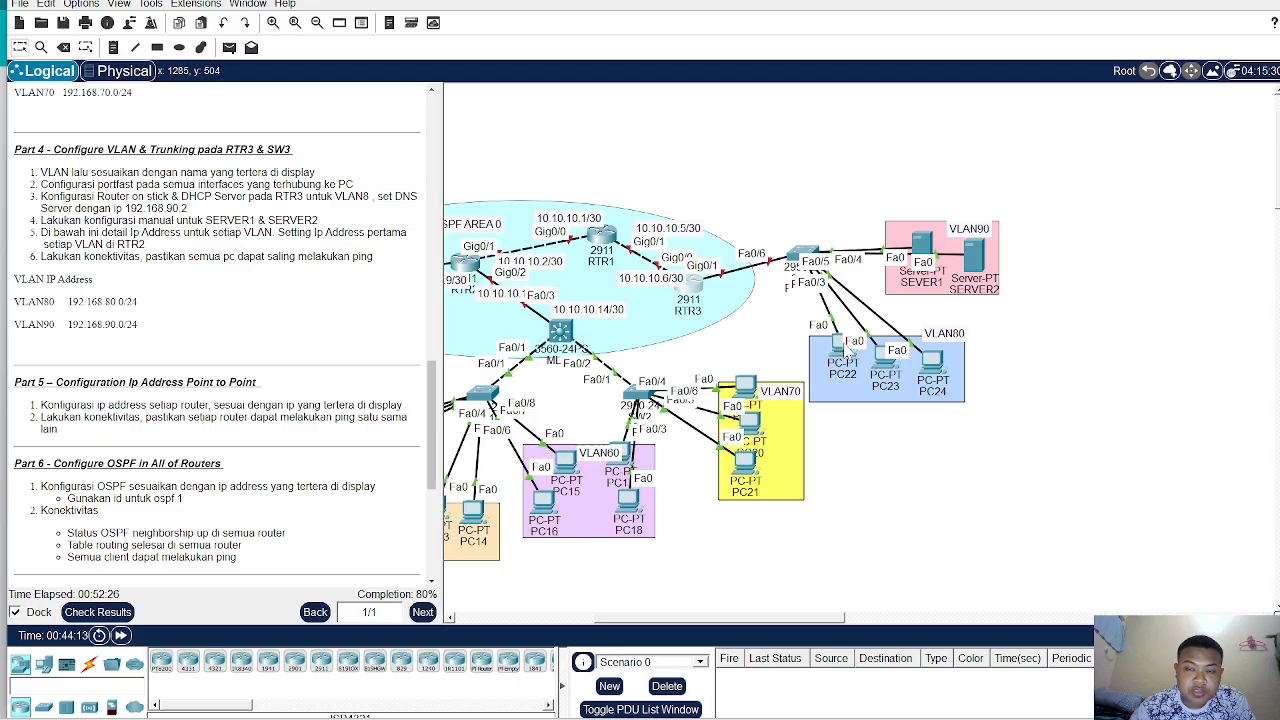
- On SW3, make port Fa0/6 a trunk allowing VLANs 80-90
click(815, 262)
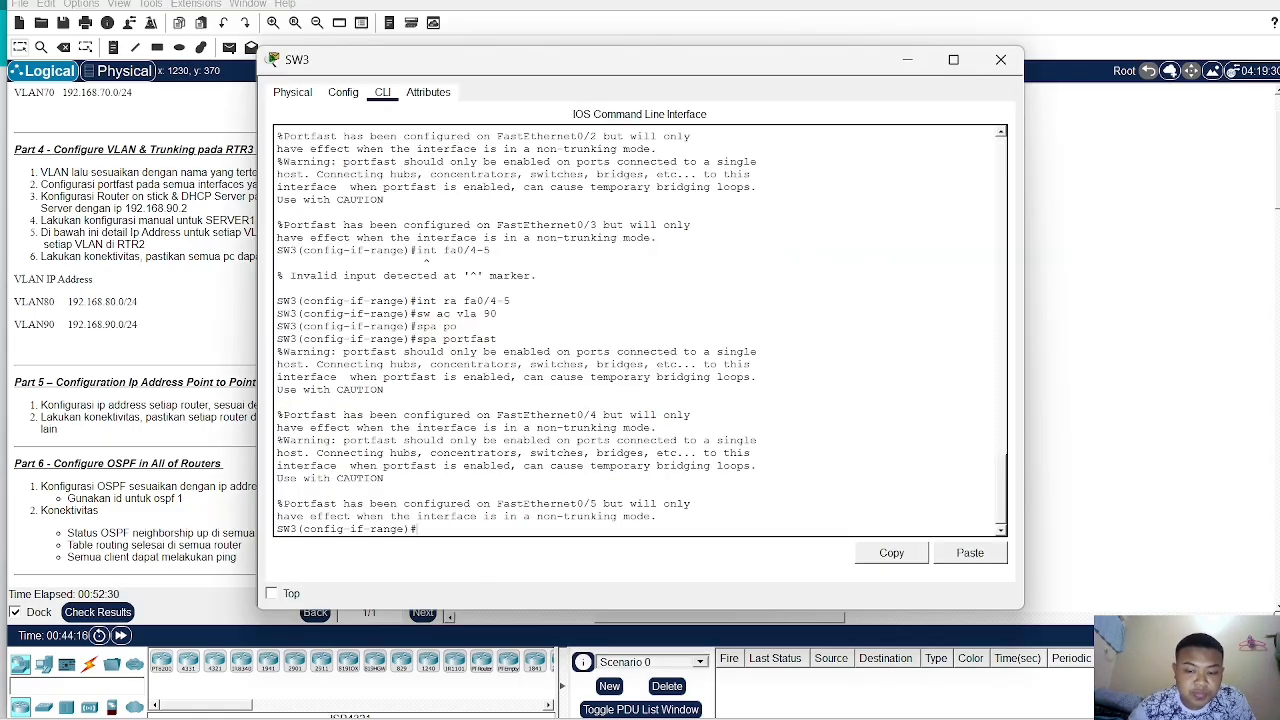
text(int fa0)
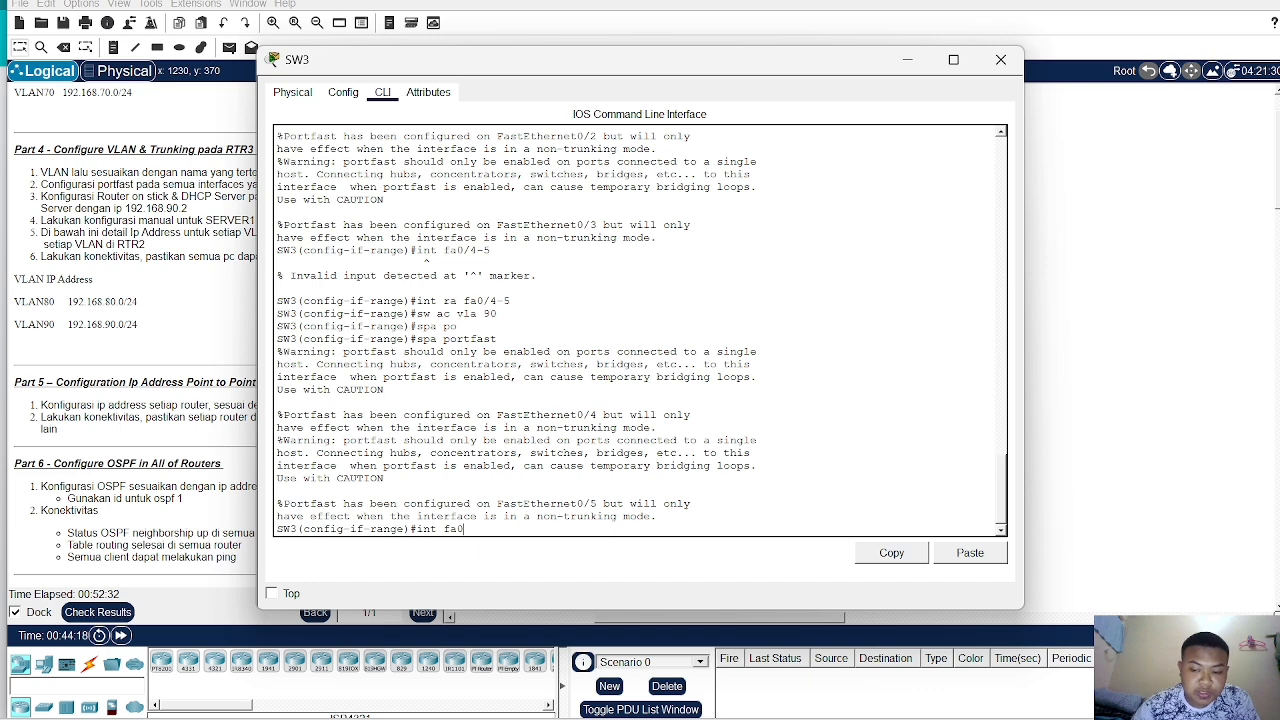
text(/6)
key(Return)
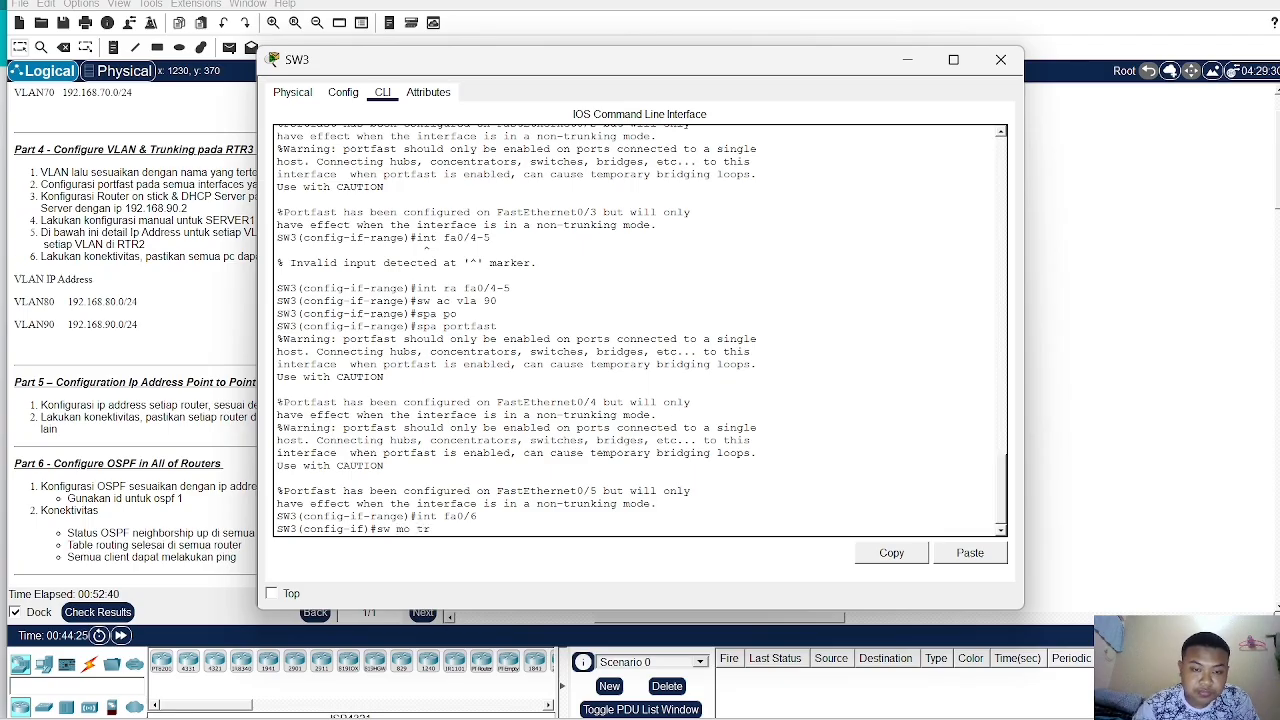
text(sw mo tr)
key(Return)
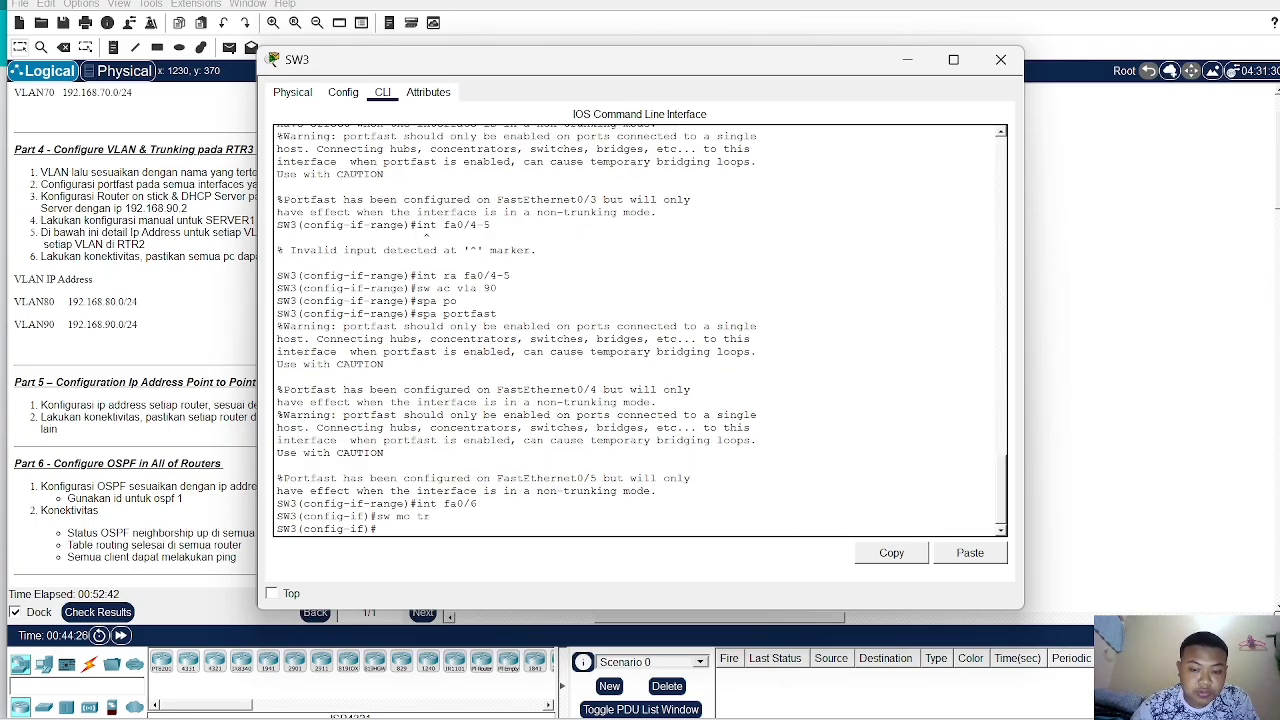
text(sw tr all vlan 80-90)
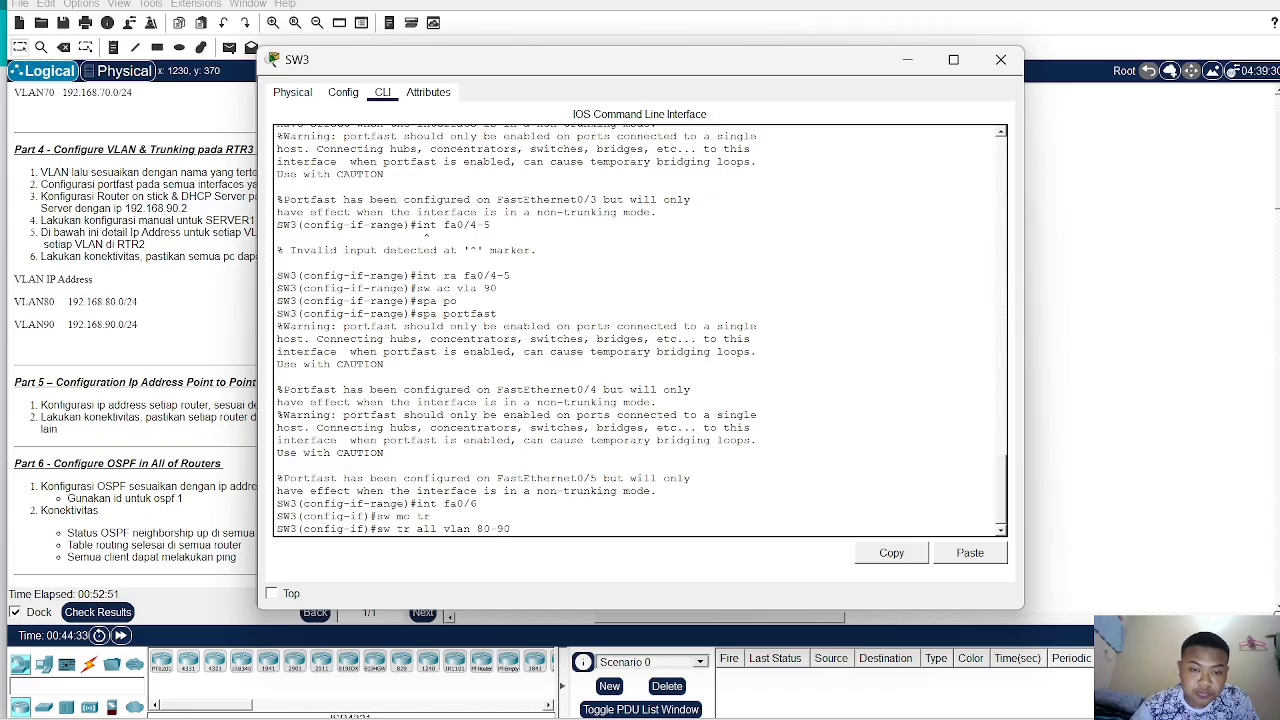
key(Return)
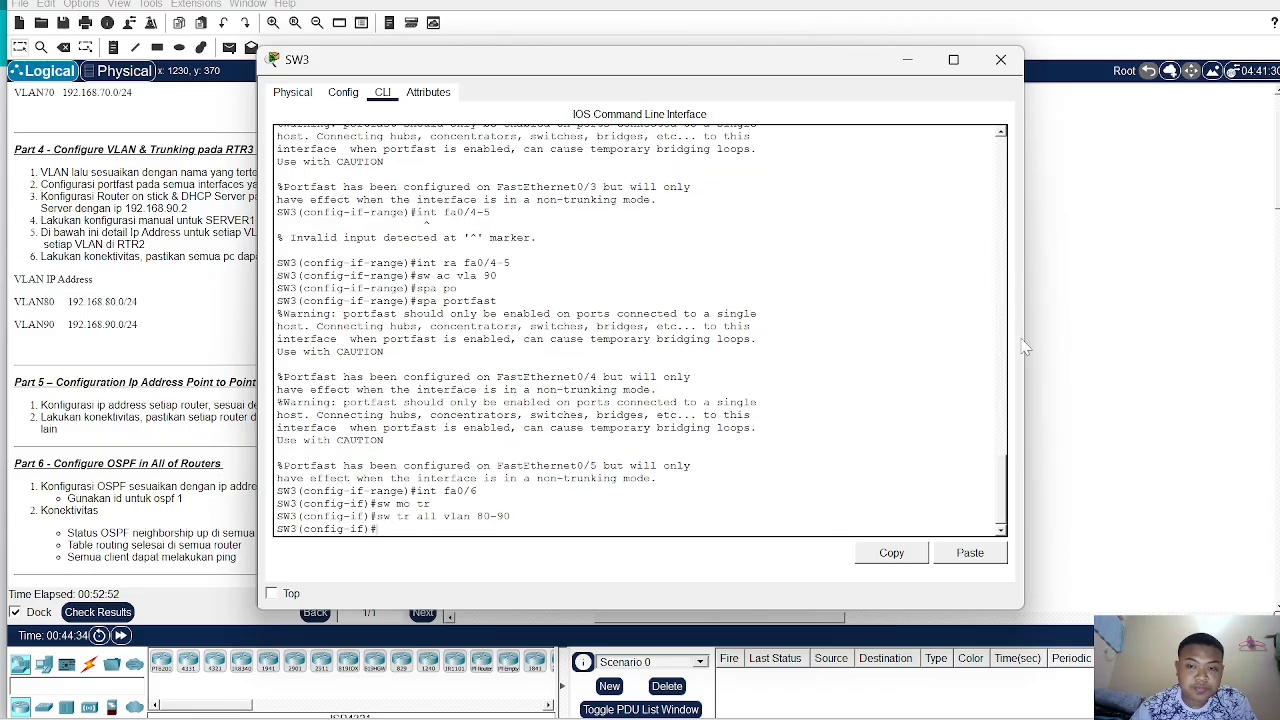
click(1108, 340)
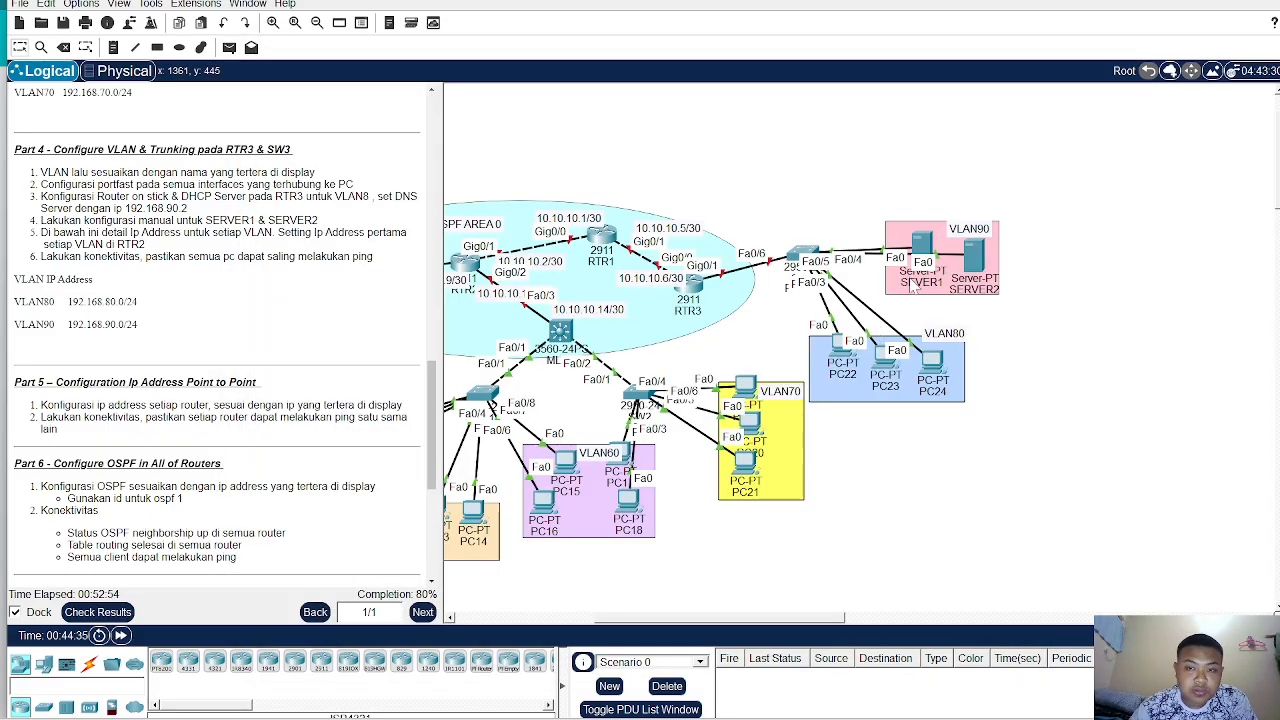
- On RTR3, exit the DHCP pool and enter interface G0/1
click(836, 365)
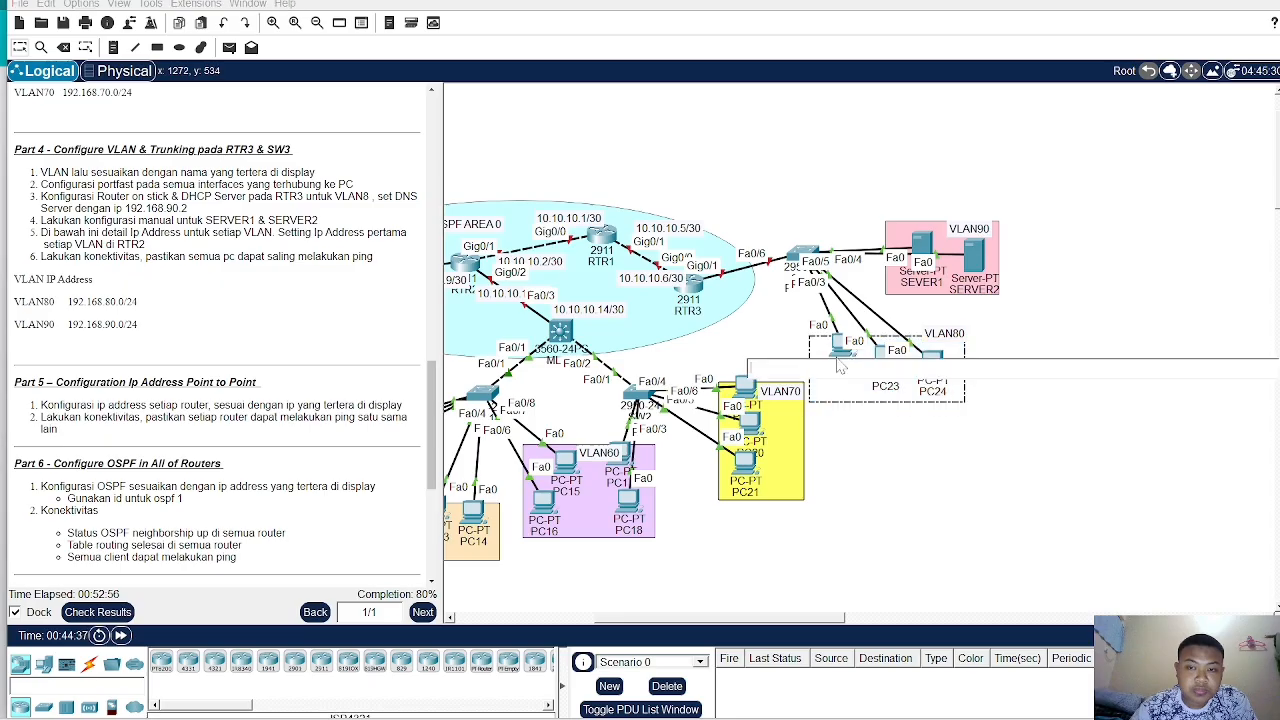
click(837, 349)
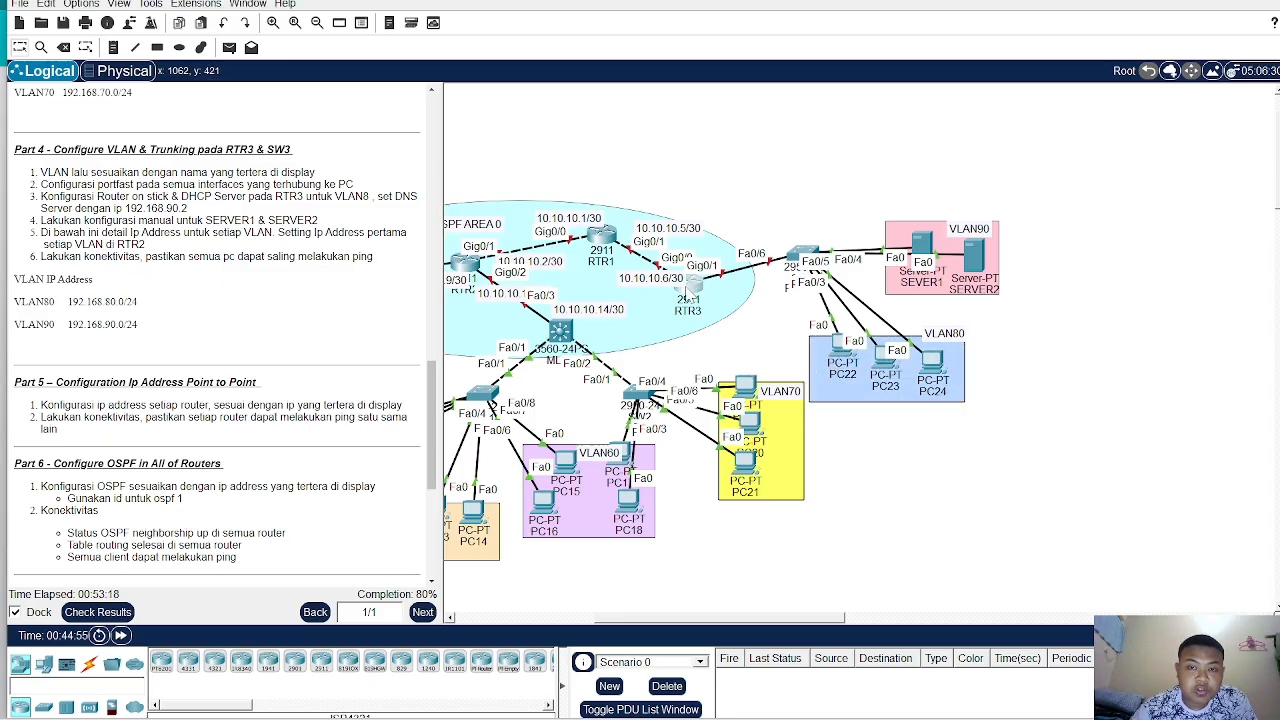
click(690, 289)
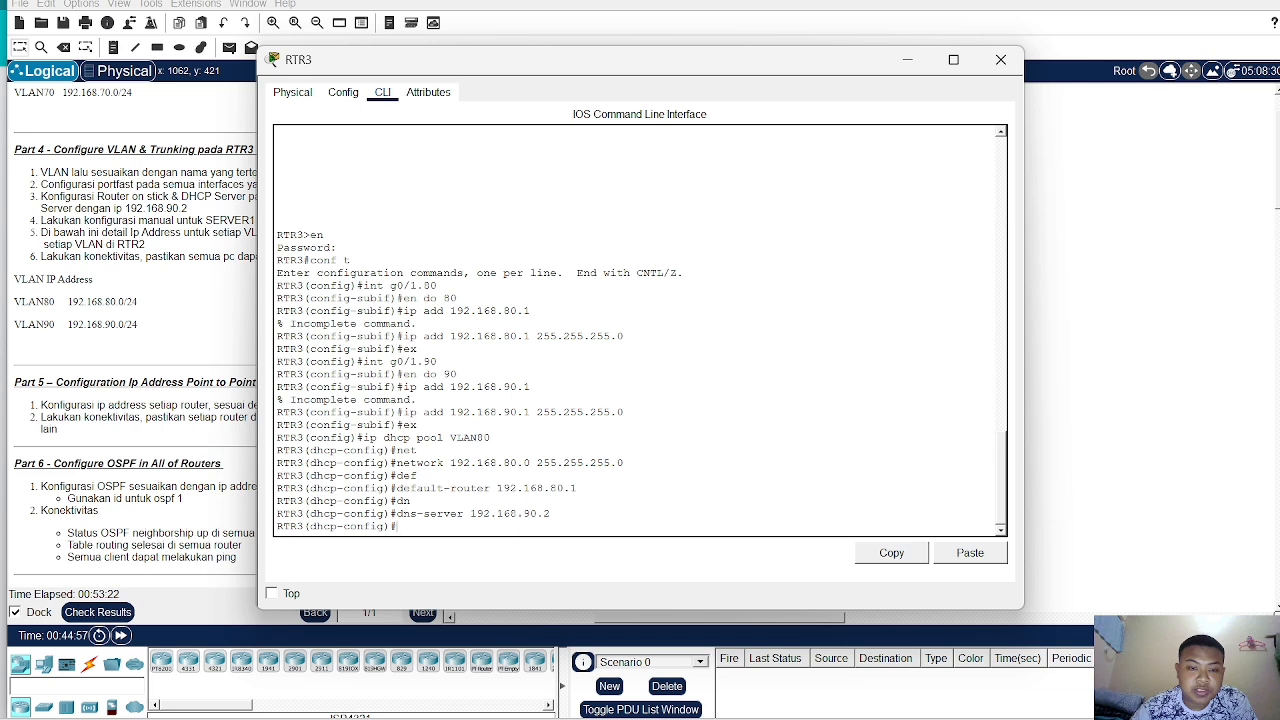
text(e)
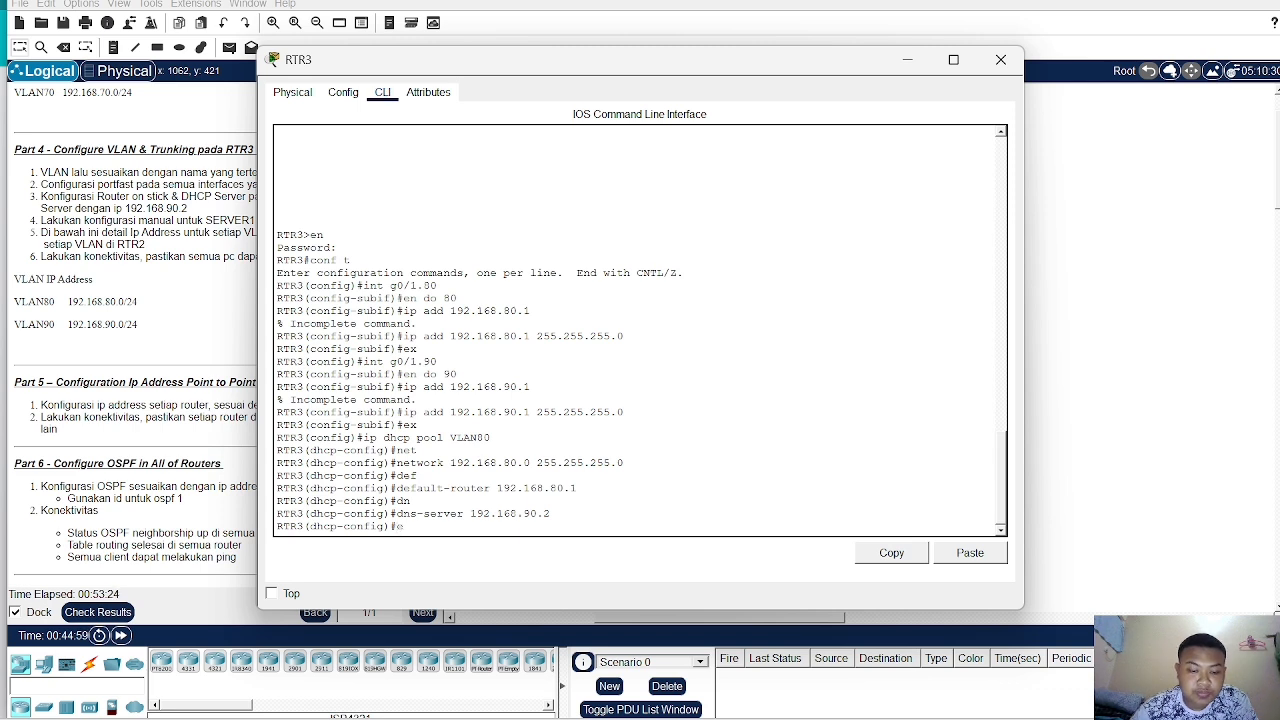
text(x)
key(Return)
text(int g0/1)
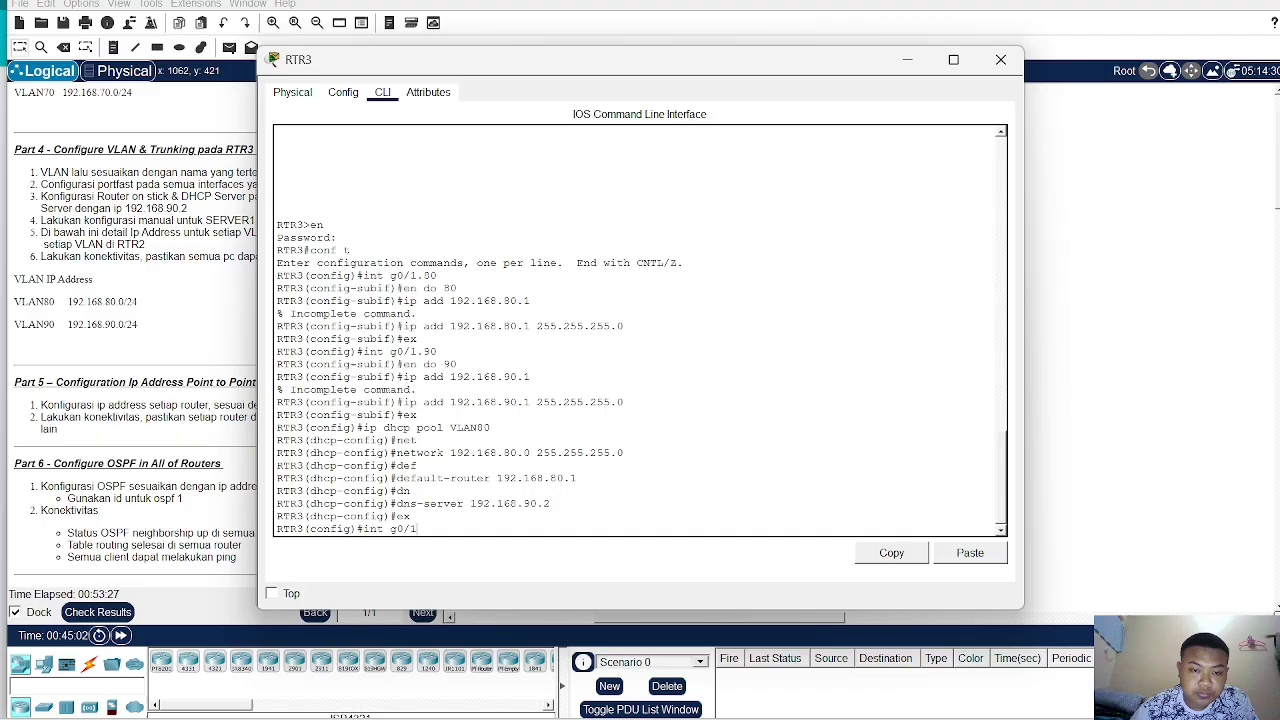
key(Return)
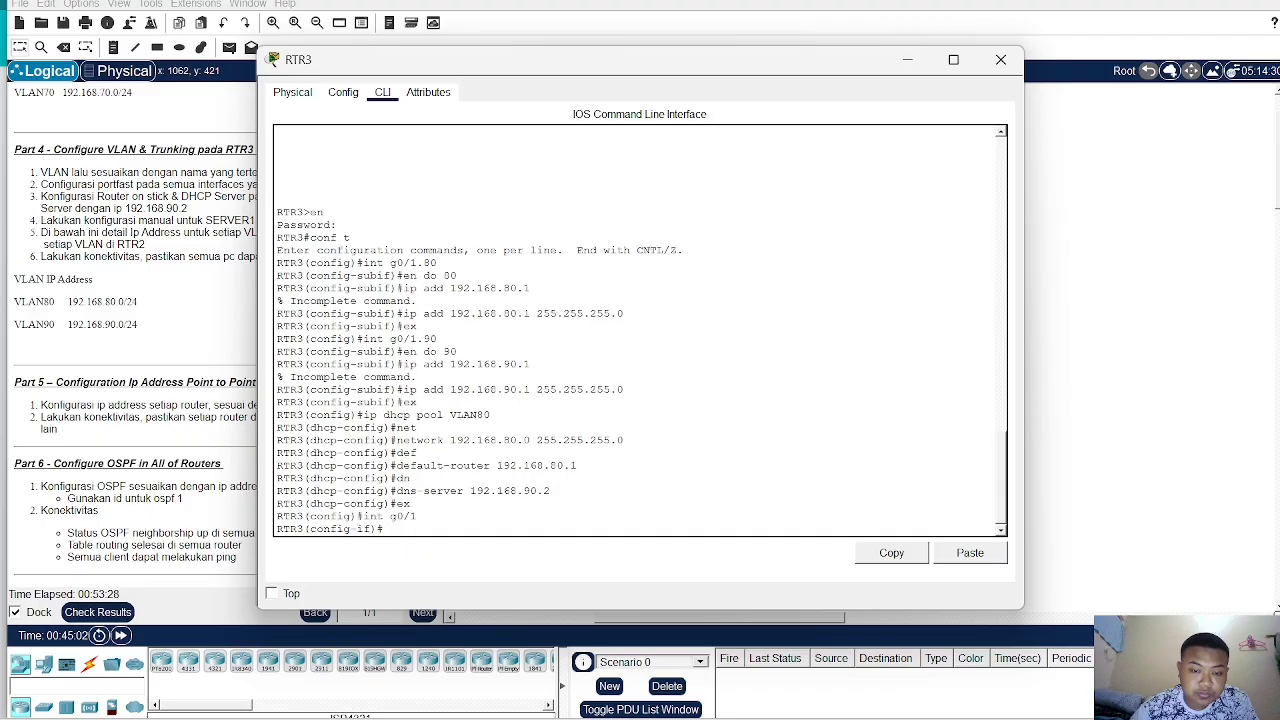
key(Return)
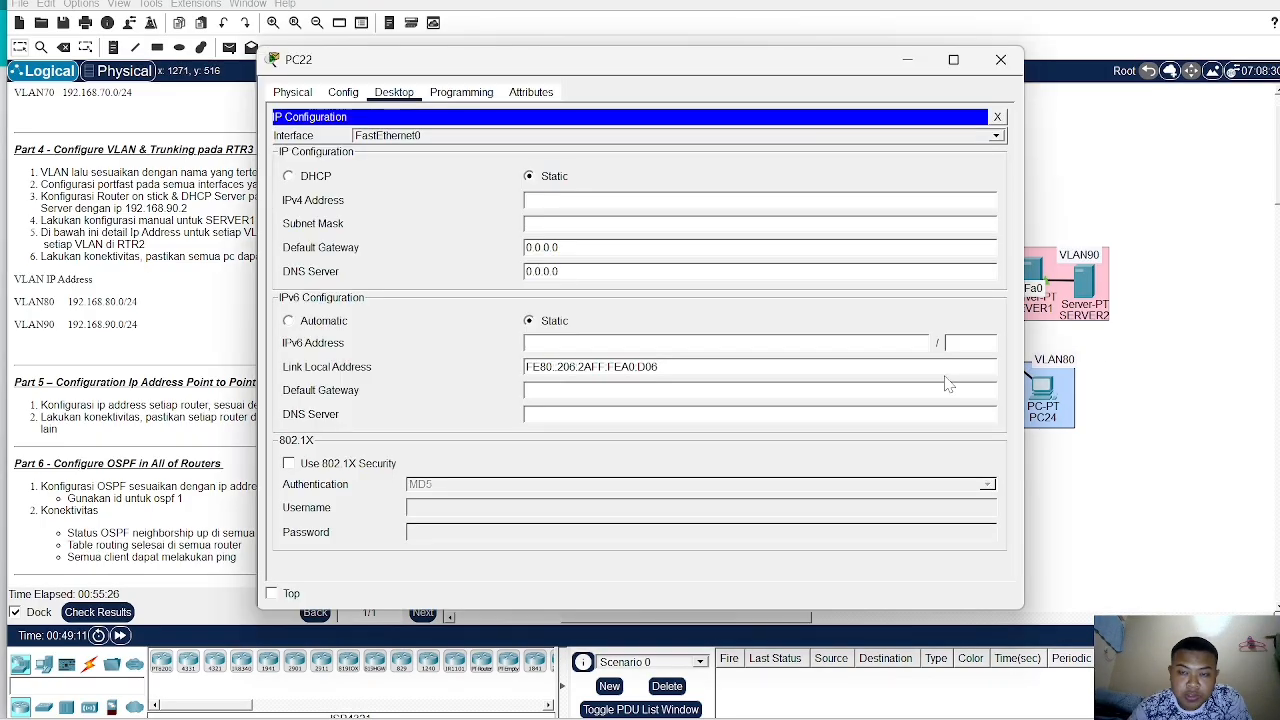
- Switch PC22, PC24 and PC23 to static IP configuration
click(288, 176)
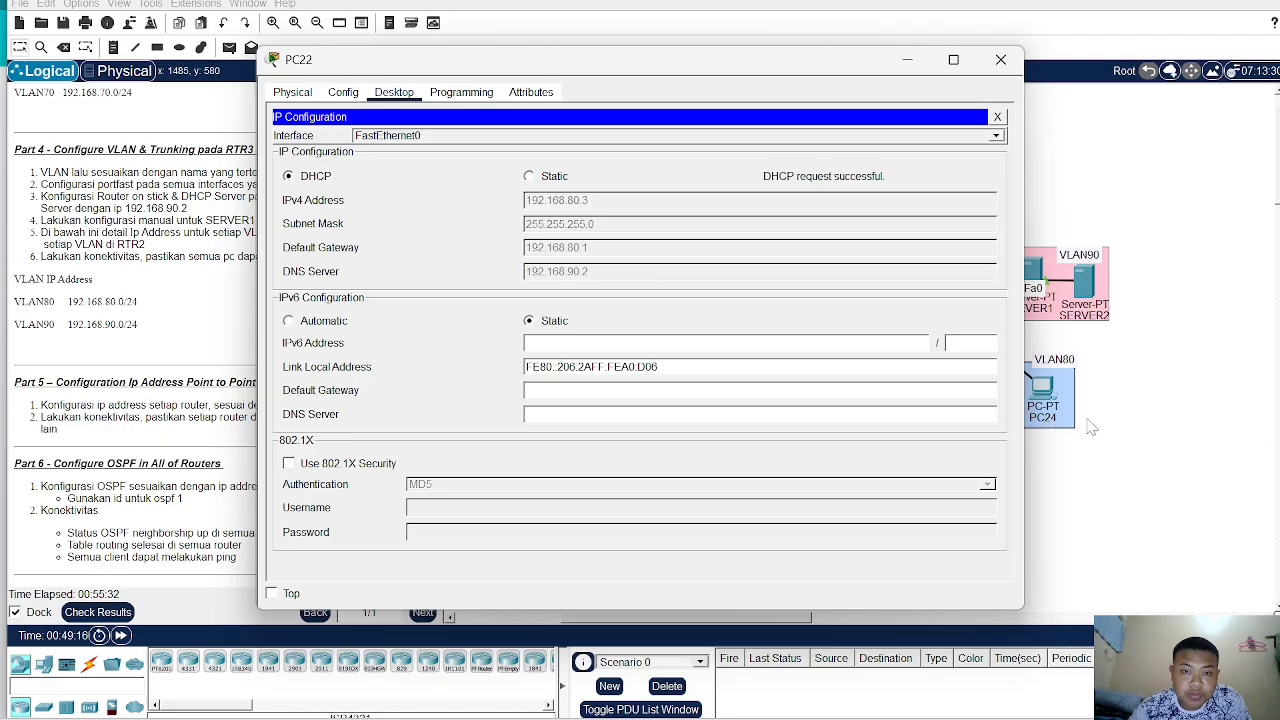
click(529, 177)
click(1000, 59)
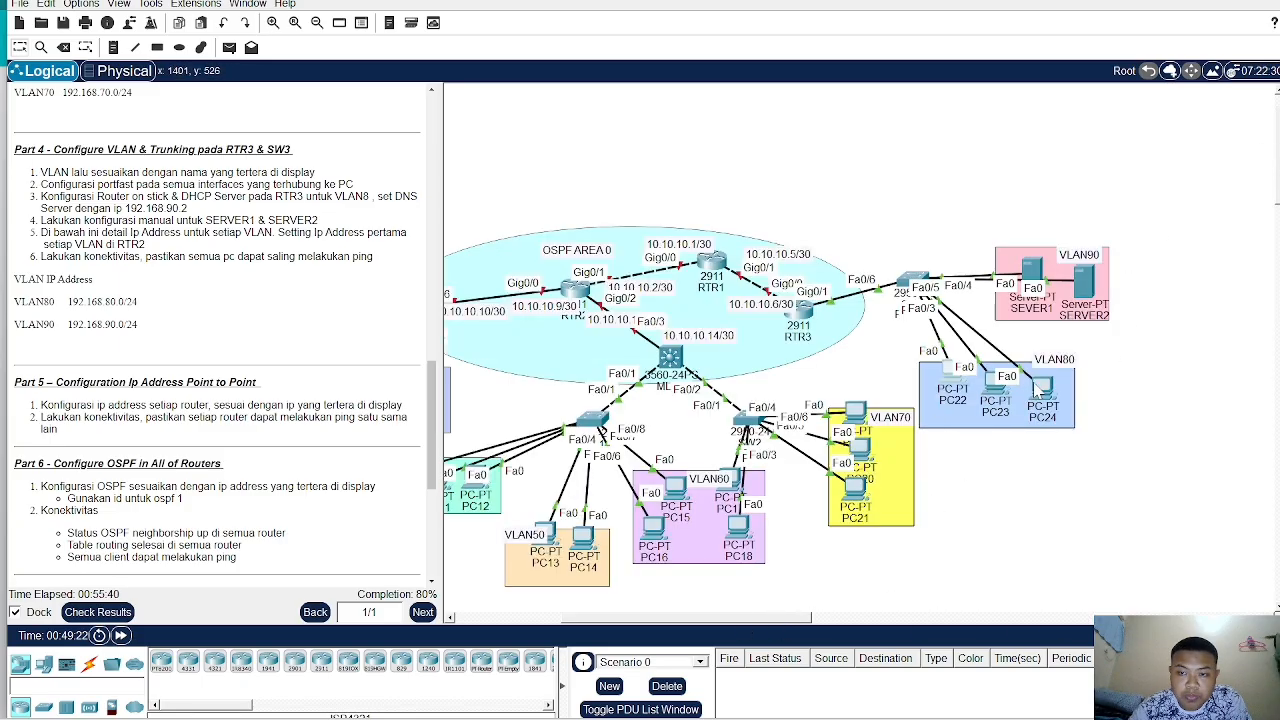
click(1043, 392)
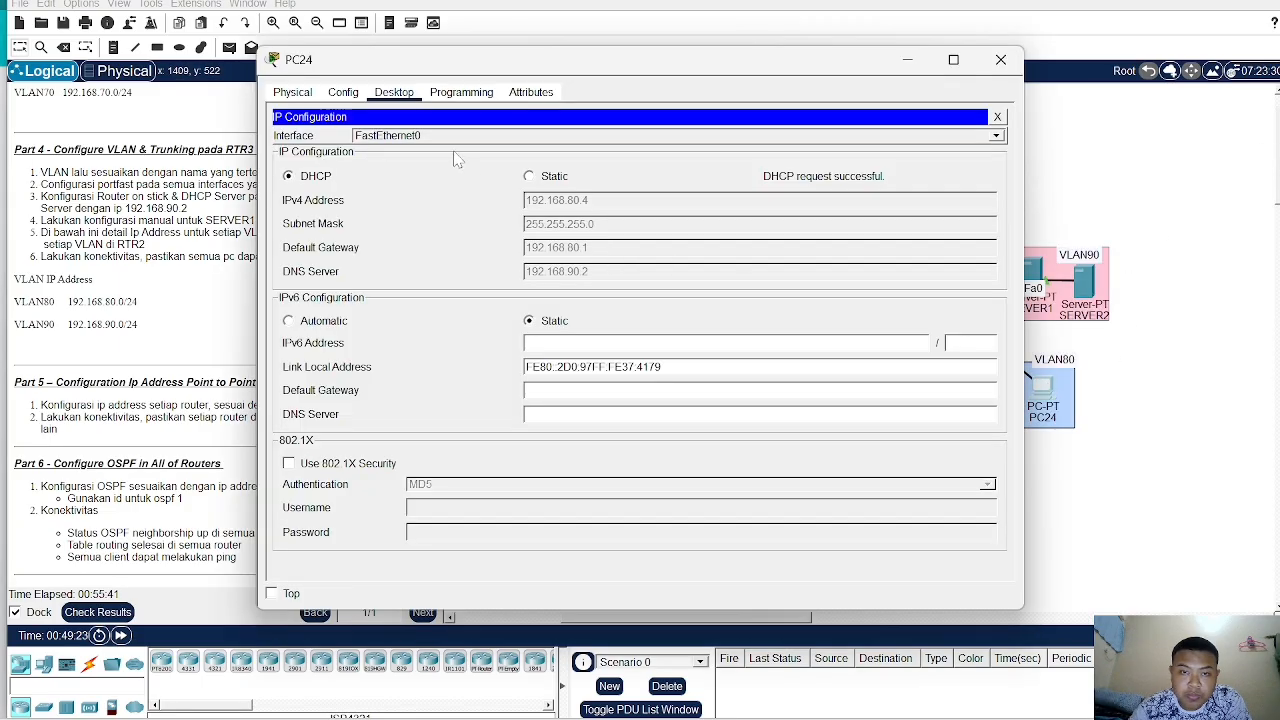
click(530, 177)
click(1000, 59)
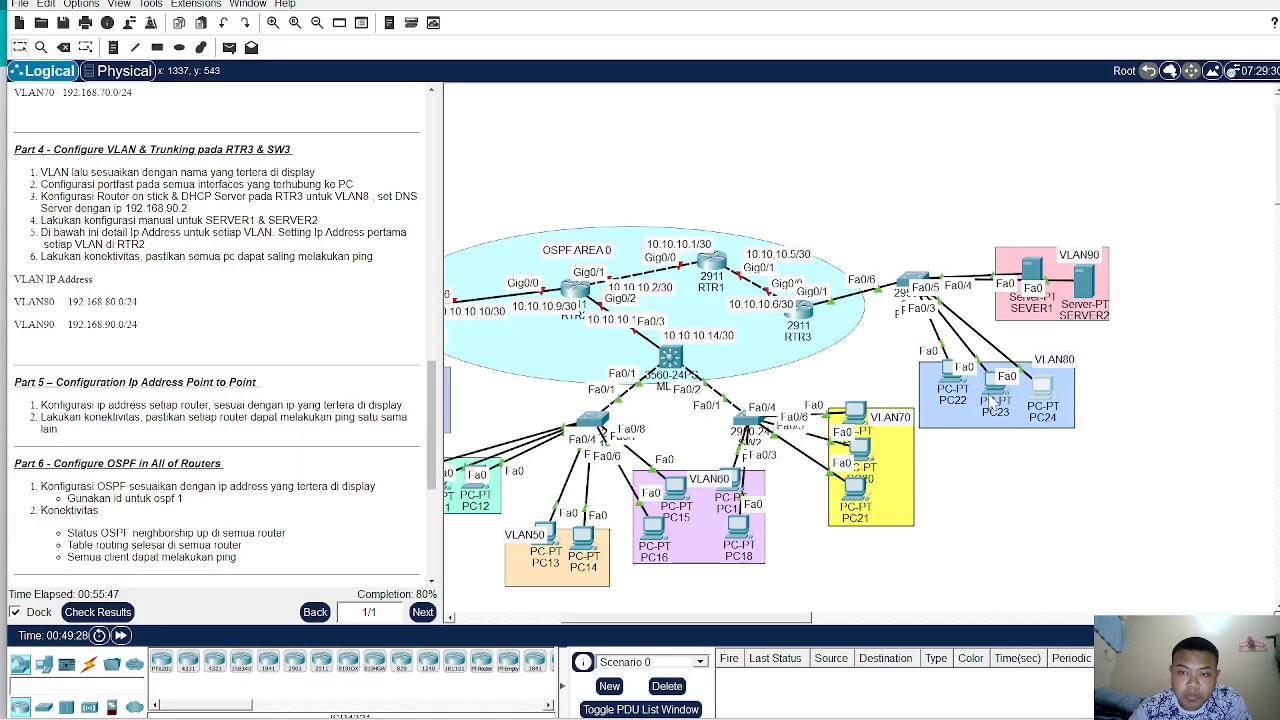
click(996, 388)
click(529, 176)
click(1000, 59)
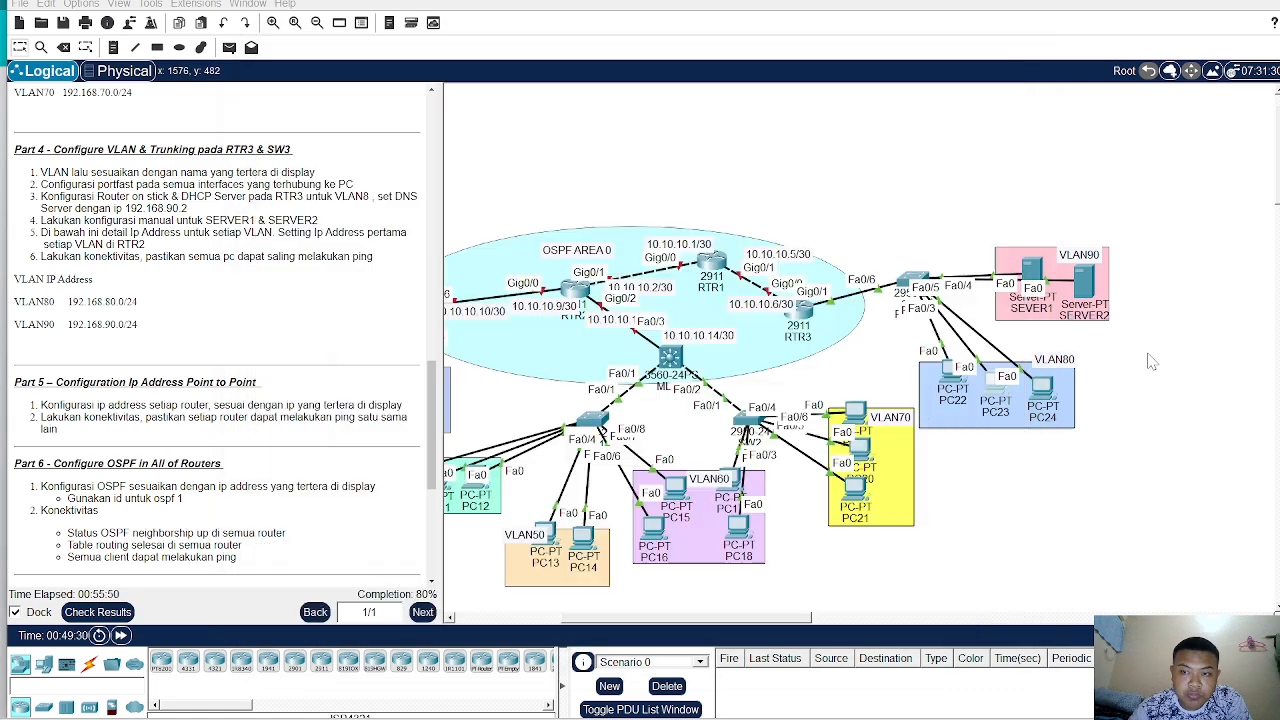
- Set PC22, PC23 and PC24 to obtain their IP configuration by DHCP
click(955, 385)
click(298, 177)
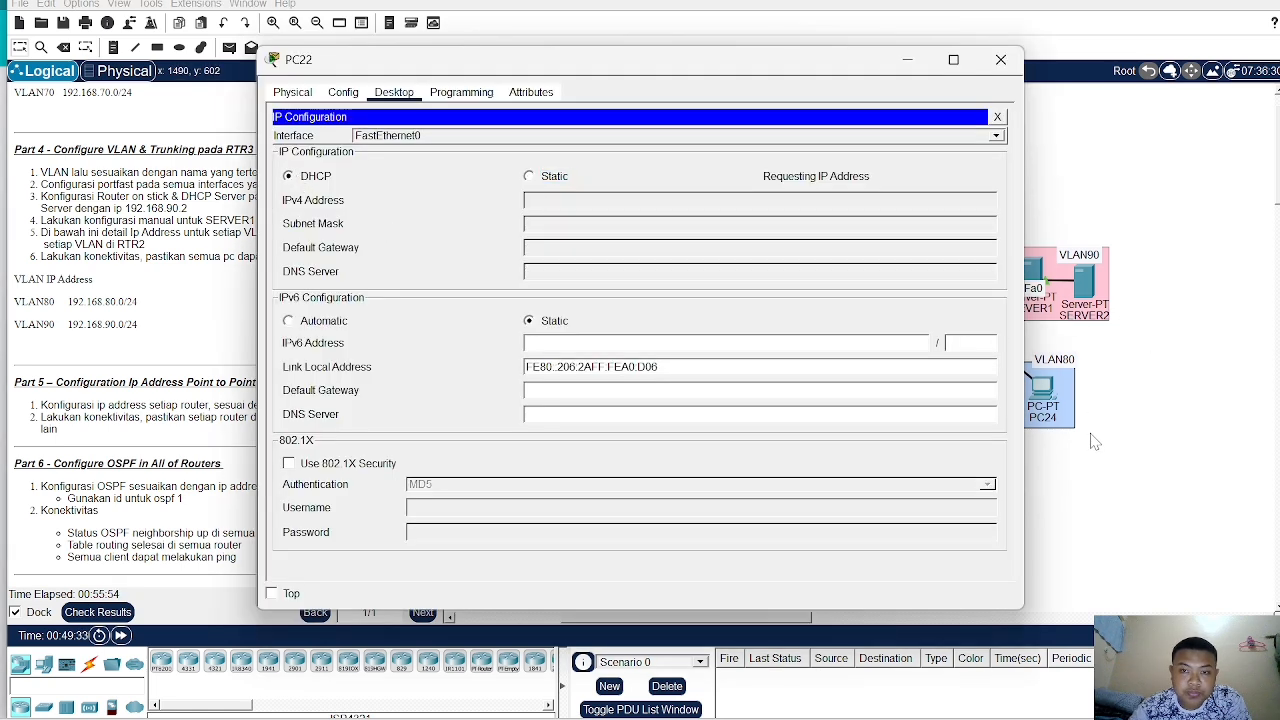
click(1157, 463)
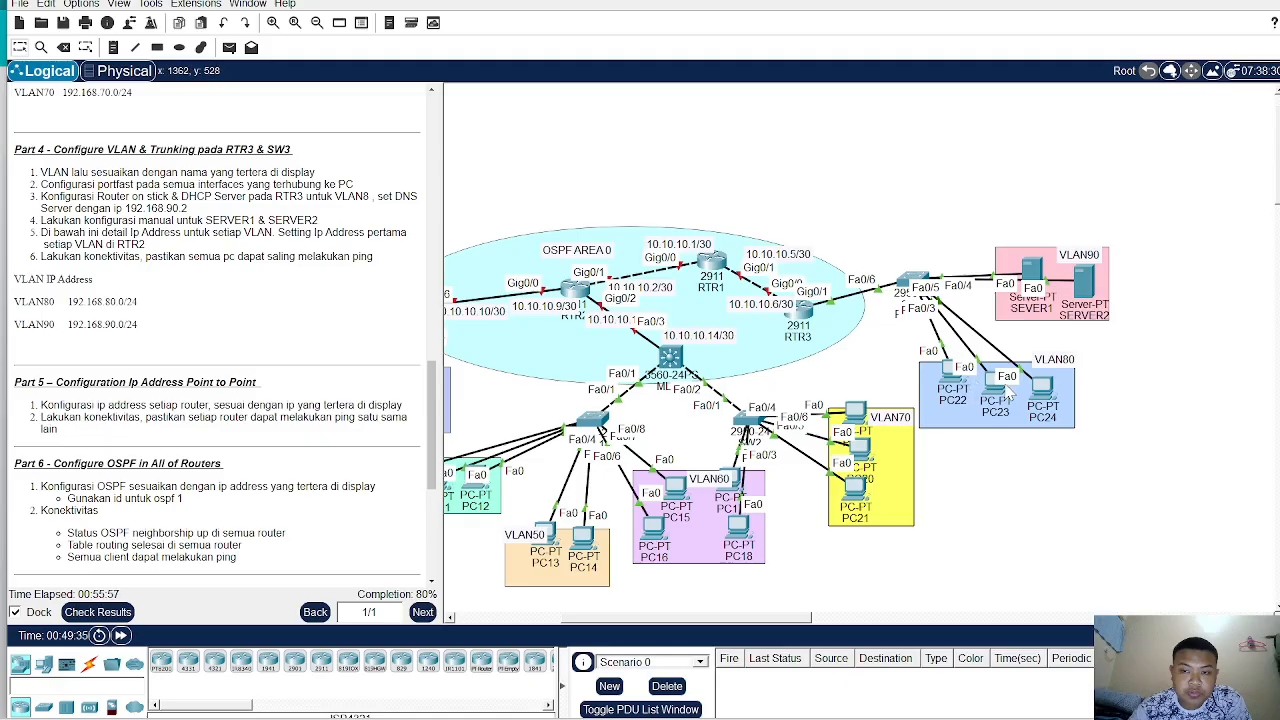
click(1005, 390)
click(290, 176)
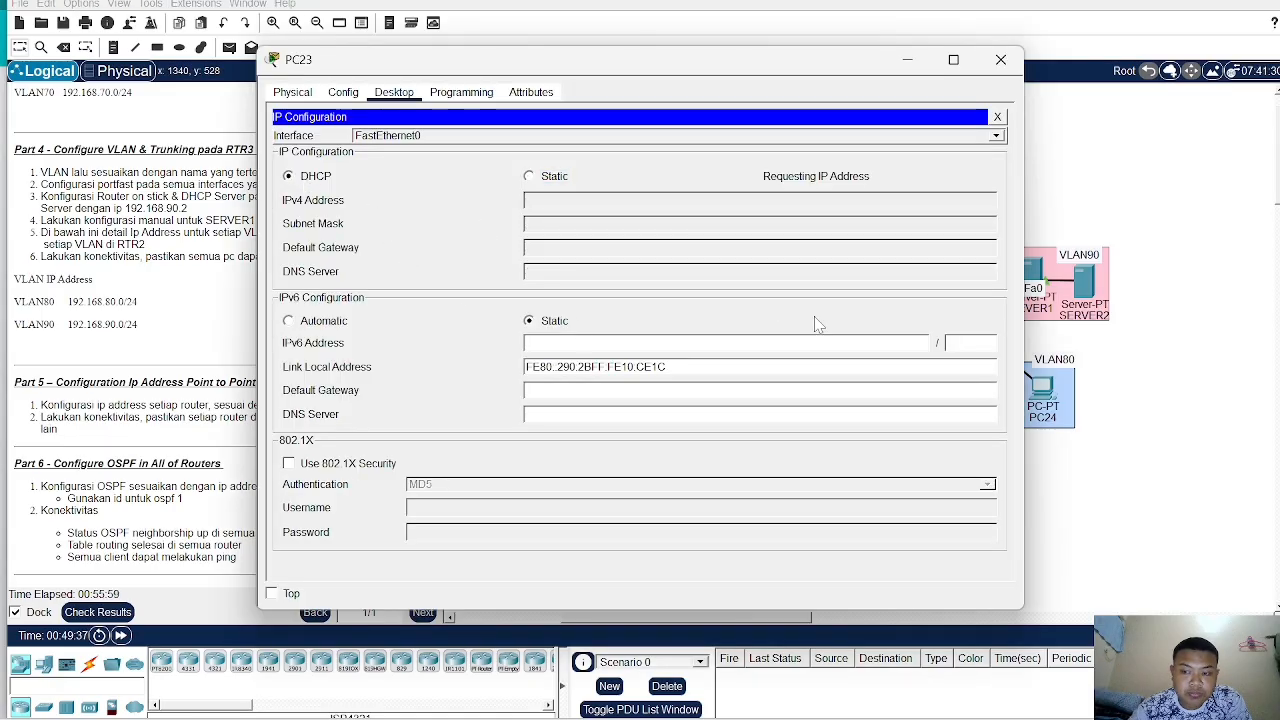
click(1077, 457)
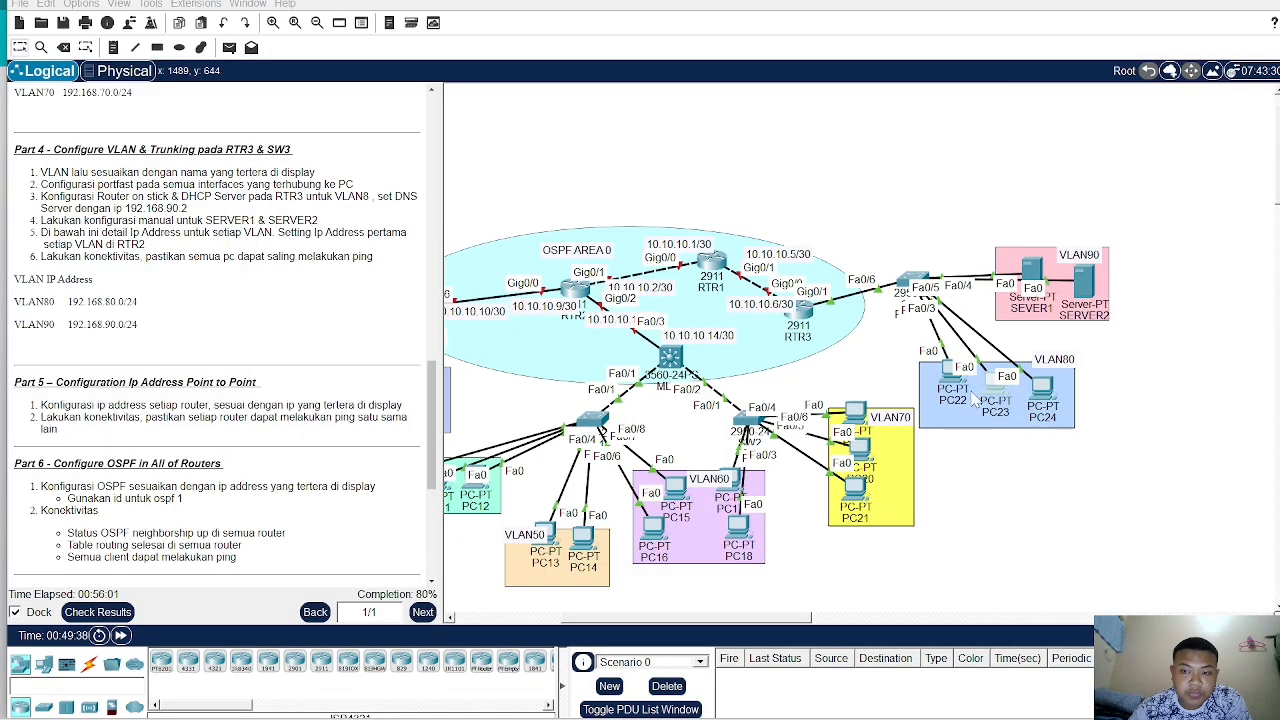
click(1041, 390)
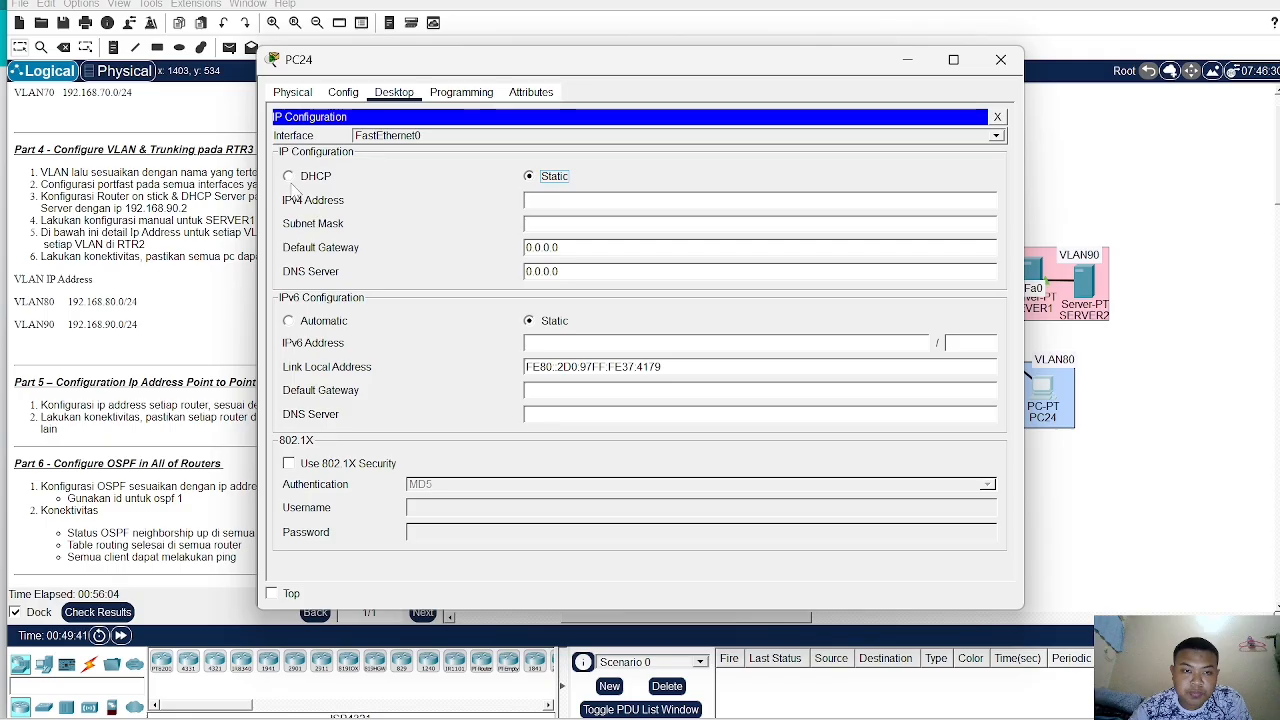
click(290, 177)
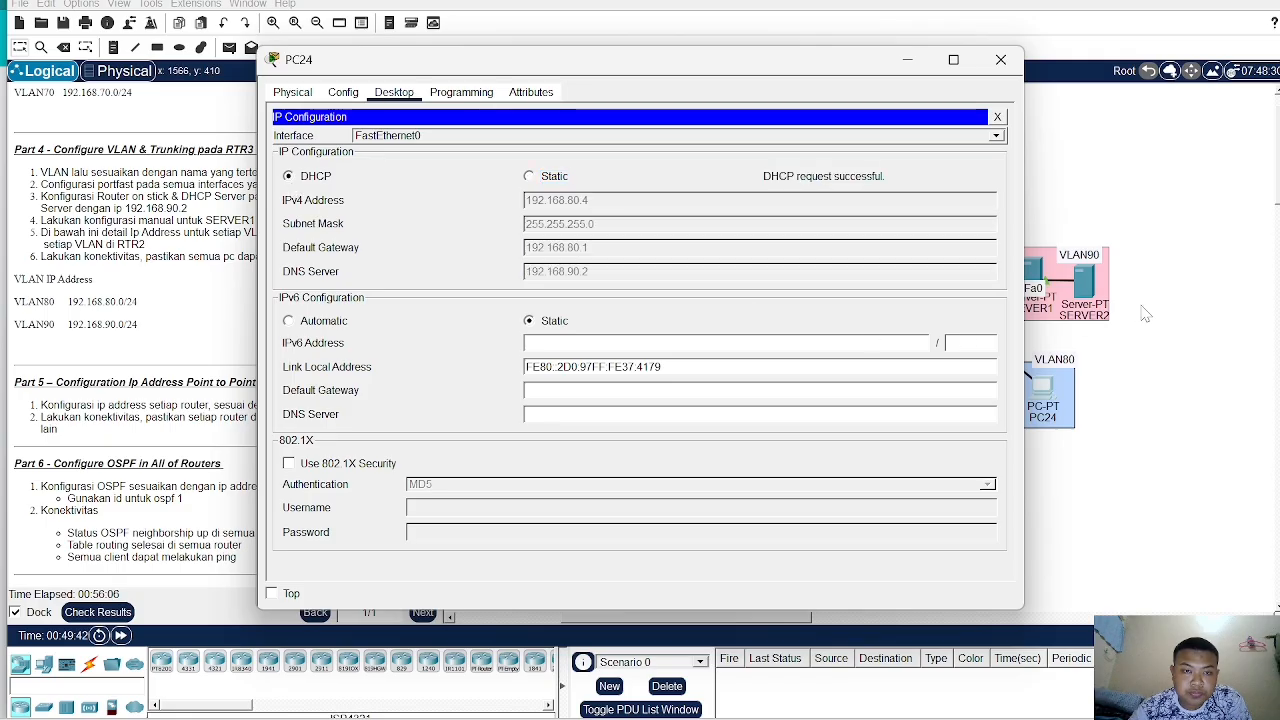
- Open SERVER1's IP configuration and set a static IPv4 address of 192.168.90.2 with subnet mask 255.255.255.0
click(1146, 313)
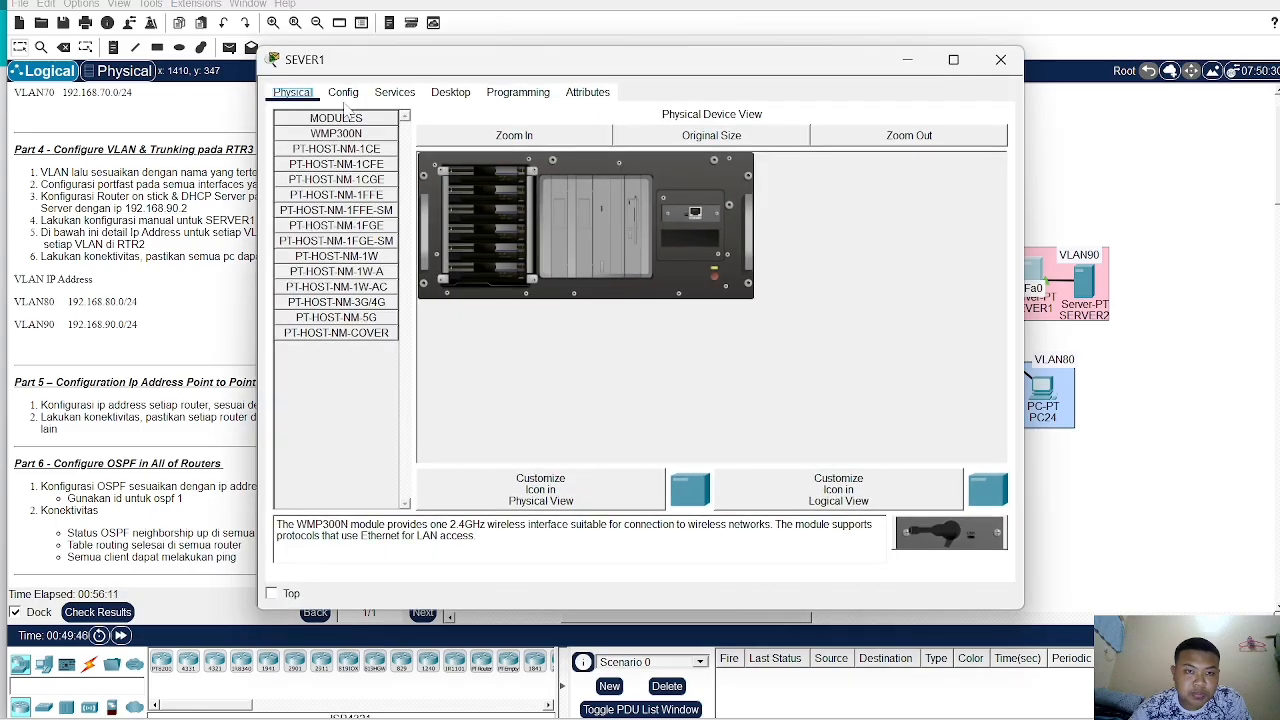
click(404, 97)
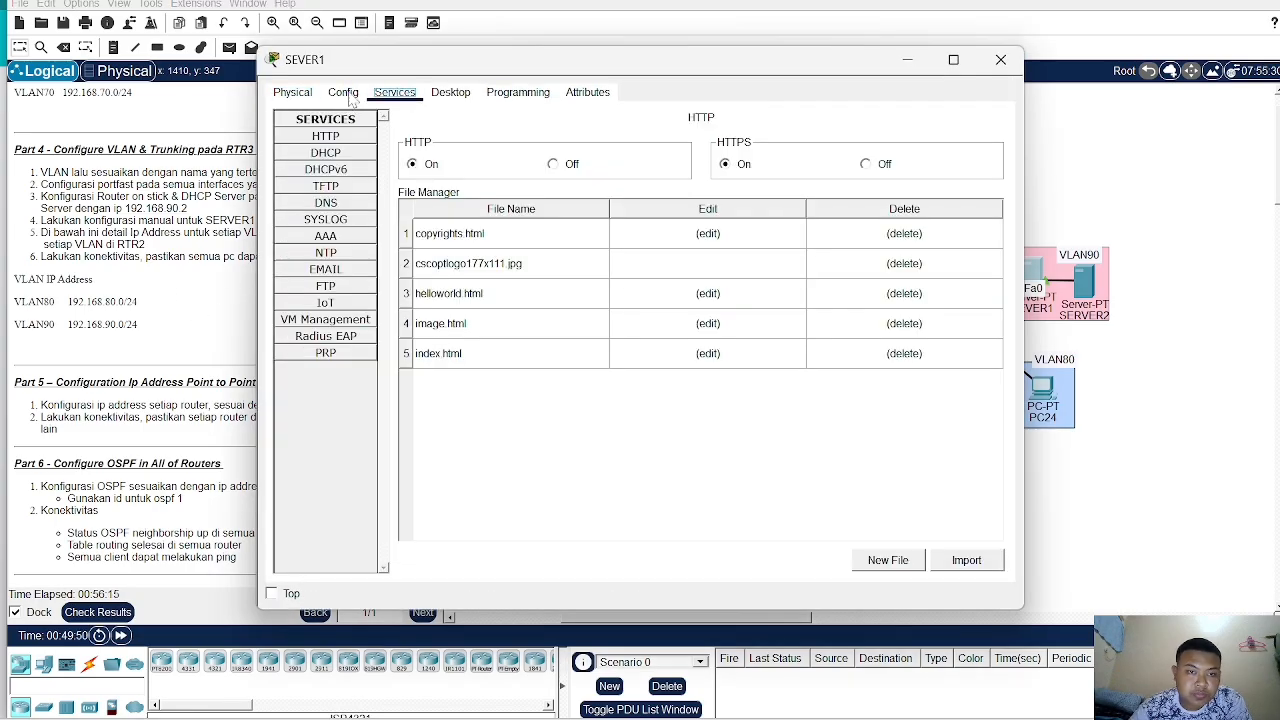
click(294, 93)
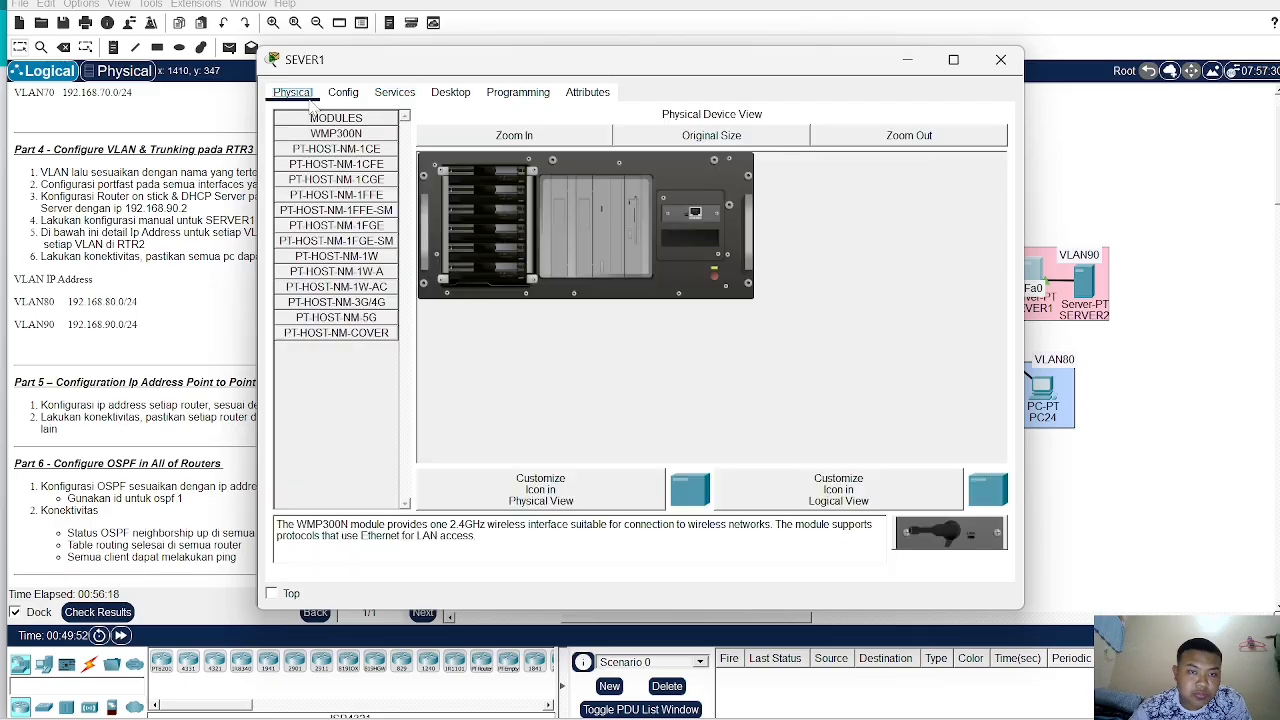
click(394, 94)
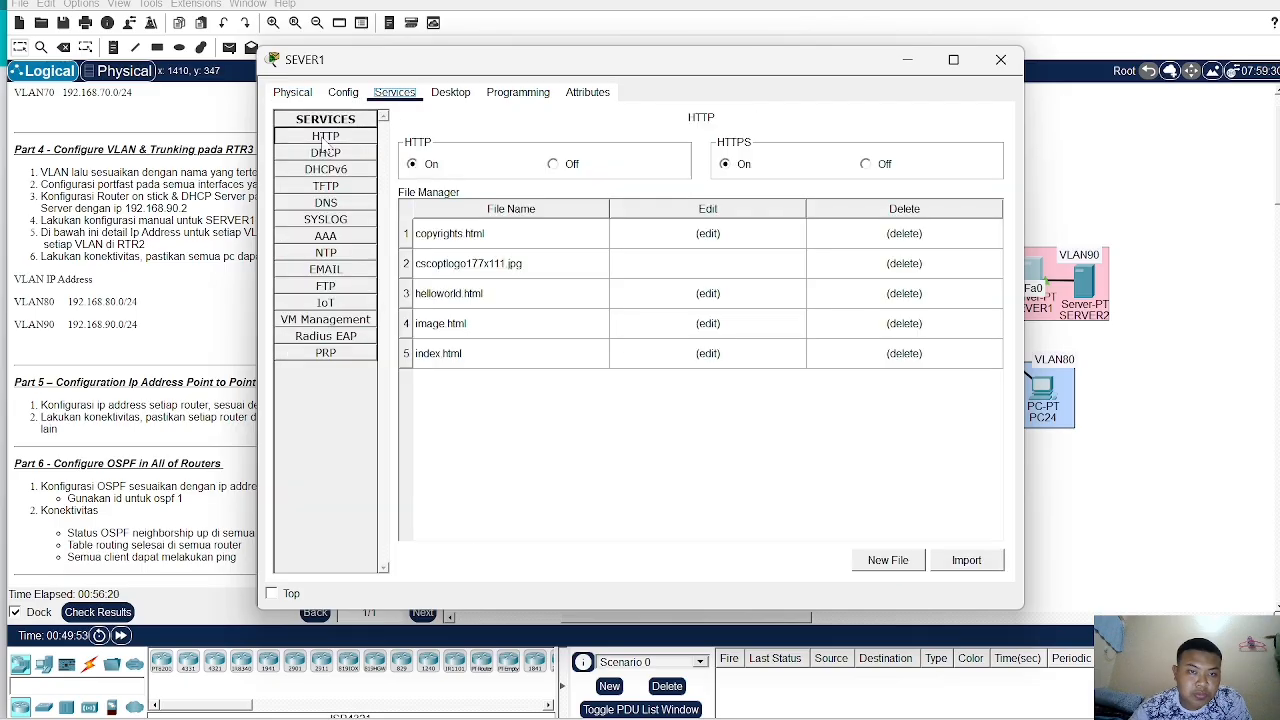
click(448, 94)
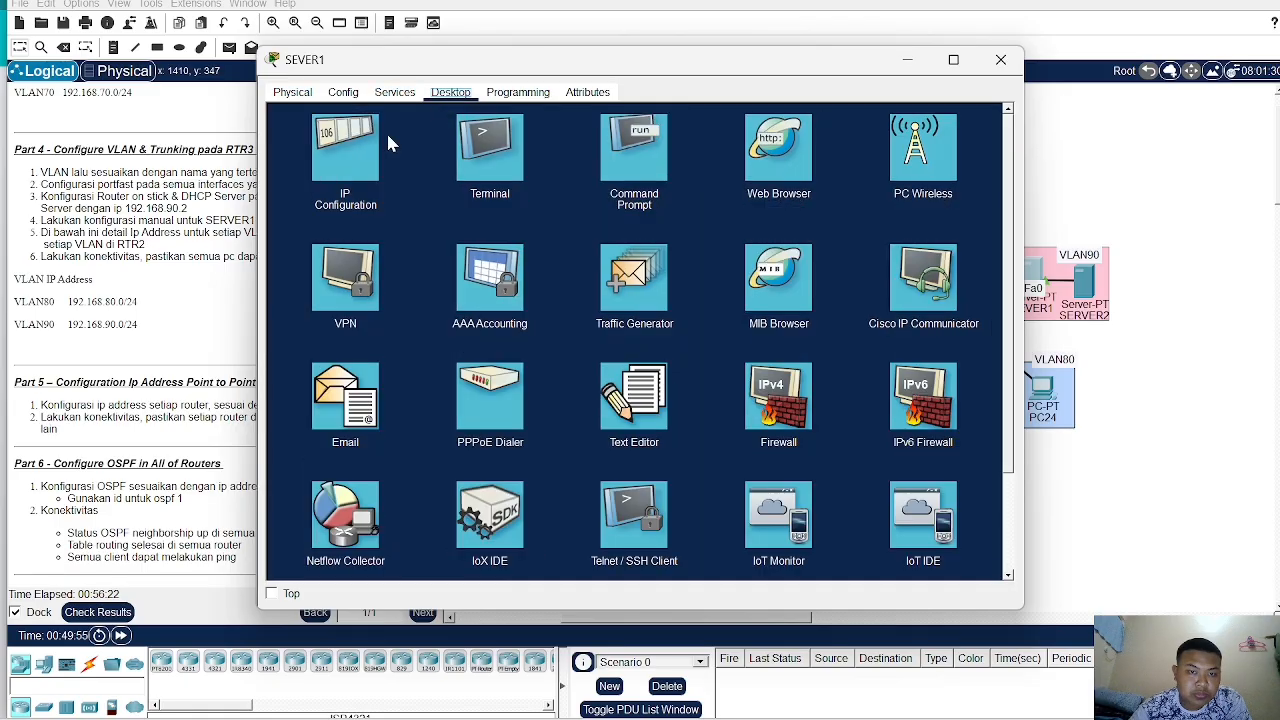
click(360, 154)
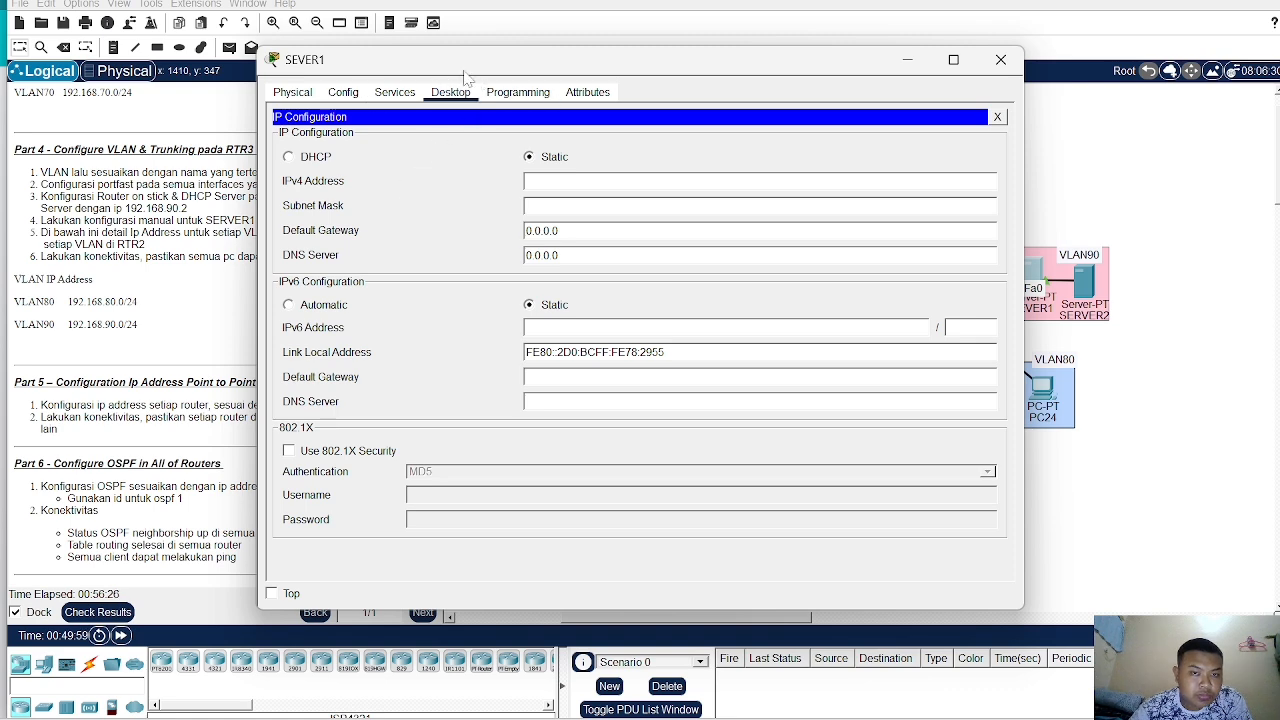
drag(470, 71, 688, 75)
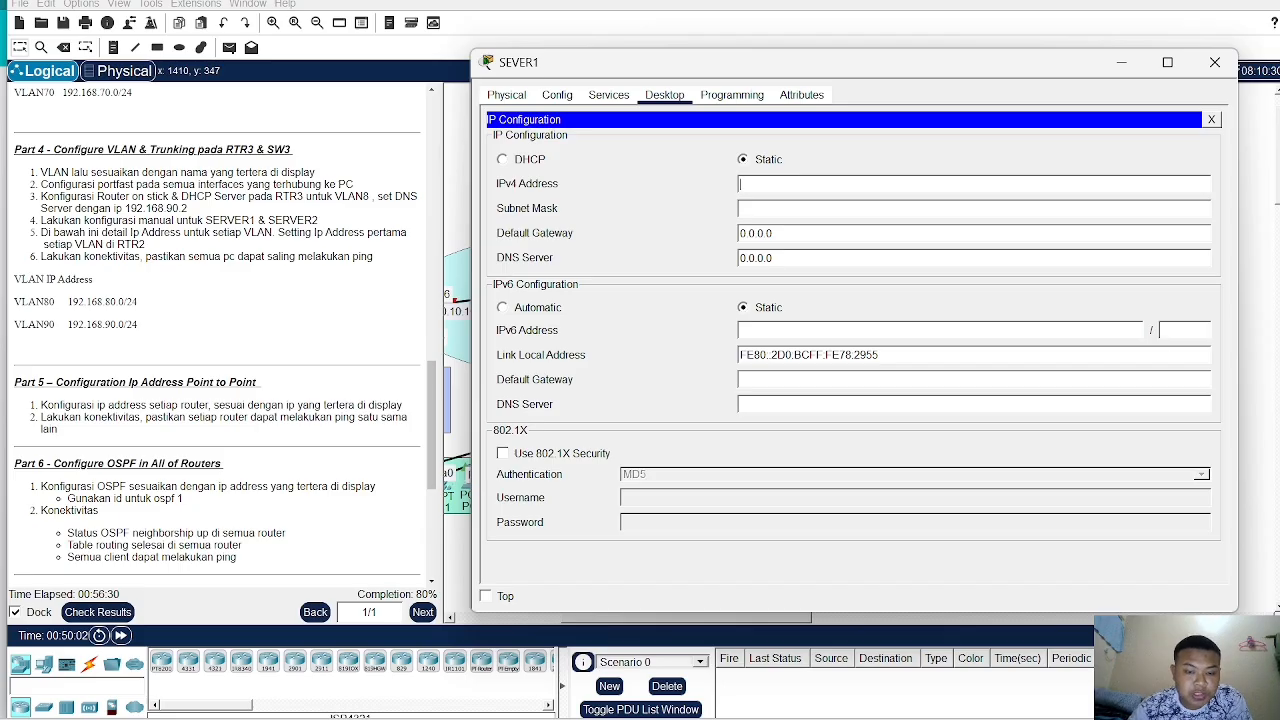
text(.168.90.1)
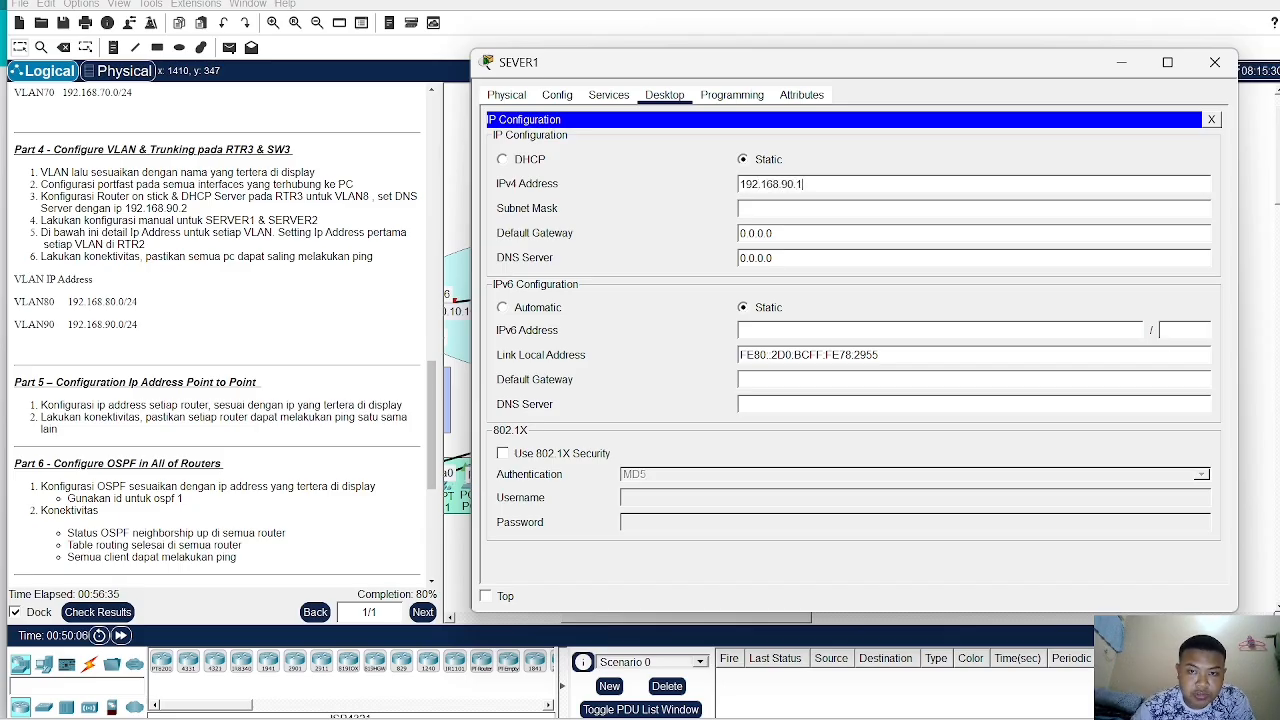
key(Tab)
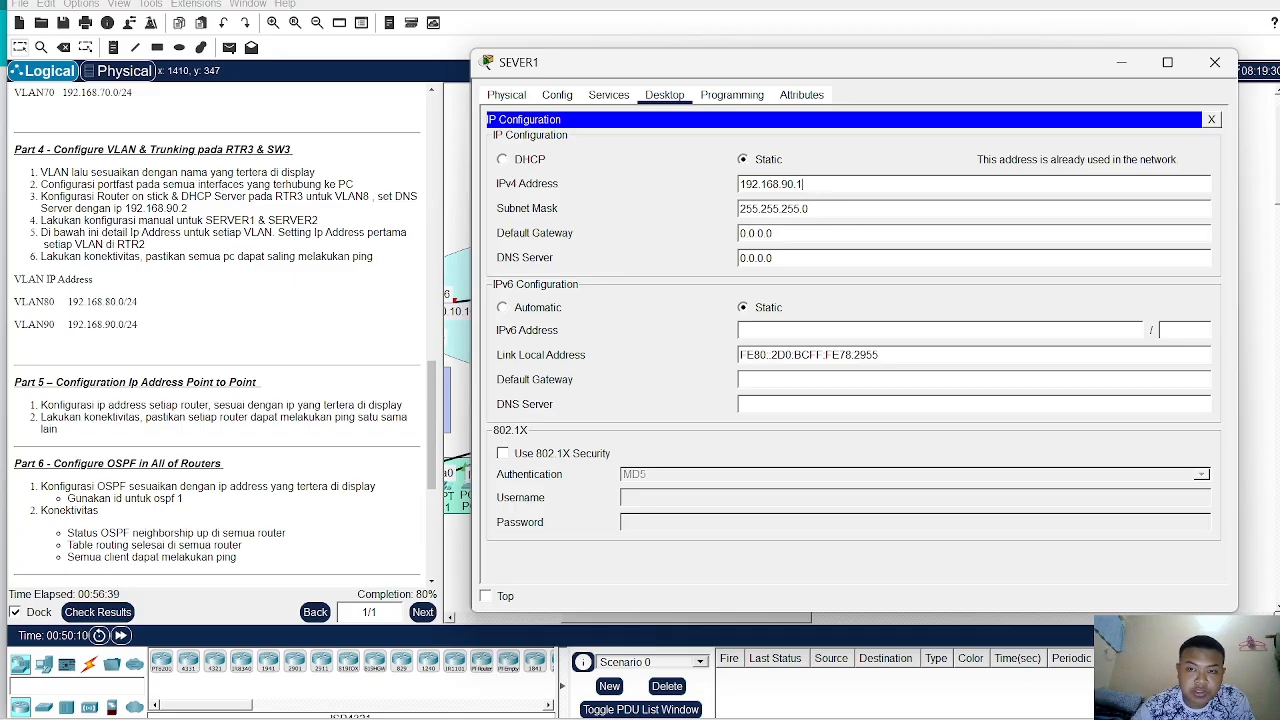
key(BackSpace)
text(2)
- Set SERVER1's default gateway to 192.168.90.1 and close the server window
click(804, 230)
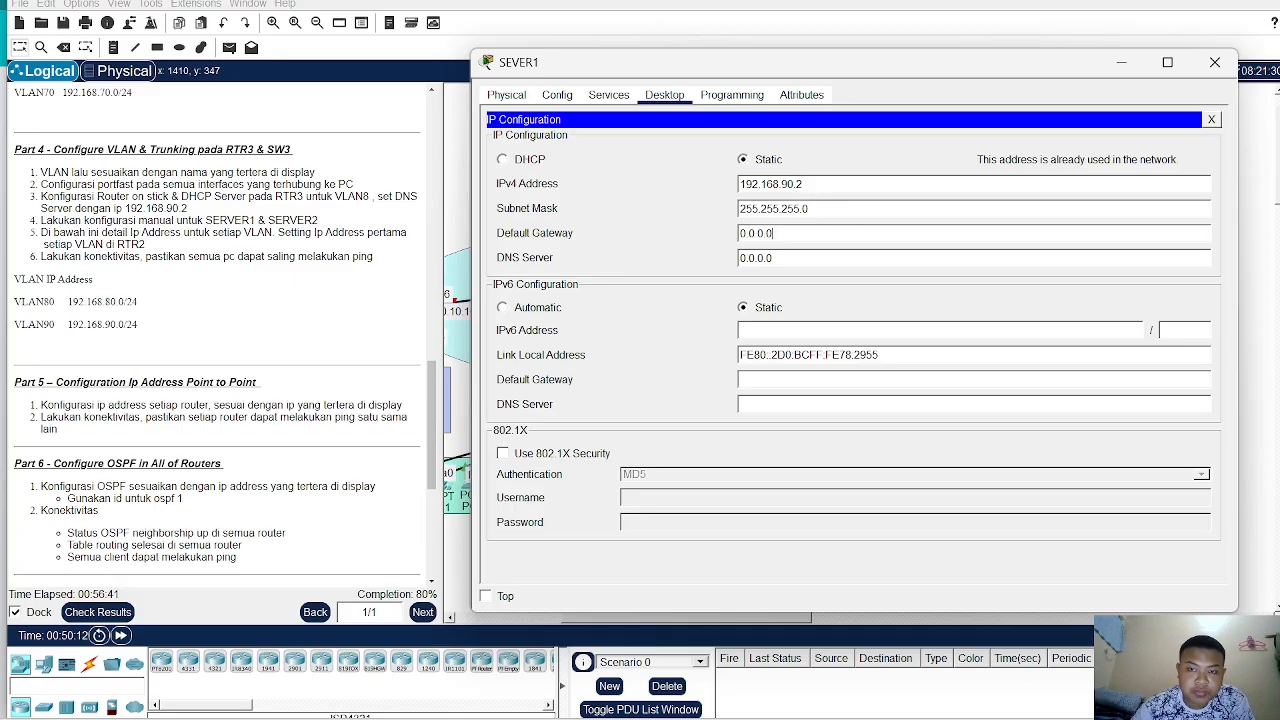
key(BackSpace)
key(BackSpace)
key(BackSpace)
key(BackSpace)
key(BackSpace)
key(BackSpace)
text(1)
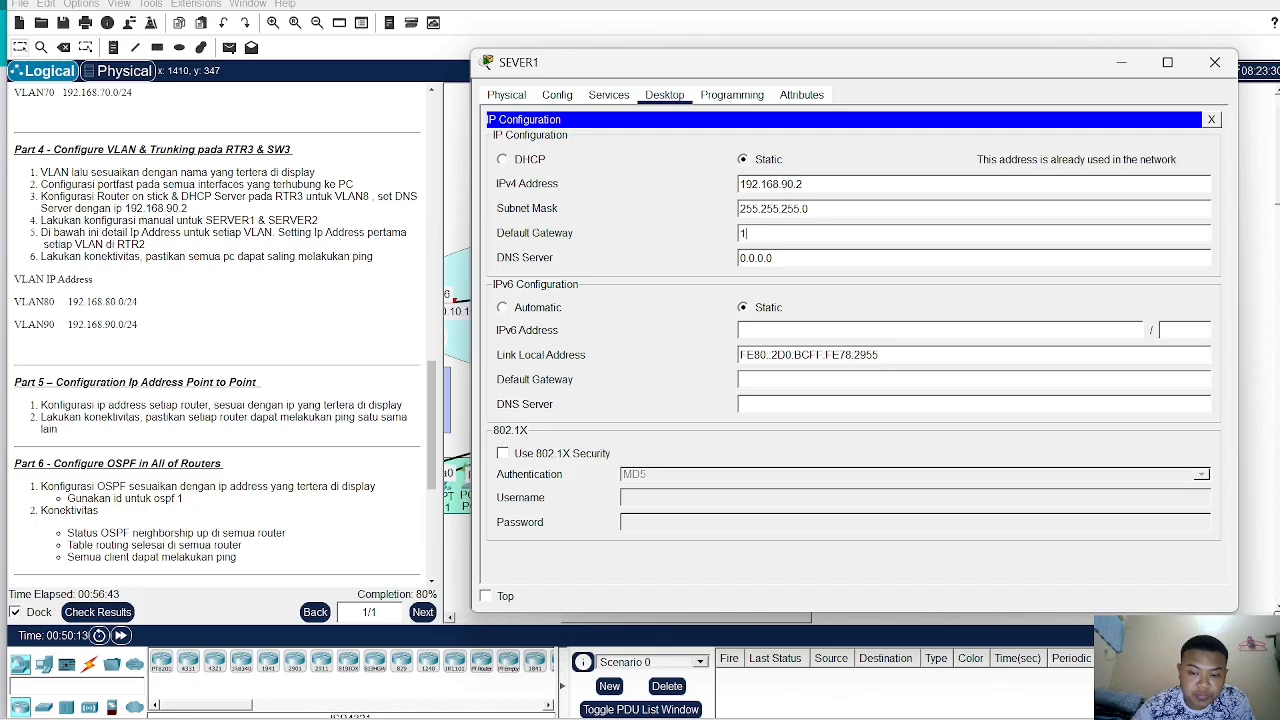
text(92.168)
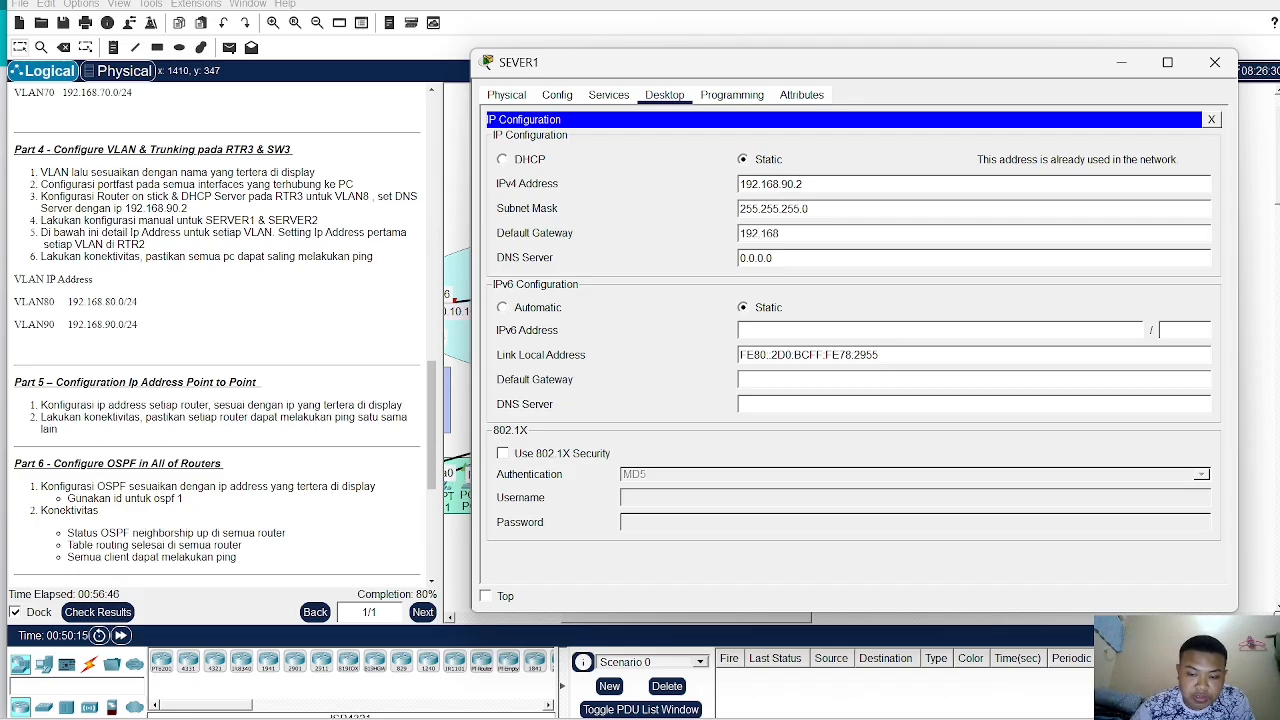
text(.90.1)
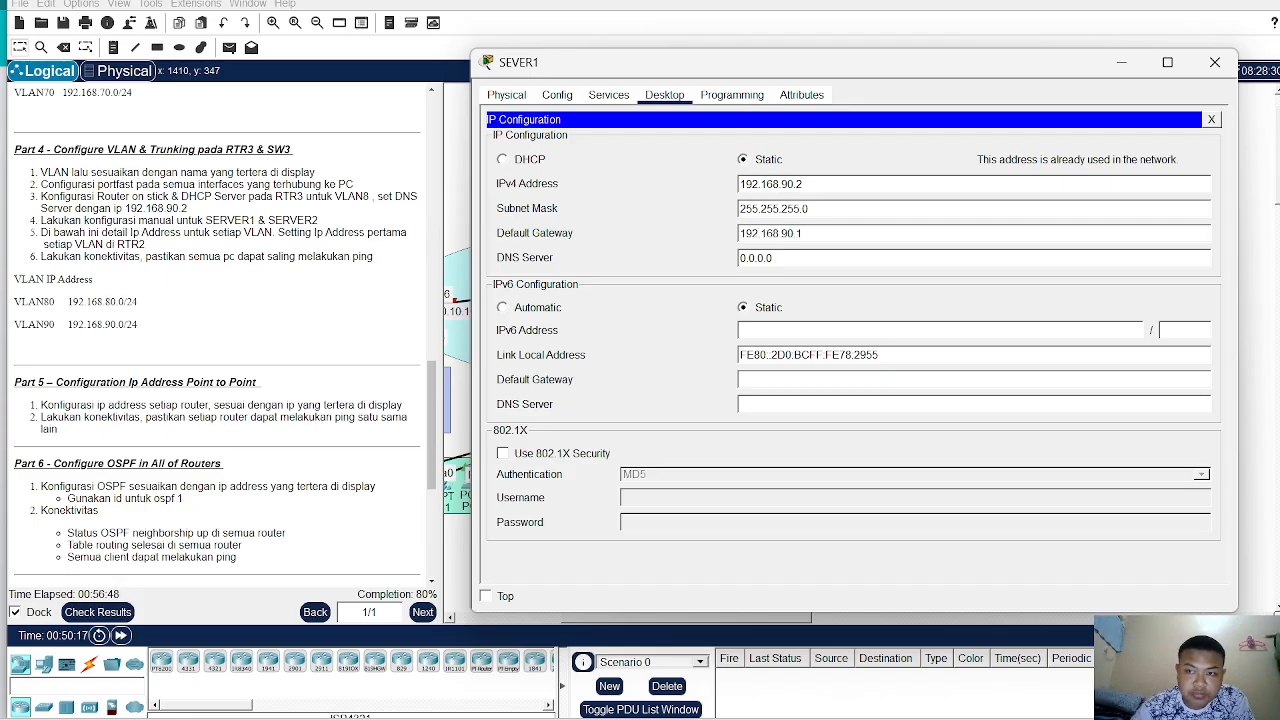
click(1211, 119)
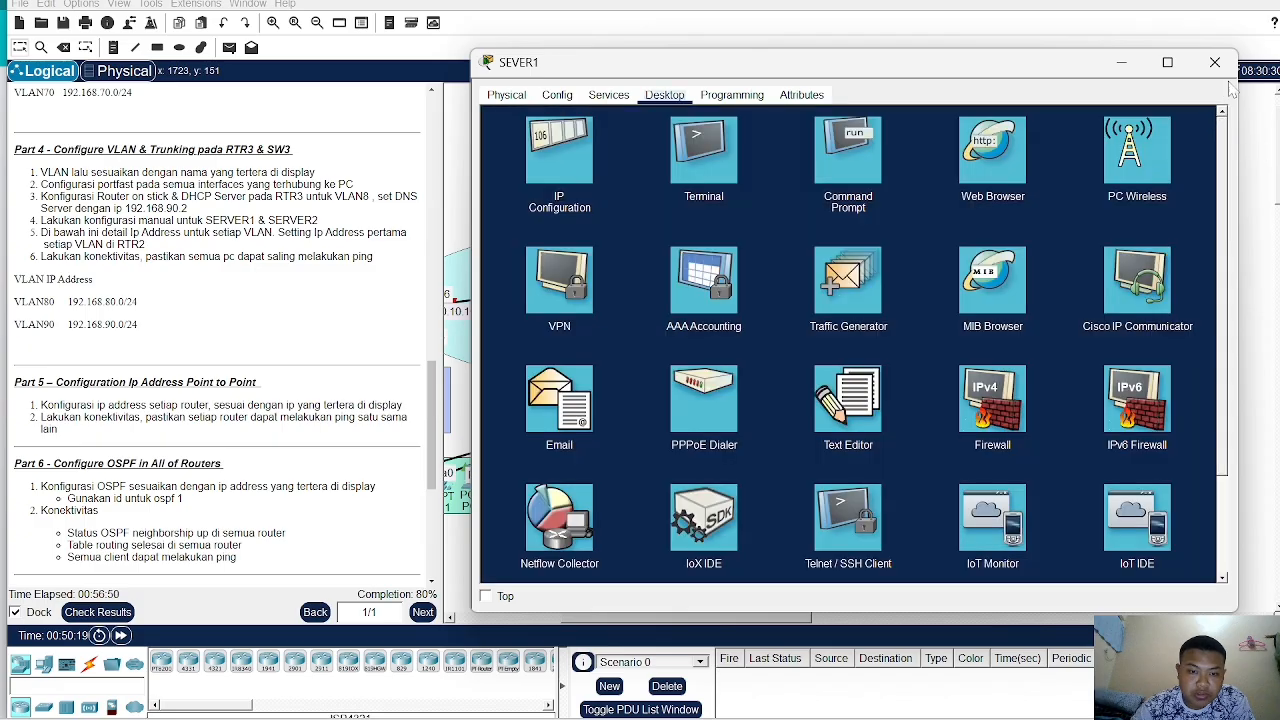
click(1214, 62)
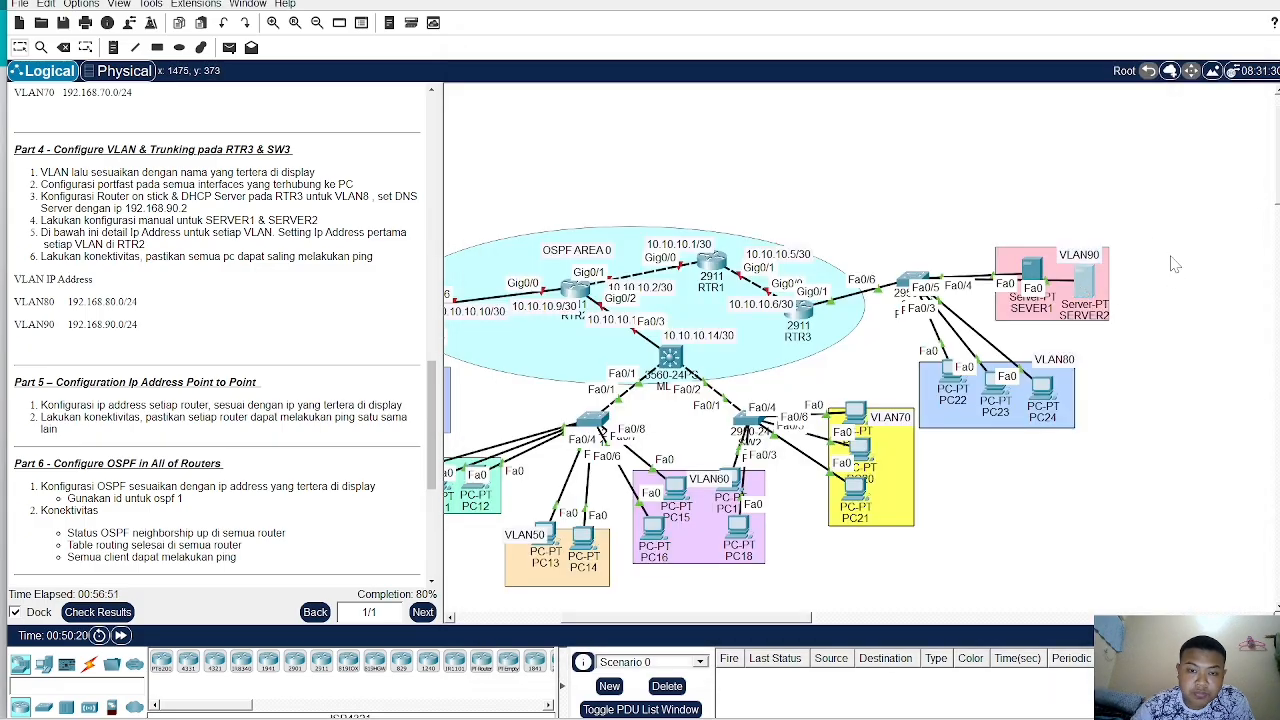
- Configure SERVER2 with static IPv4 address 192.168.90.3, subnet mask 255.255.255.0 and default gateway 192.168.90.1
click(1084, 284)
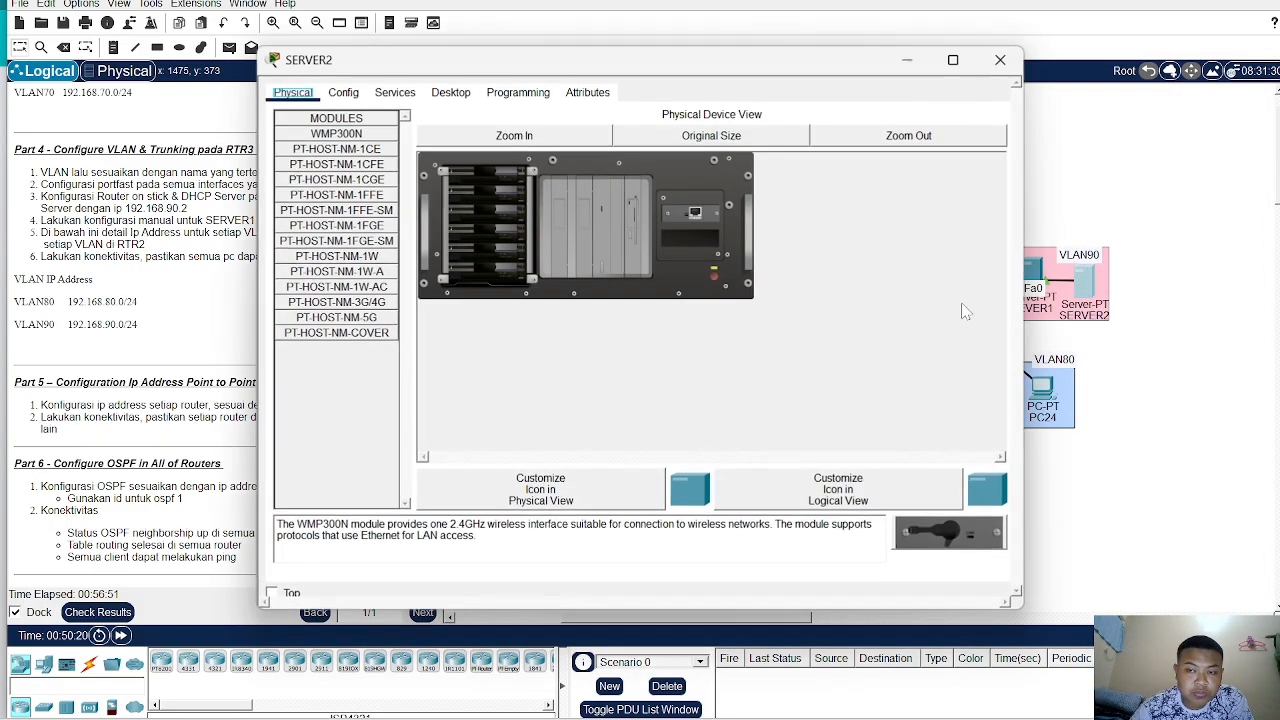
click(450, 92)
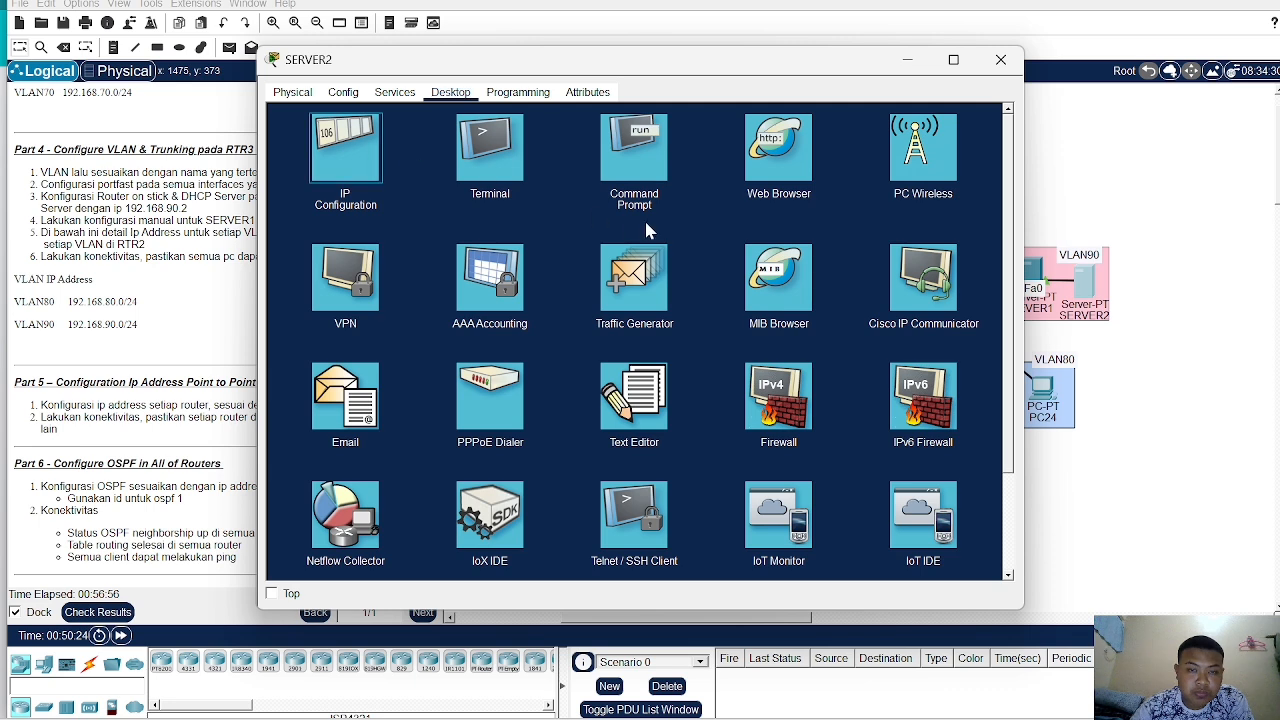
click(345, 150)
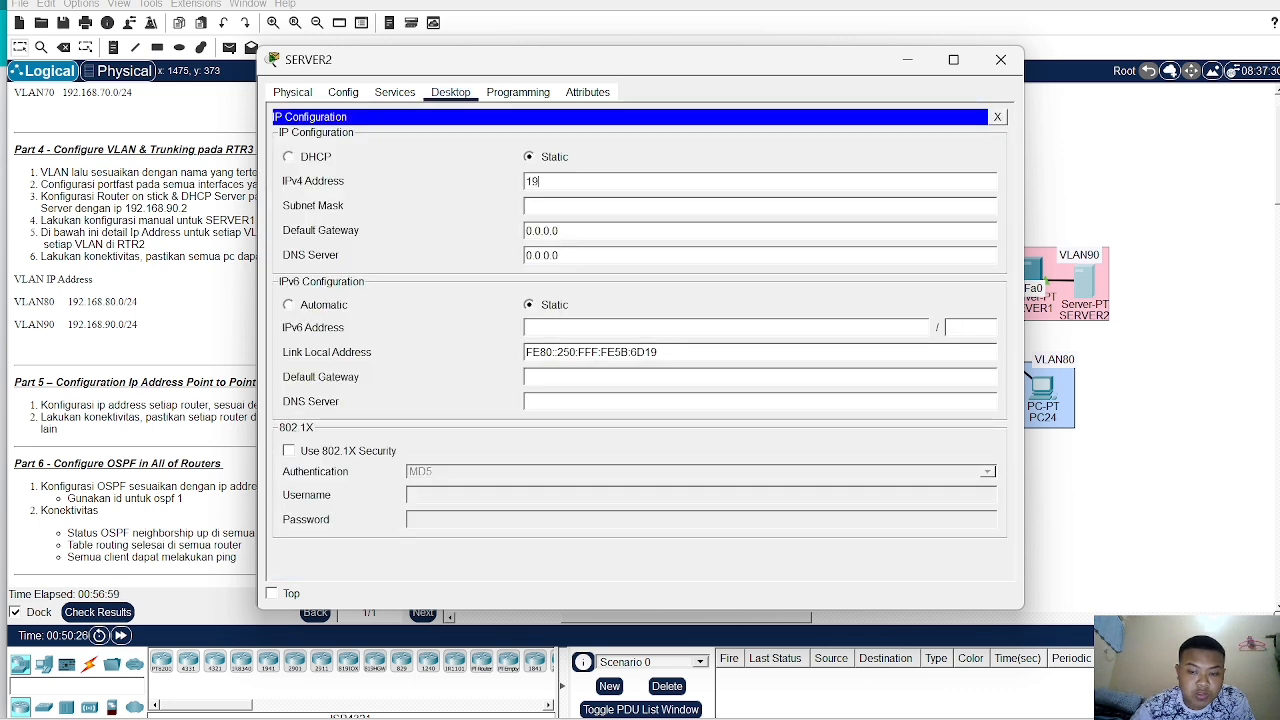
text(192.16)
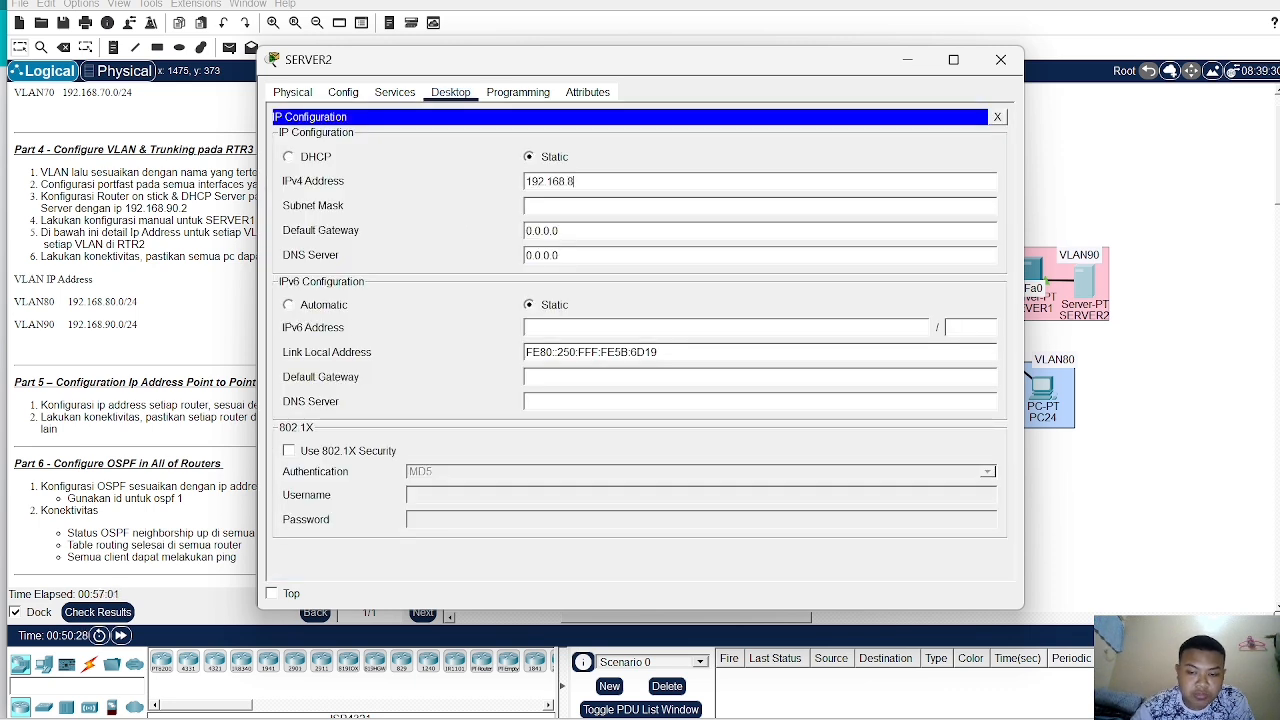
text(8.90.3)
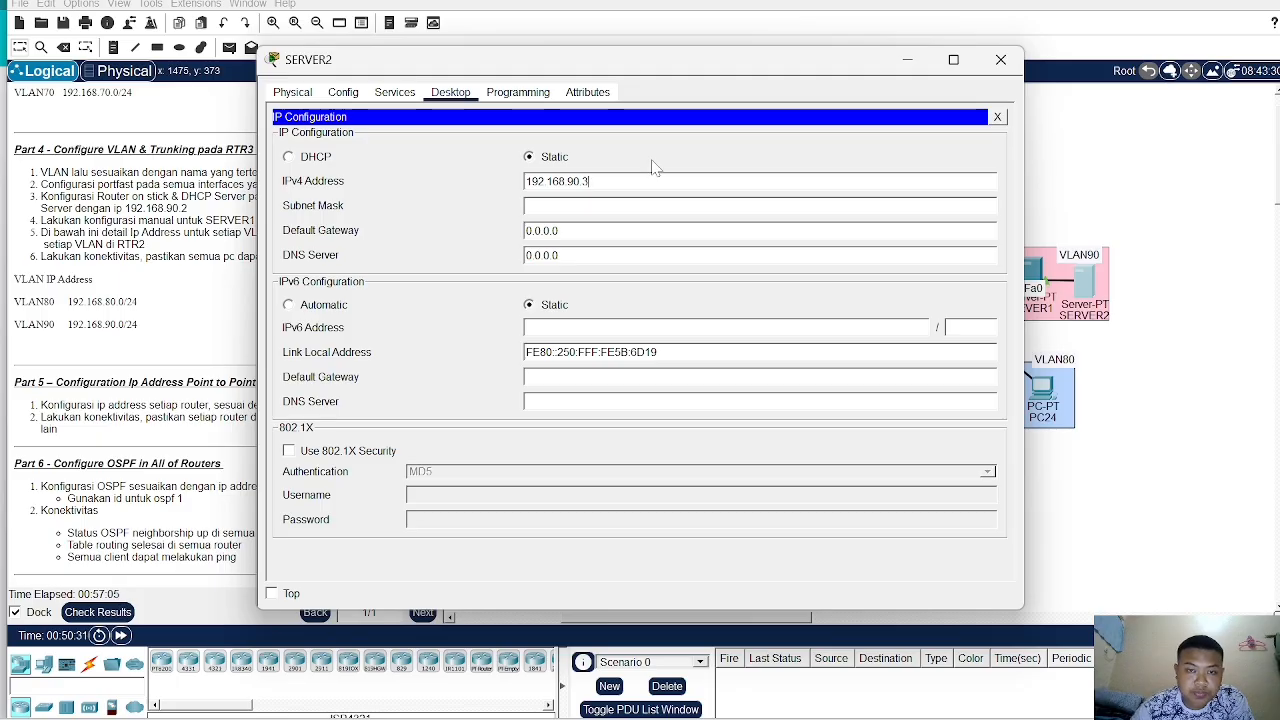
key(Tab)
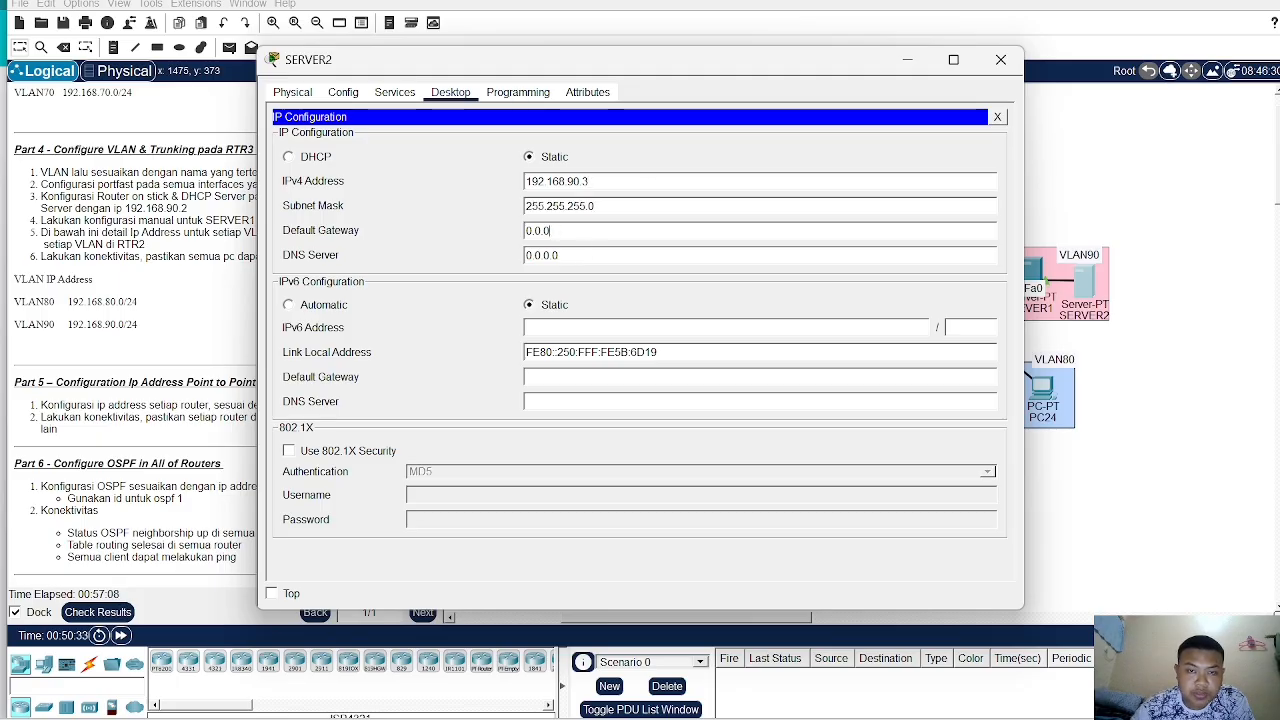
key(BackSpace)
key(BackSpace)
key(BackSpace)
key(BackSpace)
key(BackSpace)
text(192.168.90.1)
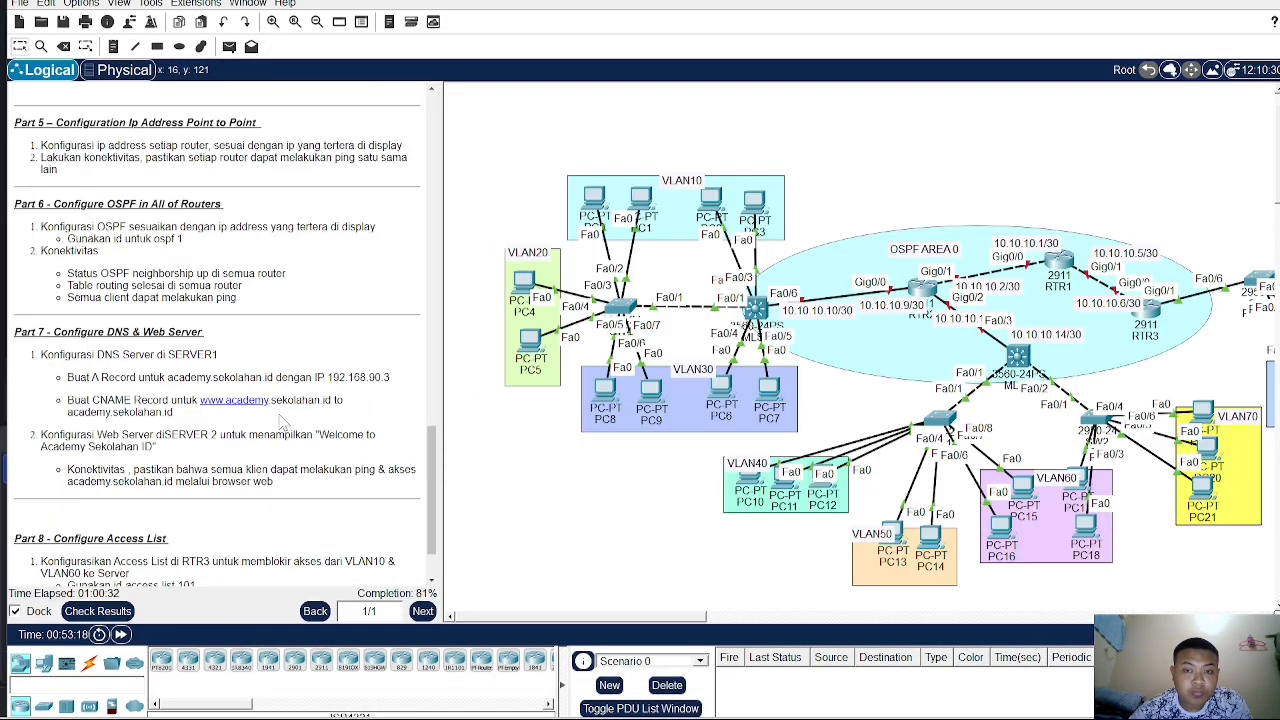
- Open RTR2's command line and enter privileged EXEC mode, supplying the enable password
scroll(283, 424, up, 1)
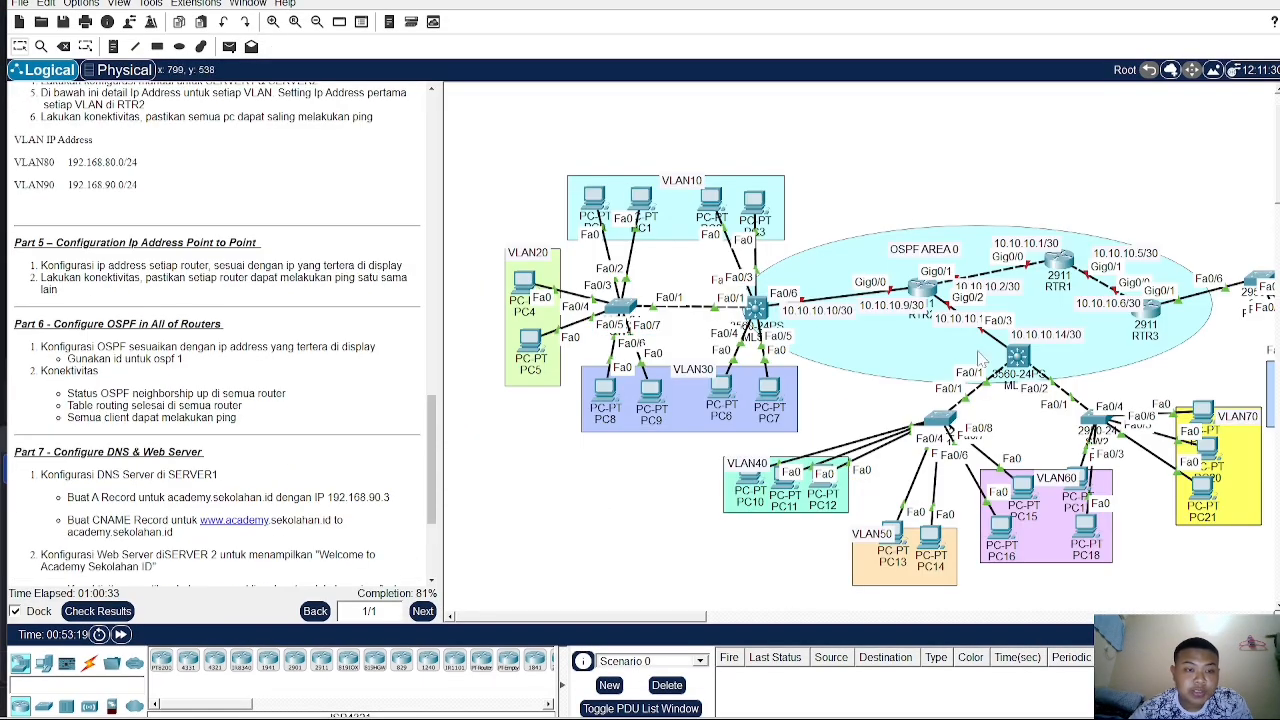
scroll(72, 375, up, 1)
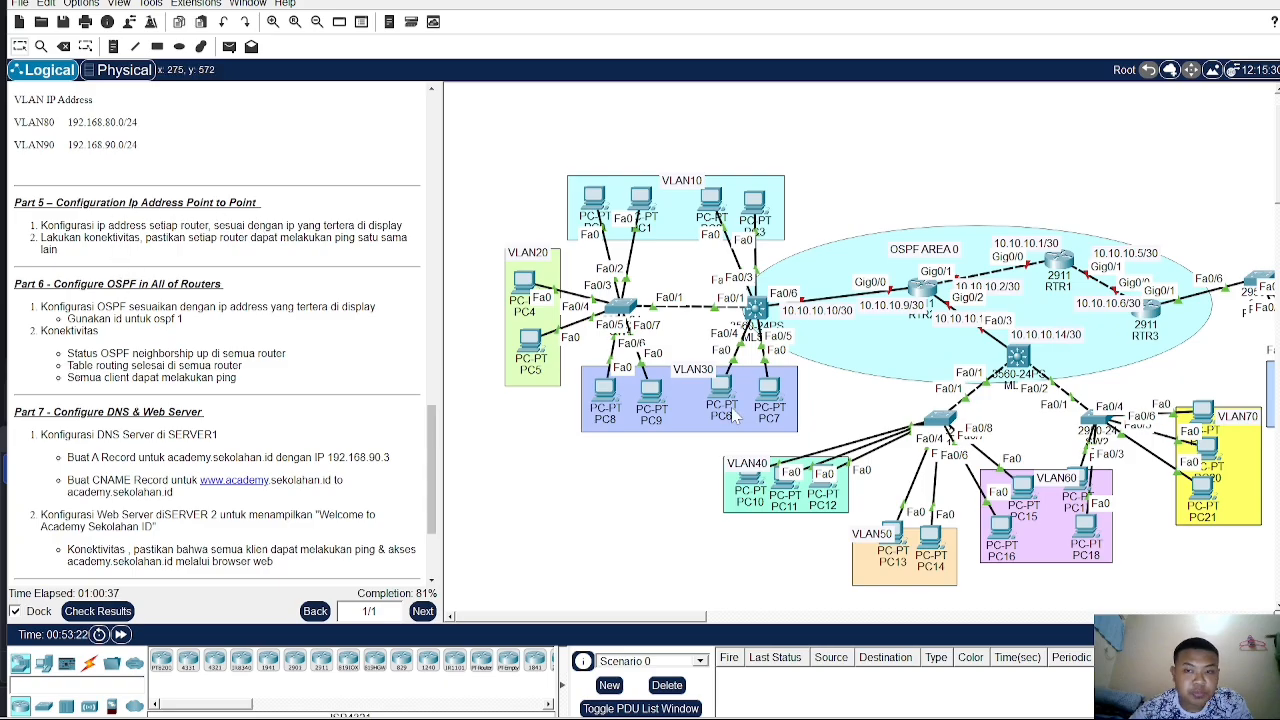
mouse_move(921, 287)
mouse_down()
mouse_move(926, 270)
mouse_move(931, 288)
mouse_up()
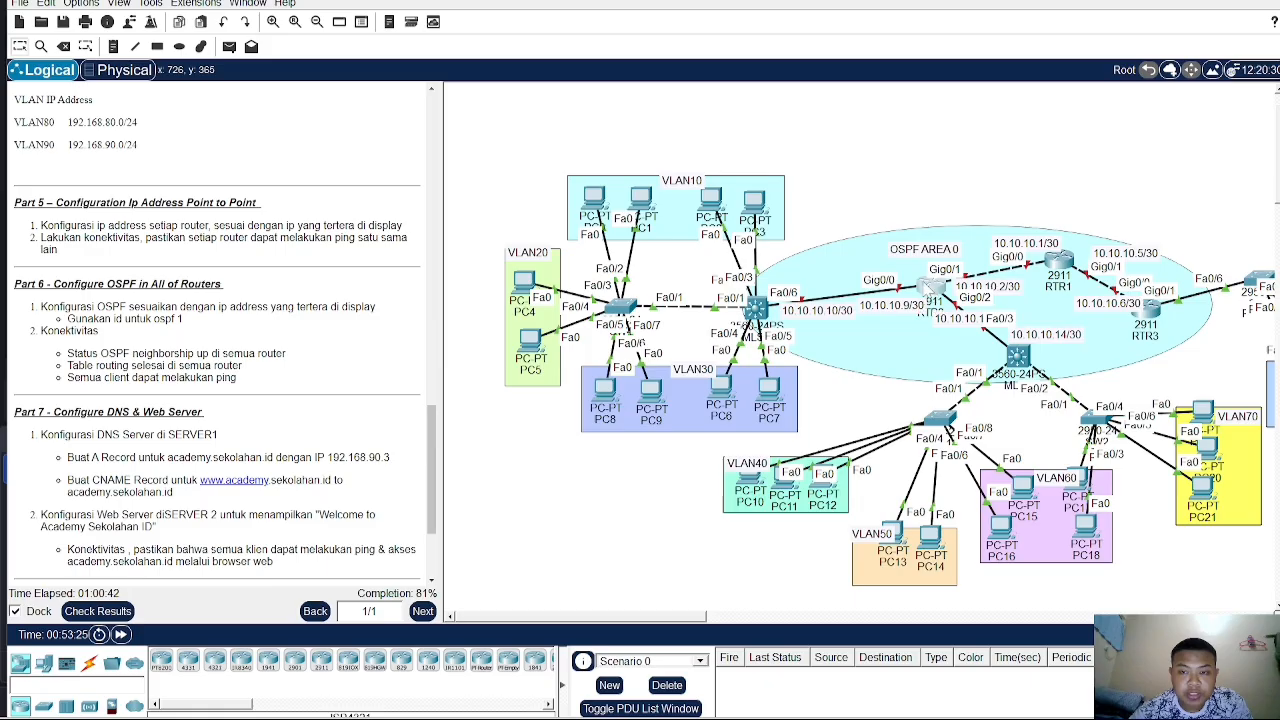
mouse_move(930, 295)
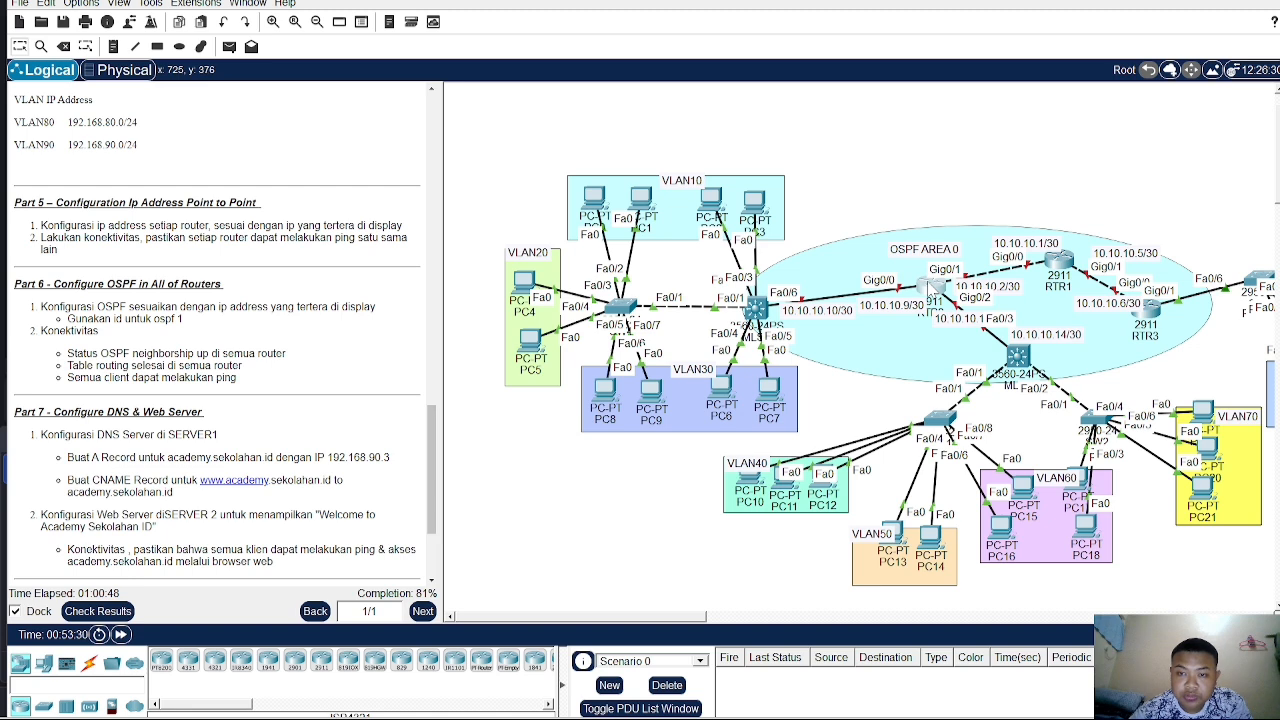
mouse_move(931, 290)
mouse_down()
mouse_move(897, 277)
mouse_move(992, 280)
mouse_move(942, 284)
mouse_move(995, 300)
mouse_move(1000, 315)
mouse_move(944, 296)
mouse_up()
click(944, 296)
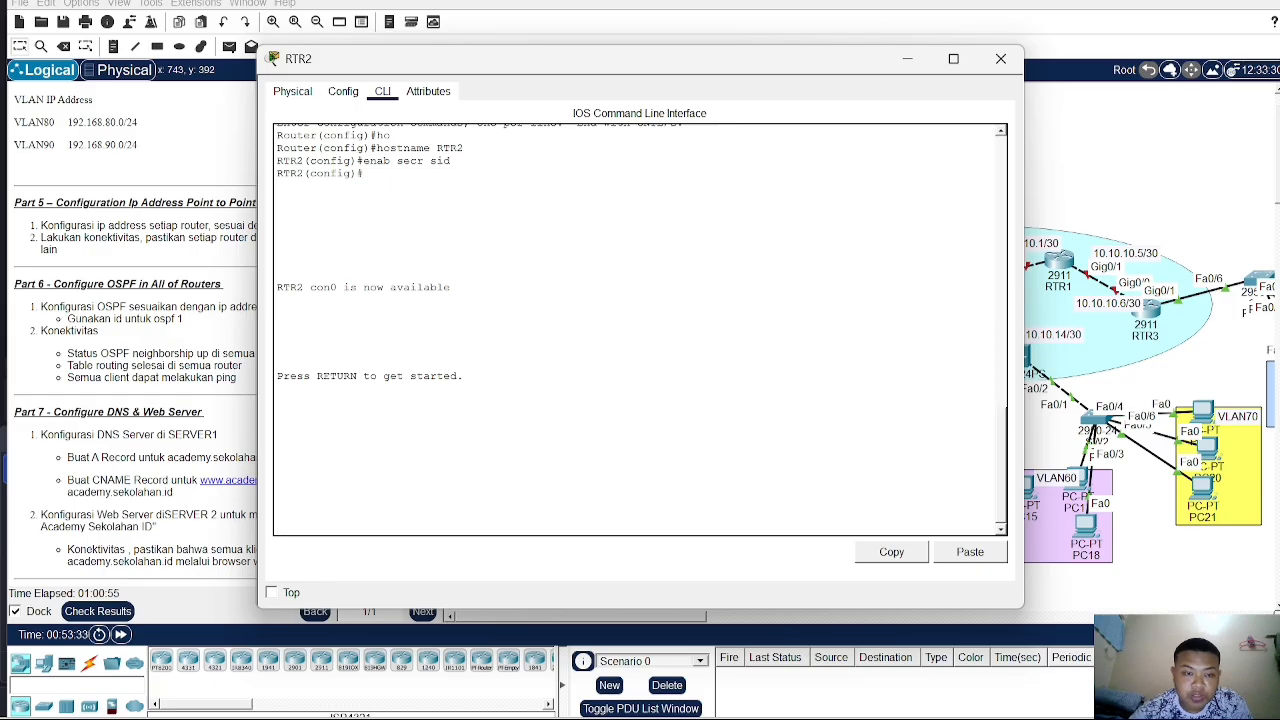
key(Return)
text(en)
key(Return)
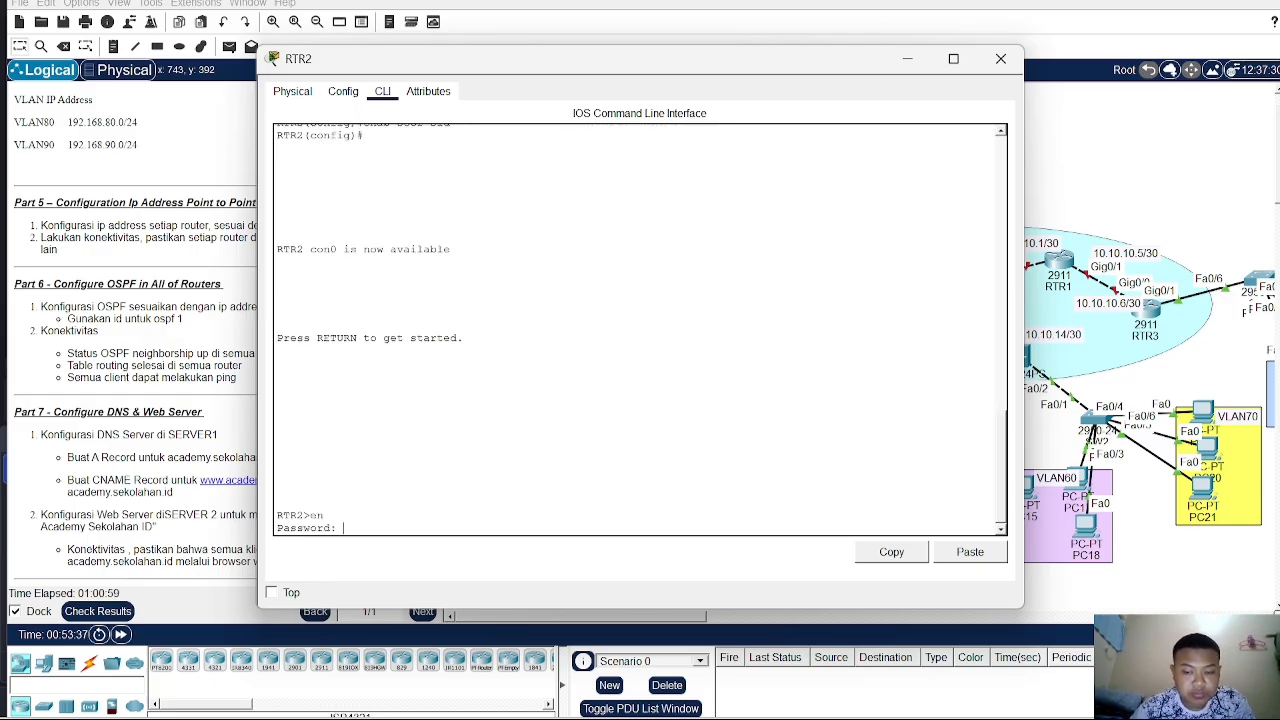
key(Return)
key(Return)
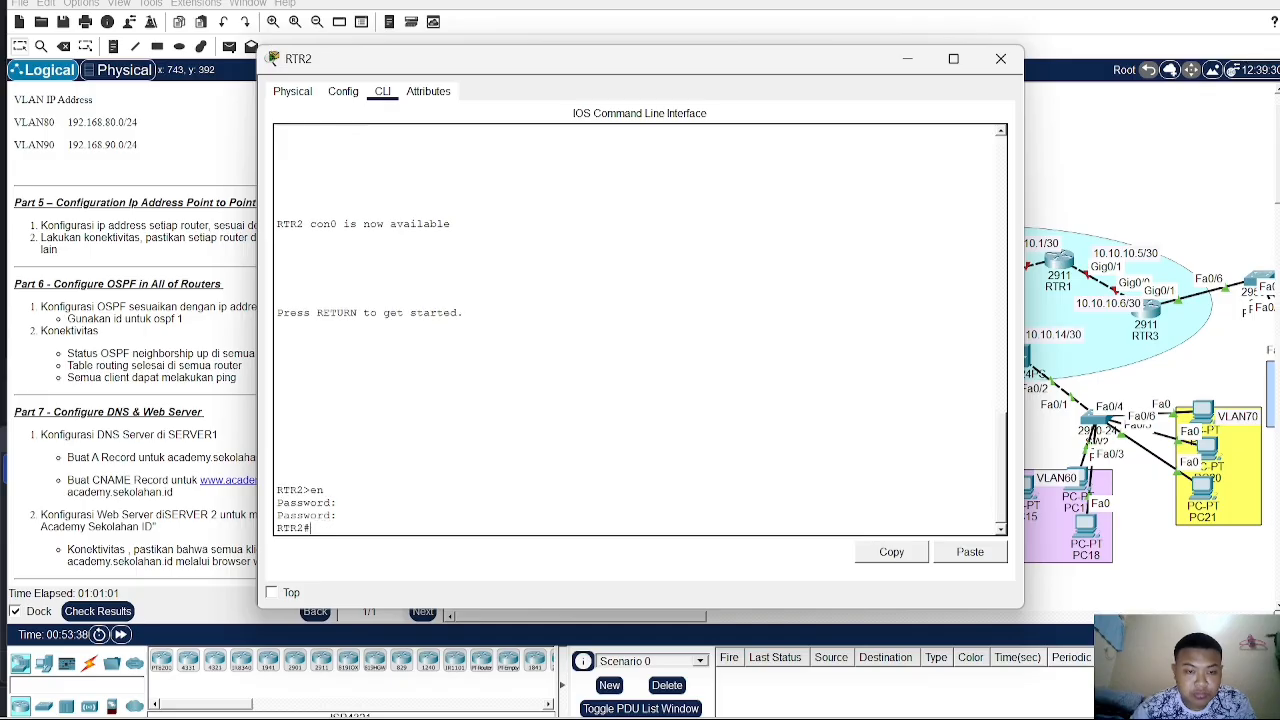
- Enter global configuration on RTR2 and bring up interfaces G0/0 through G0/2 with no shutdown
text(conf t)
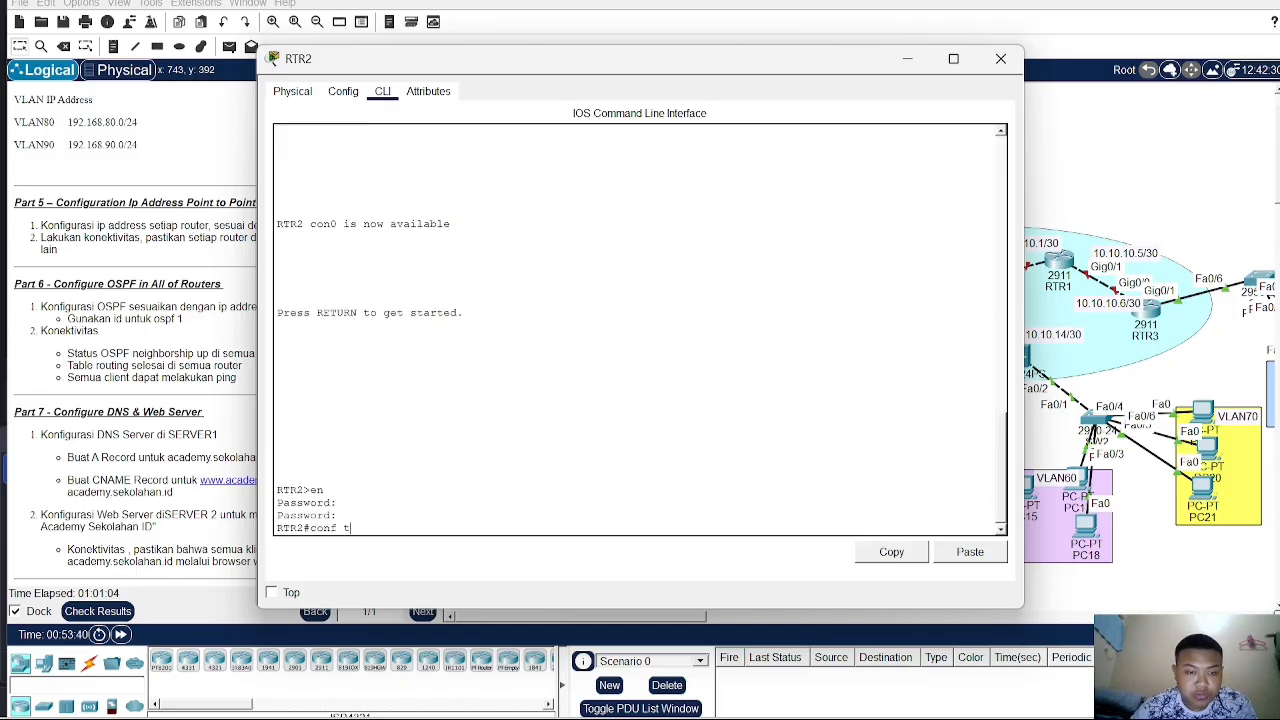
key(Return)
text(int )
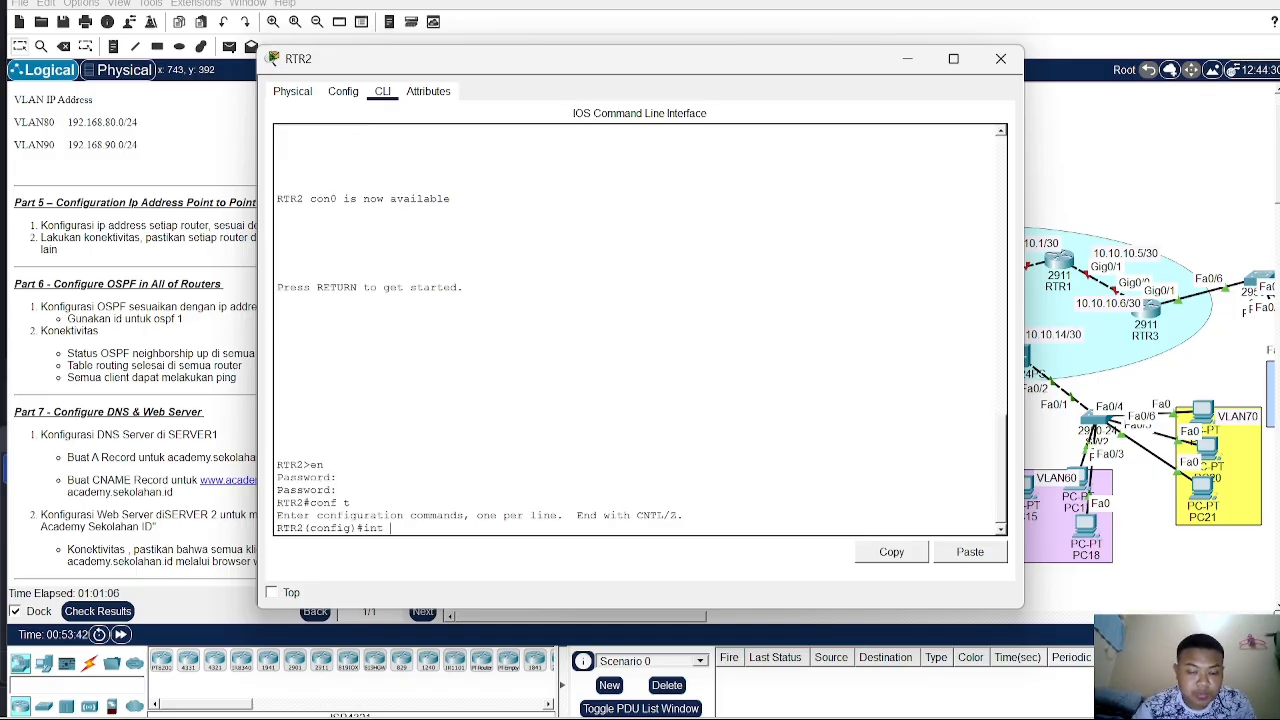
text(ra g)
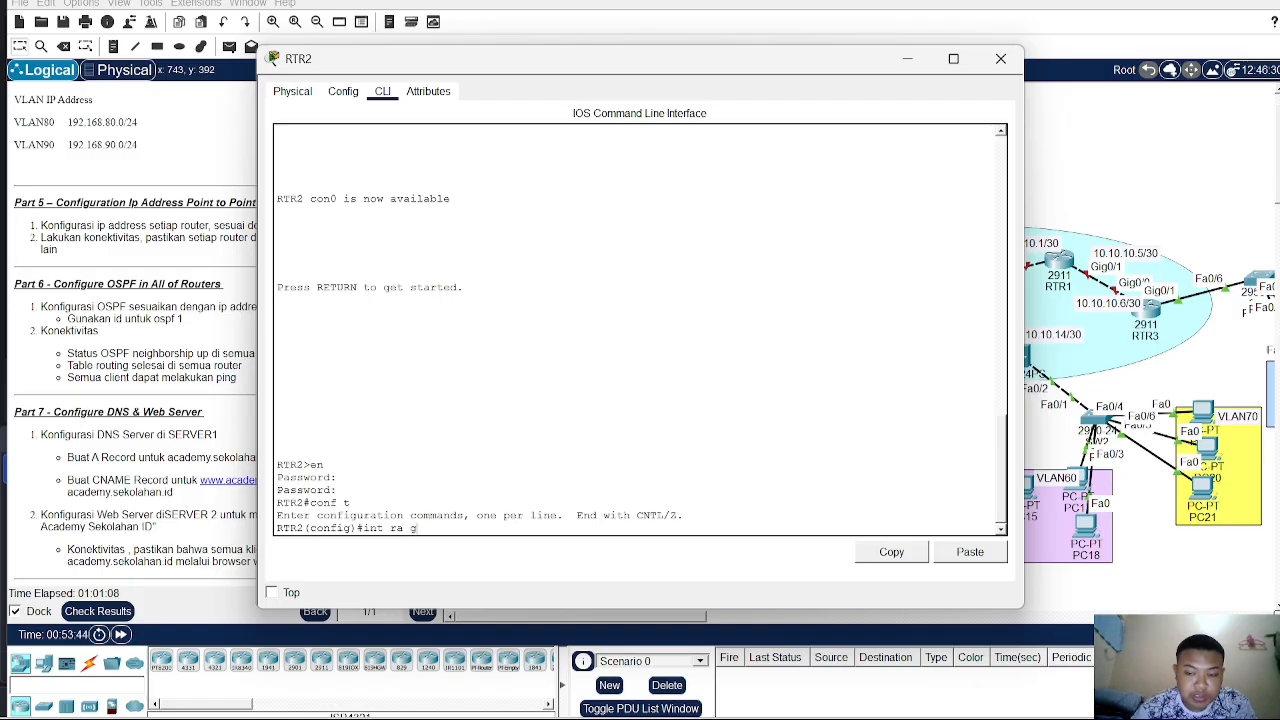
text(0/0-2)
key(Return)
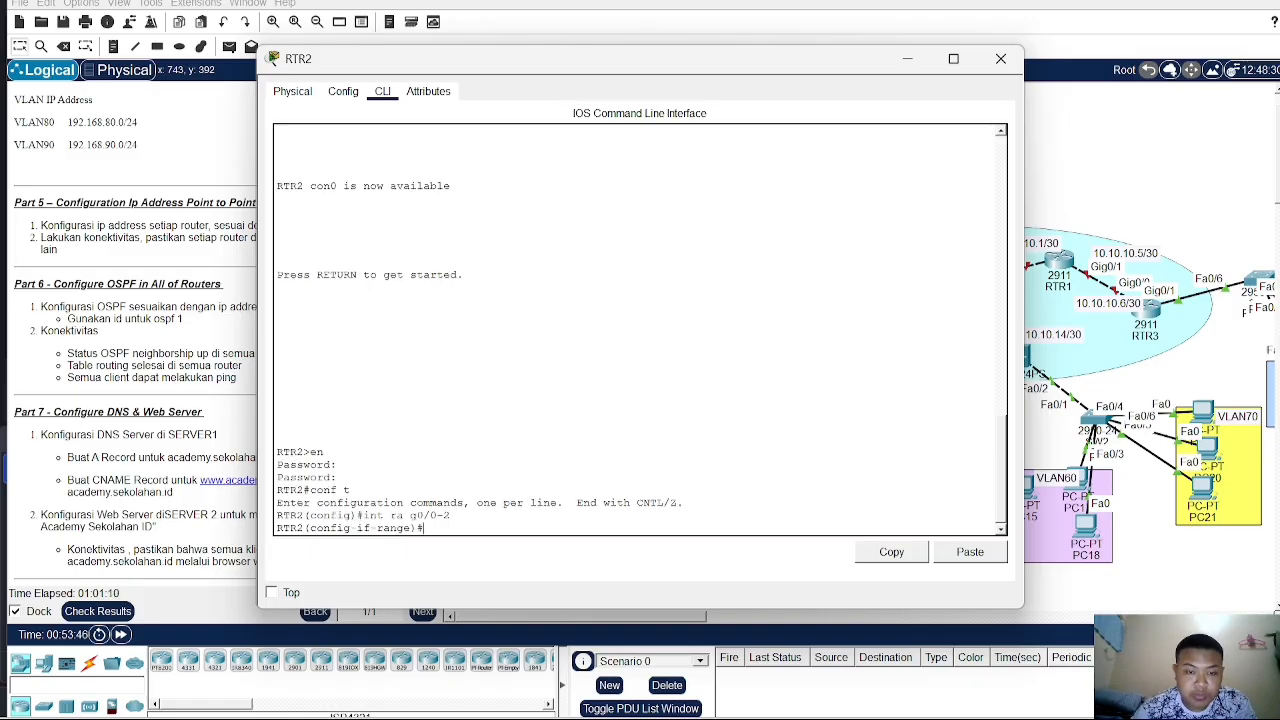
text(no sh)
key(Return)
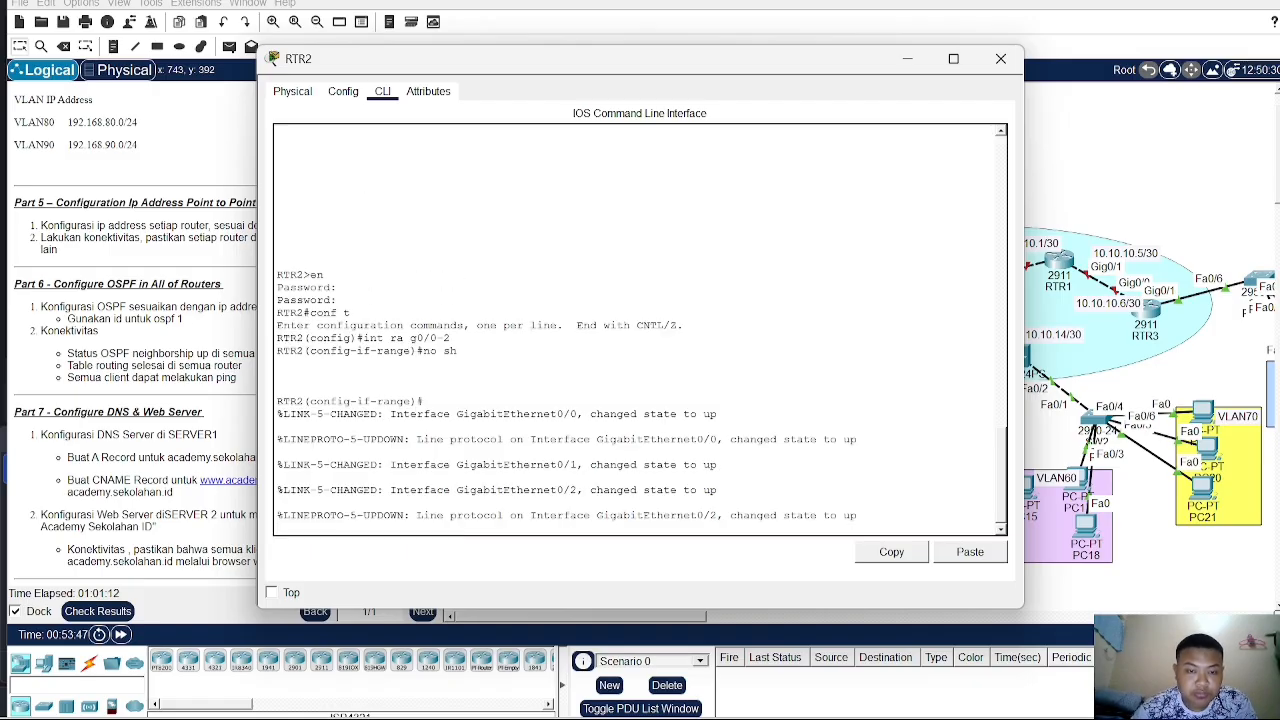
- Select RTR2's interface G0/0 and assign it IP address 10.10.10.2 with subnet mask 255.255.255.252
text(int)
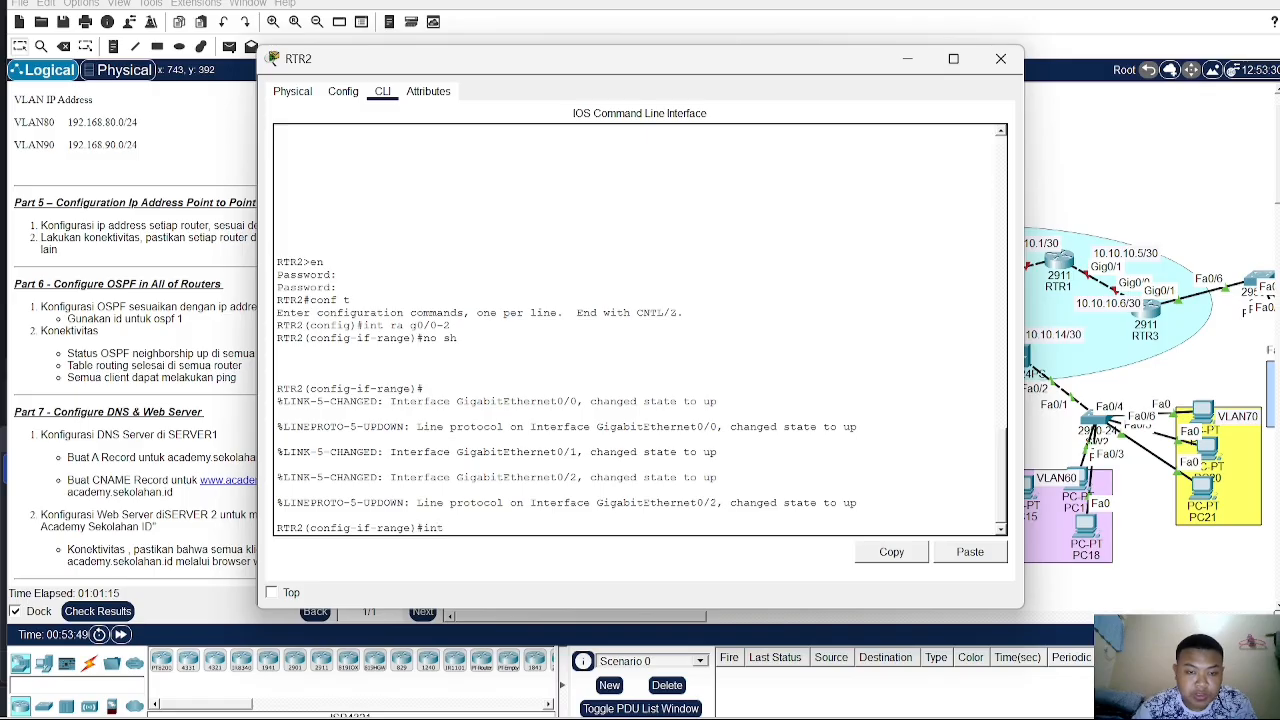
text( g0/)
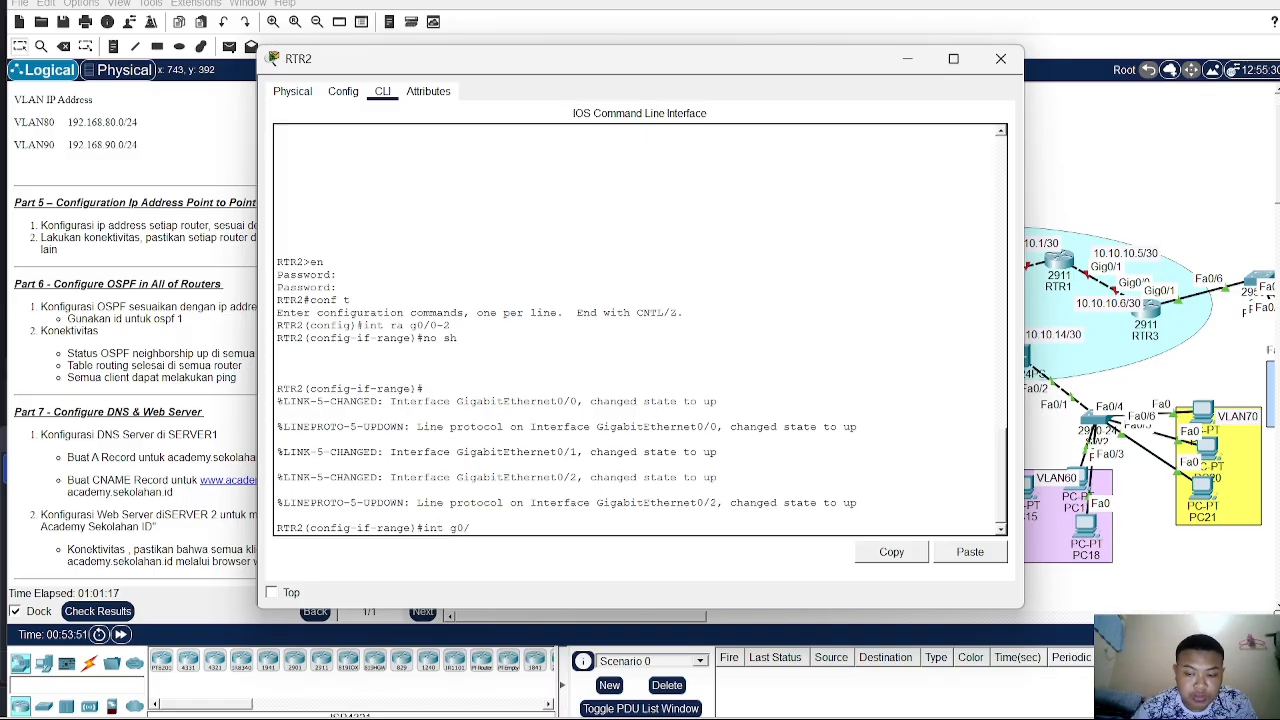
text(0)
key(Return)
text(ip)
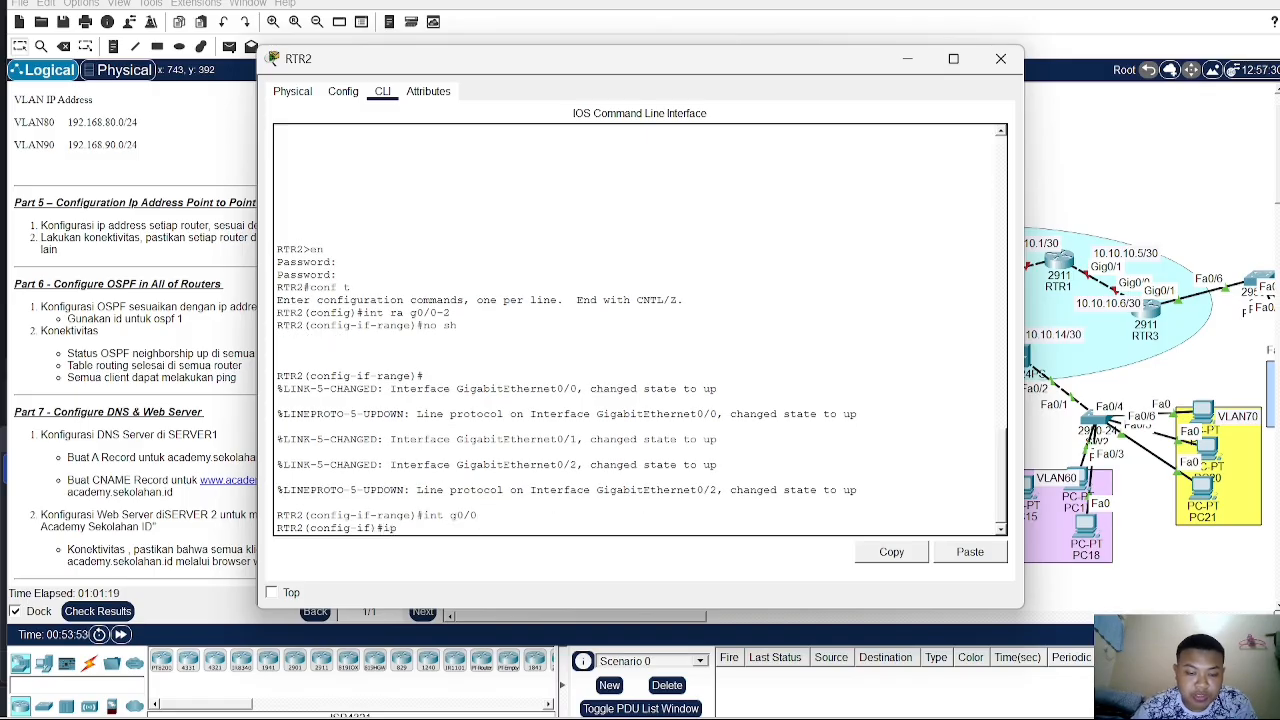
text( add)
key(BackSpace)
key(BackSpace)
text(add)
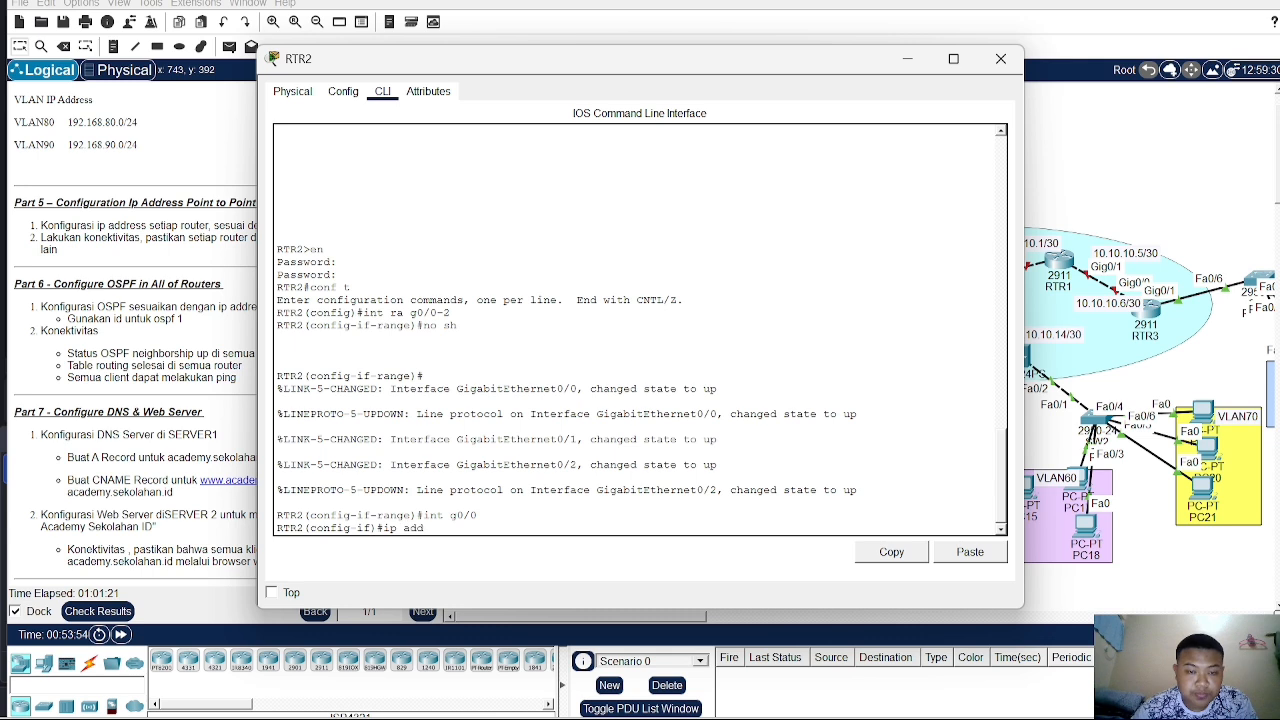
text( 192.168)
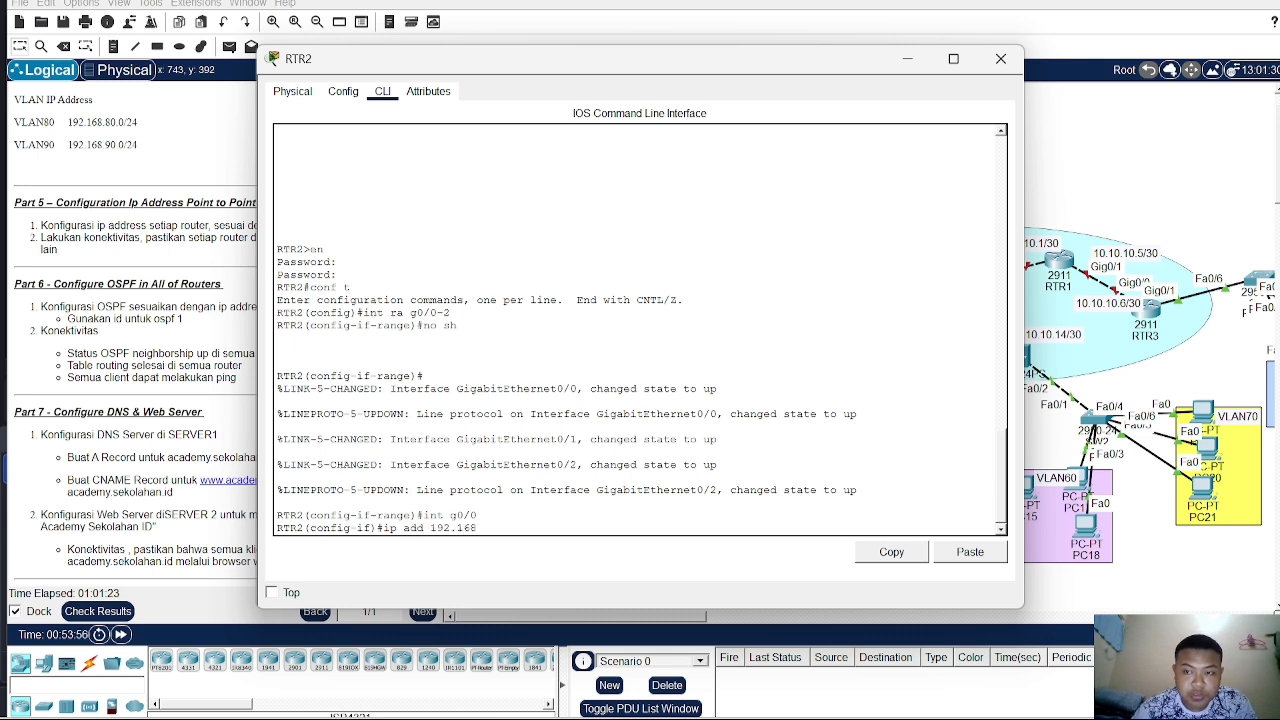
key(BackSpace)
key(BackSpace)
key(BackSpace)
key(BackSpace)
key(BackSpace)
key(BackSpace)
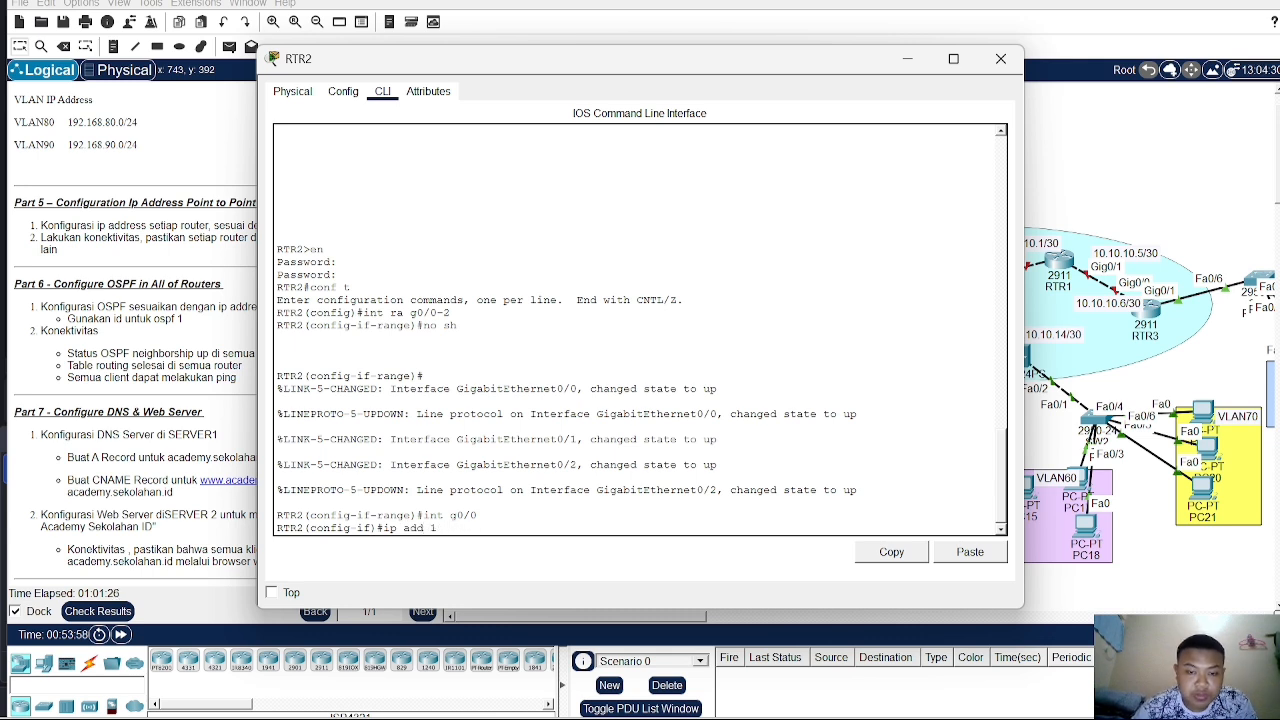
text(0.10.10)
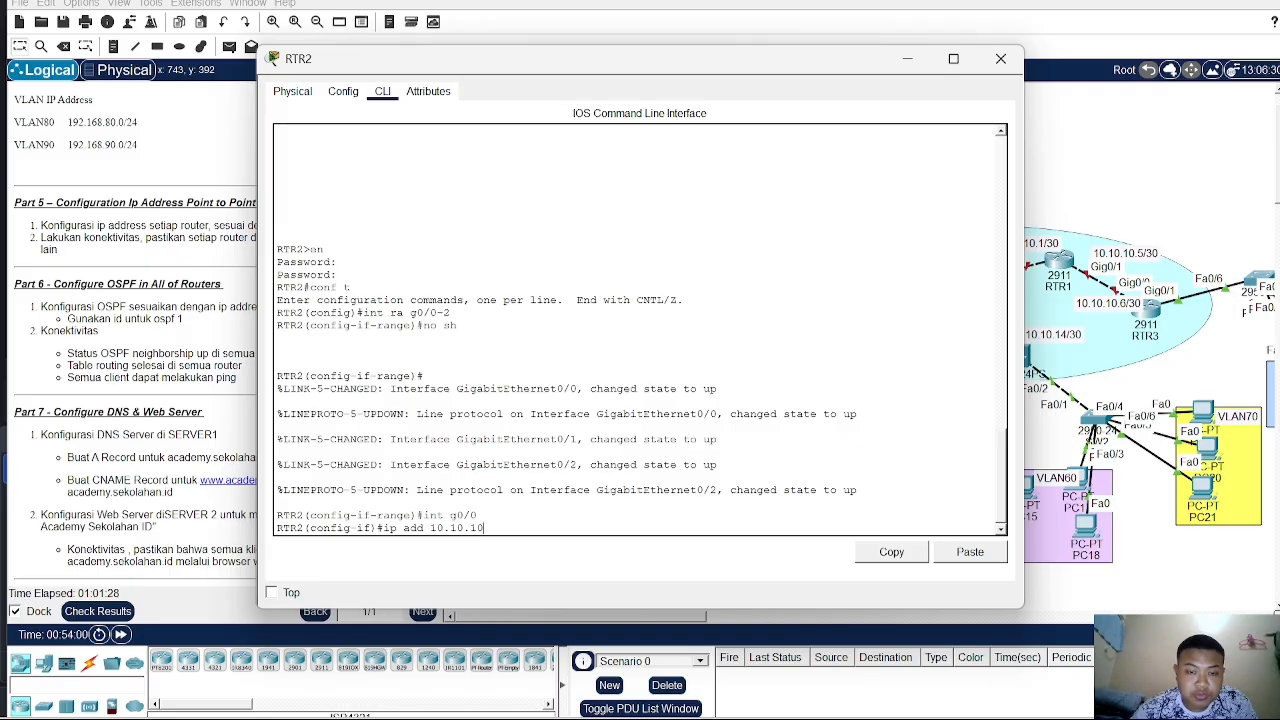
drag(761, 74, 455, 121)
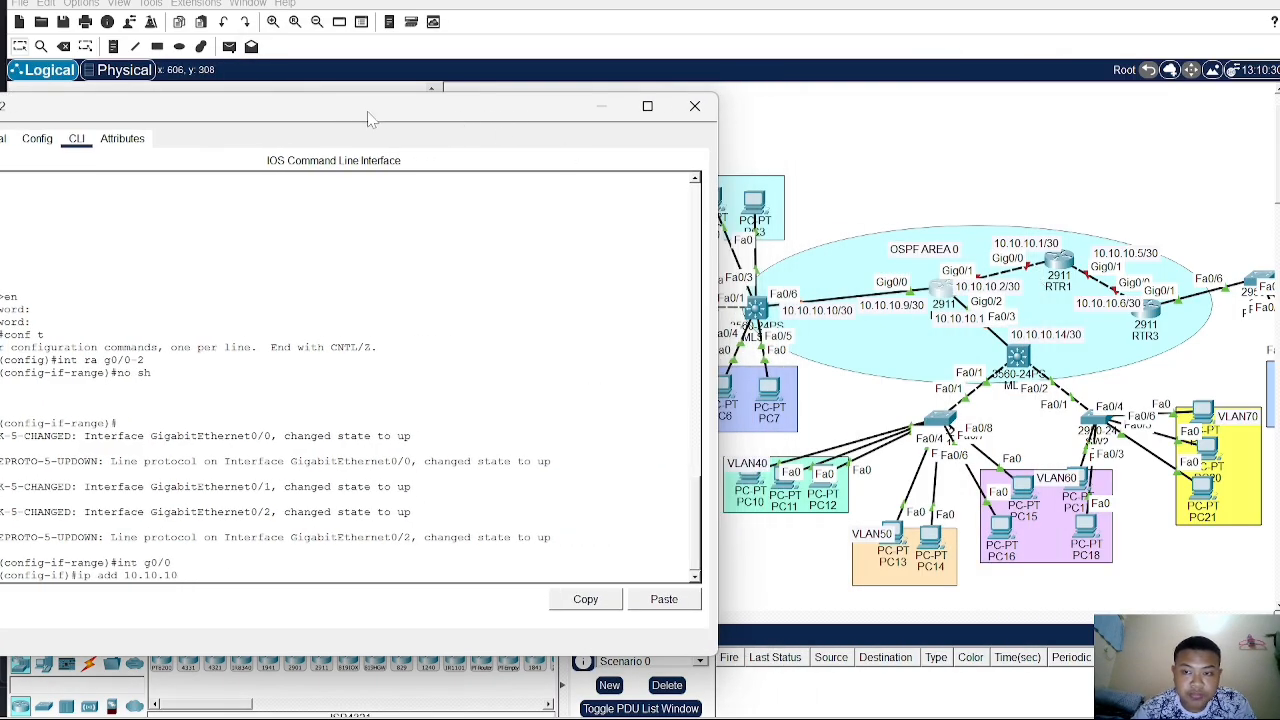
drag(375, 112, 583, 72)
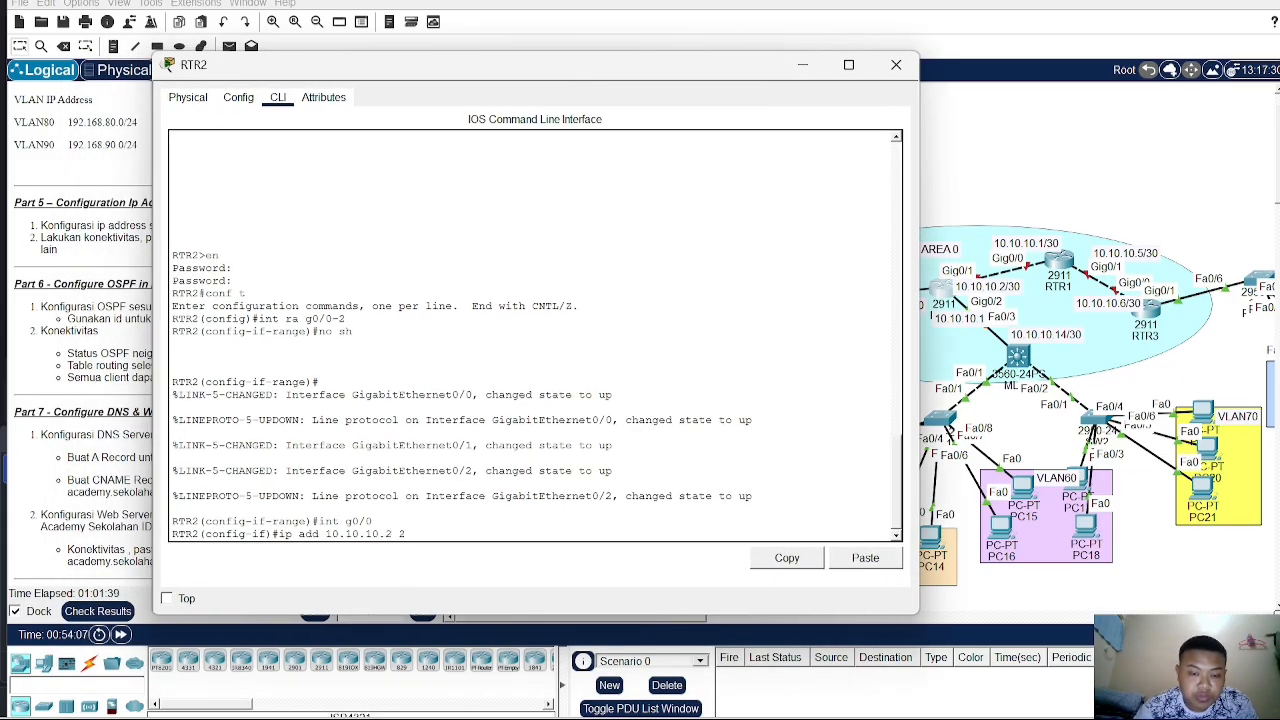
text(55.255.)
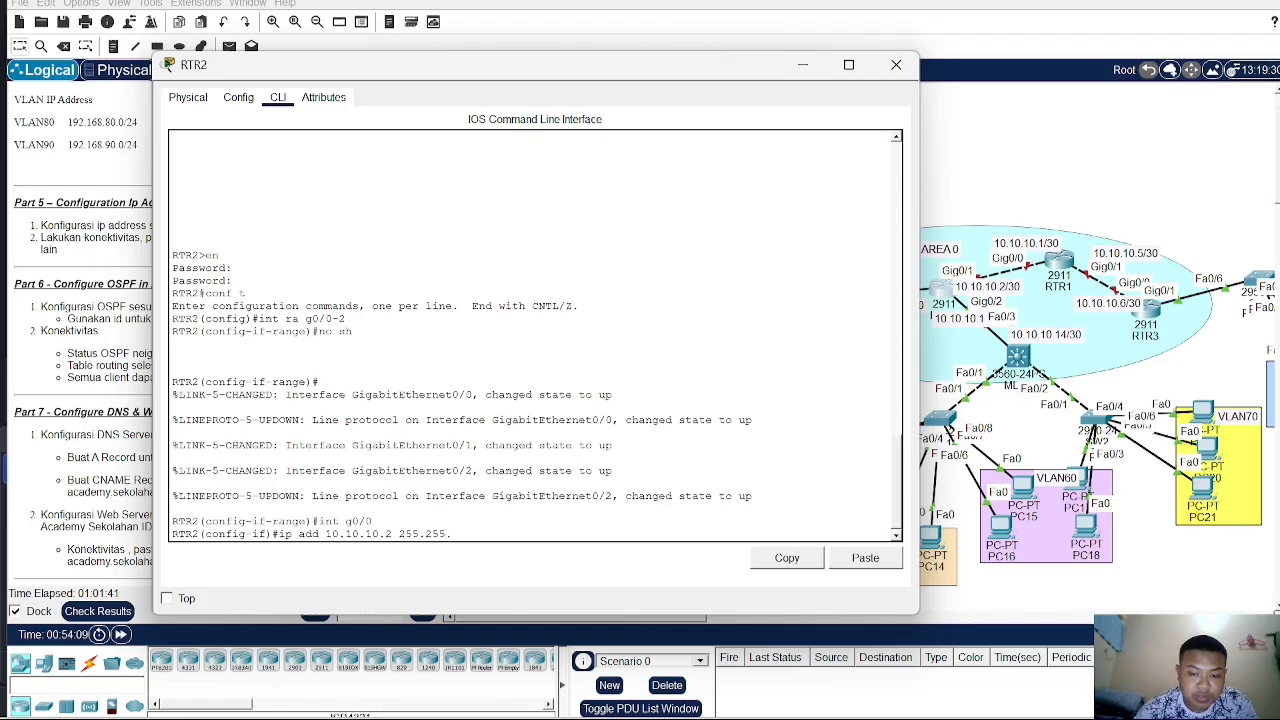
text(255.252)
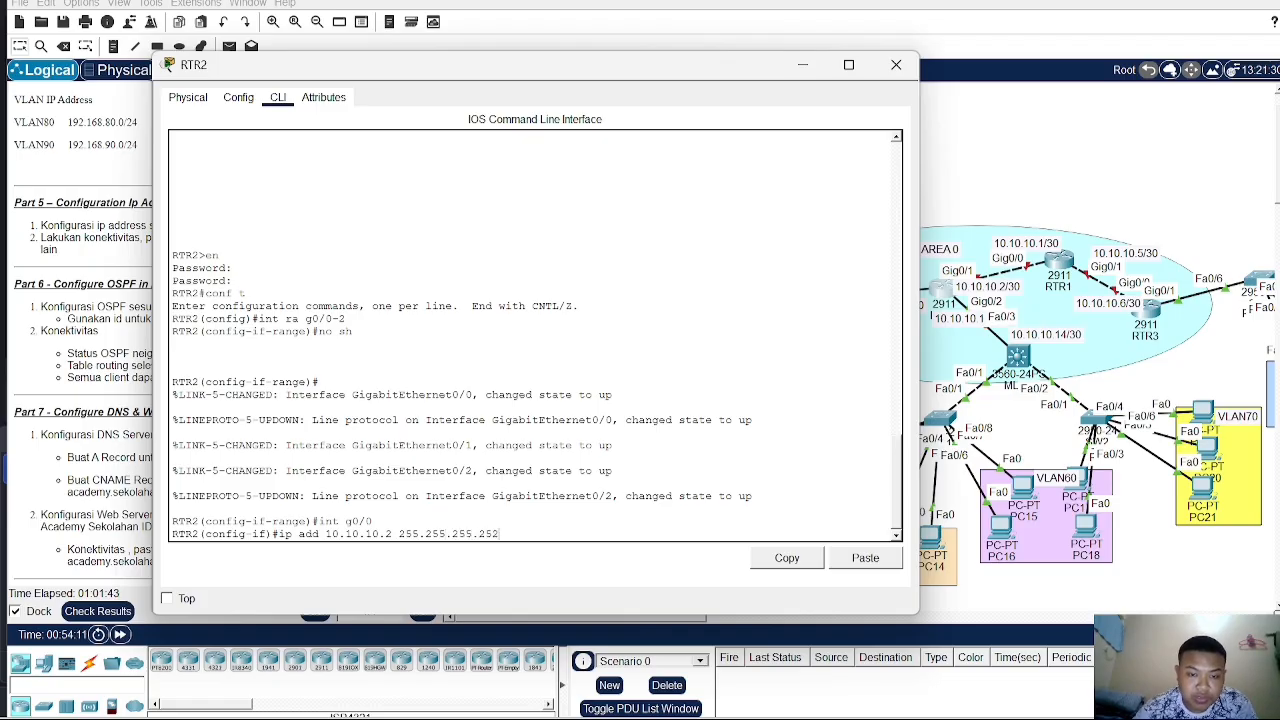
key(Return)
- Select RTR2's interface G0/1 and assign it IP address 10.10.10.9 with subnet mask 255.255.255.252
text(in)
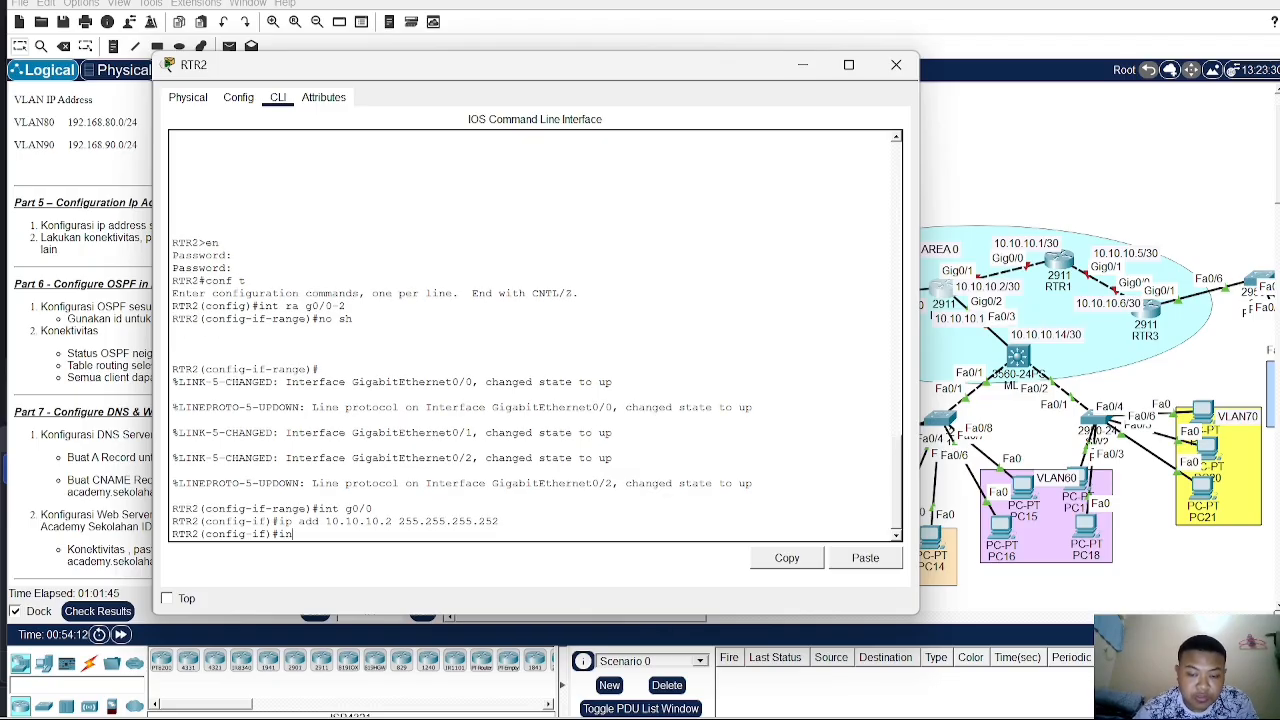
text(t g0/1)
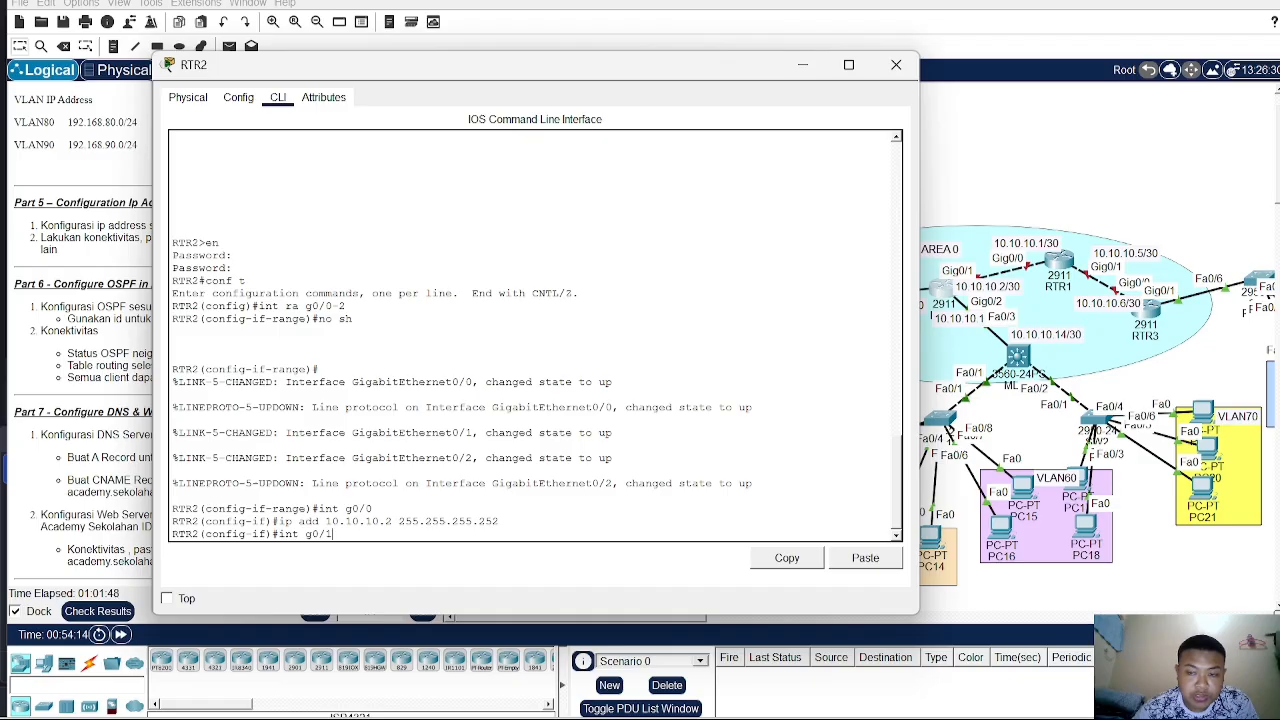
key(Return)
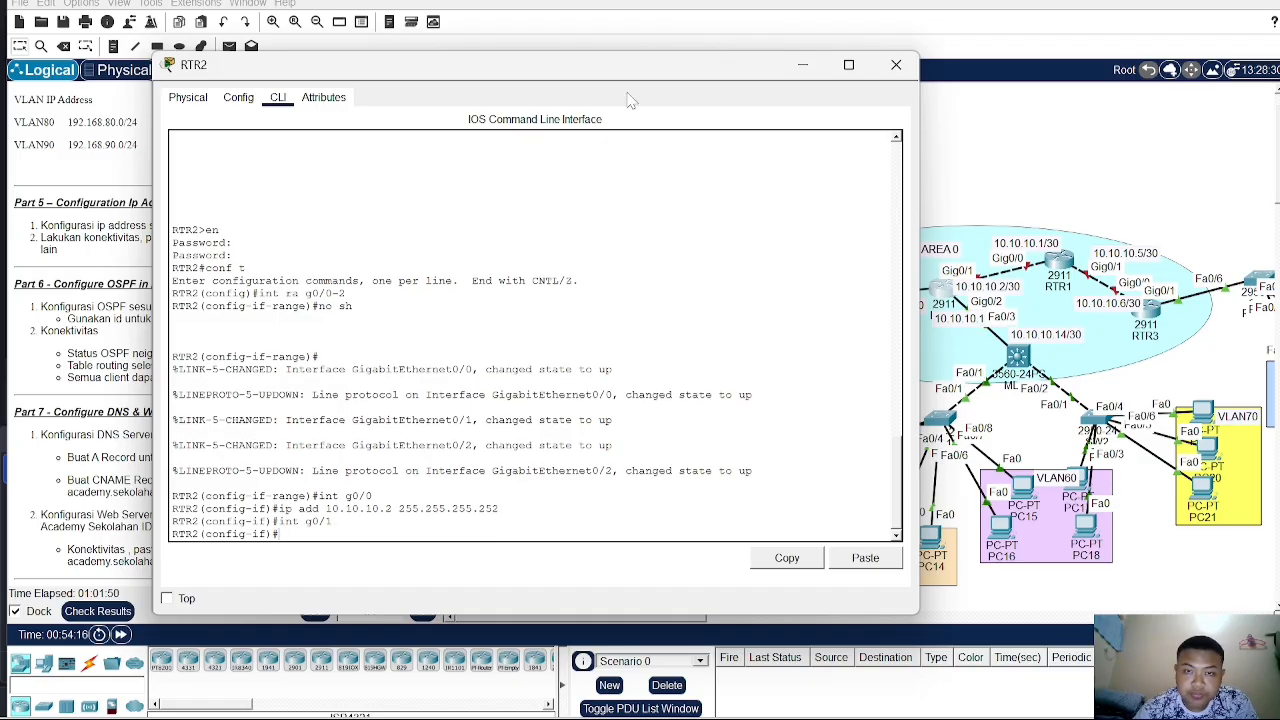
drag(648, 75, 563, 71)
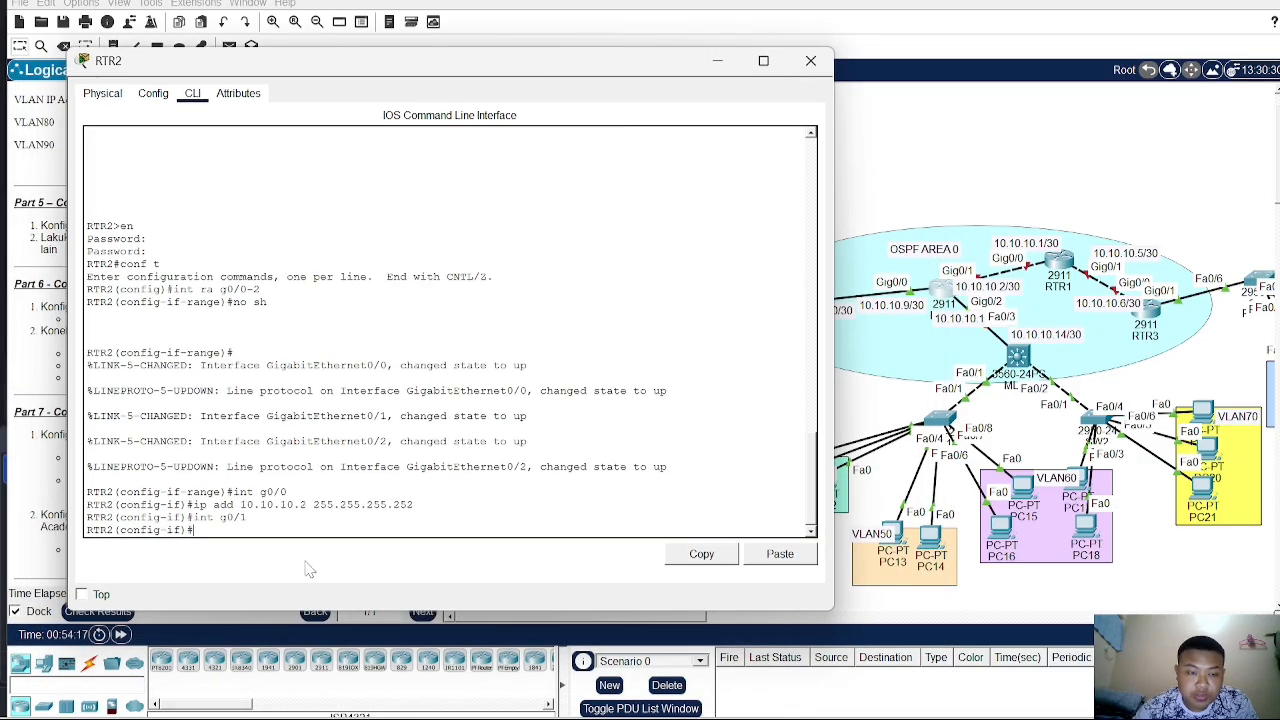
text(ip add 10)
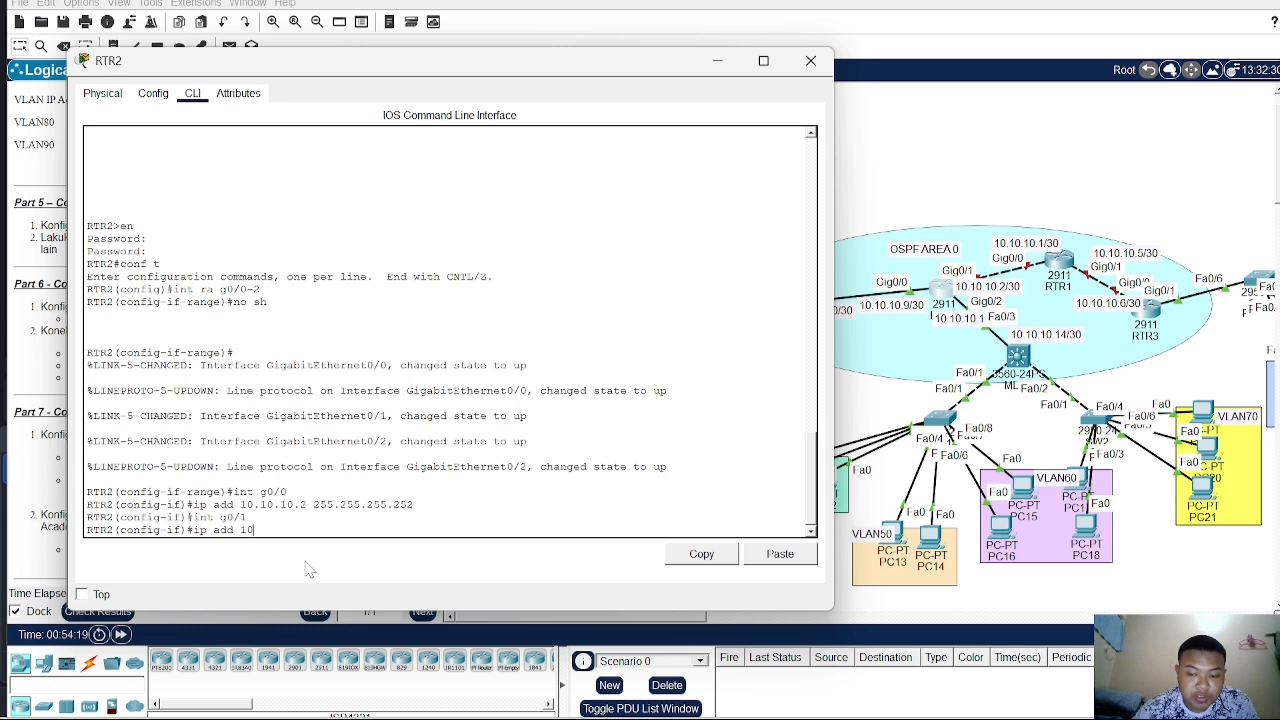
text(.10.10.)
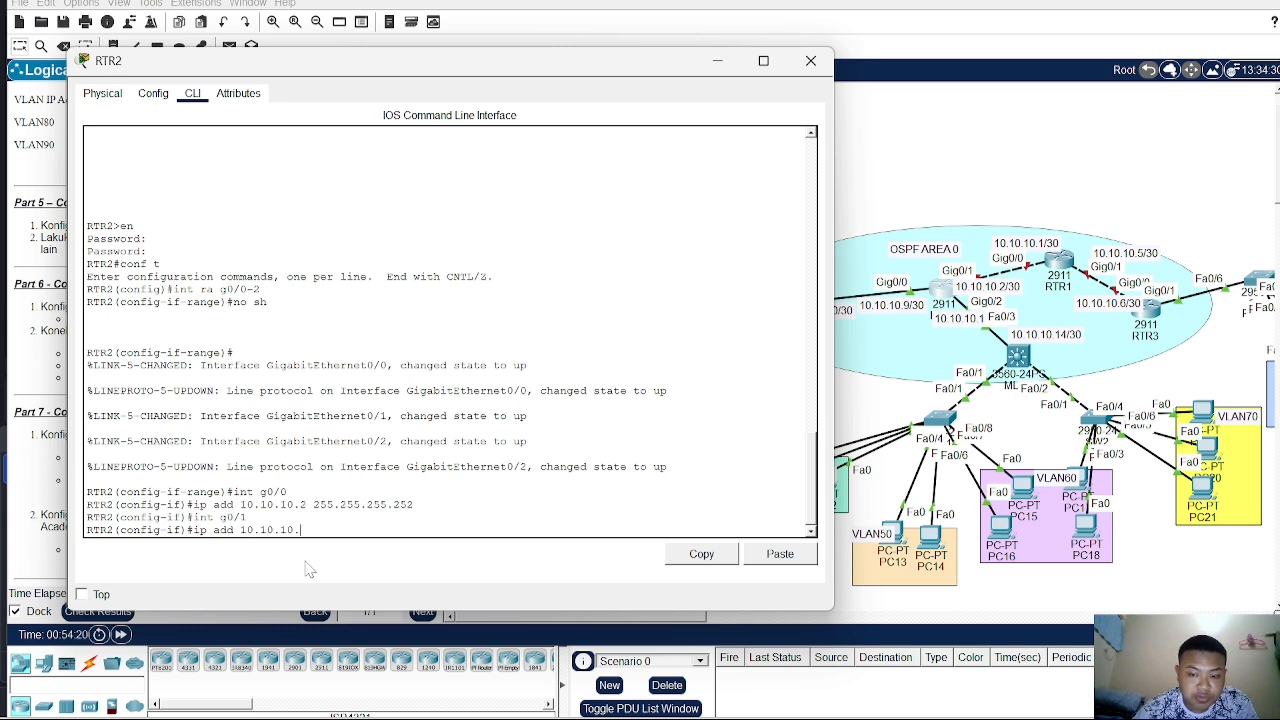
text(9 255)
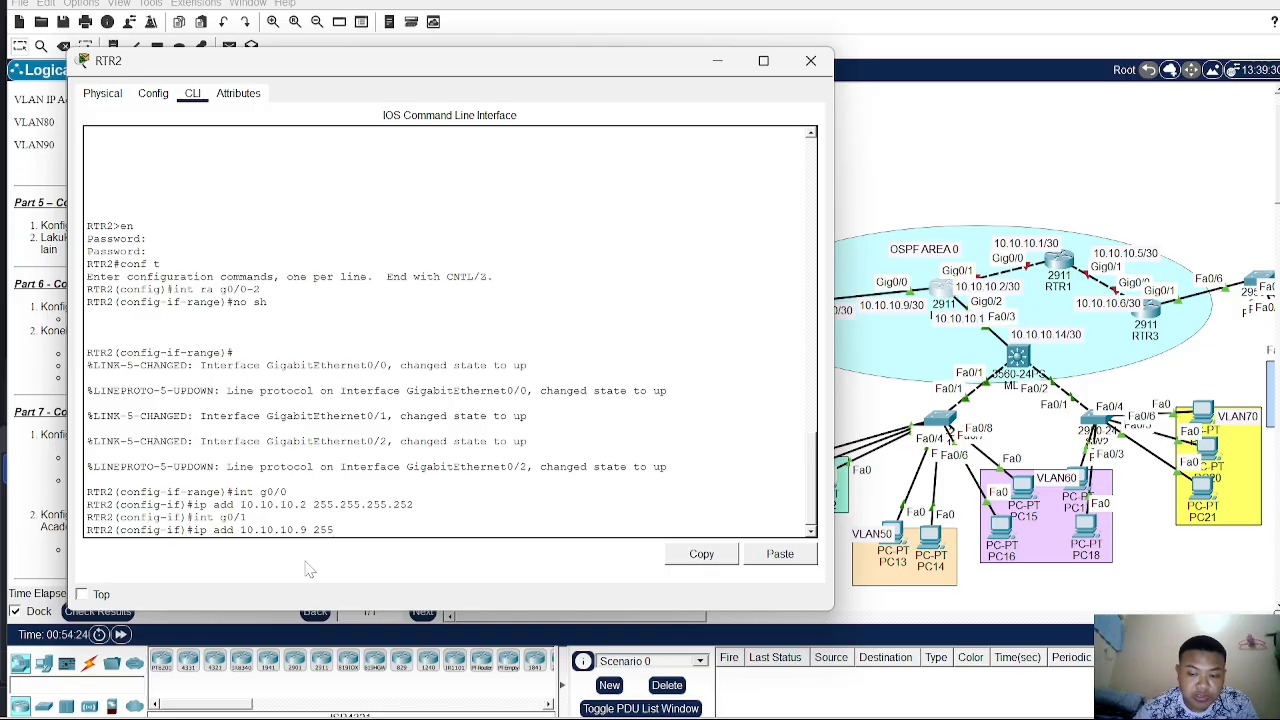
text(.255.255.255.252)
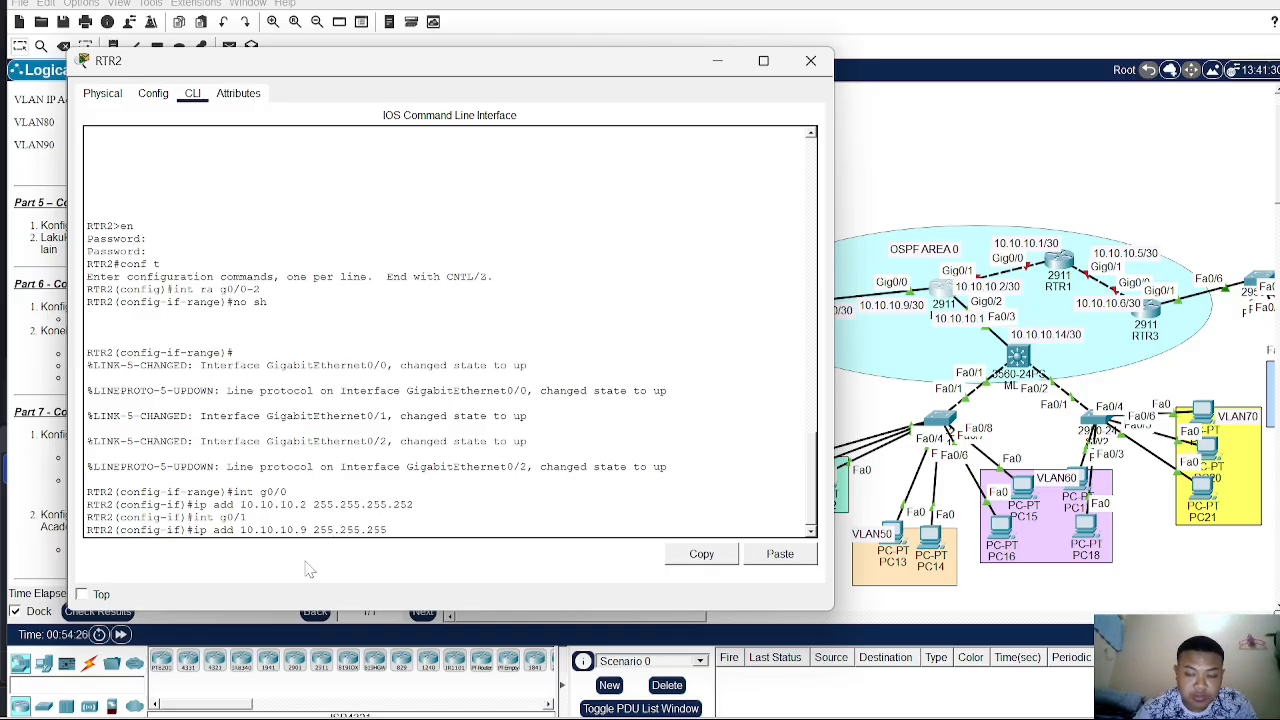
key(Return)
- Select RTR2's interface G0/2 and assign it IP address 10.10.10.13 with subnet mask 255.255.255.252
text(ig-if)#i)
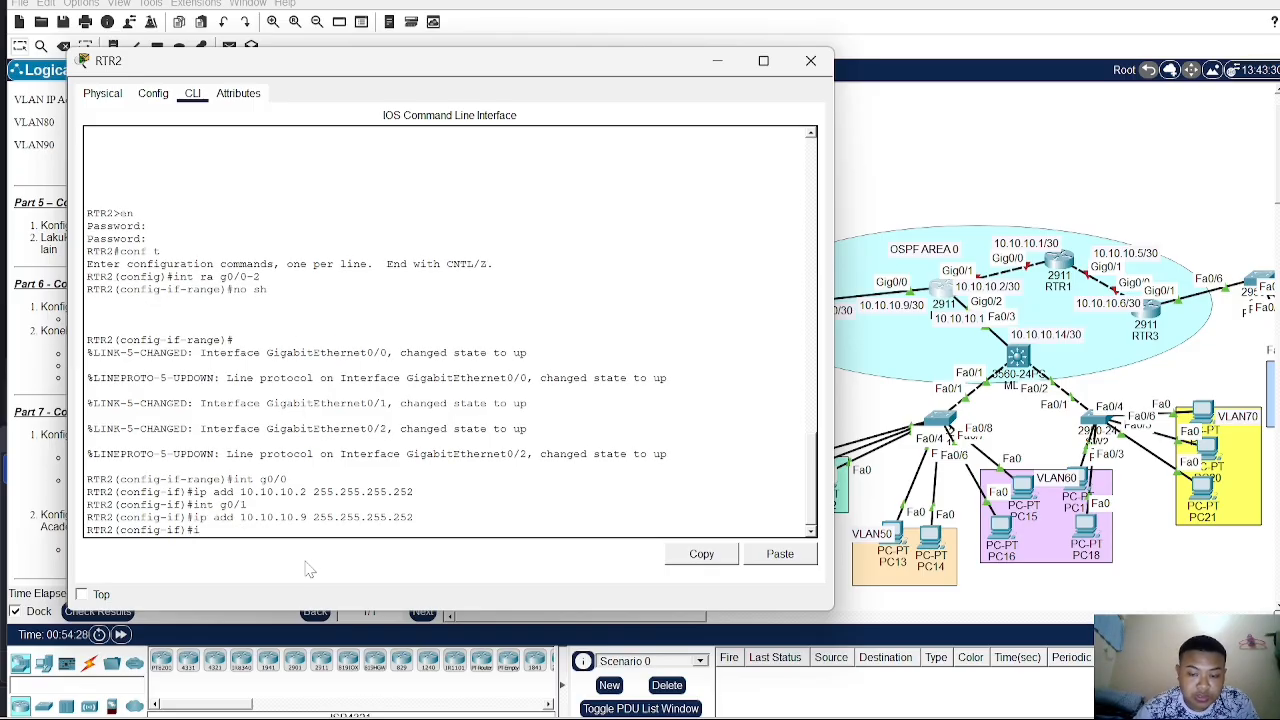
text(nt g)
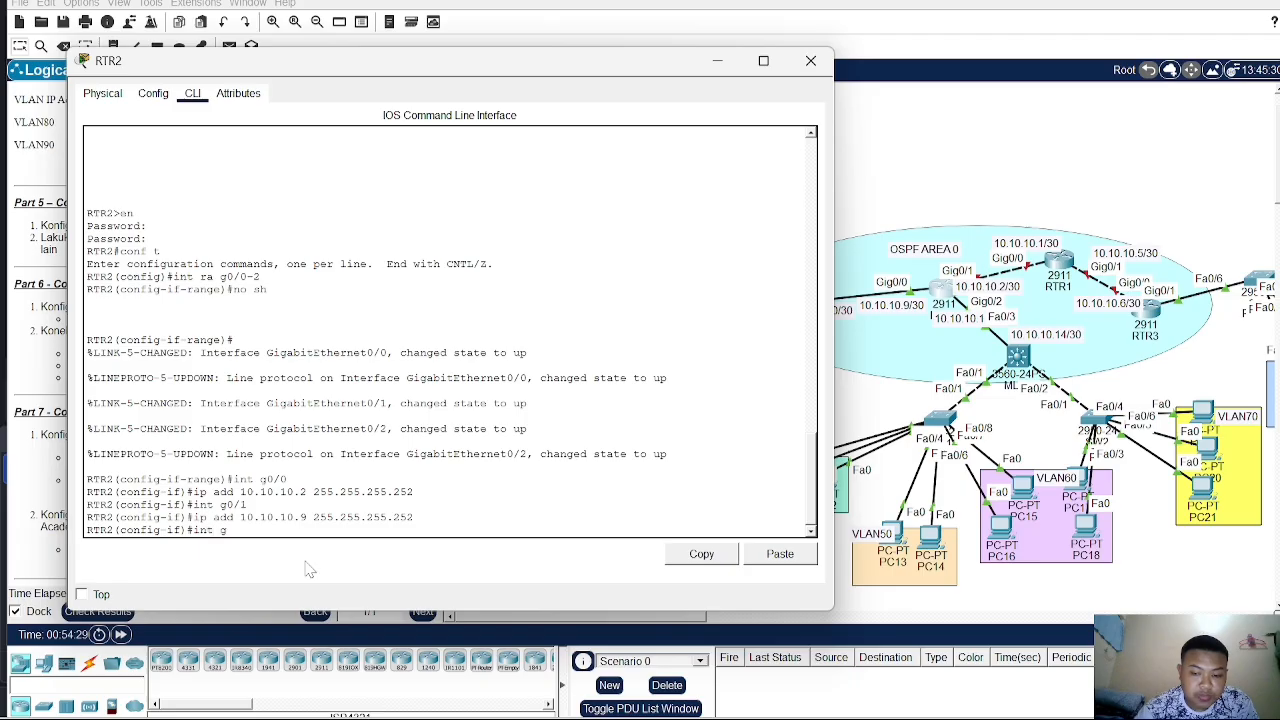
text(0/2)
key(Return)
text(ip)
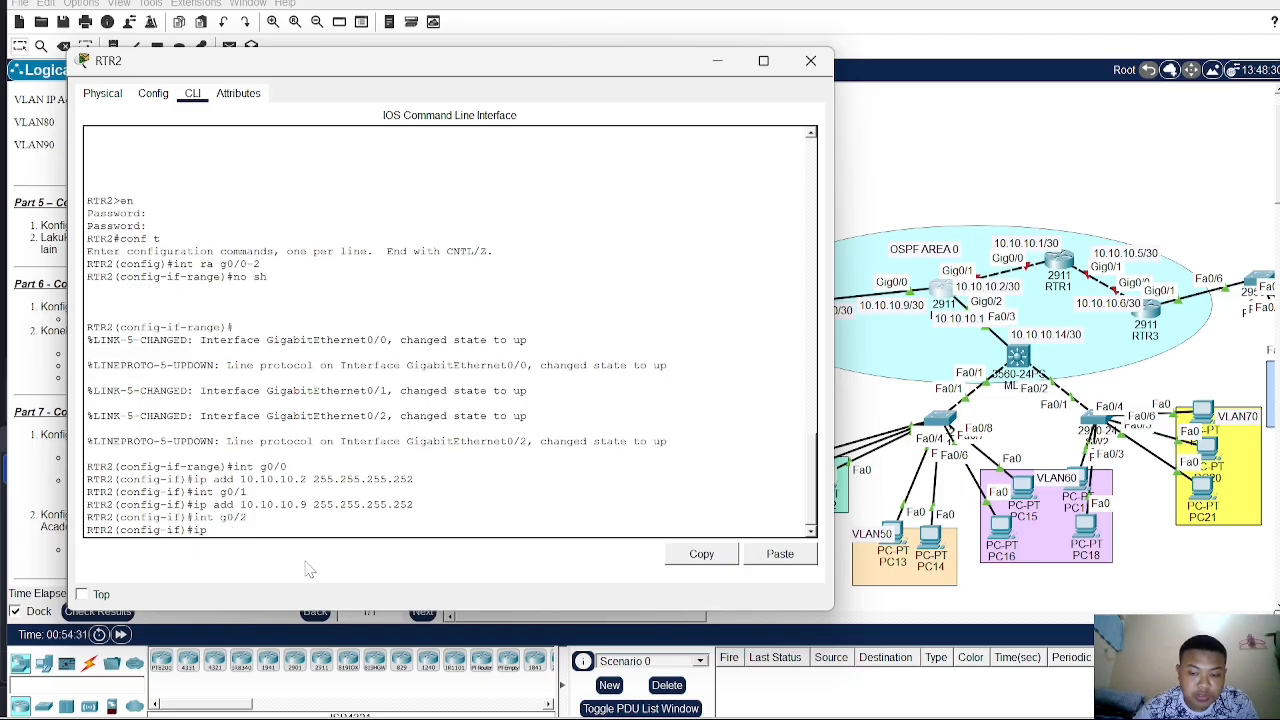
text( add 1)
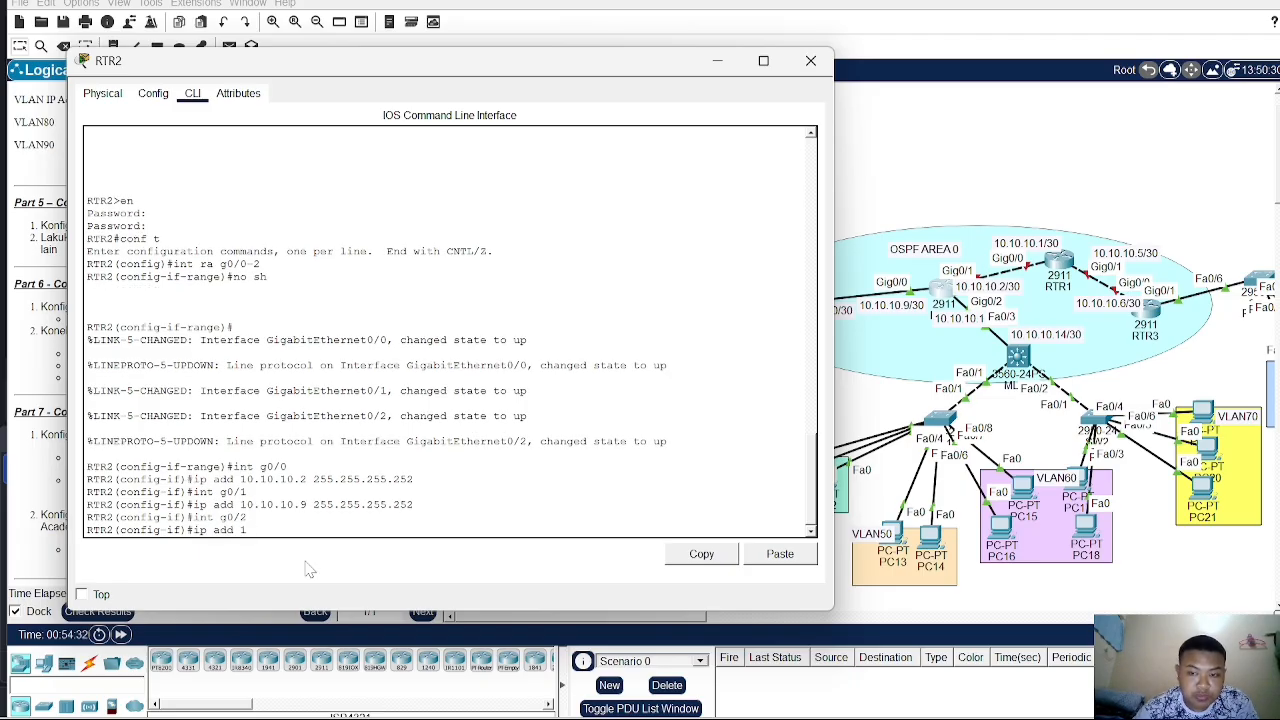
text(0.10.)
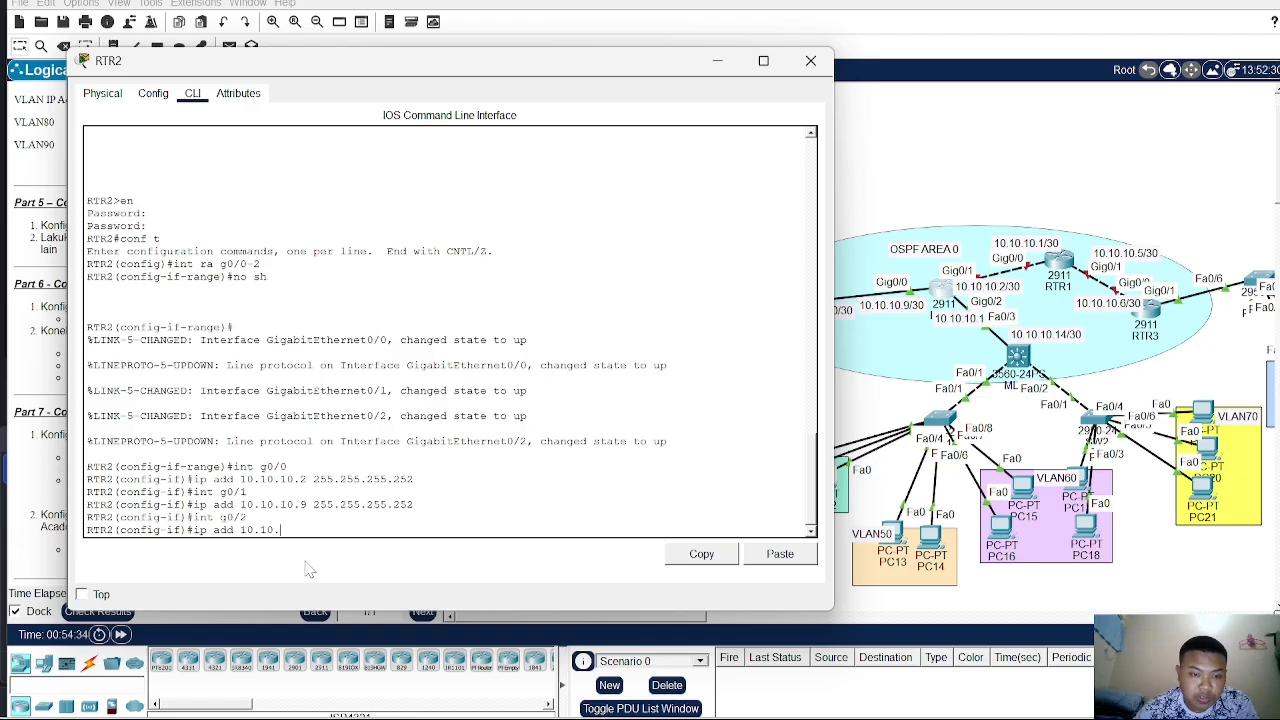
text(10.1)
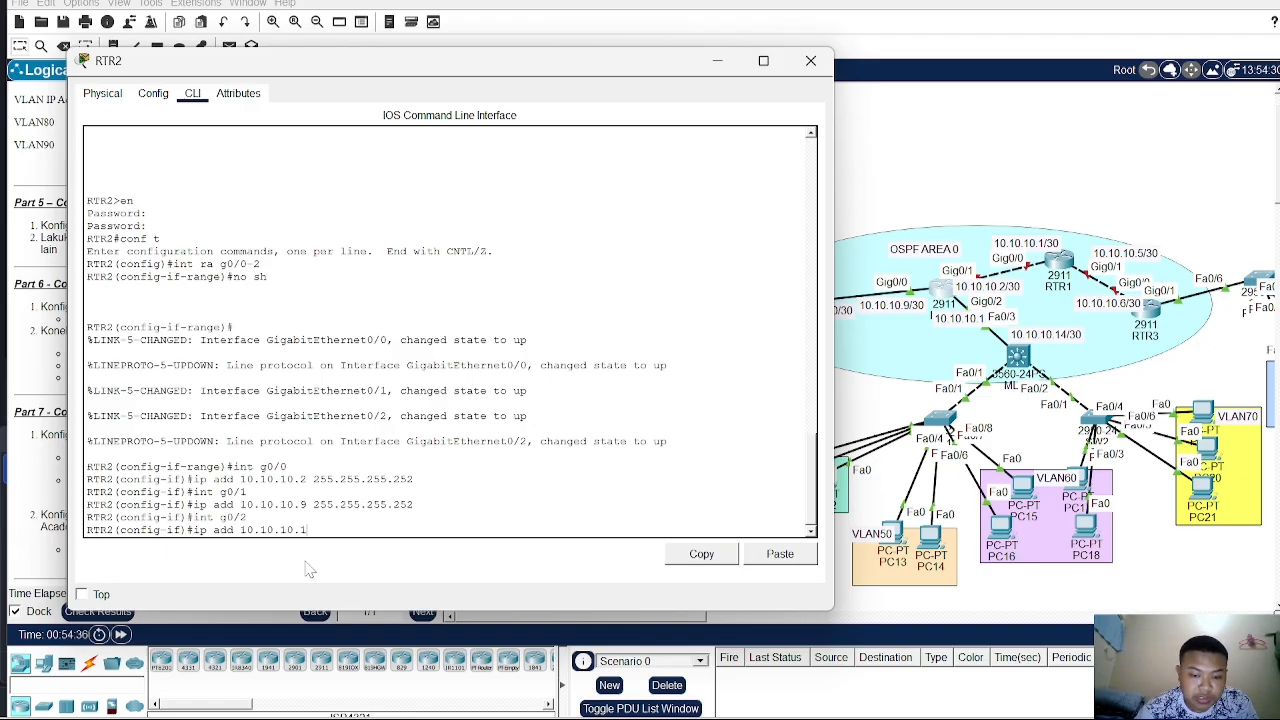
text(3)
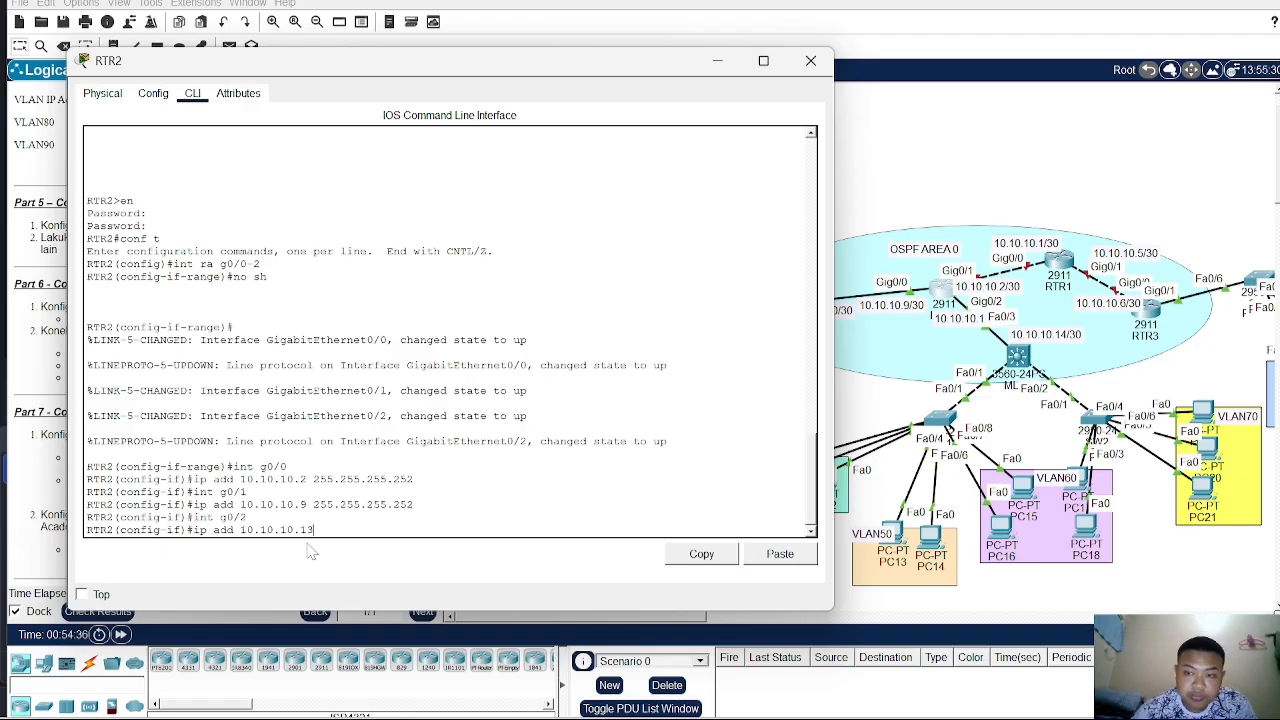
click(958, 320)
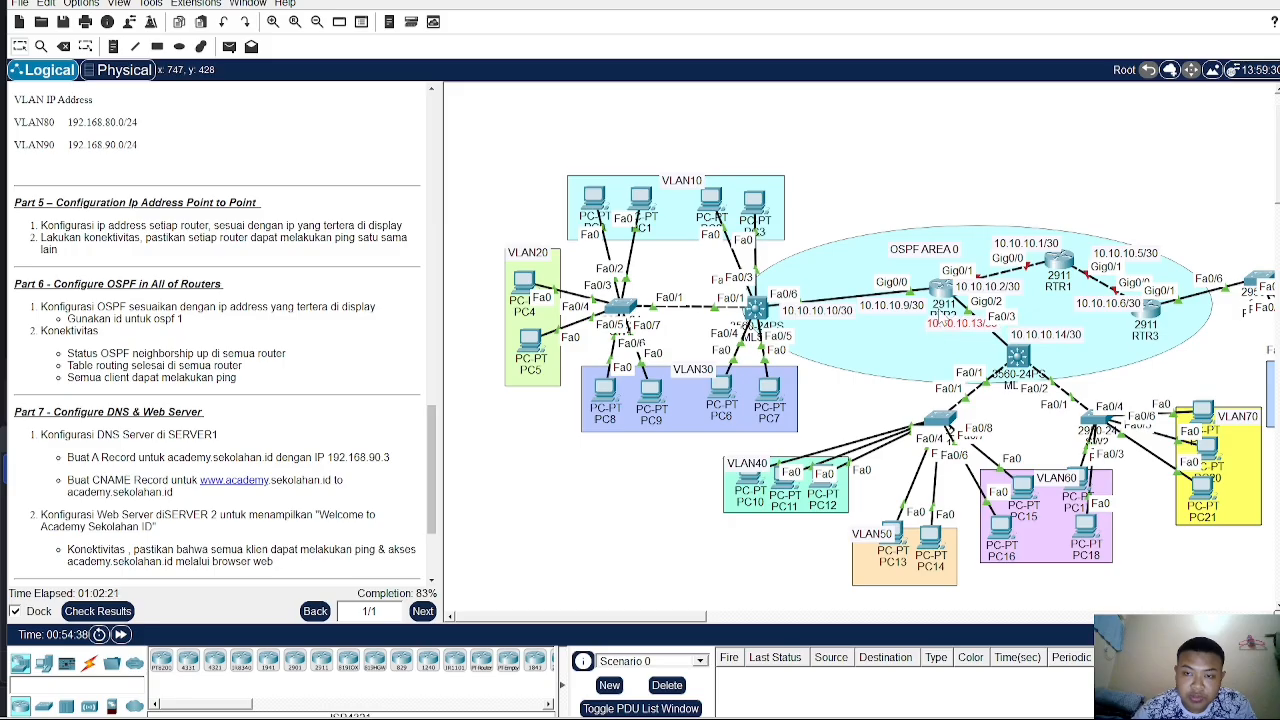
click(943, 300)
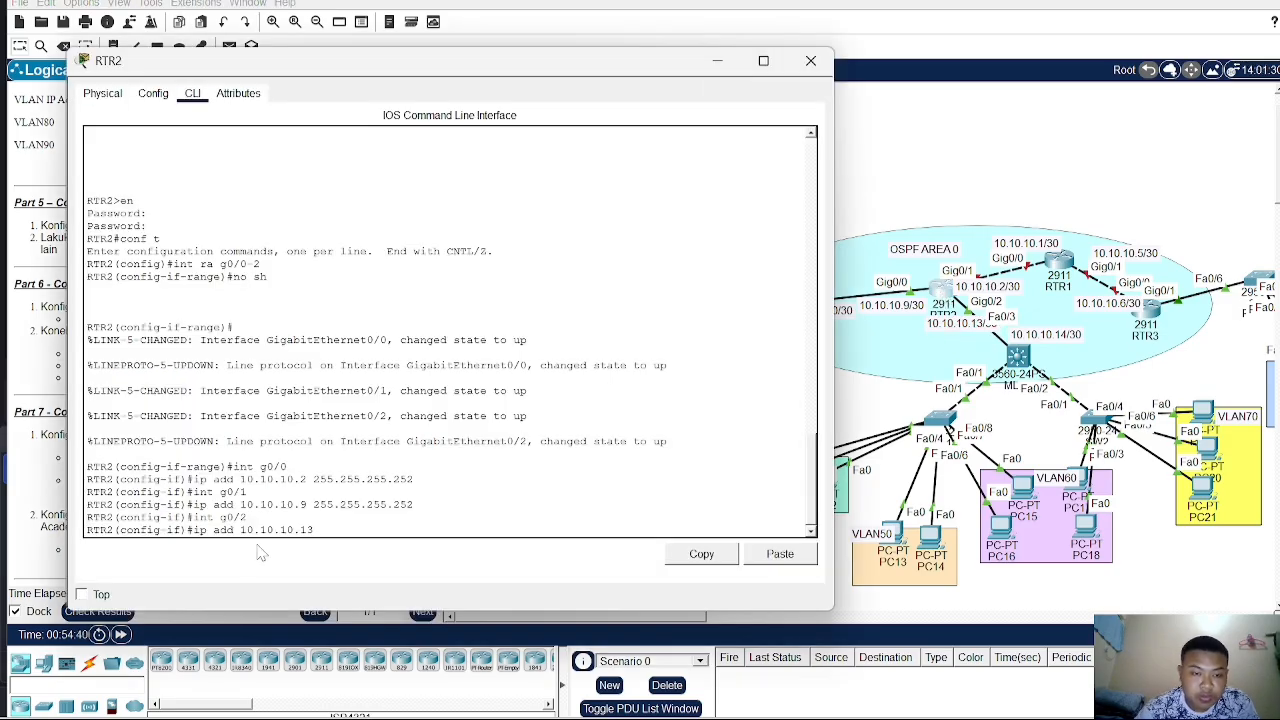
text(255.255.)
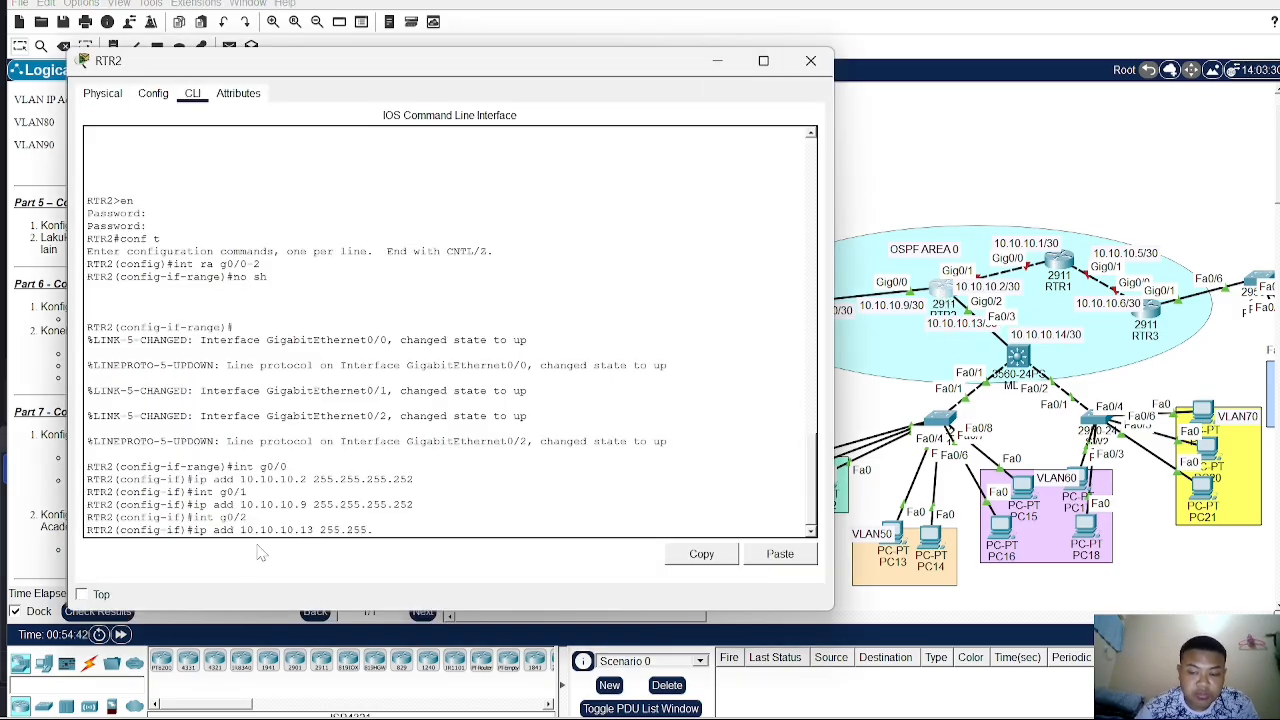
text(255.252)
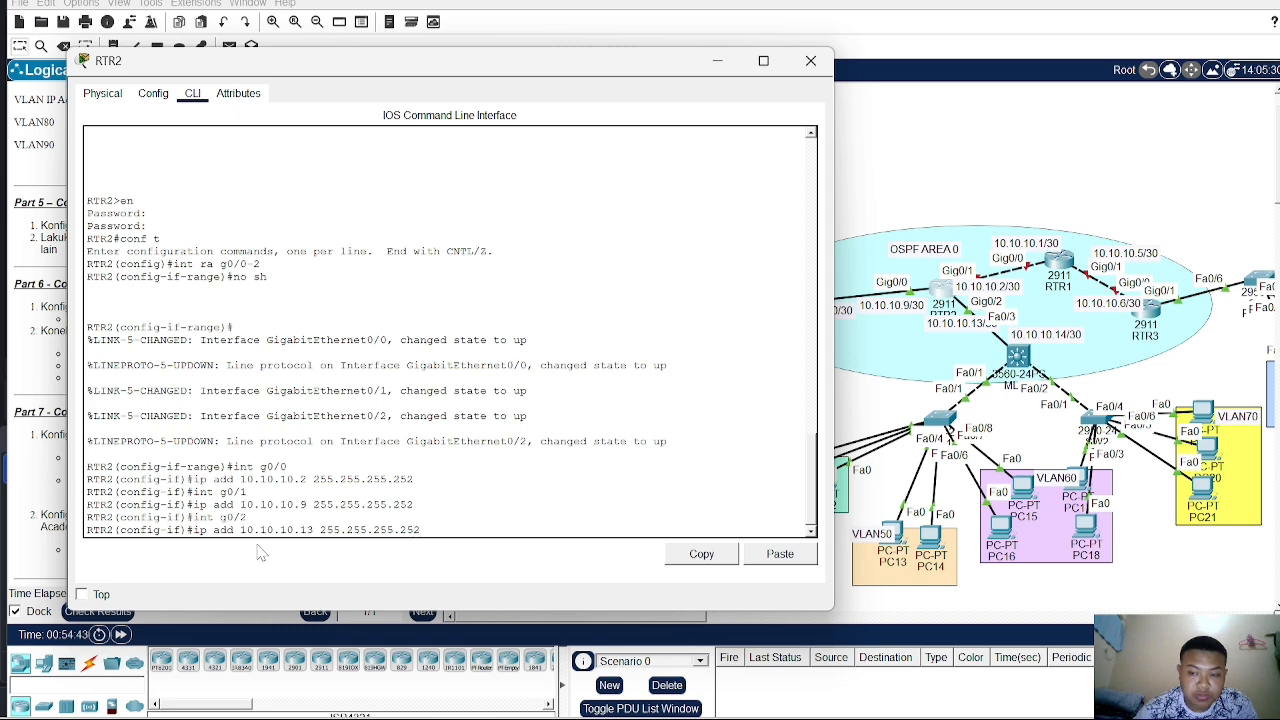
key(Return)
- Open RTR1's command line and enter privileged EXEC mode, supplying the enable password
click(972, 193)
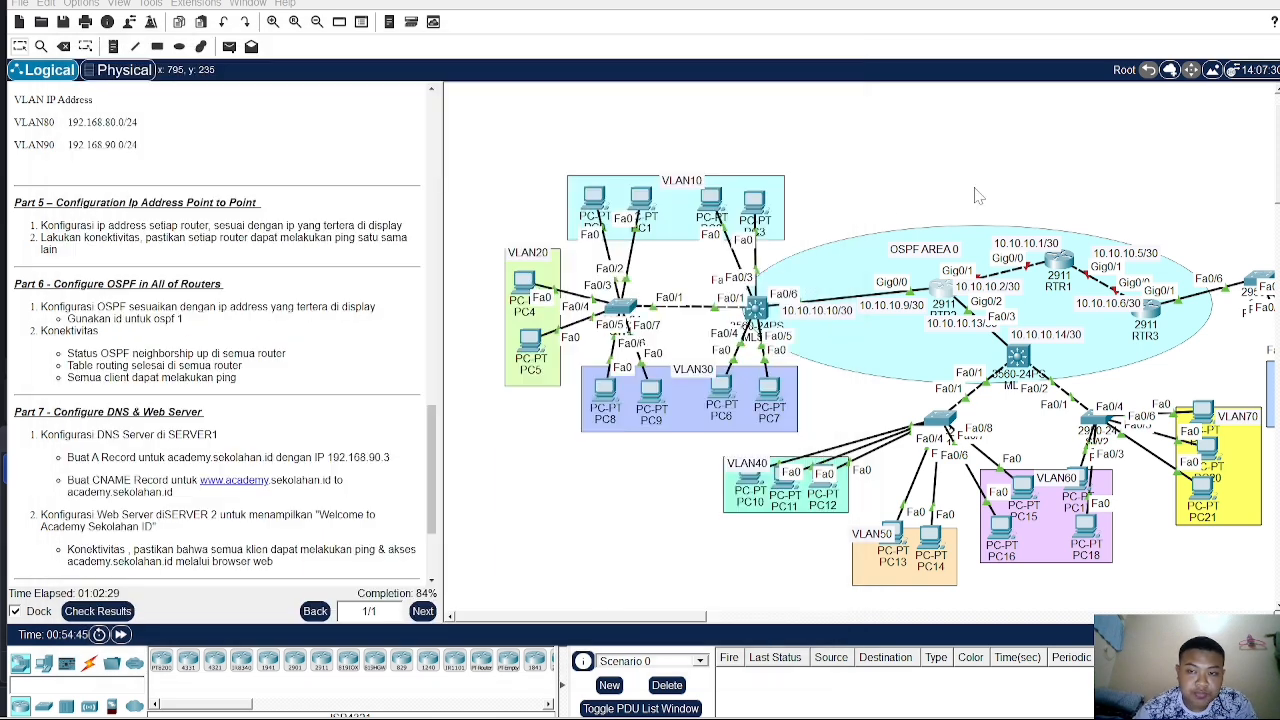
click(1060, 262)
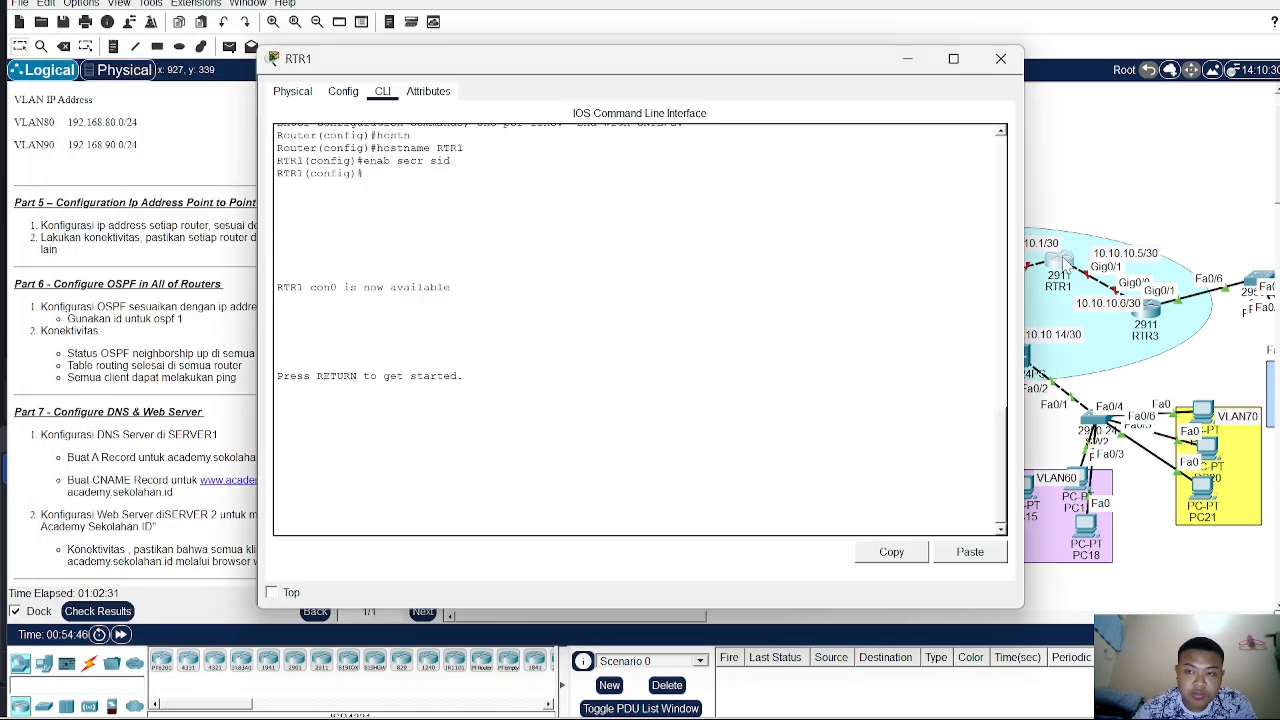
key(Return)
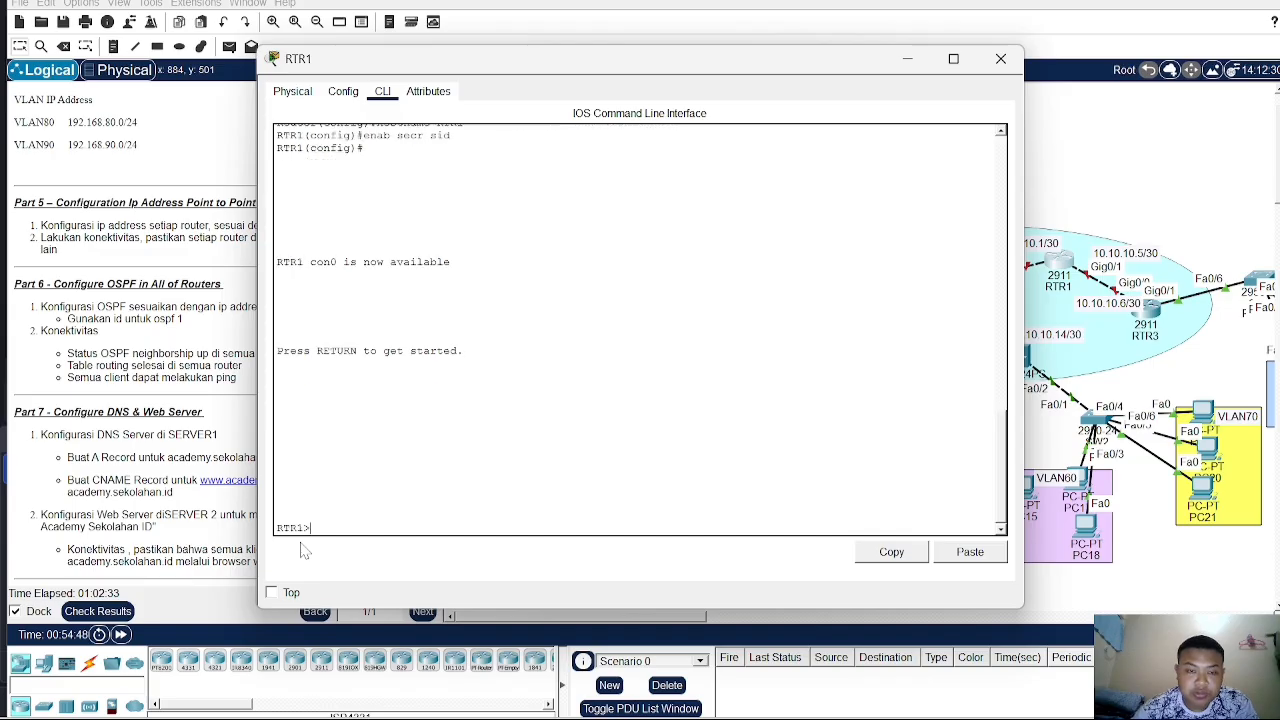
text(en)
key(Return)
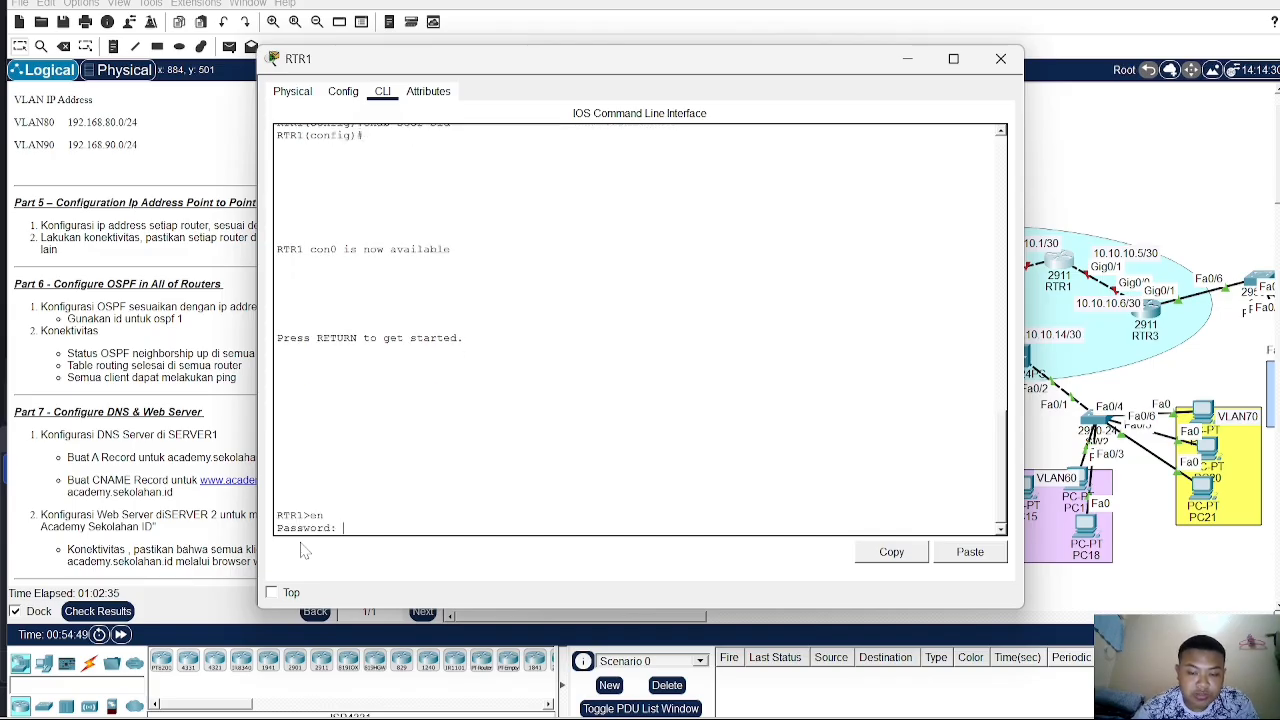
key(Return)
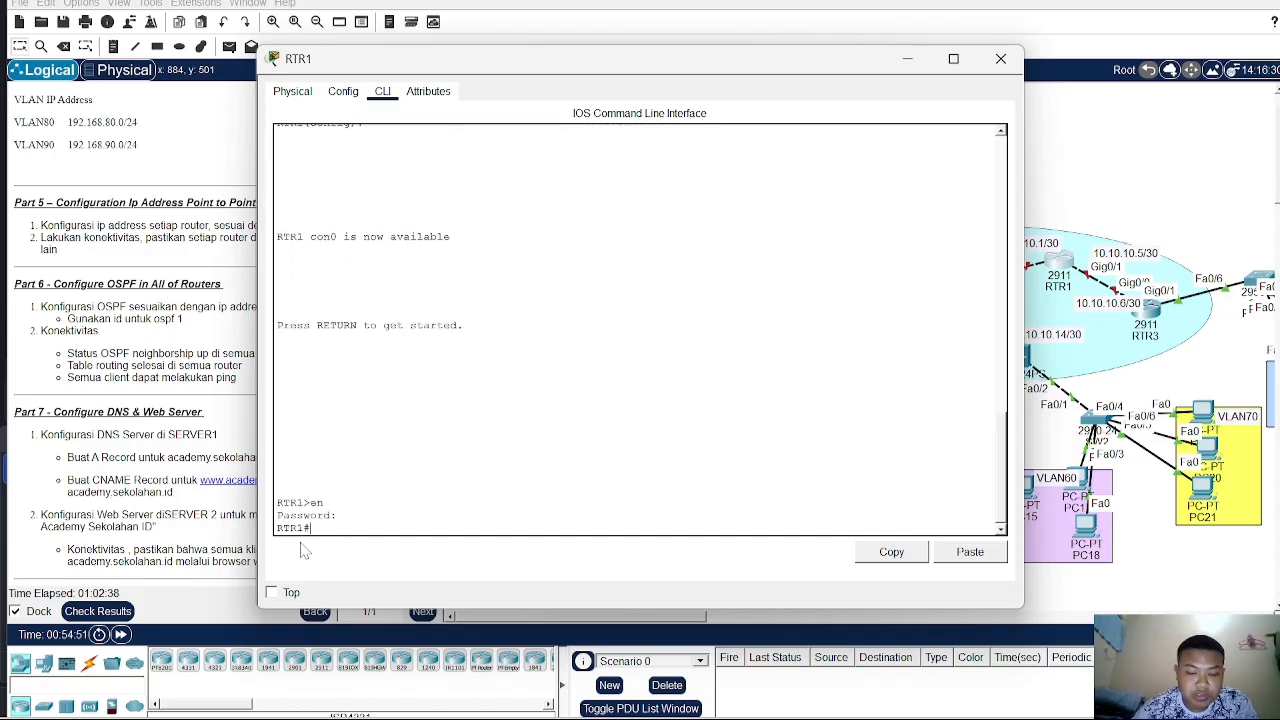
- Enter global configuration on RTR1 and bring up interfaces G0/0 through G0/2 together as an interface range
text(conf t)
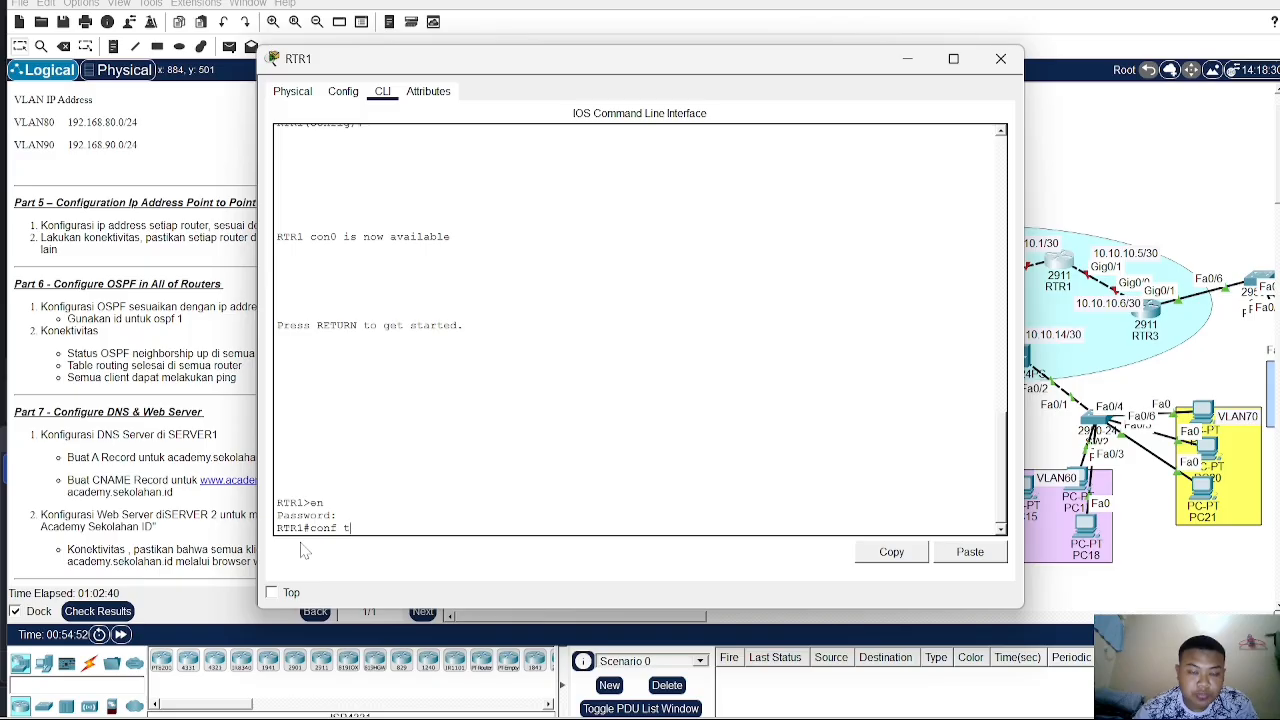
key(Return)
text(int g)
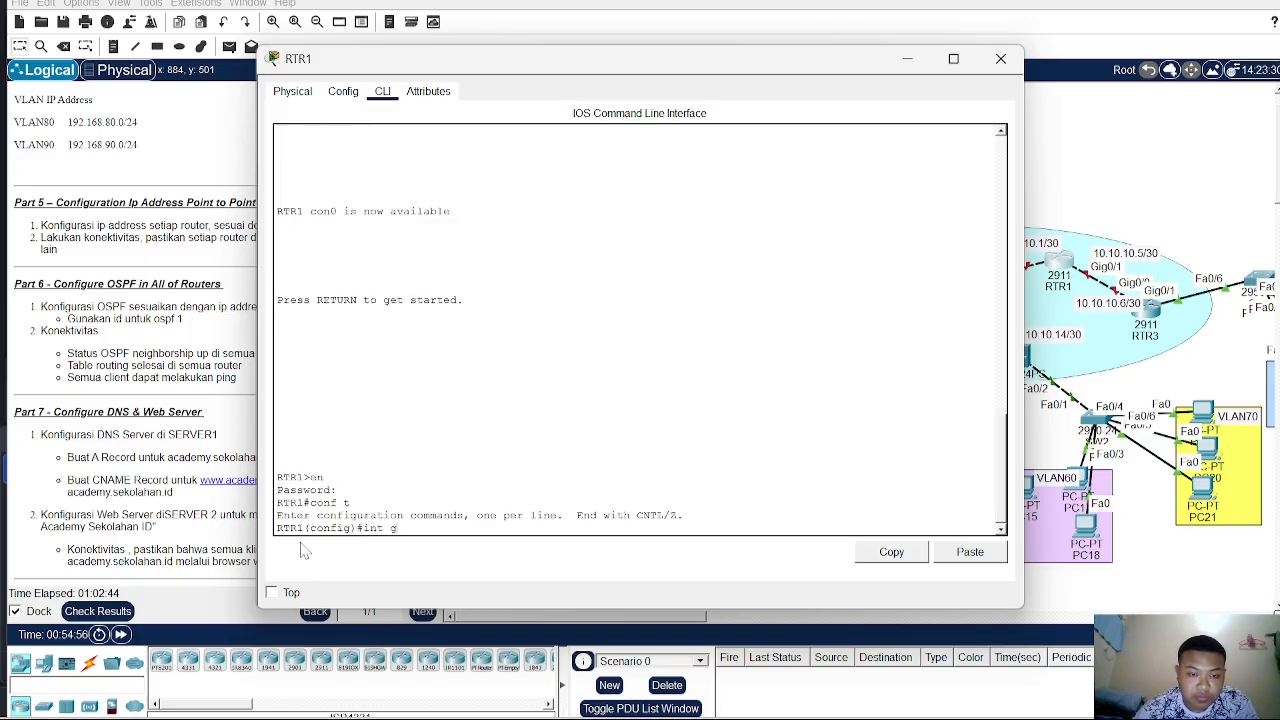
text(0)
key(BackSpace)
key(BackSpace)
text(r)
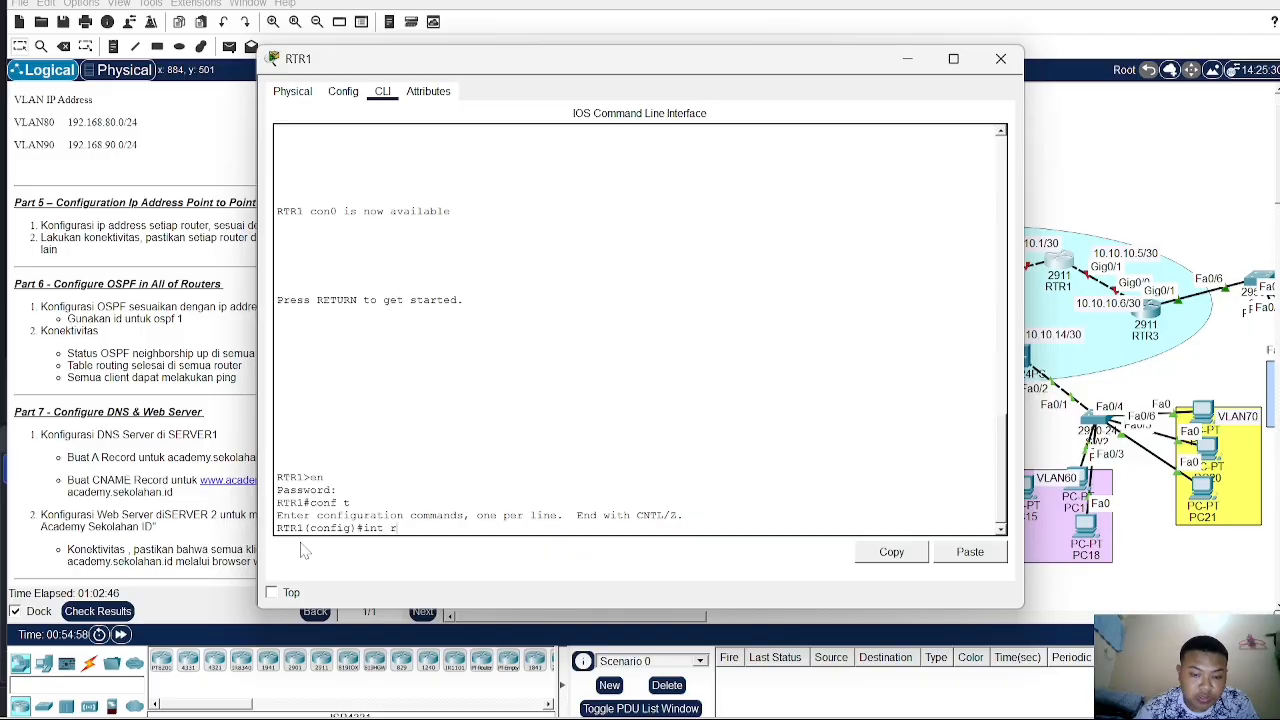
text(a g0/0-2)
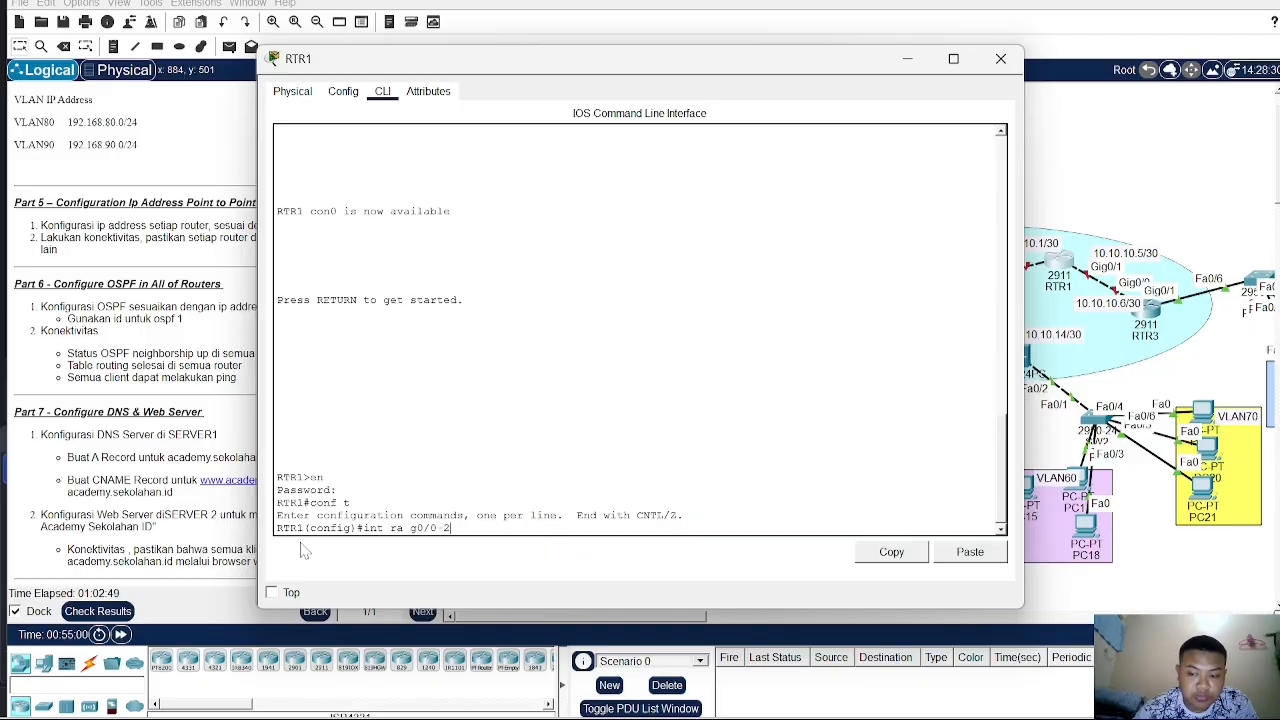
key(Return)
text(no sh)
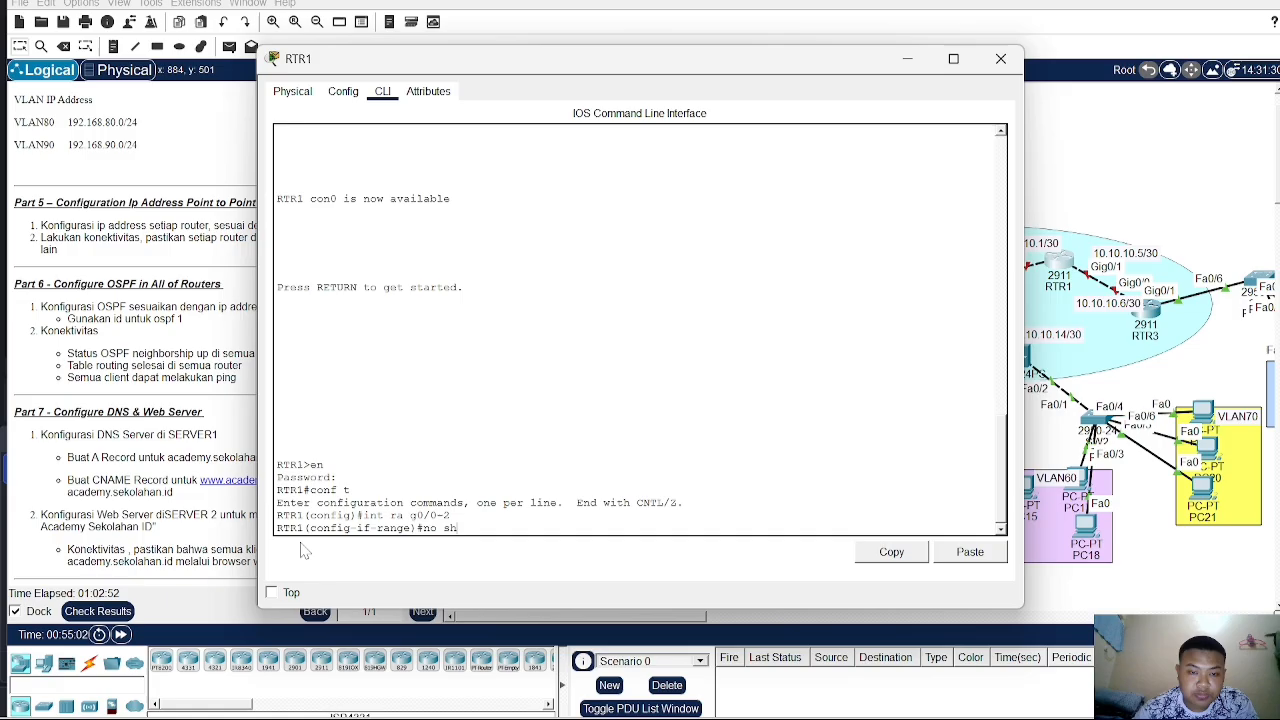
key(Return)
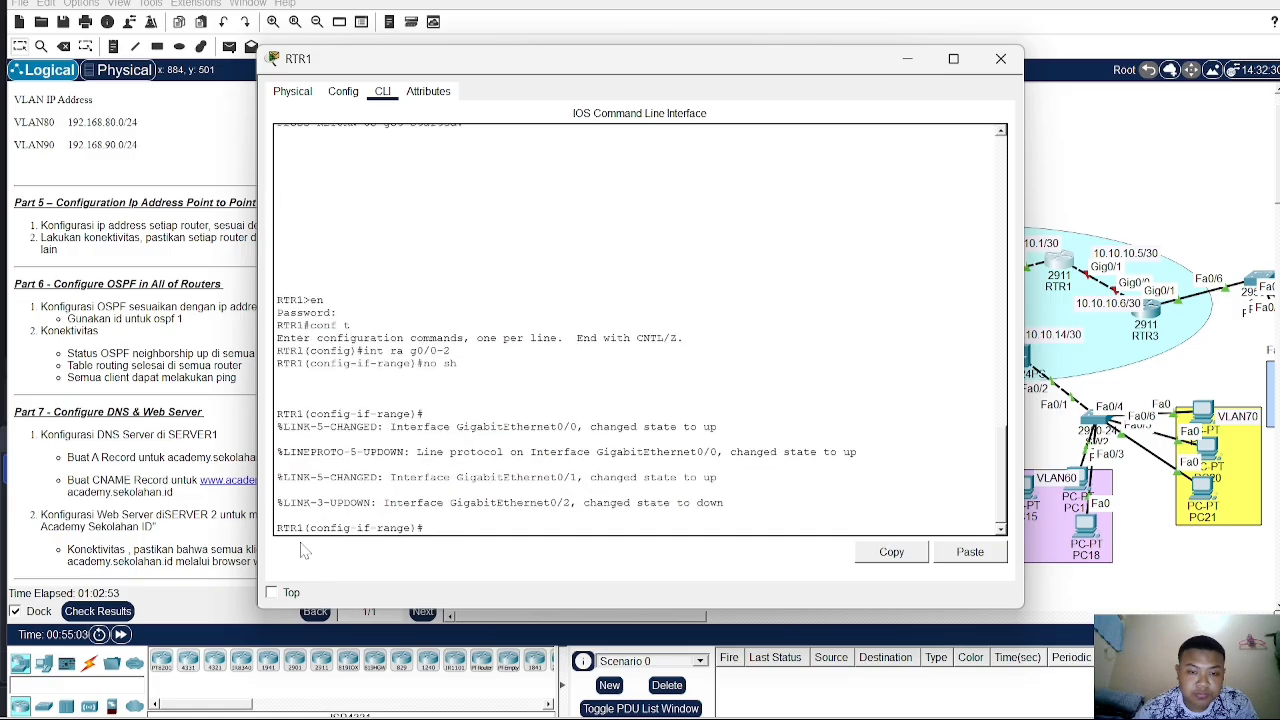
- Select RTR1's interface G0/0 and assign it IP address 10.10.10.1 with subnet mask 255.255.255.252
text(int g)
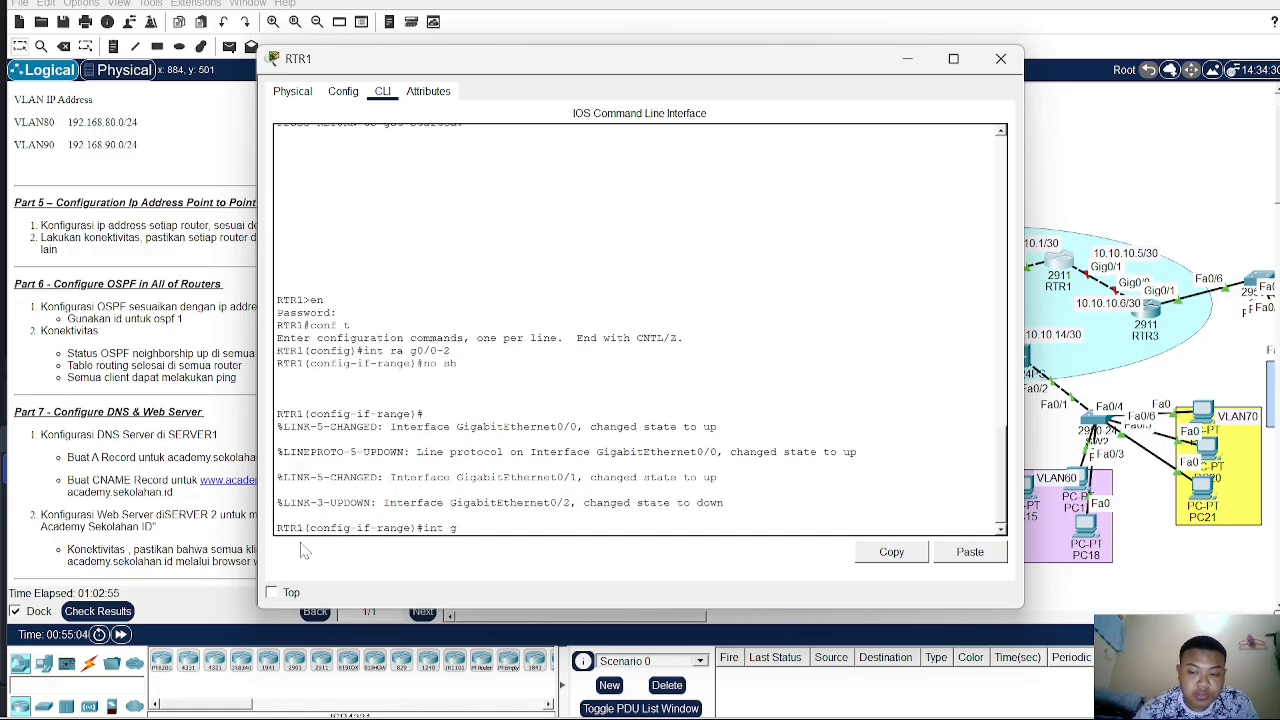
text(0/0)
key(Return)
text(ip)
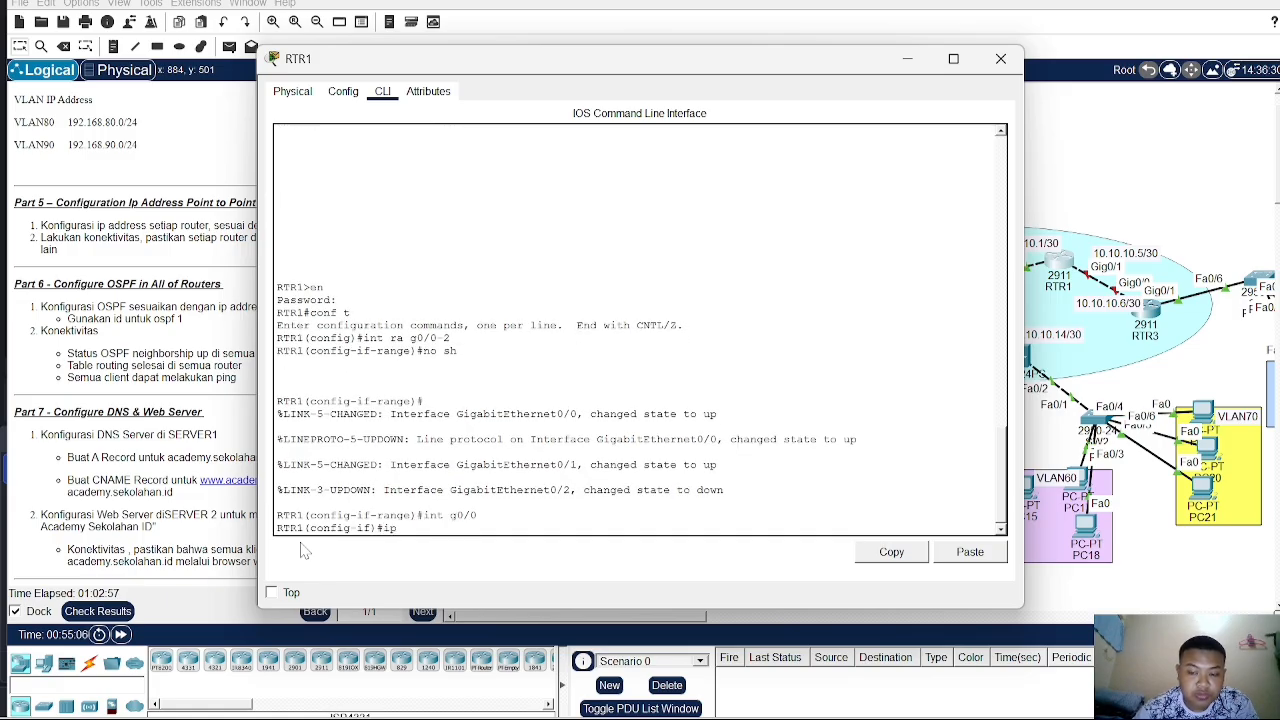
text( addd)
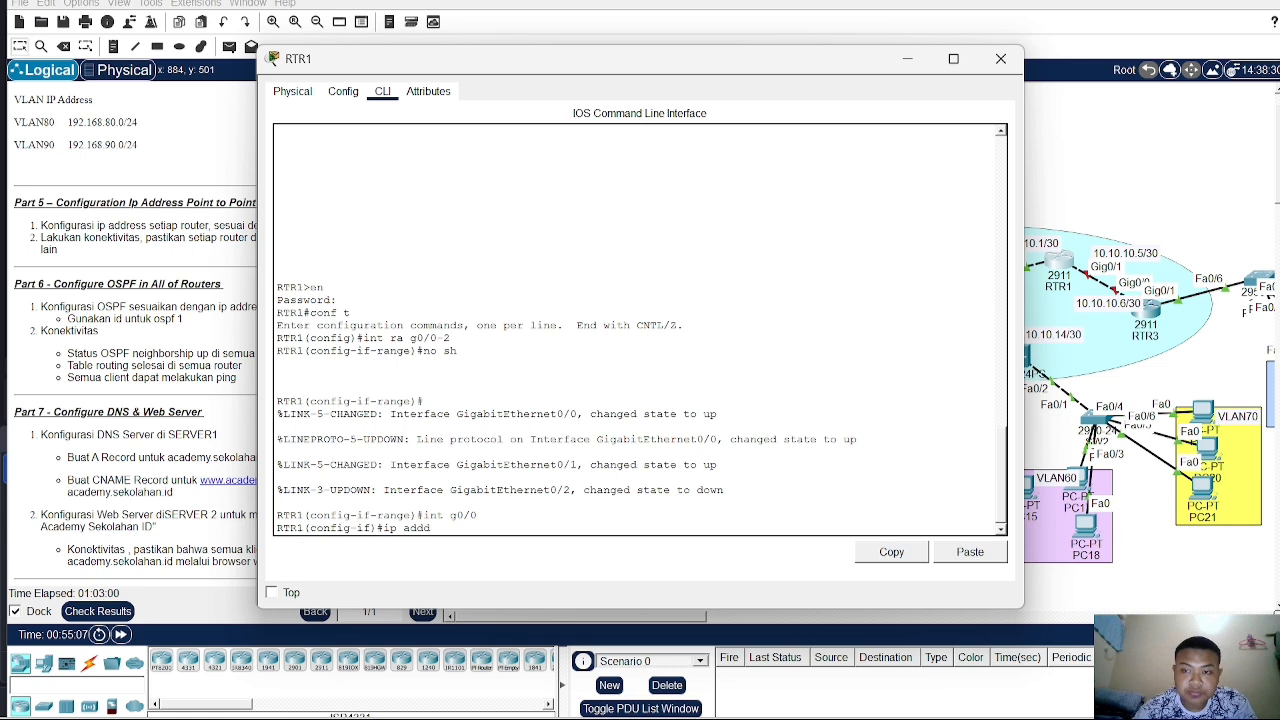
drag(687, 75, 625, 80)
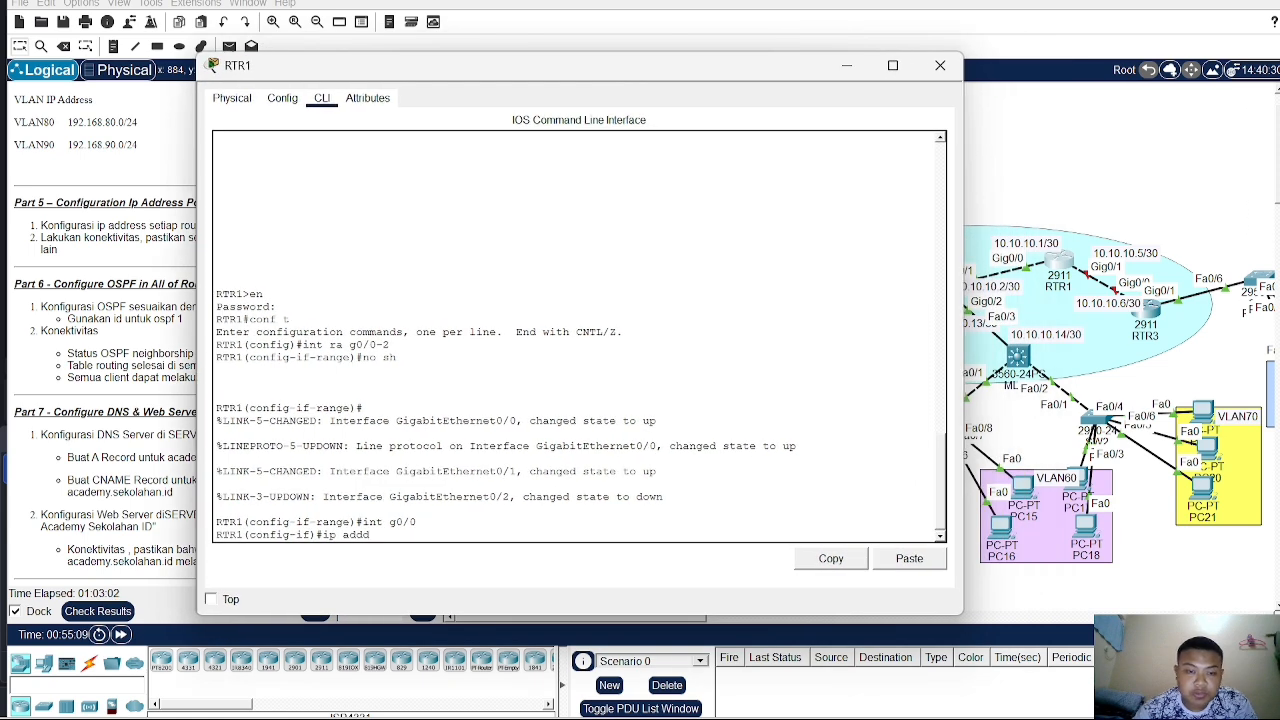
key(BackSpace)
text(10.)
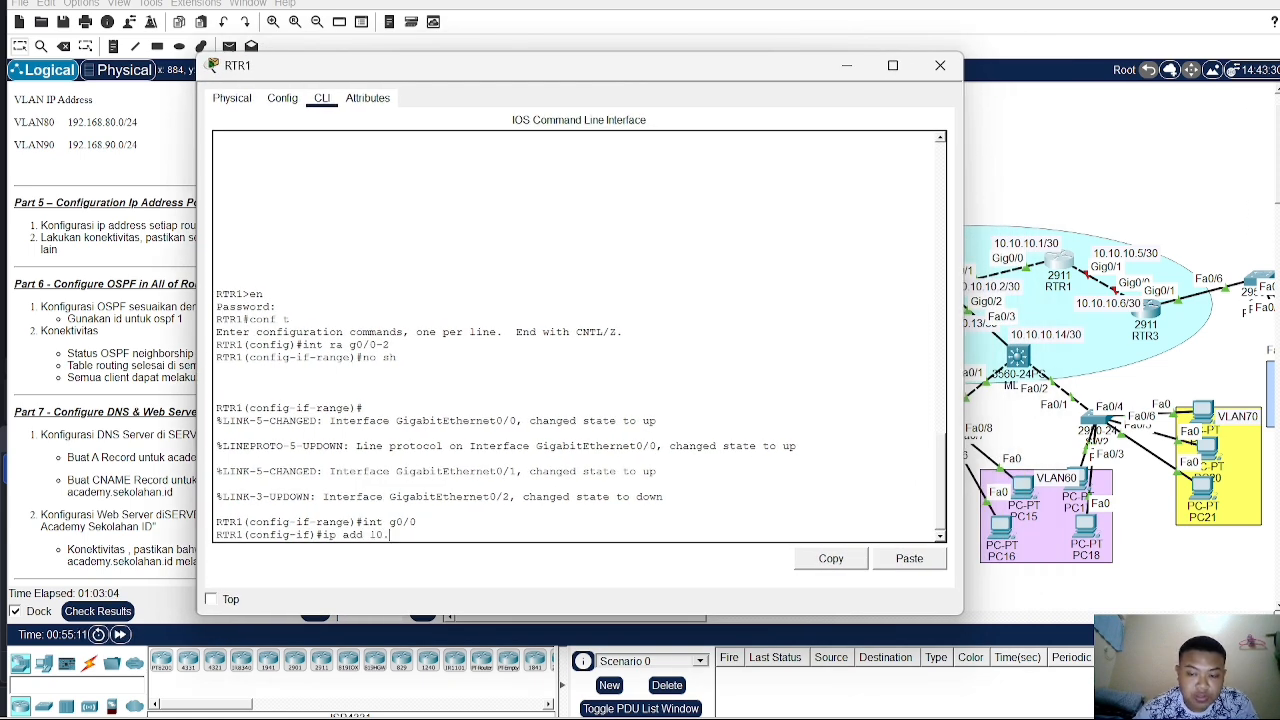
text(10.10.1)
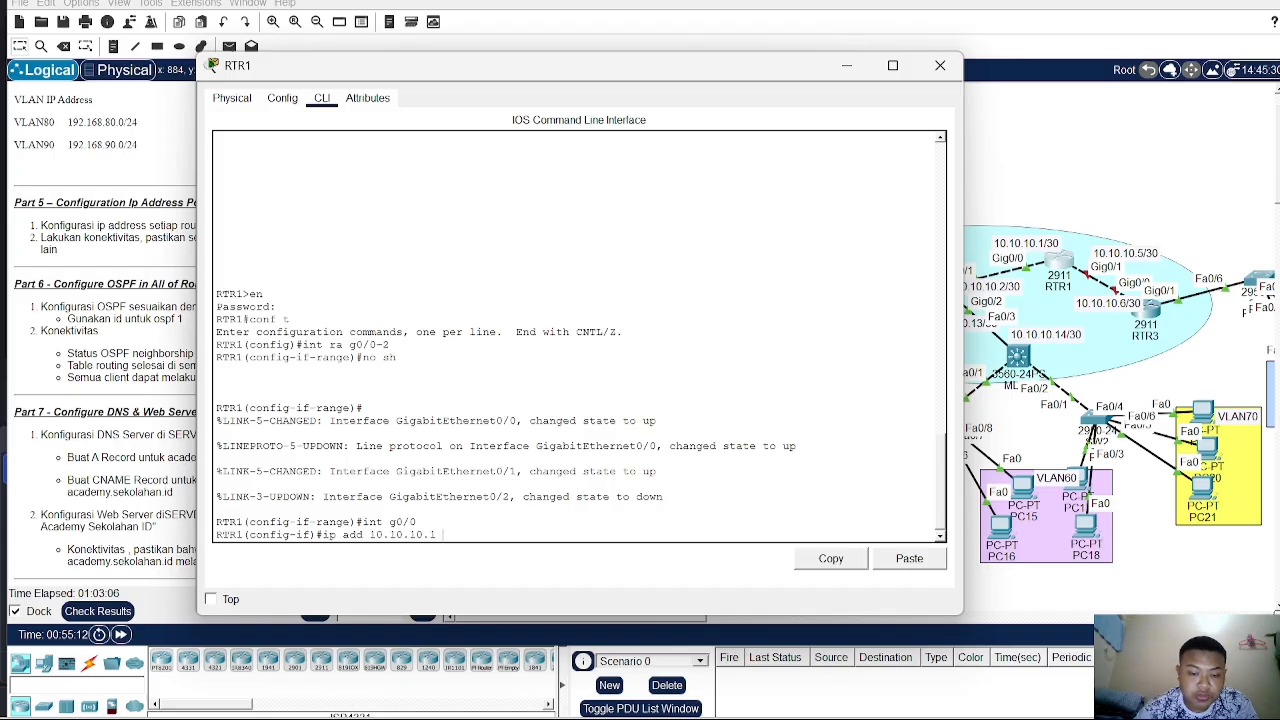
text( 255.255)
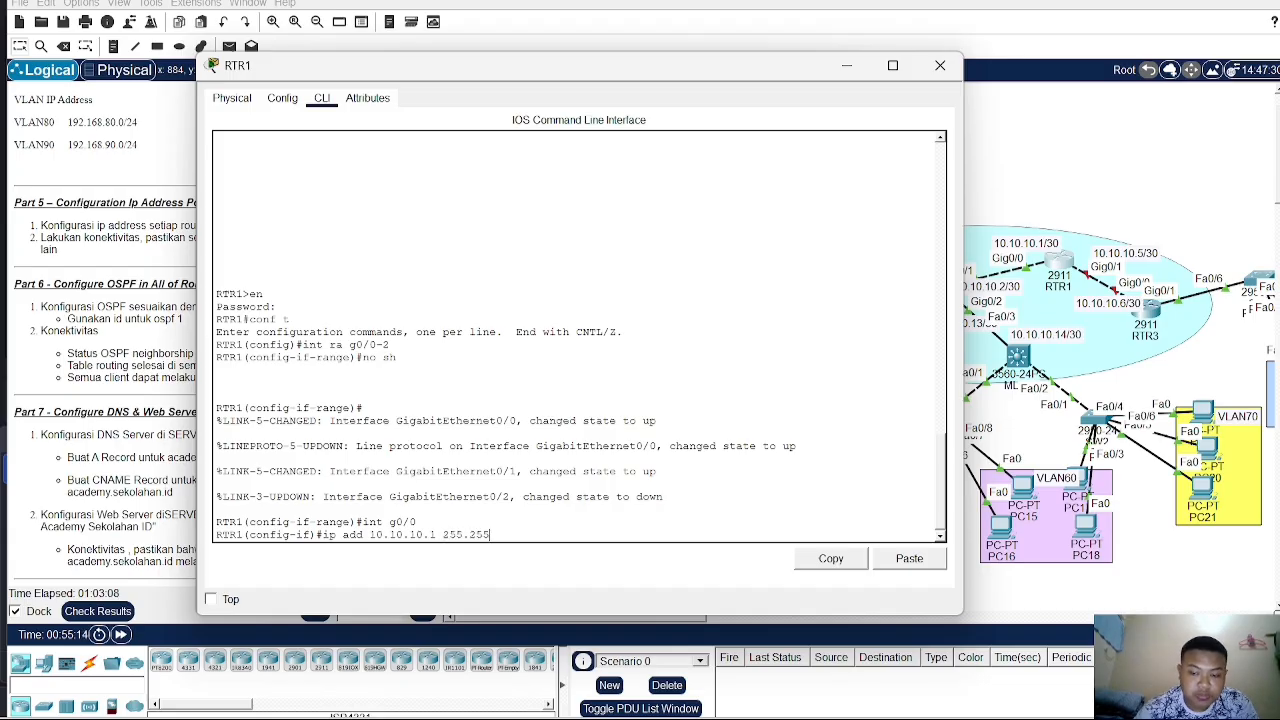
text(.255.252)
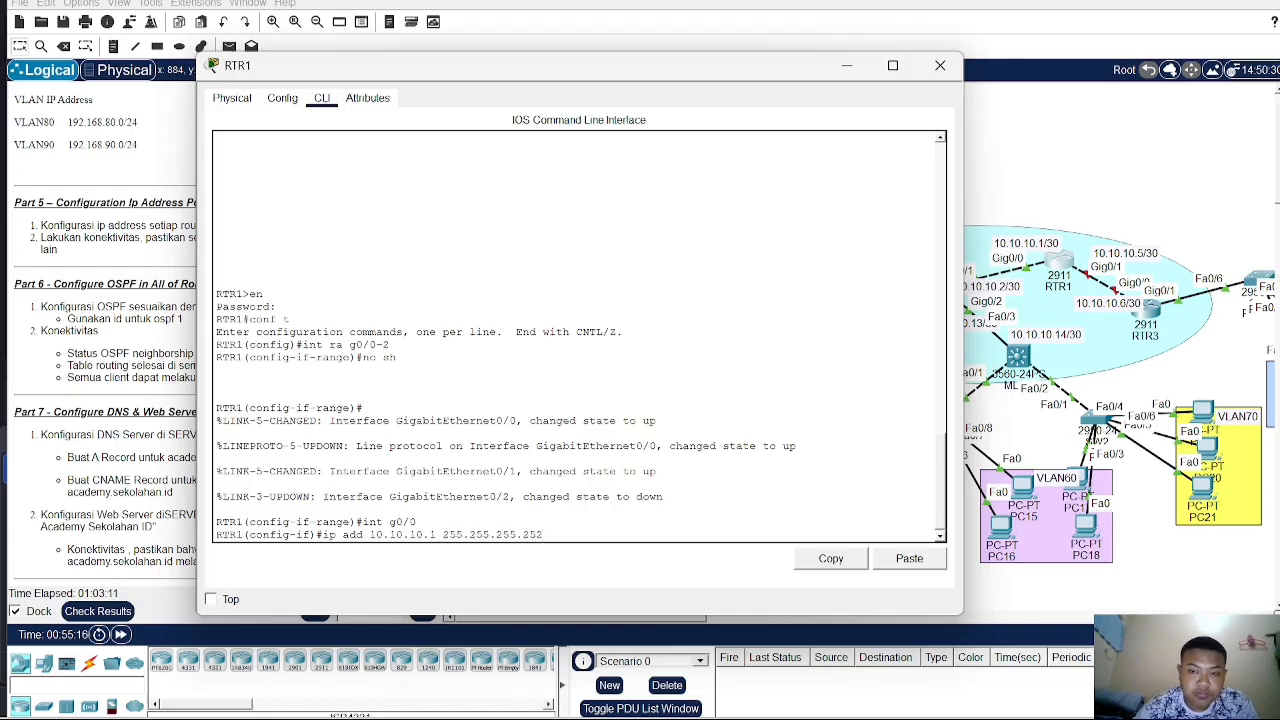
key(Return)
- Select RTR1's interface G0/1 and assign it IP address 10.10.10.5 with subnet mask 255.255.255.252
text(in)
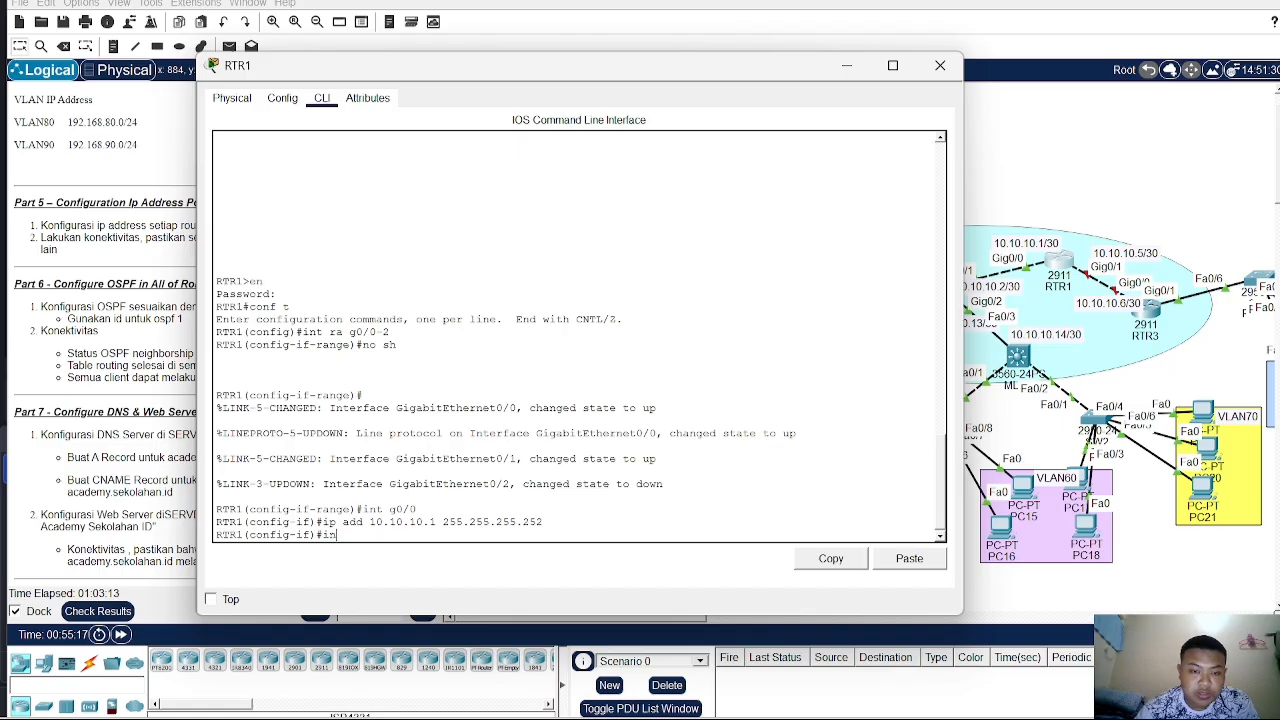
text(t g0/1)
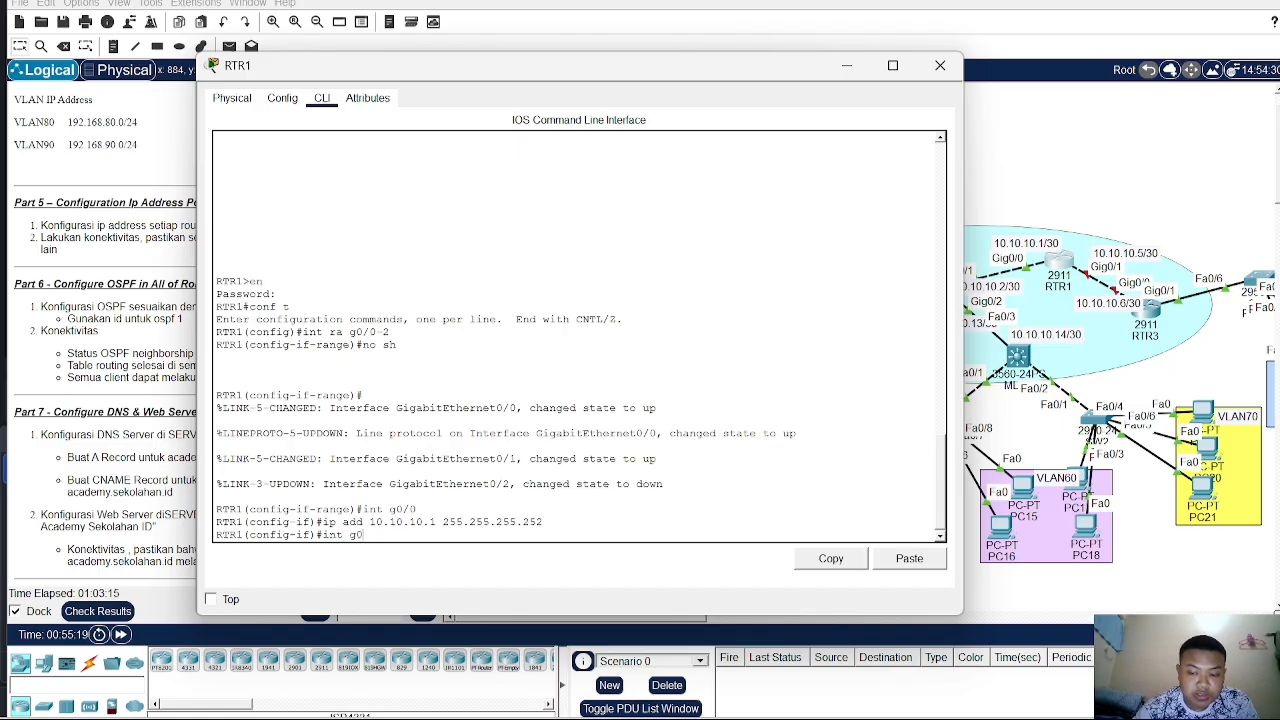
key(Return)
text(ip ad)
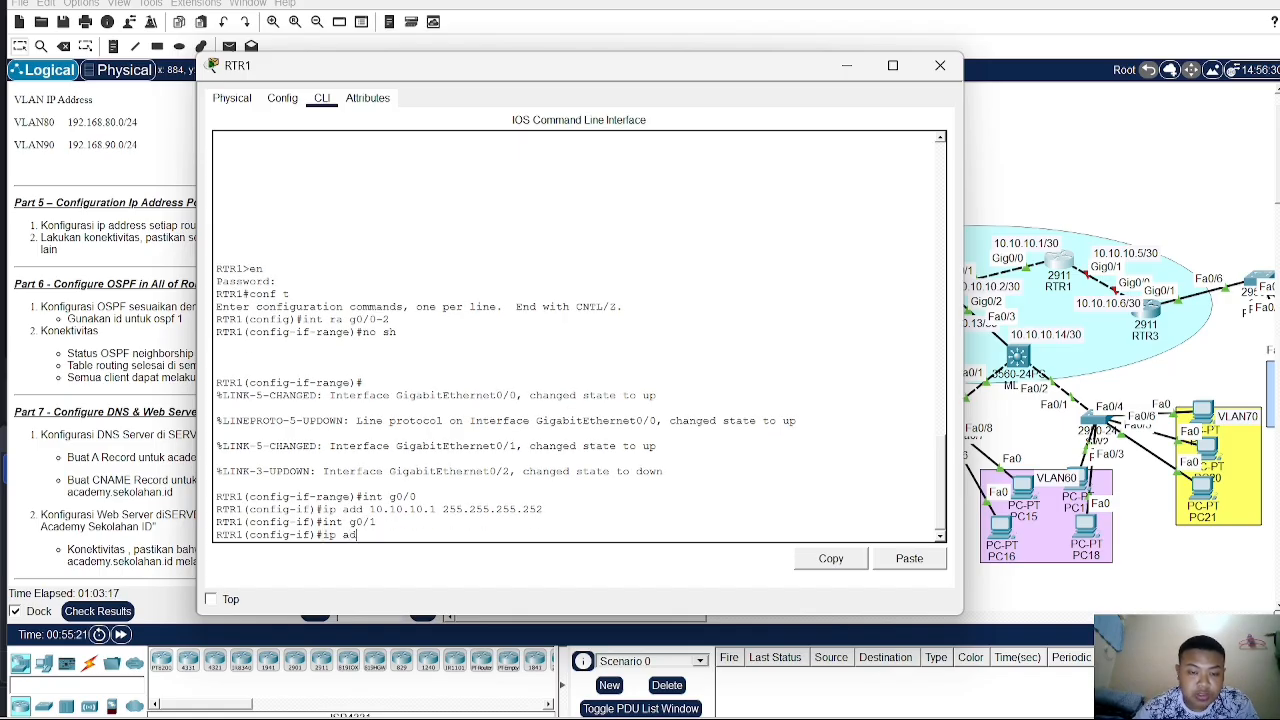
text(d 10.)
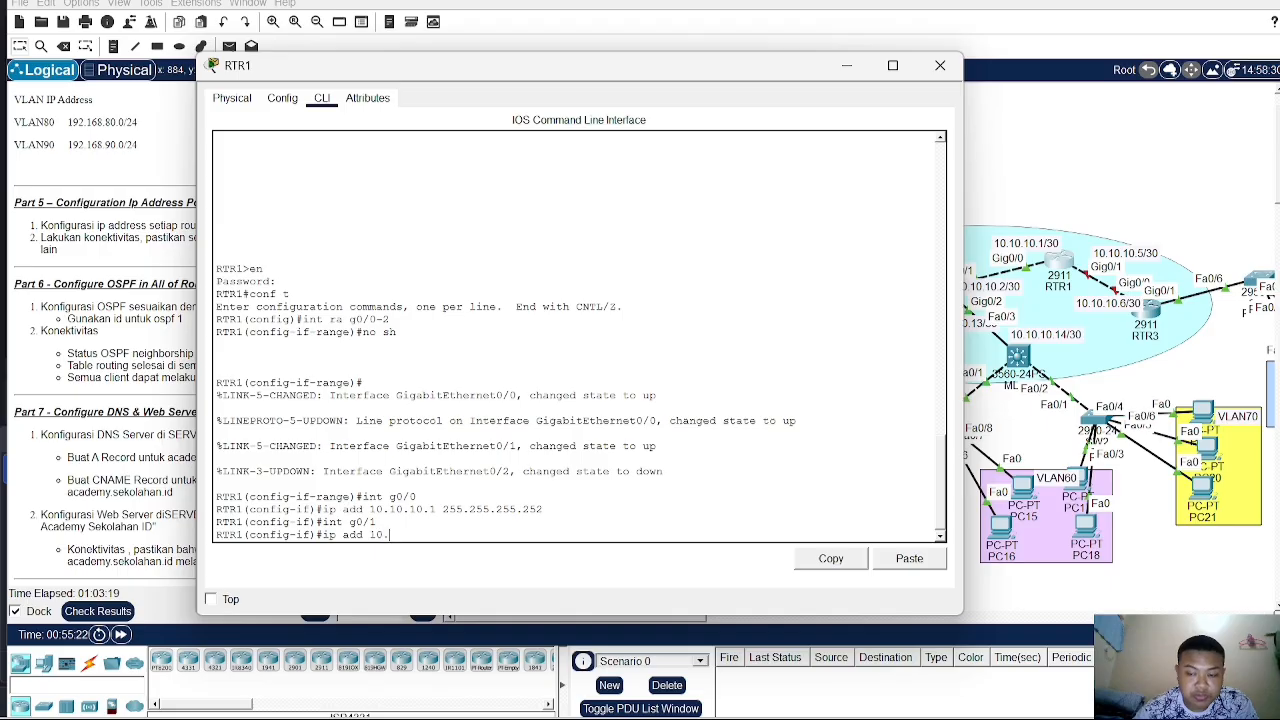
text(10.)
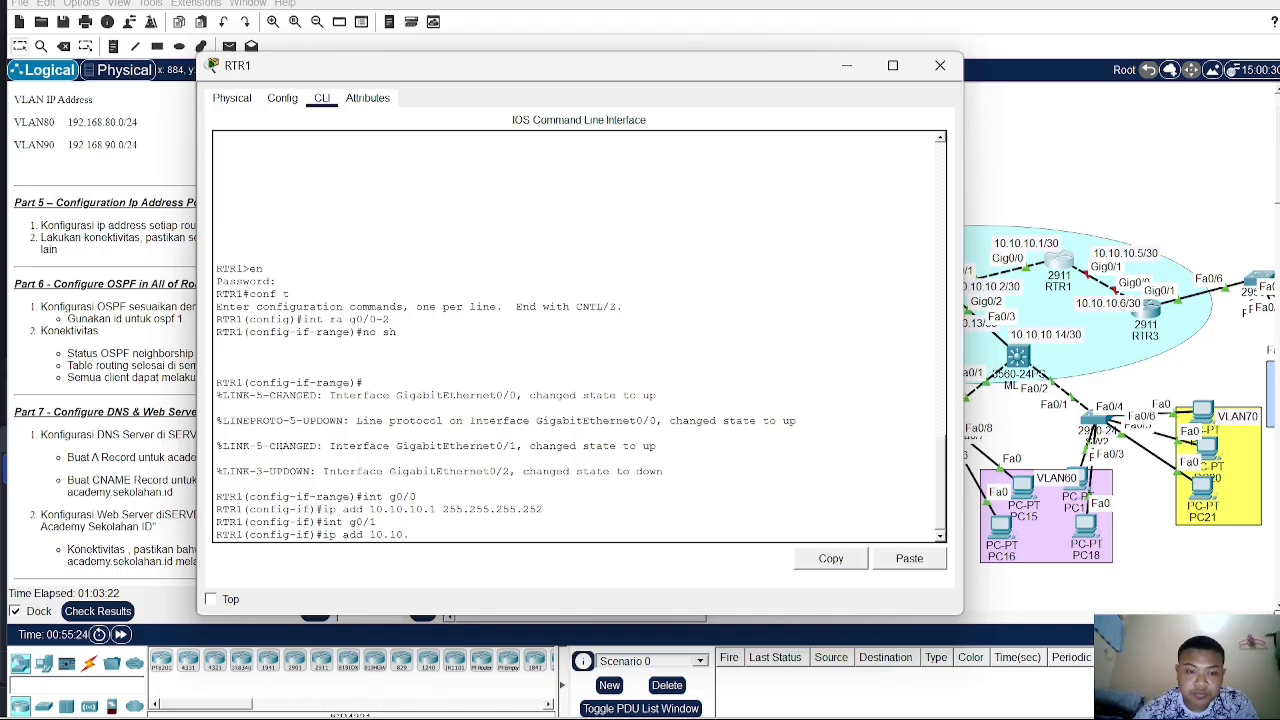
text(1)
text(0.5)
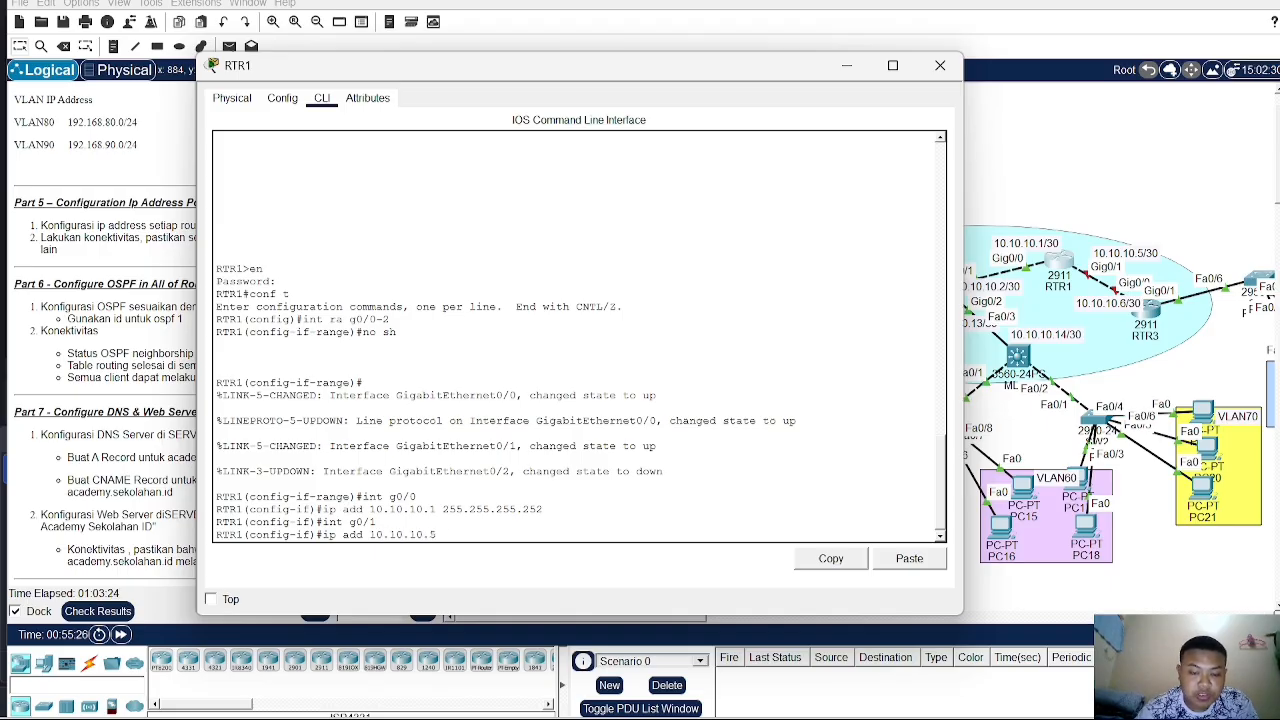
text( 255.255.)
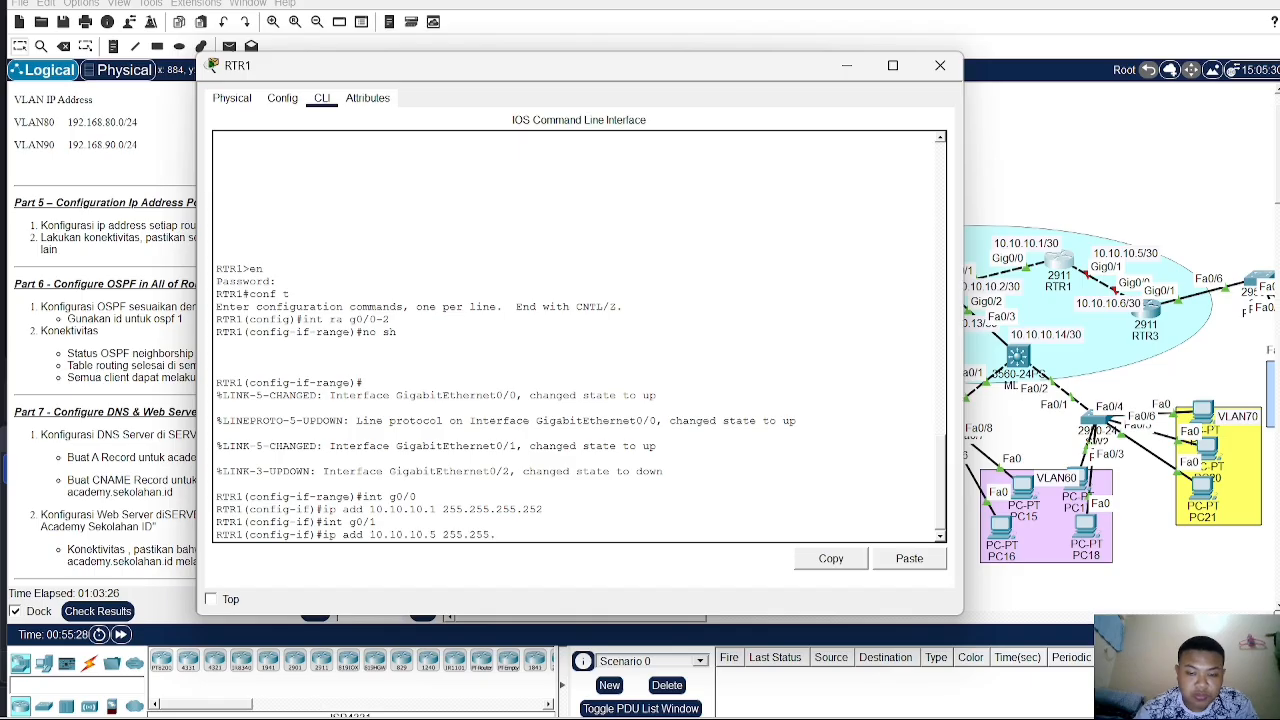
text(255.252)
key(Return)
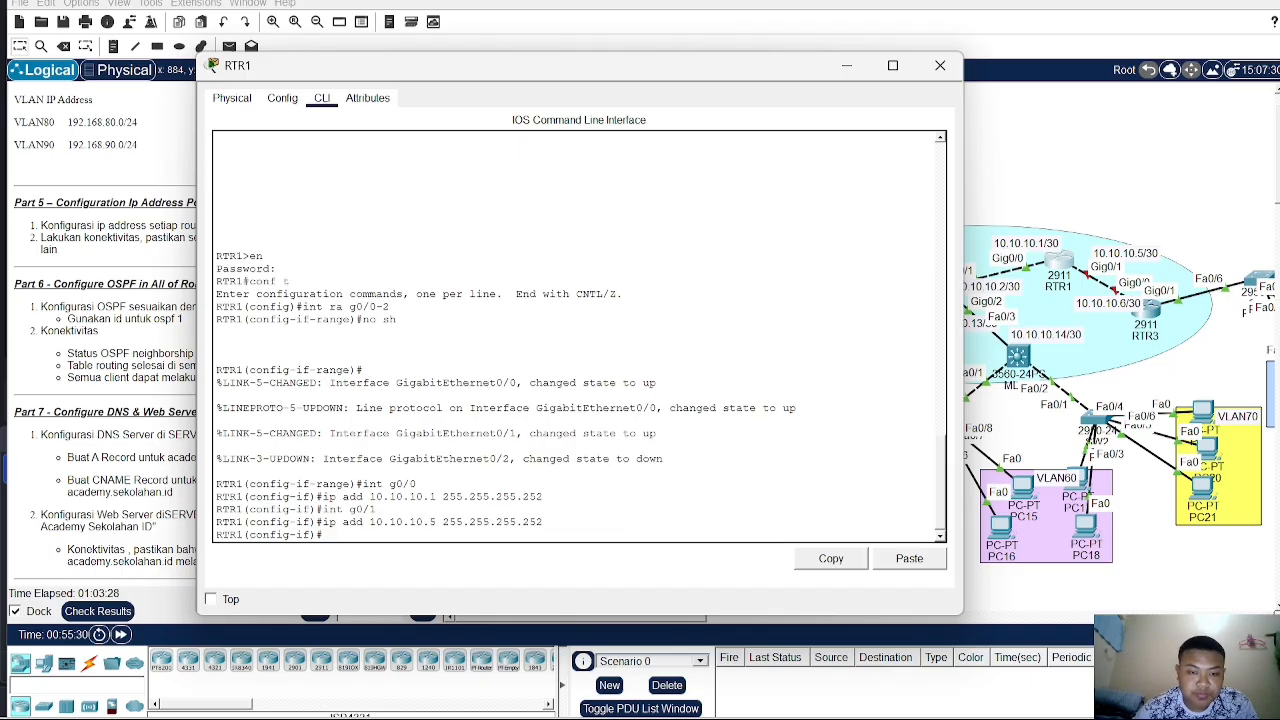
text(int g0)
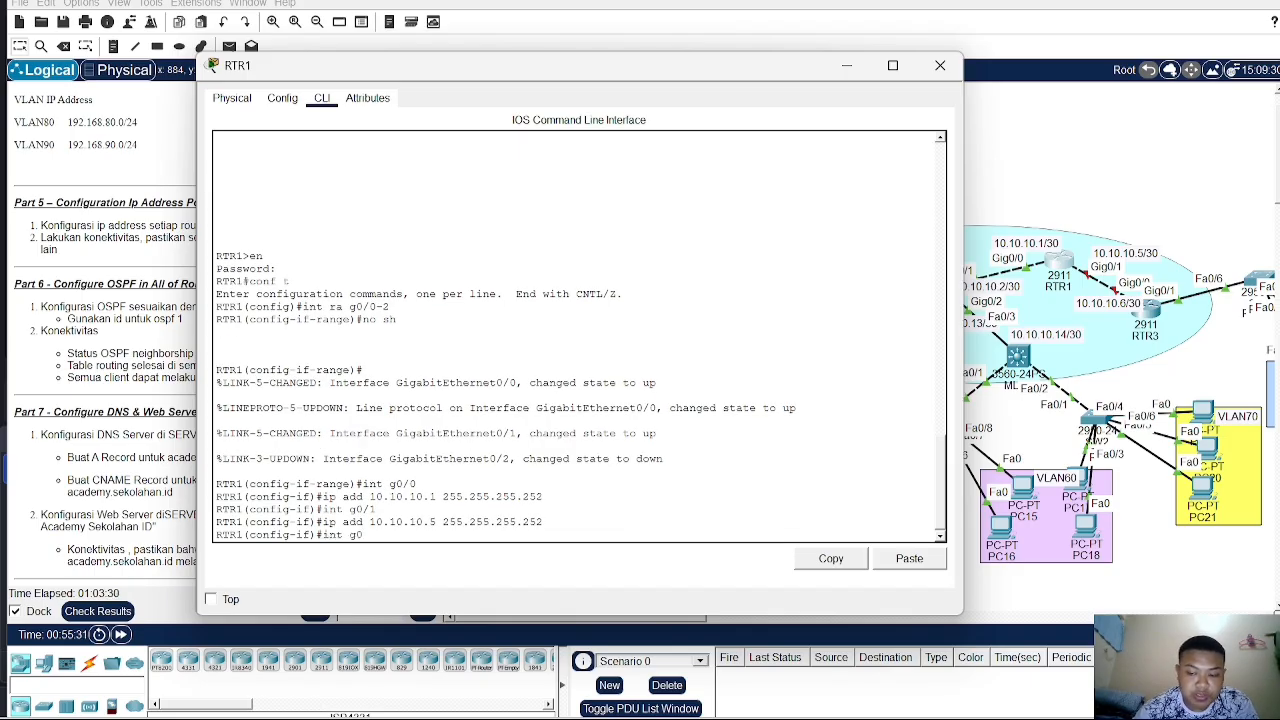
text(/)
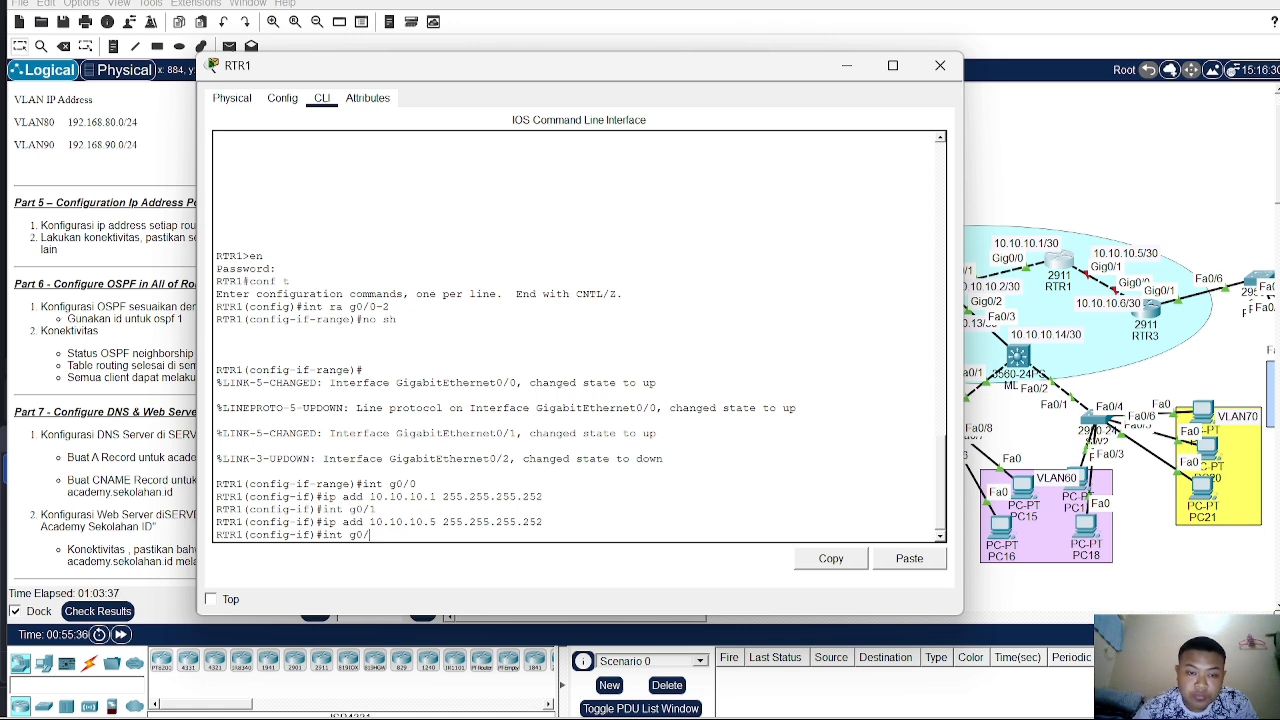
key(BackSpace)
key(BackSpace)
key(BackSpace)
key(BackSpace)
key(BackSpace)
key(BackSpace)
key(BackSpace)
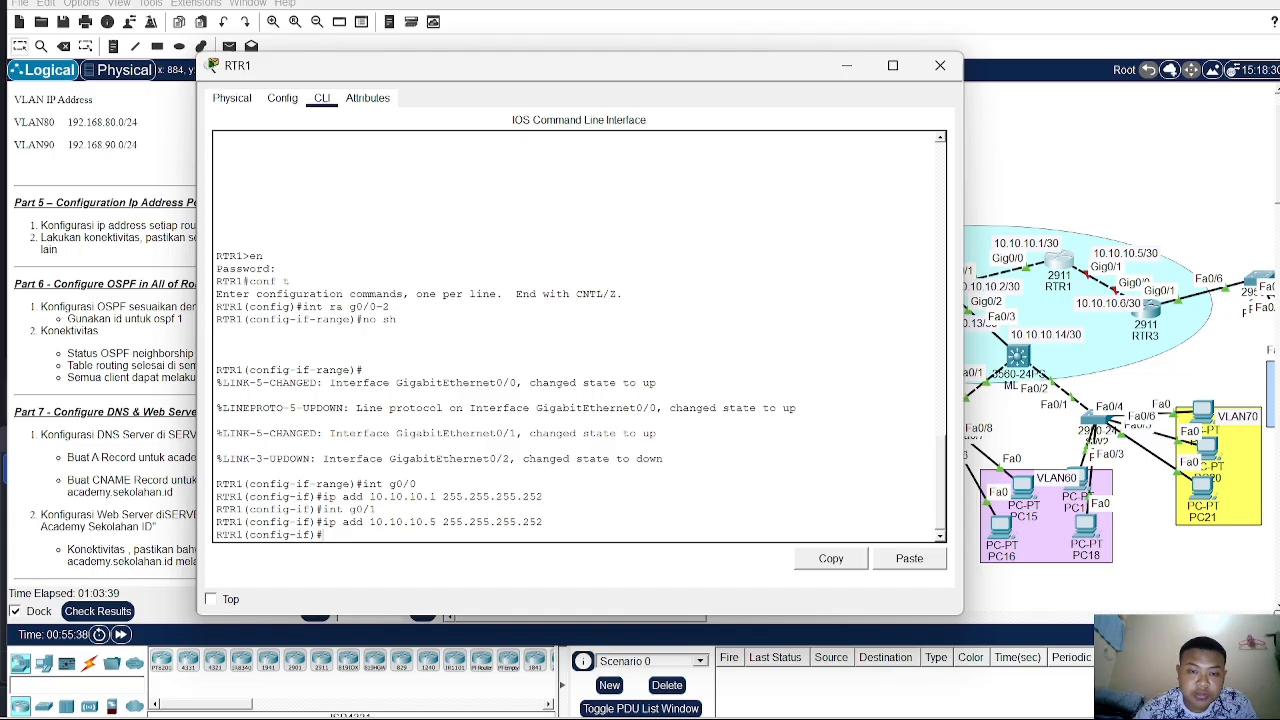
- Open RTR3's command line and enter privileged EXEC mode
click(1149, 312)
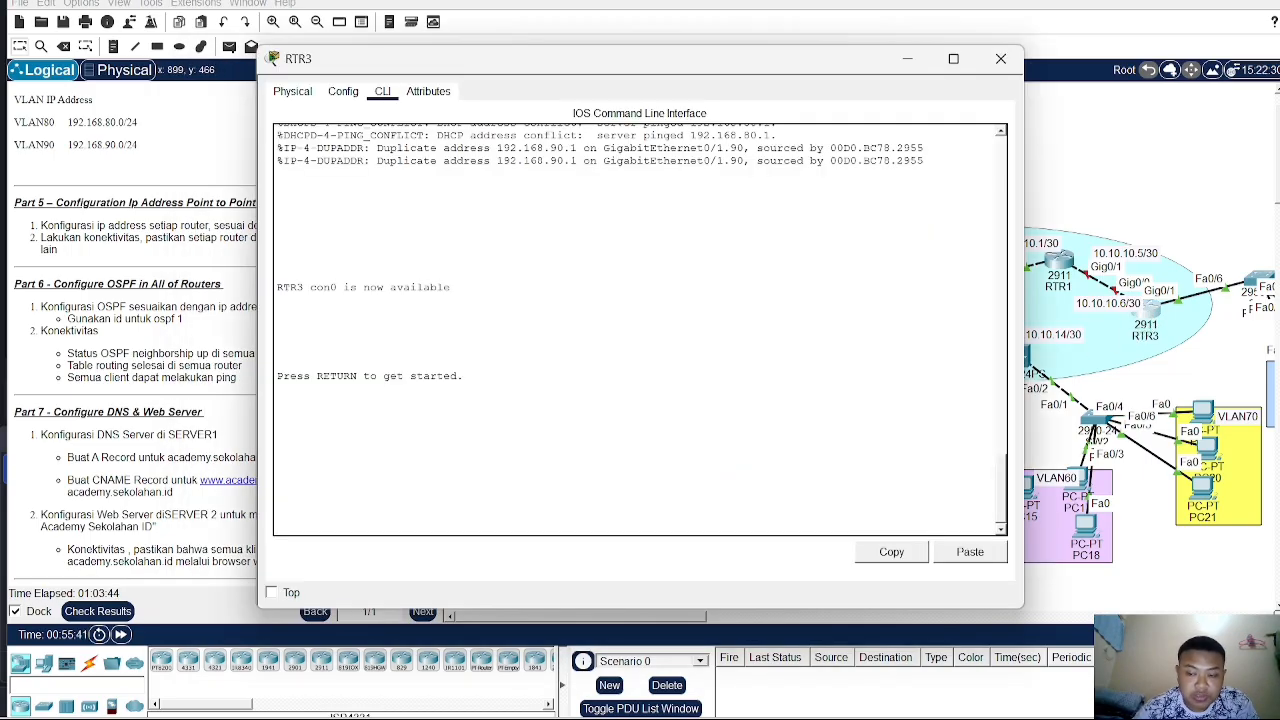
key(Return)
text(en)
key(Return)
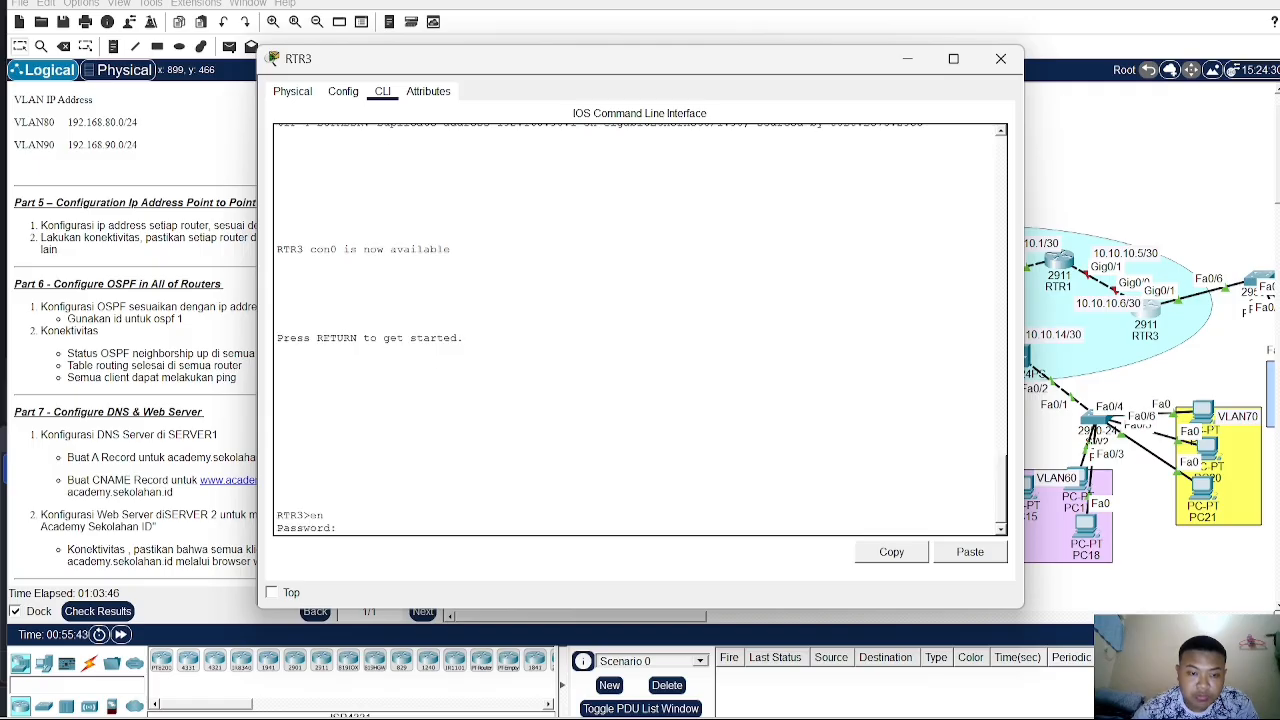
key(Return)
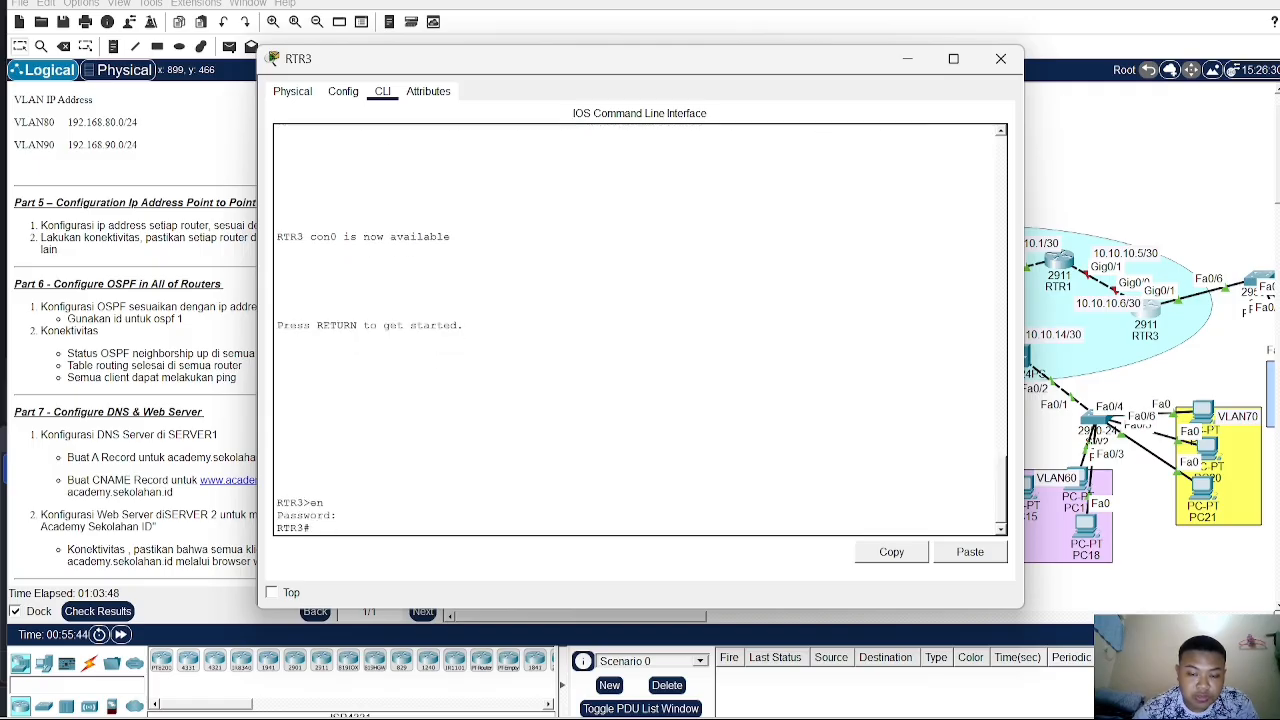
- Enter global configuration on RTR3, select interface G0/0 and bring it up with no shutdown
text(conf t)
key(Return)
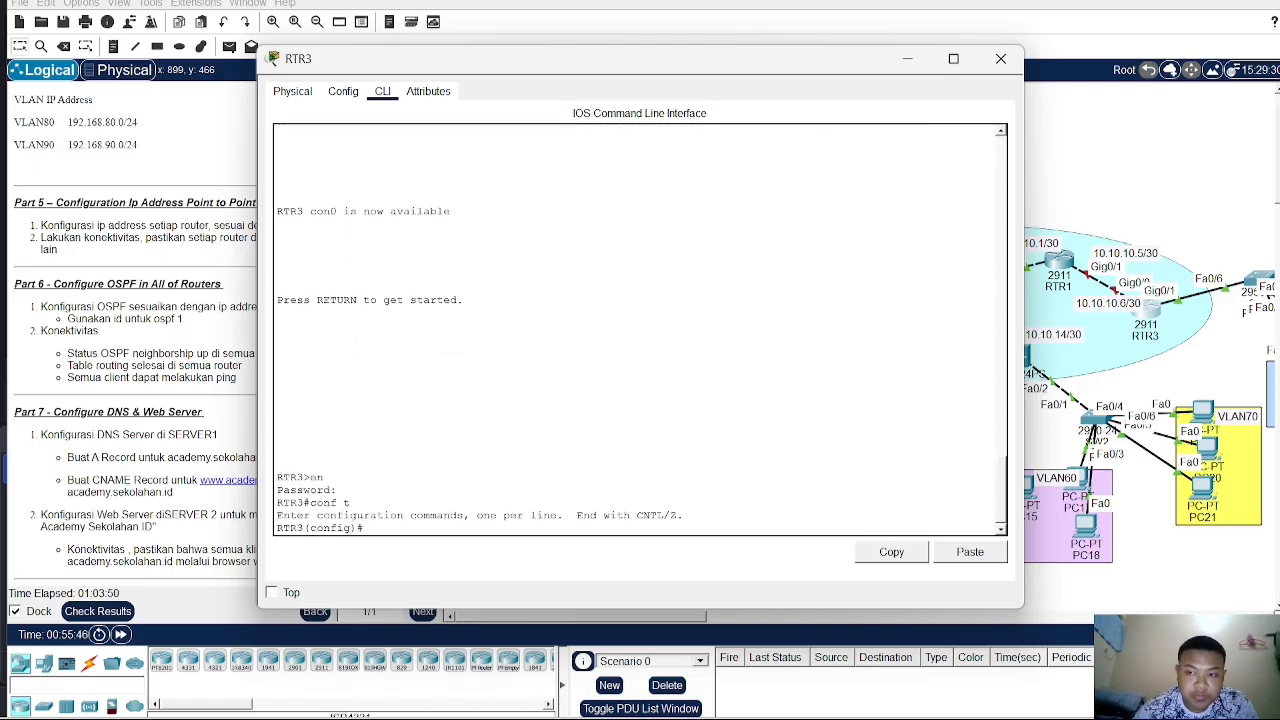
text(int)
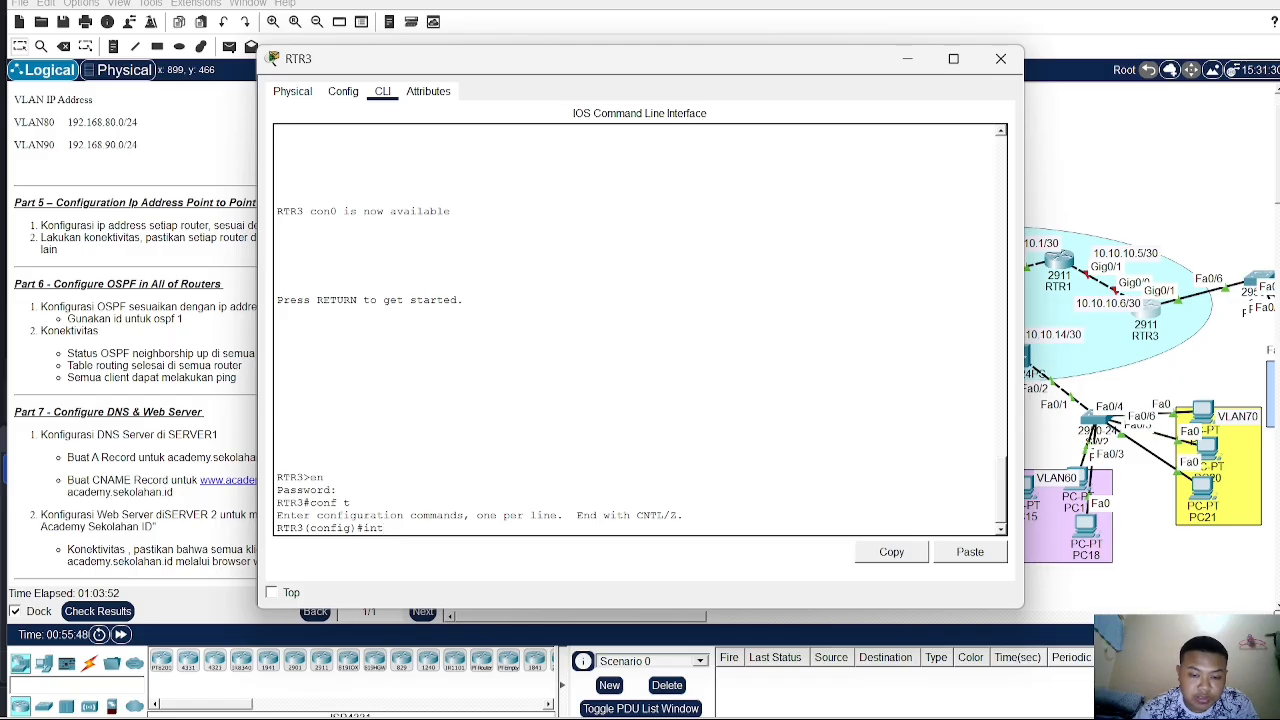
text( g0/0)
key(Return)
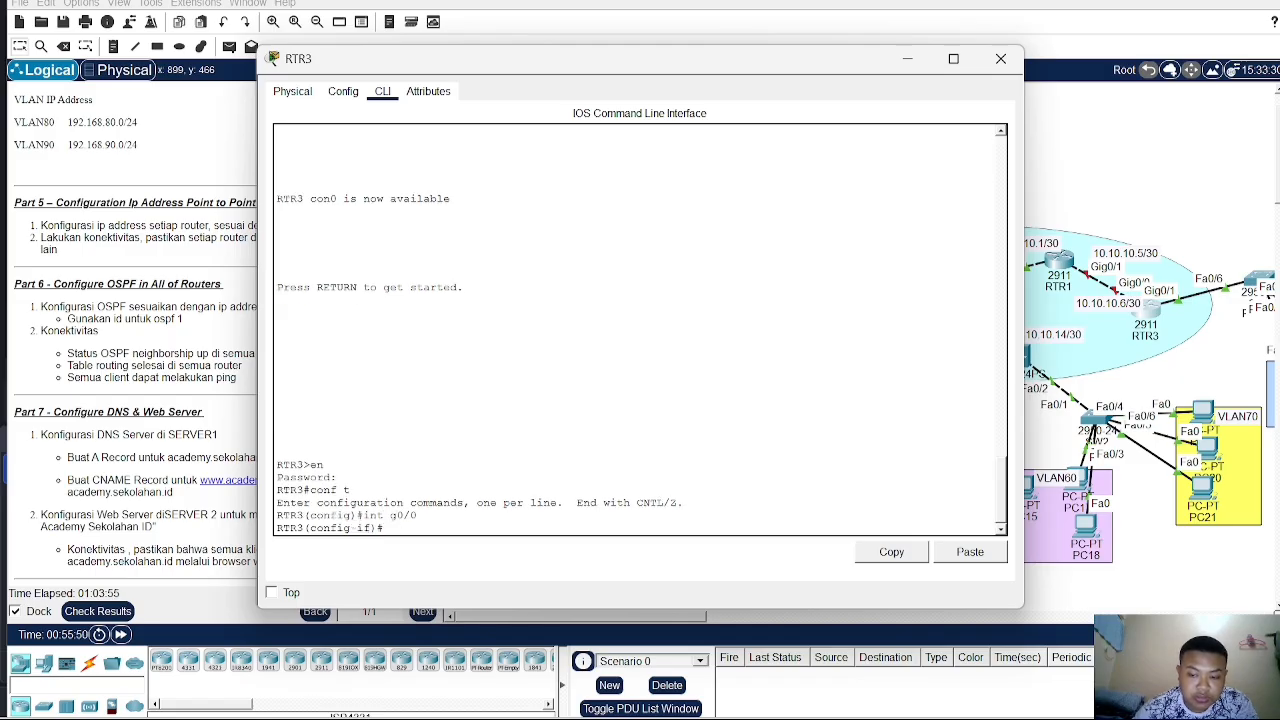
text(no sh)
key(Return)
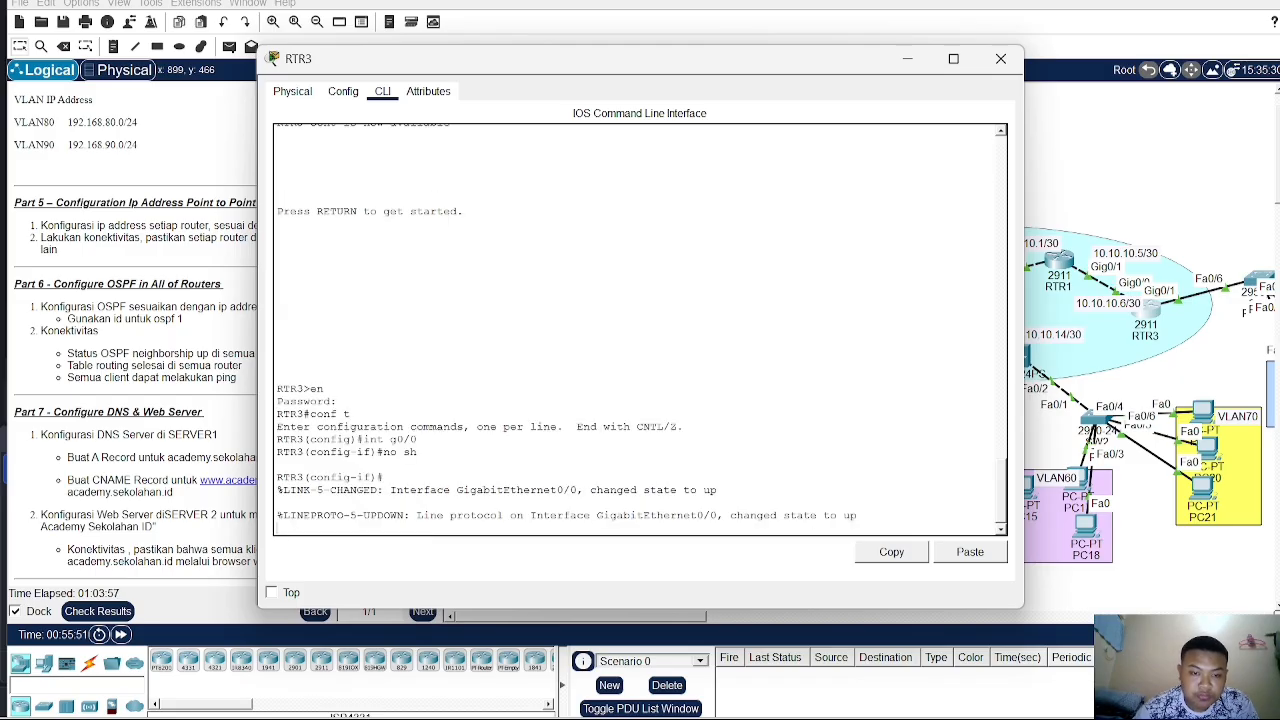
- Assign RTR3's interface G0/0 the IP address 10.10.10.6 with subnet mask 255.255.255.252
text(ip )
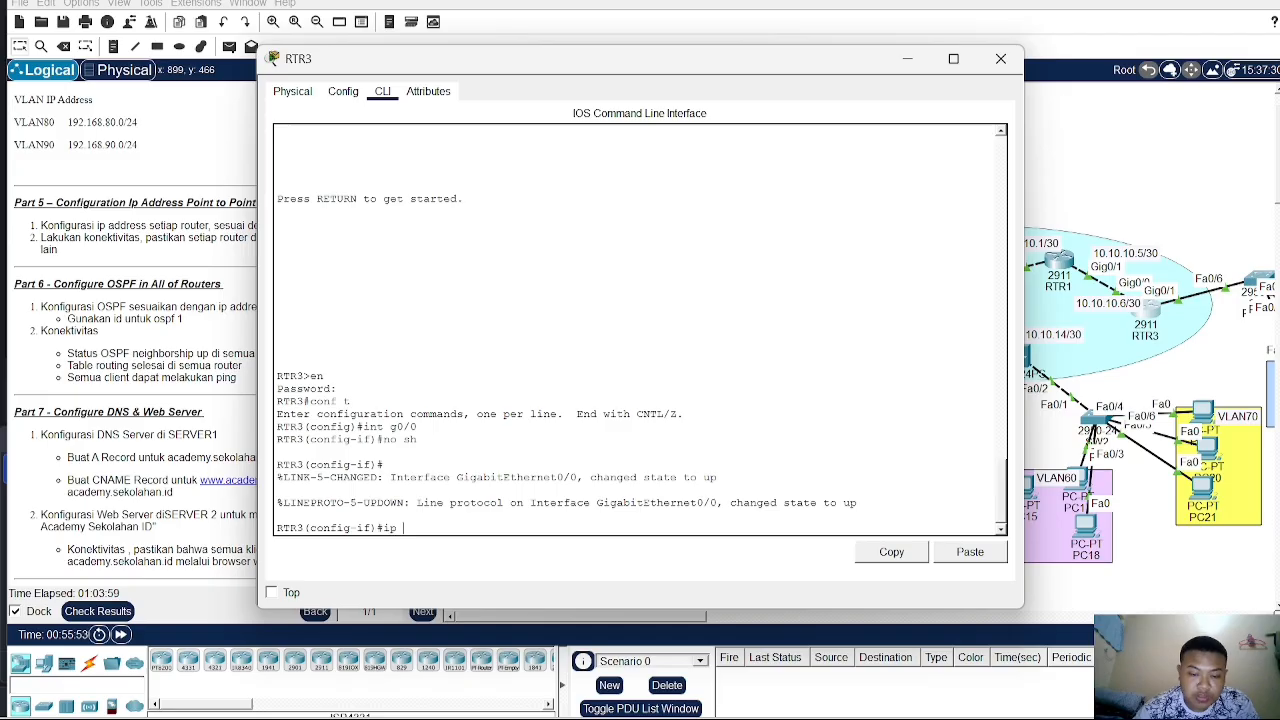
text(add 10.)
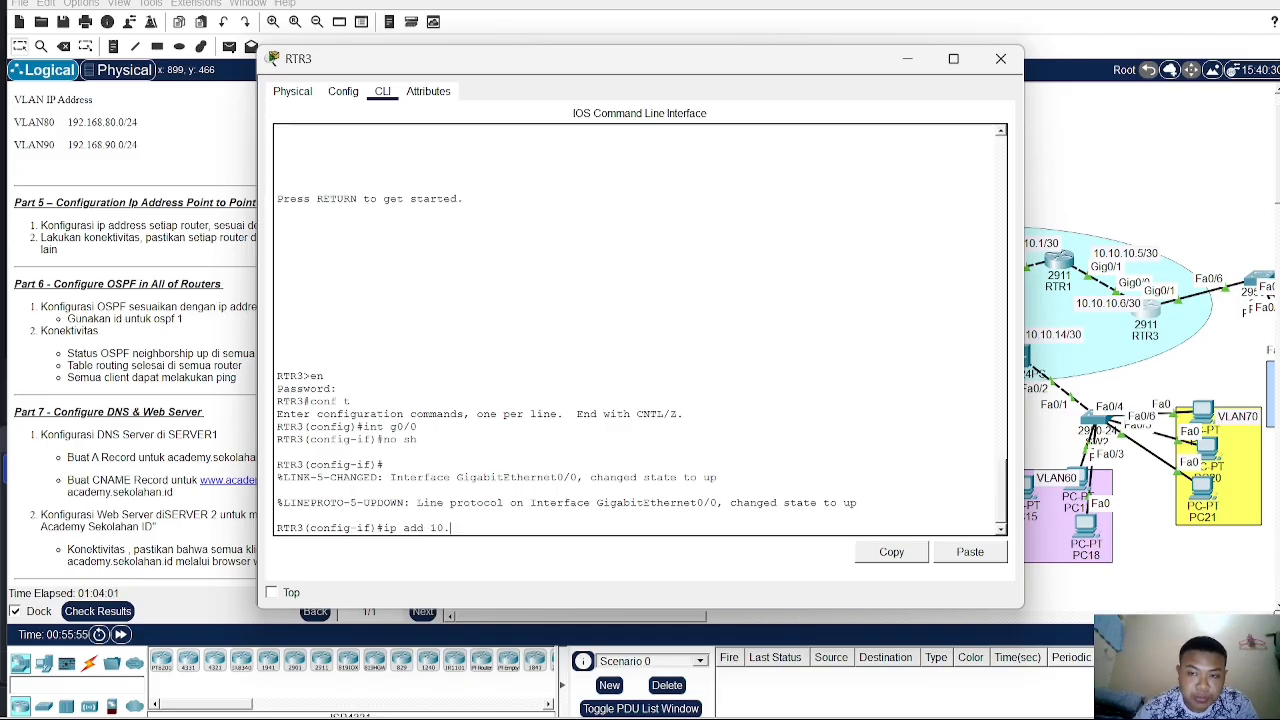
text(10.10.)
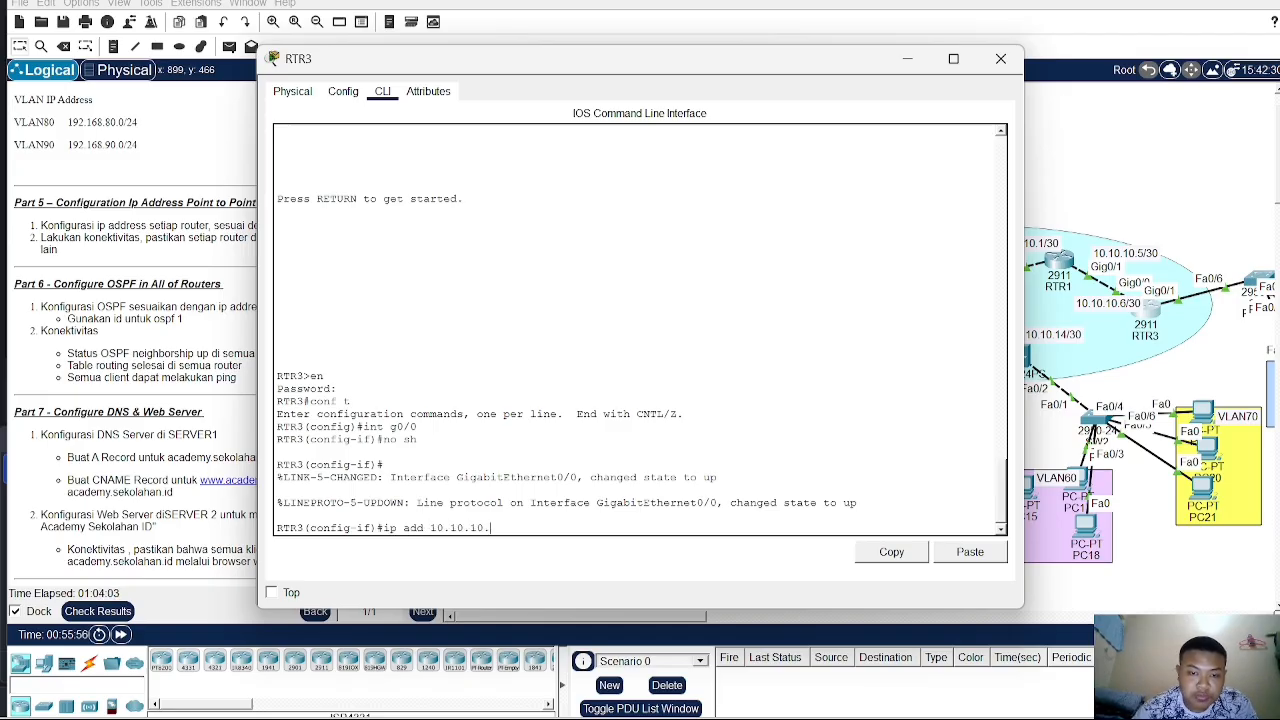
text(6 255)
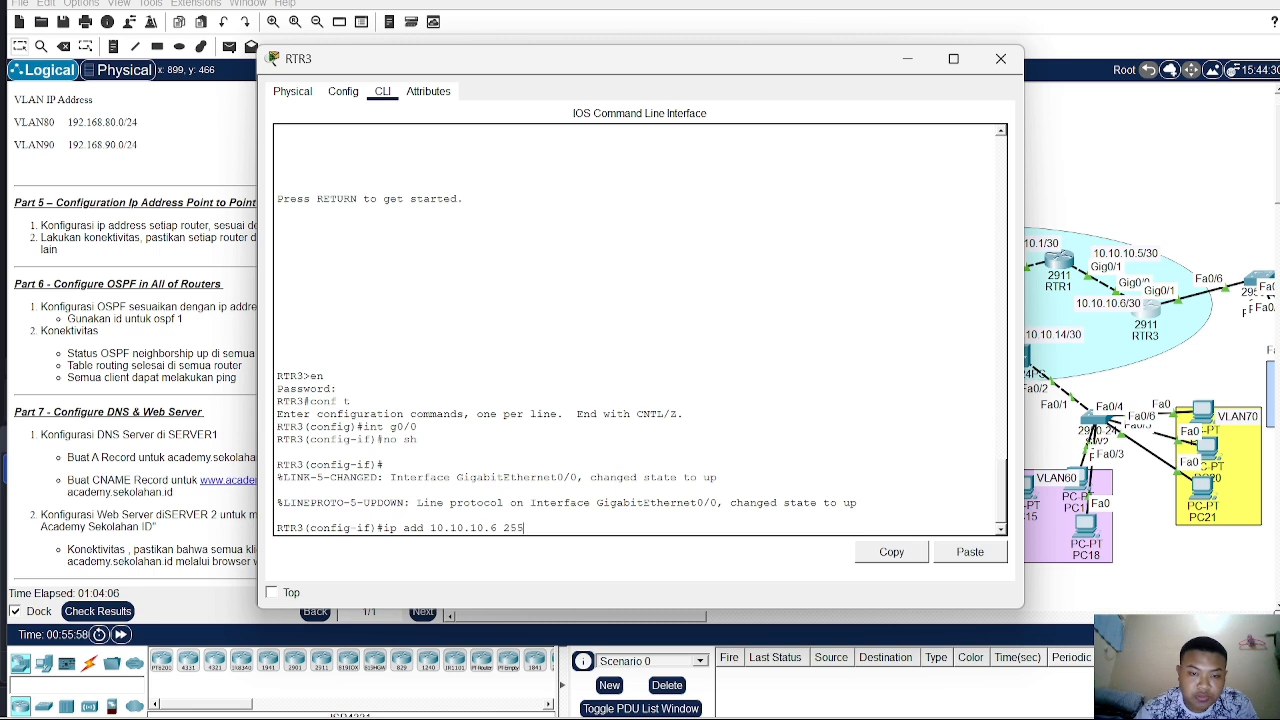
text(.255.)
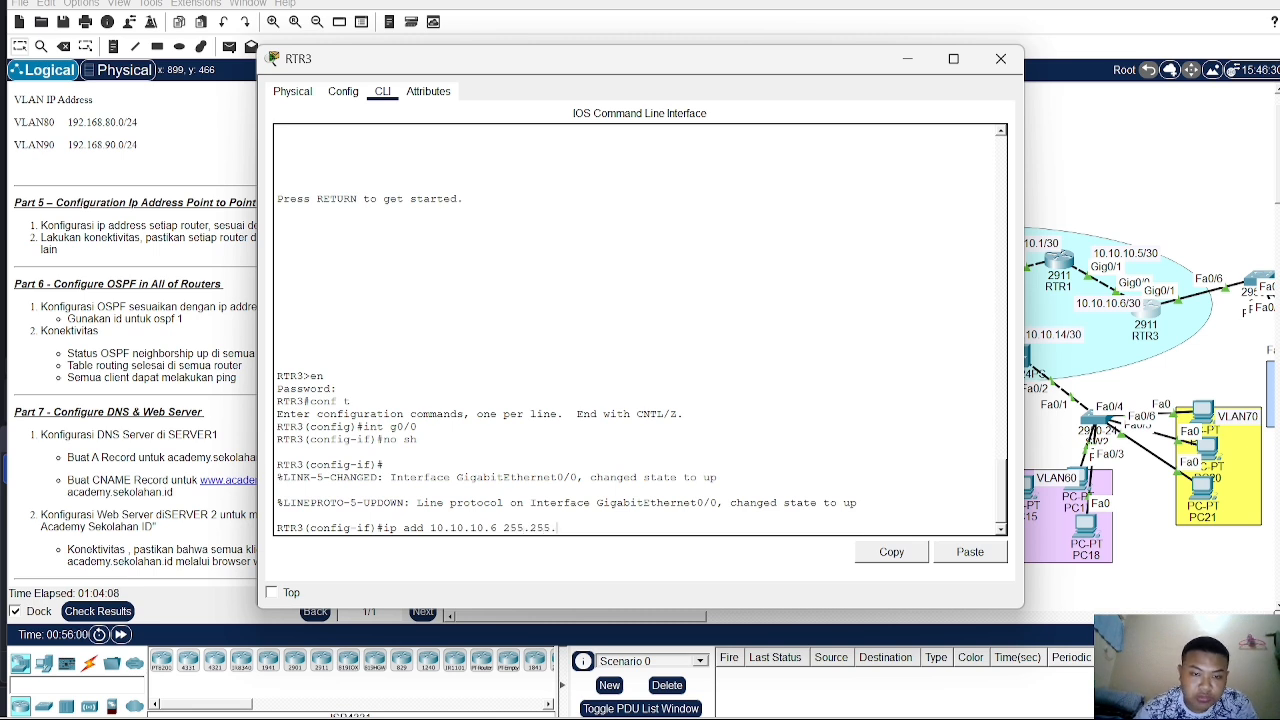
text(255.252)
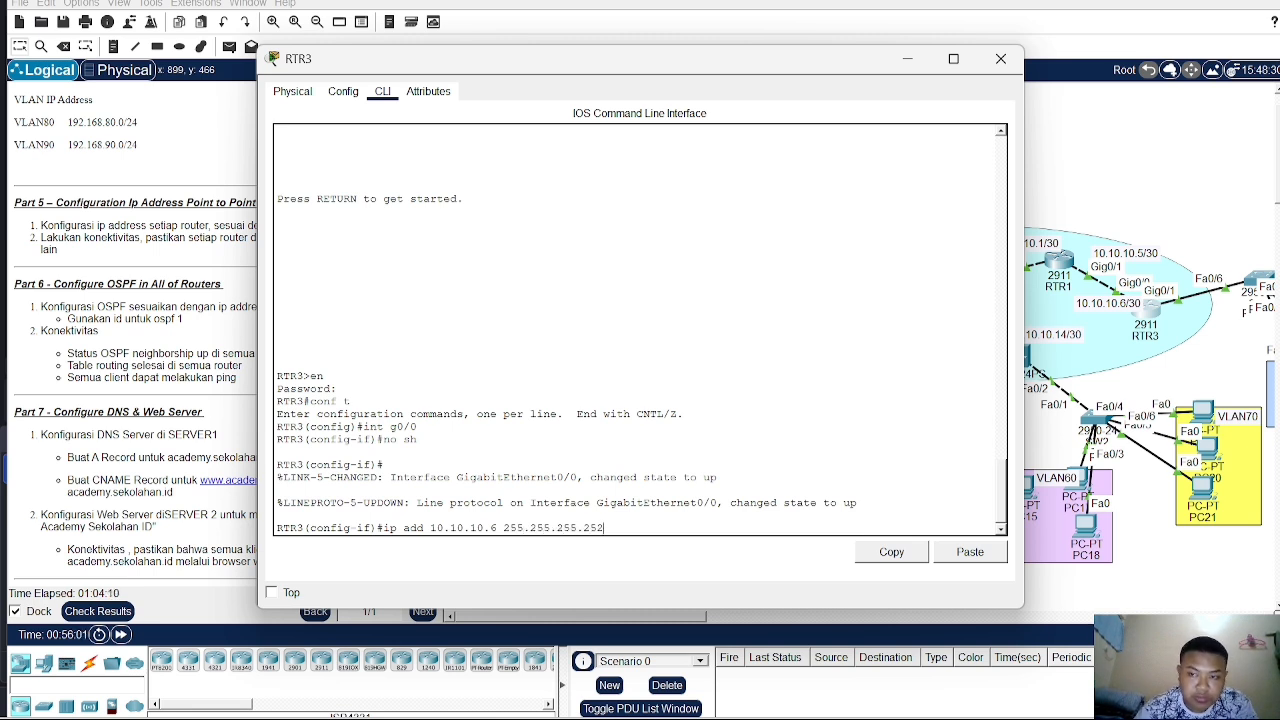
key(Return)
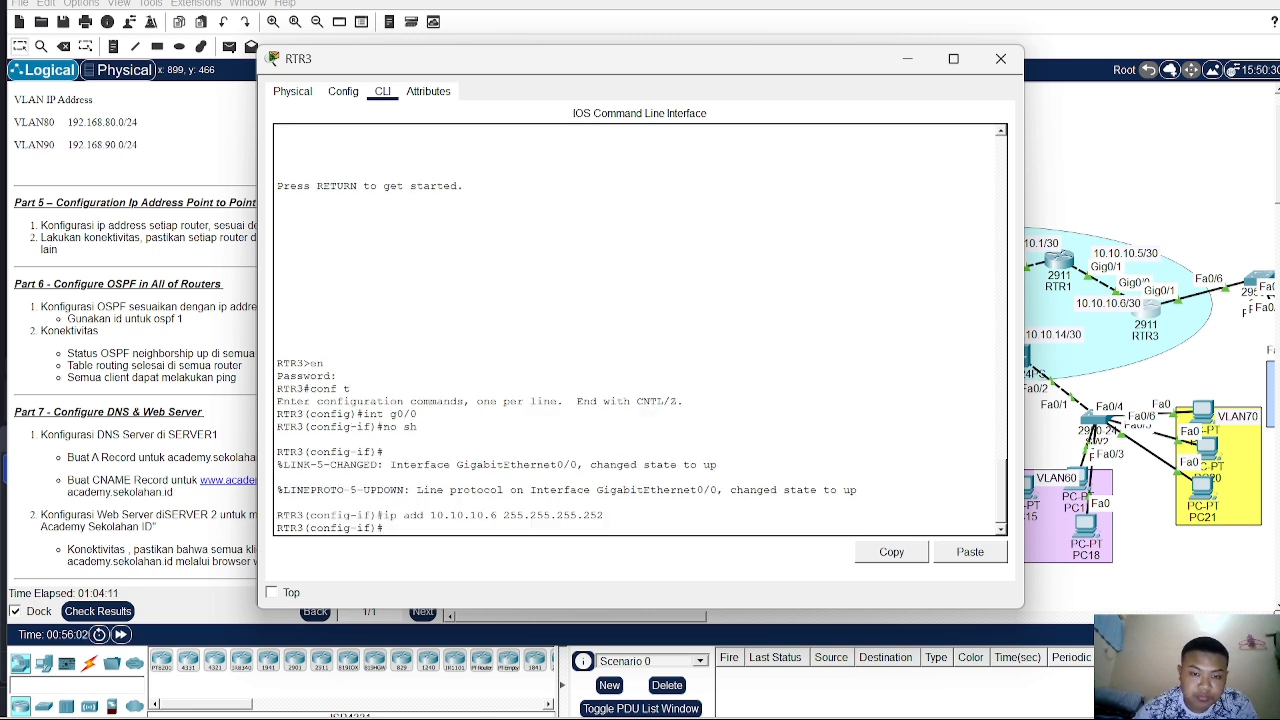
- Switch to MLS2's command line and leave interface configuration back to global configuration mode
click(1104, 174)
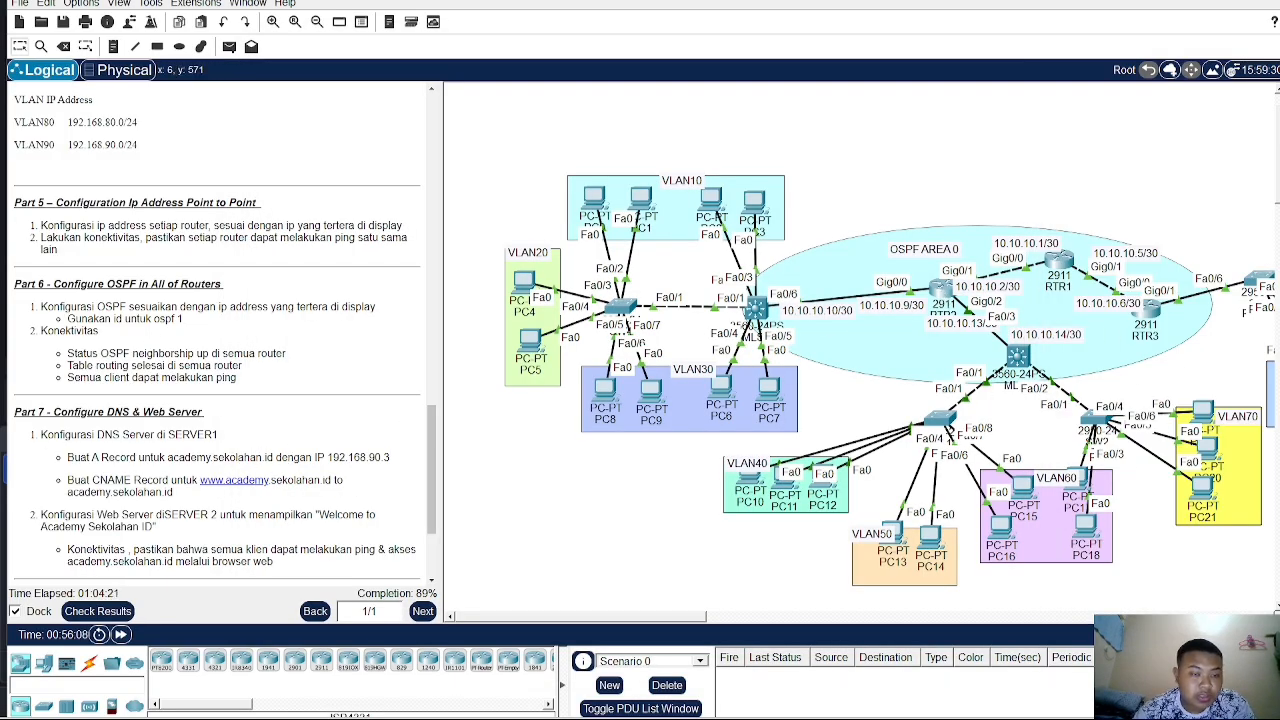
scroll(67, 376, up, 1)
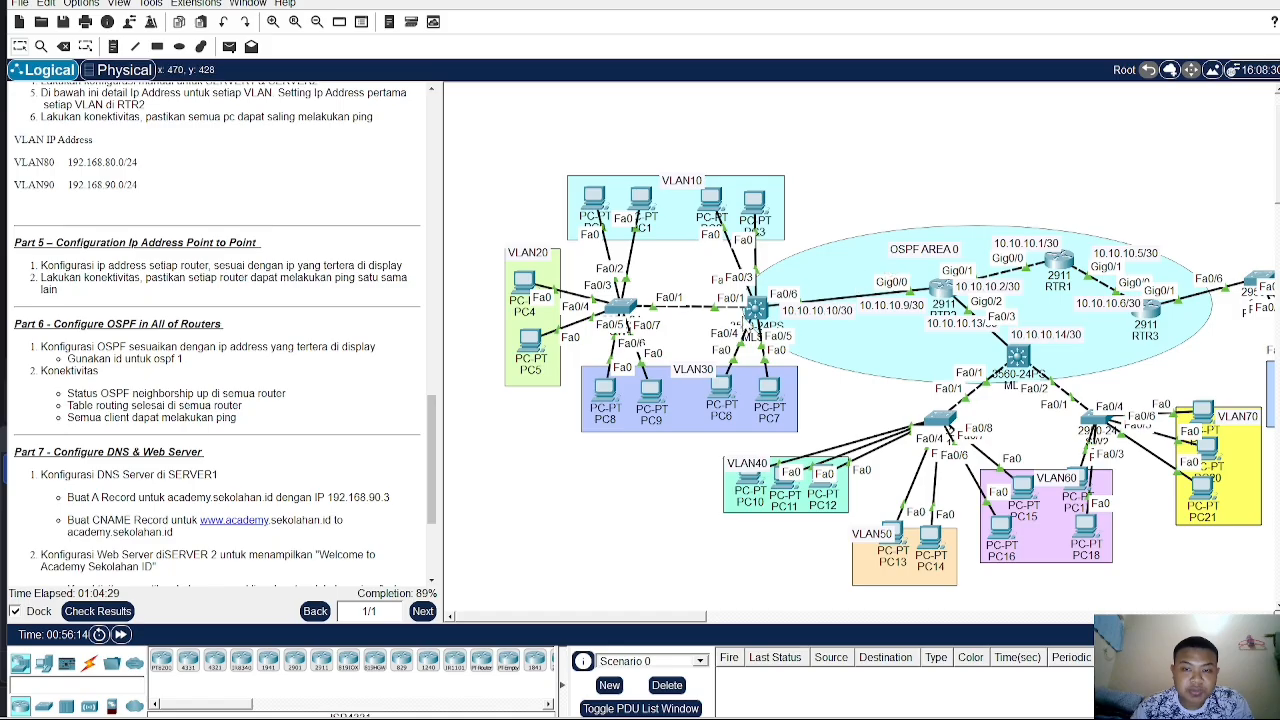
mouse_move(756, 306)
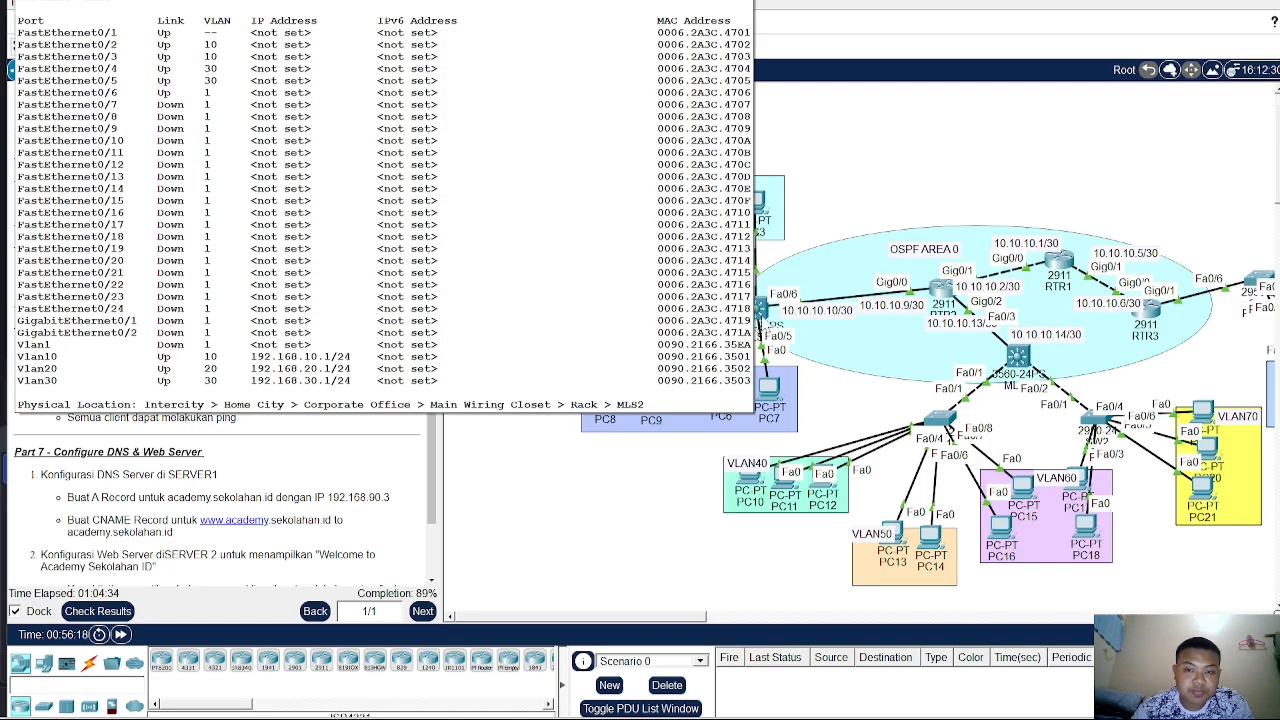
click(765, 322)
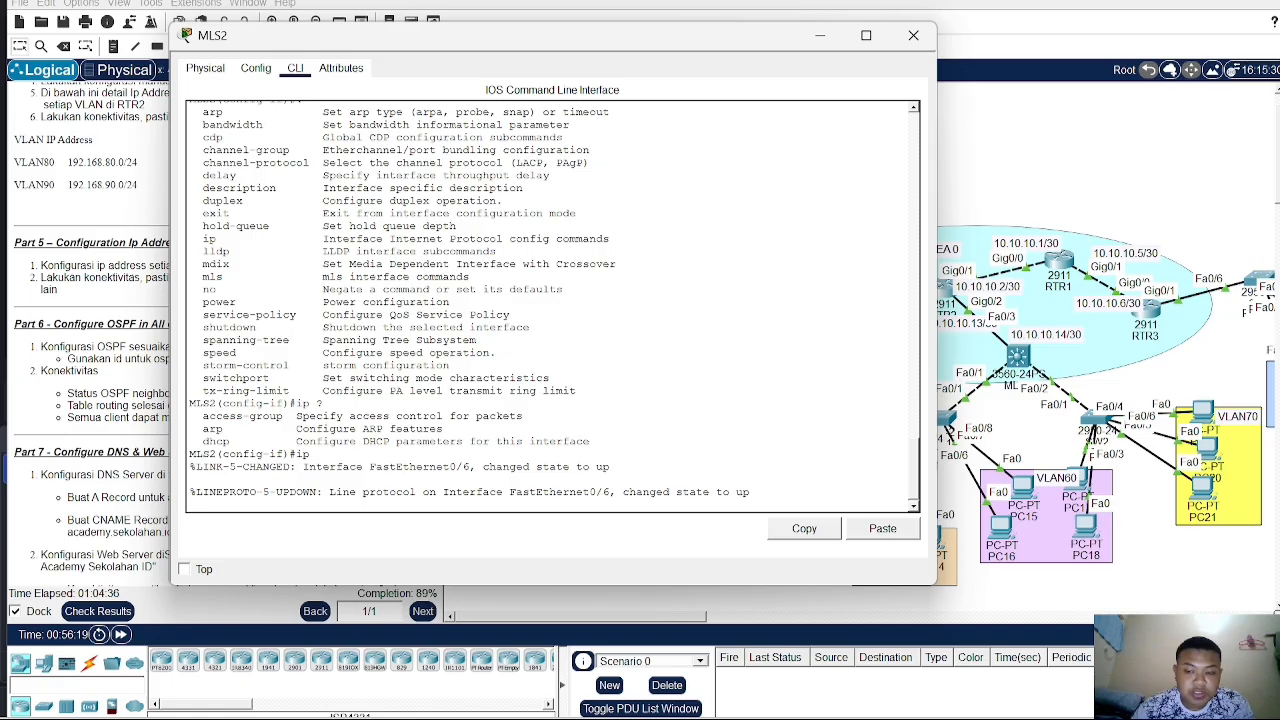
key(Return)
text(ex)
key(Return)
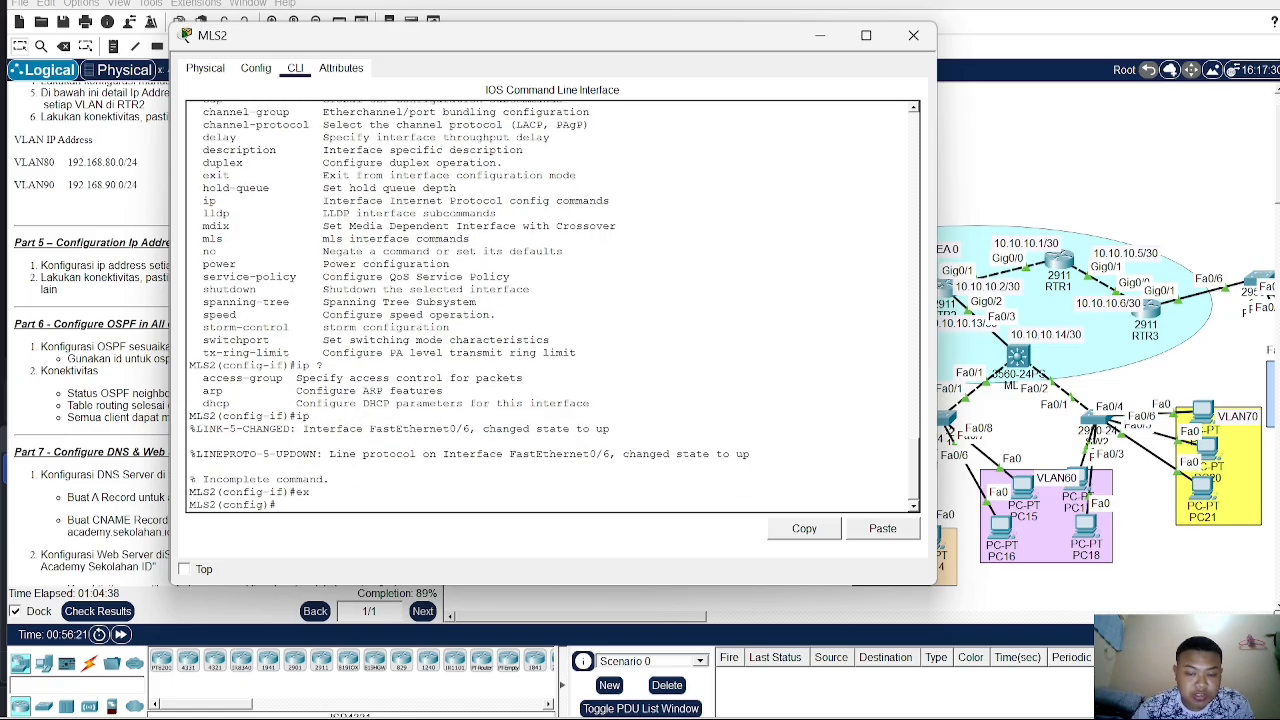
- Enable IP routing on MLS2 with the ip routing command
text(ip rp)
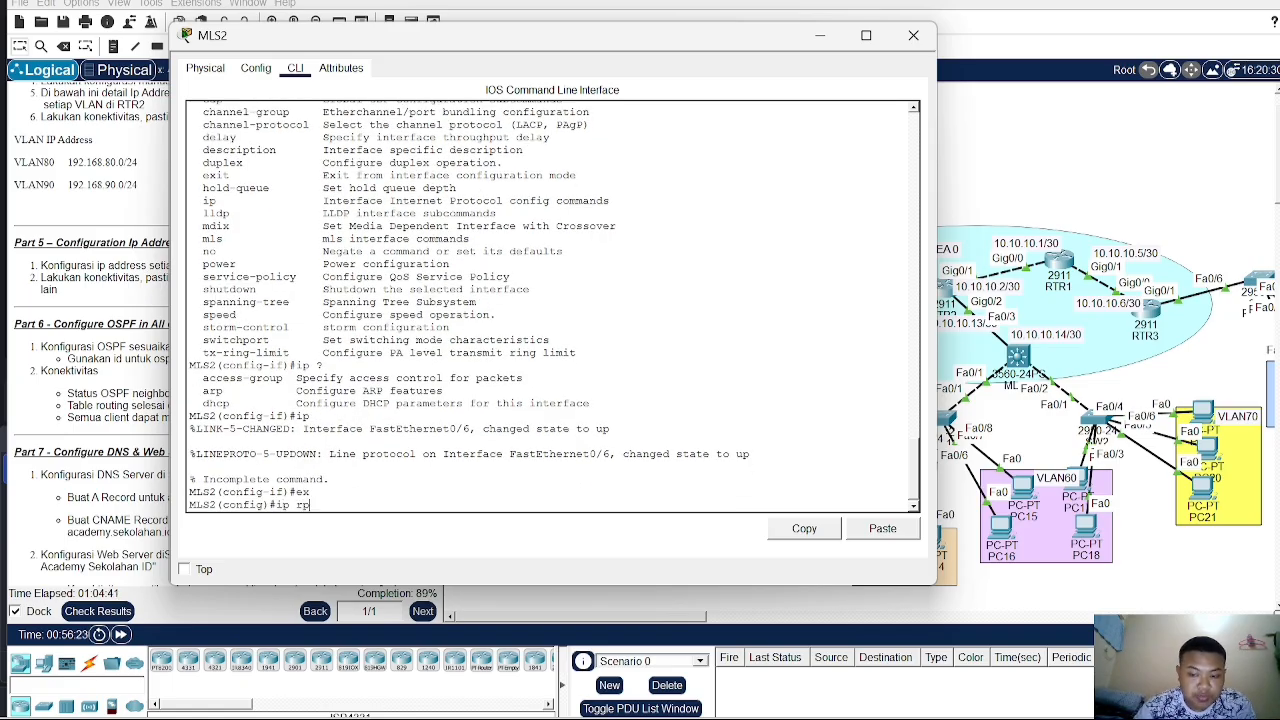
key(BackSpace)
text(o)
key(Tab)
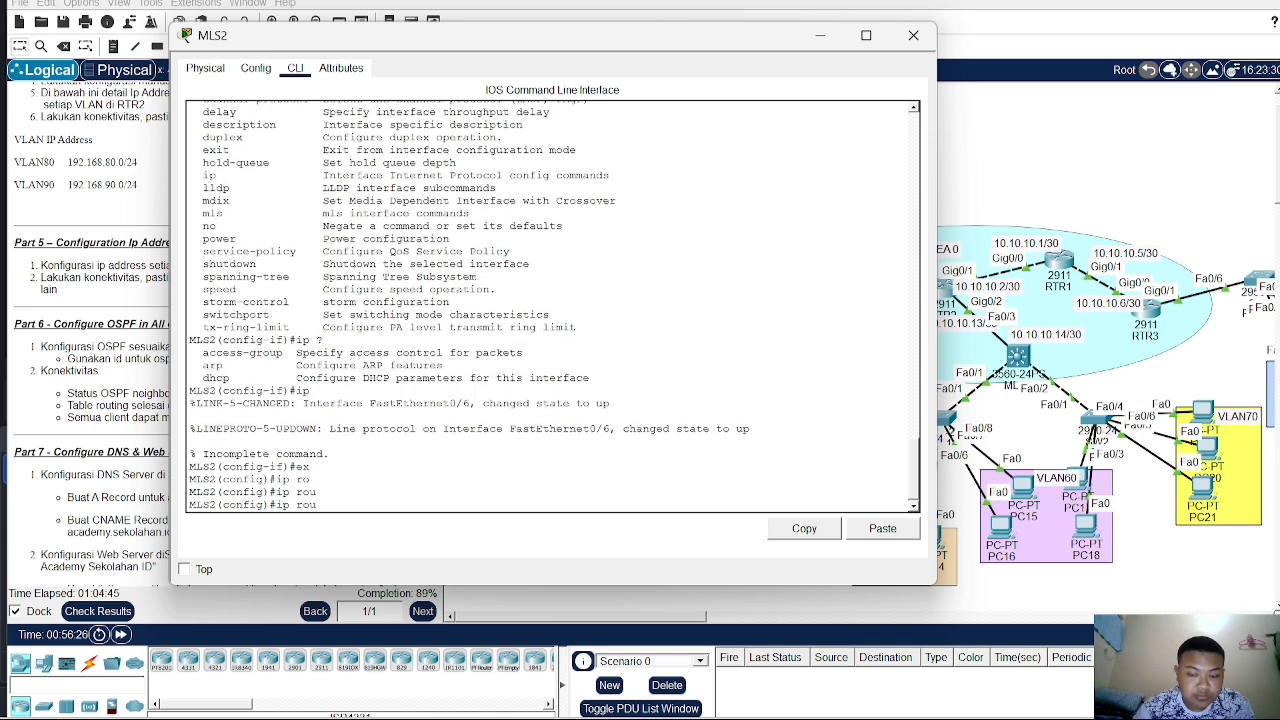
key(BackSpace)
key(BackSpace)
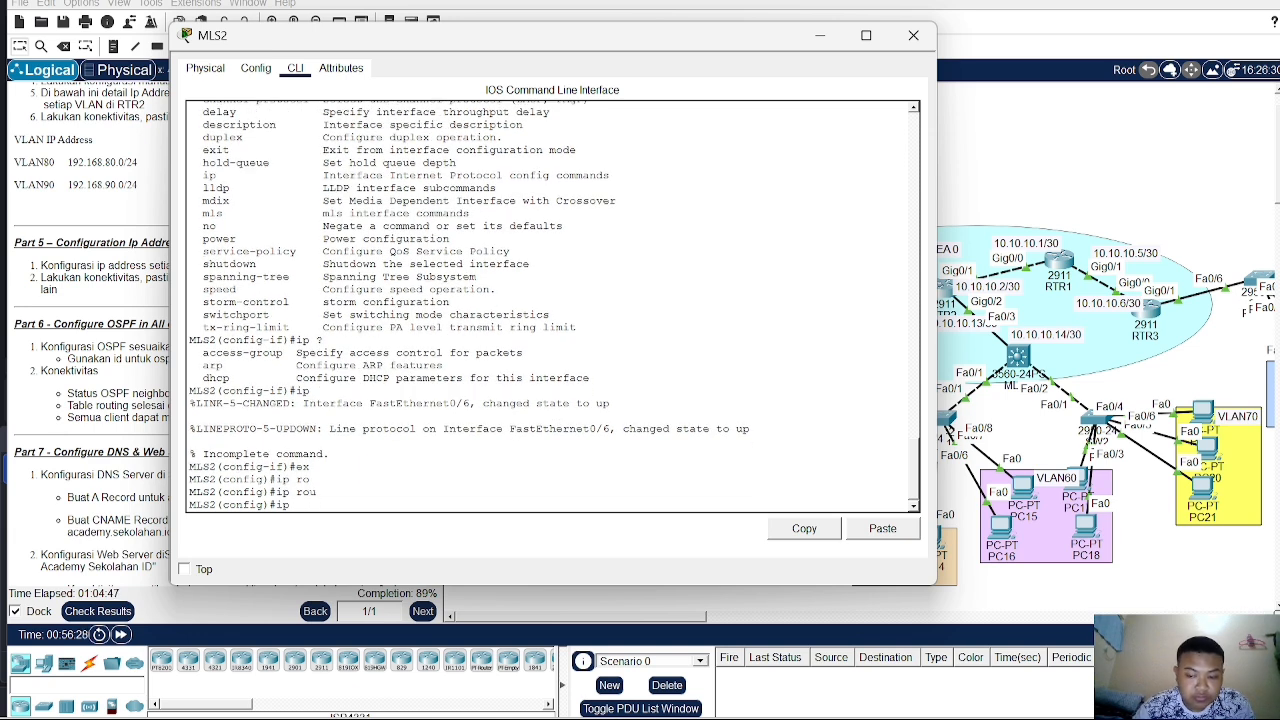
text(??)
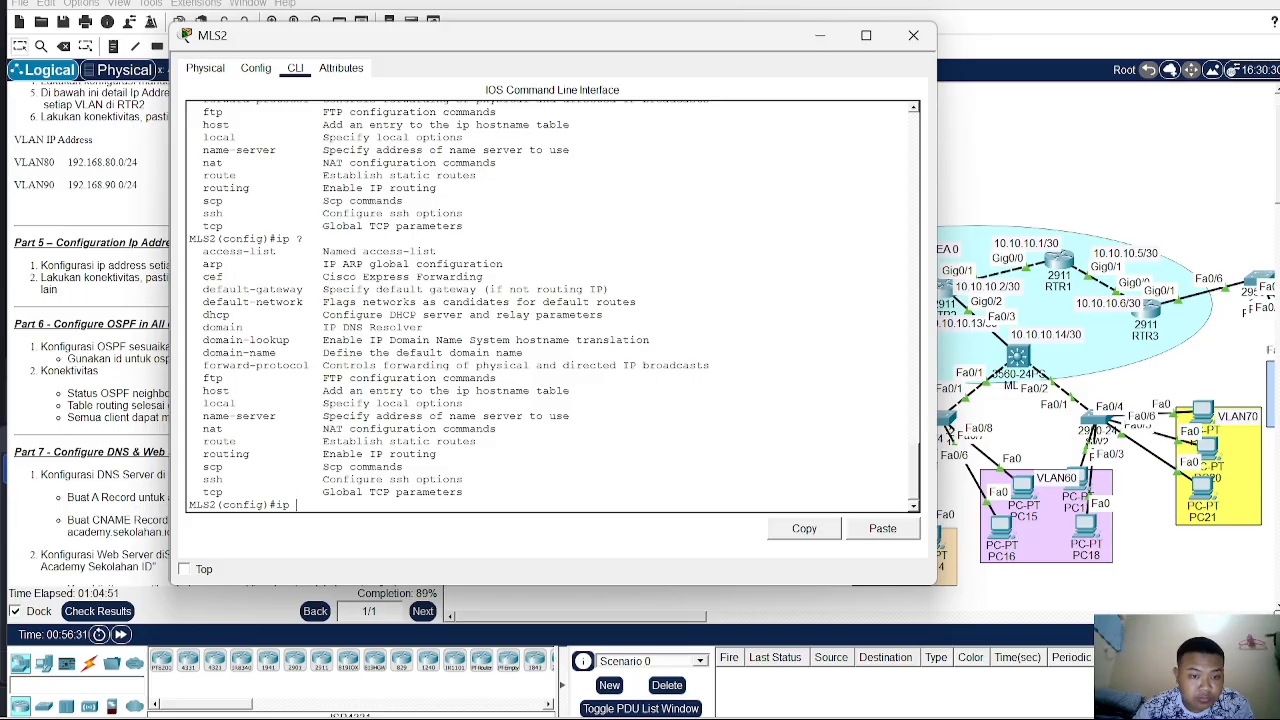
text(rou)
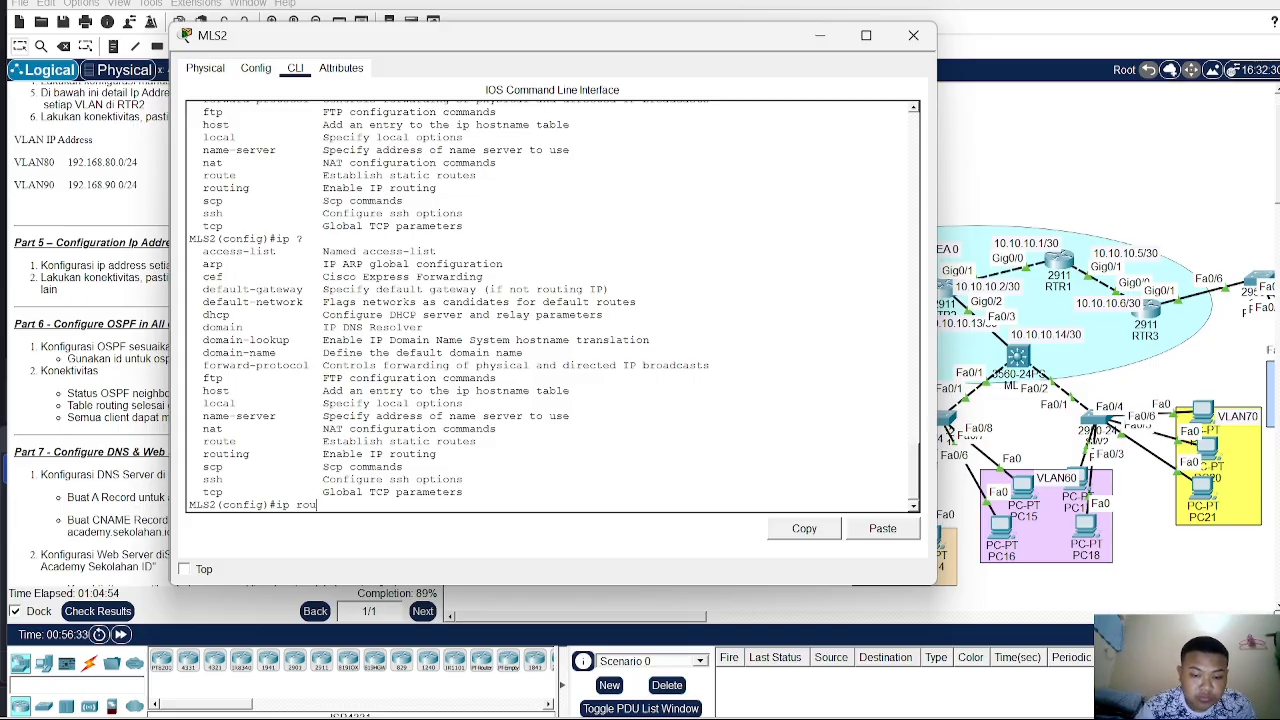
text(ting)
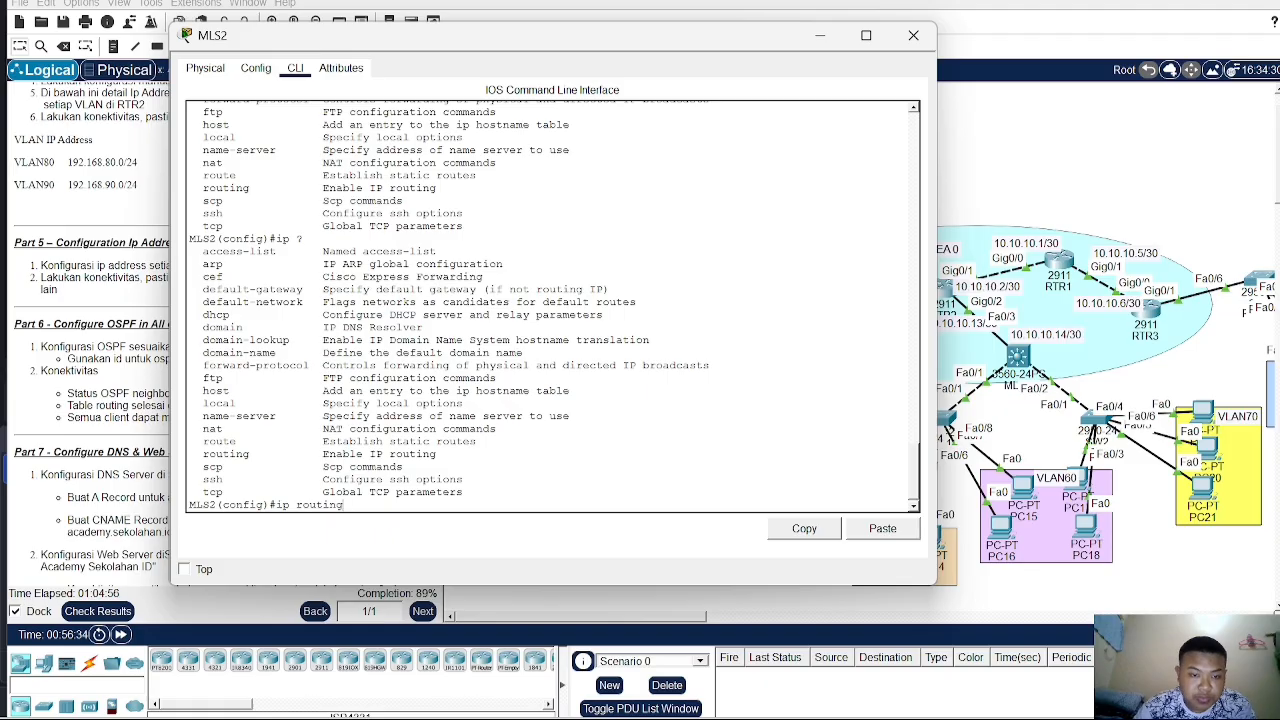
key(Return)
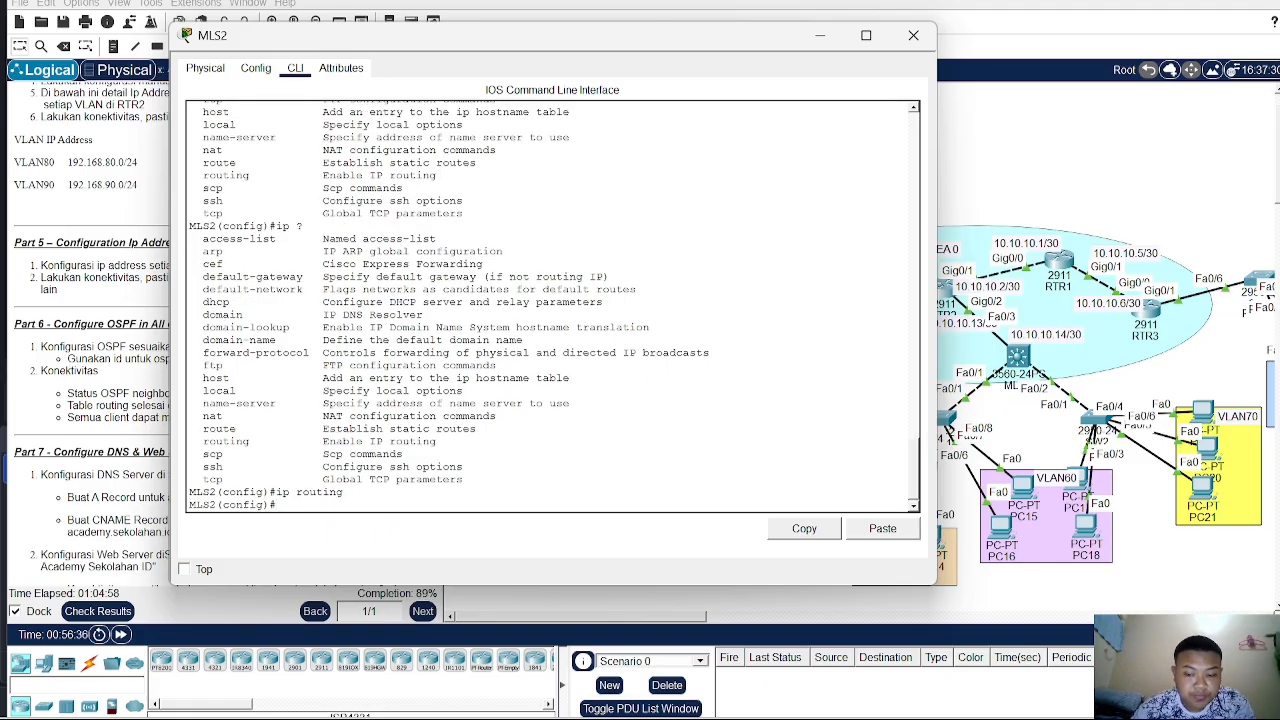
- Start OSPF process 1 on MLS2 and advertise network 10.10.10.8 with wildcard 0.0.0.3 in area 0
text(router)
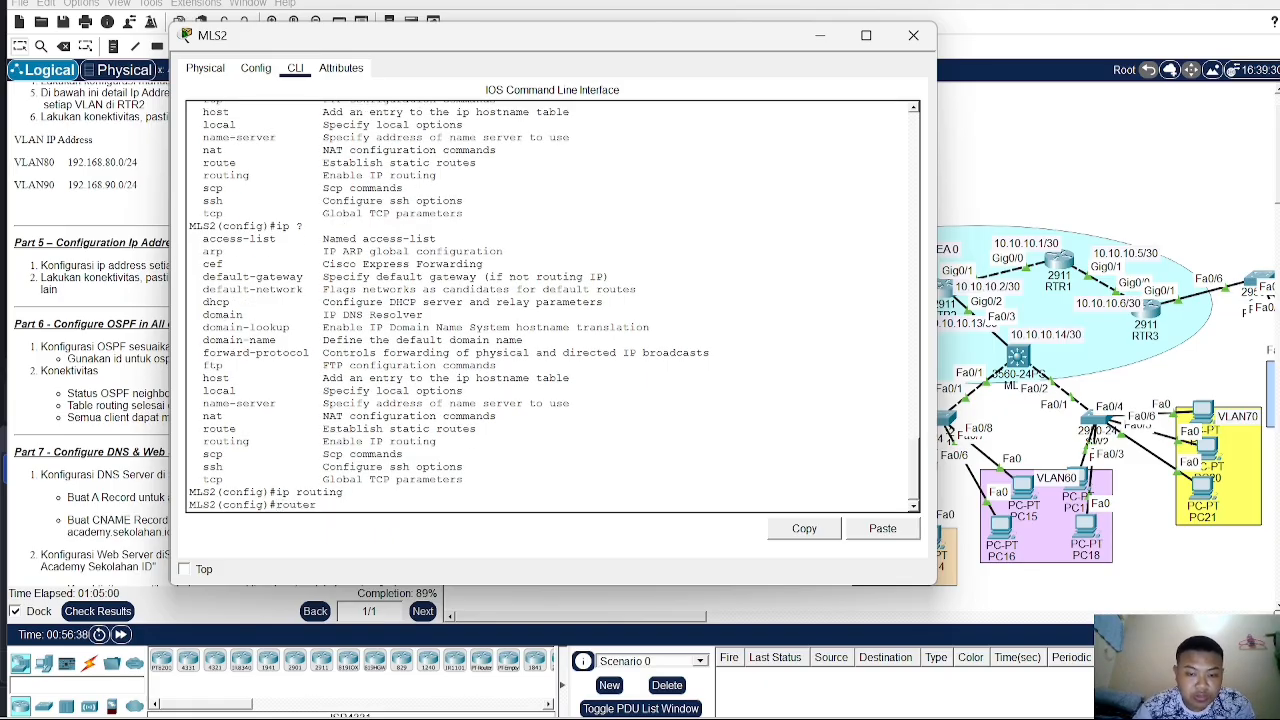
text( ospf)
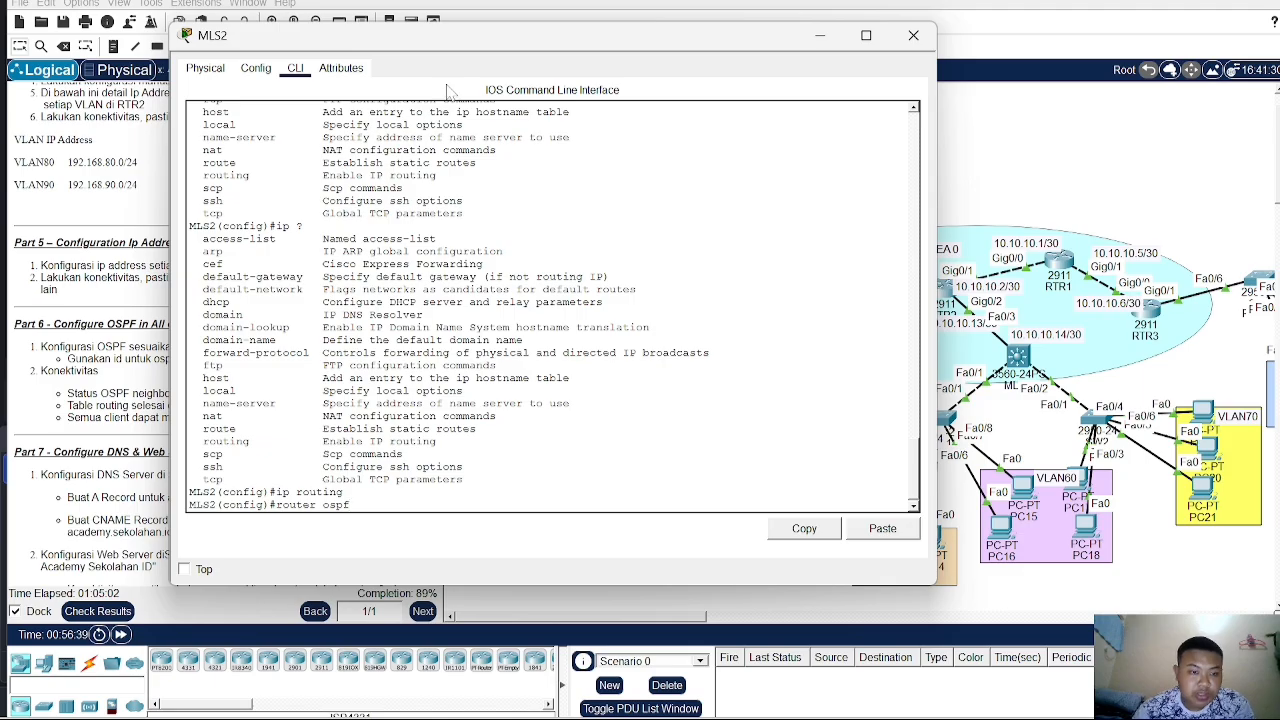
mouse_move(439, 54)
mouse_down()
mouse_move(647, 70)
mouse_move(433, 47)
mouse_up()
text(1)
key(Return)
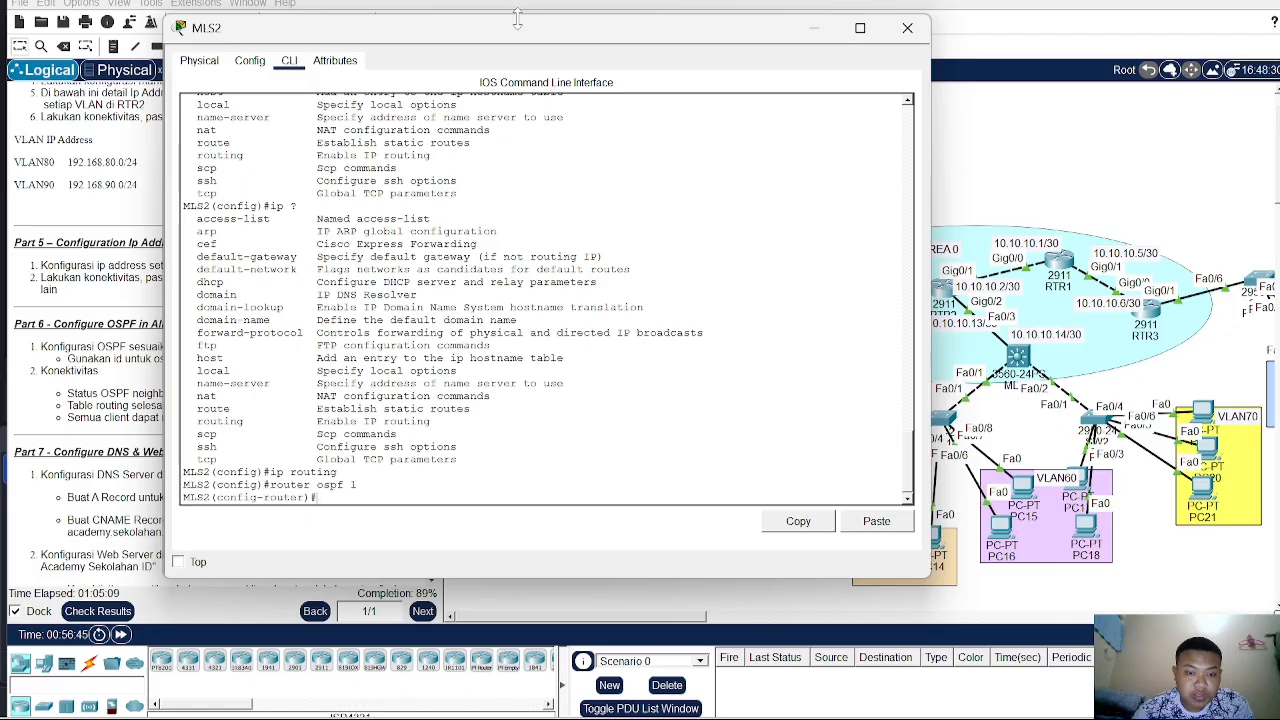
text(net)
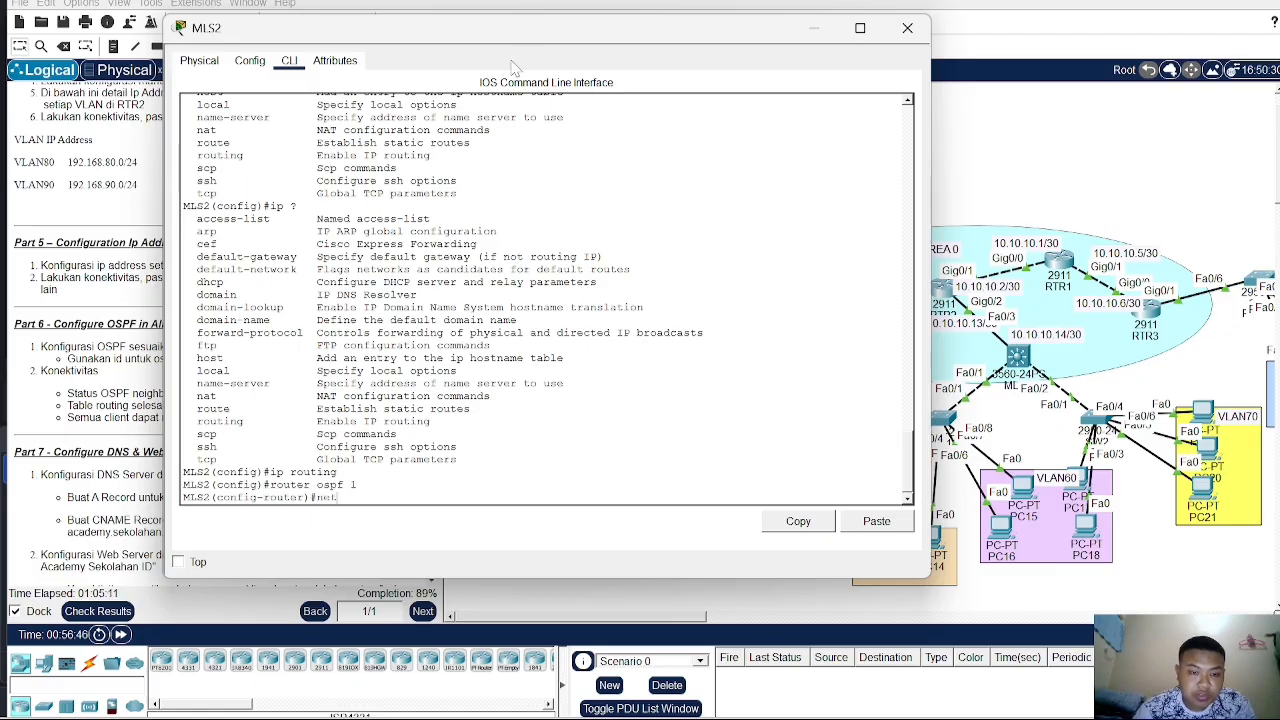
key(Tab)
drag(508, 46, 355, 84)
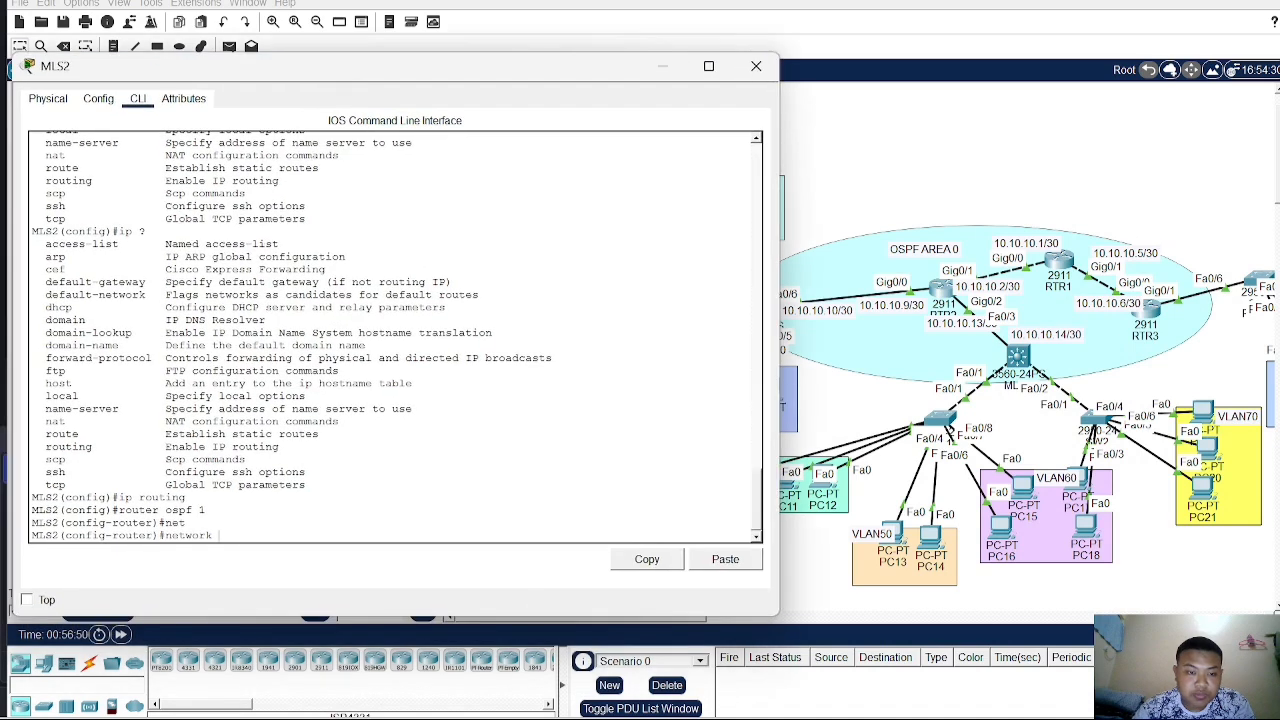
text(10.10.10.)
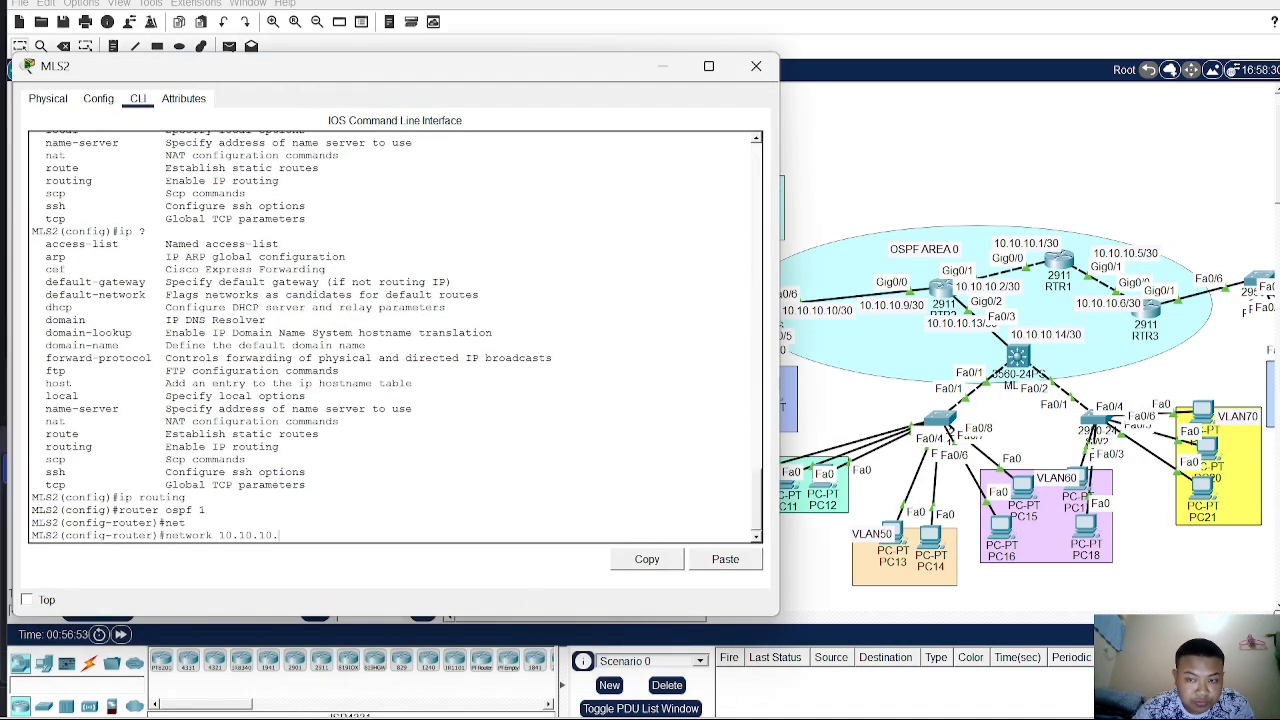
text(10)
key(BackSpace)
key(BackSpace)
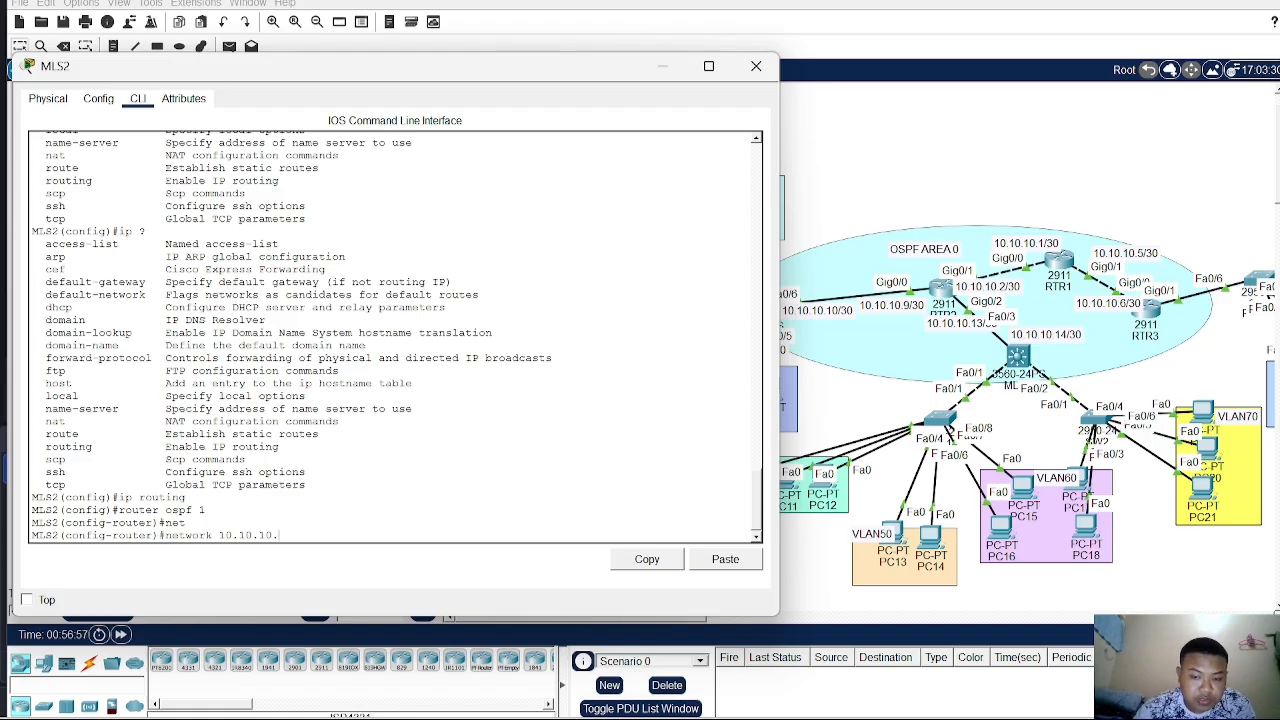
text(8 0.0.0.0)
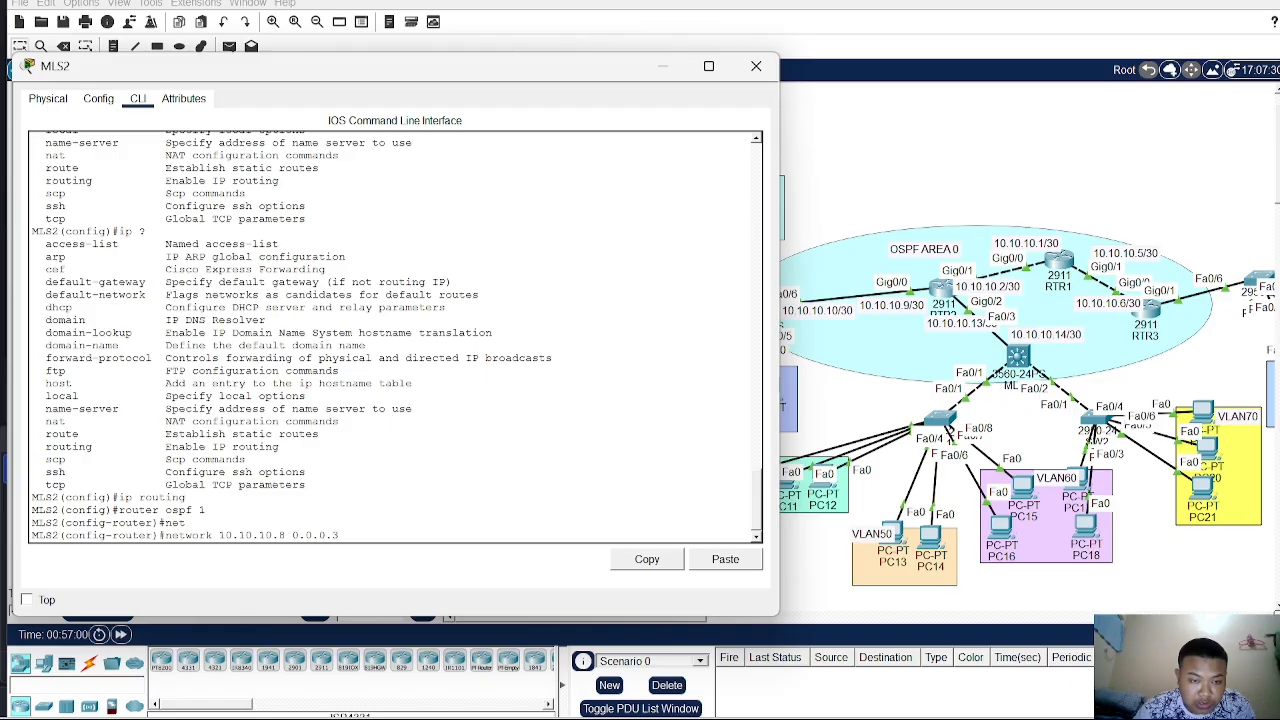
text( area)
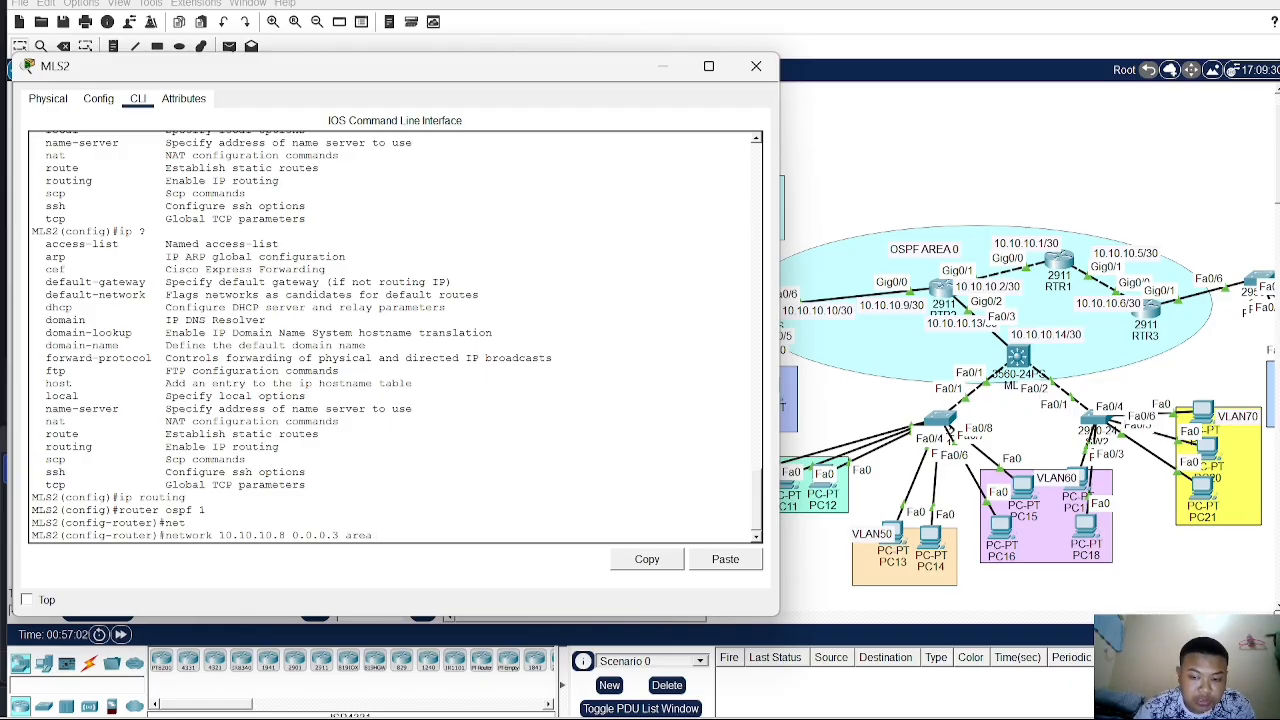
text( 0)
key(Return)
- Advertise network 192.168.10.0 with wildcard 0.0.0.255 in OSPF area 0 on MLS2
text(net)
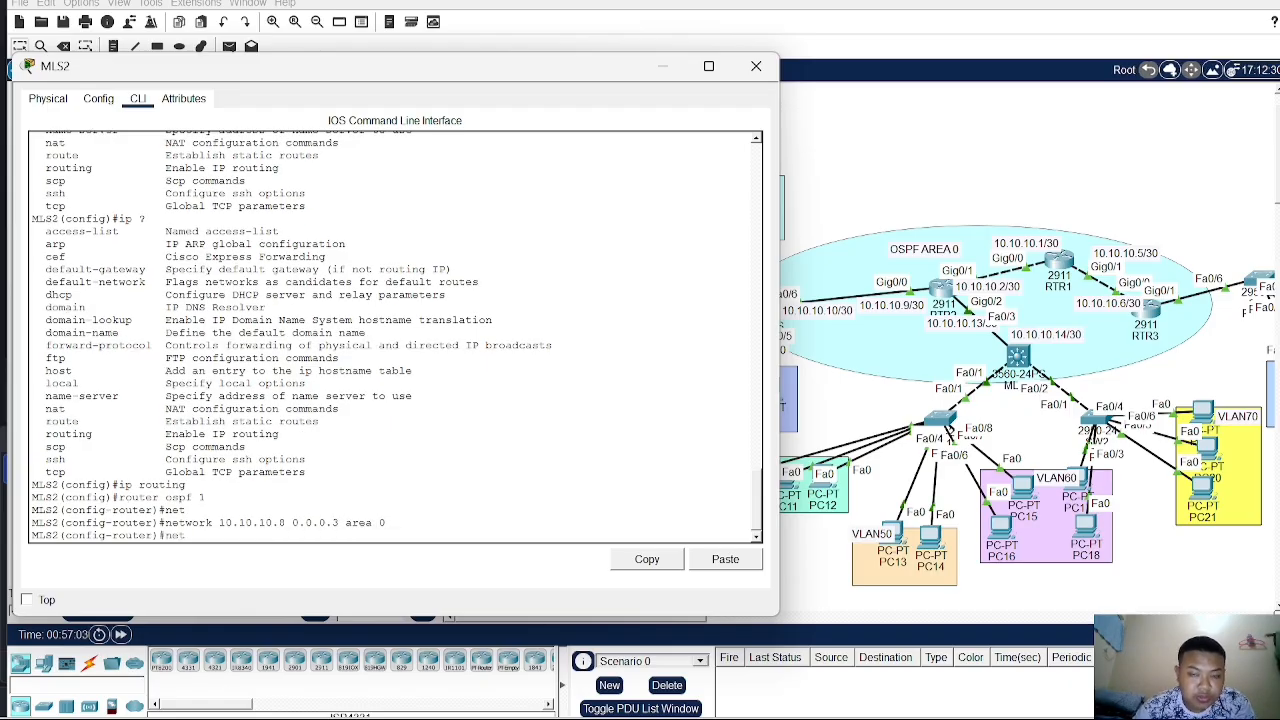
key(Tab)
text(10.10.10)
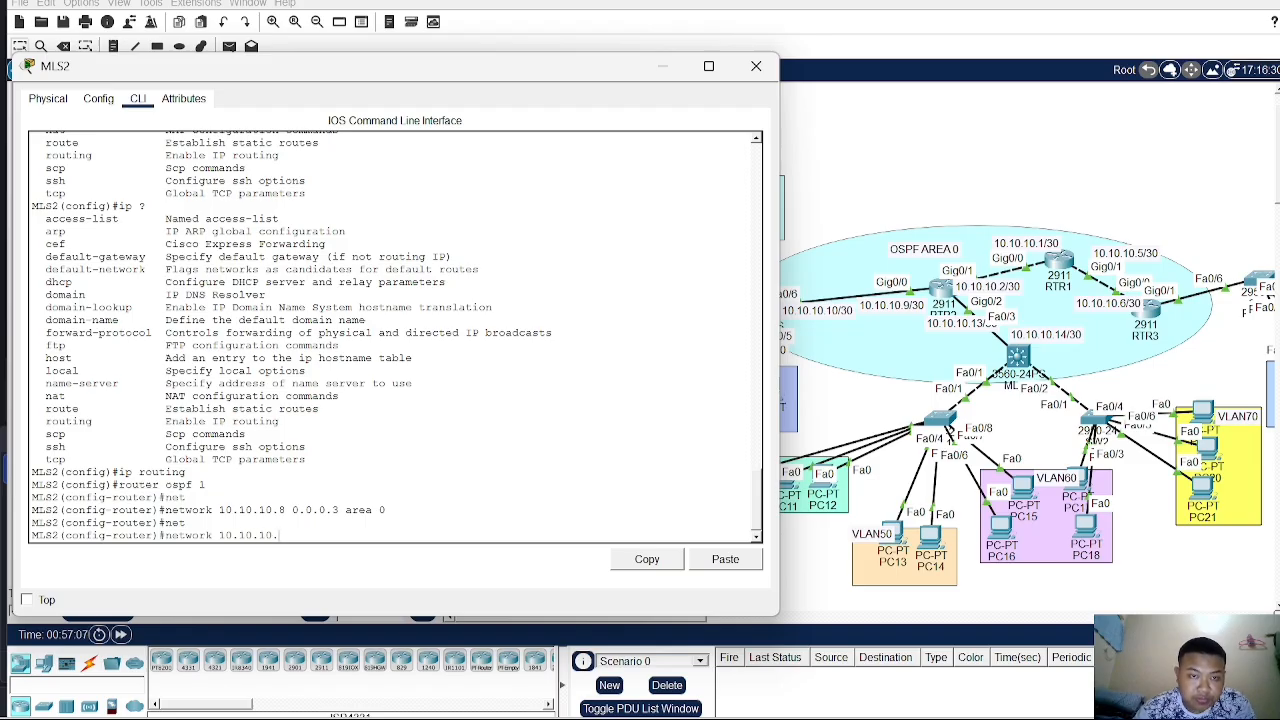
drag(432, 75, 932, 92)
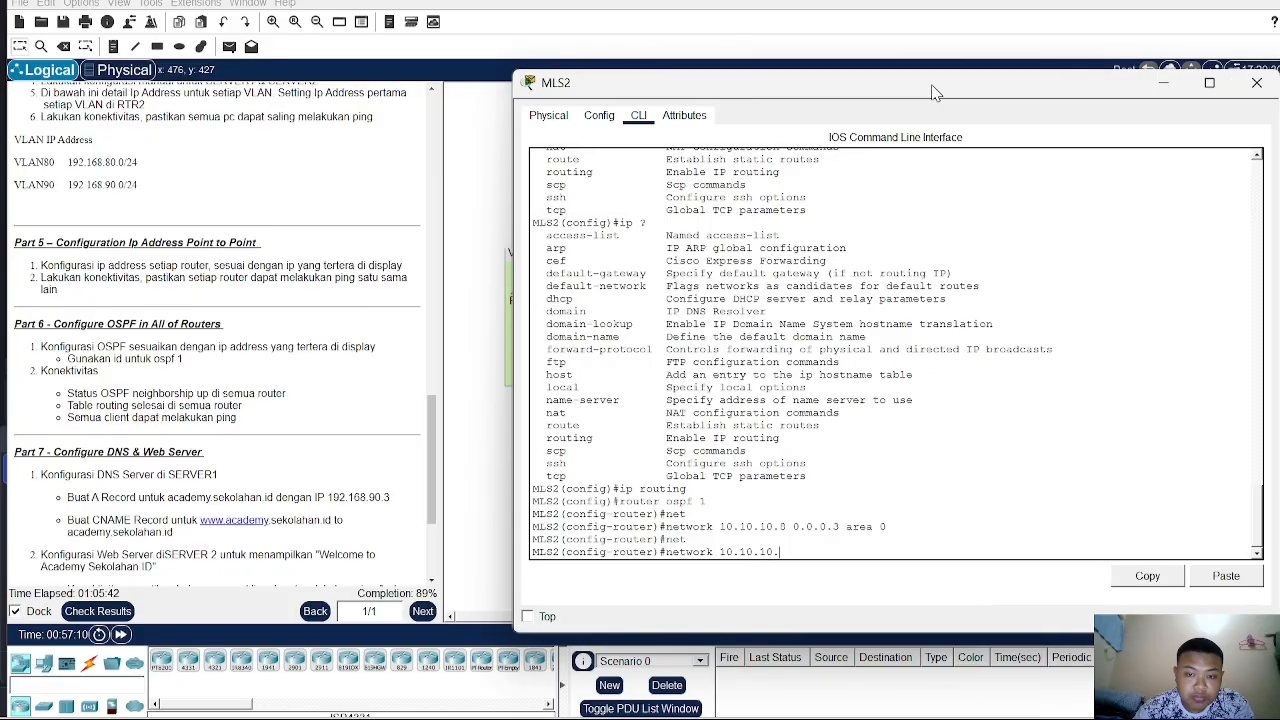
key(BackSpace)
key(BackSpace)
key(BackSpace)
key(BackSpace)
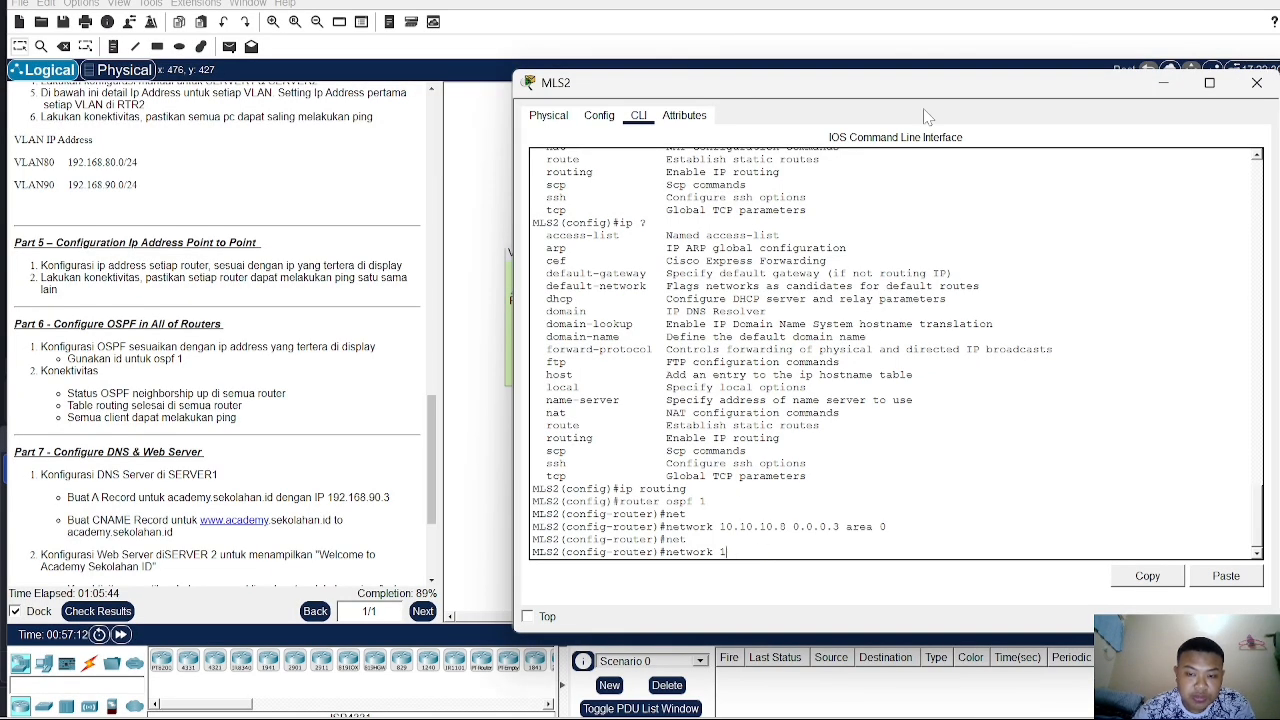
text(92.168.)
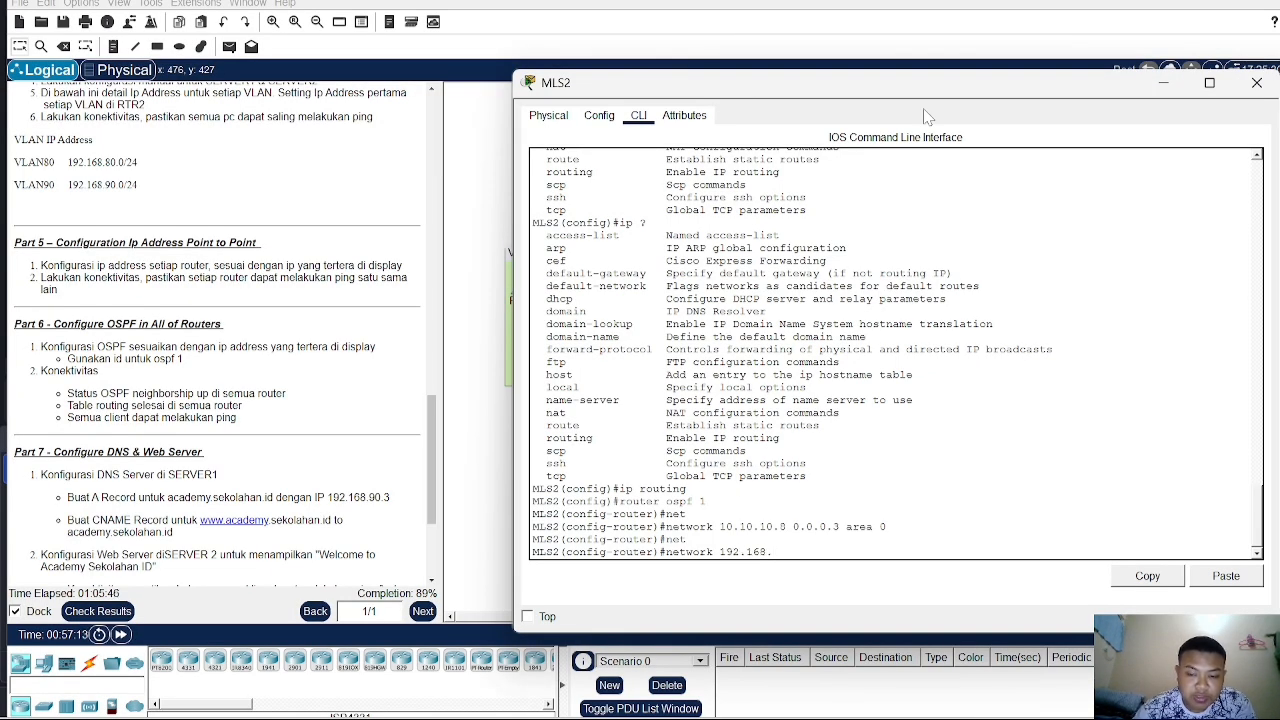
text(10.0 0.0.0.)
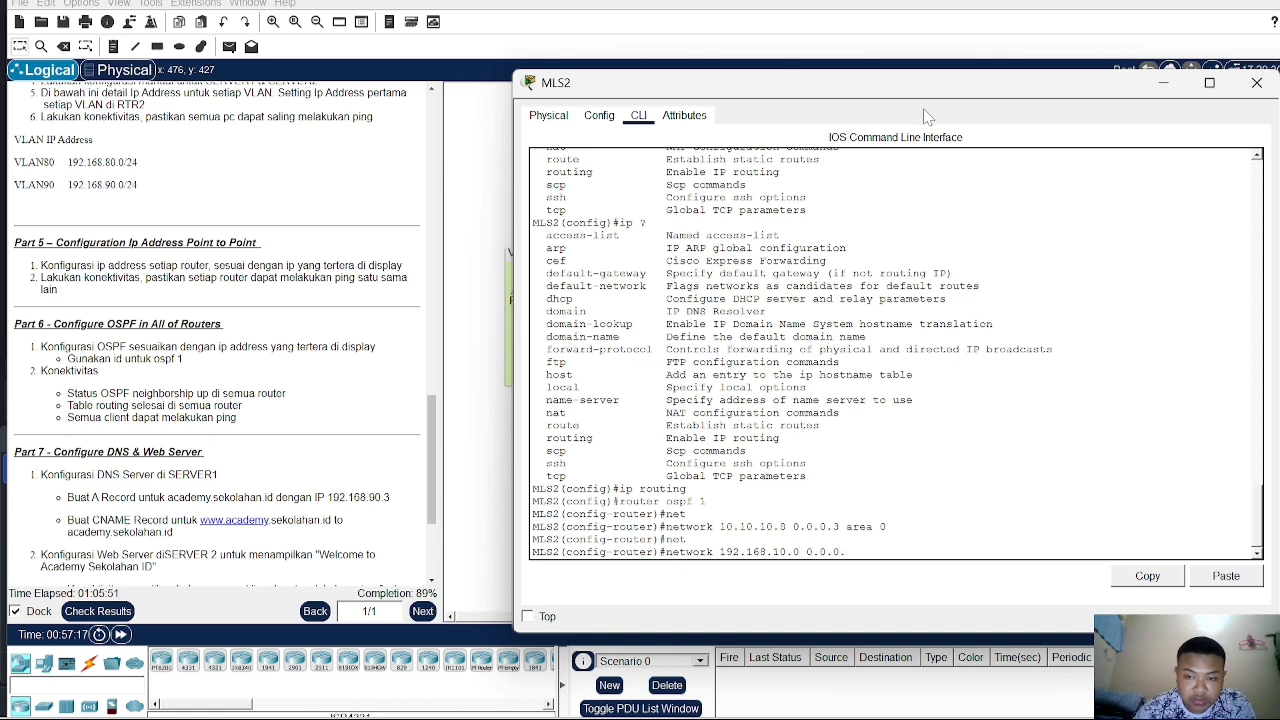
text(255)
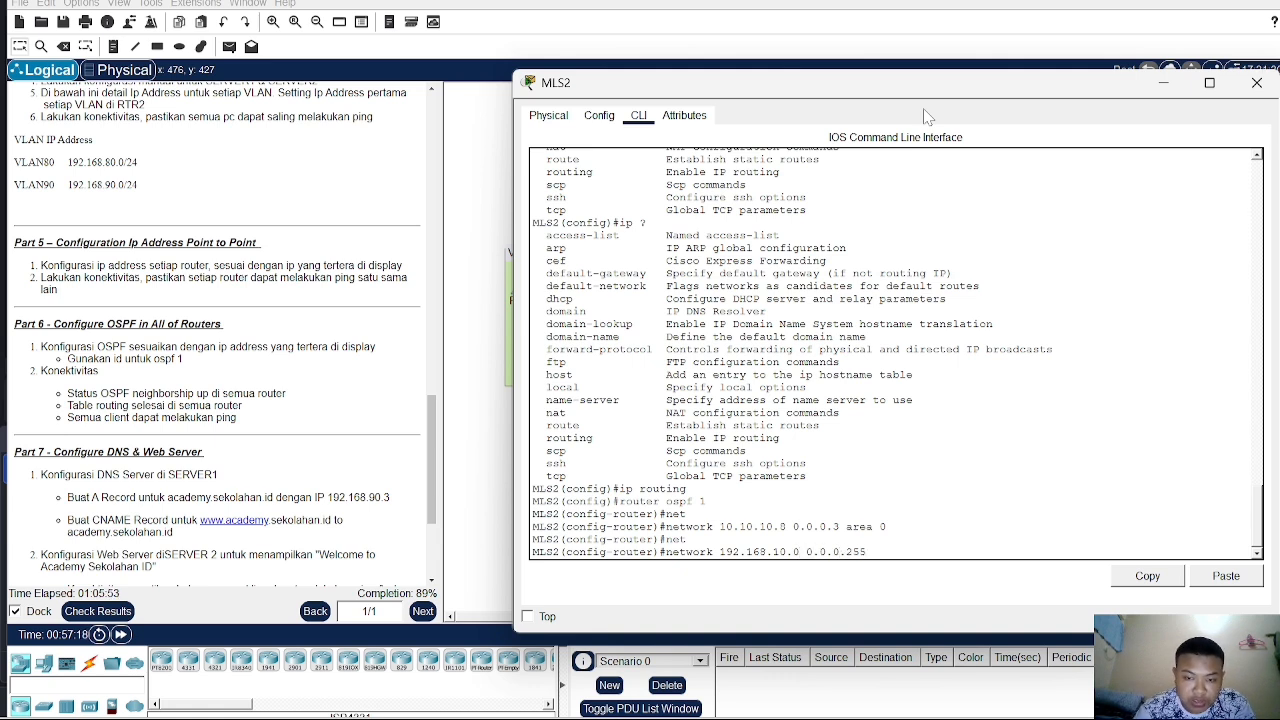
text( area )
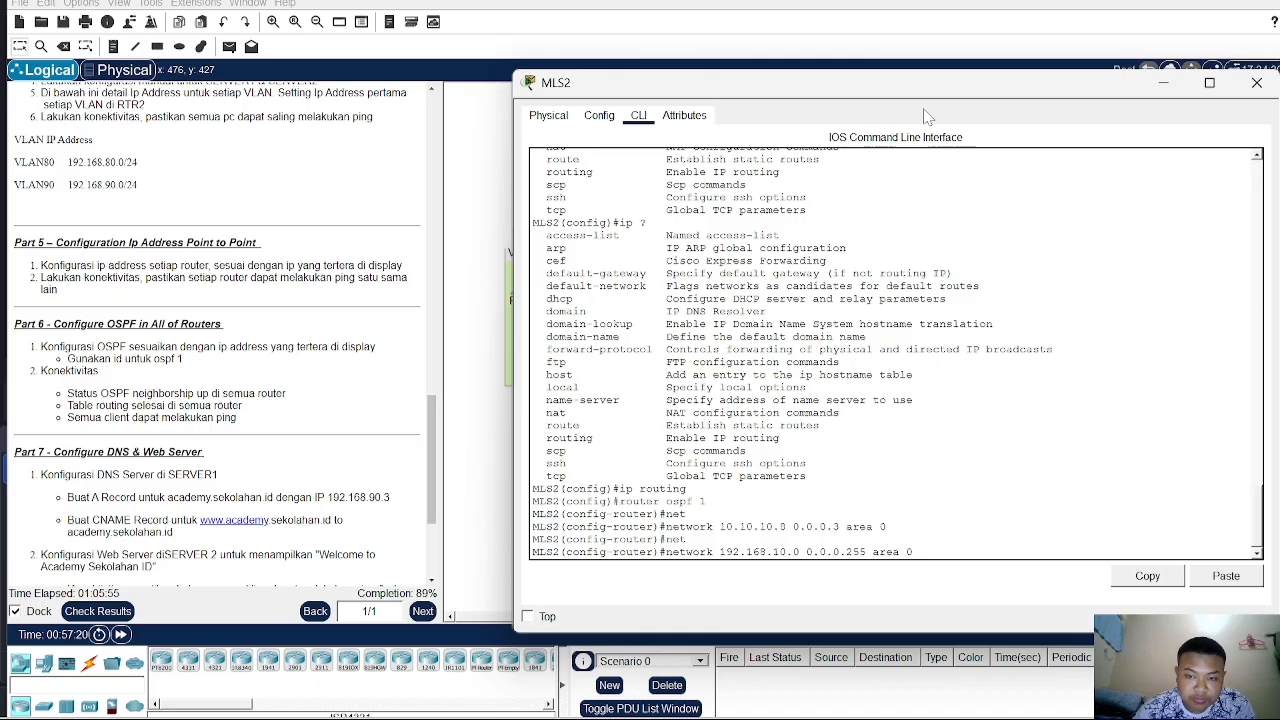
text(0)
key(Return)
- Advertise networks 192.168.20.0 and 192.168.30.0 with wildcard 0.0.0.255 in area 0 on MLS2
key(Up)
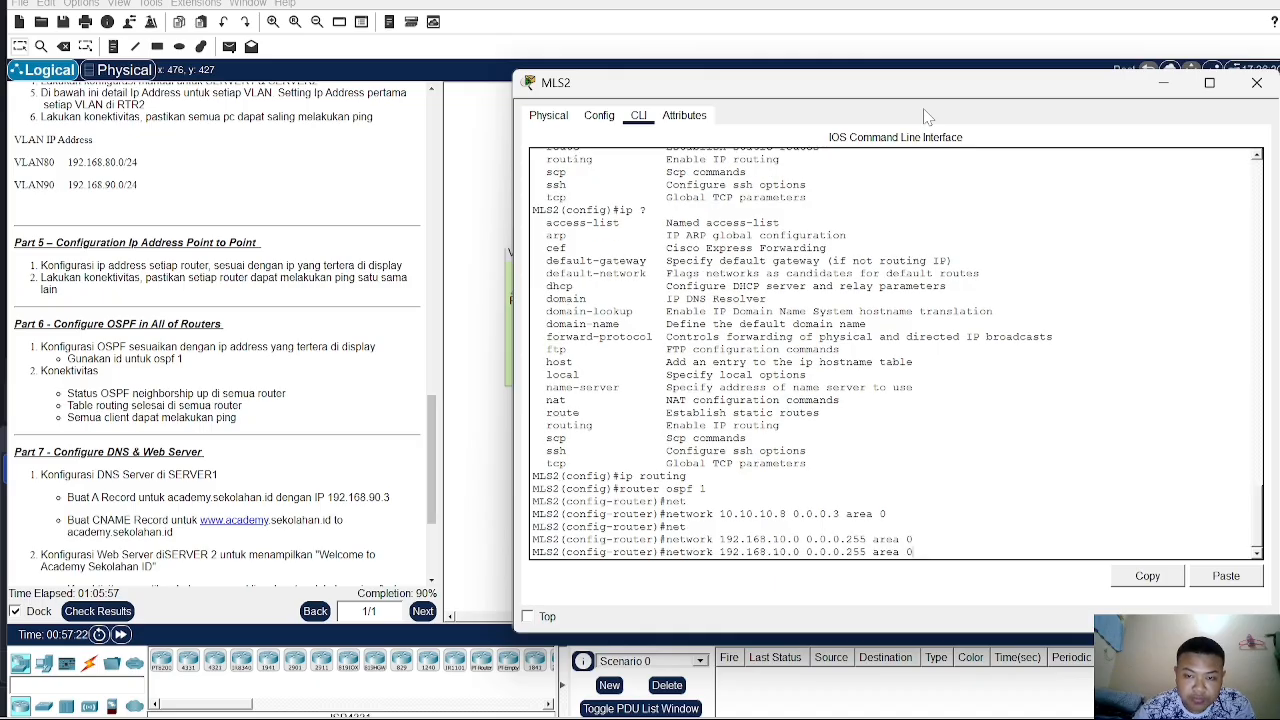
key(Left)
key(Left)
key(Left)
key(Left)
key(Left)
key(Left)
key(Left)
key(Left)
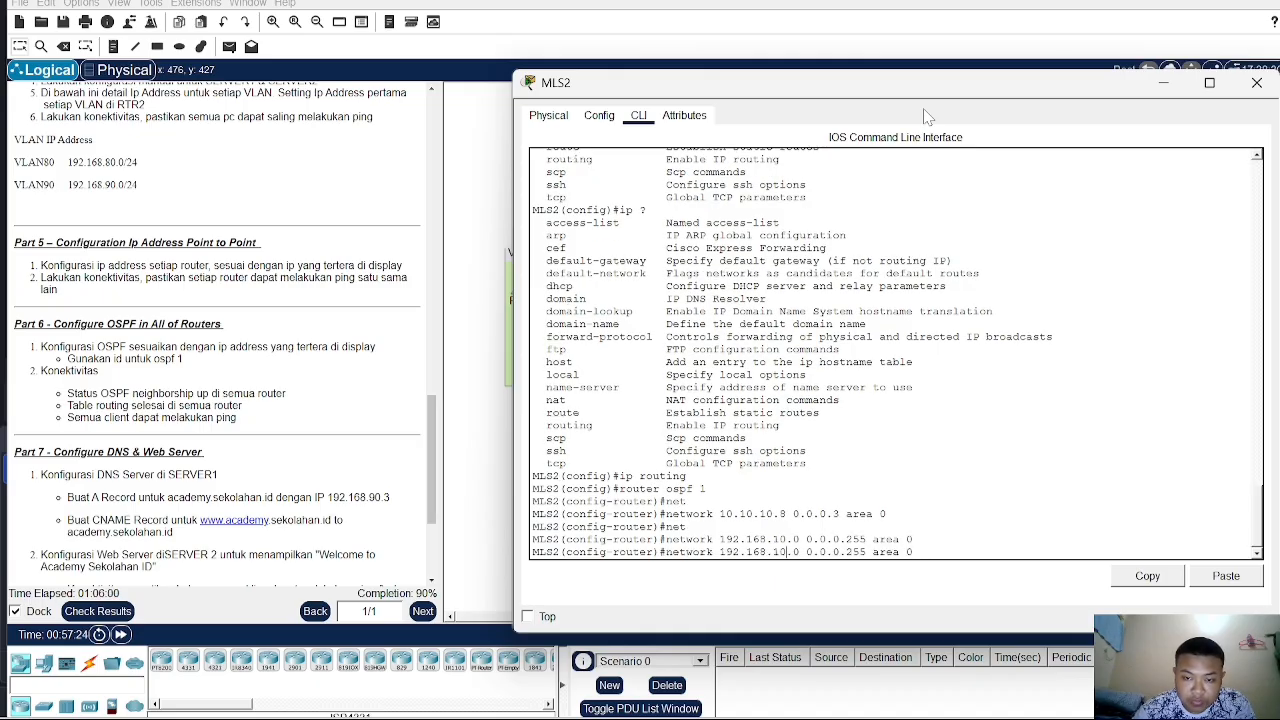
key(BackSpace)
text(2)
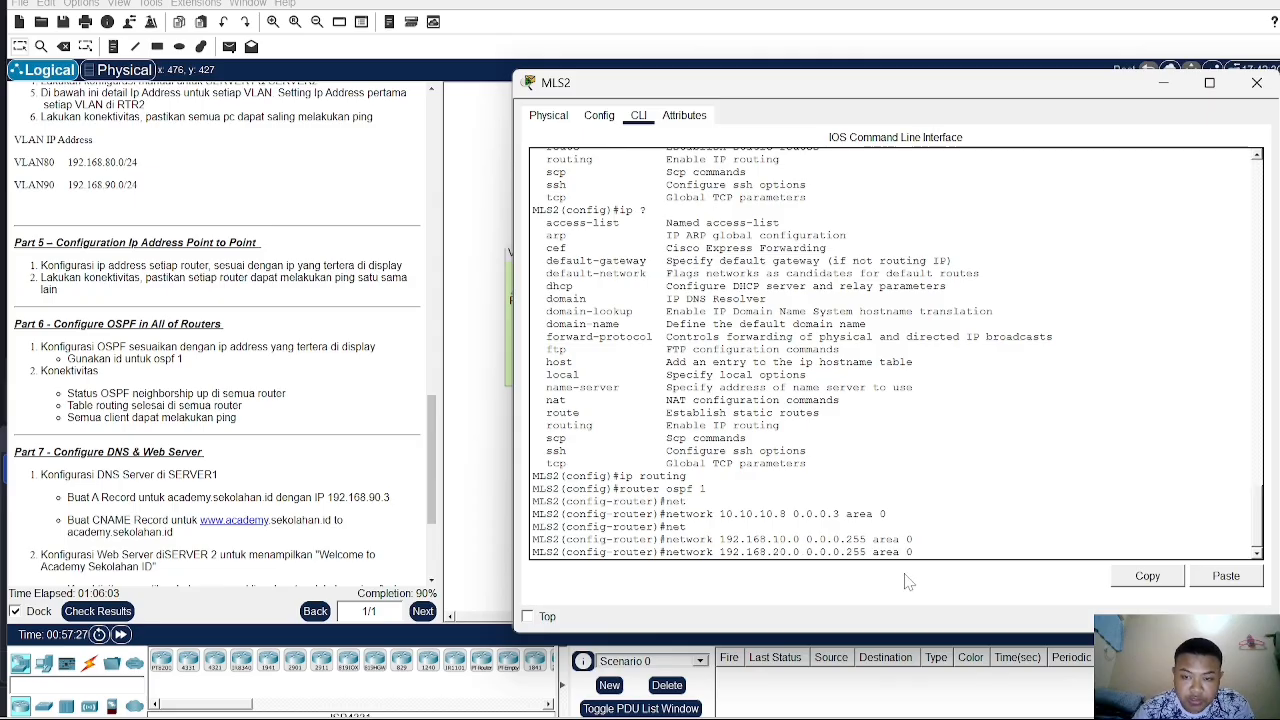
key(Return)
key(Up)
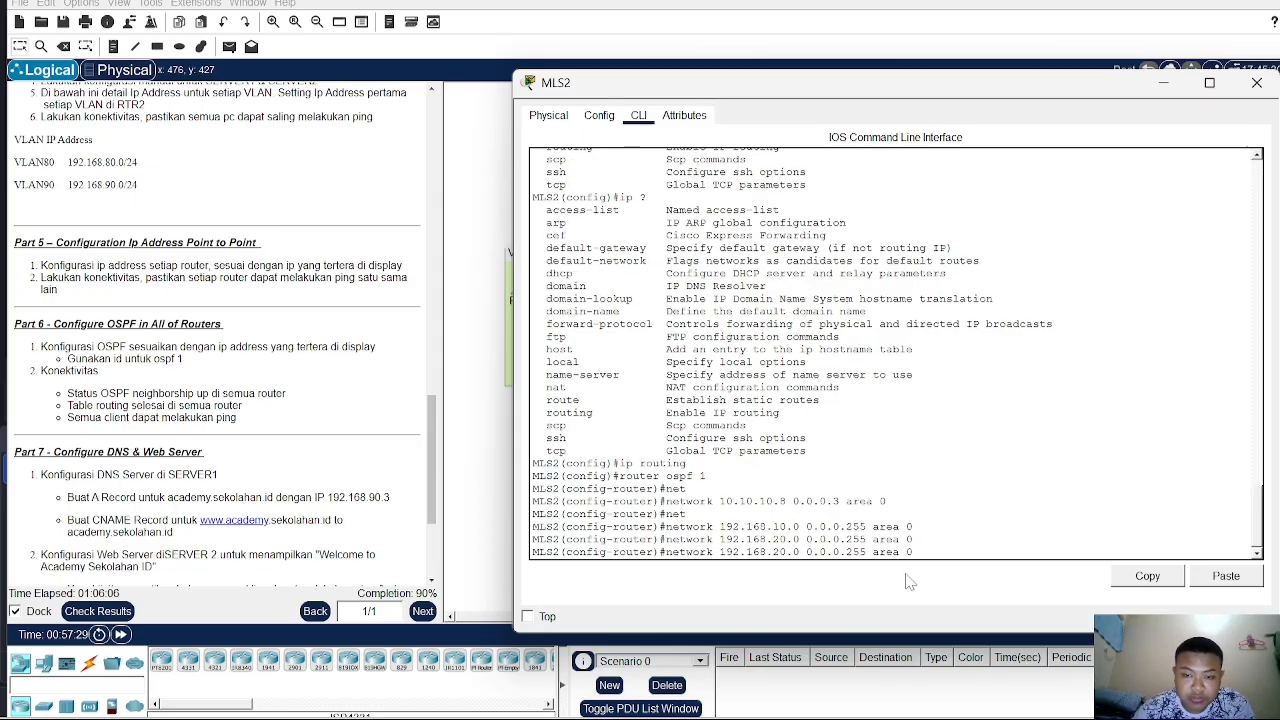
key(Left)
key(Left)
key(Left)
key(Left)
key(Left)
key(Left)
key(Left)
key(Left)
key(Left)
key(Left)
key(Left)
key(Left)
key(Left)
key(Left)
key(Left)
key(Left)
key(Left)
key(Left)
key(Left)
key(Left)
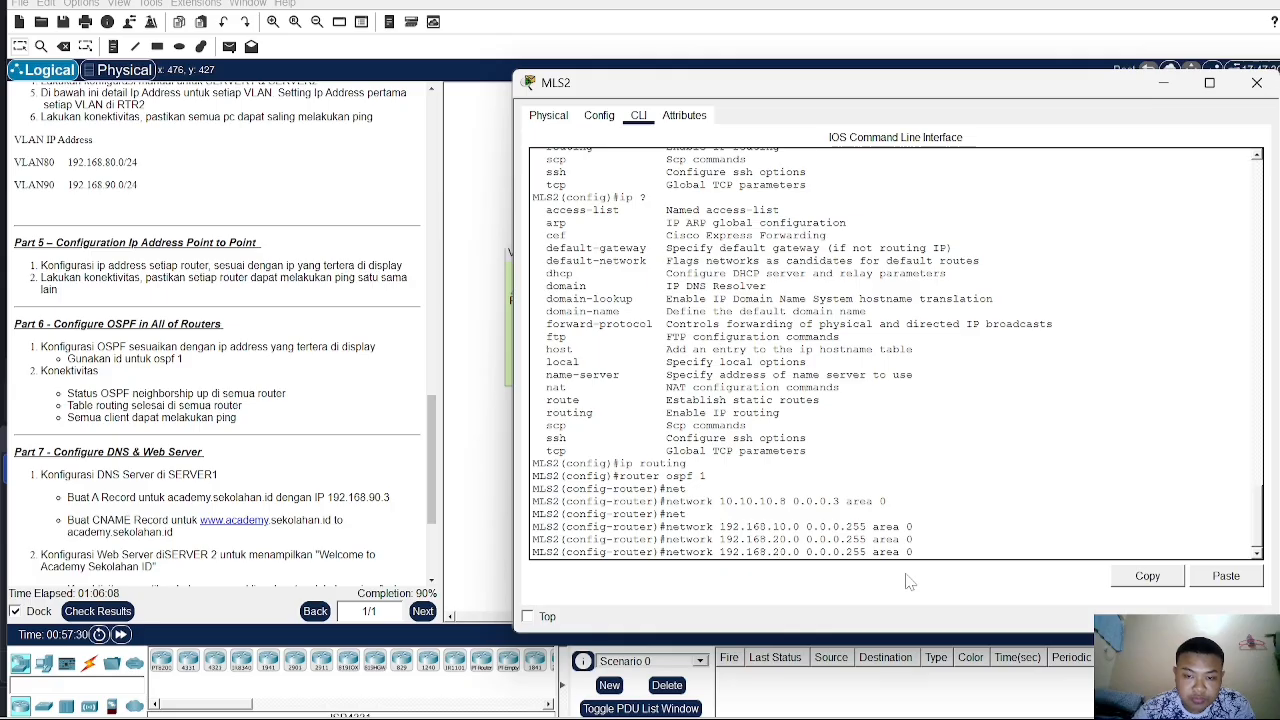
key(BackSpace)
text(3)
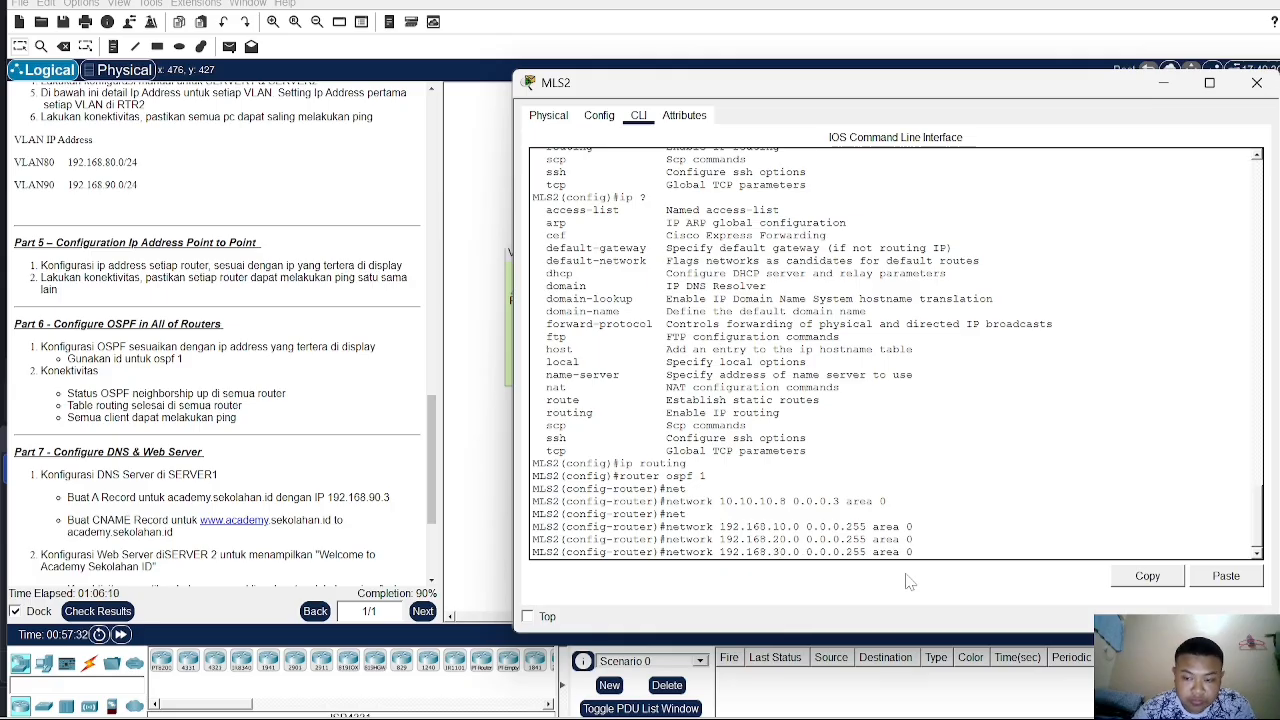
key(Return)
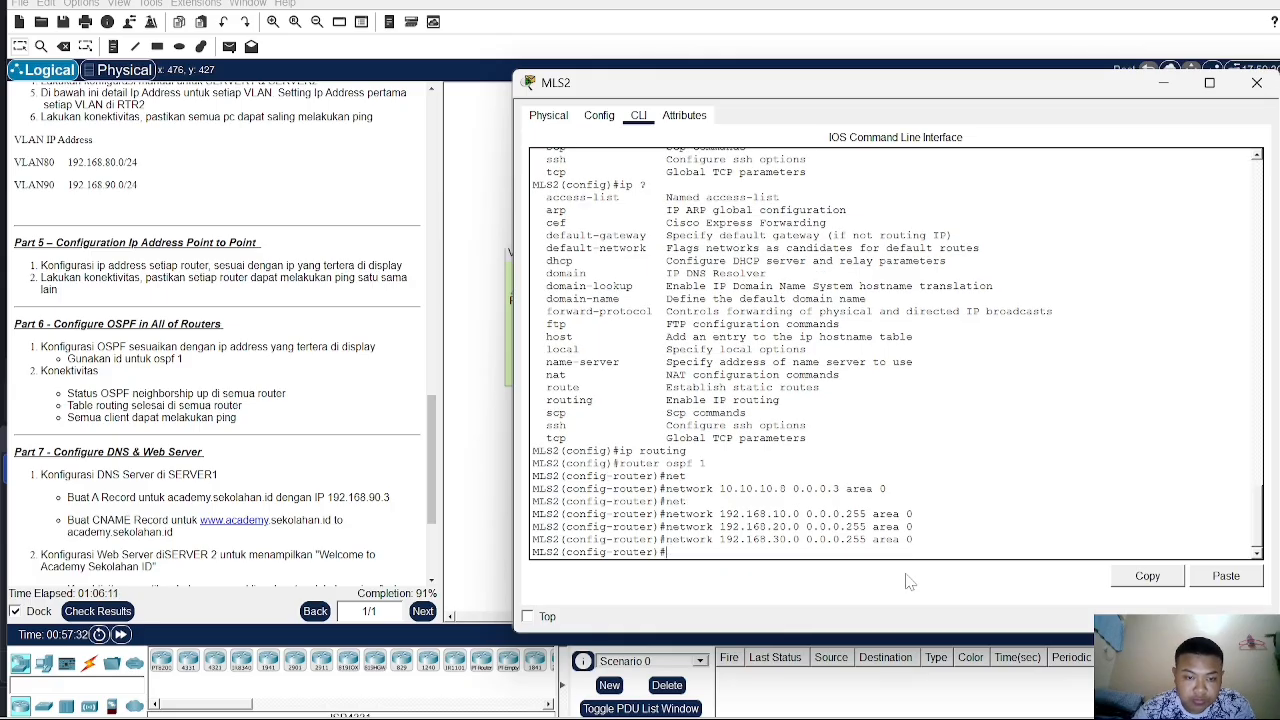
- Open MLS1's command line and enter privileged mode, then global configuration mode
click(486, 492)
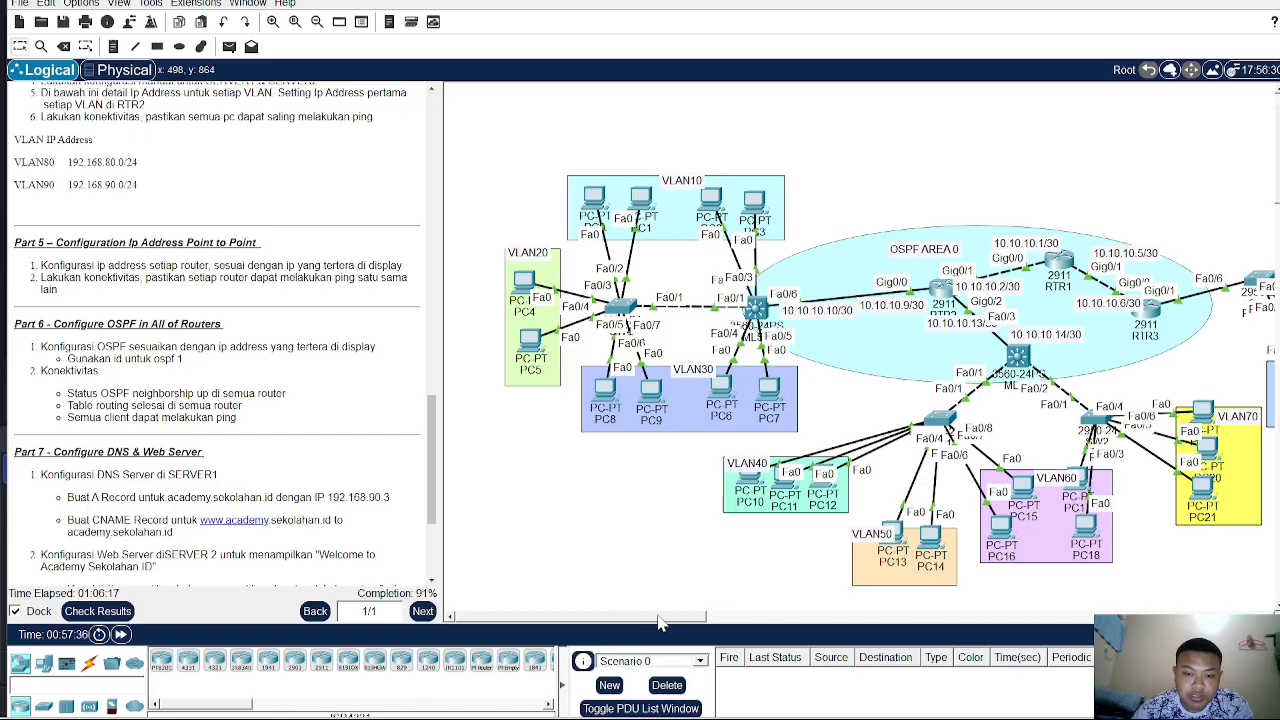
drag(660, 617, 720, 617)
click(830, 360)
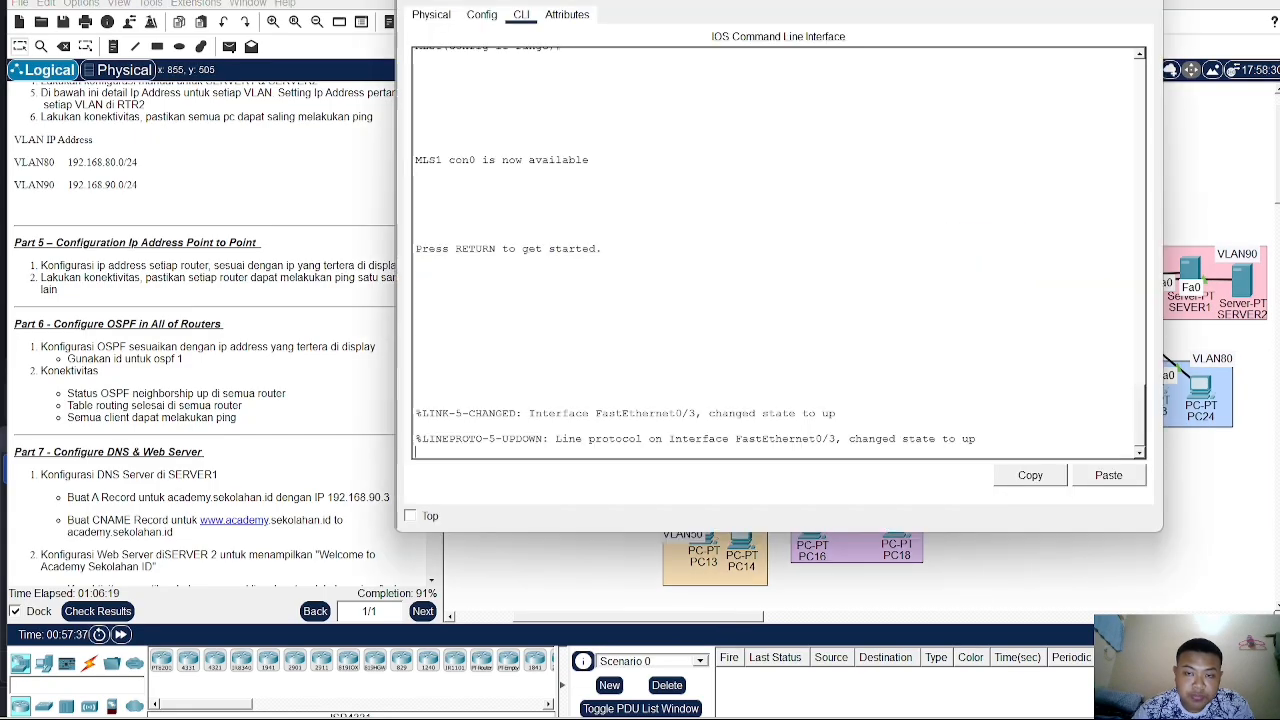
text(en)
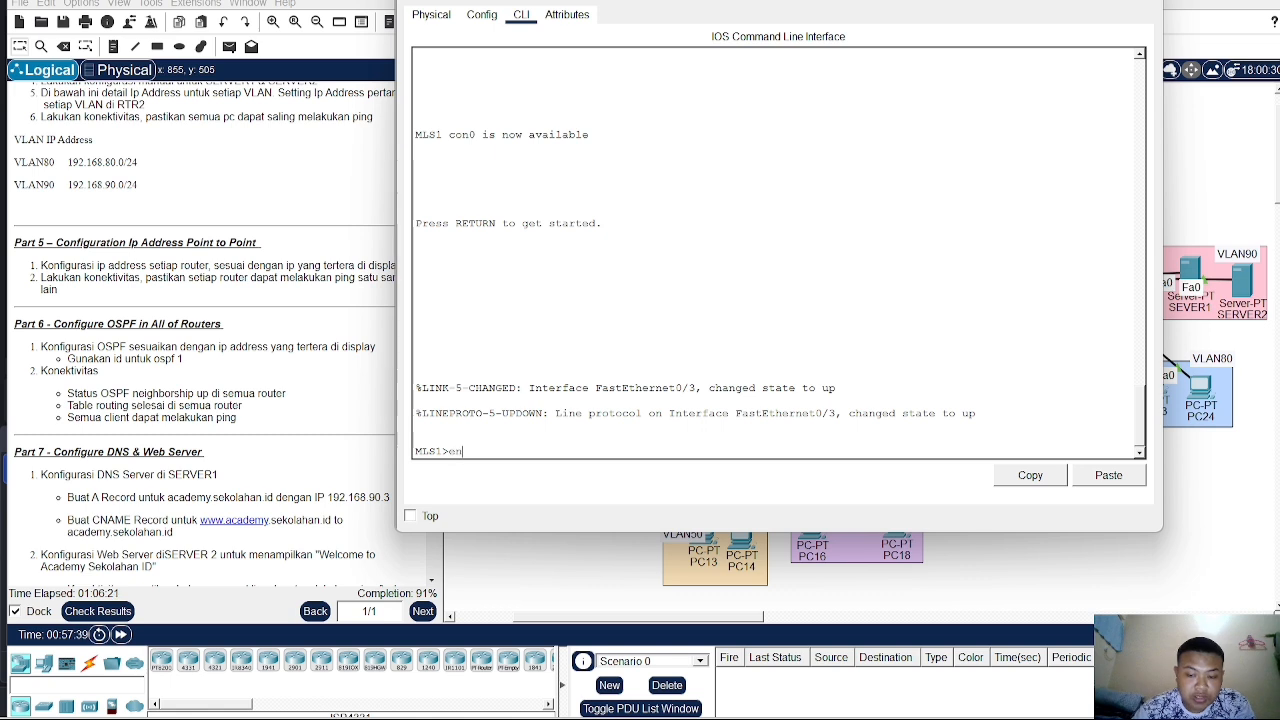
key(Return)
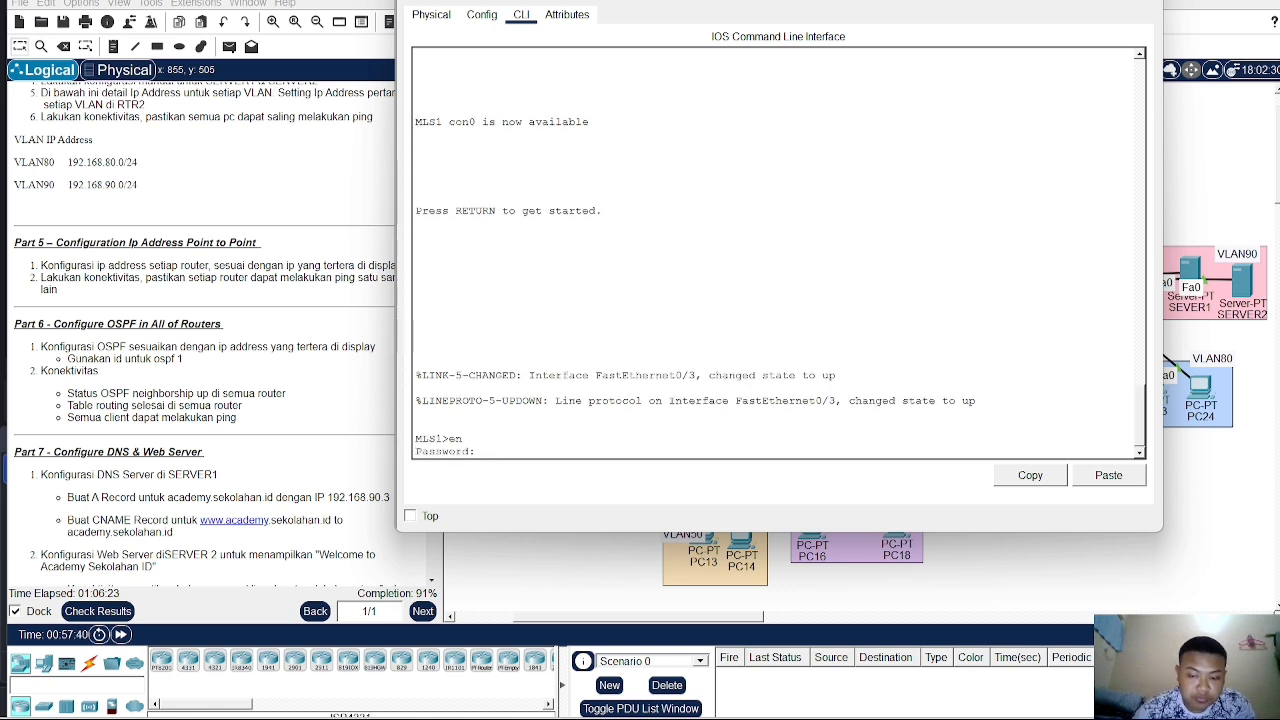
key(Return)
text(c)
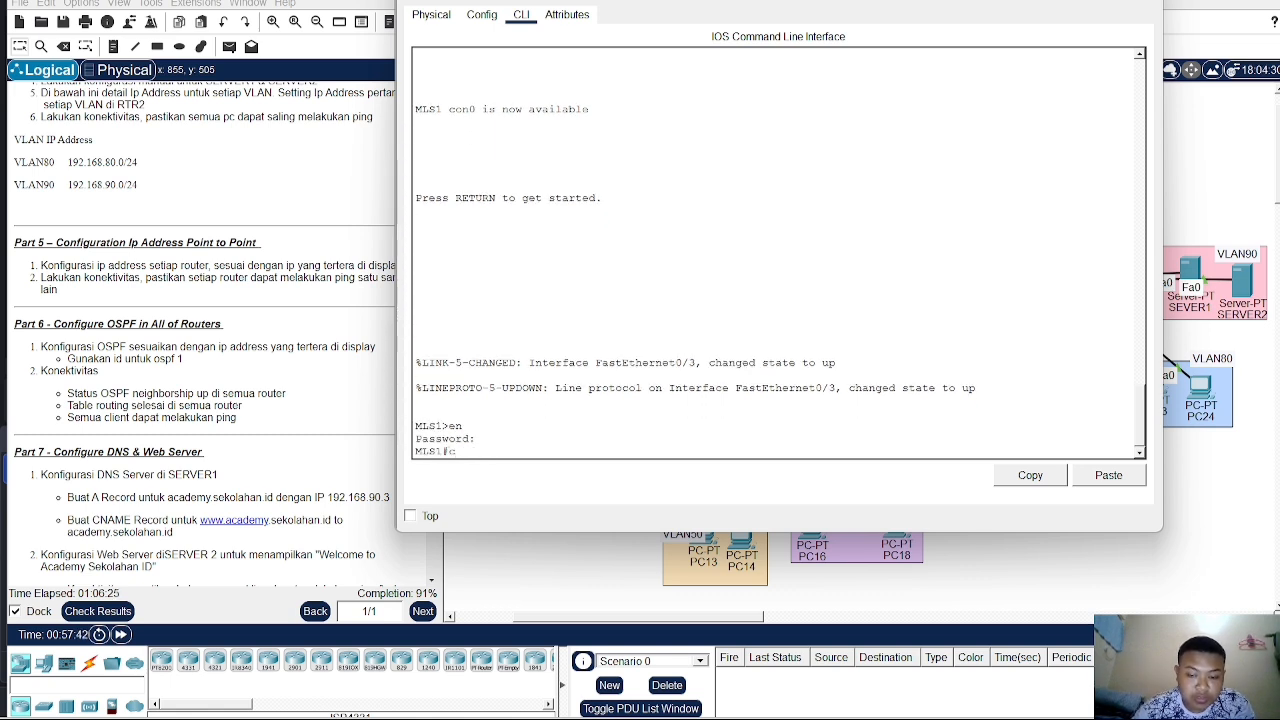
text(onf t)
key(Return)
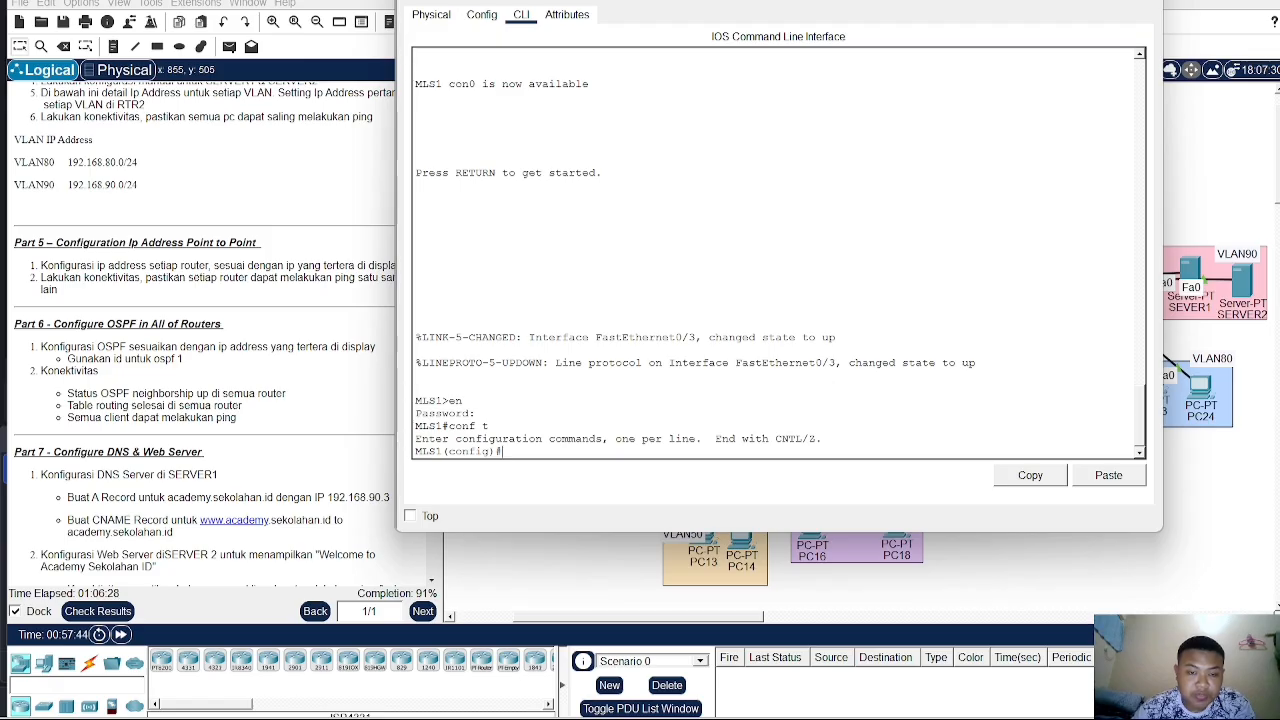
- Enable IP routing on MLS1 and start OSPF process 1
text(ip ro)
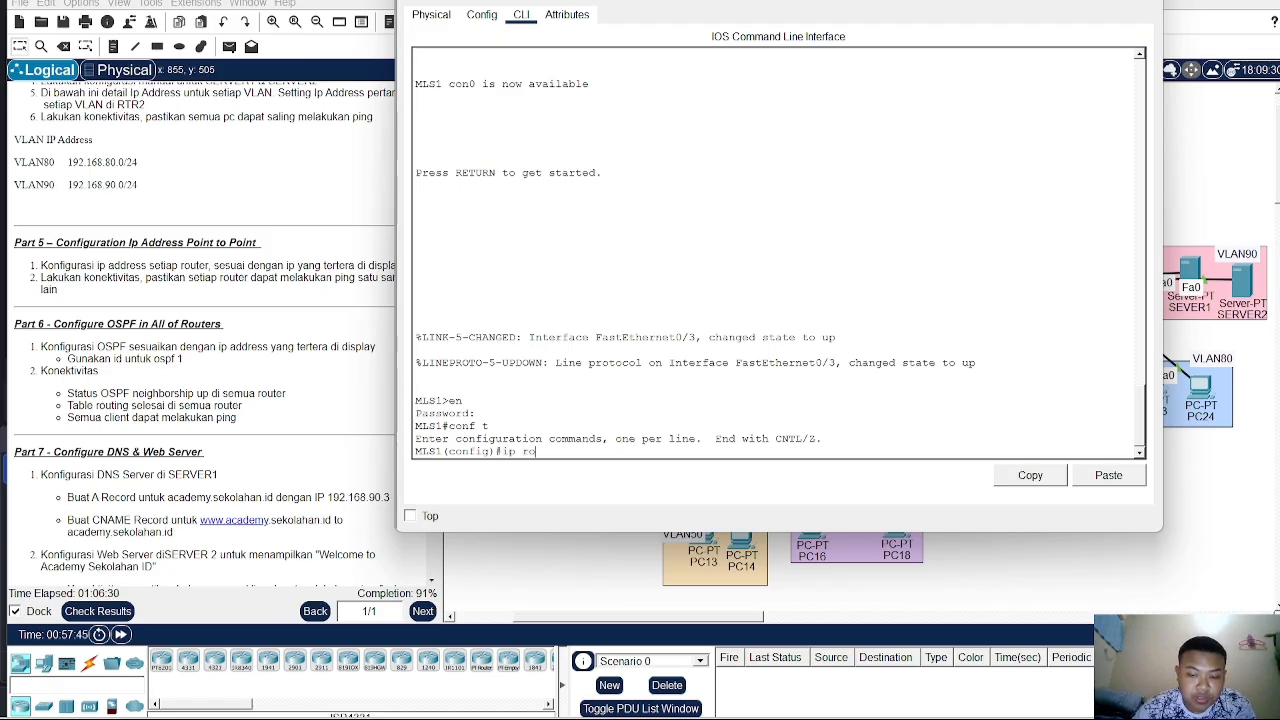
text(uting)
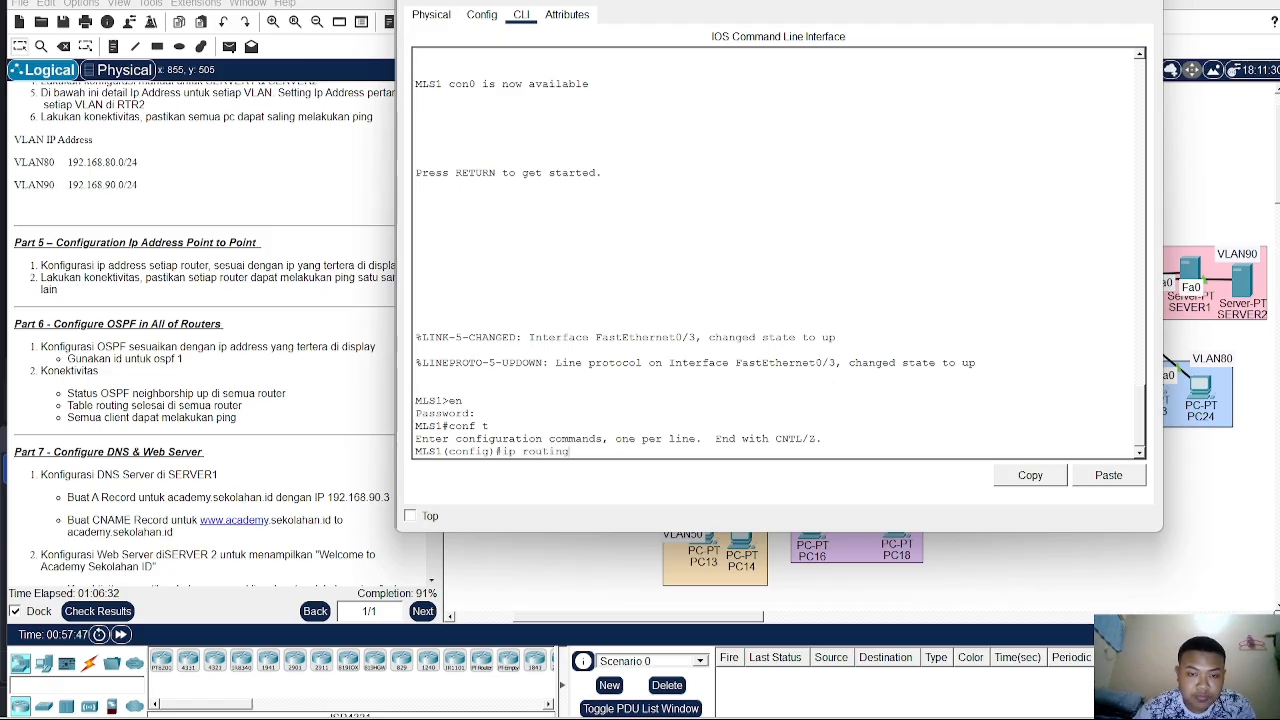
key(Return)
text(ro)
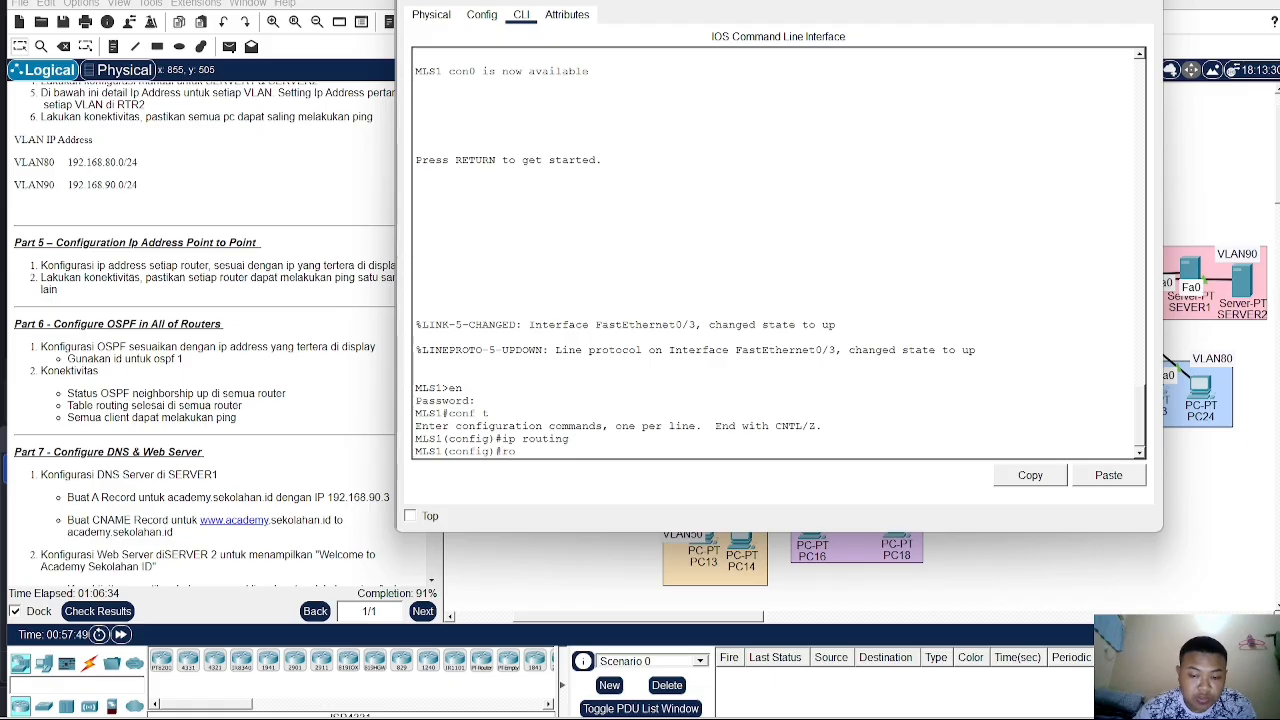
text(uter osp)
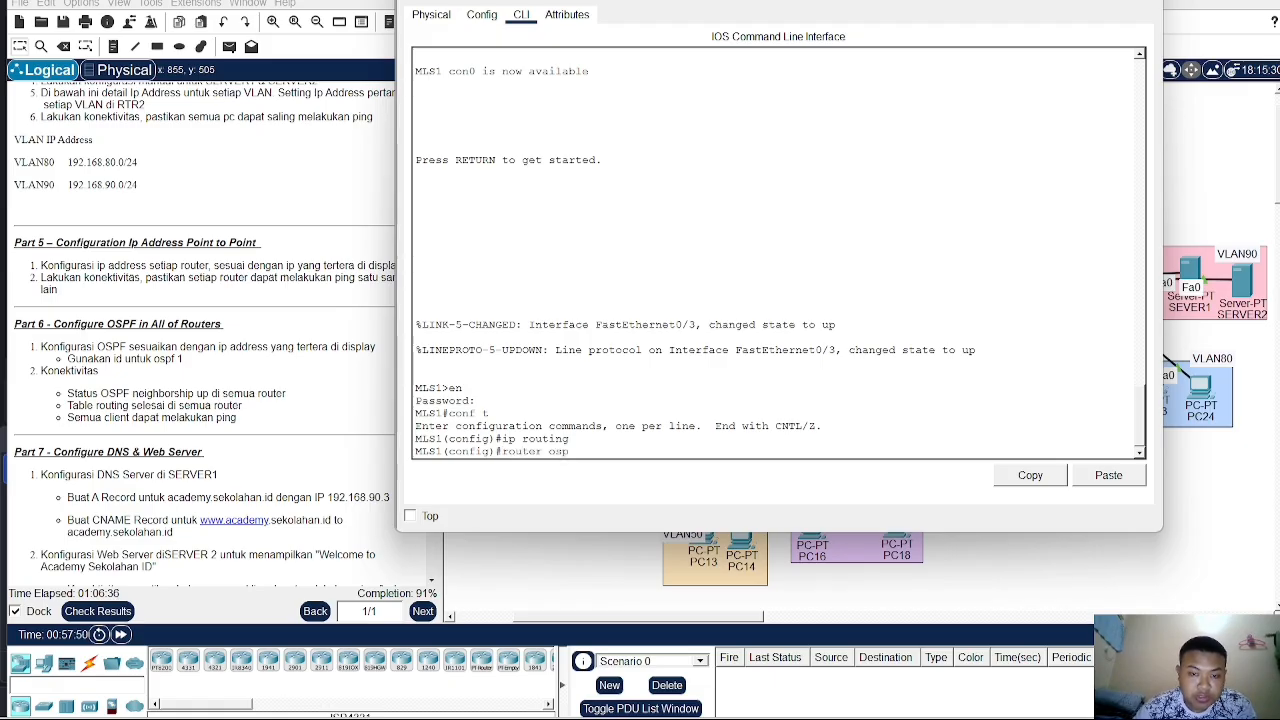
text(f 1)
key(Return)
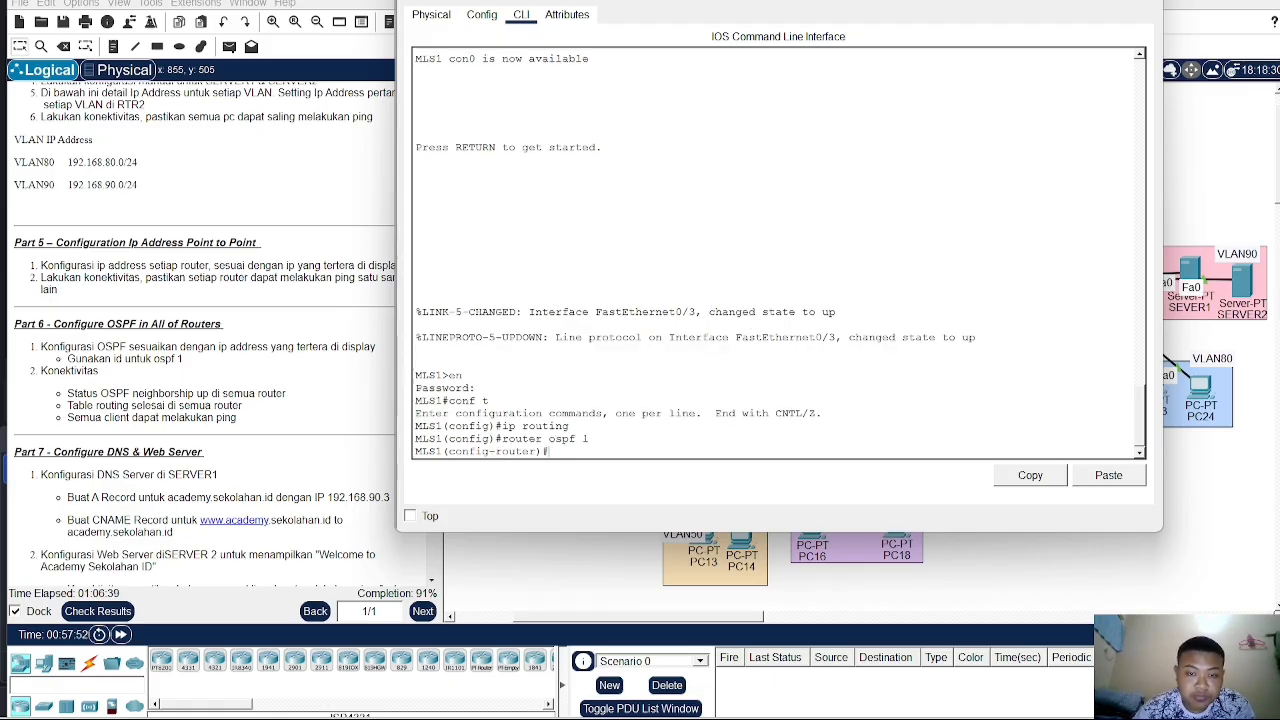
- Advertise network 10.10.10.12 with wildcard 0.0.0.3 in area 0 on MLS1
text(net)
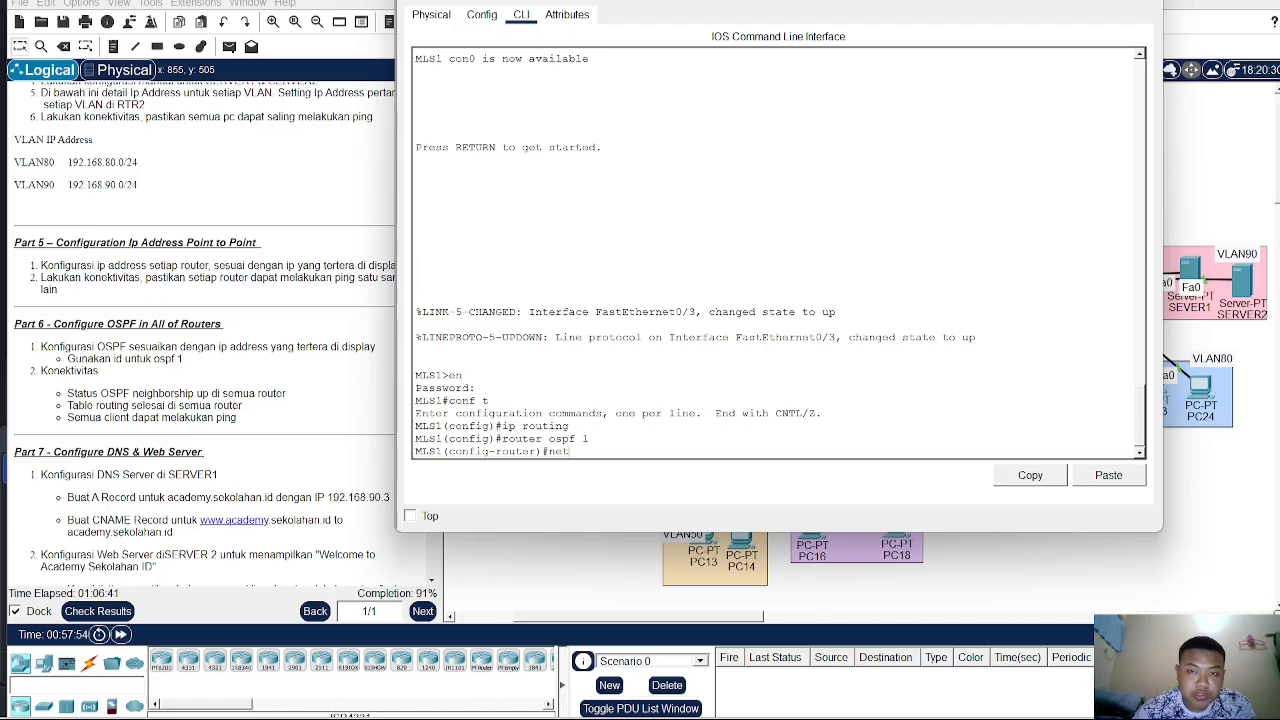
drag(870, 2, 825, 24)
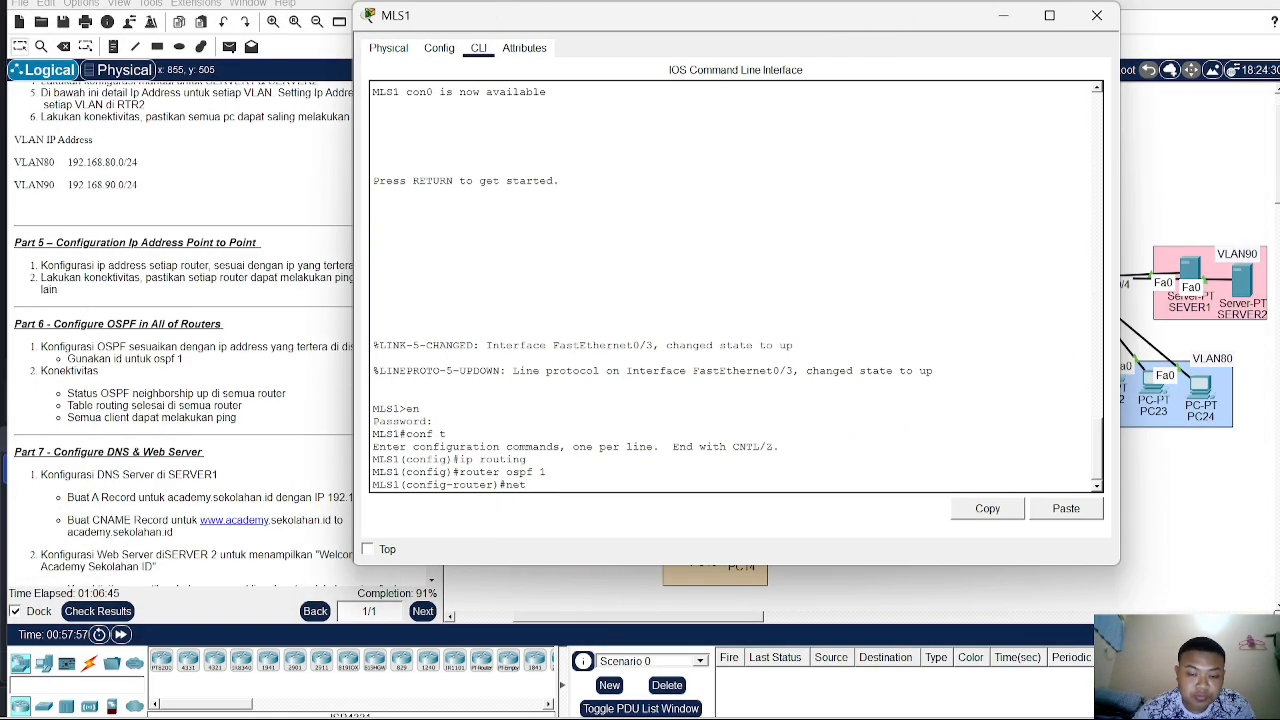
text(10.10.1)
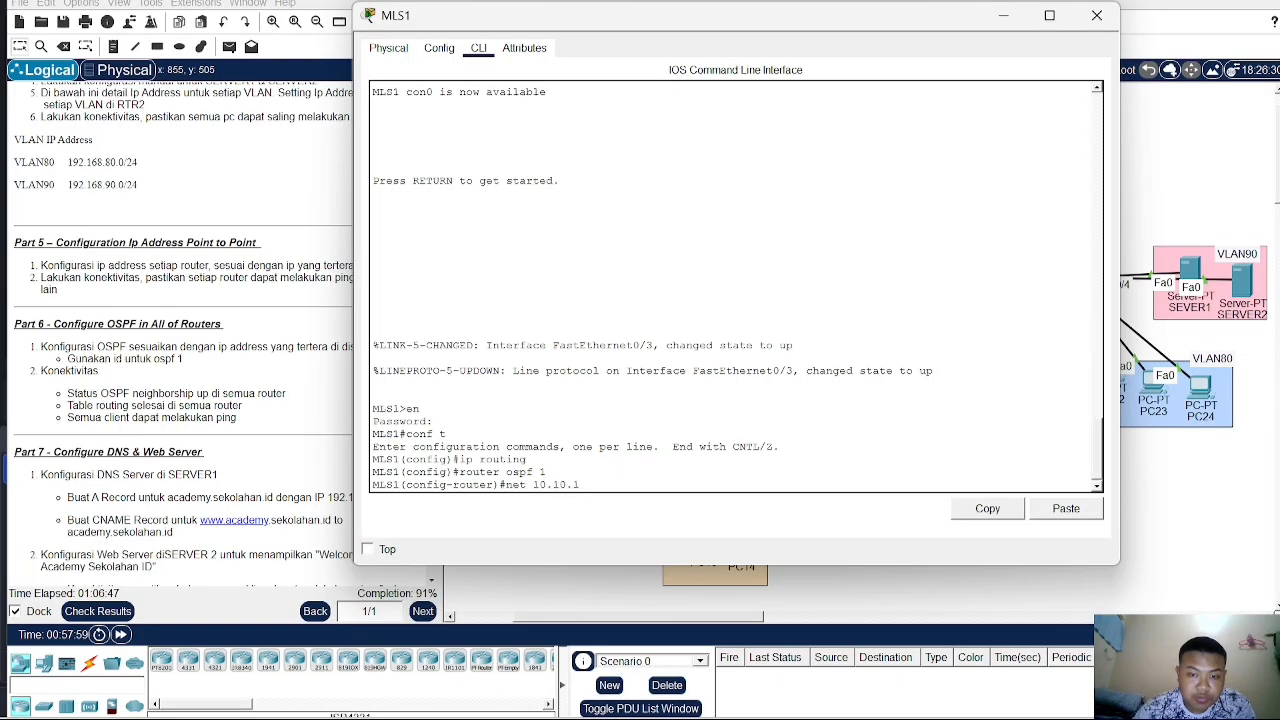
text(0.)
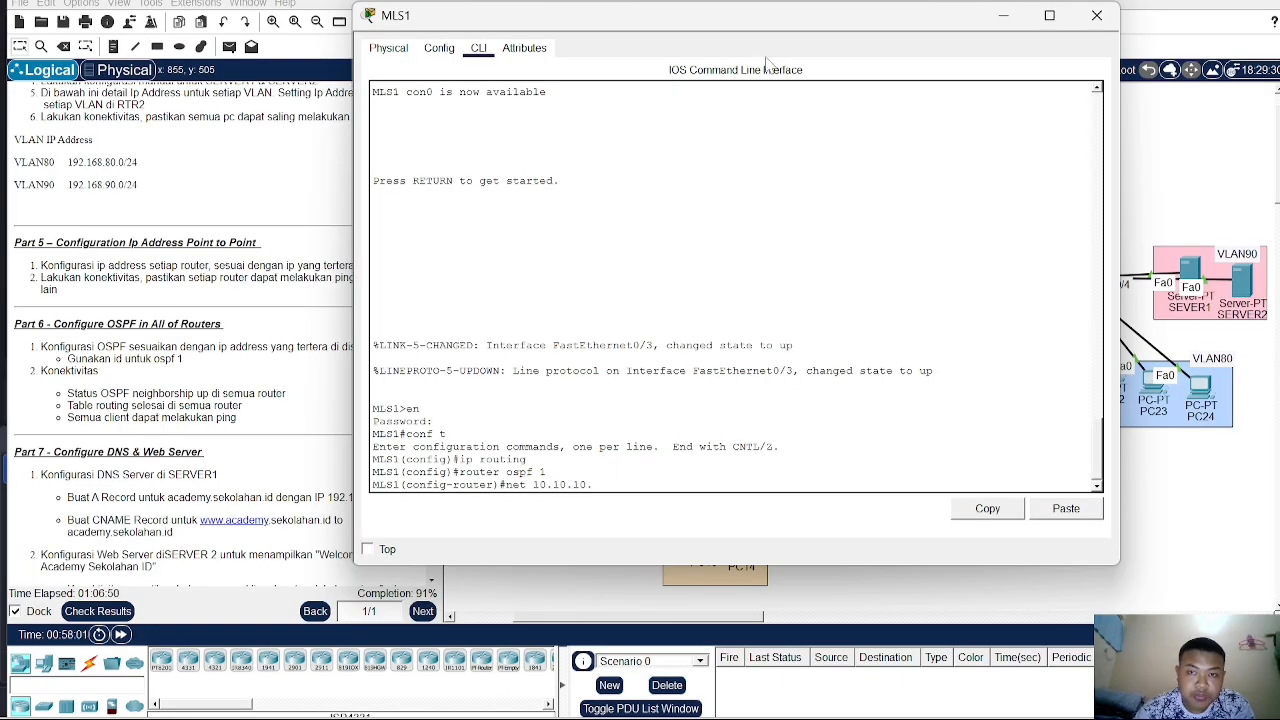
text(12)
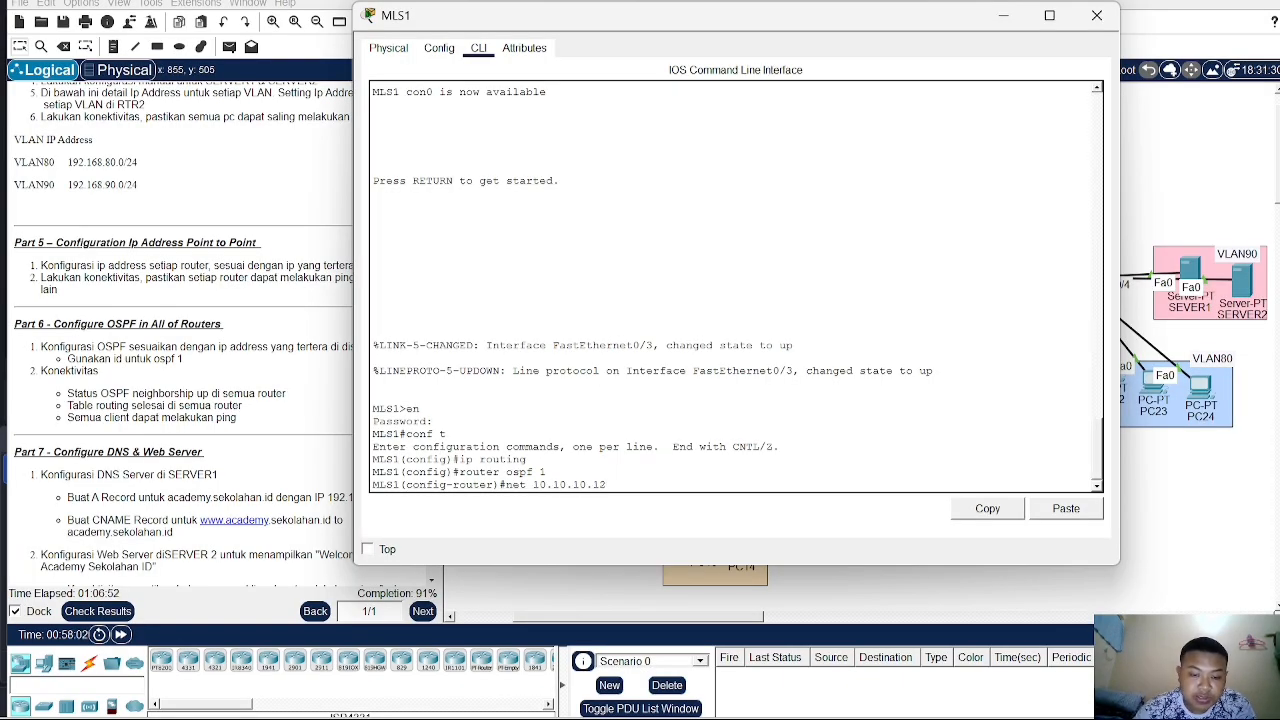
text( 25)
key(BackSpace)
key(BackSpace)
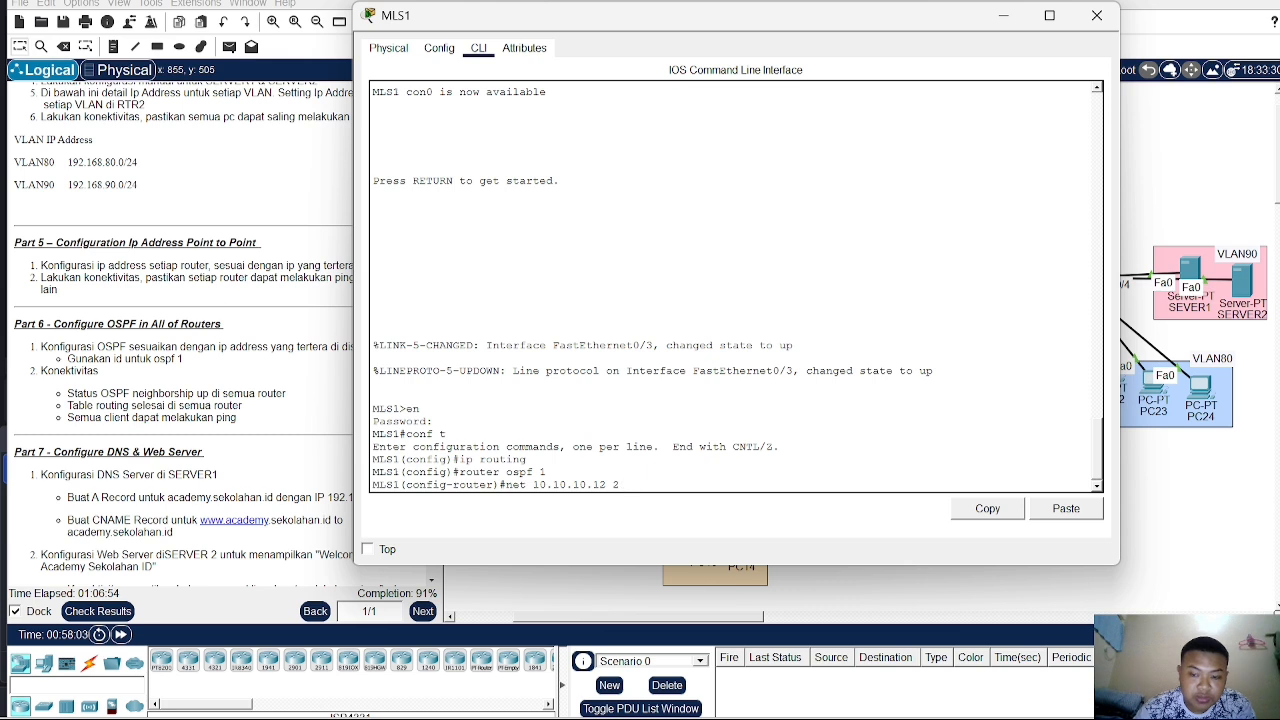
text(0.0.0)
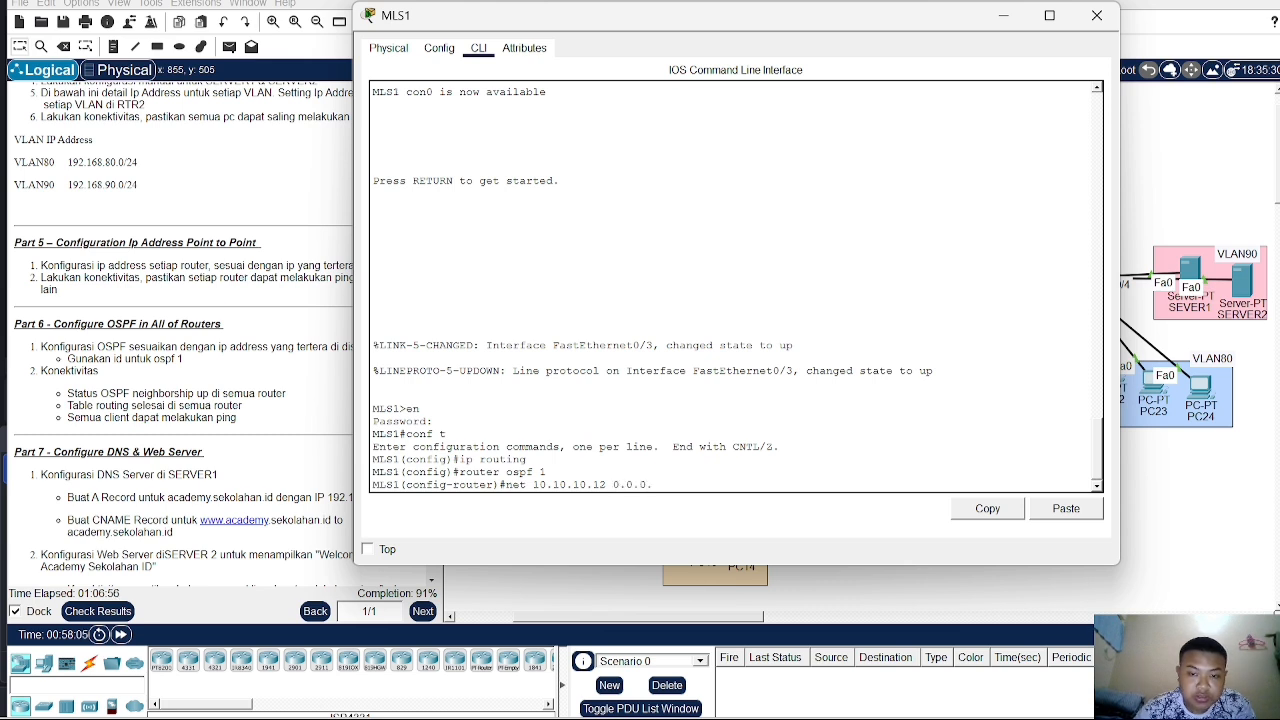
text(.3 area 0)
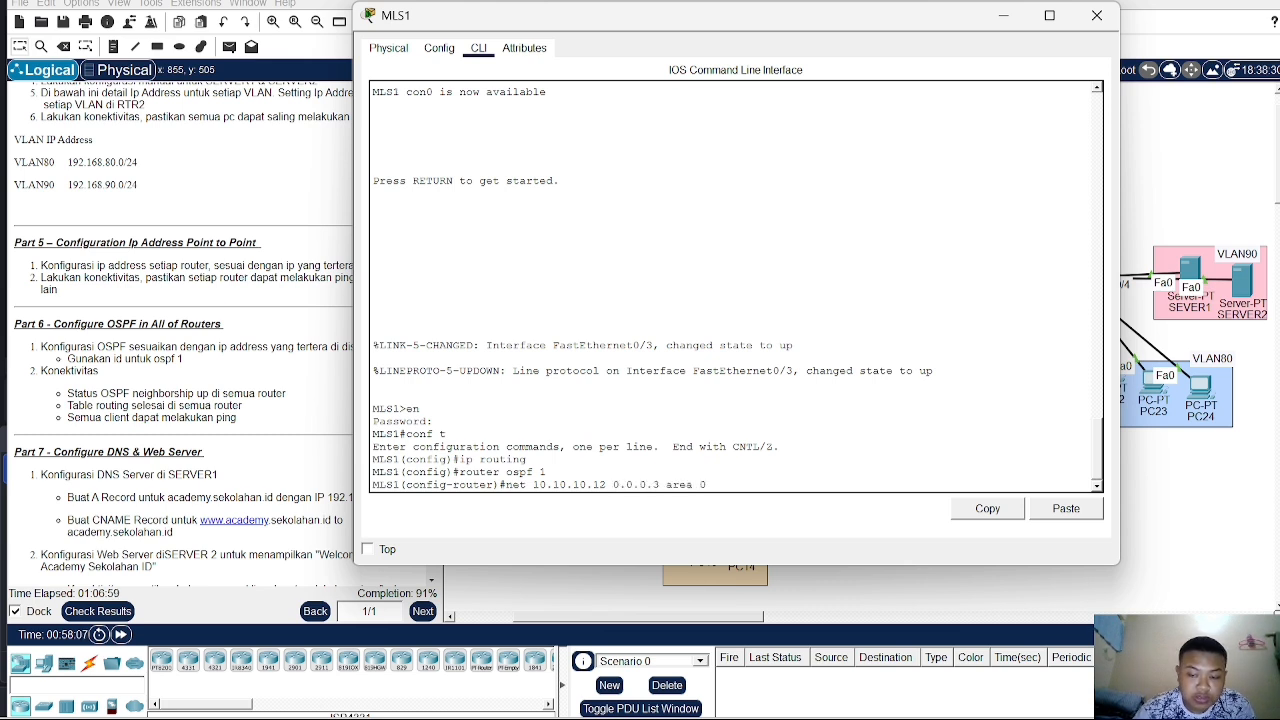
key(Return)
text(nfig-router)#n)
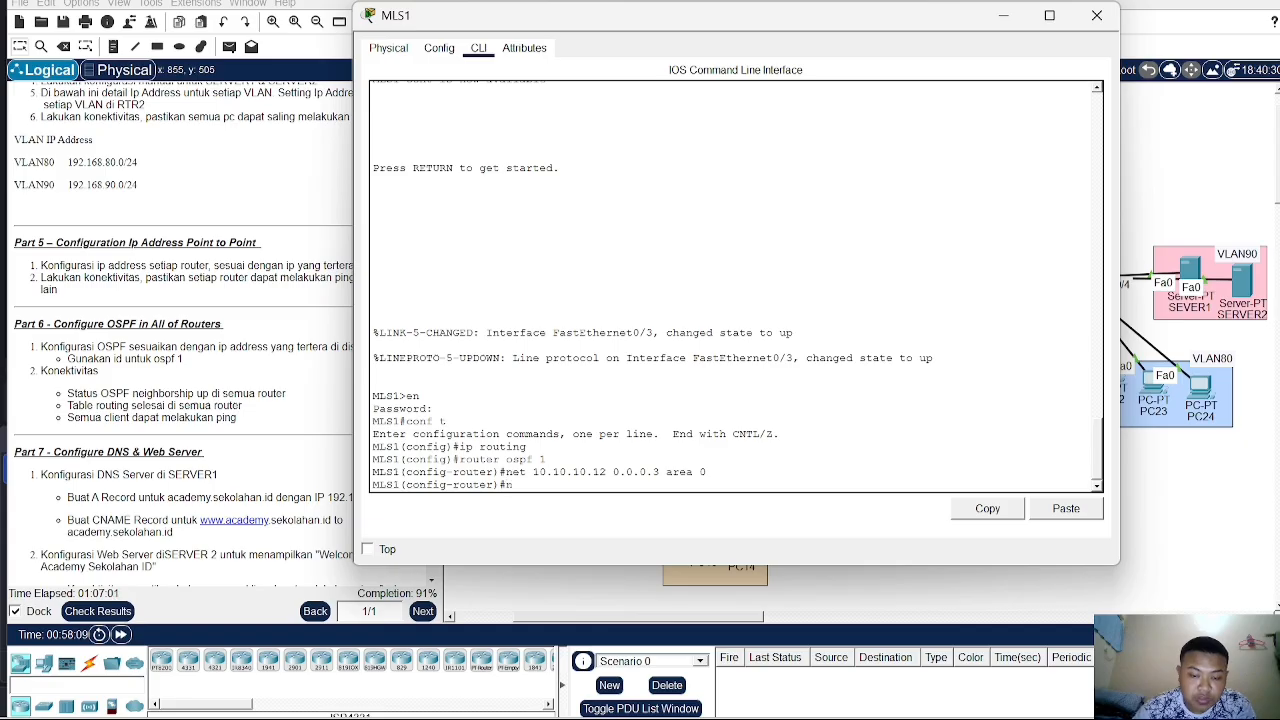
text(etwork 192.16)
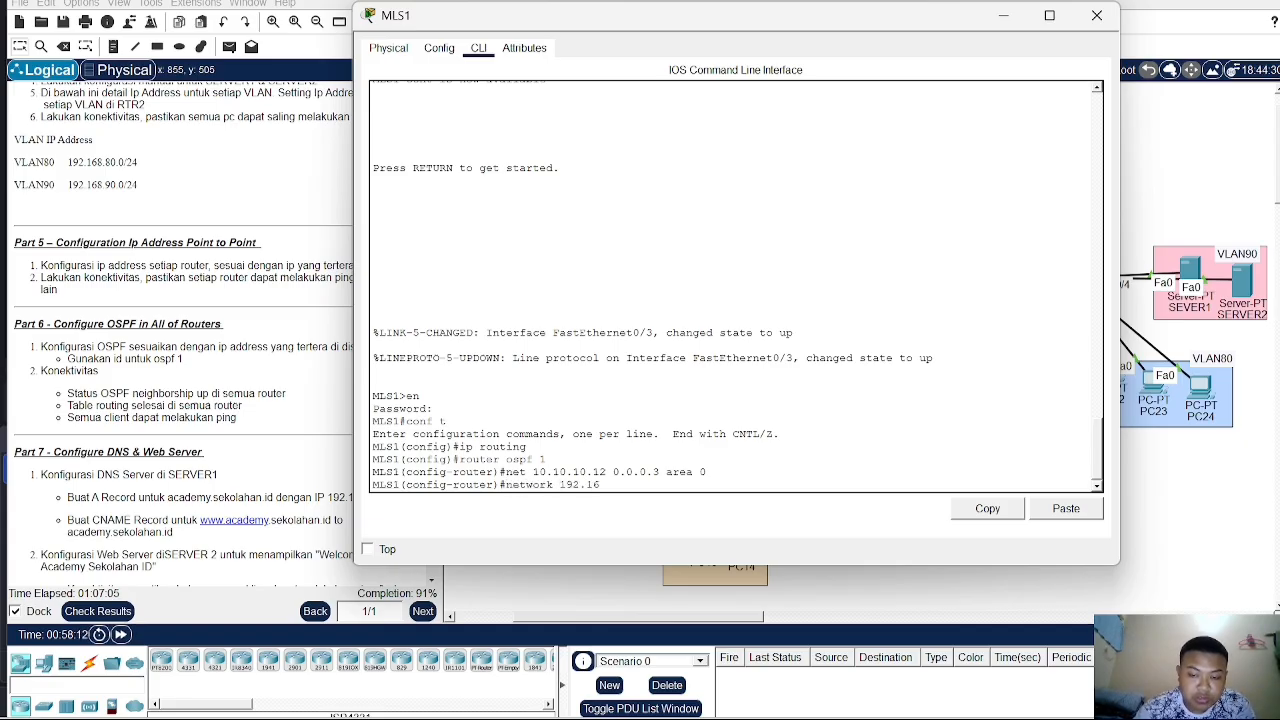
text(8.40.0 )
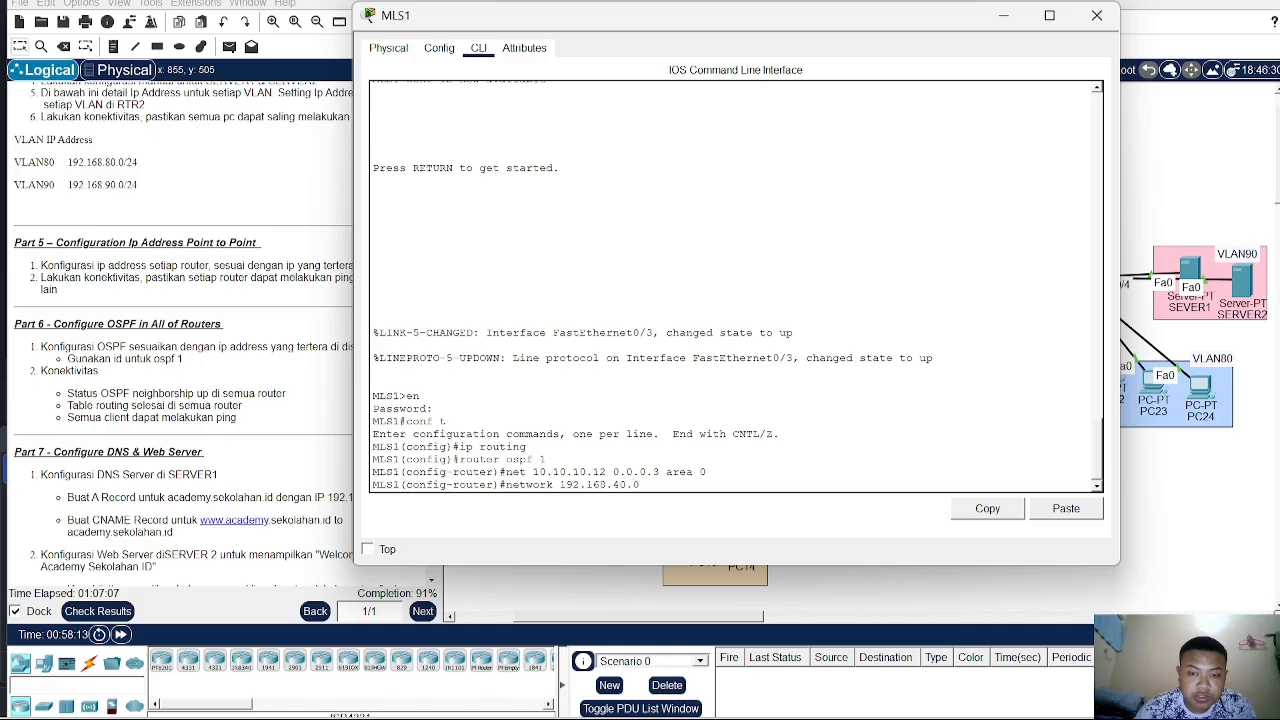
text(0.0.0.0)
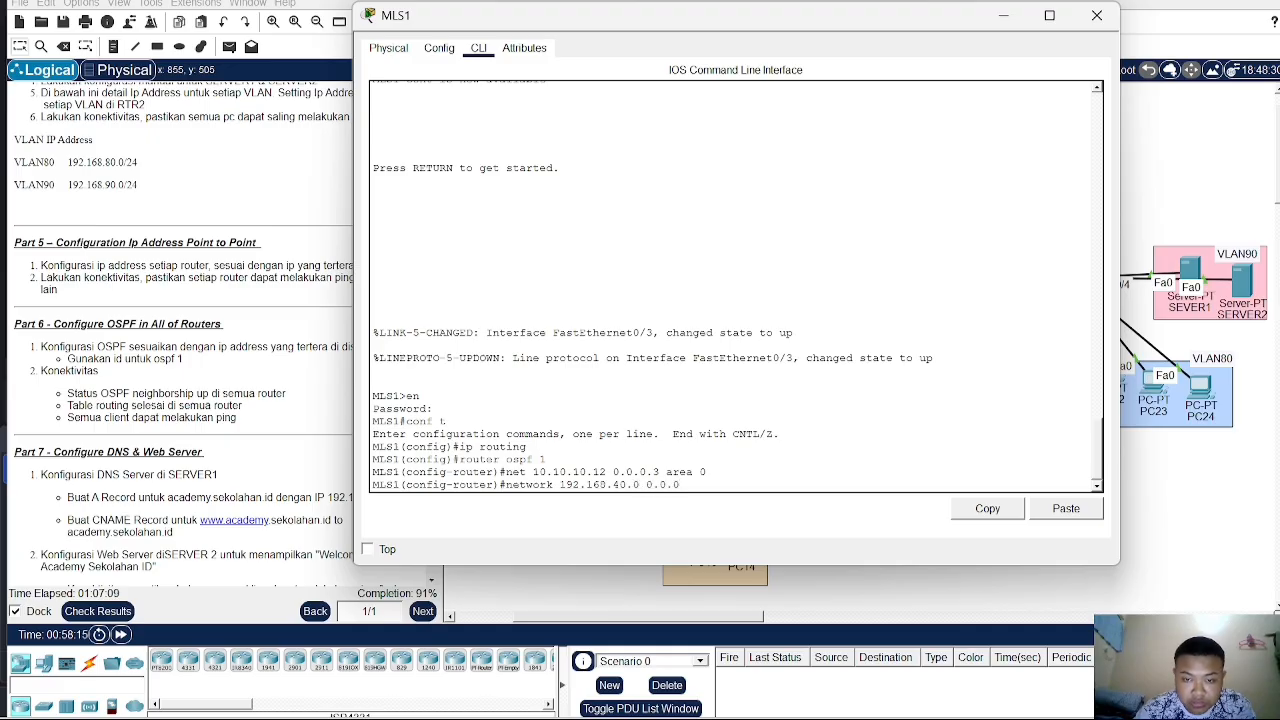
text(.)
text(255 a)
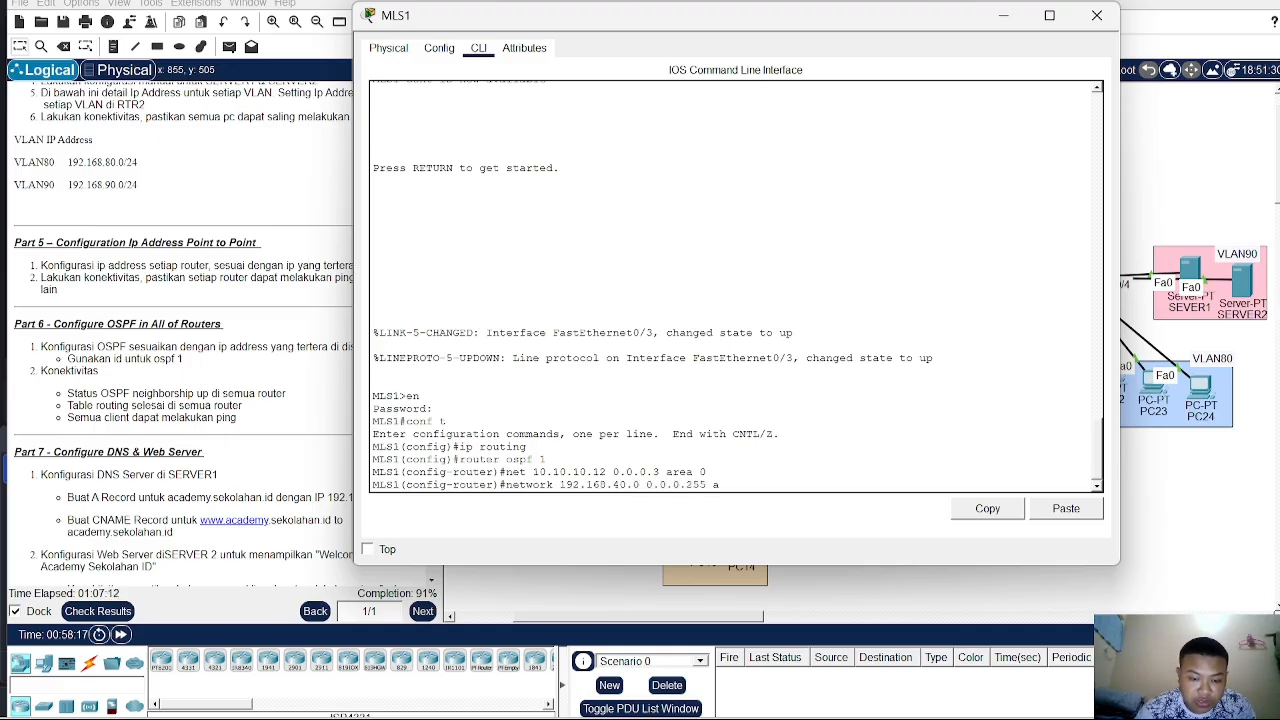
text(rea 0)
- Advertise networks 192.168.40.0 and 192.168.50.0 with wildcard 0.0.0.255 in area 0 on MLS1
key(Return)
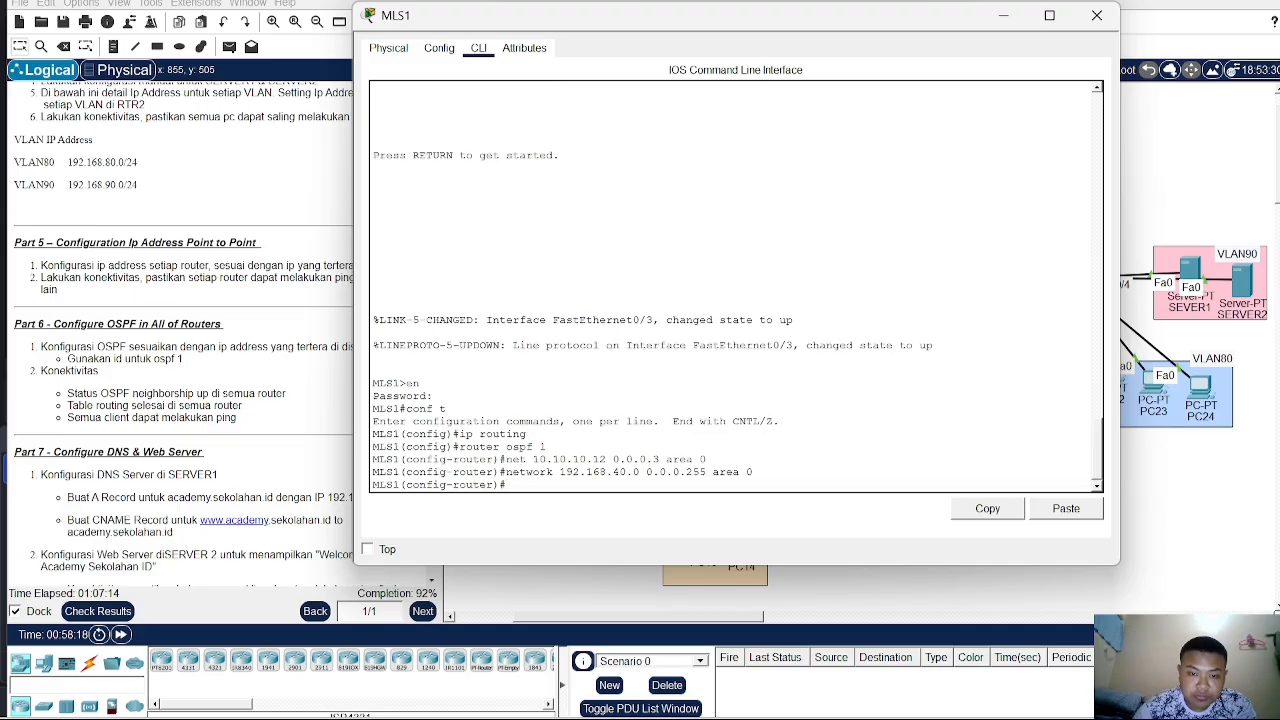
key(Up)
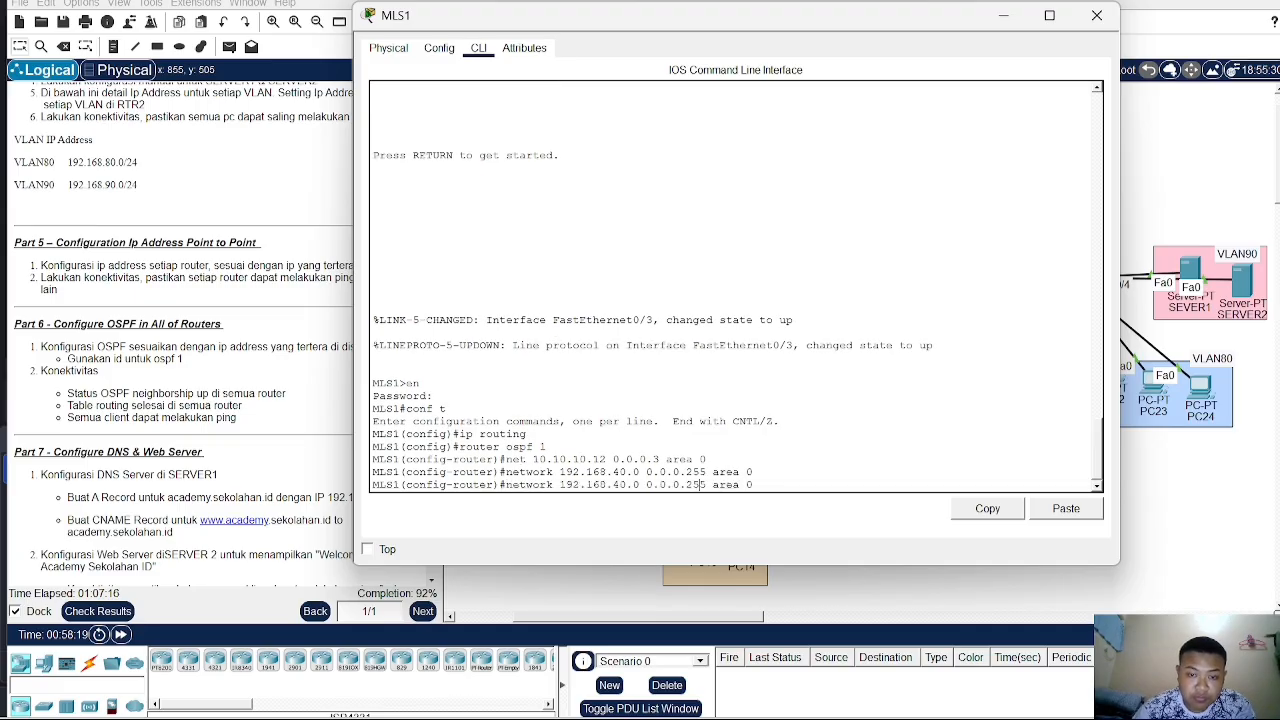
key(BackSpace)
key(BackSpace)
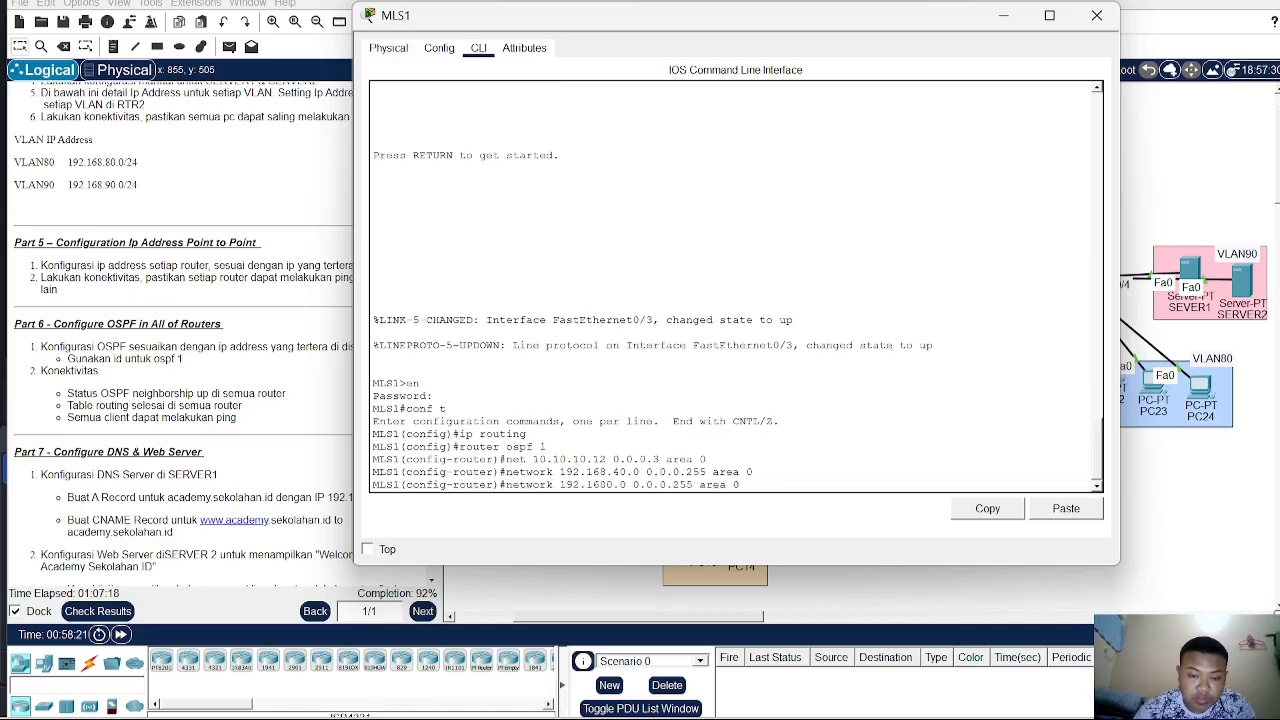
text(5)
key(BackSpace)
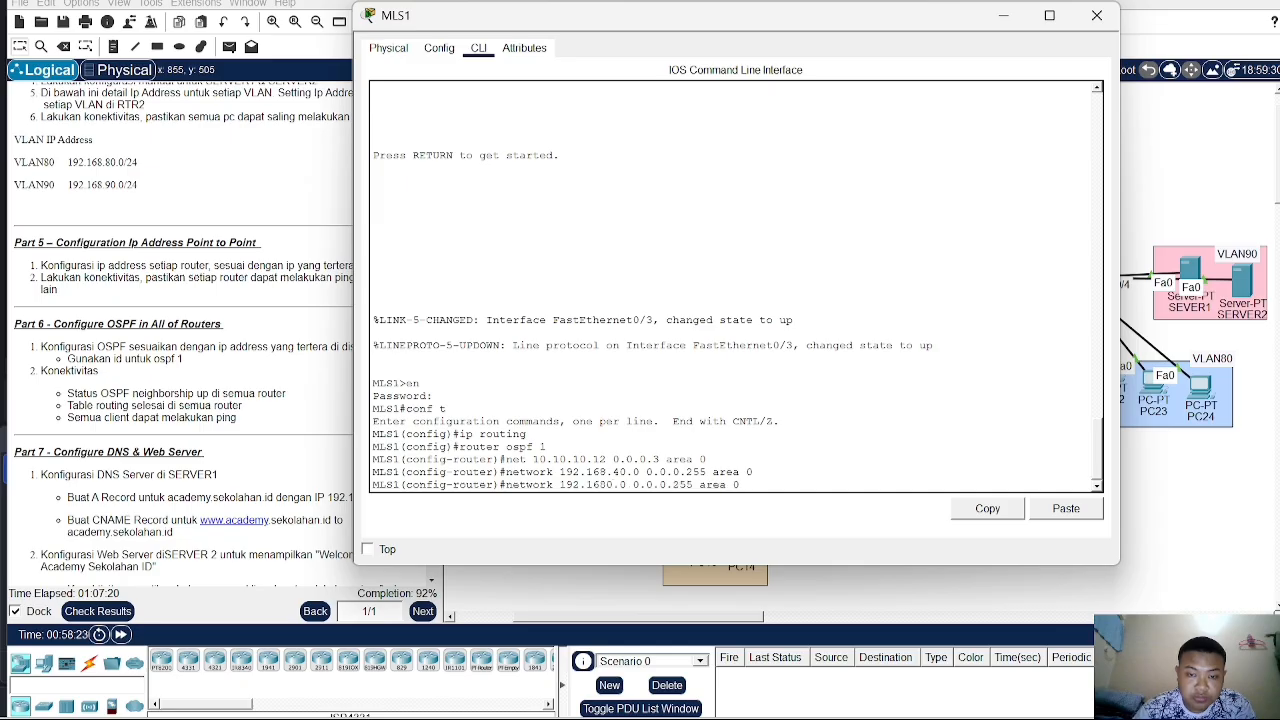
text(.5)
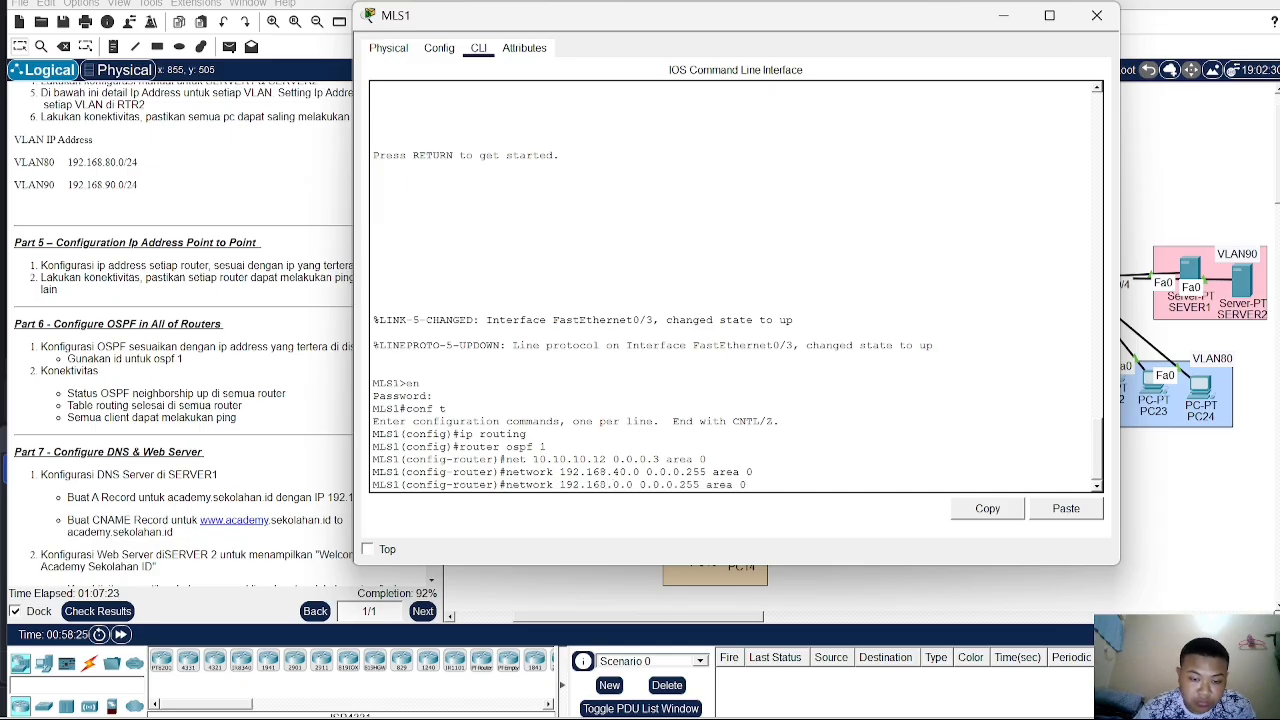
key(Return)
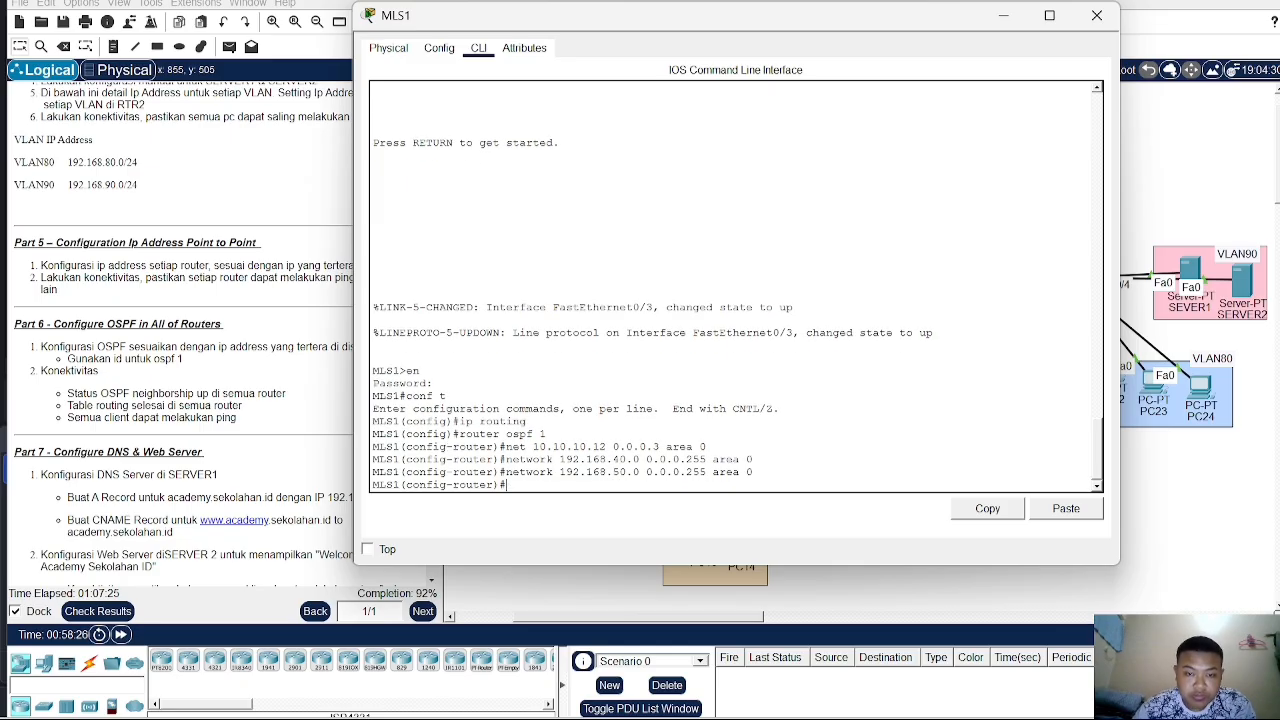
- Advertise networks 192.168.60.0 and 192.168.70.0 with wildcard 0.0.0.255 in area 0 on MLS1
key(Up)
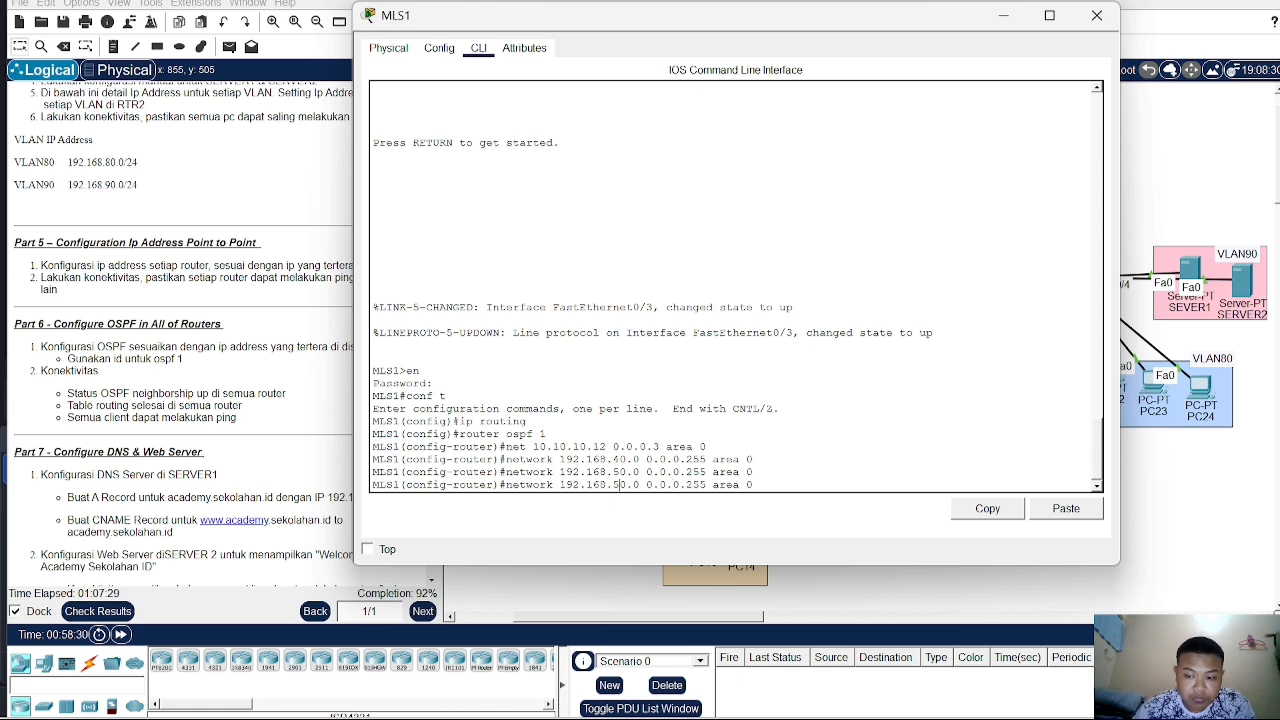
key(Left)
key(Left)
key(Left)
key(Left)
key(Left)
key(Left)
key(Left)
key(Left)
key(Left)
key(Left)
key(Left)
key(Left)
key(Left)
key(Left)
key(Left)
key(Left)
key(Left)
key(Left)
key(Left)
key(Left)
key(BackSpace)
text(6)
key(Return)
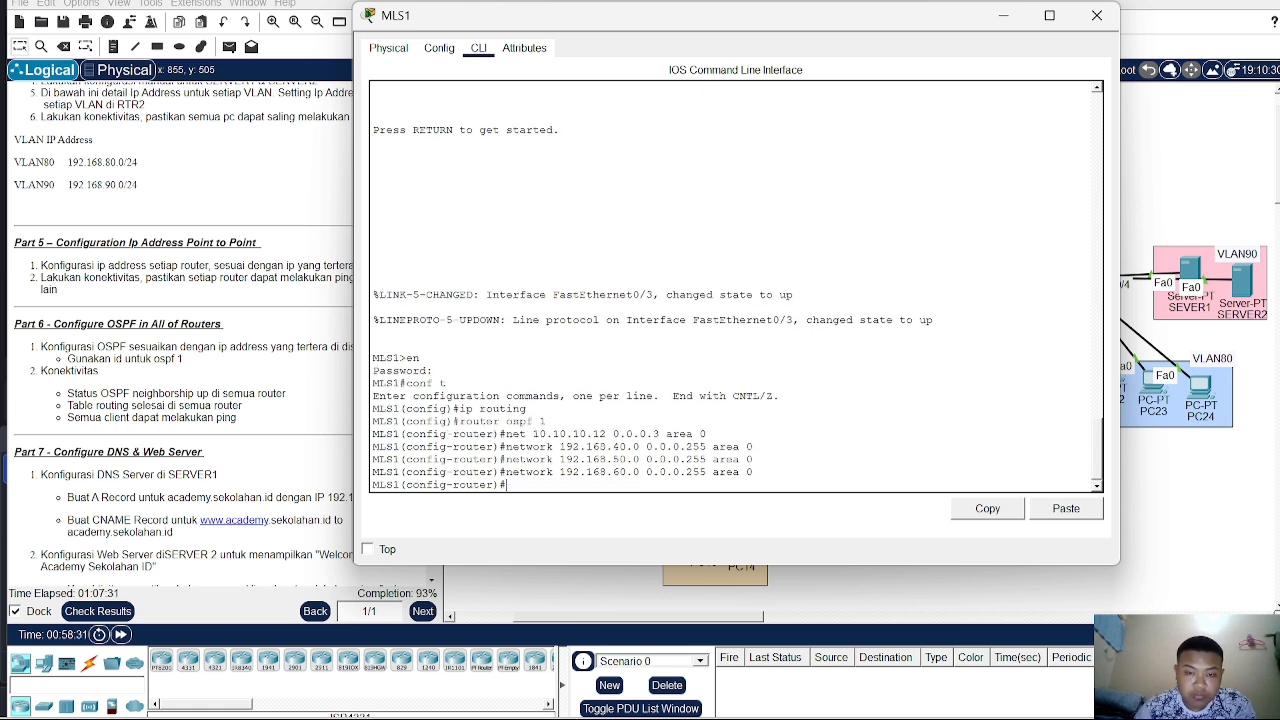
key(Up)
key(Left)
key(Left)
key(Left)
key(Left)
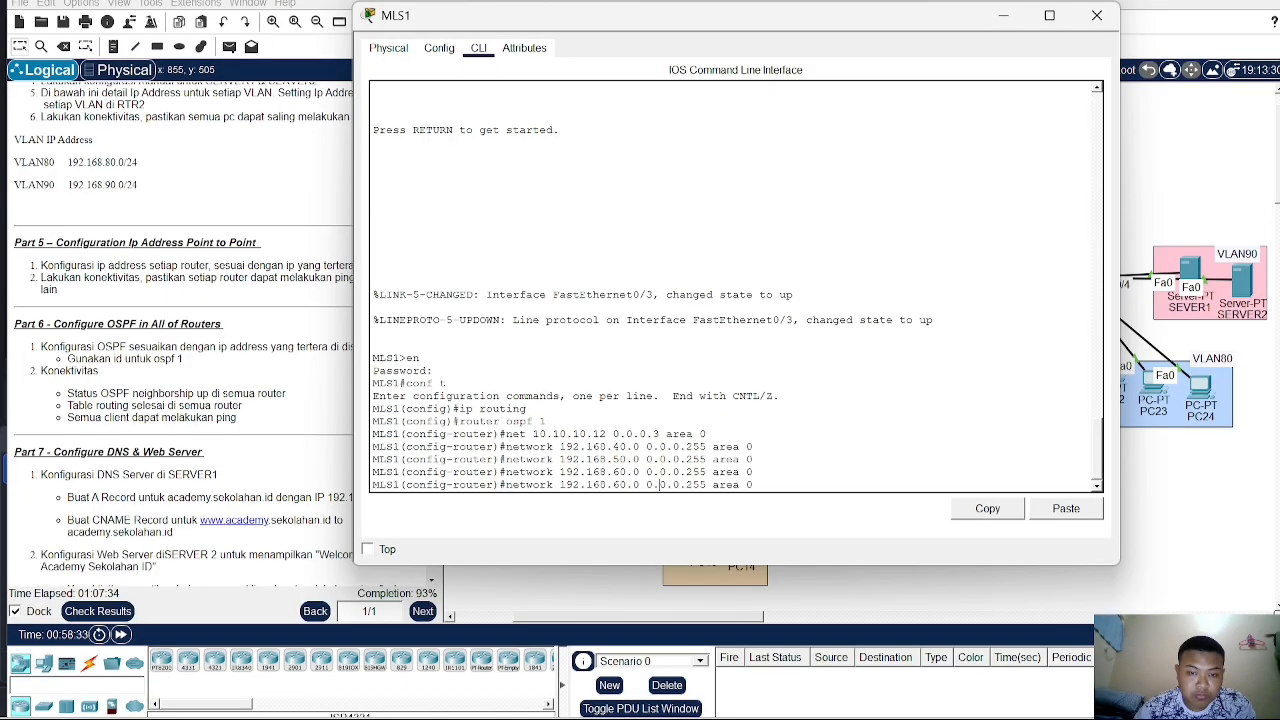
key(Left)
key(Left)
key(Left)
key(BackSpace)
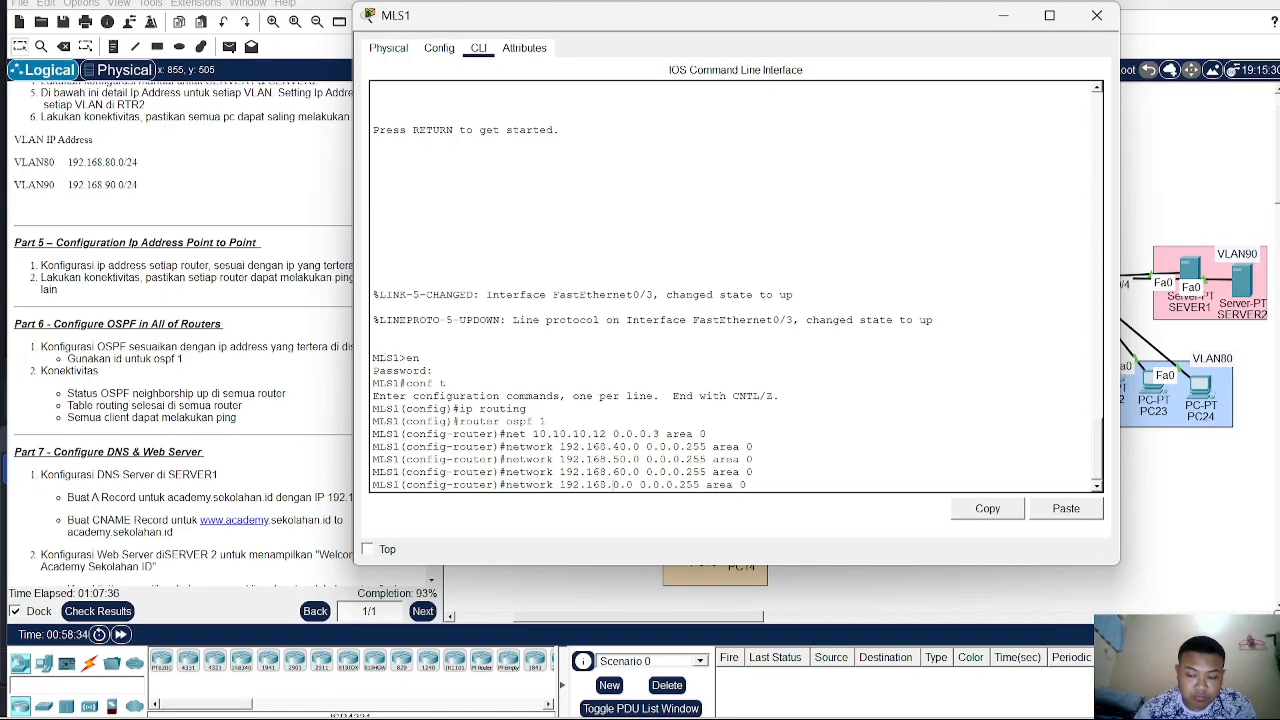
text(7)
key(Return)
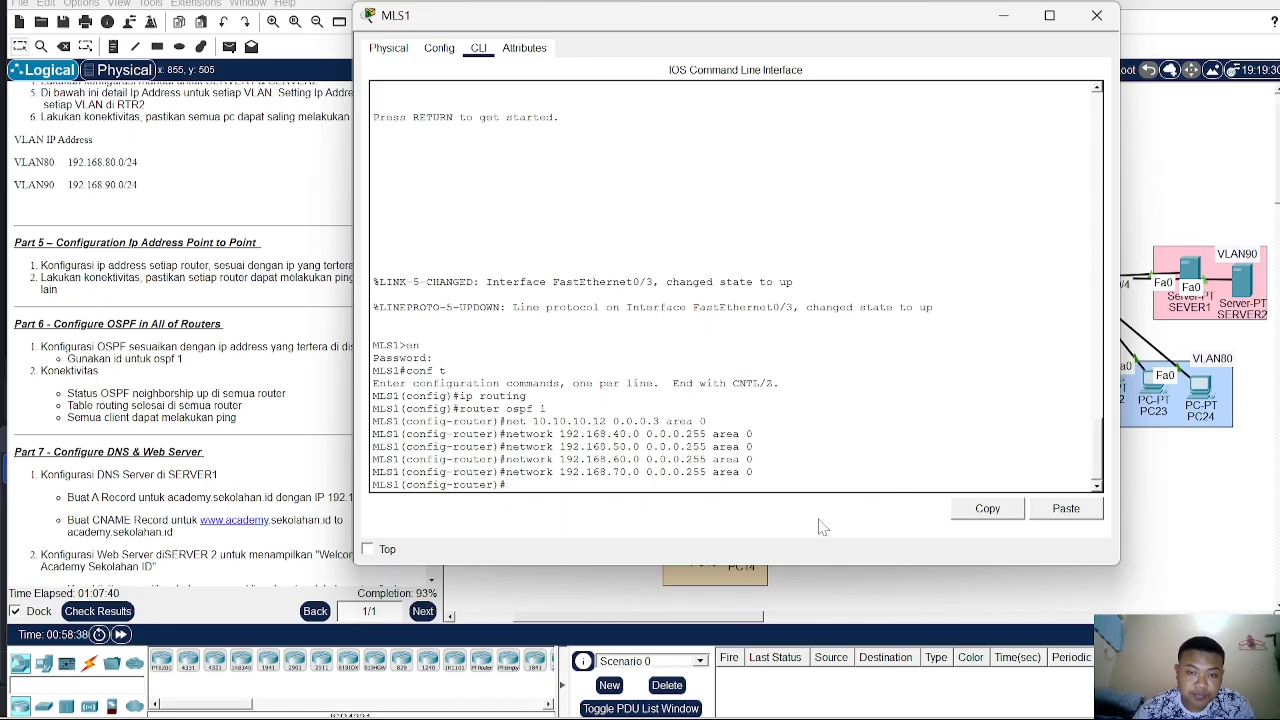
- Close MLS1's window, open RTR2's command line, leave interface configuration and start OSPF process 1
click(1224, 528)
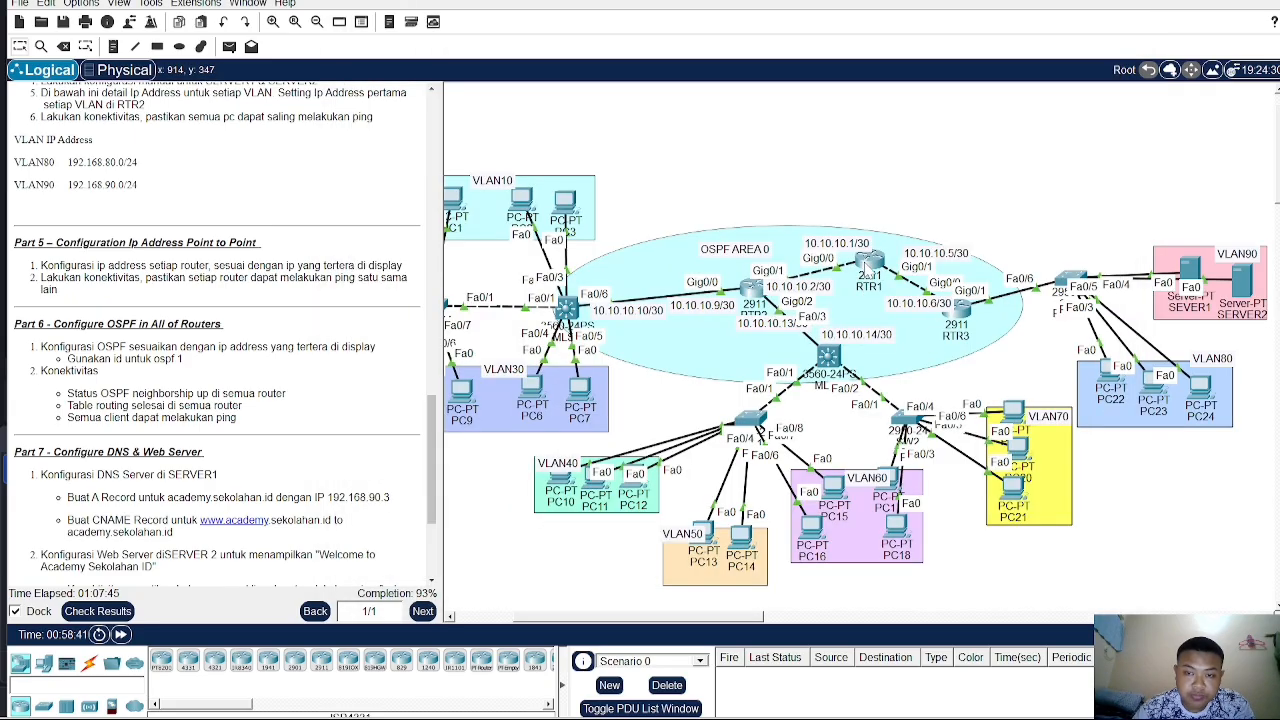
click(752, 290)
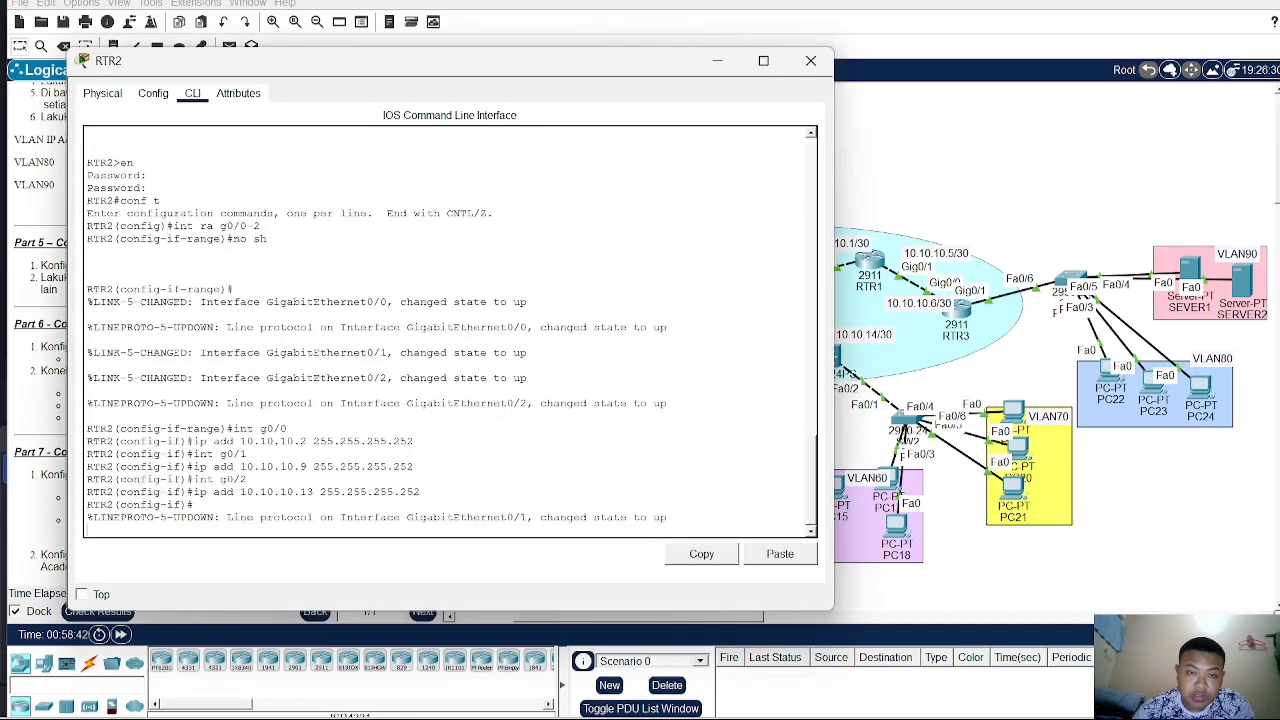
key(Return)
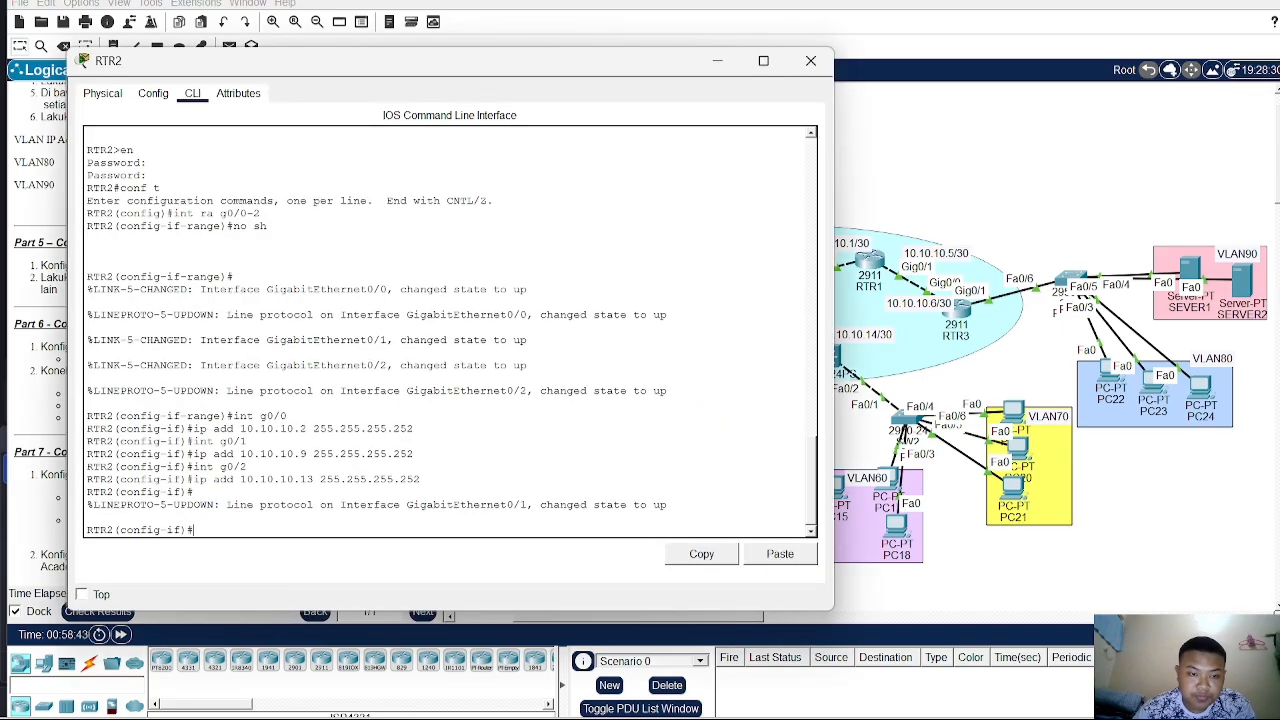
text(ro)
key(BackSpace)
text(ex)
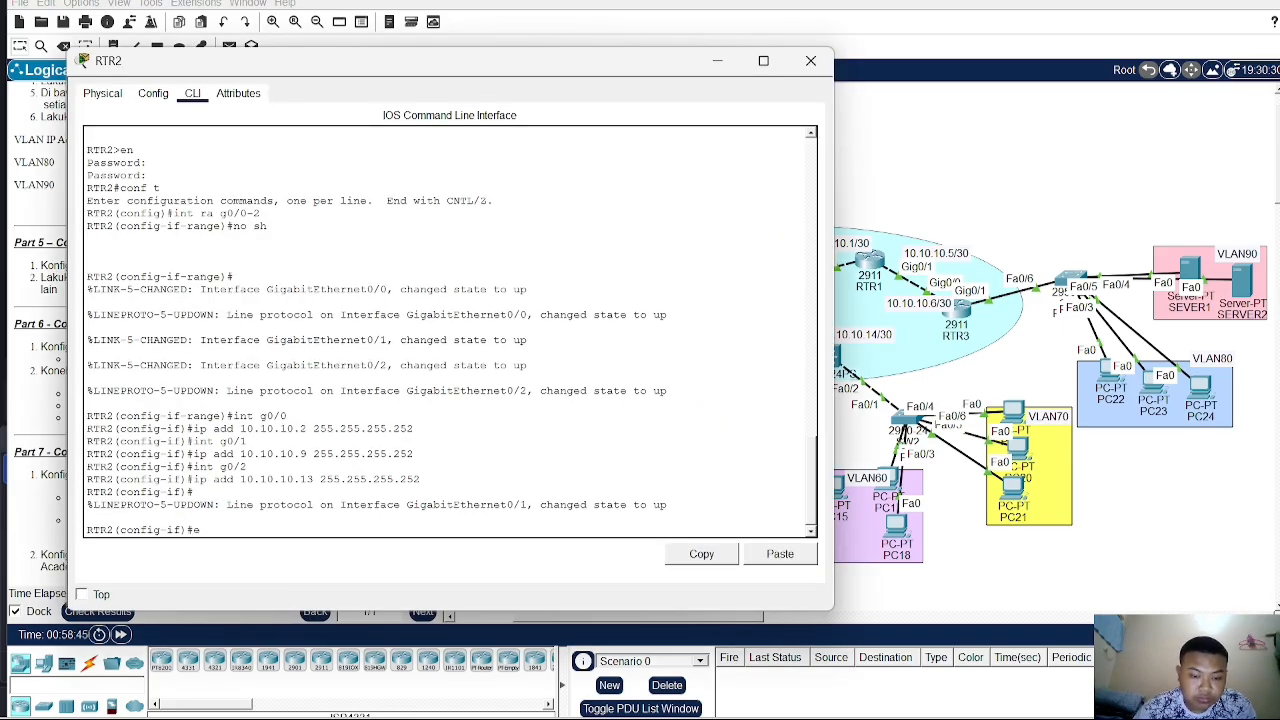
key(Return)
text(ro)
key(Tab)
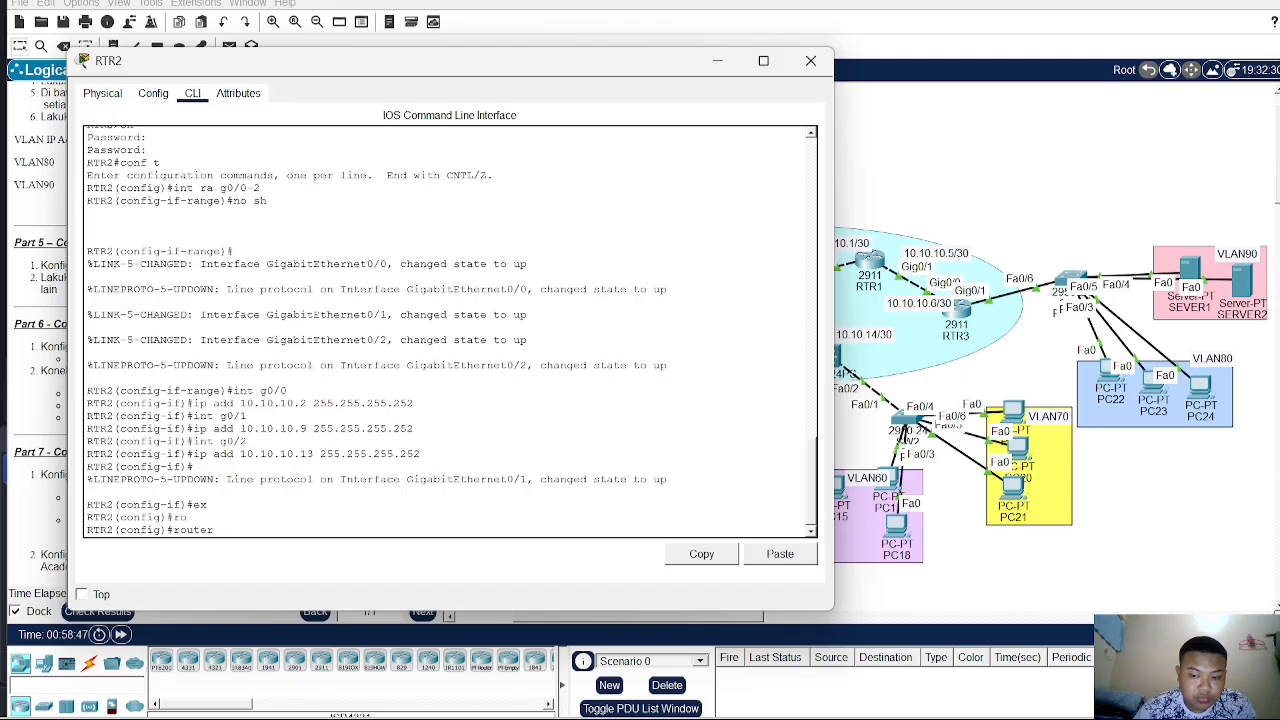
text(osp)
key(Tab)
text(1)
key(Return)
- Advertise network 10.10.10.8 with wildcard 0.0.0.3 in area 0 on RTR2
text(nfig-router)#n)
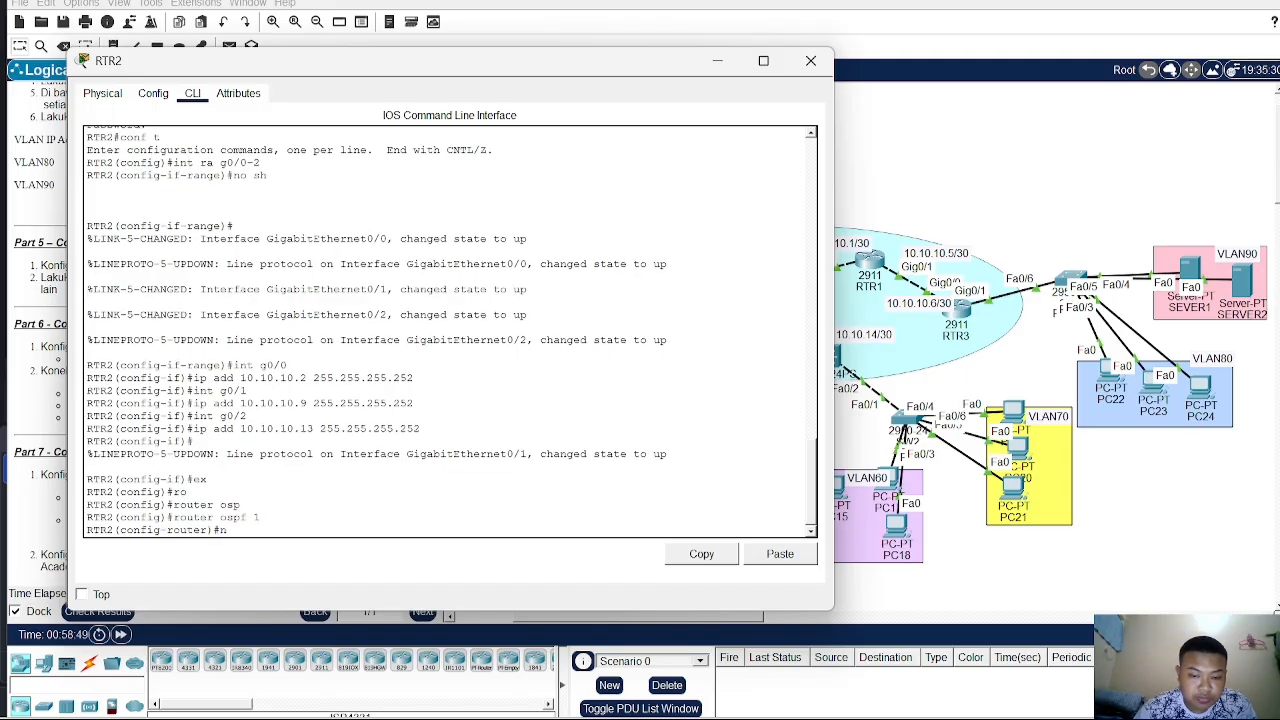
text(et)
key(Tab)
text(10.1)
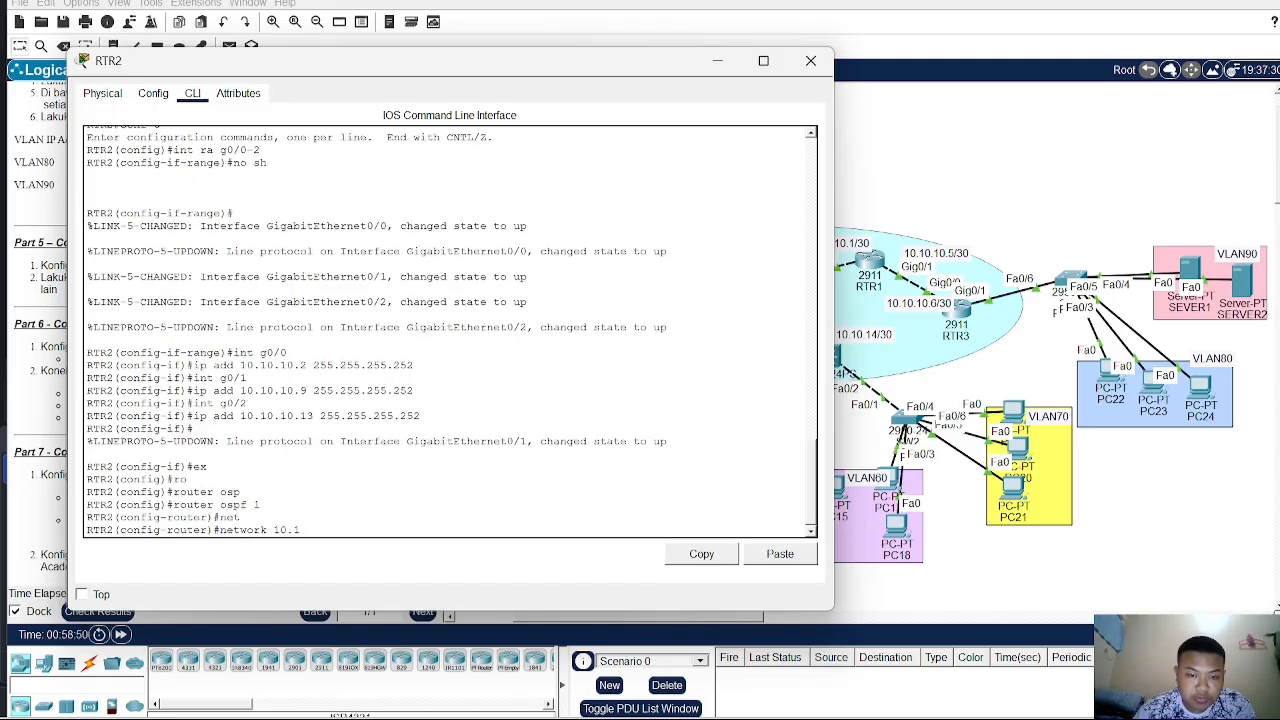
text(0.10.)
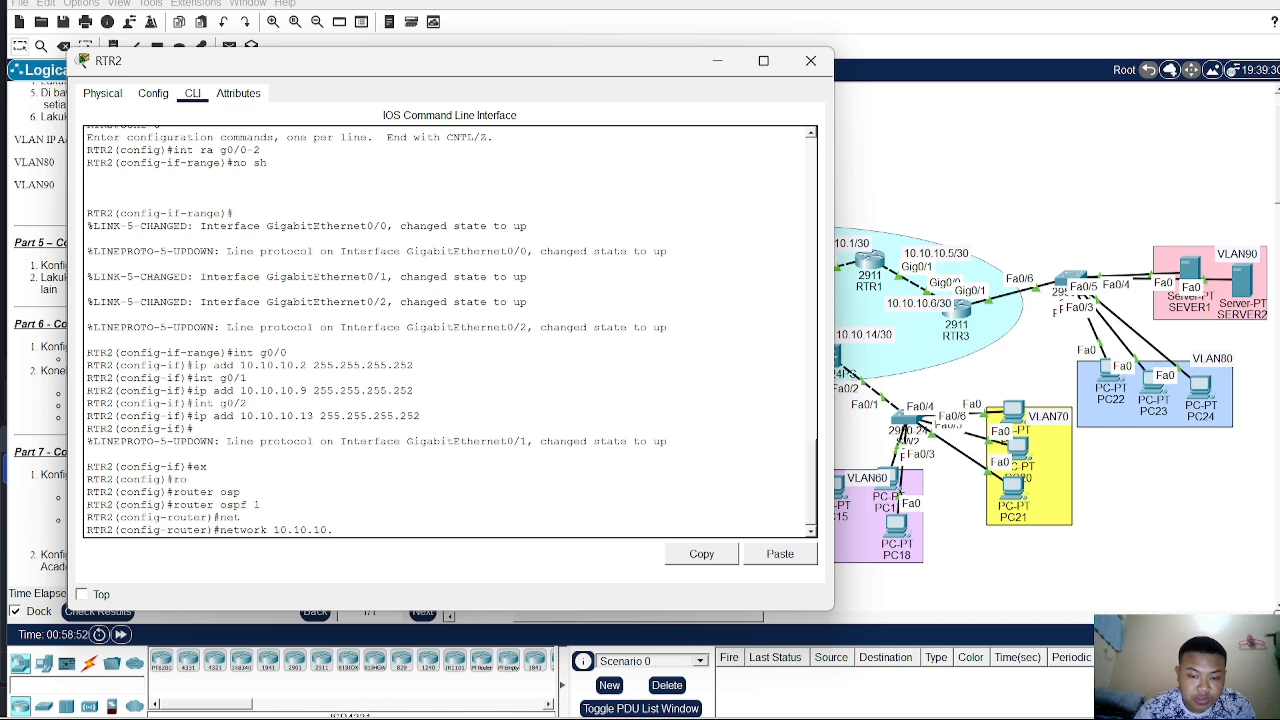
text(8 0.0.0.3 area )
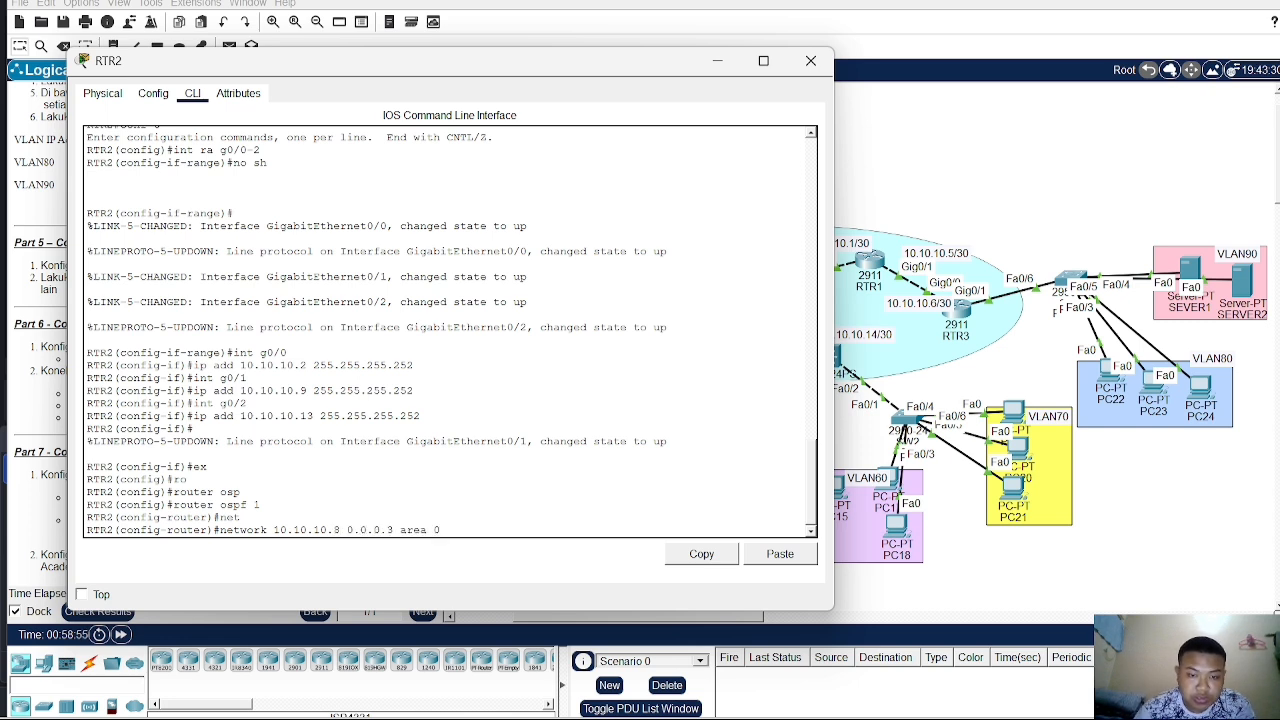
text(0)
key(Return)
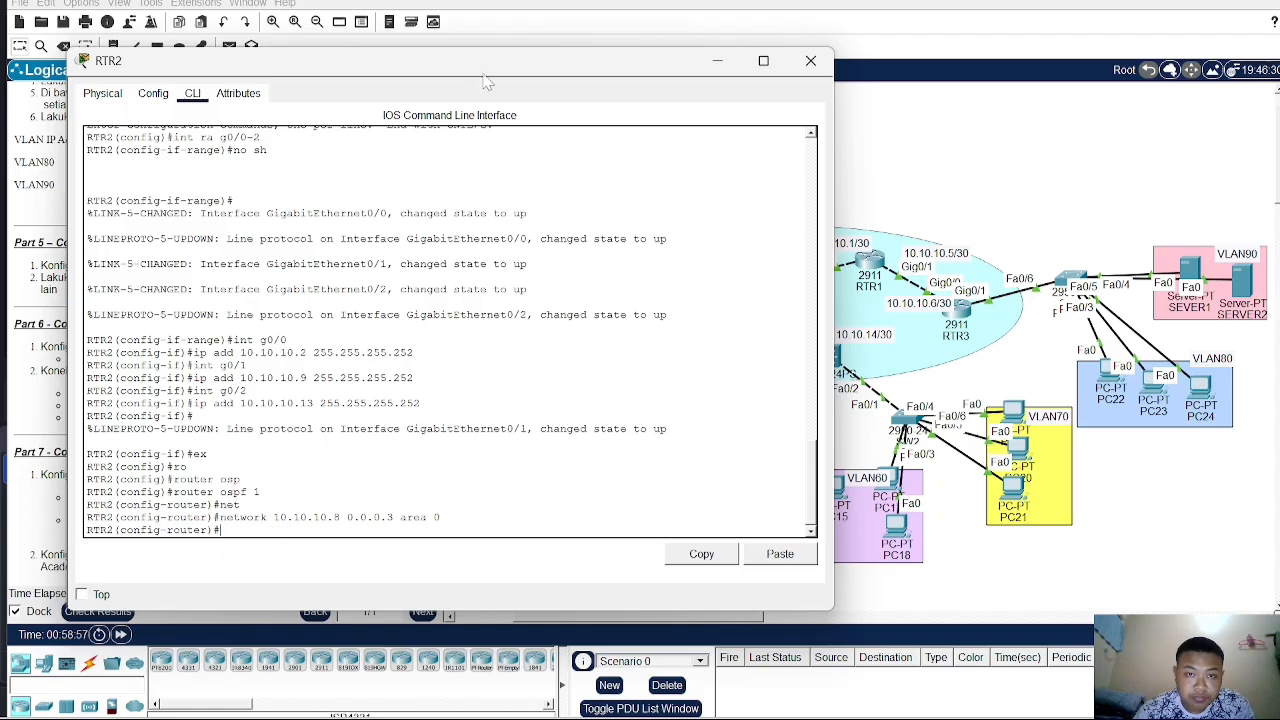
- Advertise network 10.10.10.12 with wildcard 0.0.0.3 in area 0 on RTR2
drag(498, 72, 408, 65)
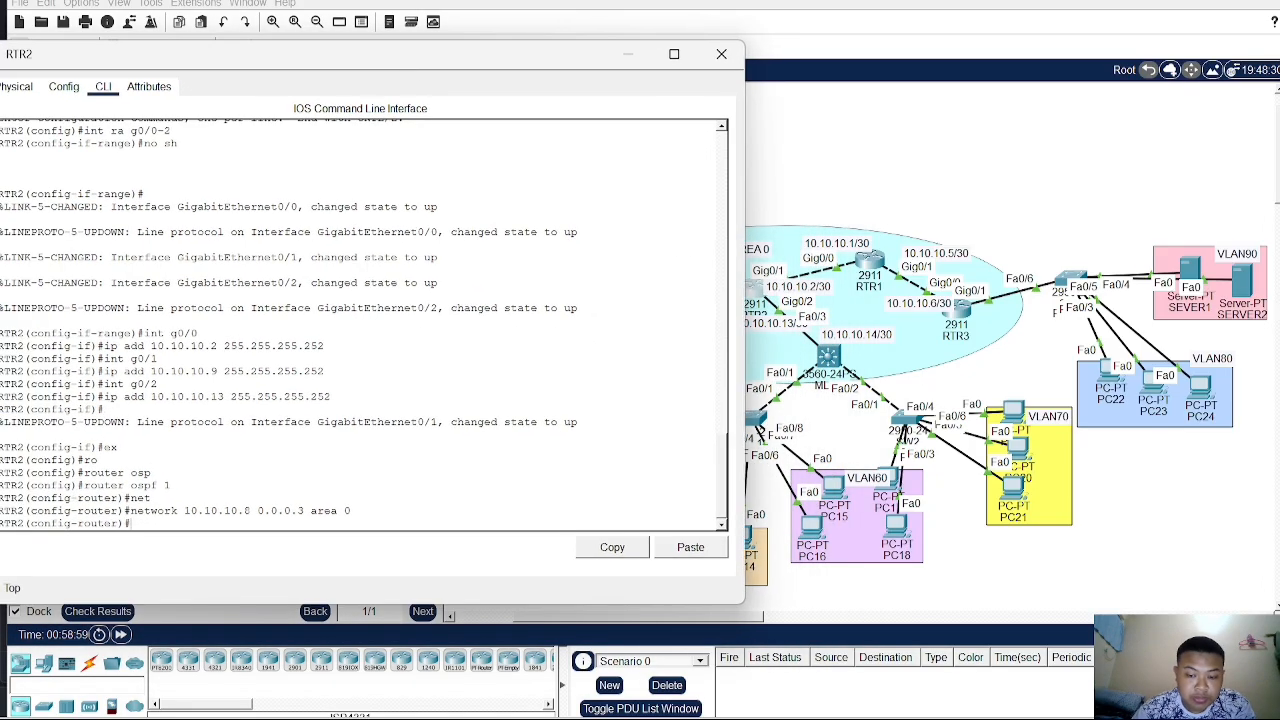
text(net)
key(Tab)
text(10.10.10.1)
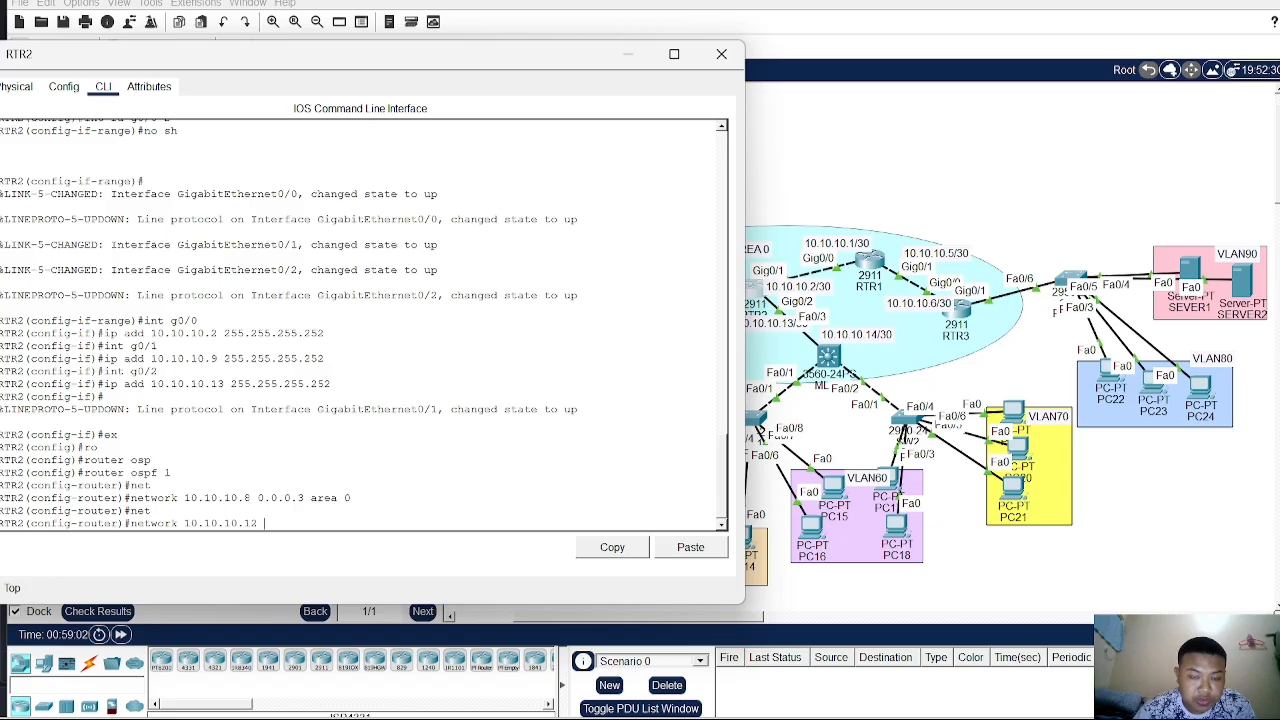
text(2 0.0.0.)
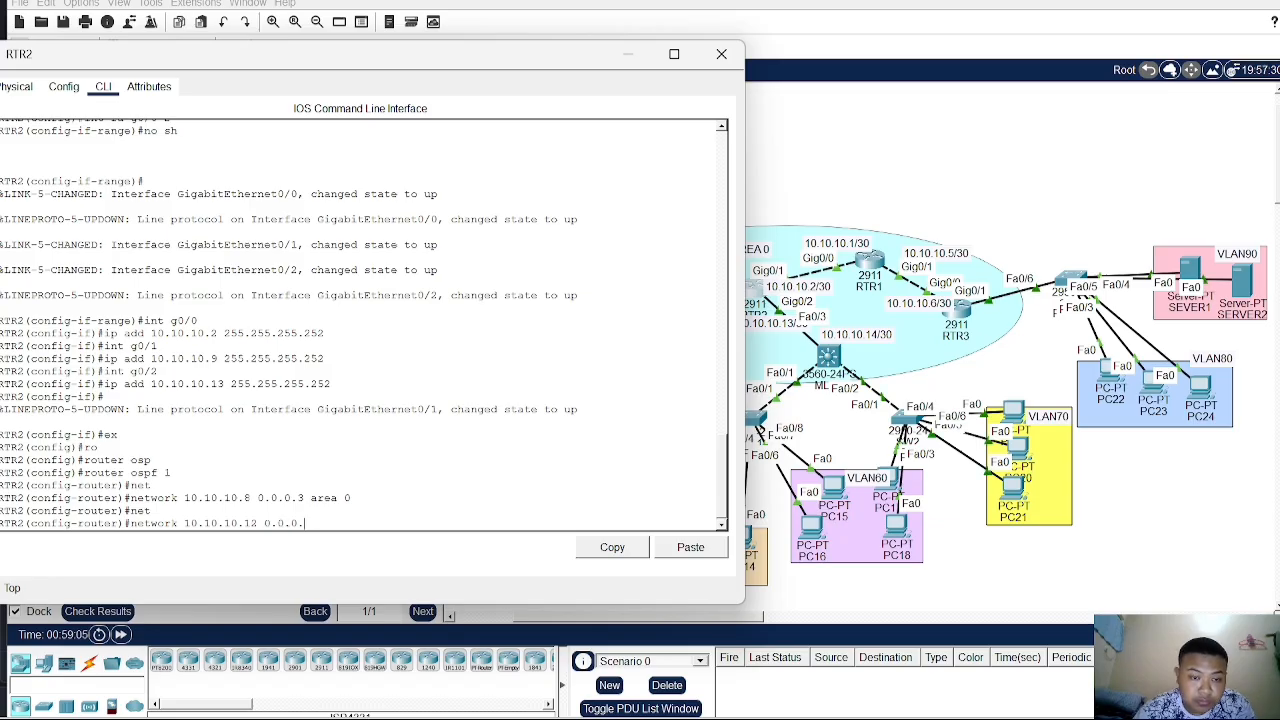
text(3 area)
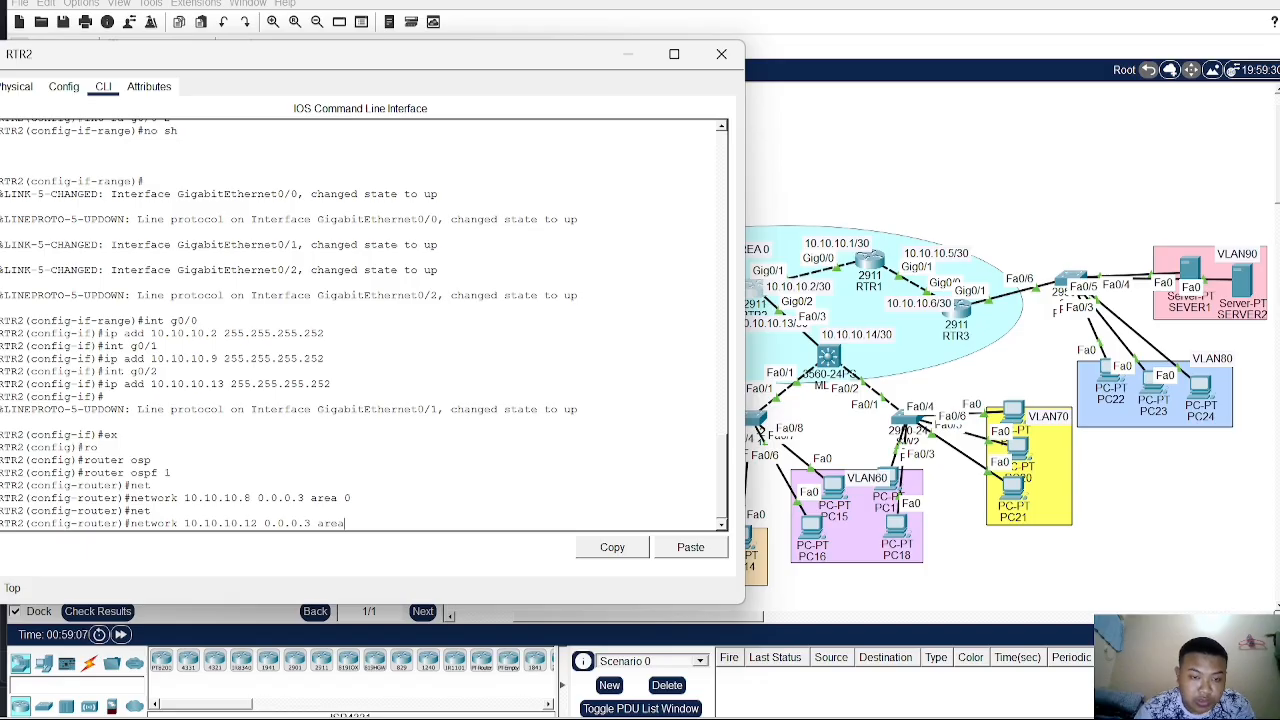
text( 0)
key(Return)
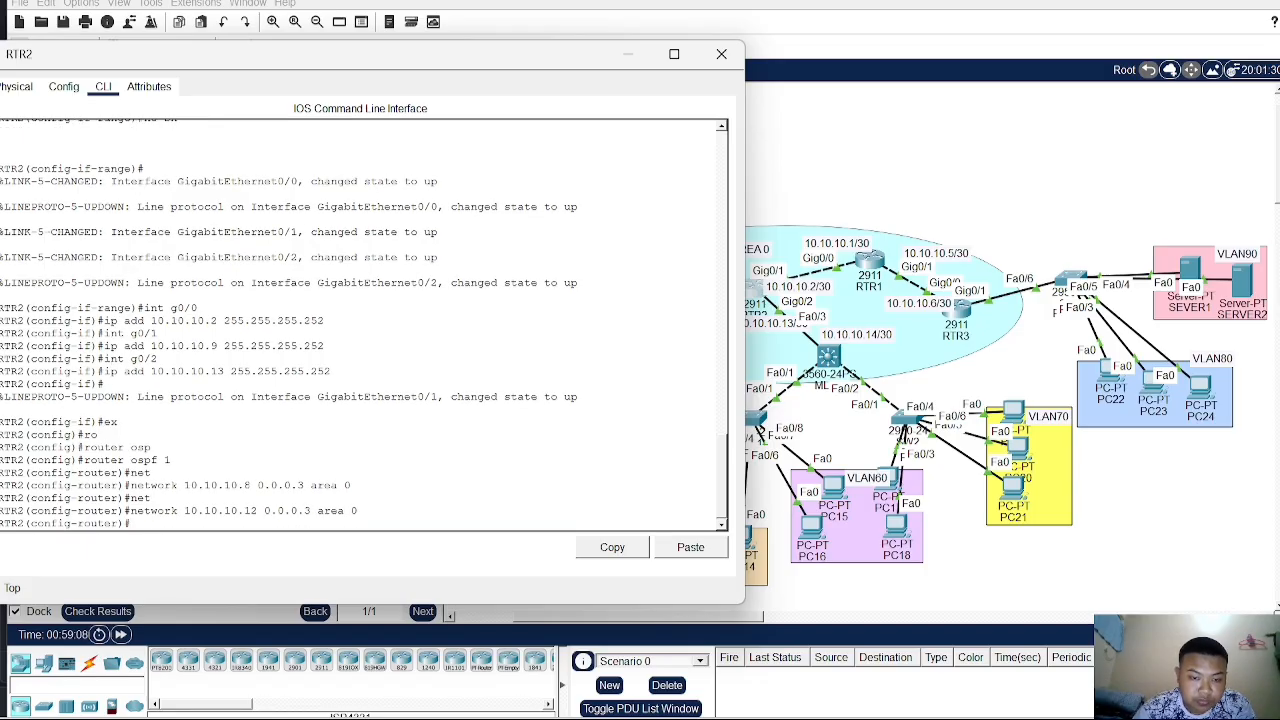
- Advertise network 10.10.10.0 with wildcard 0.0.0.3 in area 0 on RTR2
text(net)
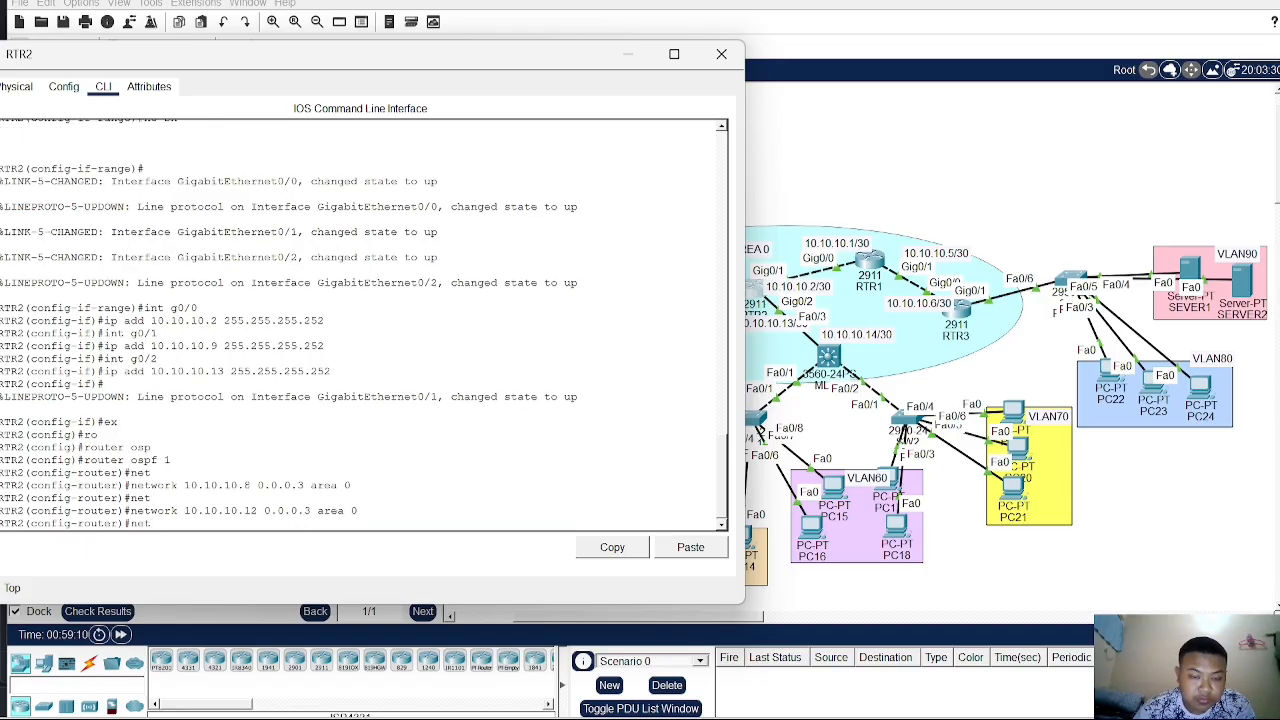
key(Tab)
text(10.)
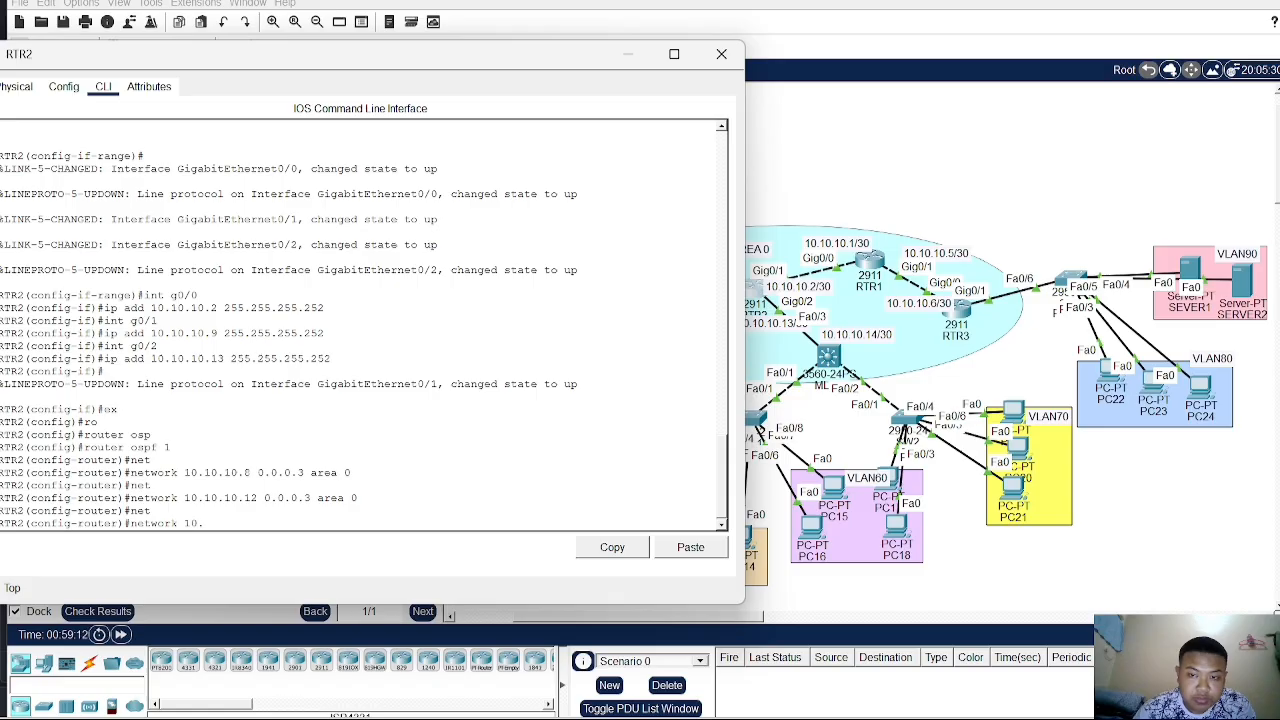
text(10.10.)
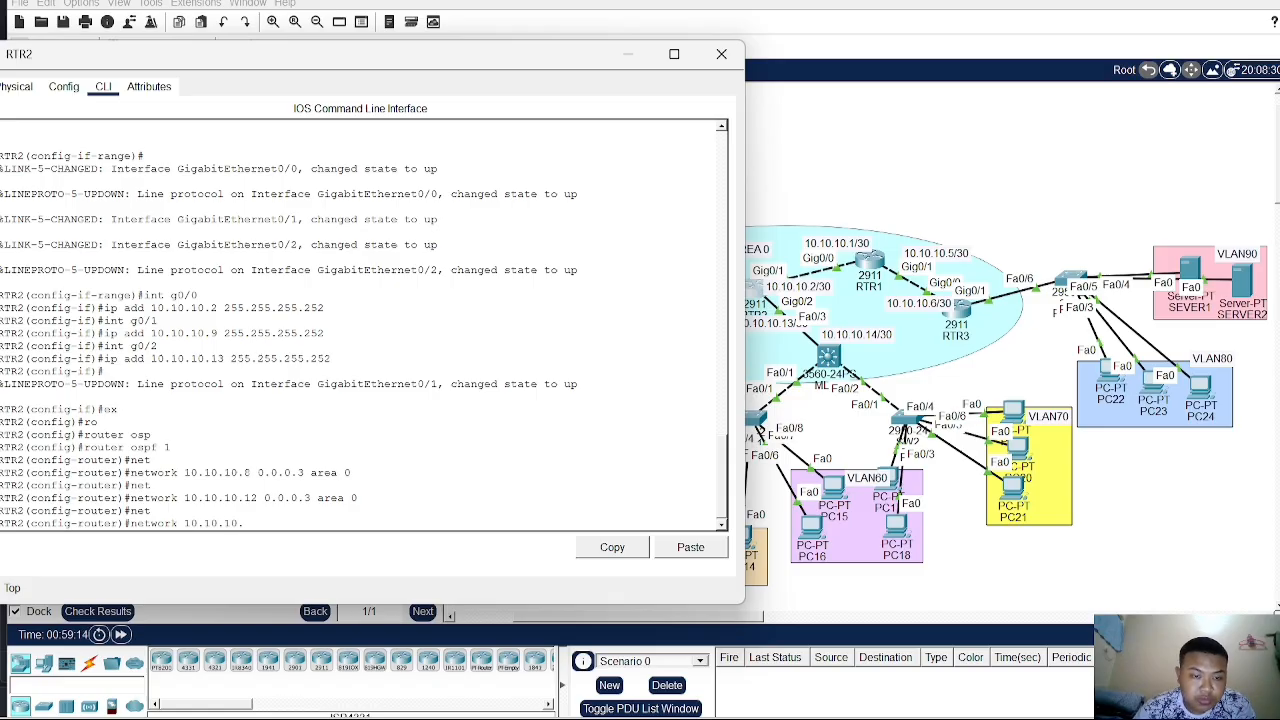
text(0 0.0.0.)
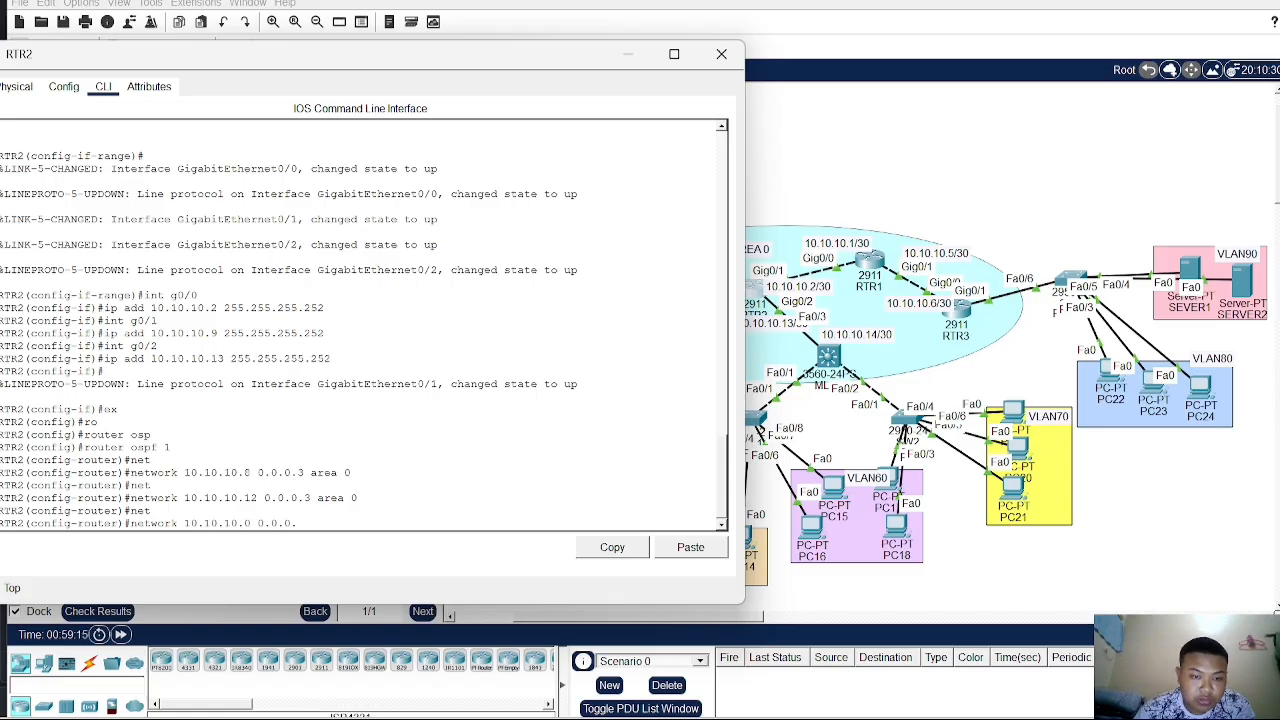
text(3 area)
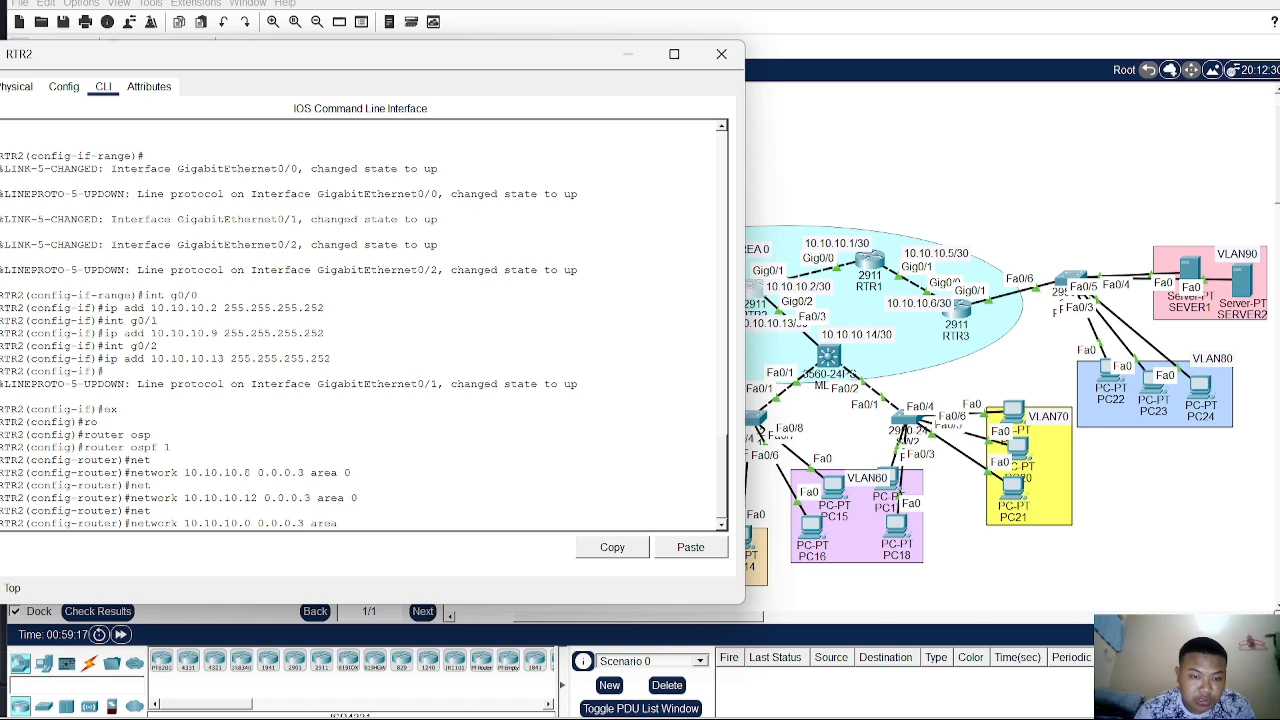
text( 0)
key(Return)
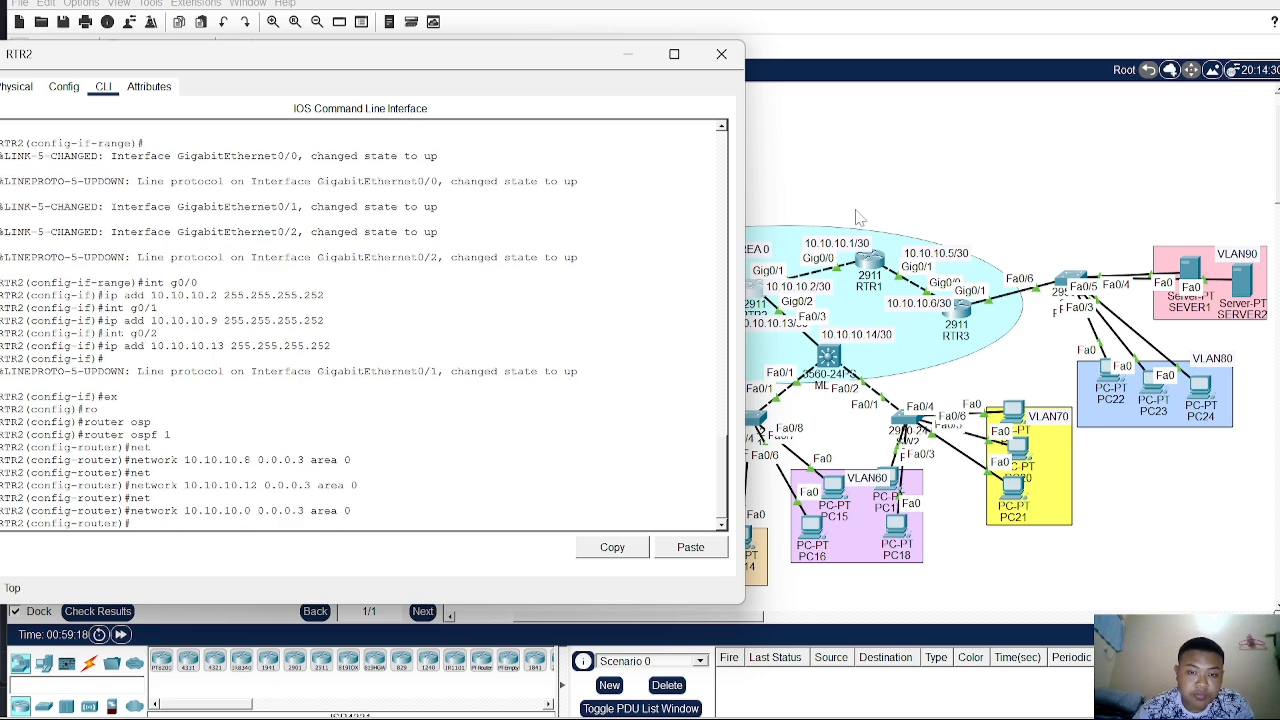
- Close RTR2's window, open RTR1's command line, leave interface configuration and start OSPF process 1
click(857, 212)
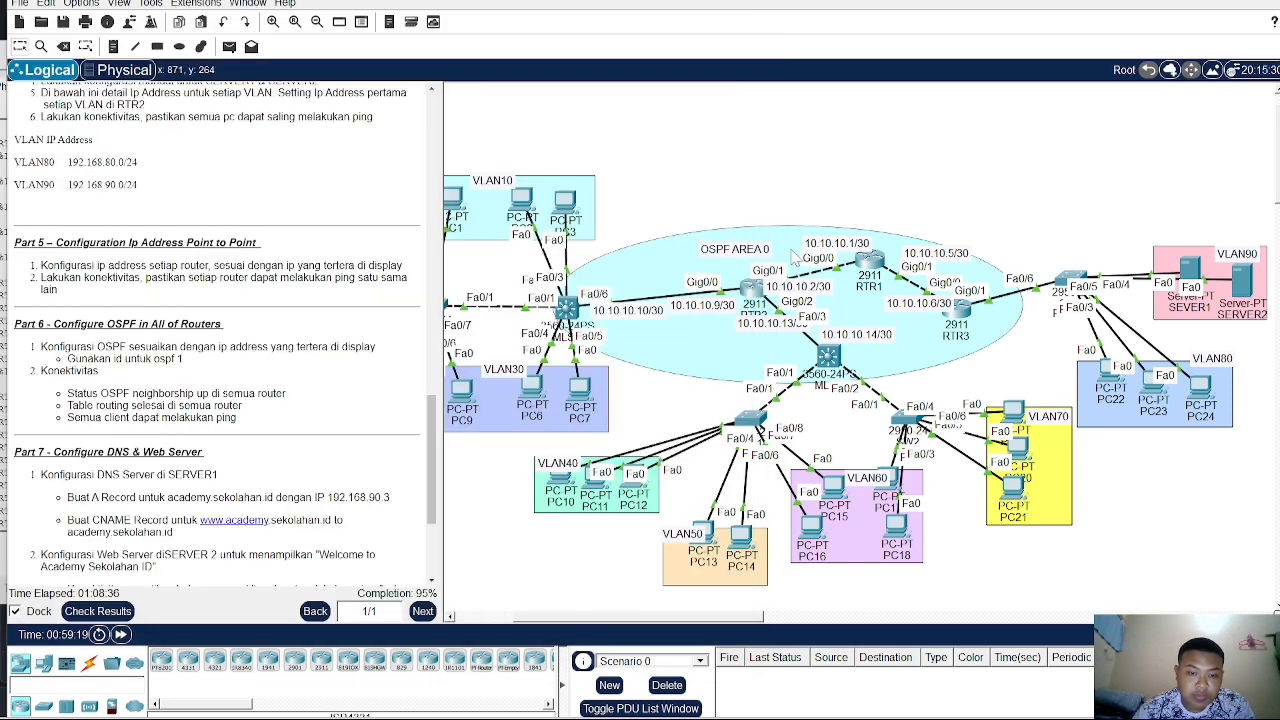
click(870, 263)
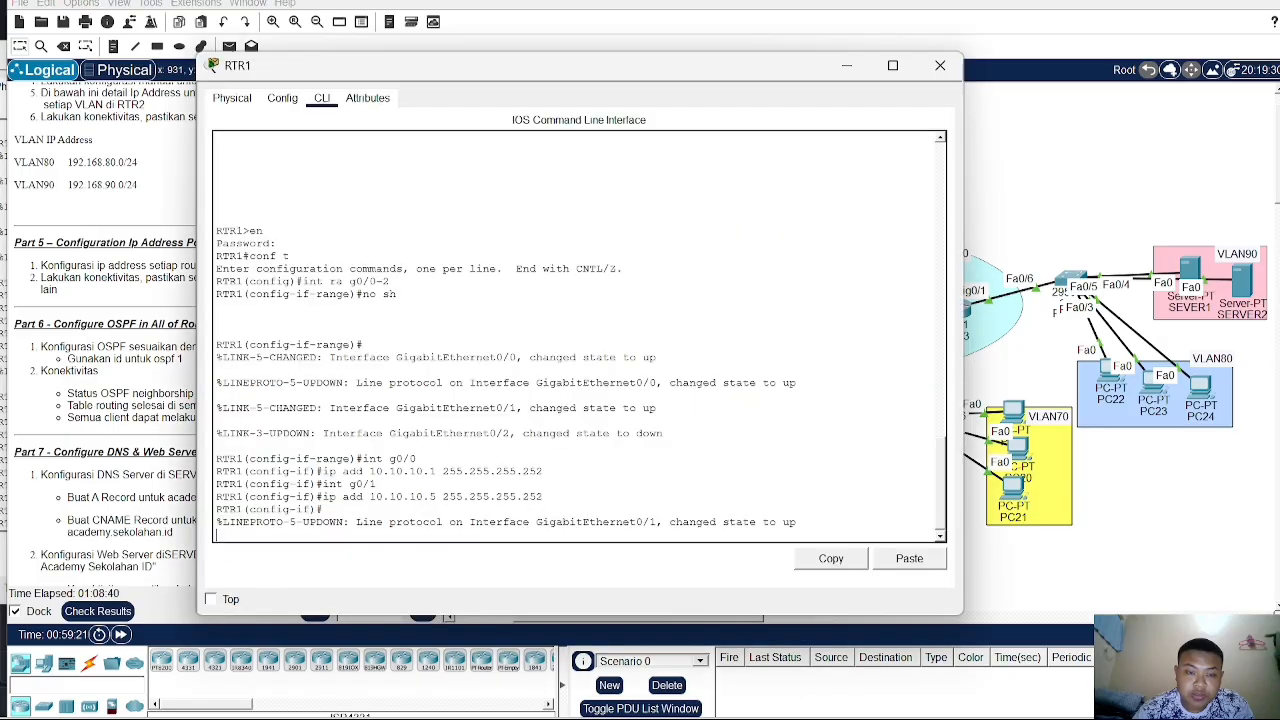
drag(593, 84, 697, 24)
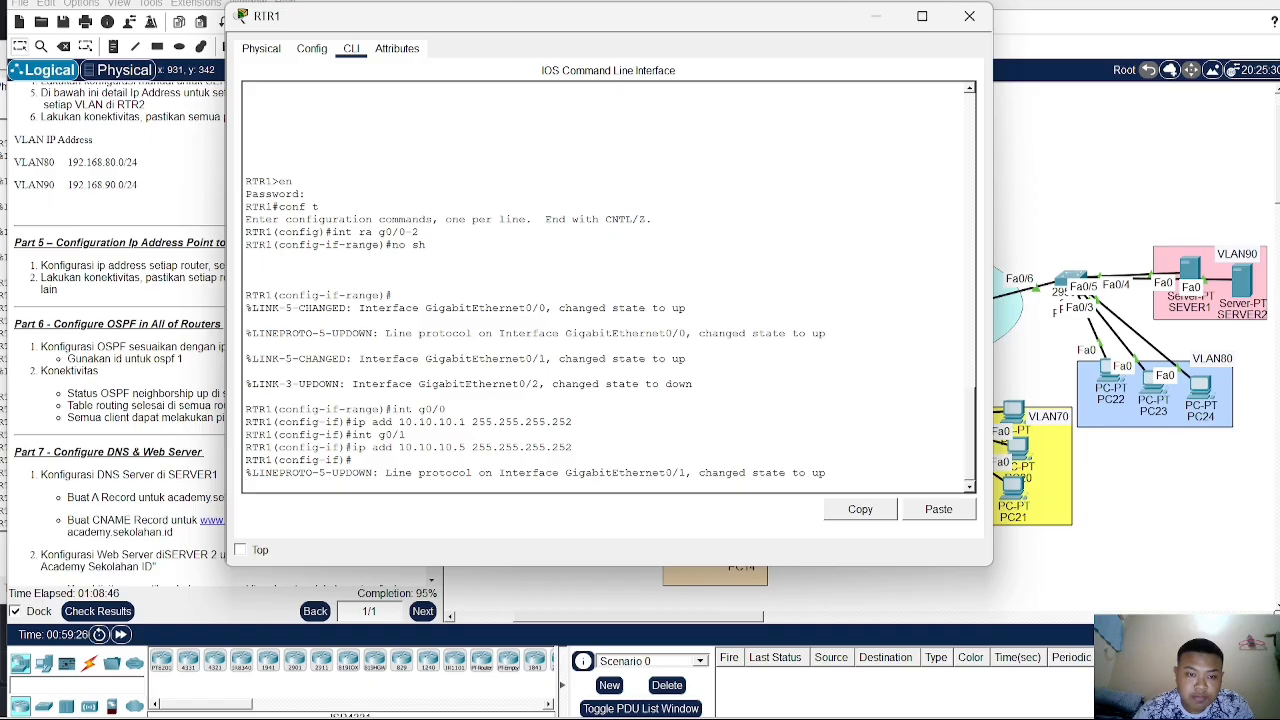
key(Return)
text(ex)
key(Return)
text(ro)
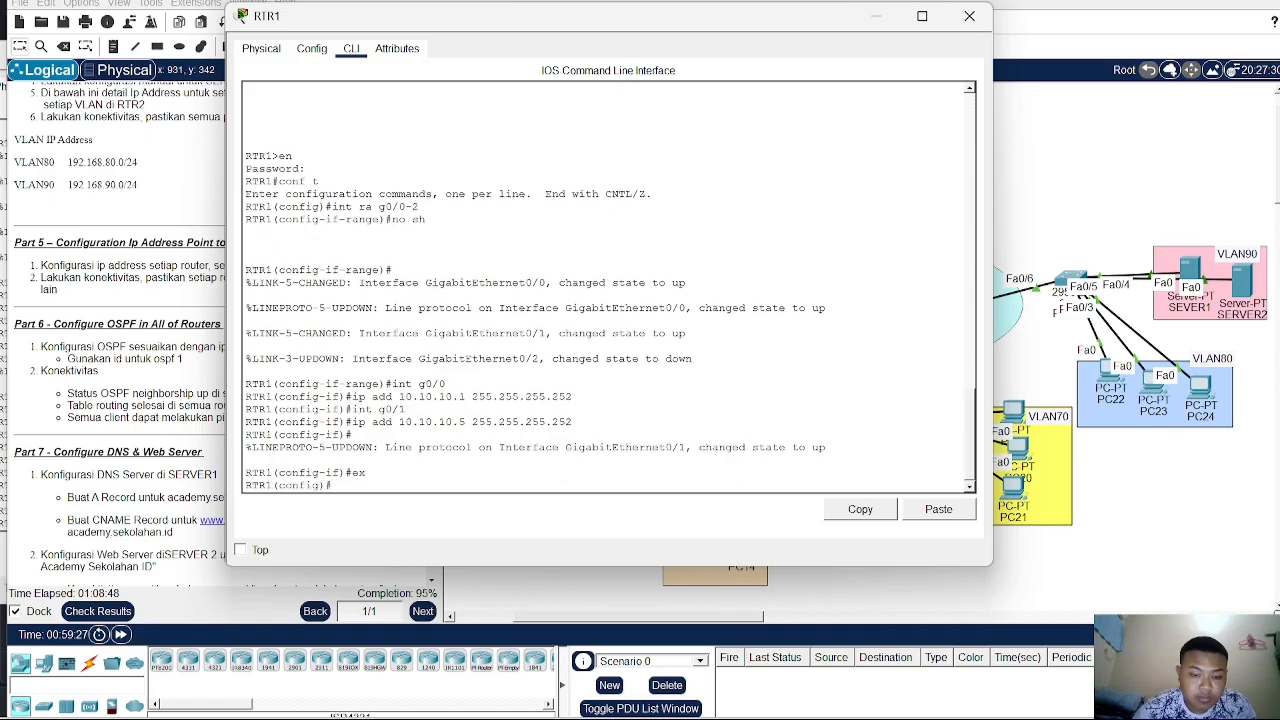
key(Tab)
text(osp)
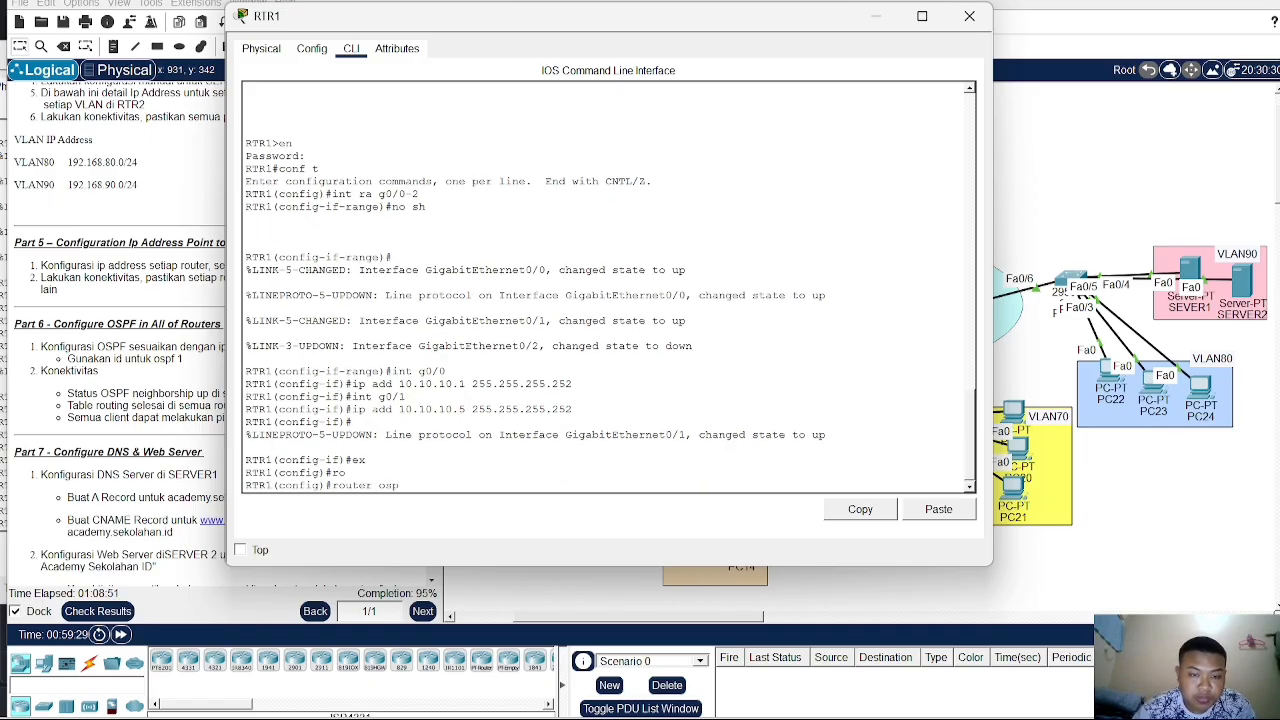
key(Tab)
text(1)
key(Return)
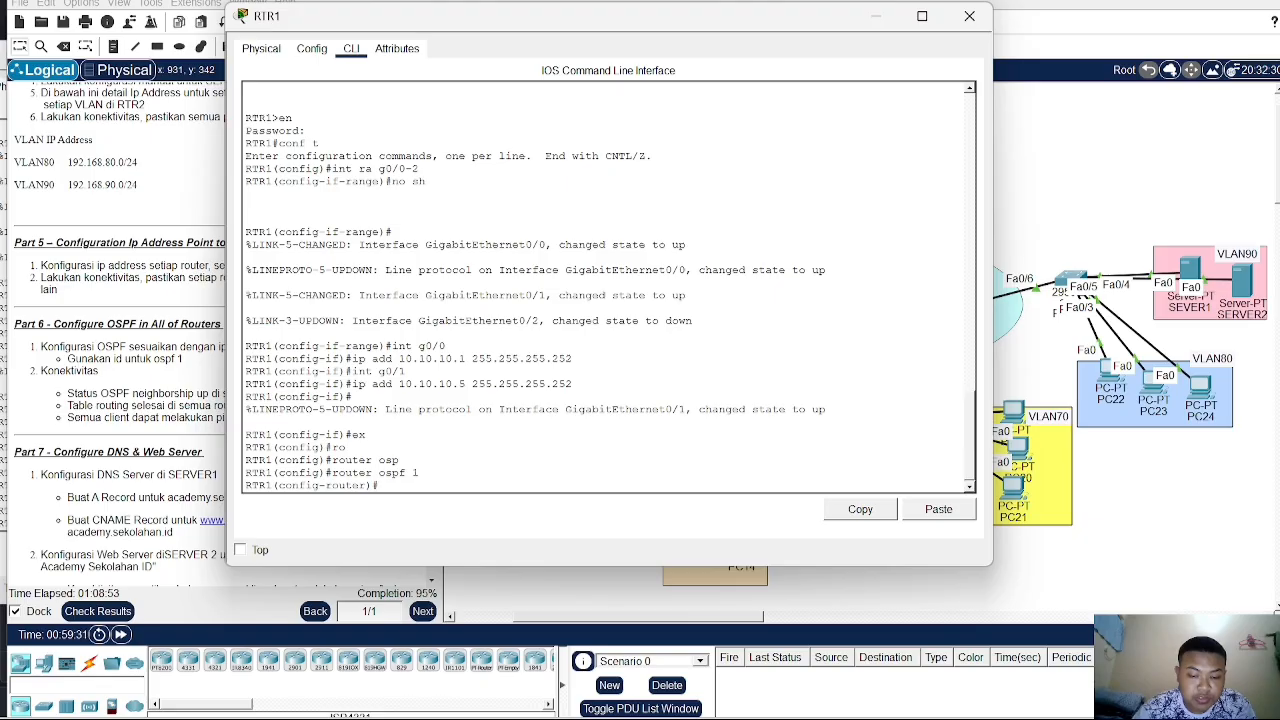
- Advertise network 10.10.10.0 with wildcard 0.0.0.3 in area 0 on RTR1
text(net)
key(Tab)
text(10)
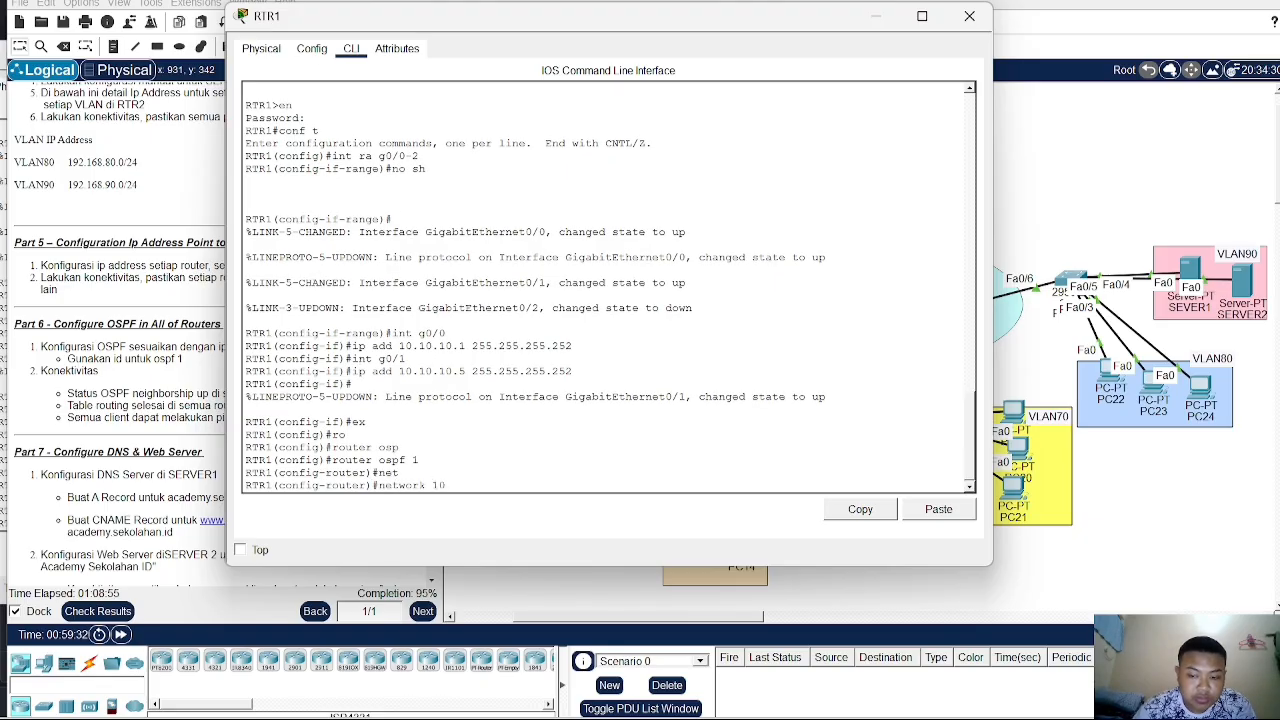
text(.10.10.)
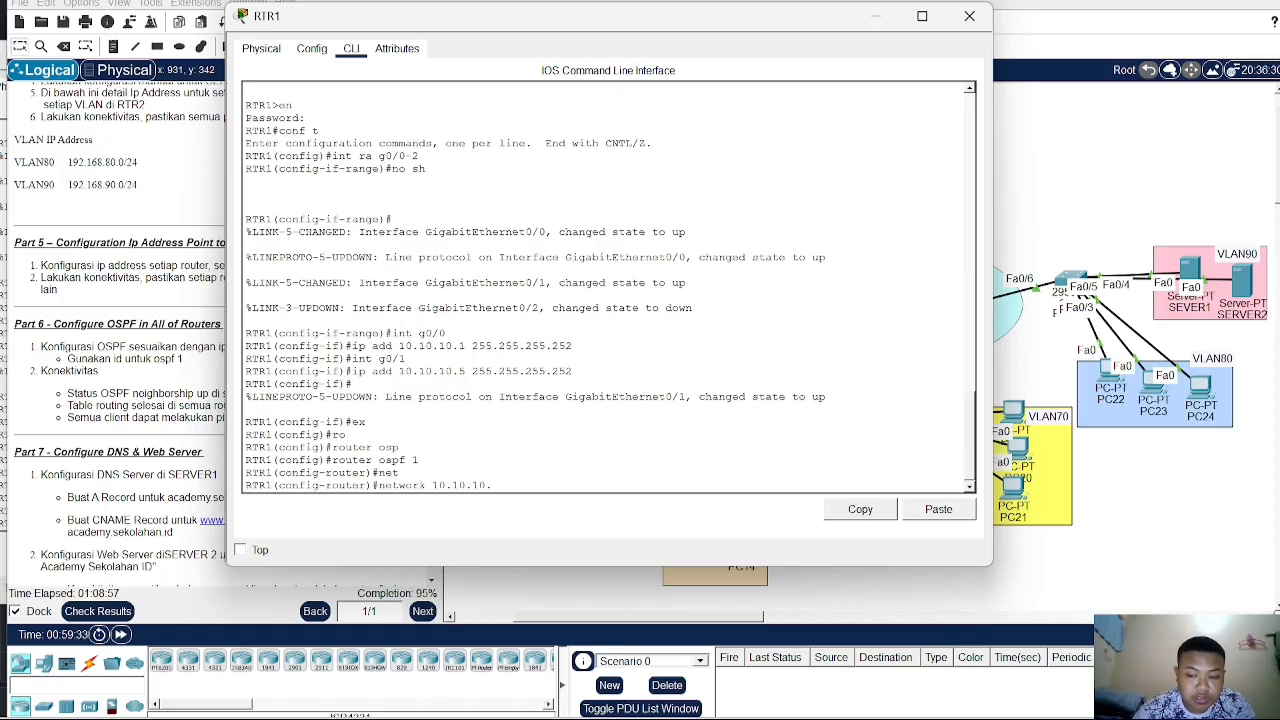
text(0)
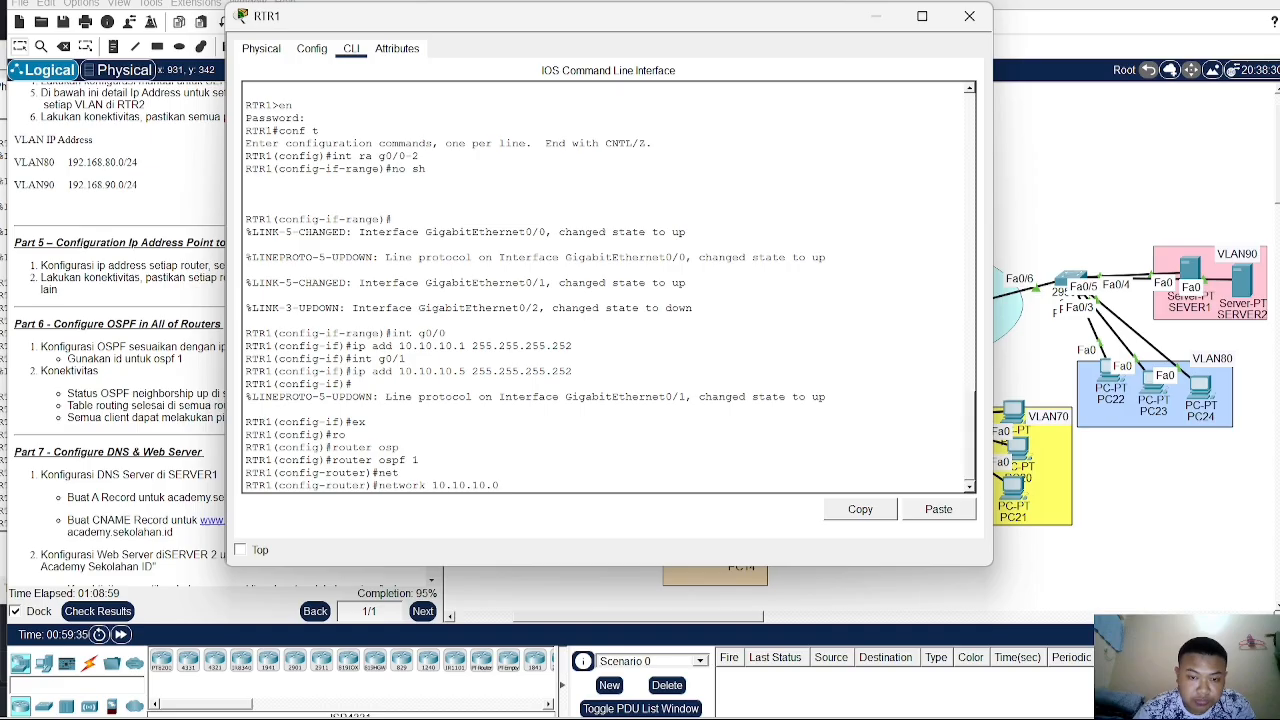
text( 0.0.0.3)
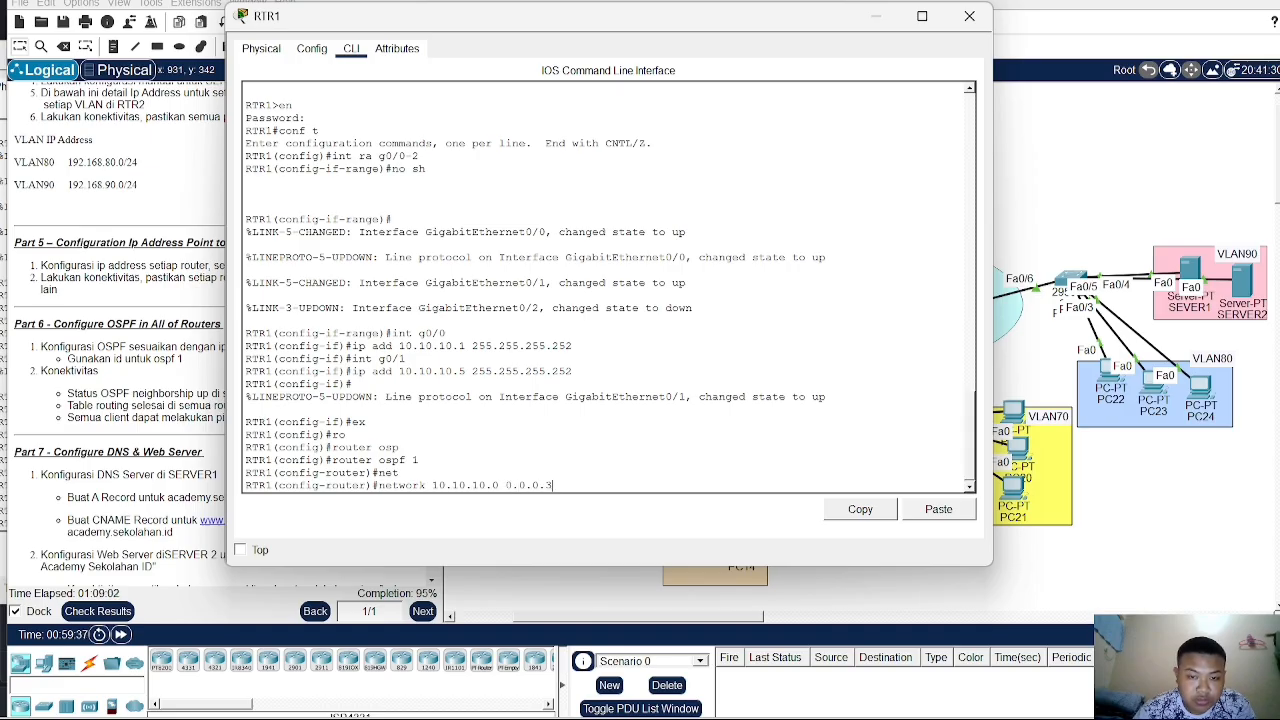
text( area)
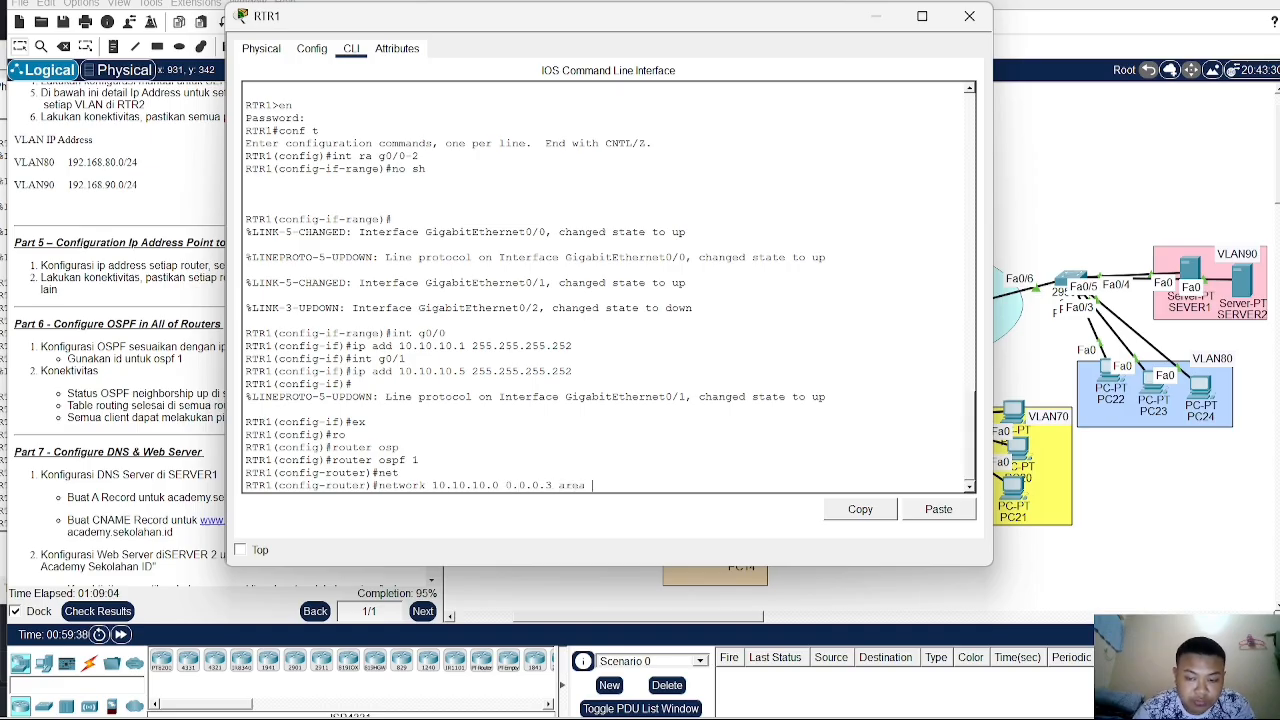
text( 0)
key(Return)
- Advertise network 10.10.10.4 with wildcard 0.0.0.3 in area 0 on RTR1
text(net)
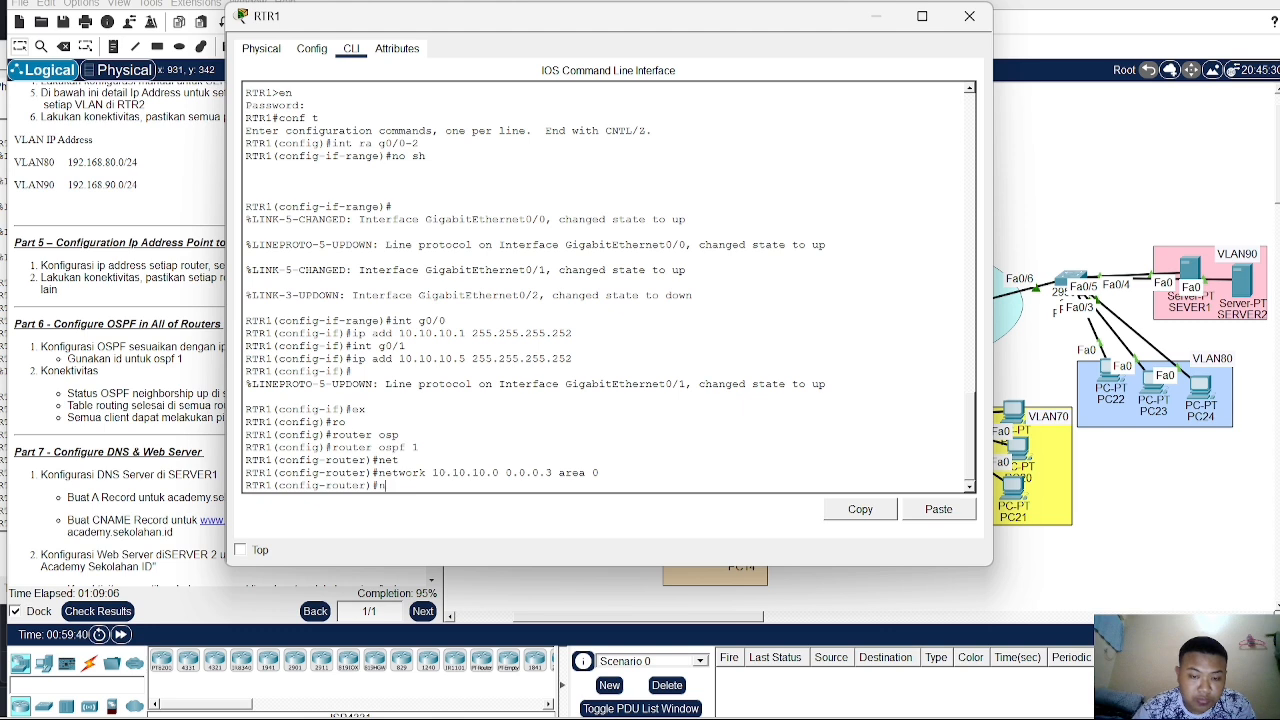
key(Tab)
text(10.)
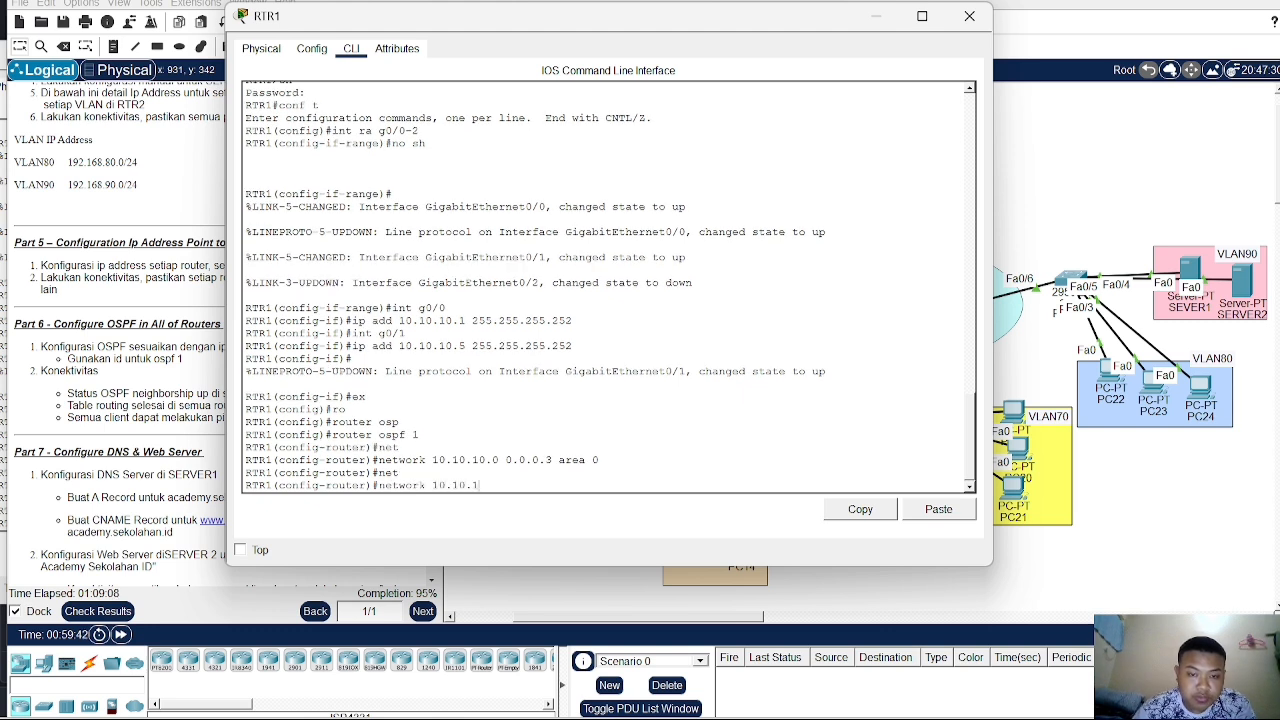
text(10.10.4 0)
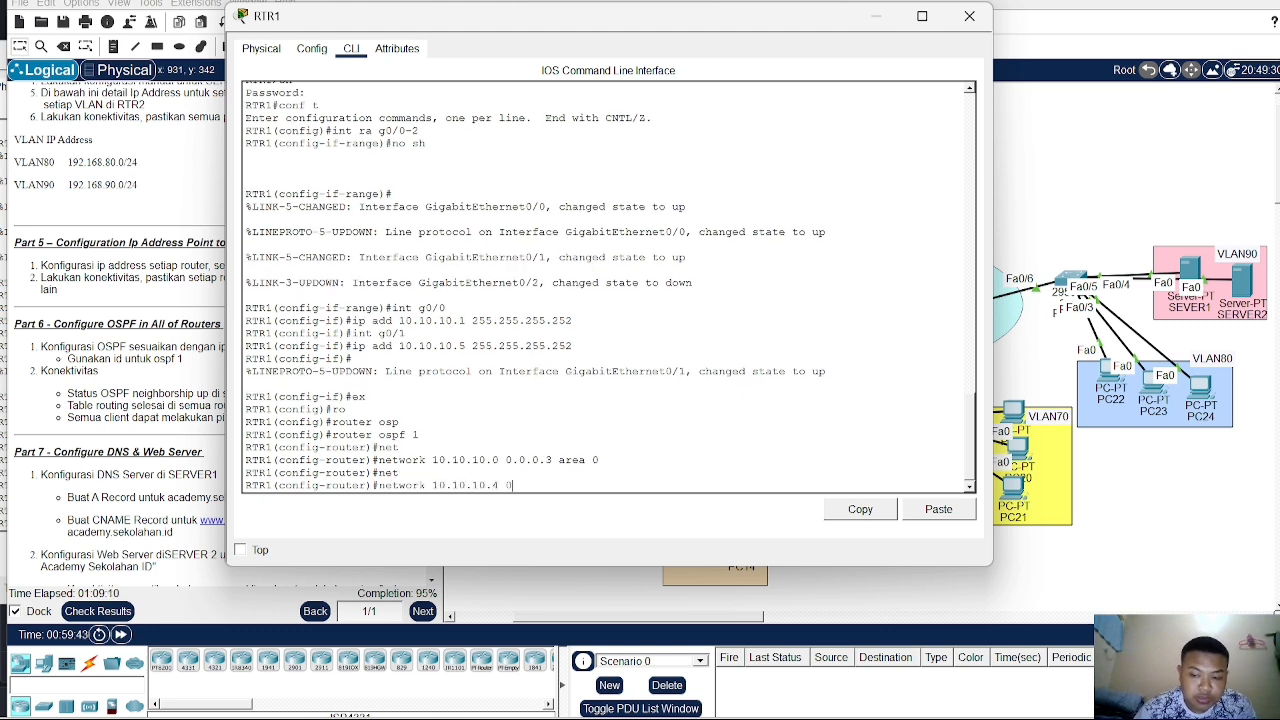
text(.0.0.3 )
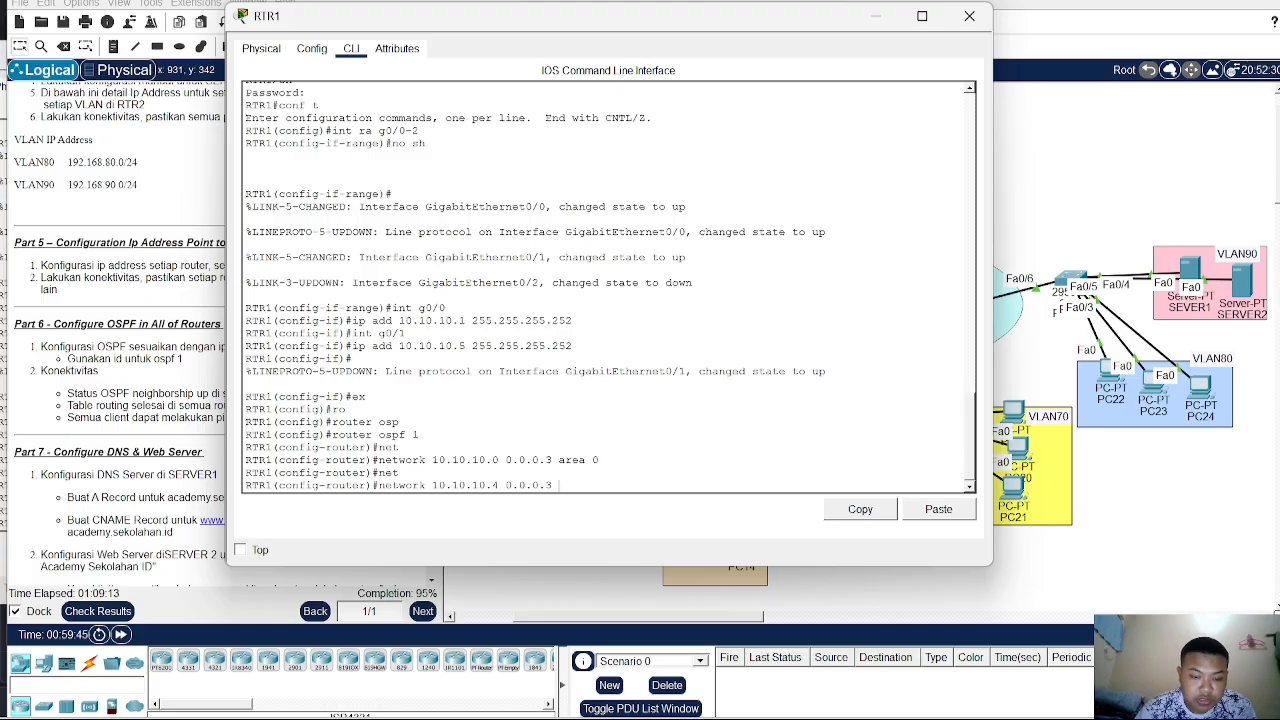
text(area 0)
key(Return)
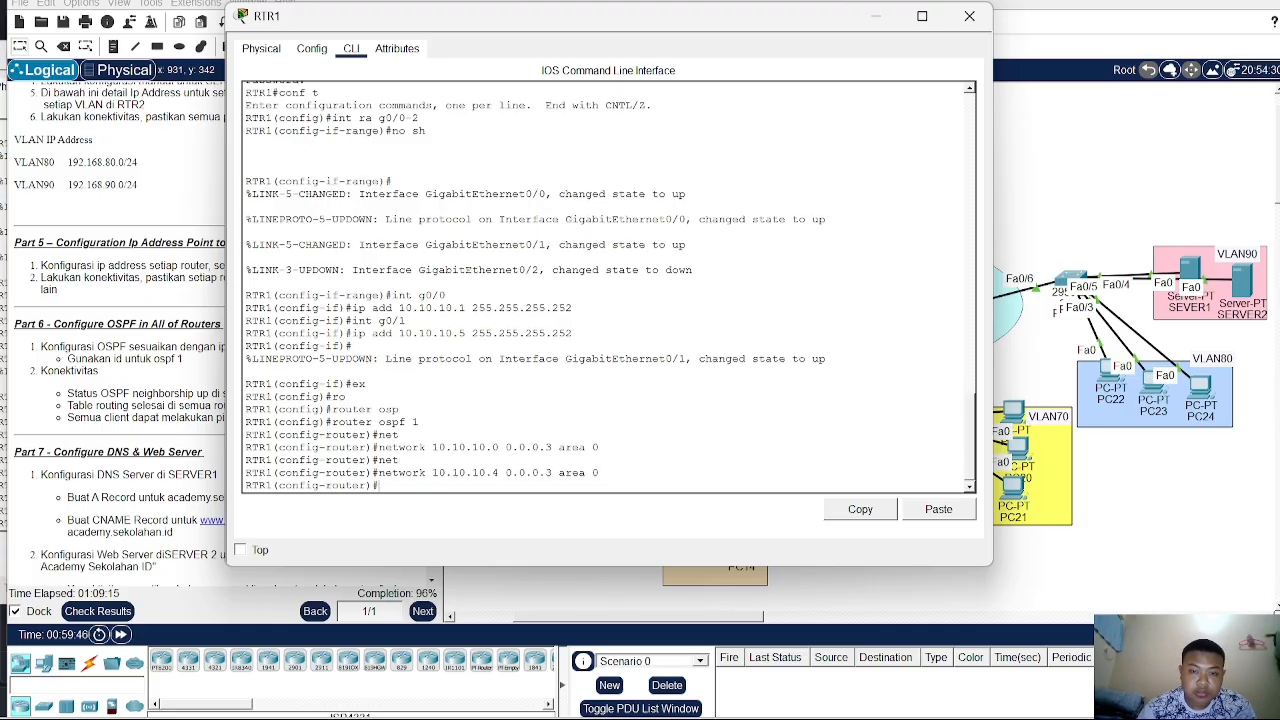
- Close RTR1's window, open RTR3's command line, leave interface configuration and start OSPF process 1
click(1015, 249)
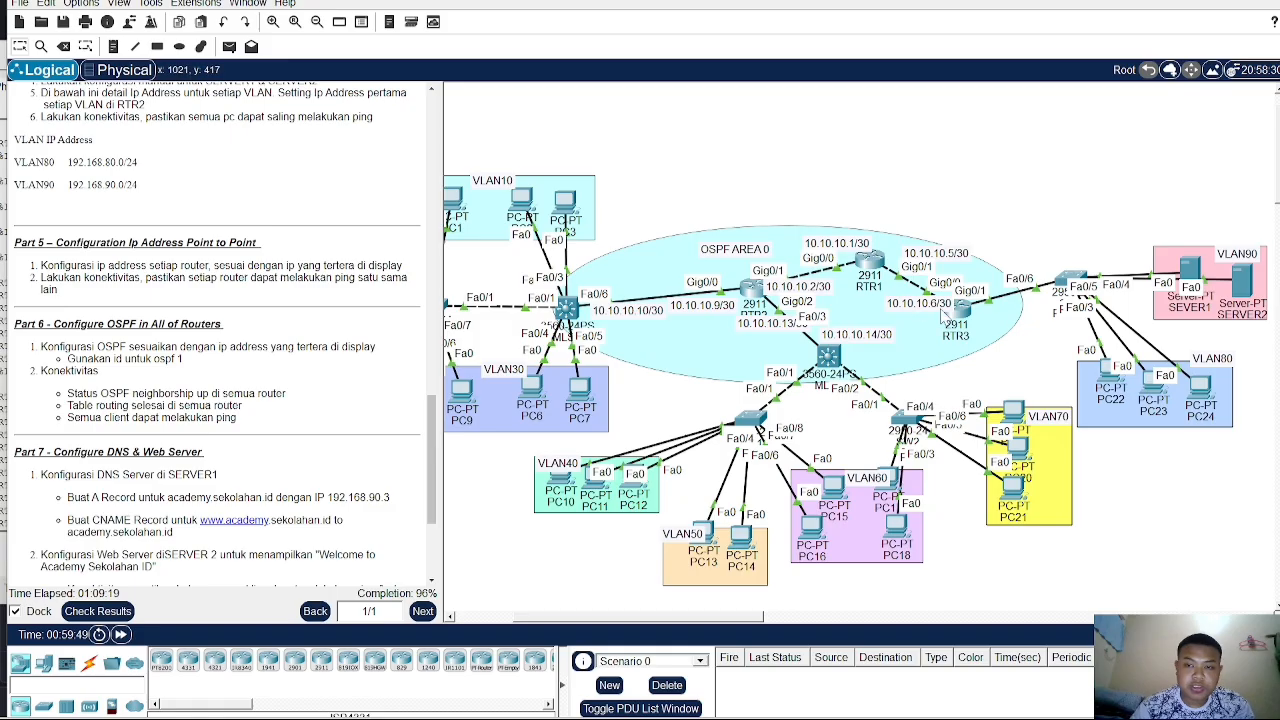
click(958, 318)
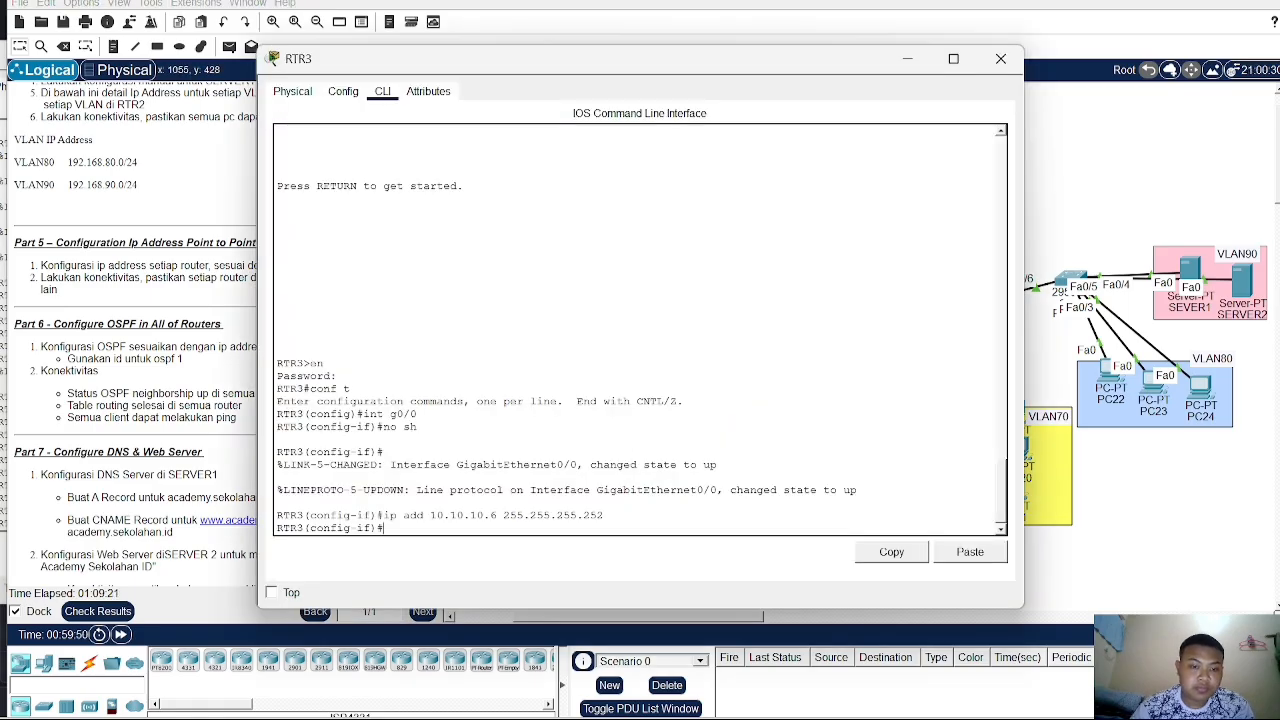
text(ex)
key(Return)
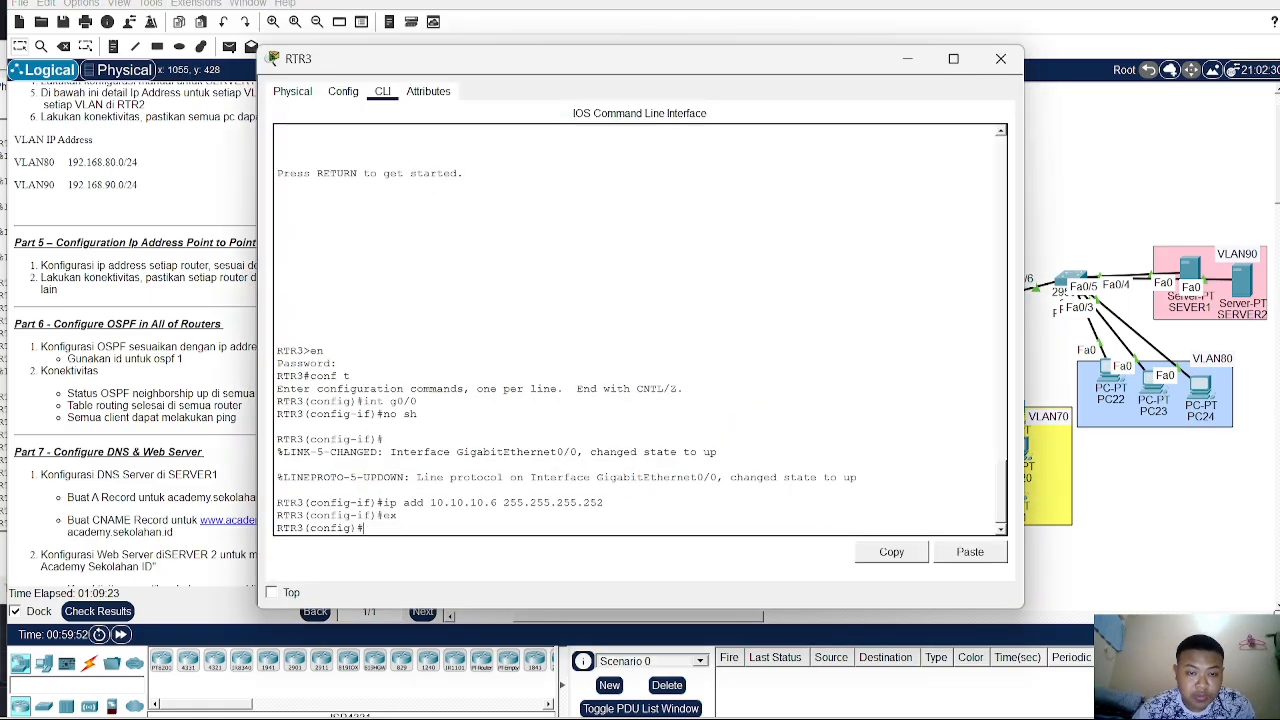
text(rou)
key(Tab)
text(osp)
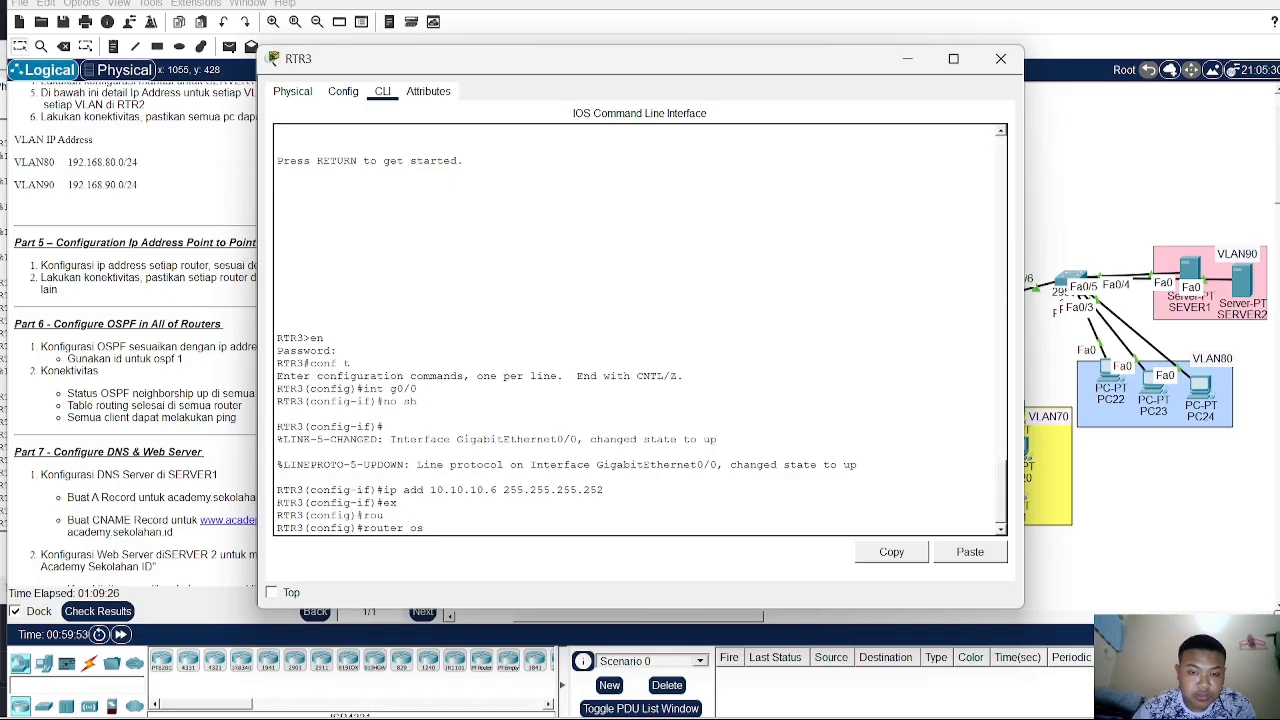
key(Tab)
text(1)
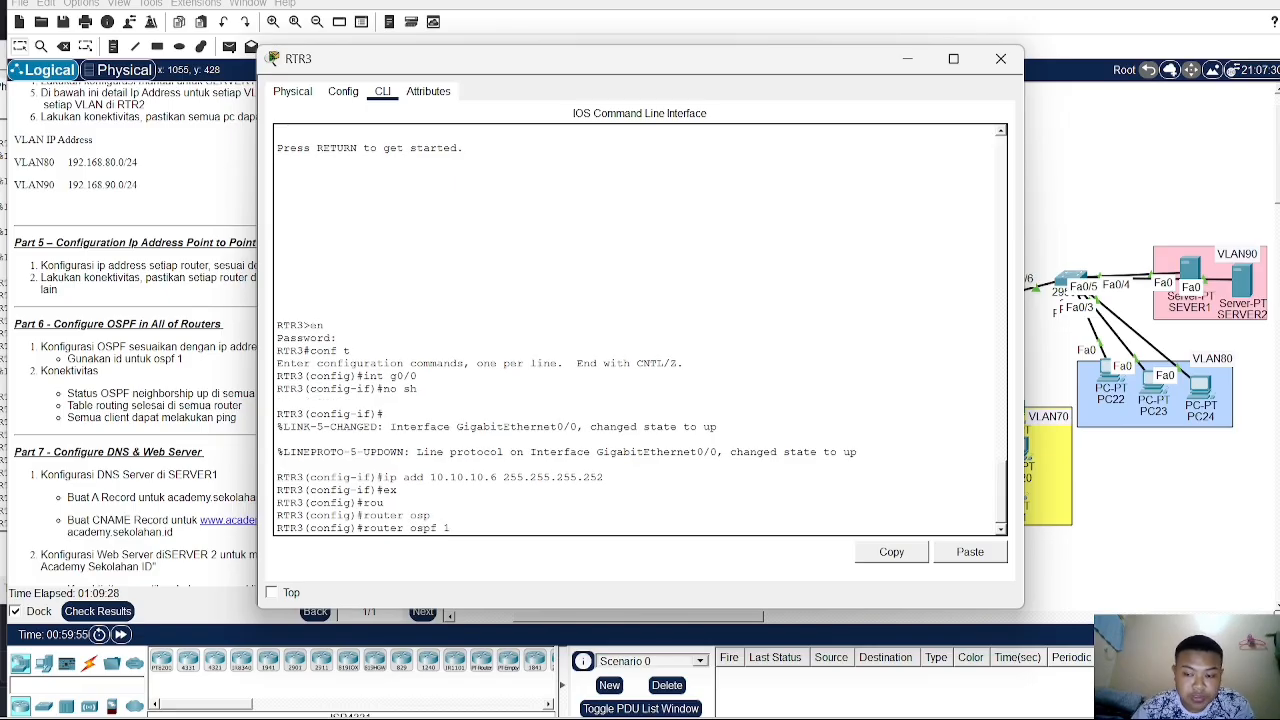
key(Return)
- Advertise network 10.10.10.4 with wildcard 0.0.0.3 in area 0 on RTR3
text(net)
key(Tab)
text(1)
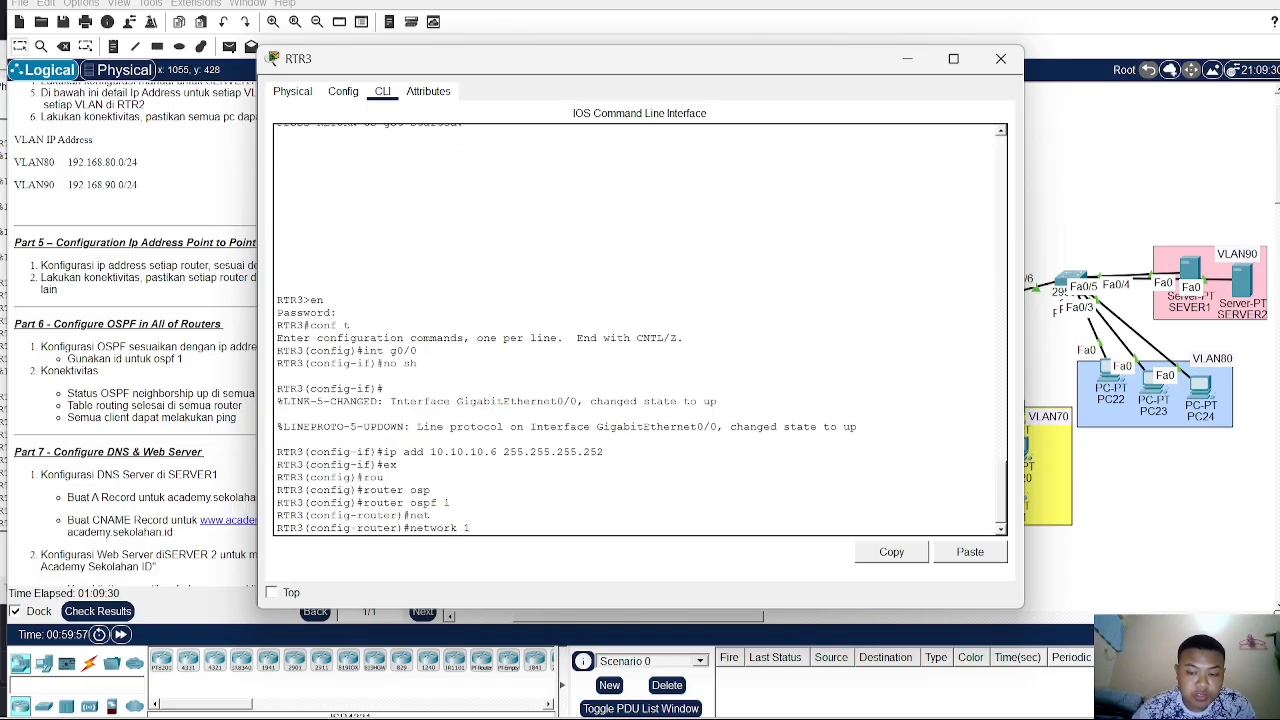
text(0.10.10.)
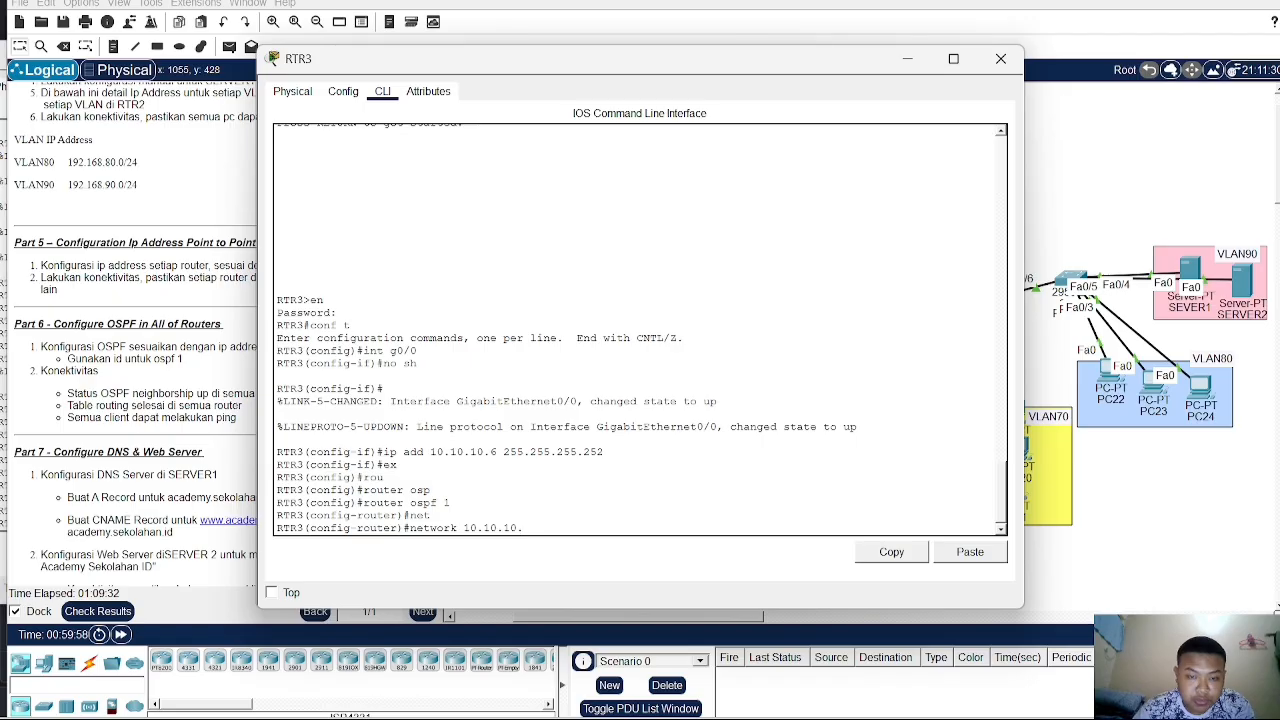
text(4 0.0.0.)
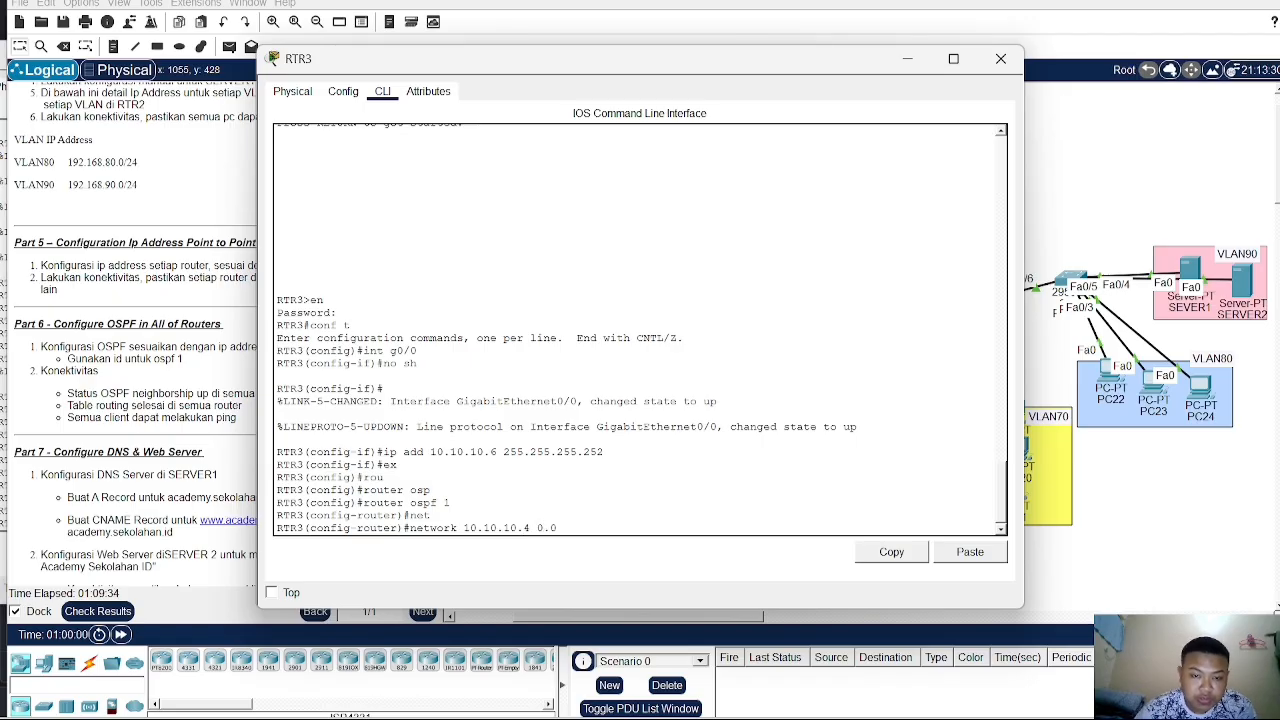
text(3 are)
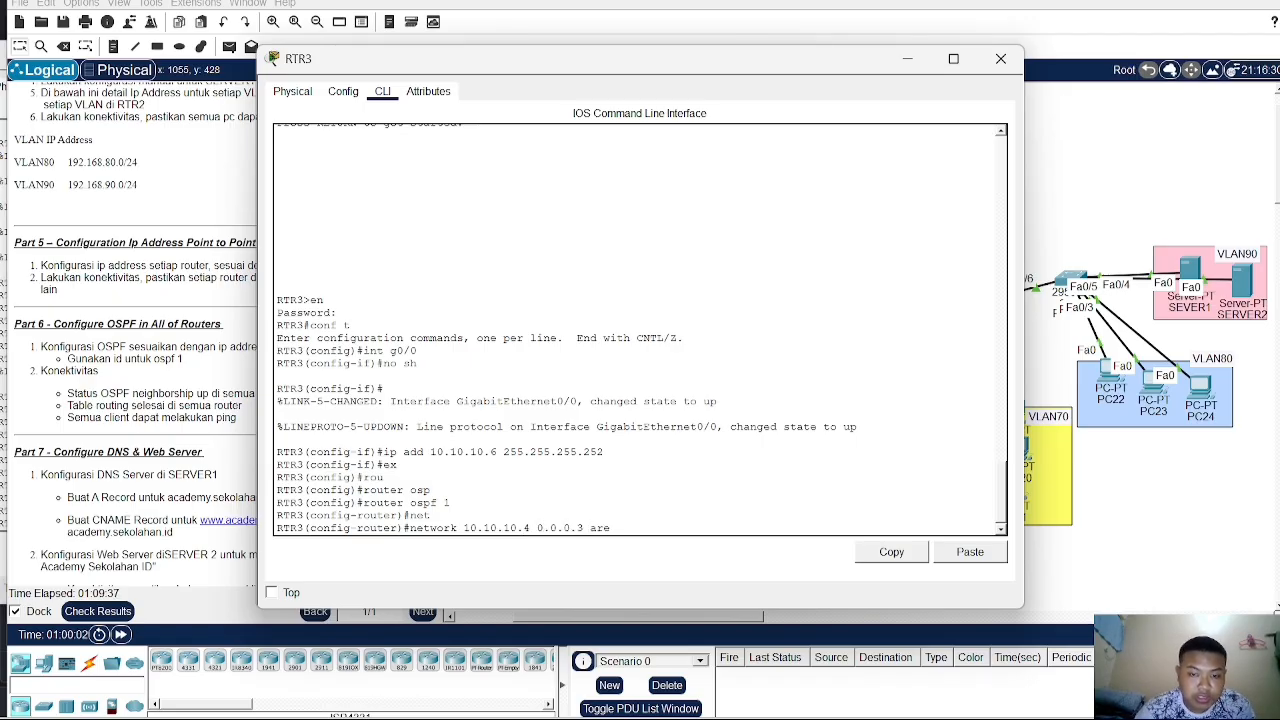
text(a 0)
key(Return)
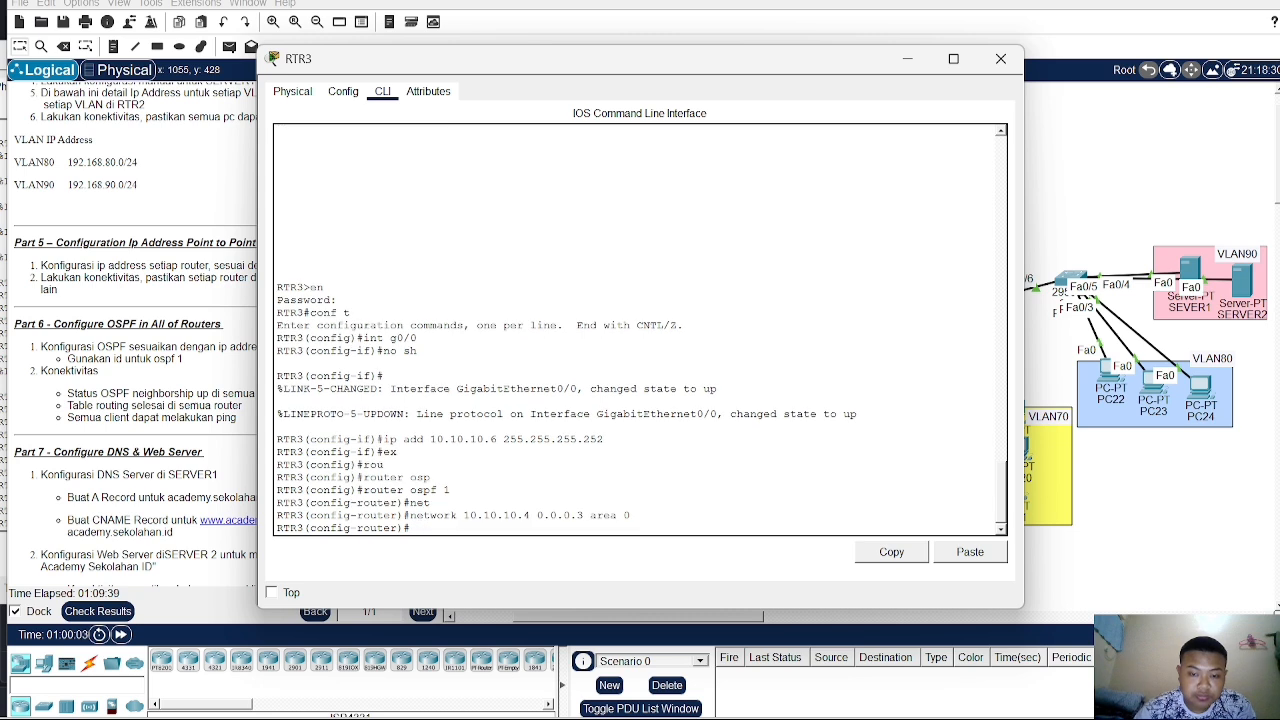
- Advertise network 192.168.80.0 with wildcard 0.0.0.255 in area 0 on RTR3
text(net)
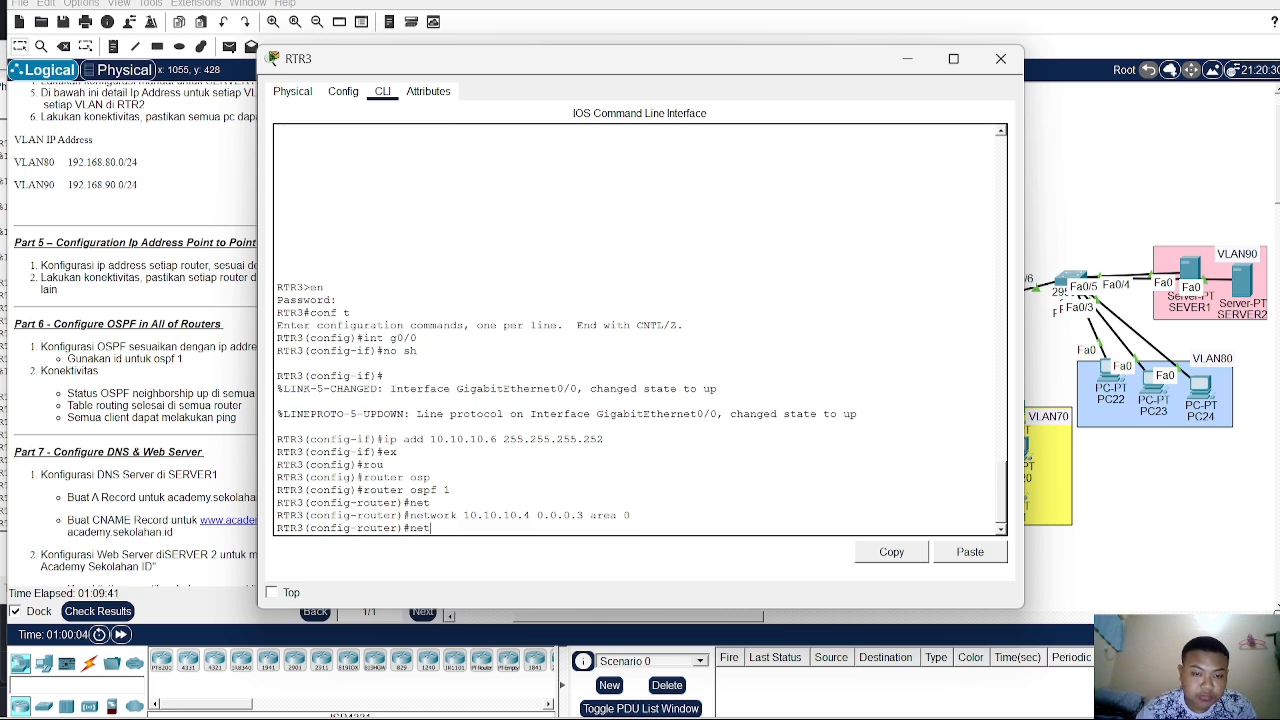
key(Tab)
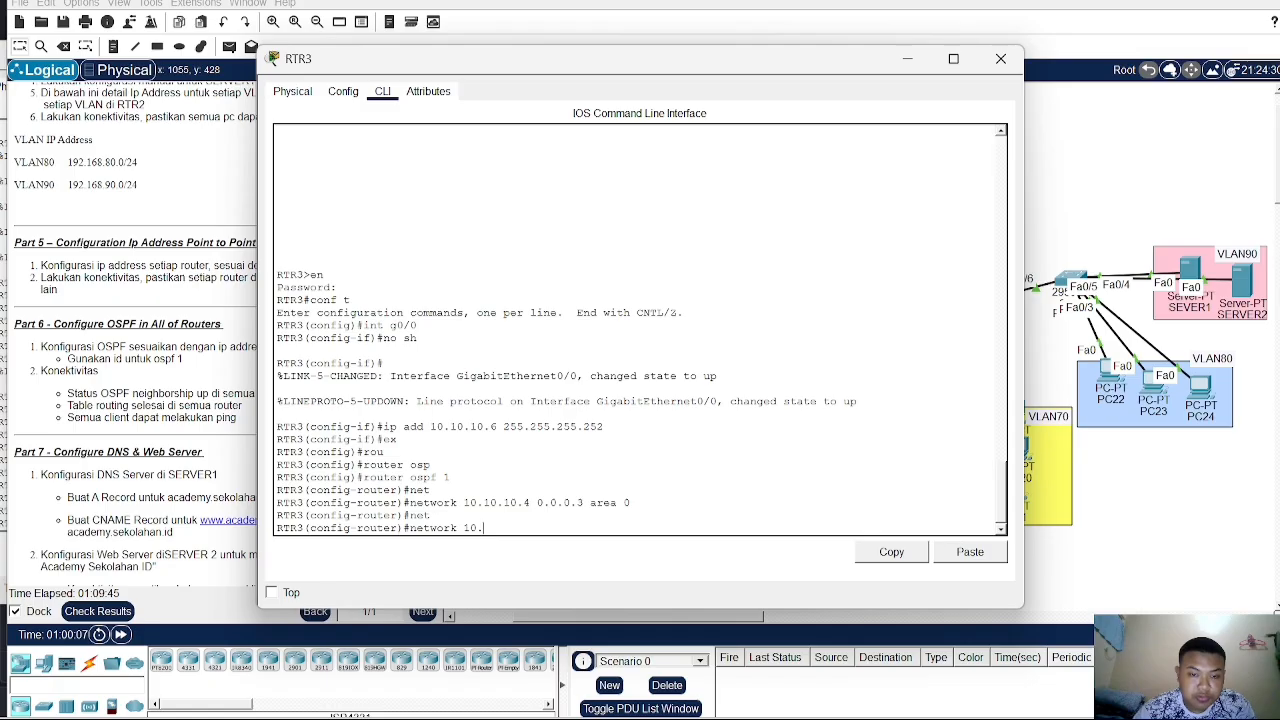
text(92.16)
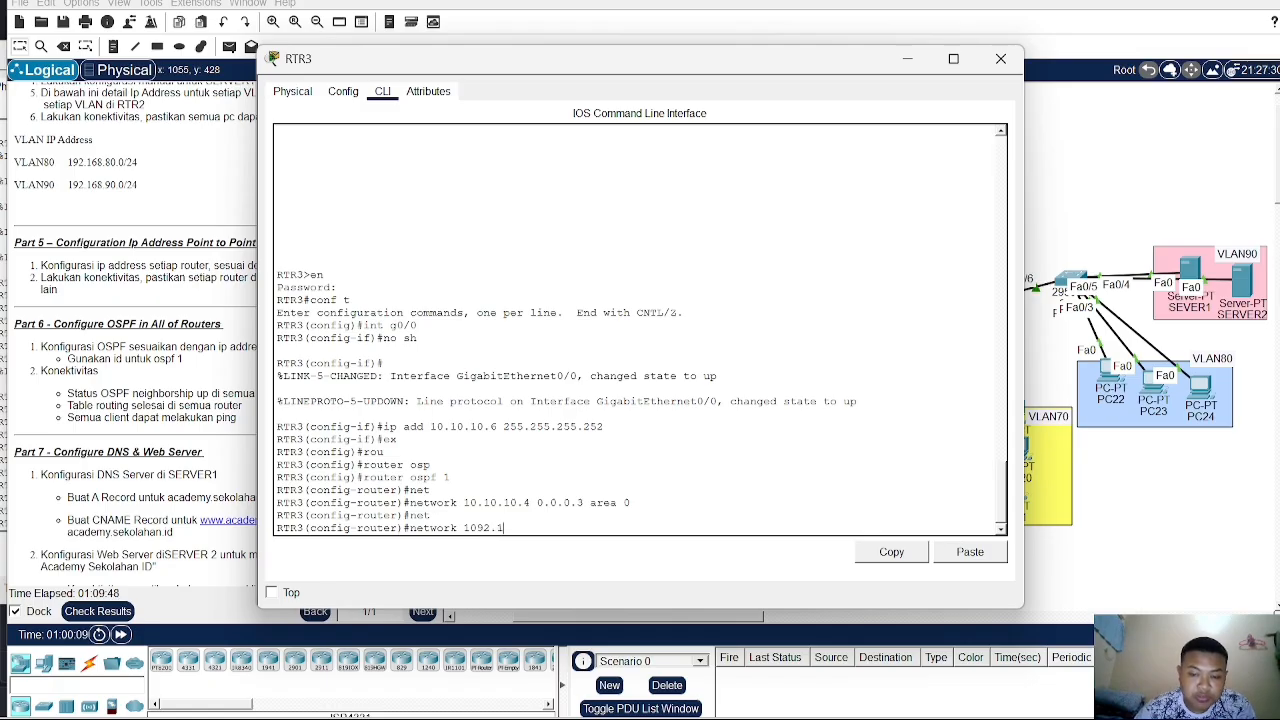
key(BackSpace)
key(BackSpace)
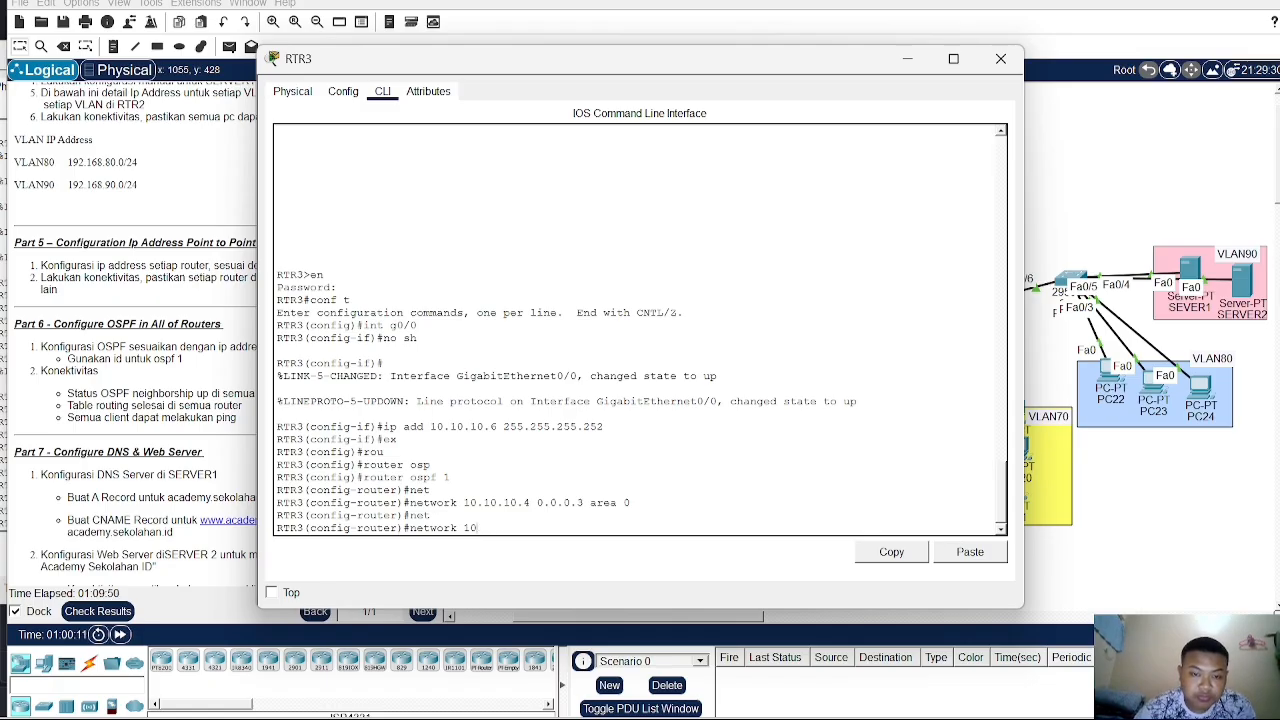
text(92.16)
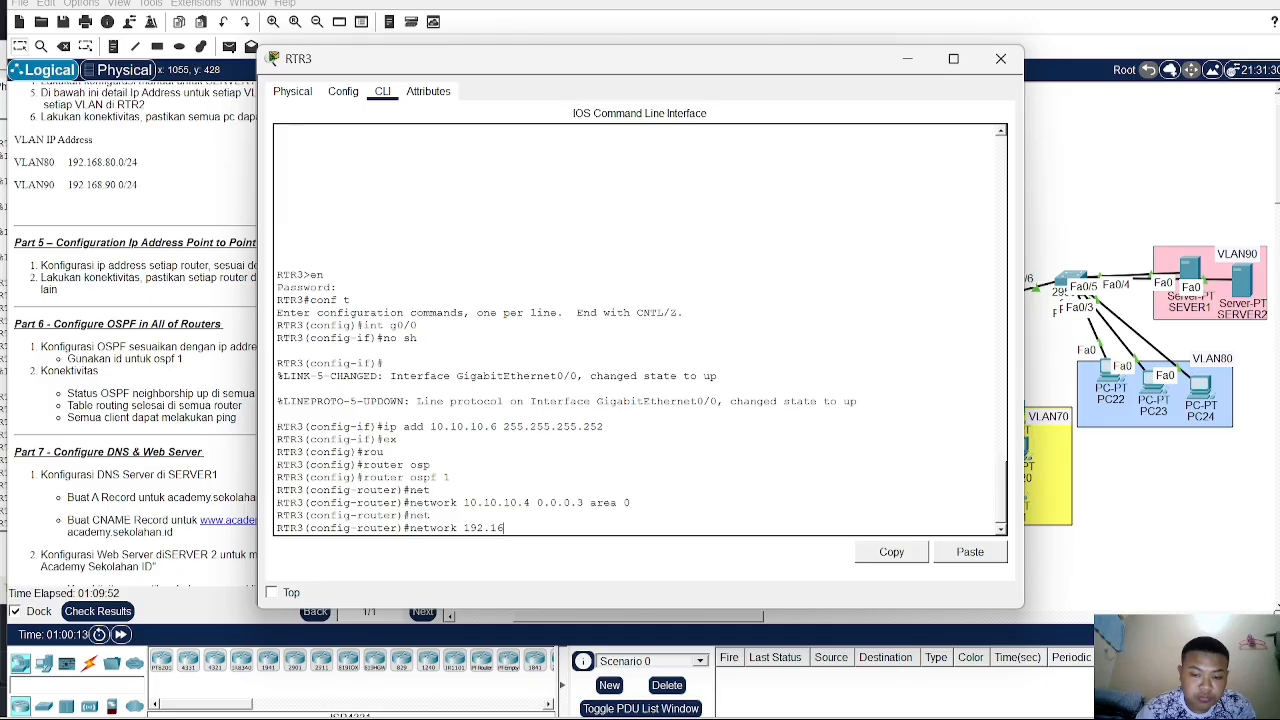
text(8.8)
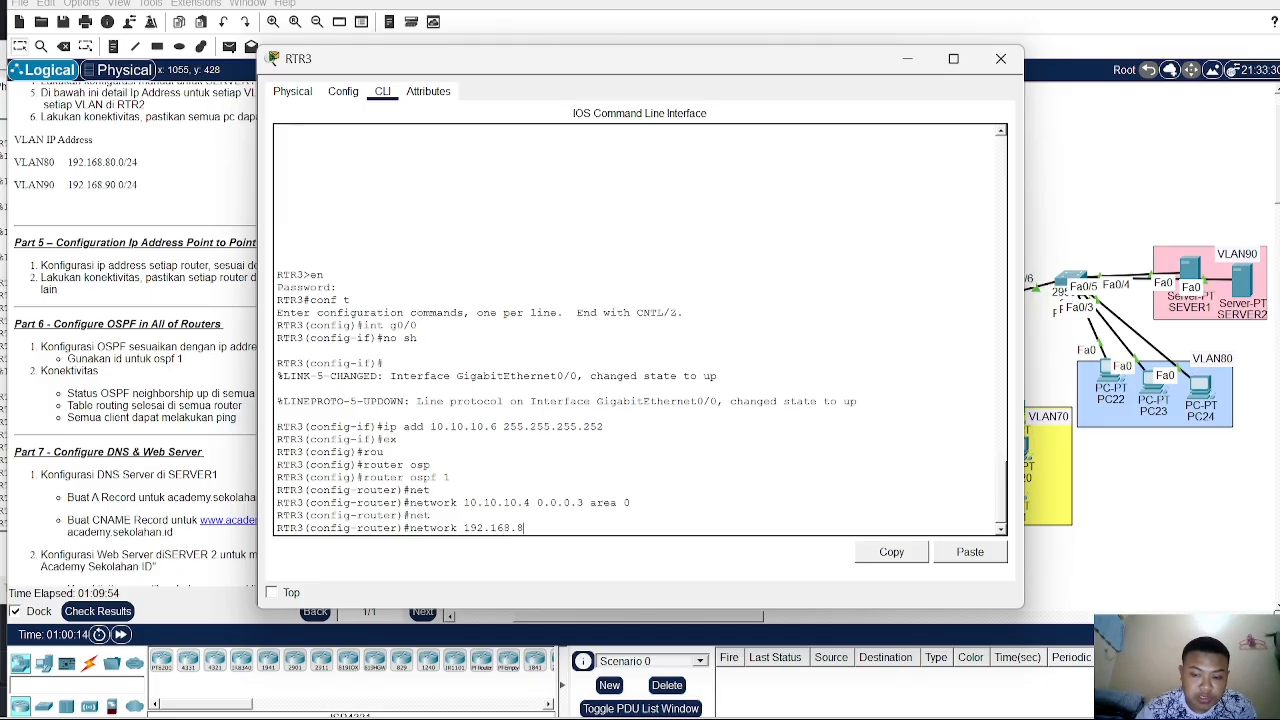
text(0.0 0.0.0.)
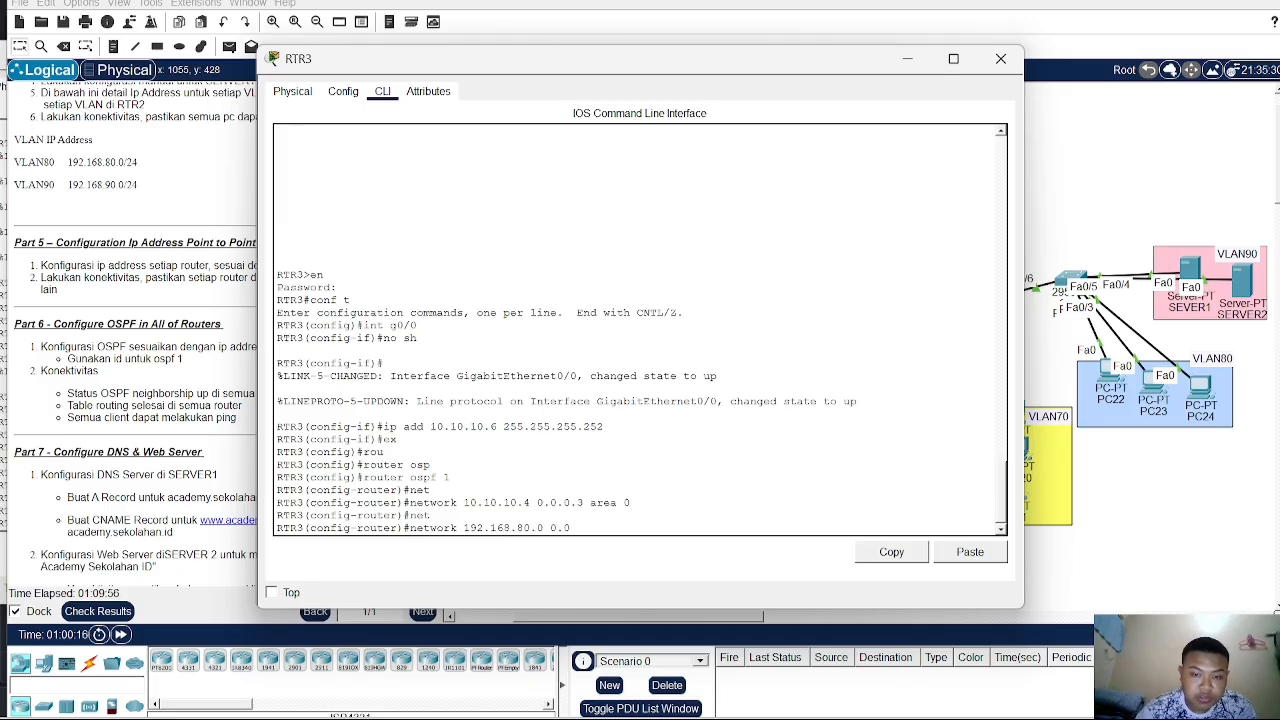
text(255)
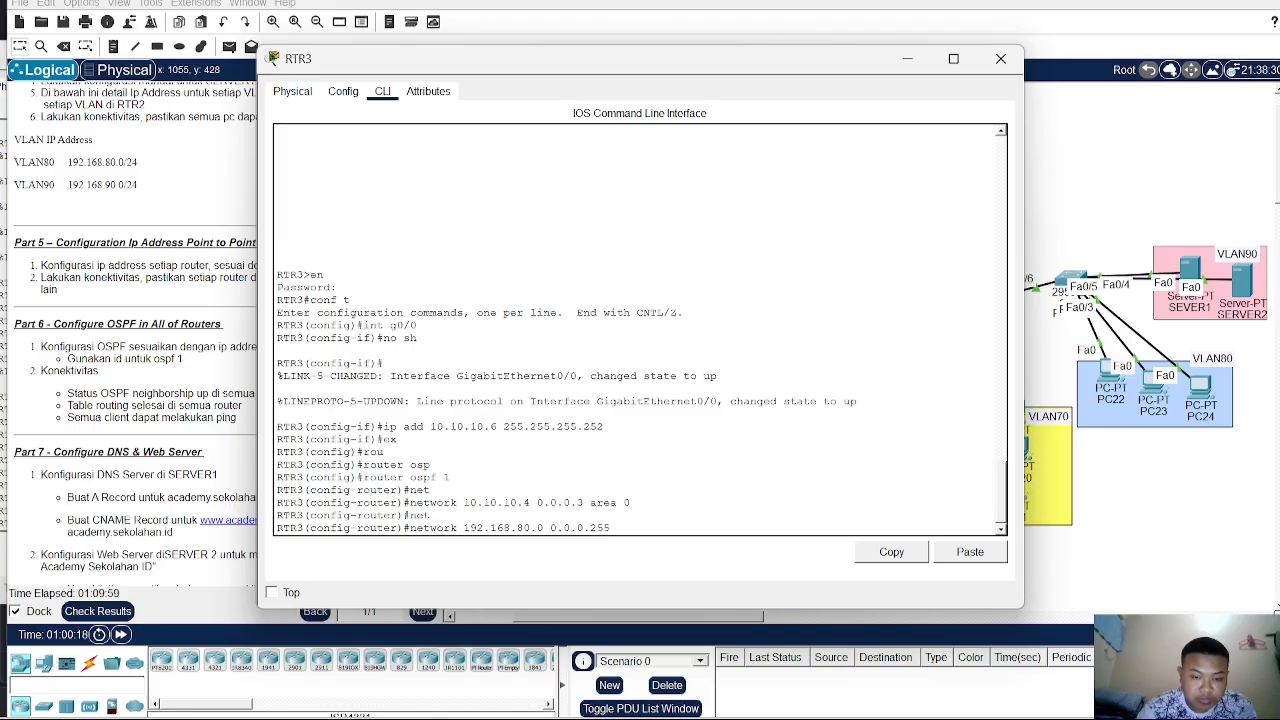
text( area 0)
key(Return)
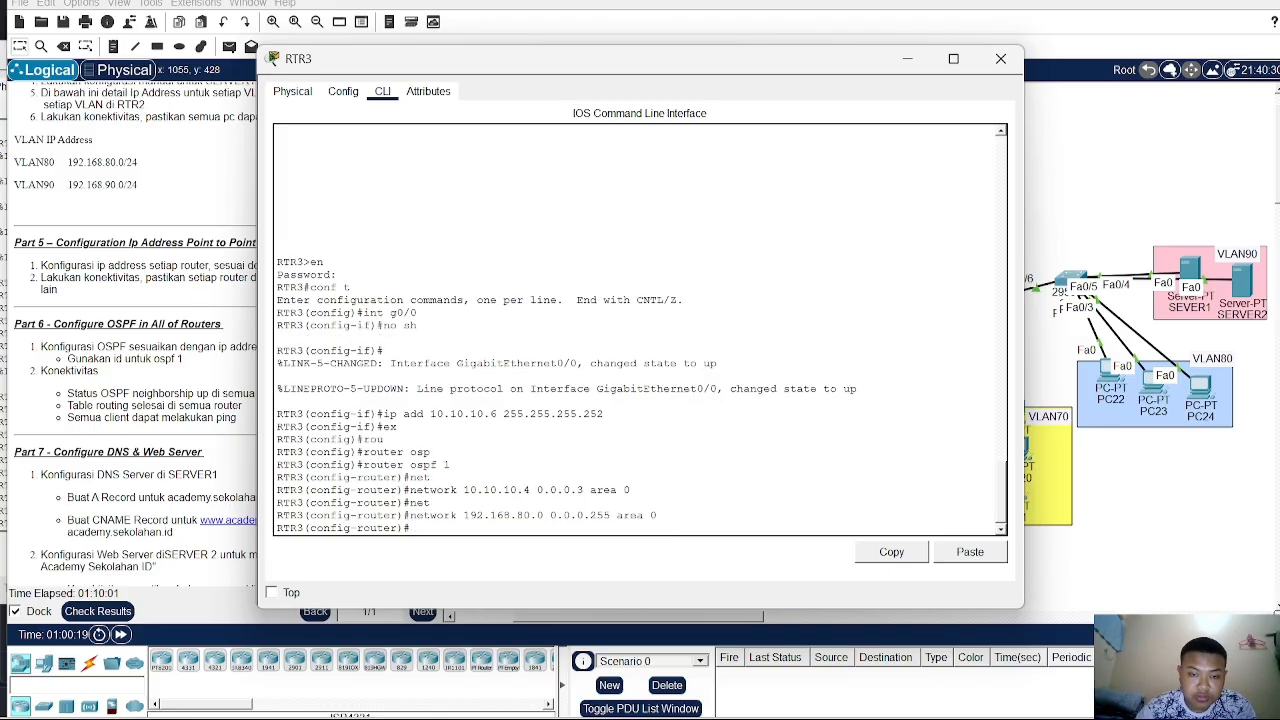
- Advertise network 192.168.90.0 with wildcard 0.0.0.255 in area 0 on RTR3 and close its window
key(Up)
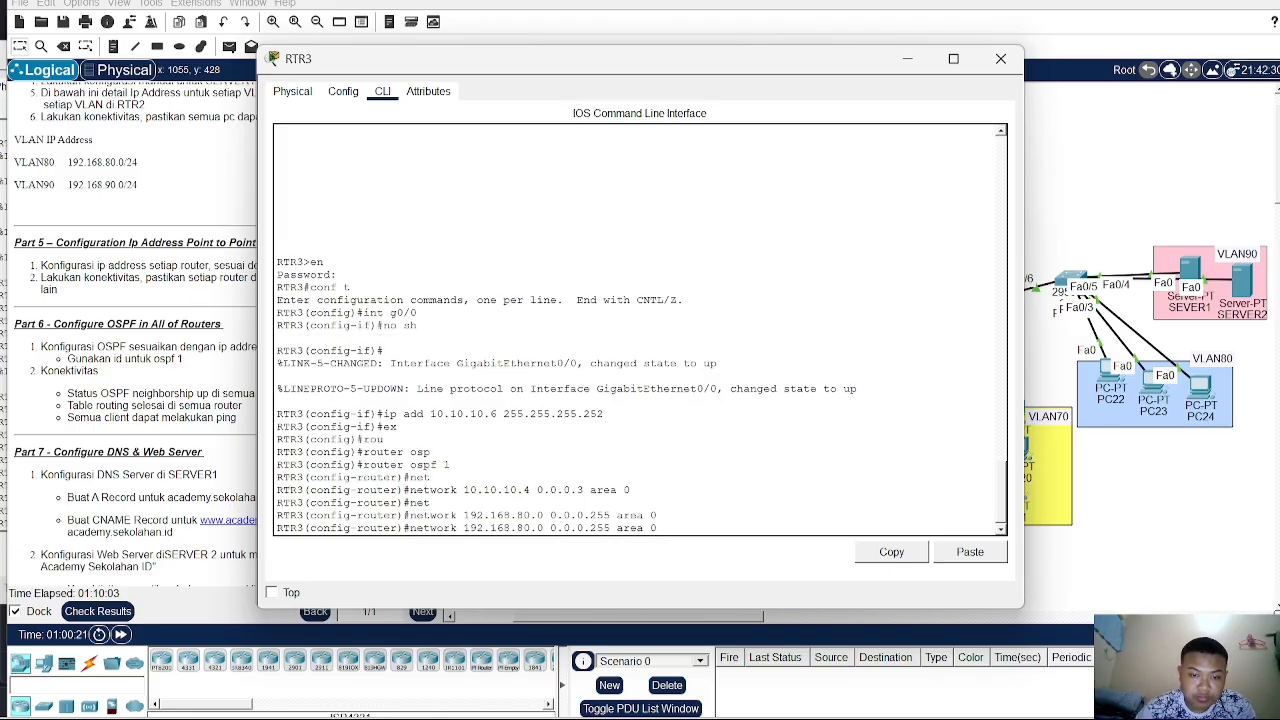
key(Left)
key(Left)
key(Left)
key(Left)
key(Left)
key(Left)
key(Left)
key(Left)
key(Left)
key(Left)
key(Left)
key(Left)
key(Left)
key(Left)
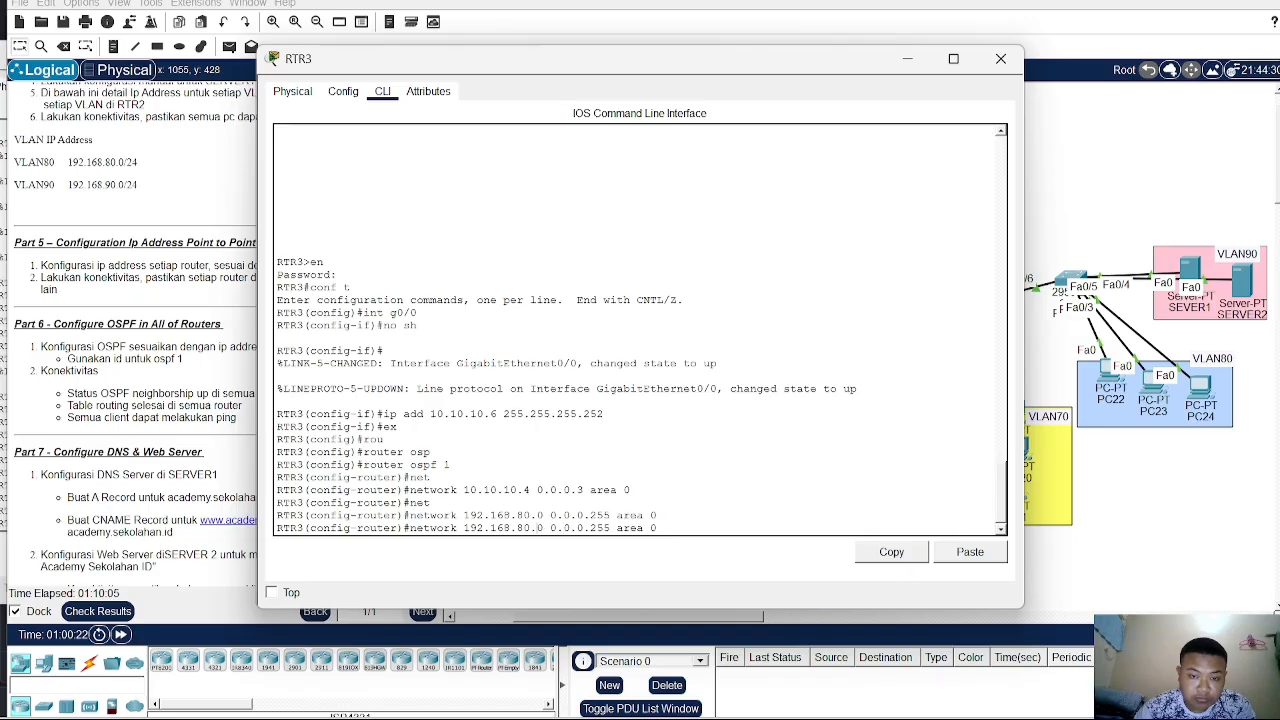
key(Left)
key(Left)
key(BackSpace)
text(9)
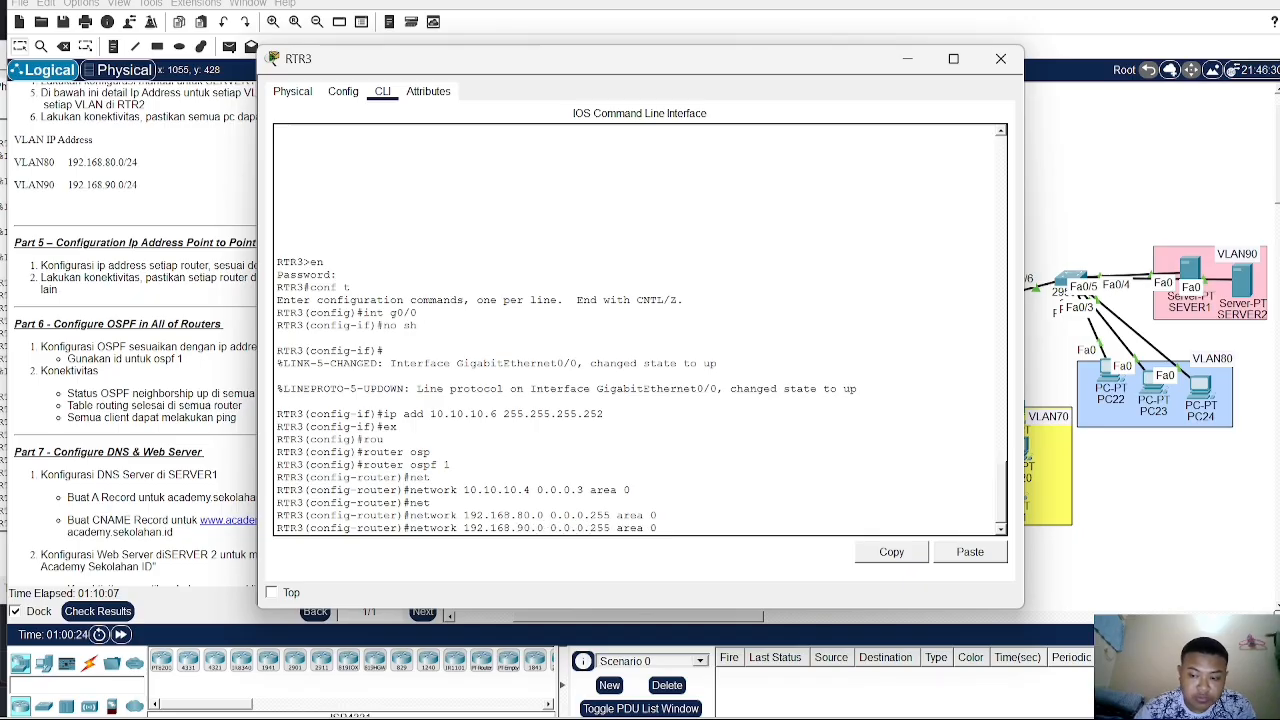
key(Return)
click(1212, 158)
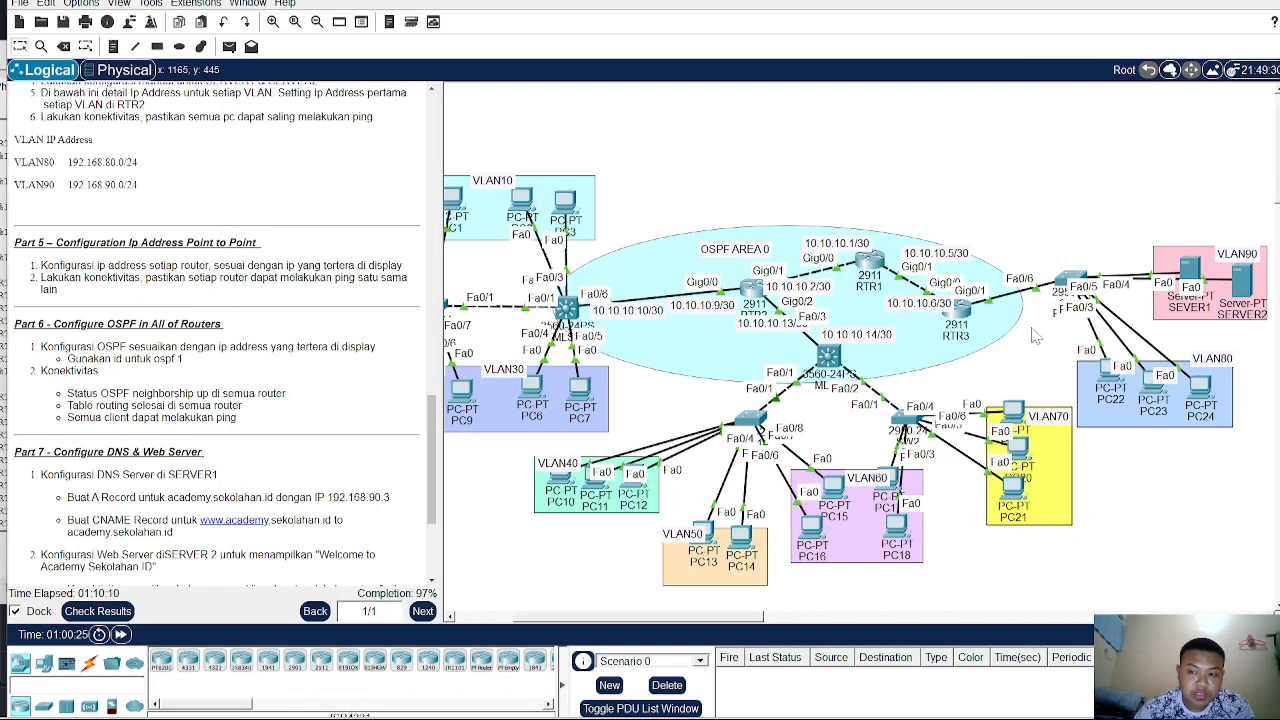
- Open SERVER1's DNS service settings and turn the DNS service on
mouse_move(957, 312)
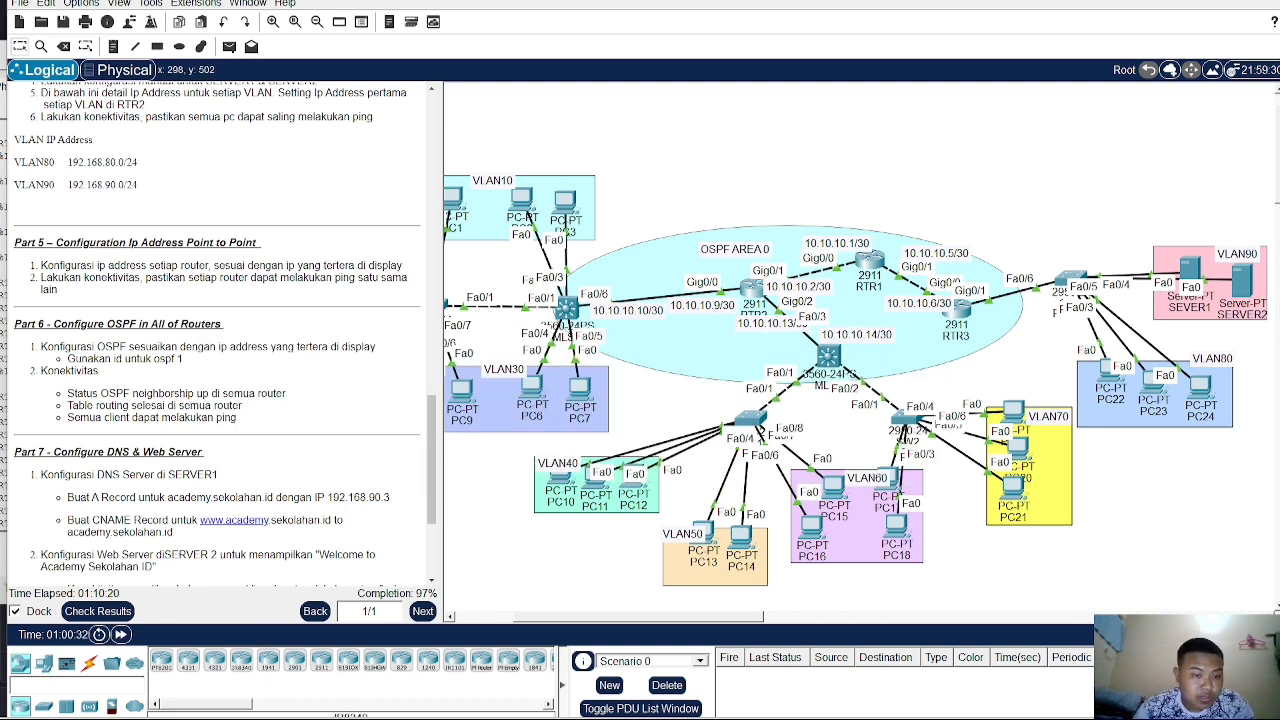
scroll(211, 520, down, 1)
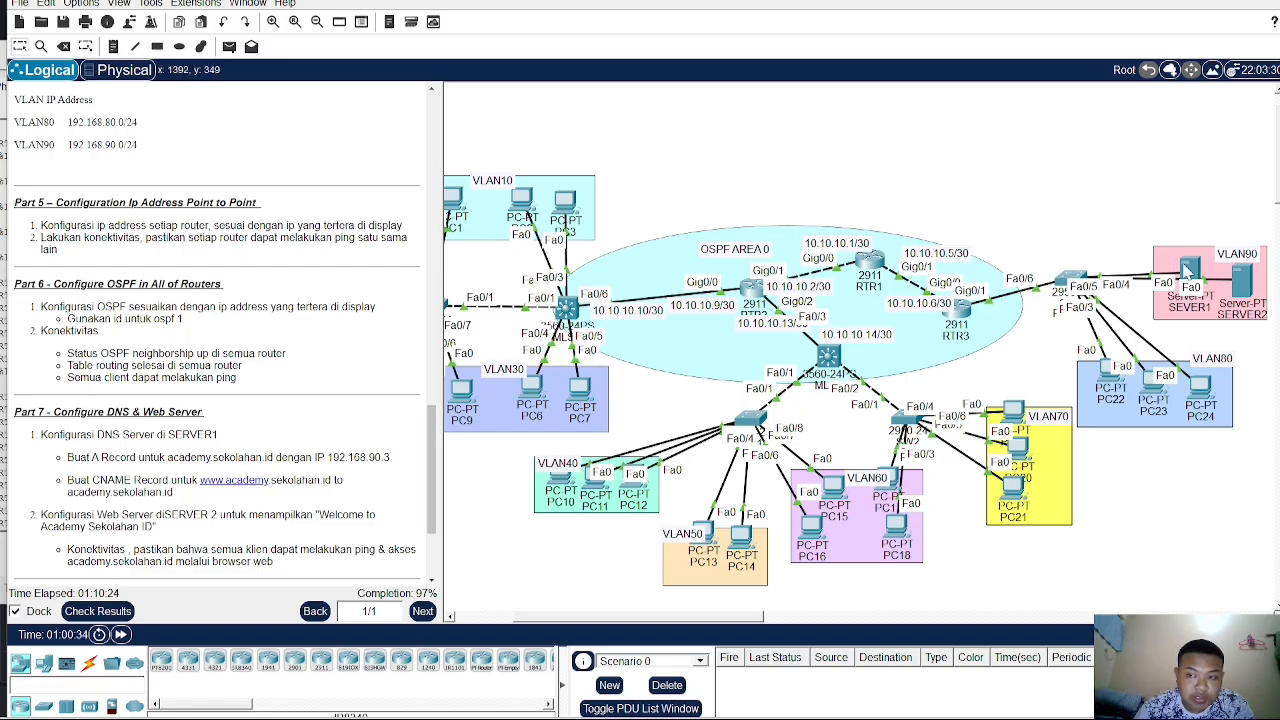
click(1188, 272)
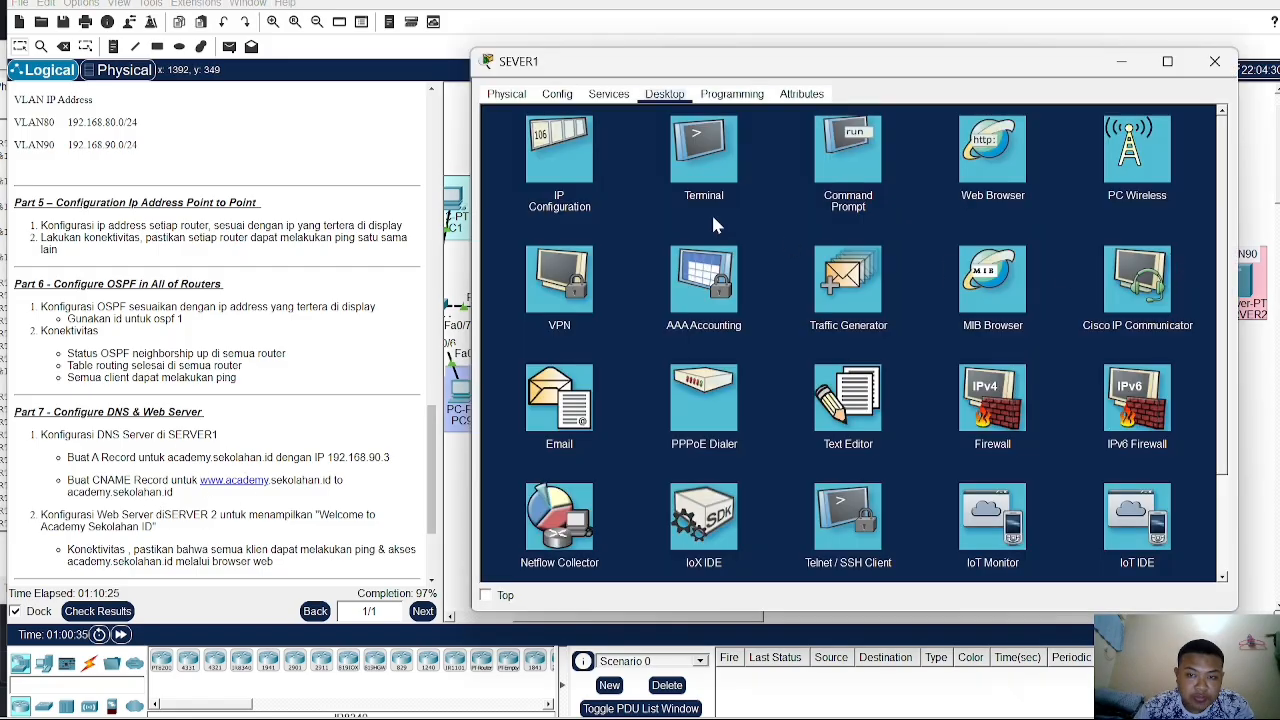
click(608, 94)
click(541, 205)
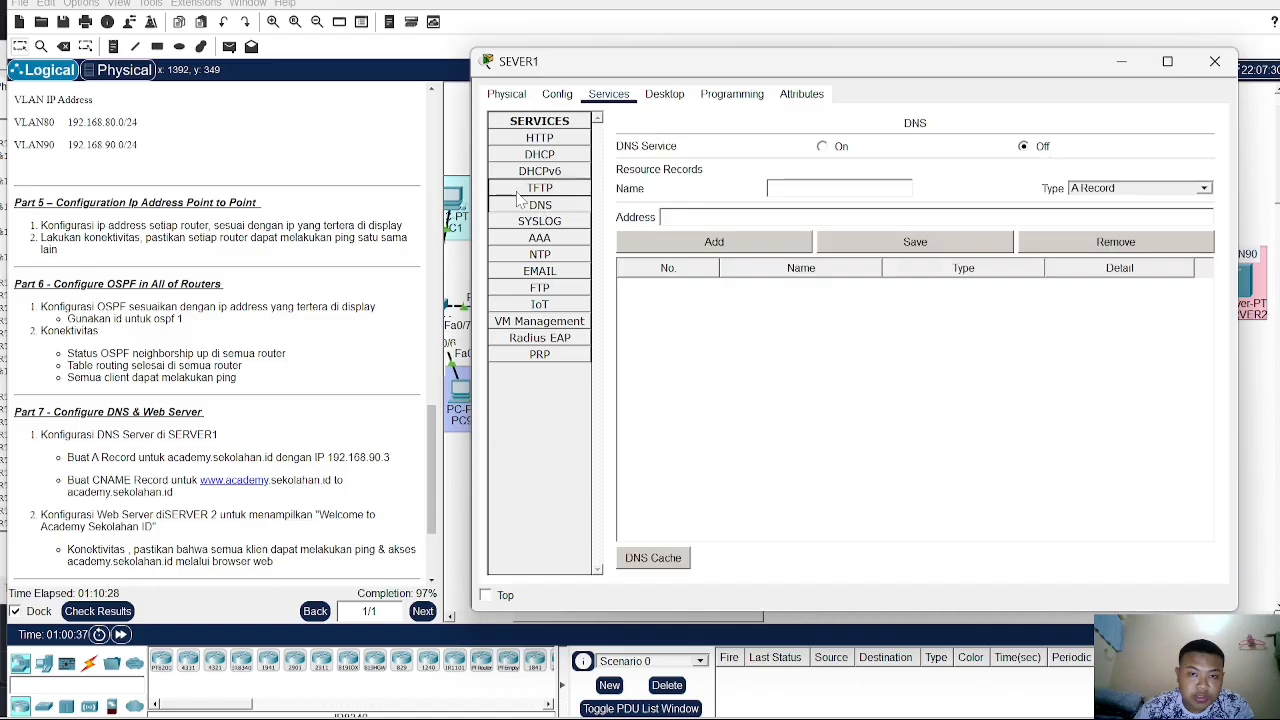
click(822, 147)
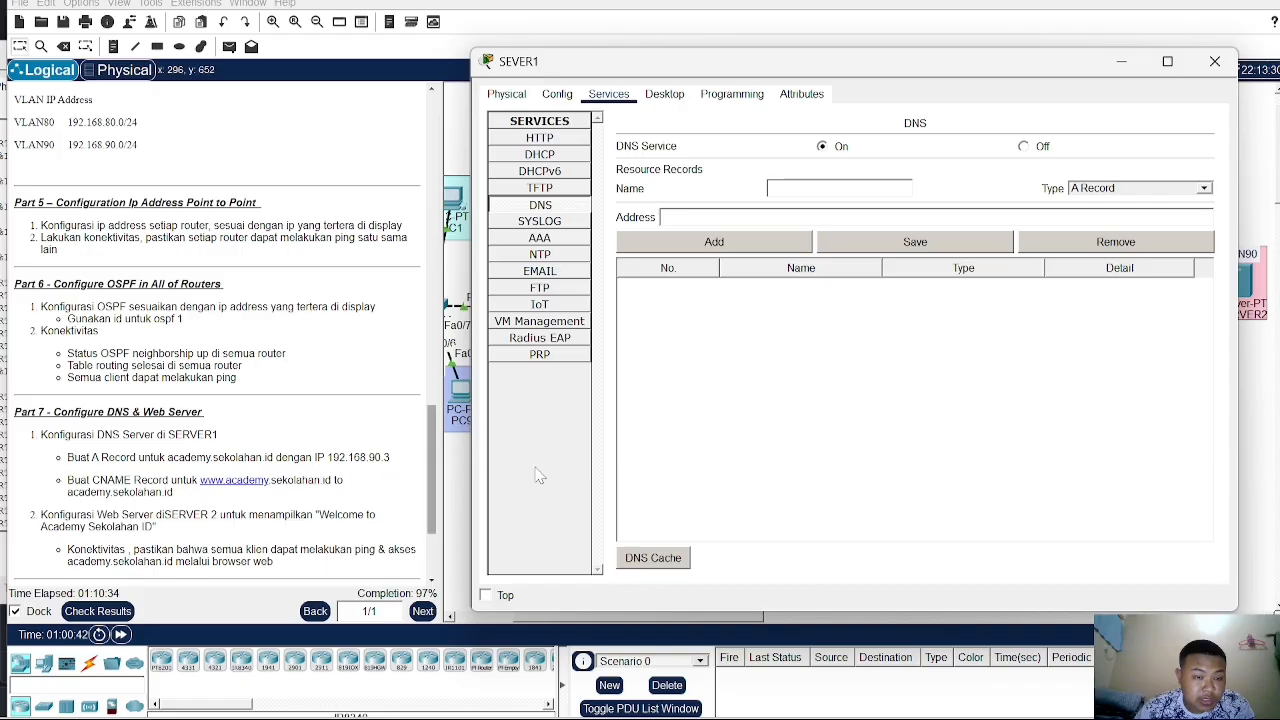
- Create an A record named academy.sekolahan.id, entering its address beginning 192.168
text(aca)
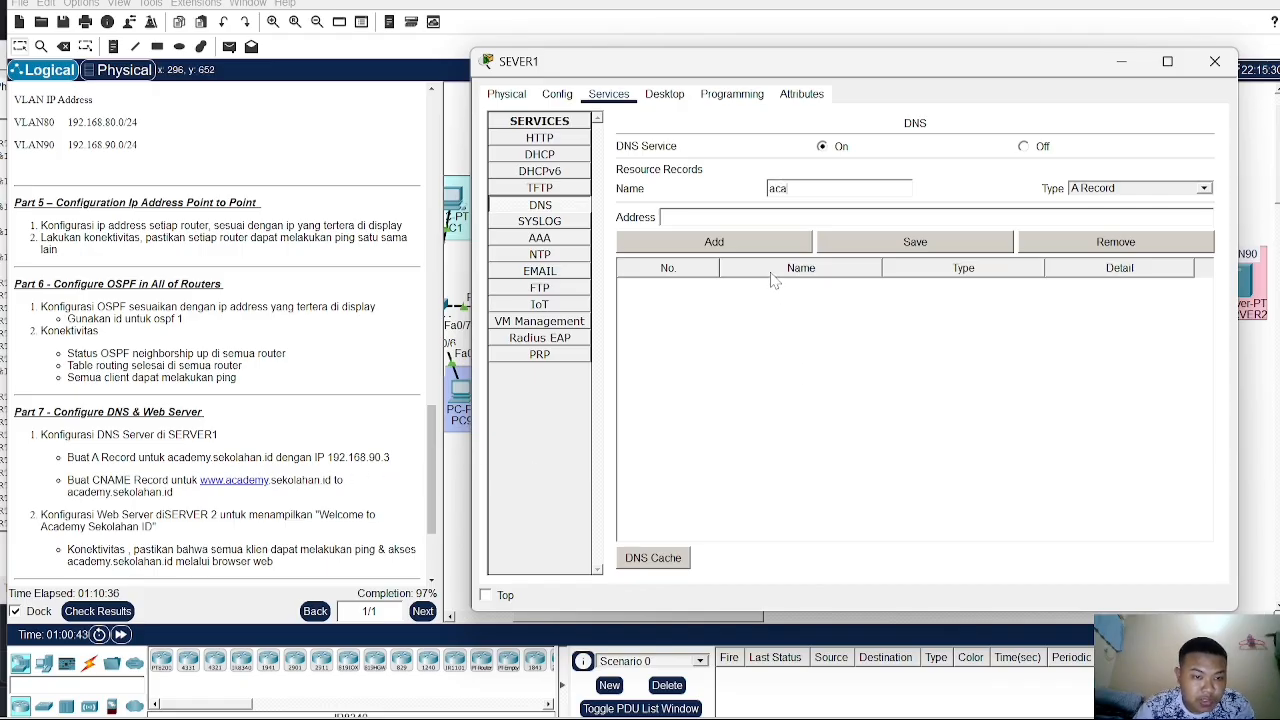
text(dem)
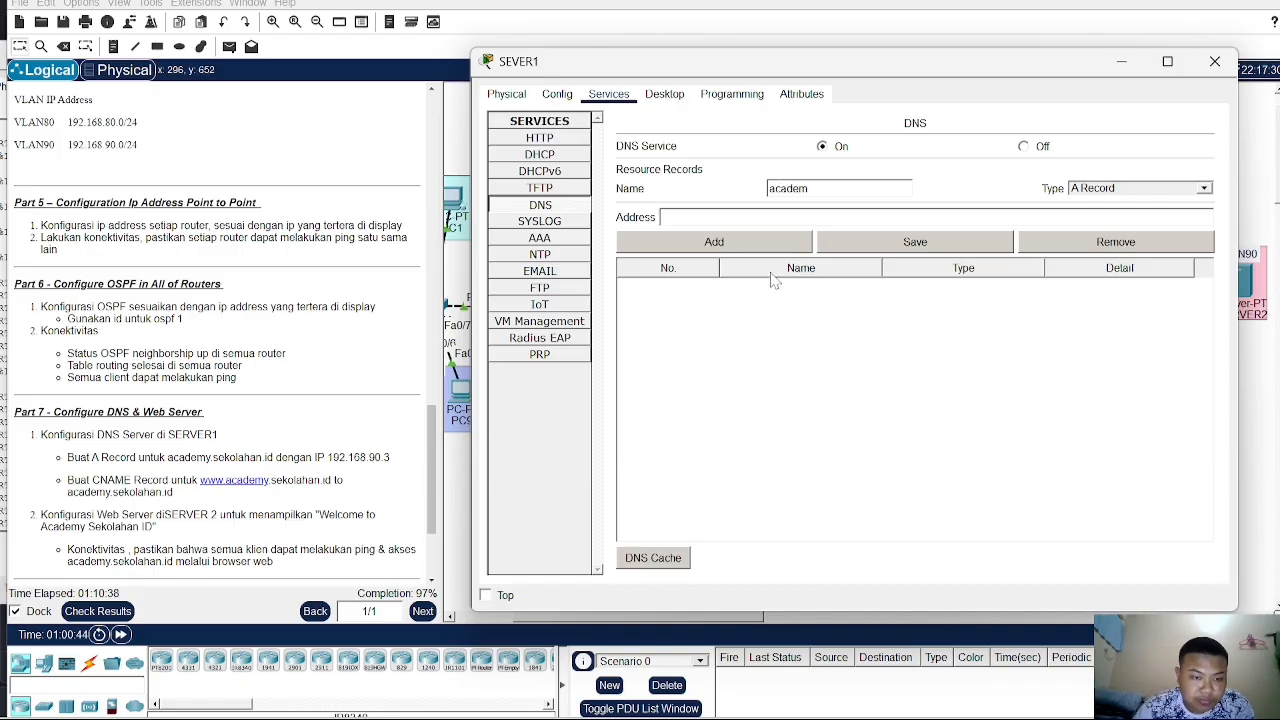
text(y.)
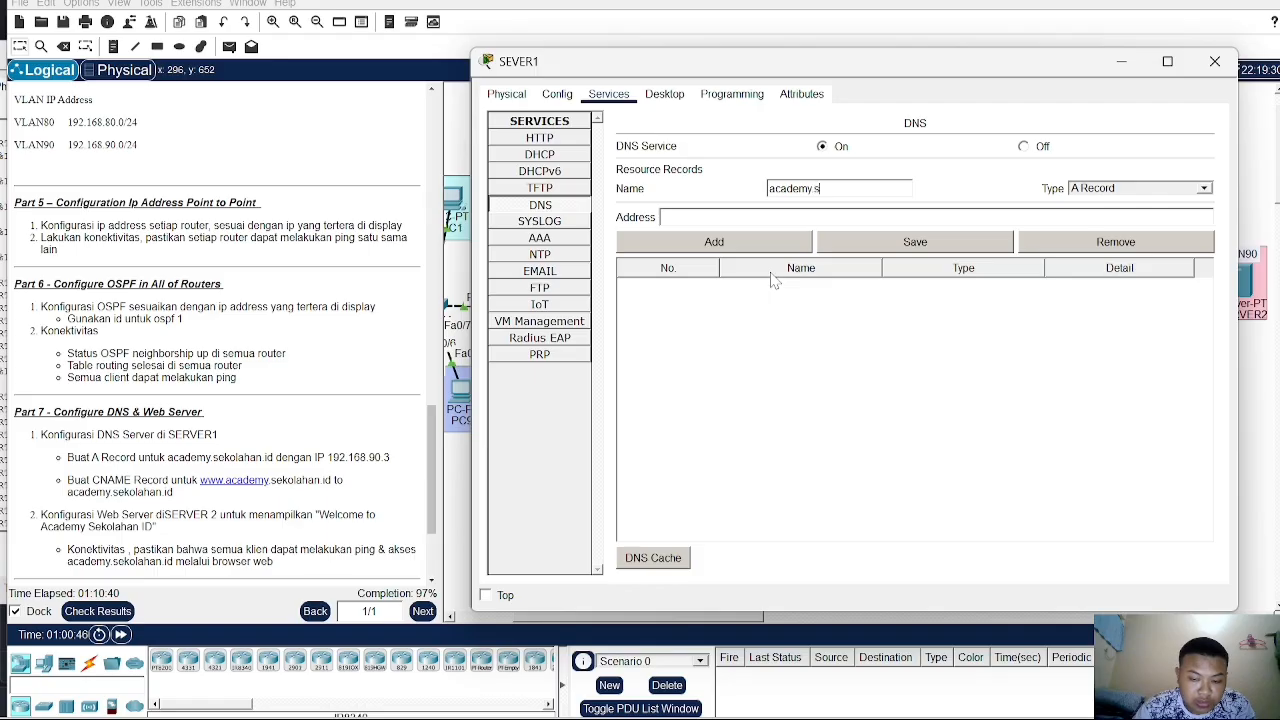
text(seko)
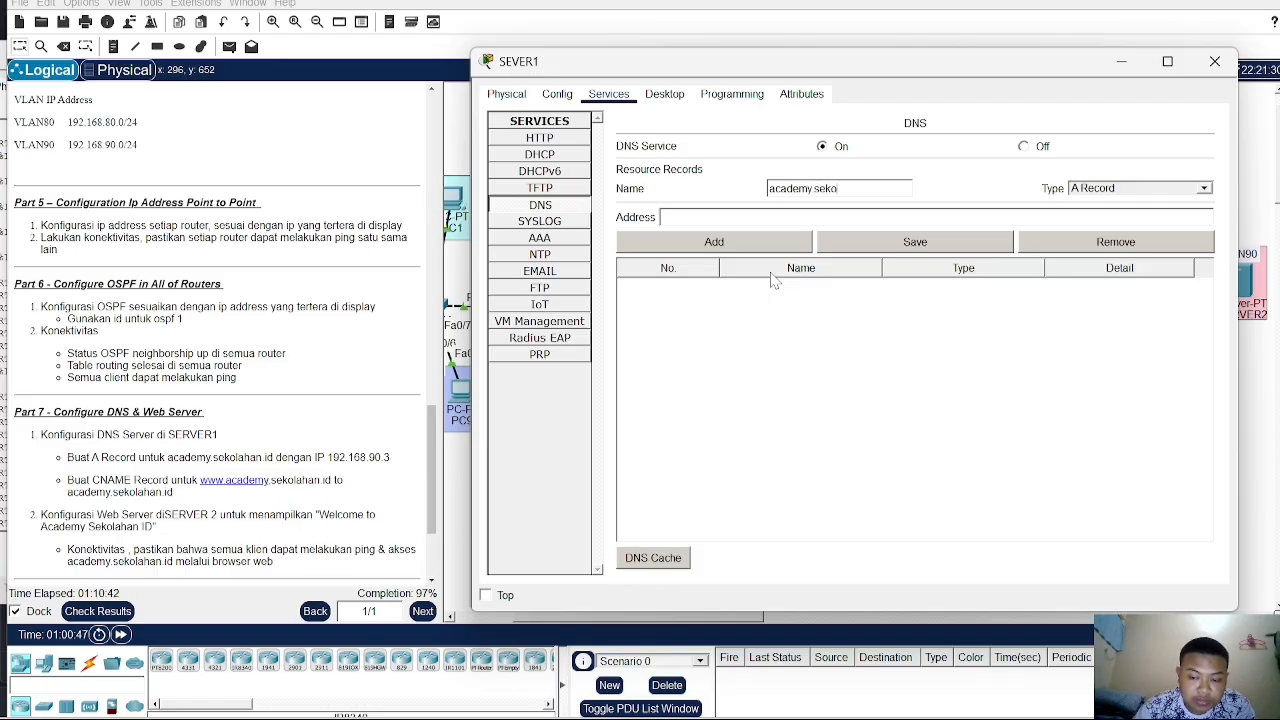
text(lahan.id)
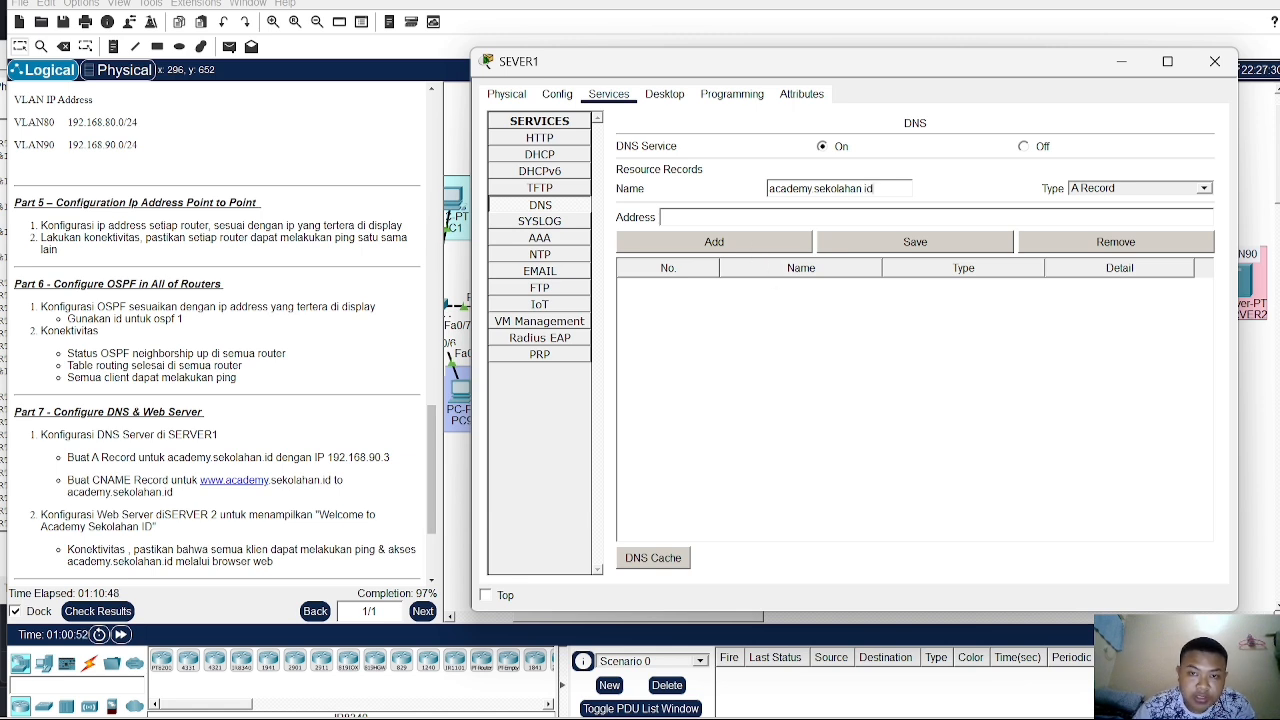
text(192)
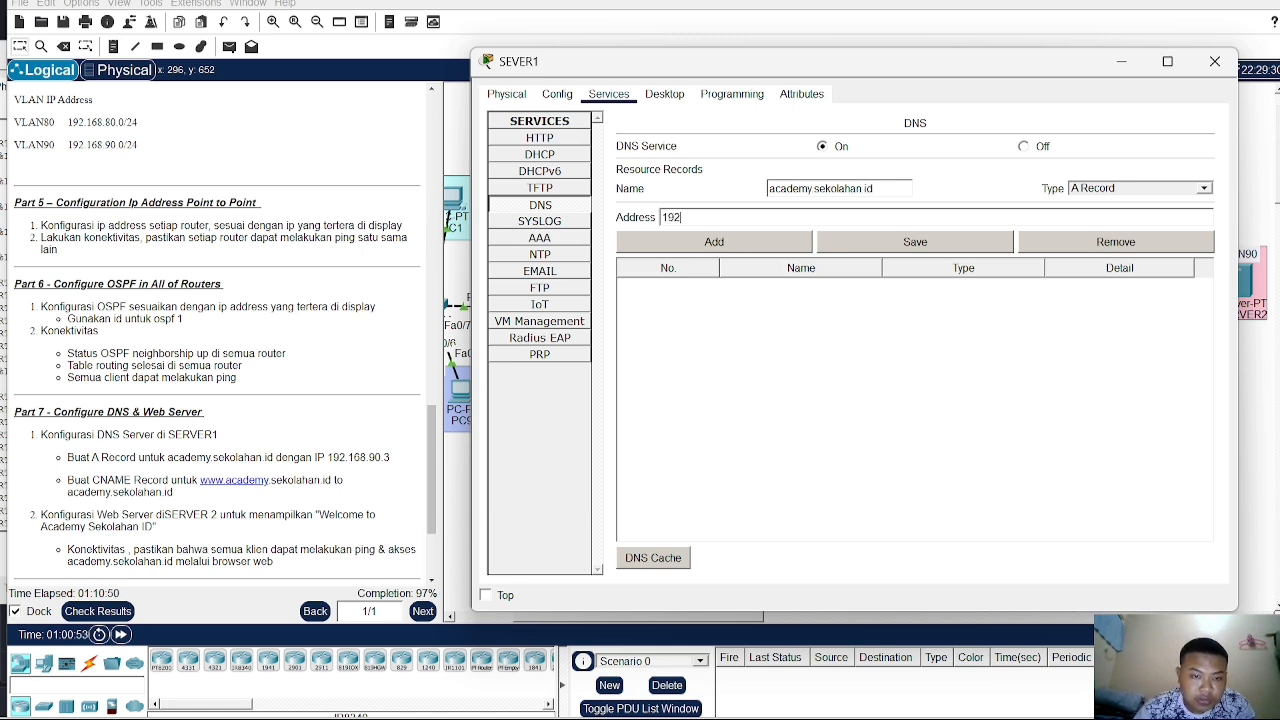
text(.)
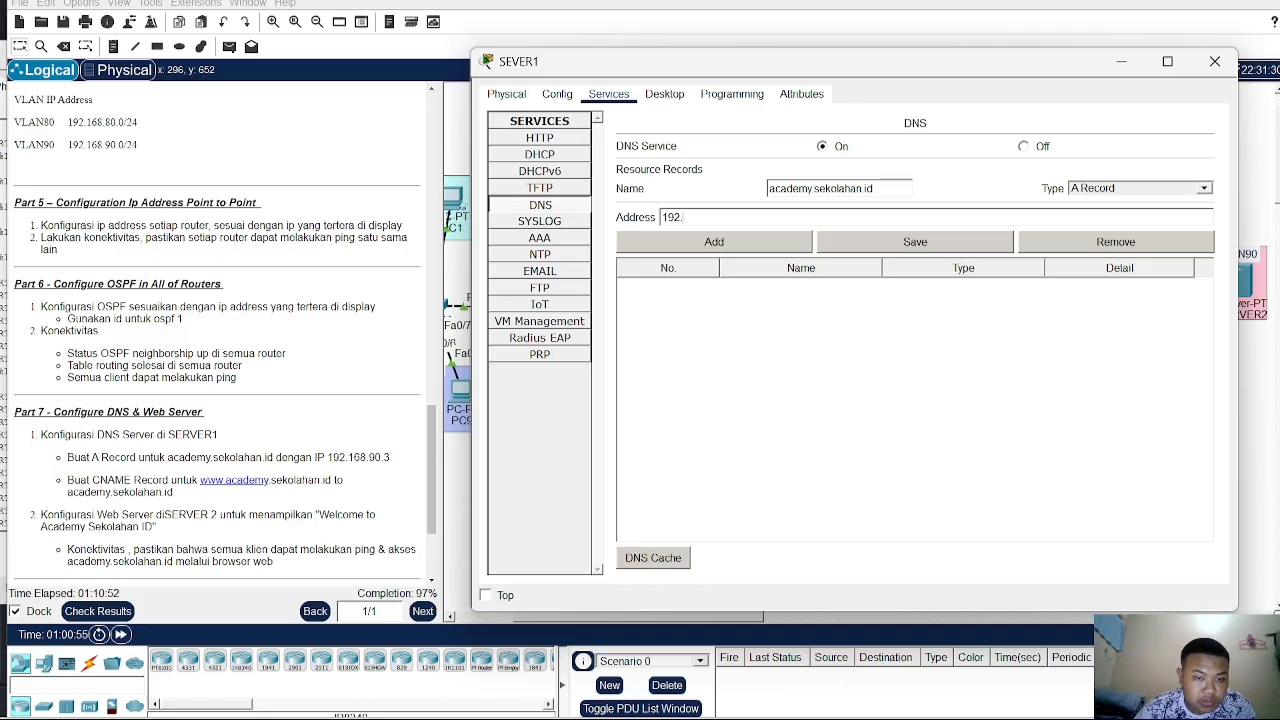
text(16)
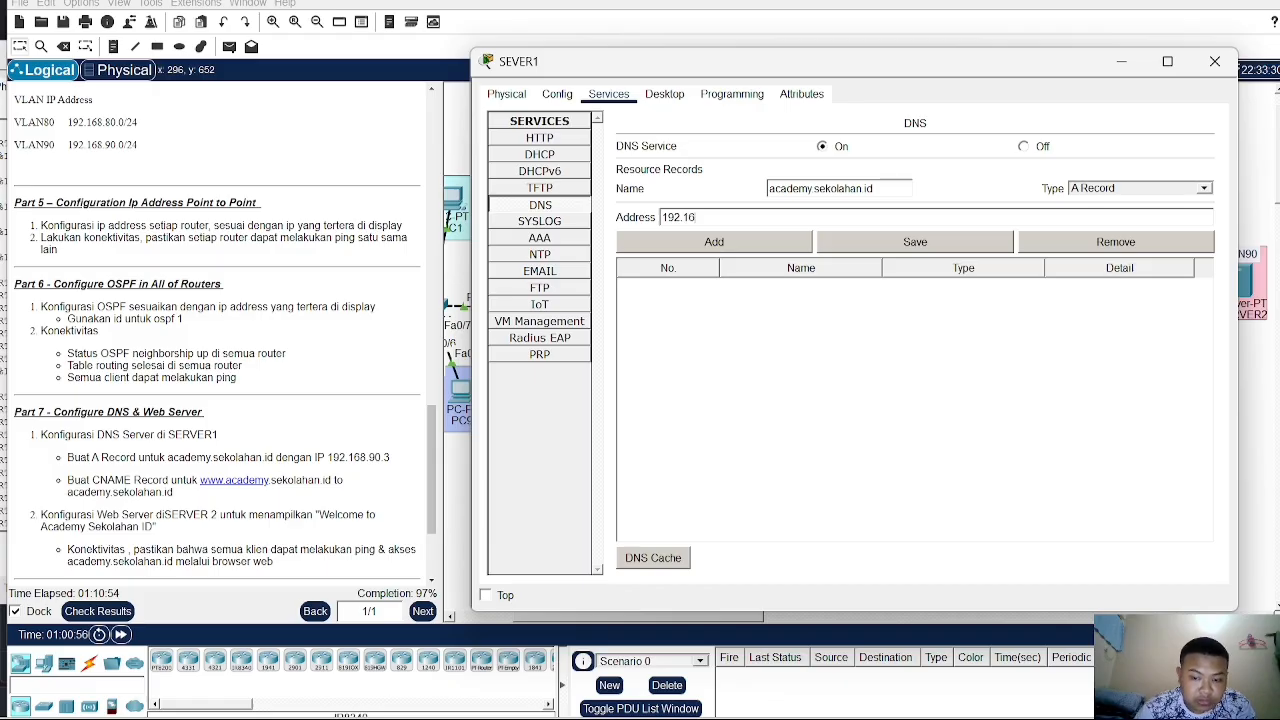
text(8.90.3)
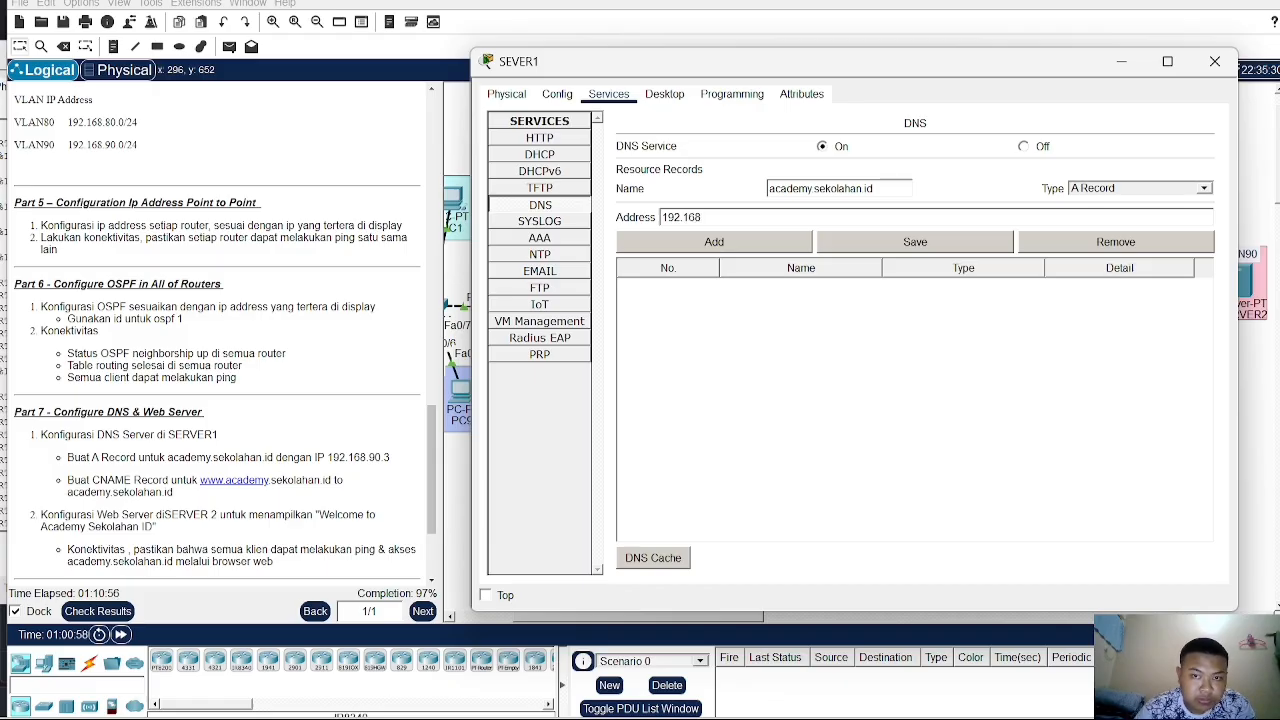
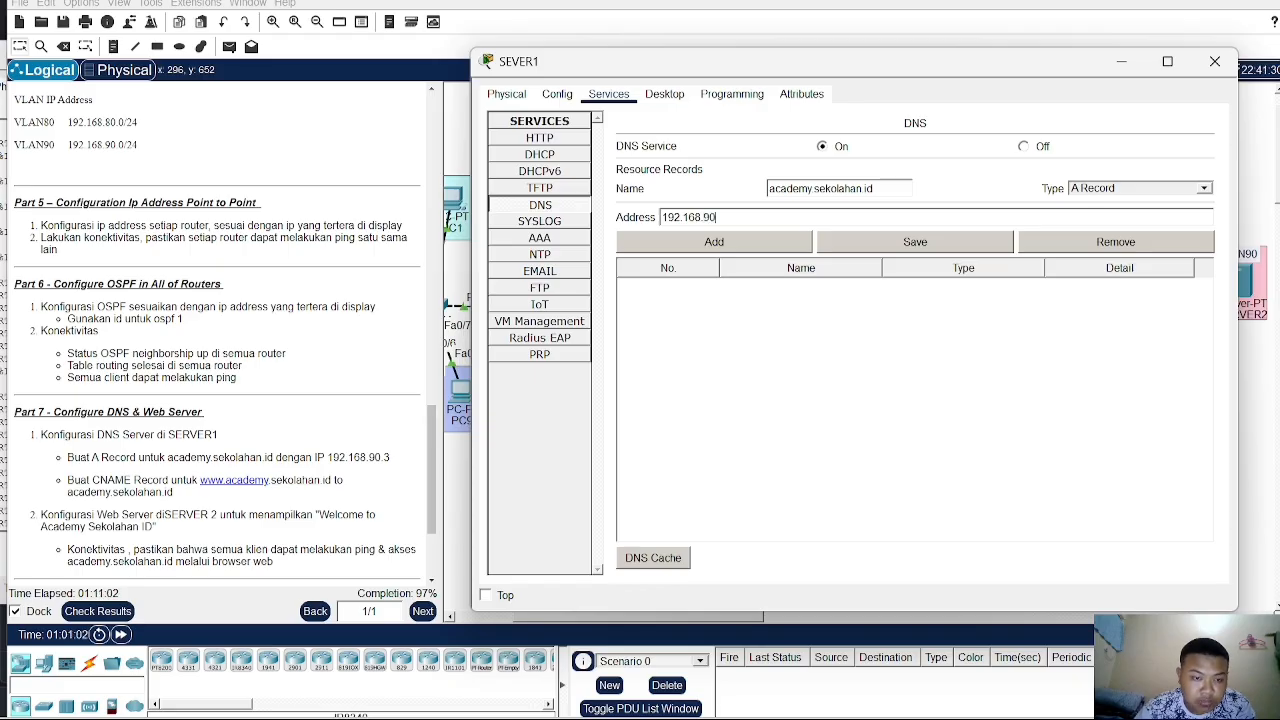
- Add an A record for academy.sekolahan.id with address 192.168.90.3 and save the DNS records
text(3)
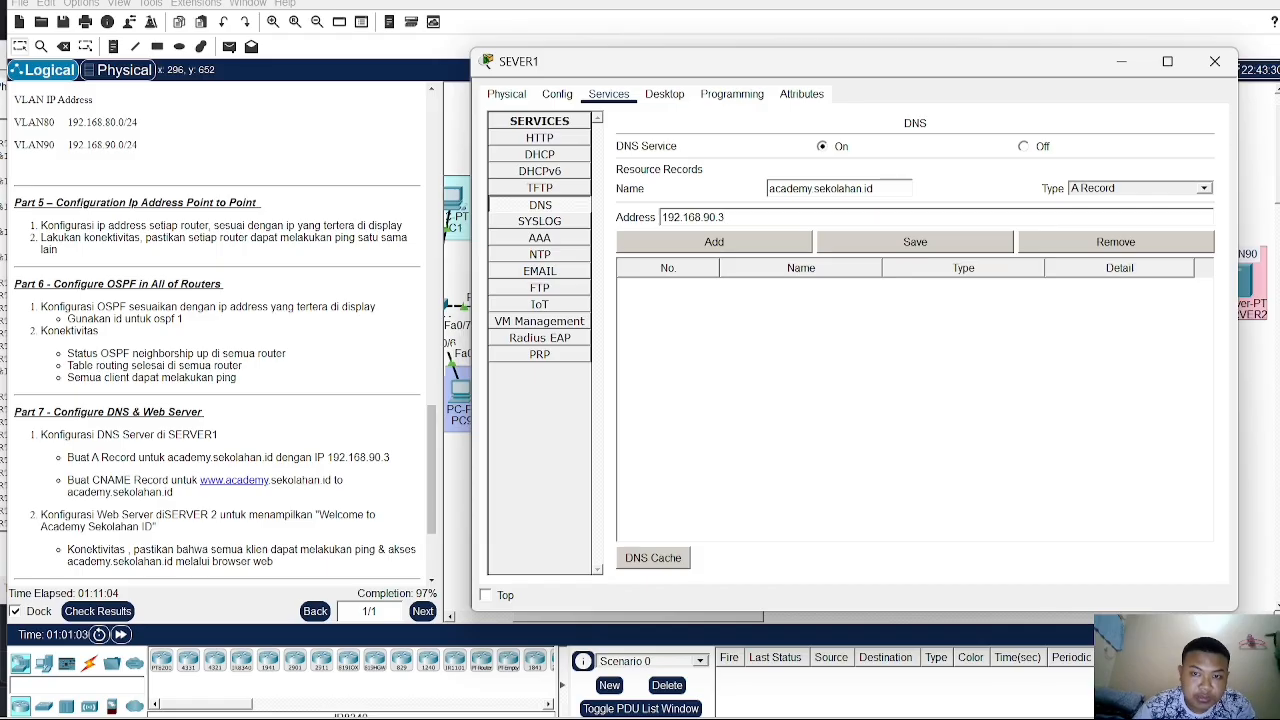
click(743, 245)
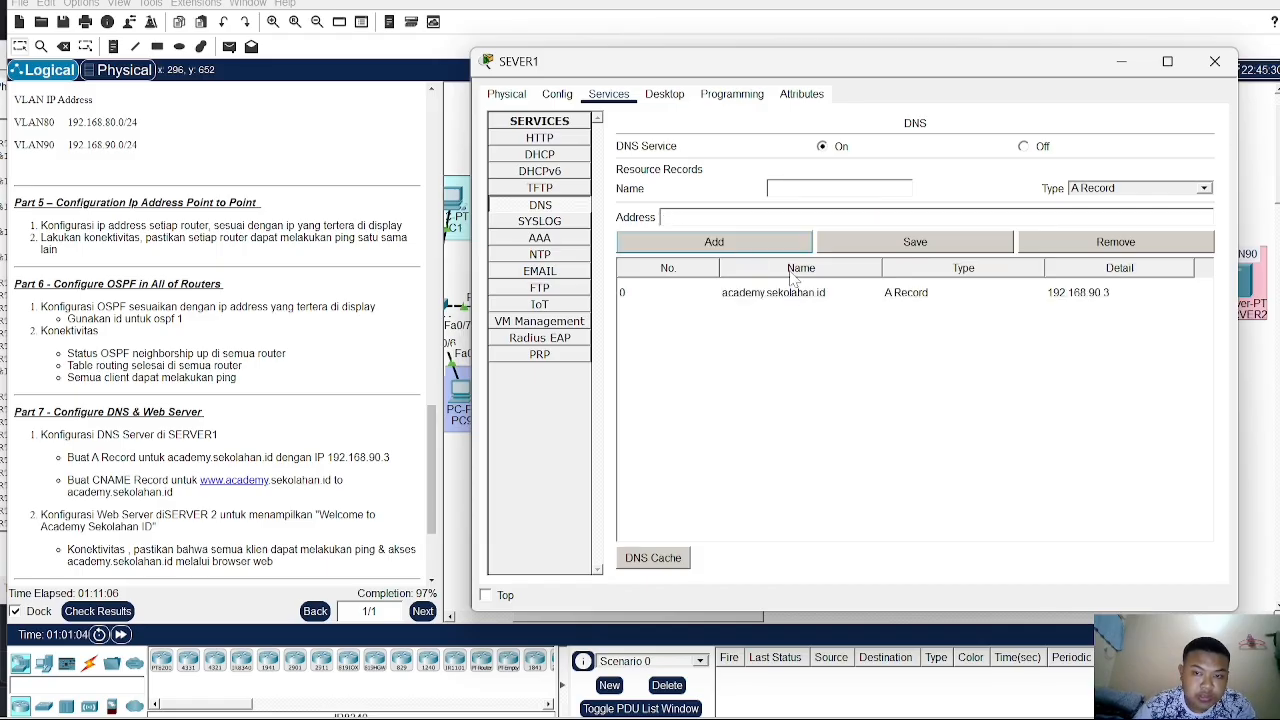
click(795, 292)
click(855, 245)
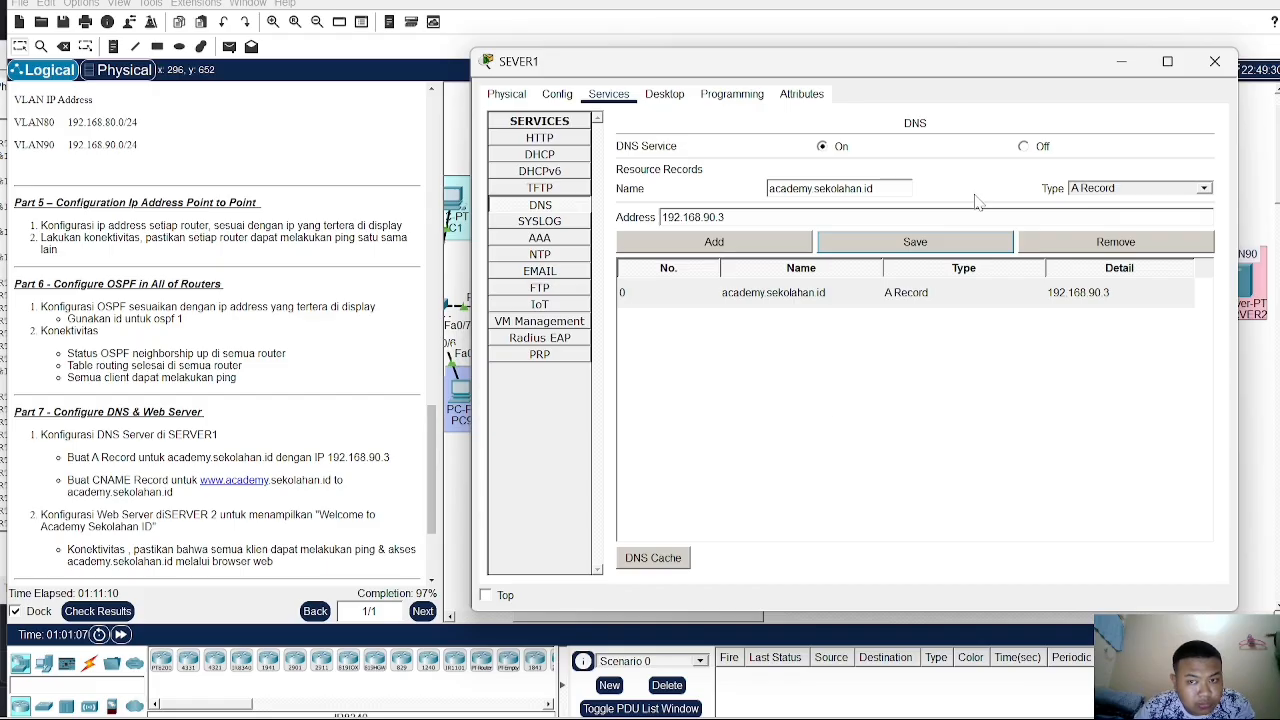
- Add a second A record for academy.sekolahan.id with address 192.168.90.2 and save it
click(755, 218)
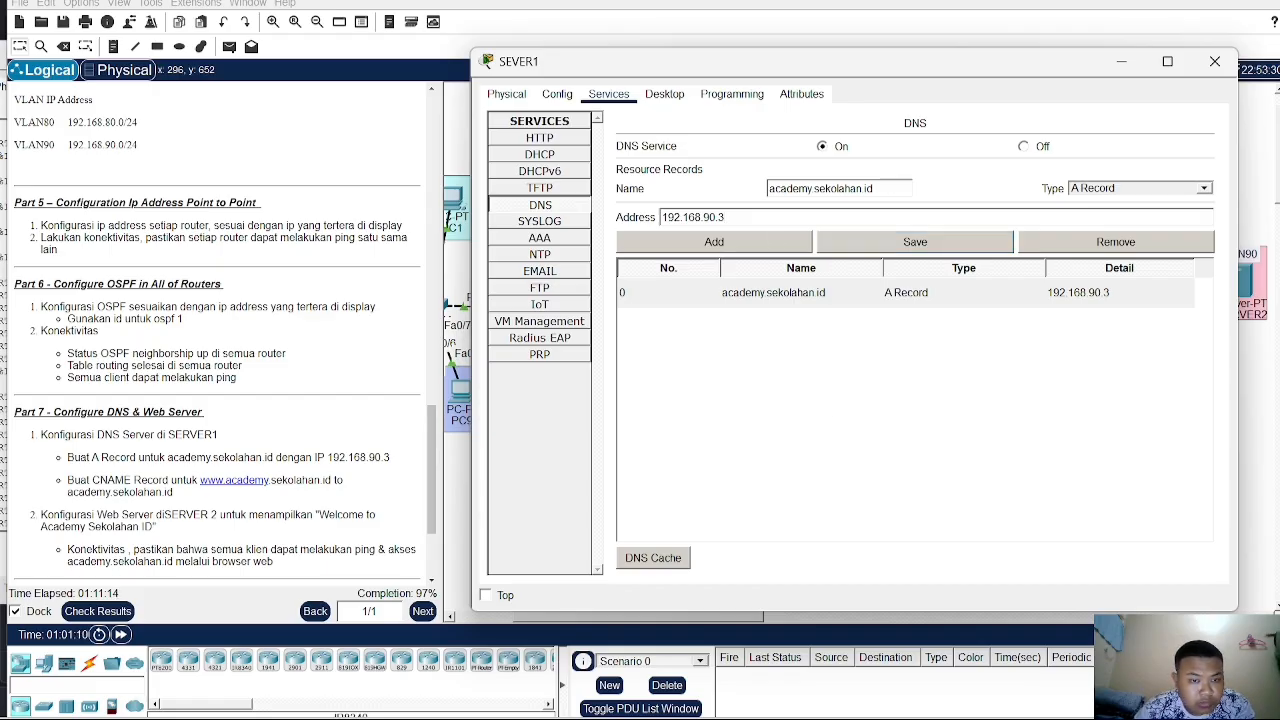
text(2)
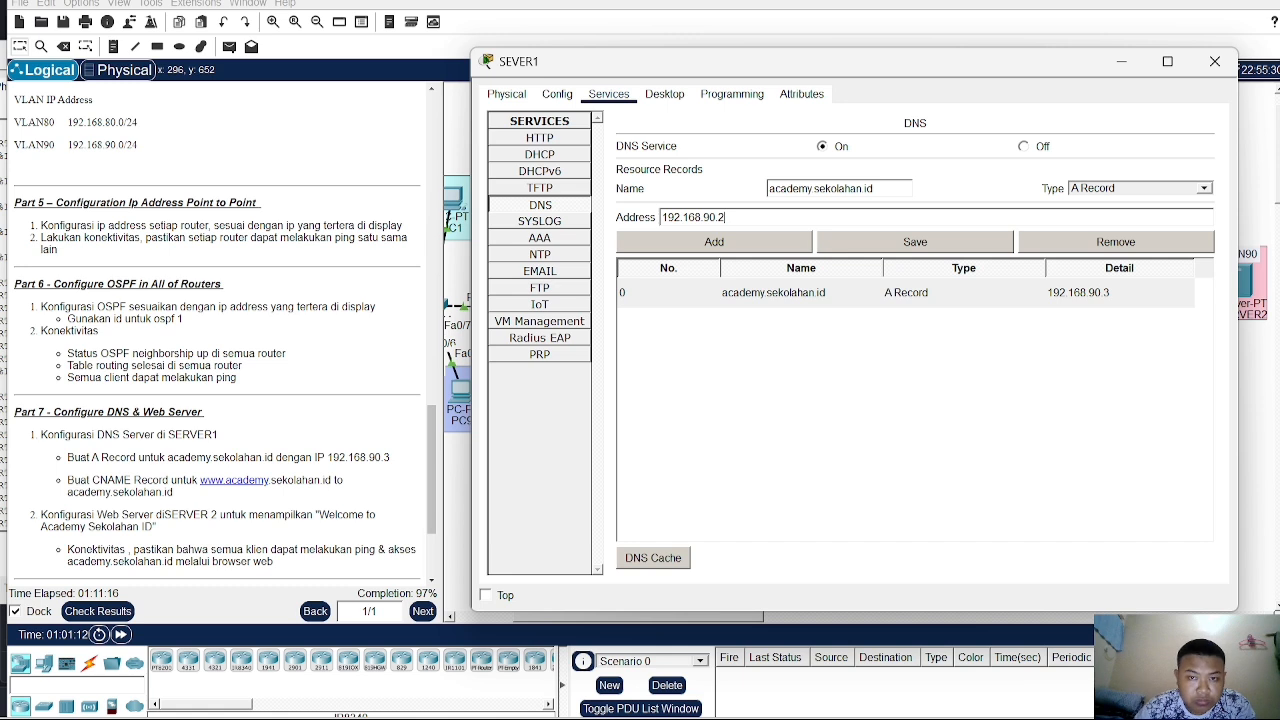
click(720, 246)
click(730, 322)
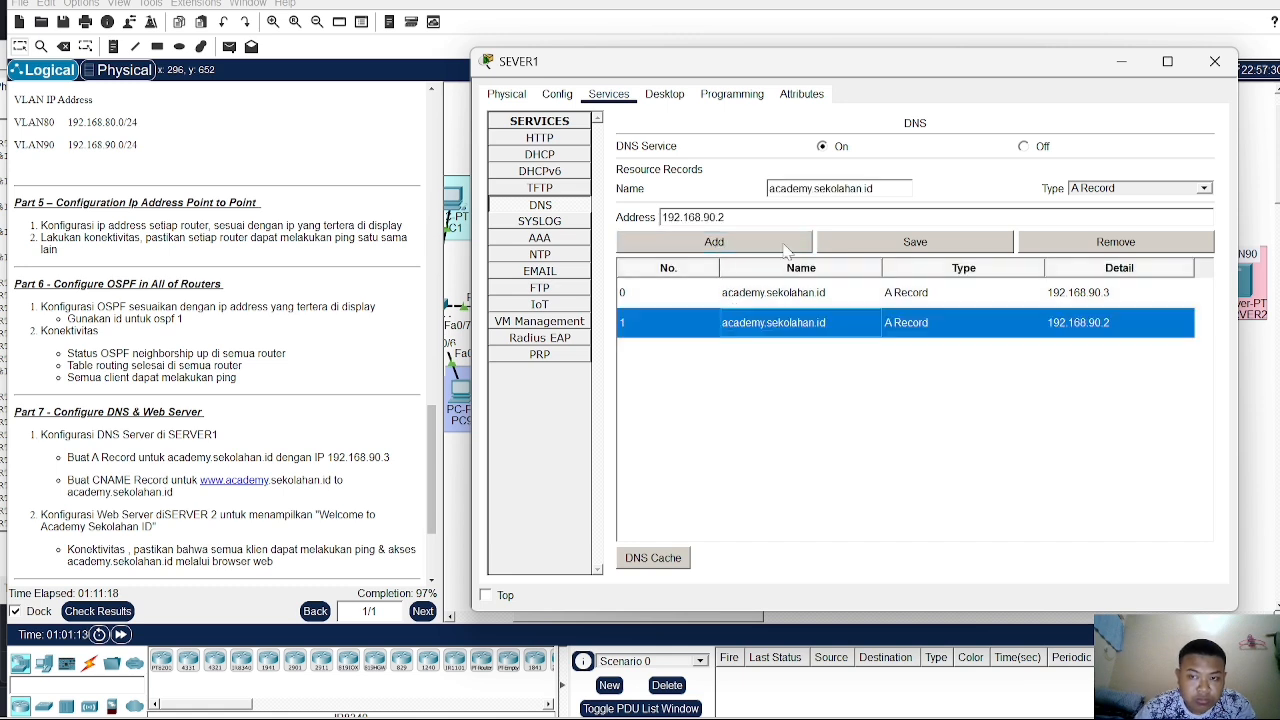
click(870, 246)
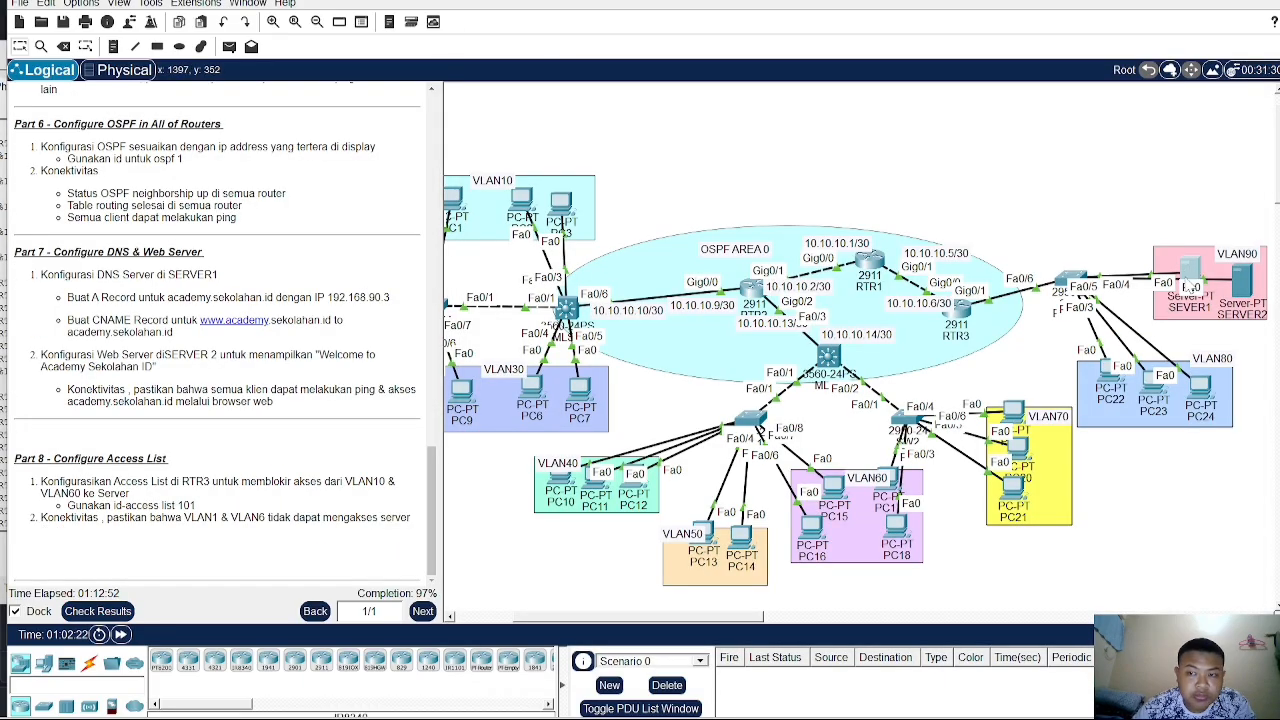
- Open SEVER1's DNS service and switch the resource record type to CNAME
click(1196, 300)
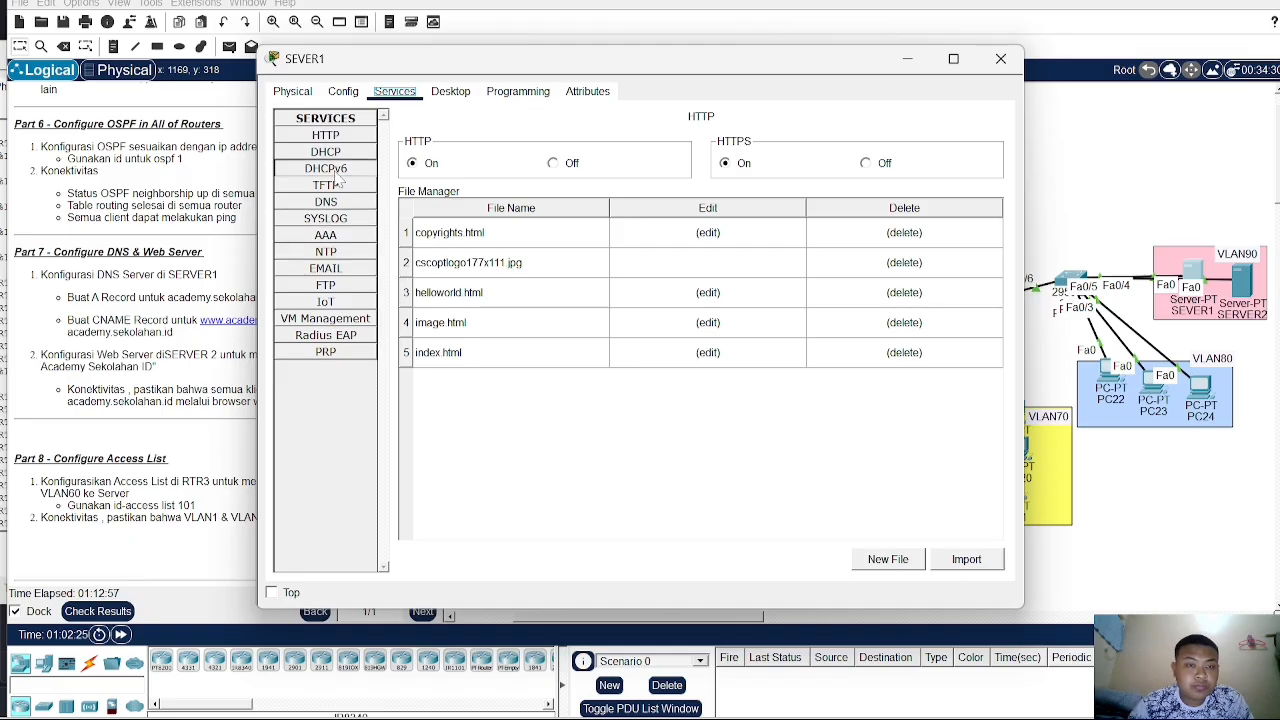
click(330, 202)
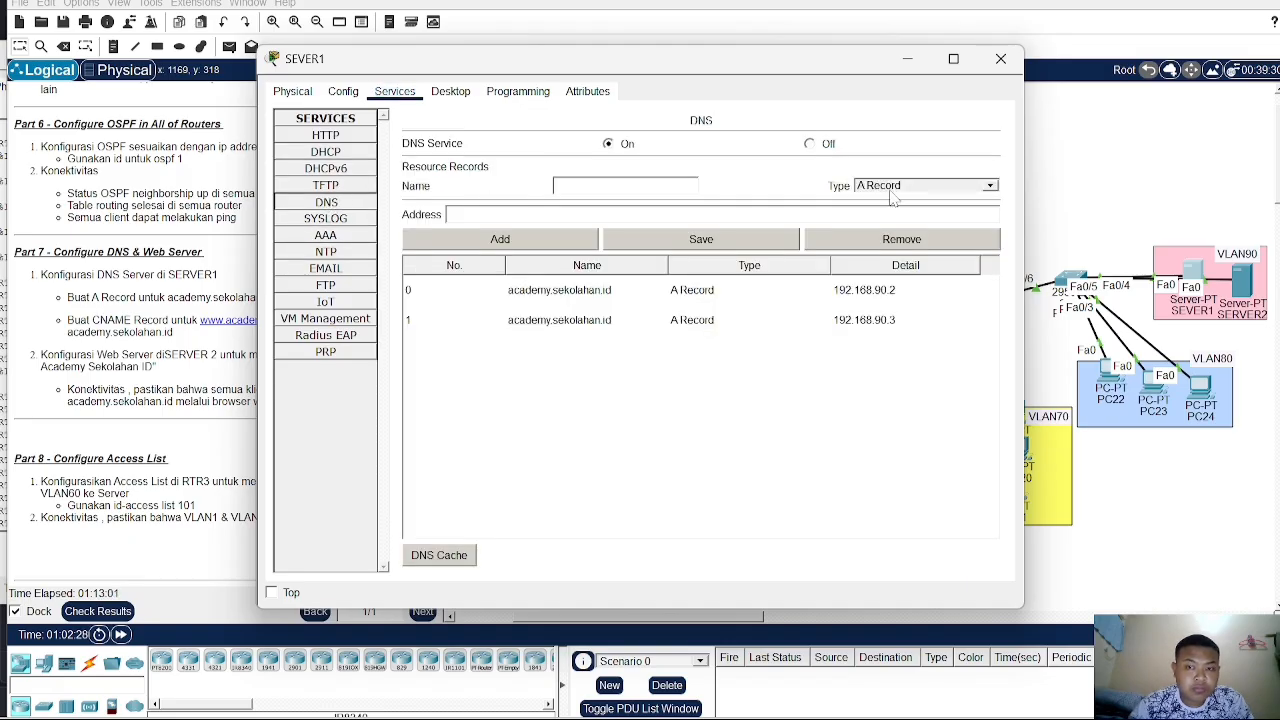
click(925, 185)
click(897, 218)
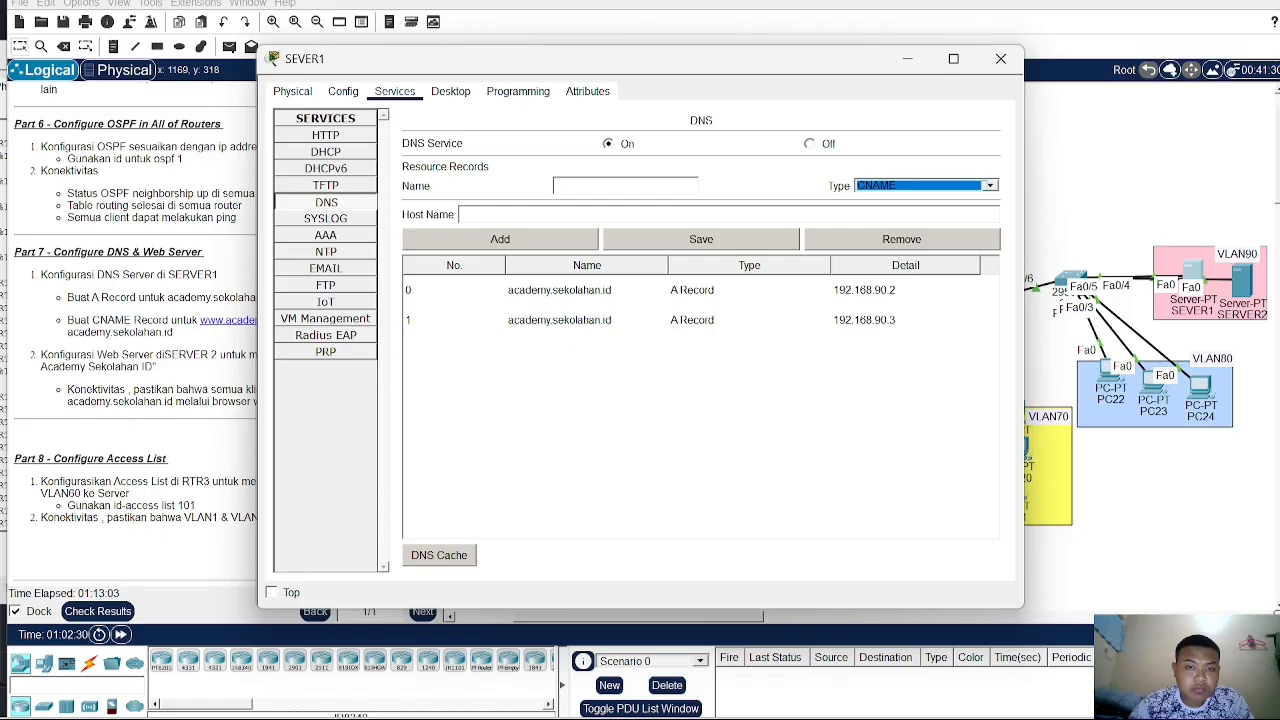
drag(628, 74, 766, 60)
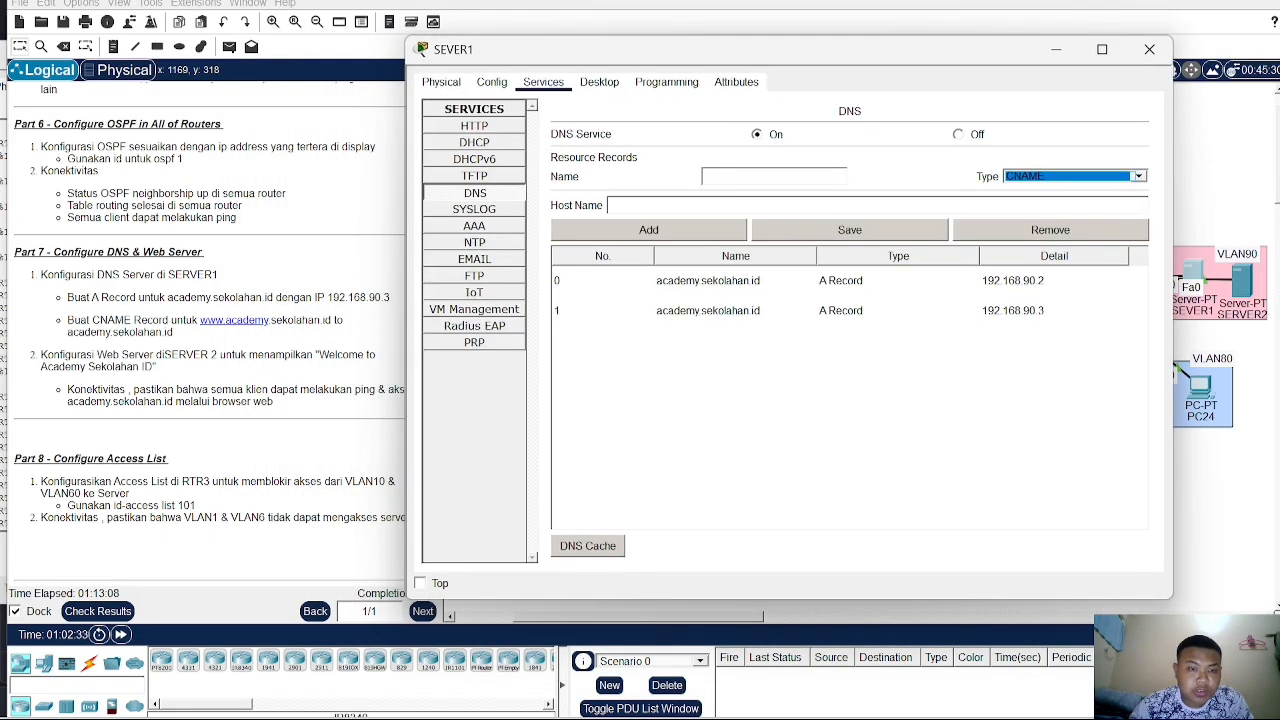
click(759, 174)
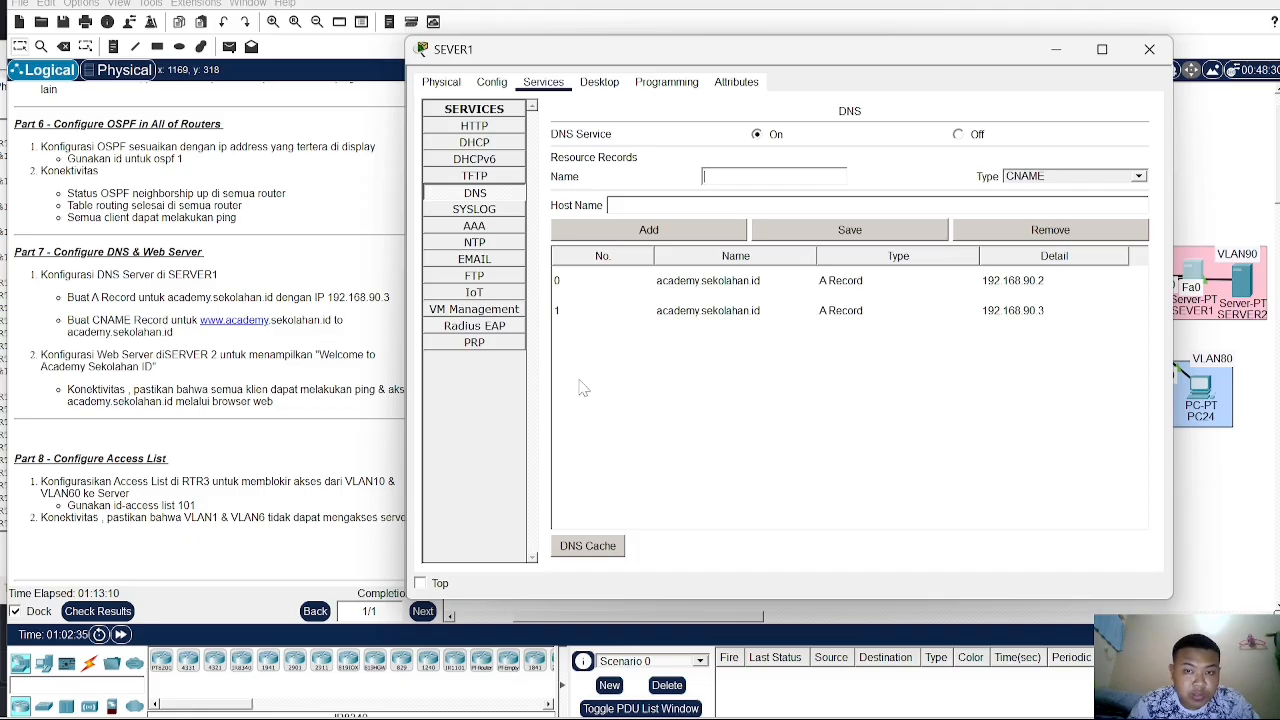
text(www.a)
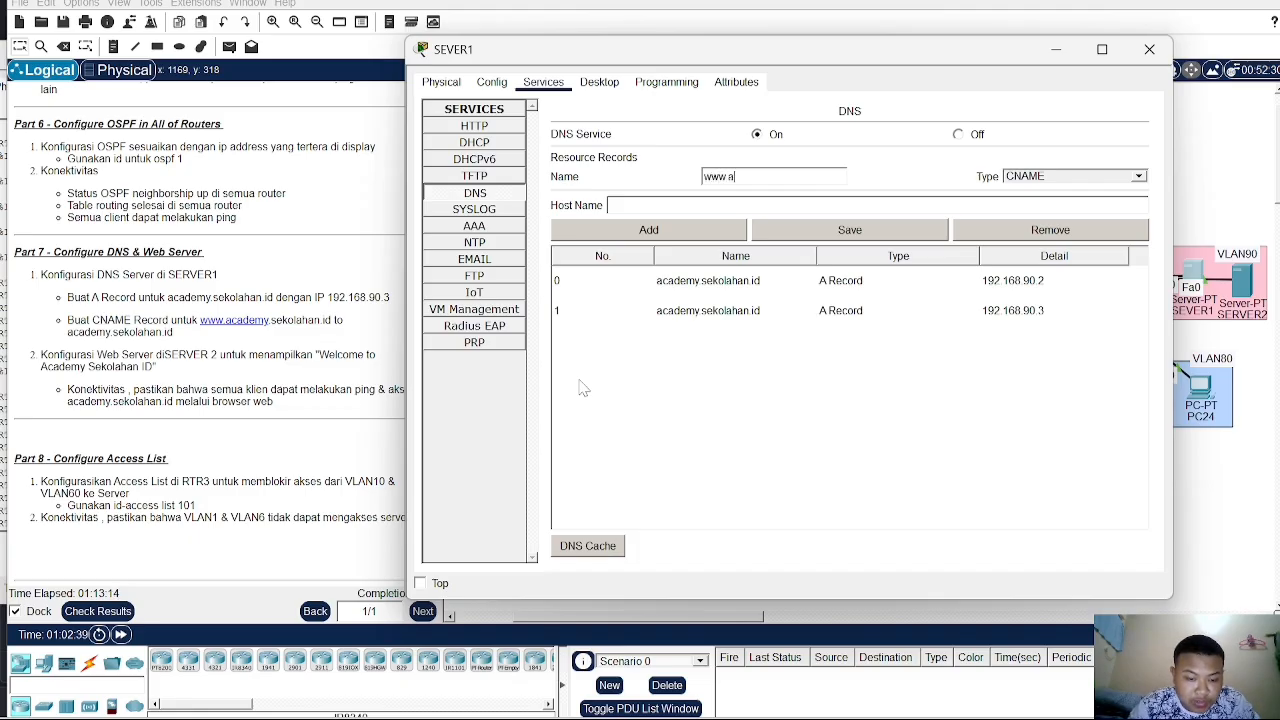
text(cade)
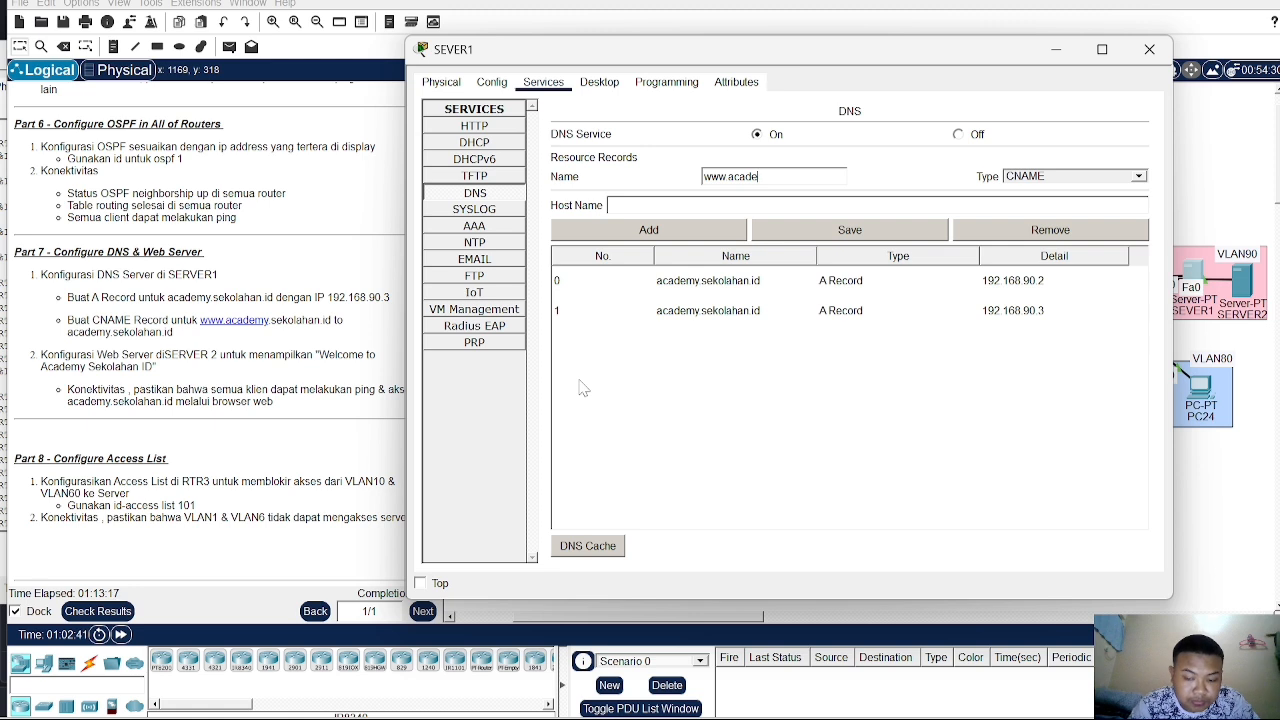
text(m)
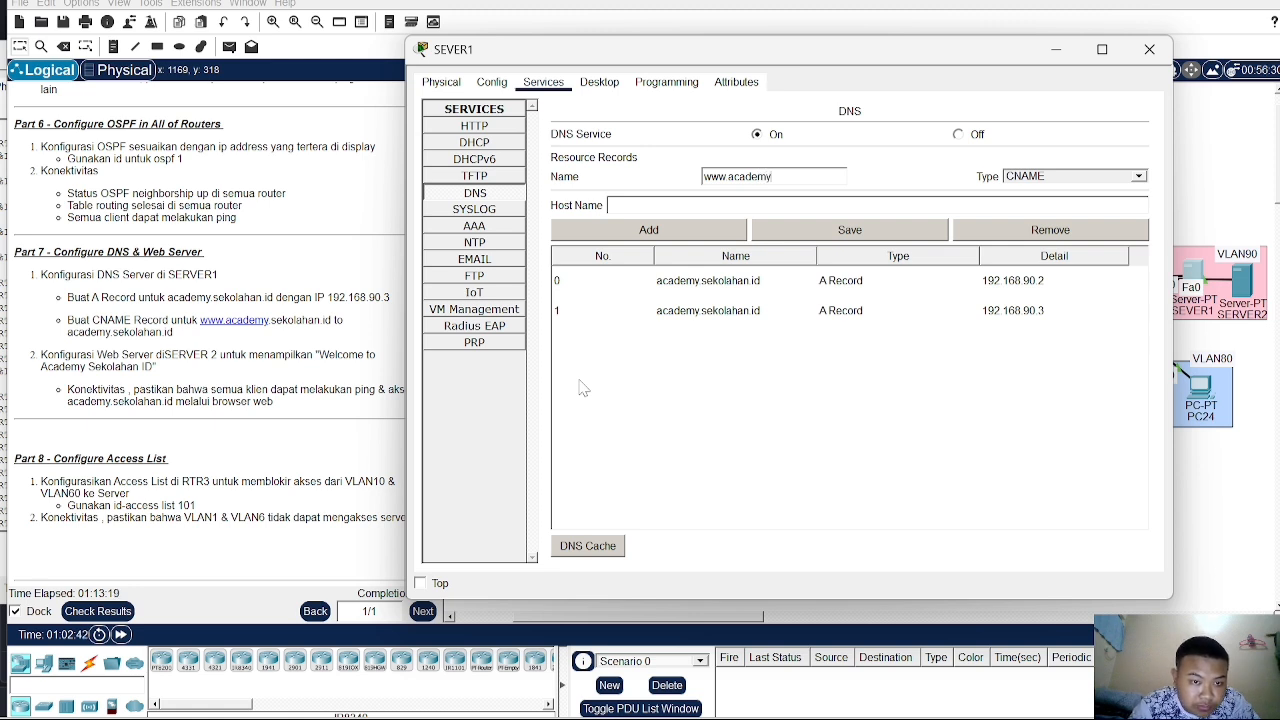
text(y)
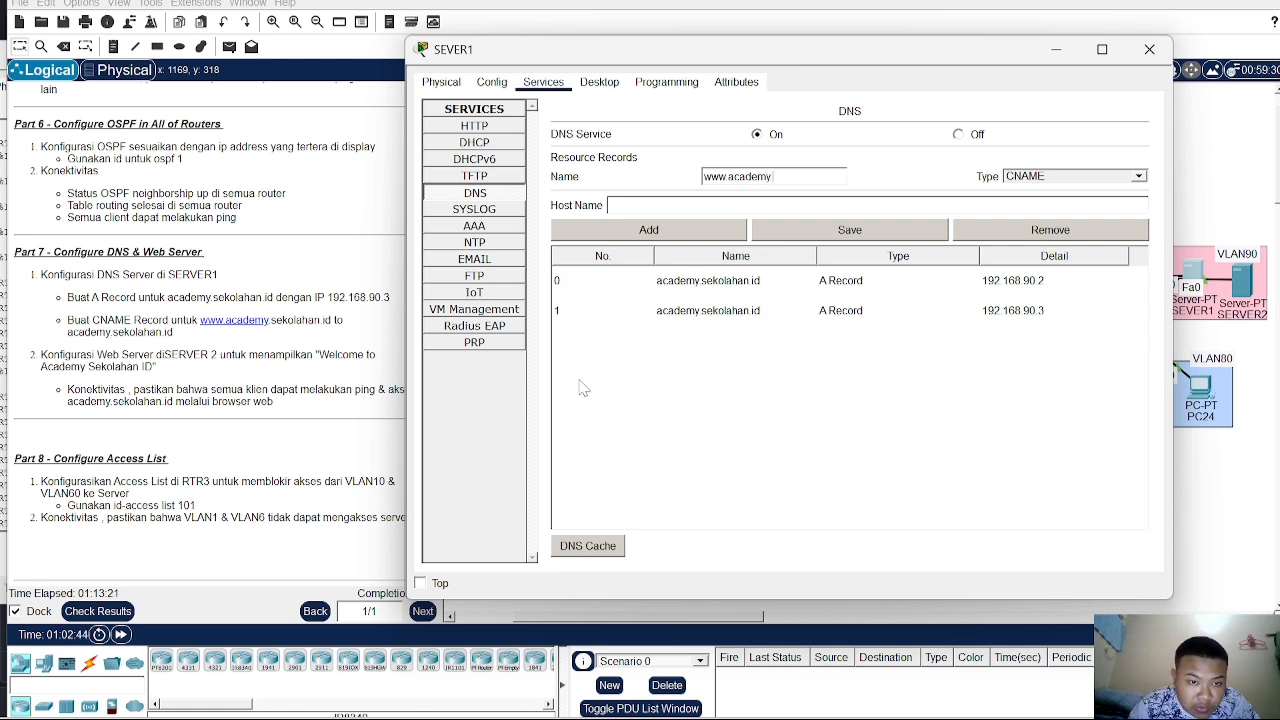
text(.sekola)
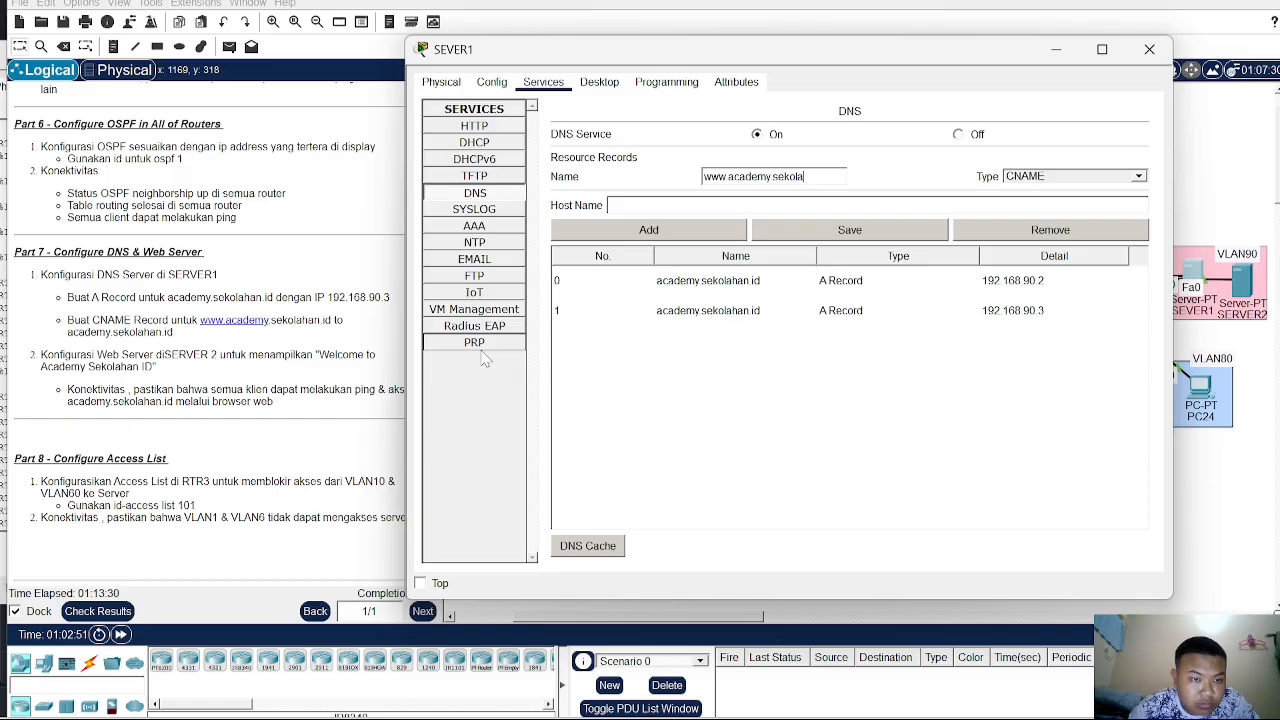
text(han)
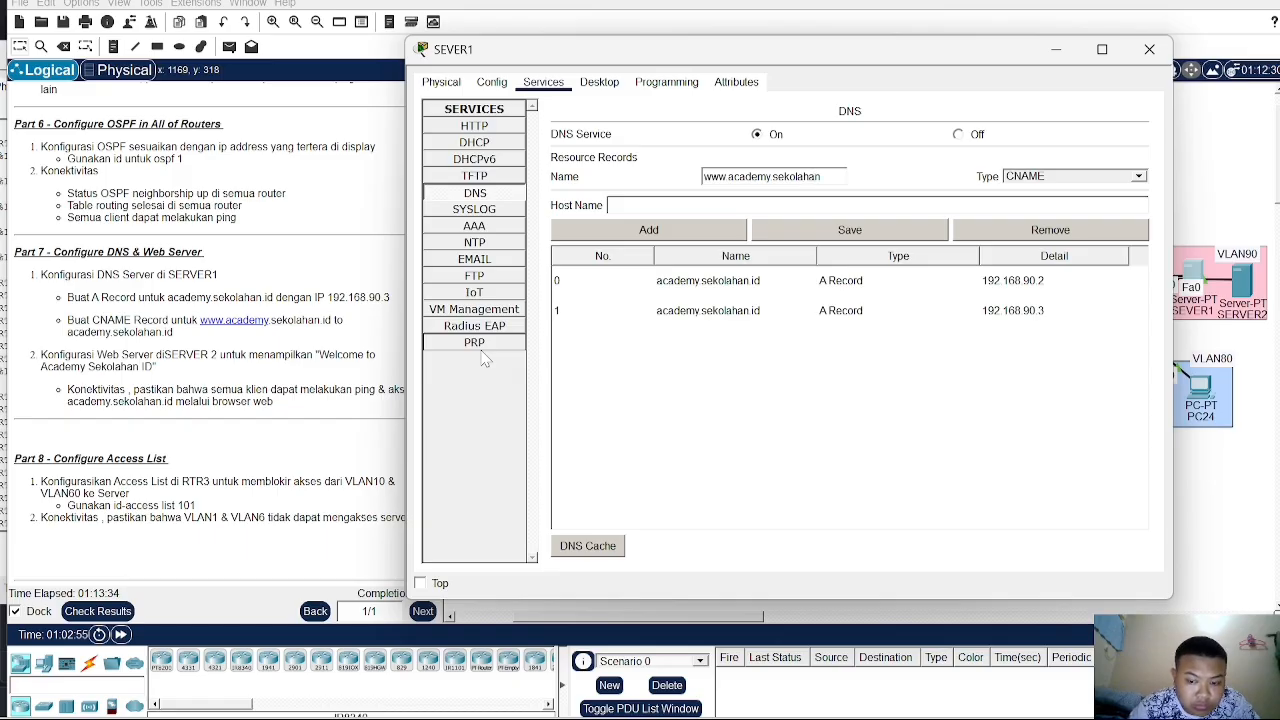
text(.id)
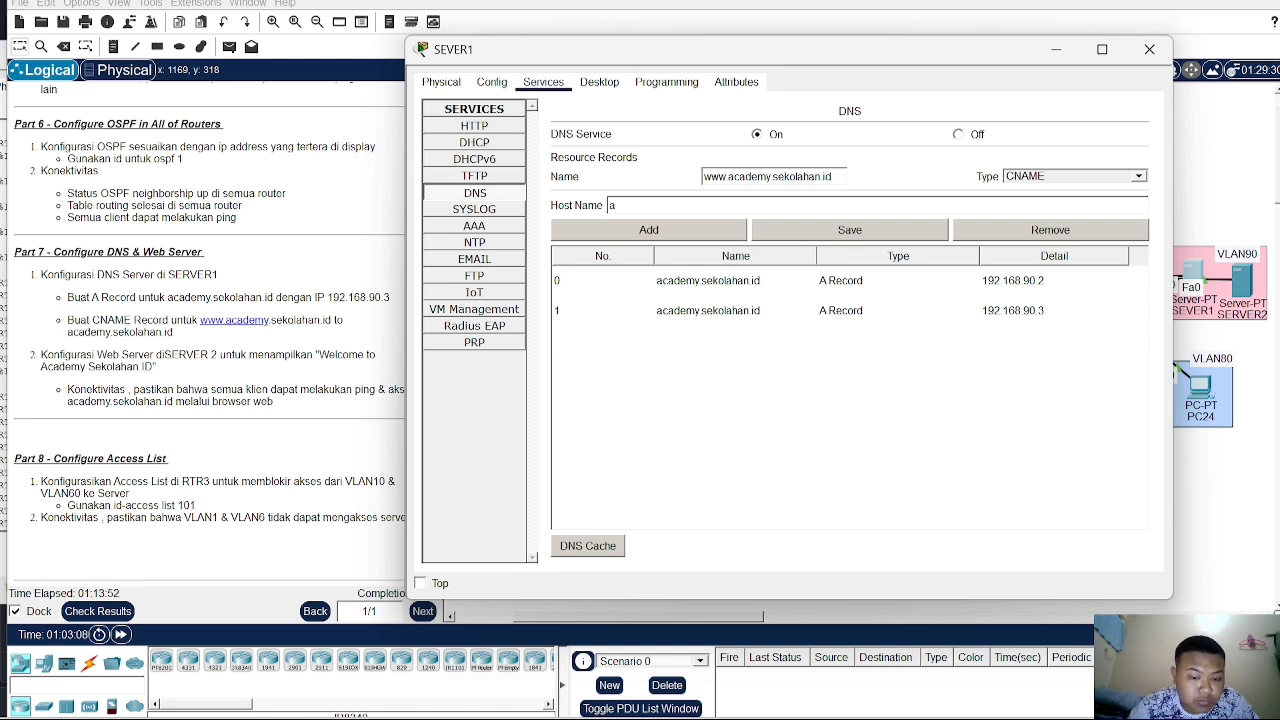
- Set the host name to academy.sekolahan.id, add and save the CNAME record, and close the server window
text(cademy)
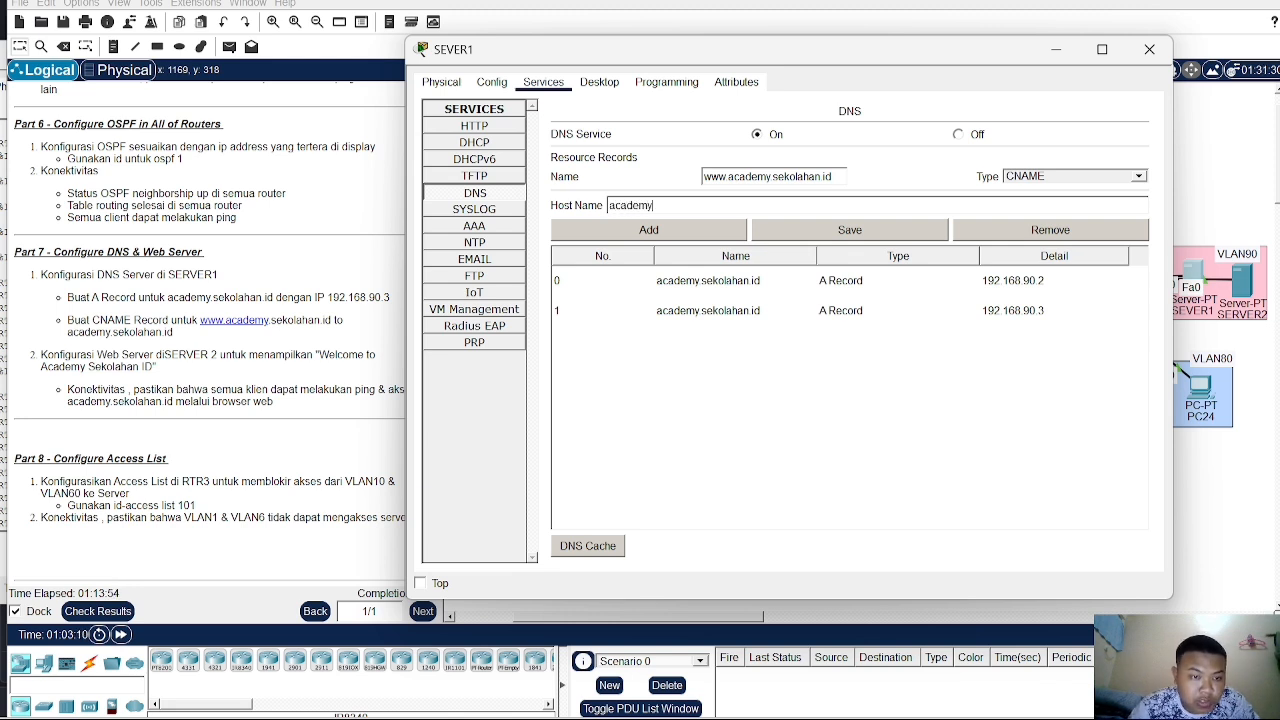
key(BackSpace)
key(BackSpace)
key(BackSpace)
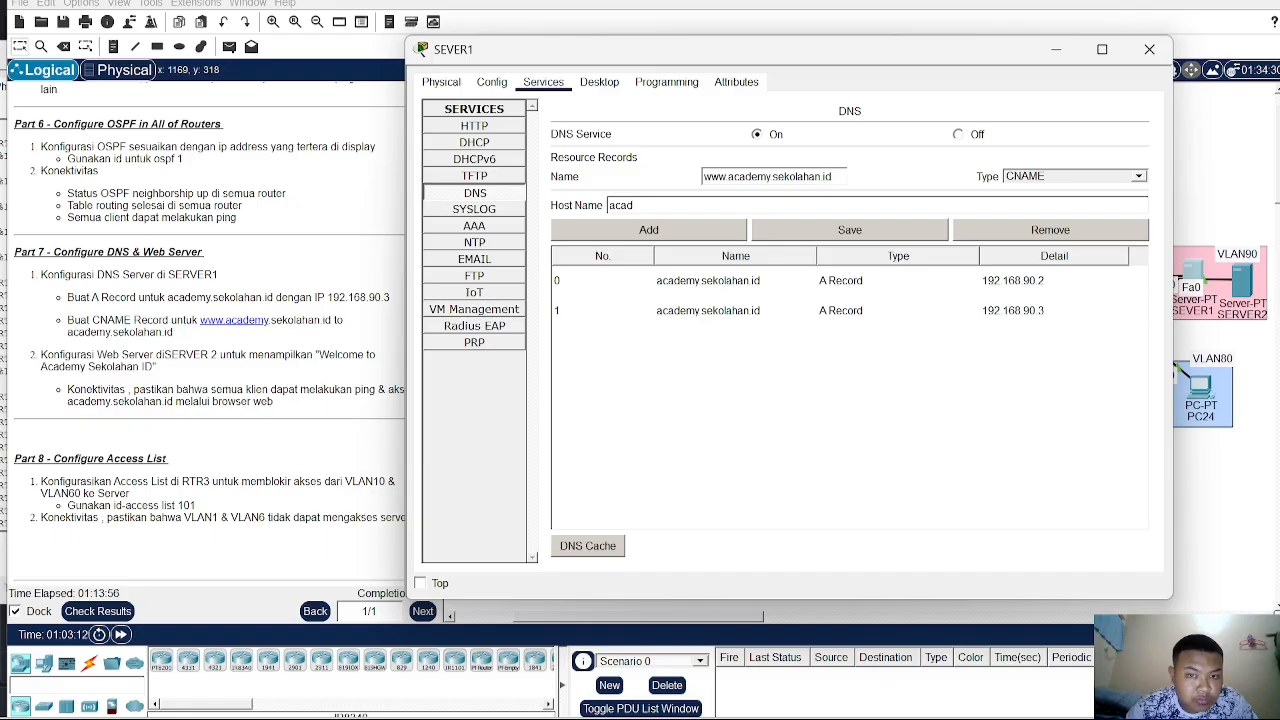
text(emy)
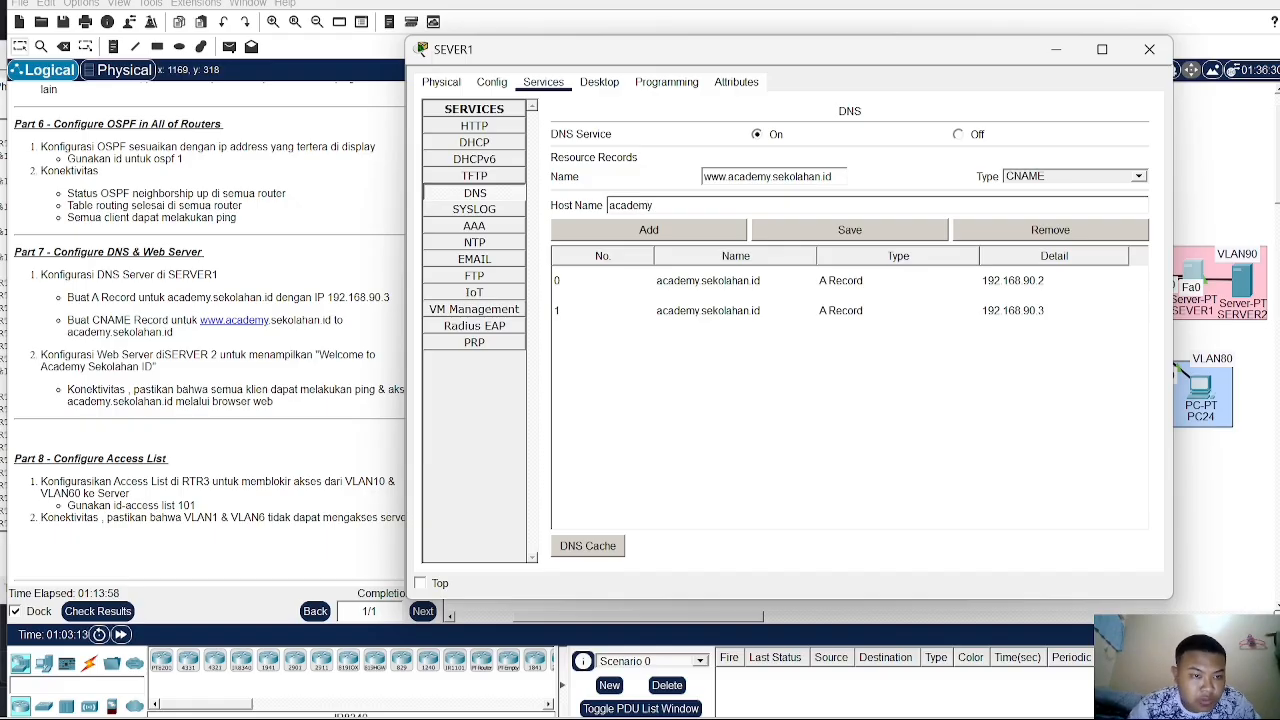
text(.sekolahan)
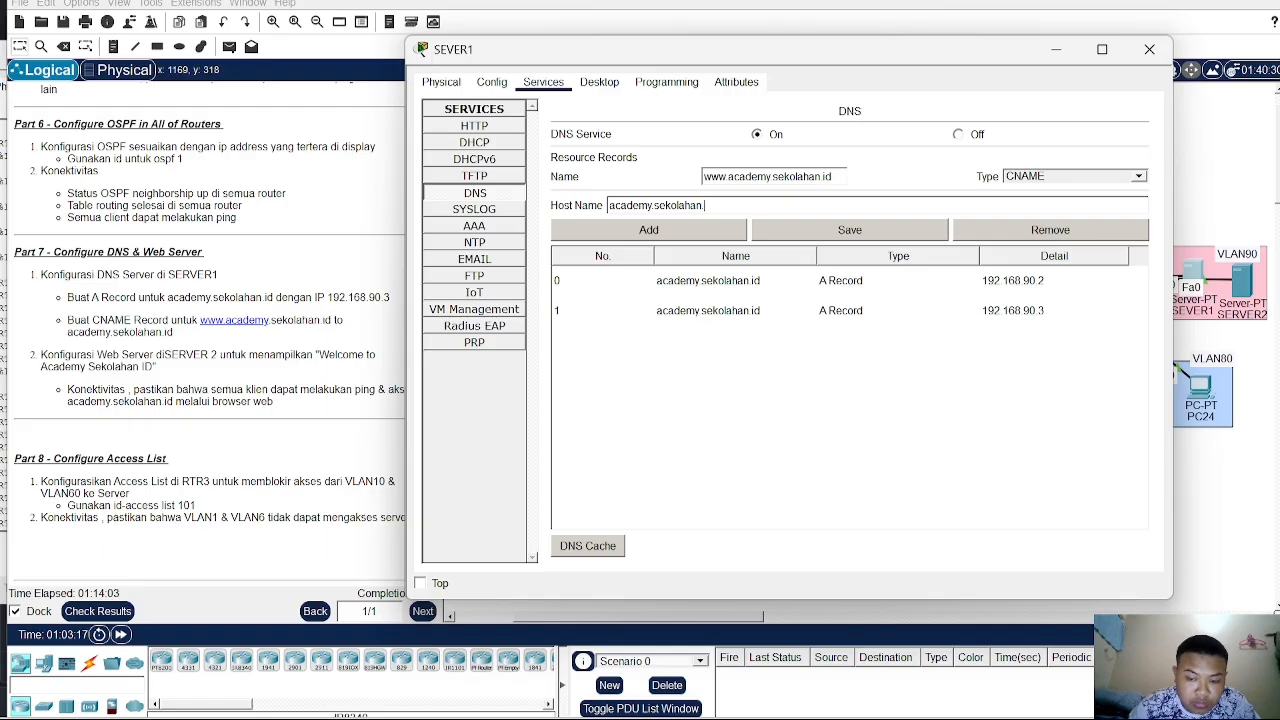
text(.id)
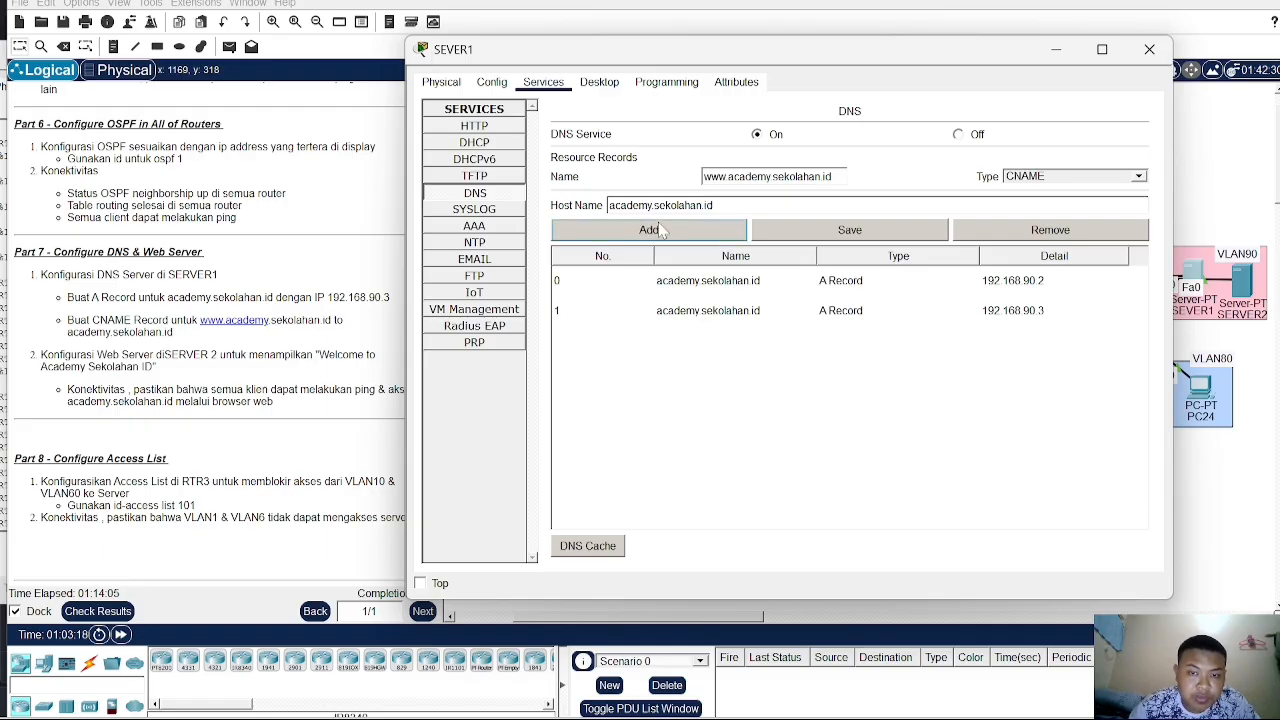
click(661, 230)
click(742, 350)
click(828, 234)
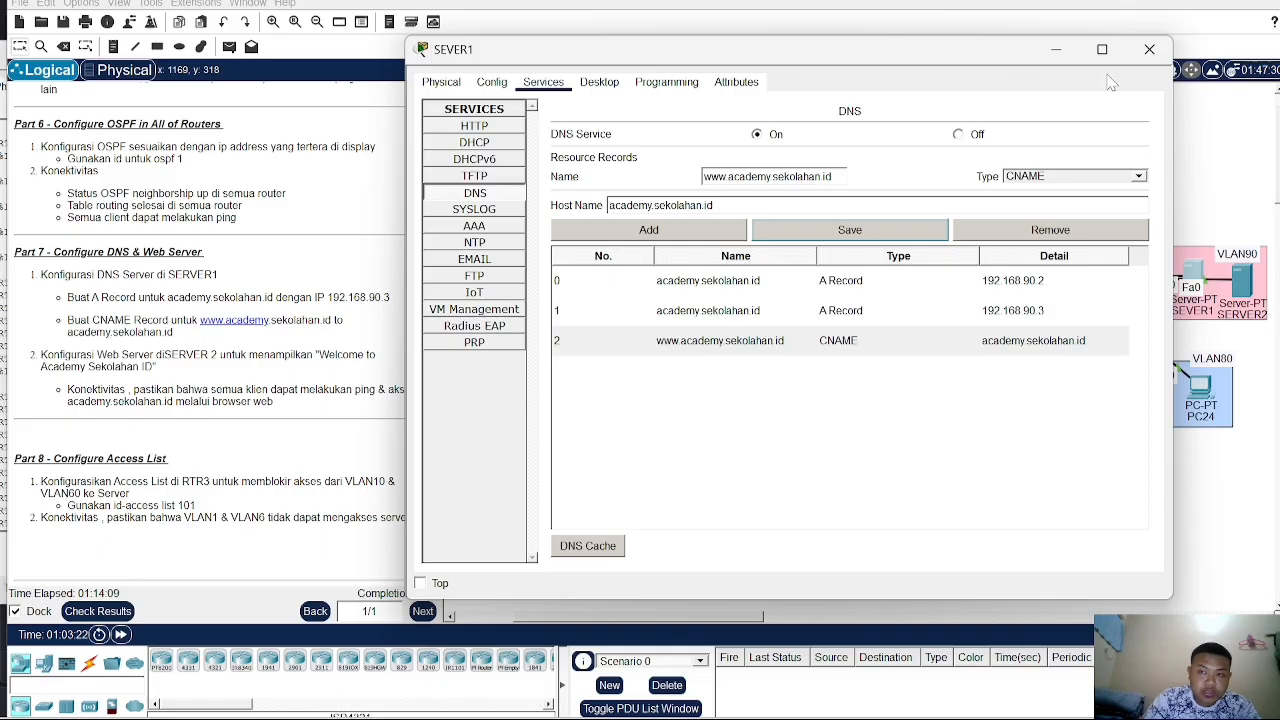
click(1149, 49)
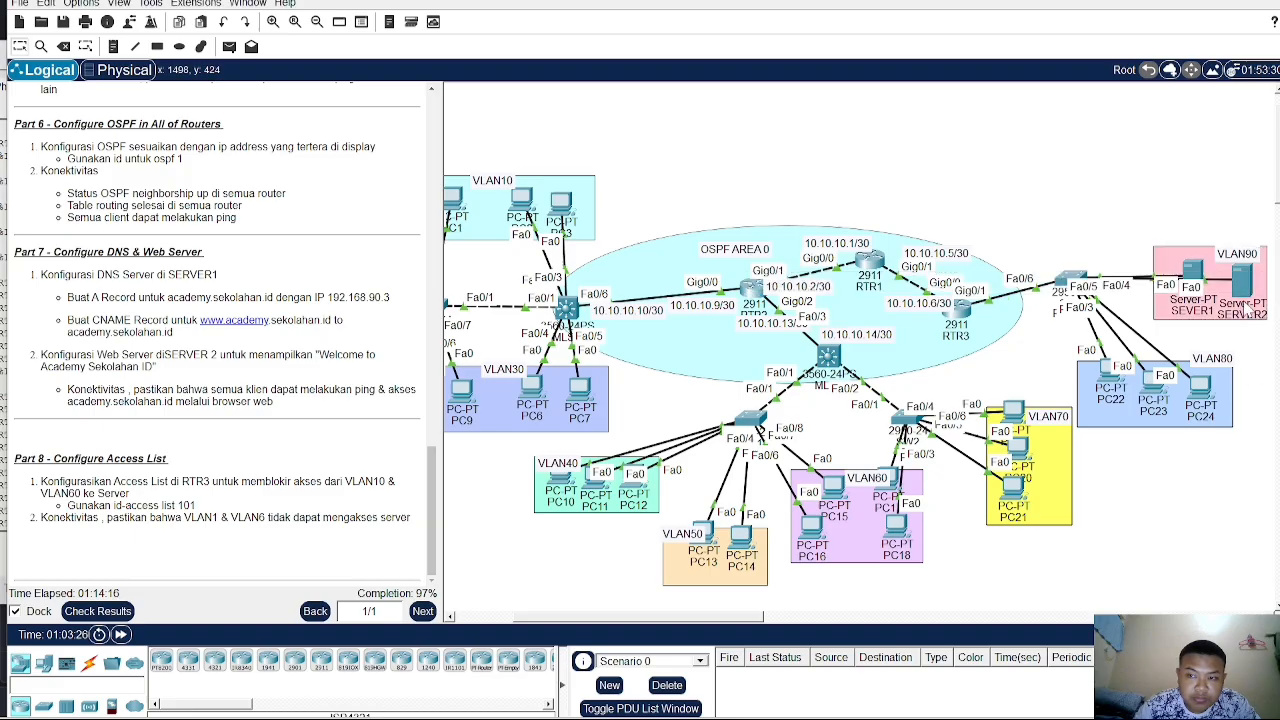
- Try editing index.html on SERVER2's HTTP service by deleting the heading text, then leave the editor
click(1248, 300)
click(603, 75)
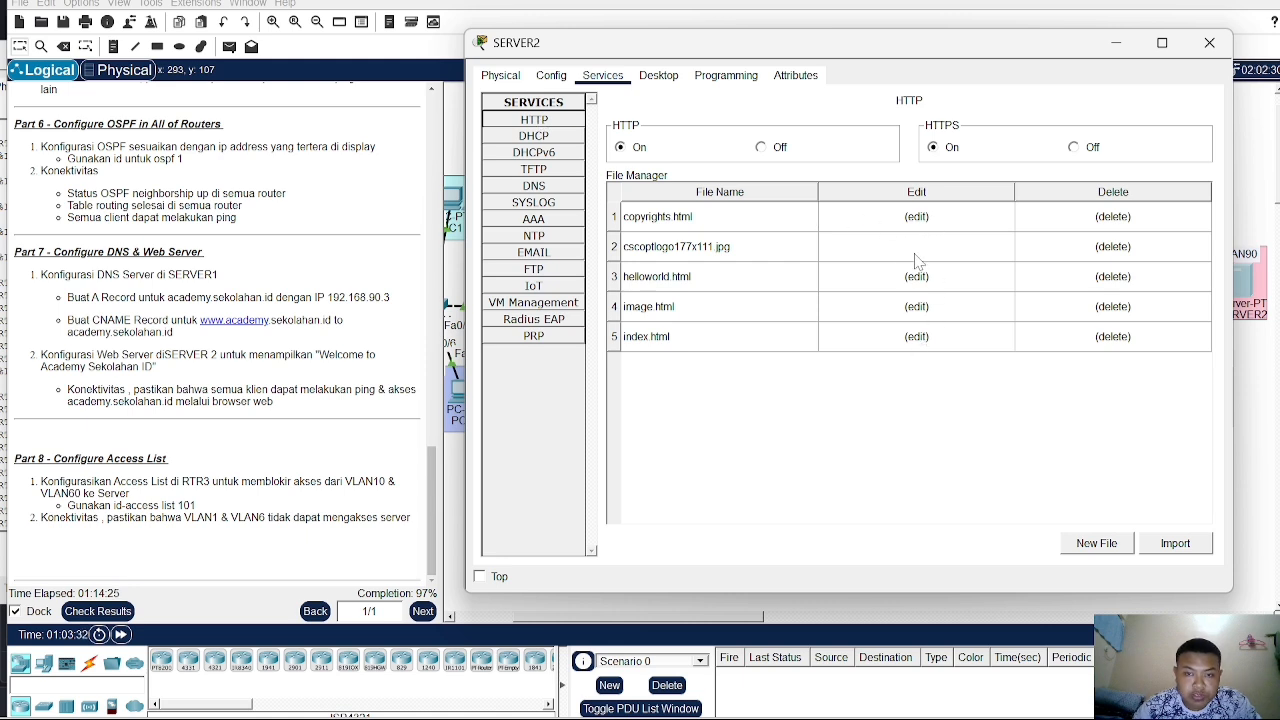
click(917, 338)
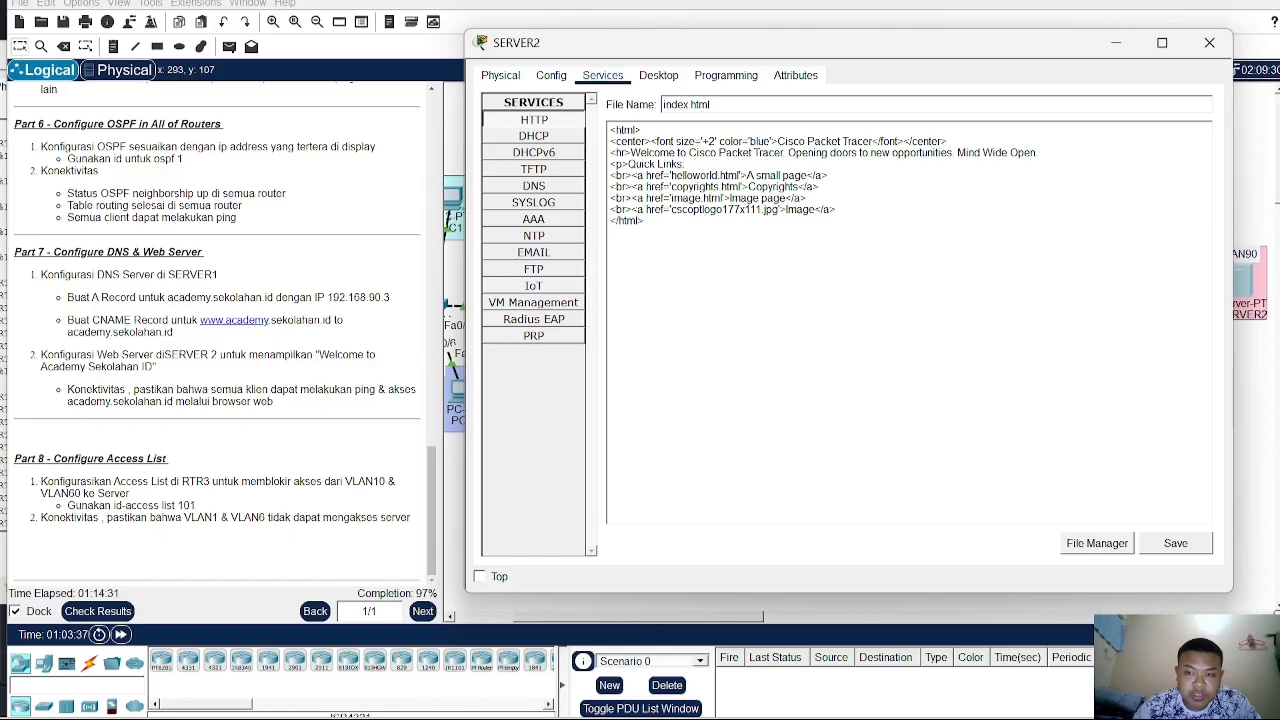
key(BackSpace)
key(BackSpace)
key(BackSpace)
key(BackSpace)
key(BackSpace)
key(BackSpace)
key(BackSpace)
key(BackSpace)
key(BackSpace)
key(BackSpace)
key(BackSpace)
key(BackSpace)
key(BackSpace)
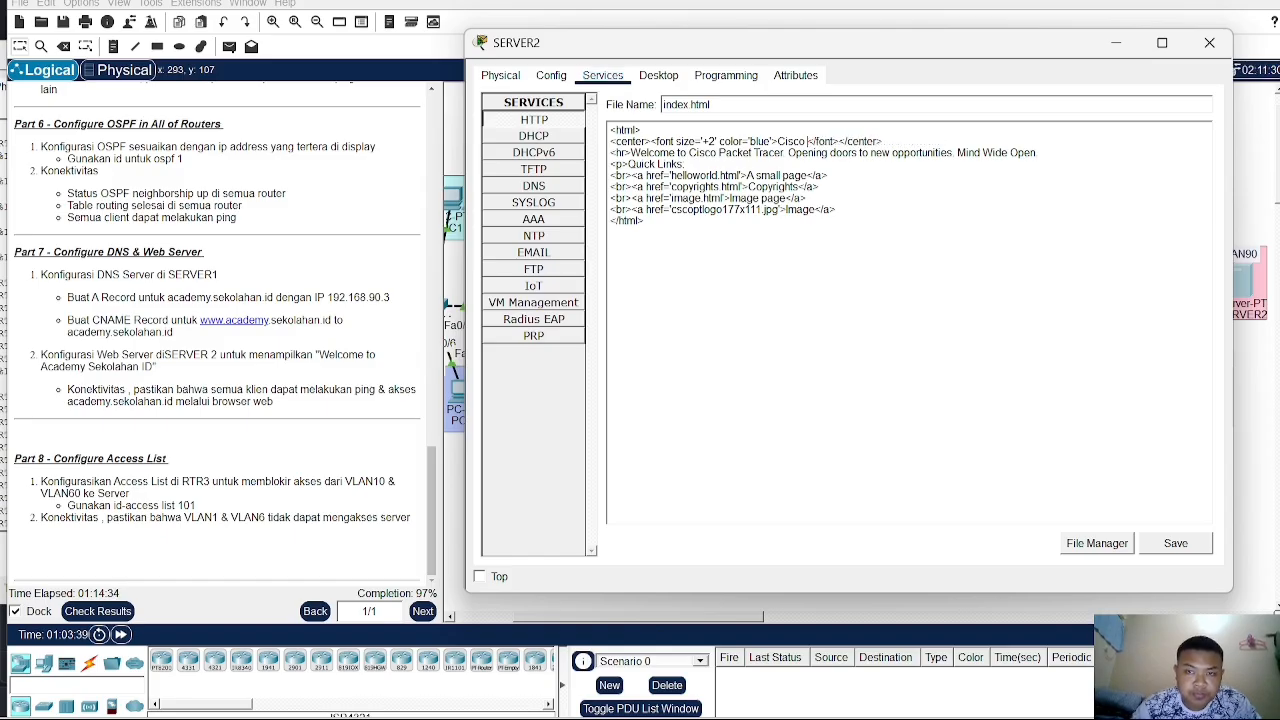
key(BackSpace)
key(BackSpace)
key(BackSpace)
key(BackSpace)
key(BackSpace)
key(BackSpace)
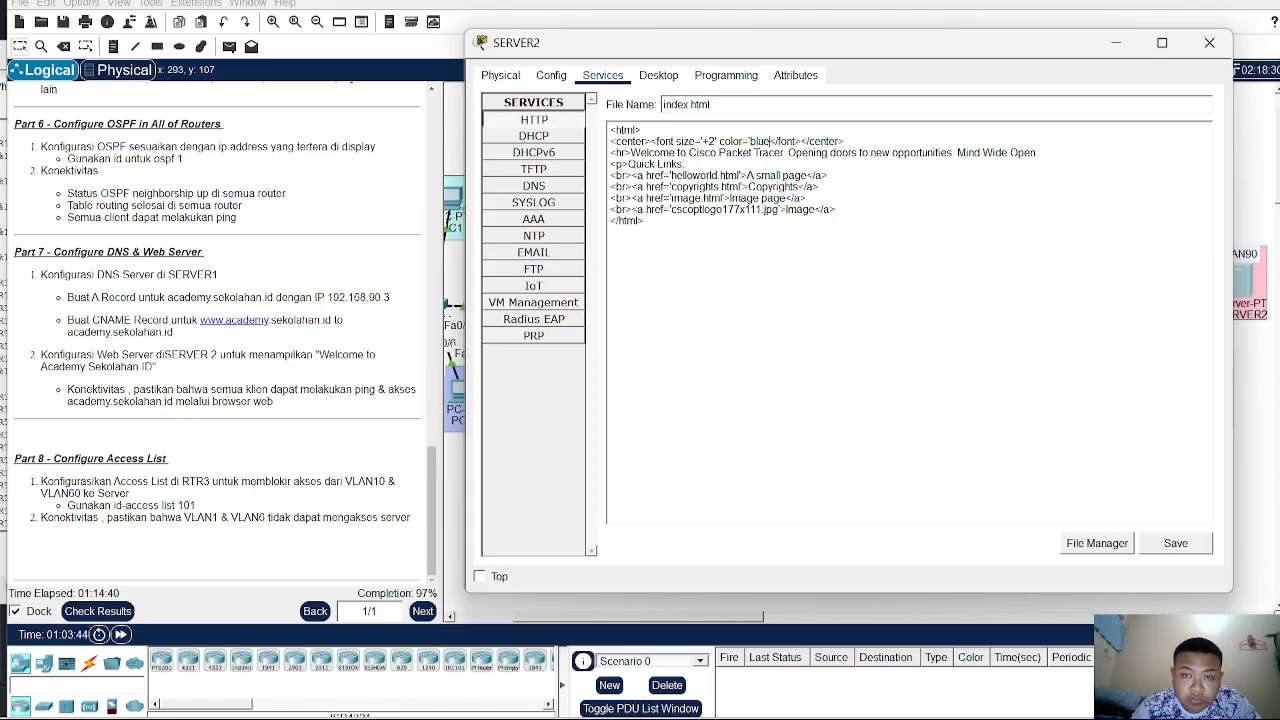
click(535, 155)
click(535, 136)
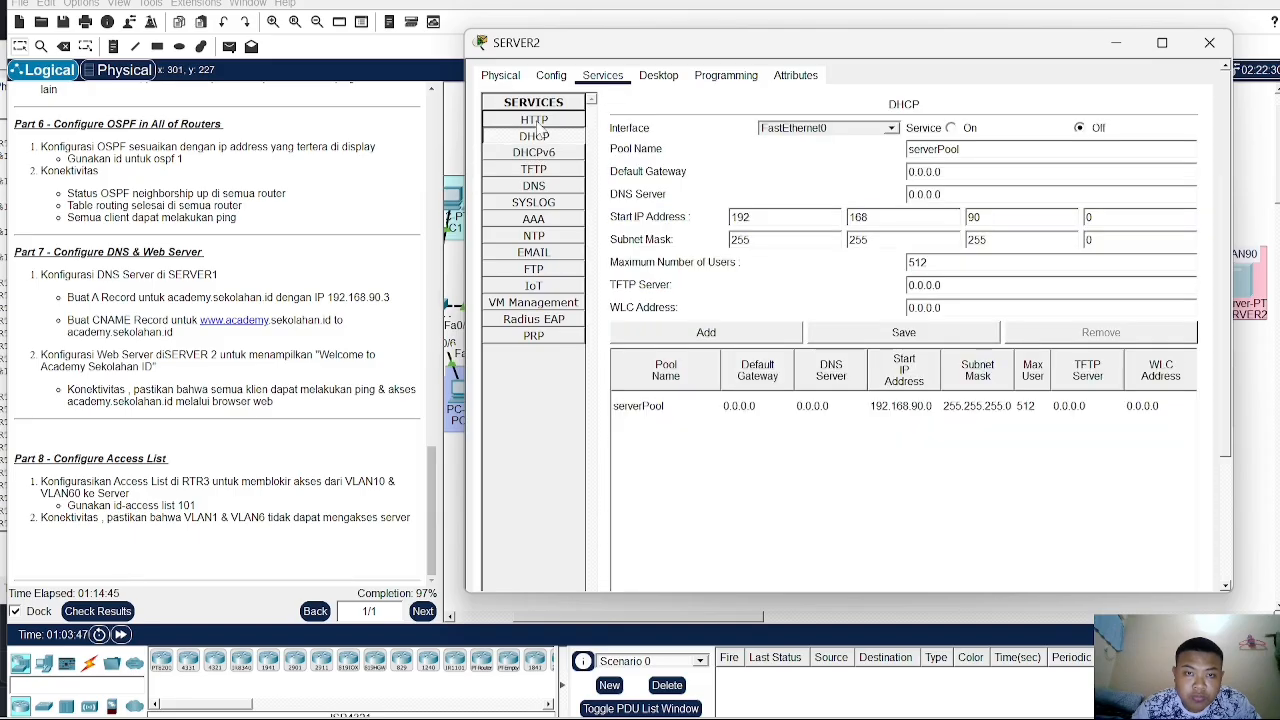
- Open index.html in SERVER2's HTTP service and change the heading text to "Welcome to Academy Sekolahan ID"
click(537, 120)
click(914, 338)
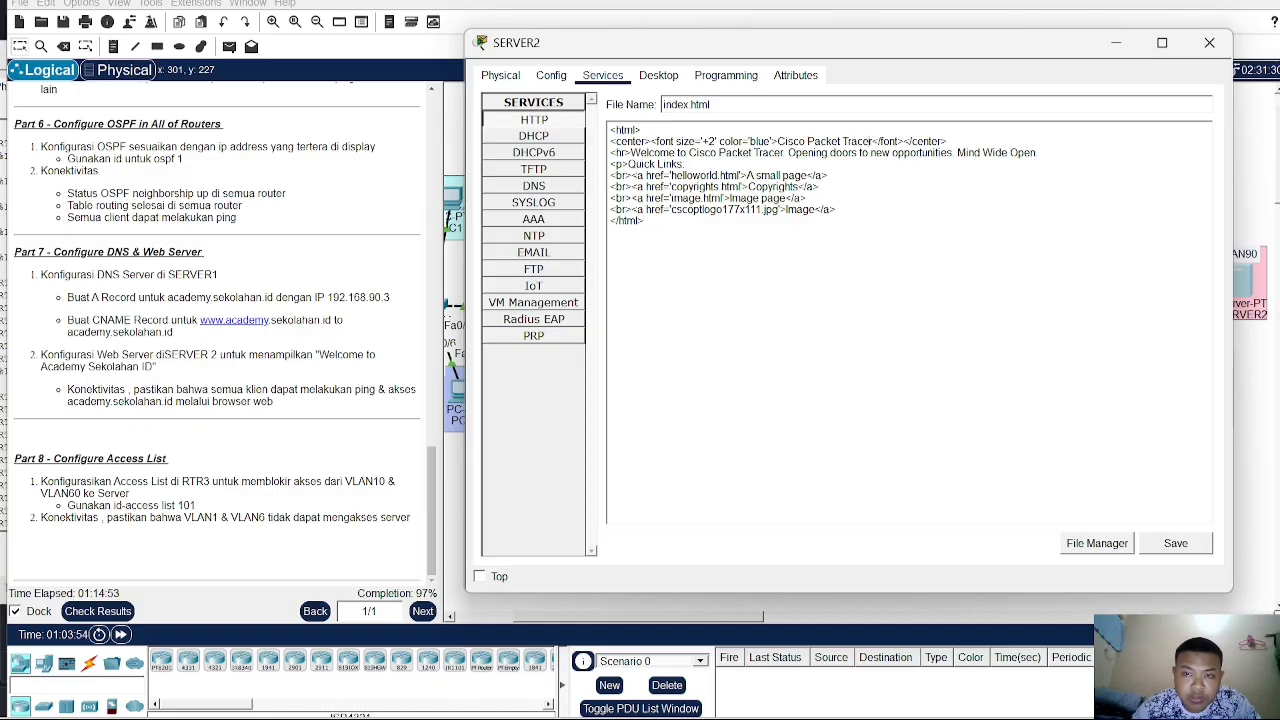
key(BackSpace)
key(BackSpace)
key(BackSpace)
key(BackSpace)
key(BackSpace)
key(BackSpace)
key(BackSpace)
key(BackSpace)
key(BackSpace)
key(BackSpace)
key(BackSpace)
key(BackSpace)
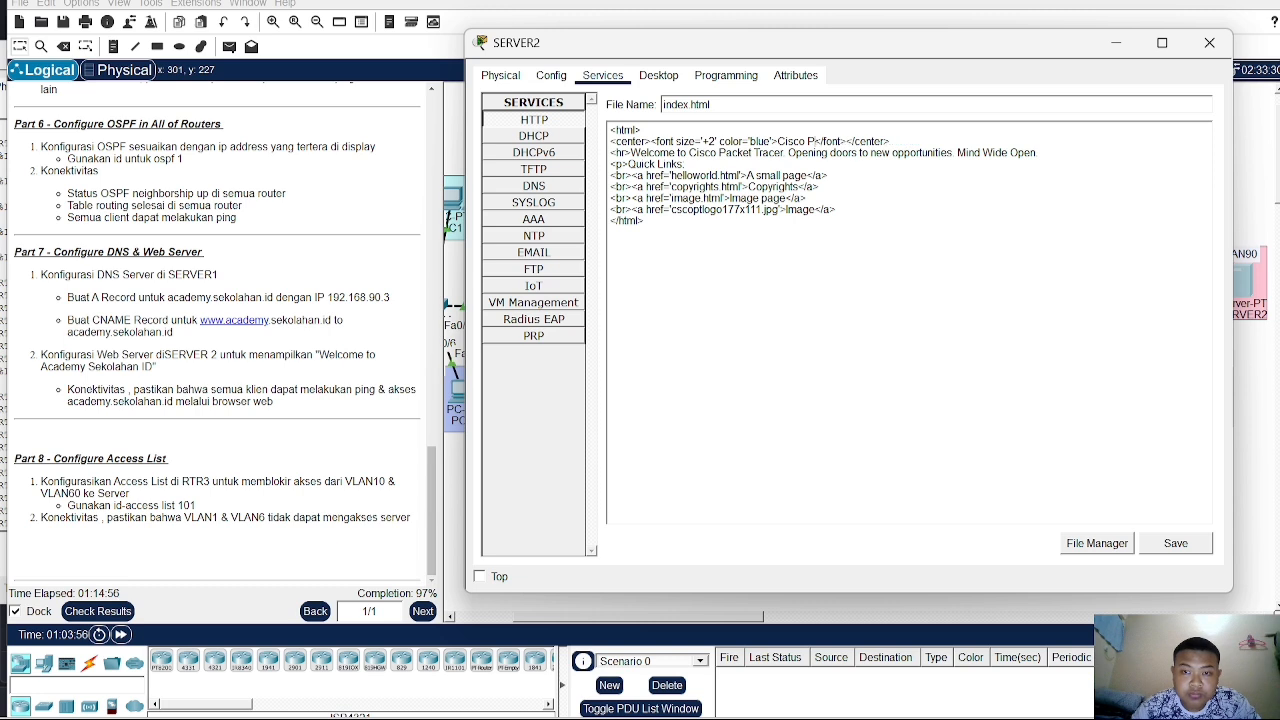
key(BackSpace)
key(BackSpace)
key(BackSpace)
key(BackSpace)
key(BackSpace)
key(BackSpace)
key(BackSpace)
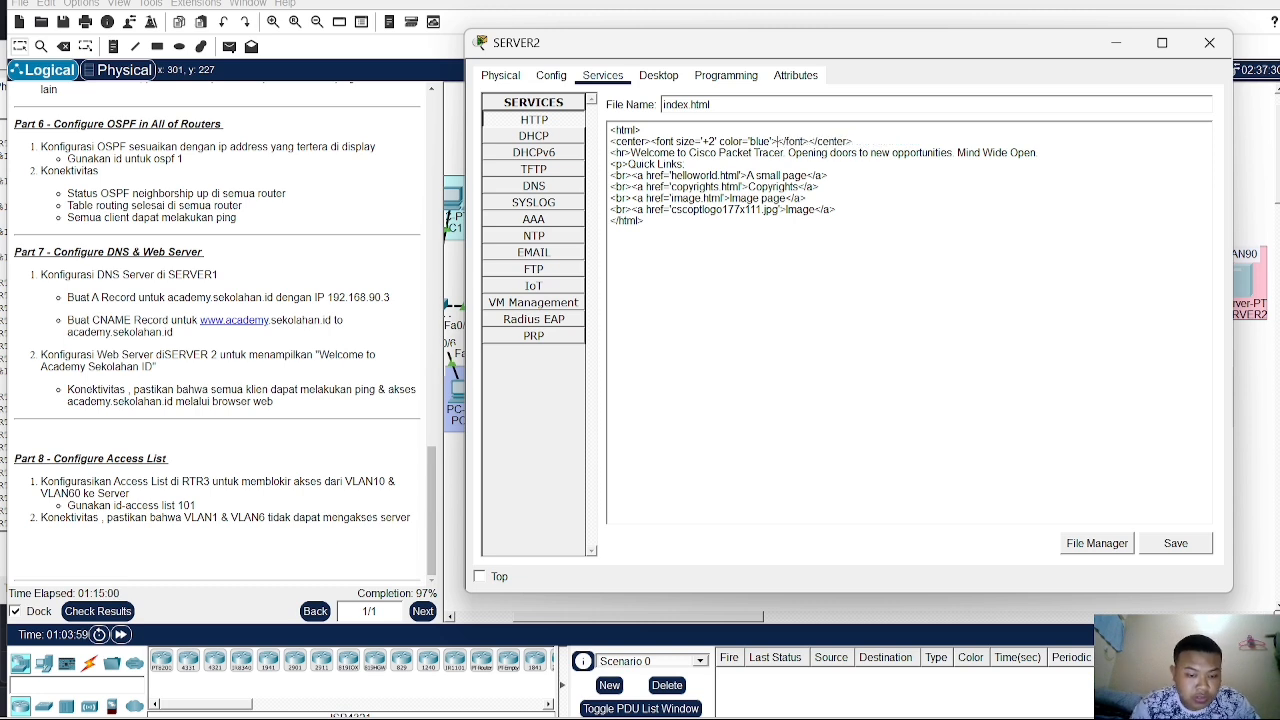
text(Wel)
text(come)
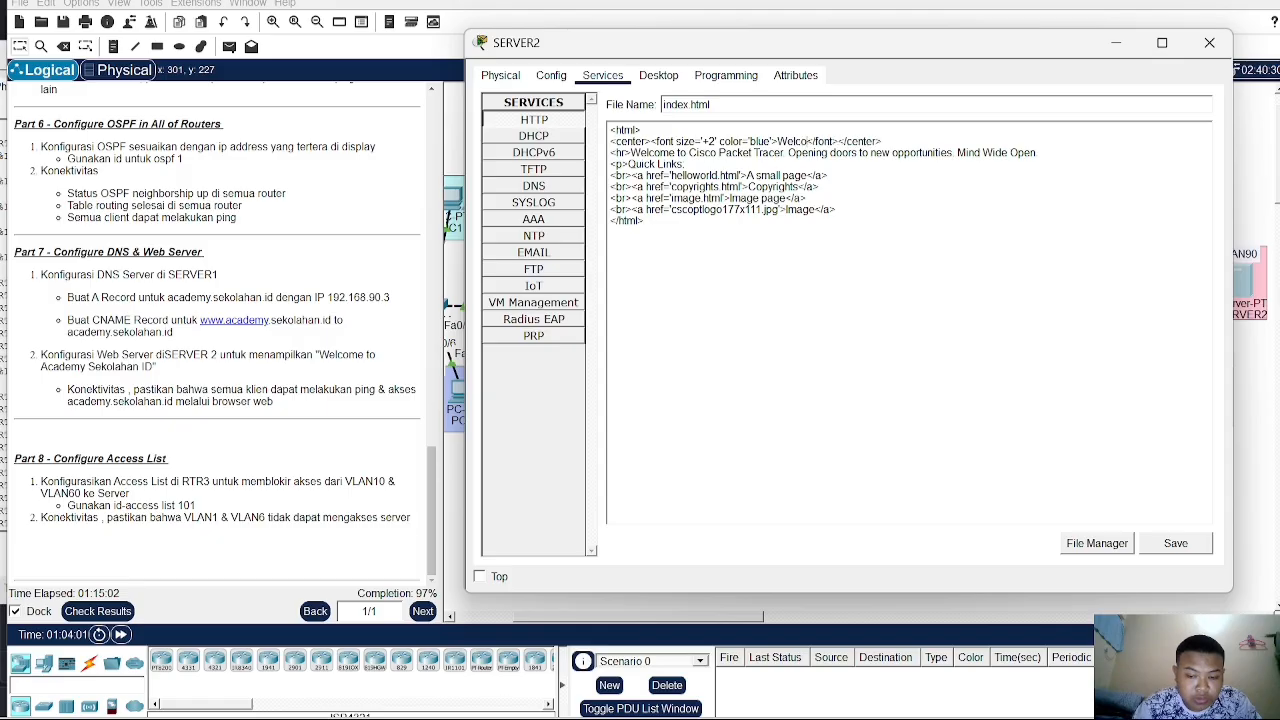
text( to )
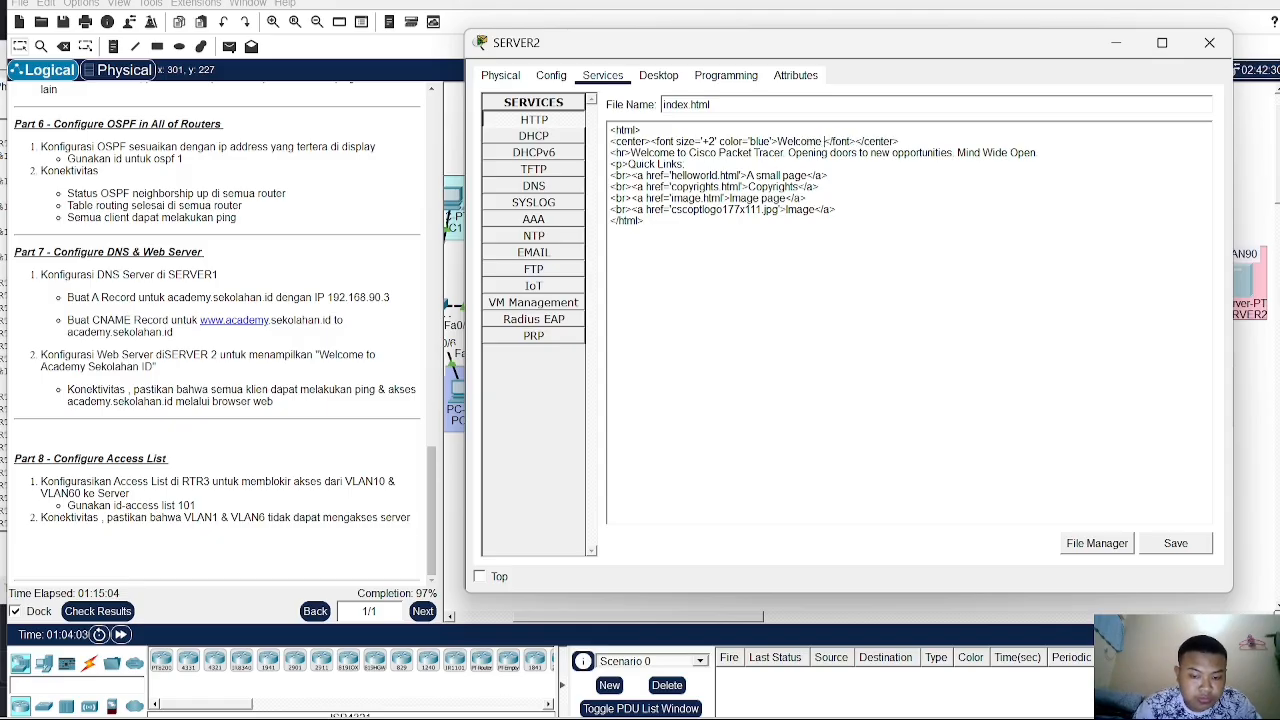
text(Acade)
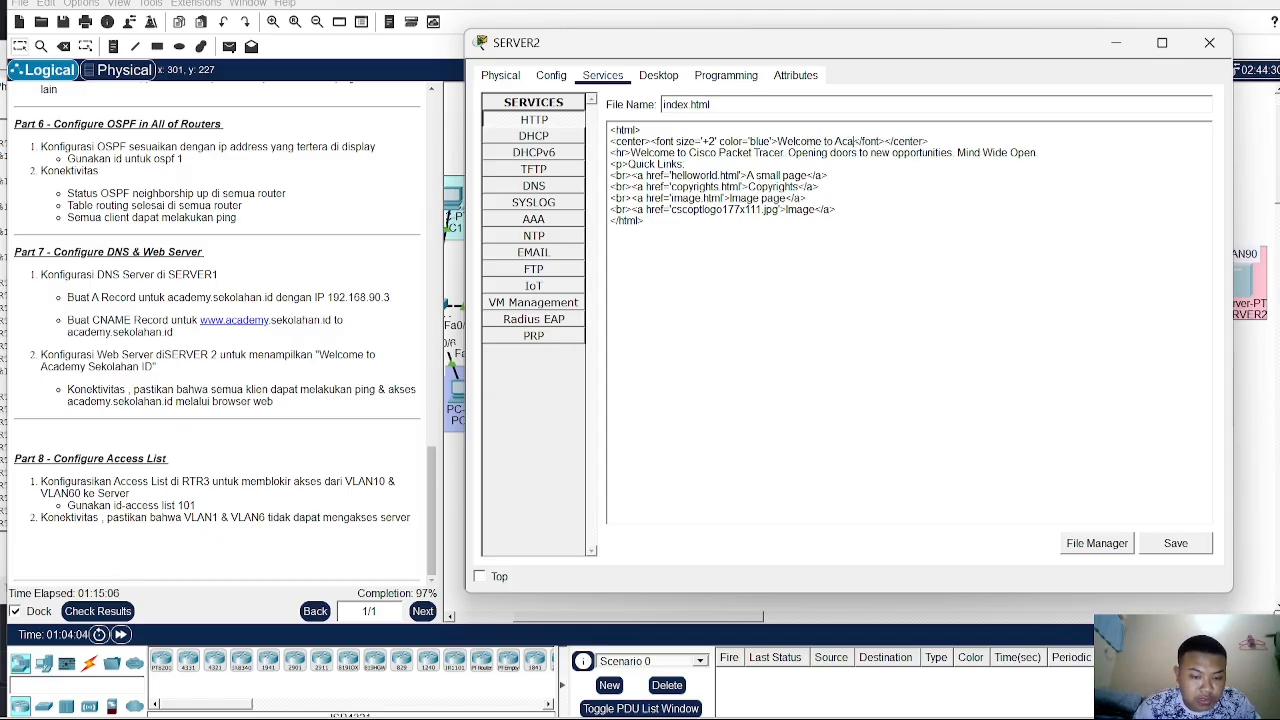
text(my Sek)
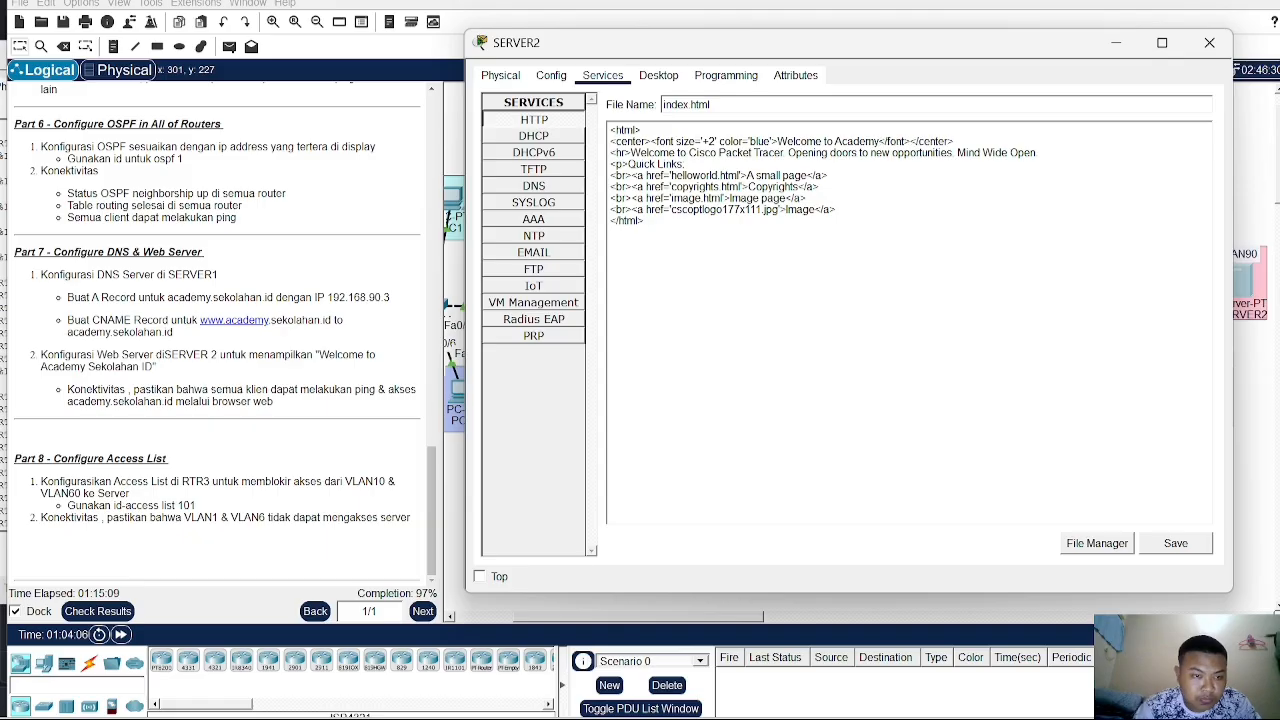
text(olaha)
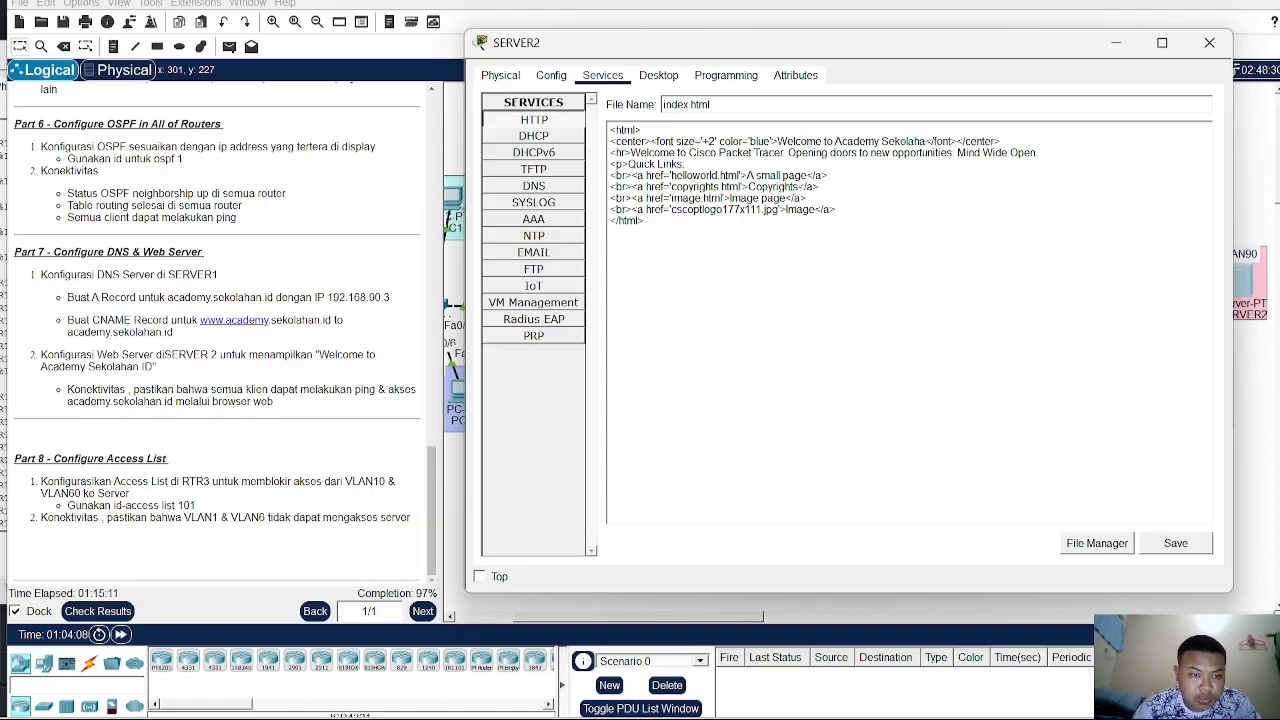
text(n)
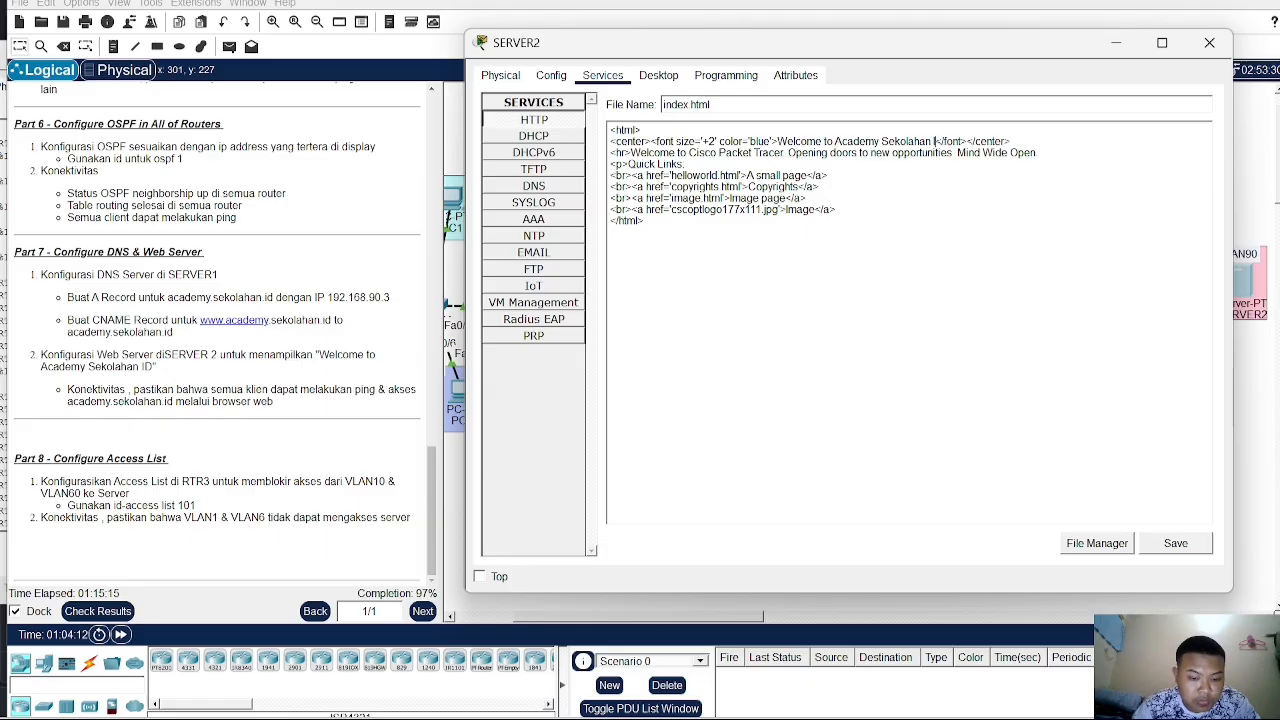
text( ID)
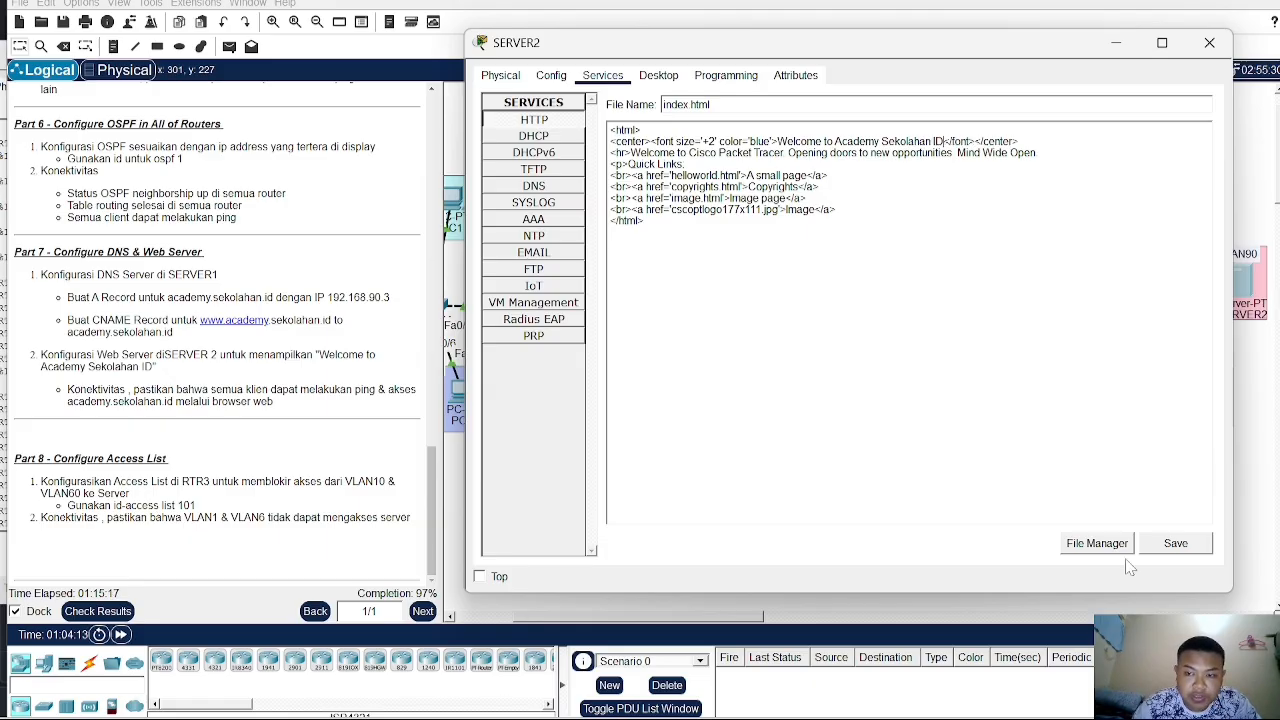
- Save index.html, overwriting the existing file, and close the SERVER2 window
click(1175, 547)
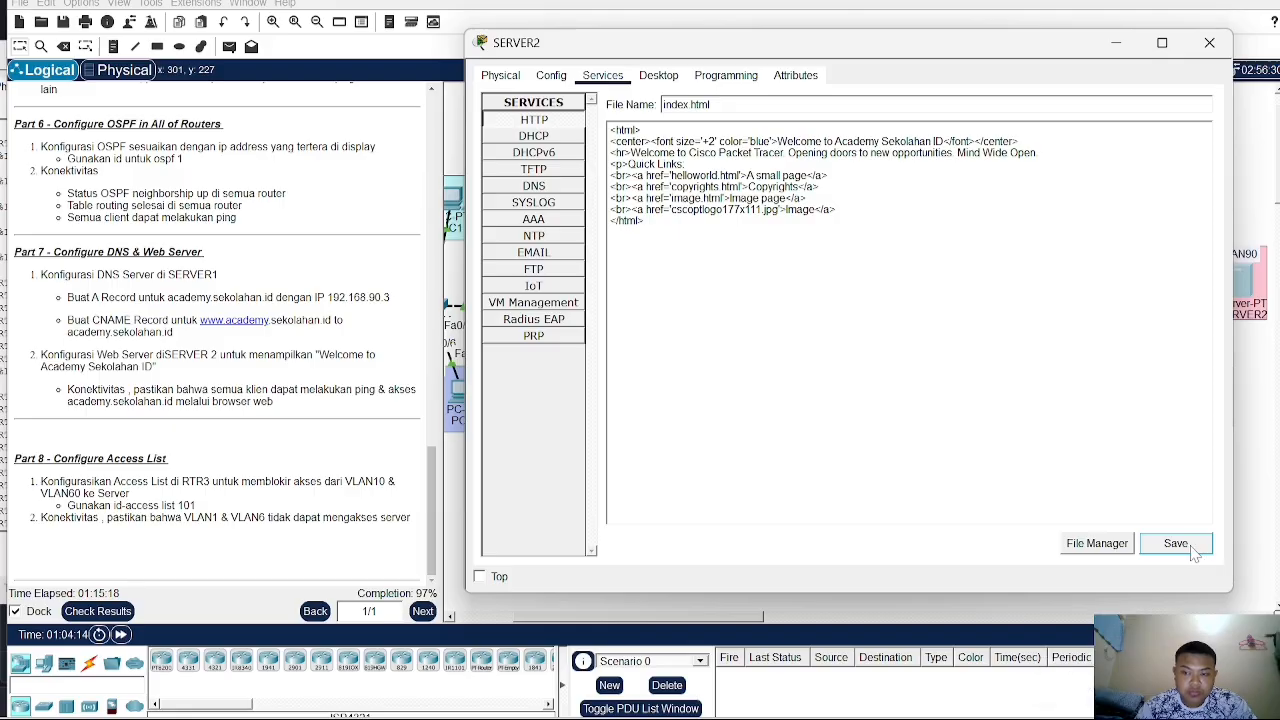
click(1162, 543)
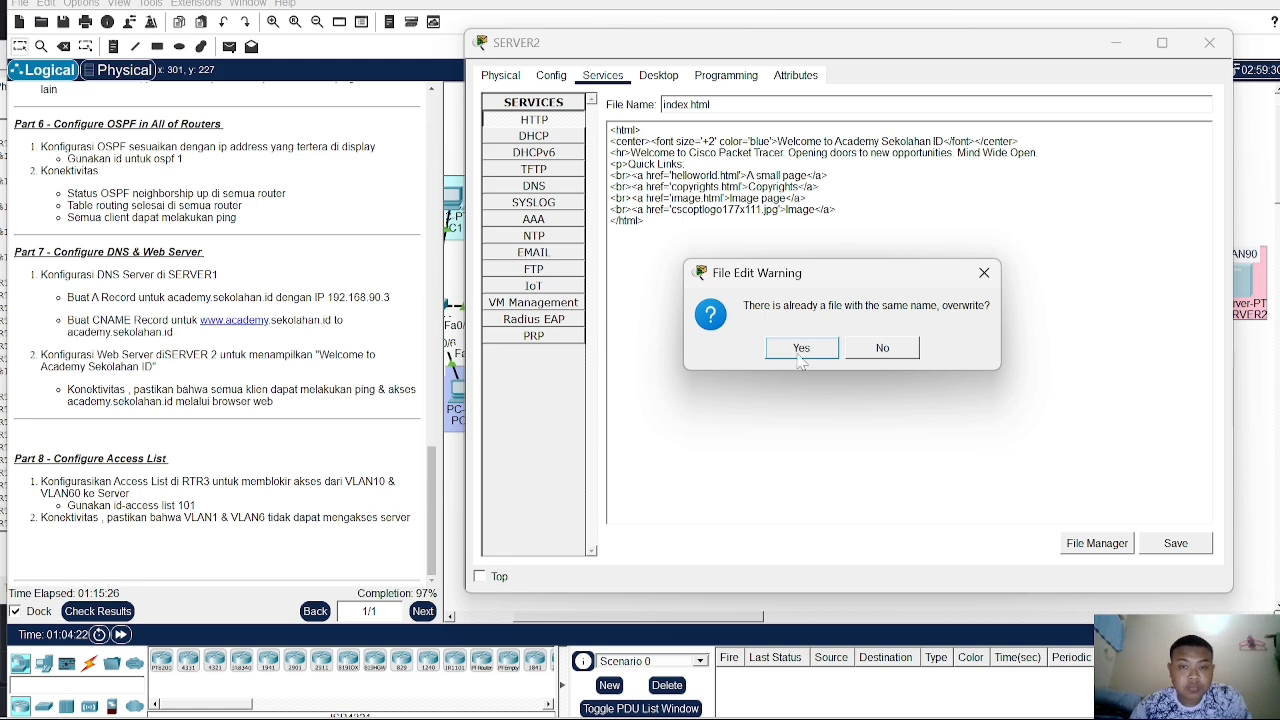
click(800, 362)
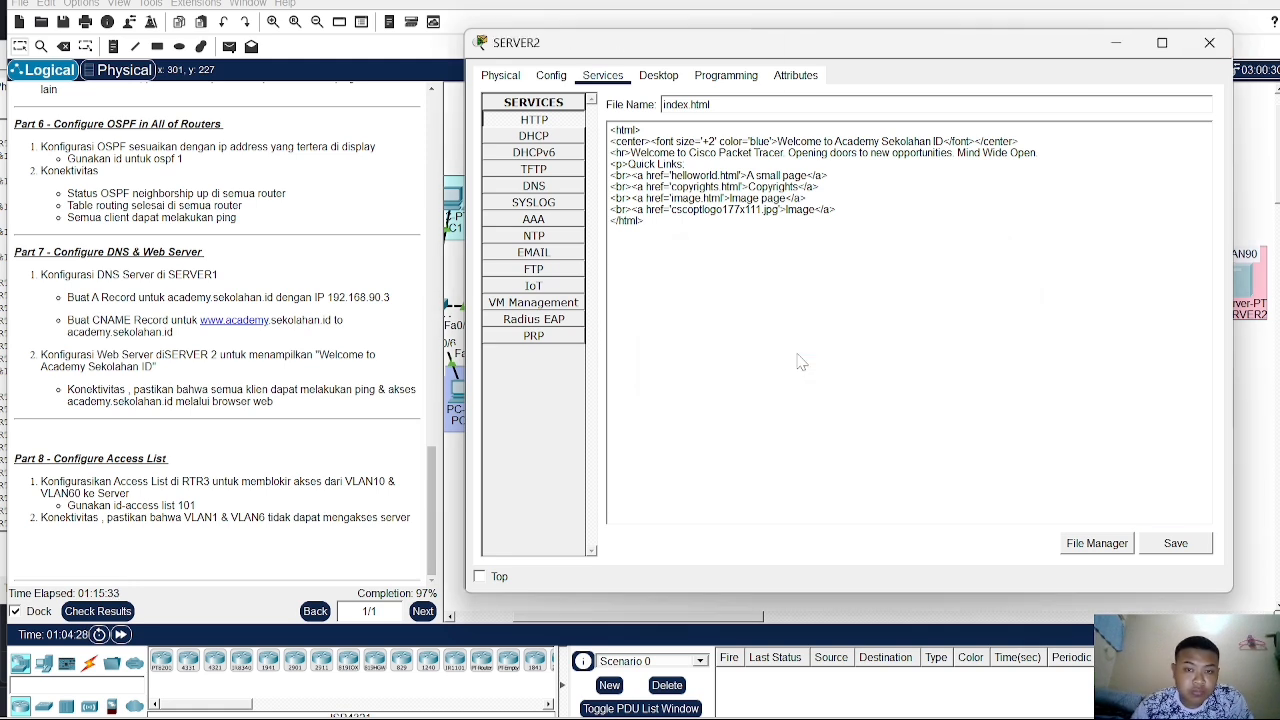
click(1209, 43)
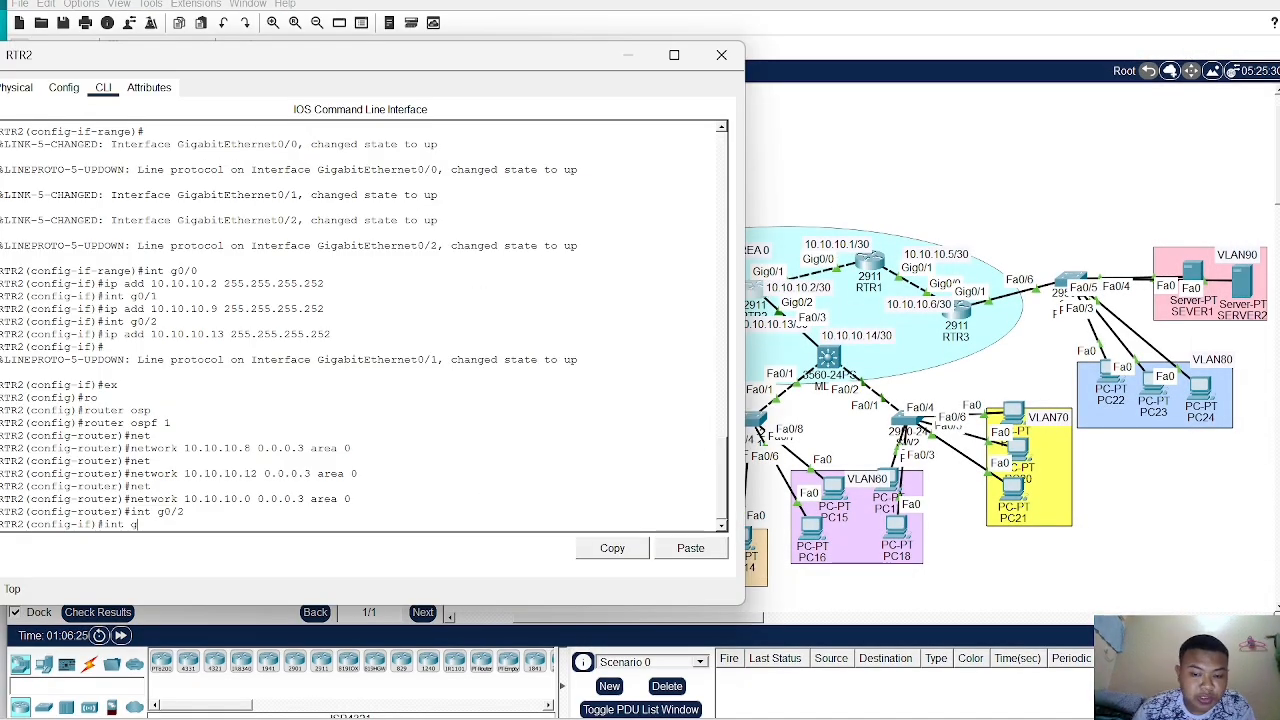
- Enter interface g0/1 configuration in RTR2's CLI and start an IP address command, then erase it
text(/1)
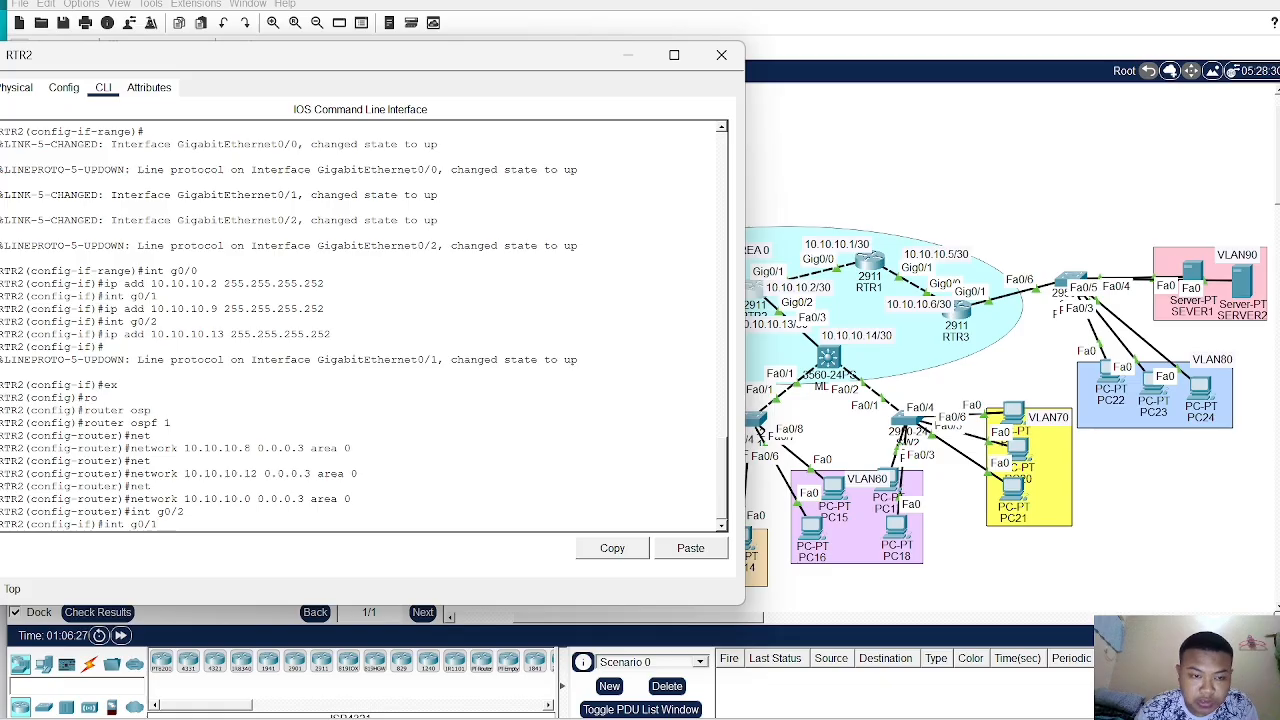
key(Return)
text(ip)
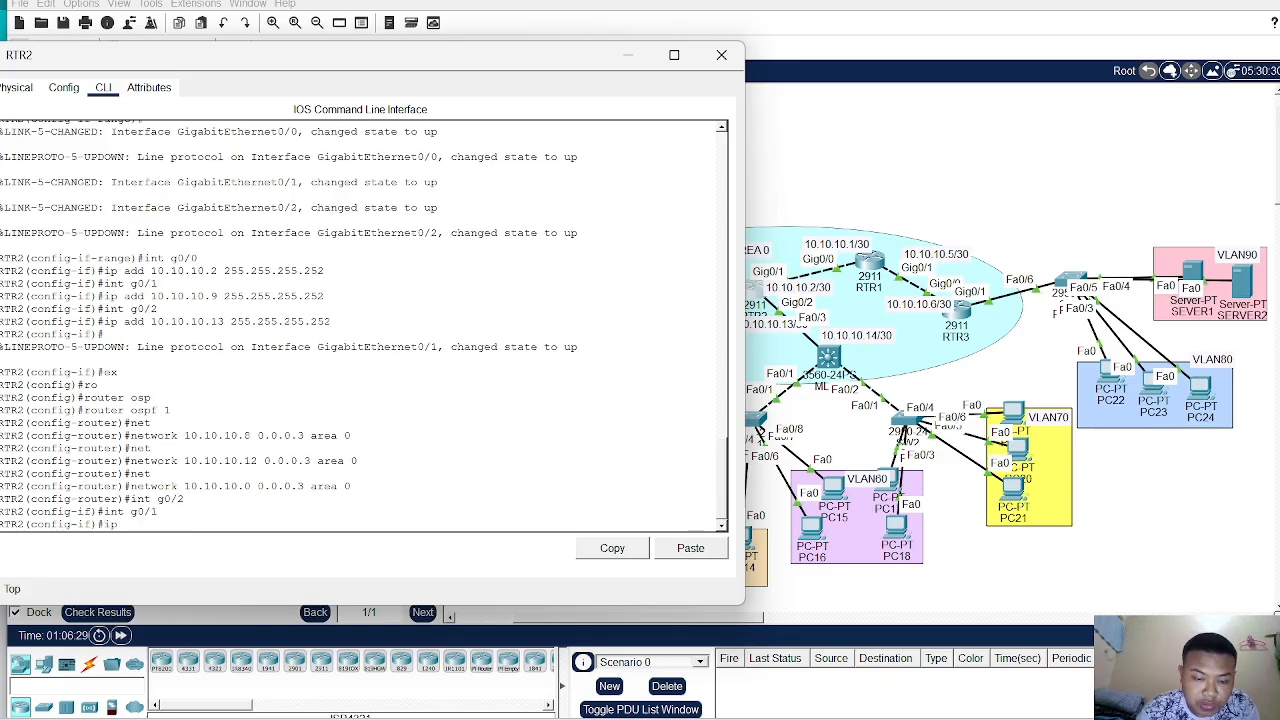
text( add 192.168)
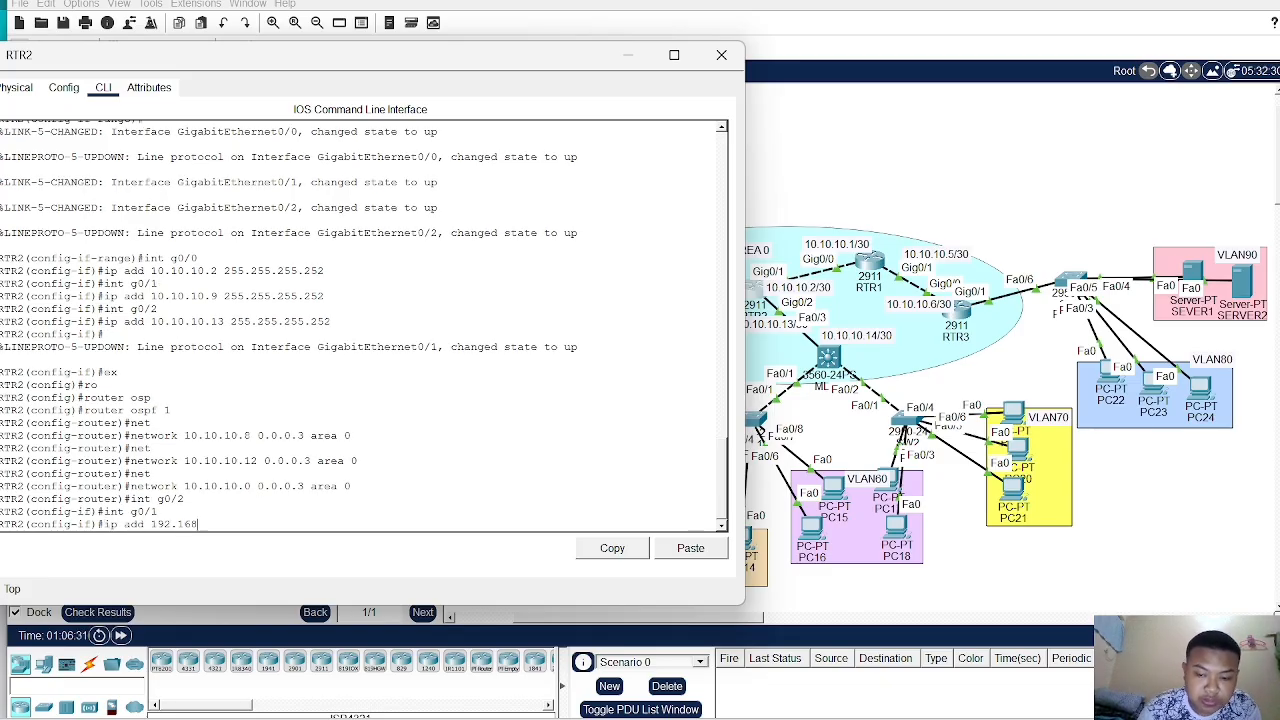
key(BackSpace)
key(BackSpace)
key(BackSpace)
key(BackSpace)
key(BackSpace)
key(BackSpace)
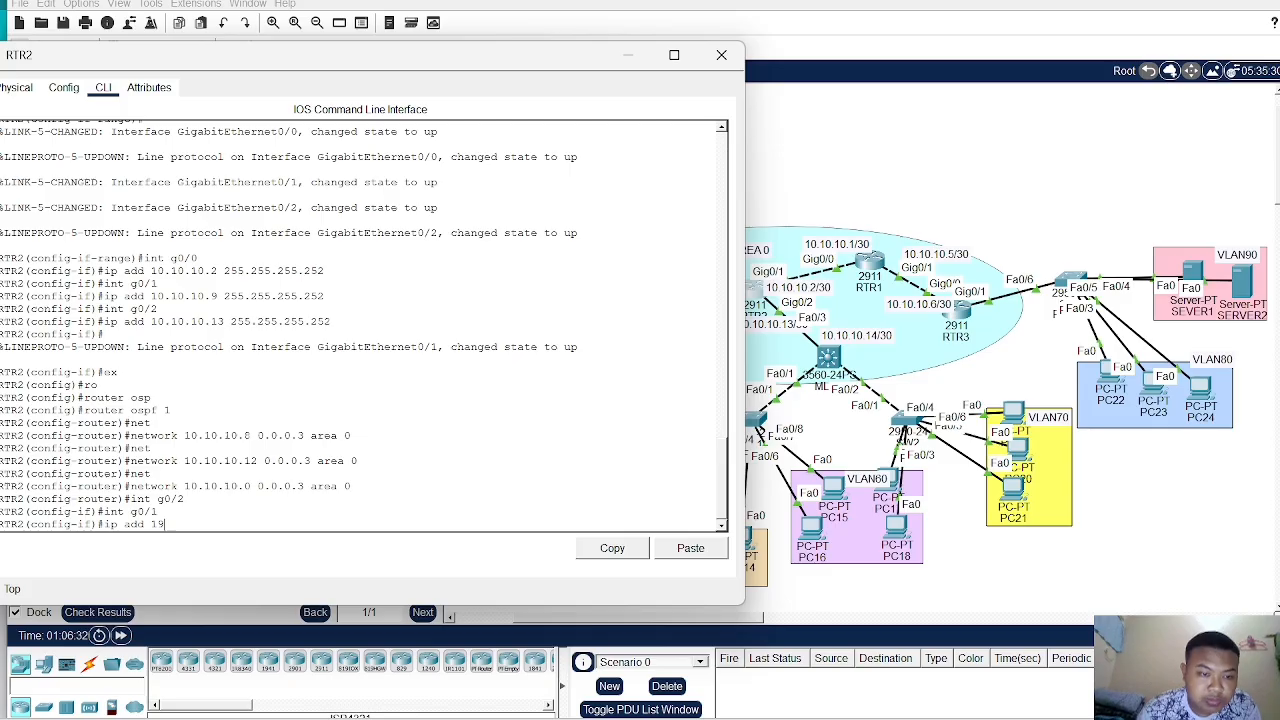
text(10.10.)
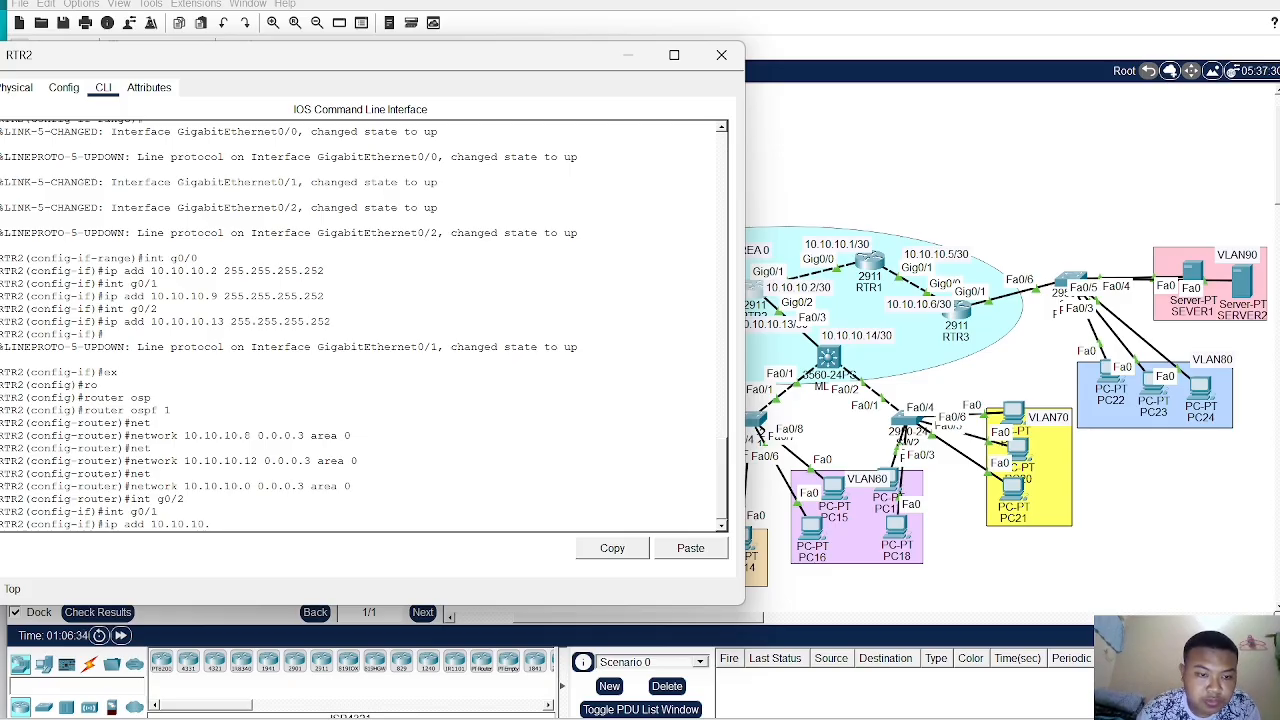
text(2 255)
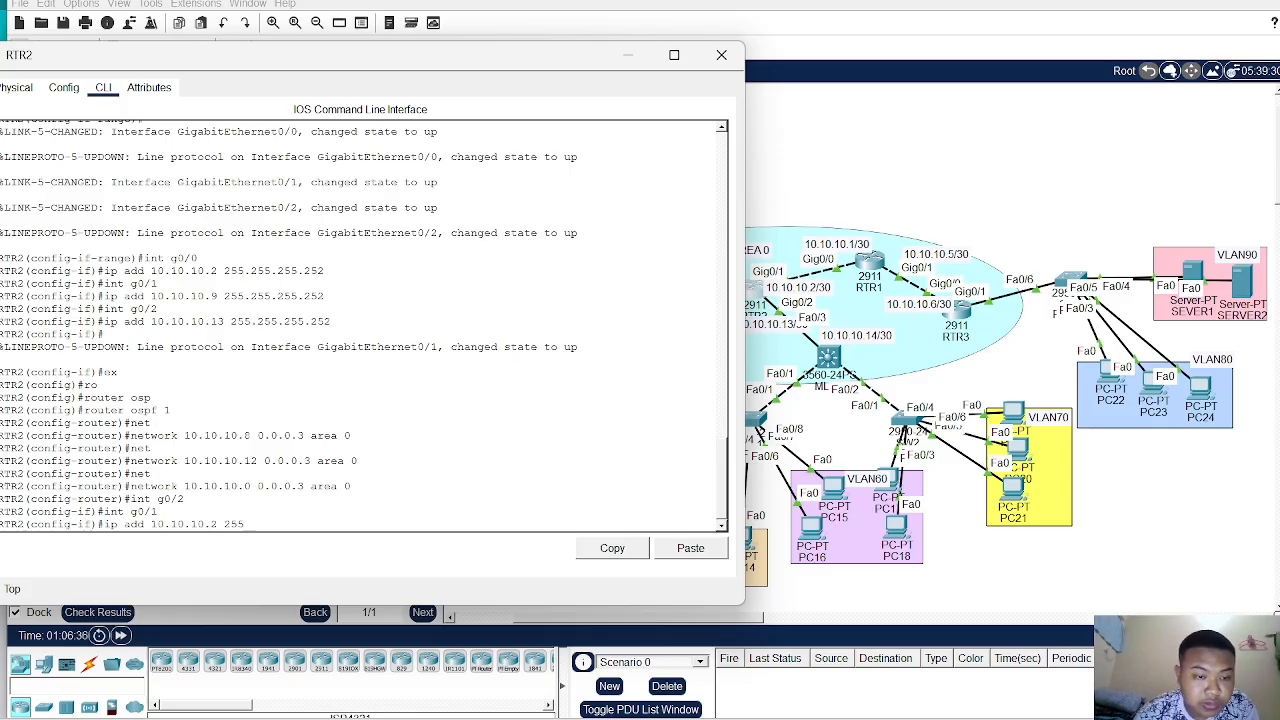
key(BackSpace)
key(BackSpace)
key(BackSpace)
key(BackSpace)
key(BackSpace)
key(BackSpace)
key(BackSpace)
key(BackSpace)
key(BackSpace)
key(BackSpace)
key(BackSpace)
key(BackSpace)
key(BackSpace)
key(BackSpace)
key(BackSpace)
key(BackSpace)
key(BackSpace)
key(BackSpace)
key(BackSpace)
key(BackSpace)
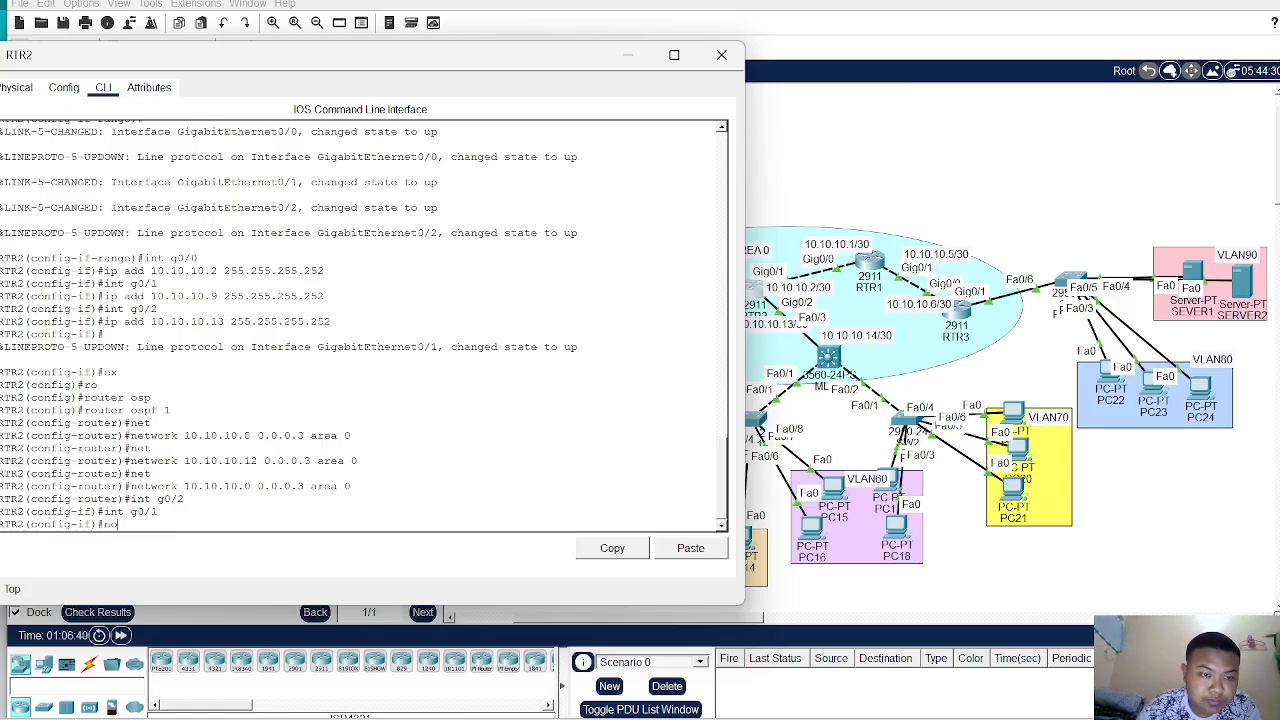
- Remove the address 10.10.10.2 255.255.255.252 from interface g0/1 with a no ip address command
drag(104, 270, 326, 270)
right_click(331, 279)
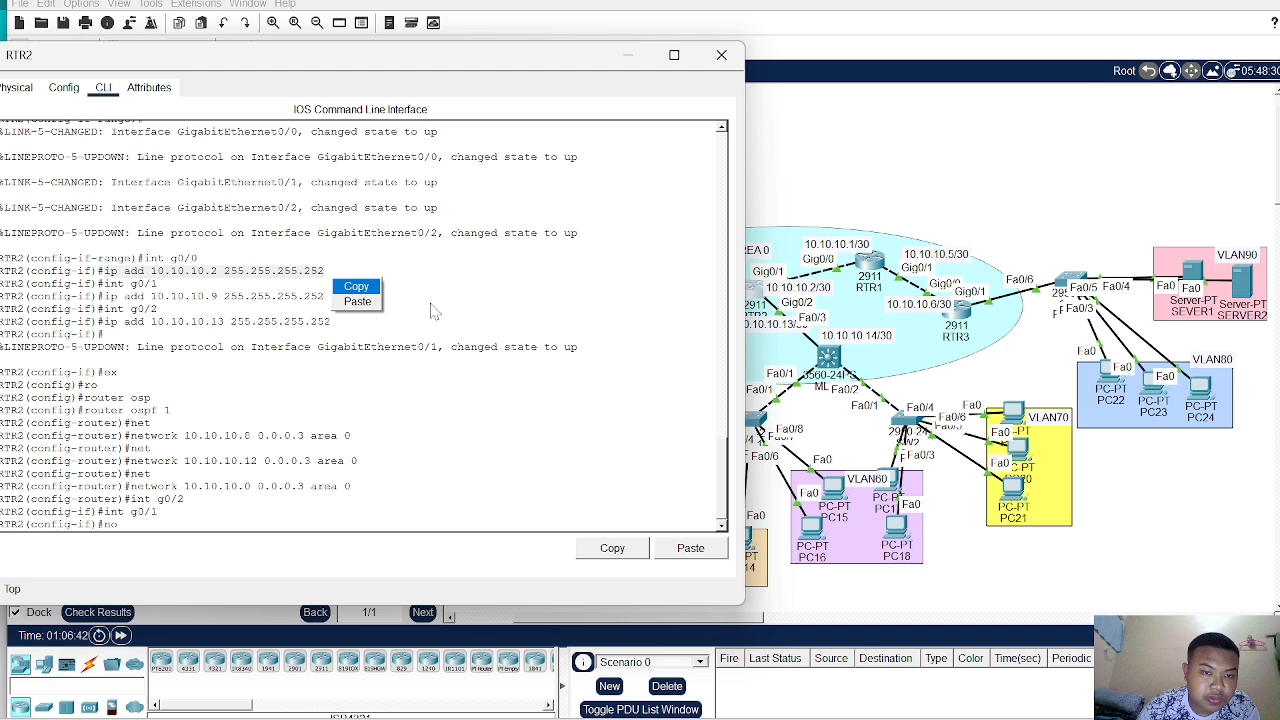
click(356, 286)
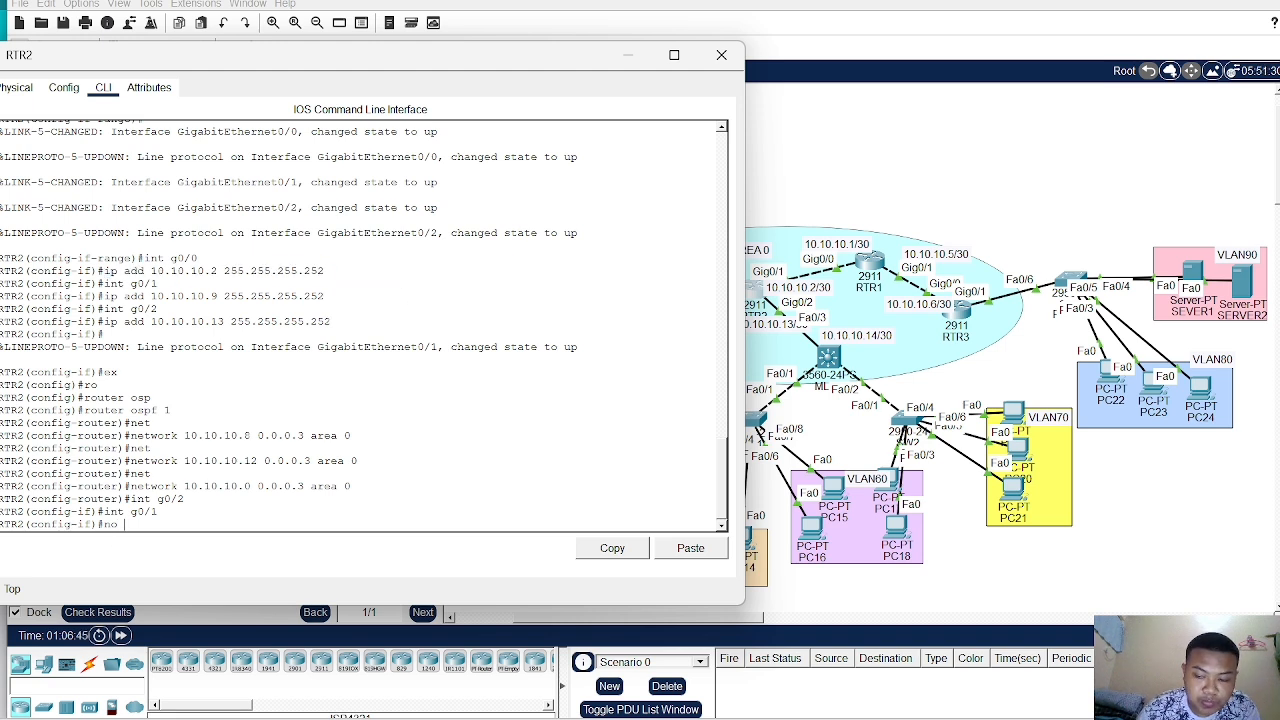
text(t g0/1)
key(Return)
text(no)
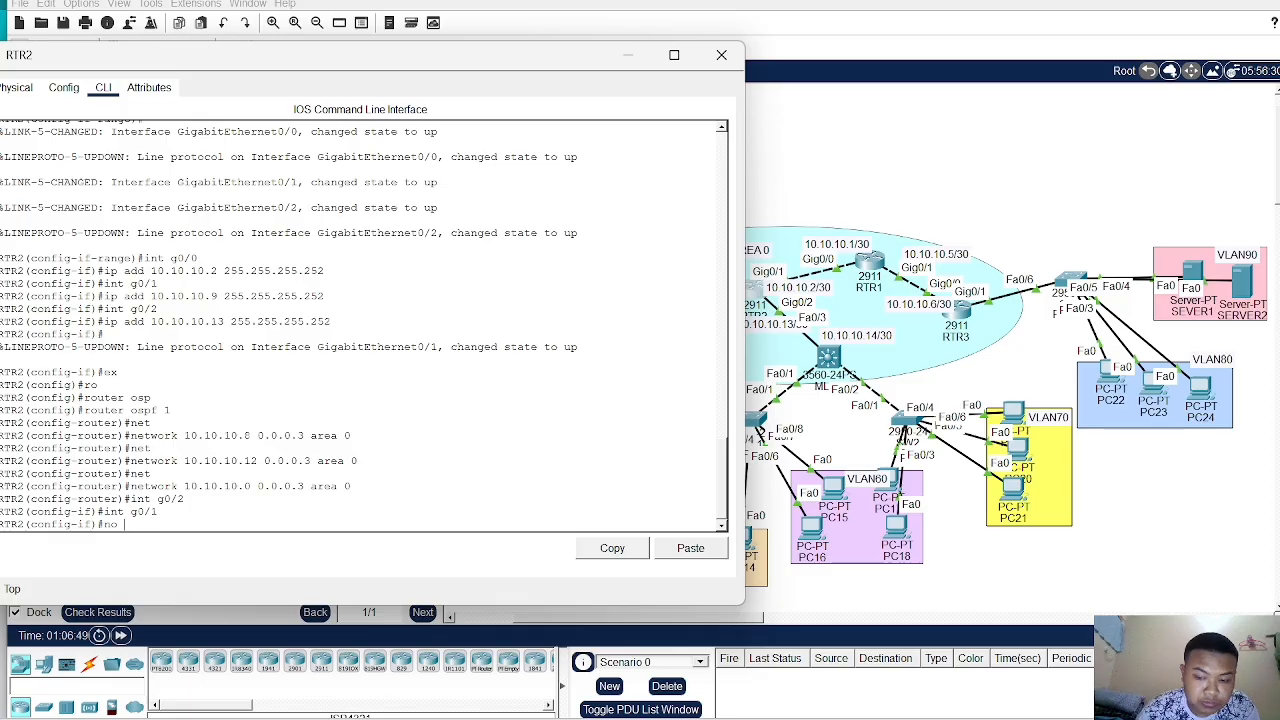
right_click(126, 524)
click(150, 548)
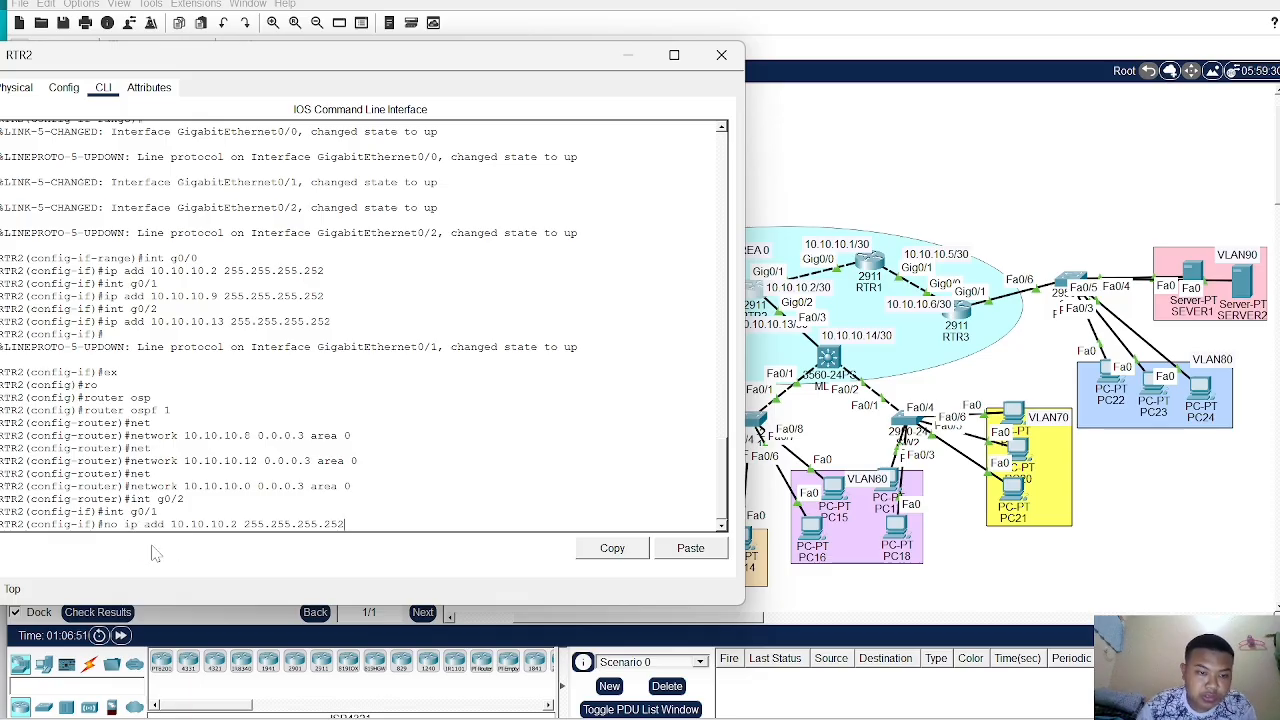
key(Return)
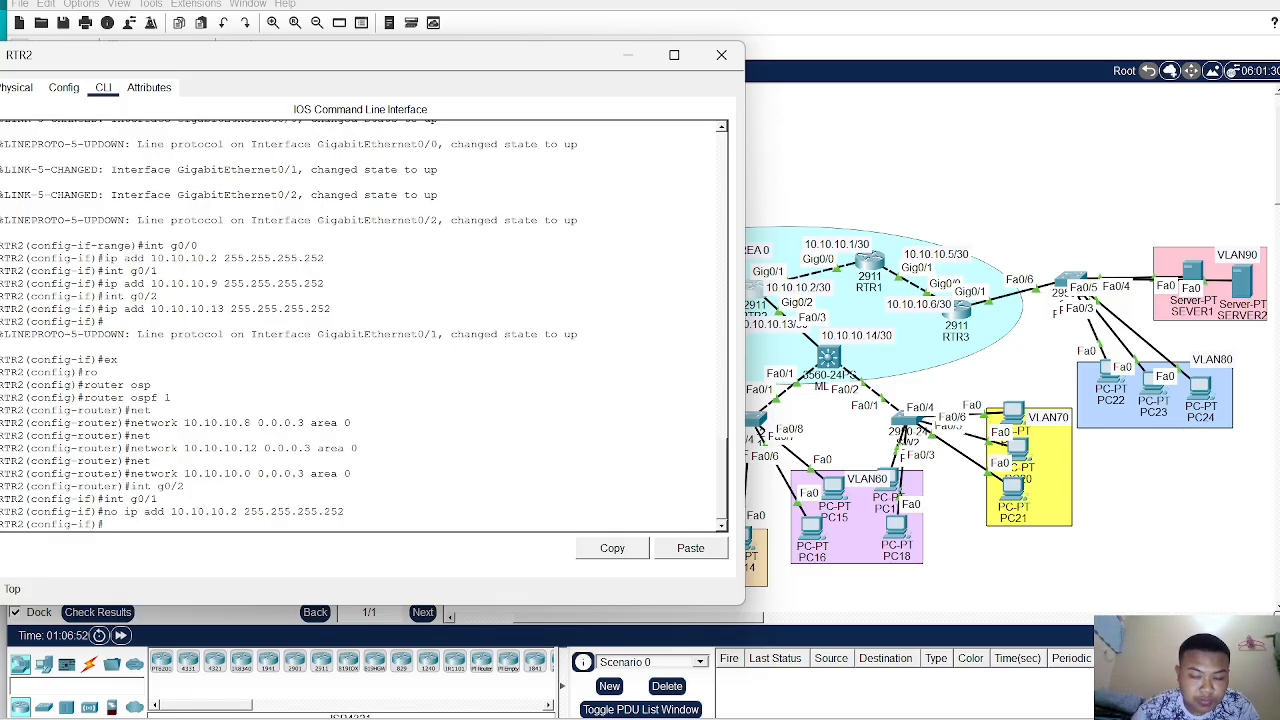
text(ip)
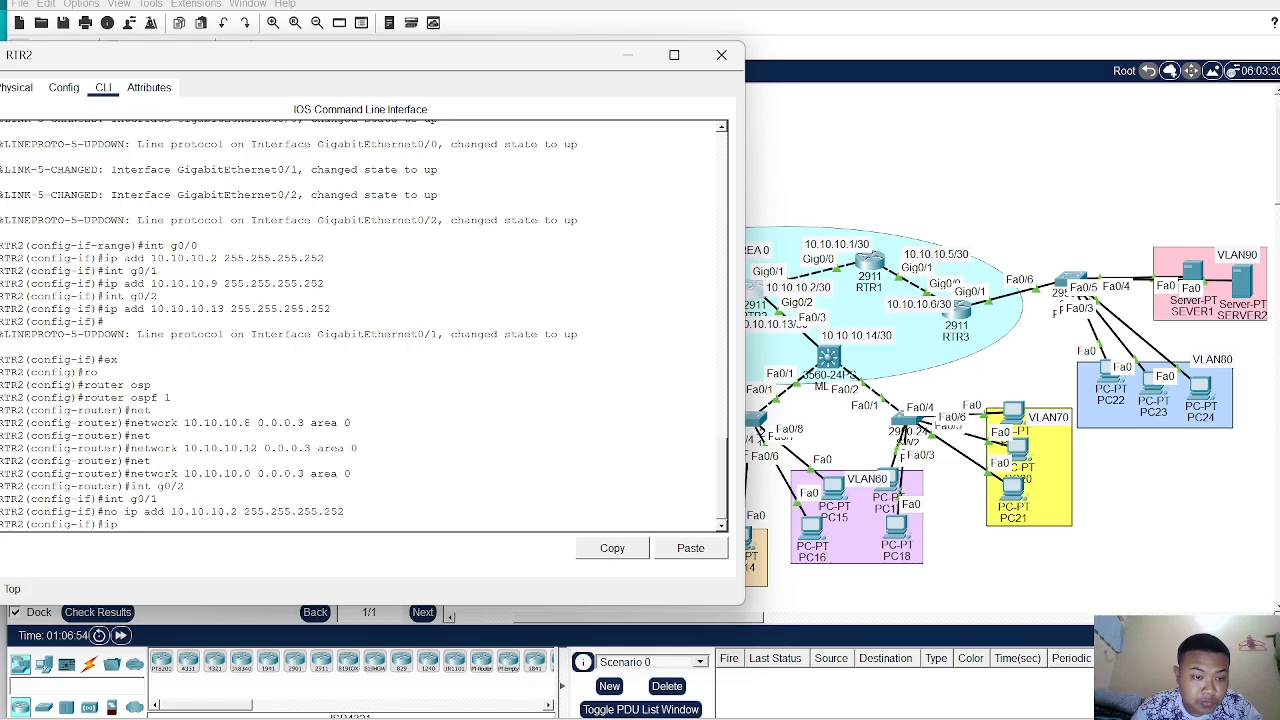
text( a)
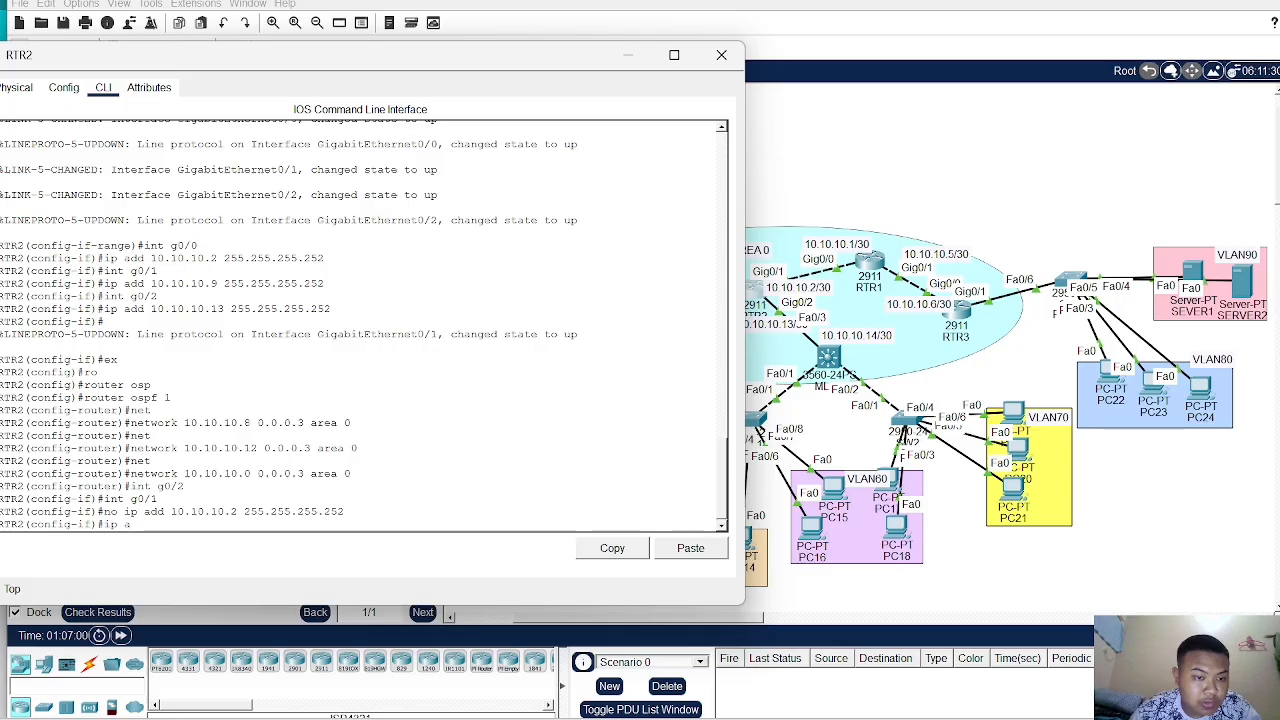
key(BackSpace)
key(BackSpace)
key(BackSpace)
key(BackSpace)
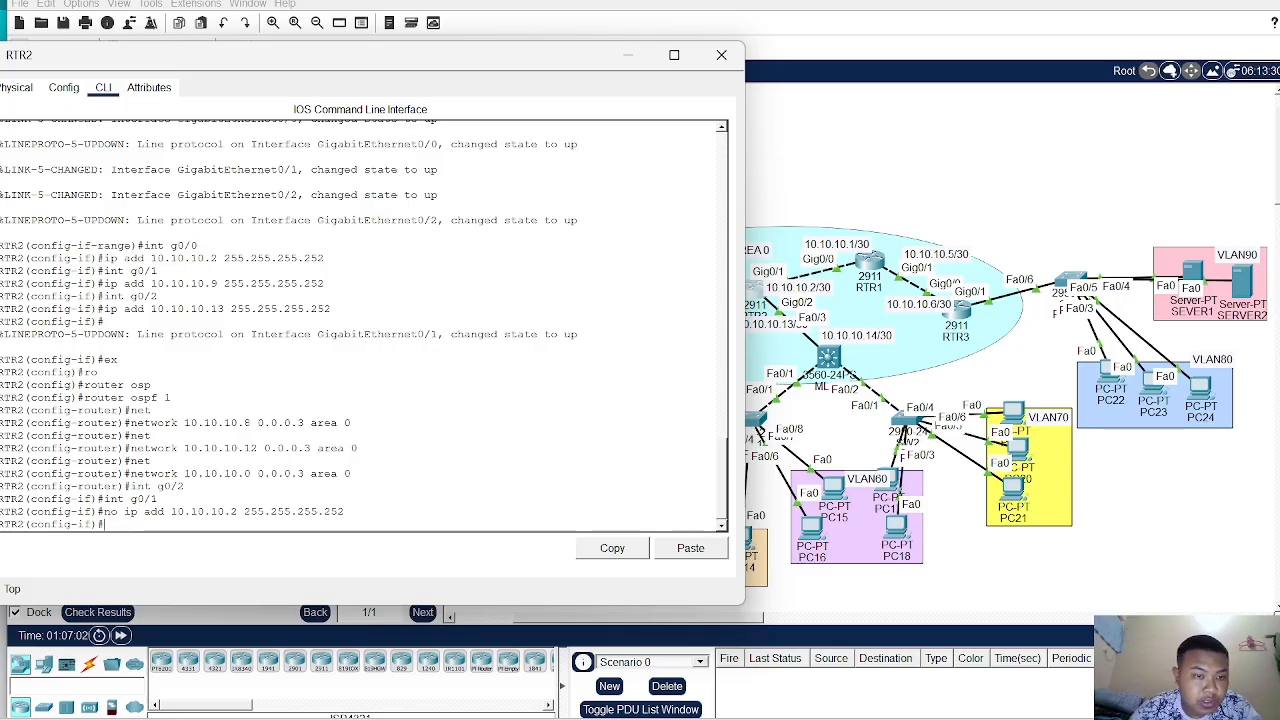
- Remove the address 10.10.10.9 255.255.255.252 from interface g0/1 with a no ip address command
drag(104, 284, 327, 284)
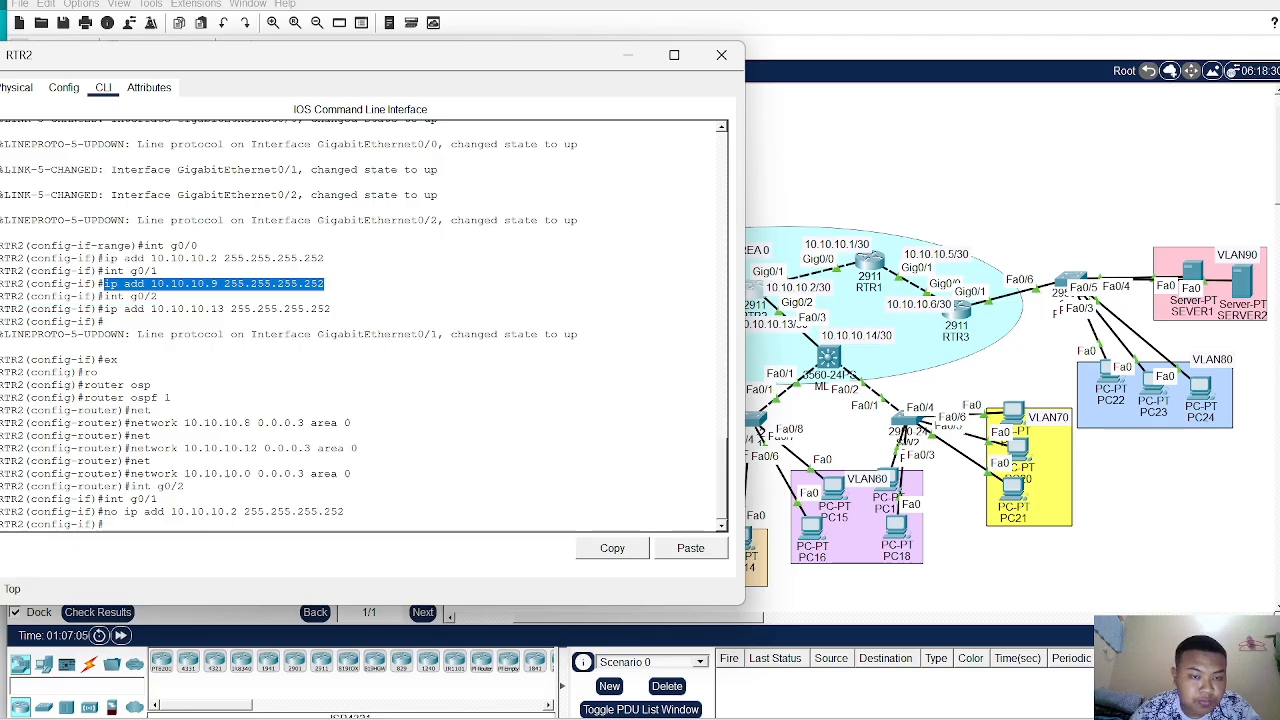
right_click(328, 283)
click(354, 295)
click(114, 525)
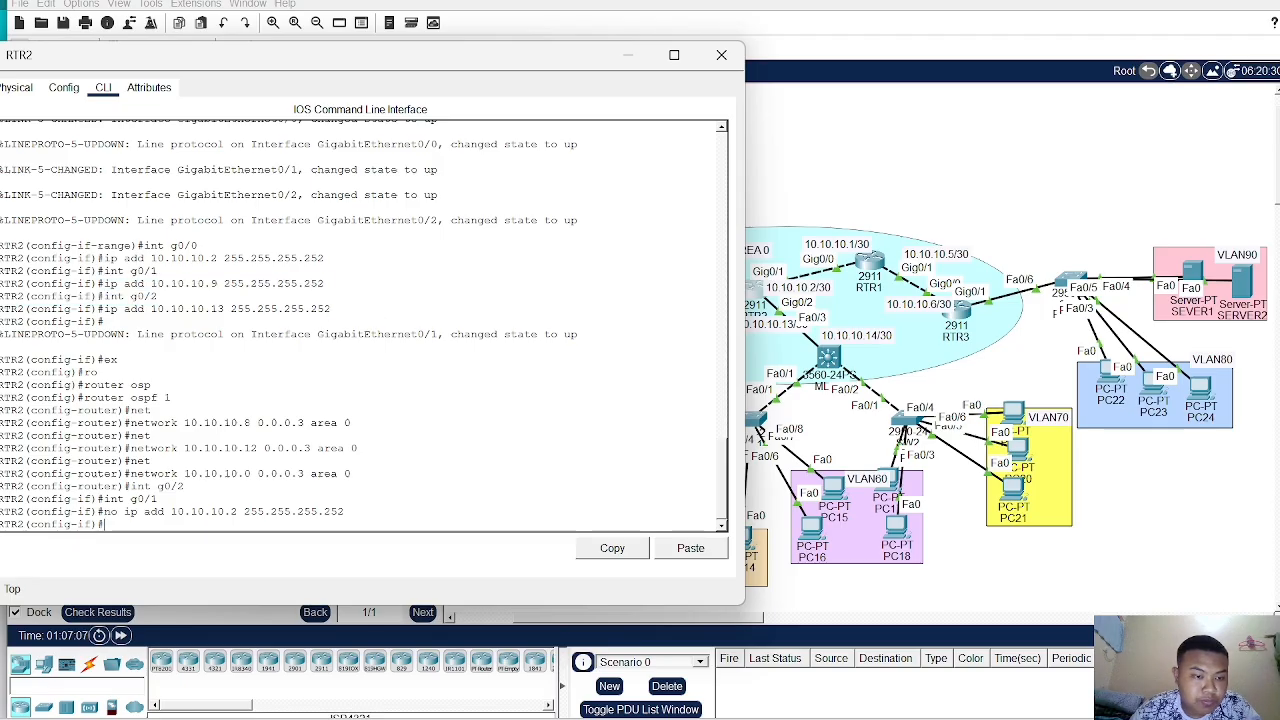
text(n)
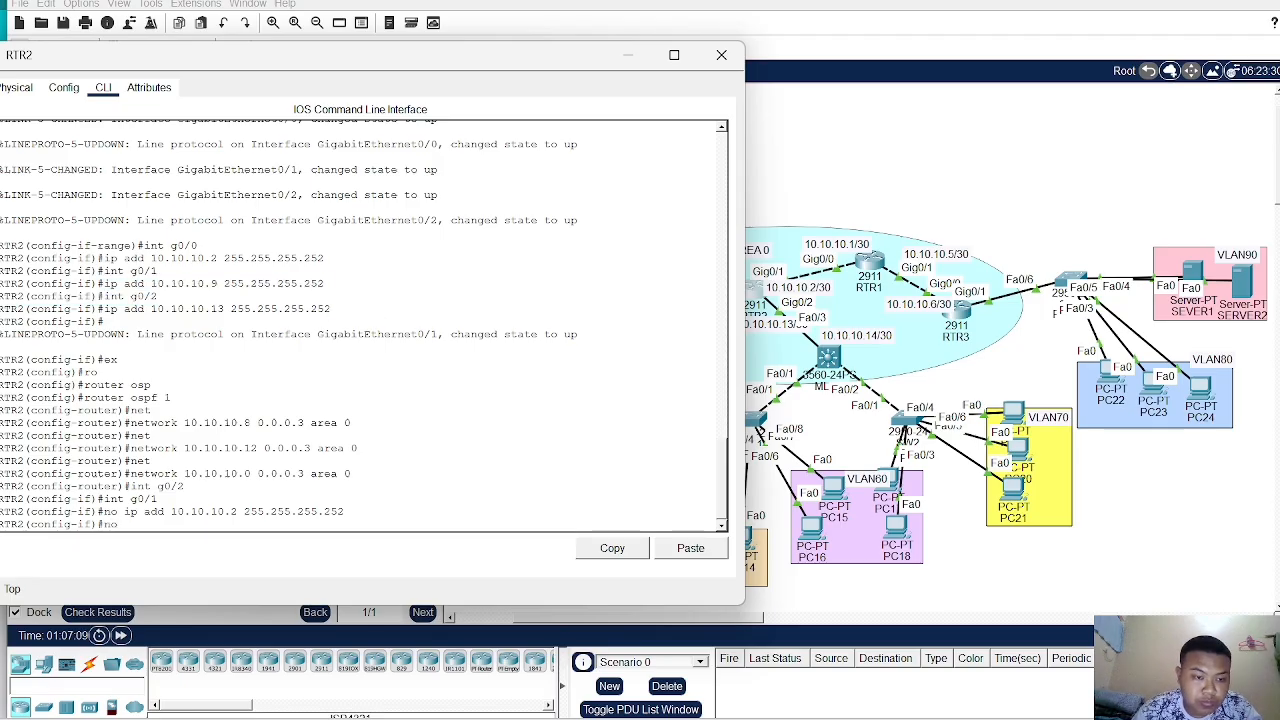
text(o)
right_click(116, 524)
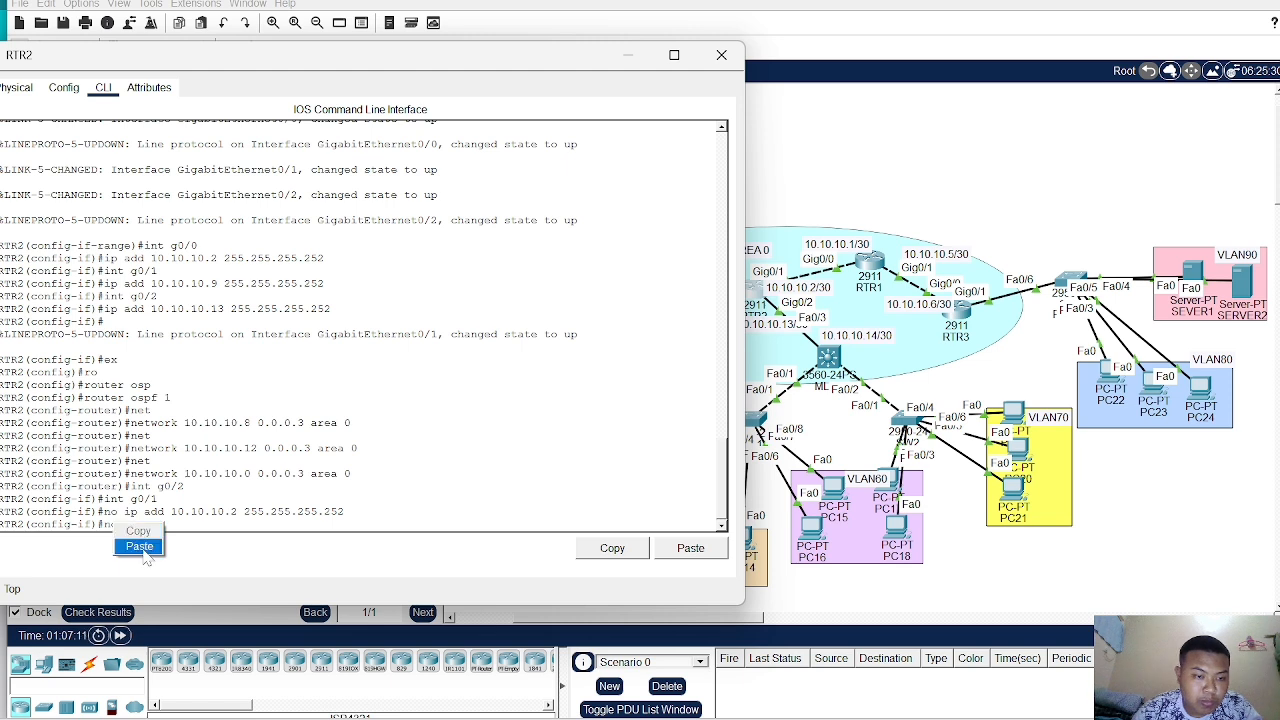
click(135, 545)
key(Return)
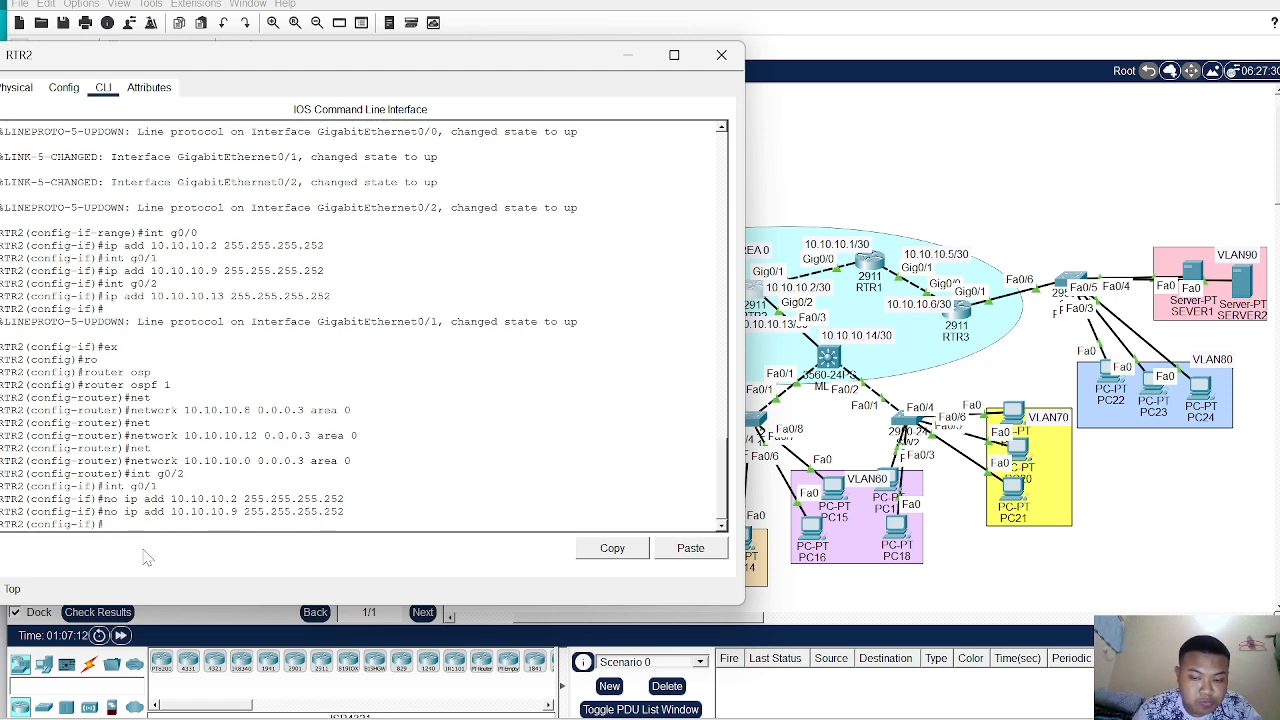
- Try to assign 10.10.10.2 255.255.255.252 to interface g0/1
text(ip add 10)
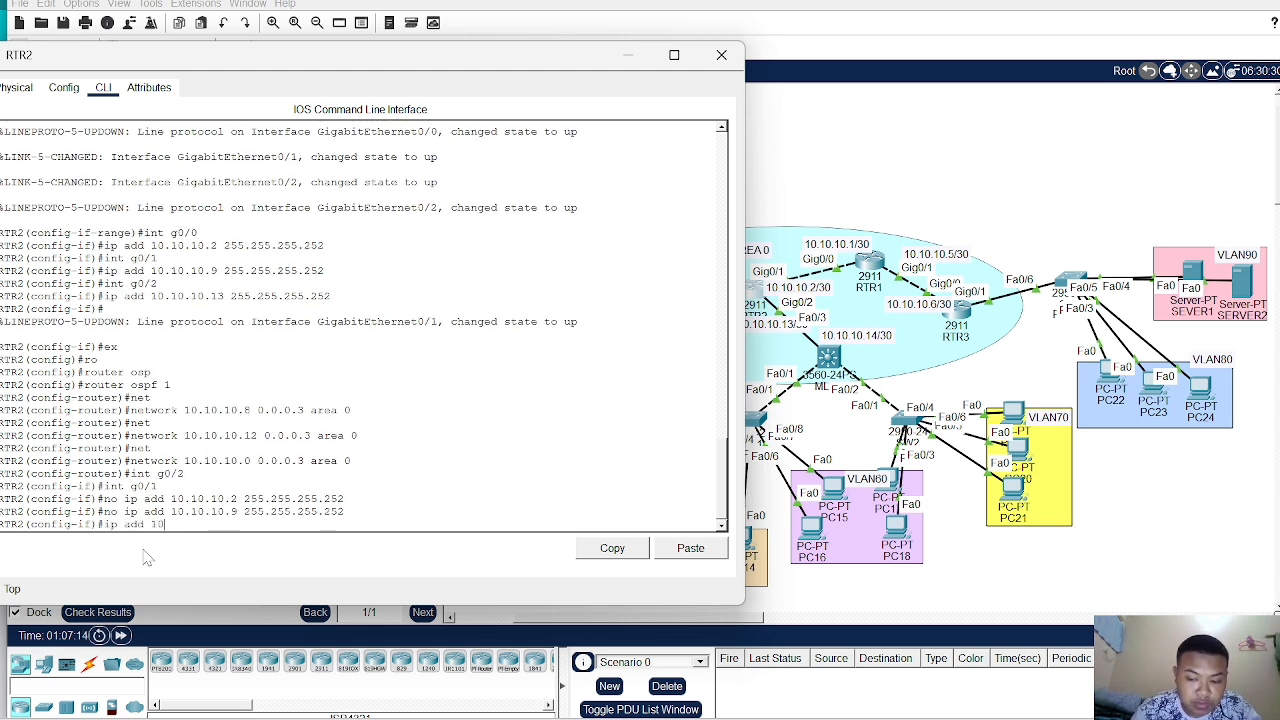
text(.10.10.2)
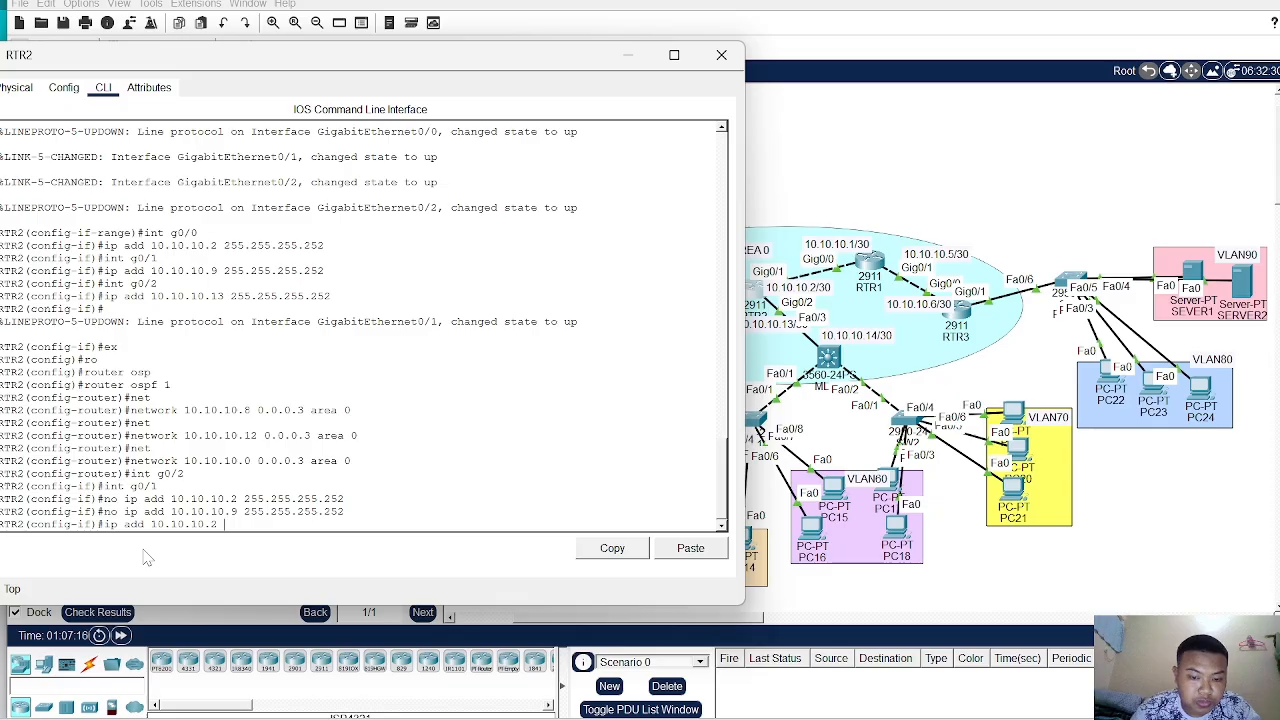
text( 255.255)
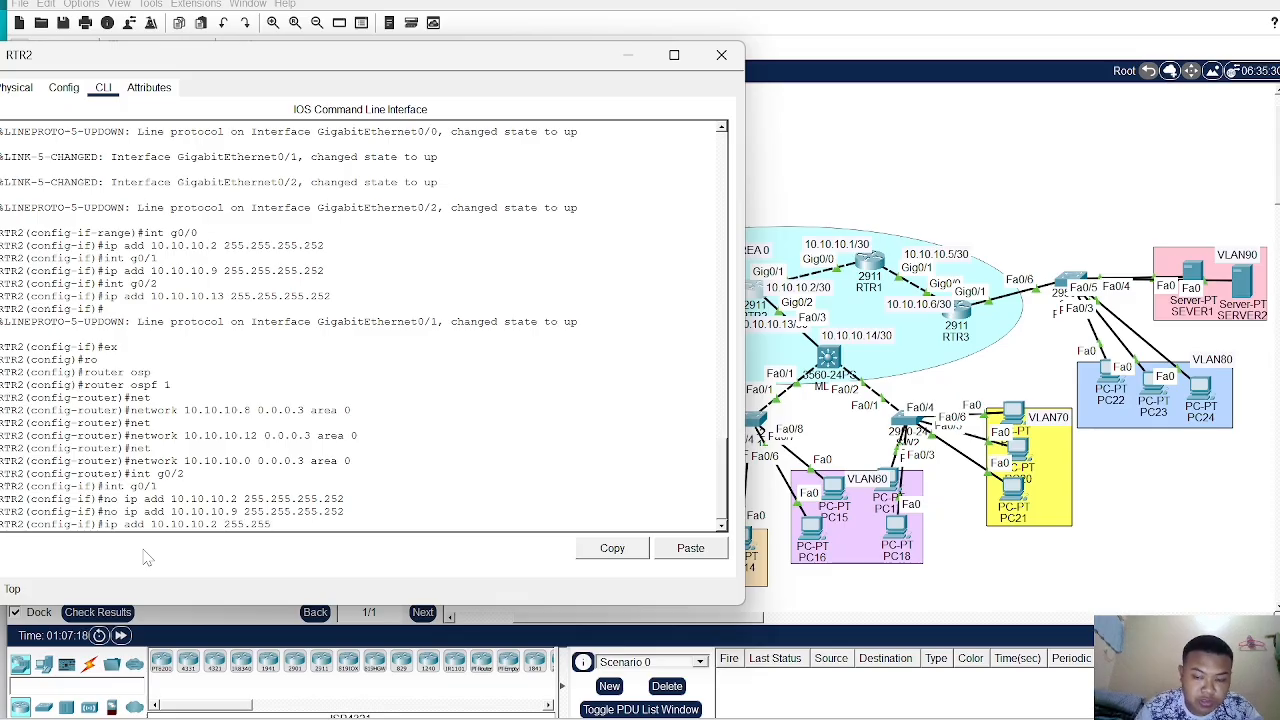
text(.255.252)
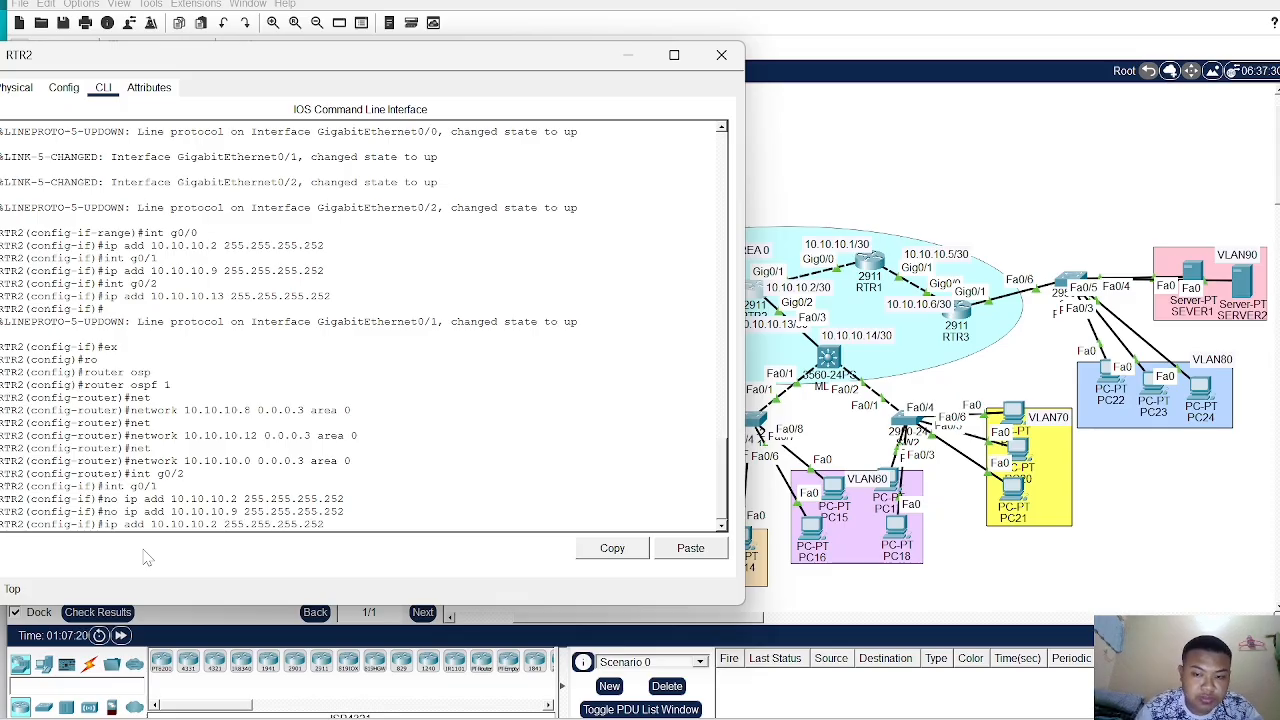
key(Return)
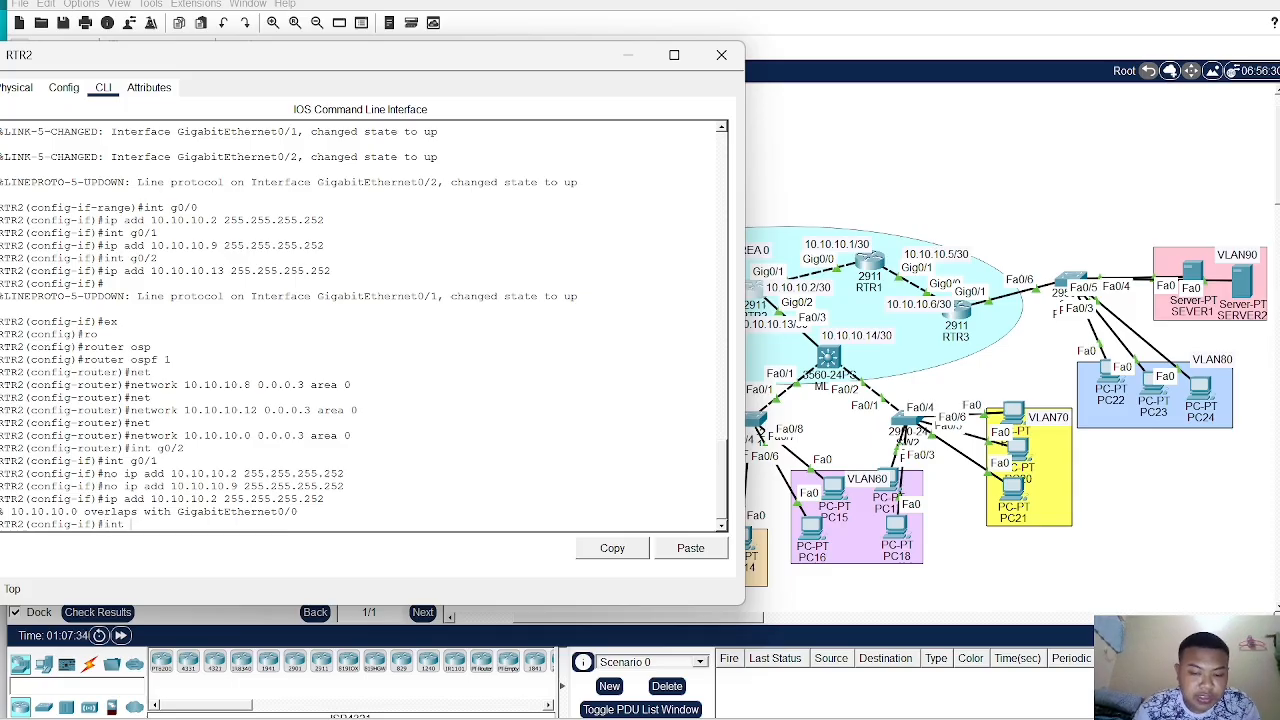
- Enter interface g0/0 and remove its address 10.10.10.2 255.255.255.252 with a no ip address command
text(g0/0)
key(Return)
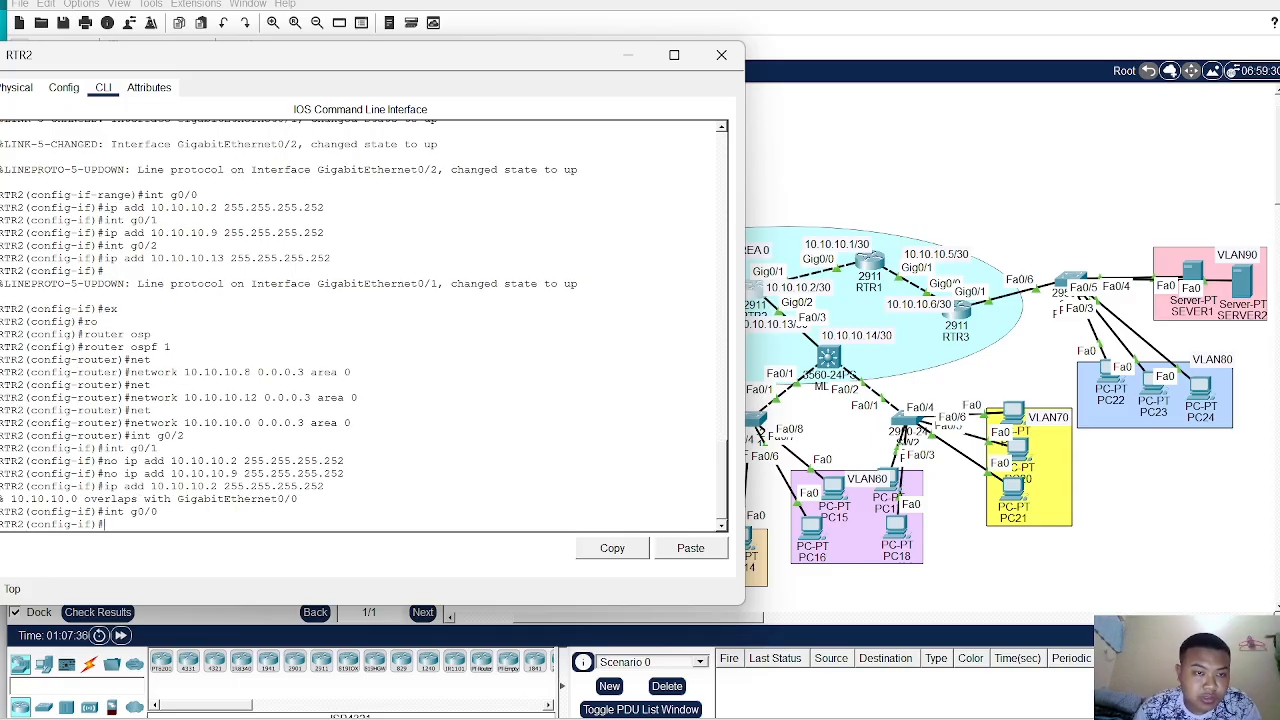
drag(104, 207, 324, 207)
drag(328, 217, 327, 208)
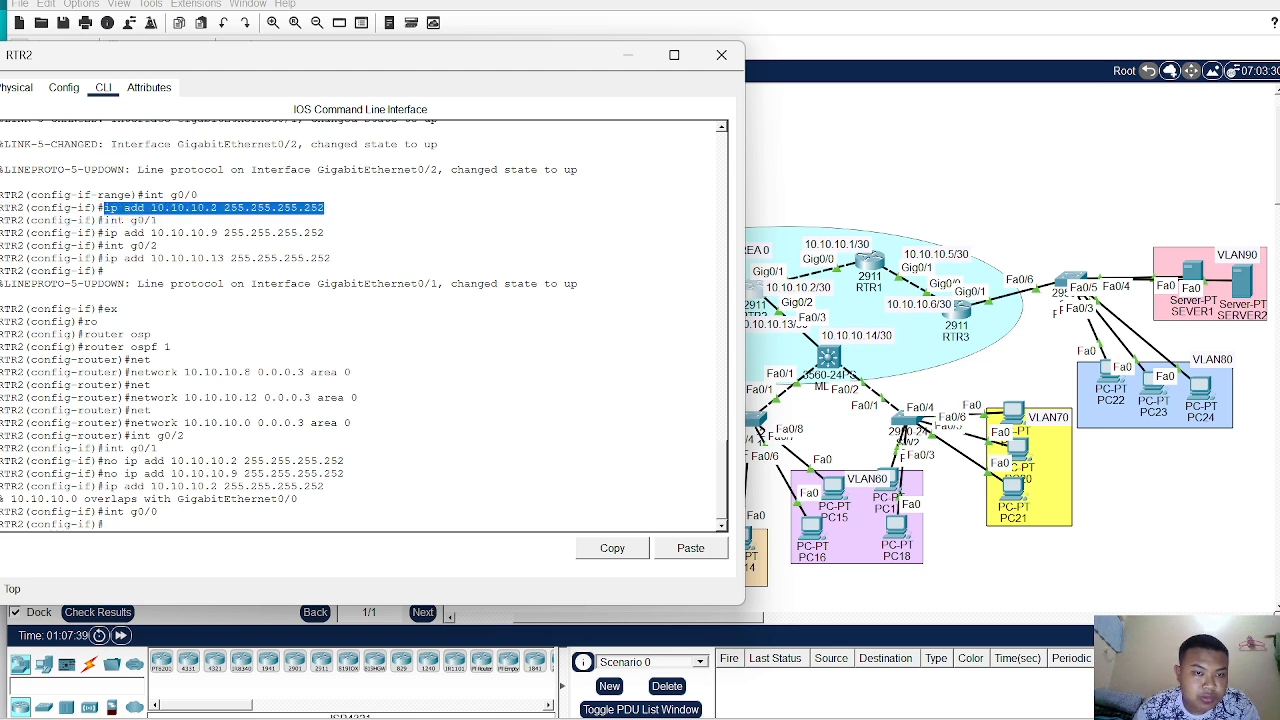
right_click(327, 207)
click(350, 216)
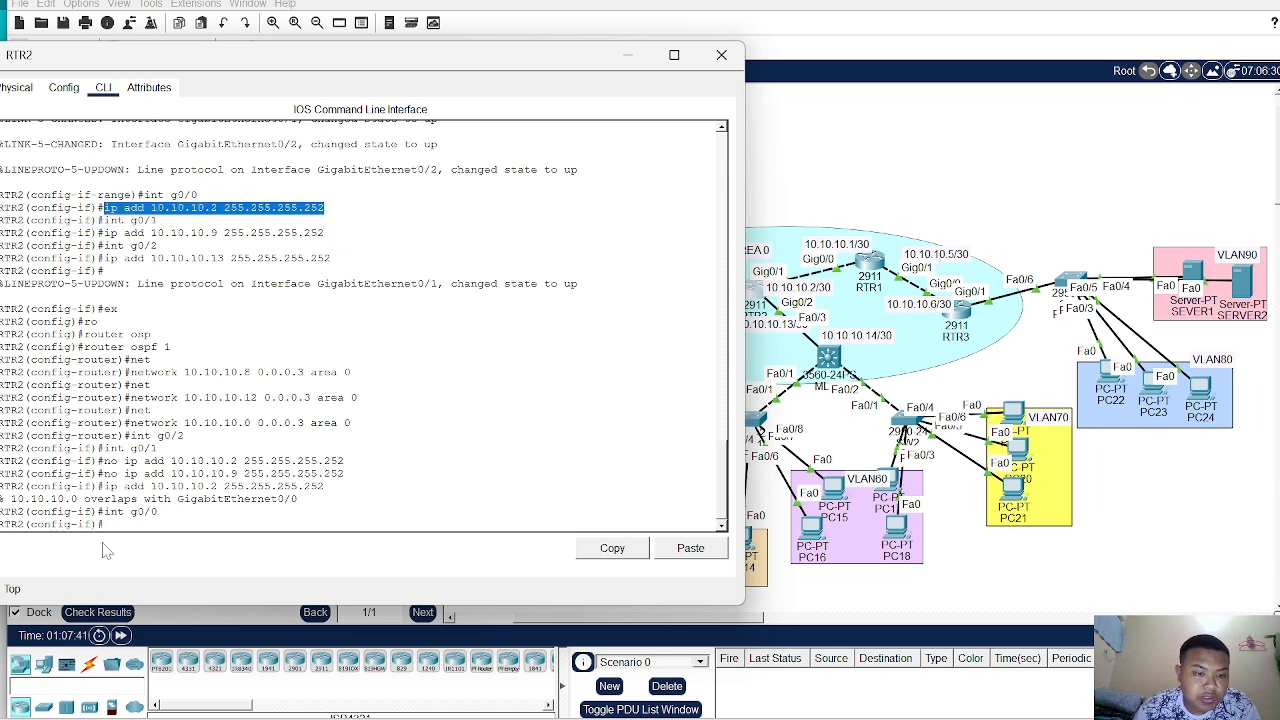
click(108, 545)
text(no)
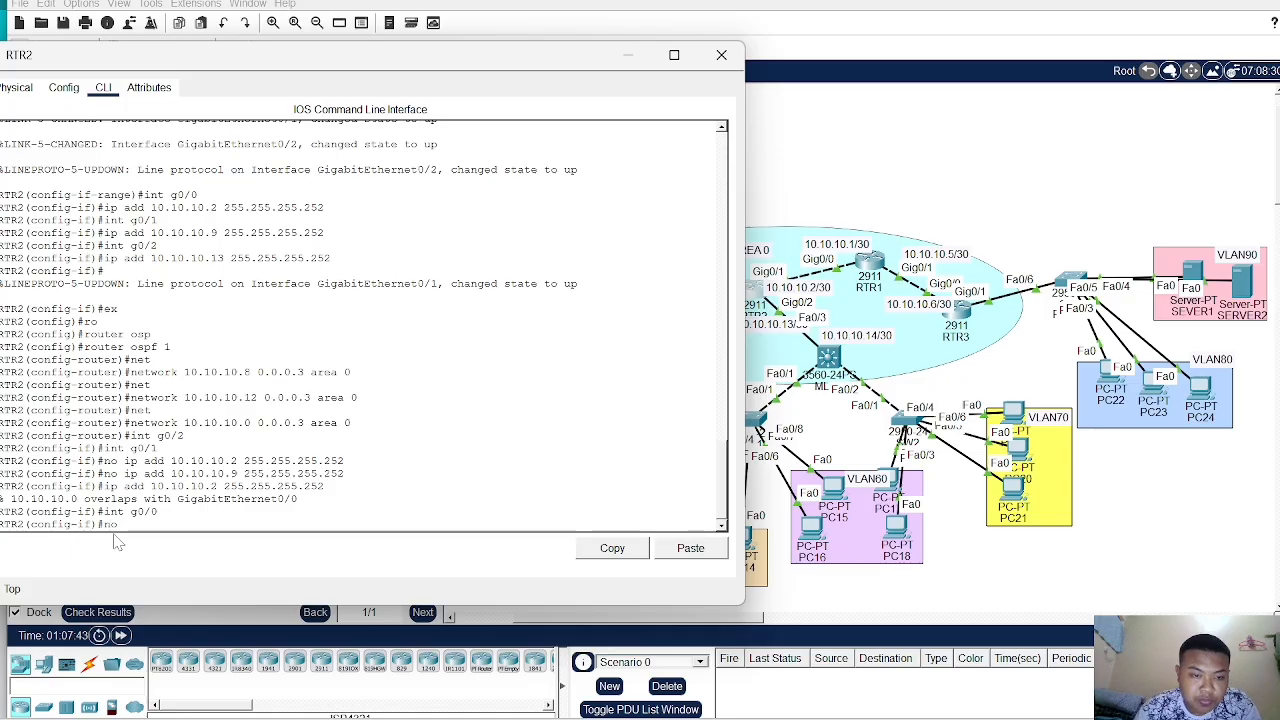
right_click(146, 526)
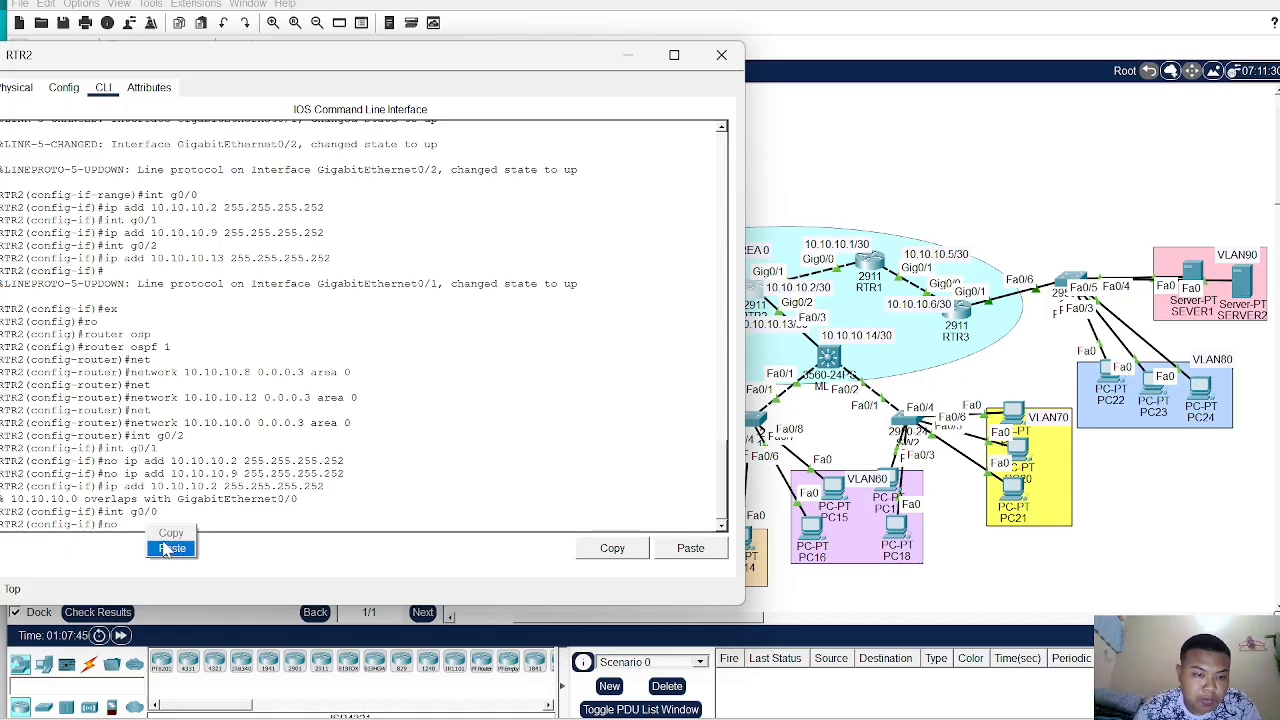
click(163, 550)
key(Return)
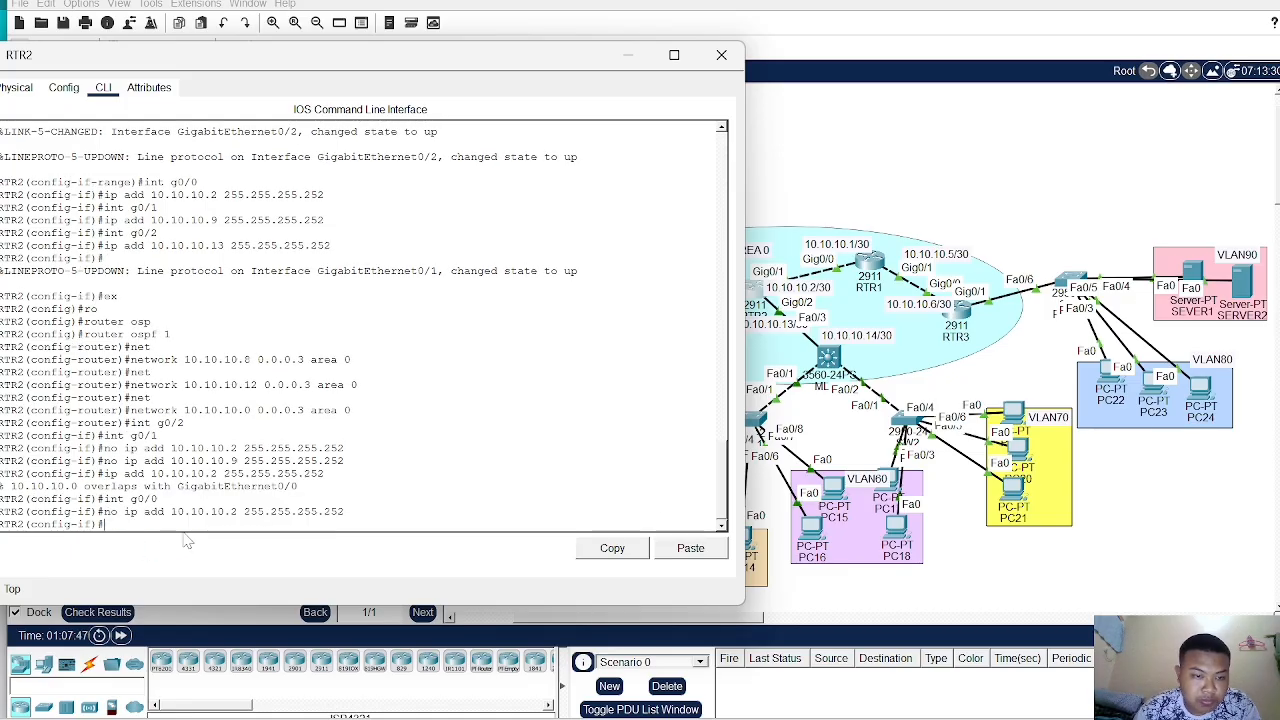
- Assign IP address 10.10.10.9 255.255.255.252 to interface g0/0
text(ip a)
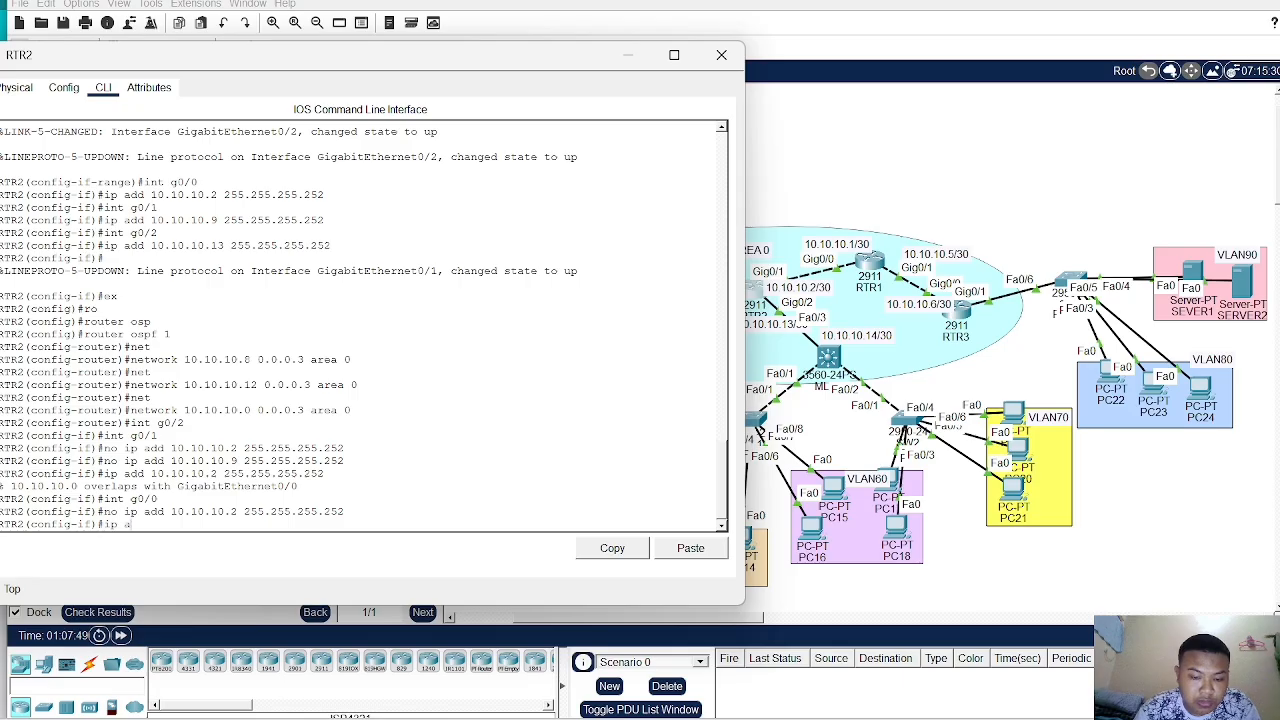
text(dd)
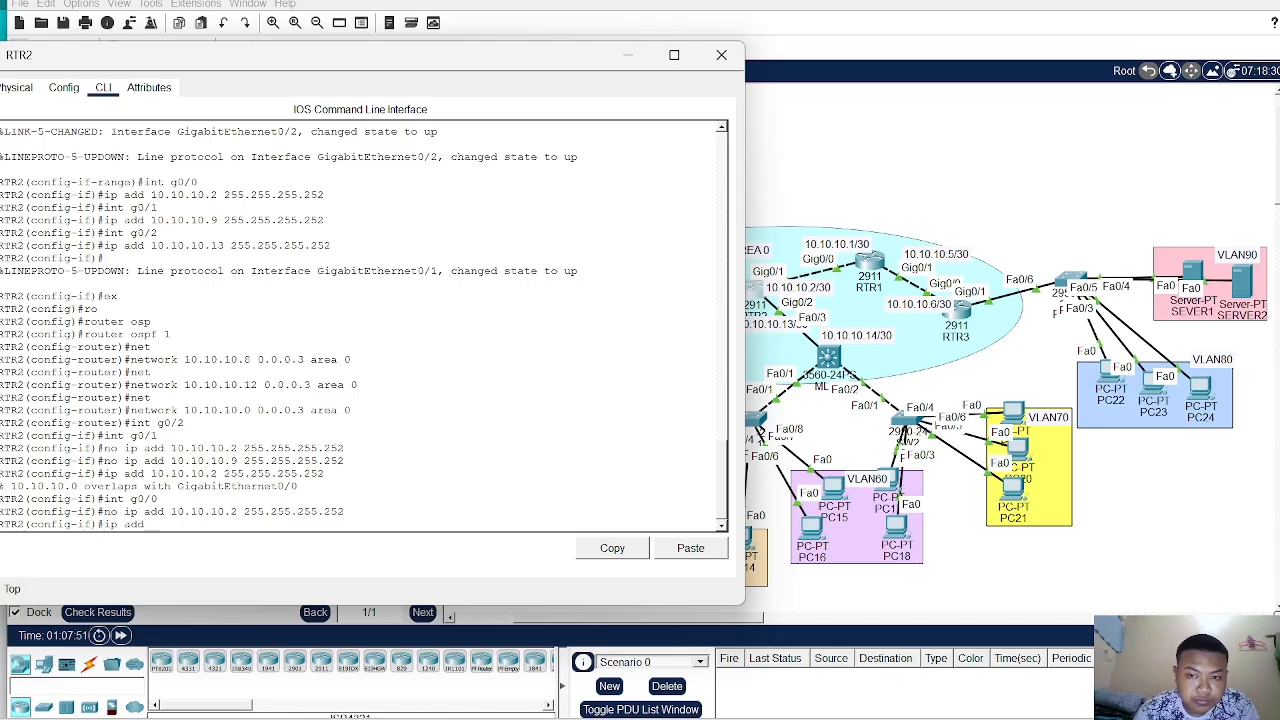
text( 10.10.10)
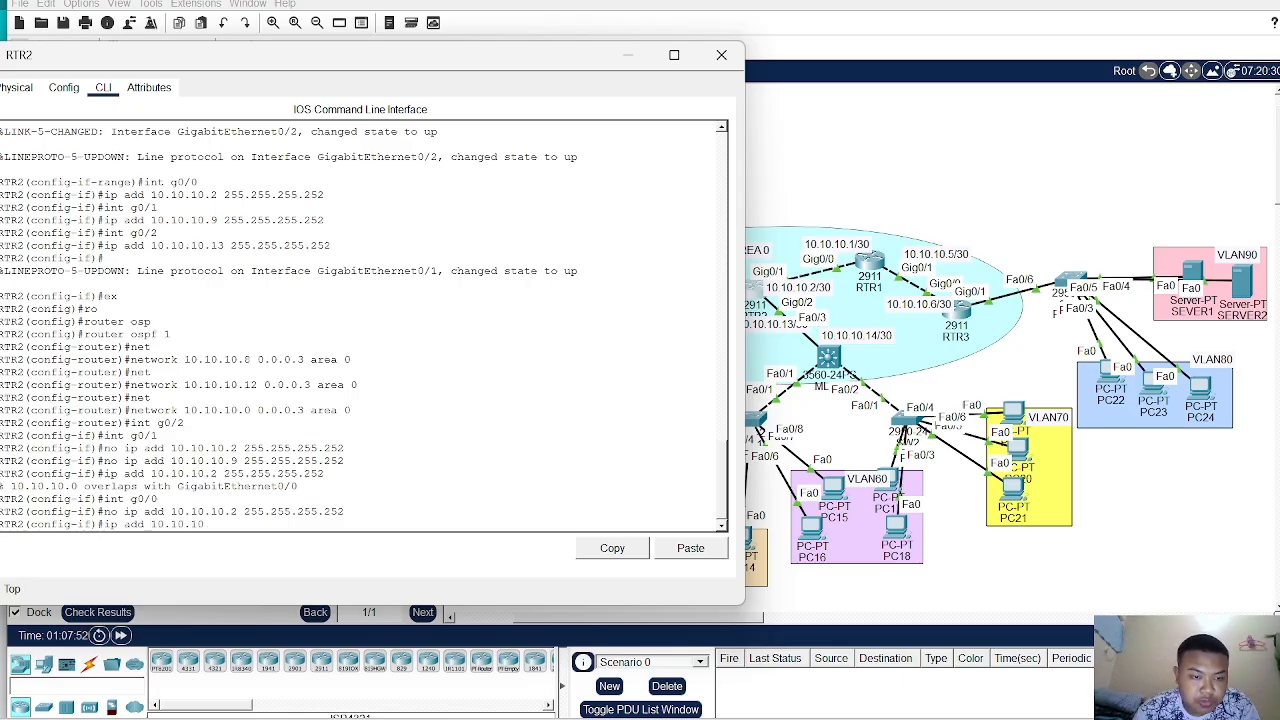
text(.)
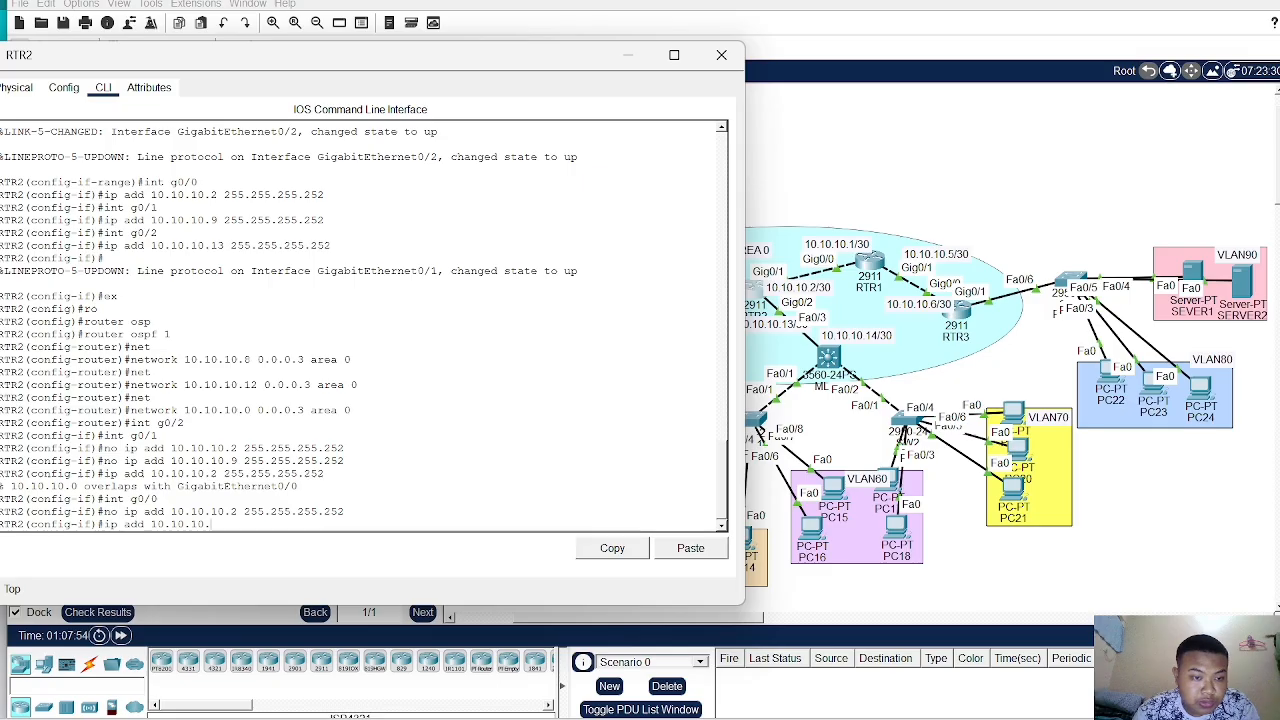
text(9)
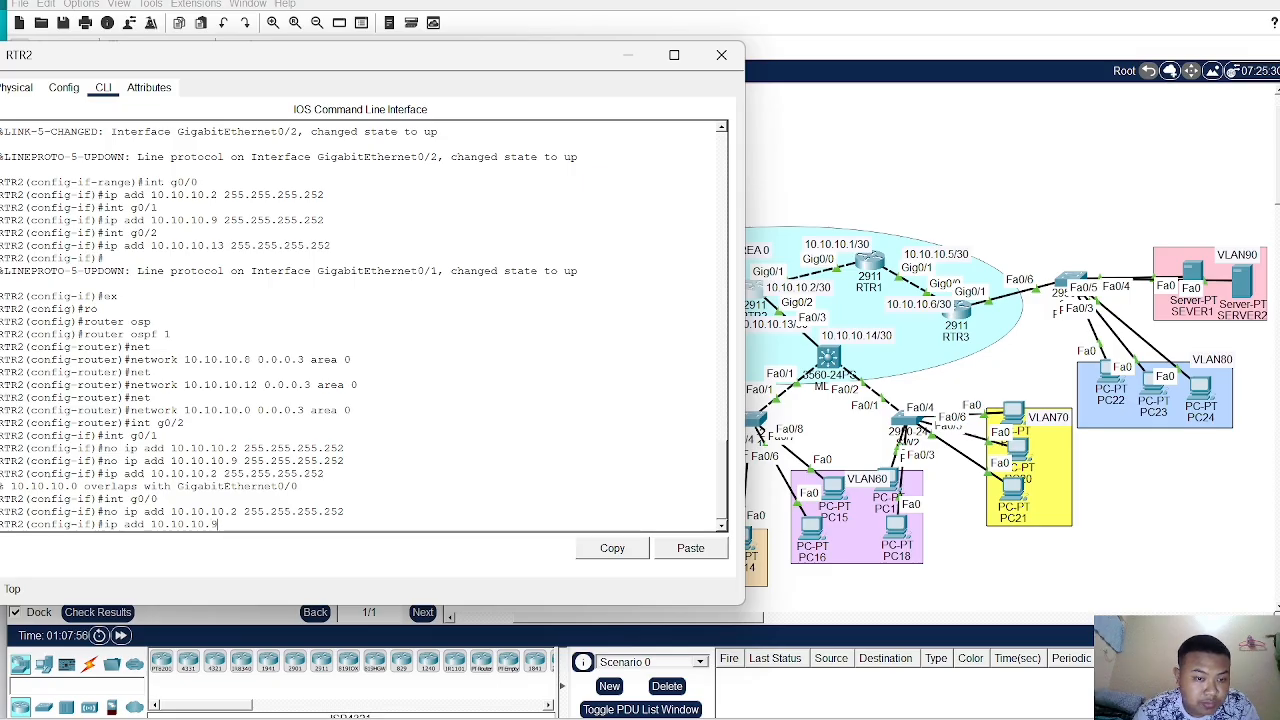
text( 255.)
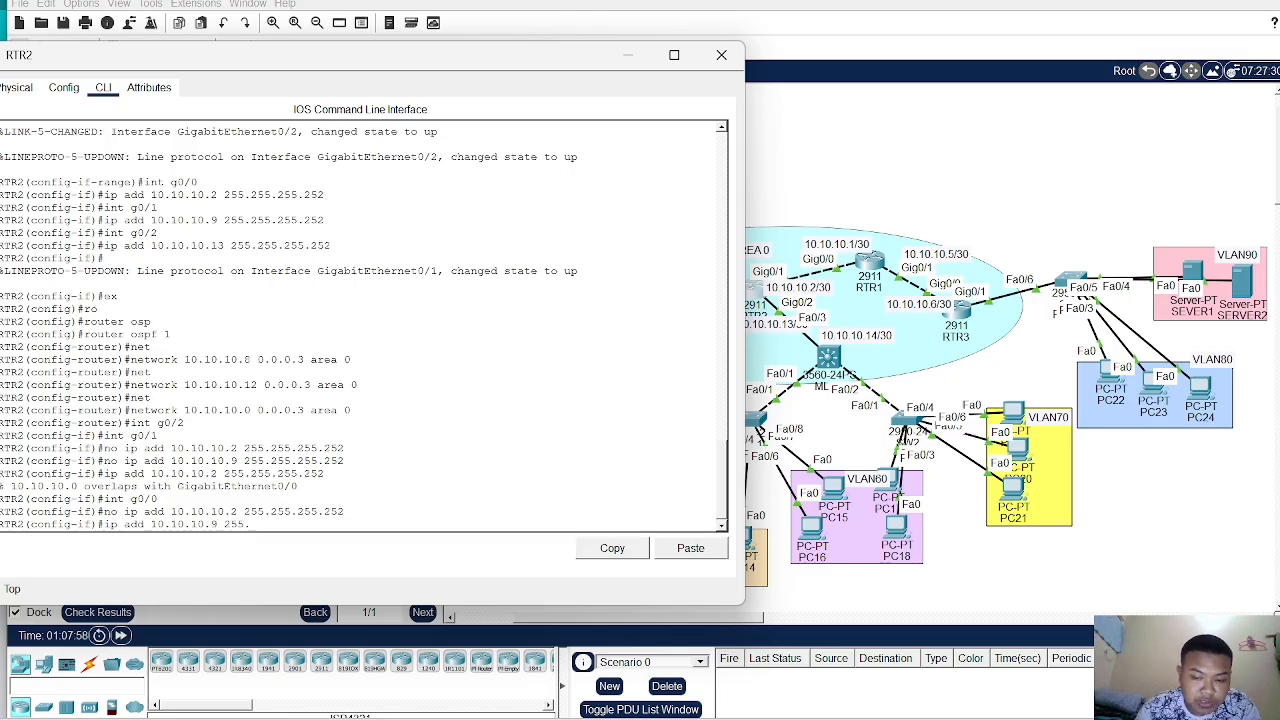
text(255.25)
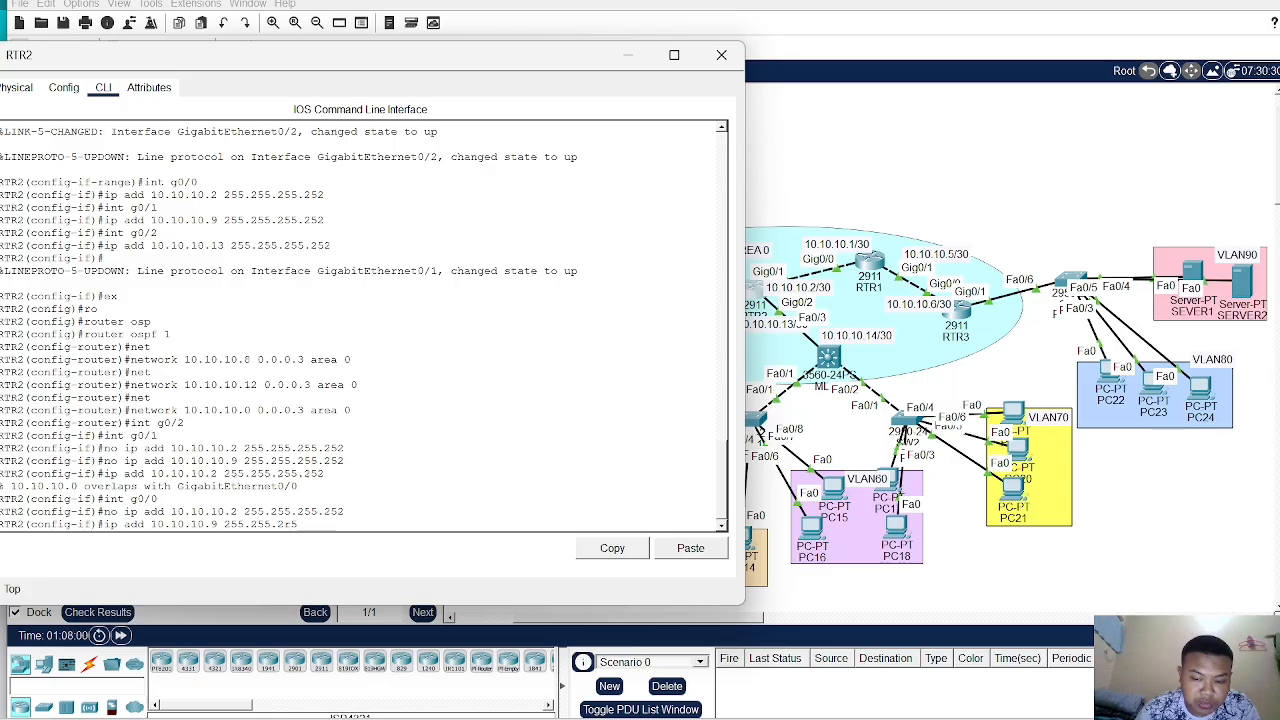
text(5)
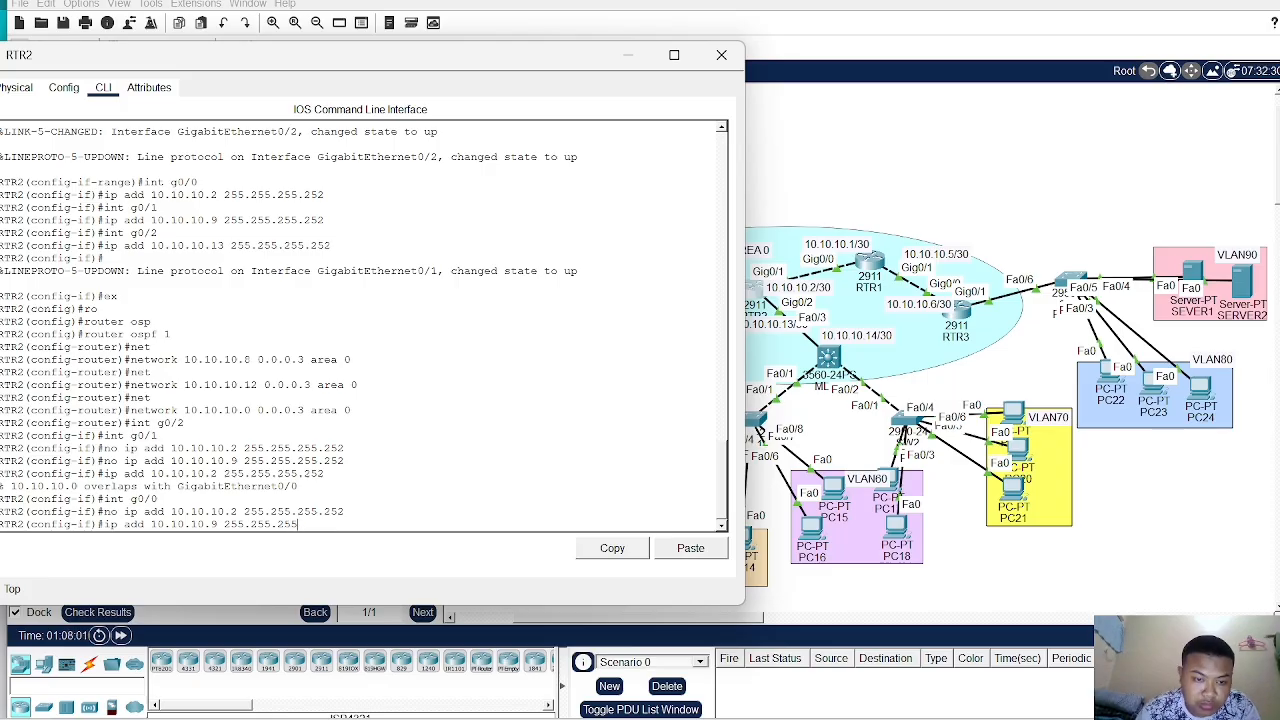
text(.252)
key(Return)
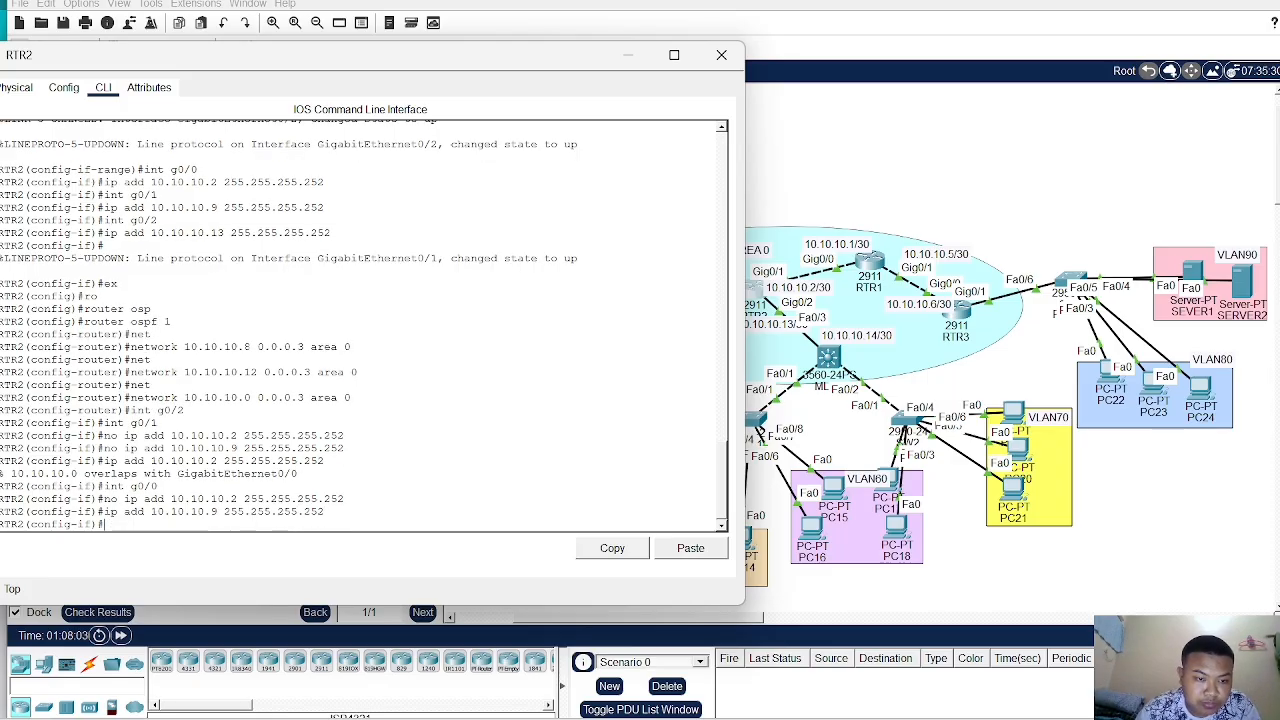
- Enter interface g0/1 and assign it IP address 10.10.10.2 255.255.255.252
text(int)
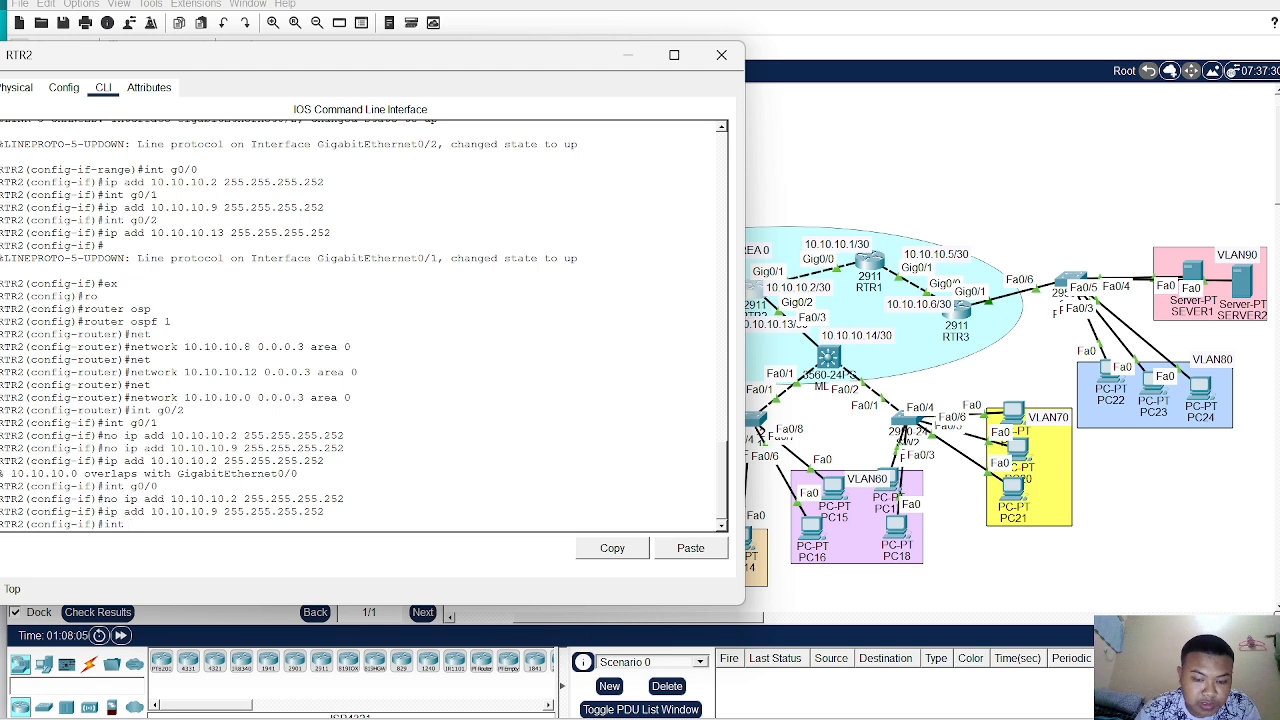
text( g0/1)
key(Return)
text(ip a)
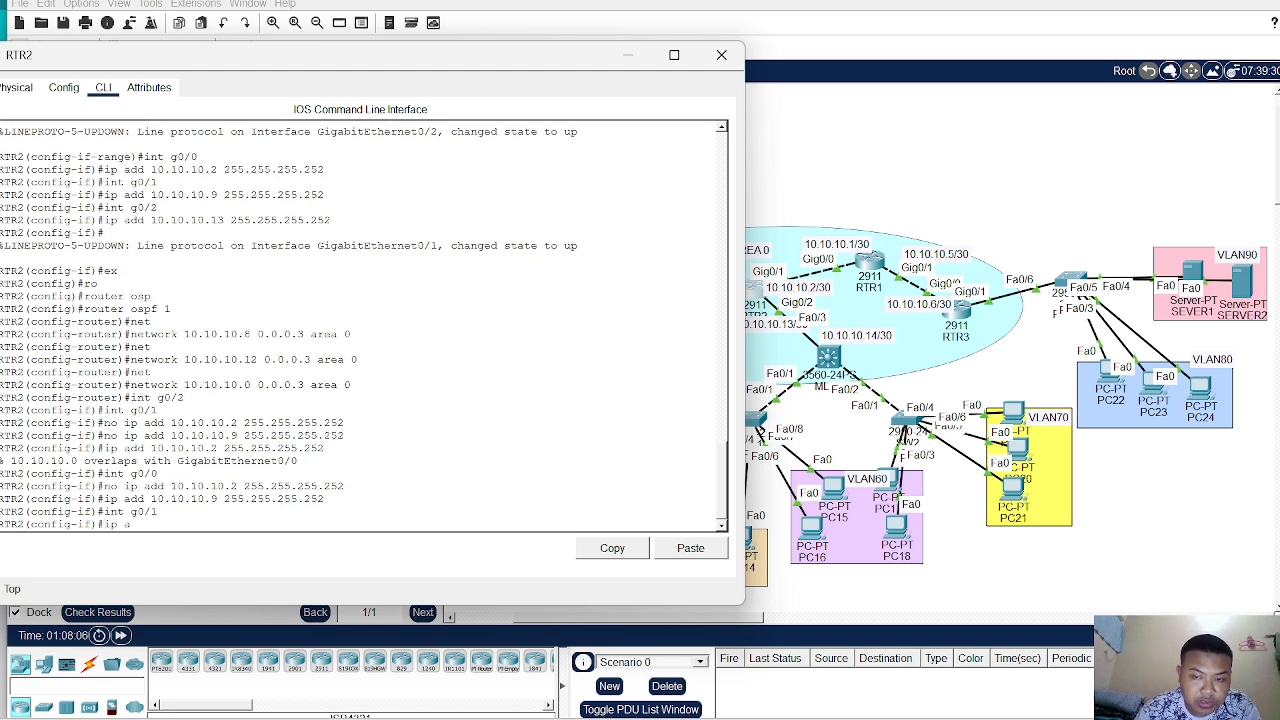
text(dd 10.10.)
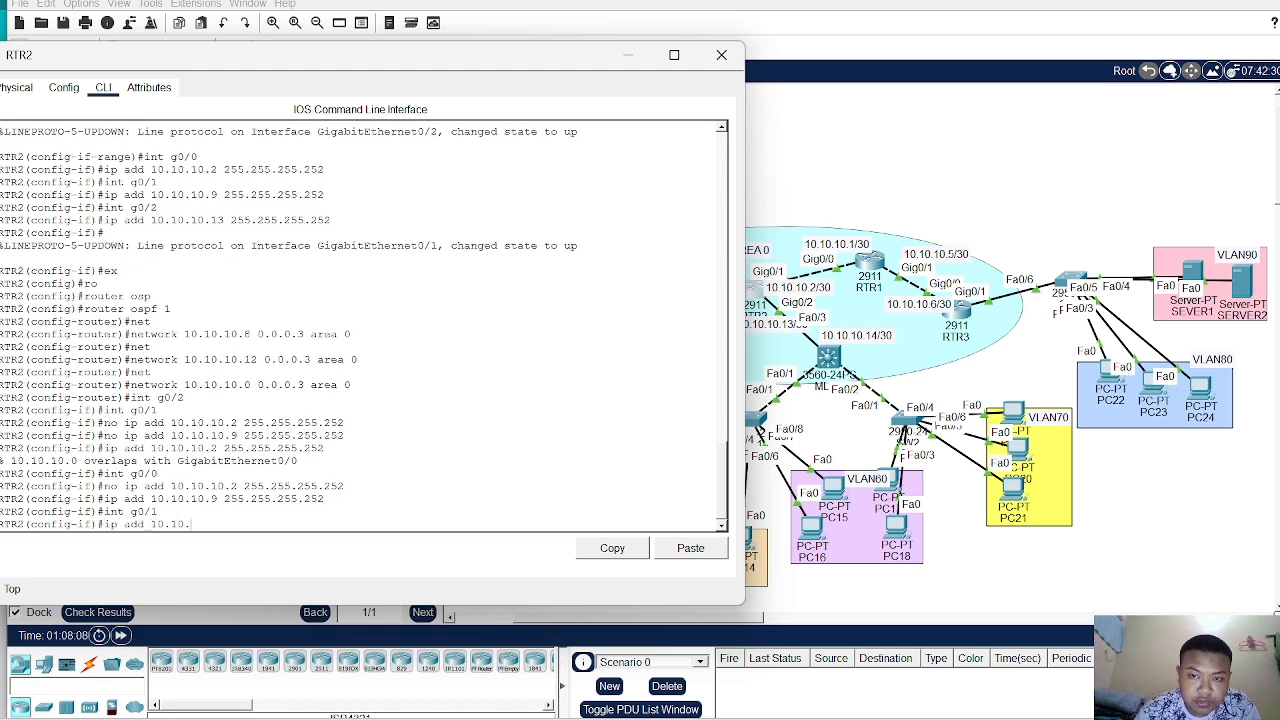
text(10)
text(.2 255)
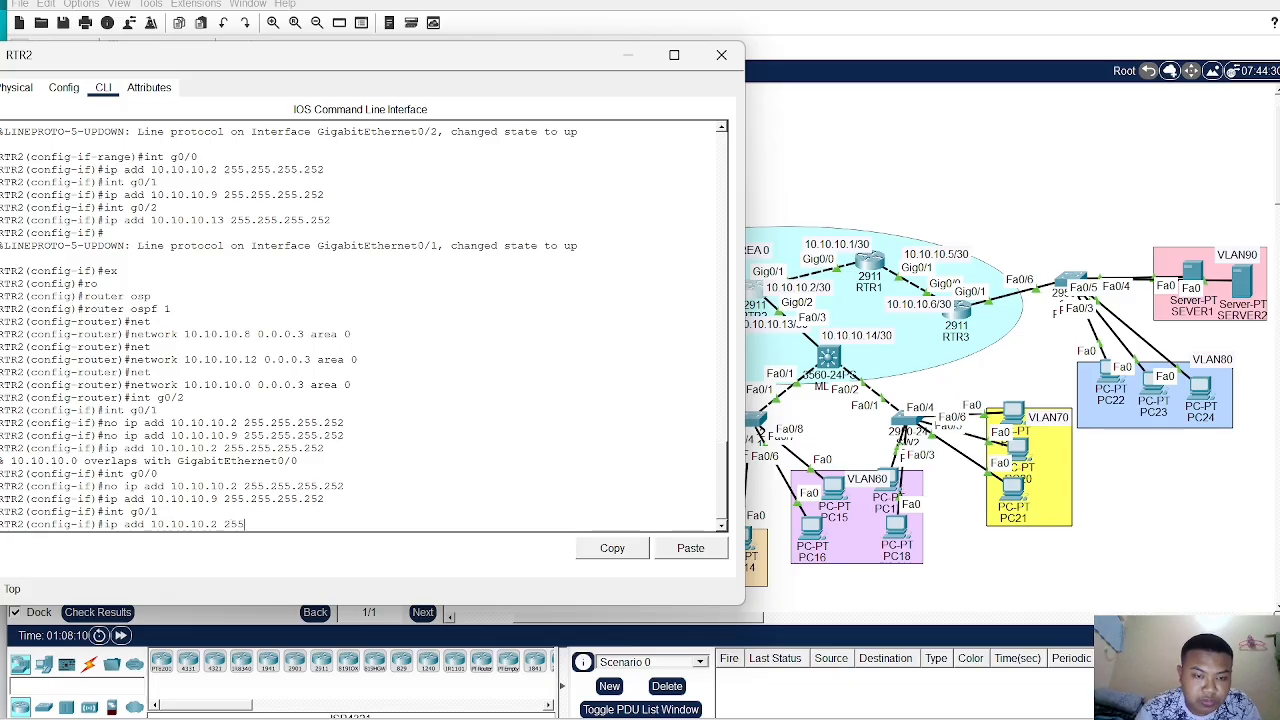
text(.255.255)
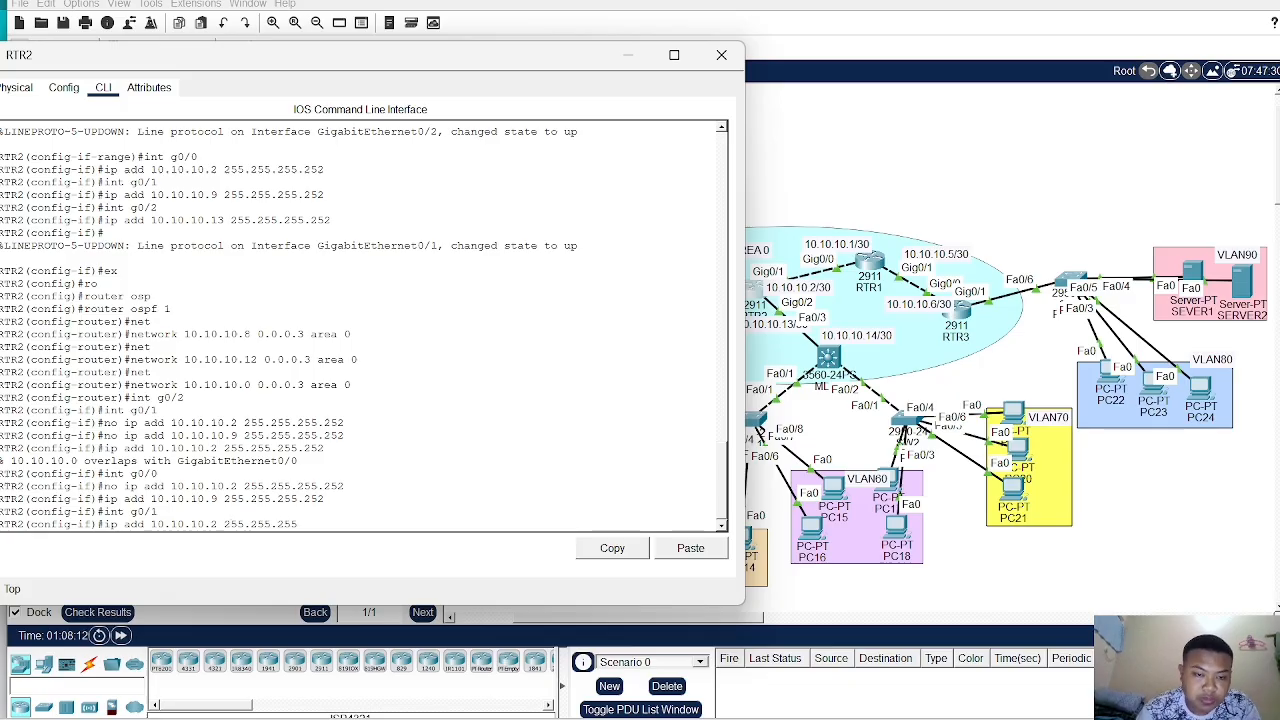
text(.255)
key(BackSpace)
text(252)
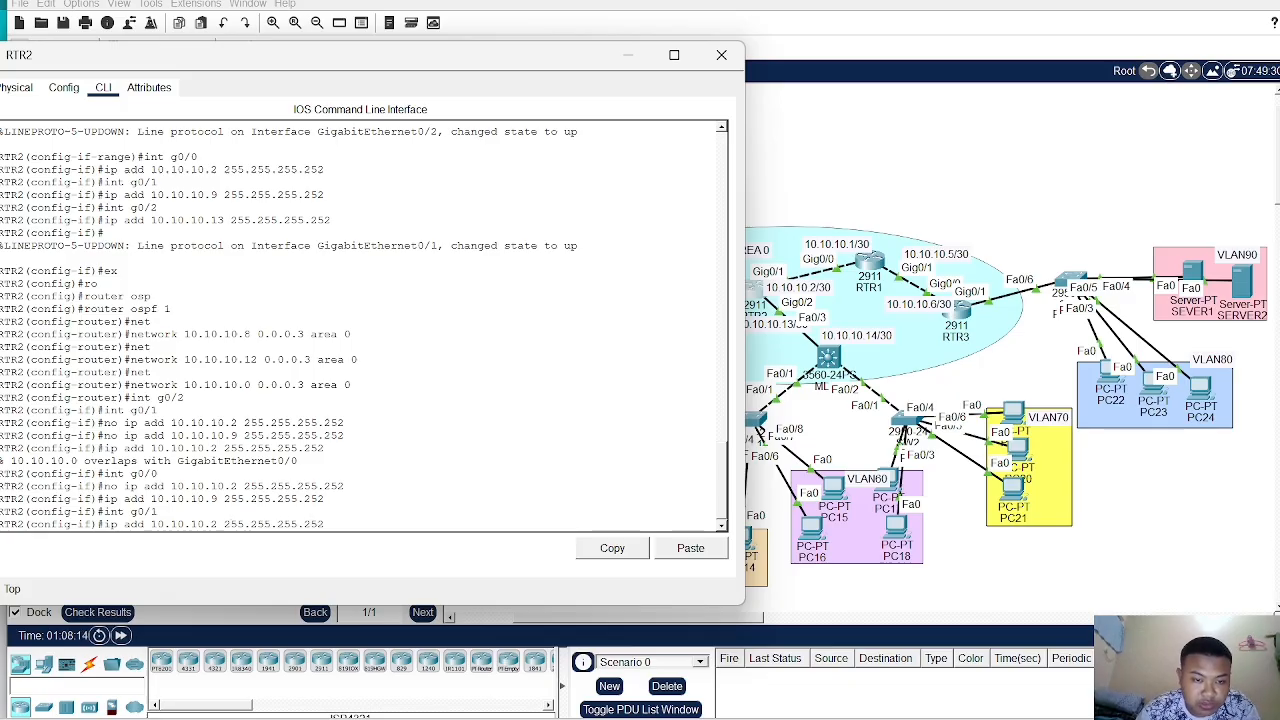
key(Return)
- Open MLS1's CLI, clear the pending input, exit to global configuration, and re-enter interface fa0/3
click(877, 78)
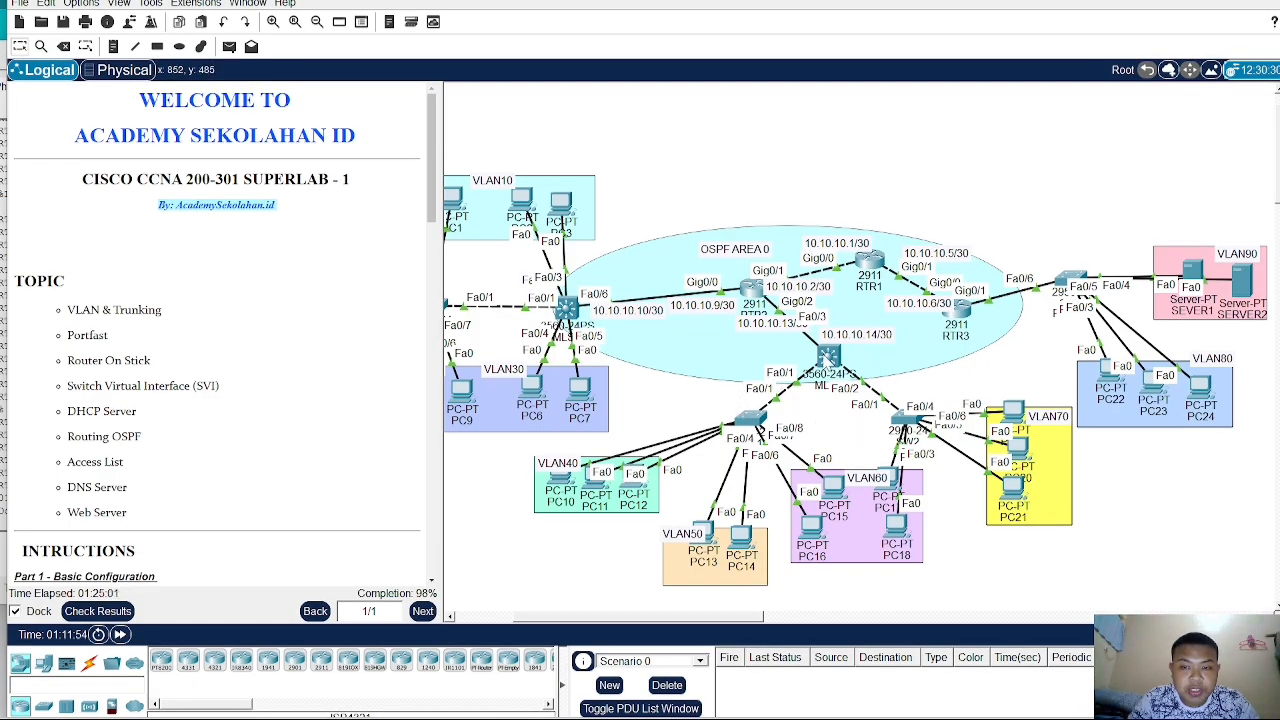
click(830, 360)
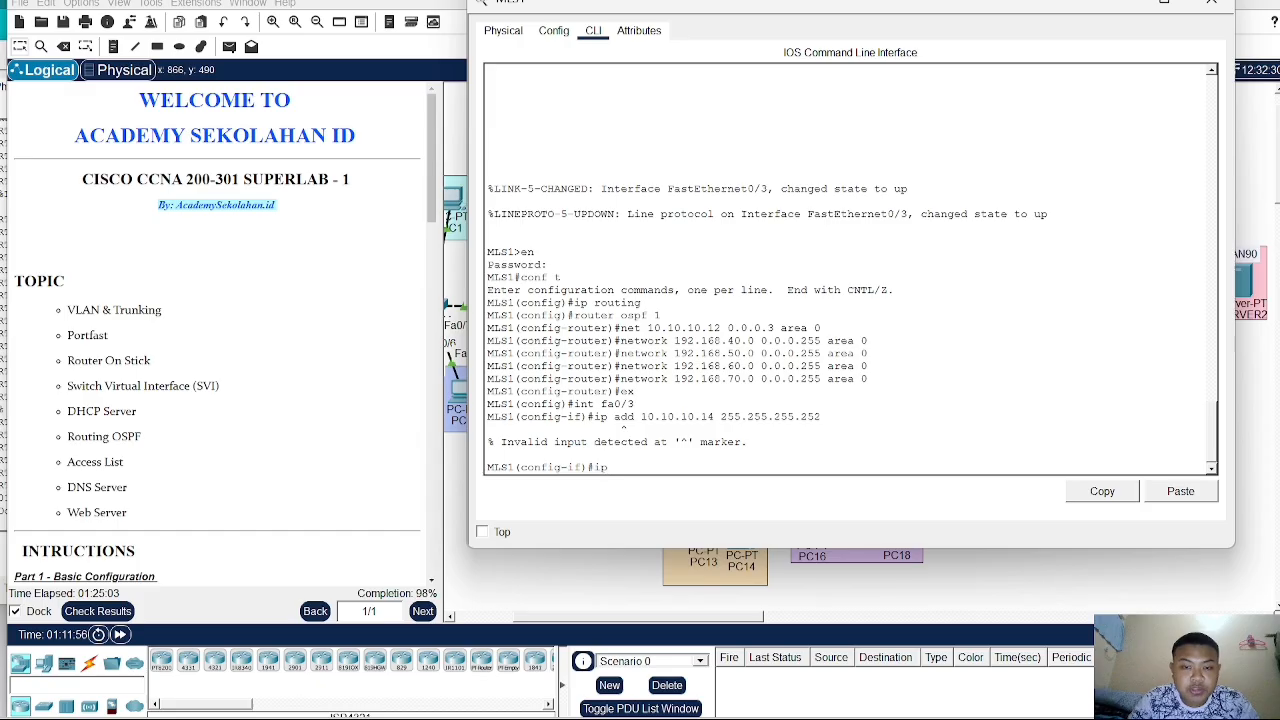
key(BackSpace)
key(BackSpace)
text(e)
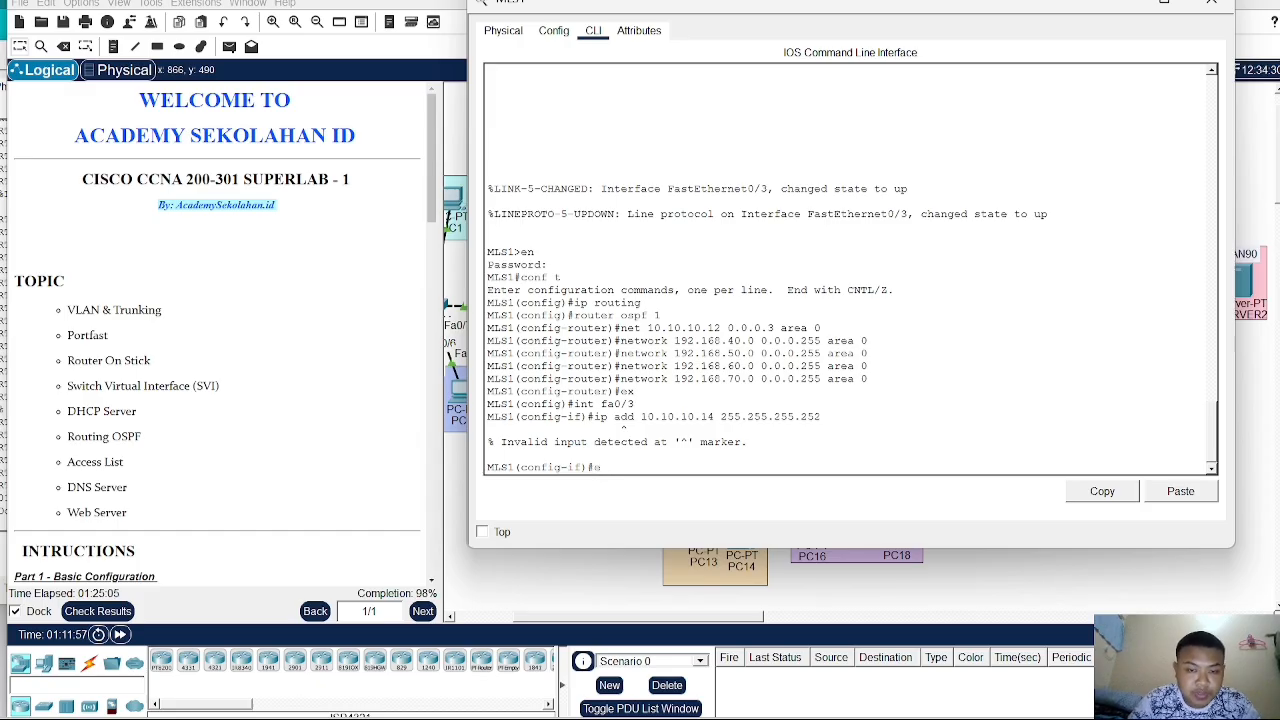
text(x)
key(Return)
text(in)
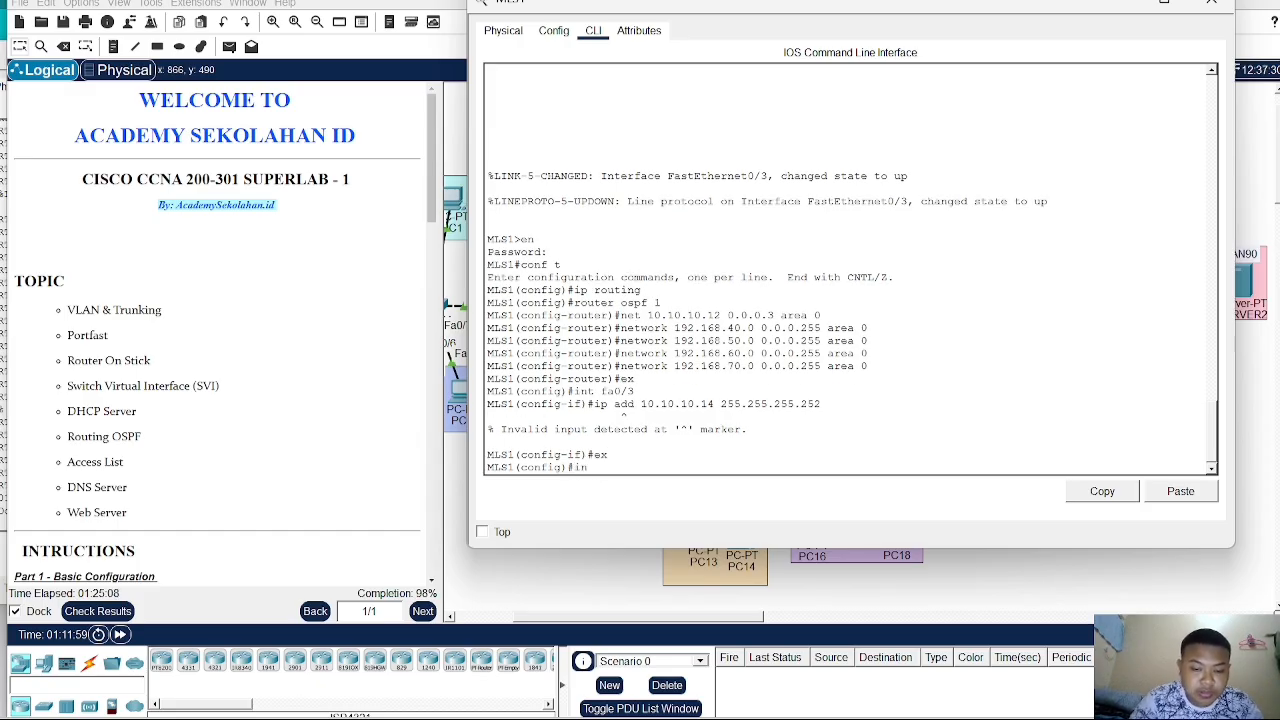
text(t fa0/3)
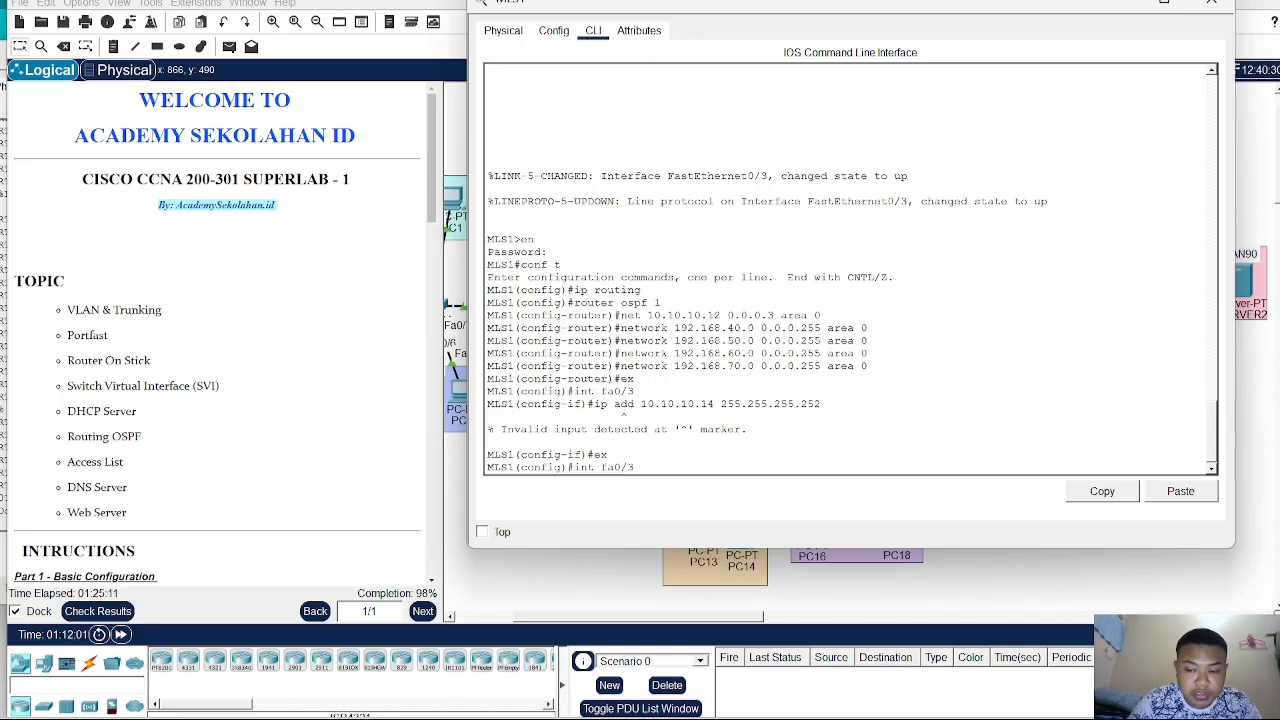
key(Return)
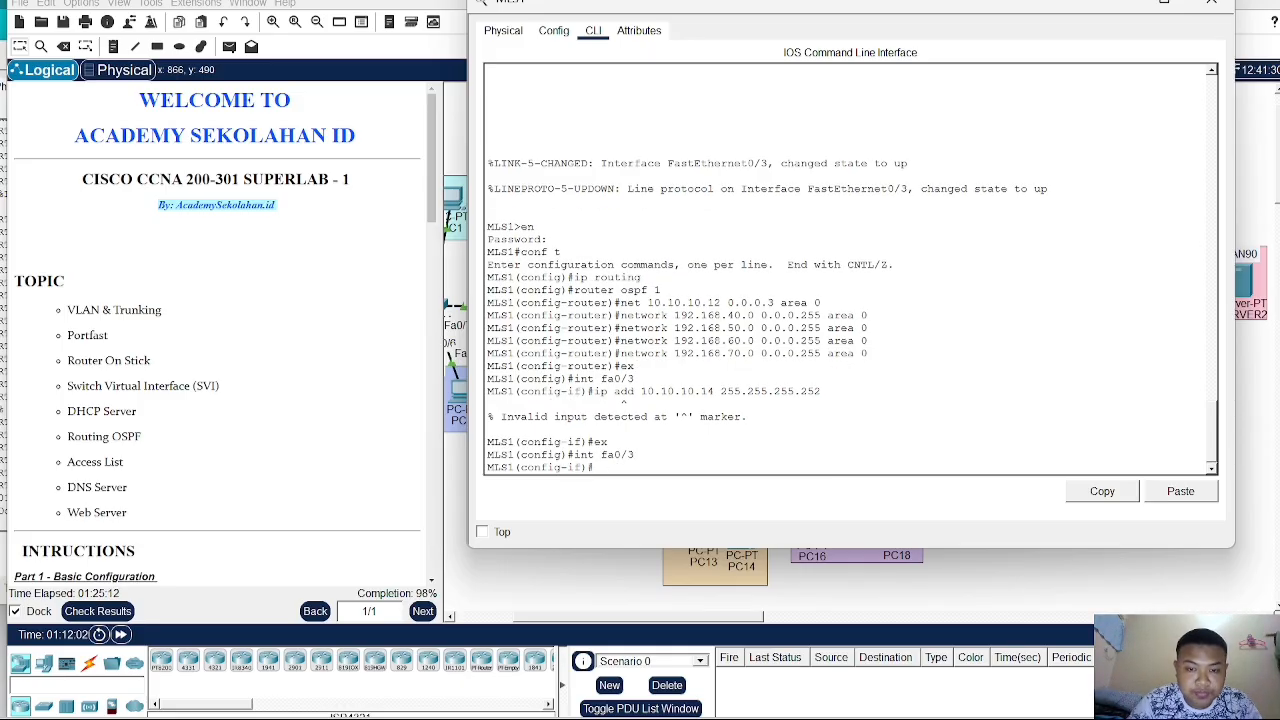
- Convert interface fa0/3 on MLS1 into a routed port with the no switchport command
text(no sw)
key(Tab)
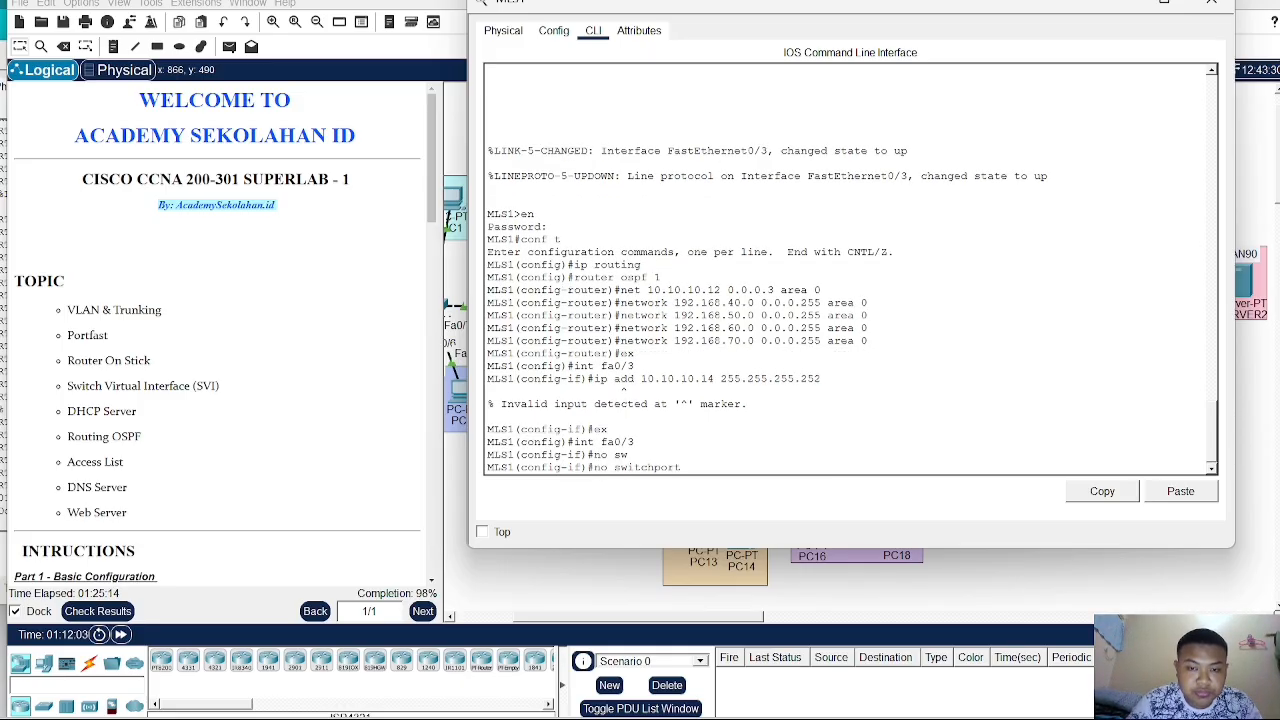
key(Return)
key(Return)
- Assign IP address 10.10.10.14 255.255.255.252 to interface fa0/3 and close the MLS1 window
text(ip)
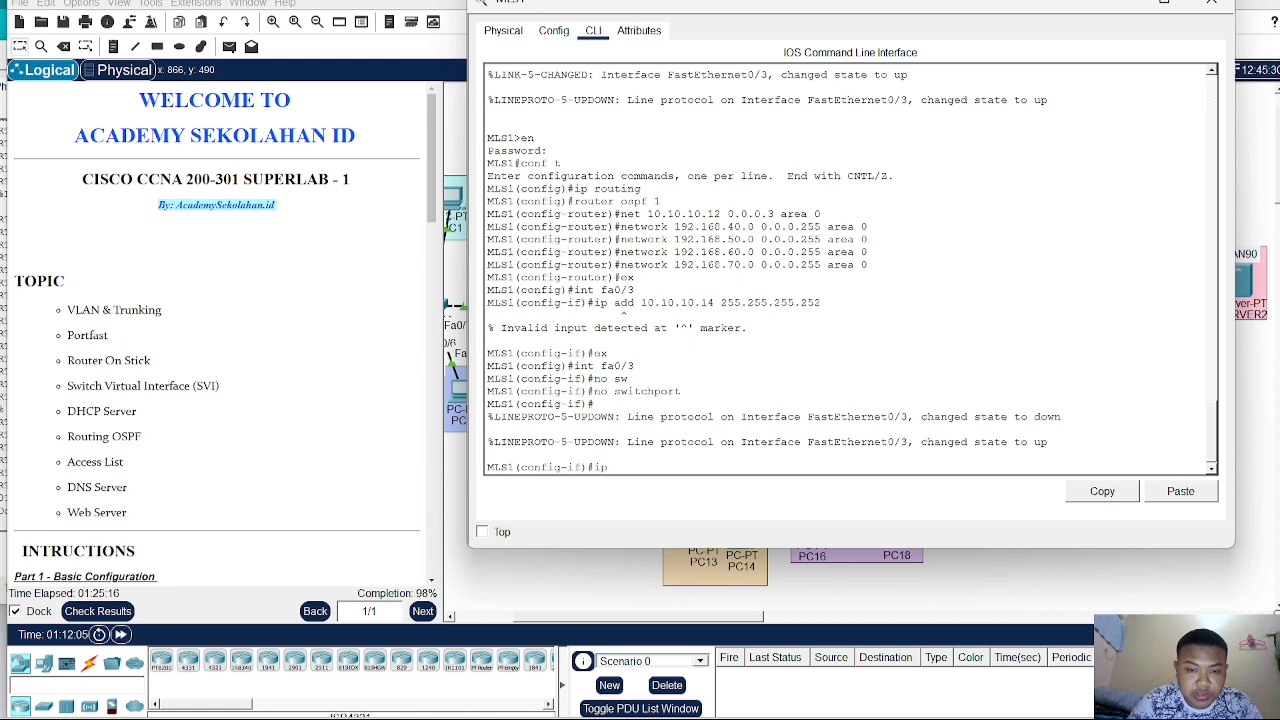
text( add)
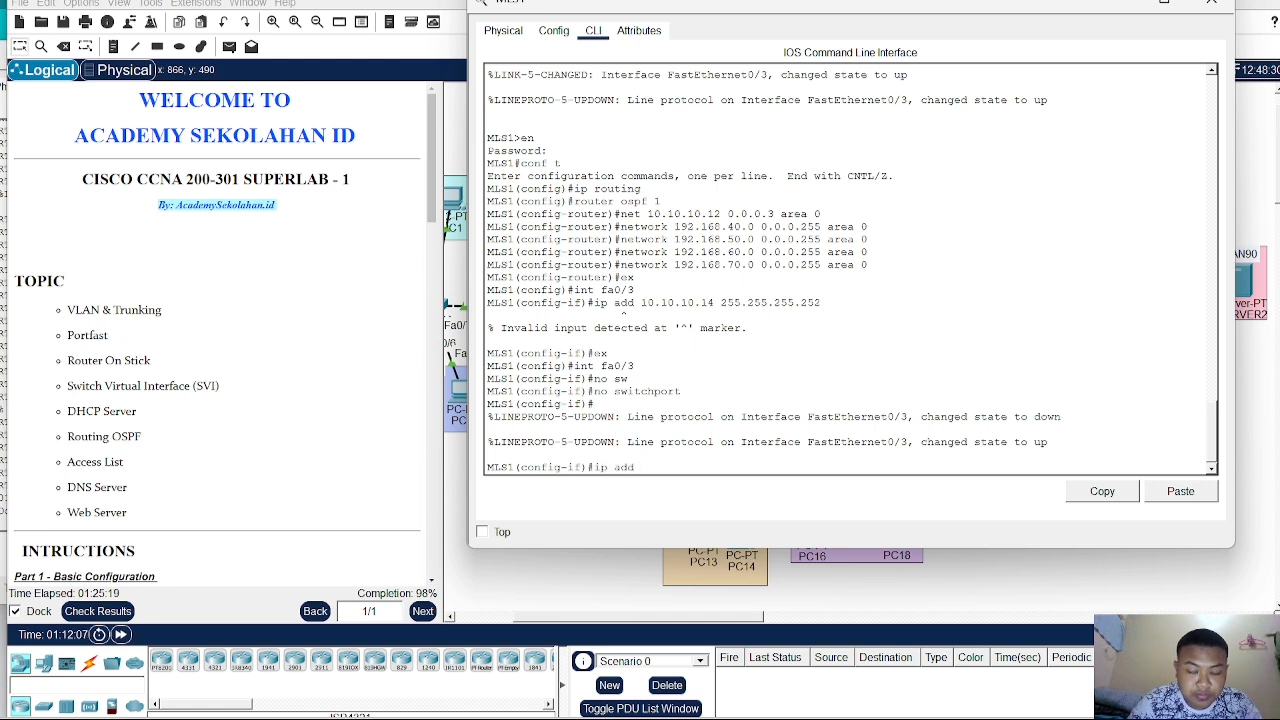
text( 19)
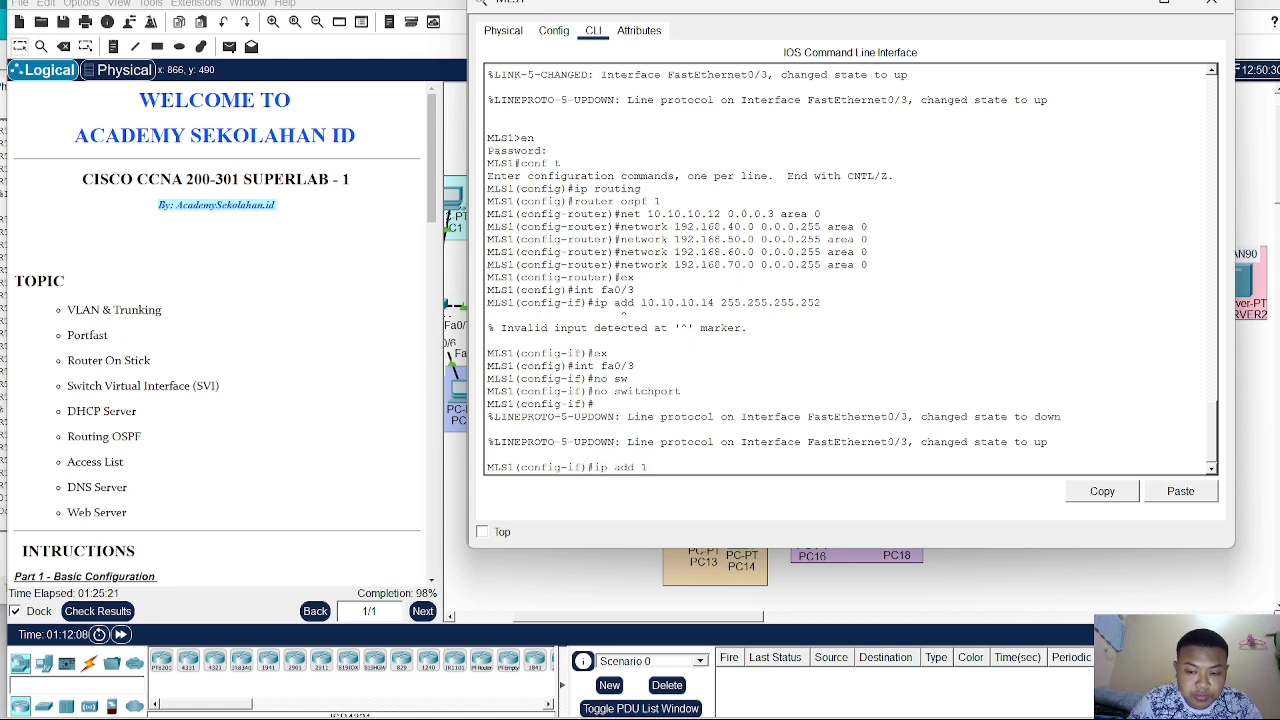
key(BackSpace)
text(0.10.10)
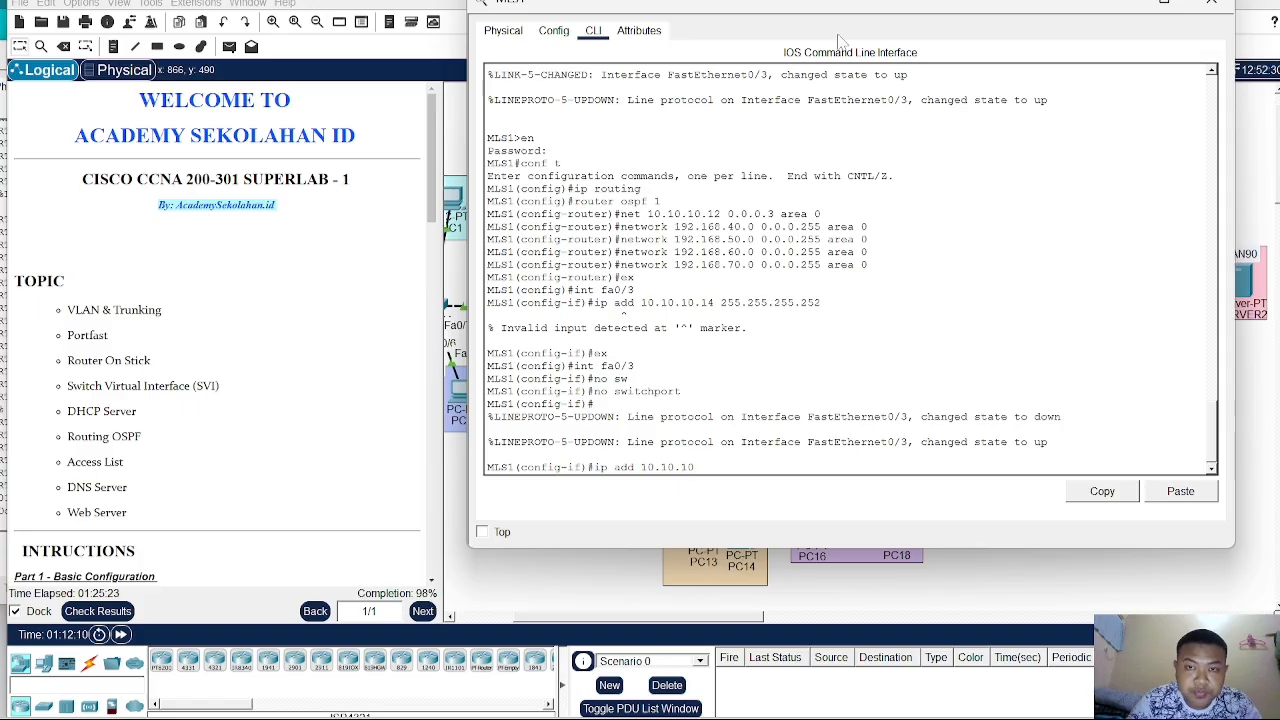
drag(820, 3, 570, 76)
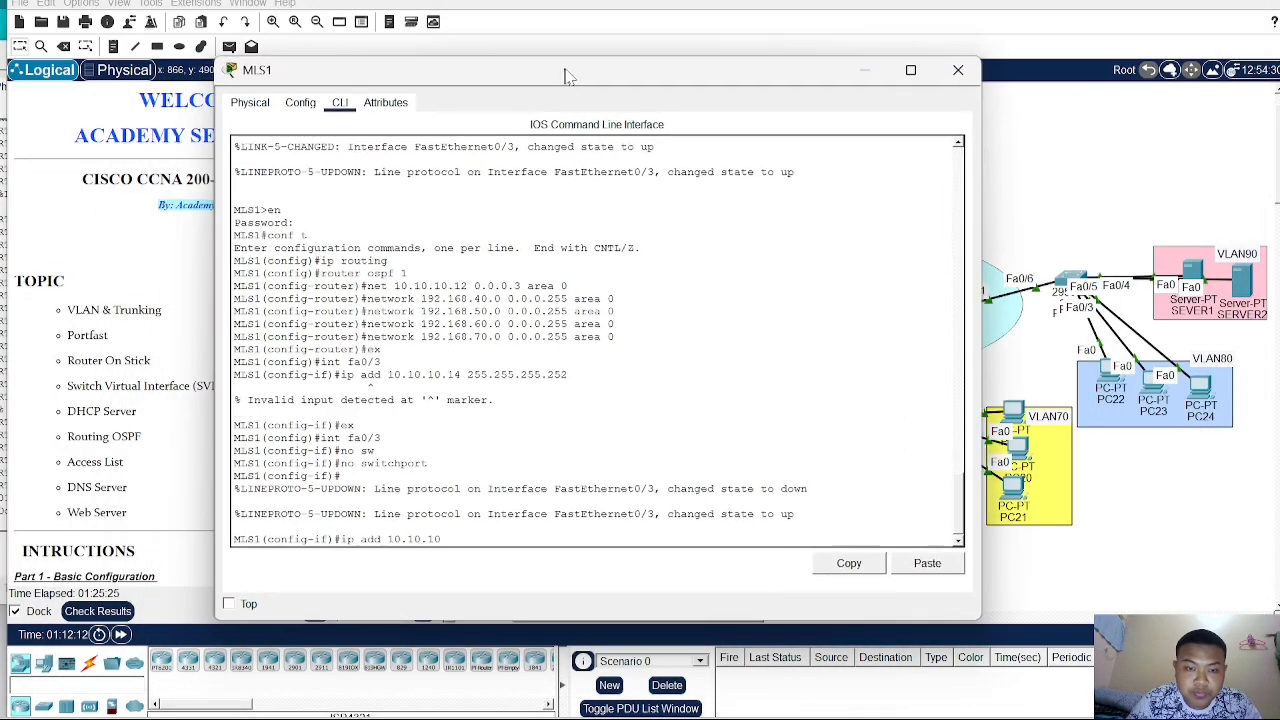
text(.14 2)
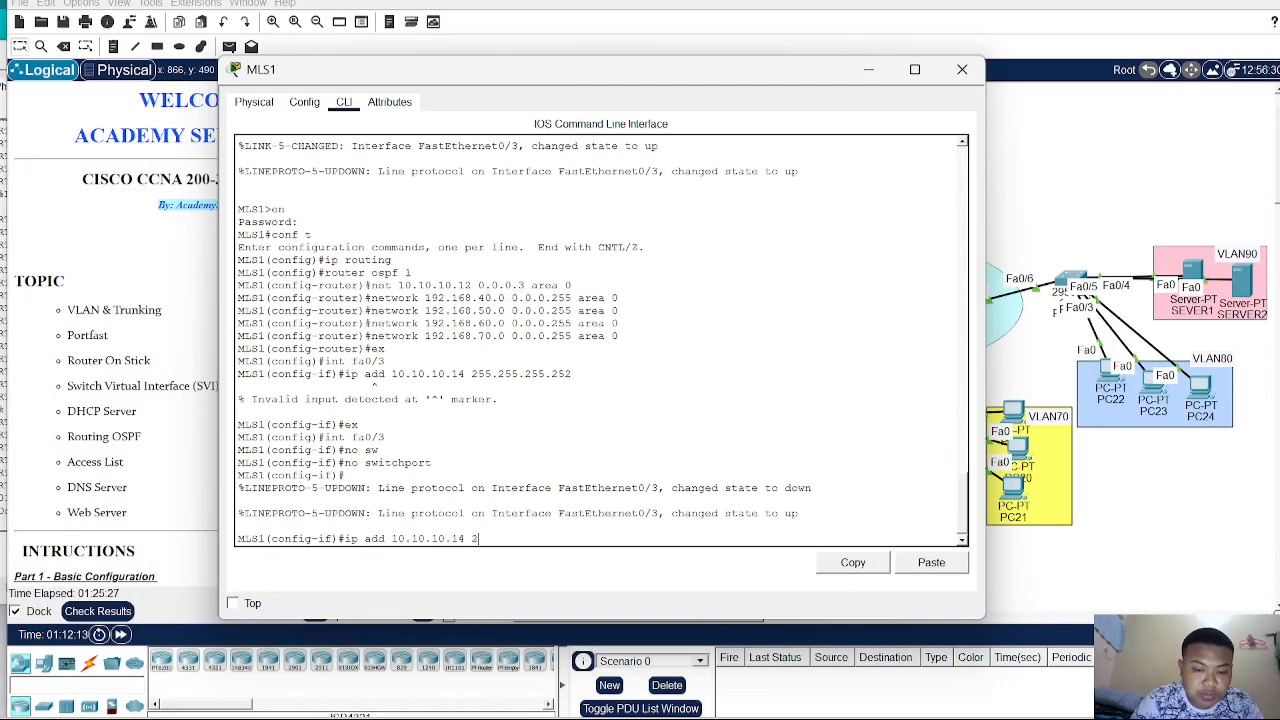
text(55.255.)
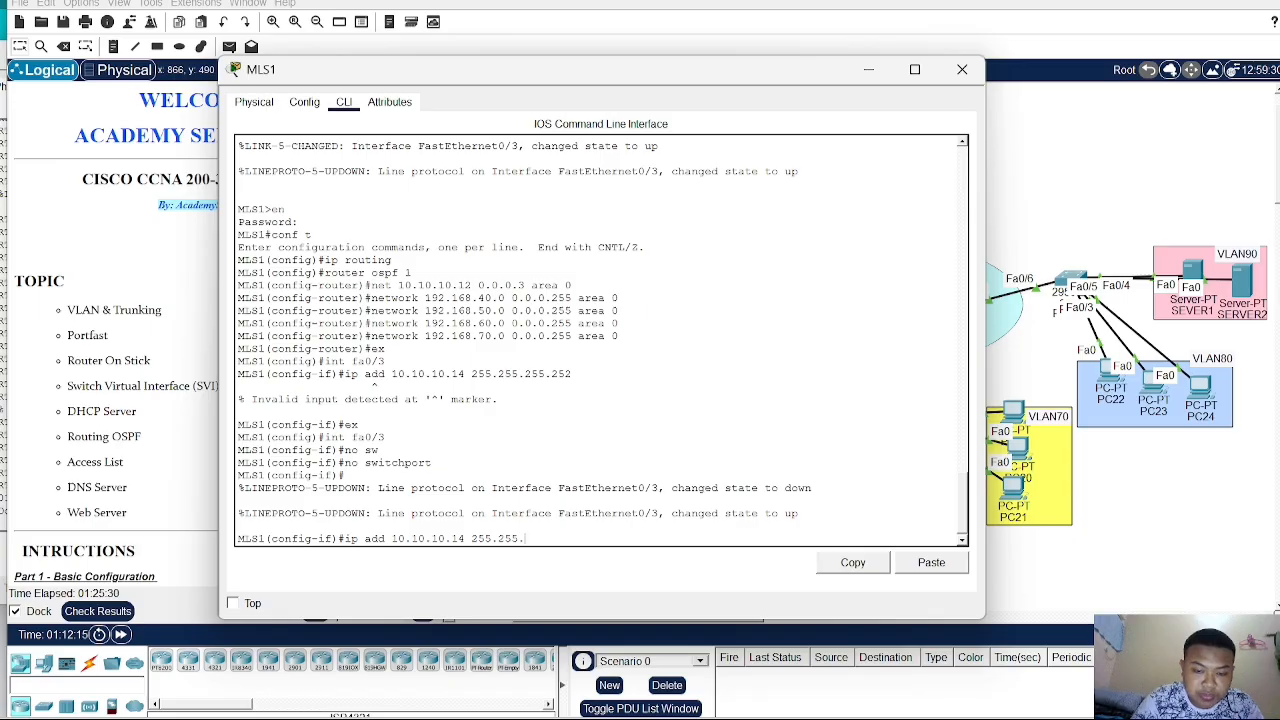
text(255.252)
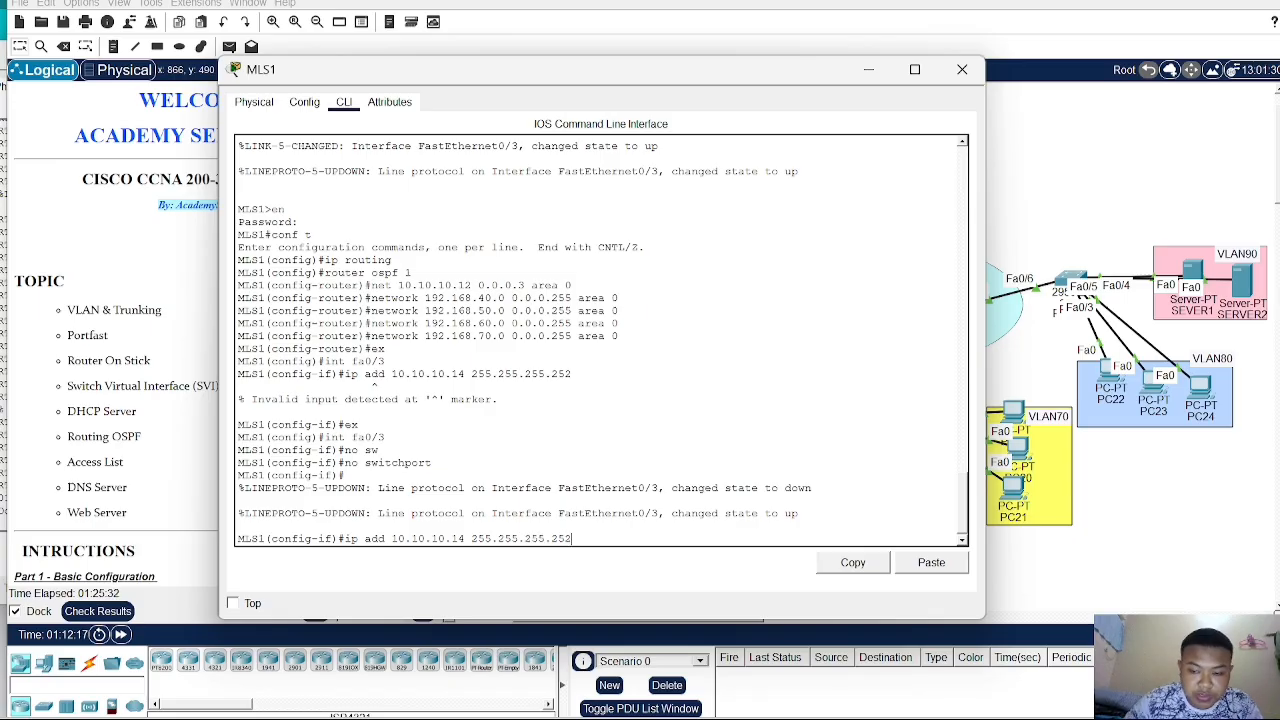
key(Return)
drag(650, 82, 530, 18)
click(846, 8)
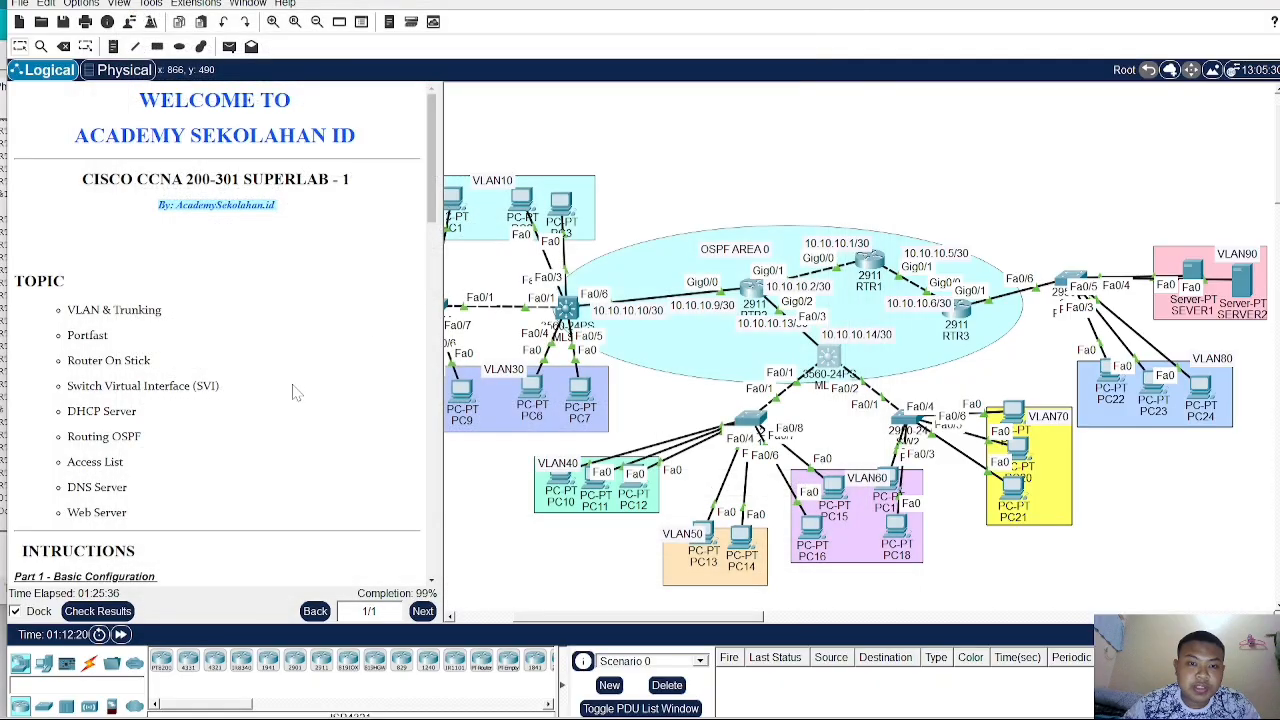
- Open RTR3's CLI and enter privileged mode and global configuration mode
scroll(260, 420, down, 10)
scroll(250, 432, down, 10)
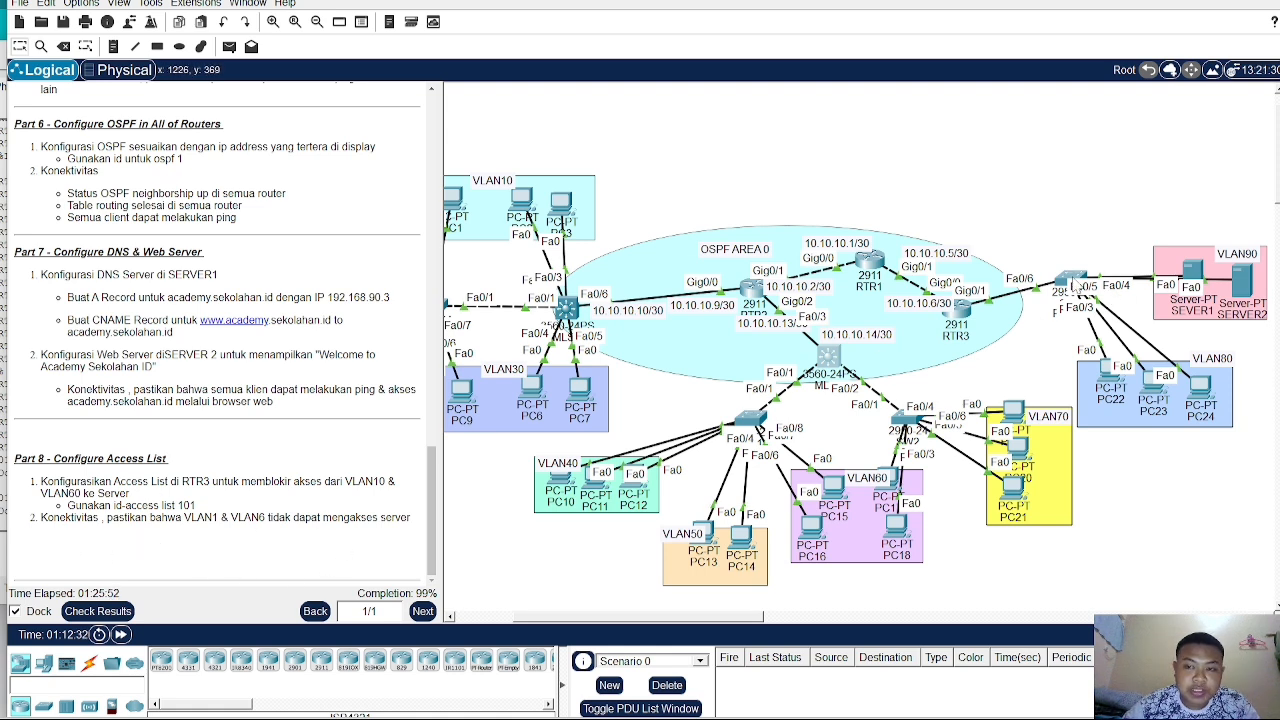
click(963, 314)
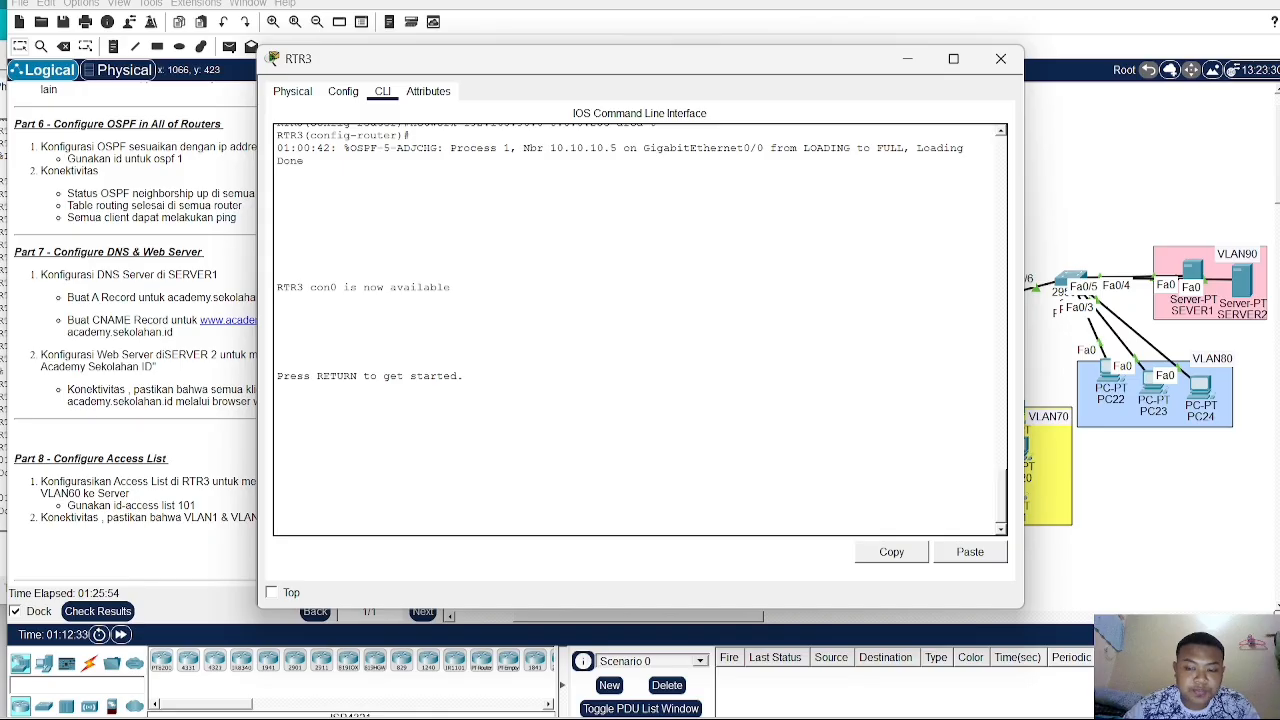
key(Return)
text(en)
key(Return)
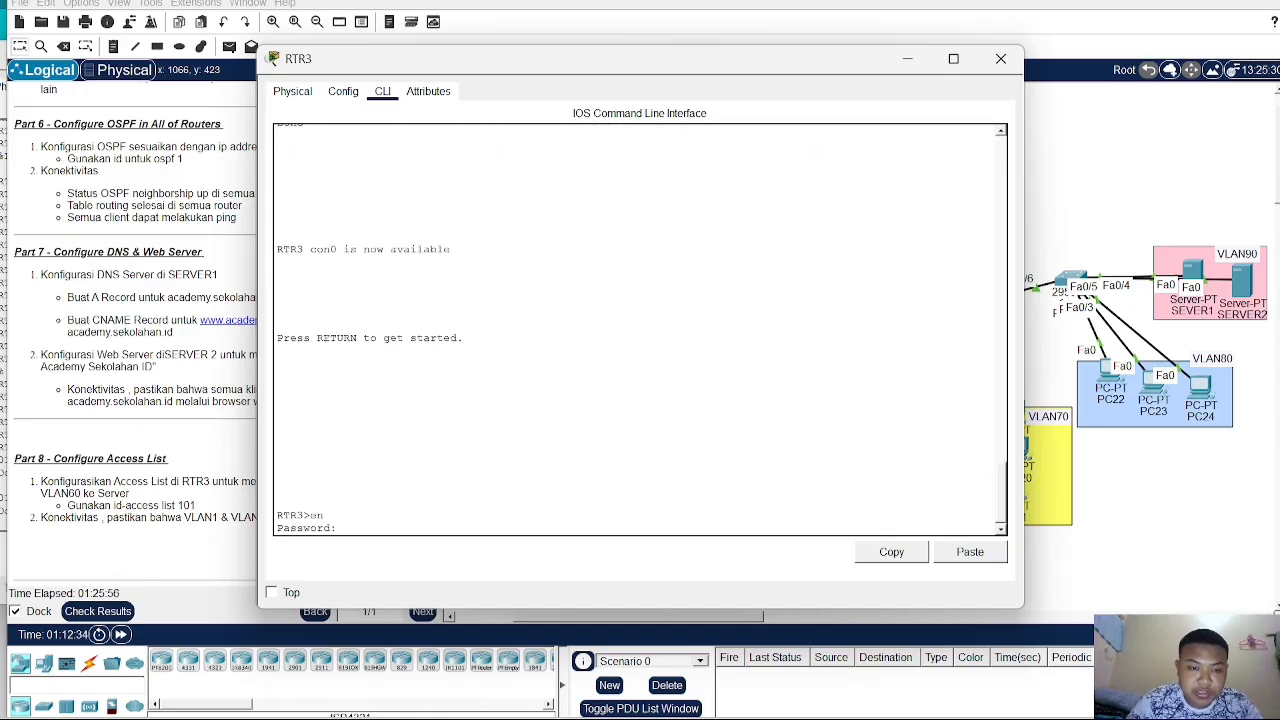
key(Return)
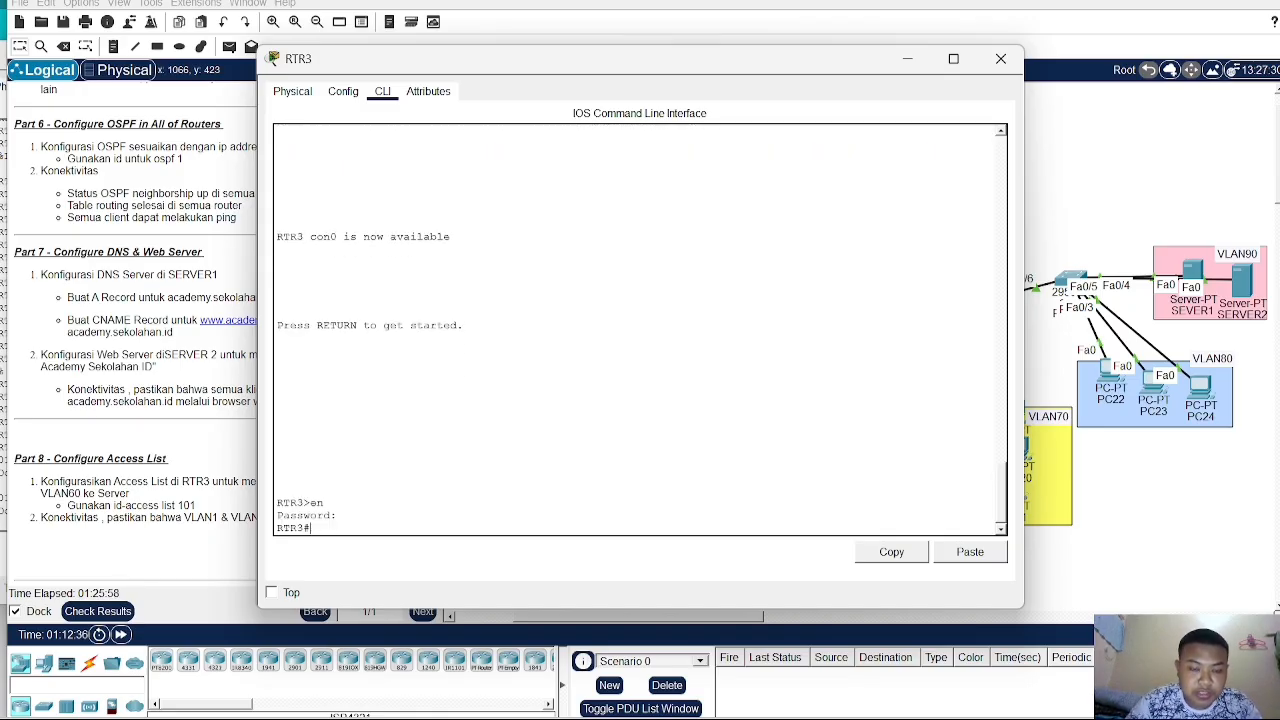
text(co)
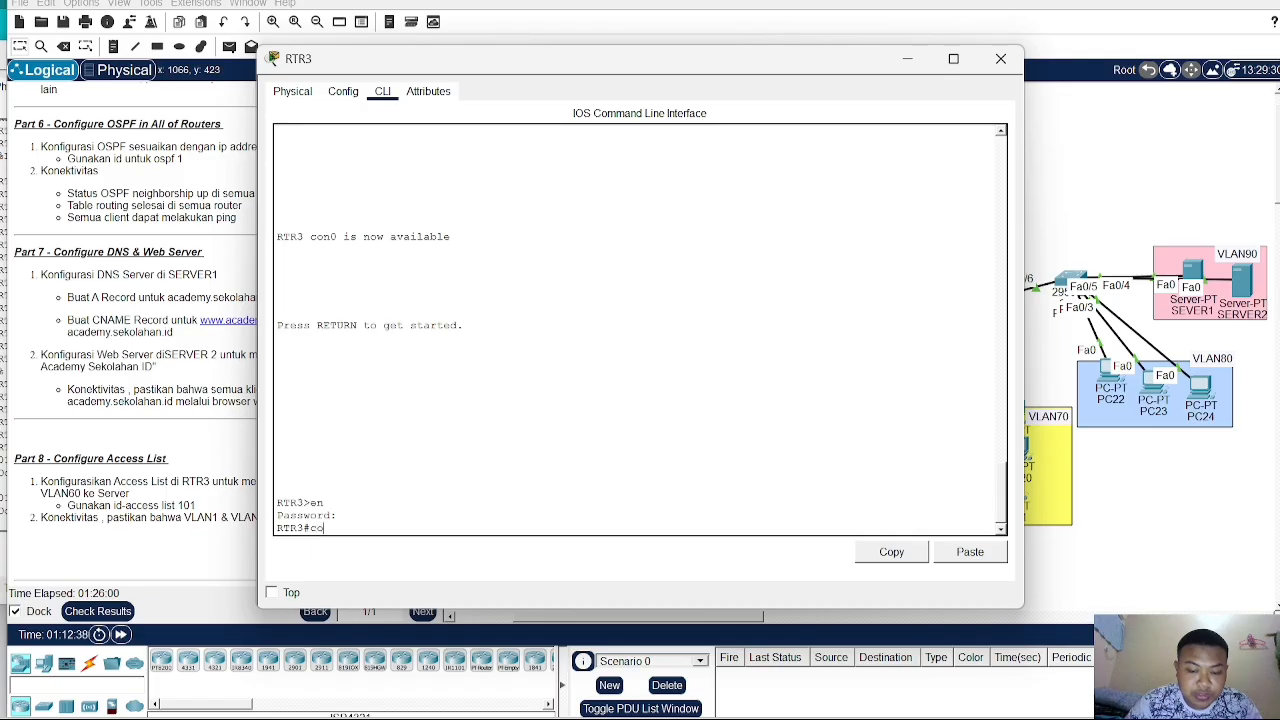
text(nf t)
key(Return)
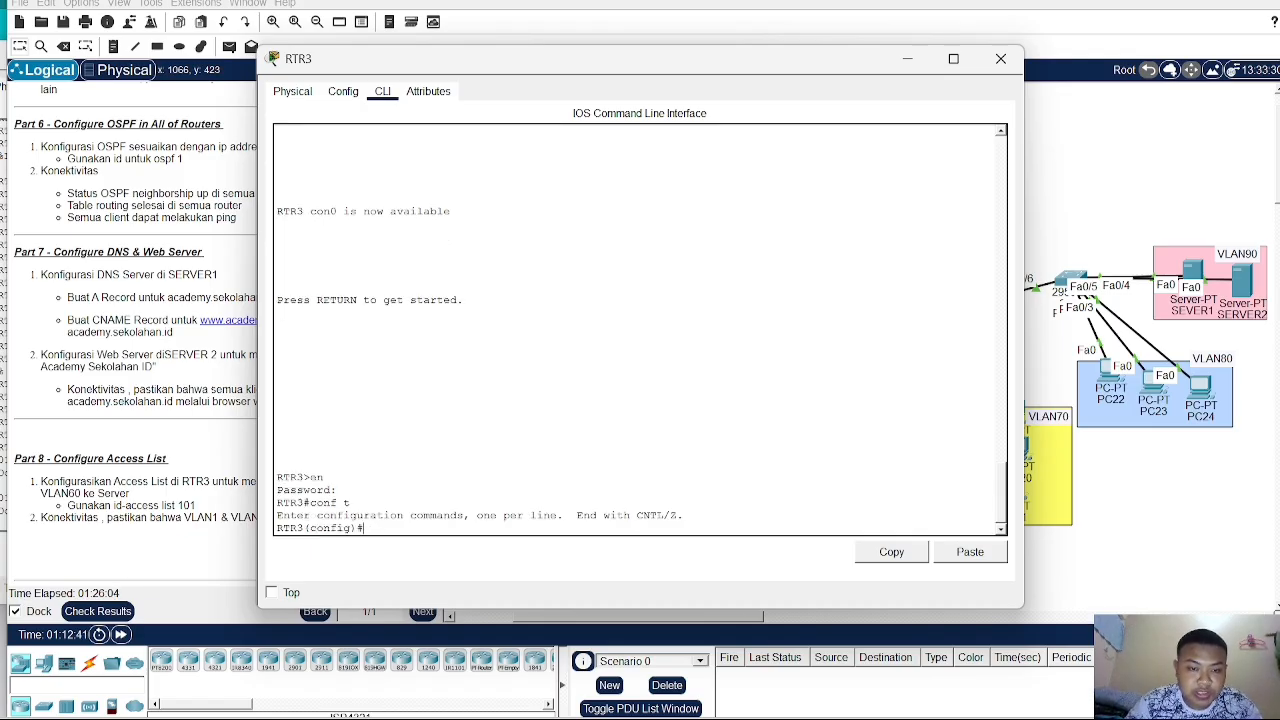
- Try to add an access-list 101 deny rule from 192.168.10.0 0.0.0.255 to 192.168.90.0 0.0.0.255, checking options with help
text(ac)
key(Tab)
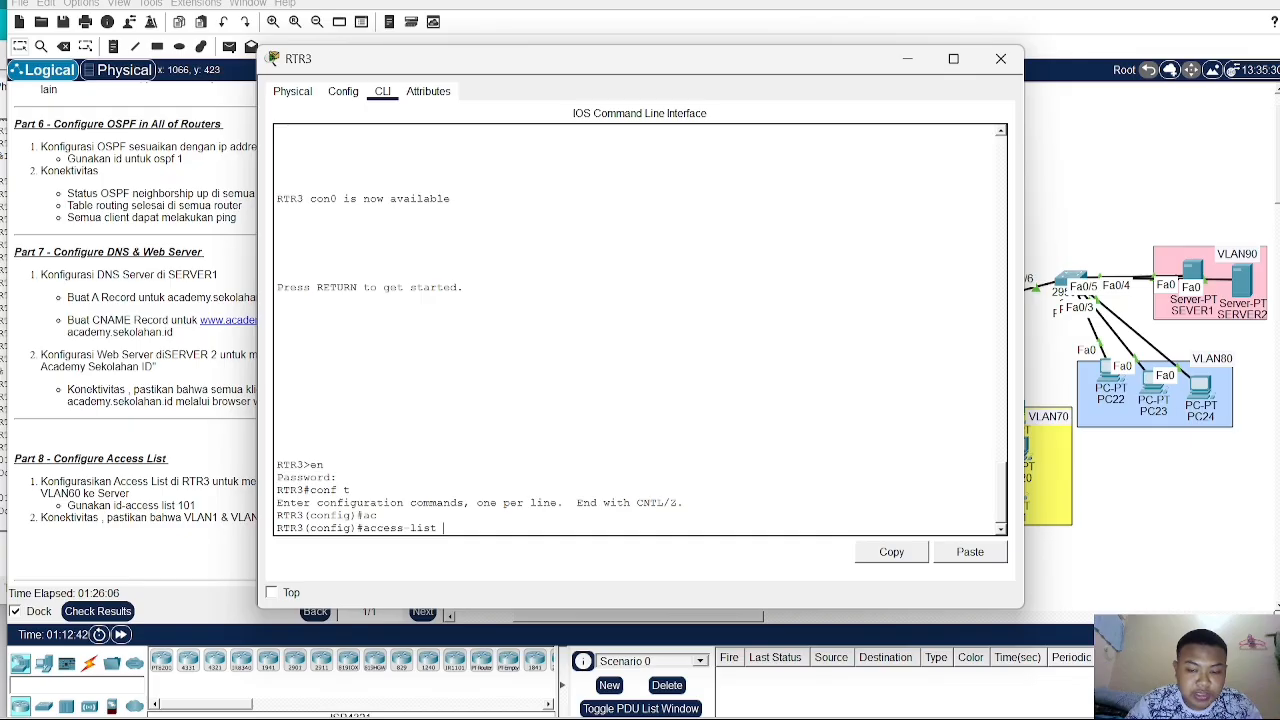
text(101)
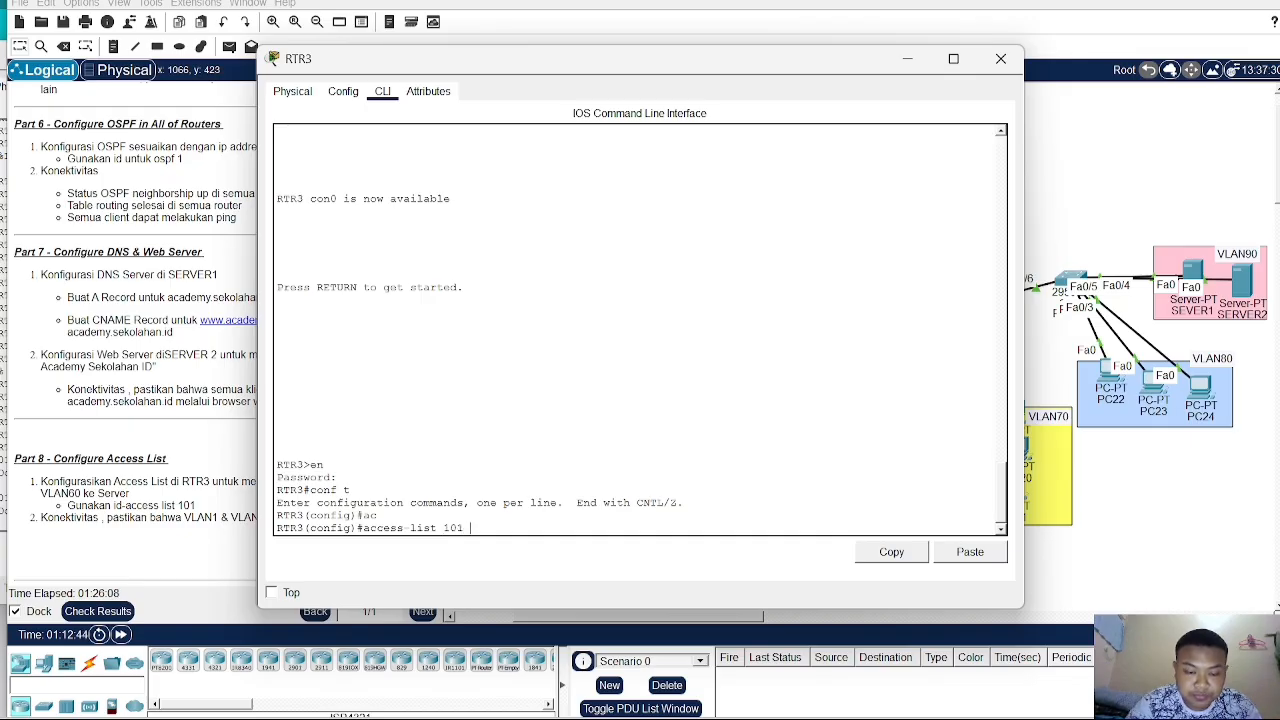
text( ?)
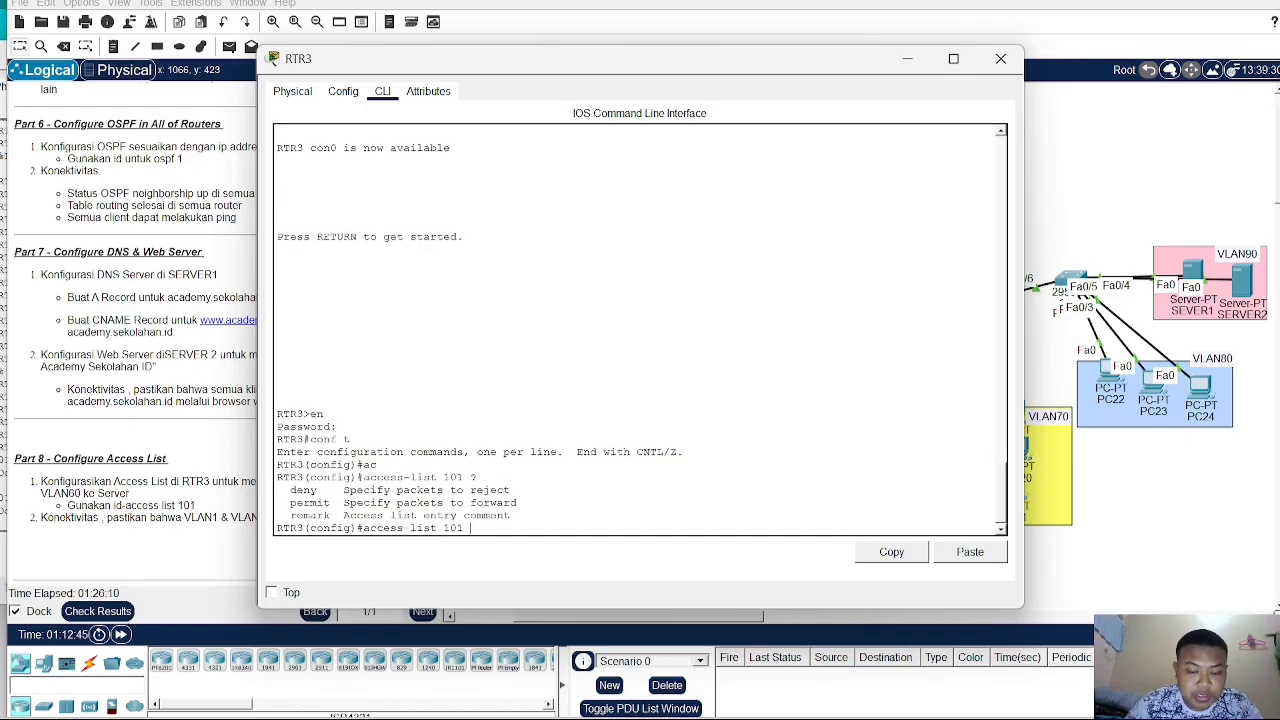
text(deny)
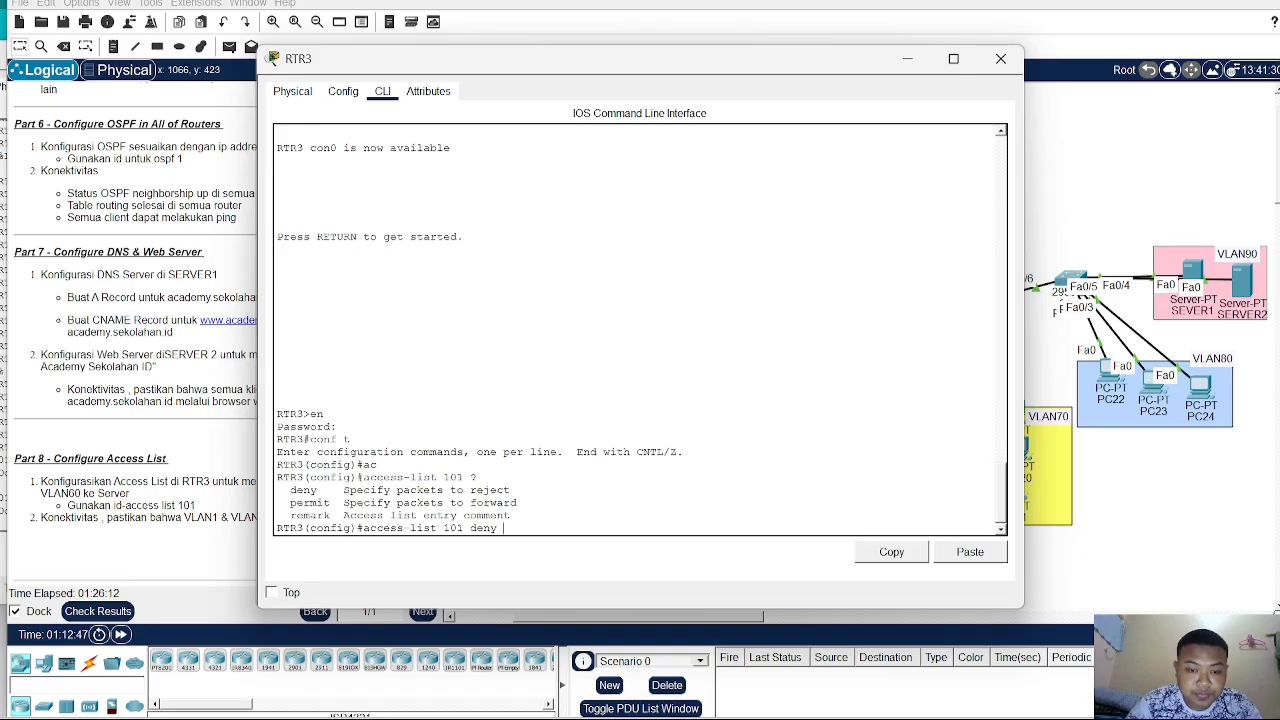
text( ?)
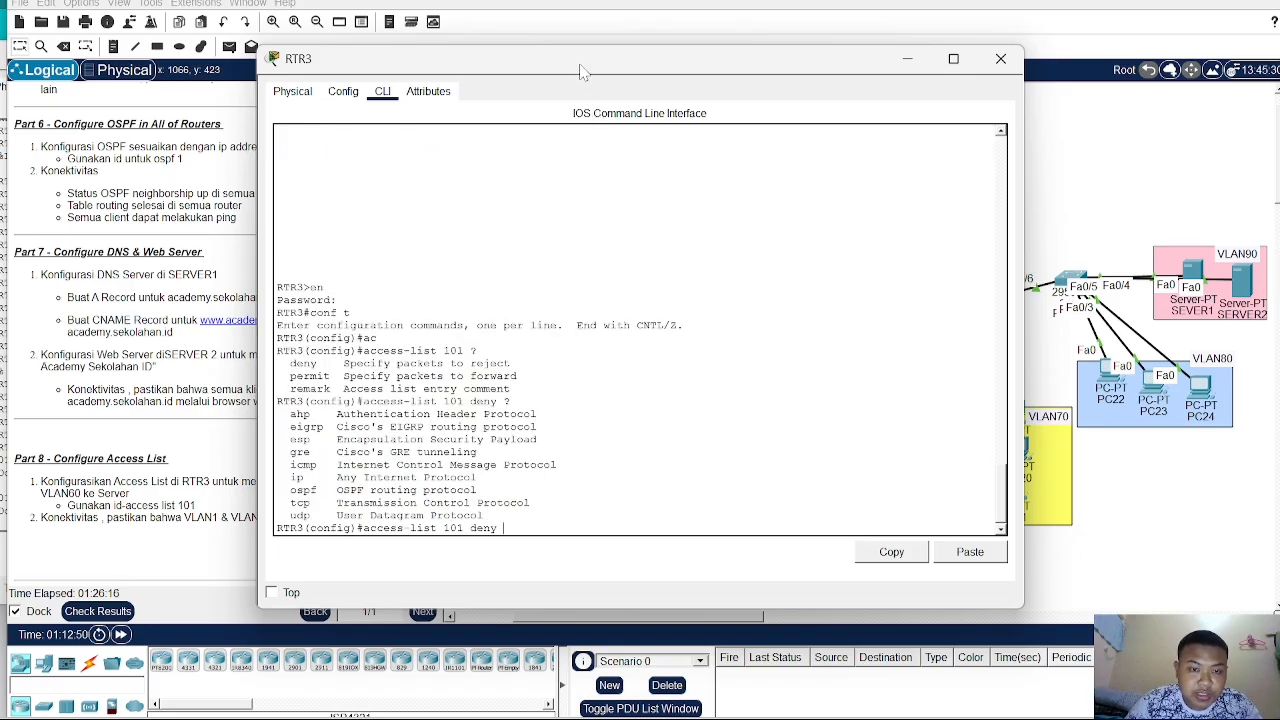
drag(582, 73, 775, 52)
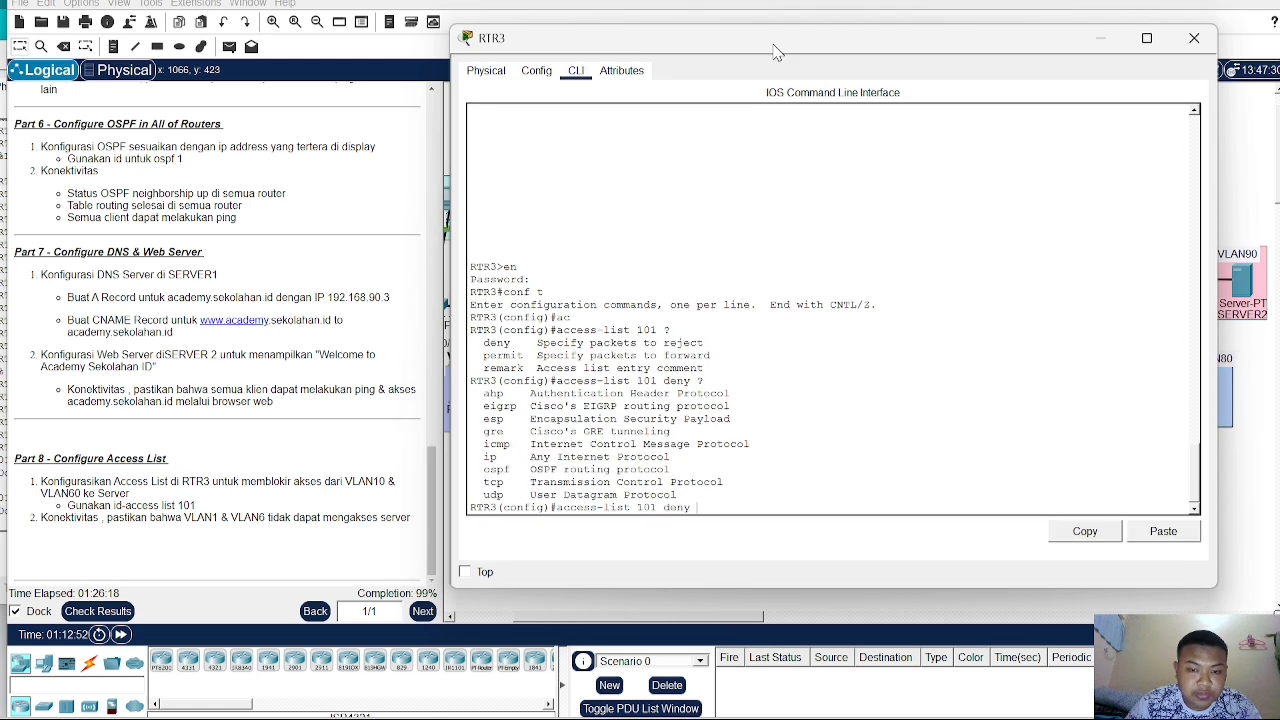
text(192)
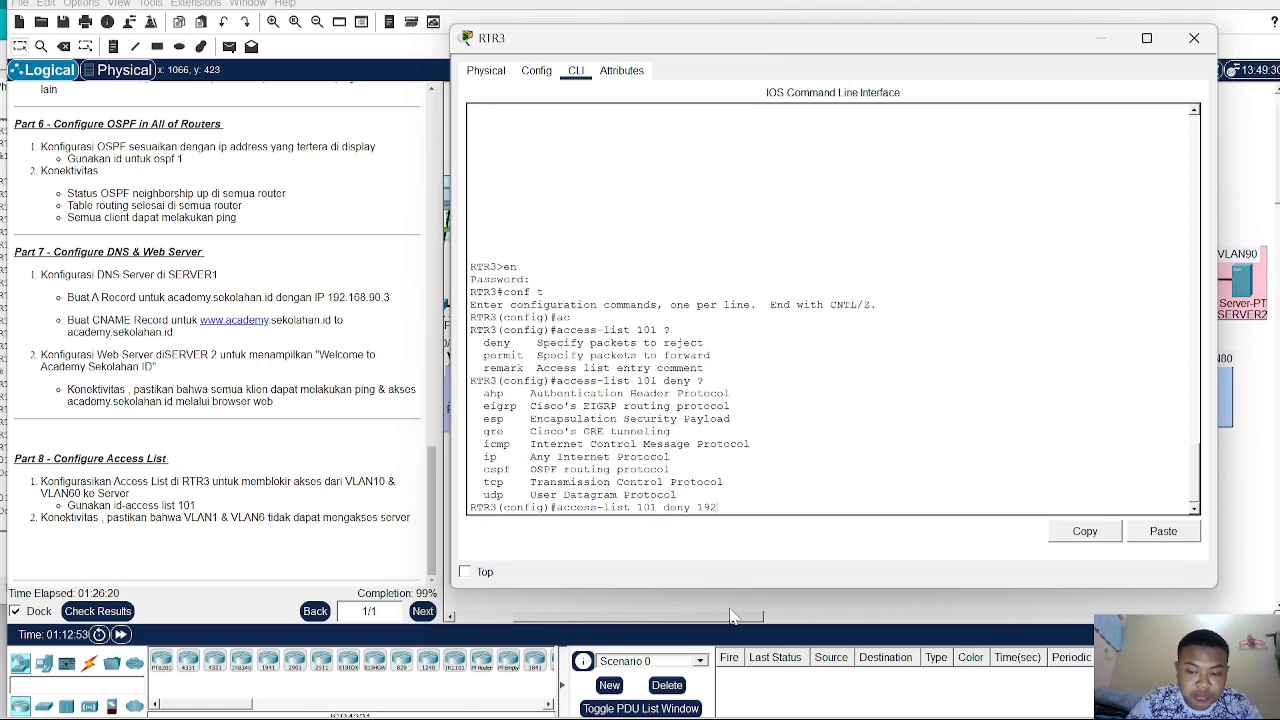
text(.1)
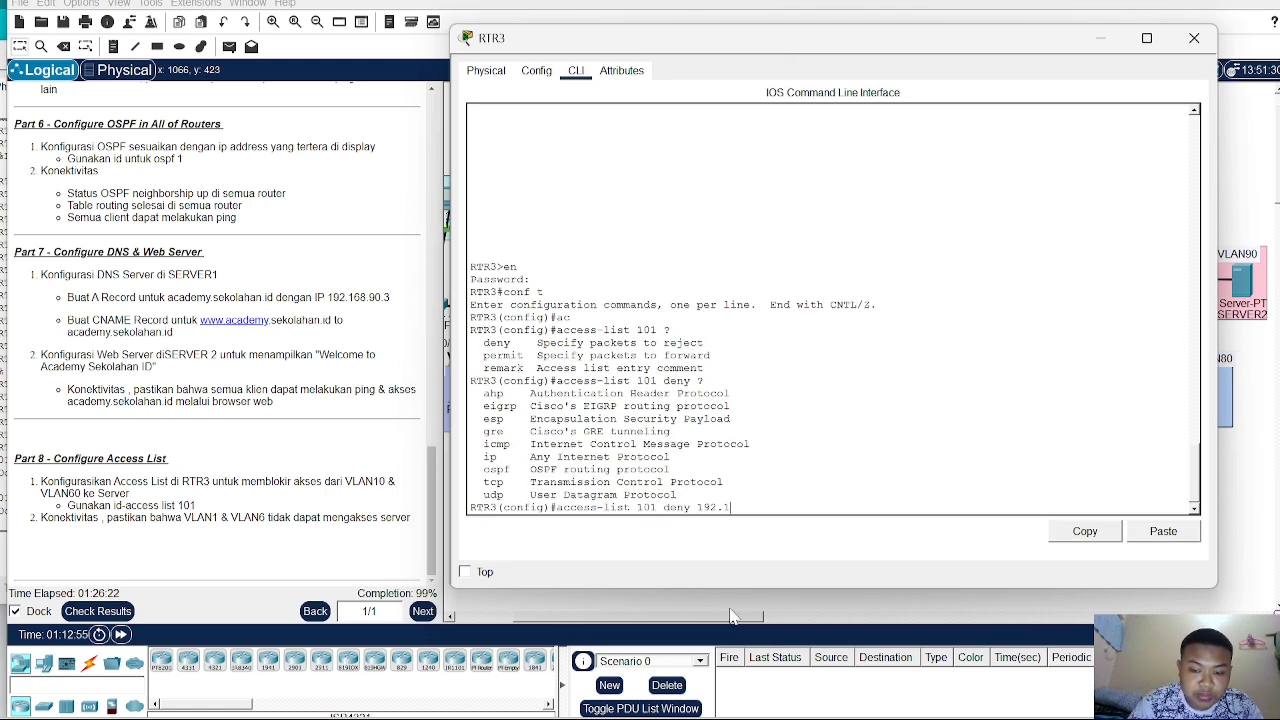
text(68.10.0)
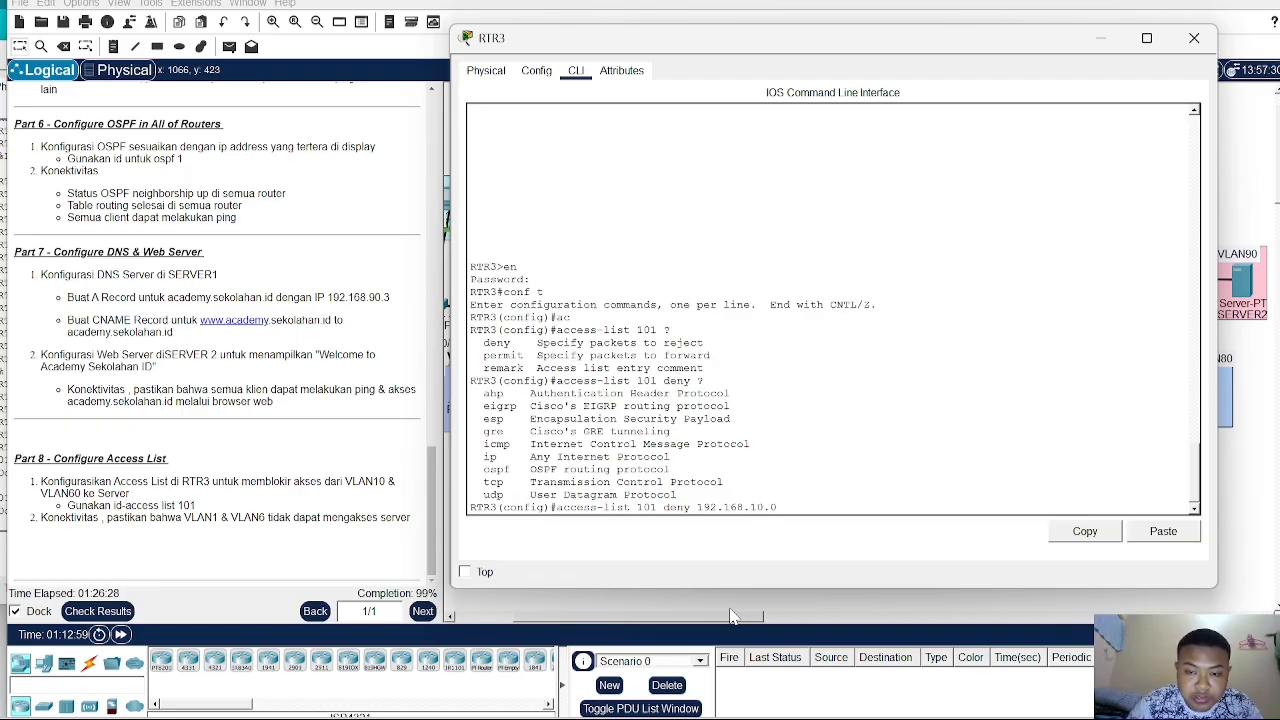
text(.0.)
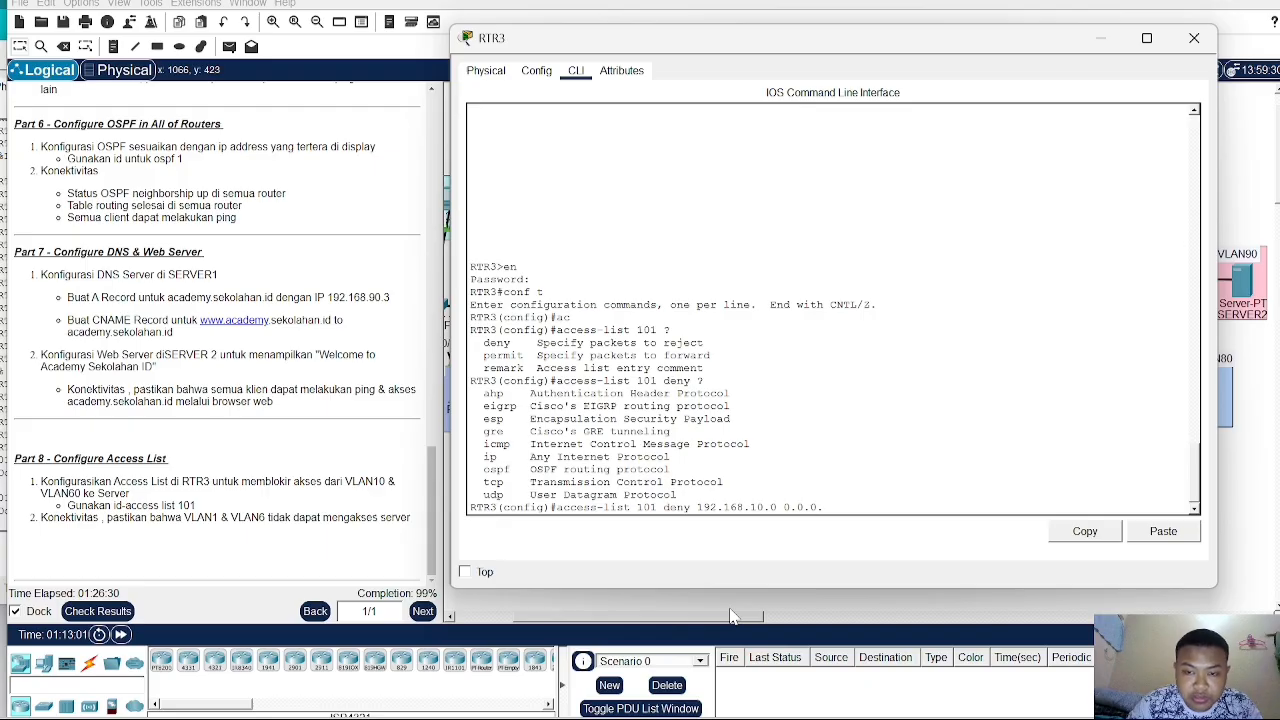
text(255)
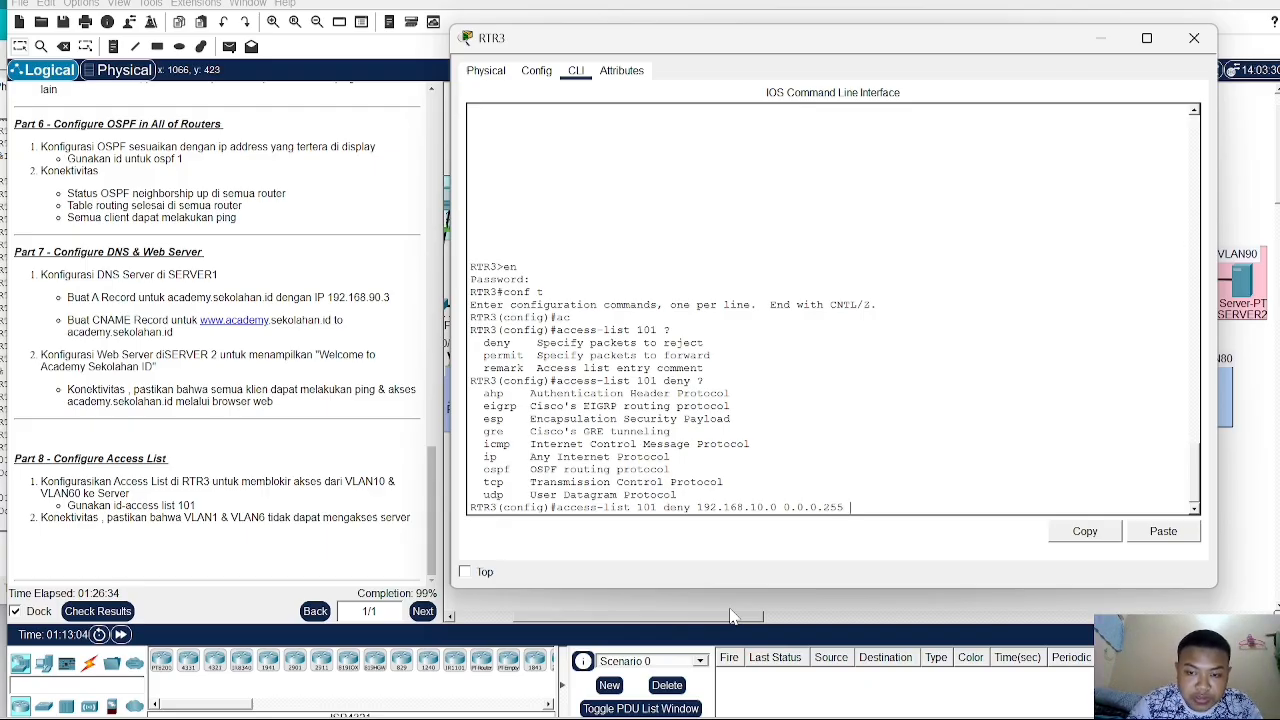
text( ?)
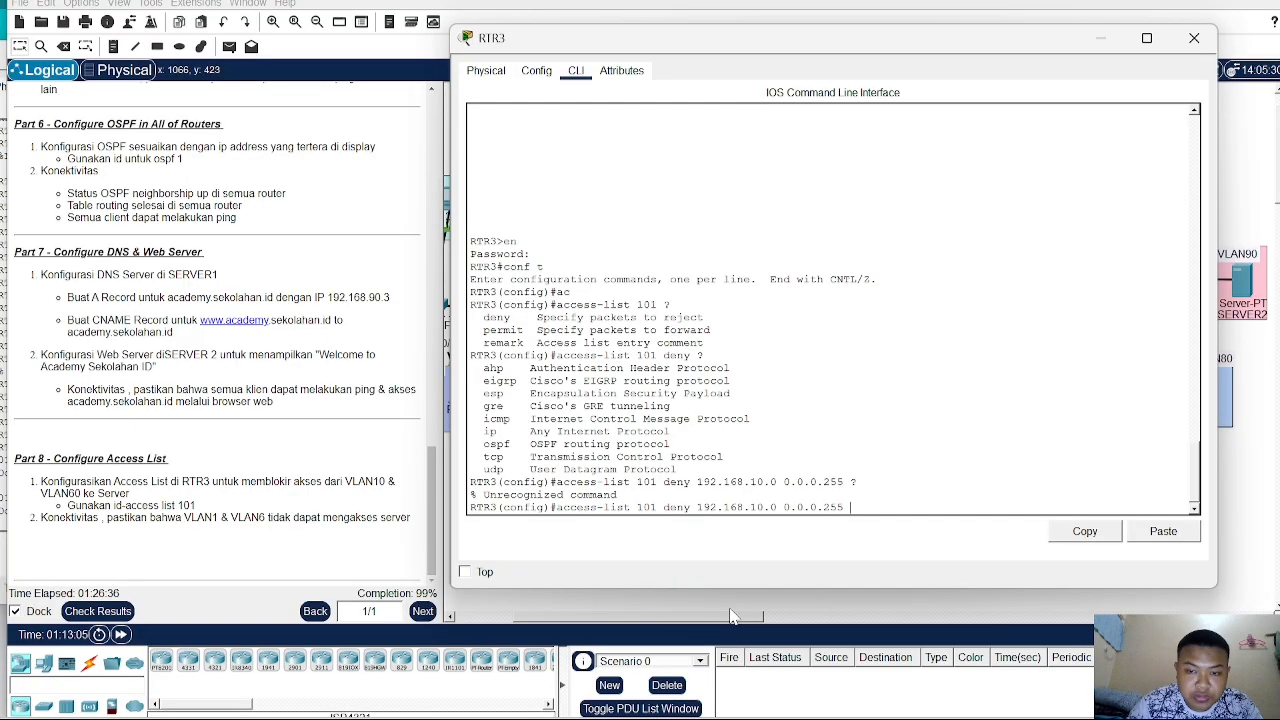
text(192)
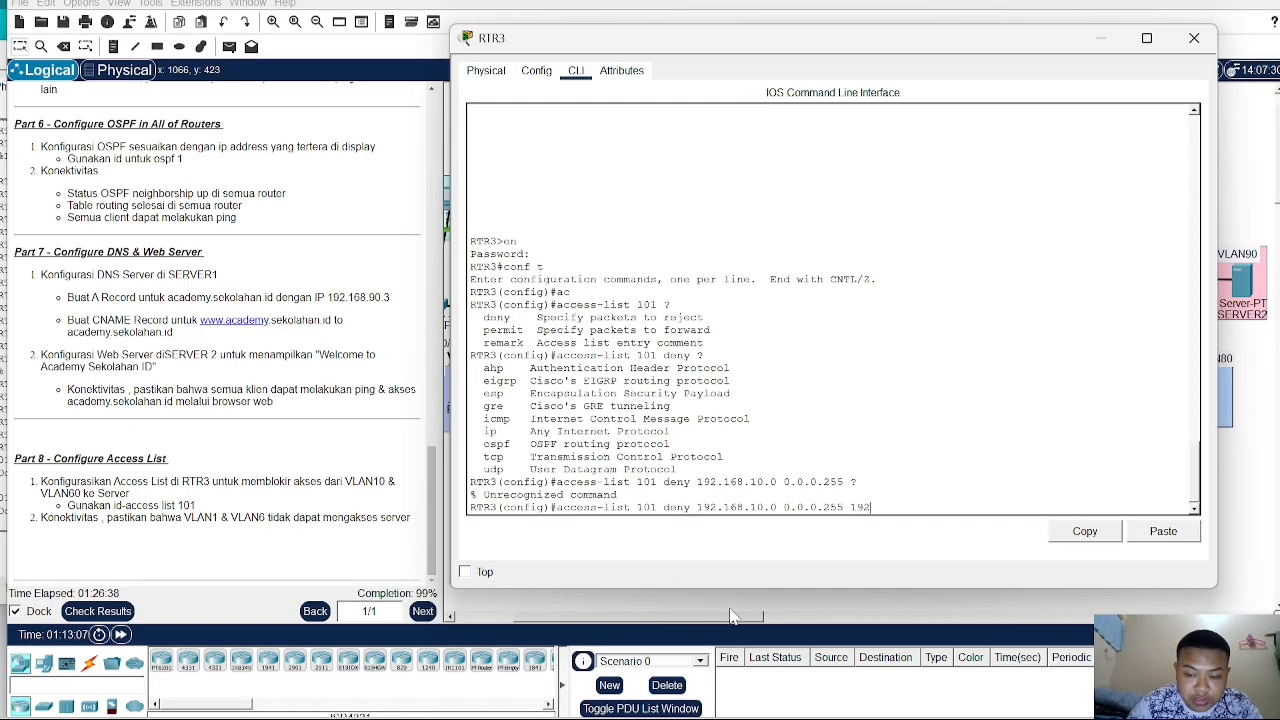
text(.168.)
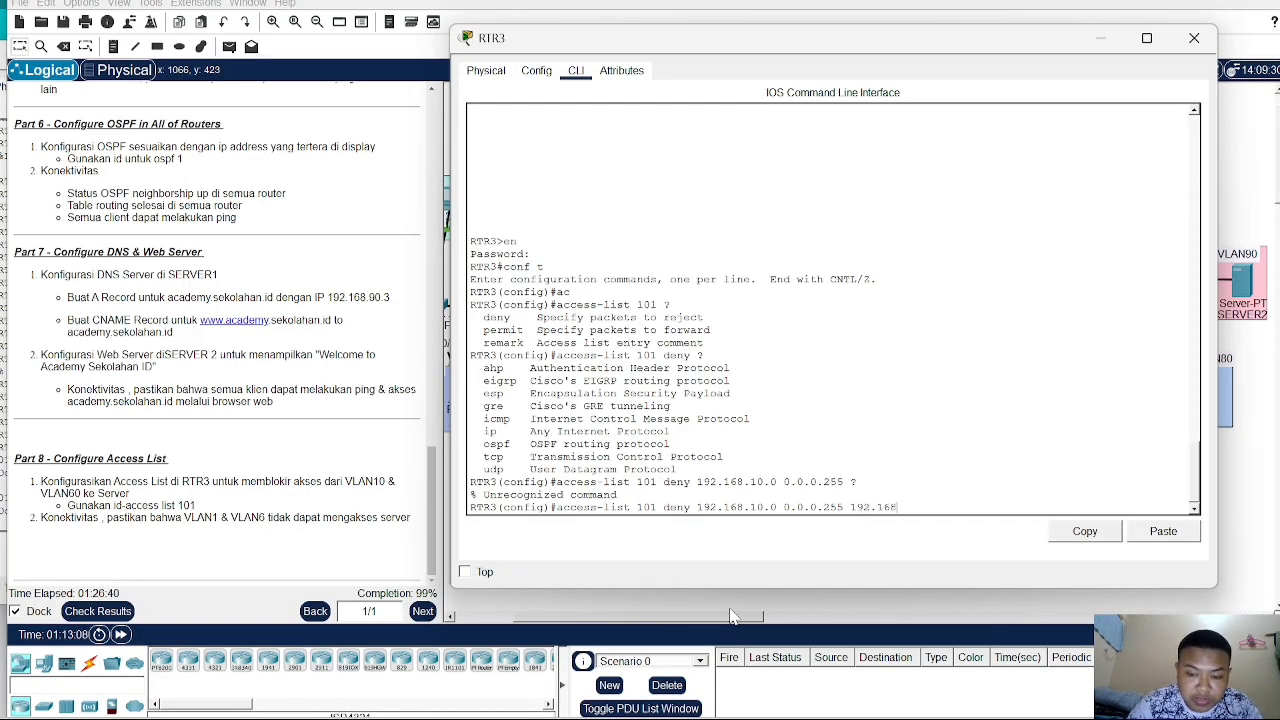
text(90)
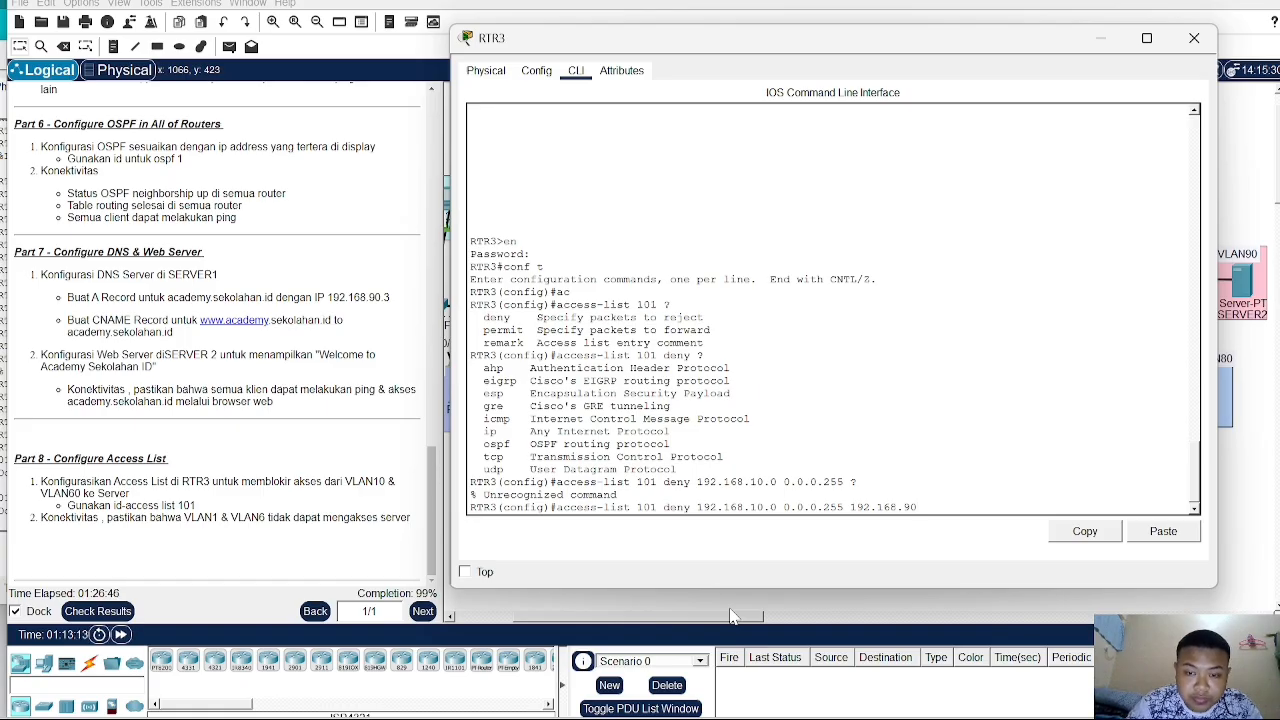
text(.0)
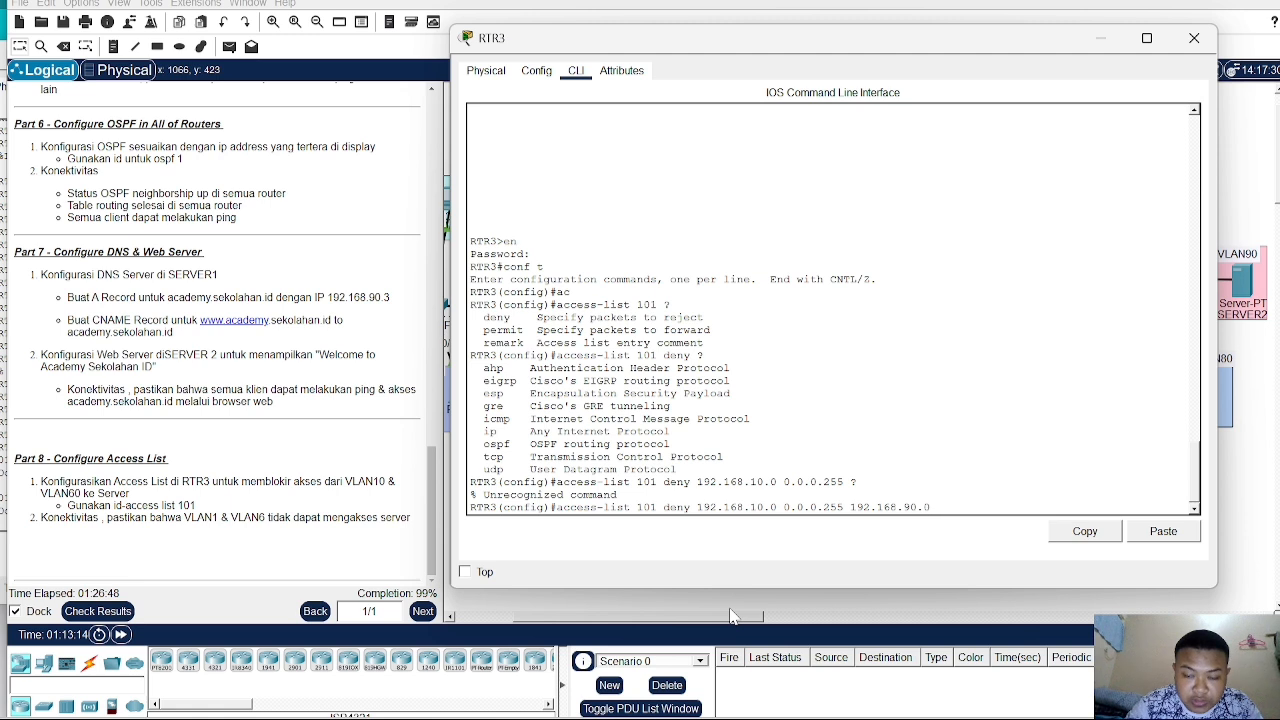
text( 0.0.0.)
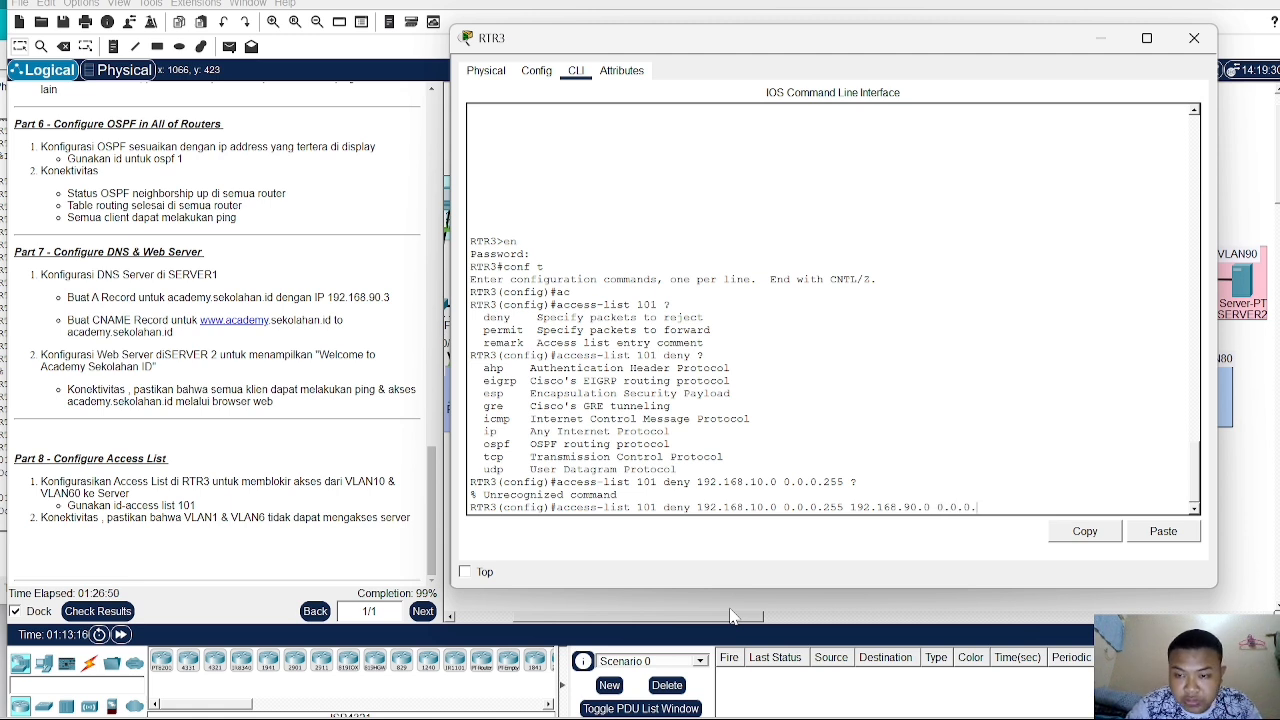
text(255)
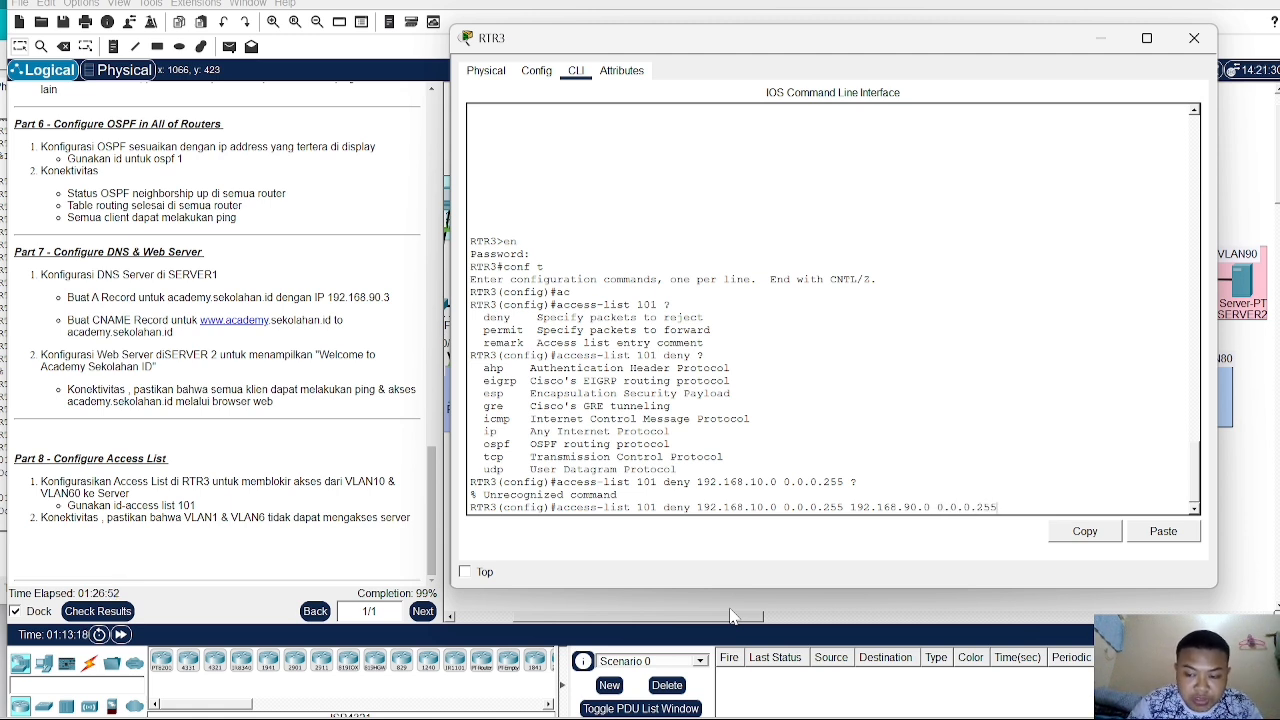
key(Return)
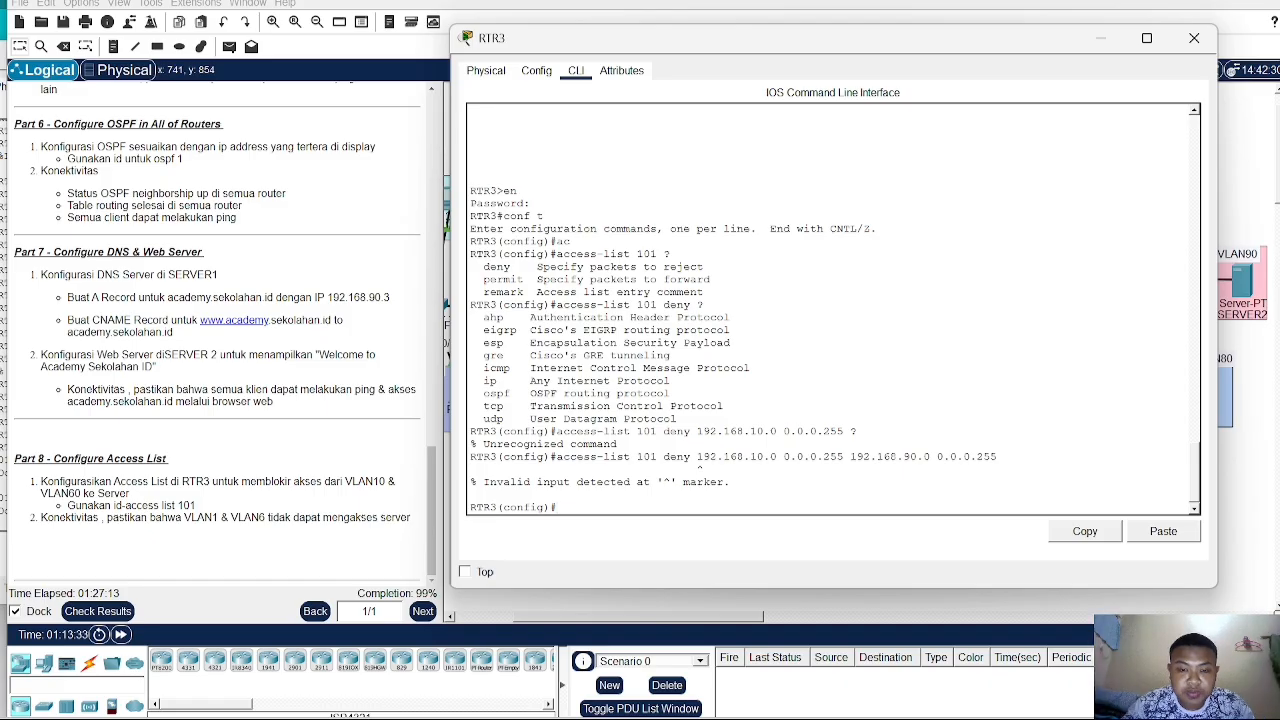
- Re-enter the access-list 101 rule with the ip protocol: deny ip 192.168.10.0 0.0.0.255 192.168.90.0 0.0.0.255
key(Up)
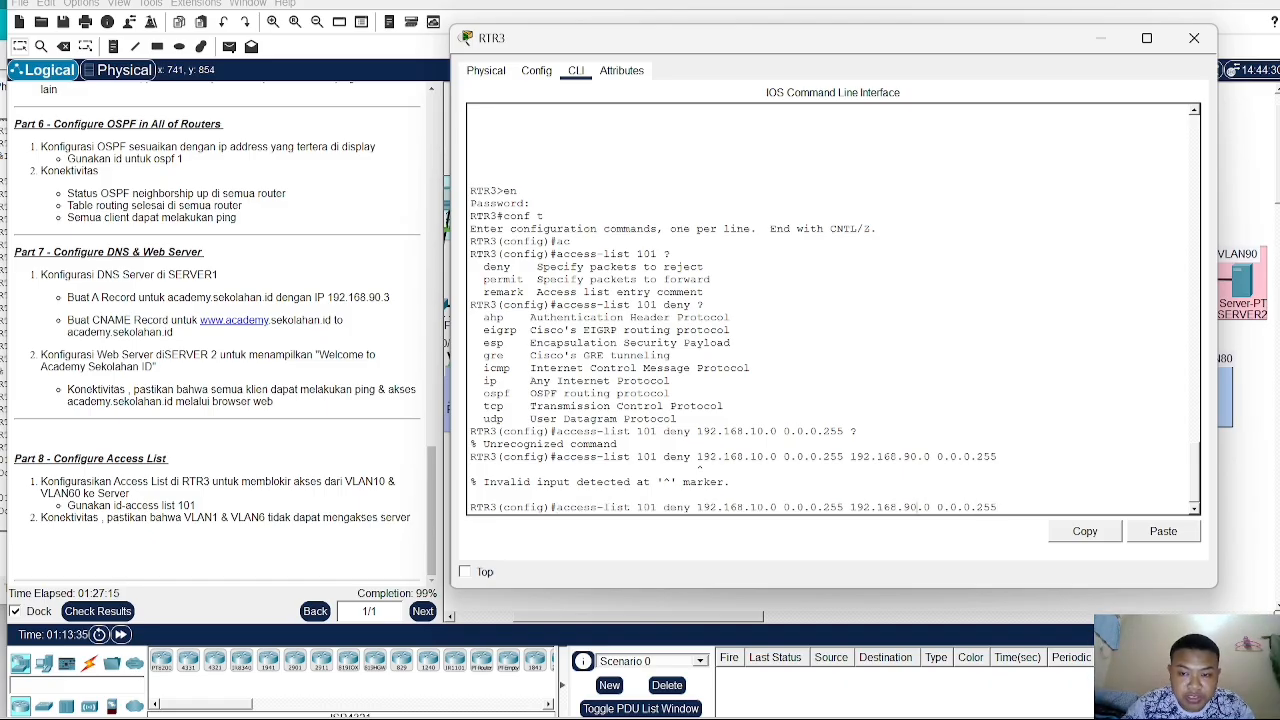
key(Left)
key(Left)
key(Left)
key(Left)
key(Left)
key(Left)
key(Left)
key(Left)
key(Left)
key(Left)
key(Left)
key(Left)
key(Left)
key(Left)
key(Left)
key(Left)
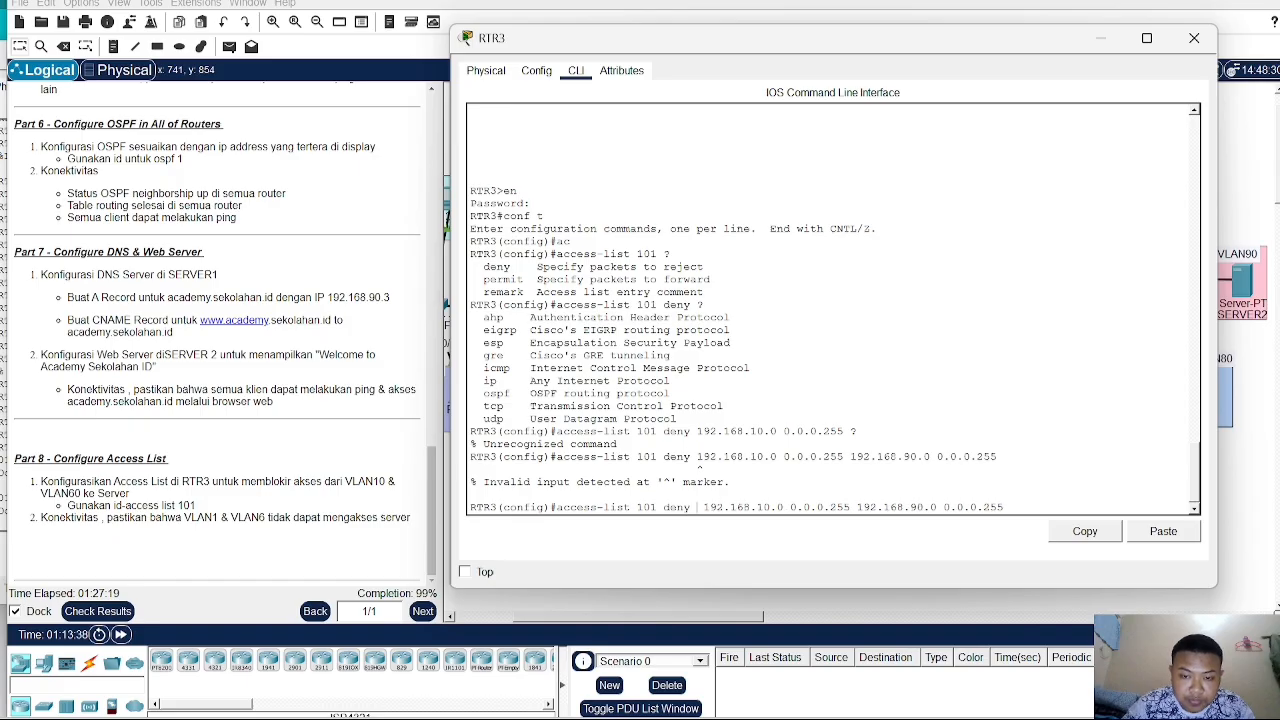
text(ip)
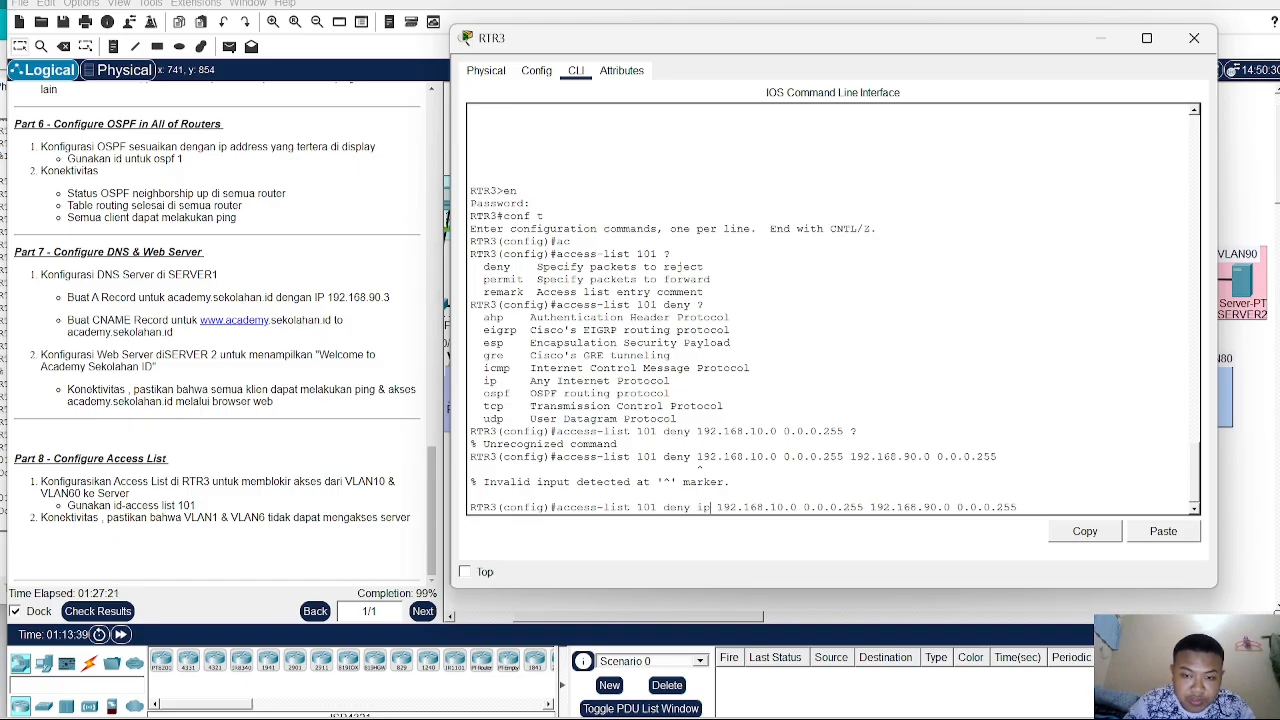
key(Return)
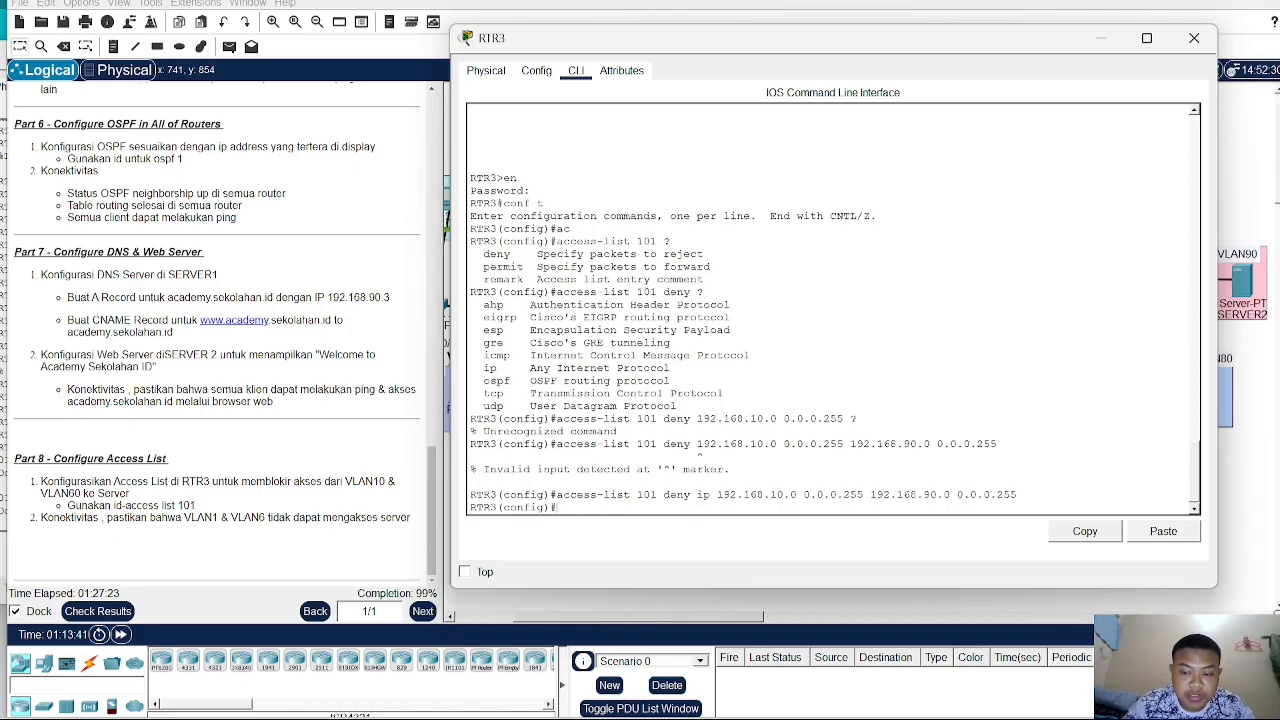
- Add a second rule denying ip from 192.168.60.0 0.0.0.255 to 192.168.90.0 0.0.0.255 in access-list 101
key(Up)
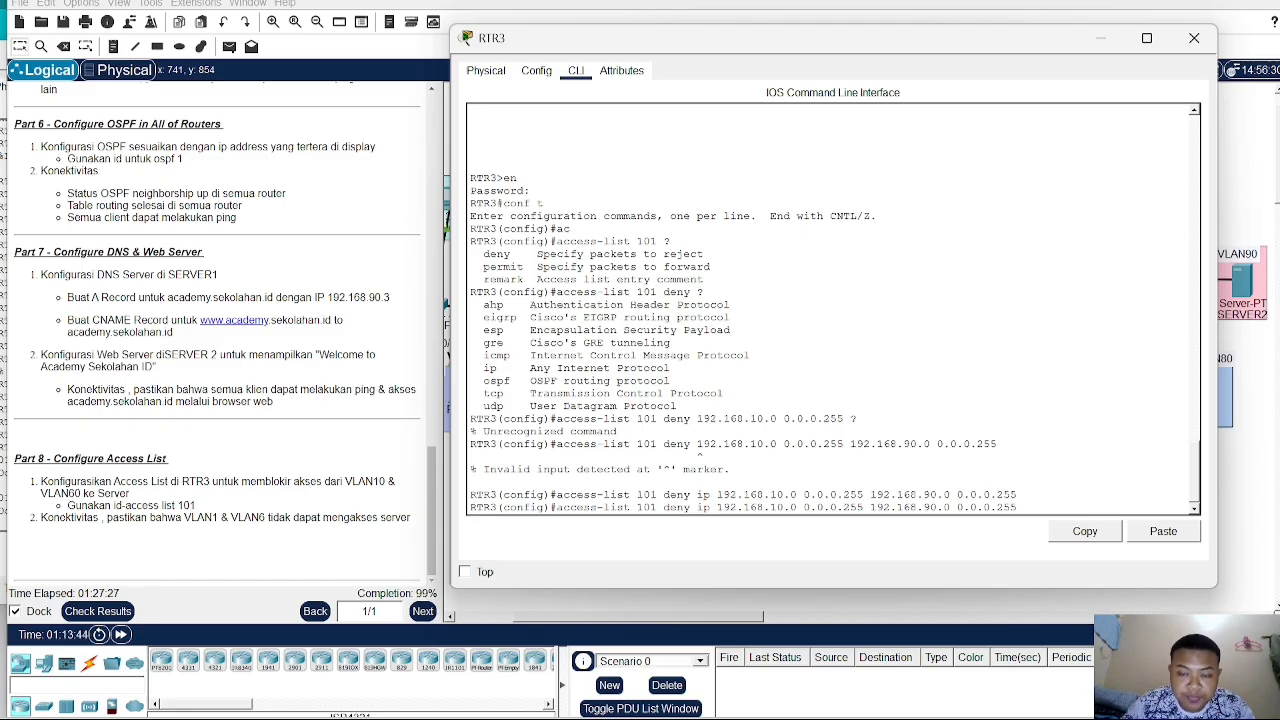
key(Left)
key(Left)
key(Left)
key(Left)
key(Left)
key(Left)
key(Left)
key(Left)
key(Left)
key(Left)
key(Left)
key(Left)
key(Left)
key(Left)
key(Left)
key(Left)
key(Left)
key(Left)
key(Left)
key(Left)
key(Left)
key(Left)
key(BackSpace)
text(6)
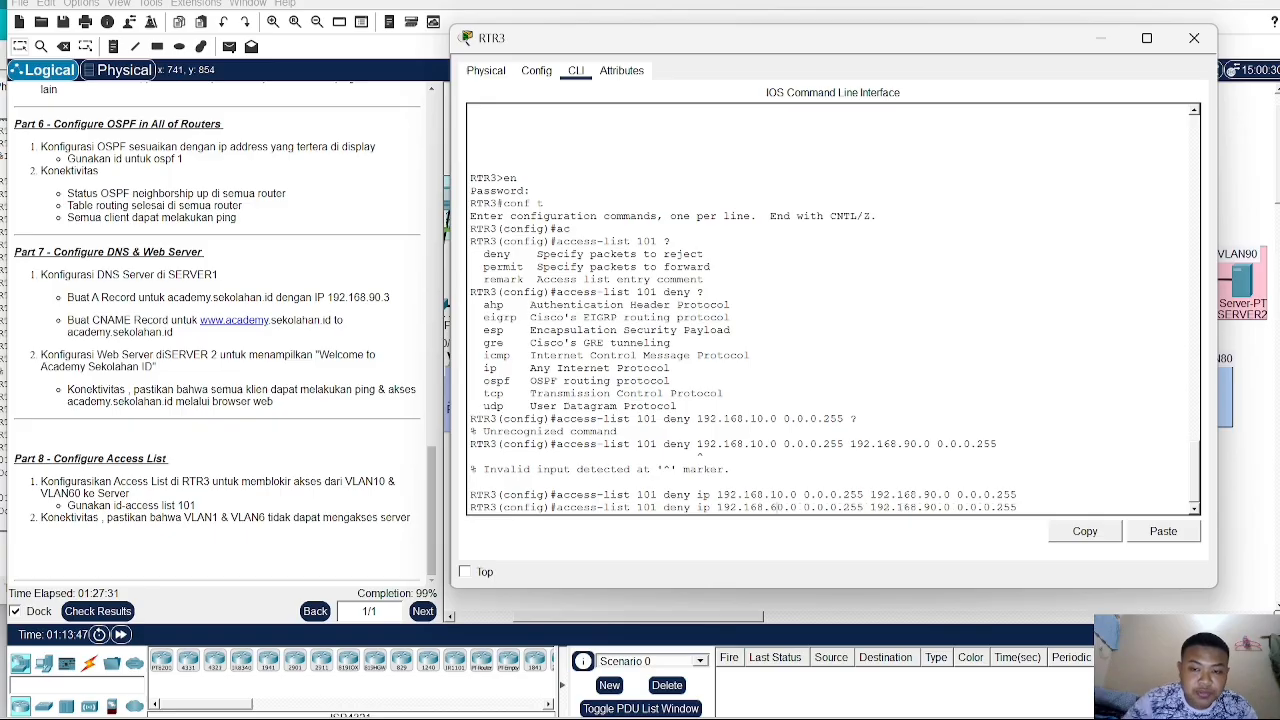
key(Return)
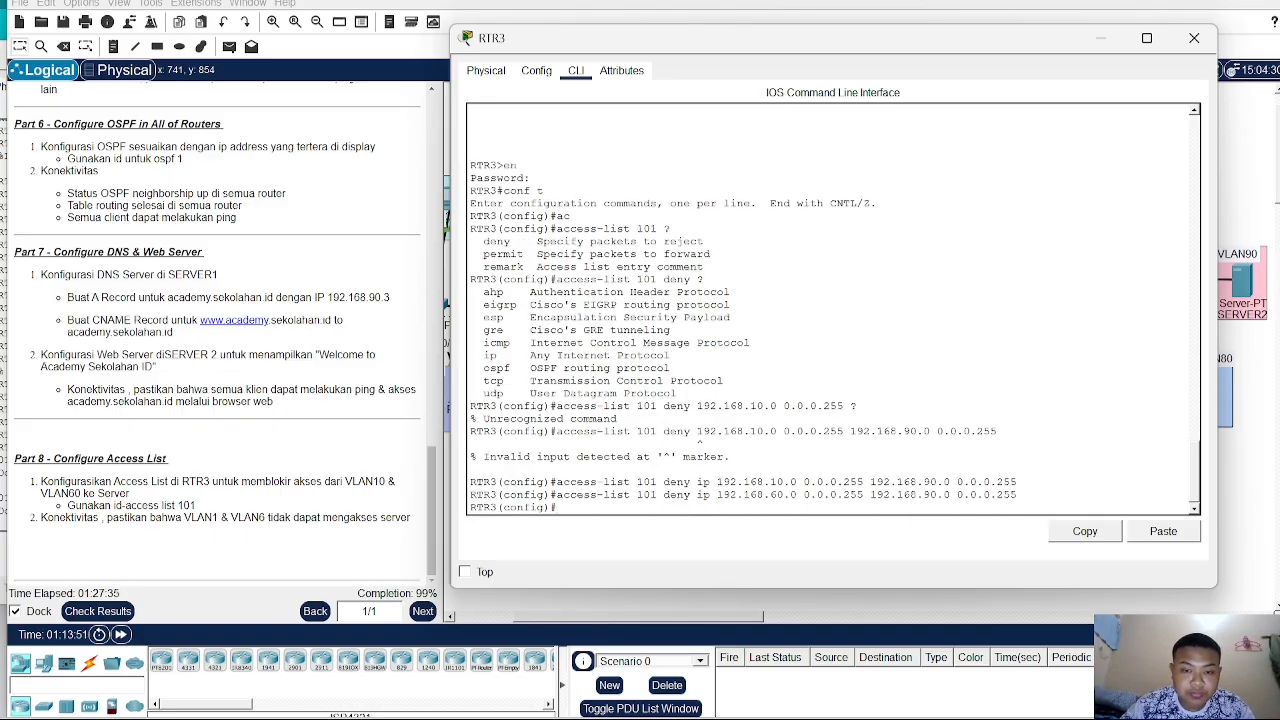
- Add access-list 101 permit ip any any, checking options with help, and close the RTR3 window
text(ac)
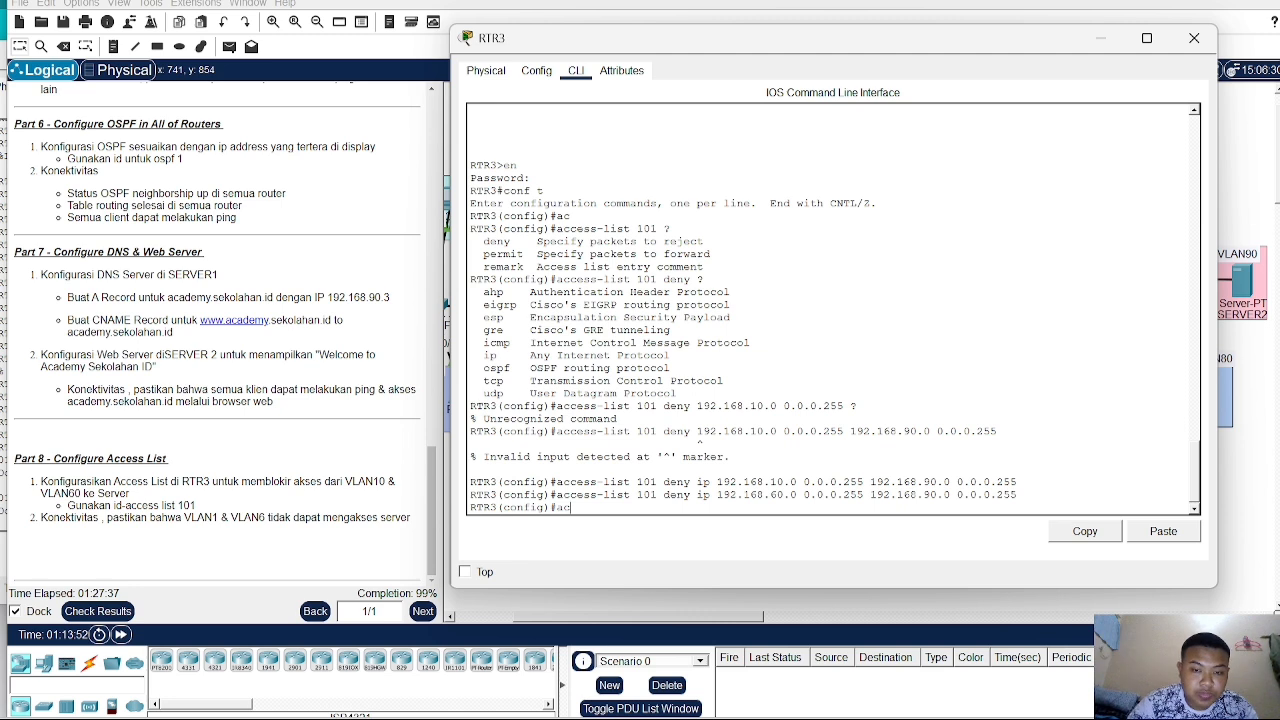
key(Tab)
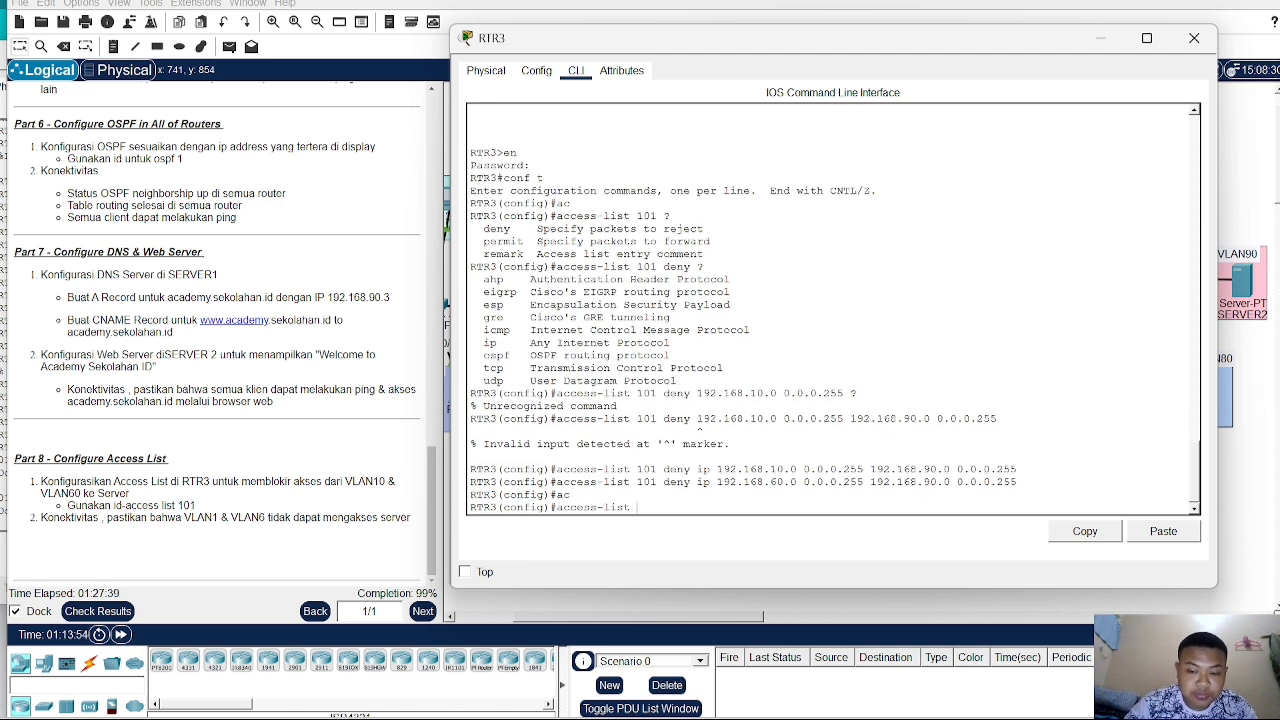
text(101)
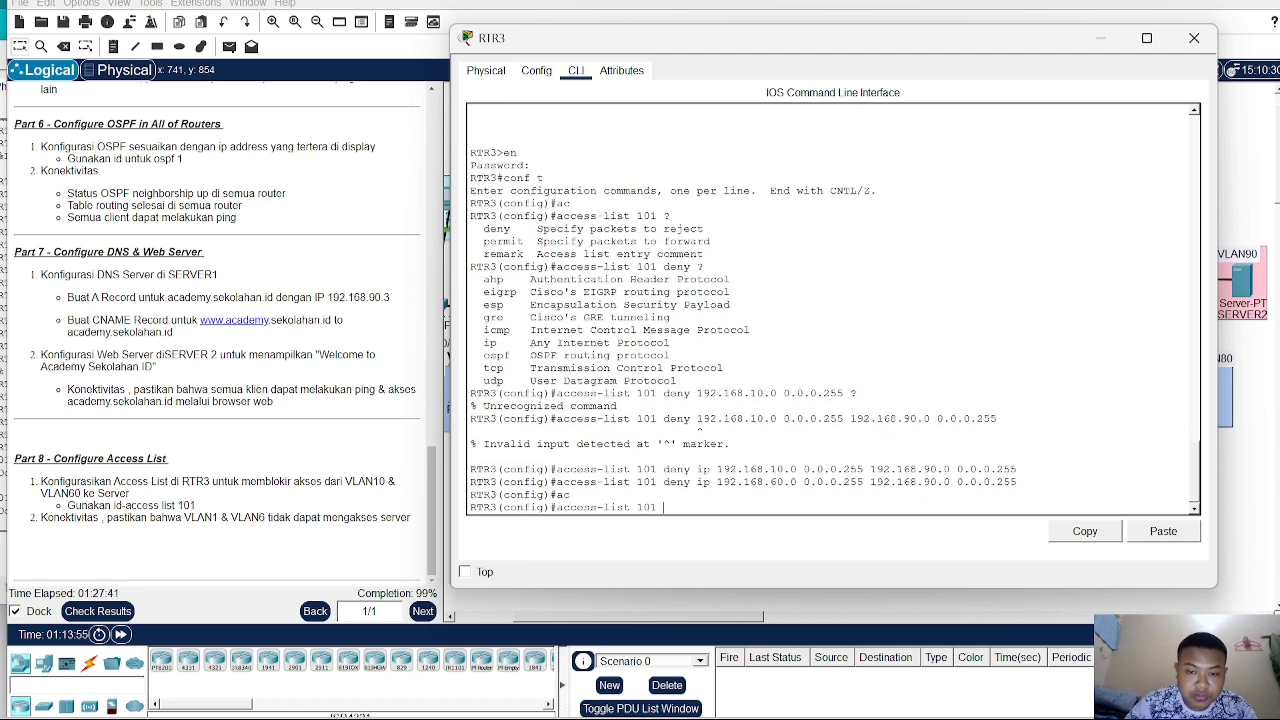
text( p)
key(Tab)
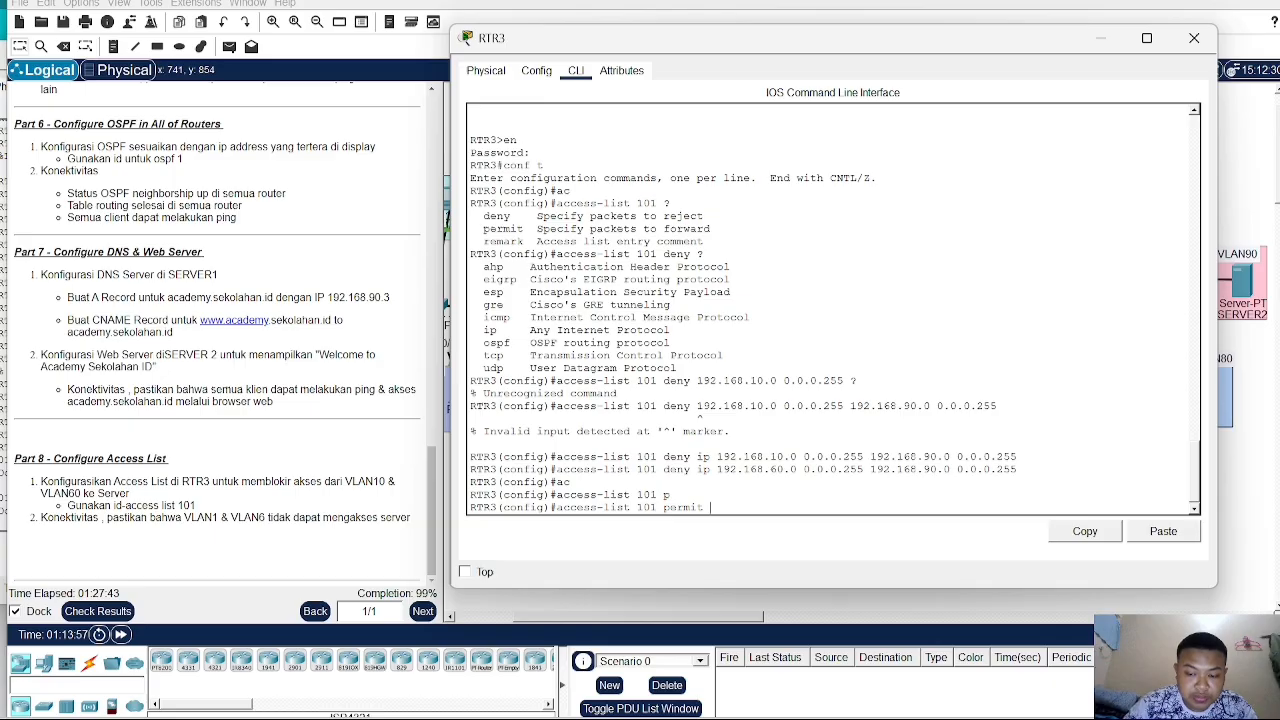
text(?)
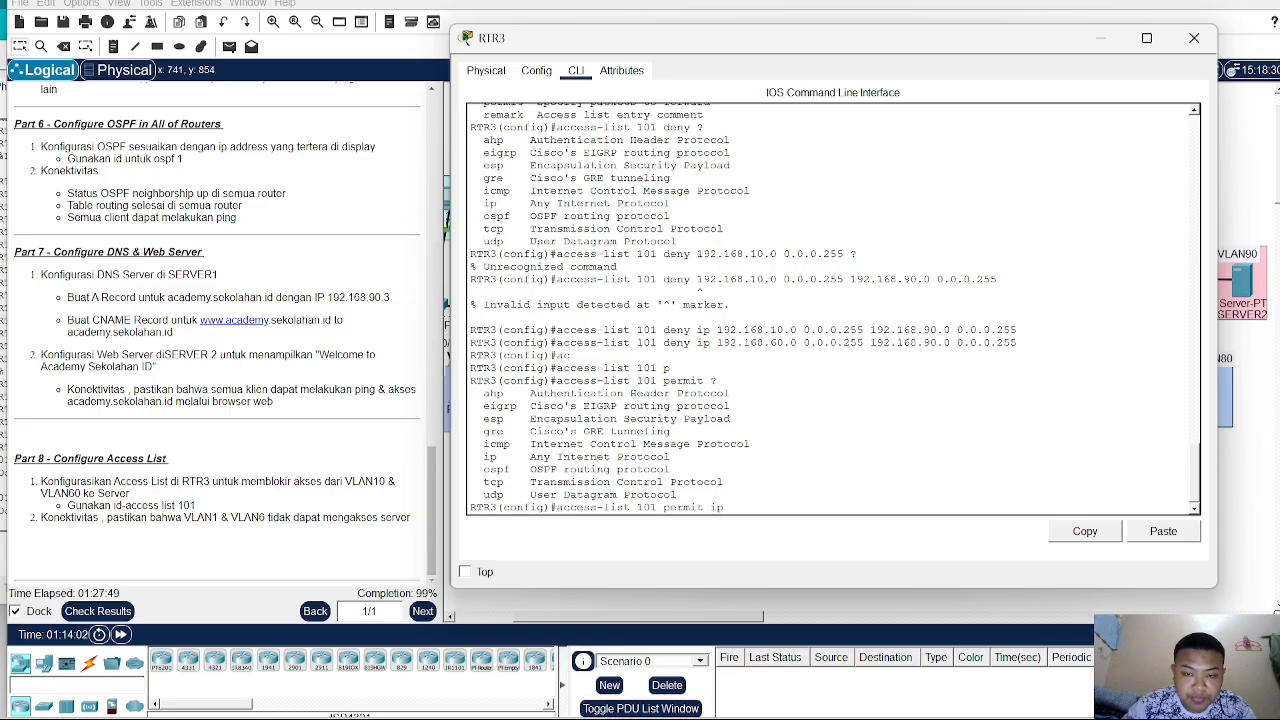
text(?an)
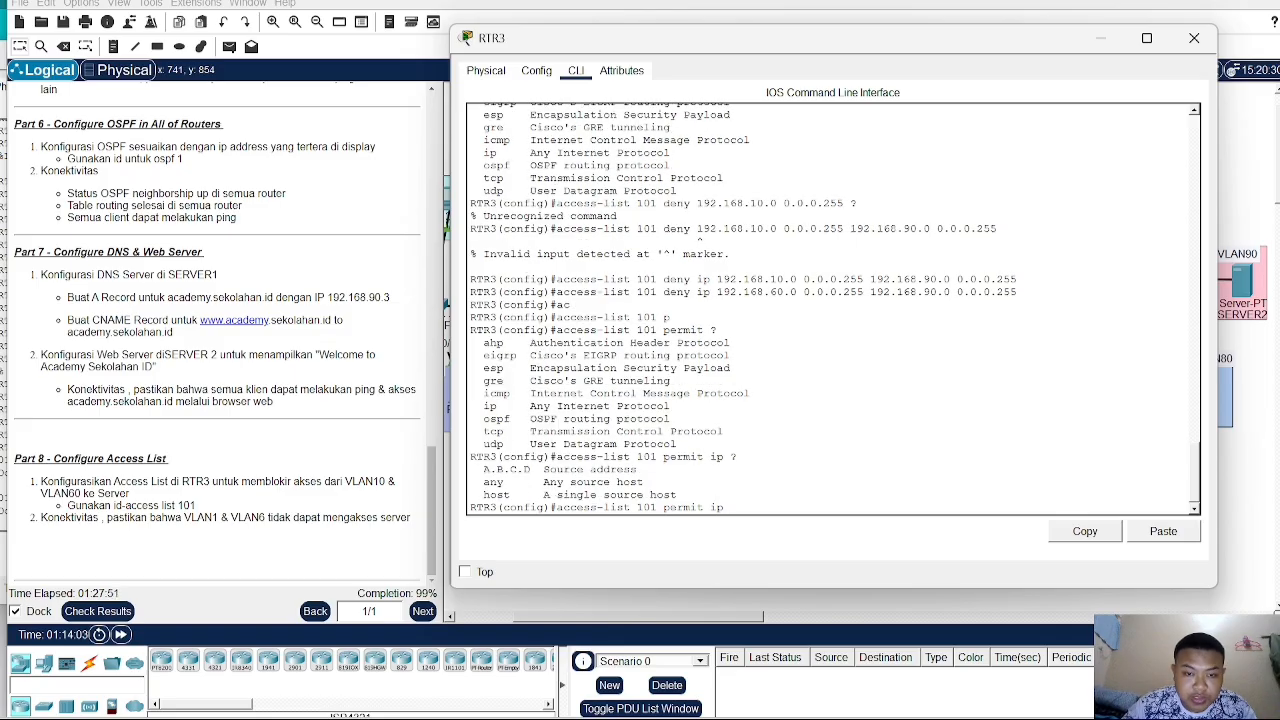
text(y )
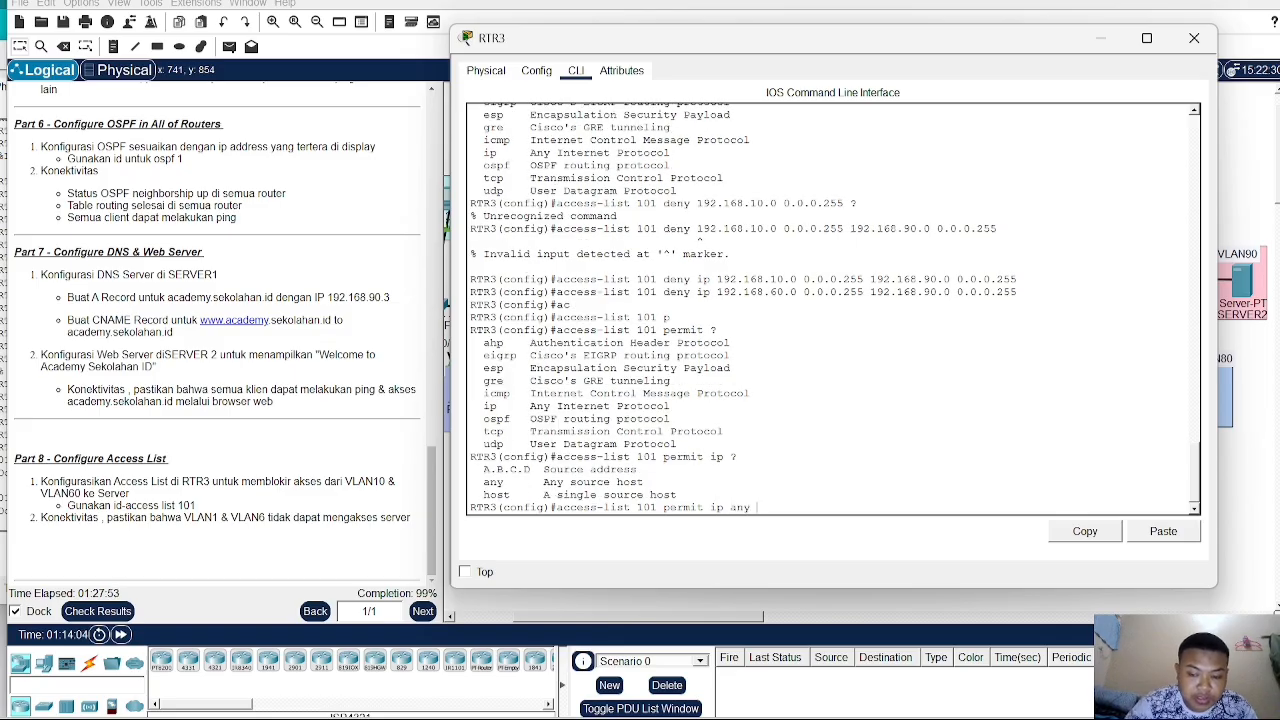
text(?an)
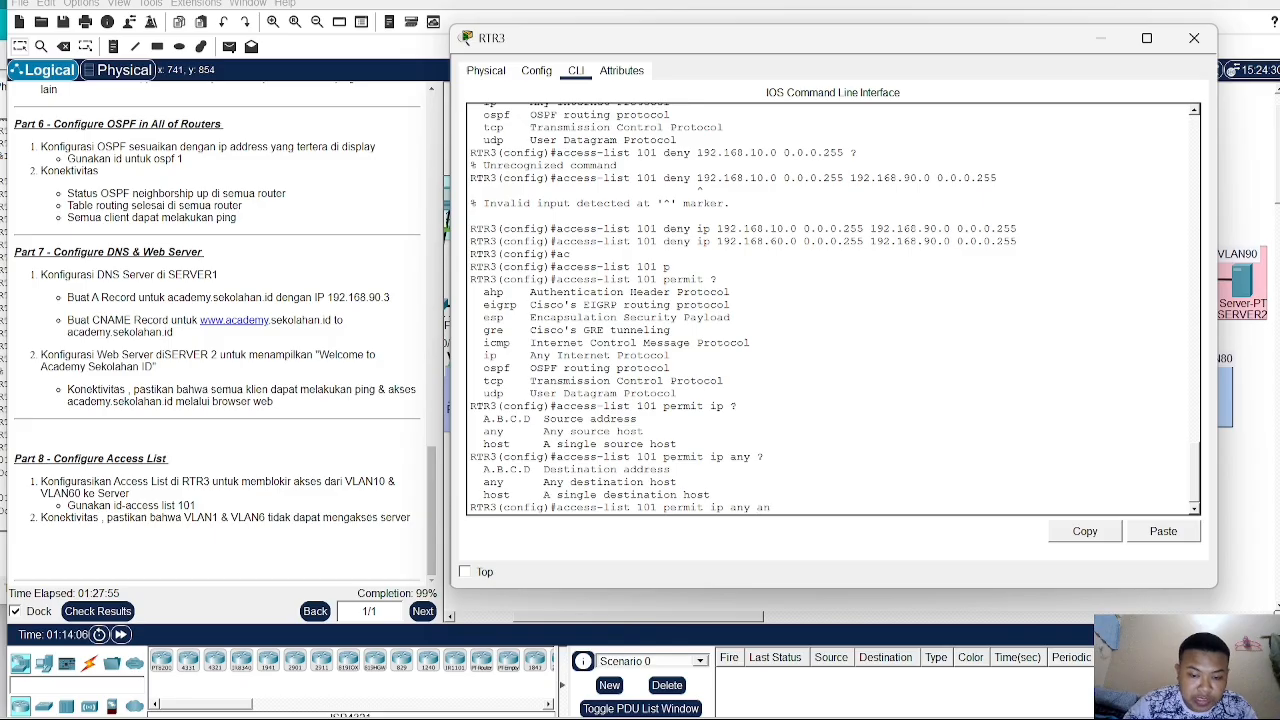
text(y)
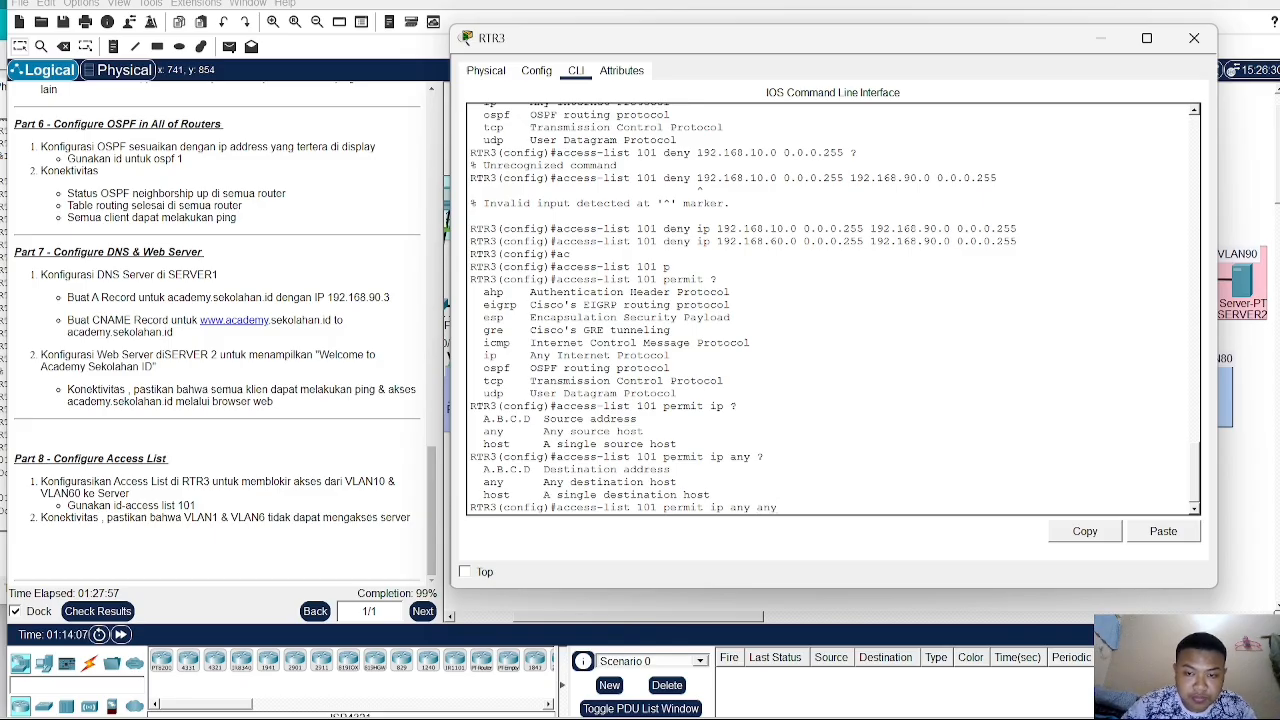
text( ?)
key(Return)
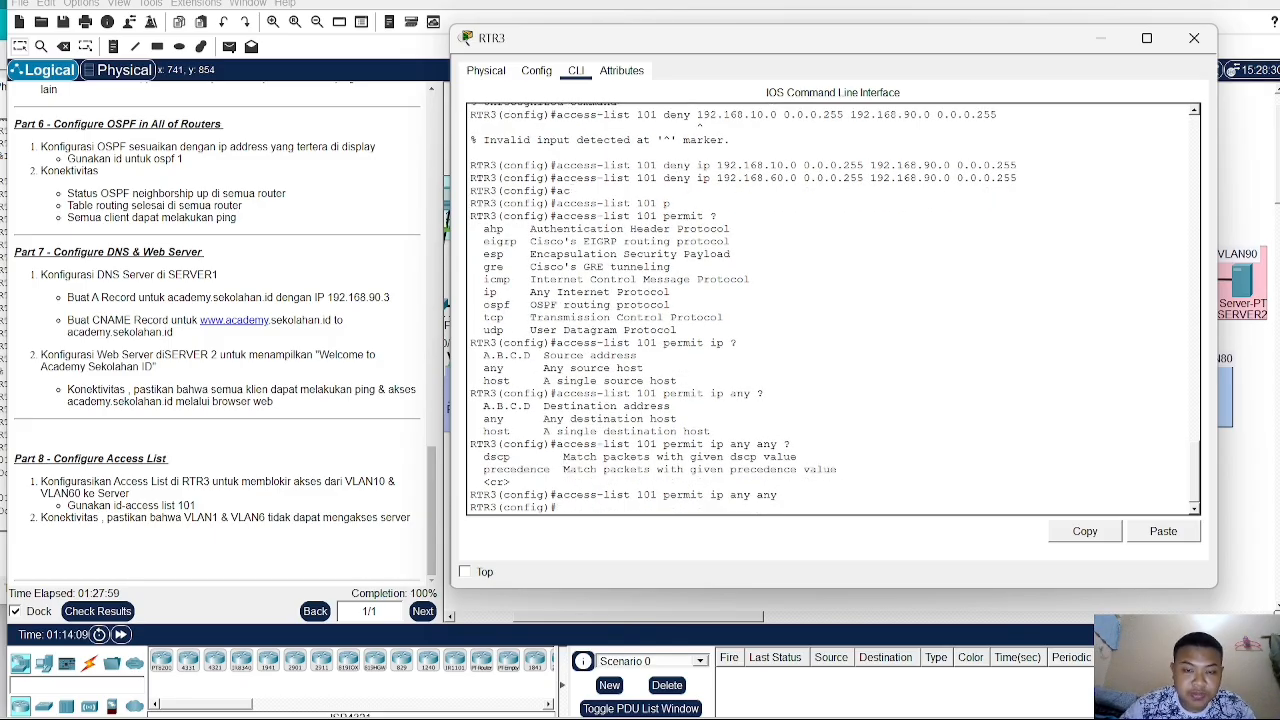
click(1192, 41)
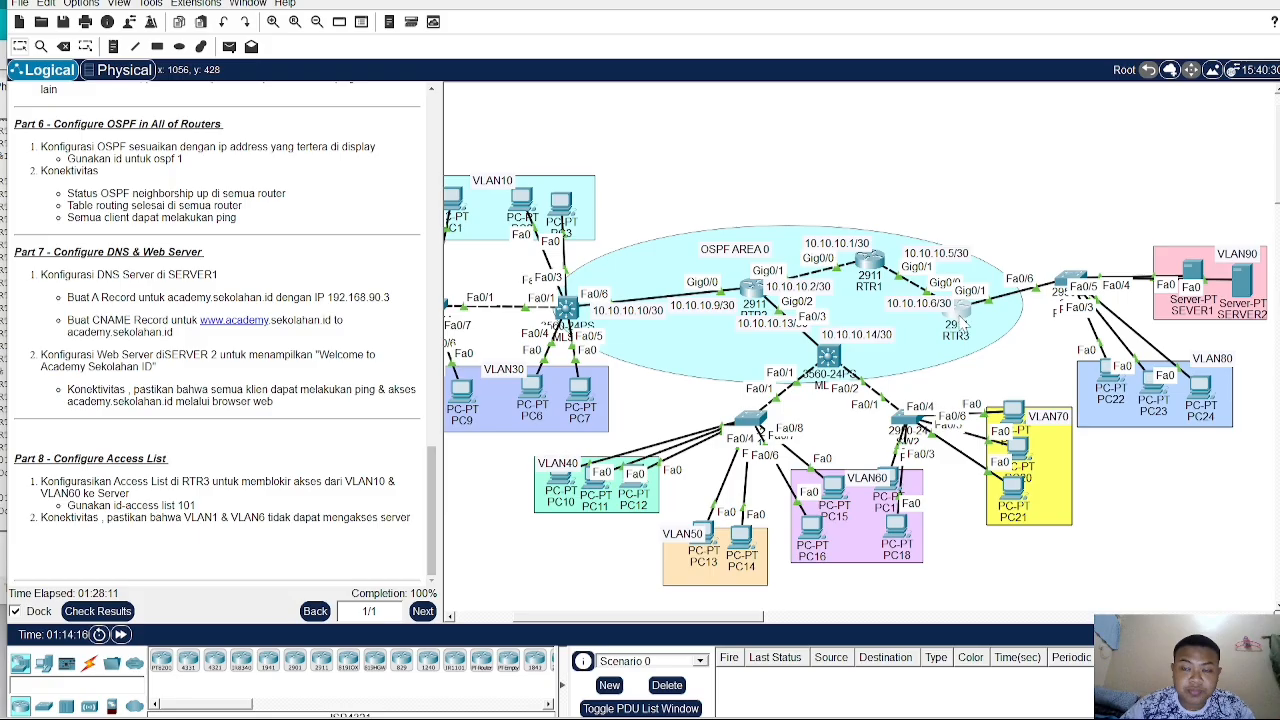
- Reopen RTR3's CLI and apply access-group 101 outbound on subinterface g0/1.90
click(958, 318)
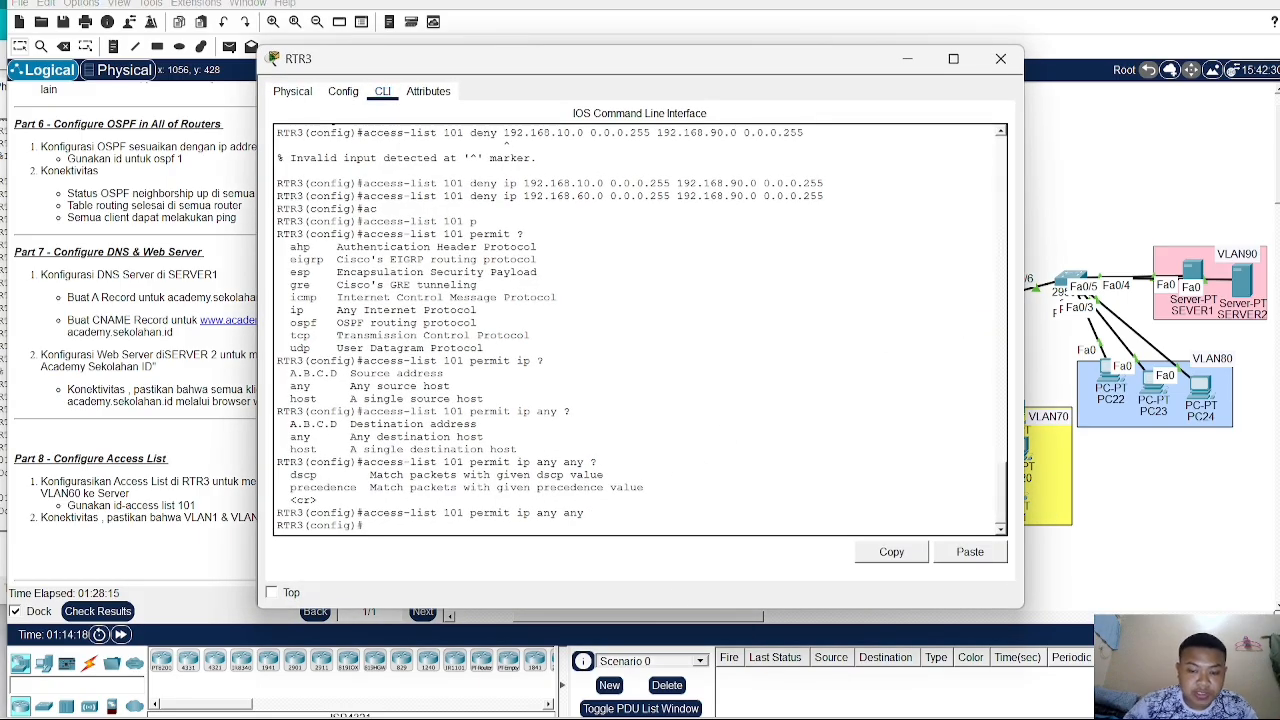
text(in)
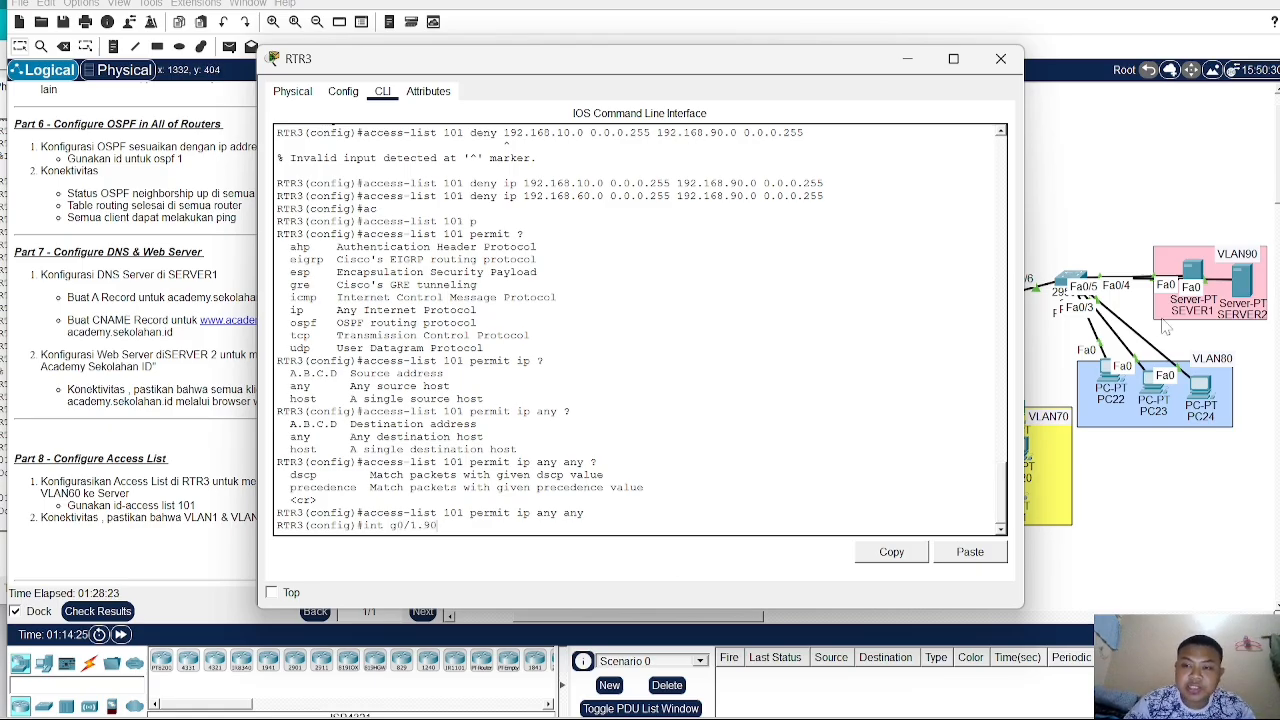
text(t g0/1.90)
key(Return)
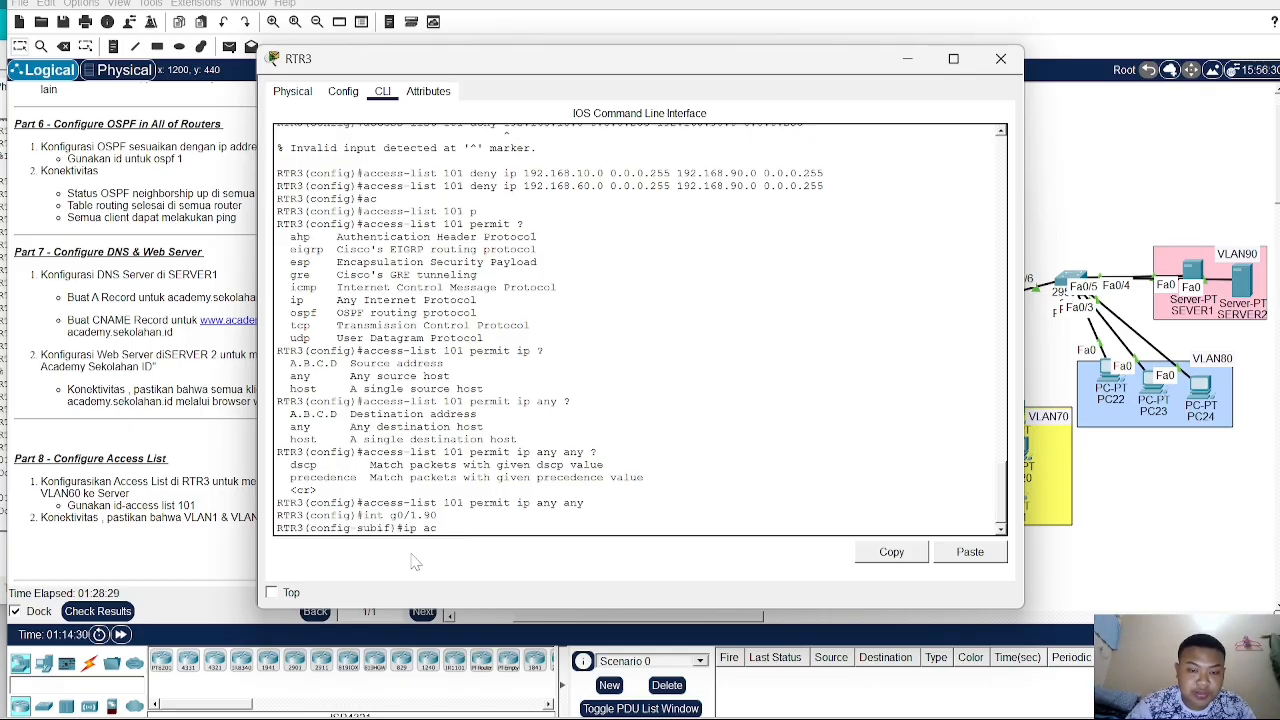
text(ip ac)
key(Tab)
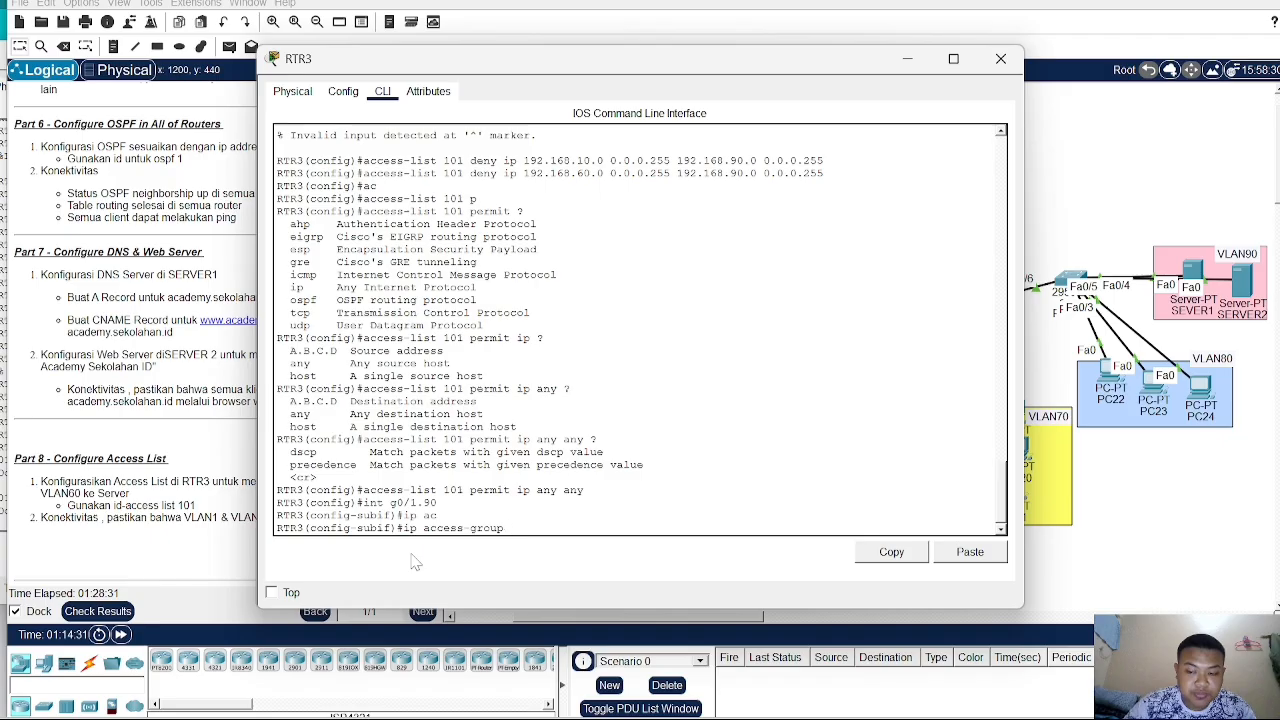
text(?)
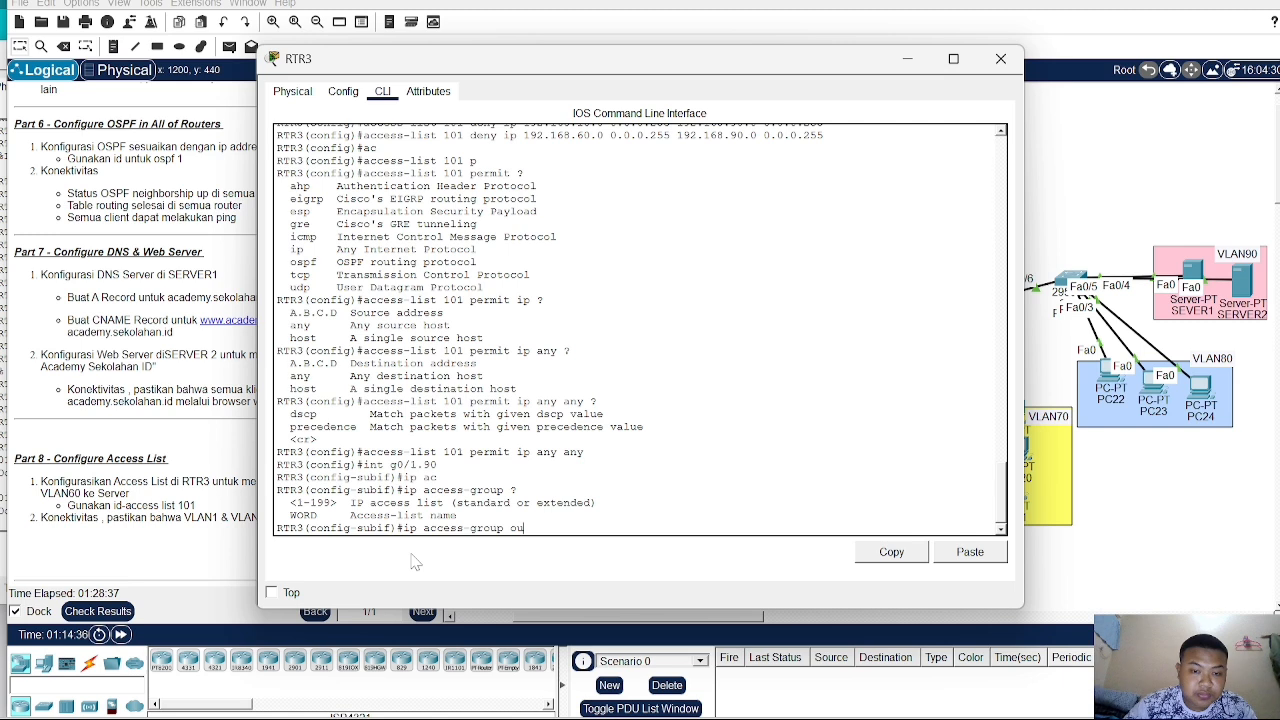
key(Return)
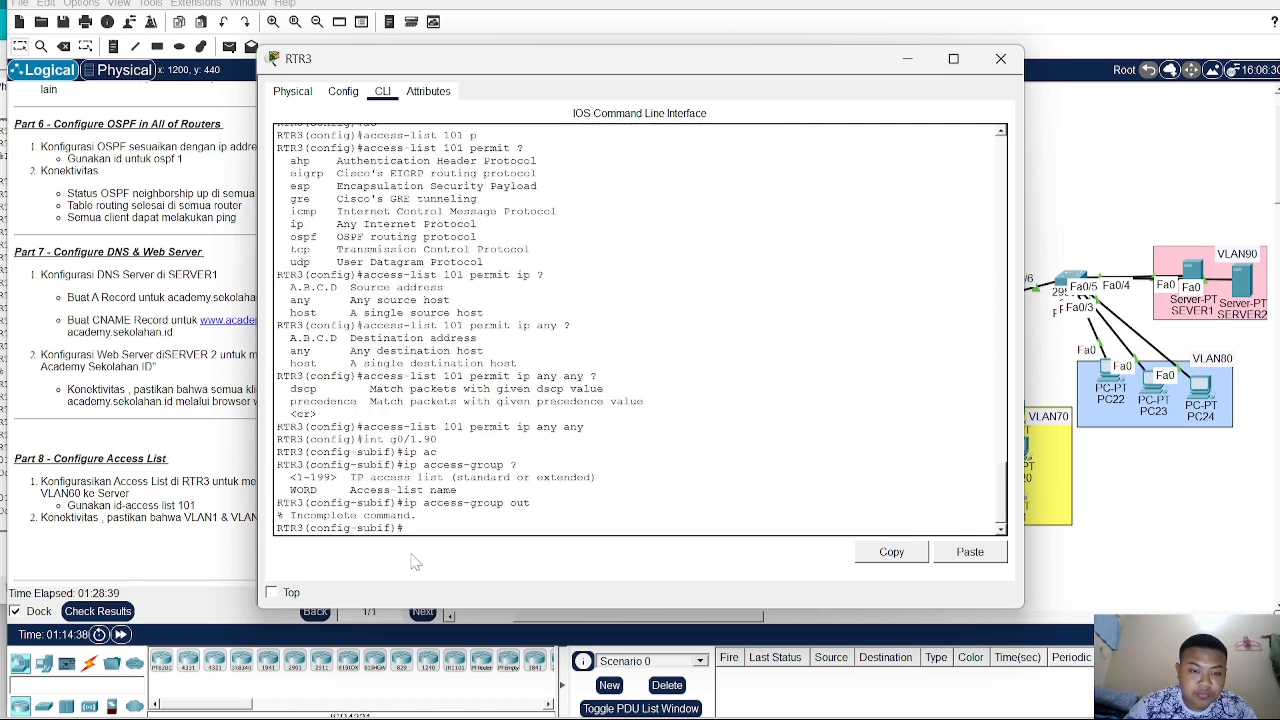
key(Up)
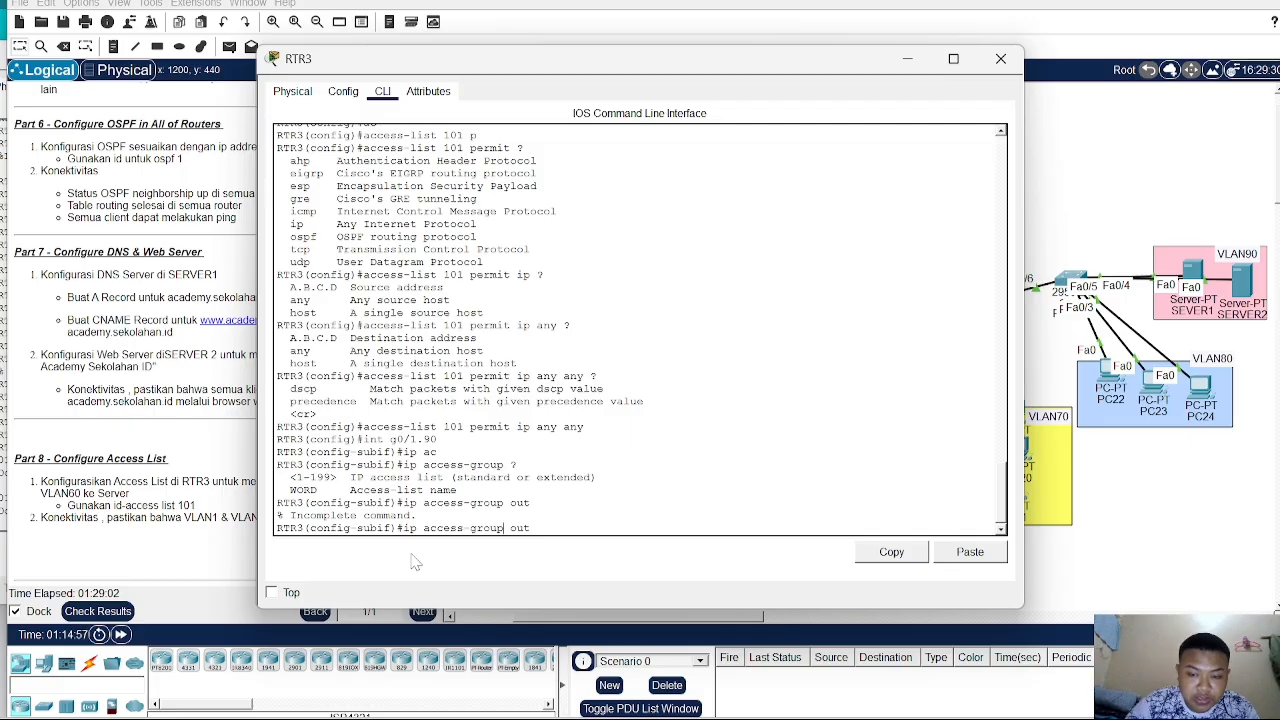
text(101)
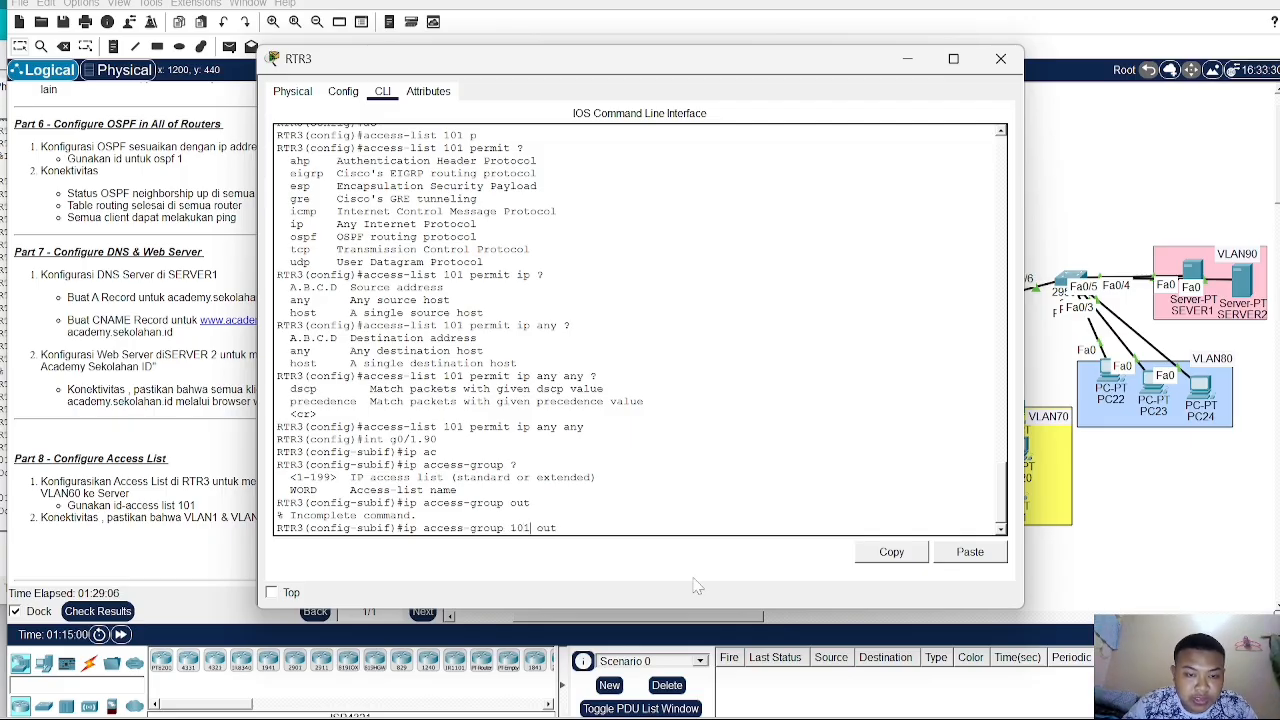
key(Return)
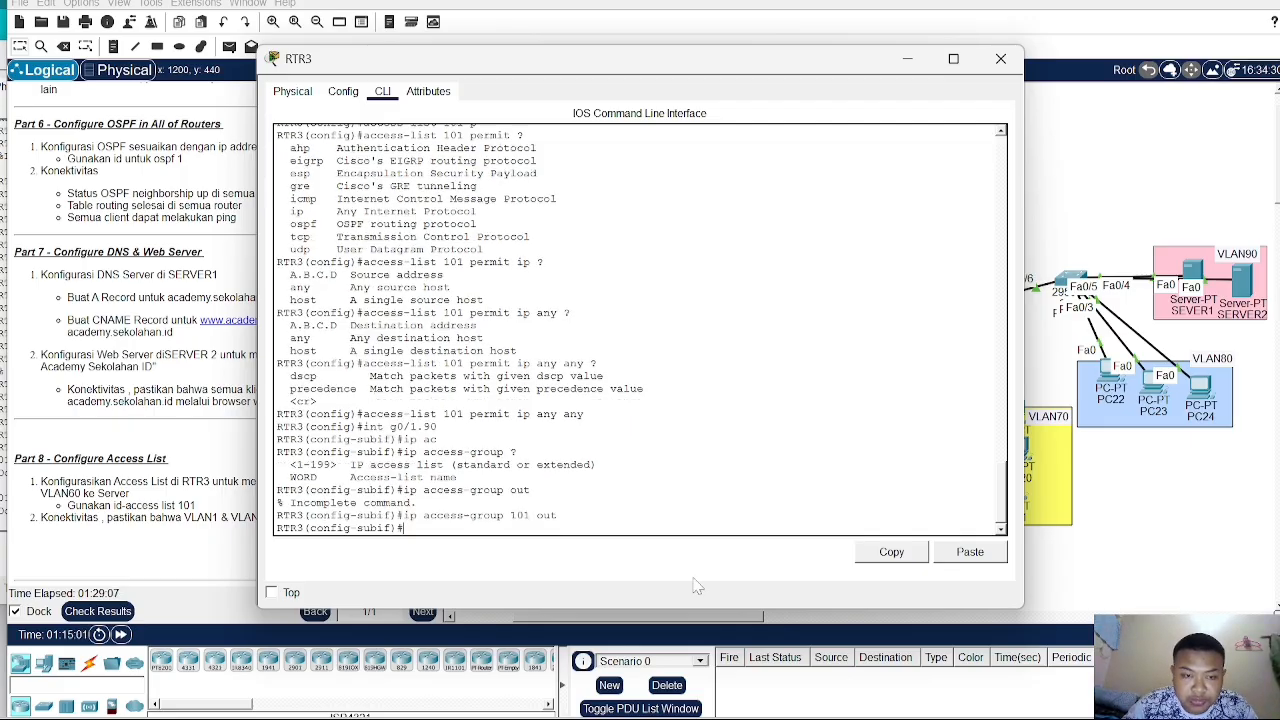
- Close RTR3 and send a simple PDU test from PC3 to SEVER1
click(1043, 453)
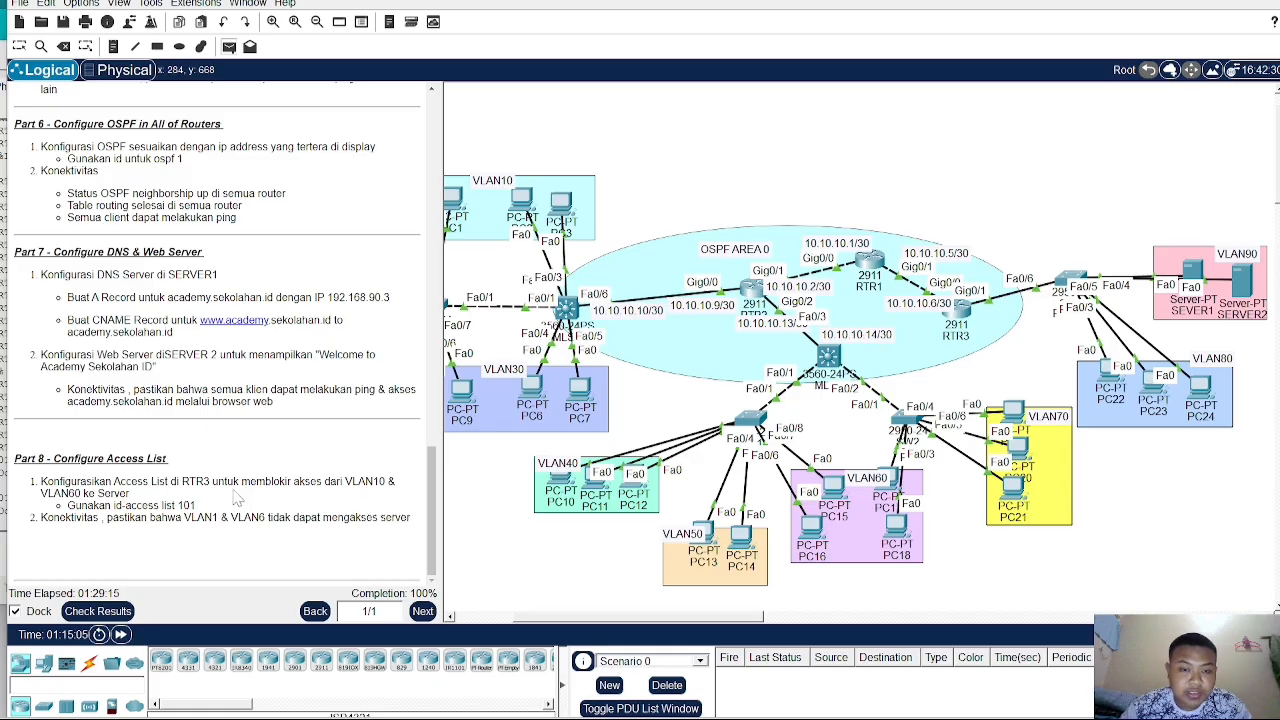
drag(630, 618, 541, 624)
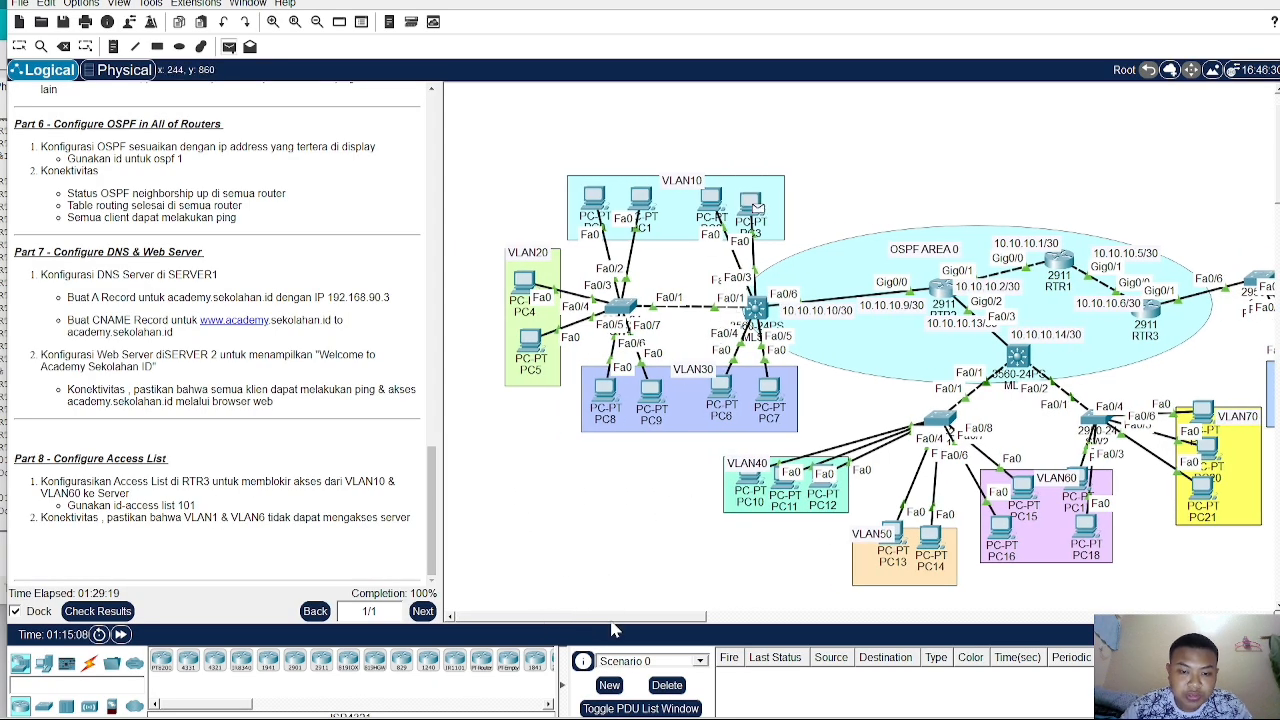
drag(613, 622, 783, 622)
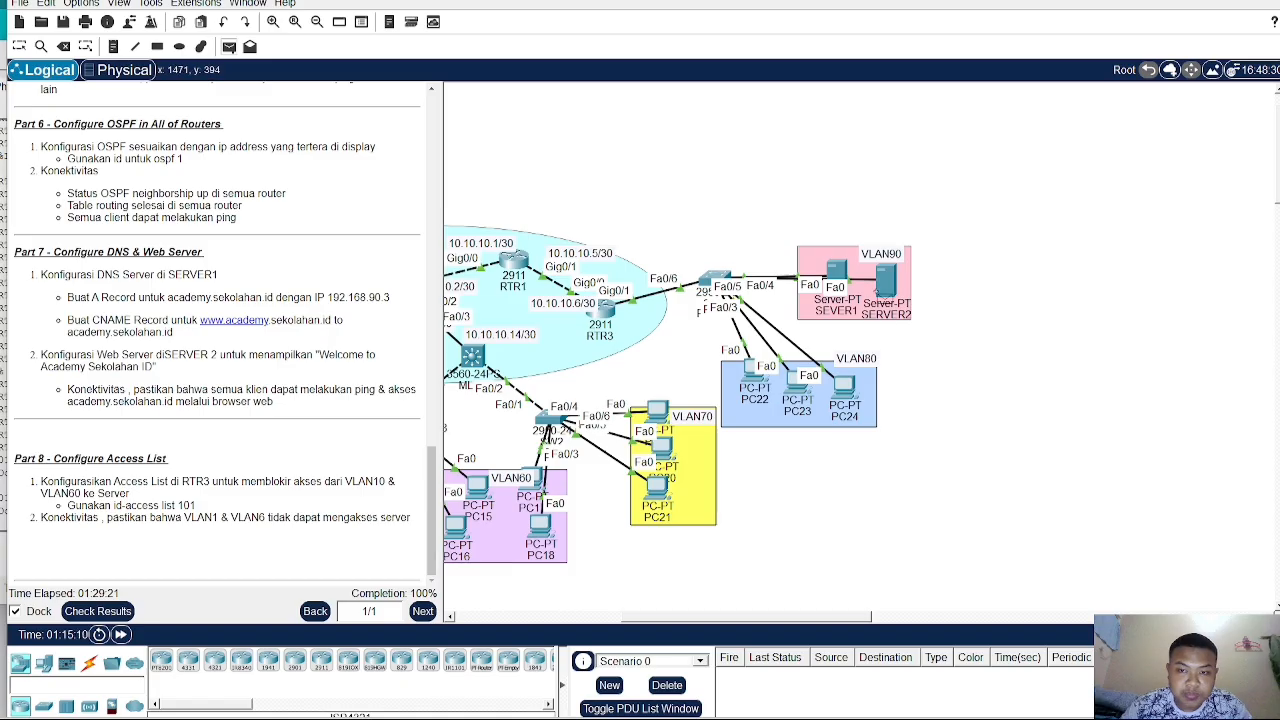
click(838, 270)
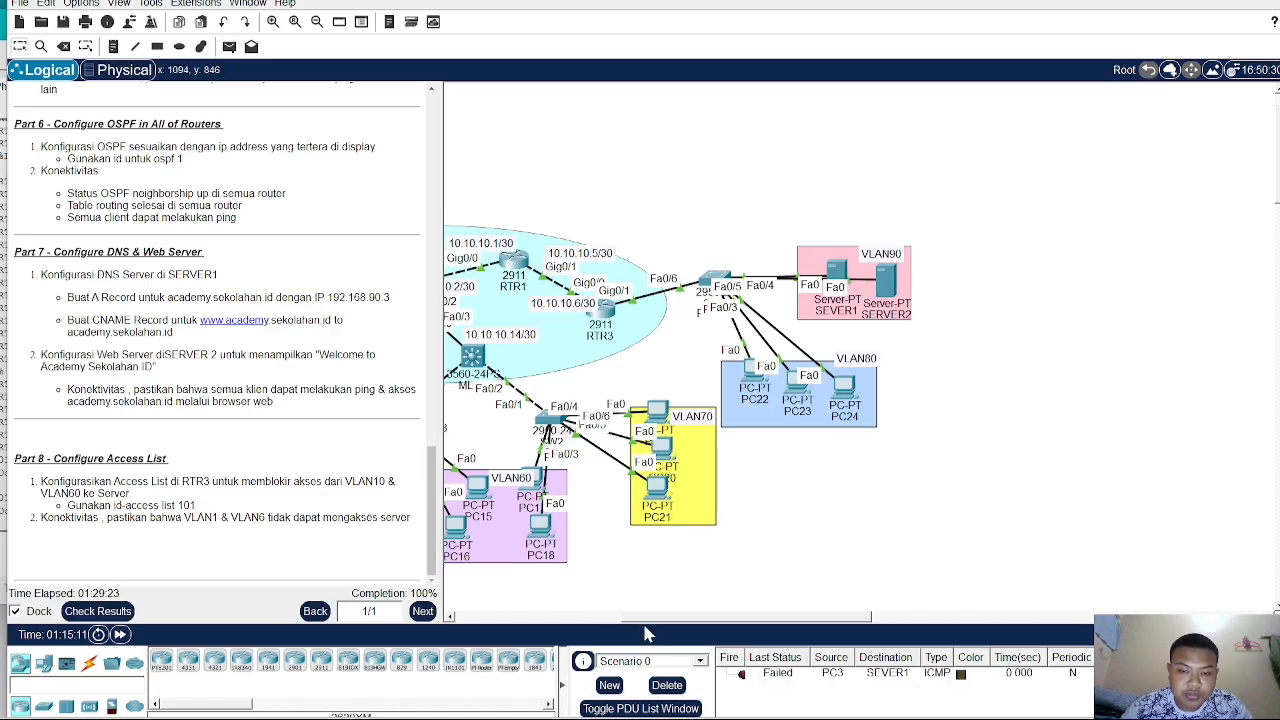
drag(645, 622, 583, 622)
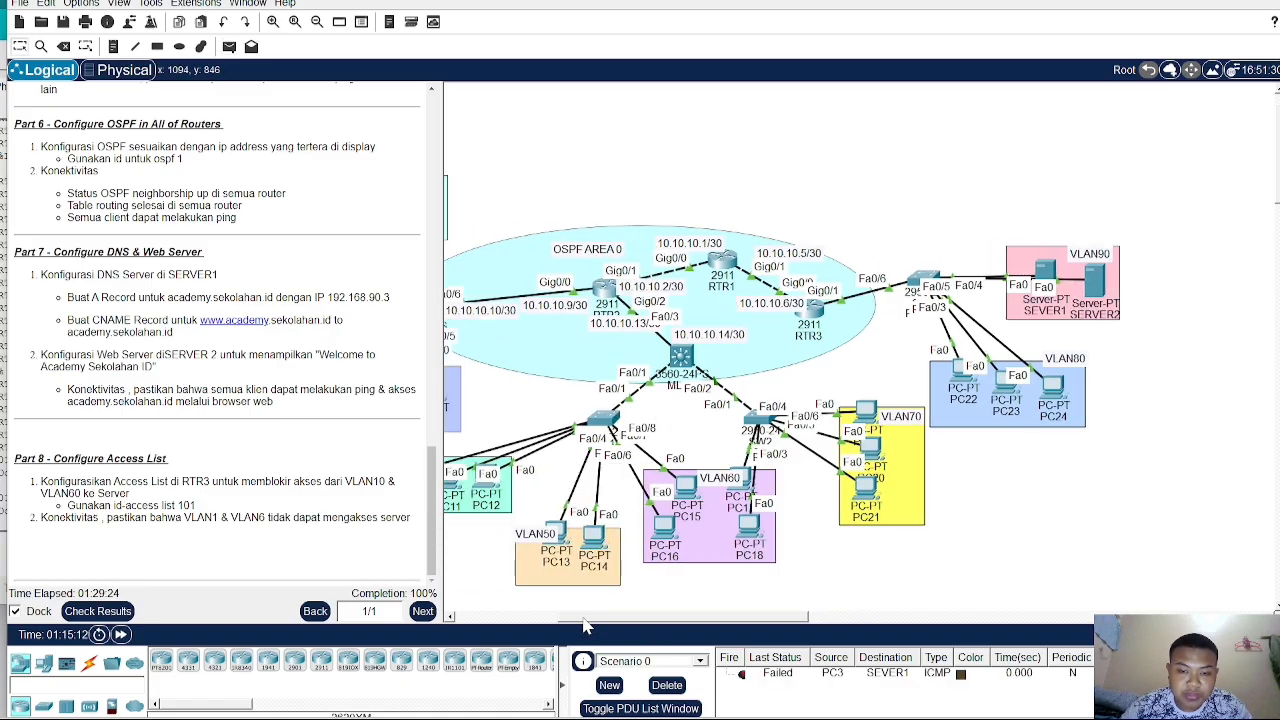
double_click(741, 675)
- Send a second simple PDU test from PC4 to SEVER1
drag(673, 621, 560, 622)
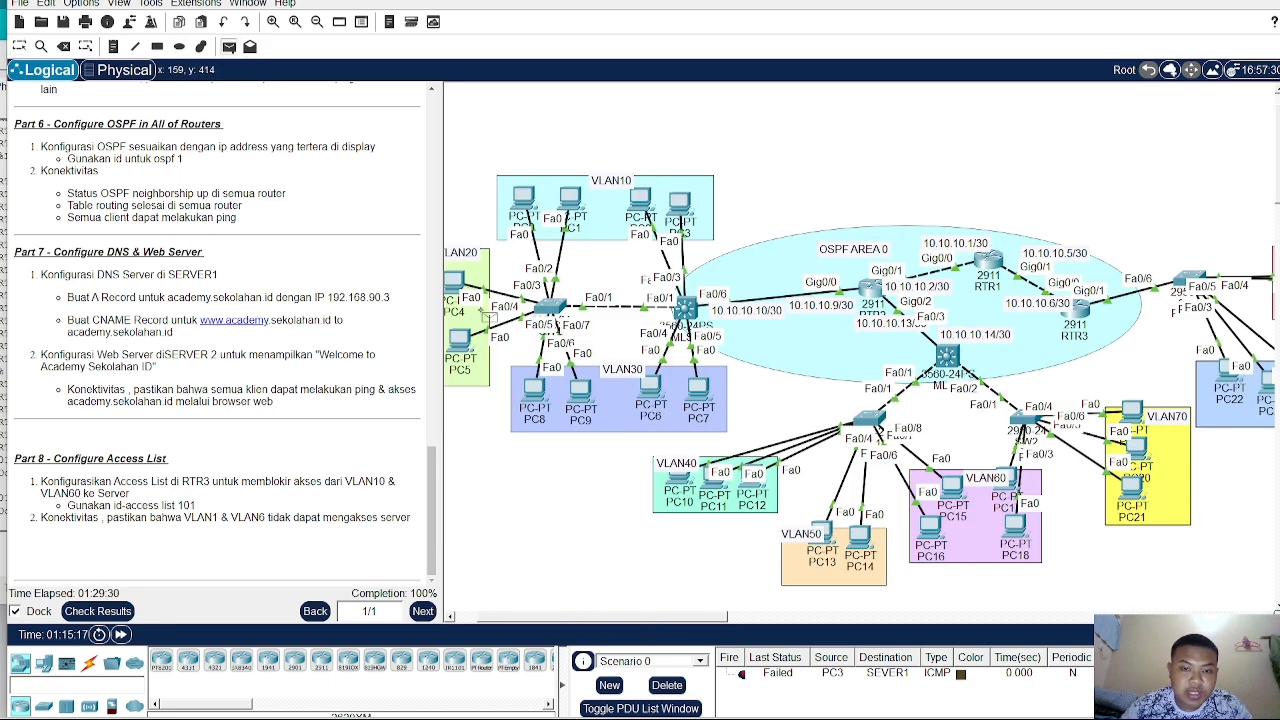
drag(690, 622, 790, 620)
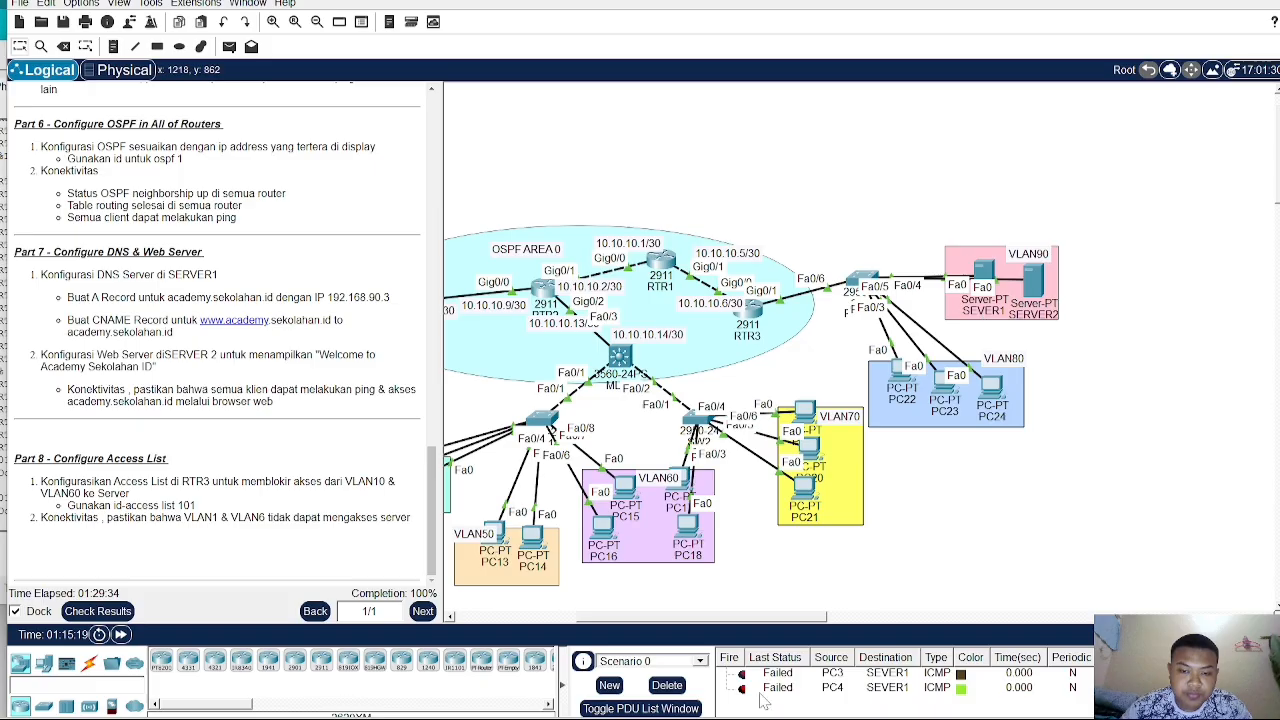
double_click(742, 690)
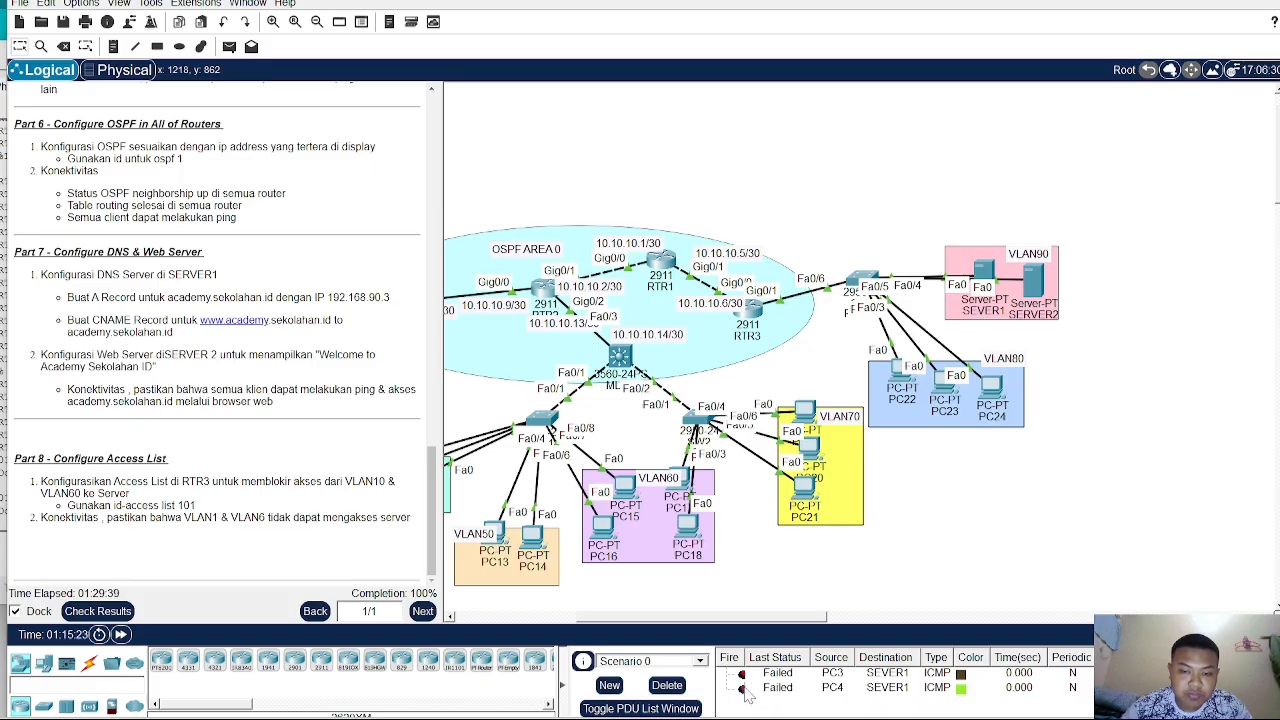
double_click(743, 690)
double_click(742, 690)
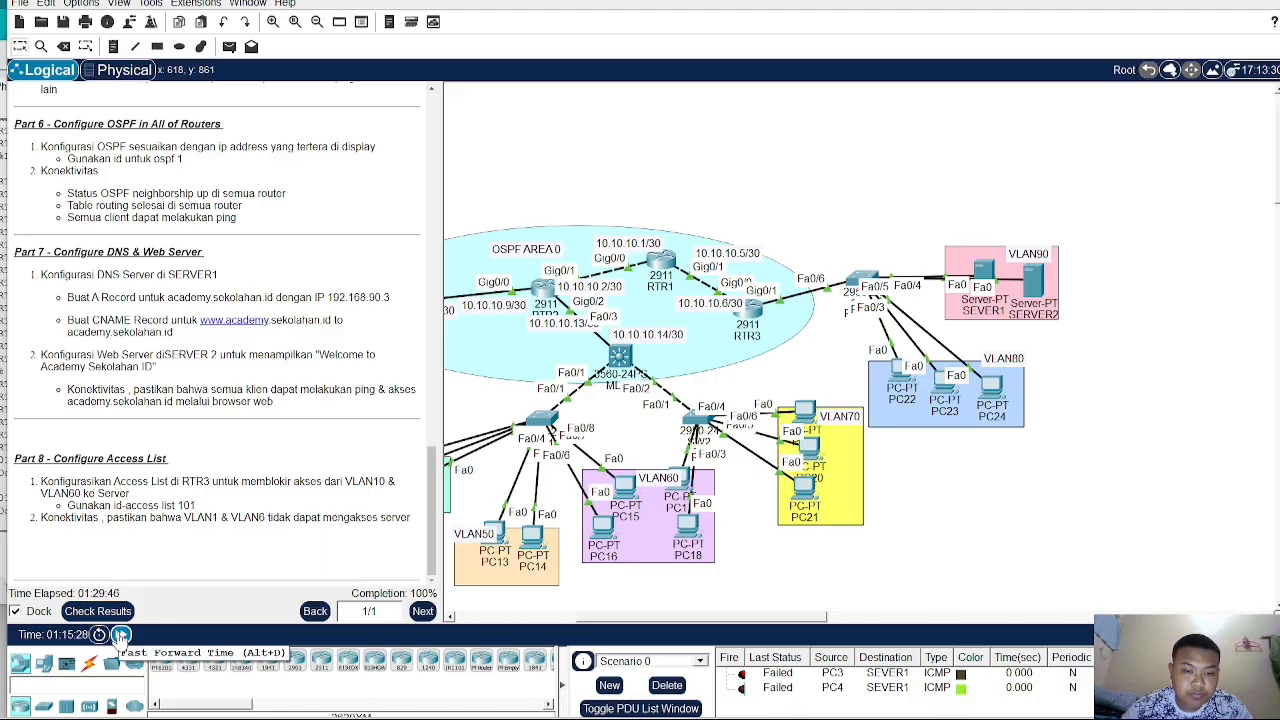
click(121, 636)
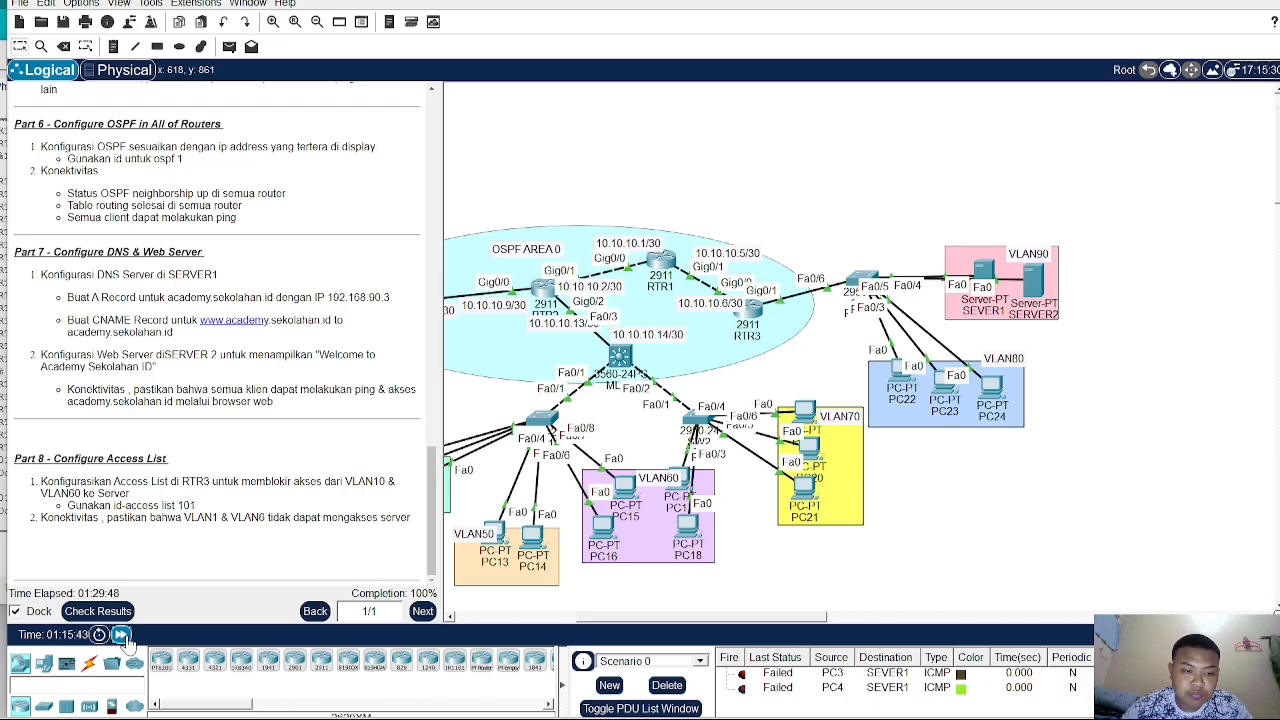
click(120, 637)
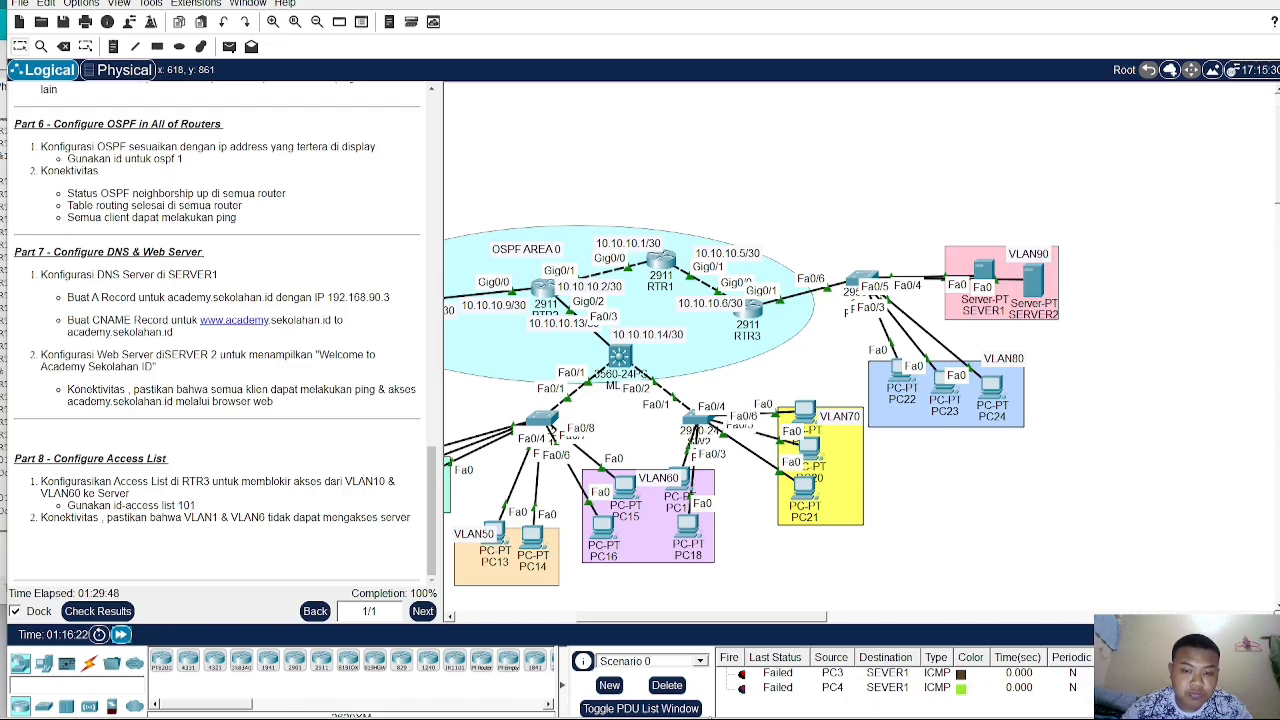
mouse_move(750, 705)
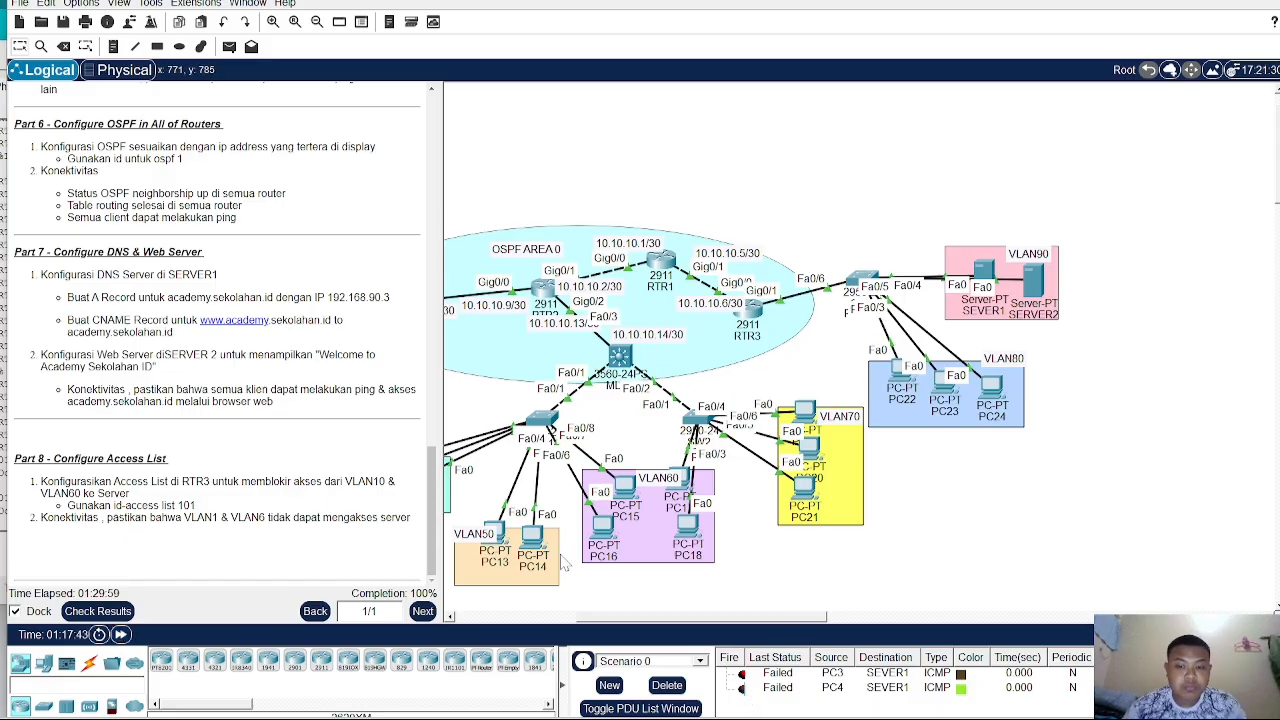
- Send a simple PDU from PC19 to SERVER2, then delete all PDU test entries
click(781, 690)
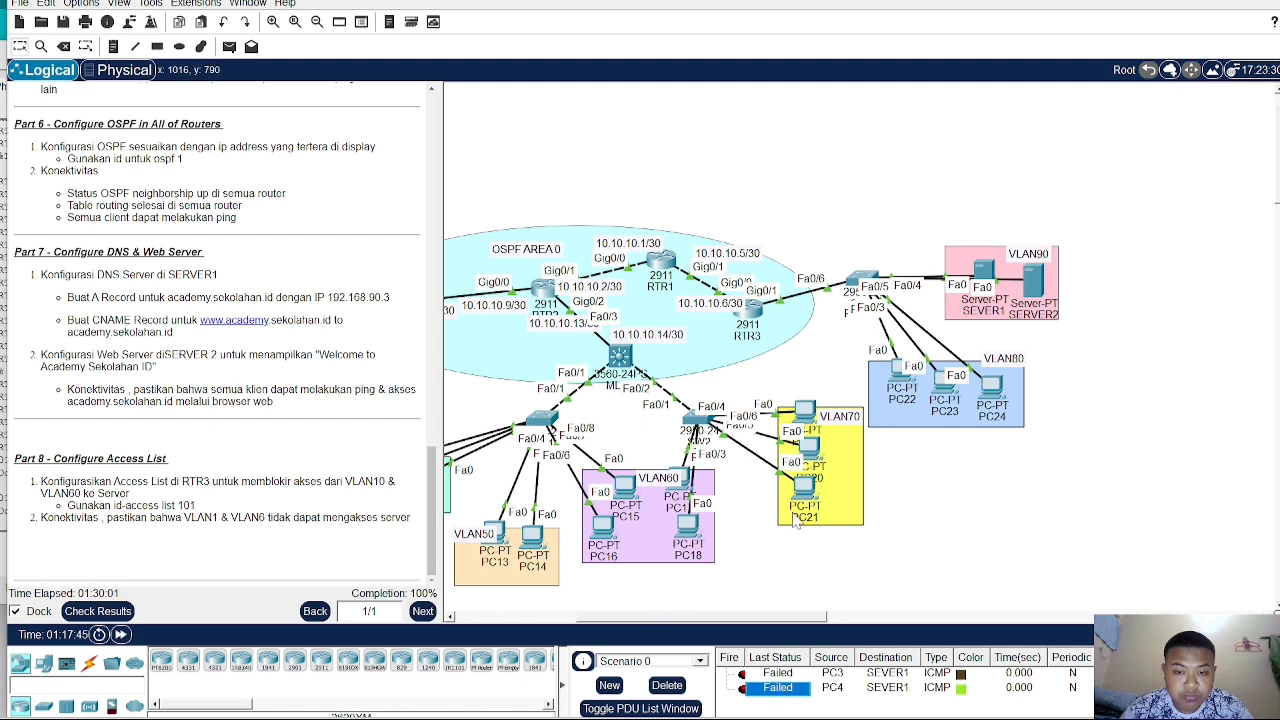
click(232, 46)
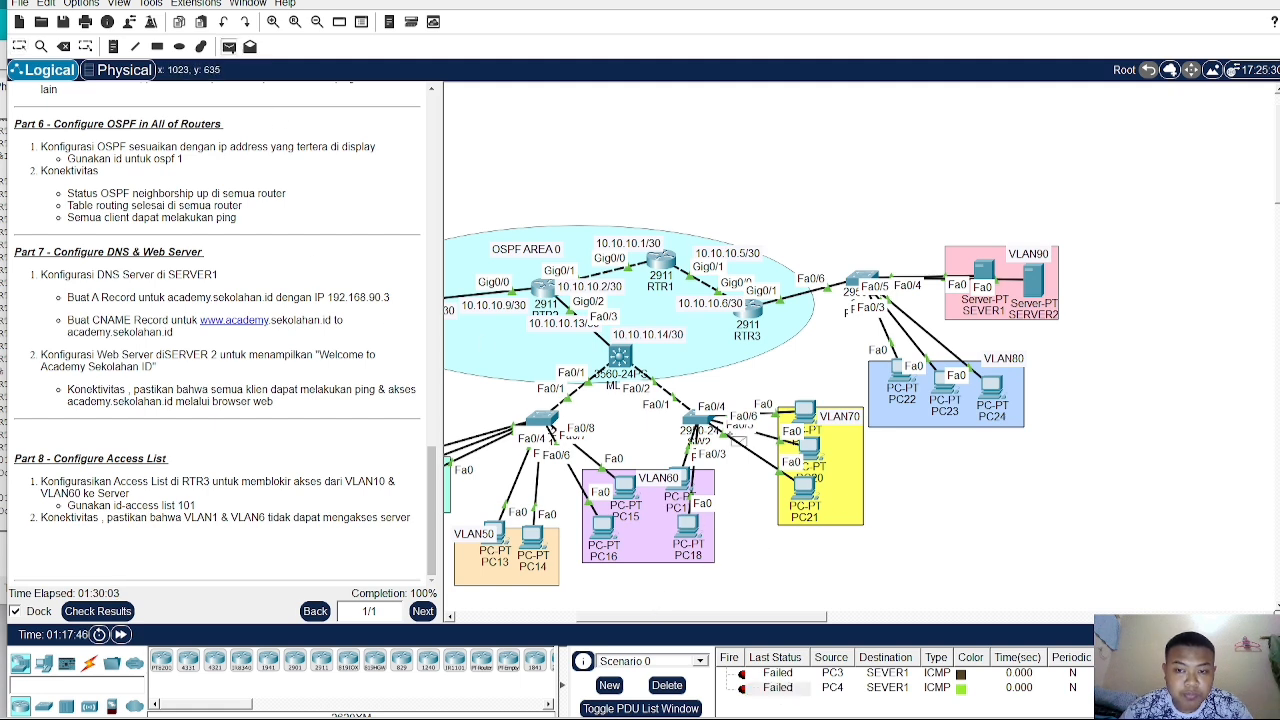
click(1035, 285)
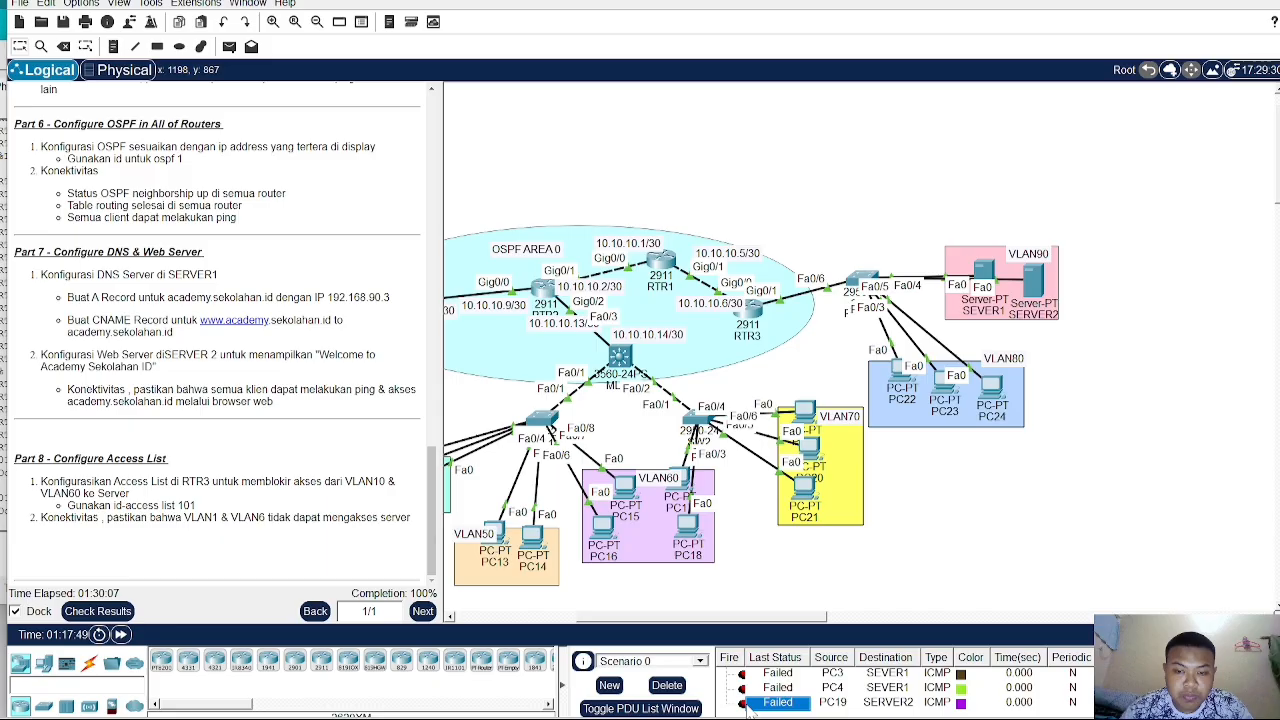
click(684, 688)
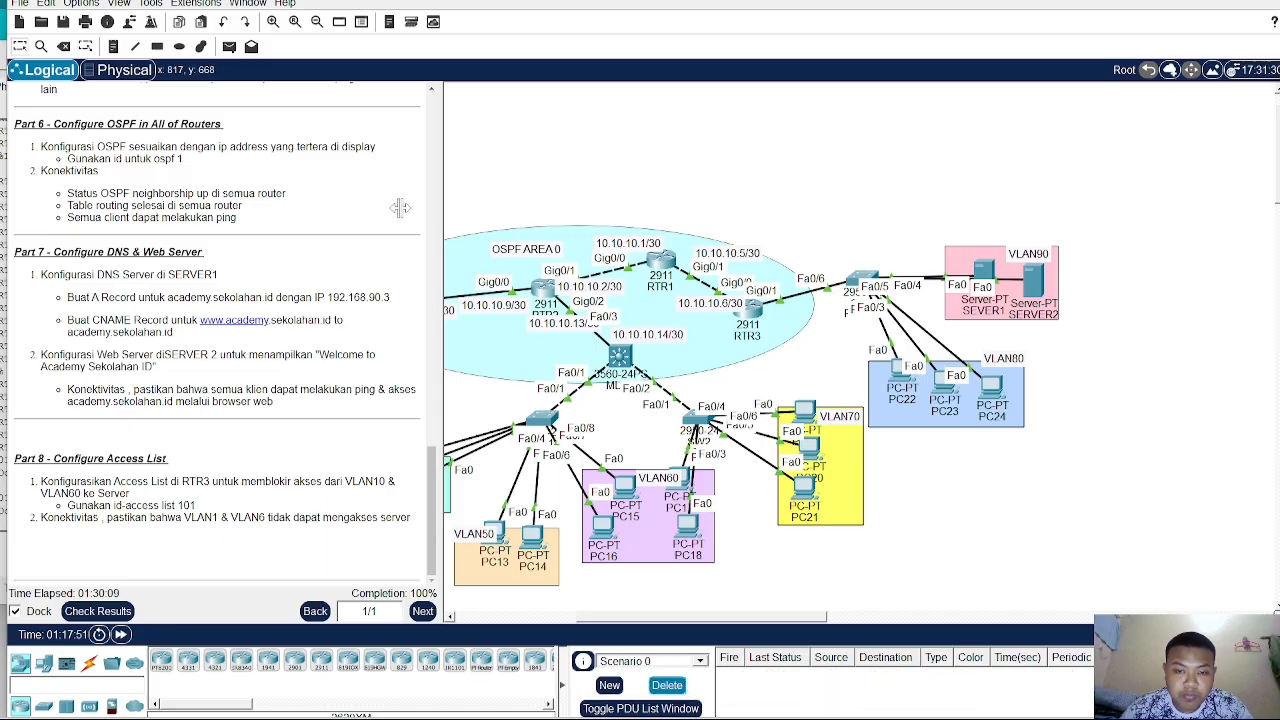
- Send simple PDU tests from PC19 and PC15 to SEVER1
click(228, 47)
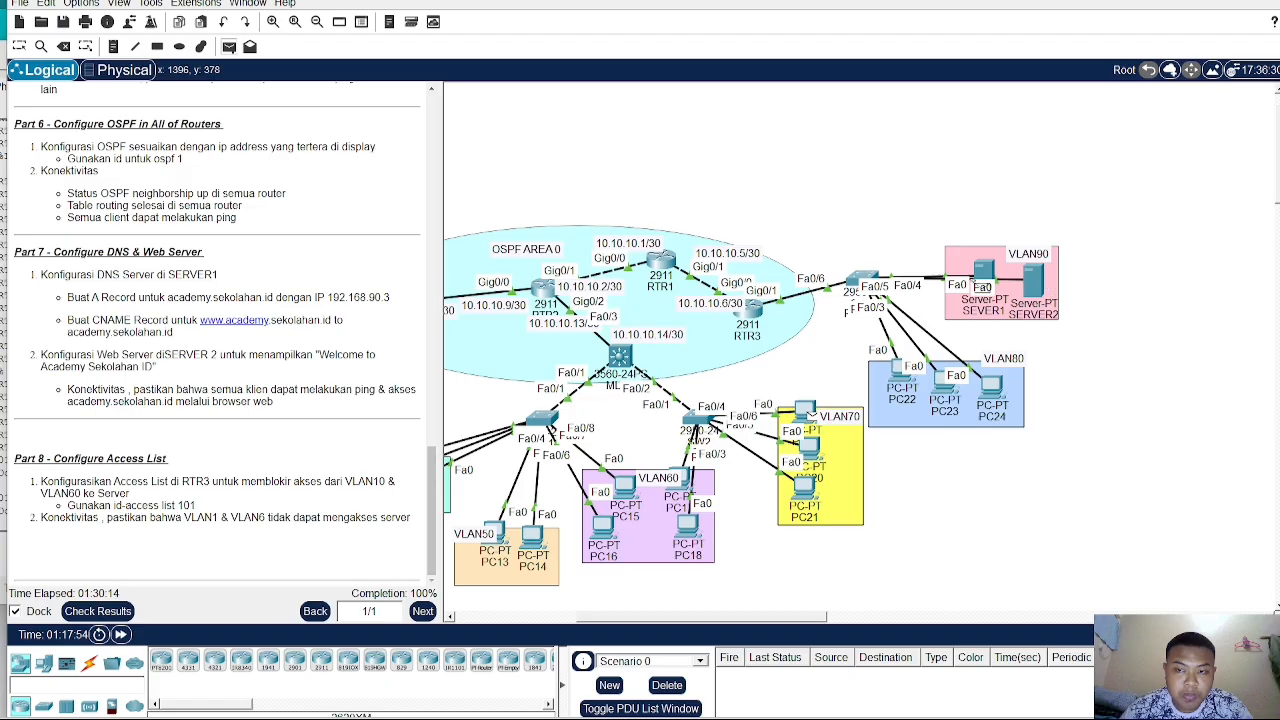
click(984, 272)
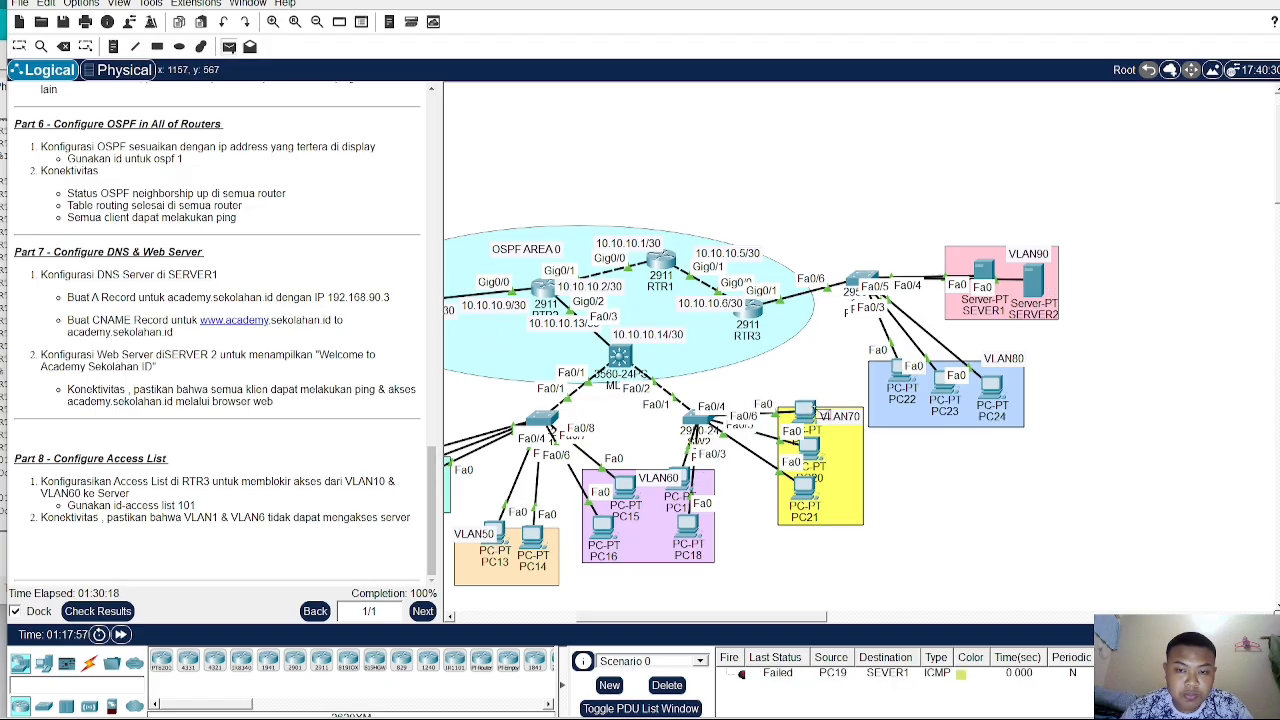
click(985, 272)
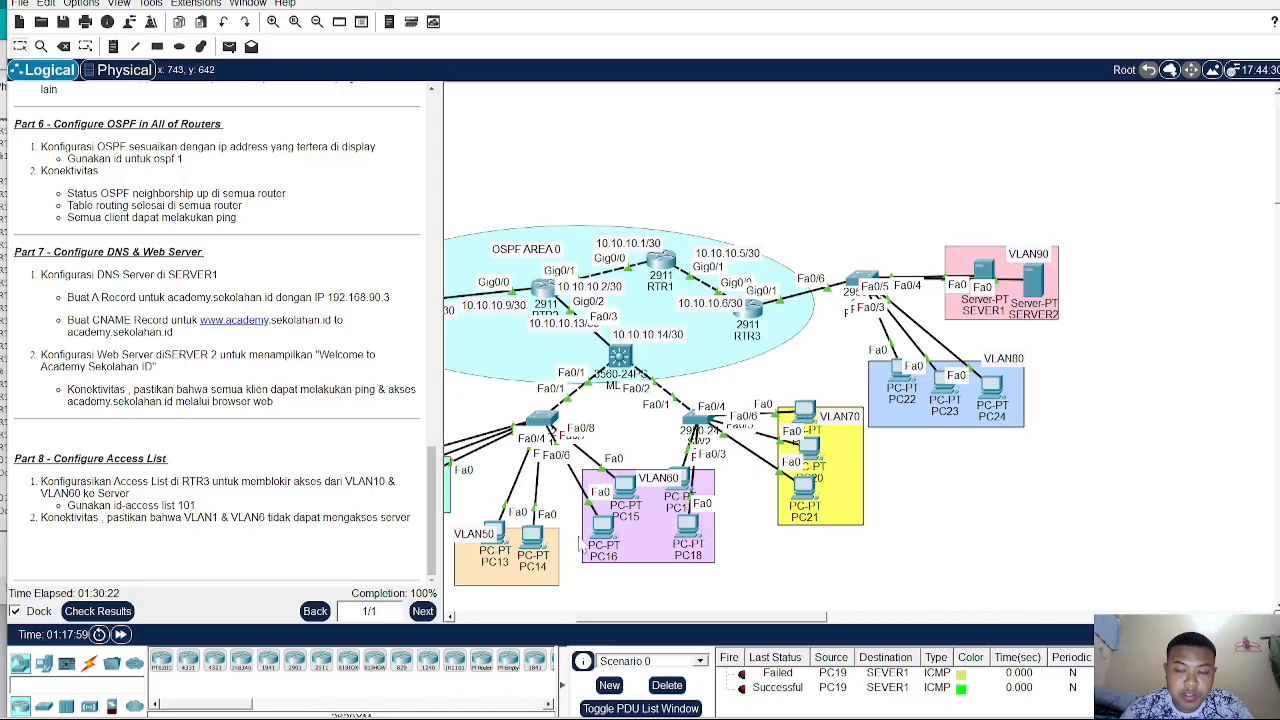
click(230, 47)
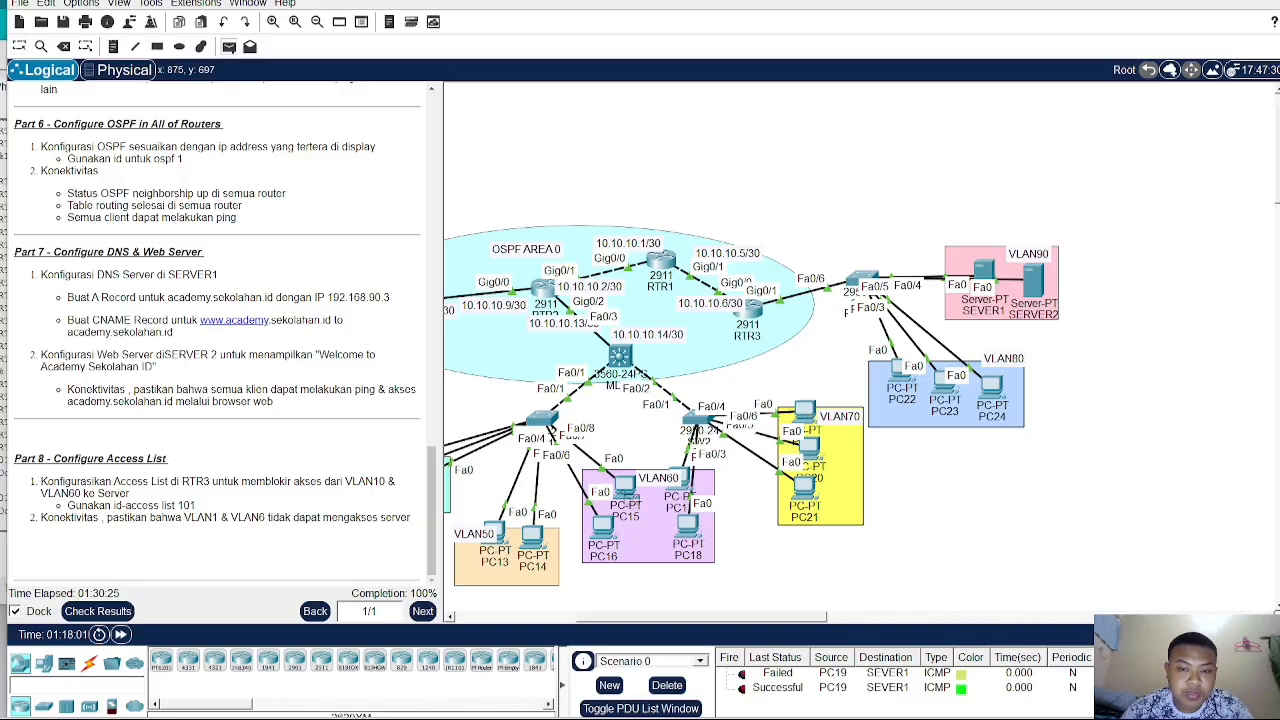
click(988, 278)
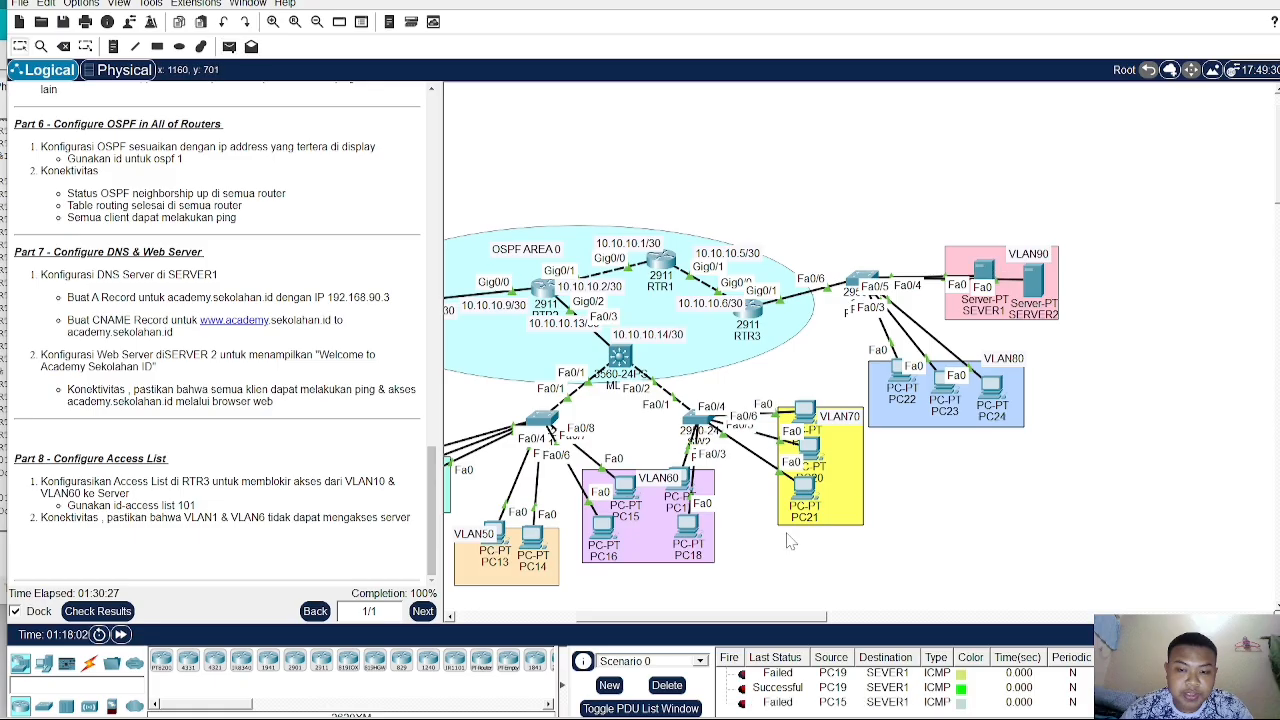
- Send a simple PDU test from PC14 to SEVER1 and review the PDU list
click(229, 47)
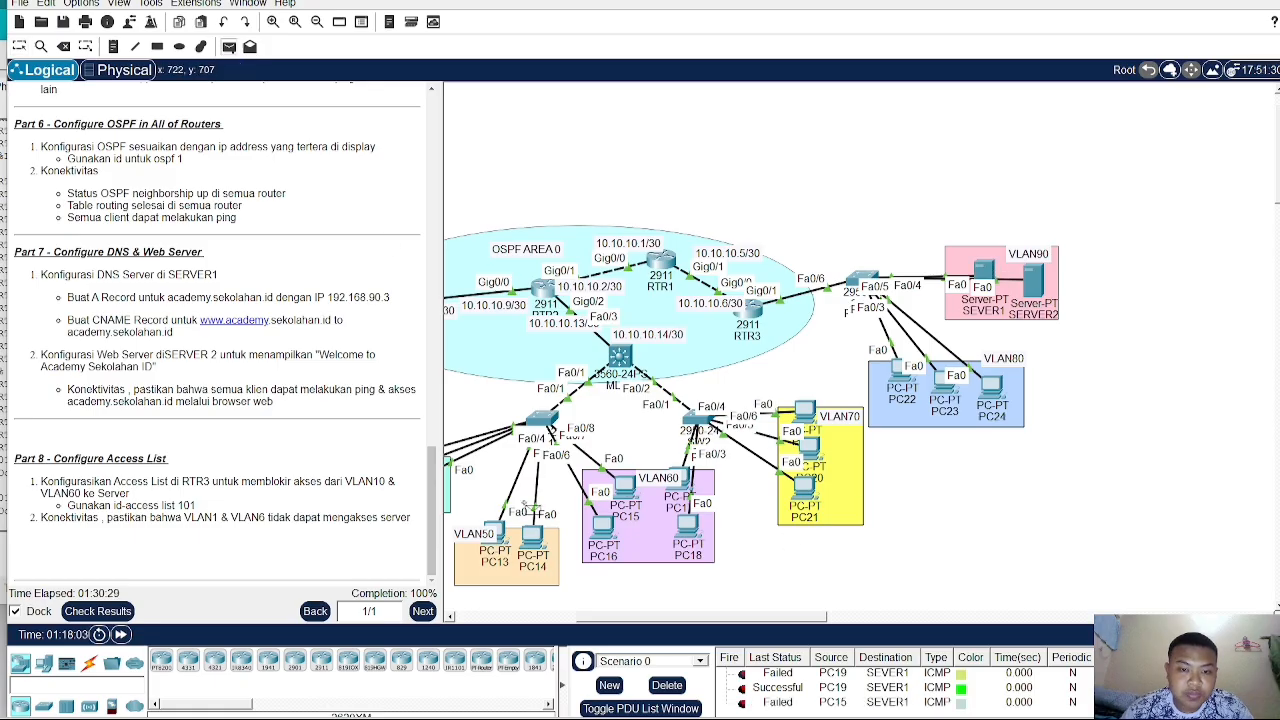
click(538, 541)
click(985, 275)
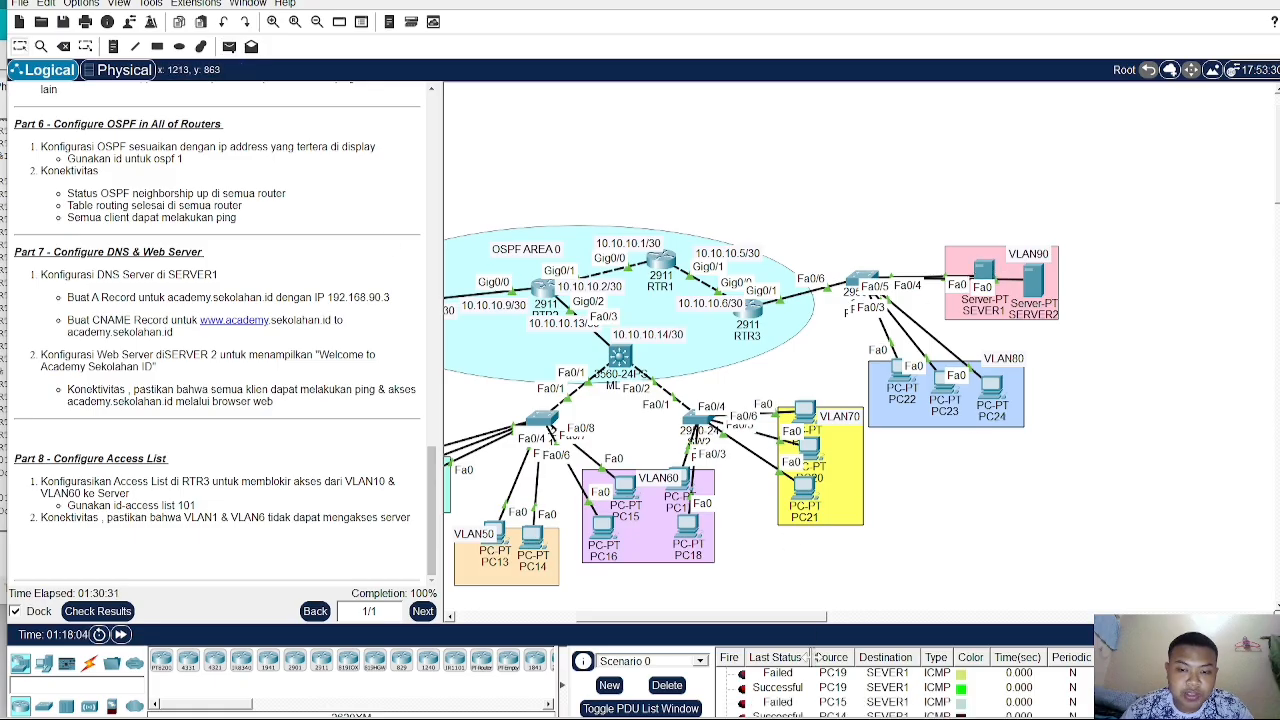
scroll(805, 693, up, 1)
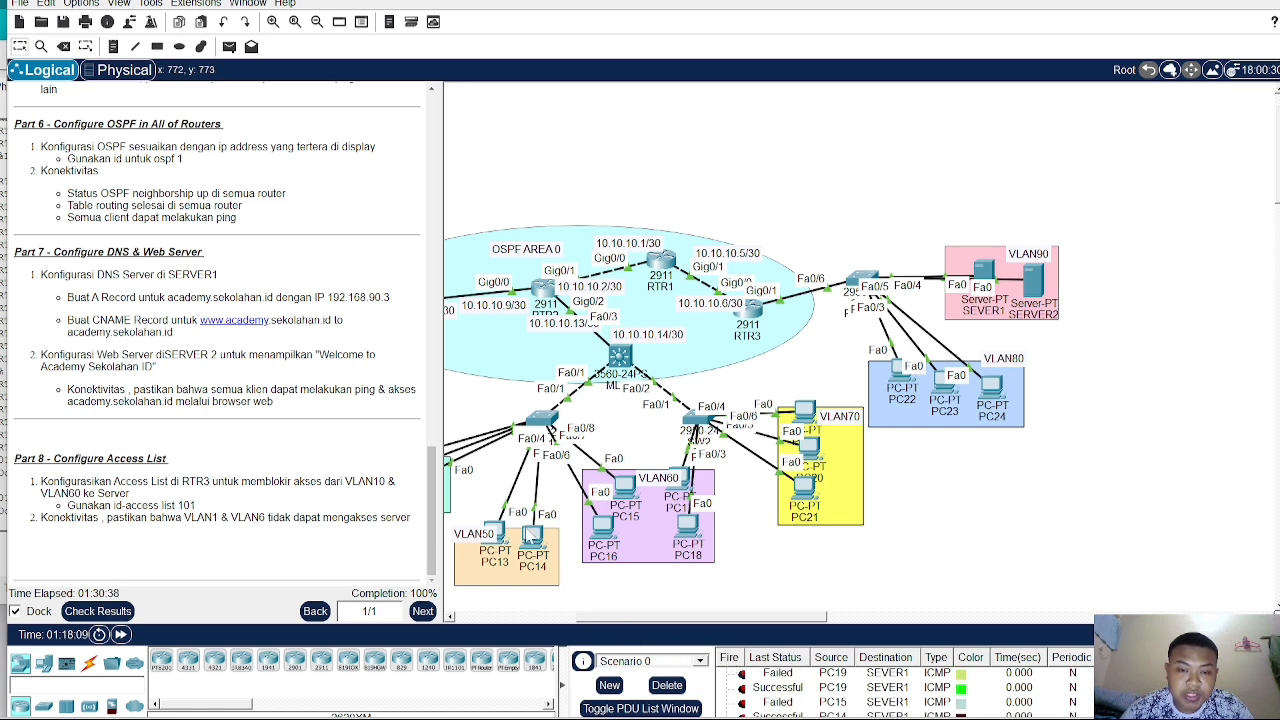
scroll(922, 710, down, 1)
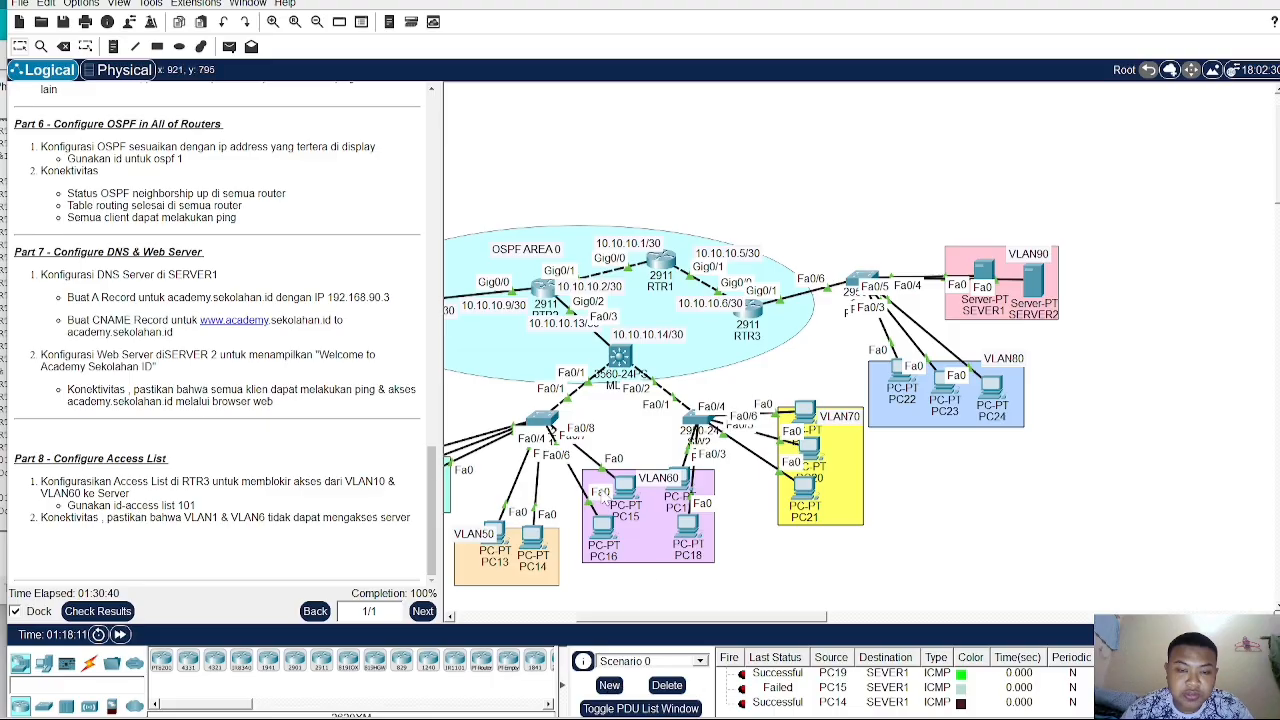
- Delete all PDU entries and resend a simple PDU test from PC15 to SEVER1
click(667, 685)
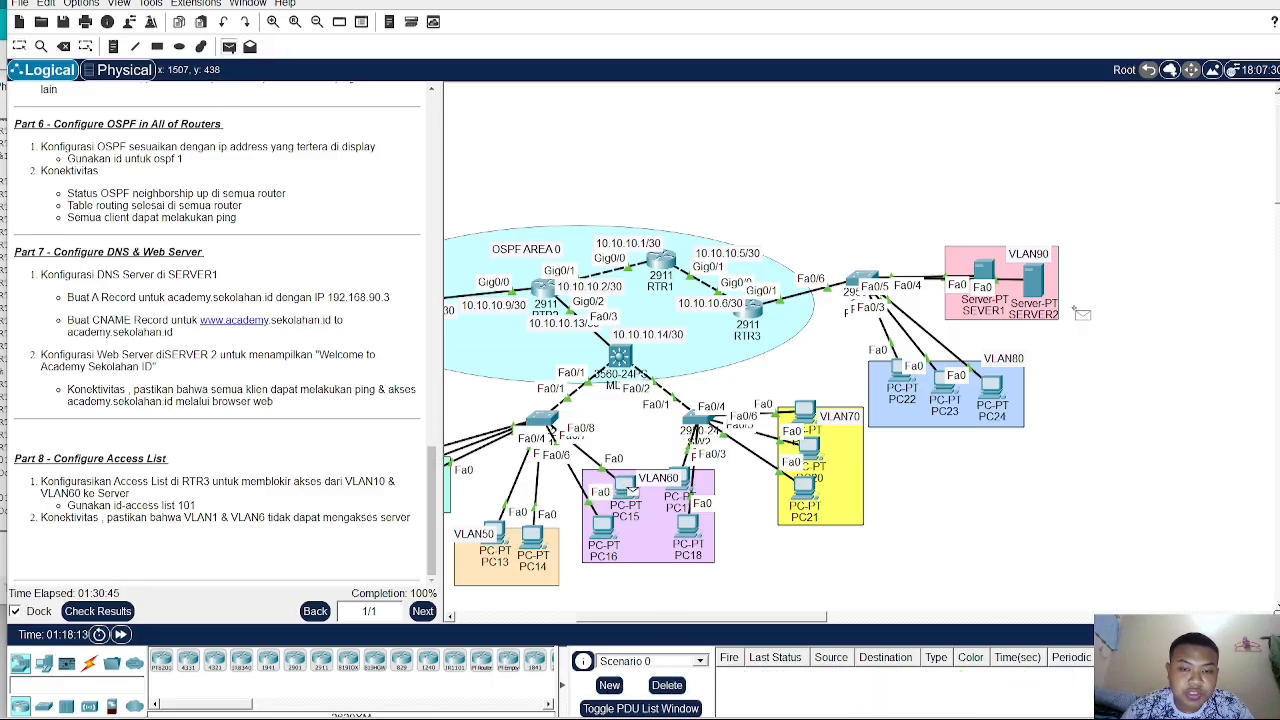
click(986, 272)
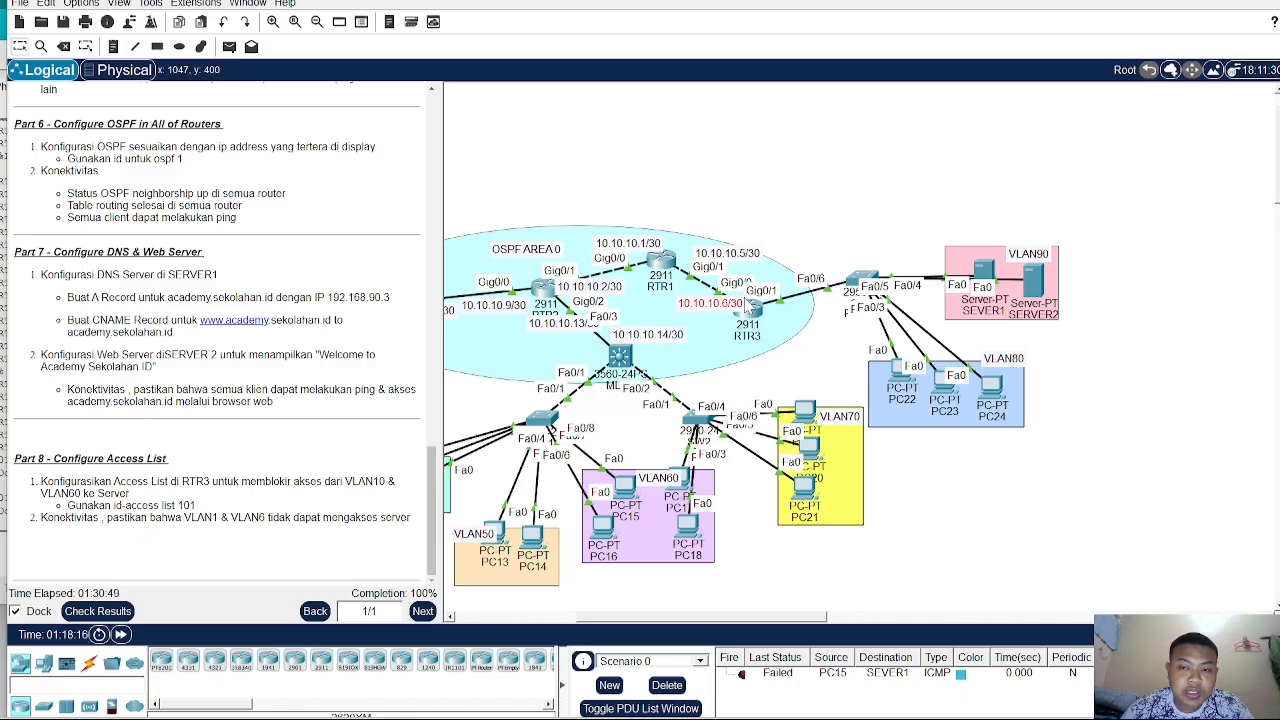
- Open RTR3's CLI, exit subinterface configuration and display the routing table with do sh ip rou
click(750, 312)
text(ex)
key(Return)
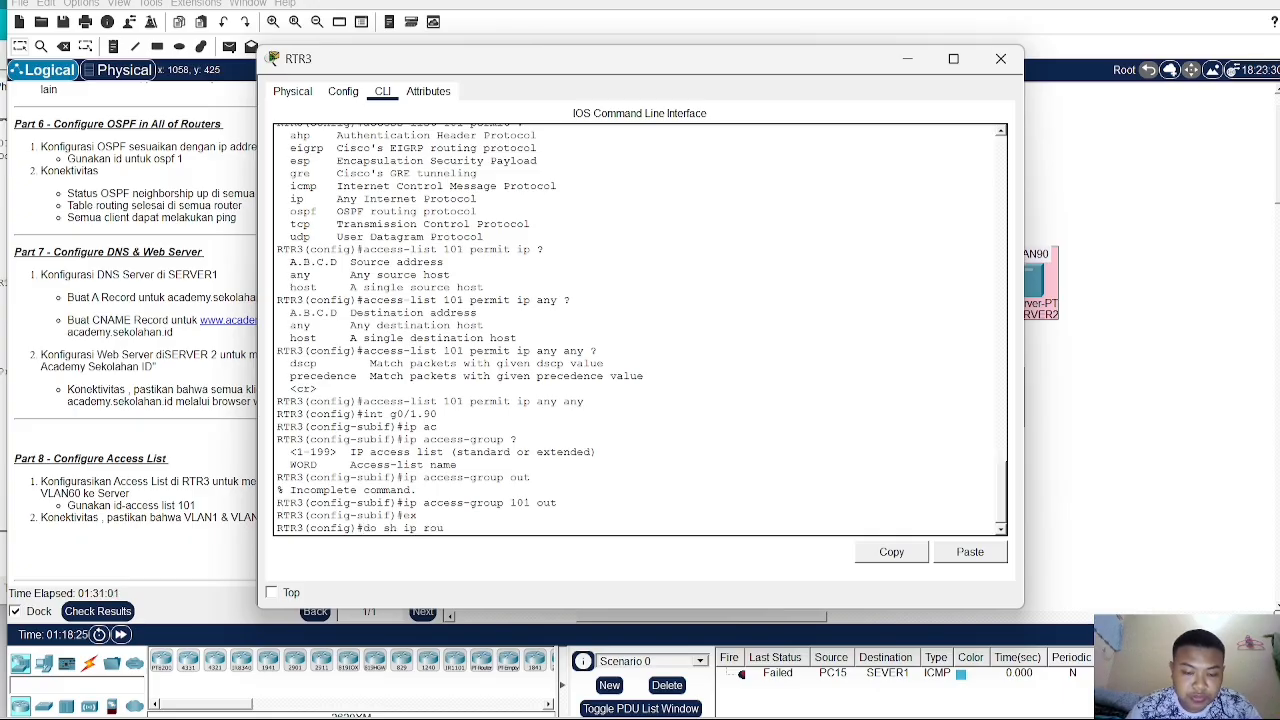
key(Return)
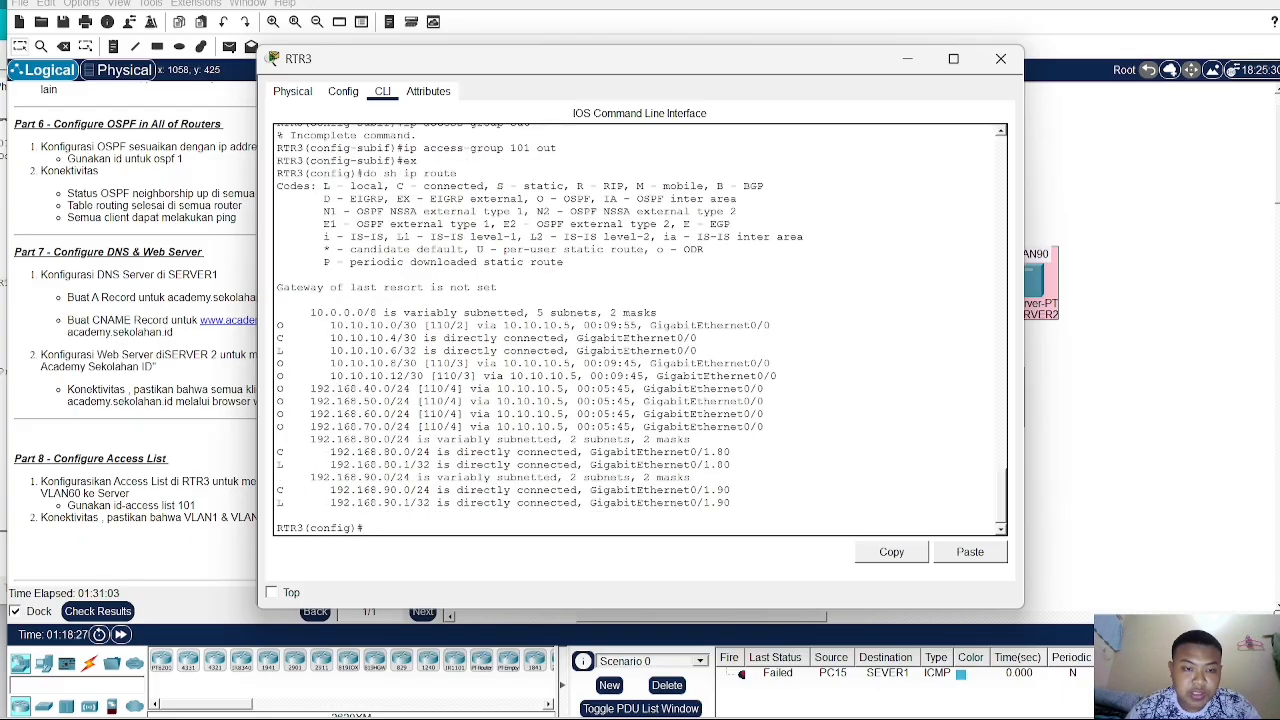
- Examine RTR3's OSPF and connected route entries, then close the RTR3 window
drag(330, 325, 470, 376)
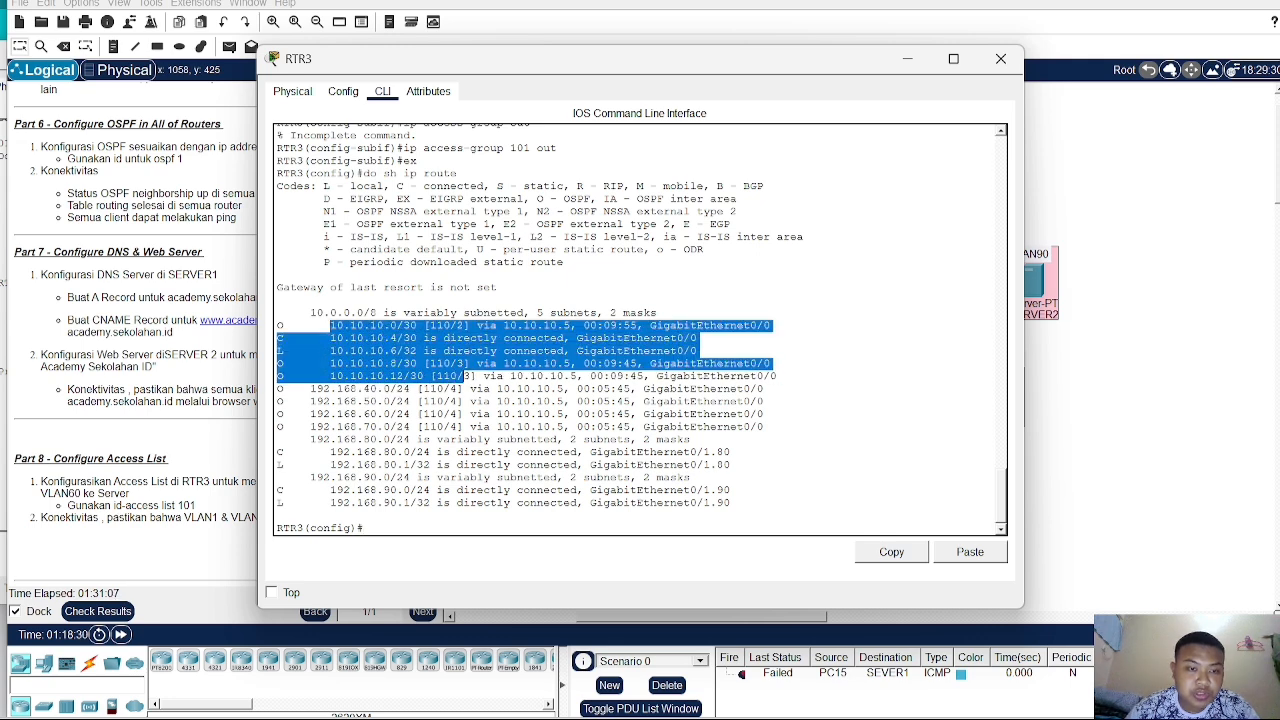
drag(328, 452, 391, 465)
drag(297, 376, 430, 503)
click(431, 503)
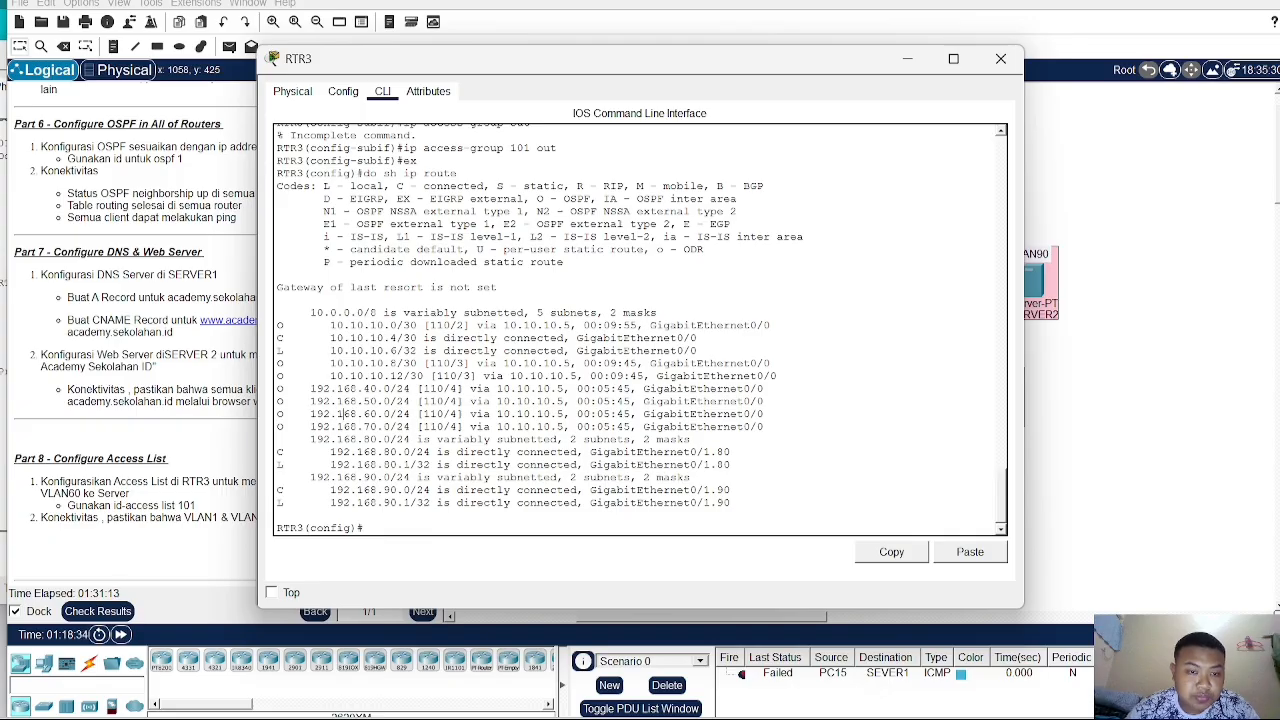
drag(331, 351, 517, 452)
click(1127, 377)
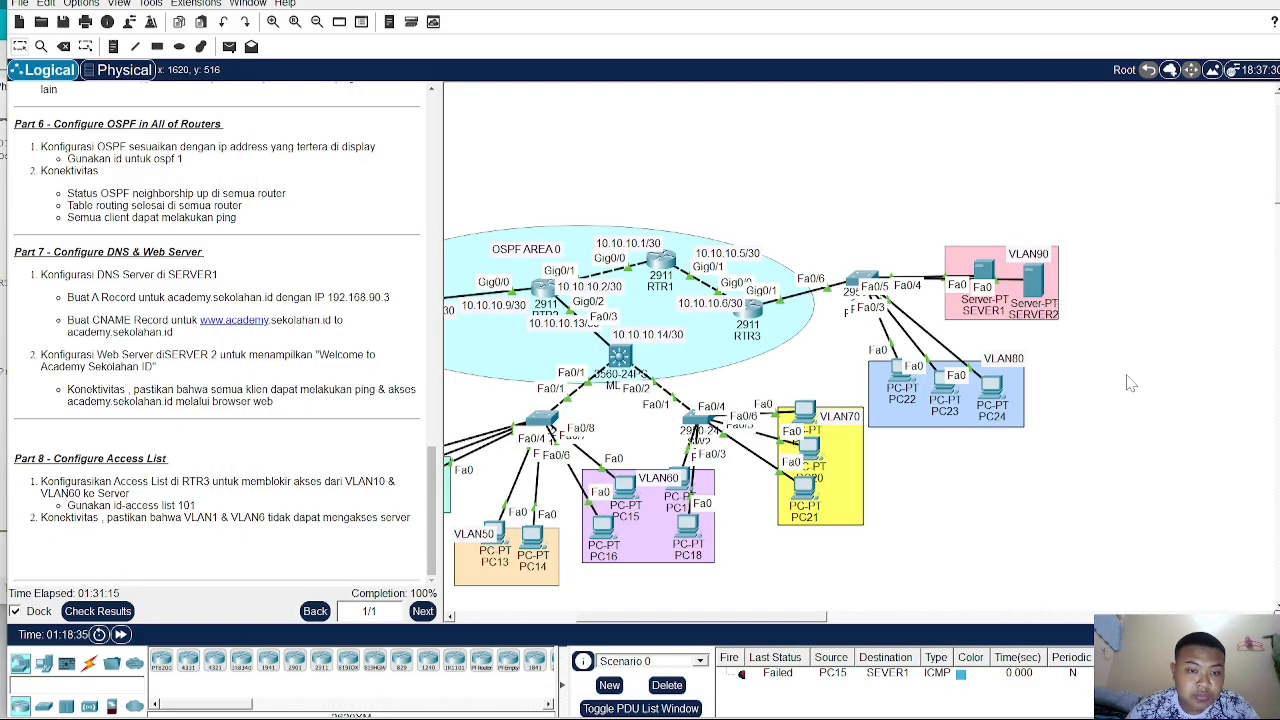
- Open MLS2's CLI to check its prompt and close it again
drag(617, 617, 571, 617)
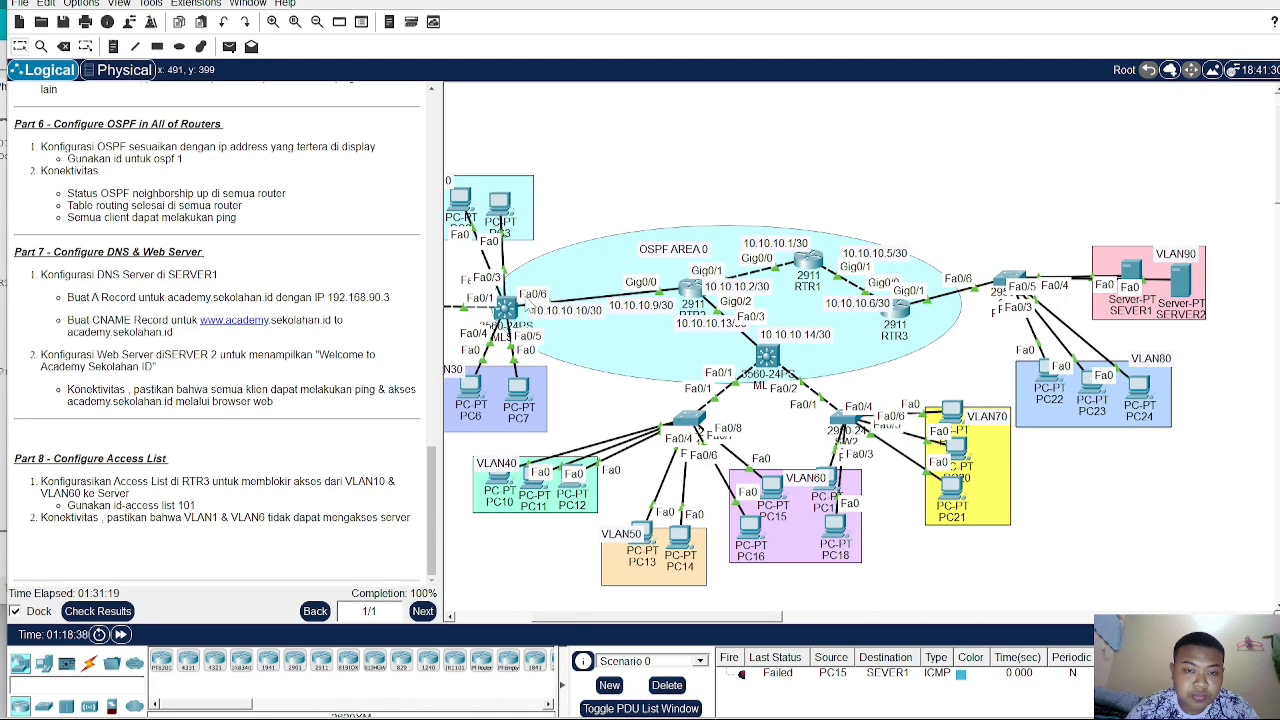
click(505, 314)
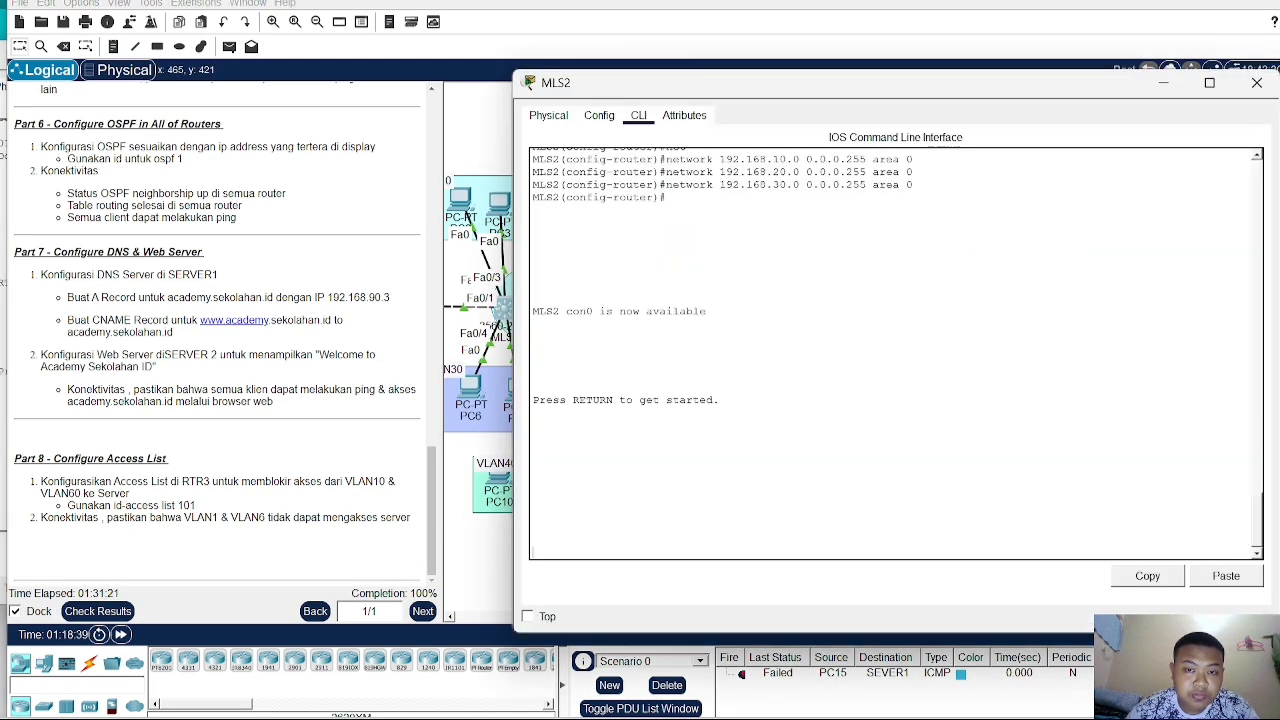
key(Return)
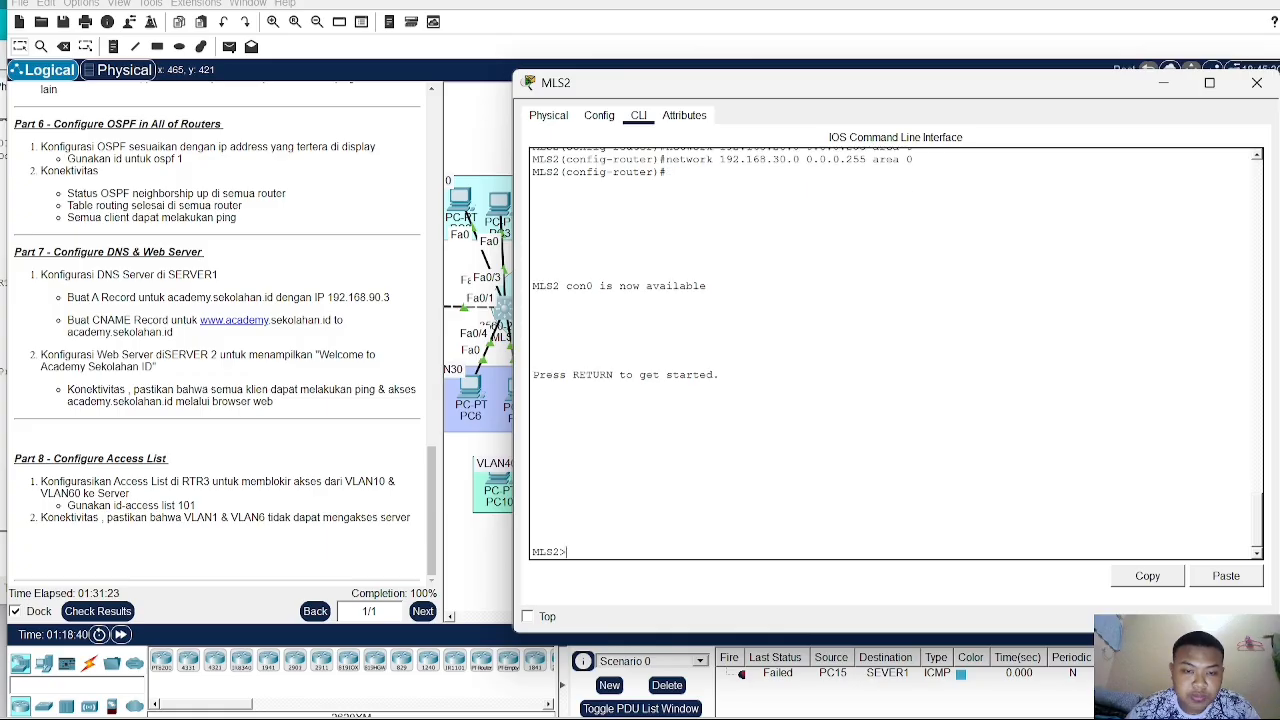
scroll(895, 353, up, 1)
click(454, 557)
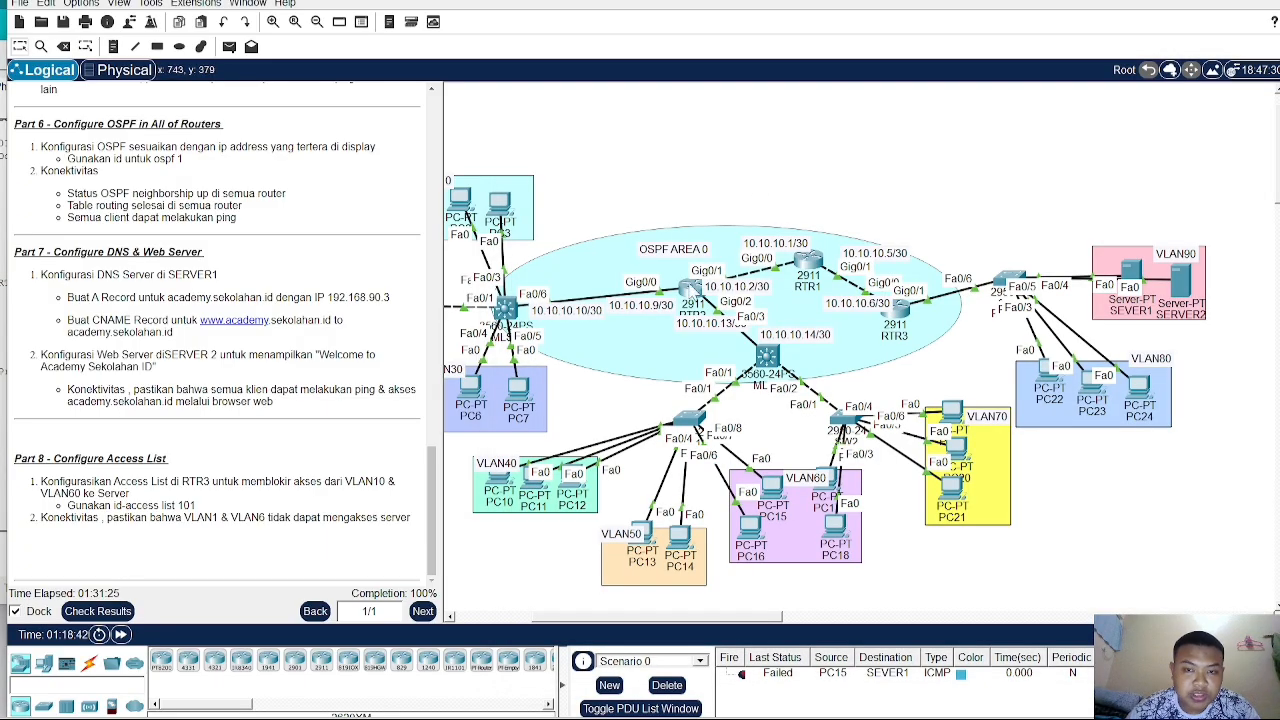
- Open RTR2's CLI, enter privileged mode with the enable password and show the IP routing table
click(691, 289)
drag(395, 75, 647, 27)
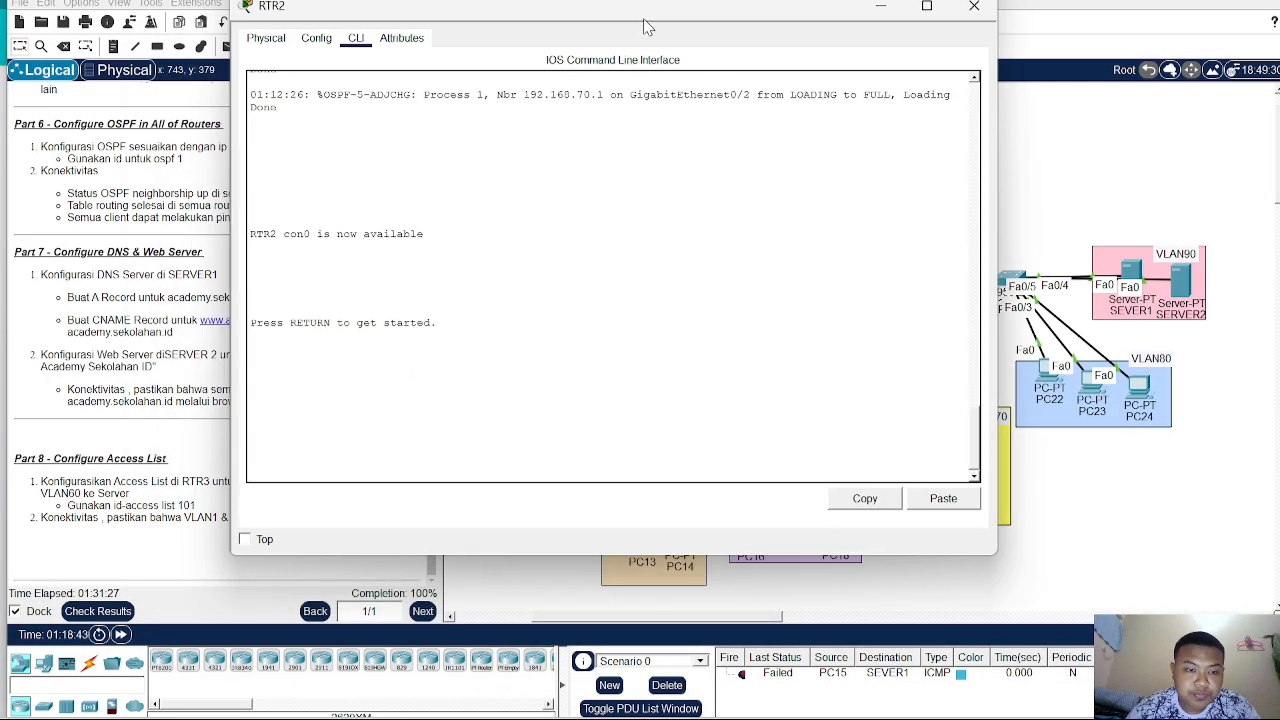
key(Return)
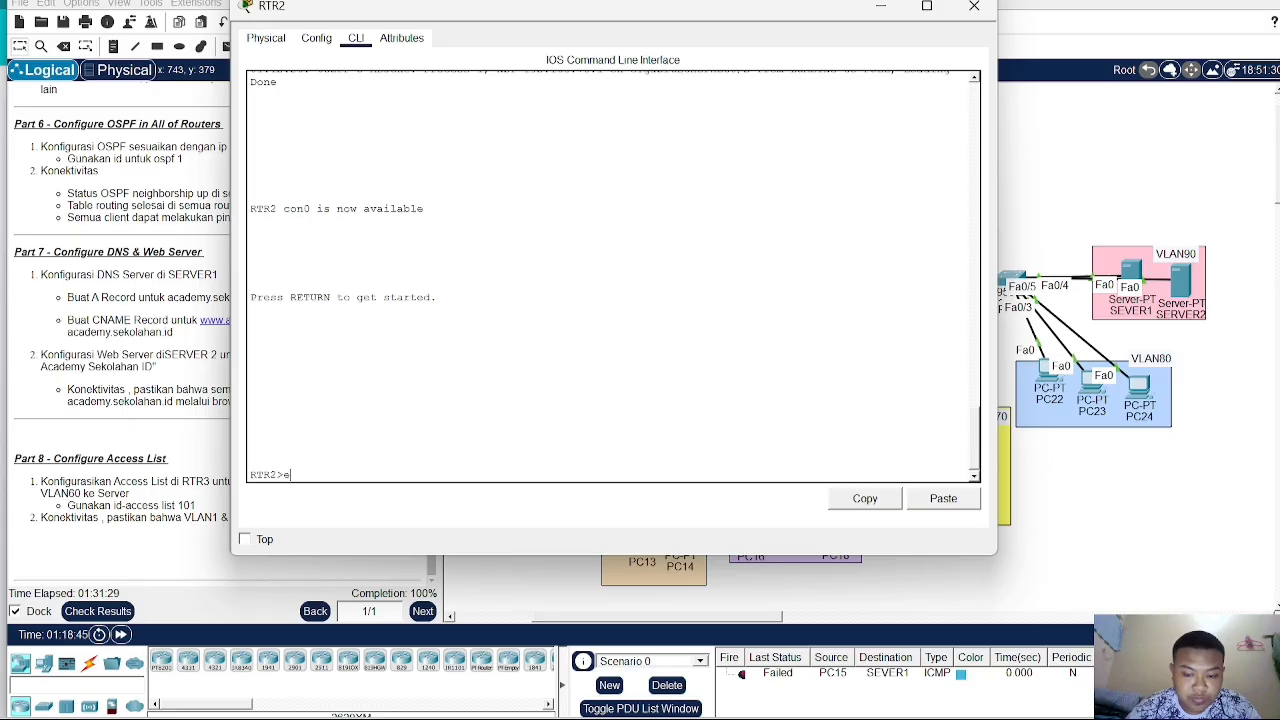
text(en)
key(Return)
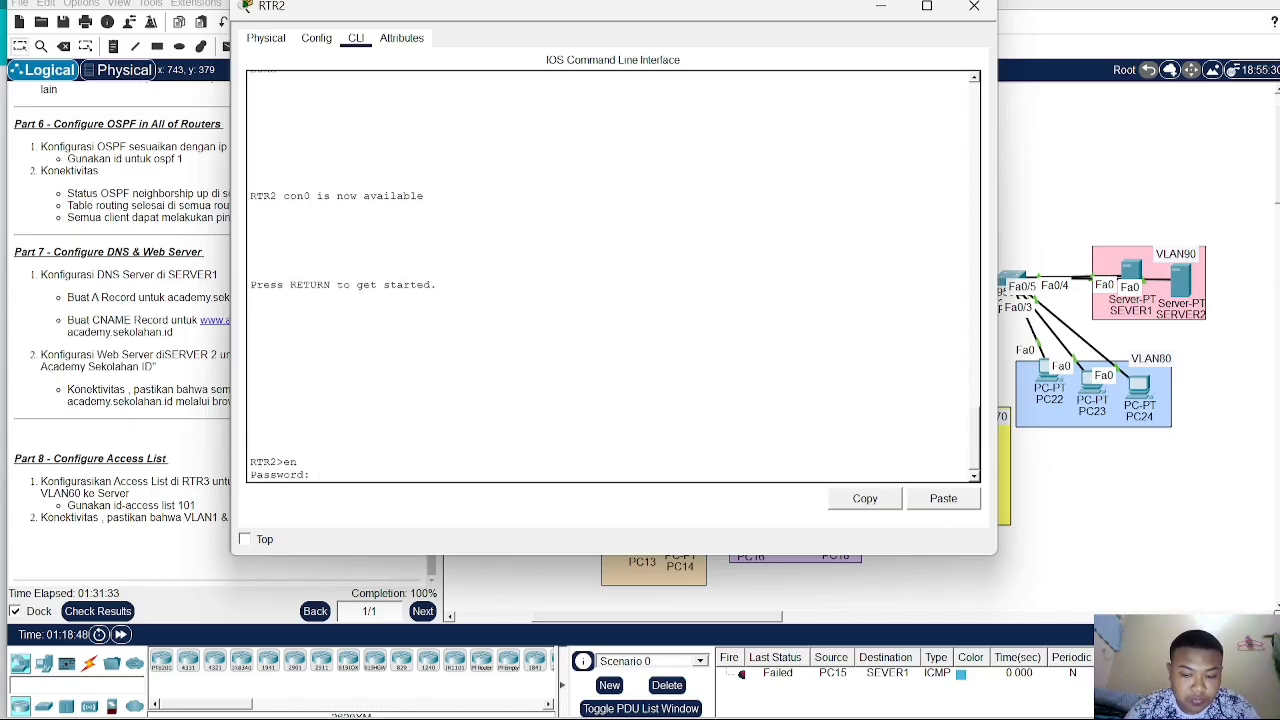
key(Return)
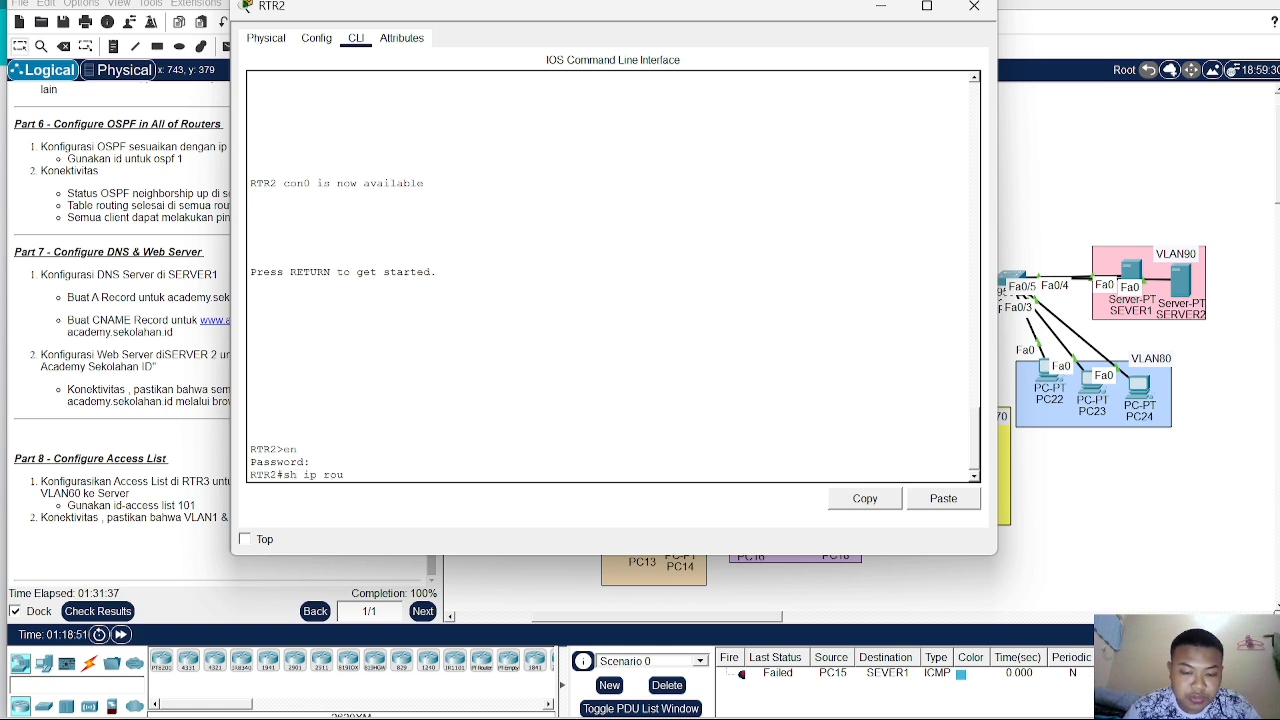
key(Return)
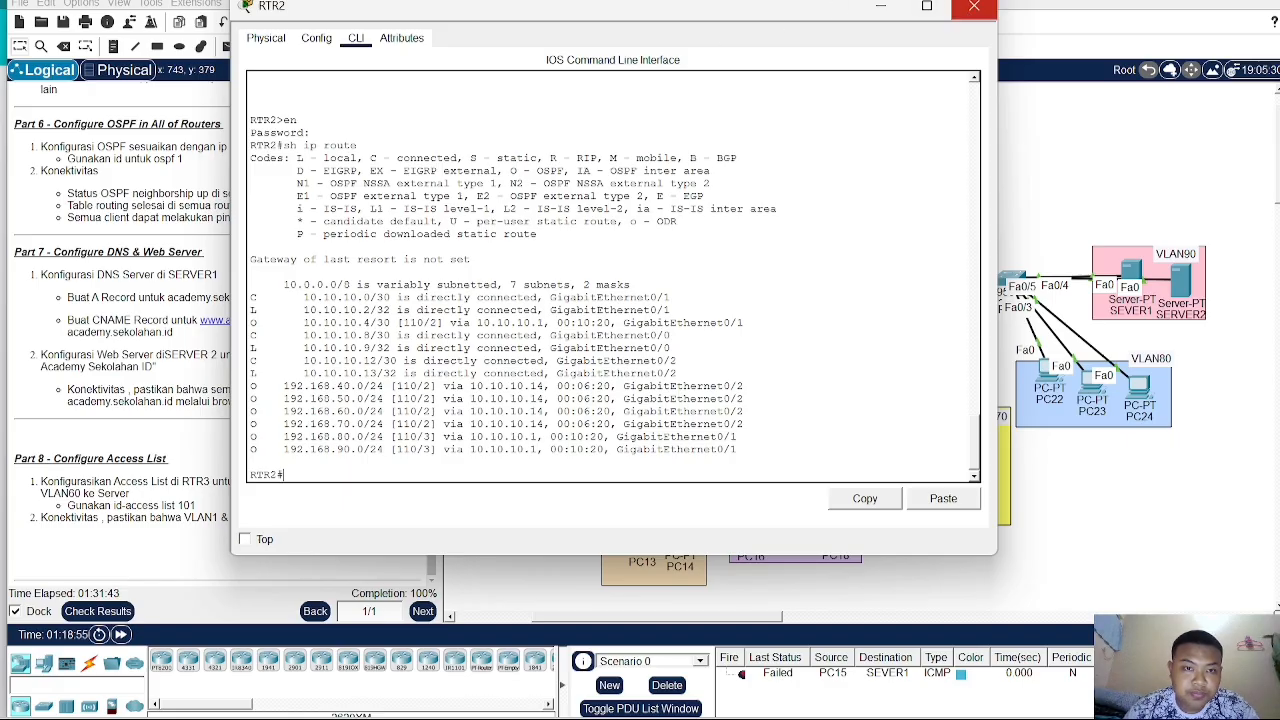
- Scroll through RTR2's routing table output and close the window
scroll(678, 402, up, 2)
scroll(678, 402, down, 2)
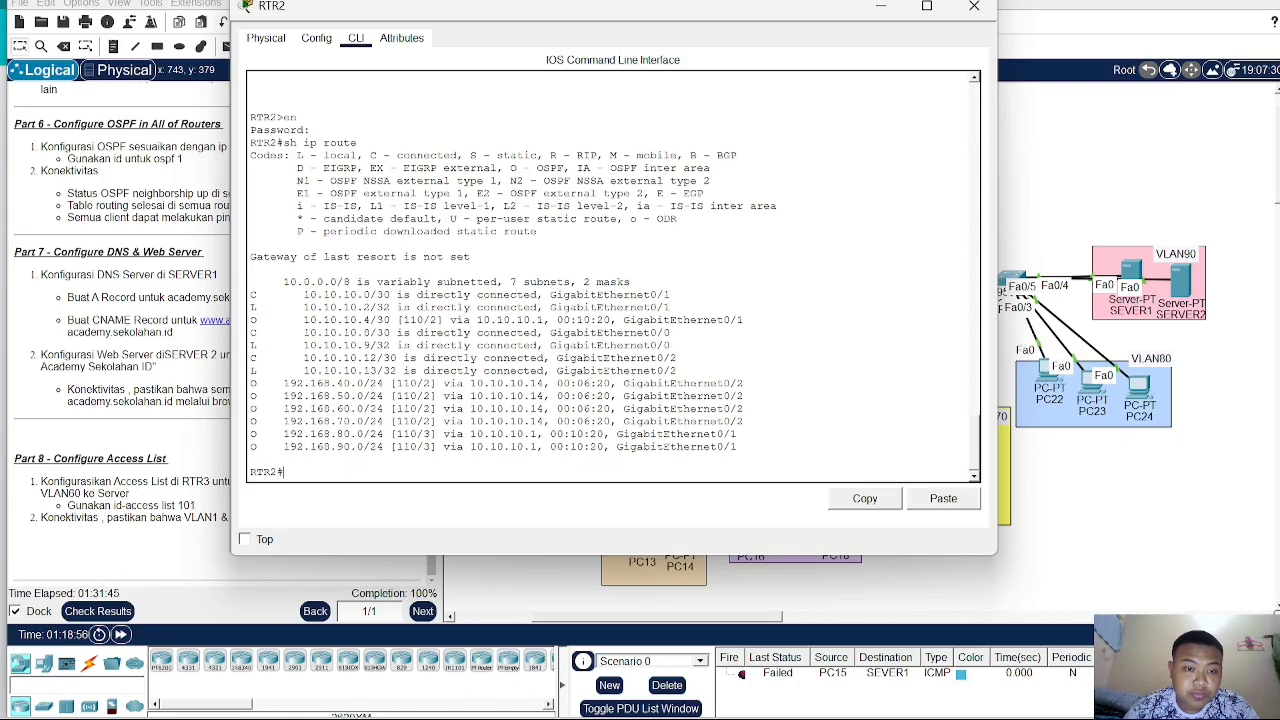
scroll(612, 278, up, 7)
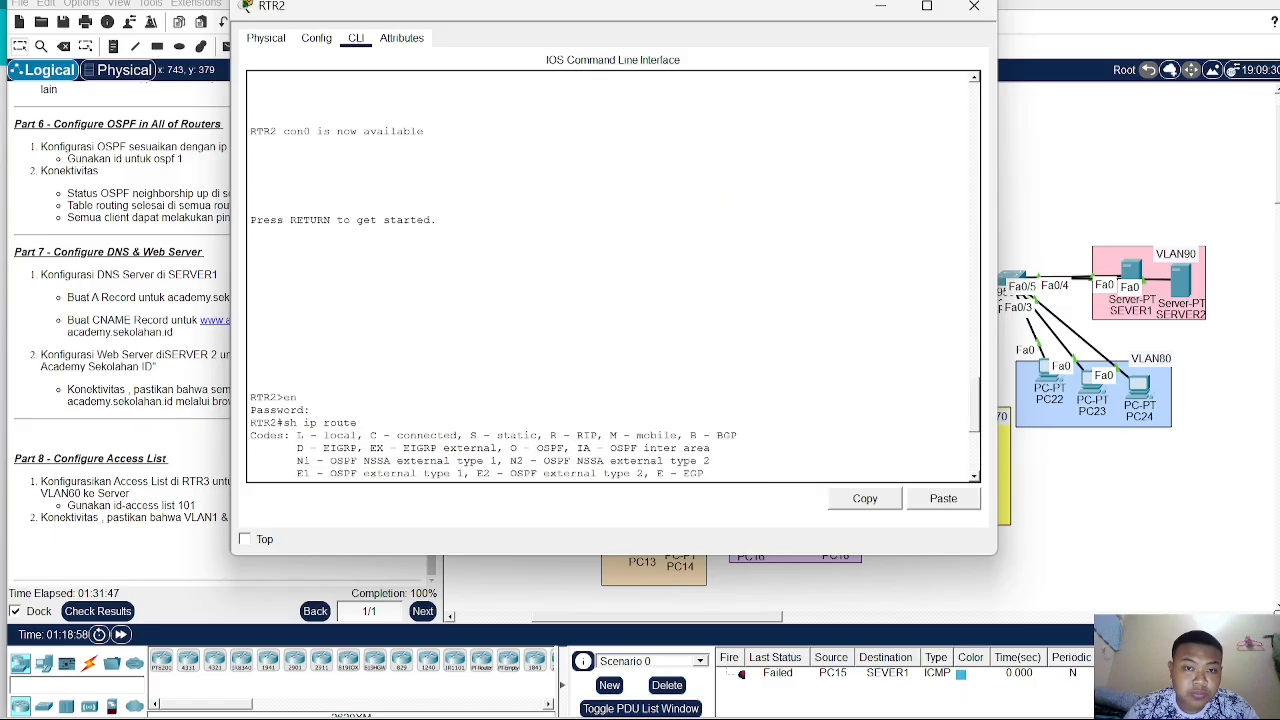
click(1084, 150)
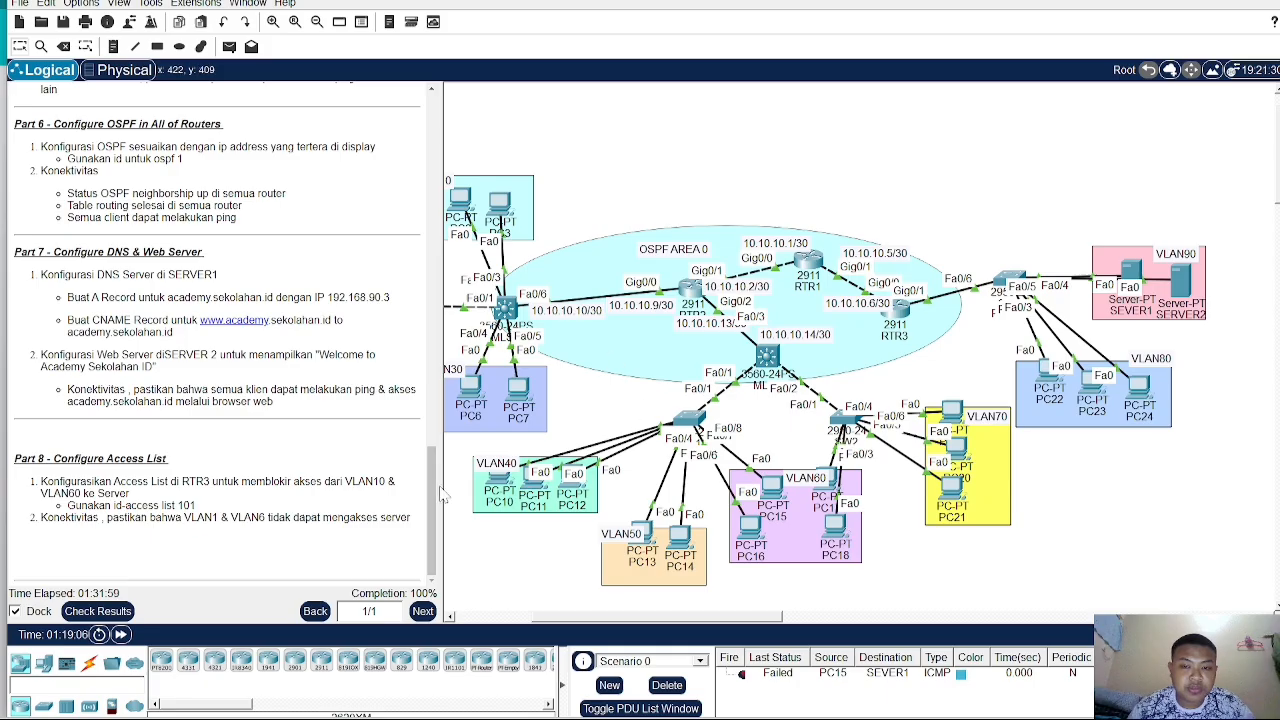
- Delete the remaining PDU test from the PDU list
scroll(220, 333, up, 9)
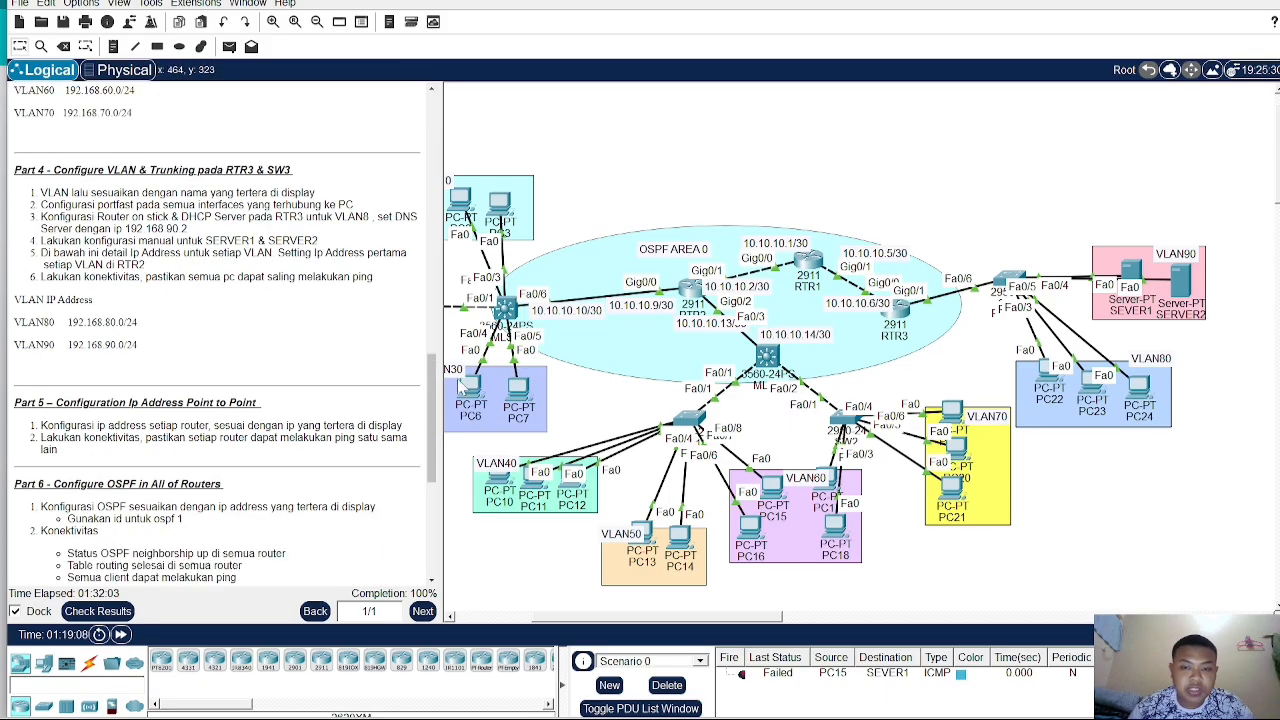
drag(684, 617, 609, 618)
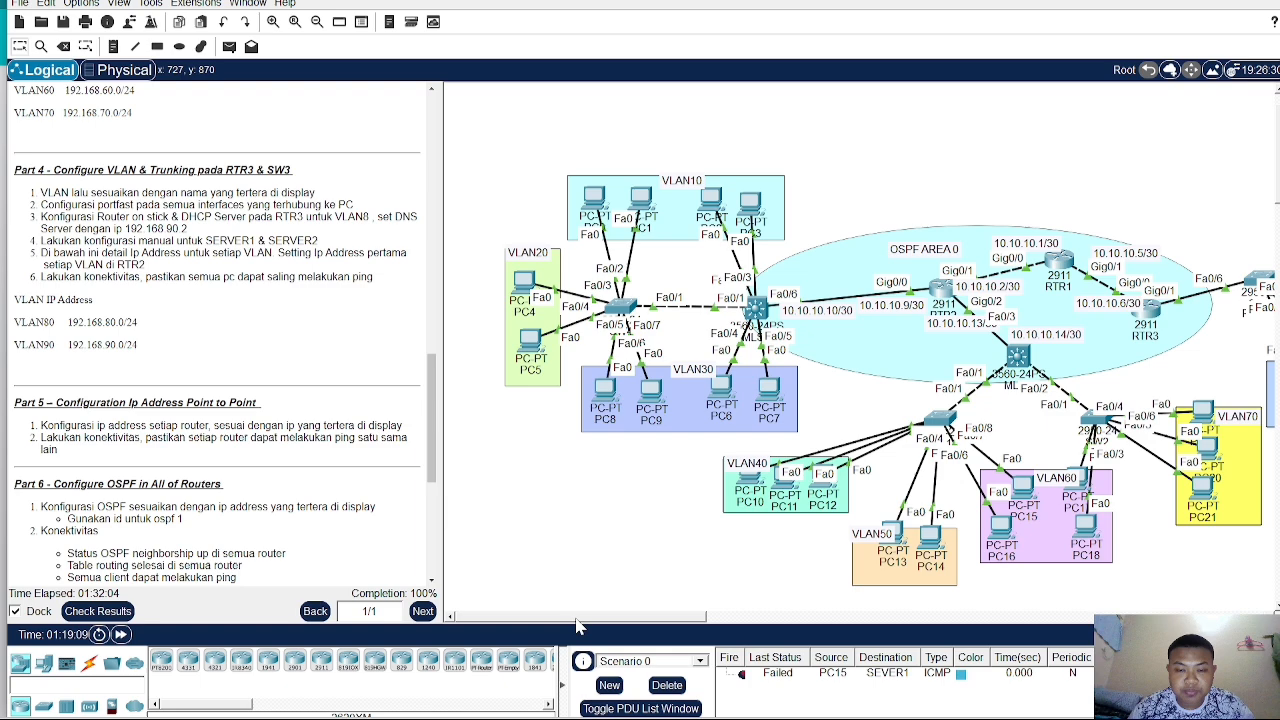
click(667, 685)
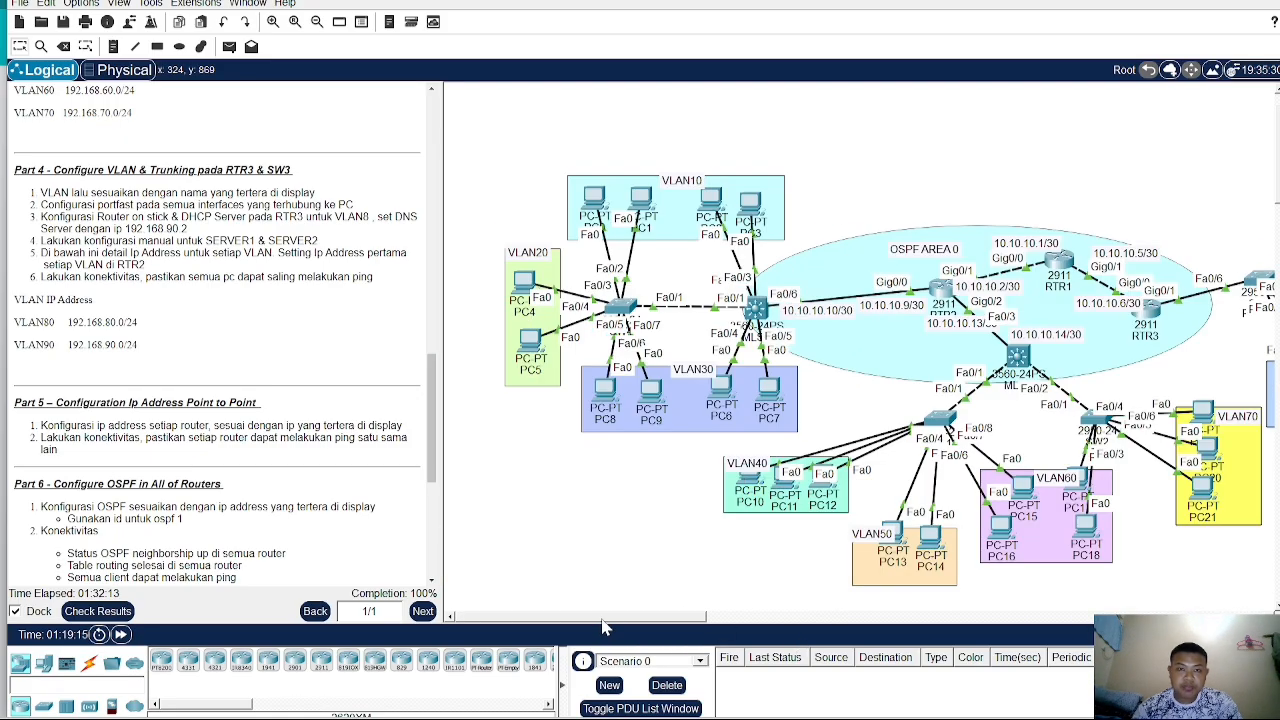
drag(603, 621, 844, 623)
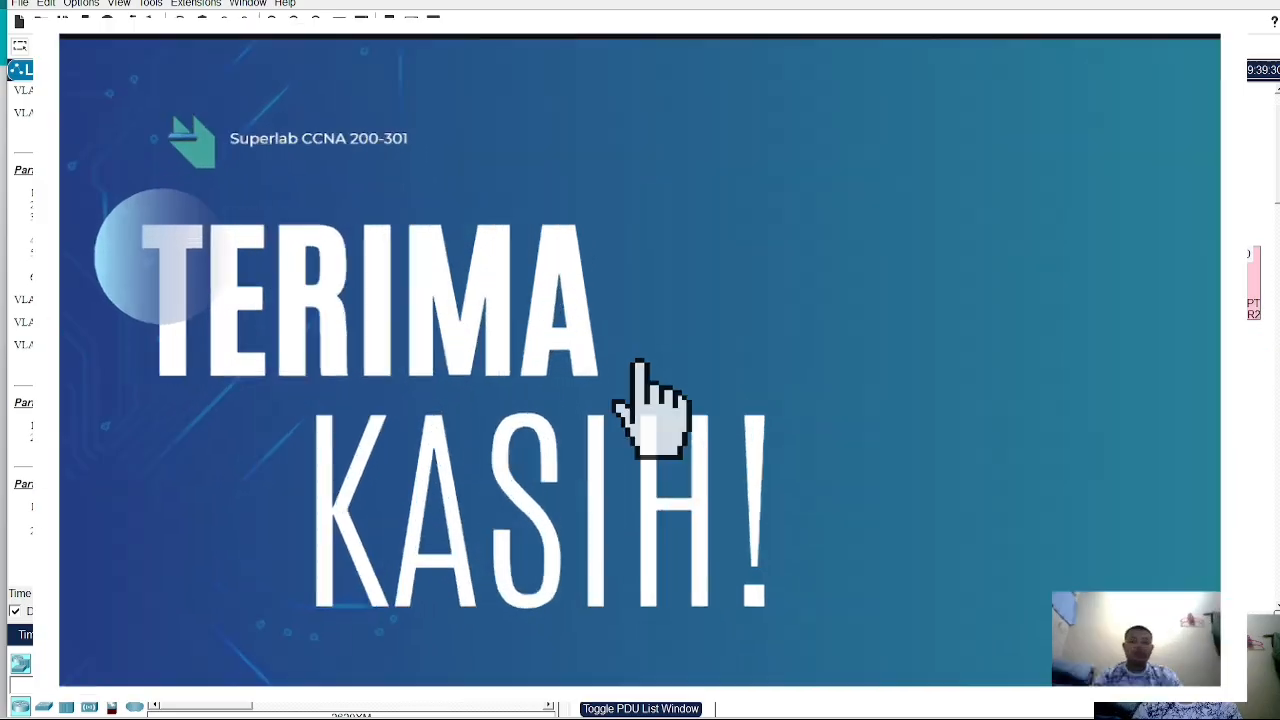